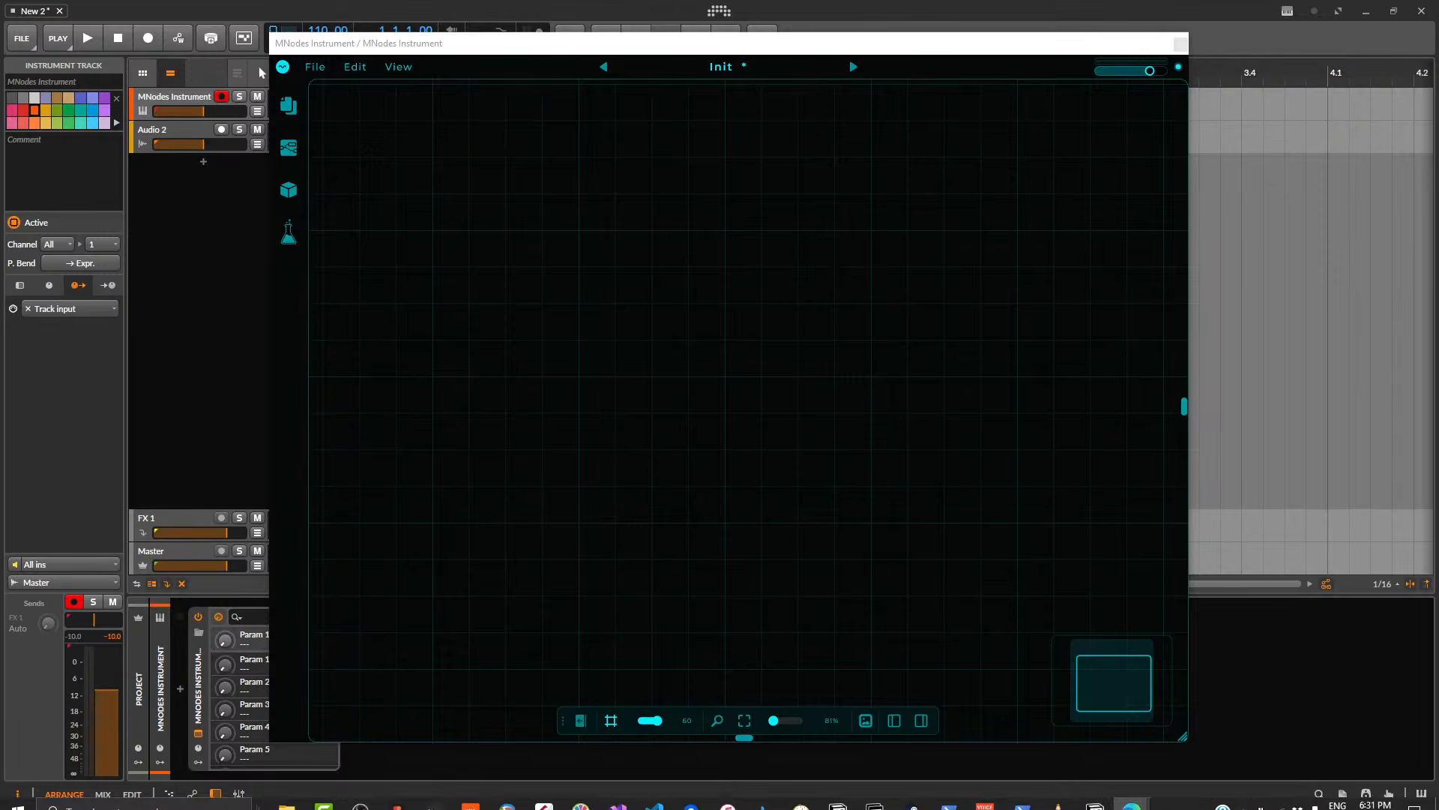
- Open the MNodes welcome screen and choose the Create mode for building devices in the node graph
{"action": "mouse_move", "coordinate": [1095, 794]}
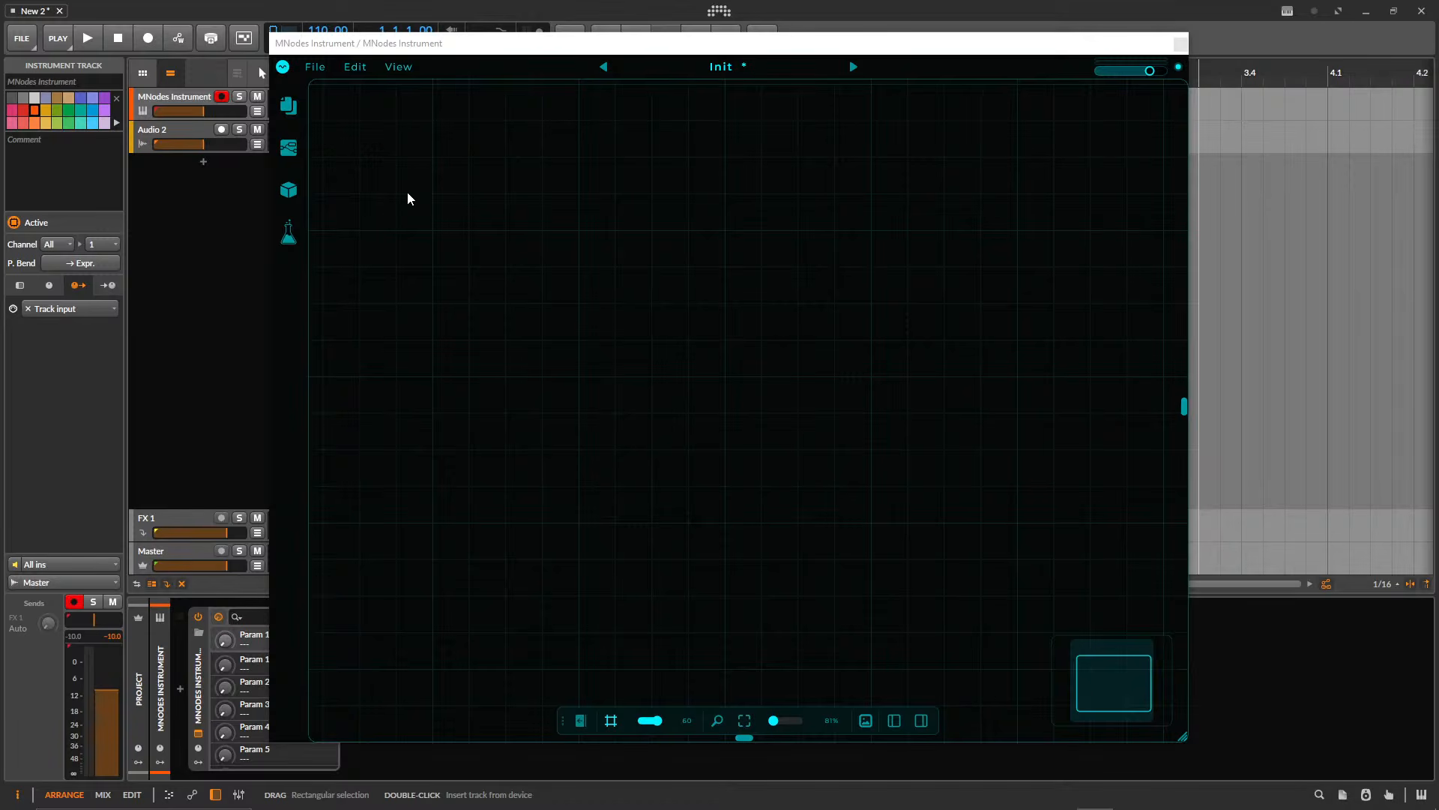
{"action": "left_click", "coordinate": [425, 71]}
{"action": "left_click", "coordinate": [423, 101]}
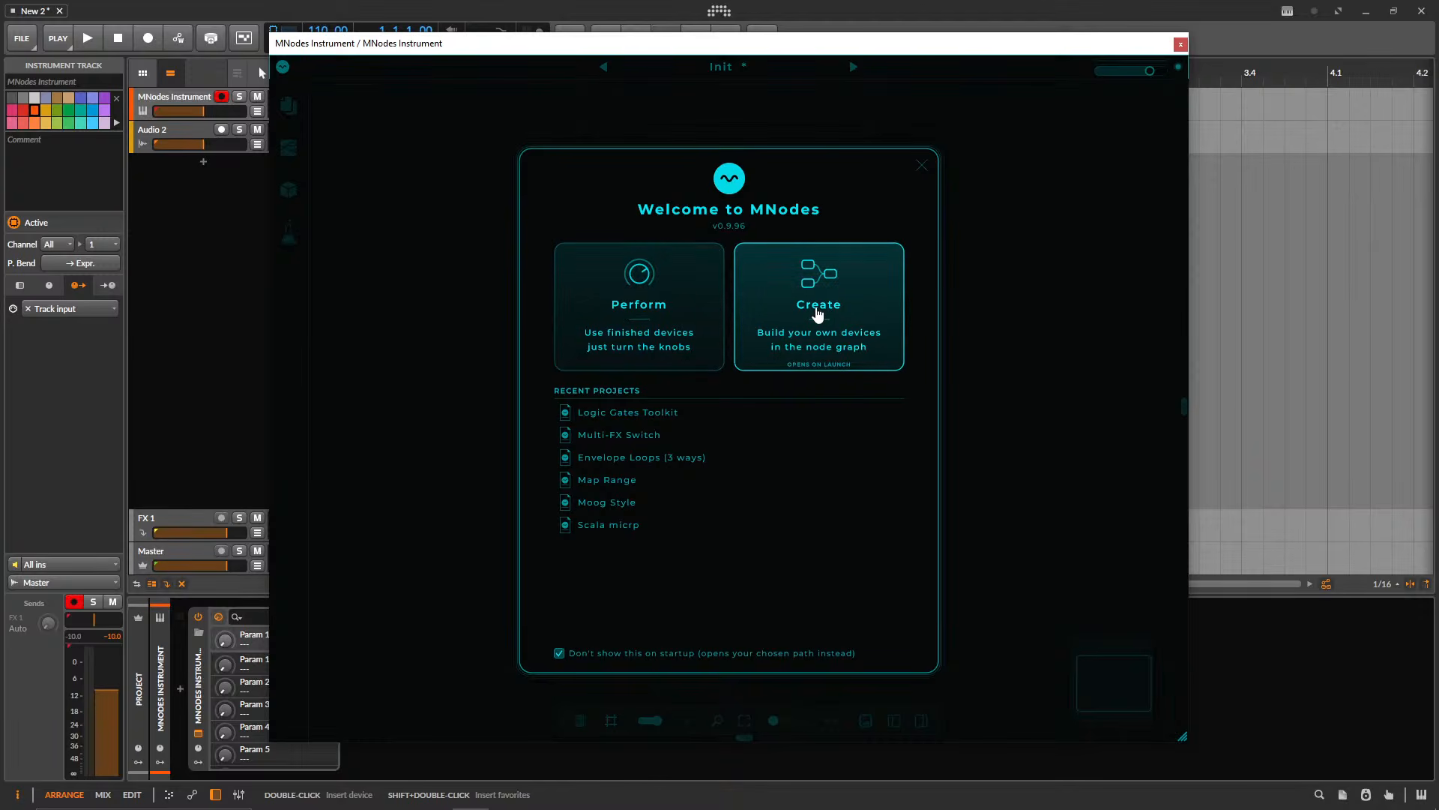
{"action": "left_click", "coordinate": [817, 313]}
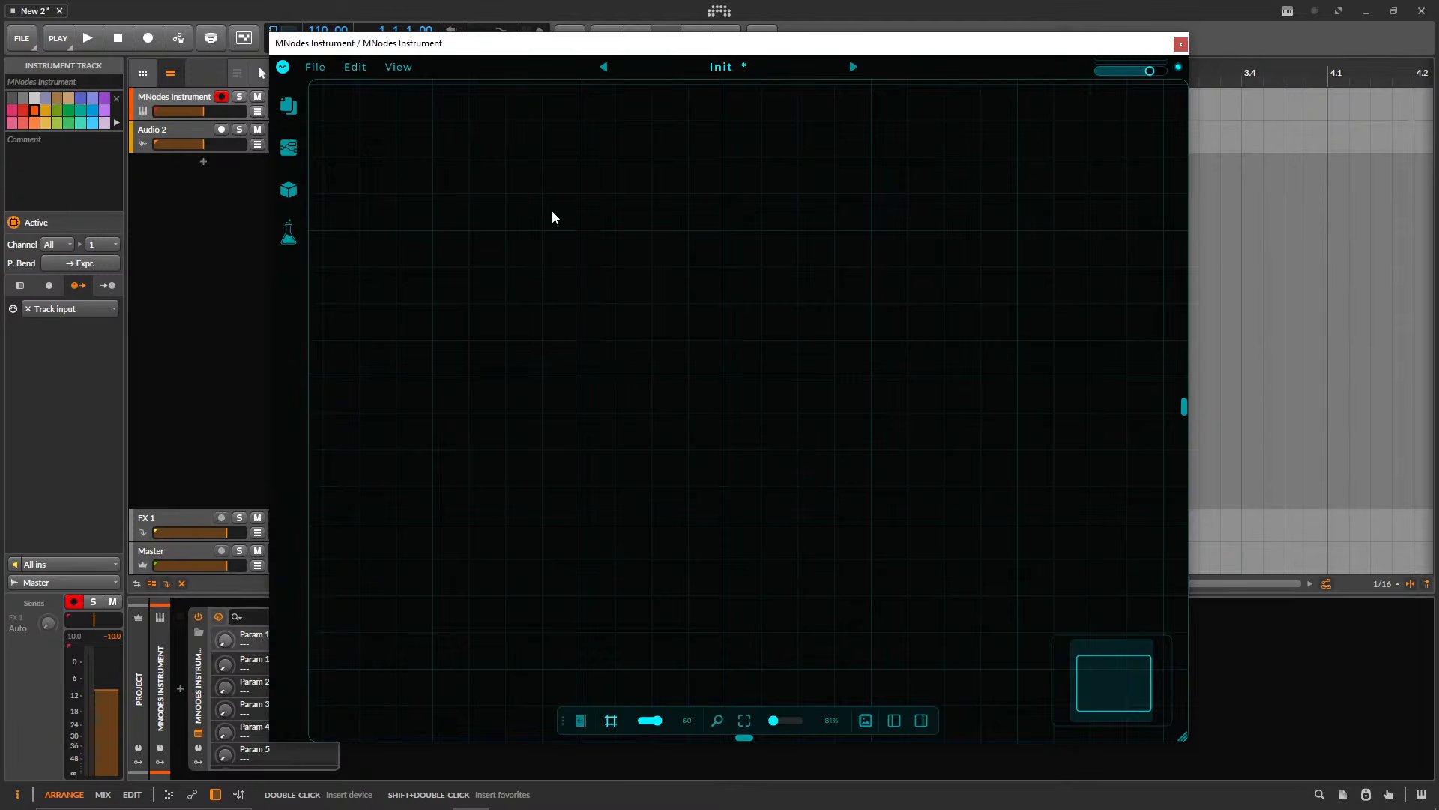
- Show the node library beside the graph, enlarge the MNodes Instrument window and reposition it
{"action": "right_click", "coordinate": [583, 233]}
{"action": "left_click", "coordinate": [507, 215]}
{"action": "left_click", "coordinate": [289, 149]}
{"action": "left_click", "coordinate": [583, 407]}
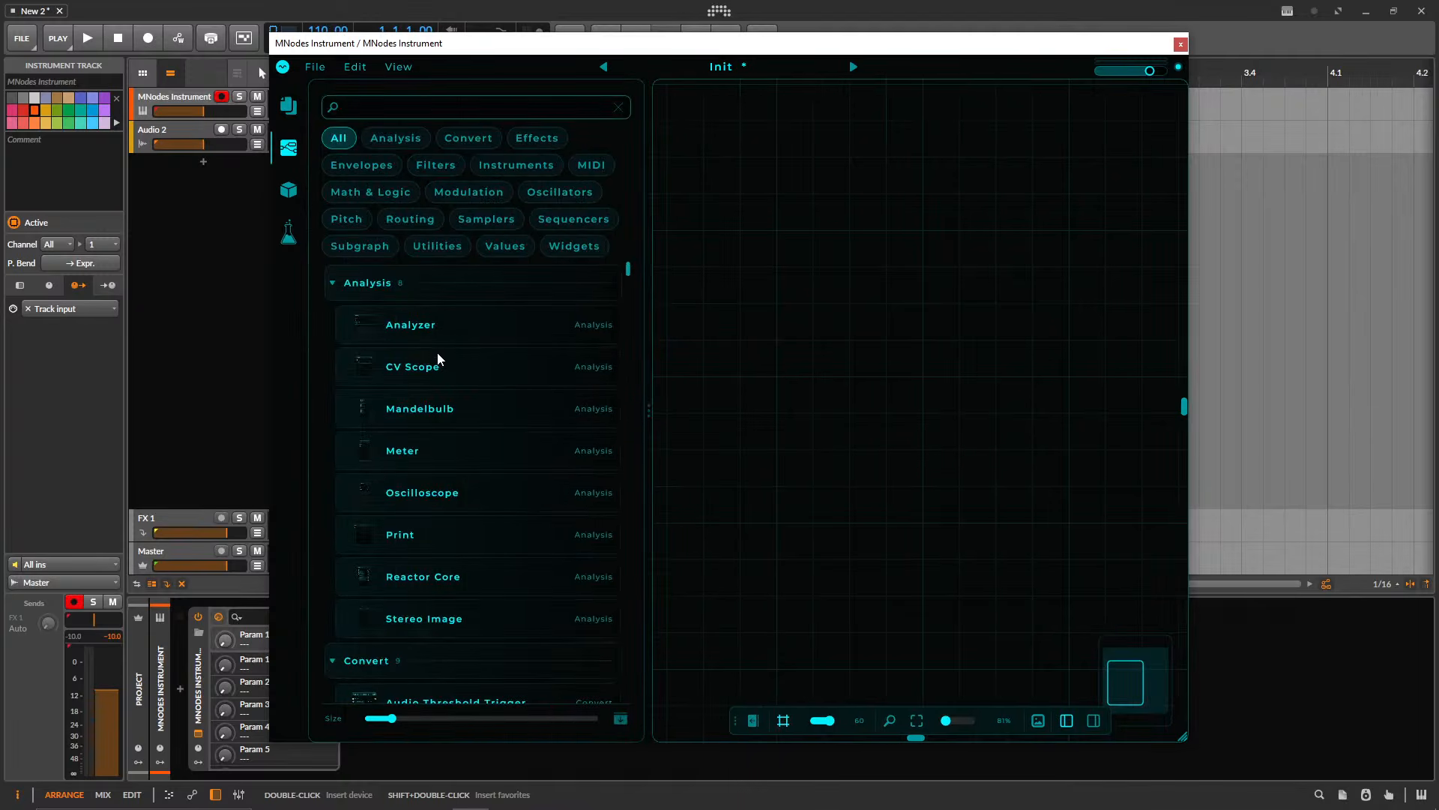
{"action": "mouse_move", "coordinate": [408, 332]}
{"action": "mouse_move", "coordinate": [484, 360]}
{"action": "left_click", "coordinate": [288, 149]}
{"action": "left_click", "coordinate": [289, 150]}
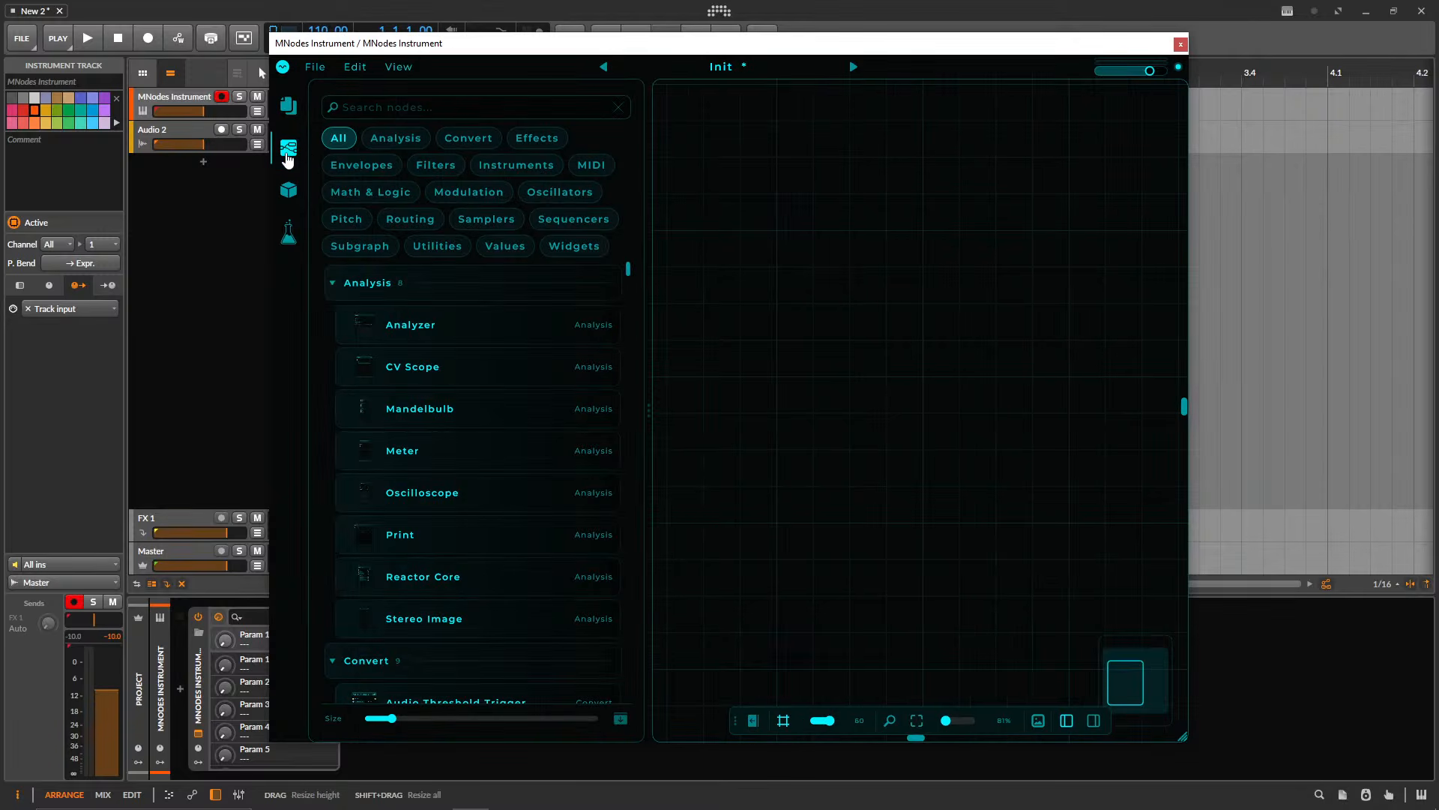
{"action": "left_click_drag", "start_coordinate": [1181, 748], "coordinate": [1342, 778]}
{"action": "left_click_drag", "start_coordinate": [626, 45], "coordinate": [458, 45]}
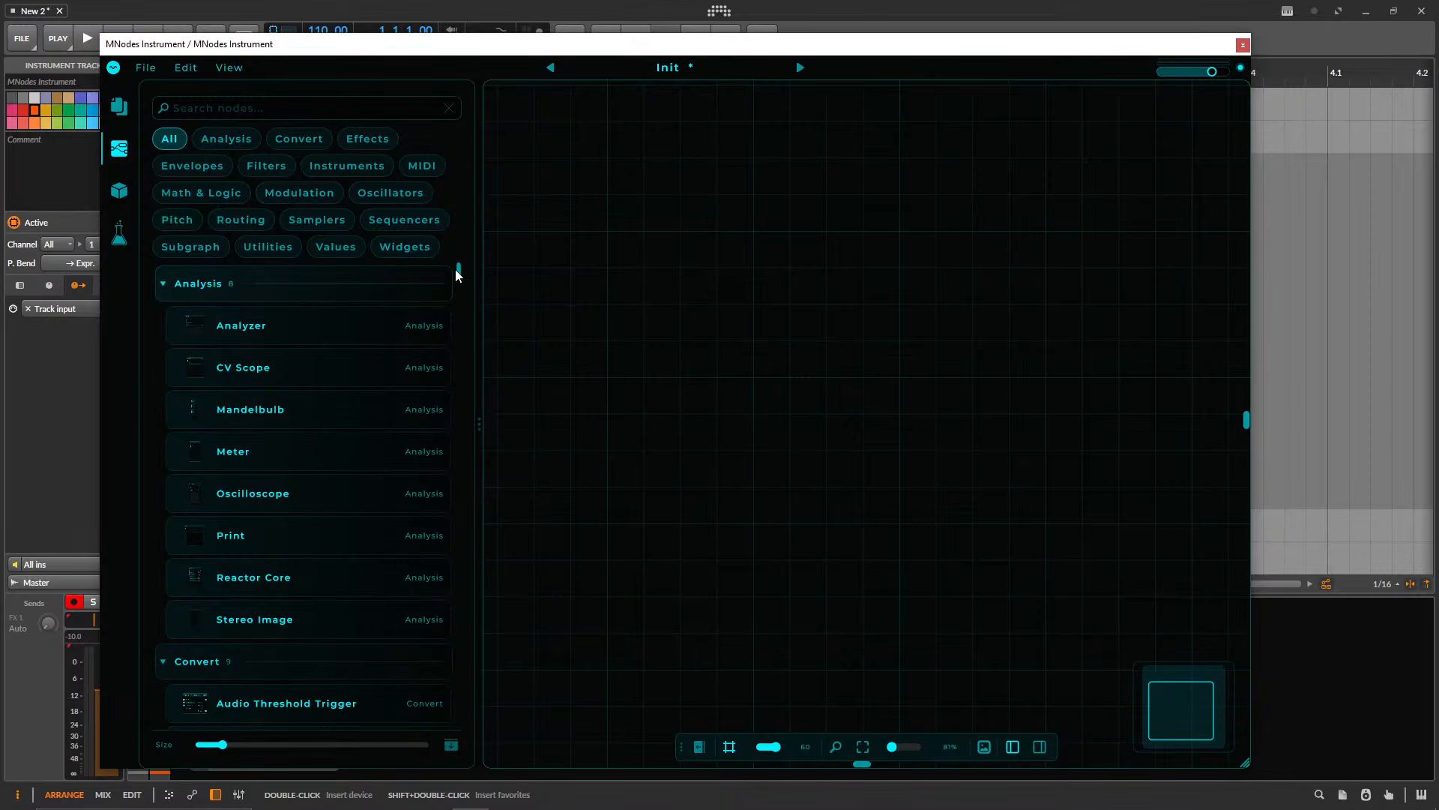
- Add Abs, Clamp and Cos nodes from the Math group, with Clamp beside Abs and Cos below Abs
{"action": "left_click_drag", "start_coordinate": [457, 275], "coordinate": [455, 474]}
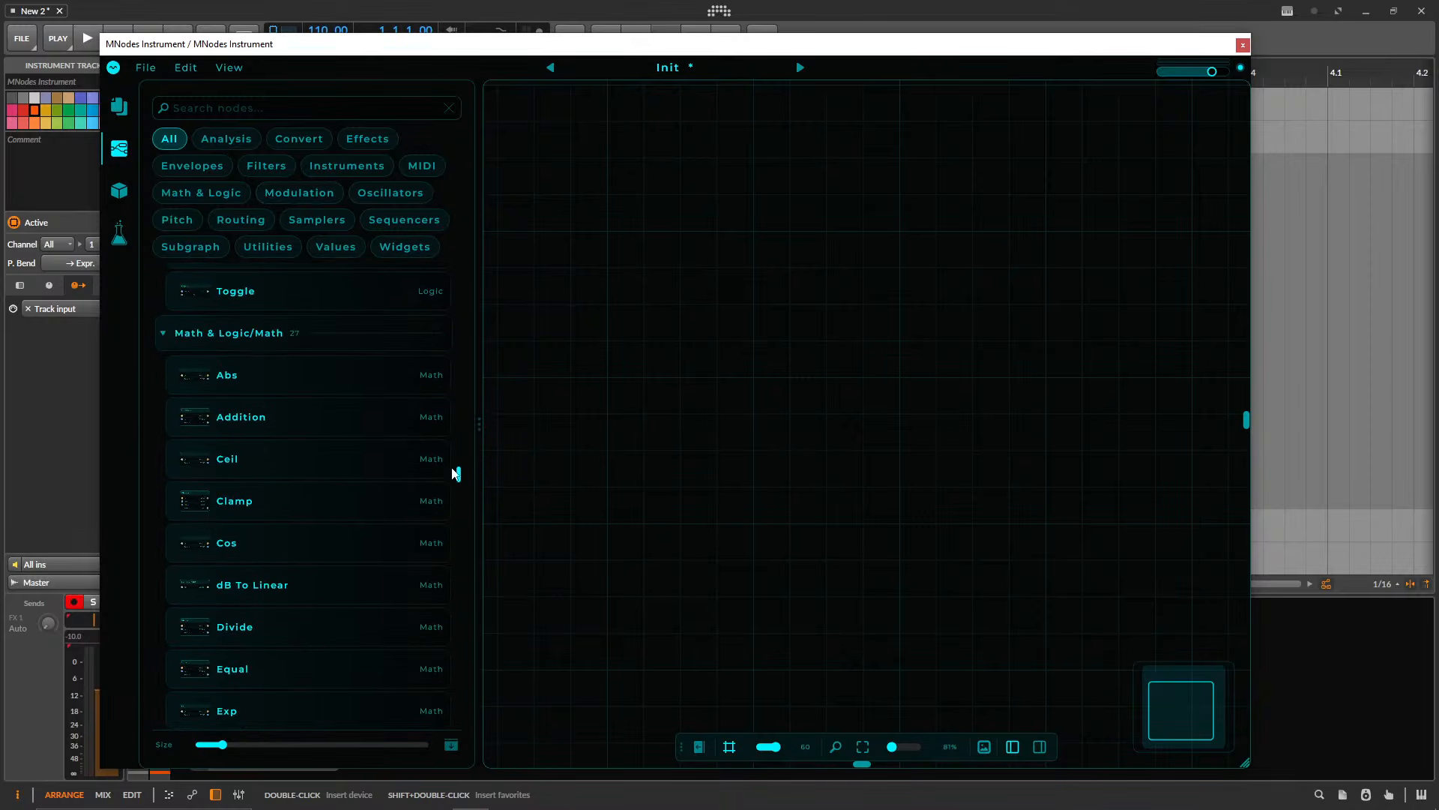
{"action": "double_click", "coordinate": [232, 375]}
{"action": "double_click", "coordinate": [240, 489]}
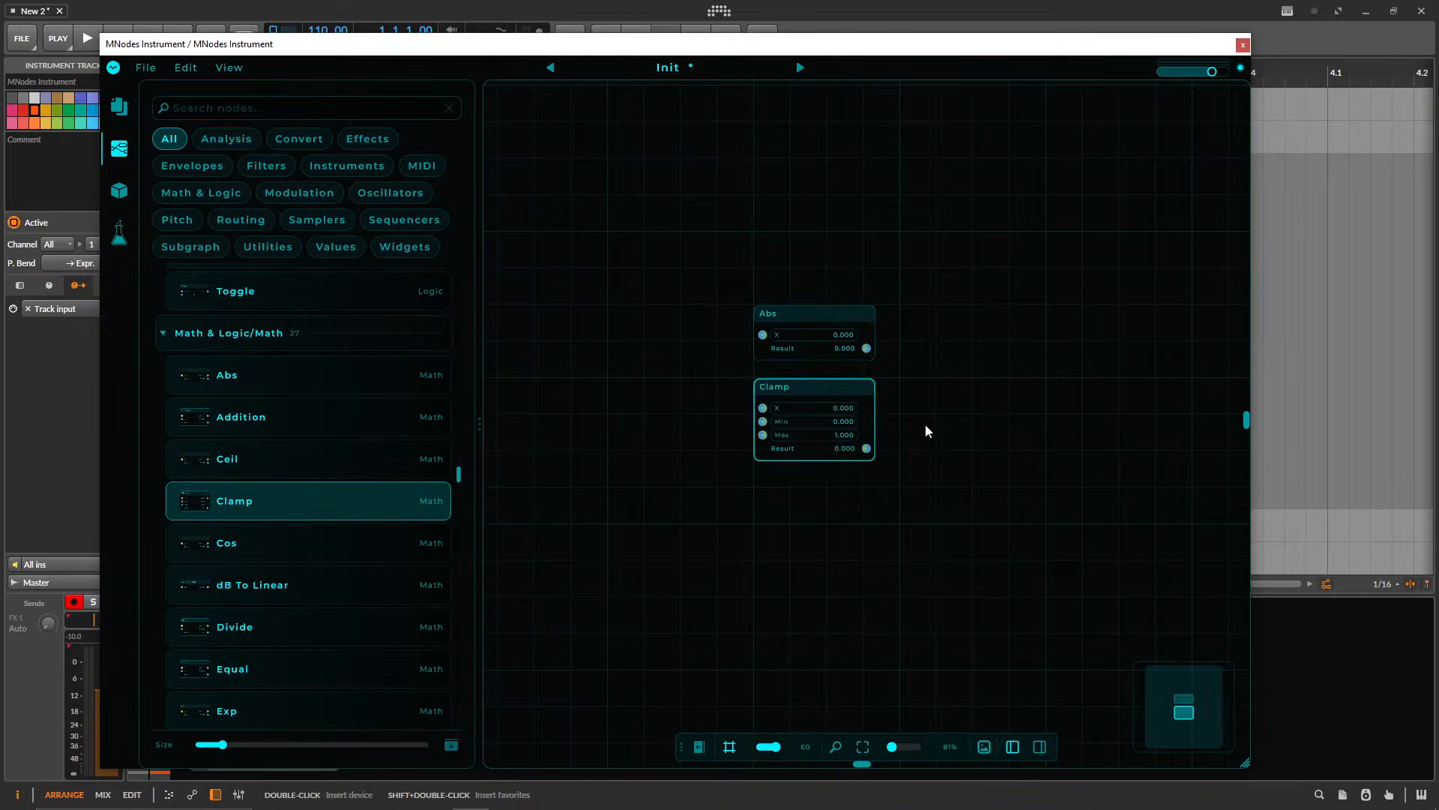
{"action": "left_click_drag", "start_coordinate": [797, 318], "coordinate": [651, 280]}
{"action": "left_click_drag", "start_coordinate": [802, 386], "coordinate": [807, 283]}
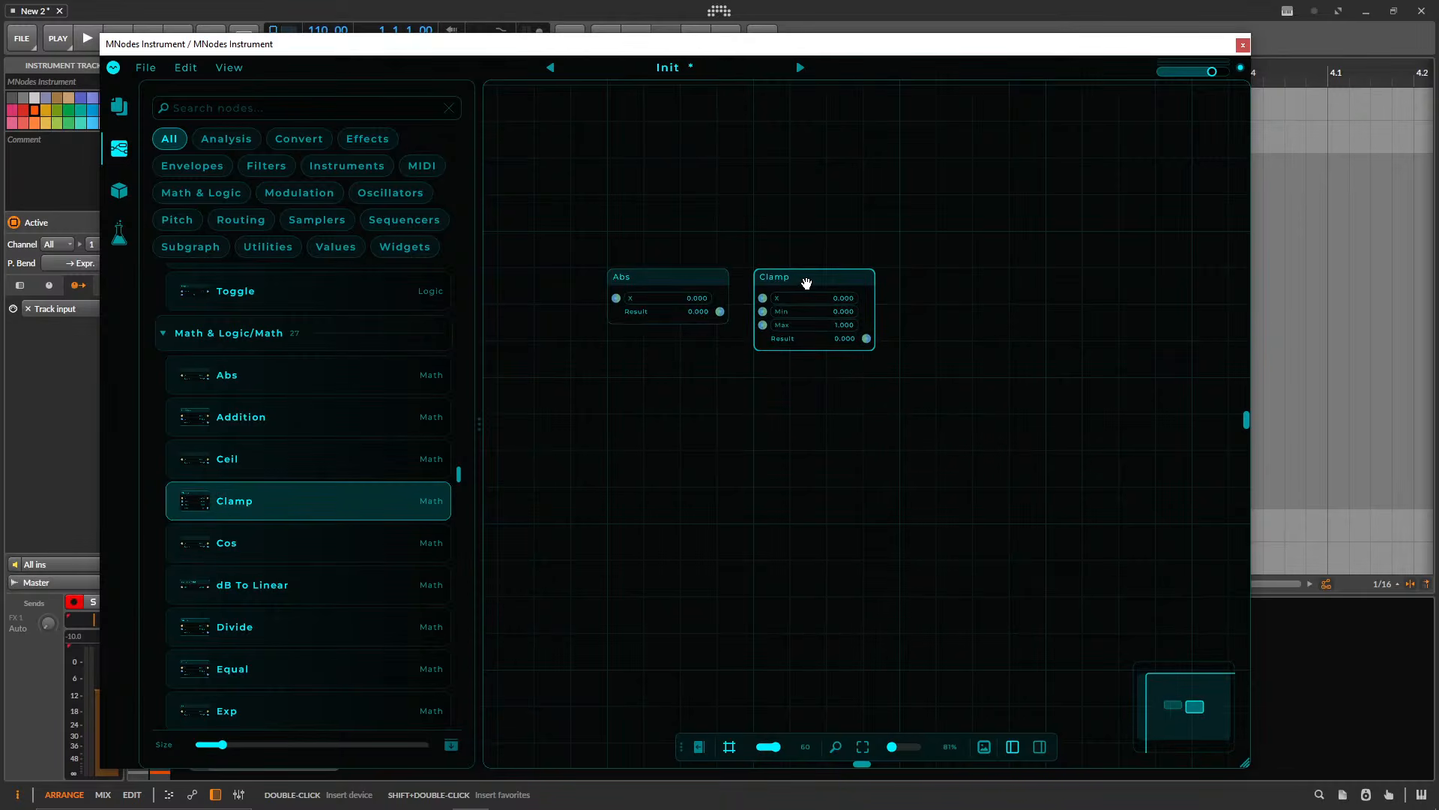
{"action": "double_click", "coordinate": [267, 538]}
{"action": "left_click_drag", "start_coordinate": [651, 416], "coordinate": [628, 366]}
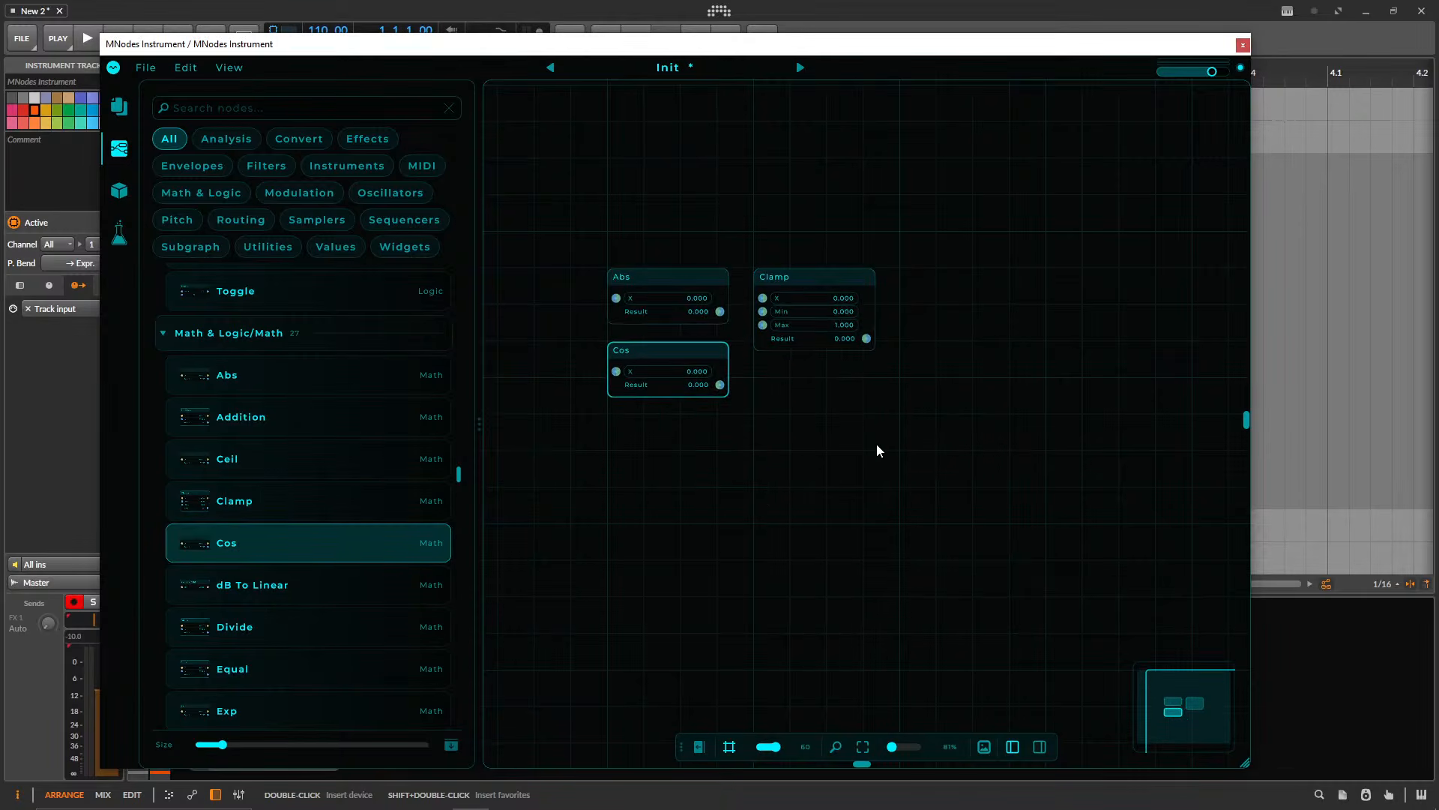
- Find and add an Audio In node and an Audio Out node, placed side by side above the math nodes
{"action": "scroll", "coordinate": [800, 442], "scroll_direction": "up", "scroll_amount": 2}
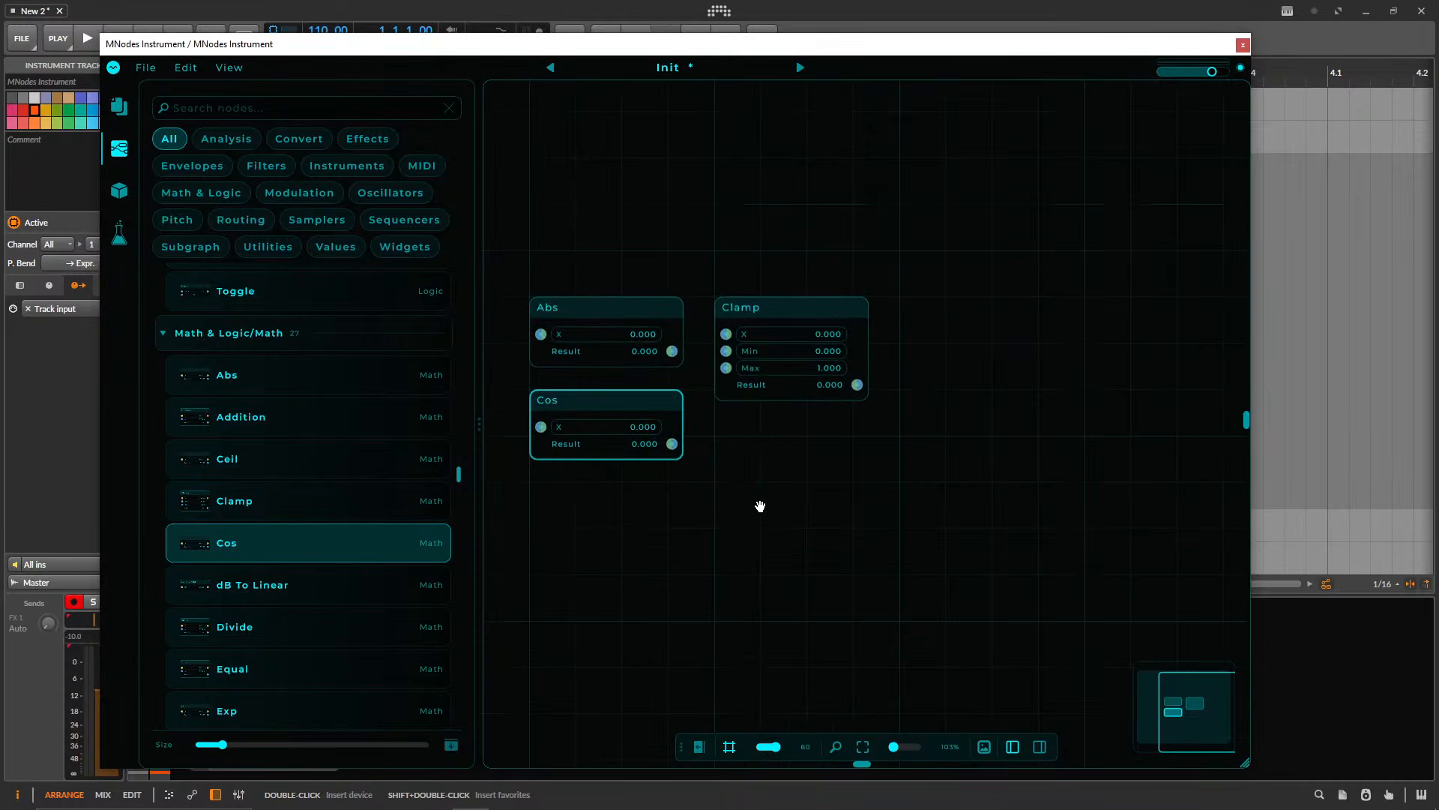
{"action": "right_click", "coordinate": [736, 172]}
{"action": "left_click", "coordinate": [622, 177]}
{"action": "right_click", "coordinate": [727, 228]}
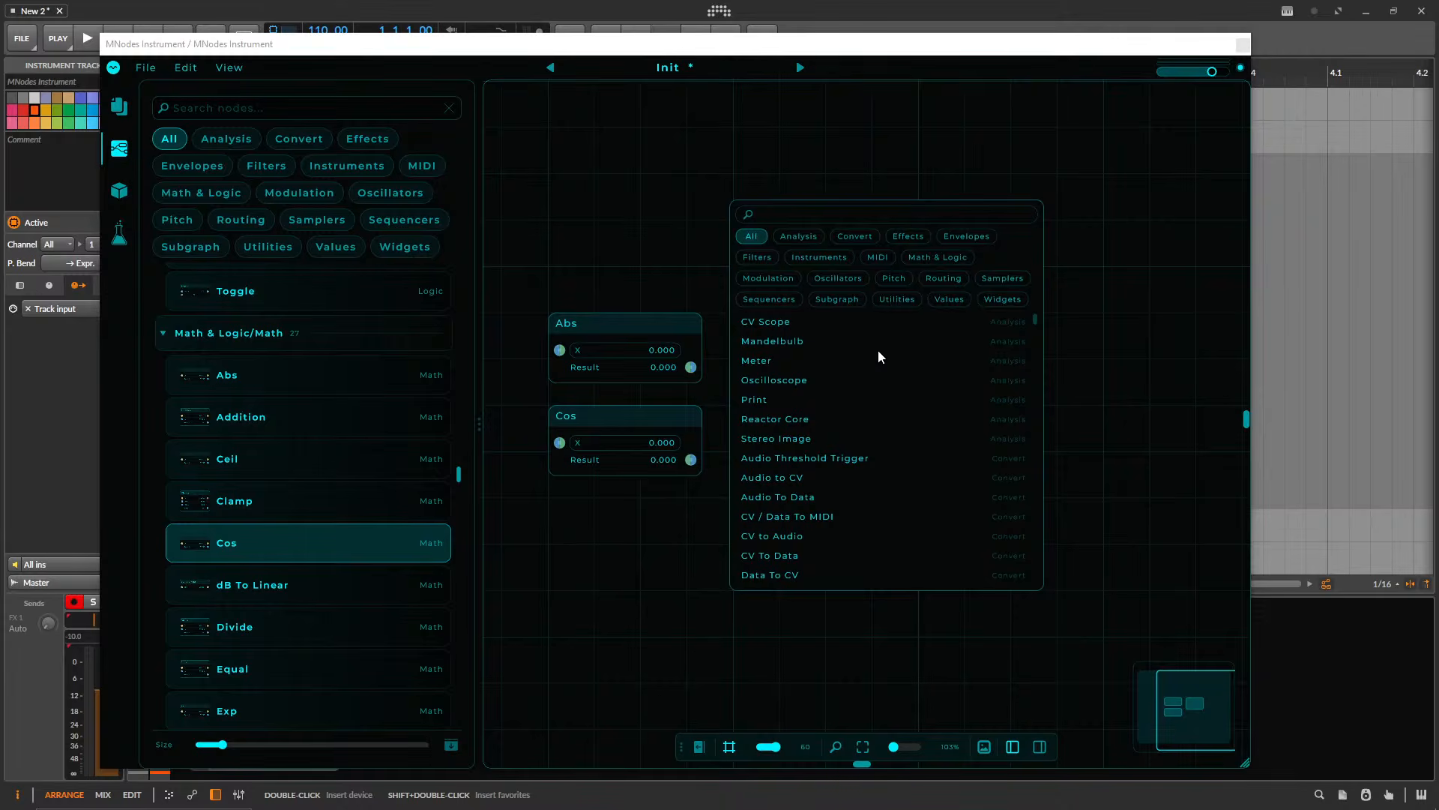
{"action": "type", "text": "audio"}
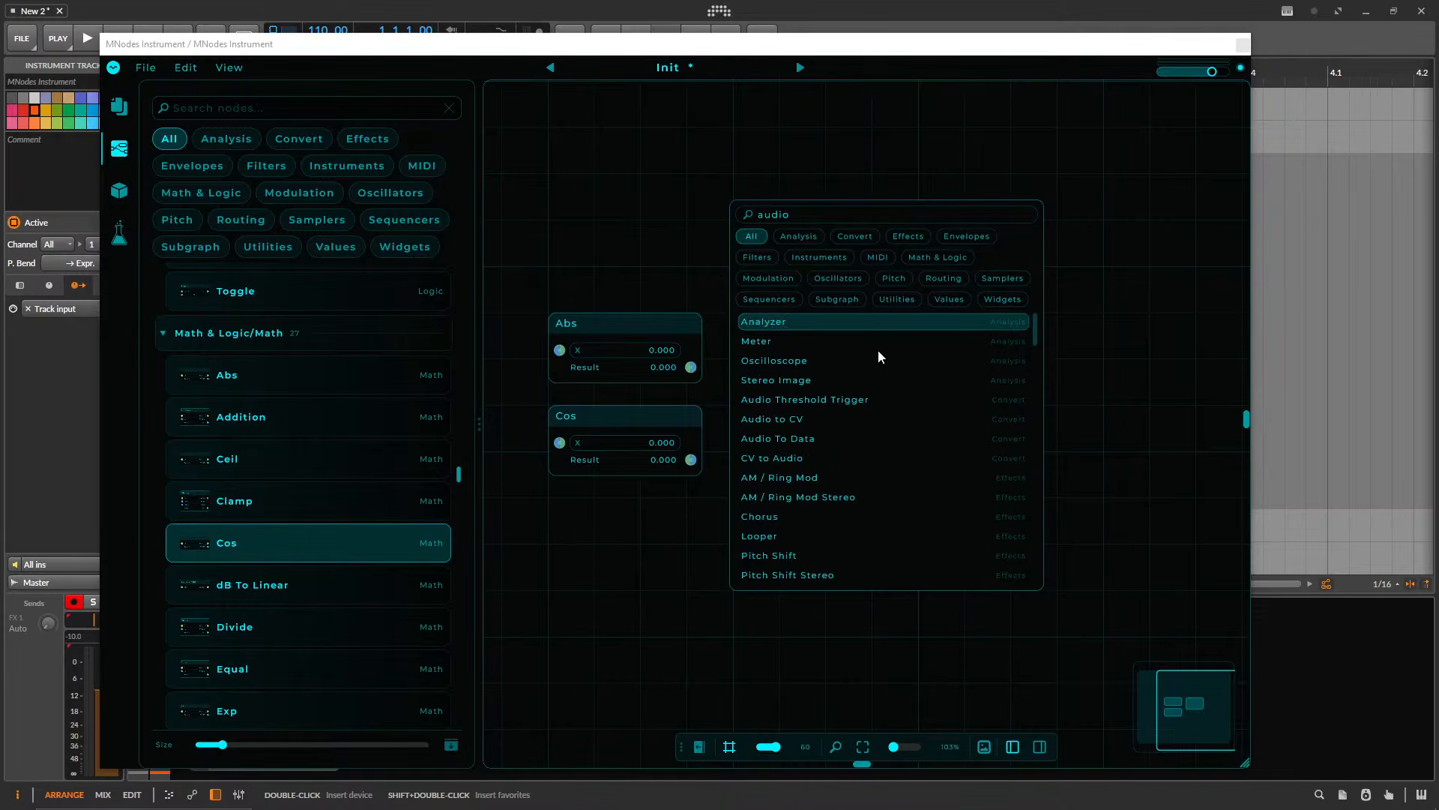
{"action": "type", "text": " in"}
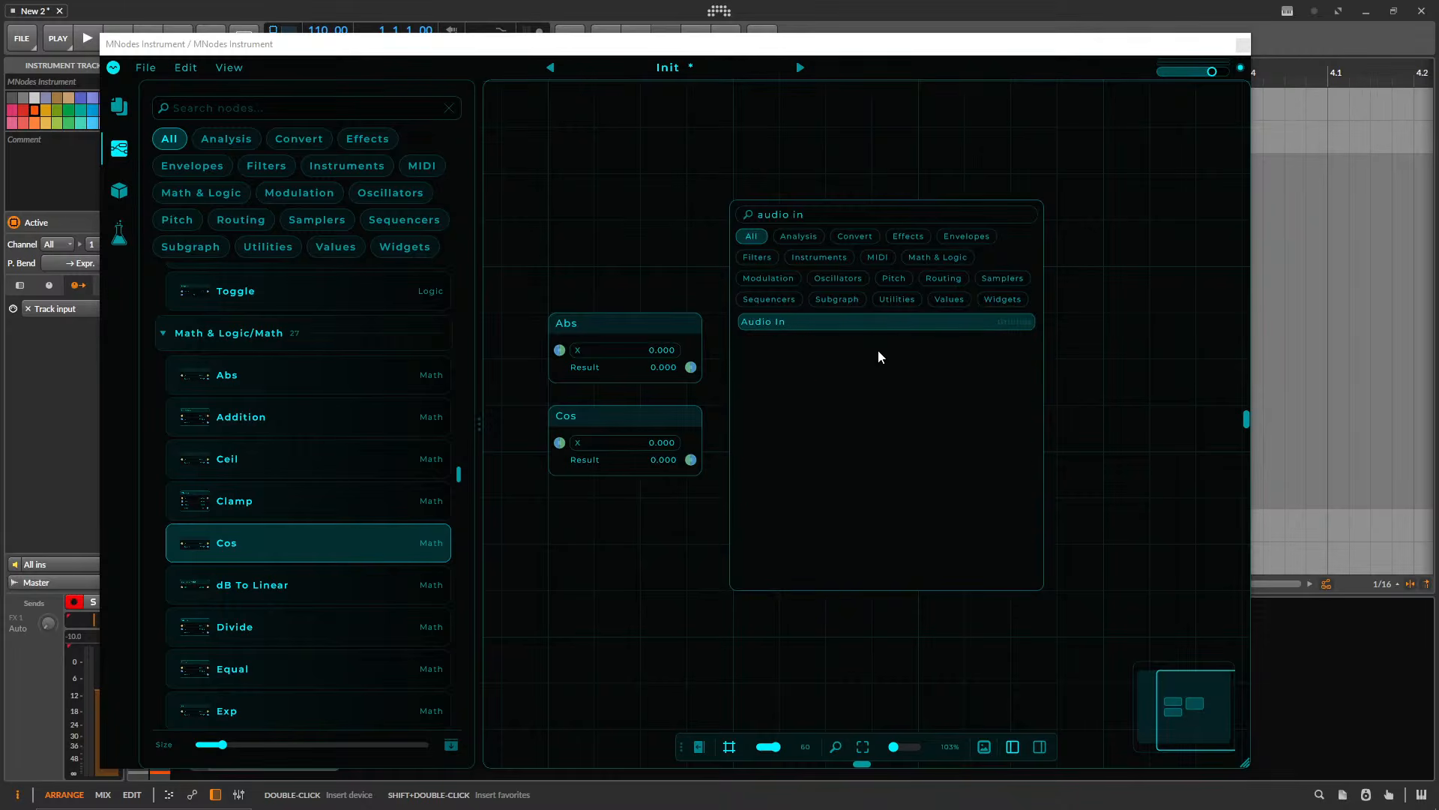
{"action": "key", "text": "Return"}
{"action": "right_click", "coordinate": [955, 247]}
{"action": "type", "text": "audio o"}
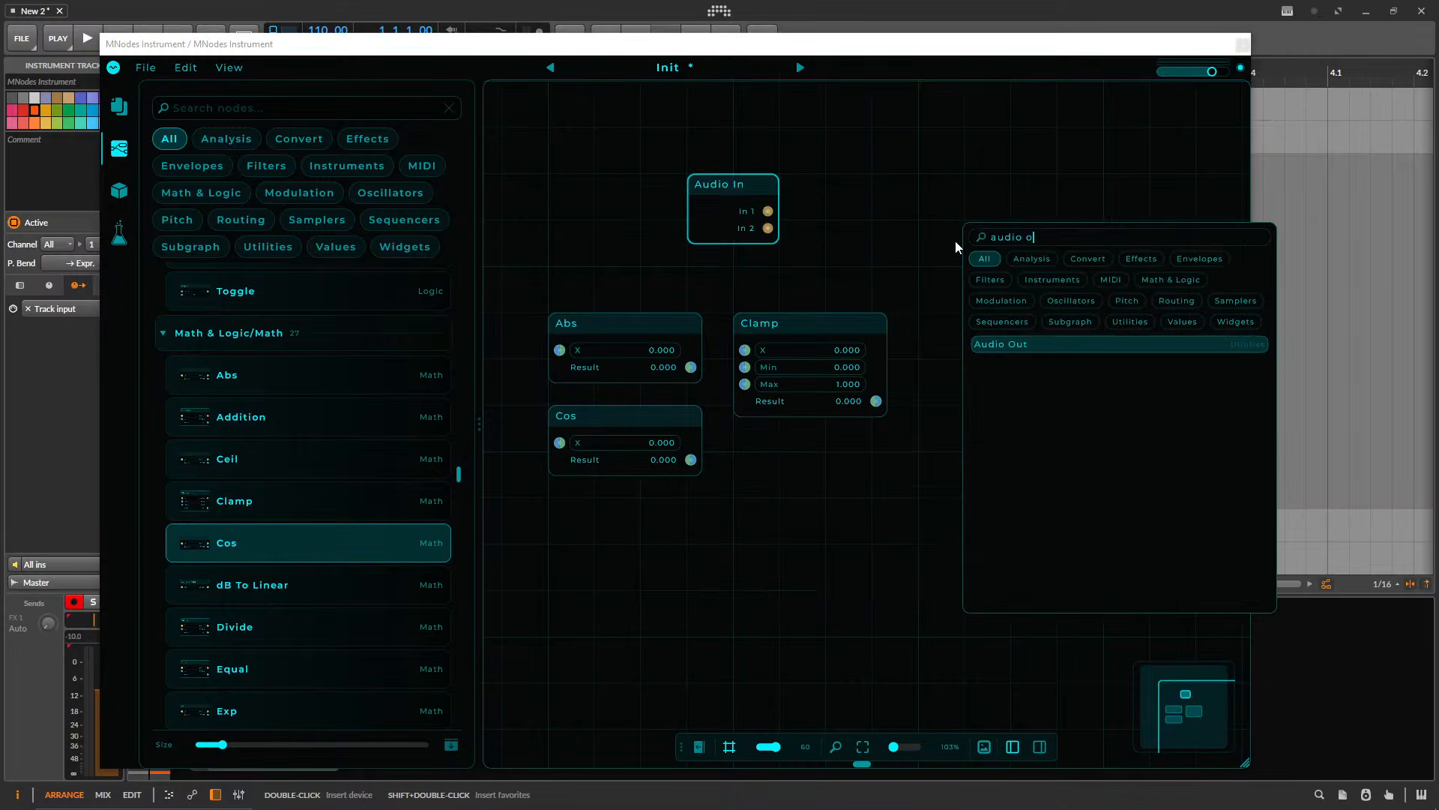
{"action": "key", "text": "Return"}
{"action": "left_click_drag", "start_coordinate": [952, 225], "coordinate": [859, 175]}
- Uncover the instrument track's device chain and select the MNodes Instrument device
{"action": "left_click_drag", "start_coordinate": [675, 44], "coordinate": [938, 43]}
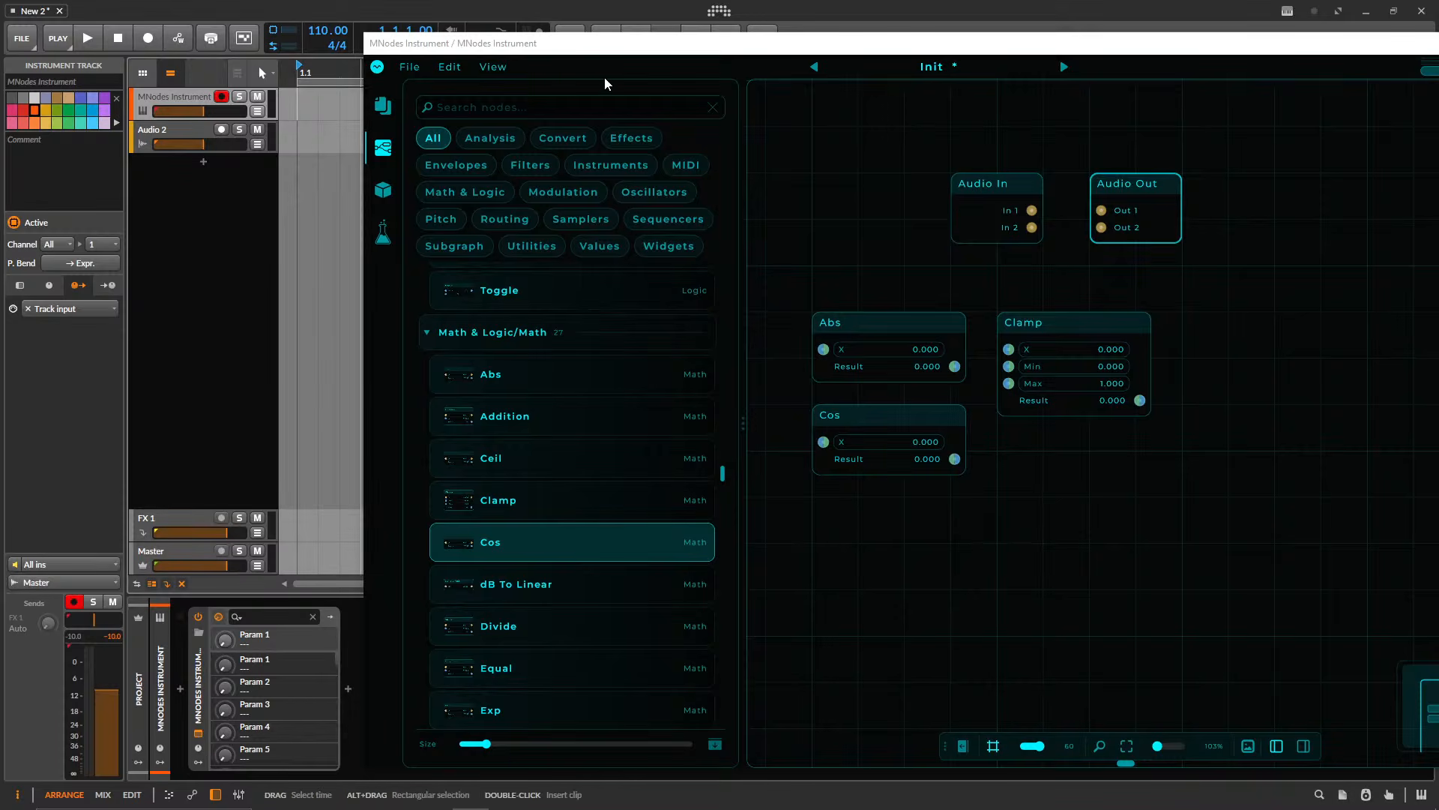
{"action": "left_click_drag", "start_coordinate": [533, 44], "coordinate": [389, 35]}
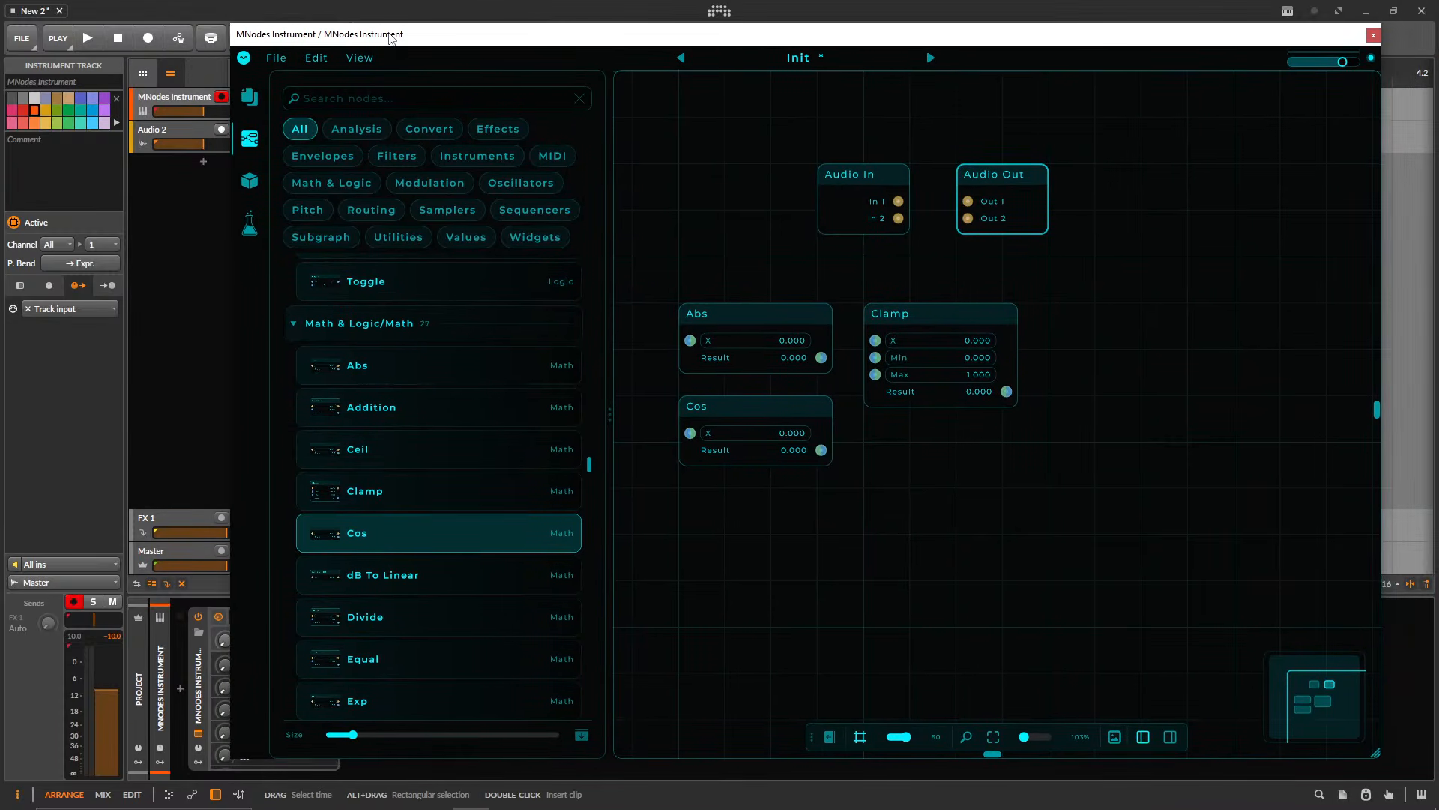
{"action": "left_click", "coordinate": [199, 708]}
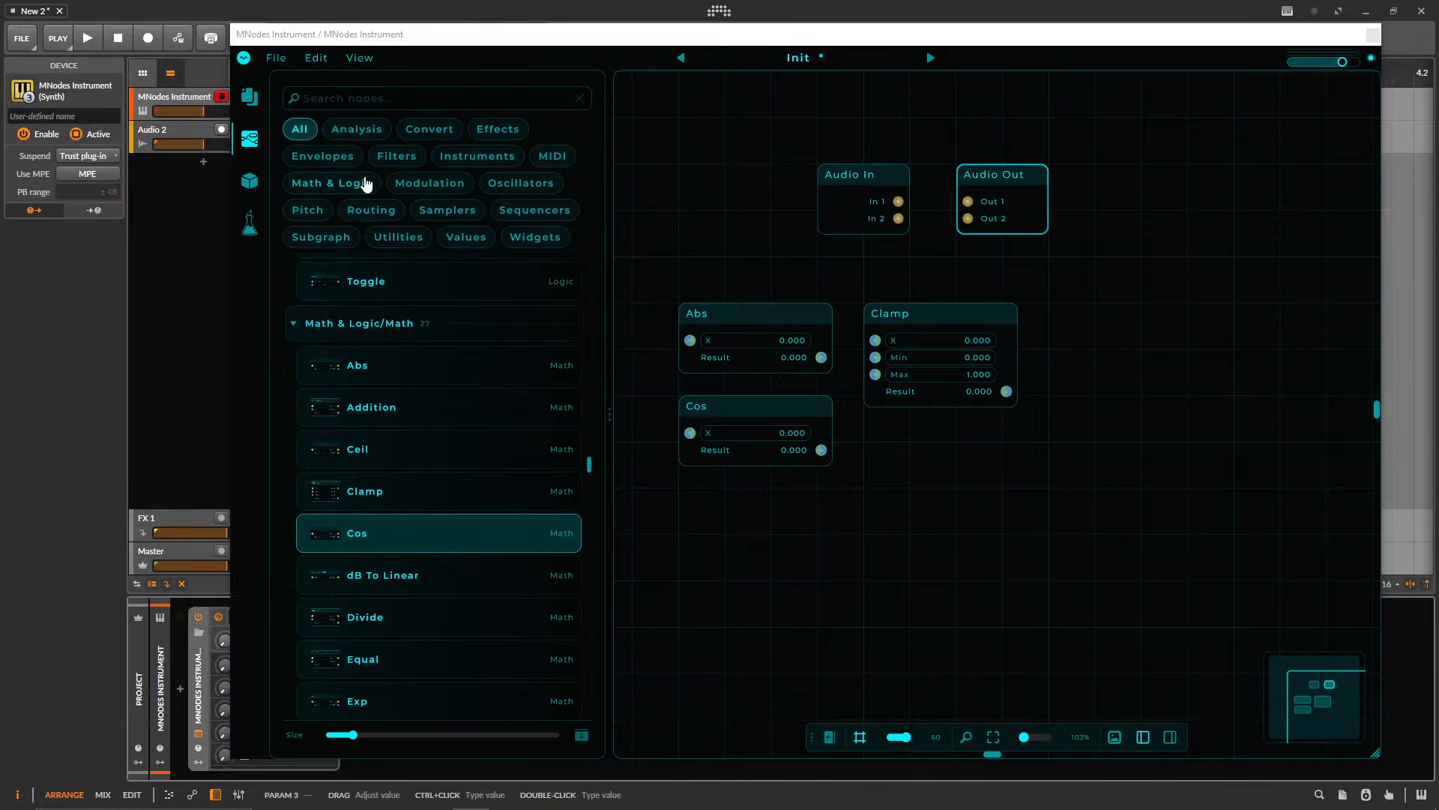
- Delete the Abs, Clamp and Cos nodes together, then select the Audio In and Audio Out nodes
{"action": "left_click_drag", "start_coordinate": [1077, 551], "coordinate": [731, 315]}
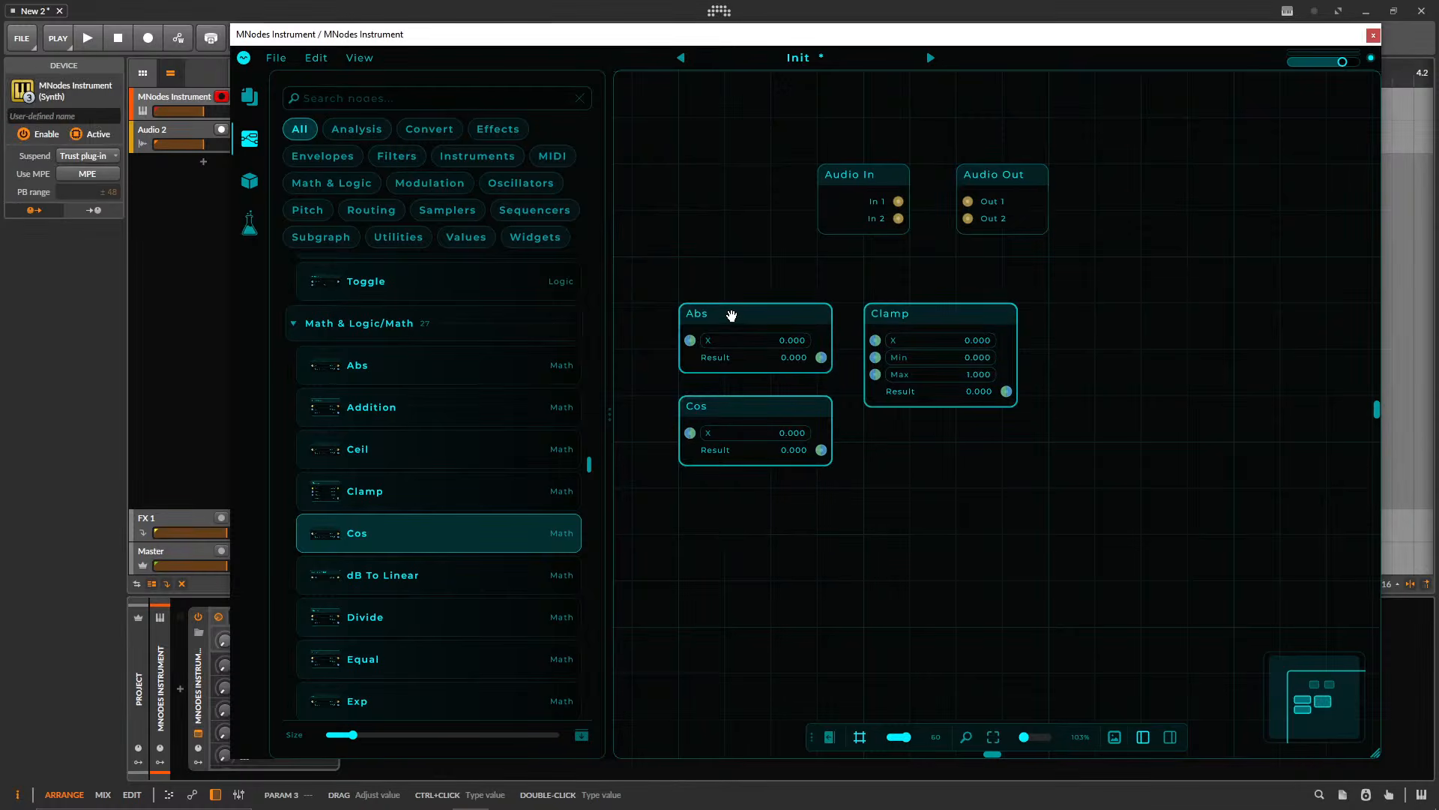
{"action": "key", "text": "Delete"}
{"action": "left_click_drag", "start_coordinate": [1087, 302], "coordinate": [842, 161]}
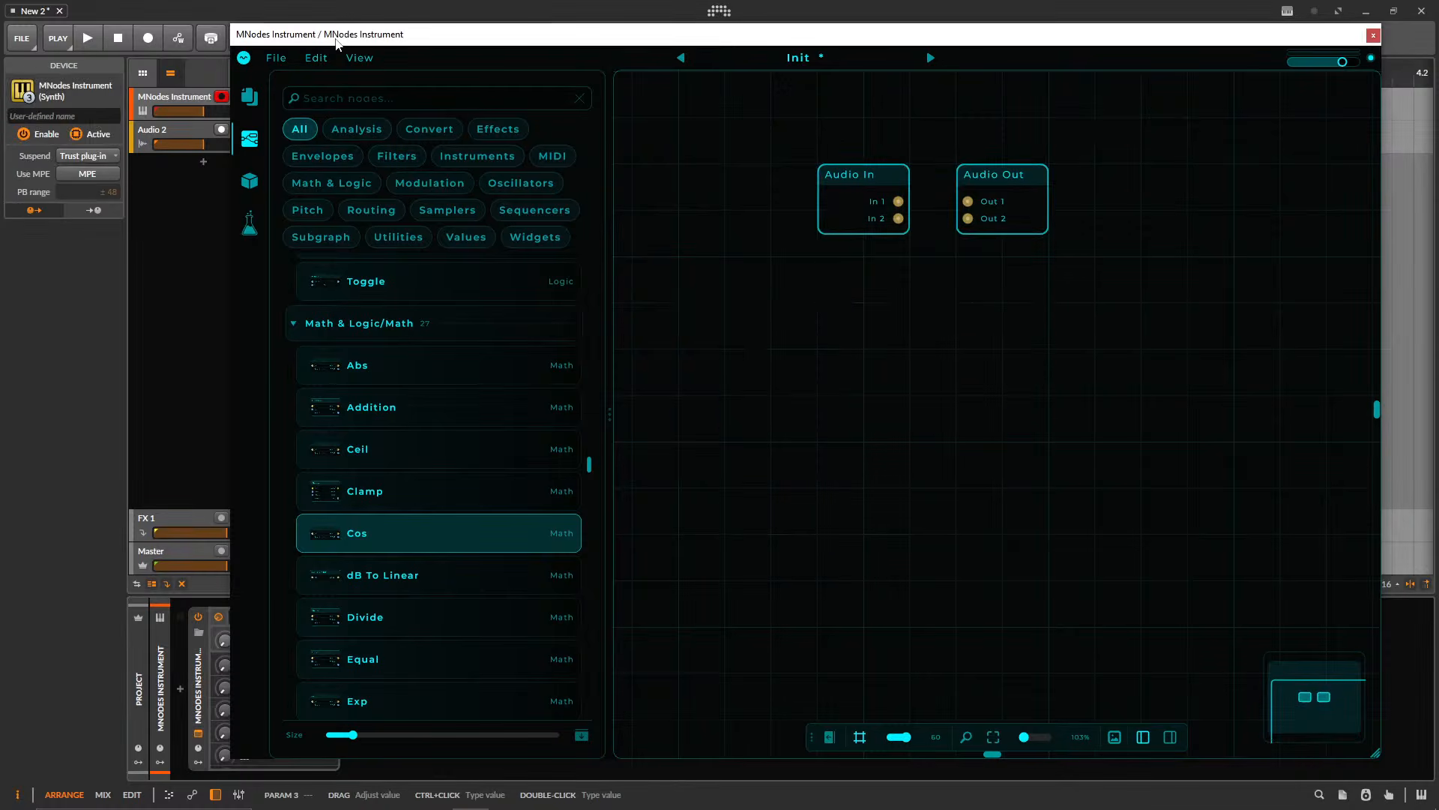
{"action": "left_click_drag", "start_coordinate": [336, 43], "coordinate": [322, 40]}
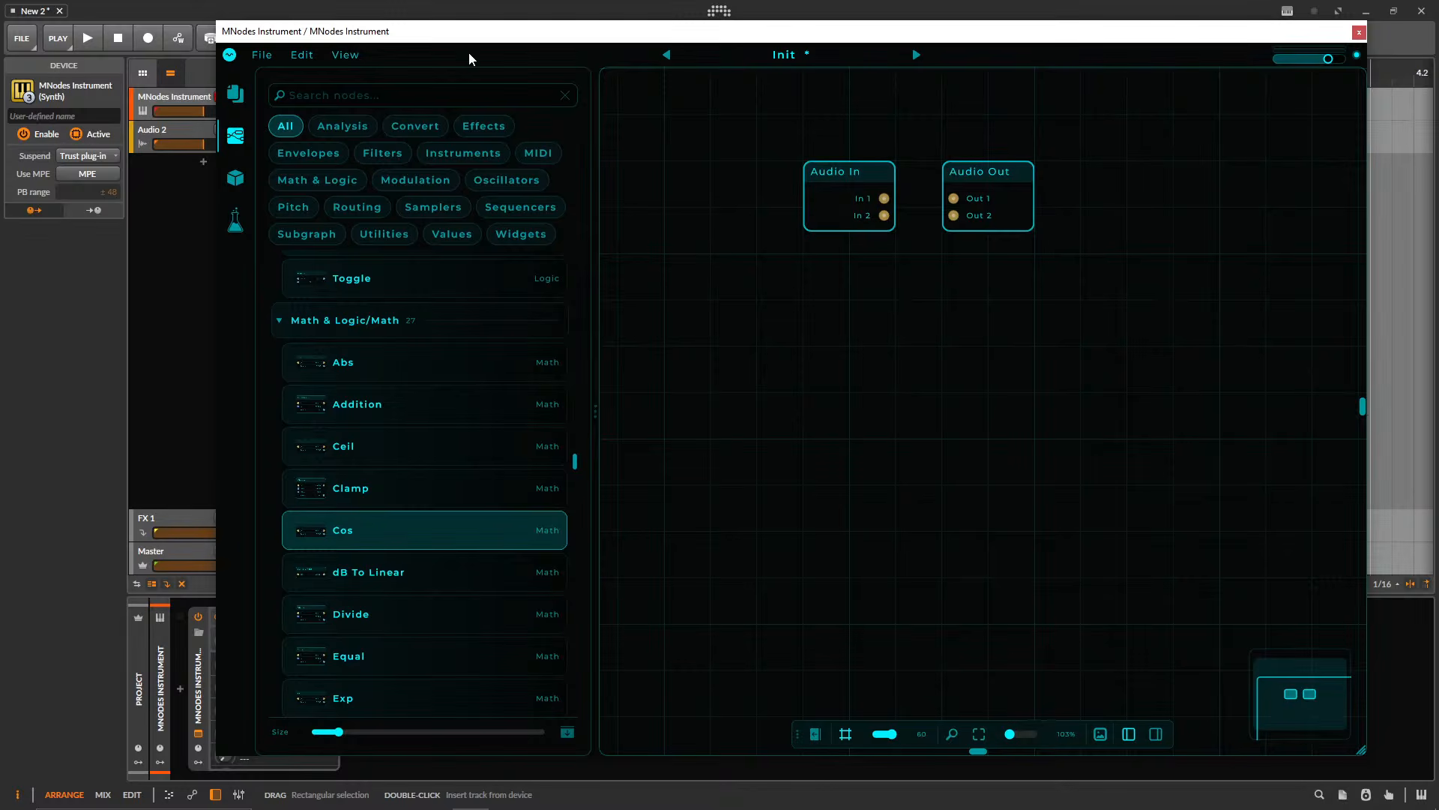
- Insert the MNodes FX plugin into the empty device chain of the Audio 2 track
{"action": "left_click_drag", "start_coordinate": [472, 34], "coordinate": [641, 26]}
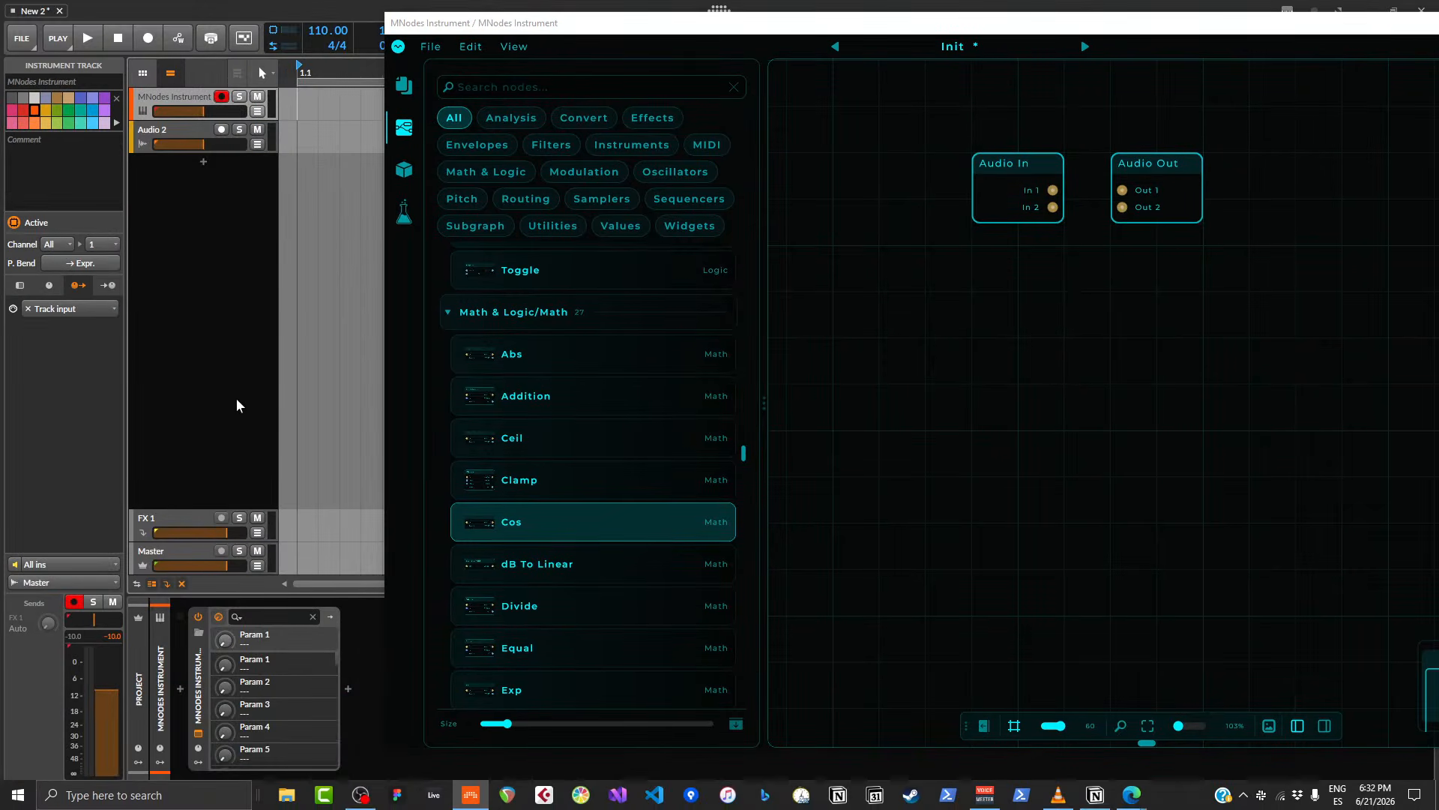
{"action": "left_click", "coordinate": [191, 145]}
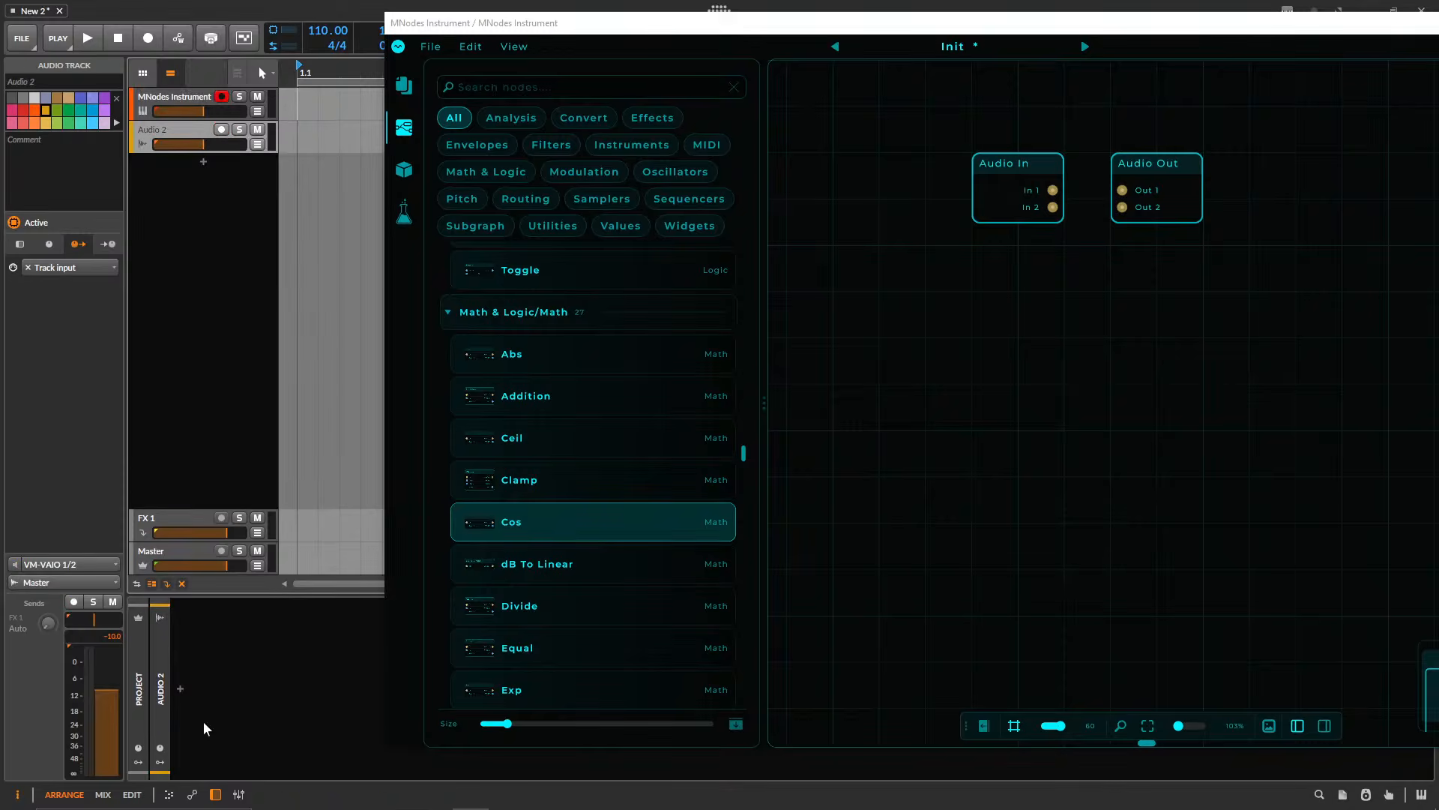
{"action": "left_click", "coordinate": [179, 688]}
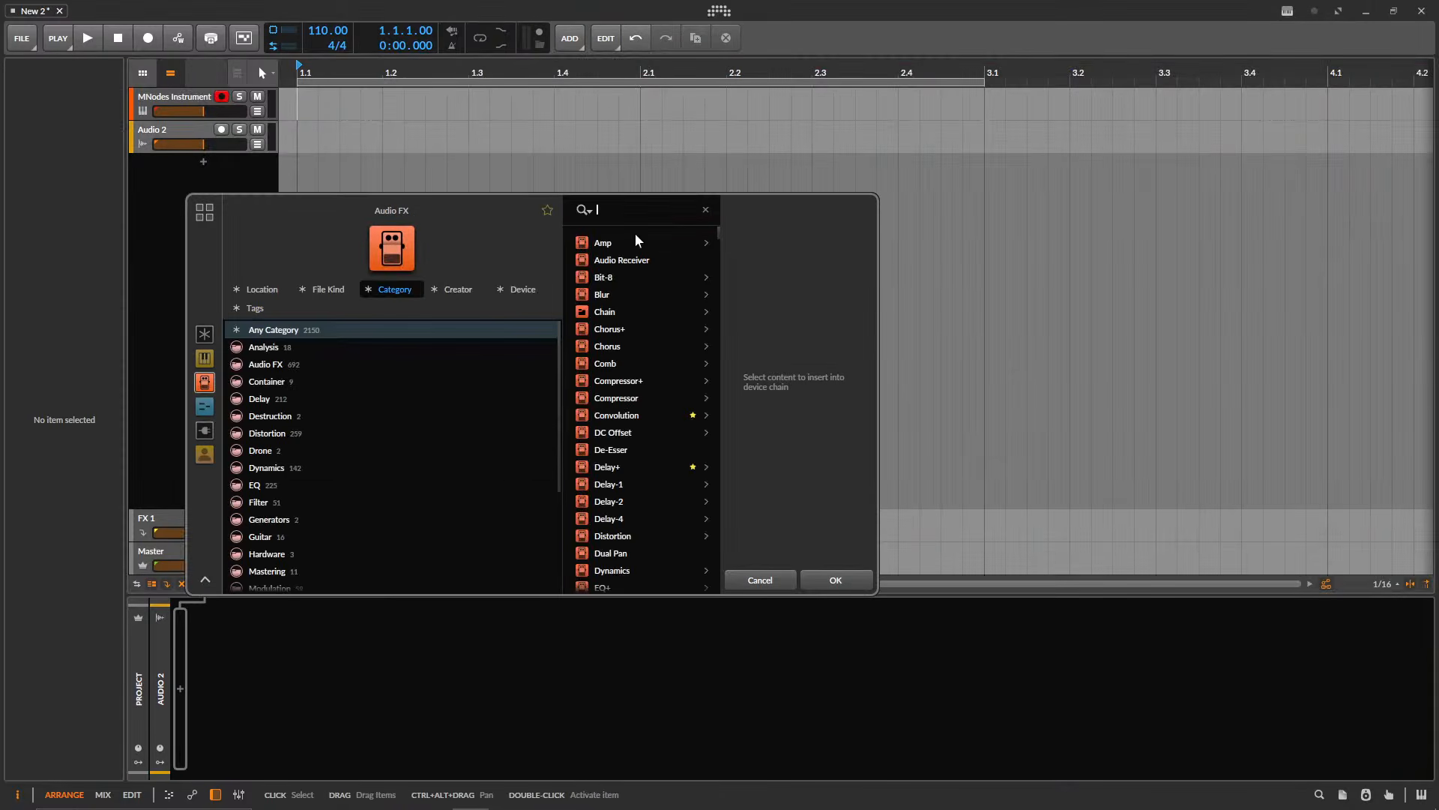
{"action": "type", "text": "mnodes"}
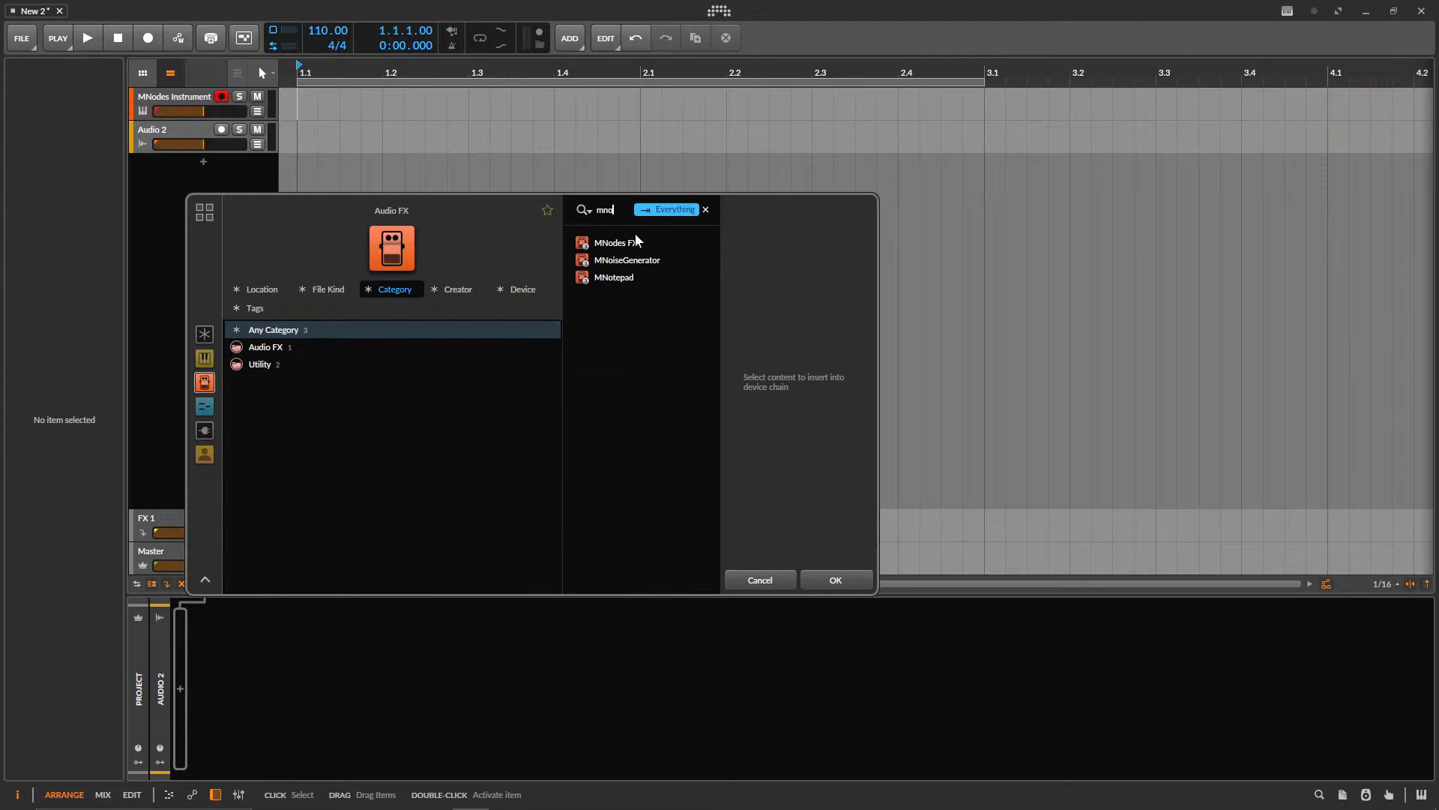
{"action": "double_click", "coordinate": [634, 238]}
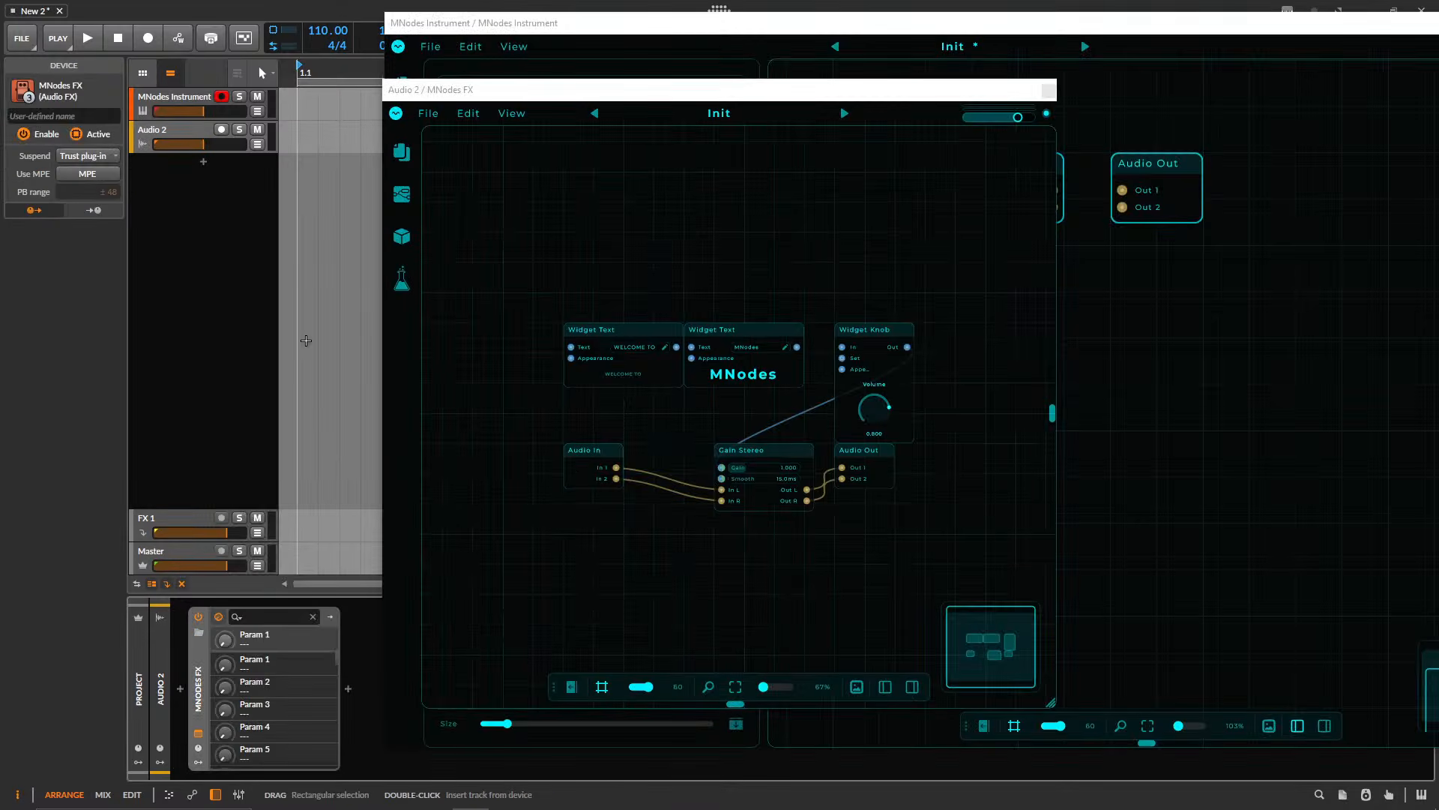
- Search for "mnode" among the audio effects and instruments for the MNodes Instrument track, and insert nothing
{"action": "left_click", "coordinate": [196, 113]}
{"action": "left_click", "coordinate": [347, 688]}
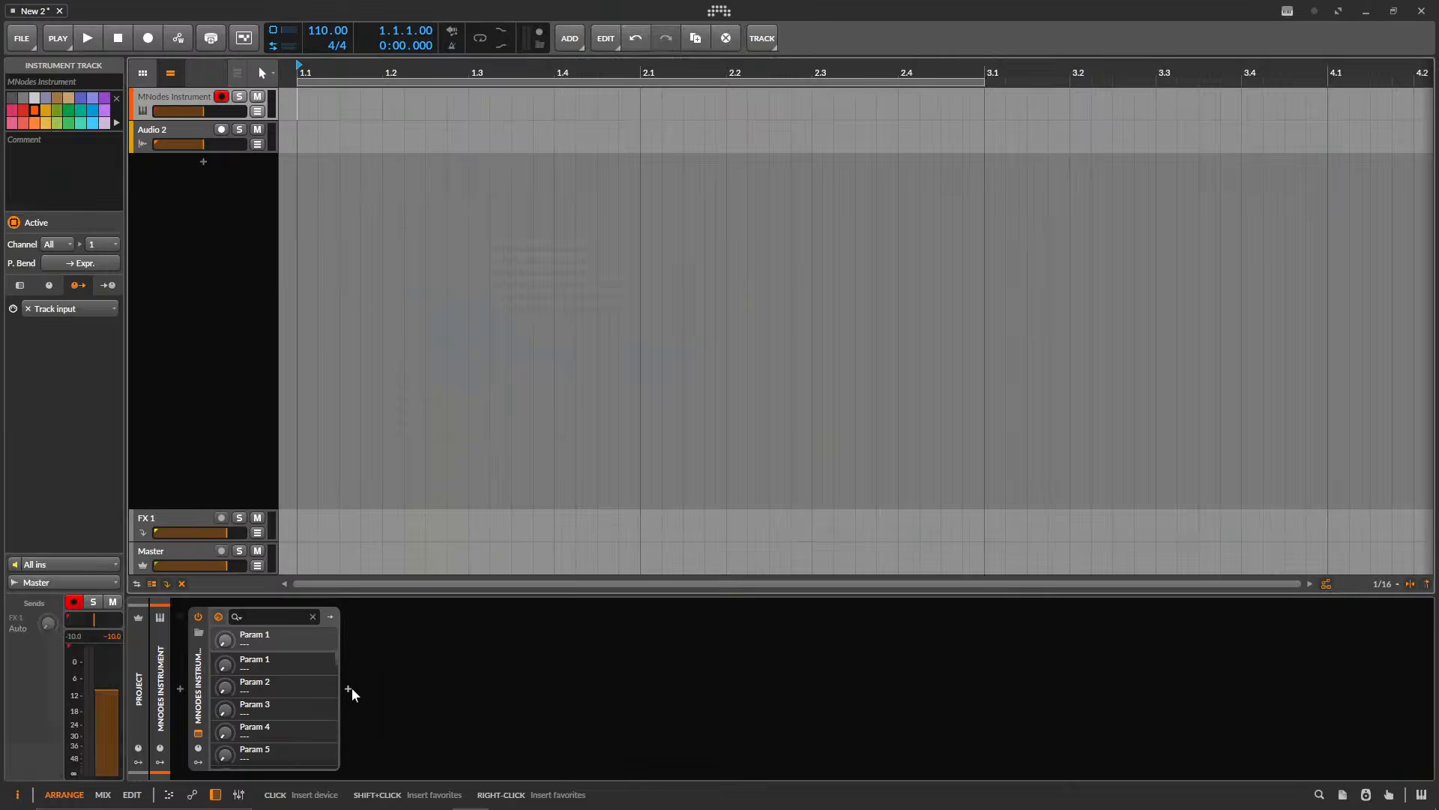
{"action": "type", "text": "mnode"}
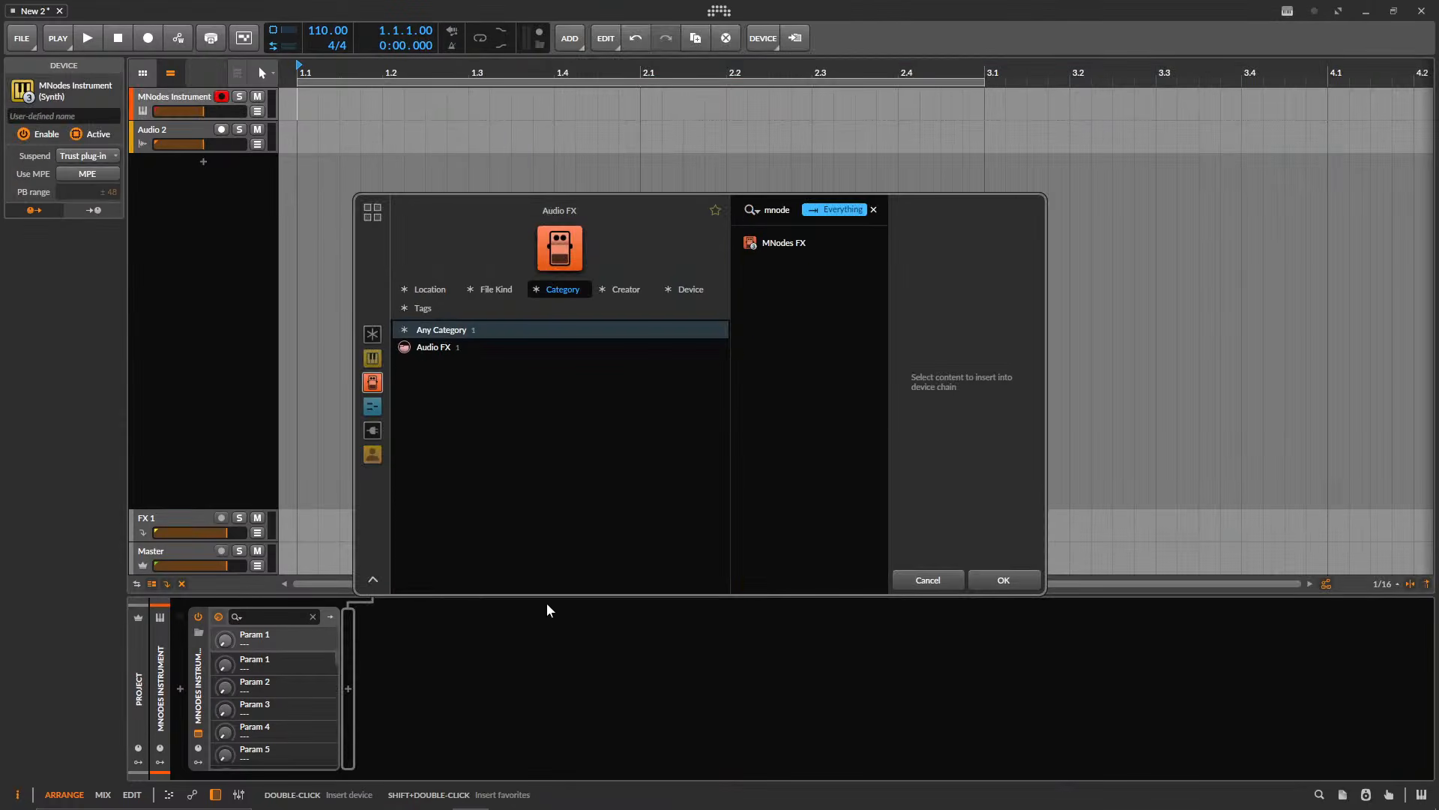
{"action": "left_click", "coordinate": [373, 360]}
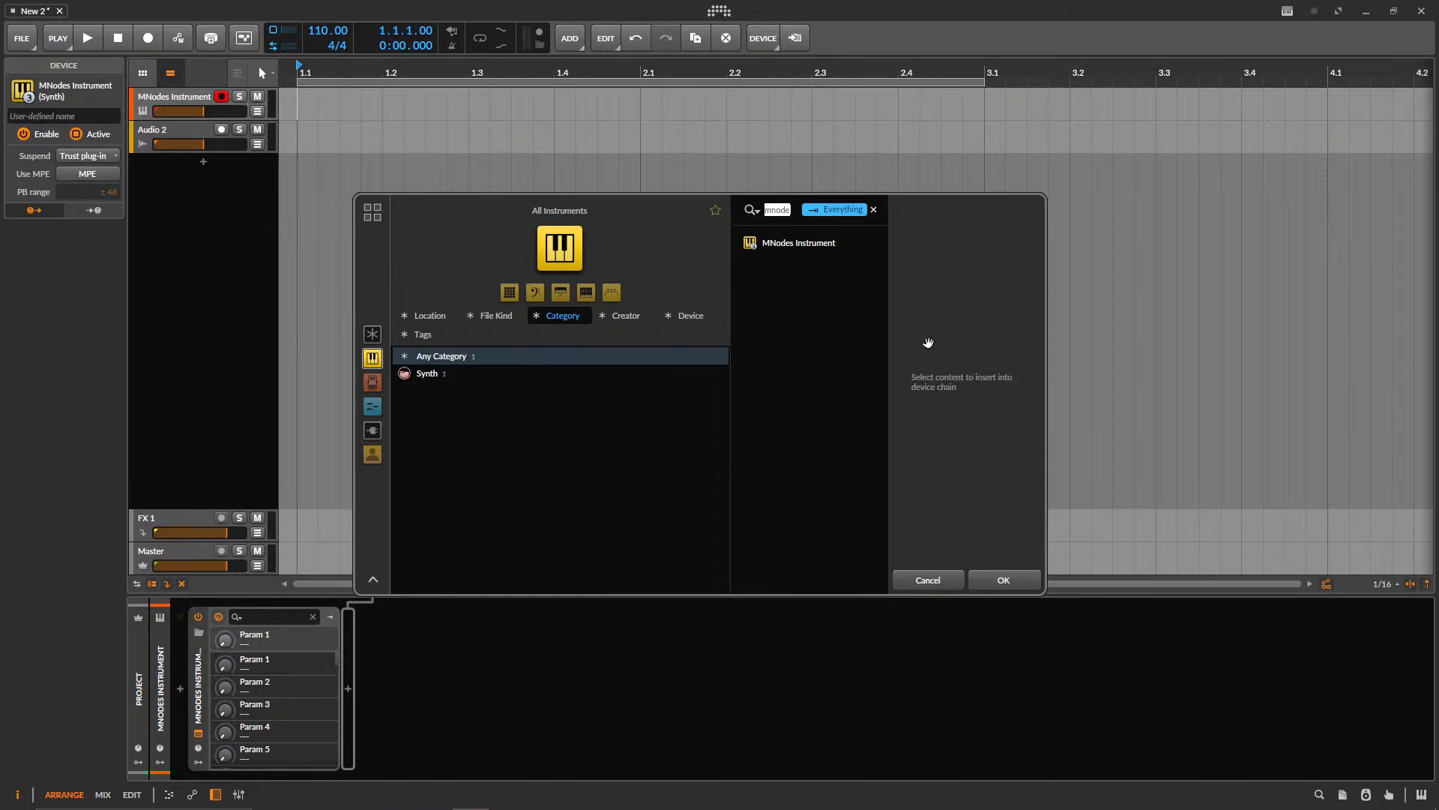
{"action": "left_click", "coordinate": [938, 583]}
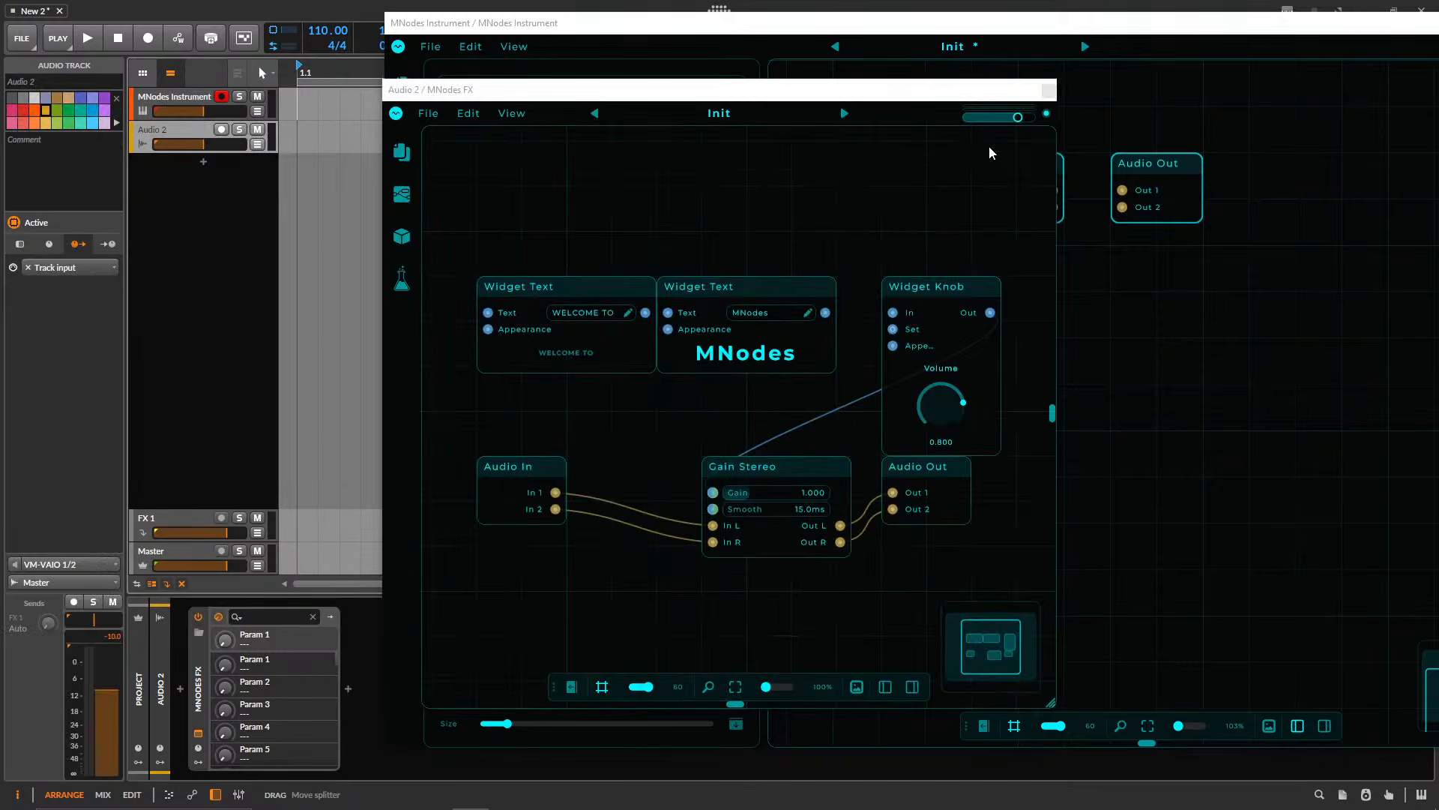
- Close the MNodes FX window and bring the MNodes Instrument window fully back into view
{"action": "left_click", "coordinate": [1048, 90]}
{"action": "left_click_drag", "start_coordinate": [887, 24], "coordinate": [742, 33]}
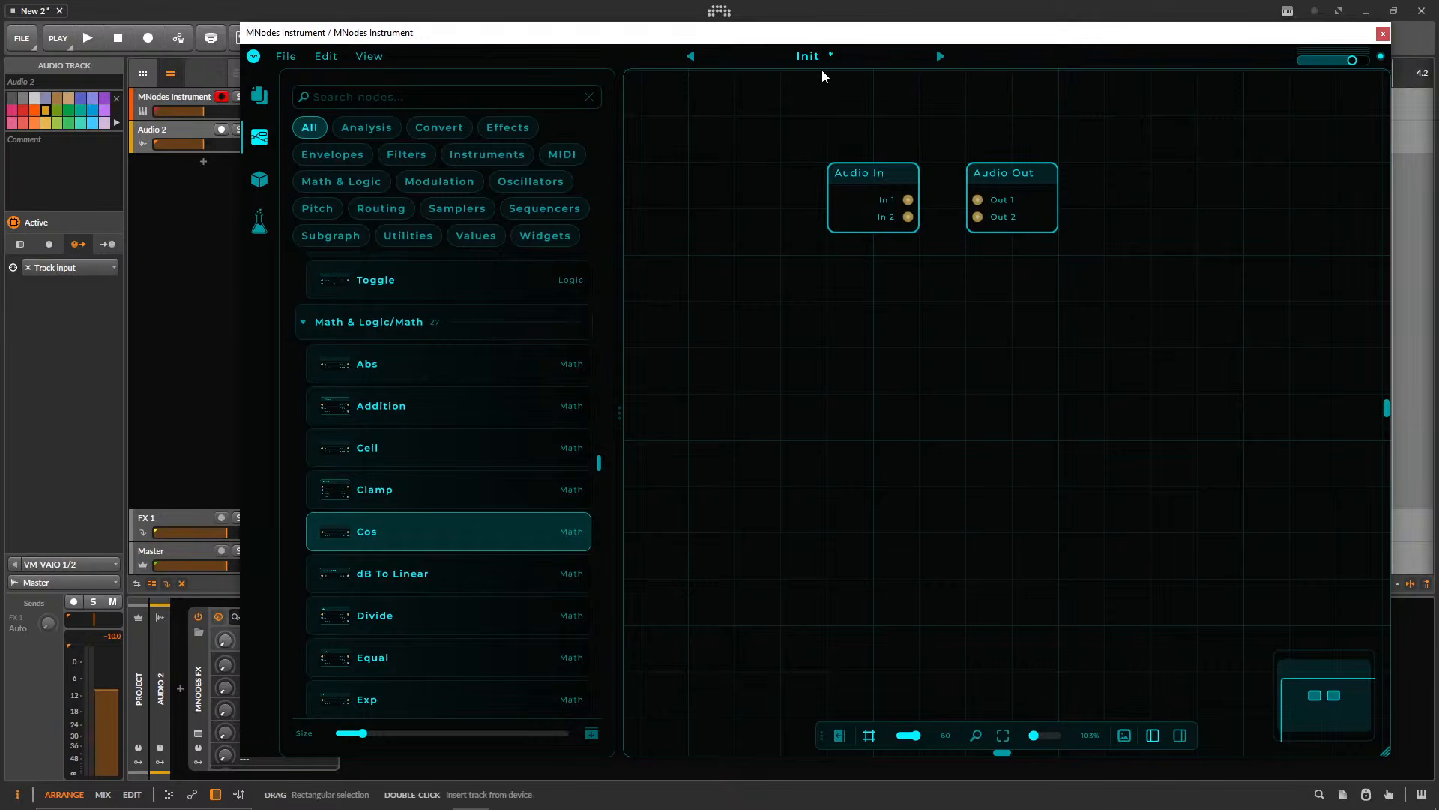
{"action": "left_click_drag", "start_coordinate": [805, 34], "coordinate": [779, 32]}
{"action": "left_click_drag", "start_coordinate": [411, 44], "coordinate": [463, 50]}
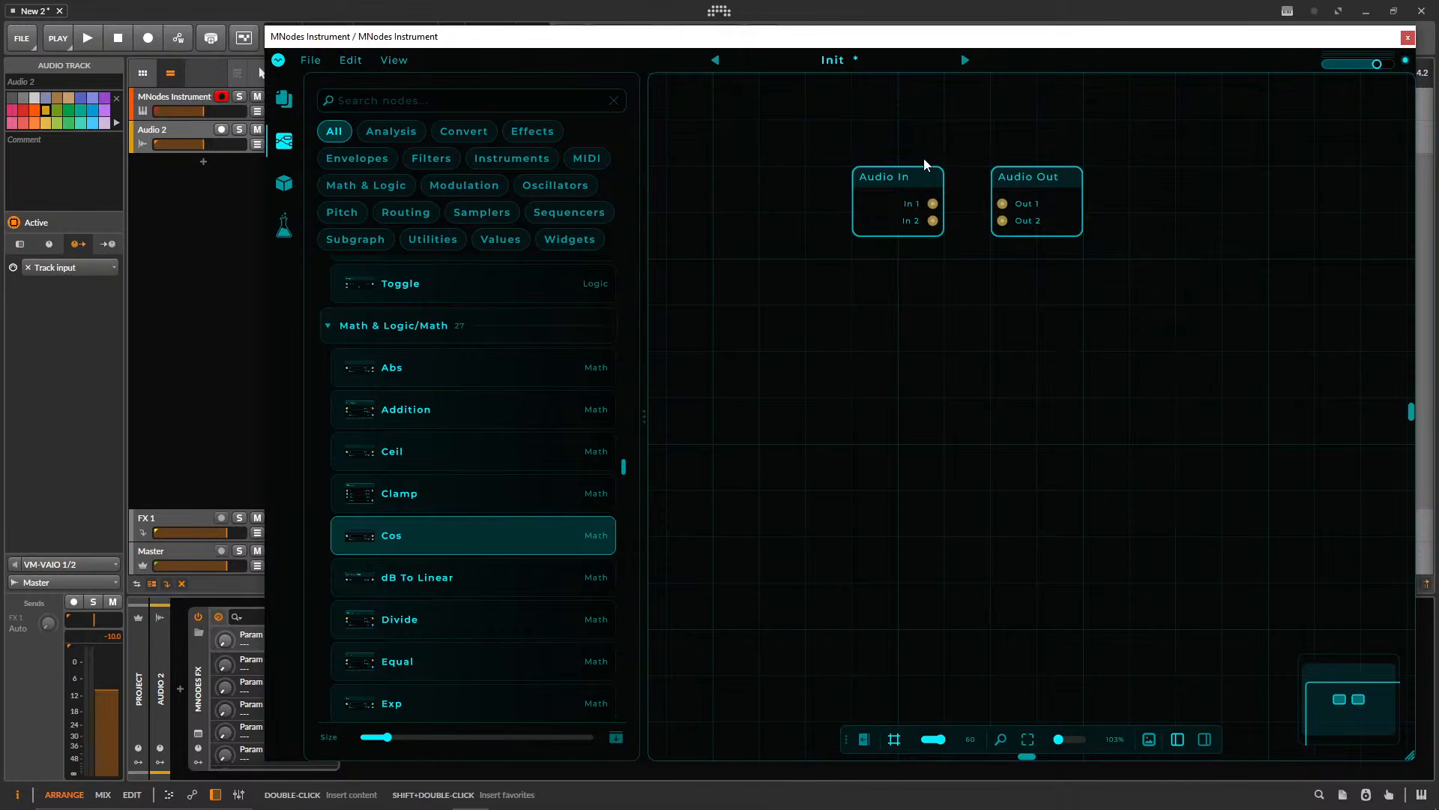
- Move the two audio nodes lower in the graph, delete only Audio In, and hide the node library
{"action": "left_click_drag", "start_coordinate": [899, 173], "coordinate": [870, 305]}
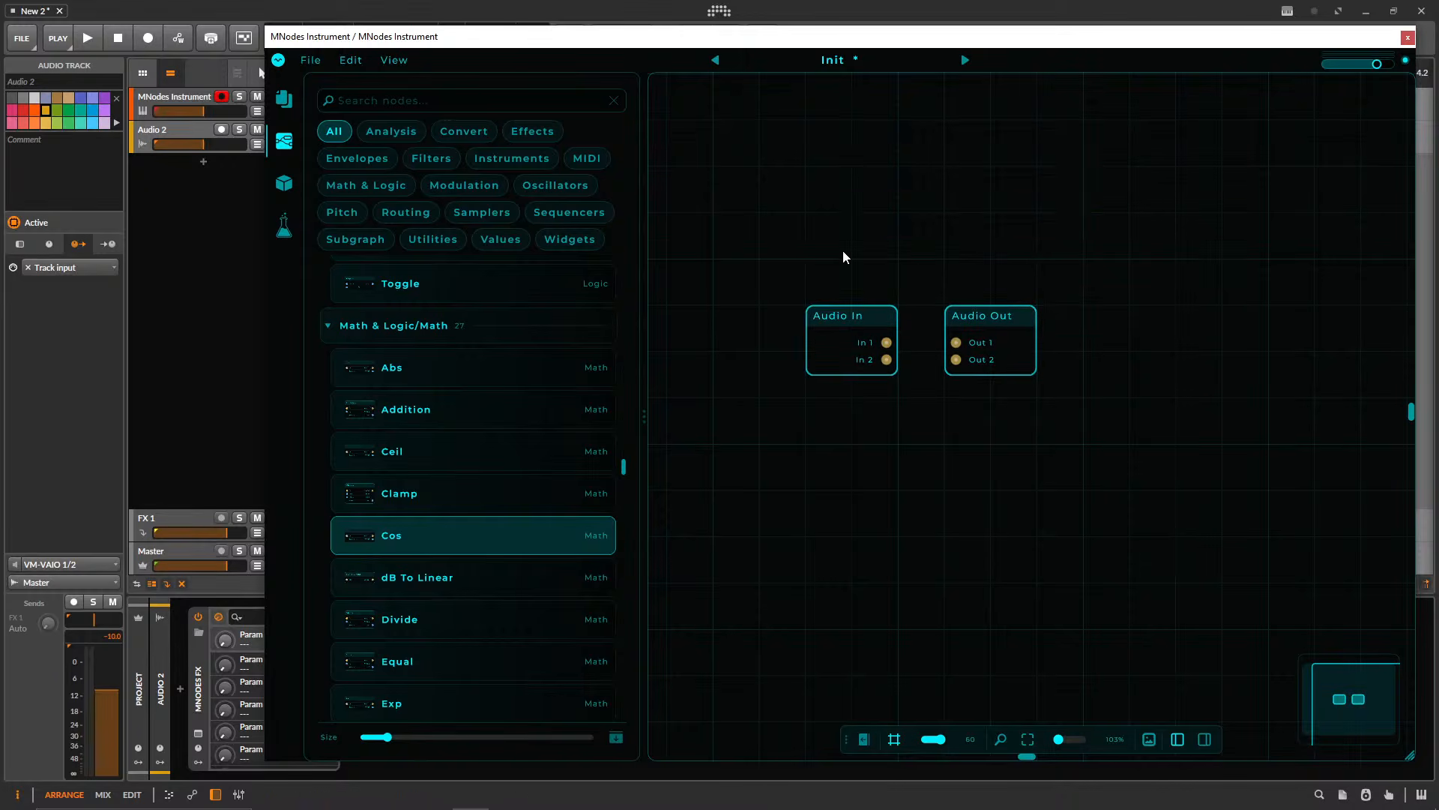
{"action": "left_click_drag", "start_coordinate": [845, 250], "coordinate": [860, 481]}
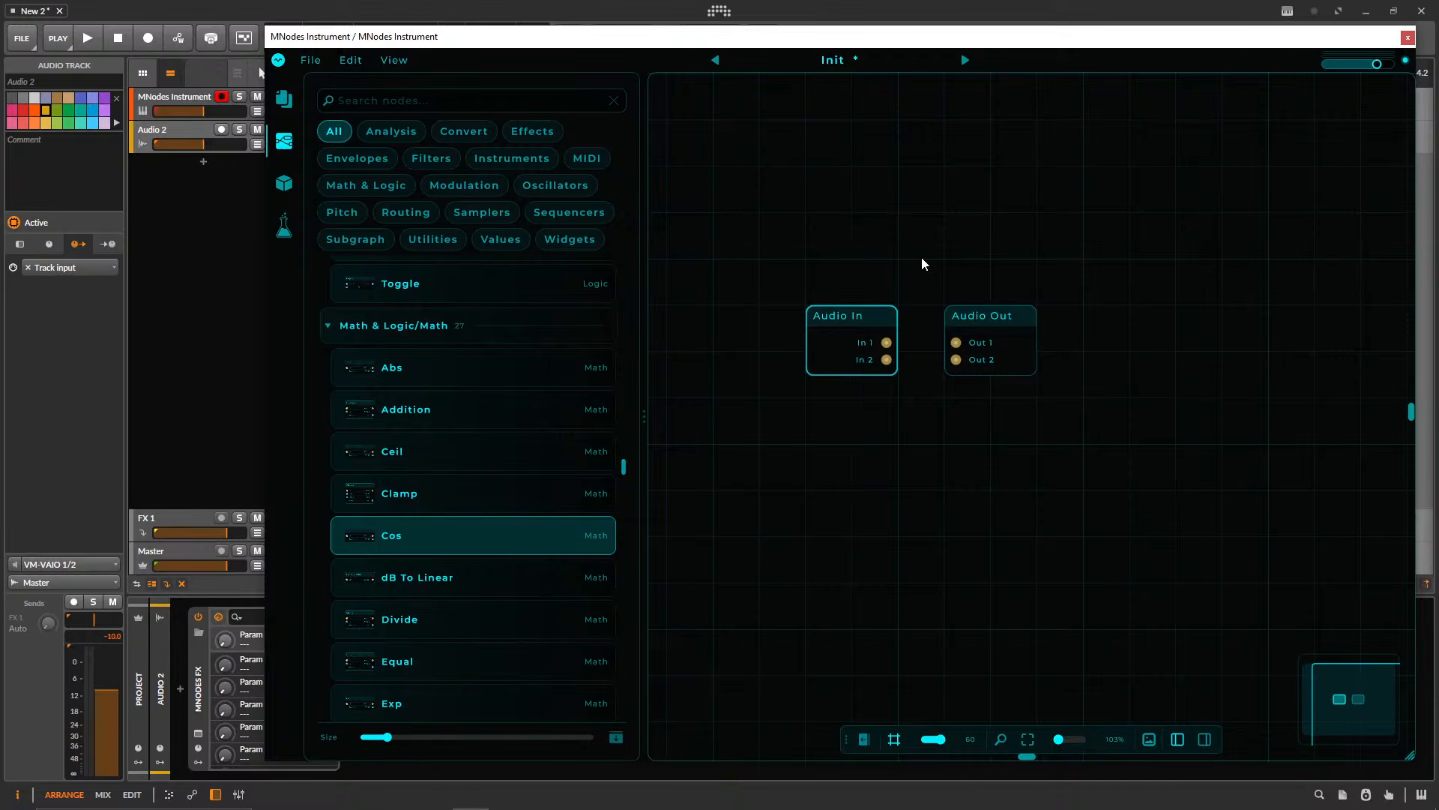
{"action": "key", "text": "Delete"}
{"action": "left_click_drag", "start_coordinate": [975, 255], "coordinate": [880, 235]}
{"action": "left_click", "coordinate": [284, 141]}
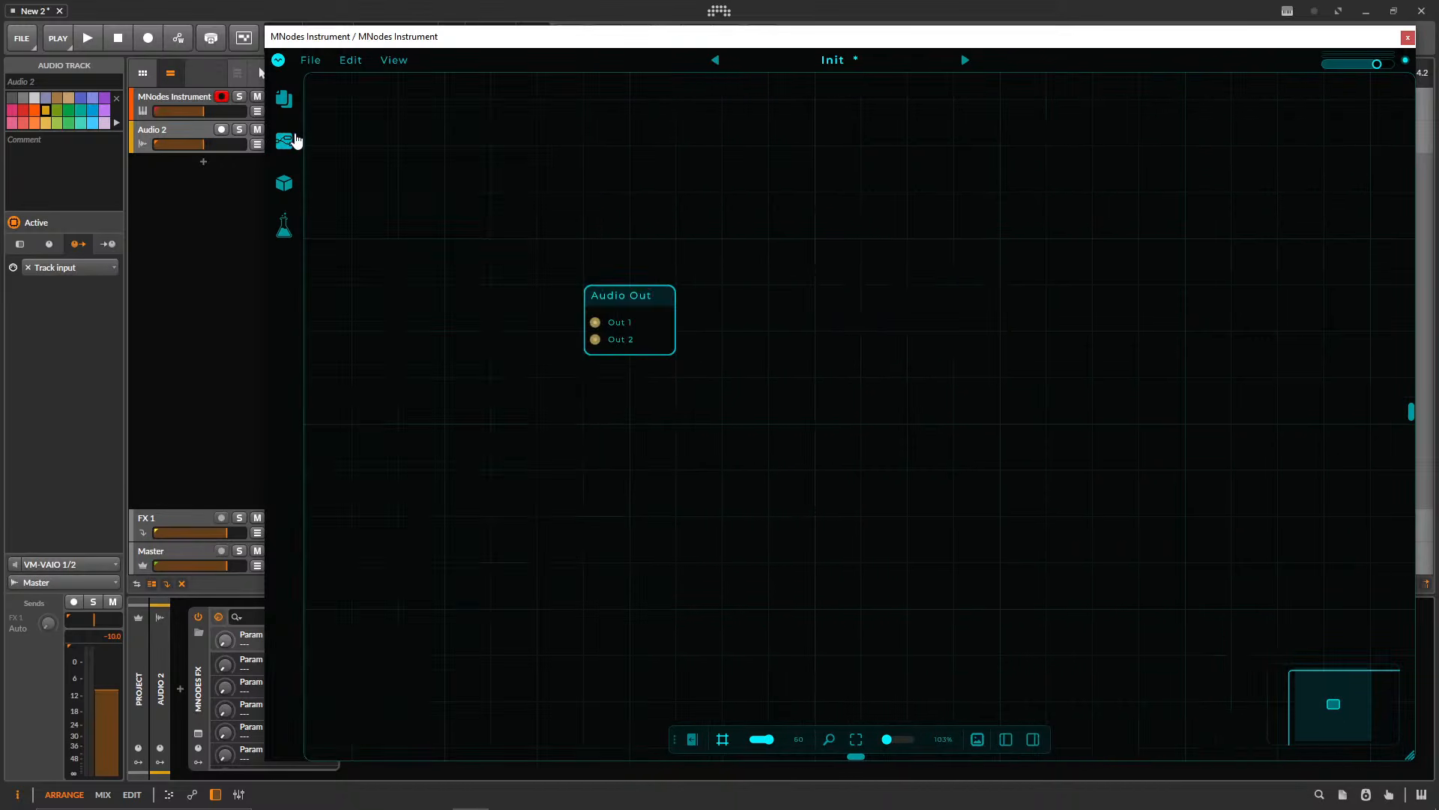
- Select the MNodes Instrument track and move the Audio Out node farther right in the graph
{"action": "left_click_drag", "start_coordinate": [702, 229], "coordinate": [707, 222]}
{"action": "left_click", "coordinate": [174, 94]}
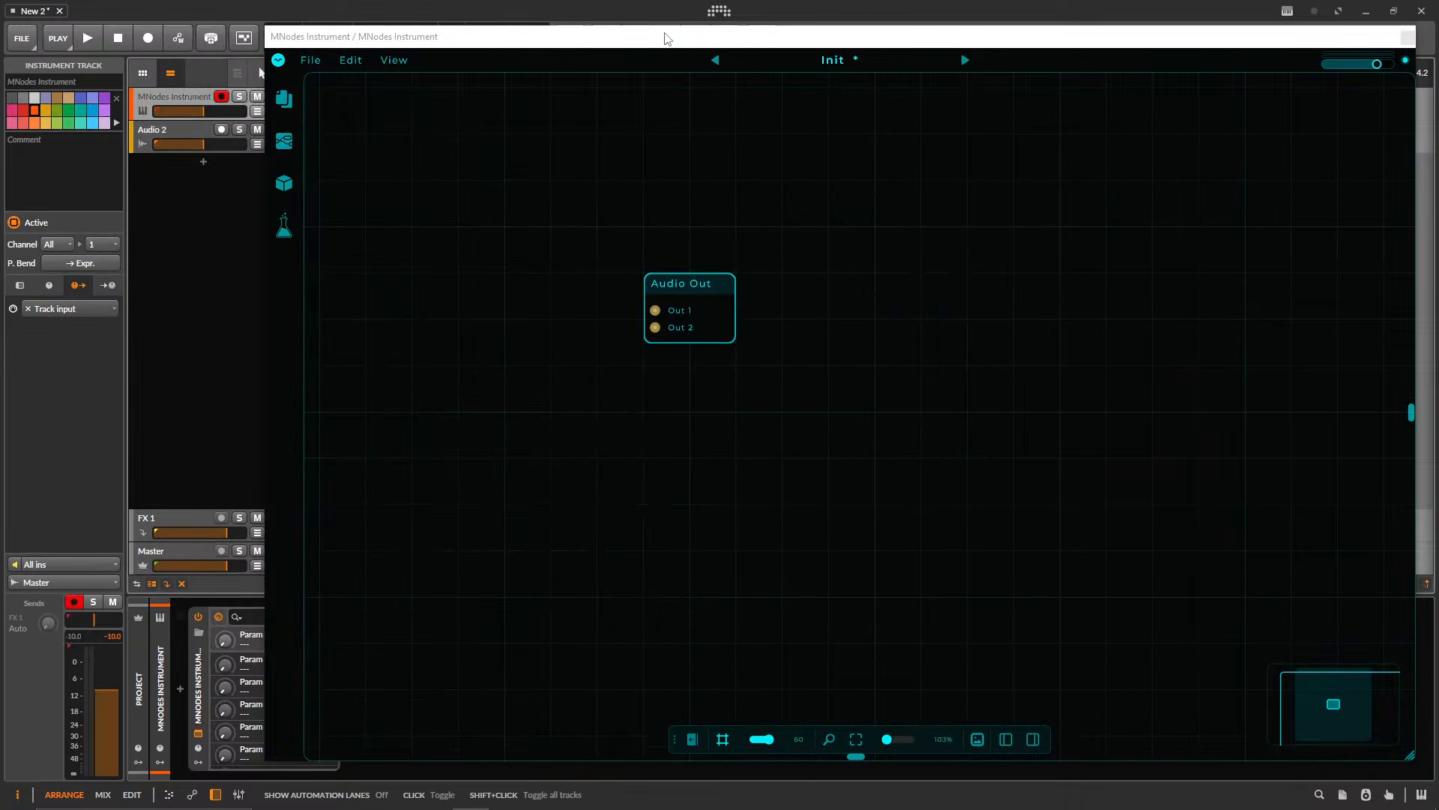
{"action": "left_click_drag", "start_coordinate": [645, 34], "coordinate": [621, 31]}
{"action": "left_click_drag", "start_coordinate": [653, 277], "coordinate": [884, 277]}
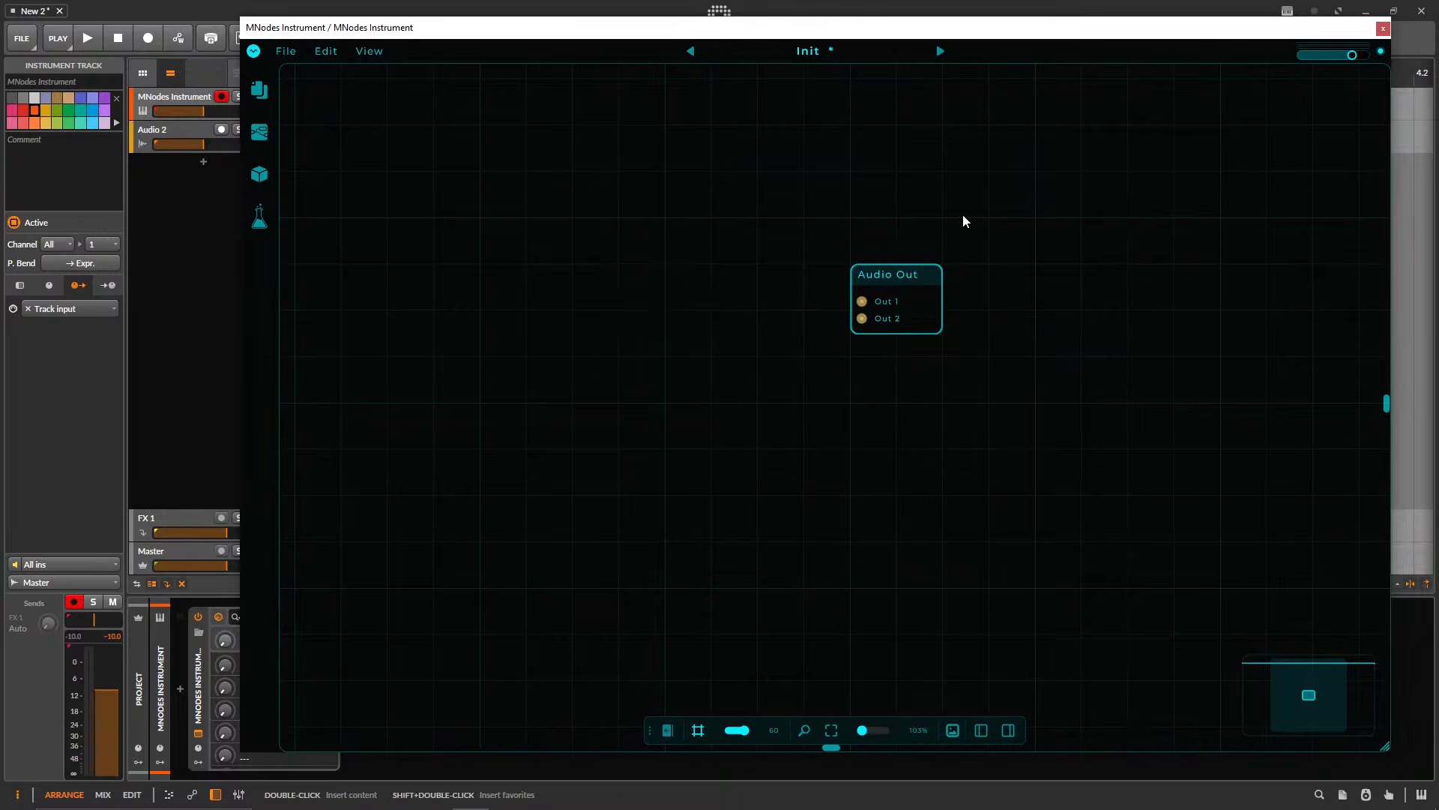
- Add an Int node to the left of Audio Out and set its value to 123
{"action": "double_click", "coordinate": [517, 292]}
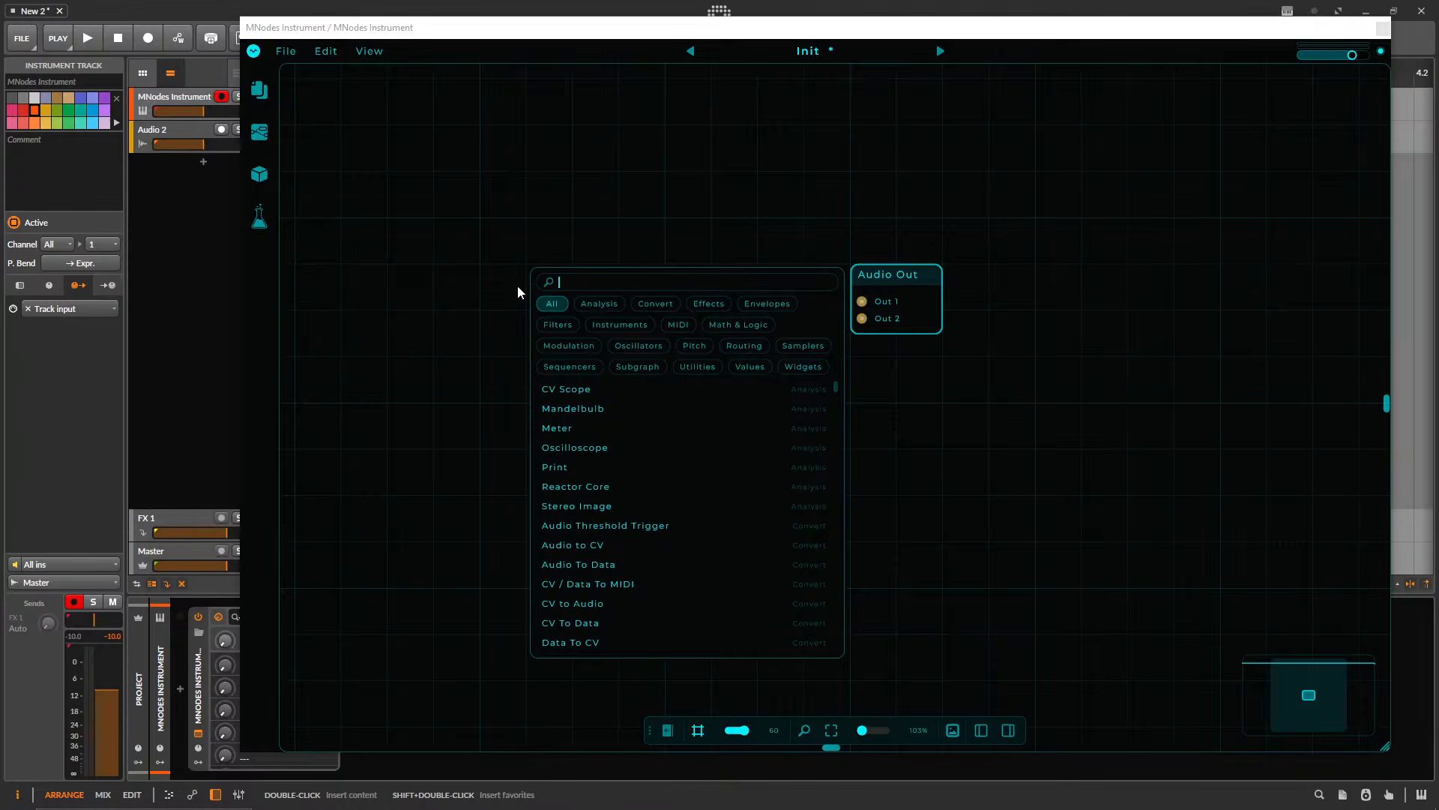
{"action": "type", "text": "int"}
{"action": "key", "text": "Return"}
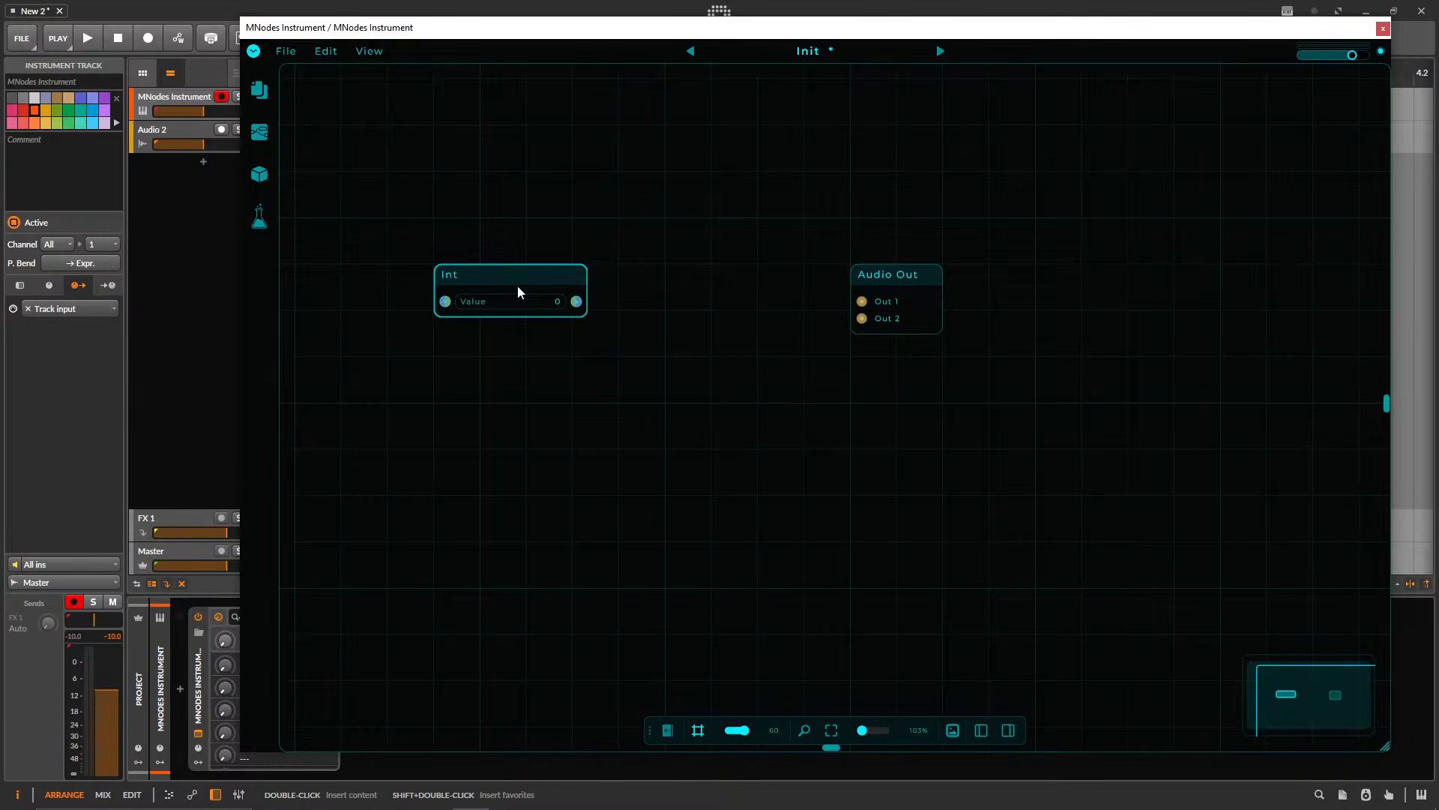
{"action": "left_click_drag", "start_coordinate": [503, 302], "coordinate": [666, 297]}
{"action": "left_click_drag", "start_coordinate": [557, 271], "coordinate": [552, 232]}
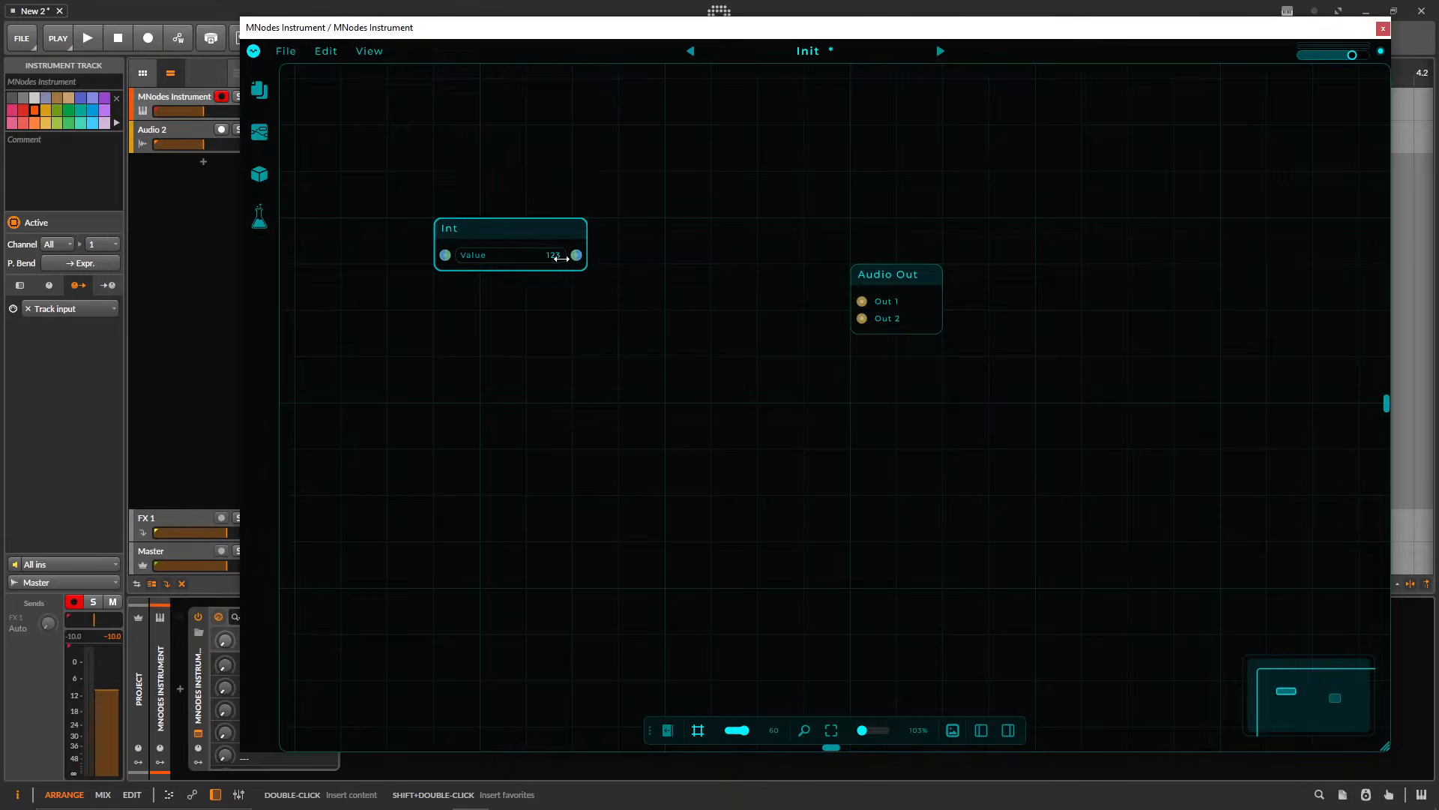
{"action": "left_click_drag", "start_coordinate": [566, 218], "coordinate": [480, 367]}
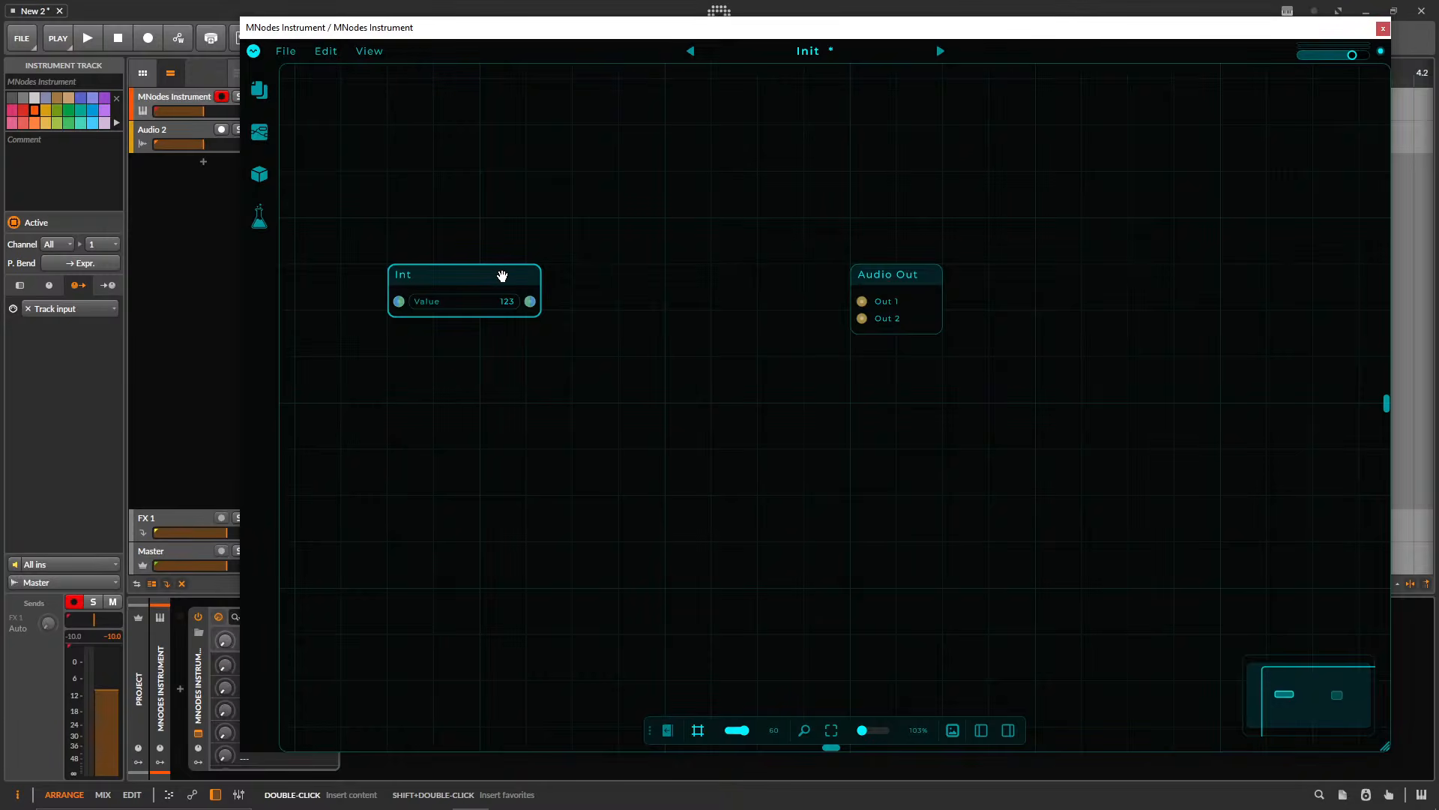
- Duplicate the Int node, place the copy between the original and Audio Out, and delete that copy
{"action": "key", "text": "ctrl+d"}
{"action": "left_click_drag", "start_coordinate": [480, 296], "coordinate": [662, 282]}
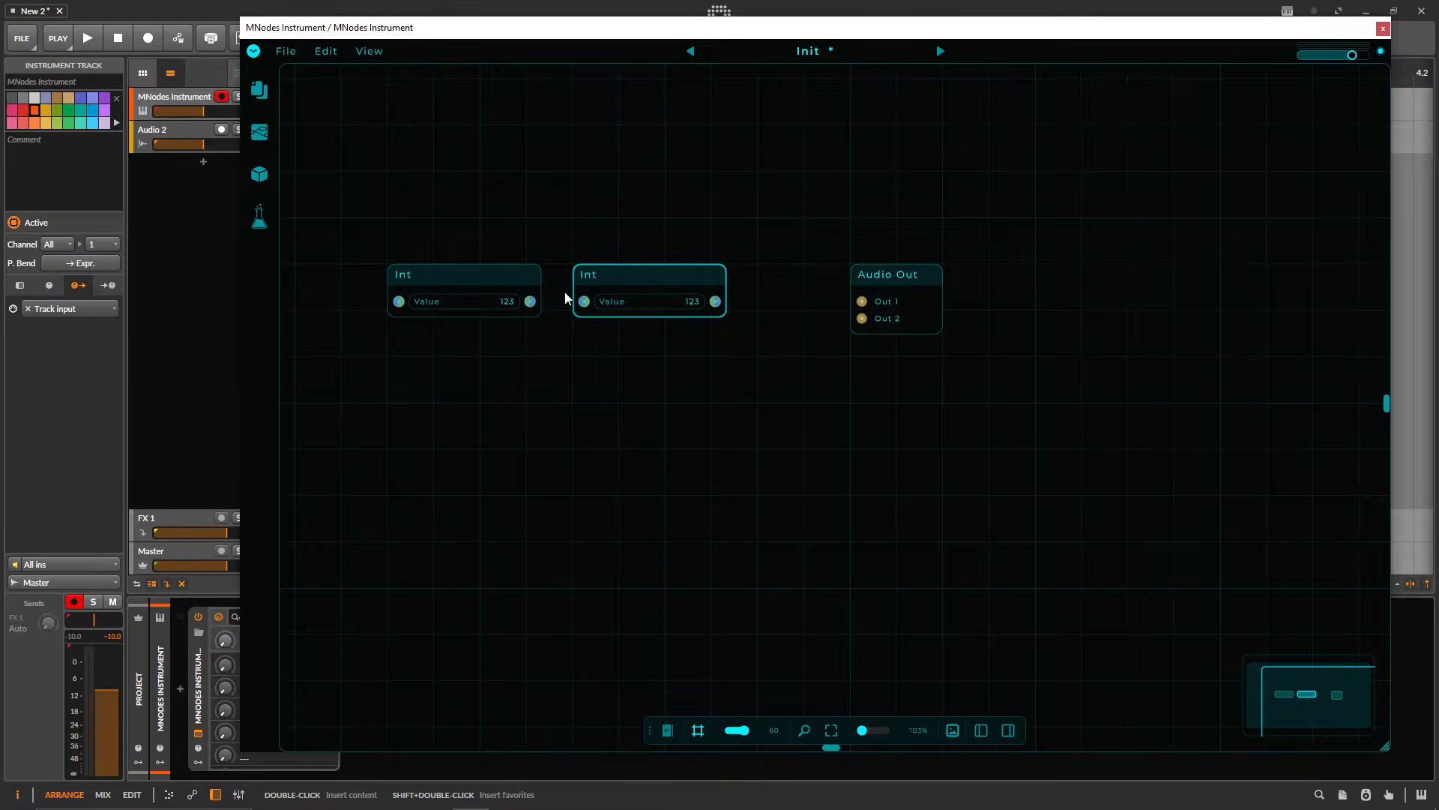
{"action": "key", "text": "Delete"}
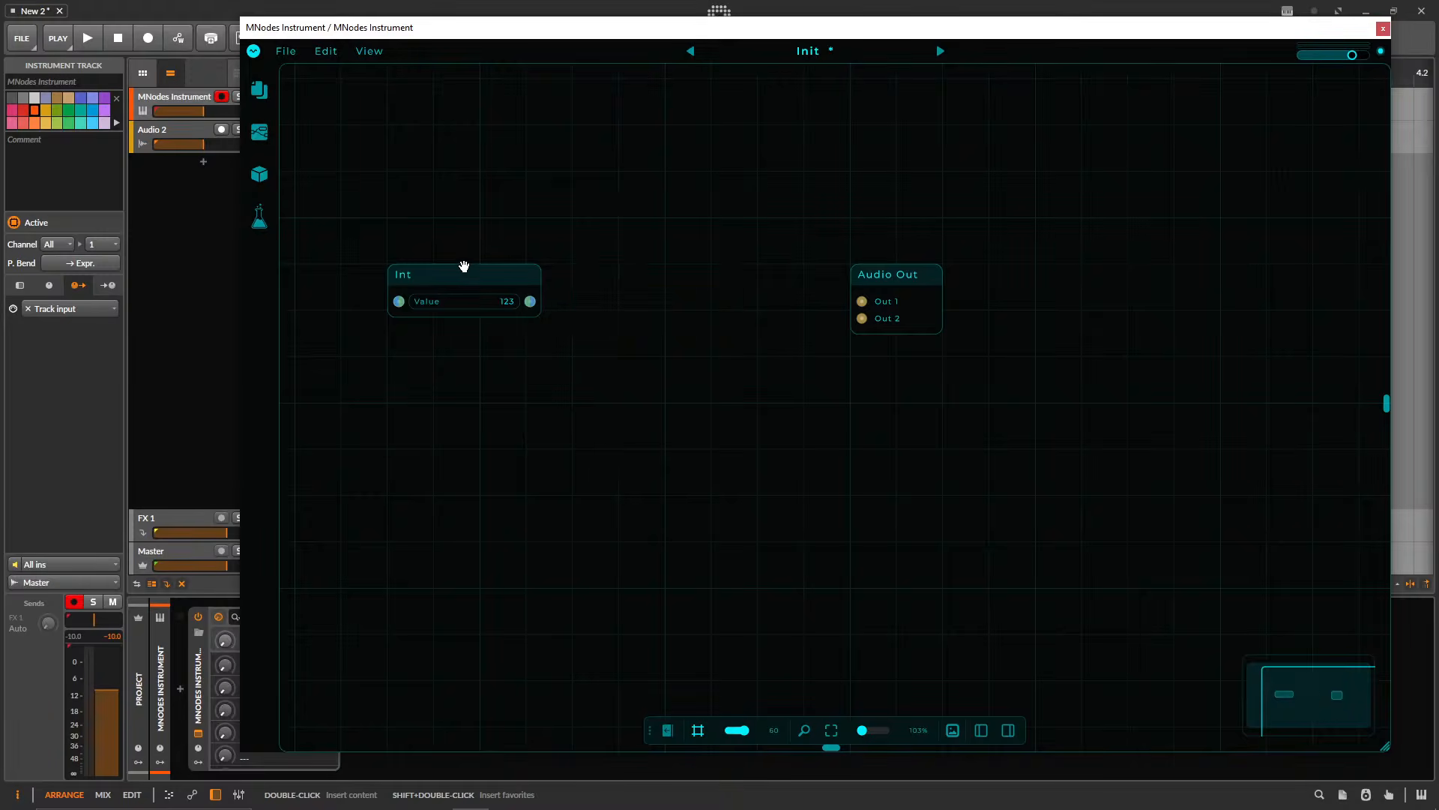
- Duplicate the Int node and place the copy in line between the original and Audio Out
{"action": "left_click", "coordinate": [325, 51]}
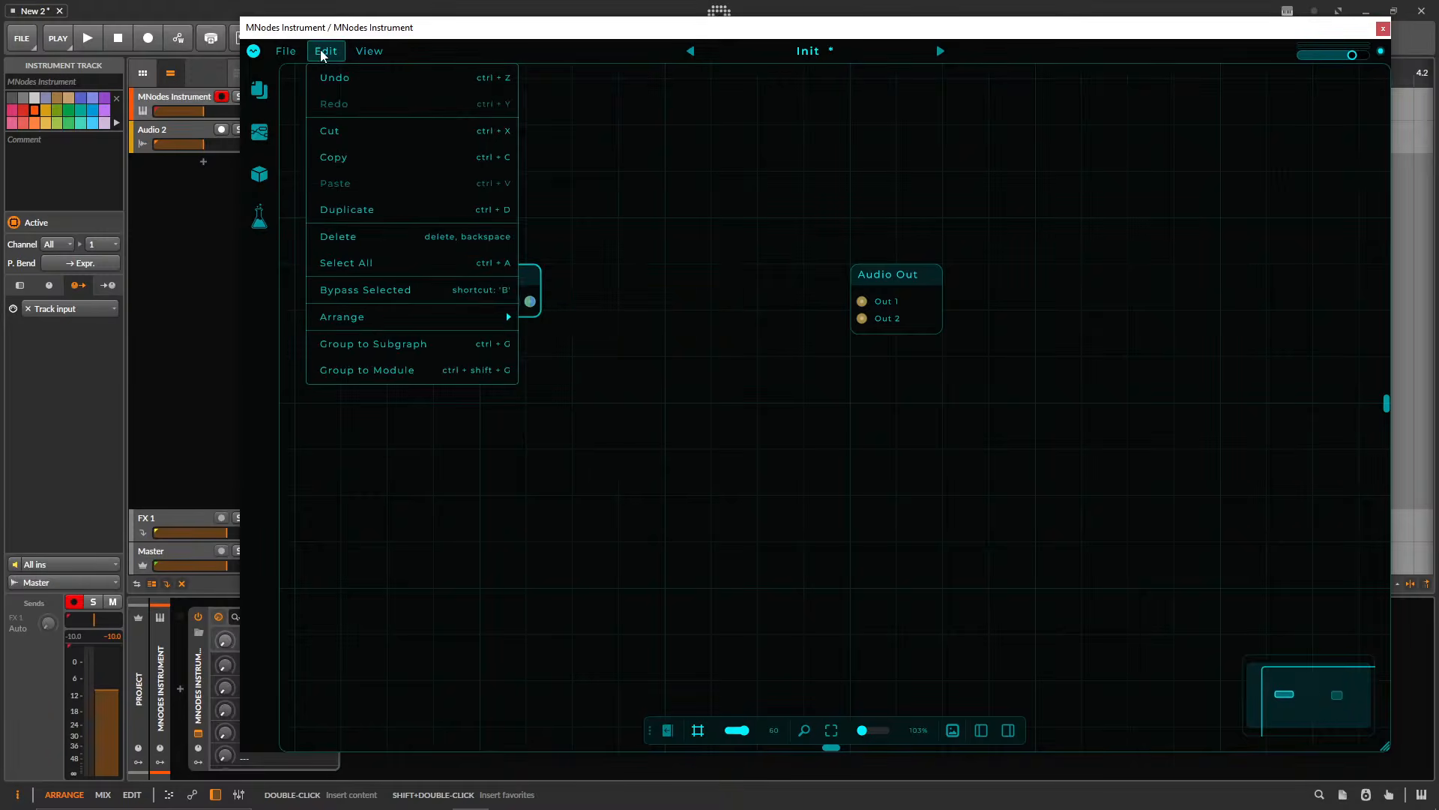
{"action": "left_click", "coordinate": [372, 212]}
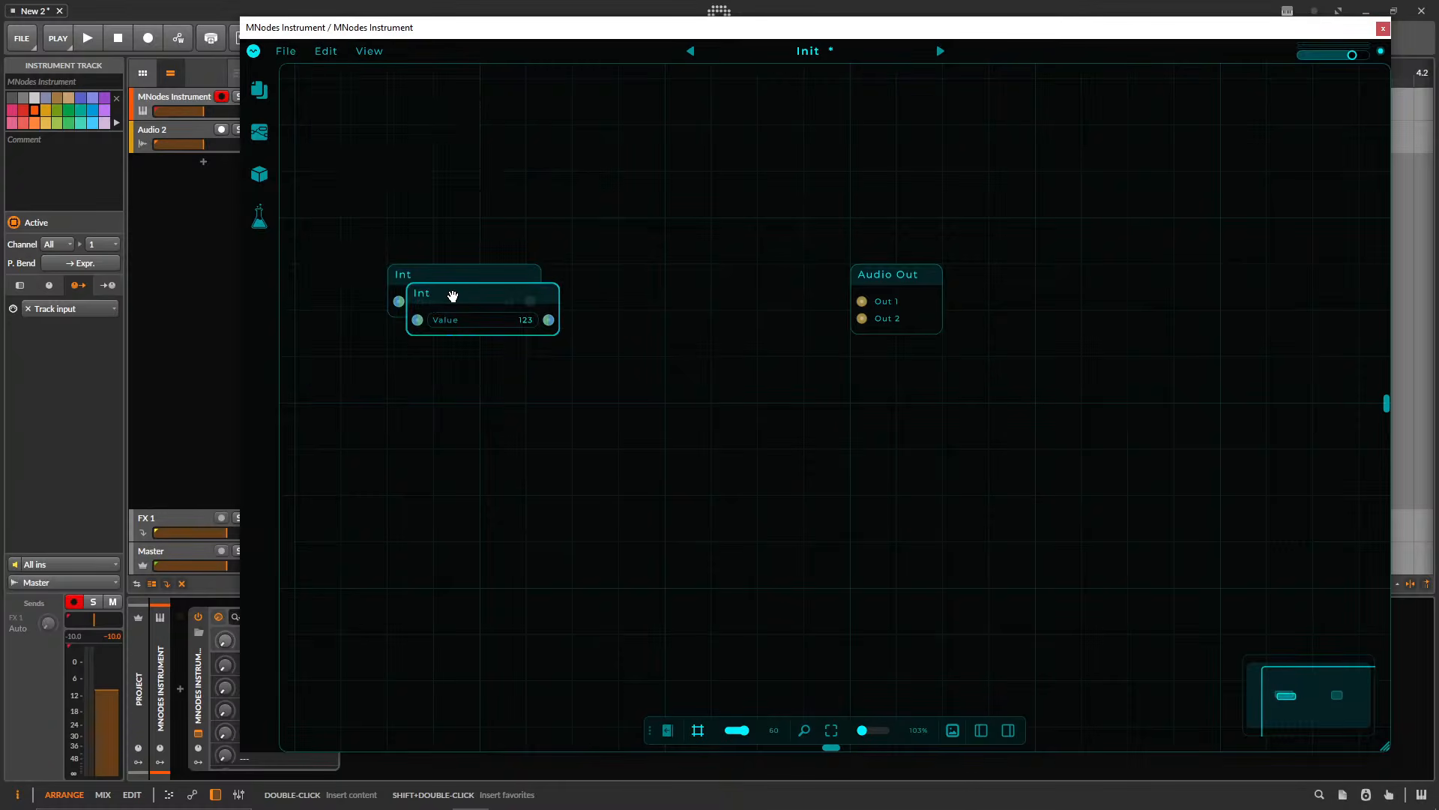
{"action": "left_click_drag", "start_coordinate": [449, 296], "coordinate": [623, 276]}
- Duplicate both Int nodes together and undo the duplication
{"action": "left_click_drag", "start_coordinate": [674, 371], "coordinate": [459, 245]}
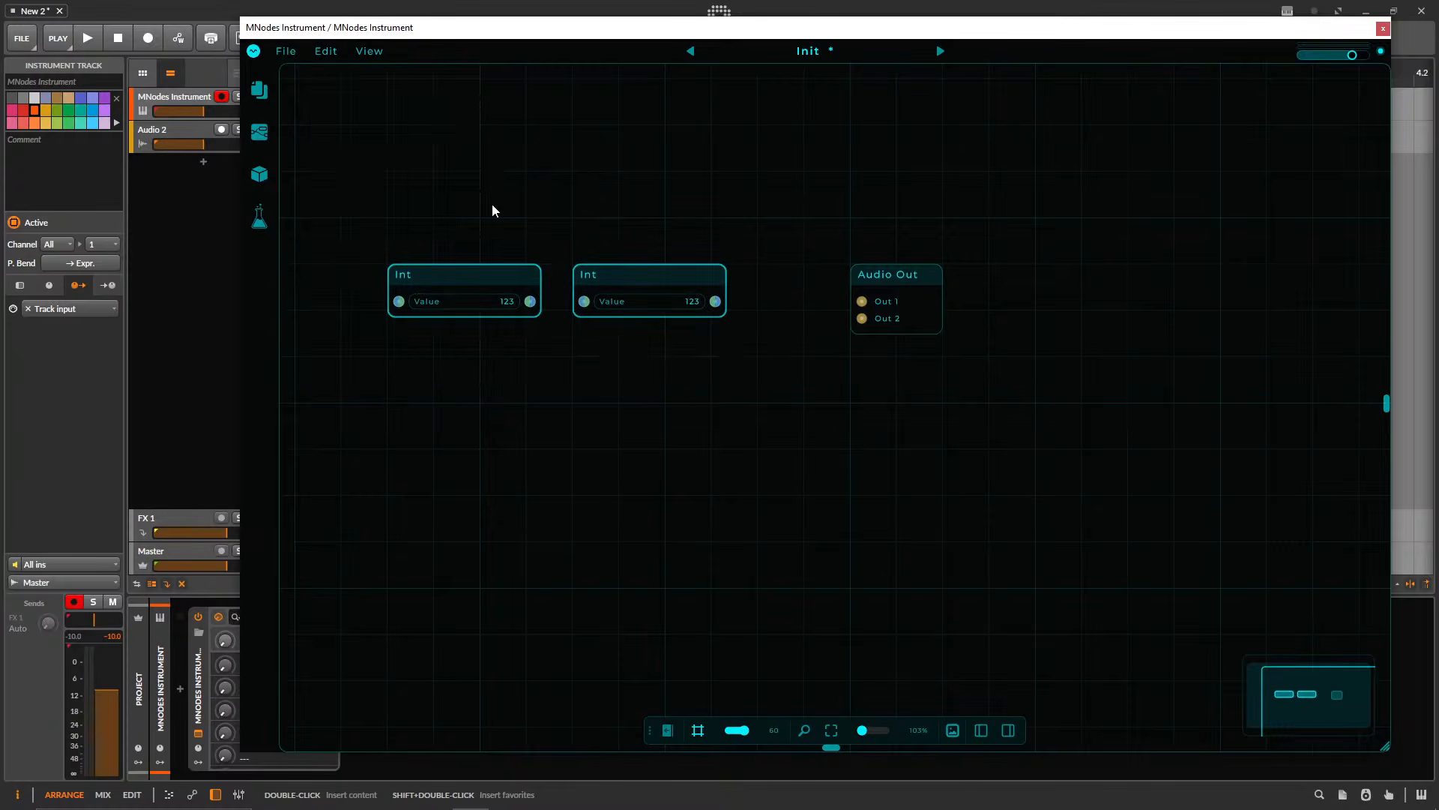
{"action": "left_click_drag", "start_coordinate": [384, 120], "coordinate": [712, 412]}
{"action": "left_click", "coordinate": [326, 51]}
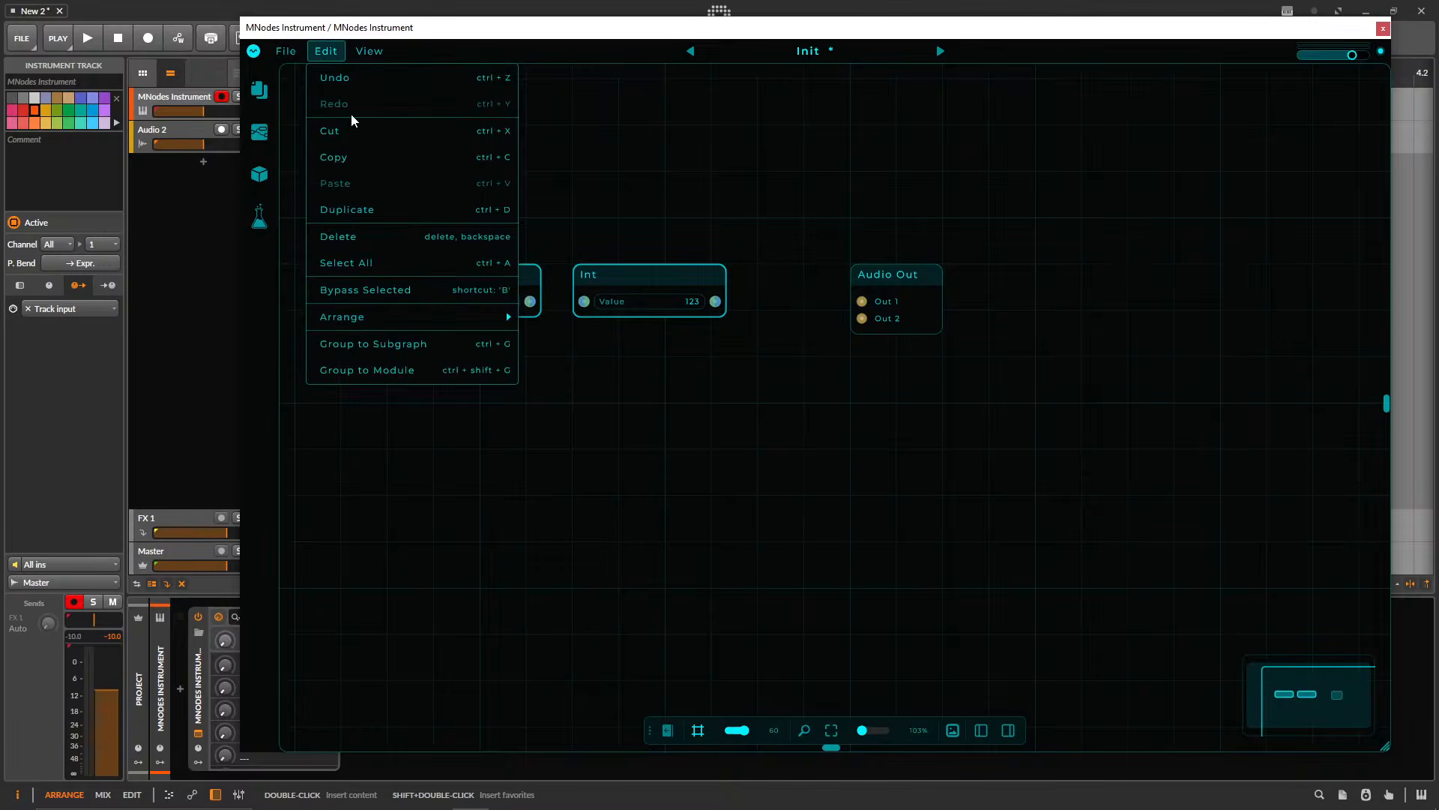
{"action": "left_click", "coordinate": [377, 211]}
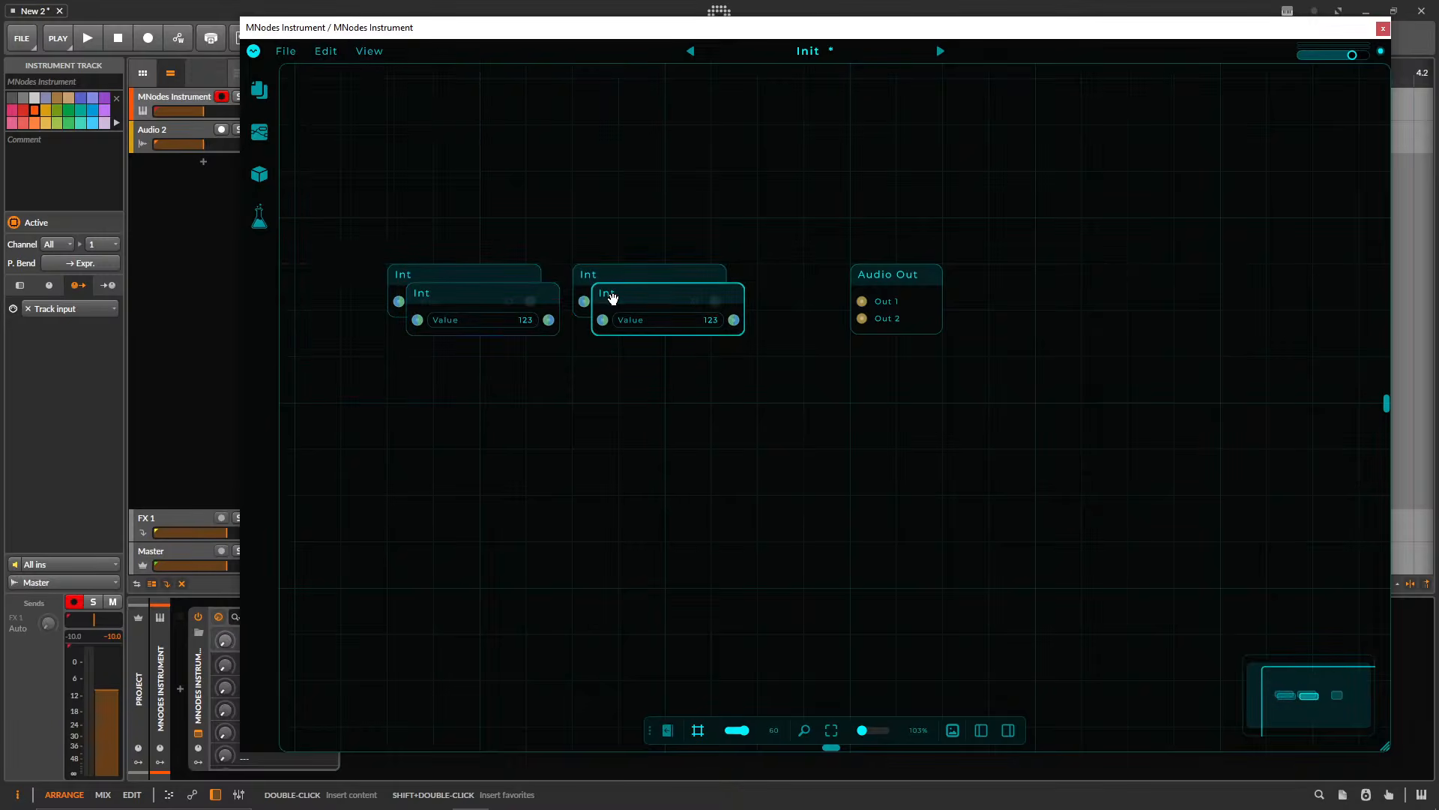
{"action": "key", "text": "ctrl+z"}
{"action": "key", "text": "ctrl+z"}
- Move Audio Out and the second Int node farther right to leave room for wiring
{"action": "left_click", "coordinate": [633, 274]}
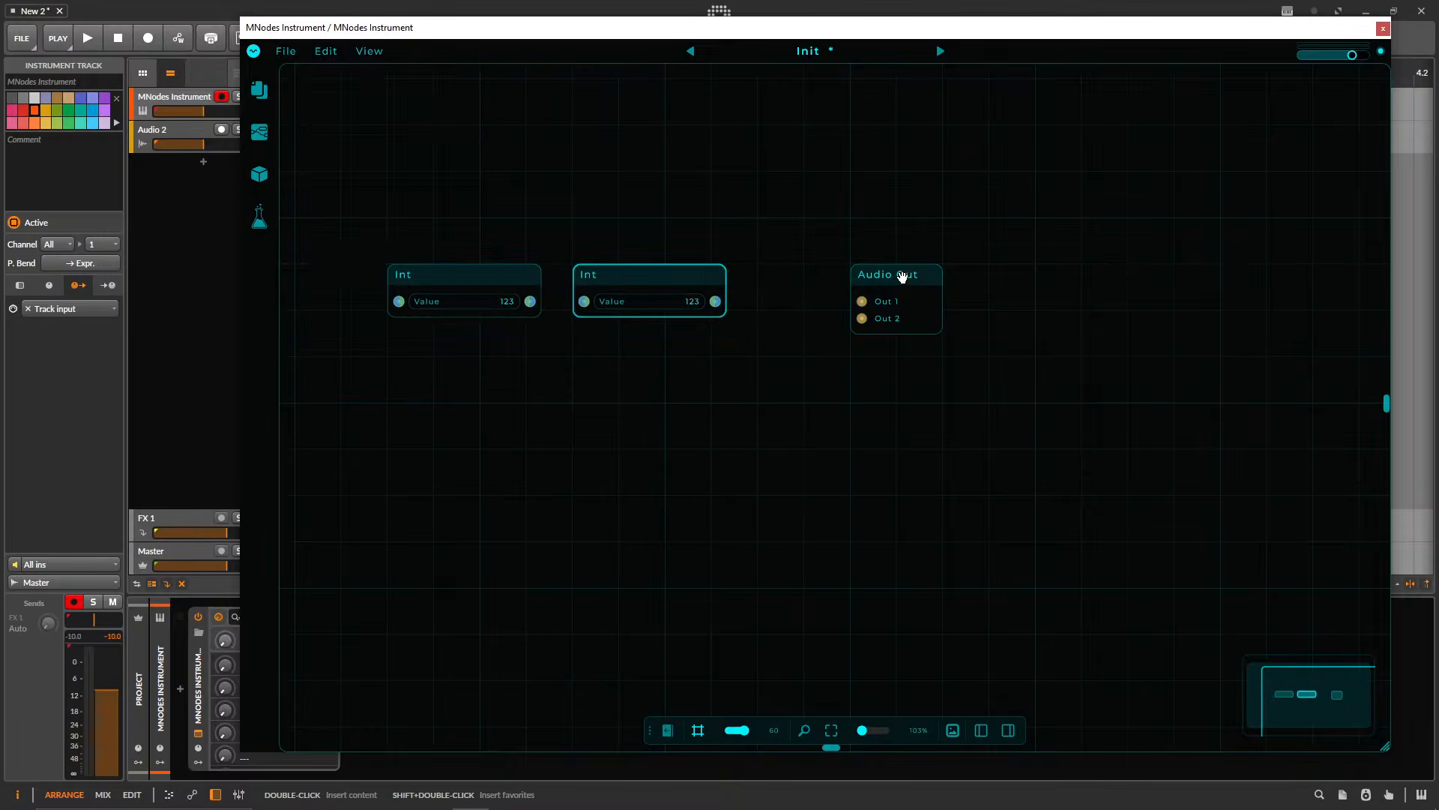
{"action": "left_click_drag", "start_coordinate": [902, 277], "coordinate": [993, 277]}
{"action": "left_click_drag", "start_coordinate": [665, 275], "coordinate": [689, 279]}
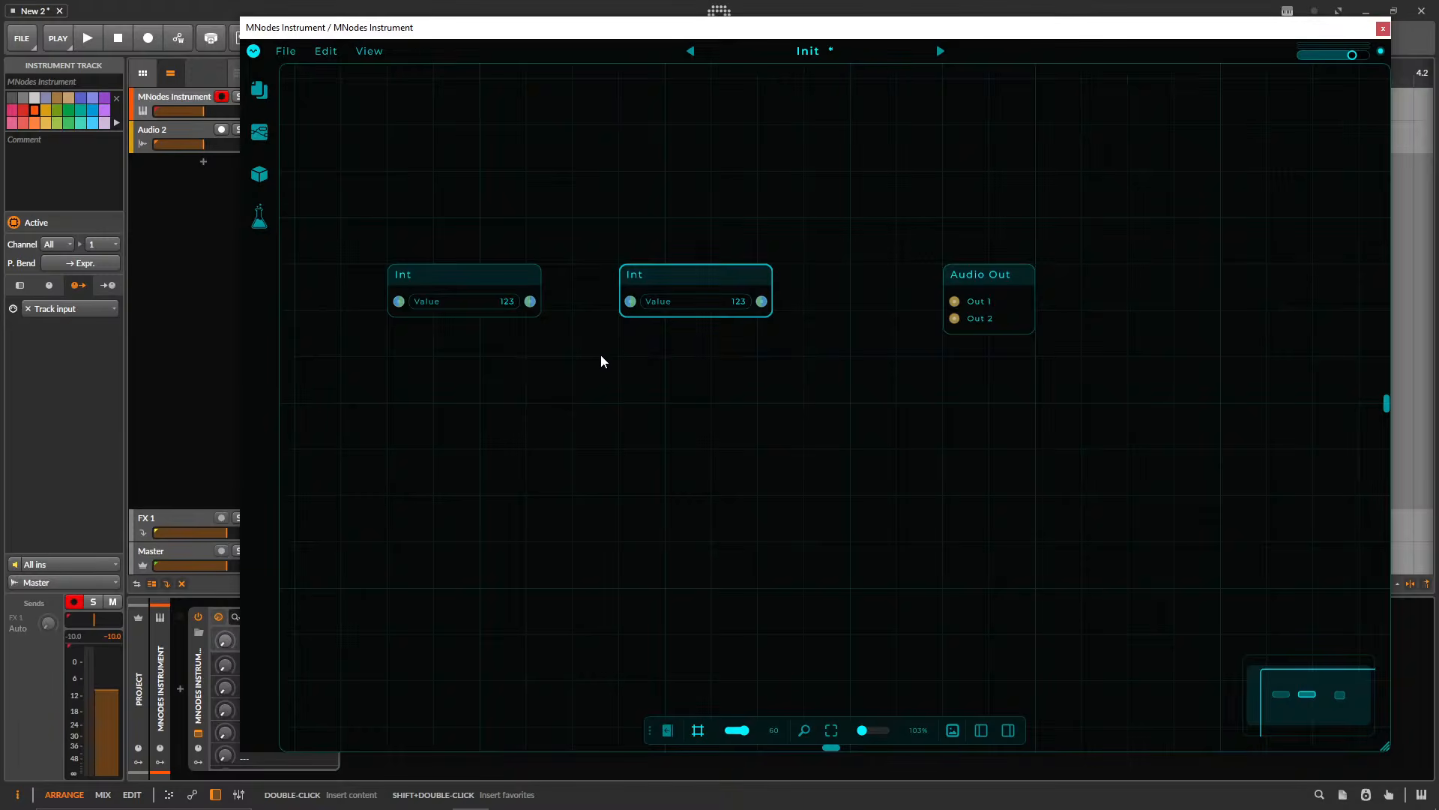
- Connect the first Int's output to the second Int's Value input and move the second Int farther right
{"action": "scroll", "coordinate": [590, 232], "scroll_direction": "up", "scroll_amount": 4}
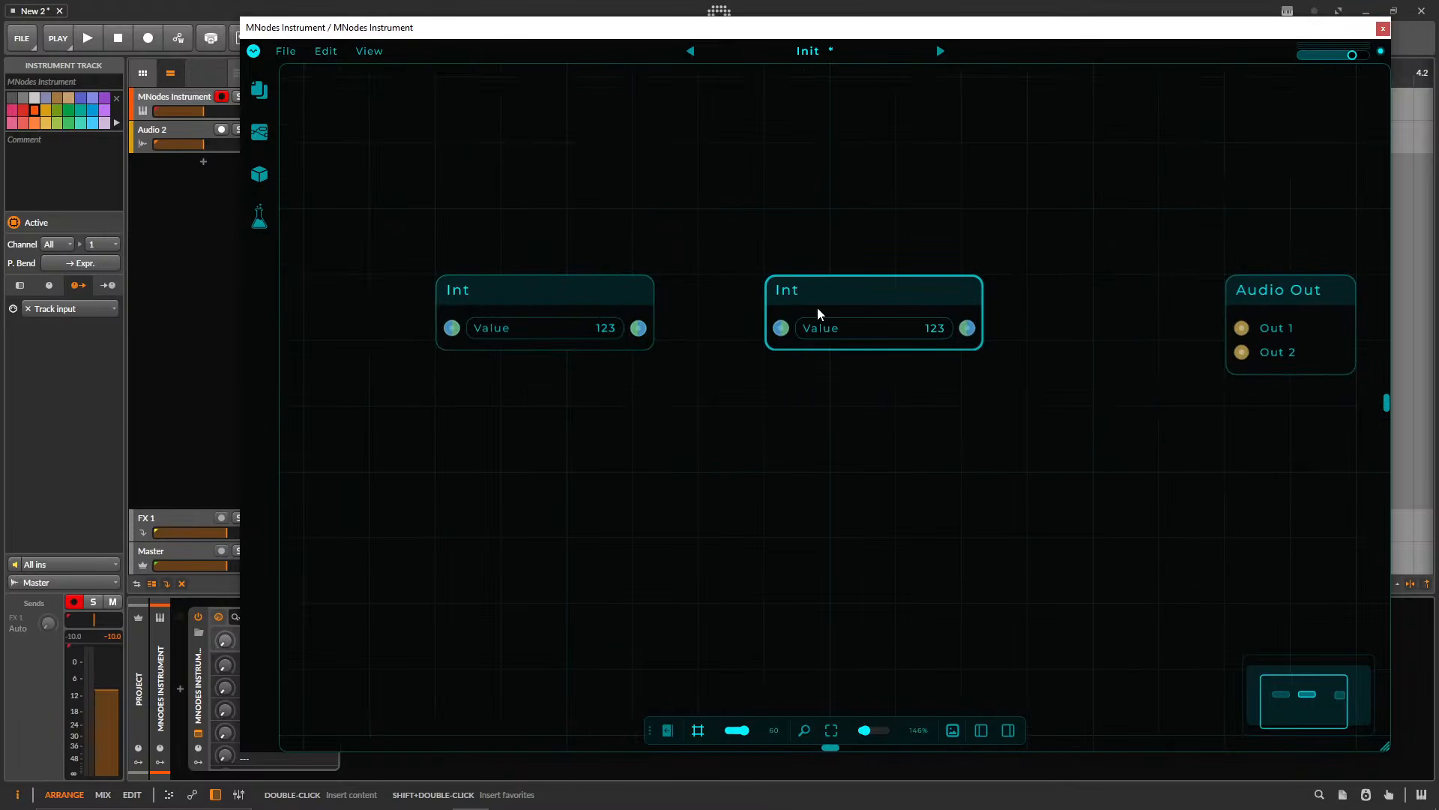
{"action": "left_click_drag", "start_coordinate": [640, 344], "coordinate": [751, 382]}
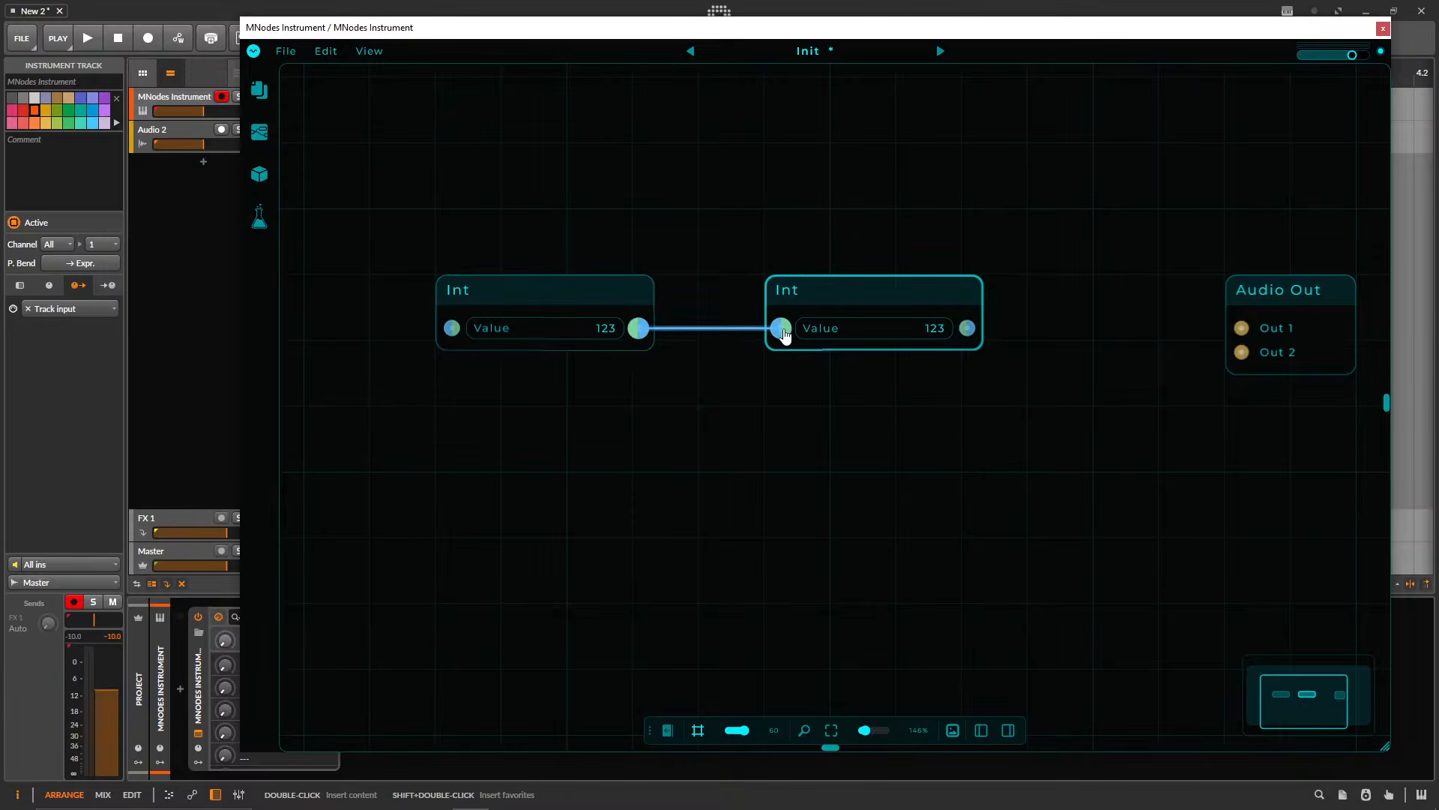
{"action": "left_click_drag", "start_coordinate": [820, 299], "coordinate": [859, 294]}
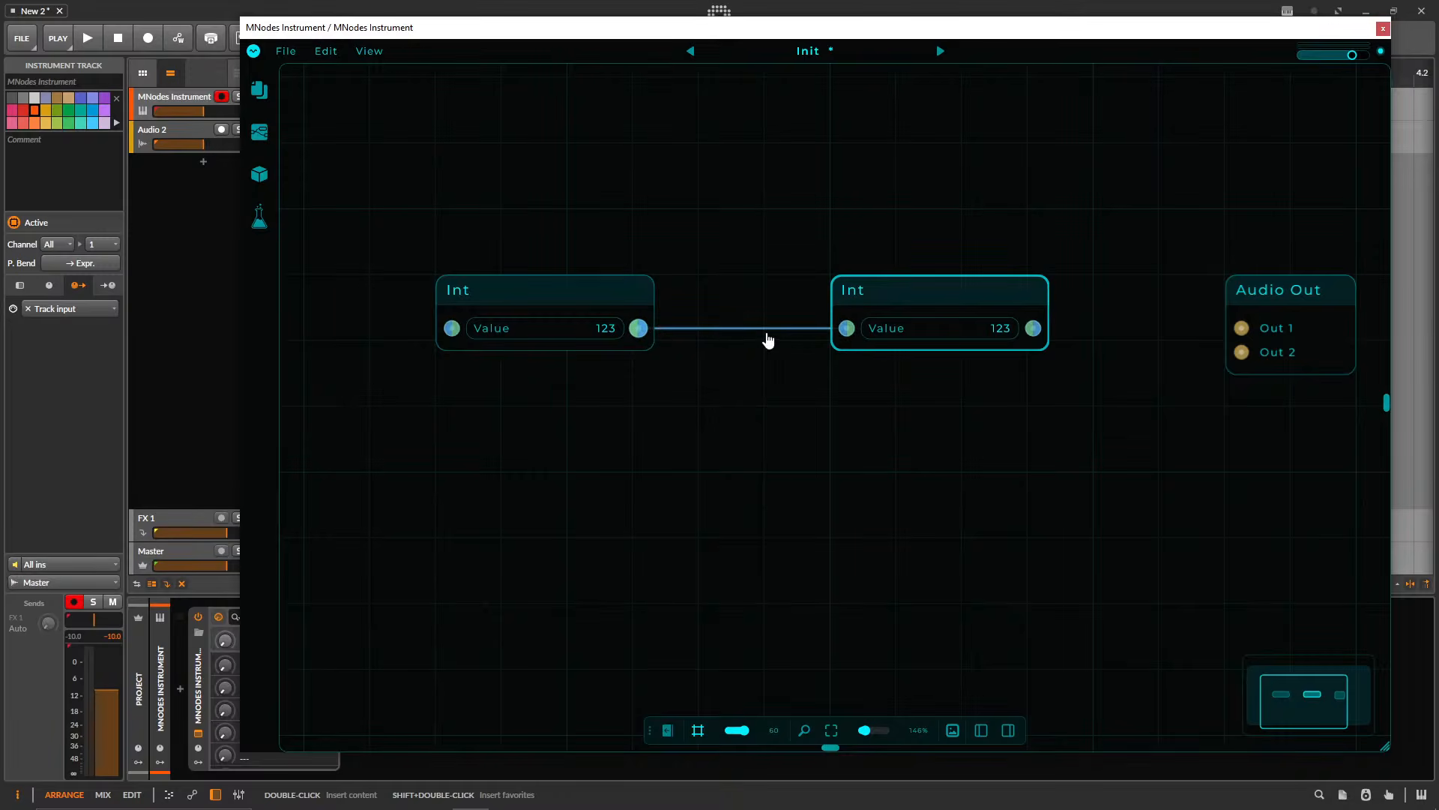
- Detach the wire between the two Int nodes and reconnect it, doing this twice
{"action": "left_click_drag", "start_coordinate": [829, 329], "coordinate": [724, 374]}
{"action": "left_click_drag", "start_coordinate": [639, 330], "coordinate": [845, 329]}
{"action": "left_click_drag", "start_coordinate": [846, 330], "coordinate": [597, 369]}
{"action": "scroll", "coordinate": [682, 361], "scroll_direction": "up", "scroll_amount": 3}
{"action": "left_click_drag", "start_coordinate": [552, 324], "coordinate": [844, 316]}
{"action": "scroll", "coordinate": [858, 397], "scroll_direction": "down", "scroll_amount": 3}
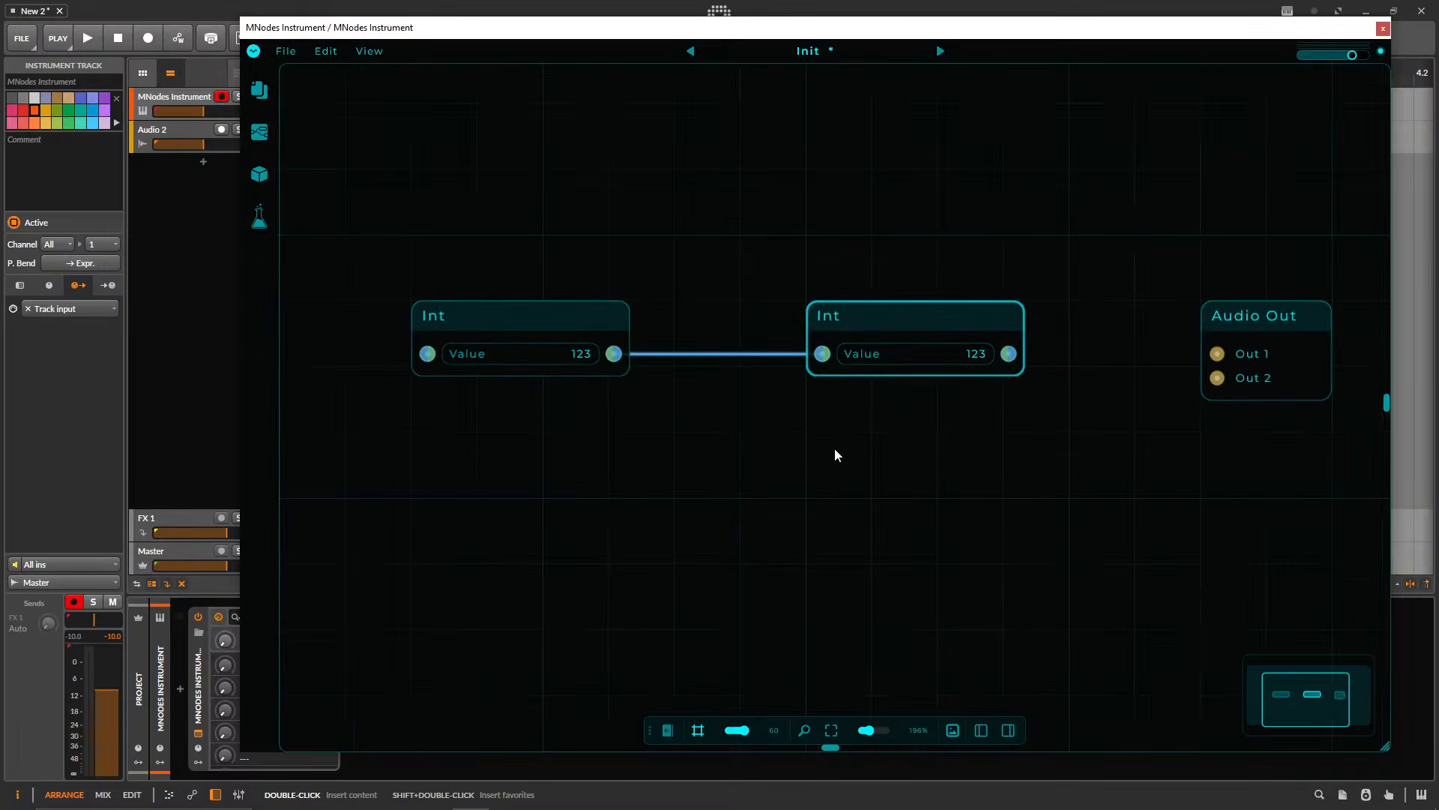
- Move Audio Out below the second Int node and adjust the first Int's value to 182
{"action": "left_click_drag", "start_coordinate": [490, 385], "coordinate": [797, 467]}
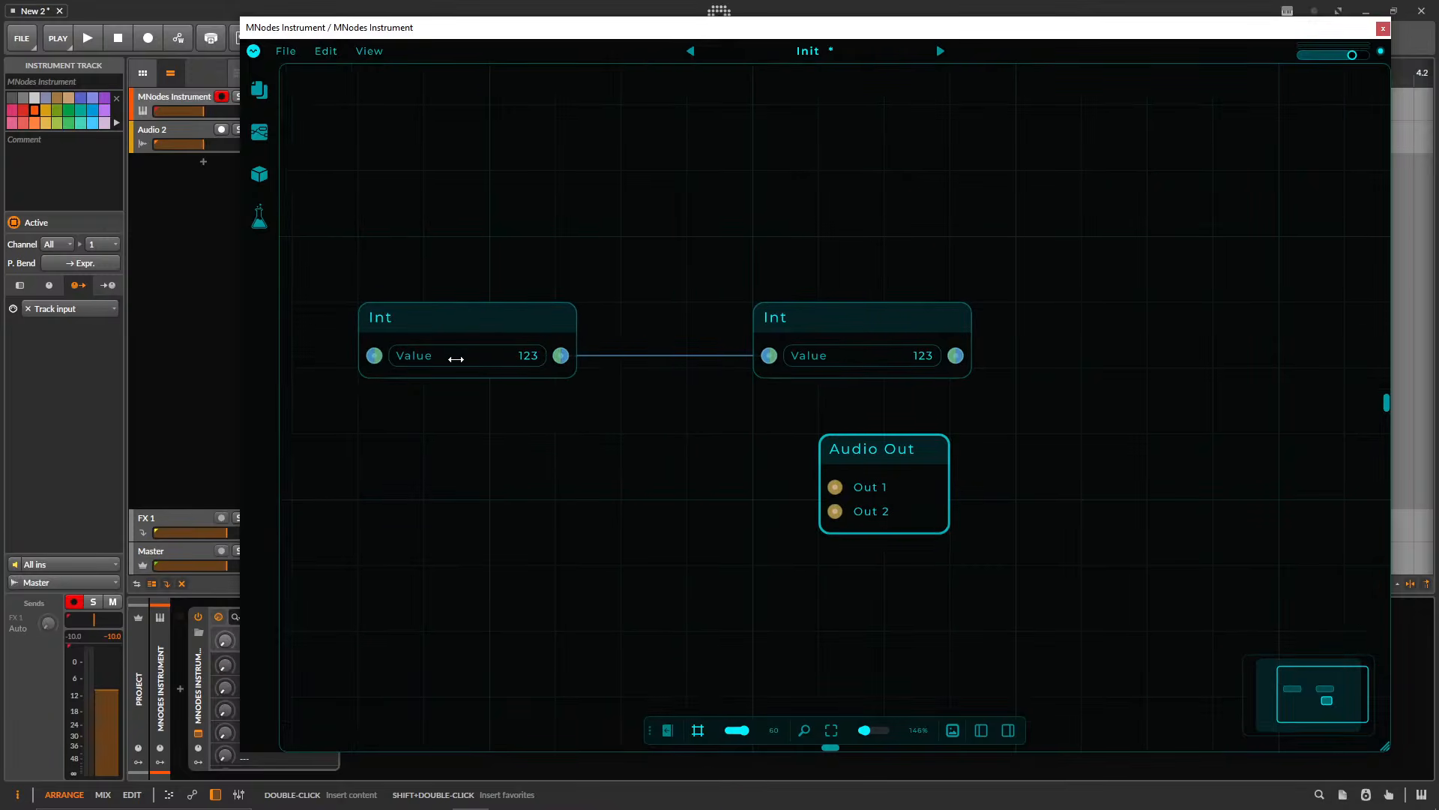
{"action": "left_click_drag", "start_coordinate": [456, 359], "coordinate": [547, 365]}
{"action": "left_click_drag", "start_coordinate": [456, 363], "coordinate": [615, 369]}
{"action": "left_click_drag", "start_coordinate": [499, 358], "coordinate": [736, 360]}
{"action": "scroll", "coordinate": [677, 413], "scroll_direction": "up", "scroll_amount": 4}
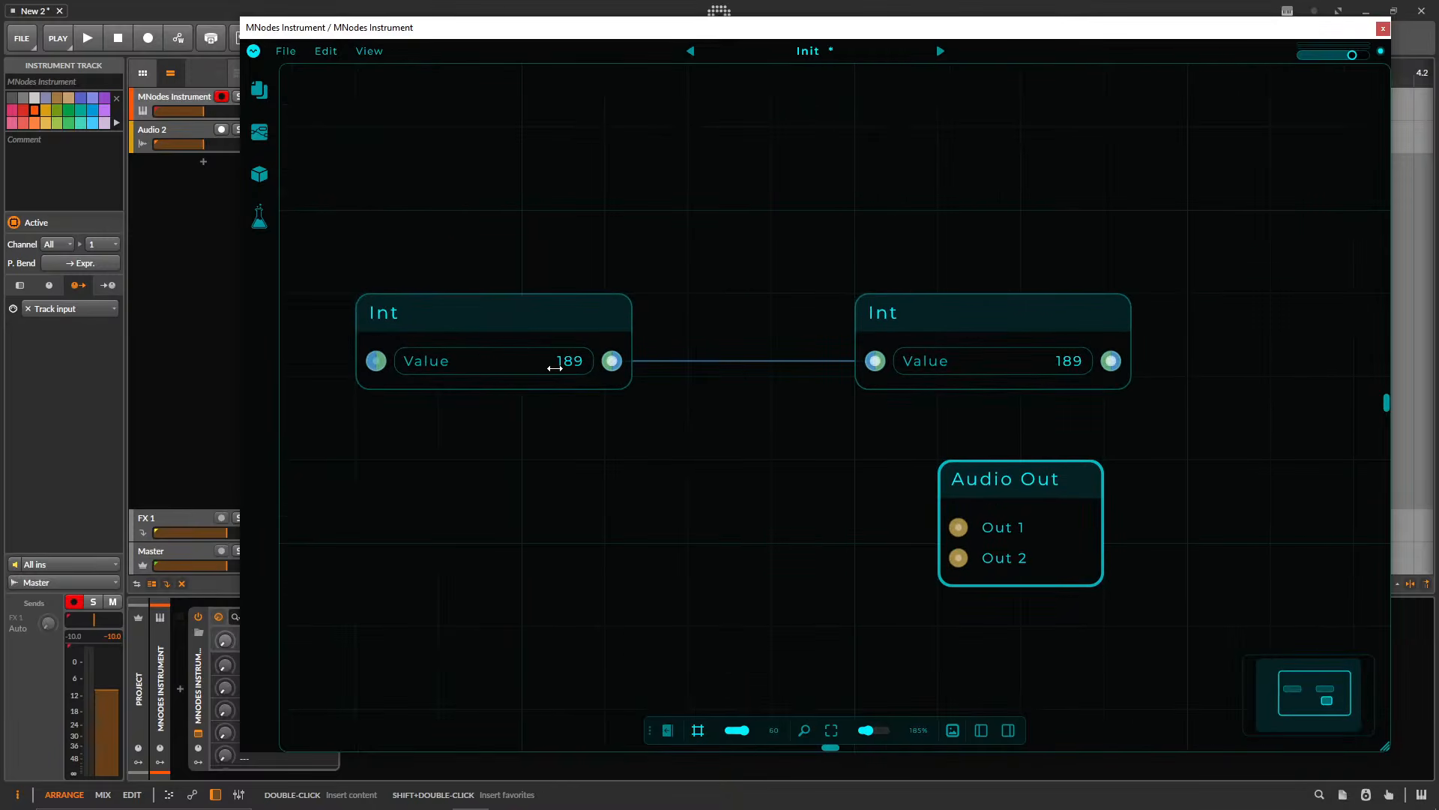
{"action": "left_click_drag", "start_coordinate": [555, 368], "coordinate": [504, 367]}
{"action": "left_click_drag", "start_coordinate": [949, 245], "coordinate": [928, 245]}
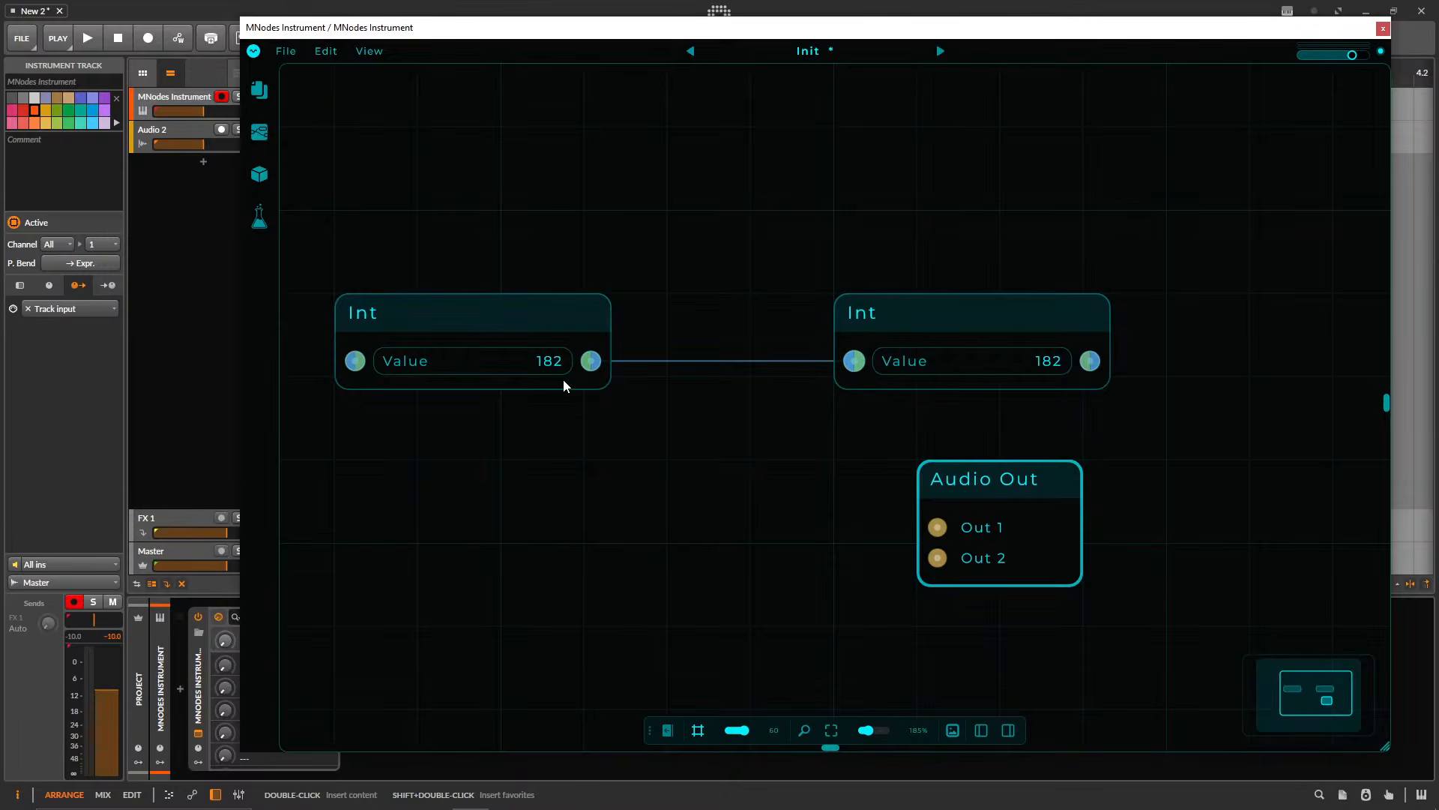
- Change the second Int's value to 181, place a duplicate of it to its right, and connect the two
{"action": "left_click_drag", "start_coordinate": [1027, 368], "coordinate": [468, 328]}
{"action": "mouse_move", "coordinate": [991, 310]}
{"action": "left_mouse_down"}
{"action": "mouse_move", "coordinate": [1150, 337]}
{"action": "mouse_move", "coordinate": [1319, 322]}
{"action": "left_mouse_up"}
{"action": "left_click_drag", "start_coordinate": [1177, 267], "coordinate": [957, 249]}
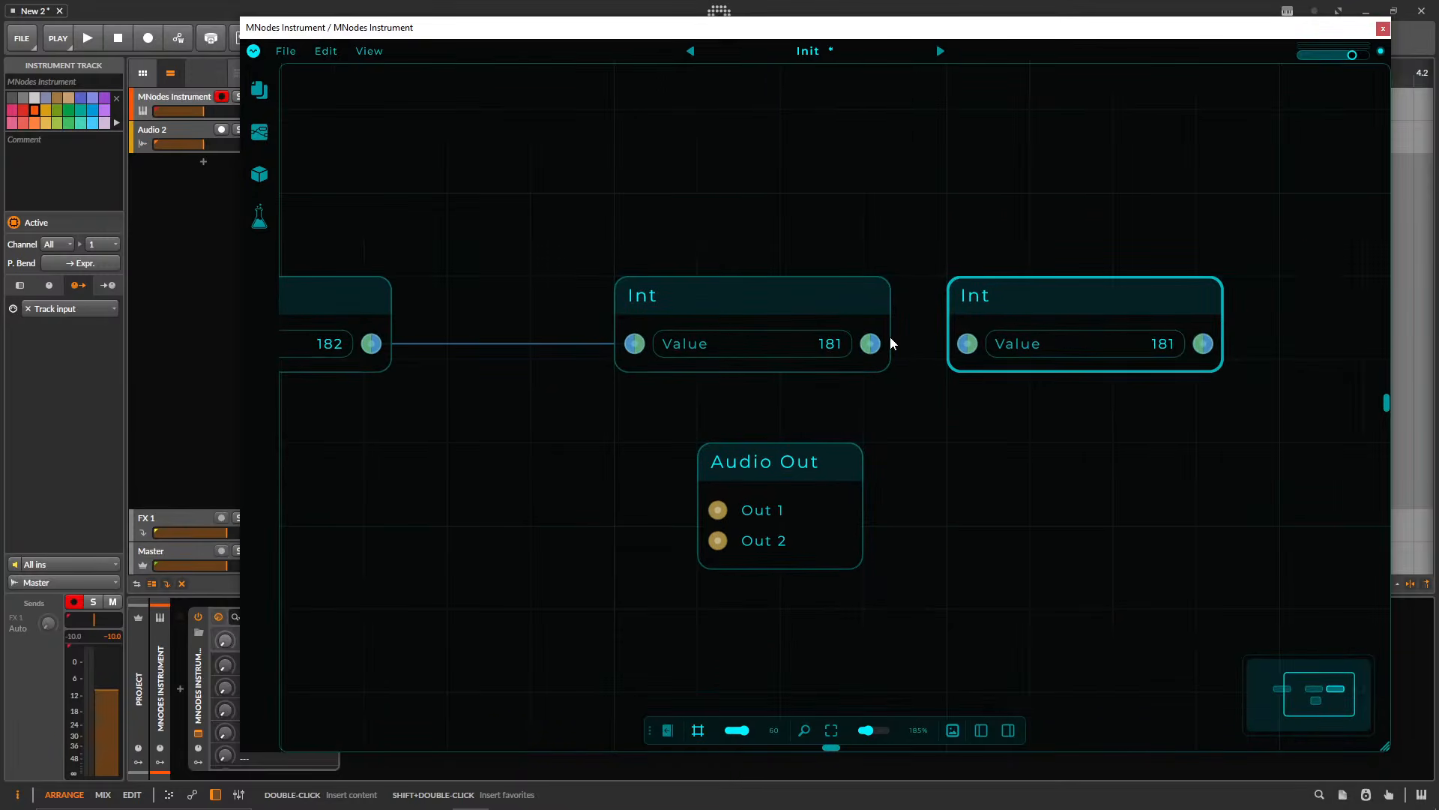
{"action": "left_click_drag", "start_coordinate": [871, 345], "coordinate": [962, 351]}
- Set the first Int's value to 214 and move the second Int closer to the first one
{"action": "left_click_drag", "start_coordinate": [781, 341], "coordinate": [838, 341]}
{"action": "left_click_drag", "start_coordinate": [612, 253], "coordinate": [818, 270]}
{"action": "scroll", "coordinate": [817, 270], "scroll_direction": "down", "scroll_amount": 1}
{"action": "left_click_drag", "start_coordinate": [486, 362], "coordinate": [574, 353]}
{"action": "left_click_drag", "start_coordinate": [899, 284], "coordinate": [619, 314]}
{"action": "left_click_drag", "start_coordinate": [557, 241], "coordinate": [719, 241]}
{"action": "scroll", "coordinate": [719, 241], "scroll_direction": "down", "scroll_amount": 4}
- Delete the Audio Out node and space the three Int nodes farther apart in the row
{"action": "left_click", "coordinate": [957, 449]}
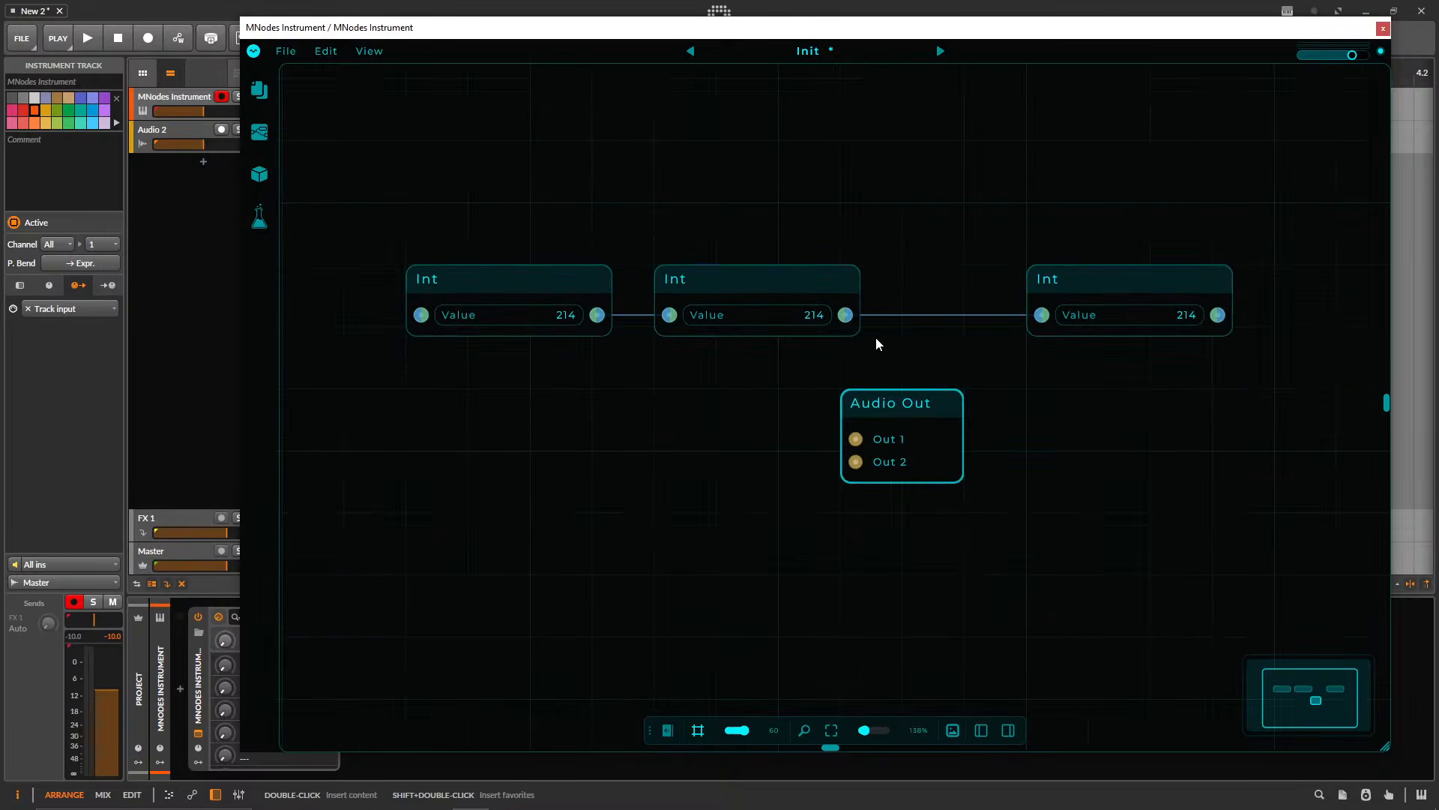
{"action": "key", "text": "Delete"}
{"action": "left_click_drag", "start_coordinate": [735, 289], "coordinate": [838, 289]}
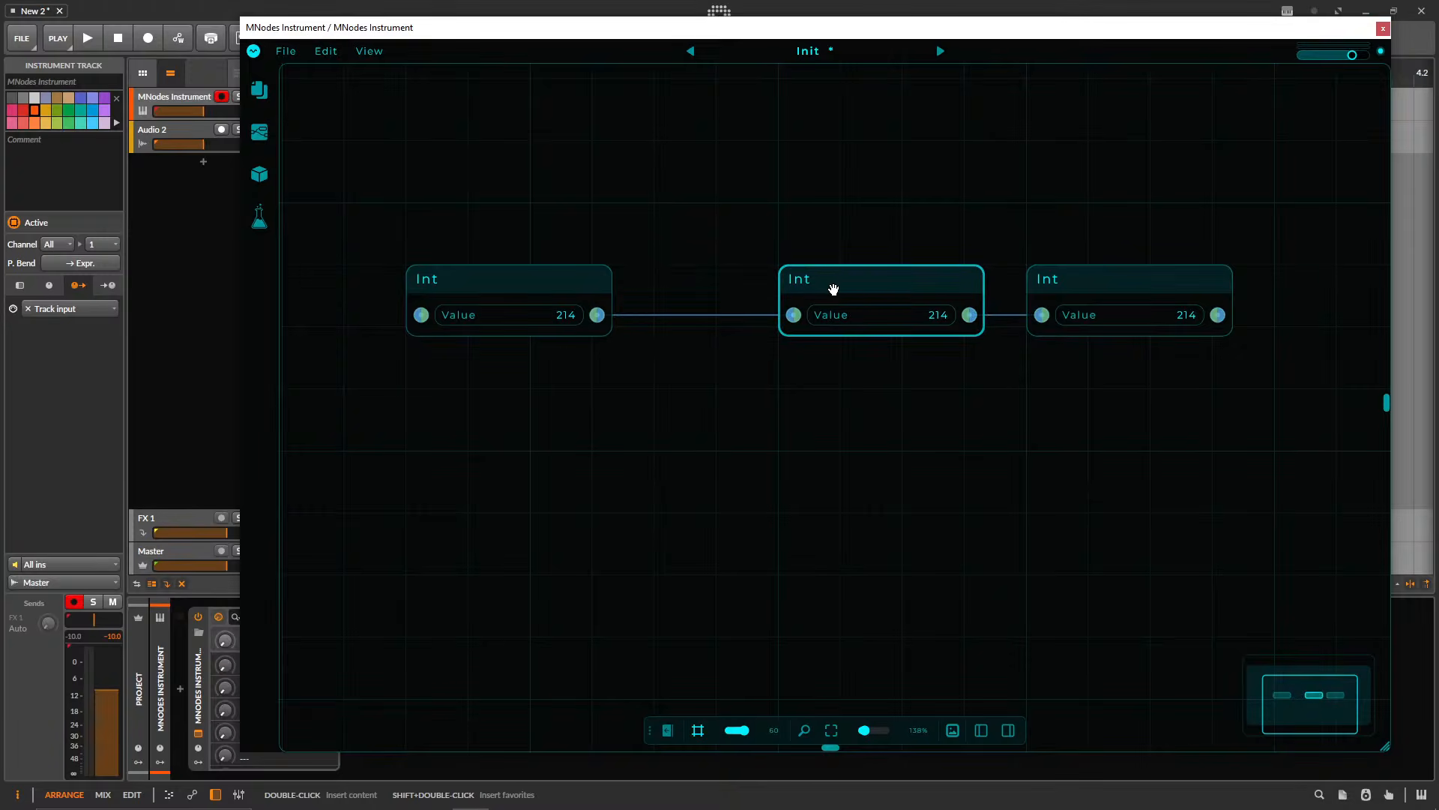
{"action": "left_click_drag", "start_coordinate": [1147, 280], "coordinate": [1209, 279]}
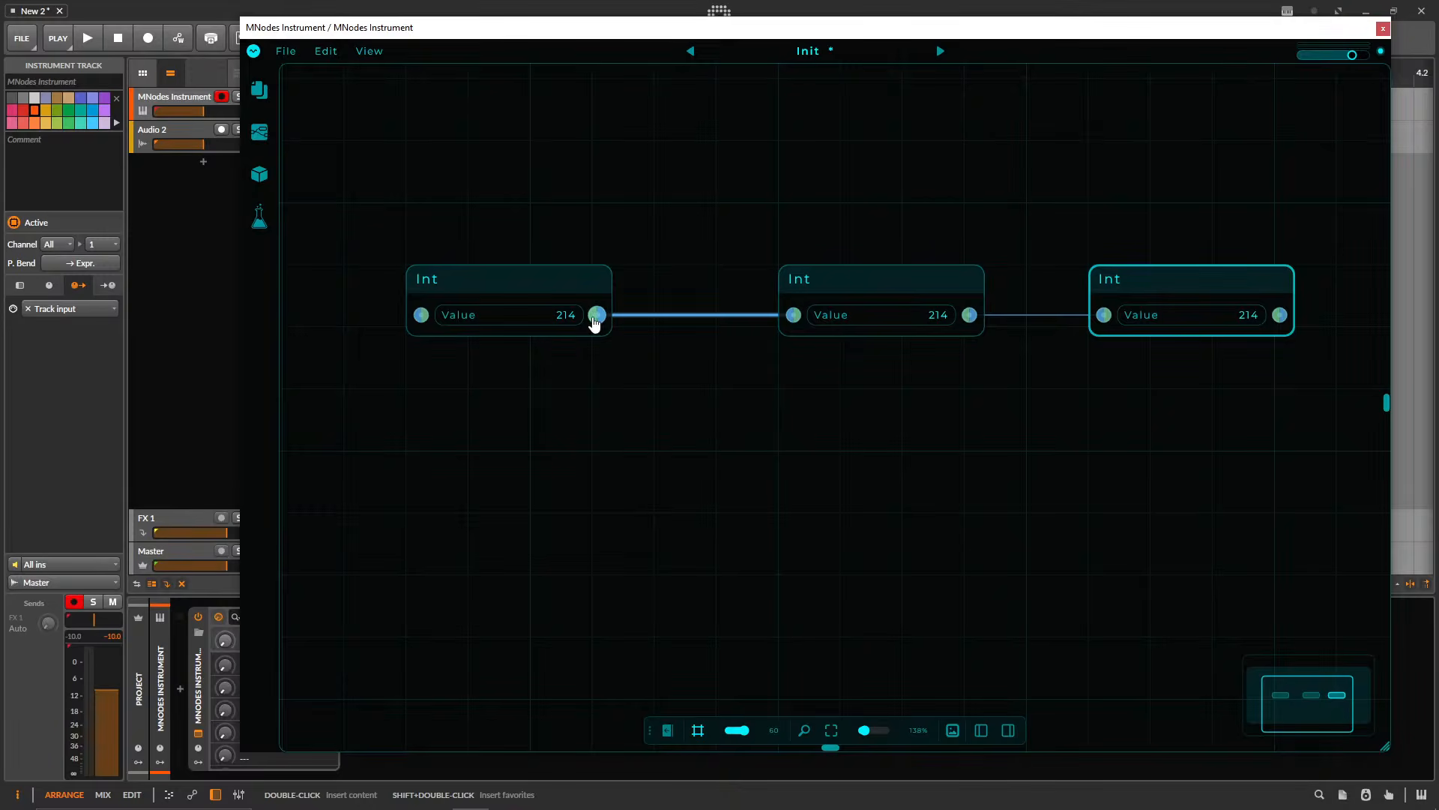
{"action": "left_click_drag", "start_coordinate": [596, 316], "coordinate": [1099, 324]}
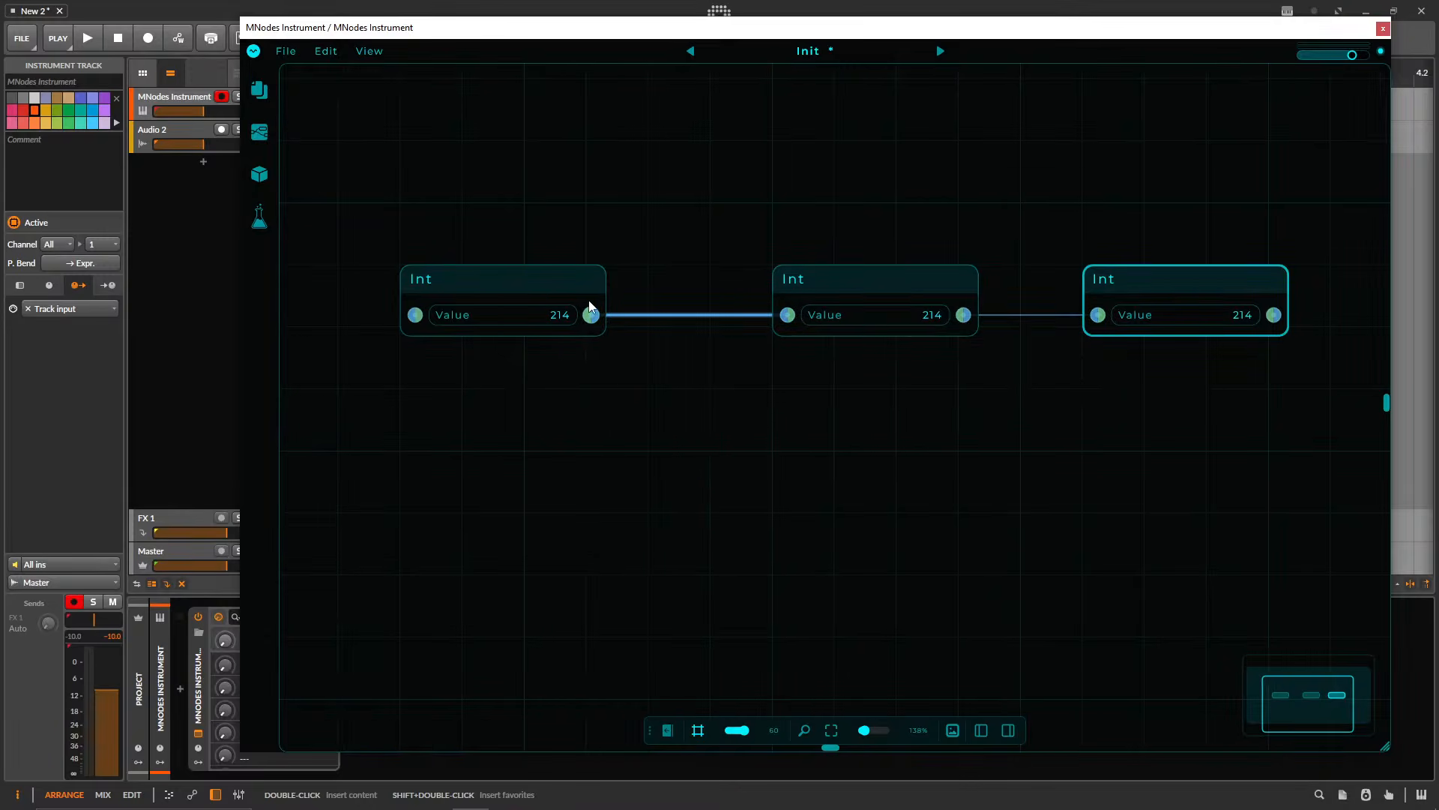
{"action": "left_click_drag", "start_coordinate": [581, 306], "coordinate": [519, 306]}
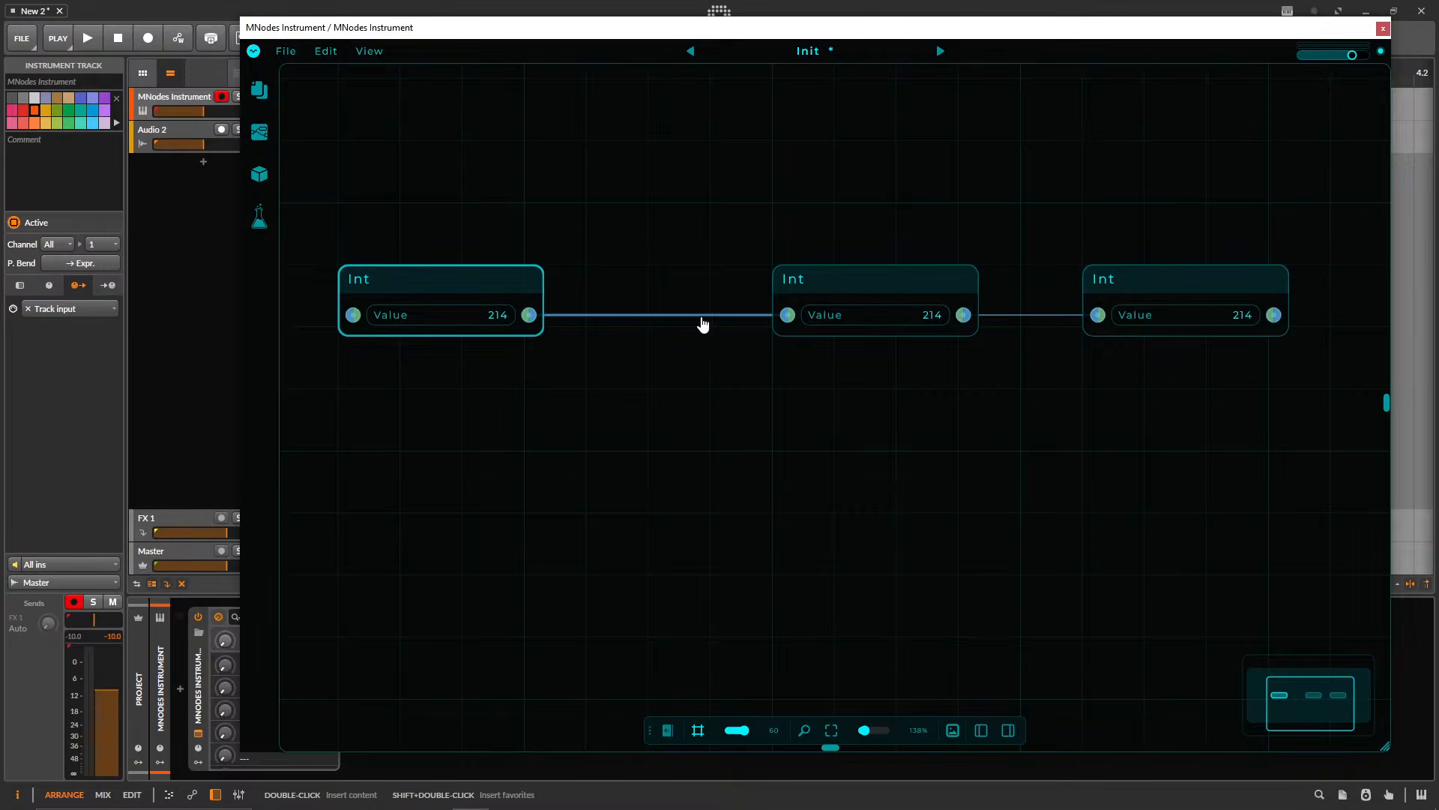
- Delete the wire between the first and second Int nodes and connect them again
{"action": "left_click", "coordinate": [655, 317]}
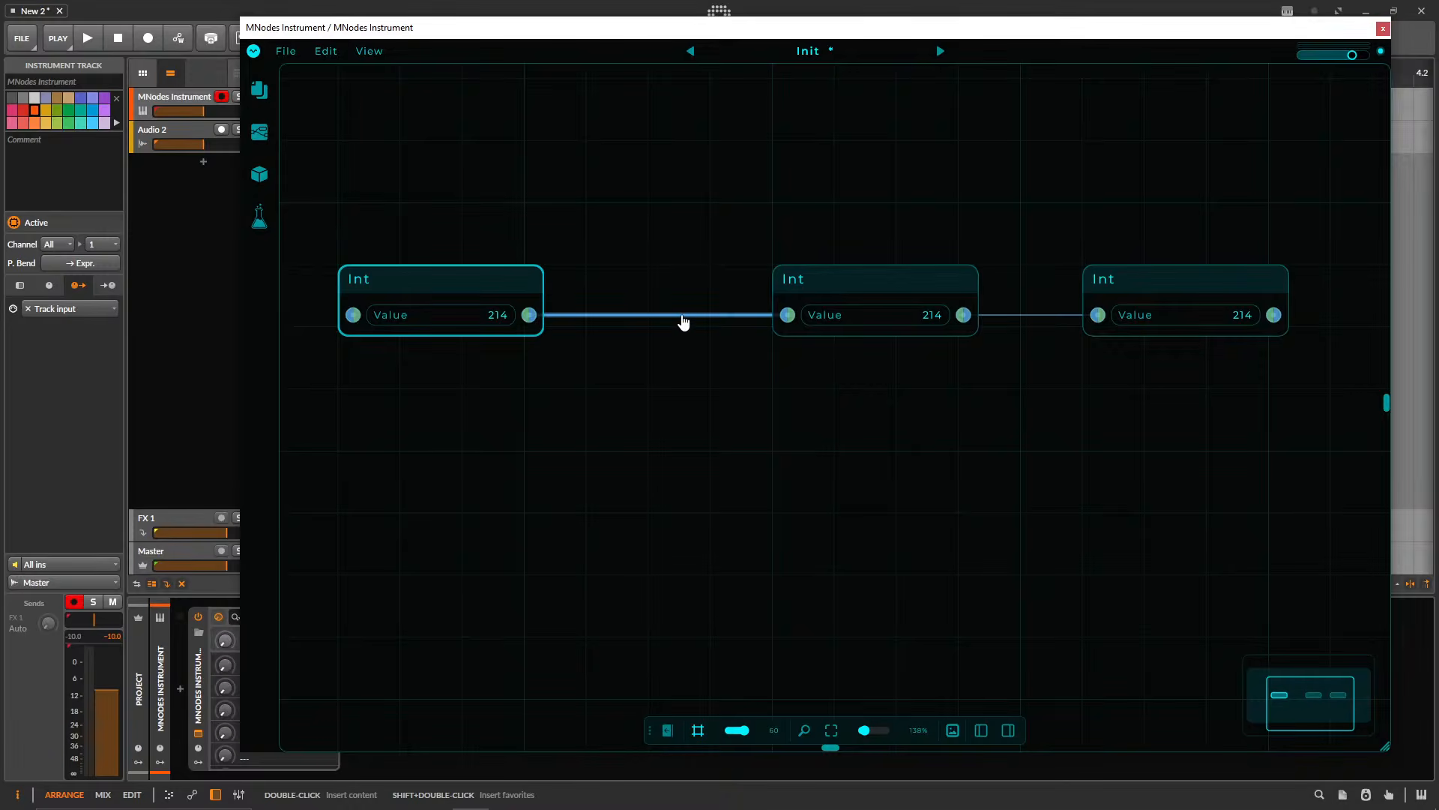
{"action": "key", "text": "Delete"}
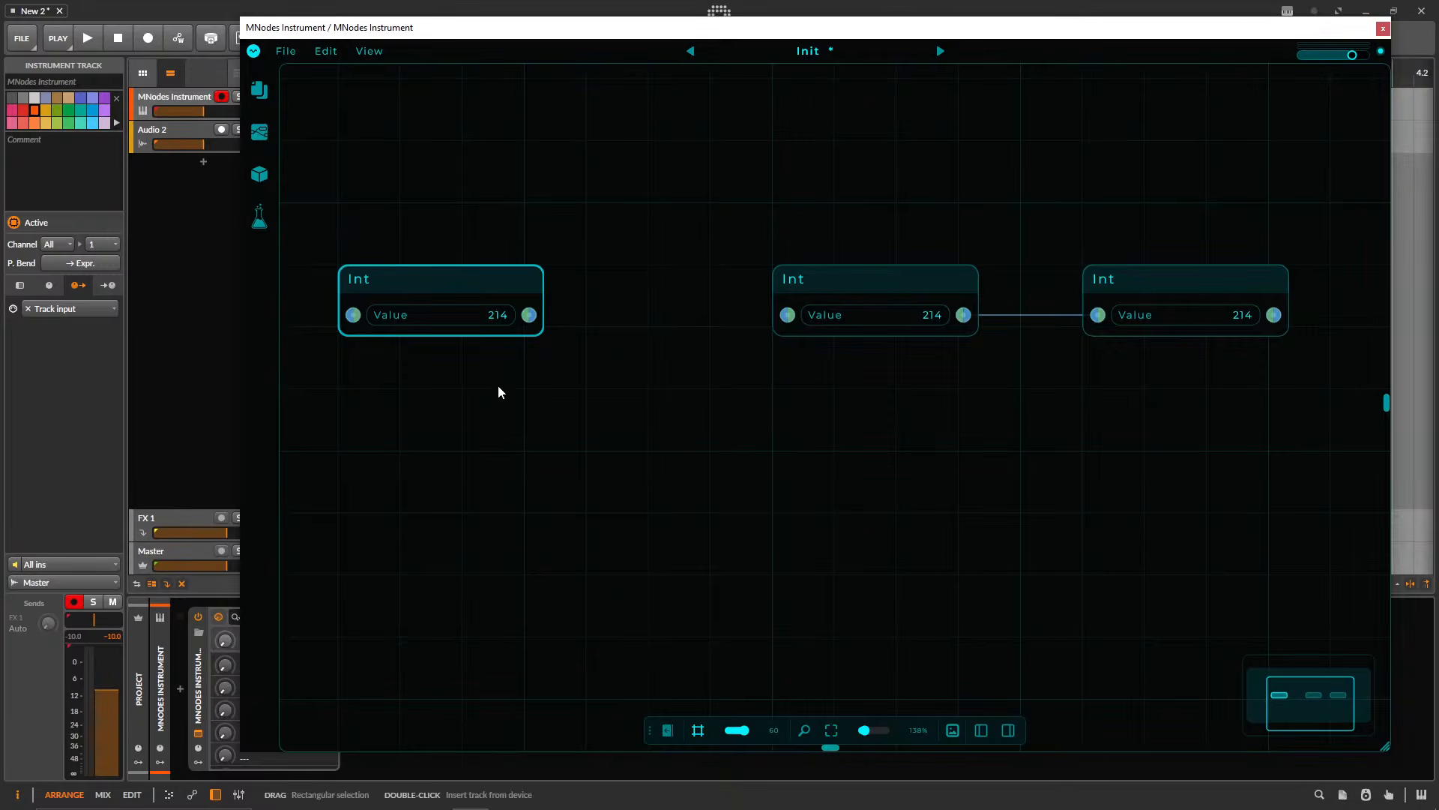
{"action": "left_click_drag", "start_coordinate": [529, 317], "coordinate": [787, 316]}
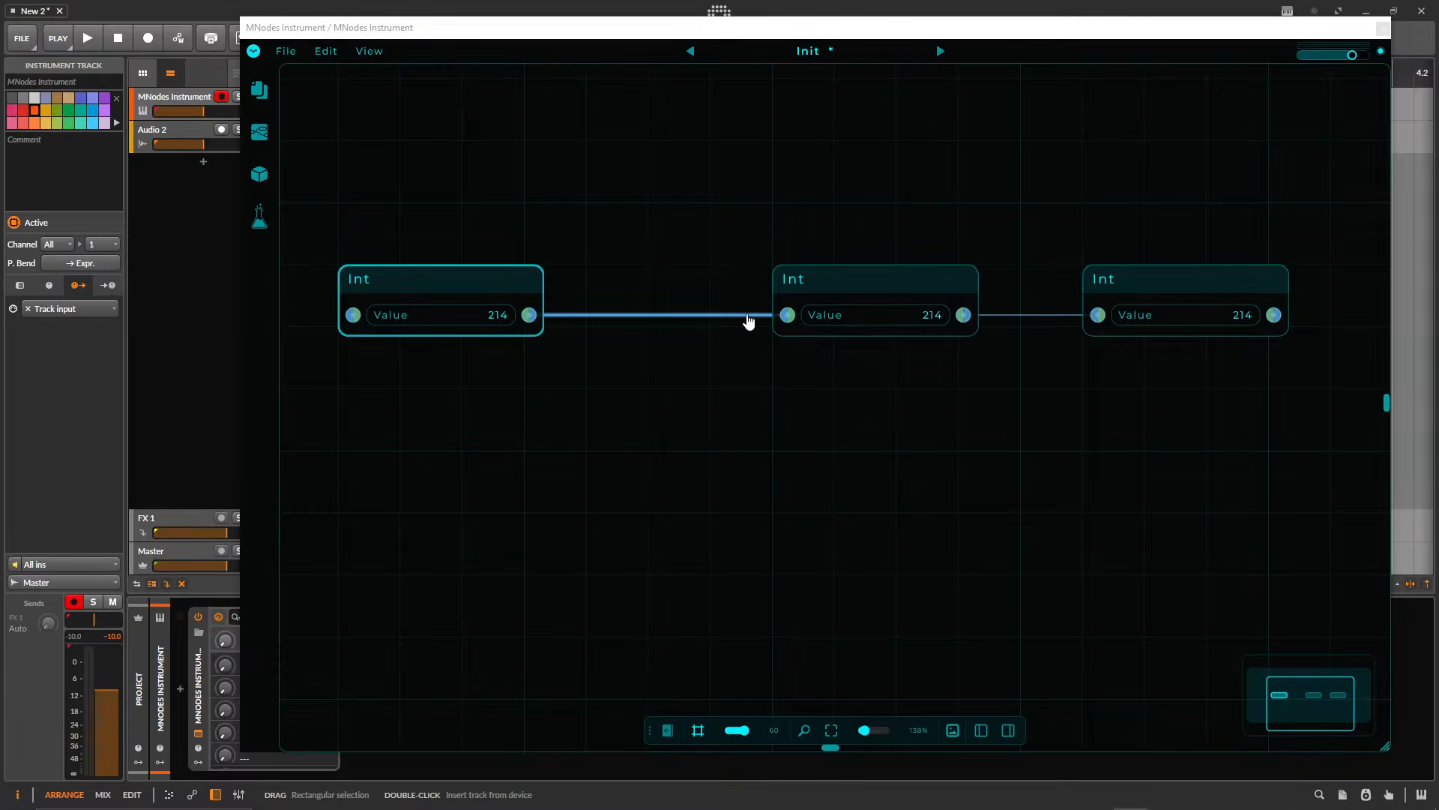
- Pull the wire off the second Int's input and reconnect the first Int's output to it
{"action": "left_click_drag", "start_coordinate": [753, 320], "coordinate": [627, 447]}
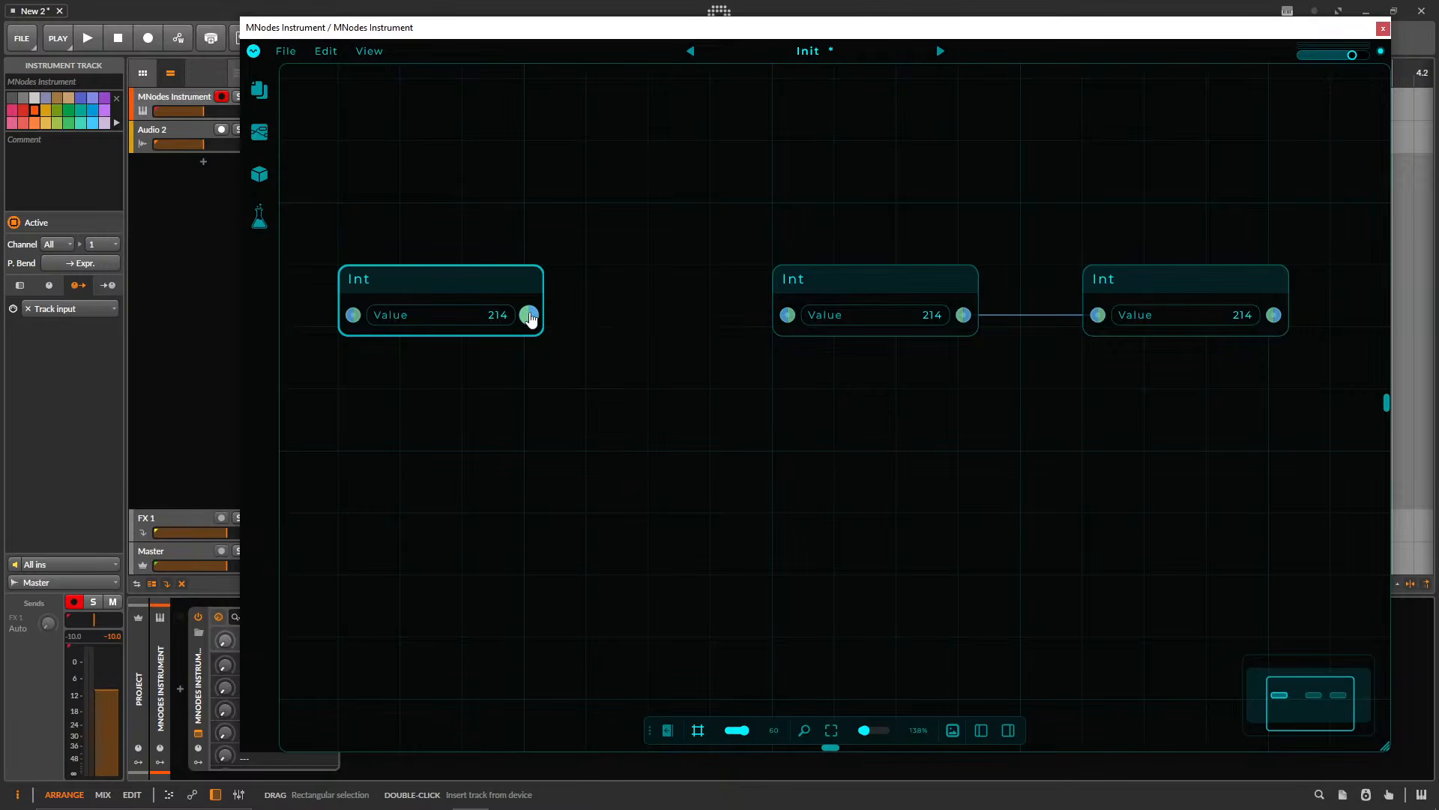
{"action": "left_click_drag", "start_coordinate": [530, 315], "coordinate": [701, 398]}
{"action": "left_click_drag", "start_coordinate": [529, 315], "coordinate": [659, 350]}
{"action": "left_click_drag", "start_coordinate": [529, 314], "coordinate": [787, 319]}
- Remove the wire between the first and second Int nodes, restore it by undoing and by rewiring, and leave it removed
{"action": "left_click", "coordinate": [672, 319]}
{"action": "key", "text": "ctrl+z"}
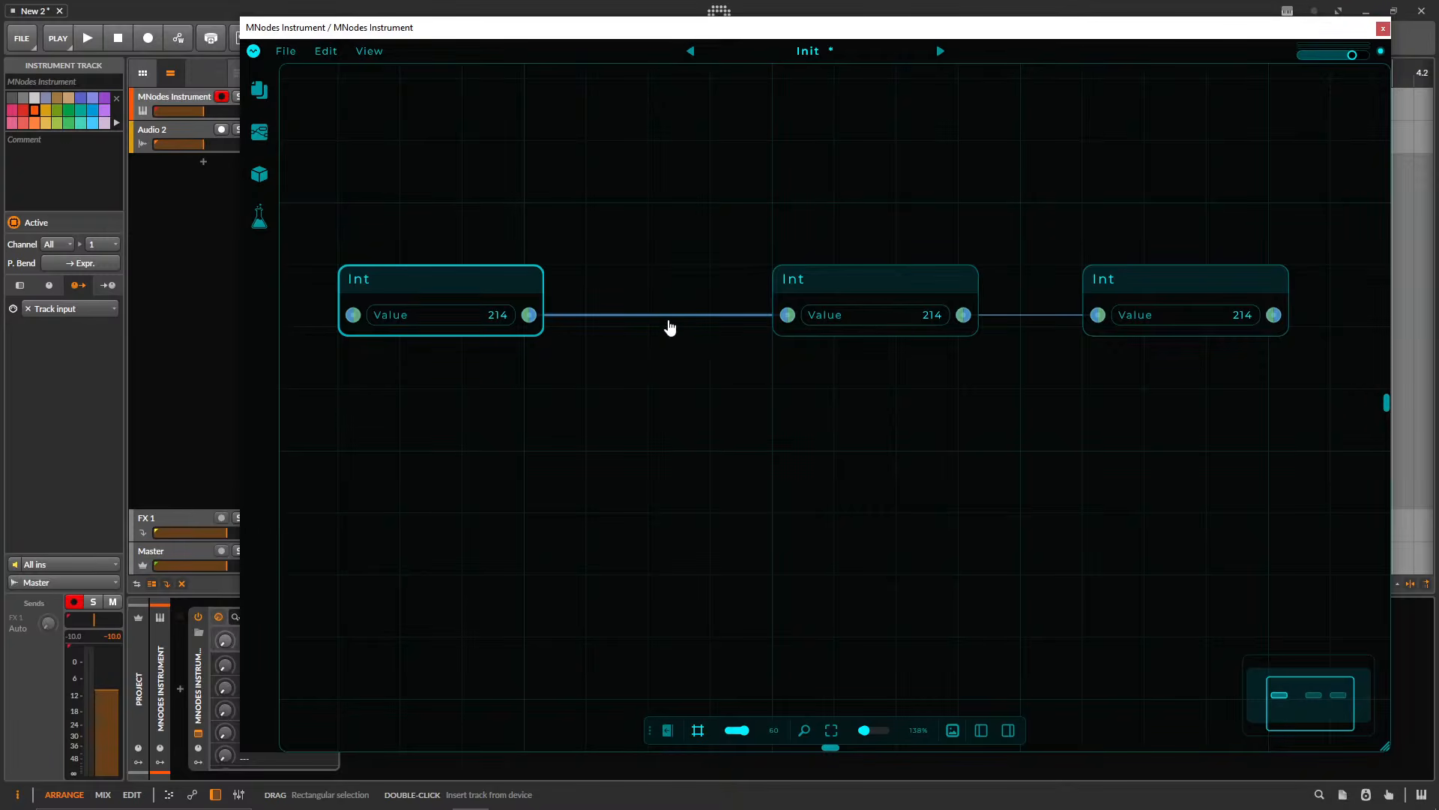
{"action": "left_click", "coordinate": [751, 309]}
{"action": "left_click_drag", "start_coordinate": [529, 314], "coordinate": [768, 326]}
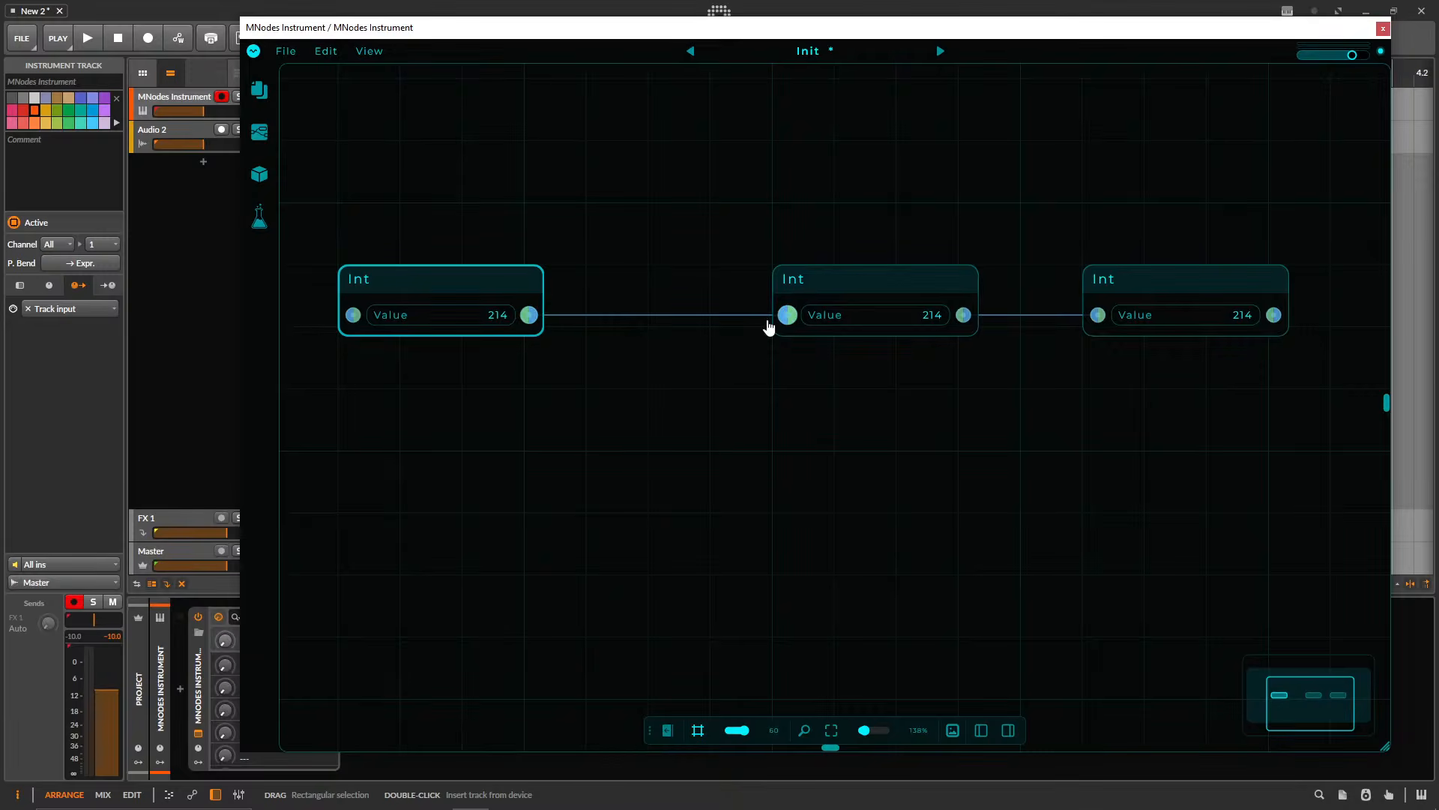
{"action": "left_click", "coordinate": [729, 328]}
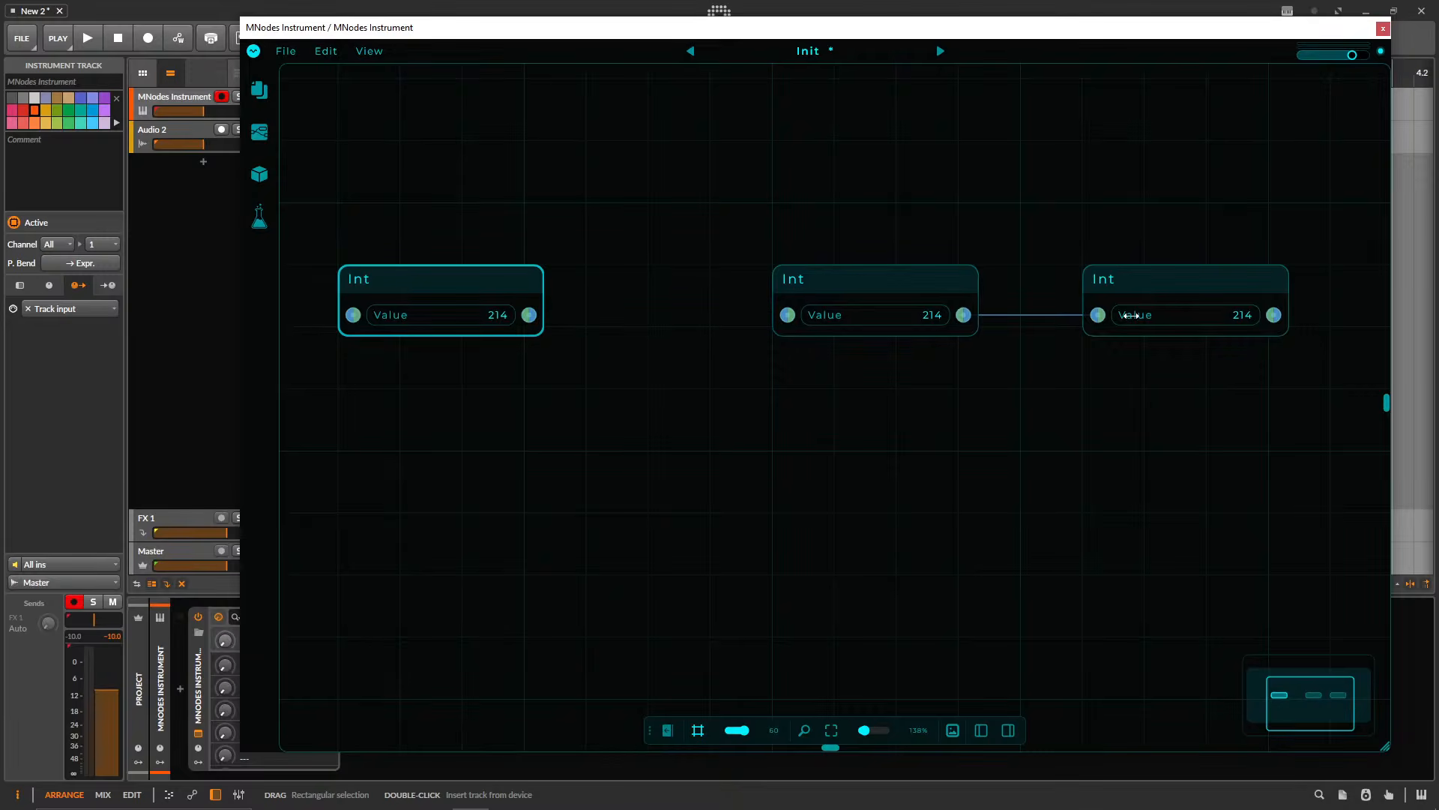
- Undo the last wire removal and place the third Int, disconnected, beneath the second Int
{"action": "left_click", "coordinate": [326, 55]}
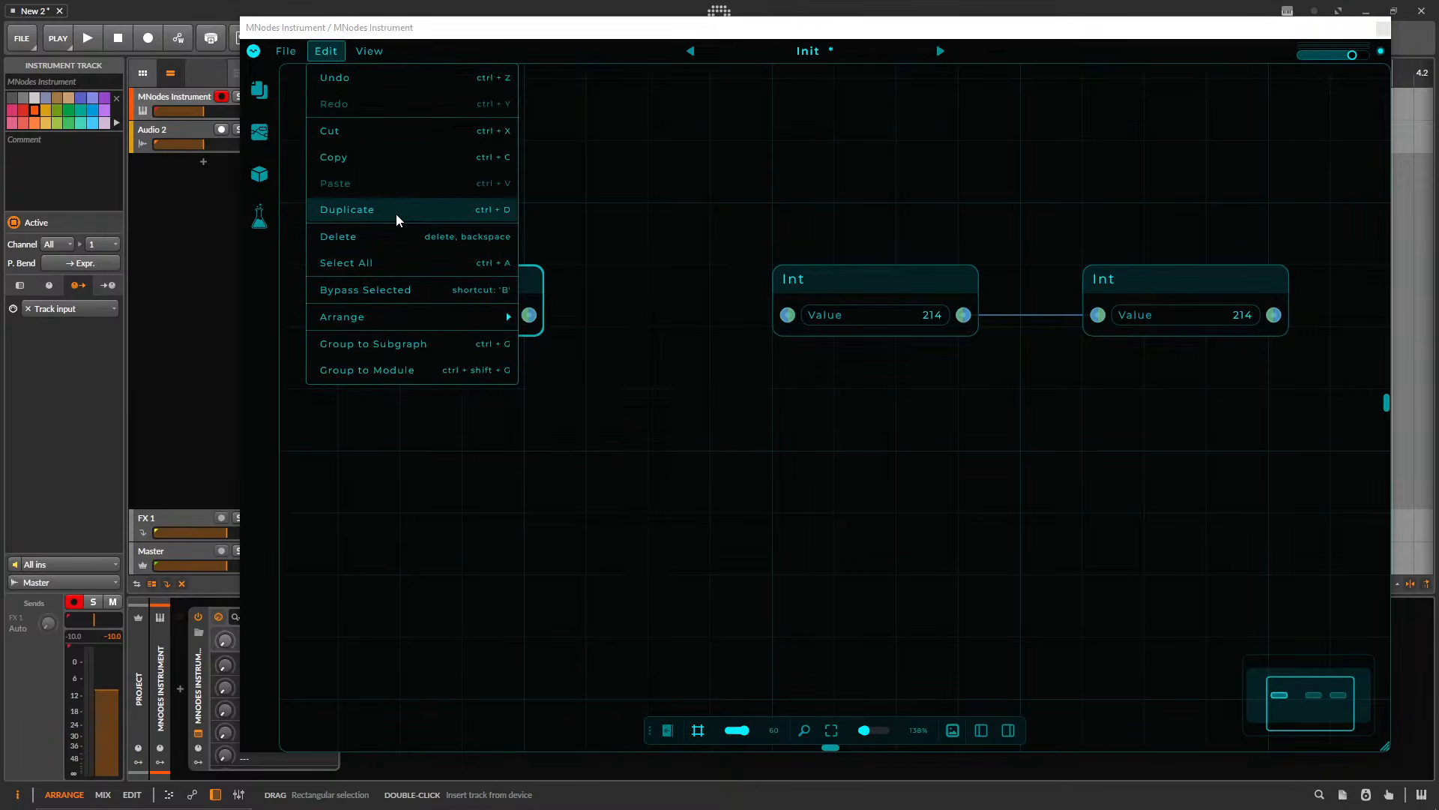
{"action": "left_click", "coordinate": [377, 78]}
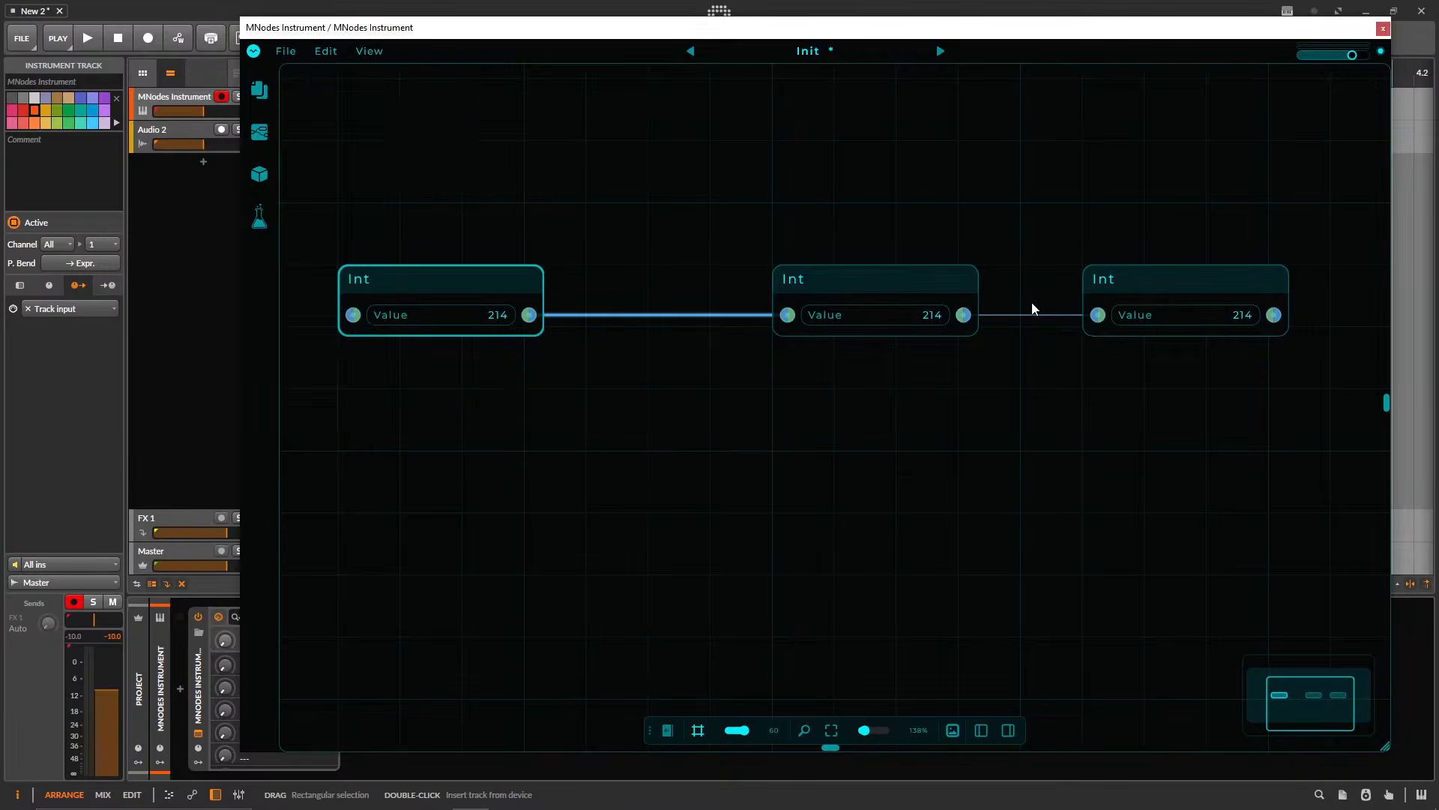
{"action": "left_click", "coordinate": [997, 322]}
{"action": "left_click_drag", "start_coordinate": [1147, 280], "coordinate": [855, 397]}
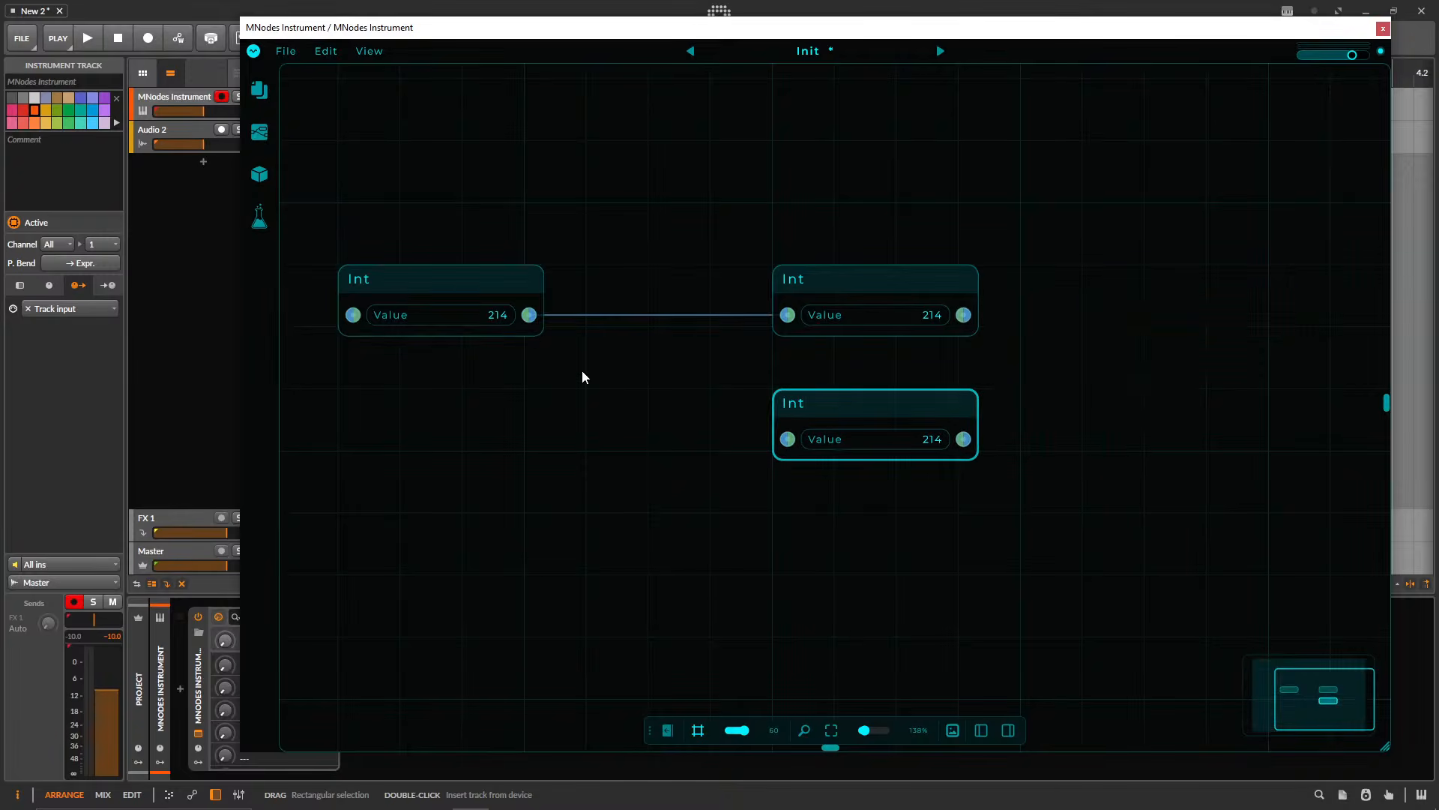
- Wire the first Int's output to the lower Int and to a duplicate beneath it, and raise the first Int's value to 234
{"action": "left_click_drag", "start_coordinate": [529, 315], "coordinate": [838, 551]}
{"action": "key", "text": "ctrl+d"}
{"action": "left_click_drag", "start_coordinate": [529, 315], "coordinate": [787, 563]}
{"action": "scroll", "coordinate": [497, 316], "scroll_direction": "up", "scroll_amount": 11}
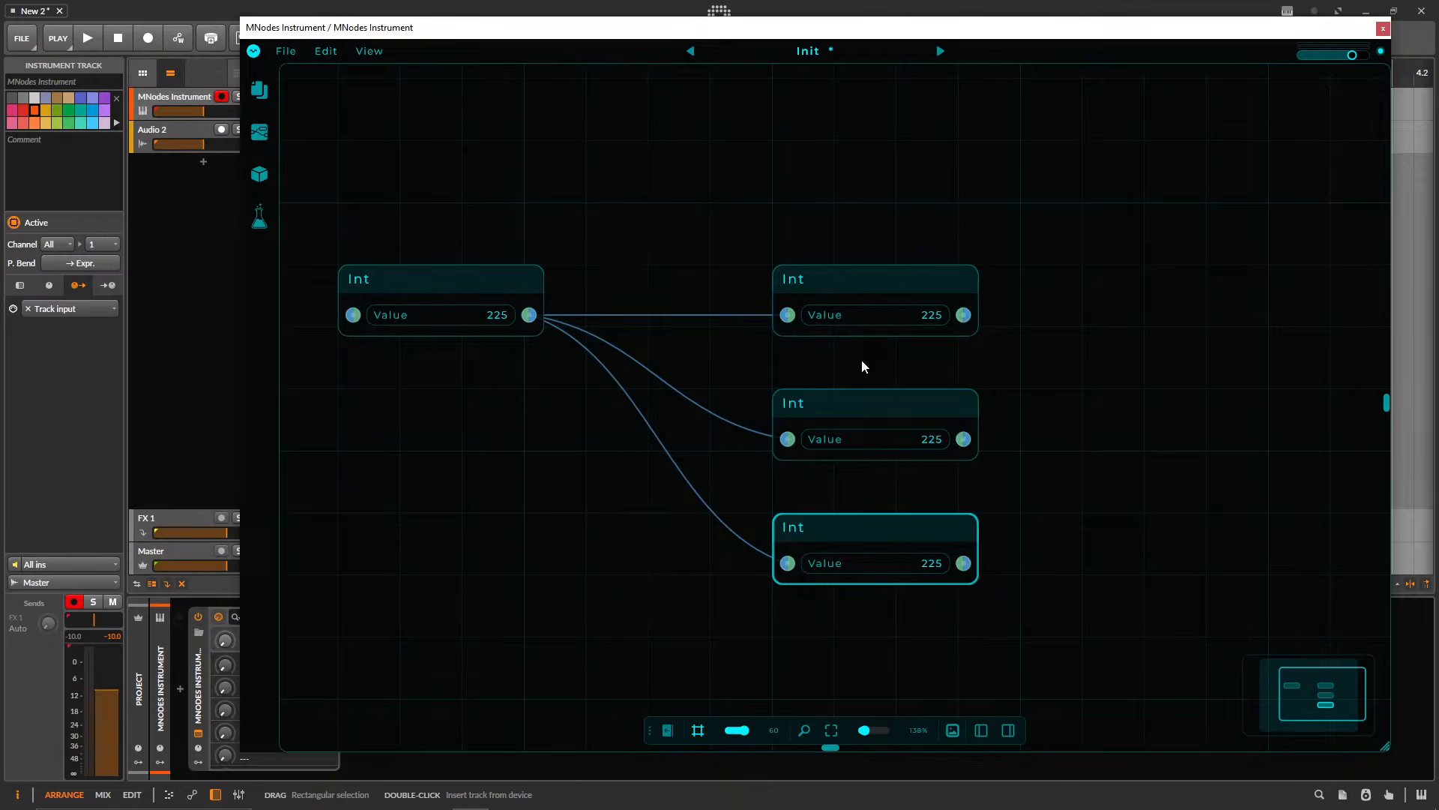
{"action": "scroll", "coordinate": [444, 307], "scroll_direction": "up", "scroll_amount": 9}
- Cut all three wires from the first Int in one stroke, then remove only its upper and lower wires, undoing each removal
{"action": "left_click", "coordinate": [608, 234]}
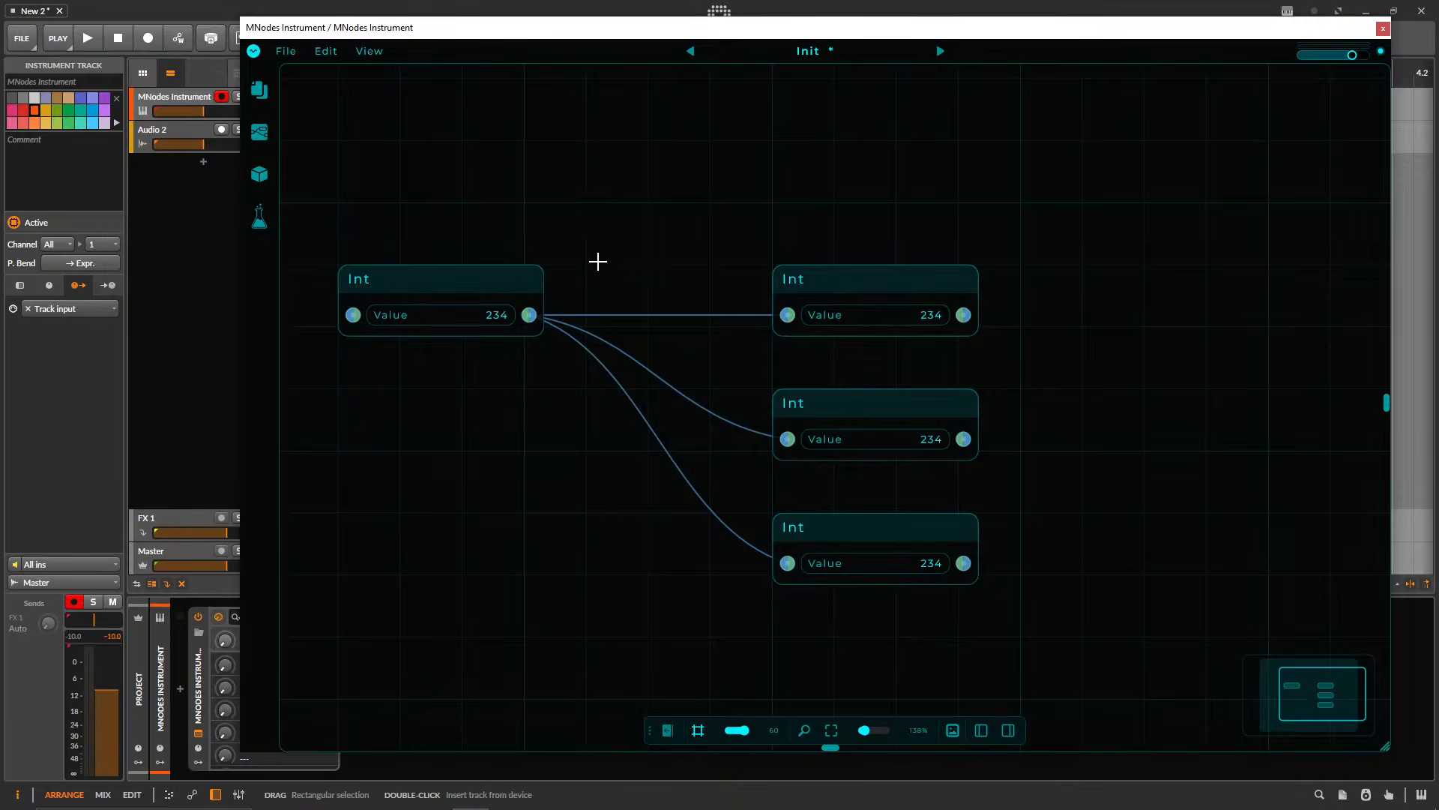
{"action": "mouse_move", "coordinate": [592, 225]}
{"action": "left_mouse_down"}
{"action": "mouse_move", "coordinate": [588, 500]}
{"action": "mouse_move", "coordinate": [608, 478]}
{"action": "left_mouse_up"}
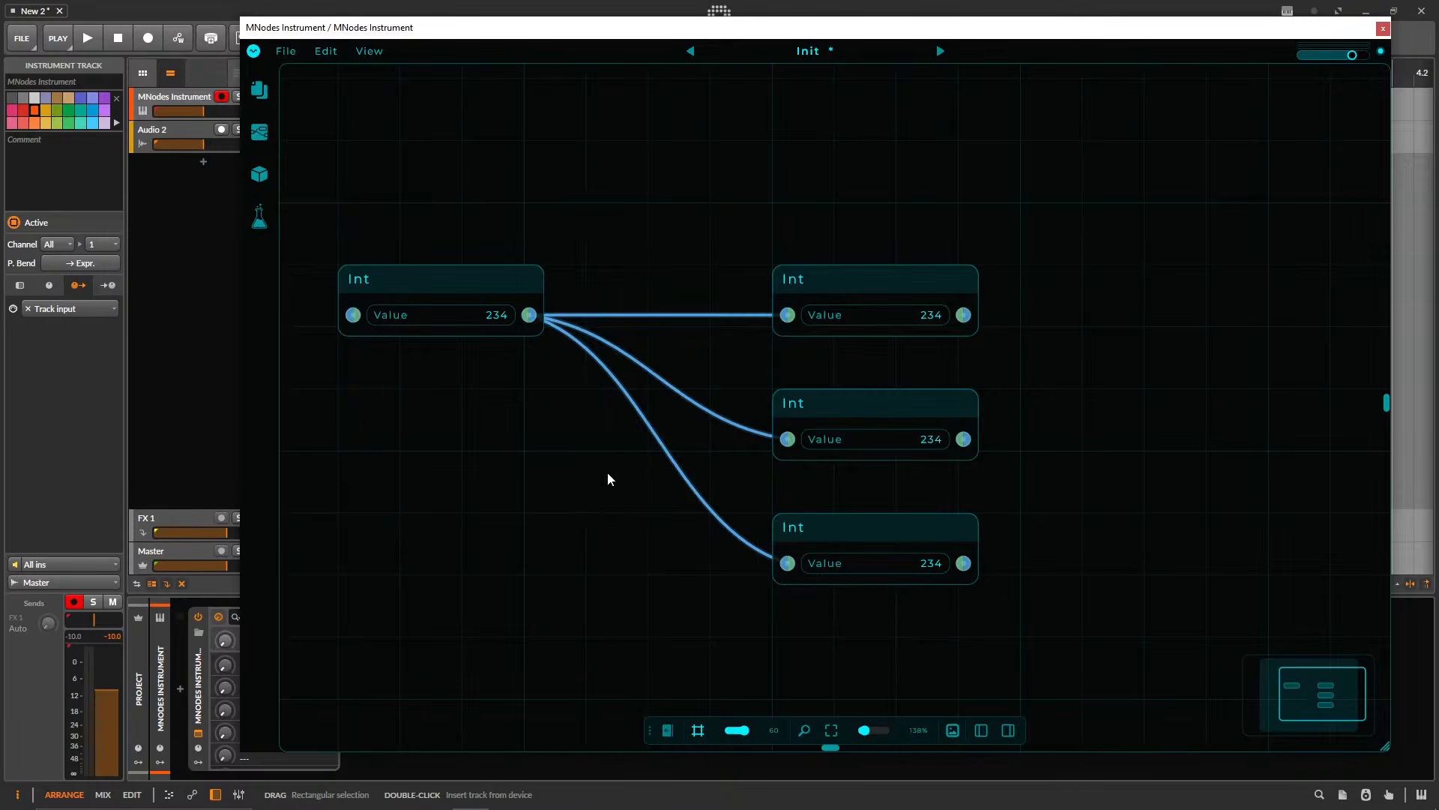
{"action": "mouse_move", "coordinate": [614, 210]}
{"action": "left_mouse_down"}
{"action": "mouse_move", "coordinate": [598, 533]}
{"action": "mouse_move", "coordinate": [625, 324]}
{"action": "left_mouse_up"}
{"action": "key", "text": "ctrl+z"}
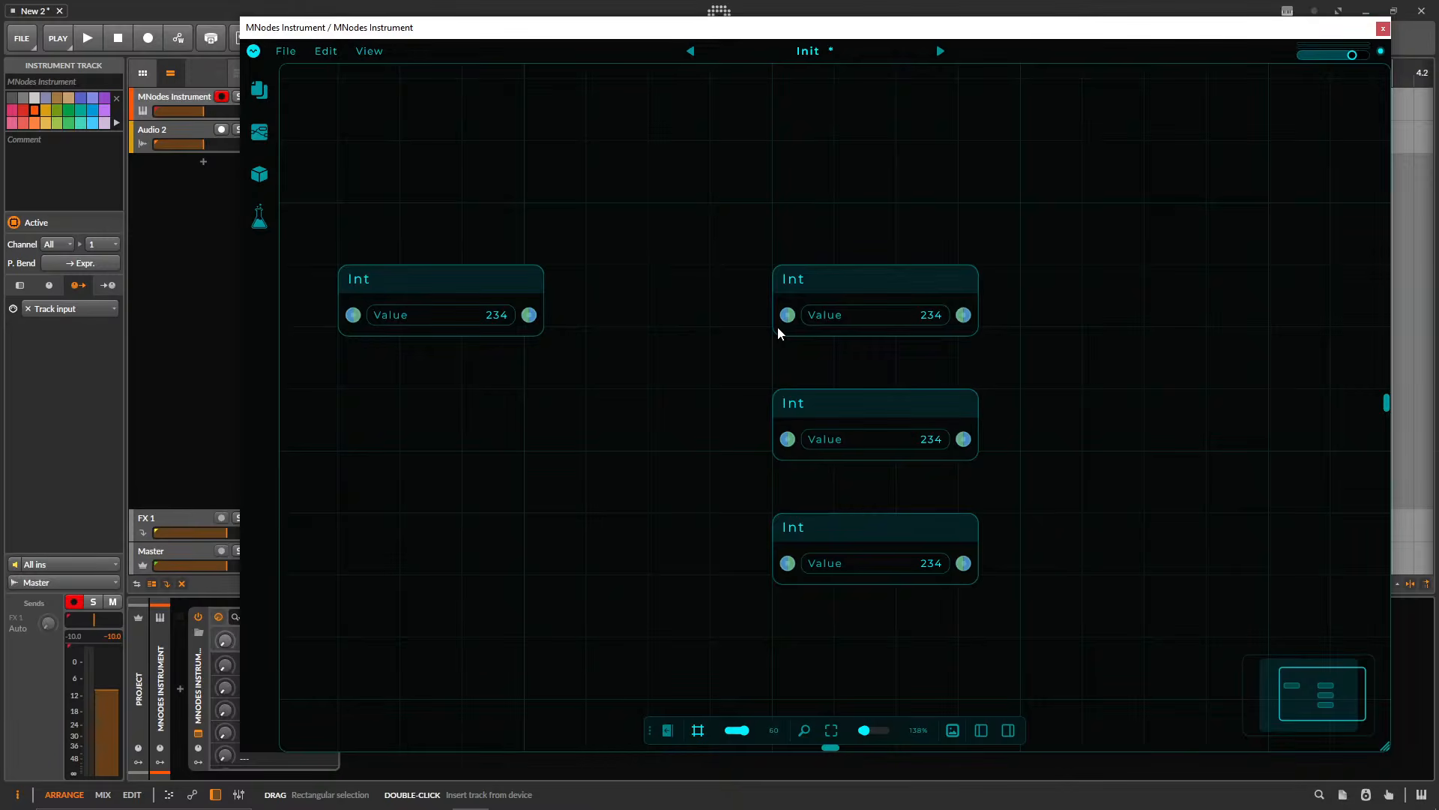
{"action": "key", "text": "ctrl+shift+z"}
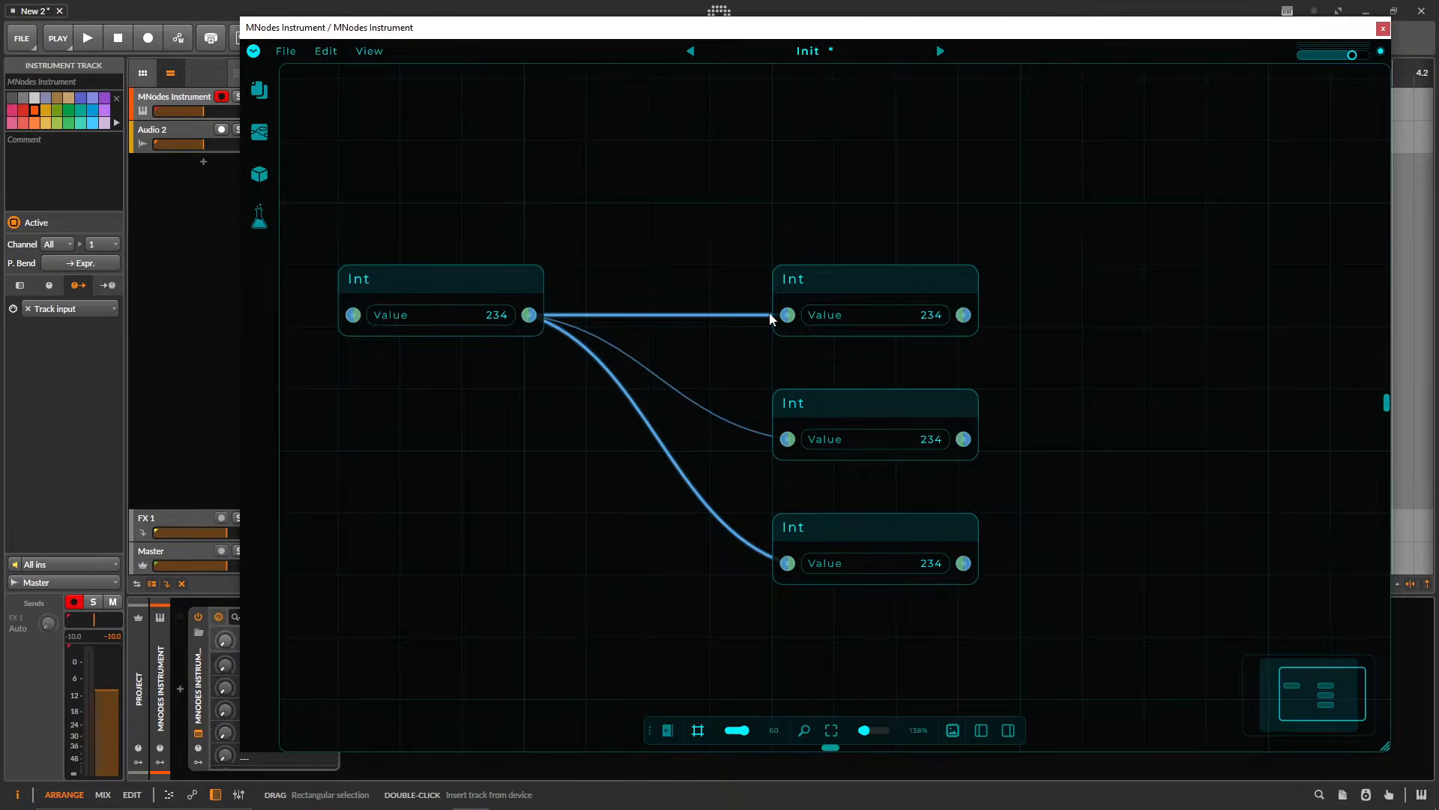
{"action": "key", "text": "Delete"}
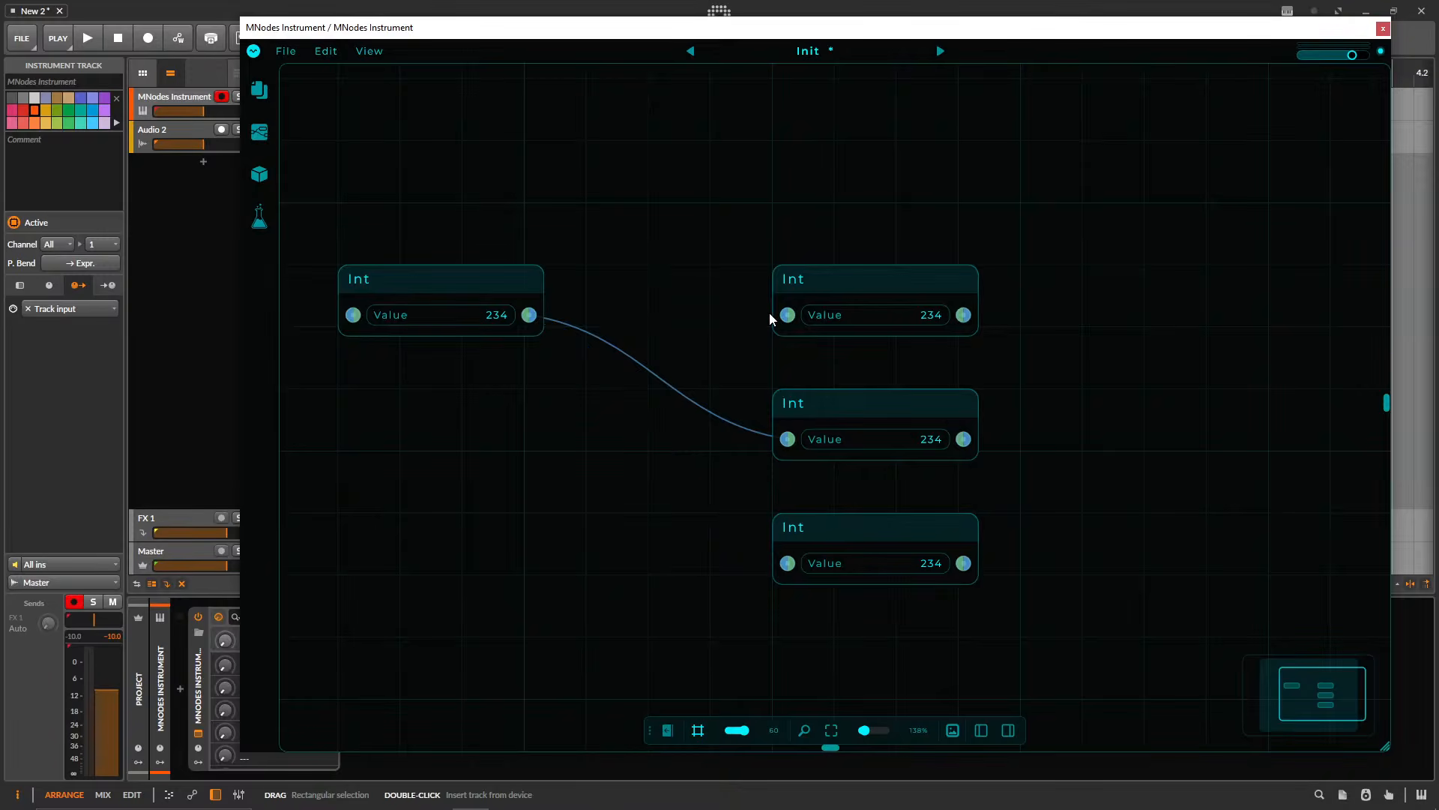
{"action": "key", "text": "ctrl+z"}
- Duplicate the first Int and place the unconnected copy below it
{"action": "left_click", "coordinate": [443, 283]}
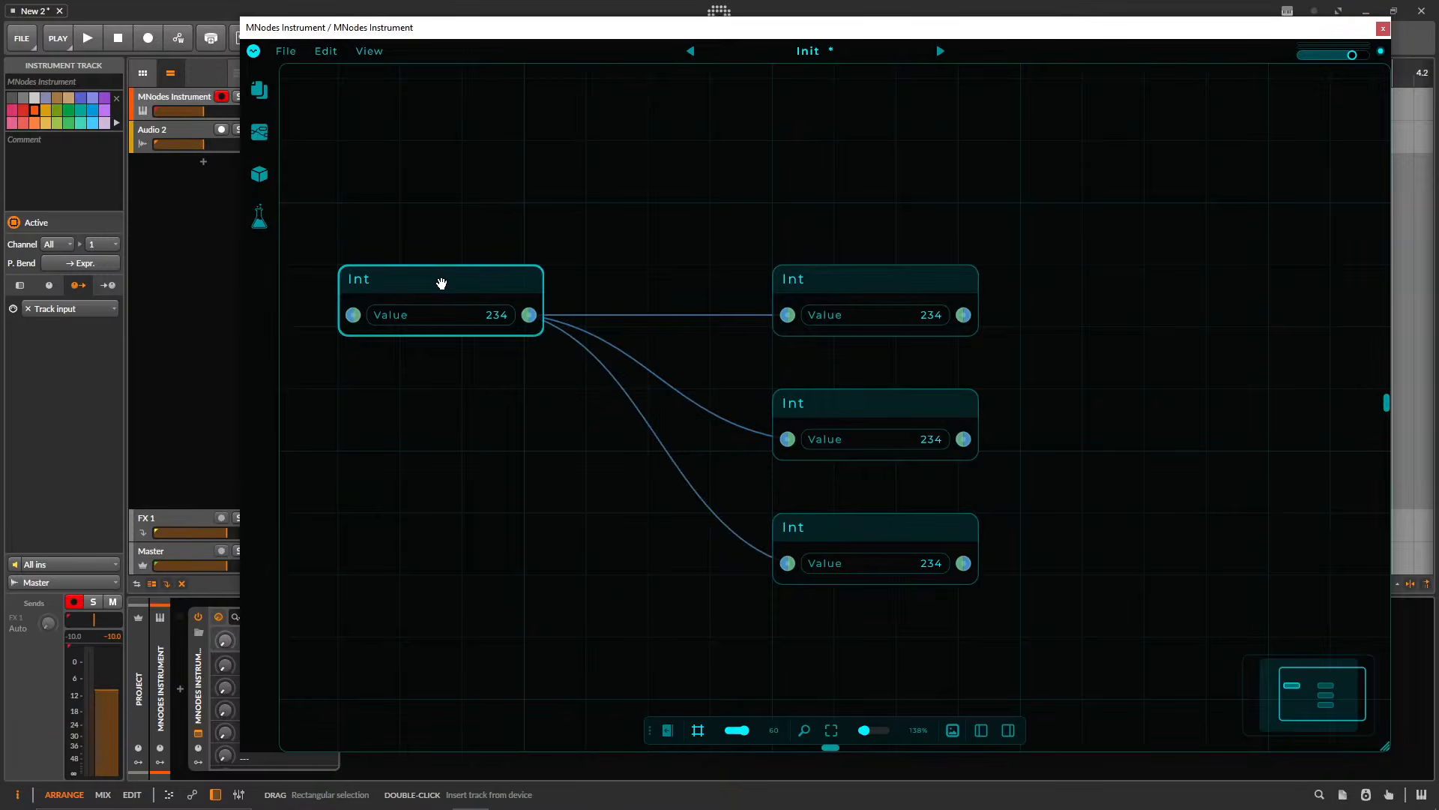
{"action": "key", "text": "ctrl+d"}
{"action": "left_click_drag", "start_coordinate": [447, 286], "coordinate": [434, 473]}
{"action": "left_click", "coordinate": [640, 297]}
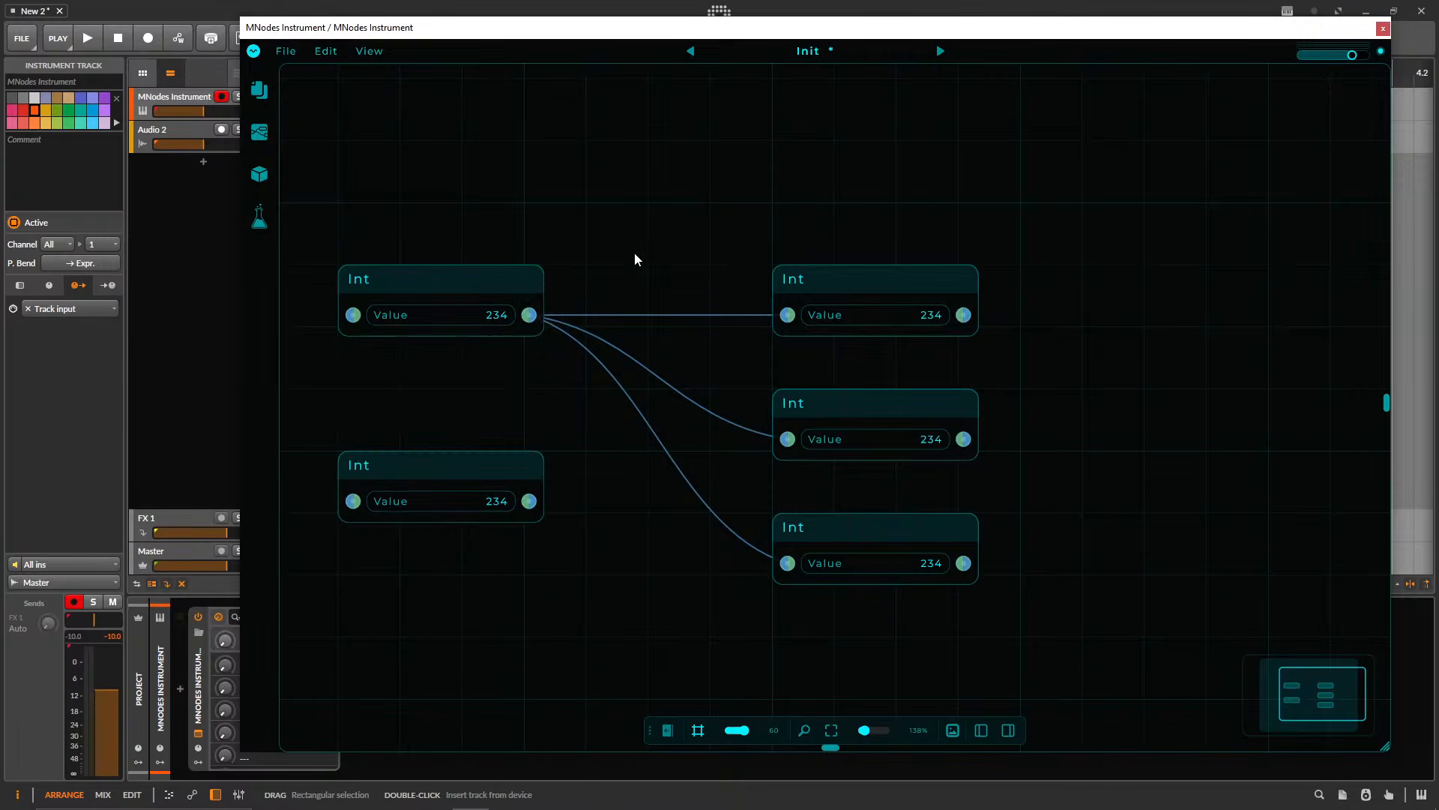
- Move all three wires together from the first Int's output to the copy's output and back again
{"action": "left_click_drag", "start_coordinate": [635, 253], "coordinate": [628, 483]}
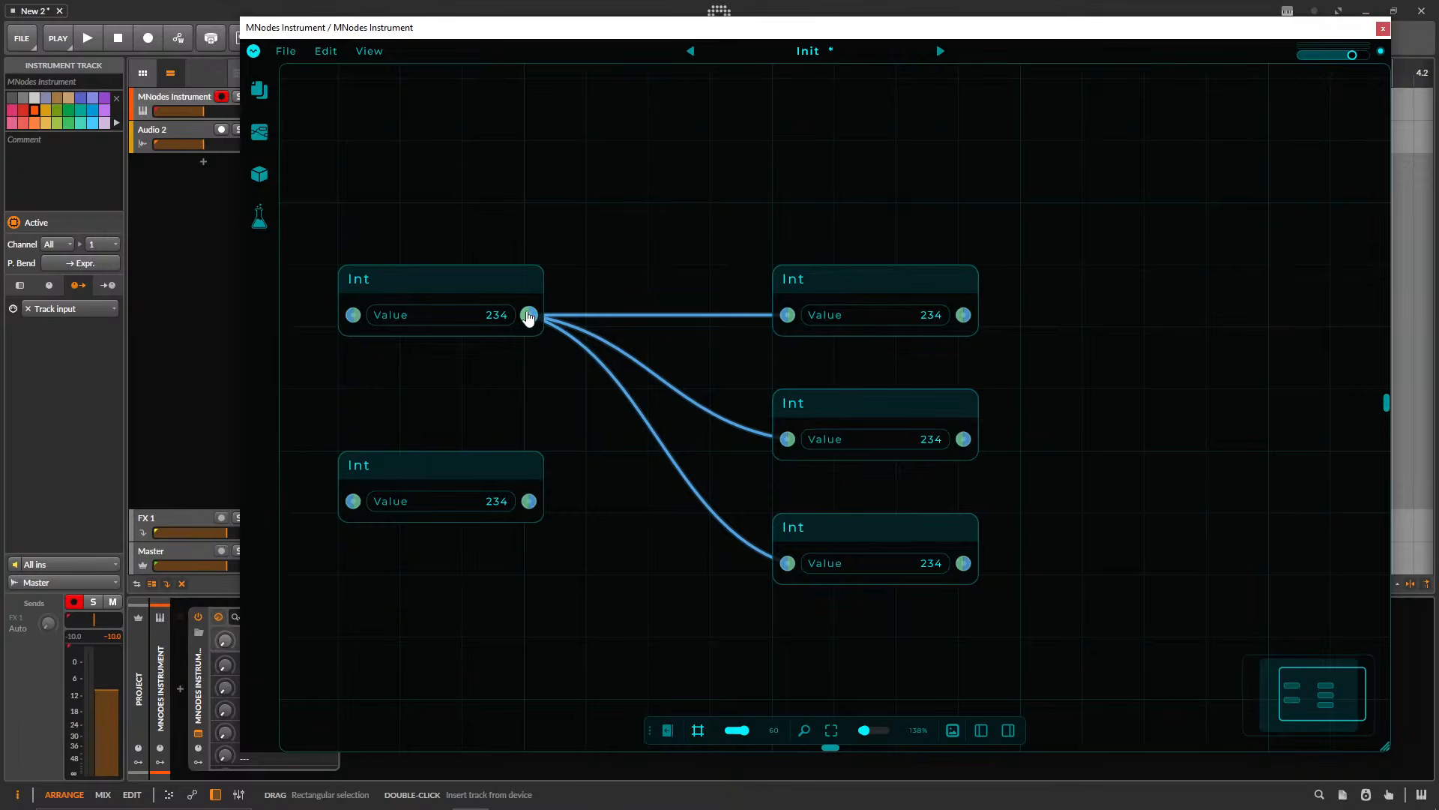
{"action": "left_click_drag", "start_coordinate": [553, 323], "coordinate": [543, 514]}
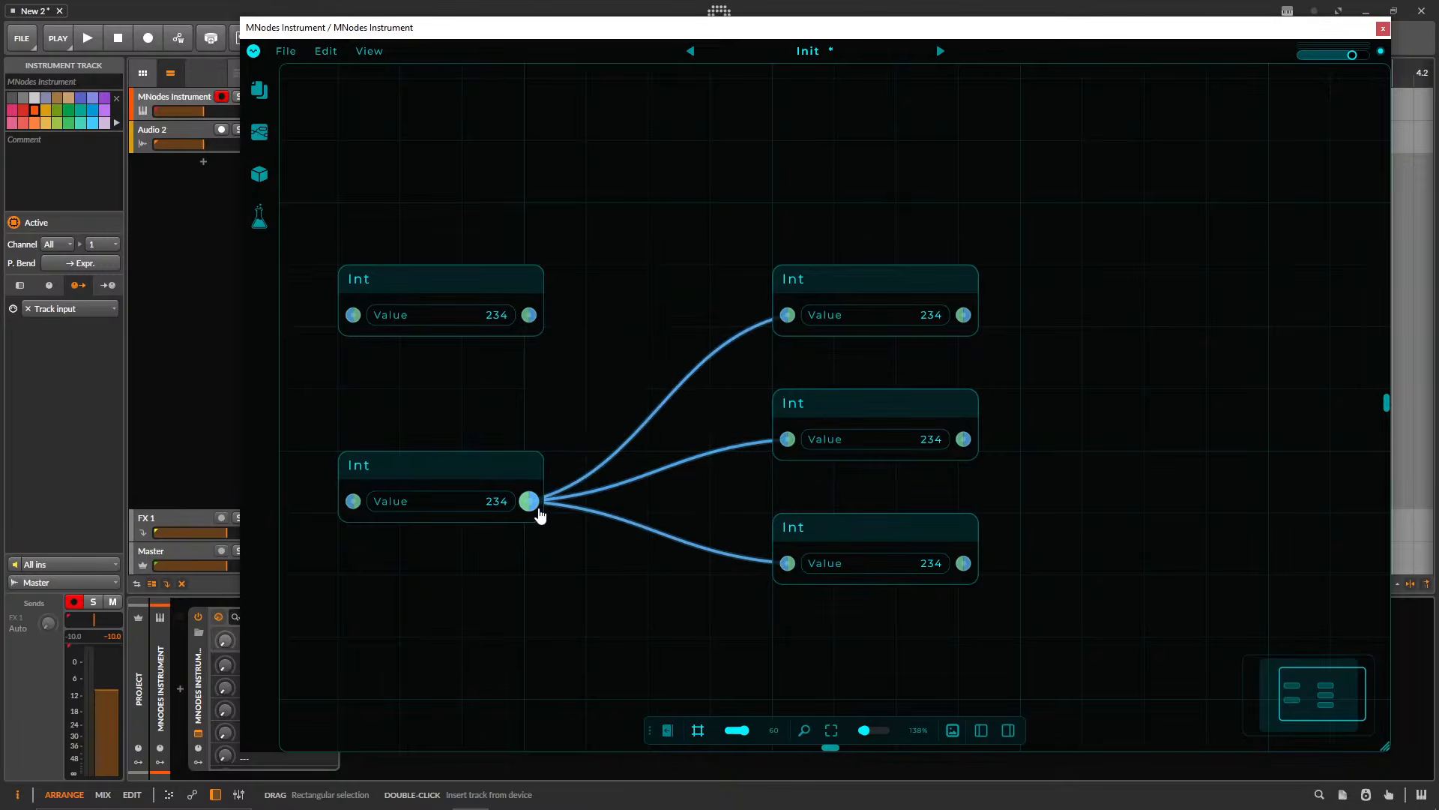
{"action": "left_click_drag", "start_coordinate": [552, 504], "coordinate": [537, 316]}
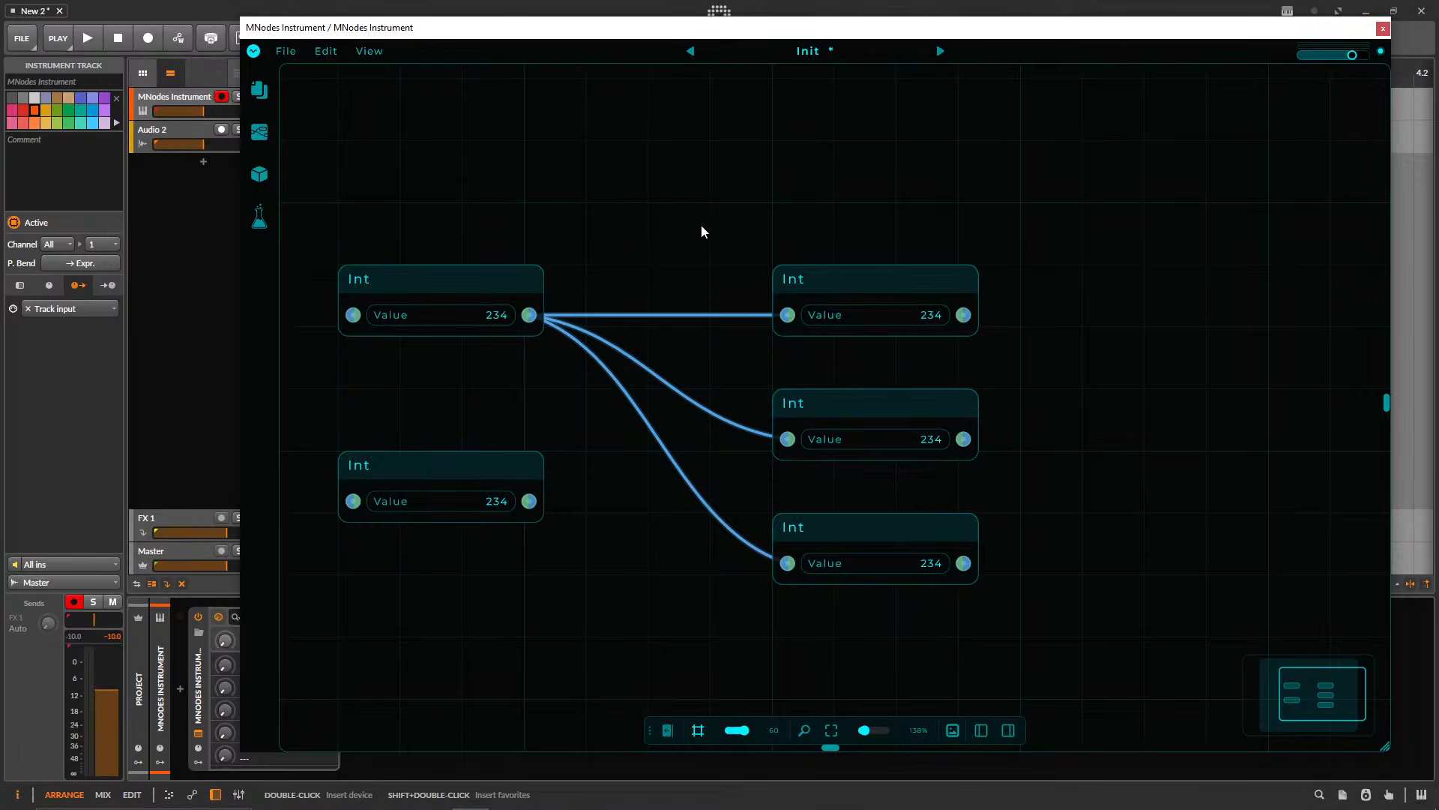
- Delete the three lower Int nodes, leaving only the upper wired pair
{"action": "left_click_drag", "start_coordinate": [1079, 655], "coordinate": [319, 389]}
{"action": "key", "text": "Delete"}
- Reposition the two remaining Int nodes in their row and set the first one's value to 242
{"action": "left_click_drag", "start_coordinate": [410, 289], "coordinate": [534, 290]}
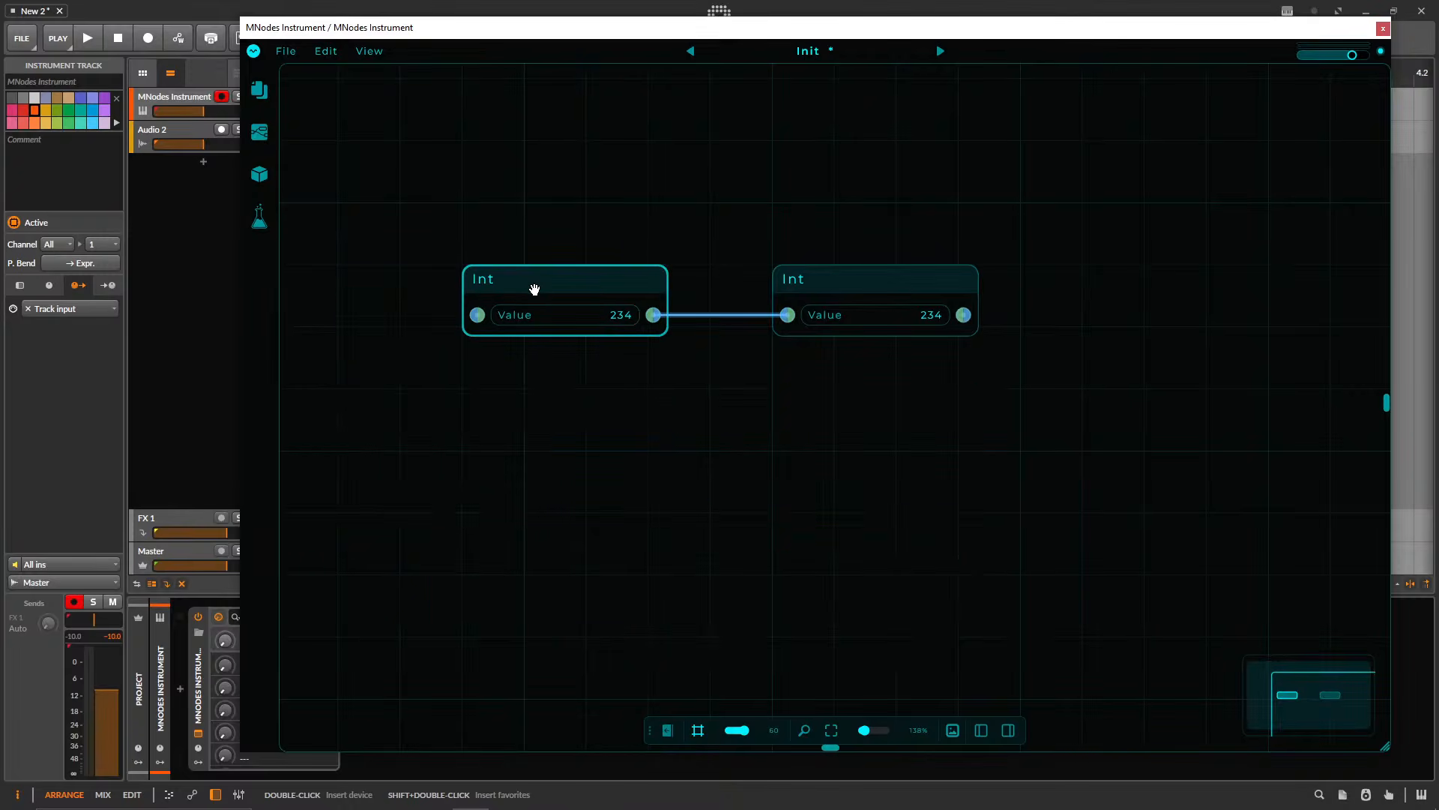
{"action": "left_click", "coordinate": [851, 283]}
{"action": "left_click_drag", "start_coordinate": [851, 282], "coordinate": [914, 283]}
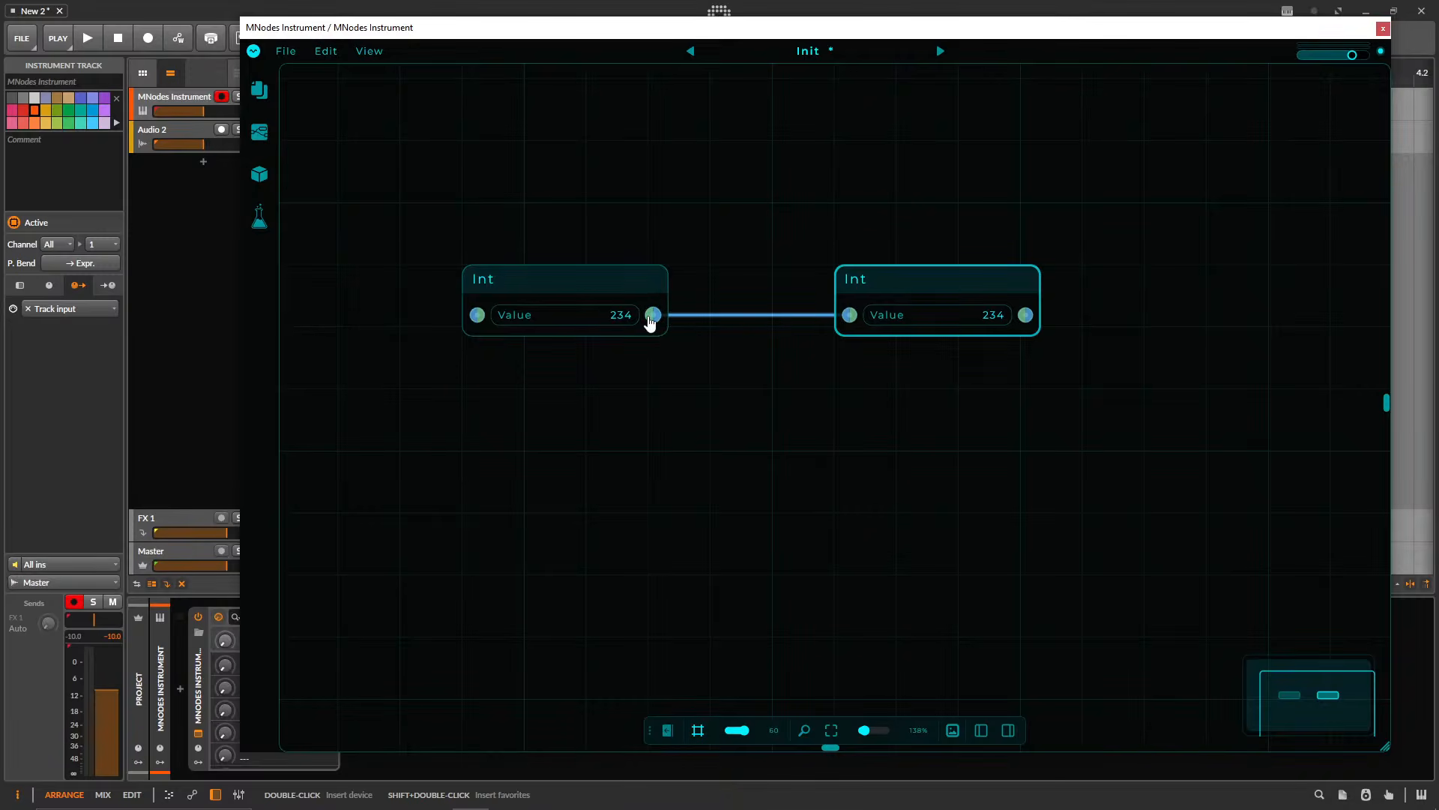
{"action": "left_click_drag", "start_coordinate": [549, 311], "coordinate": [513, 289]}
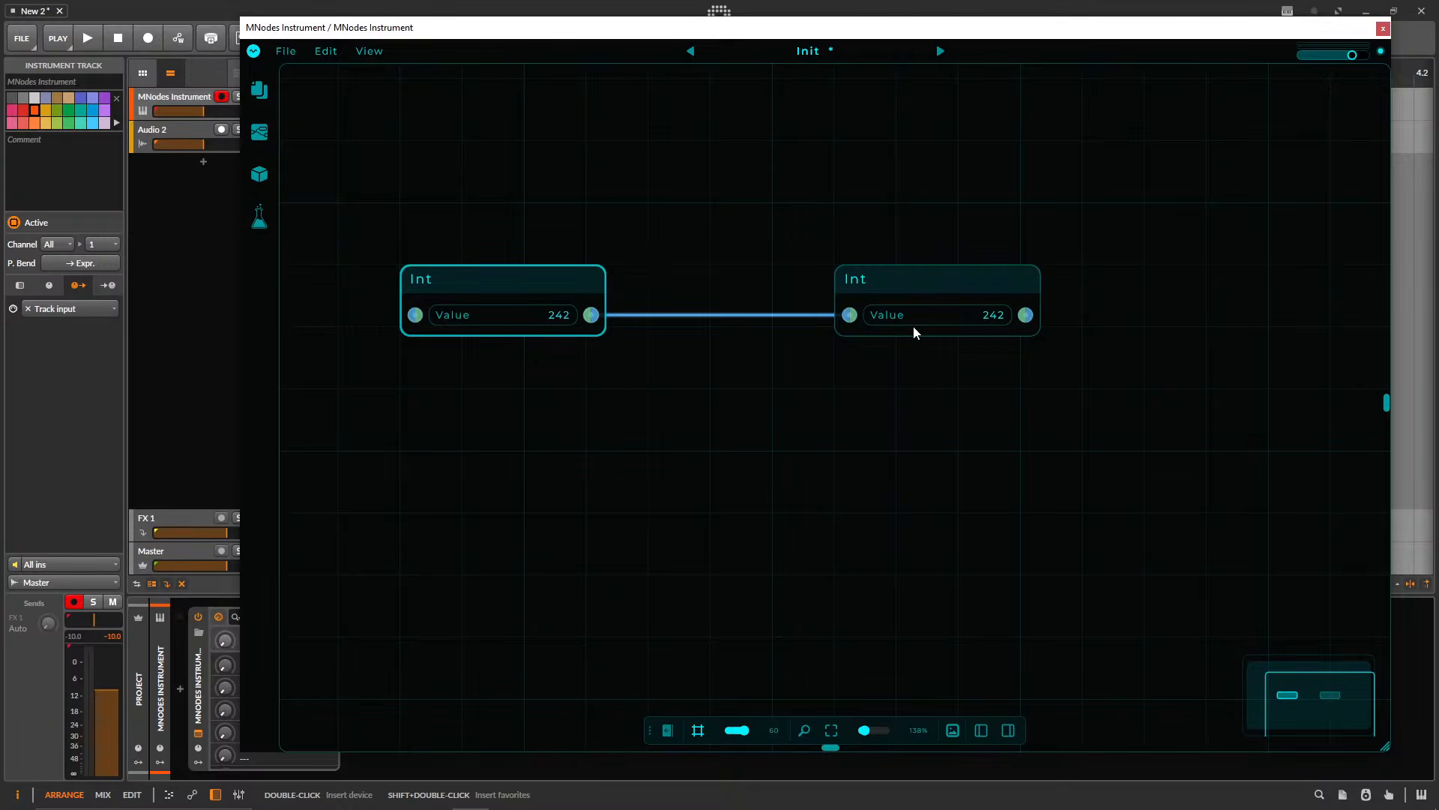
- Add a CV Value node and align it below the first Int
{"action": "left_click", "coordinate": [954, 389]}
{"action": "double_click", "coordinate": [417, 429]}
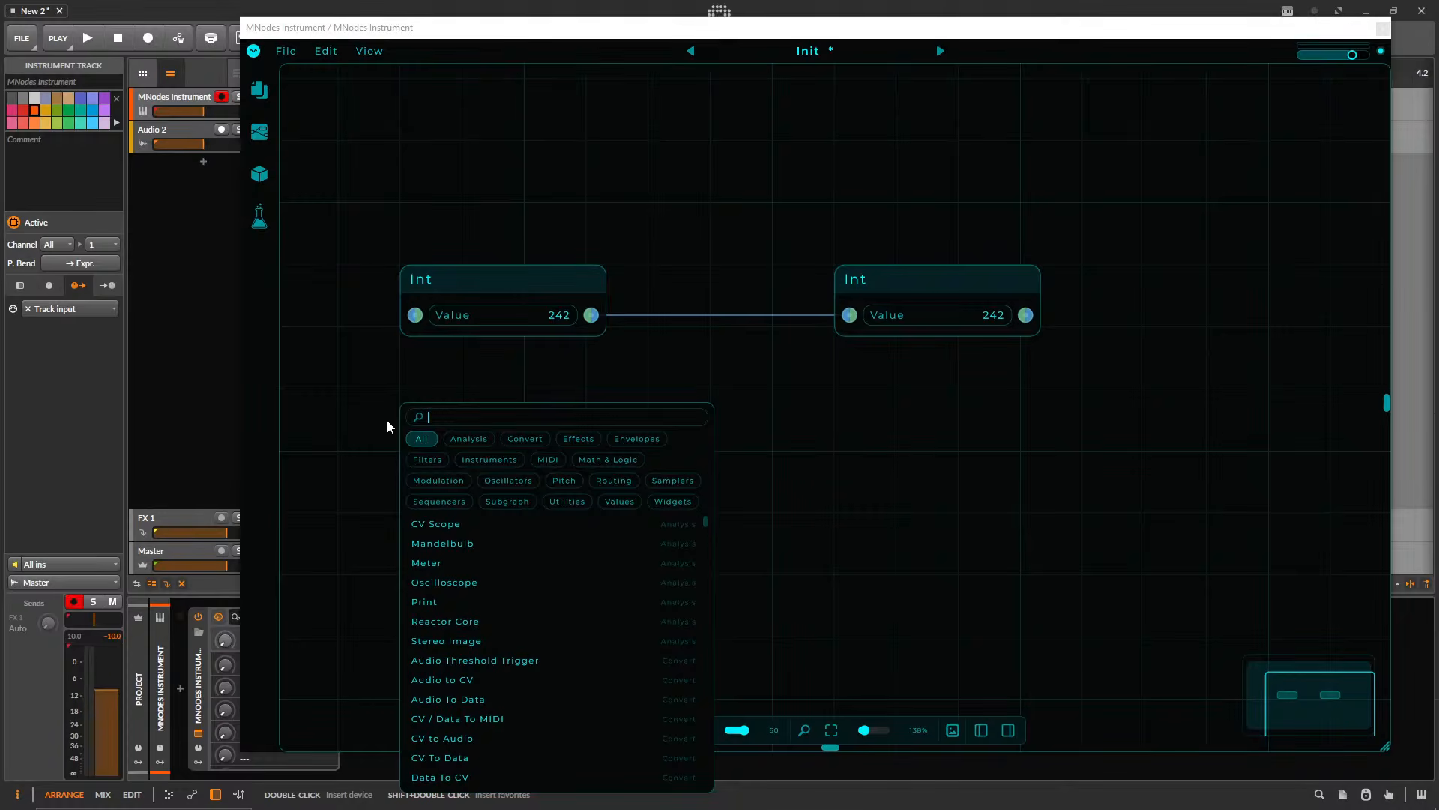
{"action": "type", "text": "CV "}
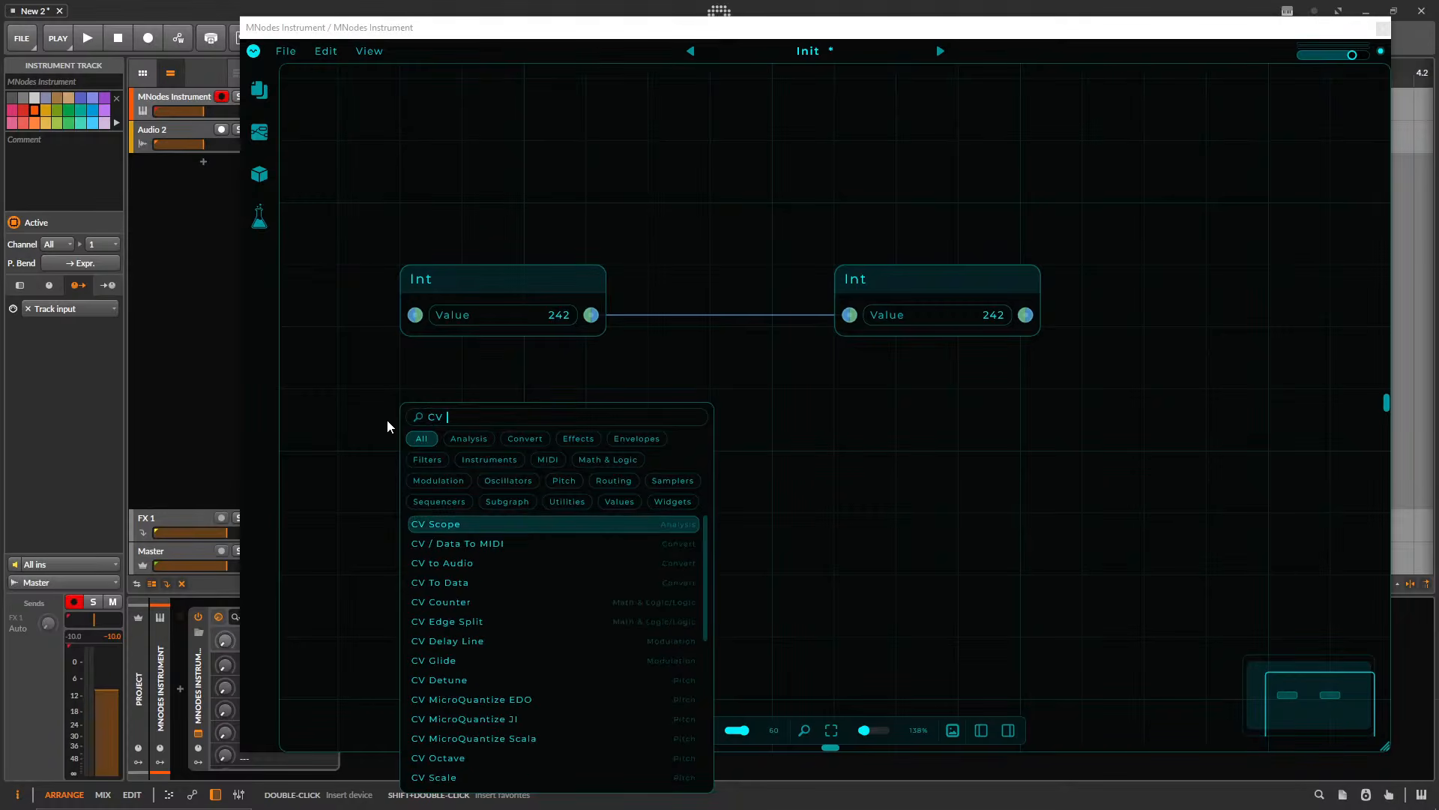
{"action": "type", "text": "Val"}
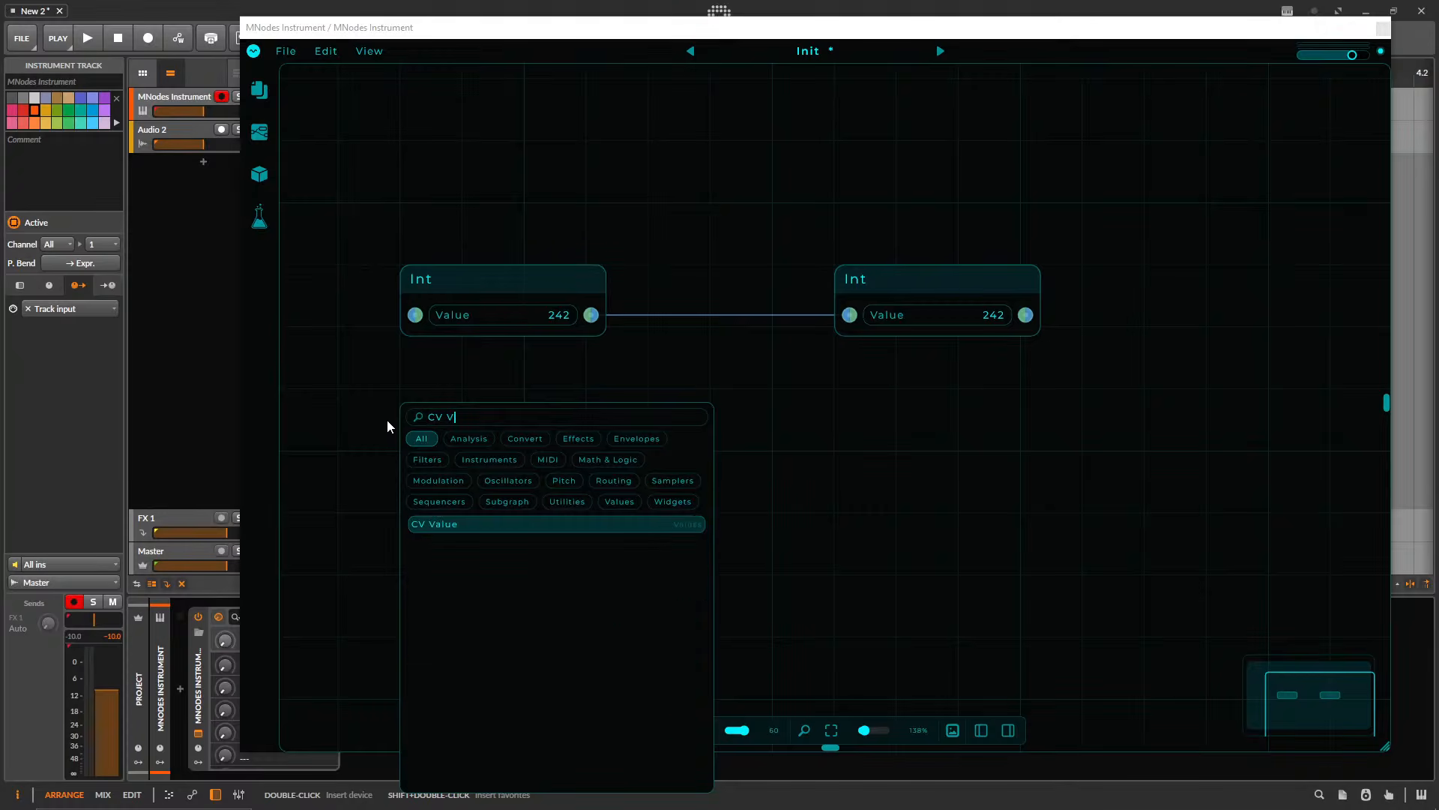
{"action": "key", "text": "Return"}
{"action": "left_click_drag", "start_coordinate": [335, 402], "coordinate": [458, 402]}
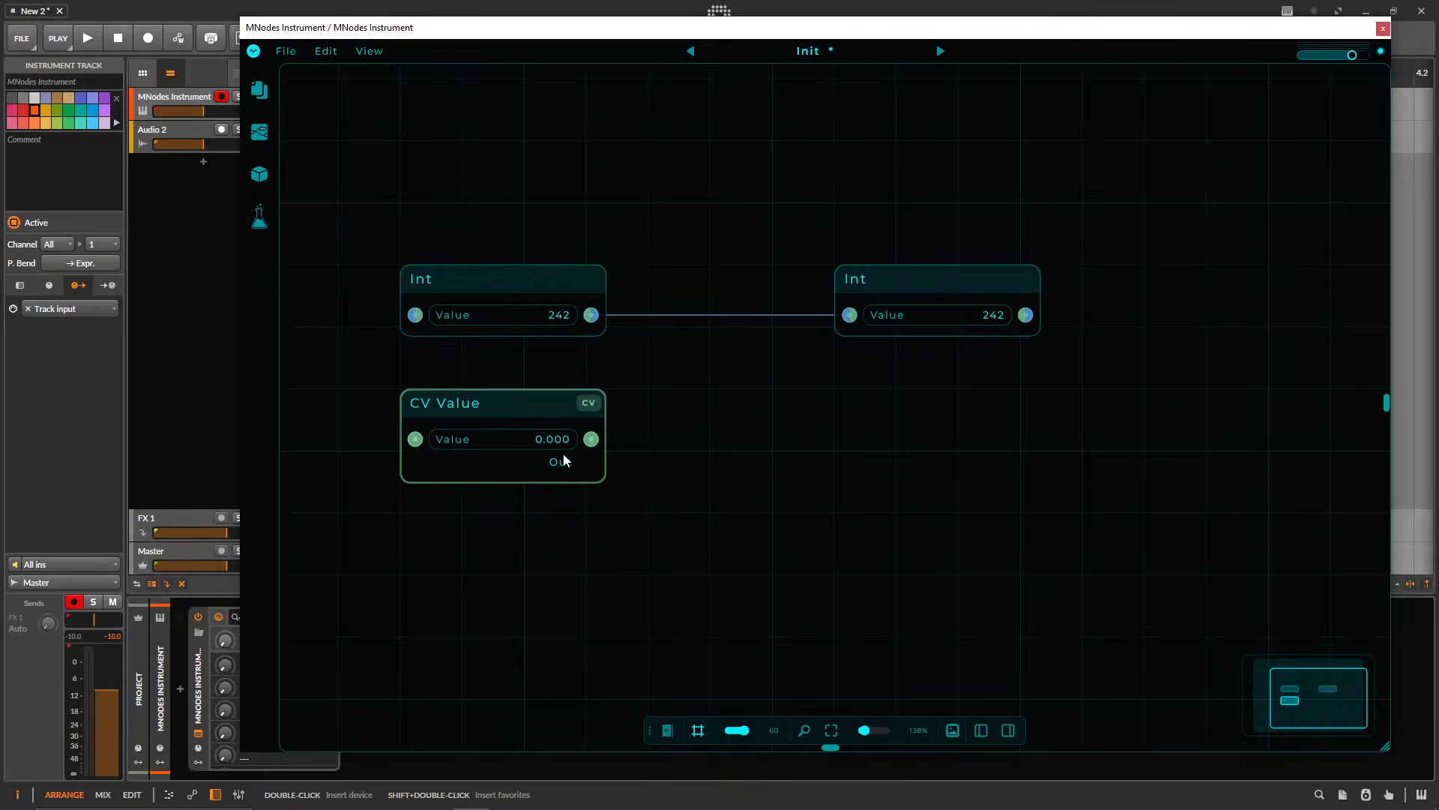
- Place a second CV Value node below the second Int and wire the first CV Value's output into its input
{"action": "left_click_drag", "start_coordinate": [591, 439], "coordinate": [829, 507]}
{"action": "left_click_drag", "start_coordinate": [465, 405], "coordinate": [850, 406]}
{"action": "left_click_drag", "start_coordinate": [591, 438], "coordinate": [787, 438]}
{"action": "left_click_drag", "start_coordinate": [886, 402], "coordinate": [897, 405]}
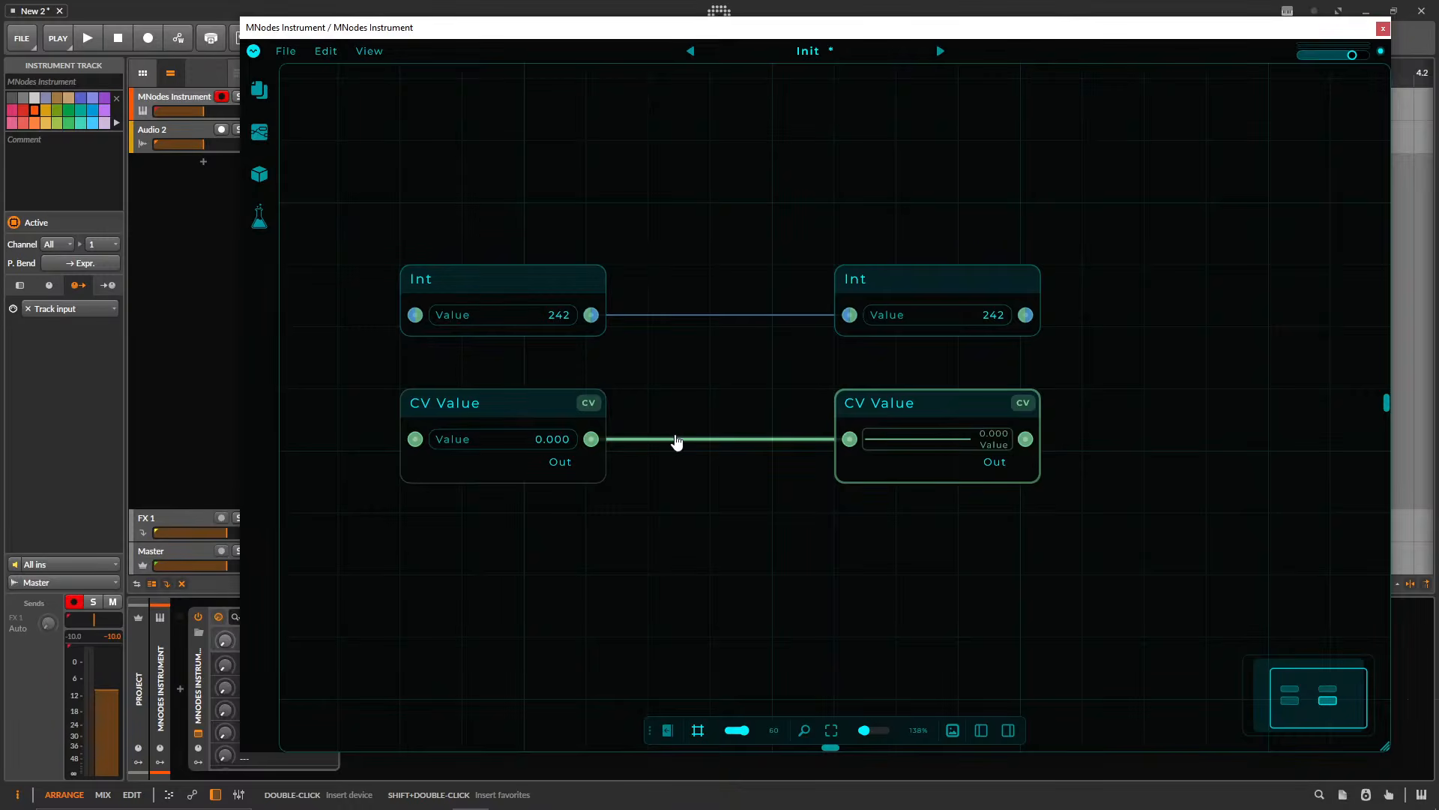
- Move the plug-in window out of the way and examine the sample rate in Bitwig's audio settings
{"action": "mouse_move", "coordinate": [486, 41]}
{"action": "left_mouse_down"}
{"action": "mouse_move", "coordinate": [527, 43]}
{"action": "mouse_move", "coordinate": [438, 89]}
{"action": "mouse_move", "coordinate": [469, 60]}
{"action": "left_mouse_up"}
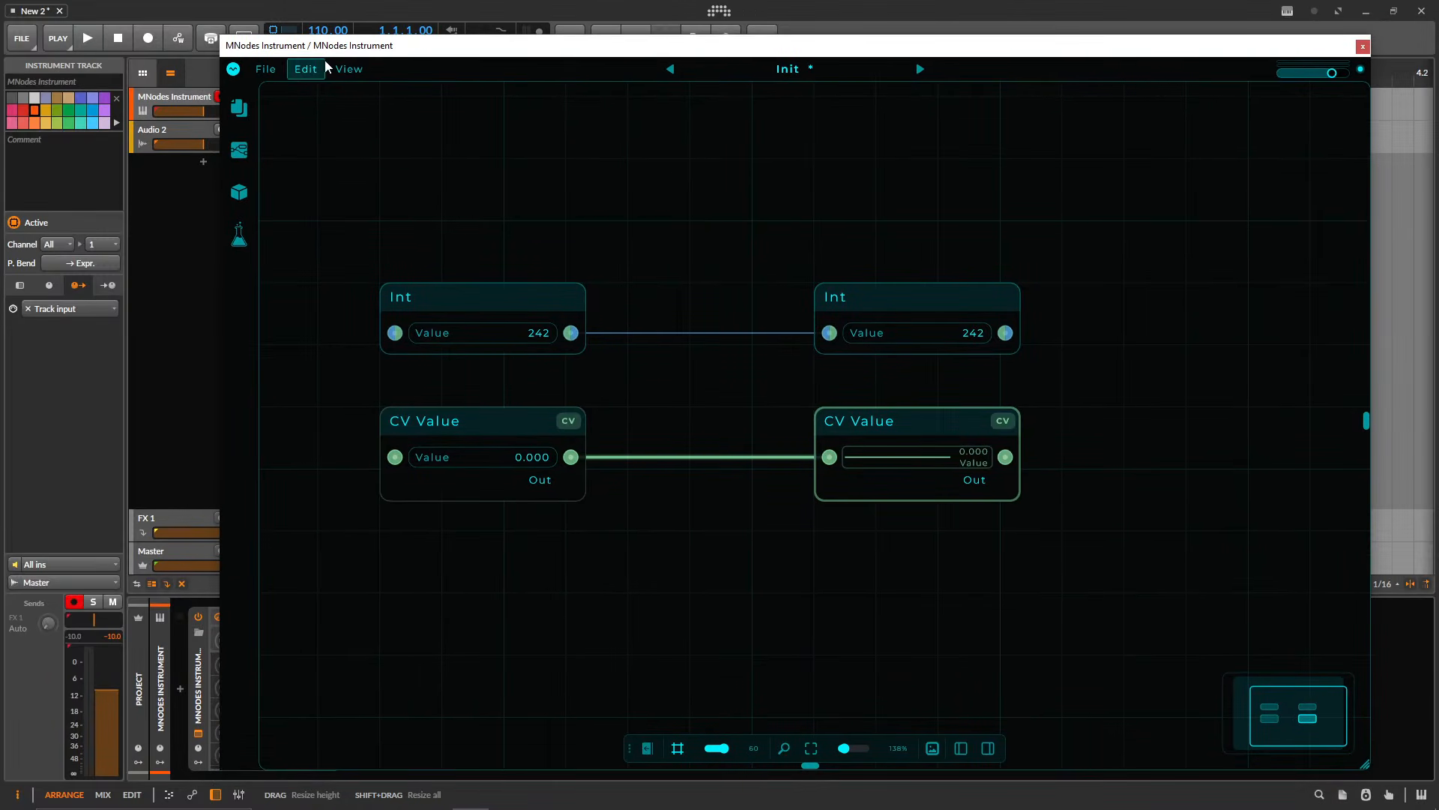
{"action": "left_click_drag", "start_coordinate": [308, 51], "coordinate": [344, 51]}
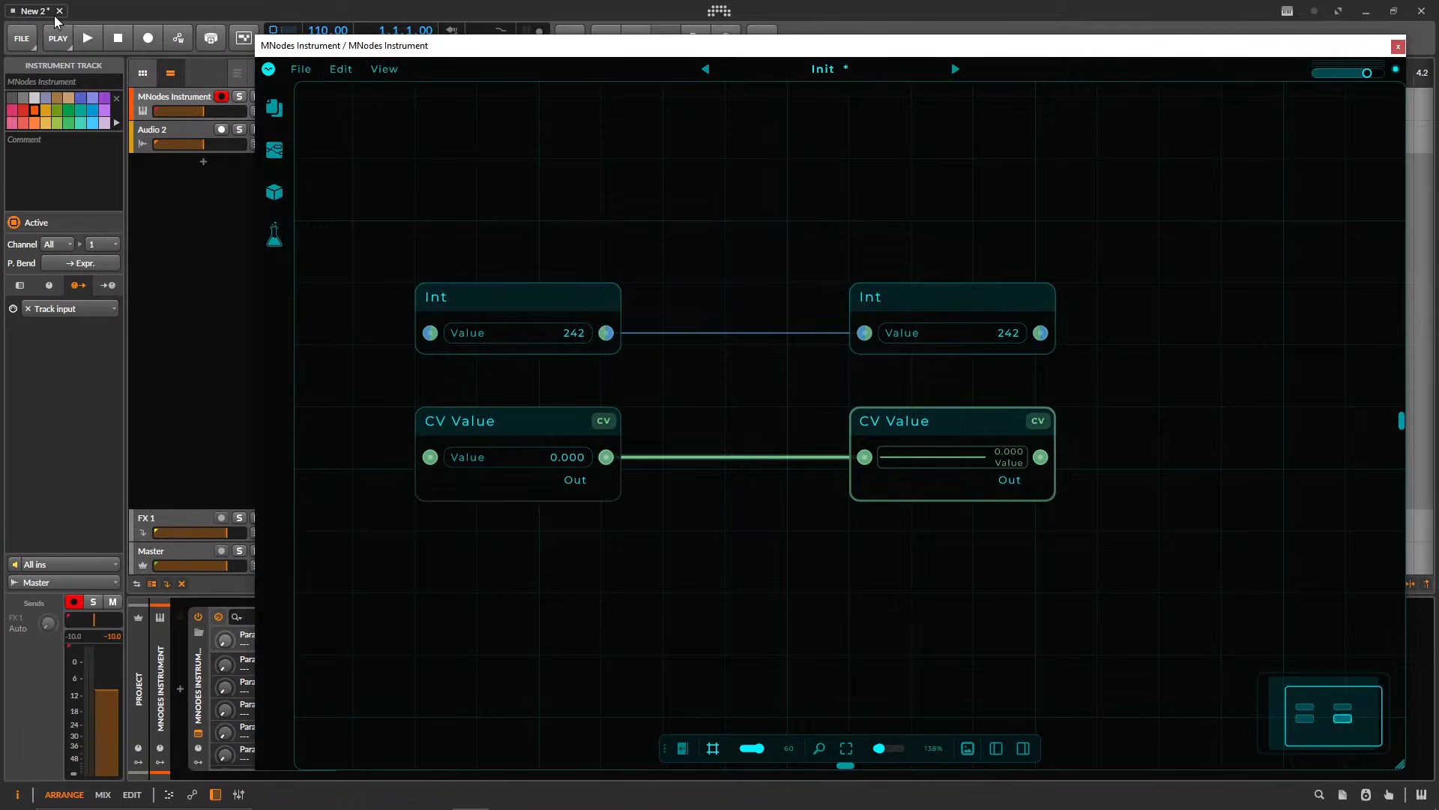
{"action": "left_click_drag", "start_coordinate": [349, 51], "coordinate": [364, 85]}
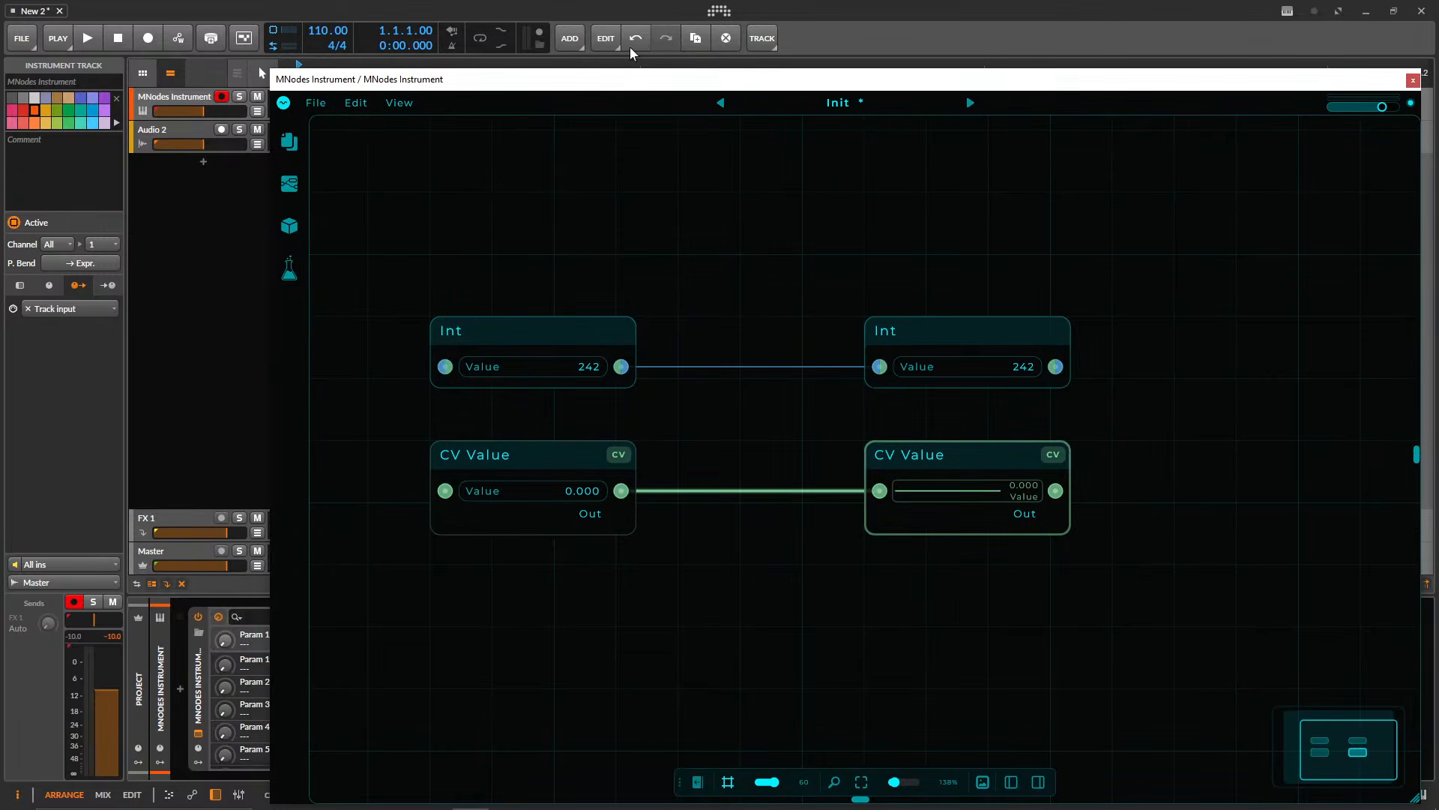
{"action": "left_click", "coordinate": [720, 10]}
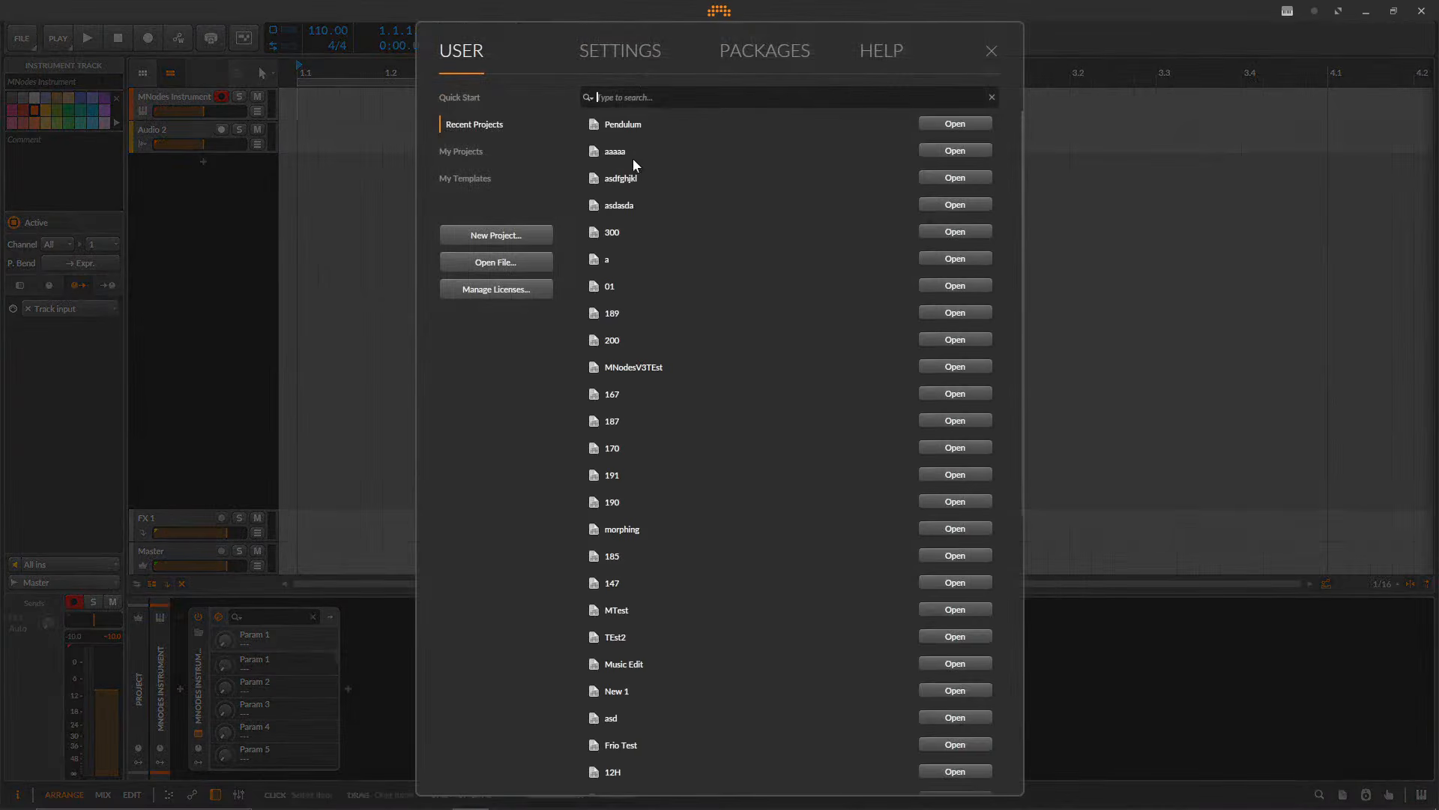
{"action": "left_click", "coordinate": [474, 152]}
{"action": "left_click", "coordinate": [468, 95]}
{"action": "left_click", "coordinate": [600, 52]}
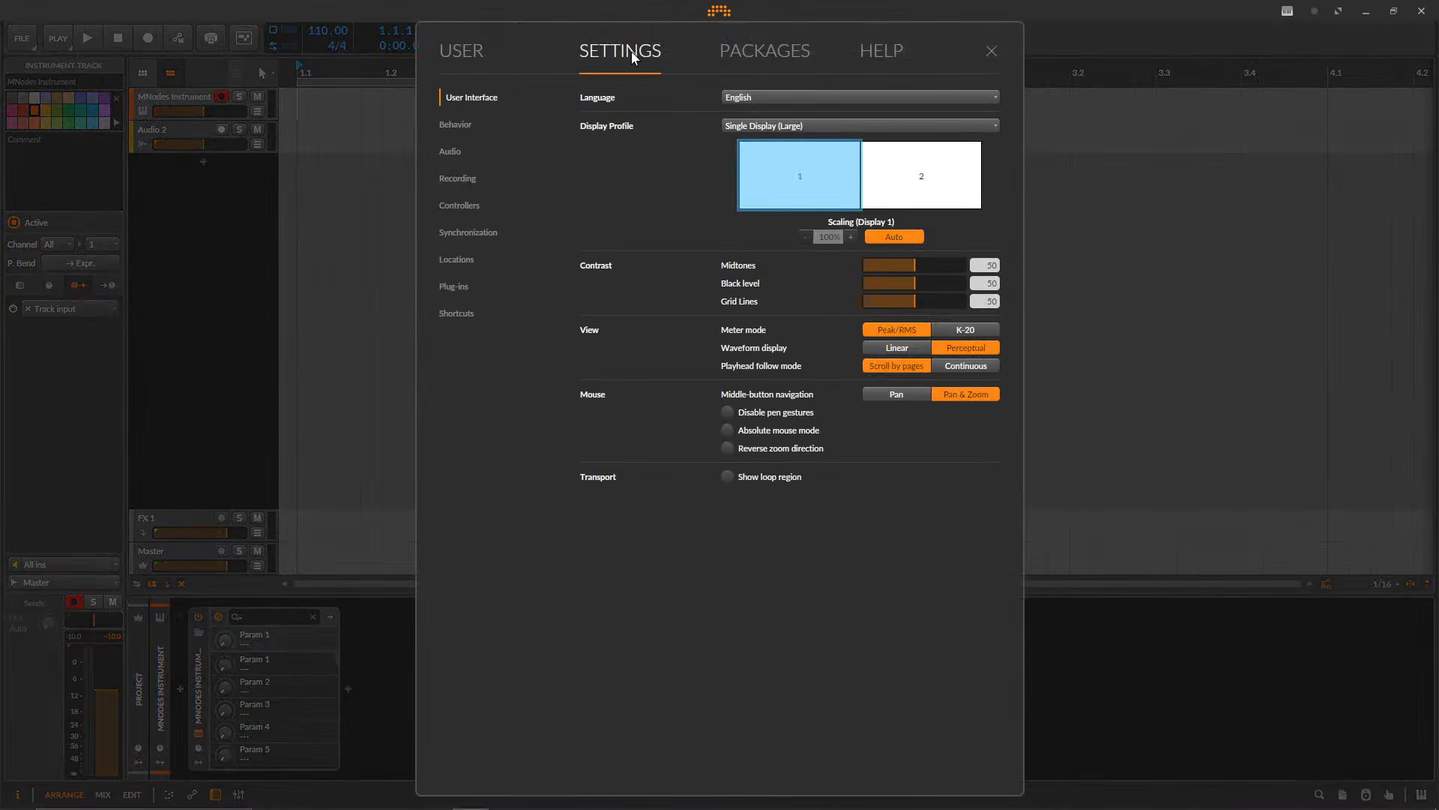
{"action": "left_click", "coordinate": [469, 123]}
{"action": "left_click", "coordinate": [455, 152]}
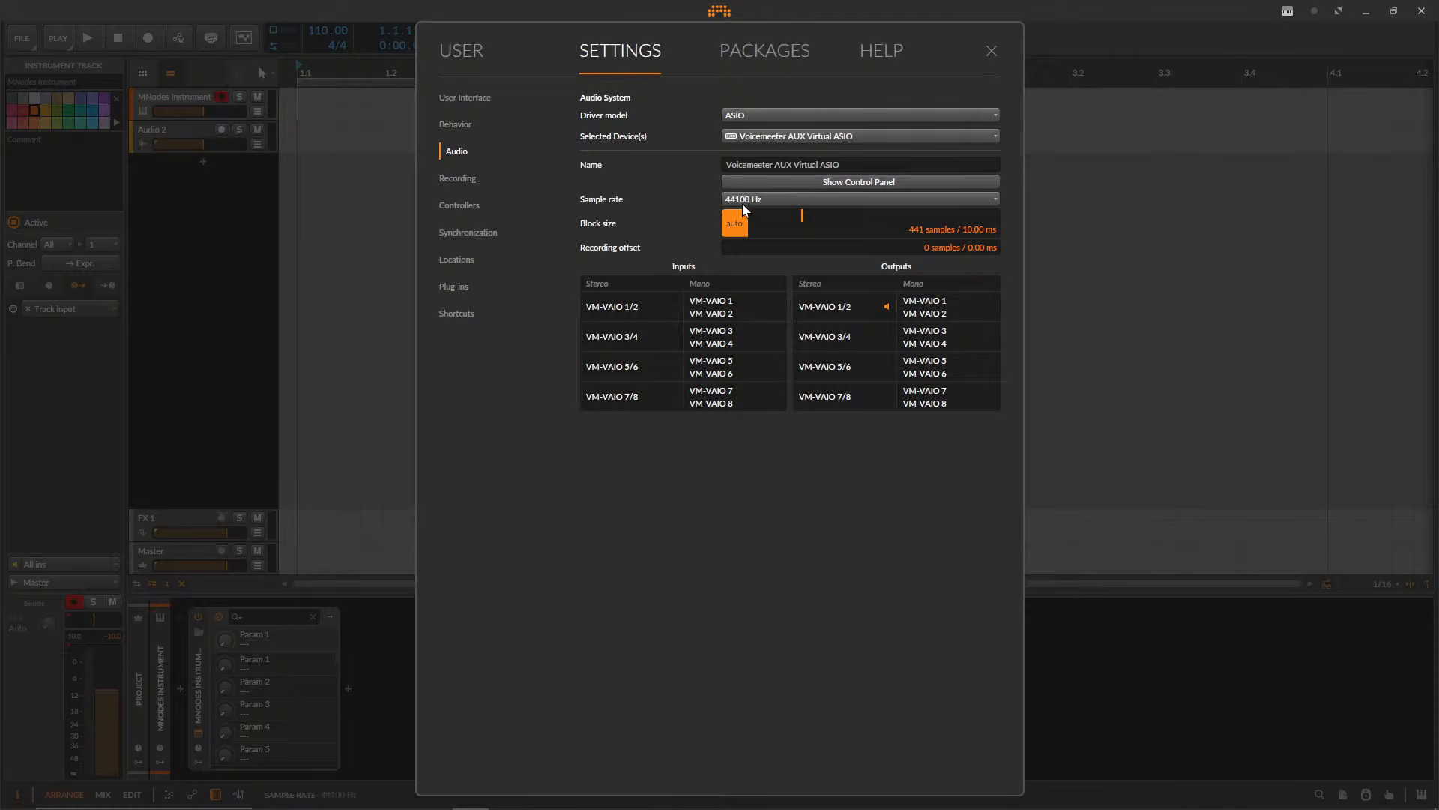
{"action": "left_click", "coordinate": [990, 50]}
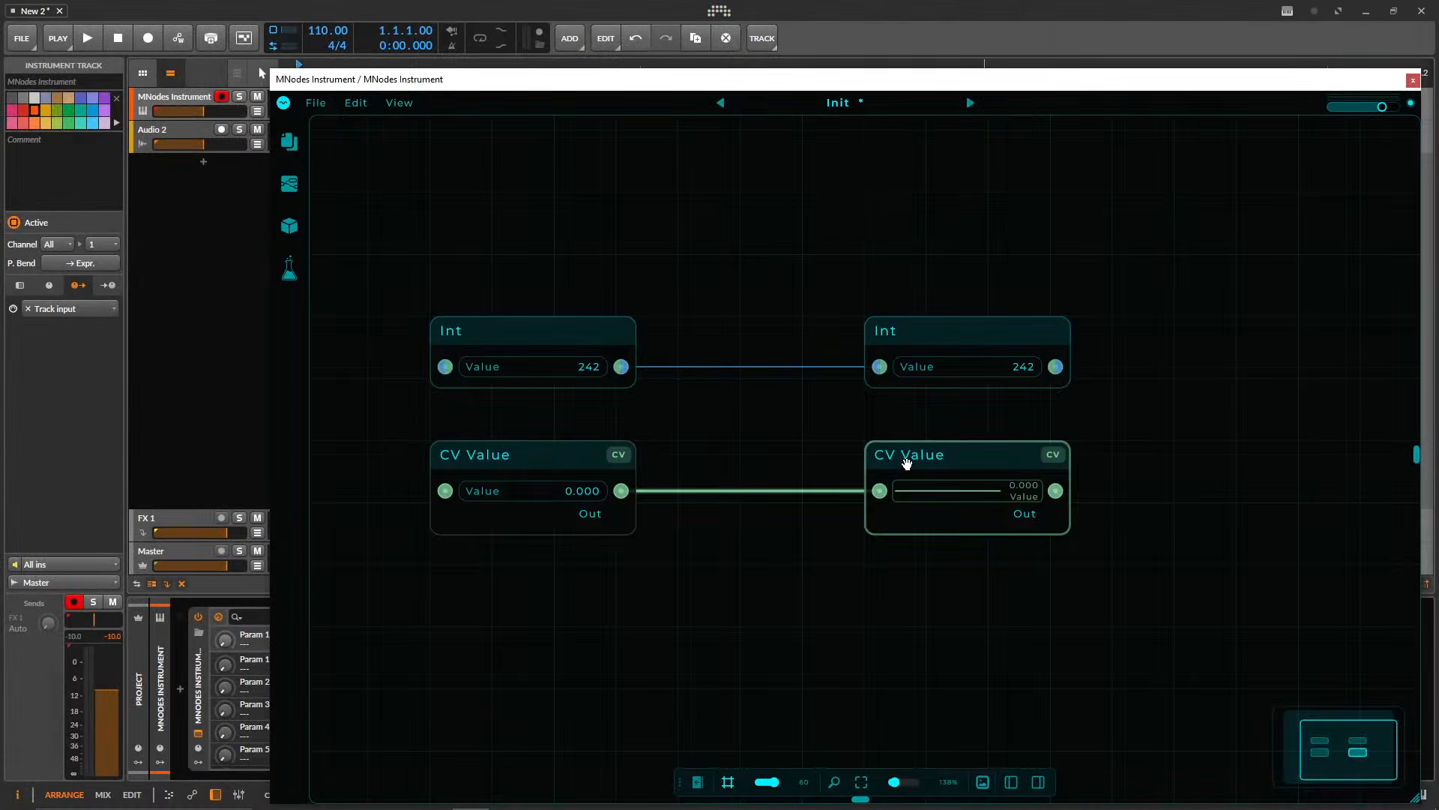
- Adjust the source nodes' values to reach 276 on the first Int and 5.434 on the first CV Value
{"action": "left_click_drag", "start_coordinate": [600, 480], "coordinate": [558, 488]}
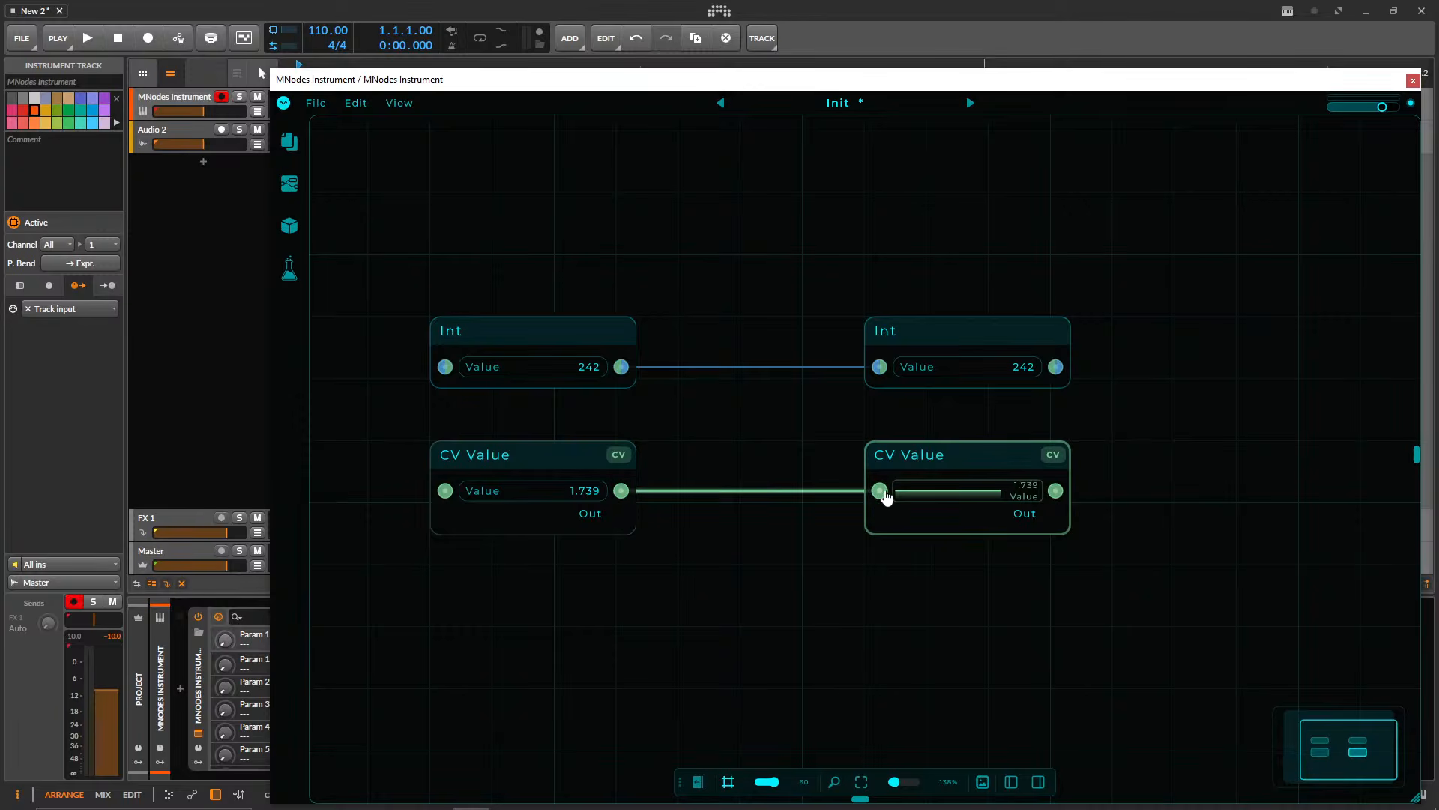
{"action": "left_click", "coordinate": [649, 367]}
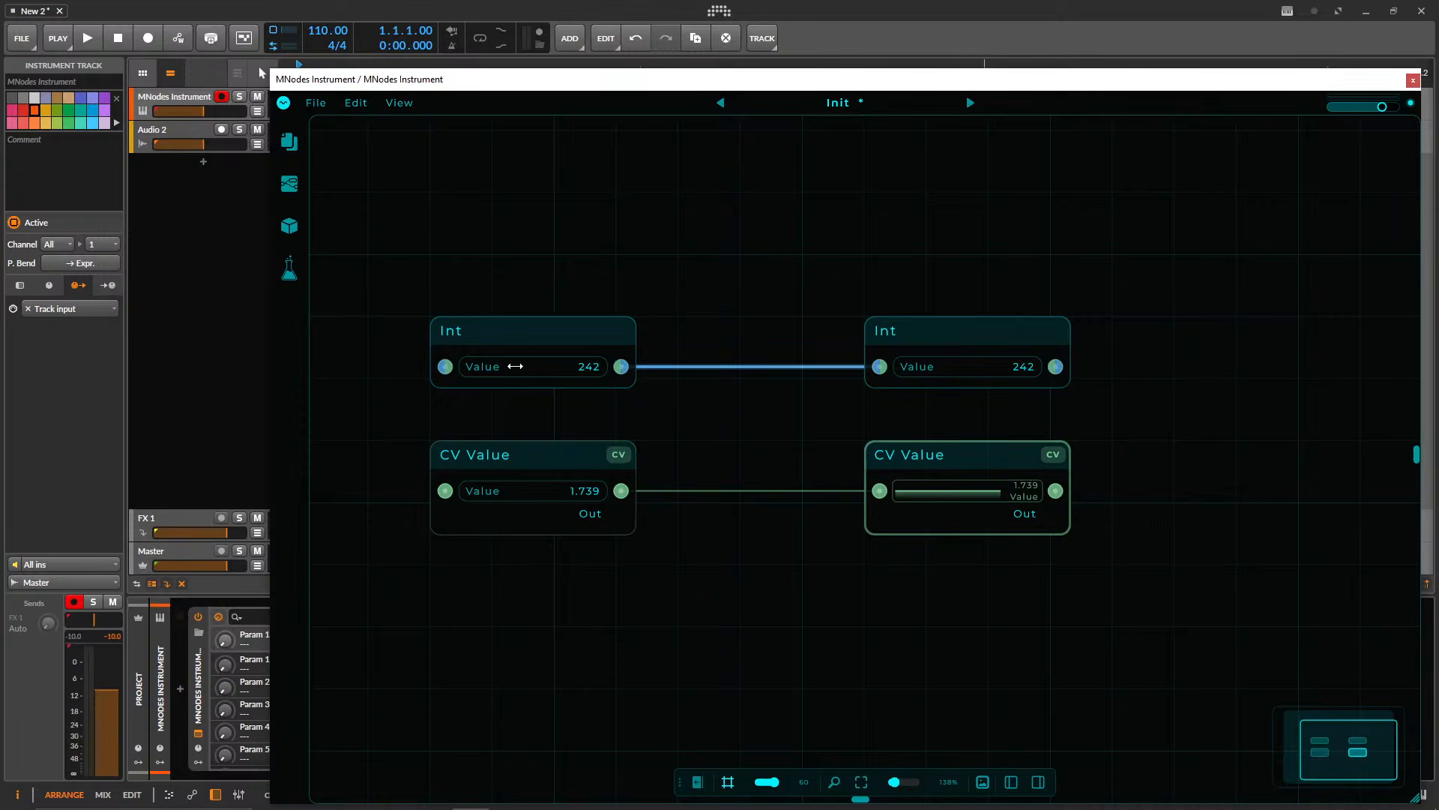
{"action": "left_click_drag", "start_coordinate": [515, 366], "coordinate": [599, 368]}
{"action": "scroll", "coordinate": [758, 488], "scroll_direction": "down", "scroll_amount": 3}
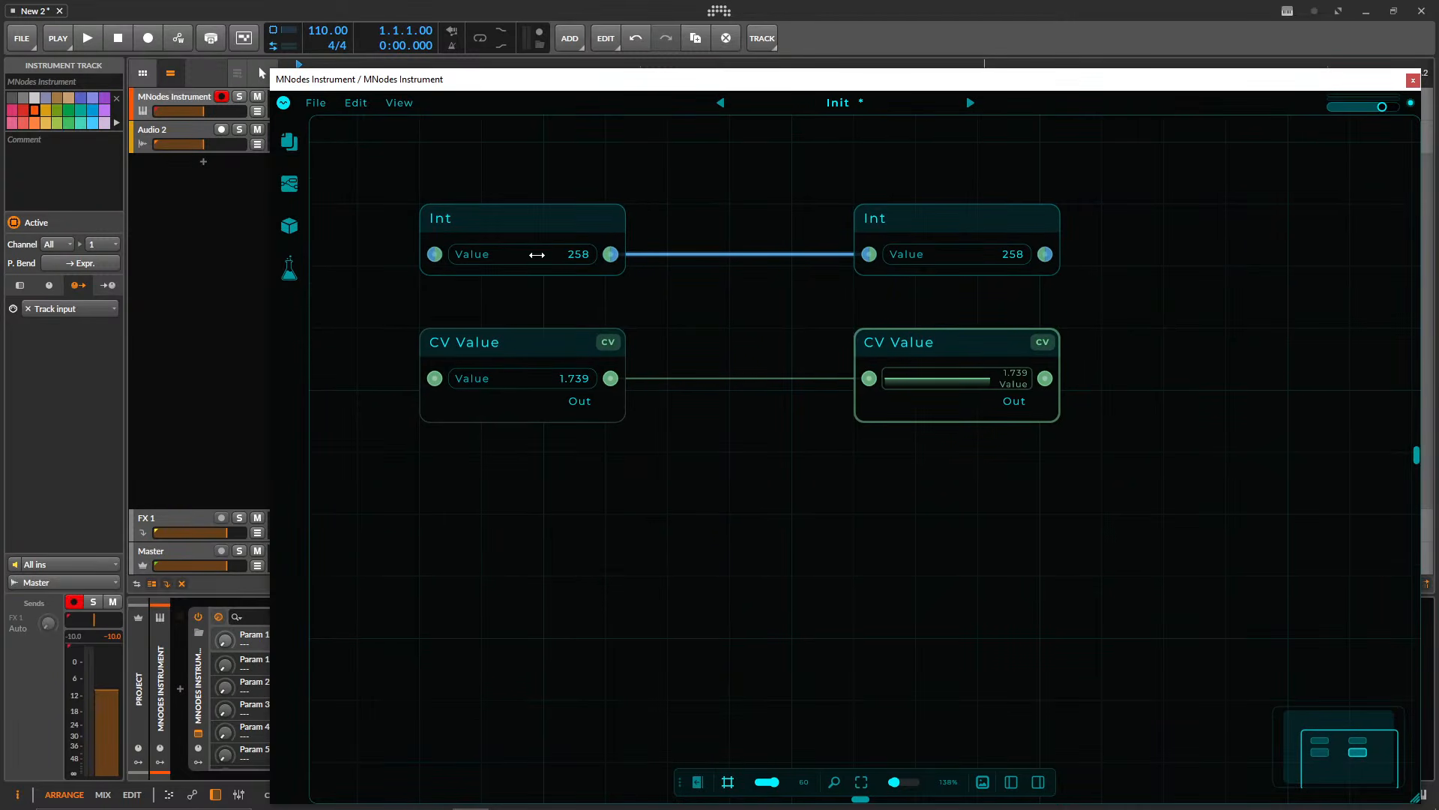
{"action": "left_click_drag", "start_coordinate": [537, 254], "coordinate": [626, 254]}
{"action": "left_click_drag", "start_coordinate": [560, 378], "coordinate": [661, 386]}
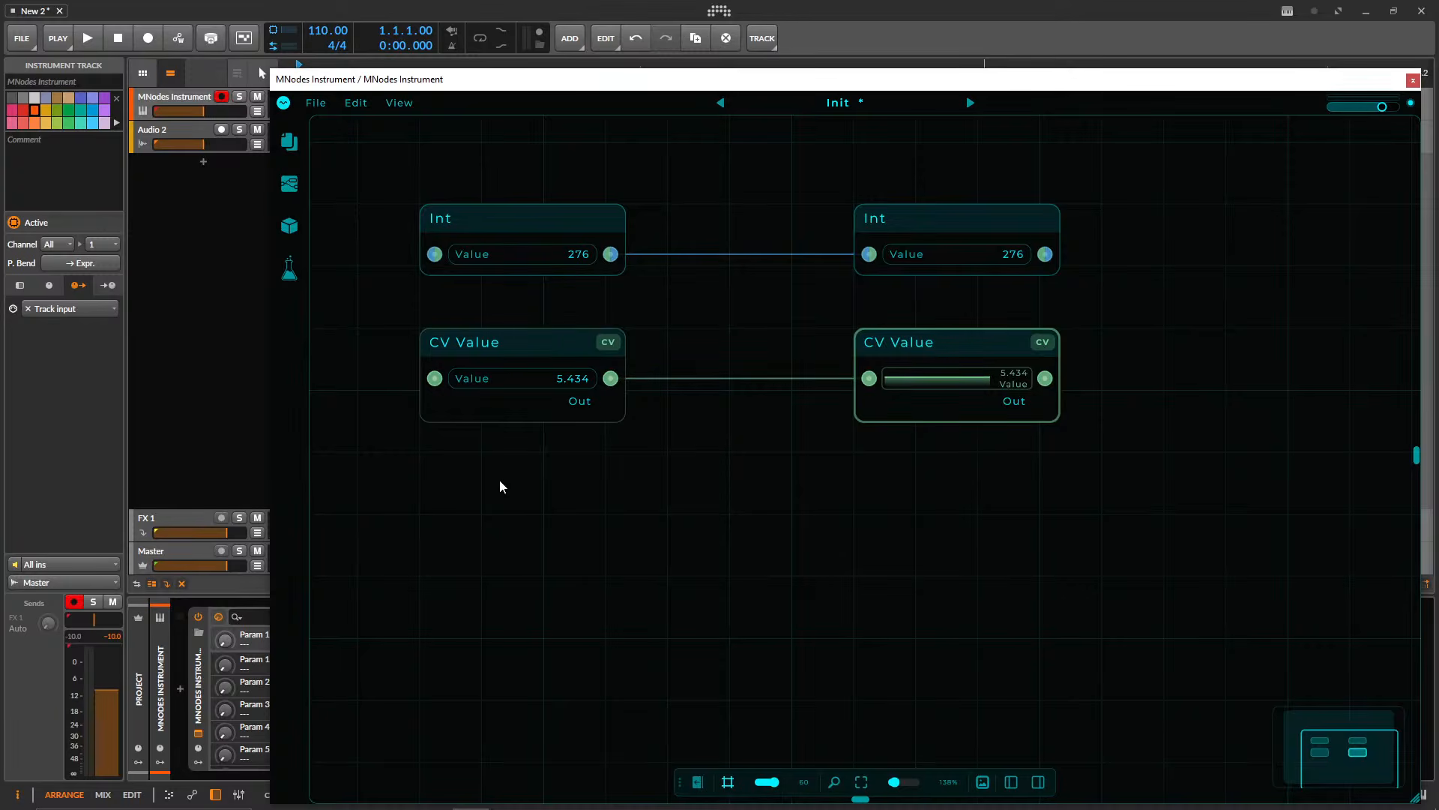
- Add a Noise Pink node below the first CV Value node
{"action": "double_click", "coordinate": [532, 482]}
{"action": "type", "text": "audi"}
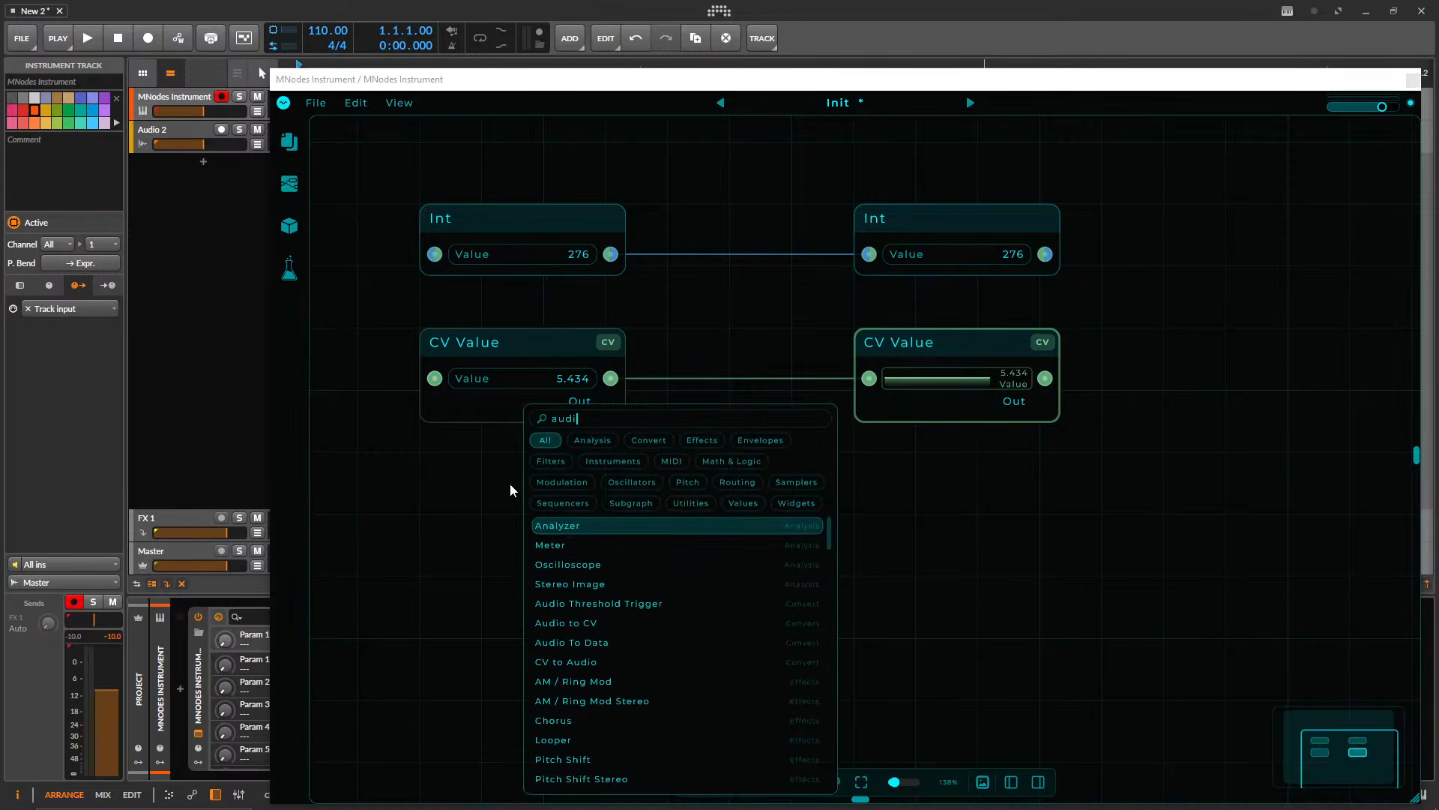
{"action": "key", "text": "BackSpace"}
{"action": "key", "text": "BackSpace"}
{"action": "key", "text": "BackSpace"}
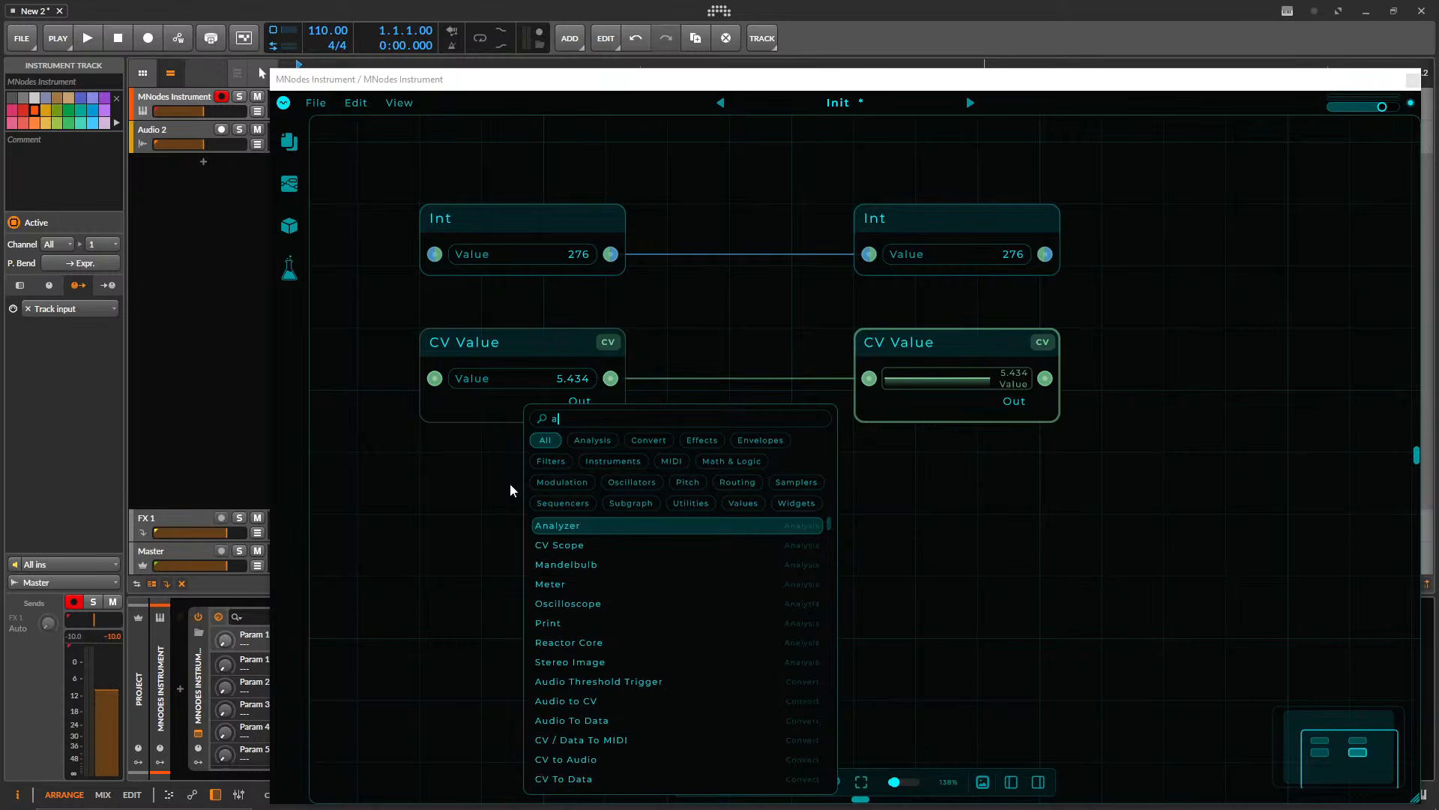
{"action": "type", "text": "noi"}
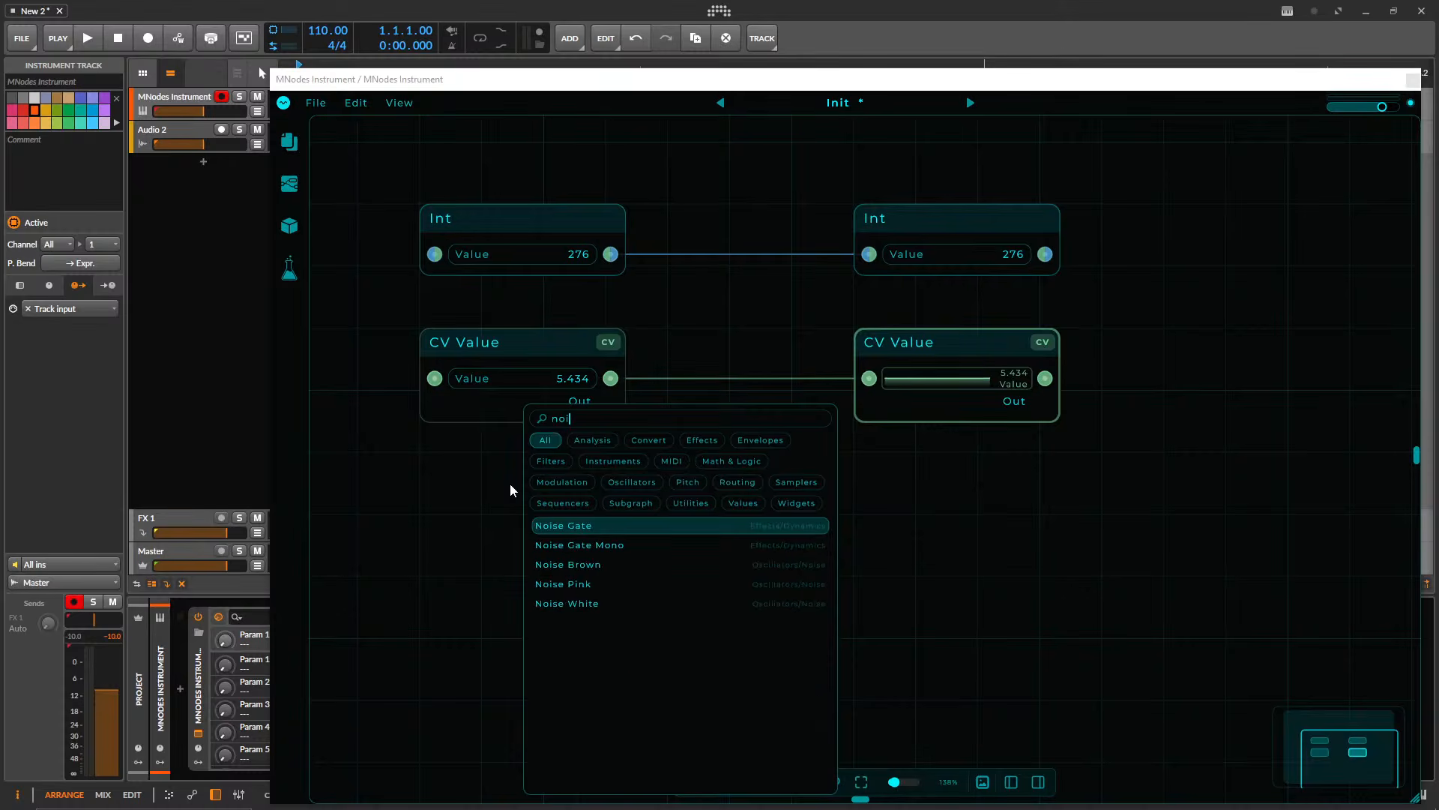
{"action": "key", "text": "Down"}
{"action": "key", "text": "Down"}
{"action": "key", "text": "Down"}
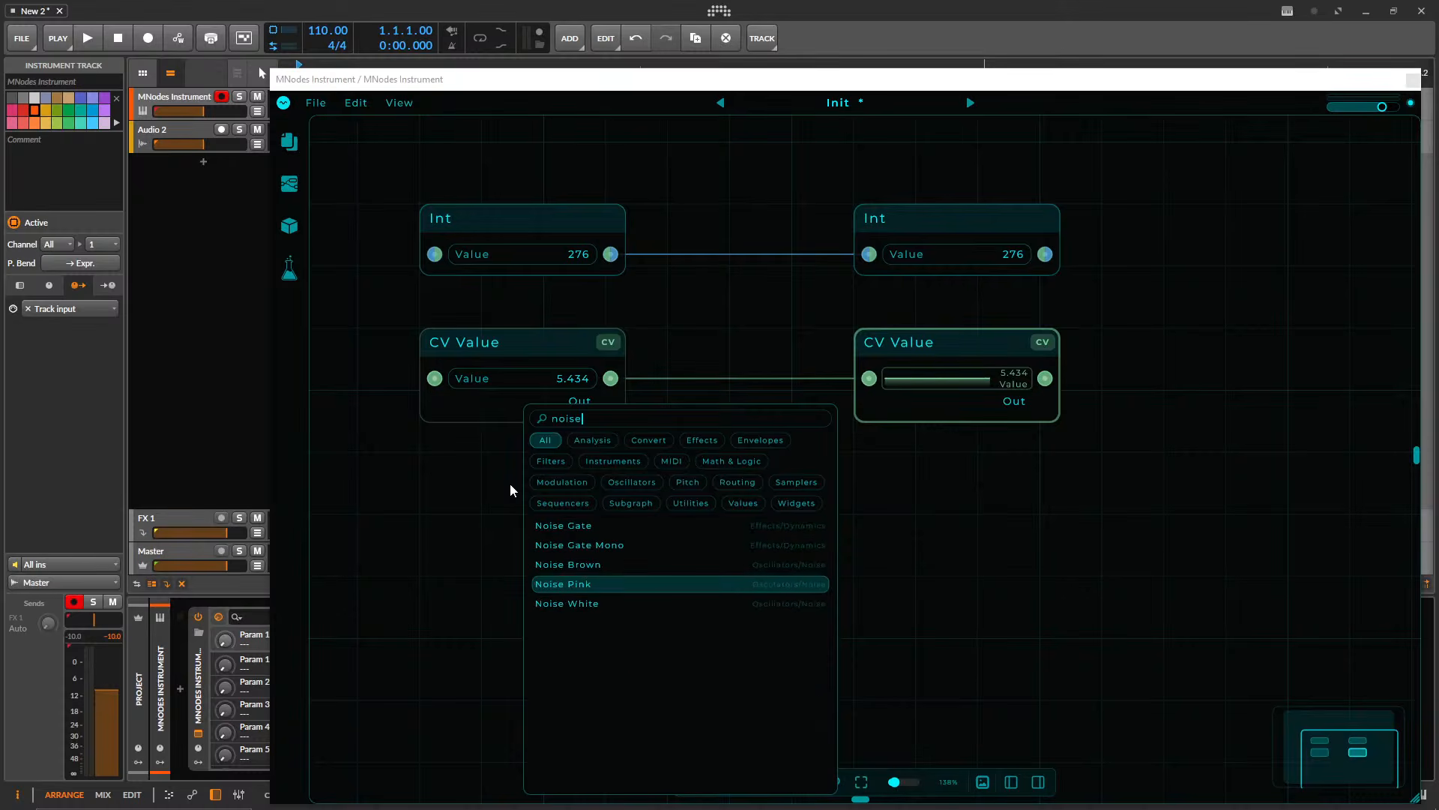
{"action": "key", "text": "Return"}
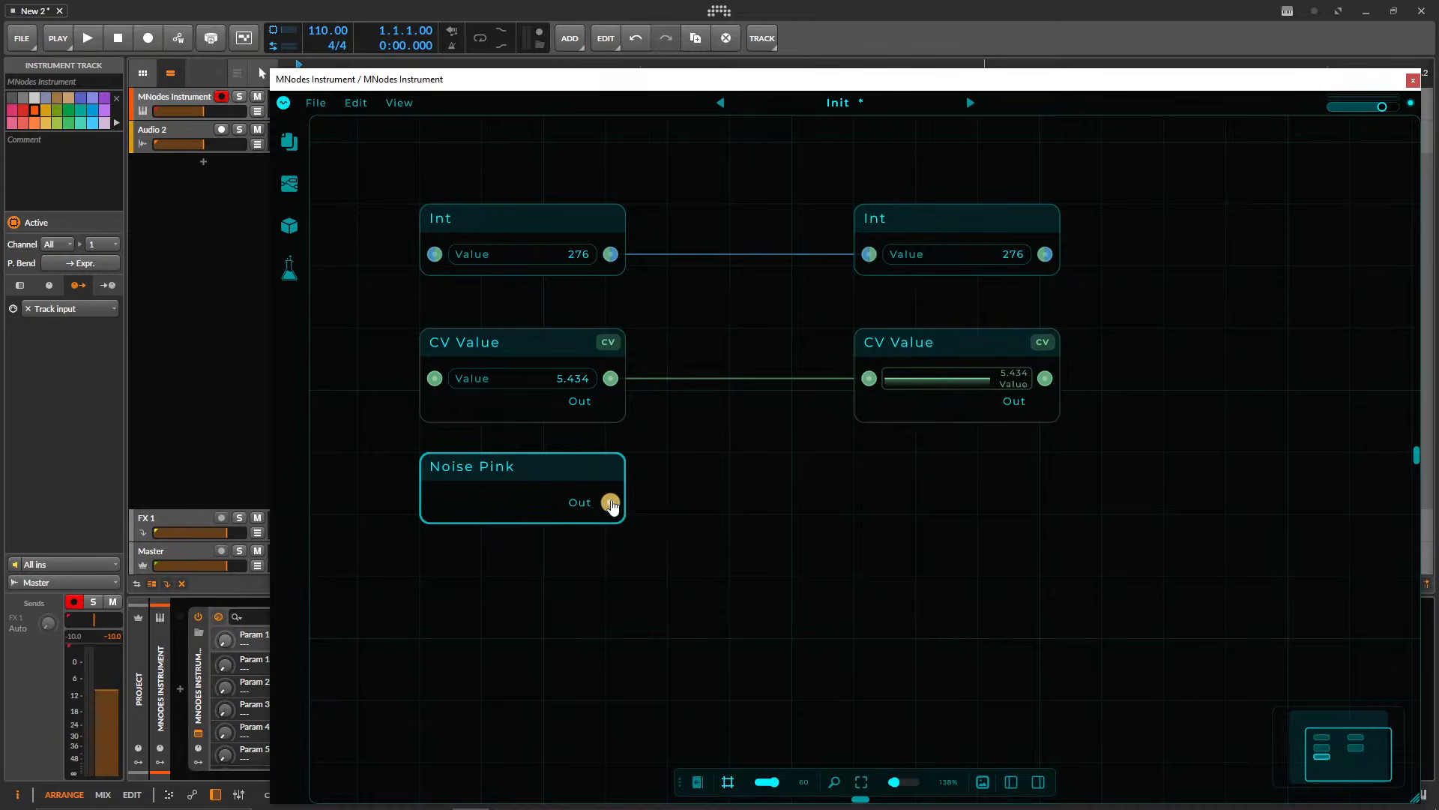
- Try pulling a wire from the Noise Pink output toward the second CV Value node
{"action": "left_click_drag", "start_coordinate": [610, 502], "coordinate": [907, 516]}
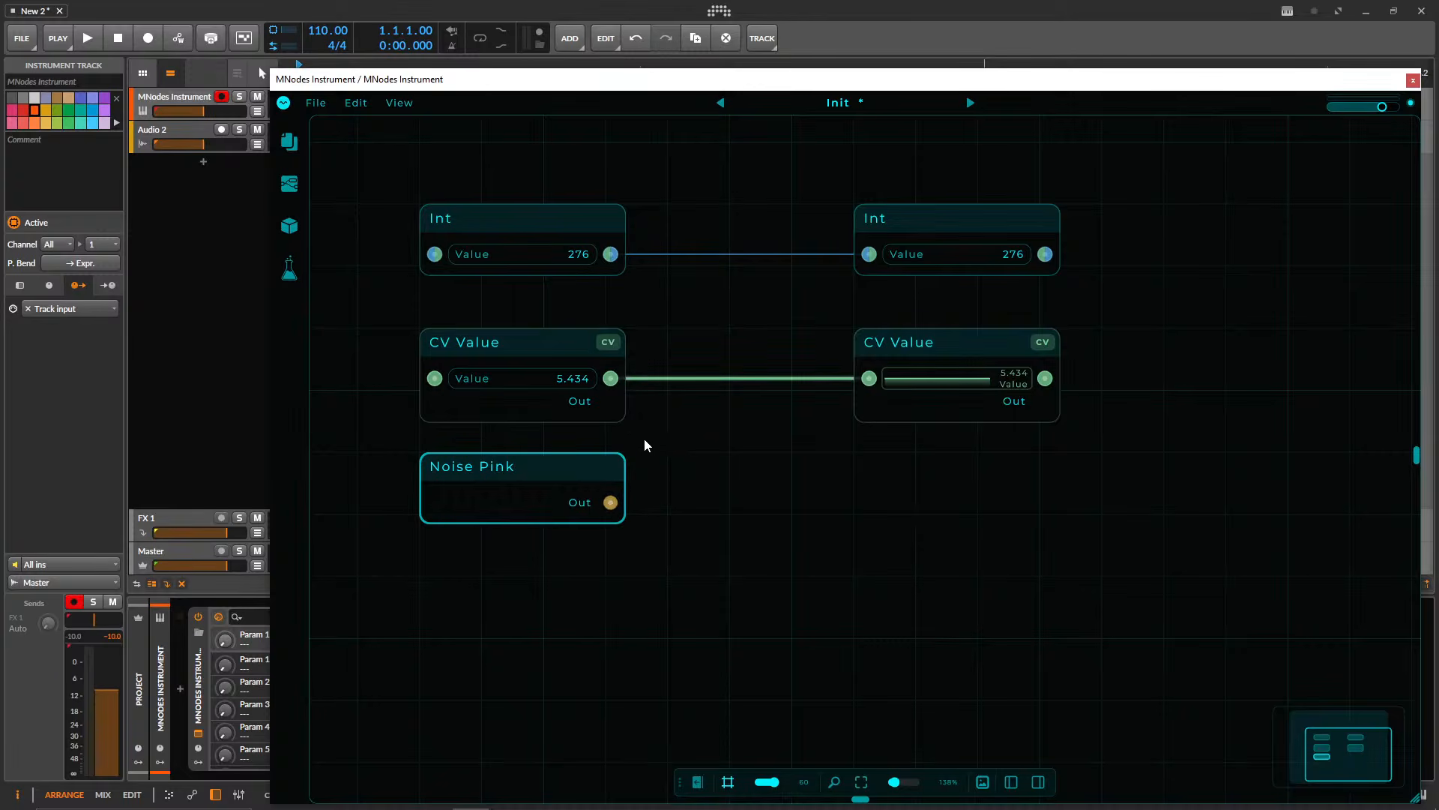
{"action": "left_click", "coordinate": [502, 351]}
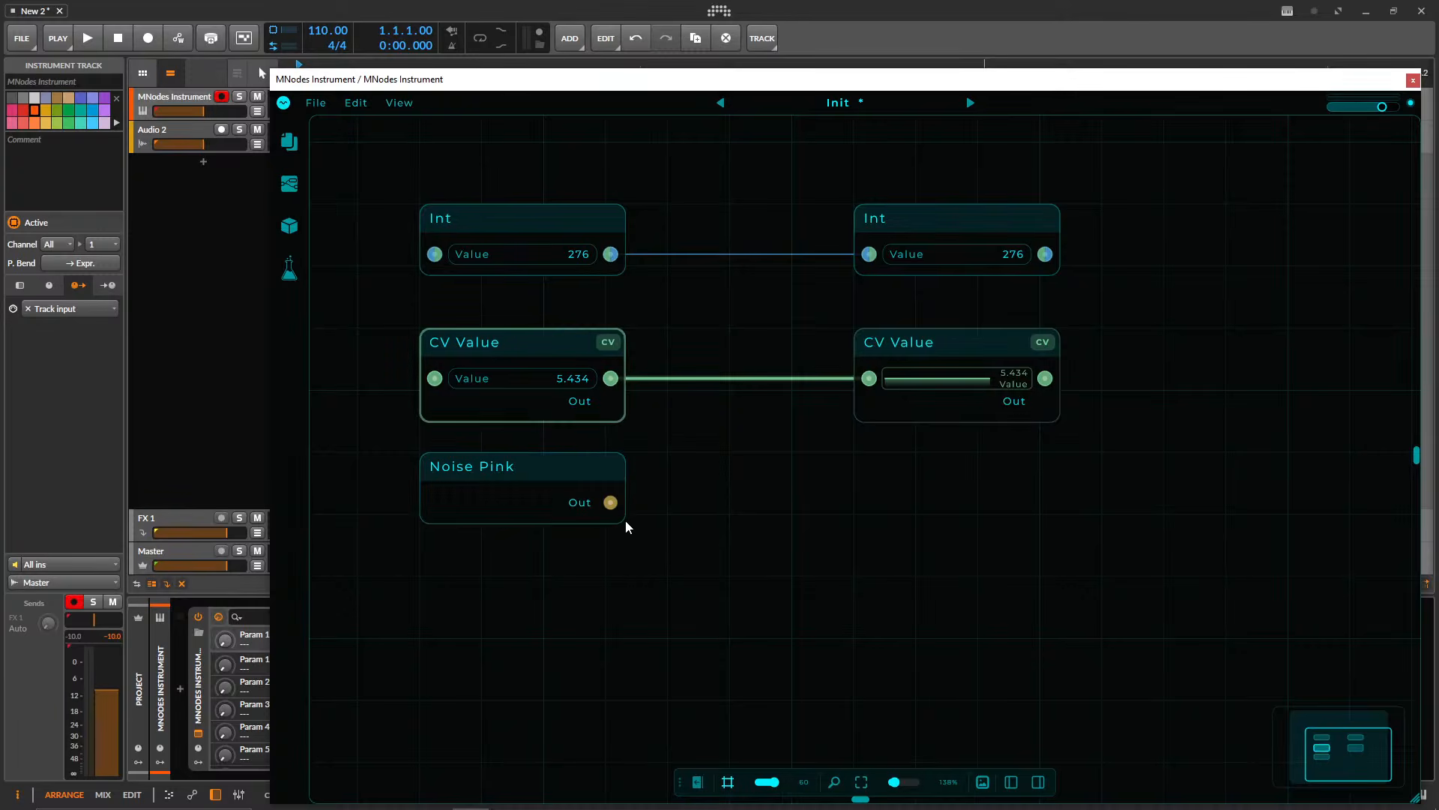
{"action": "left_click_drag", "start_coordinate": [612, 506], "coordinate": [836, 408]}
{"action": "left_click", "coordinate": [585, 491]}
- Add a Meter node below the second CV Value and wire the Noise Pink output into its In port
{"action": "left_click_drag", "start_coordinate": [876, 517], "coordinate": [843, 506]}
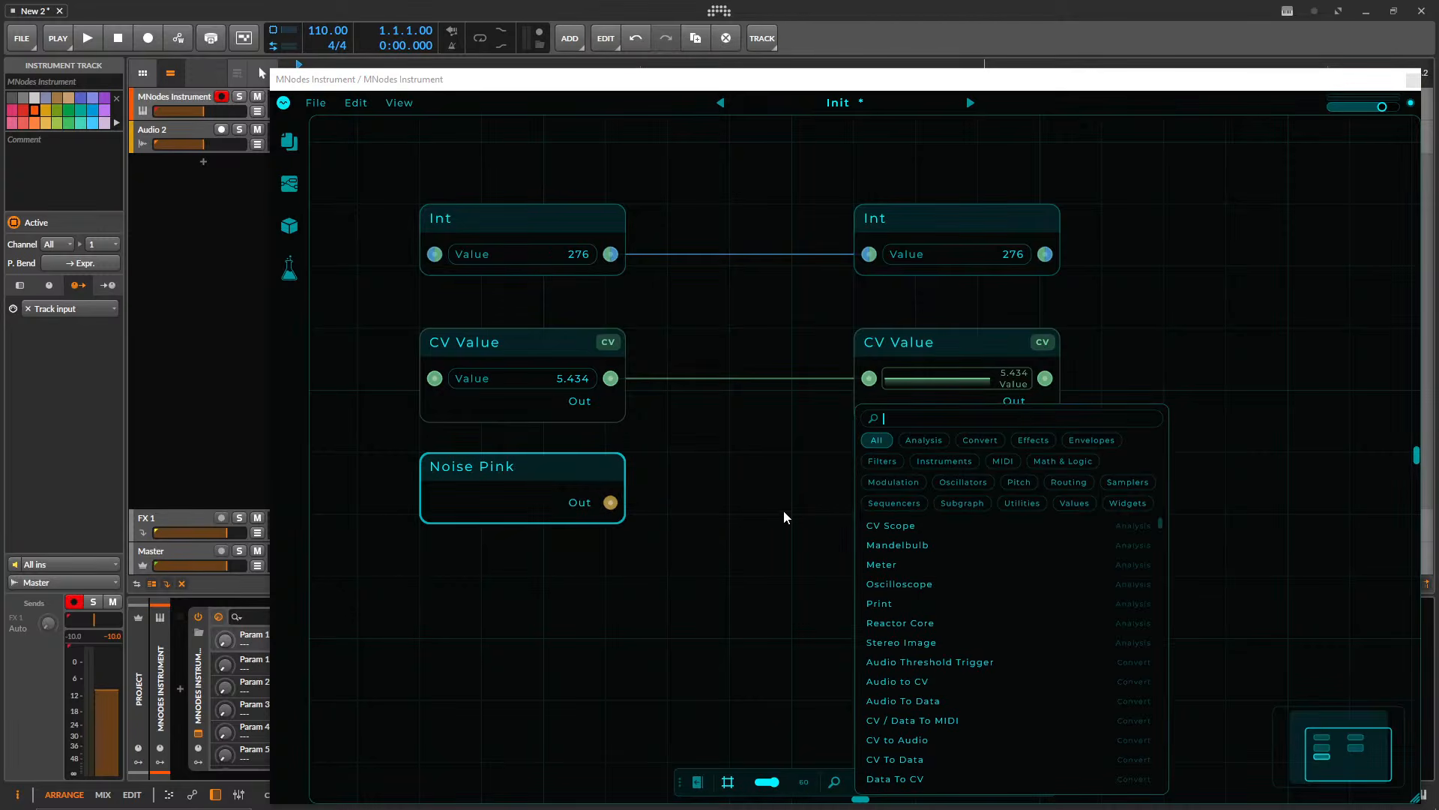
{"action": "type", "text": "meter"}
{"action": "key", "text": "Return"}
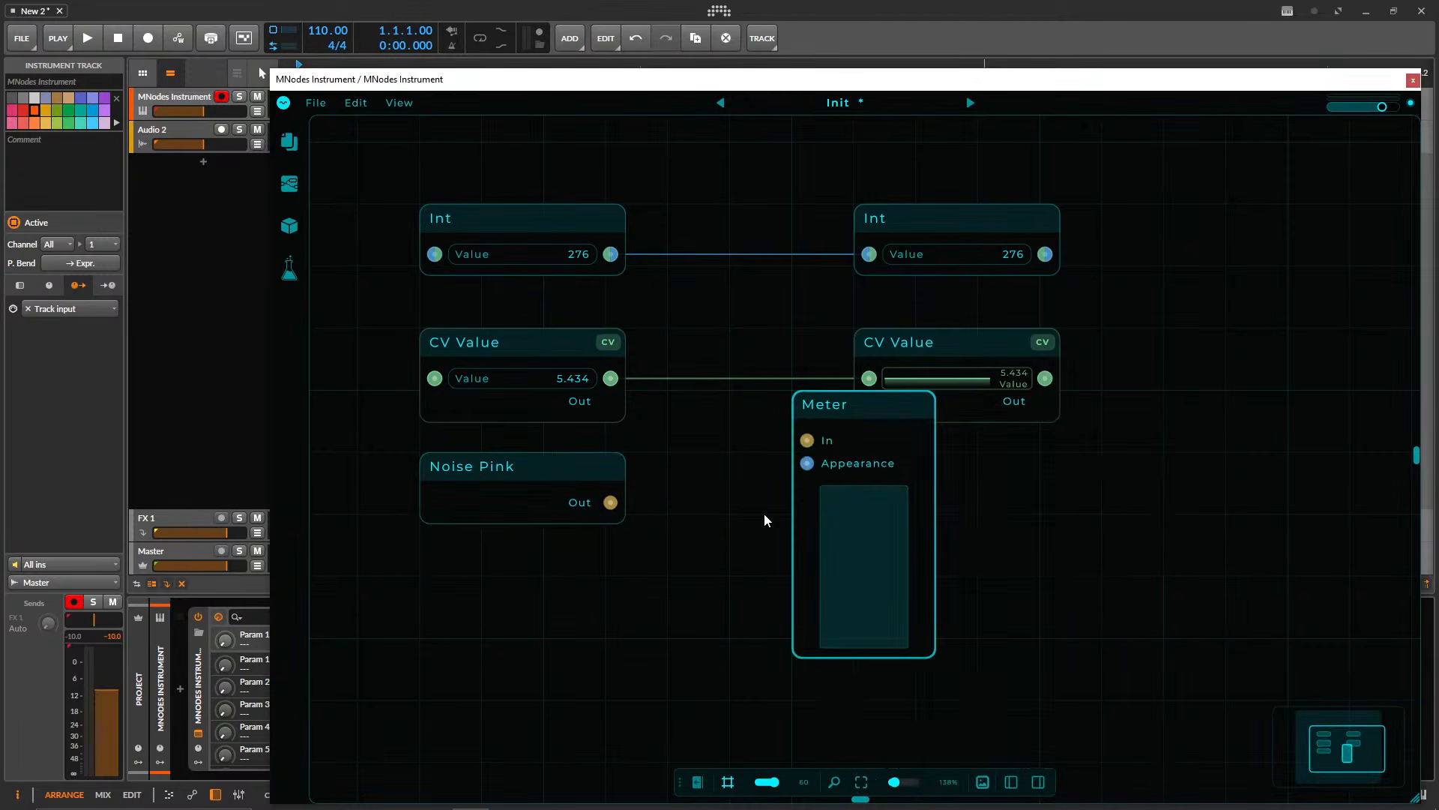
{"action": "left_click_drag", "start_coordinate": [866, 409], "coordinate": [929, 471]}
{"action": "left_click_drag", "start_coordinate": [610, 502], "coordinate": [869, 503]}
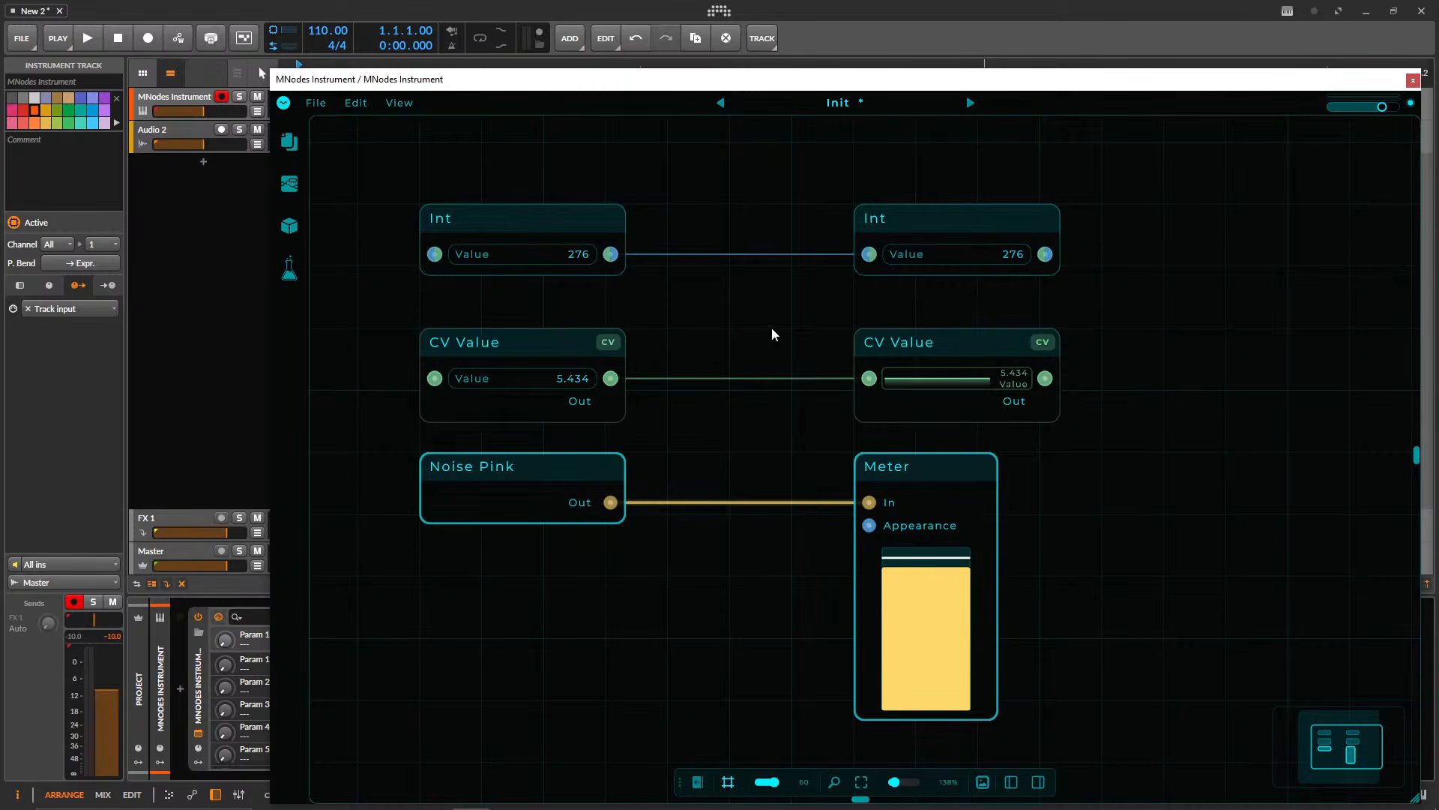
{"action": "scroll", "coordinate": [660, 247], "scroll_direction": "up", "scroll_amount": 2}
{"action": "double_click", "coordinate": [540, 217]}
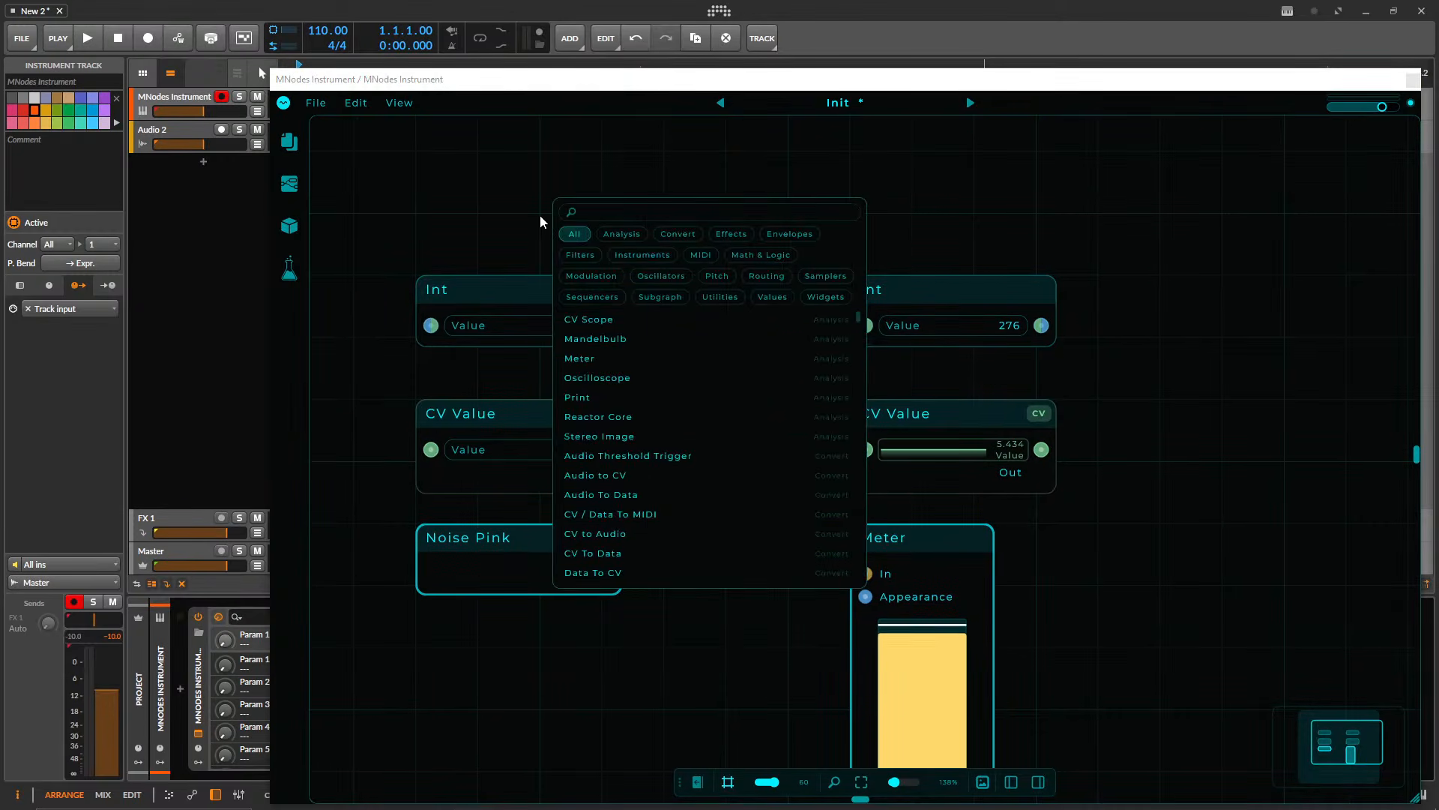
{"action": "left_click", "coordinate": [472, 218]}
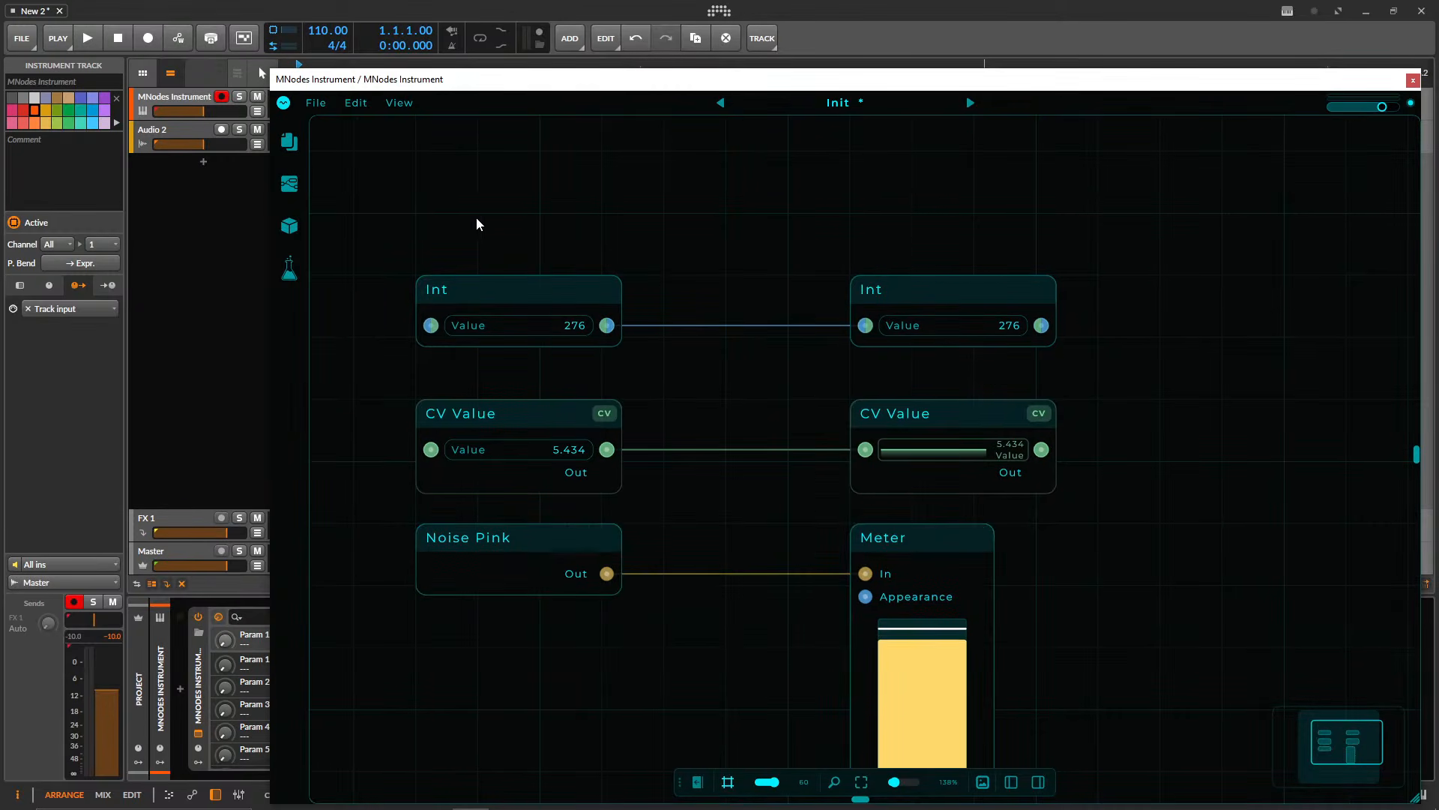
- Examine up close the port colours of the linked Int, CV Value and Noise Pink nodes
{"action": "left_click", "coordinate": [546, 298]}
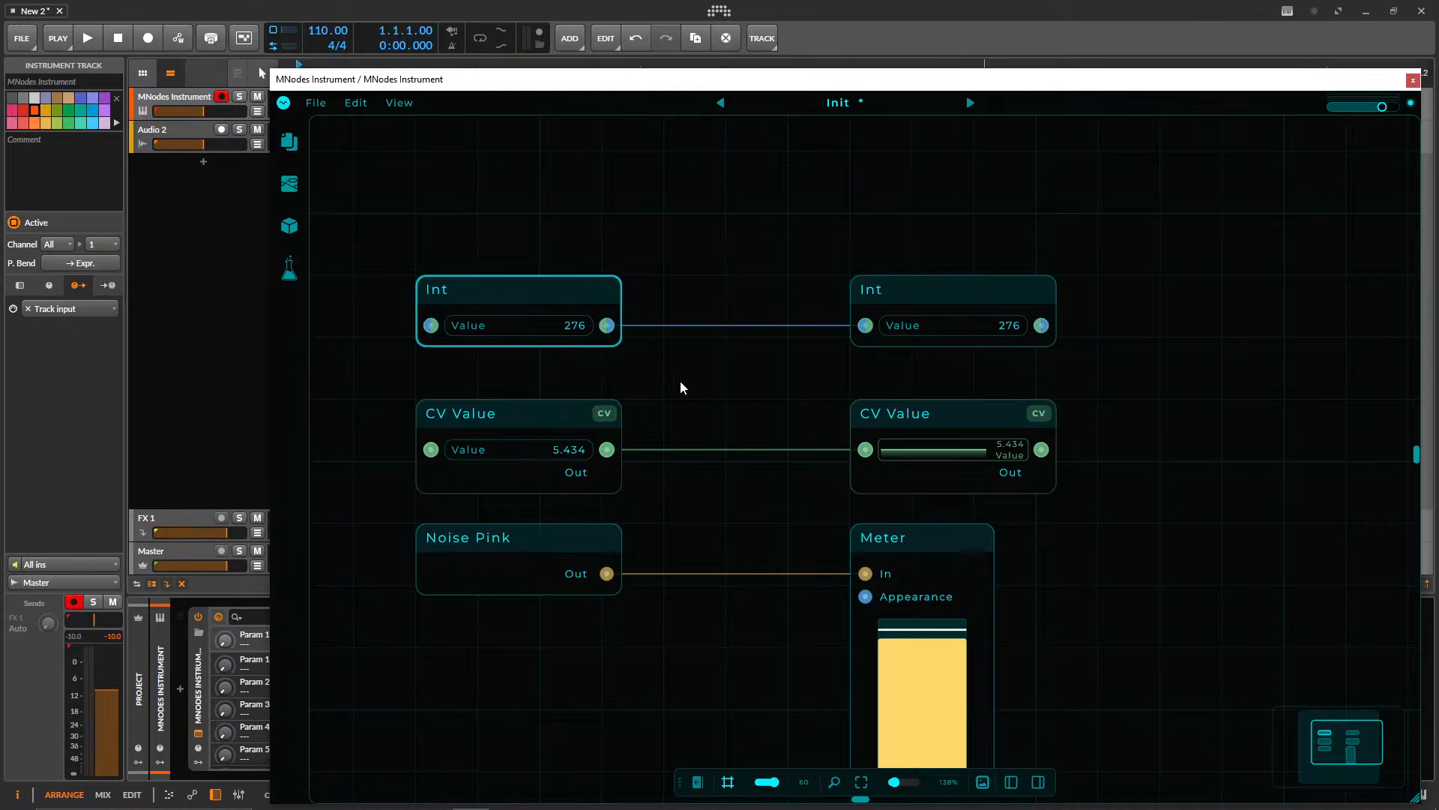
{"action": "scroll", "coordinate": [763, 407], "scroll_direction": "up", "scroll_amount": 3}
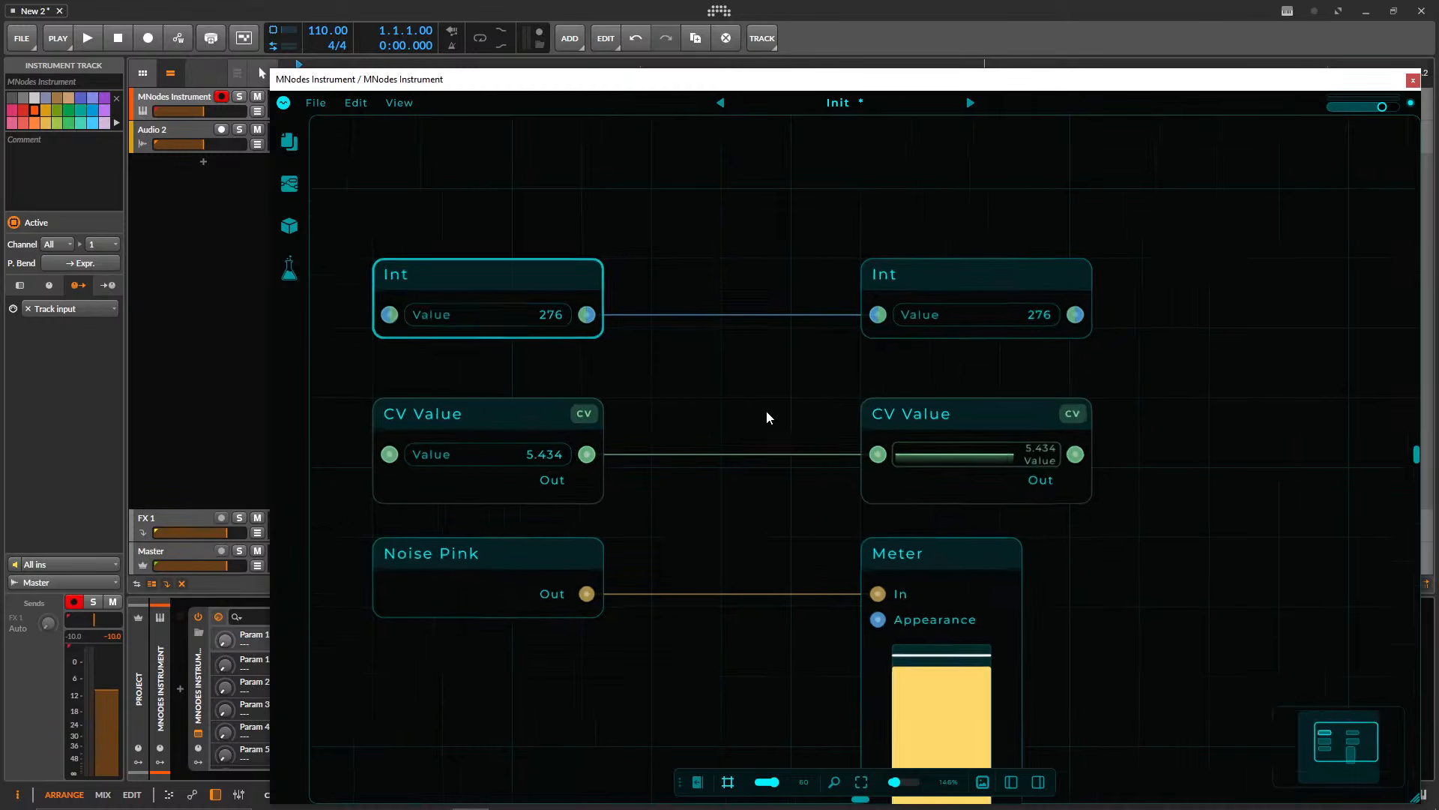
{"action": "left_click_drag", "start_coordinate": [810, 433], "coordinate": [864, 432]}
{"action": "scroll", "coordinate": [863, 432], "scroll_direction": "up", "scroll_amount": 2}
{"action": "mouse_move", "coordinate": [948, 808]}
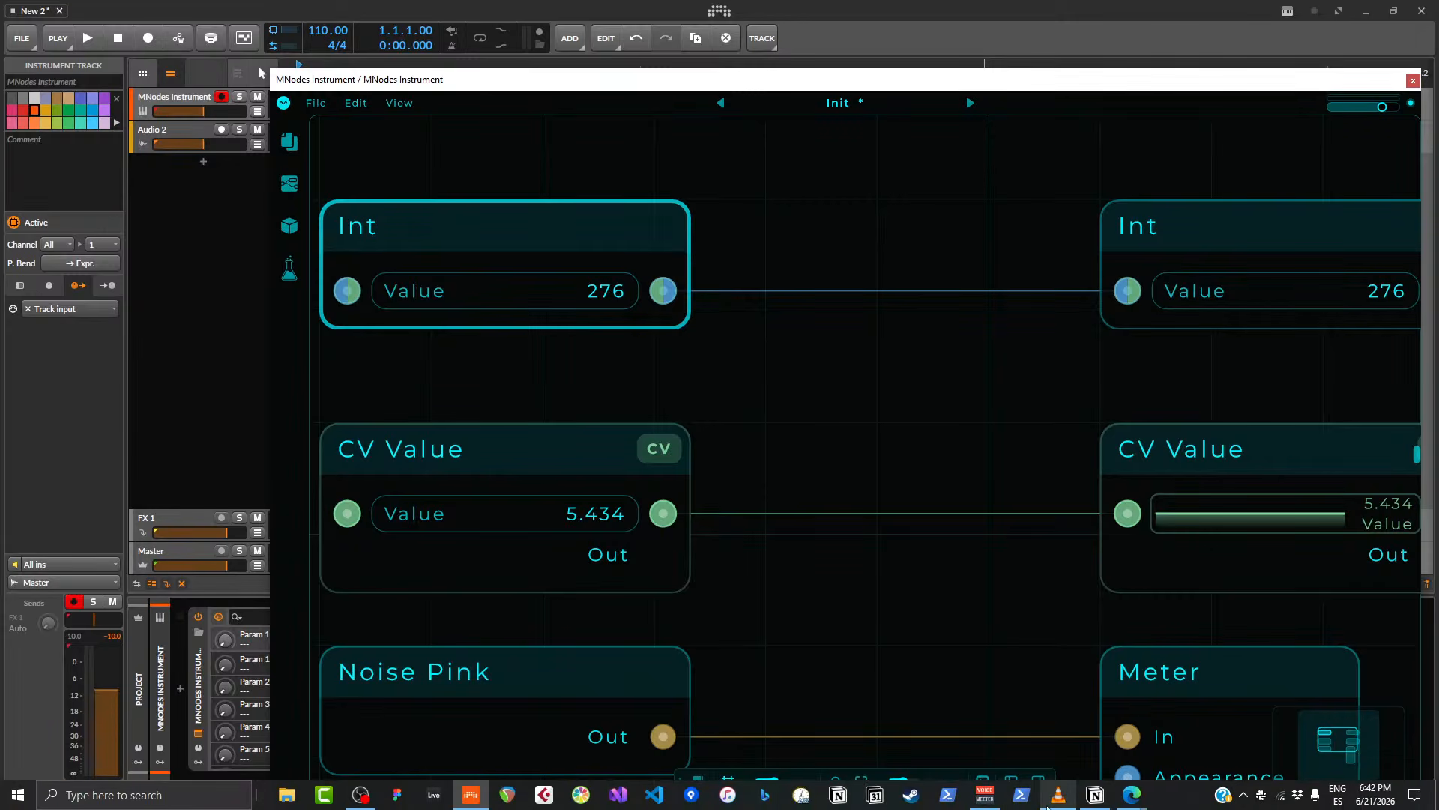
{"action": "left_click", "coordinate": [1064, 803]}
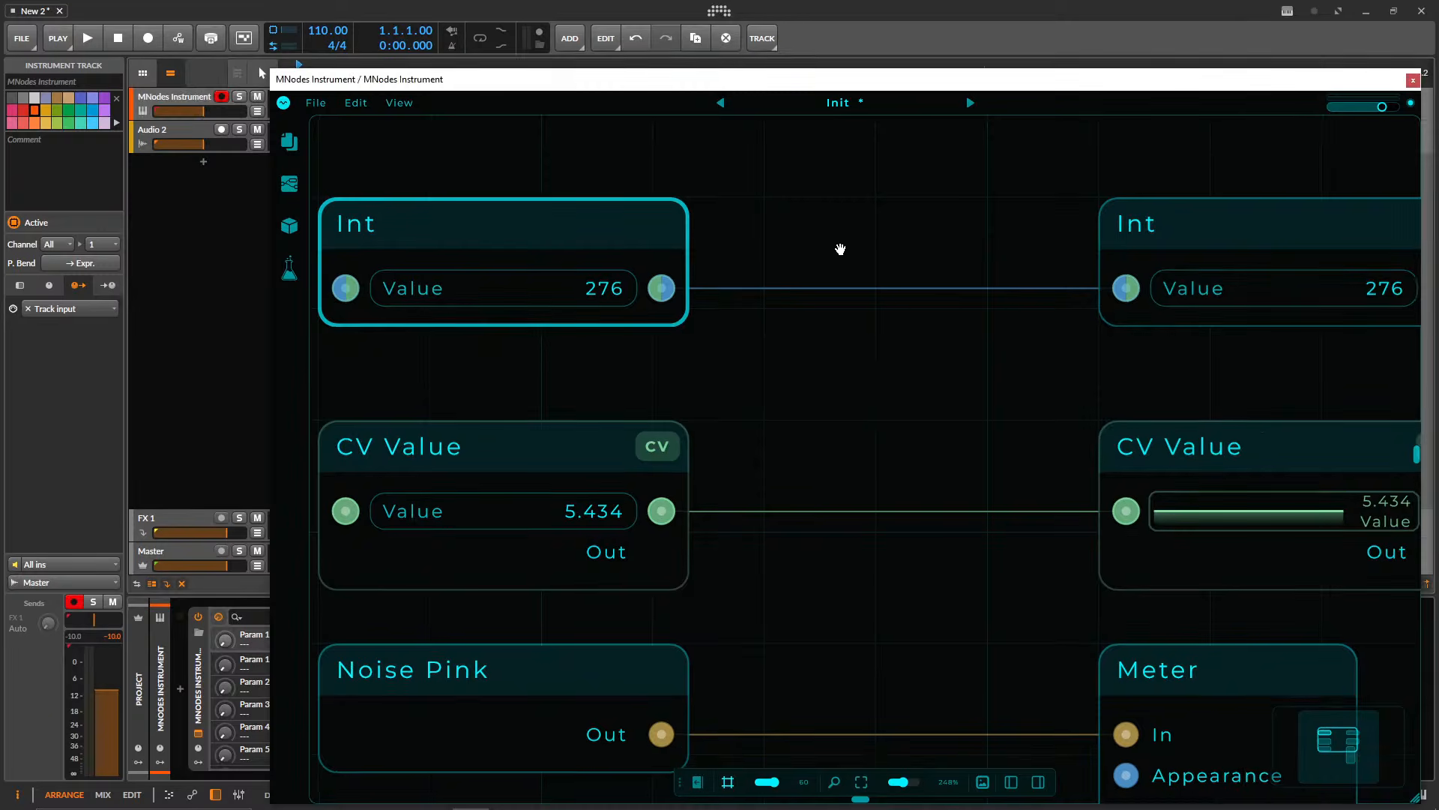
{"action": "scroll", "coordinate": [787, 392], "scroll_direction": "down", "scroll_amount": 3}
{"action": "left_click_drag", "start_coordinate": [790, 302], "coordinate": [740, 347]}
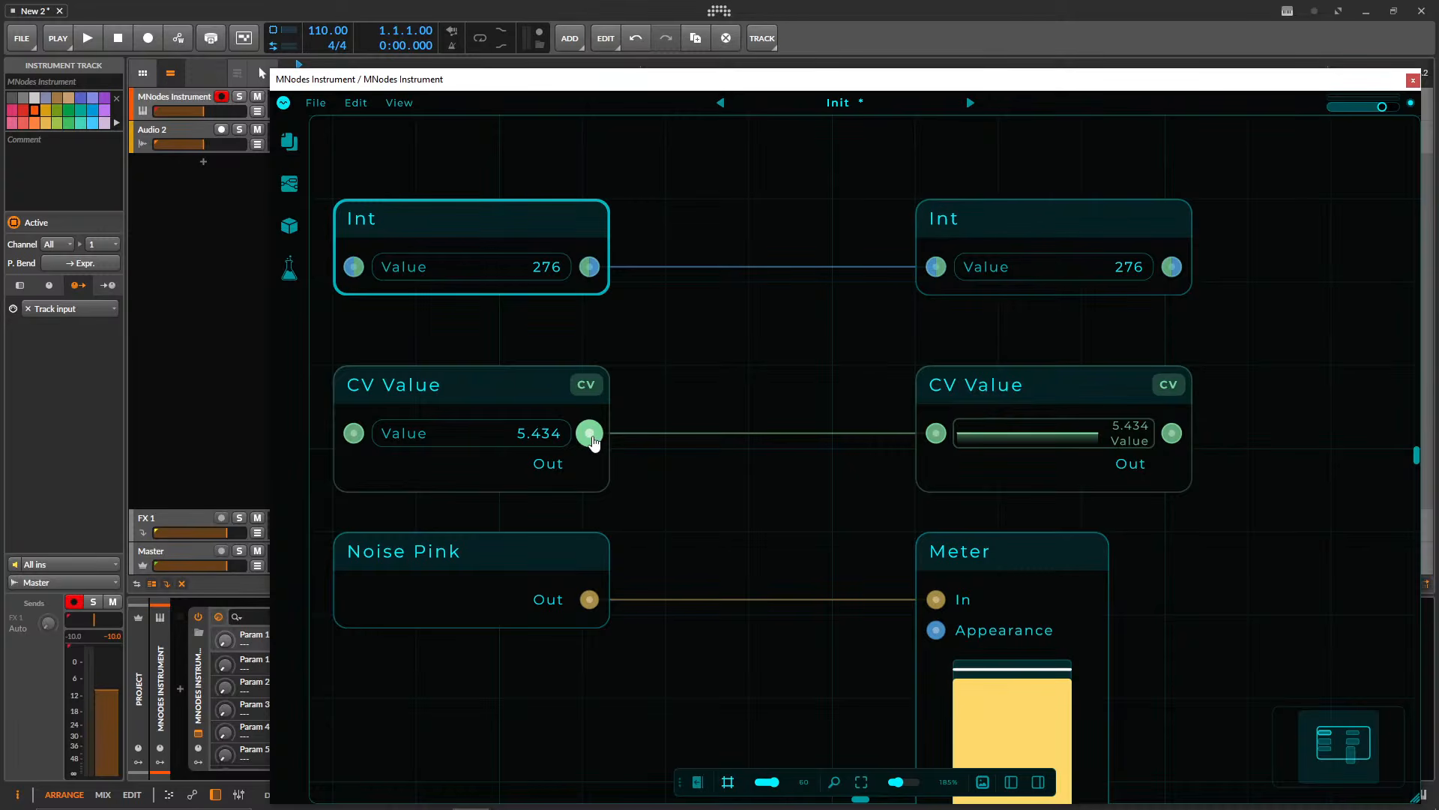
{"action": "left_click_drag", "start_coordinate": [634, 336], "coordinate": [667, 377]}
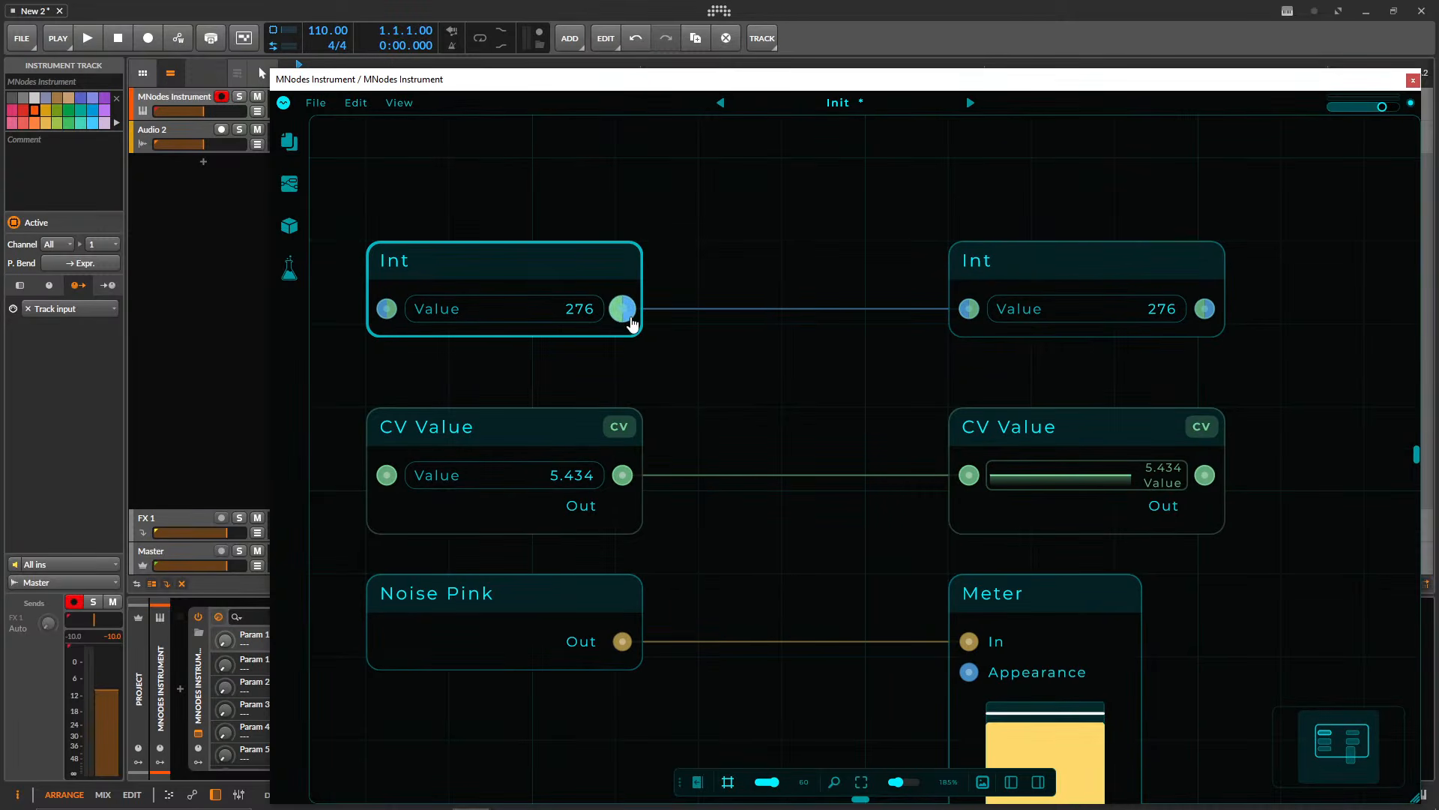
- Add a Pattern To MIDI File node above the first Int
{"action": "double_click", "coordinate": [548, 193]}
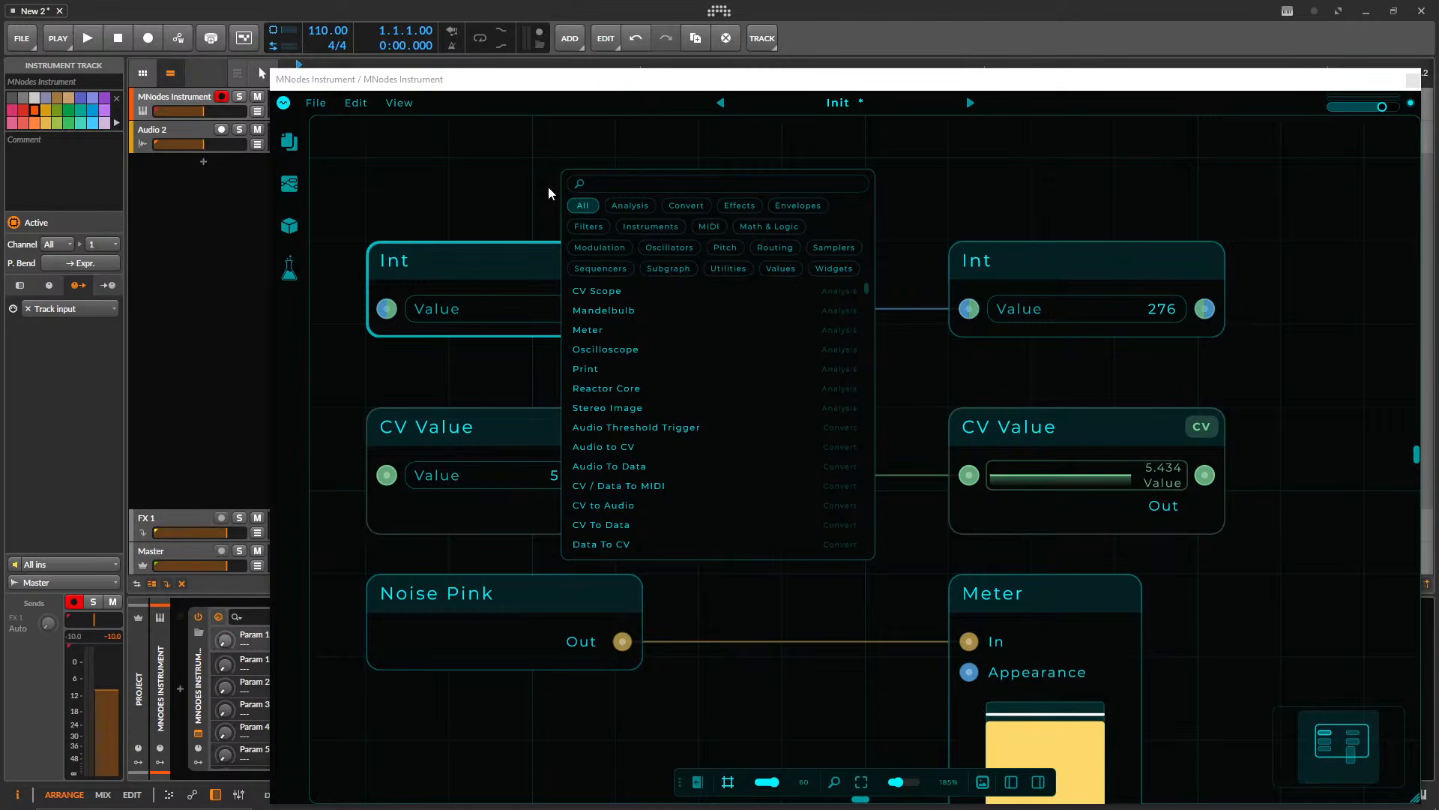
{"action": "type", "text": "patt"}
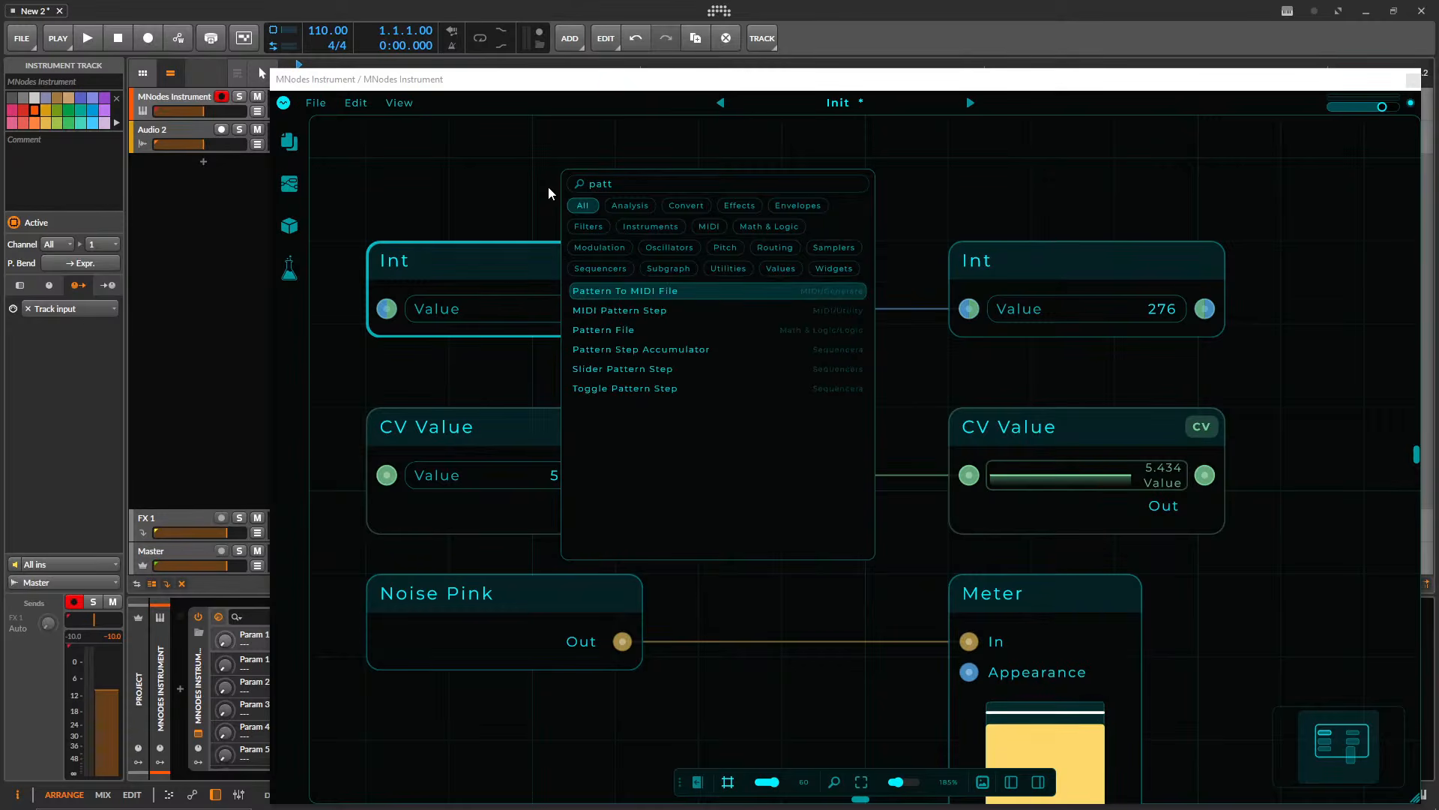
{"action": "key", "text": "Return"}
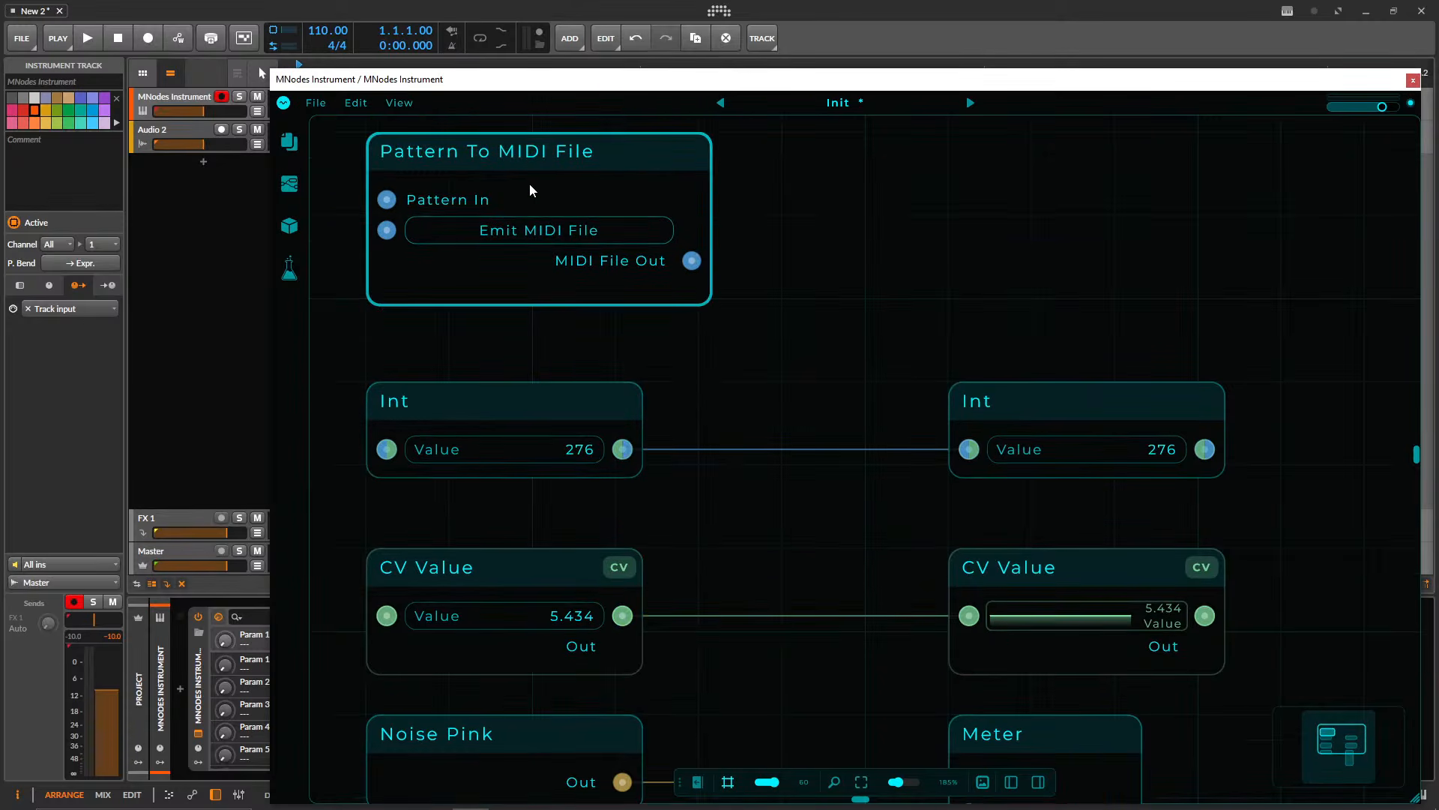
{"action": "mouse_move", "coordinate": [387, 200]}
{"action": "left_mouse_down"}
{"action": "mouse_move", "coordinate": [418, 218]}
{"action": "mouse_move", "coordinate": [360, 205]}
{"action": "mouse_move", "coordinate": [400, 225]}
{"action": "left_mouse_up"}
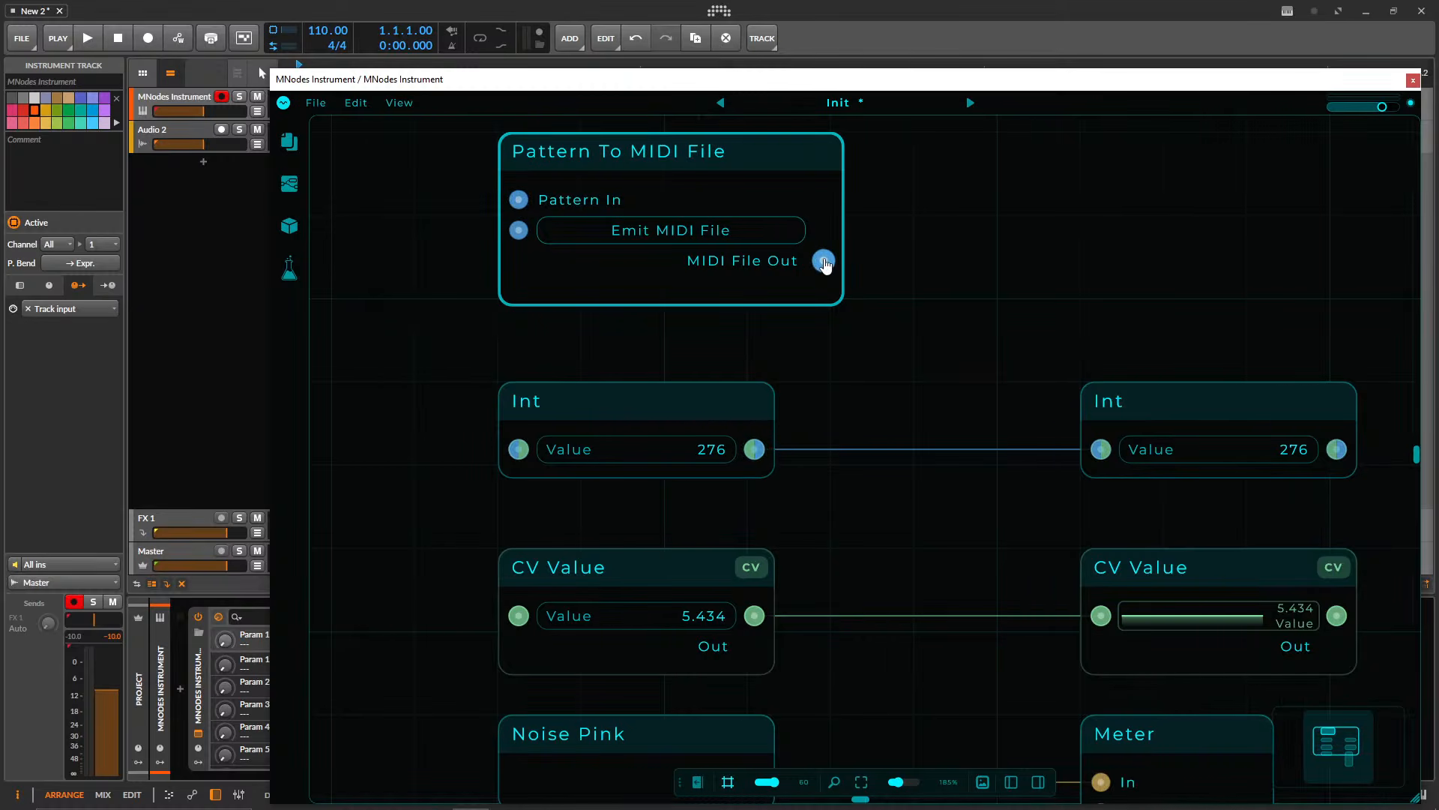
{"action": "left_click_drag", "start_coordinate": [823, 261], "coordinate": [870, 238]}
{"action": "left_click_drag", "start_coordinate": [954, 350], "coordinate": [830, 218]}
- Highlight the Int, CV Value and Noise Pink wires one after another to compare their signal colours
{"action": "left_click", "coordinate": [780, 316]}
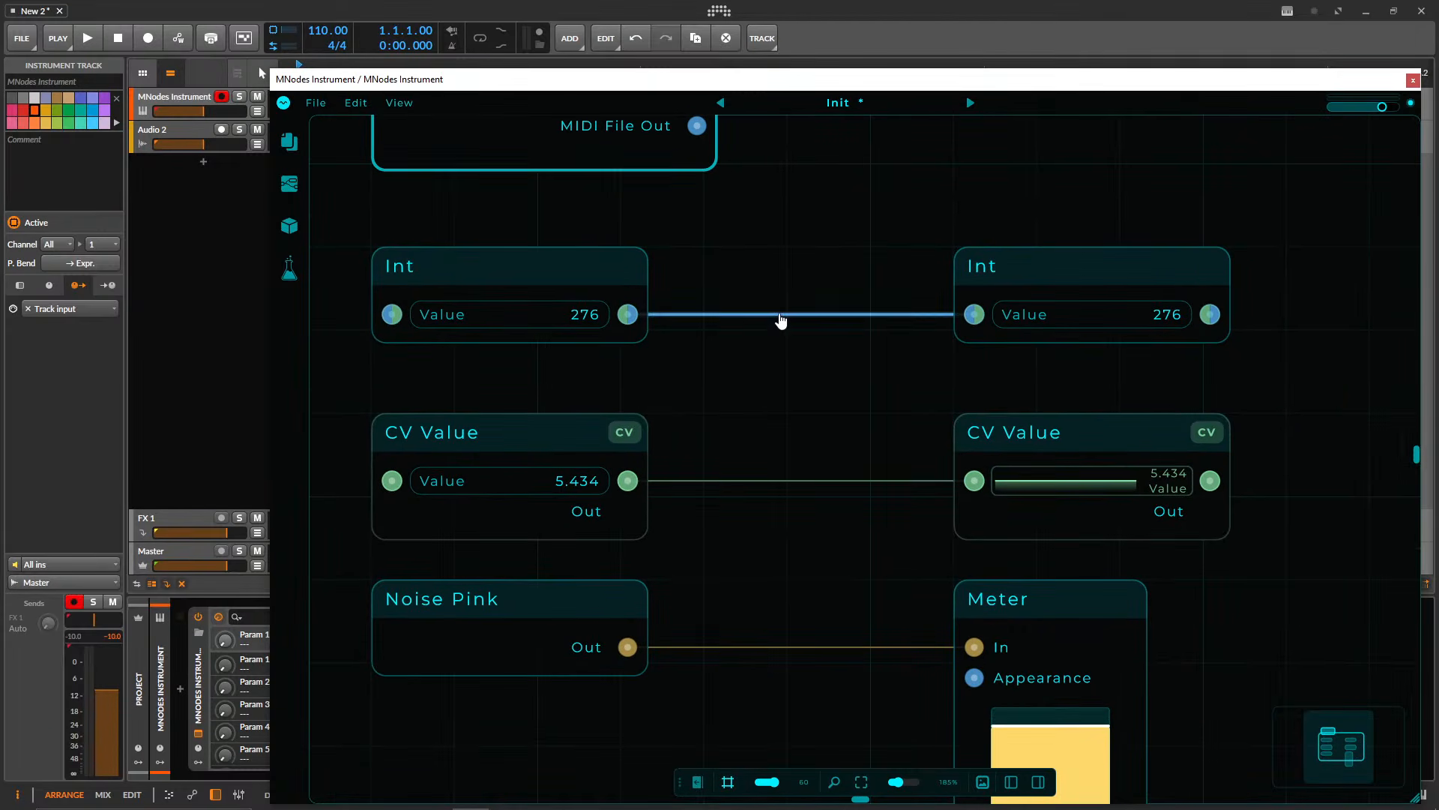
{"action": "left_click", "coordinate": [790, 481]}
{"action": "left_click", "coordinate": [851, 646]}
{"action": "scroll", "coordinate": [784, 402], "scroll_direction": "up", "scroll_amount": 3}
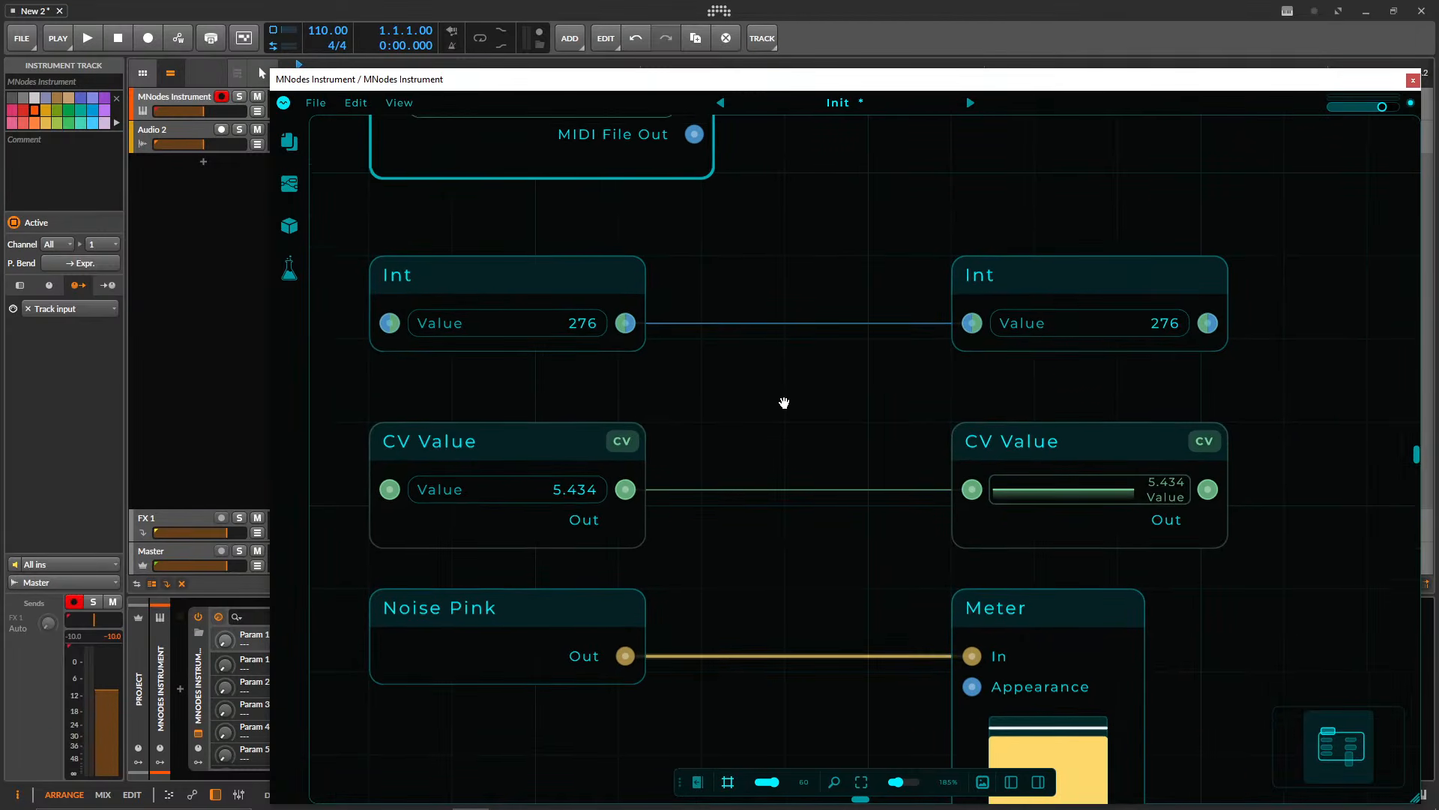
{"action": "scroll", "coordinate": [813, 482], "scroll_direction": "down", "scroll_amount": 2}
{"action": "left_click_drag", "start_coordinate": [810, 356], "coordinate": [875, 182]}
{"action": "double_click", "coordinate": [646, 650]}
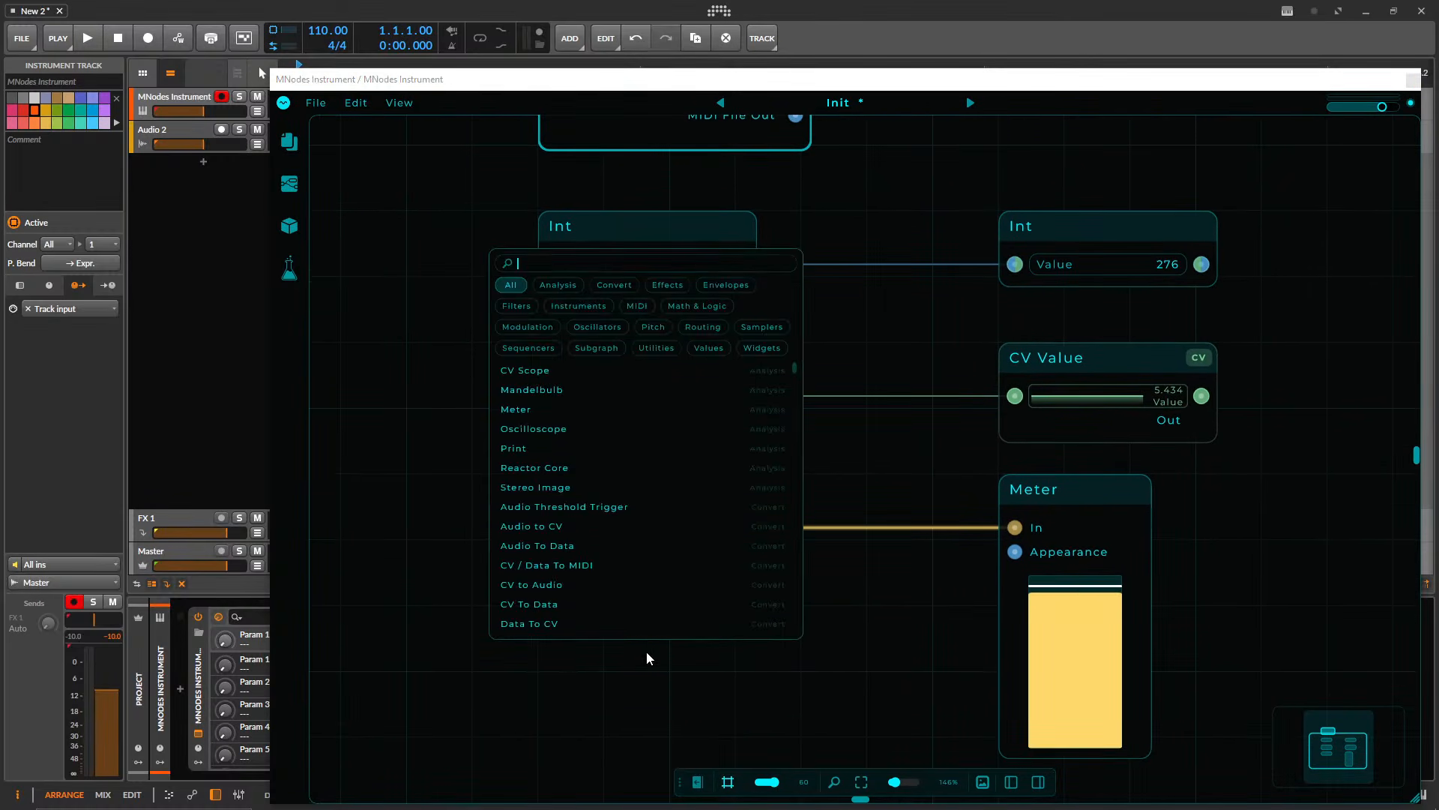
{"action": "type", "text": "midi"}
{"action": "key", "text": "BackSpace"}
{"action": "key", "text": "BackSpace"}
{"action": "key", "text": "BackSpace"}
{"action": "key", "text": "BackSpace"}
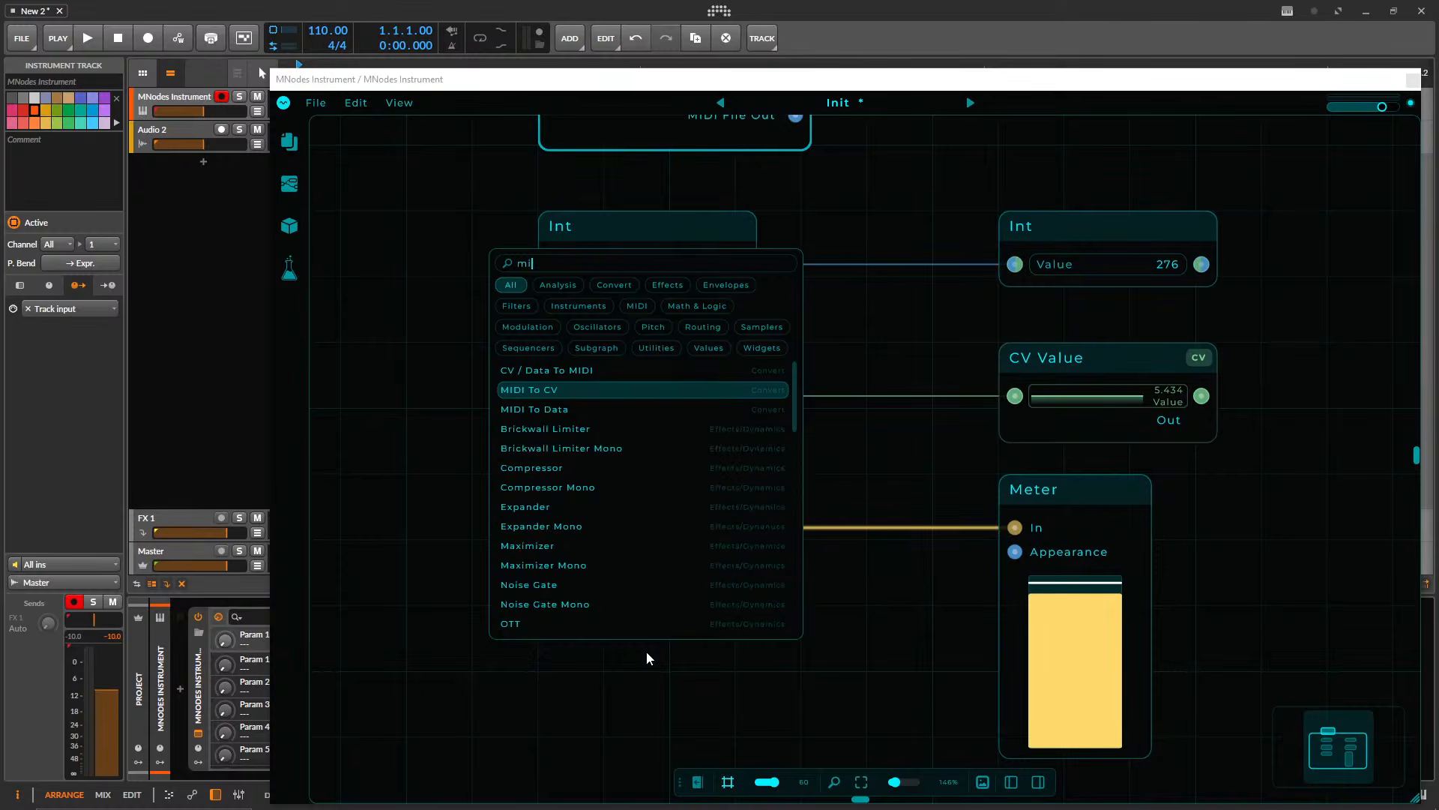
{"action": "left_click_drag", "start_coordinate": [899, 219], "coordinate": [816, 383]}
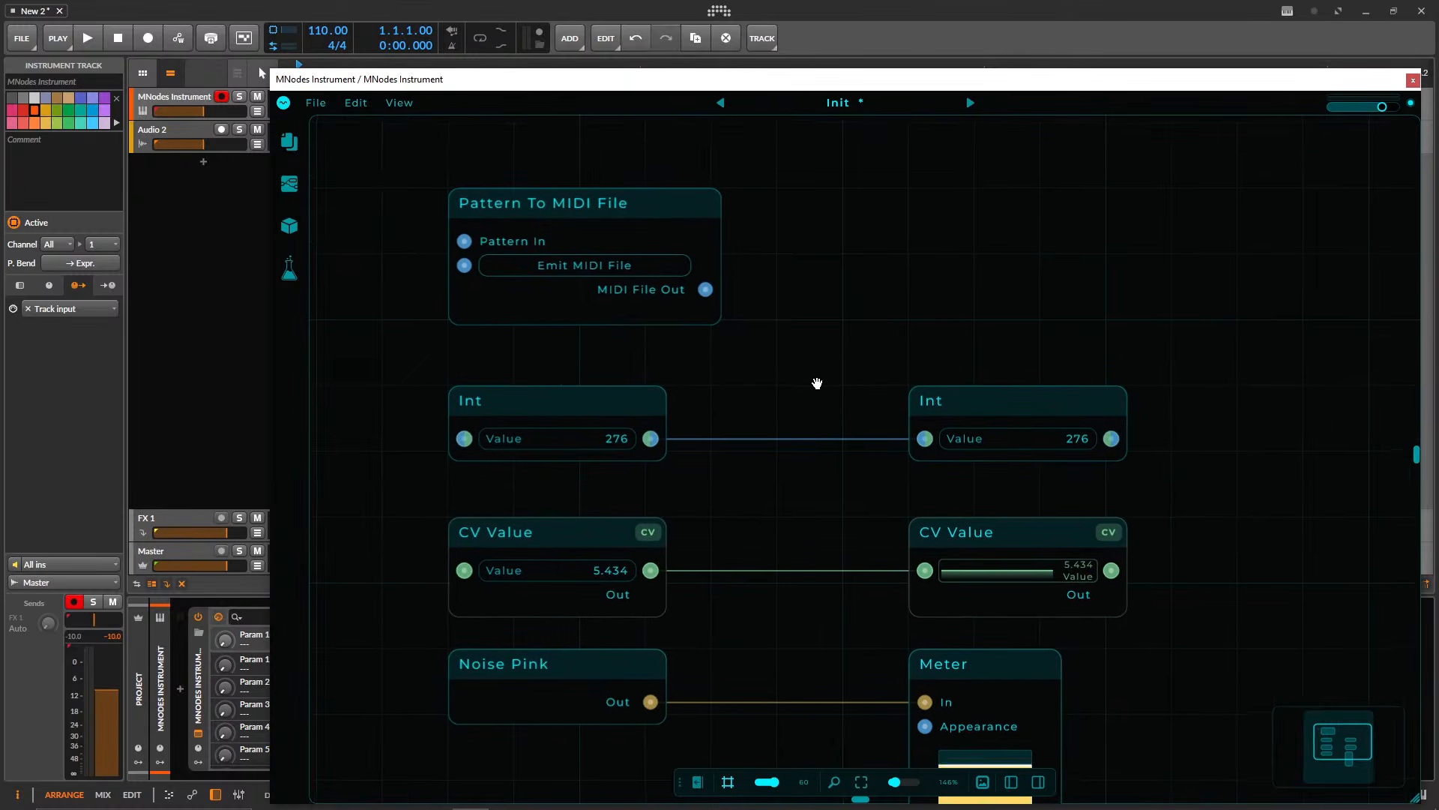
- Try wiring MIDI File Out to the second CV Value and the Meter's In, and the Noise Pink output to the second Int
{"action": "left_click_drag", "start_coordinate": [706, 291], "coordinate": [925, 572]}
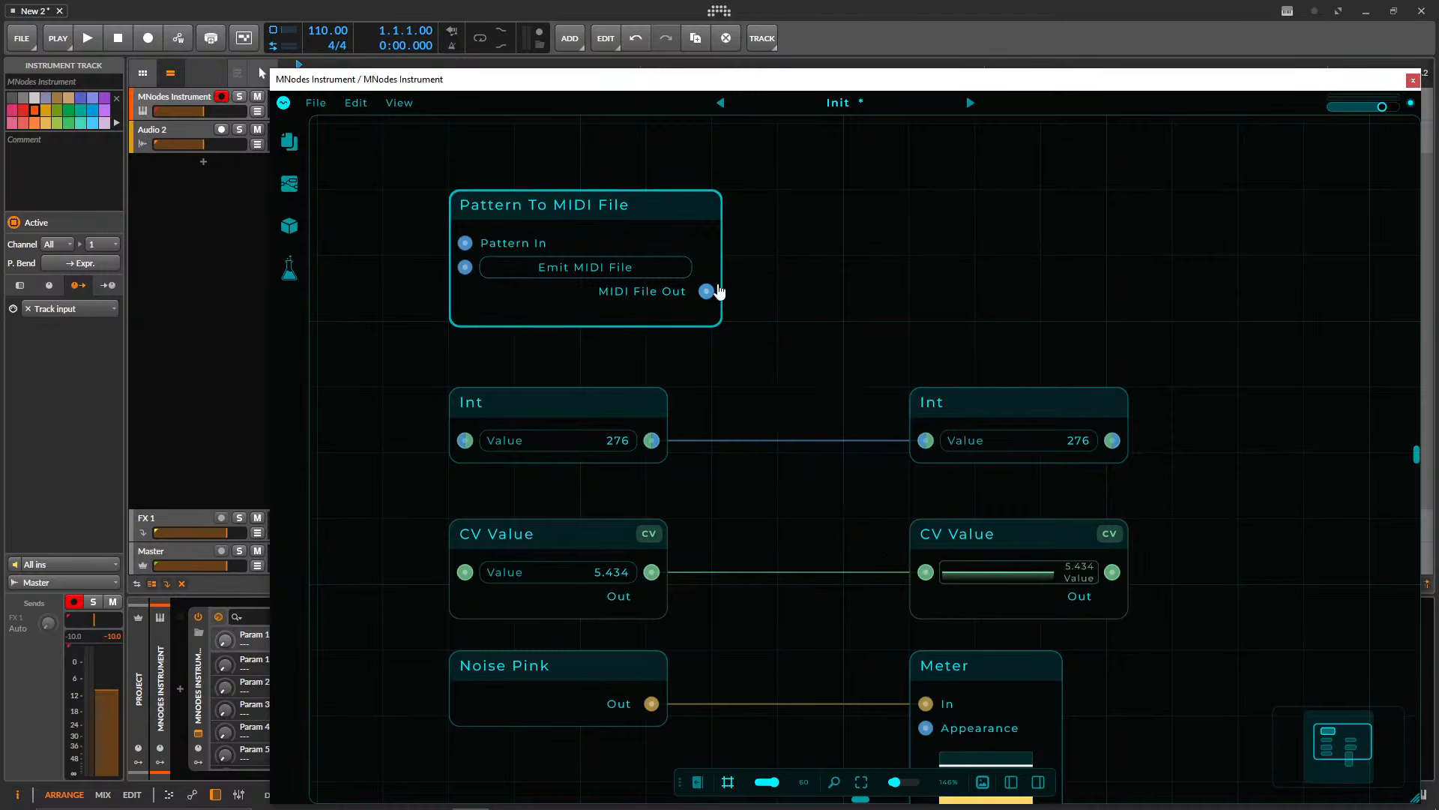
{"action": "left_click_drag", "start_coordinate": [706, 291], "coordinate": [826, 450]}
{"action": "left_click_drag", "start_coordinate": [706, 291], "coordinate": [926, 703]}
{"action": "left_click_drag", "start_coordinate": [652, 703], "coordinate": [911, 409]}
- Try wiring the first CV Value's output into the second Int's input and undo the connection
{"action": "scroll", "coordinate": [738, 392], "scroll_direction": "up", "scroll_amount": 2}
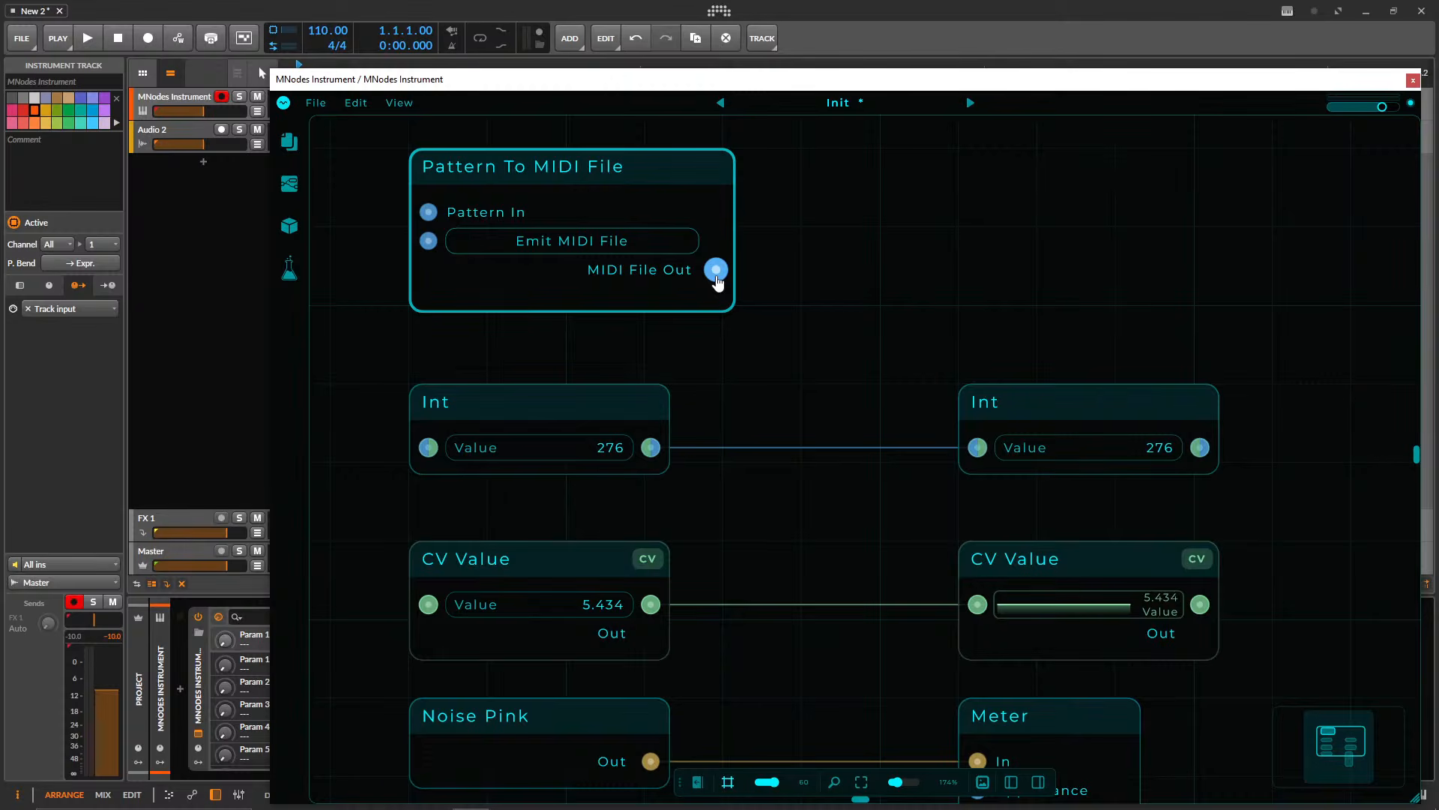
{"action": "scroll", "coordinate": [663, 453], "scroll_direction": "up", "scroll_amount": 3}
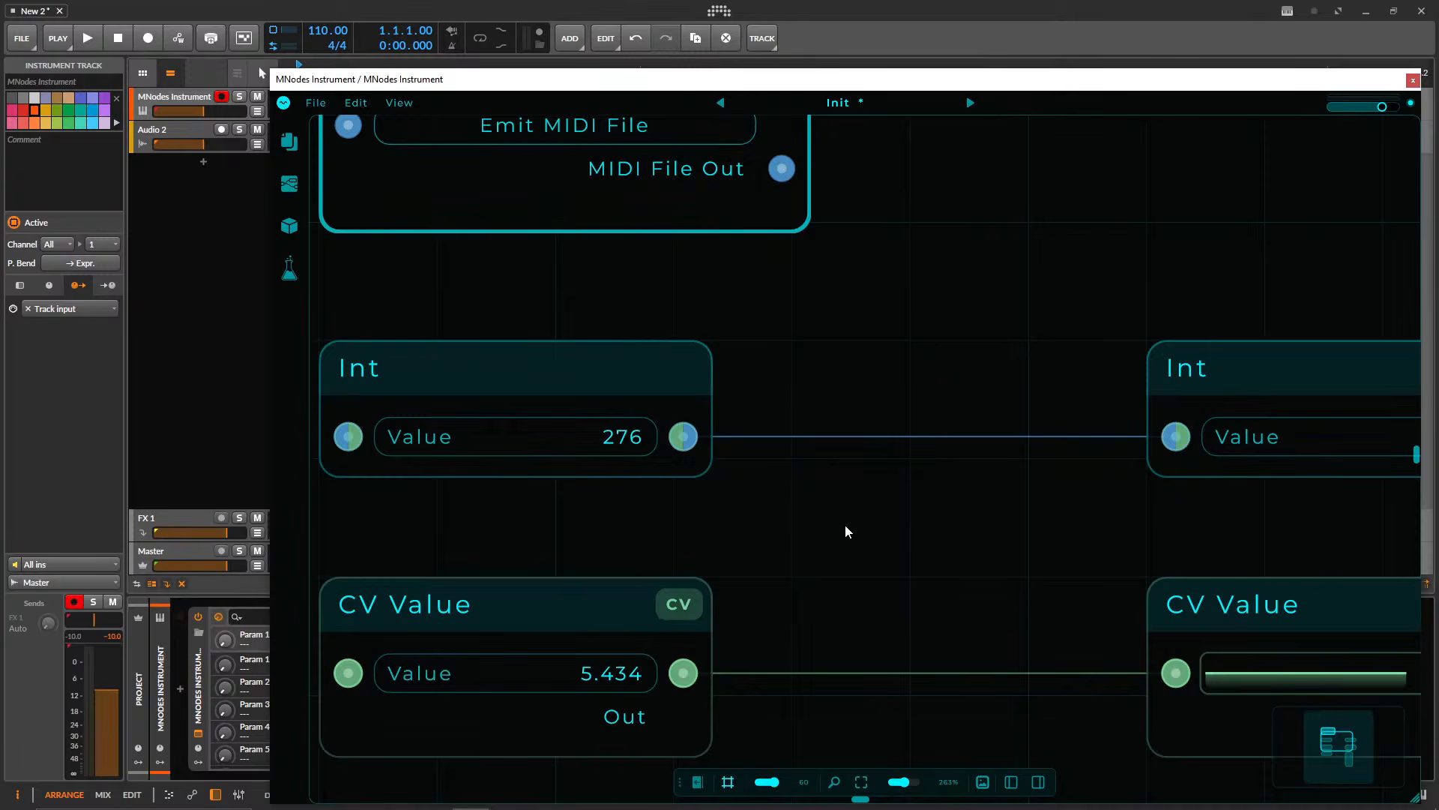
{"action": "left_click_drag", "start_coordinate": [845, 524], "coordinate": [691, 460]}
{"action": "scroll", "coordinate": [763, 493], "scroll_direction": "down", "scroll_amount": 3}
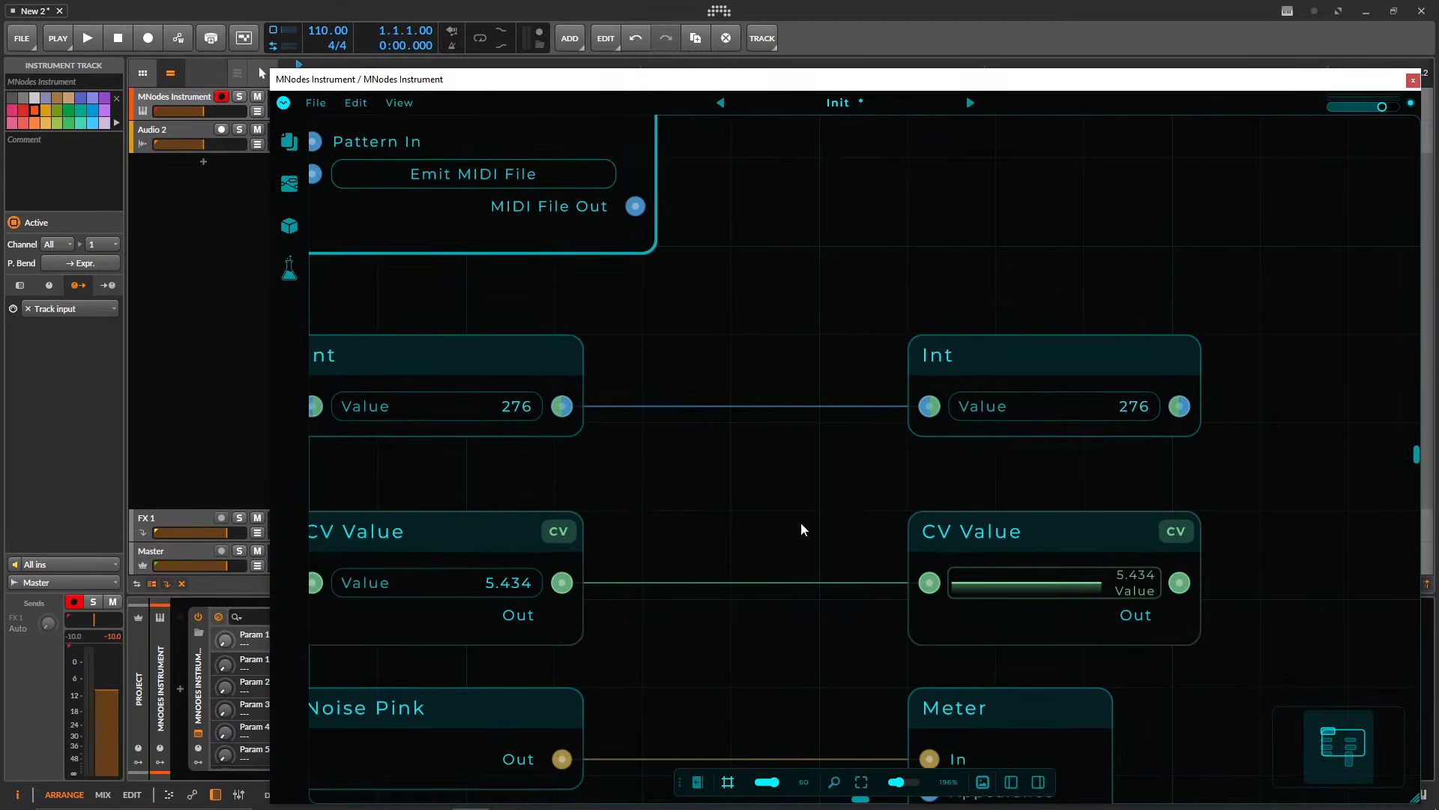
{"action": "left_click_drag", "start_coordinate": [562, 583], "coordinate": [929, 407]}
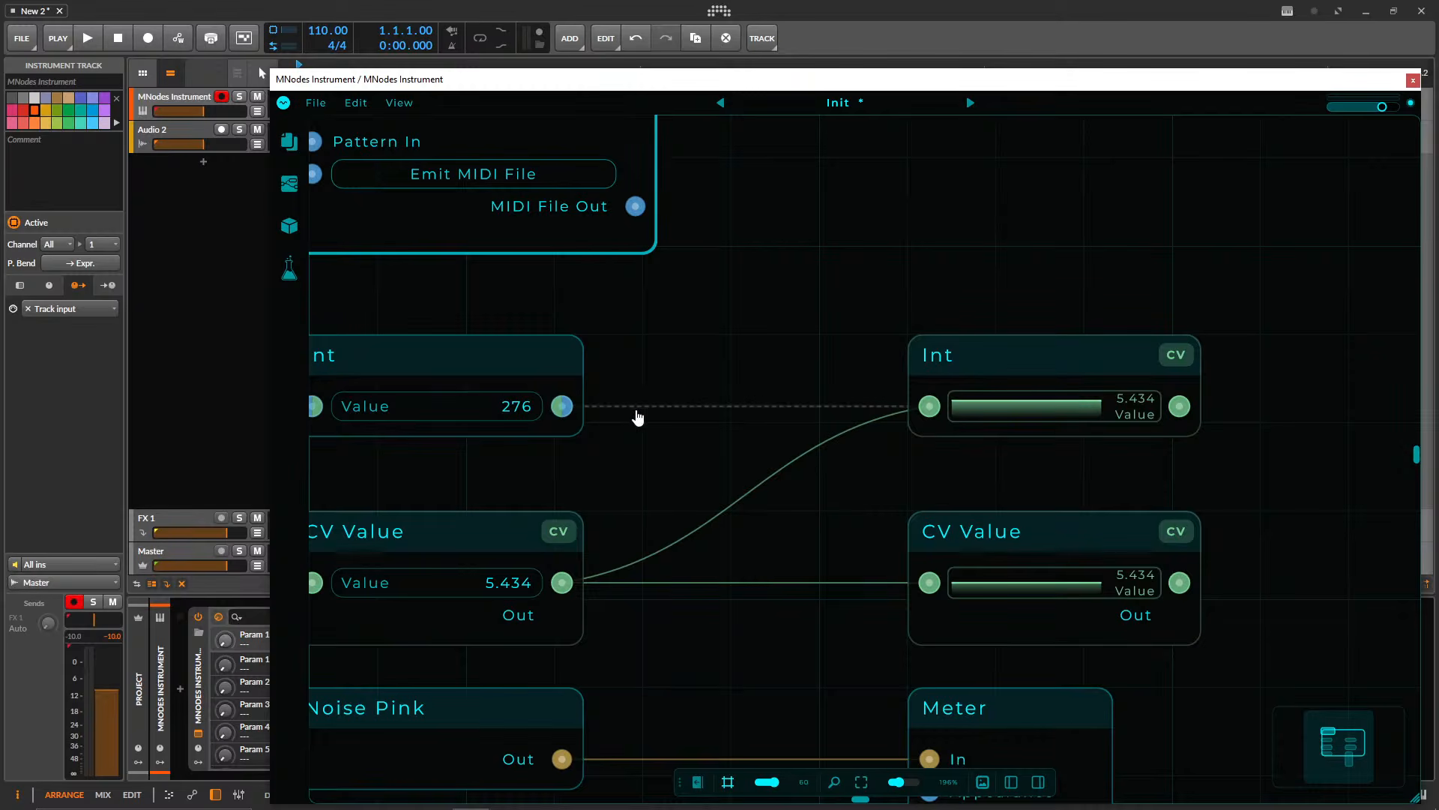
{"action": "left_click_drag", "start_coordinate": [595, 387], "coordinate": [784, 416]}
{"action": "key", "text": "ctrl+z"}
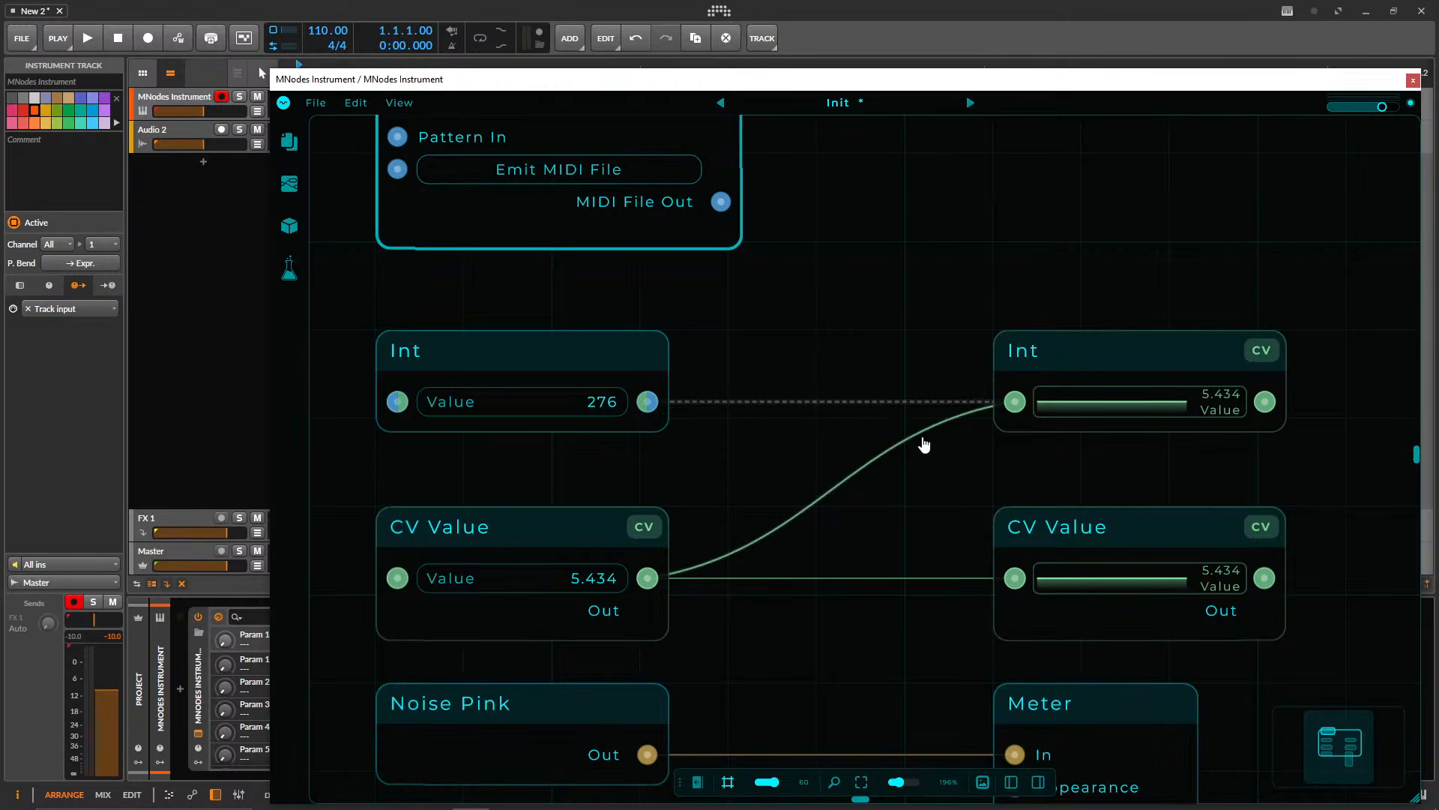
{"action": "left_click_drag", "start_coordinate": [954, 427], "coordinate": [823, 515]}
- Wire the first CV Value's output into the second Int's input alongside the first Int's connection
{"action": "left_click_drag", "start_coordinate": [647, 578], "coordinate": [1026, 409]}
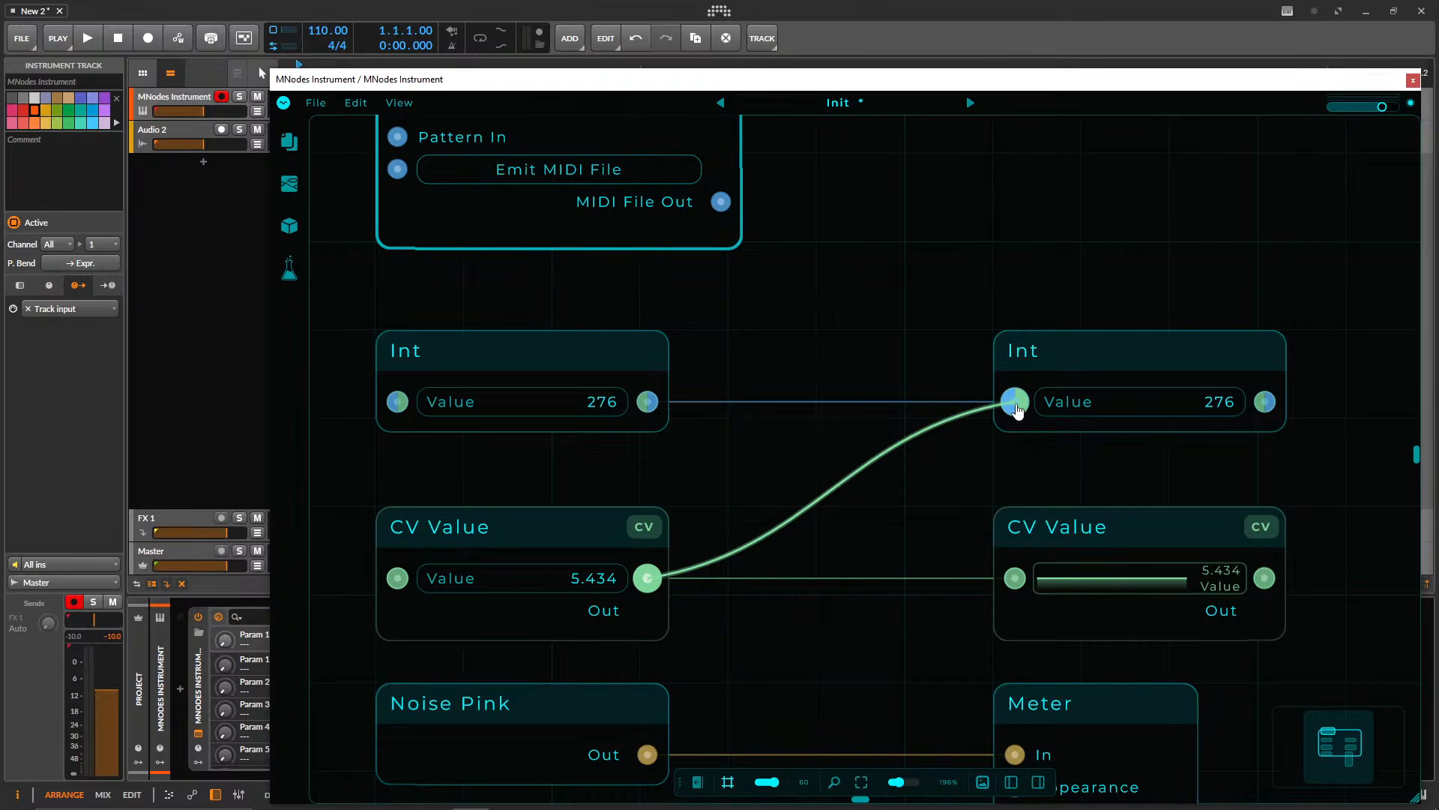
{"action": "left_click_drag", "start_coordinate": [1016, 409], "coordinate": [1015, 404]}
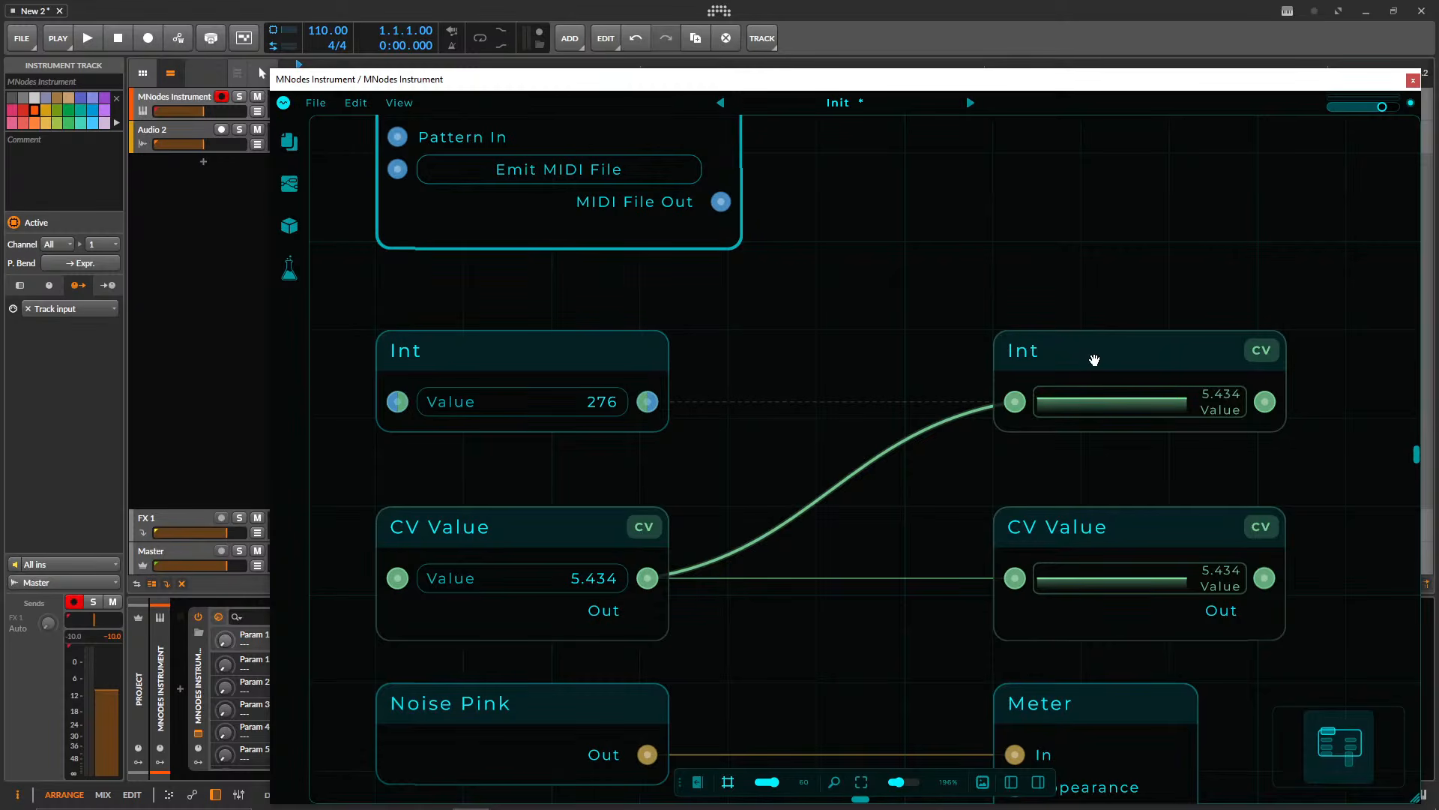
- Set the first CV Value node to 6.428 and the first Int node's value to 291
{"action": "left_click_drag", "start_coordinate": [546, 577], "coordinate": [563, 574]}
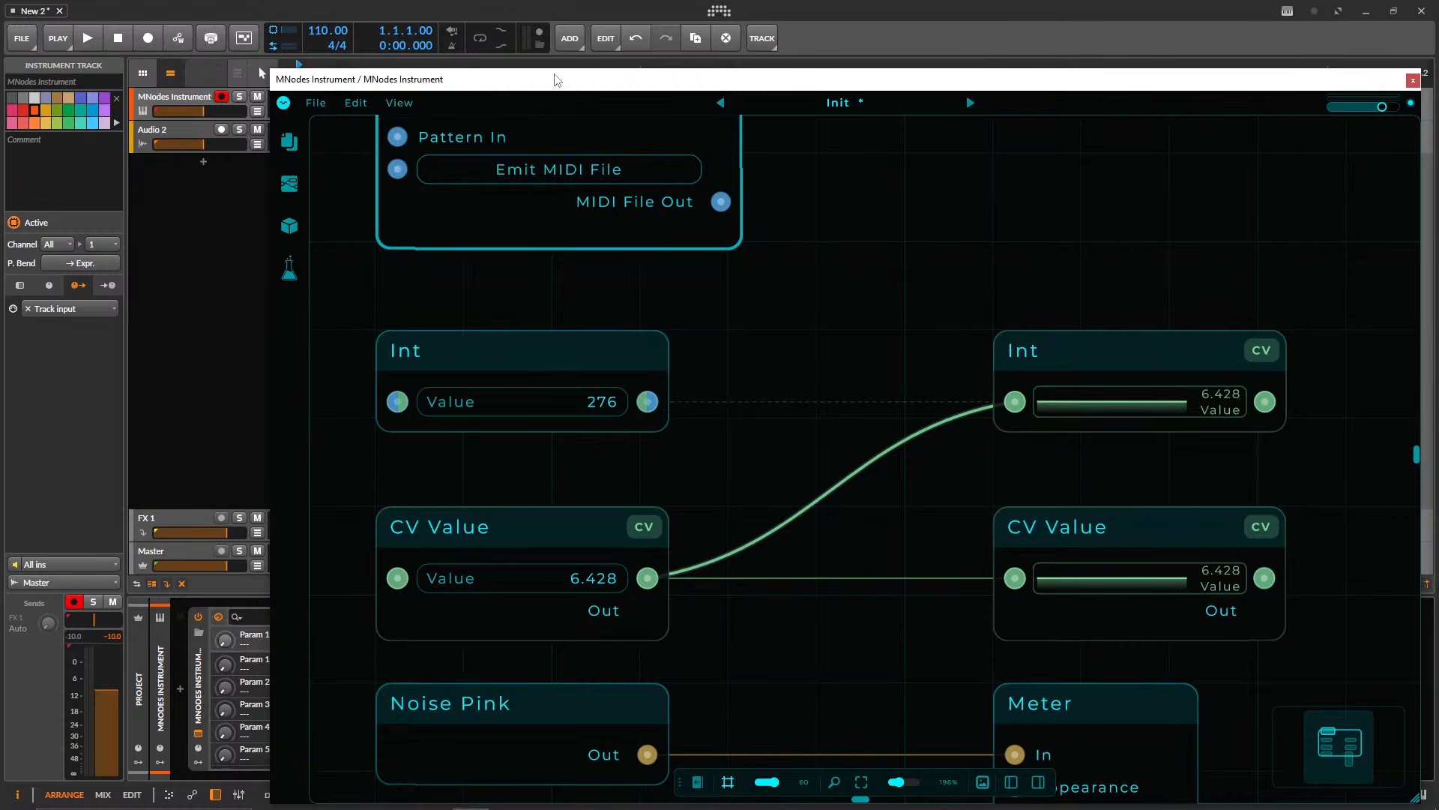
{"action": "left_click_drag", "start_coordinate": [557, 79], "coordinate": [555, 51]}
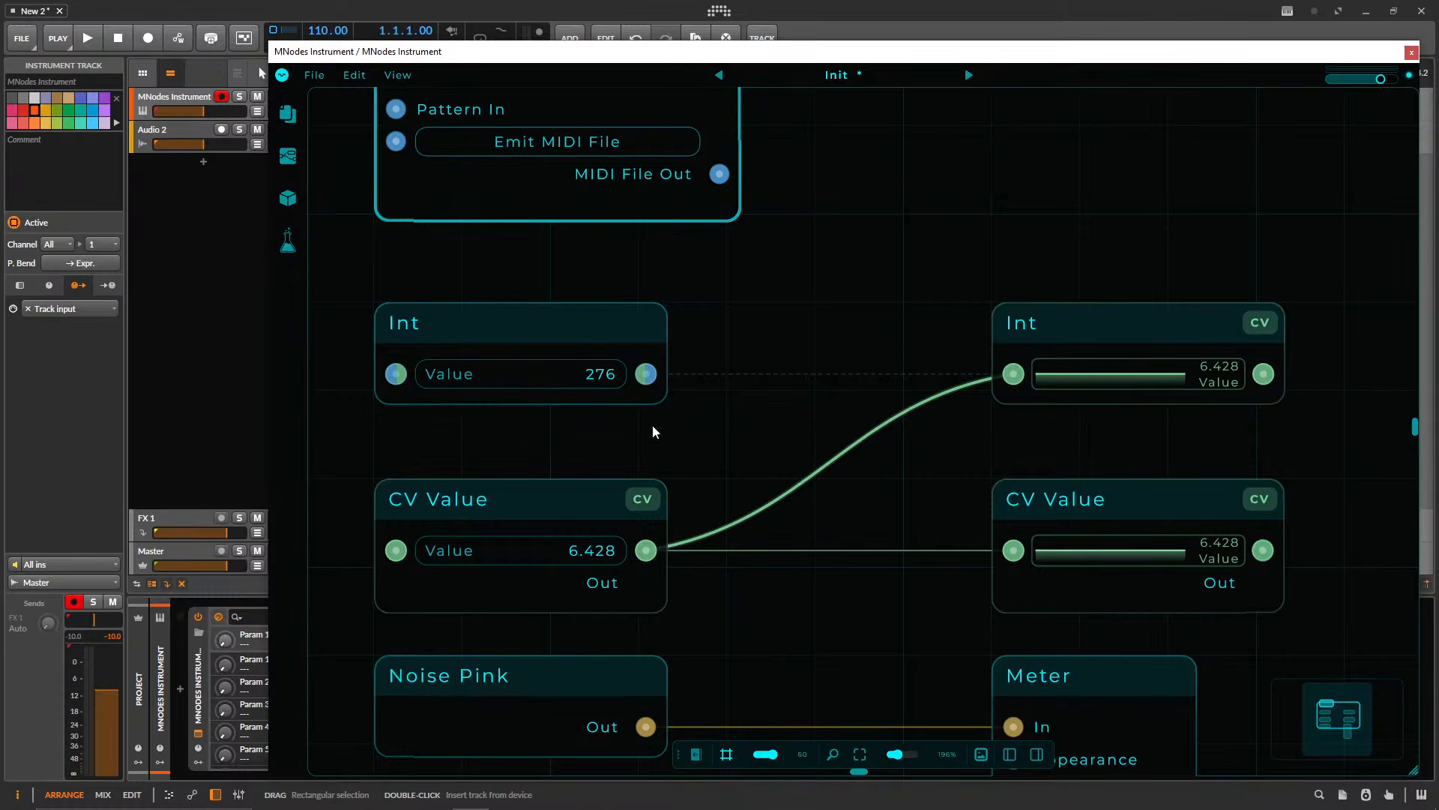
{"action": "left_click_drag", "start_coordinate": [829, 468], "coordinate": [646, 549]}
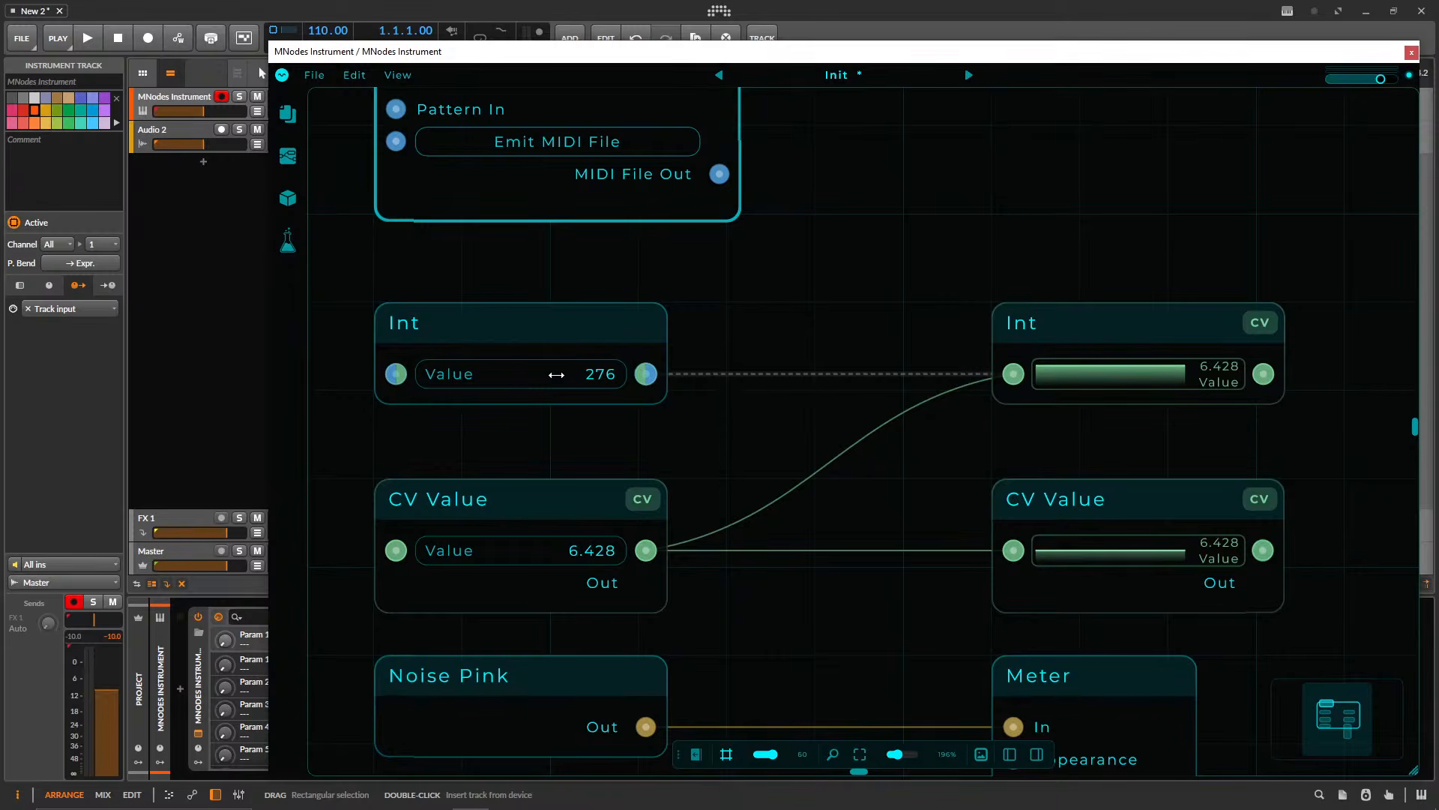
{"action": "left_click_drag", "start_coordinate": [556, 374], "coordinate": [1013, 374]}
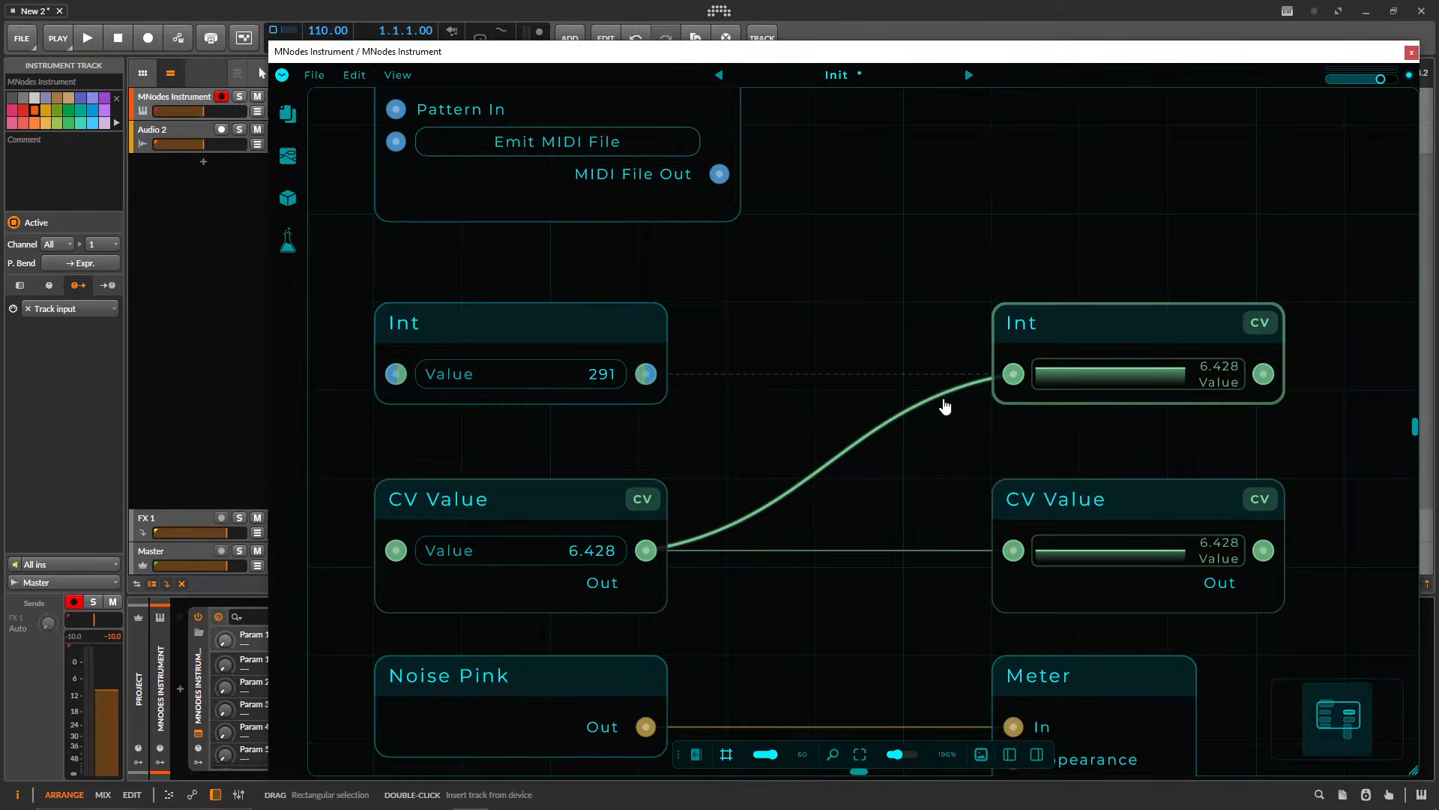
- Repeatedly unplug and replug the first CV Value's wire at the second Int's input, ending with that wire removed
{"action": "left_click_drag", "start_coordinate": [944, 405], "coordinate": [989, 419]}
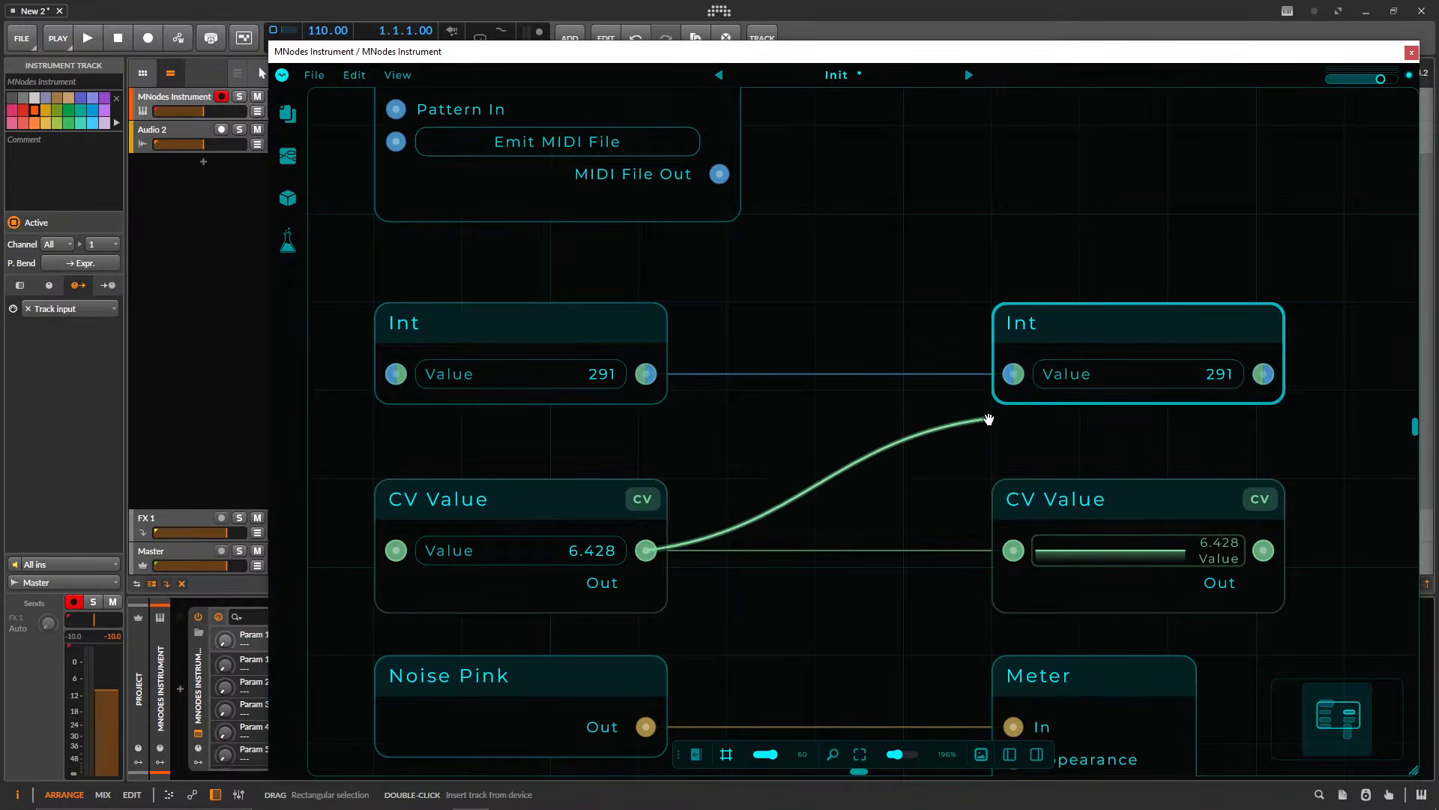
{"action": "left_click_drag", "start_coordinate": [988, 419], "coordinate": [1013, 375]}
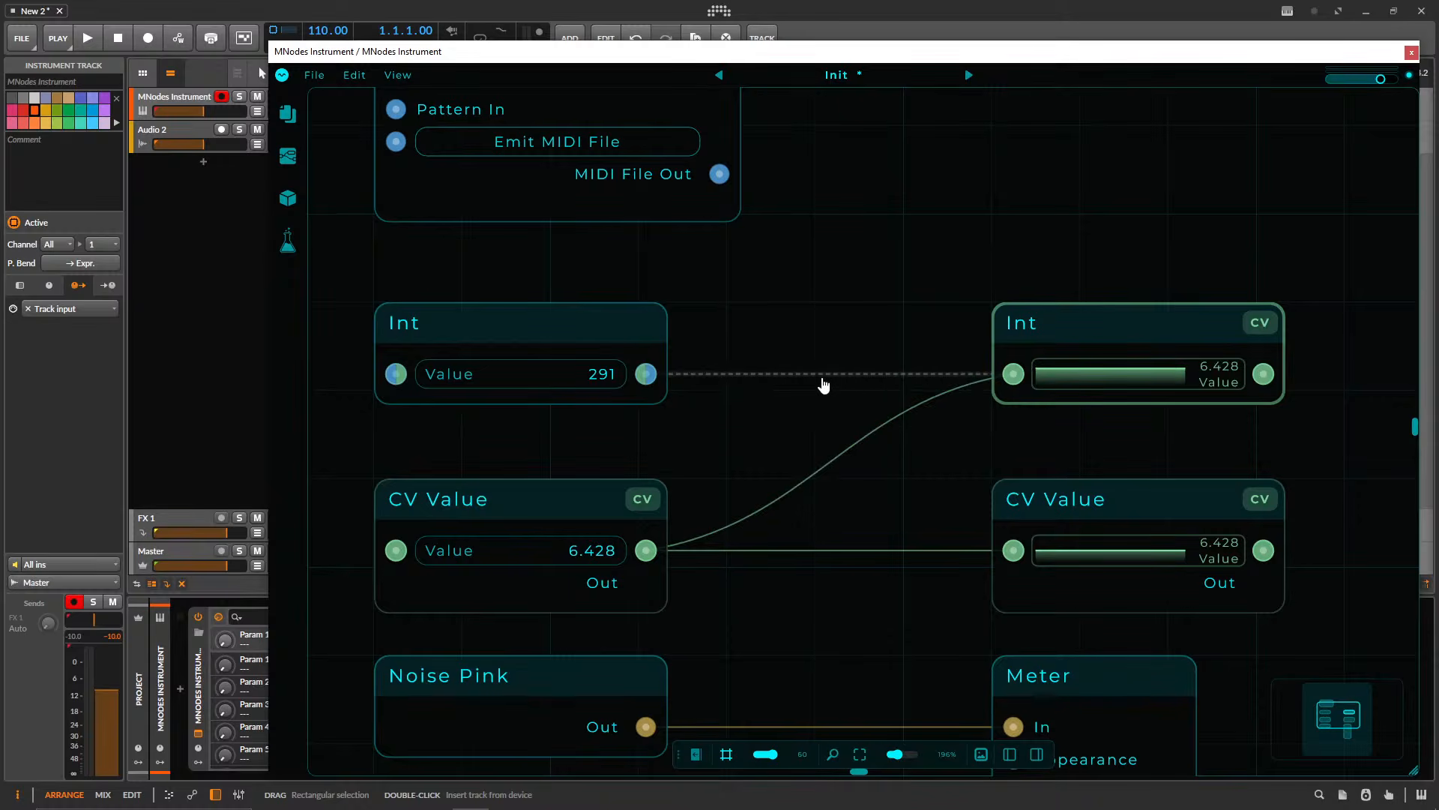
{"action": "left_click_drag", "start_coordinate": [957, 393], "coordinate": [1024, 380]}
{"action": "left_click", "coordinate": [957, 392]}
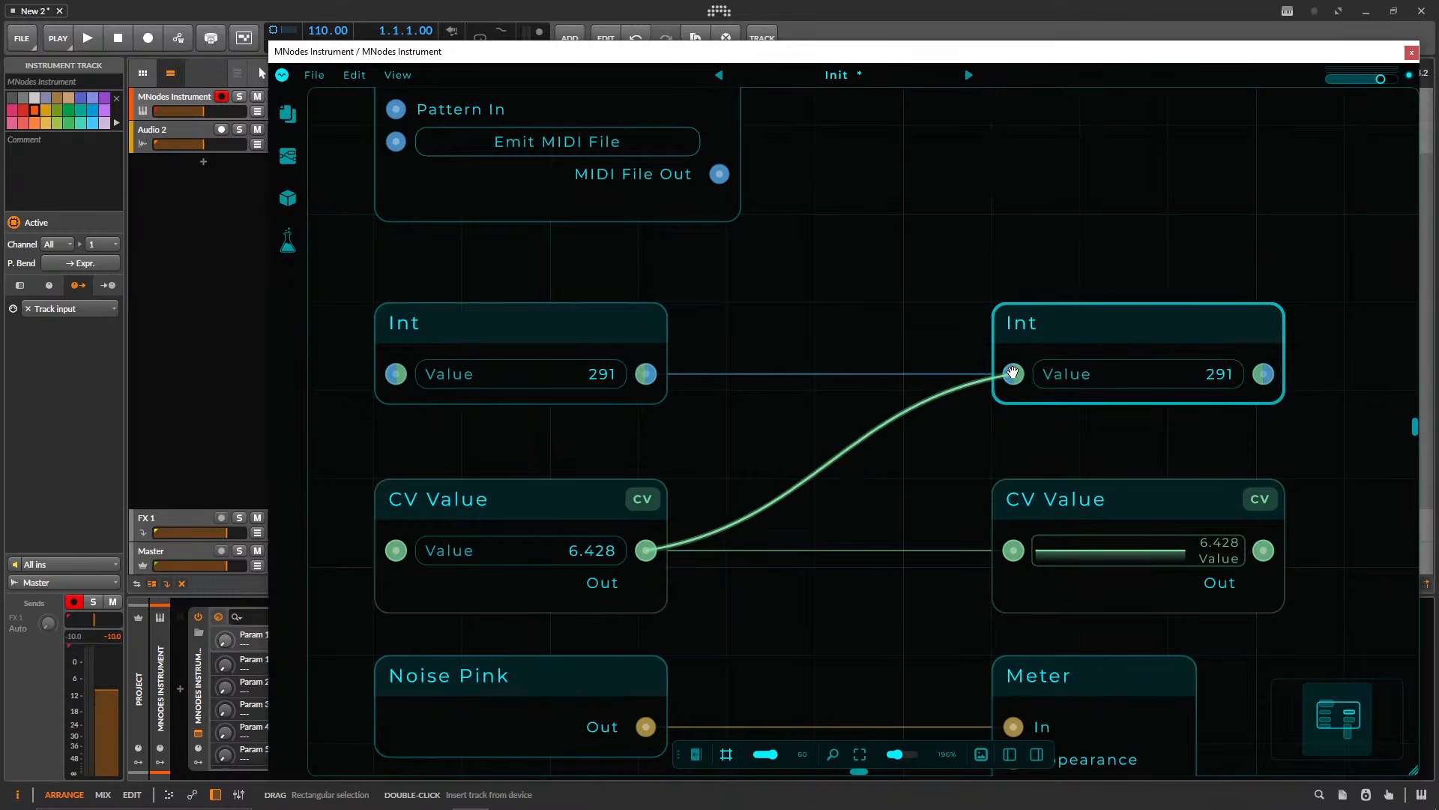
{"action": "left_click", "coordinate": [939, 398]}
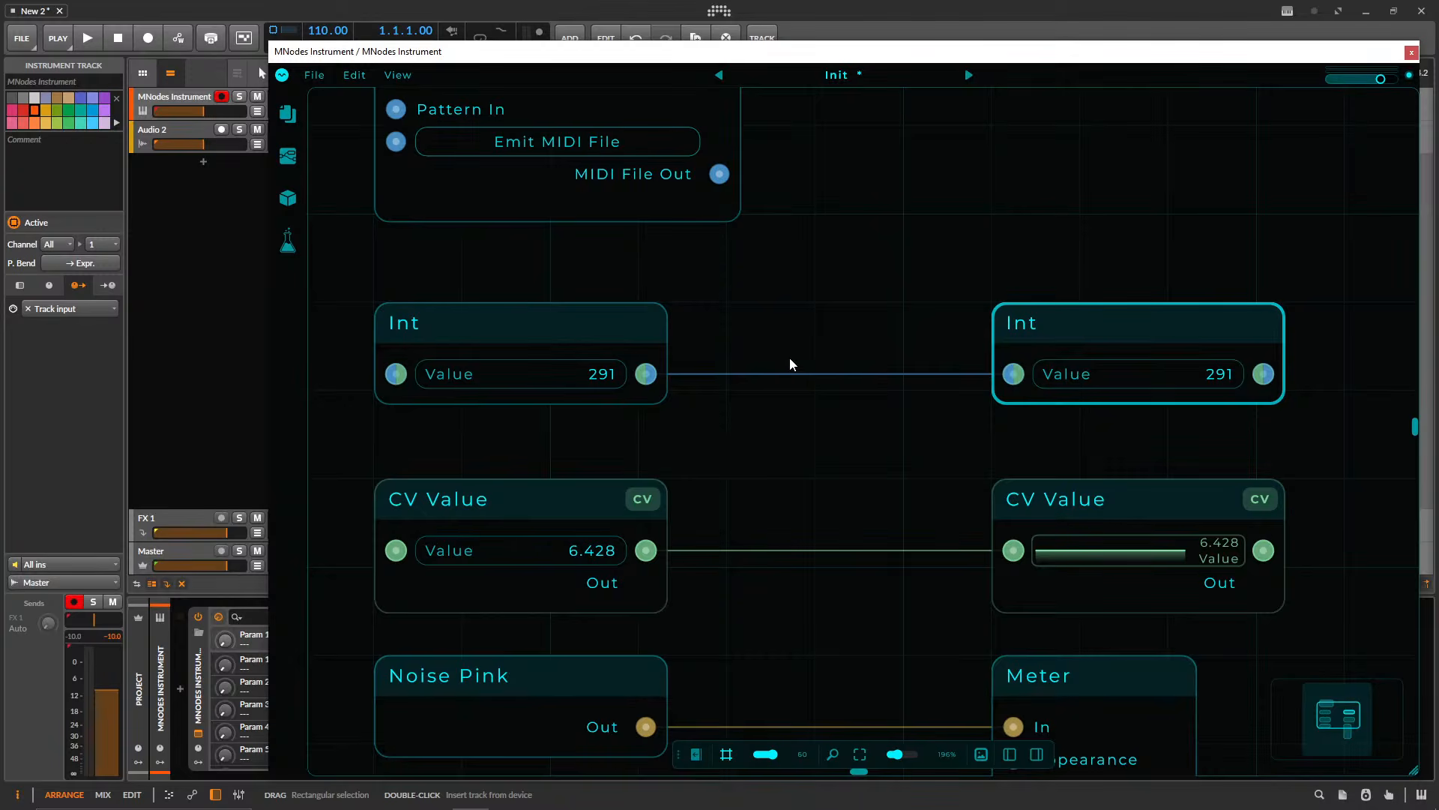
{"action": "left_click_drag", "start_coordinate": [654, 553], "coordinate": [1013, 375]}
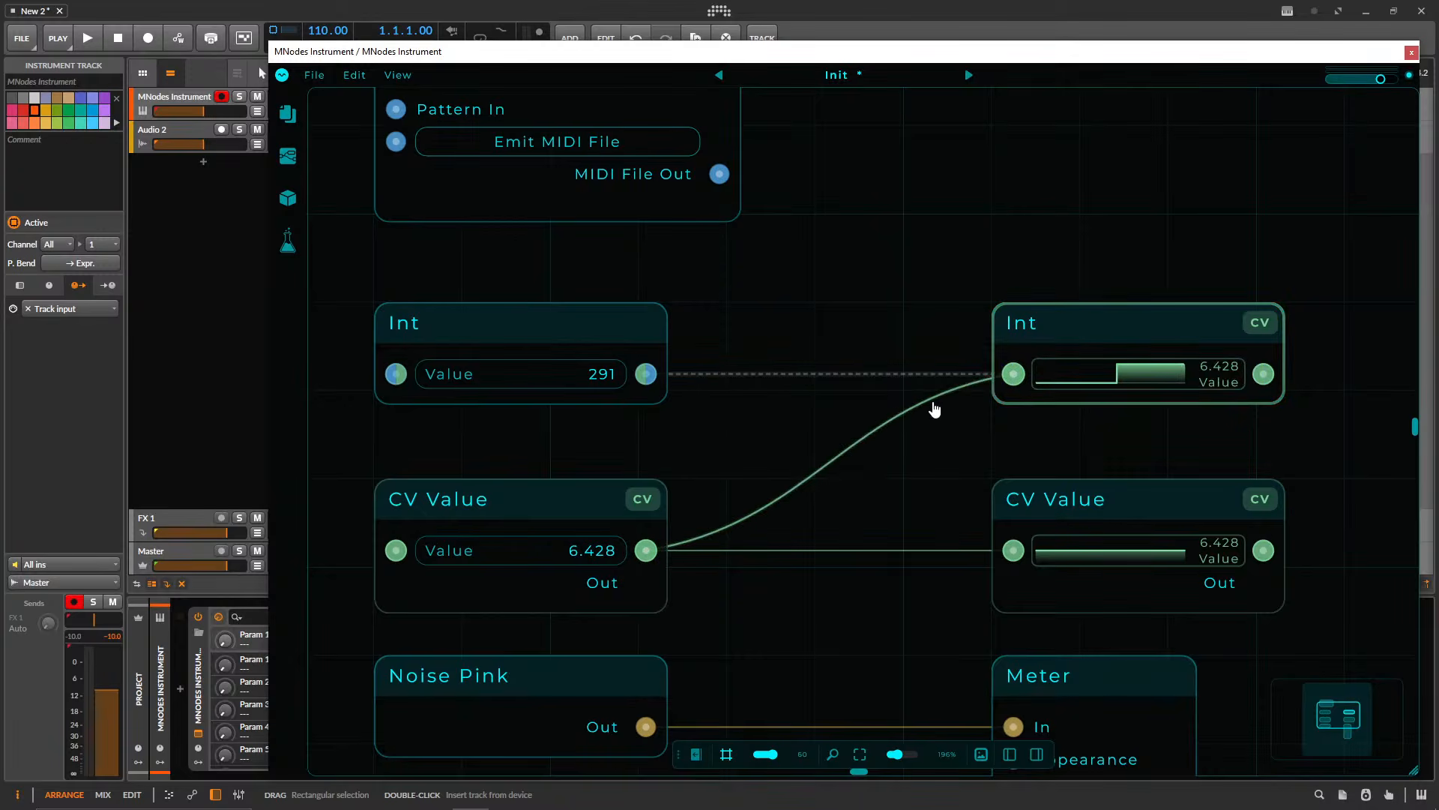
{"action": "left_click", "coordinate": [933, 403]}
- Delete both CV Value nodes, Noise Pink, Meter and Pattern To MIDI File, keeping only the two connected Int nodes
{"action": "left_click_drag", "start_coordinate": [906, 297], "coordinate": [817, 190]}
{"action": "scroll", "coordinate": [862, 412], "scroll_direction": "down", "scroll_amount": 2}
{"action": "scroll", "coordinate": [862, 411], "scroll_direction": "down", "scroll_amount": 4}
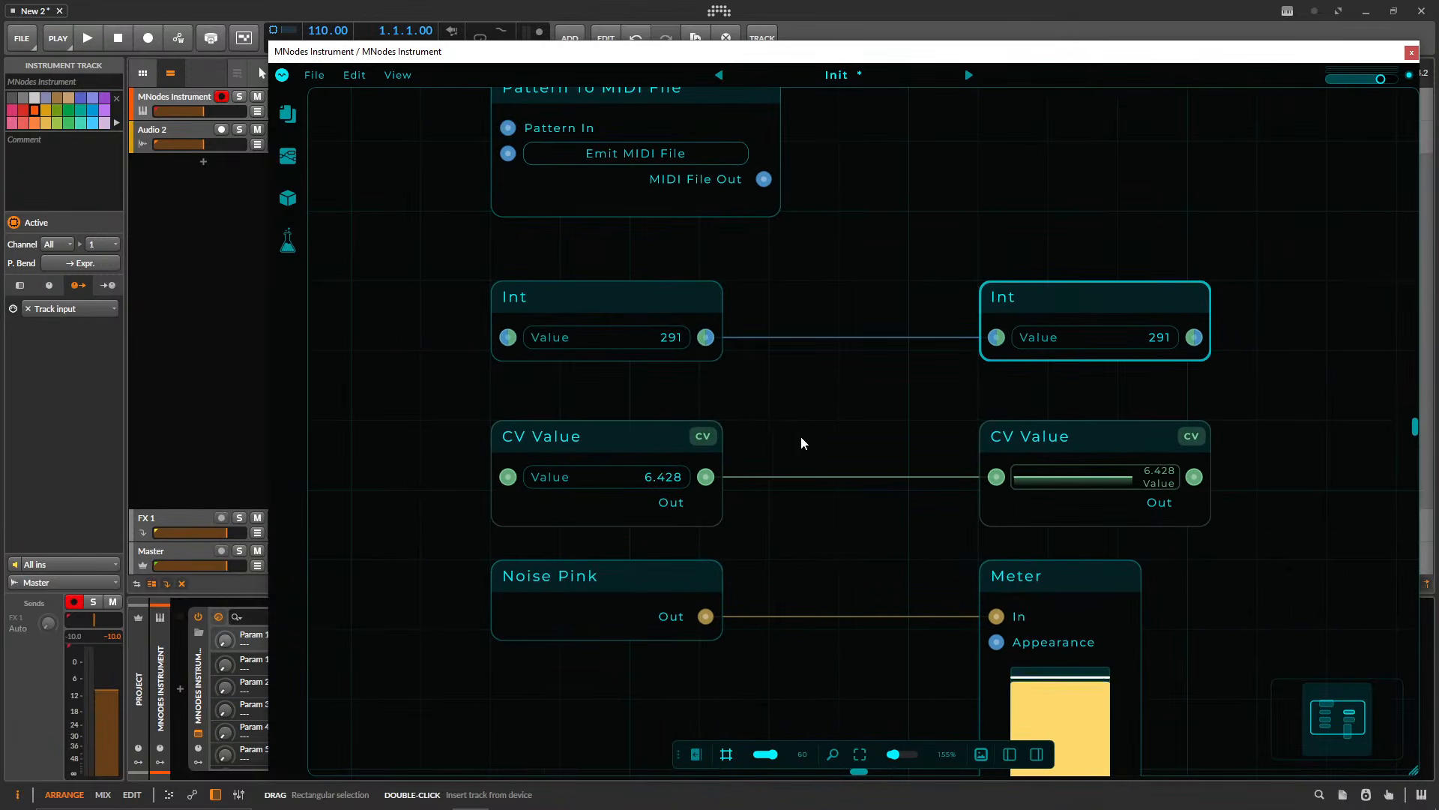
{"action": "scroll", "coordinate": [677, 446], "scroll_direction": "up", "scroll_amount": 2}
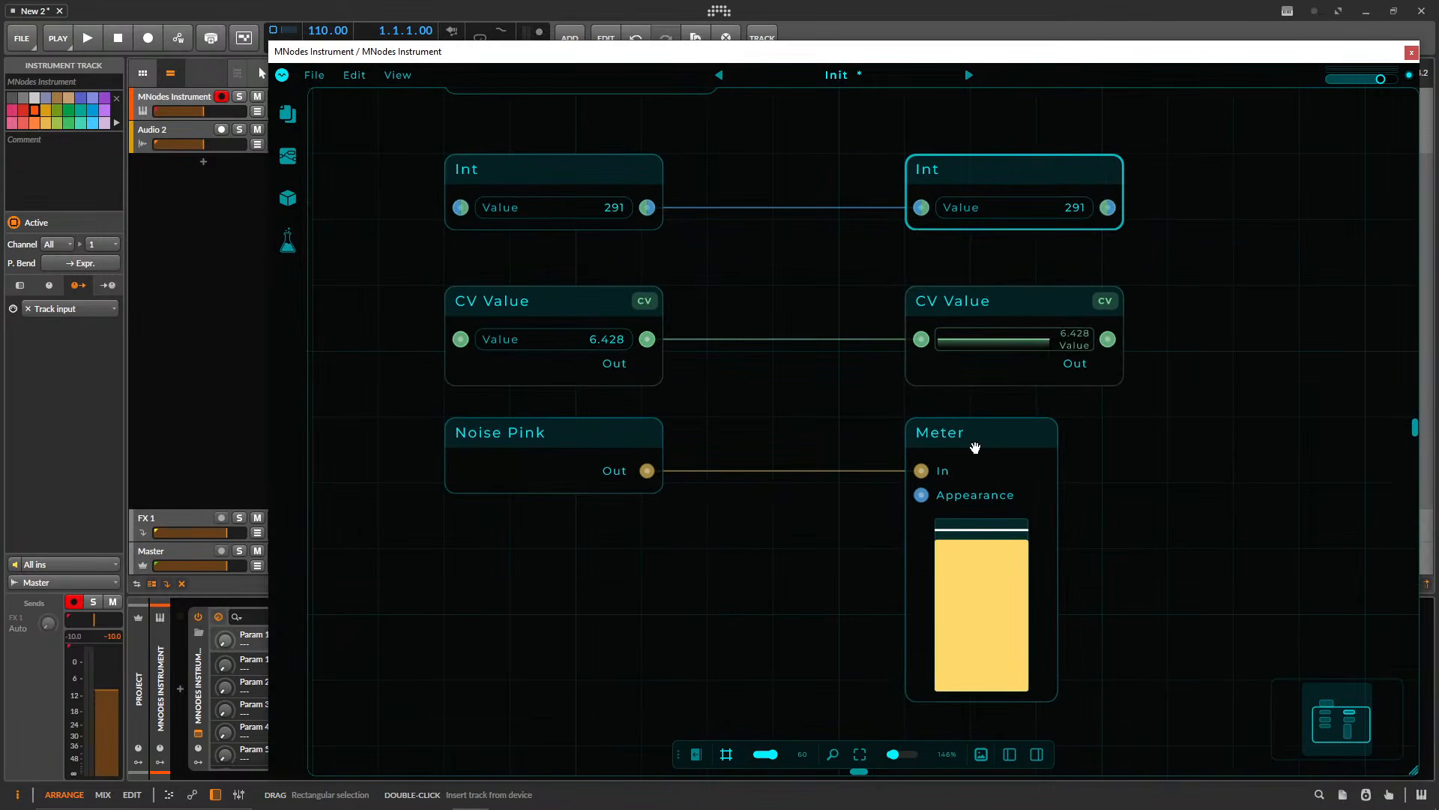
{"action": "mouse_move", "coordinate": [975, 448]}
{"action": "left_mouse_down"}
{"action": "mouse_move", "coordinate": [1095, 434]}
{"action": "mouse_move", "coordinate": [980, 444]}
{"action": "left_mouse_up"}
{"action": "left_click_drag", "start_coordinate": [1208, 340], "coordinate": [1136, 466]}
{"action": "left_click_drag", "start_coordinate": [1082, 656], "coordinate": [411, 421]}
{"action": "key", "text": "Delete"}
{"action": "key", "text": "Delete"}
{"action": "left_click_drag", "start_coordinate": [829, 519], "coordinate": [921, 592]}
{"action": "left_click", "coordinate": [530, 167]}
{"action": "key", "text": "Delete"}
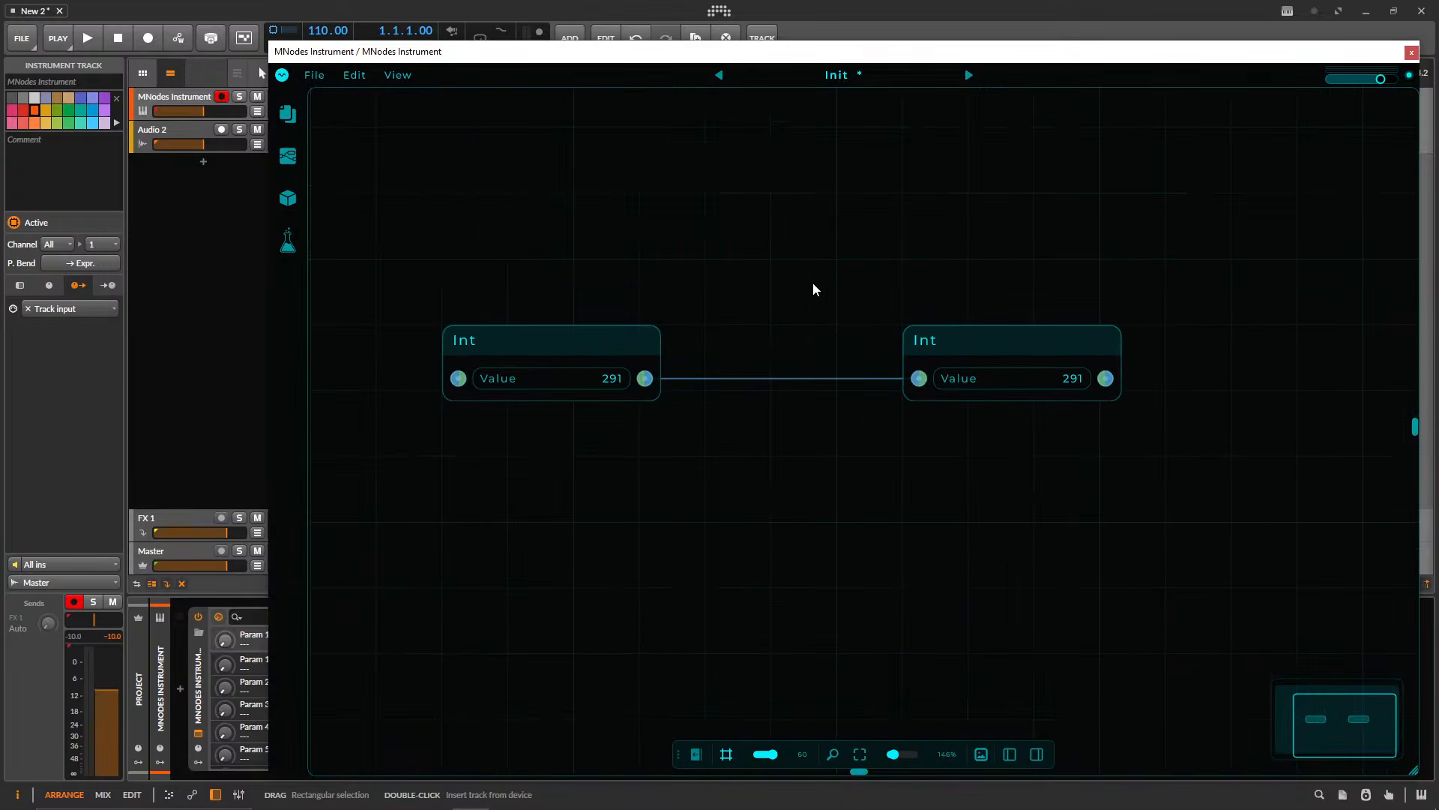
- Add a Sine oscillator node and place it above the second Int
{"action": "double_click", "coordinate": [746, 472]}
{"action": "type", "text": "sine"}
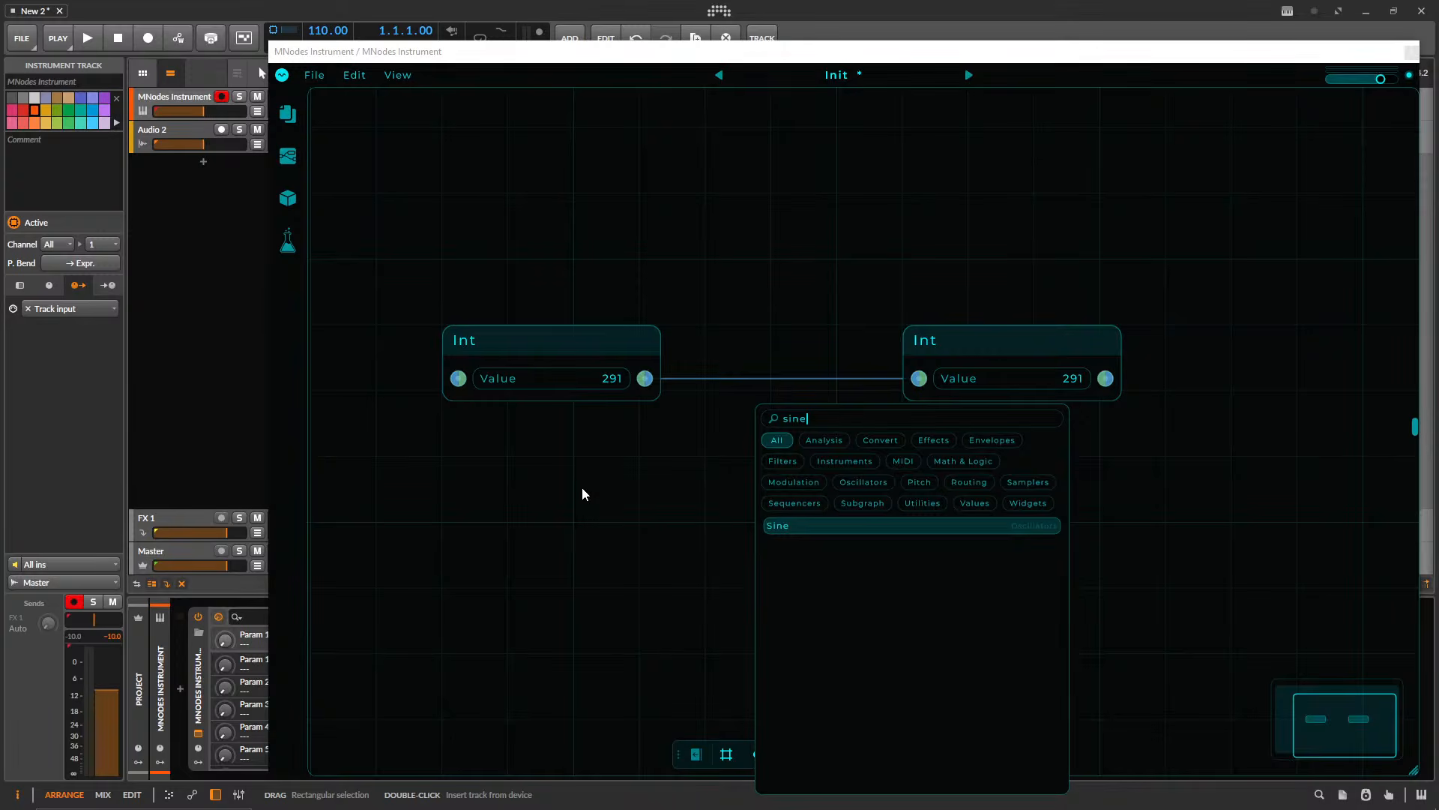
{"action": "key", "text": "Return"}
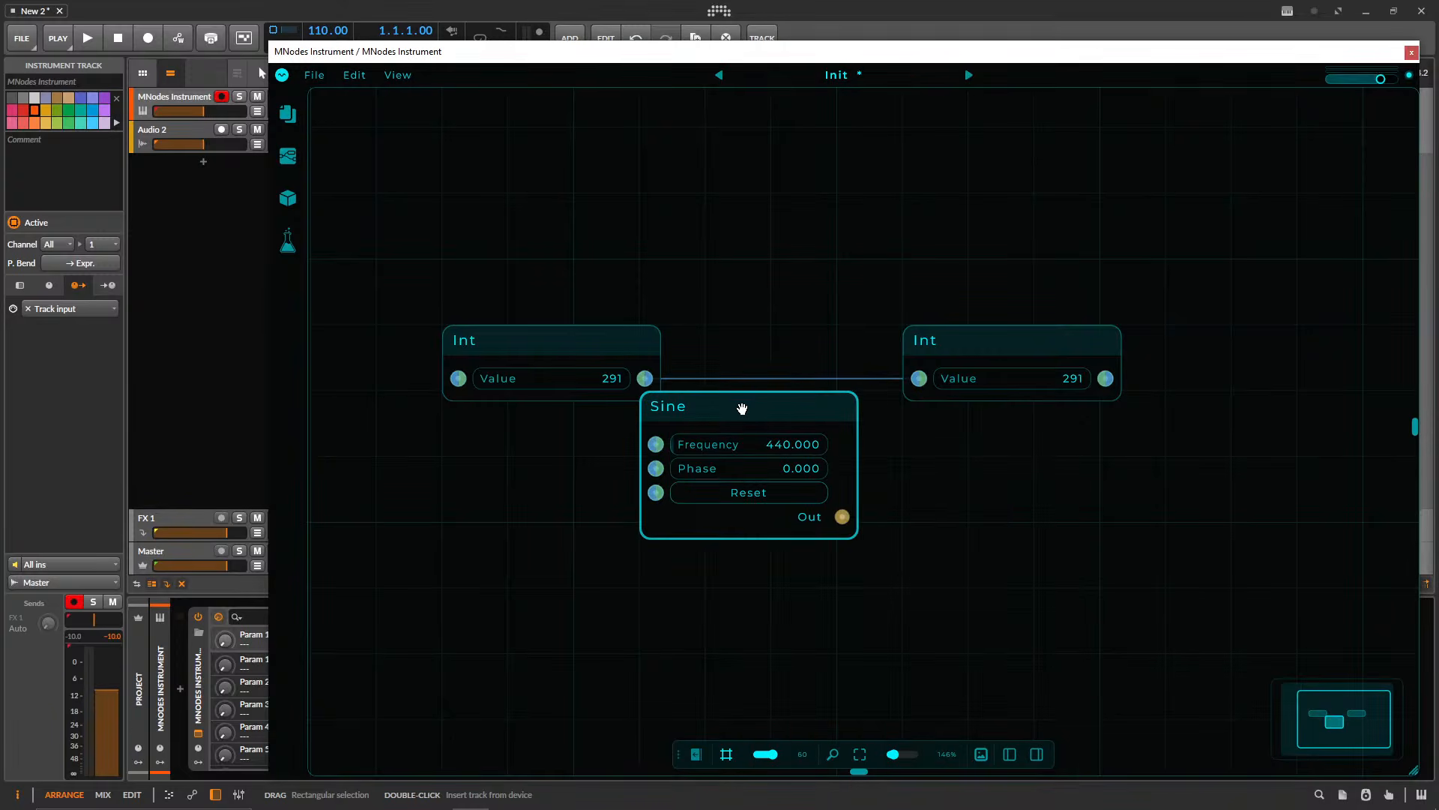
{"action": "left_click_drag", "start_coordinate": [742, 408], "coordinate": [1005, 145]}
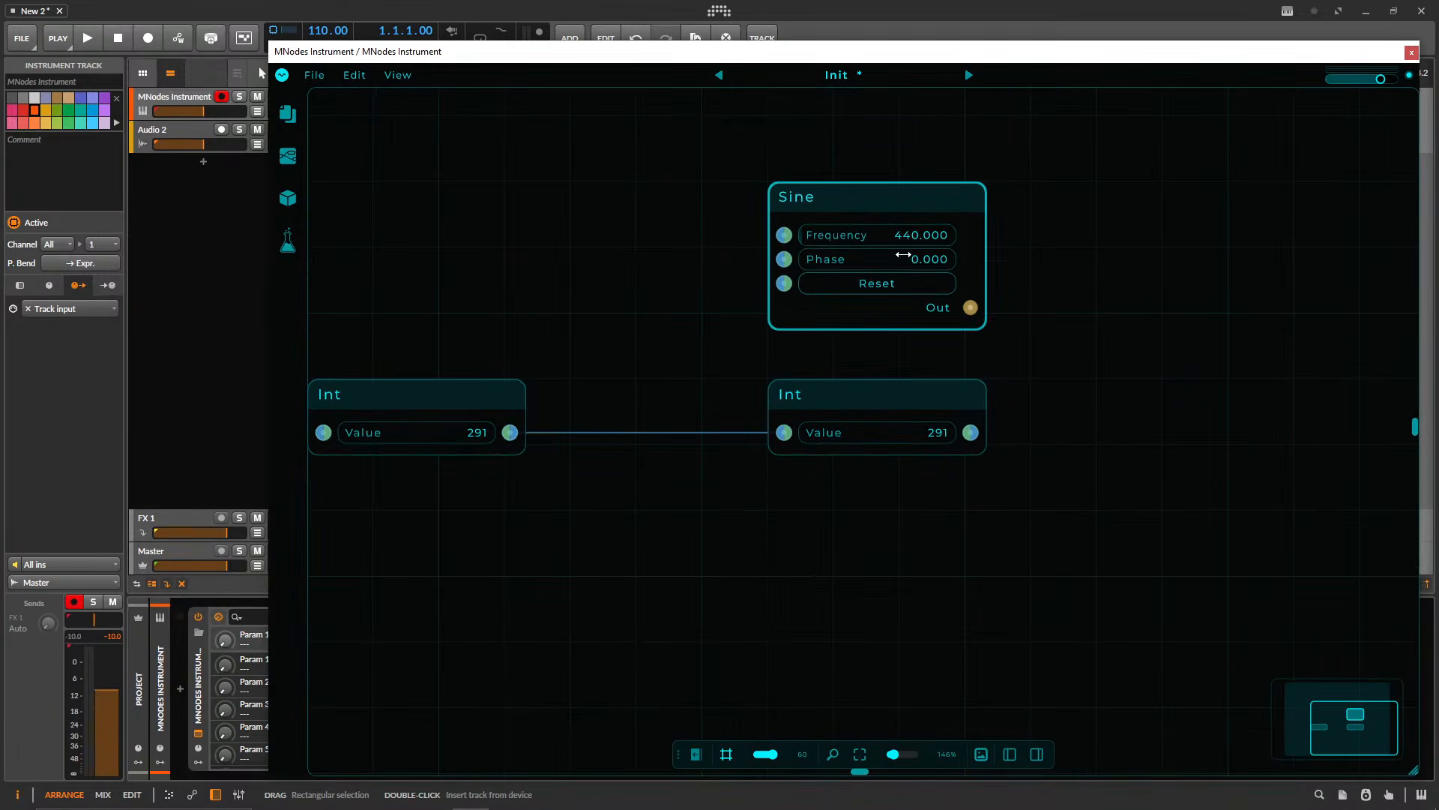
- Add a Widget Knob node and place it above the first Int, aligned with that node's left edge
{"action": "double_click", "coordinate": [582, 258]}
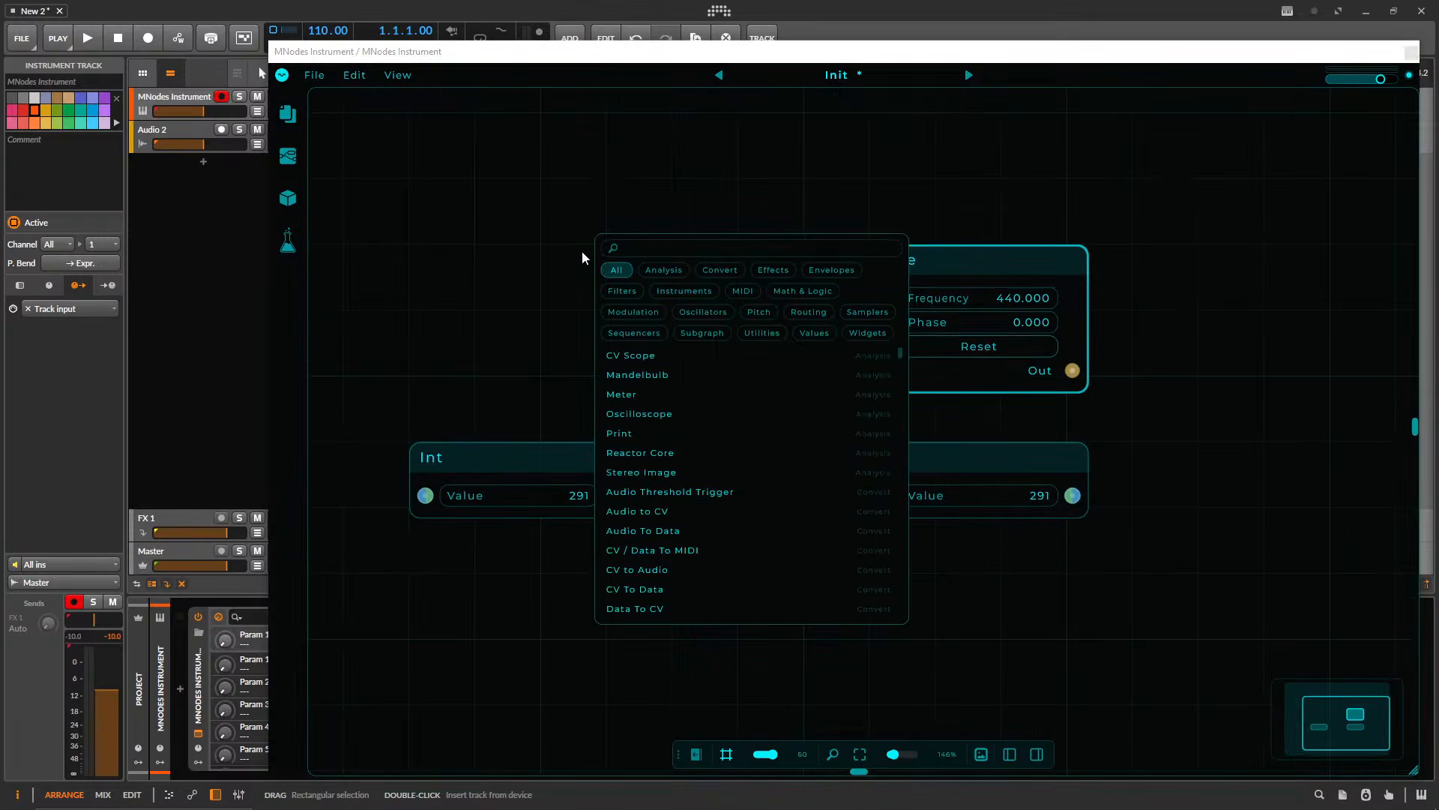
{"action": "type", "text": "fl"}
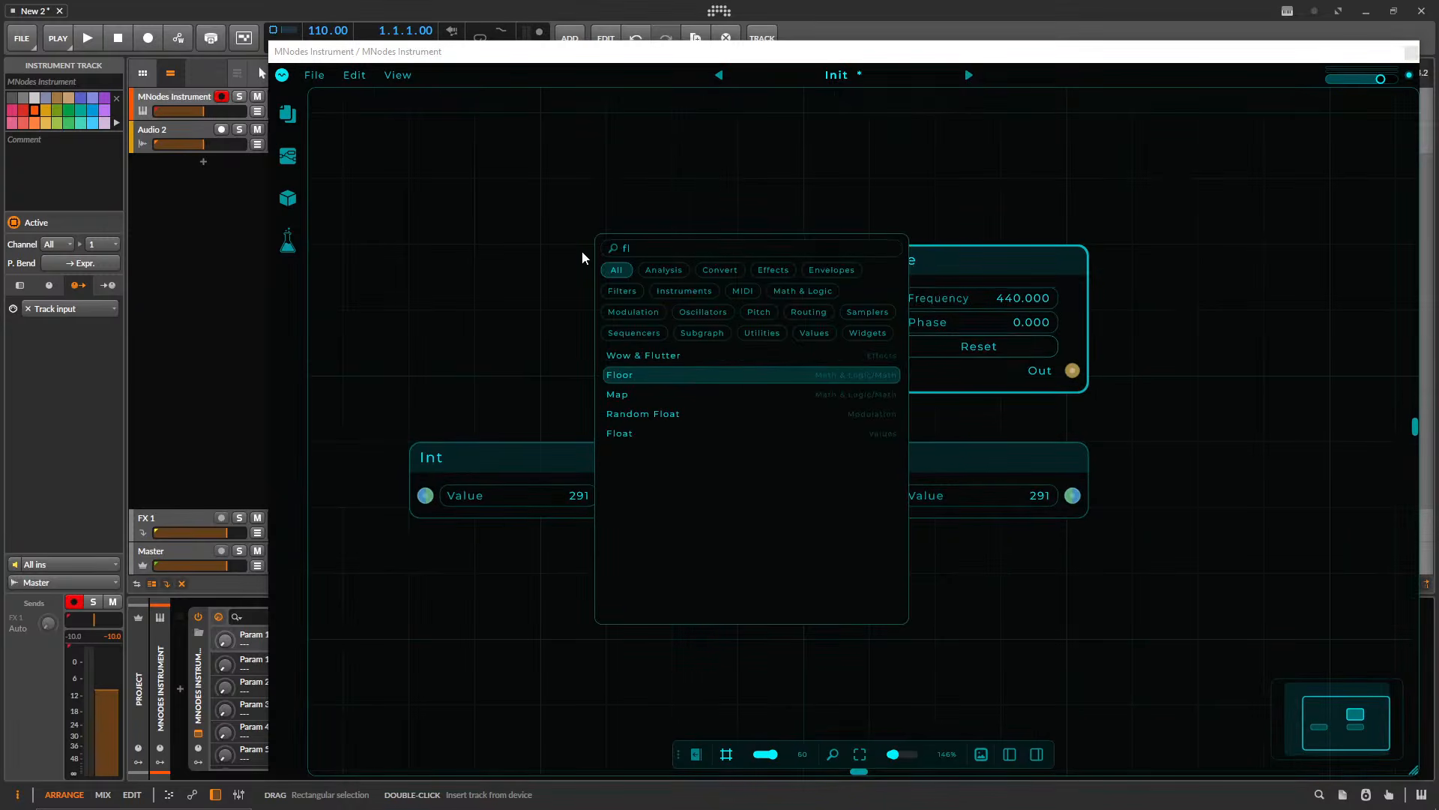
{"action": "key", "text": "BackSpace"}
{"action": "key", "text": "BackSpace"}
{"action": "type", "text": "kno"}
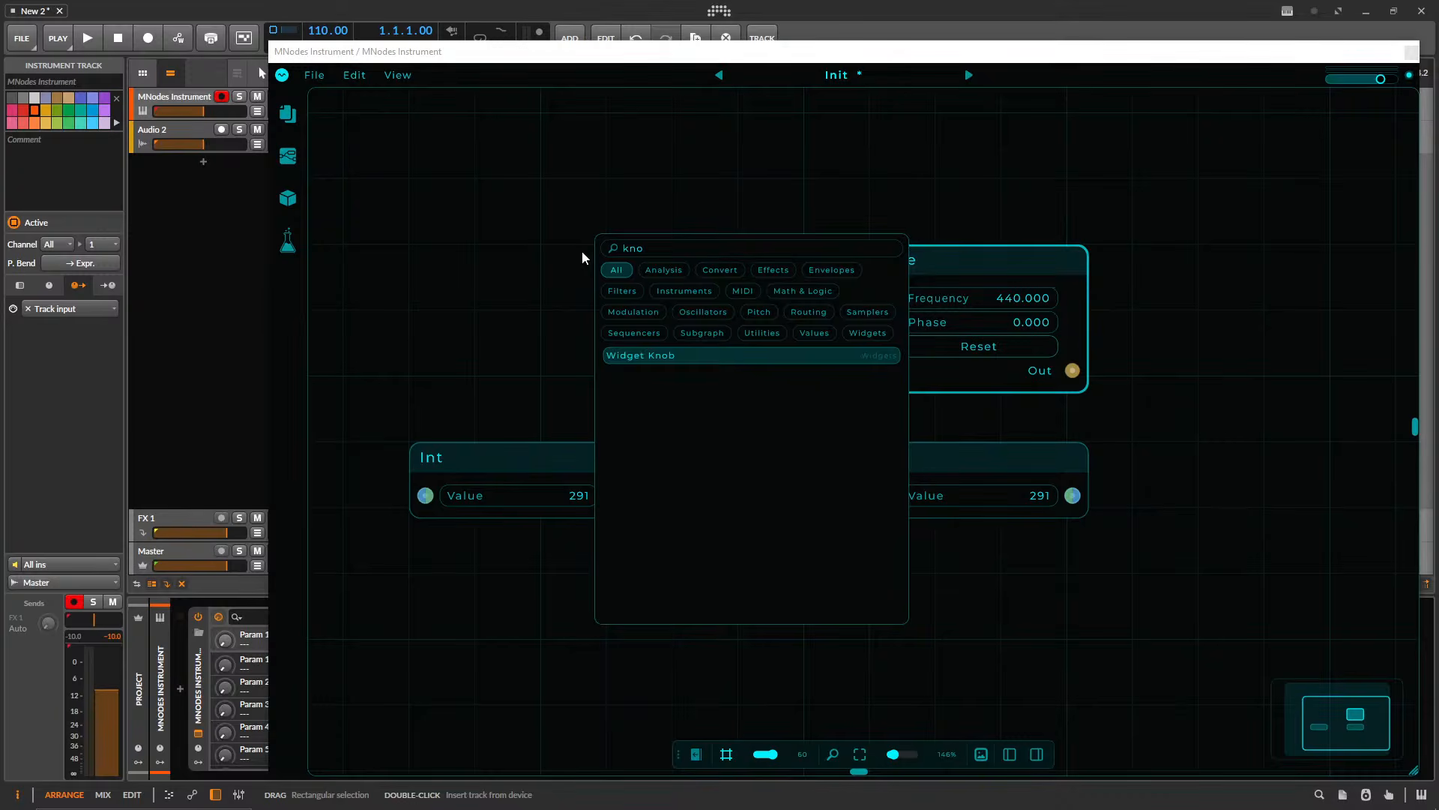
{"action": "key", "text": "Return"}
{"action": "left_click_drag", "start_coordinate": [561, 131], "coordinate": [627, 132]}
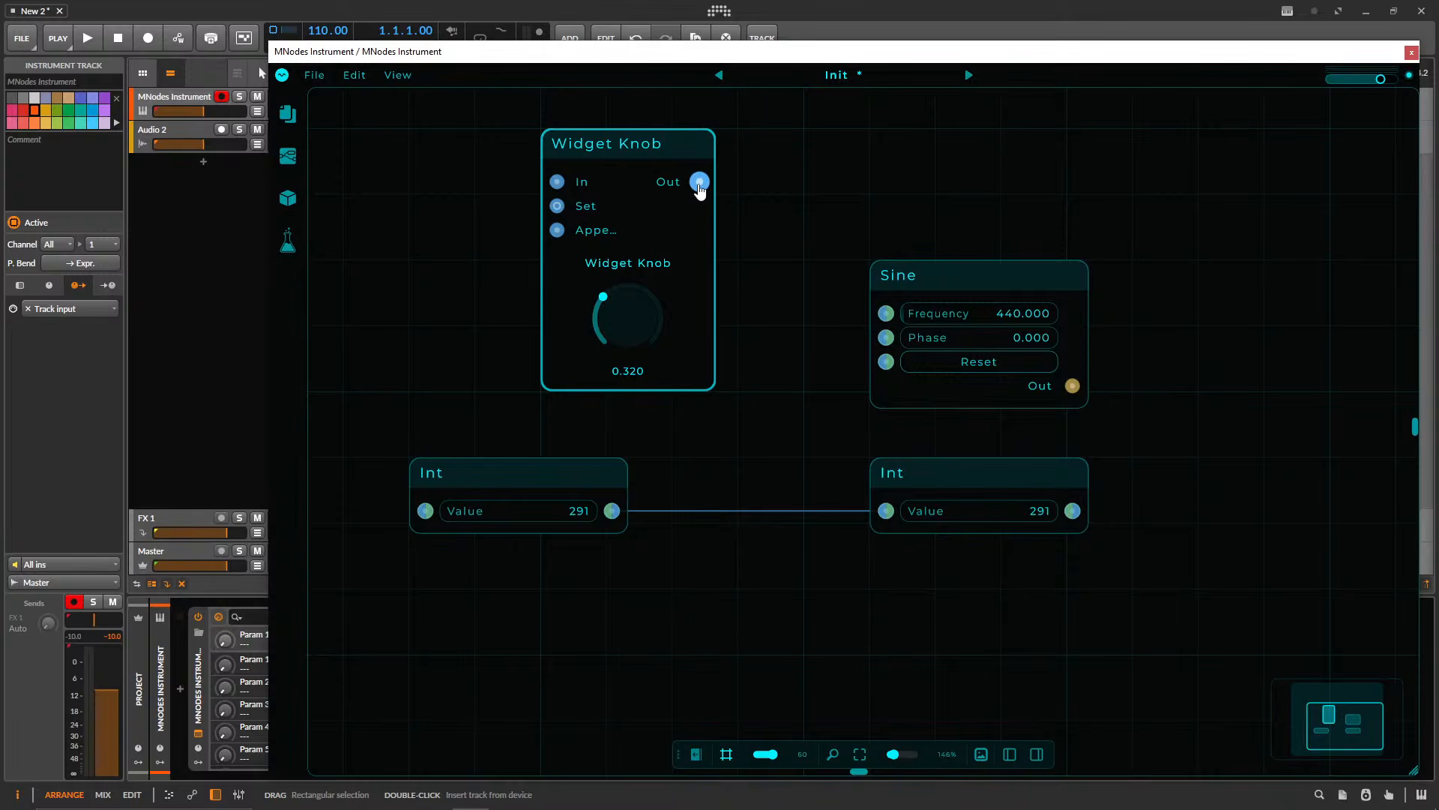
{"action": "left_click_drag", "start_coordinate": [693, 136], "coordinate": [561, 137]}
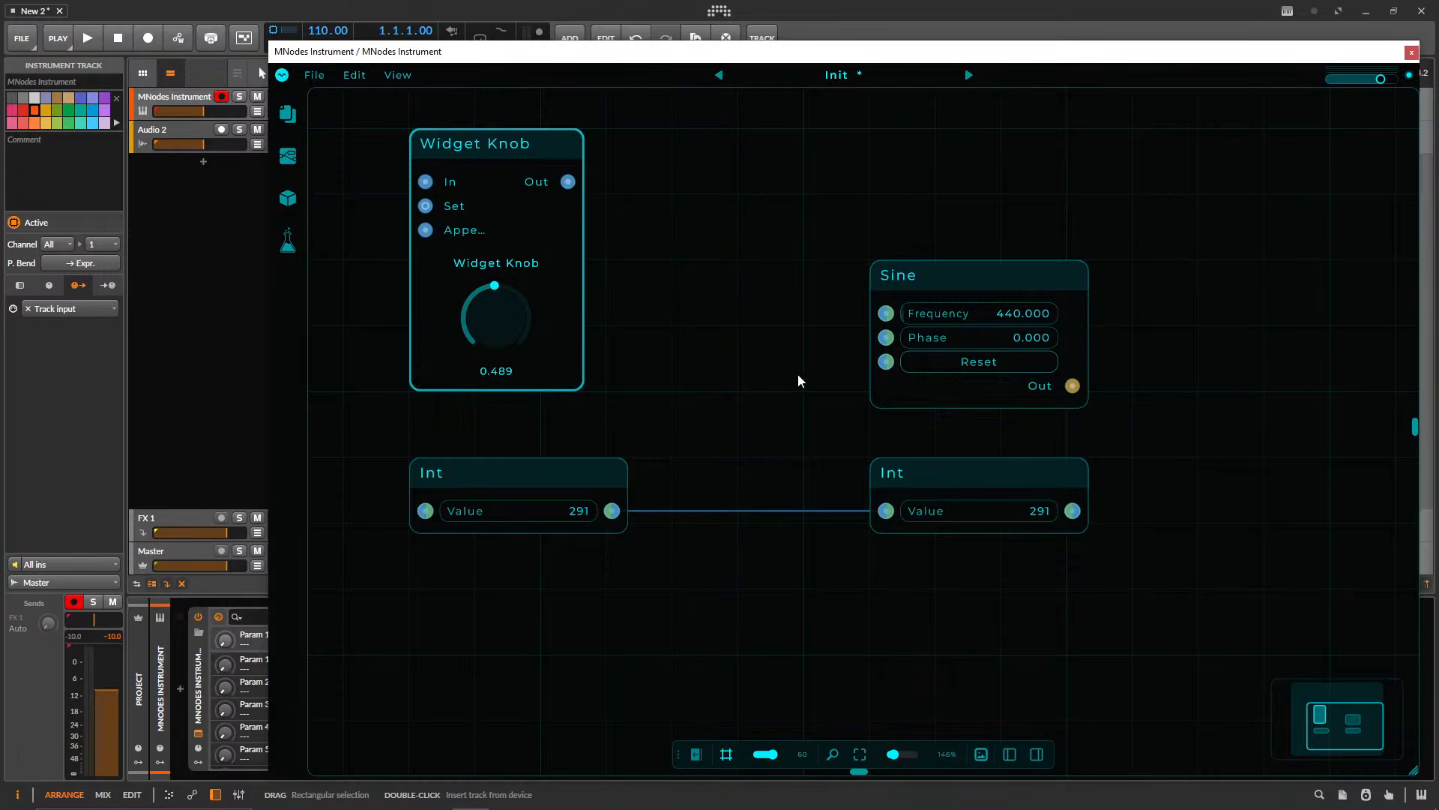
- Delete the two Int nodes and move the Sine node closer to the Widget Knob
{"action": "left_click_drag", "start_coordinate": [1064, 555], "coordinate": [482, 450]}
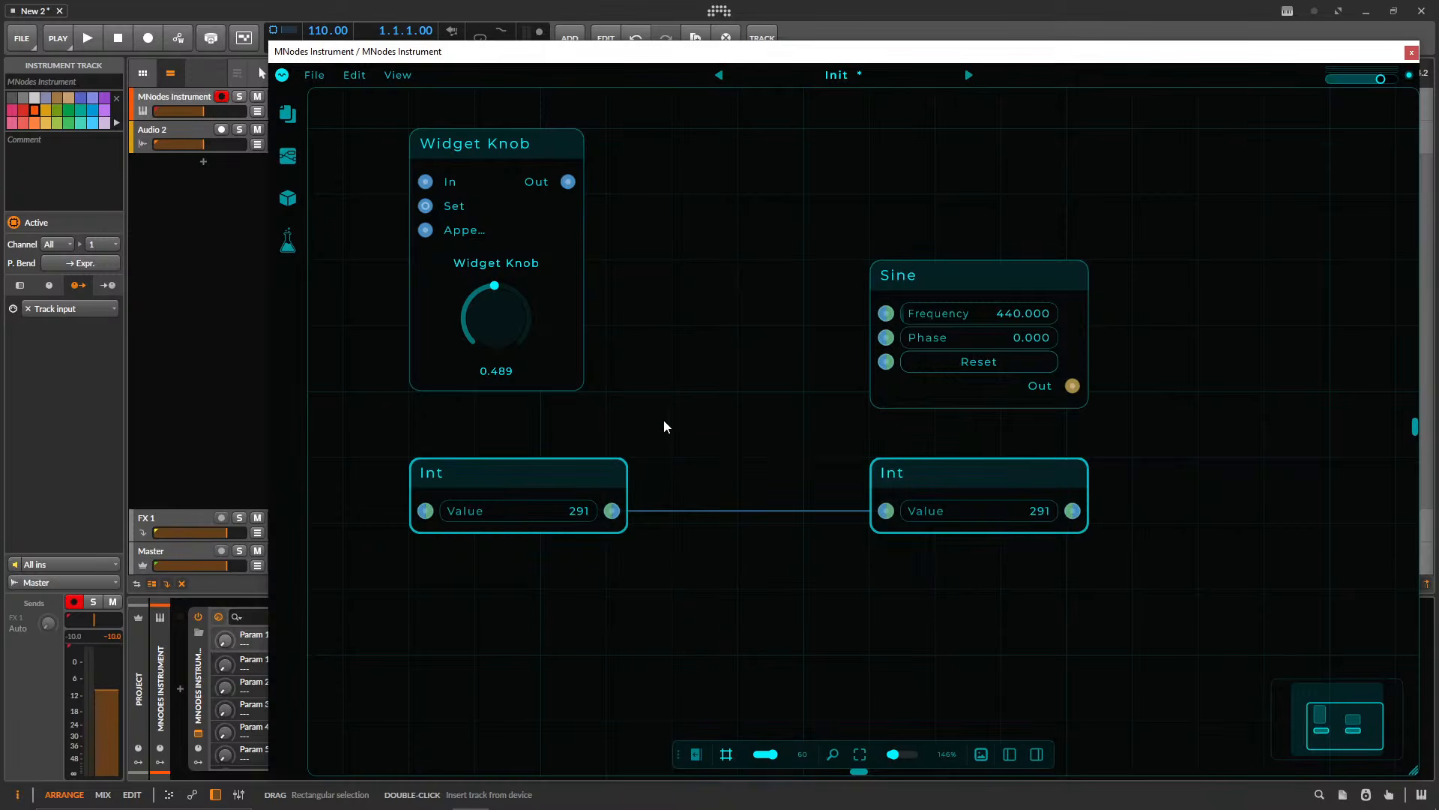
{"action": "key", "text": "Delete"}
{"action": "left_click_drag", "start_coordinate": [934, 277], "coordinate": [737, 277]}
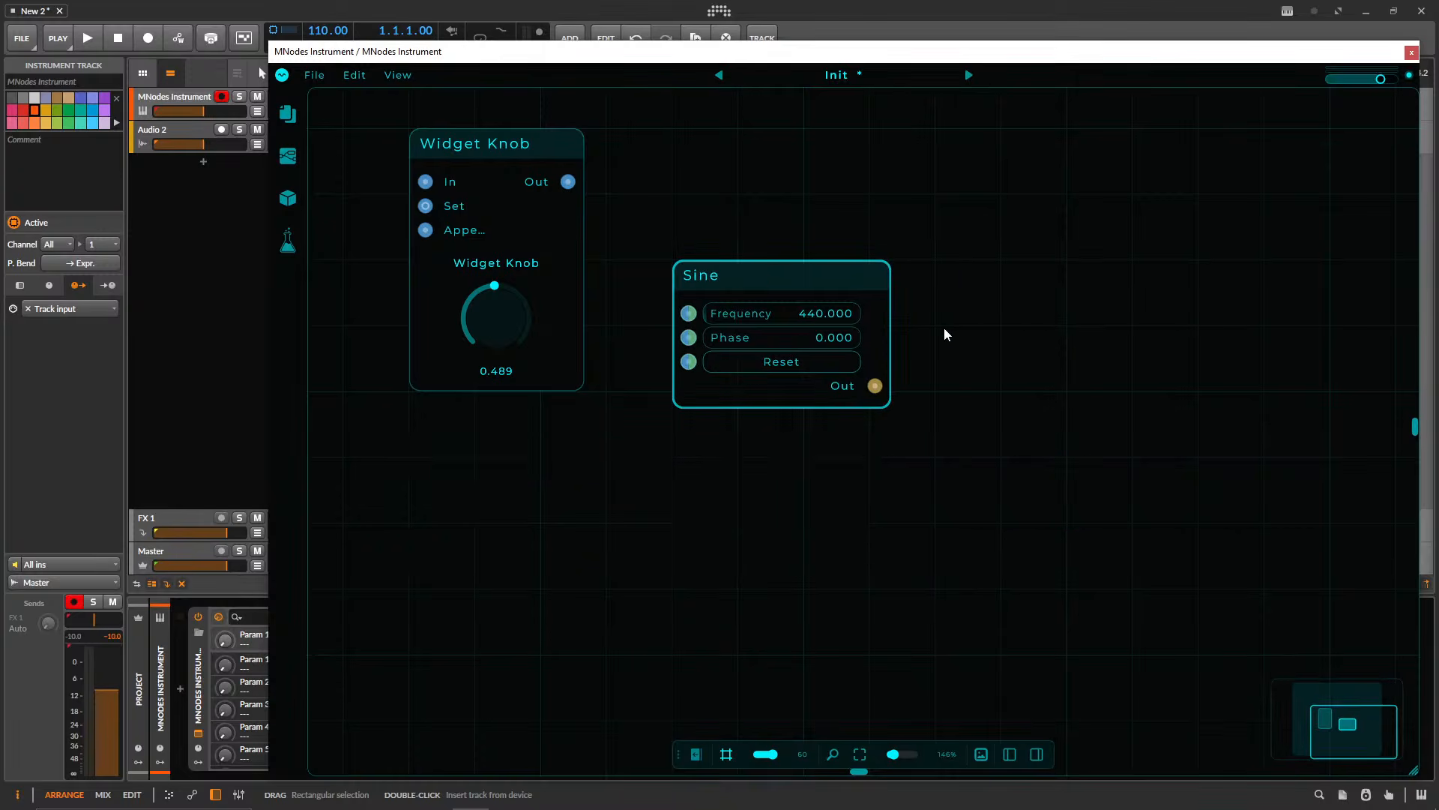
{"action": "right_click", "coordinate": [943, 331]}
{"action": "left_click", "coordinate": [1100, 343]}
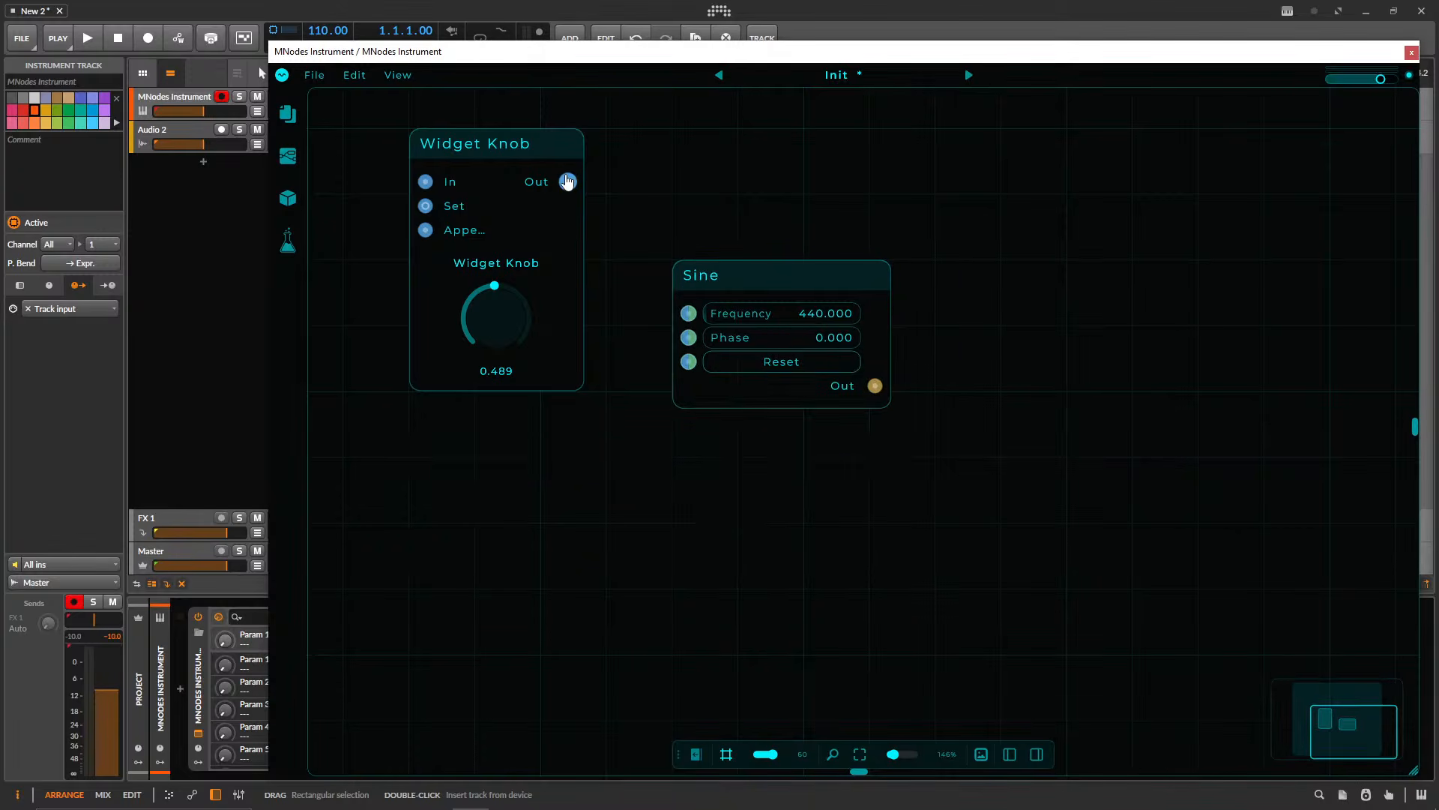
- Wire the Widget Knob's Out to the Sine's Frequency, align both nodes at the top and turn the knob to 0.136
{"action": "left_click_drag", "start_coordinate": [669, 308], "coordinate": [687, 313]}
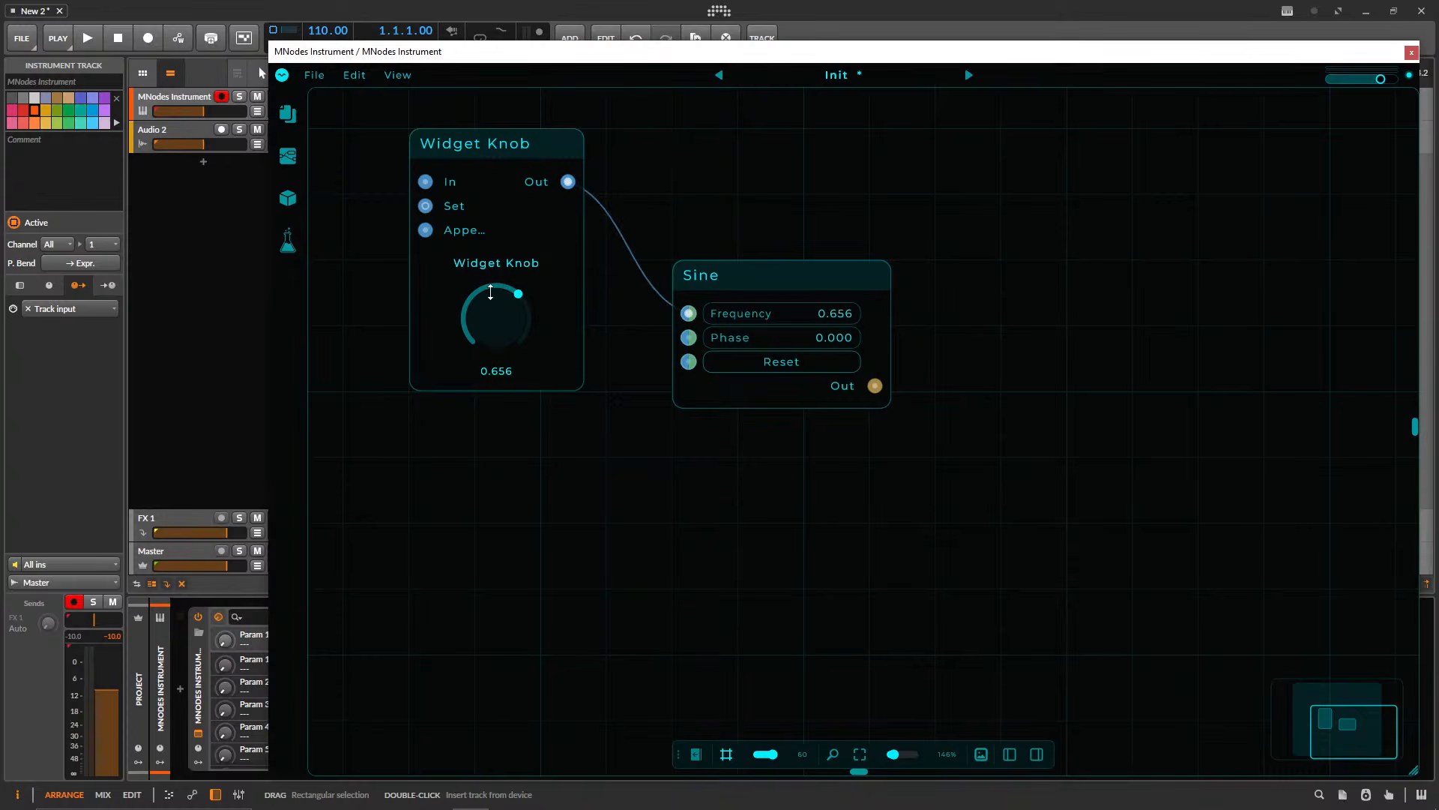
{"action": "left_click_drag", "start_coordinate": [802, 280], "coordinate": [802, 164]}
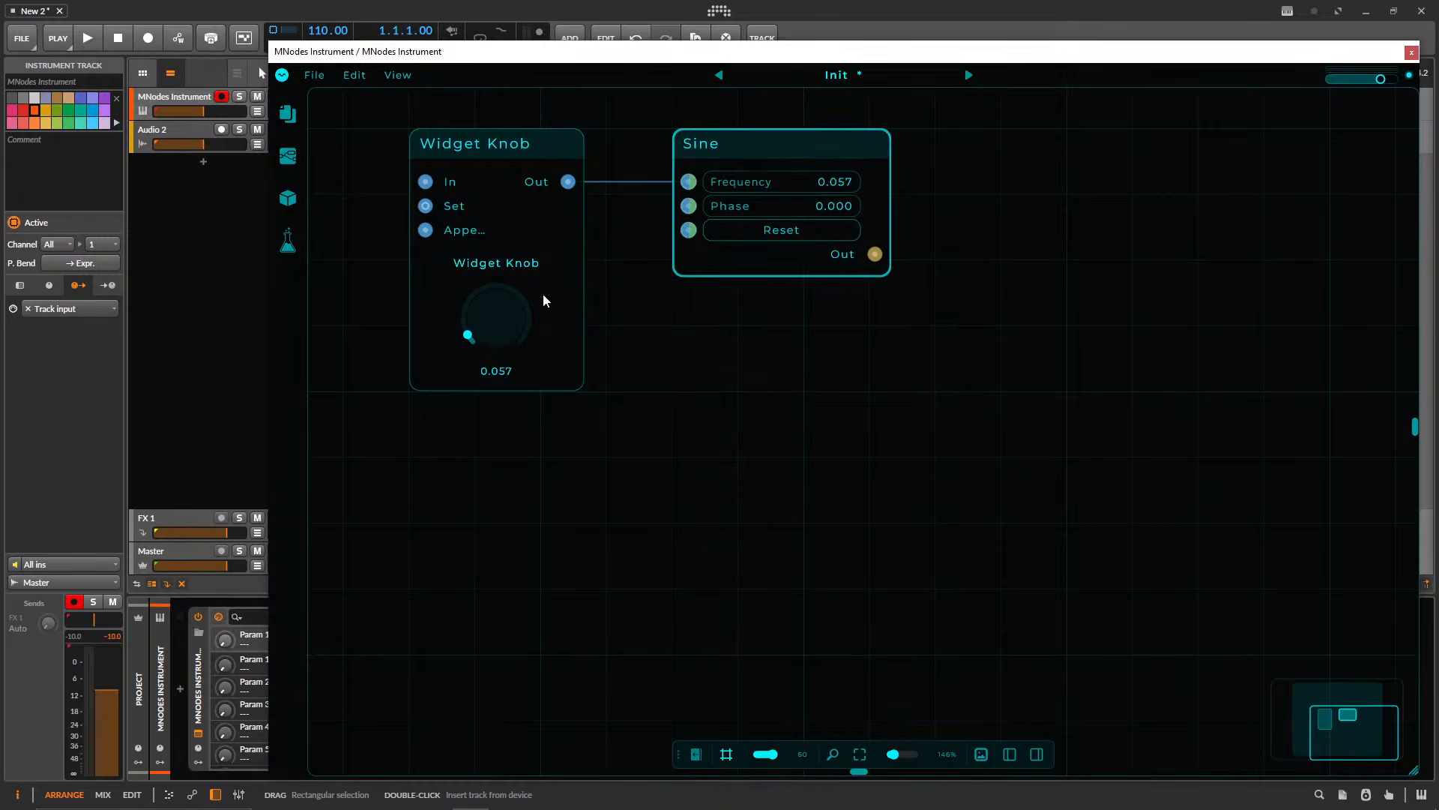
{"action": "left_click_drag", "start_coordinate": [785, 149], "coordinate": [916, 153]}
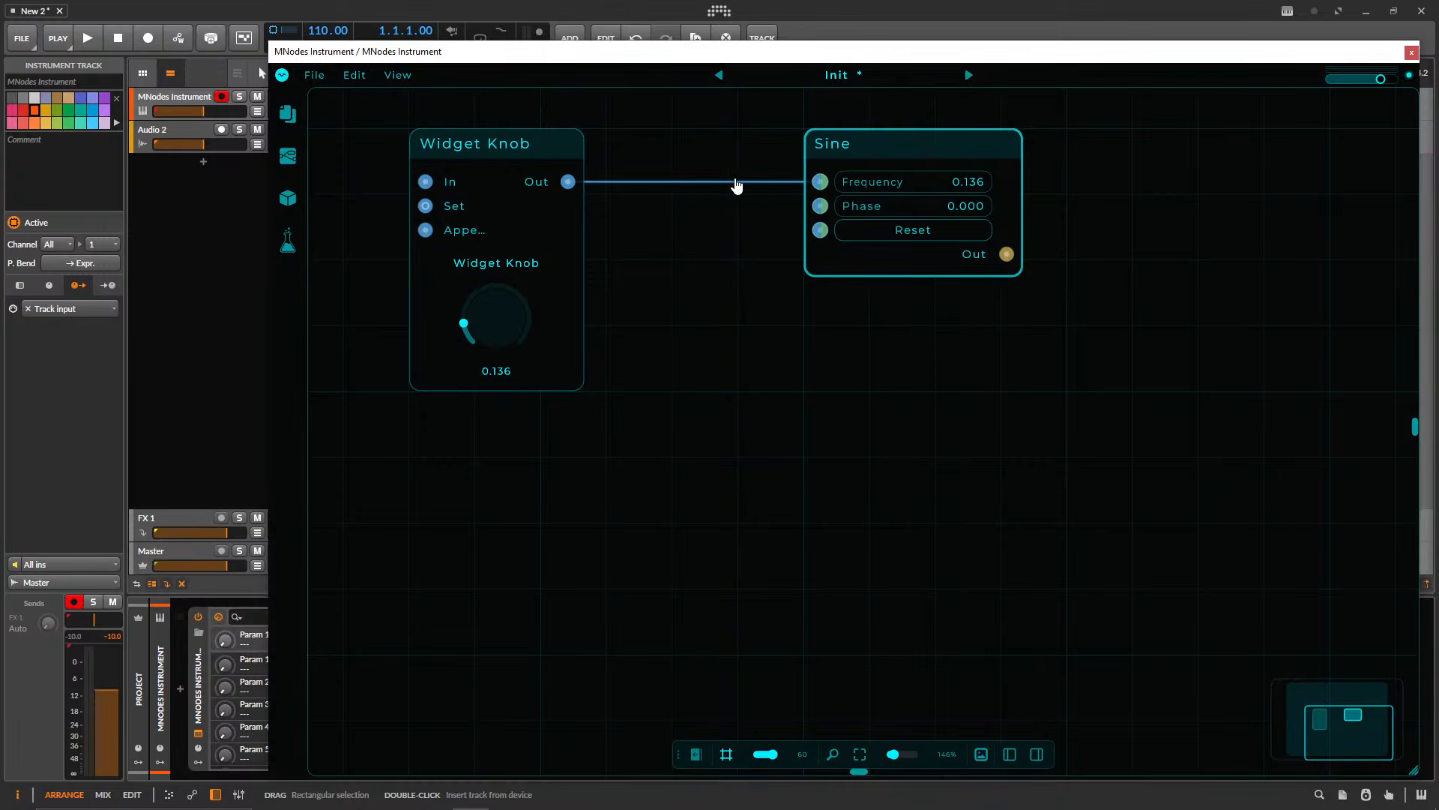
- Unplug the Widget Knob from the Sine and add an LFO node directly below the knob
{"action": "double_click", "coordinate": [679, 325]}
{"action": "type", "text": "lfo"}
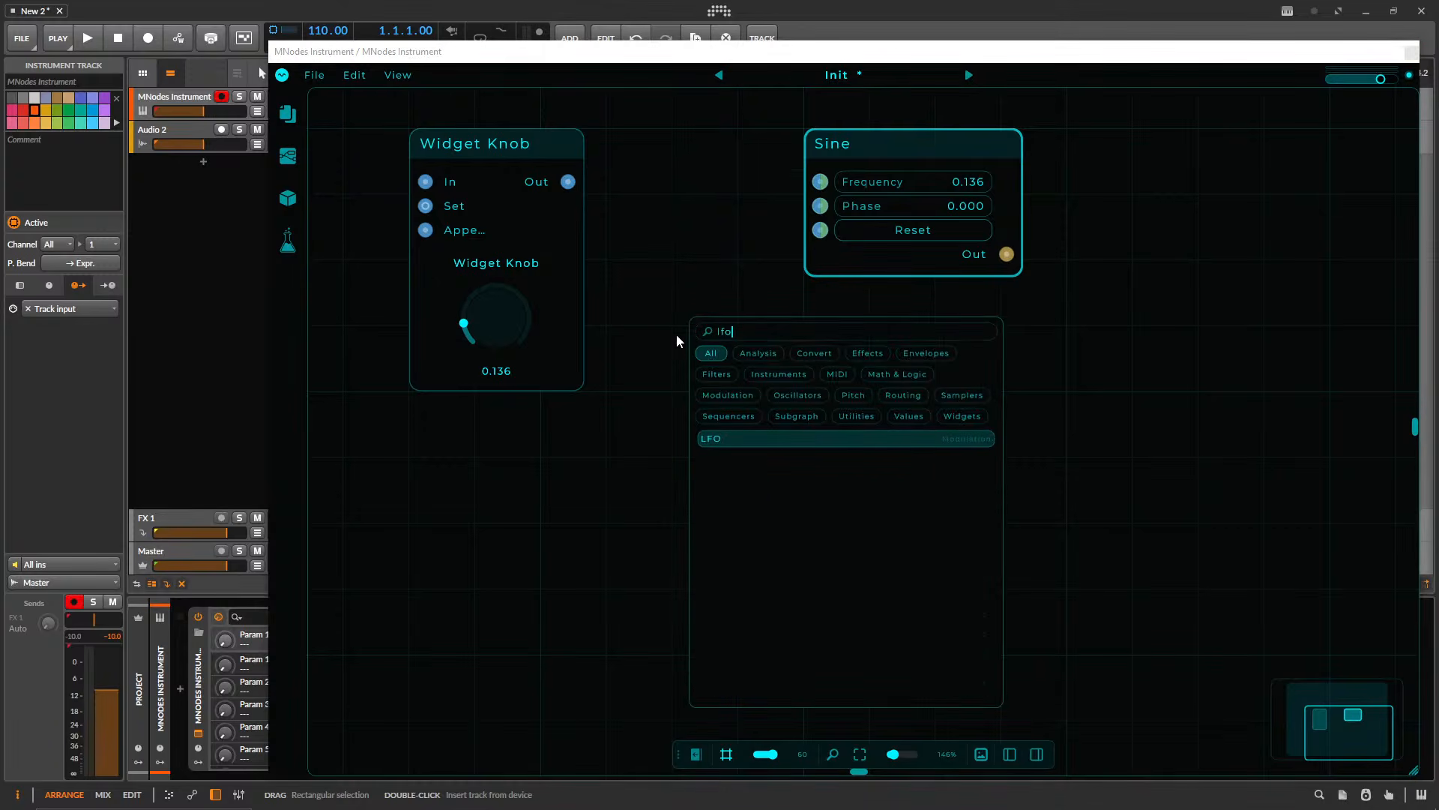
{"action": "key", "text": "Return"}
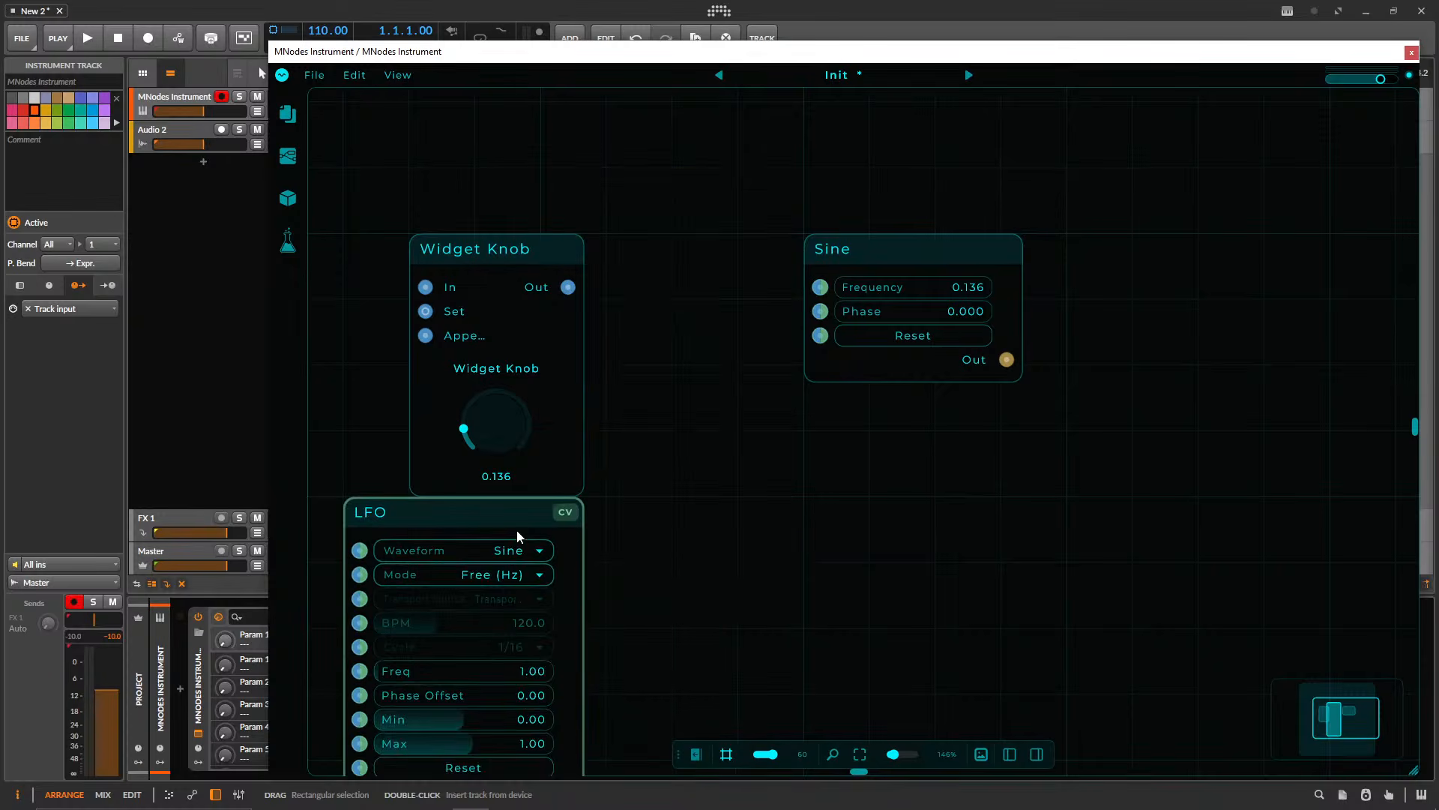
{"action": "left_click_drag", "start_coordinate": [745, 523], "coordinate": [720, 315]}
{"action": "scroll", "coordinate": [768, 338], "scroll_direction": "down", "scroll_amount": 3}
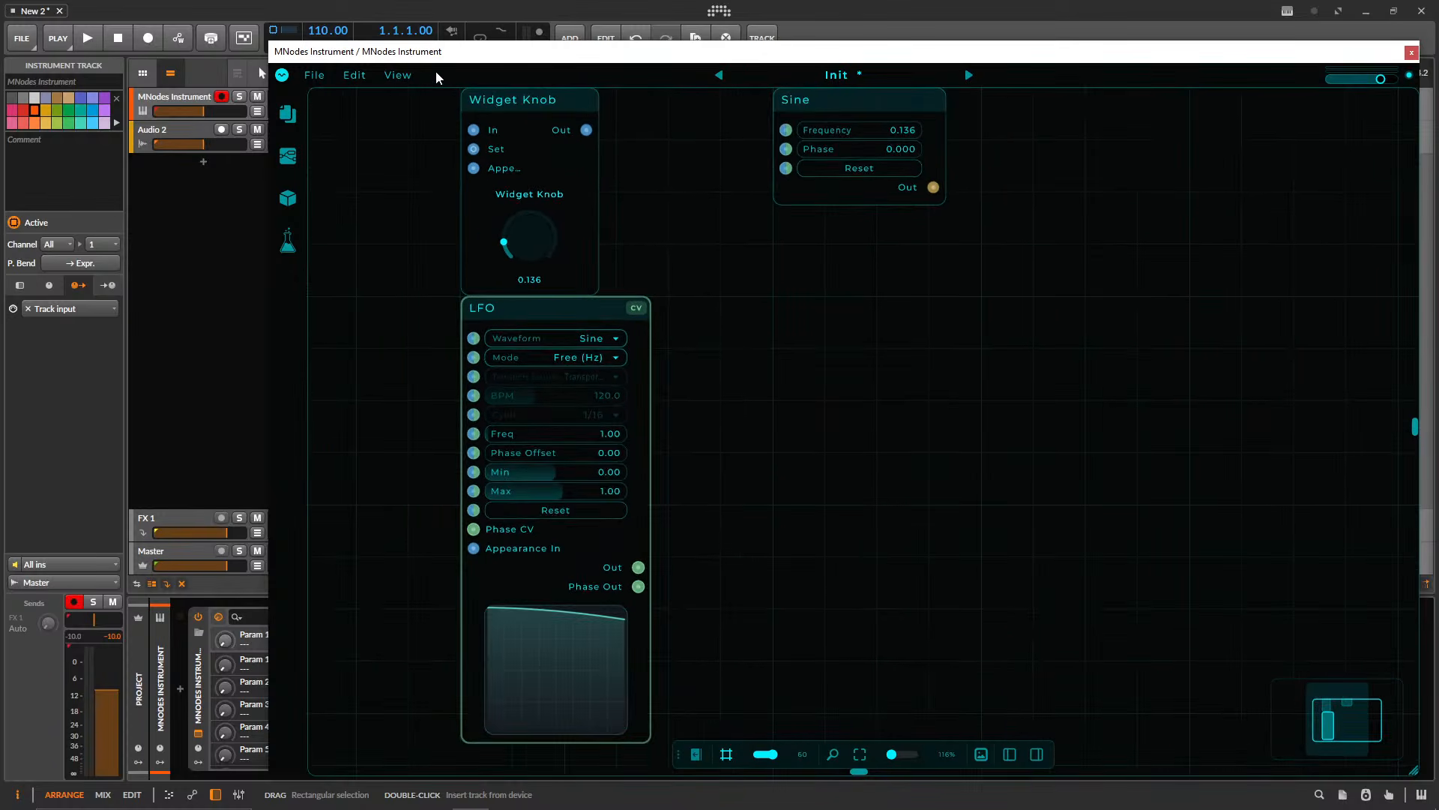
- Wire the LFO's Out into the Sine's Frequency input
{"action": "left_click_drag", "start_coordinate": [434, 52], "coordinate": [674, 57]}
{"action": "left_click_drag", "start_coordinate": [1004, 287], "coordinate": [850, 324]}
{"action": "scroll", "coordinate": [872, 396], "scroll_direction": "down", "scroll_amount": 2}
{"action": "left_click_drag", "start_coordinate": [746, 578], "coordinate": [870, 215]}
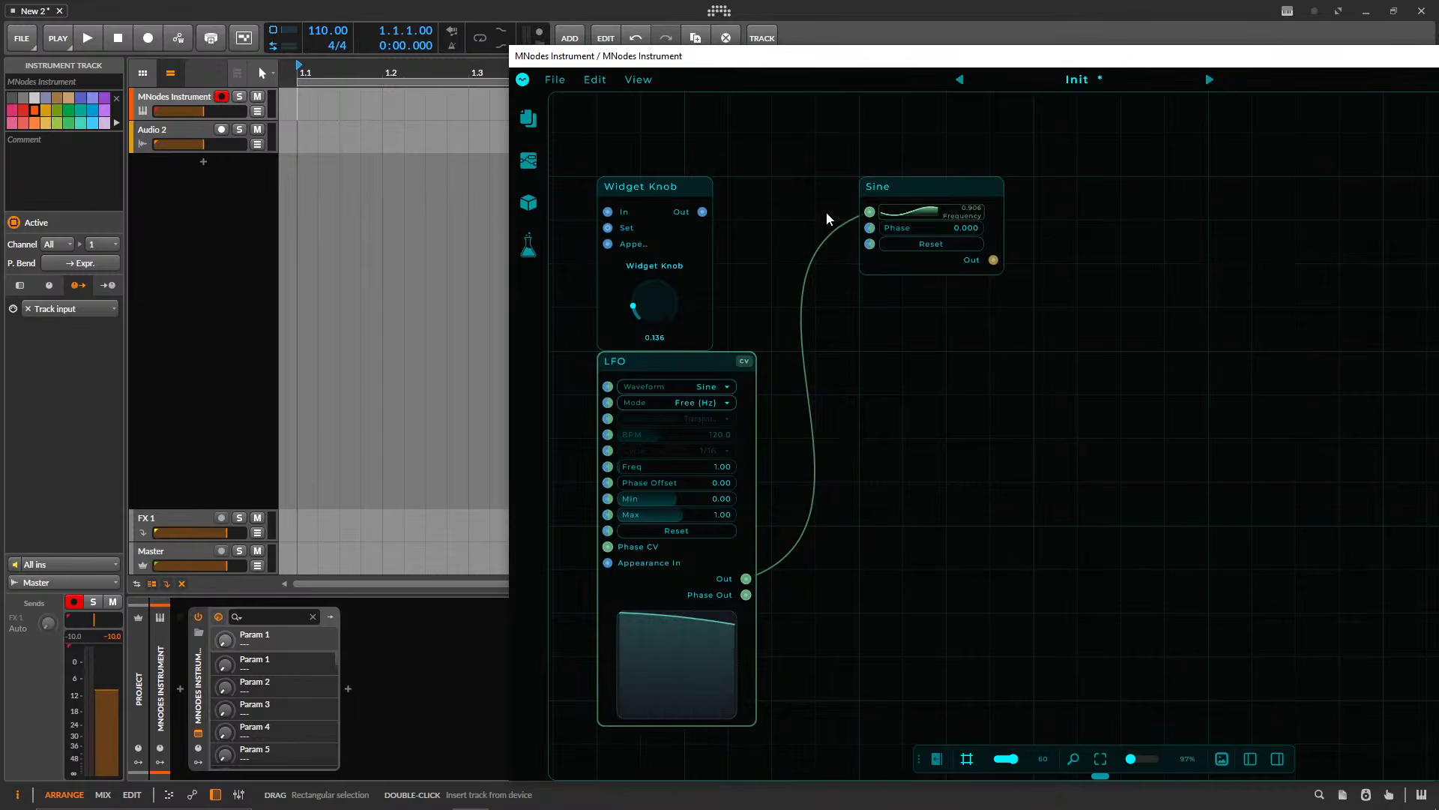
- Replace the LFO wire at the Sine's Frequency with the Widget Knob's Out and turn the knob to 0.408
{"action": "double_click", "coordinate": [870, 213]}
{"action": "left_click_drag", "start_coordinate": [869, 213], "coordinate": [702, 214]}
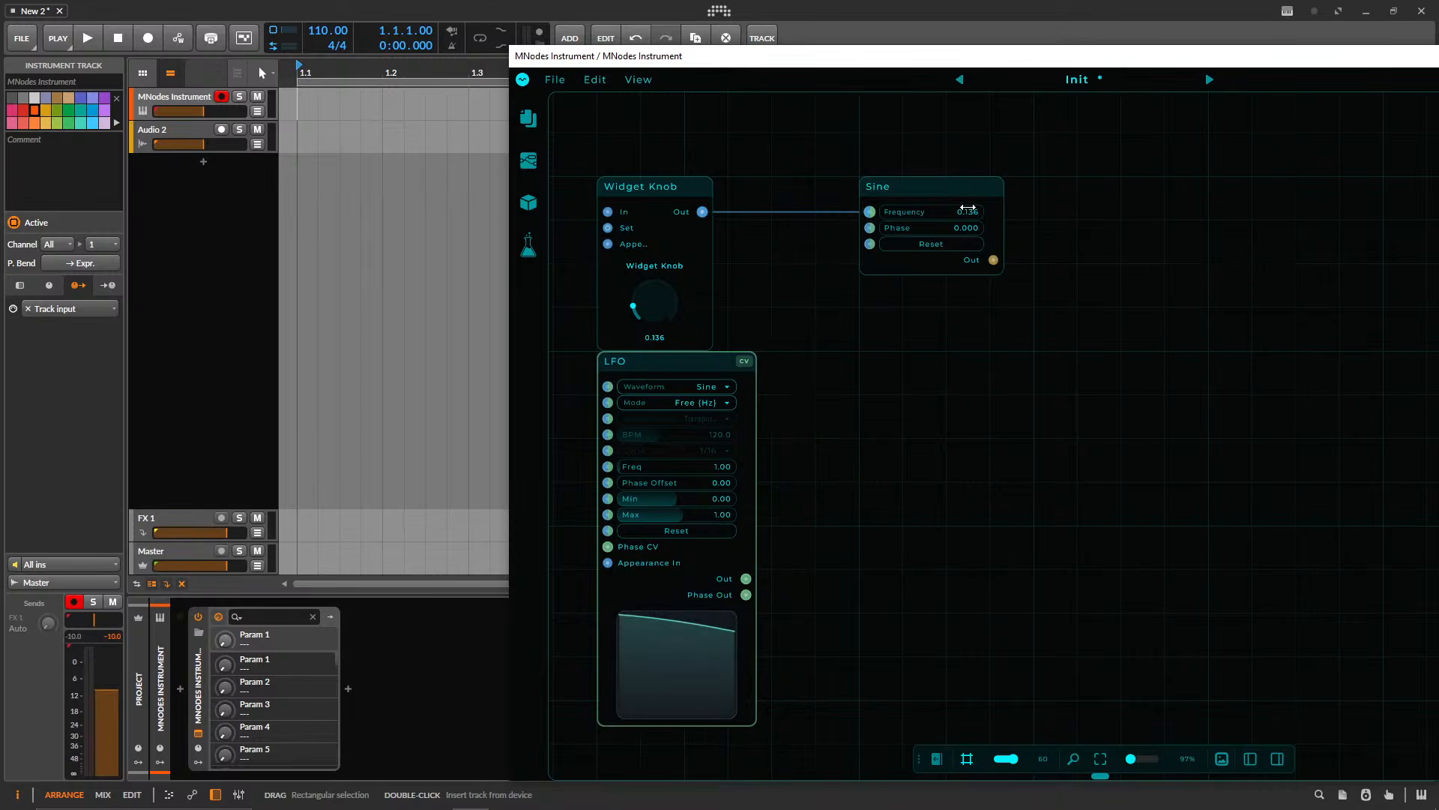
{"action": "left_click_drag", "start_coordinate": [663, 303], "coordinate": [653, 258]}
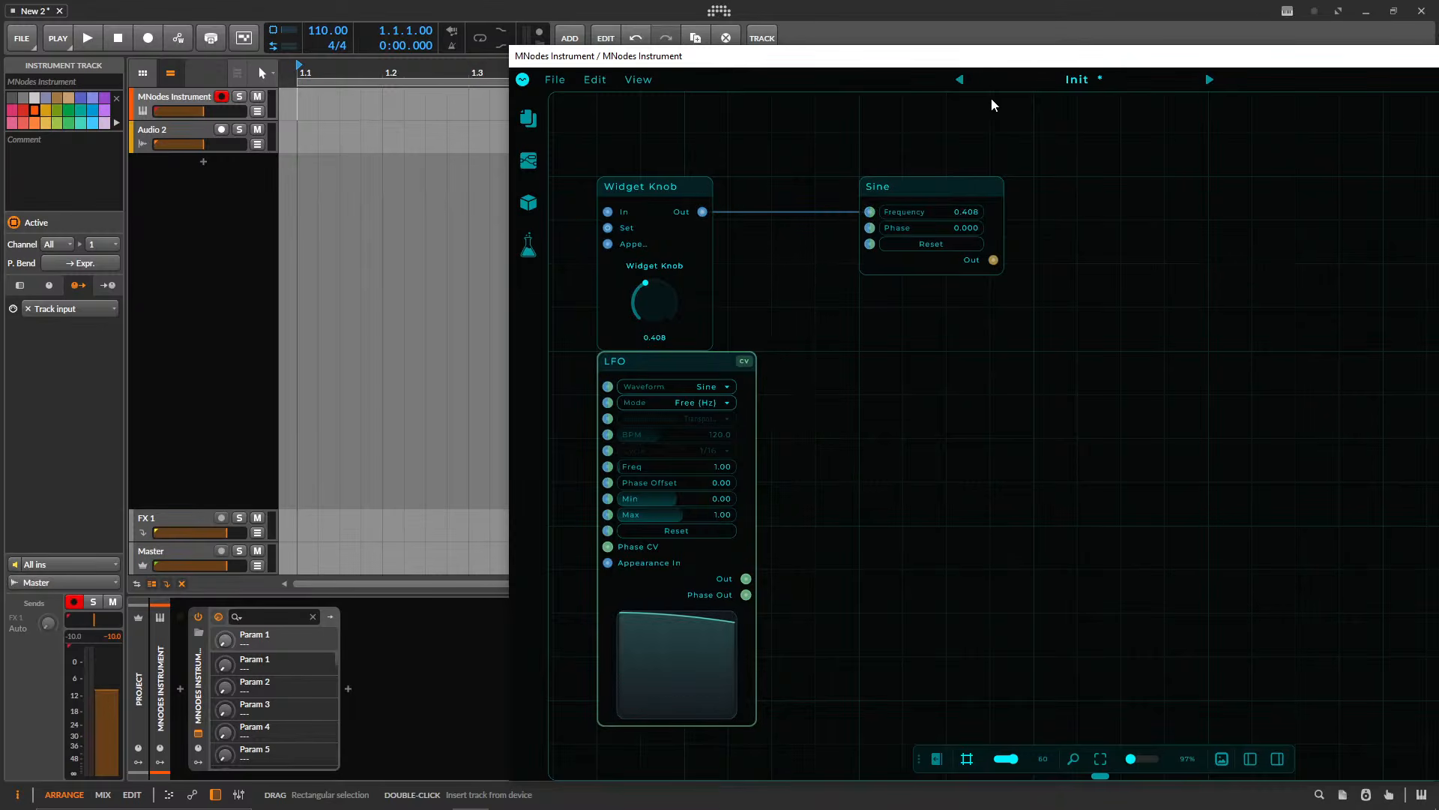
- Move the plugin window back over the arrangement and place the Sine node right beside the Widget Knob
{"action": "left_click_drag", "start_coordinate": [977, 61], "coordinate": [661, 45]}
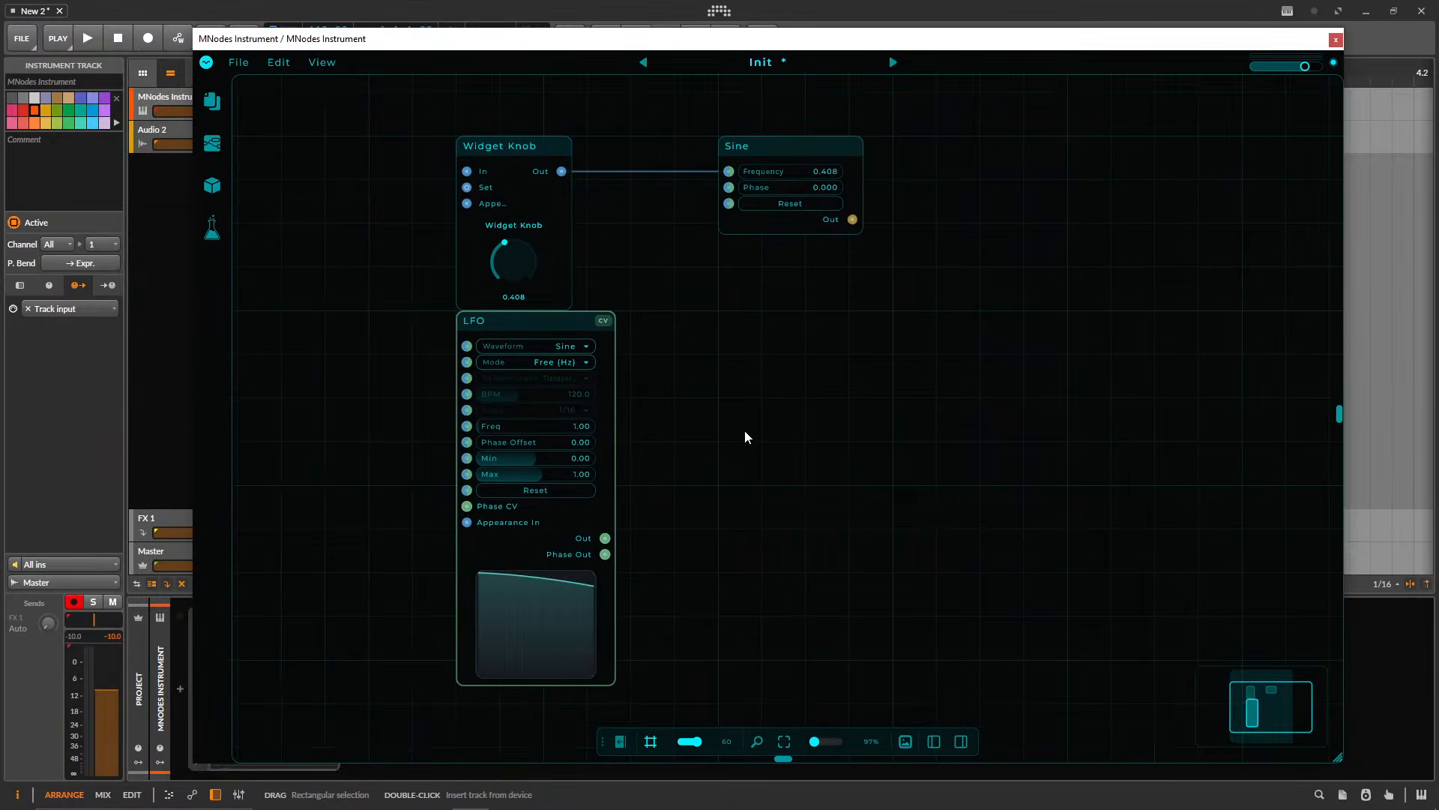
{"action": "scroll", "coordinate": [695, 357], "scroll_direction": "up", "scroll_amount": 3}
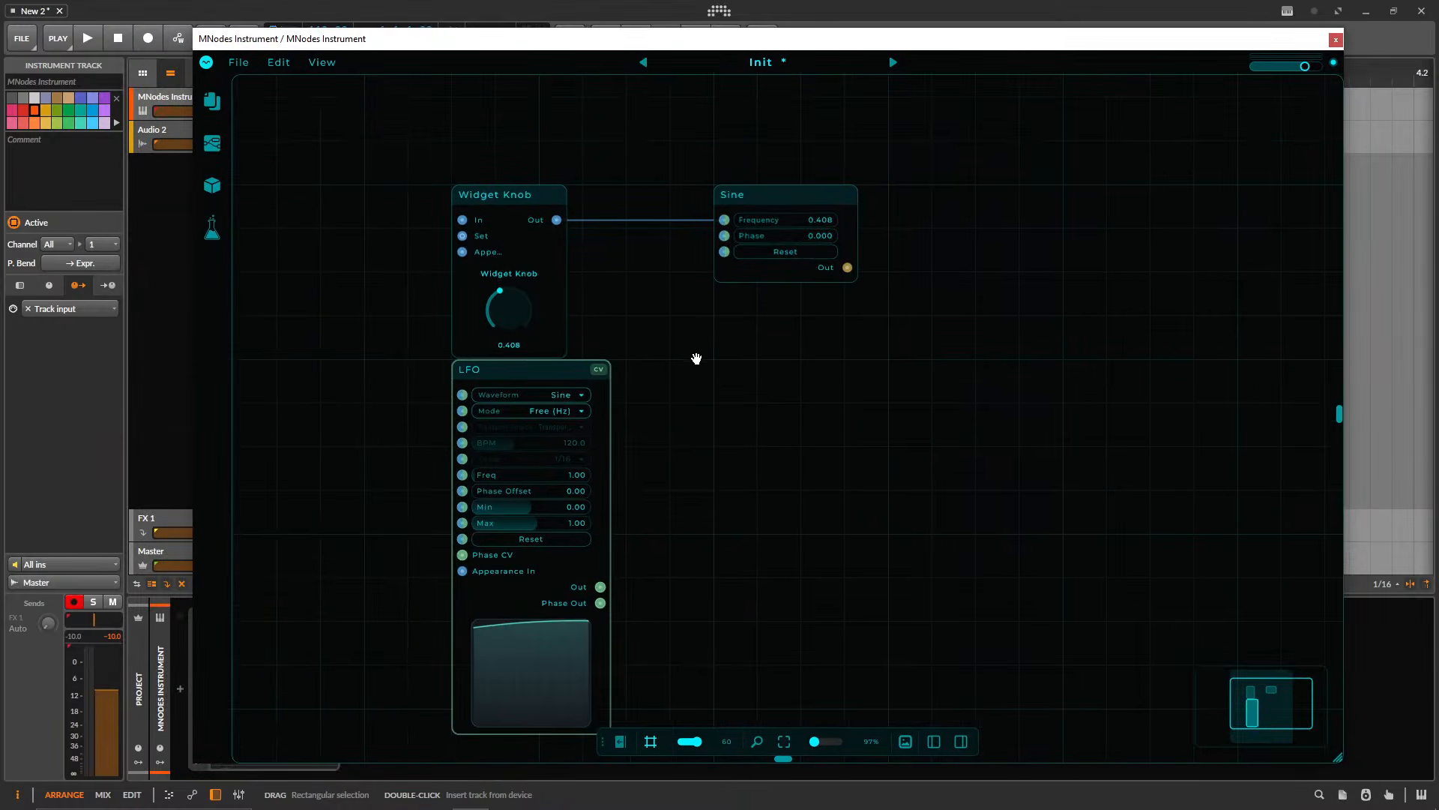
{"action": "left_click_drag", "start_coordinate": [777, 209], "coordinate": [647, 216]}
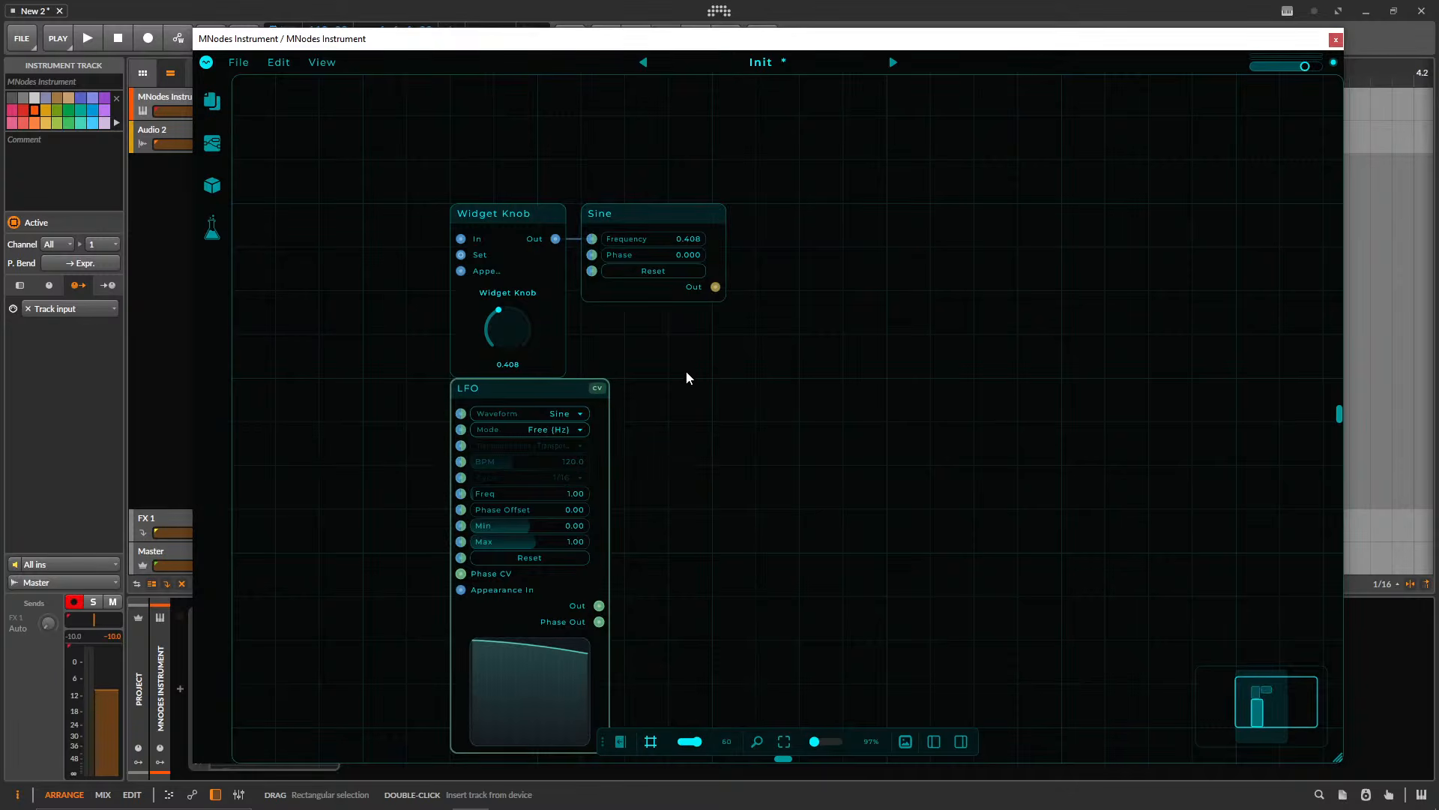
- Delete the LFO node, shift the Widget Knob a little to the left, and delete the Sine node
{"action": "key", "text": "Delete"}
{"action": "left_click_drag", "start_coordinate": [482, 215], "coordinate": [438, 215]}
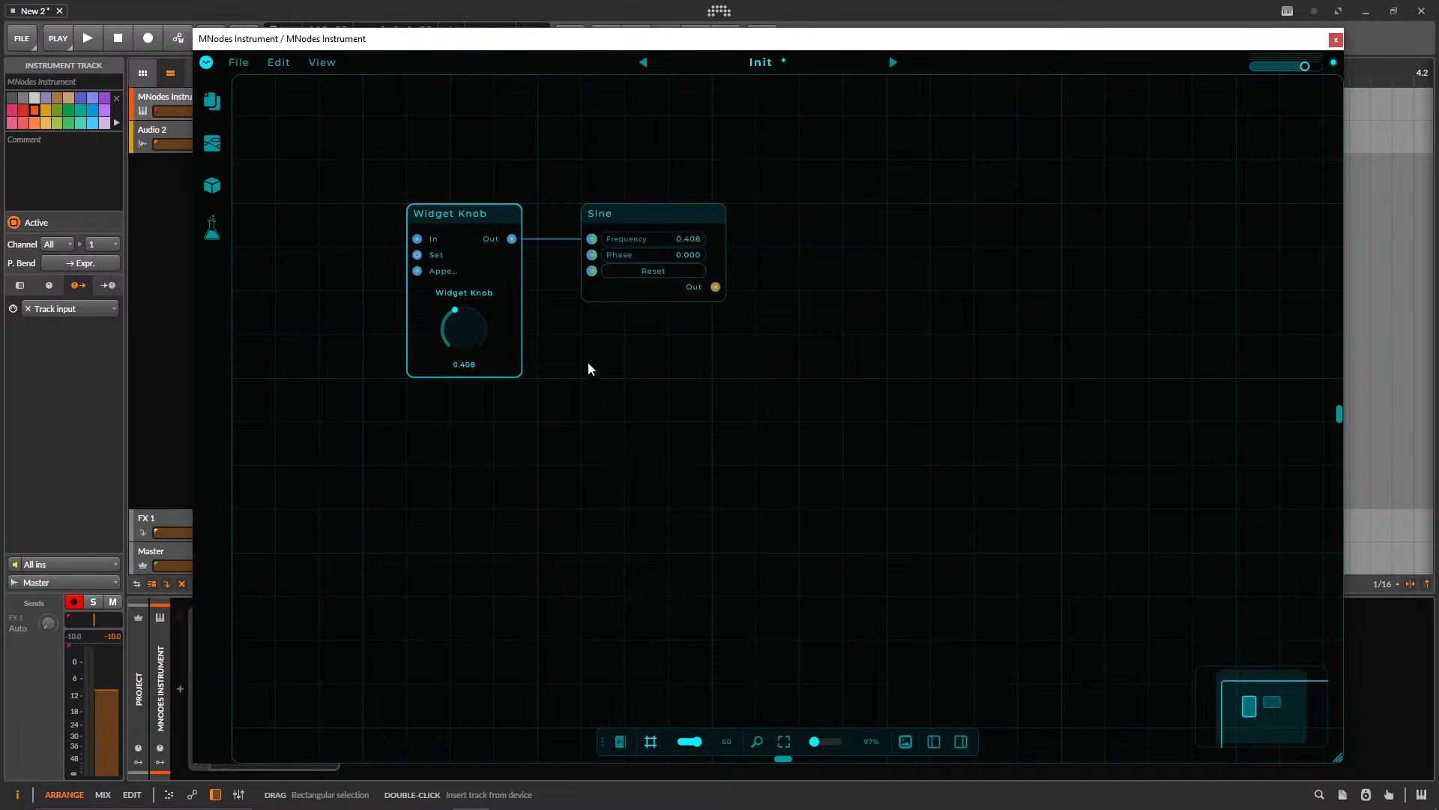
{"action": "scroll", "coordinate": [674, 390], "scroll_direction": "up", "scroll_amount": 2}
{"action": "left_click", "coordinate": [698, 259]}
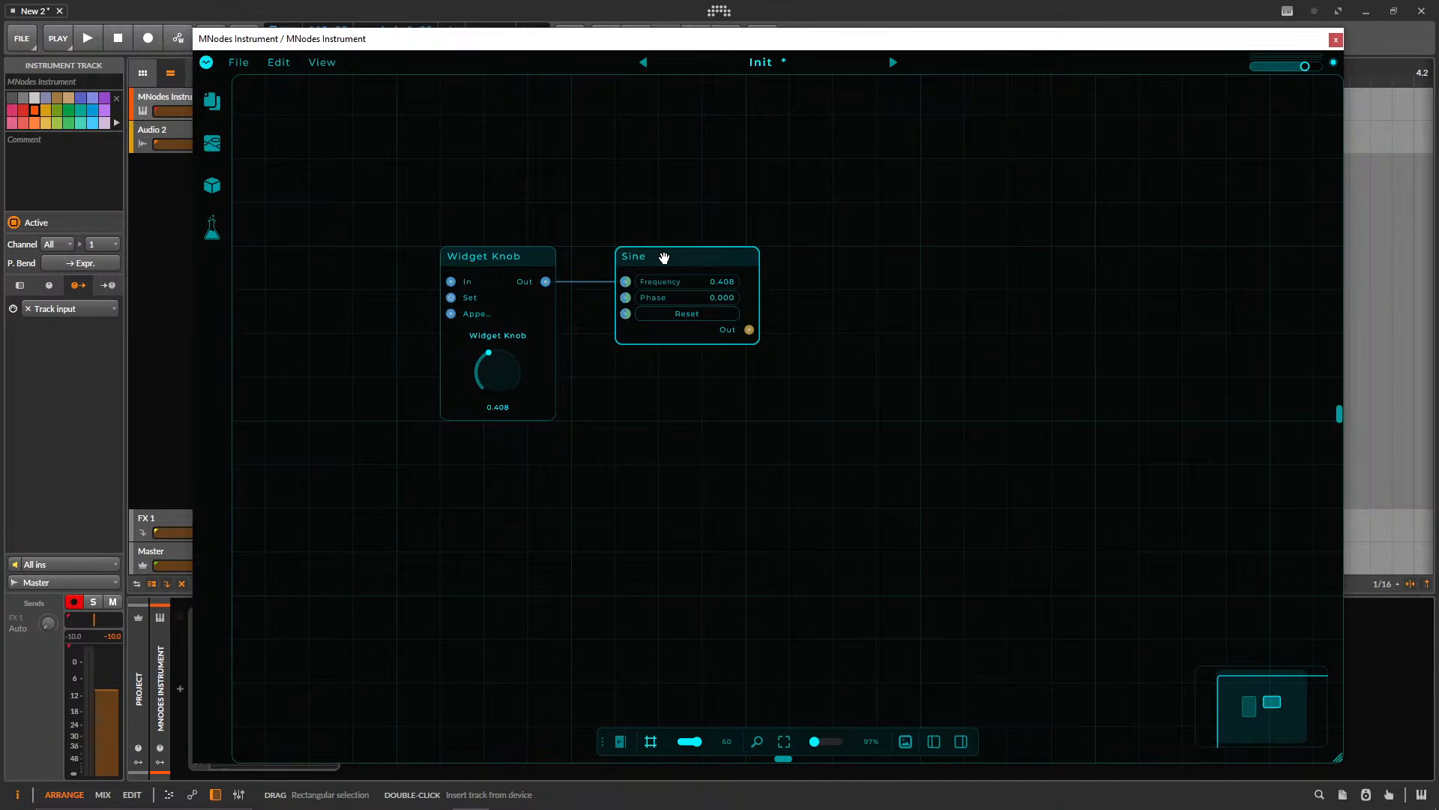
{"action": "scroll", "coordinate": [726, 446], "scroll_direction": "up", "scroll_amount": 3}
{"action": "key", "text": "Delete"}
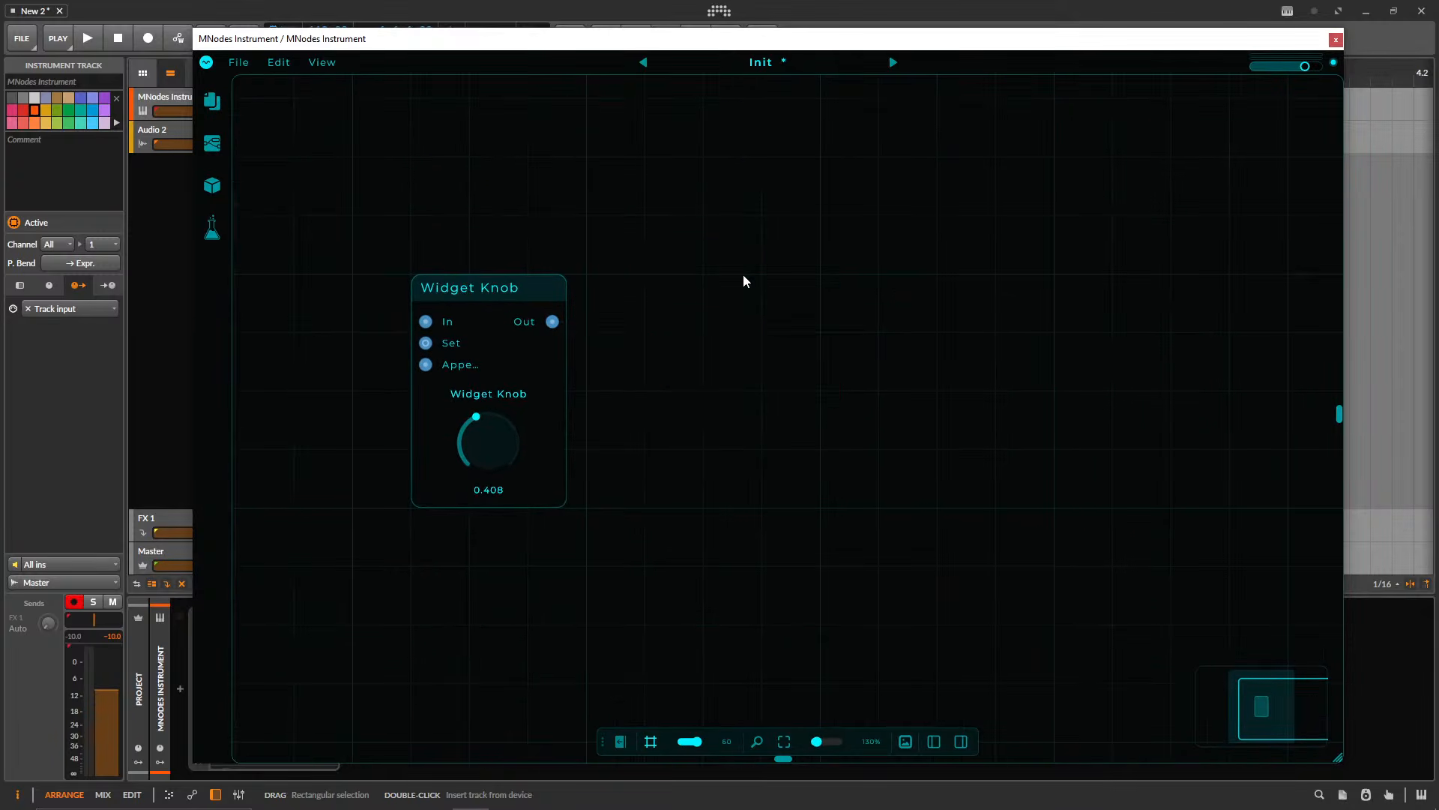
- Add a new Sine node beside the Widget Knob and wire the knob's Out into its Frequency input
{"action": "double_click", "coordinate": [713, 313]}
{"action": "type", "text": "sine"}
{"action": "key", "text": "Return"}
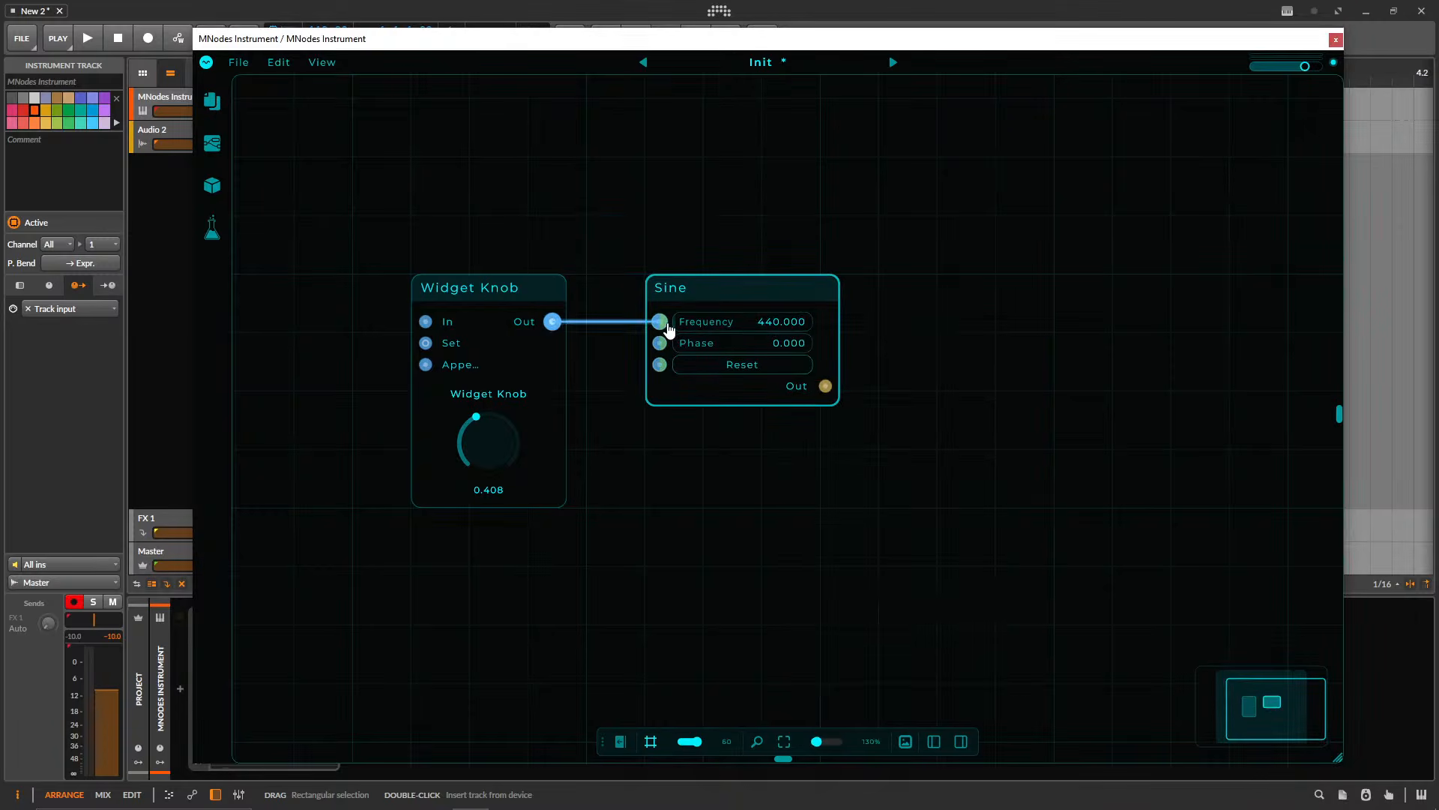
{"action": "left_click_drag", "start_coordinate": [711, 293], "coordinate": [653, 293]}
{"action": "left_click_drag", "start_coordinate": [887, 346], "coordinate": [875, 325]}
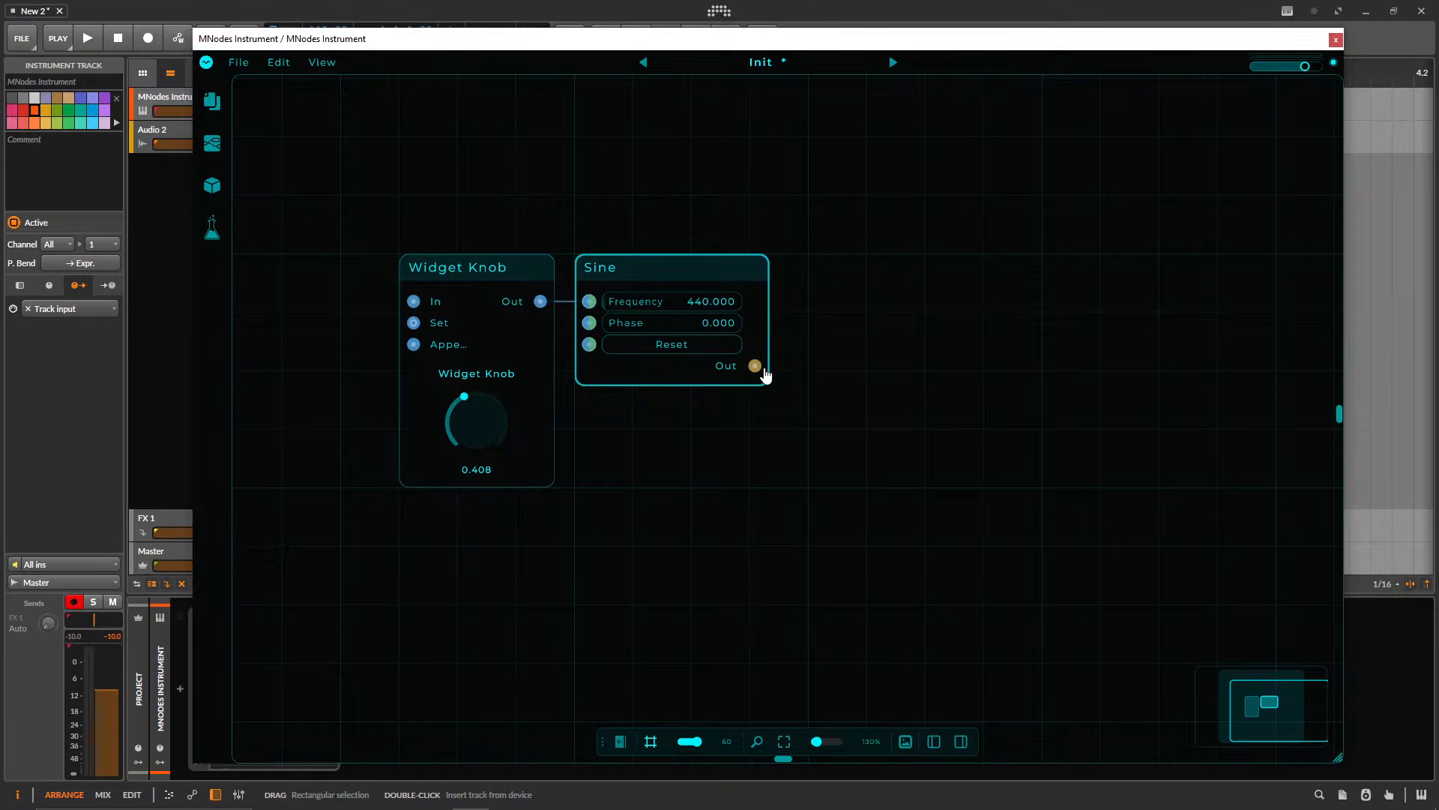
- Add an Oscilloscope node below and right of the Sine and wire the Sine's Out into its In
{"action": "left_click_drag", "start_coordinate": [764, 369], "coordinate": [1038, 502]}
{"action": "double_click", "coordinate": [797, 488]}
{"action": "type", "text": "osc"}
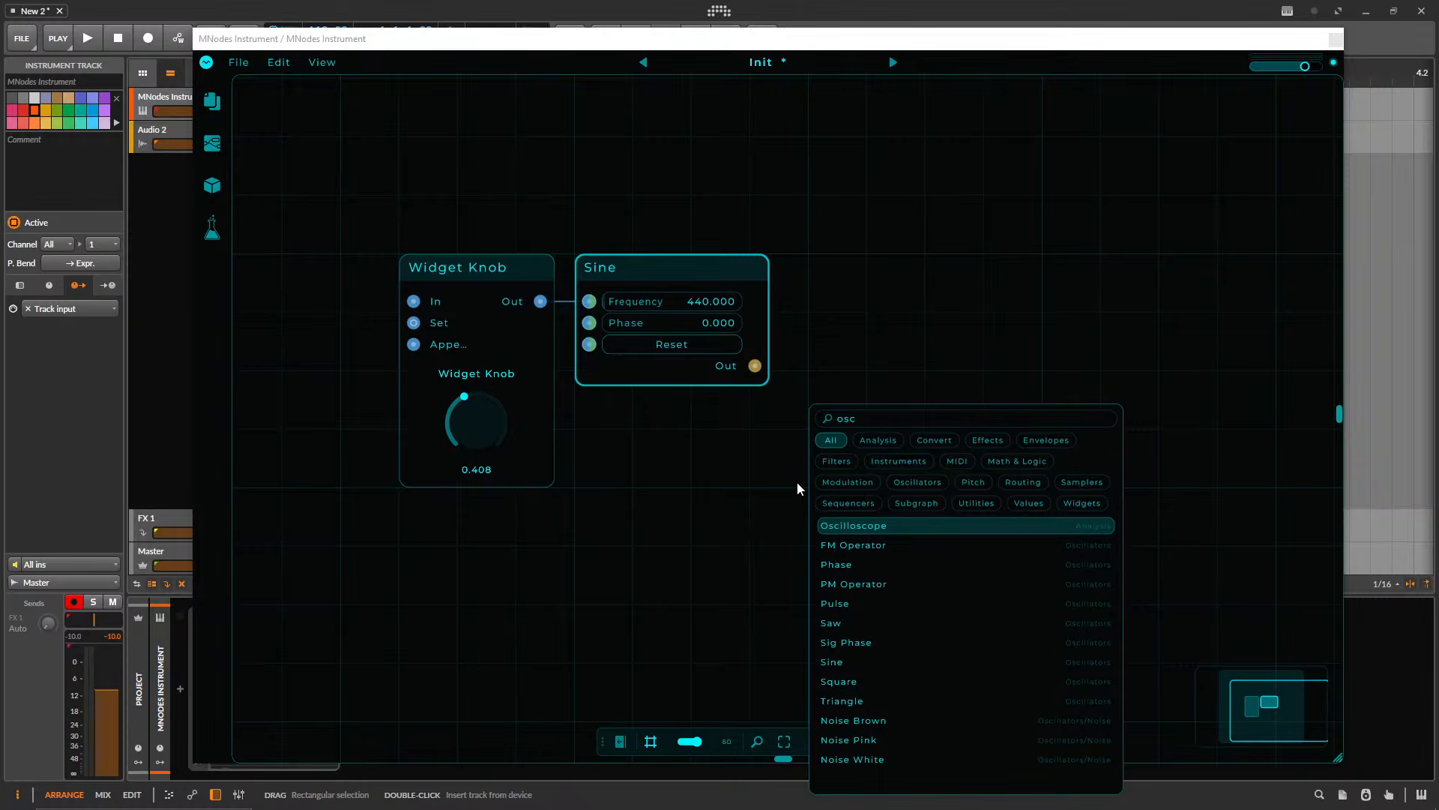
{"action": "key", "text": "Return"}
{"action": "left_click_drag", "start_coordinate": [775, 322], "coordinate": [872, 431]}
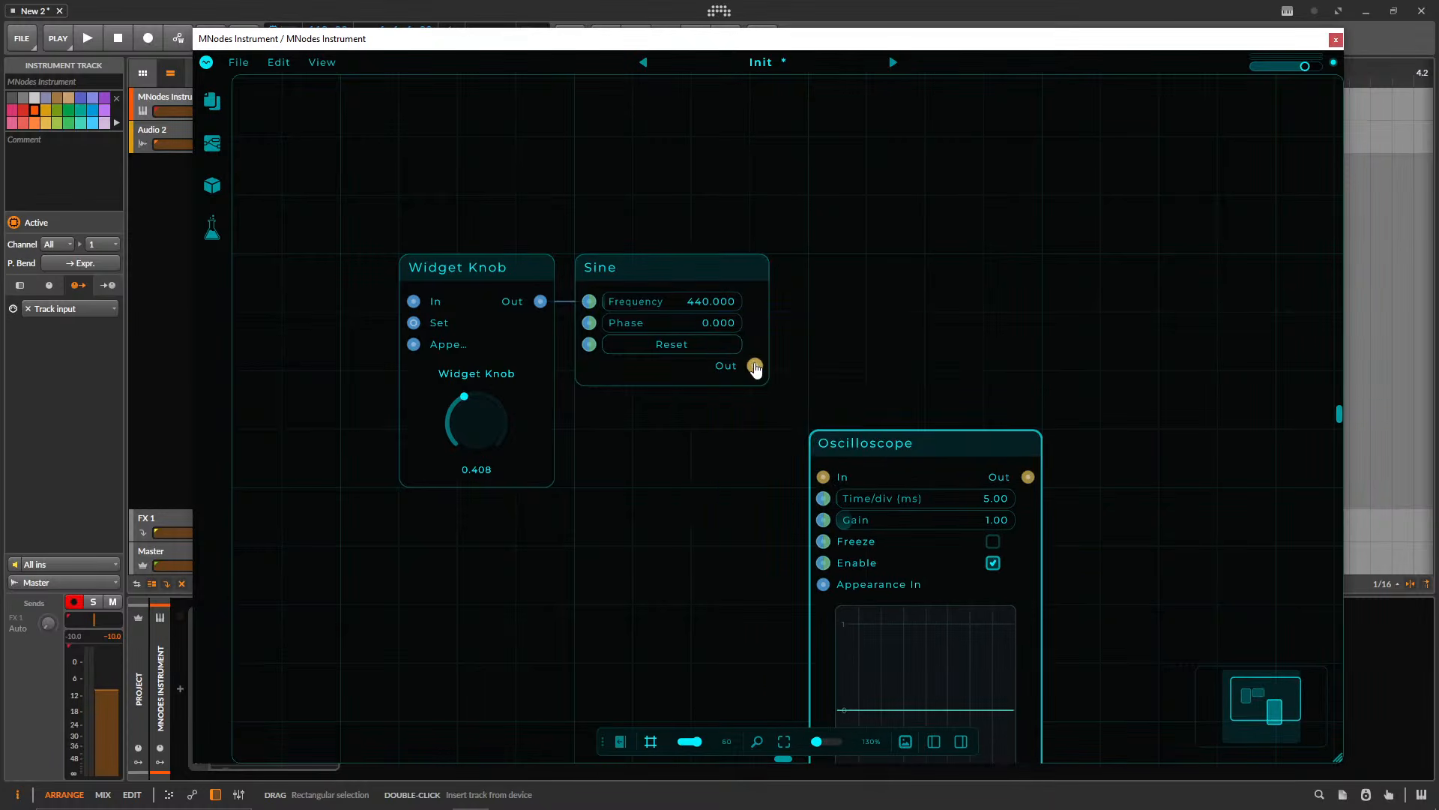
{"action": "scroll", "coordinate": [861, 322], "scroll_direction": "down", "scroll_amount": 3}
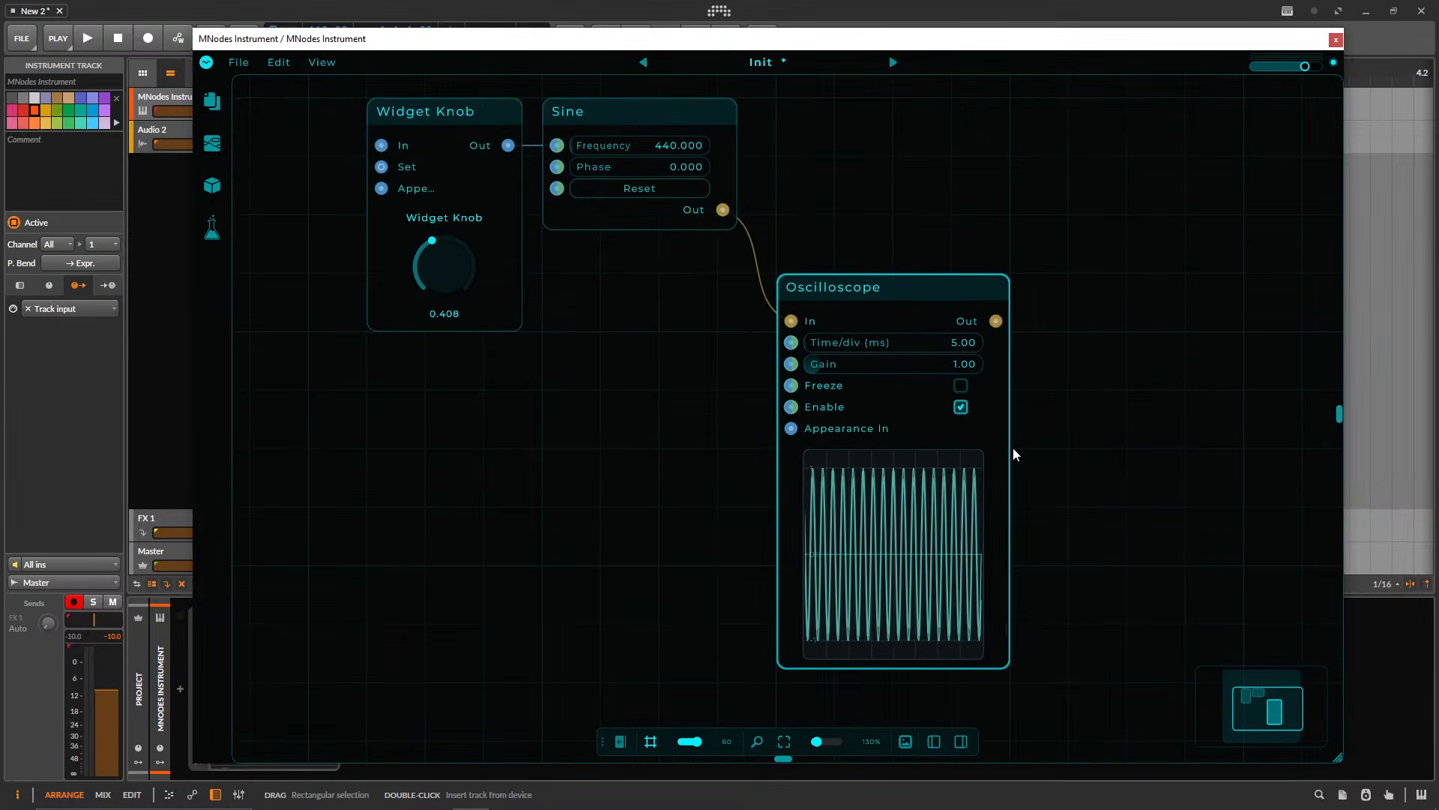
- Widen the Oscilloscope node to roughly twice its width and move it up closer to the Sine
{"action": "left_click_drag", "start_coordinate": [1018, 444], "coordinate": [1324, 443]}
{"action": "scroll", "coordinate": [861, 199], "scroll_direction": "right", "scroll_amount": 2}
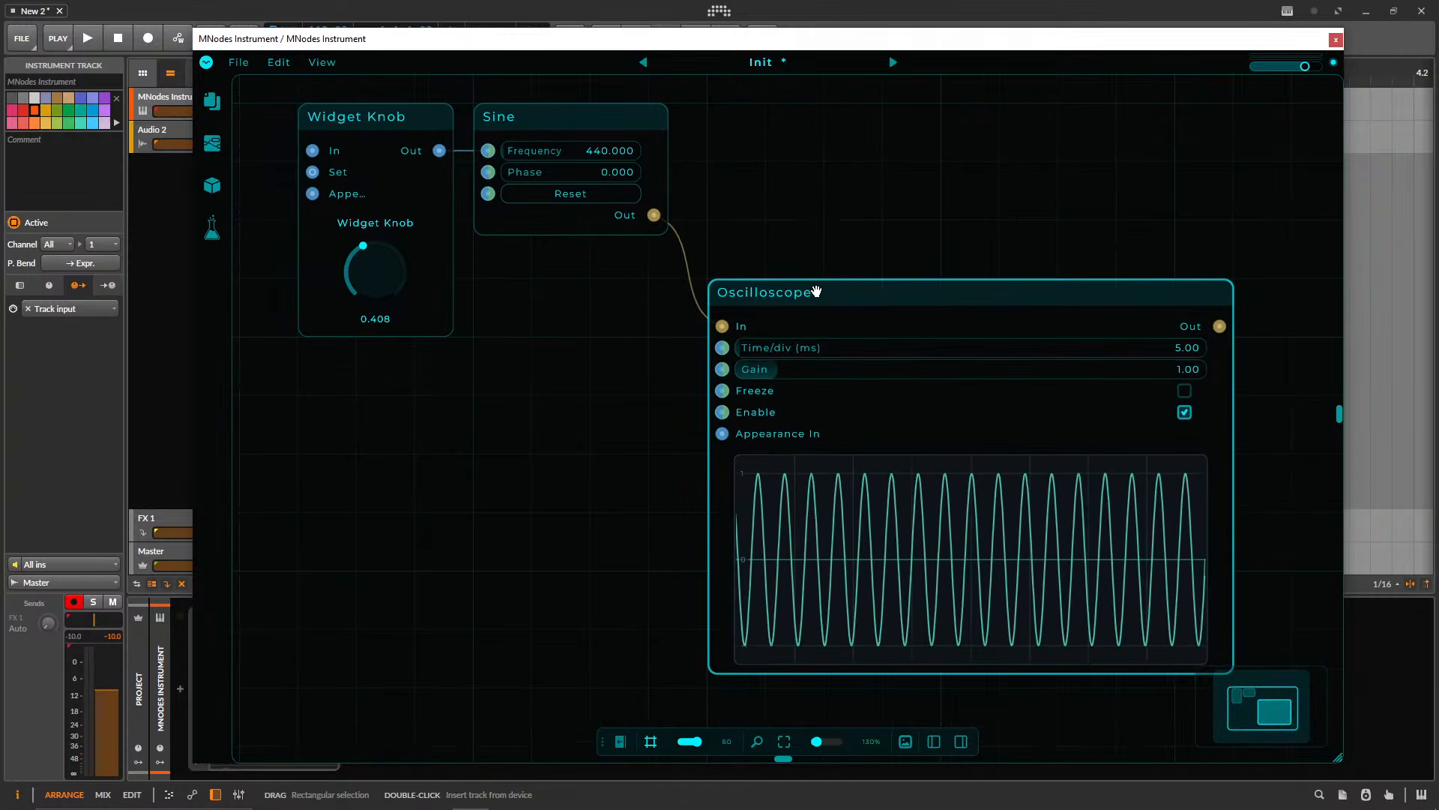
{"action": "left_click_drag", "start_coordinate": [798, 293], "coordinate": [798, 234]}
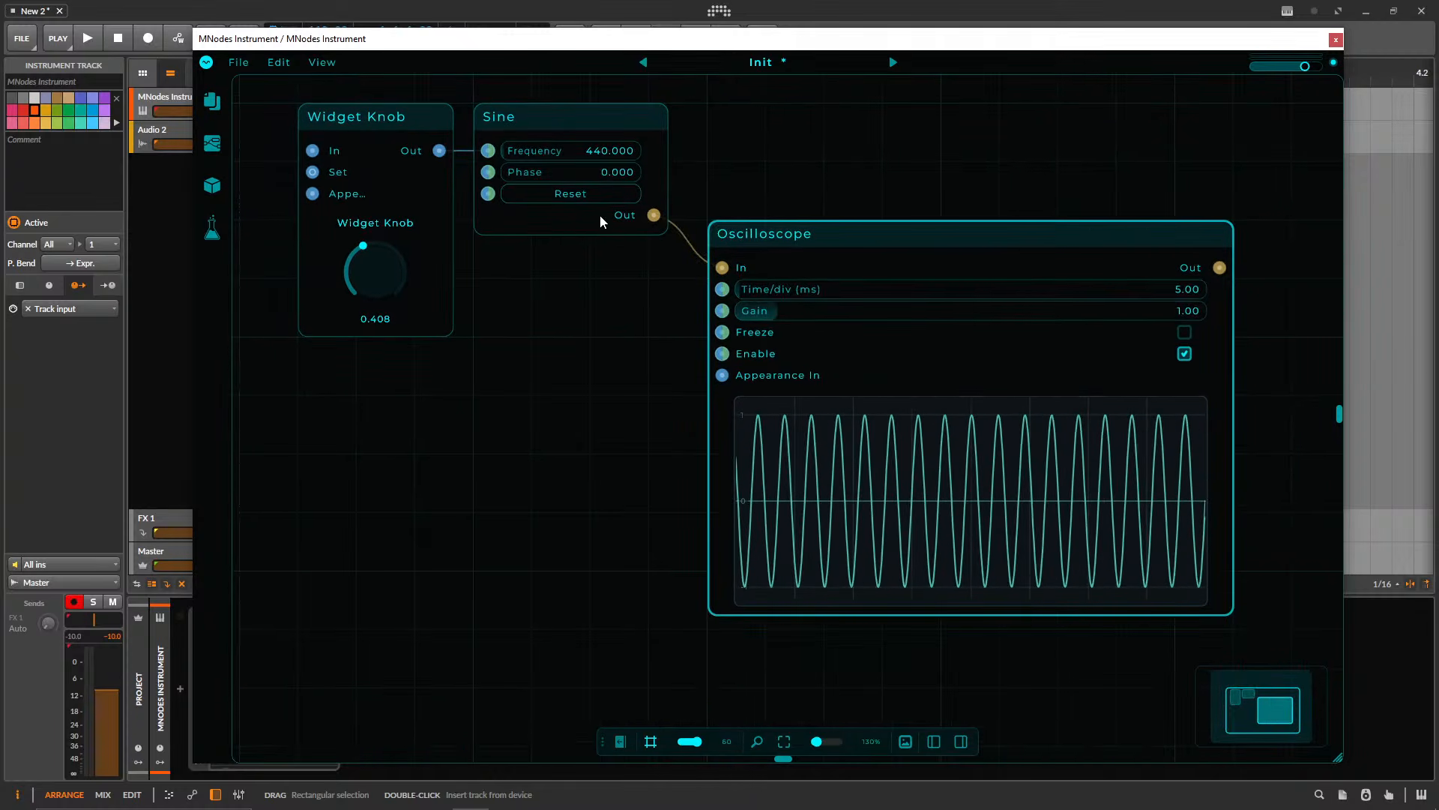
- Turn the Widget Knob to 0.337 and raise the Oscilloscope's Time/div to 259.12 ms
{"action": "left_click_drag", "start_coordinate": [379, 280], "coordinate": [378, 291]}
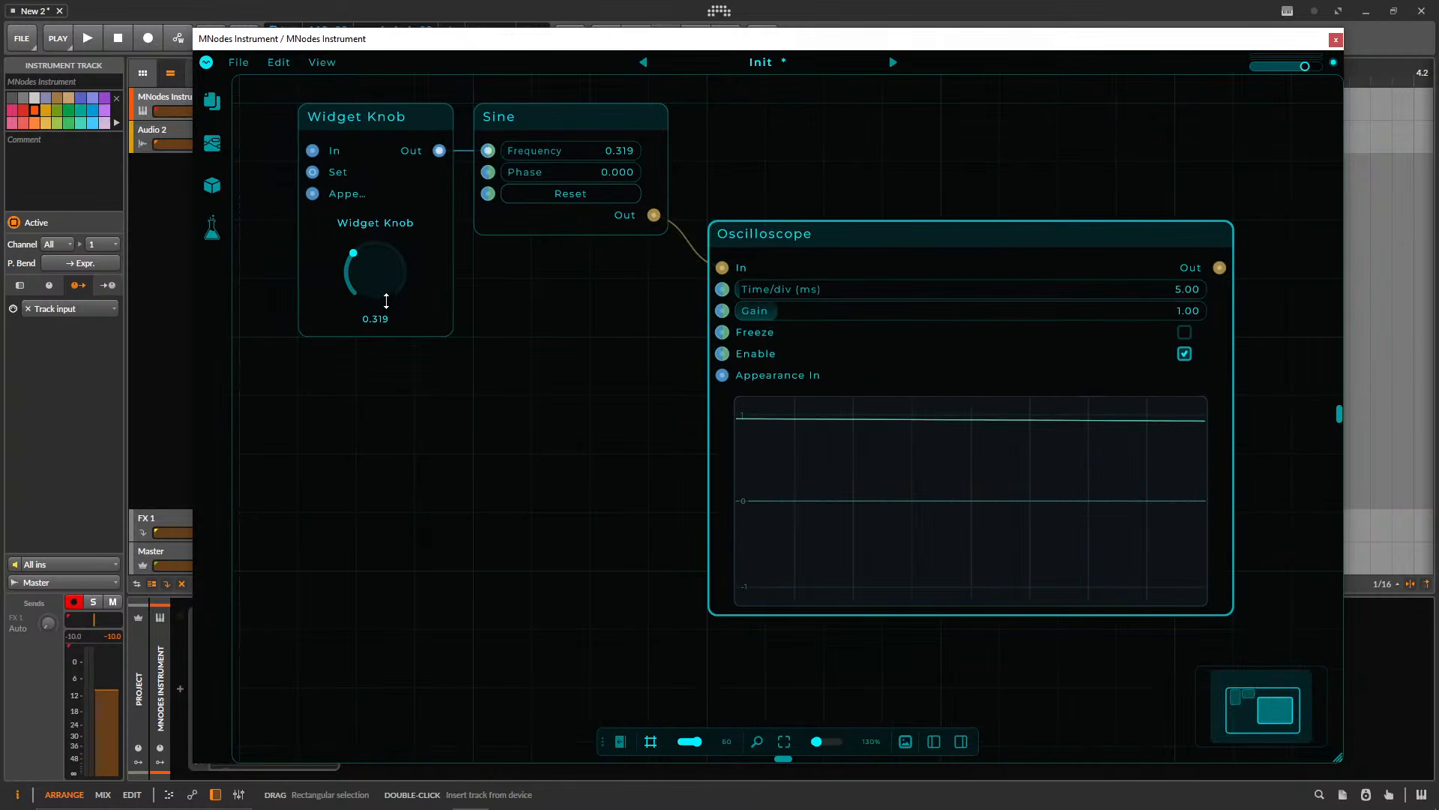
{"action": "left_click", "coordinate": [751, 288]}
{"action": "left_click_drag", "start_coordinate": [752, 287], "coordinate": [888, 285]}
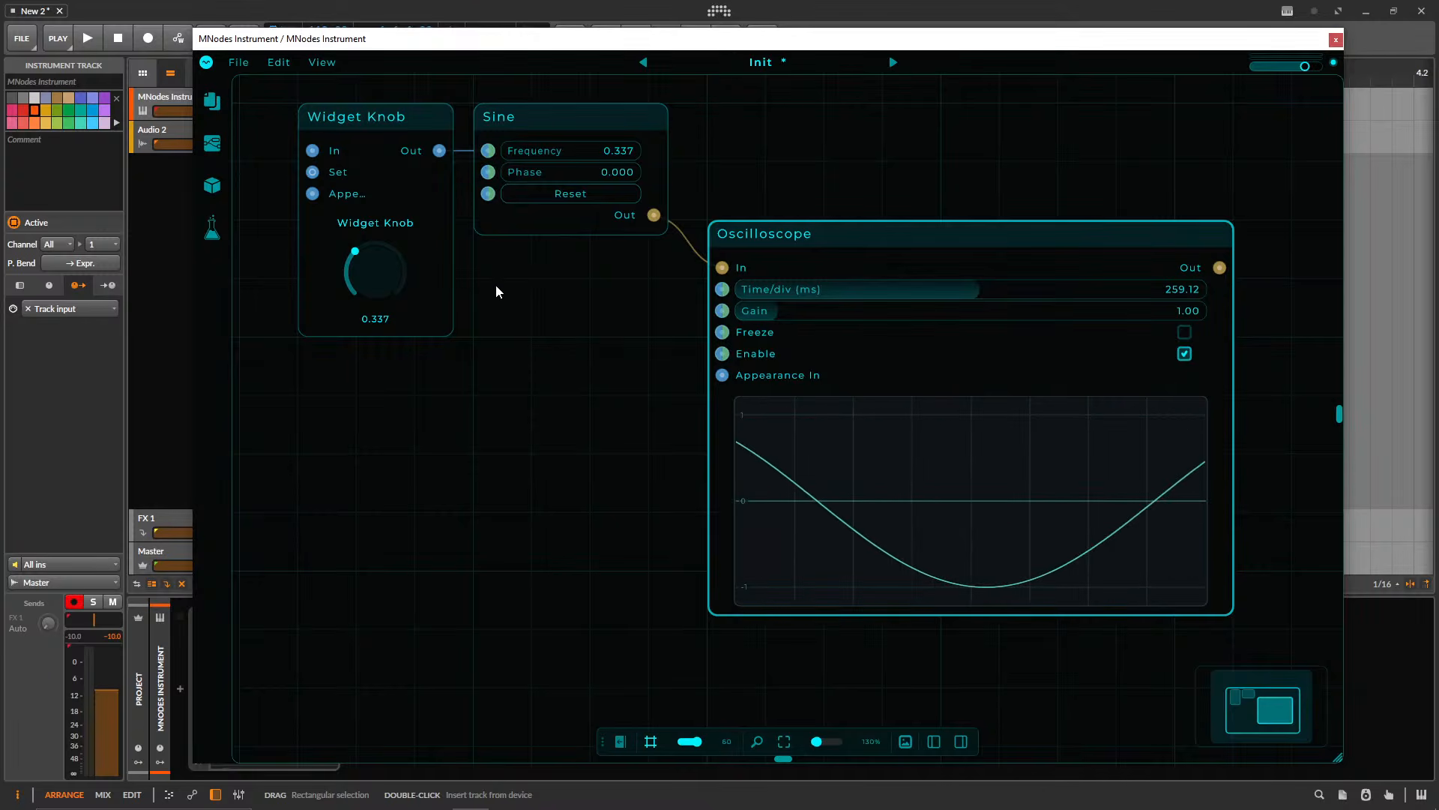
- Set the Sine's Frequency to 20 and move the Oscilloscope directly beneath the Sine node
{"action": "left_click_drag", "start_coordinate": [881, 180], "coordinate": [842, 190]}
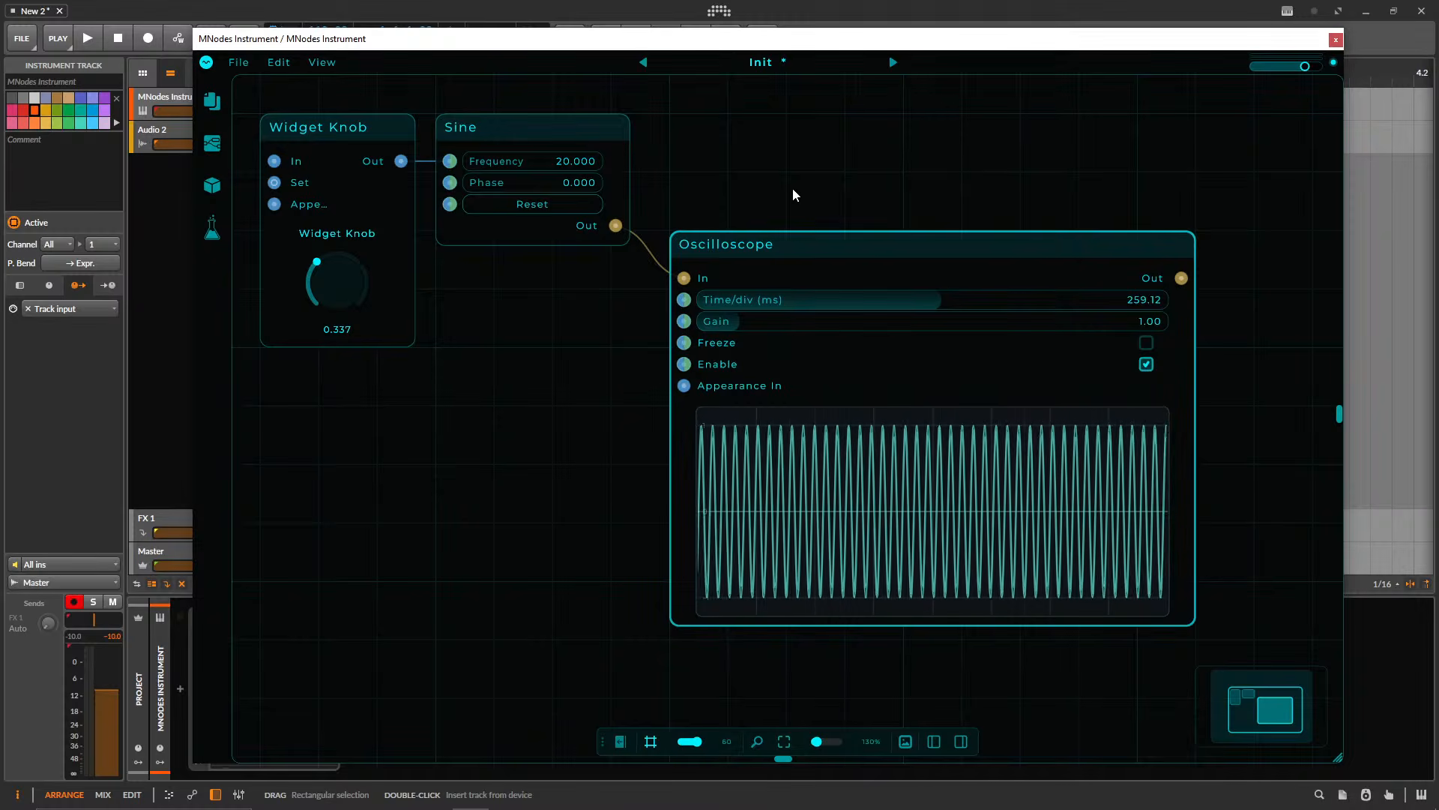
{"action": "left_click_drag", "start_coordinate": [775, 195], "coordinate": [547, 268]}
{"action": "scroll", "coordinate": [660, 188], "scroll_direction": "down", "scroll_amount": 4}
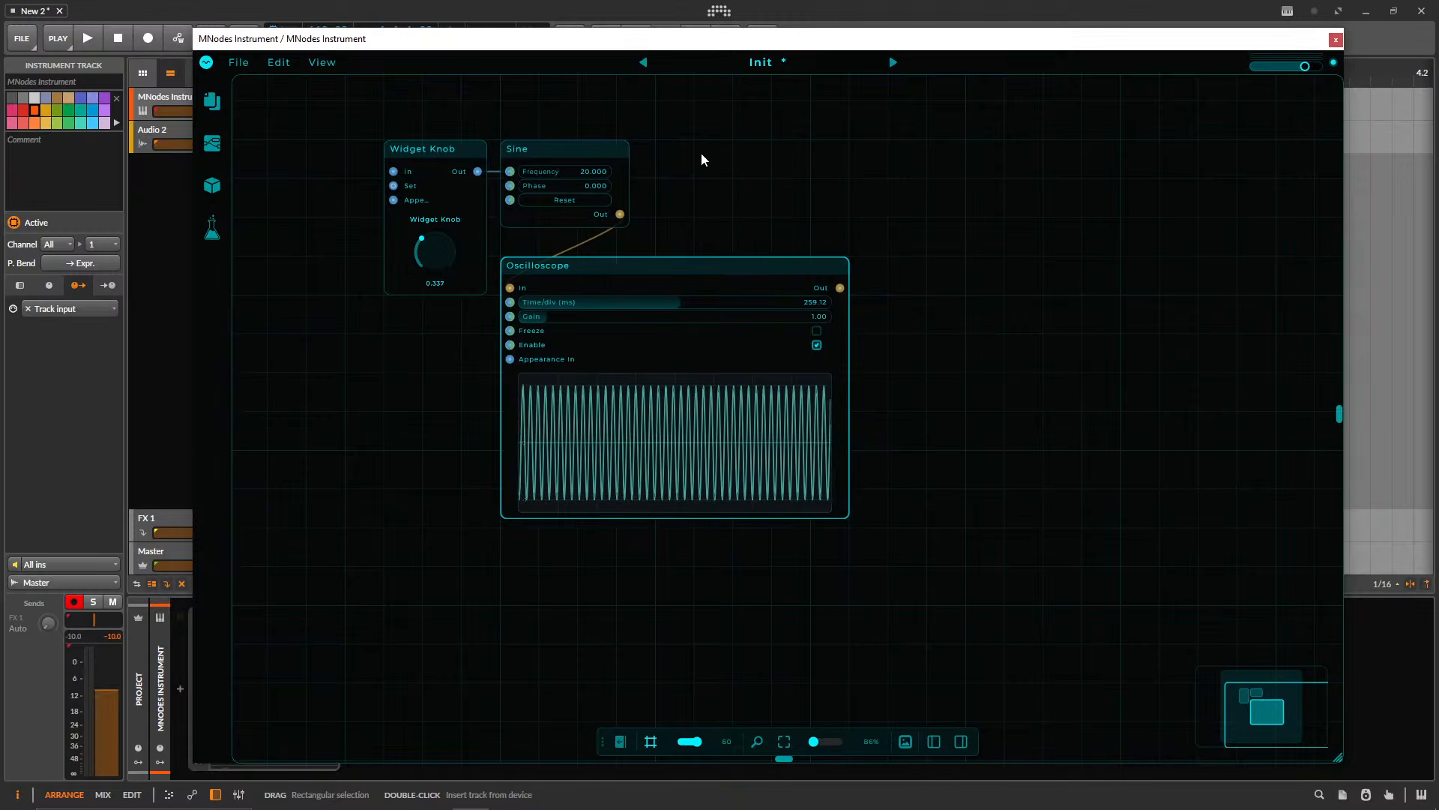
- Turn the Widget Knob to 0.544 so that its value drives the Sine's Frequency again
{"action": "left_click_drag", "start_coordinate": [700, 154], "coordinate": [726, 232]}
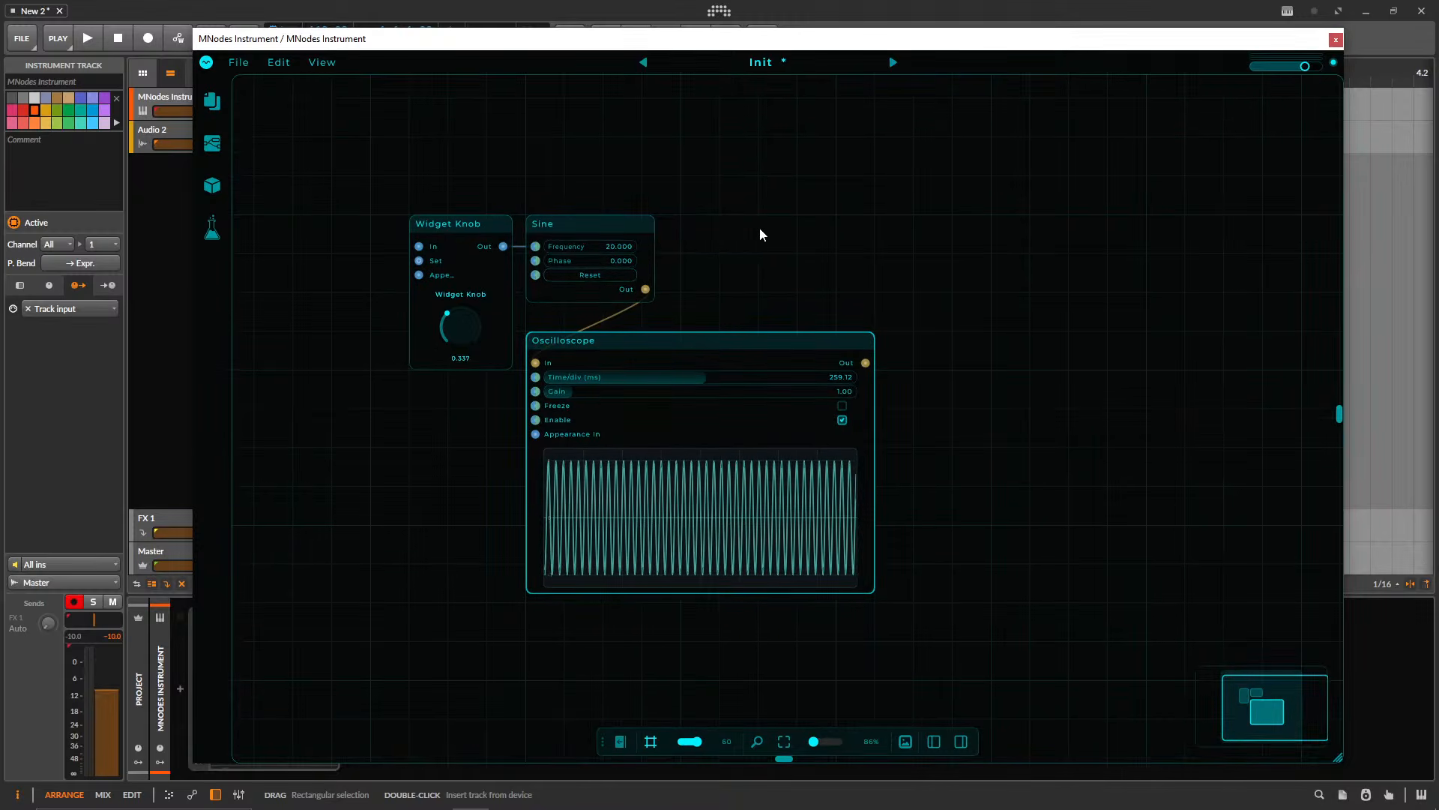
{"action": "left_click_drag", "start_coordinate": [736, 238], "coordinate": [740, 243]}
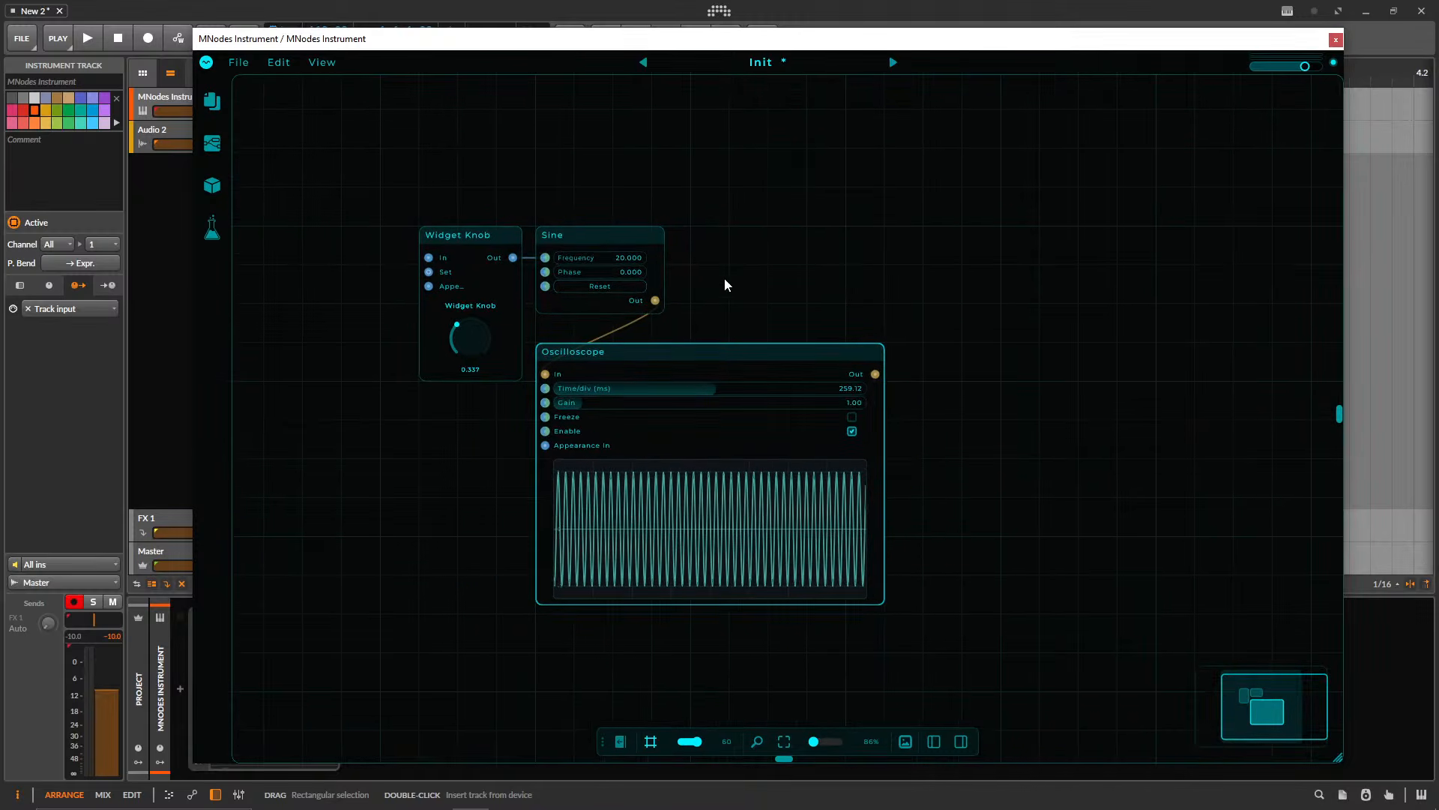
{"action": "scroll", "coordinate": [712, 262], "scroll_direction": "up", "scroll_amount": 3}
{"action": "left_click_drag", "start_coordinate": [380, 364], "coordinate": [380, 319]}
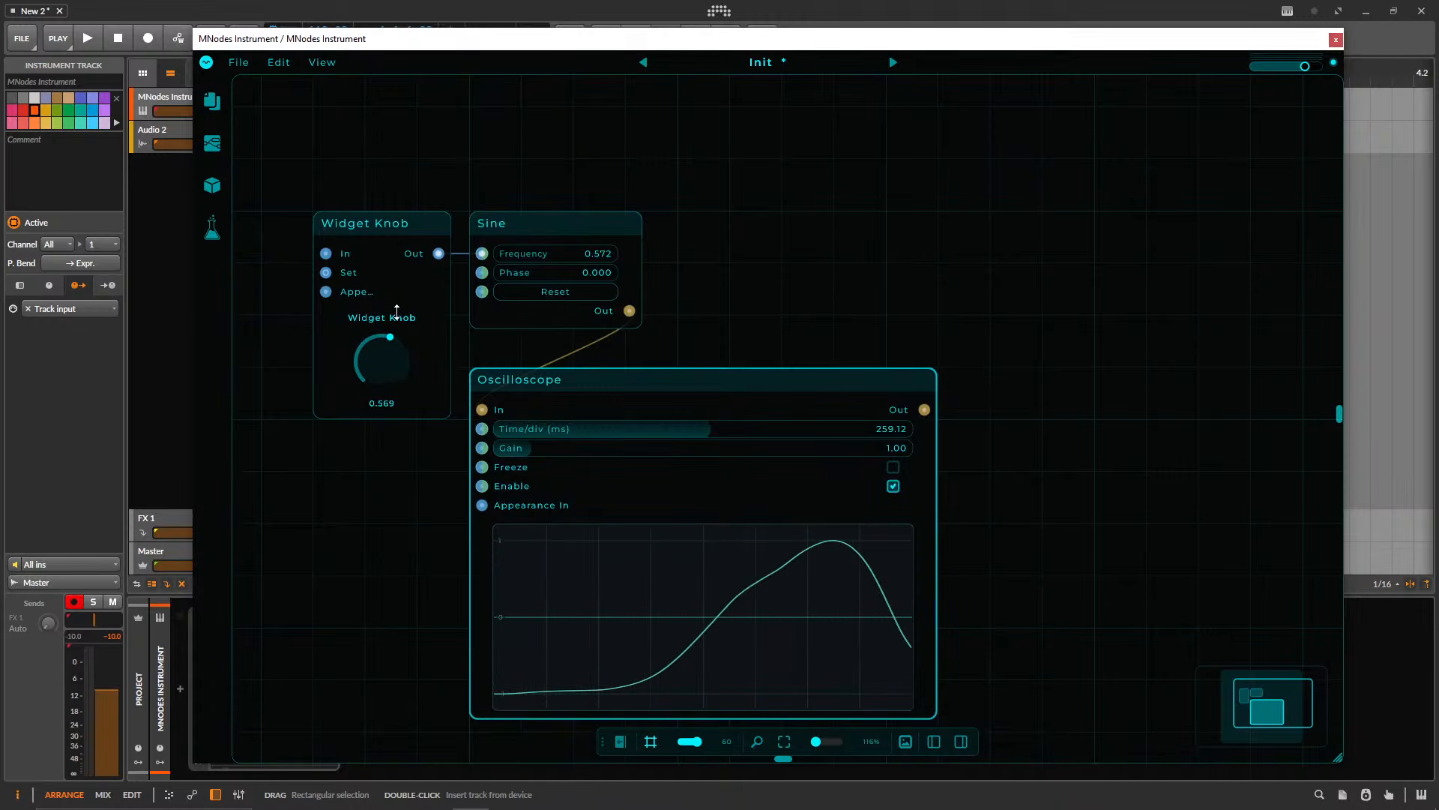
- Add an Audio Out node and place it well to the right of the Sine, level with it
{"action": "double_click", "coordinate": [821, 259]}
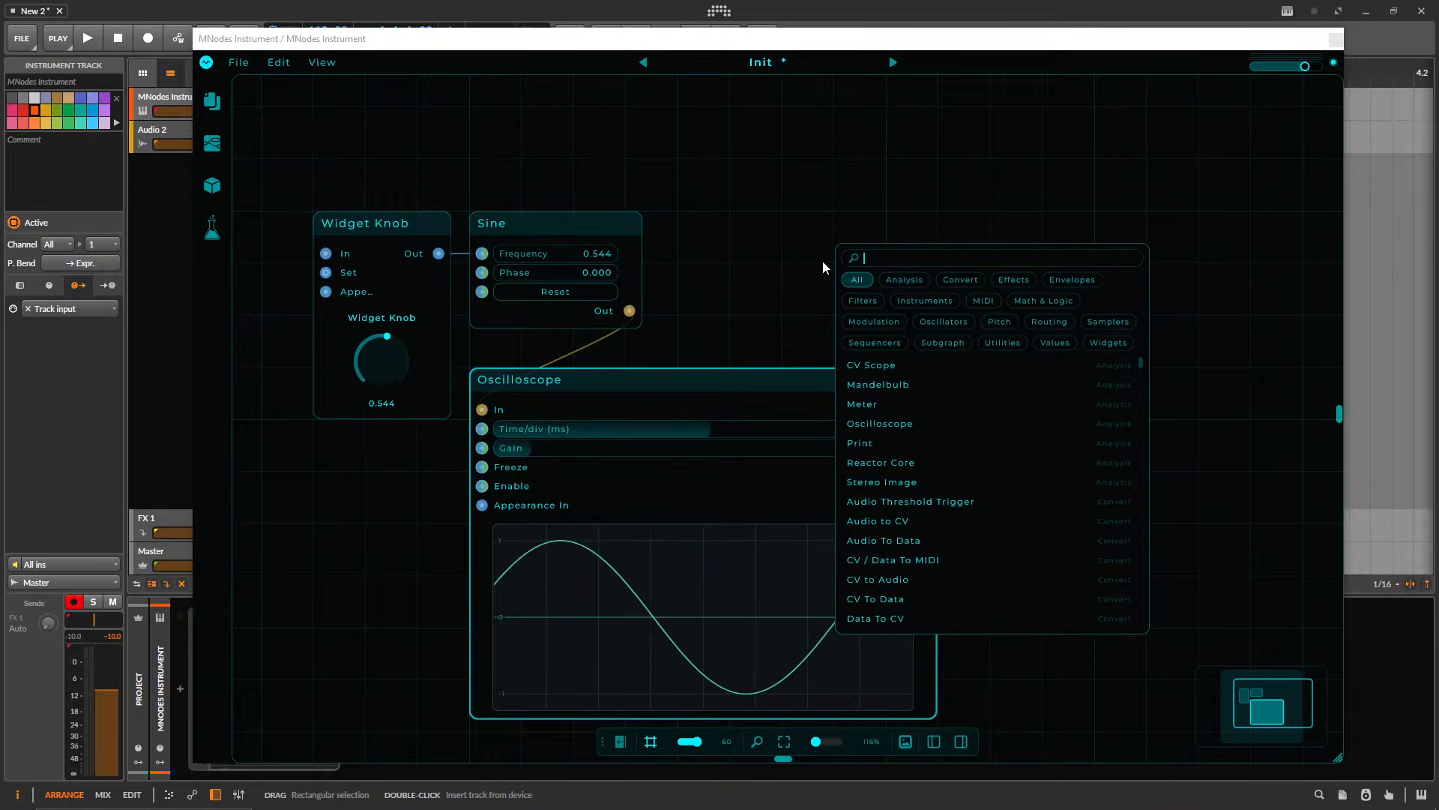
{"action": "type", "text": "audio"}
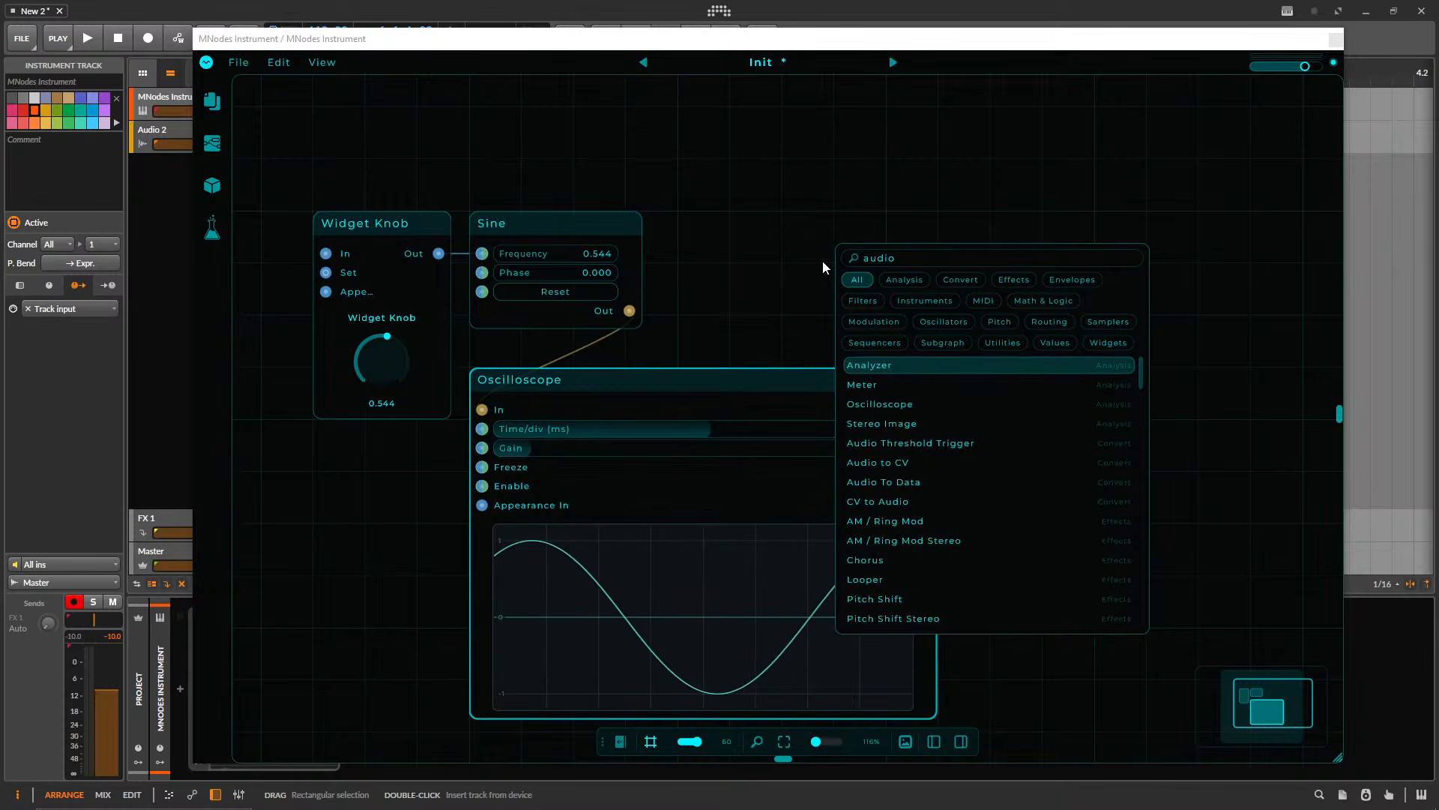
{"action": "type", "text": " out"}
{"action": "key", "text": "Return"}
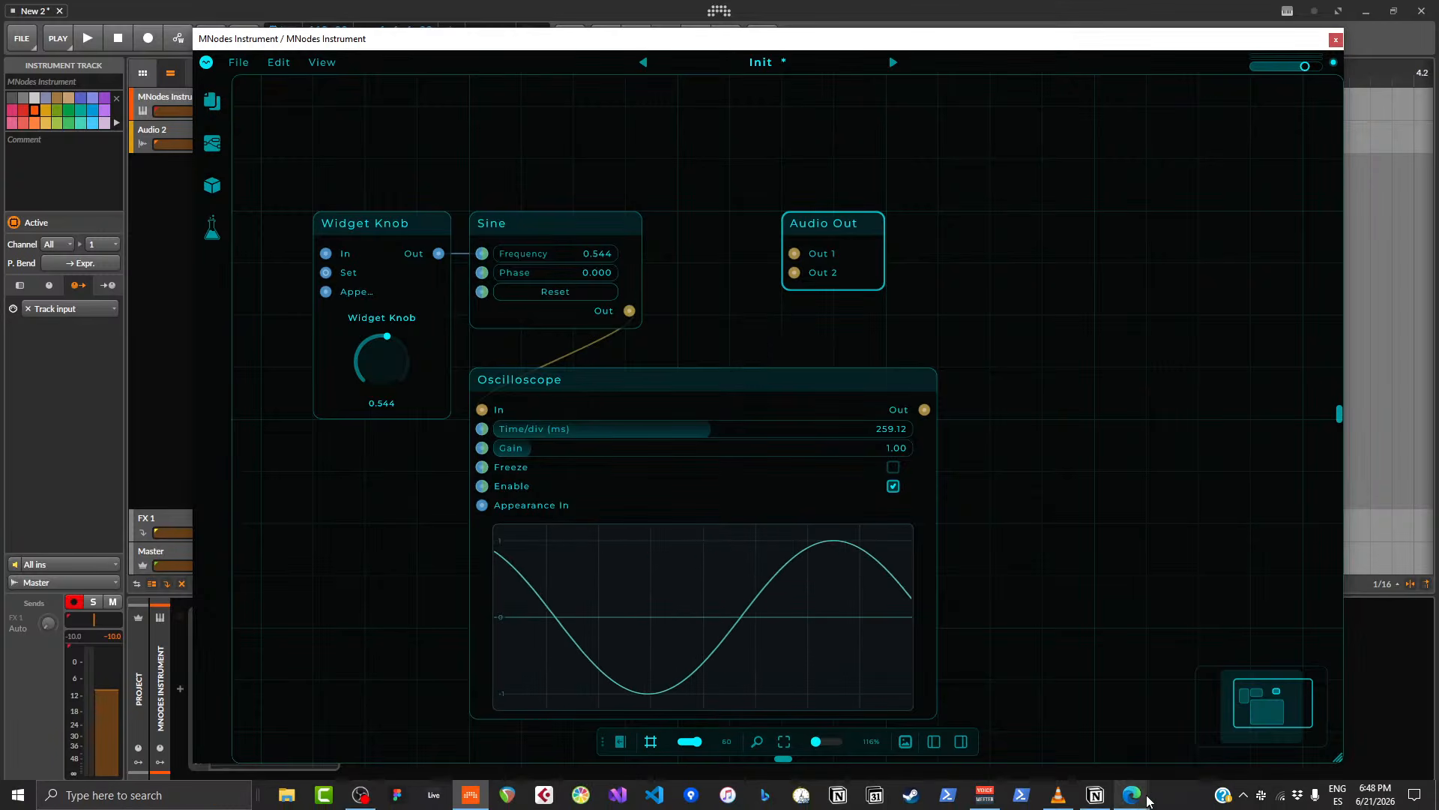
{"action": "left_click", "coordinate": [1059, 796]}
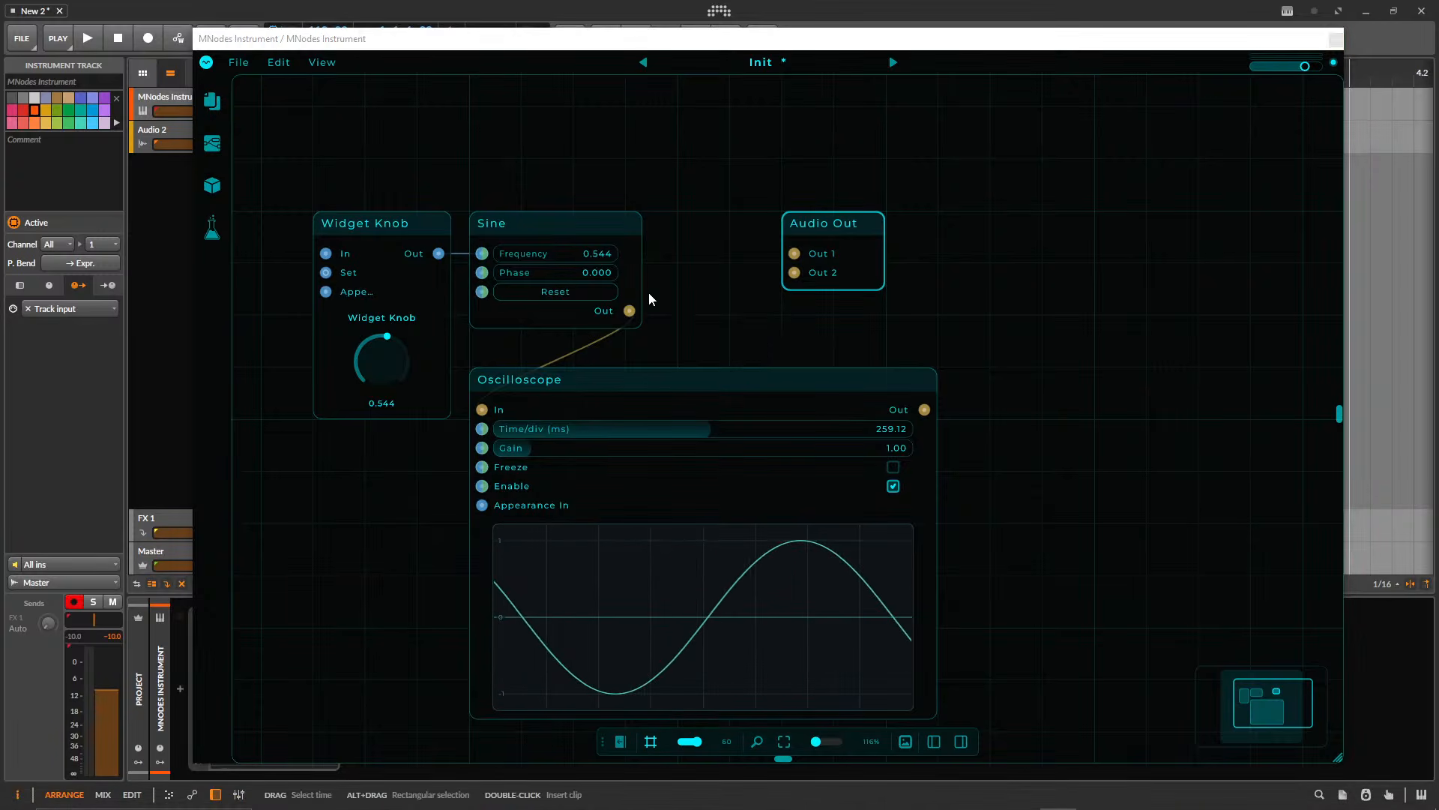
{"action": "left_click_drag", "start_coordinate": [843, 223], "coordinate": [949, 223]}
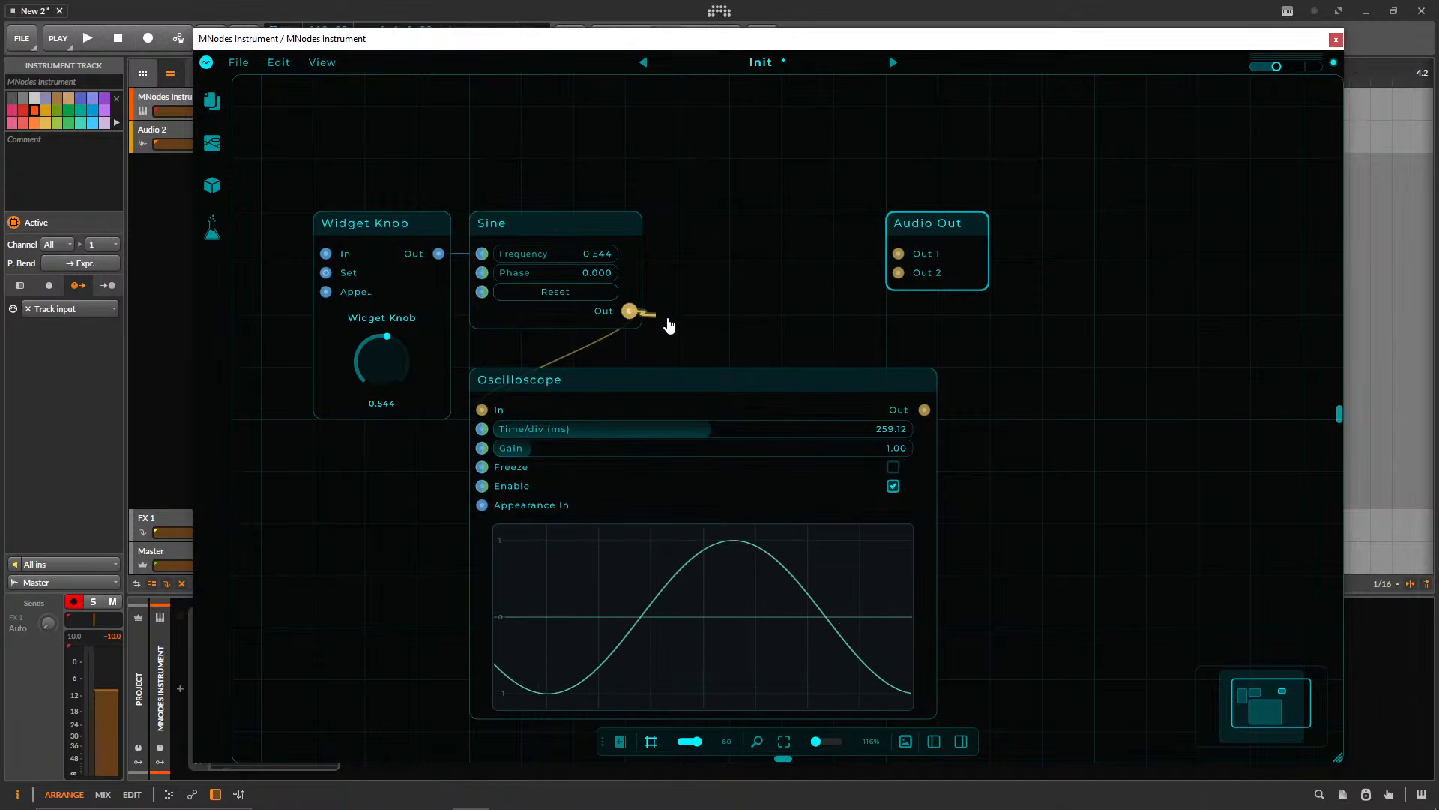
- Wire the Sine's Out into both Out 1 and Out 2 of the Audio Out and raise the plugin's output level slightly
{"action": "left_click_drag", "start_coordinate": [630, 310], "coordinate": [899, 253]}
{"action": "left_click_drag", "start_coordinate": [630, 311], "coordinate": [898, 272]}
{"action": "left_click_drag", "start_coordinate": [1277, 67], "coordinate": [1295, 68]}
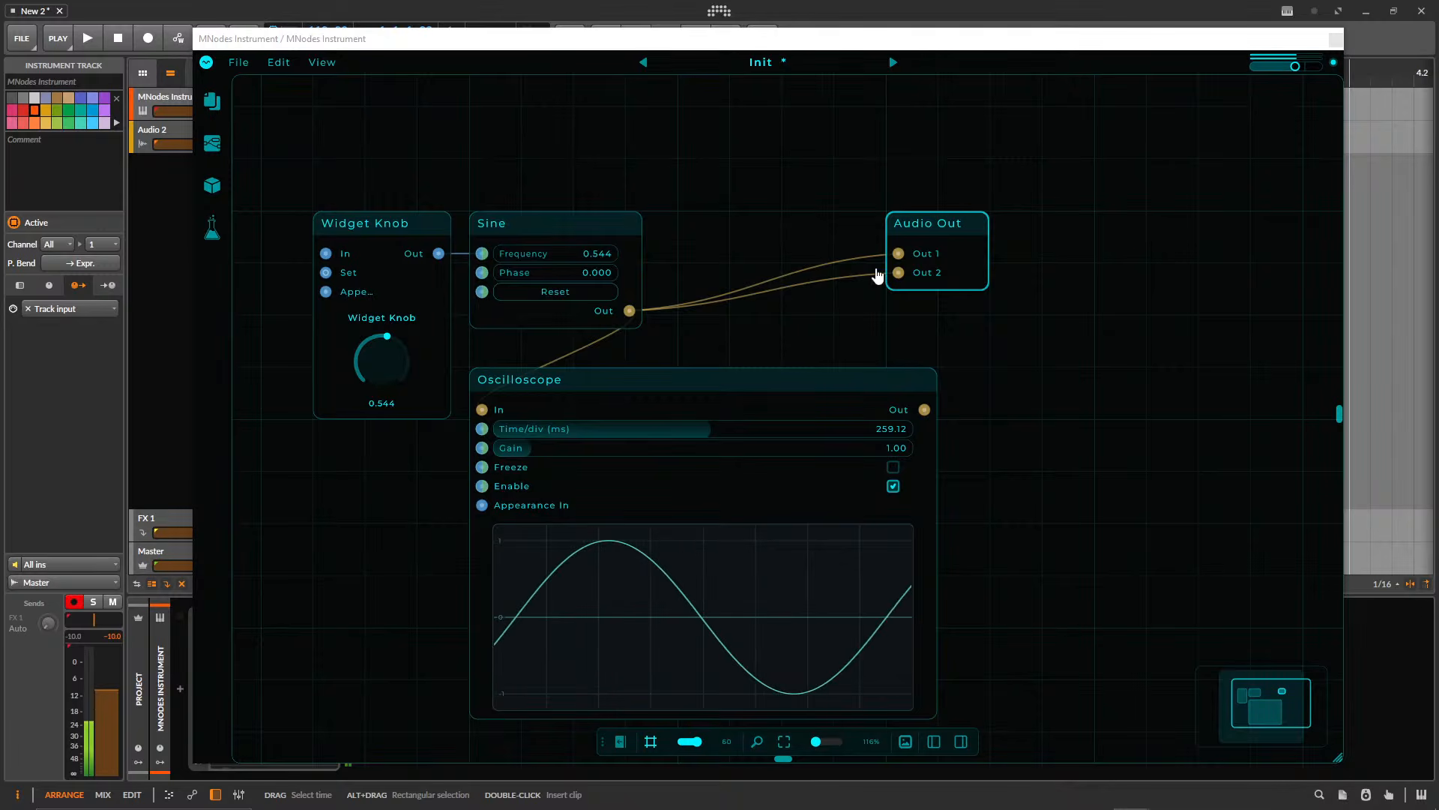
- Turn the Widget Knob up to 1.000, then override the Sine's Frequency with 100
{"action": "left_click_drag", "start_coordinate": [427, 374], "coordinate": [429, 330]}
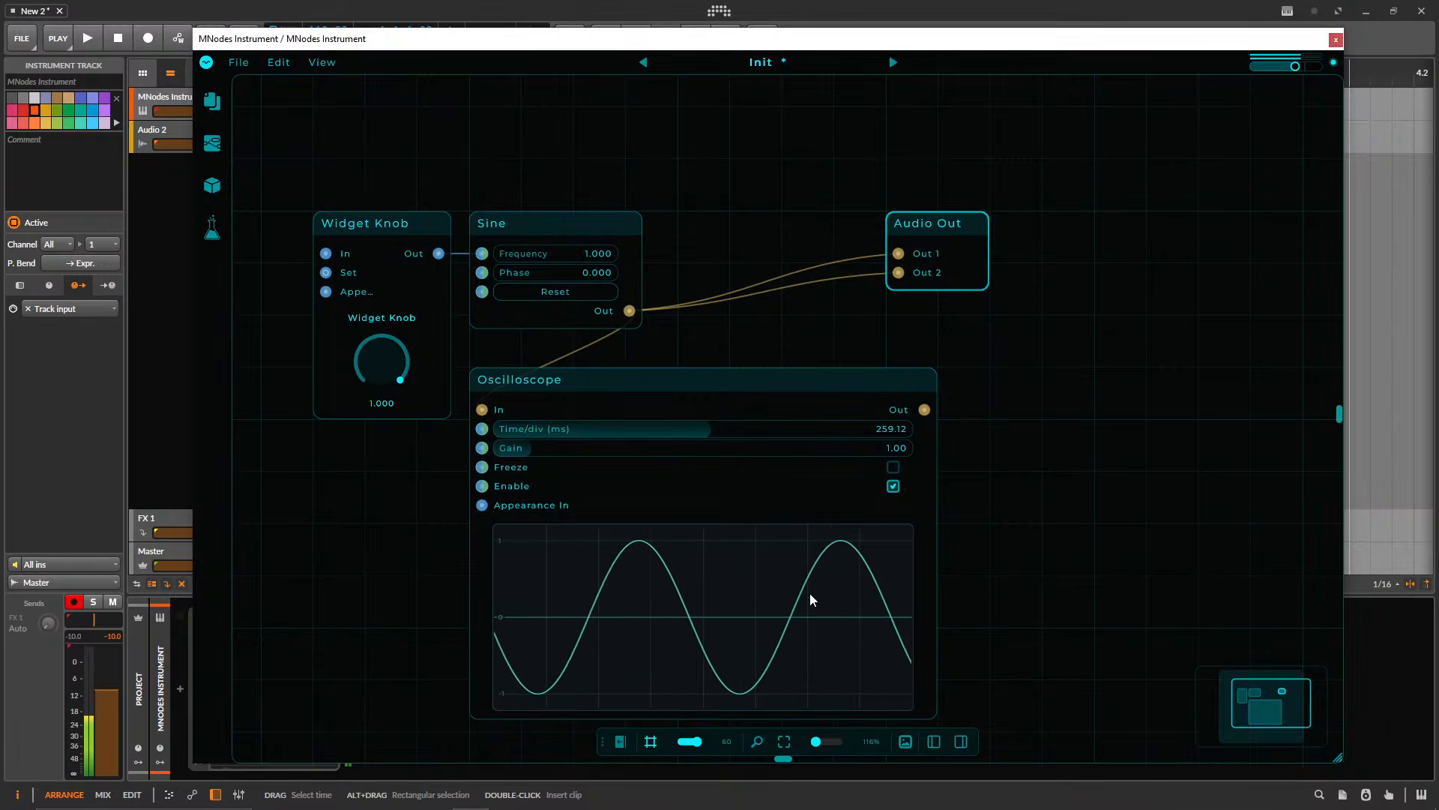
{"action": "double_click", "coordinate": [600, 253]}
{"action": "type", "text": "00"}
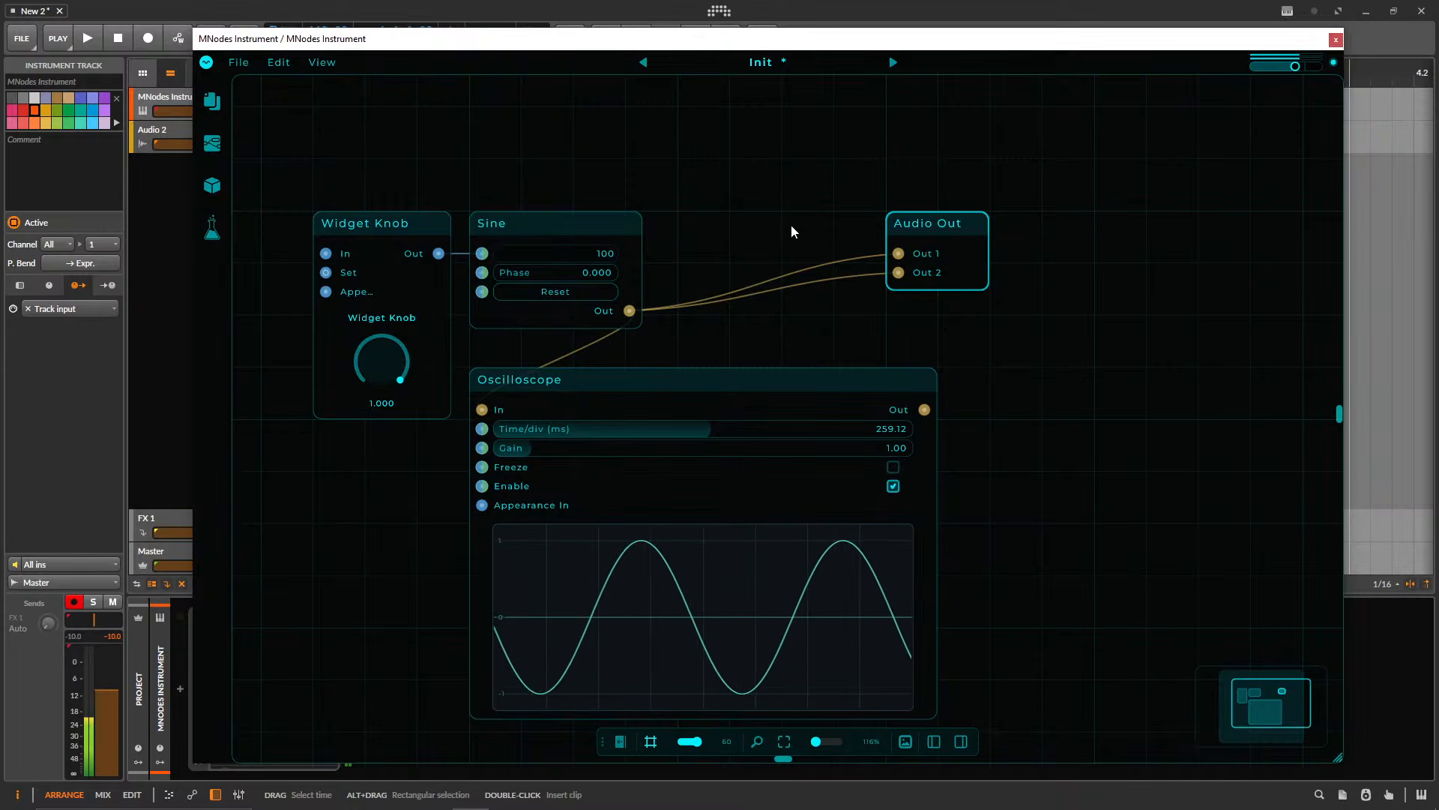
{"action": "key", "text": "Return"}
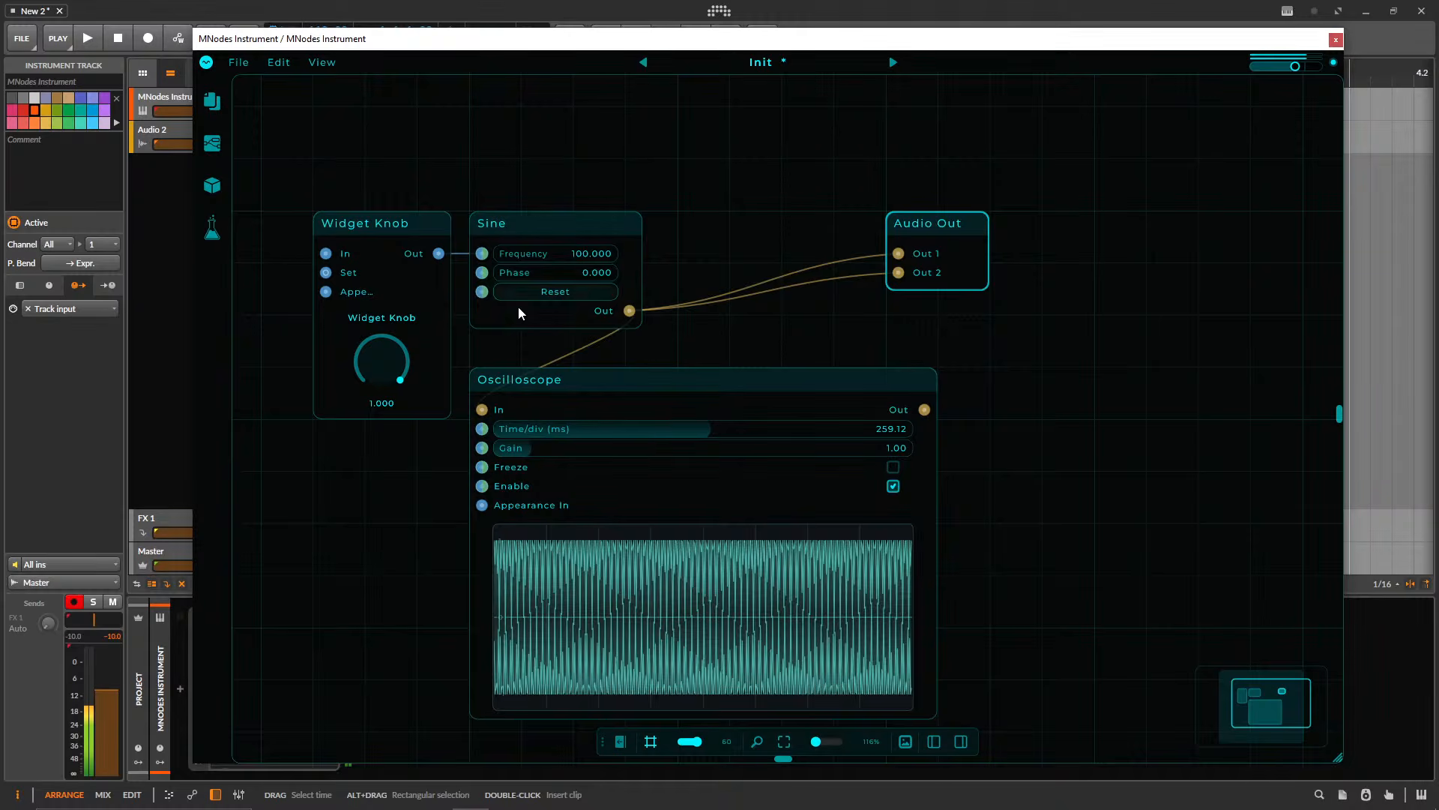
- Turn the Widget Knob to 0.665 and switch the Oscilloscope's Enable option off and on twice
{"action": "left_click_drag", "start_coordinate": [370, 352], "coordinate": [371, 430]}
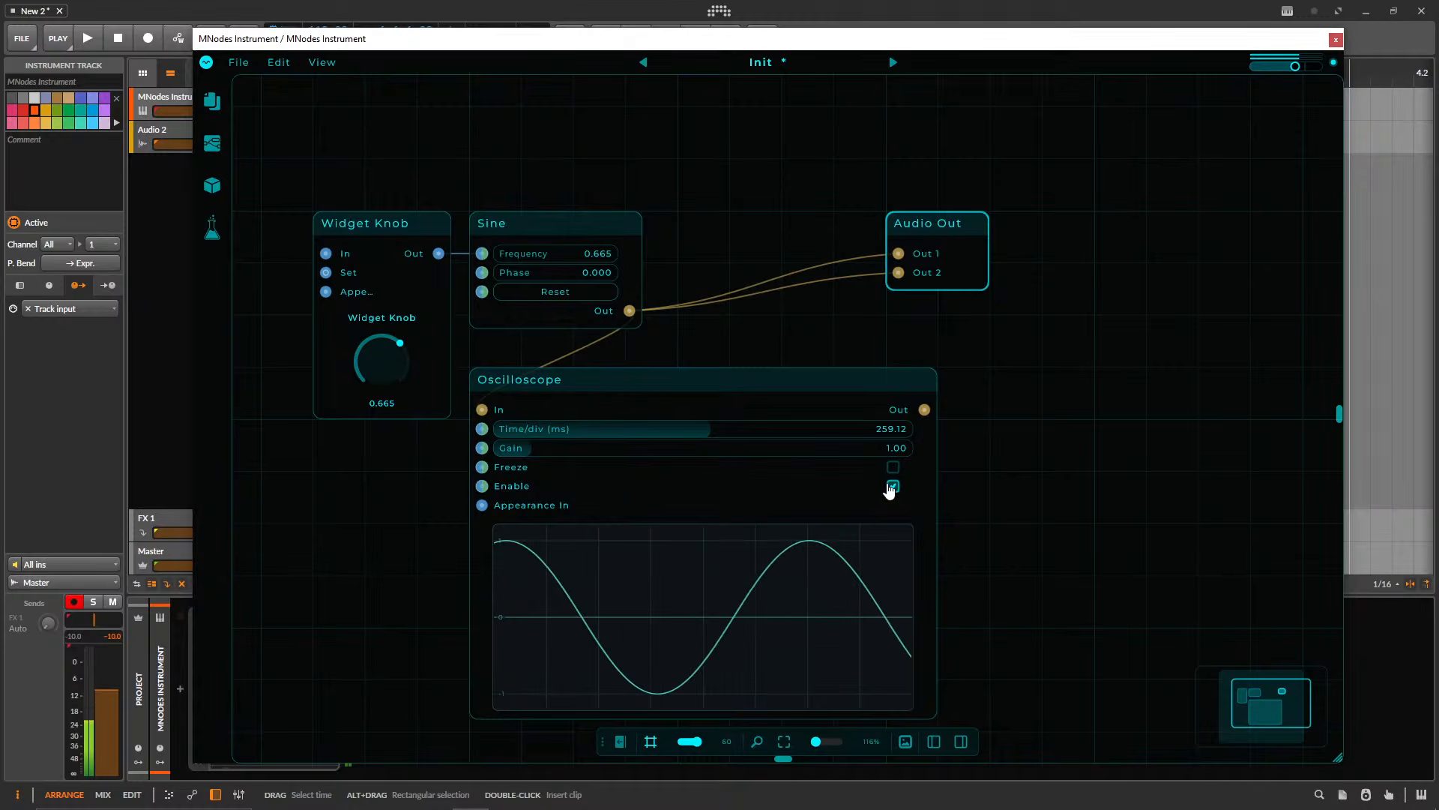
{"action": "left_click", "coordinate": [893, 485]}
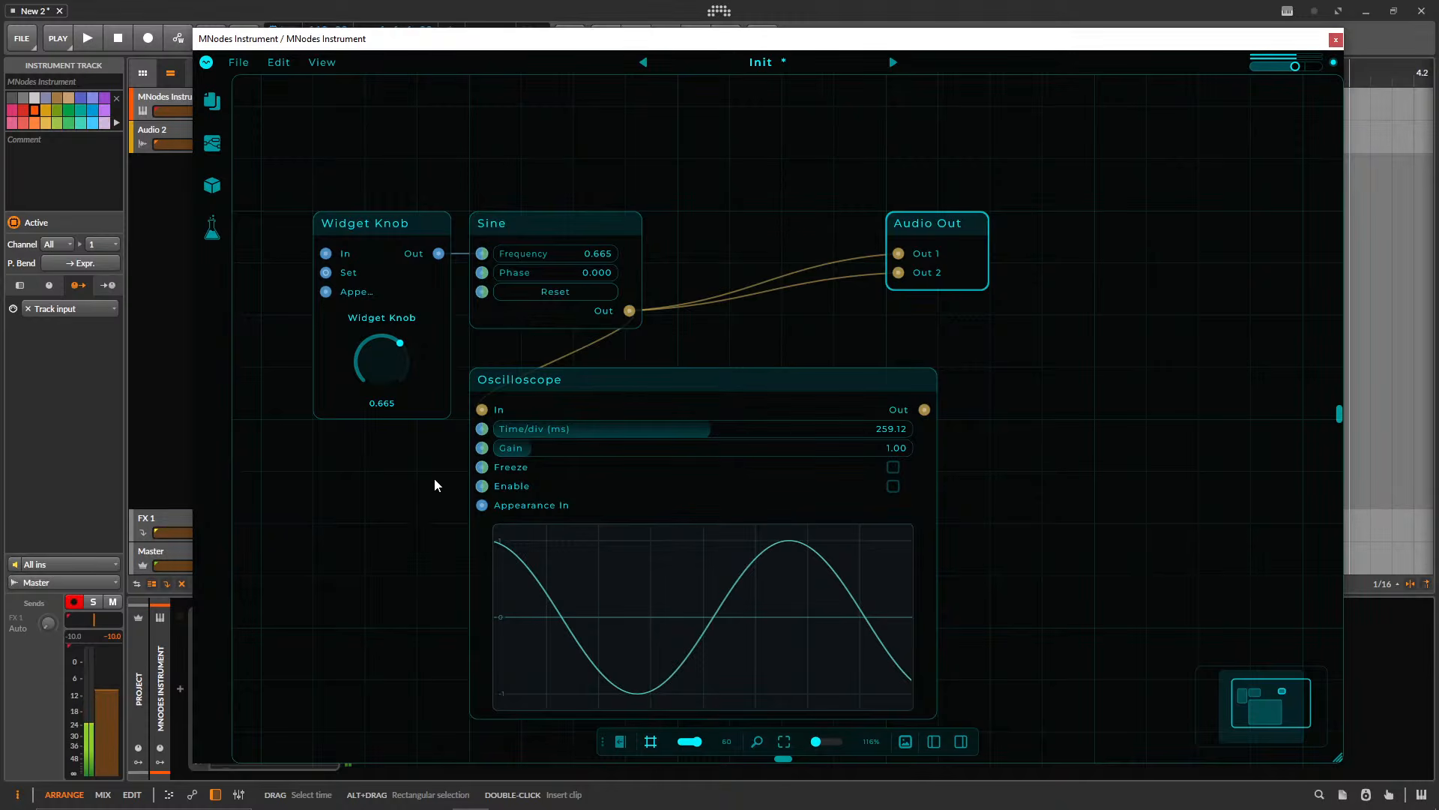
{"action": "left_click", "coordinate": [892, 488]}
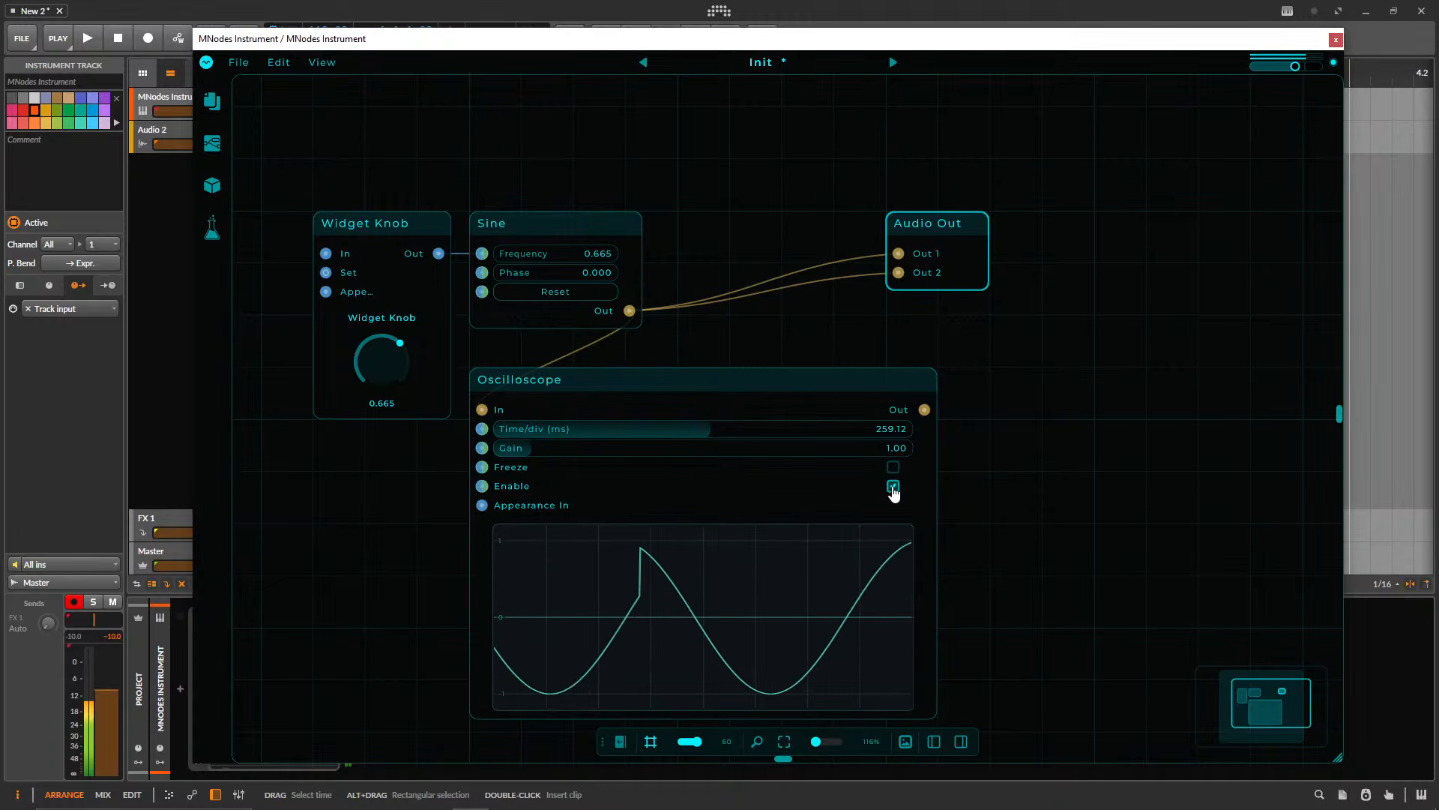
{"action": "left_click", "coordinate": [893, 487]}
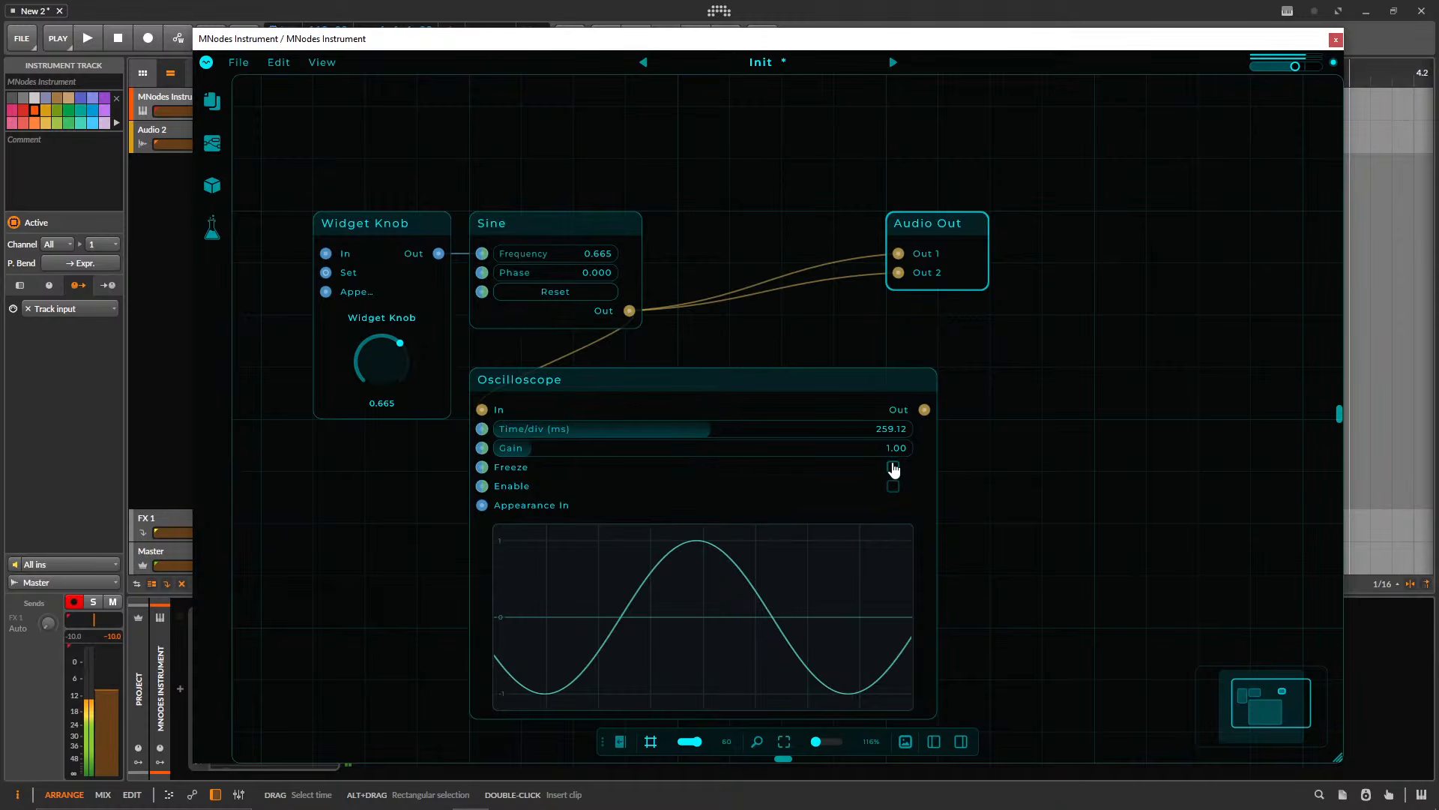
{"action": "left_click", "coordinate": [893, 485]}
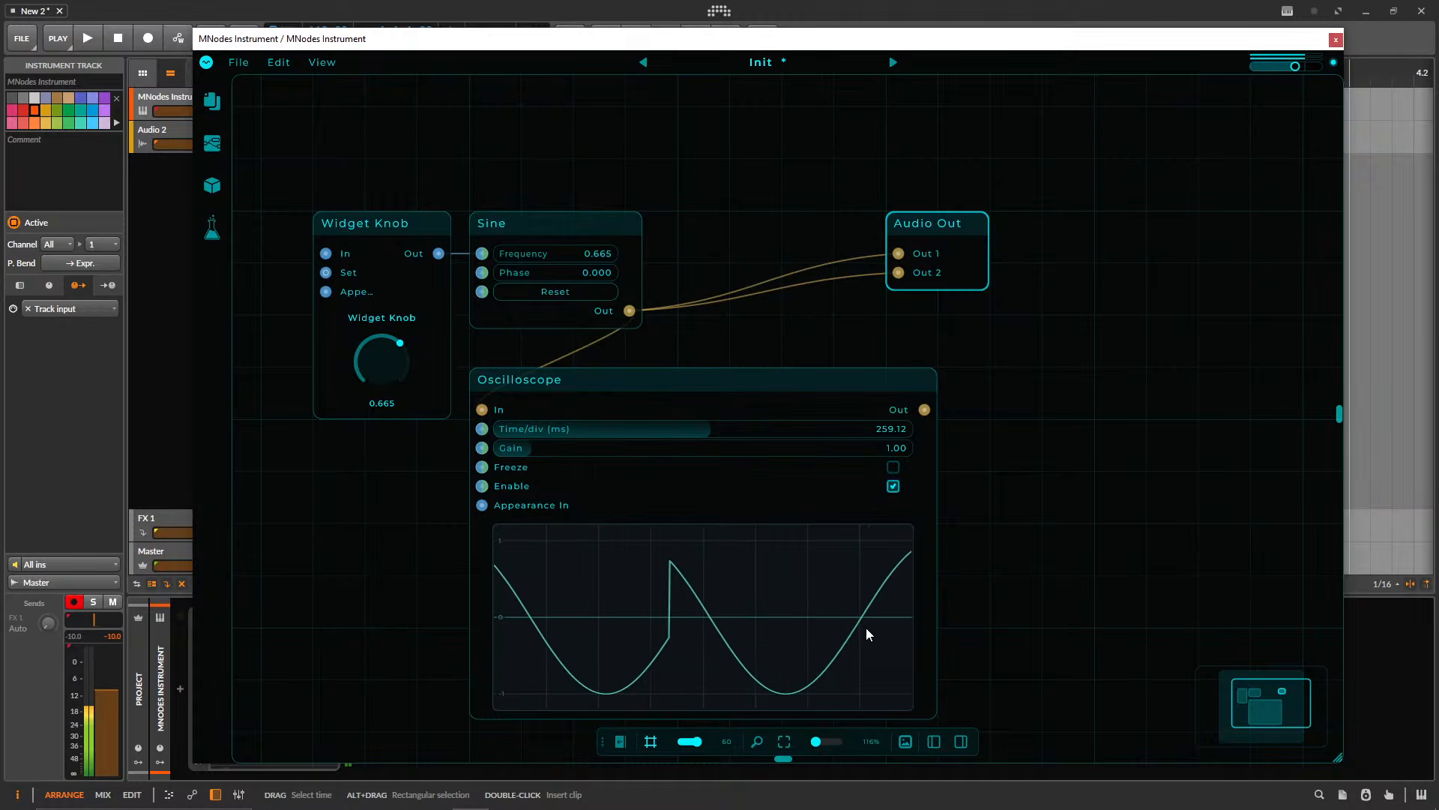
- Turn the Widget Knob to 0.966, then enter 100 directly as the Sine's Frequency
{"action": "left_click_drag", "start_coordinate": [365, 363], "coordinate": [383, 311]}
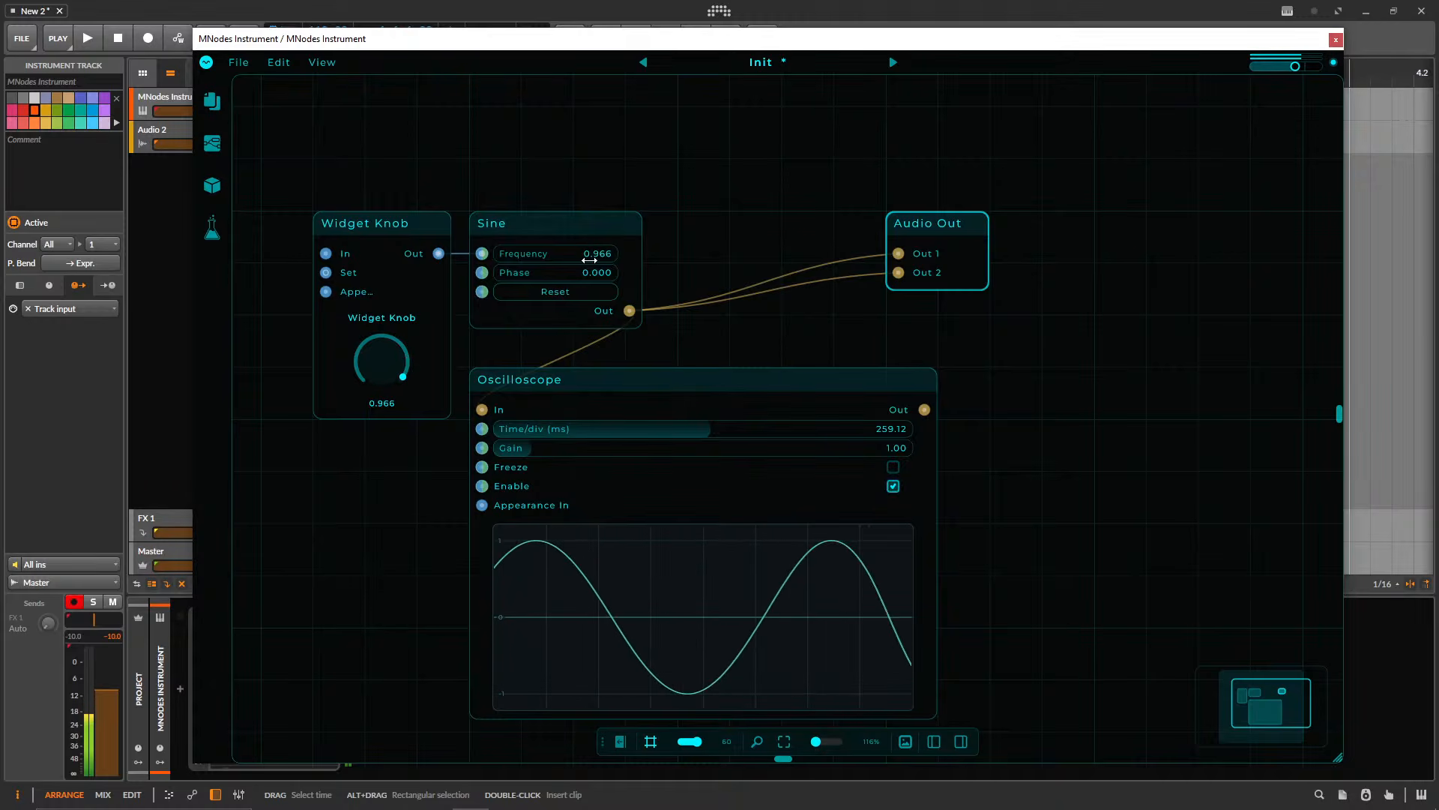
{"action": "double_click", "coordinate": [599, 252]}
{"action": "type", "text": "100"}
{"action": "key", "text": "Return"}
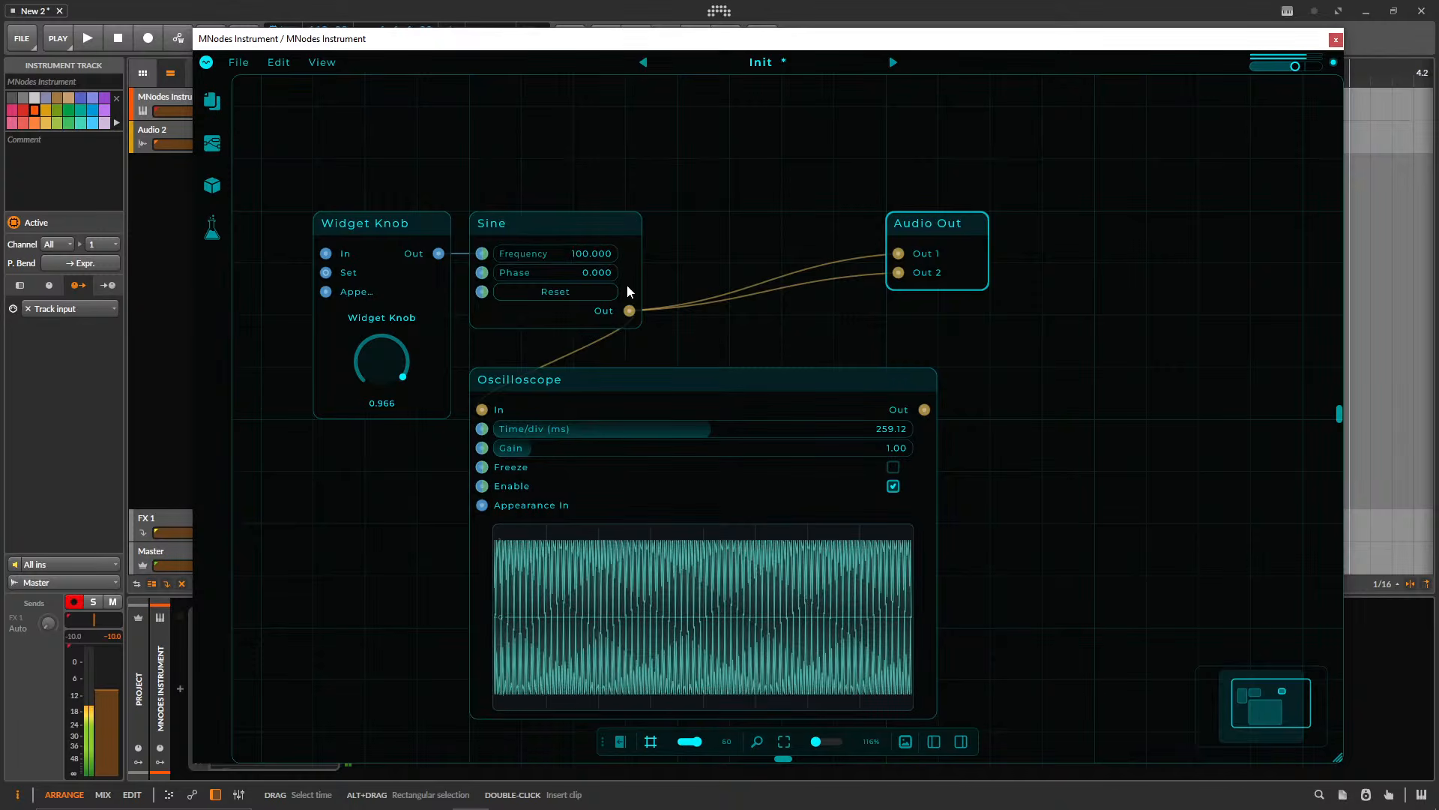
- Set the Sine's Frequency to 1000 and then to 10, and slide it down to 0.000
{"action": "double_click", "coordinate": [583, 254]}
{"action": "type", "text": "1000"}
{"action": "key", "text": "Return"}
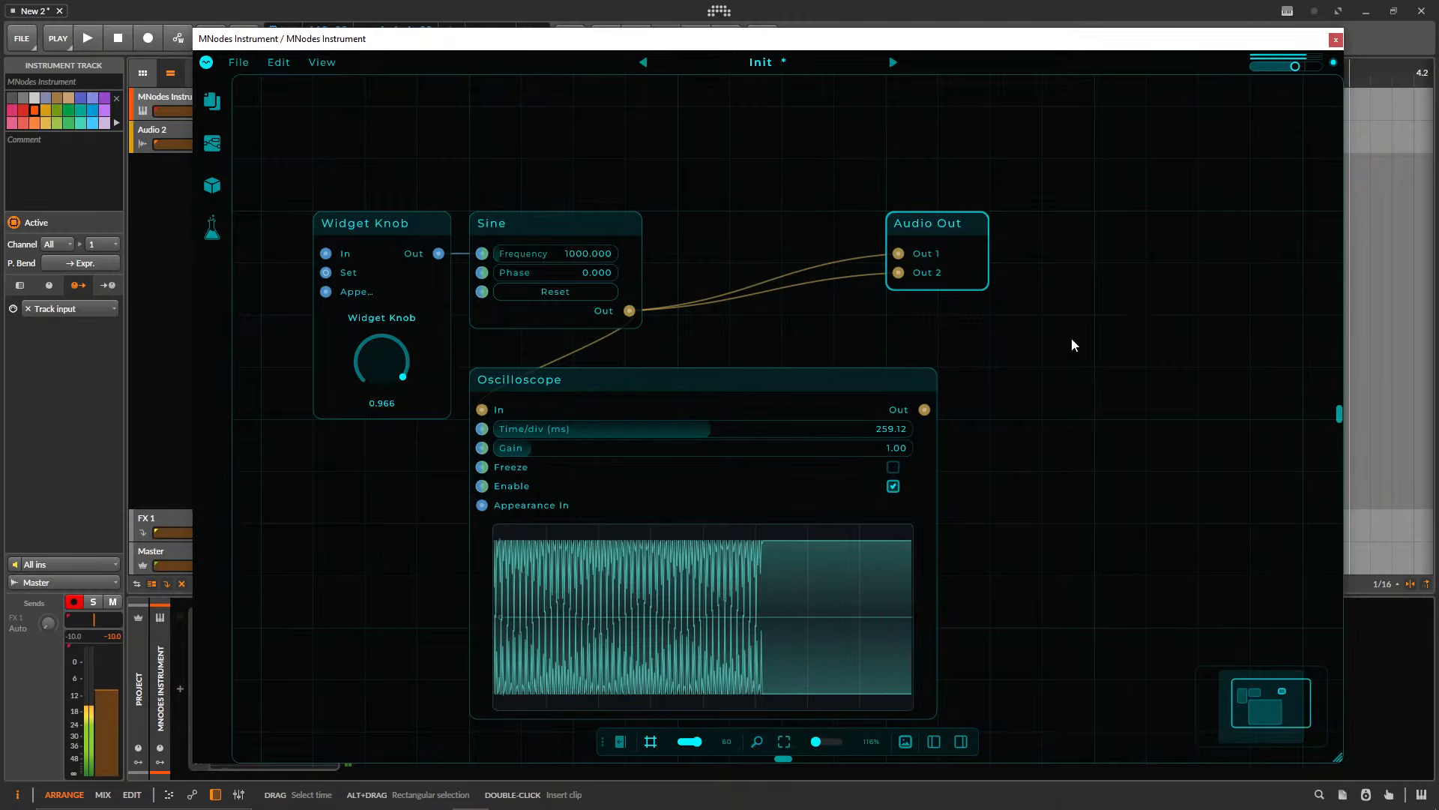
{"action": "double_click", "coordinate": [591, 253]}
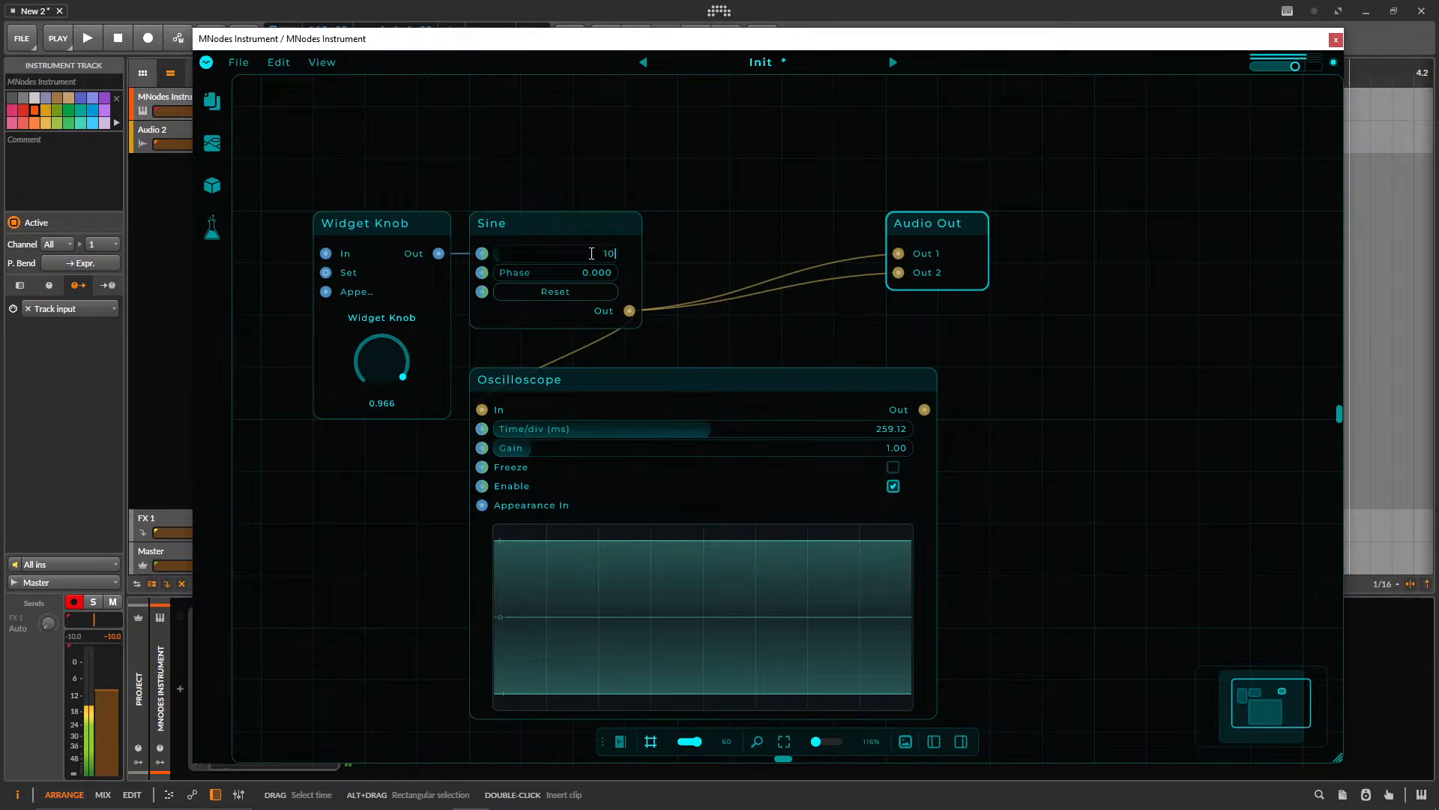
{"action": "type", "text": "10"}
{"action": "key", "text": "Return"}
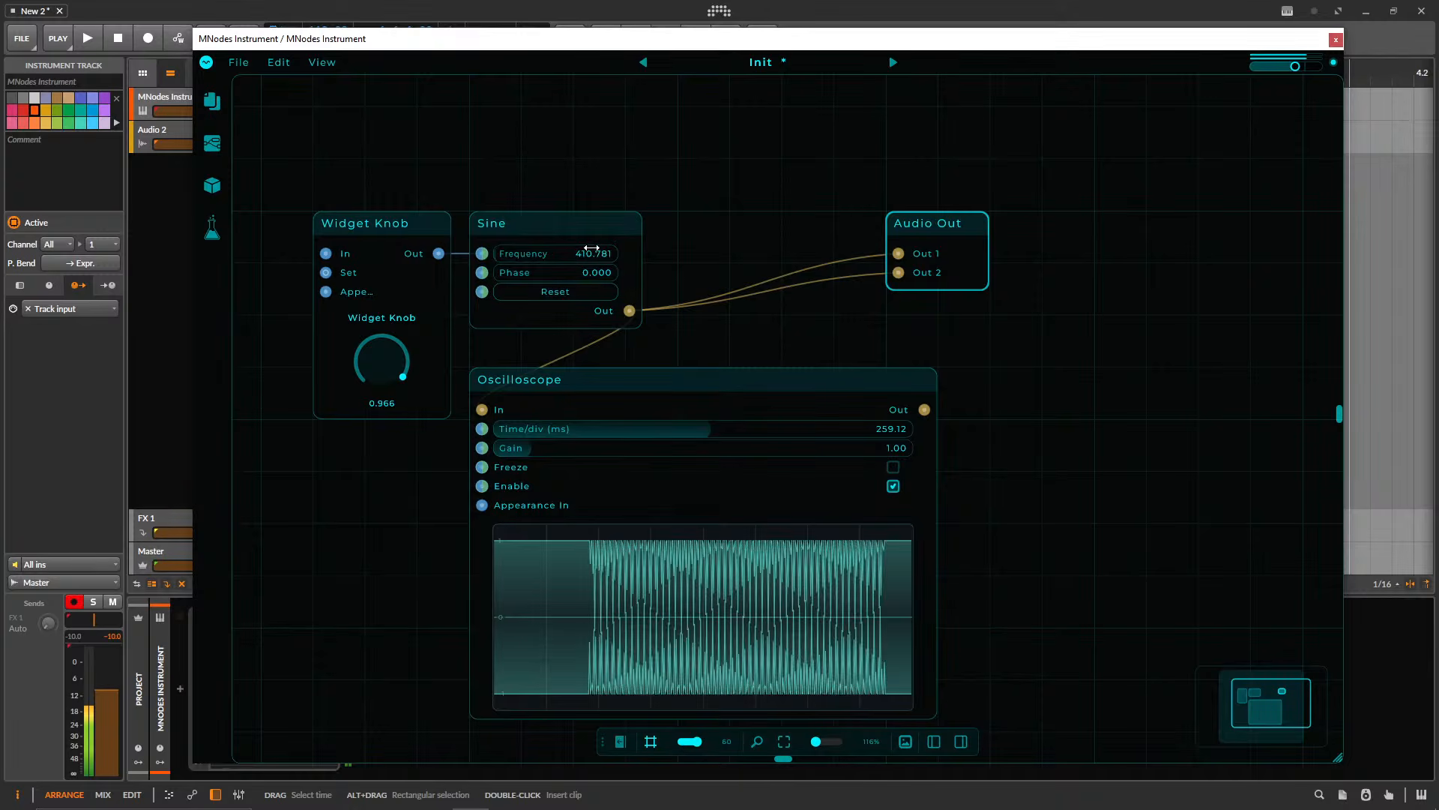
{"action": "mouse_move", "coordinate": [591, 248]}
{"action": "left_mouse_down"}
{"action": "mouse_move", "coordinate": [511, 255]}
{"action": "mouse_move", "coordinate": [537, 258]}
{"action": "mouse_move", "coordinate": [543, 243]}
{"action": "left_mouse_up"}
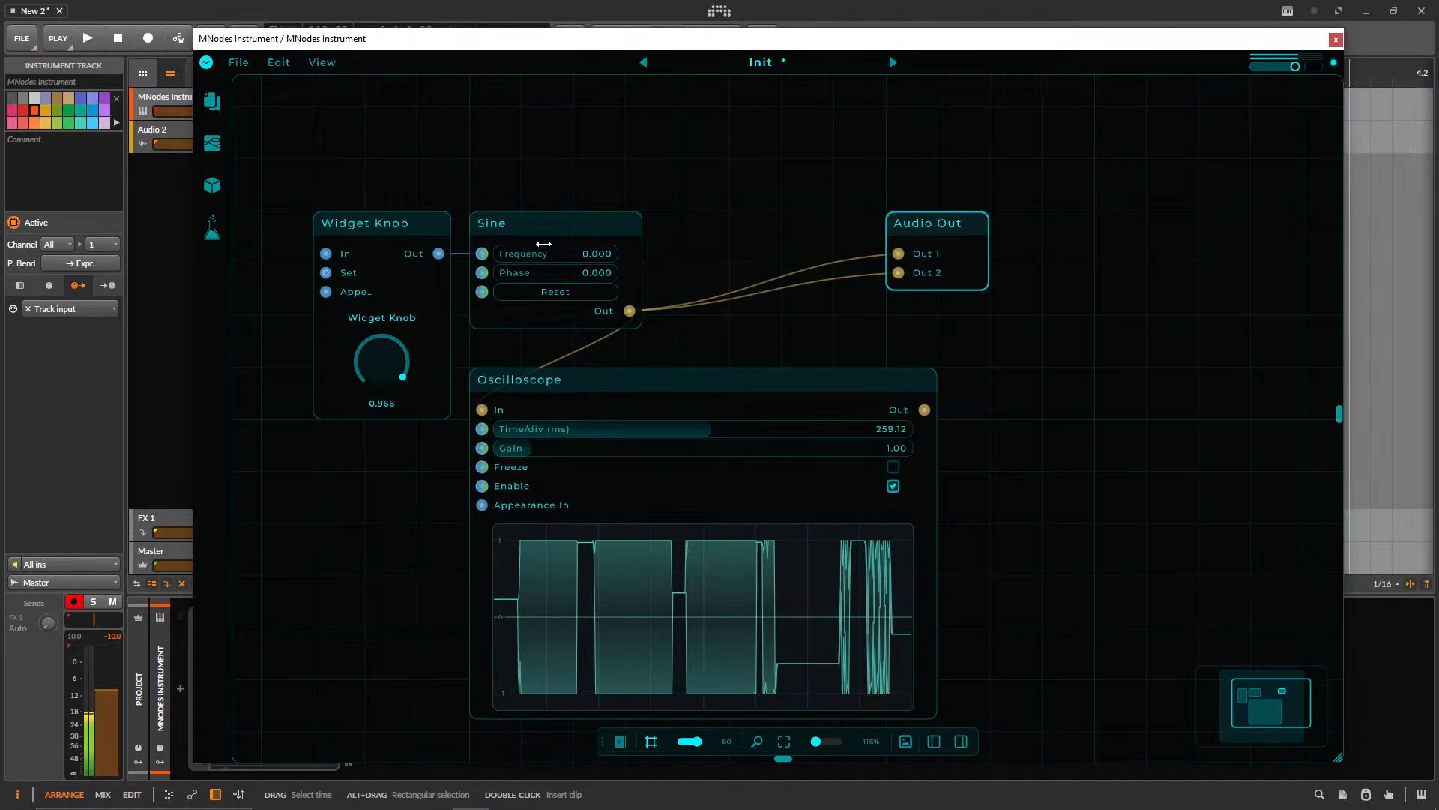
- Remove the cable between the Sine's Out and the Oscilloscope and move the Audio Out close beside the Sine
{"action": "double_click", "coordinate": [589, 345]}
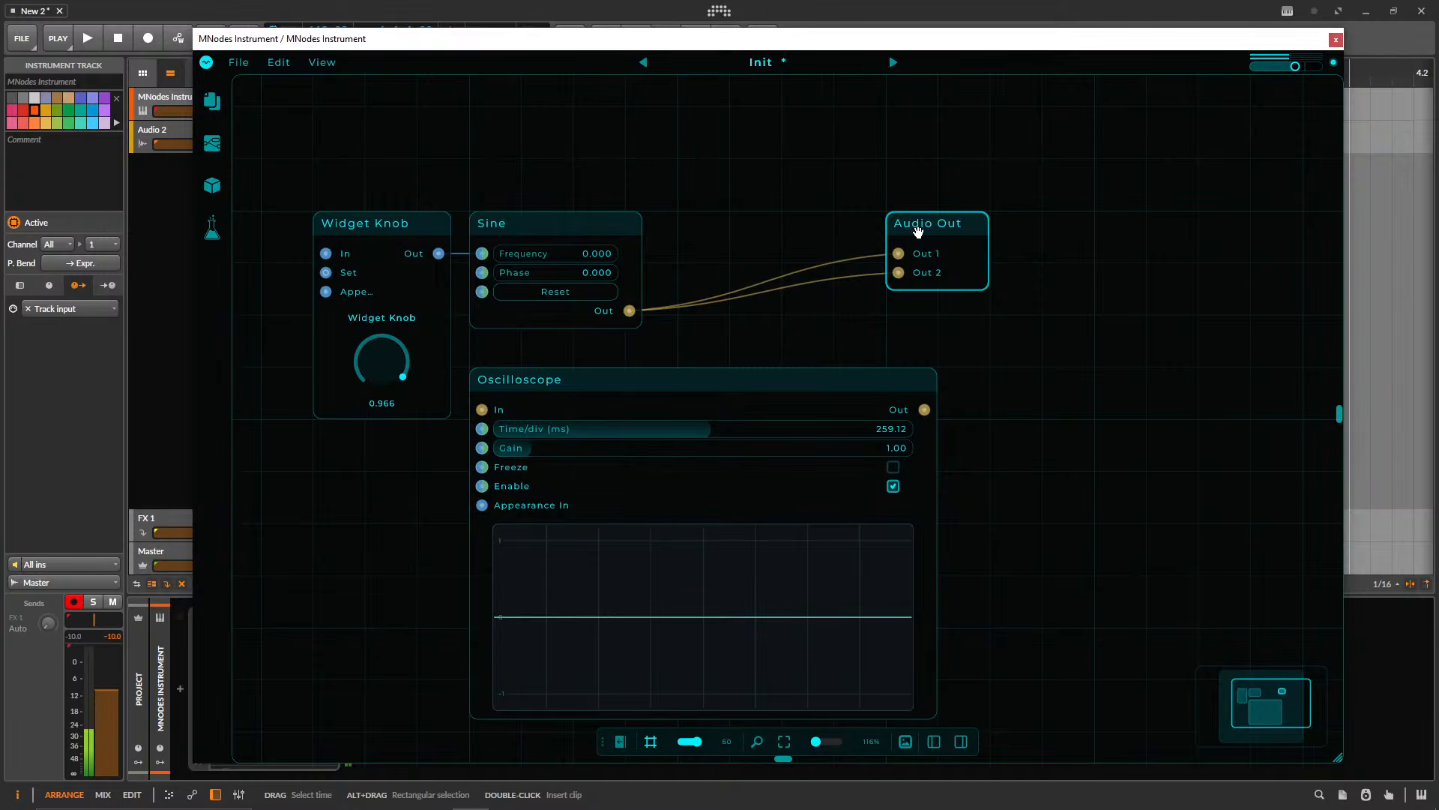
{"action": "left_click_drag", "start_coordinate": [917, 231], "coordinate": [709, 231]}
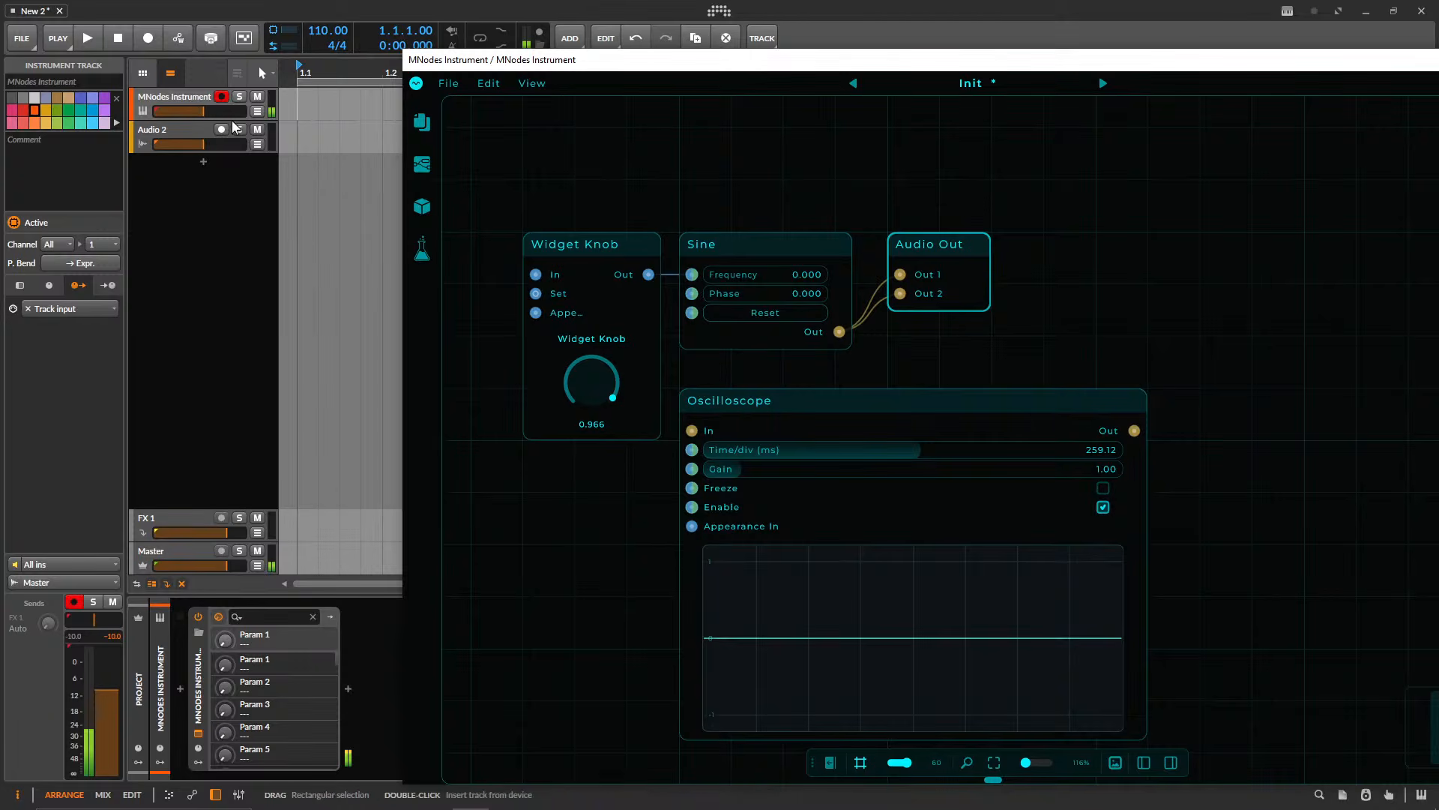
{"action": "left_click", "coordinate": [223, 689]}
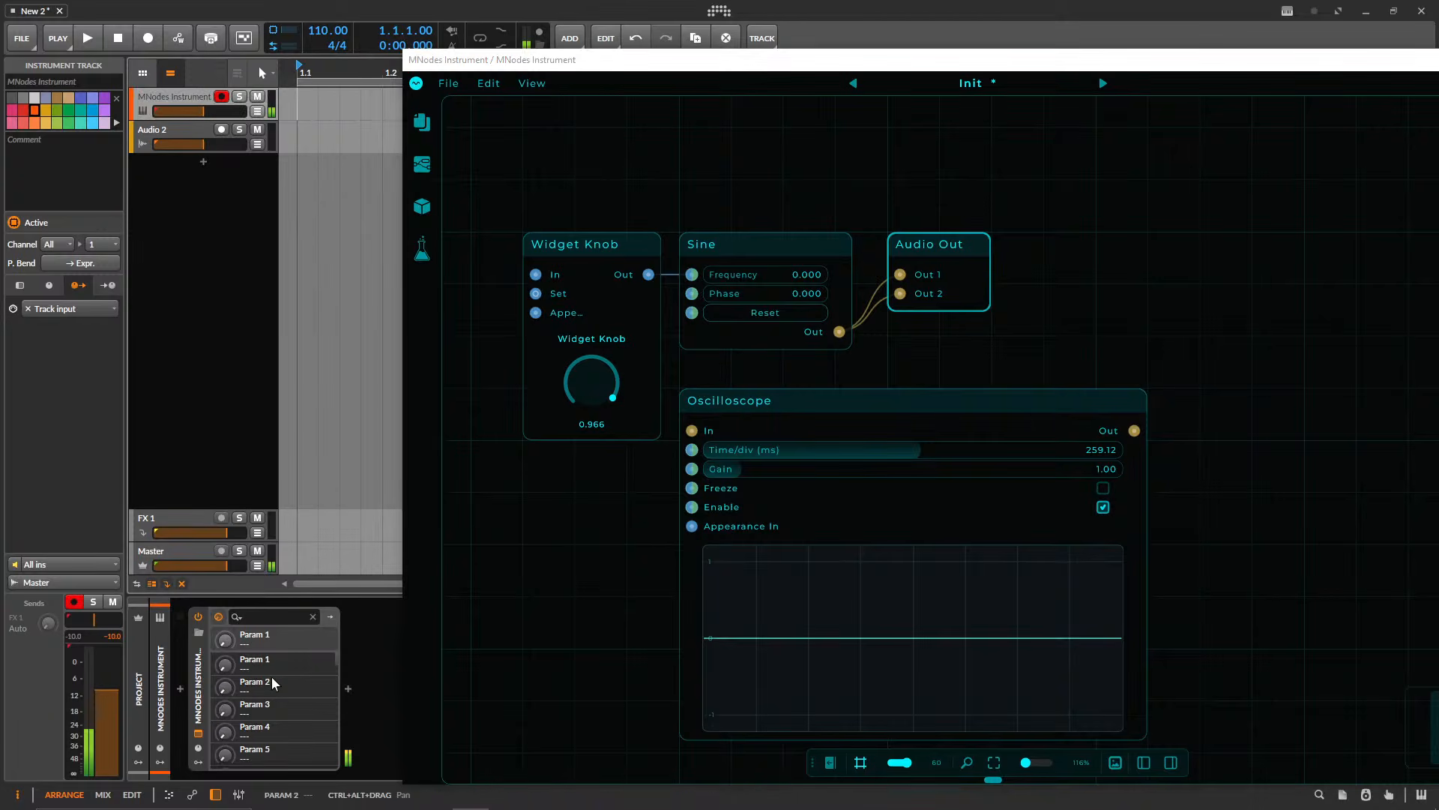
{"action": "left_click_drag", "start_coordinate": [1024, 67], "coordinate": [903, 39]}
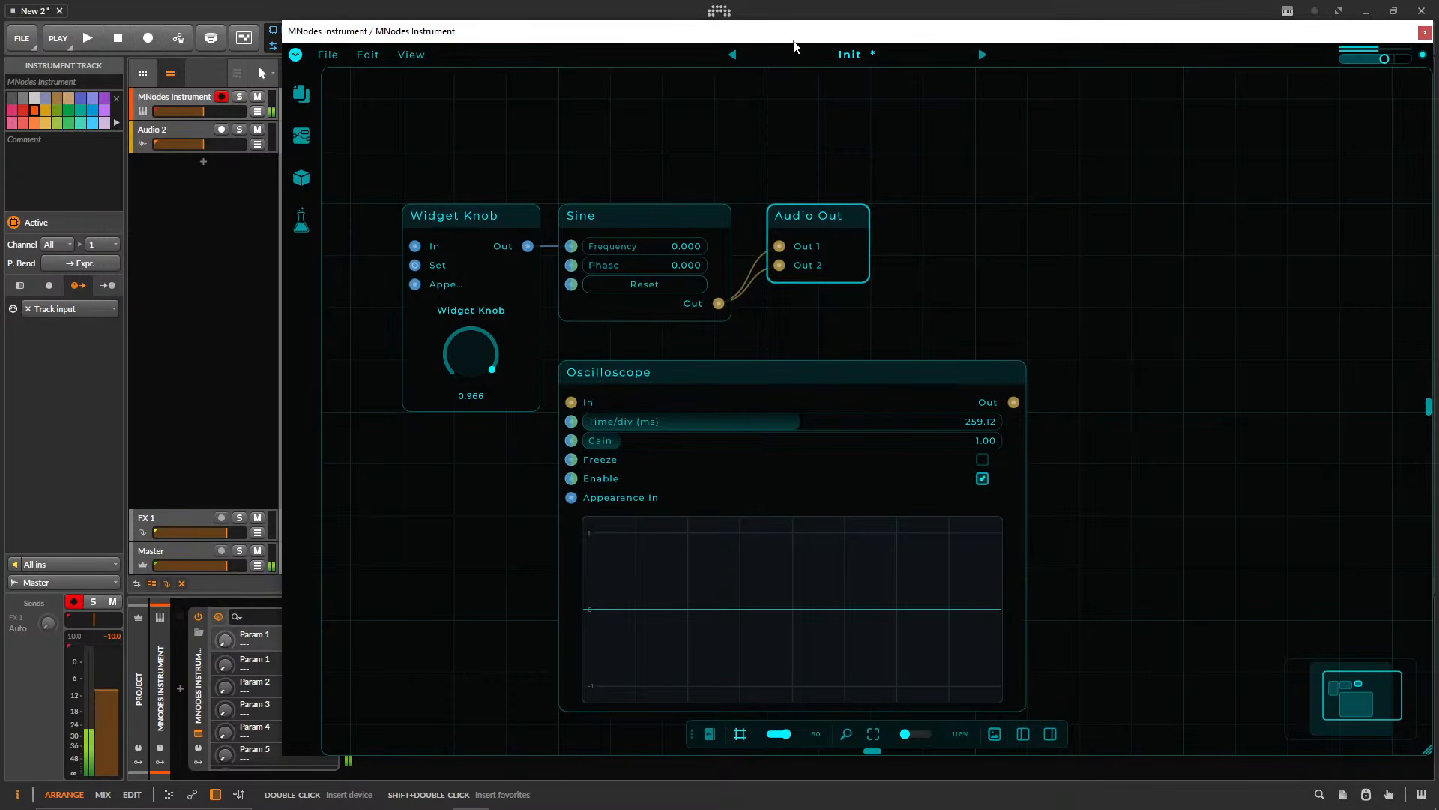
{"action": "left_click_drag", "start_coordinate": [808, 46], "coordinate": [702, 49]}
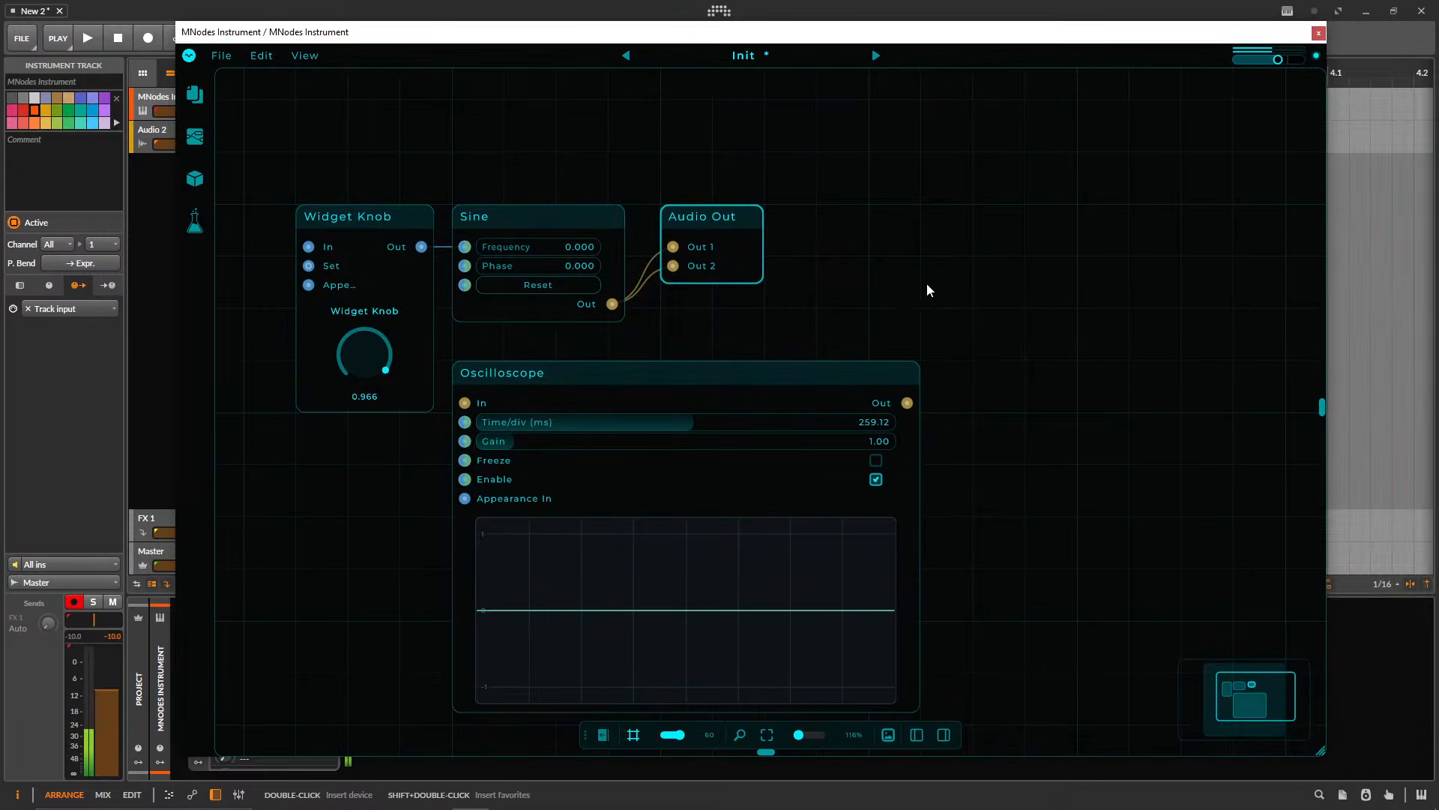
- Spread the Widget Knob and Audio Out away from the Sine and reconnect the Sine's Out to the Oscilloscope's In
{"action": "left_click_drag", "start_coordinate": [411, 235], "coordinate": [359, 235]}
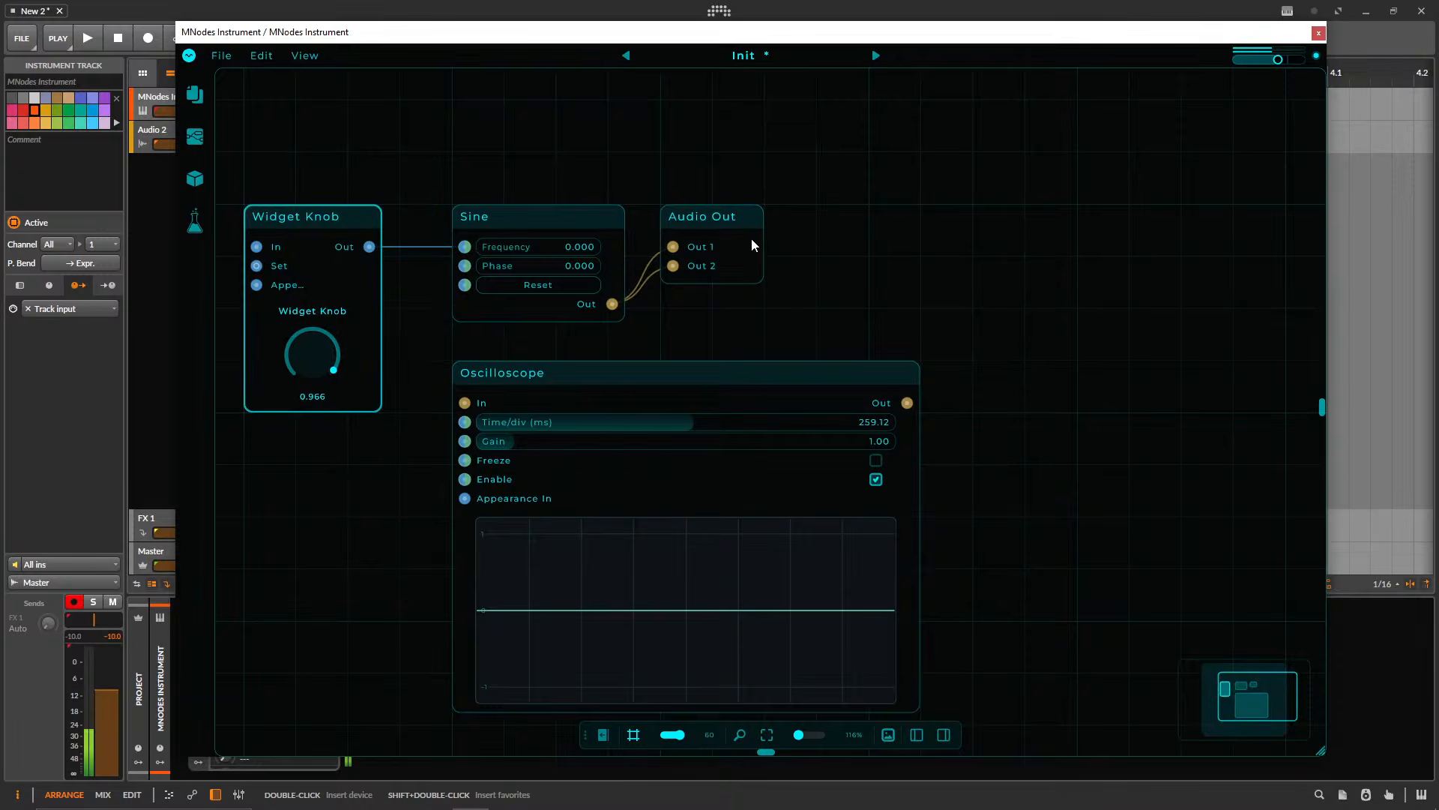
{"action": "left_click_drag", "start_coordinate": [680, 248], "coordinate": [732, 248]}
{"action": "left_click_drag", "start_coordinate": [623, 371], "coordinate": [852, 331]}
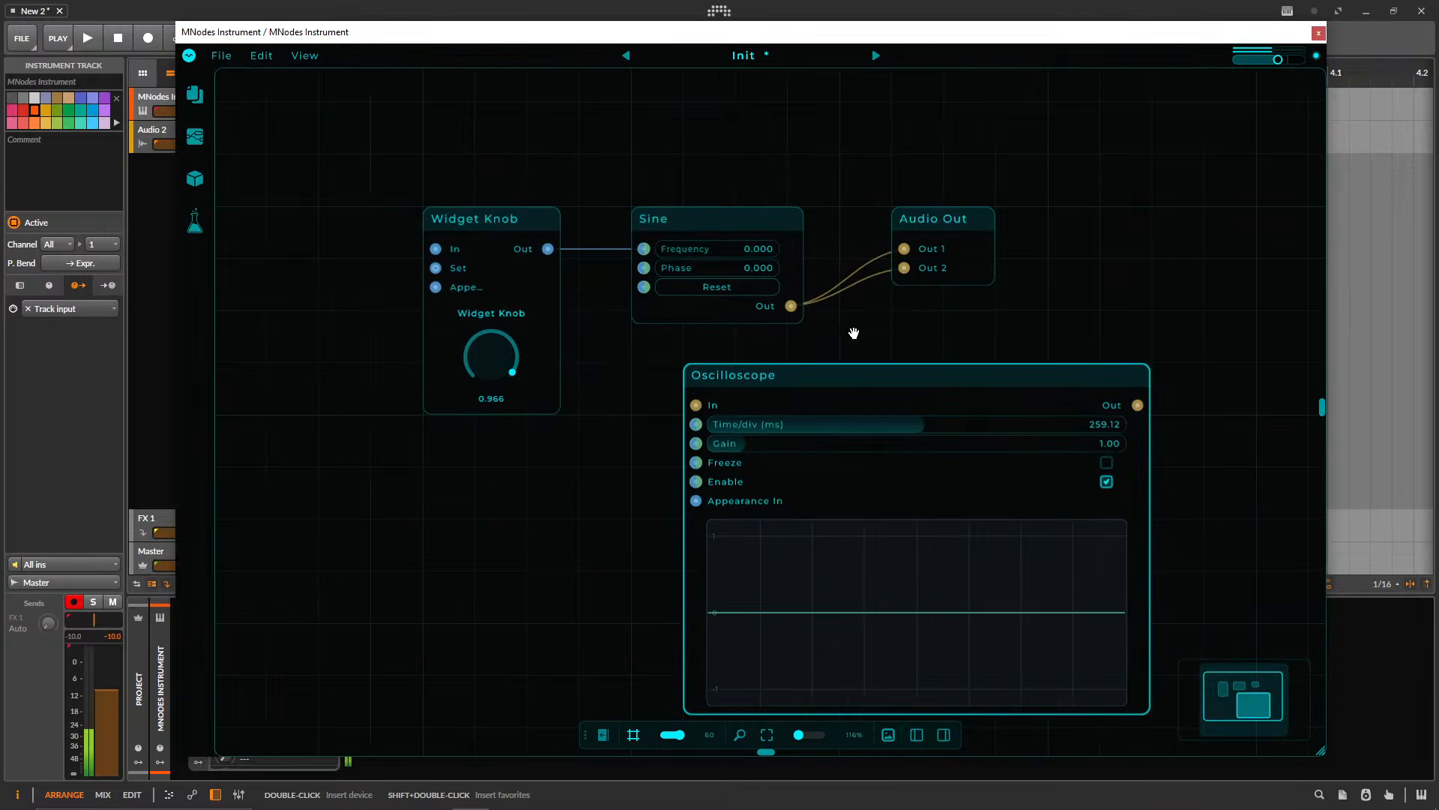
{"action": "left_click_drag", "start_coordinate": [781, 369], "coordinate": [729, 372]}
{"action": "left_click_drag", "start_coordinate": [791, 306], "coordinate": [643, 405]}
- Turn the Widget Knob up to 1.000, then delete the Widget Knob node
{"action": "left_click", "coordinate": [505, 276]}
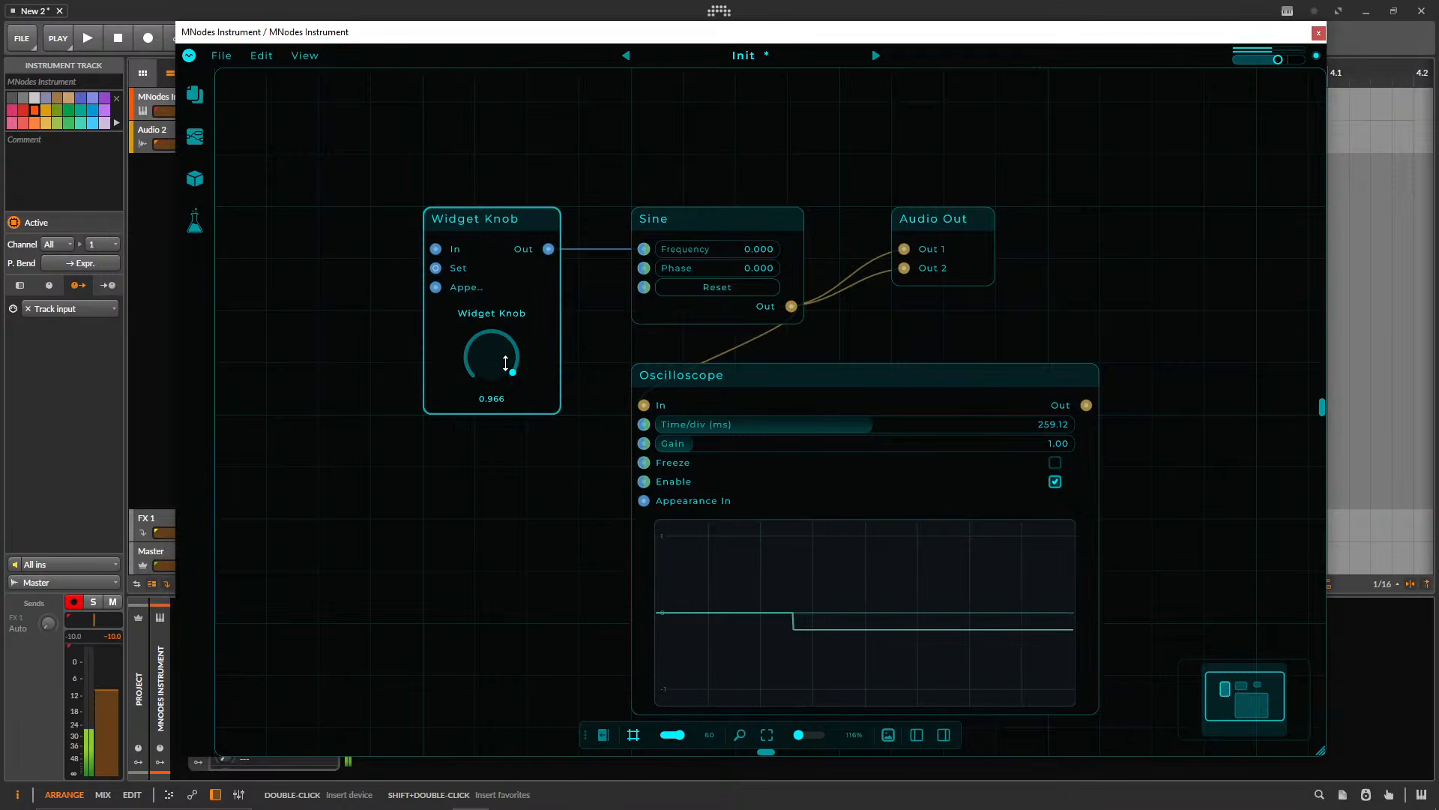
{"action": "left_click_drag", "start_coordinate": [505, 363], "coordinate": [482, 124]}
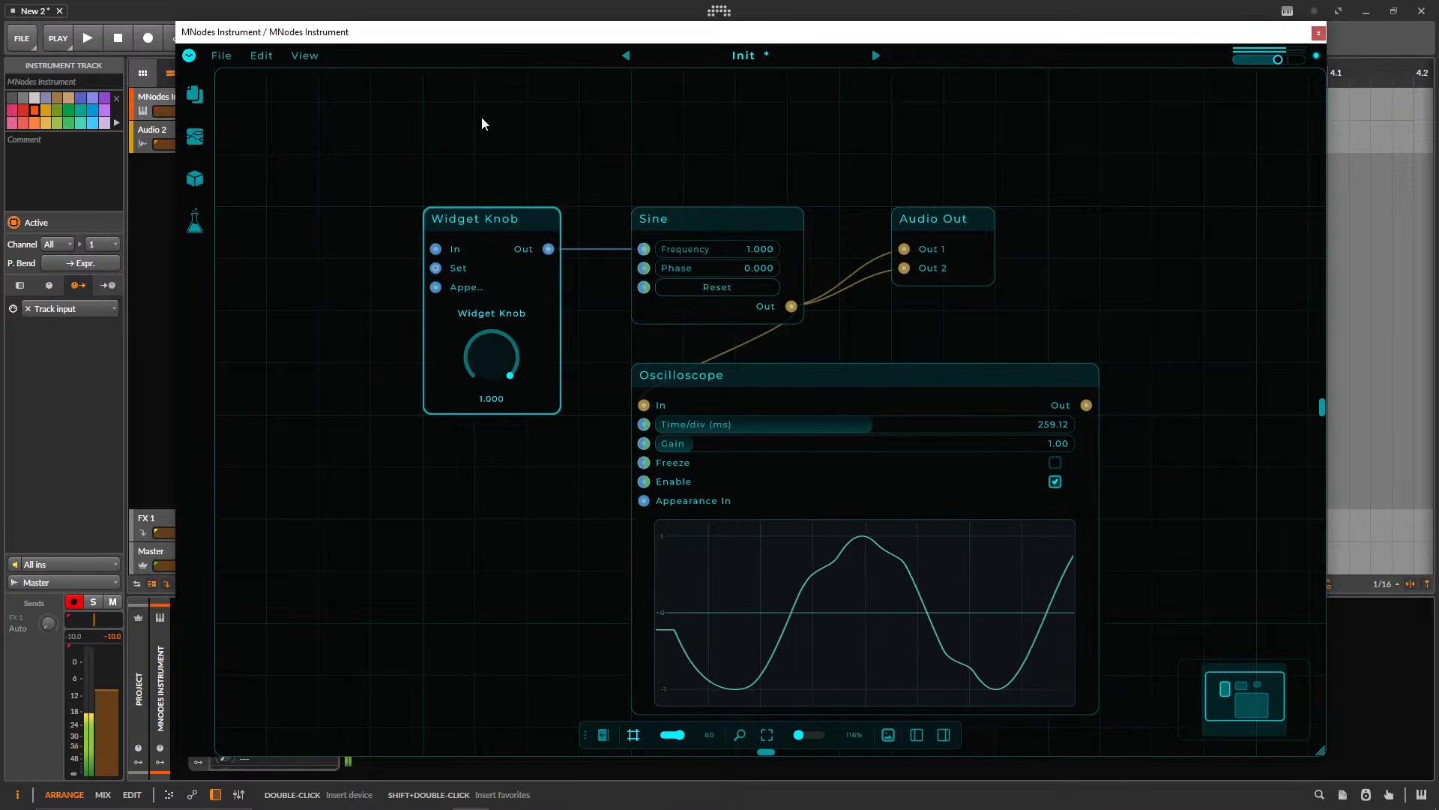
{"action": "key", "text": "Delete"}
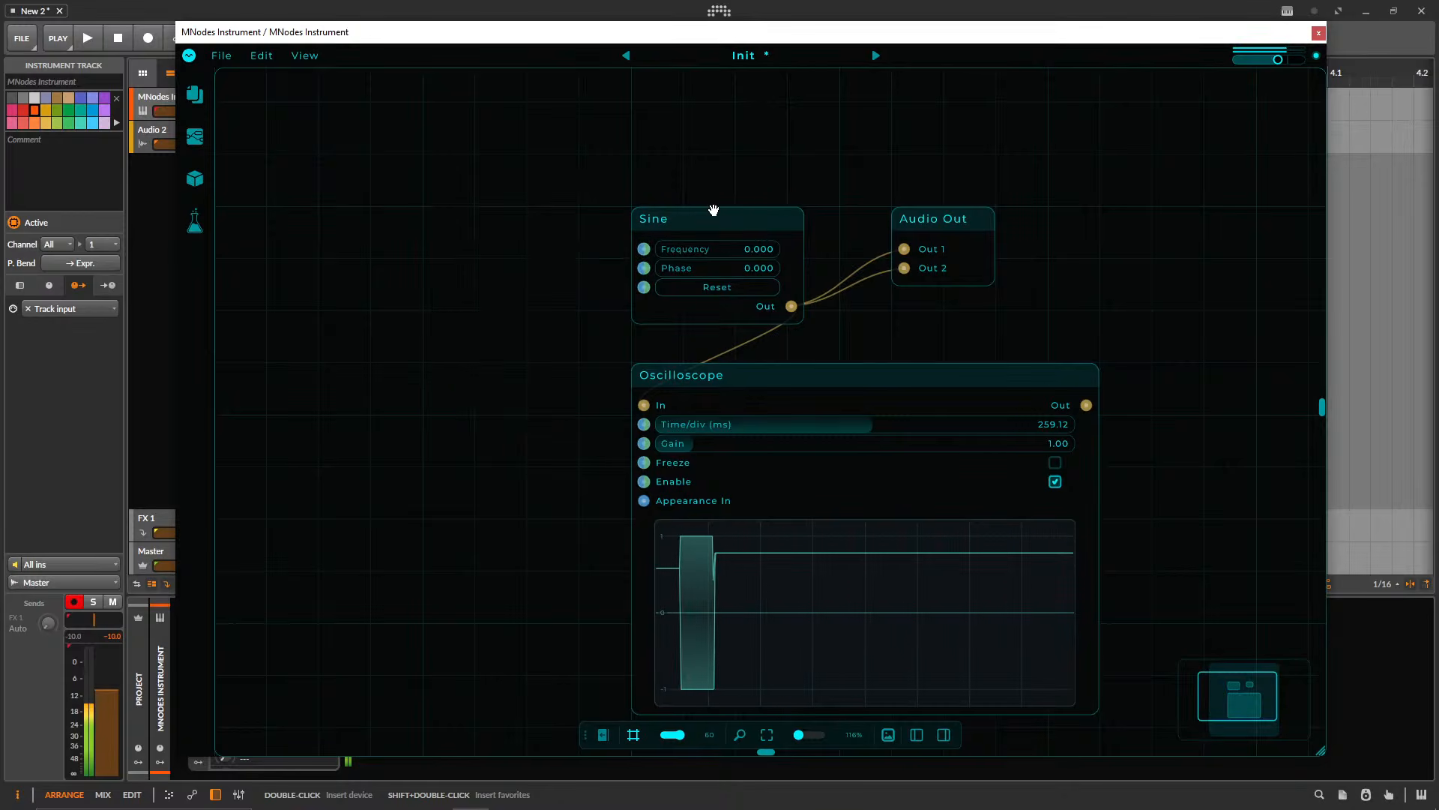
- Add an LFO node in front of the Sine and wire its Out to the Sine's Frequency input
{"action": "double_click", "coordinate": [329, 272]}
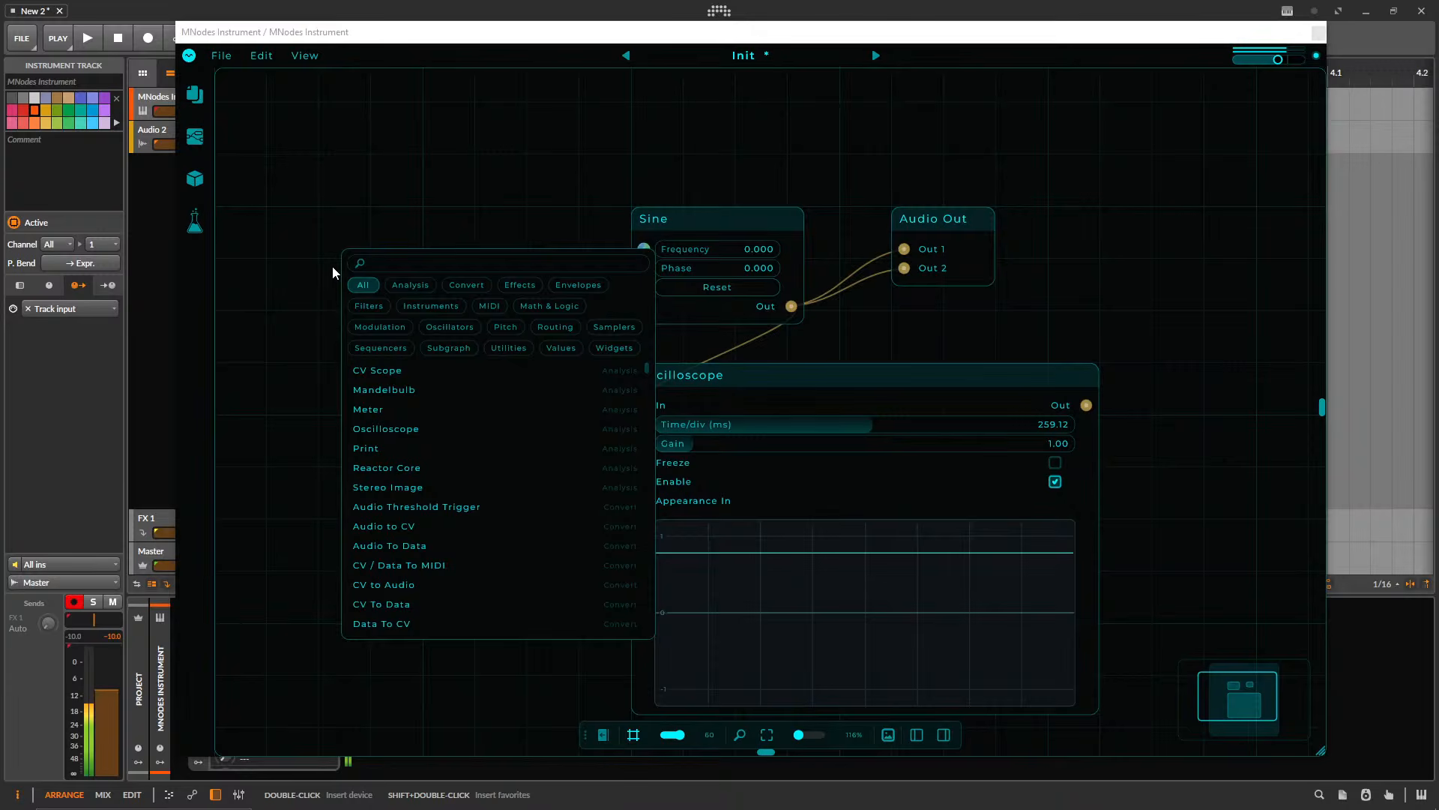
{"action": "type", "text": "lfo"}
{"action": "key", "text": "Return"}
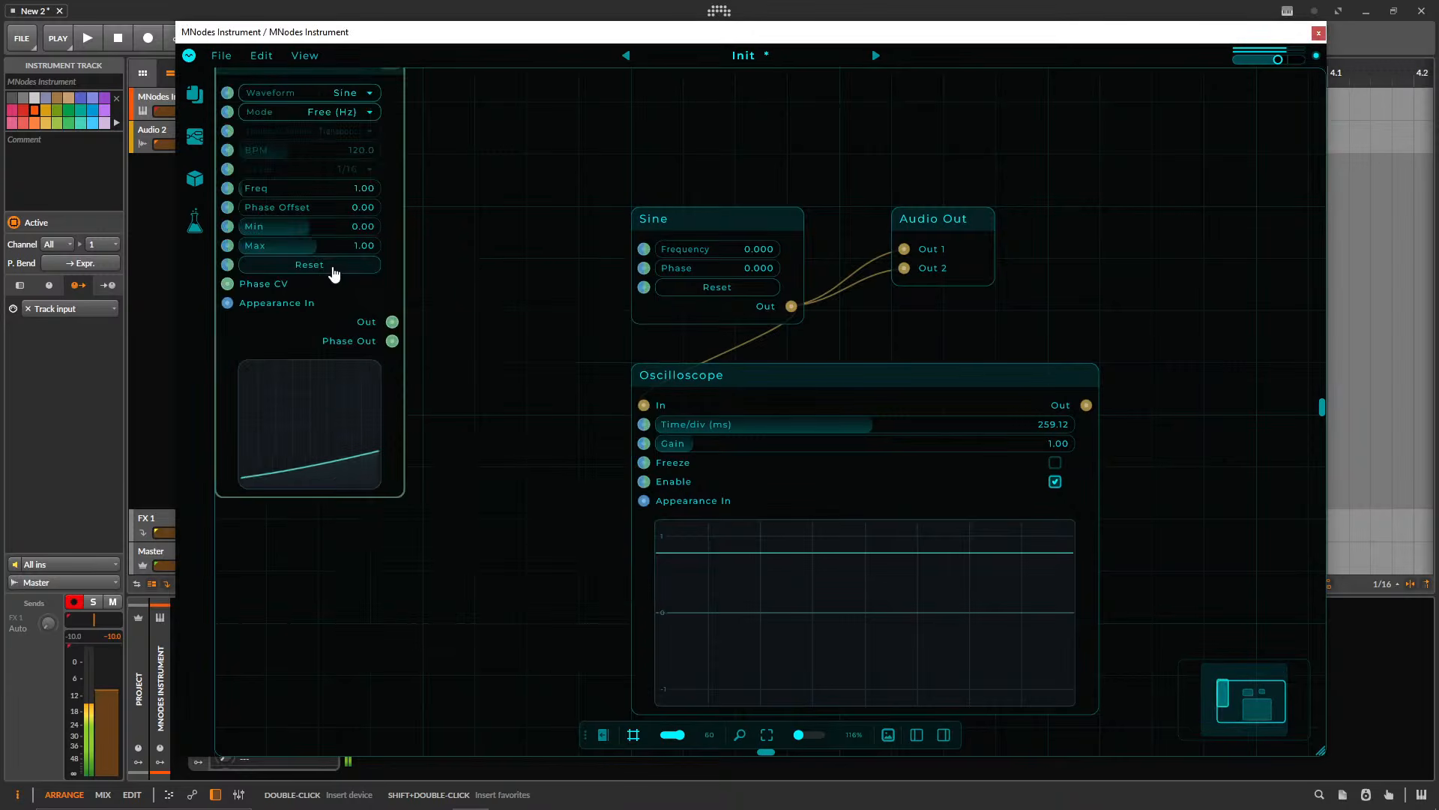
{"action": "left_click_drag", "start_coordinate": [289, 160], "coordinate": [392, 265]}
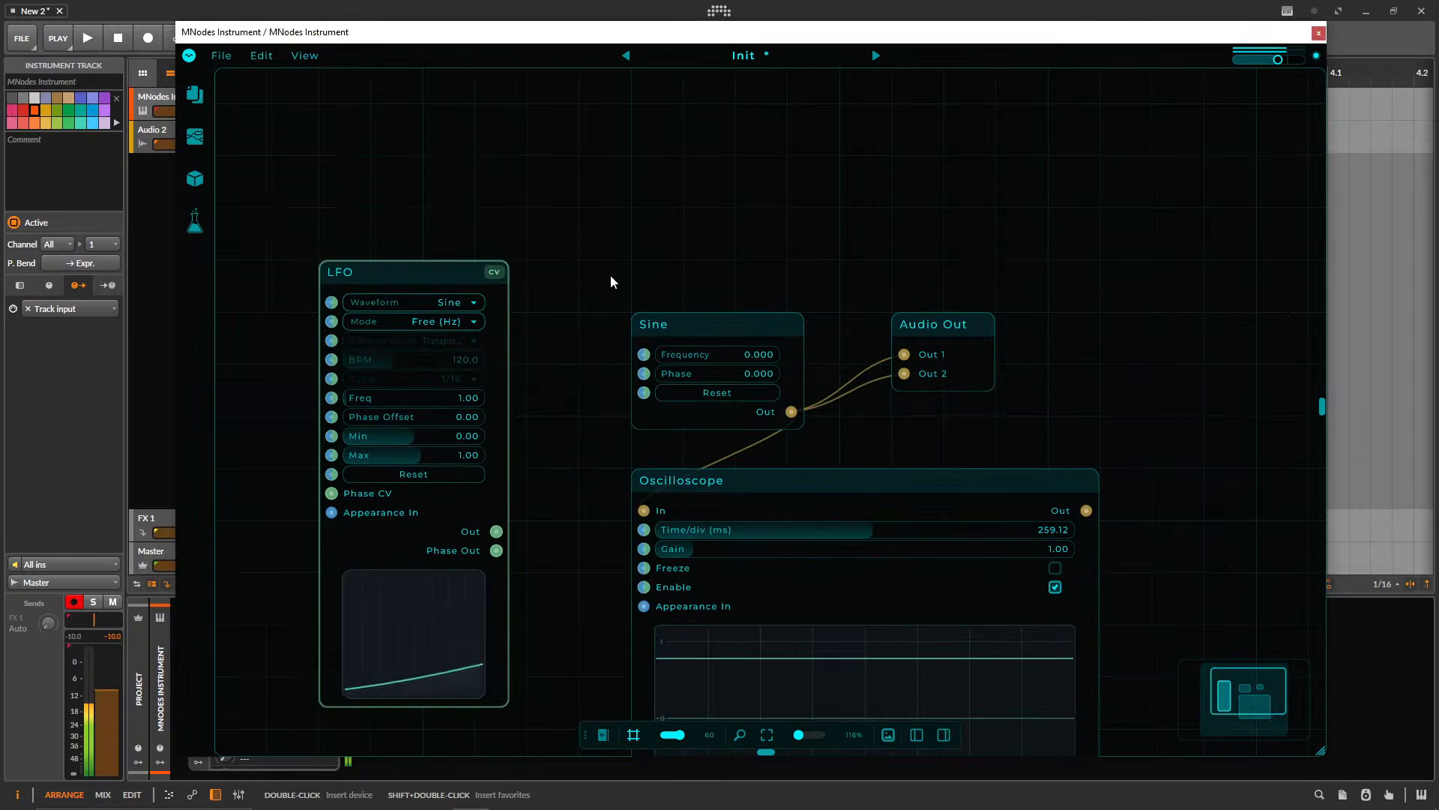
{"action": "left_click_drag", "start_coordinate": [610, 279], "coordinate": [591, 209]}
{"action": "left_click_drag", "start_coordinate": [474, 449], "coordinate": [622, 272]}
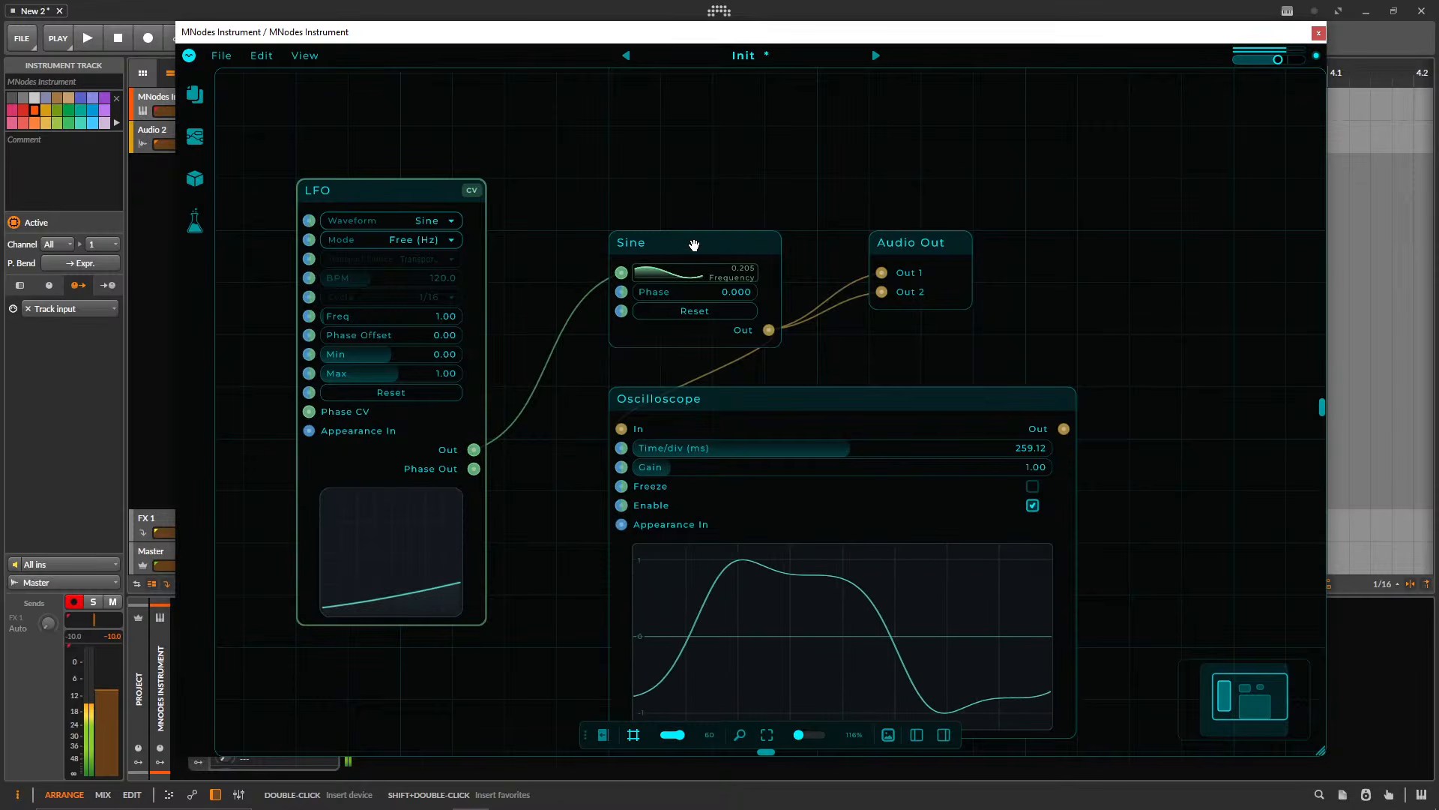
- Disconnect the LFO from the Sine's Frequency and move the Oscilloscope and LFO apart to make room between them
{"action": "left_click", "coordinate": [723, 395]}
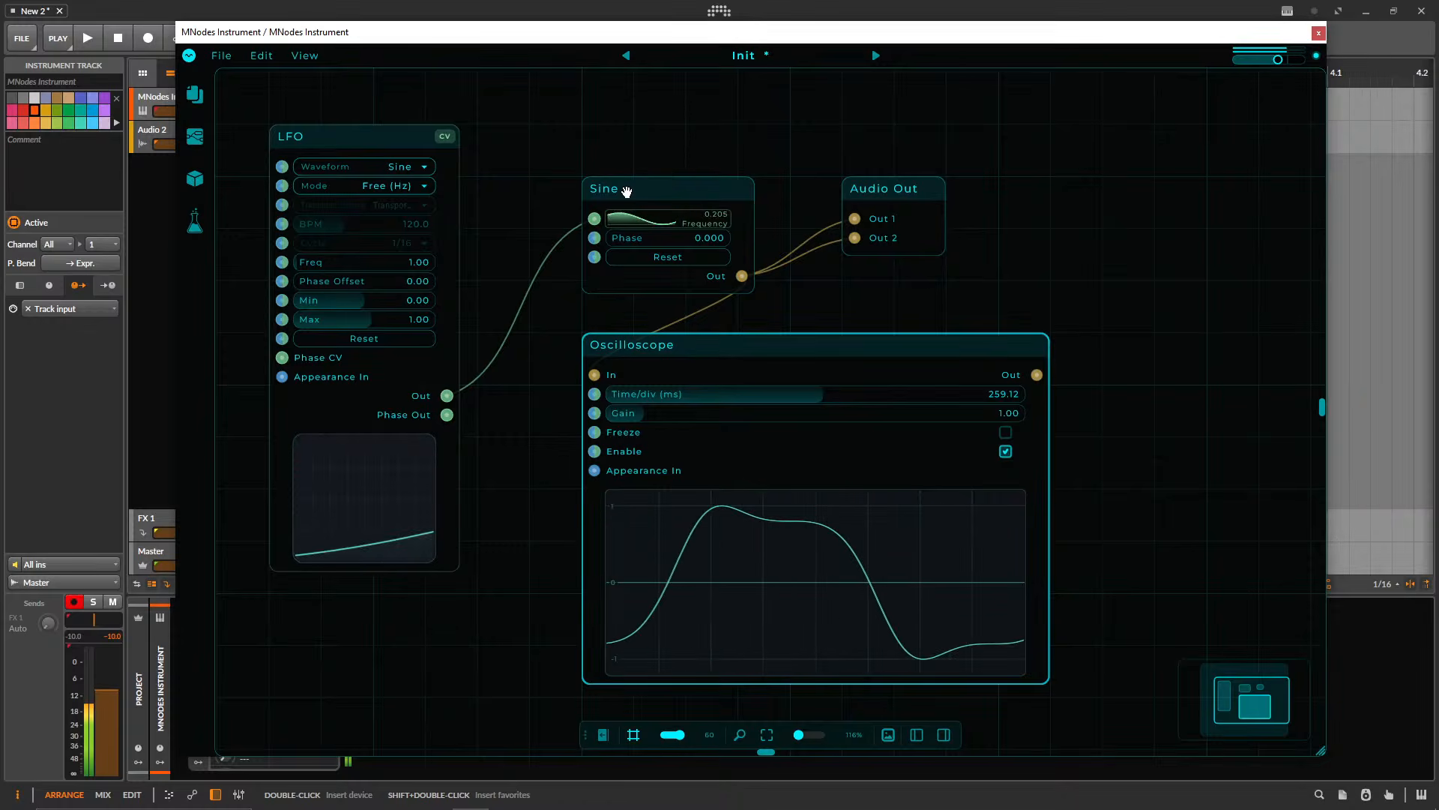
{"action": "left_click_drag", "start_coordinate": [594, 219], "coordinate": [555, 270]}
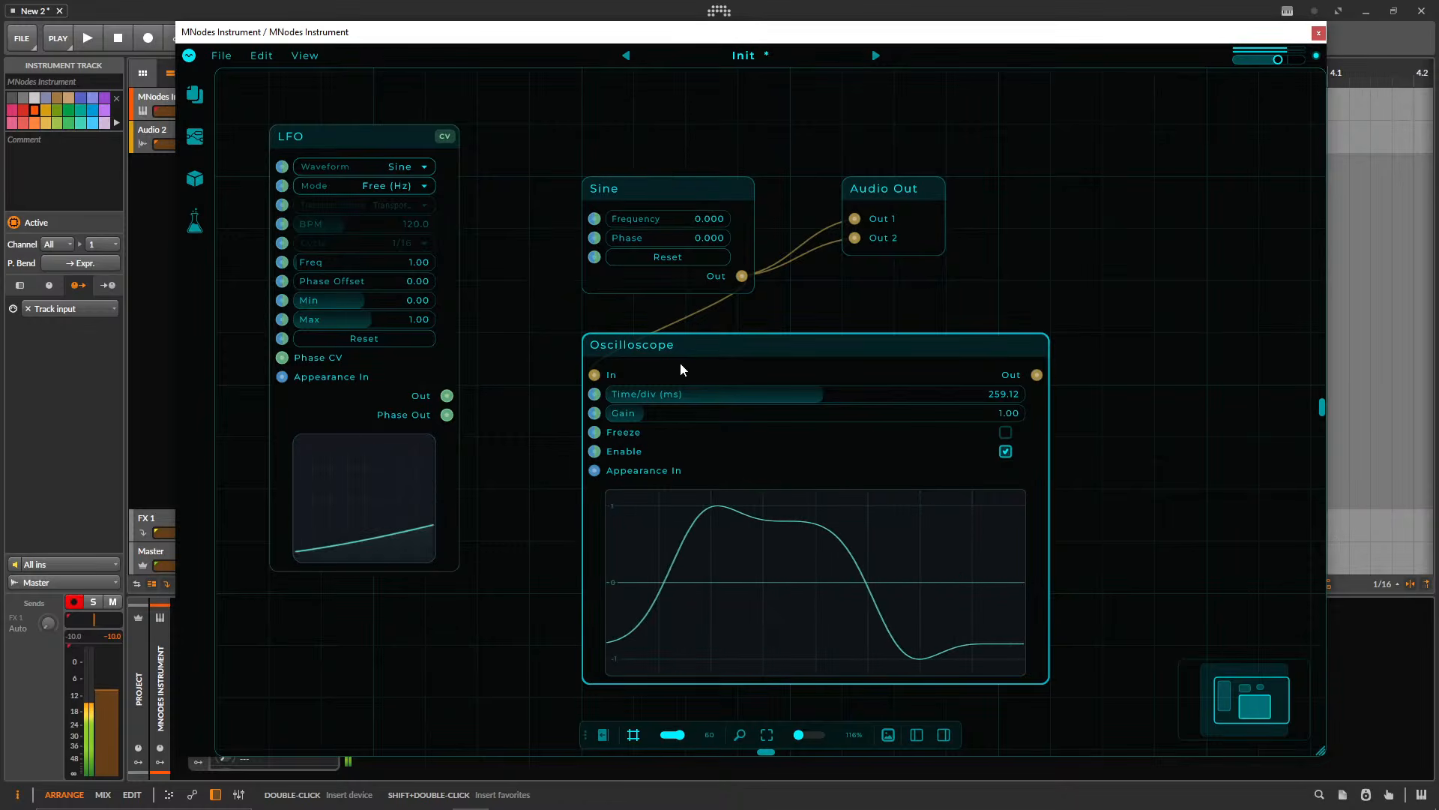
{"action": "left_click_drag", "start_coordinate": [682, 369], "coordinate": [942, 368]}
{"action": "left_click_drag", "start_coordinate": [445, 138], "coordinate": [393, 138]}
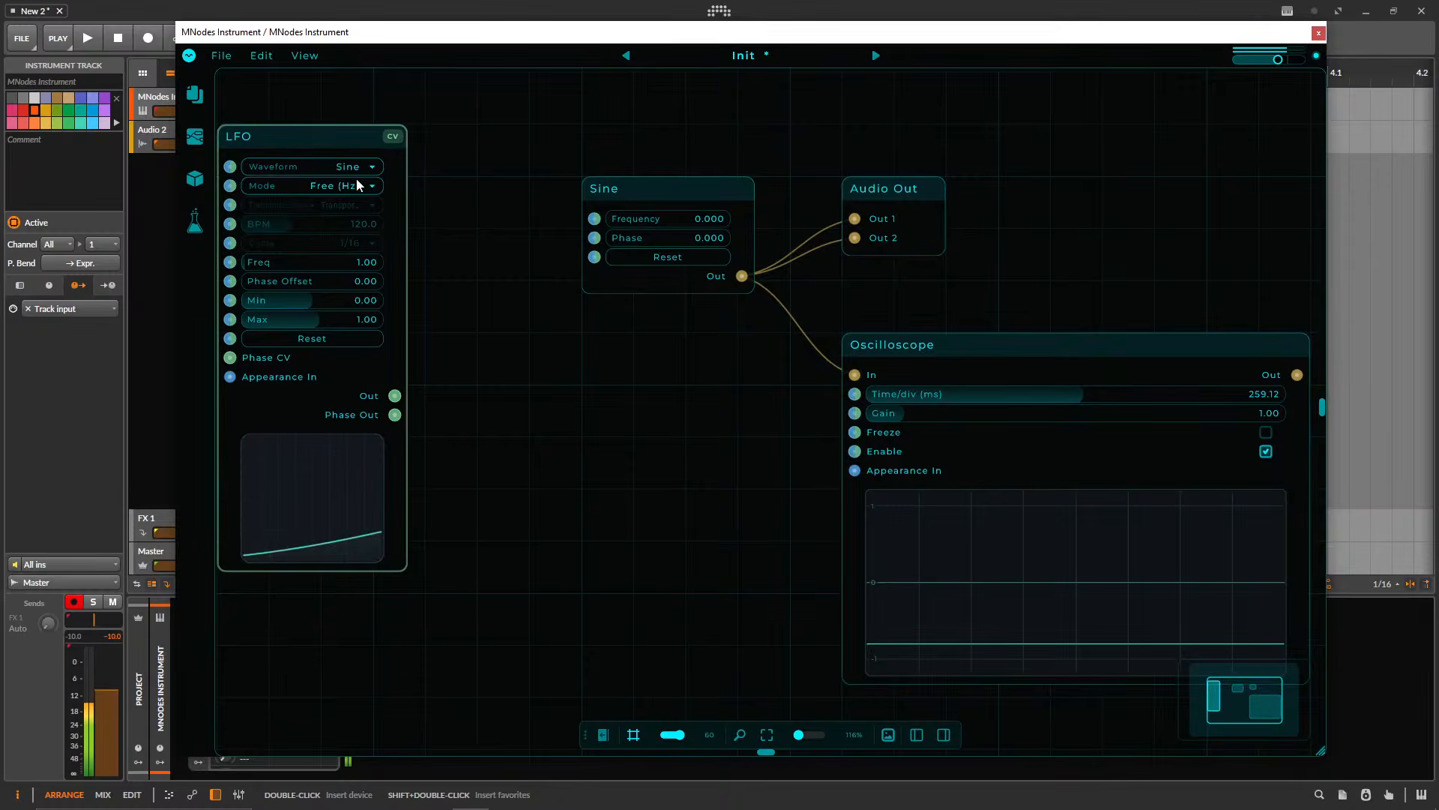
{"action": "left_click_drag", "start_coordinate": [587, 332], "coordinate": [733, 370]}
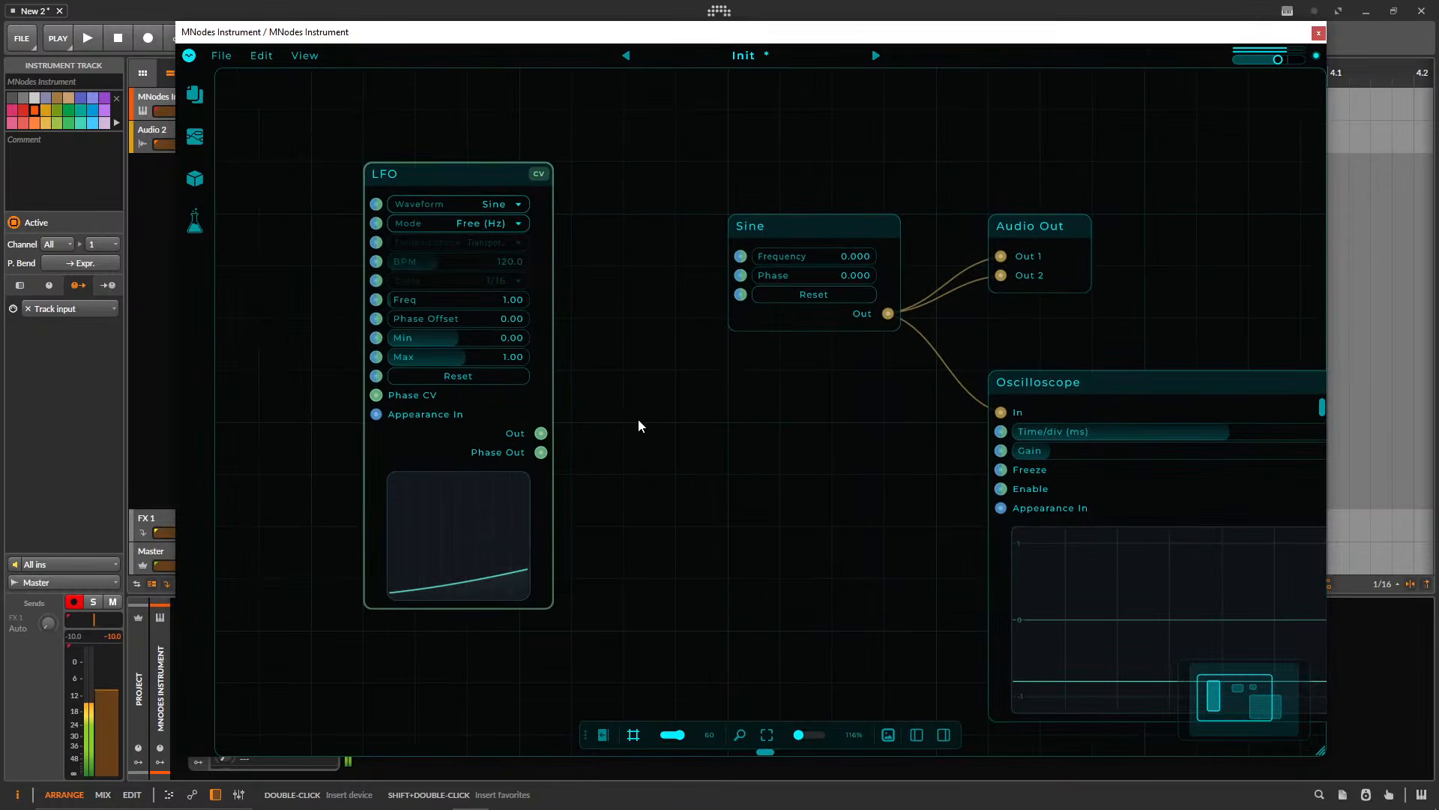
- Add a CV Scope node between the LFO and the Oscilloscope and wire the LFO's Out to its Input
{"action": "double_click", "coordinate": [638, 423]}
{"action": "type", "text": "CV"}
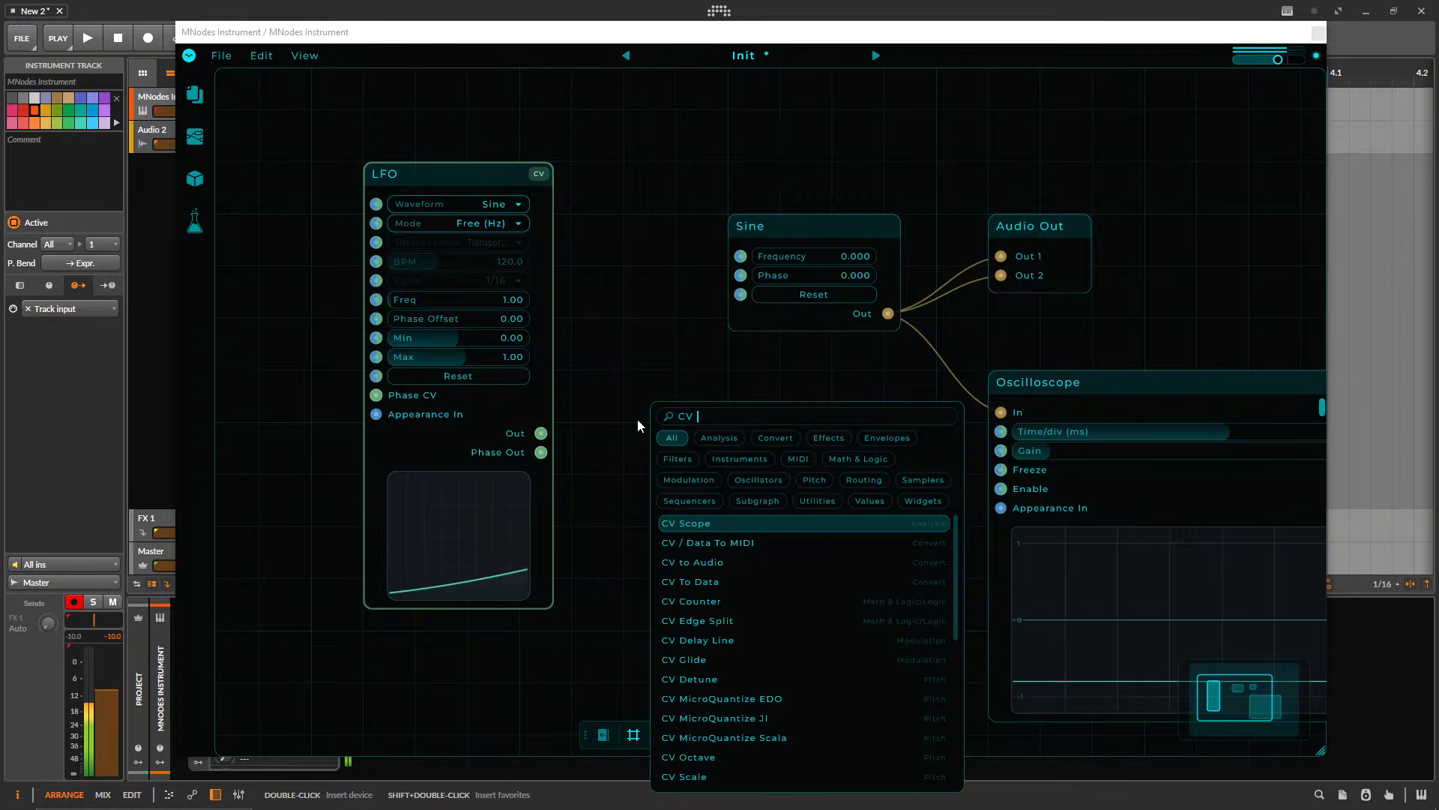
{"action": "key", "text": "Return"}
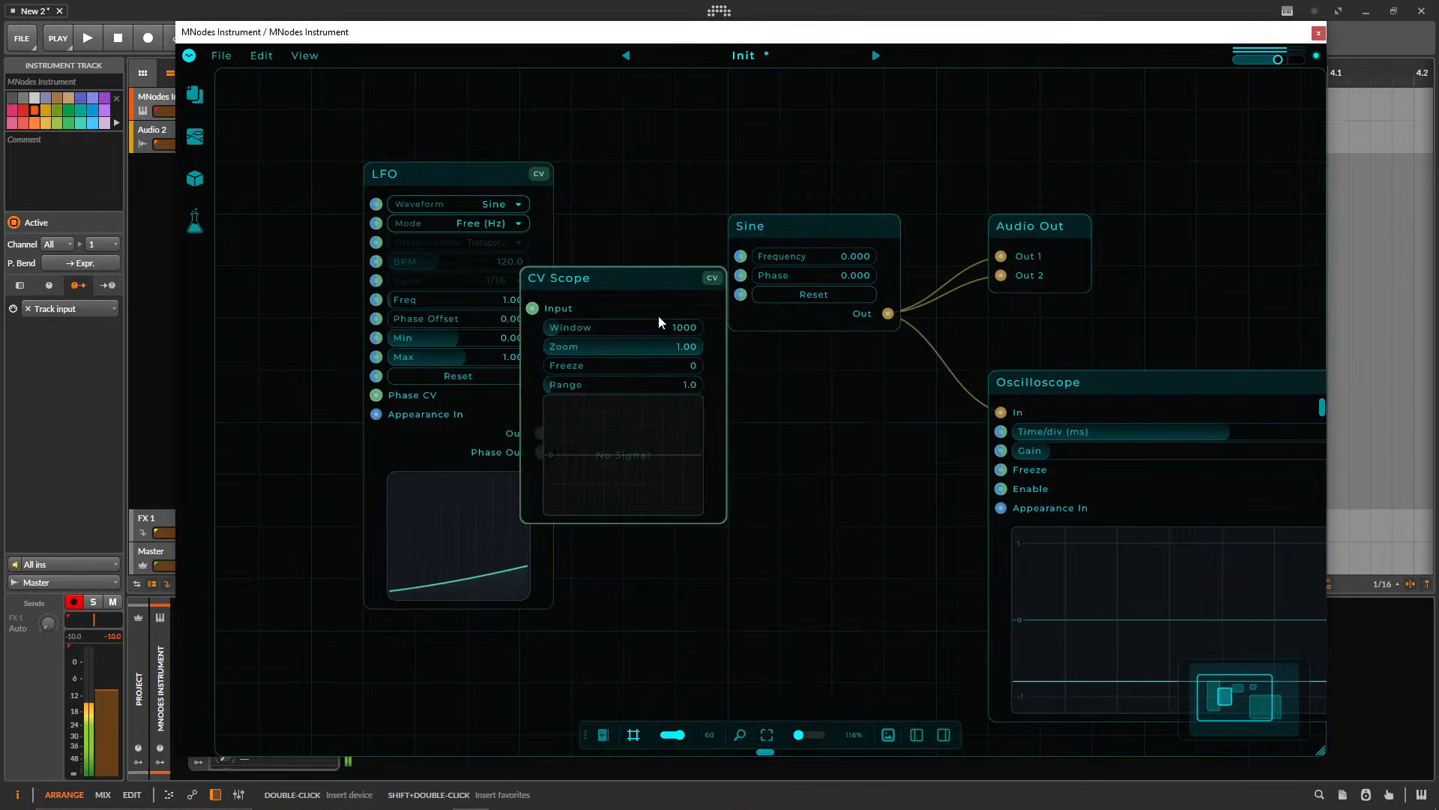
{"action": "left_click_drag", "start_coordinate": [597, 285], "coordinate": [709, 439]}
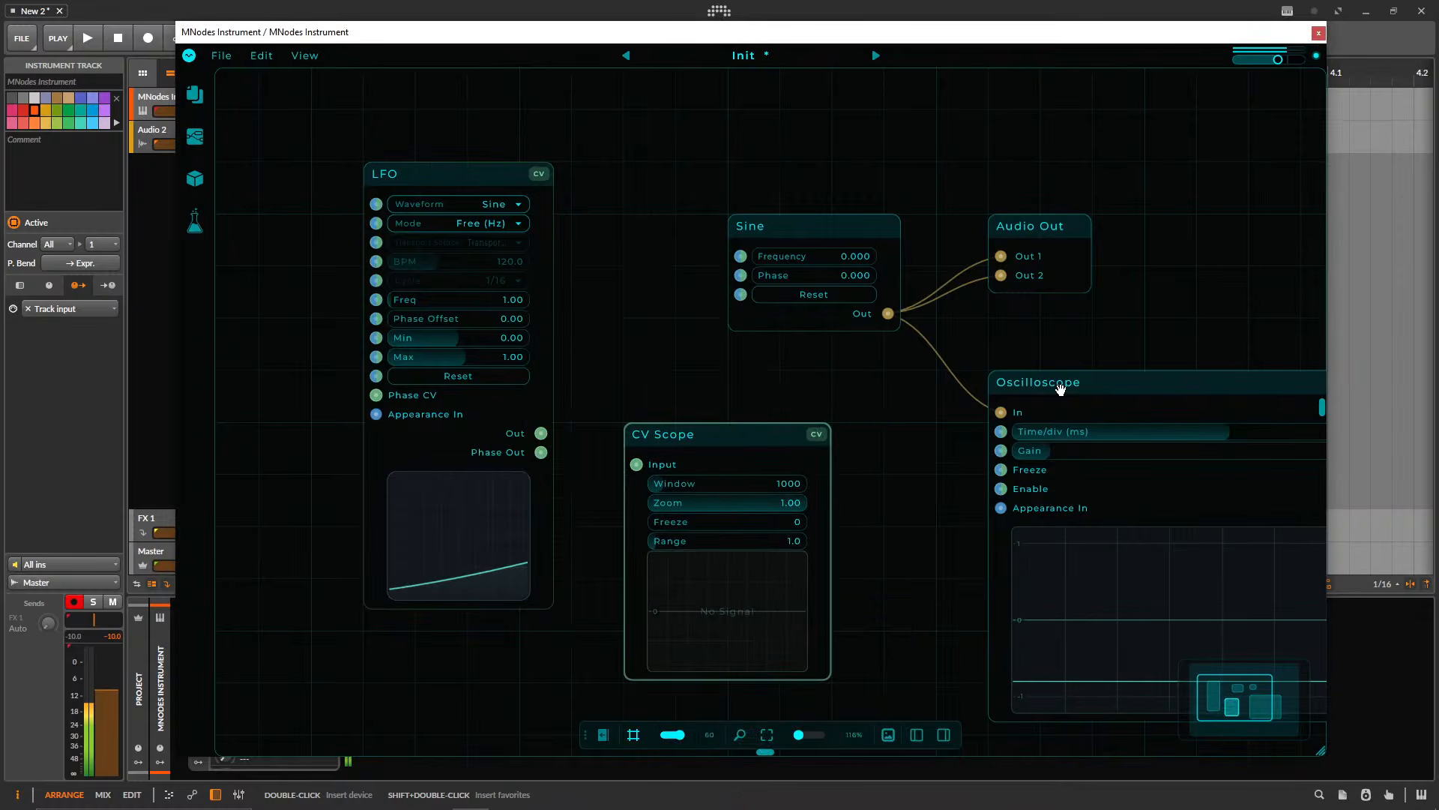
{"action": "left_click_drag", "start_coordinate": [1060, 385], "coordinate": [990, 363]}
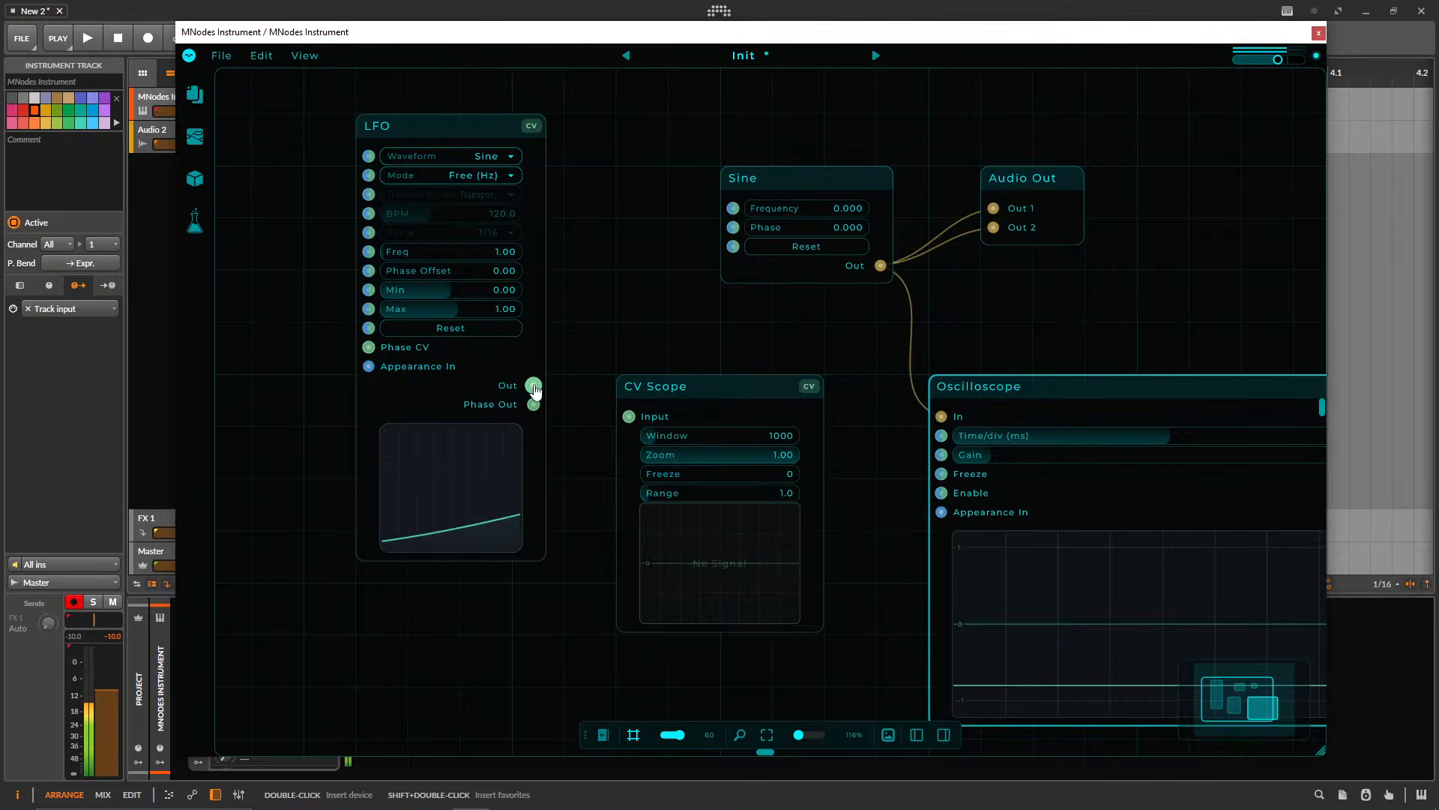
{"action": "left_click_drag", "start_coordinate": [574, 424], "coordinate": [629, 417]}
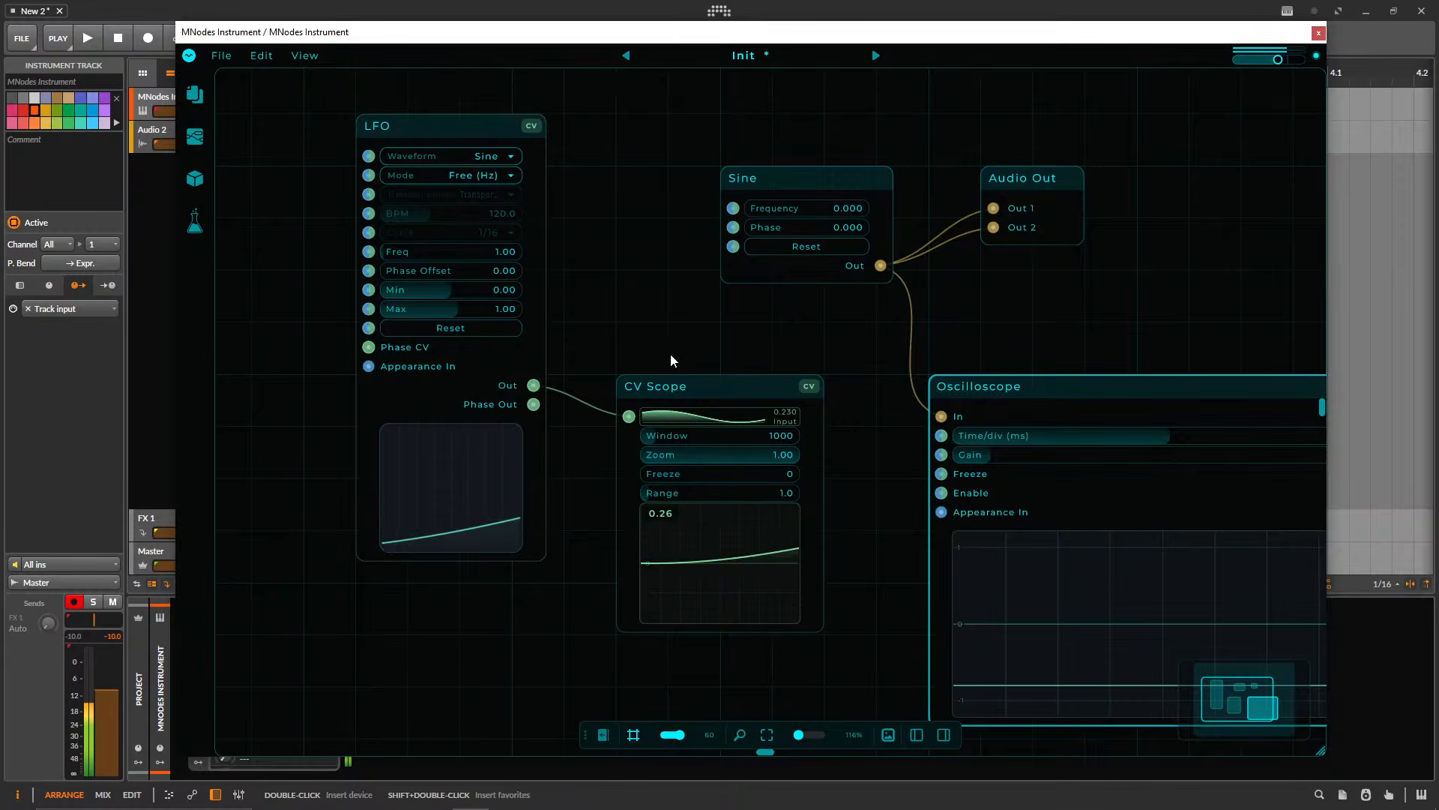
- Set the Sine's Frequency to 1 for comparison on the Oscilloscope
{"action": "left_click_drag", "start_coordinate": [797, 211], "coordinate": [797, 216]}
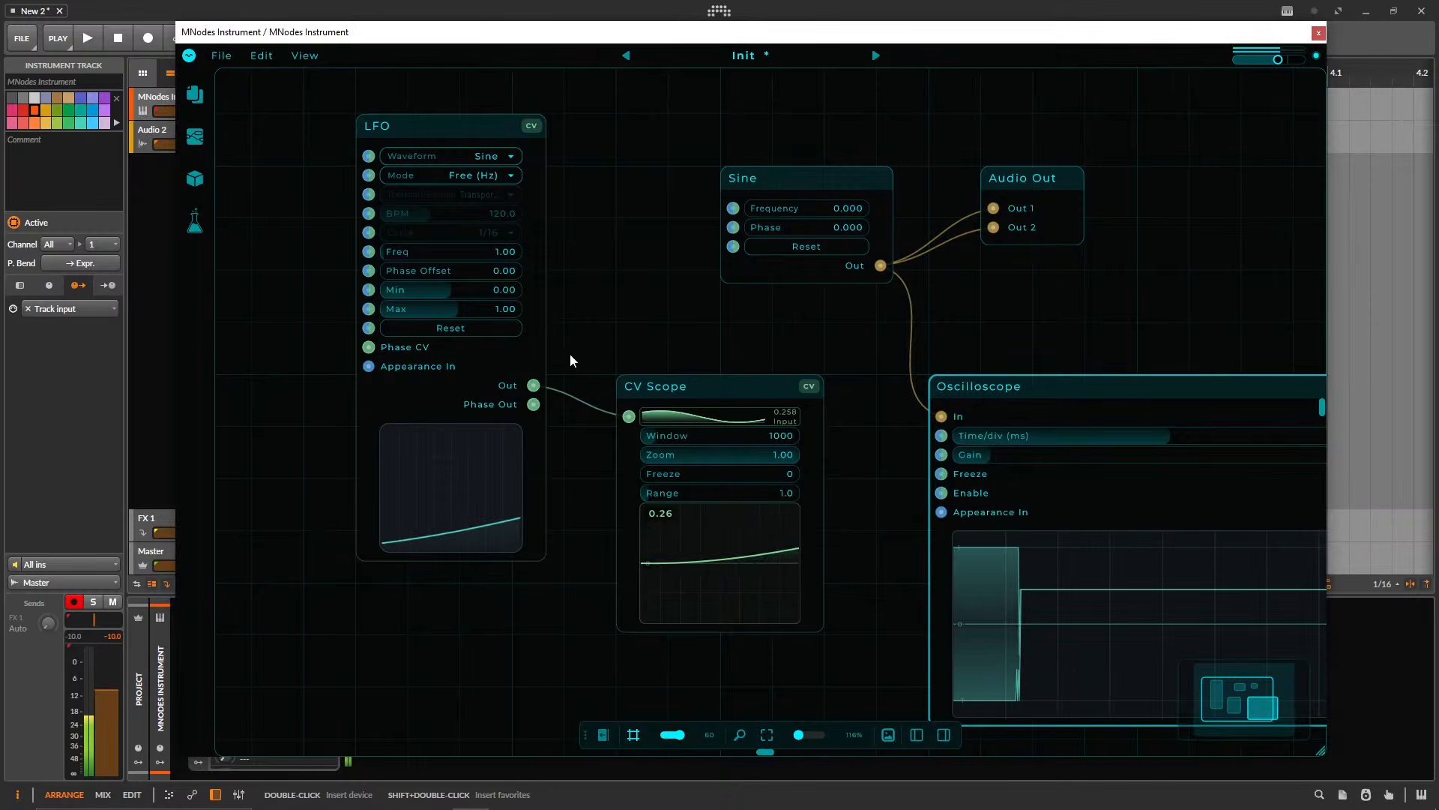
{"action": "double_click", "coordinate": [795, 215]}
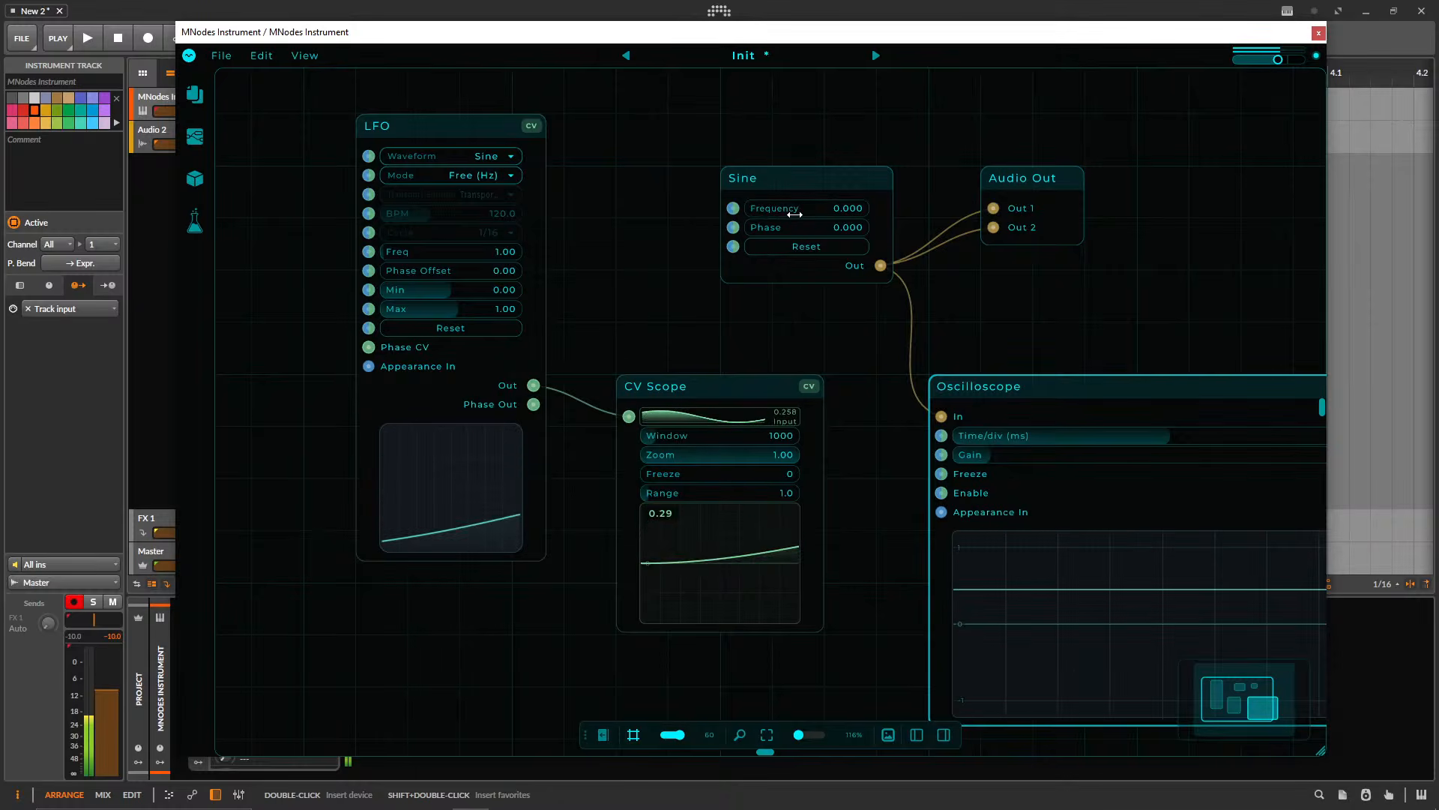
{"action": "scroll", "coordinate": [1082, 575], "scroll_direction": "right", "scroll_amount": 5}
{"action": "scroll", "coordinate": [1083, 576], "scroll_direction": "down", "scroll_amount": 1}
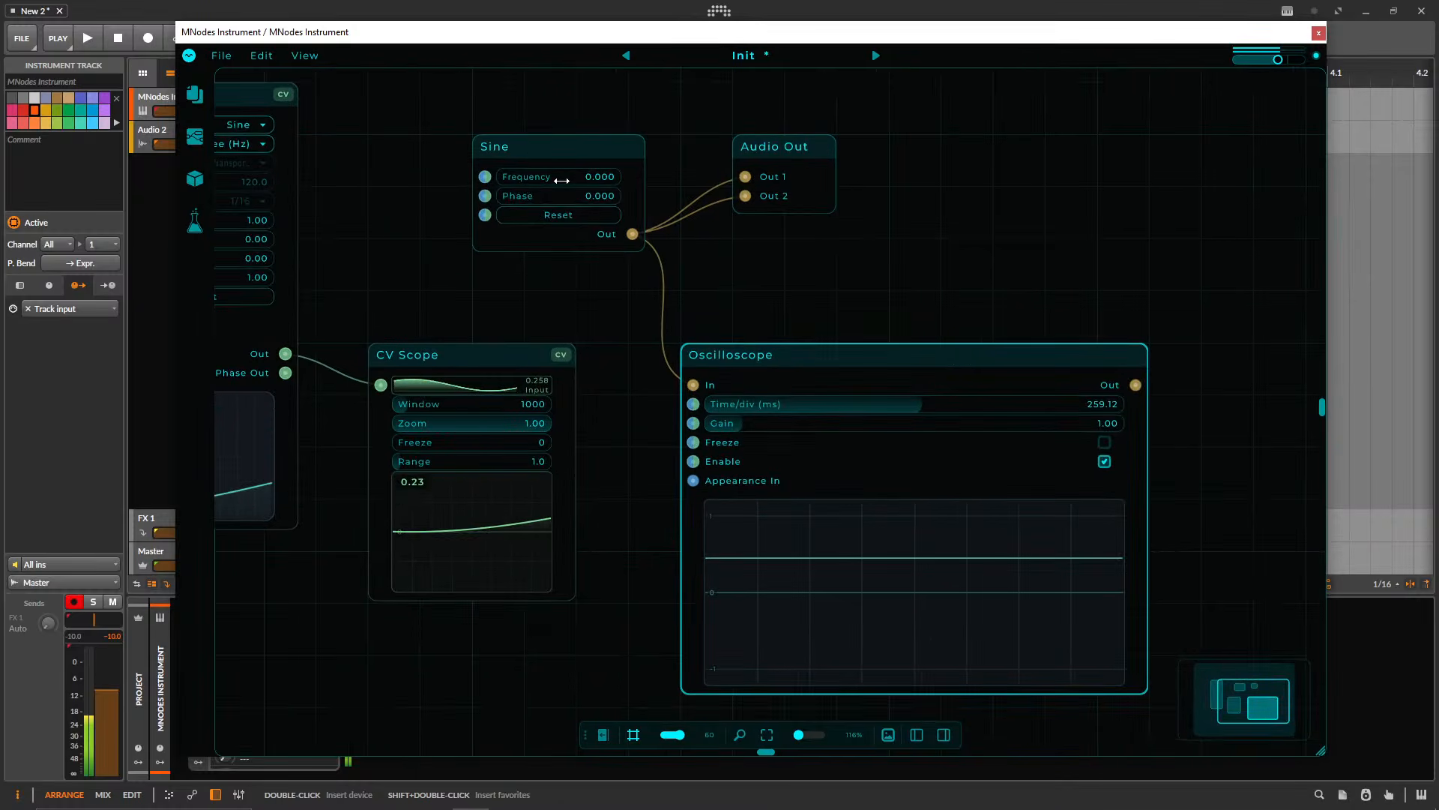
{"action": "double_click", "coordinate": [561, 179]}
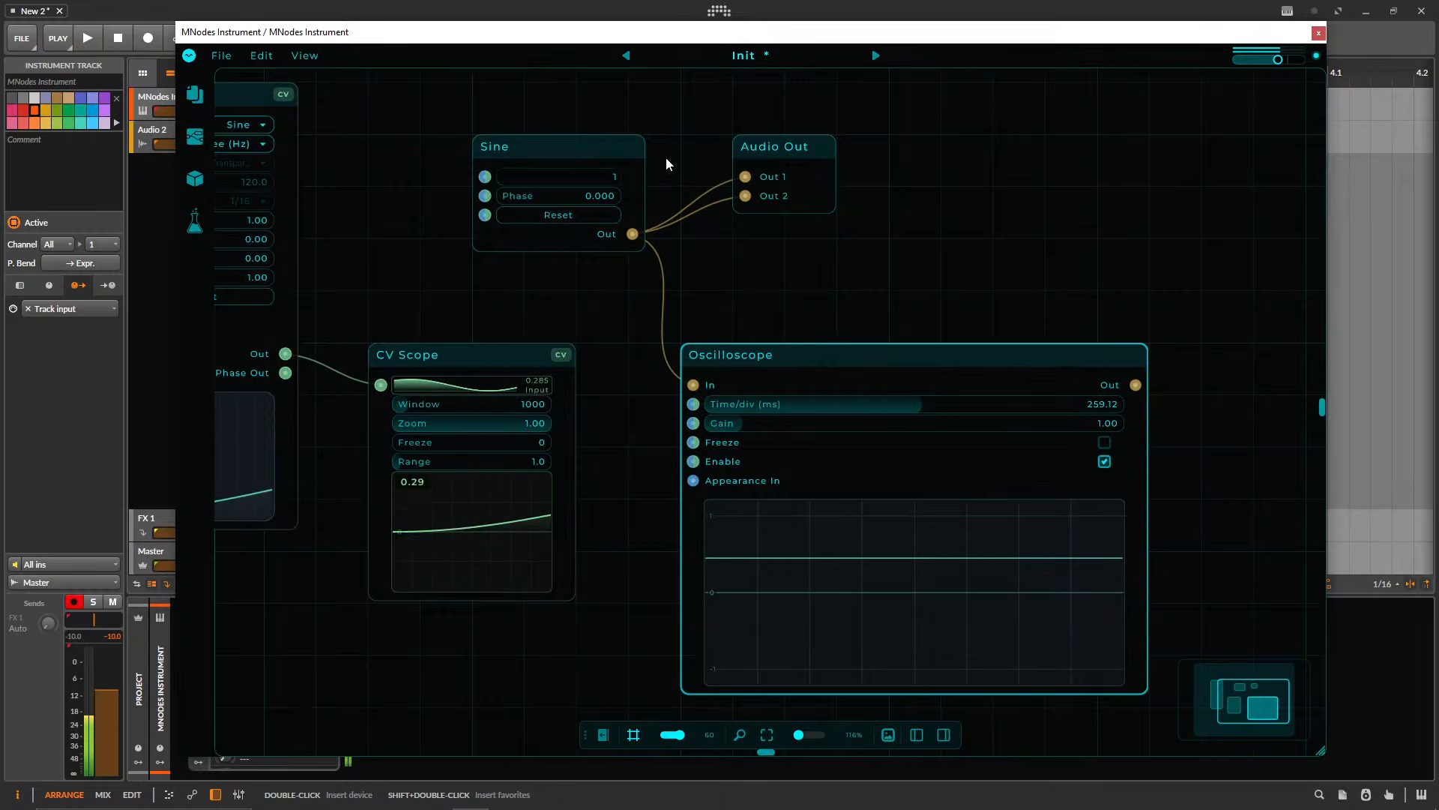
{"action": "type", "text": "1"}
{"action": "key", "text": "Return"}
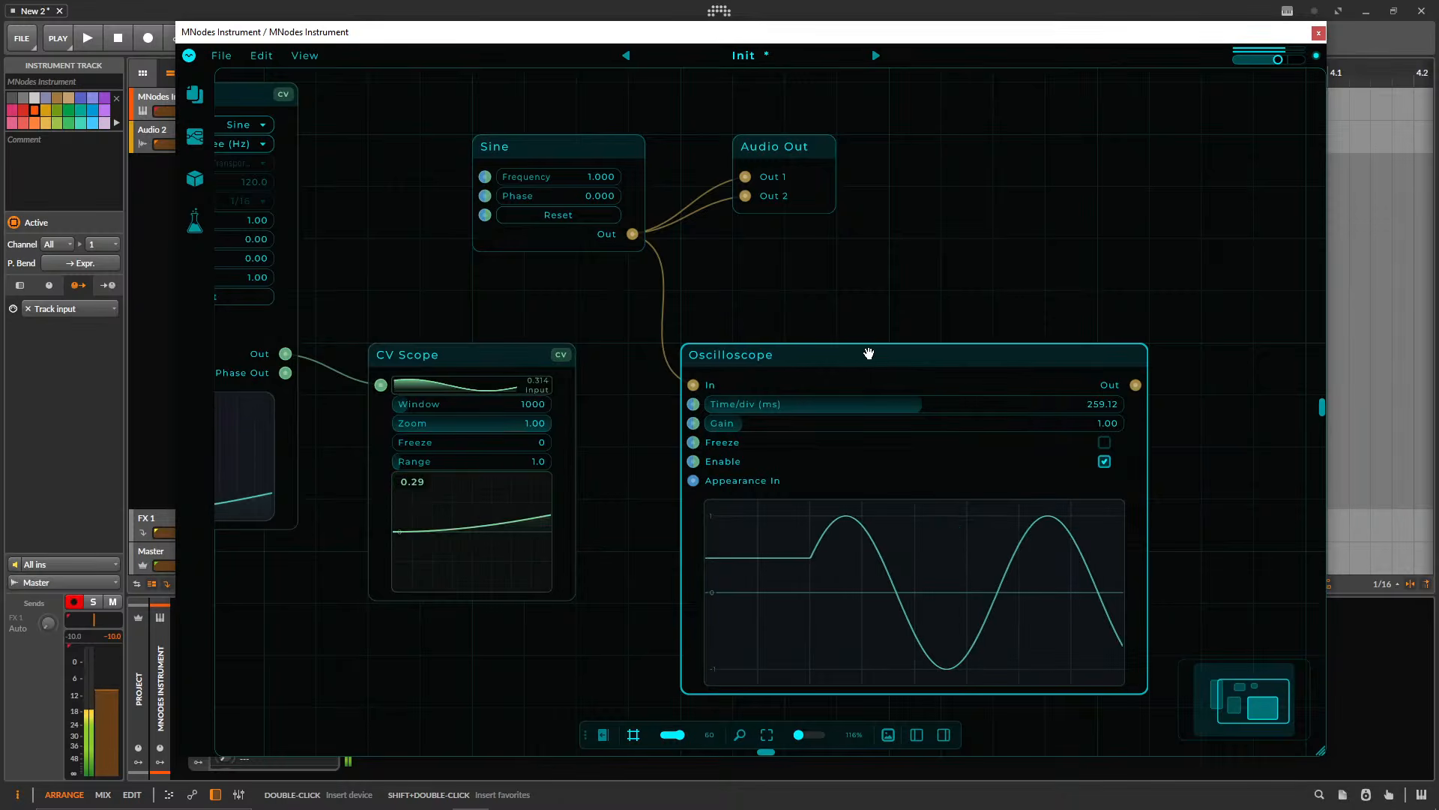
- Move the LFO farther from the CV Scope and set its Min to -9.25 and Max to 10.00
{"action": "left_click_drag", "start_coordinate": [823, 314], "coordinate": [963, 298]}
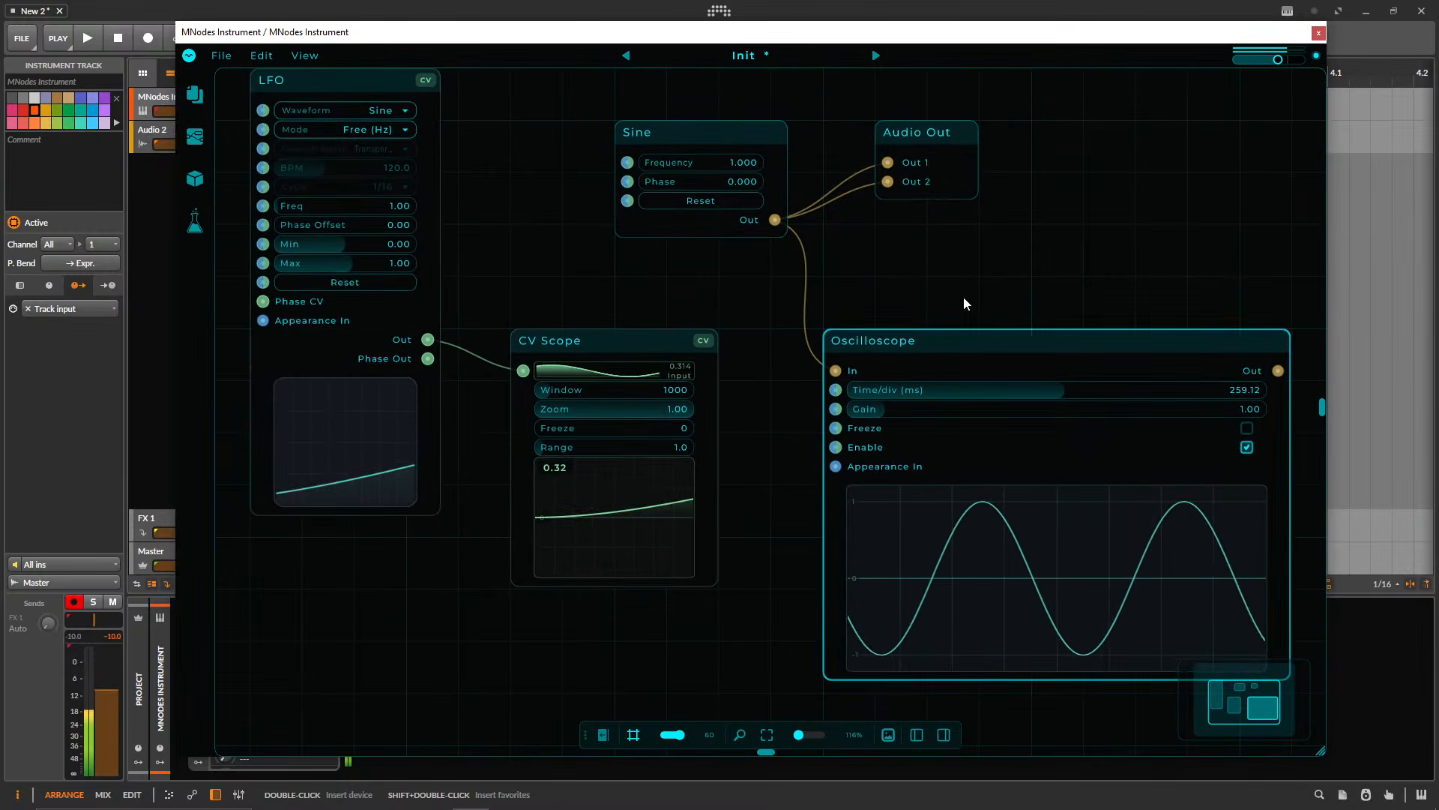
{"action": "left_click_drag", "start_coordinate": [372, 92], "coordinate": [392, 137]}
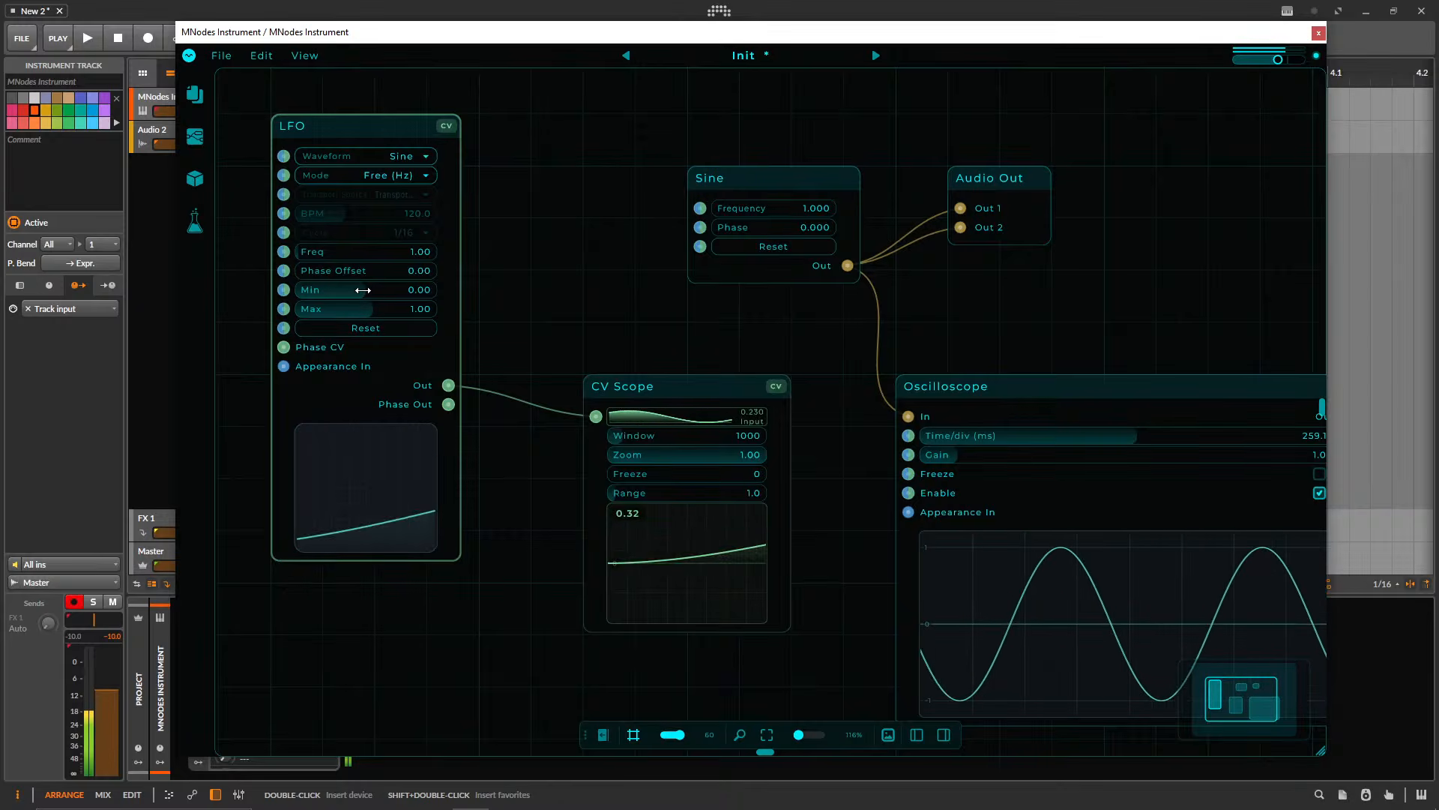
{"action": "left_click_drag", "start_coordinate": [362, 290], "coordinate": [524, 315]}
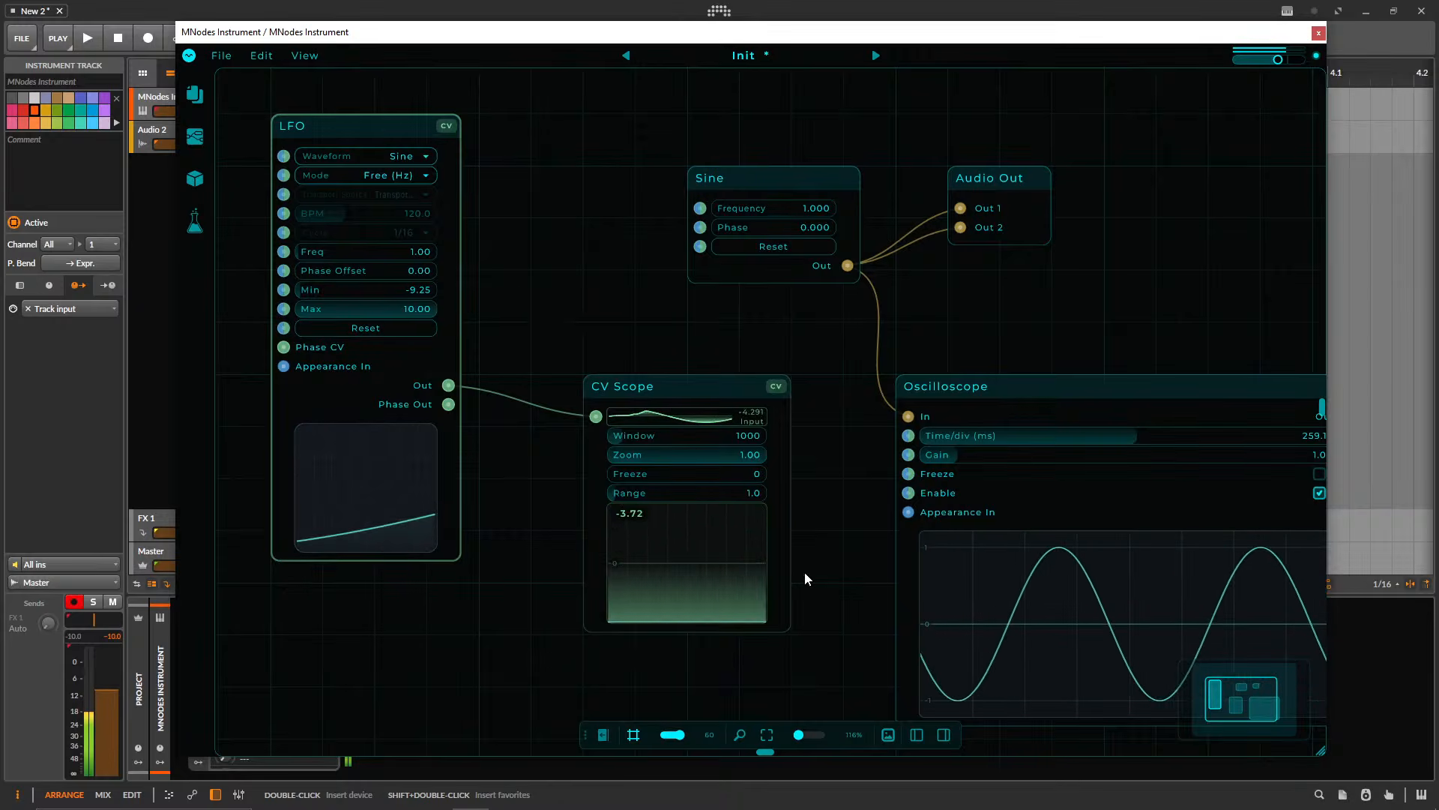
- Set the CV Scope's Range to 0 and restore the LFO's Min to 0 and Max to 1
{"action": "left_click_drag", "start_coordinate": [632, 492], "coordinate": [486, 491]}
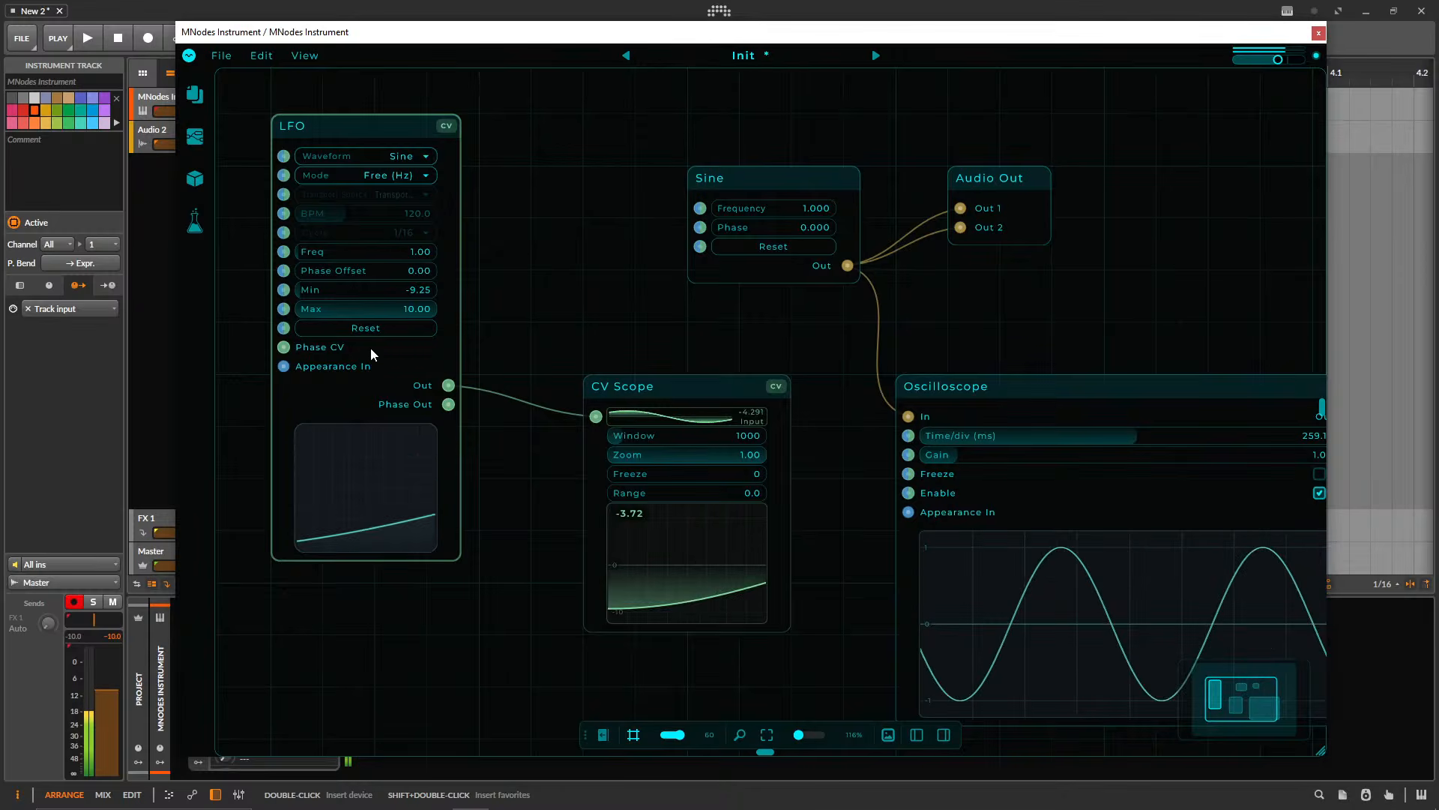
{"action": "double_click", "coordinate": [385, 291]}
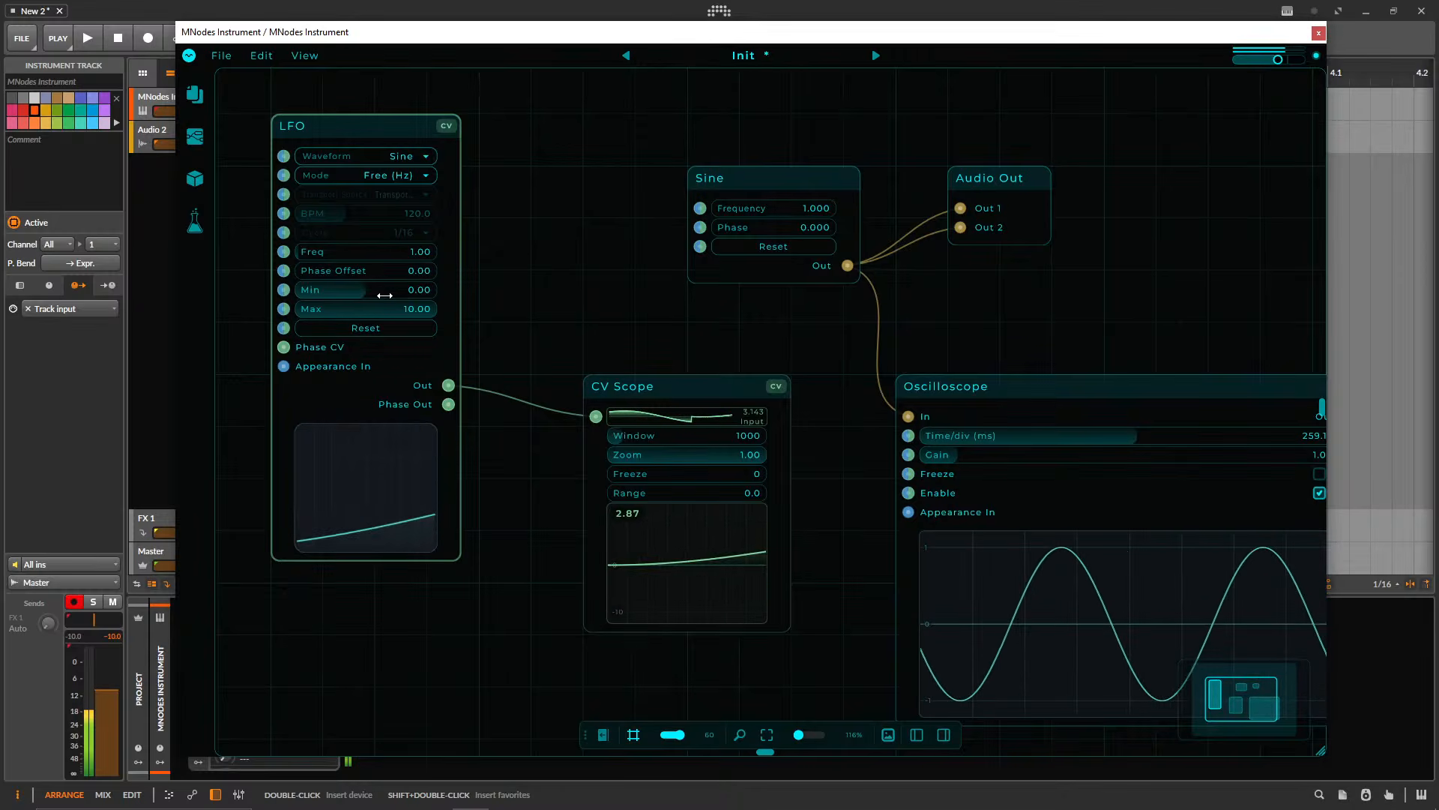
{"action": "double_click", "coordinate": [400, 308]}
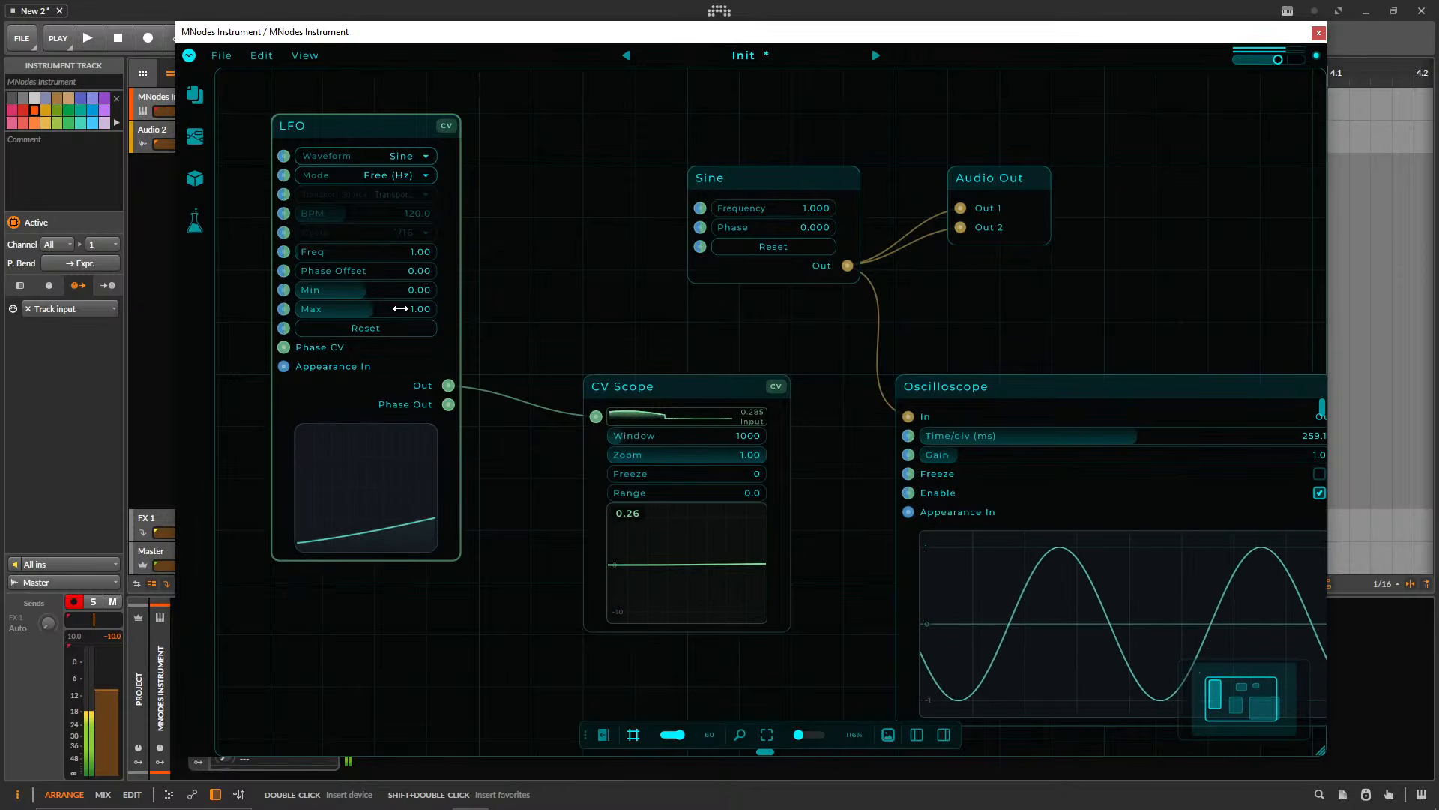
{"action": "left_click_drag", "start_coordinate": [132, 262], "coordinate": [377, 290]}
{"action": "type", "text": "0"}
{"action": "key", "text": "Return"}
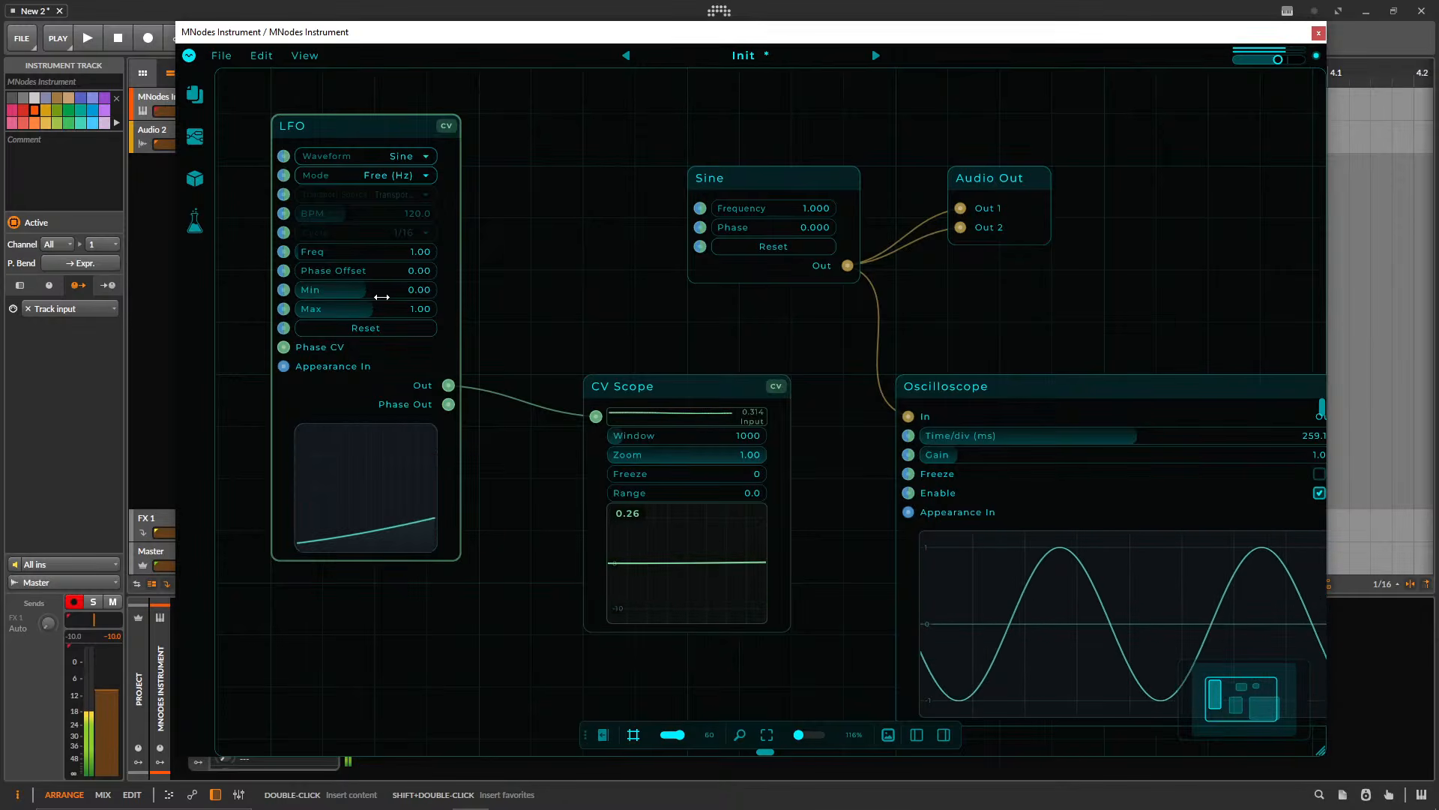
- Add a Map node between the LFO and the Sine
{"action": "double_click", "coordinate": [546, 272]}
{"action": "type", "text": "map"}
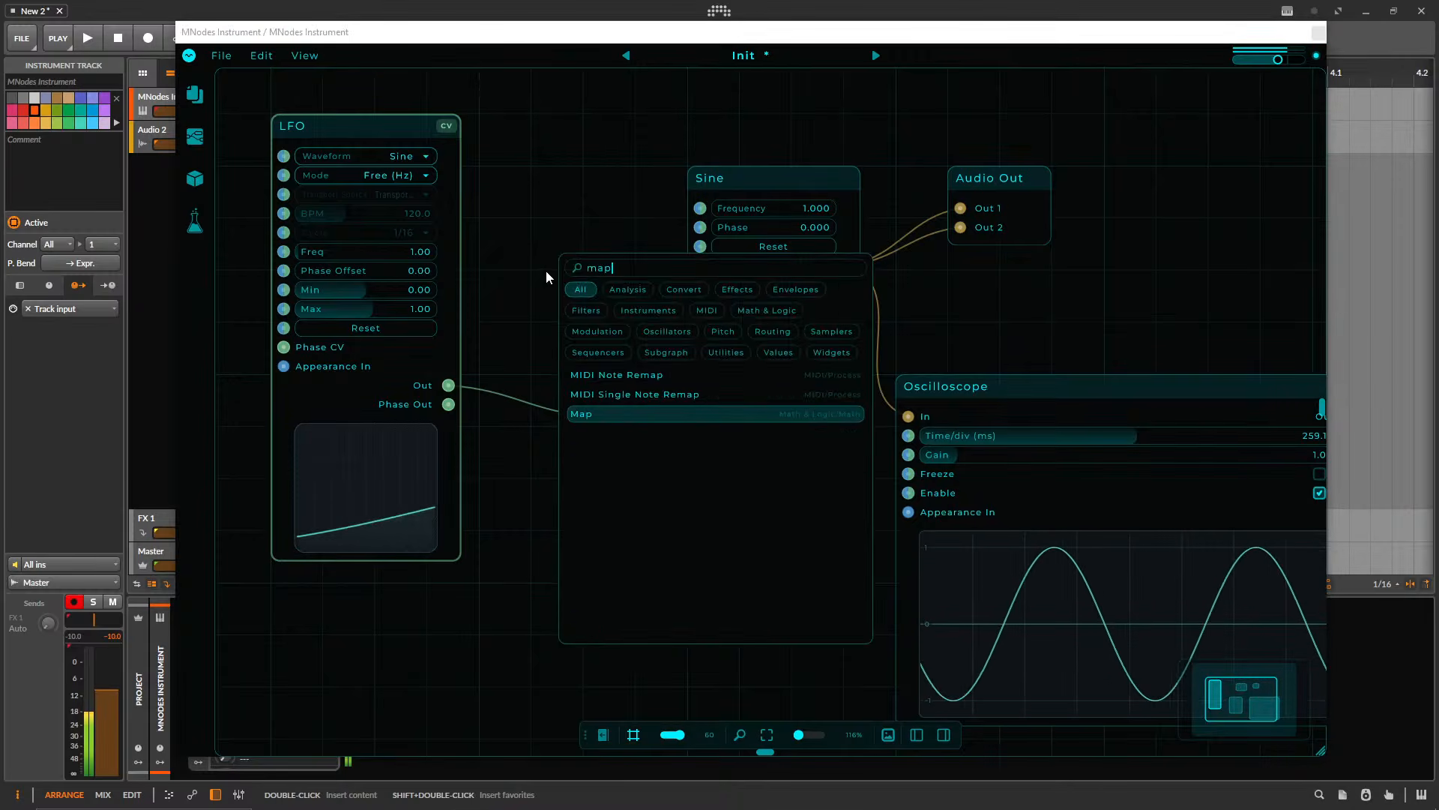
{"action": "key", "text": "Return"}
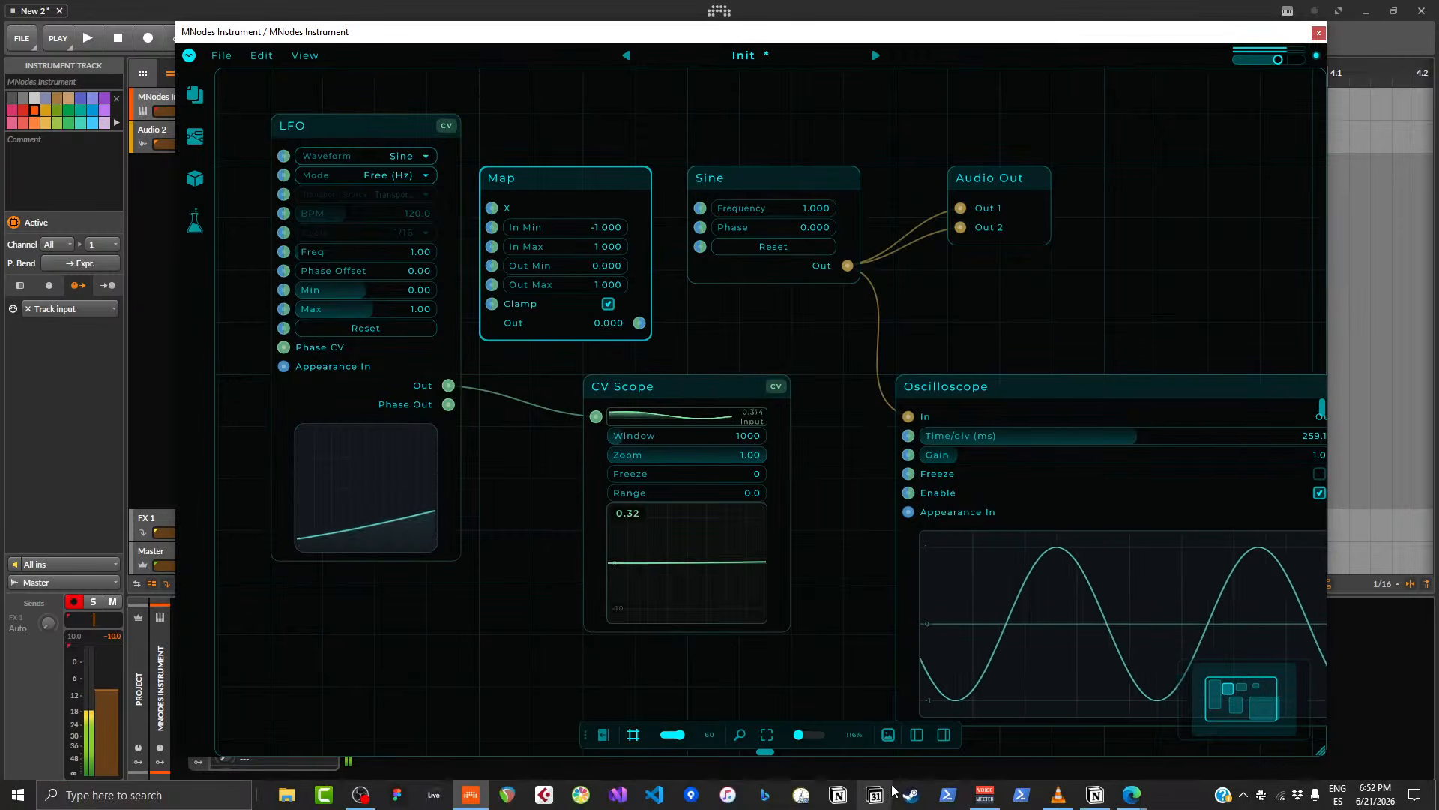
{"action": "left_click", "coordinate": [985, 795]}
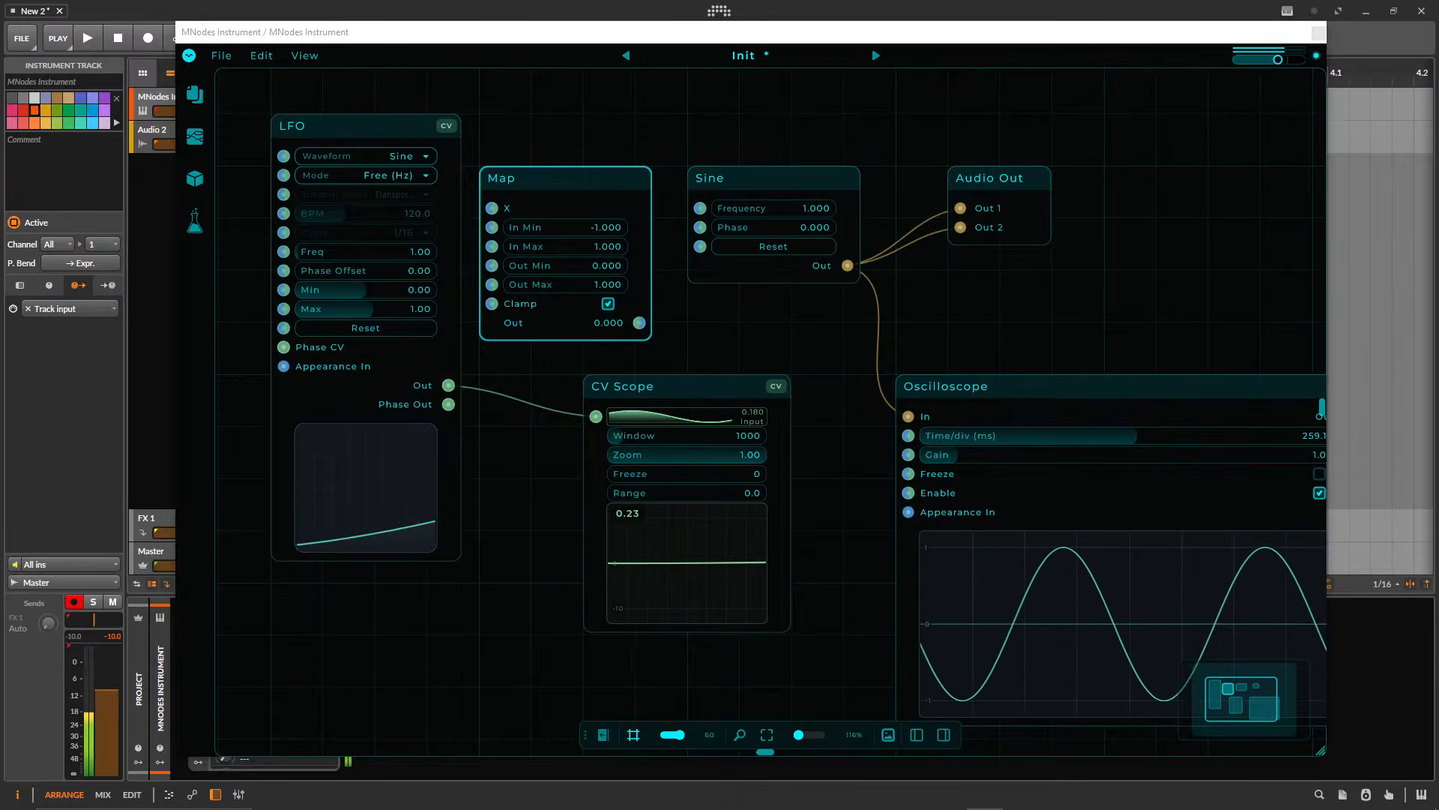
{"action": "left_click", "coordinate": [547, 178]}
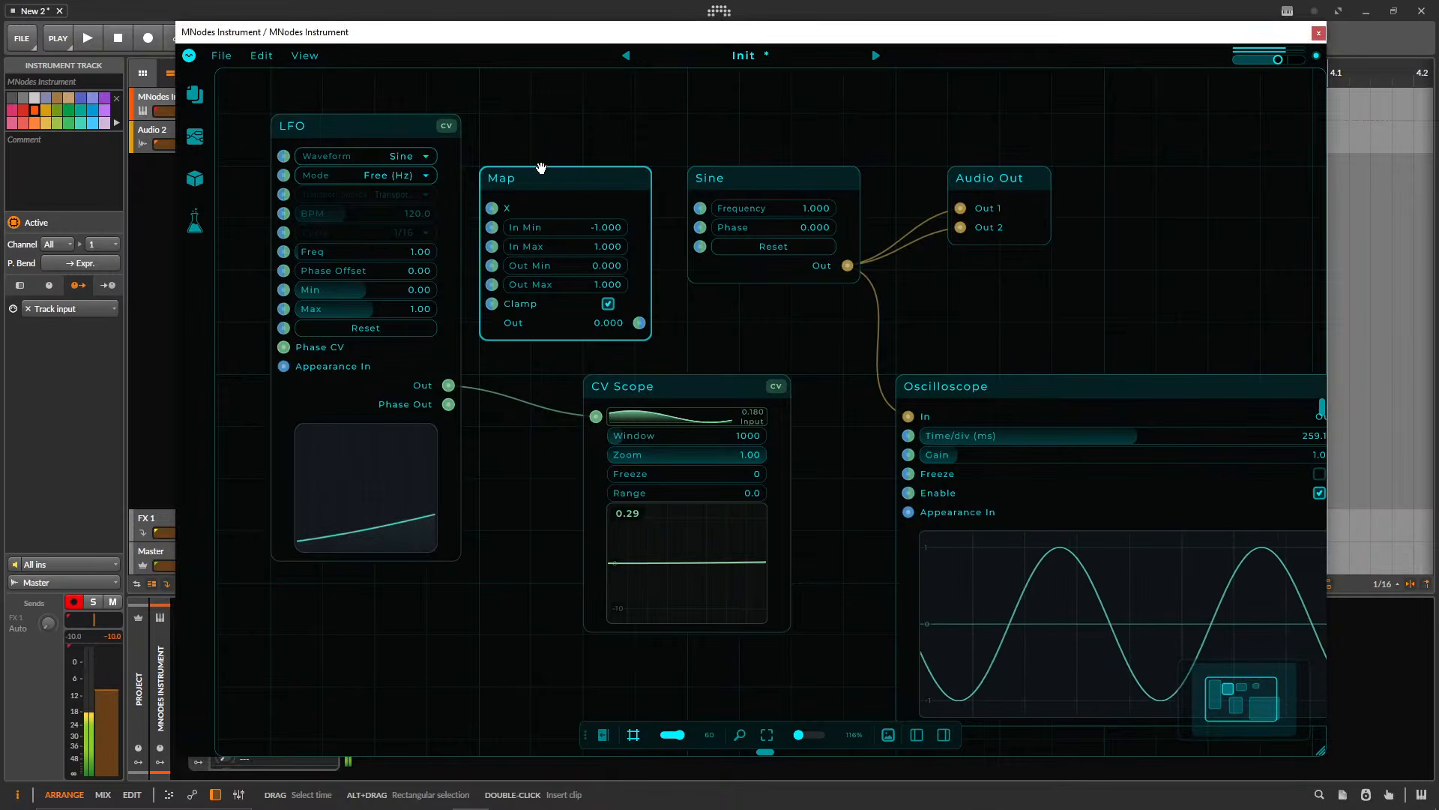
- Move the LFO farther from the Map node and wire the LFO's Out to the Map's X input
{"action": "left_click_drag", "start_coordinate": [371, 126], "coordinate": [318, 126]}
{"action": "left_click_drag", "start_coordinate": [458, 137], "coordinate": [584, 117]}
{"action": "left_click_drag", "start_coordinate": [543, 228], "coordinate": [490, 305]}
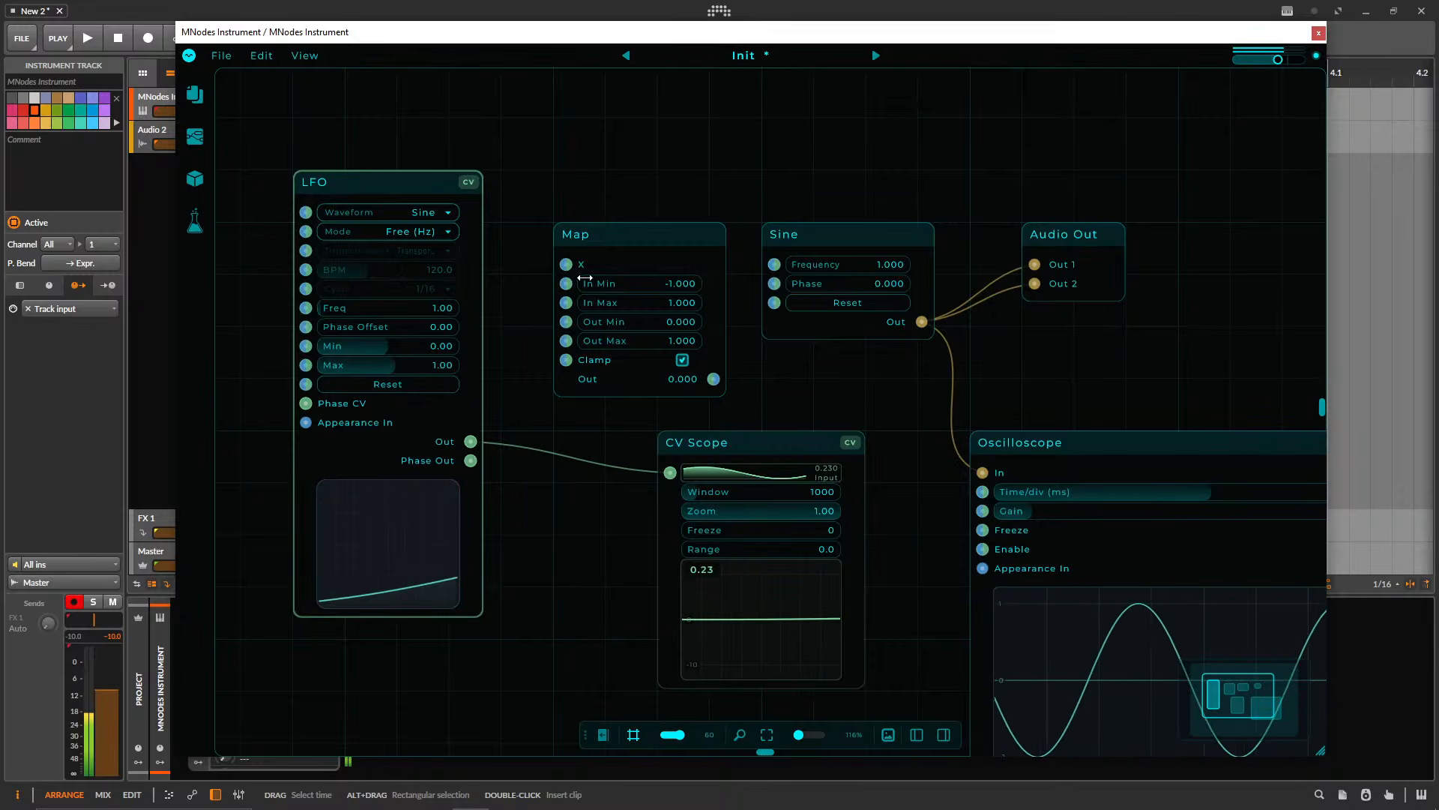
{"action": "left_click_drag", "start_coordinate": [470, 441], "coordinate": [566, 263]}
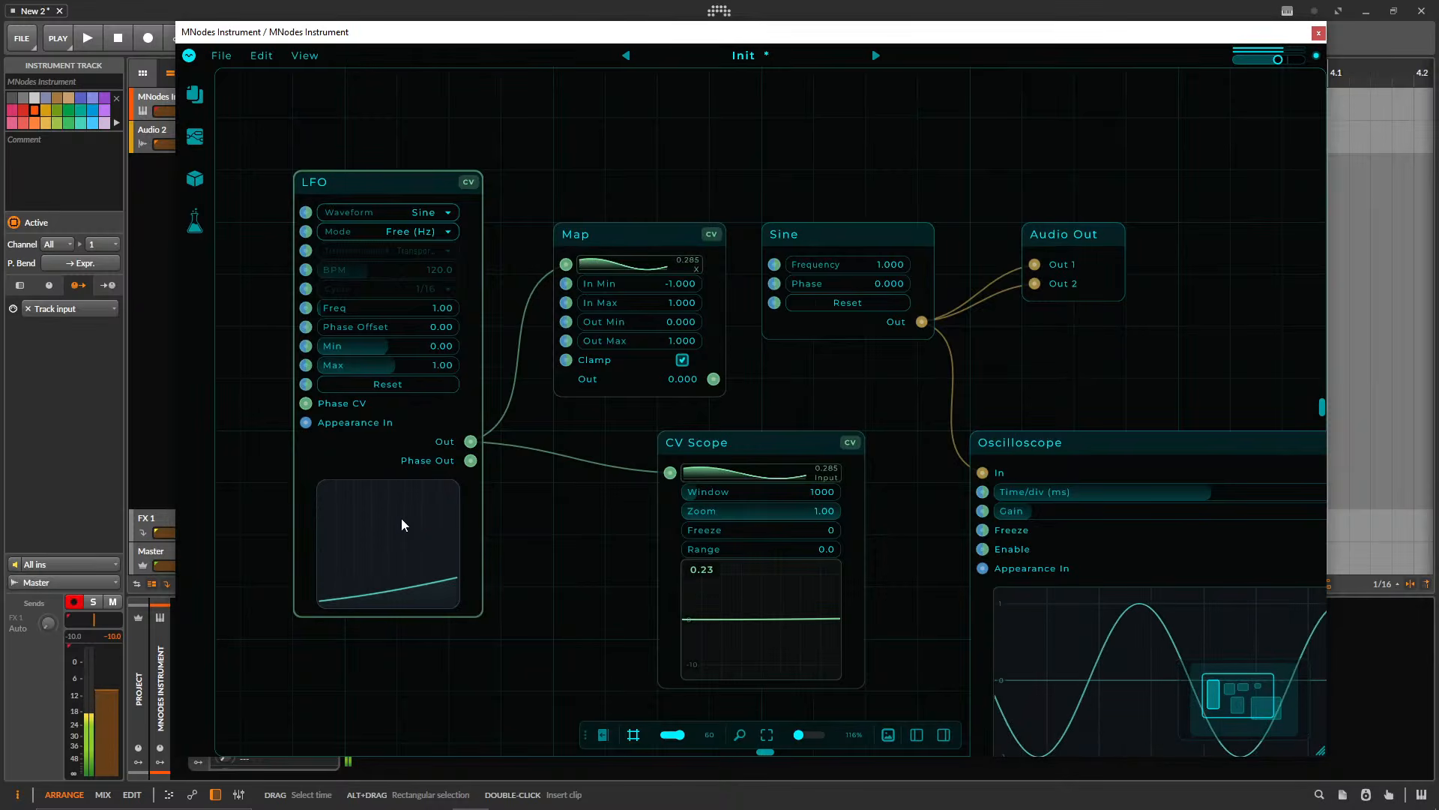
- Set the Map's In Min to 0, Out Min to 50 and Out Max to 1000, and wire its Out to the Sine's Frequency
{"action": "double_click", "coordinate": [649, 286]}
{"action": "type", "text": "0"}
{"action": "key", "text": "Return"}
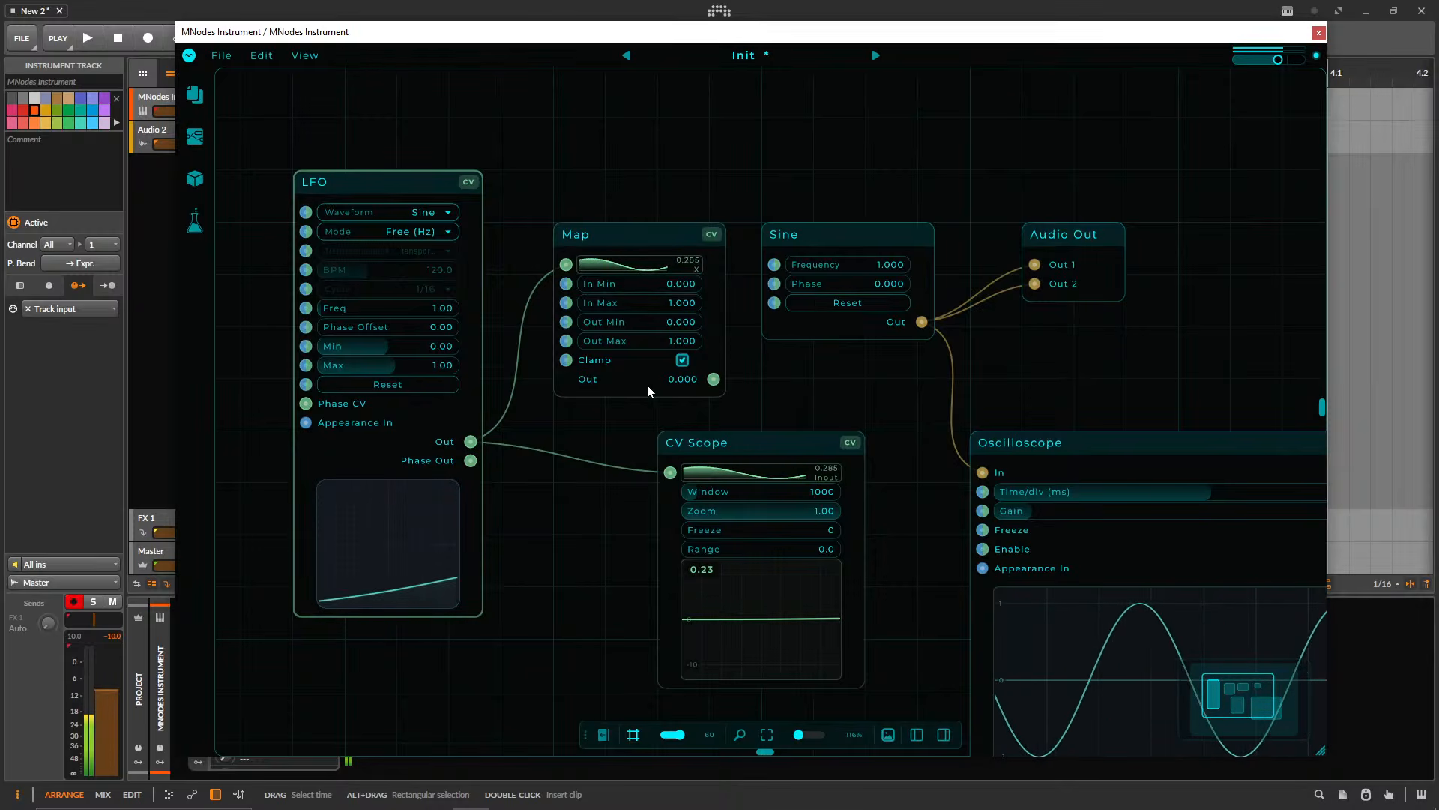
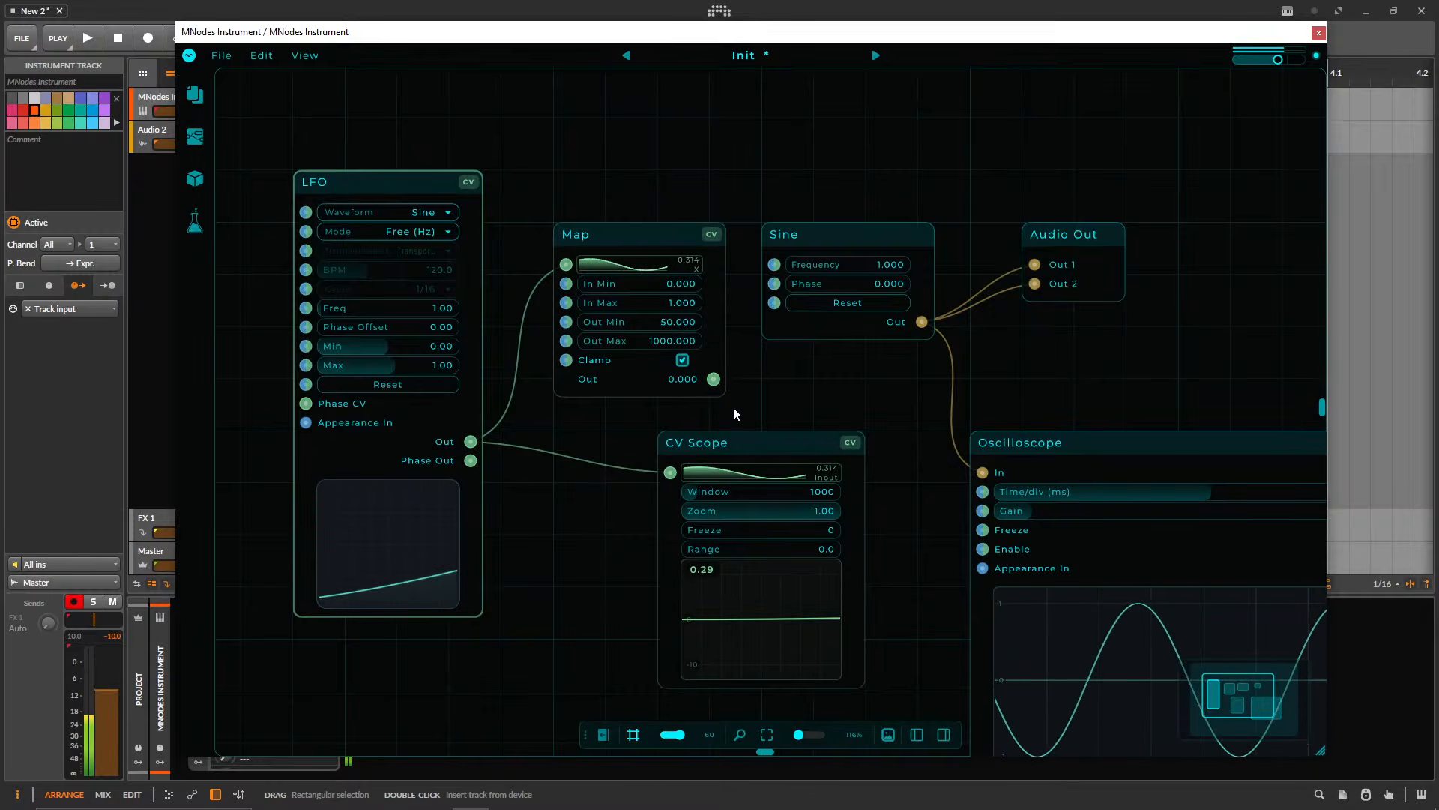
{"action": "left_click_drag", "start_coordinate": [812, 386], "coordinate": [745, 314]}
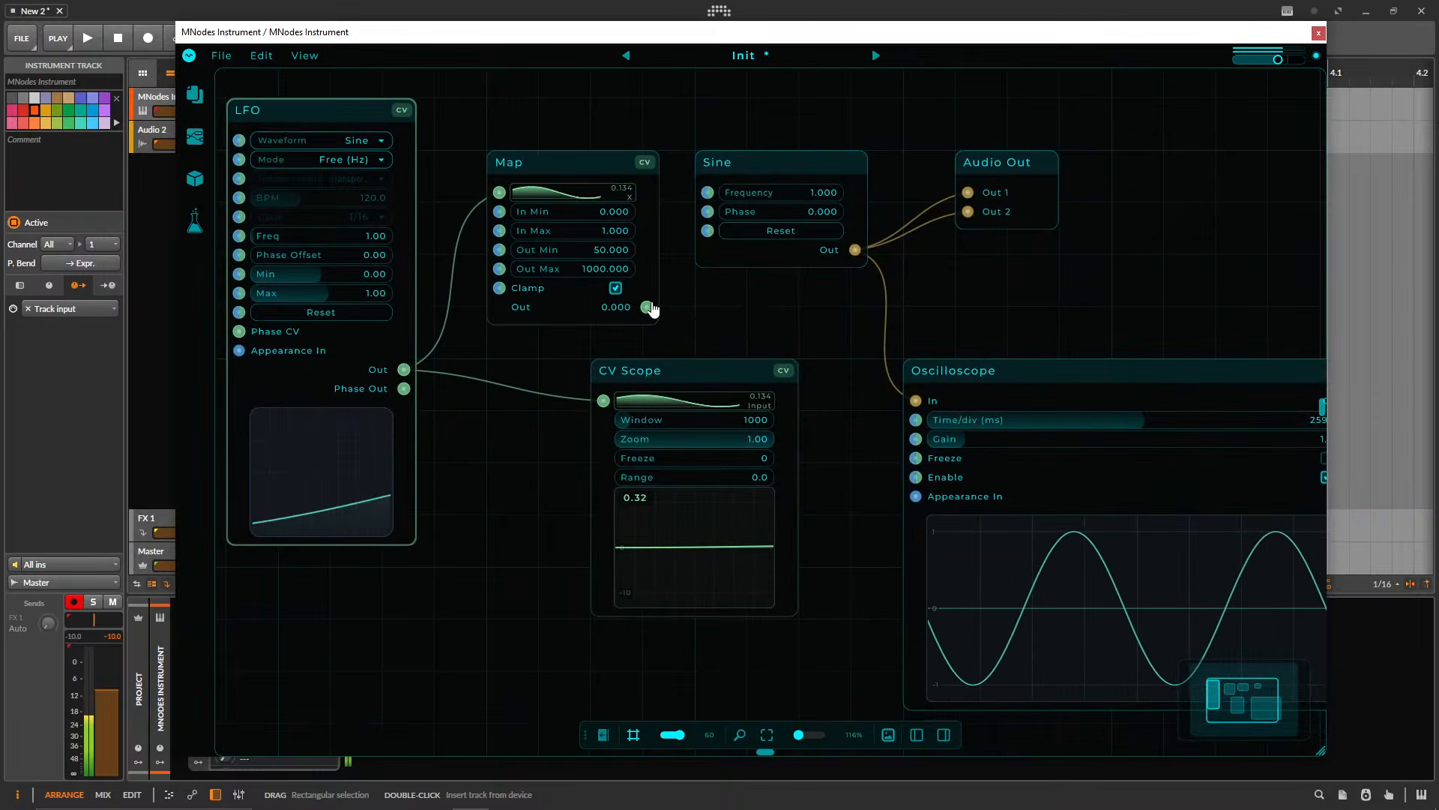
{"action": "left_click_drag", "start_coordinate": [646, 307], "coordinate": [707, 192]}
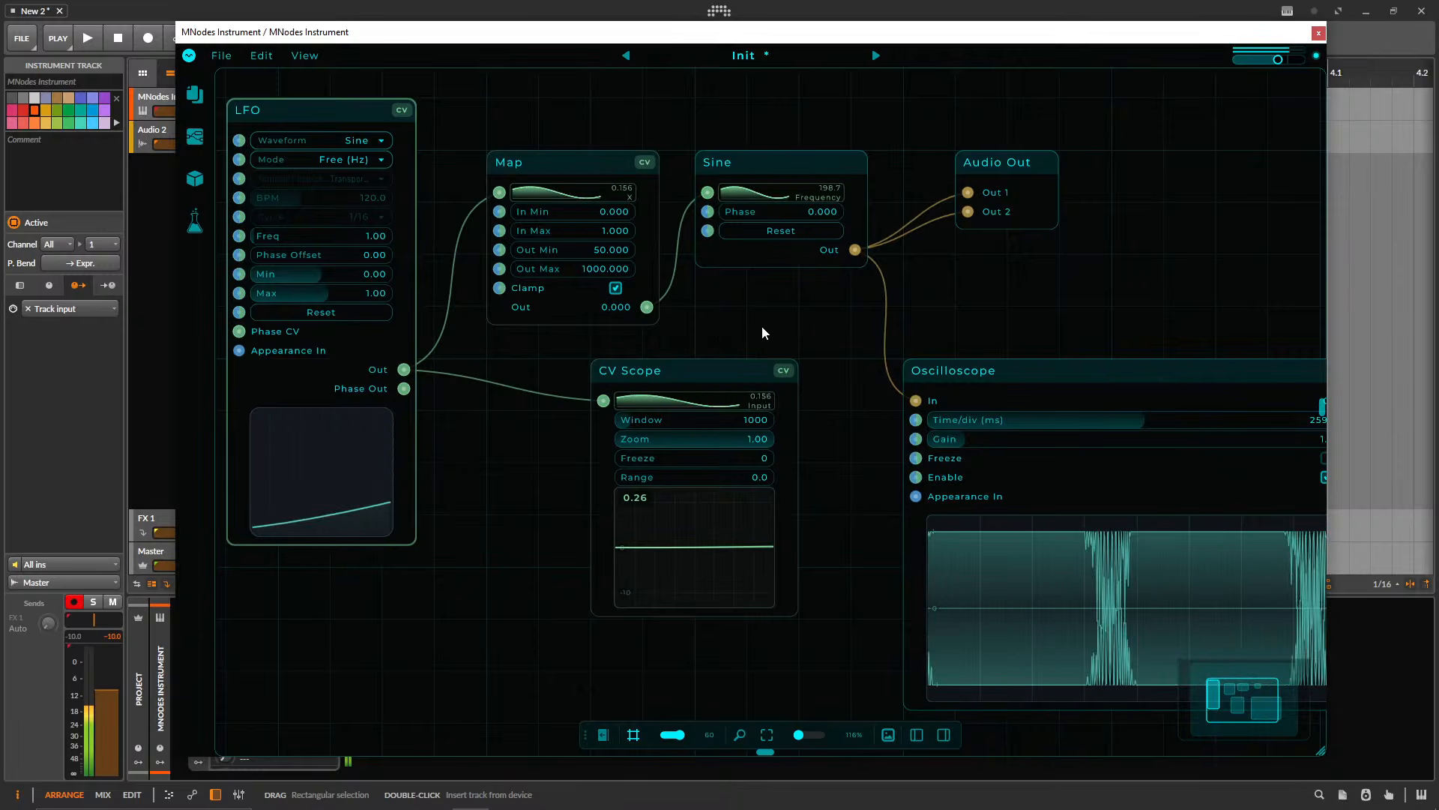
{"action": "scroll", "coordinate": [713, 326], "scroll_direction": "down", "scroll_amount": 1}
{"action": "scroll", "coordinate": [716, 332], "scroll_direction": "down", "scroll_amount": 1}
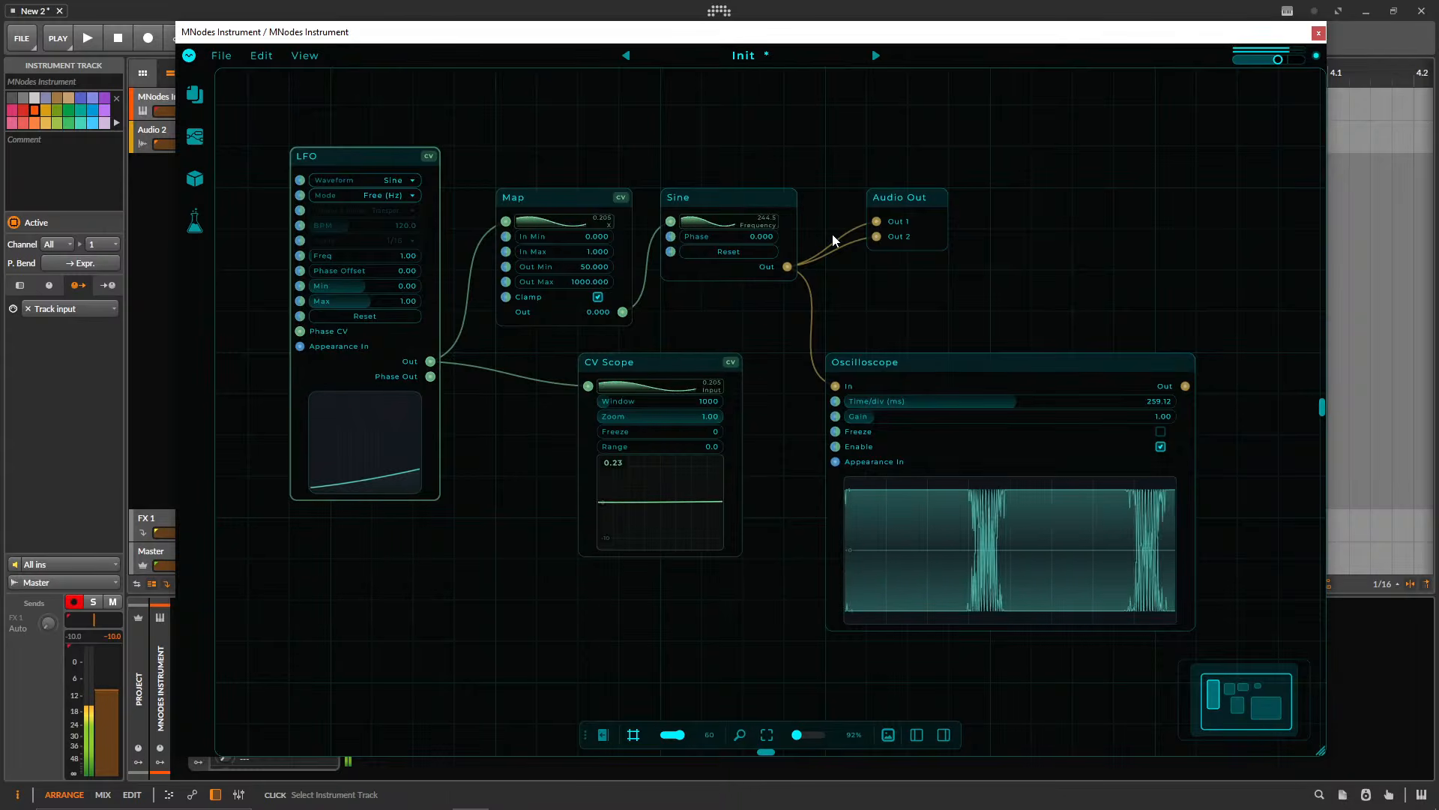
- Disconnect the Map from the Sine's Frequency, reconnect it for comparison, and disconnect it again
{"action": "left_click", "coordinate": [649, 254]}
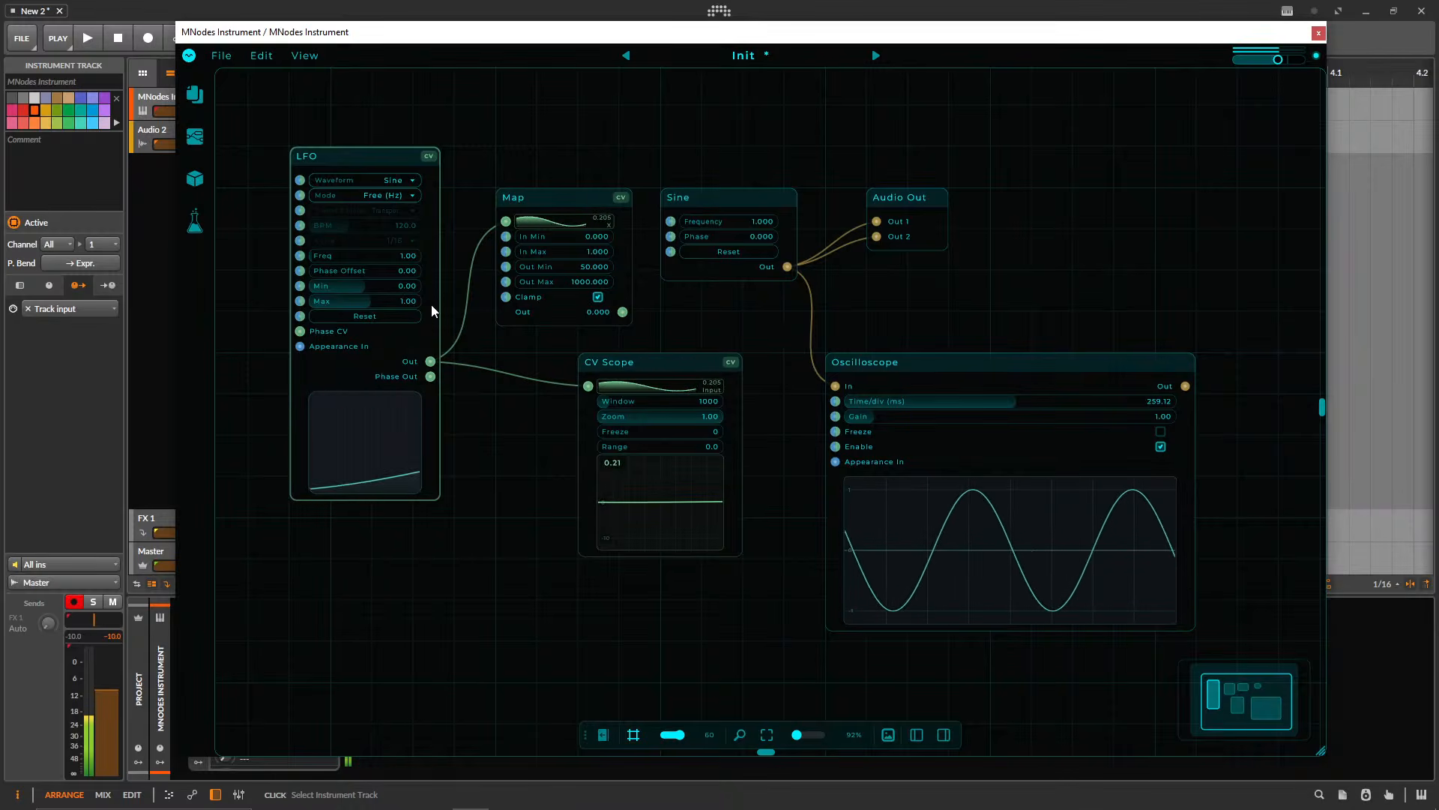
{"action": "left_click_drag", "start_coordinate": [479, 342], "coordinate": [476, 416]}
{"action": "left_click_drag", "start_coordinate": [619, 386], "coordinate": [666, 296]}
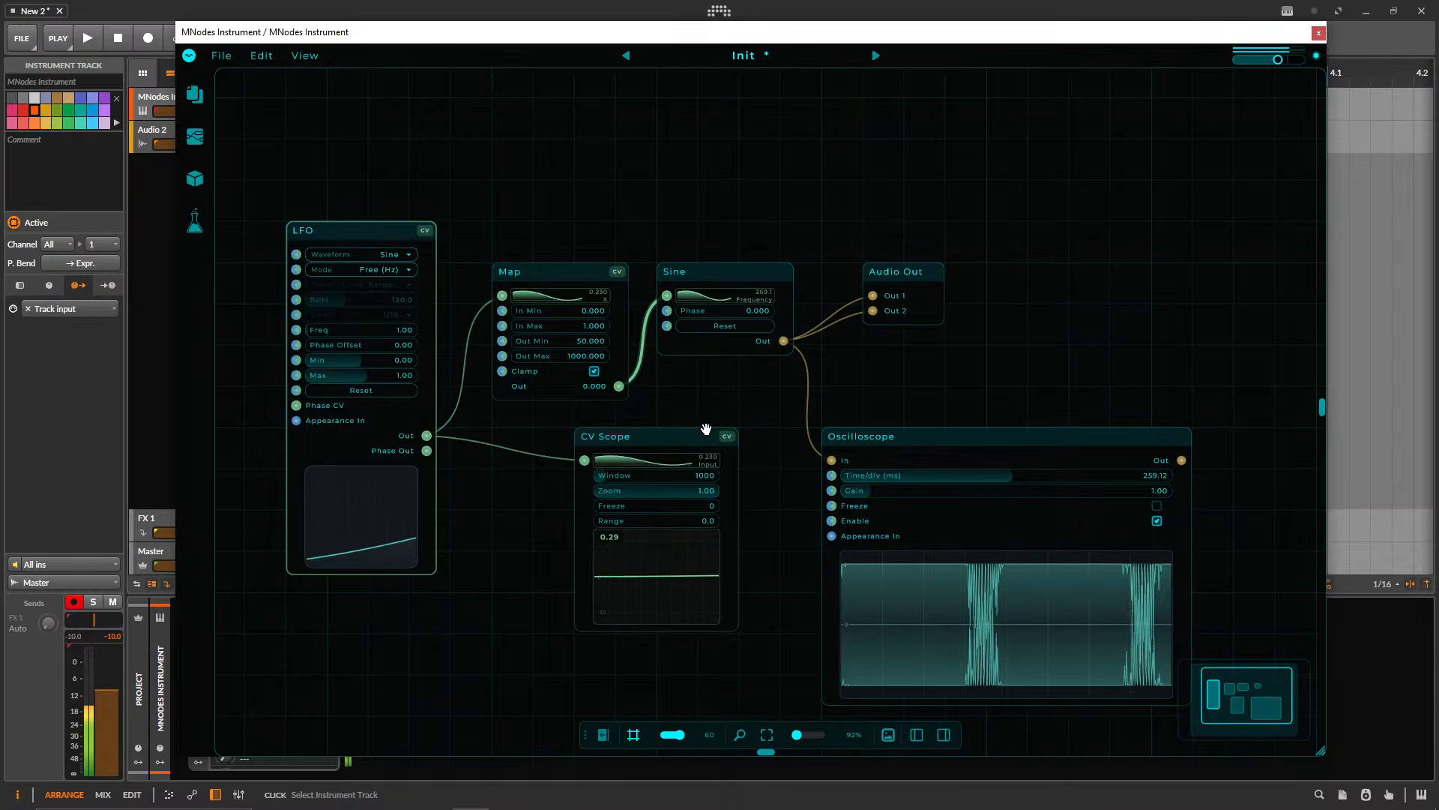
{"action": "left_click", "coordinate": [649, 373]}
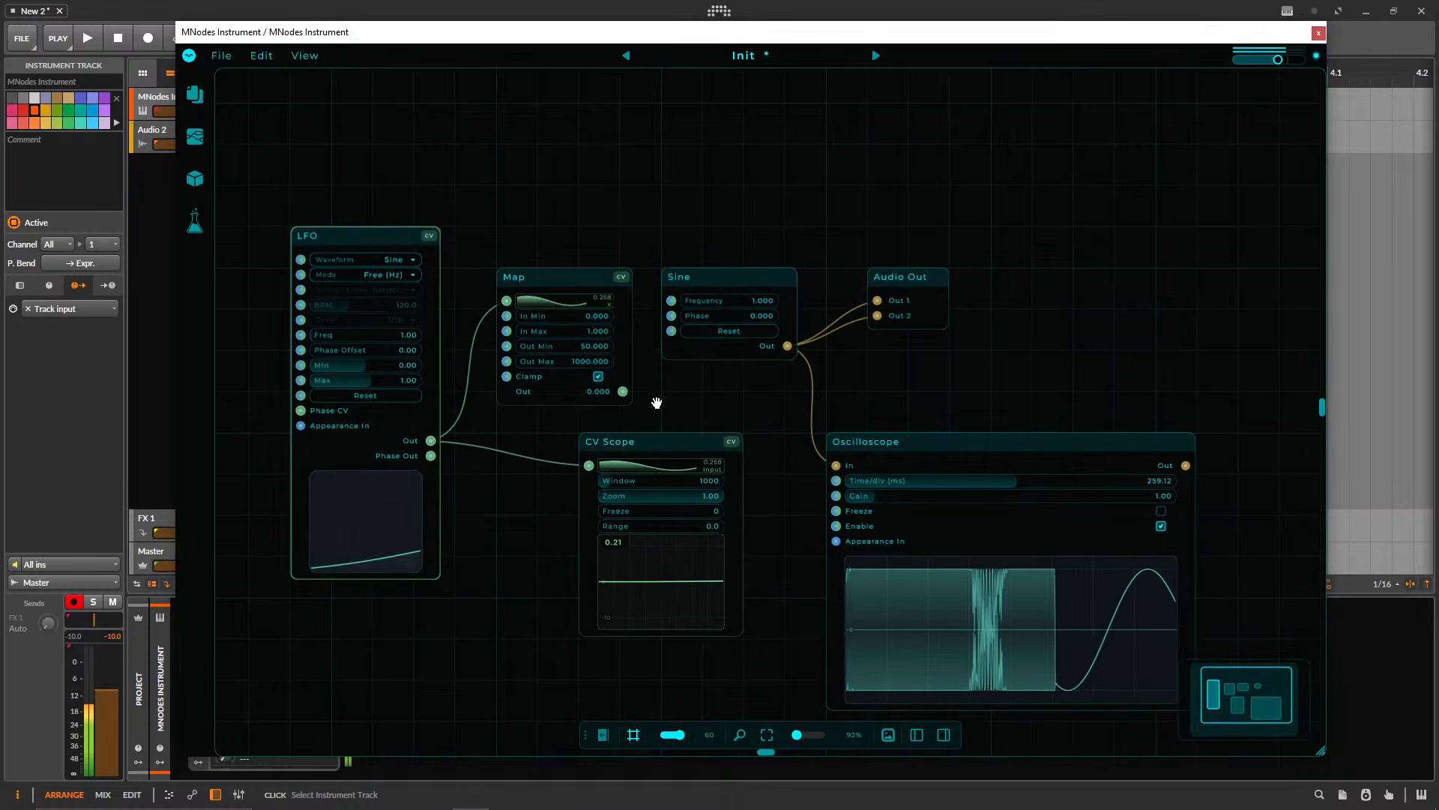
- Set the Map's Out Max to 100 and connect its Out to the Sine's Frequency
{"action": "scroll", "coordinate": [667, 409], "scroll_direction": "up", "scroll_amount": 4}
{"action": "left_click_drag", "start_coordinate": [681, 403], "coordinate": [777, 405]}
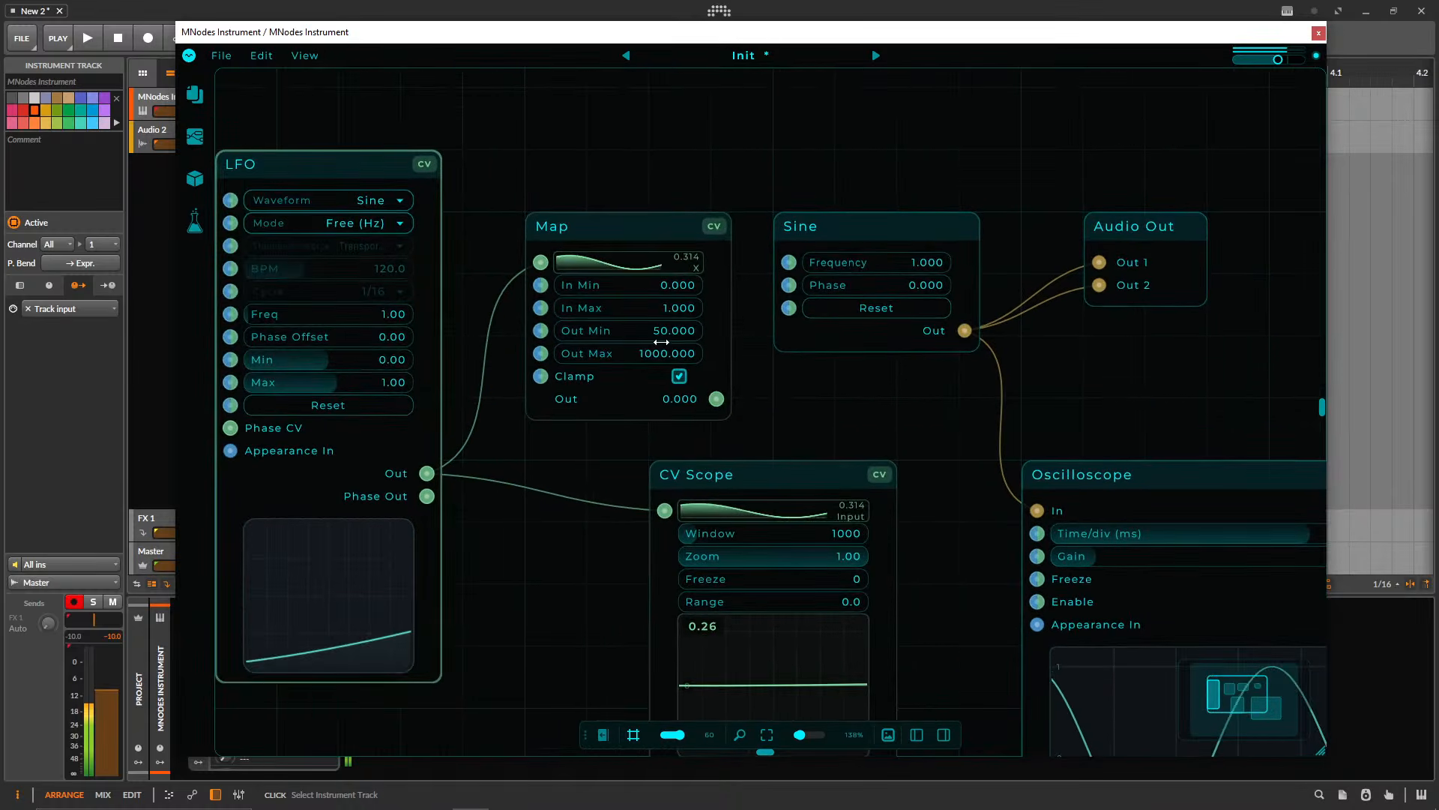
{"action": "double_click", "coordinate": [646, 353]}
{"action": "type", "text": "100"}
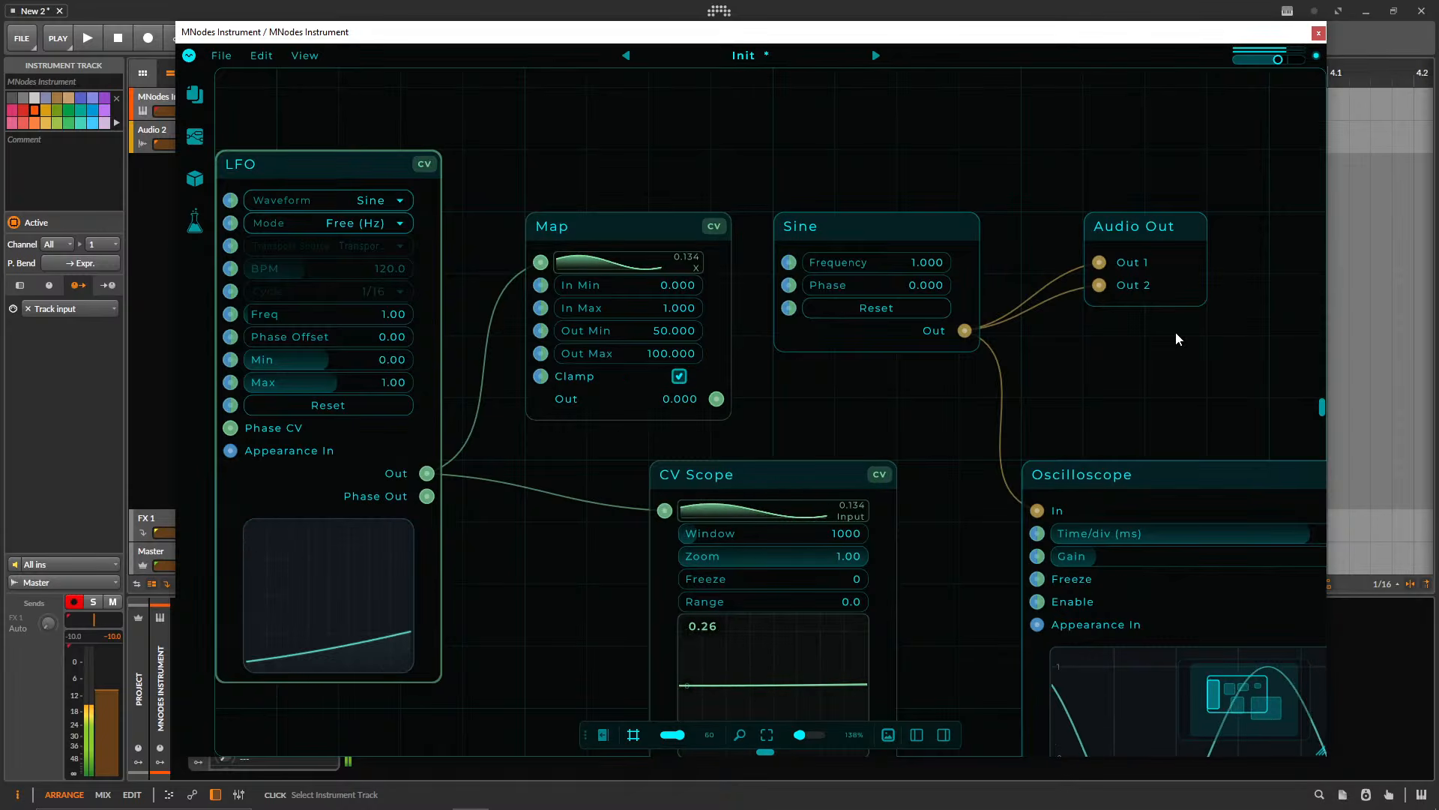
{"action": "key", "text": "Return"}
{"action": "left_click_drag", "start_coordinate": [717, 398], "coordinate": [789, 262]}
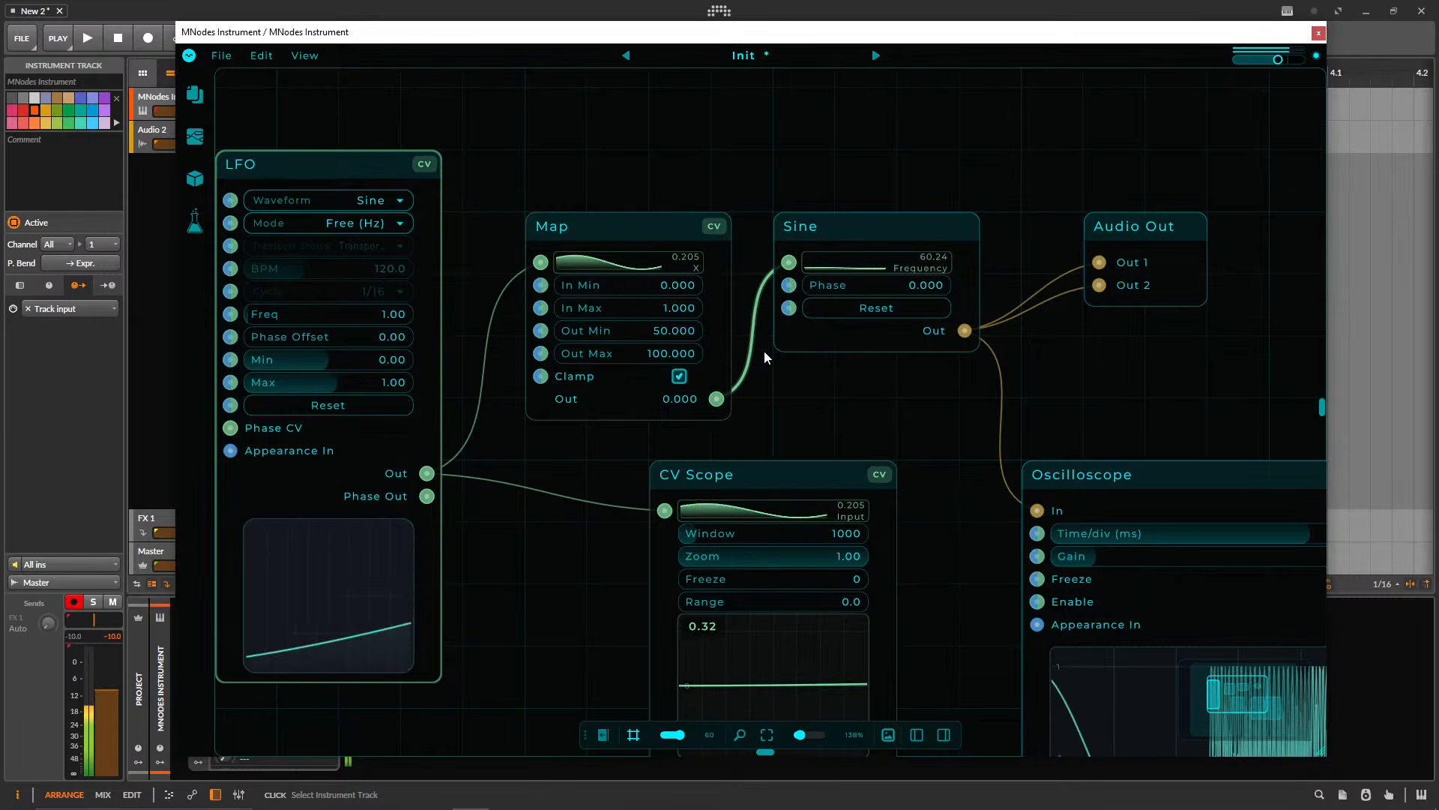
- Delete the CV Scope node
{"action": "left_click_drag", "start_coordinate": [755, 389], "coordinate": [910, 365]}
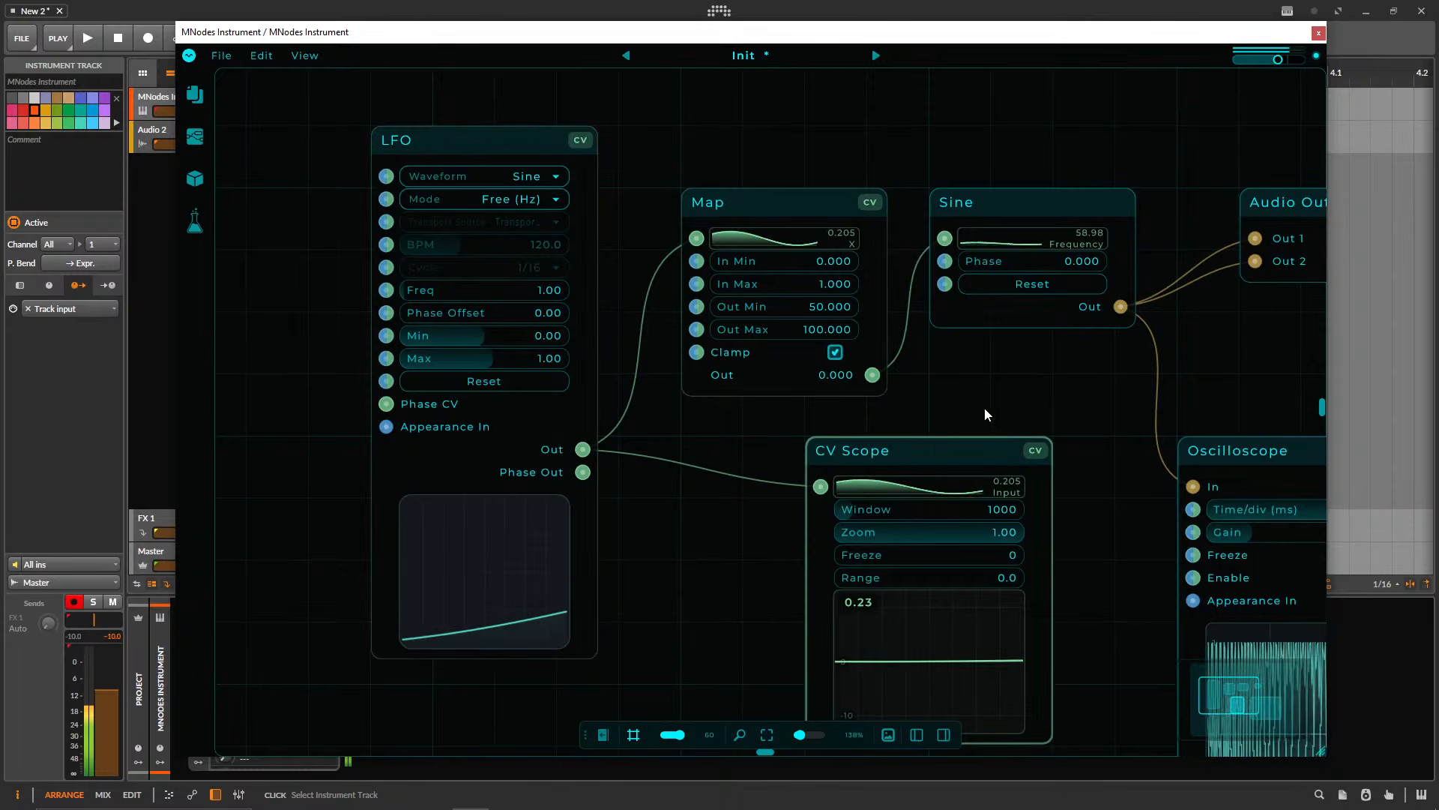
{"action": "key", "text": "Delete"}
{"action": "scroll", "coordinate": [975, 409], "scroll_direction": "down", "scroll_amount": 3}
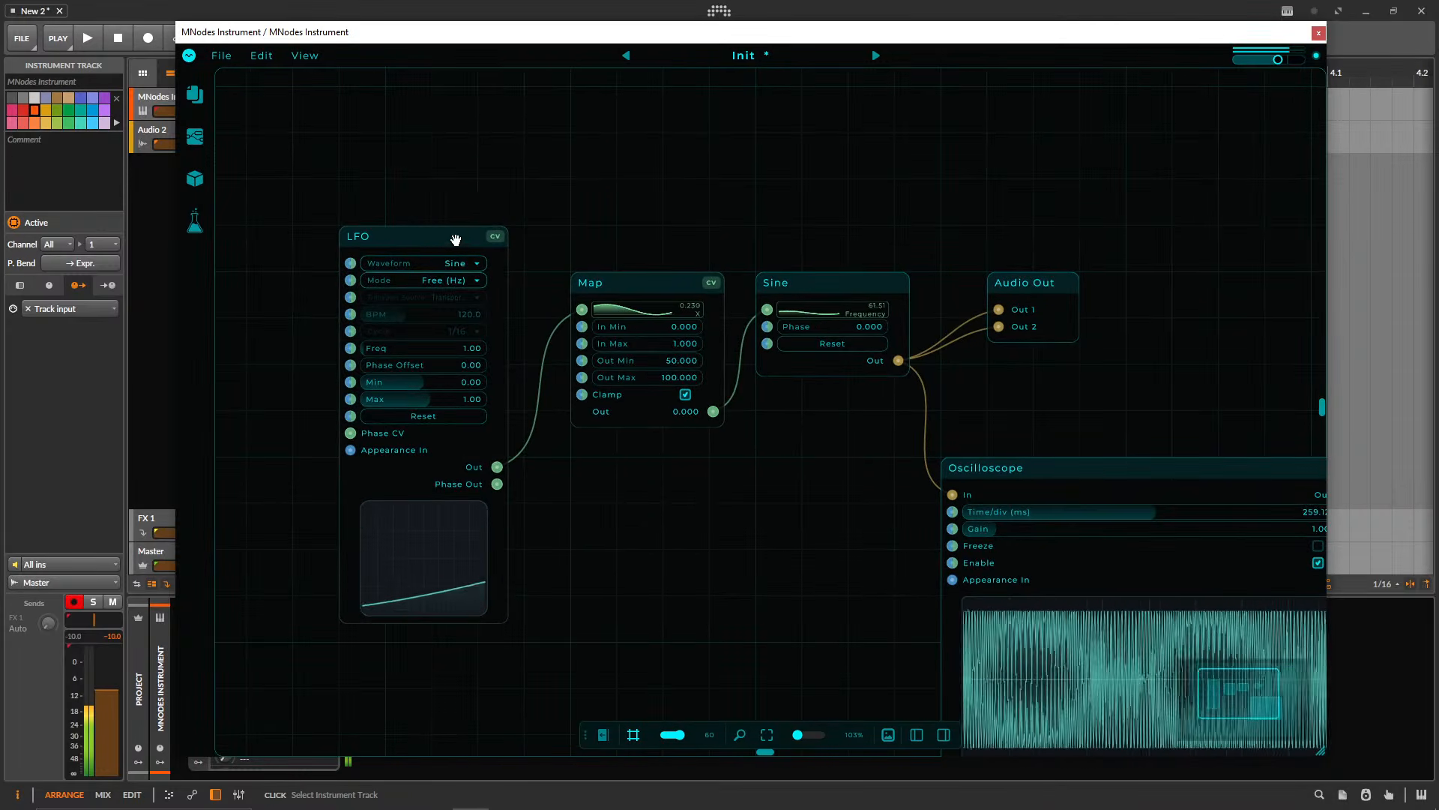
- Move the LFO lower and place a duplicate of it directly above
{"action": "left_click_drag", "start_coordinate": [460, 234], "coordinate": [413, 328]}
{"action": "left_click_drag", "start_coordinate": [434, 250], "coordinate": [443, 344]}
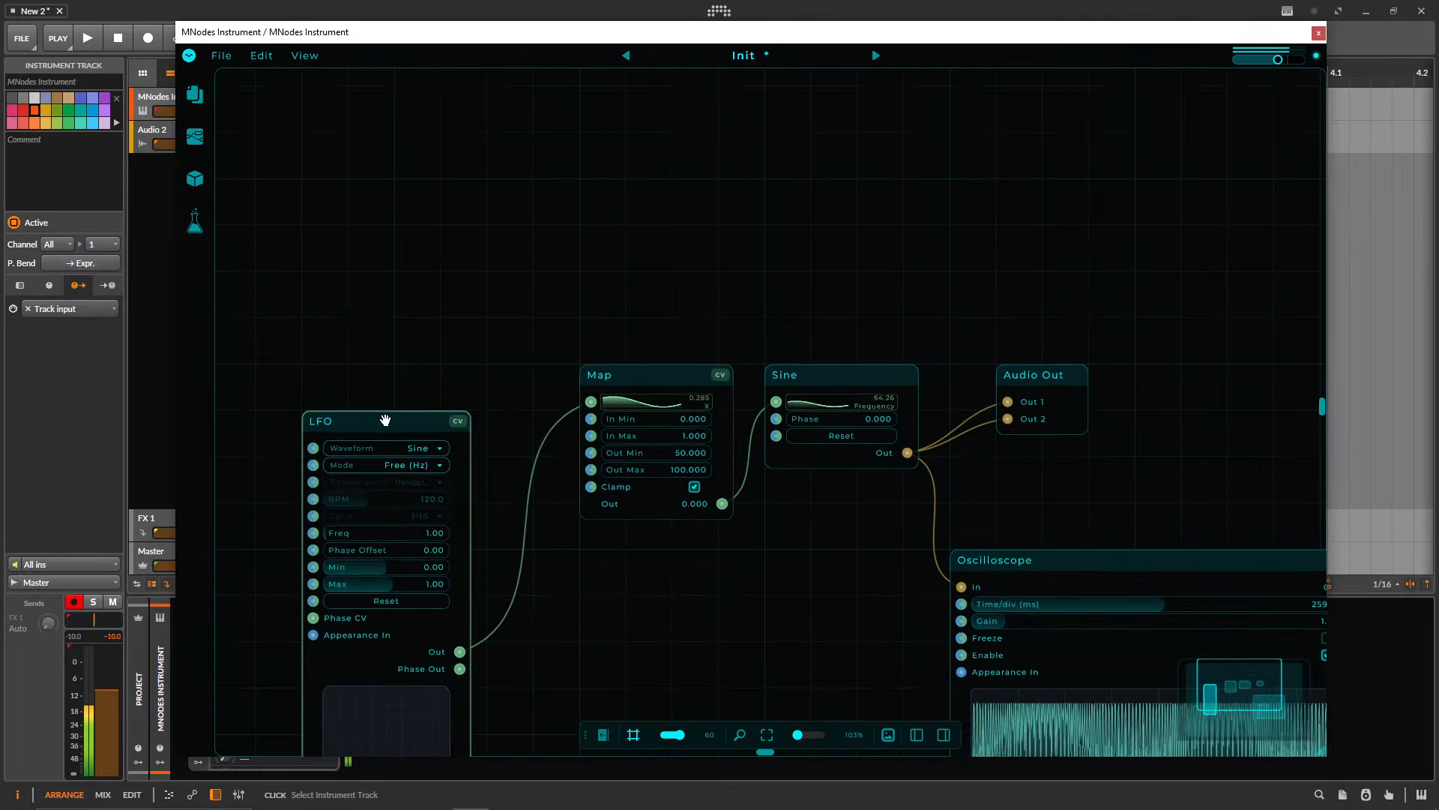
{"action": "left_click_drag", "start_coordinate": [386, 421], "coordinate": [402, 63]}
{"action": "left_click_drag", "start_coordinate": [517, 281], "coordinate": [547, 150]}
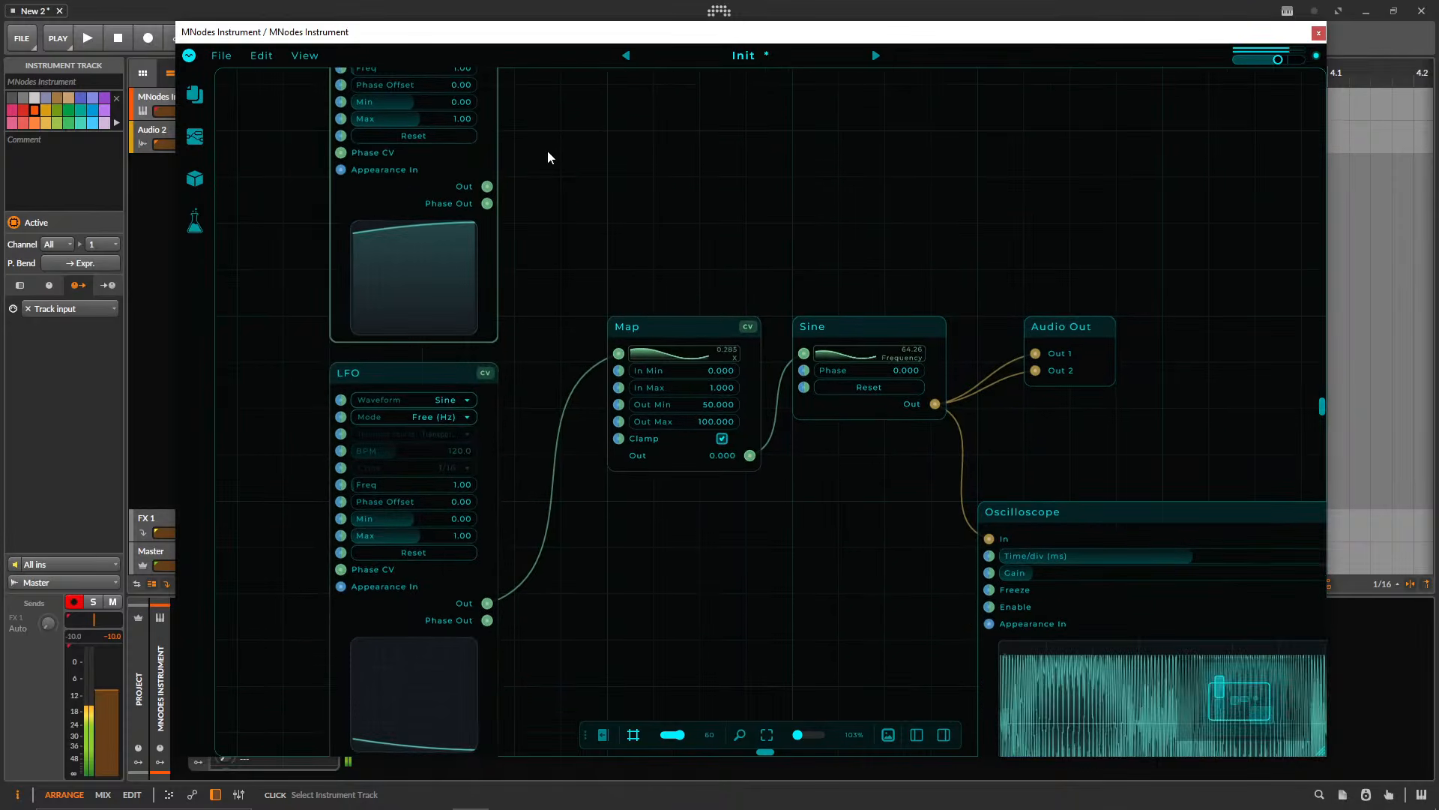
- Duplicate the Map node beside the upper LFO and wire that LFO's Out to the duplicate's X input
{"action": "scroll", "coordinate": [600, 242], "scroll_direction": "down", "scroll_amount": 3}
{"action": "left_click_drag", "start_coordinate": [642, 219], "coordinate": [667, 366]}
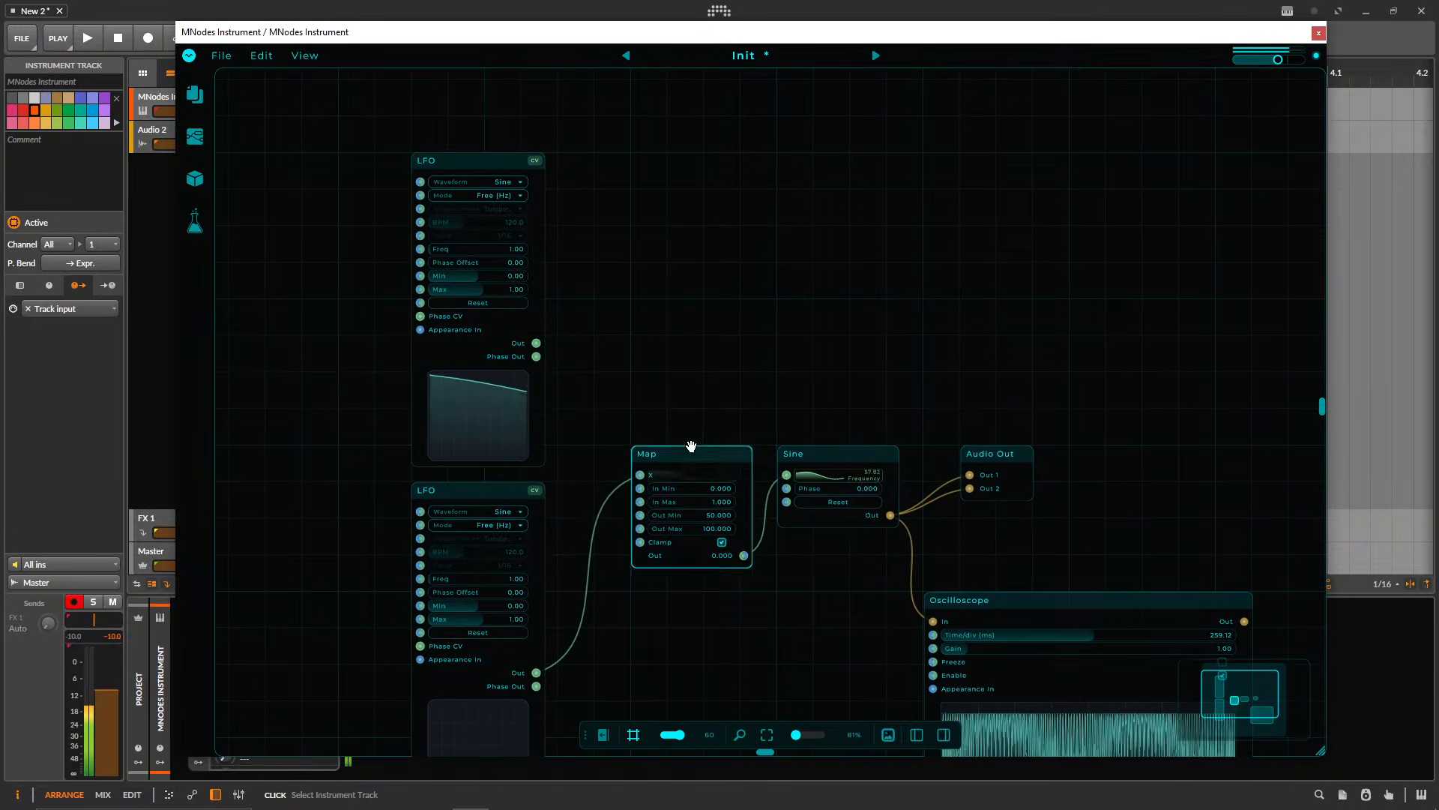
{"action": "left_click_drag", "start_coordinate": [696, 450], "coordinate": [623, 304]}
{"action": "left_click_drag", "start_coordinate": [535, 343], "coordinate": [567, 328]}
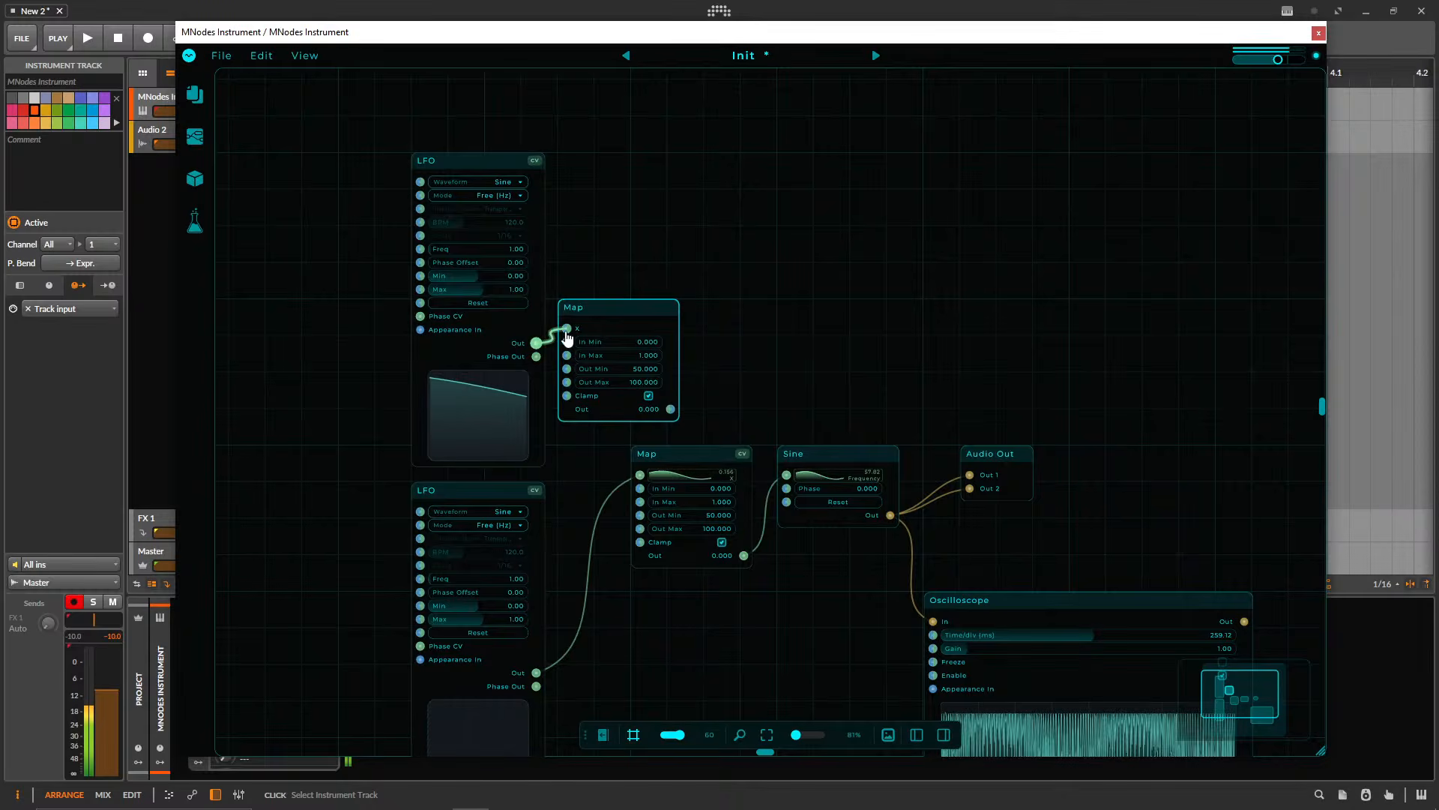
{"action": "double_click", "coordinate": [646, 368]}
{"action": "type", "text": "0"}
{"action": "key", "text": "Return"}
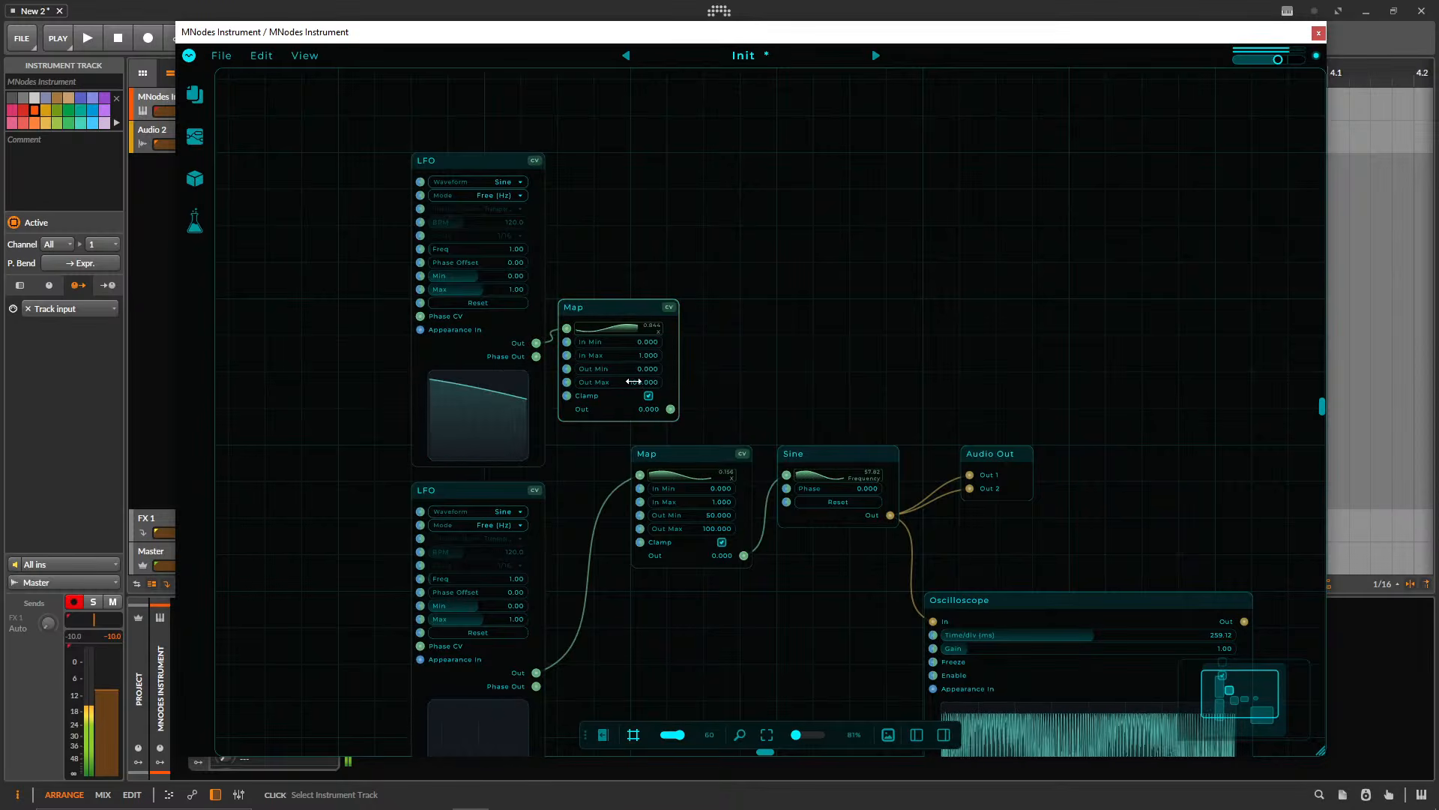
{"action": "key", "text": "ctrl+z"}
- Set the upper Map's Out Max to 1000, wire its Out to the lower Map's Out Max, and raise the upper Out Max to 5000
{"action": "double_click", "coordinate": [645, 380]}
{"action": "type", "text": "1000"}
{"action": "key", "text": "Return"}
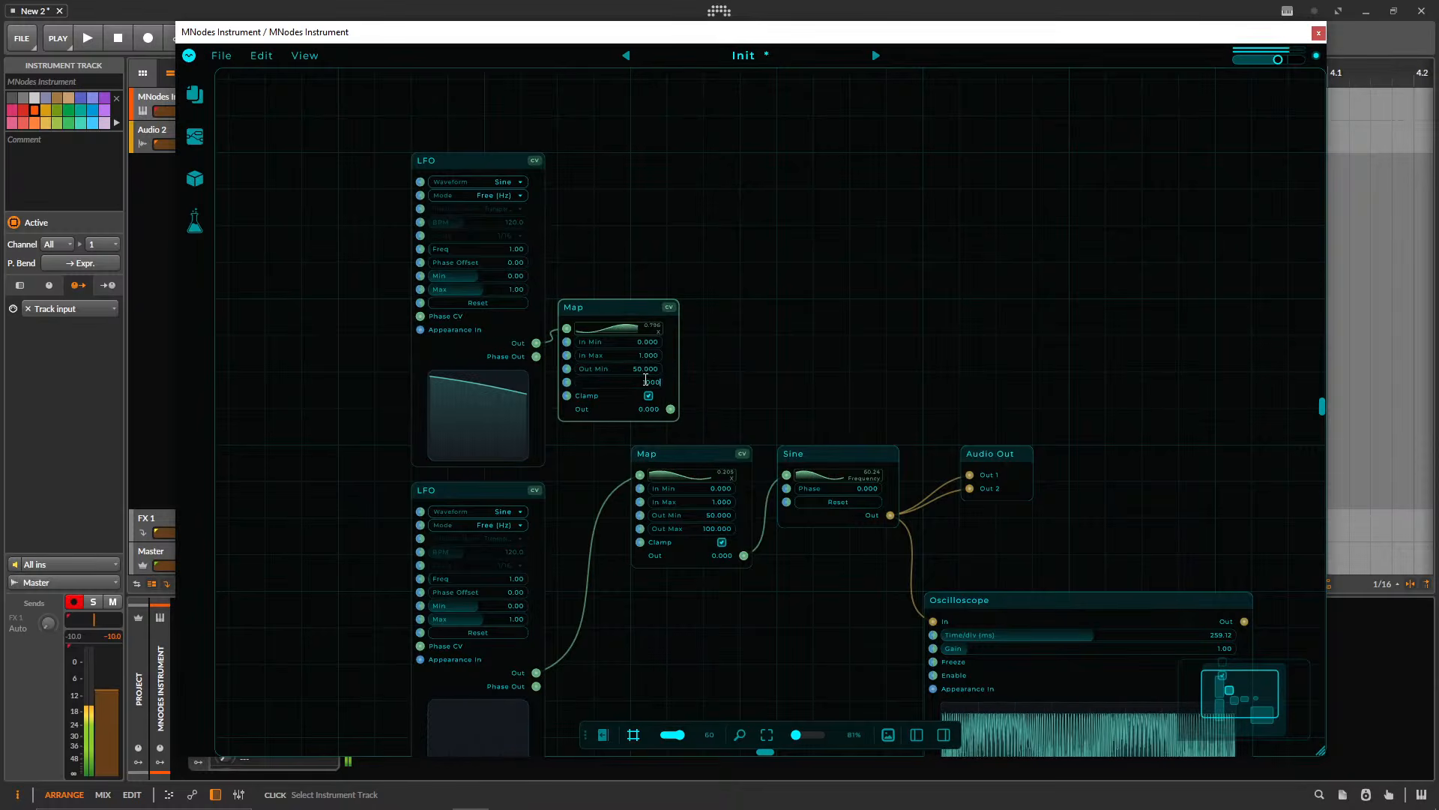
{"action": "left_click_drag", "start_coordinate": [669, 409], "coordinate": [641, 528]}
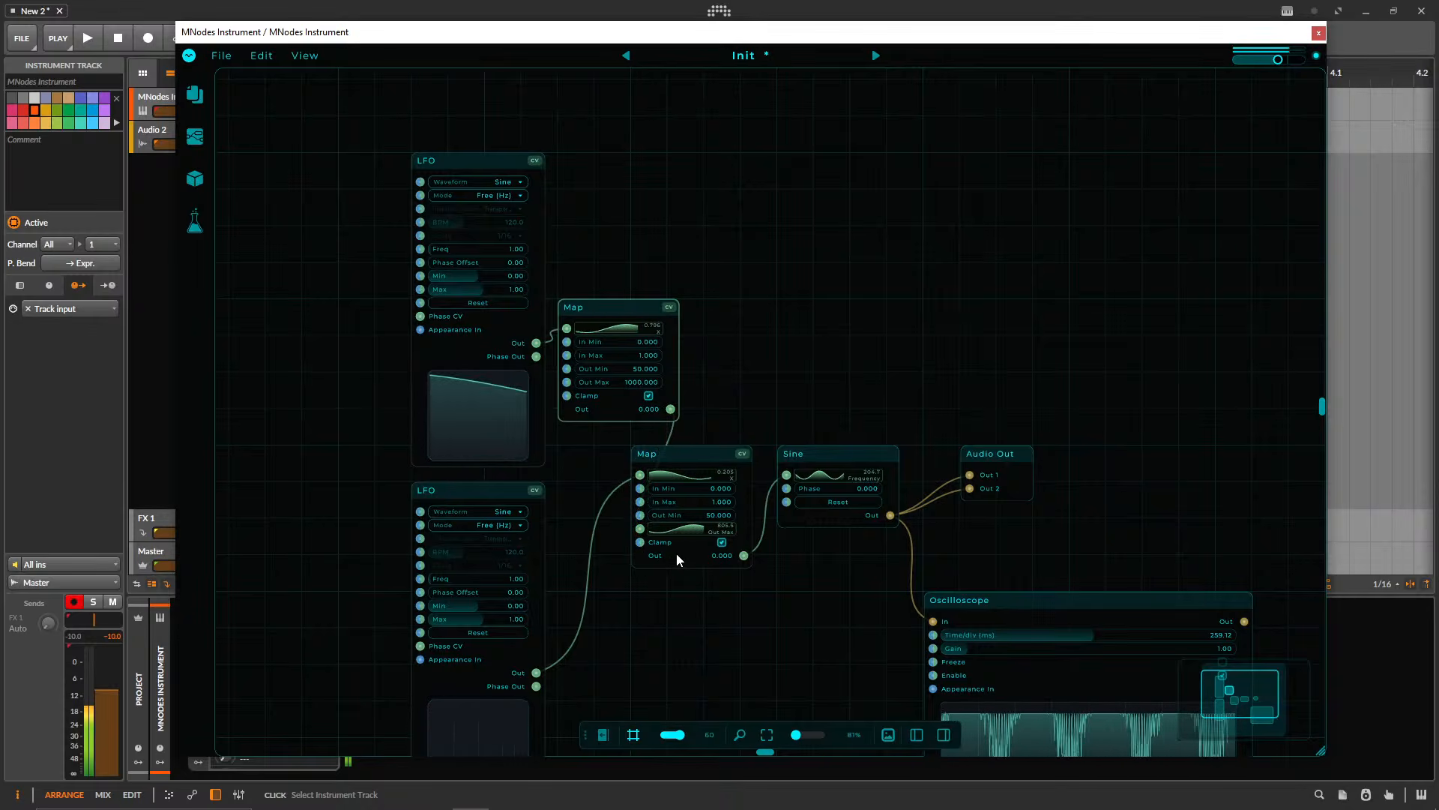
{"action": "mouse_move", "coordinate": [641, 385]}
{"action": "left_mouse_down"}
{"action": "mouse_move", "coordinate": [636, 405]}
{"action": "mouse_move", "coordinate": [642, 381]}
{"action": "left_mouse_up"}
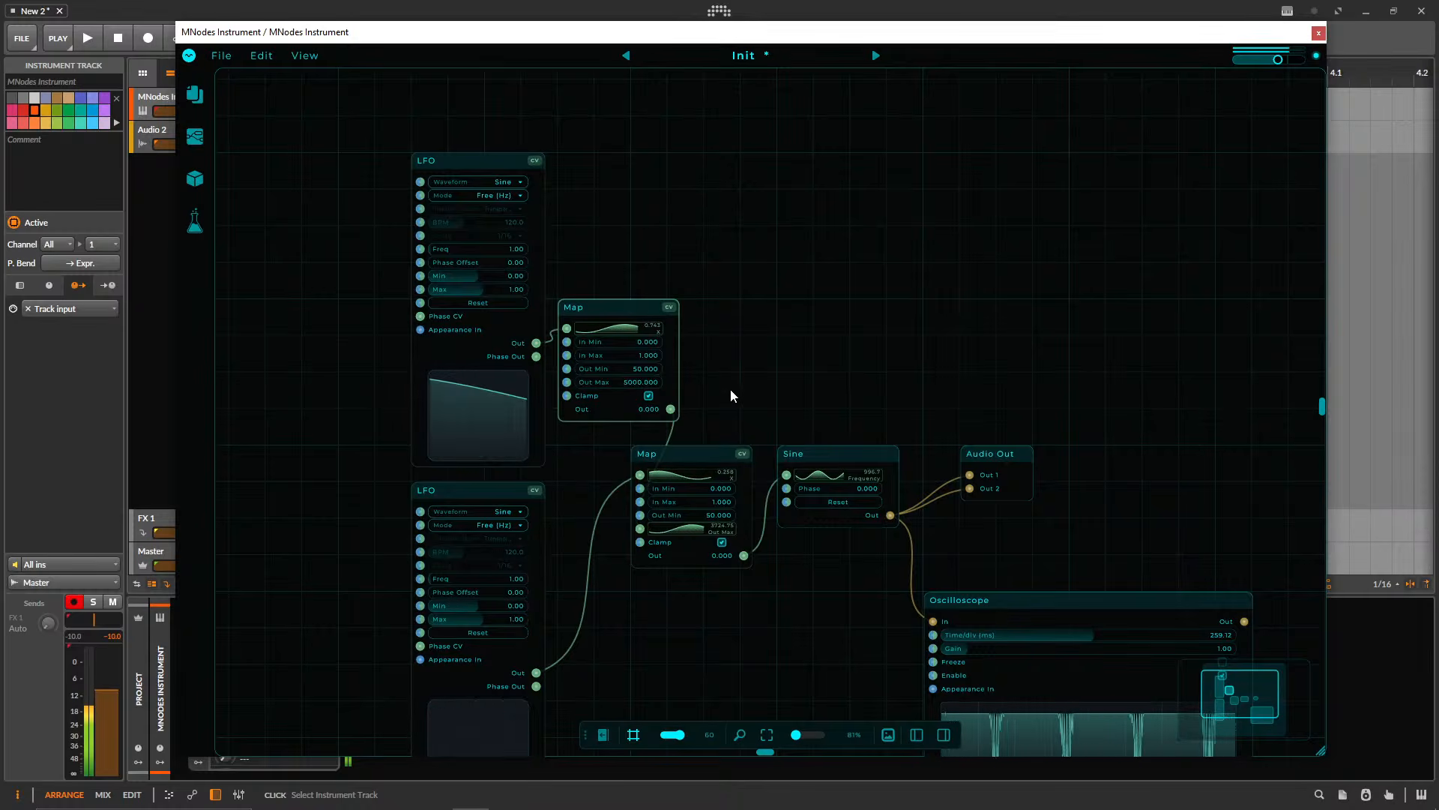
- Delete the upper LFO and Map nodes and move the remaining LFO level with the remaining Map
{"action": "left_click_drag", "start_coordinate": [730, 388], "coordinate": [394, 208]}
{"action": "key", "text": "Delete"}
{"action": "key", "text": "f"}
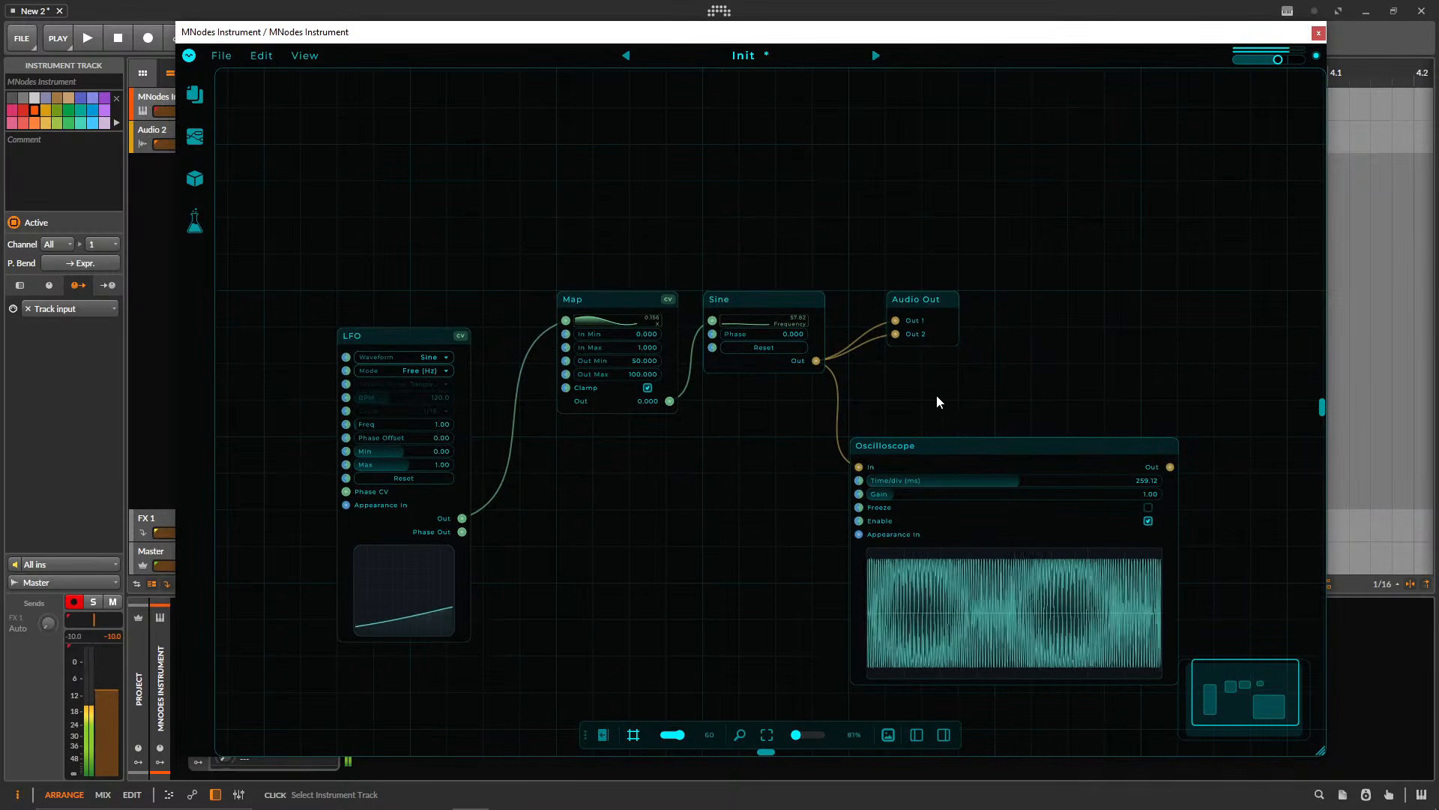
{"action": "left_click_drag", "start_coordinate": [412, 324], "coordinate": [460, 310]}
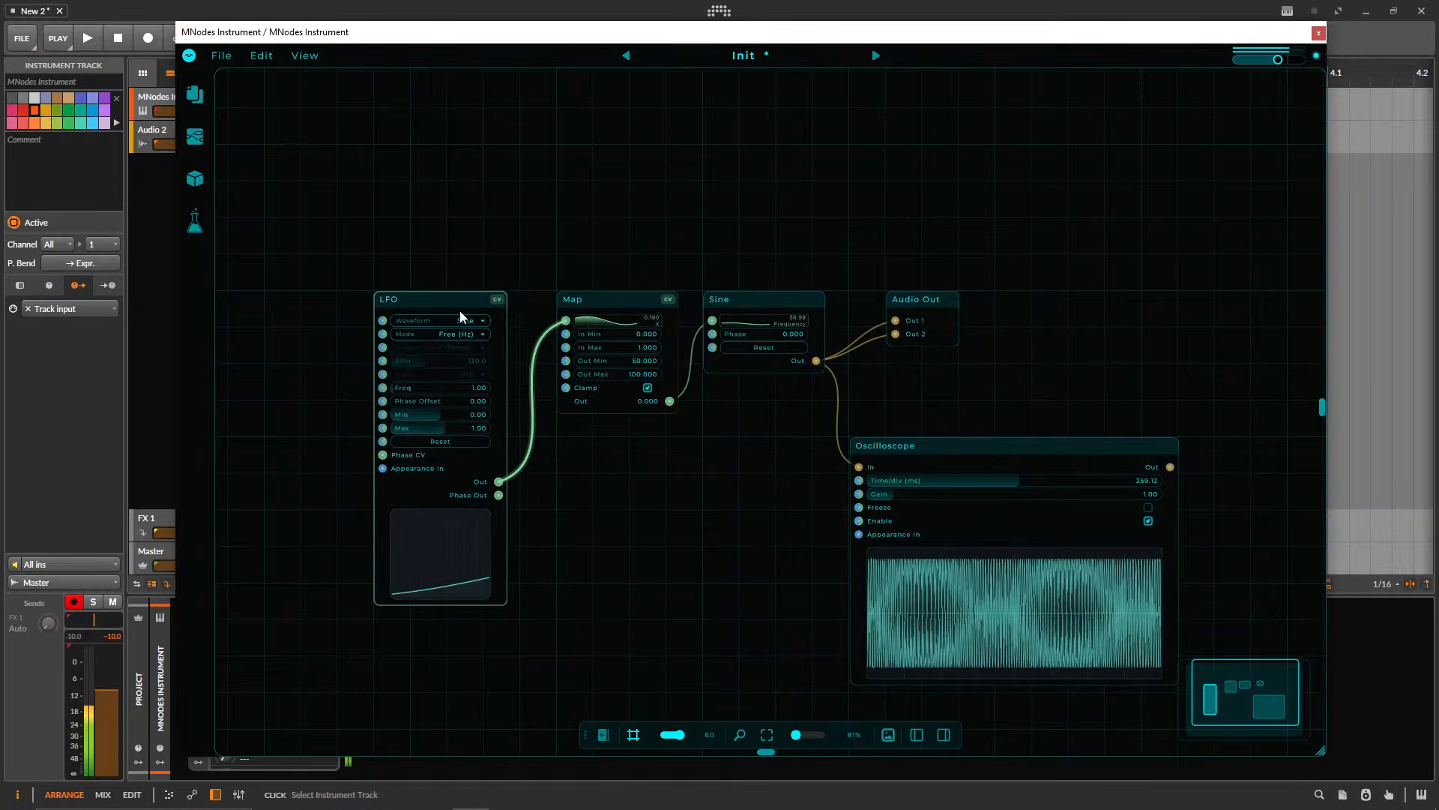
- Raise the LFO's Freq to about 22.85 Hz
{"action": "scroll", "coordinate": [591, 526], "scroll_direction": "up", "scroll_amount": 5}
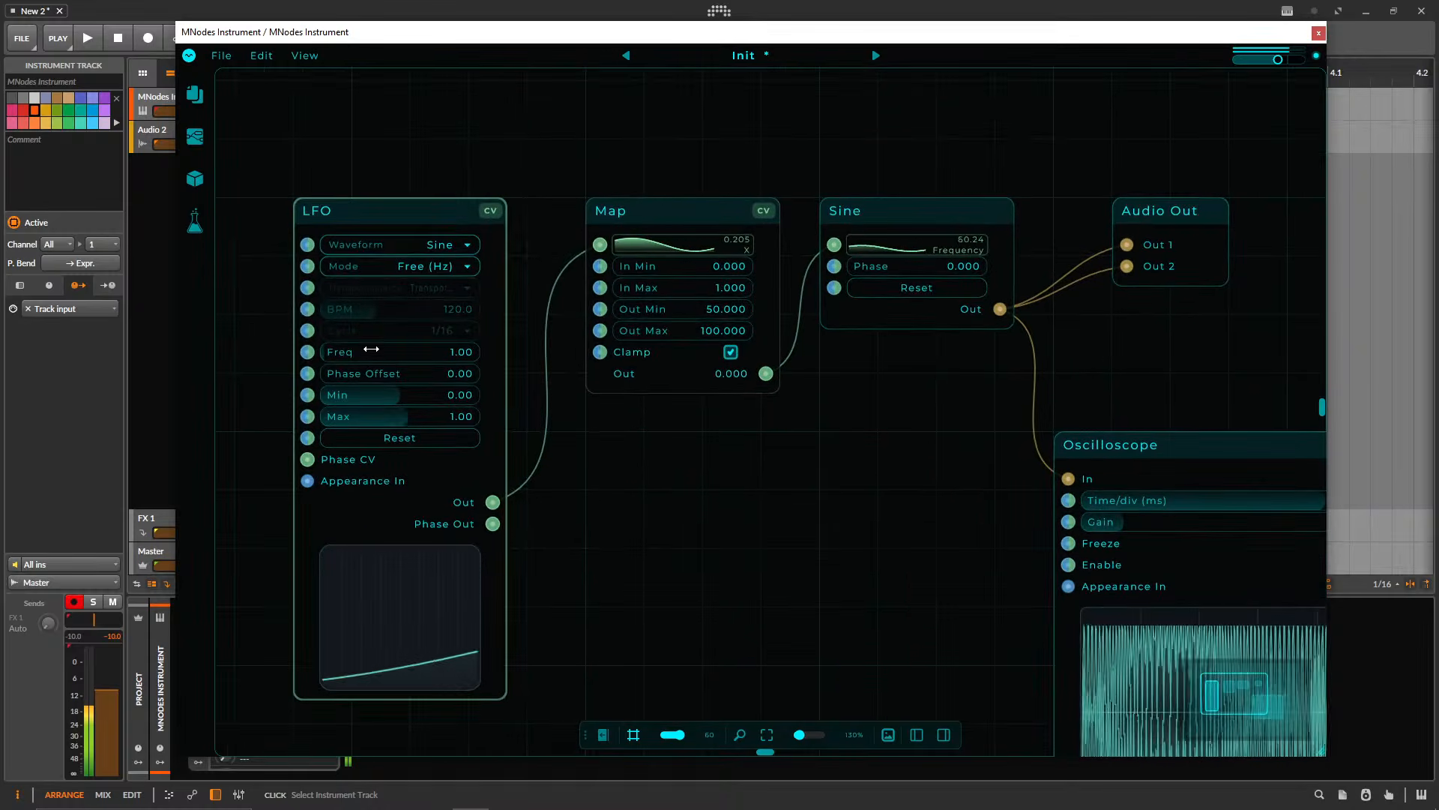
{"action": "left_click_drag", "start_coordinate": [370, 351], "coordinate": [450, 358]}
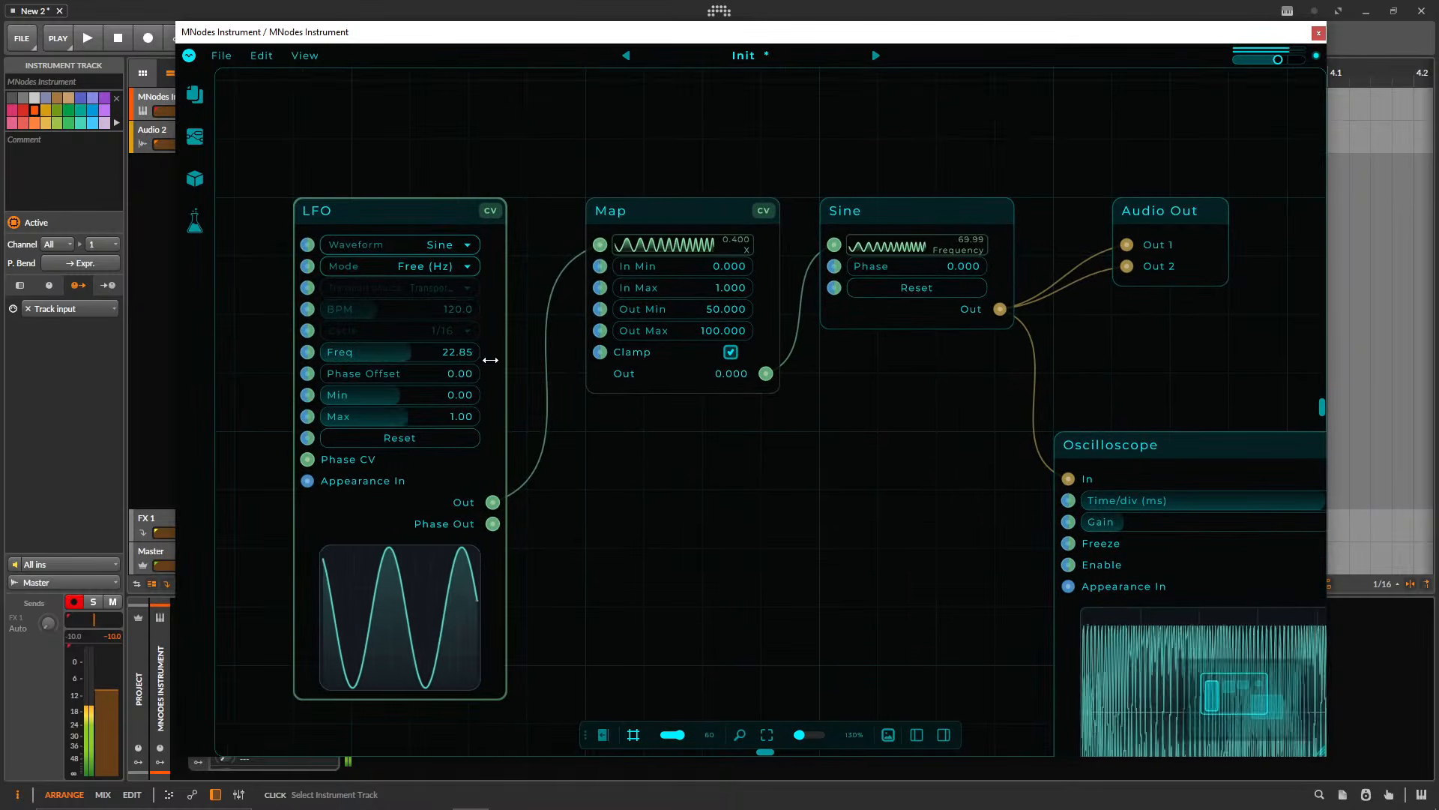
- Set the Map's Out Max to 500 and lower the LFO's Freq to about 3.77 Hz
{"action": "double_click", "coordinate": [691, 331]}
{"action": "type", "text": "500"}
{"action": "key", "text": "Return"}
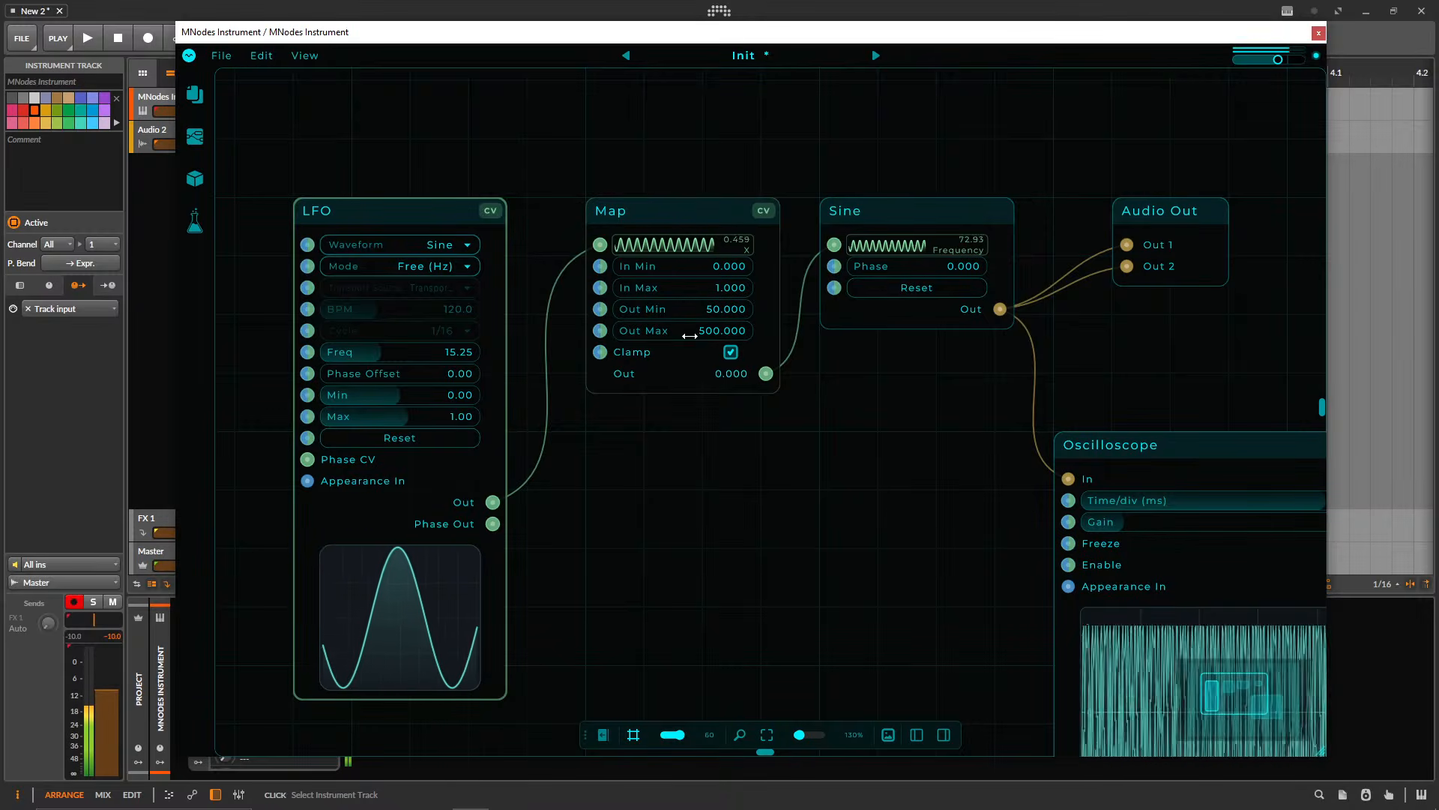
{"action": "left_click_drag", "start_coordinate": [349, 359], "coordinate": [312, 354]}
- Try the LFO waveforms Triangle, Exp Up, Random Stepped and Stair Up, settle on Stair Down, and set Freq to 1.00 Hz
{"action": "left_click", "coordinate": [431, 244]}
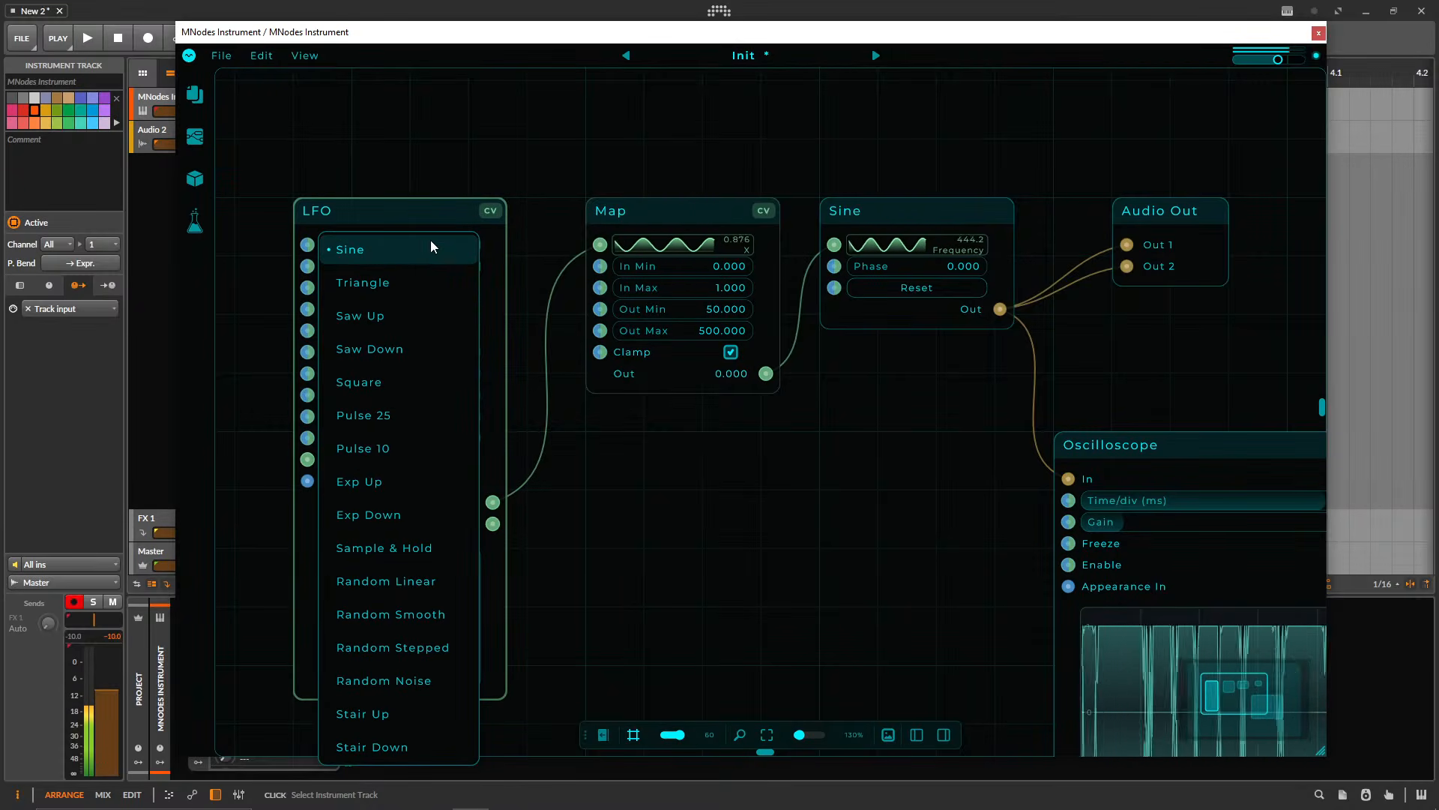
{"action": "left_click", "coordinate": [421, 295]}
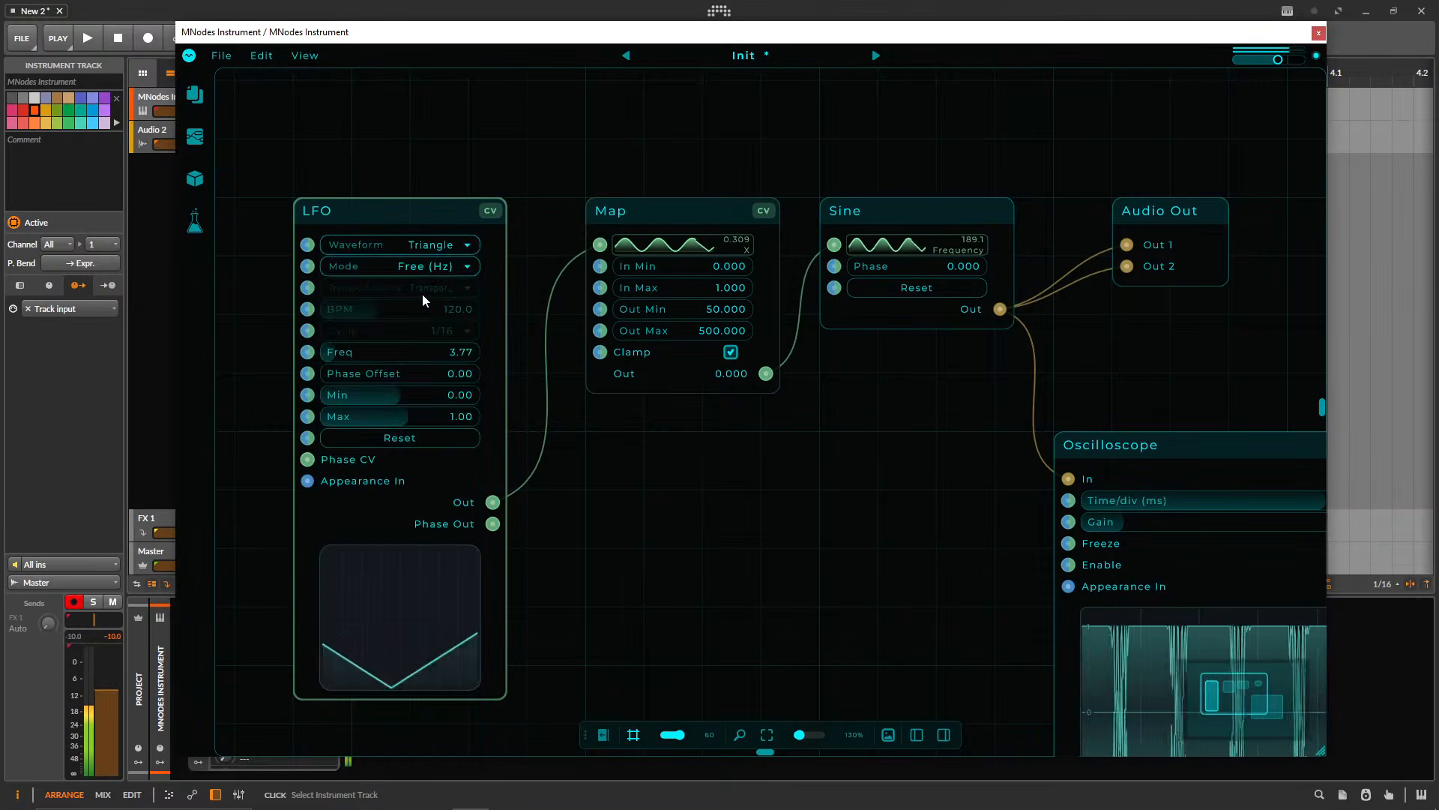
{"action": "left_click", "coordinate": [422, 247]}
{"action": "left_click", "coordinate": [394, 453]}
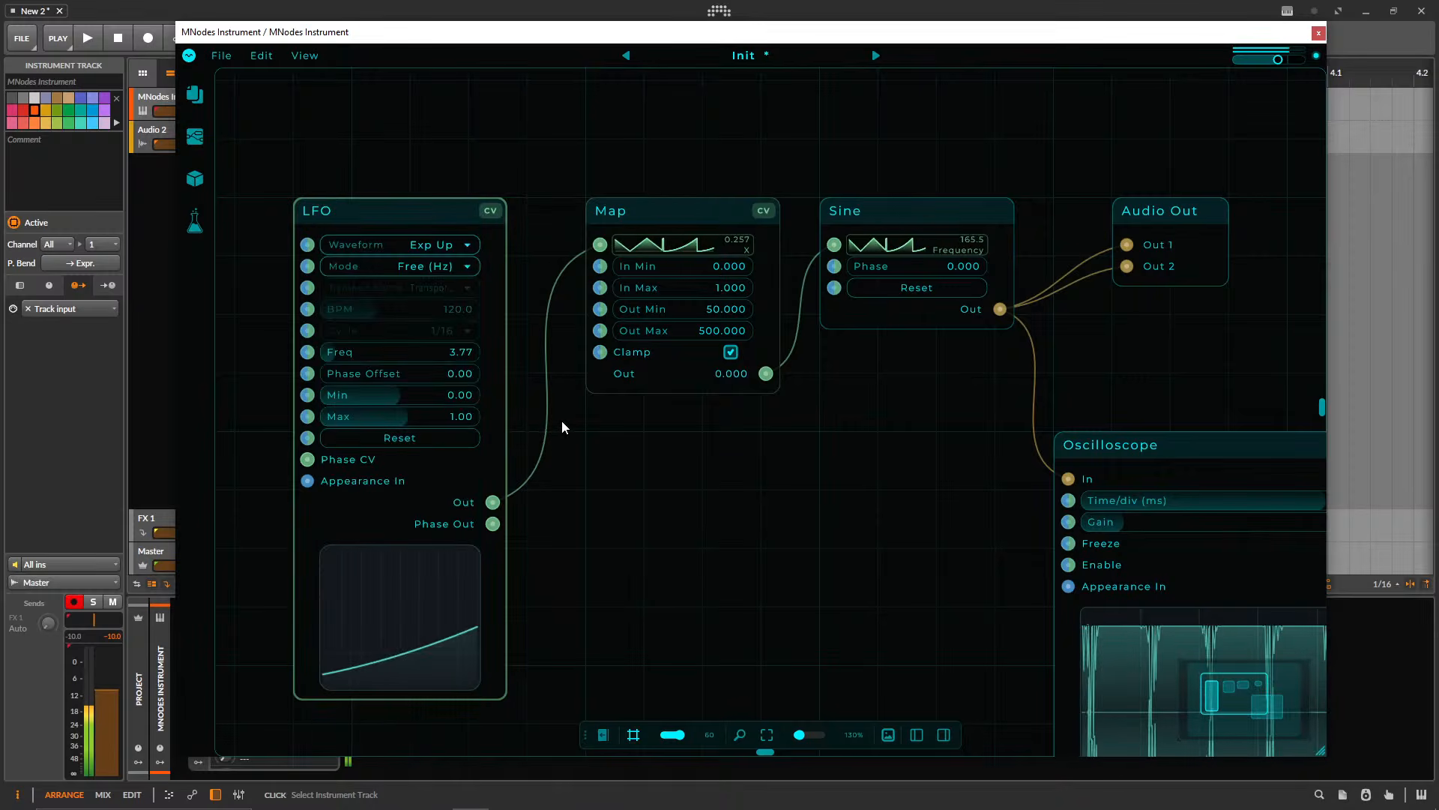
{"action": "left_click", "coordinate": [429, 254]}
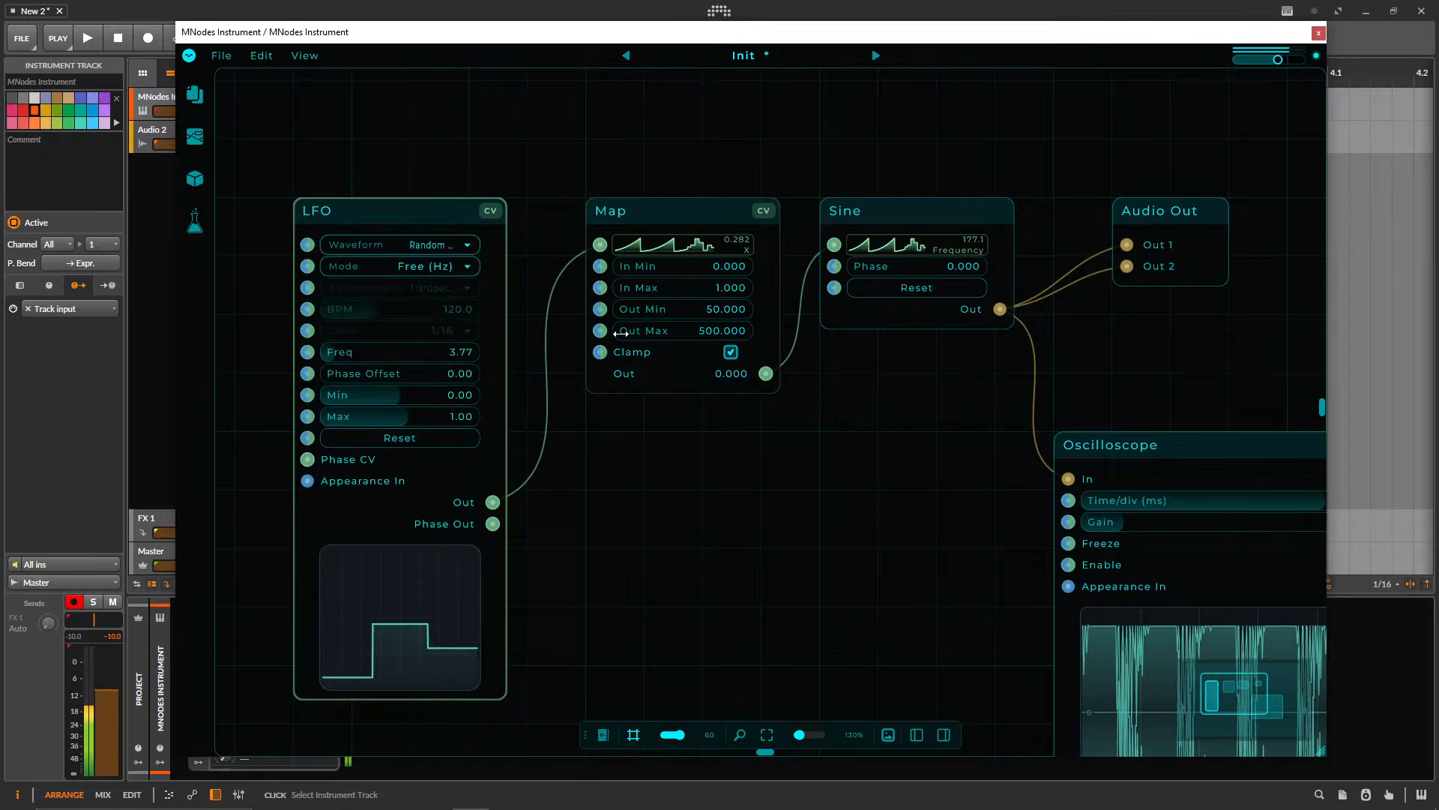
{"action": "left_click", "coordinate": [409, 417]}
{"action": "left_click", "coordinate": [469, 255]}
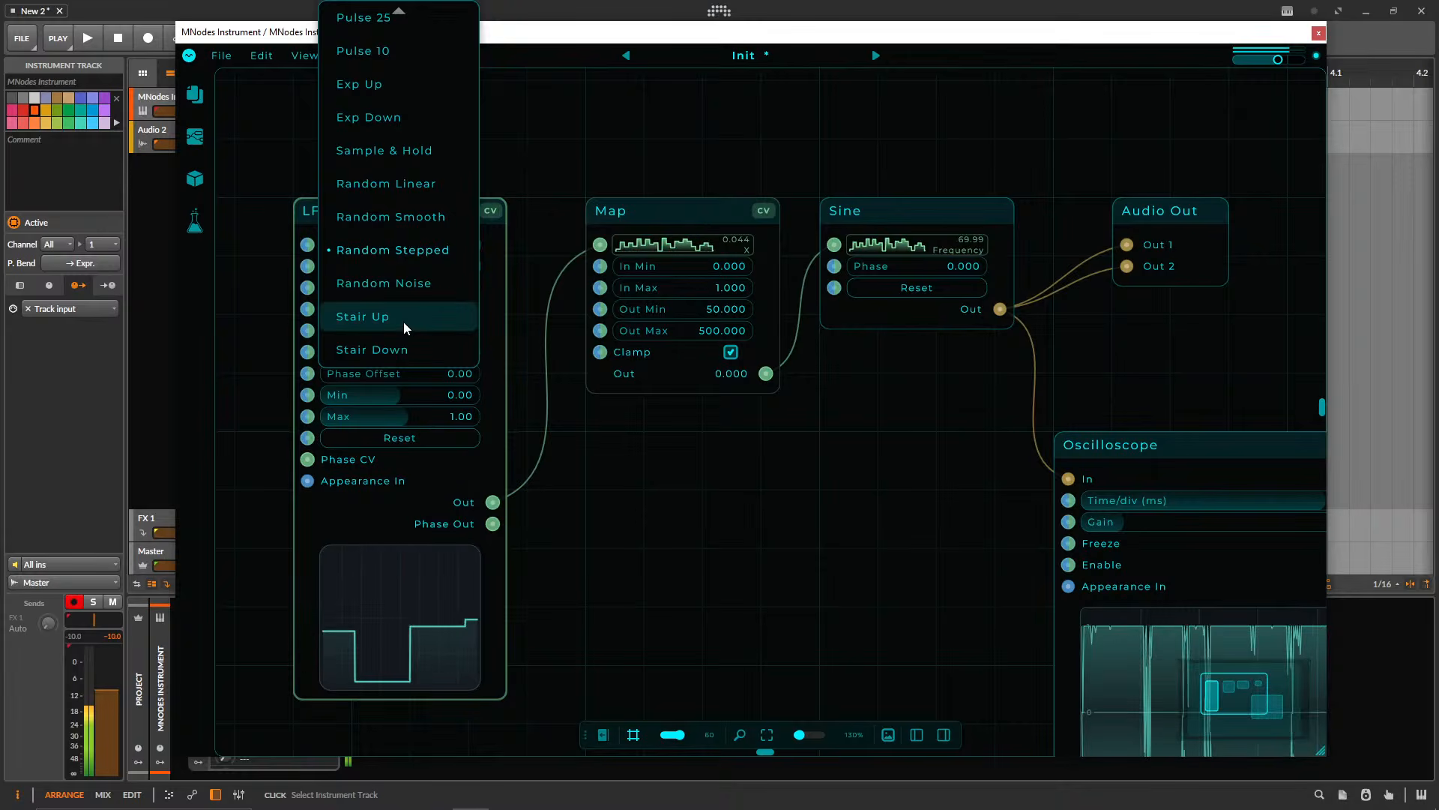
{"action": "left_click", "coordinate": [405, 321]}
{"action": "left_click", "coordinate": [421, 244]}
{"action": "left_click", "coordinate": [416, 281]}
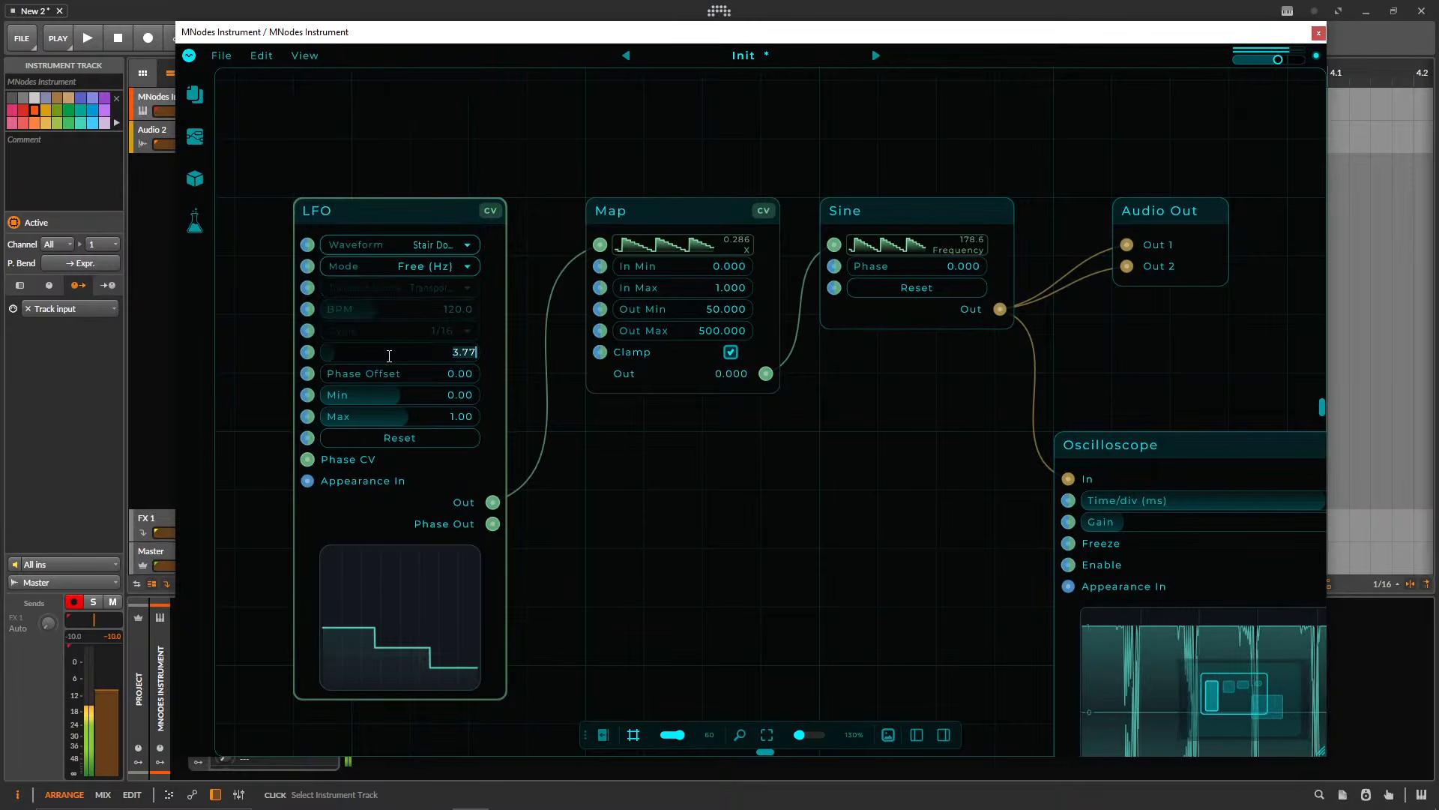
{"action": "key", "text": "Escape"}
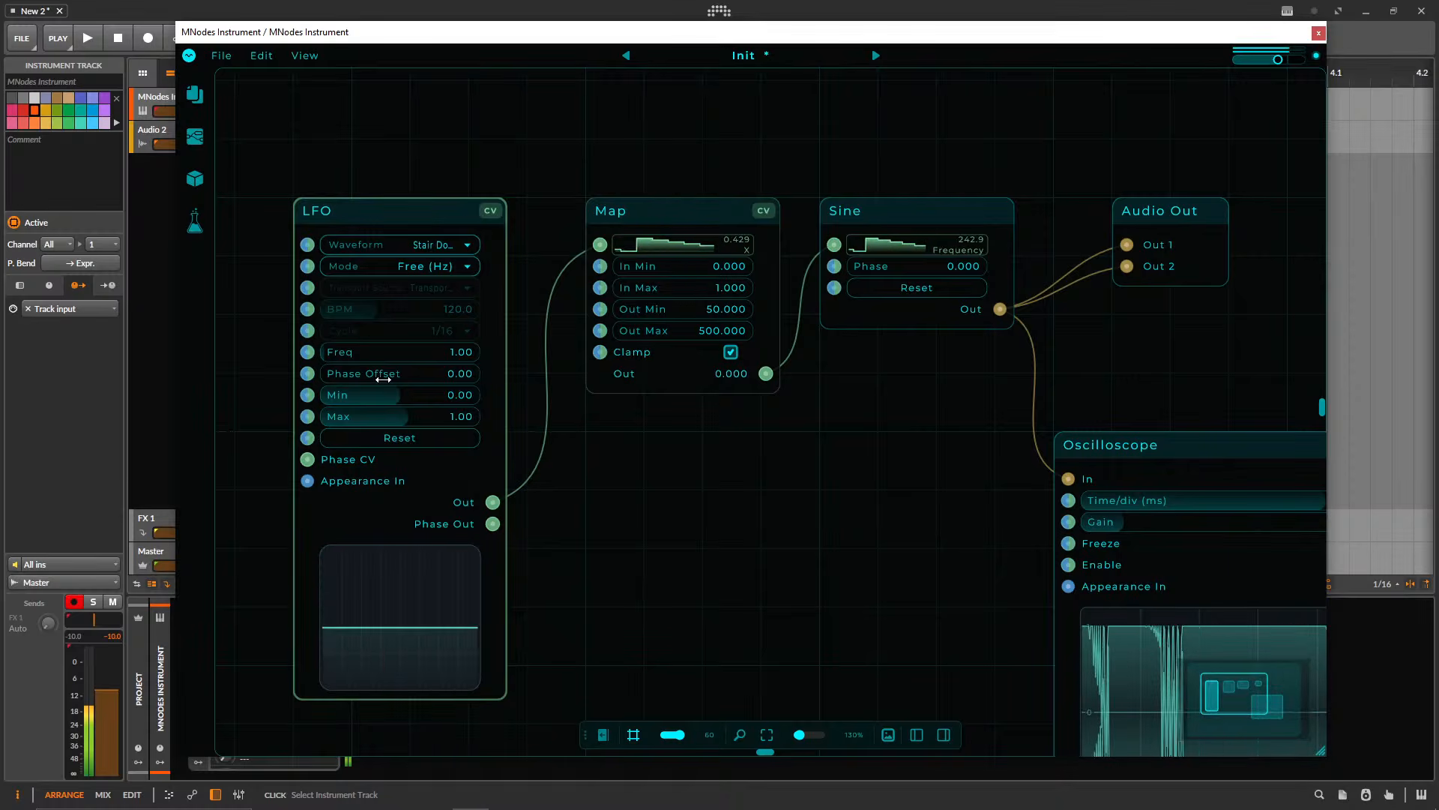
- Disconnect the LFO's Out from the Map's X input, reconnect the two once, and disconnect them again
{"action": "scroll", "coordinate": [525, 483], "scroll_direction": "down", "scroll_amount": 3}
{"action": "left_click_drag", "start_coordinate": [527, 472], "coordinate": [593, 492]}
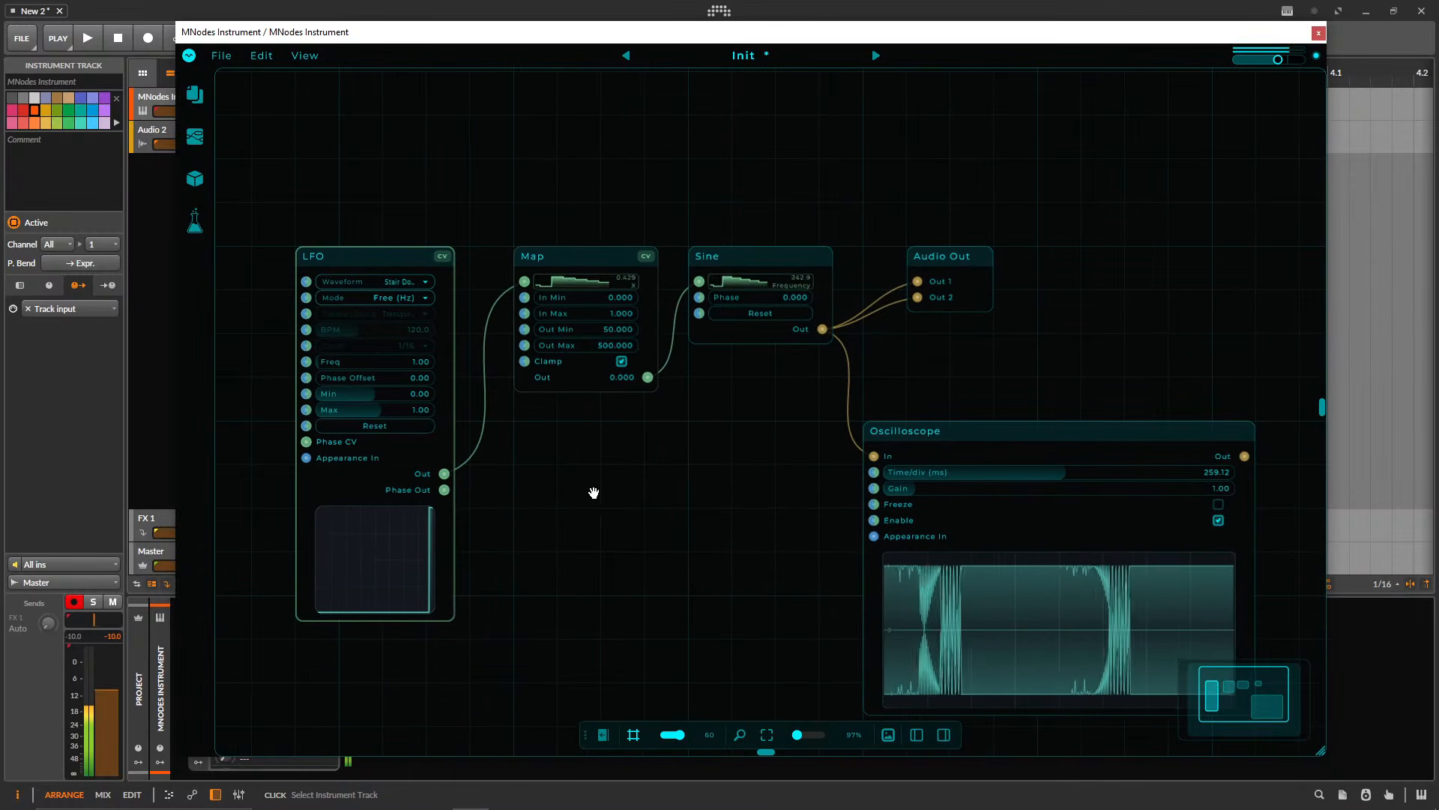
{"action": "left_click", "coordinate": [493, 322]}
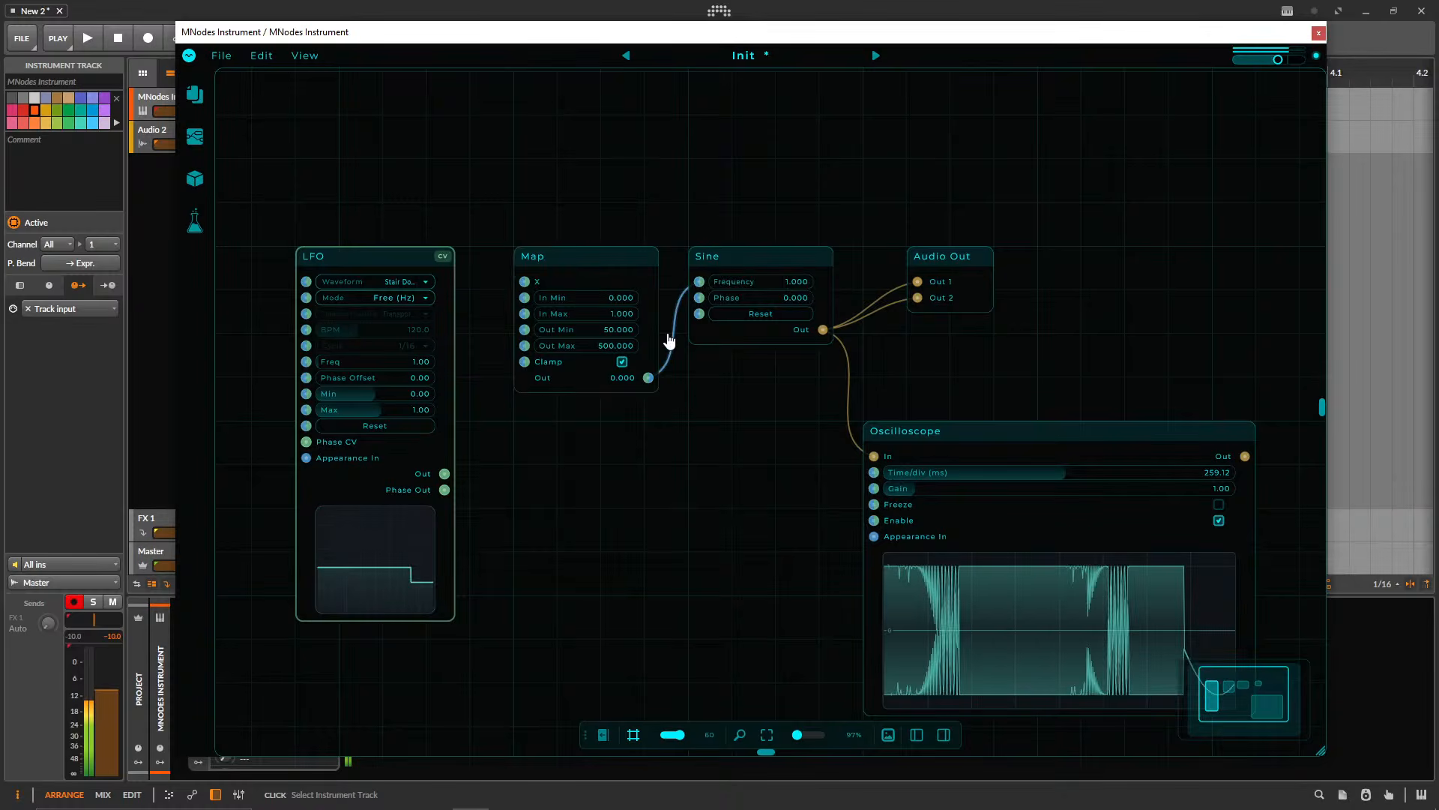
{"action": "left_click_drag", "start_coordinate": [597, 257], "coordinate": [538, 251]}
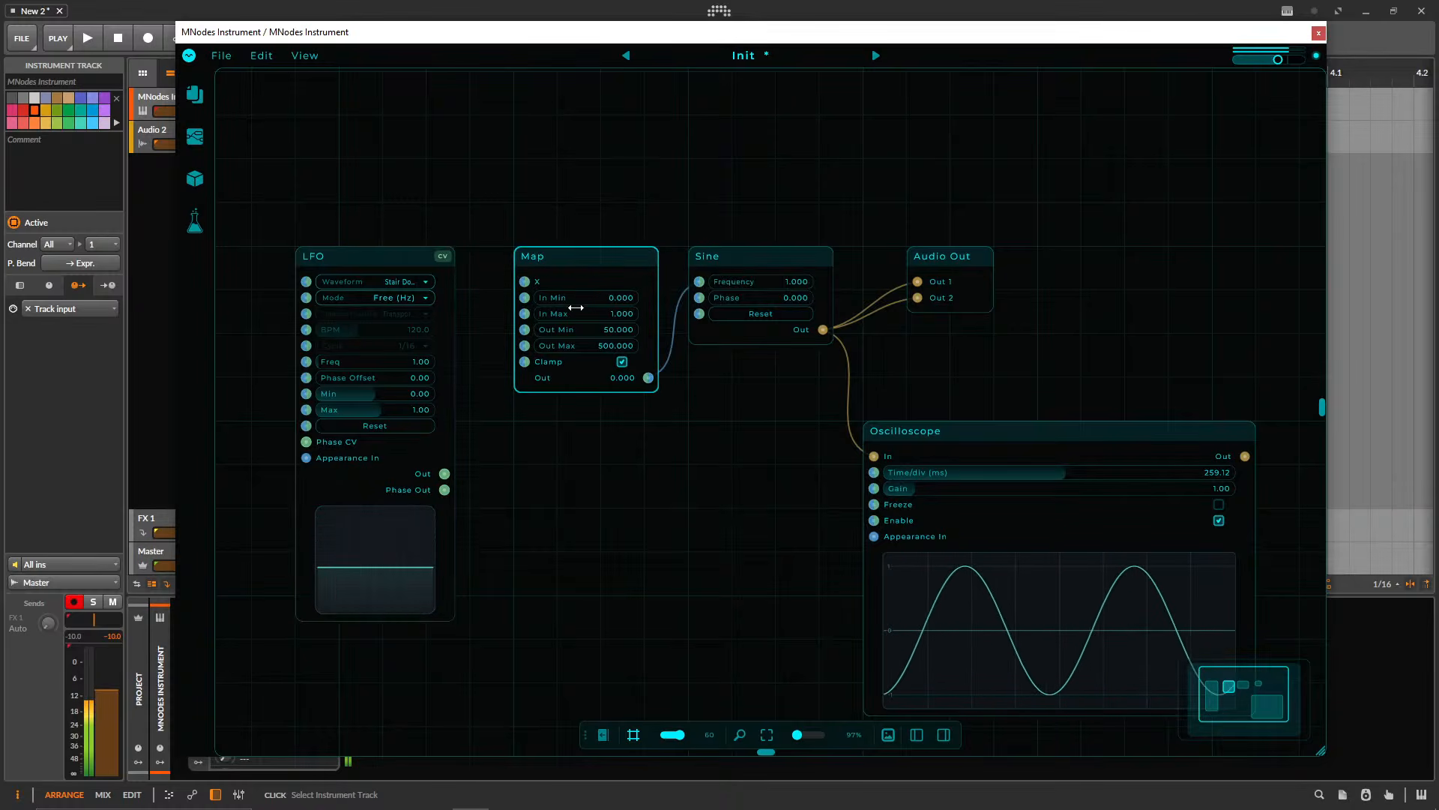
{"action": "left_click", "coordinate": [745, 258]}
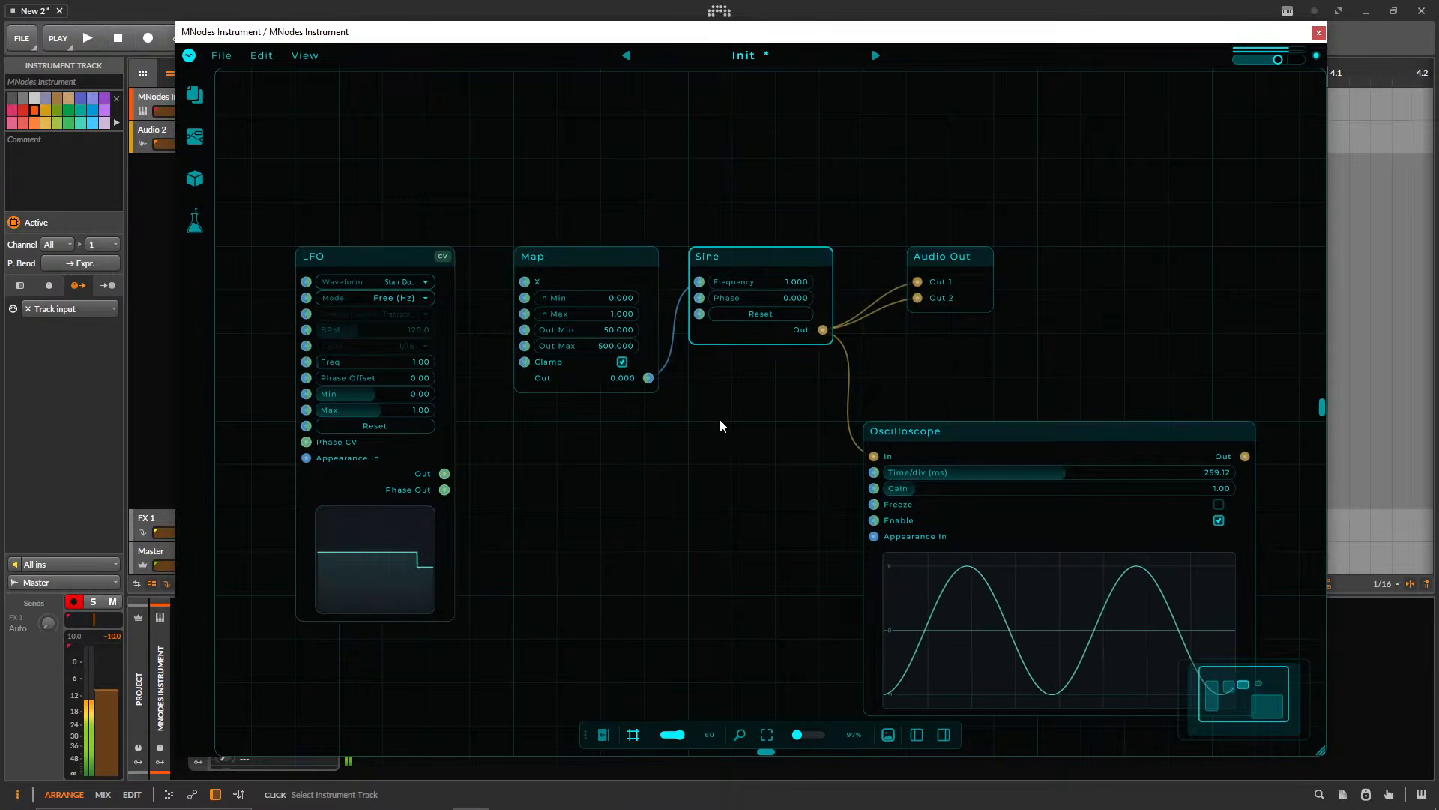
{"action": "left_click_drag", "start_coordinate": [445, 474], "coordinate": [524, 281]}
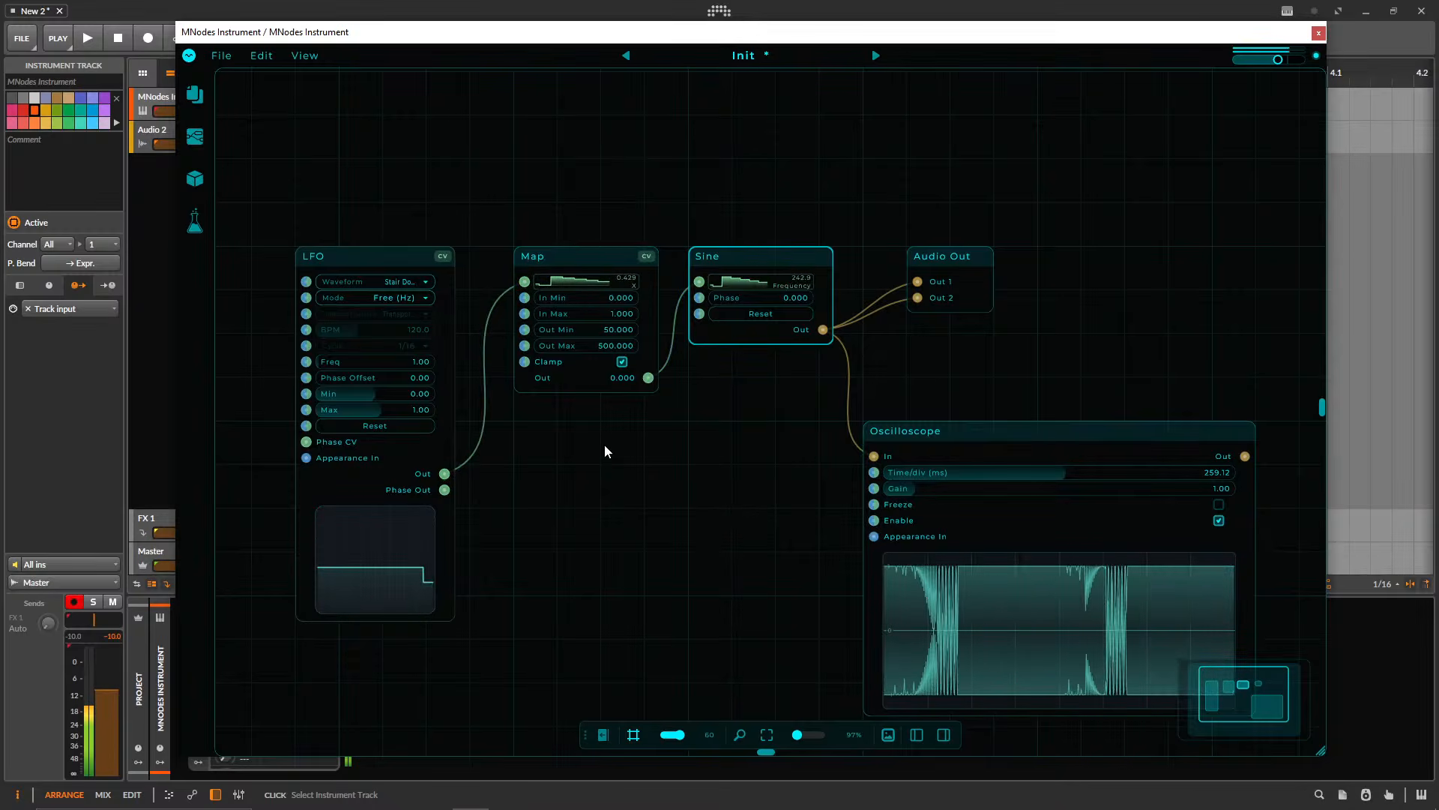
{"action": "left_click_drag", "start_coordinate": [524, 281], "coordinate": [480, 283]}
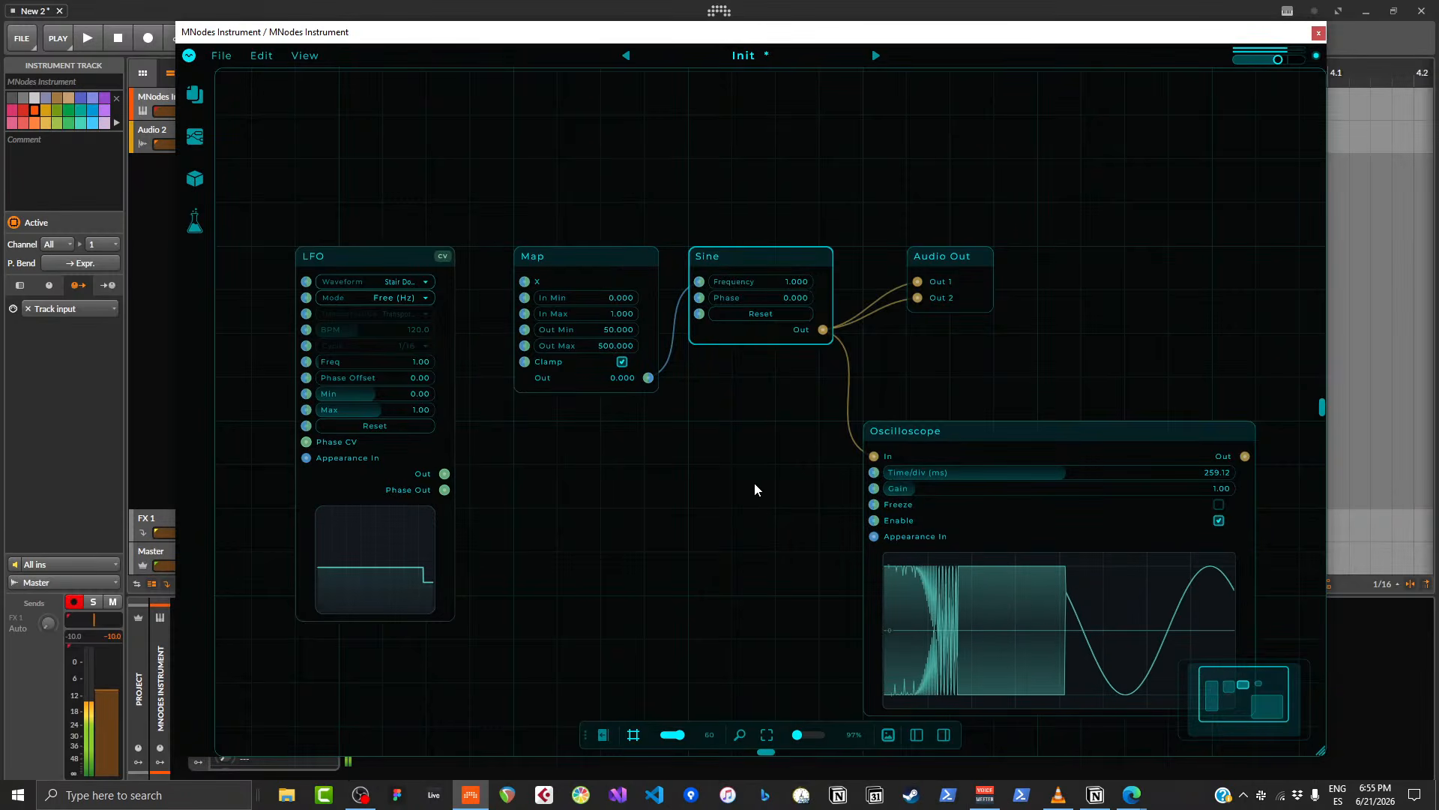
{"action": "left_click_drag", "start_coordinate": [1080, 360], "coordinate": [974, 317]}
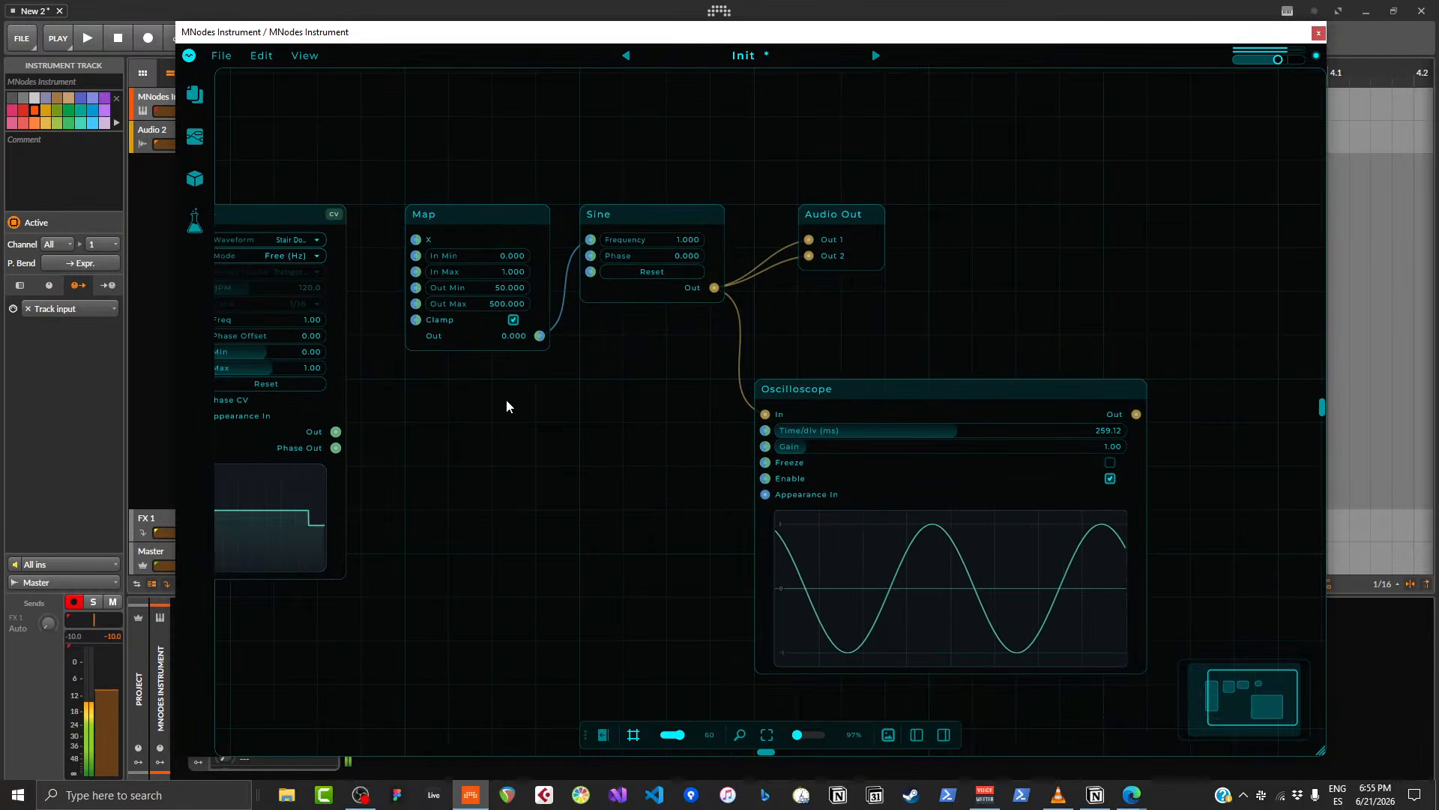
{"action": "left_click_drag", "start_coordinate": [508, 405], "coordinate": [578, 431]}
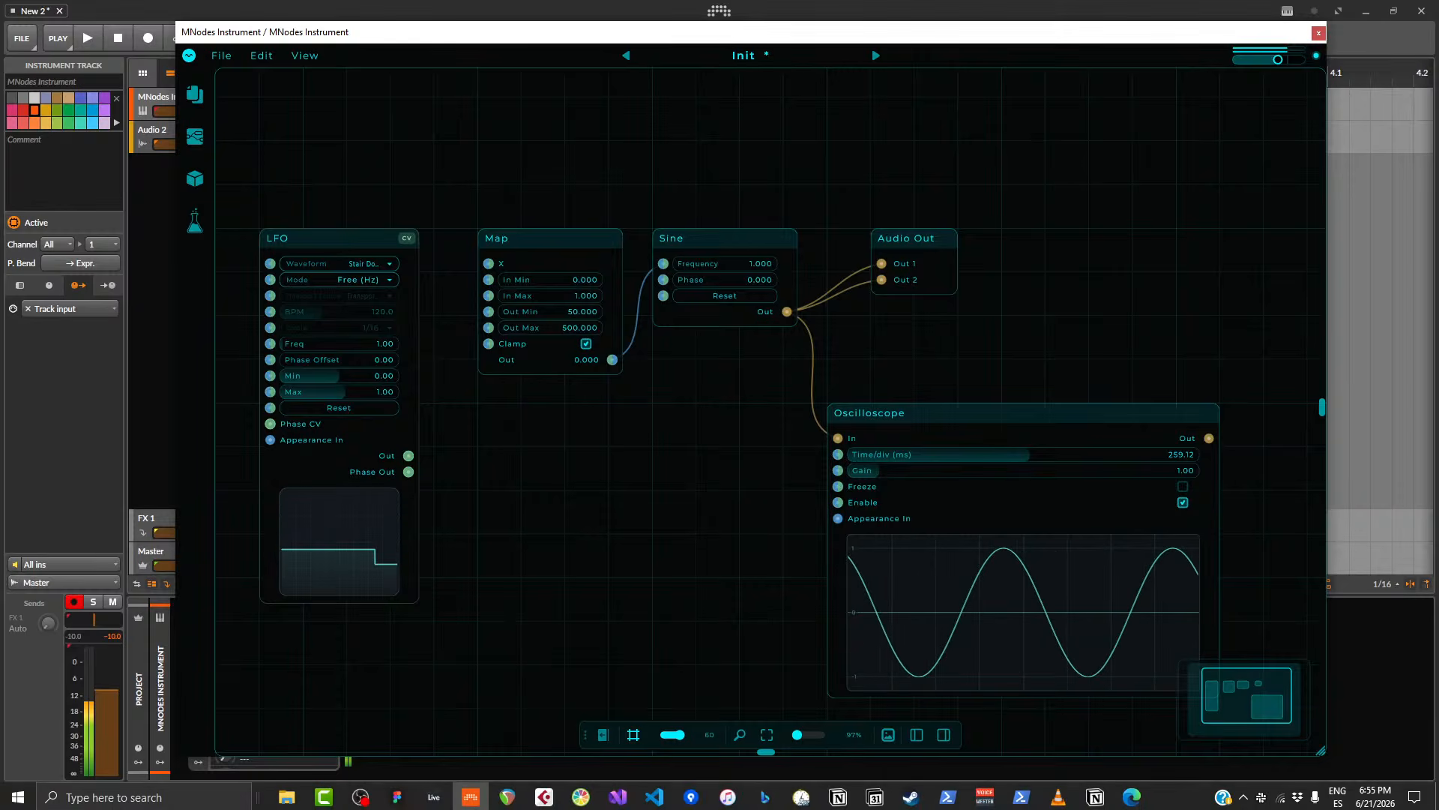
{"action": "left_click", "coordinate": [1094, 795]}
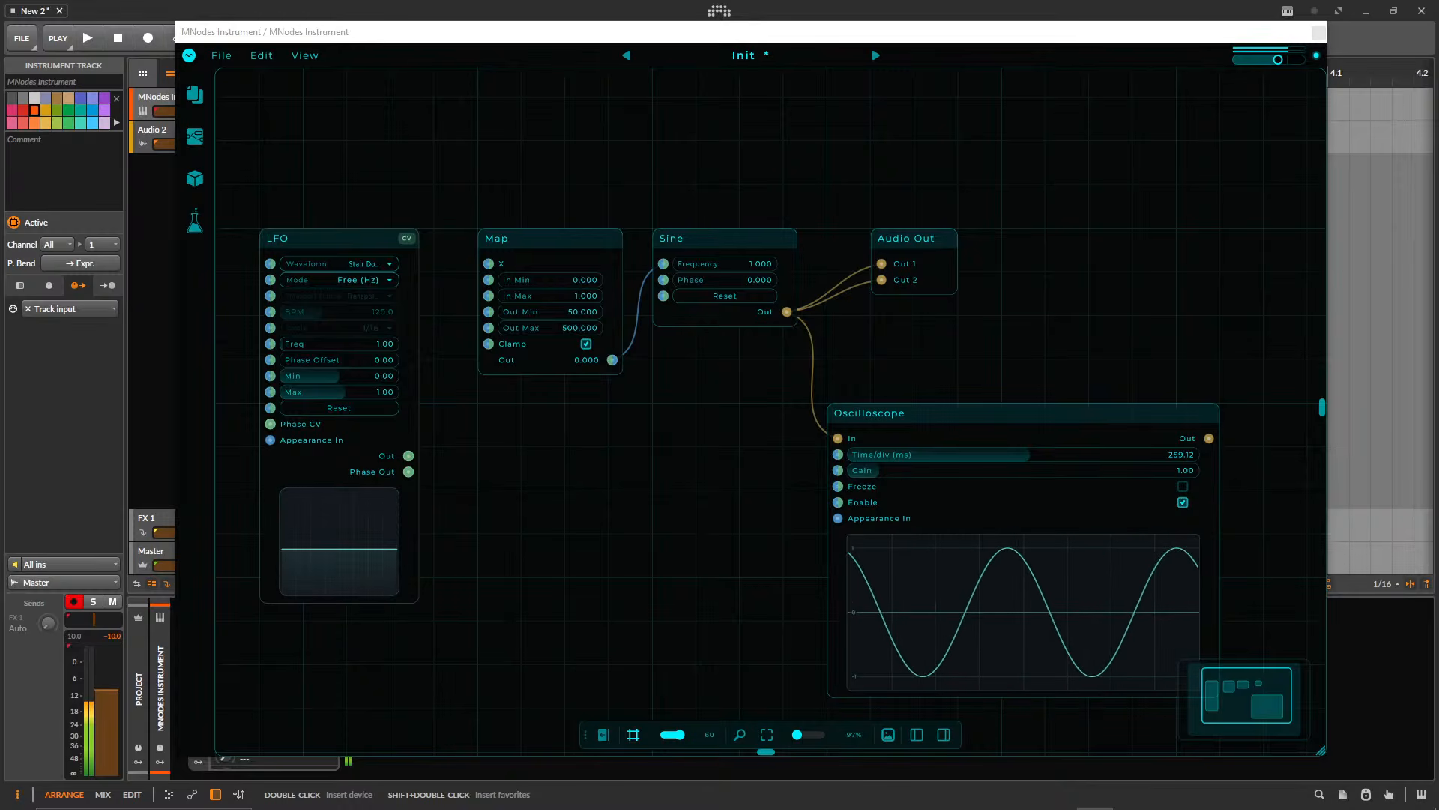
{"action": "left_click_drag", "start_coordinate": [499, 175], "coordinate": [488, 215]}
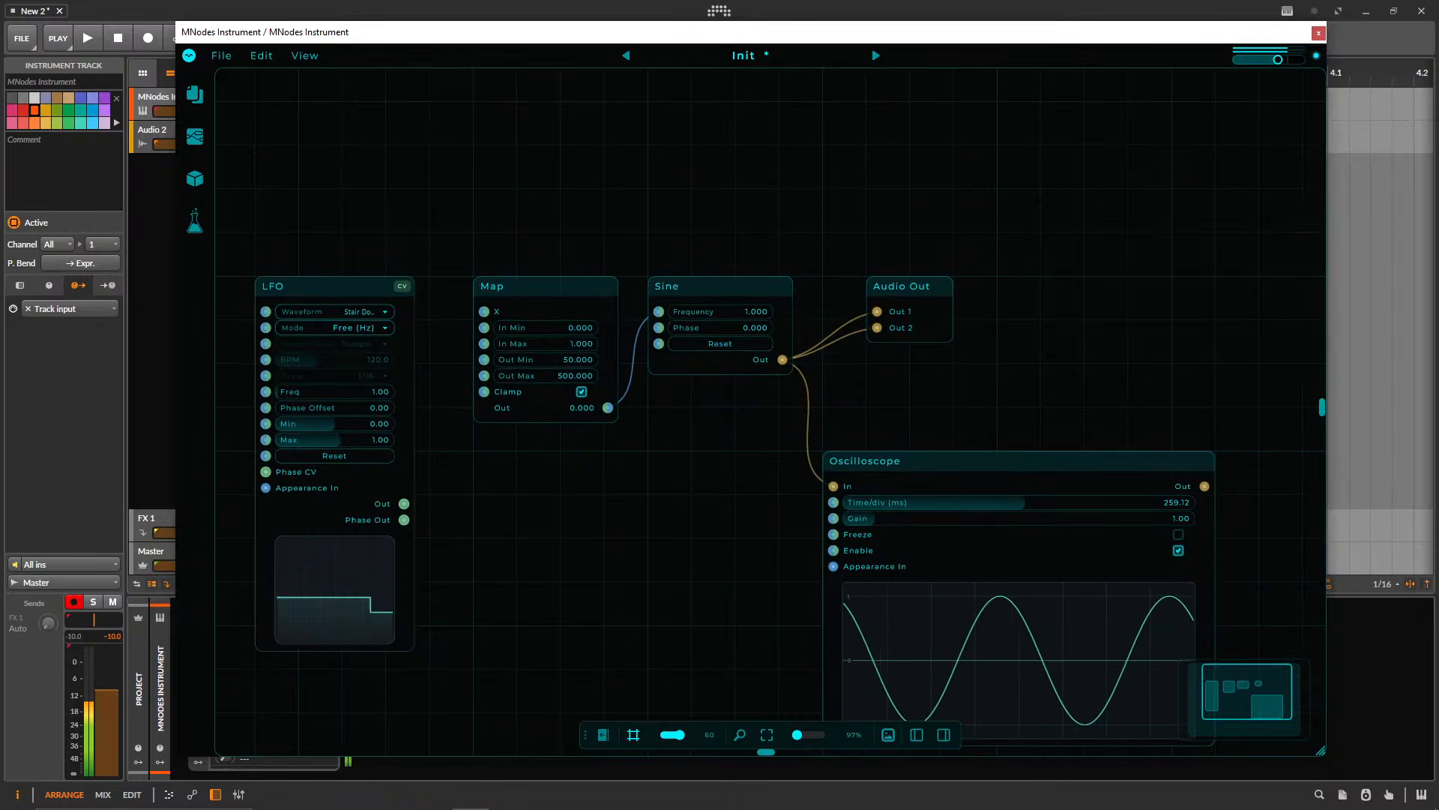
- Select all nodes as a group, clear the selection, and duplicate the LFO, placing the copy above the Oscilloscope
{"action": "left_click_drag", "start_coordinate": [350, 207], "coordinate": [1167, 629]}
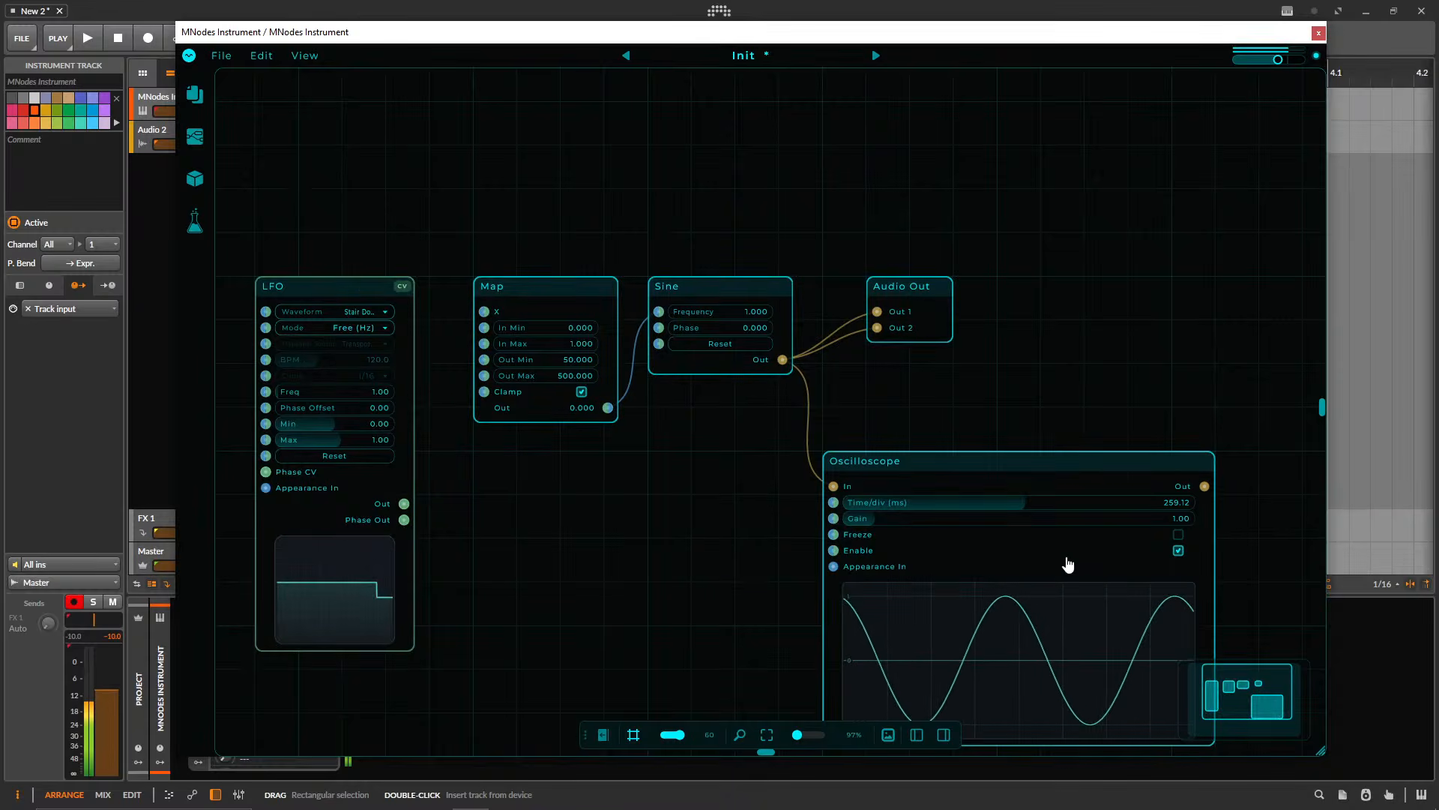
{"action": "left_click", "coordinate": [441, 227]}
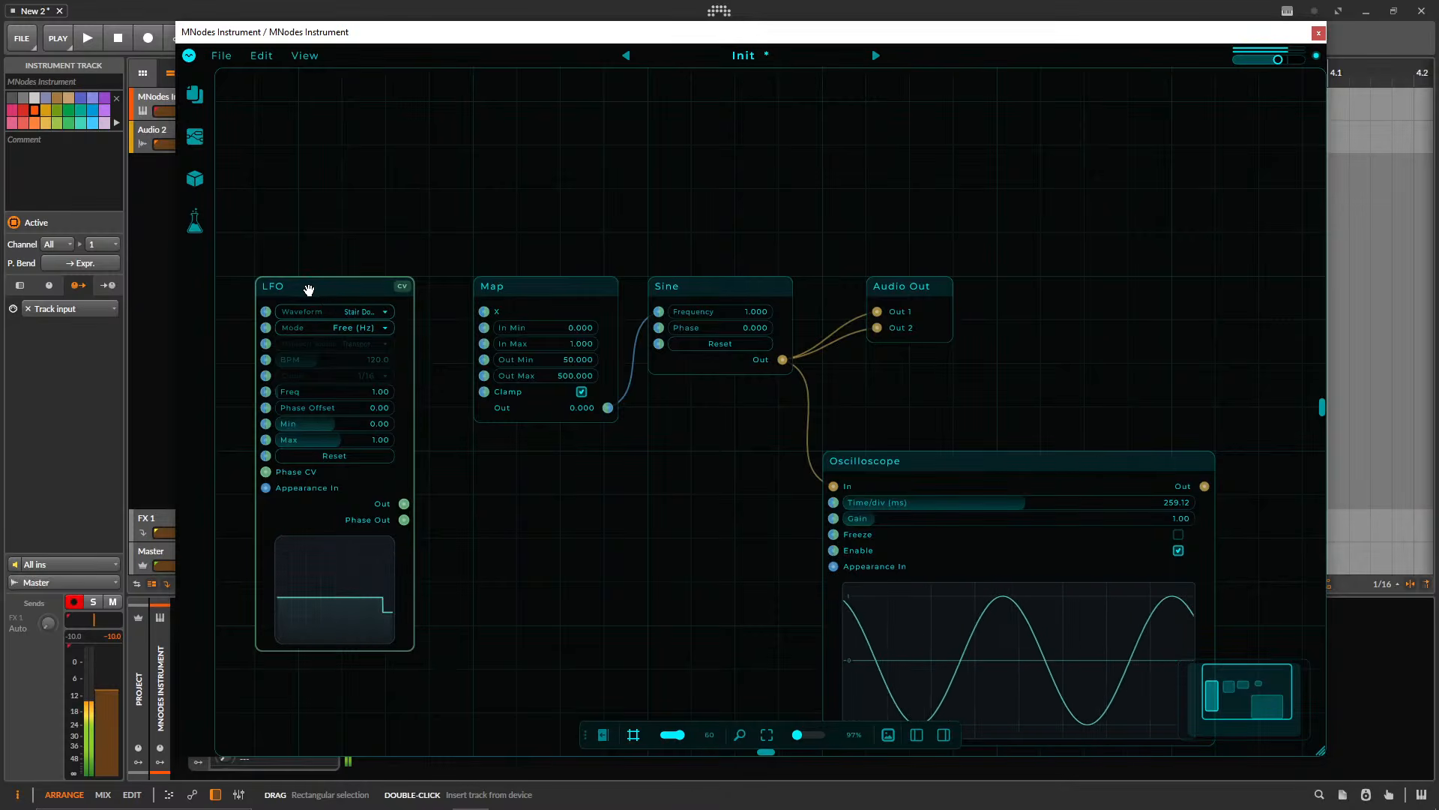
{"action": "key", "text": "ctrl+d"}
{"action": "left_click_drag", "start_coordinate": [338, 291], "coordinate": [1033, 128]}
- Duplicate the original LFO, Map and Sine nodes together and place the copies below the originals
{"action": "left_click_drag", "start_coordinate": [241, 208], "coordinate": [803, 442]}
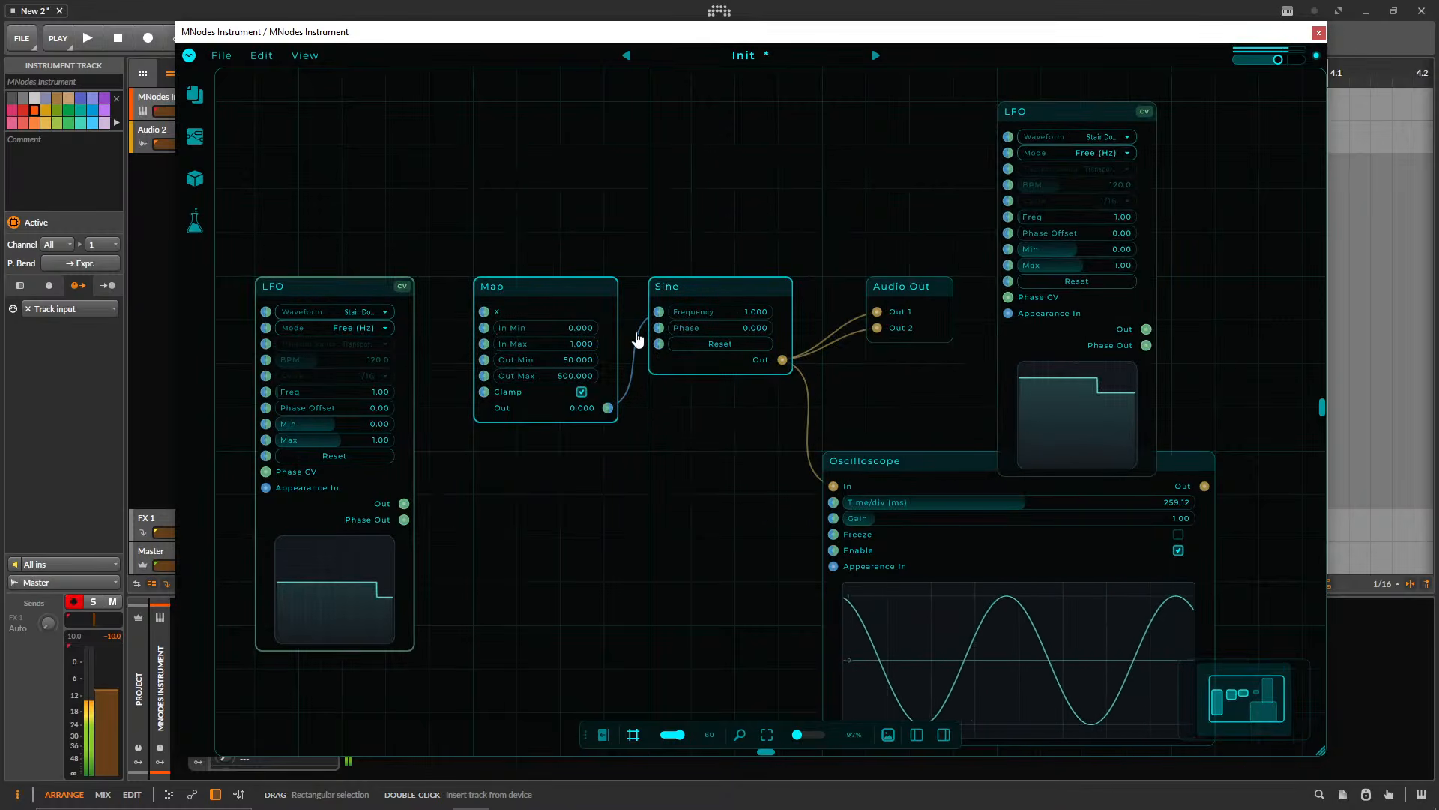
{"action": "key", "text": "ctrl+d"}
{"action": "left_click_drag", "start_coordinate": [562, 322], "coordinate": [639, 499]}
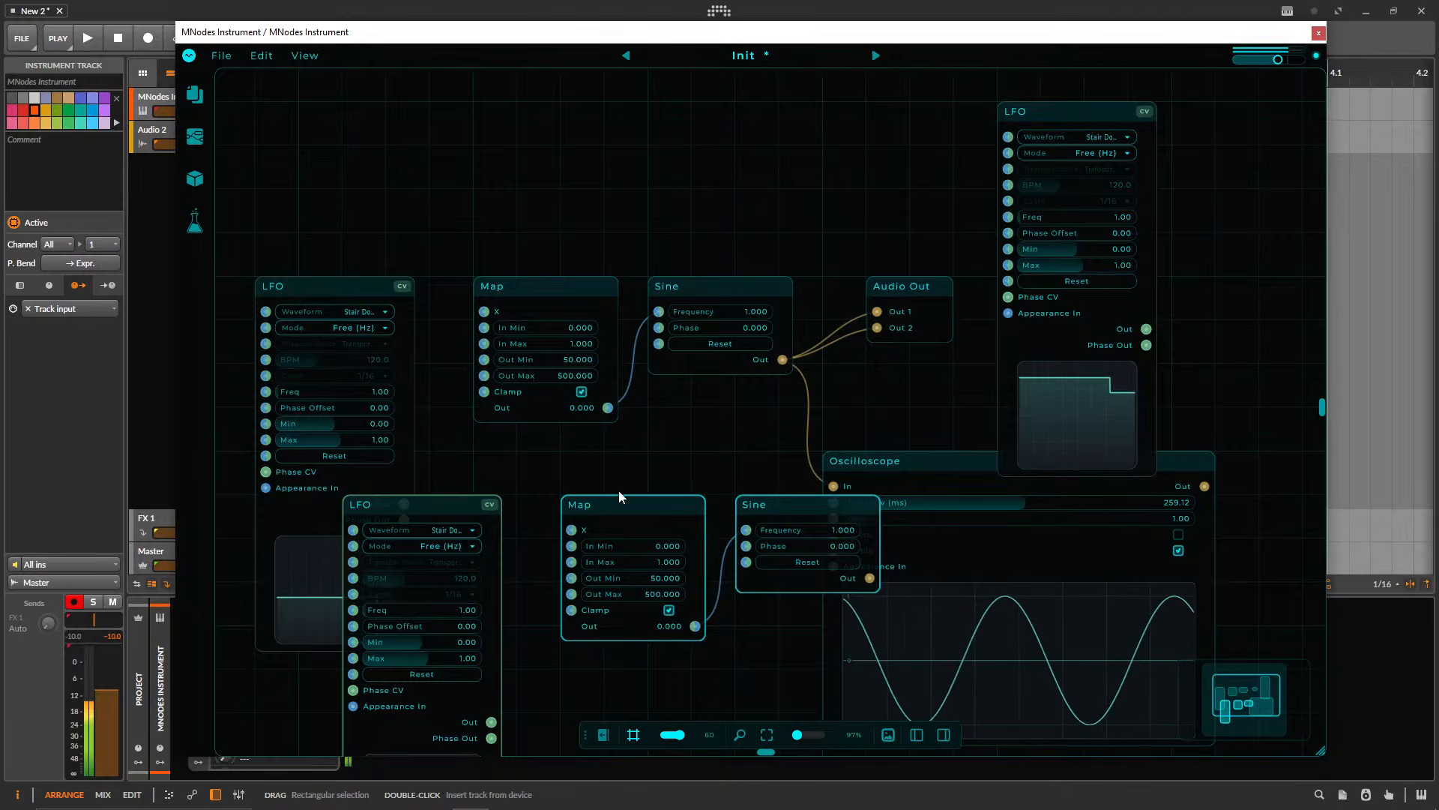
- Delete the duplicated LFO, Map and Sine group as well as the LFO copy above the Oscilloscope
{"action": "left_click_drag", "start_coordinate": [478, 453], "coordinate": [750, 555]}
{"action": "key", "text": "Delete"}
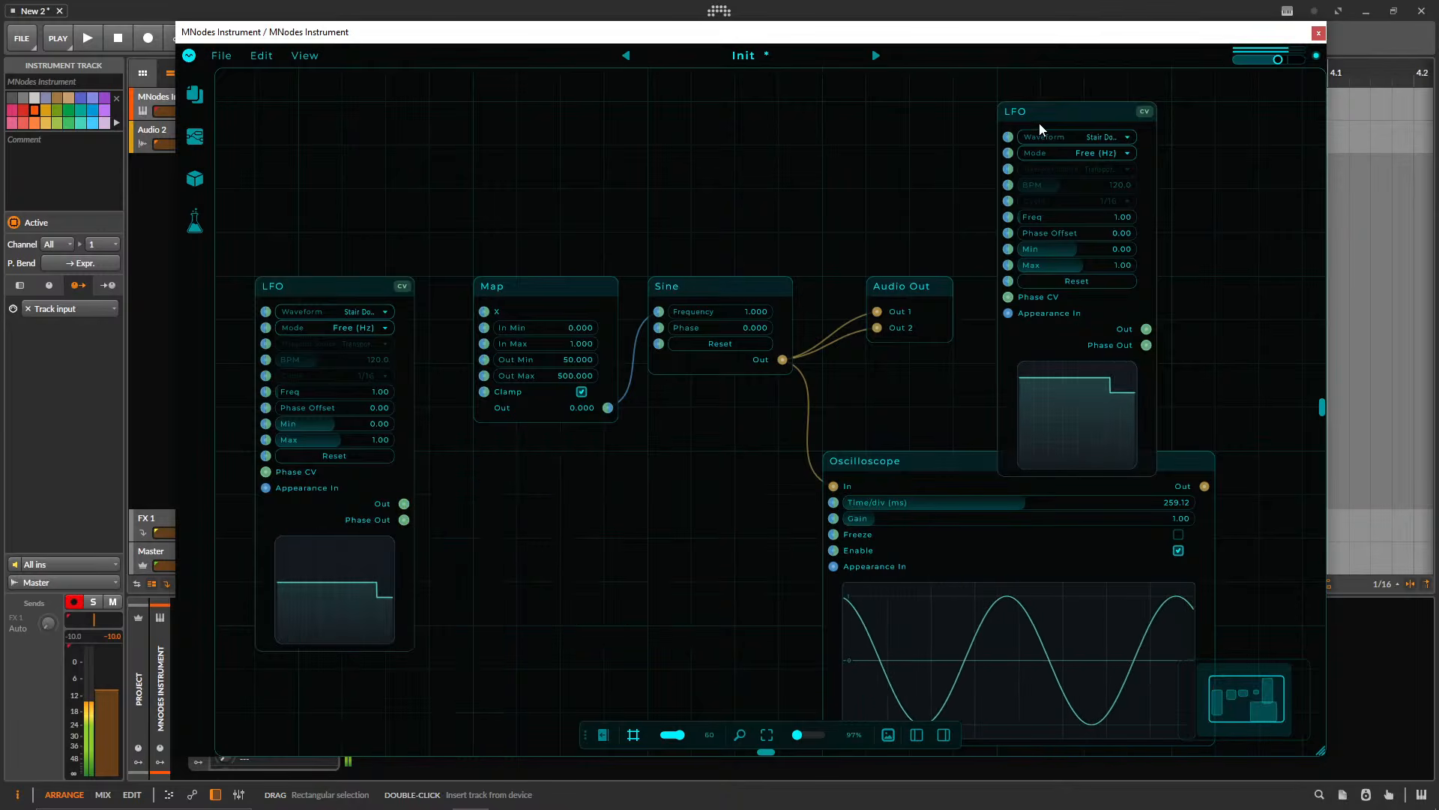
{"action": "key", "text": "Delete"}
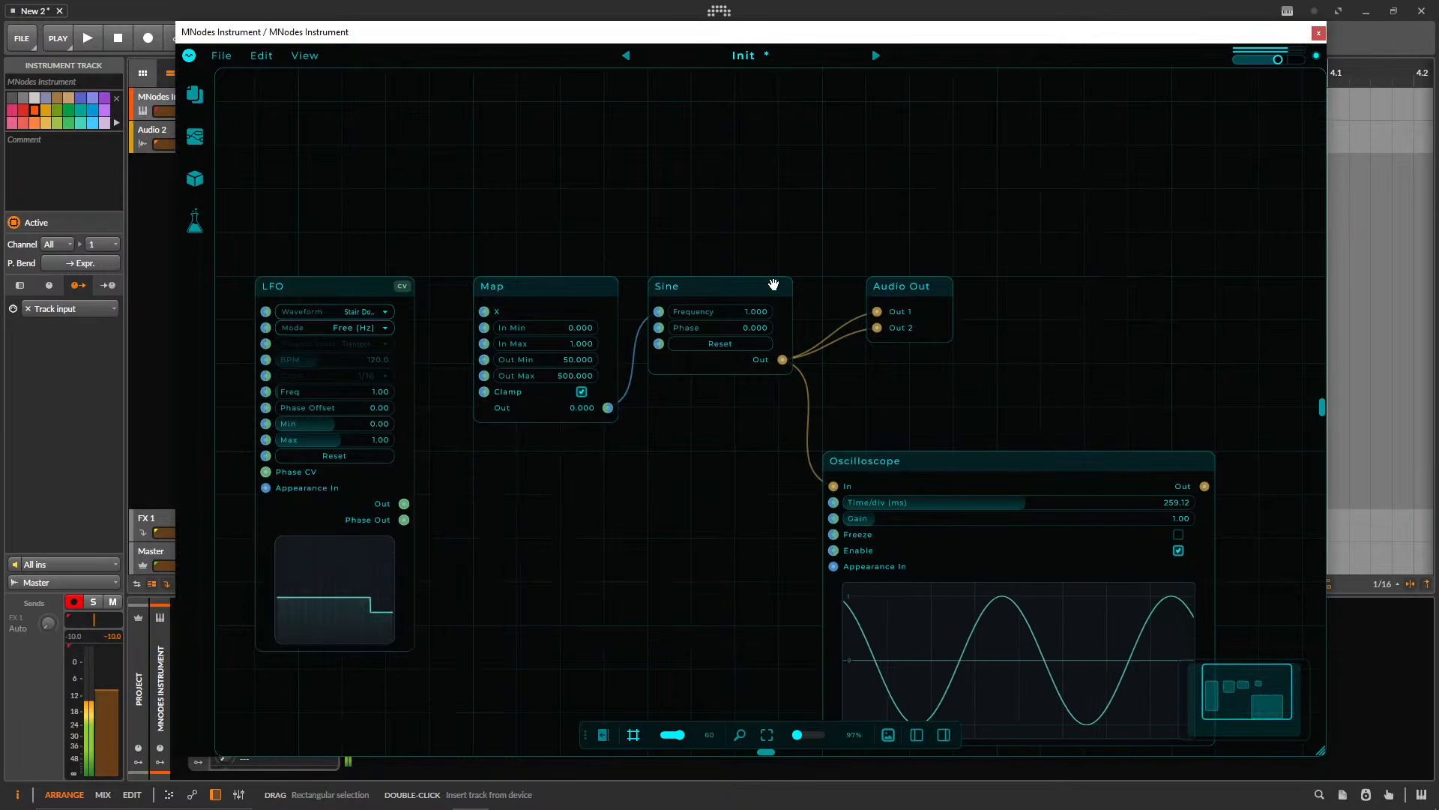
- Delete the LFO, Map, Sine and Audio Out nodes together and undo the deletion, repeating the delete and undo
{"action": "left_click_drag", "start_coordinate": [398, 232], "coordinate": [1038, 362]}
{"action": "key", "text": "Delete"}
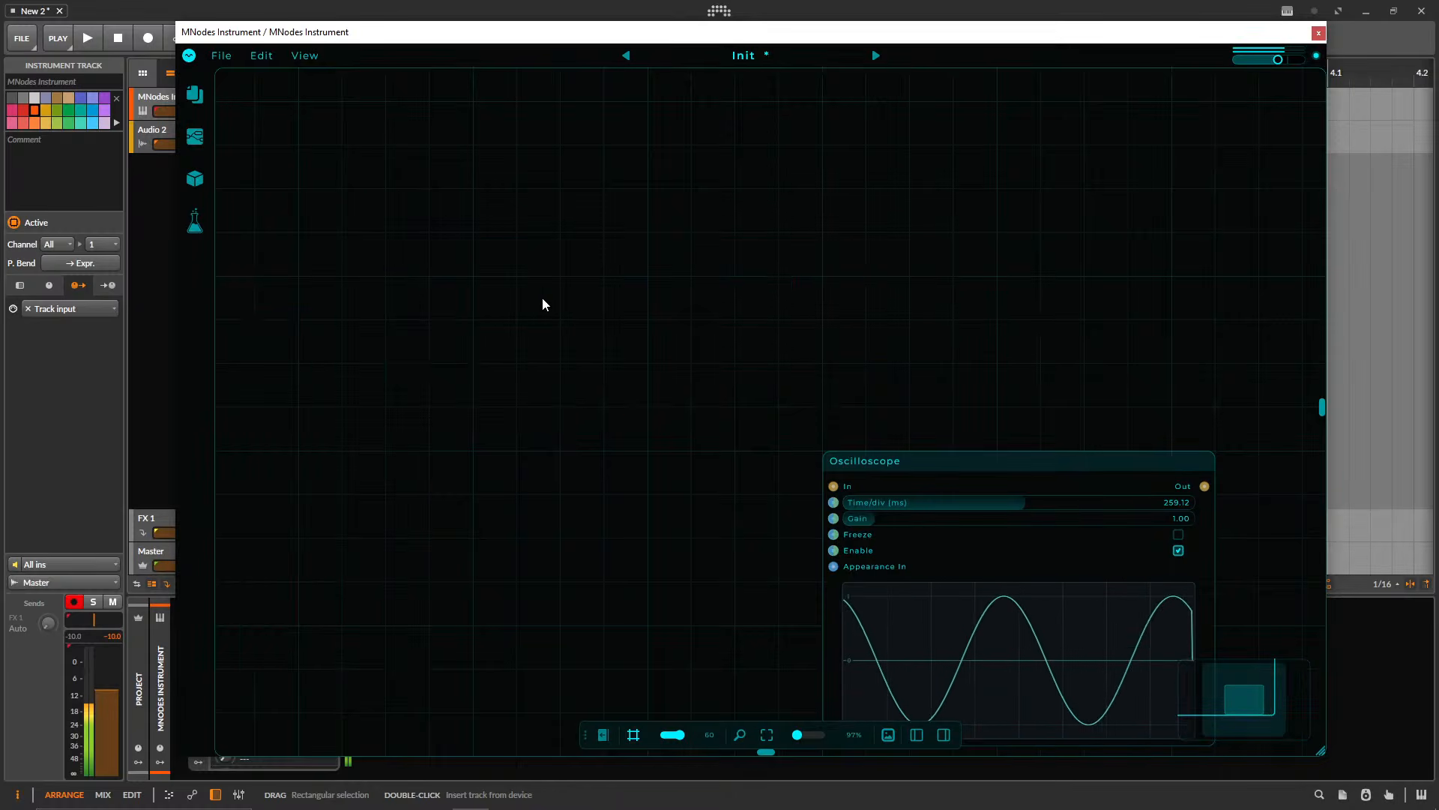
{"action": "key", "text": "ctrl+z"}
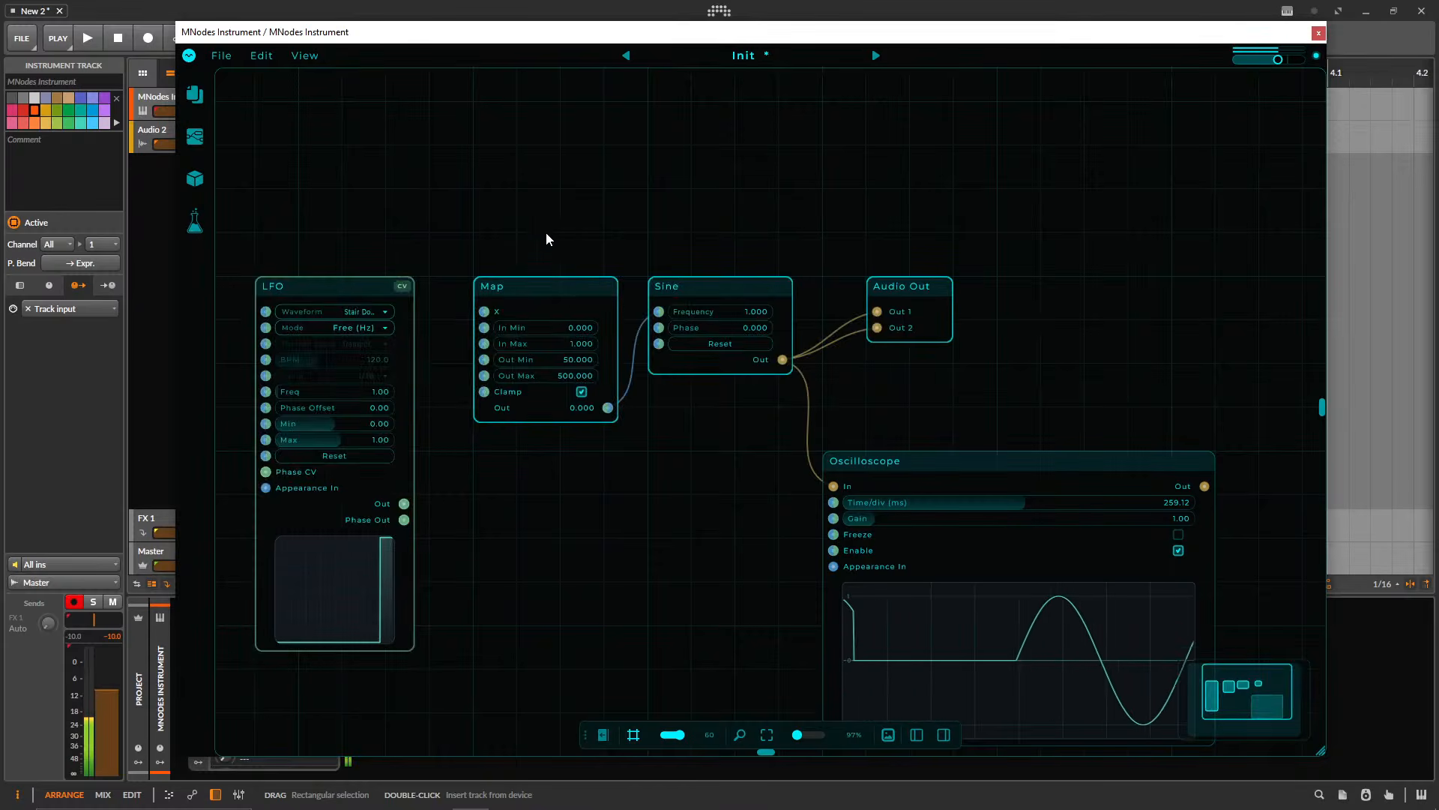
{"action": "key", "text": "Delete"}
{"action": "key", "text": "ctrl+z"}
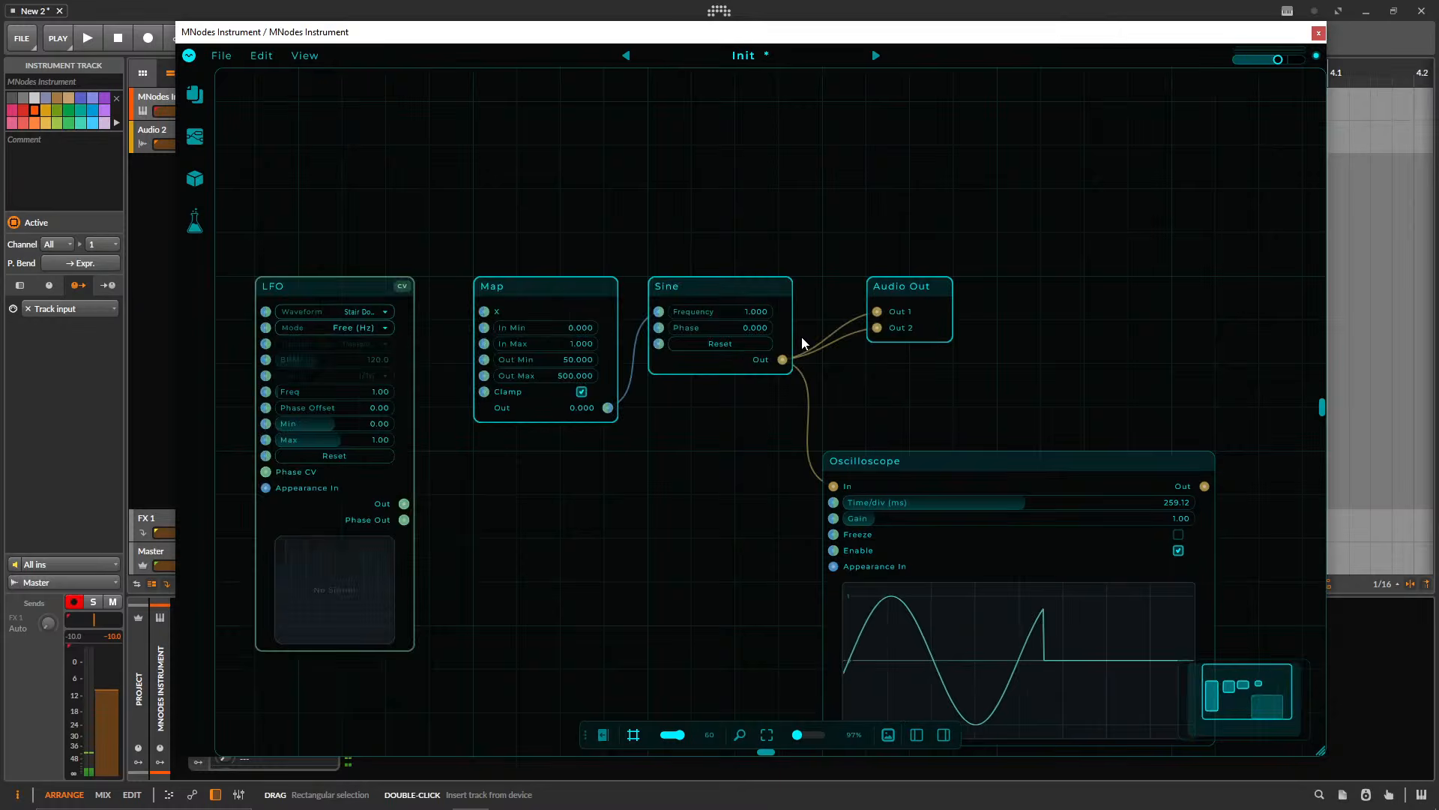
{"action": "left_click", "coordinate": [889, 220]}
{"action": "key", "text": "ctrl+z"}
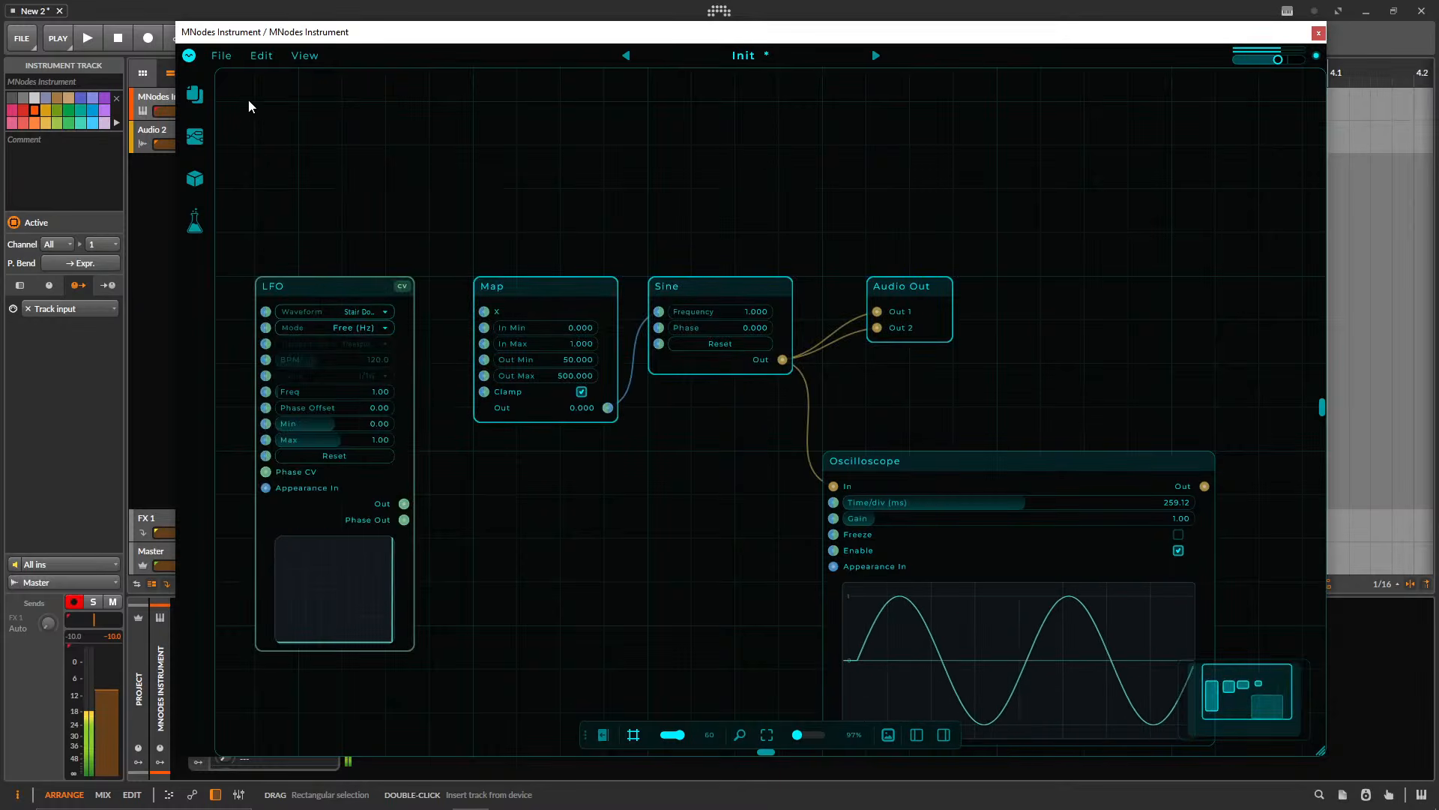
- Copy and paste the LFO, Map, Sine and Audio Out nodes together, and place the pasted set above the originals
{"action": "left_click", "coordinate": [261, 55]}
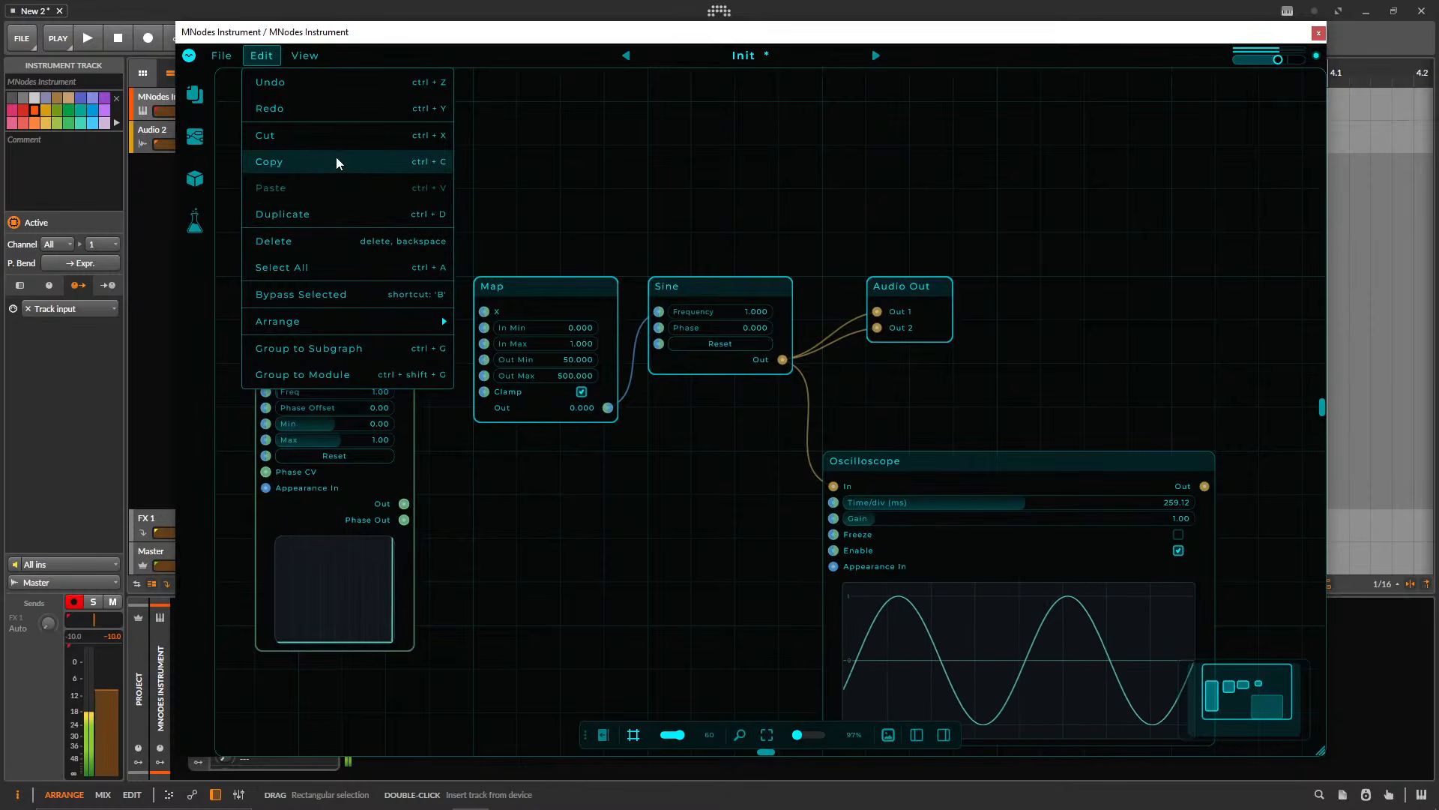
{"action": "left_click", "coordinate": [620, 209]}
{"action": "left_click_drag", "start_coordinate": [254, 188], "coordinate": [973, 353]}
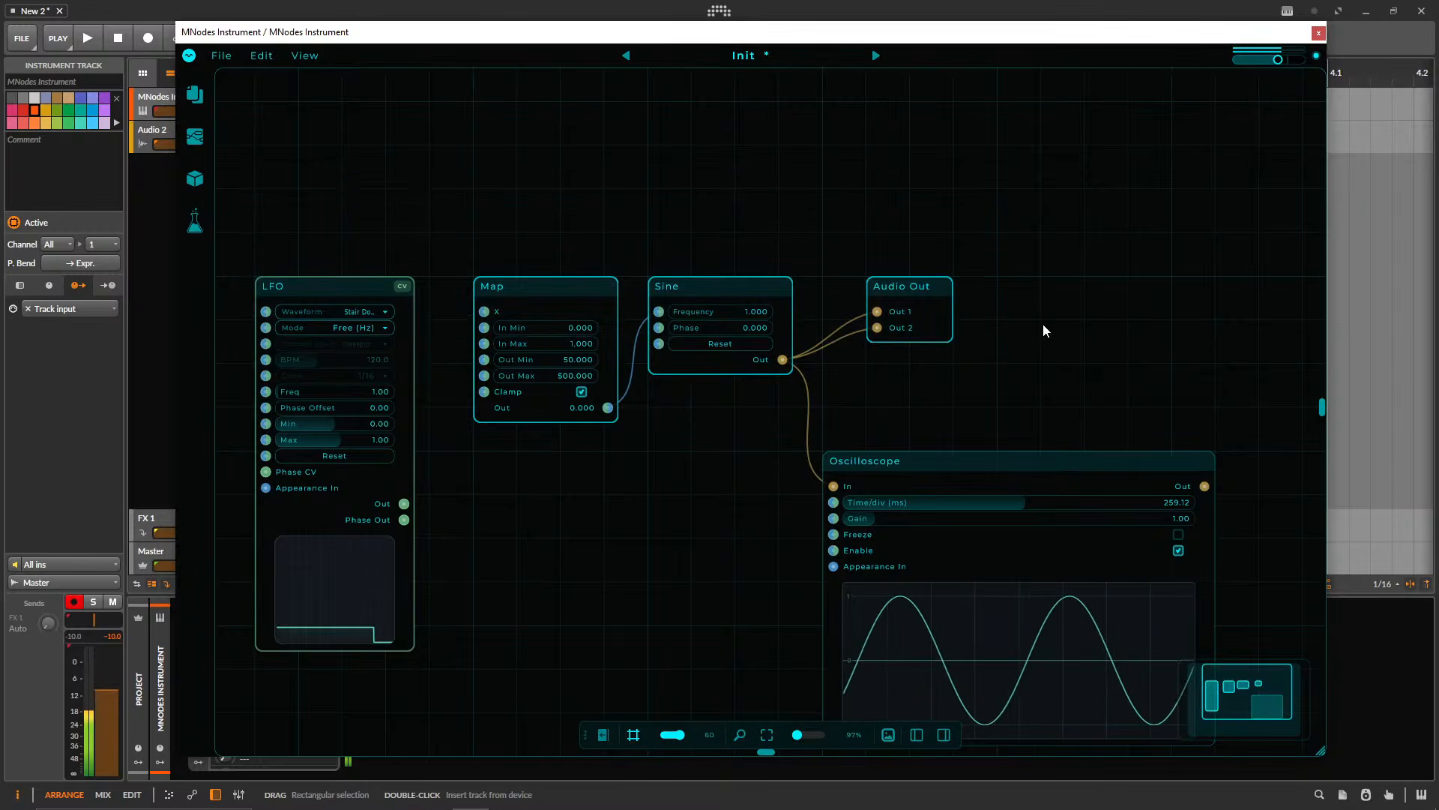
{"action": "left_click", "coordinate": [645, 188]}
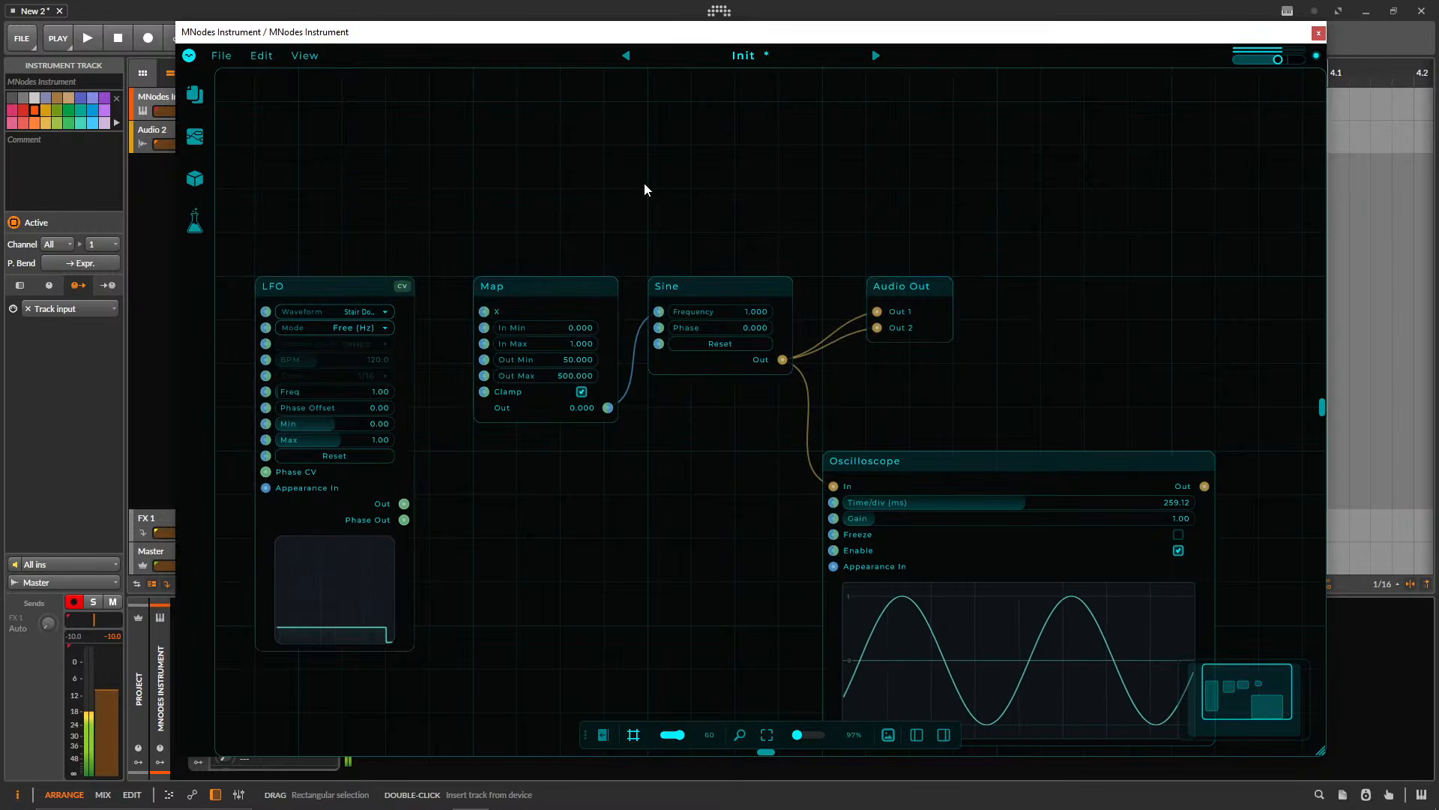
{"action": "key", "text": "ctrl+v"}
{"action": "scroll", "coordinate": [658, 392], "scroll_direction": "down", "scroll_amount": 5}
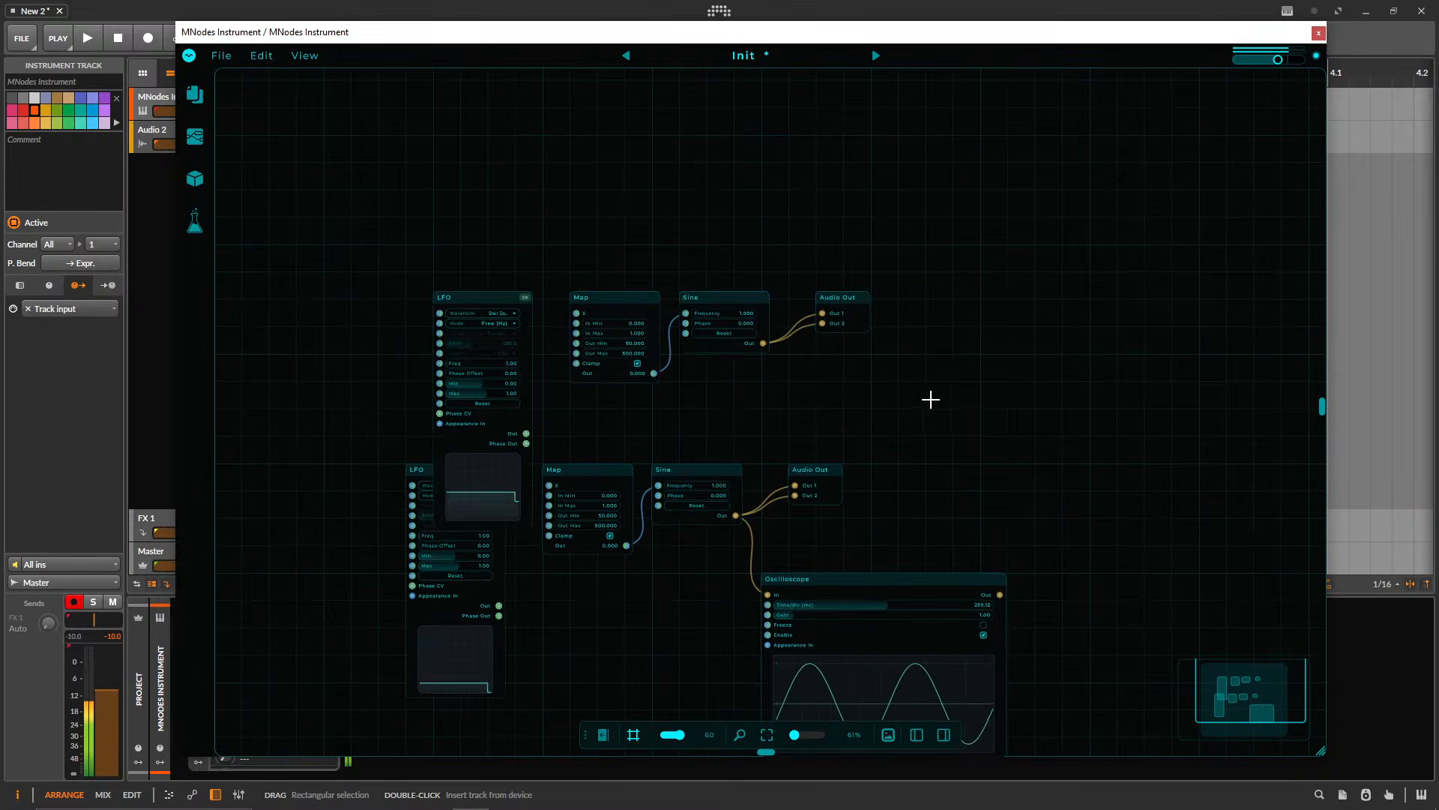
{"action": "left_click_drag", "start_coordinate": [495, 303], "coordinate": [413, 142]}
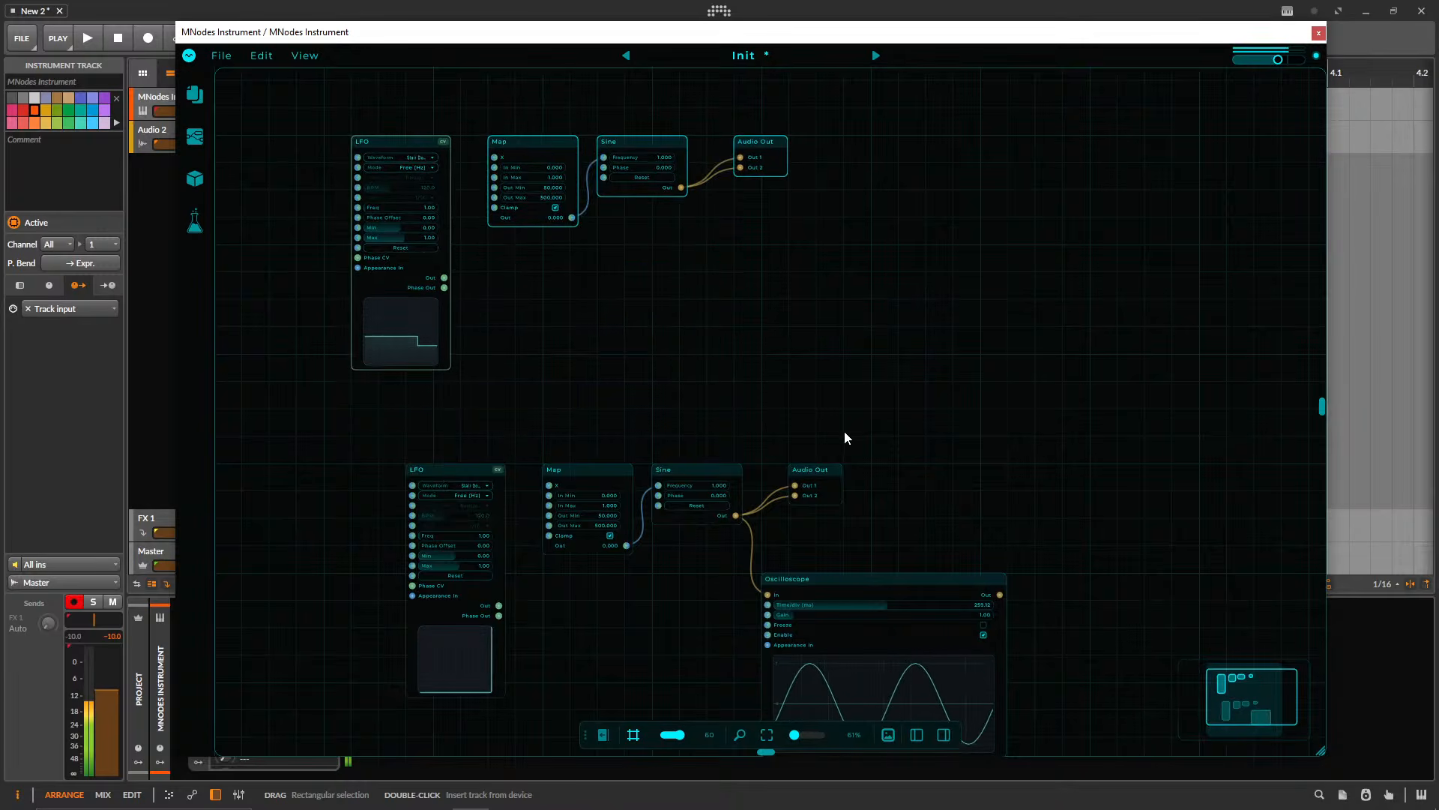
- Select the upper LFO, Map, Sine and Audio Out set and paste three more copies of it onto the canvas
{"action": "left_click_drag", "start_coordinate": [890, 364], "coordinate": [318, 113]}
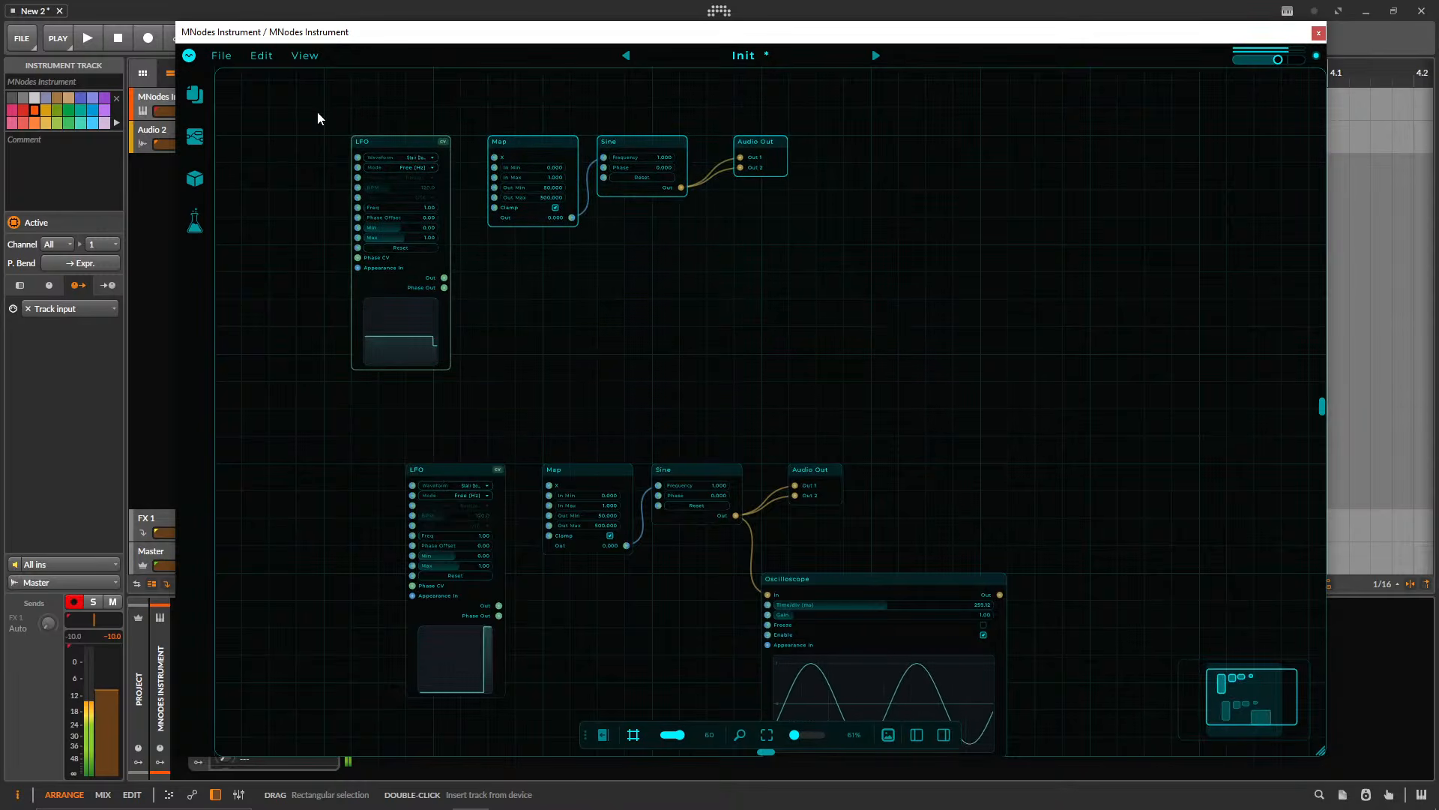
{"action": "key", "text": "ctrl+v"}
{"action": "key", "text": "ctrl+v"}
{"action": "key", "text": "ctrl+v"}
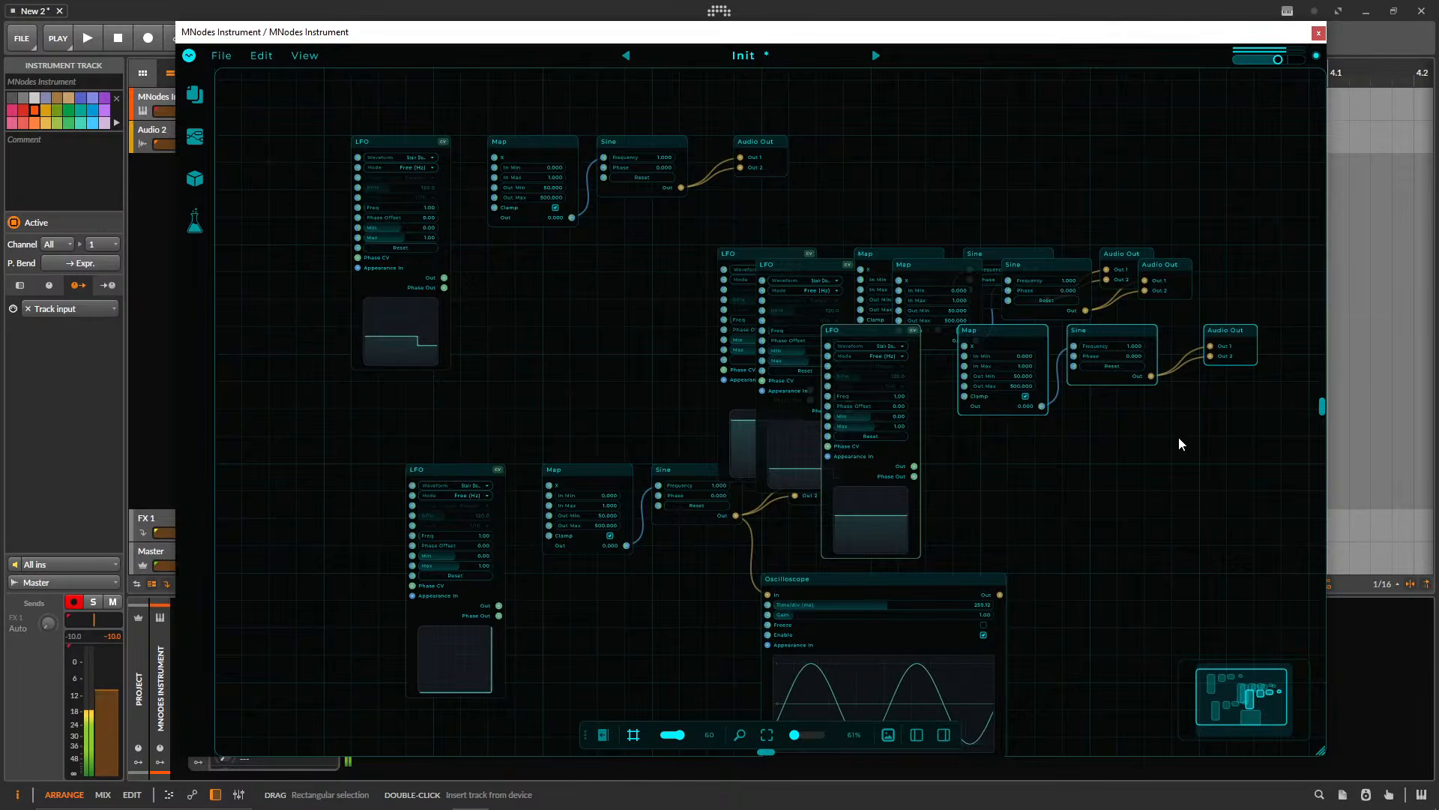
- Delete all the LFO, Map and Sine sets and the Oscilloscope, keeping only one Audio Out node on the canvas
{"action": "key", "text": "ctrl+z"}
{"action": "key", "text": "ctrl+v"}
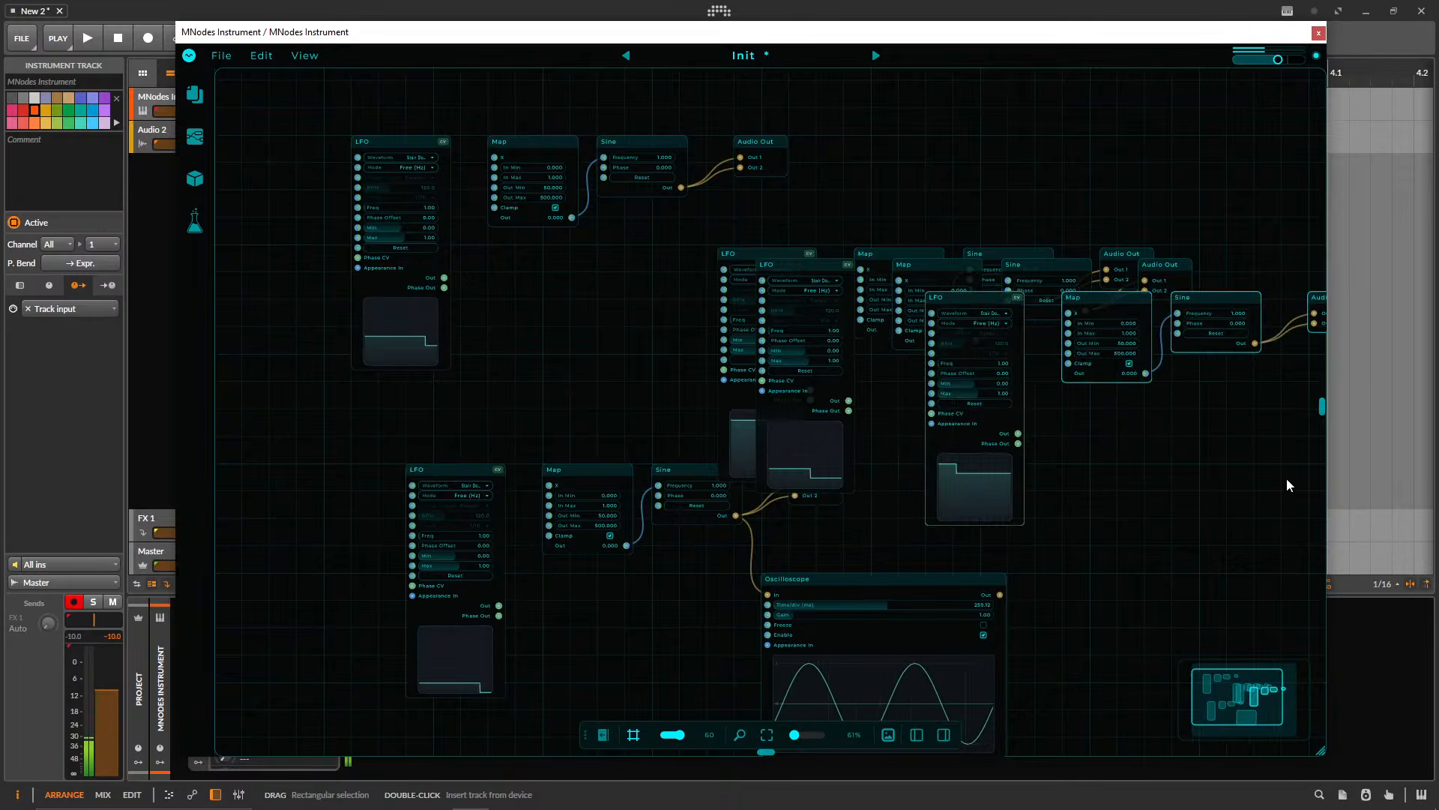
{"action": "left_click_drag", "start_coordinate": [1287, 485], "coordinate": [385, 144]}
{"action": "key", "text": "Delete"}
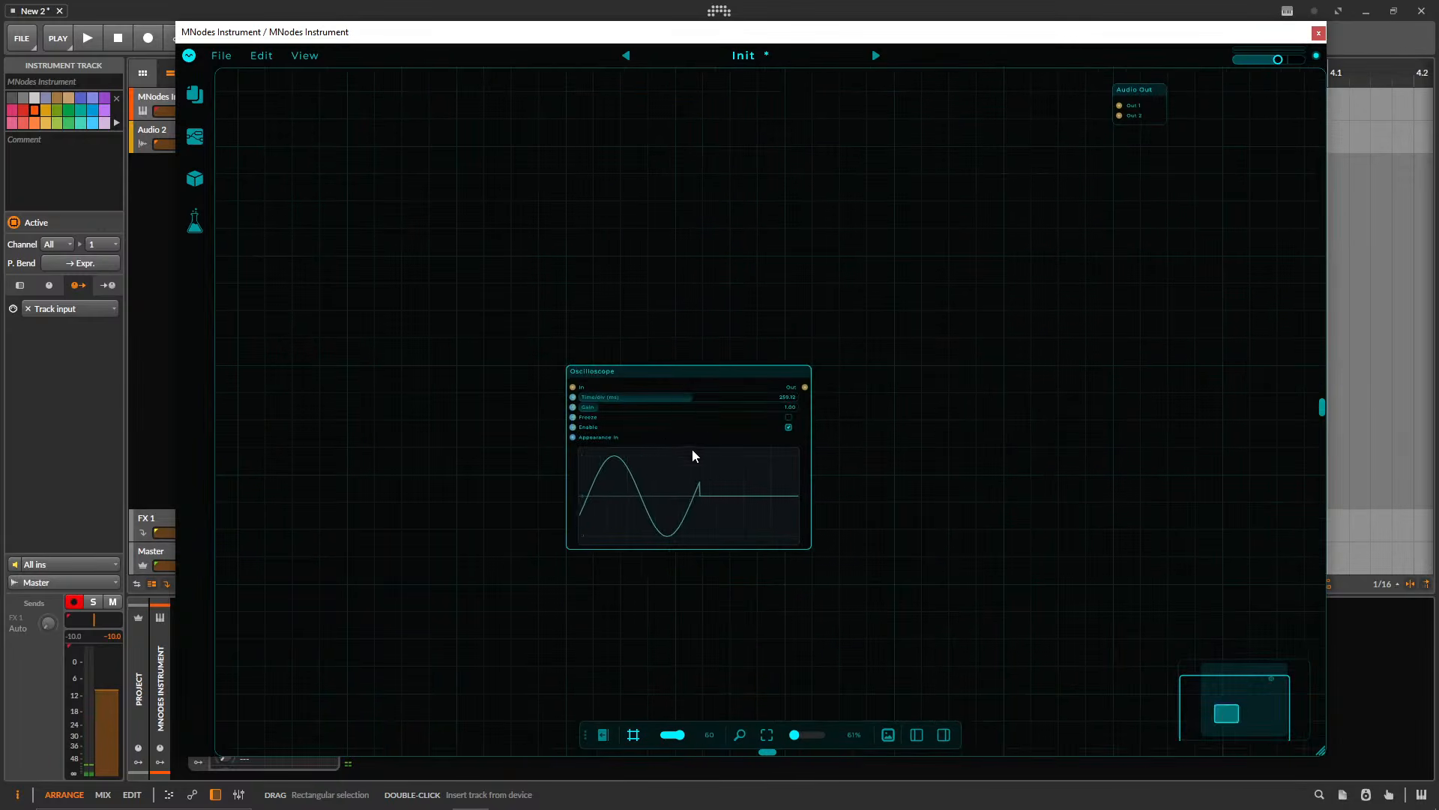
{"action": "key", "text": "Delete"}
{"action": "scroll", "coordinate": [806, 385], "scroll_direction": "up", "scroll_amount": 3}
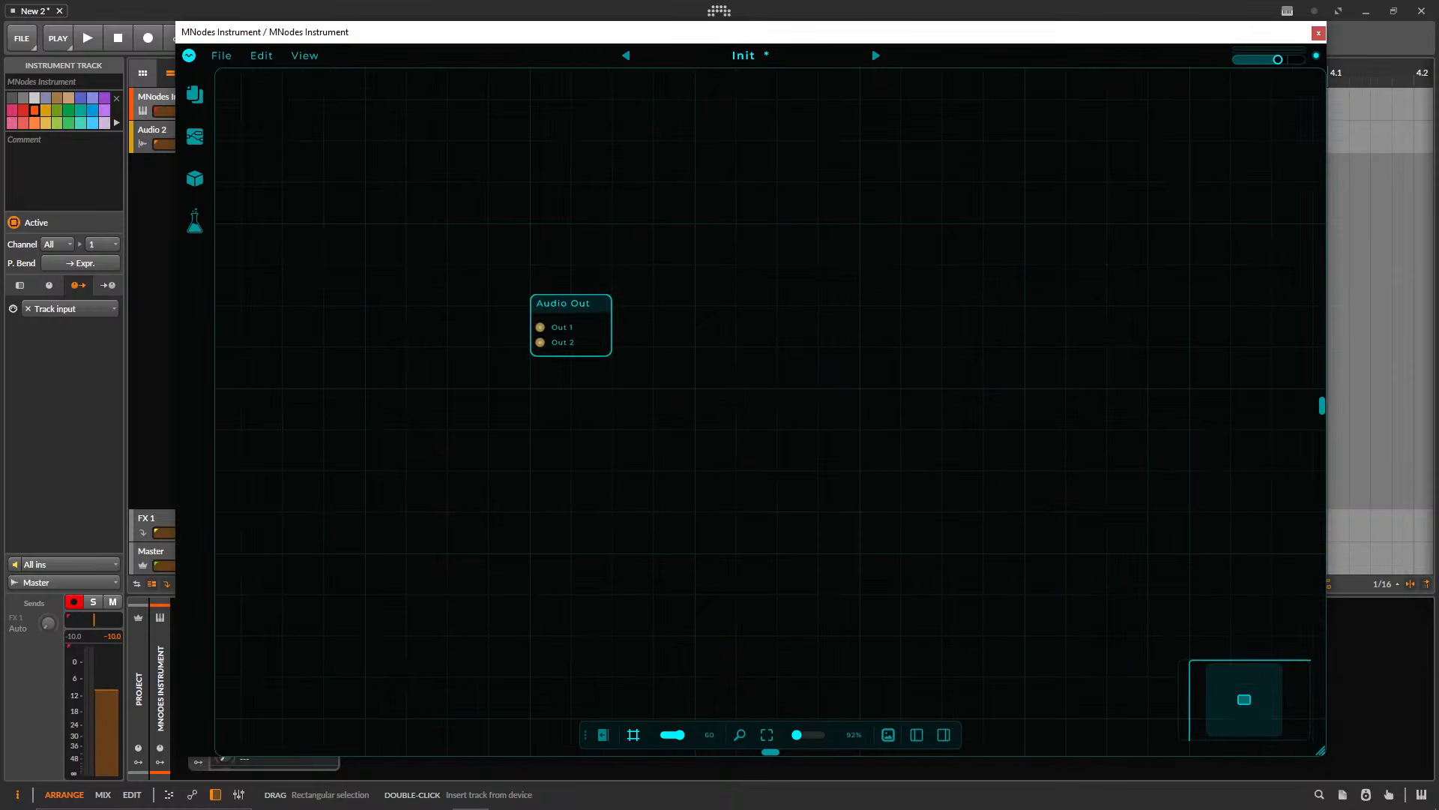
{"action": "scroll", "coordinate": [475, 283], "scroll_direction": "up", "scroll_amount": 3}
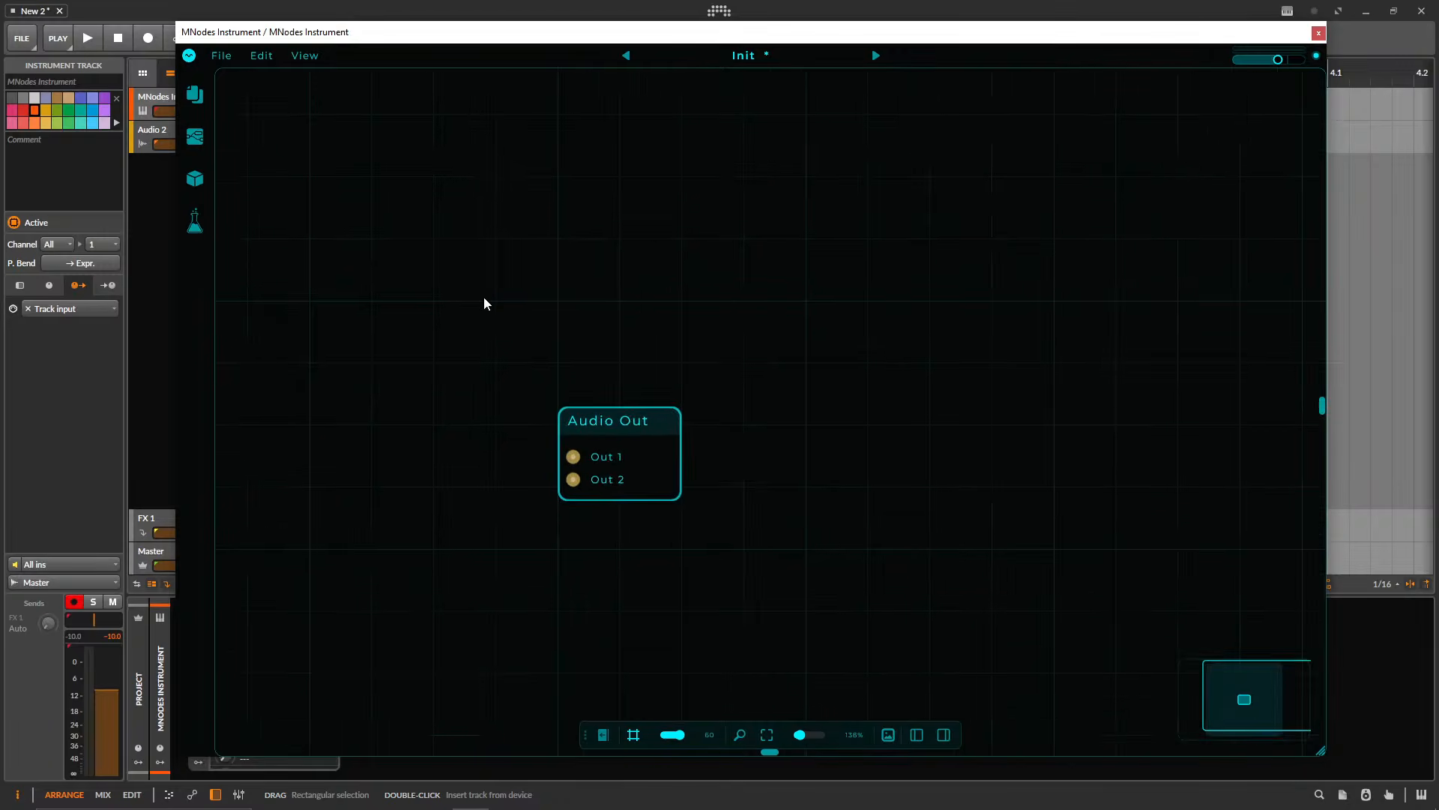
- Add a MIDI Out node and place it directly below the Audio Out node
{"action": "double_click", "coordinate": [364, 341]}
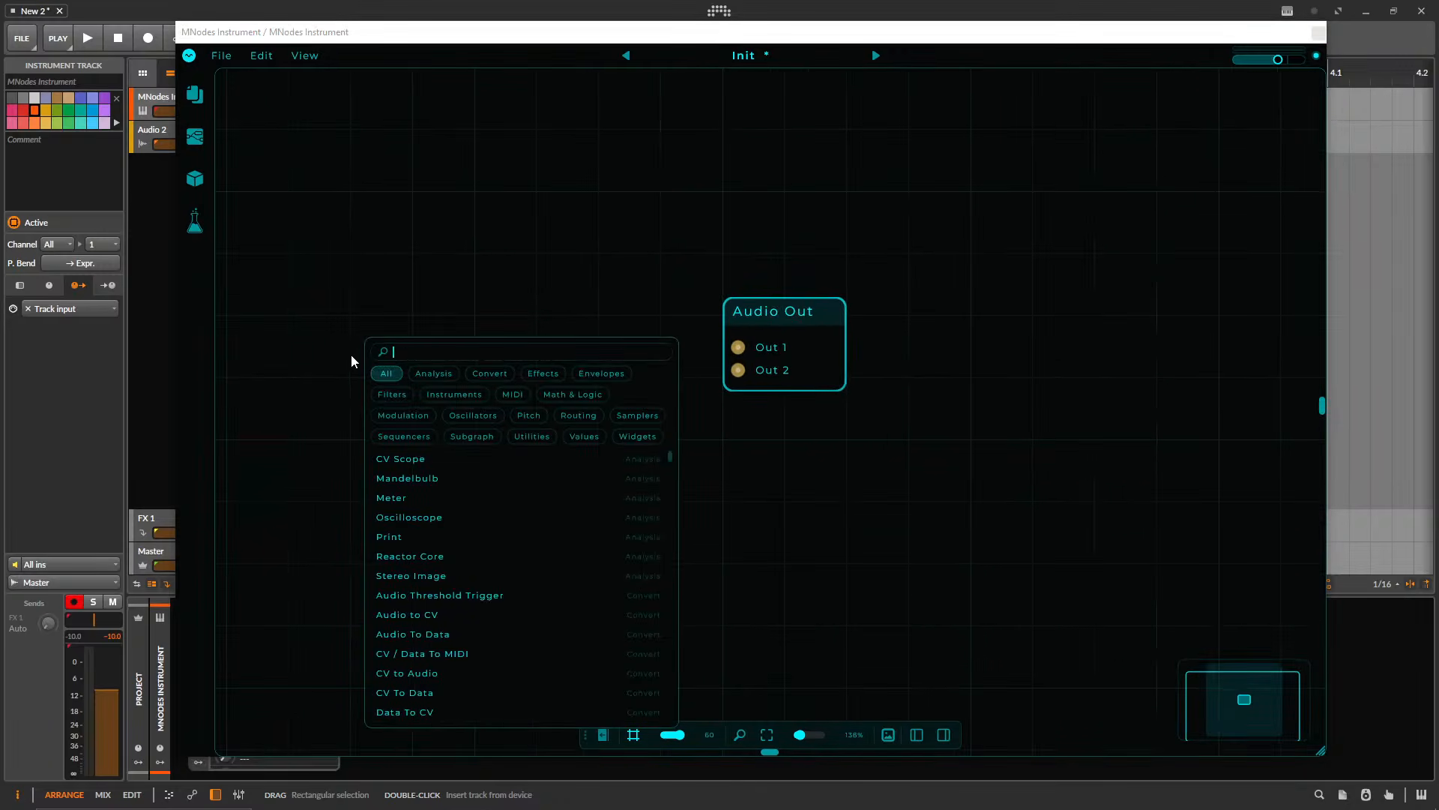
{"action": "type", "text": "midi out"}
{"action": "key", "text": "Return"}
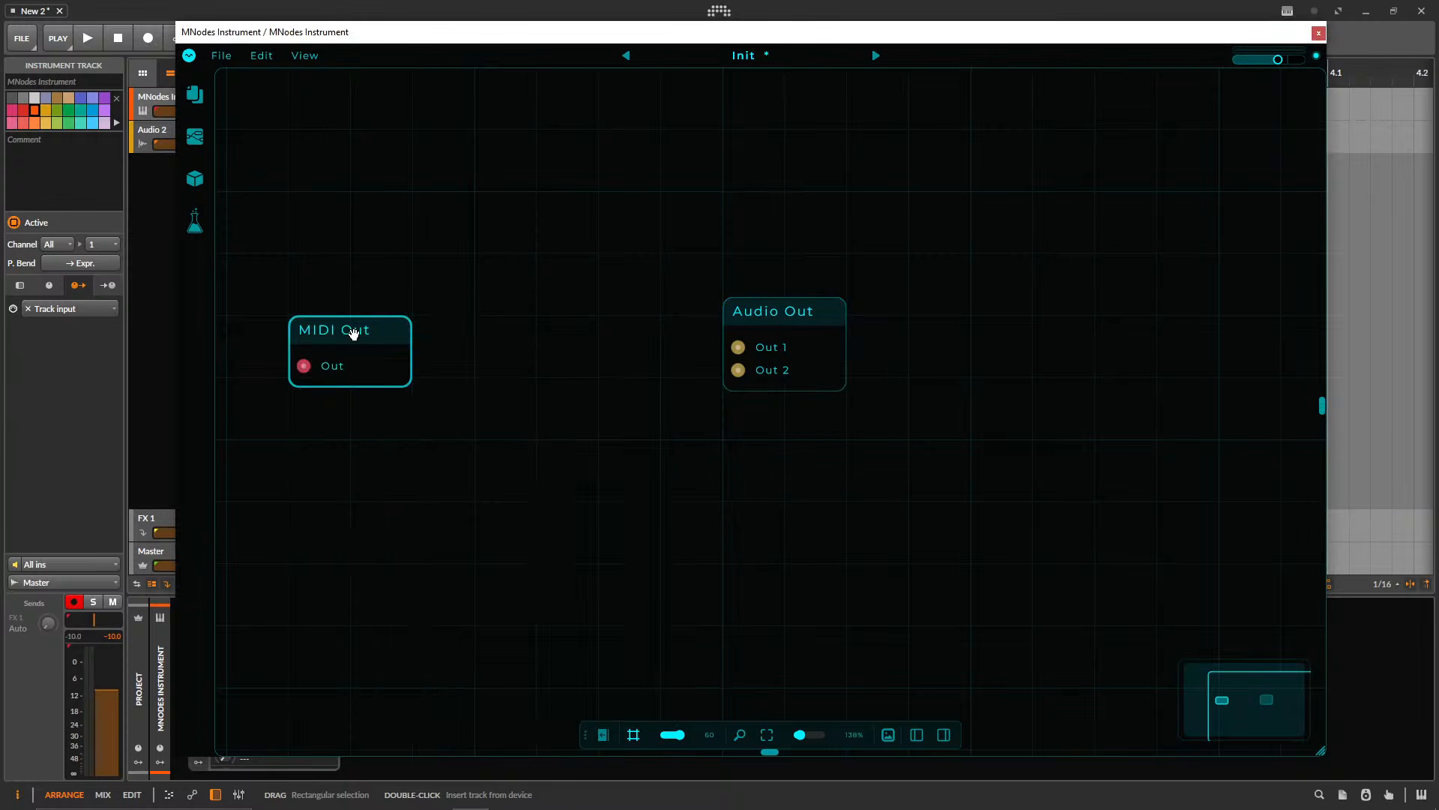
{"action": "left_click_drag", "start_coordinate": [354, 334], "coordinate": [787, 459]}
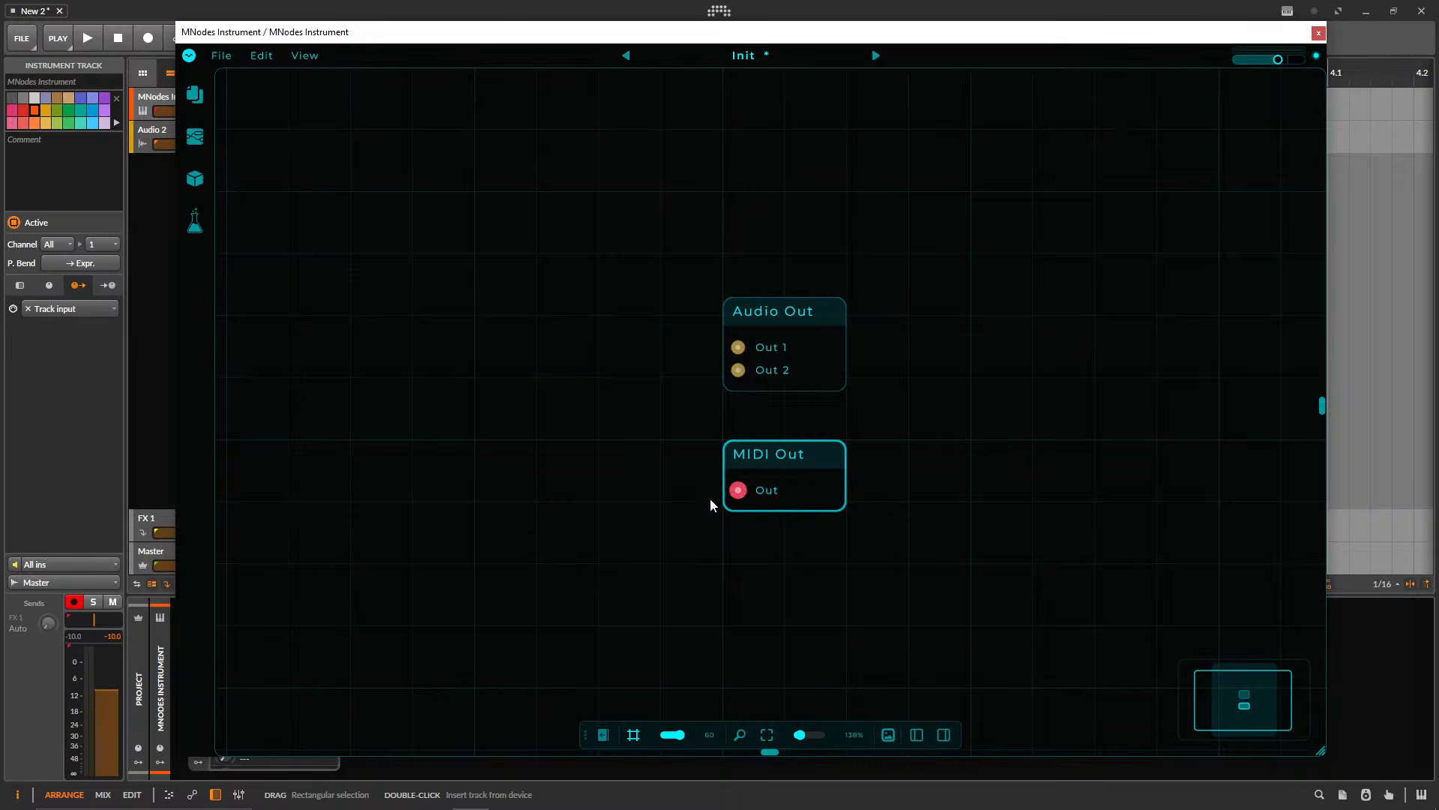
- Add a MIDI In node and line it up to the left of MIDI Out
{"action": "double_click", "coordinate": [430, 494]}
{"action": "type", "text": "midi "}
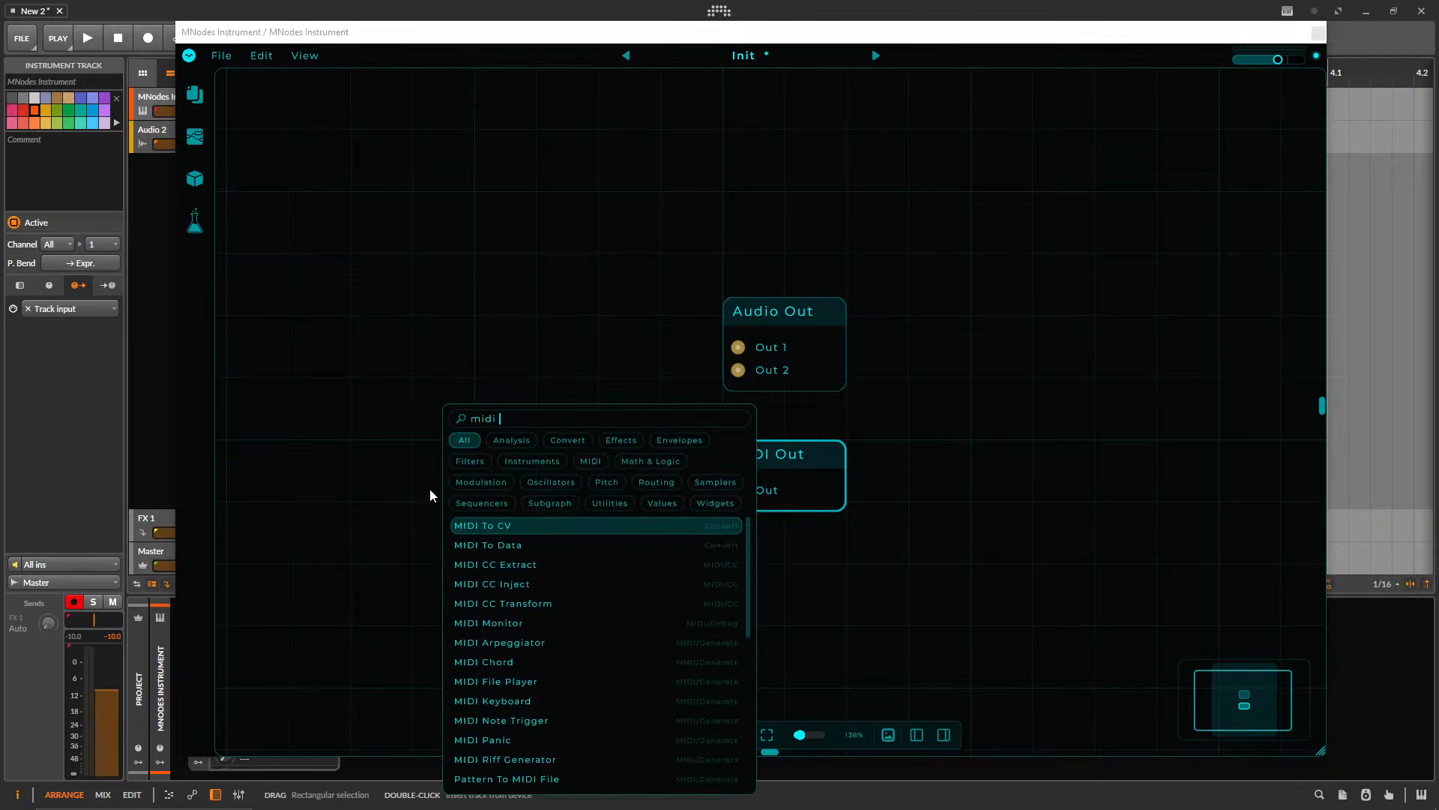
{"action": "type", "text": "in"}
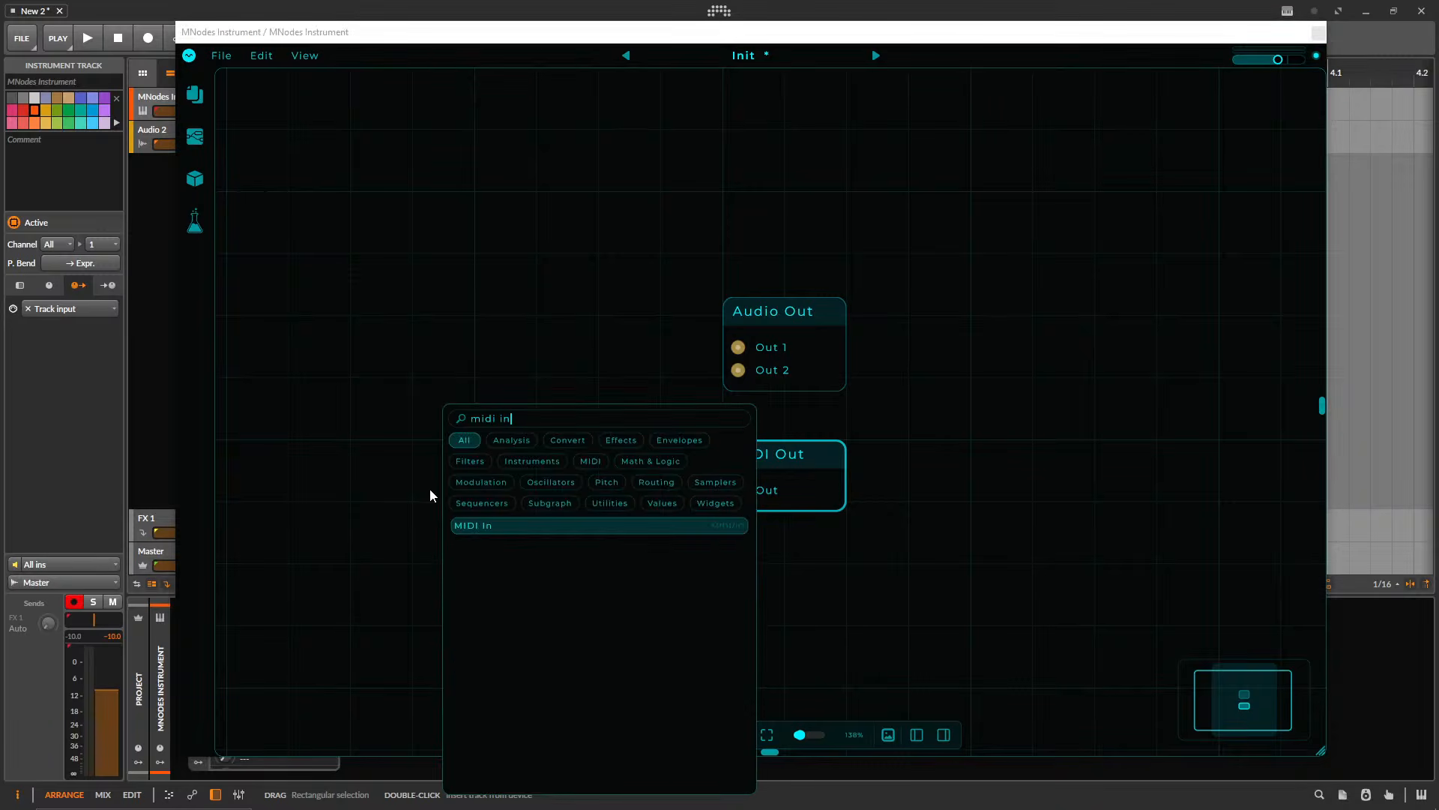
{"action": "key", "text": "Return"}
{"action": "left_click_drag", "start_coordinate": [417, 469], "coordinate": [542, 468]}
- Add an Audio In node above MIDI In, align Audio Out with it, and connect In 1 to Out 1 and In 2 to Out 2
{"action": "double_click", "coordinate": [446, 374]}
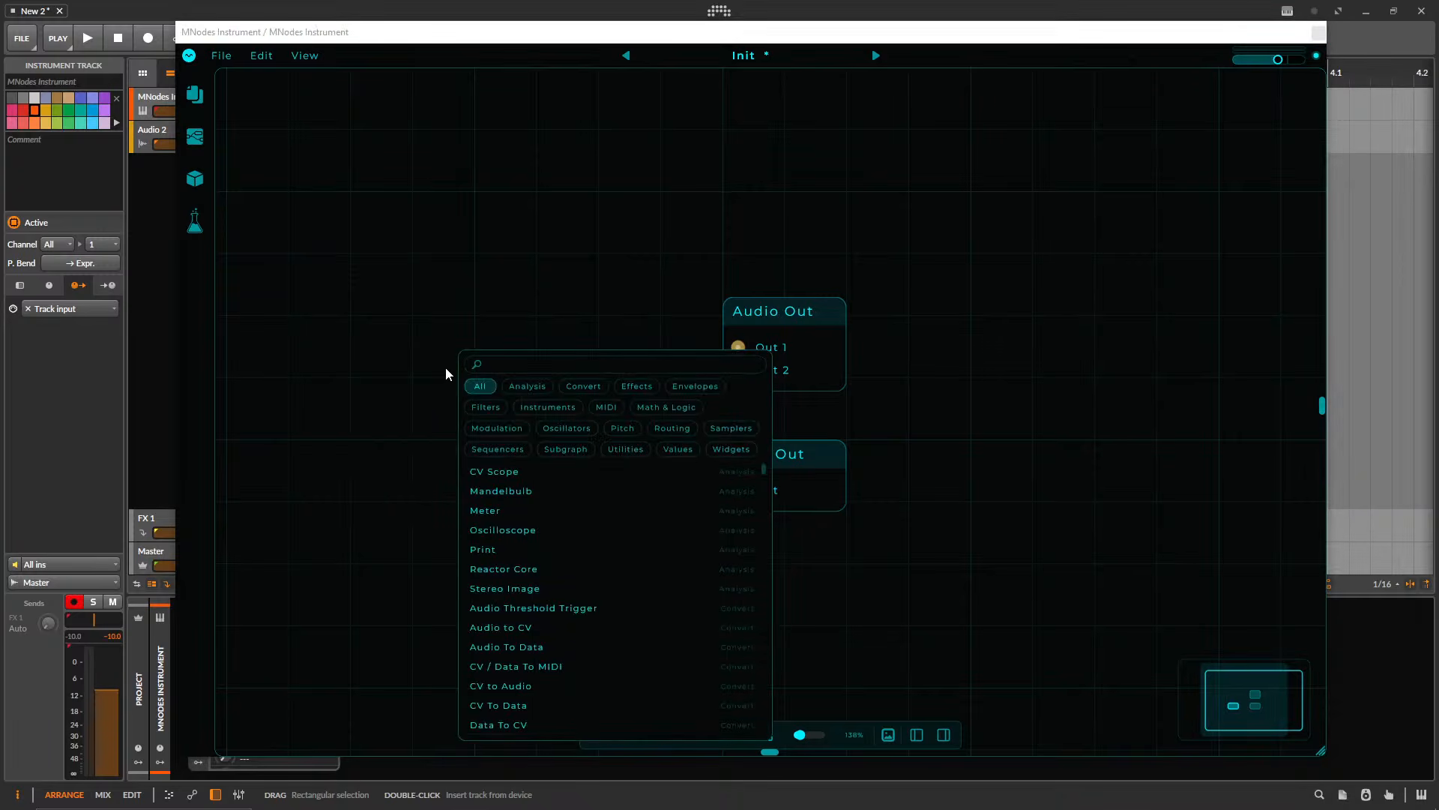
{"action": "type", "text": "audio i"}
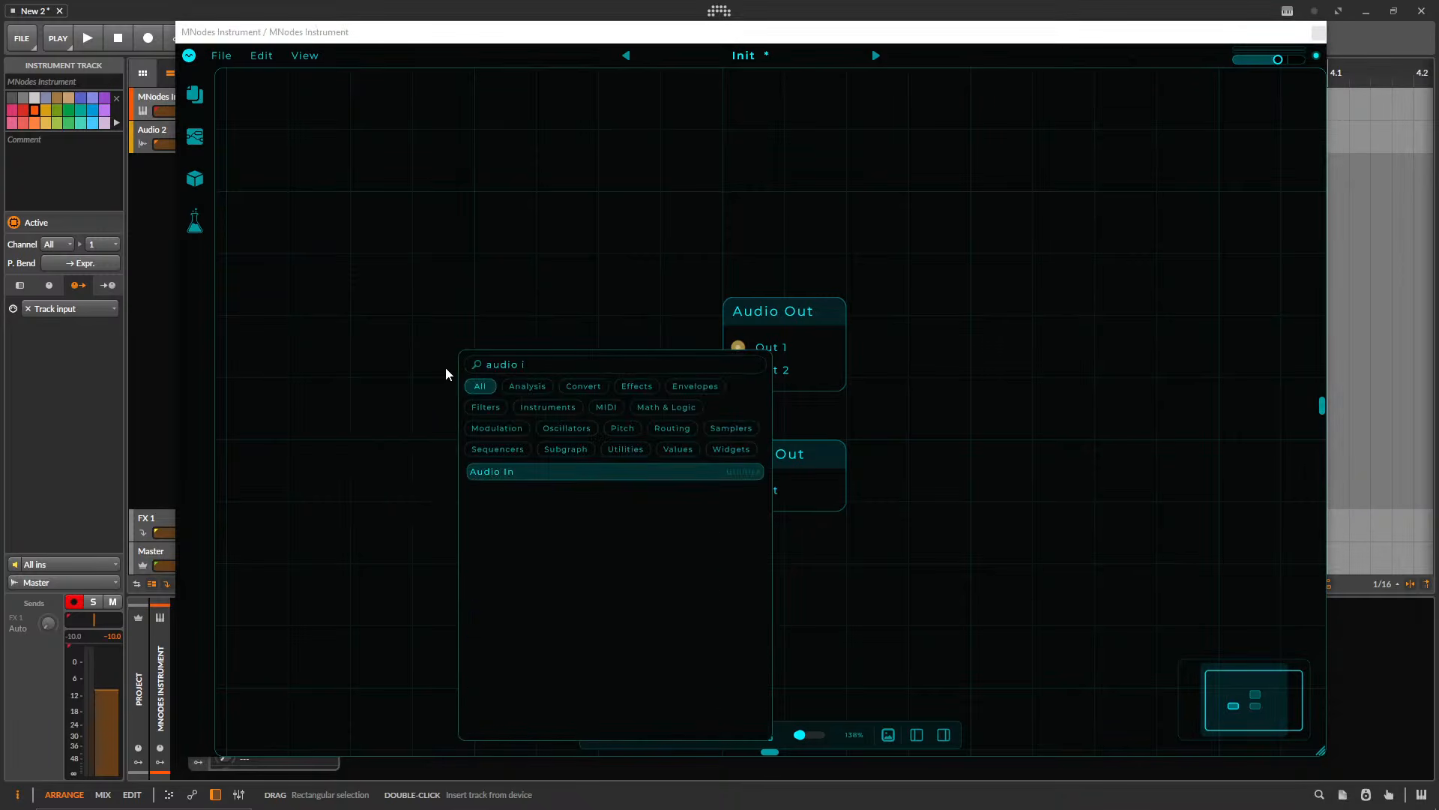
{"action": "key", "text": "Return"}
{"action": "left_click_drag", "start_coordinate": [460, 330], "coordinate": [521, 268]}
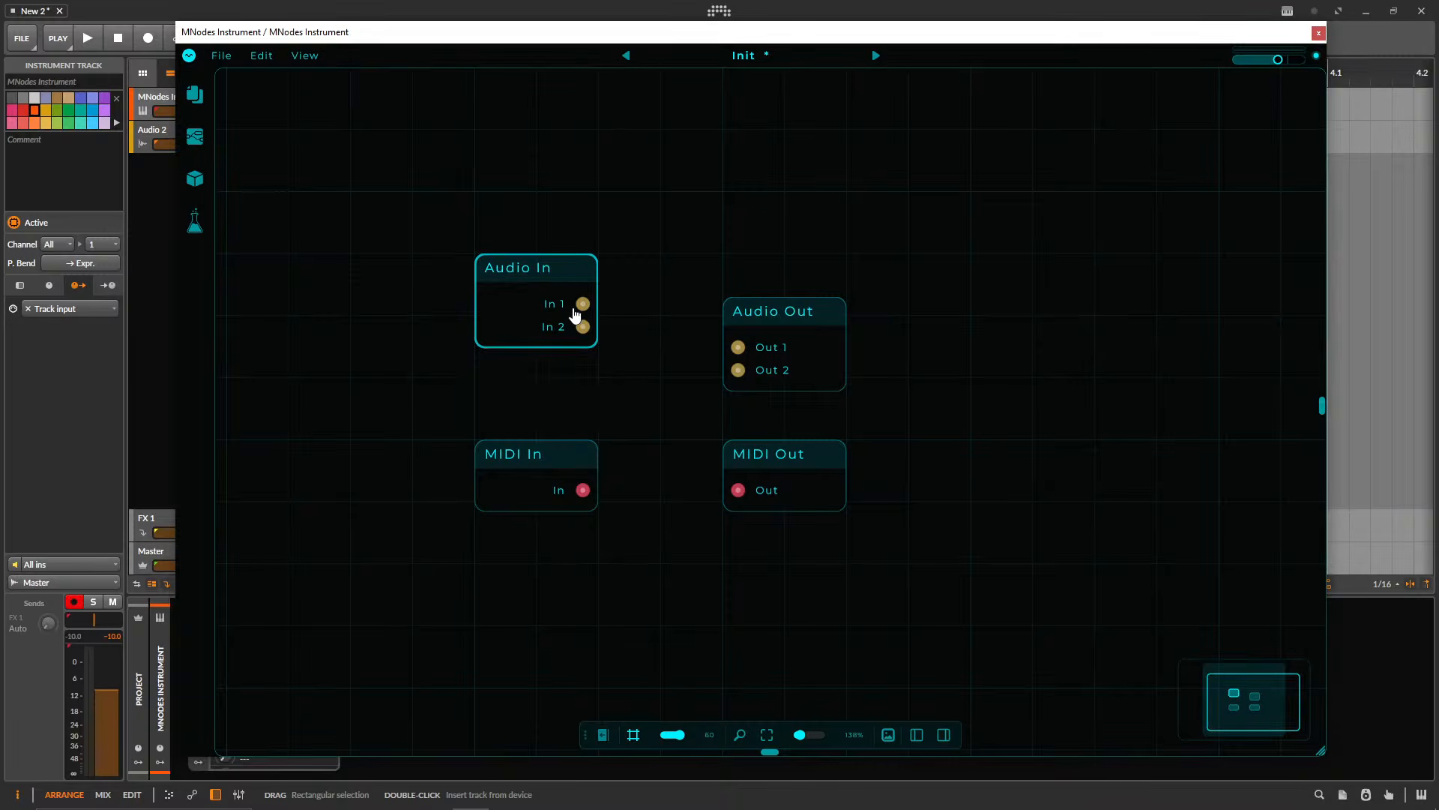
{"action": "left_click_drag", "start_coordinate": [764, 316], "coordinate": [765, 273]}
{"action": "mouse_move", "coordinate": [582, 304]}
{"action": "left_mouse_down"}
{"action": "mouse_move", "coordinate": [738, 304]}
{"action": "mouse_move", "coordinate": [582, 327]}
{"action": "left_mouse_up"}
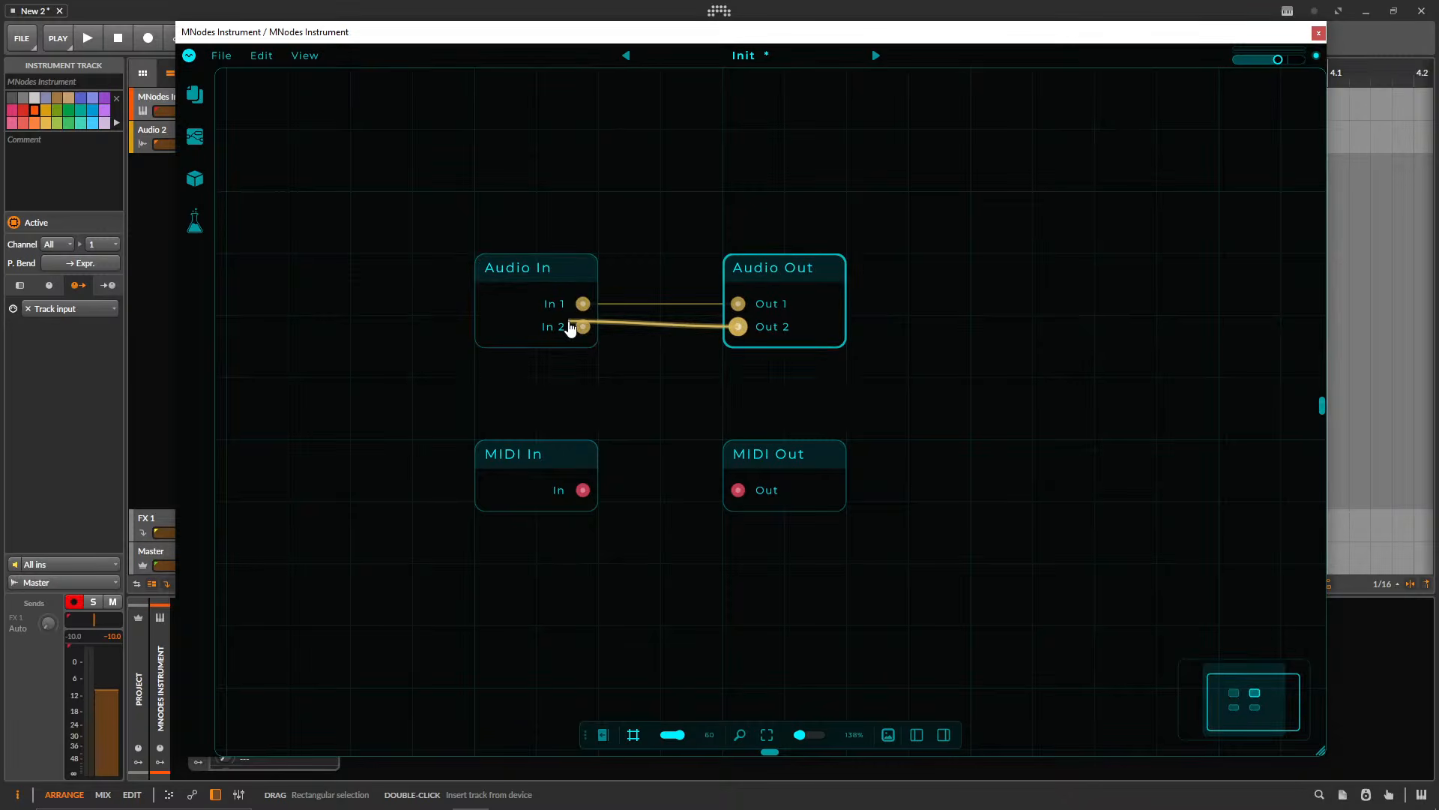
- Move the plugin window aside to reveal the arranger tracks and the device chain behind it
{"action": "left_click_drag", "start_coordinate": [432, 42], "coordinate": [696, 51]}
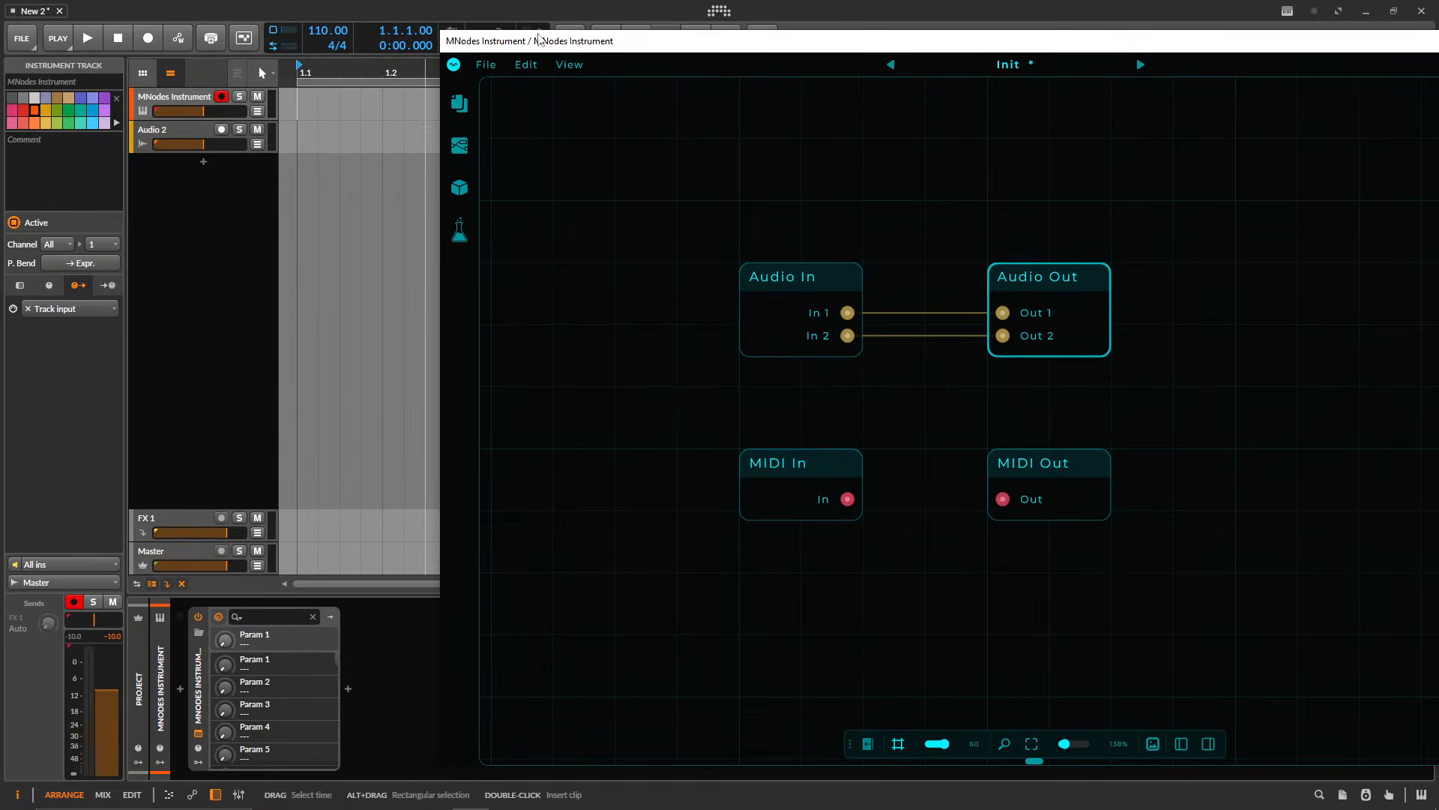
{"action": "left_click_drag", "start_coordinate": [559, 41], "coordinate": [254, 43]}
{"action": "left_click", "coordinate": [487, 471]}
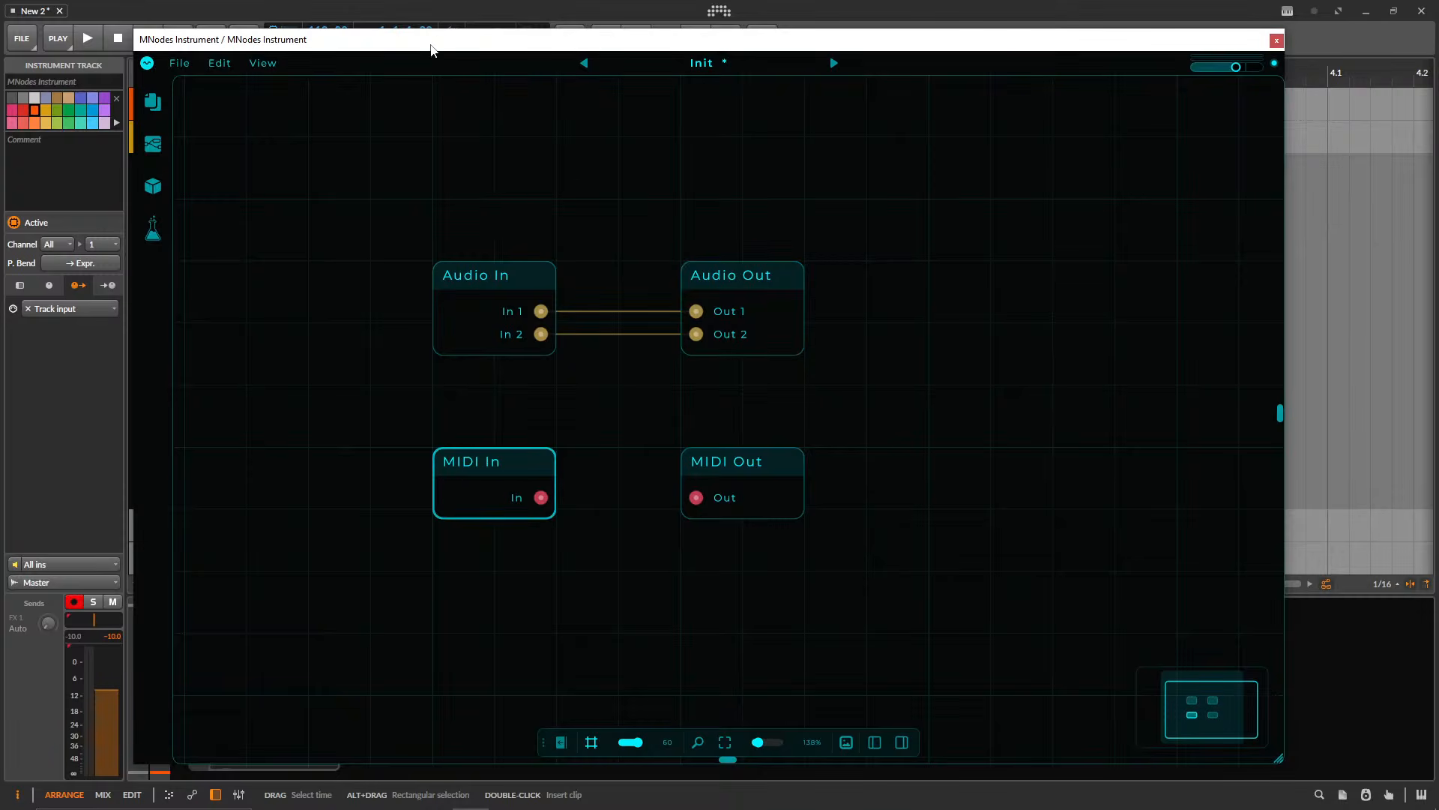
{"action": "left_click_drag", "start_coordinate": [431, 51], "coordinate": [701, 62]}
- Connect MIDI In to MIDI Out and move both output nodes further right into one column
{"action": "left_click_drag", "start_coordinate": [800, 450], "coordinate": [607, 401]}
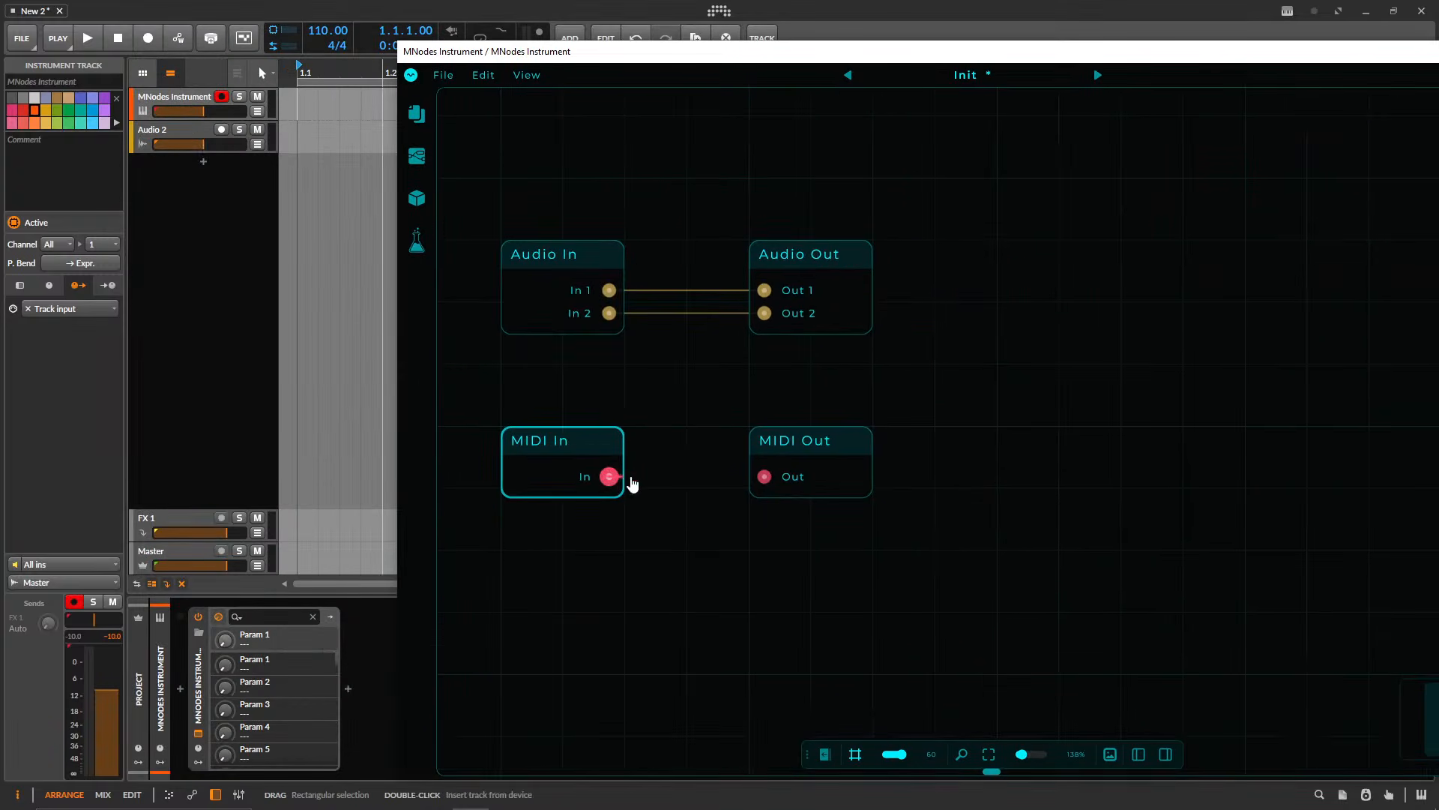
{"action": "left_click_drag", "start_coordinate": [632, 483], "coordinate": [921, 449]}
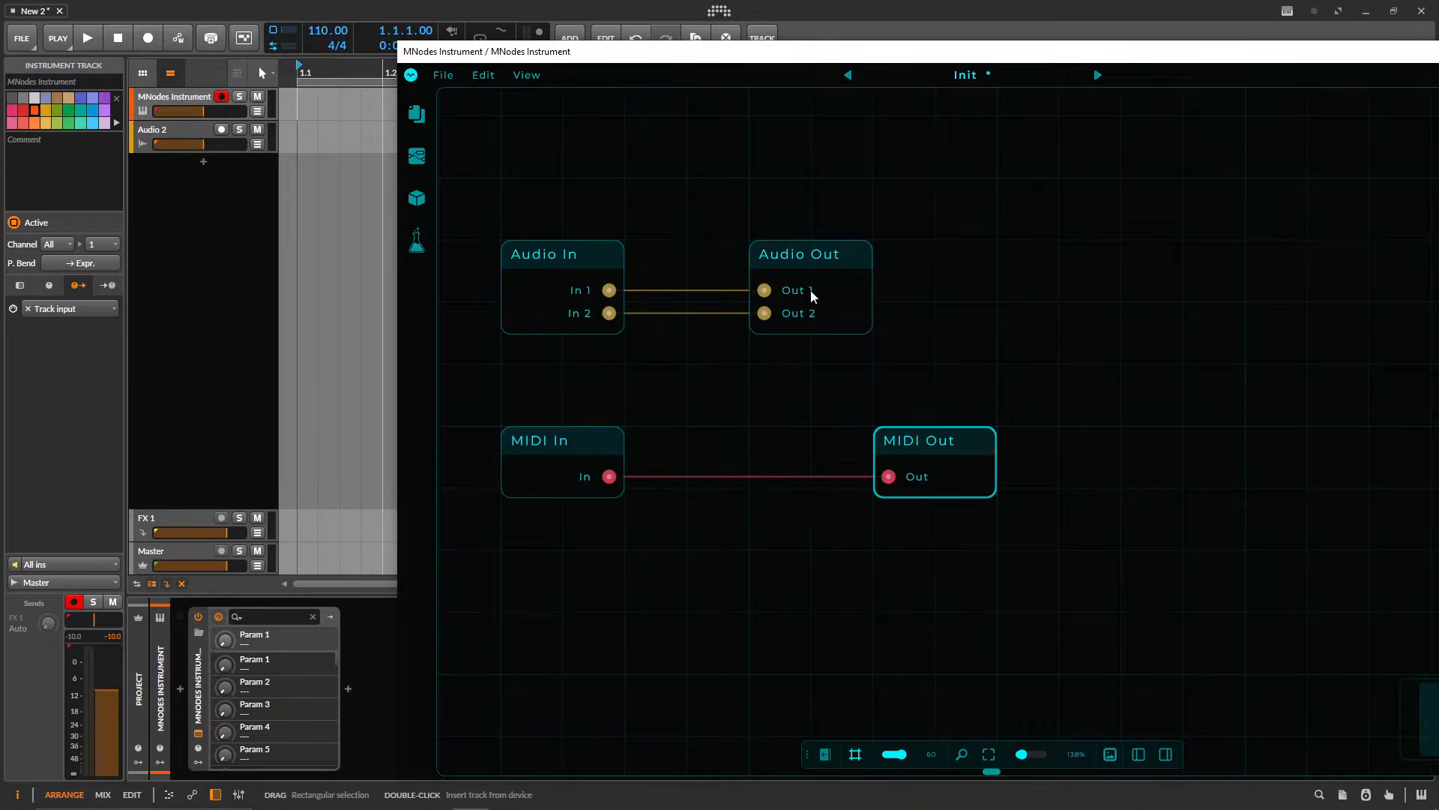
{"action": "left_click_drag", "start_coordinate": [811, 296], "coordinate": [1060, 296]}
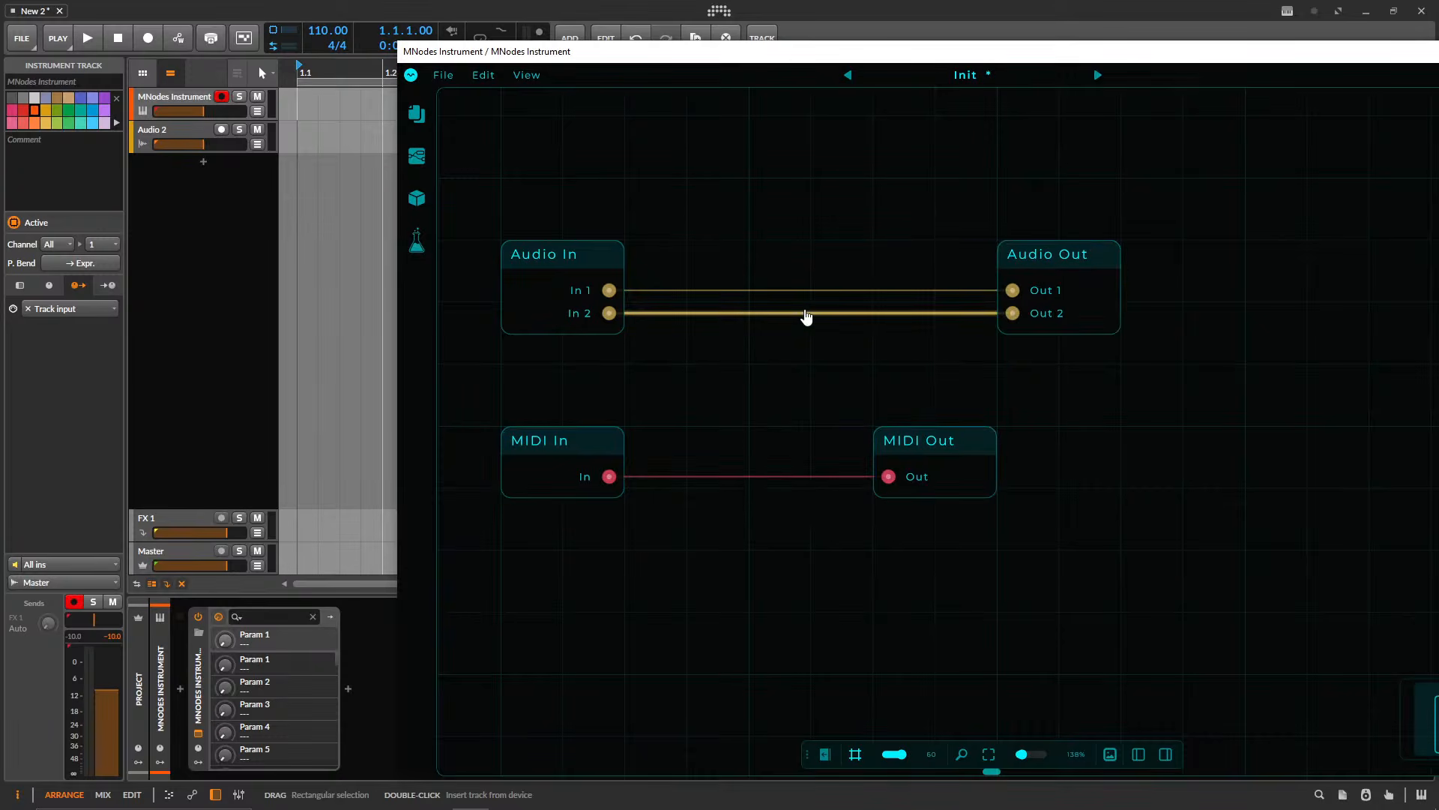
{"action": "left_click_drag", "start_coordinate": [1012, 53], "coordinate": [727, 29]}
{"action": "left_click_drag", "start_coordinate": [659, 397], "coordinate": [708, 407]}
{"action": "left_click_drag", "start_coordinate": [448, 400], "coordinate": [610, 390]}
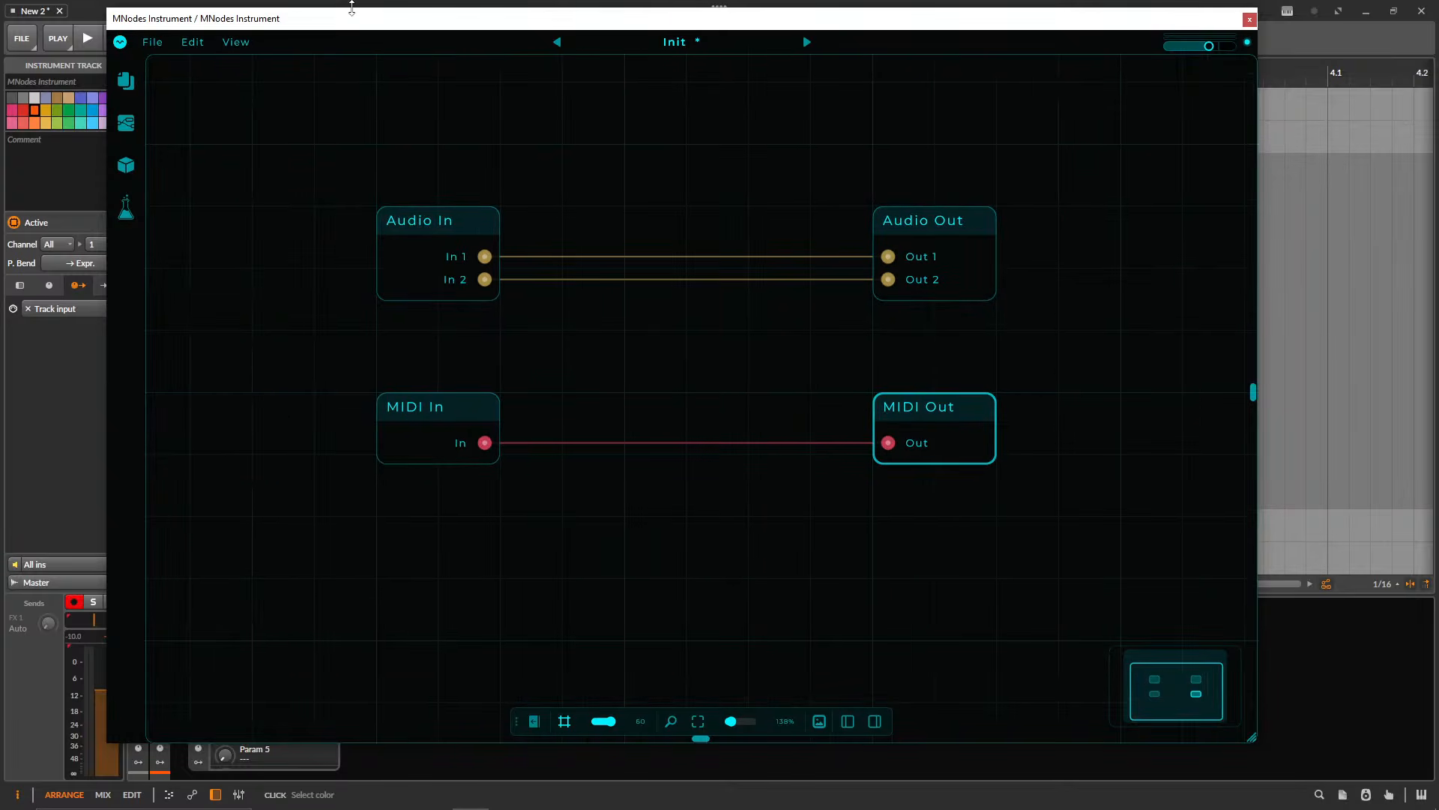
- Examine the audio and MIDI pass-through routing between the input and output nodes alongside the host's tracks
{"action": "left_click_drag", "start_coordinate": [348, 21], "coordinate": [524, 42]}
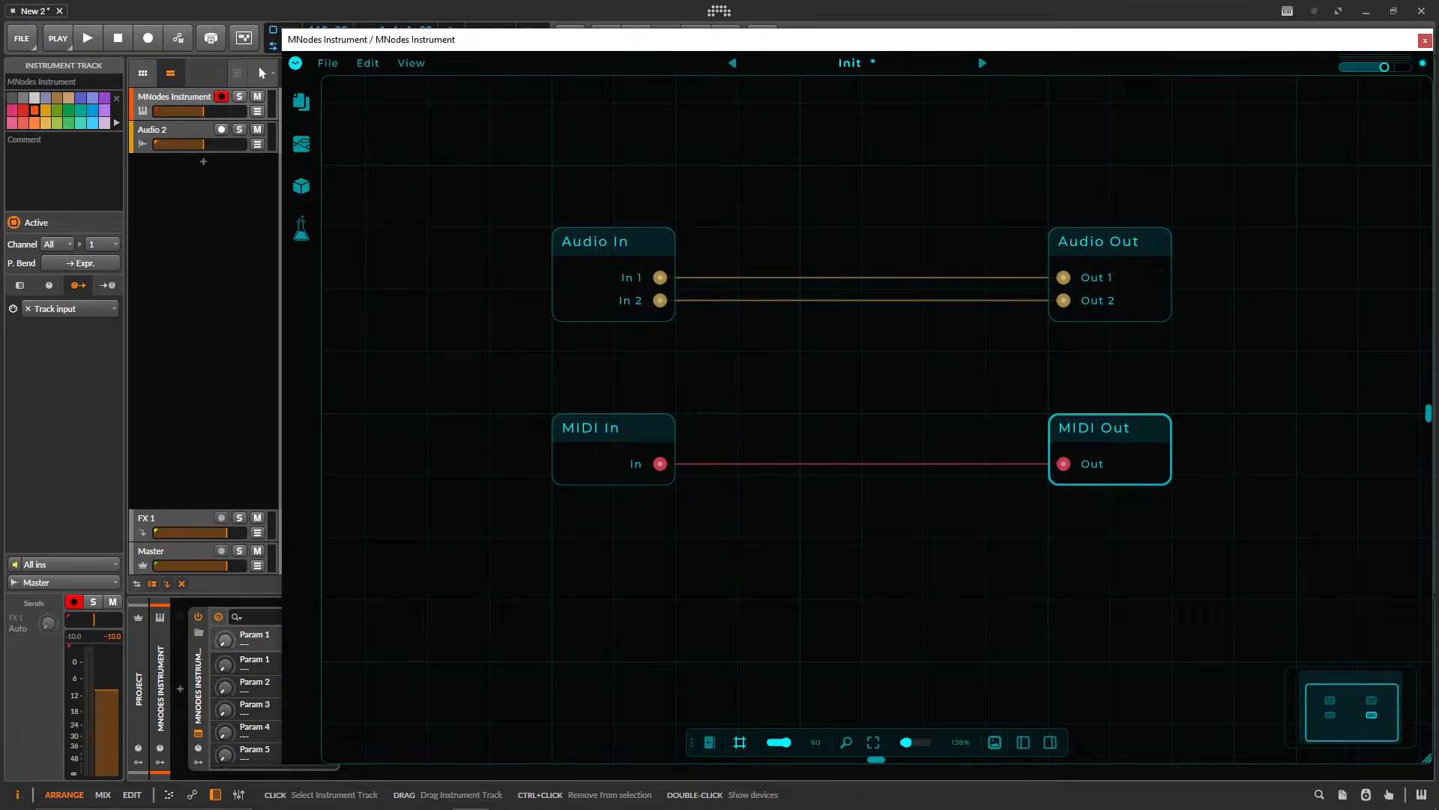
{"action": "left_click_drag", "start_coordinate": [1012, 139], "coordinate": [862, 139]}
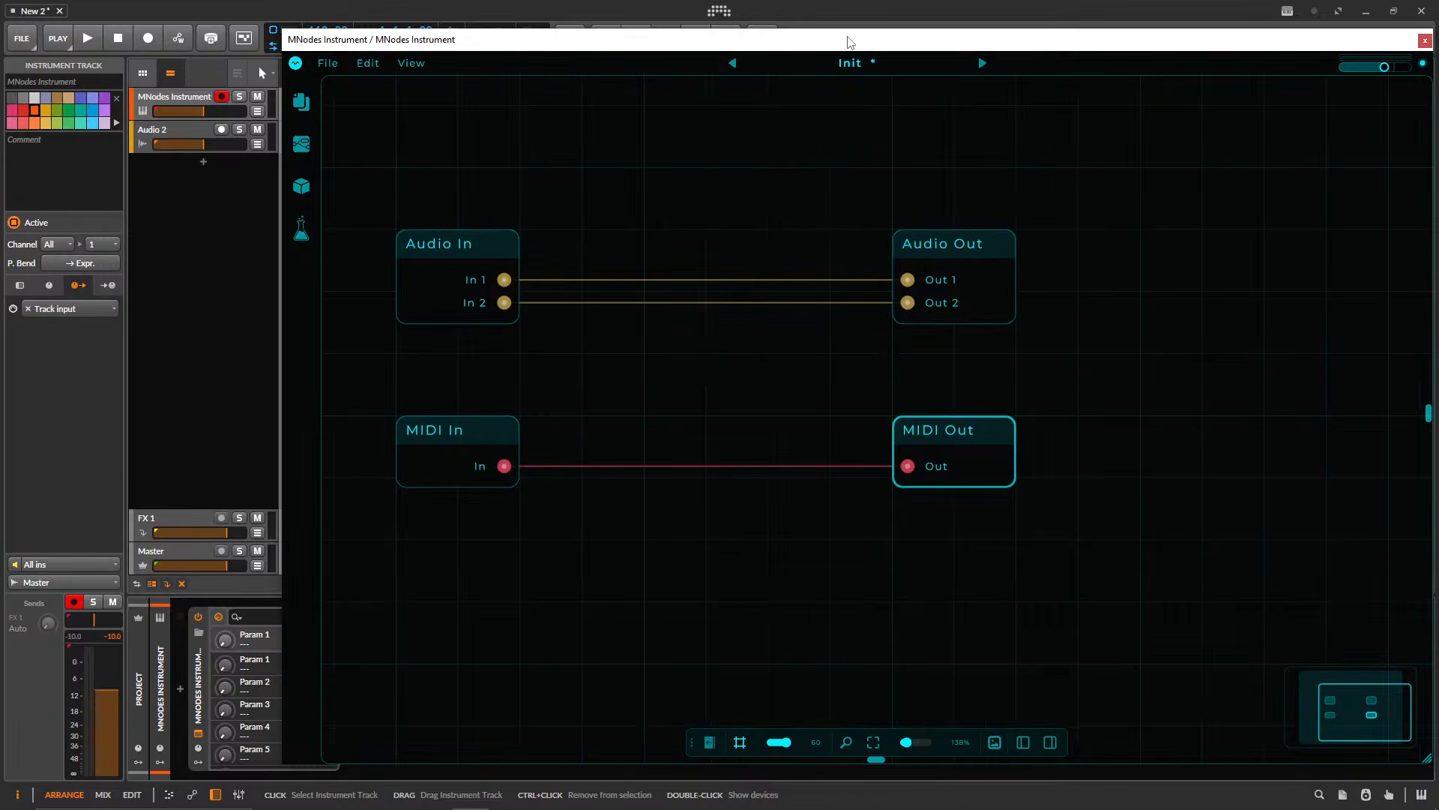
{"action": "left_click_drag", "start_coordinate": [841, 43], "coordinate": [700, 42]}
{"action": "scroll", "coordinate": [680, 270], "scroll_direction": "down", "scroll_amount": 5}
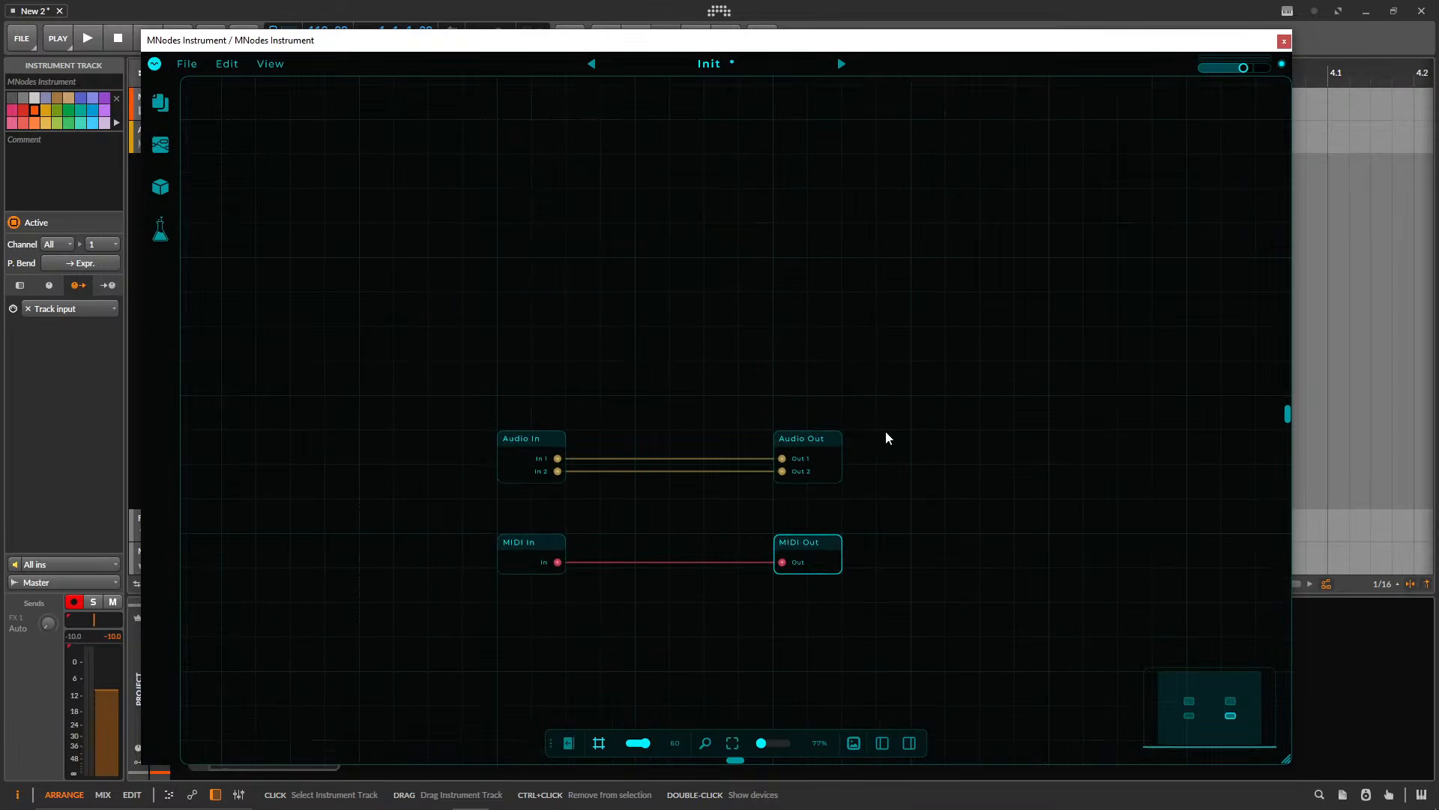
{"action": "left_click_drag", "start_coordinate": [885, 337], "coordinate": [858, 343]}
{"action": "left_click_drag", "start_coordinate": [674, 389], "coordinate": [764, 211]}
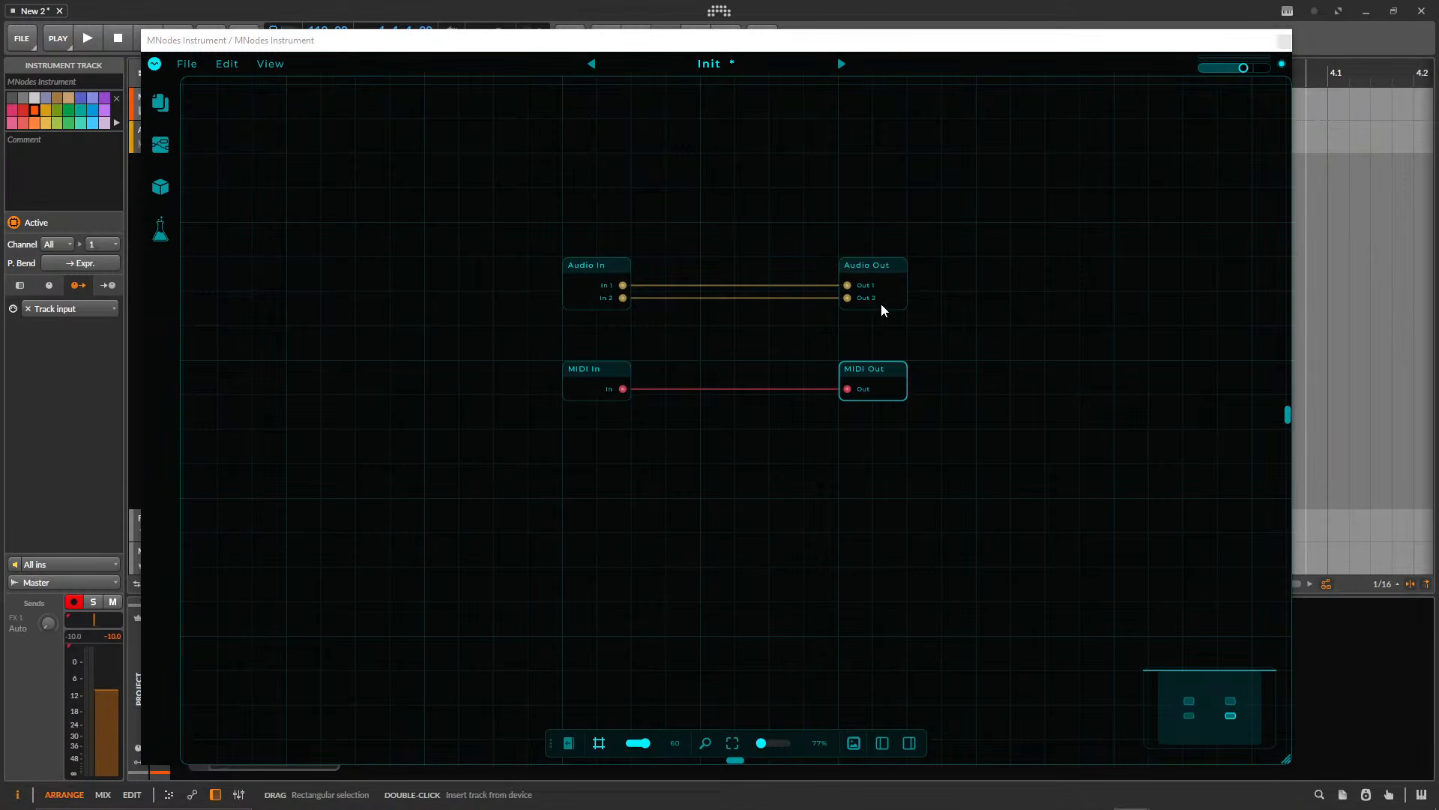
{"action": "scroll", "coordinate": [703, 235], "scroll_direction": "up", "scroll_amount": 3}
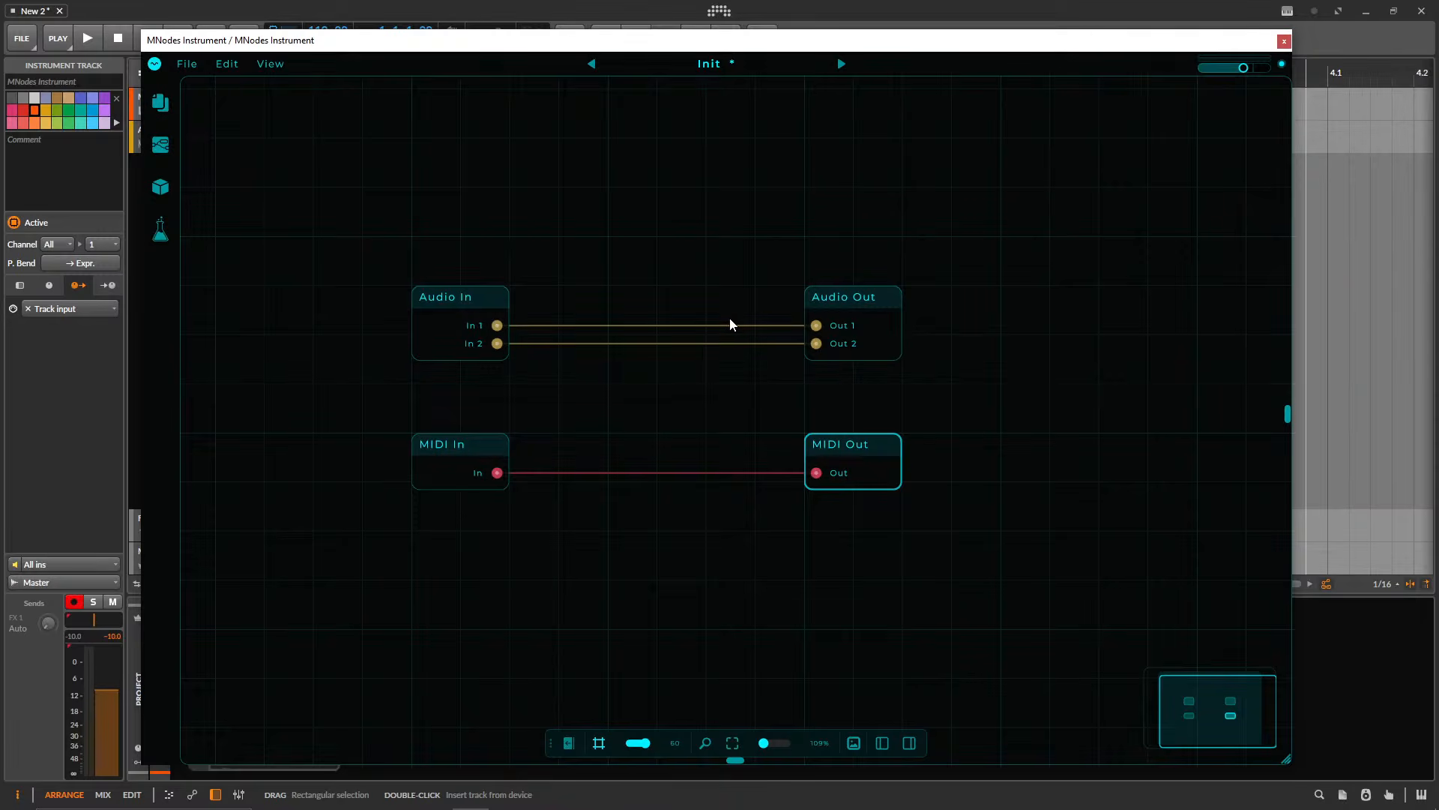
{"action": "scroll", "coordinate": [582, 469], "scroll_direction": "down", "scroll_amount": 3}
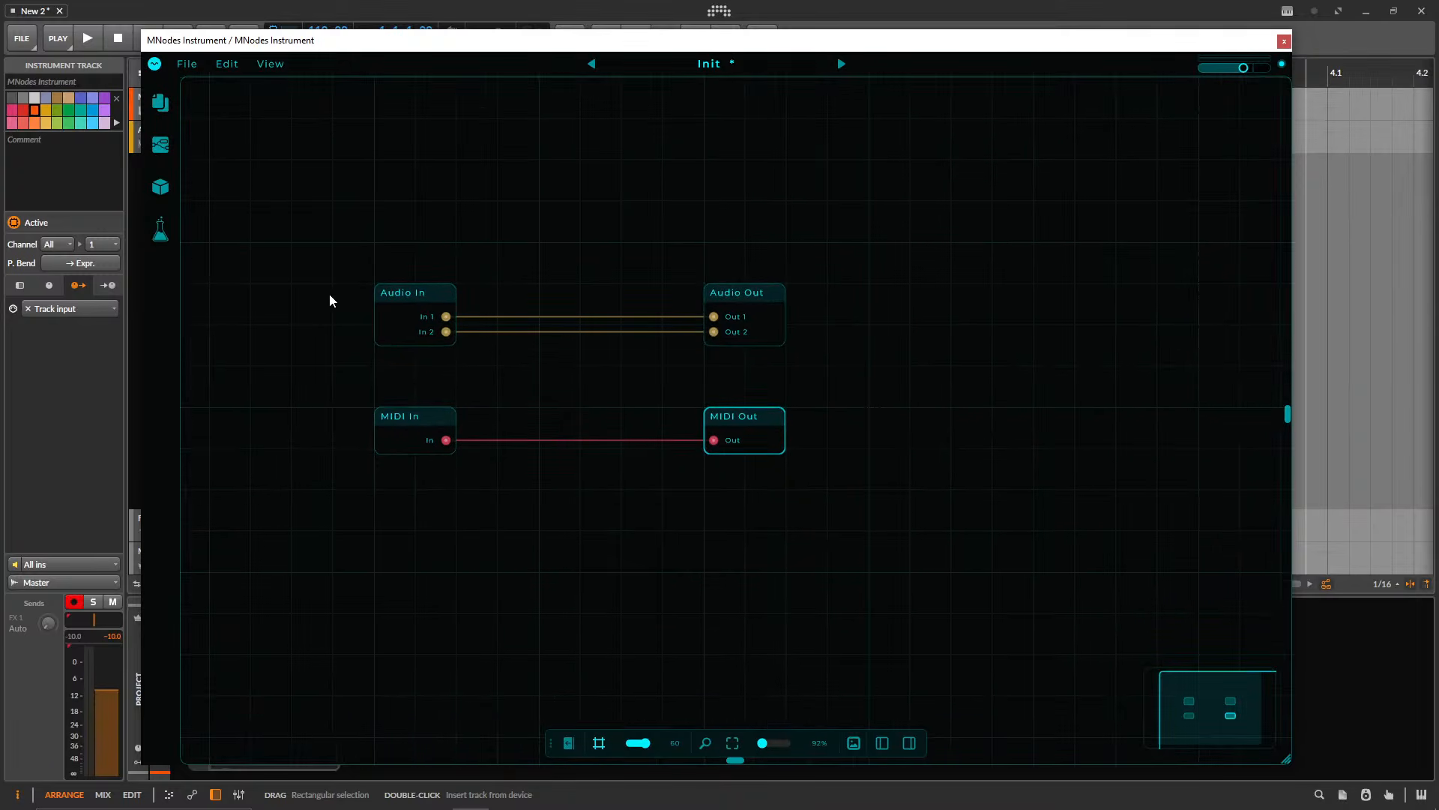
{"action": "scroll", "coordinate": [456, 530], "scroll_direction": "up", "scroll_amount": 3}
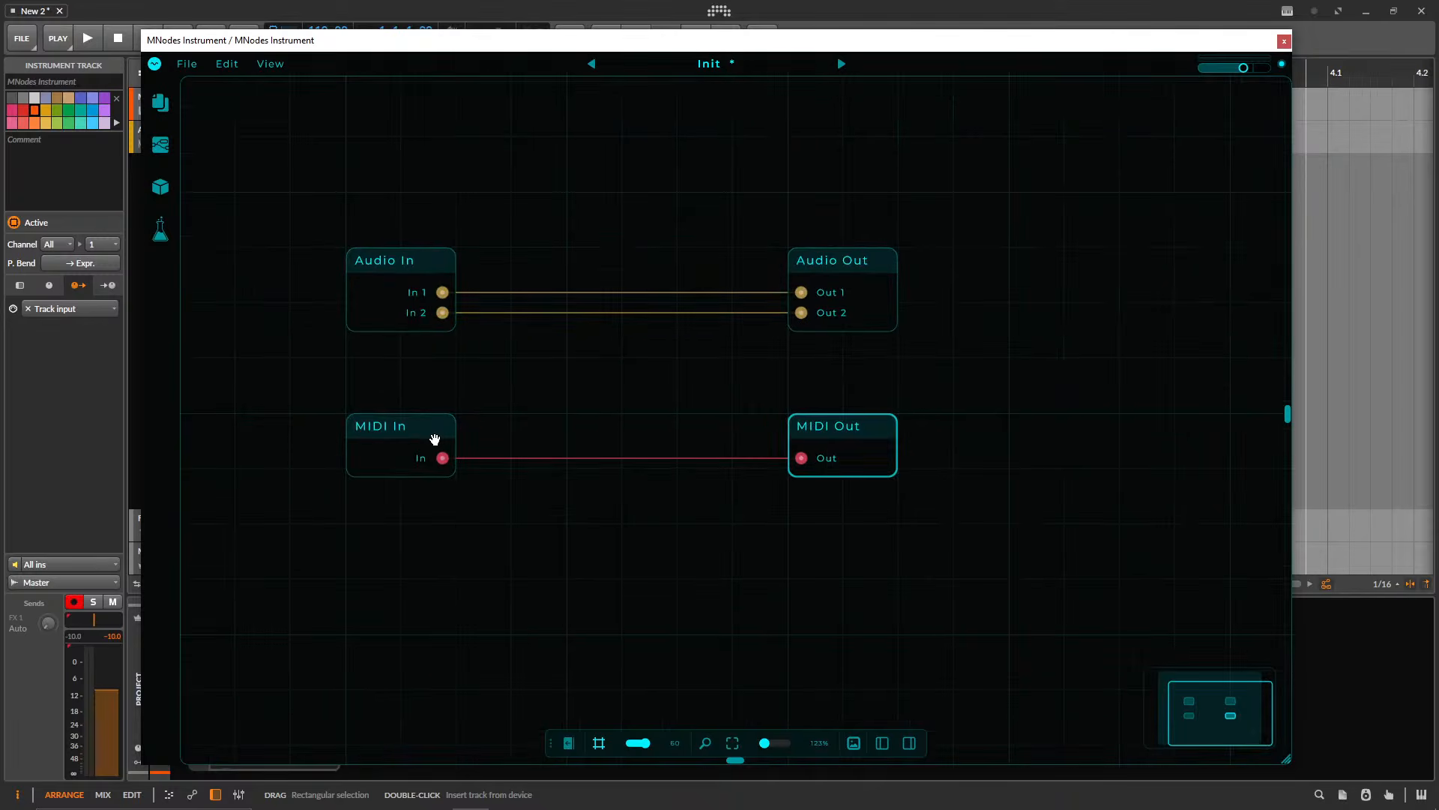
{"action": "left_click", "coordinate": [434, 437]}
{"action": "left_click", "coordinate": [882, 450]}
{"action": "left_click", "coordinate": [581, 312]}
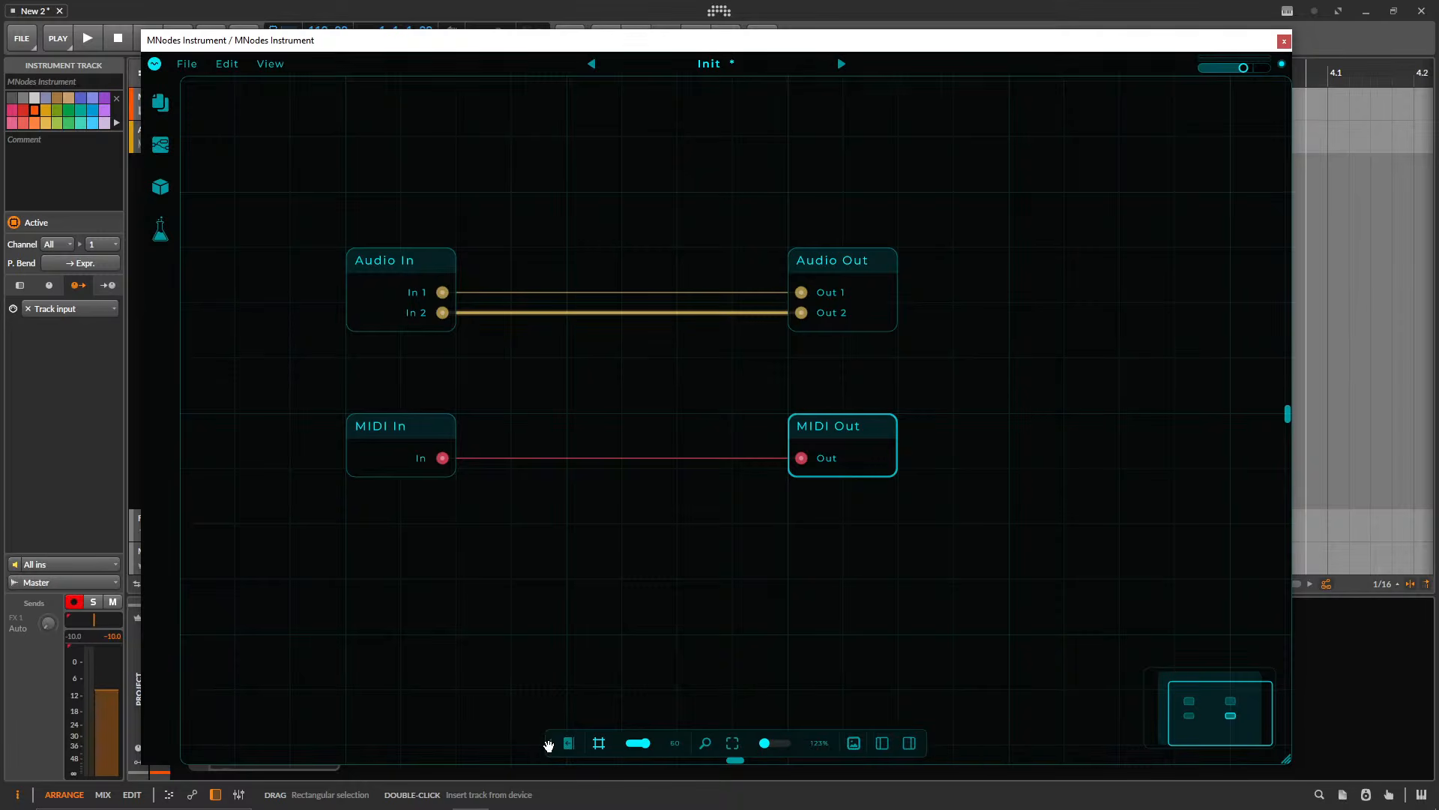
- Show the widget canvas pane beneath the node graph, enlarge it, and place the Layers window beside the 380x300 canvas
{"action": "left_click_drag", "start_coordinate": [551, 743], "coordinate": [481, 651]}
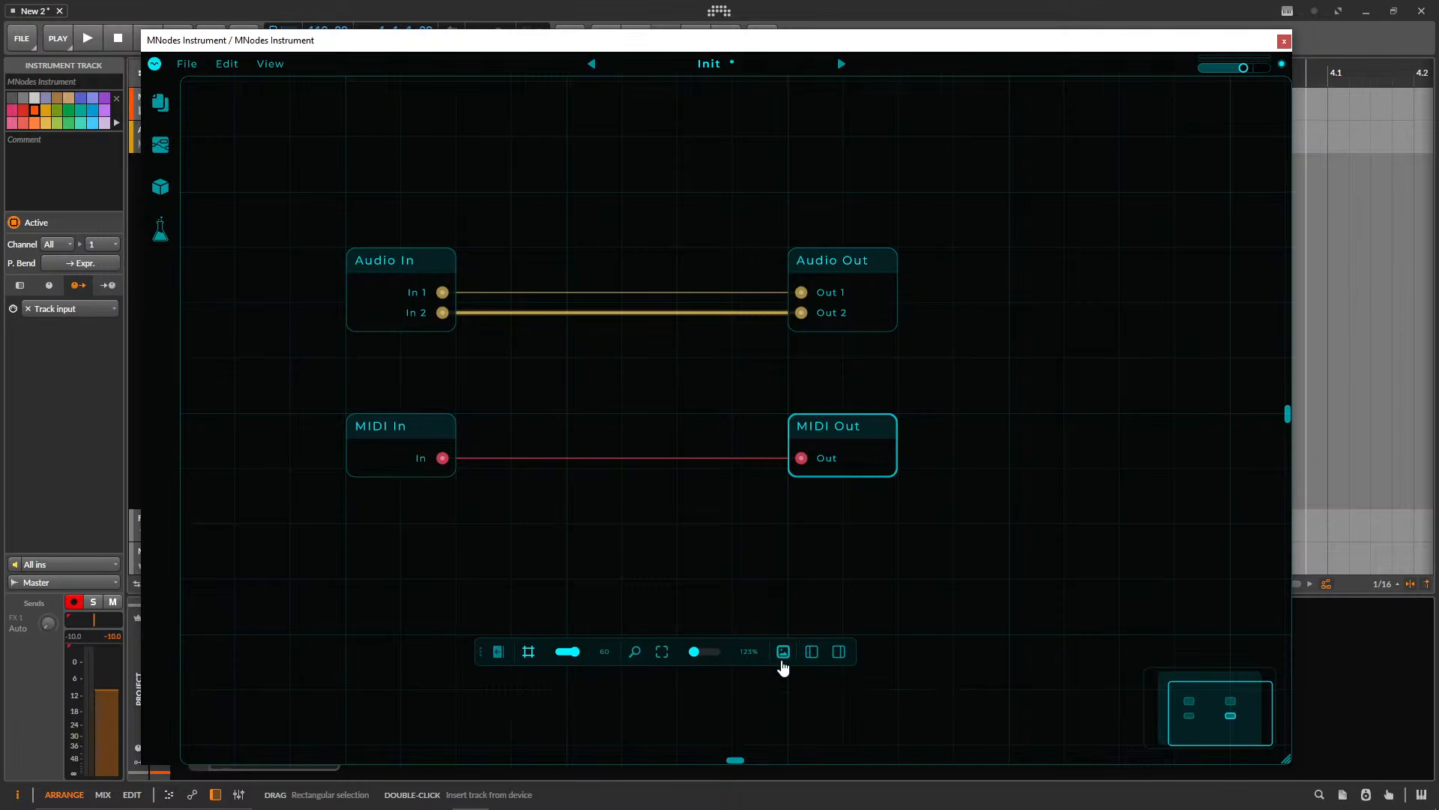
{"action": "left_click", "coordinate": [782, 652]}
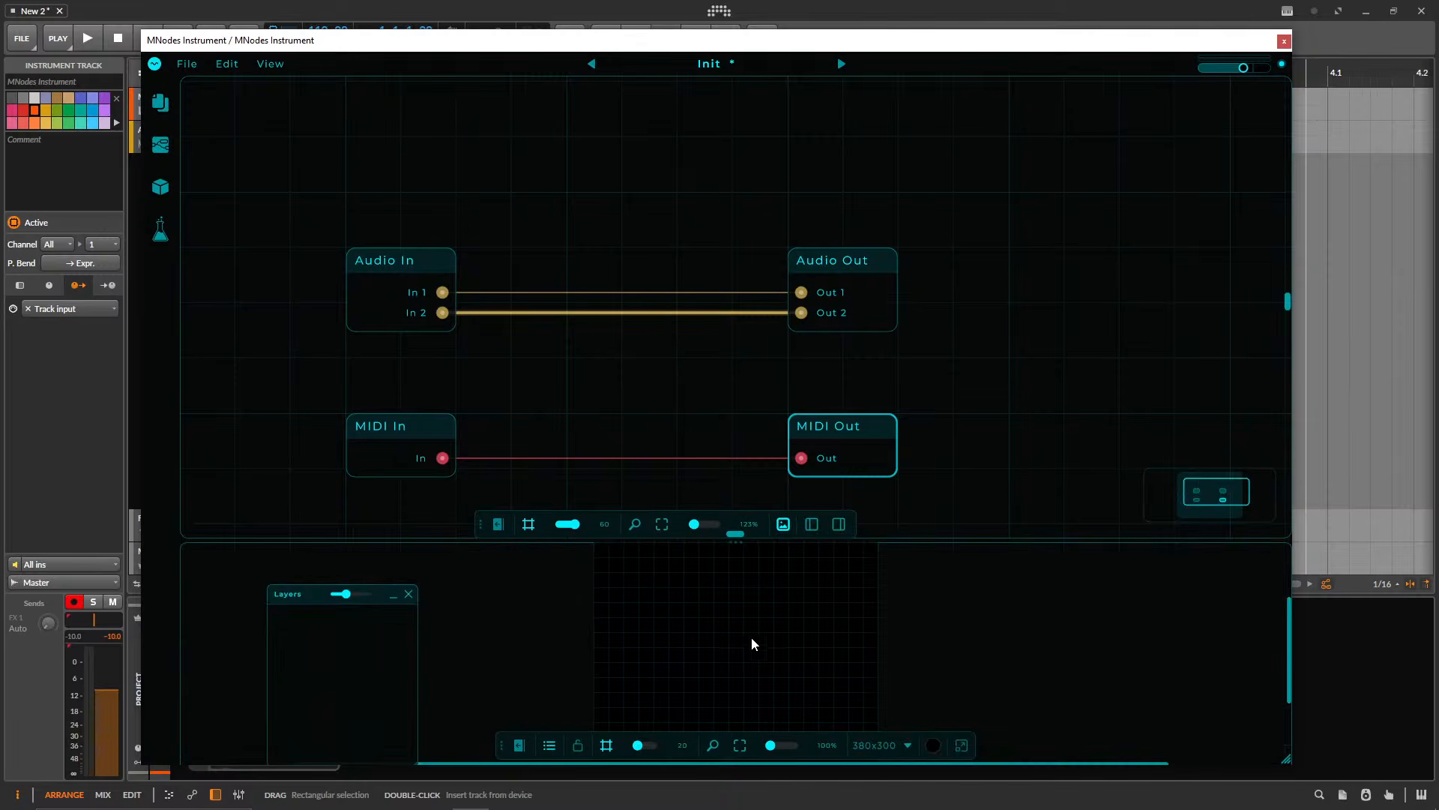
{"action": "left_click_drag", "start_coordinate": [704, 541], "coordinate": [700, 440]}
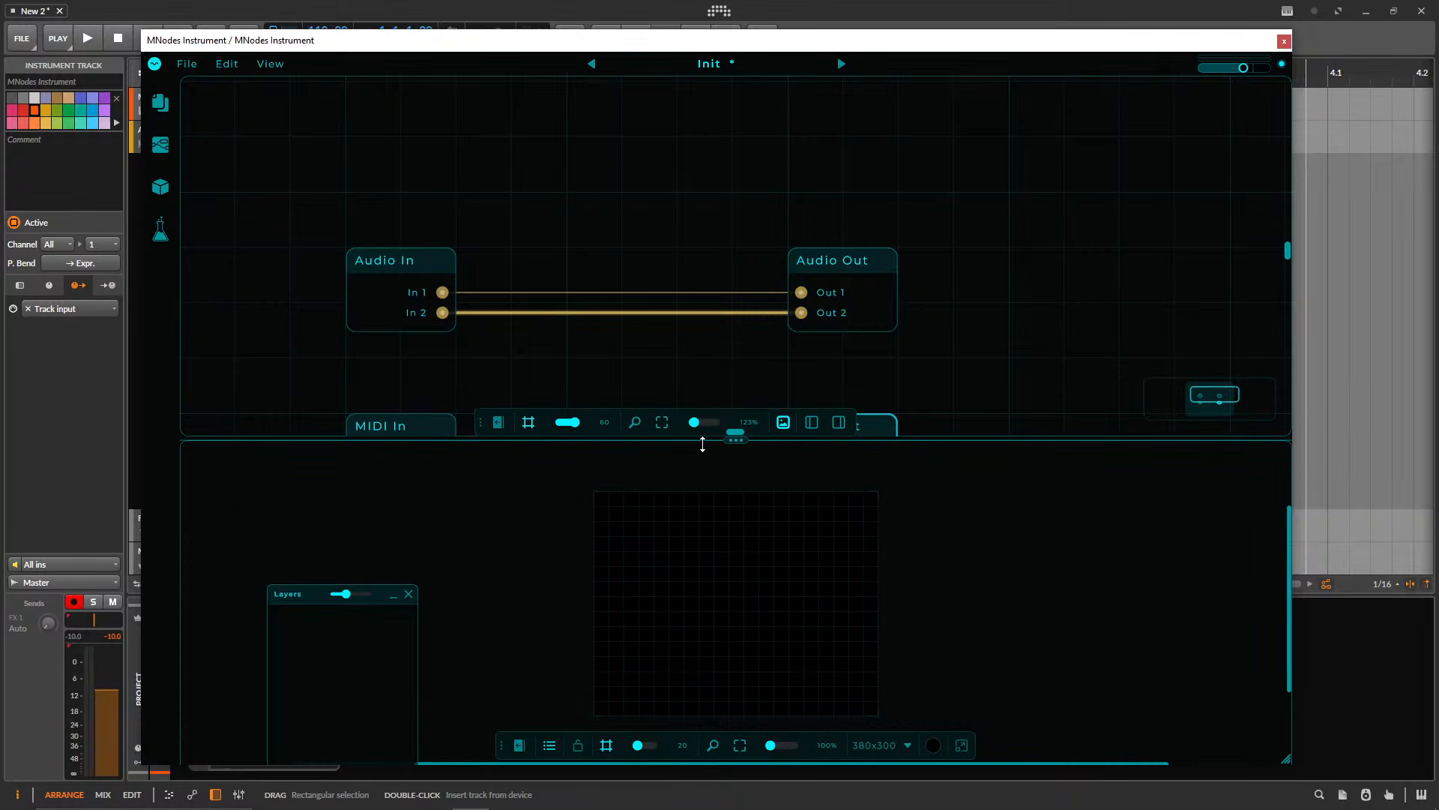
{"action": "left_click_drag", "start_coordinate": [698, 352], "coordinate": [795, 215]}
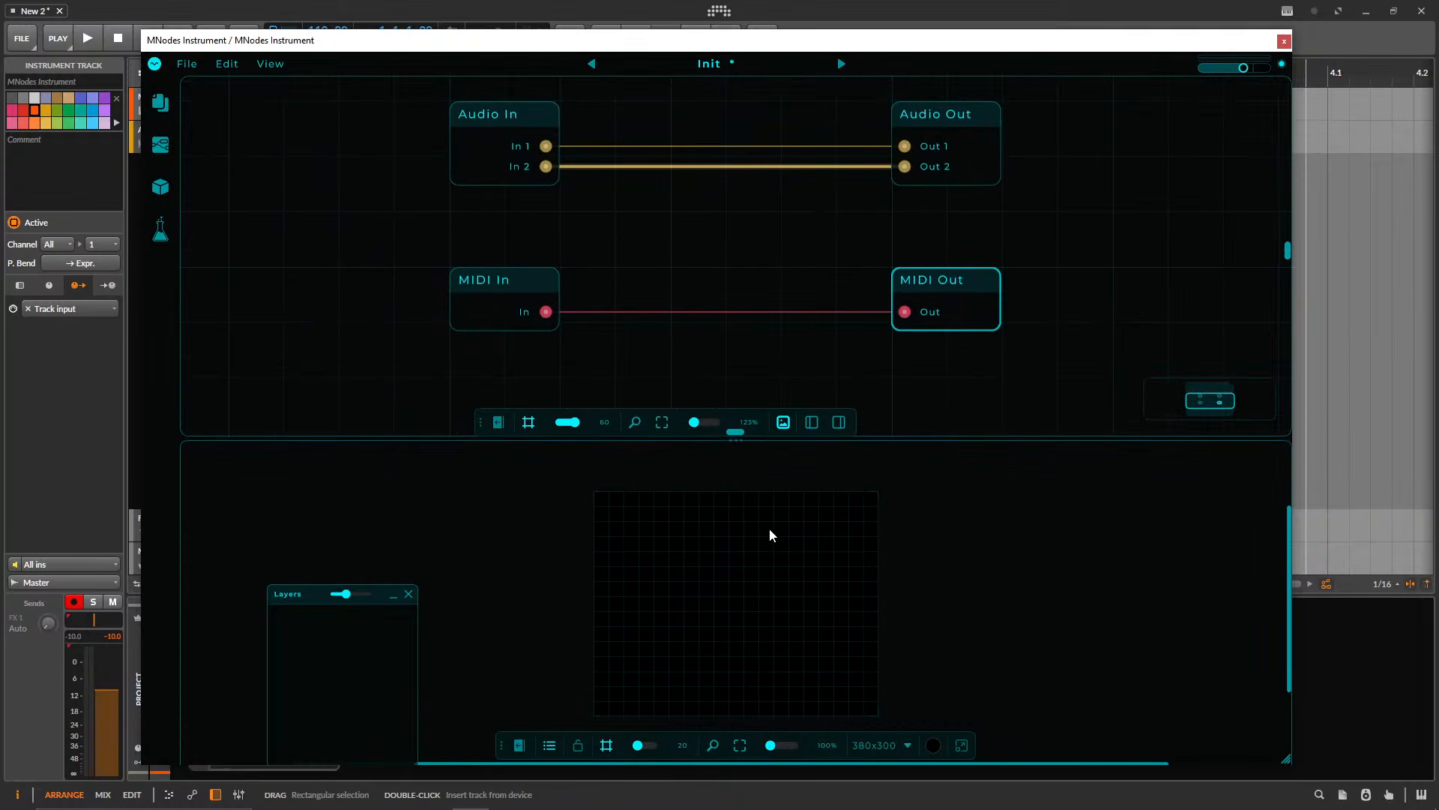
{"action": "left_click_drag", "start_coordinate": [764, 567], "coordinate": [727, 528]}
{"action": "left_click_drag", "start_coordinate": [309, 596], "coordinate": [287, 494]}
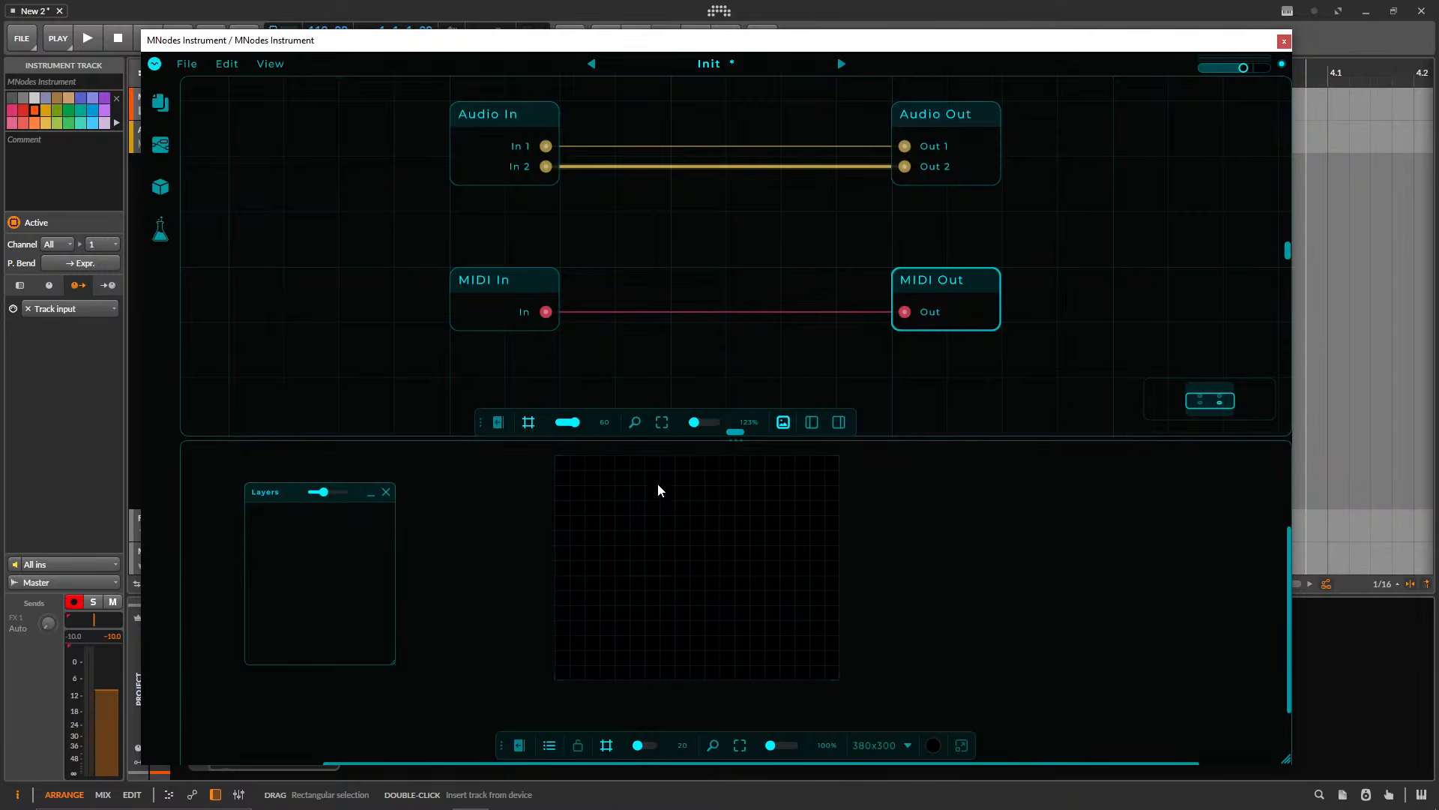
- Delete the Audio In, Audio Out, MIDI In and MIDI Out nodes, and raise the graph toolbar and pane divider slightly
{"action": "left_click_drag", "start_coordinate": [416, 349], "coordinate": [1060, 118]}
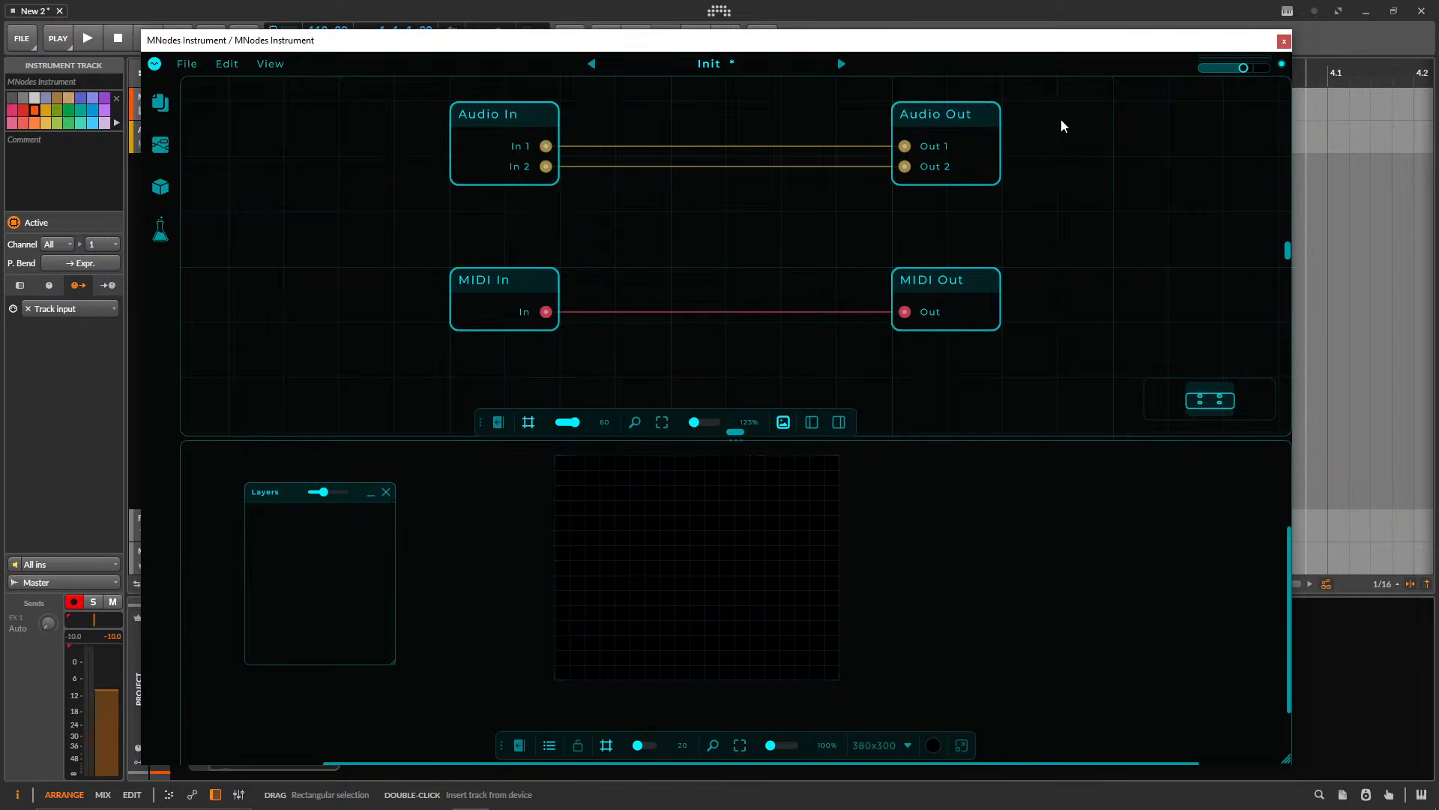
{"action": "key", "text": "Delete"}
{"action": "left_click_drag", "start_coordinate": [483, 409], "coordinate": [530, 368]}
{"action": "left_click_drag", "start_coordinate": [700, 440], "coordinate": [704, 397]}
- Add a Widget Knob node to the empty node graph
{"action": "double_click", "coordinate": [619, 182]}
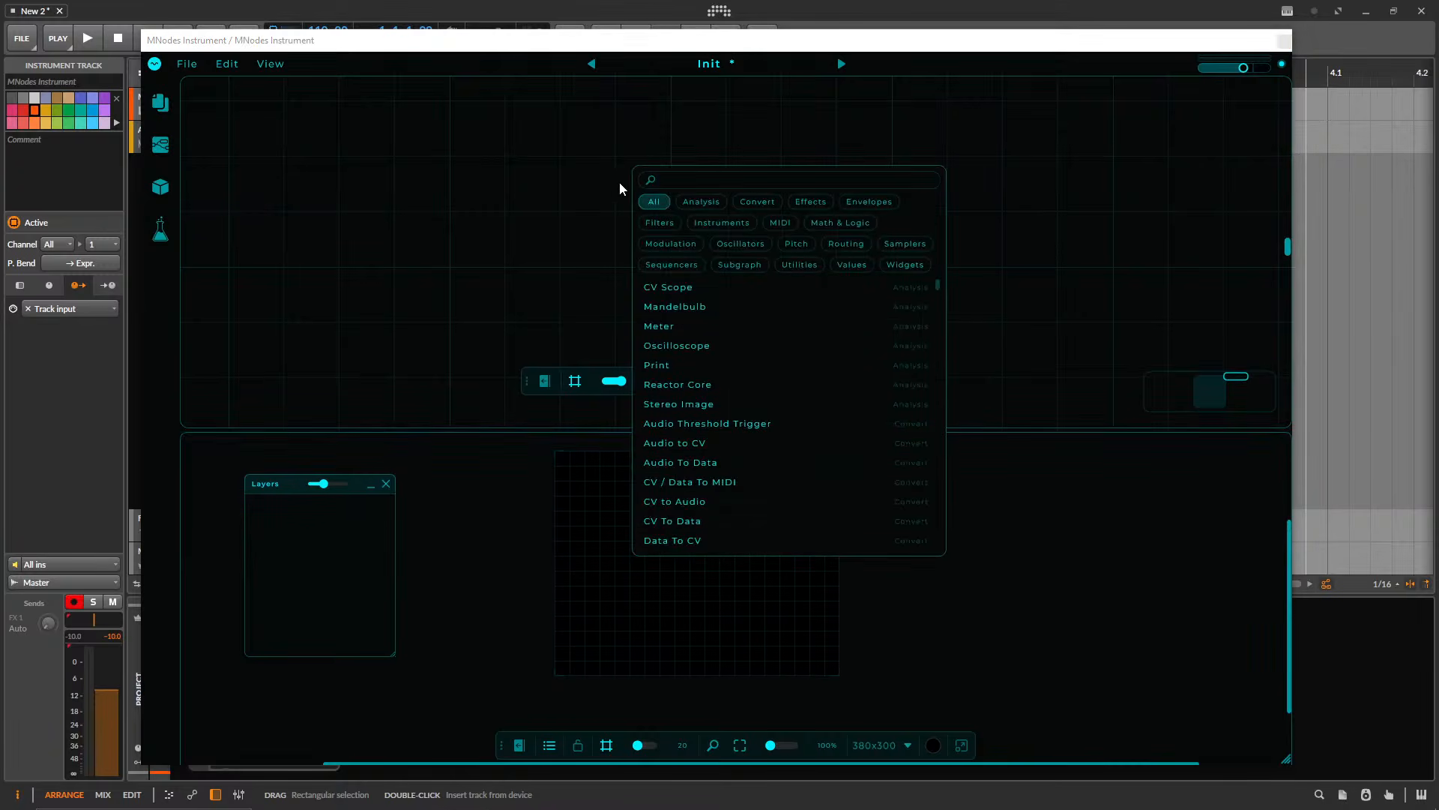
{"action": "type", "text": "knob"}
{"action": "key", "text": "Return"}
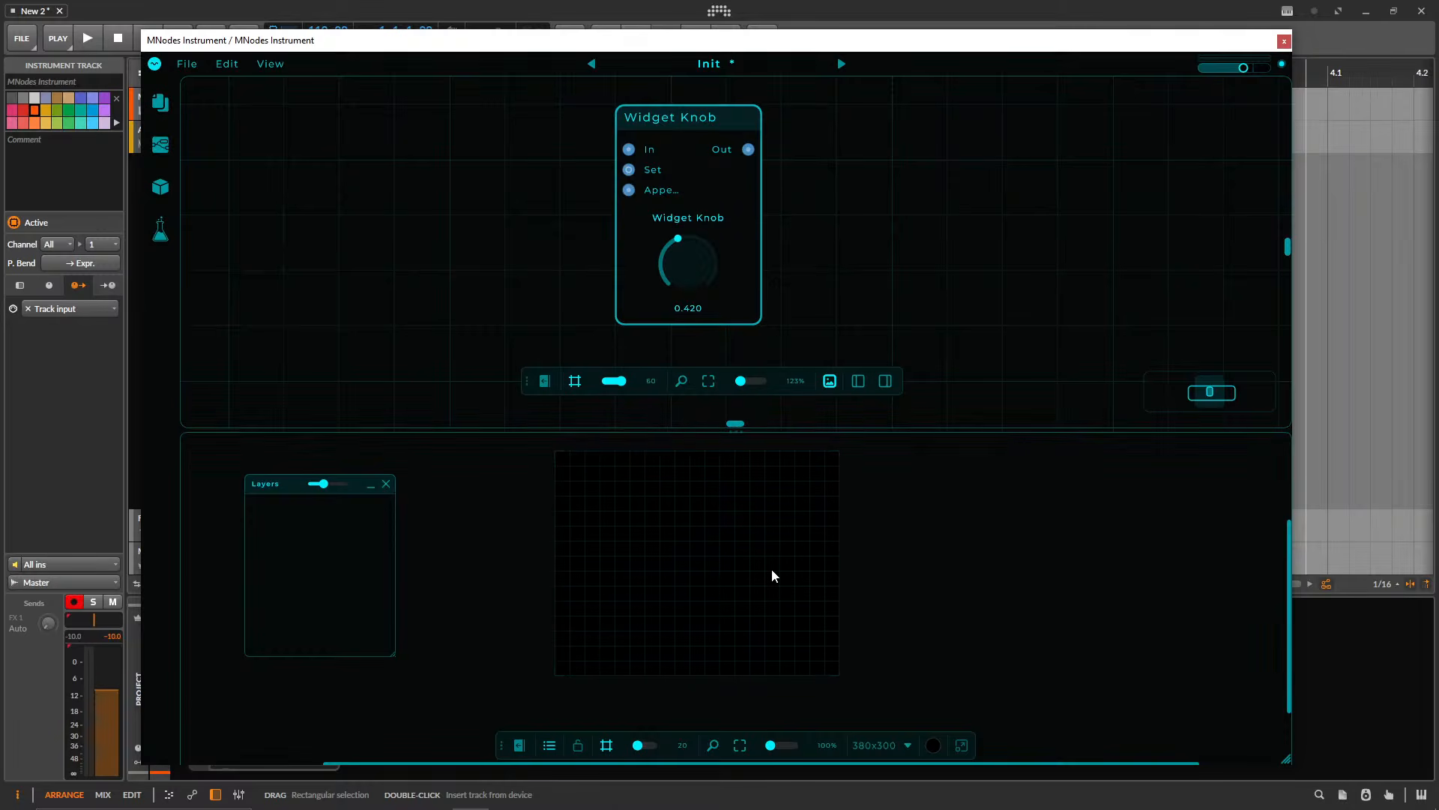
- Add the Widget Knob to the front panel and enlarge it to fill the whole 380x300 canvas
{"action": "right_click", "coordinate": [689, 118]}
{"action": "left_click", "coordinate": [675, 123]}
{"action": "right_click", "coordinate": [683, 116]}
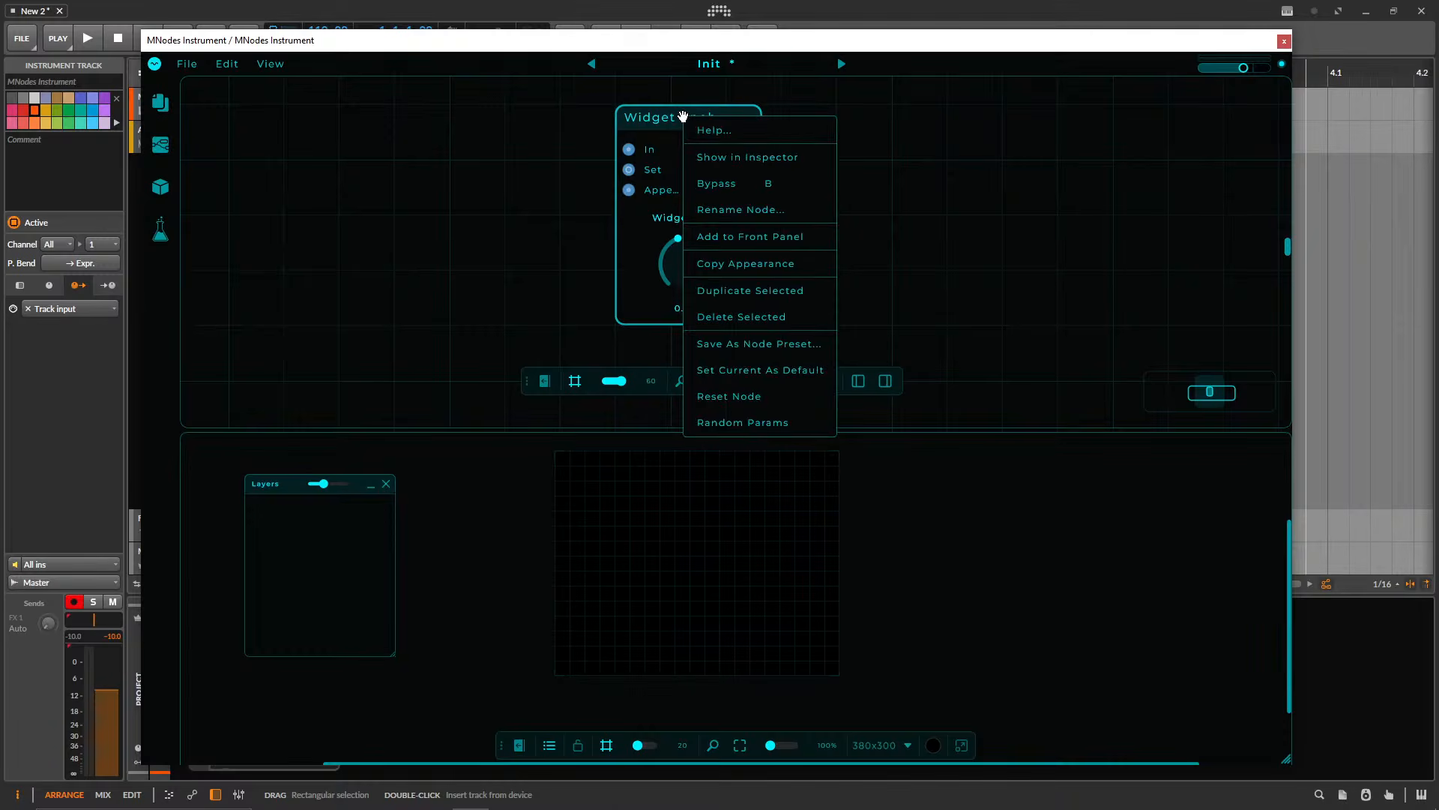
{"action": "left_click", "coordinate": [732, 239]}
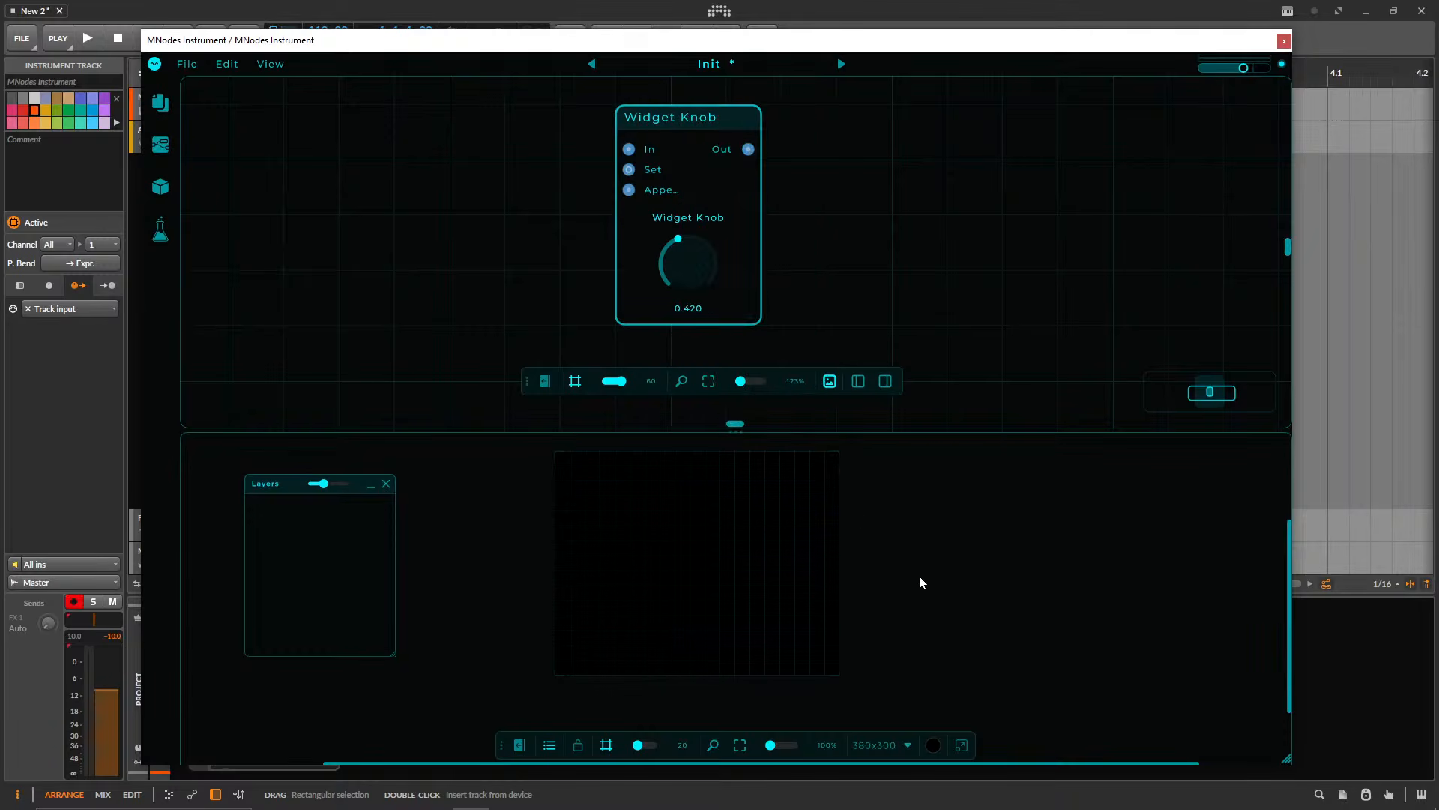
{"action": "right_click", "coordinate": [675, 111]}
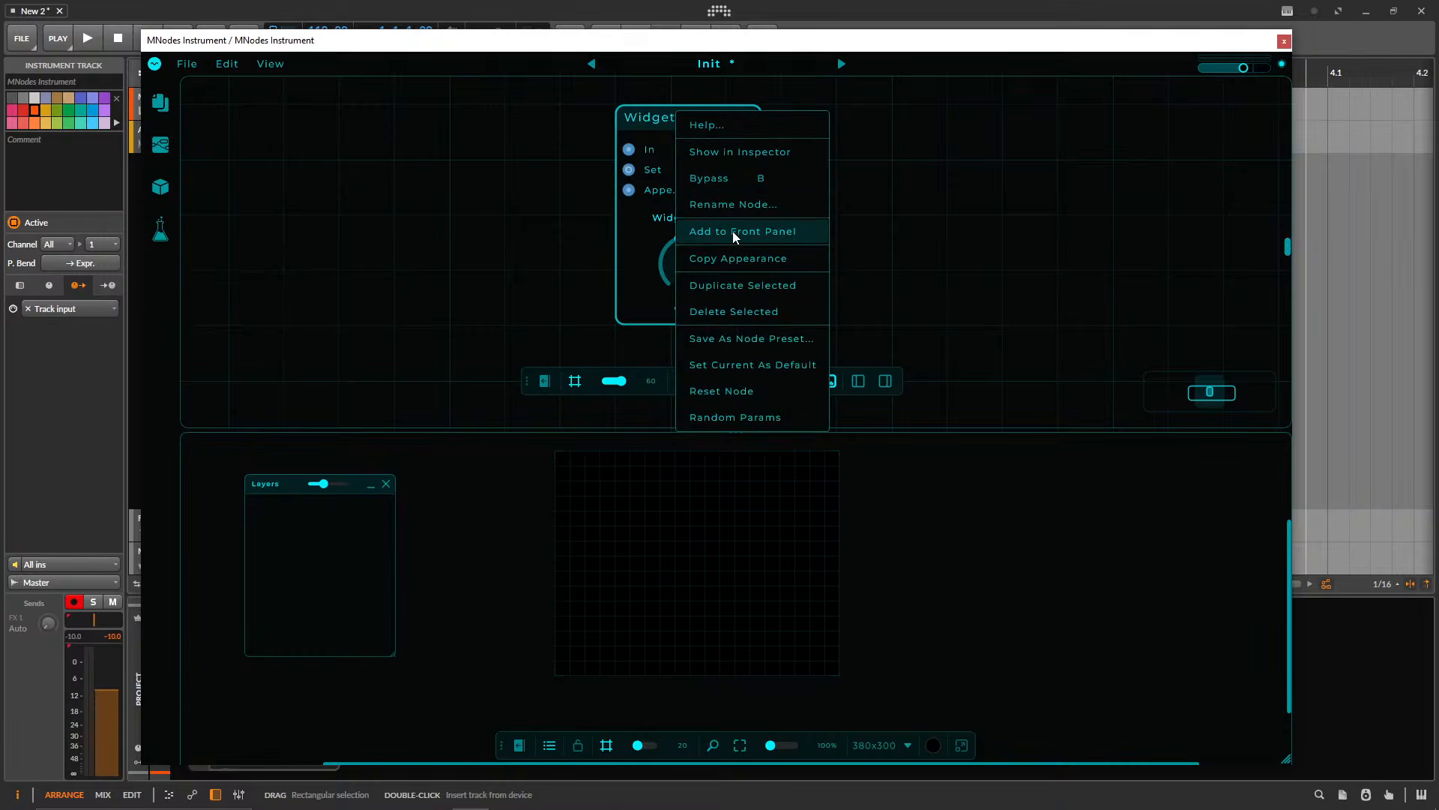
{"action": "left_click", "coordinate": [802, 229]}
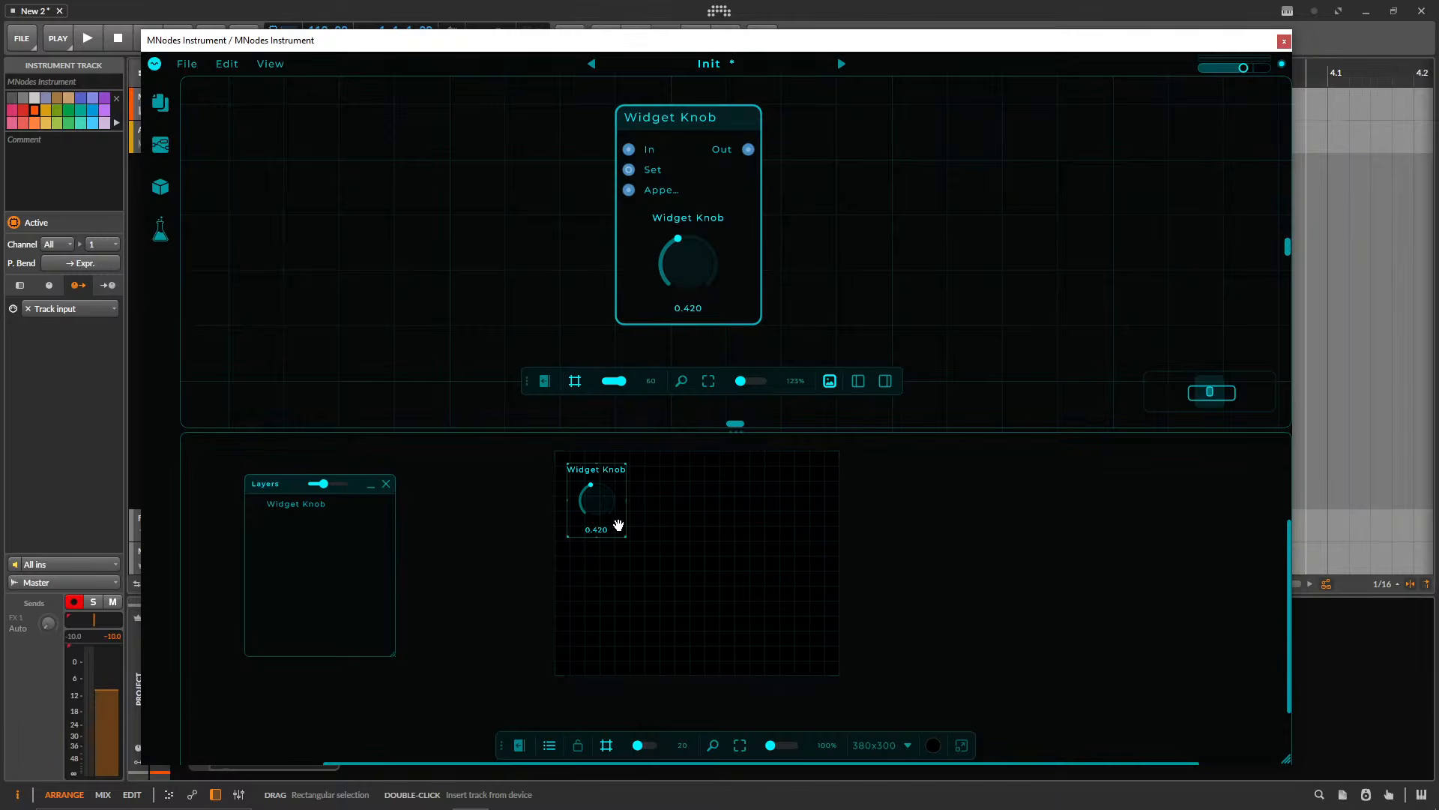
{"action": "left_click_drag", "start_coordinate": [618, 525], "coordinate": [839, 674]}
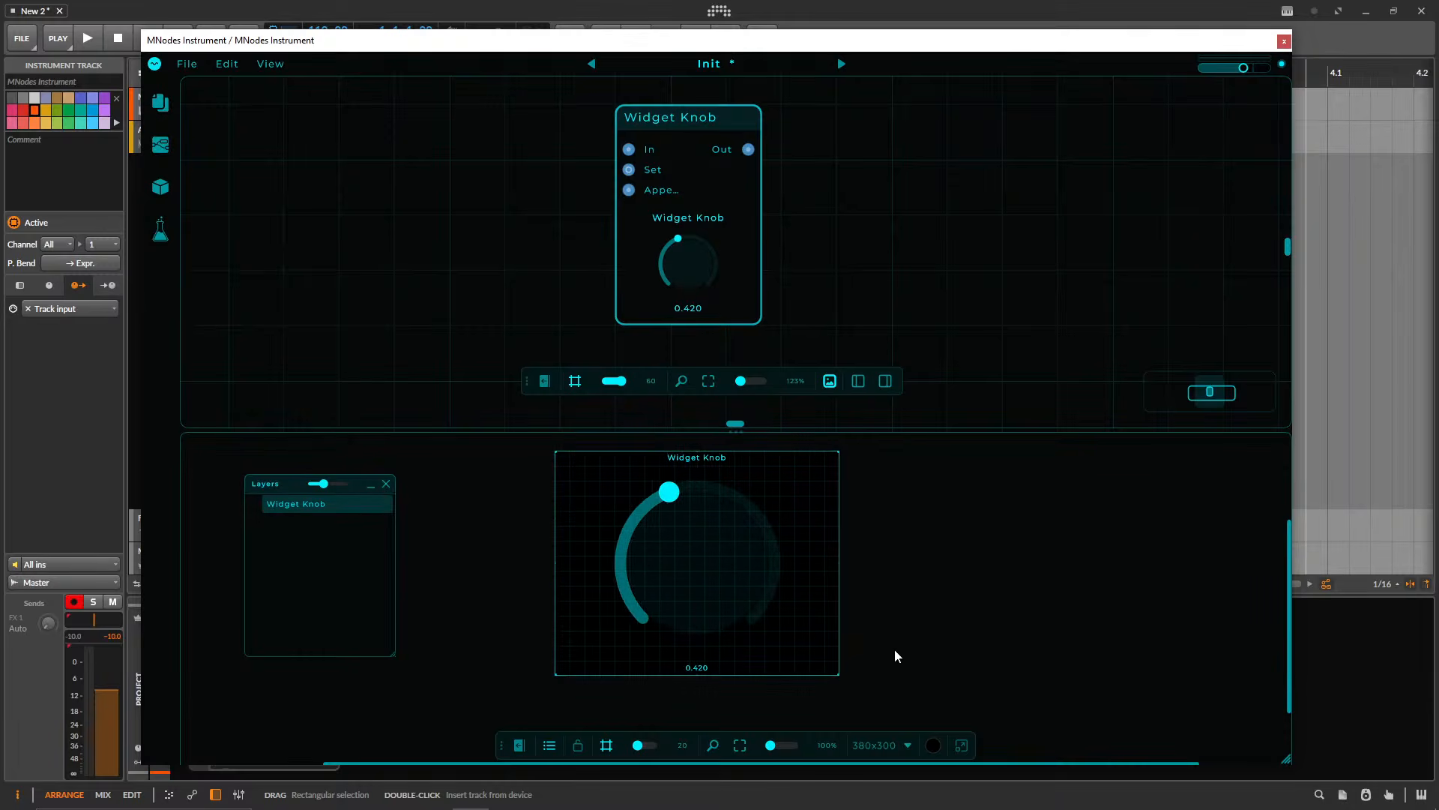
- Leave front panel edit mode, turn the knob to 0.638 and back to 0.458, and re-enter edit mode
{"action": "key", "text": "ctrl+e"}
{"action": "left_click_drag", "start_coordinate": [709, 238], "coordinate": [698, 199]}
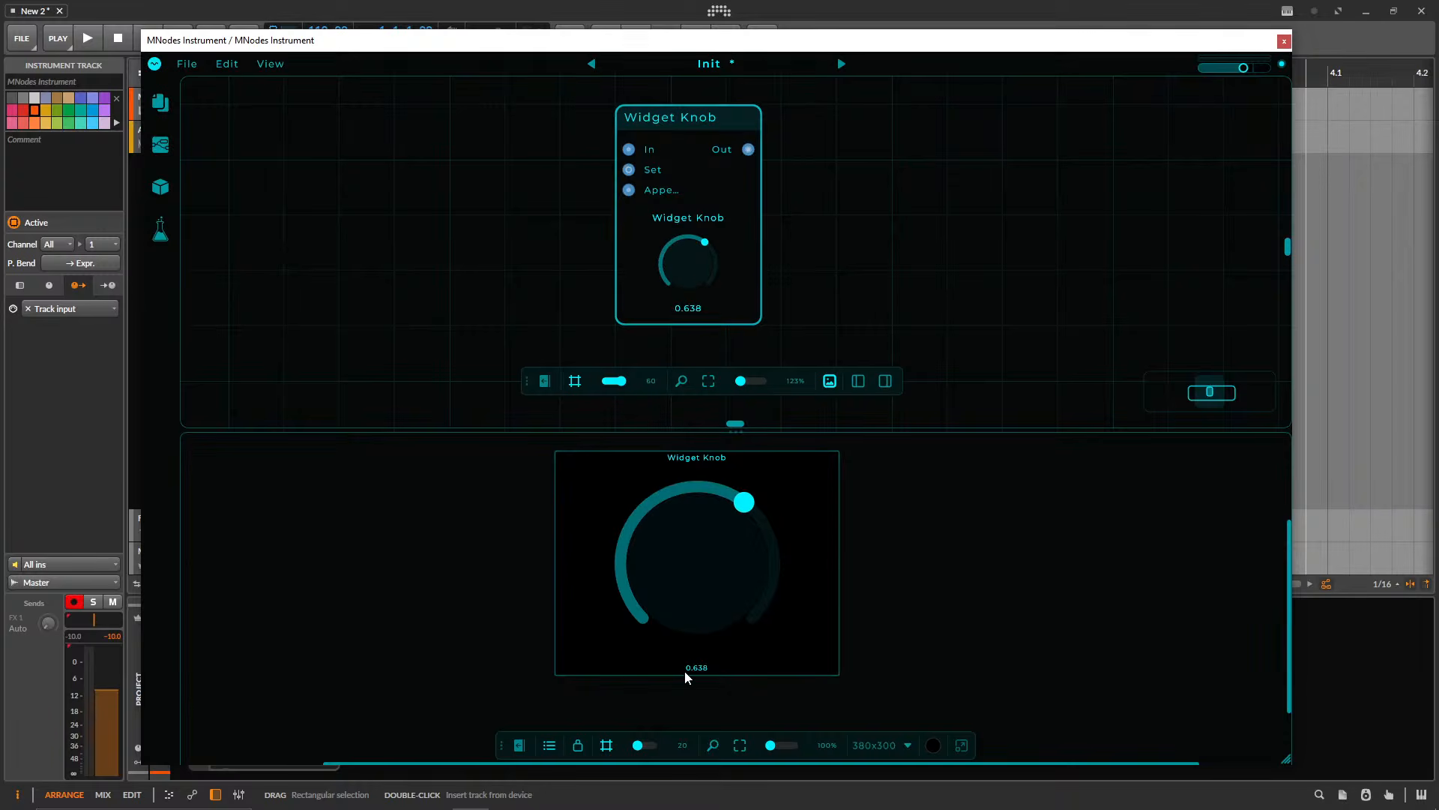
{"action": "left_click_drag", "start_coordinate": [688, 571], "coordinate": [696, 605]}
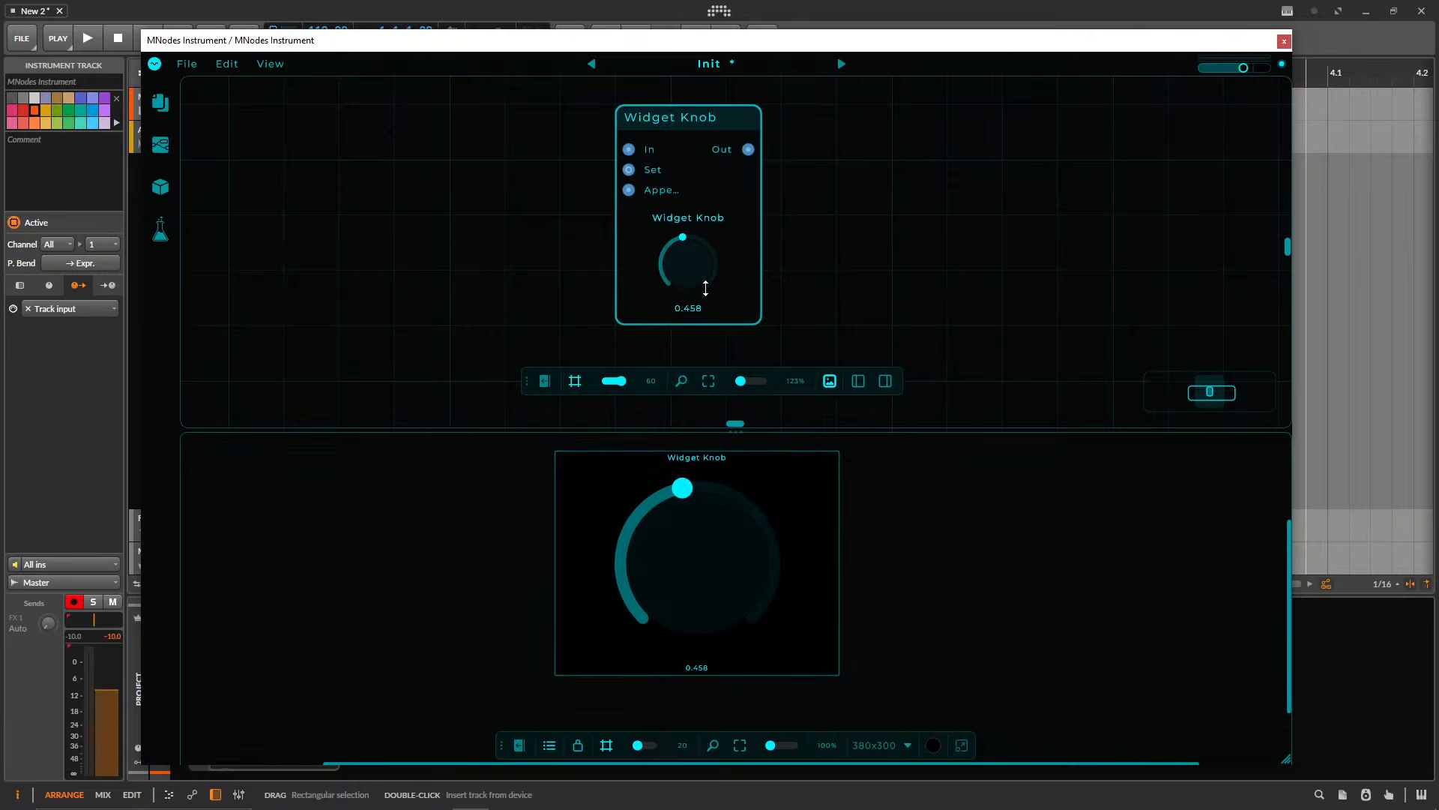
{"action": "key", "text": "ctrl+e"}
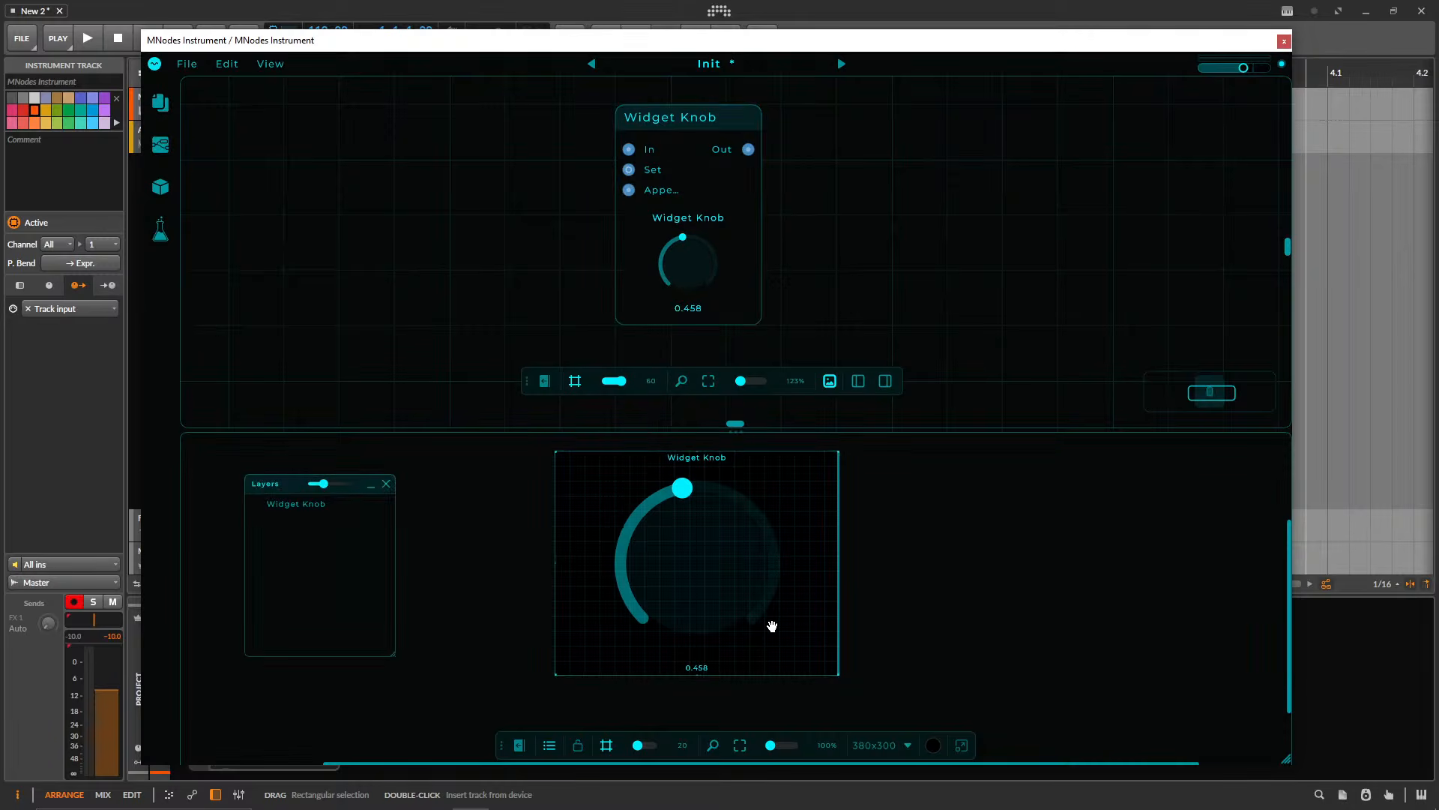
- Shrink the knob widget to about half the canvas width in its upper-left corner, and toggle panel editing off and on
{"action": "left_click_drag", "start_coordinate": [839, 674], "coordinate": [697, 589]}
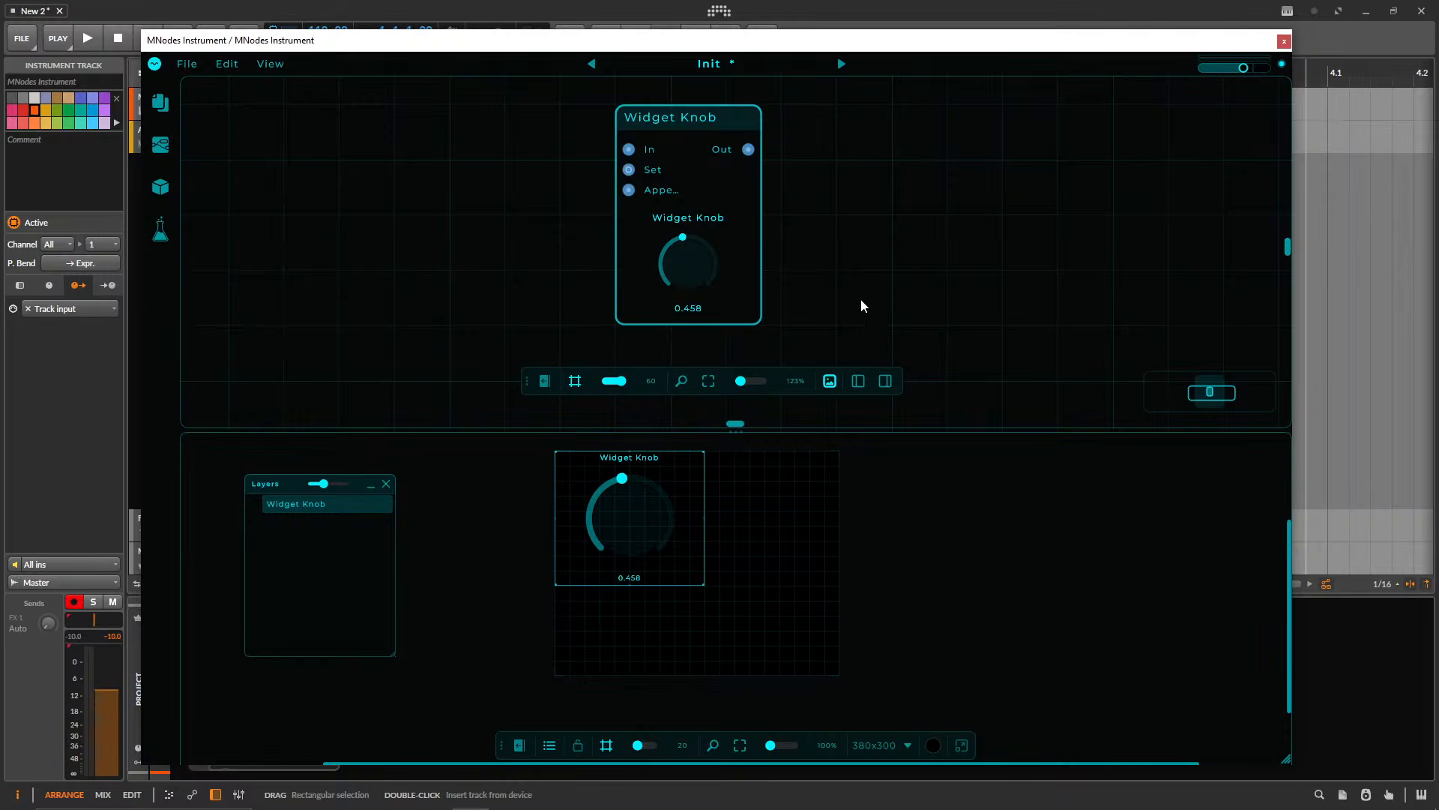
{"action": "key", "text": "ctrl+e"}
{"action": "key", "text": "ctrl+e"}
- Add a Widget Slider Horizontal node beside the Widget Knob node and set its value to 0.586
{"action": "left_click_drag", "start_coordinate": [711, 141], "coordinate": [600, 141]}
{"action": "double_click", "coordinate": [751, 166]}
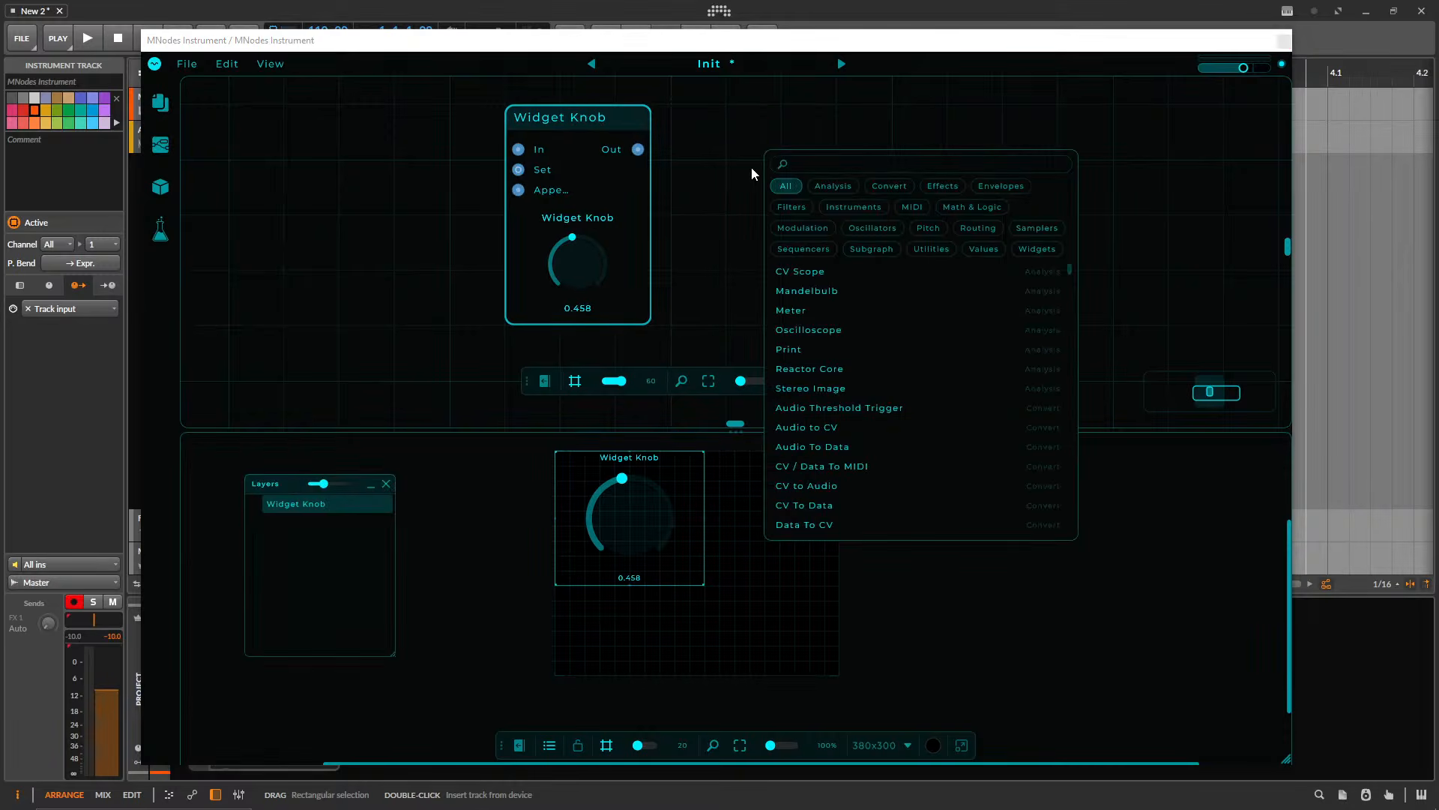
{"action": "type", "text": "slid"}
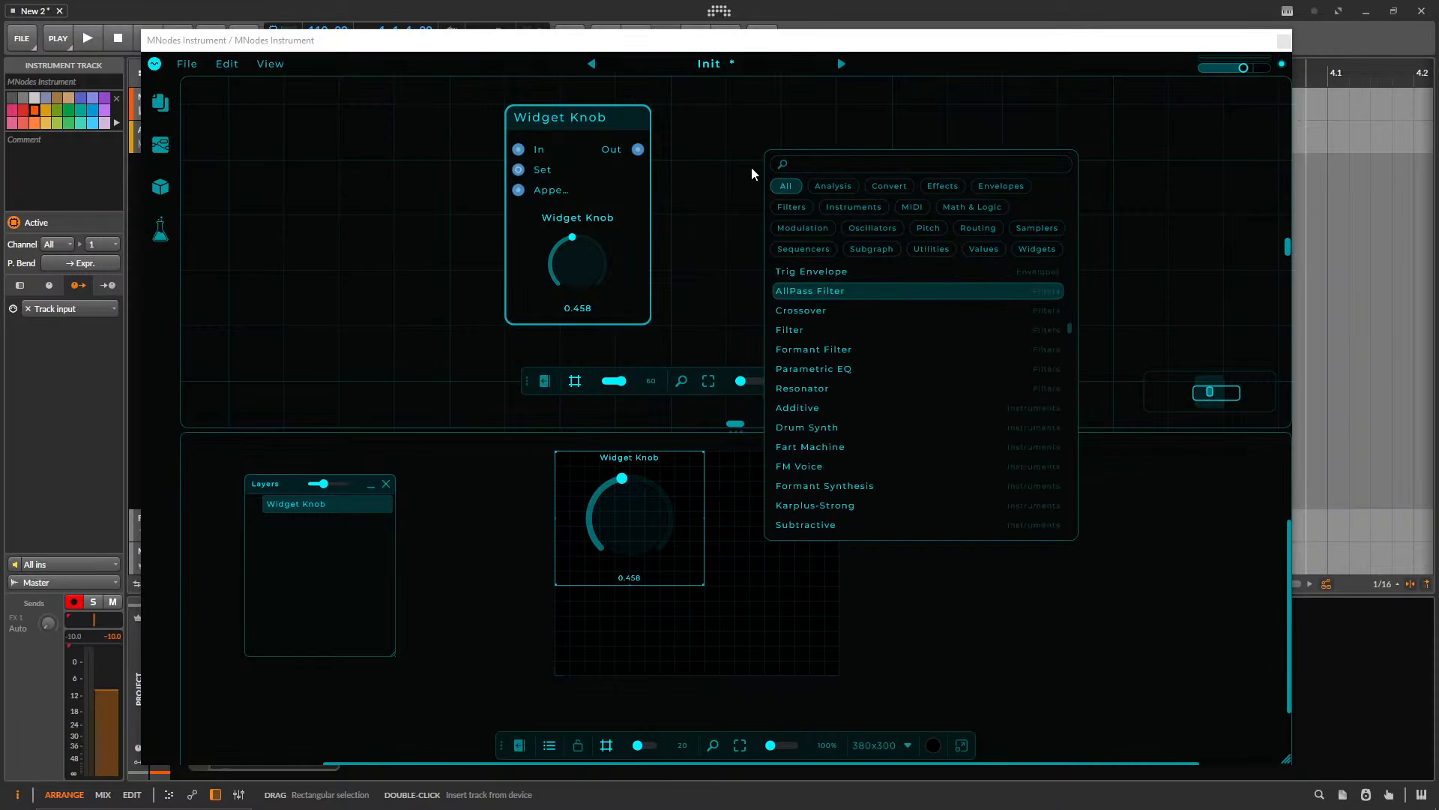
{"action": "type", "text": "e"}
{"action": "key", "text": "Down"}
{"action": "key", "text": "Down"}
{"action": "key", "text": "Down"}
{"action": "key", "text": "Return"}
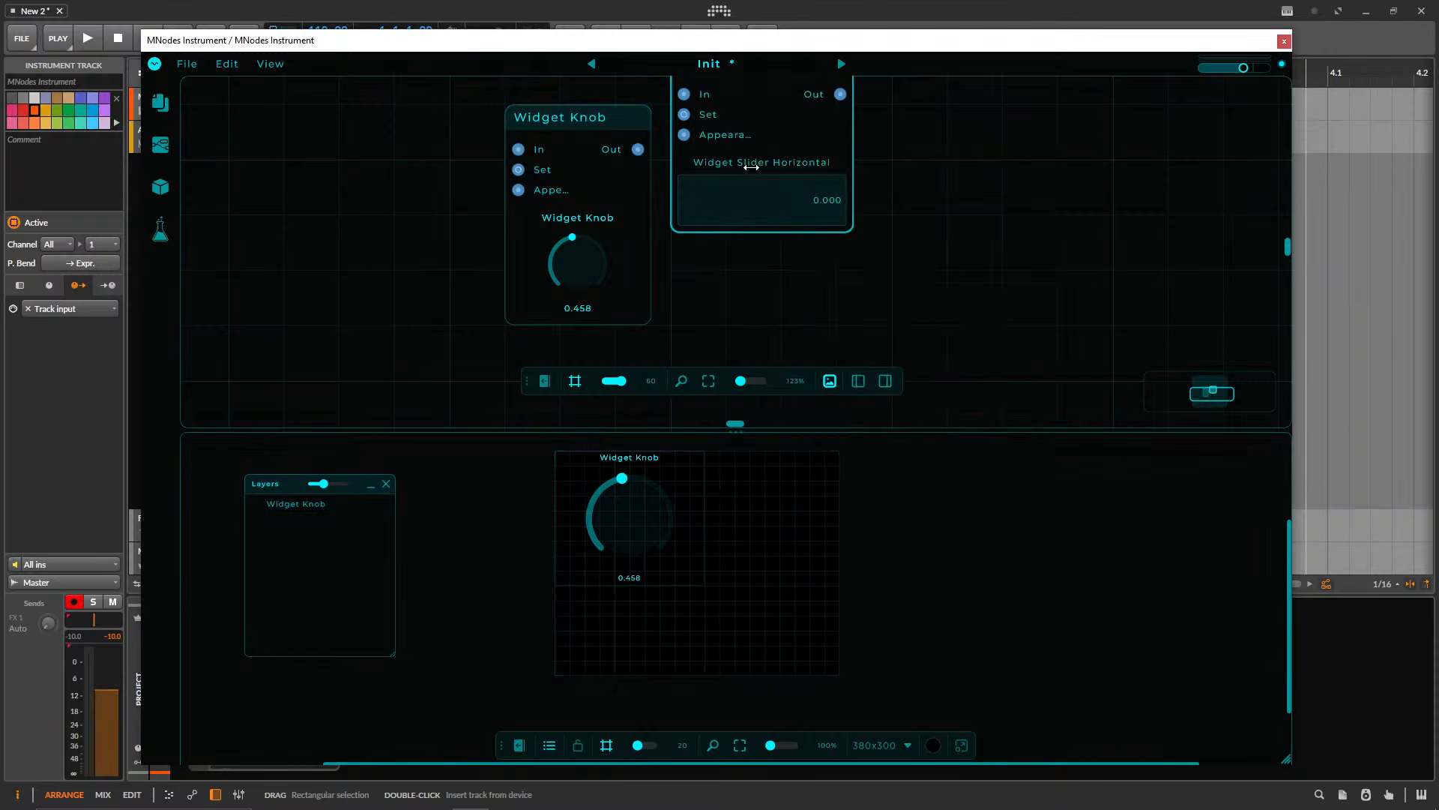
{"action": "scroll", "coordinate": [770, 193], "scroll_direction": "up", "scroll_amount": 1}
{"action": "left_click_drag", "start_coordinate": [771, 126], "coordinate": [764, 180]}
{"action": "left_click_drag", "start_coordinate": [924, 228], "coordinate": [860, 168]}
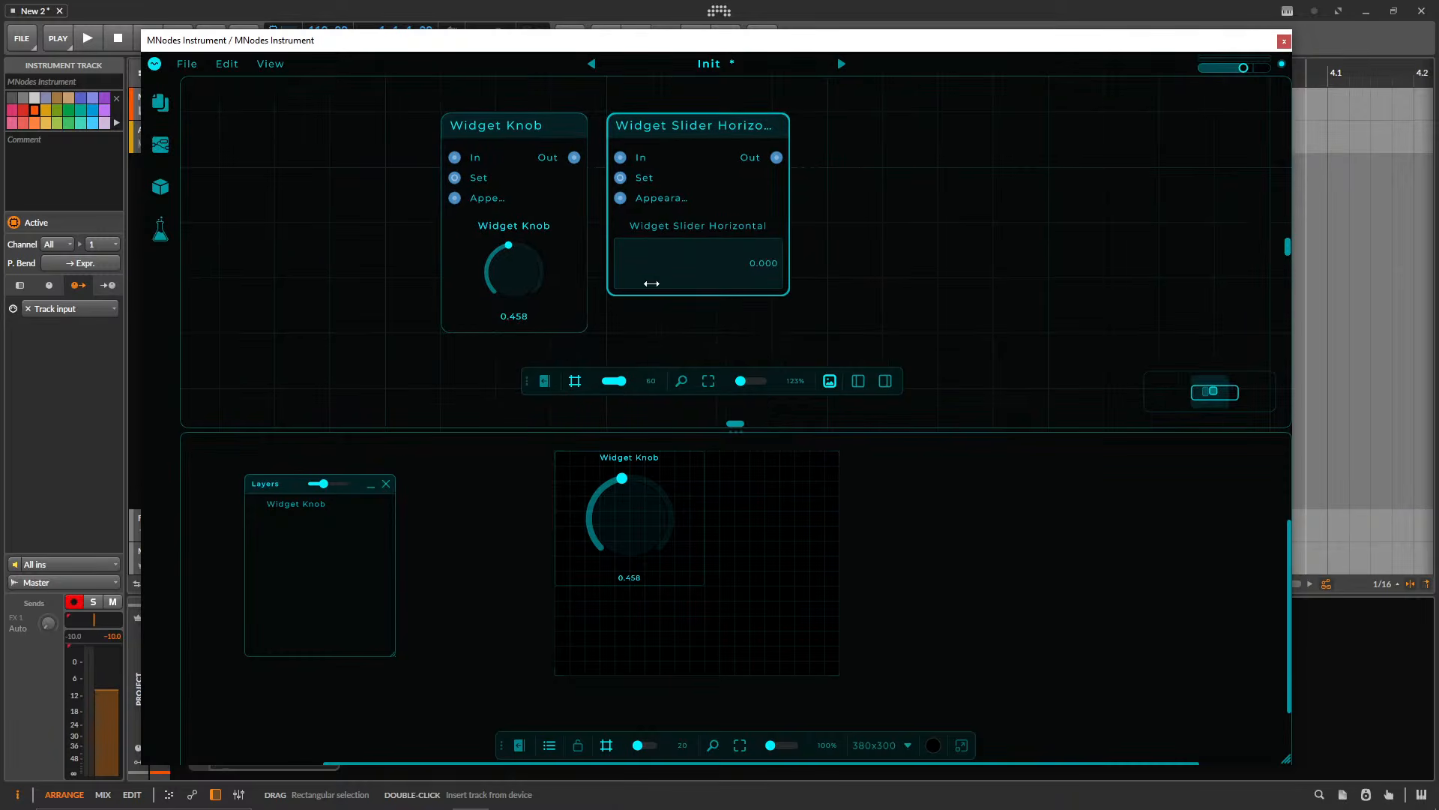
{"action": "left_click_drag", "start_coordinate": [652, 283], "coordinate": [713, 275]}
- Add an Analyzer node to the right of the horizontal slider node
{"action": "double_click", "coordinate": [920, 241]}
{"action": "type", "text": "ana"}
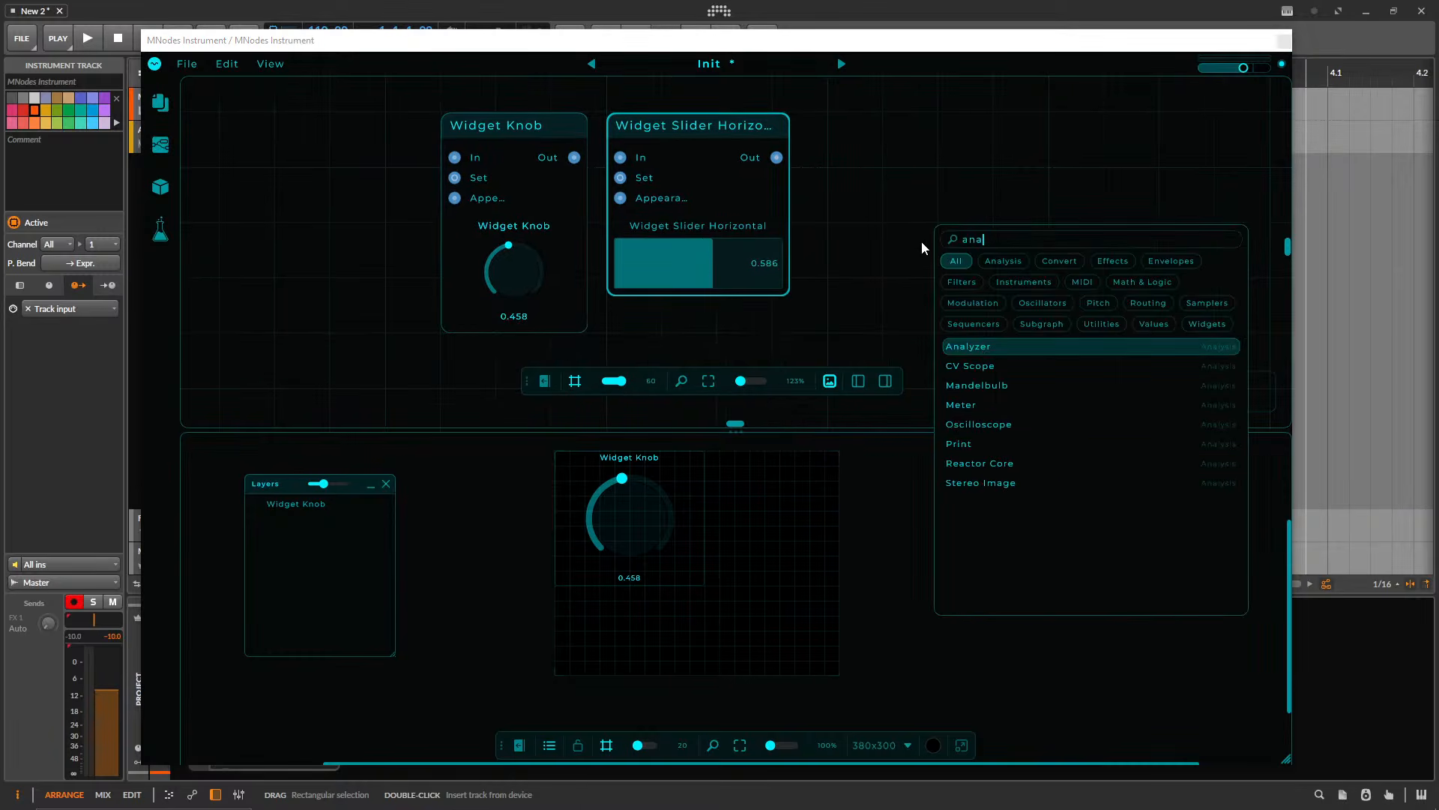
{"action": "key", "text": "Return"}
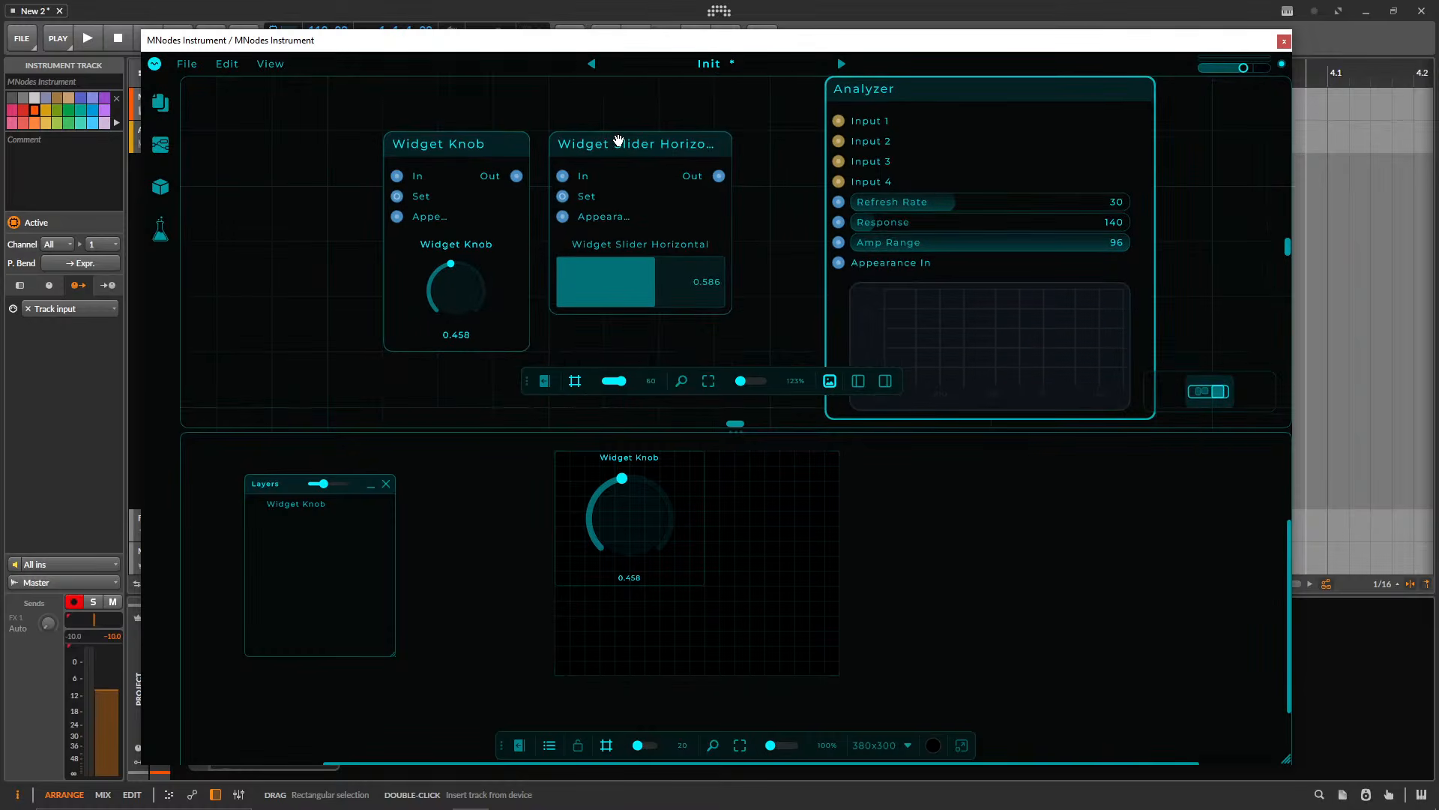
- Add the horizontal slider to the front panel and place it directly below the knob, aligned with the canvas's left edge
{"action": "right_click", "coordinate": [624, 145]}
{"action": "left_click", "coordinate": [680, 267]}
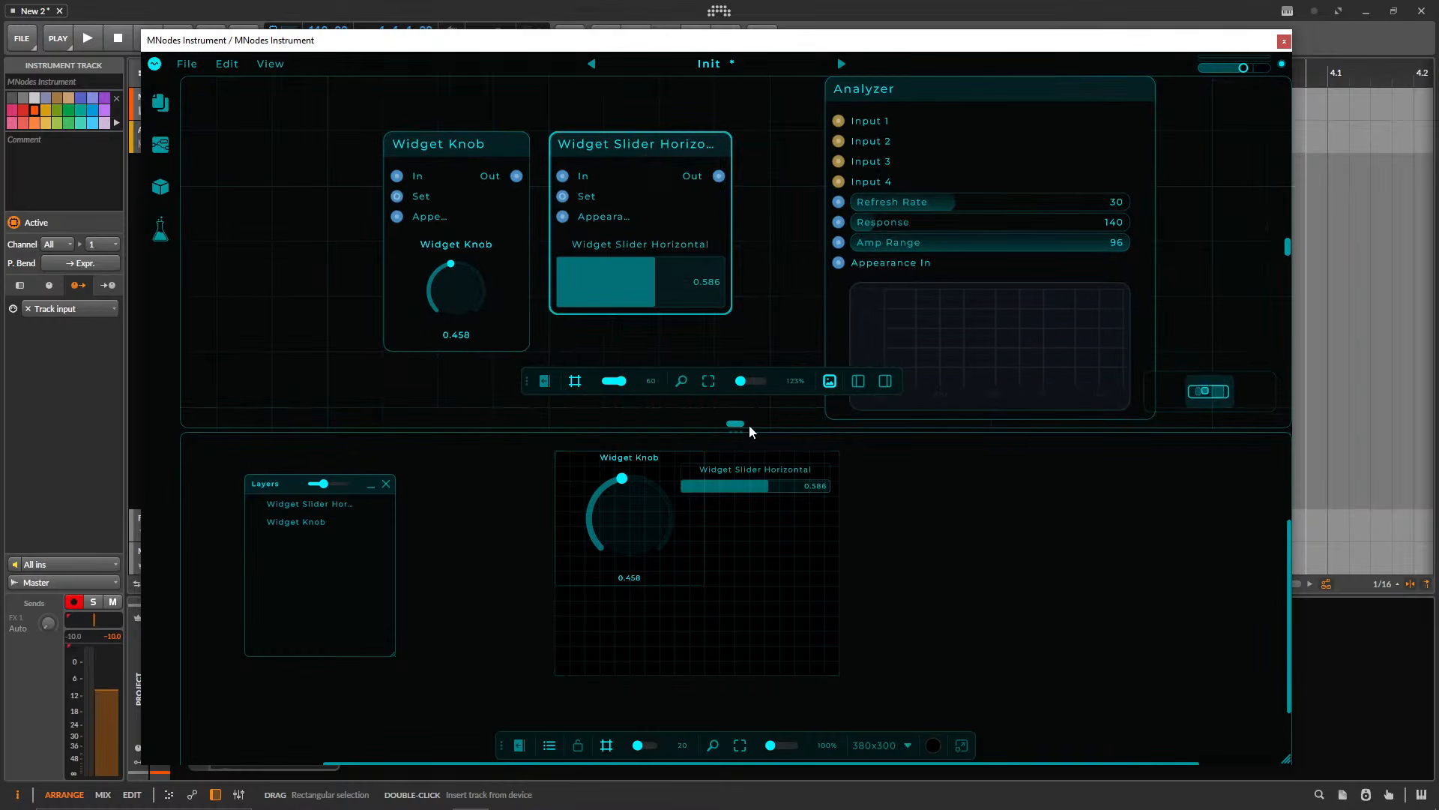
{"action": "left_click_drag", "start_coordinate": [757, 468], "coordinate": [634, 590]}
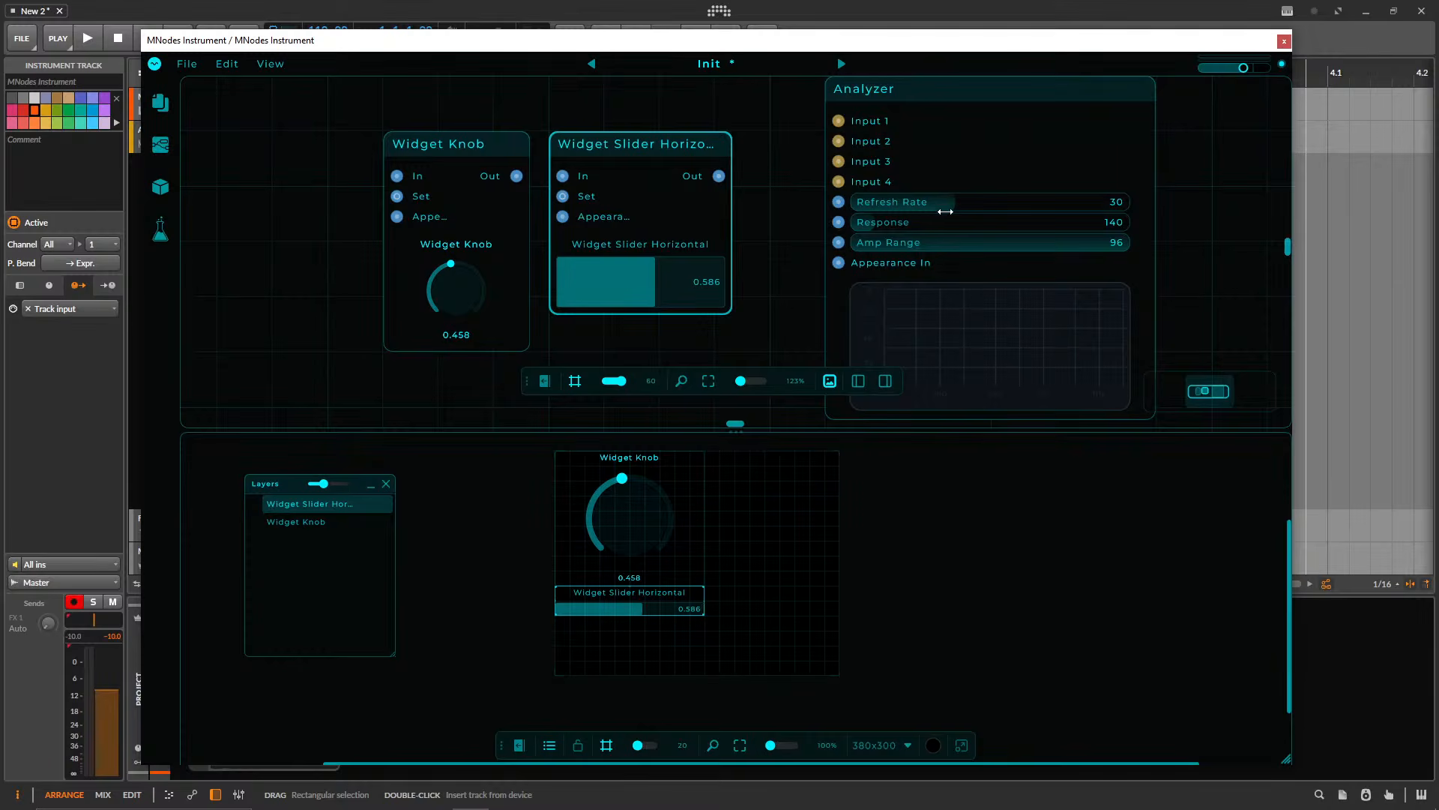
- Add a Noise Brown node above the slider node and connect its output to the Analyzer's Input 1
{"action": "left_click", "coordinate": [922, 86]}
{"action": "right_click", "coordinate": [920, 84]}
{"action": "left_click", "coordinate": [684, 90]}
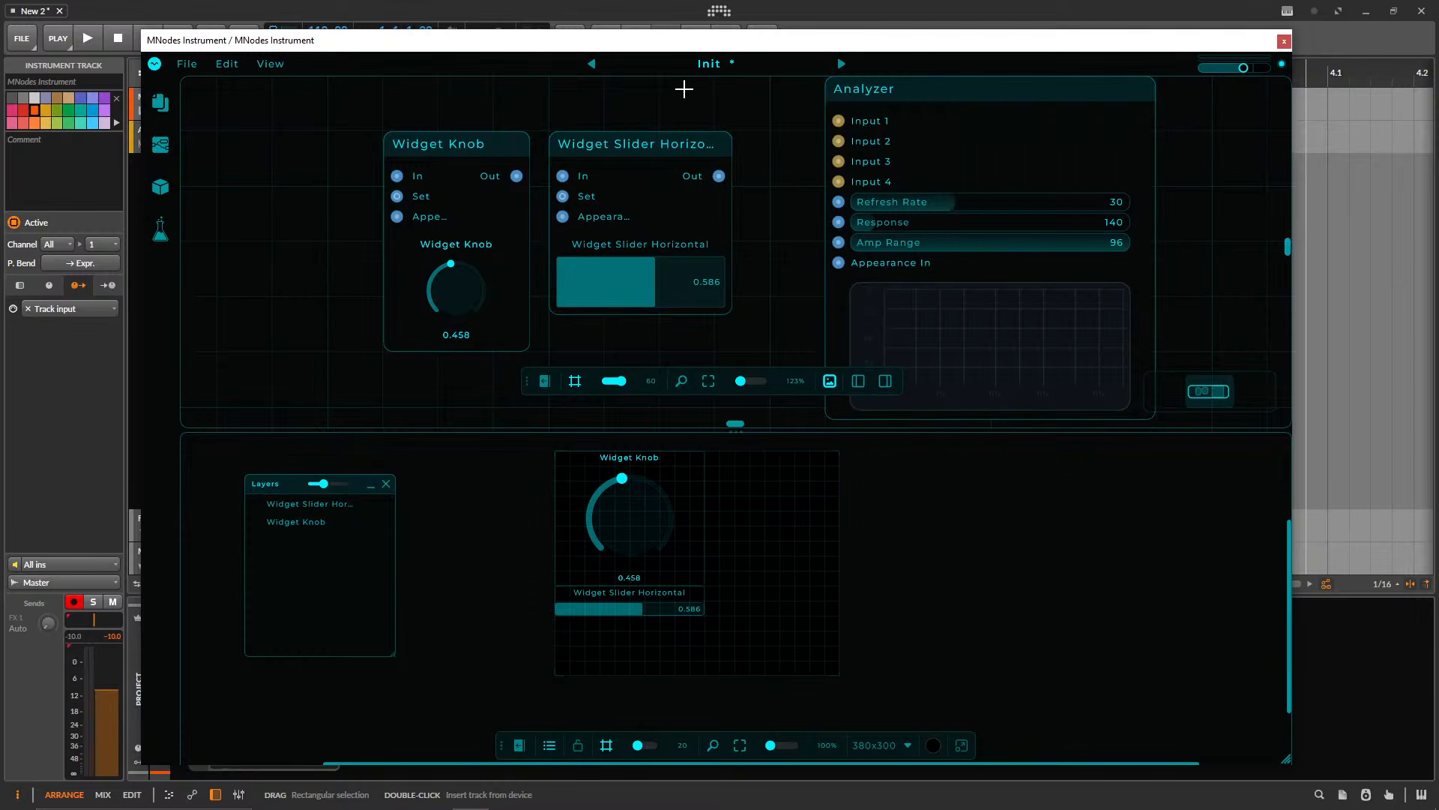
{"action": "double_click", "coordinate": [683, 89]}
{"action": "type", "text": "no"}
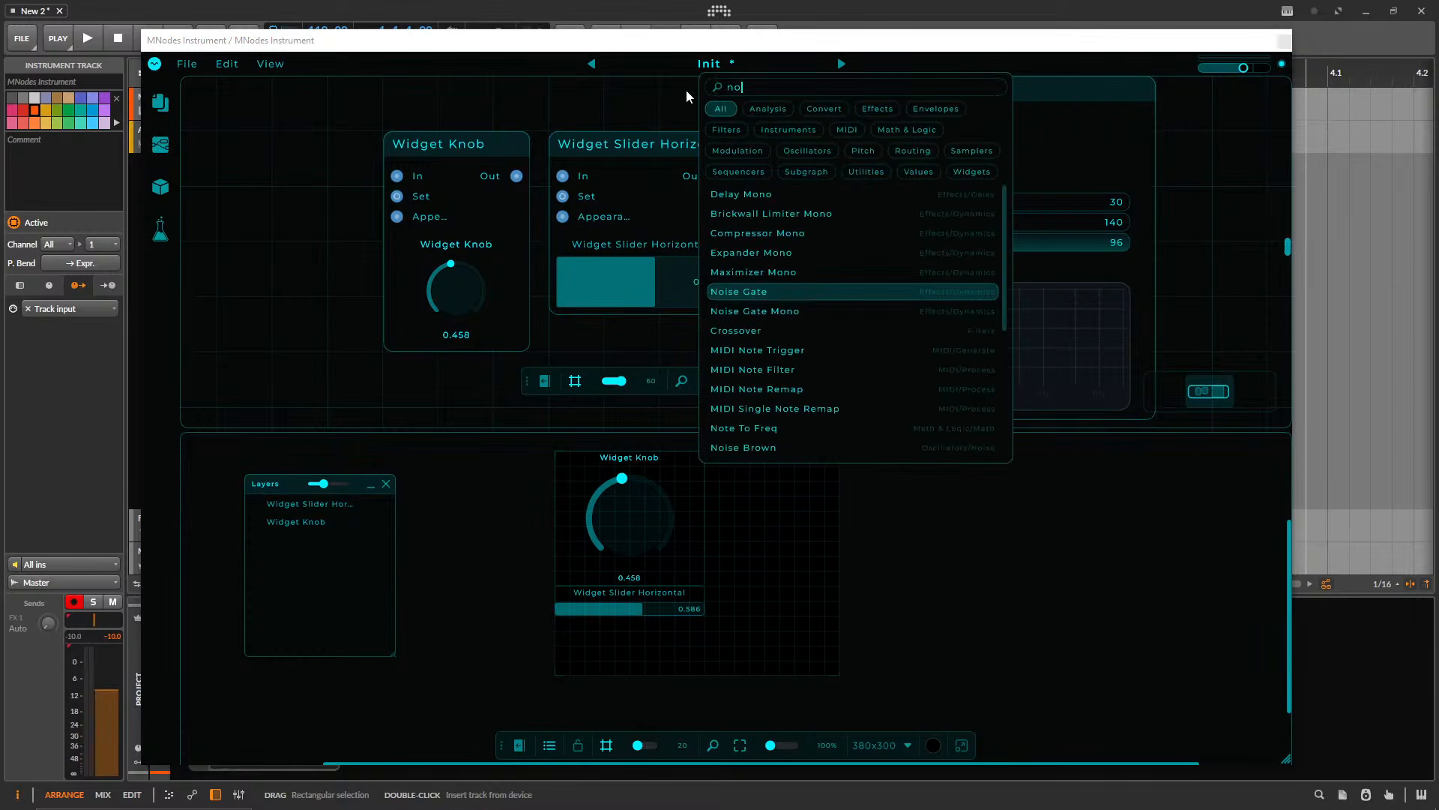
{"action": "type", "text": "ise"}
{"action": "key", "text": "Down"}
{"action": "key", "text": "Down"}
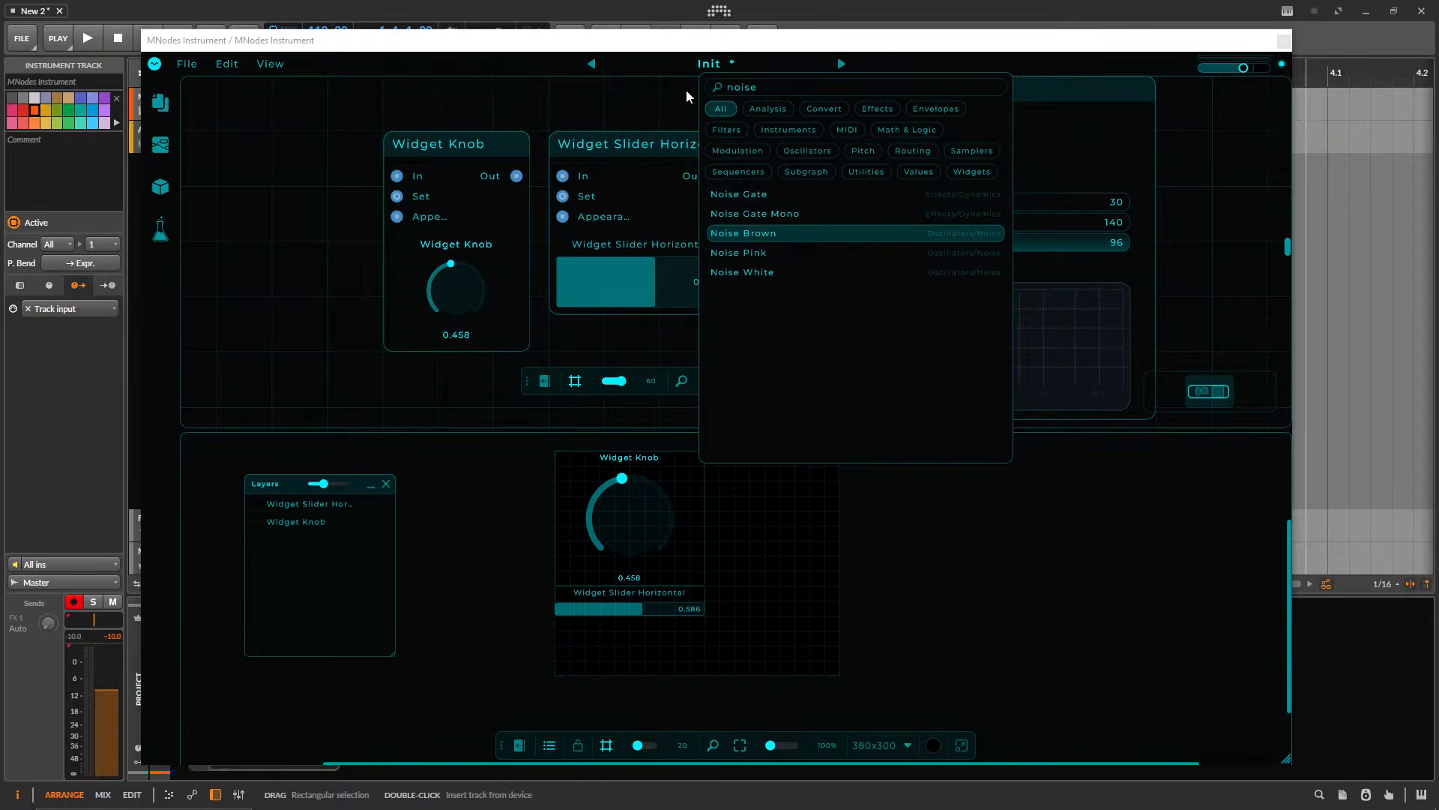
{"action": "key", "text": "Return"}
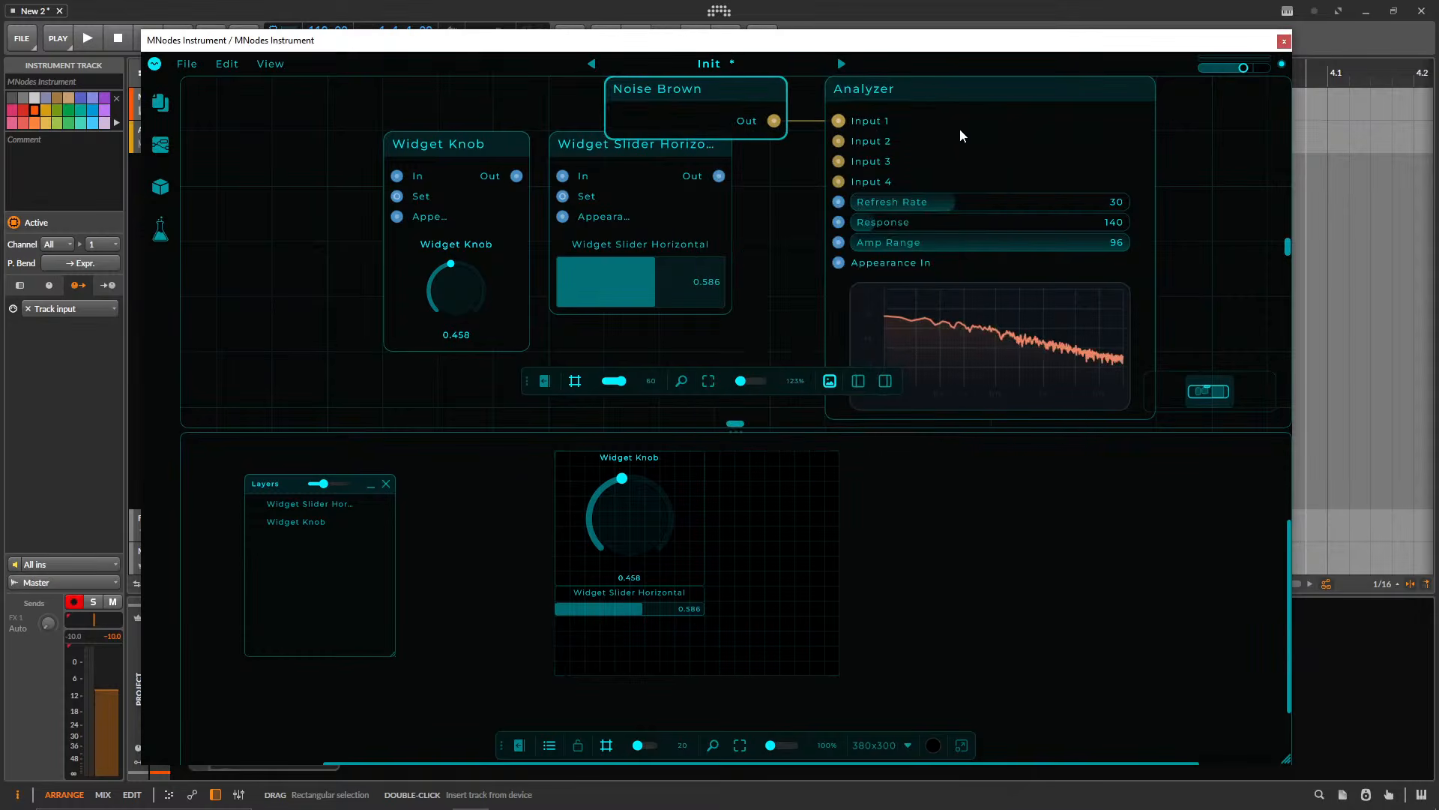
- Add the Analyzer to the front panel
{"action": "right_click", "coordinate": [945, 95]}
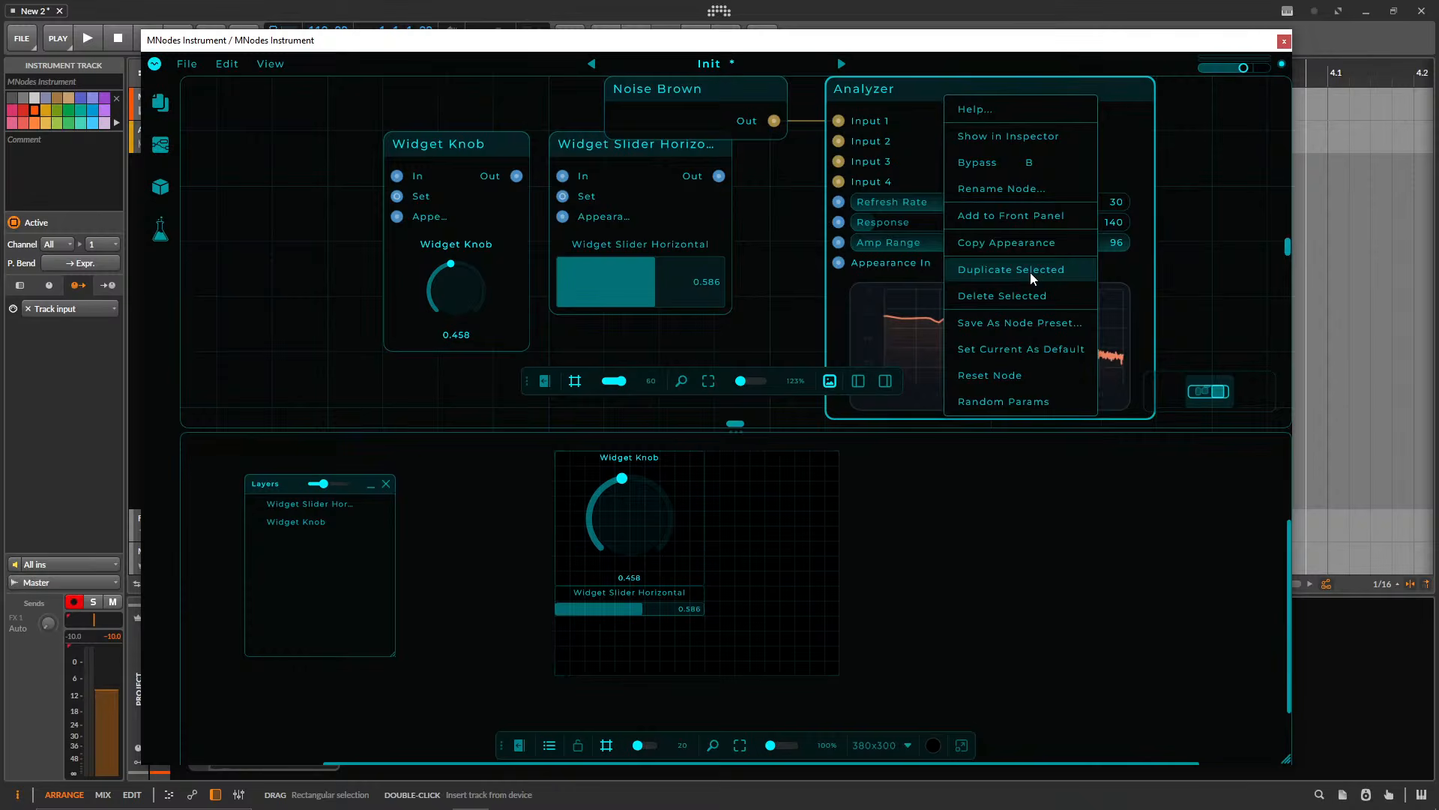
- Add the Analyzer node to the front panel and stretch the panel to about 560 x 260 so the display fits
{"action": "left_click", "coordinate": [1034, 217]}
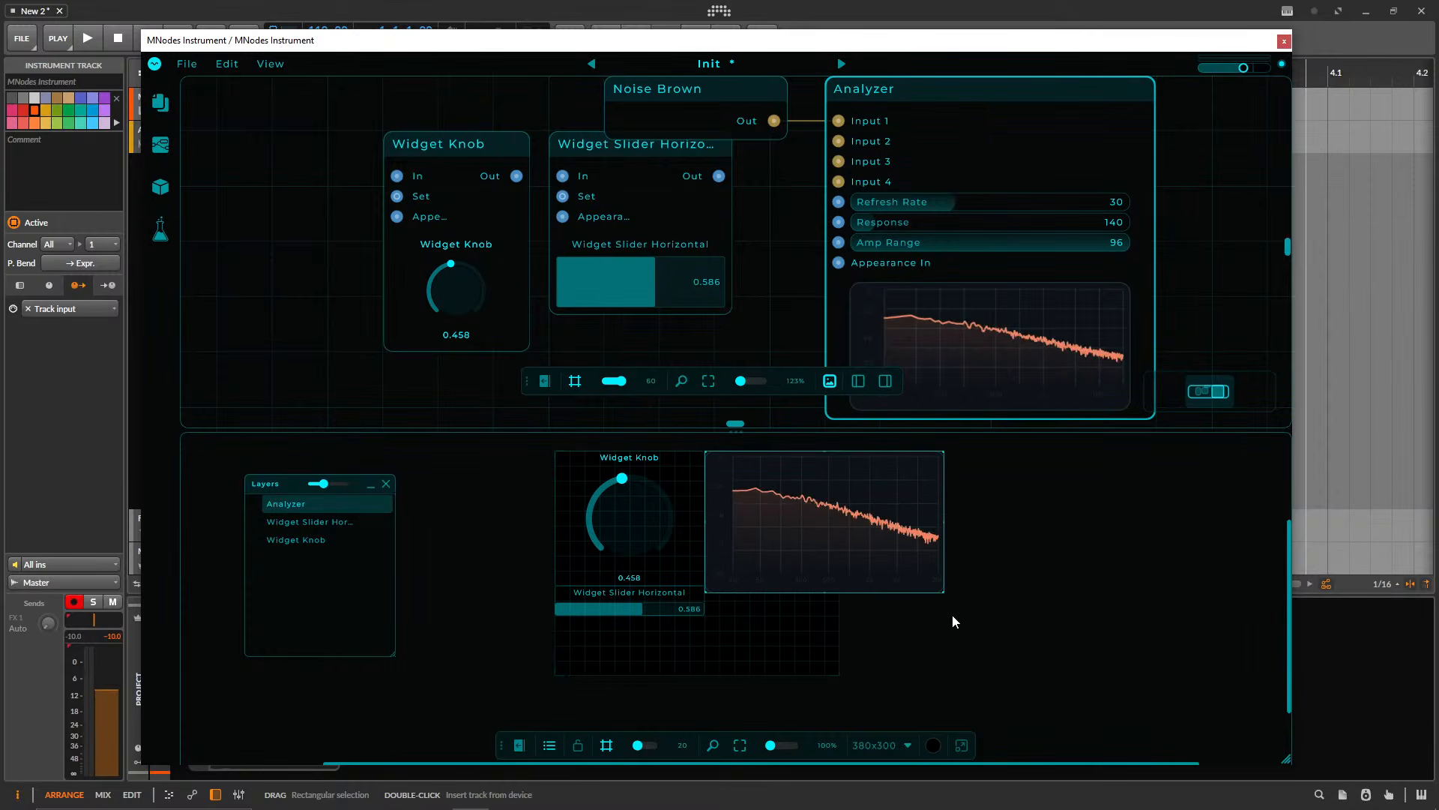
{"action": "left_click_drag", "start_coordinate": [836, 658], "coordinate": [976, 612]}
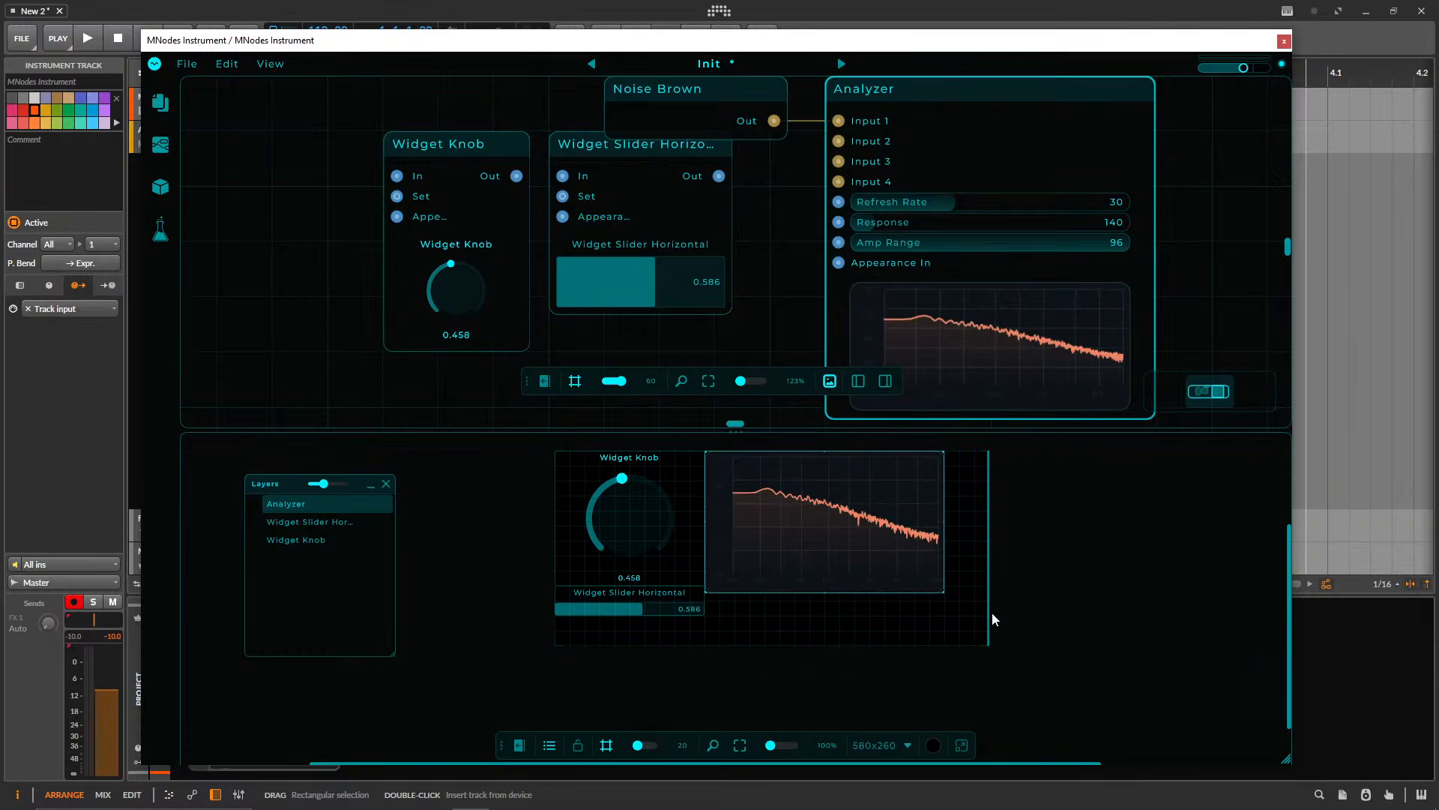
- Apply the 800 x 600 size preset to the front panel and shrink the panel freehand to about 620 x 280
{"action": "left_click", "coordinate": [909, 743]}
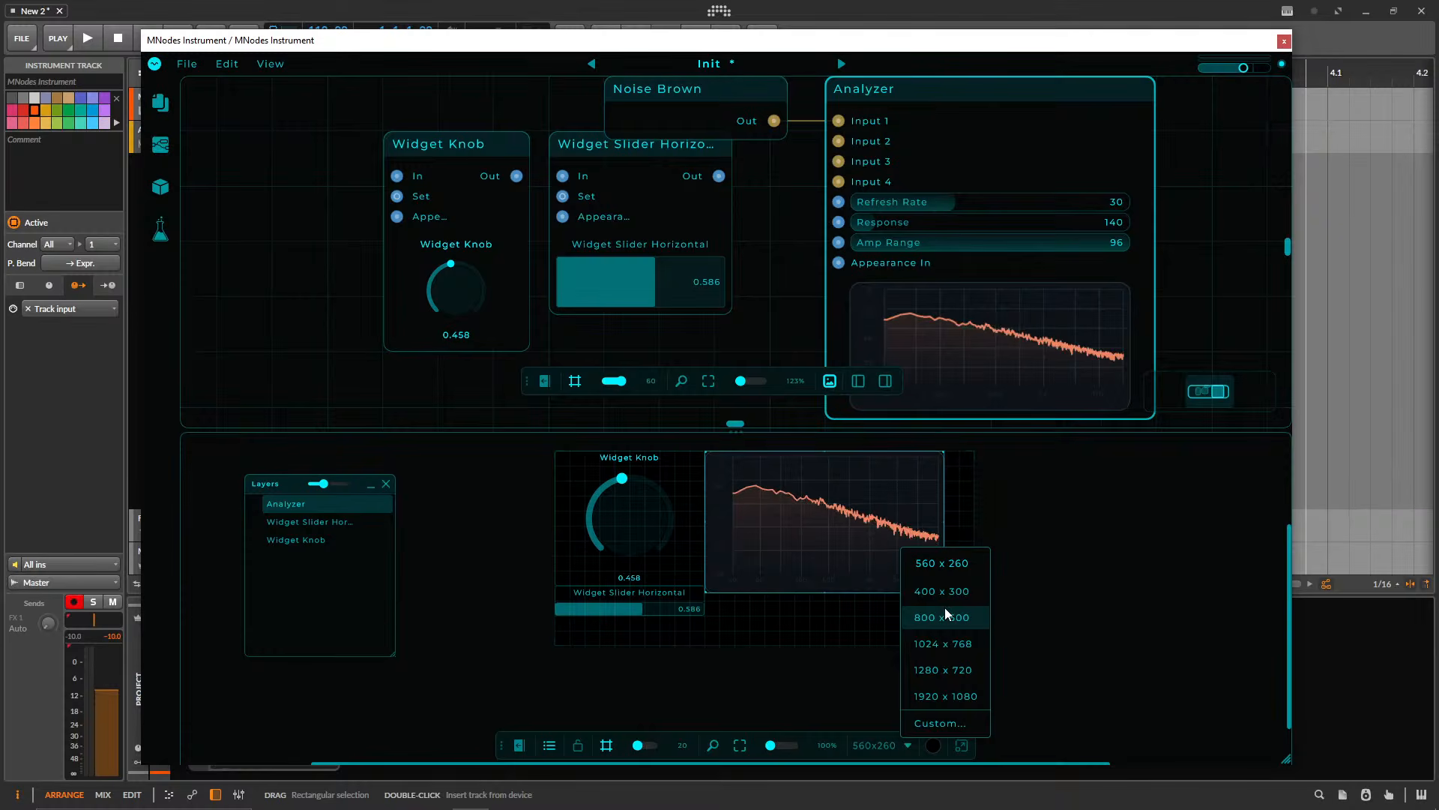
{"action": "left_click", "coordinate": [946, 614]}
{"action": "left_click", "coordinate": [908, 746]}
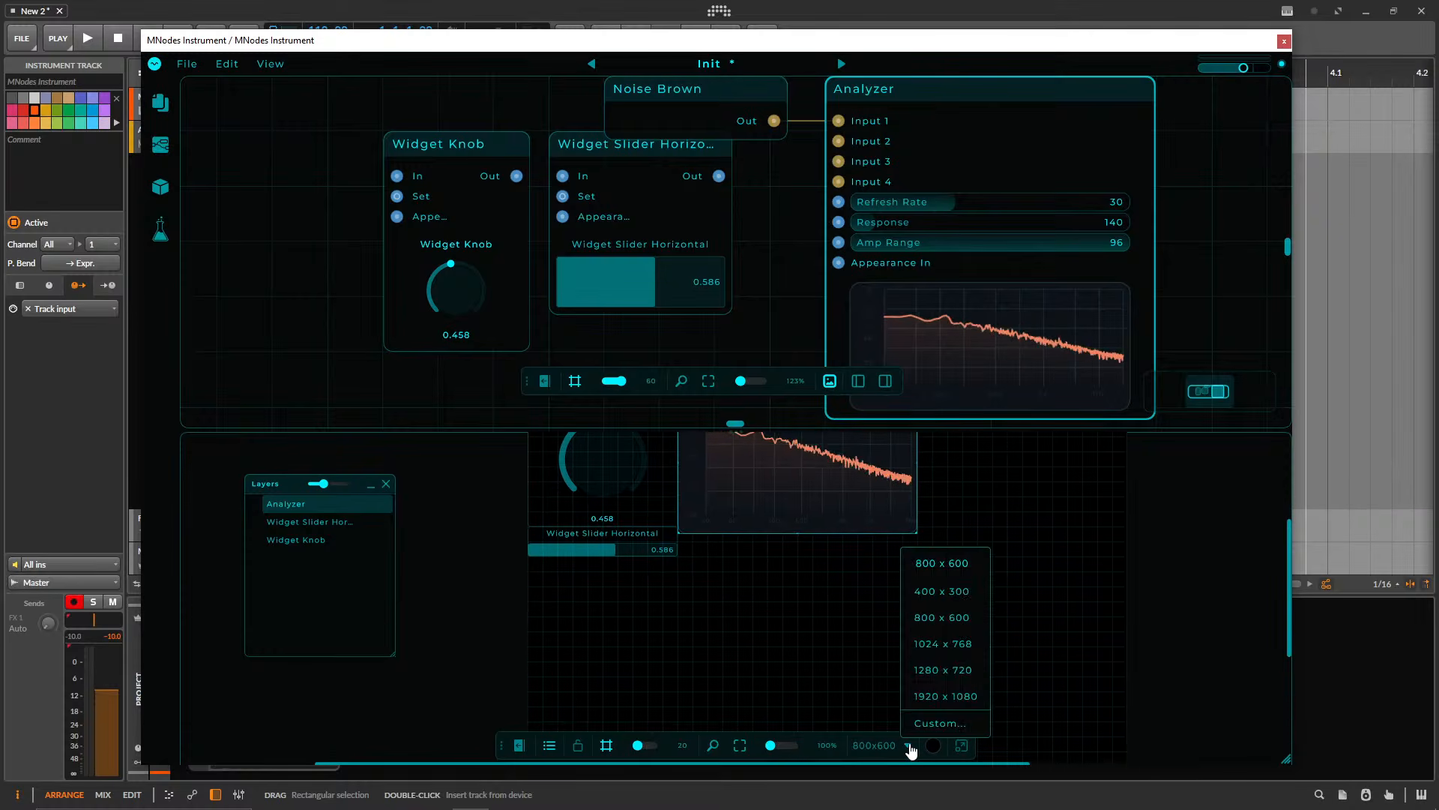
{"action": "left_click", "coordinate": [1044, 667]}
{"action": "left_click_drag", "start_coordinate": [1128, 738], "coordinate": [984, 483]}
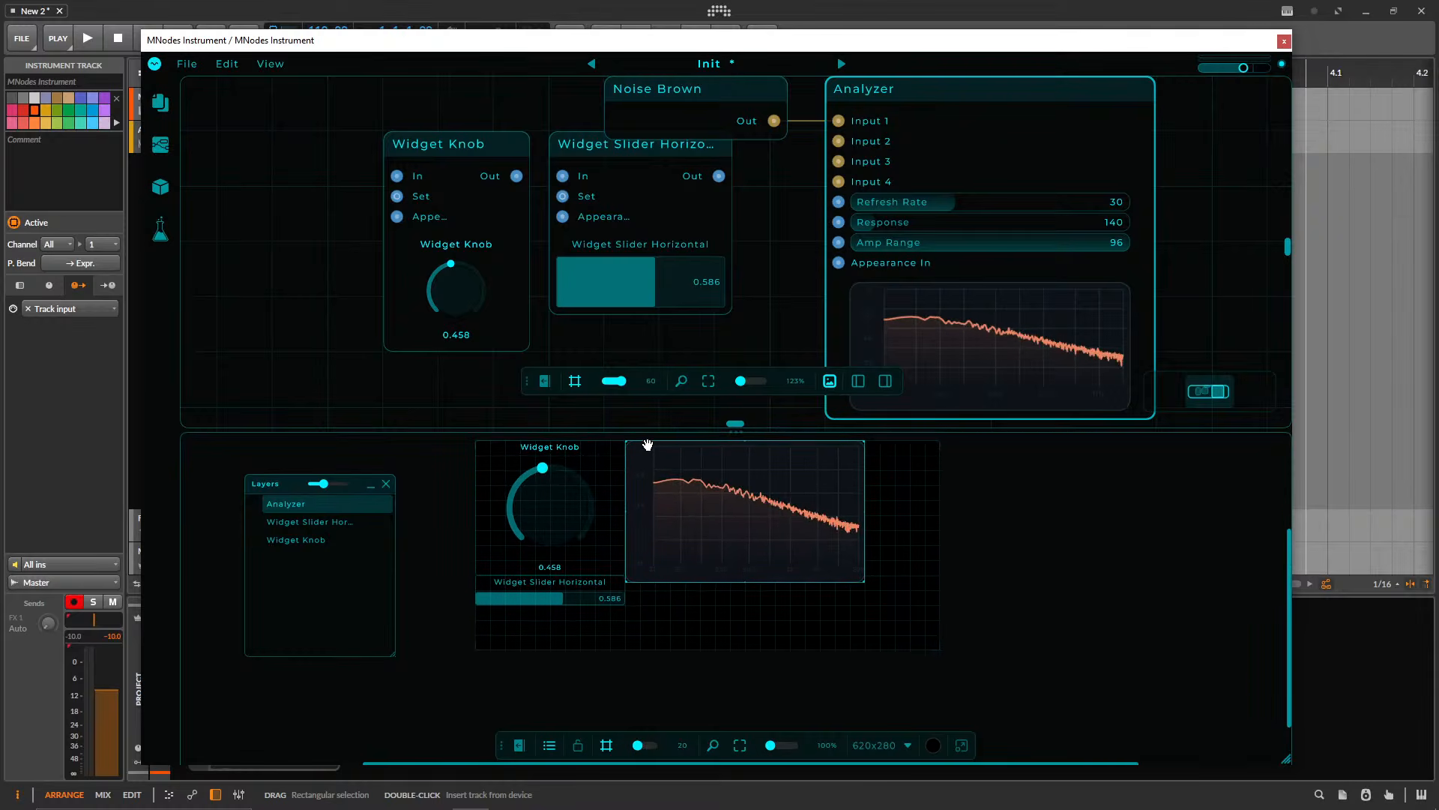
{"action": "left_click_drag", "start_coordinate": [649, 426], "coordinate": [649, 400]}
- Try out colours for the front panel background with the colour picker
{"action": "left_click", "coordinate": [933, 745]}
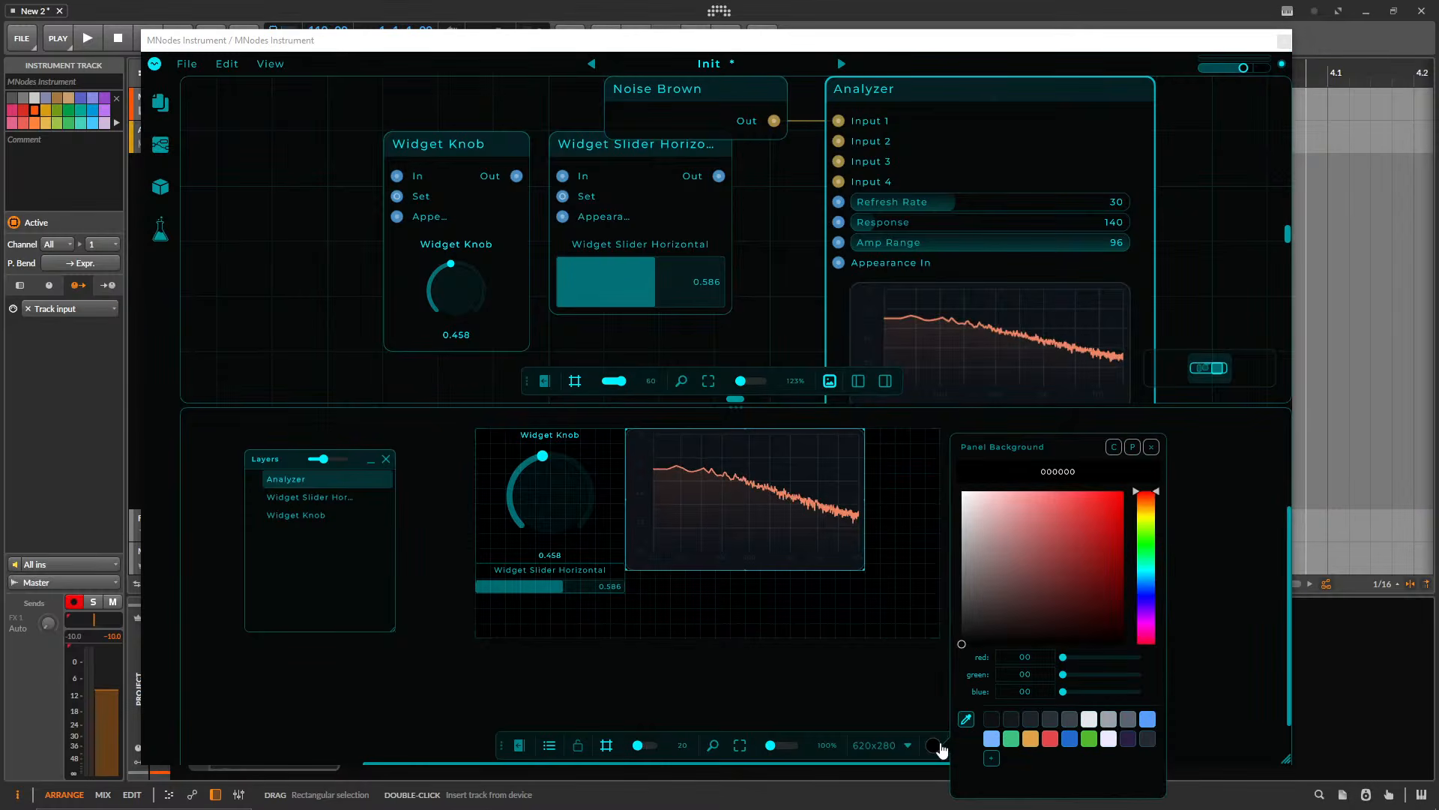
{"action": "mouse_move", "coordinate": [1047, 559]}
{"action": "left_mouse_down"}
{"action": "mouse_move", "coordinate": [1050, 547]}
{"action": "mouse_move", "coordinate": [1013, 635]}
{"action": "mouse_move", "coordinate": [954, 498]}
{"action": "mouse_move", "coordinate": [1009, 701]}
{"action": "mouse_move", "coordinate": [1103, 701]}
{"action": "mouse_move", "coordinate": [987, 716]}
{"action": "left_mouse_up"}
{"action": "left_click", "coordinate": [802, 698]}
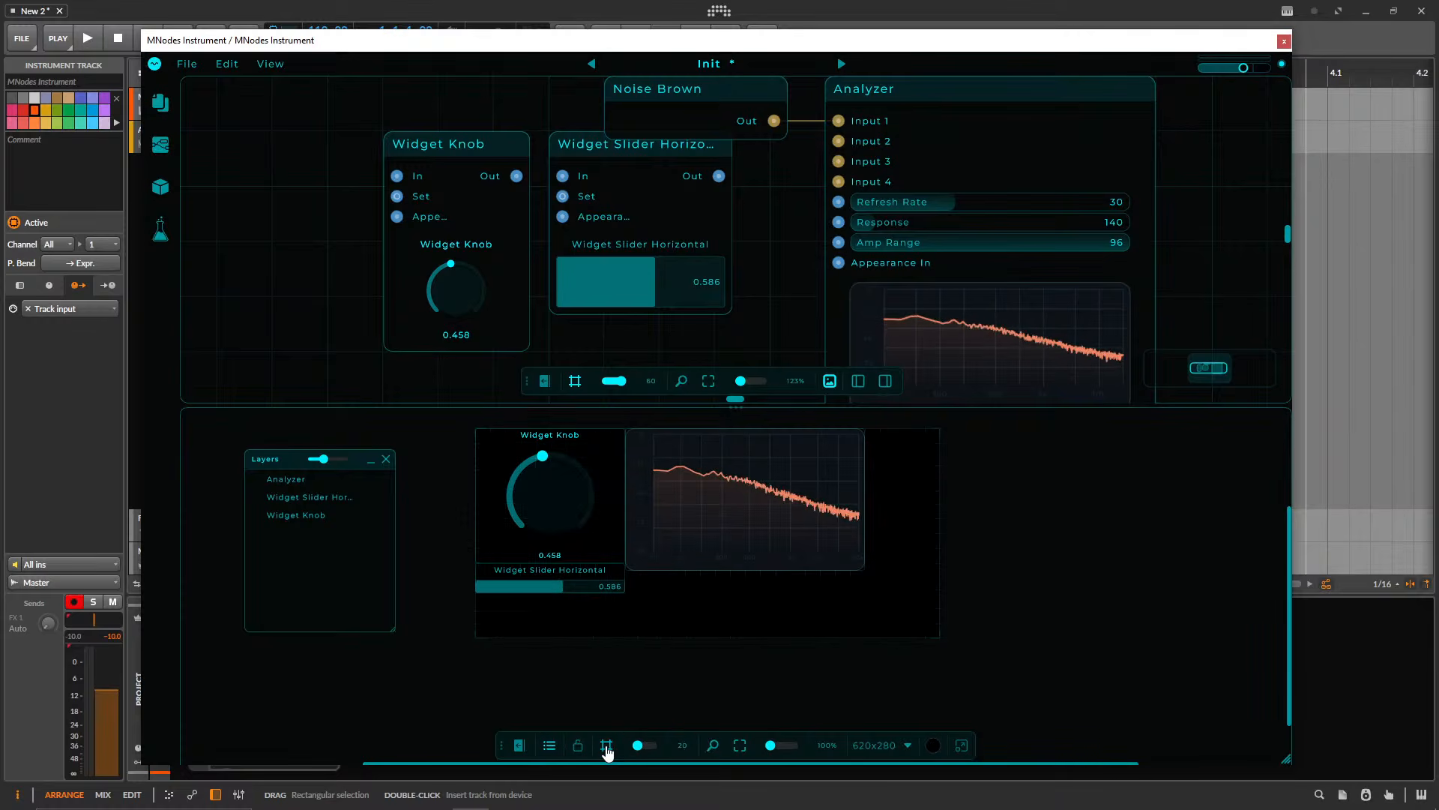
- Extend the Analyzer display on the front panel downward to line up with the lower edge of the horizontal slider
{"action": "left_click_drag", "start_coordinate": [735, 494], "coordinate": [685, 592]}
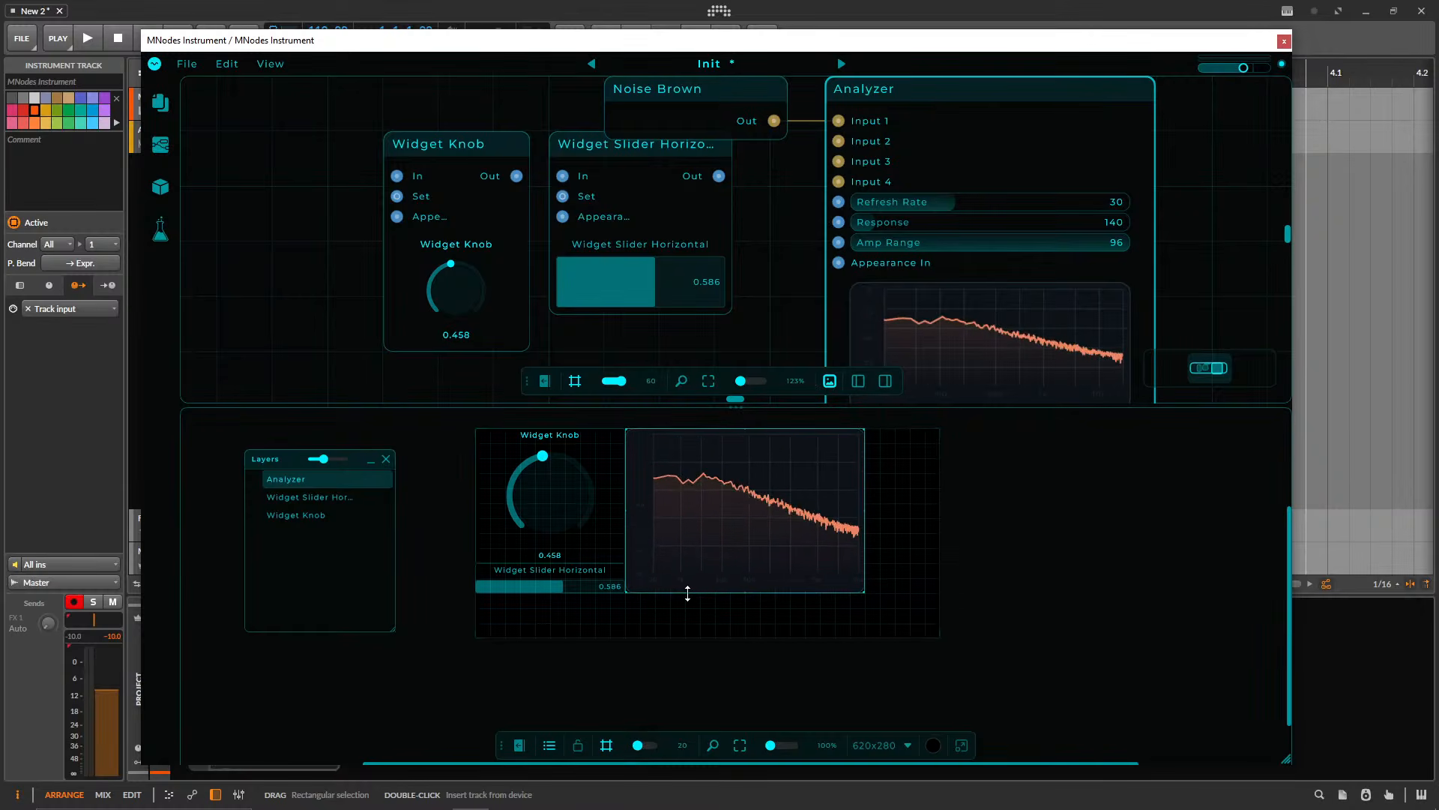
{"action": "left_click_drag", "start_coordinate": [811, 406], "coordinate": [812, 278]}
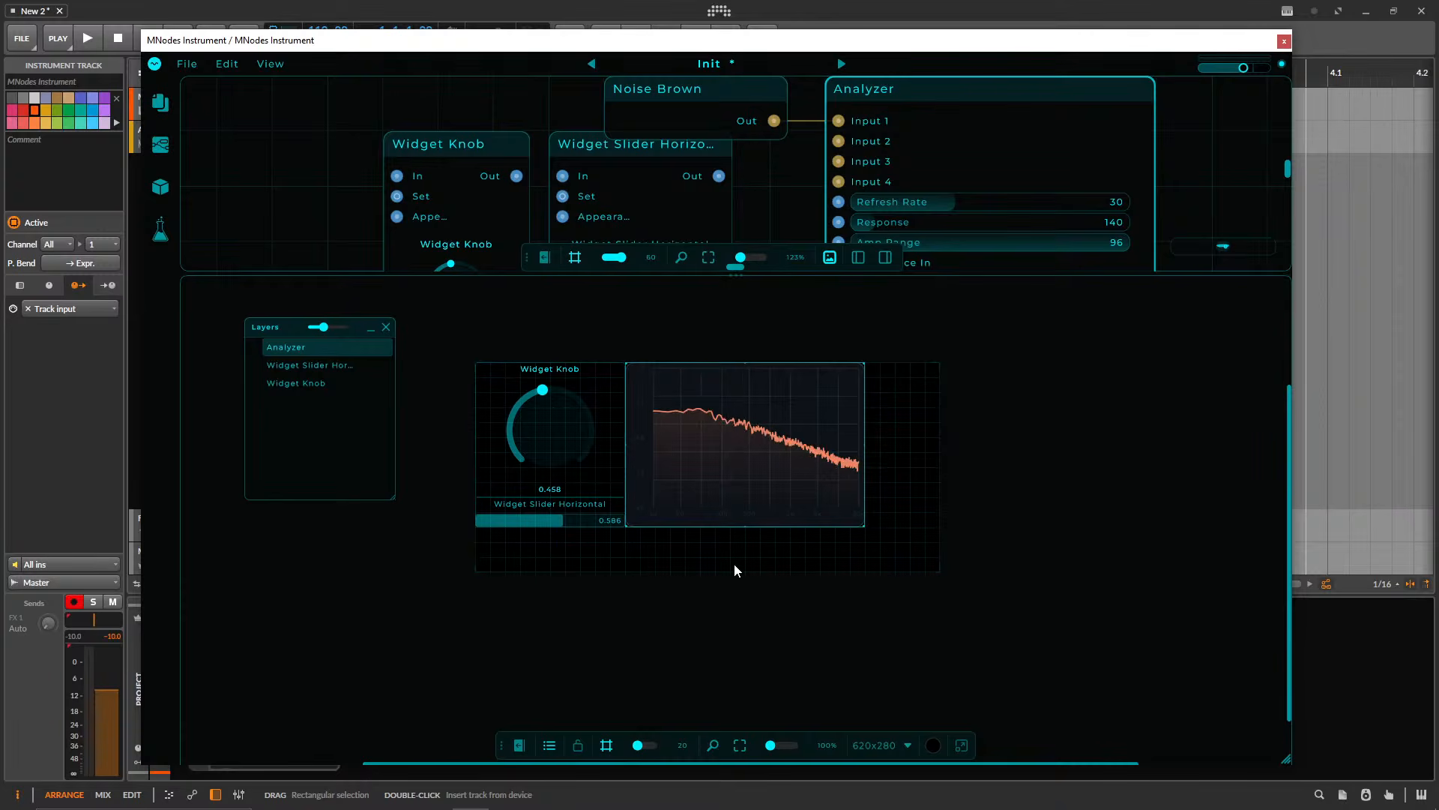
{"action": "left_click_drag", "start_coordinate": [661, 276], "coordinate": [667, 350]}
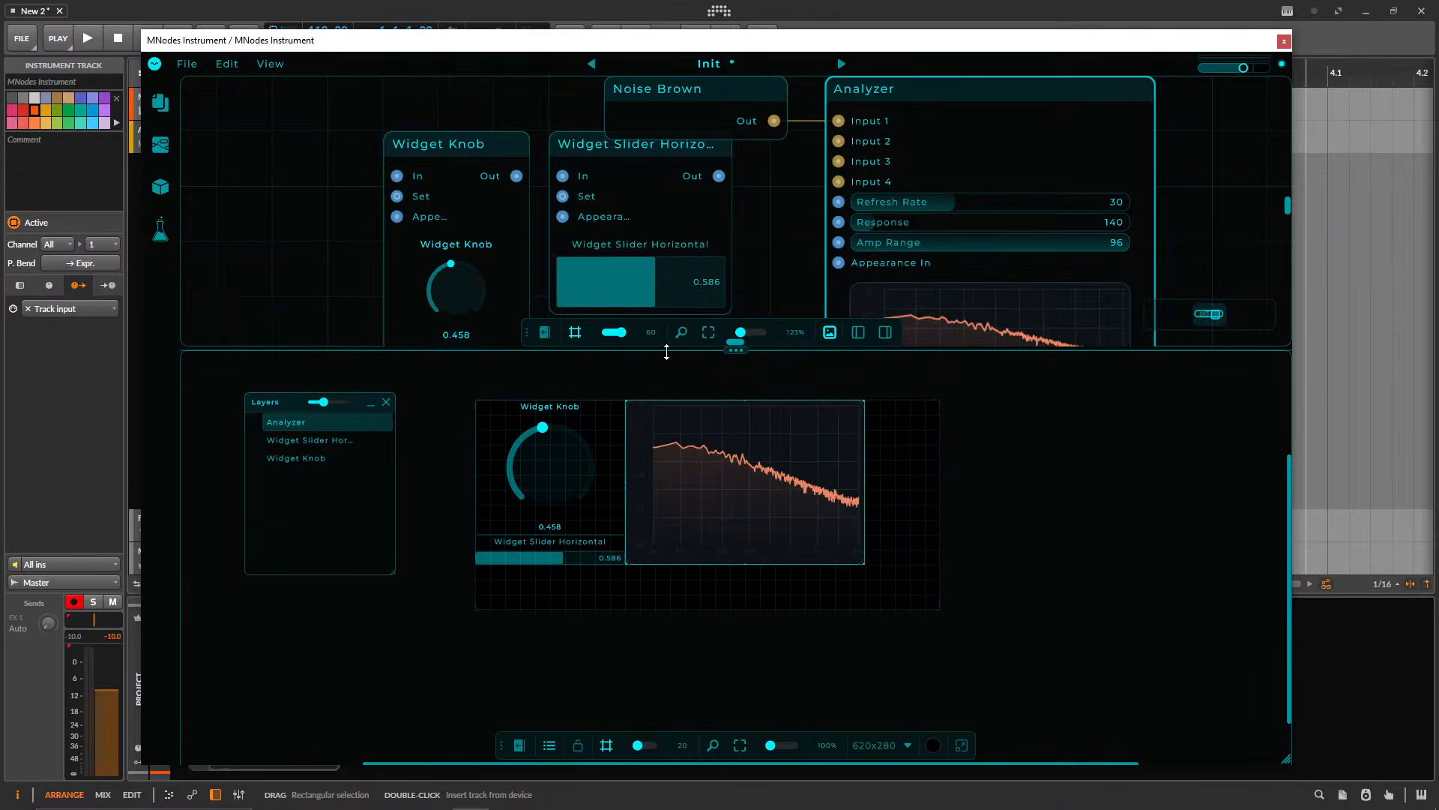
- Select the knob on the unlocked front panel and turn the Widget Knob node to about 0.363
{"action": "mouse_move", "coordinate": [525, 439]}
{"action": "left_mouse_down"}
{"action": "mouse_move", "coordinate": [649, 406]}
{"action": "mouse_move", "coordinate": [496, 433]}
{"action": "mouse_move", "coordinate": [529, 435]}
{"action": "left_mouse_up"}
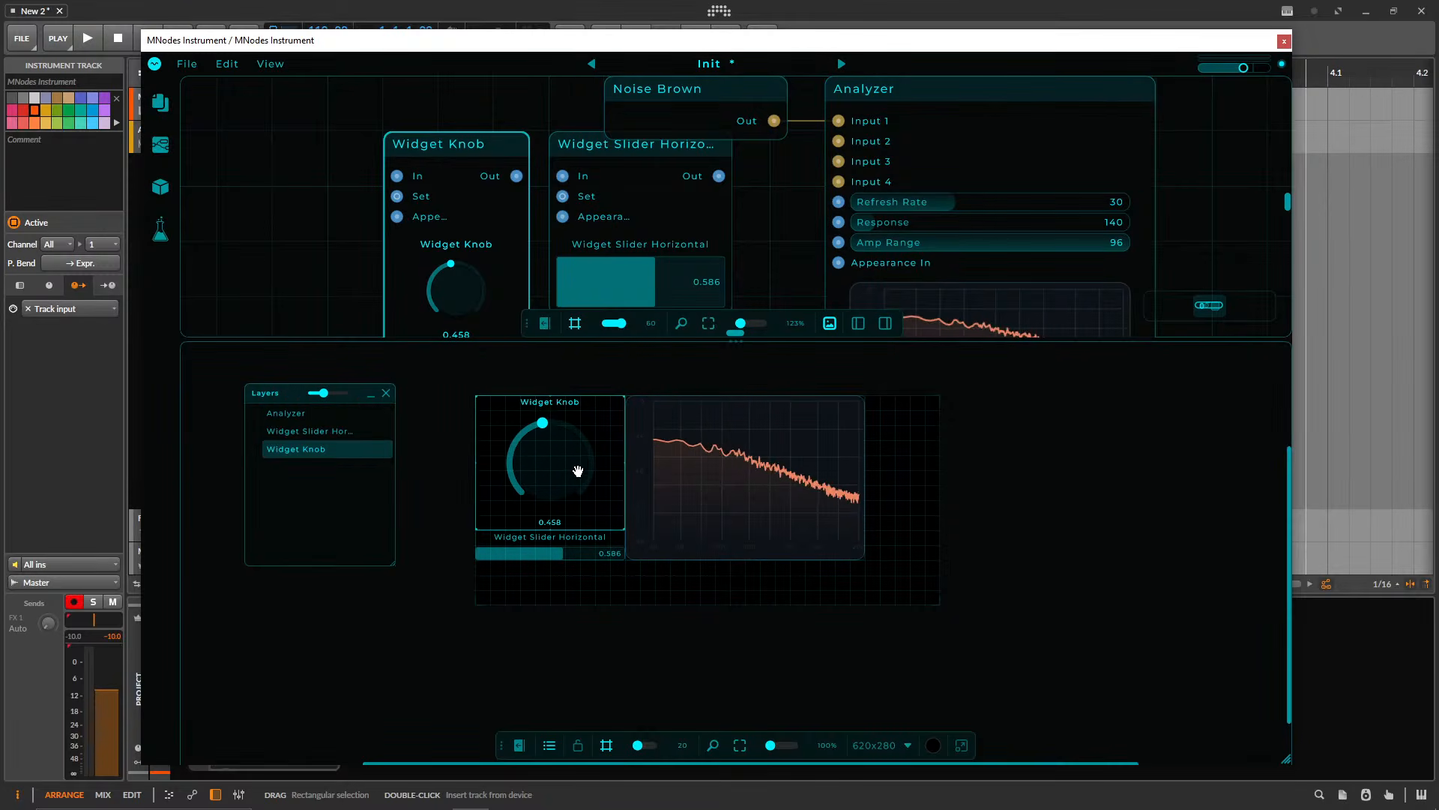
{"action": "mouse_move", "coordinate": [455, 296]}
{"action": "left_mouse_down"}
{"action": "mouse_move", "coordinate": [456, 339]}
{"action": "mouse_move", "coordinate": [459, 315]}
{"action": "left_mouse_up"}
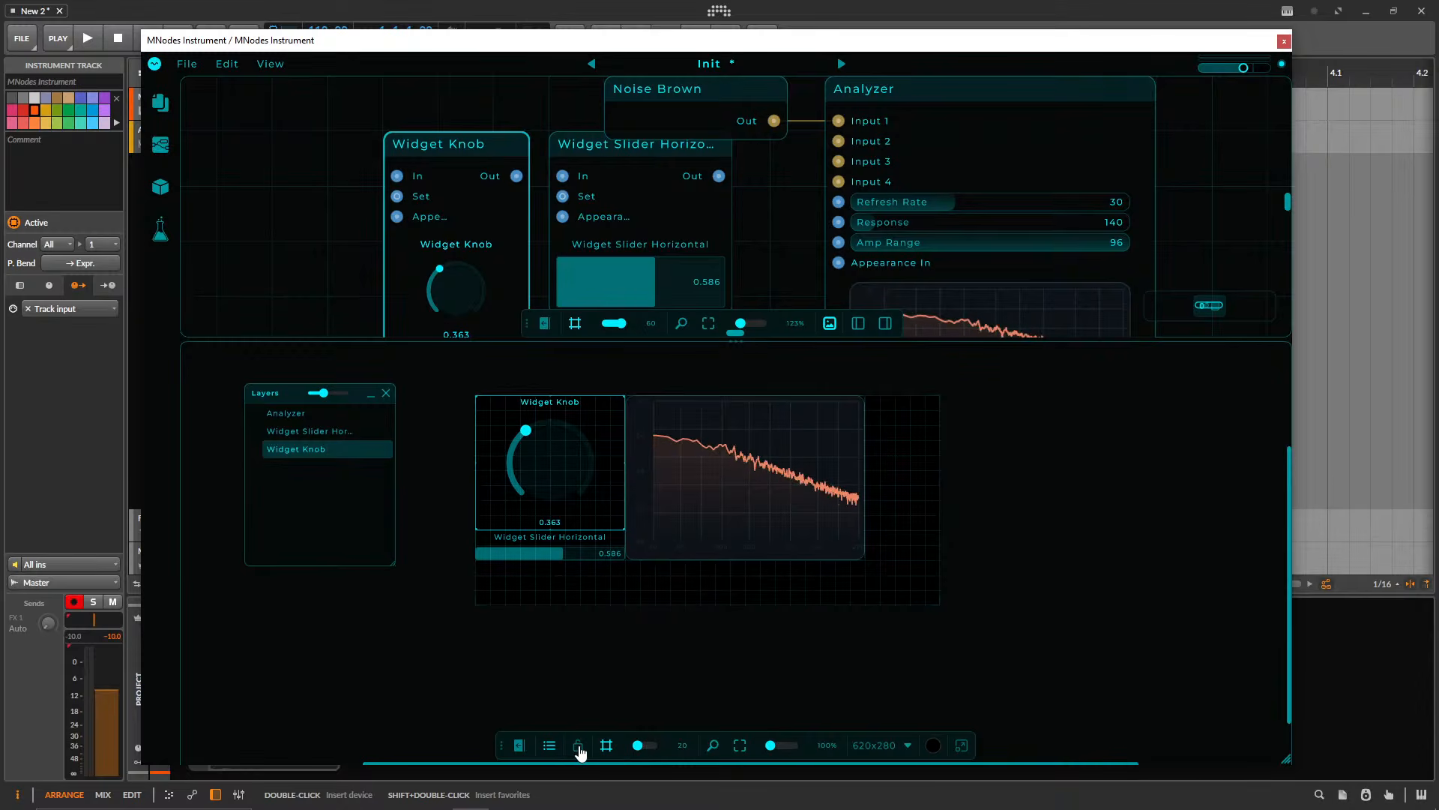
{"action": "mouse_move", "coordinate": [555, 494]}
{"action": "left_mouse_down"}
{"action": "mouse_move", "coordinate": [604, 552]}
{"action": "mouse_move", "coordinate": [511, 524]}
{"action": "mouse_move", "coordinate": [532, 470]}
{"action": "mouse_move", "coordinate": [547, 471]}
{"action": "left_mouse_up"}
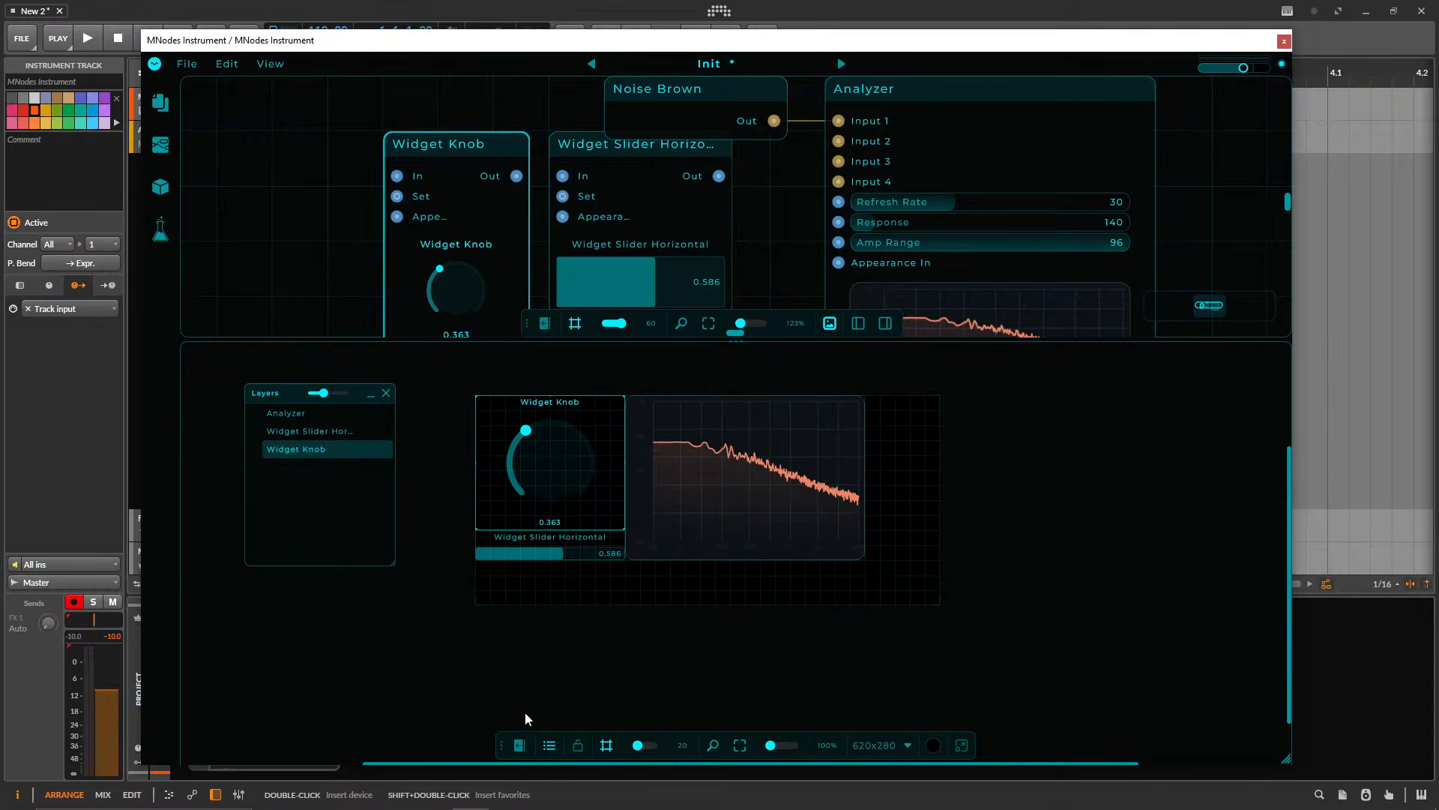
- Lock the front panel and use its controls to set the horizontal slider to about 0.884 and the knob to about 0.228
{"action": "left_click", "coordinate": [578, 746]}
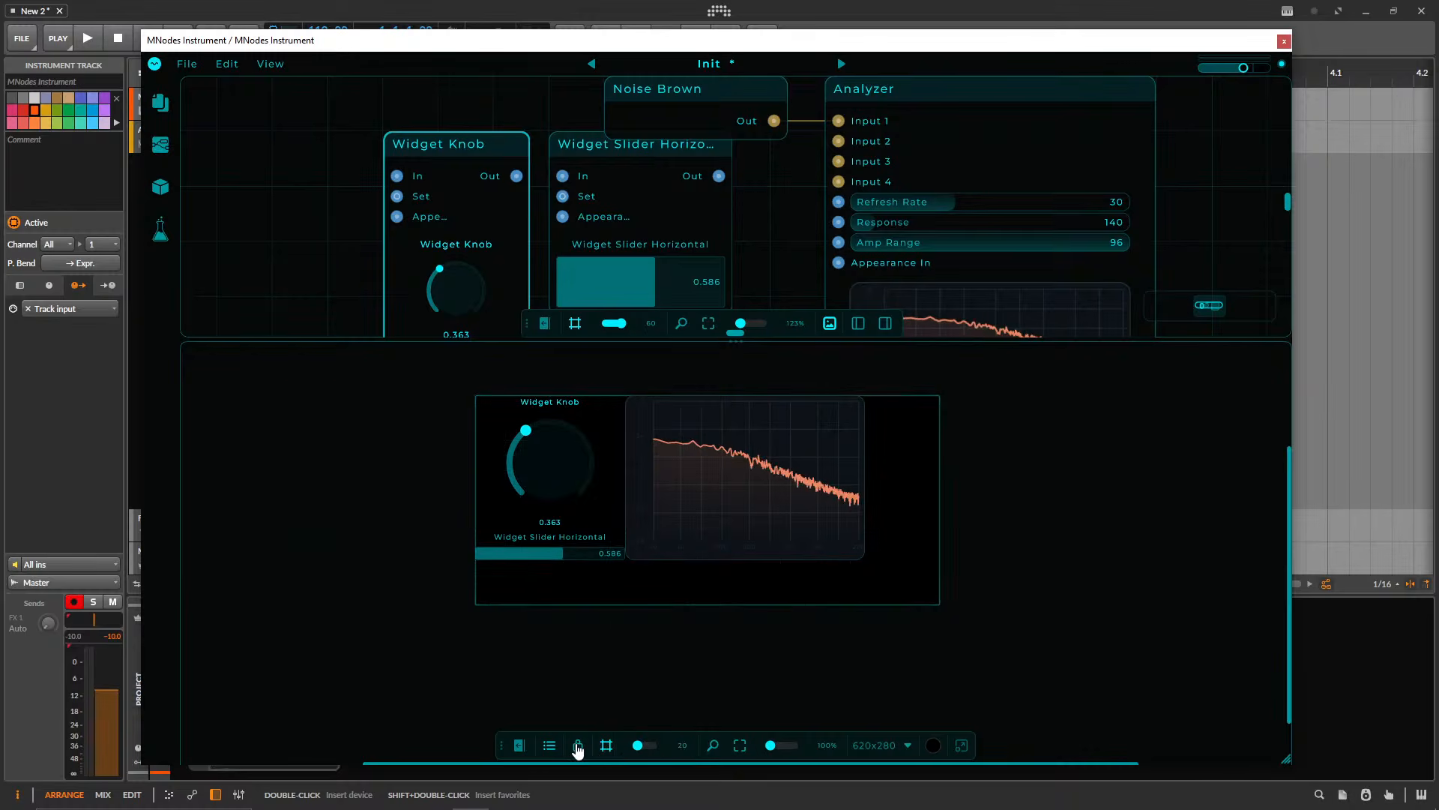
{"action": "left_click", "coordinate": [577, 745]}
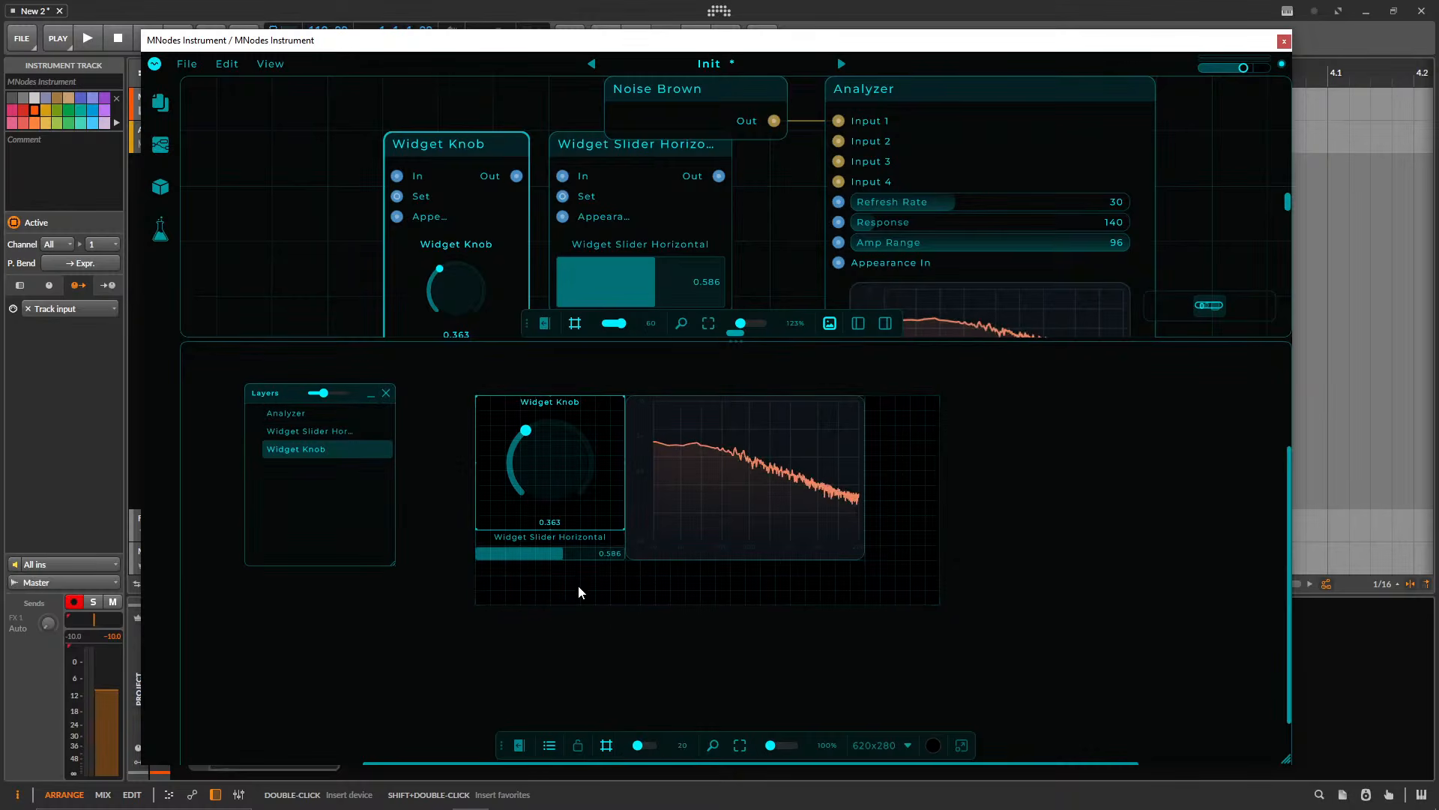
{"action": "left_click", "coordinate": [578, 745]}
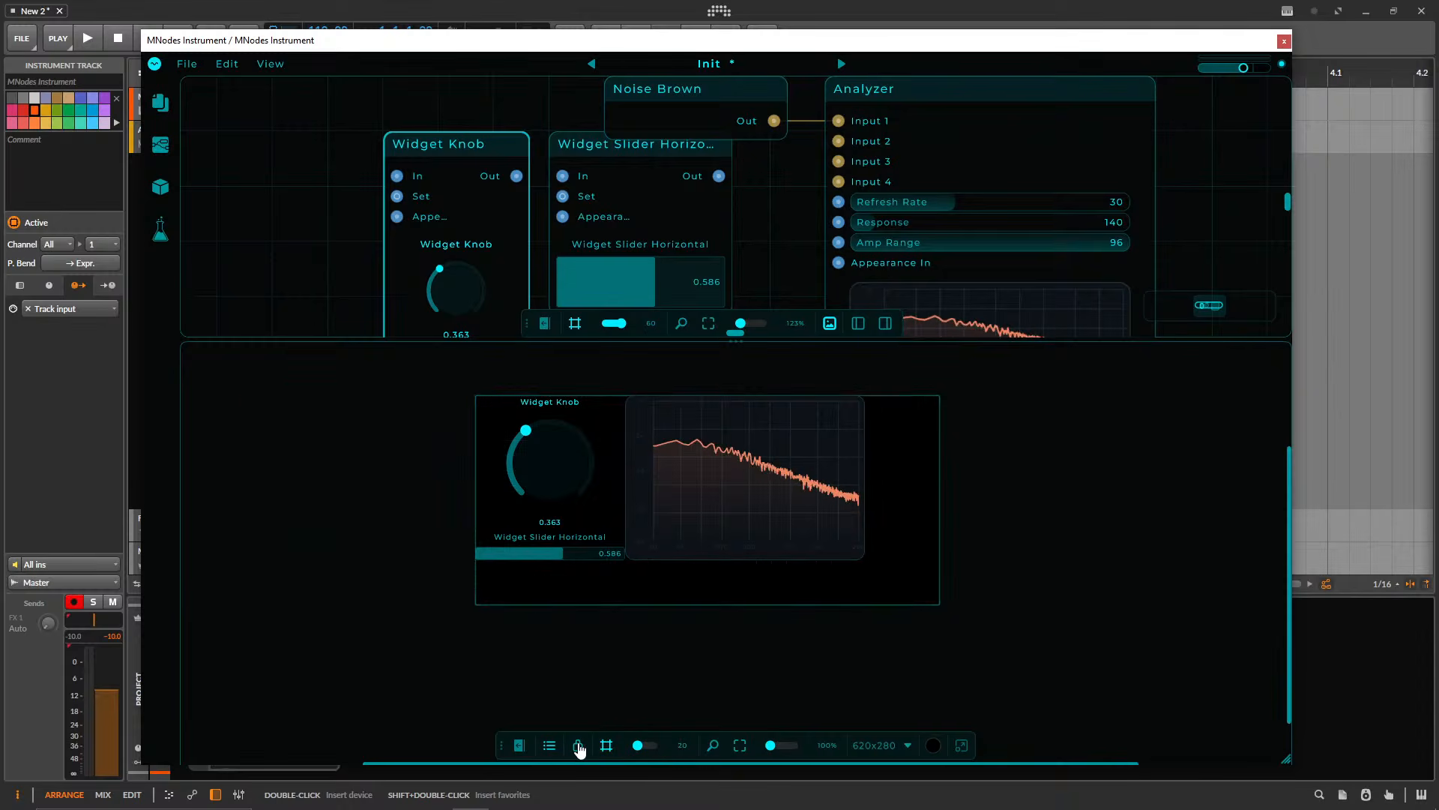
{"action": "left_click_drag", "start_coordinate": [546, 450], "coordinate": [651, 481]}
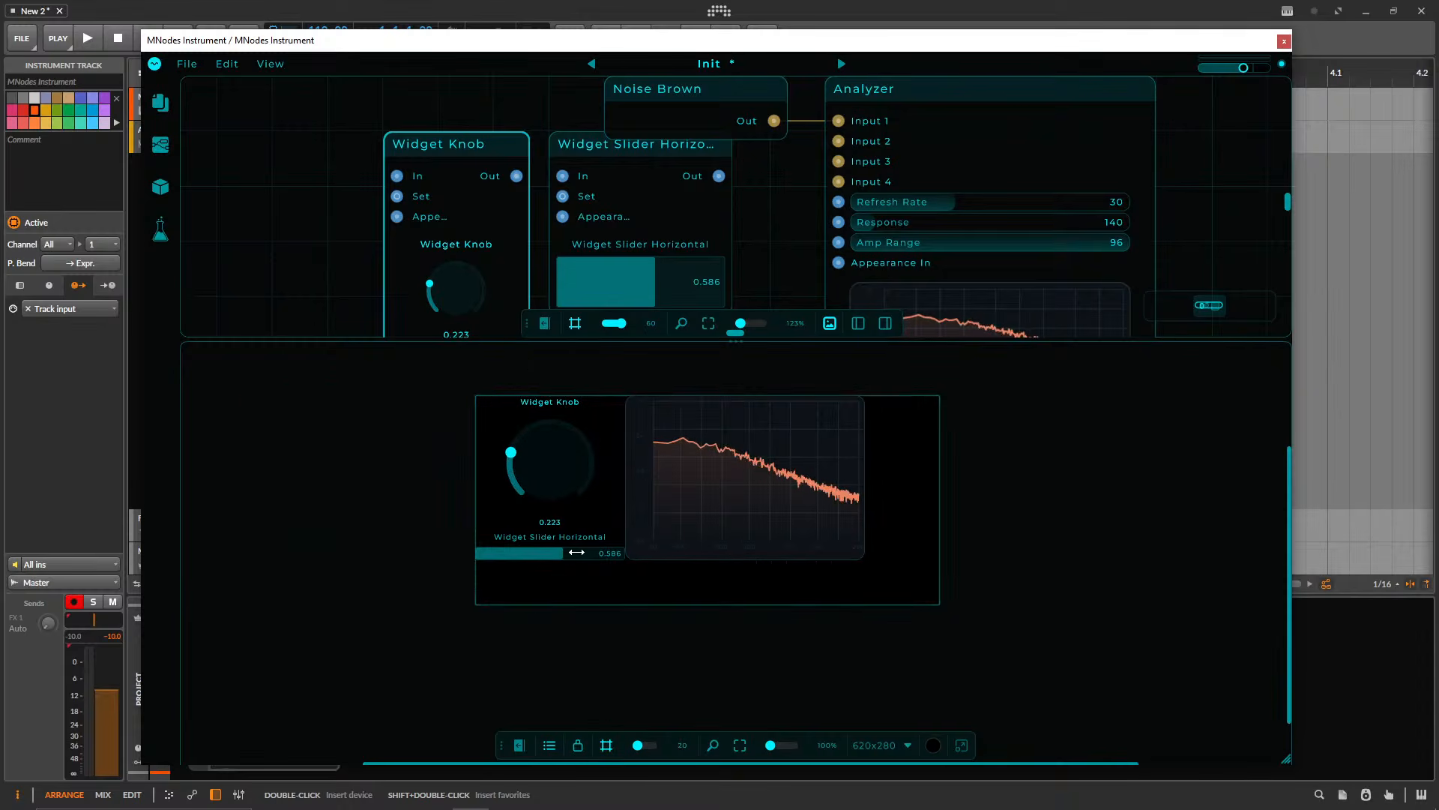
{"action": "left_click_drag", "start_coordinate": [577, 551], "coordinate": [539, 553]}
{"action": "left_click_drag", "start_coordinate": [546, 479], "coordinate": [553, 392]}
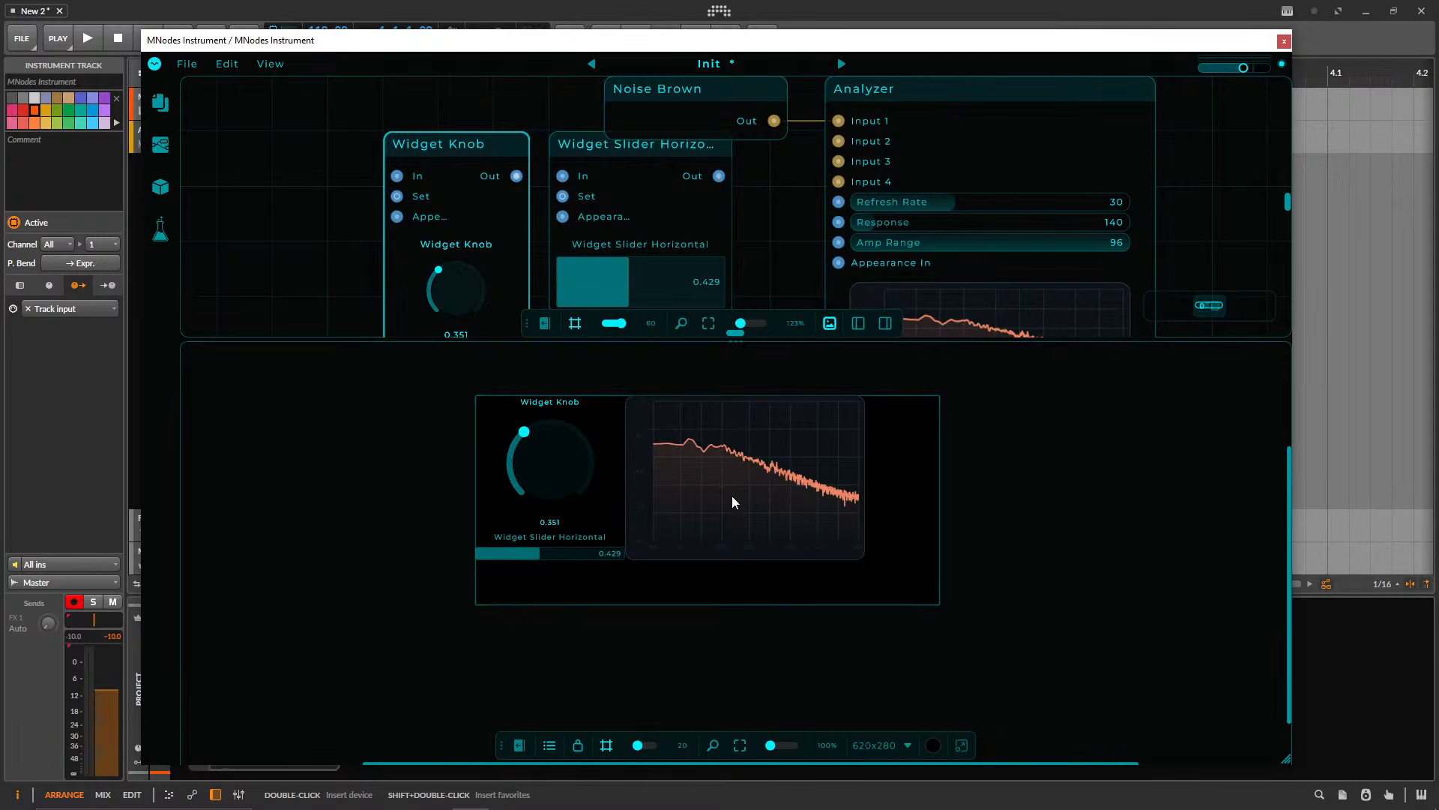
{"action": "left_click_drag", "start_coordinate": [561, 467], "coordinate": [608, 553]}
{"action": "left_click_drag", "start_coordinate": [569, 491], "coordinate": [575, 417]}
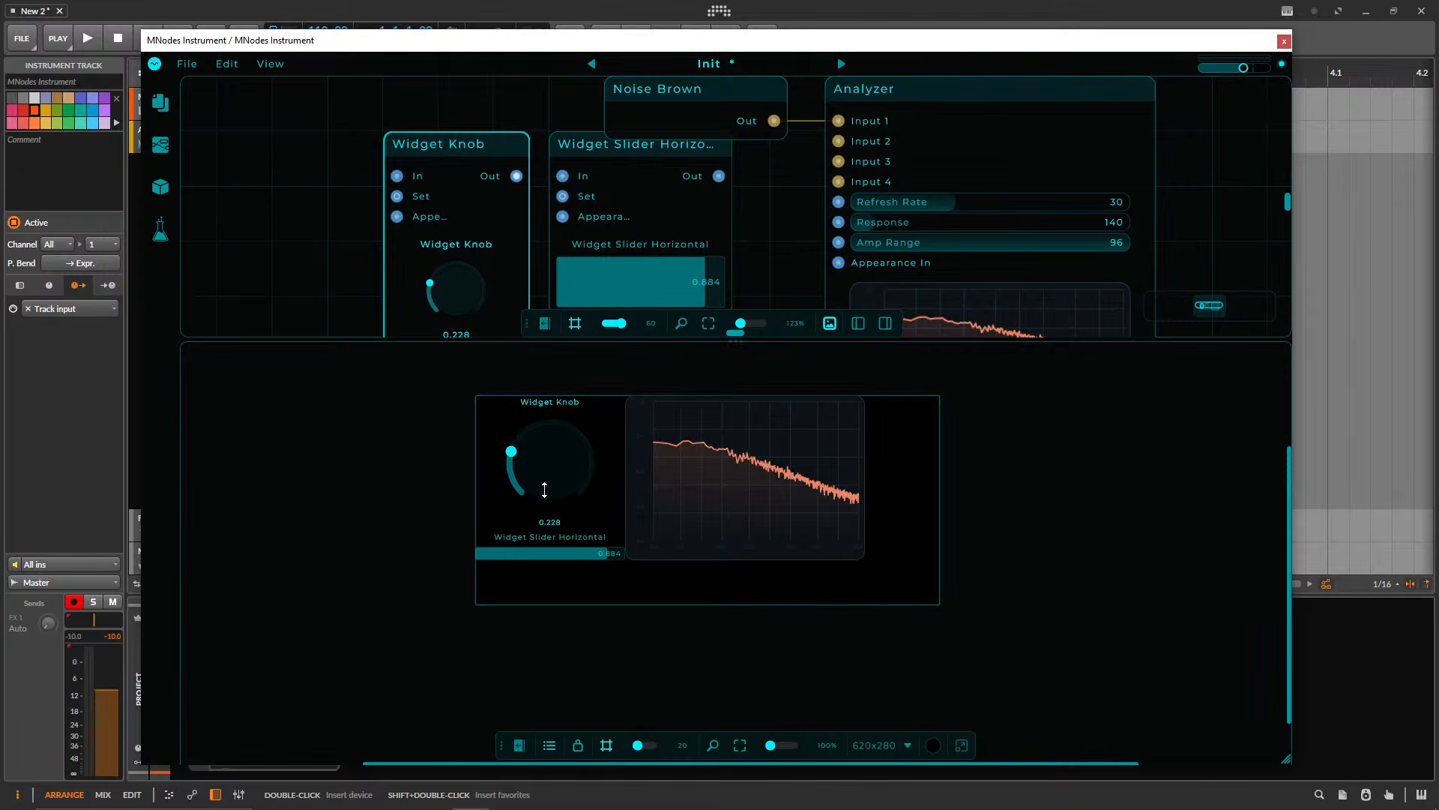
- Unlock the front panel for layout editing and try to turn the knob on it
{"action": "left_click", "coordinate": [579, 747]}
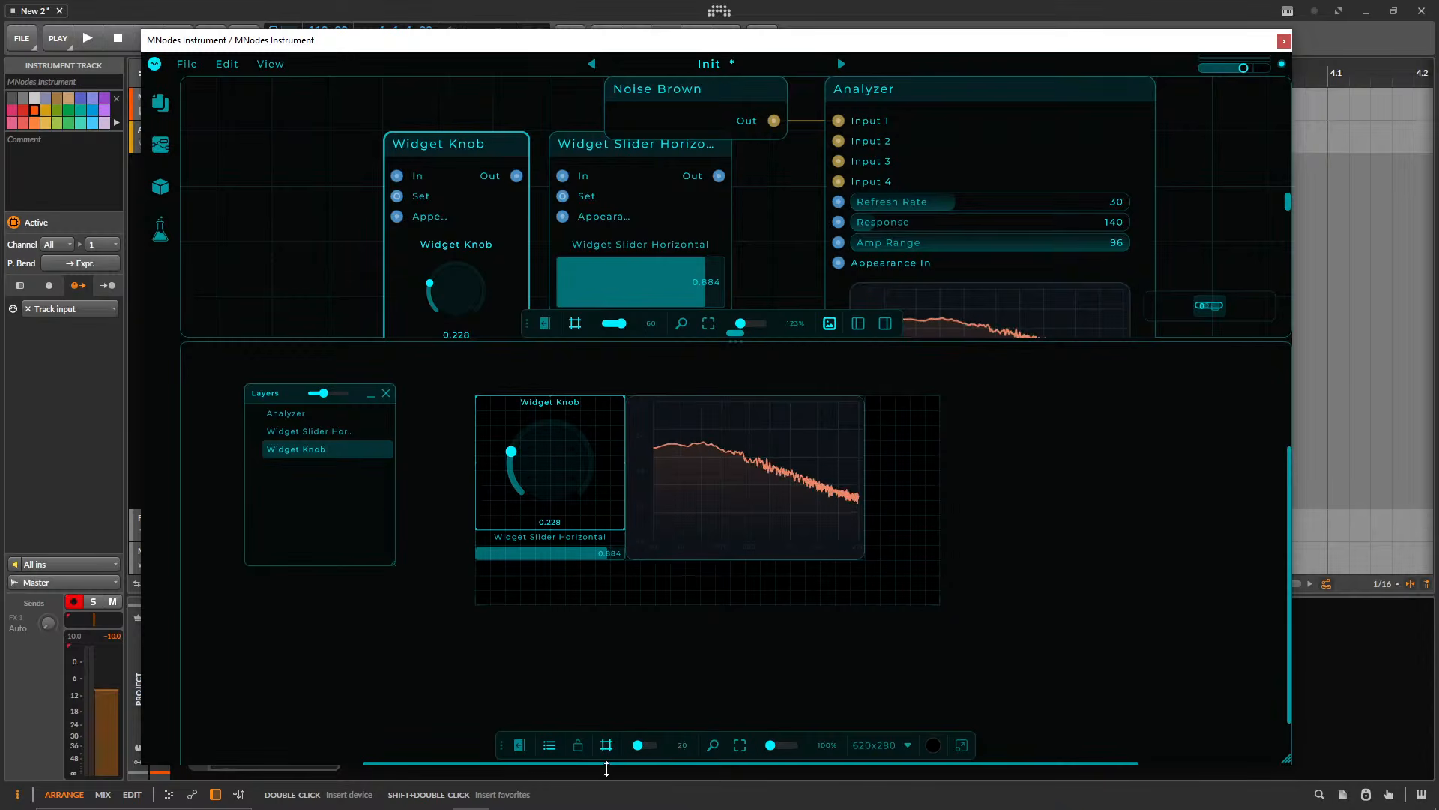
{"action": "mouse_move", "coordinate": [577, 489]}
{"action": "left_mouse_down"}
{"action": "mouse_move", "coordinate": [819, 587]}
{"action": "mouse_move", "coordinate": [514, 460]}
{"action": "mouse_move", "coordinate": [559, 469]}
{"action": "left_mouse_up"}
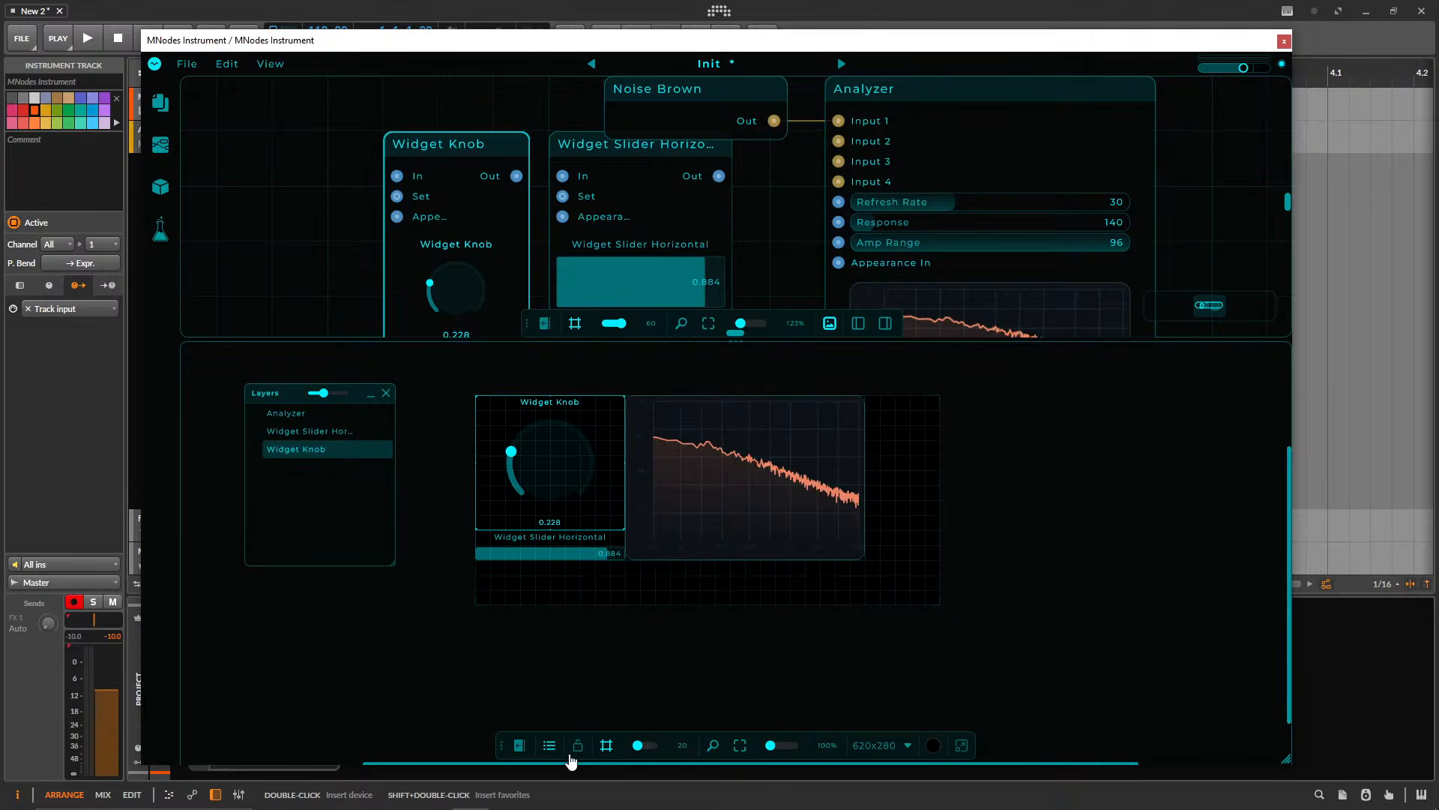
{"action": "left_click", "coordinate": [607, 746]}
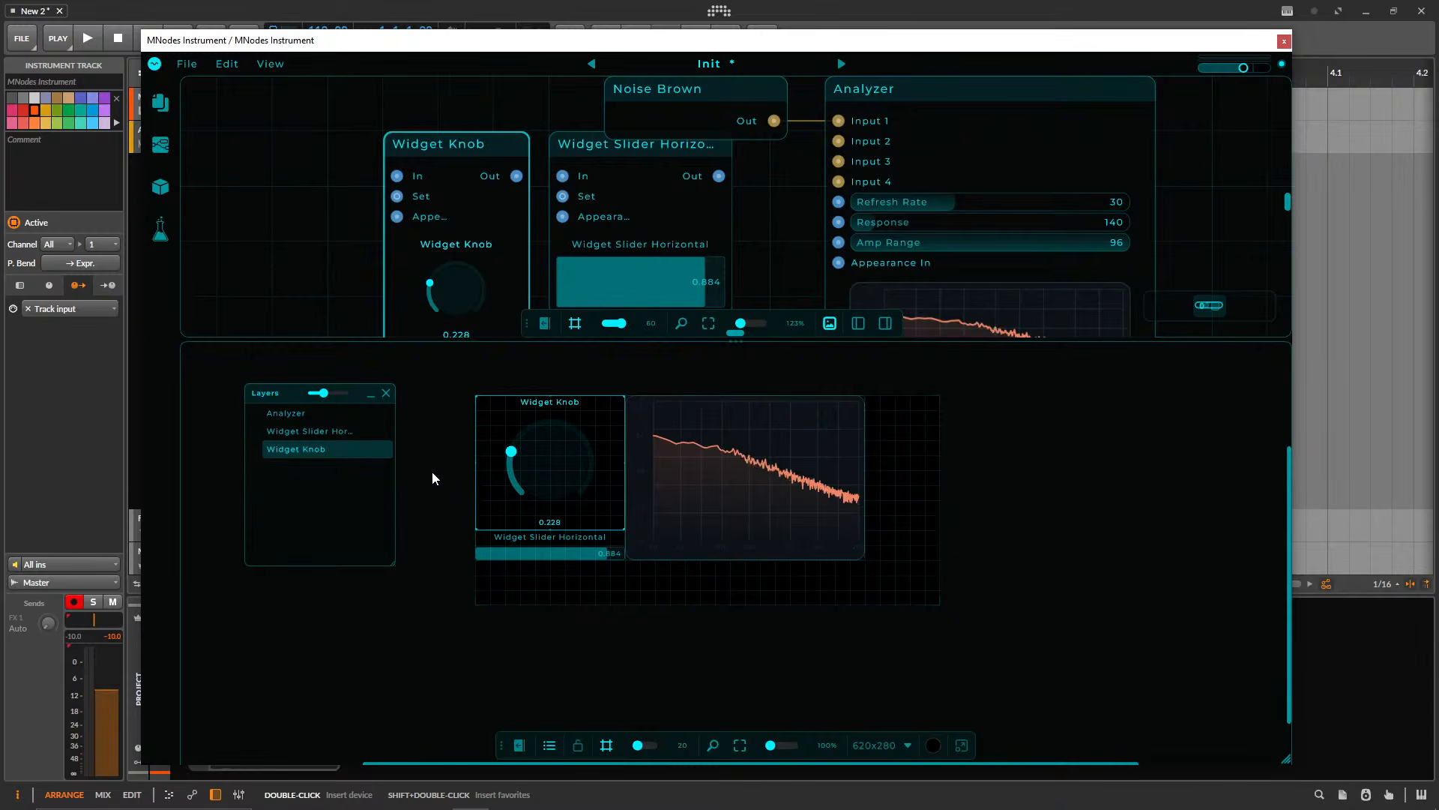
- Toggle the front panel between locked and unlocked, turn its knob to about 0.704 while locked, and leave the panel locked
{"action": "key", "text": "l"}
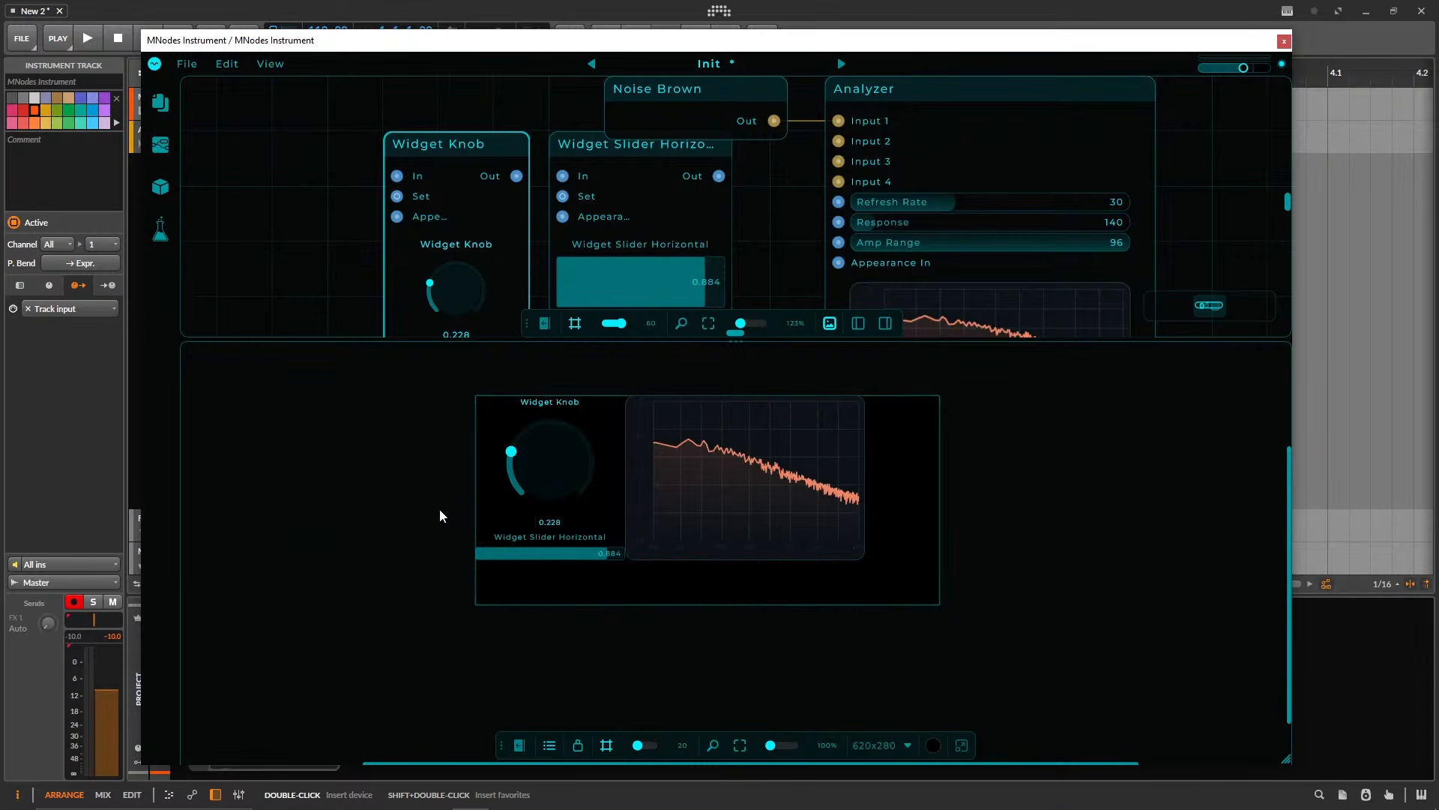
{"action": "key", "text": "l"}
{"action": "key", "text": "l"}
{"action": "key", "text": "l"}
{"action": "key", "text": "l"}
{"action": "key", "text": "l"}
{"action": "key", "text": "l"}
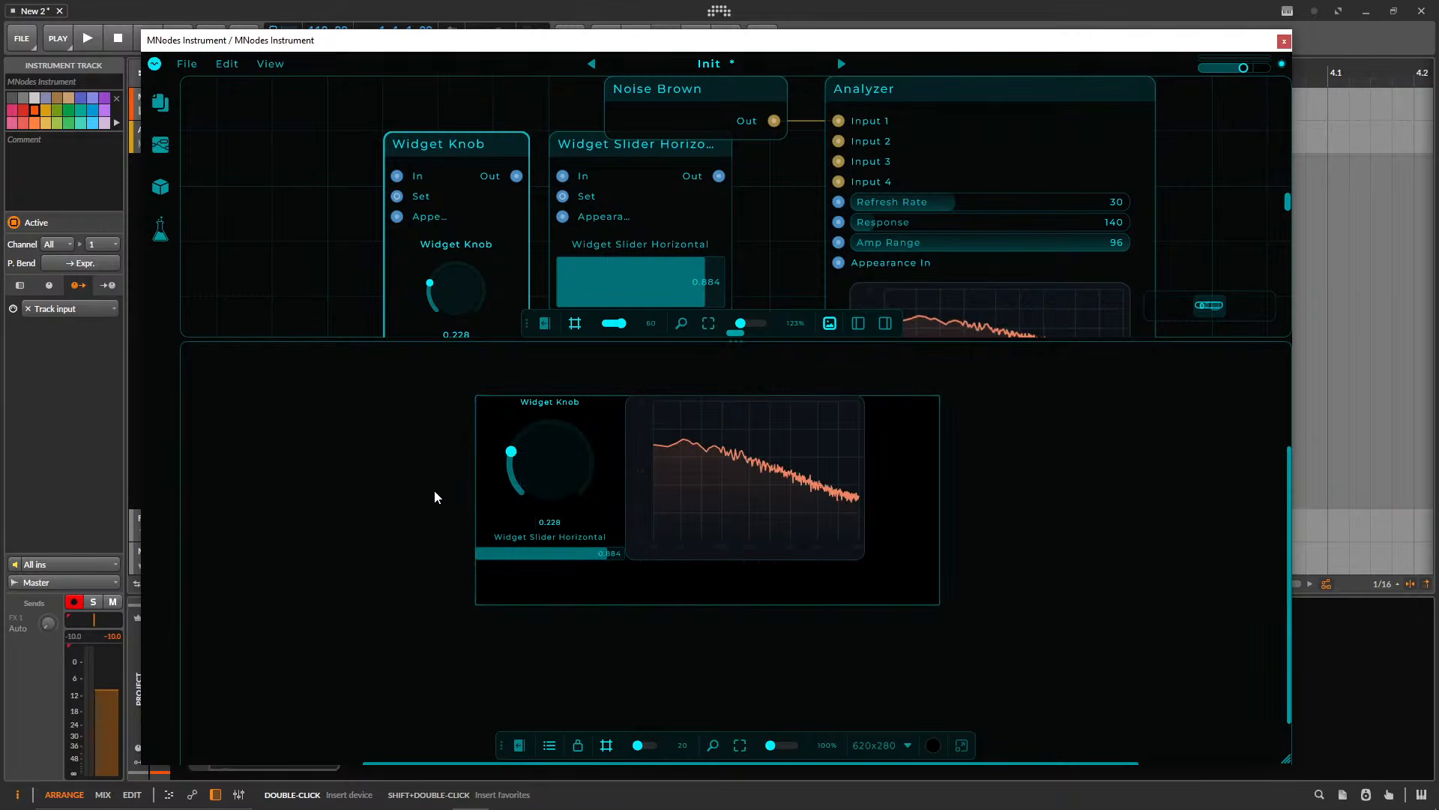
{"action": "key", "text": "l"}
{"action": "left_click_drag", "start_coordinate": [525, 462], "coordinate": [572, 416]}
{"action": "key", "text": "l"}
{"action": "key", "text": "l"}
{"action": "left_click_drag", "start_coordinate": [541, 482], "coordinate": [561, 443]}
{"action": "key", "text": "l"}
{"action": "key", "text": "l"}
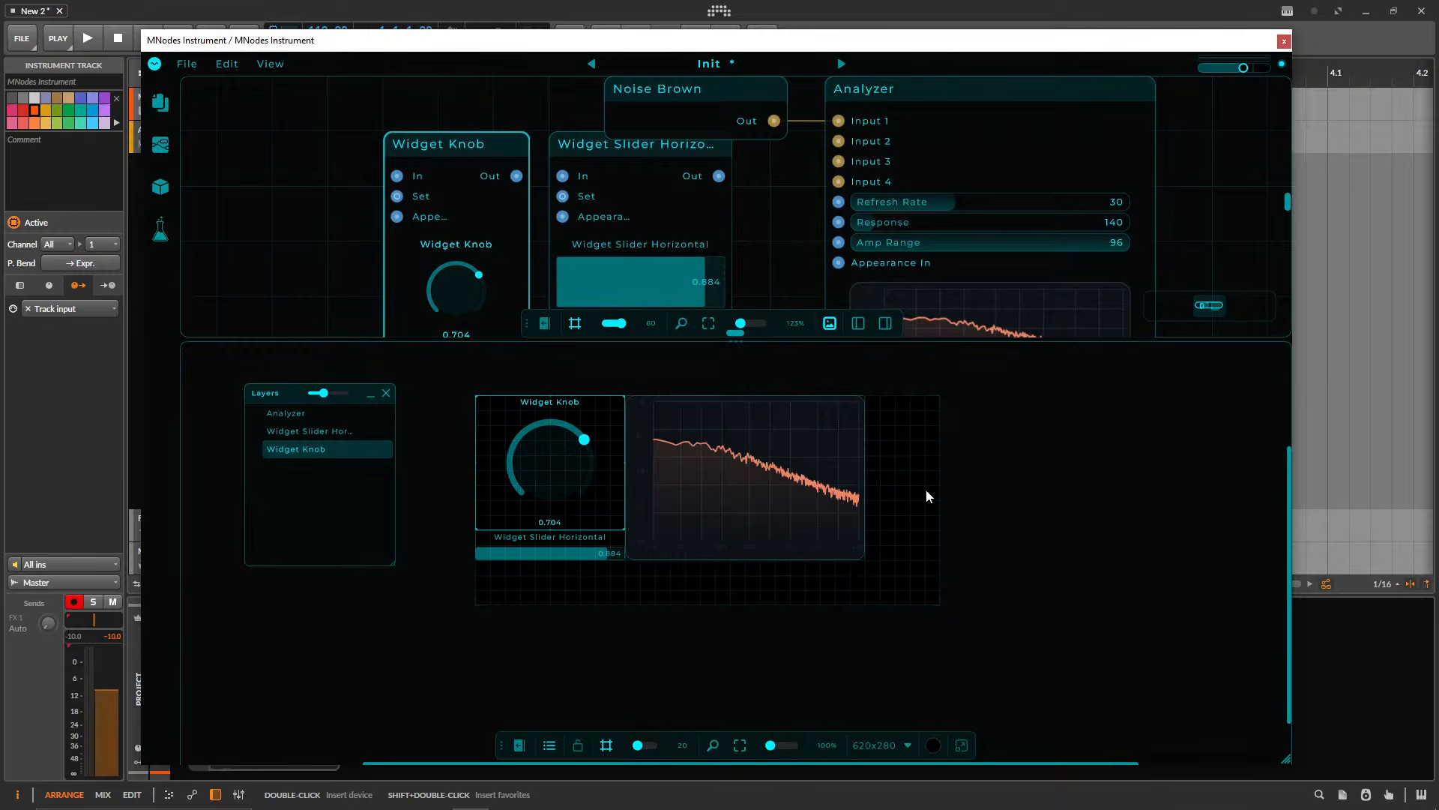
{"action": "key", "text": "Escape"}
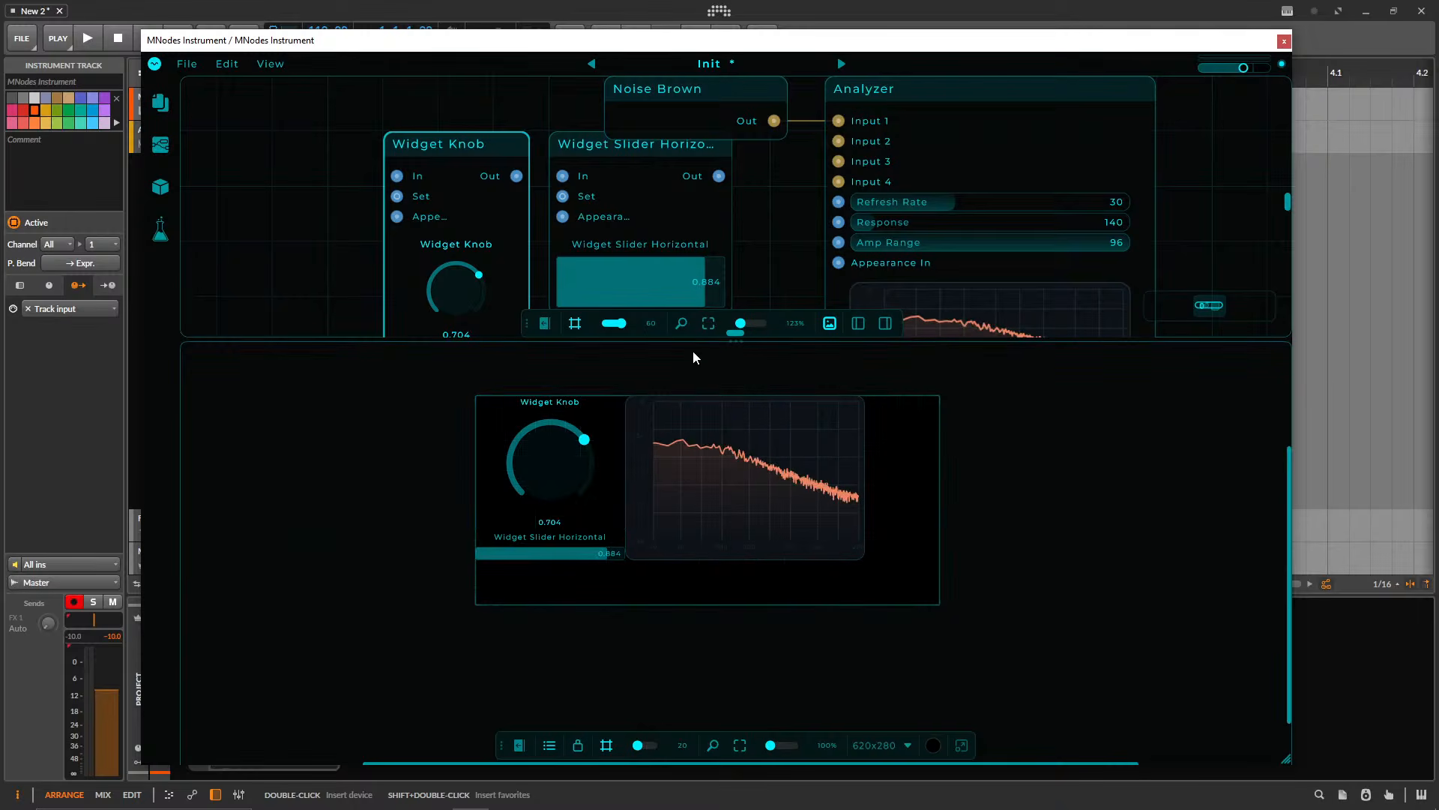
- Move the Widget Knob and Widget Slider Horizontal nodes below Noise Brown and shift the node editor's floating toolbar clear of the nodes
{"action": "left_click_drag", "start_coordinate": [735, 334], "coordinate": [735, 487]}
{"action": "left_click", "coordinate": [883, 383]}
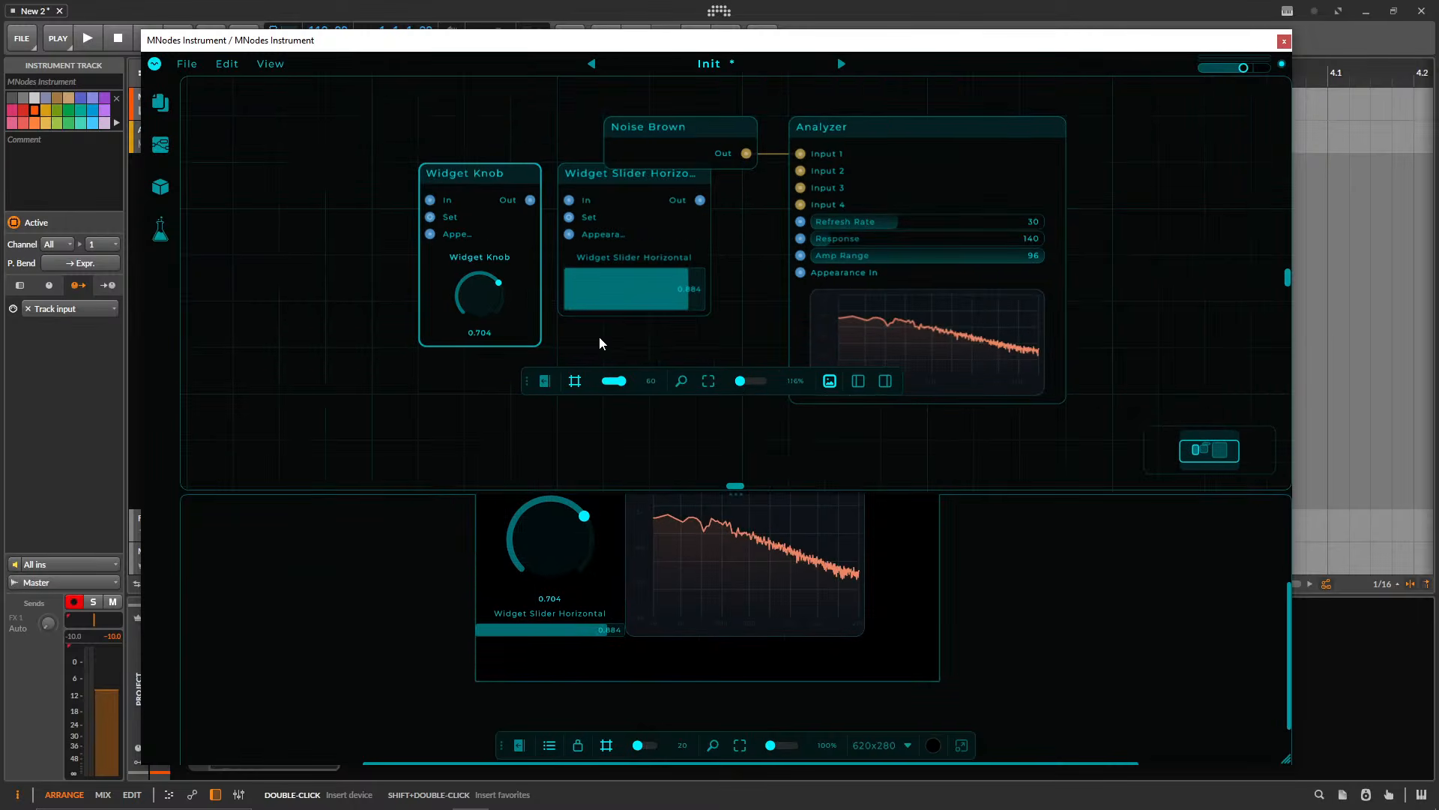
{"action": "key", "text": "Escape"}
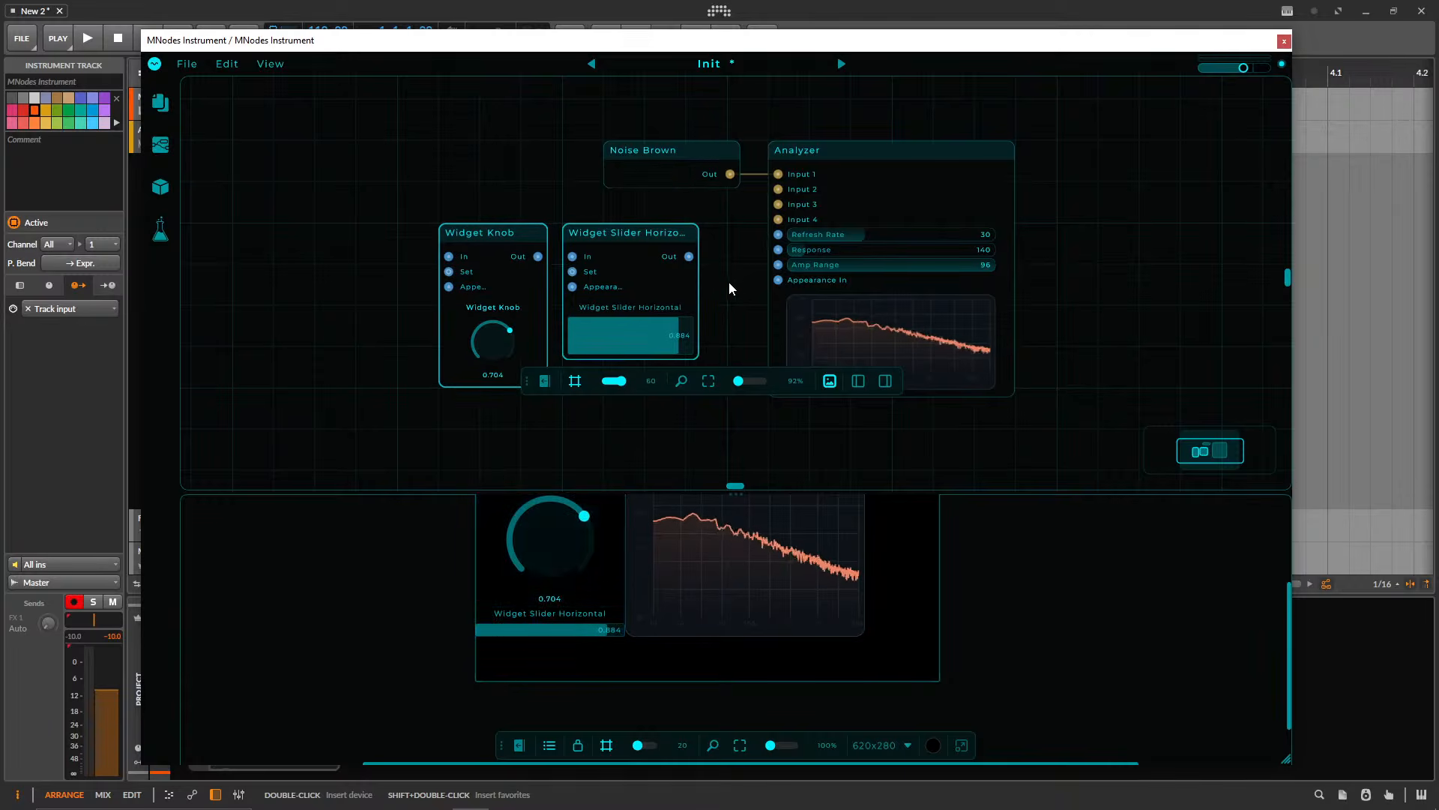
{"action": "left_click_drag", "start_coordinate": [527, 381], "coordinate": [535, 453]}
{"action": "left_click_drag", "start_coordinate": [642, 403], "coordinate": [596, 387]}
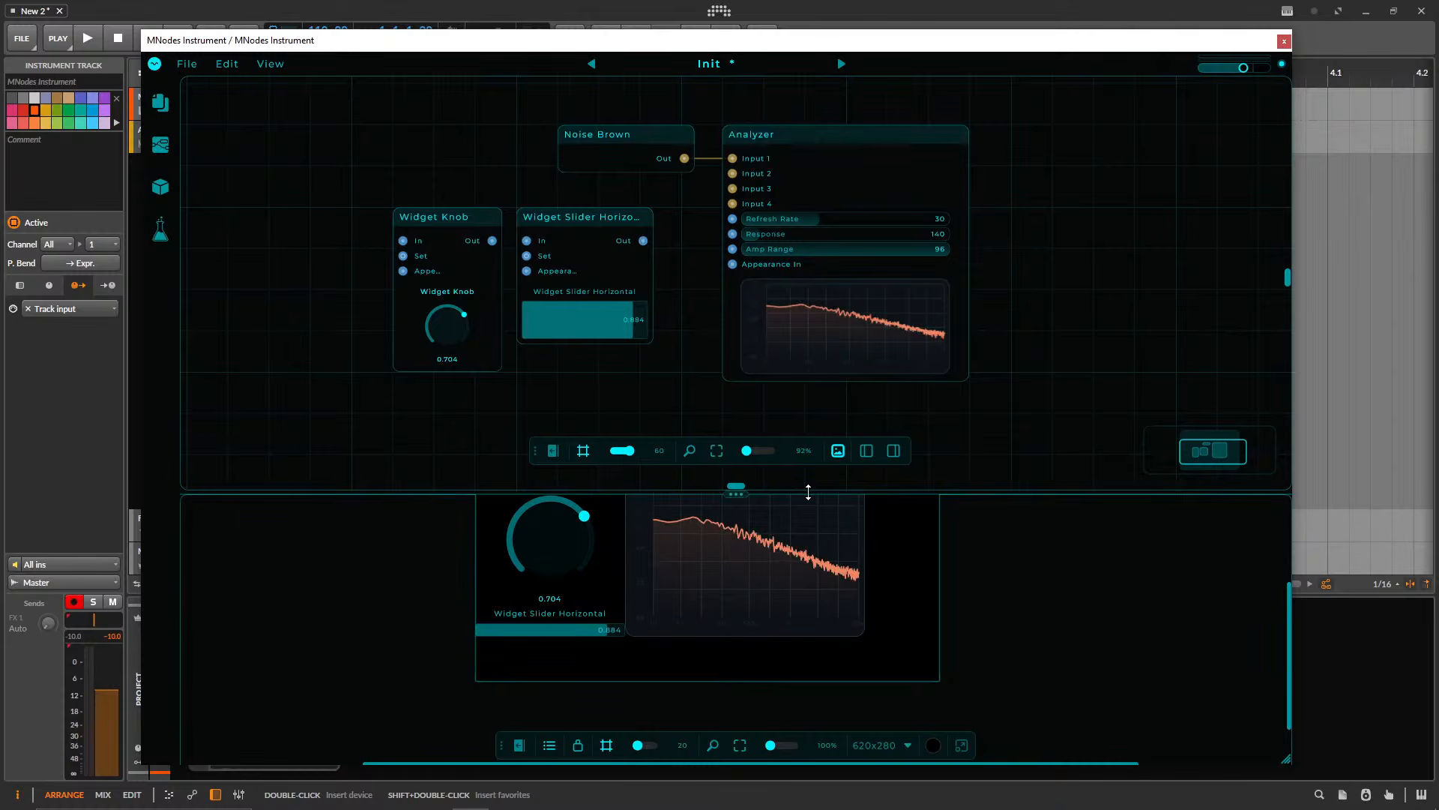
{"action": "left_click_drag", "start_coordinate": [803, 489], "coordinate": [803, 387]}
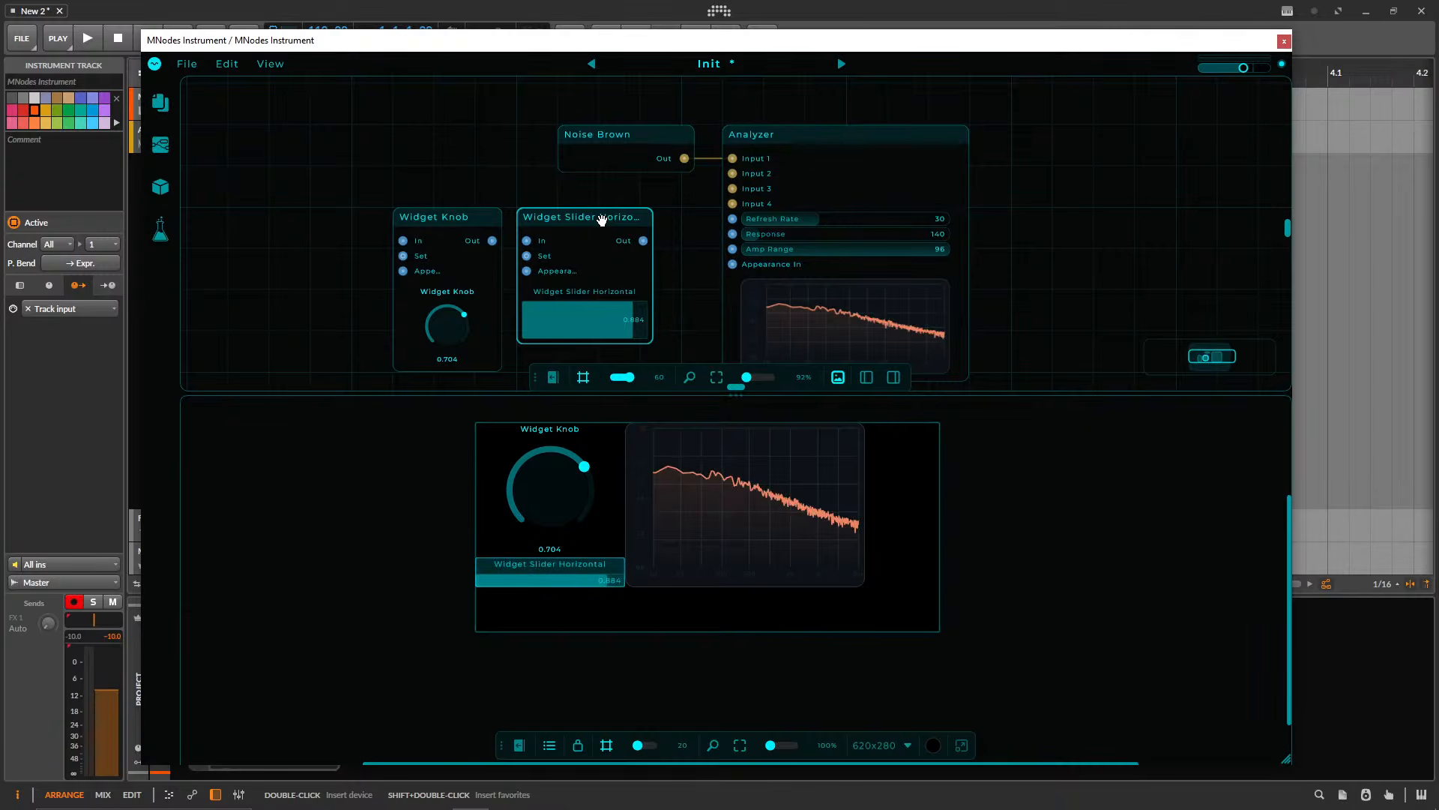
- Show the Widget Slider Horizontal node in the Inspector and widen the plugin window and the Inspector to fit its parameters
{"action": "right_click", "coordinate": [600, 223]}
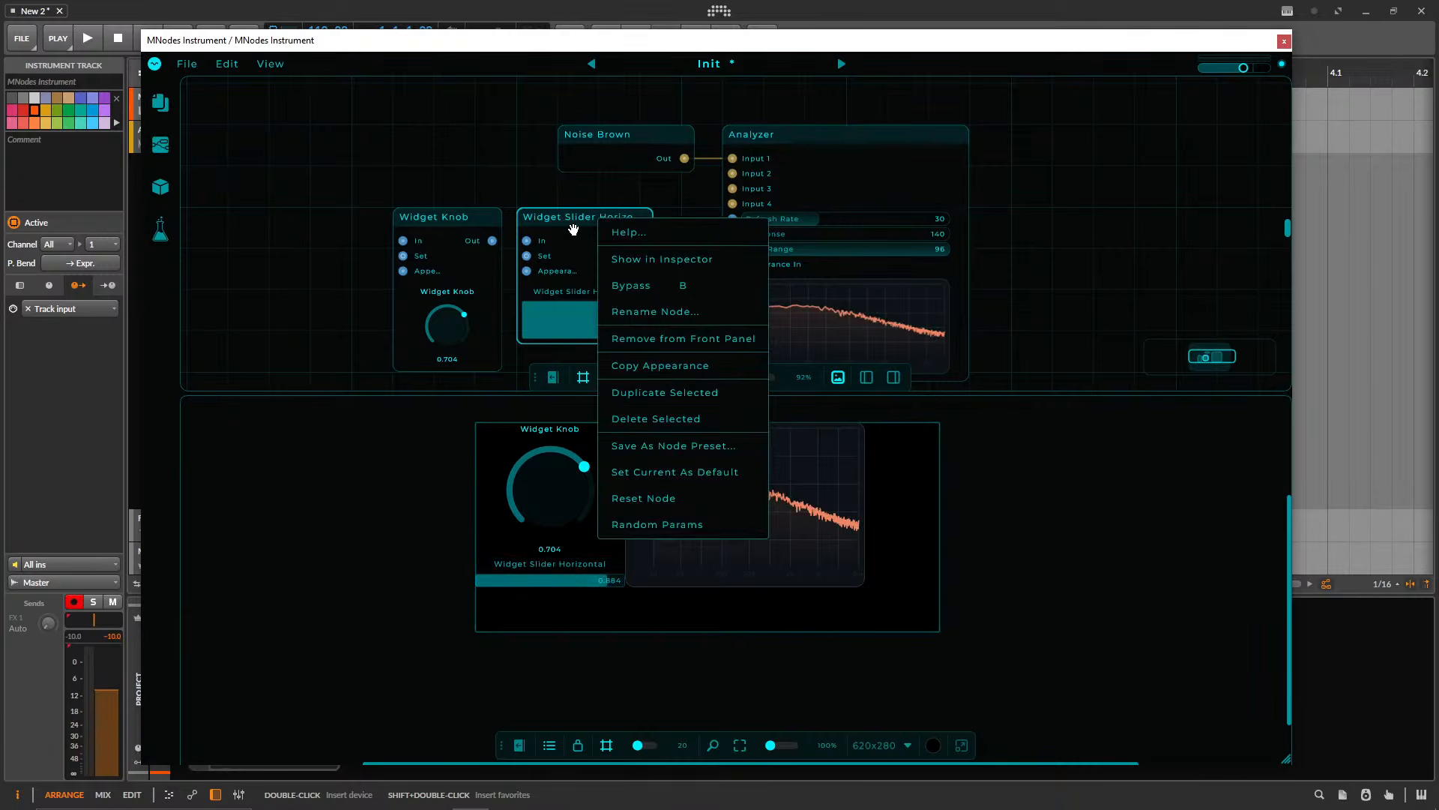
{"action": "left_click", "coordinate": [665, 264]}
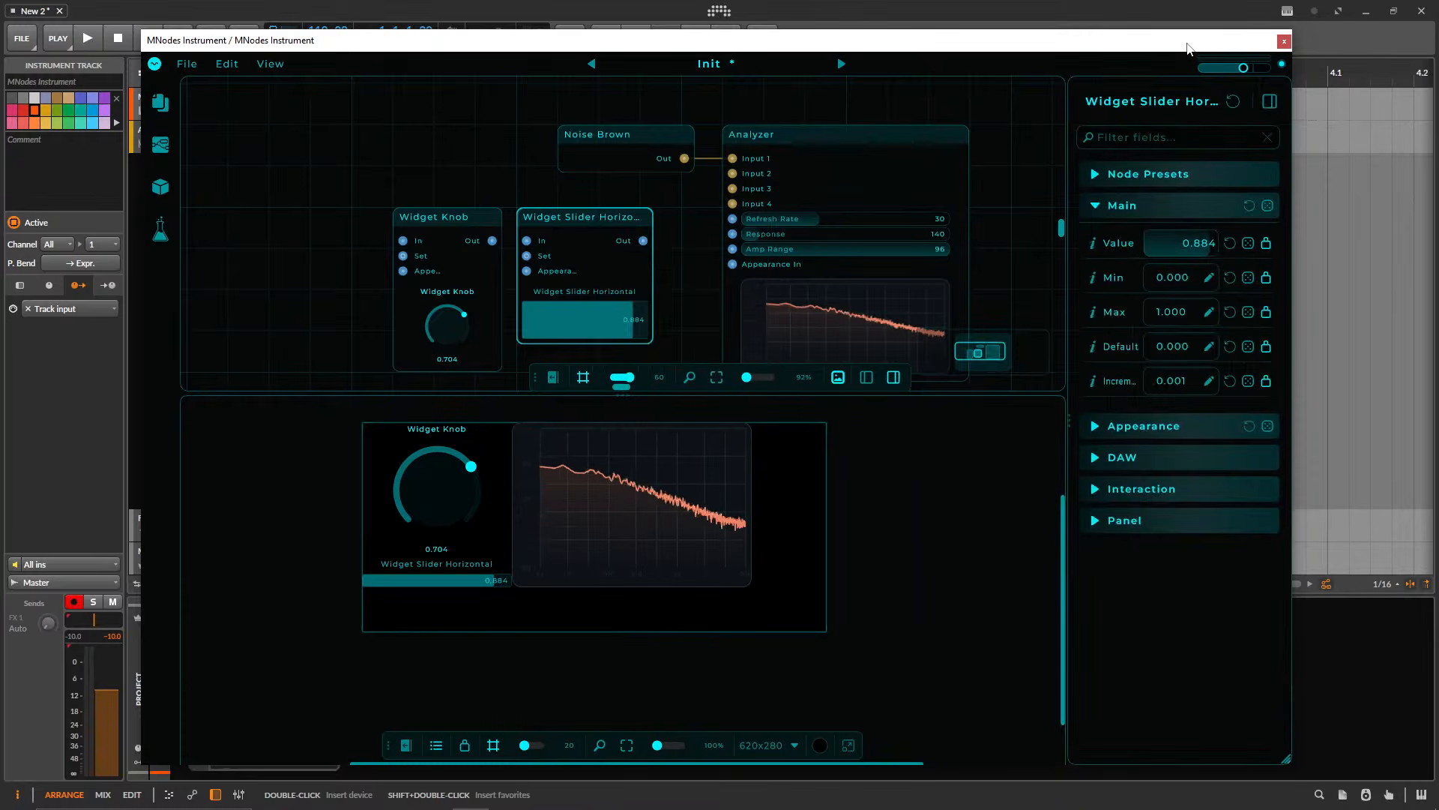
{"action": "left_click_drag", "start_coordinate": [1246, 759], "coordinate": [1416, 759]}
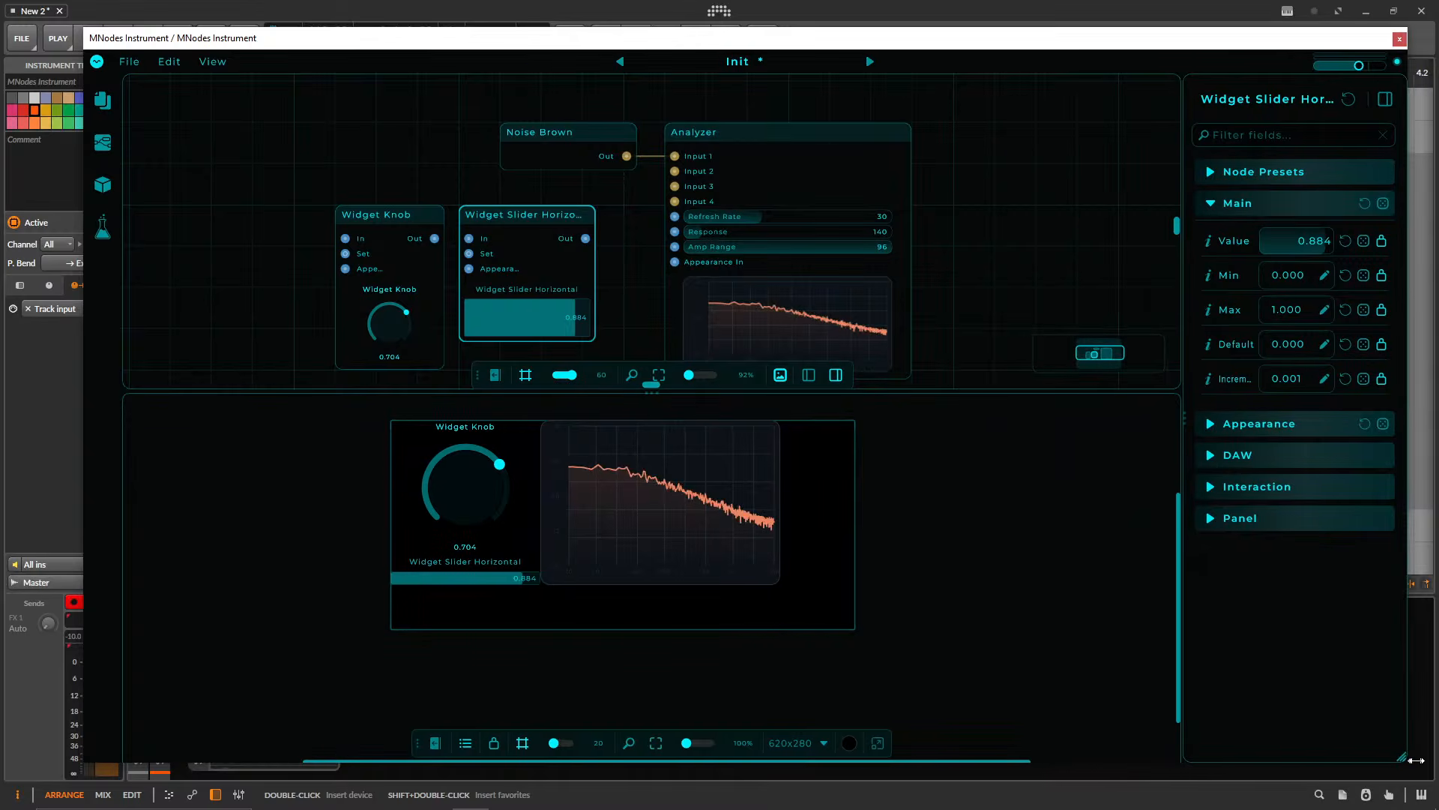
{"action": "left_click_drag", "start_coordinate": [1198, 508], "coordinate": [1057, 510]}
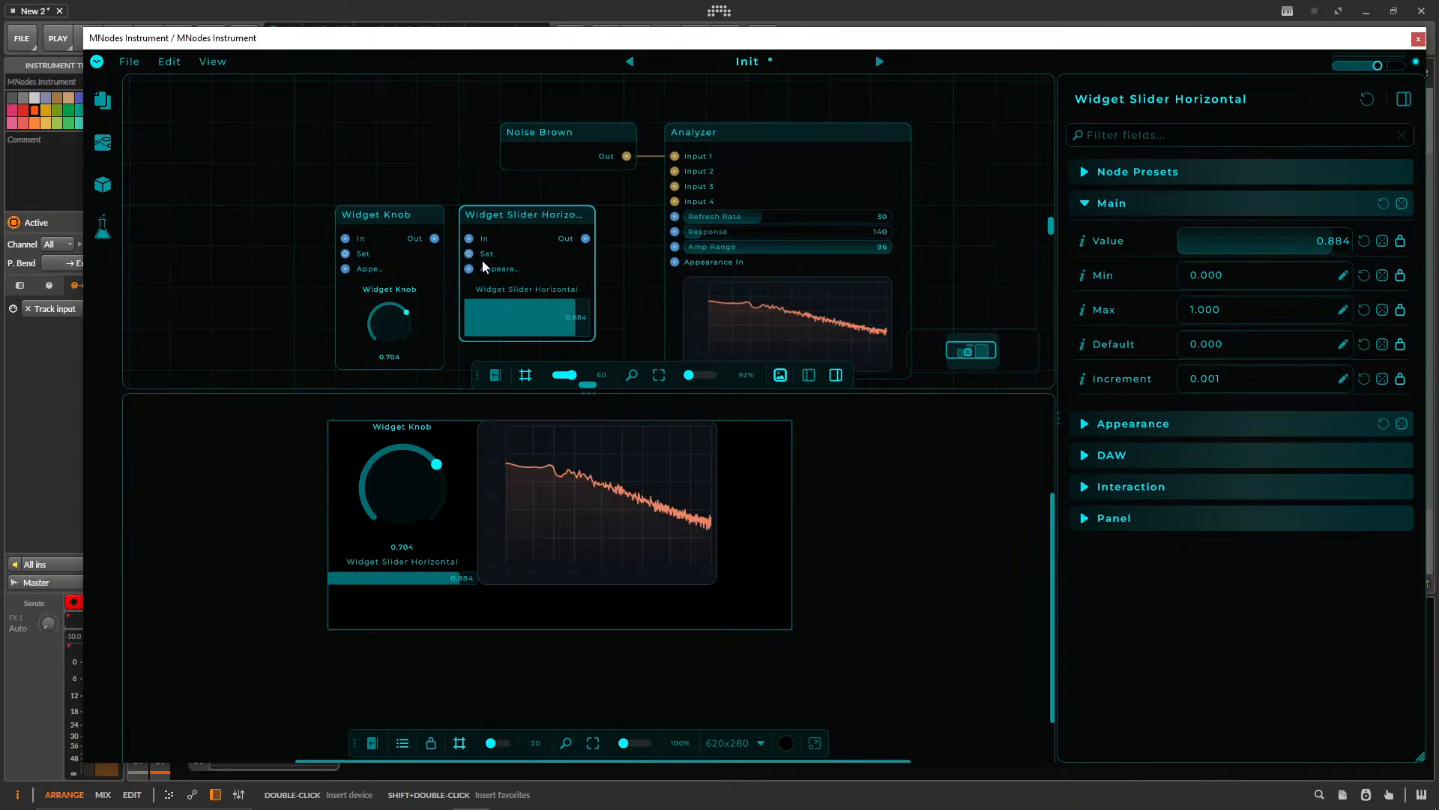
{"action": "left_click_drag", "start_coordinate": [588, 394], "coordinate": [576, 475]}
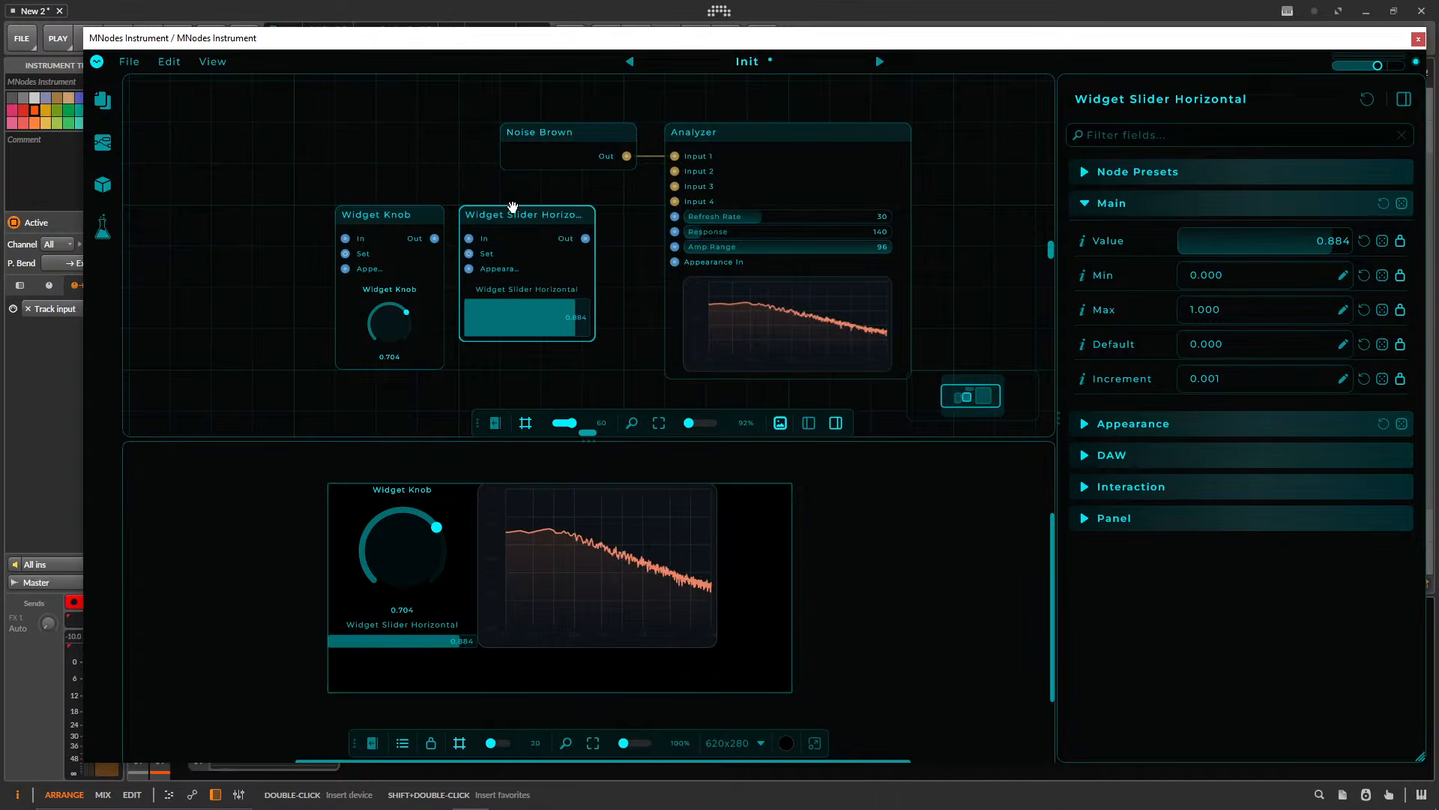
- Delete every node except Widget Knob and hide the front panel below the node editor
{"action": "left_click_drag", "start_coordinate": [549, 361], "coordinate": [849, 124]}
{"action": "key", "text": "Delete"}
{"action": "key", "text": "ctrl+a"}
{"action": "left_click", "coordinate": [588, 433]}
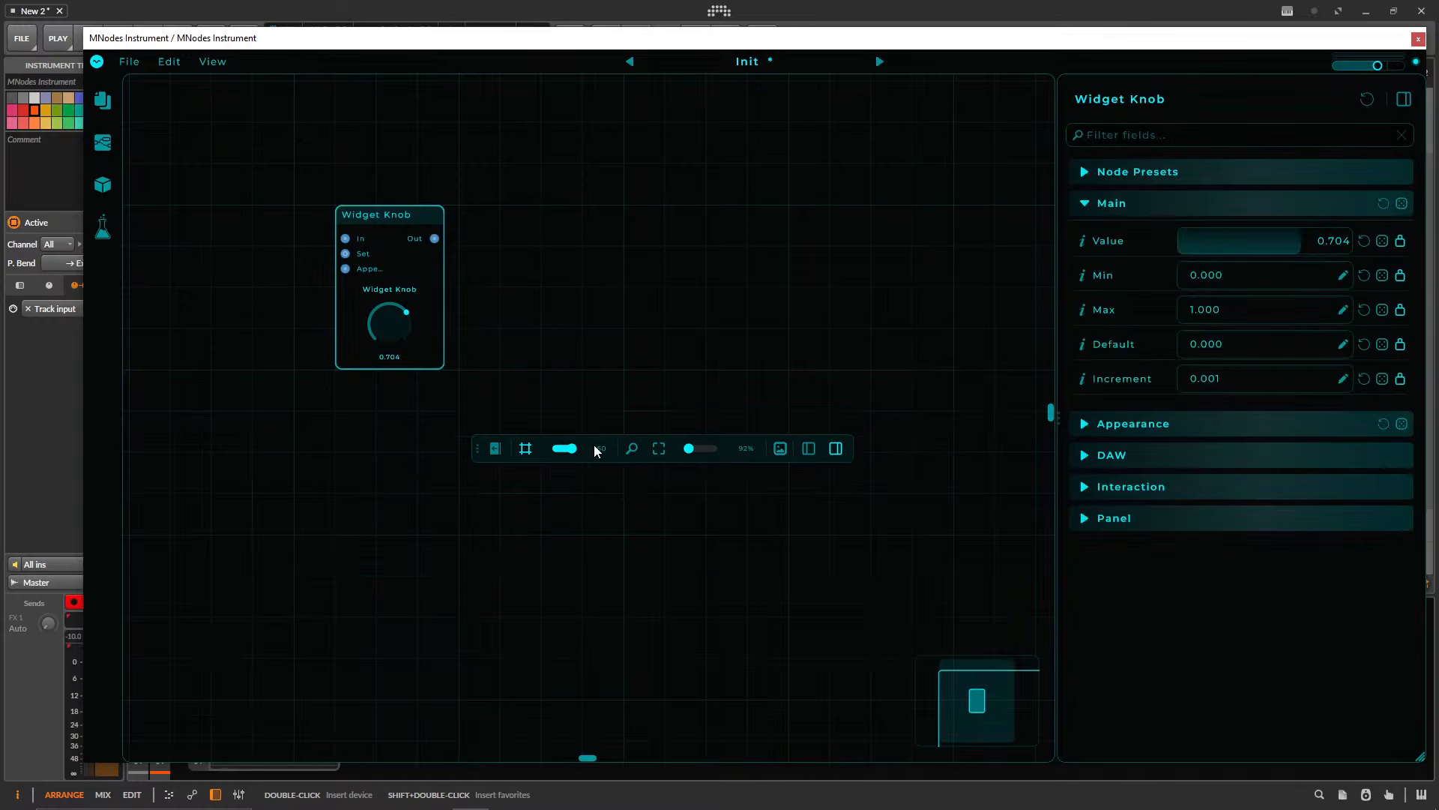
- Enlarge the Widget Knob node, centre it in the node editor, and move the floating toolbar below it
{"action": "left_click_drag", "start_coordinate": [397, 213], "coordinate": [604, 214]}
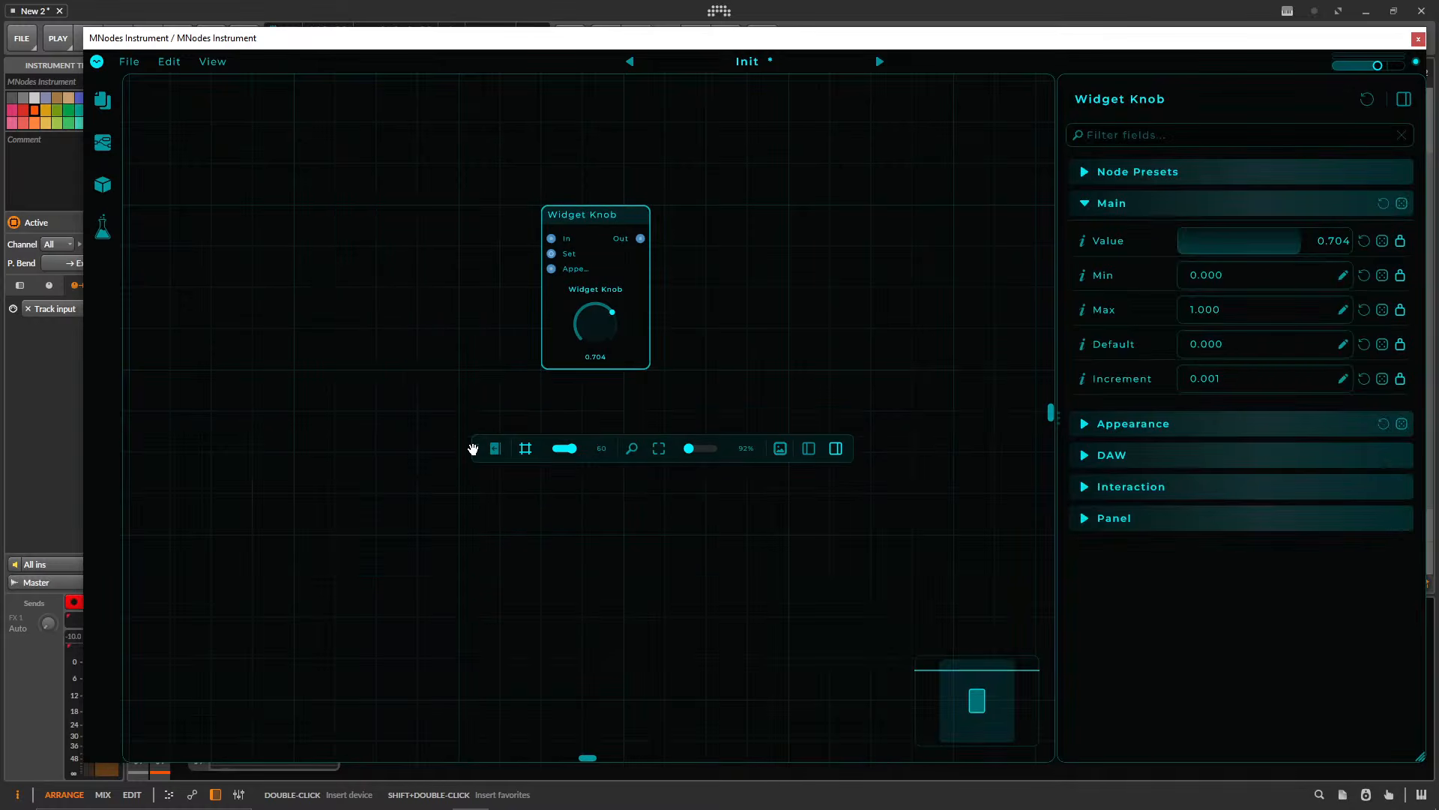
{"action": "left_click_drag", "start_coordinate": [473, 449], "coordinate": [411, 654]}
{"action": "left_click_drag", "start_coordinate": [648, 366], "coordinate": [765, 537]}
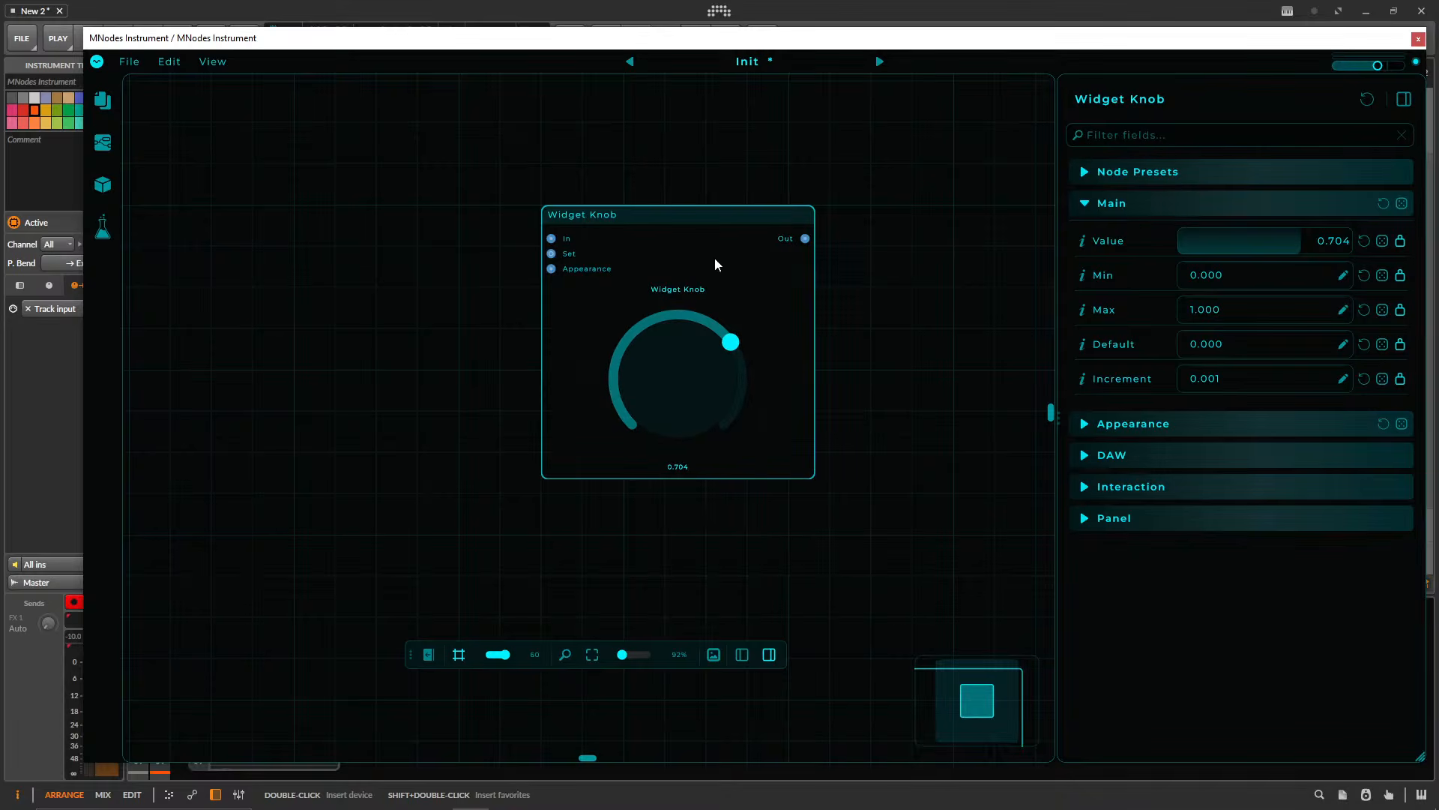
{"action": "left_click_drag", "start_coordinate": [716, 264], "coordinate": [633, 264]}
{"action": "left_click", "coordinate": [543, 150]}
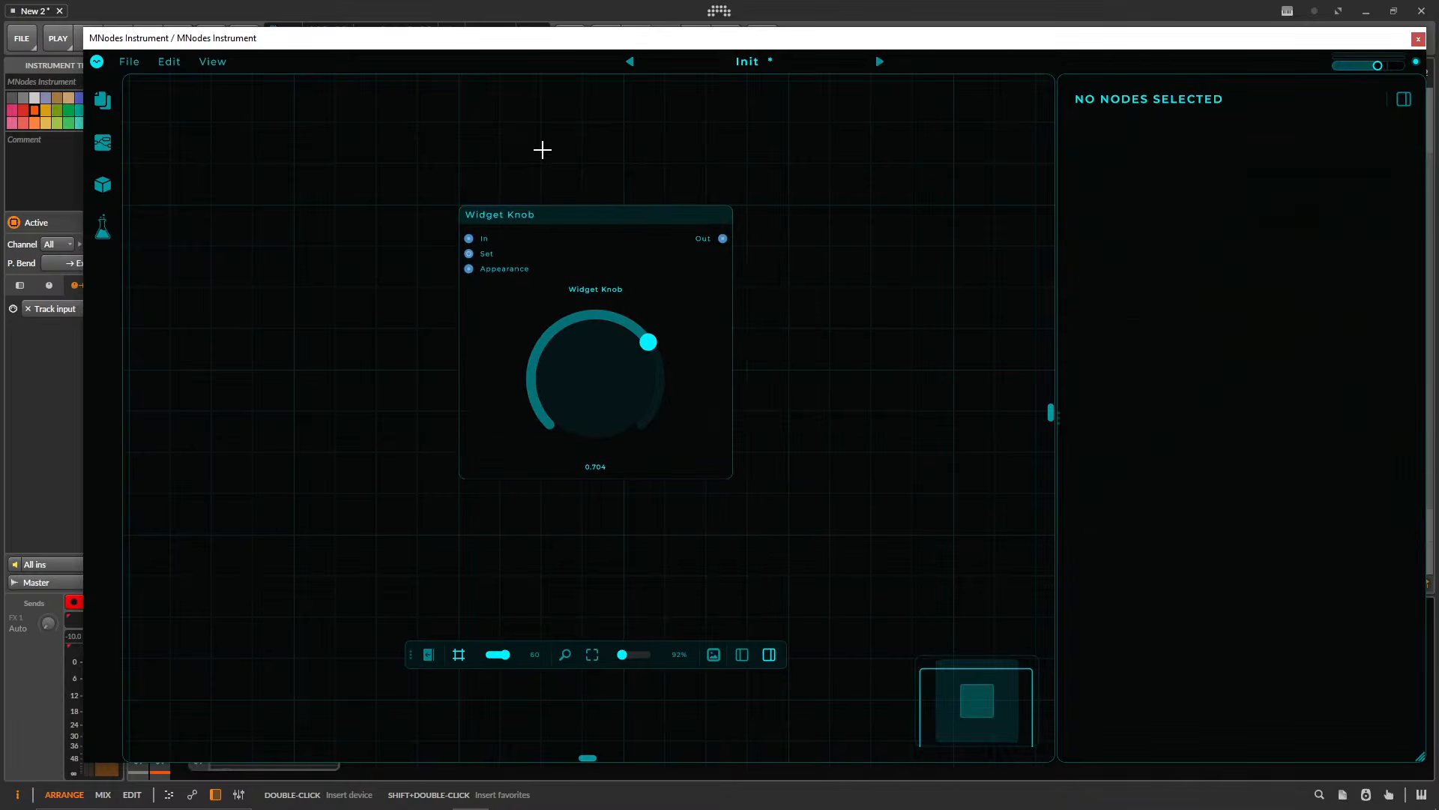
- Toggle the Inspector off and on, show the Widget Knob node in it, and collapse its Main parameters
{"action": "left_click", "coordinate": [769, 654]}
{"action": "left_click", "coordinate": [769, 654]}
{"action": "left_click", "coordinate": [769, 654]}
{"action": "left_click", "coordinate": [769, 655]}
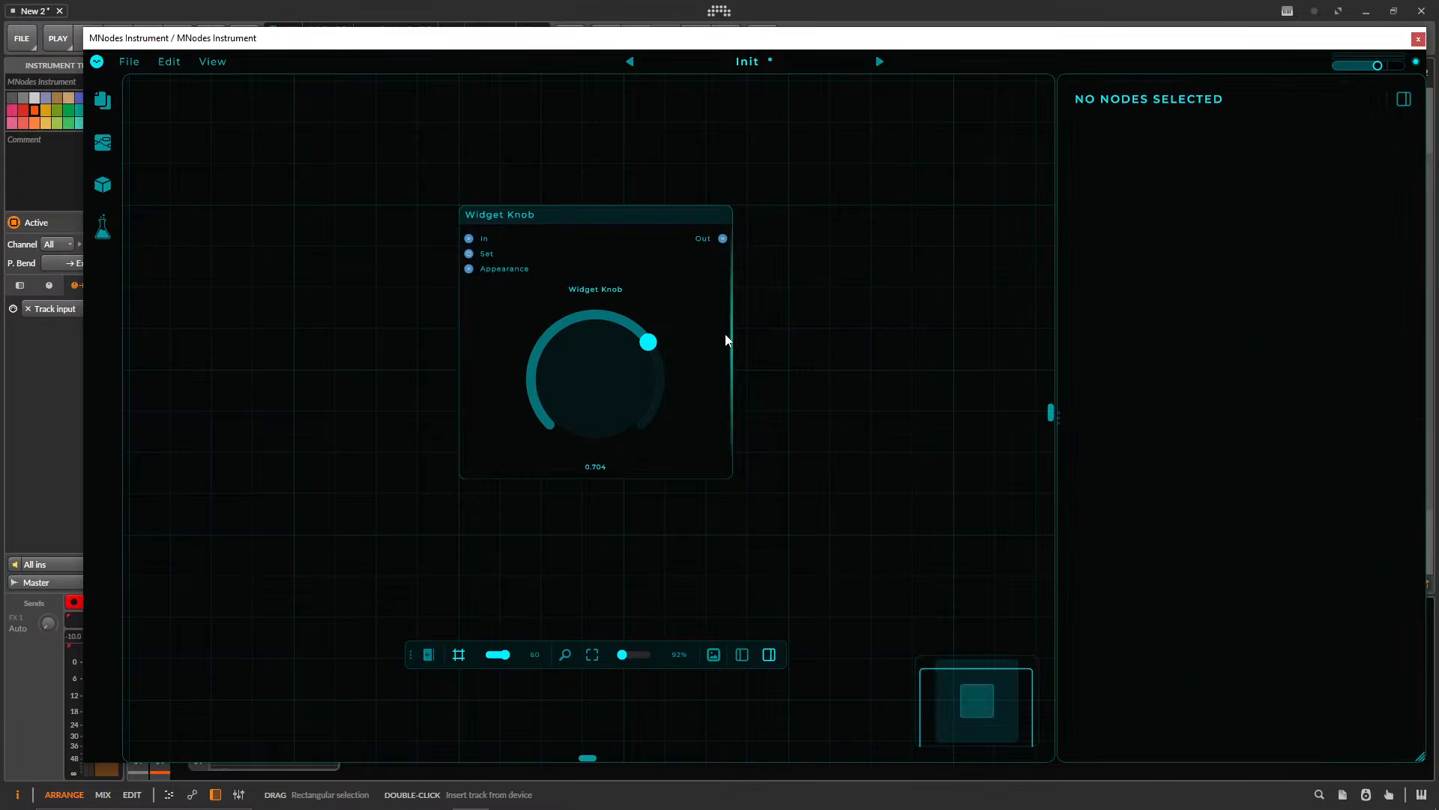
{"action": "left_click", "coordinate": [591, 215]}
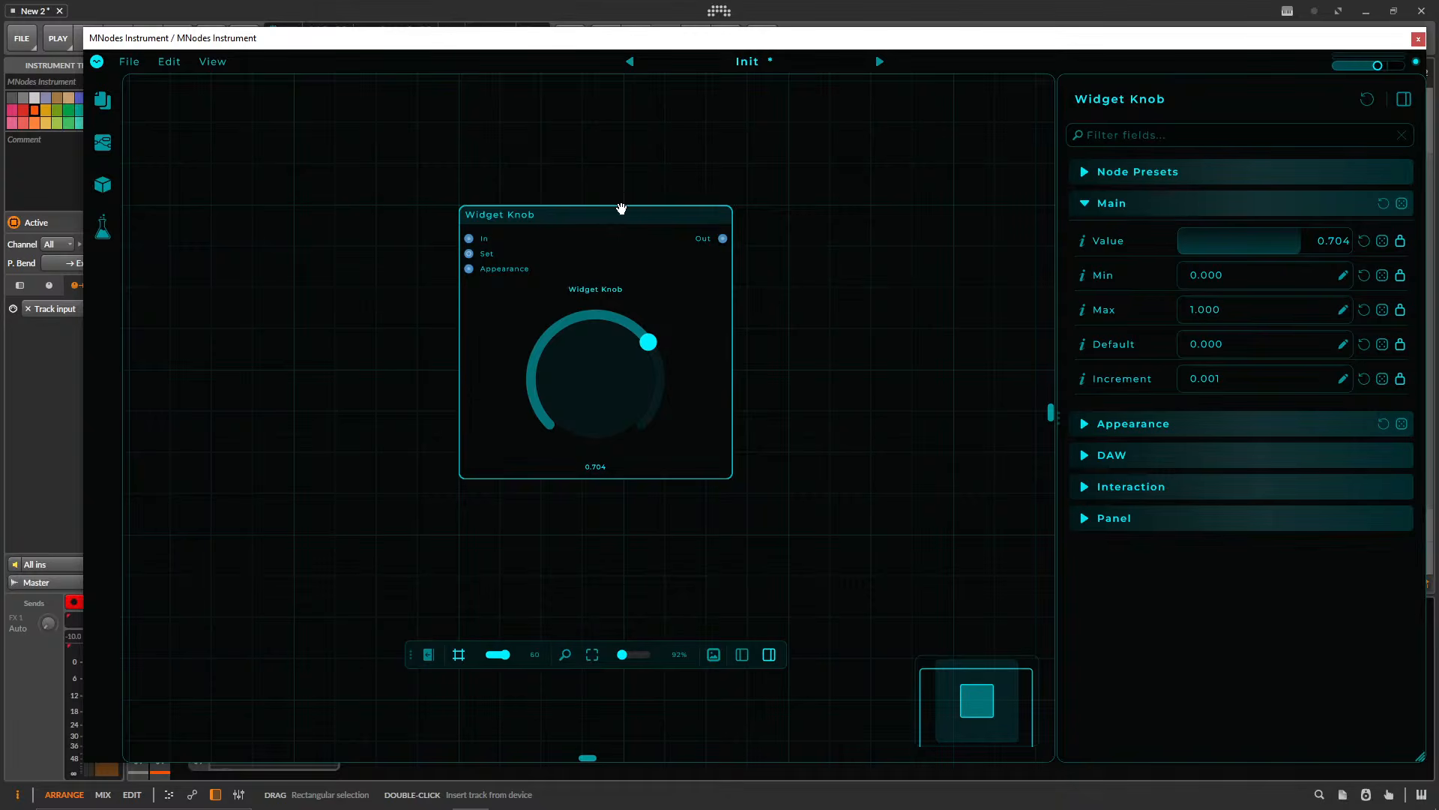
{"action": "left_click", "coordinate": [1106, 201]}
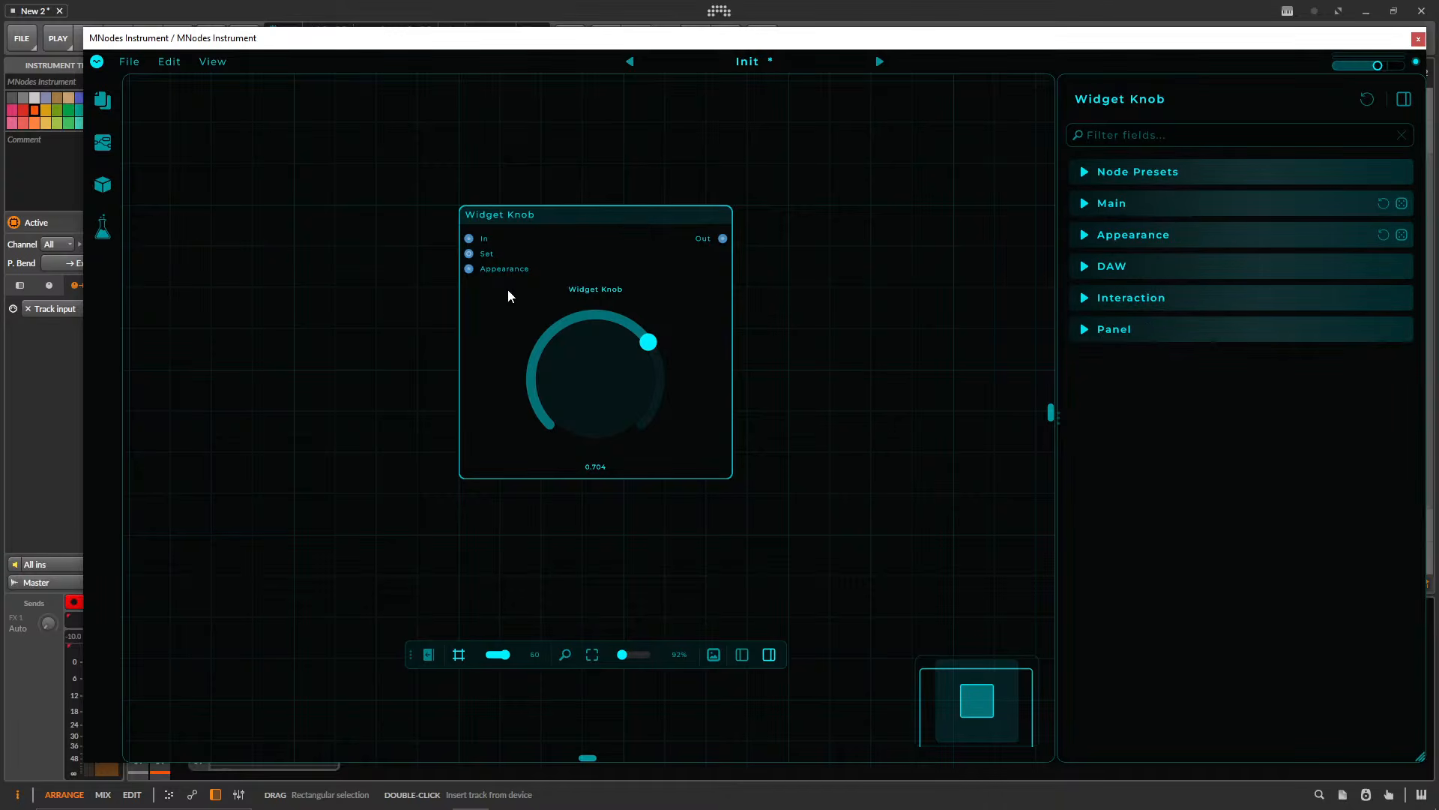
- Browse the Widget Knob's node presets from Amber Vintage through Dark Neon and onward, and apply Neon Cyan Glow
{"action": "left_click", "coordinate": [1120, 174]}
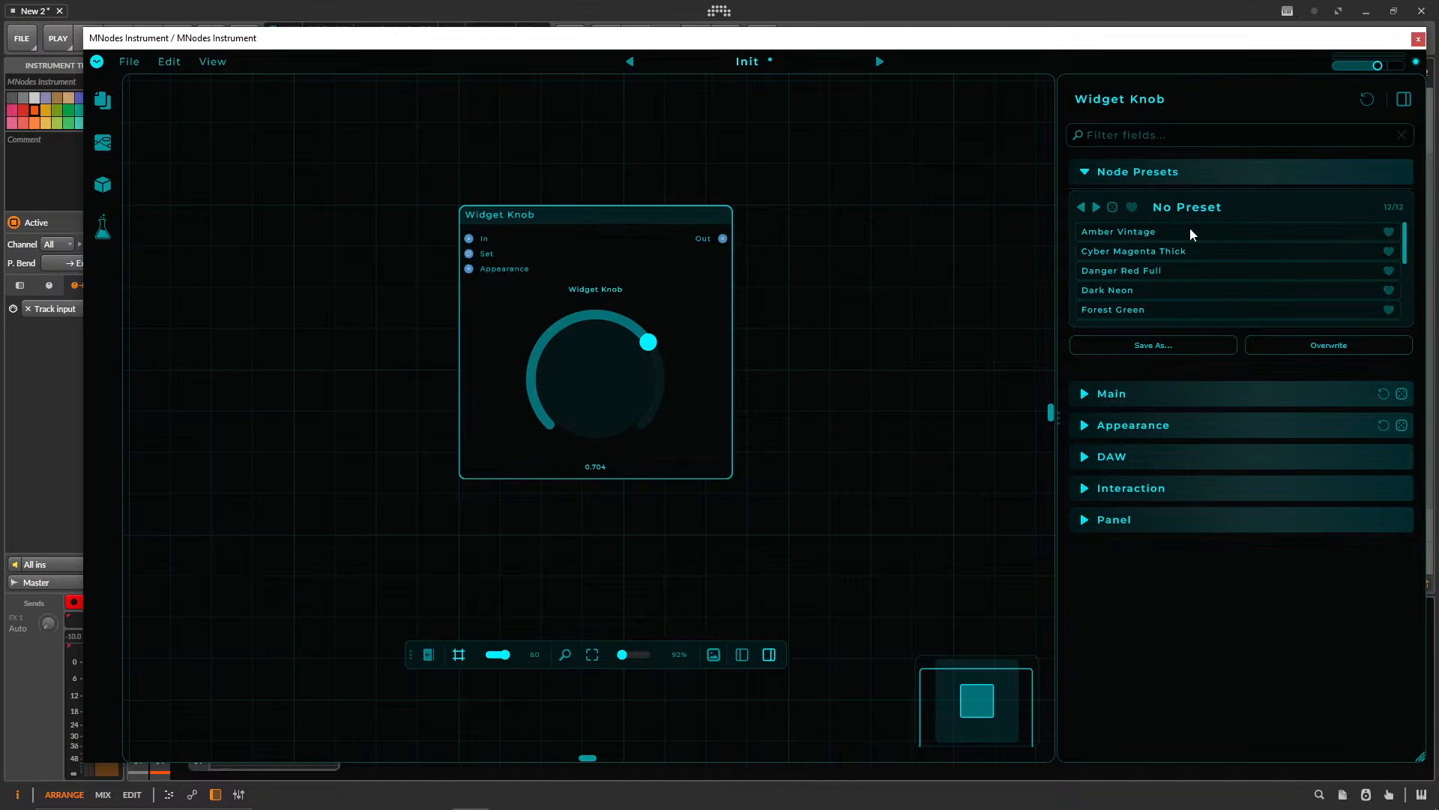
{"action": "left_click", "coordinate": [1109, 230]}
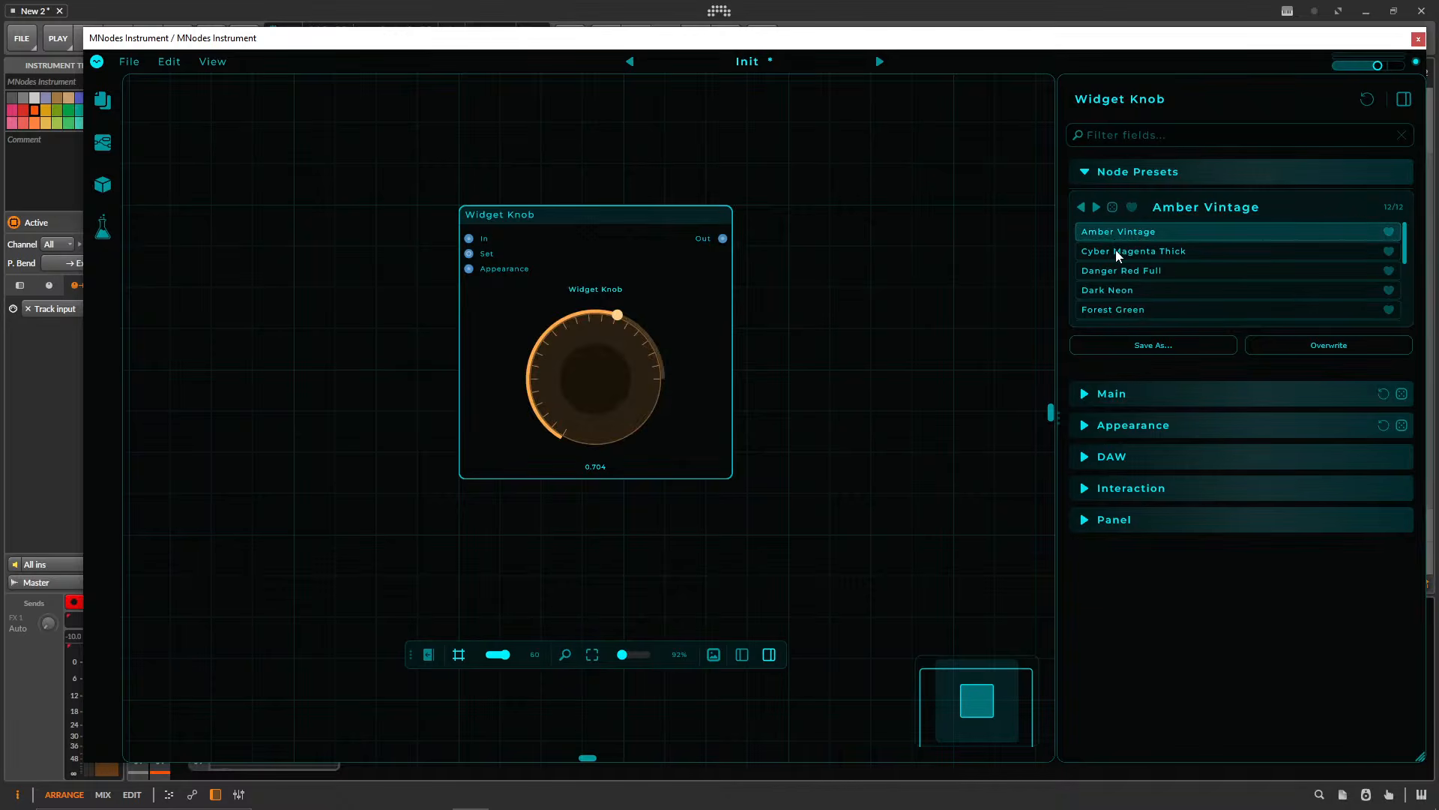
{"action": "left_click", "coordinate": [1113, 252]}
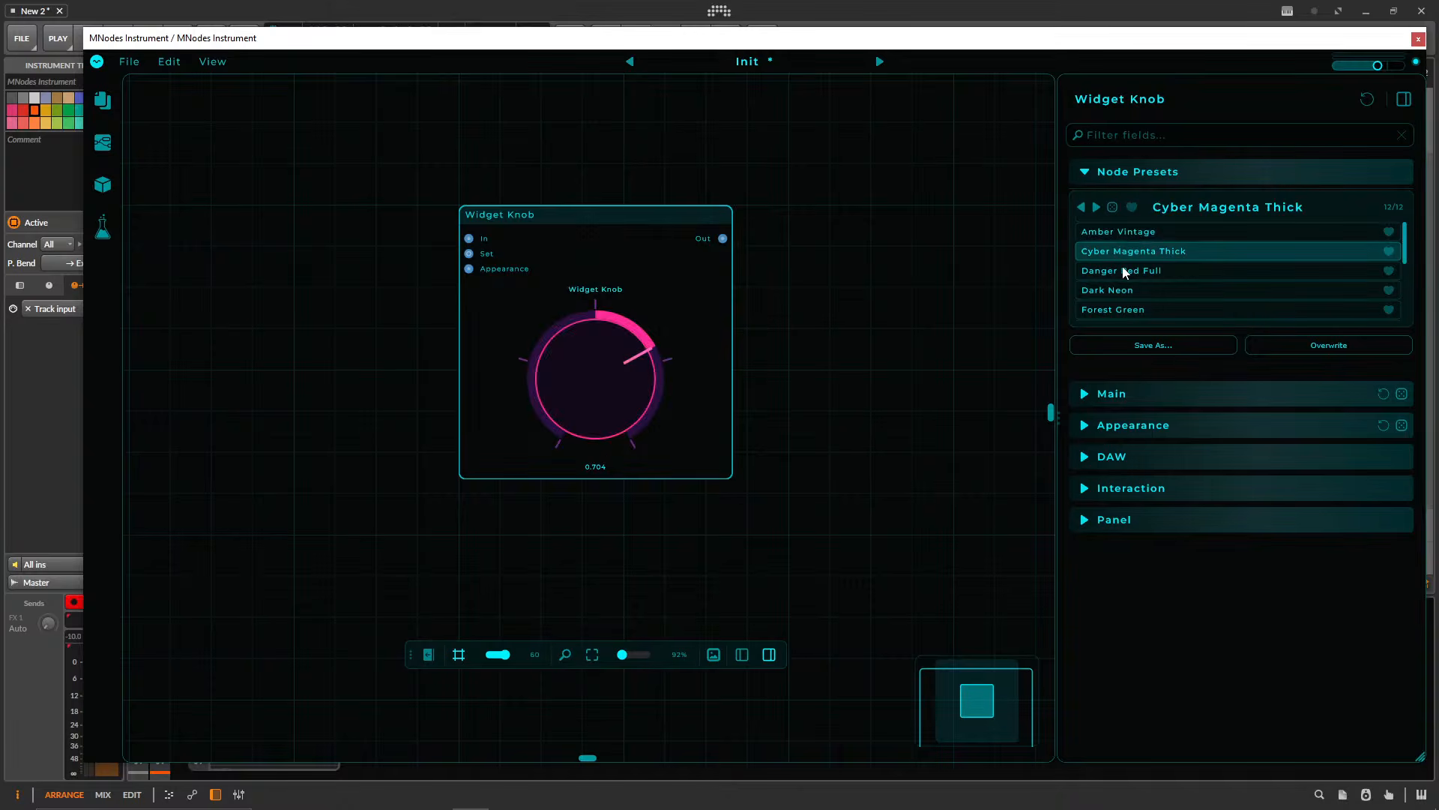
{"action": "left_click", "coordinate": [1124, 272]}
{"action": "left_click", "coordinate": [1122, 286]}
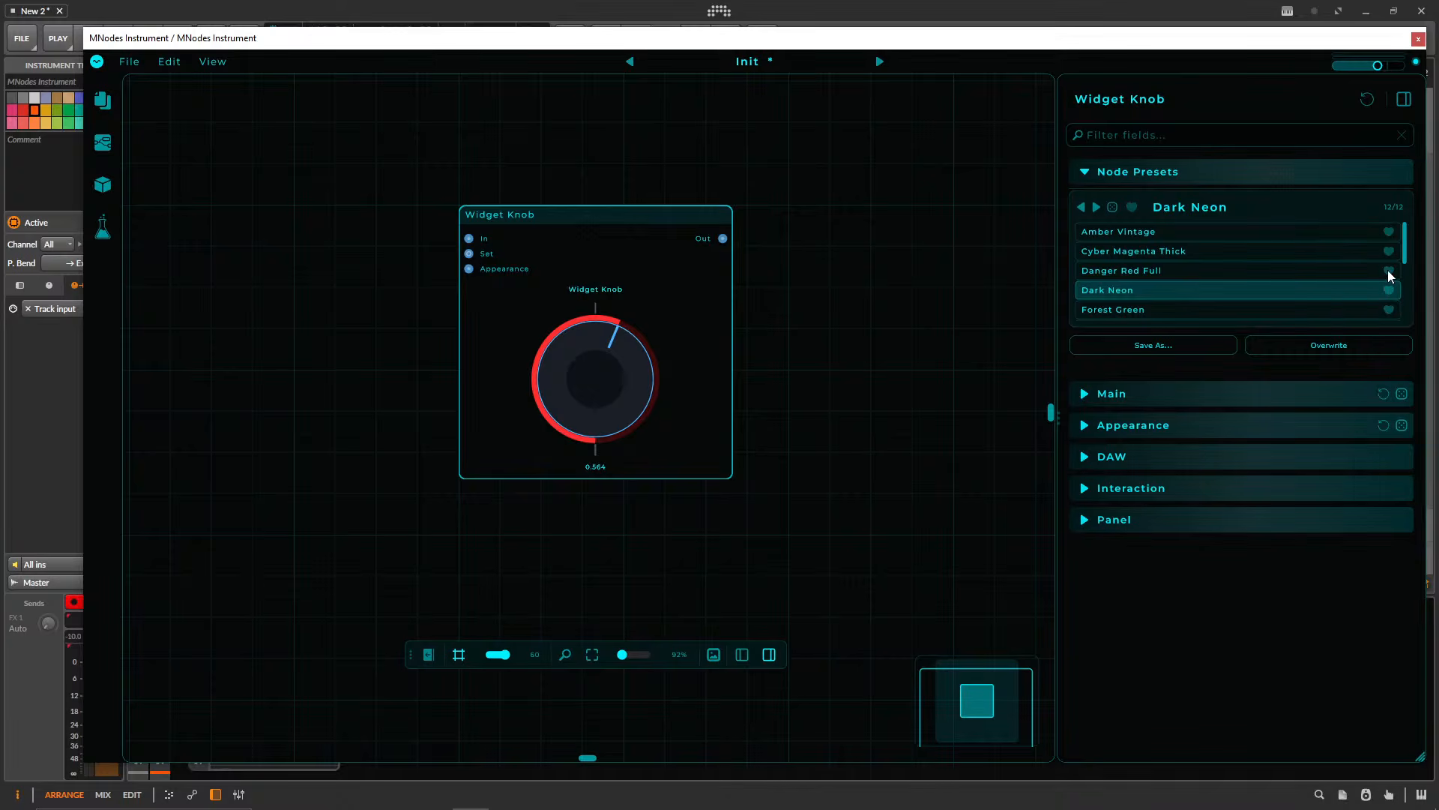
{"action": "left_click", "coordinate": [1096, 209]}
{"action": "left_click", "coordinate": [1096, 208]}
{"action": "left_click", "coordinate": [1096, 209]}
{"action": "left_click", "coordinate": [1096, 209]}
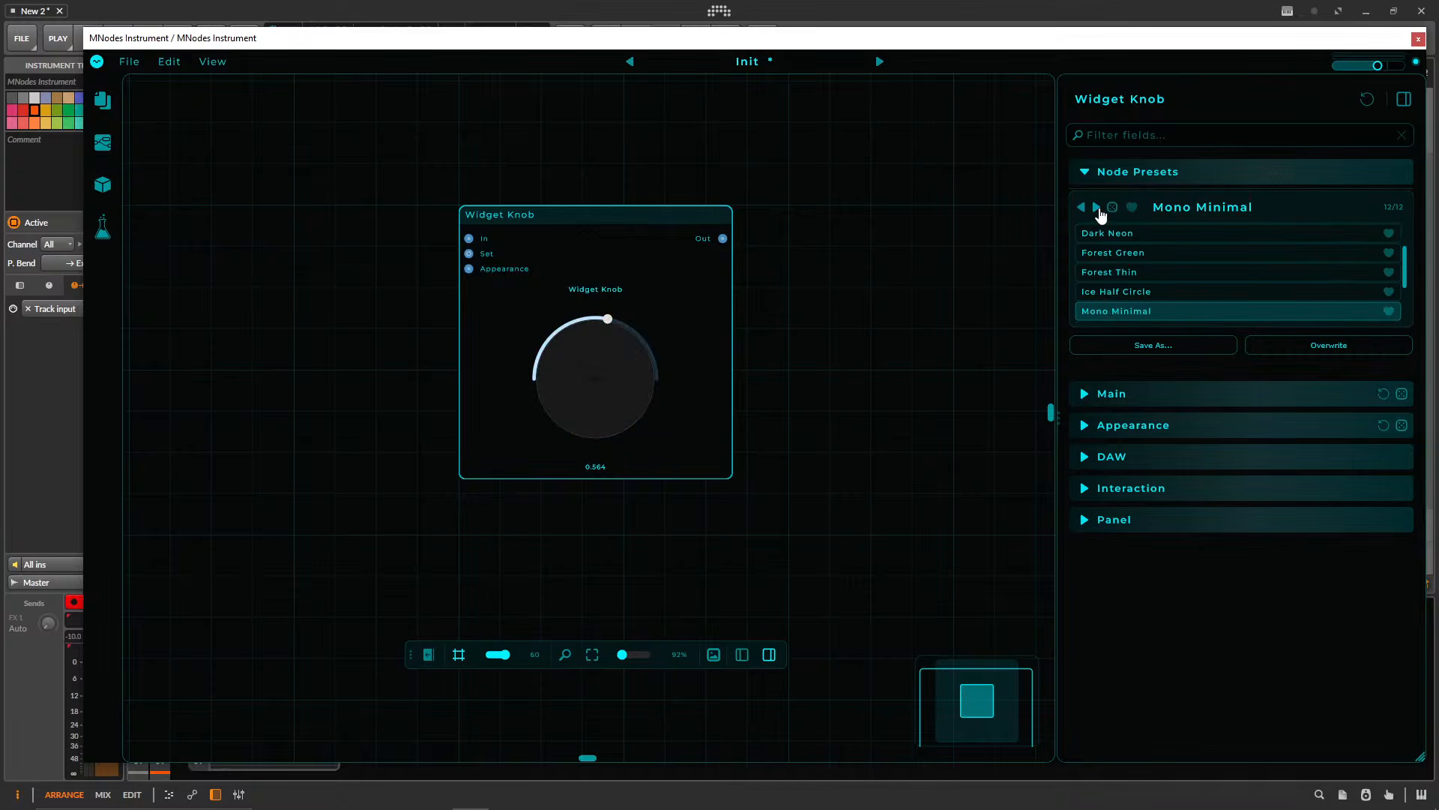
{"action": "left_click", "coordinate": [1096, 209]}
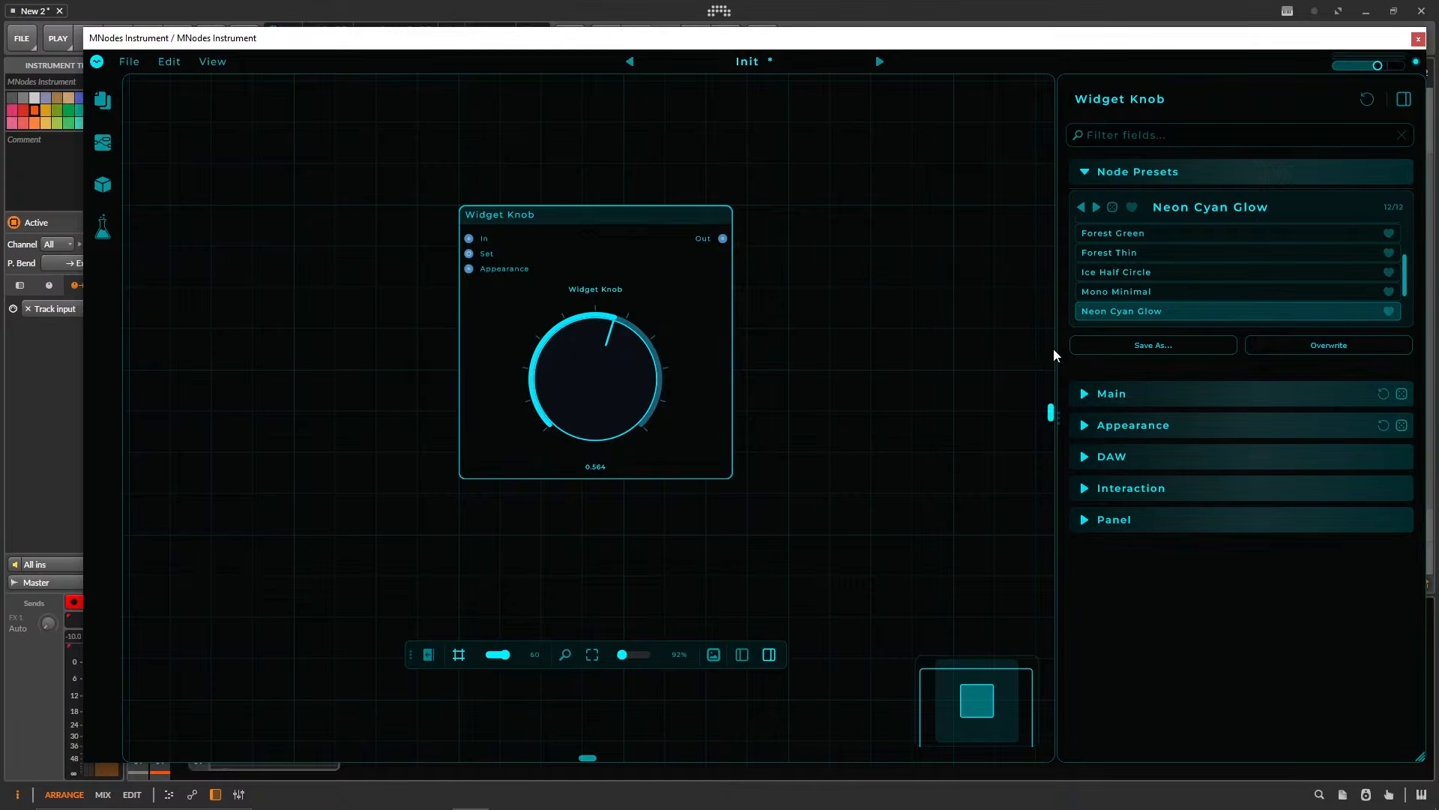
- Show the knob's Main parameters without the presets, shift the node slightly right, and sweep the Value from 0.000 to 1.000
{"action": "left_click", "coordinate": [1113, 401]}
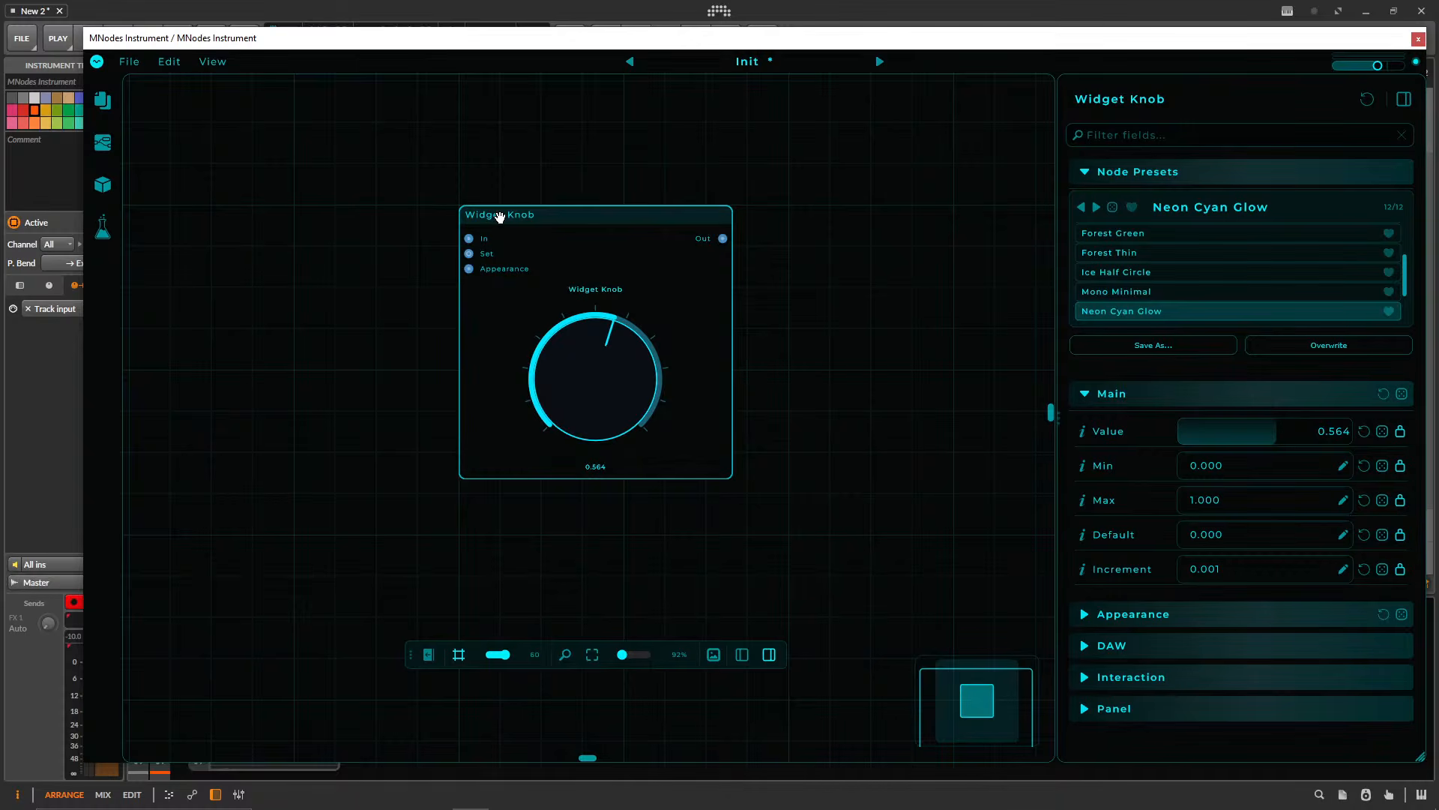
{"action": "left_click_drag", "start_coordinate": [494, 214], "coordinate": [524, 219]}
{"action": "left_click_drag", "start_coordinate": [652, 373], "coordinate": [627, 280]}
{"action": "left_click_drag", "start_coordinate": [634, 434], "coordinate": [645, 561]}
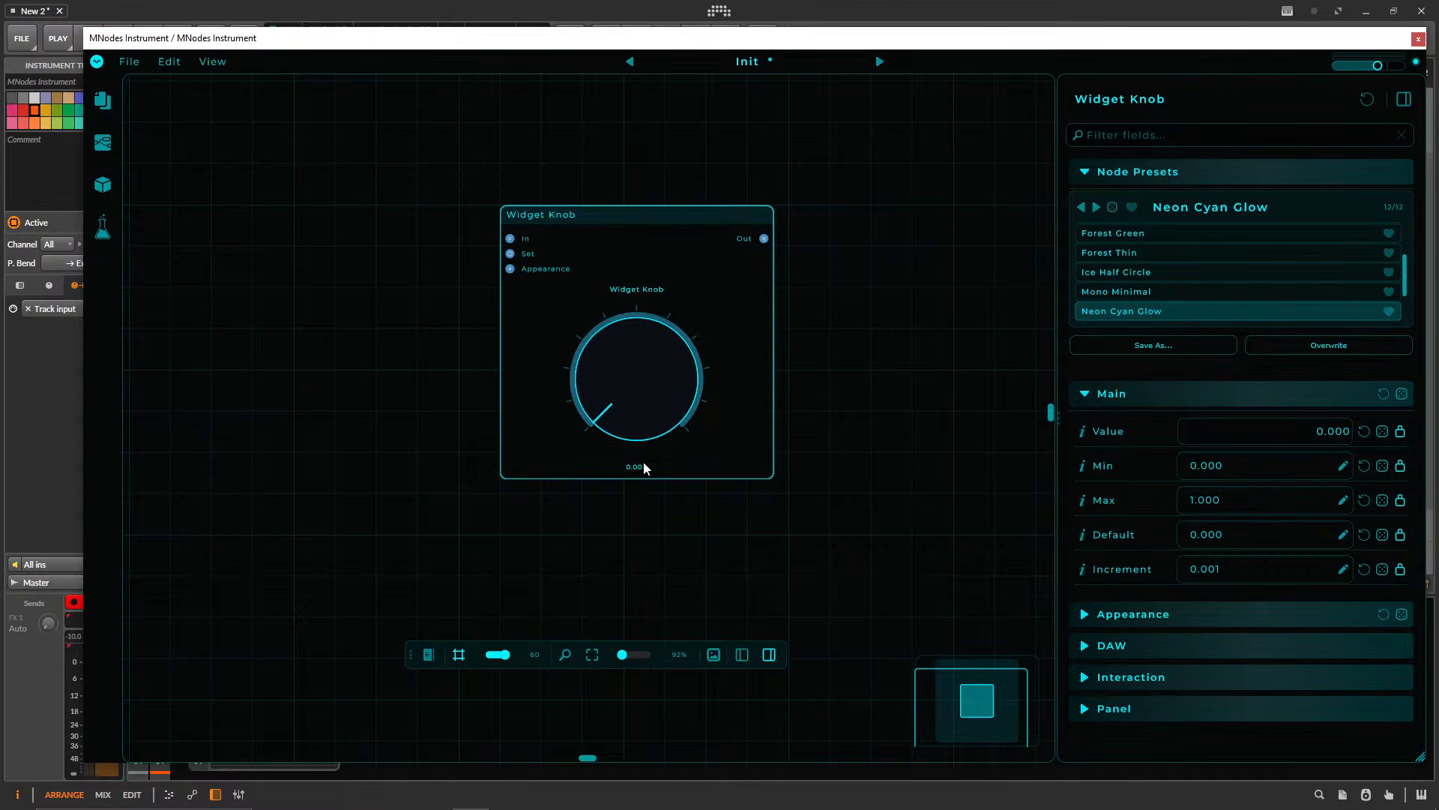
{"action": "left_click_drag", "start_coordinate": [647, 427], "coordinate": [622, 246]}
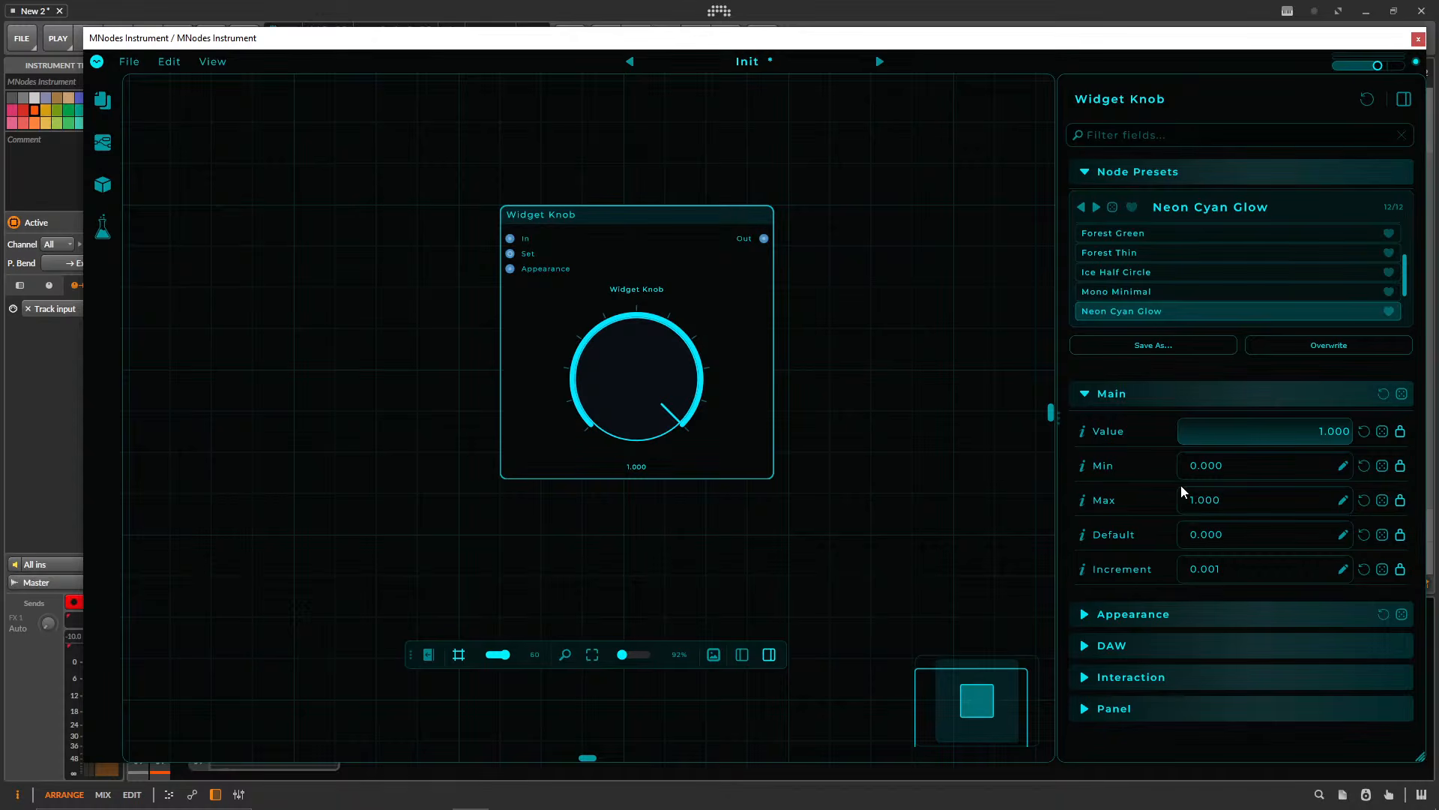
{"action": "left_click", "coordinate": [1121, 175]}
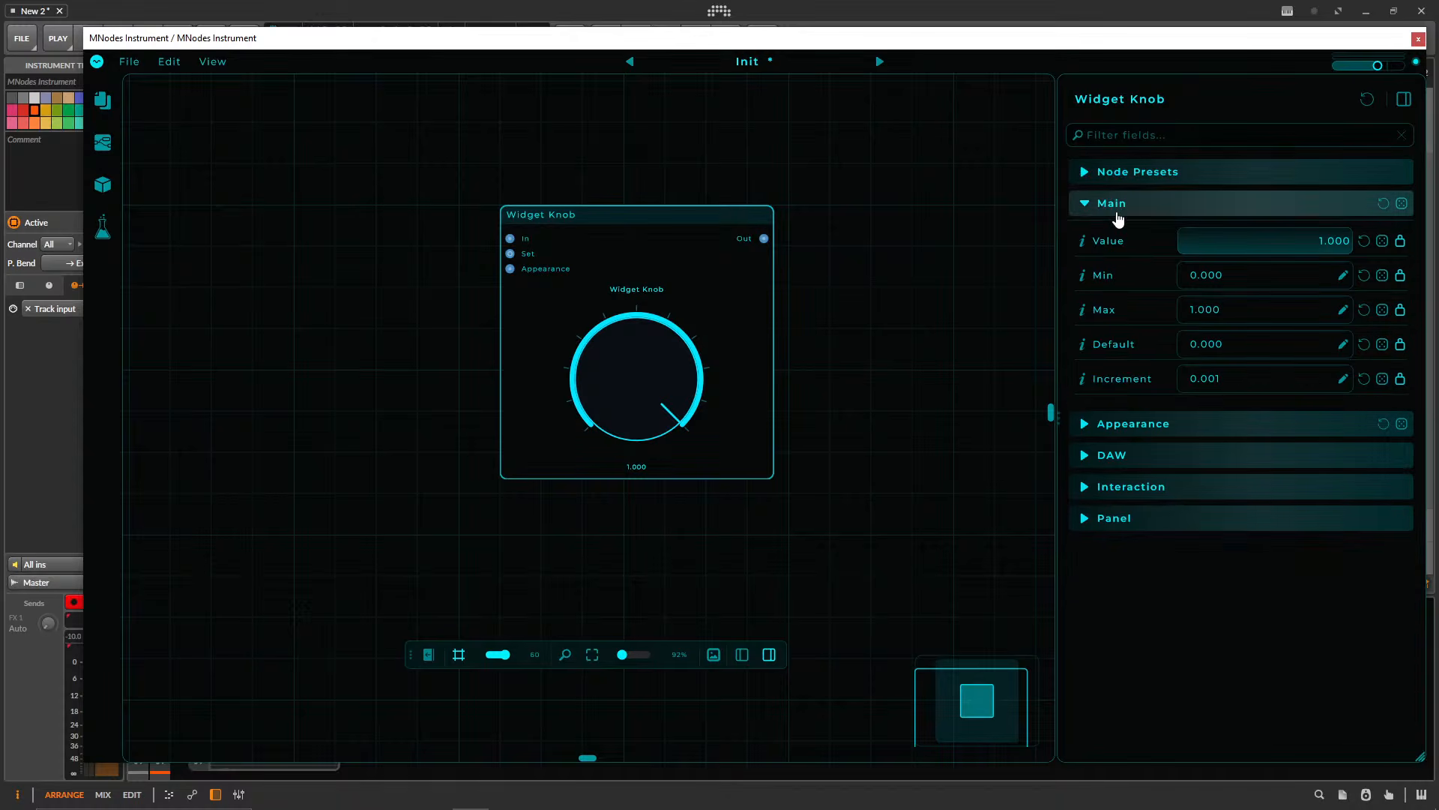
{"action": "left_click_drag", "start_coordinate": [1237, 245], "coordinate": [1349, 259]}
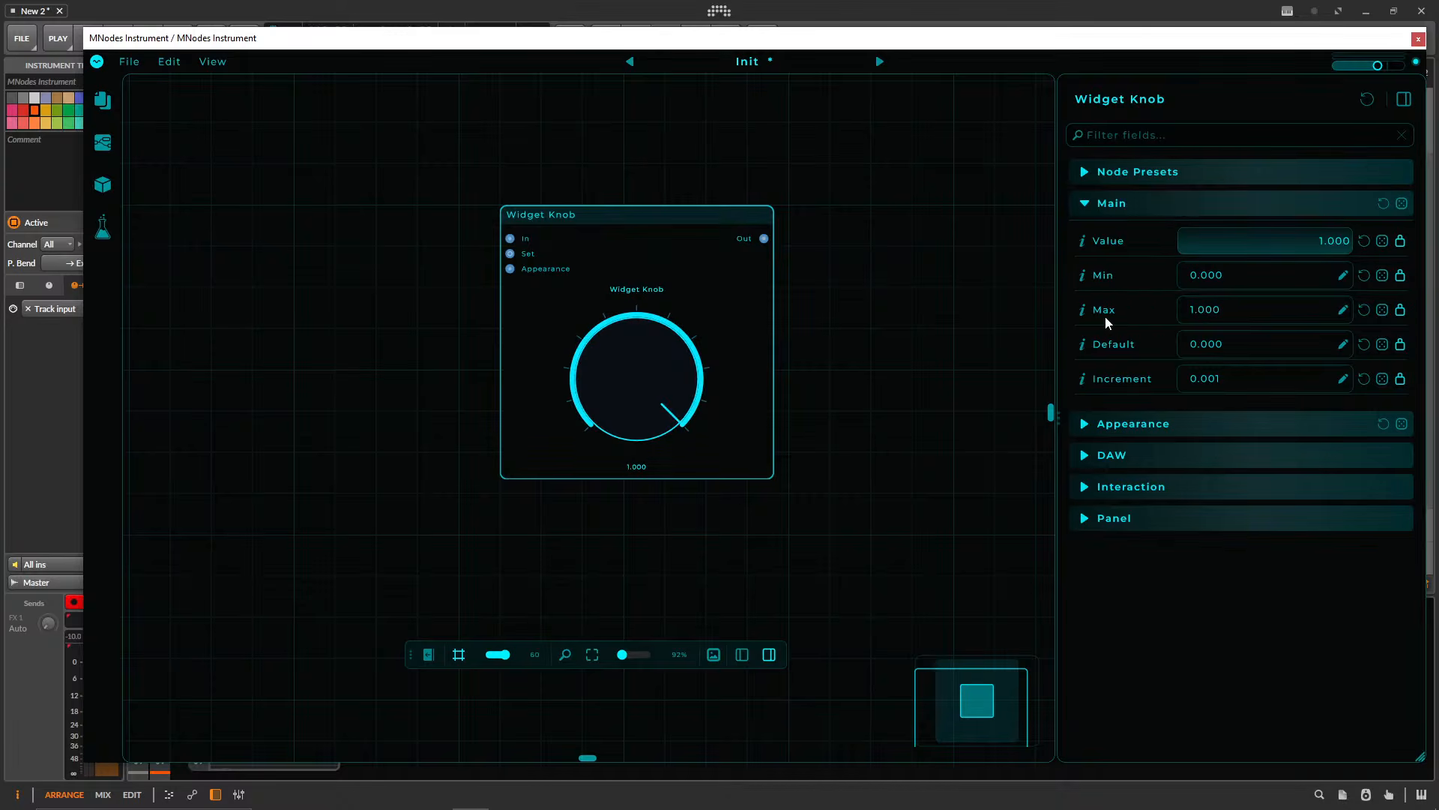
- Set the Widget Knob's Max to 50 and turn the knob to about 22.041
{"action": "left_click", "coordinate": [1234, 306]}
{"action": "type", "text": "50"}
{"action": "key", "text": "Return"}
{"action": "left_click_drag", "start_coordinate": [649, 400], "coordinate": [638, 480]}
{"action": "left_click_drag", "start_coordinate": [630, 389], "coordinate": [634, 442]}
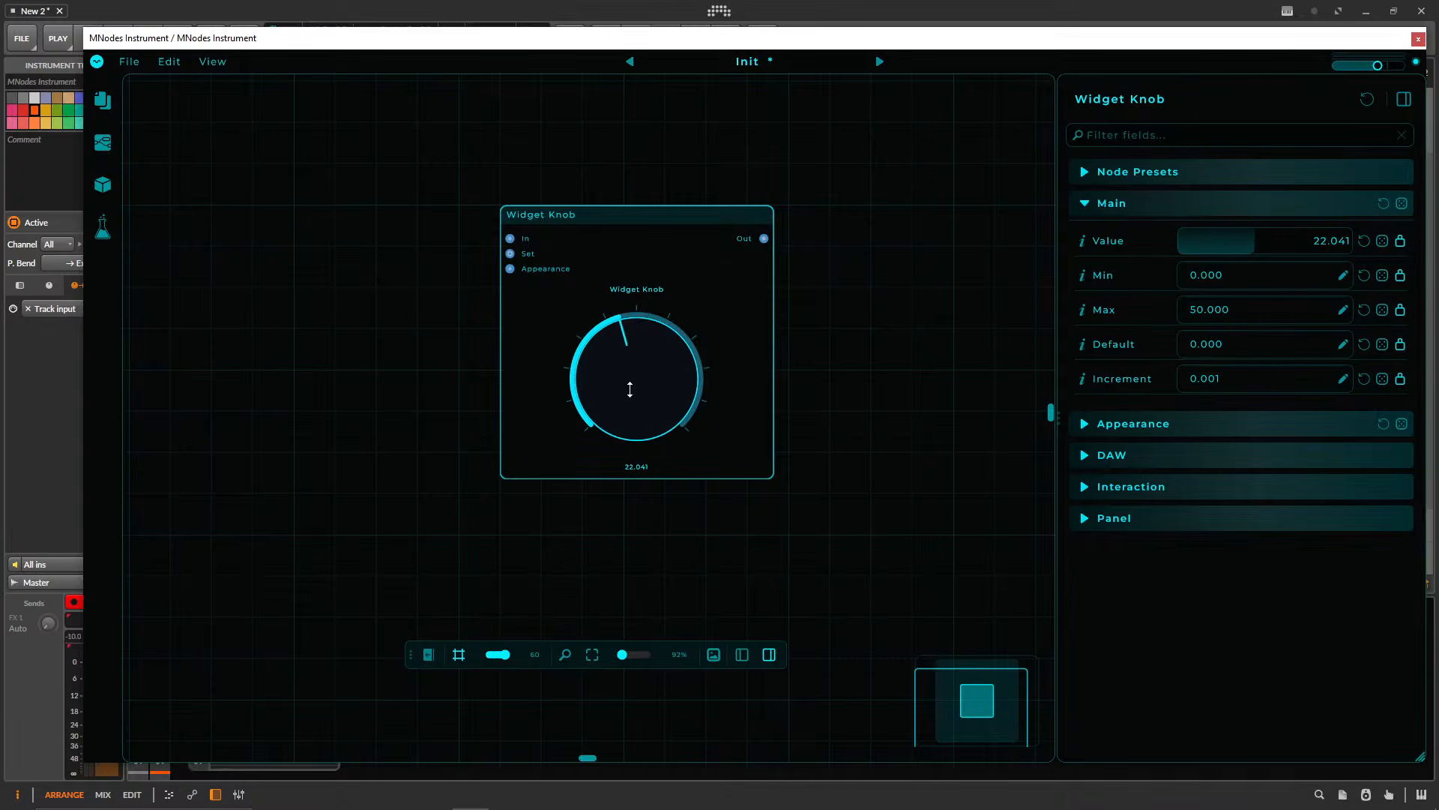
- Reset the knob to its default value and turn it up to about 35.603
{"action": "double_click", "coordinate": [645, 371]}
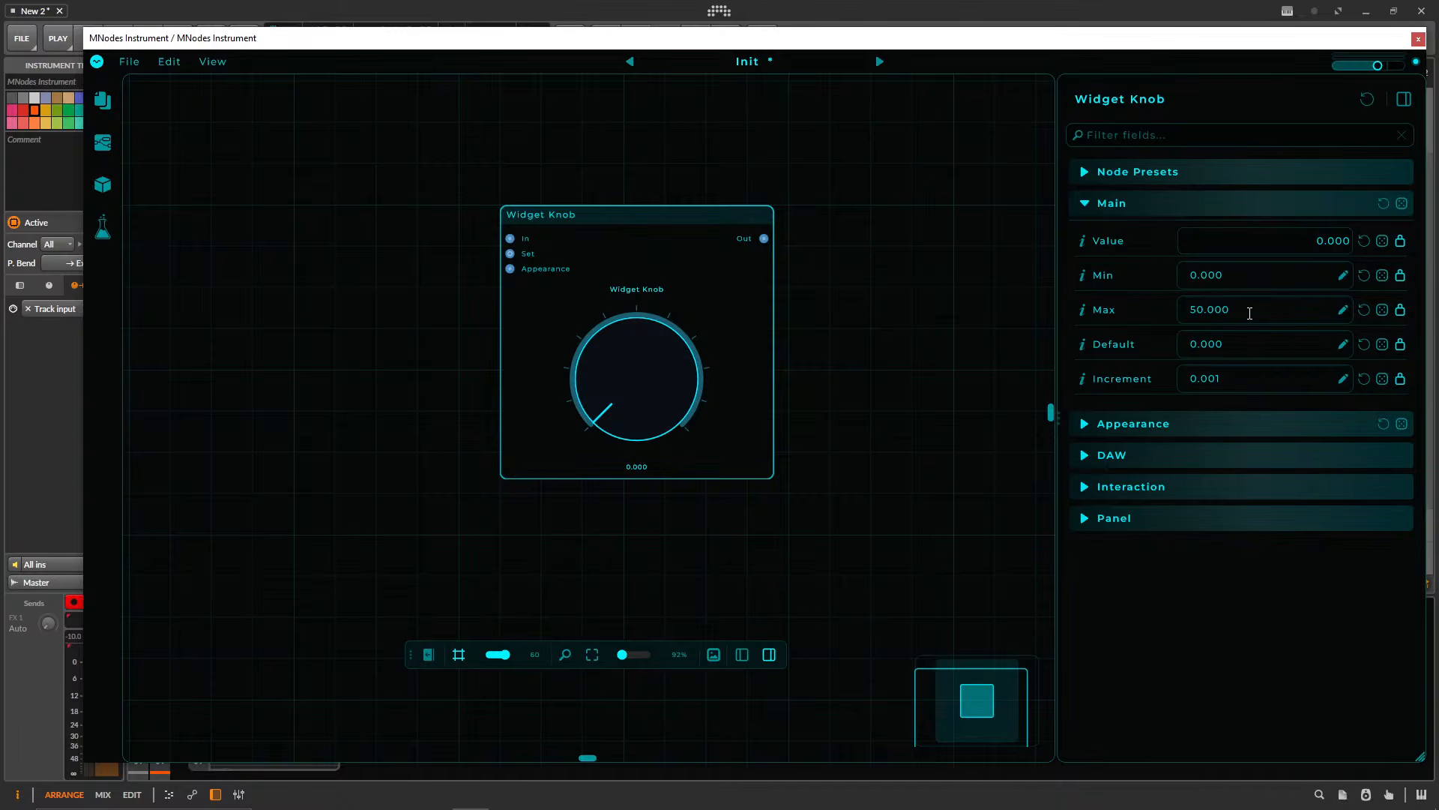
{"action": "left_click_drag", "start_coordinate": [636, 399], "coordinate": [634, 313]}
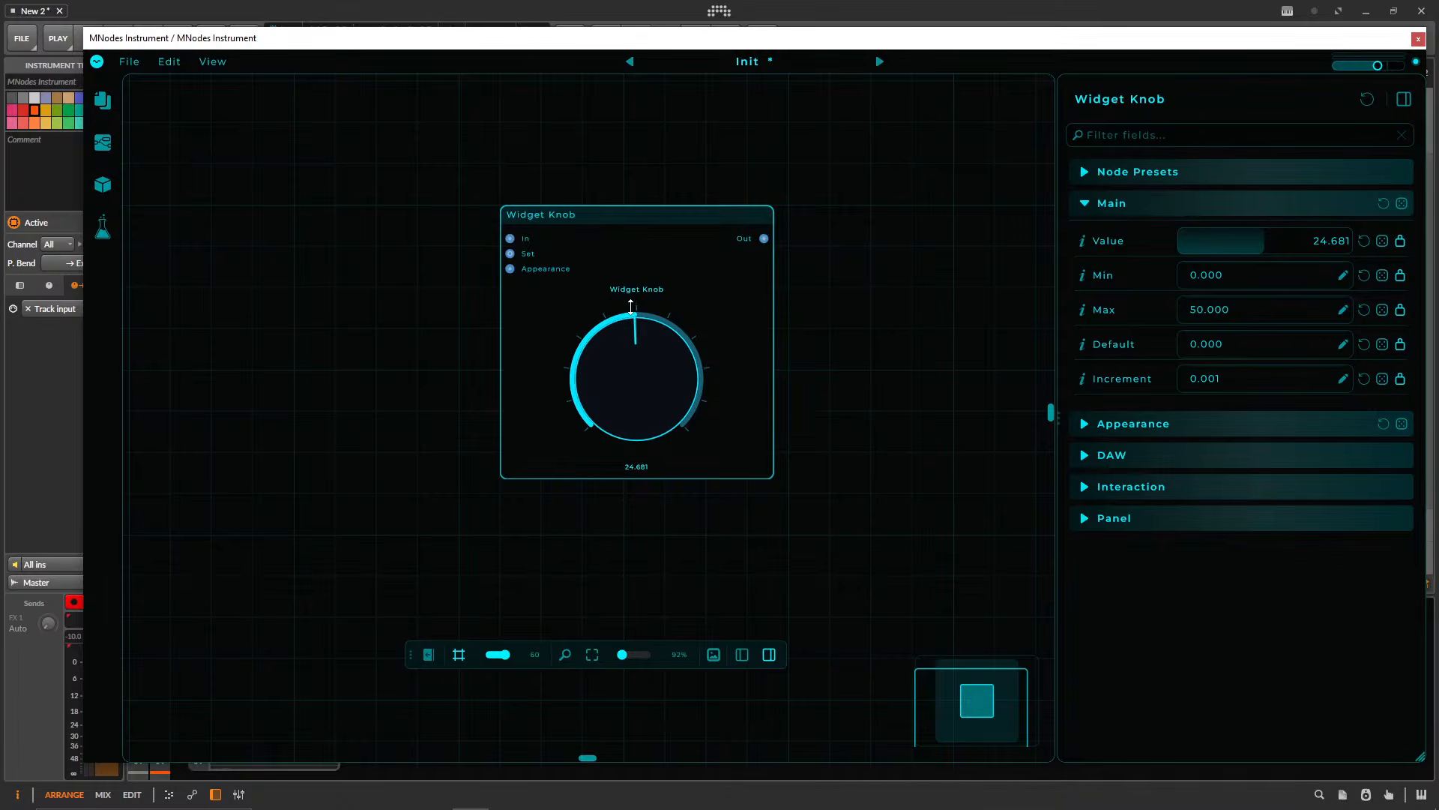
{"action": "left_click_drag", "start_coordinate": [634, 305], "coordinate": [637, 308]}
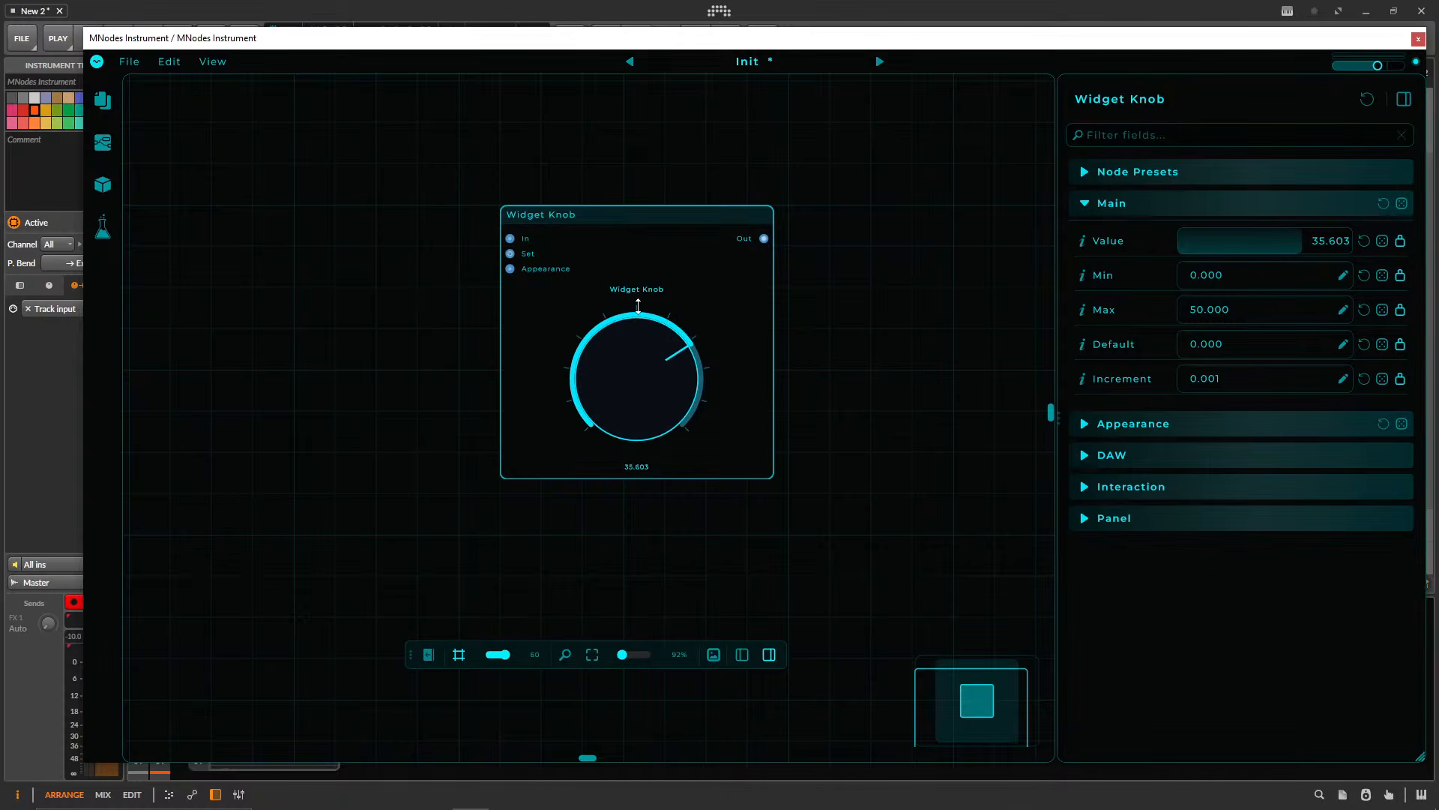
- Examine the knob's 0.001 Increment by turning the knob in small amounts, leaving it at about 26.787
{"action": "double_click", "coordinate": [1244, 376]}
{"action": "left_click_drag", "start_coordinate": [642, 374], "coordinate": [643, 394]}
{"action": "double_click", "coordinate": [1207, 376]}
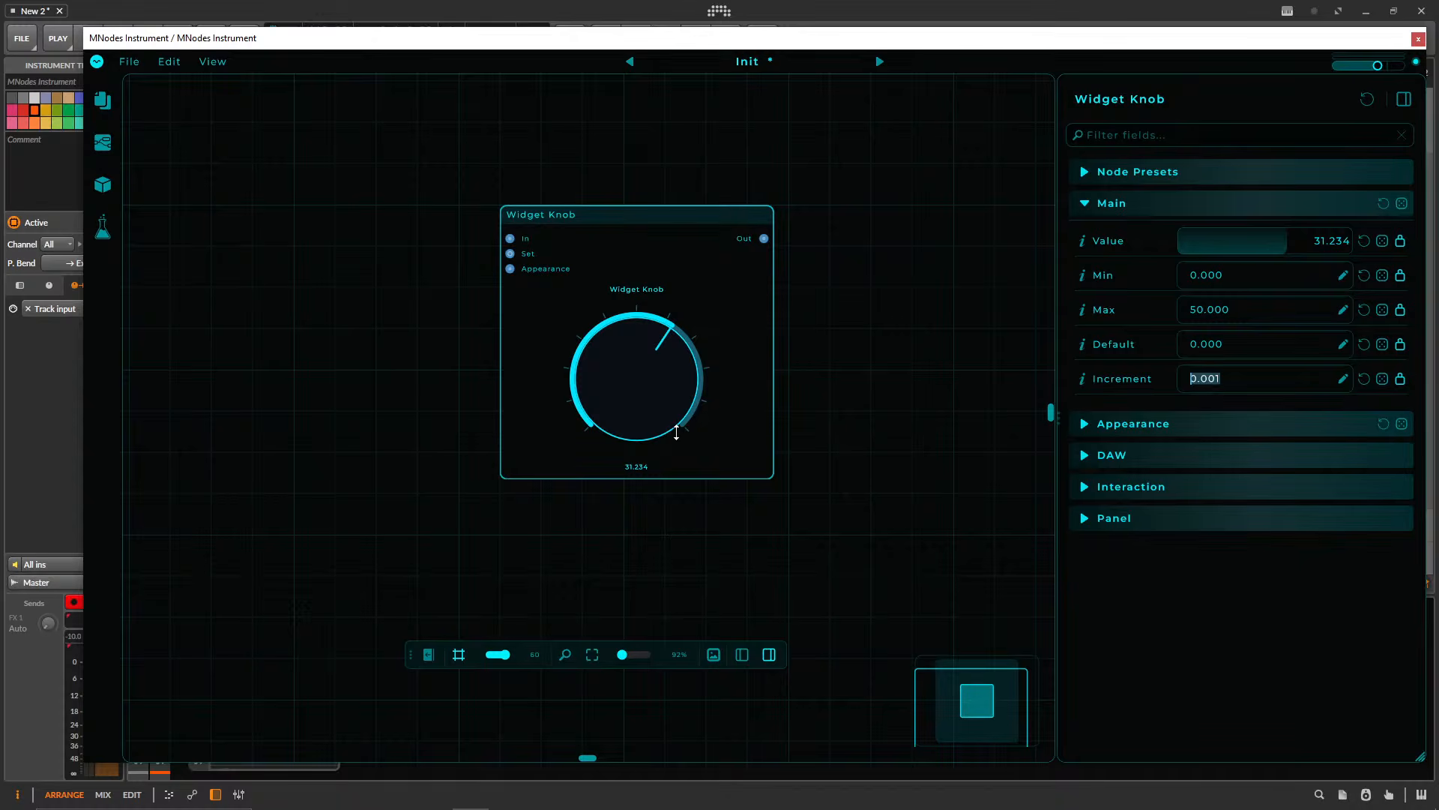
{"action": "left_click_drag", "start_coordinate": [677, 432], "coordinate": [816, 408]}
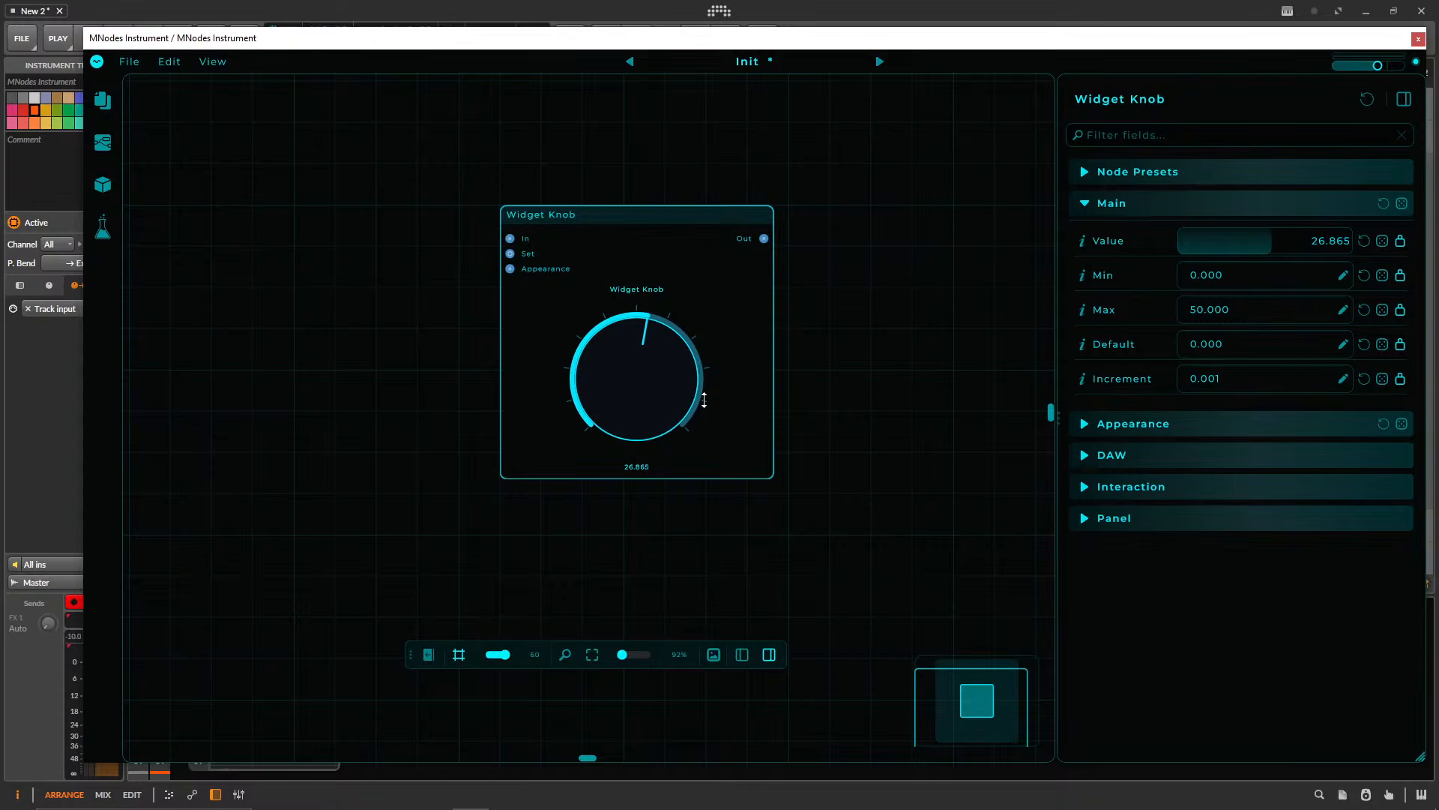
{"action": "left_click_drag", "start_coordinate": [703, 400], "coordinate": [667, 386]}
{"action": "left_click_drag", "start_coordinate": [1217, 371], "coordinate": [1102, 373]}
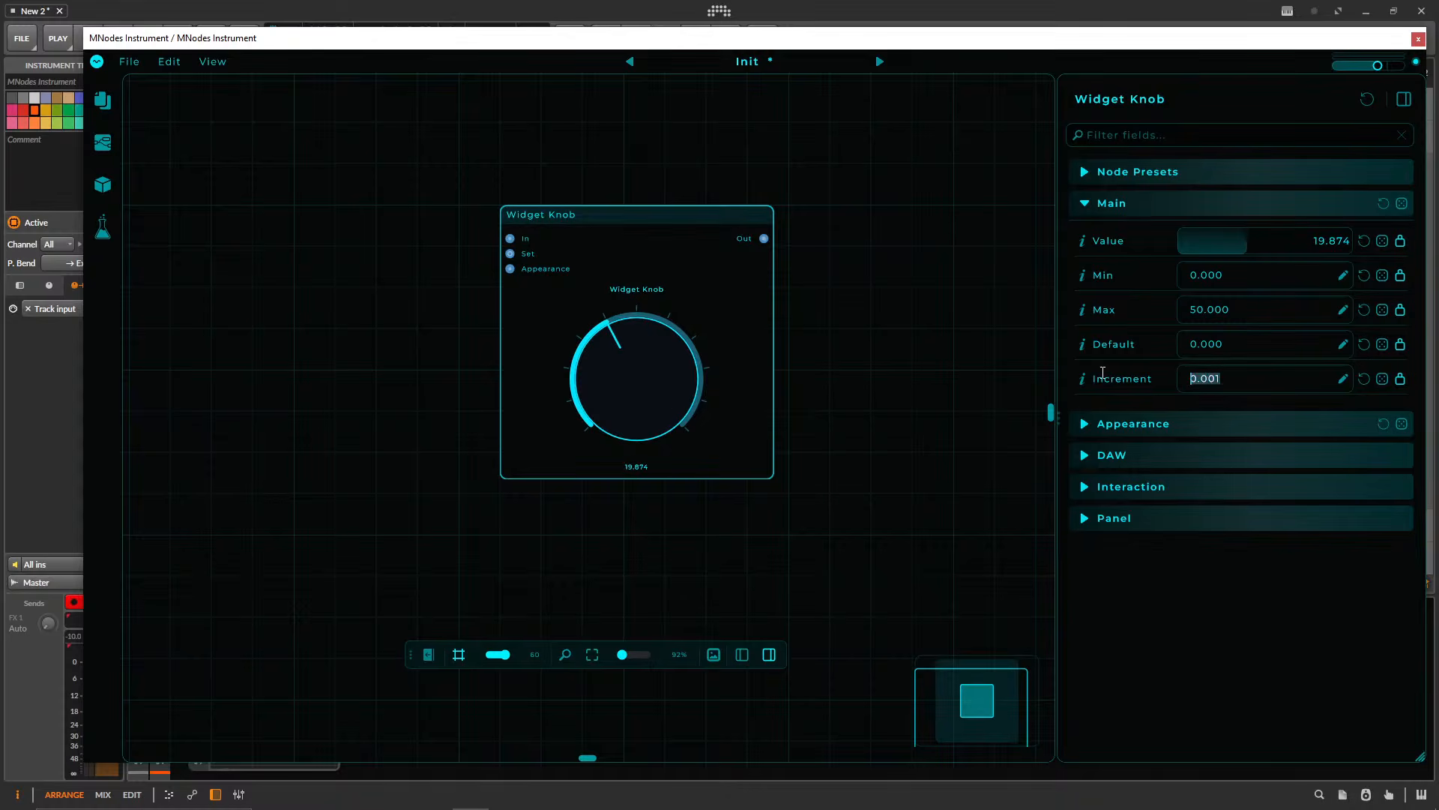
{"action": "left_click", "coordinate": [716, 296]}
{"action": "mouse_move", "coordinate": [629, 363]}
{"action": "left_mouse_down"}
{"action": "mouse_move", "coordinate": [629, 384]}
{"action": "mouse_move", "coordinate": [639, 322]}
{"action": "mouse_move", "coordinate": [642, 457]}
{"action": "mouse_move", "coordinate": [619, 278]}
{"action": "mouse_move", "coordinate": [624, 354]}
{"action": "left_mouse_up"}
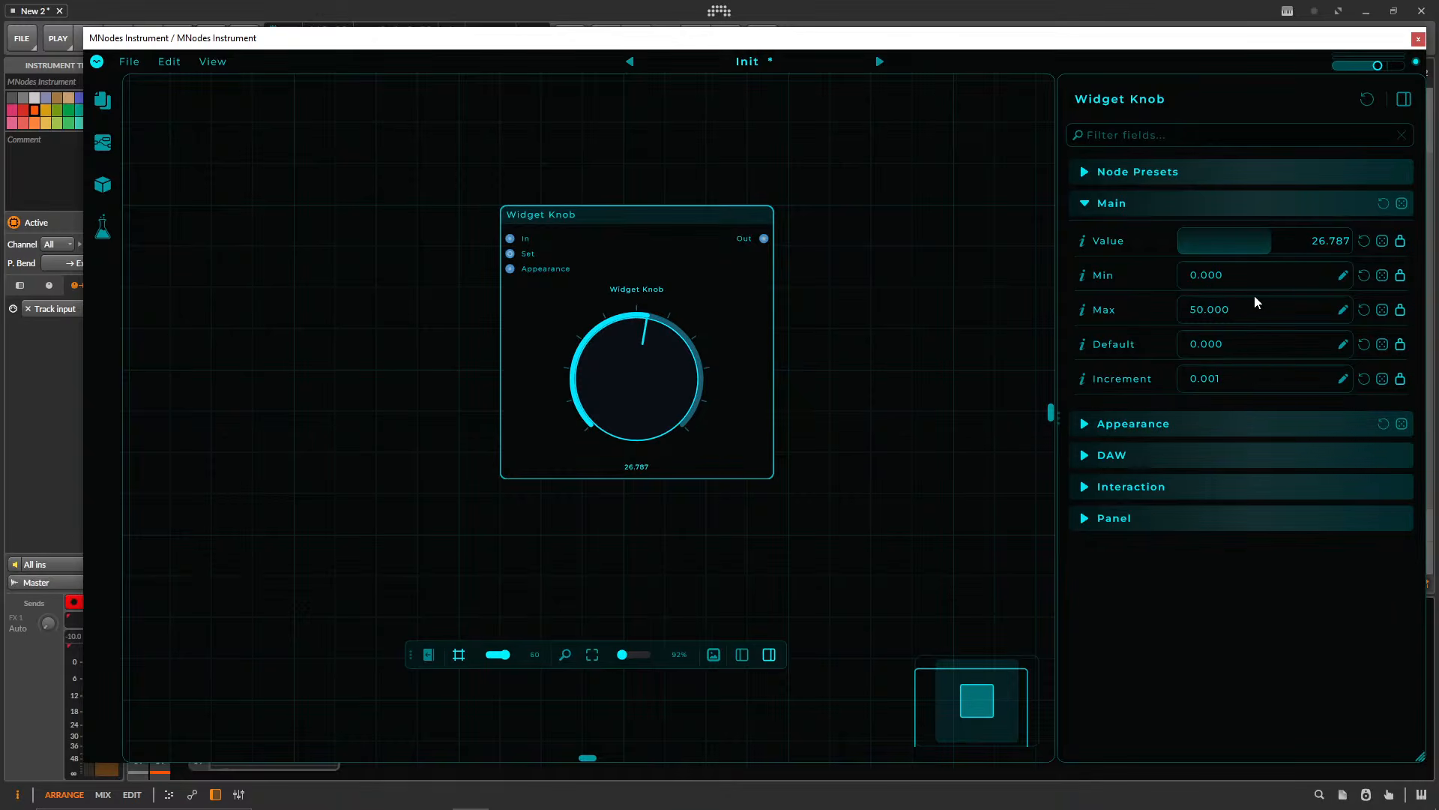
- Set the Widget Knob's Max to 10 and turn the knob within the new range
{"action": "left_click", "coordinate": [1245, 277]}
{"action": "left_click", "coordinate": [1243, 309]}
{"action": "key", "text": "ctrl+a"}
{"action": "type", "text": "10.000"}
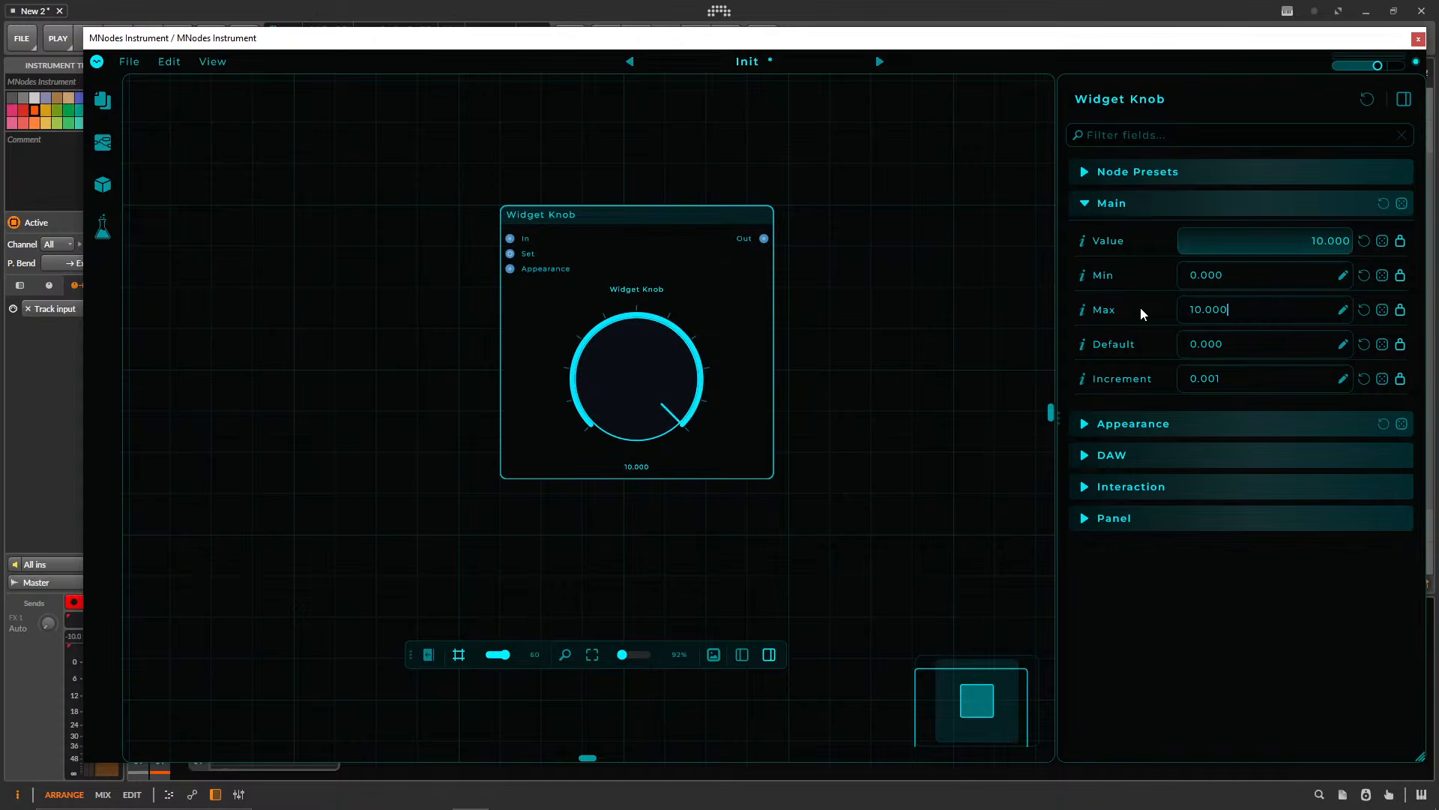
{"action": "left_click_drag", "start_coordinate": [604, 385], "coordinate": [685, 295]}
- Set the knob's Increment to 1 and turn the knob in whole steps down to 0 and up to 2
{"action": "key", "text": "ctrl+a"}
{"action": "type", "text": "1"}
{"action": "left_click_drag", "start_coordinate": [647, 362], "coordinate": [684, 586]}
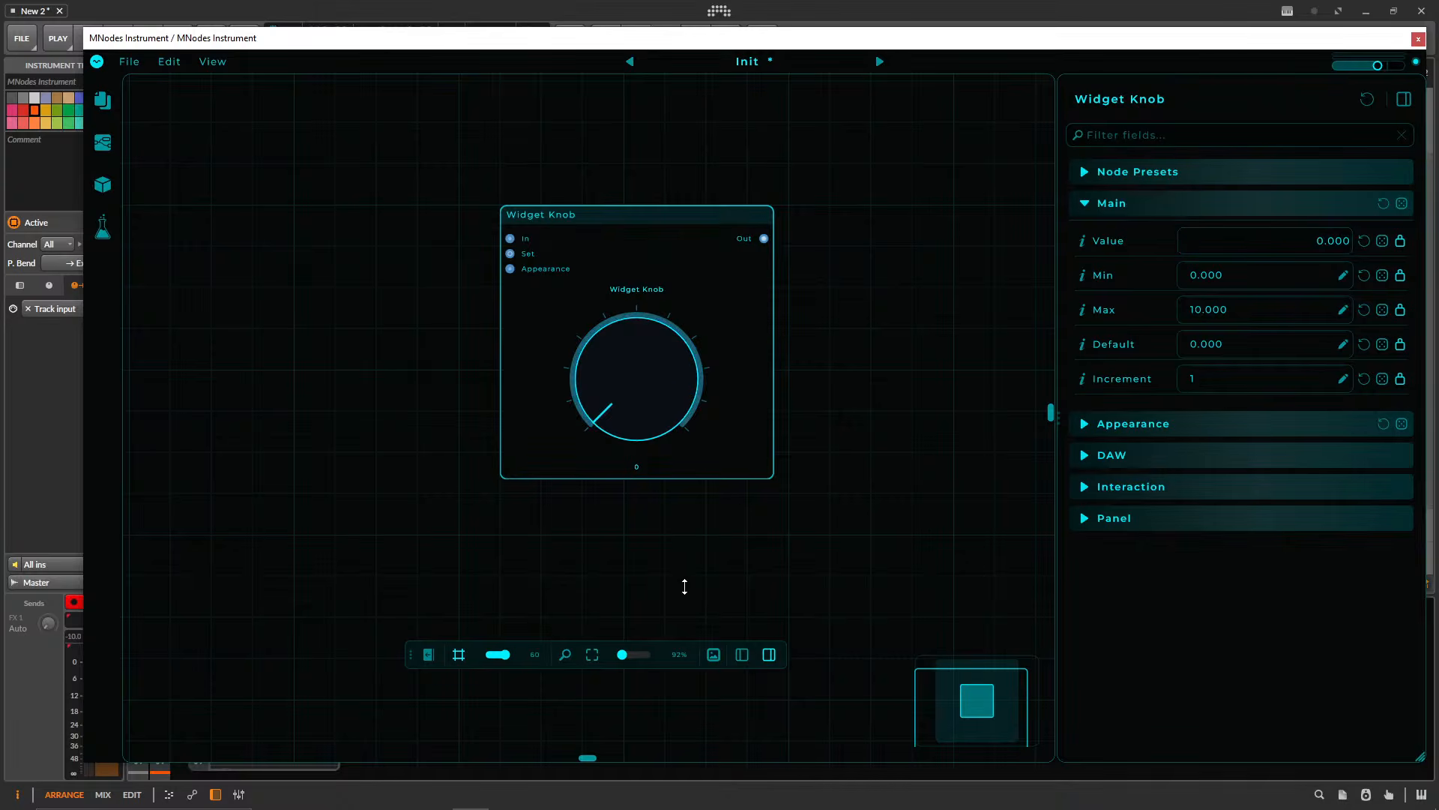
{"action": "left_click_drag", "start_coordinate": [655, 418], "coordinate": [652, 379]}
{"action": "left_click_drag", "start_coordinate": [644, 372], "coordinate": [645, 375]}
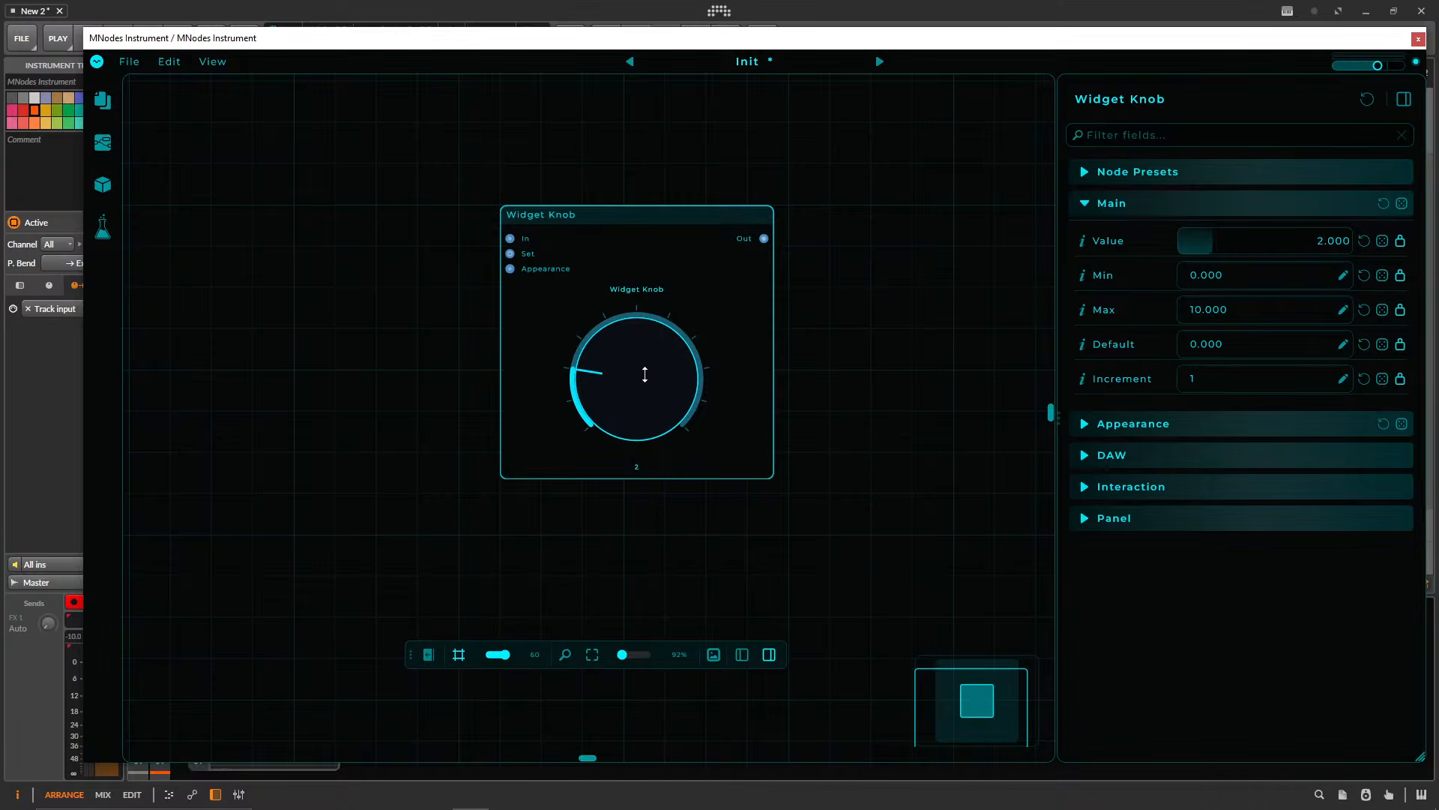
- Move the Widget Knob node left, add a Print node, and align it beside the knob
{"action": "left_click_drag", "start_coordinate": [622, 233], "coordinate": [375, 234]}
{"action": "double_click", "coordinate": [746, 276]}
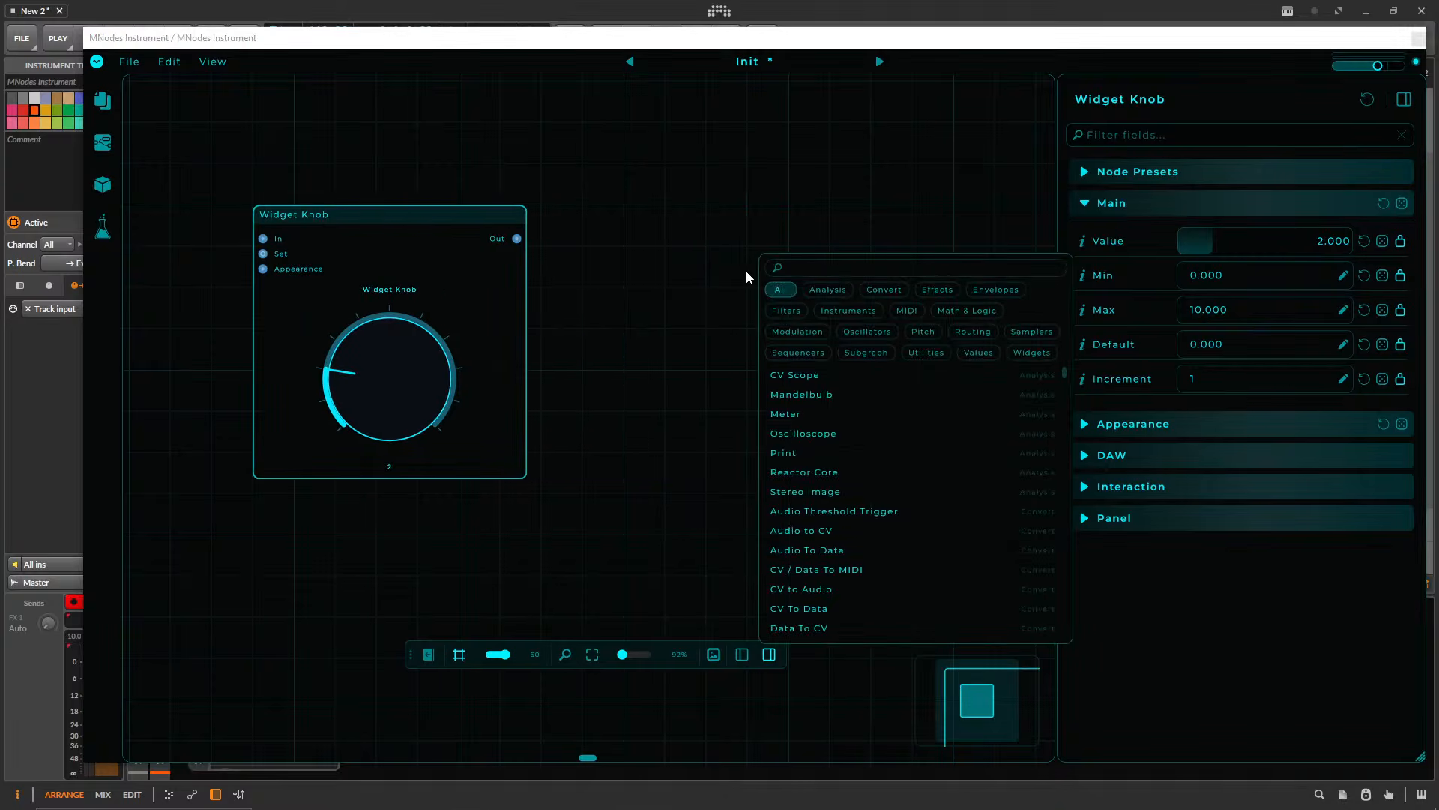
{"action": "type", "text": "p"}
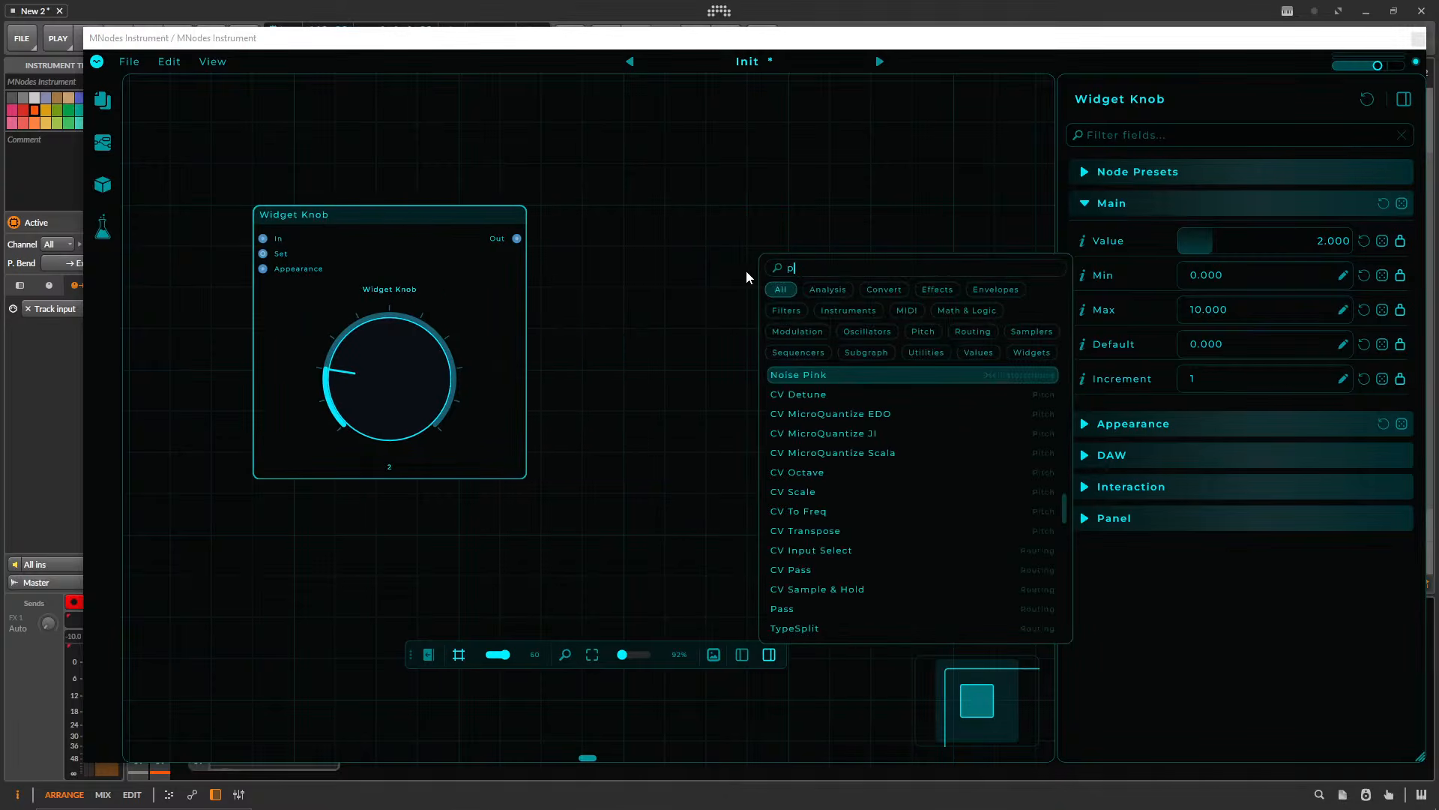
{"action": "type", "text": "rint"}
{"action": "key", "text": "Return"}
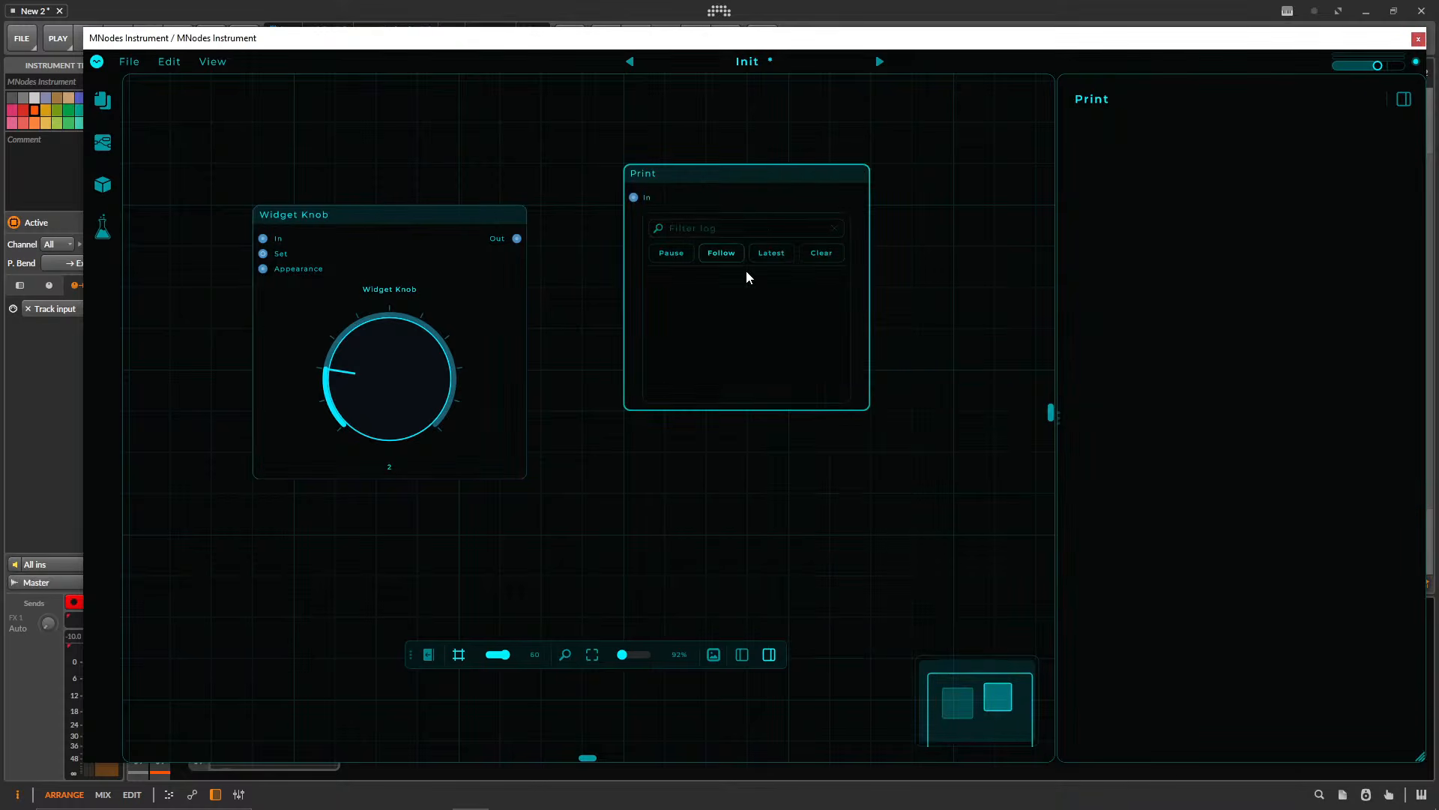
{"action": "left_click_drag", "start_coordinate": [694, 171], "coordinate": [653, 212]}
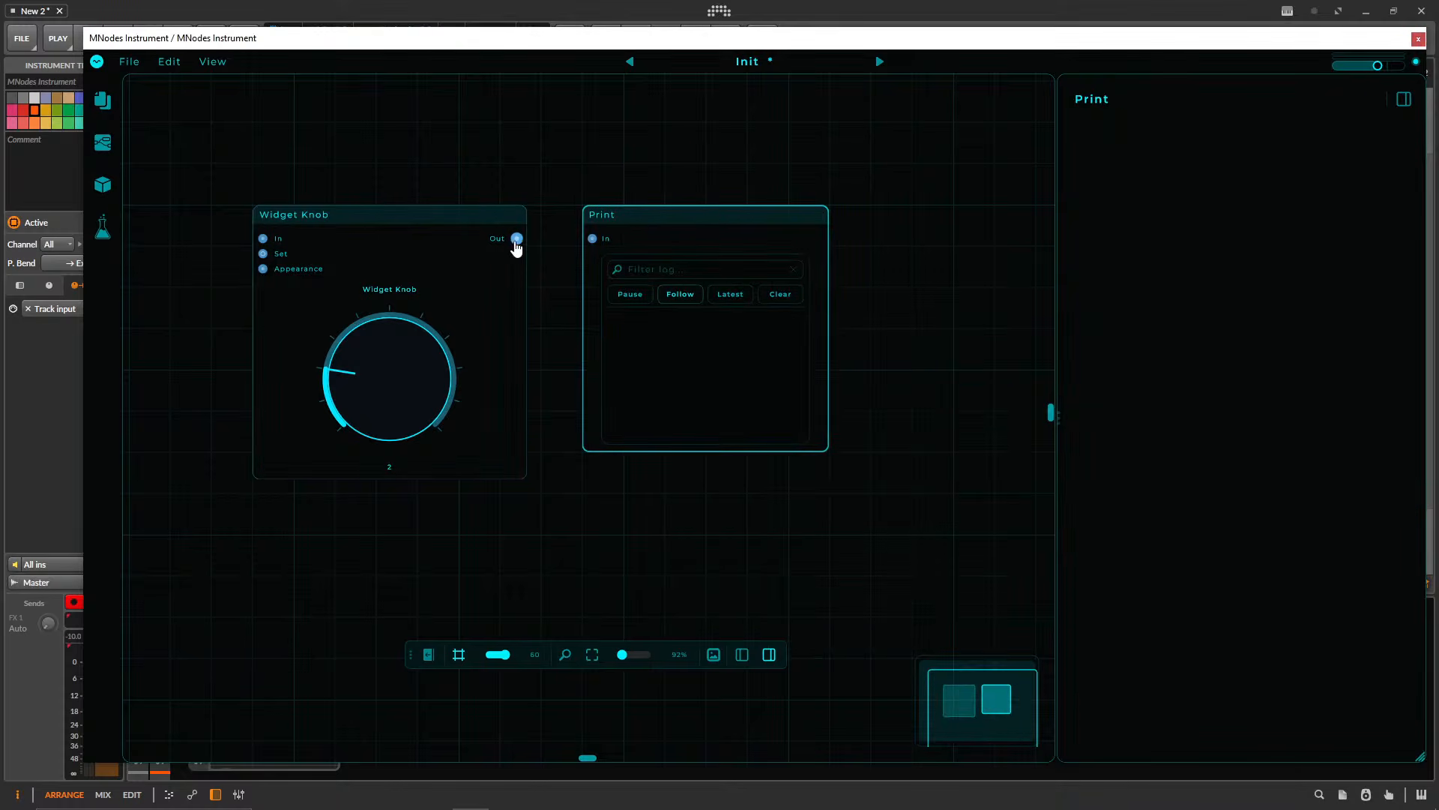
- Connect the Widget Knob's Out to Print's In, turn the knob to 4, and limit the log to the latest entry
{"action": "left_click_drag", "start_coordinate": [516, 239], "coordinate": [592, 238]}
{"action": "left_click_drag", "start_coordinate": [412, 375], "coordinate": [663, 346]}
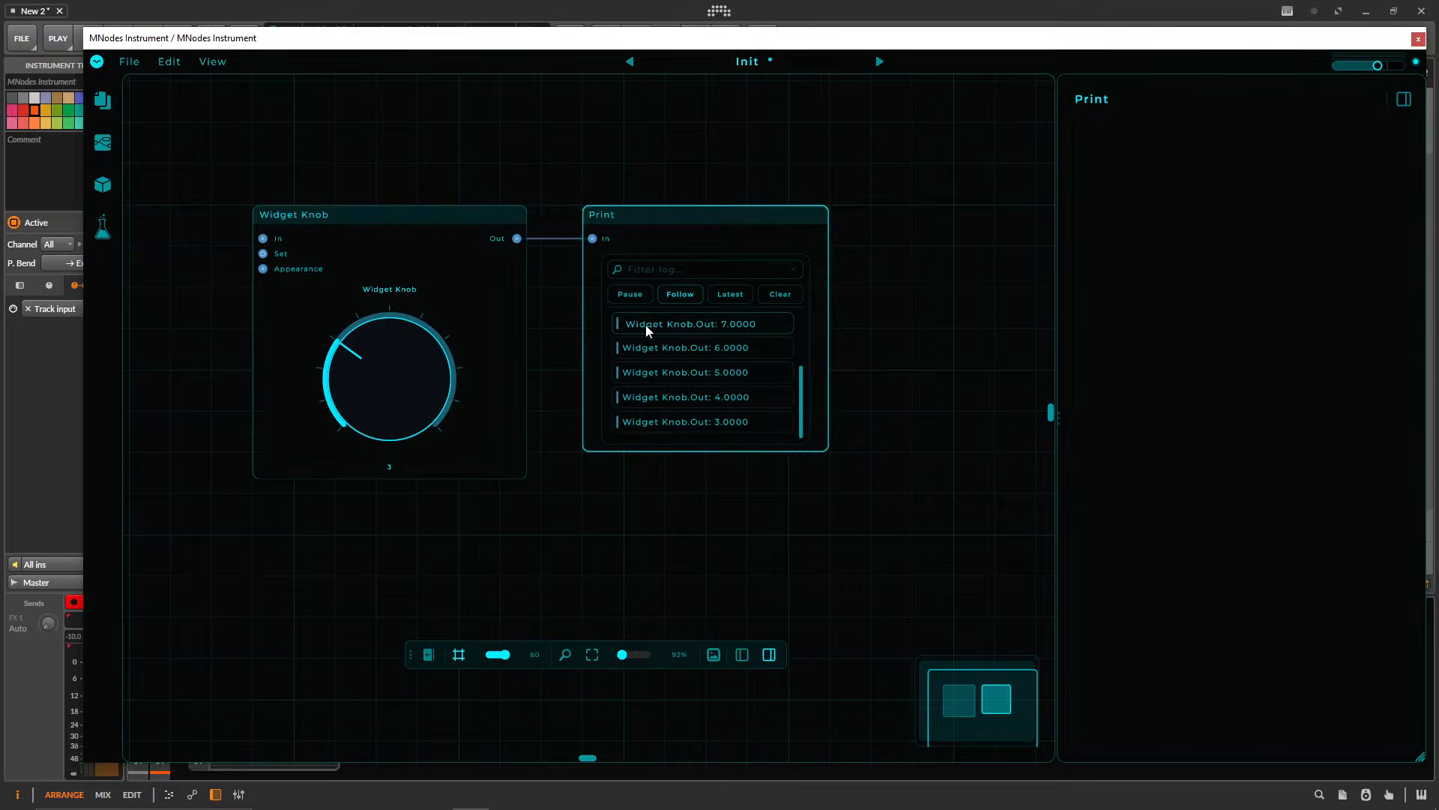
{"action": "left_click_drag", "start_coordinate": [388, 397], "coordinate": [375, 334]}
{"action": "left_click", "coordinate": [742, 295]}
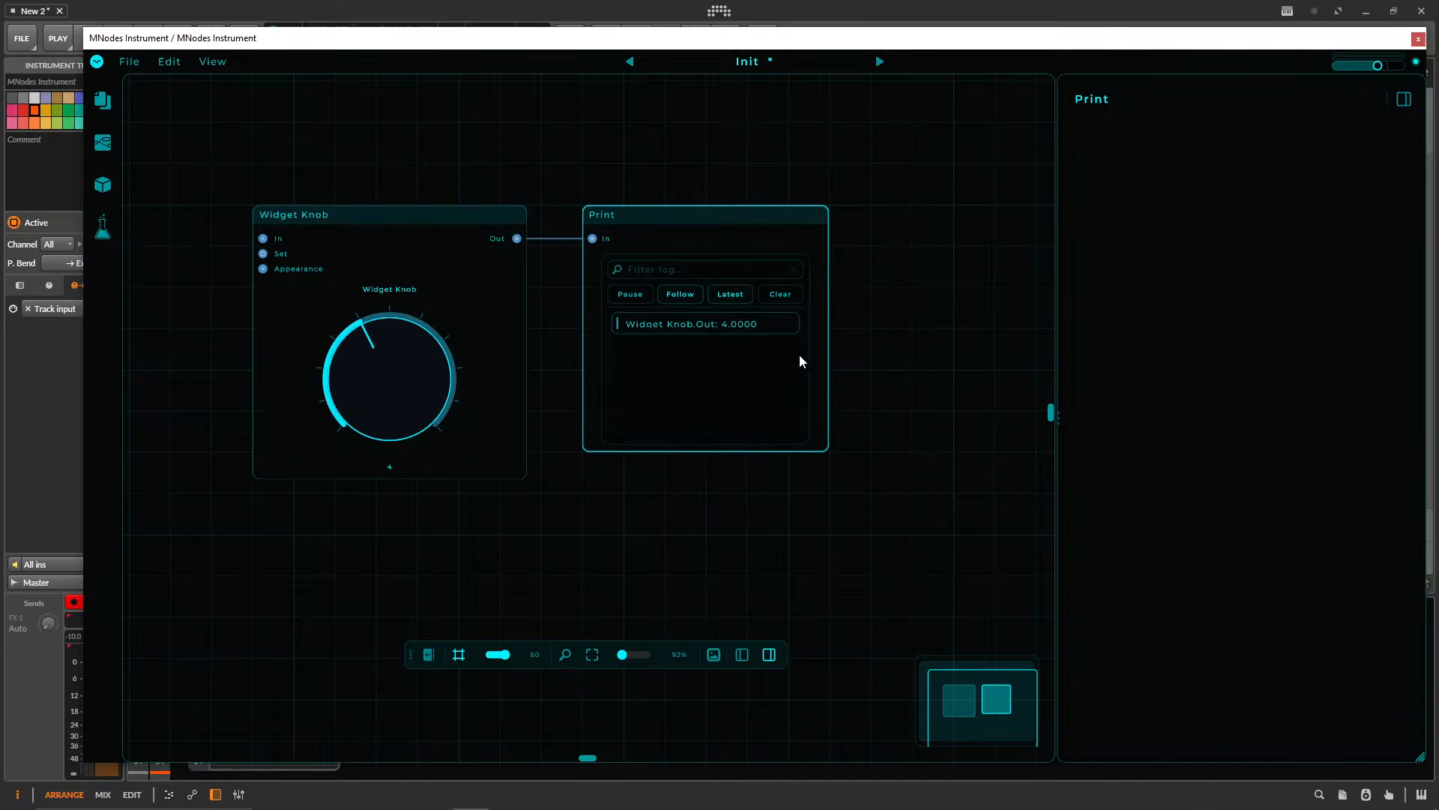
- Make the Print node taller and turn the knob to 7 and back down to 5
{"action": "left_click_drag", "start_coordinate": [819, 448], "coordinate": [871, 528]}
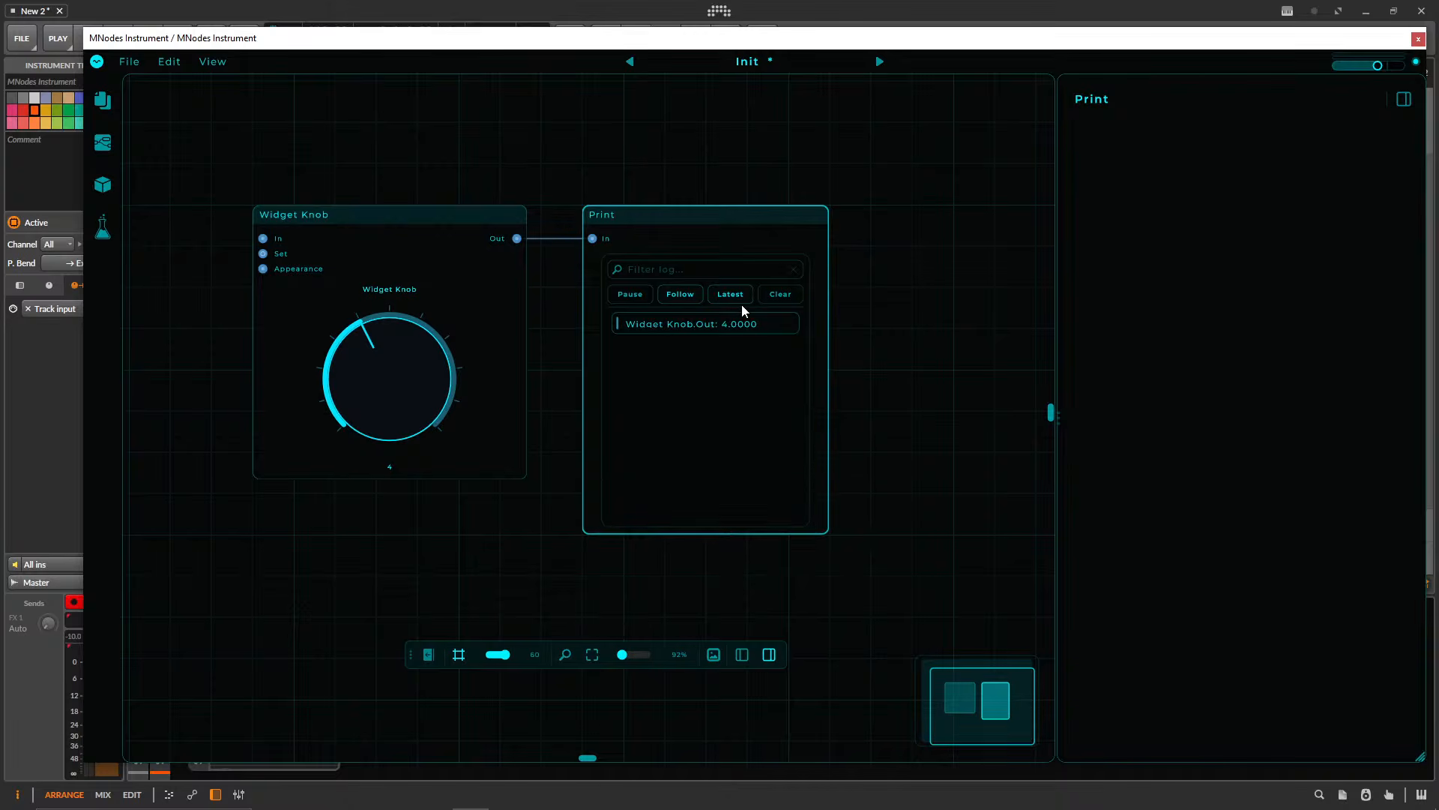
{"action": "left_click_drag", "start_coordinate": [417, 373], "coordinate": [417, 334]}
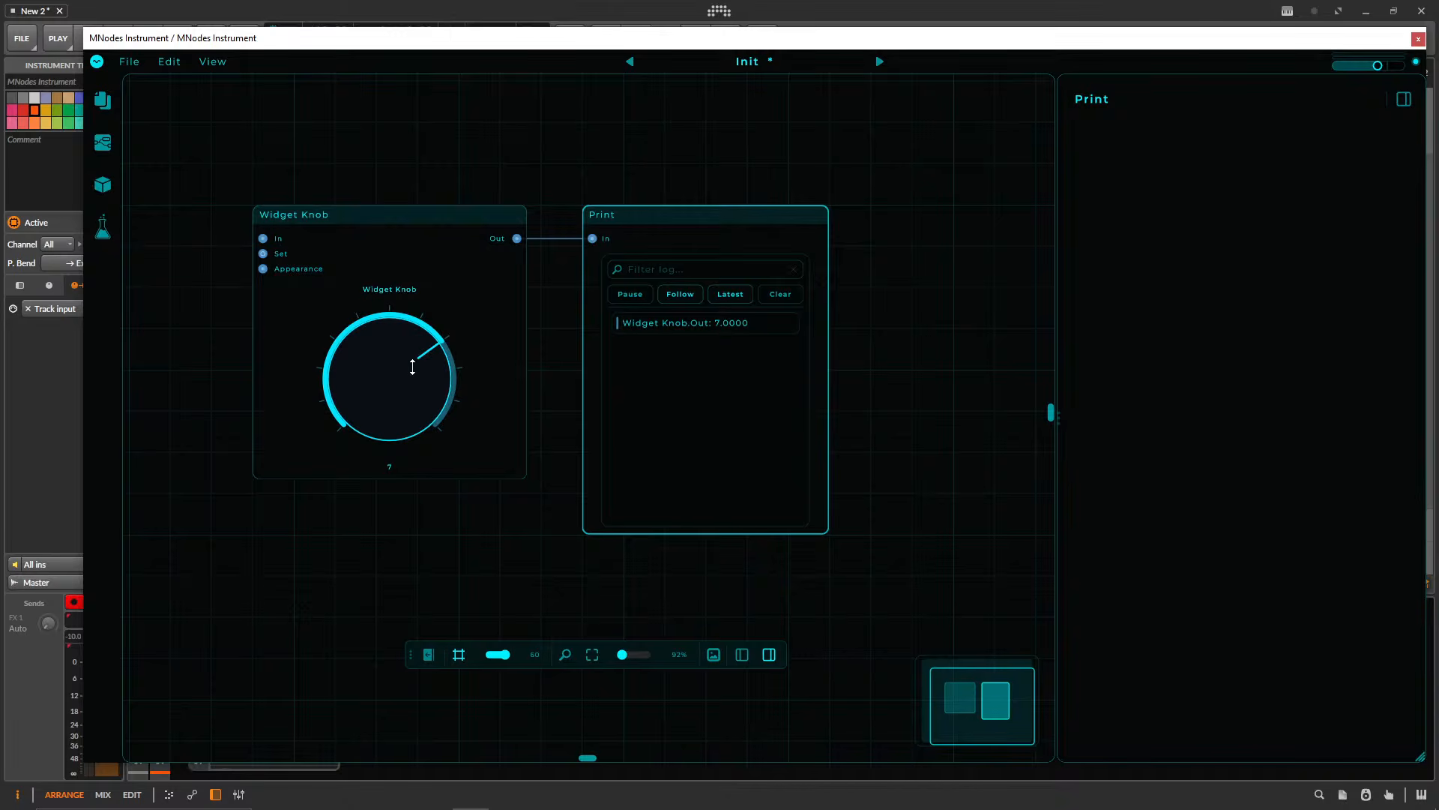
{"action": "mouse_move", "coordinate": [413, 367]}
{"action": "left_mouse_down"}
{"action": "mouse_move", "coordinate": [412, 463]}
{"action": "mouse_move", "coordinate": [416, 330]}
{"action": "mouse_move", "coordinate": [405, 485]}
{"action": "mouse_move", "coordinate": [414, 363]}
{"action": "mouse_move", "coordinate": [417, 450]}
{"action": "mouse_move", "coordinate": [408, 363]}
{"action": "mouse_move", "coordinate": [408, 411]}
{"action": "mouse_move", "coordinate": [433, 364]}
{"action": "left_mouse_up"}
{"action": "left_click", "coordinate": [404, 211]}
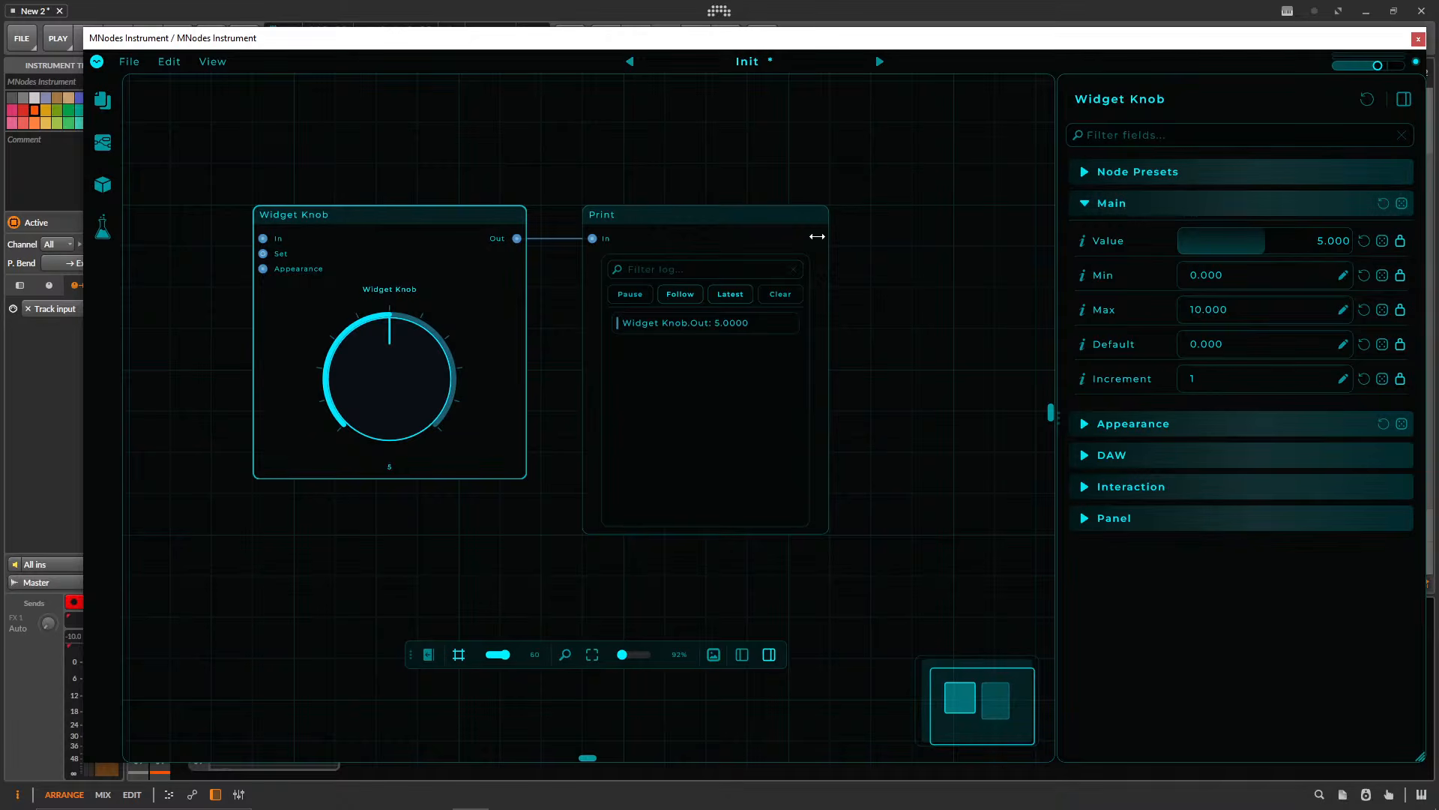
{"action": "left_click", "coordinate": [666, 216]}
{"action": "left_click", "coordinate": [449, 209]}
{"action": "right_click", "coordinate": [879, 321]}
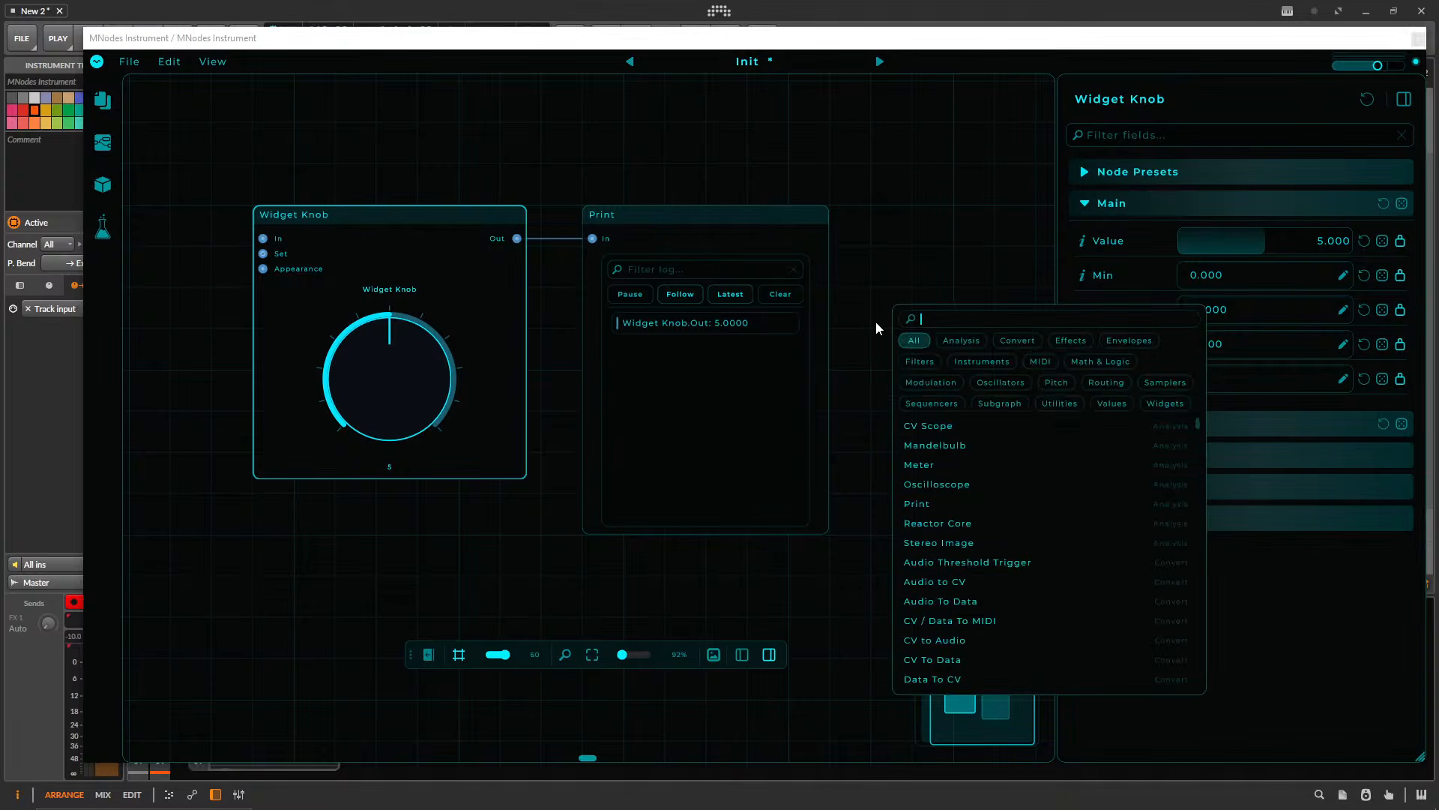
{"action": "left_click", "coordinate": [928, 225]}
- Select the Widget Knob, widen its properties area, and show the Appearance settings with Main collapsed
{"action": "left_click", "coordinate": [437, 218]}
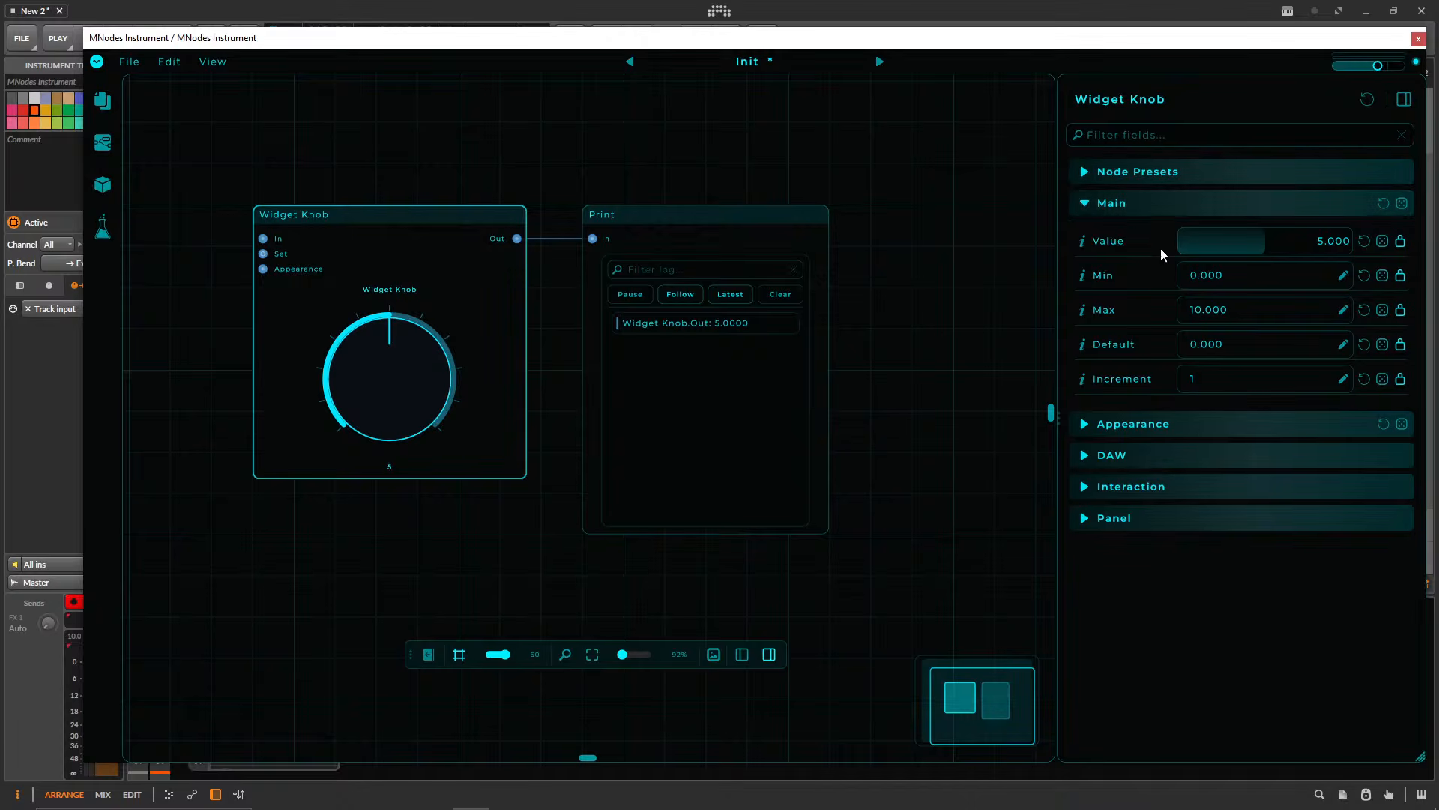
{"action": "left_click", "coordinate": [1102, 210]}
{"action": "left_click", "coordinate": [1118, 239]}
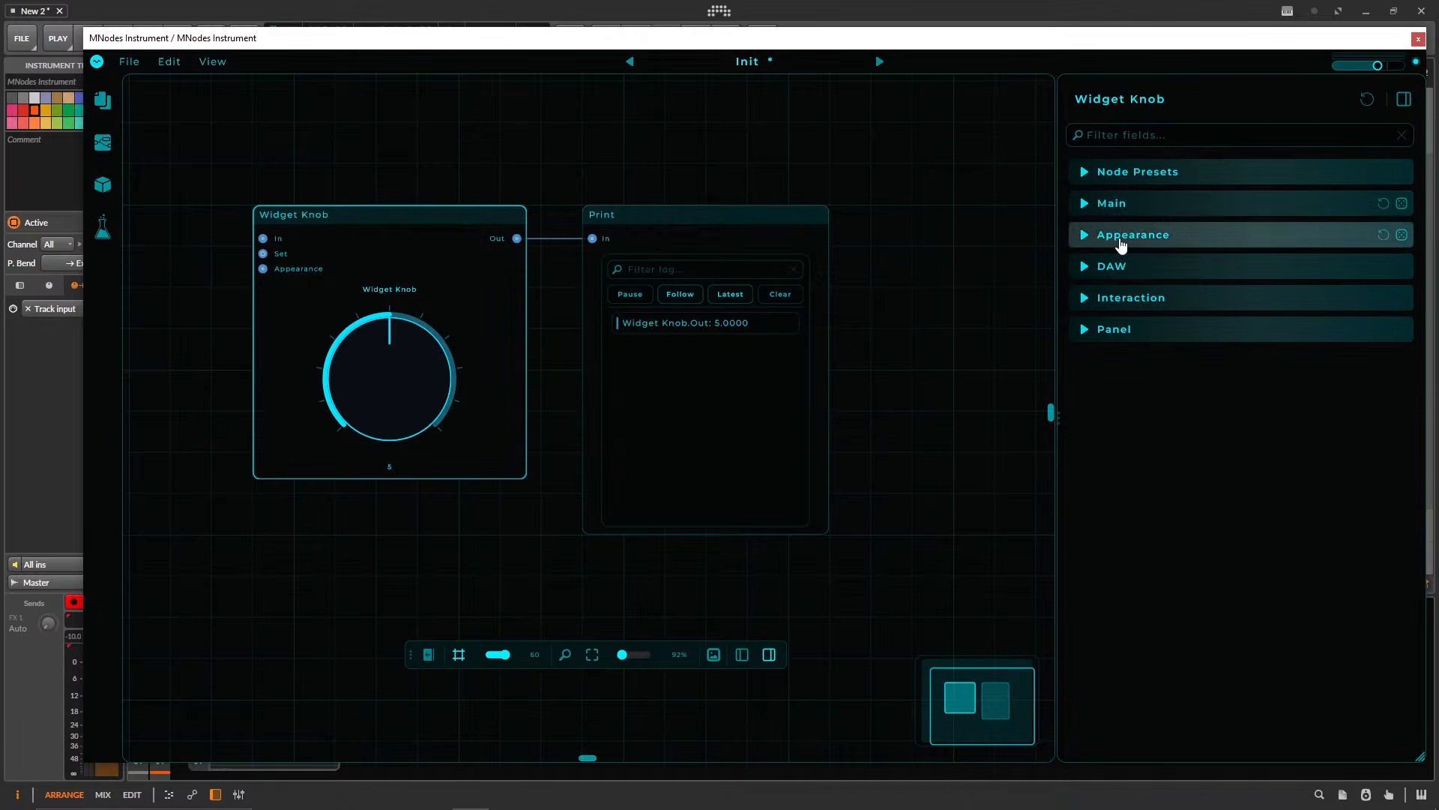
{"action": "scroll", "coordinate": [1187, 503], "scroll_direction": "down", "scroll_amount": 3}
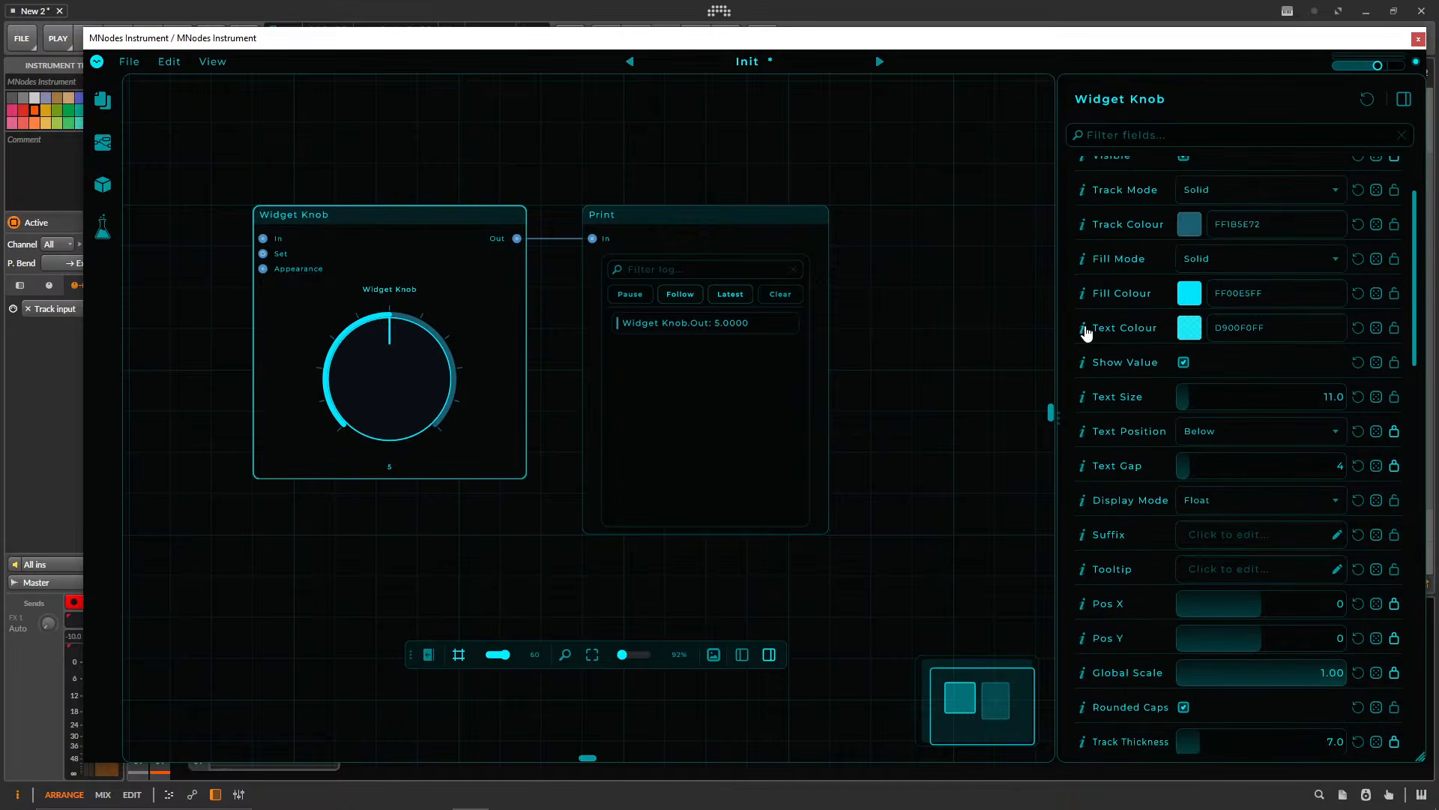
{"action": "left_click_drag", "start_coordinate": [1057, 330], "coordinate": [978, 334]}
{"action": "scroll", "coordinate": [1052, 347], "scroll_direction": "up", "scroll_amount": 3}
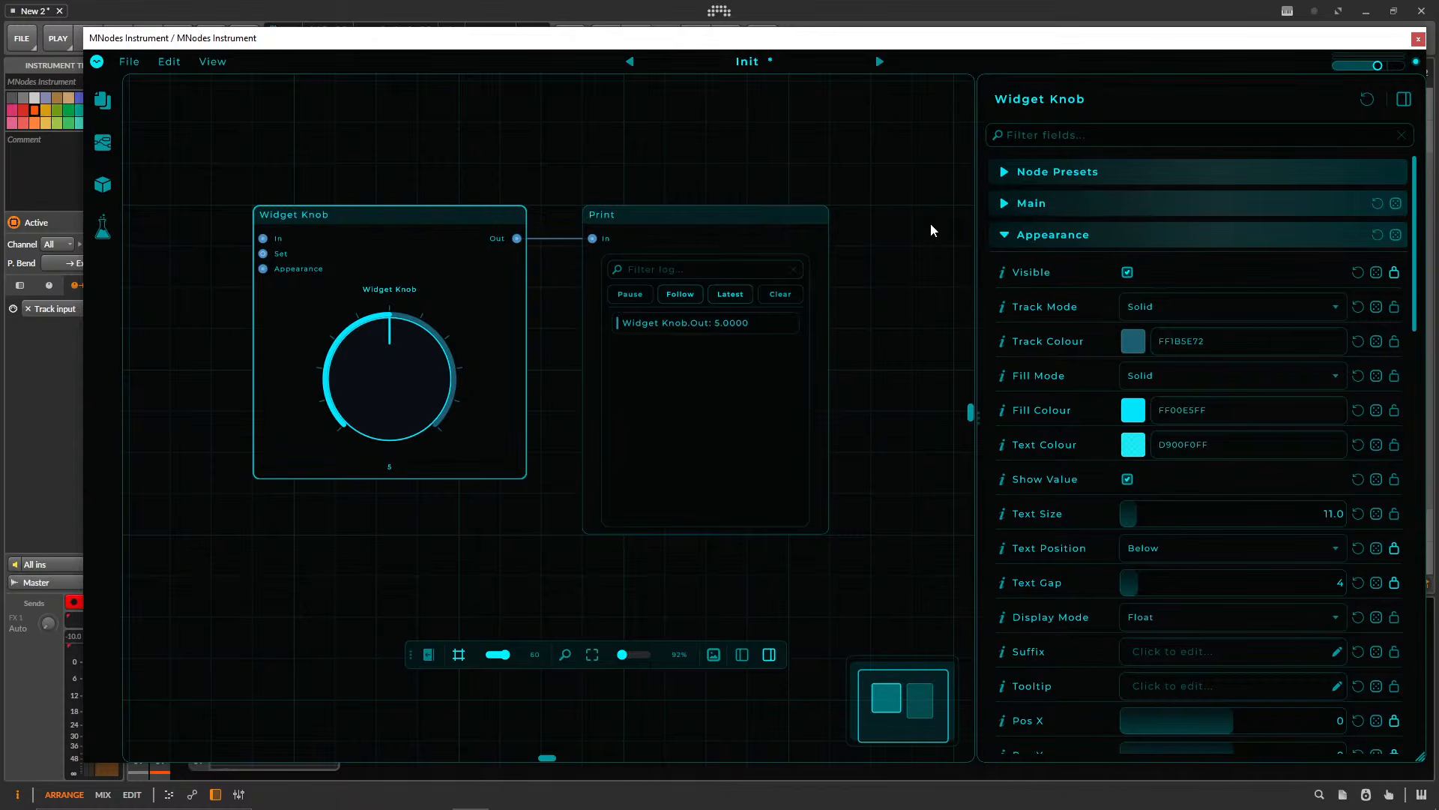
{"action": "left_click", "coordinate": [1056, 235]}
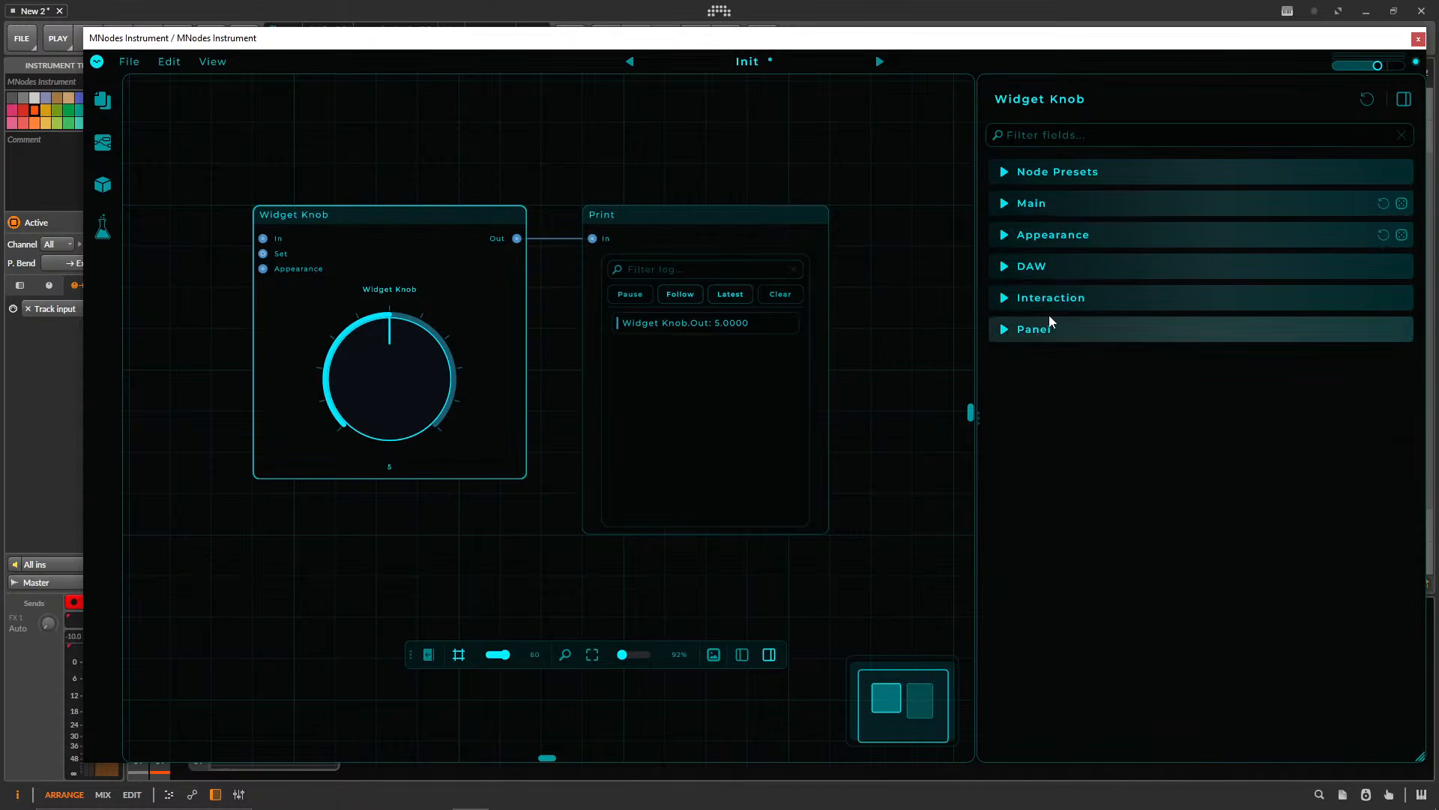
{"action": "left_click", "coordinate": [1081, 237]}
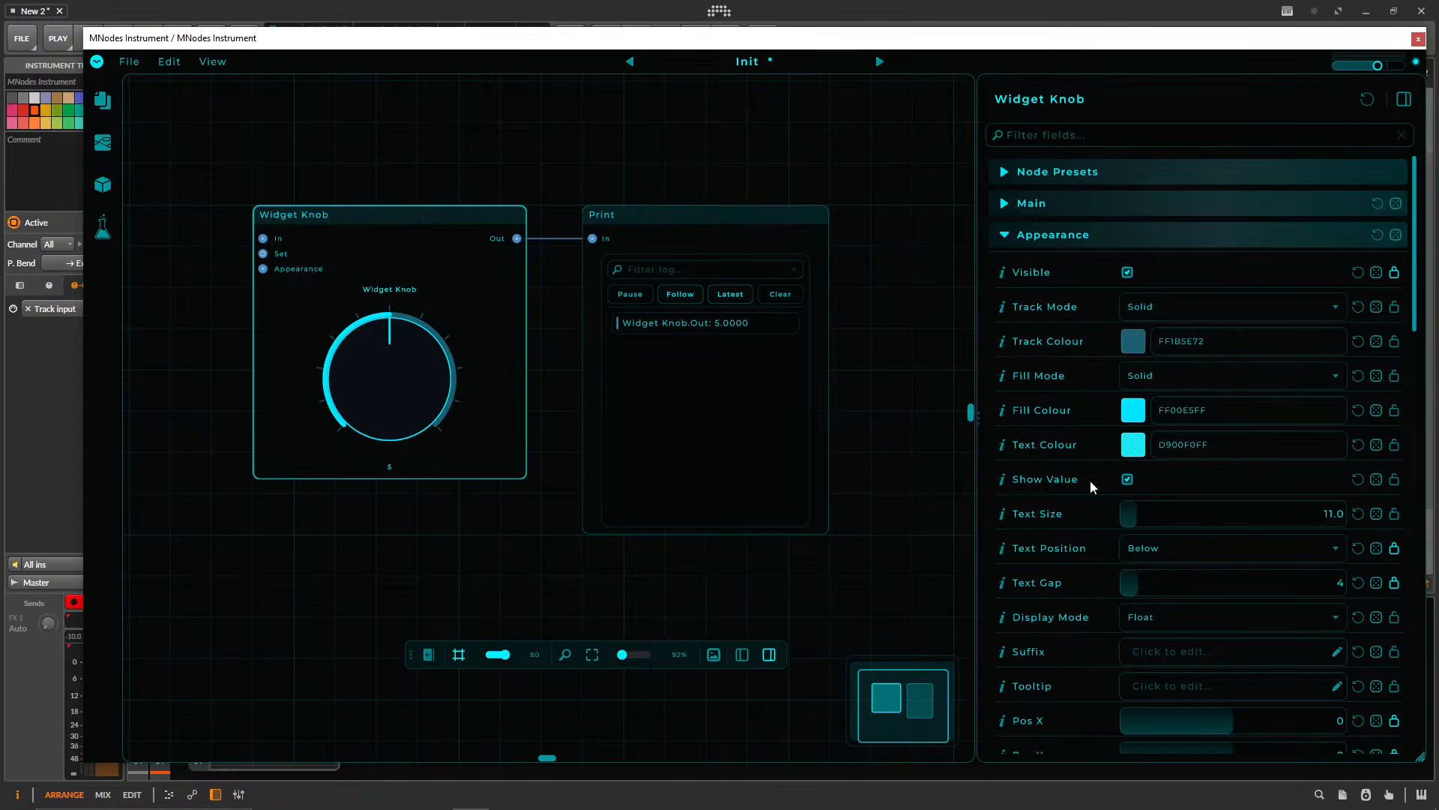
- Look through the knob's Appearance settings and change the Track Colour to orange FFEB6519
{"action": "scroll", "coordinate": [1091, 483], "scroll_direction": "down", "scroll_amount": 3}
{"action": "scroll", "coordinate": [1091, 483], "scroll_direction": "down", "scroll_amount": 20}
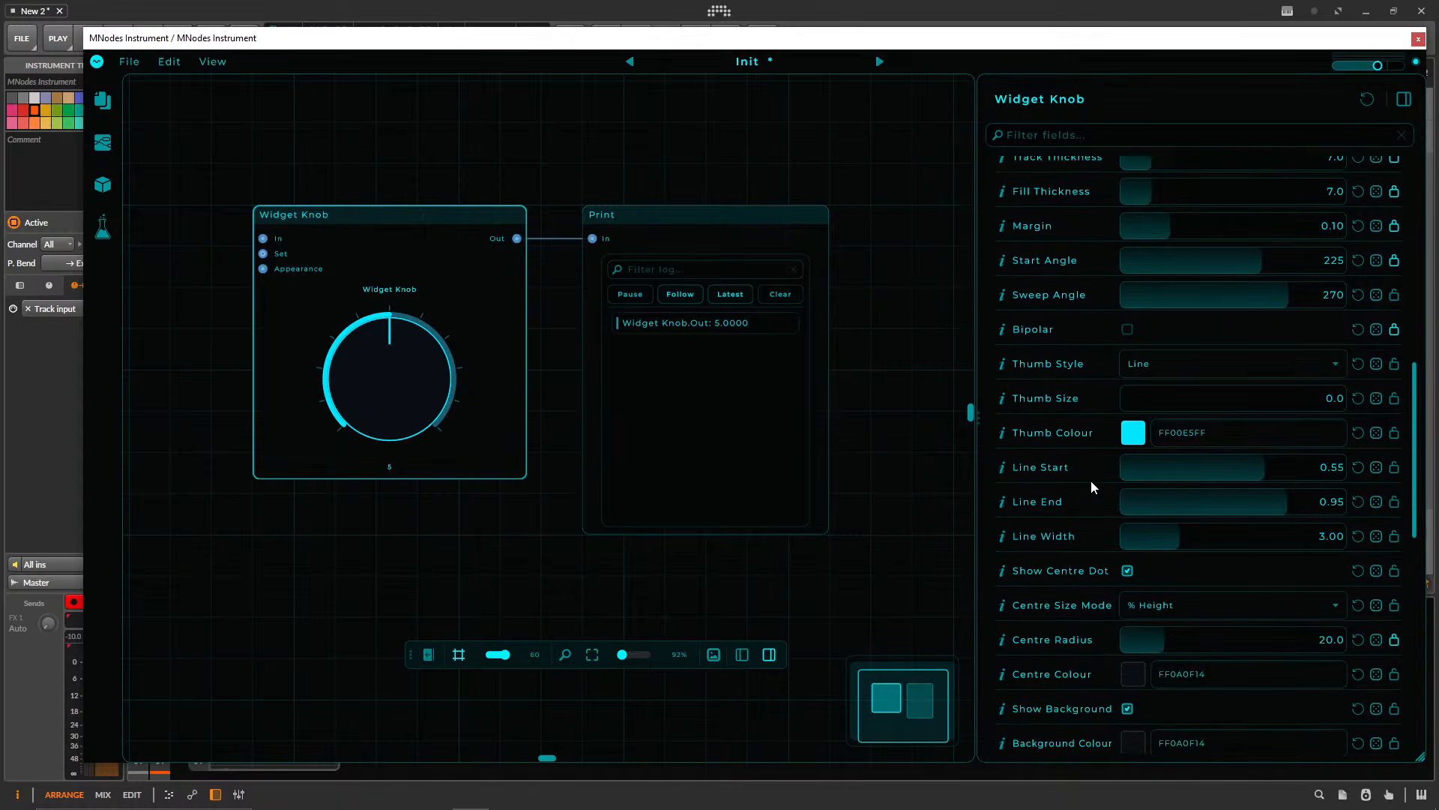
{"action": "scroll", "coordinate": [1091, 479], "scroll_direction": "up", "scroll_amount": 20}
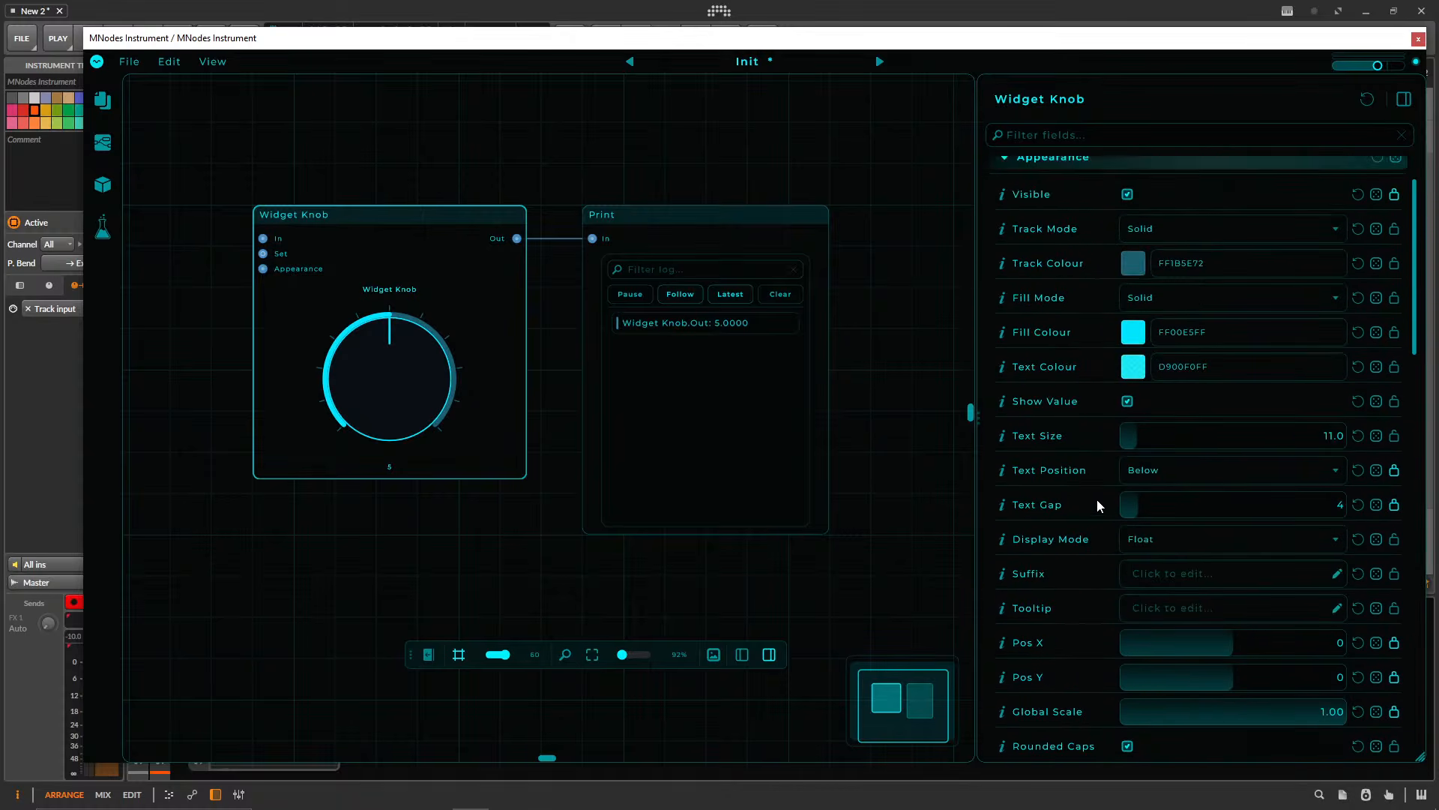
{"action": "left_click", "coordinate": [1130, 345]}
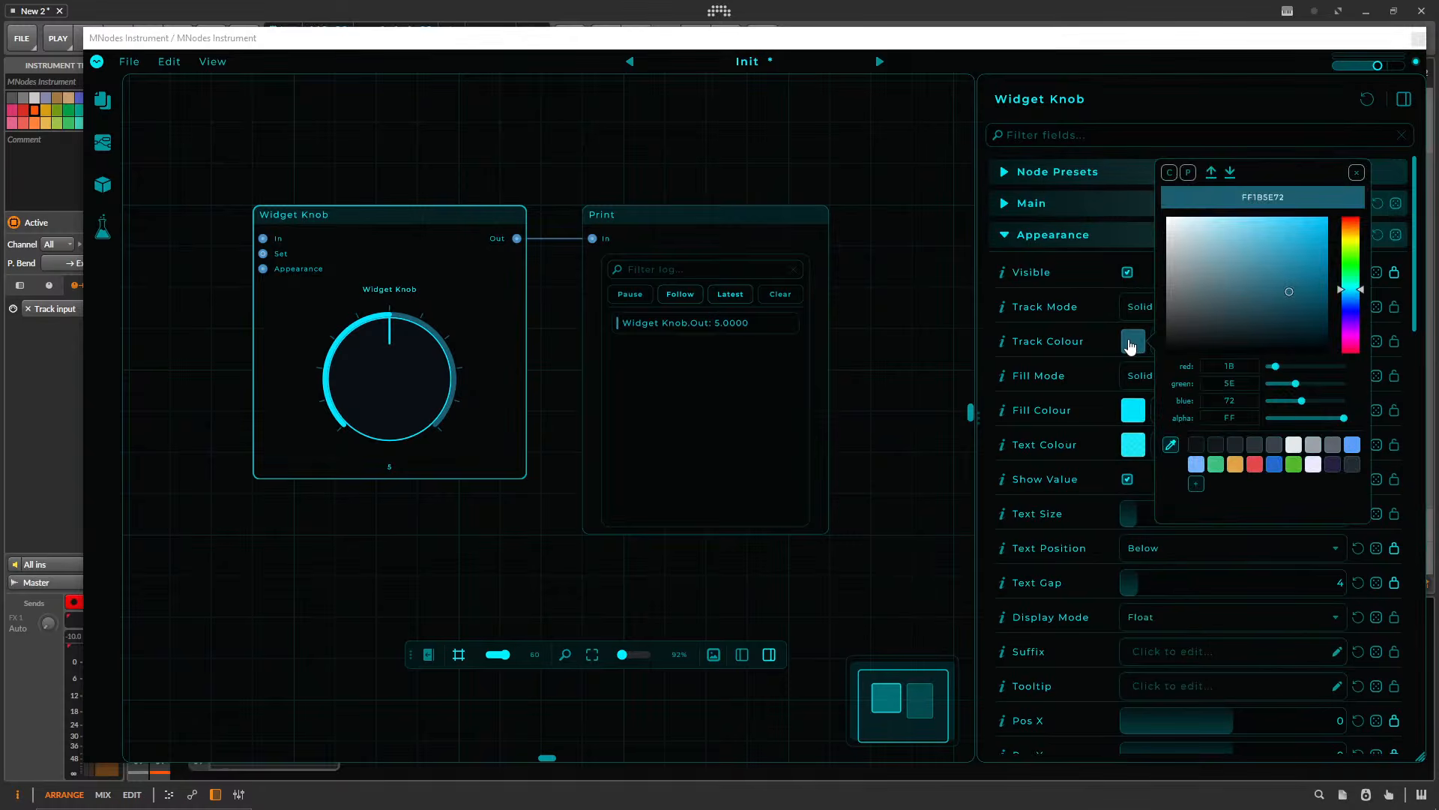
{"action": "left_click_drag", "start_coordinate": [1279, 295], "coordinate": [1290, 383]}
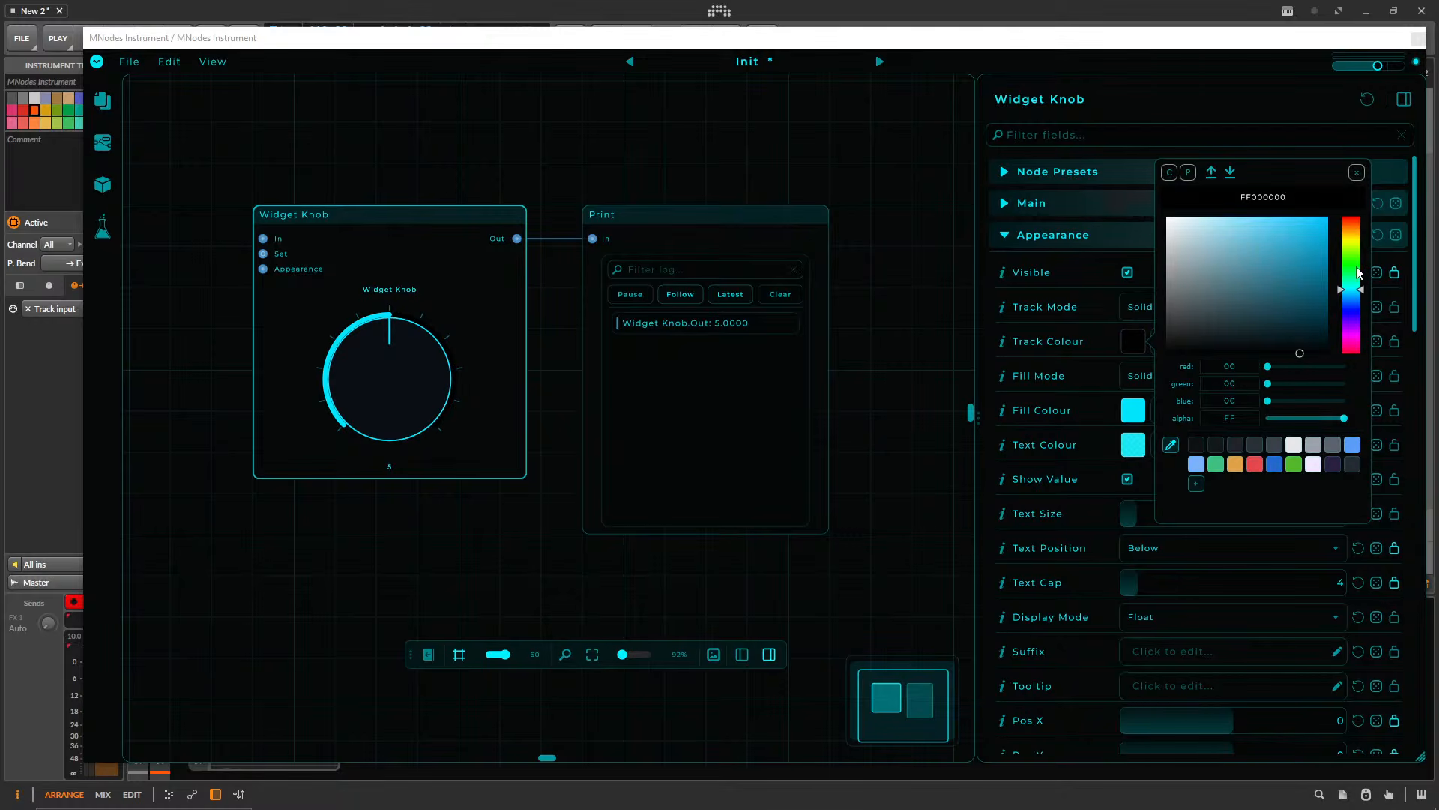
{"action": "left_click_drag", "start_coordinate": [1360, 275], "coordinate": [1353, 223]}
{"action": "left_click_drag", "start_coordinate": [1278, 279], "coordinate": [1311, 226]}
{"action": "left_click", "coordinate": [1070, 395]}
- Change the knob's Fill Colour to dark blue FF272571 and its Text Colour to light cyan D962F6FF
{"action": "left_click", "coordinate": [1132, 410]}
{"action": "left_click_drag", "start_coordinate": [1255, 358], "coordinate": [1350, 391]}
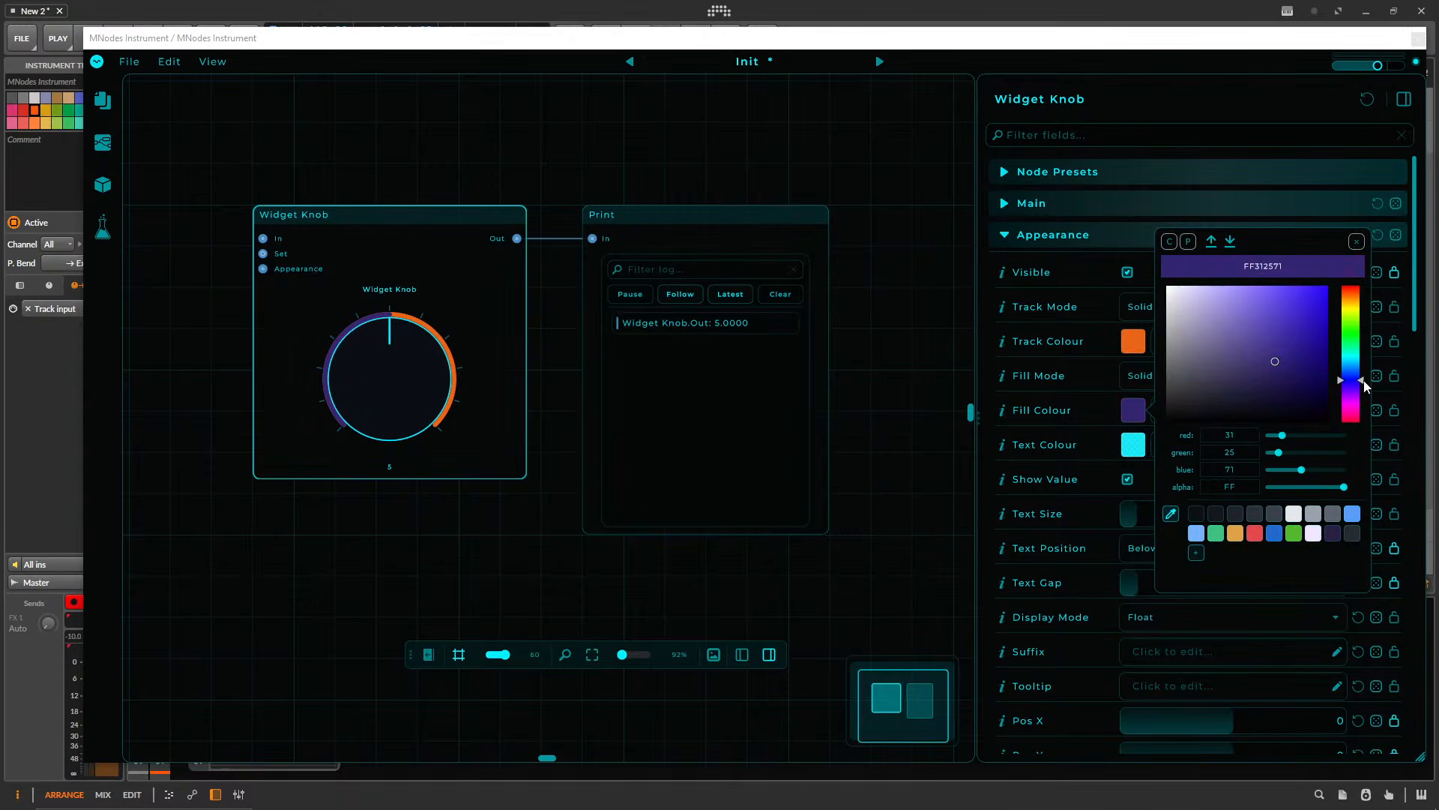
{"action": "left_click_drag", "start_coordinate": [1321, 297], "coordinate": [1199, 420]}
{"action": "left_click", "coordinate": [1134, 448]}
{"action": "left_click_drag", "start_coordinate": [1207, 338], "coordinate": [1266, 319]}
{"action": "left_click", "coordinate": [1143, 504]}
- Set the knob's Text Size to 48, Text Position to Centre and Text Gap to 7, turning the knob to 6
{"action": "left_click_drag", "start_coordinate": [1144, 504], "coordinate": [1147, 447]}
{"action": "left_click", "coordinate": [1166, 555]}
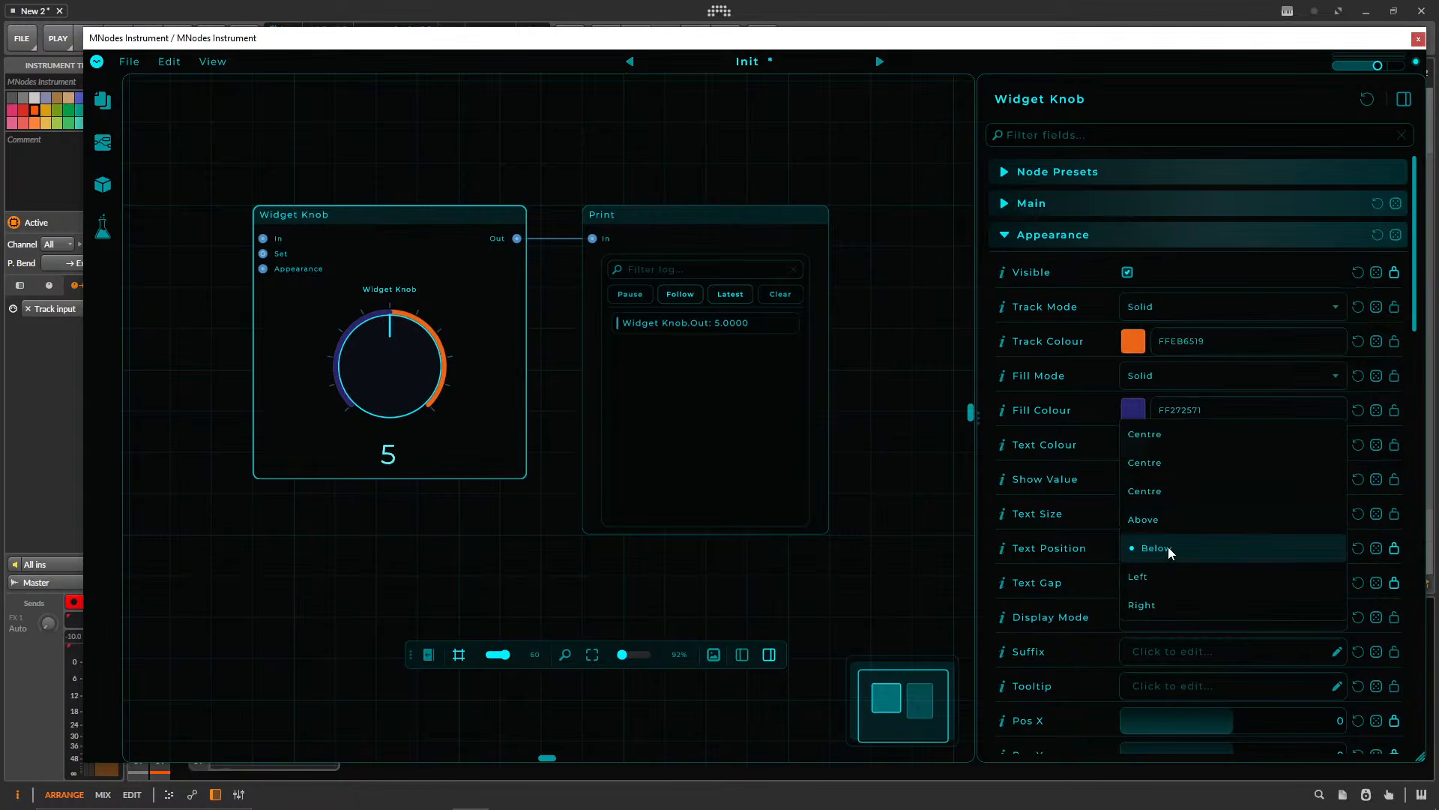
{"action": "left_click", "coordinate": [1173, 494]}
{"action": "left_click_drag", "start_coordinate": [397, 450], "coordinate": [431, 405]}
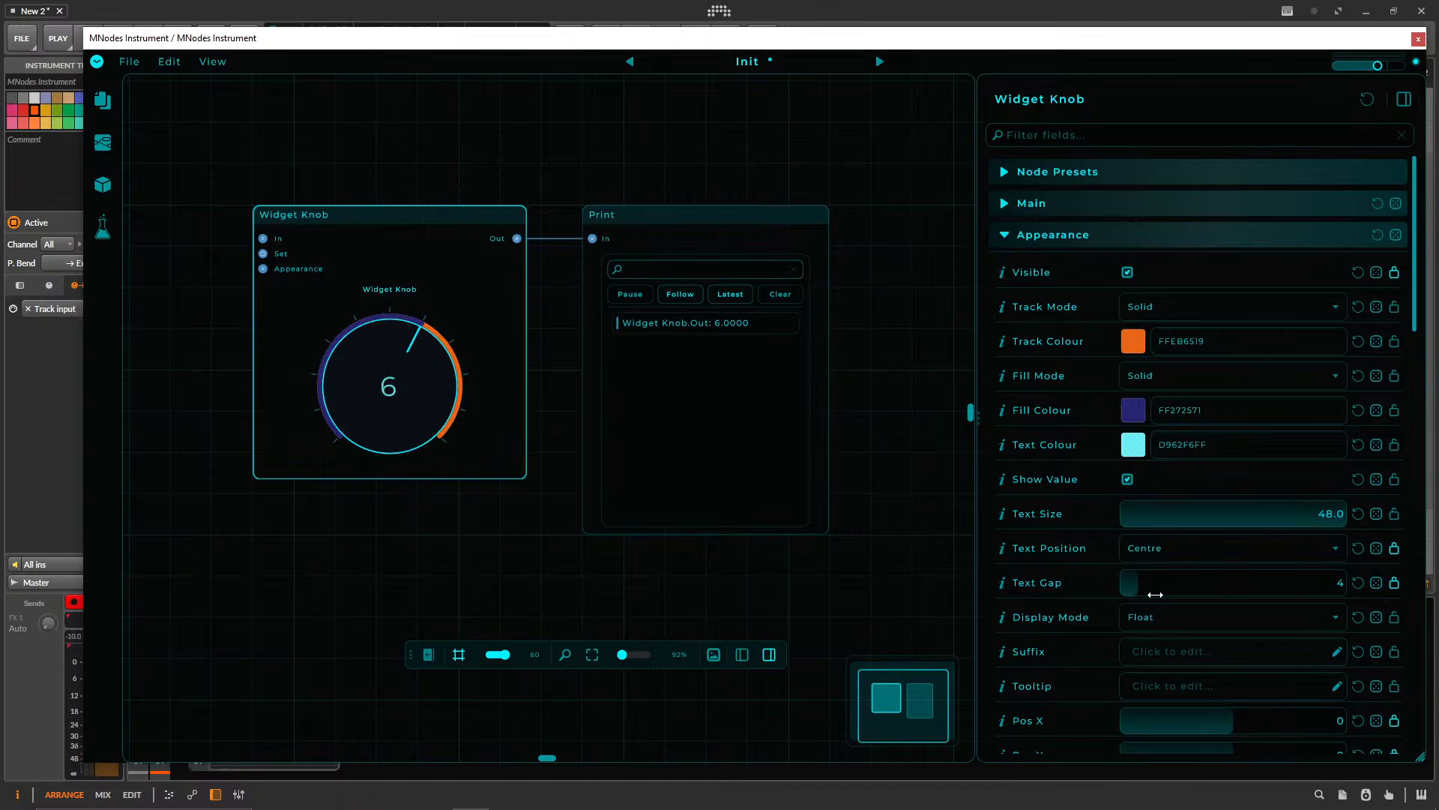
{"action": "left_click_drag", "start_coordinate": [1167, 584], "coordinate": [1162, 597]}
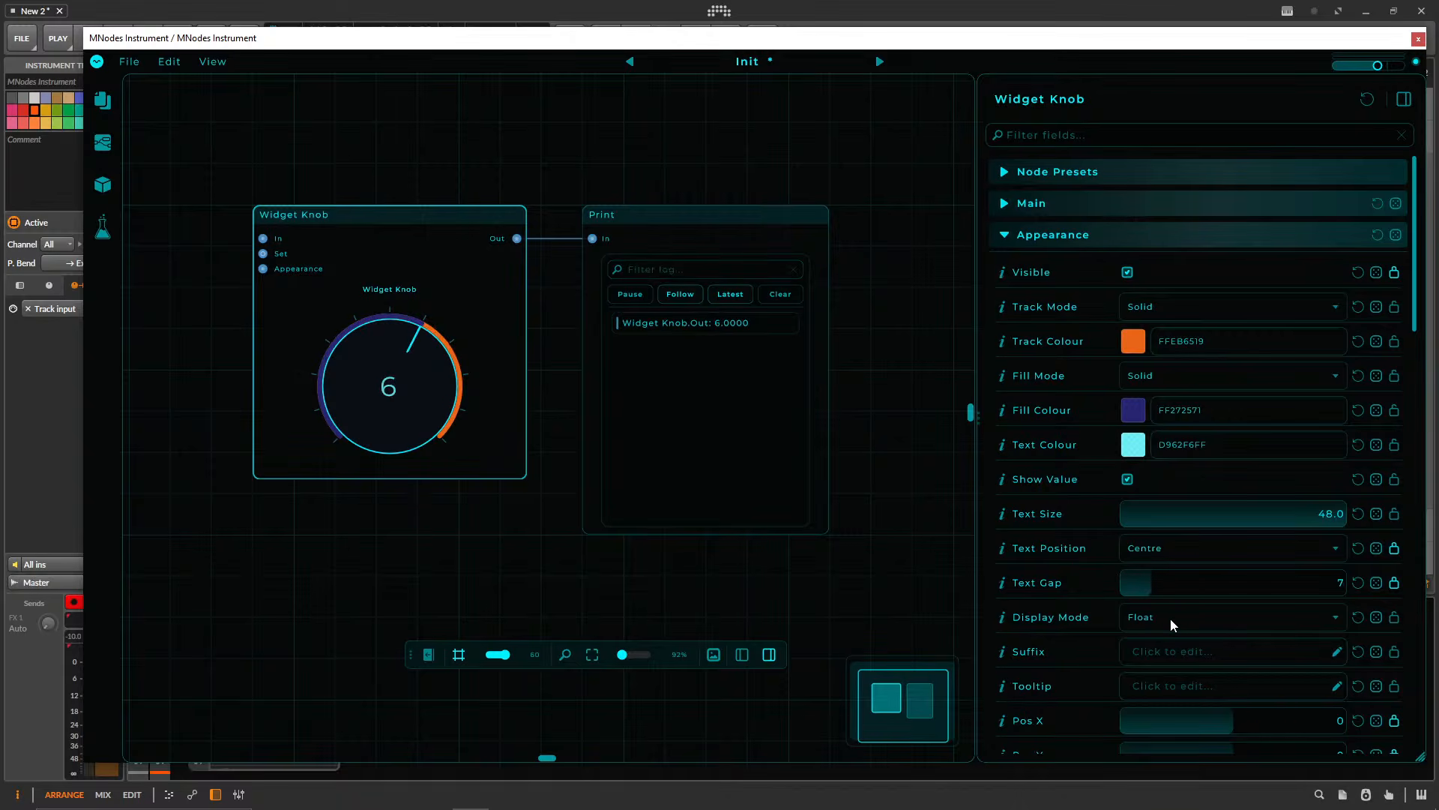
- Try the Note Display Mode for the knob's value and turn the knob to 7
{"action": "scroll", "coordinate": [1171, 619], "scroll_direction": "down", "scroll_amount": 1}
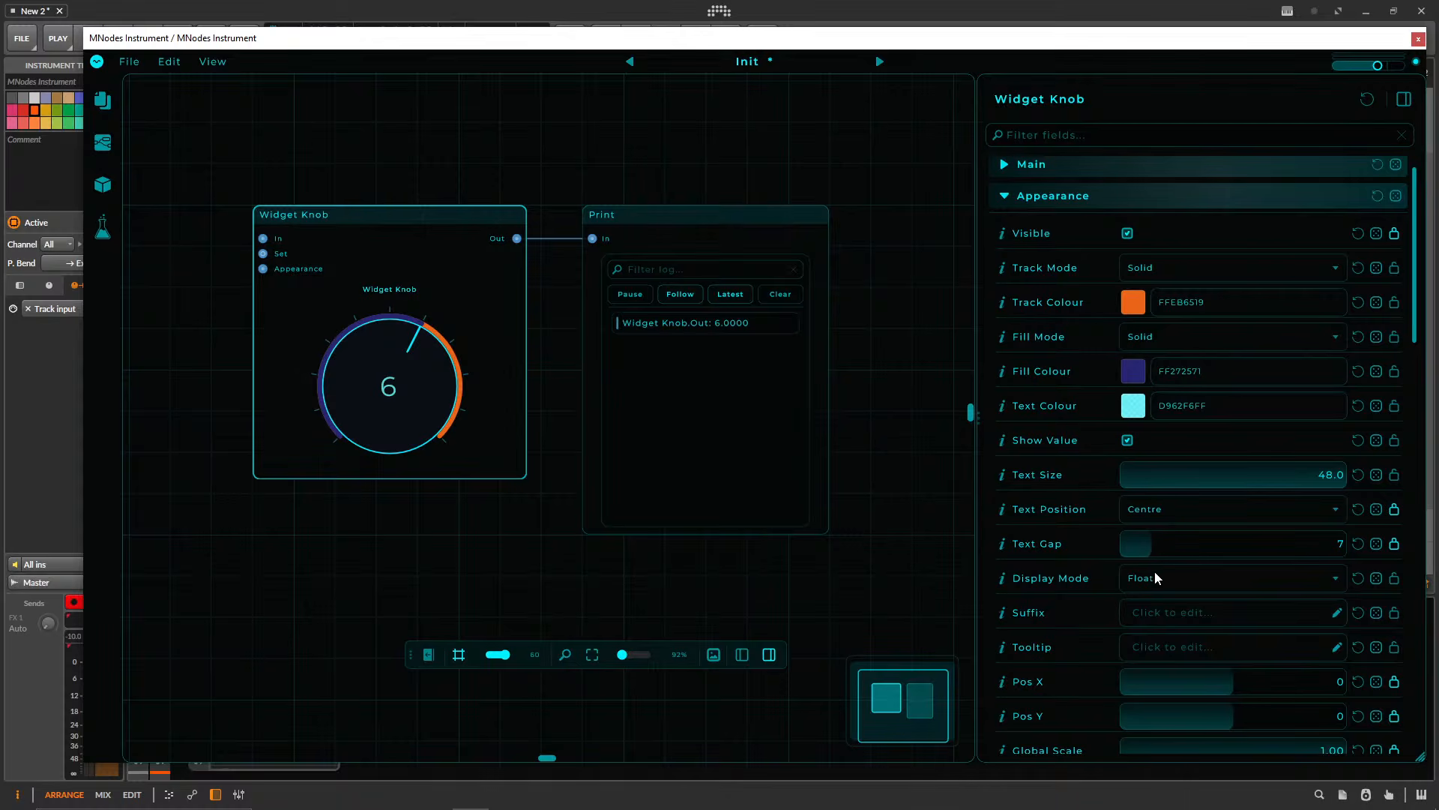
{"action": "left_click", "coordinate": [1163, 589]}
{"action": "left_click", "coordinate": [1183, 606]}
{"action": "left_click", "coordinate": [1166, 577]}
{"action": "left_click", "coordinate": [1165, 606]}
{"action": "left_click_drag", "start_coordinate": [401, 397], "coordinate": [438, 375]}
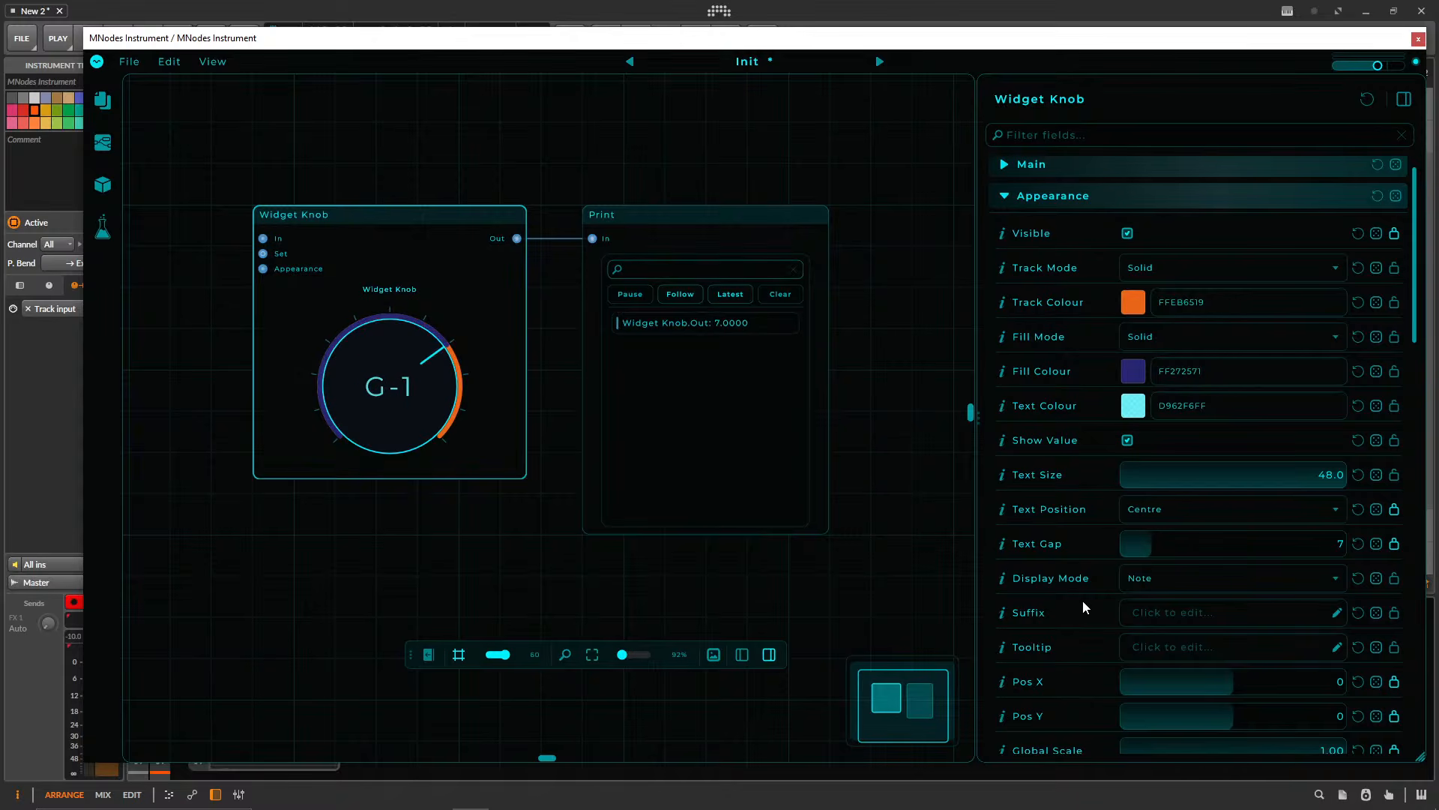
- Set the knob's Display Mode to Float and its Suffix to HZ
{"action": "scroll", "coordinate": [1064, 593], "scroll_direction": "down", "scroll_amount": 2}
{"action": "left_click", "coordinate": [1196, 535]}
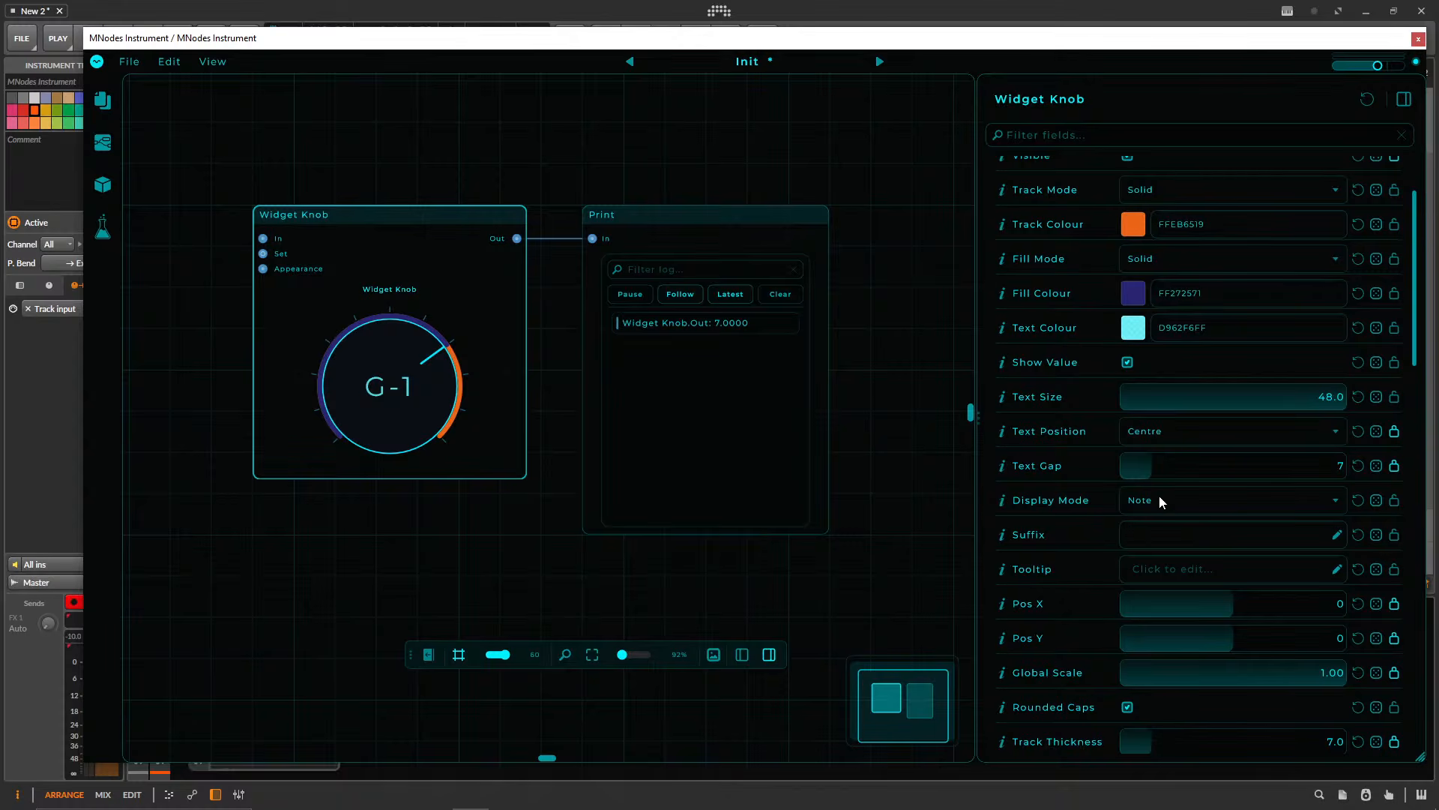
{"action": "left_click", "coordinate": [1183, 431]}
{"action": "left_click", "coordinate": [1177, 438]}
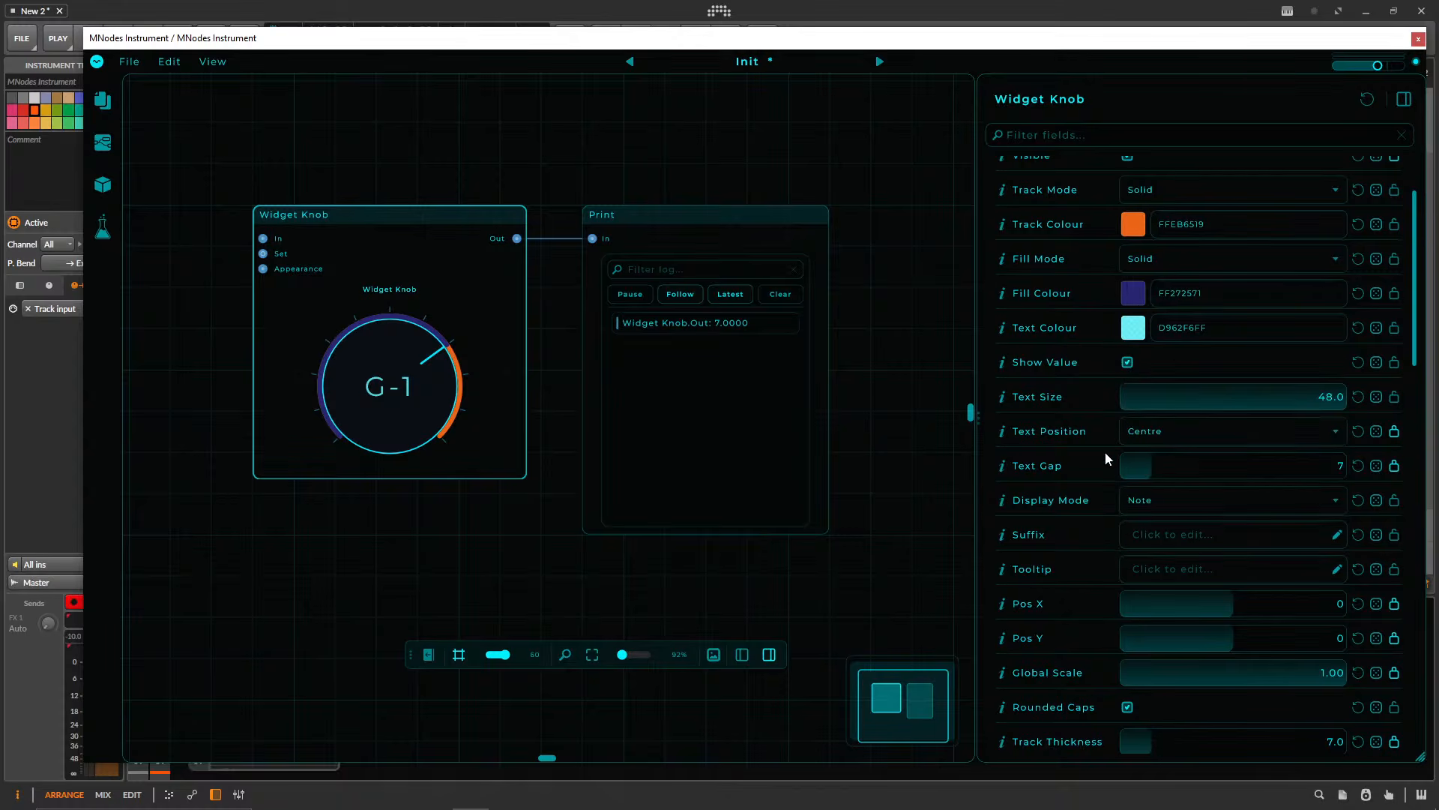
{"action": "left_click", "coordinate": [1179, 496]}
{"action": "left_click", "coordinate": [1173, 435]}
{"action": "left_click", "coordinate": [1171, 532]}
{"action": "type", "text": "HZ"}
{"action": "left_click", "coordinate": [396, 394]}
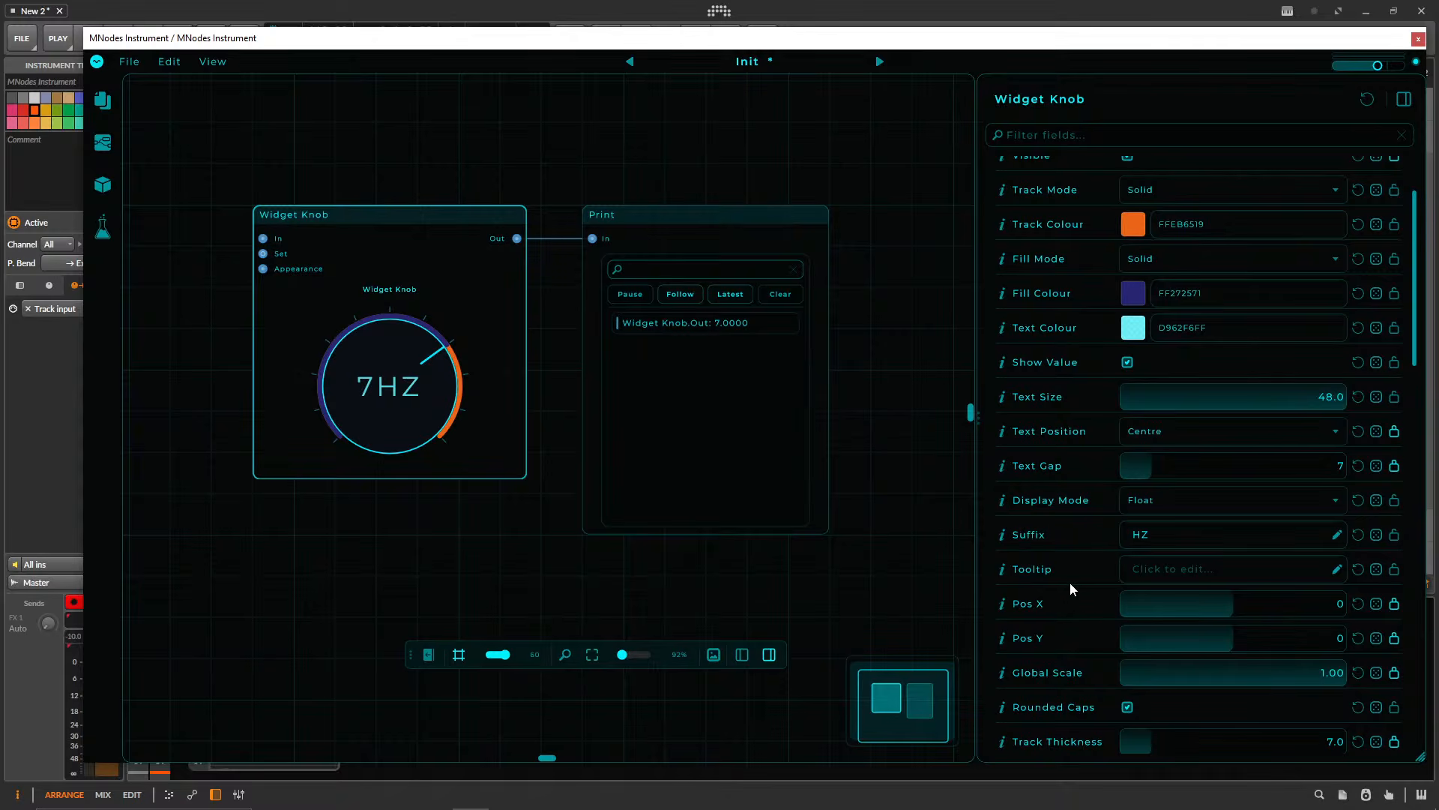
- Try to give the knob the tooltip "This is a knob" and check for it on the node
{"action": "left_click", "coordinate": [1180, 565]}
{"action": "type", "text": "This "}
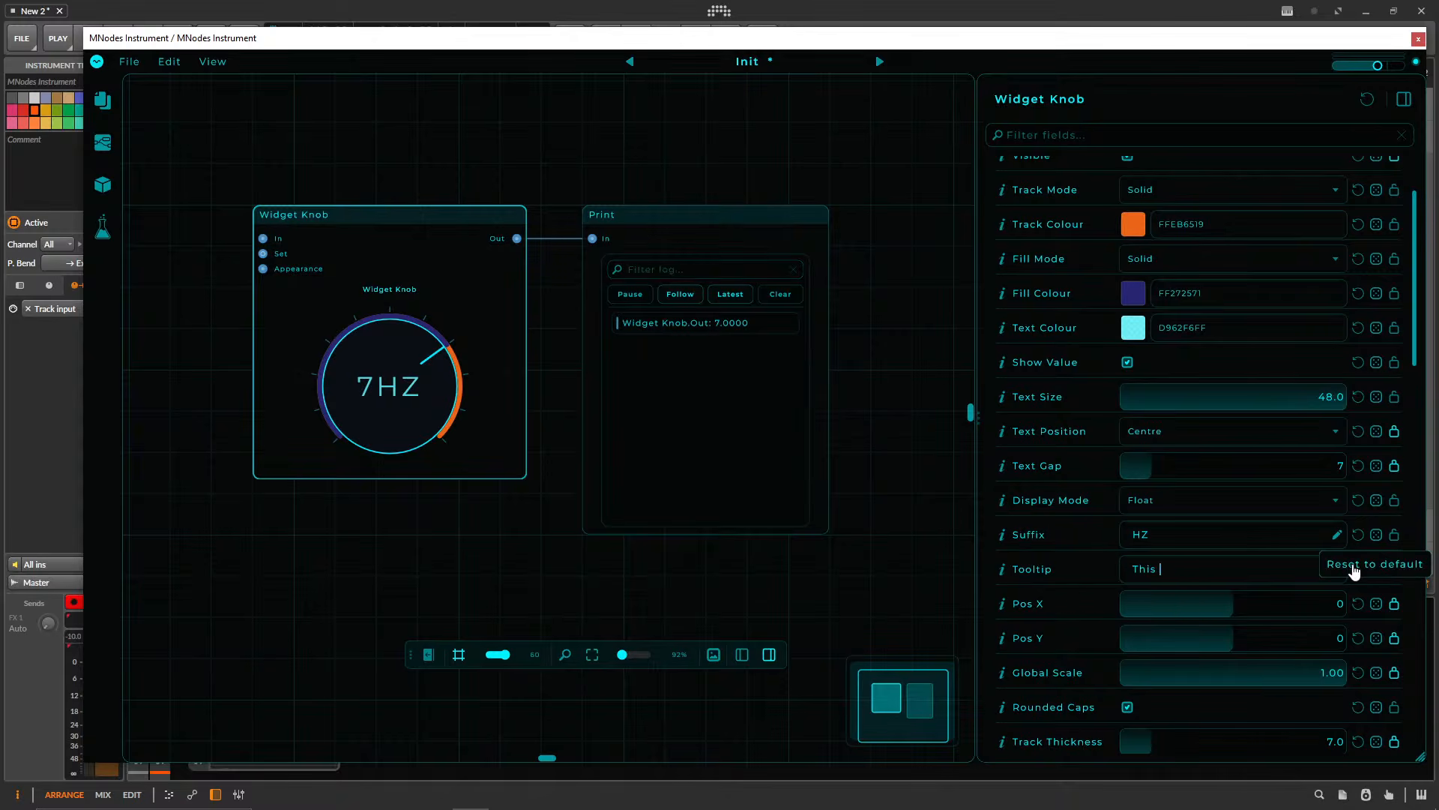
{"action": "type", "text": "is a knob"}
{"action": "left_click", "coordinate": [677, 624]}
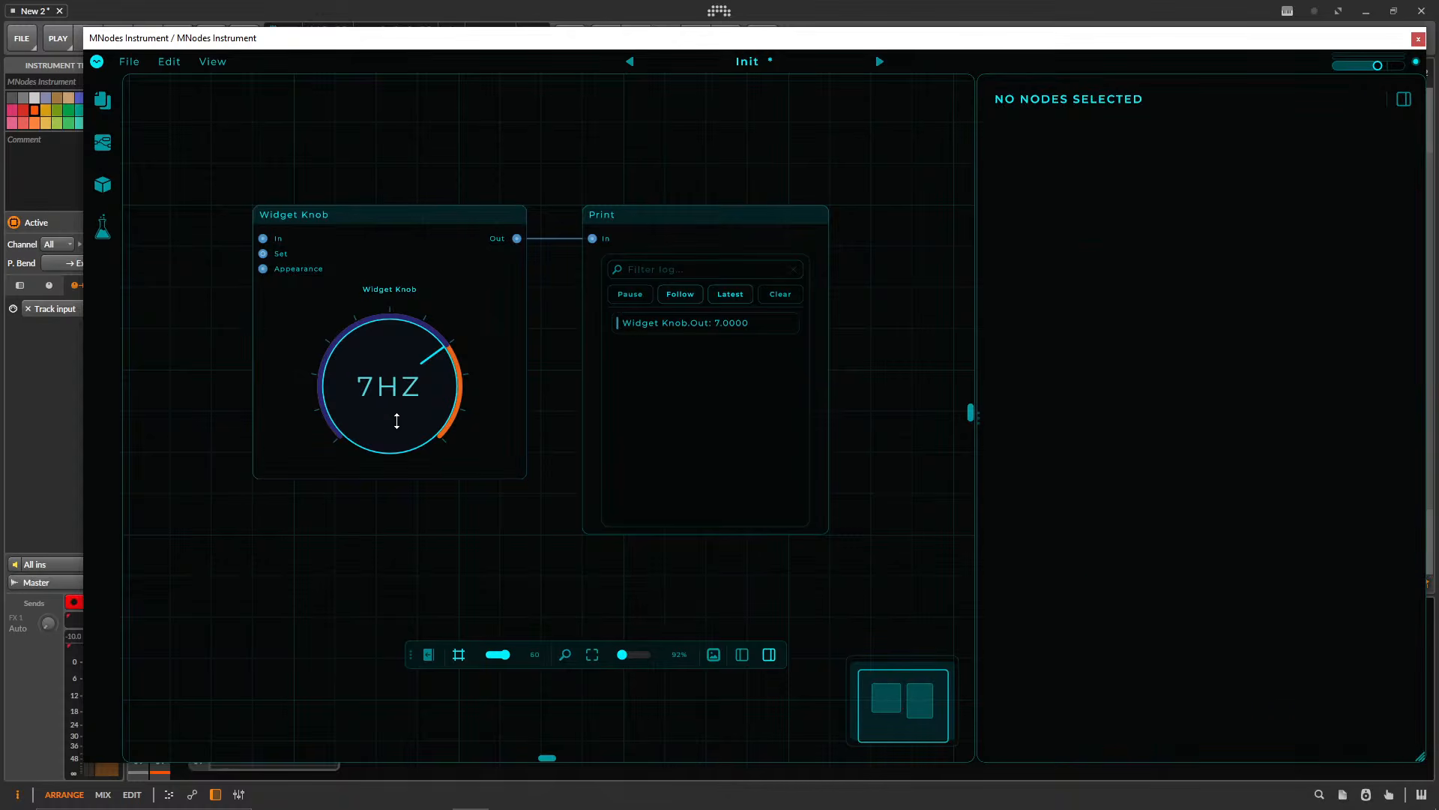
{"action": "left_click", "coordinate": [365, 353]}
{"action": "left_click", "coordinate": [386, 209]}
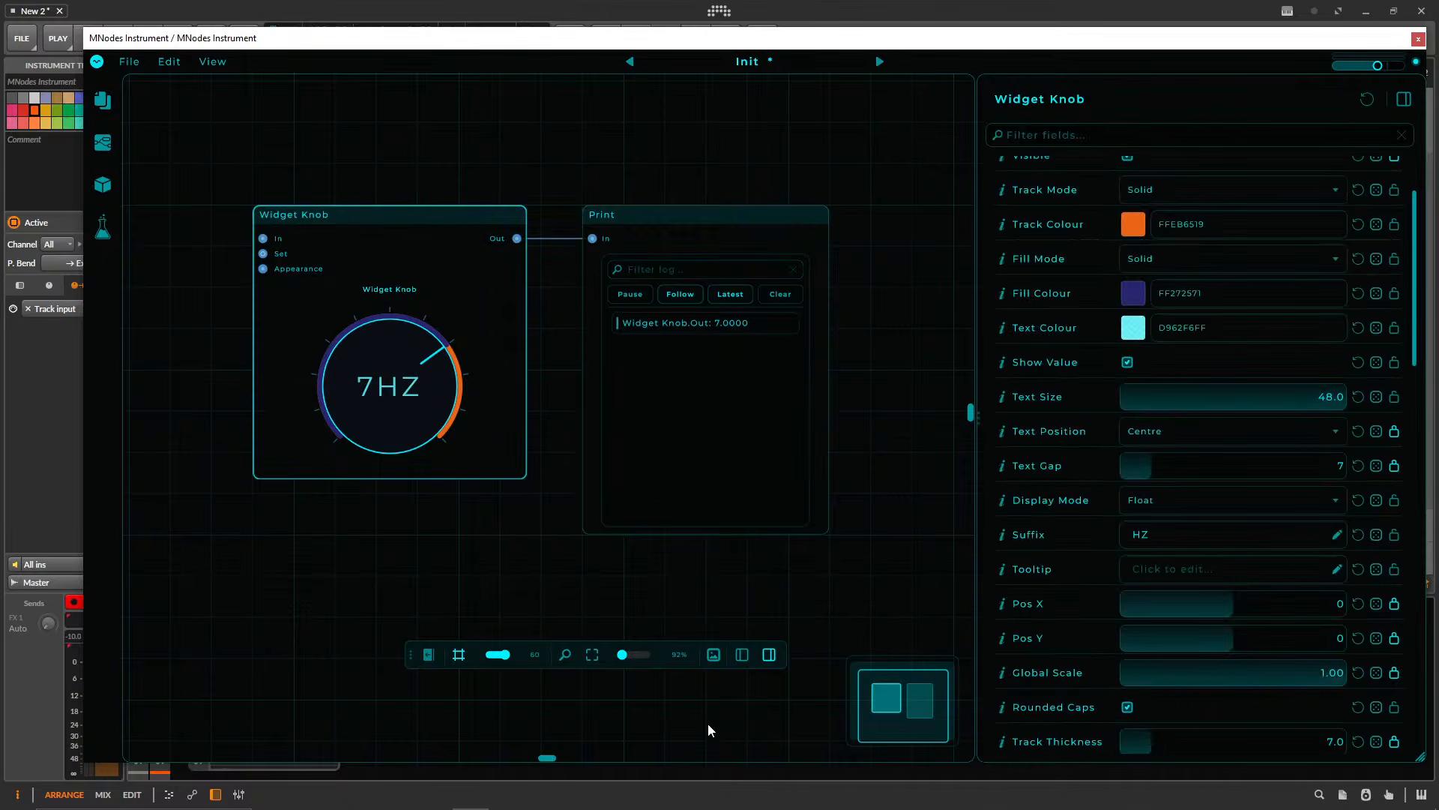
- Show the front panel below the node graph, set the tooltip to "This is a Knob", and check it on the panel
{"action": "left_click", "coordinate": [713, 655]}
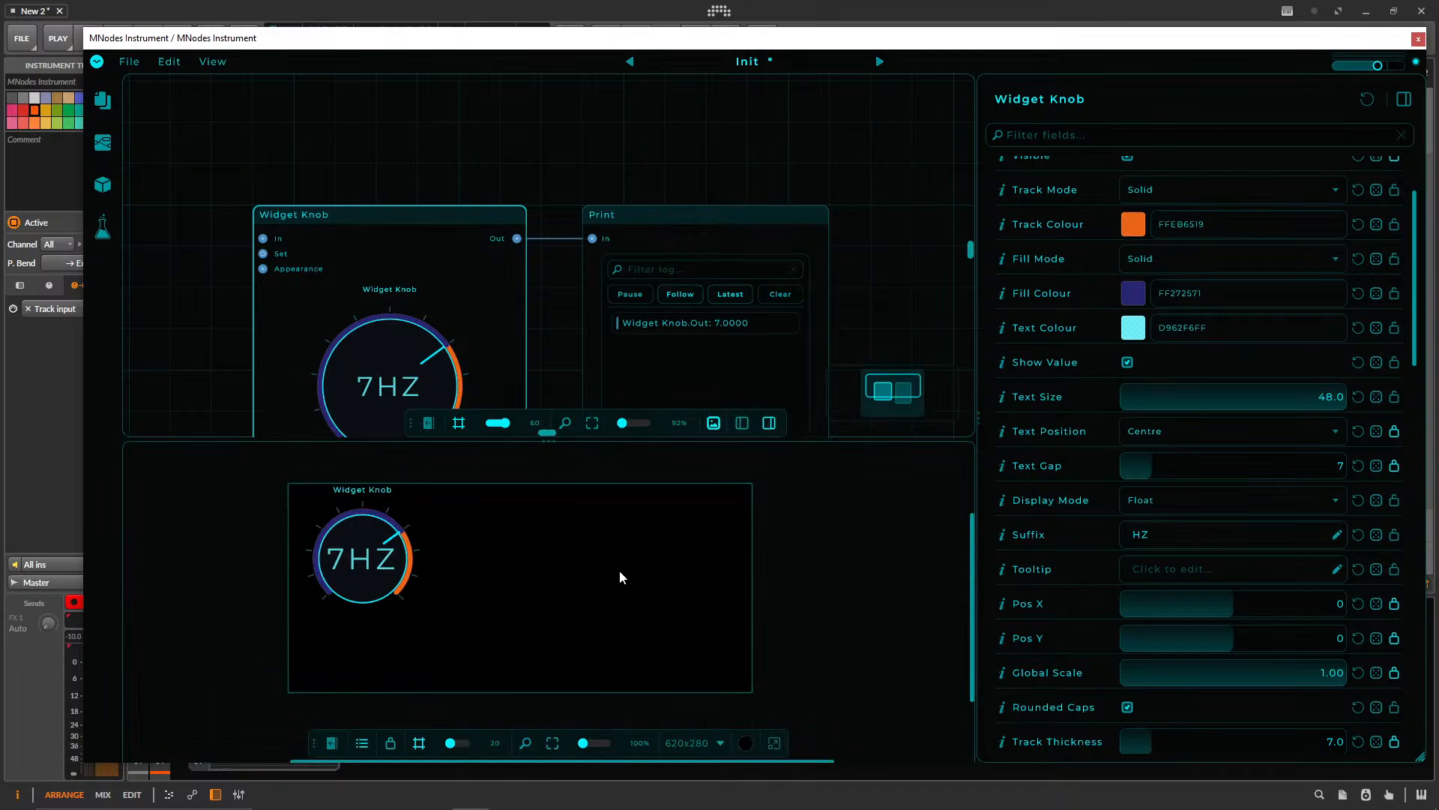
{"action": "left_click", "coordinate": [1147, 570]}
{"action": "type", "text": "This is a Knob"}
{"action": "mouse_move", "coordinate": [381, 566]}
- Replace the knob's tooltip text with "Hello Guys!" and check it on the panel knob
{"action": "key", "text": "ctrl+a"}
{"action": "type", "text": "Hello Guys!"}
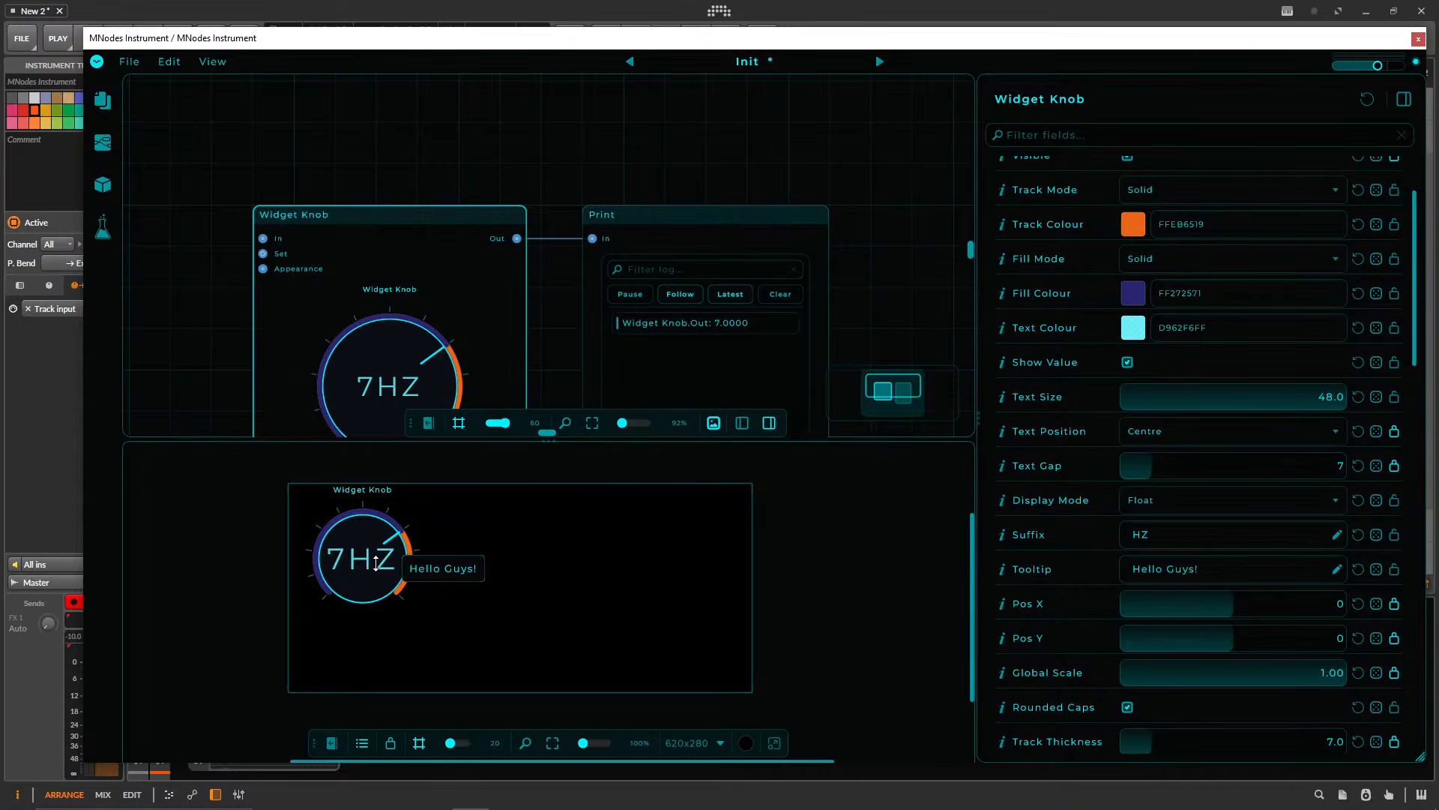
{"action": "mouse_move", "coordinate": [376, 563]}
{"action": "left_mouse_down"}
{"action": "mouse_move", "coordinate": [356, 576]}
{"action": "mouse_move", "coordinate": [341, 540]}
{"action": "mouse_move", "coordinate": [361, 617]}
{"action": "mouse_move", "coordinate": [371, 554]}
{"action": "left_mouse_up"}
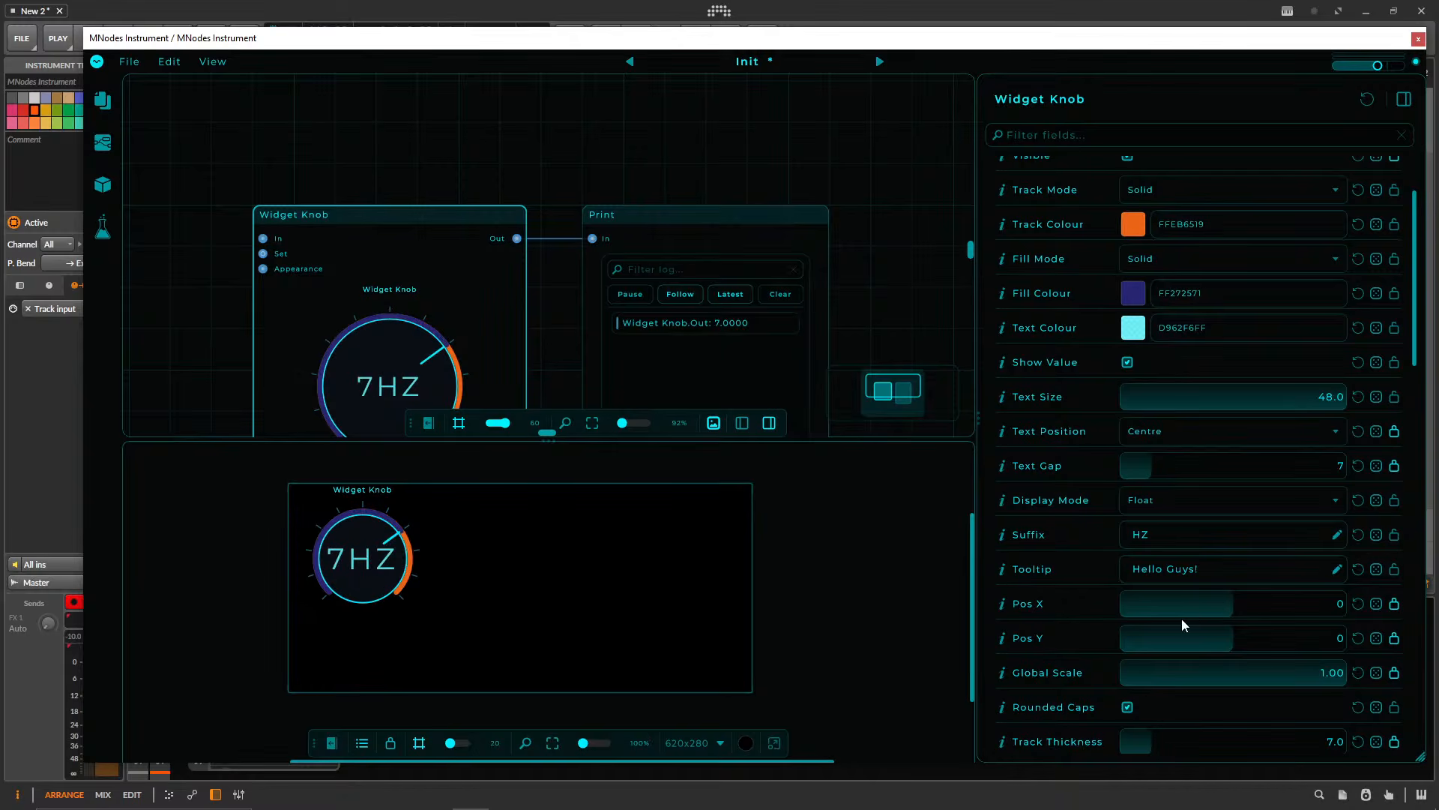
- Try shifting the panel knob to Pos X 180, and reset Pos X to its default
{"action": "scroll", "coordinate": [1112, 600], "scroll_direction": "down", "scroll_amount": 2}
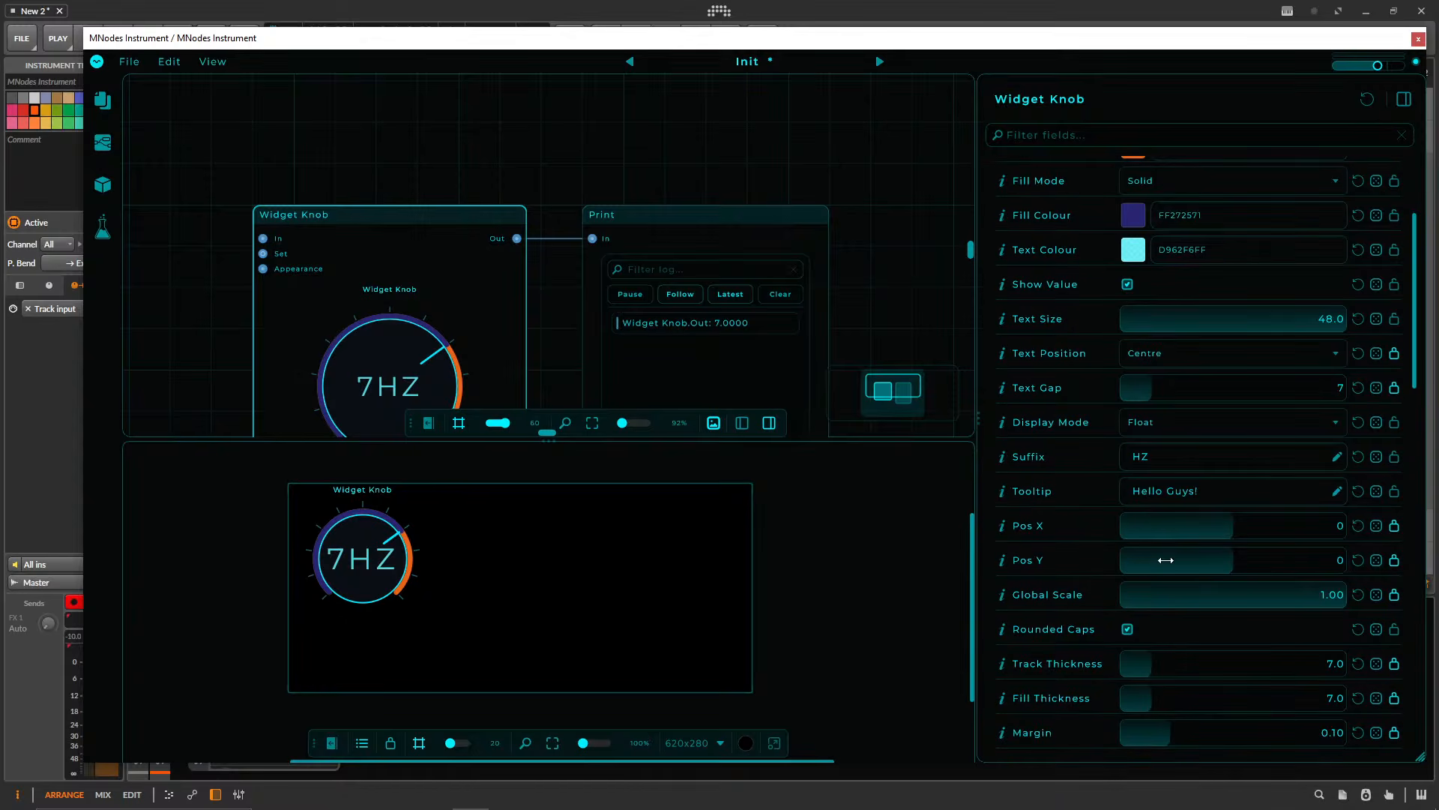
{"action": "left_click_drag", "start_coordinate": [1228, 527], "coordinate": [1312, 523]}
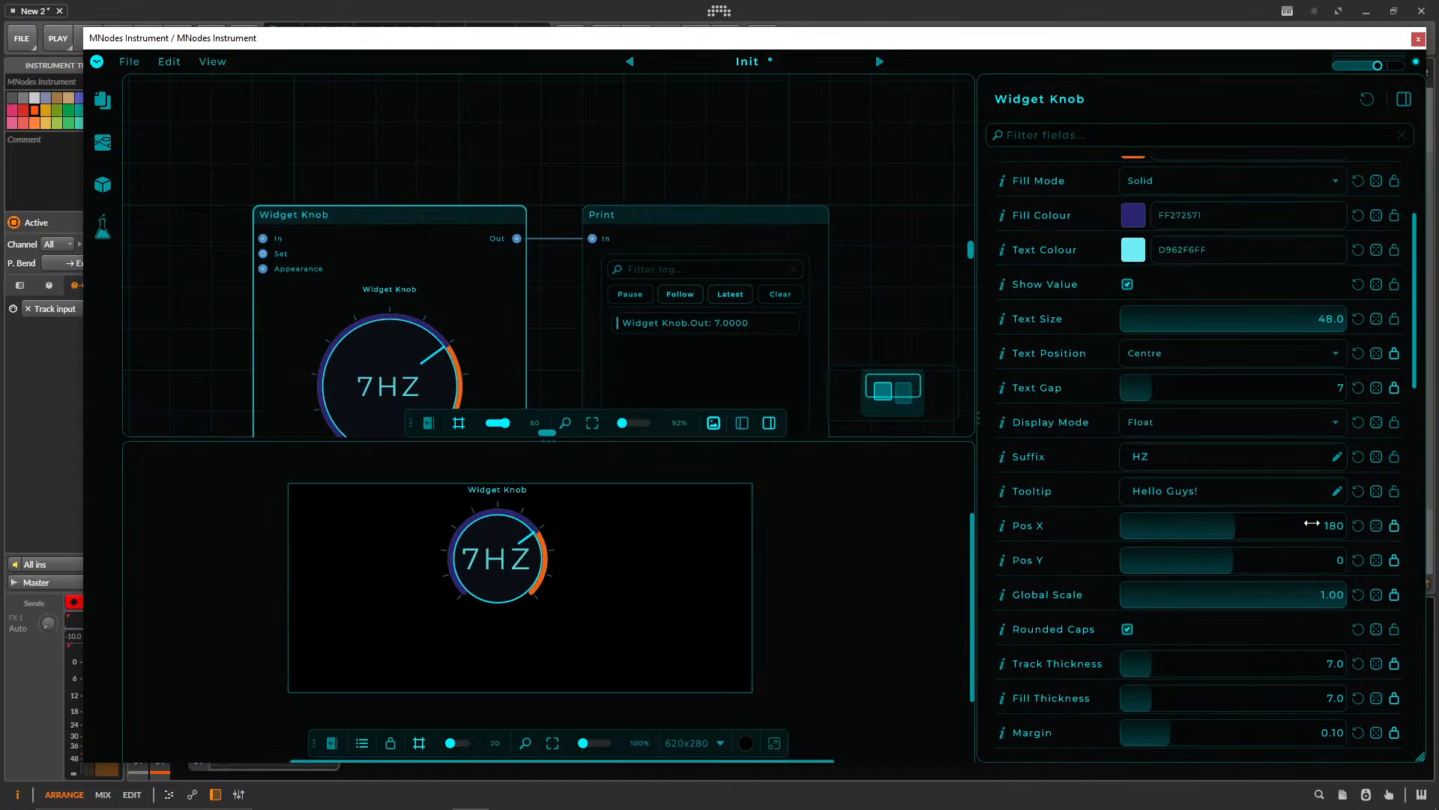
{"action": "left_click", "coordinate": [1359, 526]}
- Turn the panel knob to 4, unlock the panel for editing, and move the knob to Pos X 240, Pos Y -40
{"action": "left_click_drag", "start_coordinate": [371, 570], "coordinate": [480, 605]}
{"action": "double_click", "coordinate": [525, 557]}
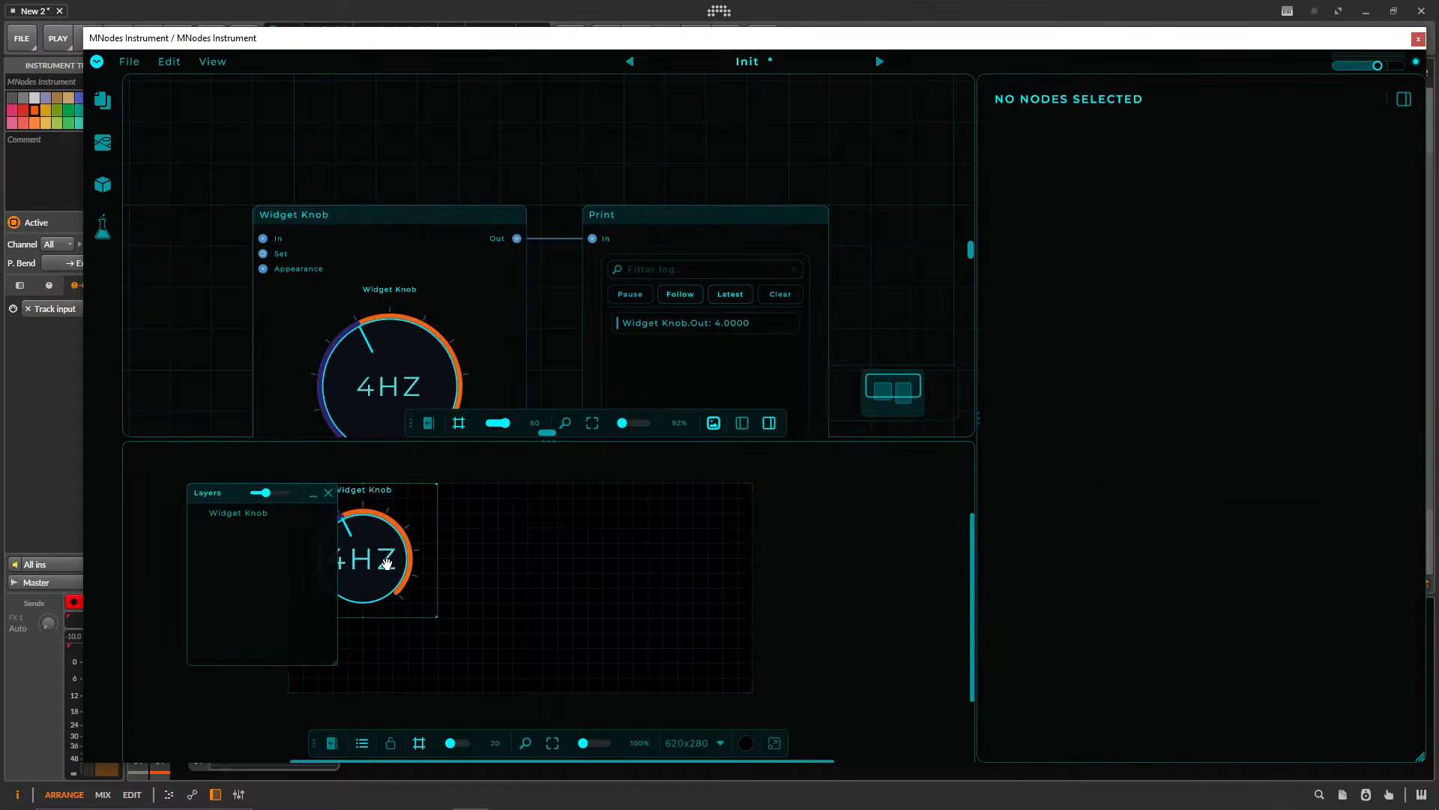
{"action": "left_click_drag", "start_coordinate": [387, 565], "coordinate": [563, 530]}
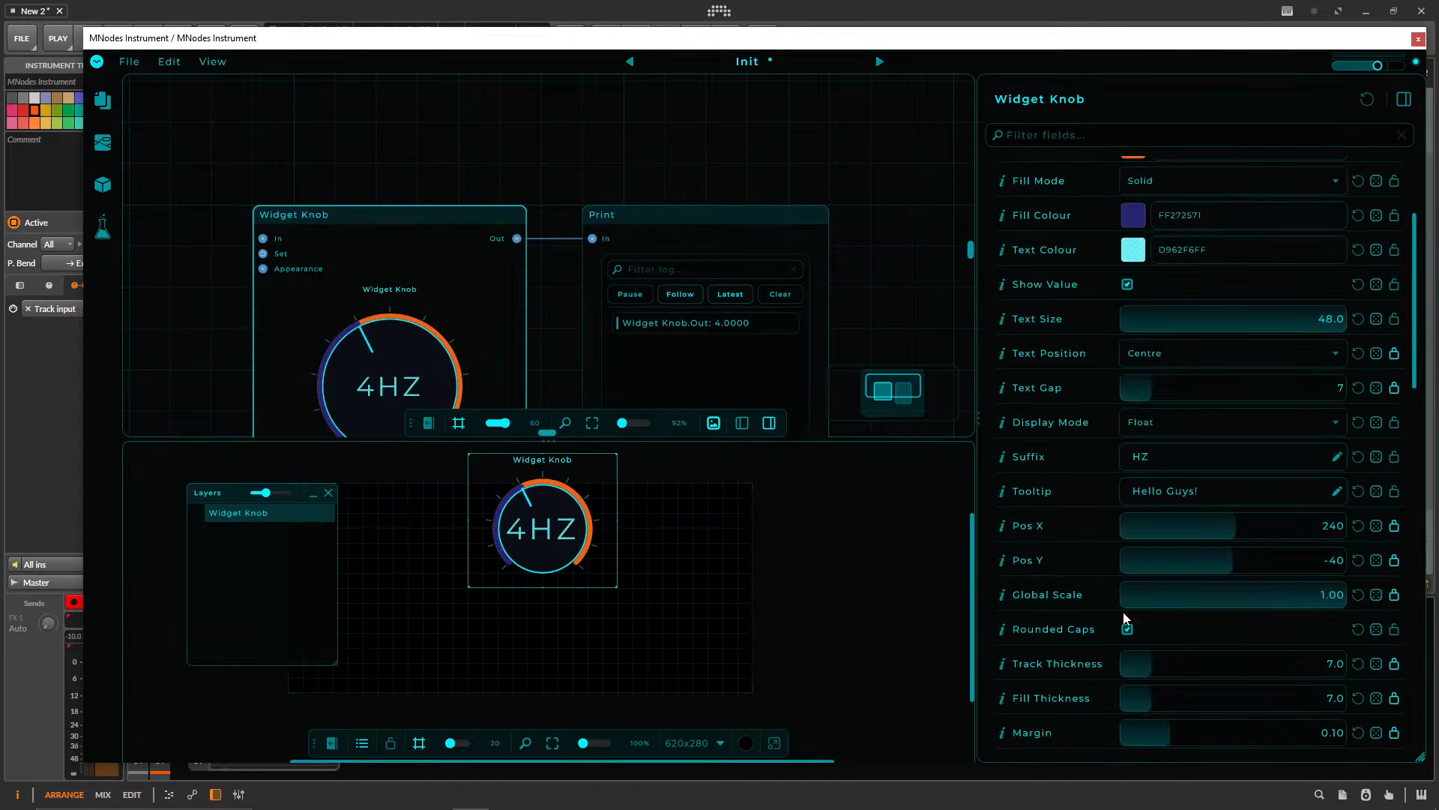
- Set the knob's Global Scale to 0.54, disable Rounded Caps, and set Fill Thickness to 23 and Margin to 0
{"action": "left_click_drag", "start_coordinate": [1304, 595], "coordinate": [1221, 614]}
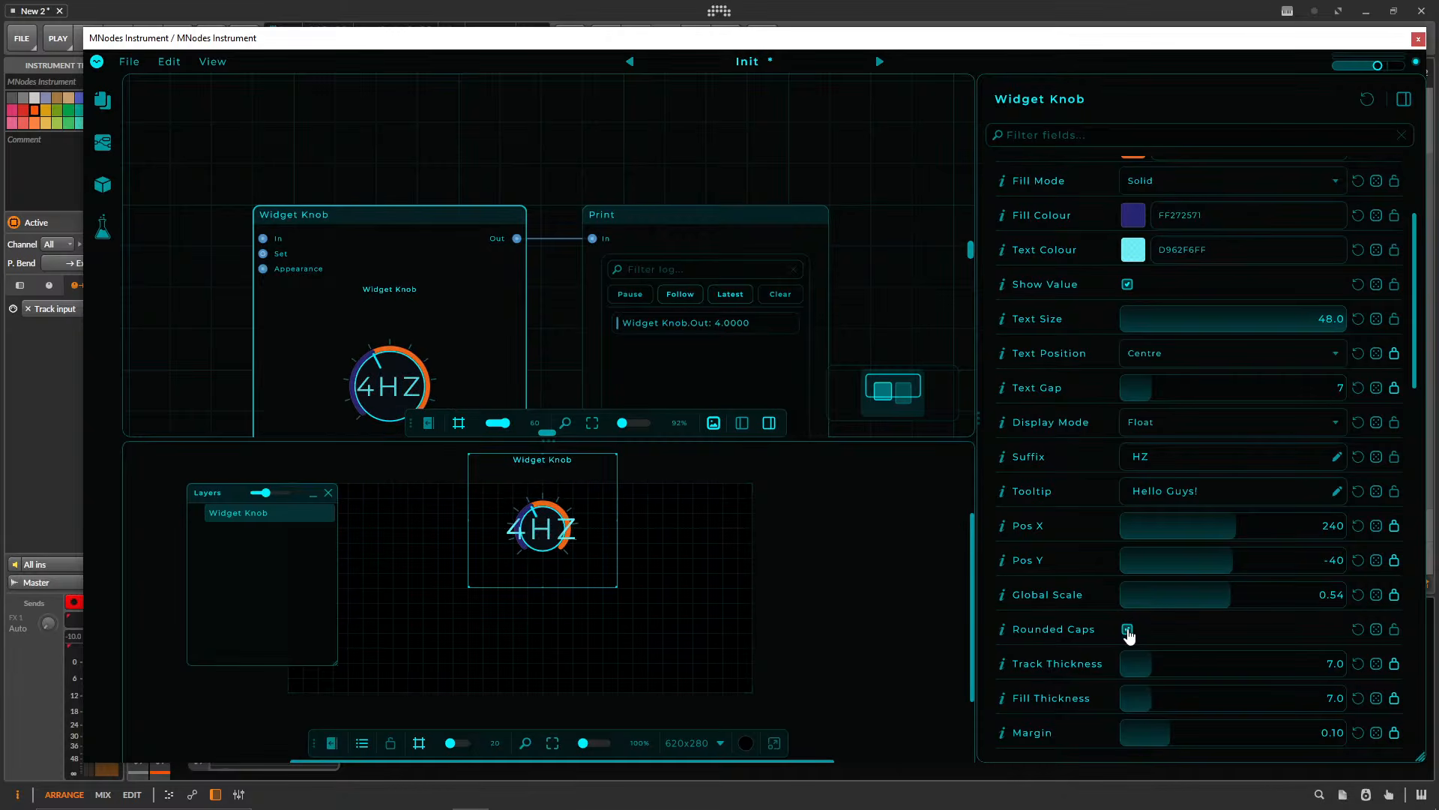
{"action": "scroll", "coordinate": [1145, 647], "scroll_direction": "down", "scroll_amount": 1}
{"action": "left_click_drag", "start_coordinate": [1139, 617], "coordinate": [1158, 660]}
{"action": "left_click_drag", "start_coordinate": [1160, 659], "coordinate": [1094, 657]}
{"action": "scroll", "coordinate": [1152, 673], "scroll_direction": "down", "scroll_amount": 3}
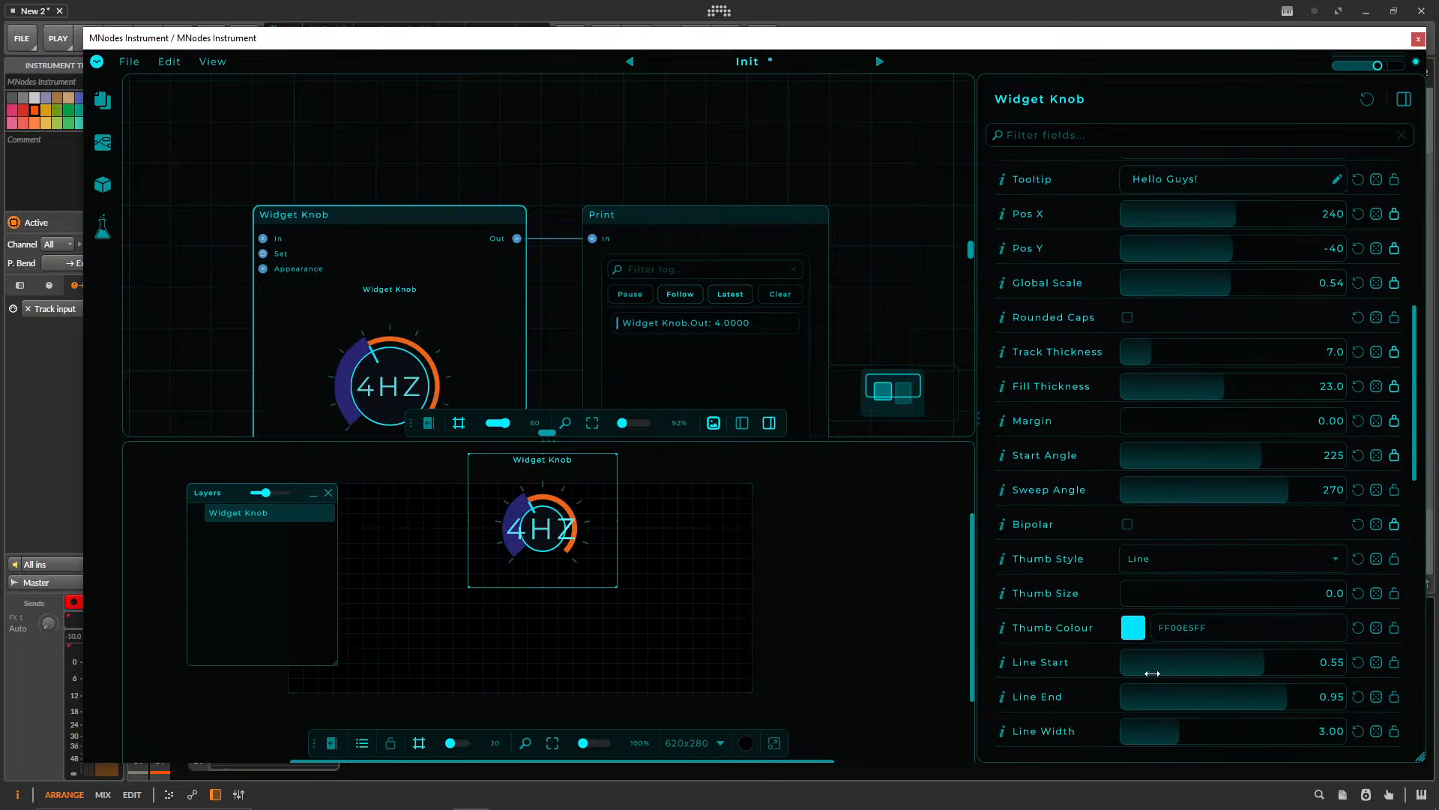
- Enable Bipolar on the knob, try it at 9 on the panel, and set its Outline Width to 10
{"action": "left_click", "coordinate": [1127, 524]}
{"action": "left_click_drag", "start_coordinate": [622, 533], "coordinate": [585, 437]}
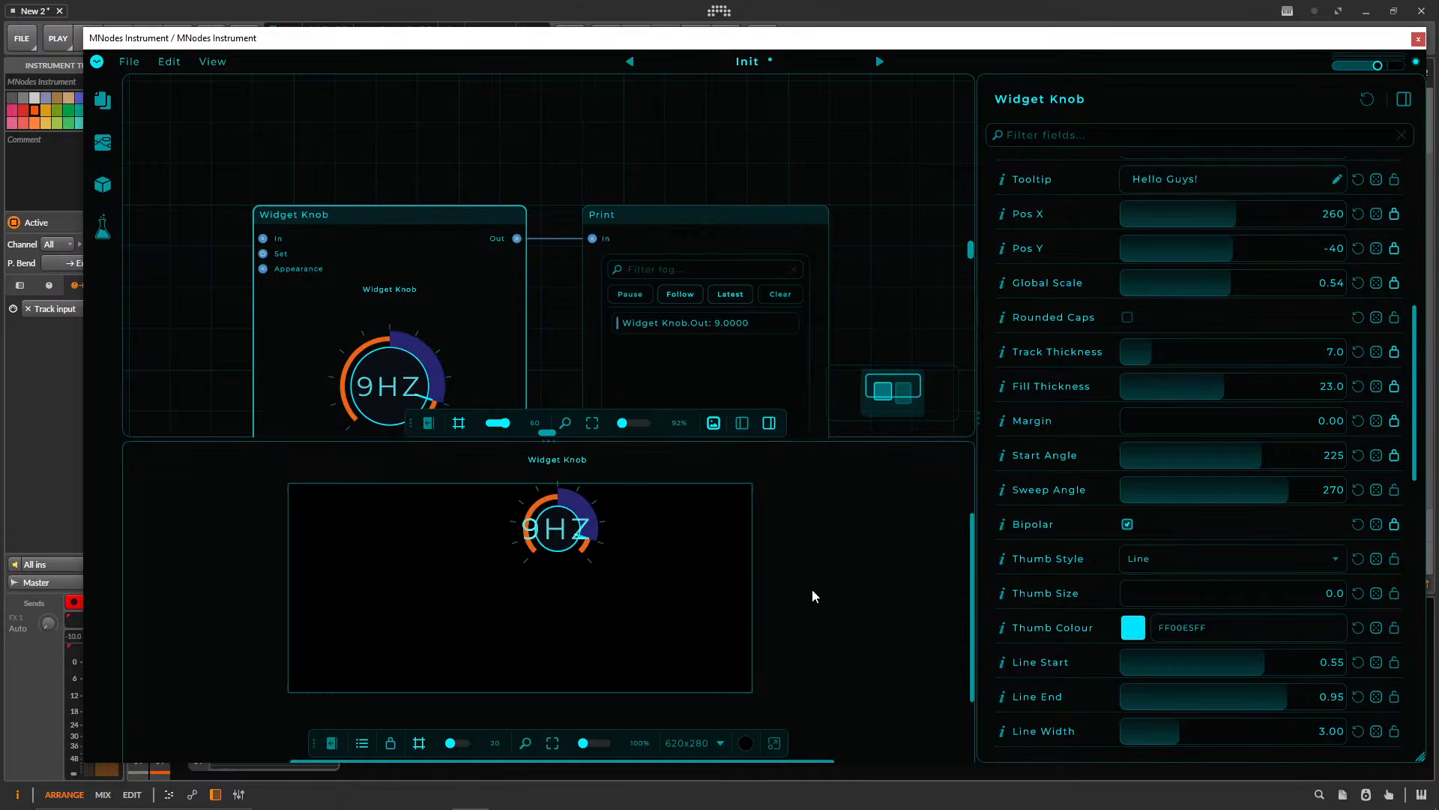
{"action": "scroll", "coordinate": [1102, 667], "scroll_direction": "down", "scroll_amount": 5}
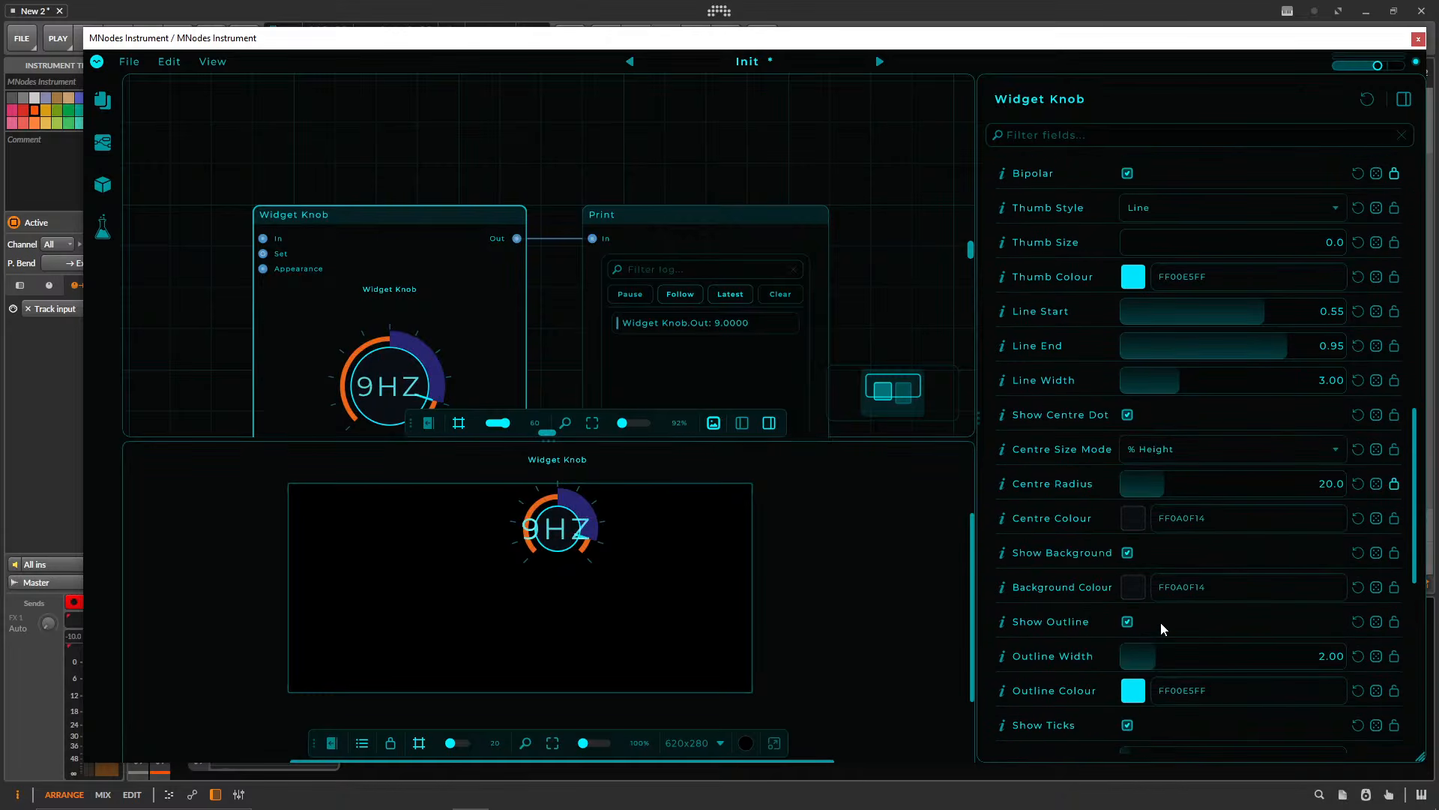
{"action": "left_click_drag", "start_coordinate": [1135, 657], "coordinate": [1199, 688]}
- Set the knob's Tick Count to 86 and Tick Length to 26.5, and move it to Pos X 160, Pos Y 20
{"action": "scroll", "coordinate": [1072, 695], "scroll_direction": "down", "scroll_amount": 3}
{"action": "scroll", "coordinate": [1072, 695], "scroll_direction": "down", "scroll_amount": 3}
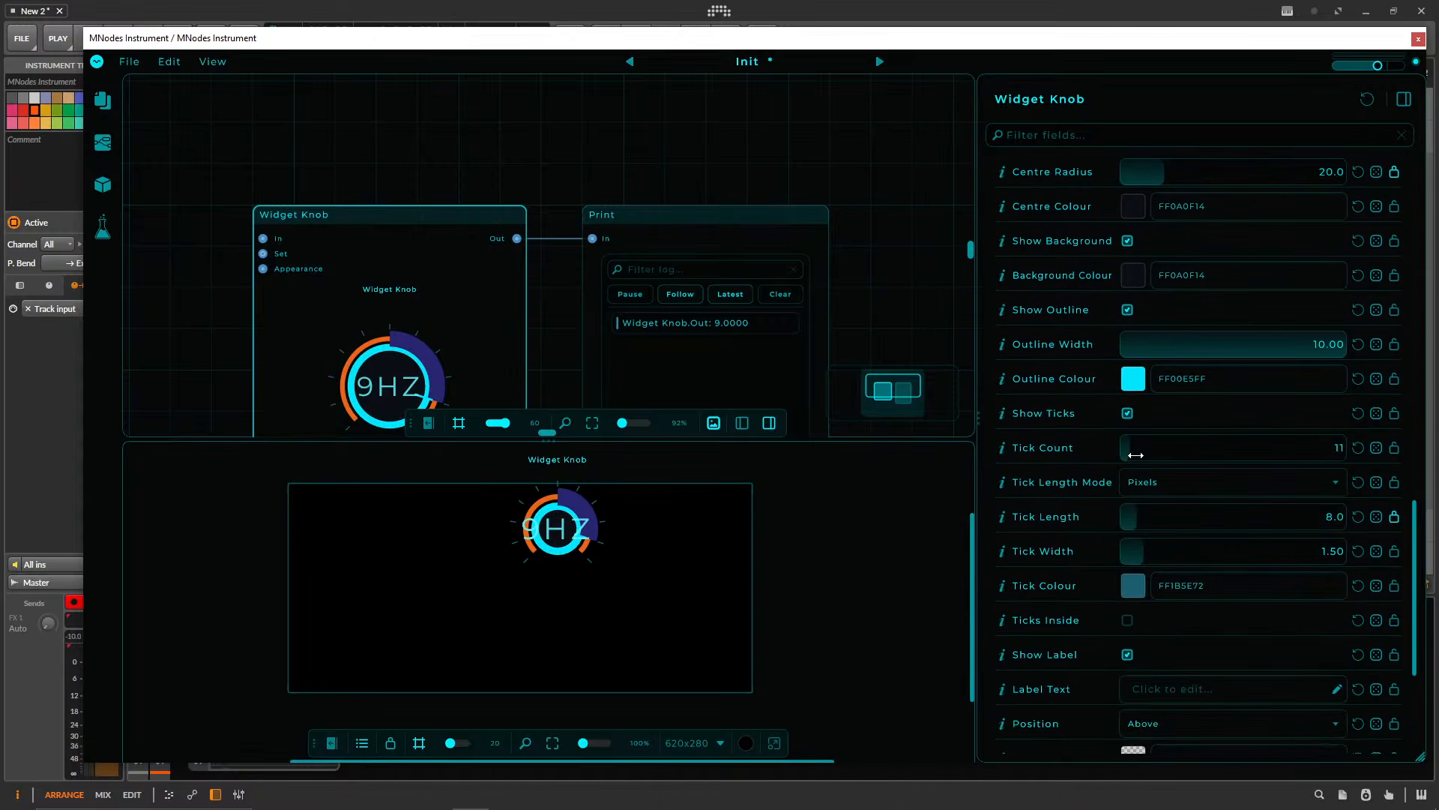
{"action": "left_click_drag", "start_coordinate": [1136, 455], "coordinate": [1195, 455]}
{"action": "left_click_drag", "start_coordinate": [1199, 517], "coordinate": [1159, 517]}
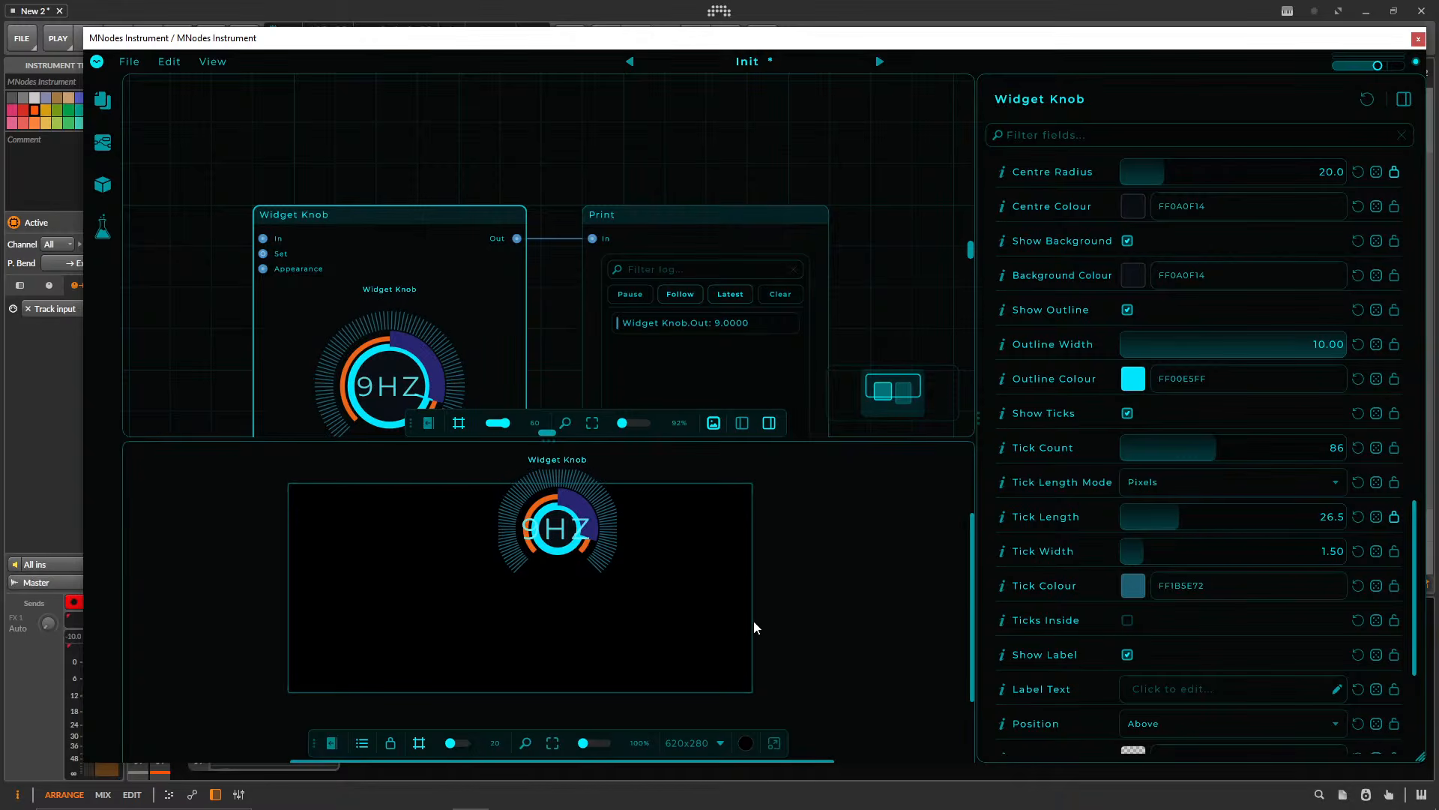
{"action": "left_click_drag", "start_coordinate": [569, 526], "coordinate": [496, 571]}
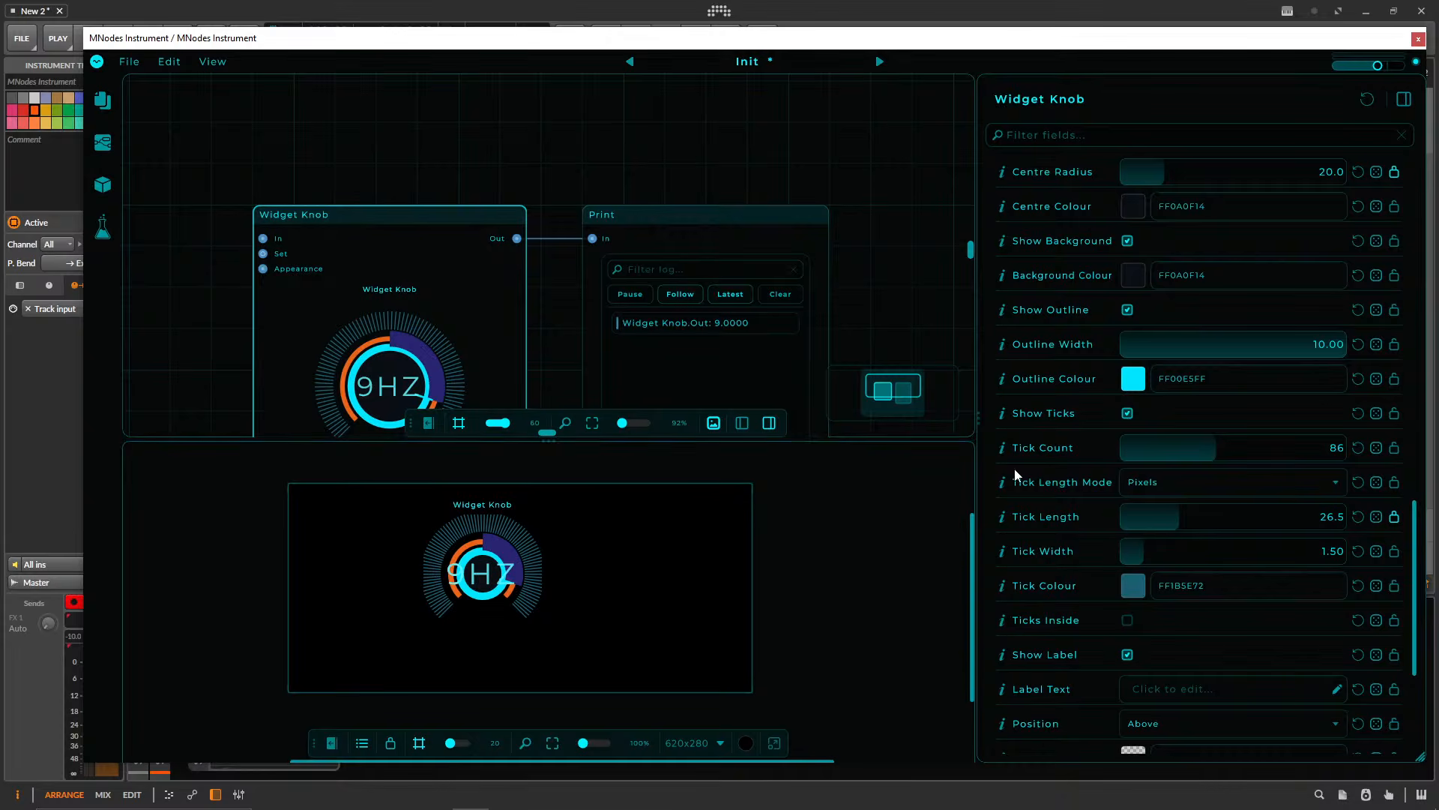
- Look through the knob's remaining Appearance fields, collapse that section, and open the DAW settings
{"action": "scroll", "coordinate": [1086, 553], "scroll_direction": "down", "scroll_amount": 5}
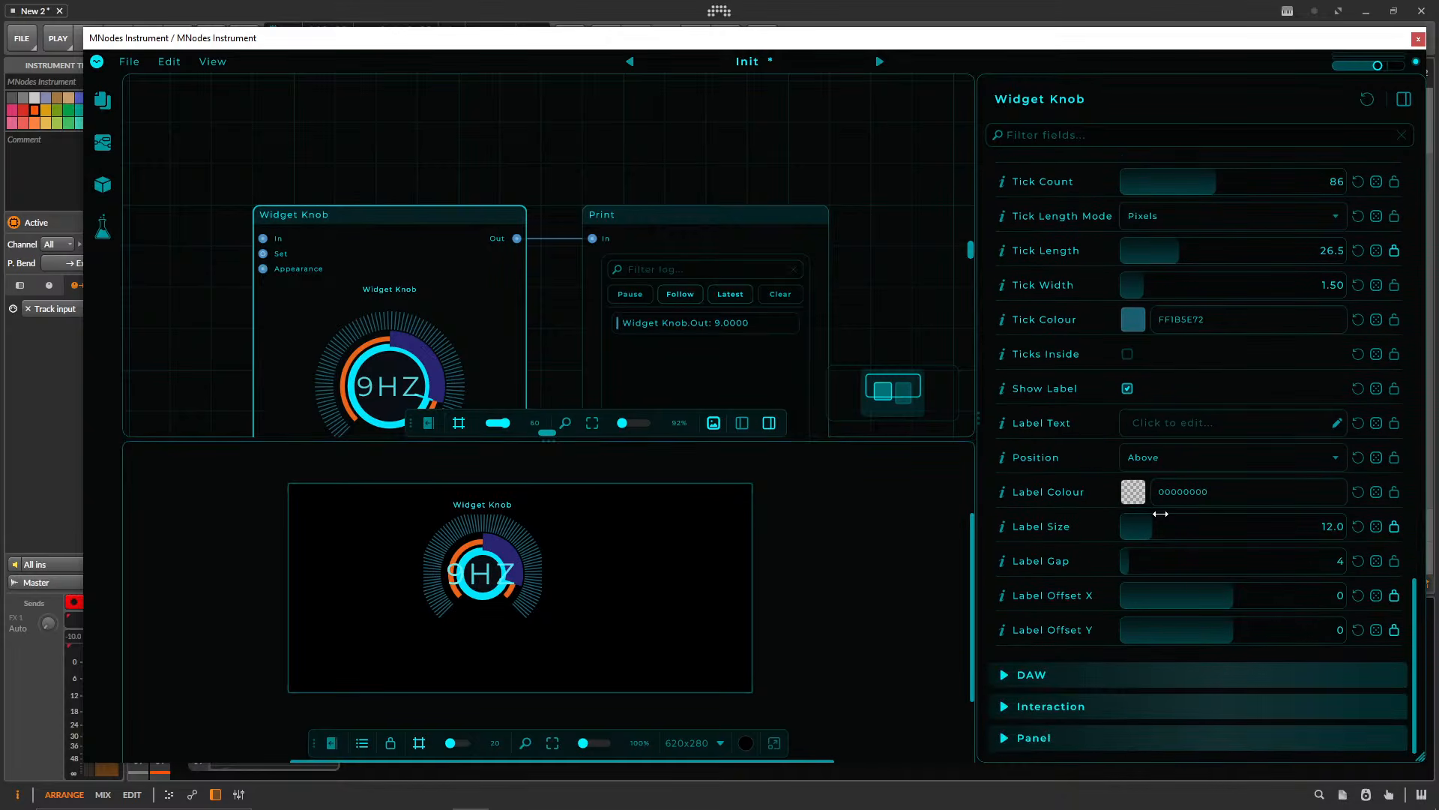
{"action": "scroll", "coordinate": [1049, 449], "scroll_direction": "up", "scroll_amount": 15}
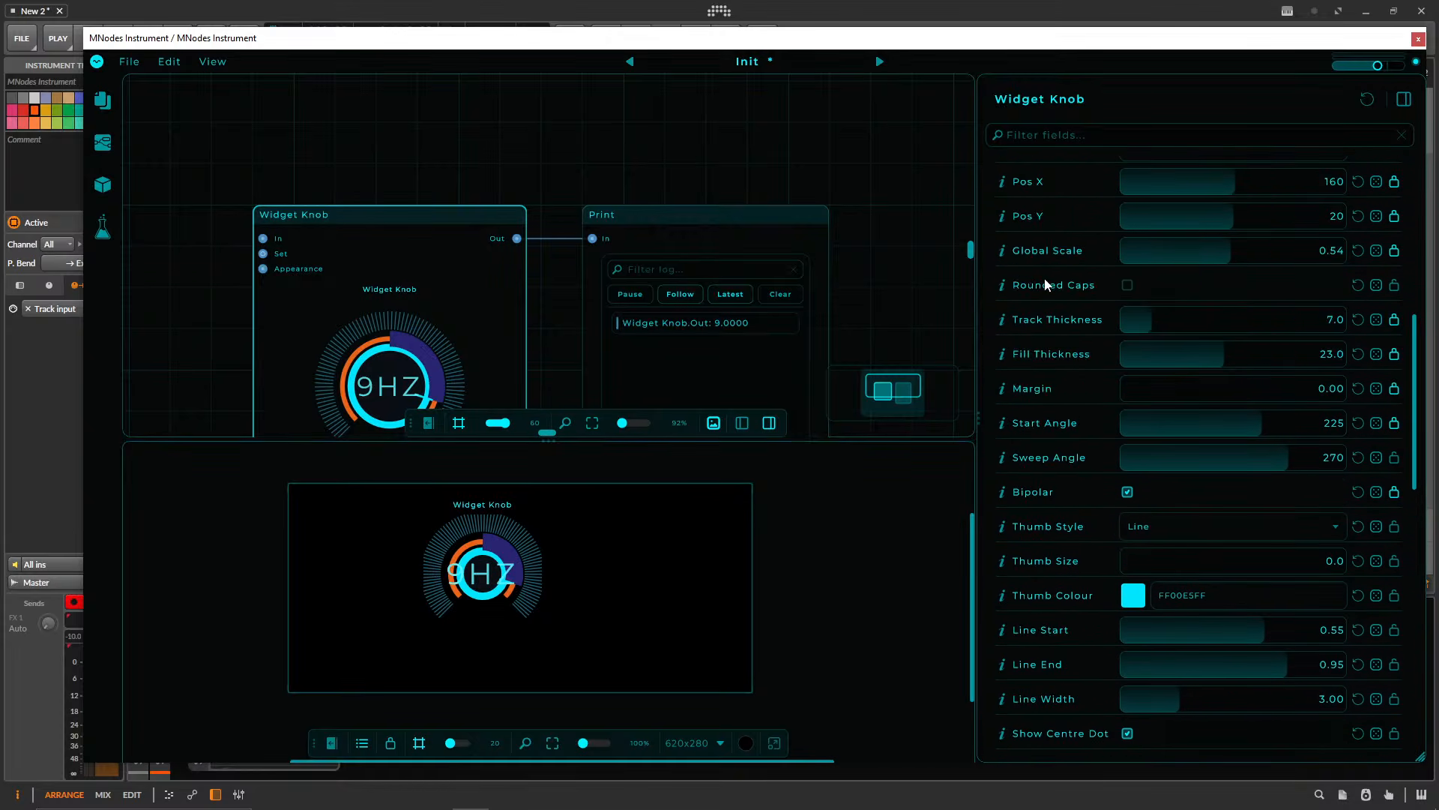
{"action": "scroll", "coordinate": [1047, 284], "scroll_direction": "up", "scroll_amount": 8}
{"action": "left_click", "coordinate": [1042, 235]}
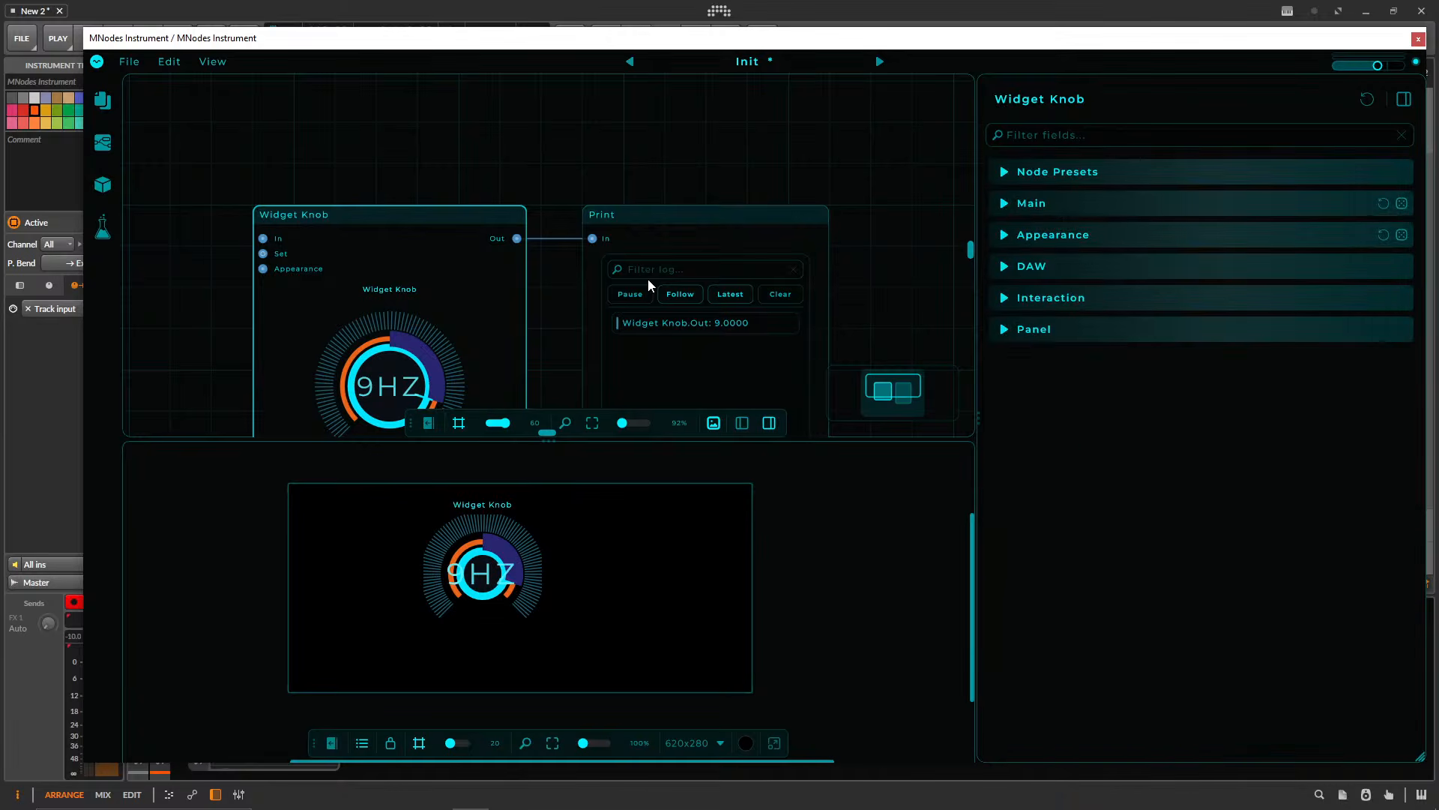
{"action": "left_click", "coordinate": [1039, 266]}
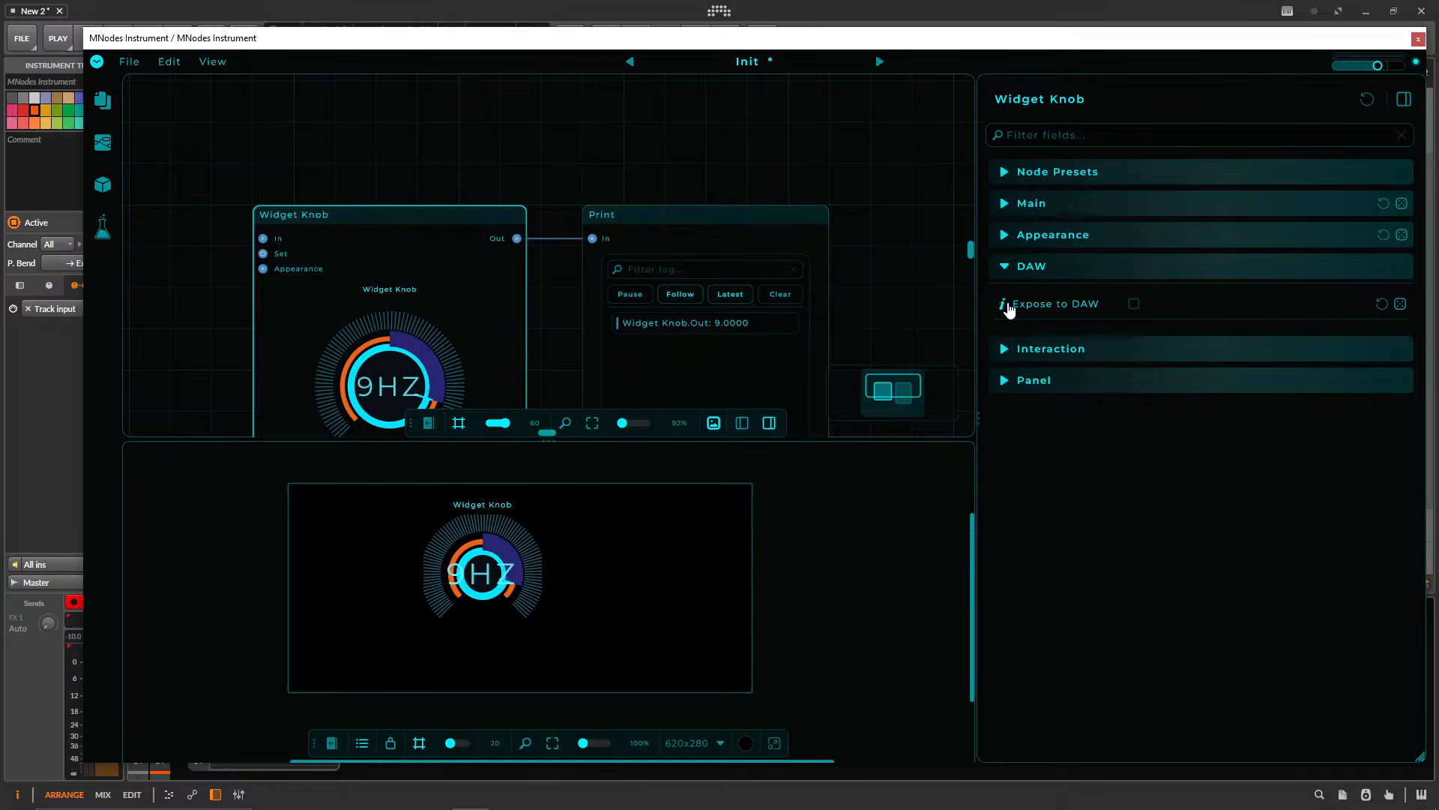
{"action": "mouse_move", "coordinate": [1009, 308]}
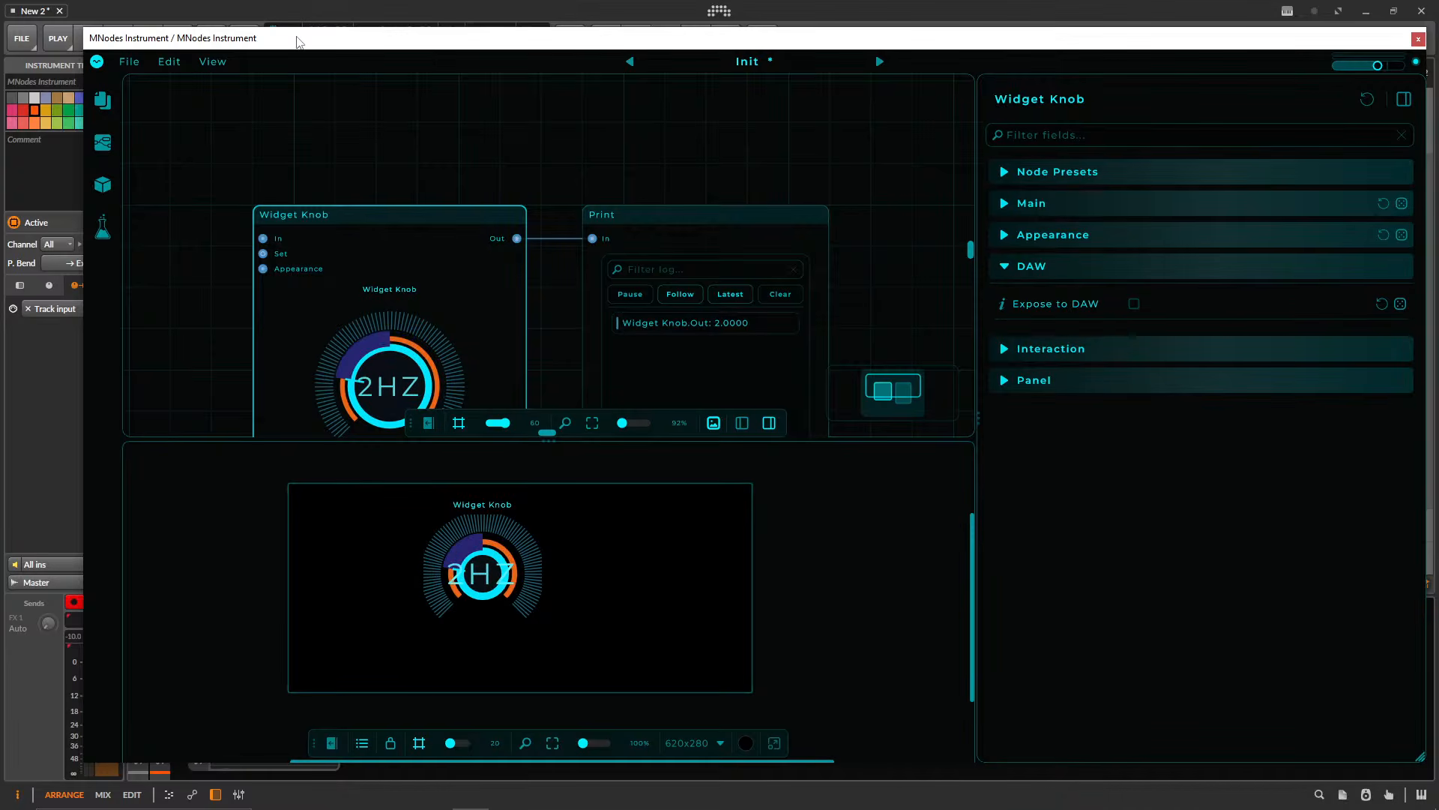
- Expose the Widget Knob to the DAW and set it to 3 through its parameter in the host's device
{"action": "left_click_drag", "start_coordinate": [297, 45], "coordinate": [497, 63]}
{"action": "left_click", "coordinate": [1348, 306]}
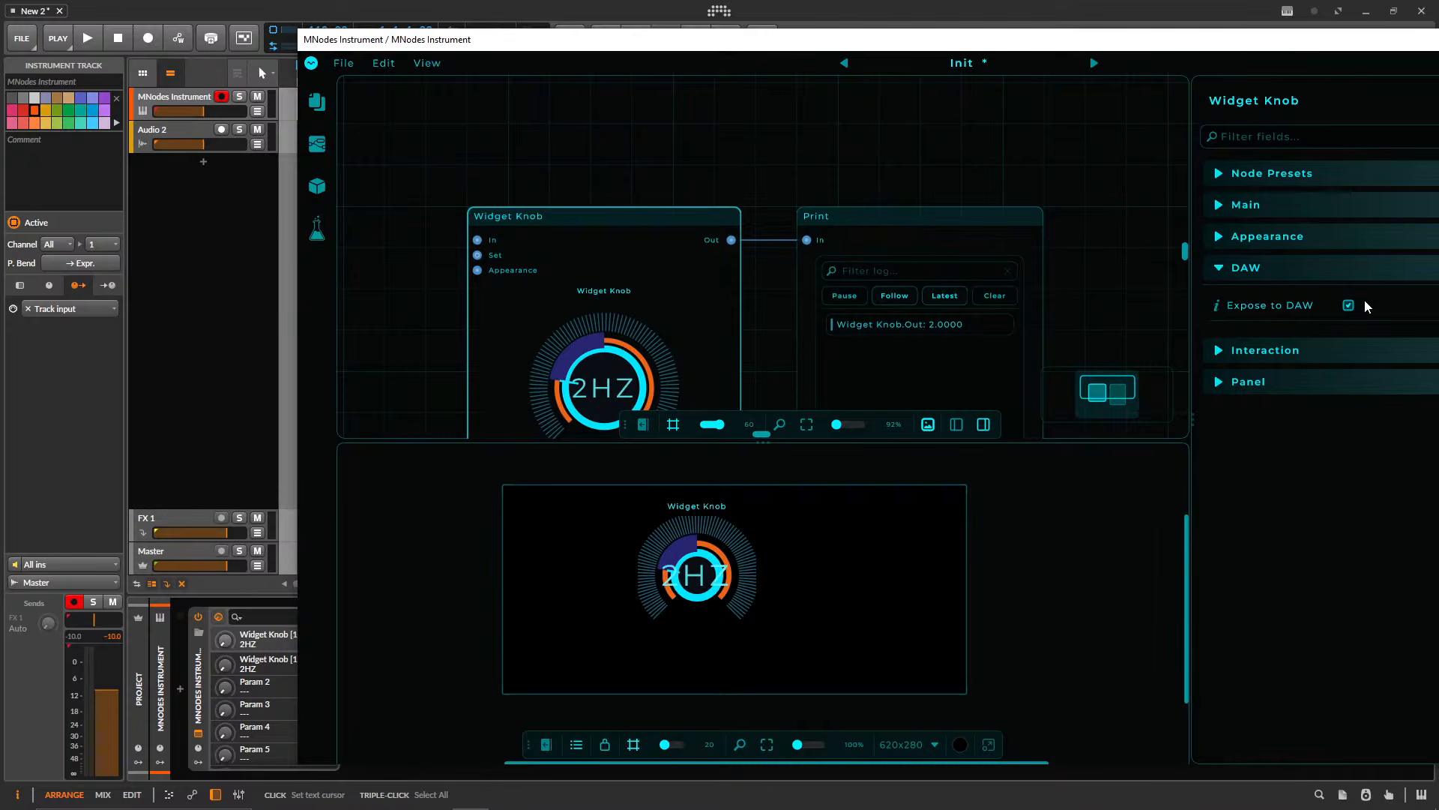
{"action": "left_click", "coordinate": [1349, 307]}
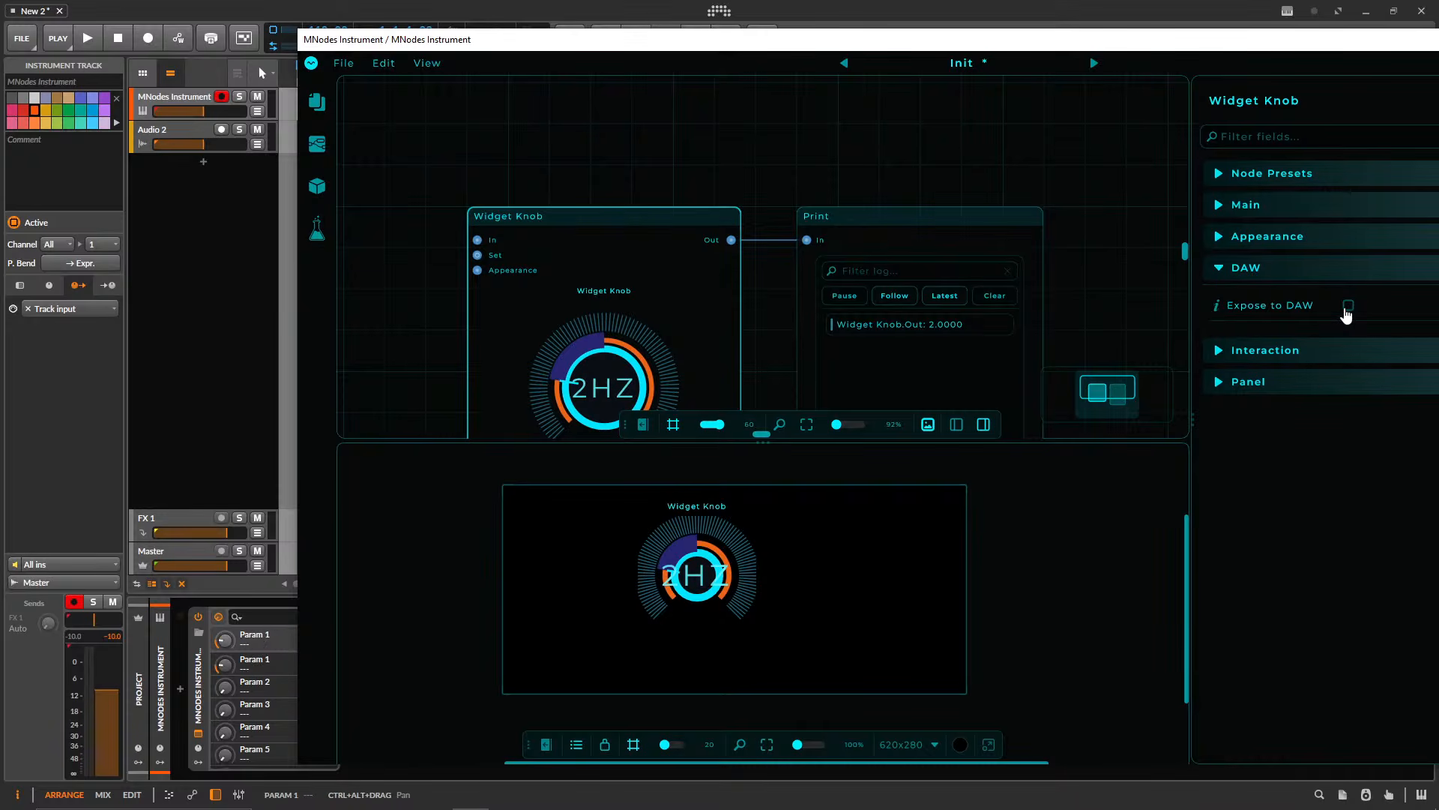
{"action": "left_click", "coordinate": [1347, 308]}
{"action": "mouse_move", "coordinate": [221, 641]}
{"action": "left_mouse_down"}
{"action": "mouse_move", "coordinate": [221, 600]}
{"action": "mouse_move", "coordinate": [224, 649]}
{"action": "left_mouse_up"}
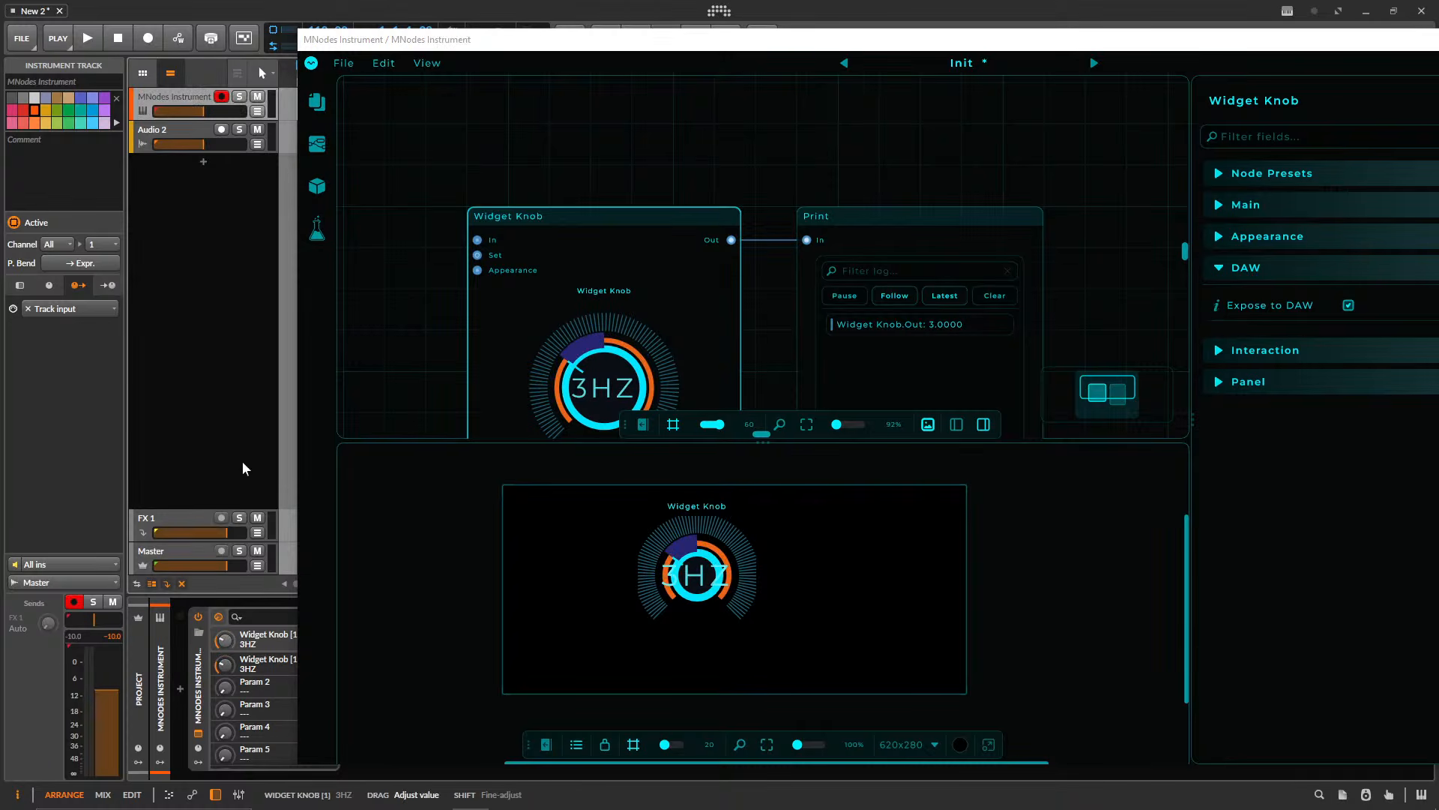
- Turn off Expose to DAW for the knob and collapse the DAW section
{"action": "left_click_drag", "start_coordinate": [359, 36], "coordinate": [335, 66]}
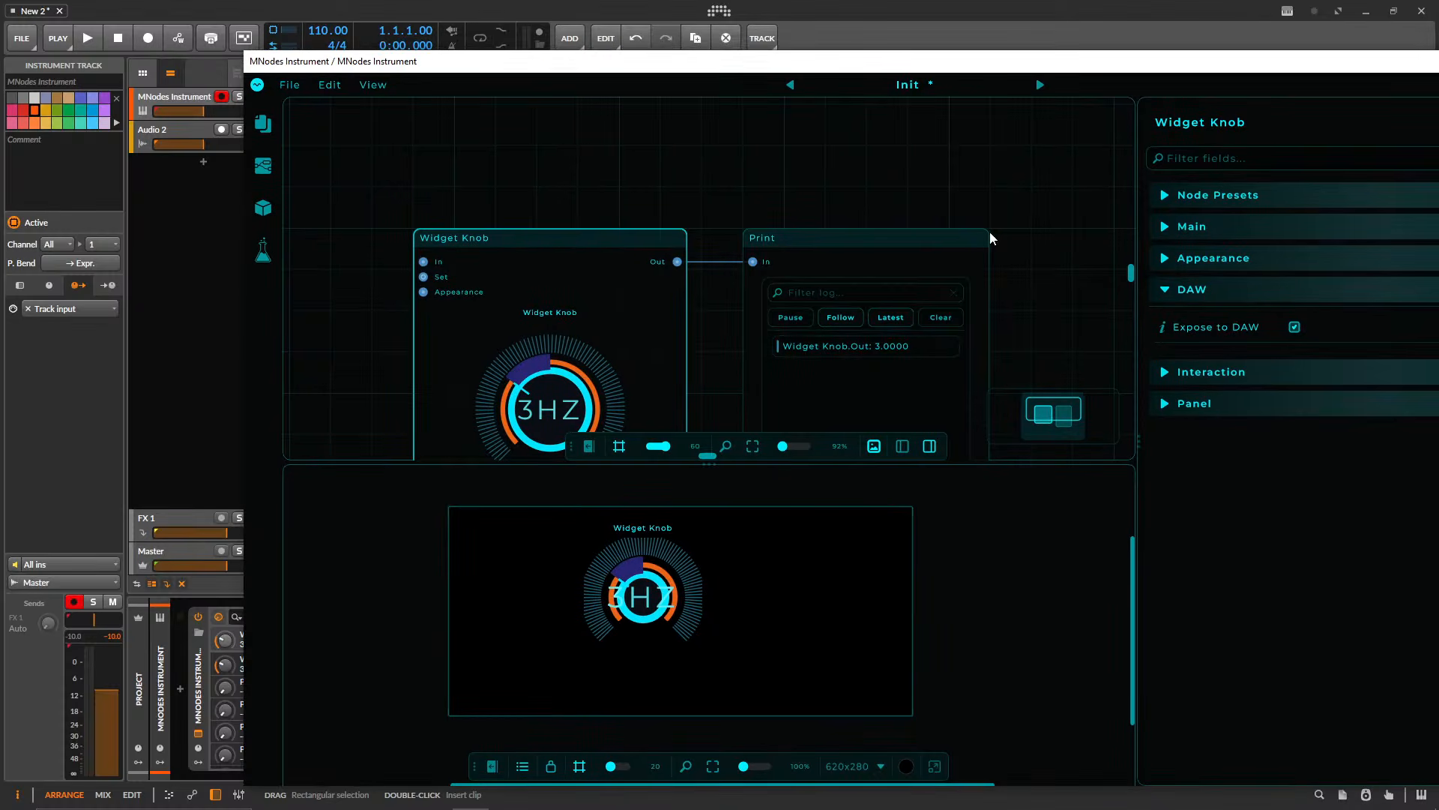
{"action": "left_click", "coordinate": [1294, 329]}
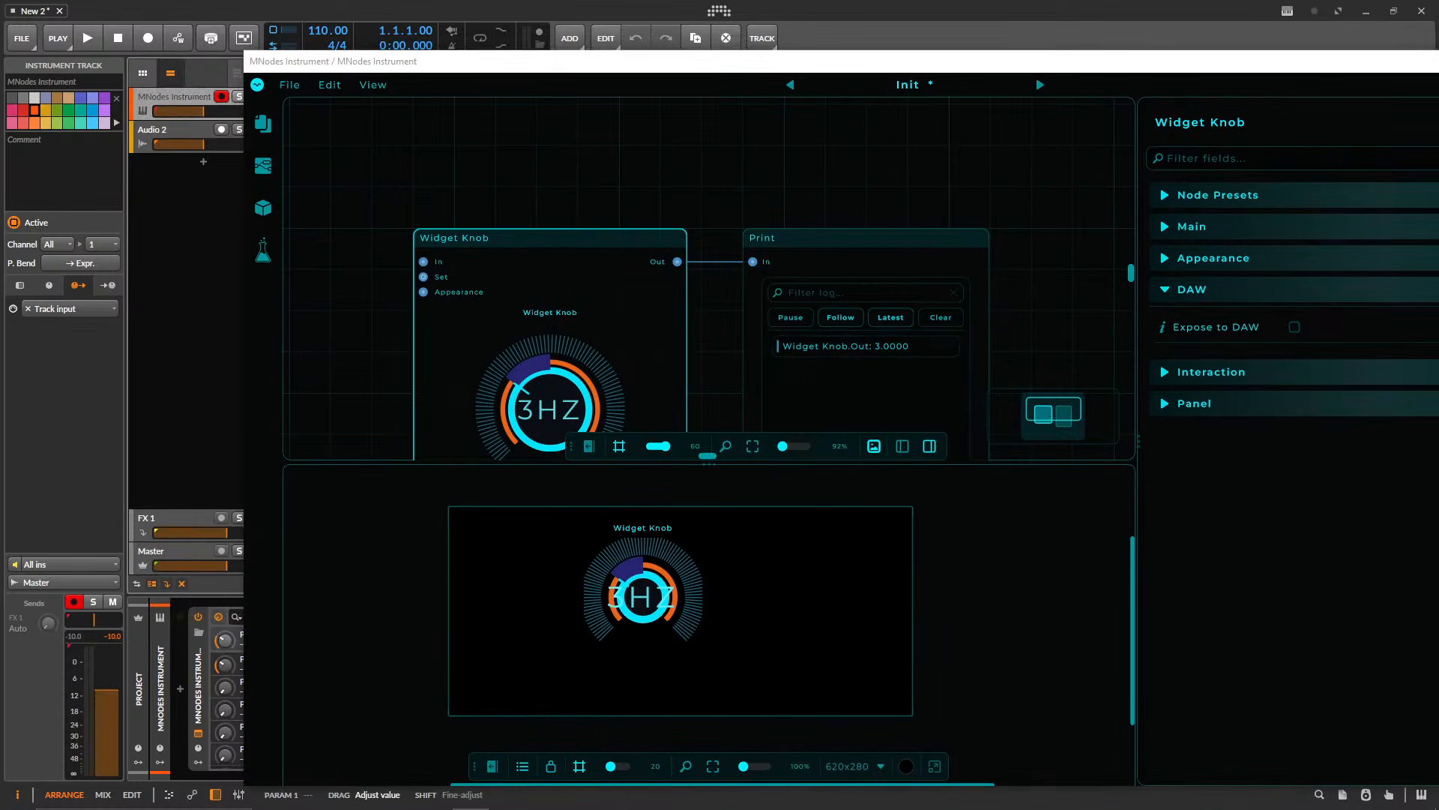
{"action": "left_click_drag", "start_coordinate": [407, 65], "coordinate": [228, 34]}
{"action": "left_click", "coordinate": [1102, 263]}
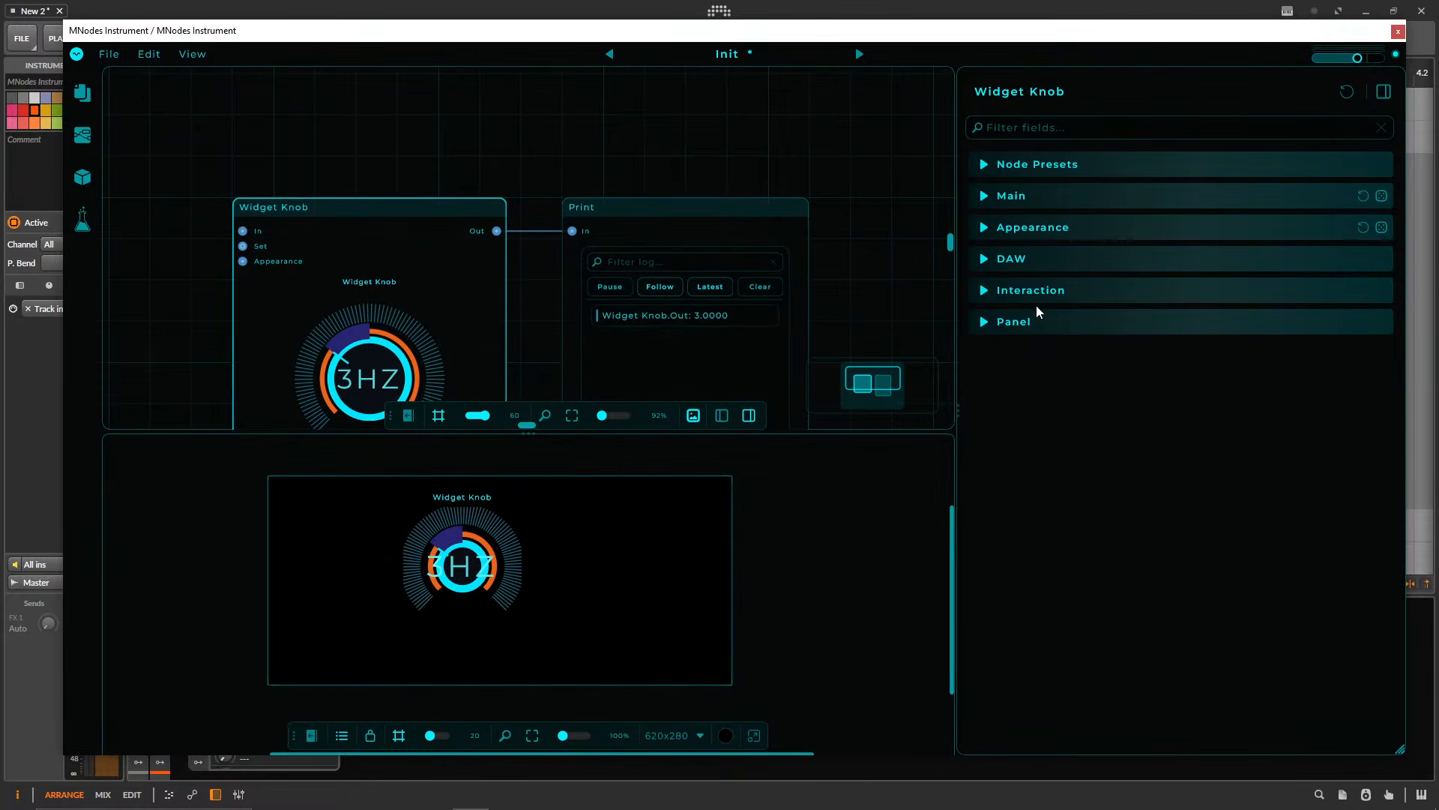
- Examine the knob's Interaction settings and its Mouse Mode choices, keeping Jump to position
{"action": "left_click", "coordinate": [1038, 294]}
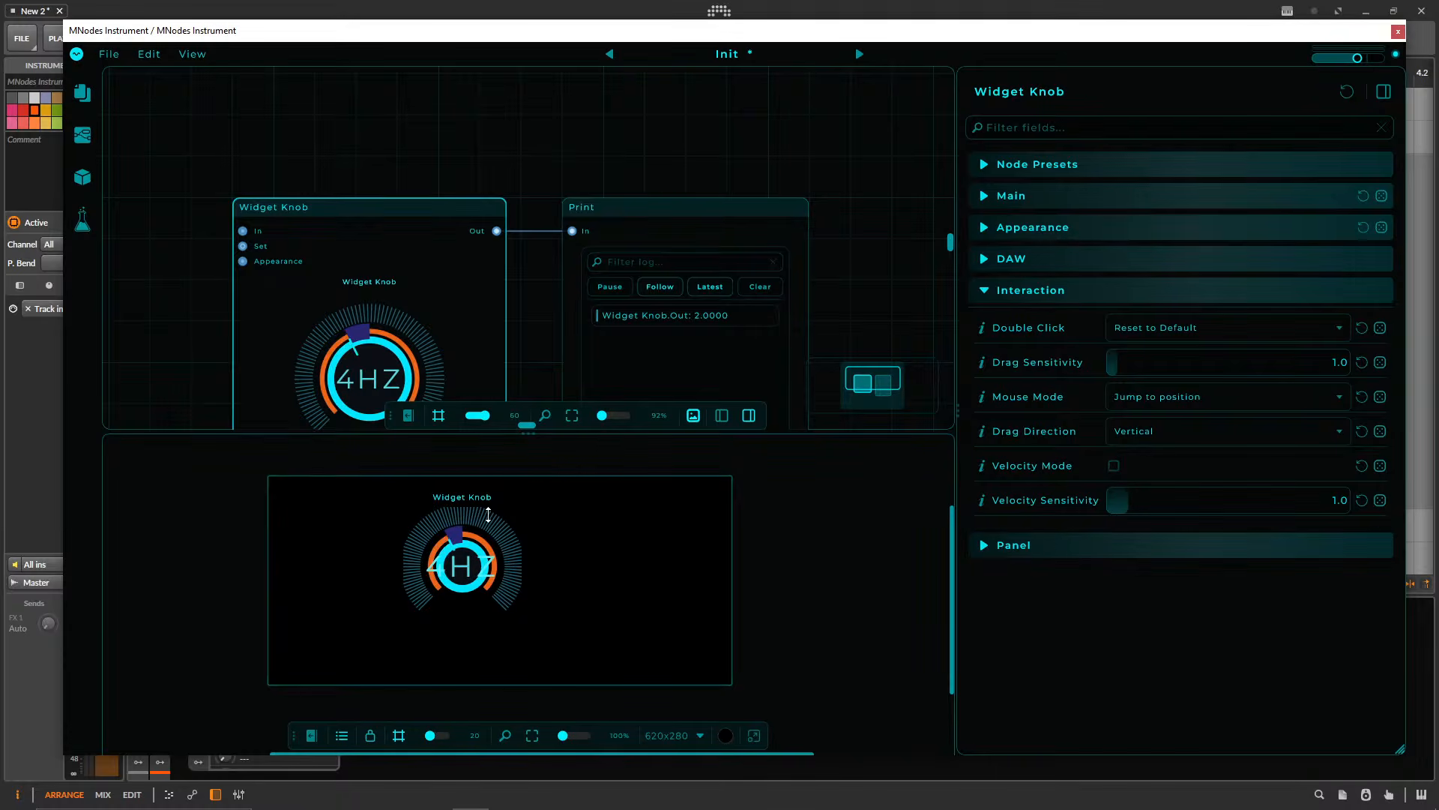
{"action": "left_click", "coordinate": [1188, 397]}
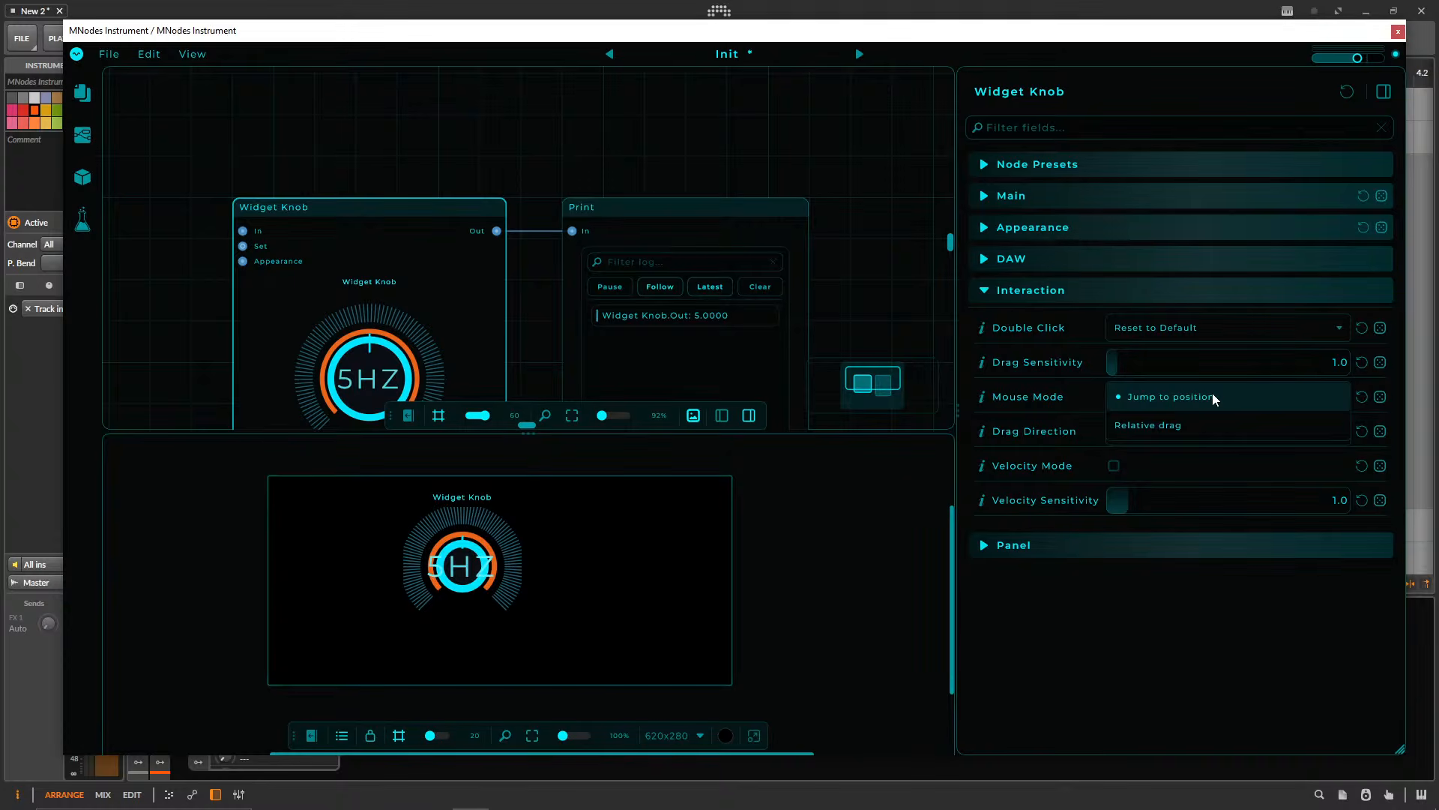
{"action": "left_click", "coordinate": [1215, 399]}
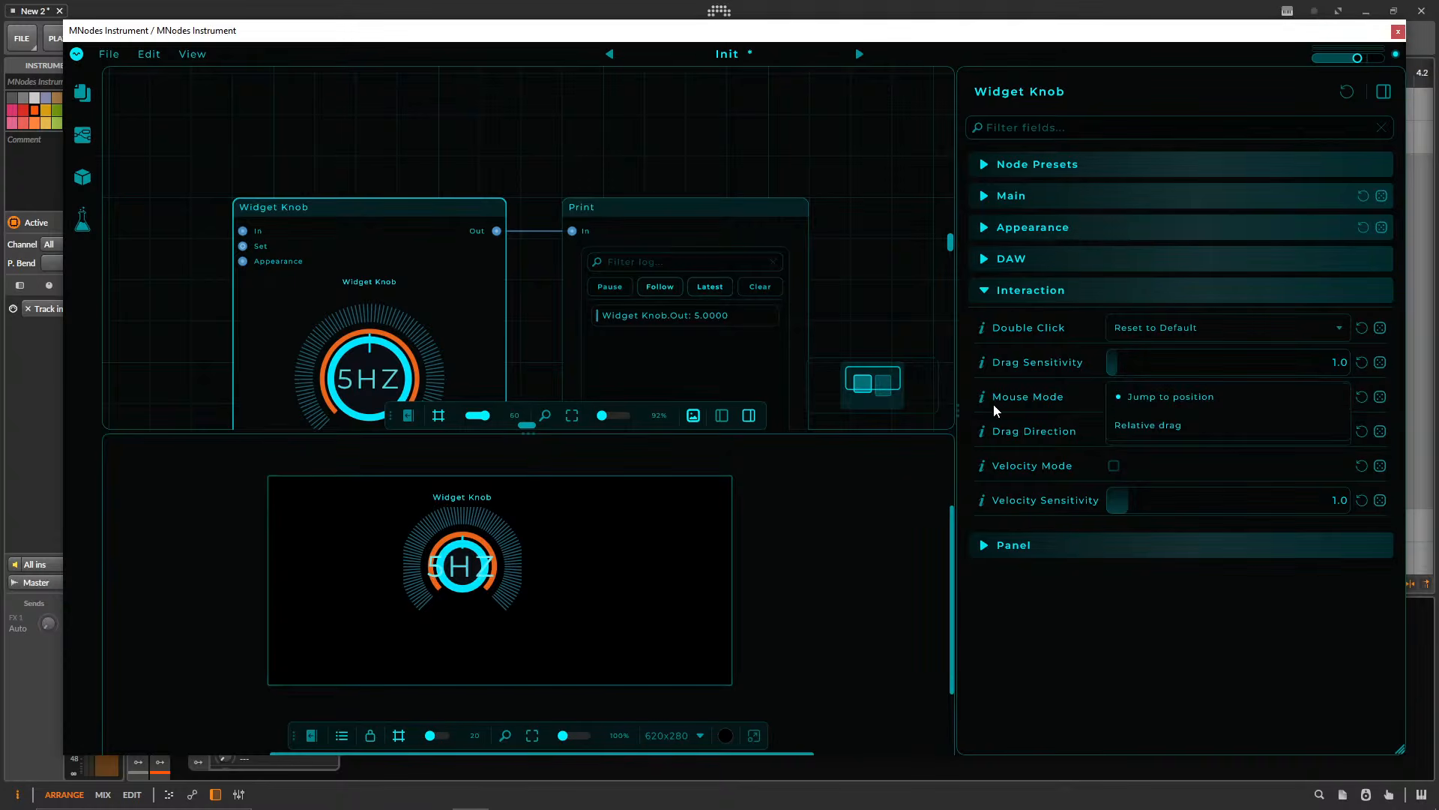
- Try Do Nothing as the Double Click action, restore Reset to Default, and reset the panel knob to its default value
{"action": "left_click", "coordinate": [1133, 329]}
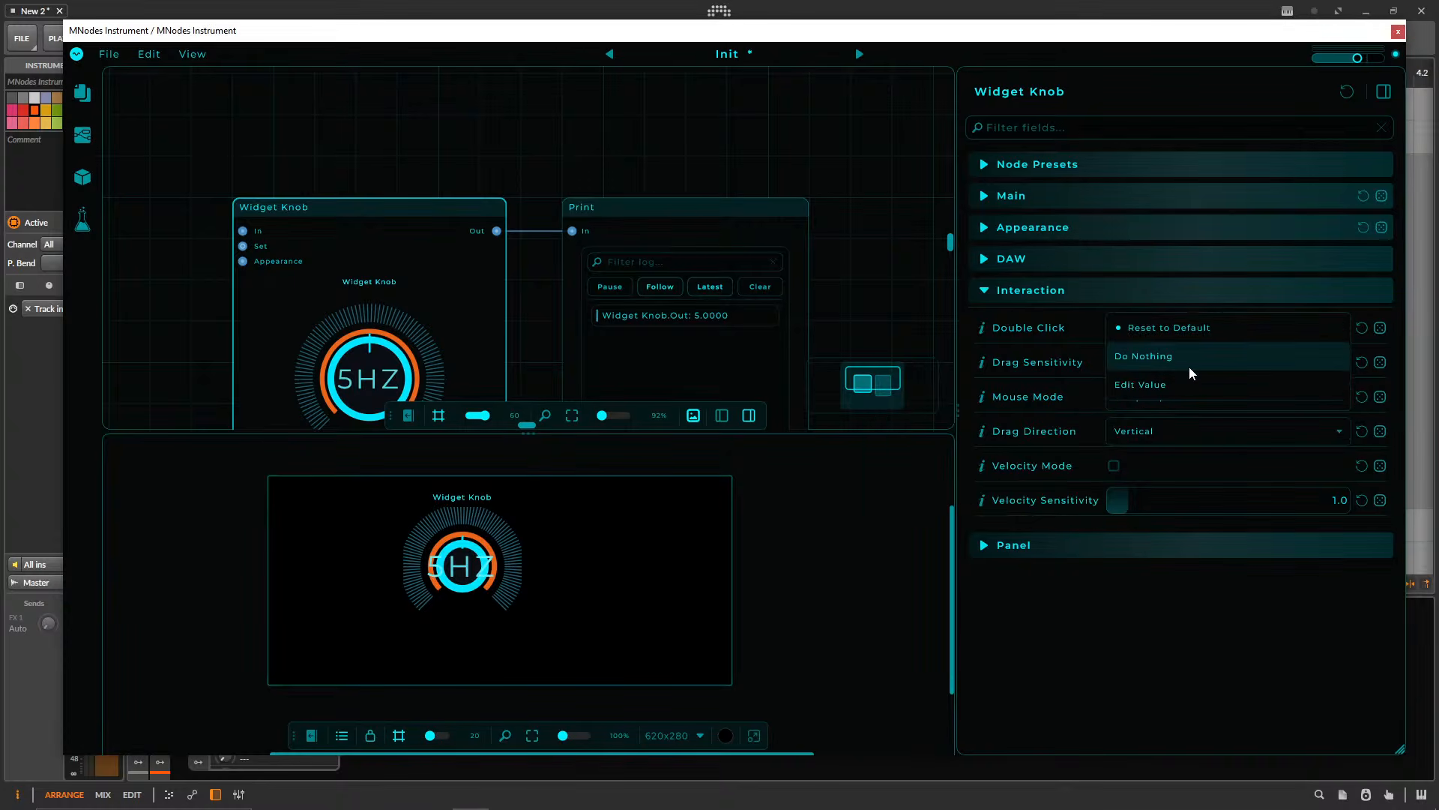
{"action": "left_click", "coordinate": [1155, 357]}
{"action": "left_click", "coordinate": [1145, 327]}
{"action": "left_click", "coordinate": [1173, 298]}
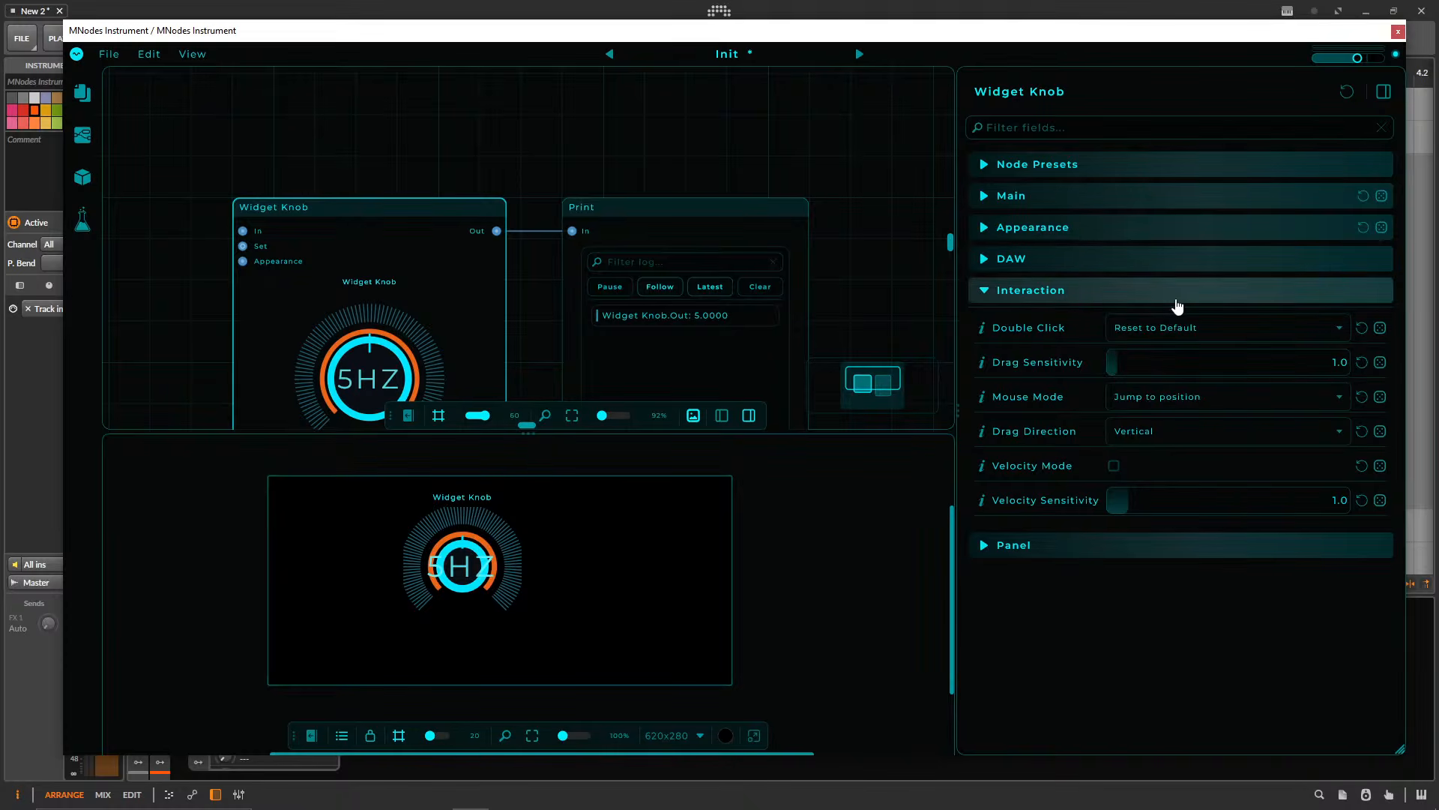
{"action": "double_click", "coordinate": [422, 576]}
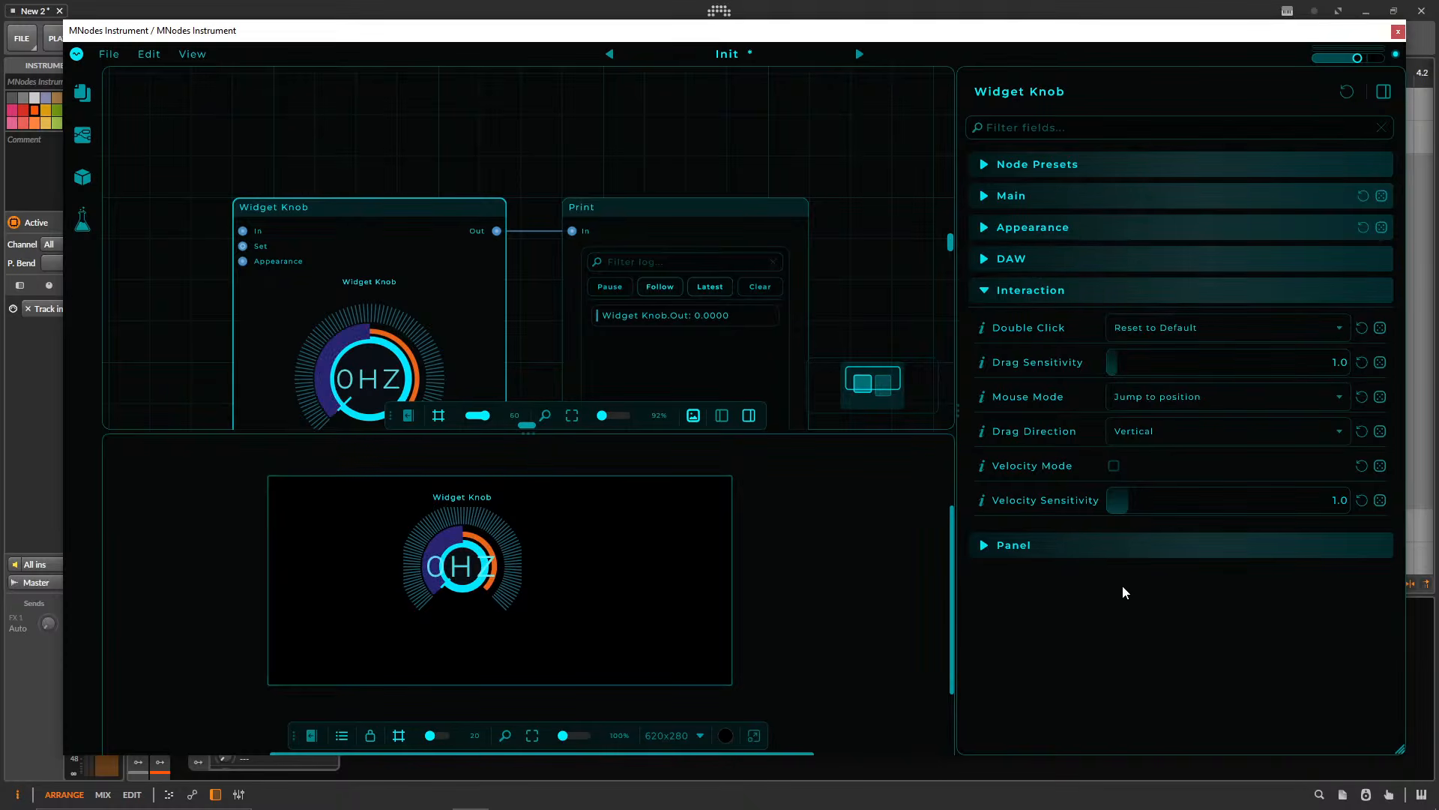
- Try the Cyber Magenta Thick preset on the knob, and apply the Amber Vintage preset
{"action": "left_click", "coordinate": [1034, 164]}
{"action": "left_click", "coordinate": [1049, 245]}
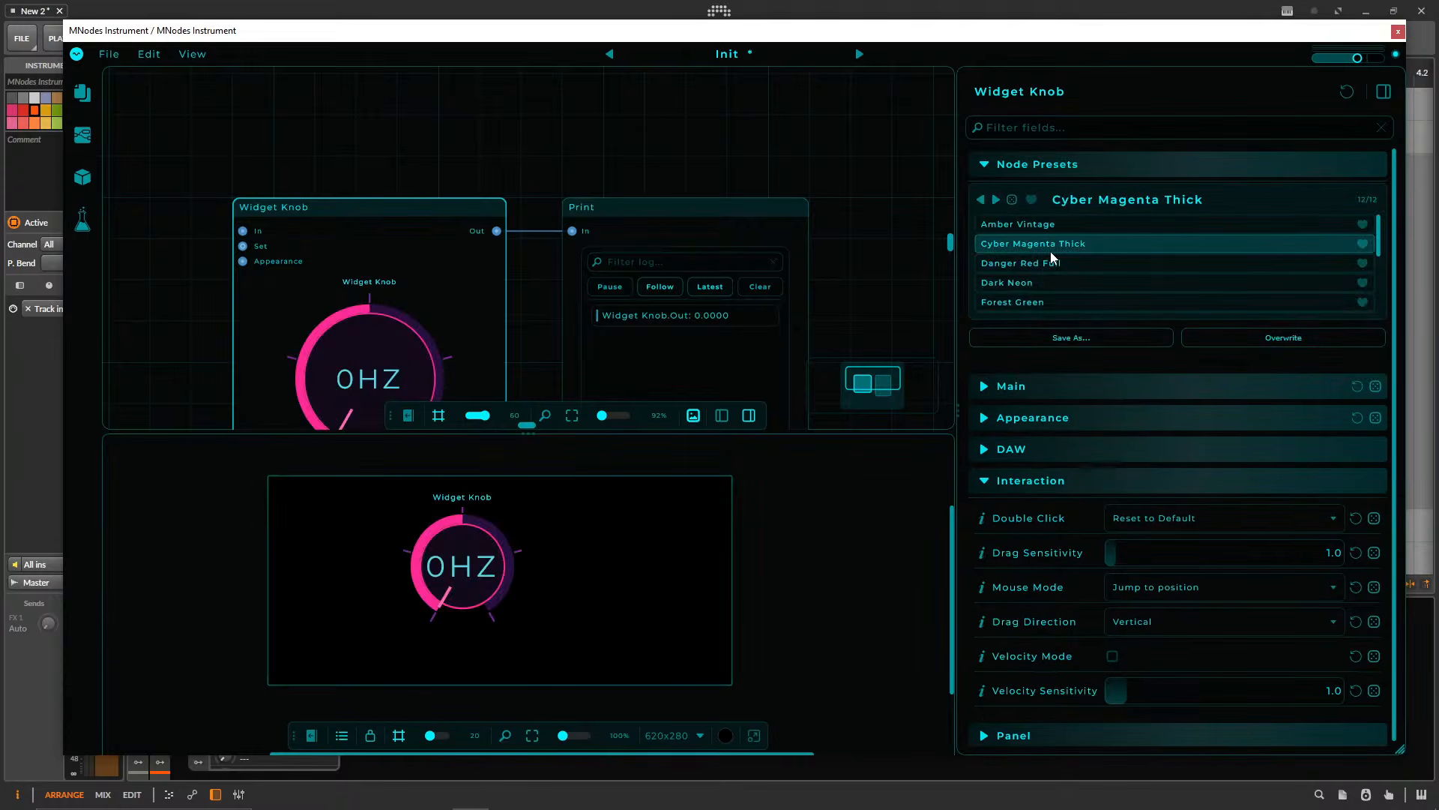
{"action": "left_click", "coordinate": [981, 200]}
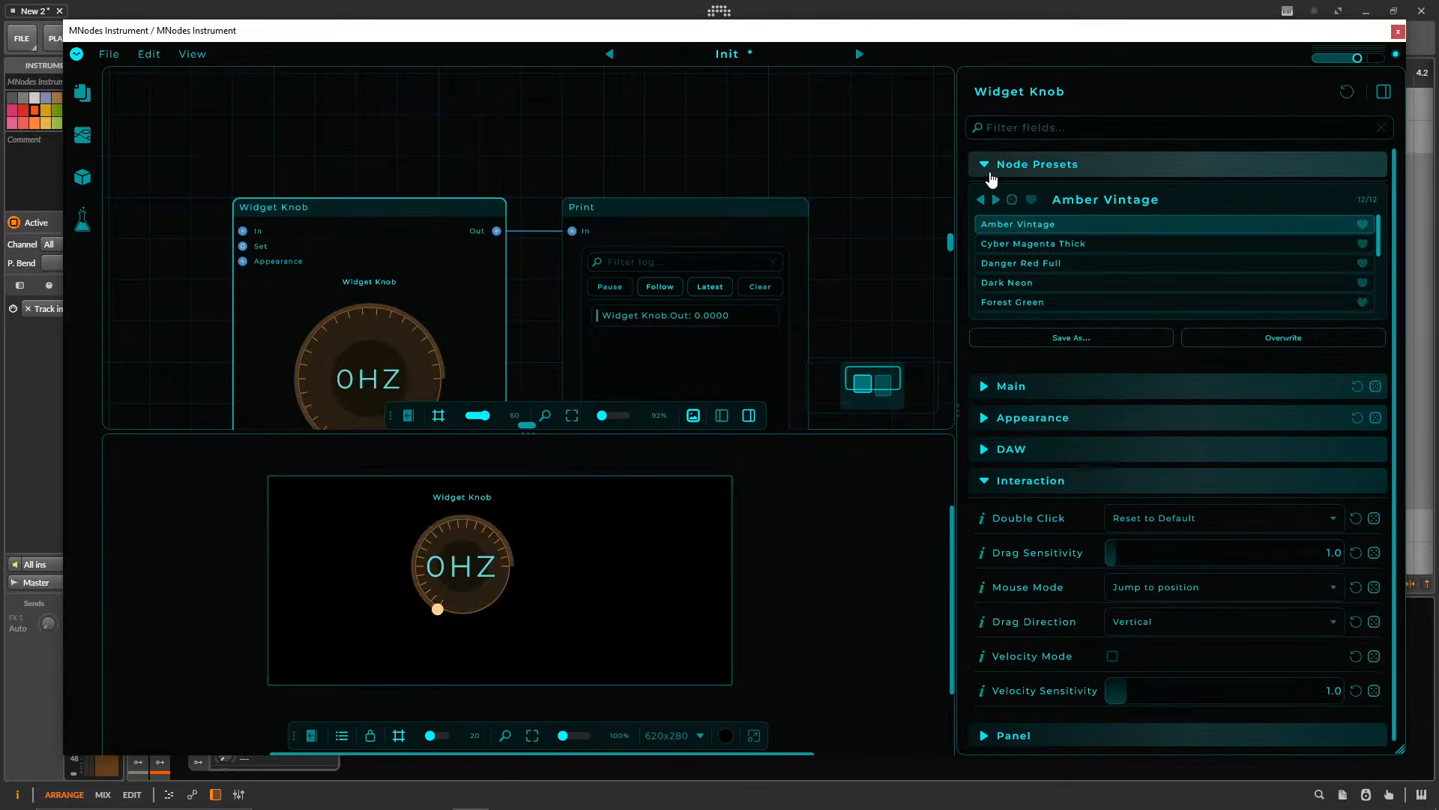
{"action": "left_click", "coordinate": [989, 172]}
- Unlock the panel for editing and remove the Widget Knob from the front panel
{"action": "left_click", "coordinate": [1025, 546]}
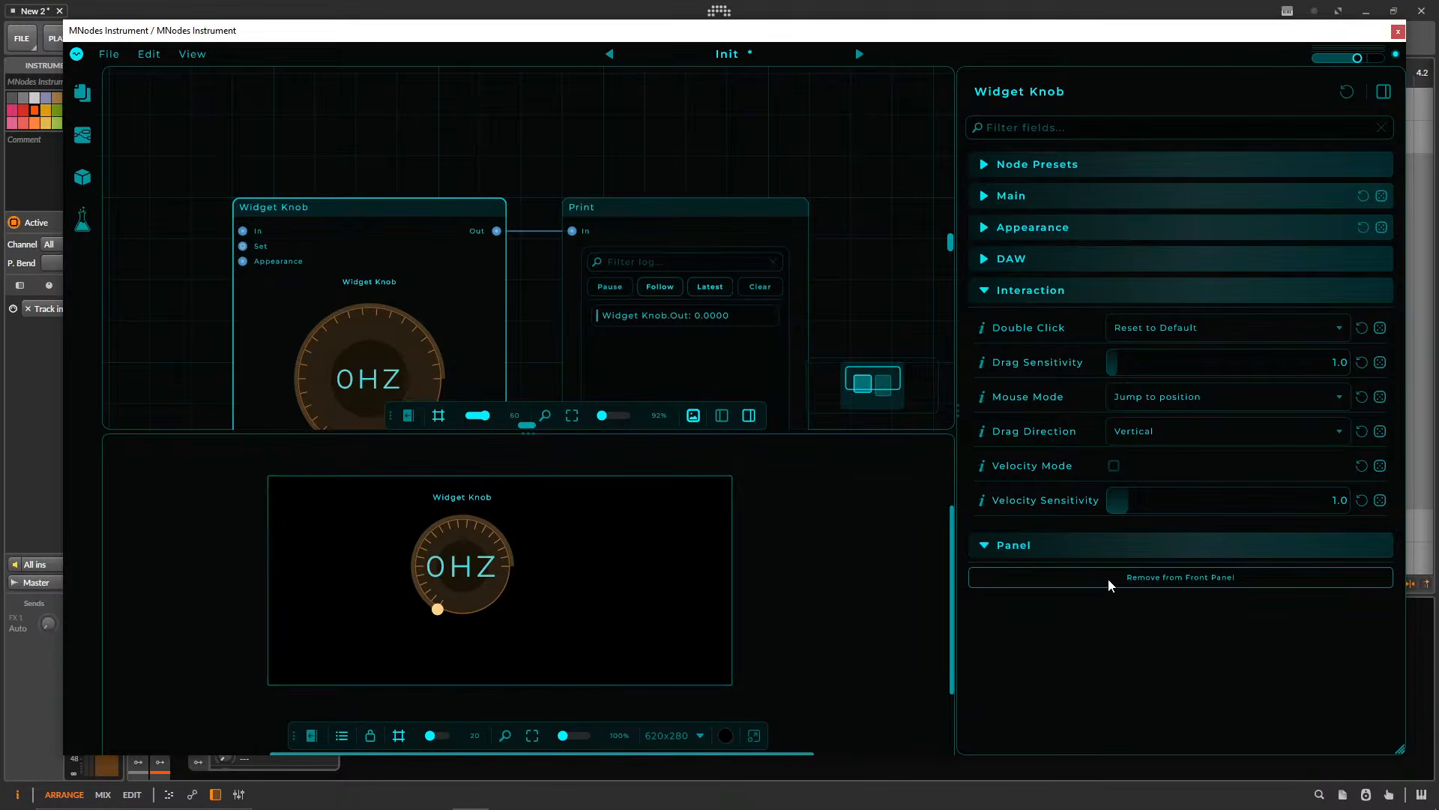
{"action": "key", "text": "l"}
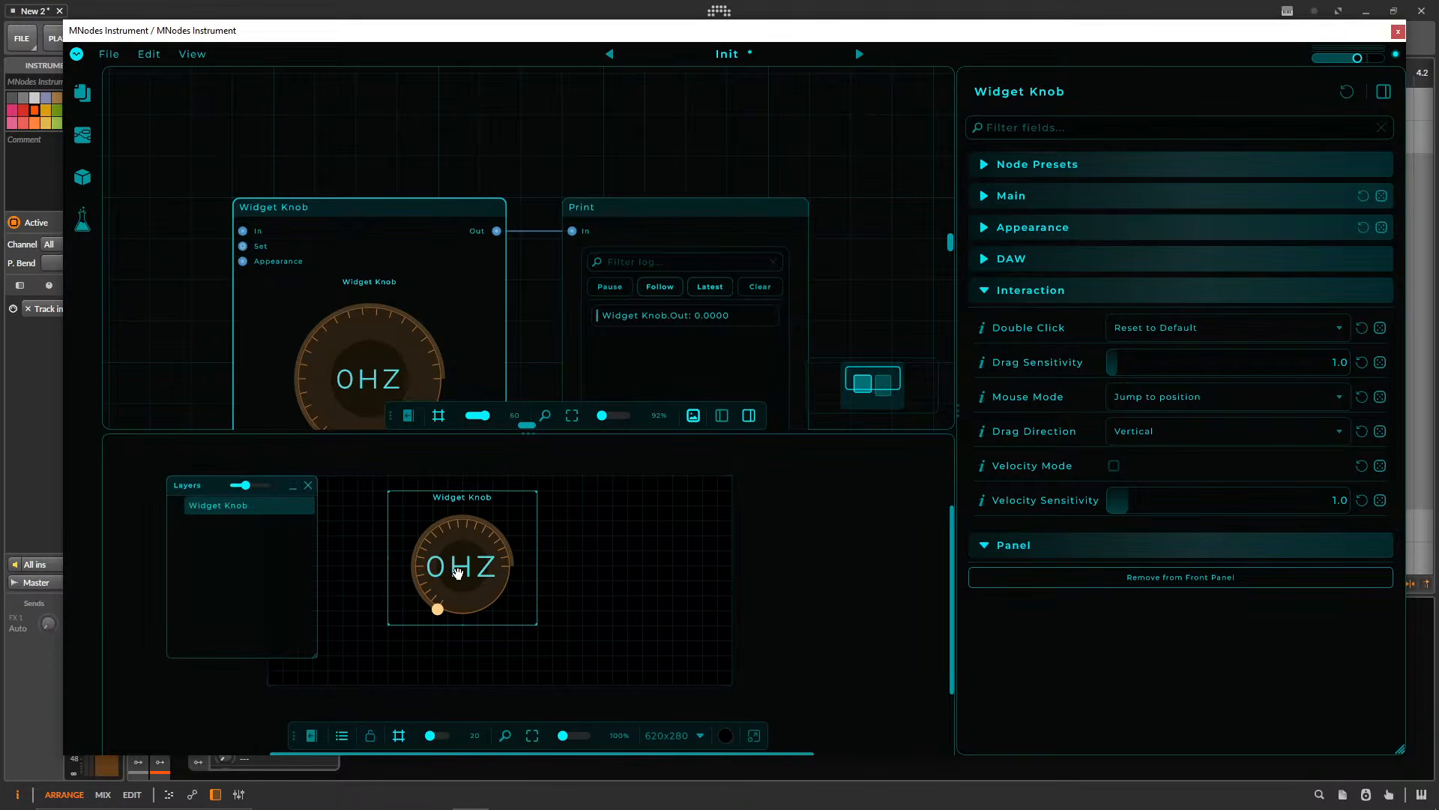
{"action": "left_click", "coordinate": [1115, 577]}
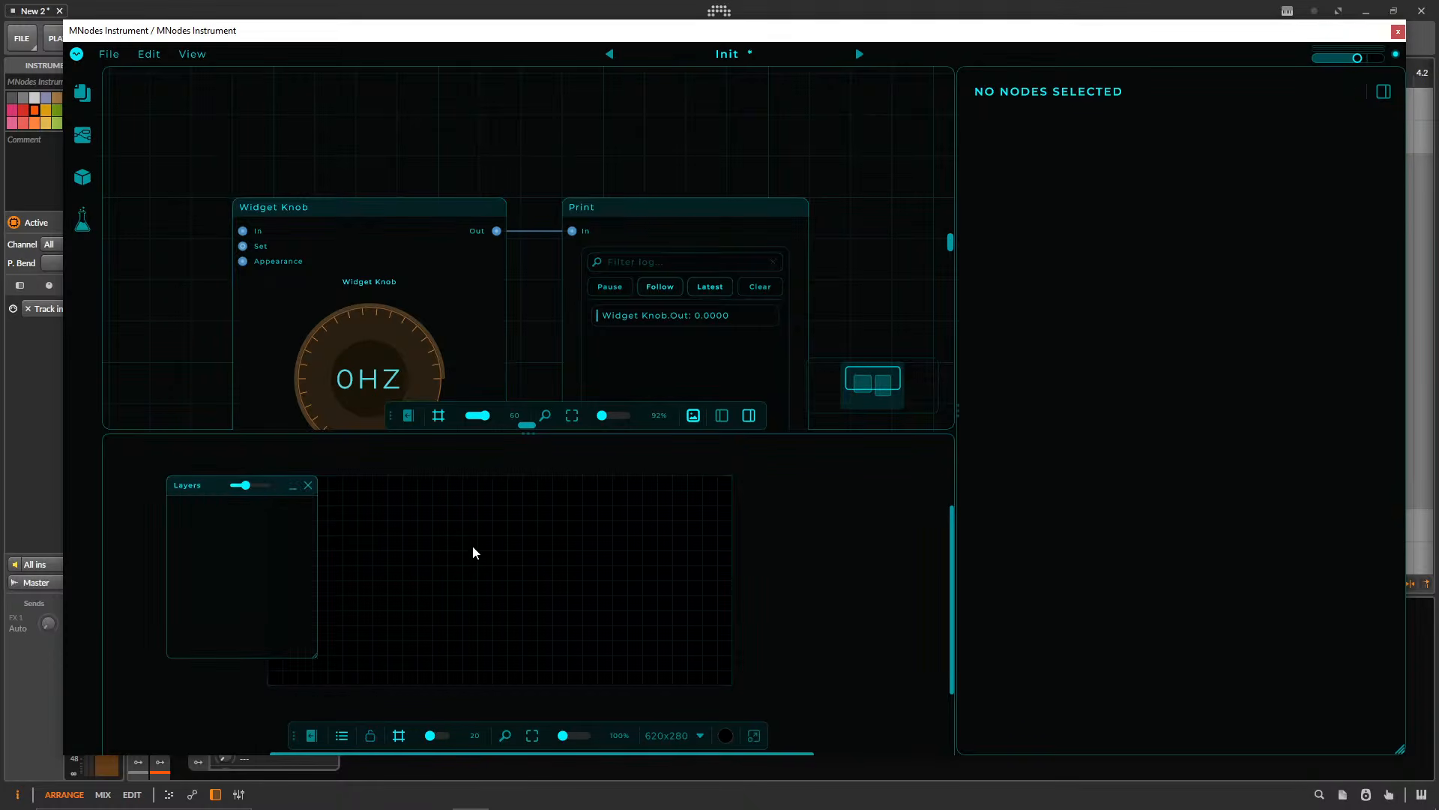
- Add the Widget Knob back to the front panel, place it near the panel's centre, and lock the panel
{"action": "right_click", "coordinate": [372, 217]}
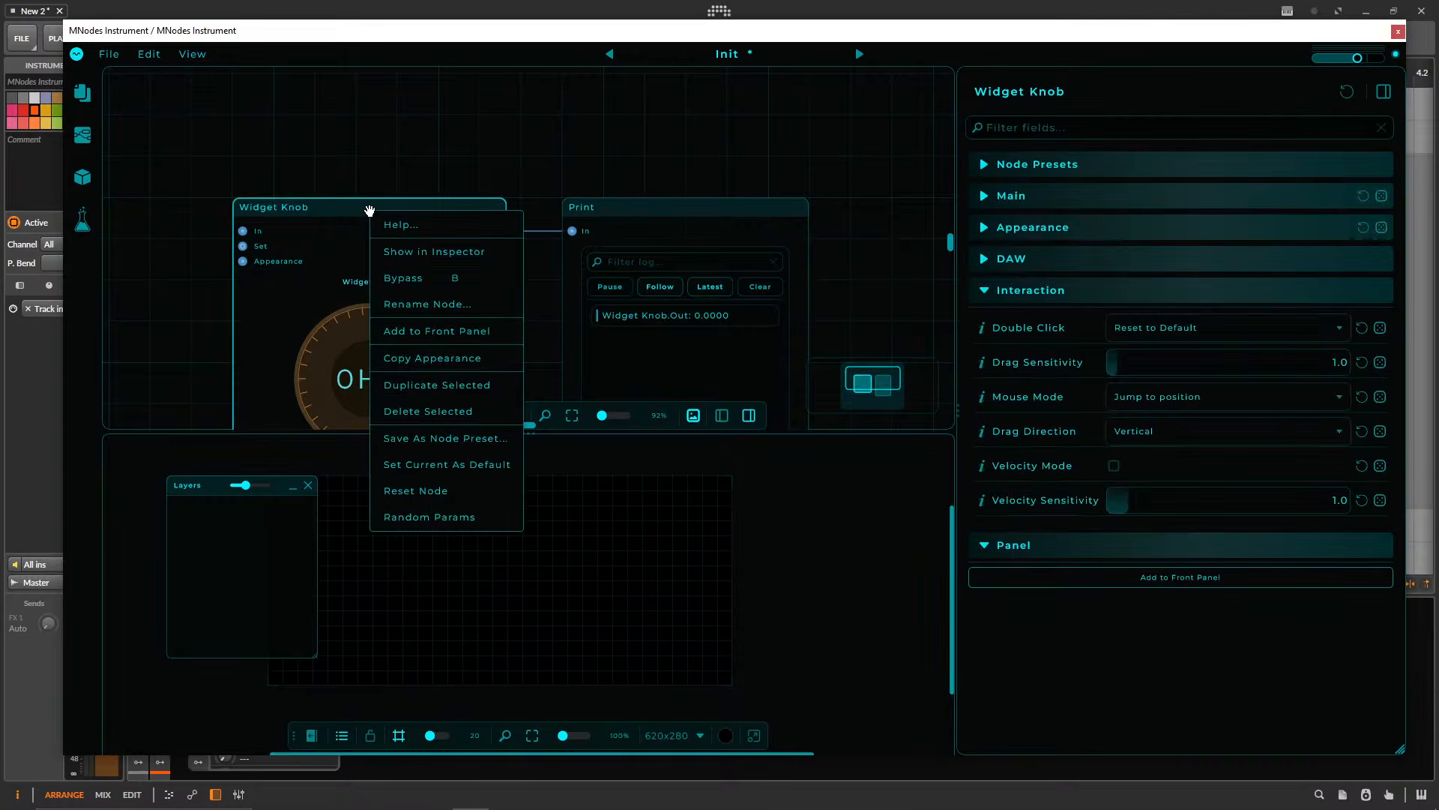
{"action": "left_click", "coordinate": [449, 331]}
{"action": "left_click_drag", "start_coordinate": [333, 525], "coordinate": [655, 623]}
{"action": "left_click", "coordinate": [564, 552]}
{"action": "left_click_drag", "start_coordinate": [593, 572], "coordinate": [500, 583]}
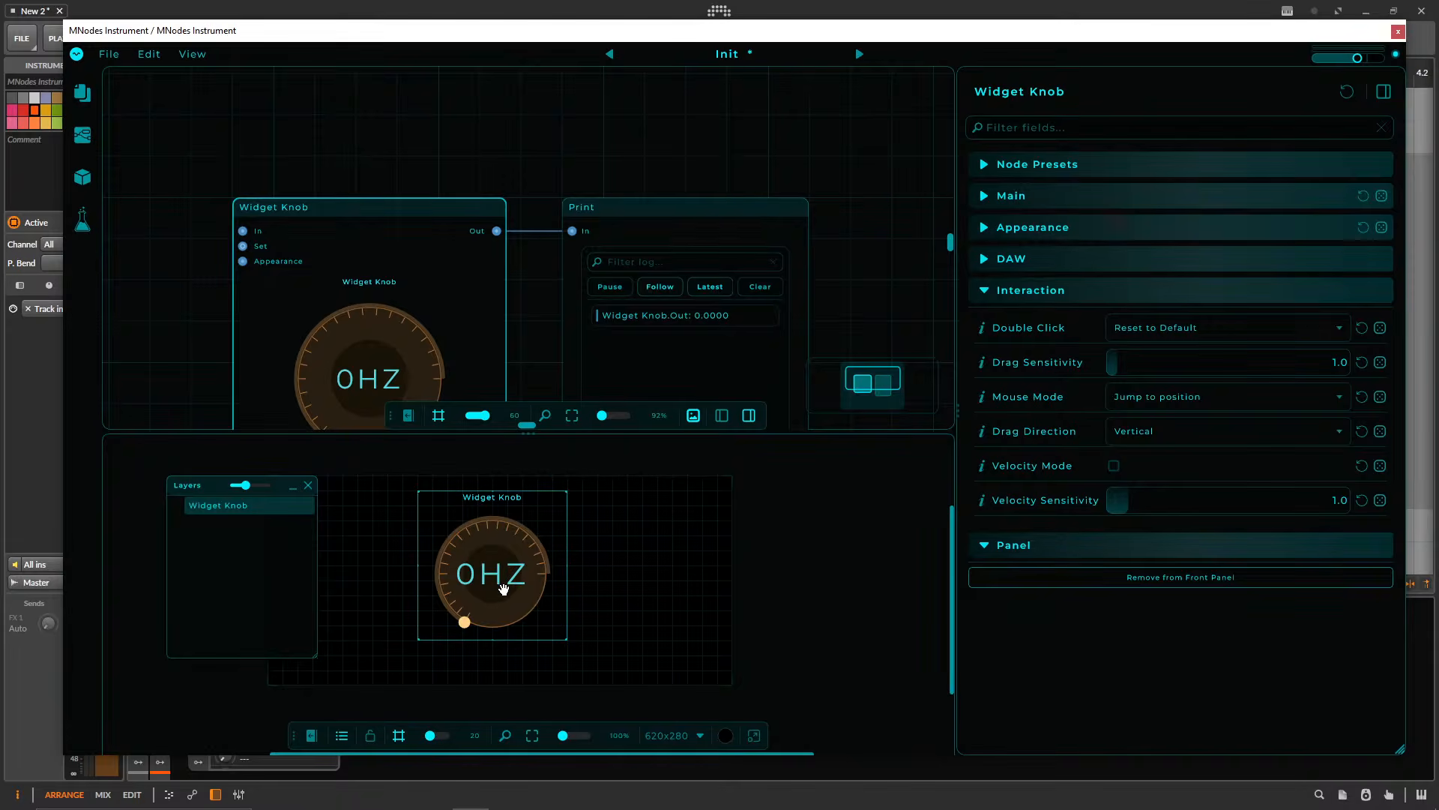
{"action": "key", "text": "l"}
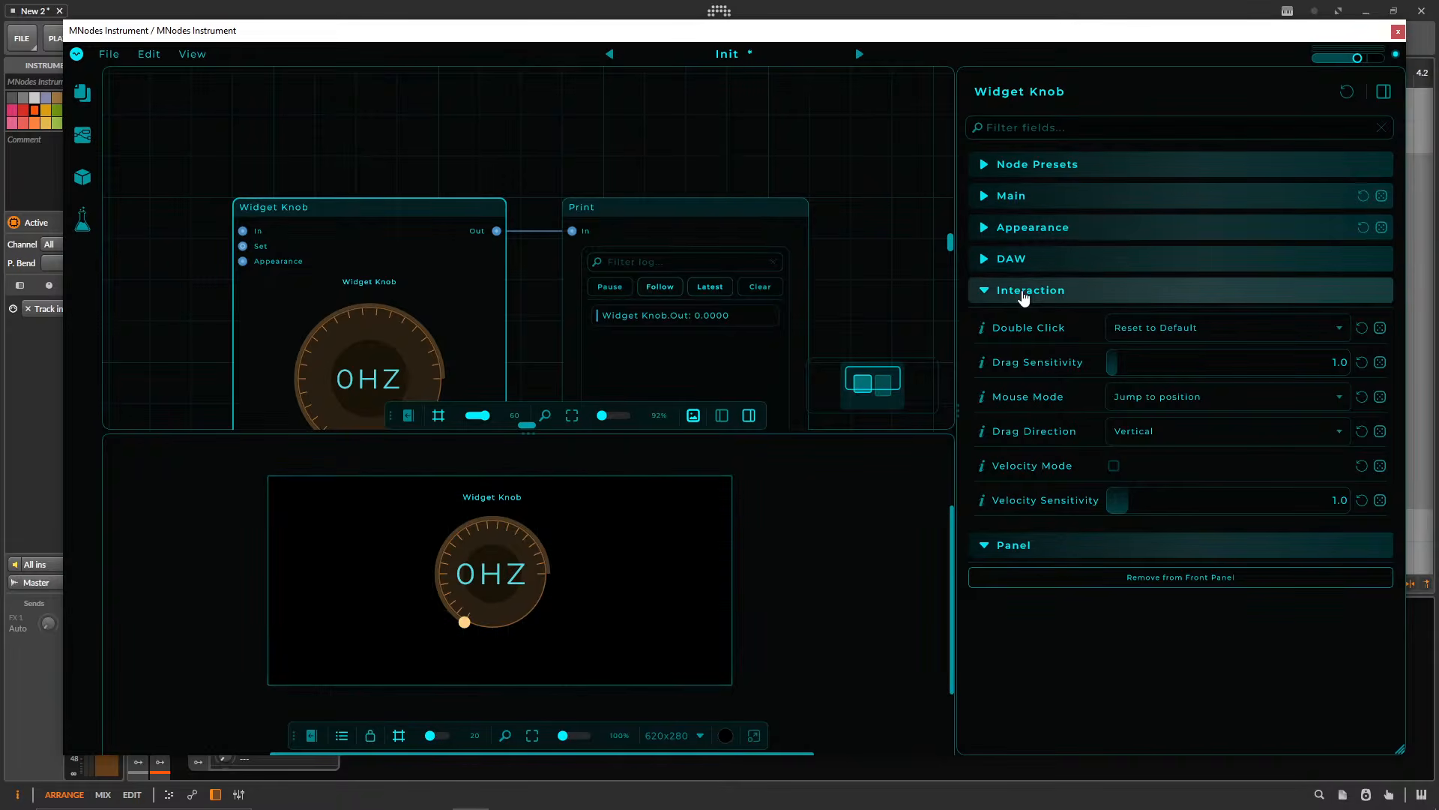
- Add a Stereo Image node to the canvas above the Widget Knob and Print nodes, and widen it
{"action": "left_click", "coordinate": [1025, 291]}
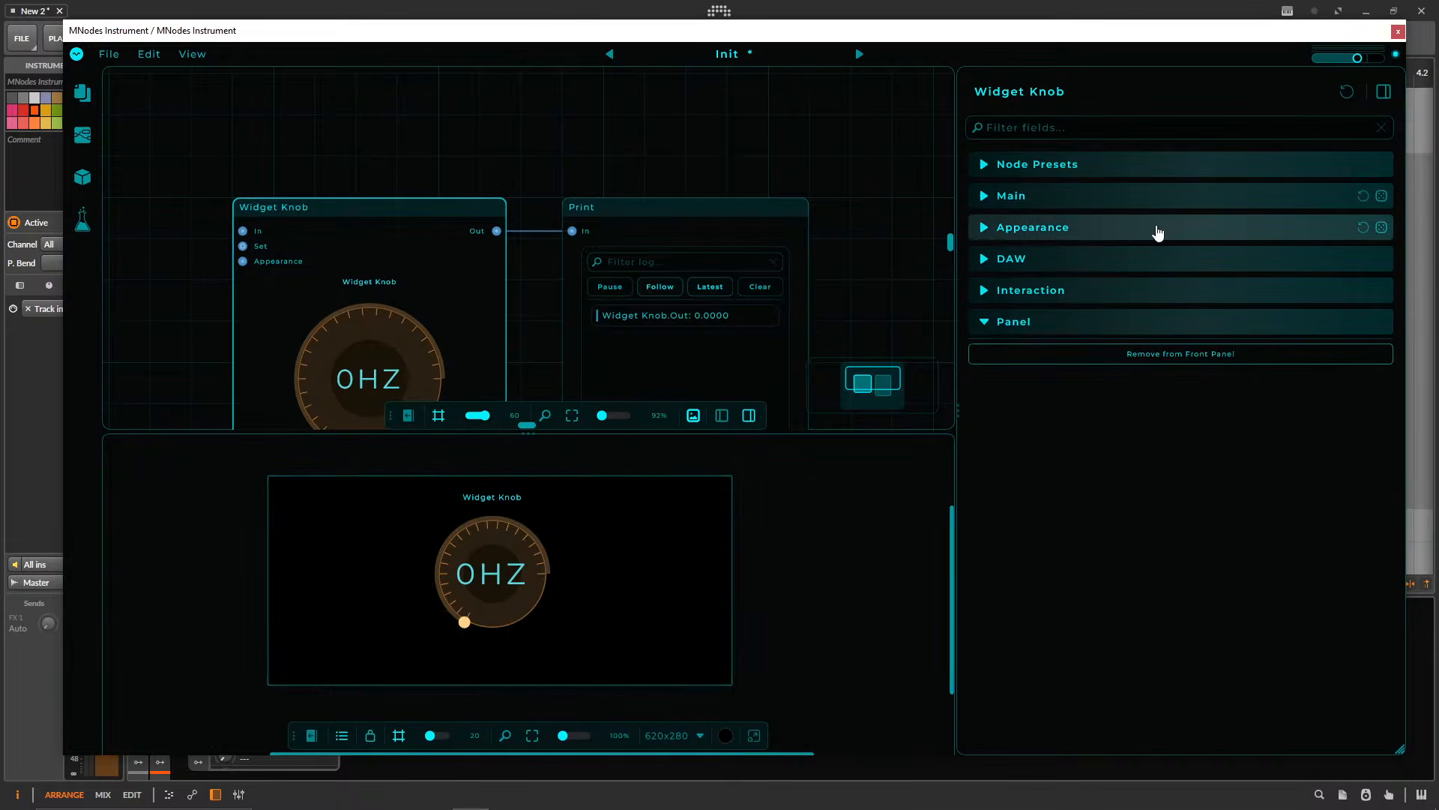
{"action": "left_click", "coordinate": [419, 191]}
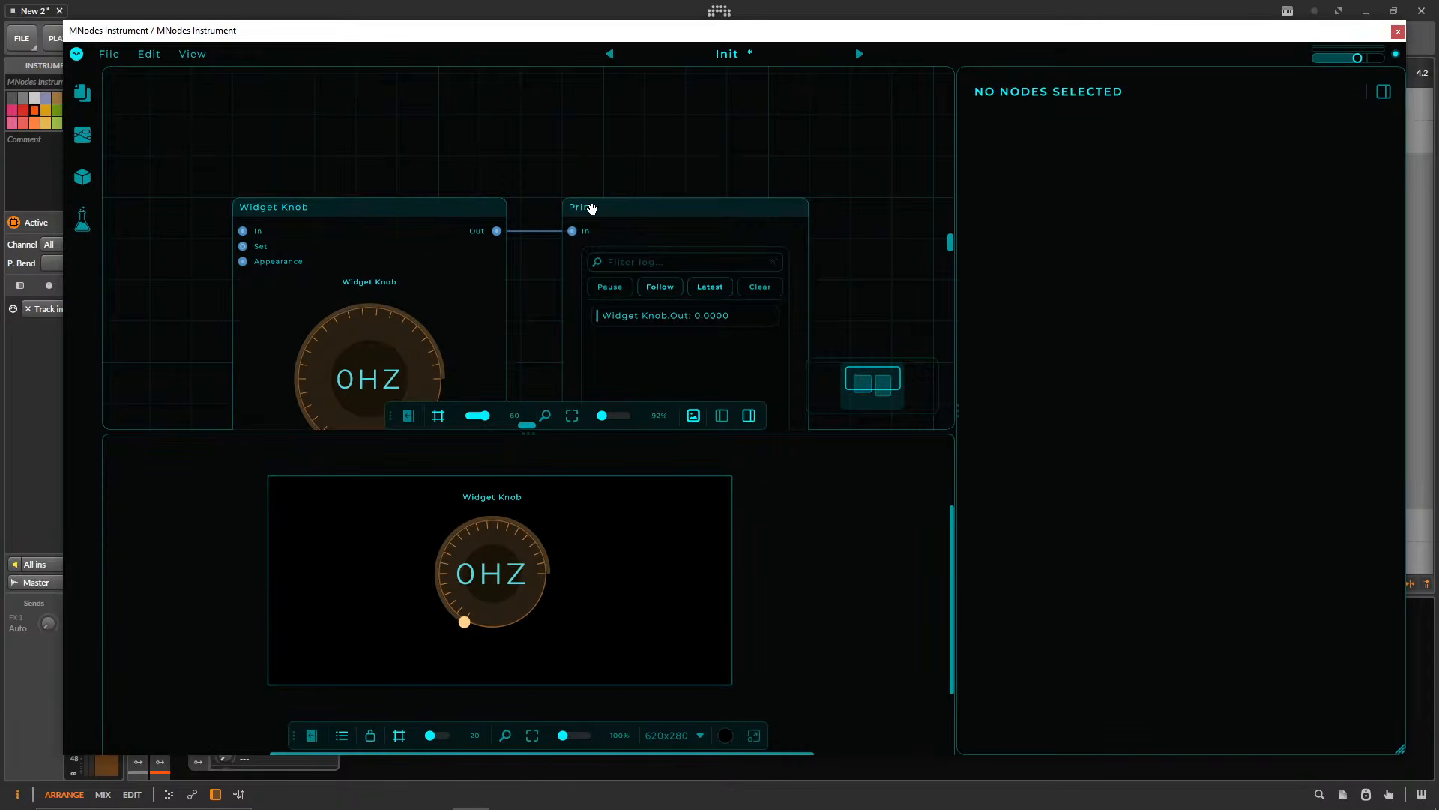
{"action": "double_click", "coordinate": [399, 149]}
{"action": "left_click", "coordinate": [455, 365]}
{"action": "left_click", "coordinate": [422, 98]}
{"action": "left_click_drag", "start_coordinate": [422, 98], "coordinate": [424, 86]}
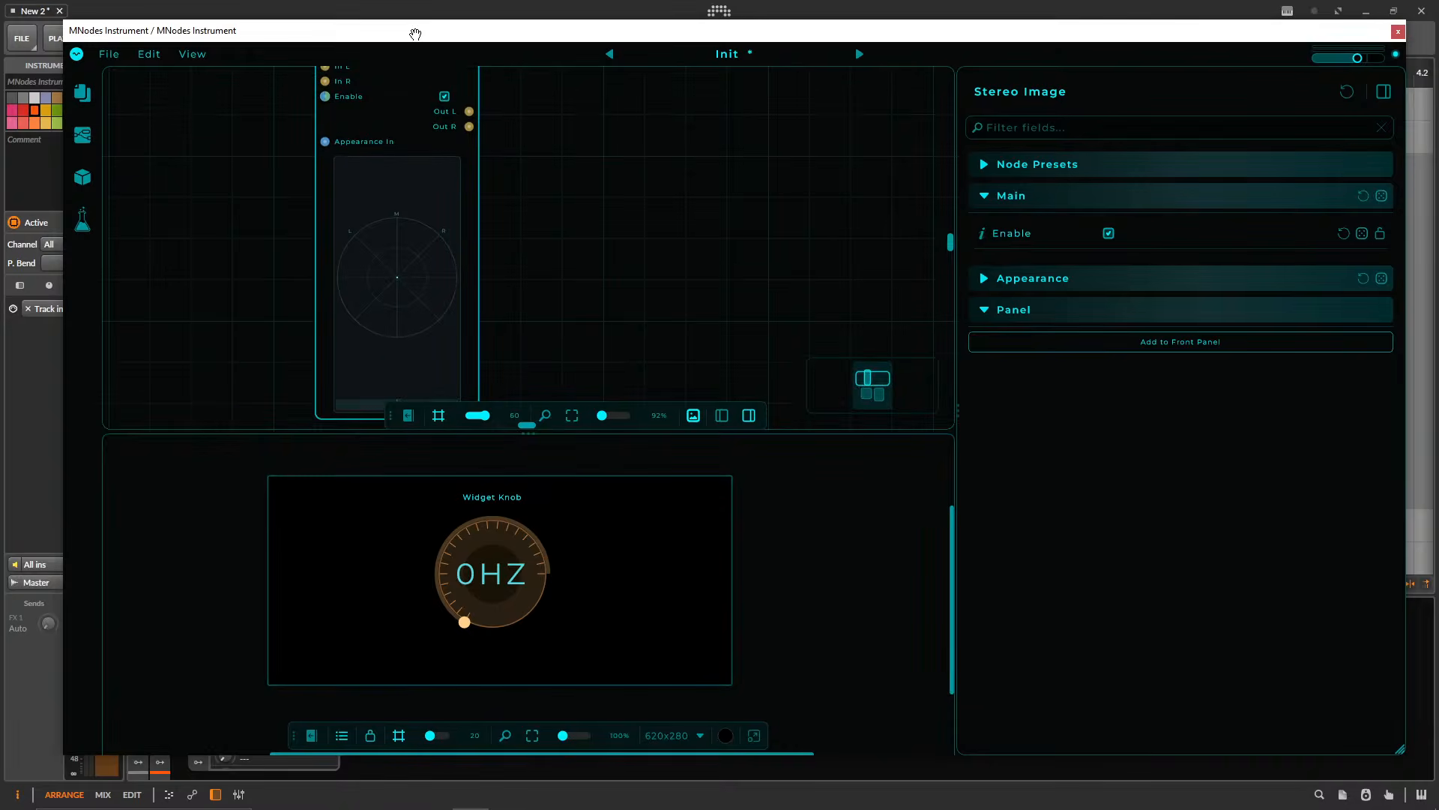
{"action": "scroll", "coordinate": [565, 299], "scroll_direction": "down", "scroll_amount": 3}
{"action": "left_click_drag", "start_coordinate": [517, 299], "coordinate": [705, 298]}
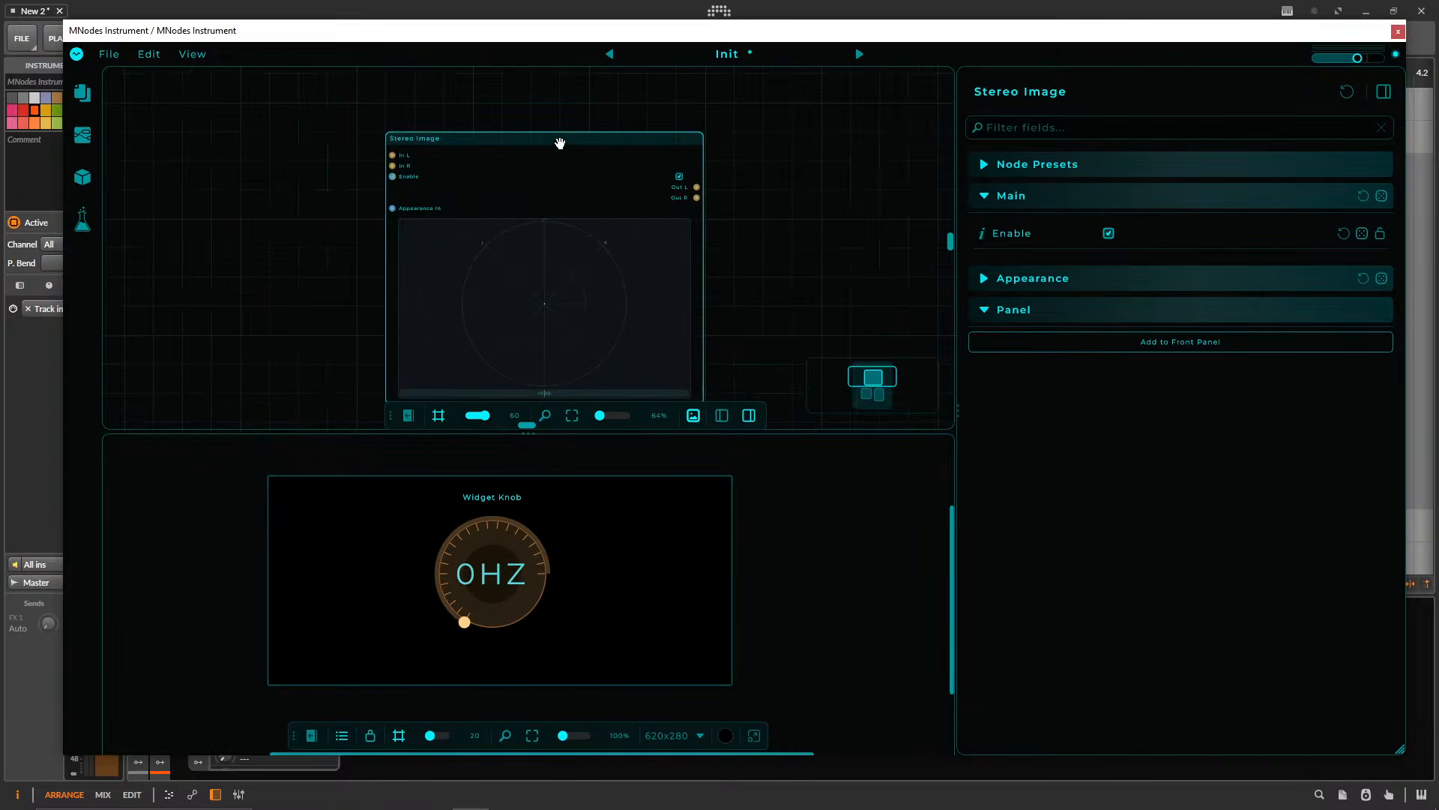
- Set the Stereo Image node's Body Background colour to the dark navy FF02121F
{"action": "left_click", "coordinate": [1021, 278]}
{"action": "scroll", "coordinate": [1060, 475], "scroll_direction": "down", "scroll_amount": 1}
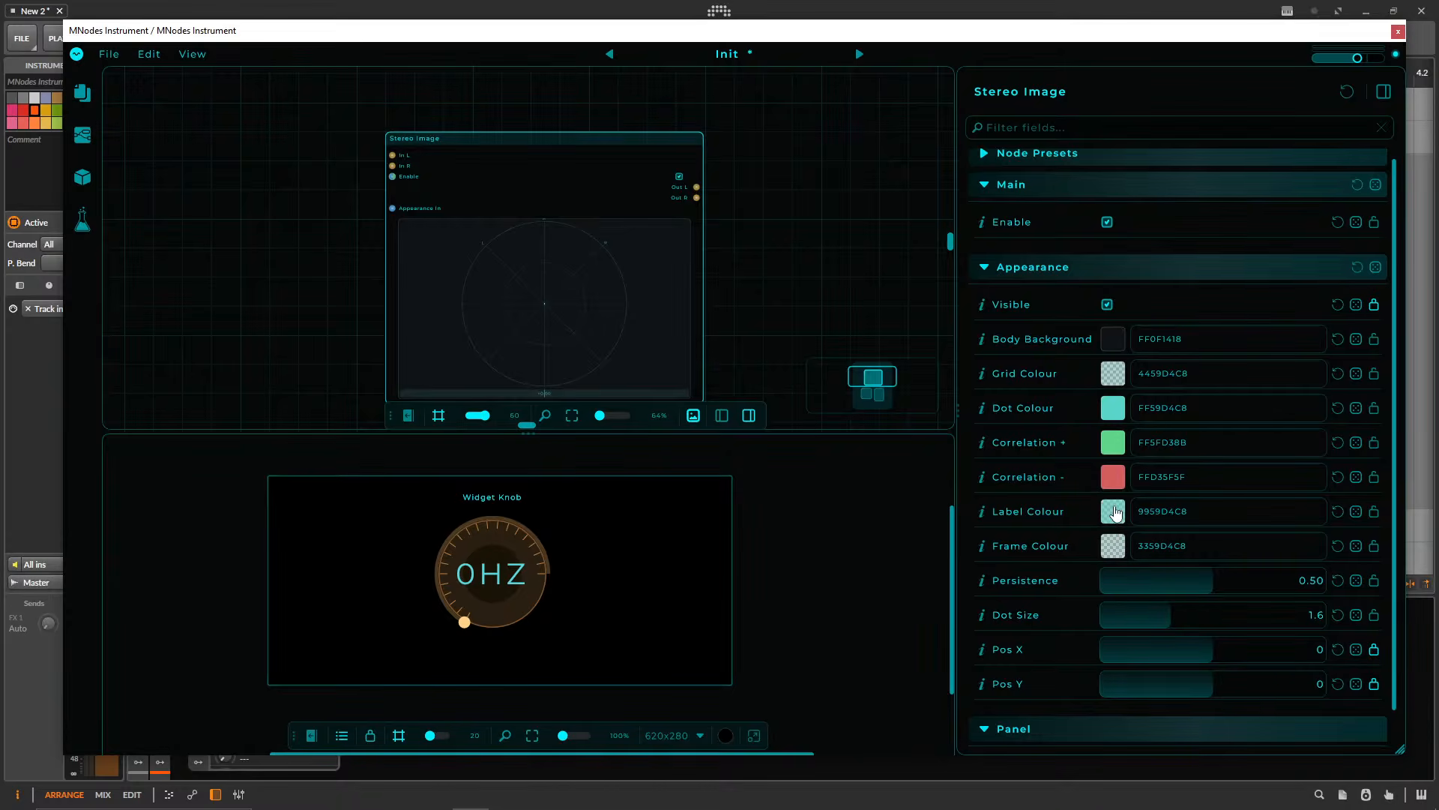
{"action": "left_click", "coordinate": [1114, 343]}
{"action": "left_click", "coordinate": [1152, 225]}
{"action": "left_click_drag", "start_coordinate": [1152, 225], "coordinate": [1295, 331]}
{"action": "left_click", "coordinate": [733, 280]}
{"action": "left_click", "coordinate": [565, 137]}
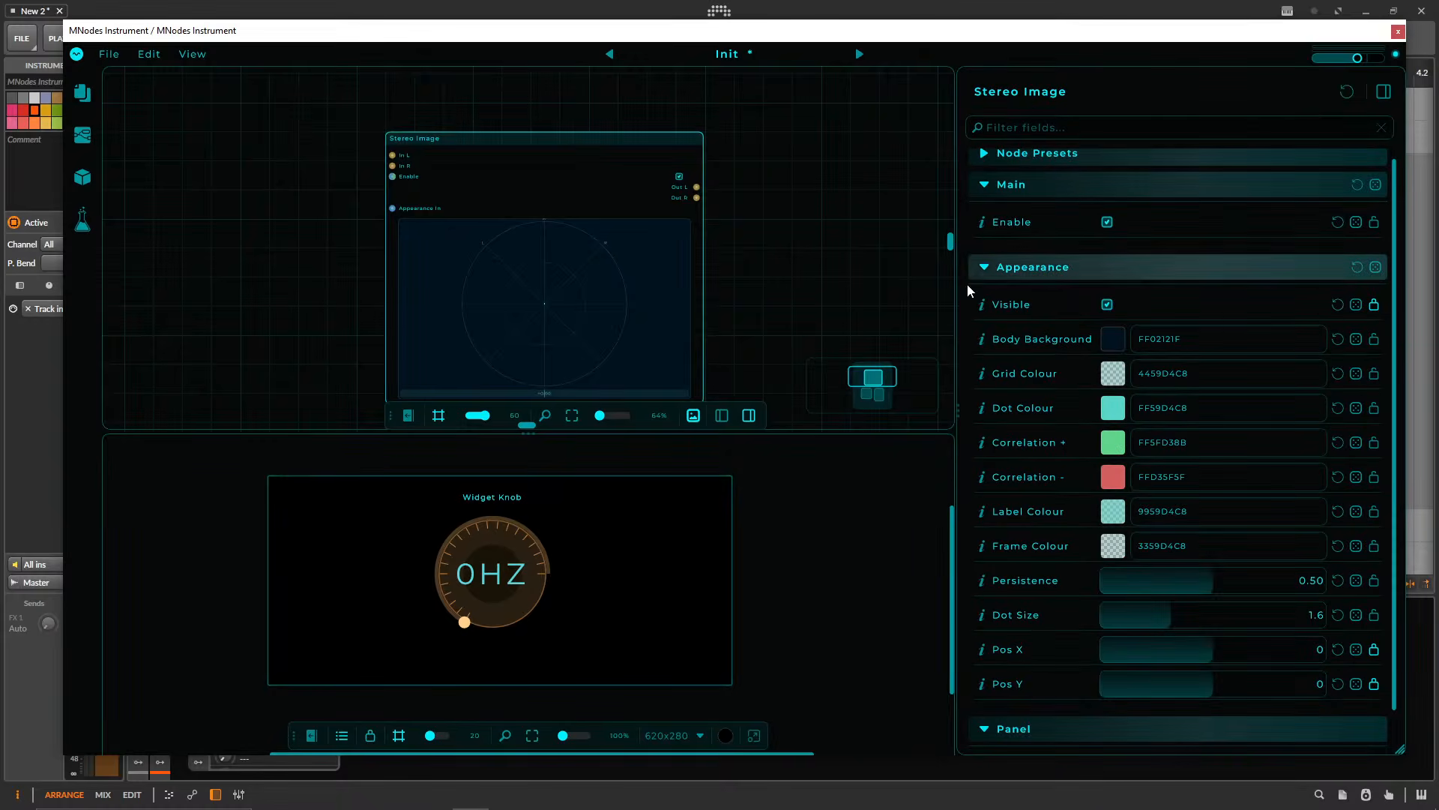
- Select the Widget Knob node and randomise its whole Appearance section repeatedly to try different looks
{"action": "scroll", "coordinate": [781, 298], "scroll_direction": "down", "scroll_amount": 5}
{"action": "left_click_drag", "start_coordinate": [292, 140], "coordinate": [385, 219]}
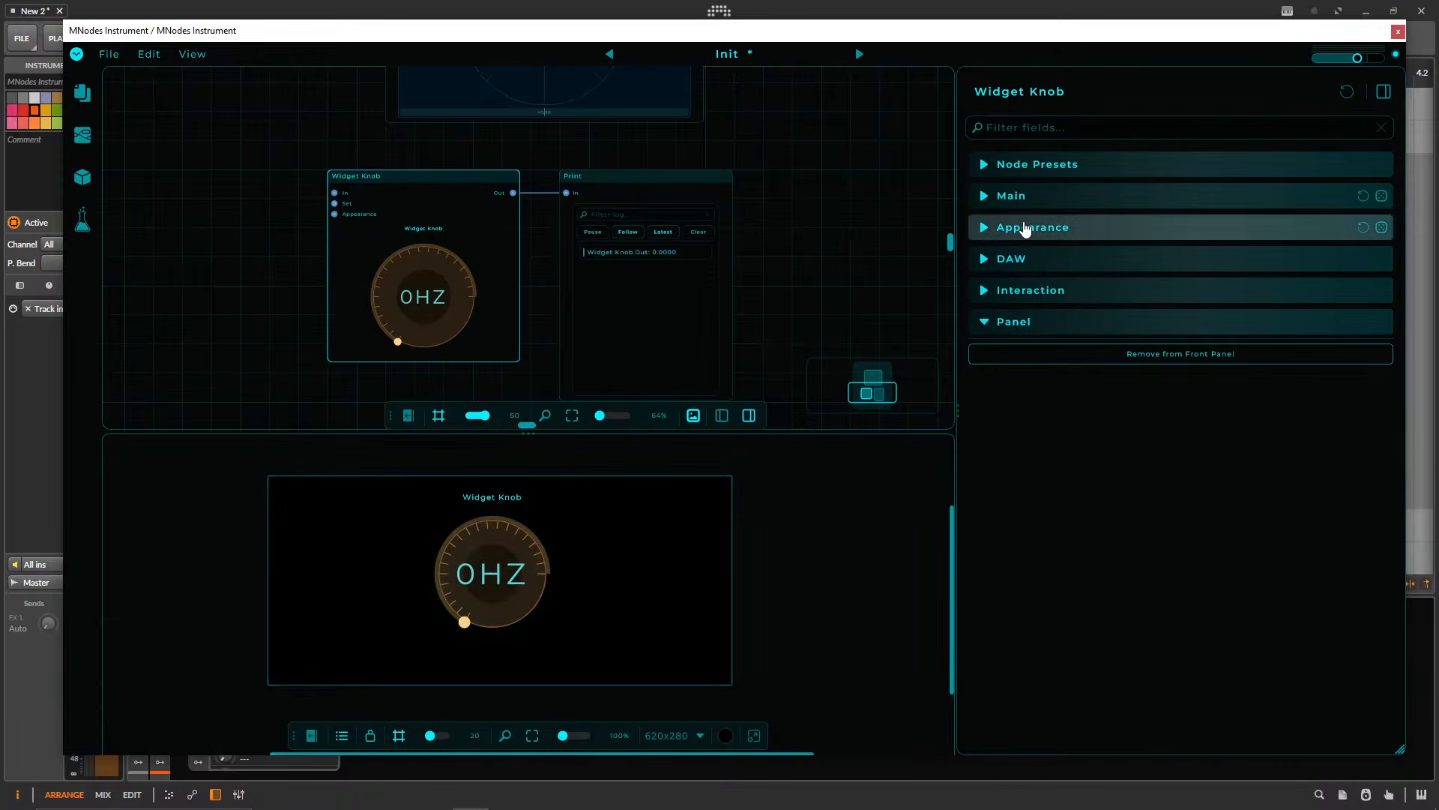
{"action": "left_click", "coordinate": [1025, 228]}
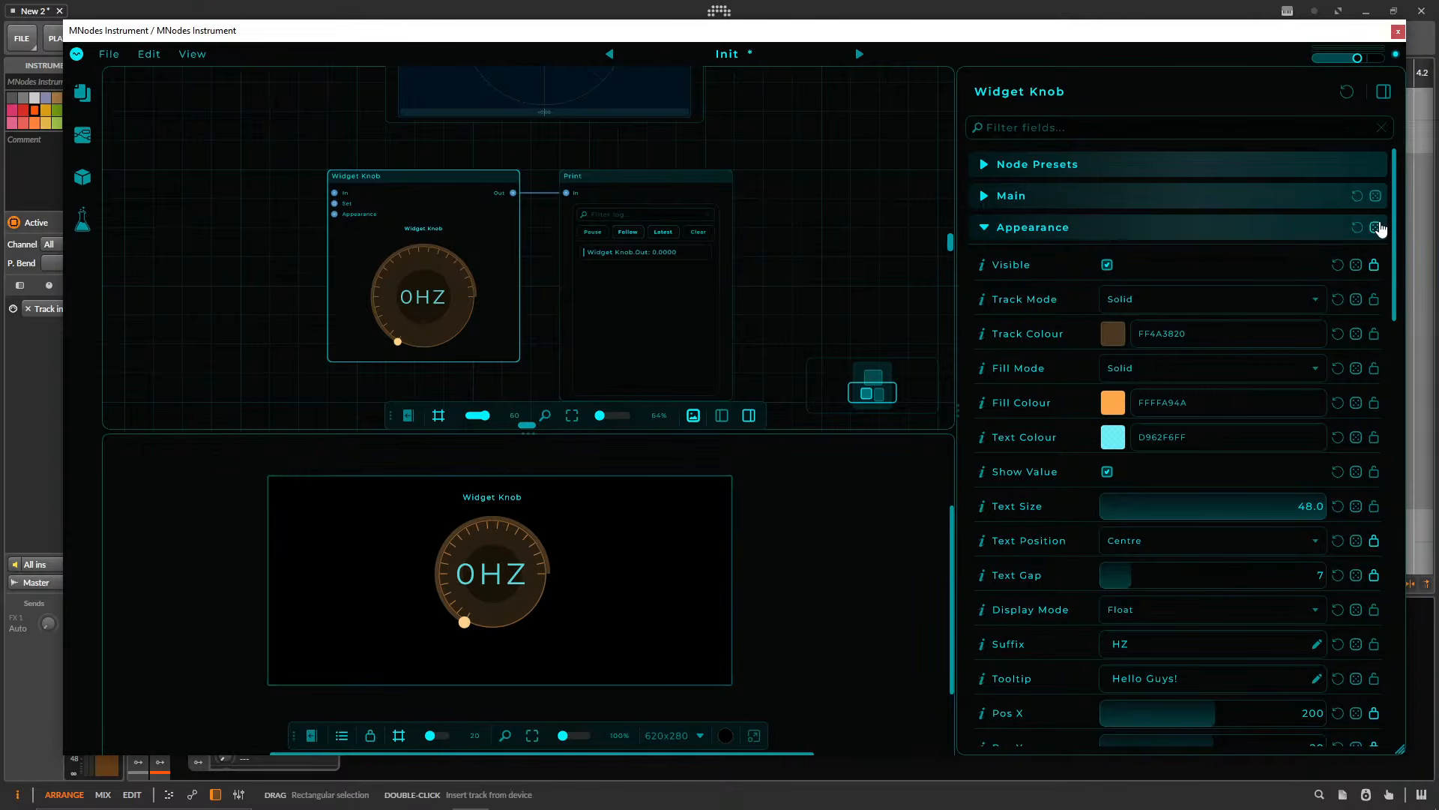
{"action": "left_click", "coordinate": [1376, 228]}
{"action": "left_click", "coordinate": [1376, 228]}
{"action": "left_click", "coordinate": [1376, 228]}
{"action": "left_click", "coordinate": [1376, 228]}
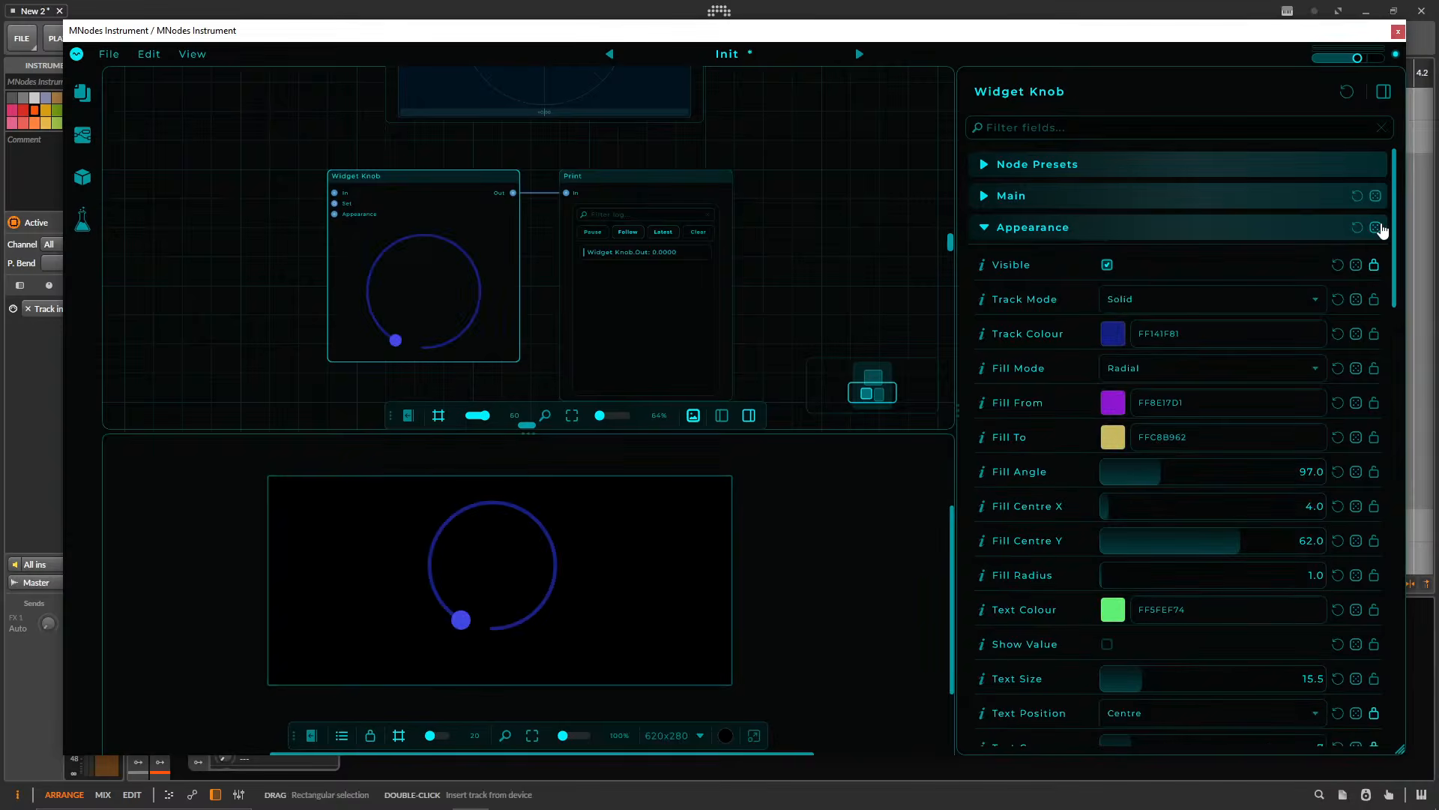
{"action": "left_click", "coordinate": [1377, 228]}
{"action": "left_click", "coordinate": [1376, 228]}
{"action": "left_click", "coordinate": [1376, 228]}
{"action": "left_click", "coordinate": [1376, 228]}
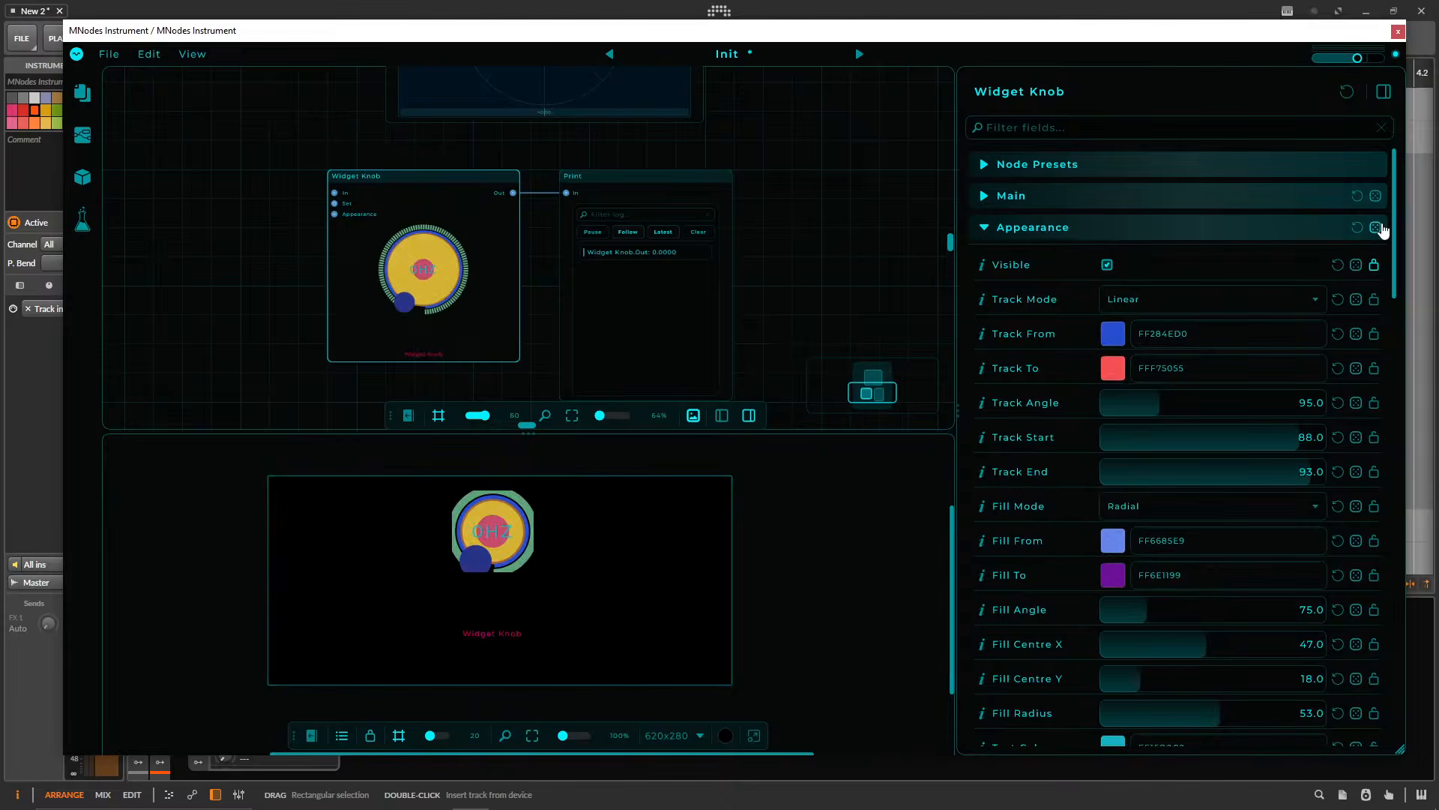
{"action": "left_click", "coordinate": [1376, 228]}
{"action": "left_click", "coordinate": [1377, 228]}
{"action": "left_click", "coordinate": [1376, 228]}
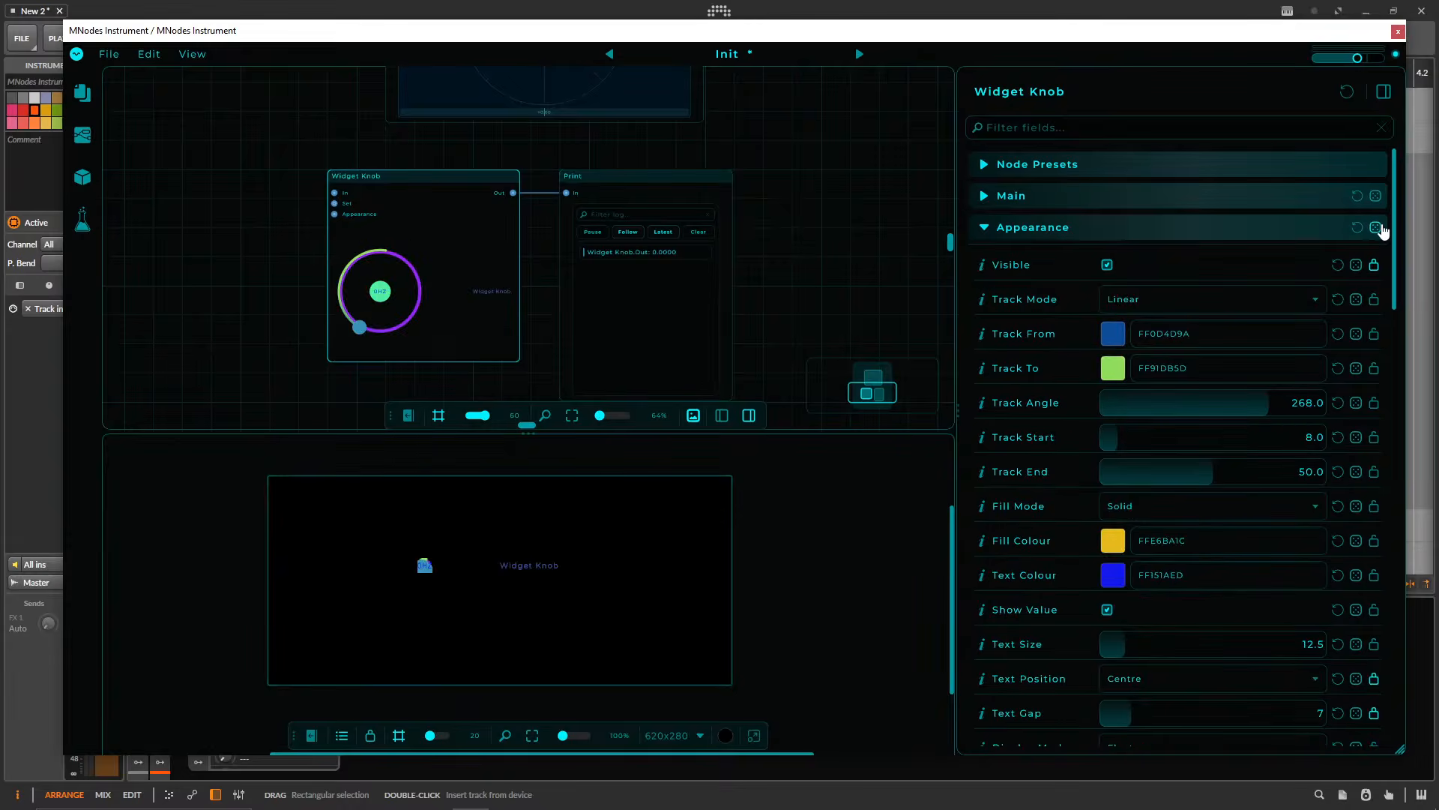
{"action": "left_click", "coordinate": [1376, 228]}
{"action": "left_click", "coordinate": [1377, 228]}
{"action": "left_click", "coordinate": [1376, 228]}
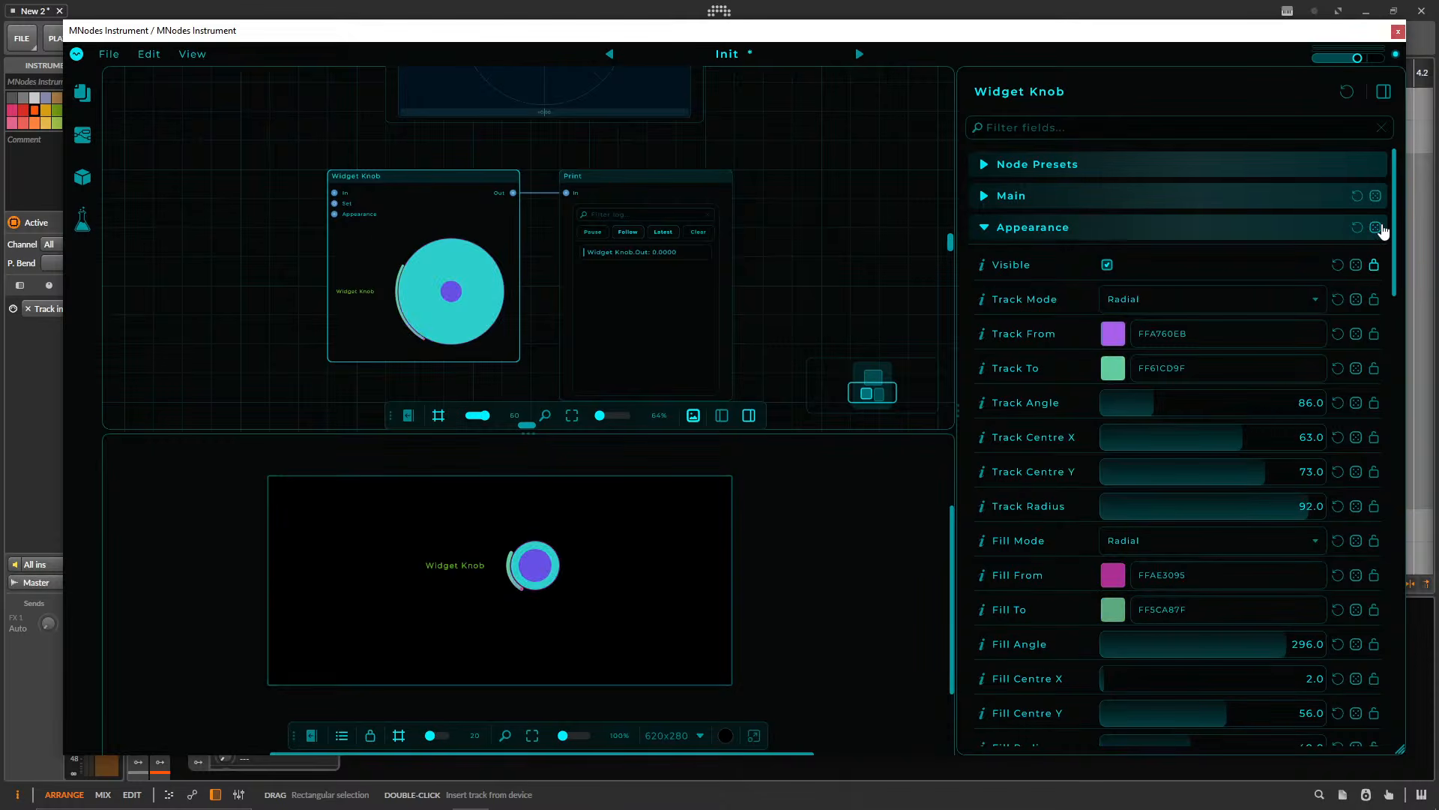
{"action": "left_click", "coordinate": [1378, 228]}
{"action": "left_click", "coordinate": [1377, 228]}
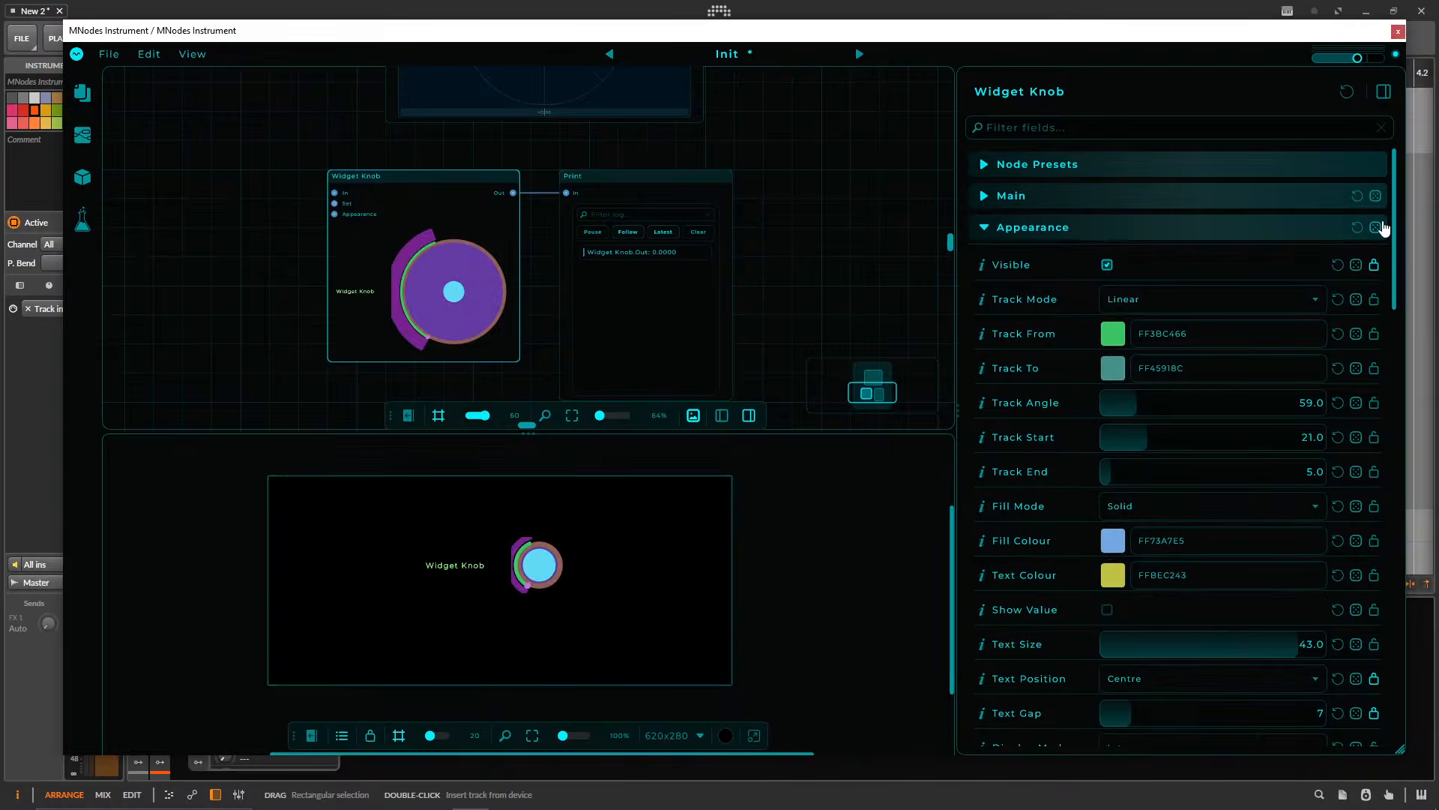
{"action": "left_click", "coordinate": [1377, 228]}
{"action": "left_click", "coordinate": [1378, 228]}
- Reset the Widget Knob's Appearance section to its defaults and turn the front-panel knob up to 10
{"action": "left_click", "coordinate": [1358, 228]}
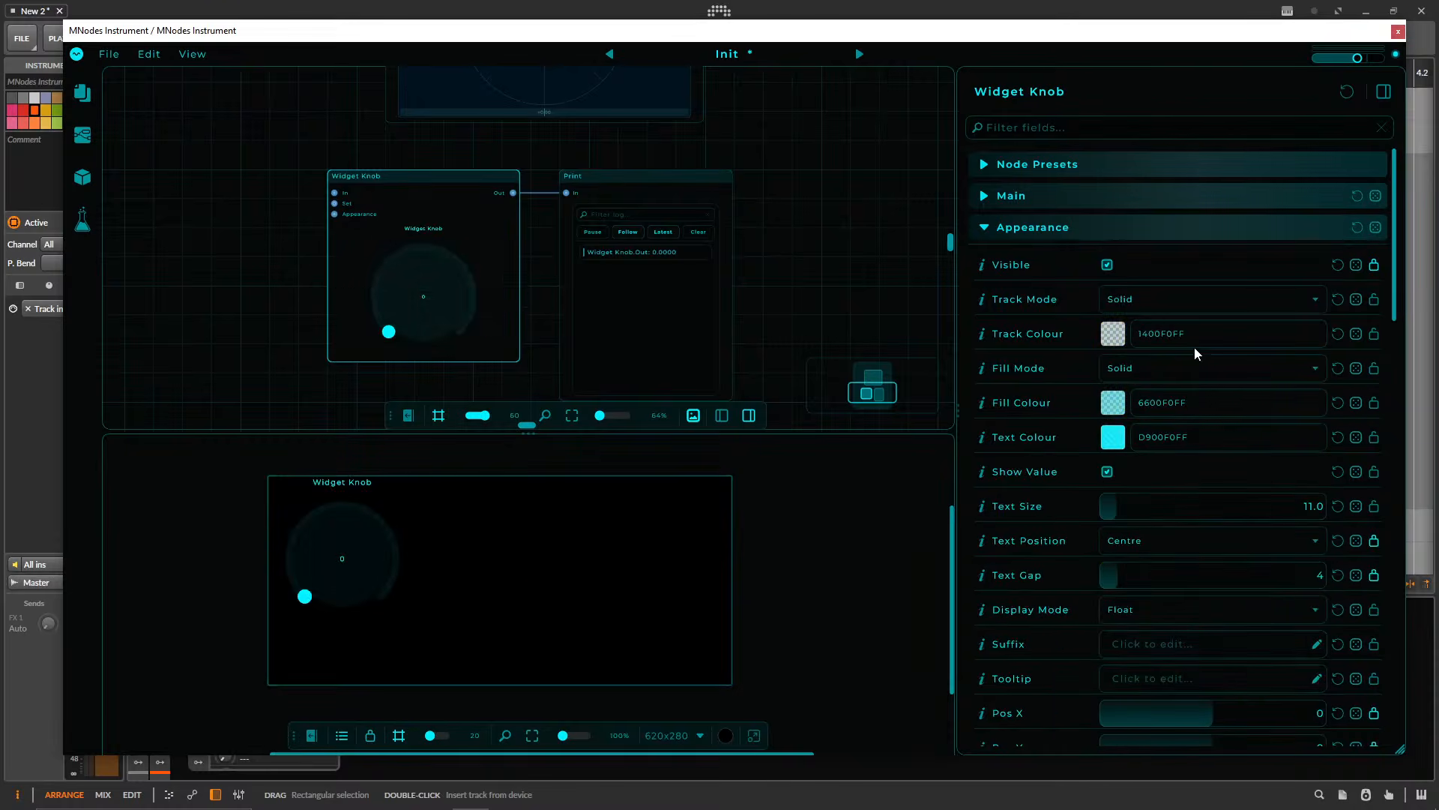
{"action": "left_click_drag", "start_coordinate": [358, 593], "coordinate": [312, 257]}
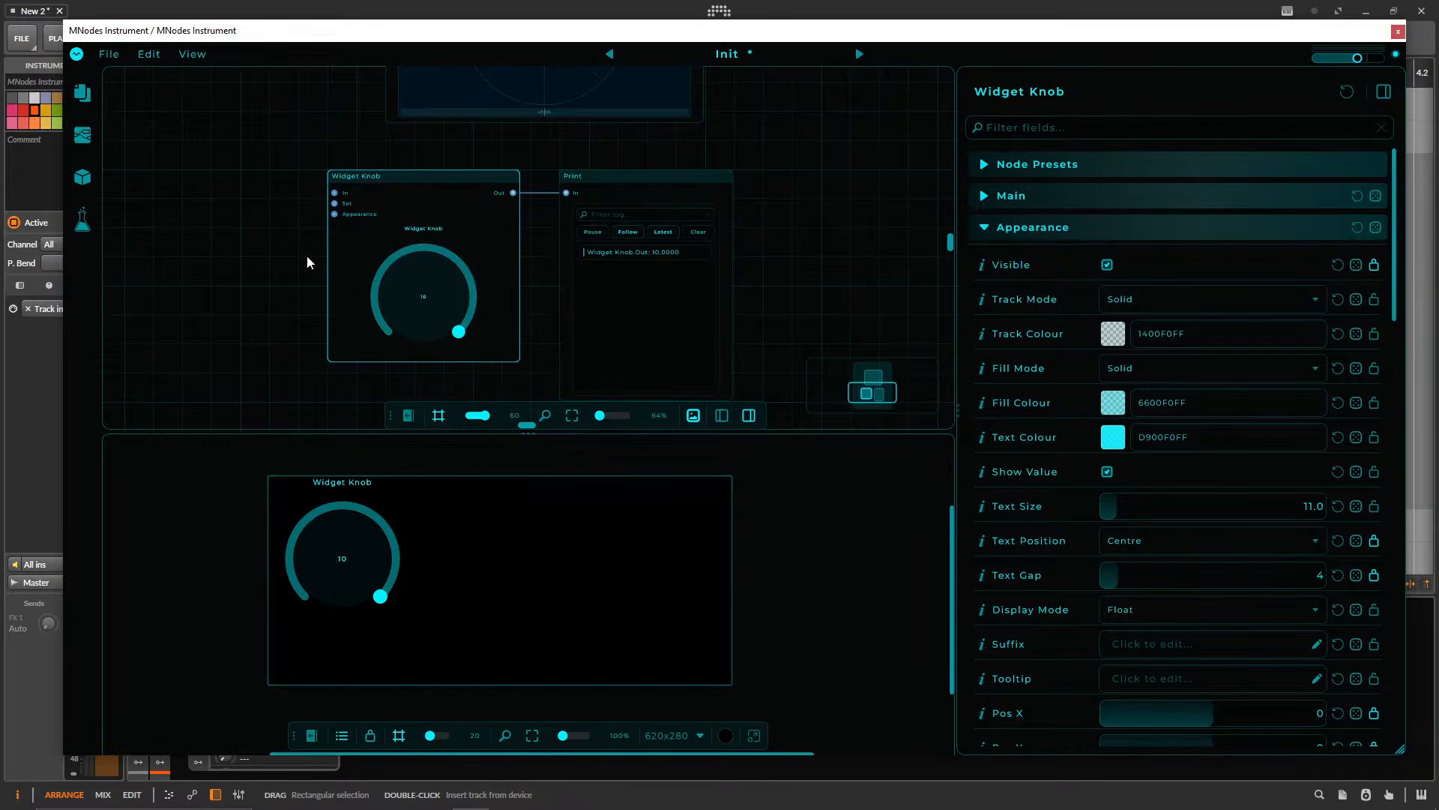
{"action": "scroll", "coordinate": [1076, 611], "scroll_direction": "down", "scroll_amount": 8}
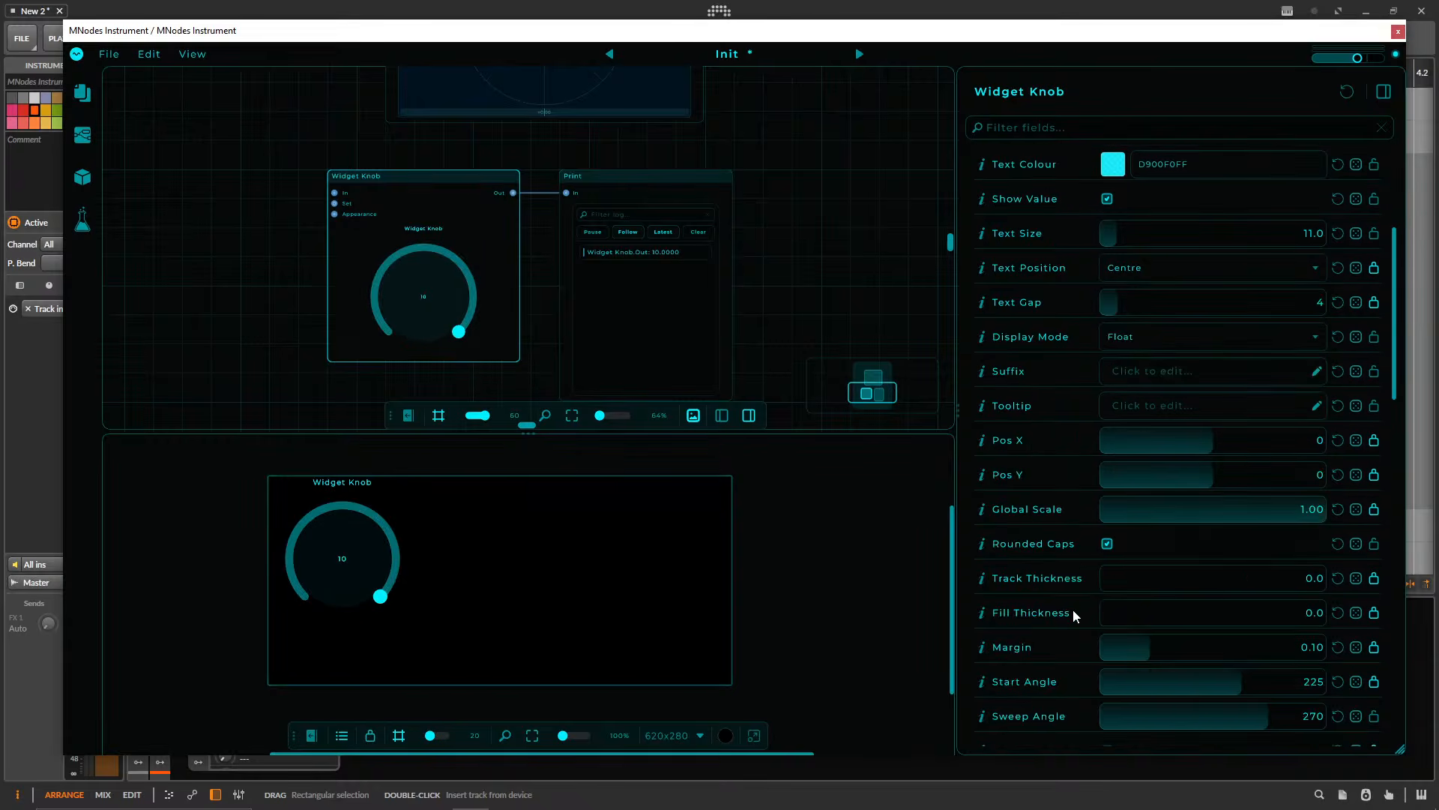
{"action": "scroll", "coordinate": [607, 582], "scroll_direction": "down", "scroll_amount": 2}
{"action": "scroll", "coordinate": [626, 592], "scroll_direction": "up", "scroll_amount": 3}
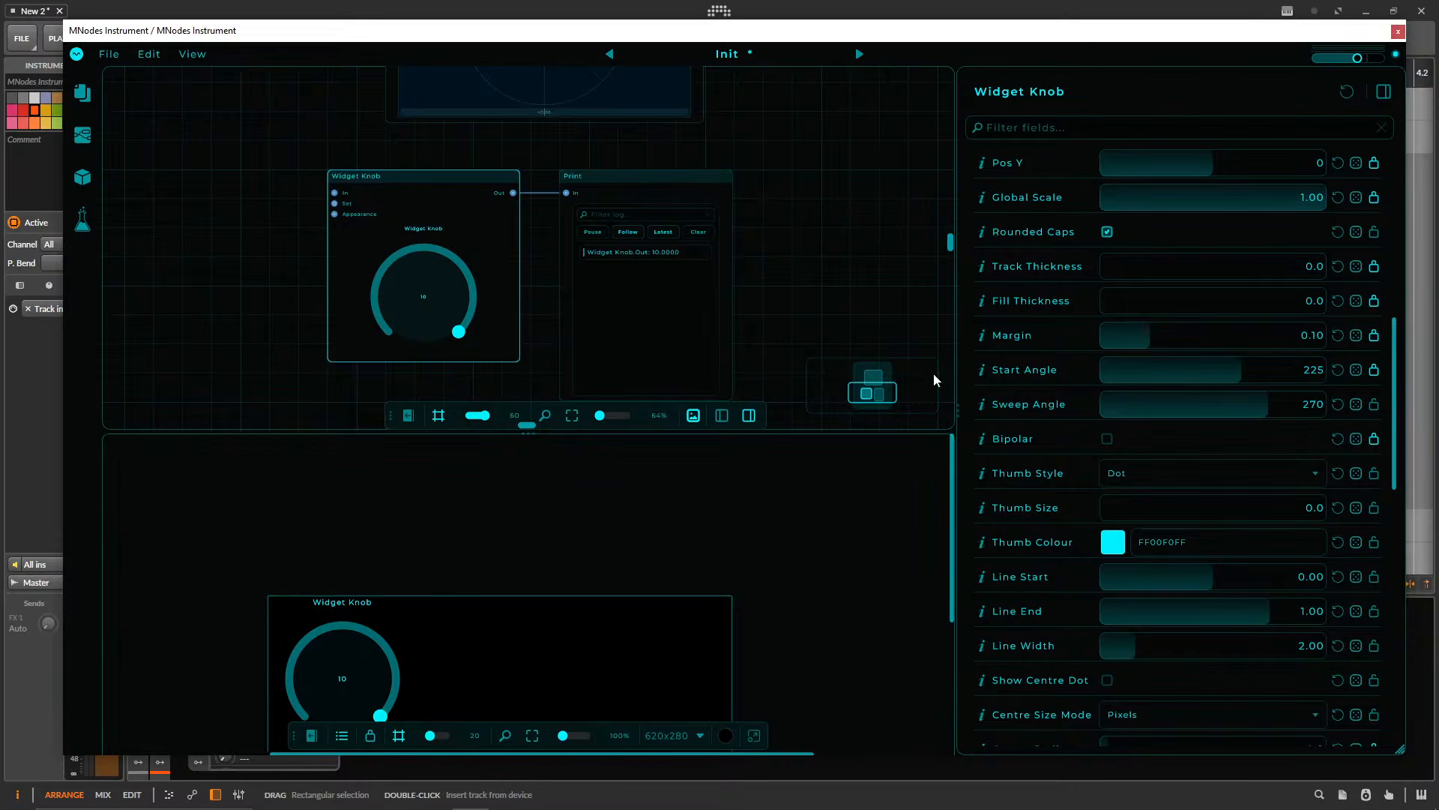
- Hide the inspector, shift the plugin window sideways, and rearrange the node canvas and front panel areas to fit the freed space
{"action": "double_click", "coordinate": [959, 383]}
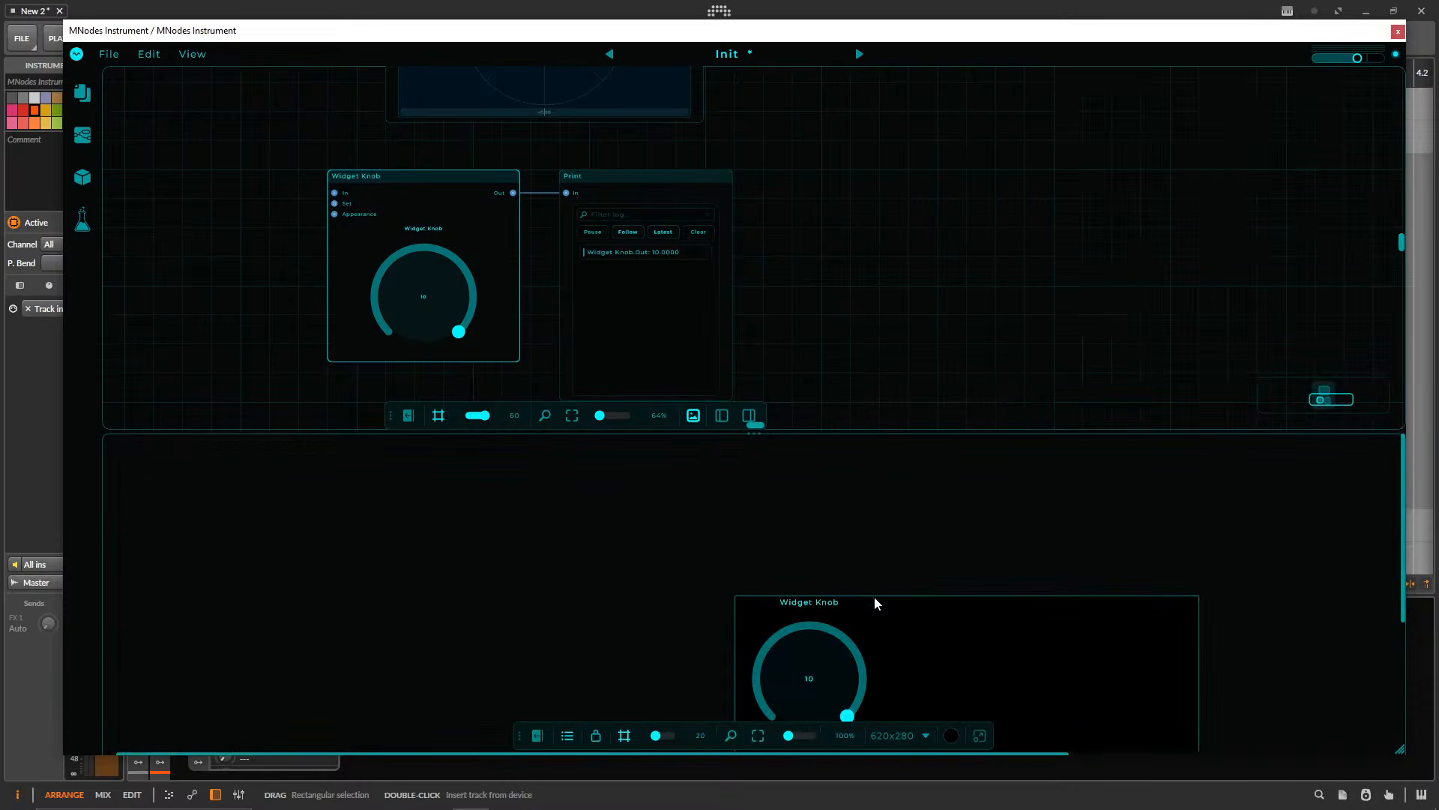
{"action": "left_click_drag", "start_coordinate": [875, 602], "coordinate": [511, 459]}
{"action": "left_click_drag", "start_coordinate": [787, 427], "coordinate": [796, 330]}
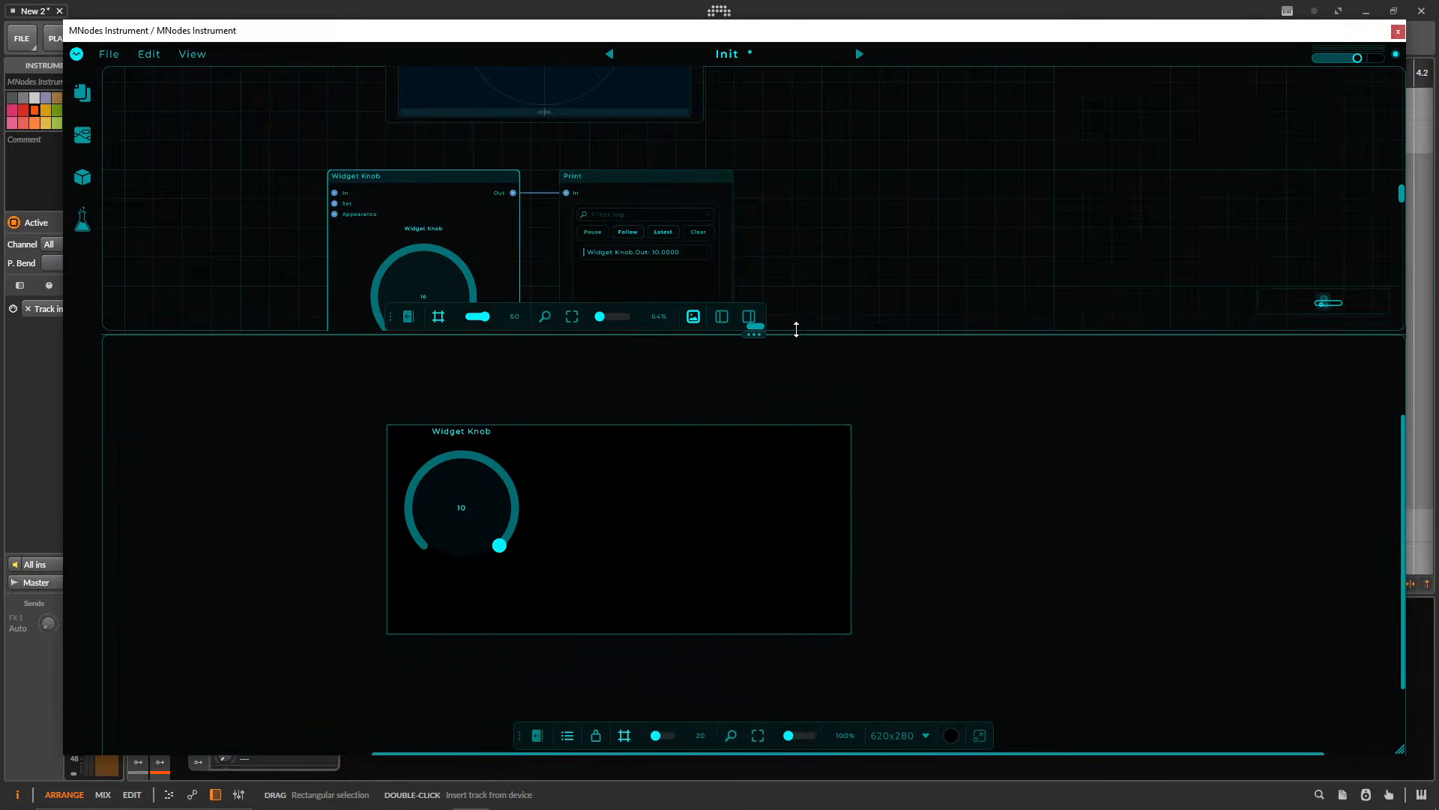
{"action": "left_click_drag", "start_coordinate": [750, 30], "coordinate": [693, 30]}
{"action": "left_click_drag", "start_coordinate": [707, 212], "coordinate": [896, 167]}
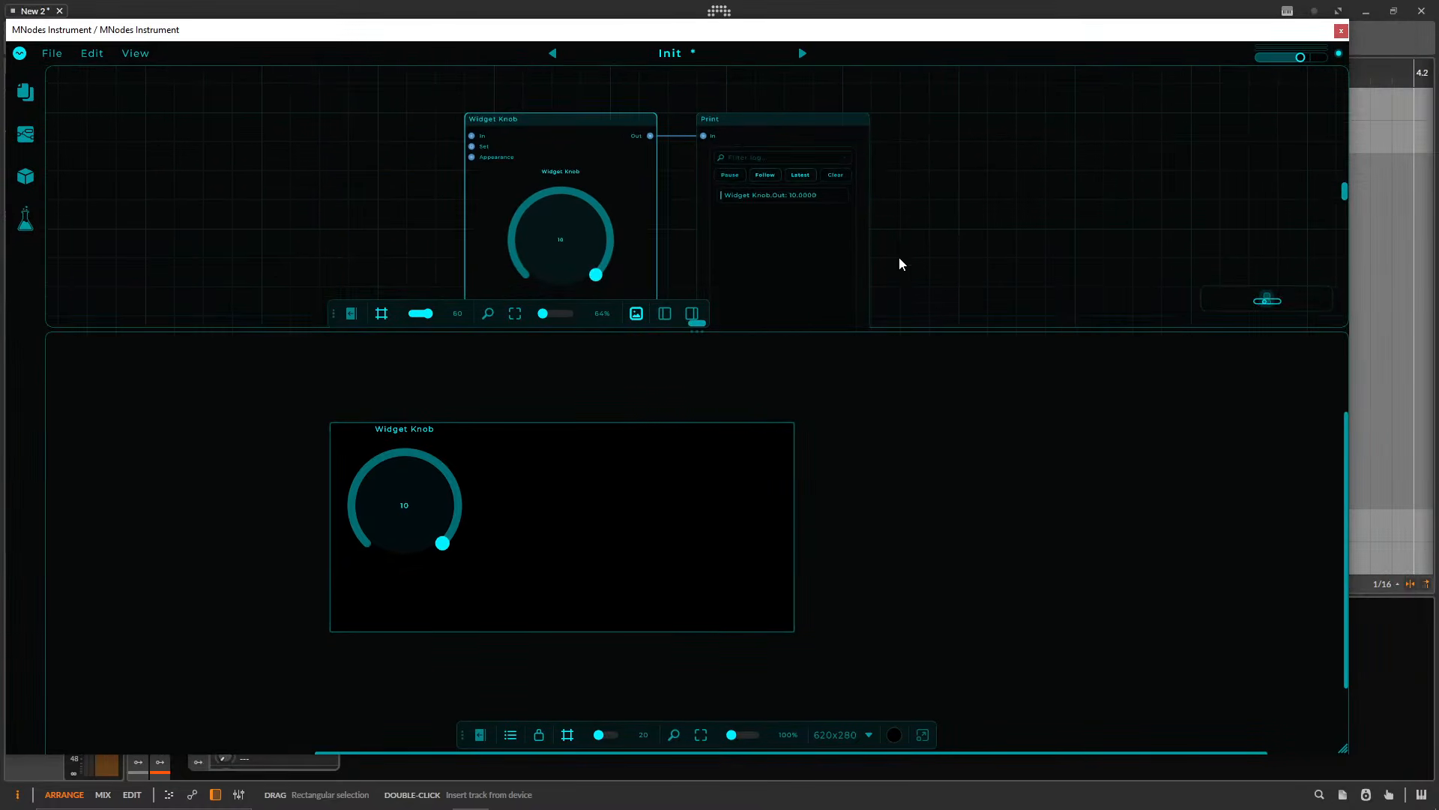
{"action": "left_click_drag", "start_coordinate": [826, 334], "coordinate": [794, 364]}
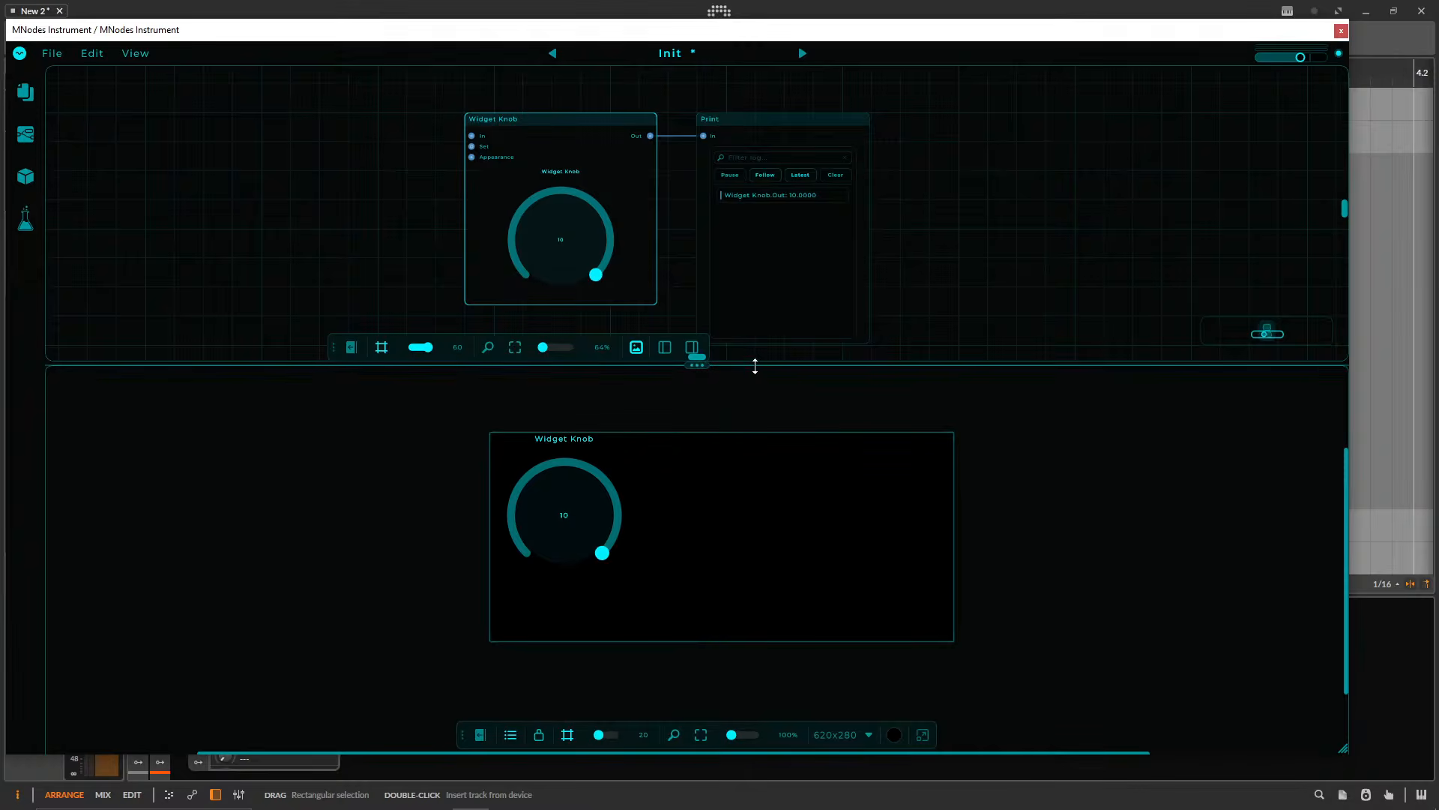
- Add the Stereo Image node to the front panel and adjust the split so both the node canvas and the whole panel show
{"action": "left_click_drag", "start_coordinate": [755, 364], "coordinate": [758, 519]}
{"action": "scroll", "coordinate": [935, 427], "scroll_direction": "up", "scroll_amount": 3}
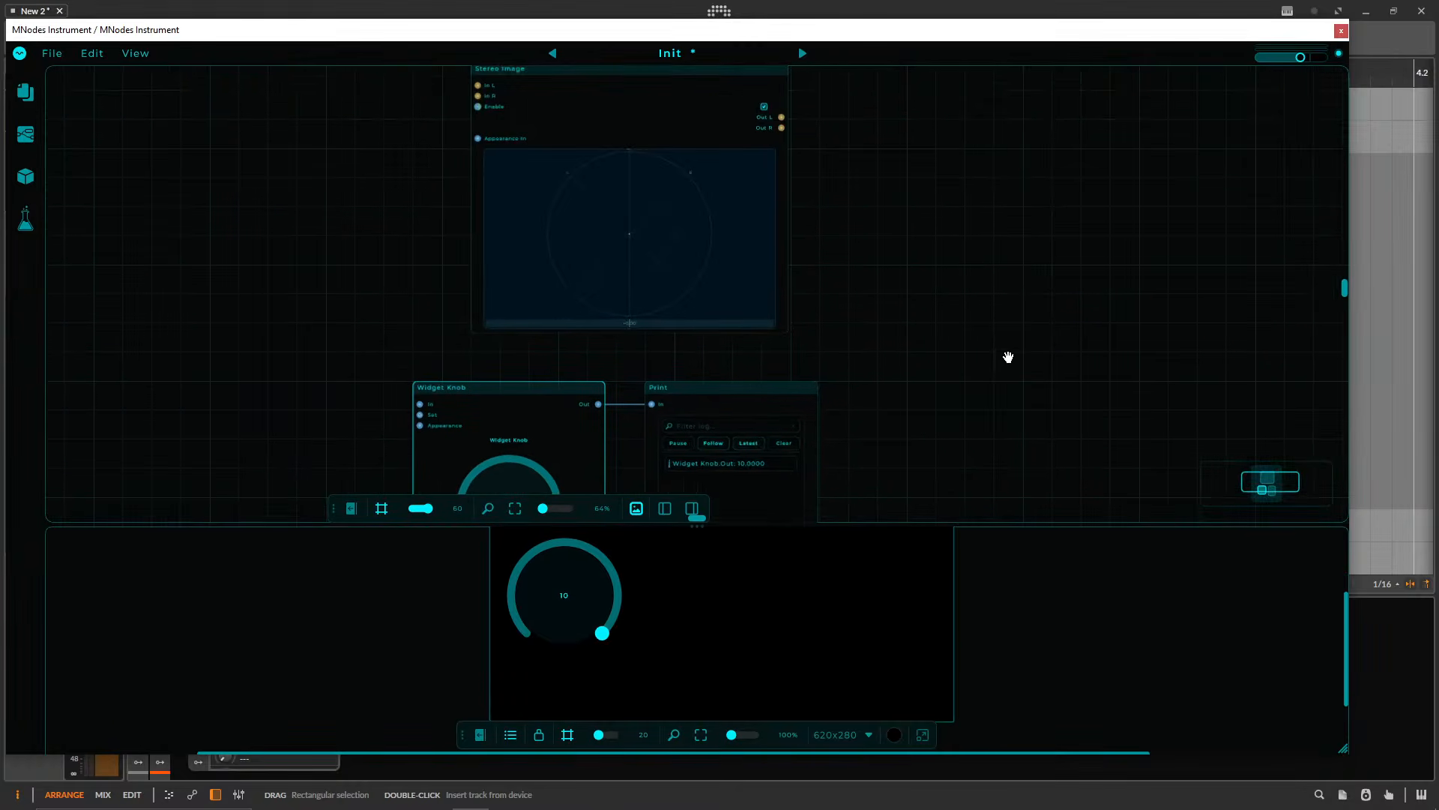
{"action": "right_click", "coordinate": [590, 140]}
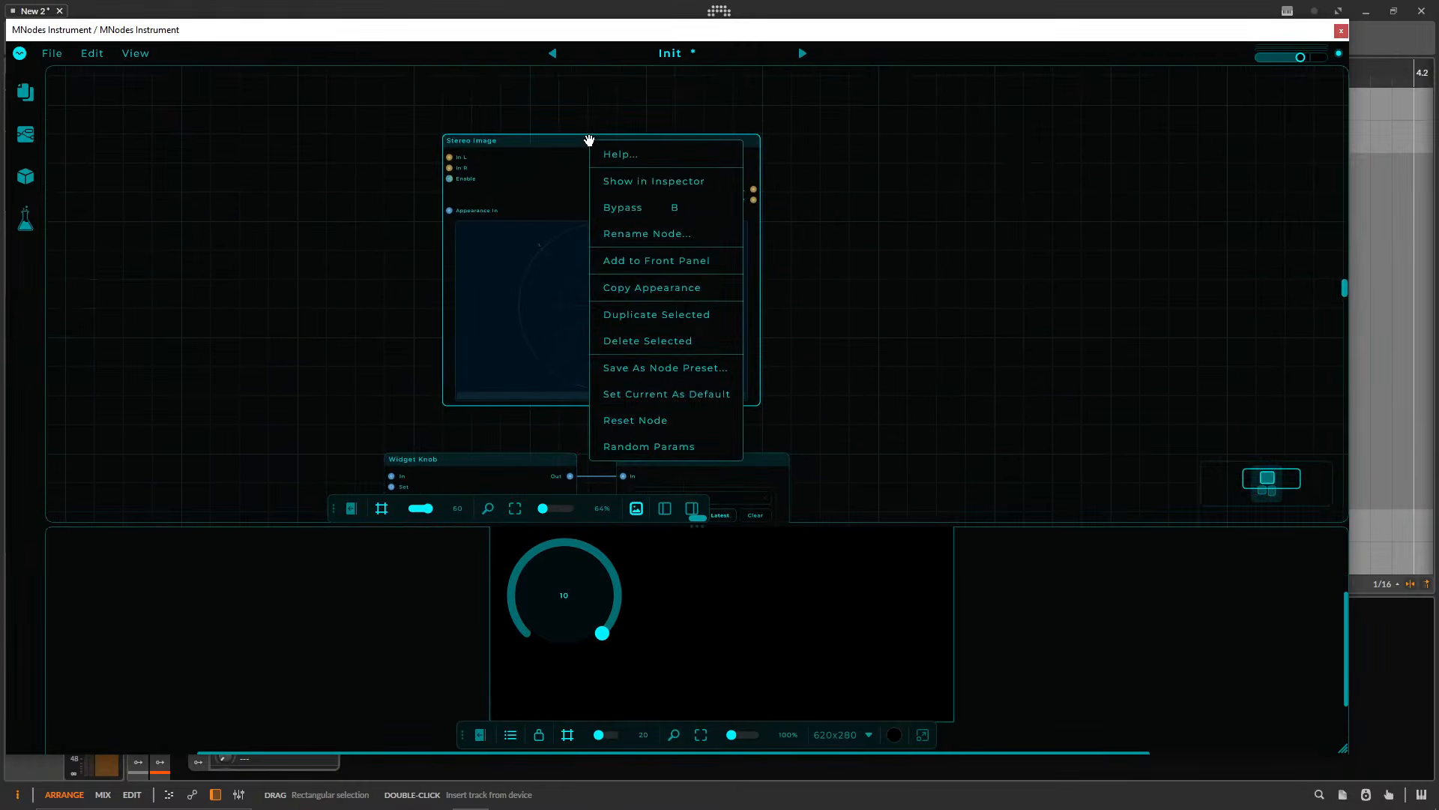
{"action": "left_click", "coordinate": [677, 261]}
{"action": "left_click_drag", "start_coordinate": [859, 523], "coordinate": [821, 304]}
{"action": "left_click_drag", "start_coordinate": [825, 250], "coordinate": [988, 43]}
{"action": "scroll", "coordinate": [970, 232], "scroll_direction": "down", "scroll_amount": 2}
{"action": "left_click_drag", "start_coordinate": [970, 232], "coordinate": [713, 192]}
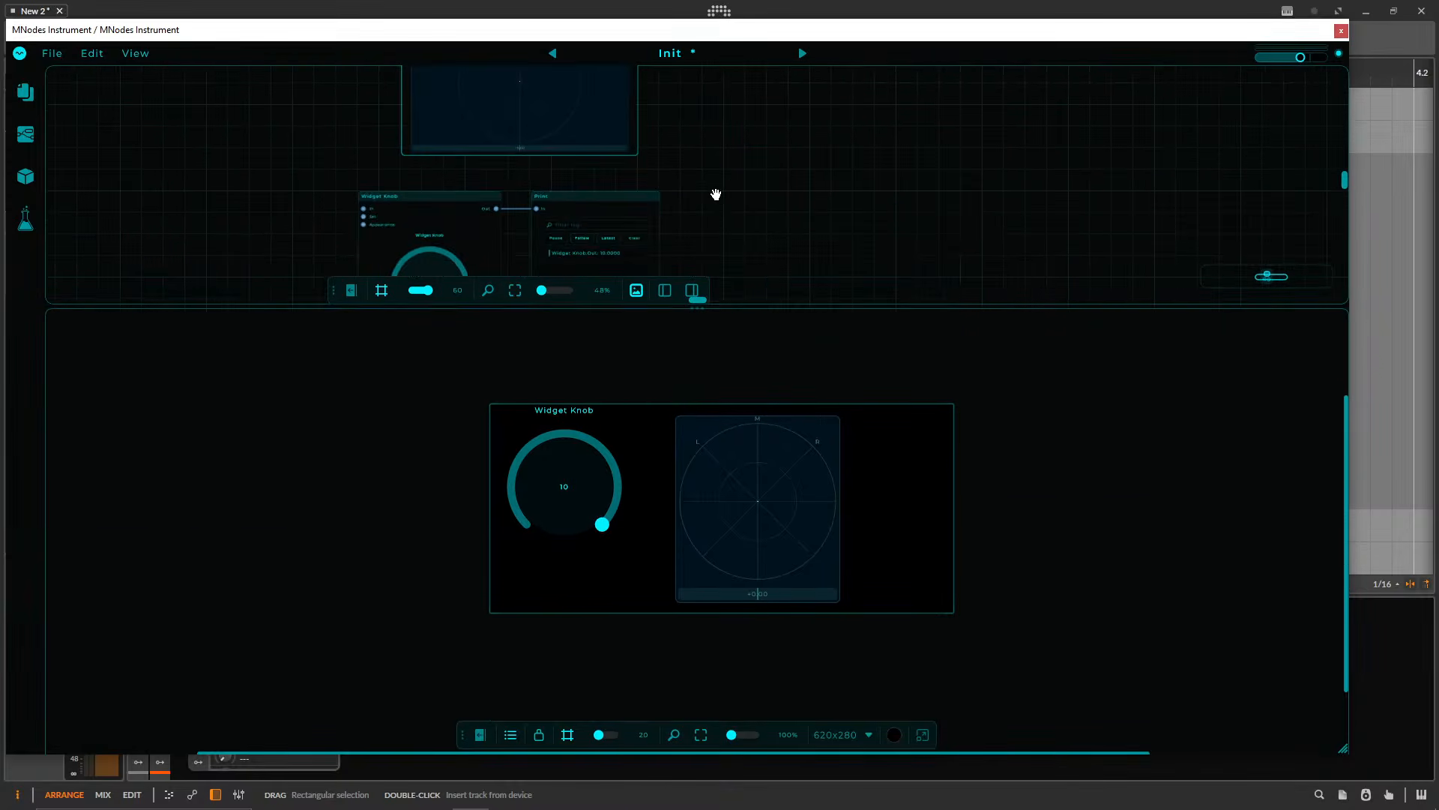
{"action": "left_click_drag", "start_coordinate": [800, 308], "coordinate": [801, 446]}
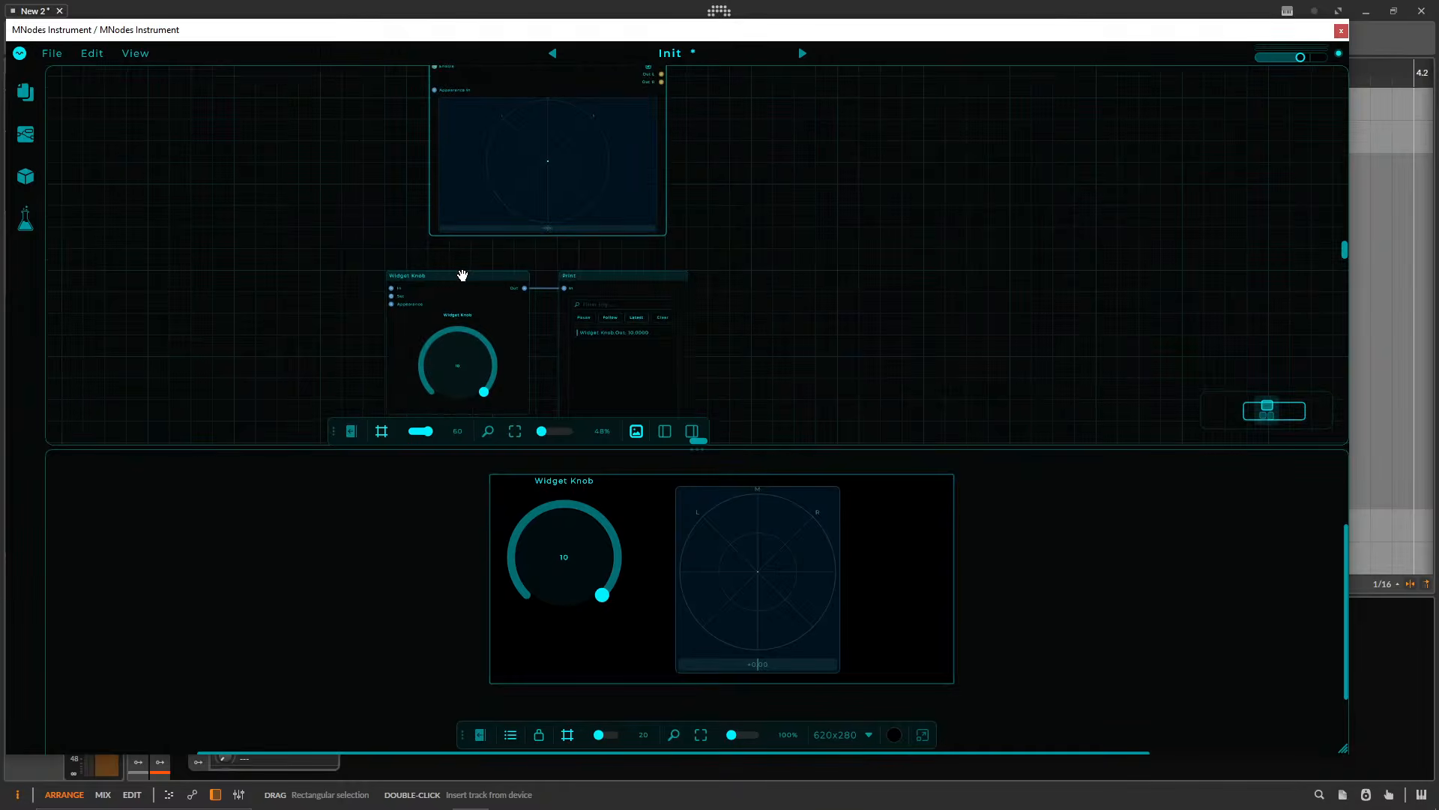
- Unlock the front panel, move the Stereo Image widget up to the panel's upper edge beside the knob, and lock the panel
{"action": "left_click", "coordinate": [460, 277]}
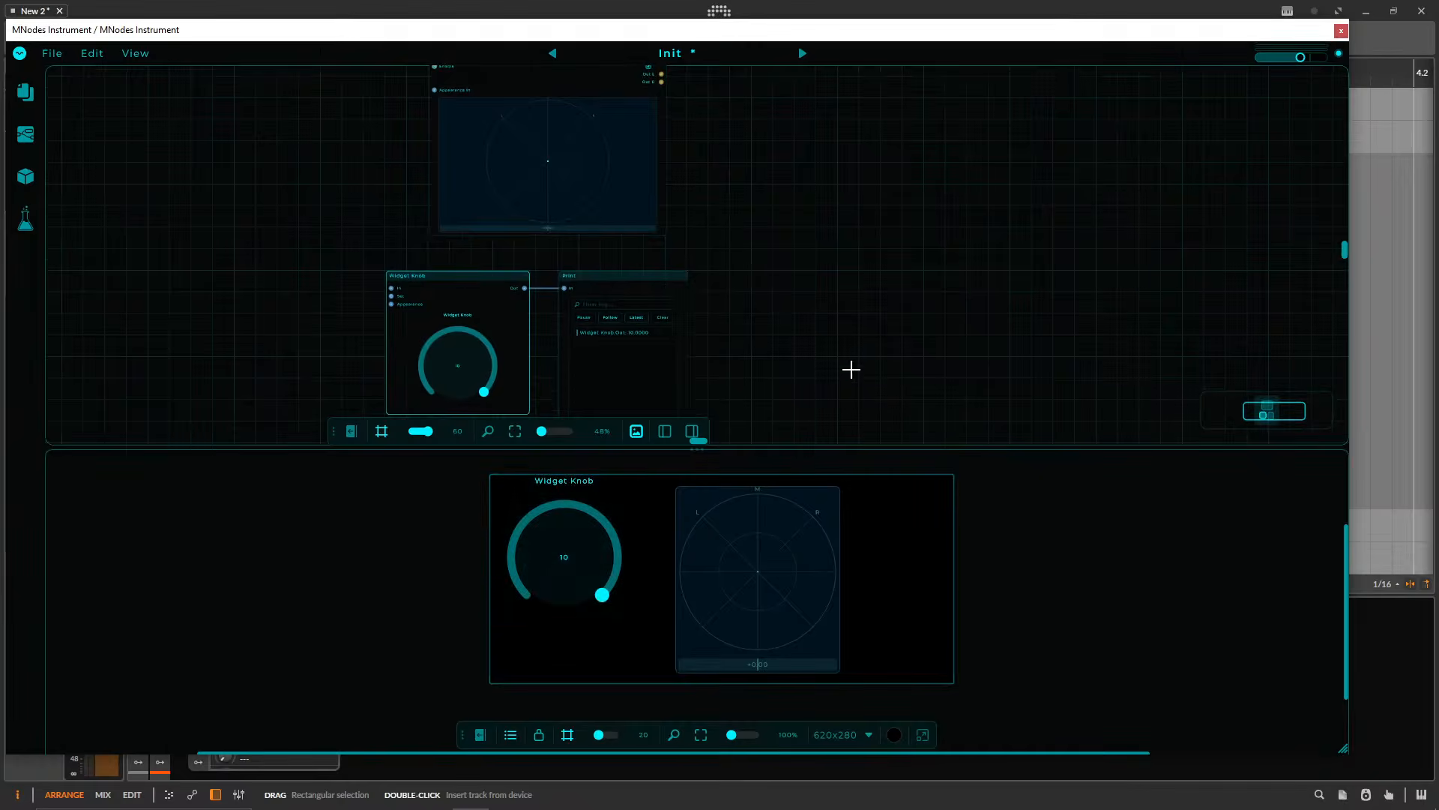
{"action": "left_click", "coordinate": [852, 370]}
{"action": "key", "text": "ctrl+l"}
{"action": "left_click_drag", "start_coordinate": [764, 584], "coordinate": [758, 572]}
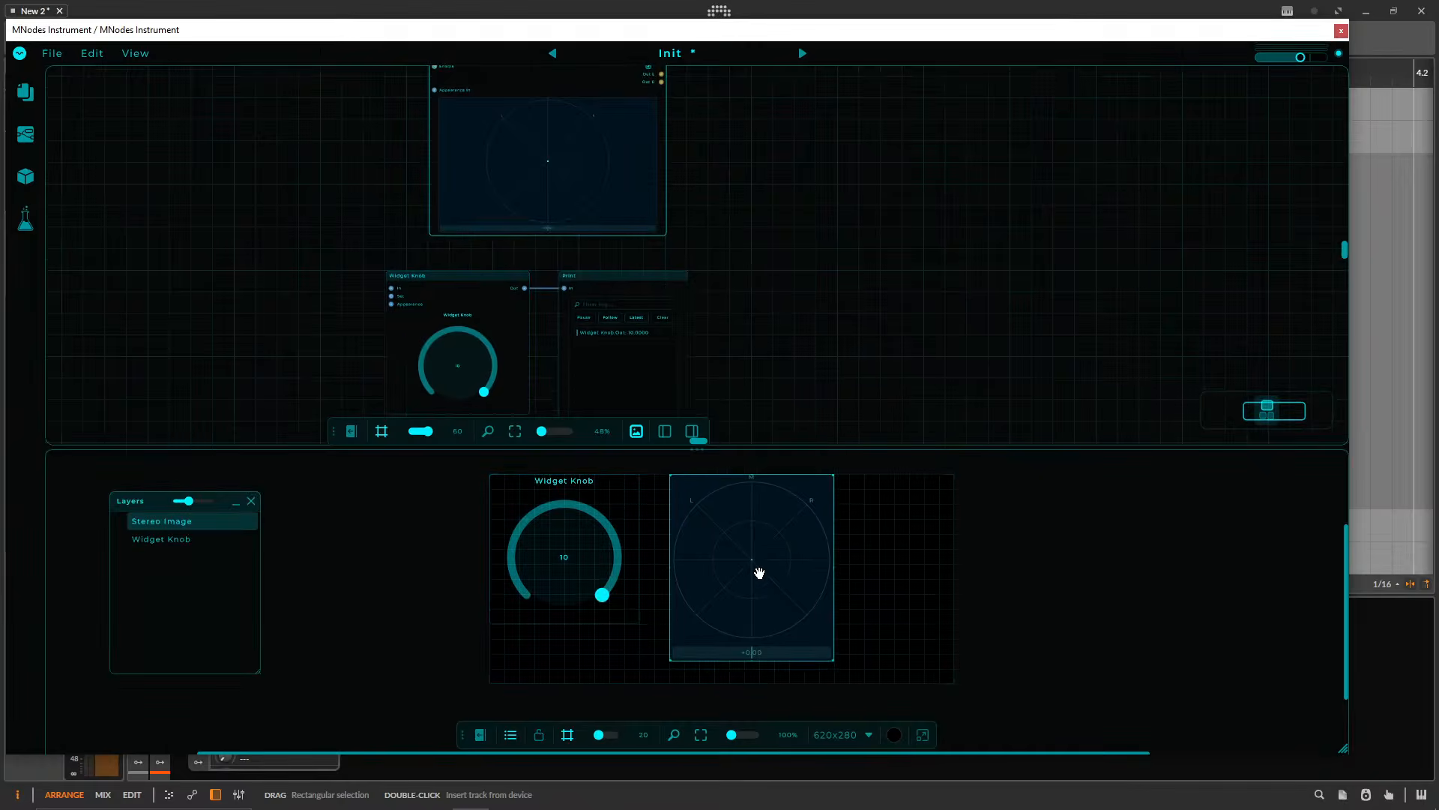
{"action": "key", "text": "ctrl+l"}
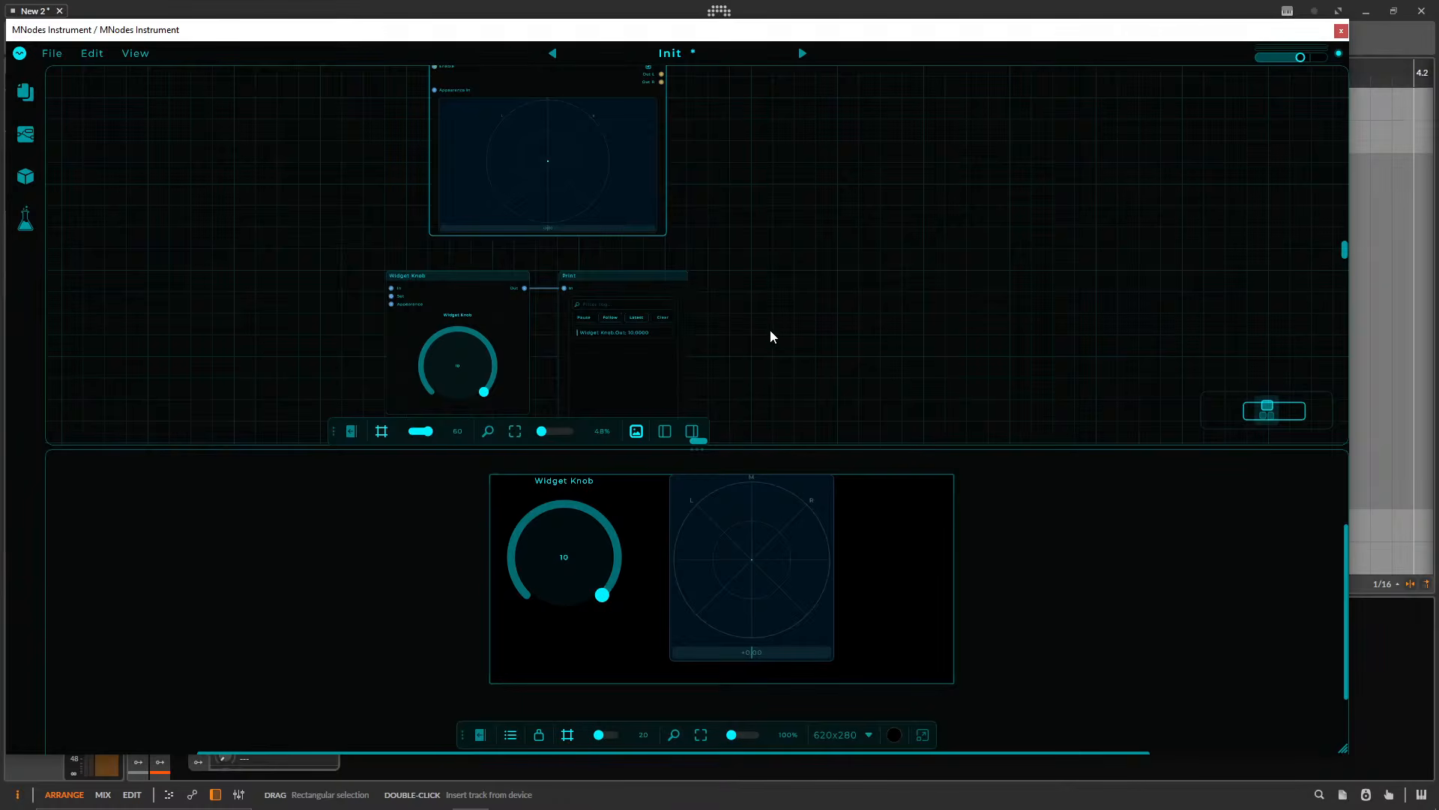
- Open the instrument in Perform Mode, then enlarge its window and place it over the middle of the arranger
{"action": "left_click_drag", "start_coordinate": [572, 27], "coordinate": [607, 26]}
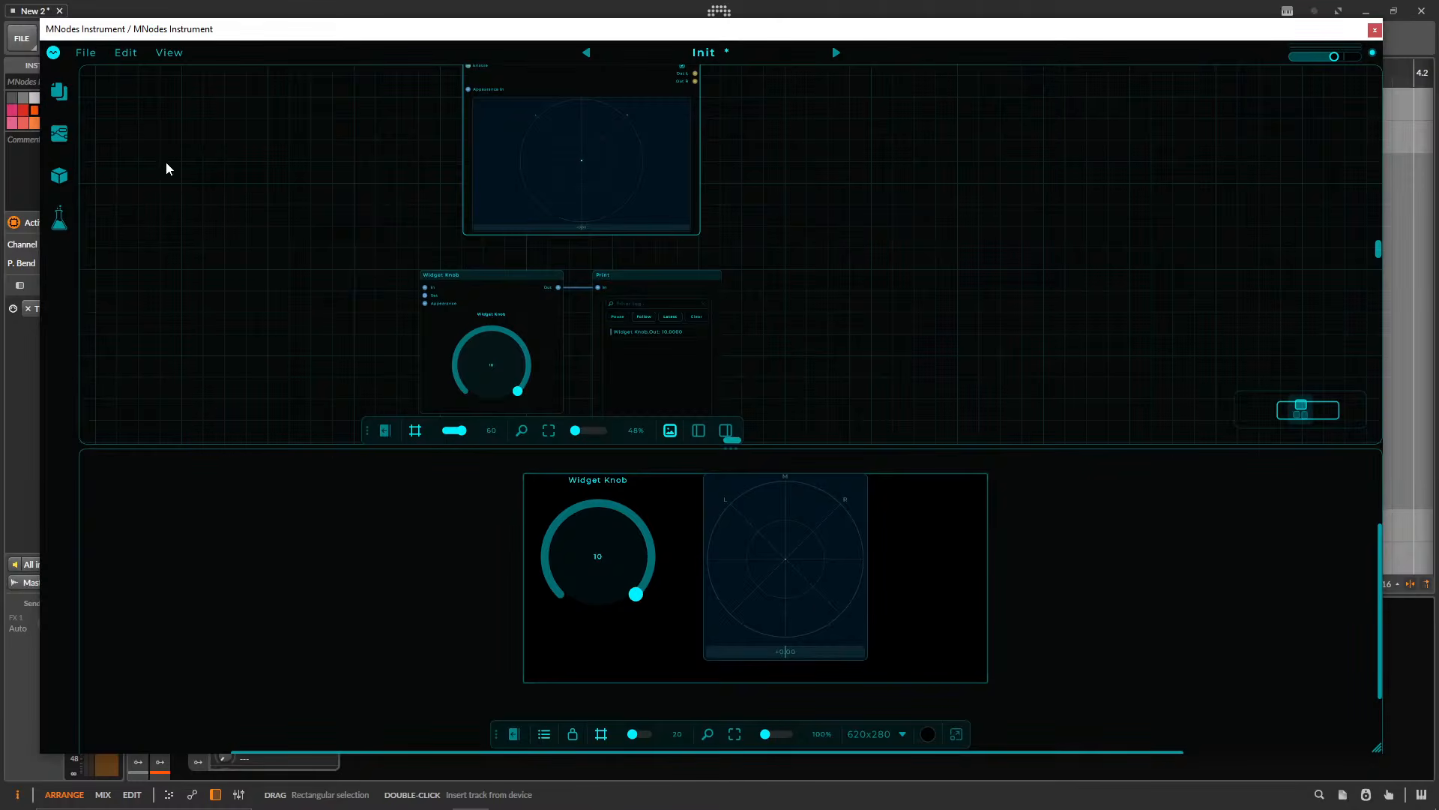
{"action": "left_click", "coordinate": [54, 54]}
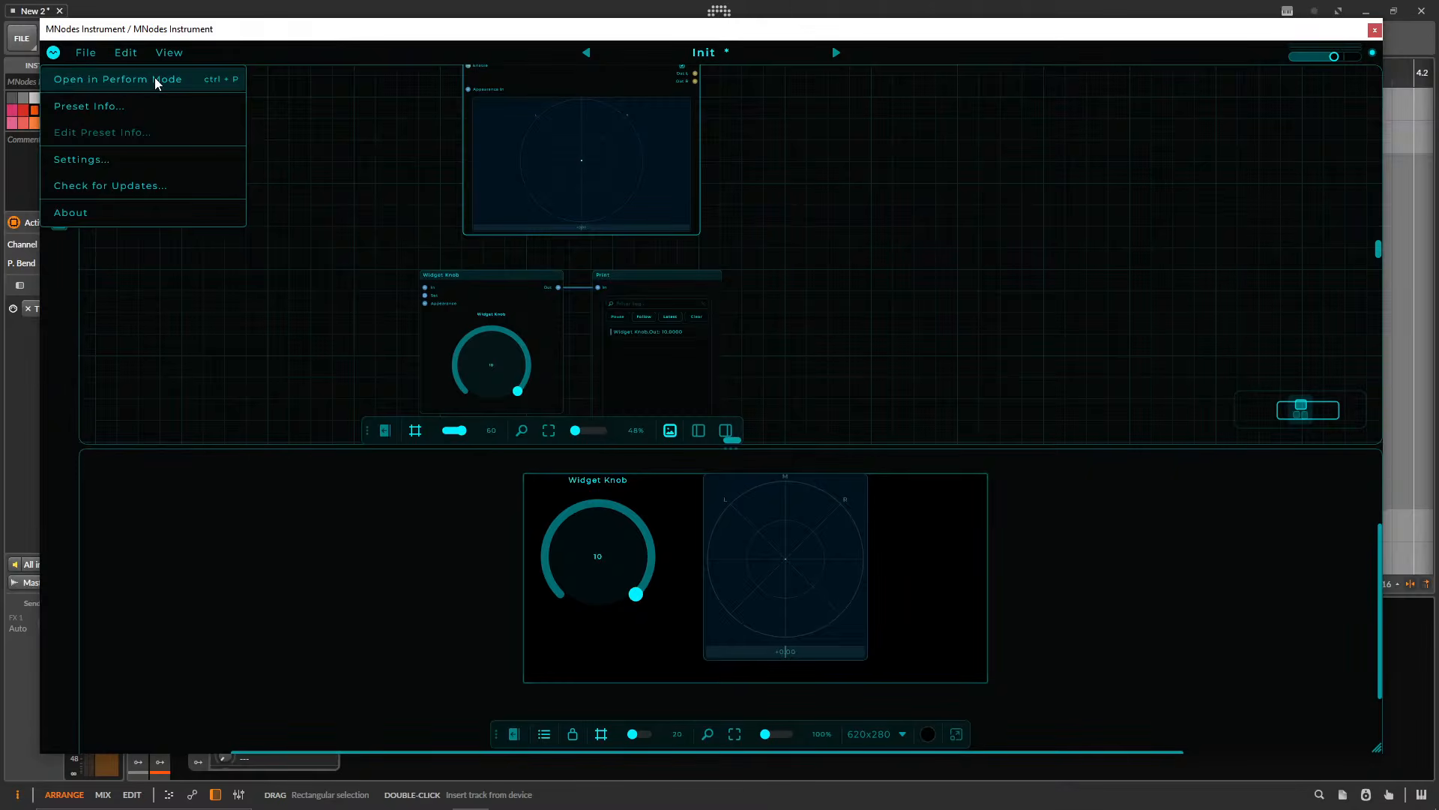
{"action": "left_click", "coordinate": [190, 81]}
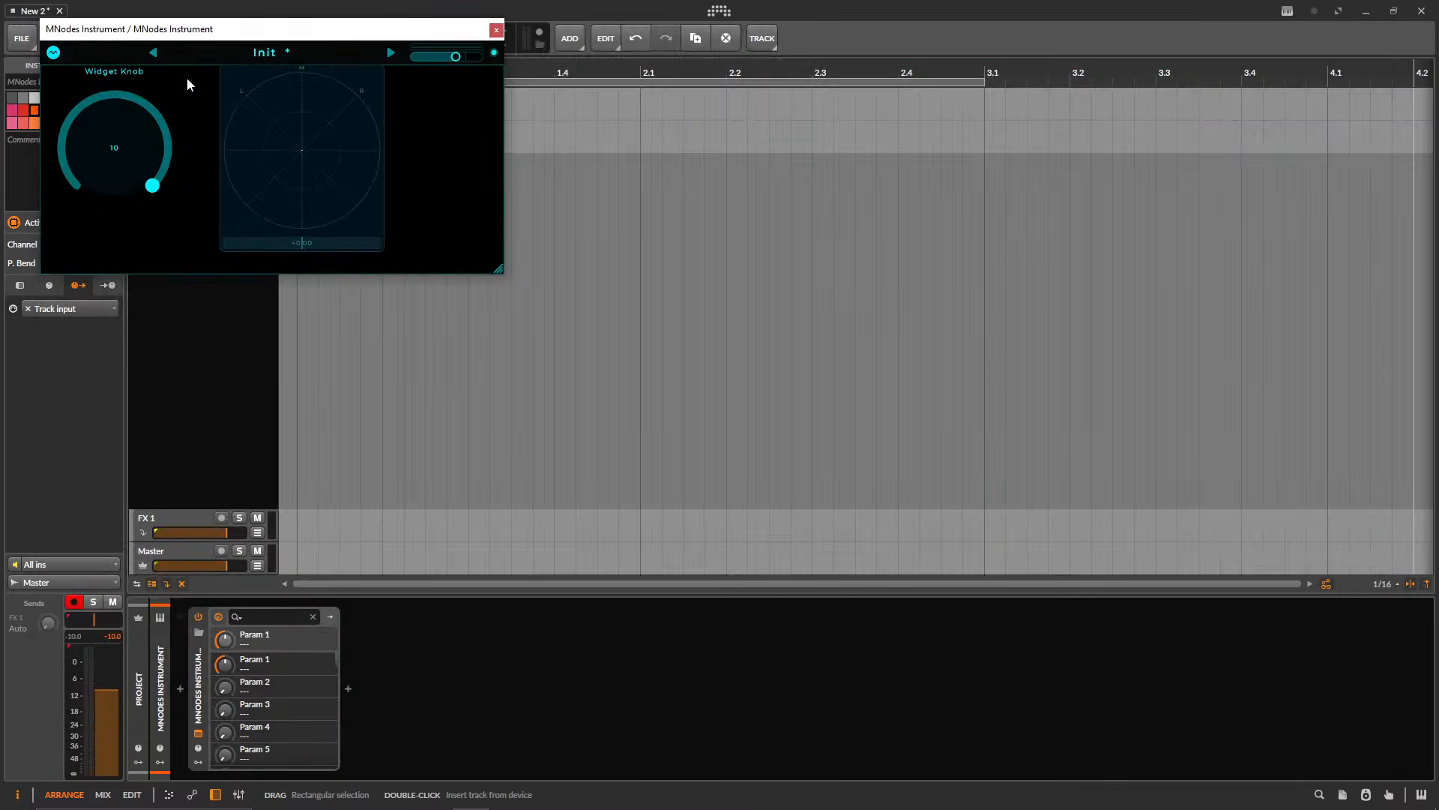
{"action": "left_click_drag", "start_coordinate": [279, 33], "coordinate": [707, 196]}
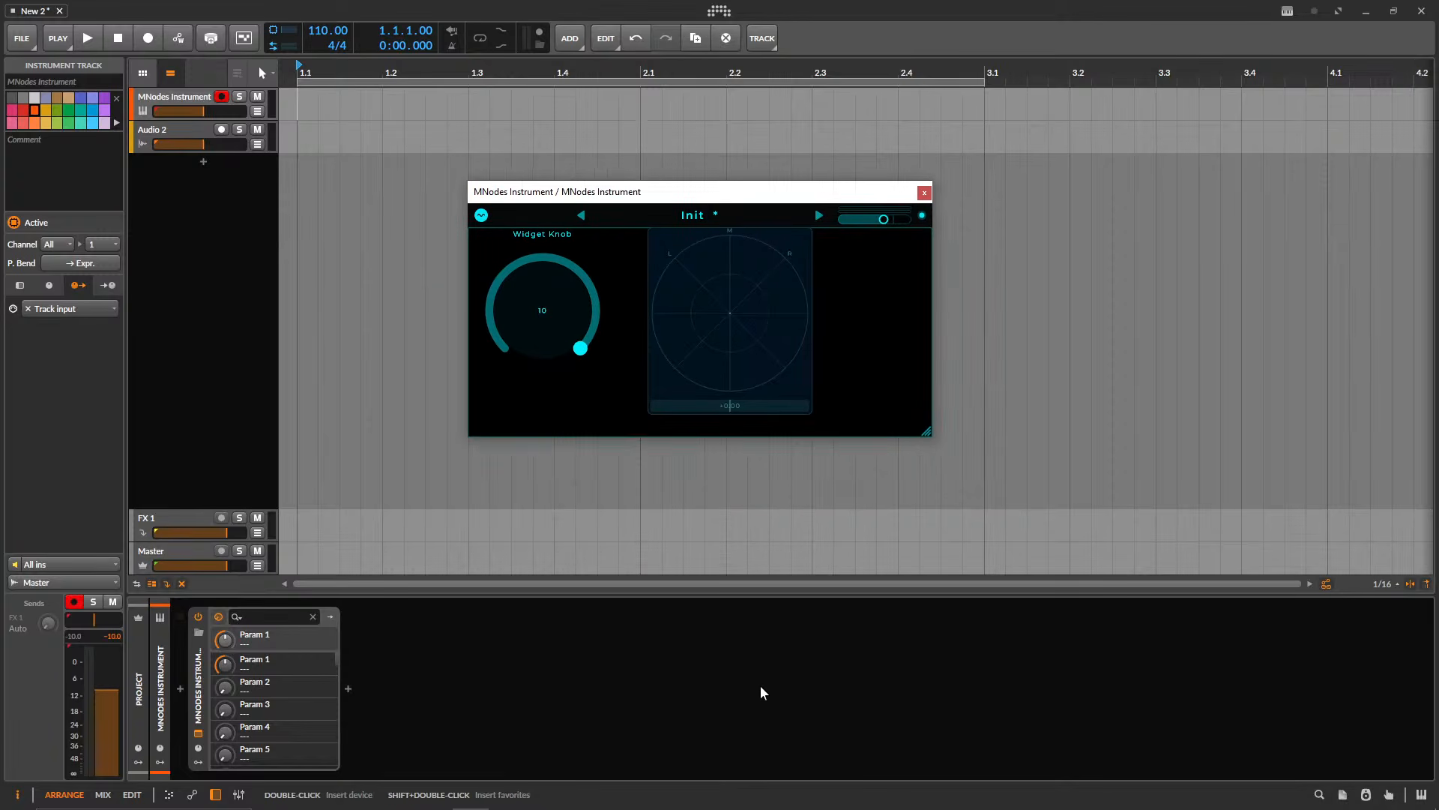
{"action": "left_click_drag", "start_coordinate": [927, 432], "coordinate": [994, 443]}
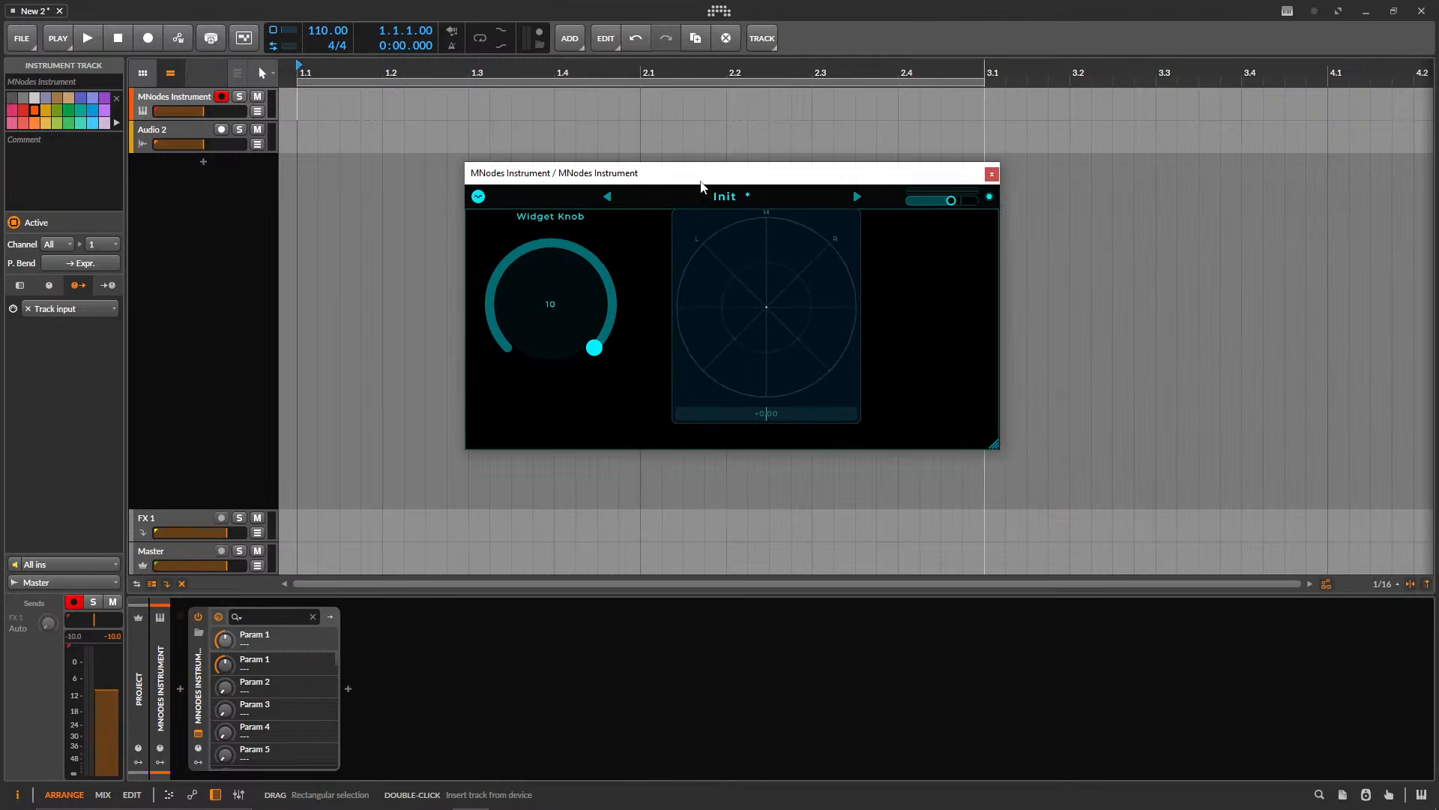
{"action": "left_click", "coordinate": [682, 154]}
{"action": "left_click_drag", "start_coordinate": [681, 176], "coordinate": [564, 226]}
{"action": "left_click_drag", "start_coordinate": [454, 393], "coordinate": [450, 290]}
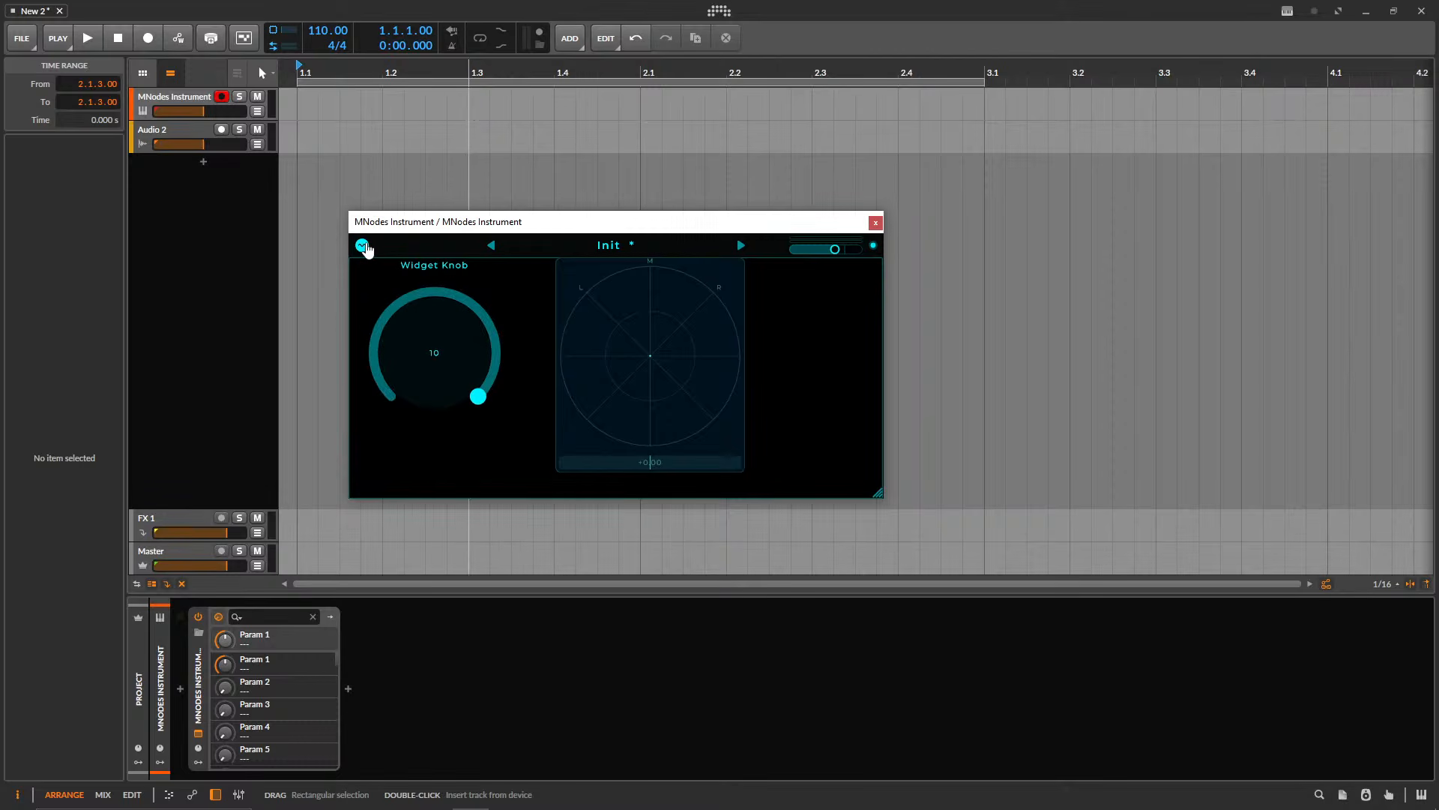
- Return the instrument to edit mode and enlarge the front panel area, bringing the whole panel and the nodes into view
{"action": "left_click", "coordinate": [362, 245]}
{"action": "left_click", "coordinate": [381, 271]}
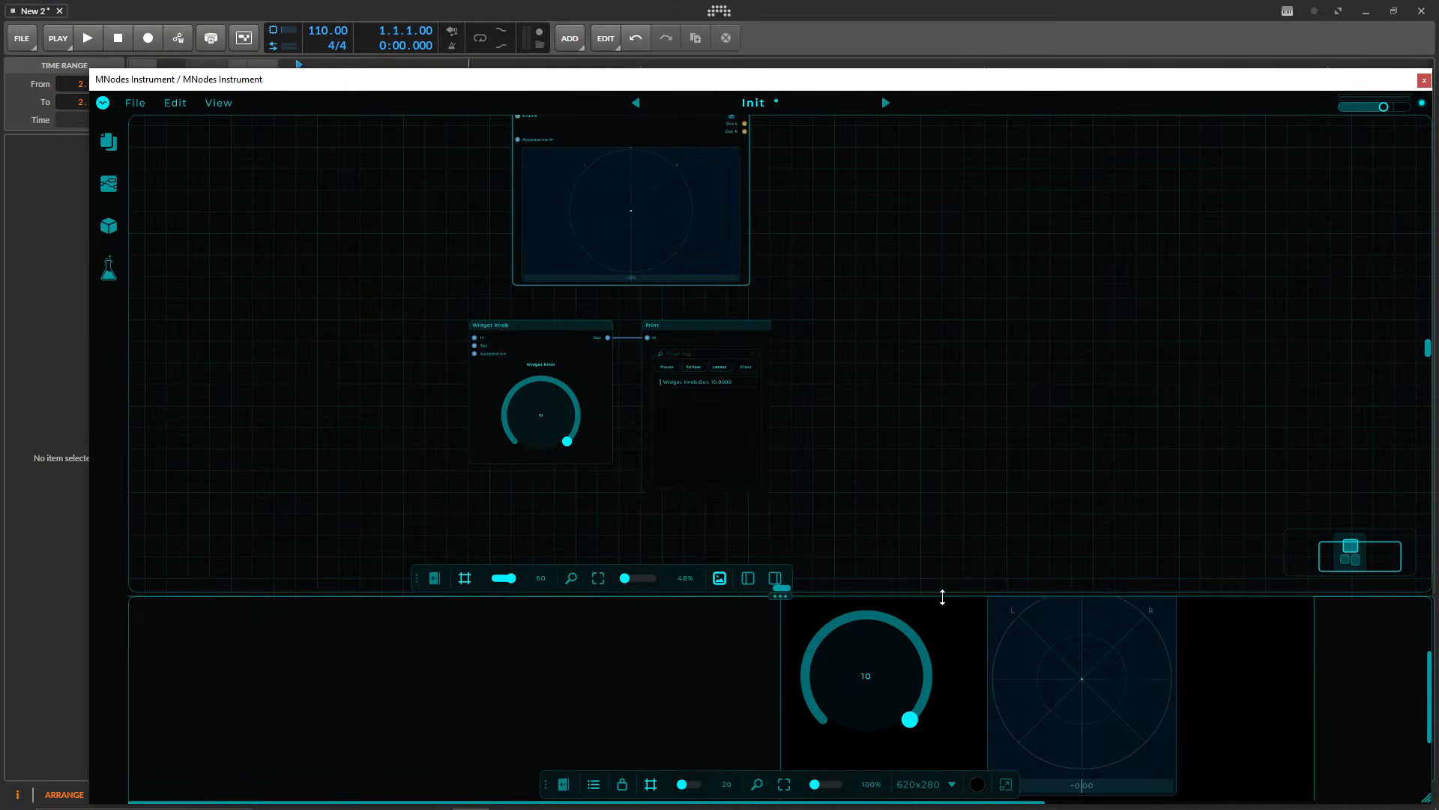
{"action": "left_click_drag", "start_coordinate": [942, 593], "coordinate": [950, 403]}
{"action": "left_click_drag", "start_coordinate": [289, 500], "coordinate": [266, 501]}
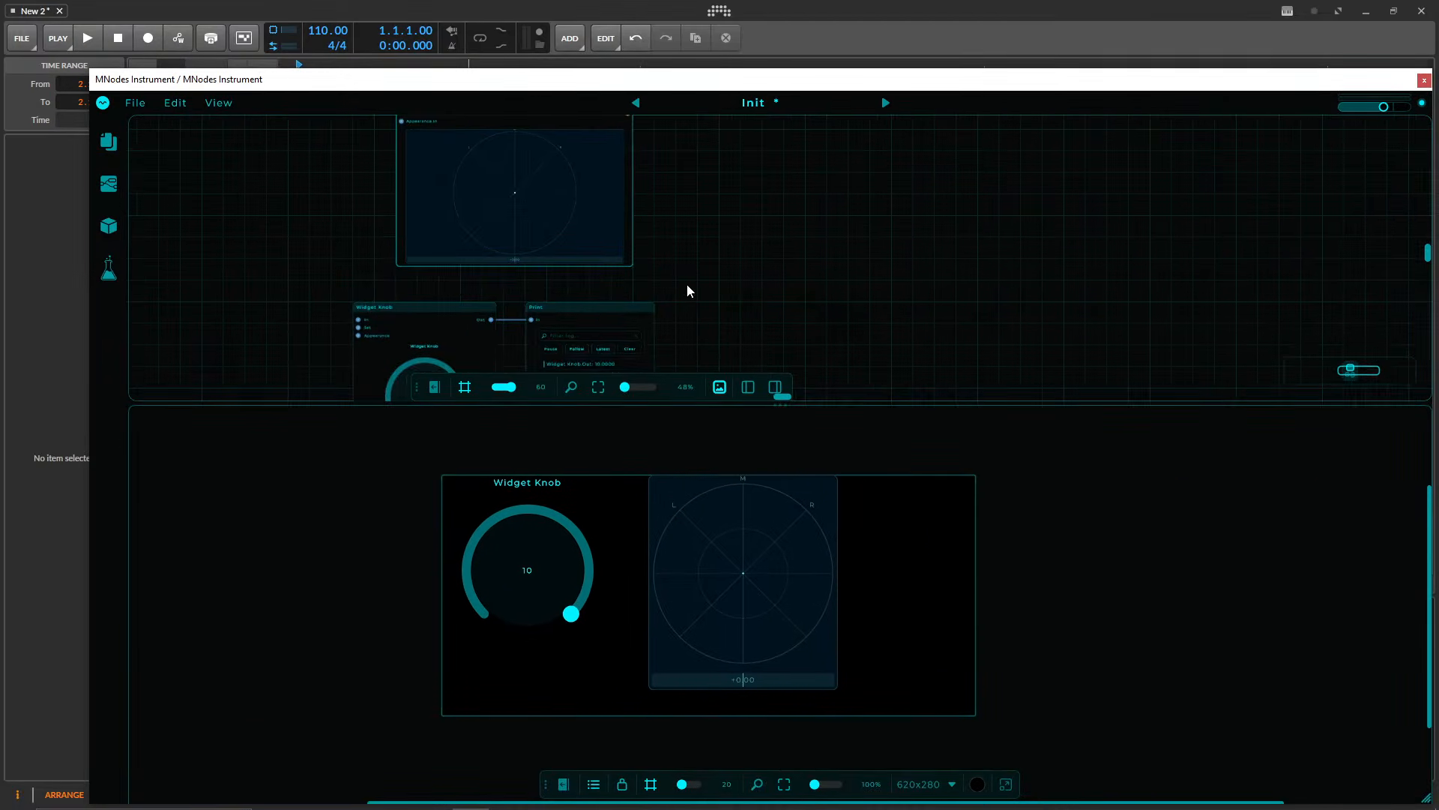
{"action": "left_click_drag", "start_coordinate": [686, 284], "coordinate": [912, 294]}
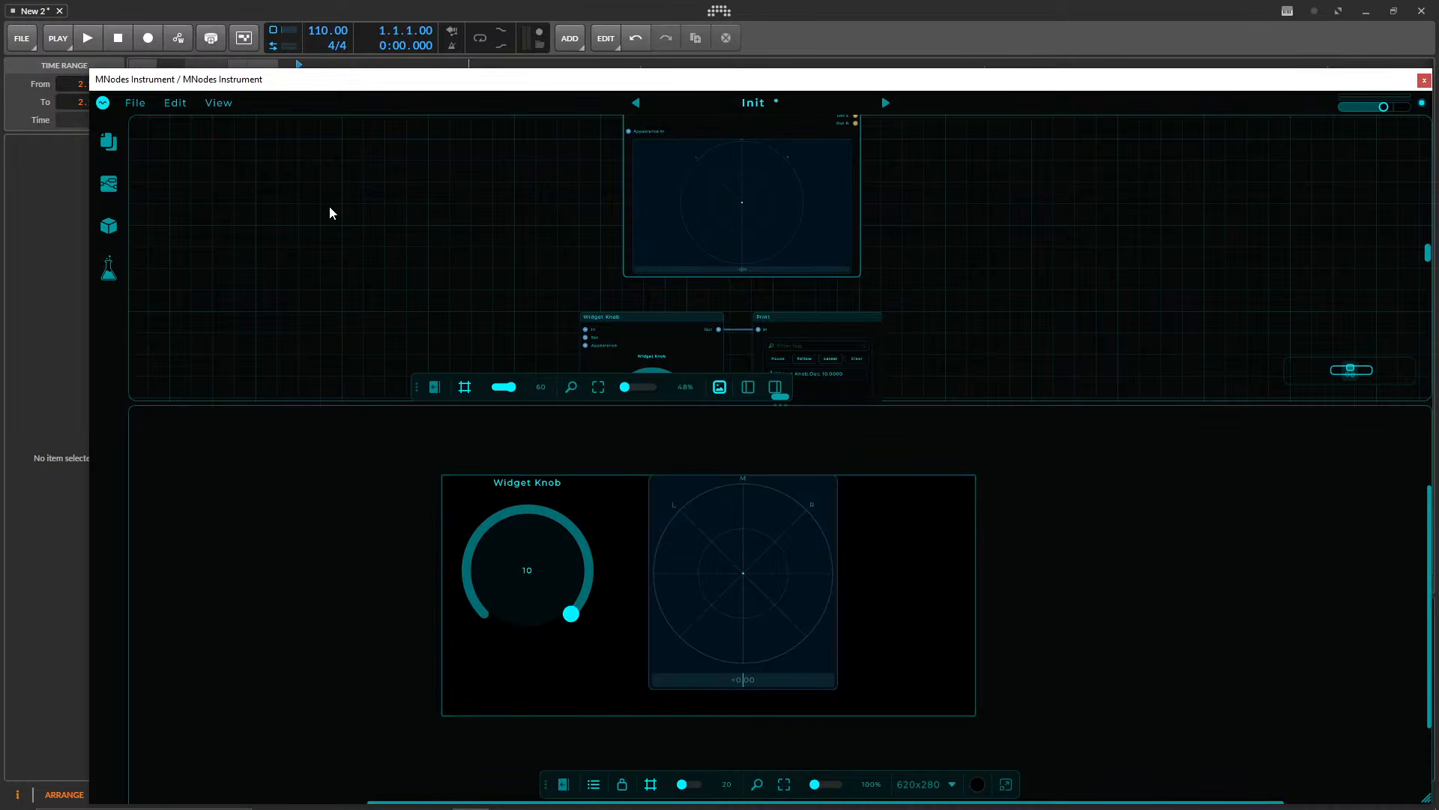
{"action": "left_click", "coordinate": [140, 106]}
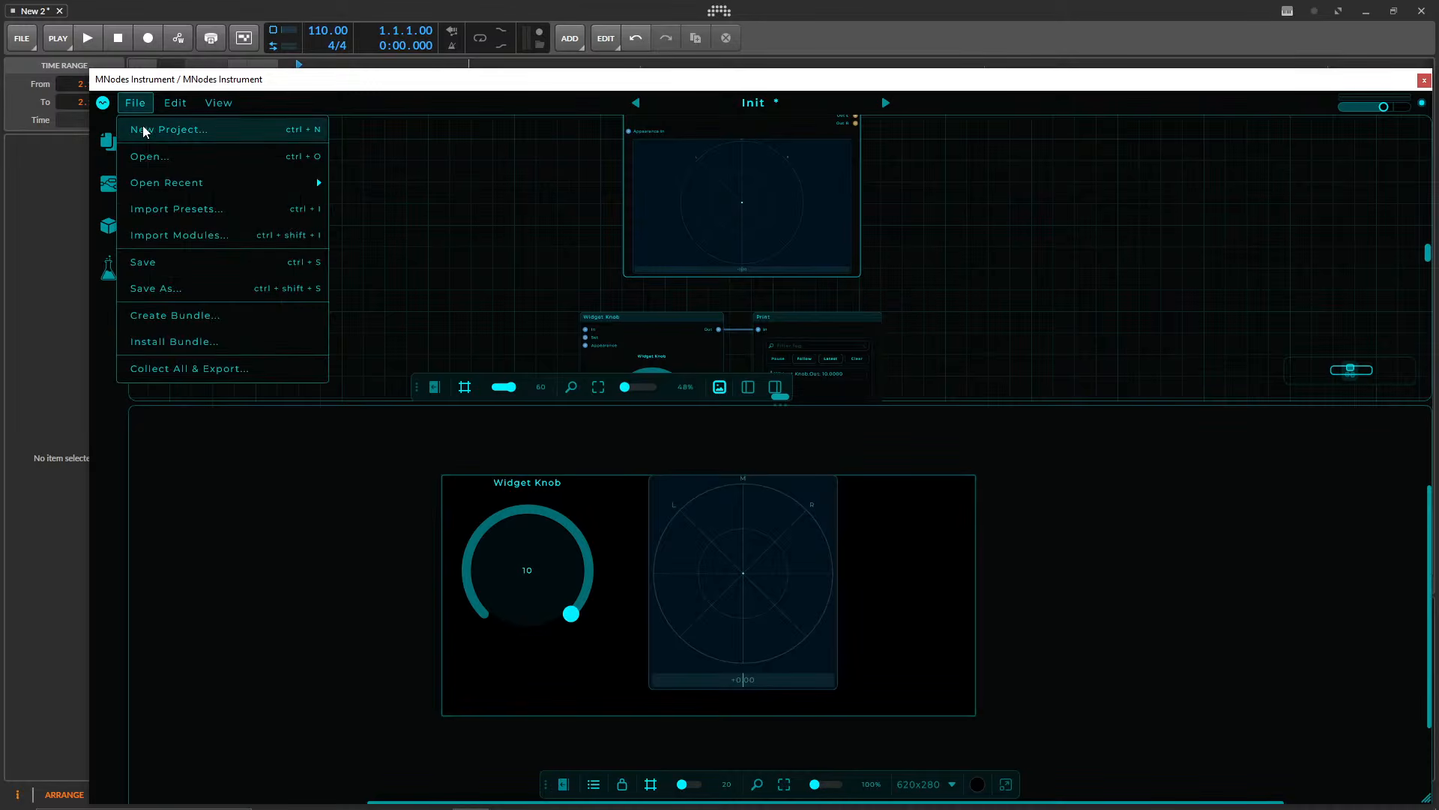
{"action": "left_click", "coordinate": [176, 262]}
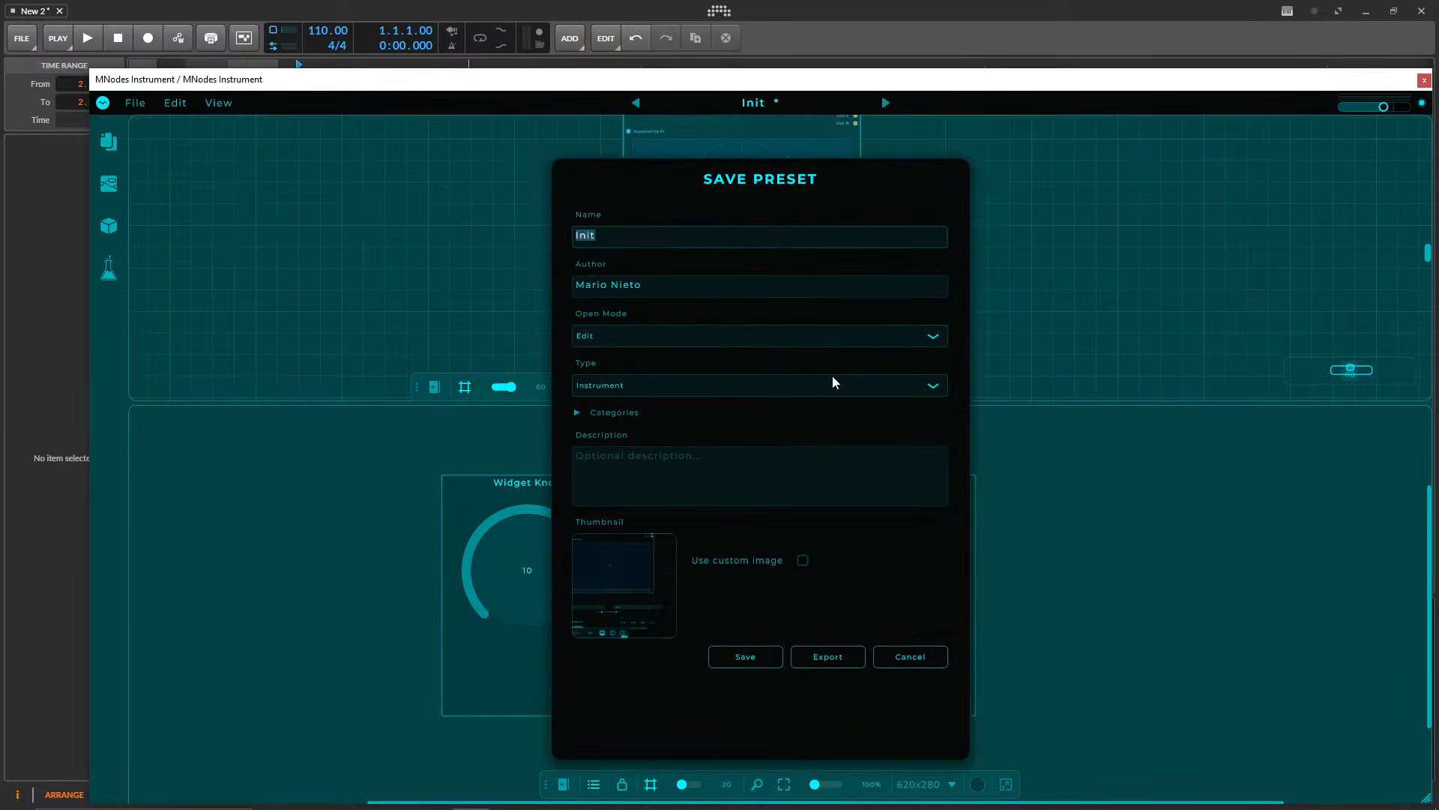
{"action": "type", "text": "Perform"}
{"action": "left_click", "coordinate": [684, 282]}
{"action": "key", "text": "ctrl+a"}
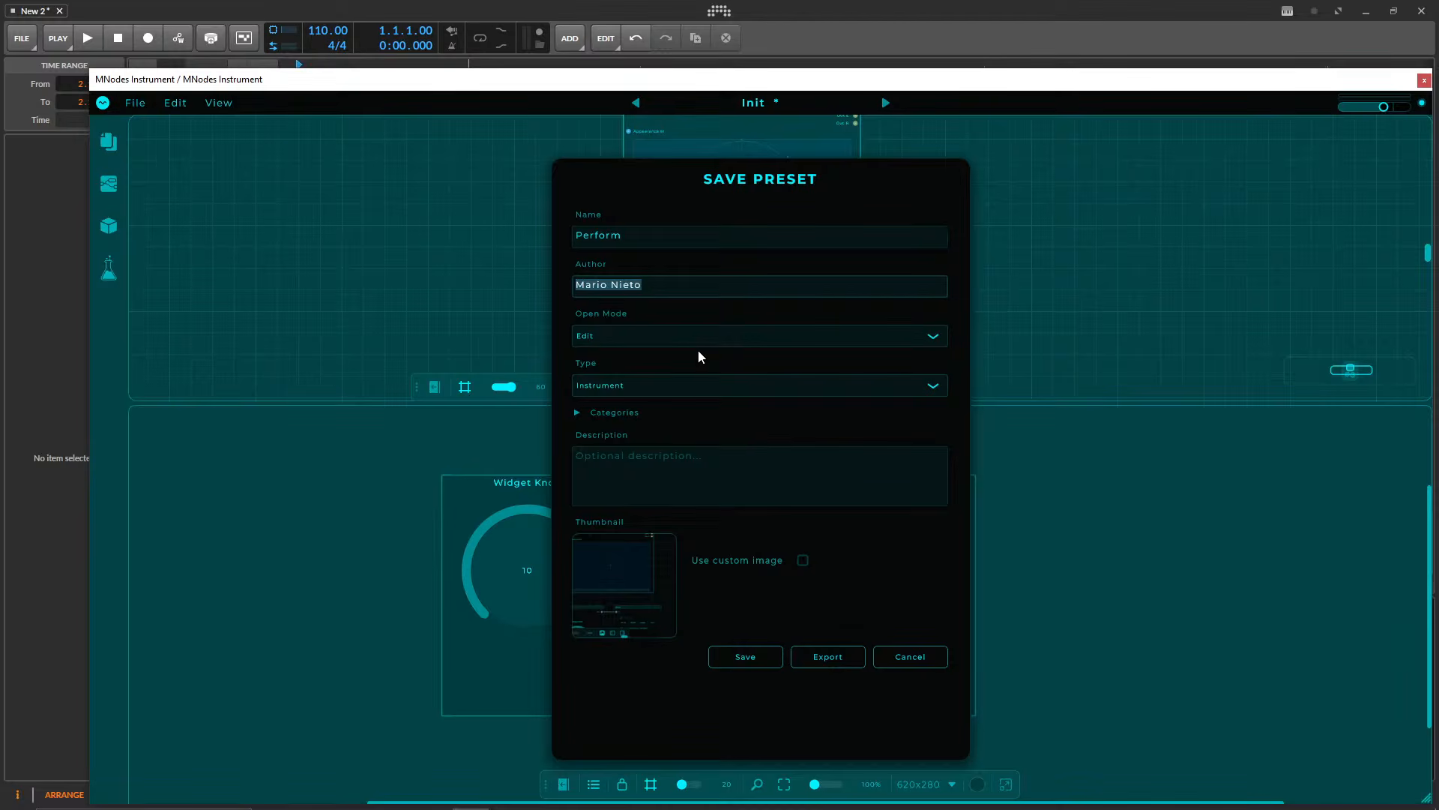
{"action": "left_click", "coordinate": [909, 661]}
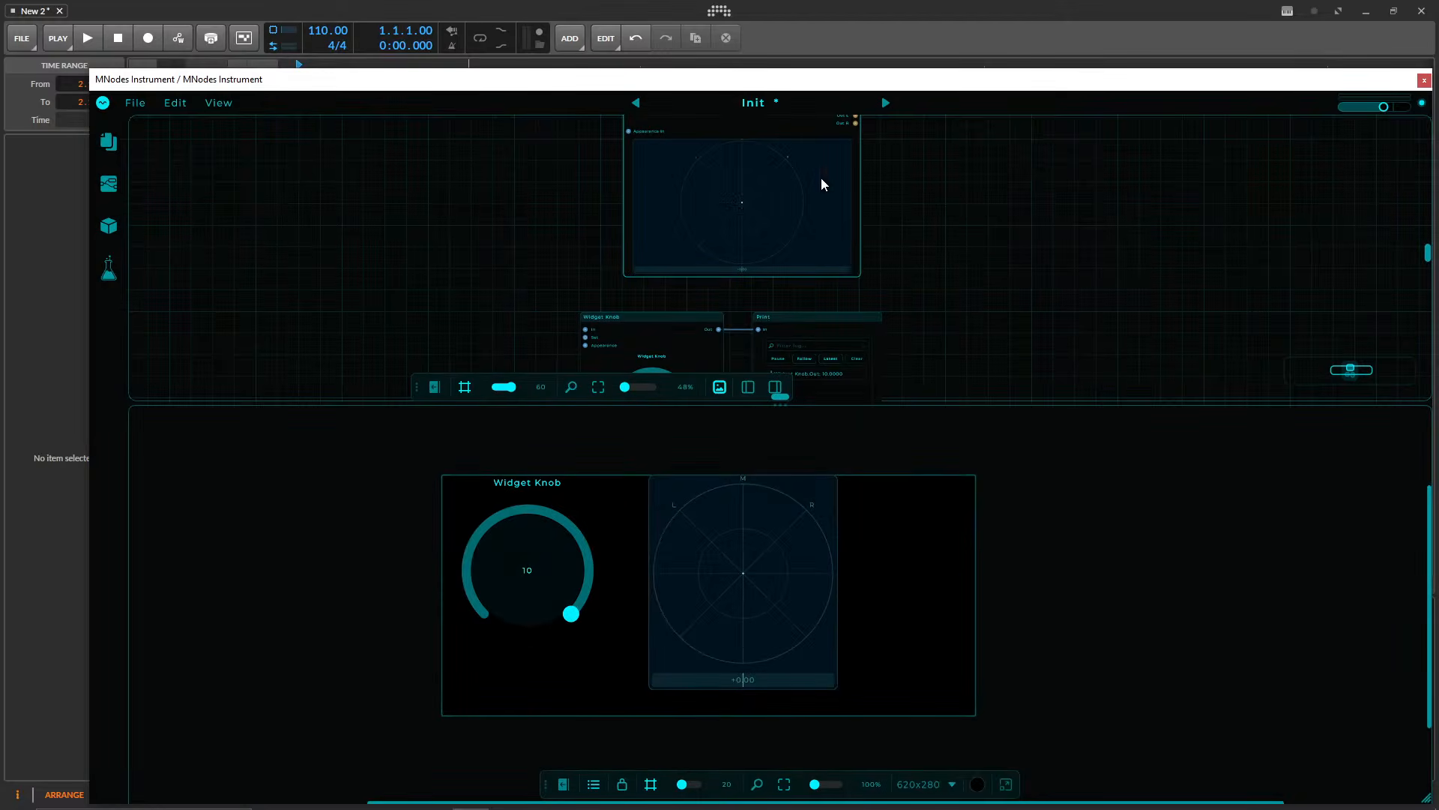
- Enlarge the node canvas above the front panel and bring the Stereo Image, Widget Knob and Print nodes into view
{"action": "left_click_drag", "start_coordinate": [844, 408], "coordinate": [856, 507]}
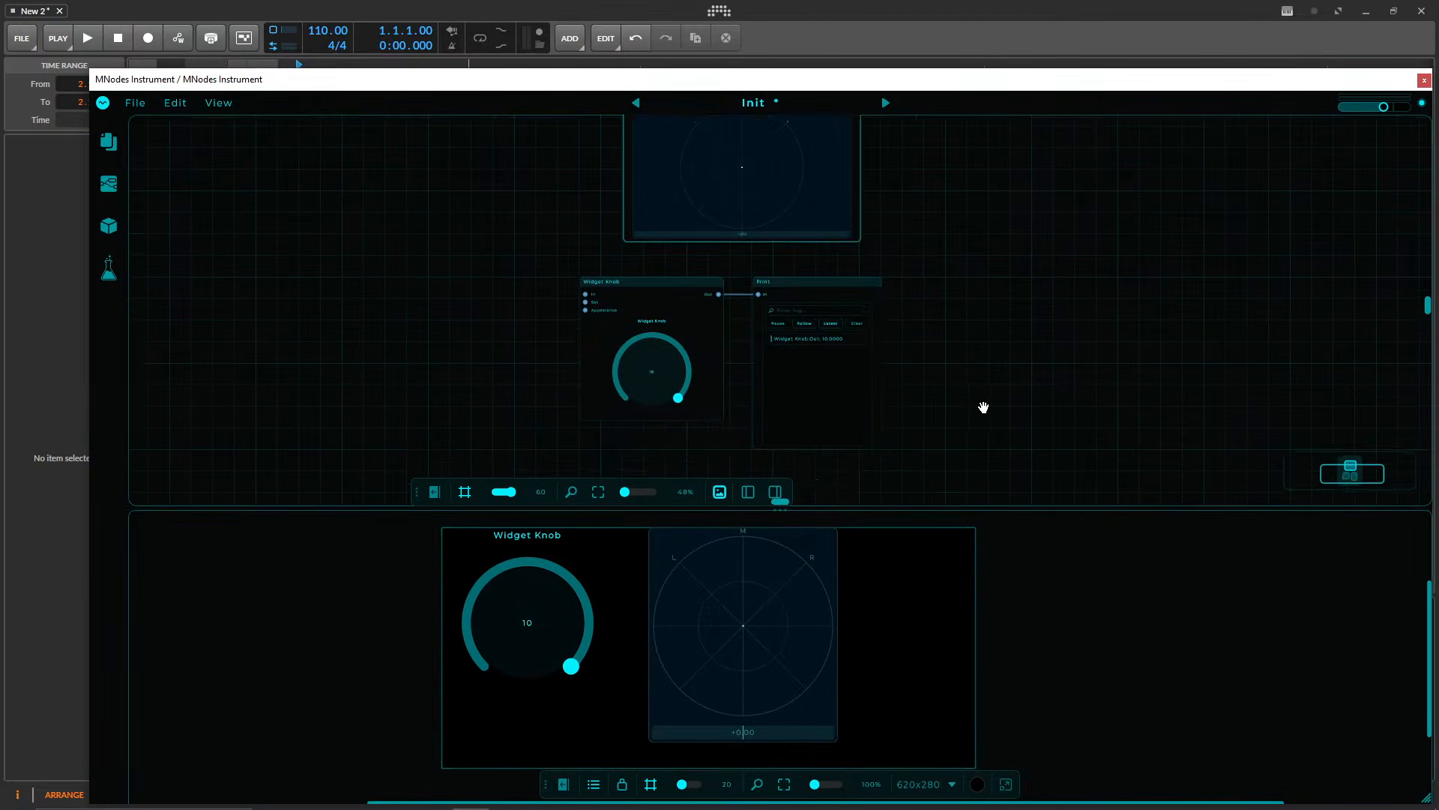
{"action": "left_click_drag", "start_coordinate": [983, 408], "coordinate": [964, 474]}
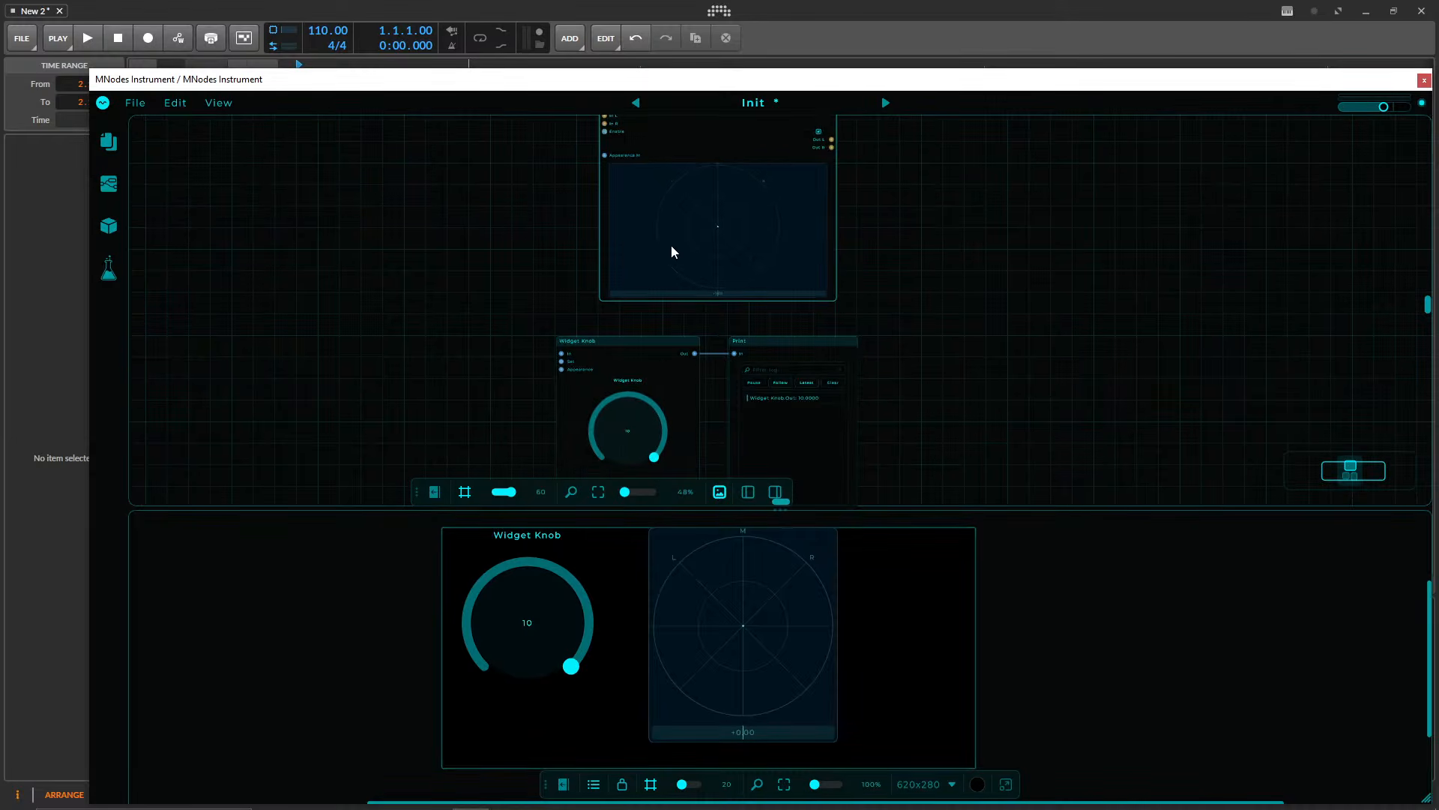
{"action": "left_click_drag", "start_coordinate": [954, 297], "coordinate": [925, 311]}
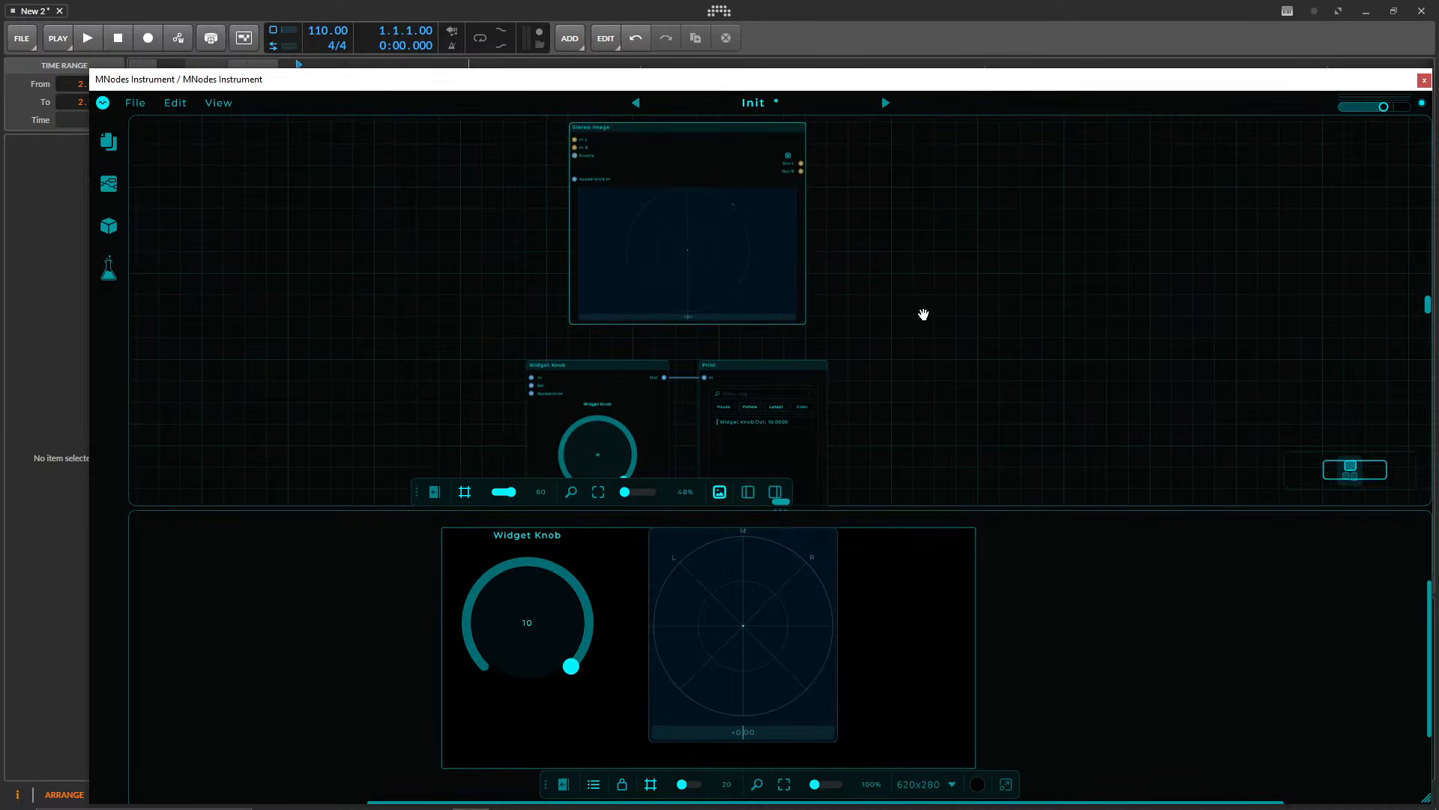
- Open the instrument in Perform Mode, set the Widget Knob to 8, and return to edit mode
{"action": "left_click", "coordinate": [102, 102]}
{"action": "left_click", "coordinate": [114, 130]}
{"action": "left_click_drag", "start_coordinate": [458, 90], "coordinate": [829, 232]}
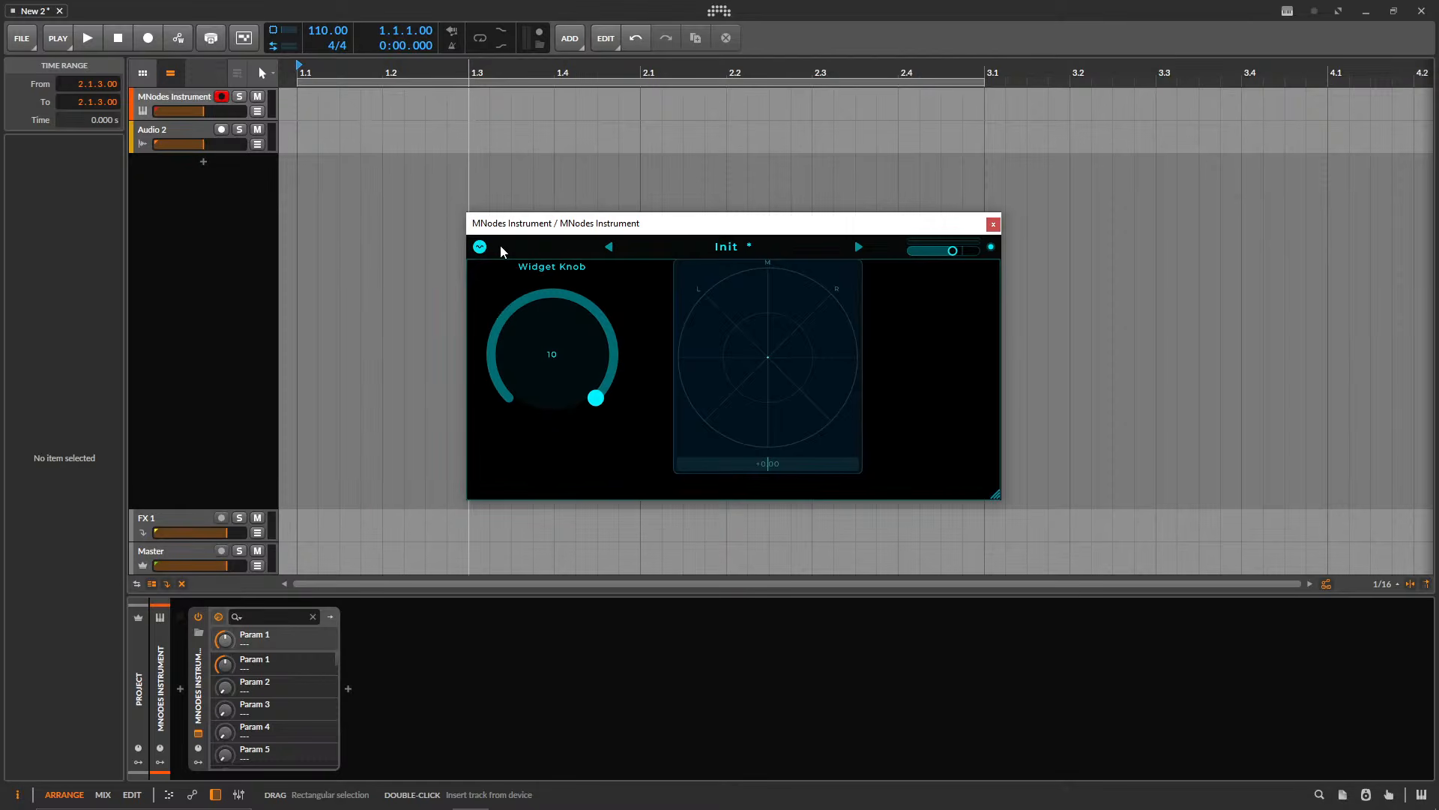
{"action": "left_click_drag", "start_coordinate": [572, 347], "coordinate": [551, 258]}
{"action": "left_click", "coordinate": [480, 247]}
{"action": "left_click", "coordinate": [496, 277]}
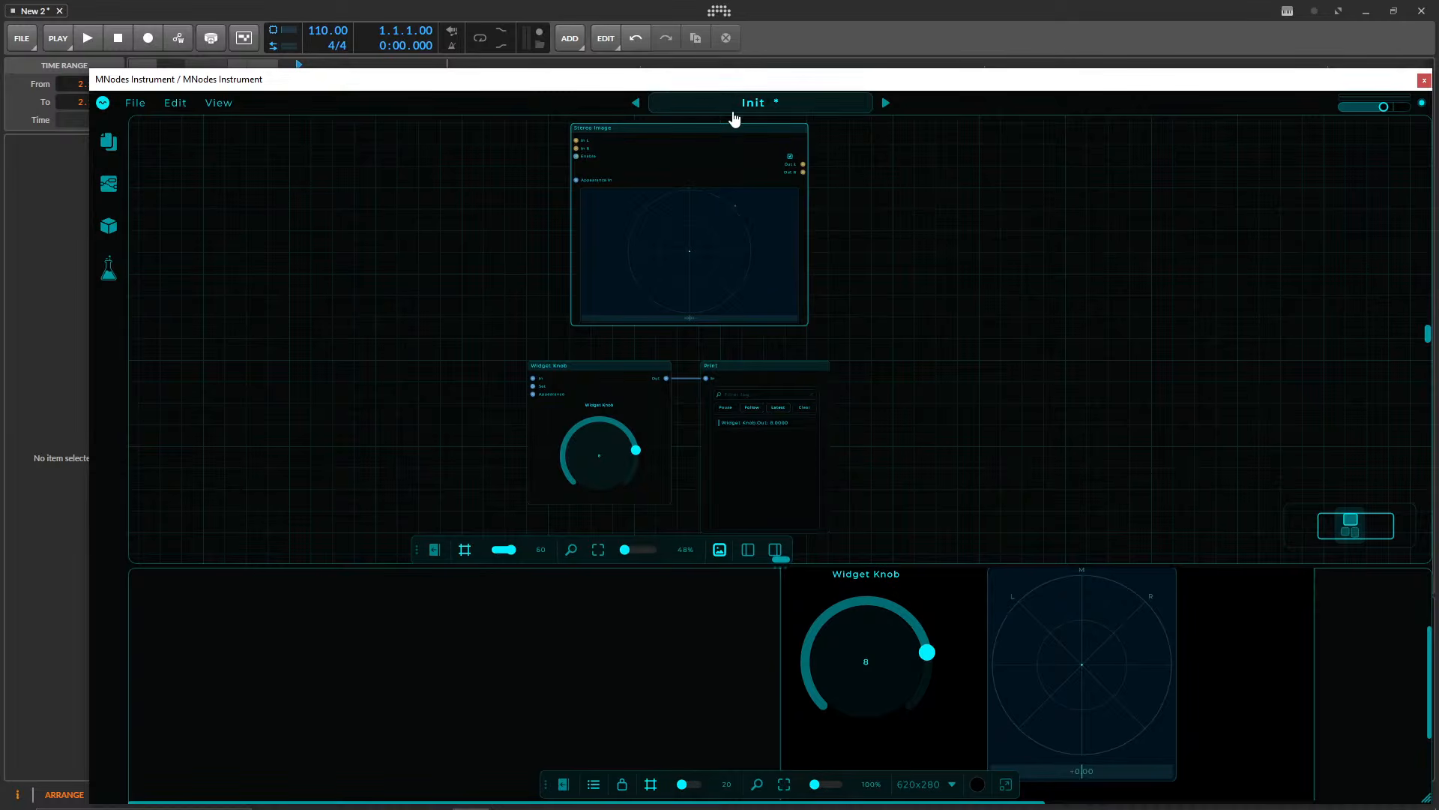
- Start saving the preset under the name Perform Test, with Perform as its open mode
{"action": "left_click", "coordinate": [135, 102]}
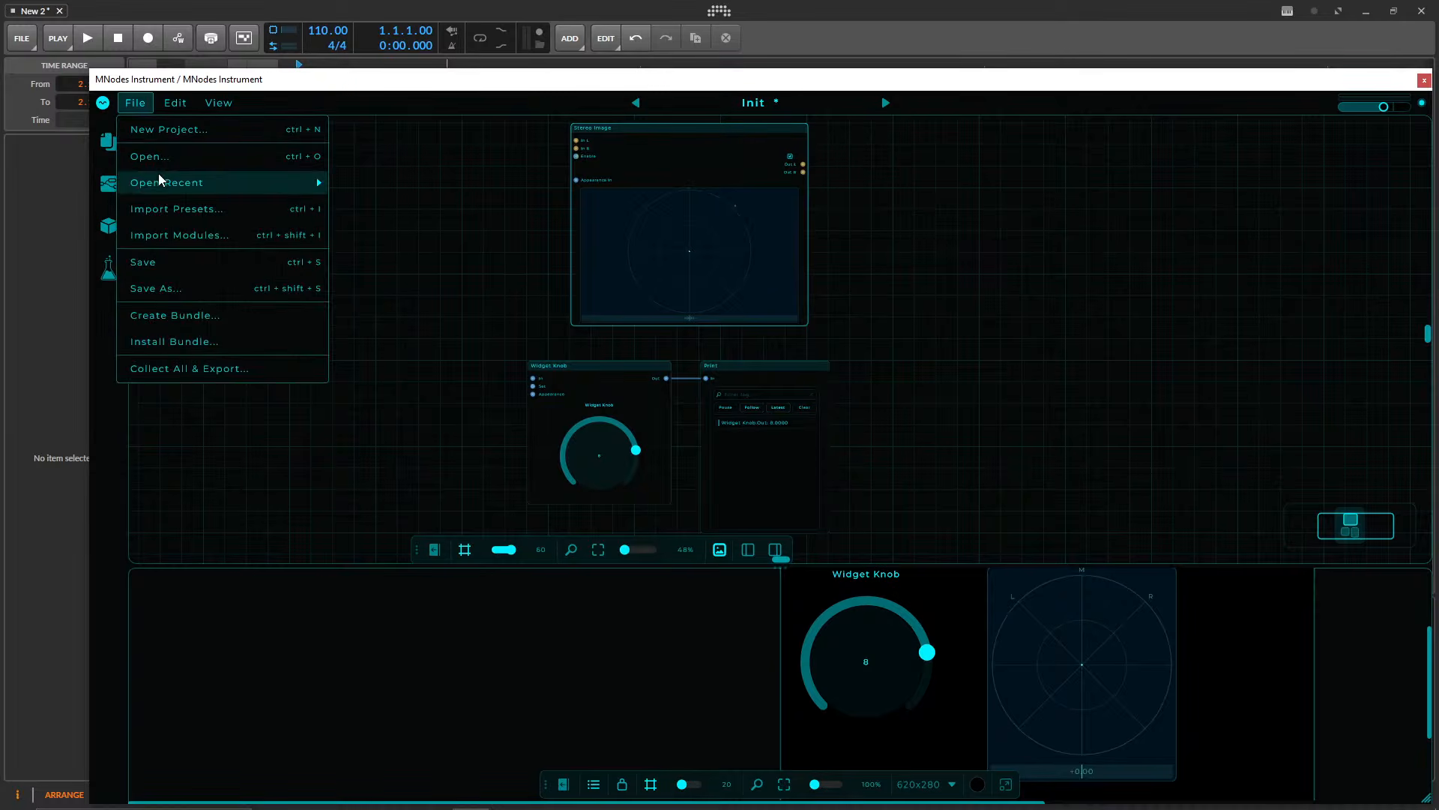
{"action": "left_click", "coordinate": [178, 264]}
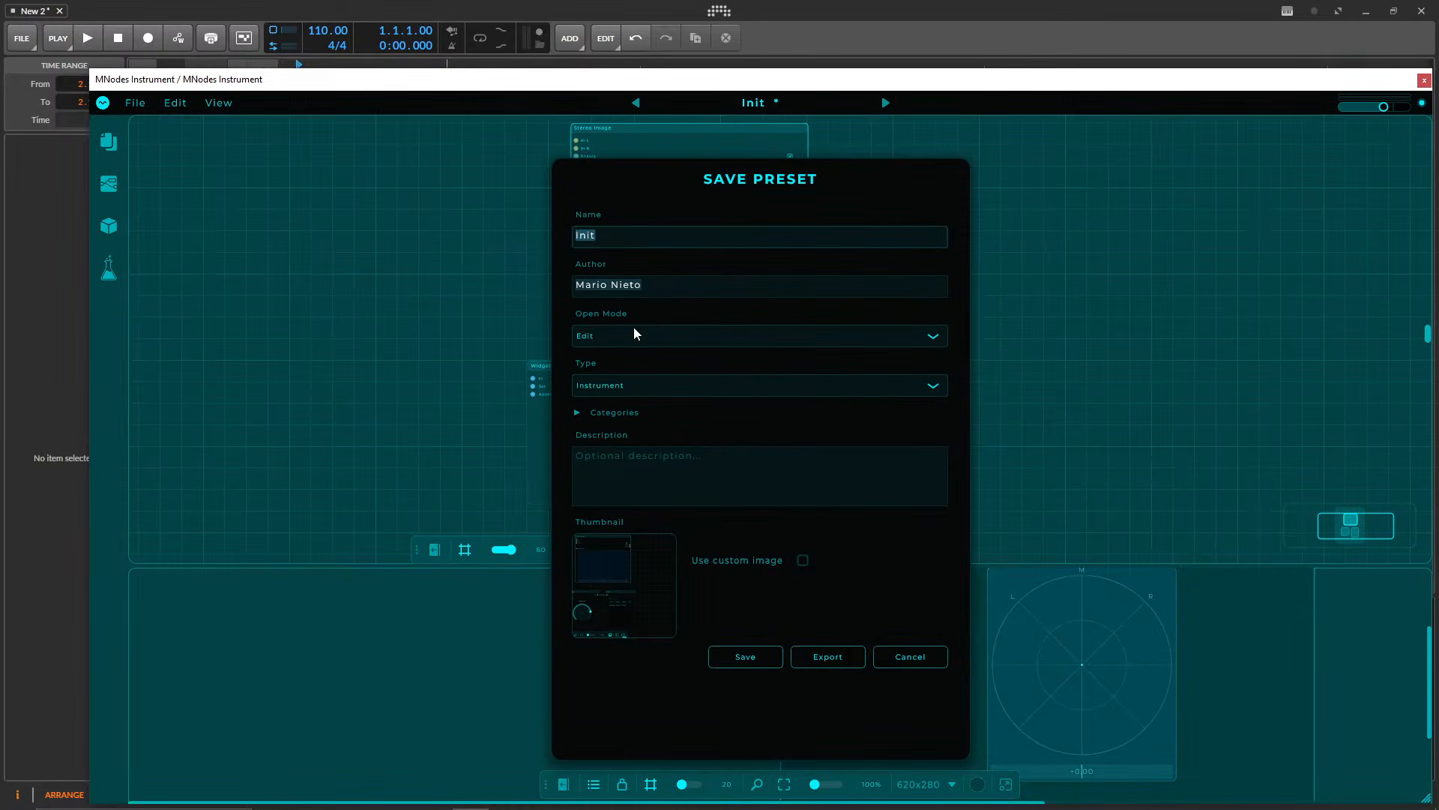
{"action": "left_click", "coordinate": [610, 234]}
{"action": "type", "text": "TE"}
{"action": "key", "text": "BackSpace"}
{"action": "key", "text": "BackSpace"}
{"action": "key", "text": "BackSpace"}
{"action": "key", "text": "BackSpace"}
{"action": "key", "text": "BackSpace"}
{"action": "key", "text": "BackSpace"}
{"action": "type", "text": "Perform Test"}
{"action": "left_click", "coordinate": [646, 335]}
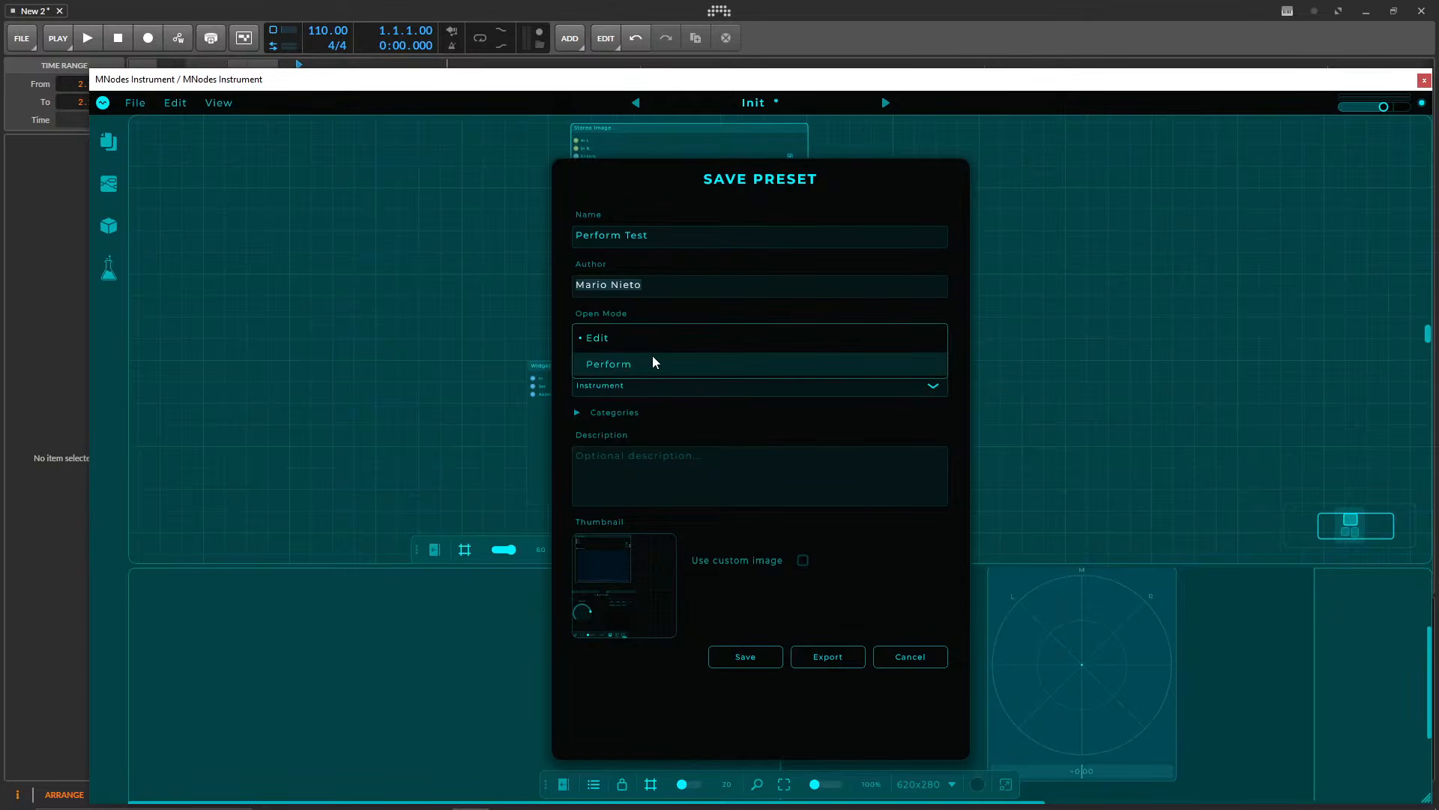
{"action": "left_click", "coordinate": [652, 360]}
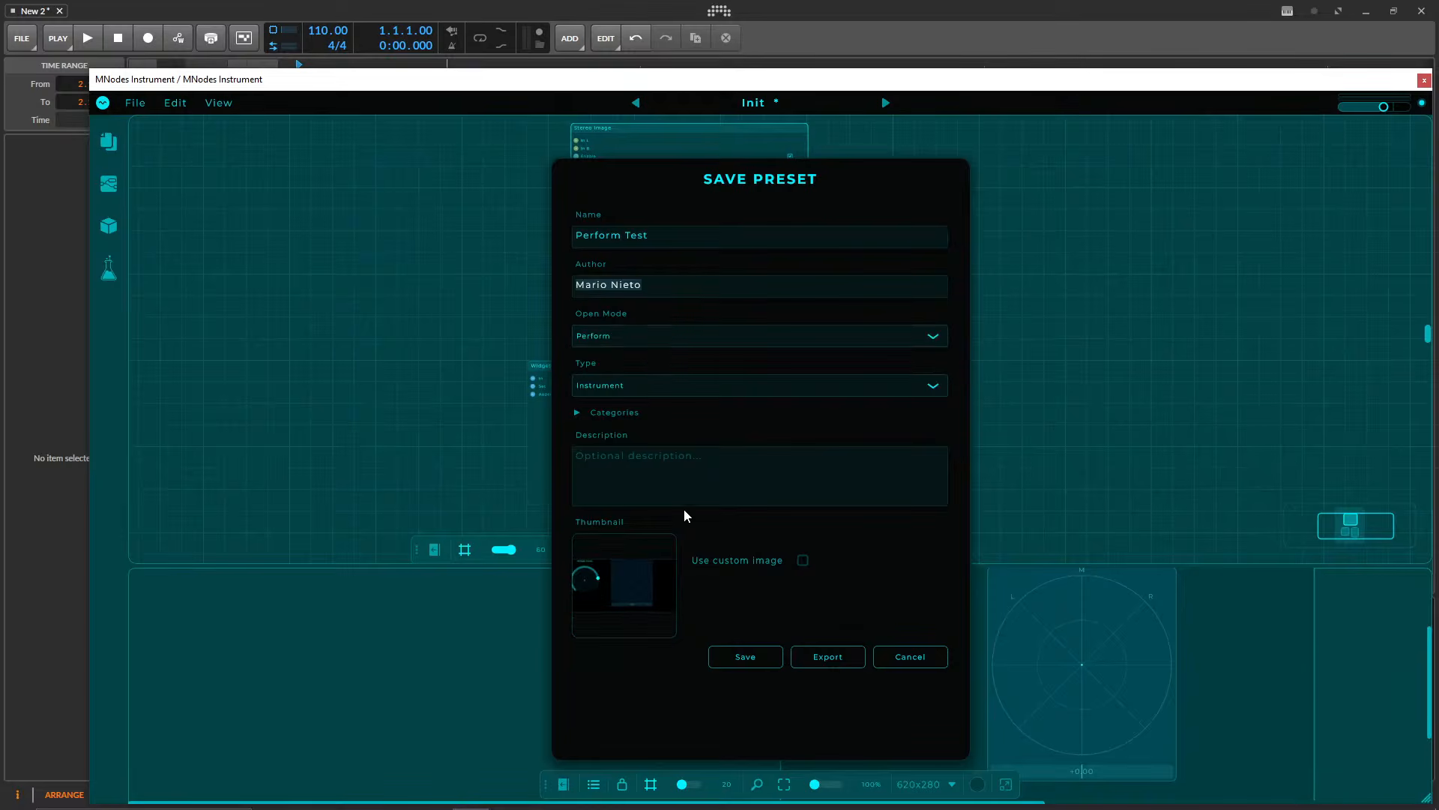
- Tag the Instrument preset with the Vocal, Compressor and Drone categories and enter the description hhkjhjk
{"action": "left_click", "coordinate": [577, 413]}
{"action": "left_click", "coordinate": [577, 413]}
{"action": "left_click", "coordinate": [618, 382]}
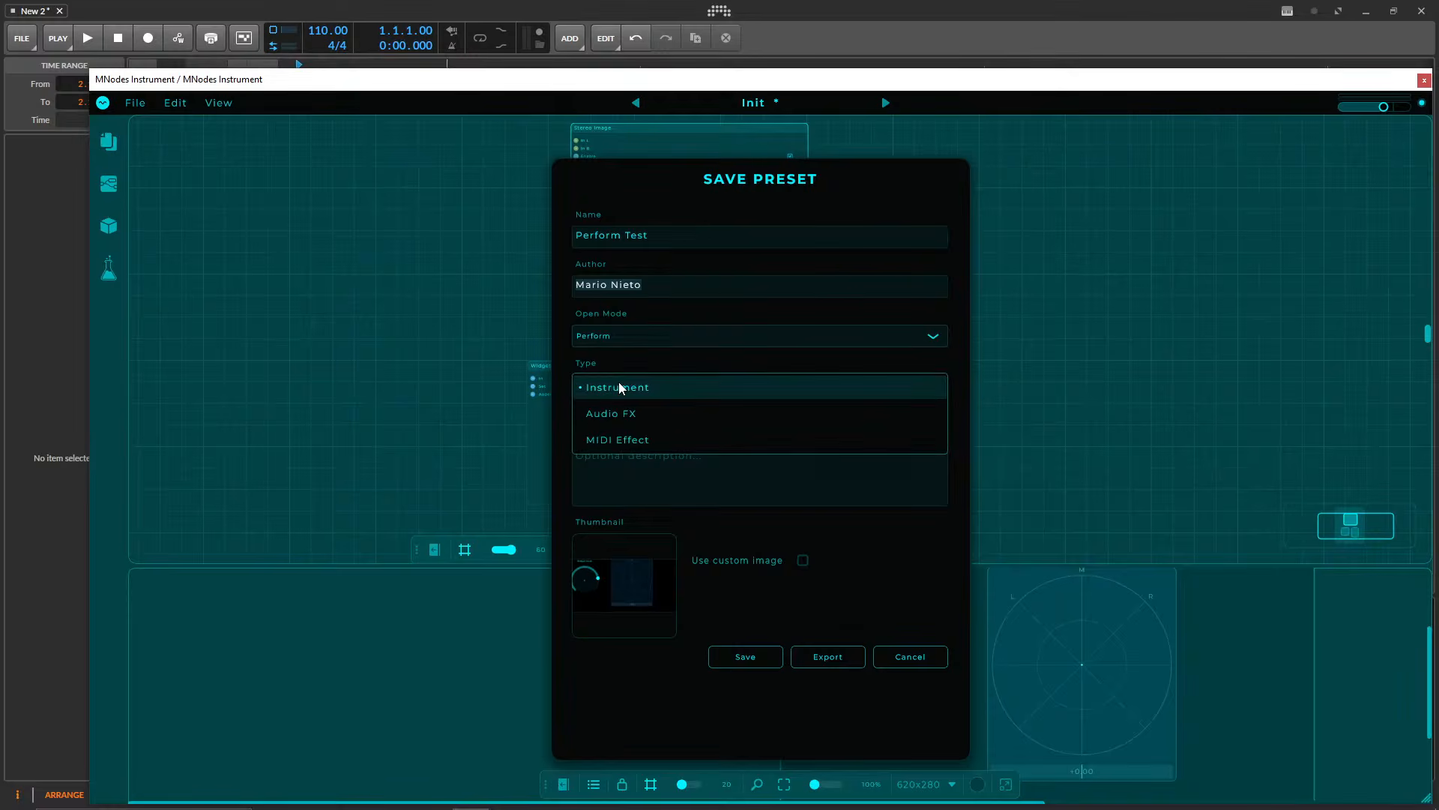
{"action": "left_click", "coordinate": [656, 371]}
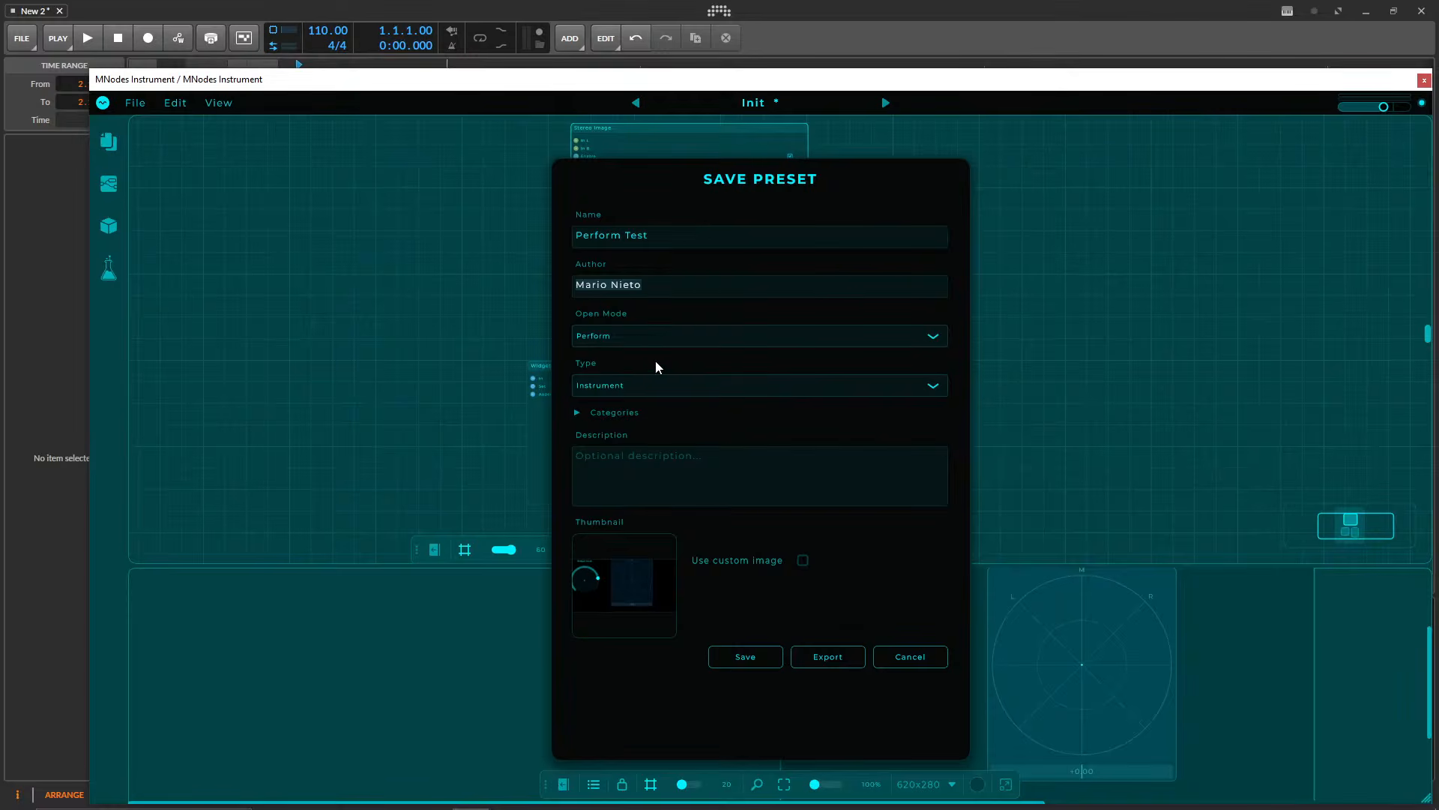
{"action": "left_click", "coordinate": [577, 413]}
{"action": "left_click", "coordinate": [784, 510]}
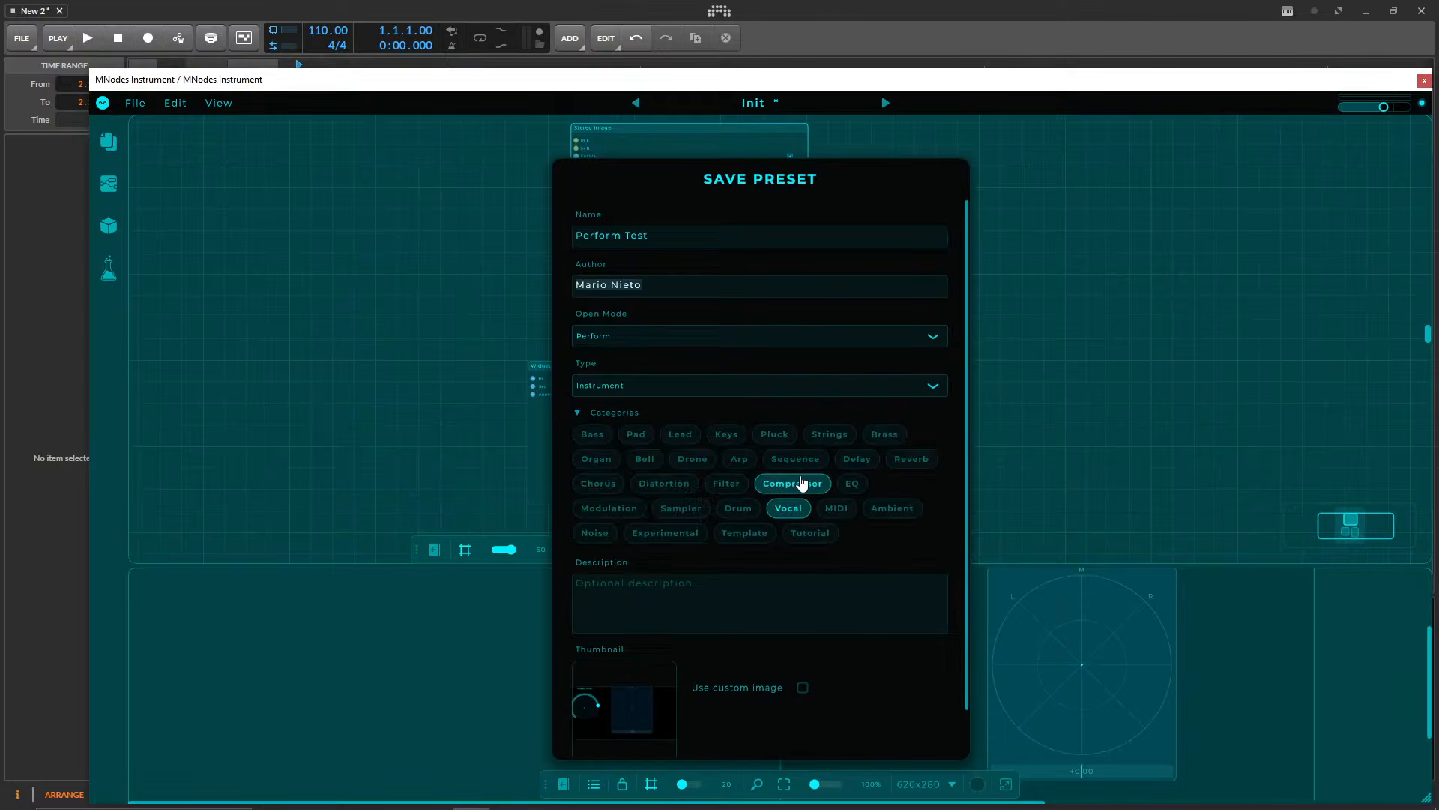
{"action": "left_click", "coordinate": [693, 459]}
{"action": "left_click", "coordinate": [619, 599]}
{"action": "type", "text": "hhkjhjk"}
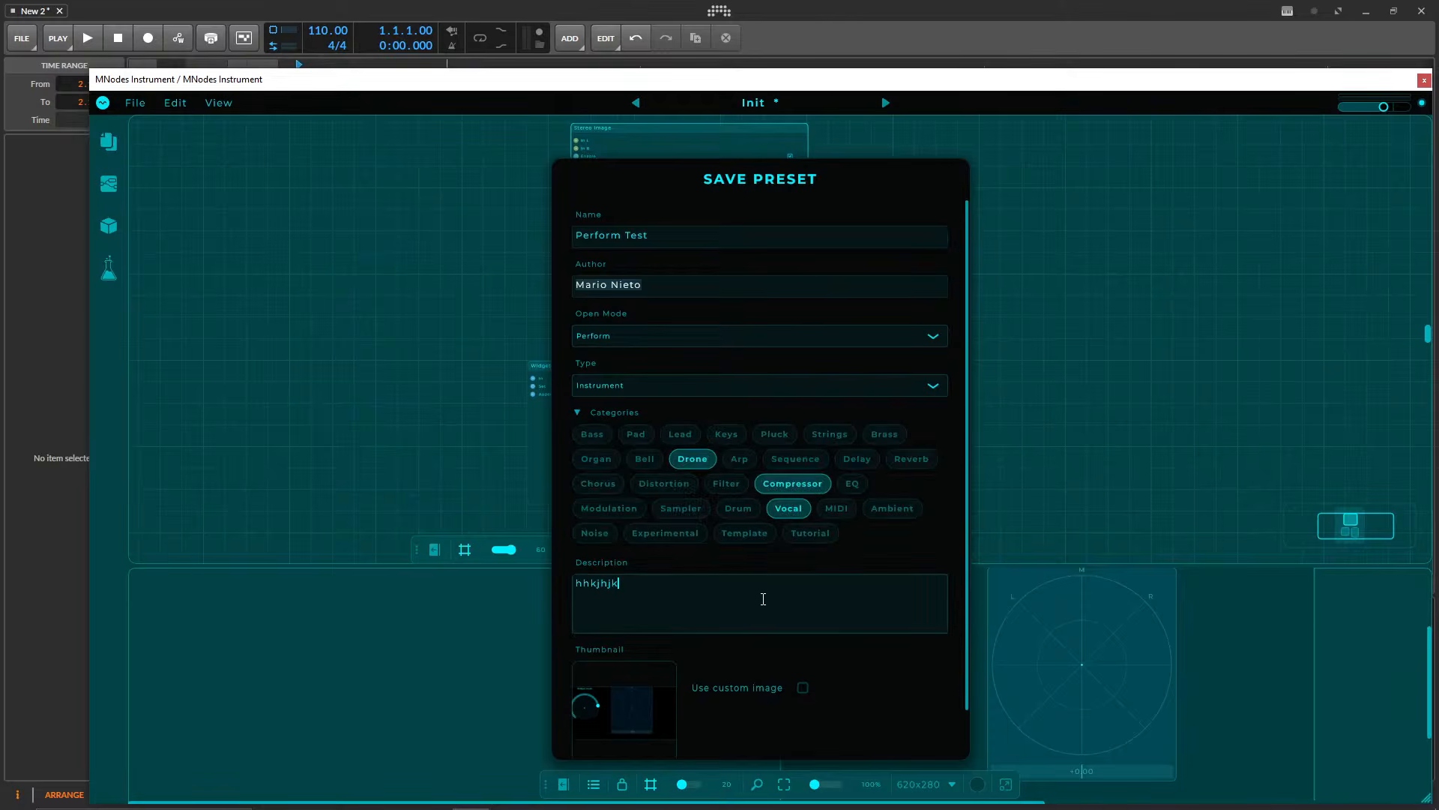
- Try out the custom image option for the preset's thumbnail and switch it back off
{"action": "scroll", "coordinate": [741, 648], "scroll_direction": "down", "scroll_amount": 1}
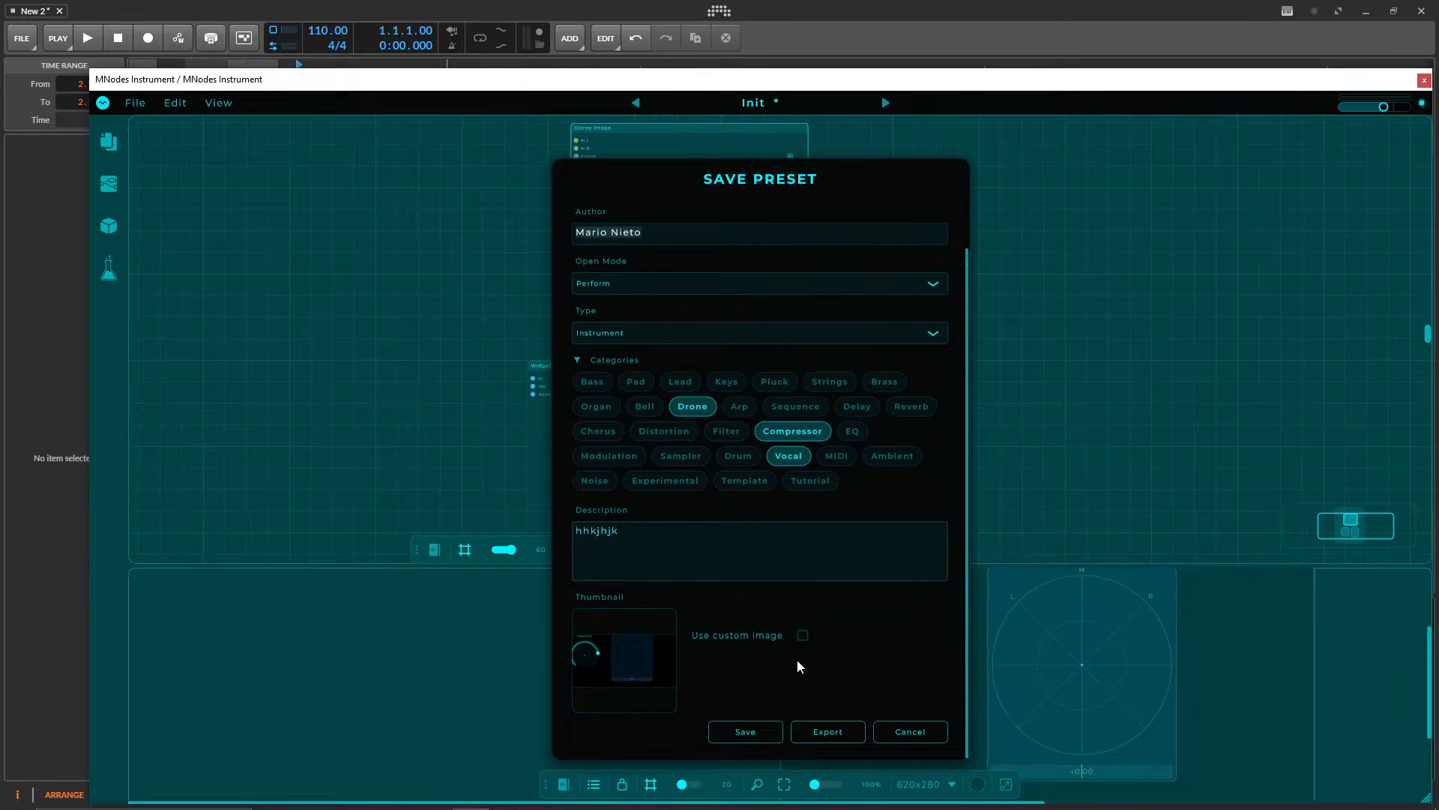
{"action": "left_click", "coordinate": [803, 635]}
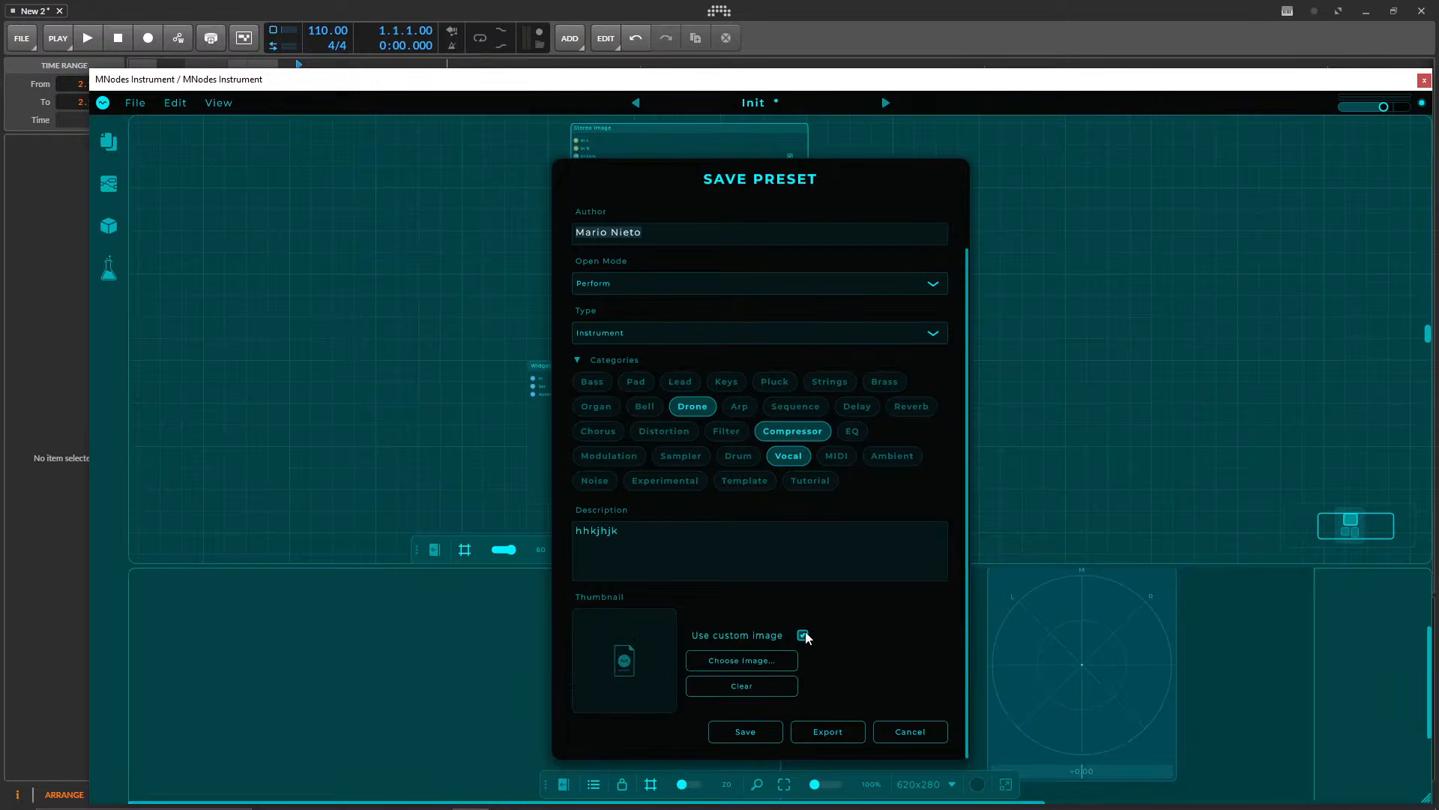
{"action": "left_click", "coordinate": [803, 635]}
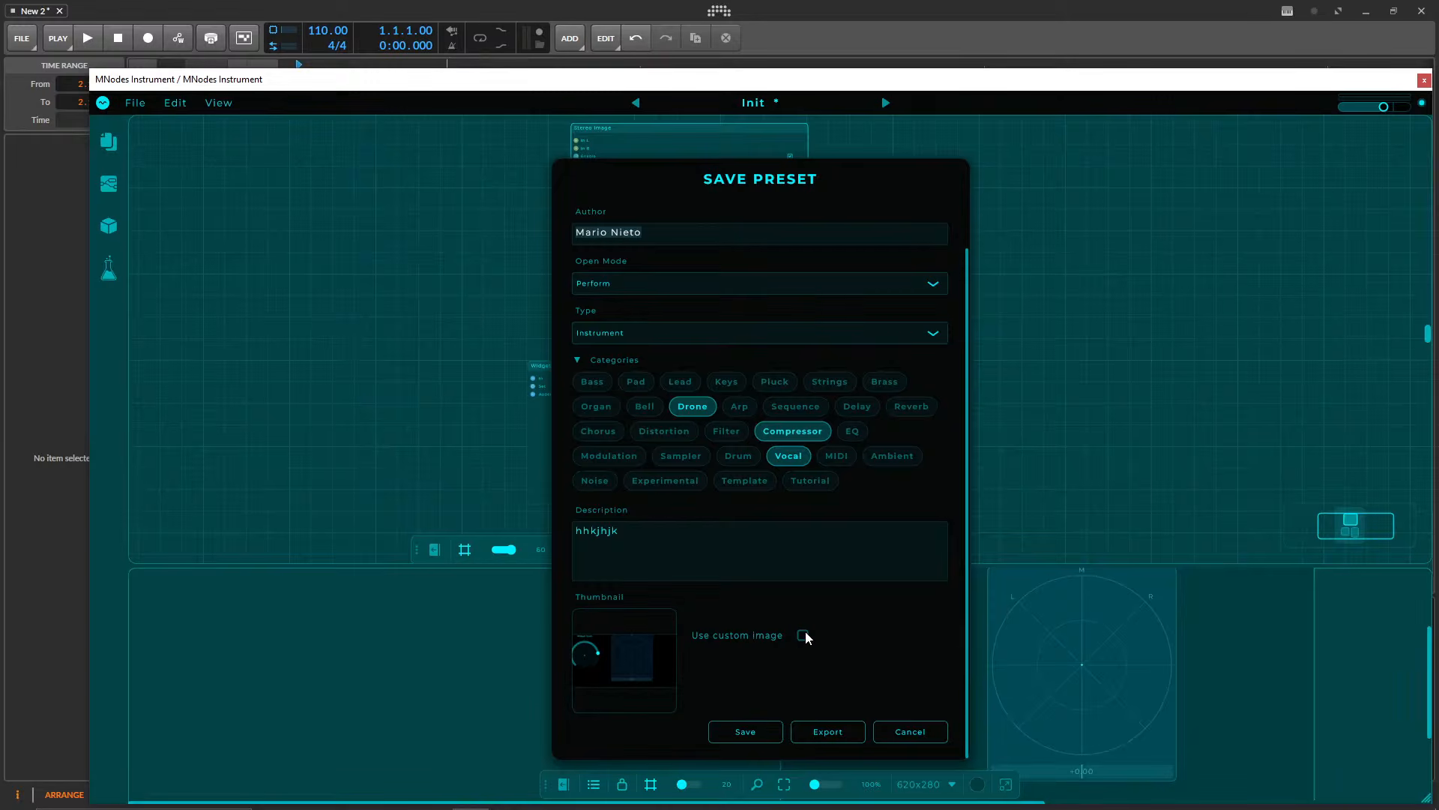
{"action": "left_click", "coordinate": [802, 635]}
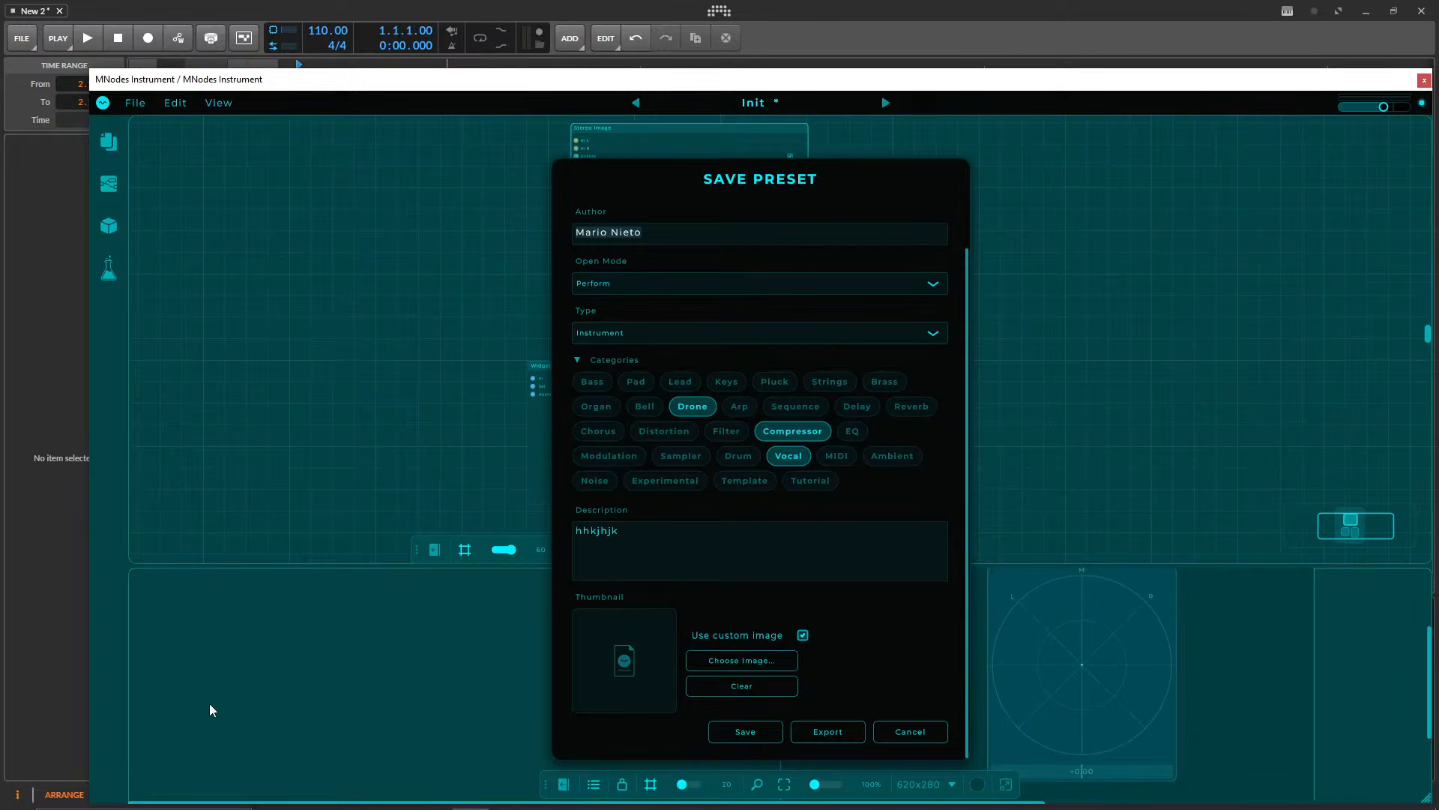
{"action": "left_click", "coordinate": [803, 635]}
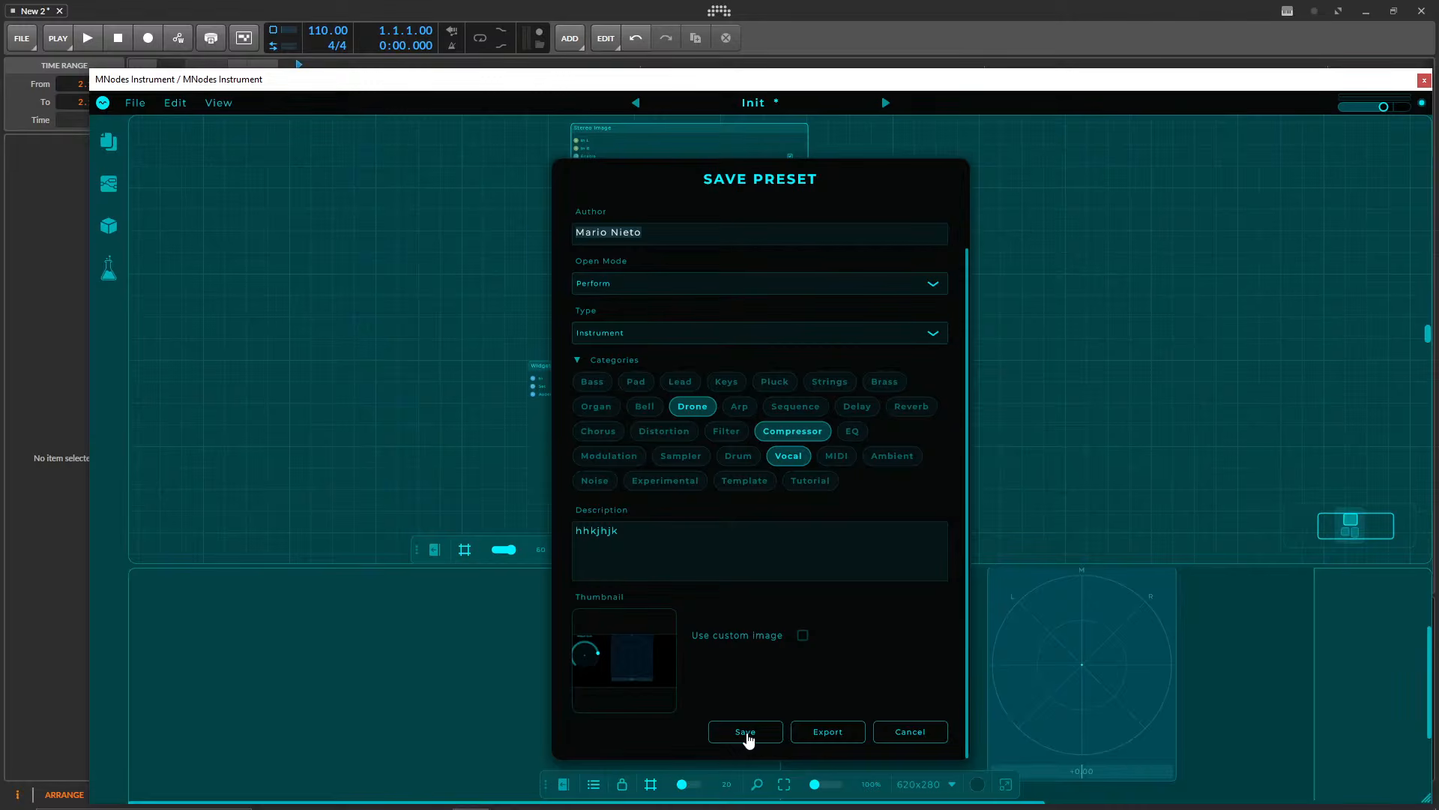
- Review the preset's details and save the preset
{"action": "scroll", "coordinate": [733, 668], "scroll_direction": "up", "scroll_amount": 2}
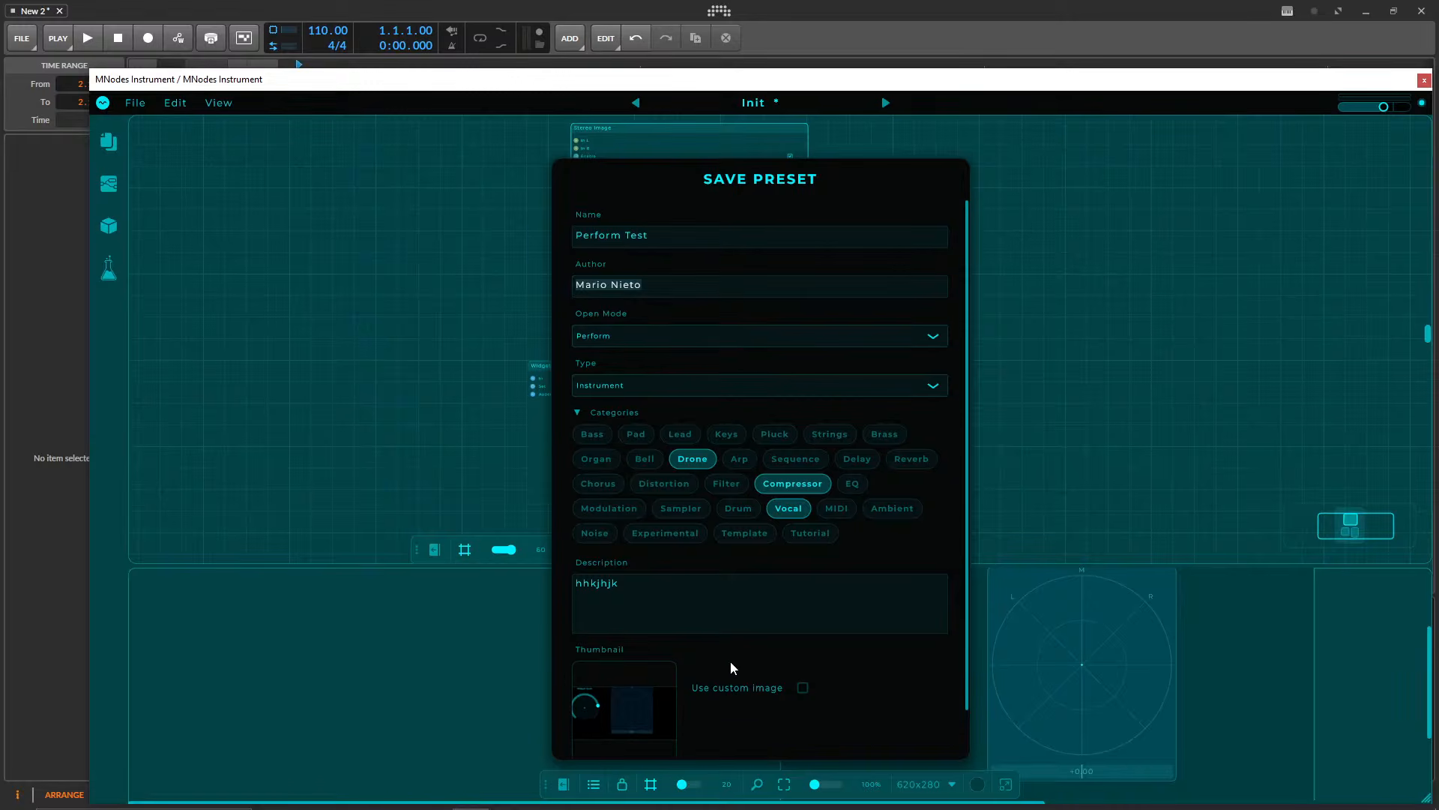
{"action": "scroll", "coordinate": [746, 745], "scroll_direction": "down", "scroll_amount": 2}
{"action": "left_click", "coordinate": [751, 736]}
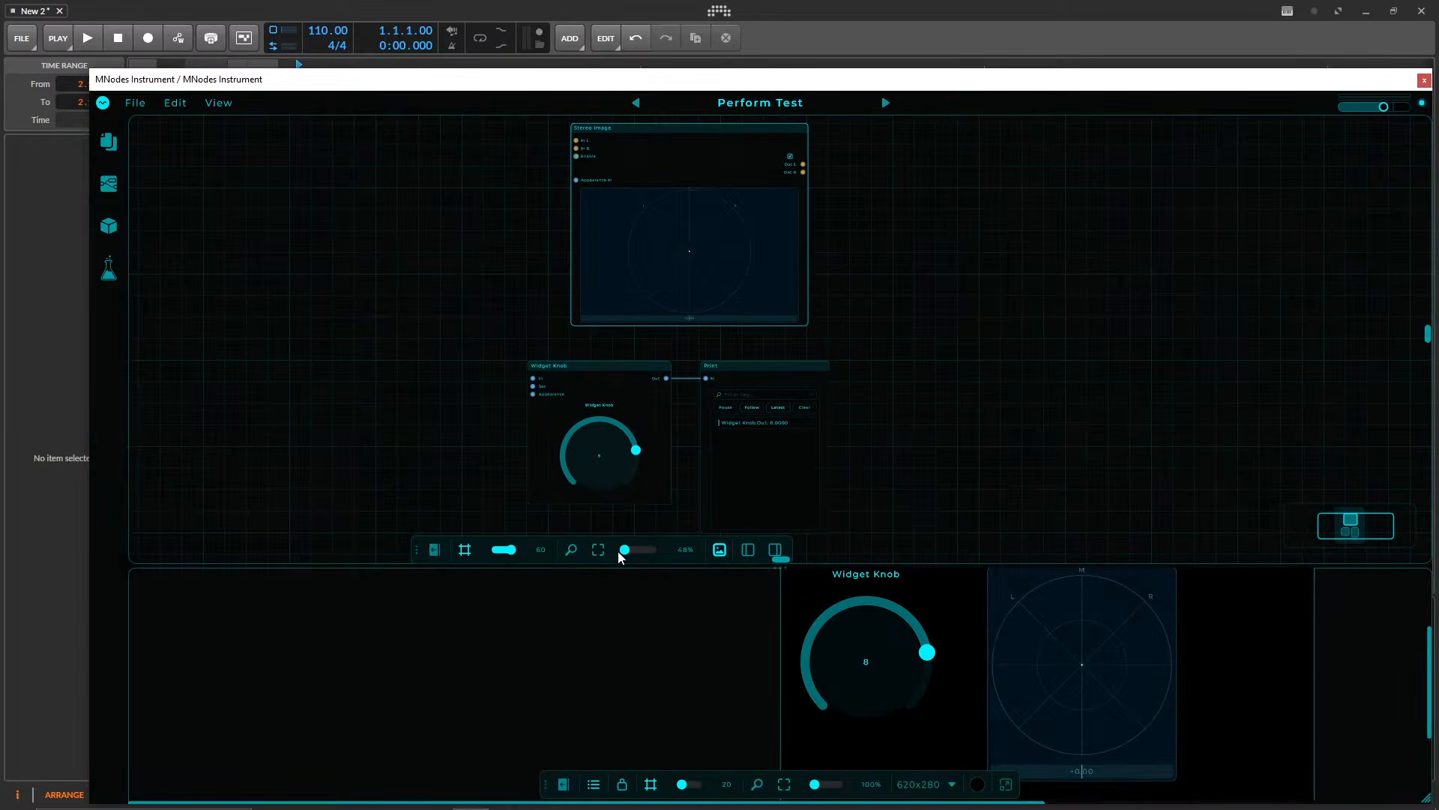
- Load the Perform Test preset from the recent presets and place its window over the middle of the arranger
{"action": "left_click", "coordinate": [750, 104]}
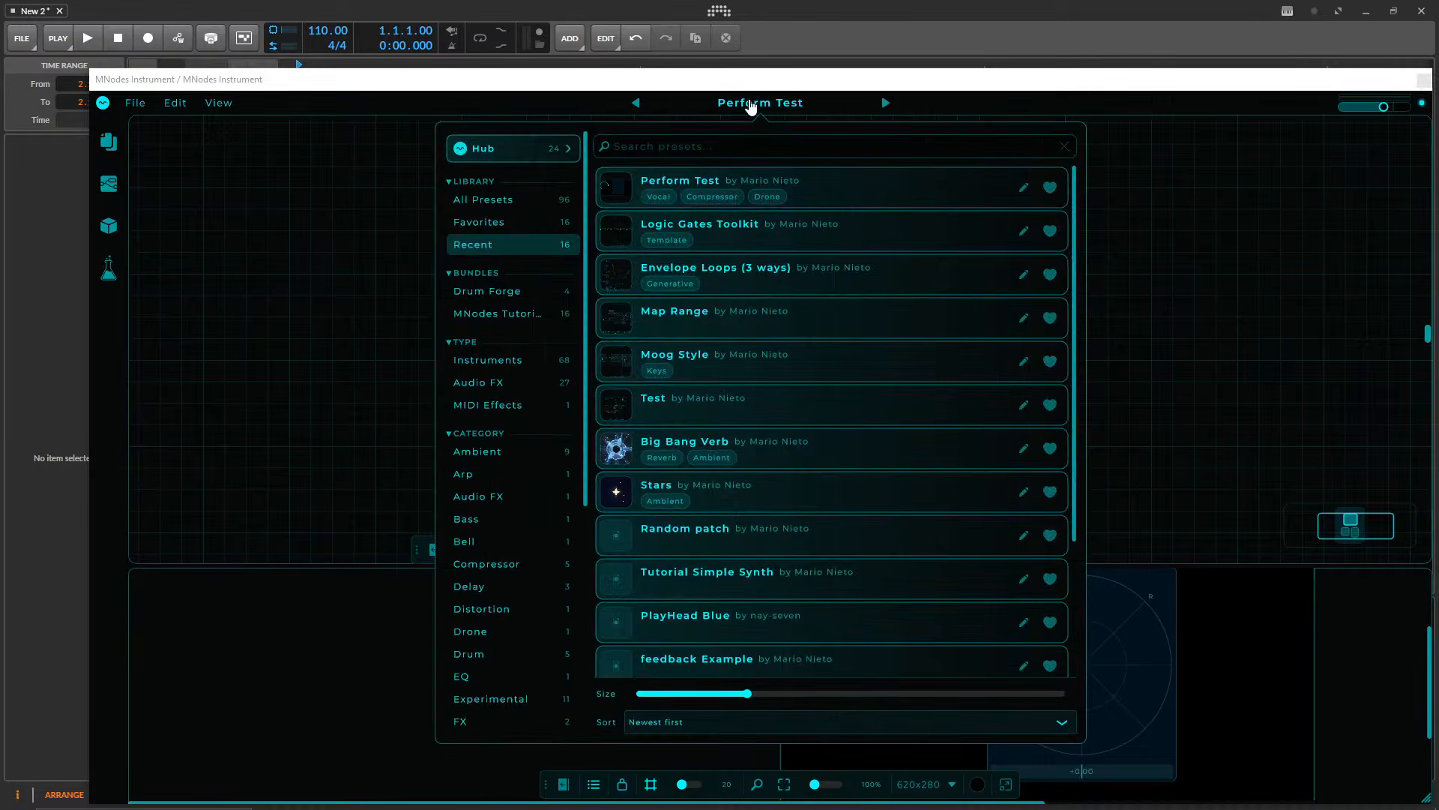
{"action": "left_click", "coordinate": [752, 77]}
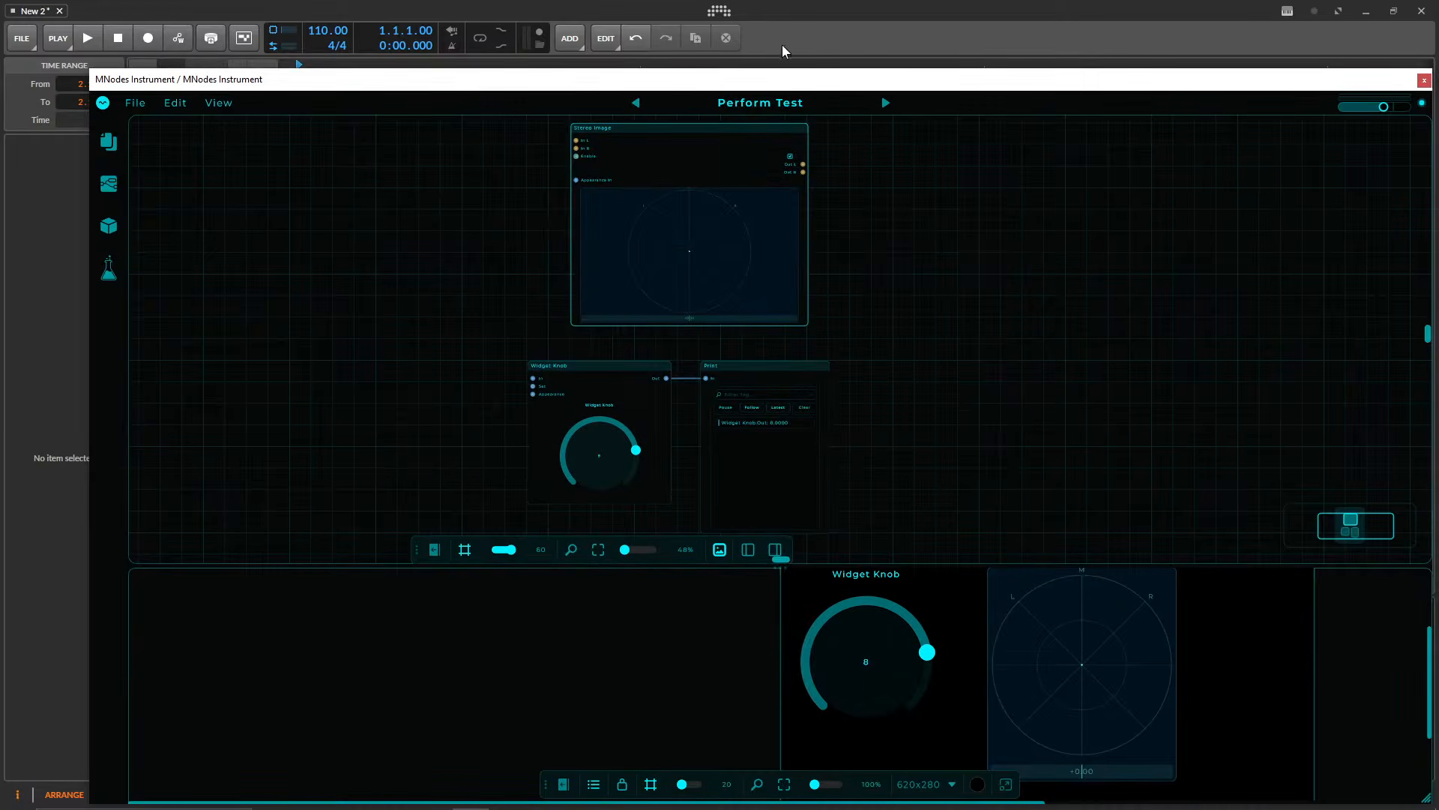
{"action": "left_click", "coordinate": [770, 109]}
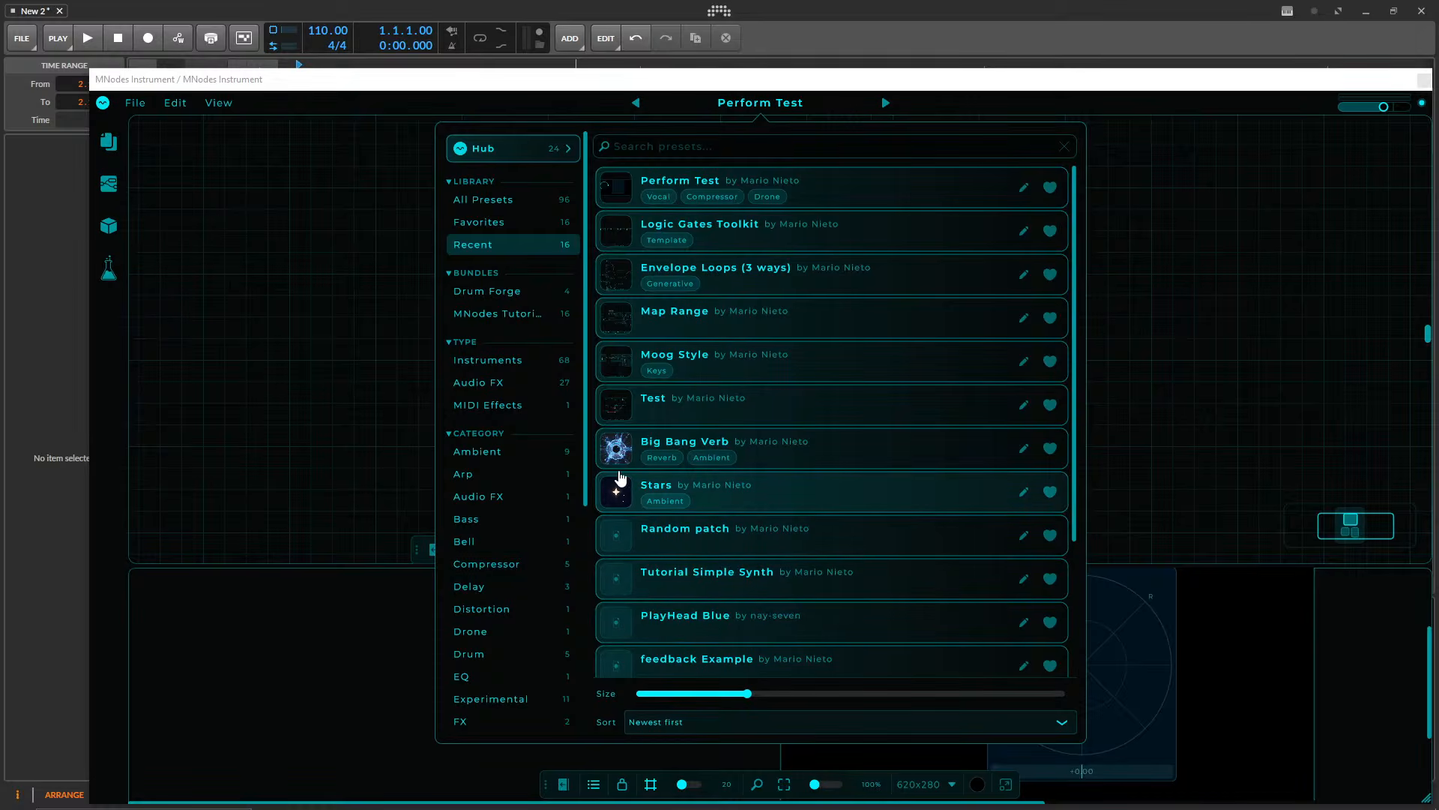
{"action": "mouse_move", "coordinate": [667, 194]}
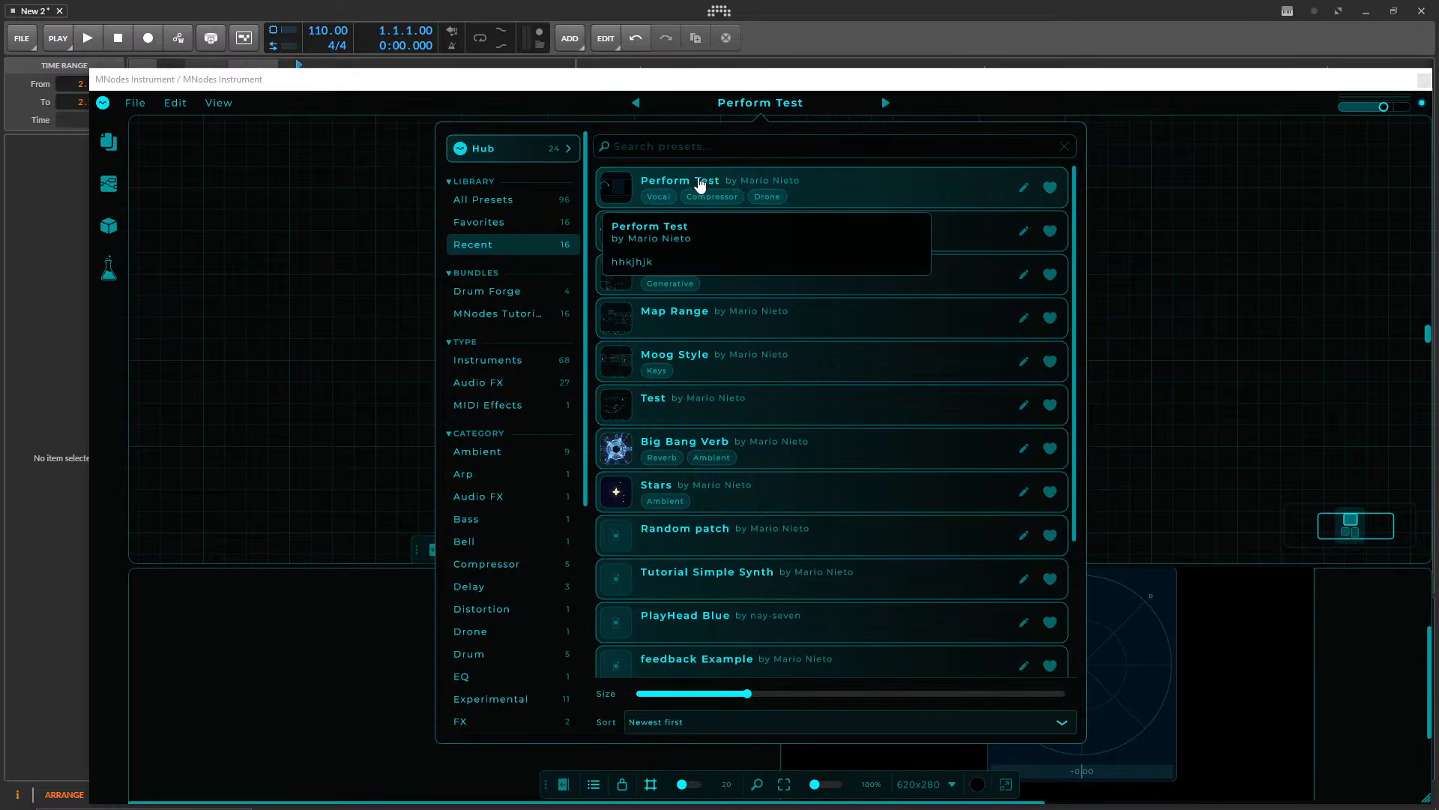
{"action": "left_click", "coordinate": [742, 180]}
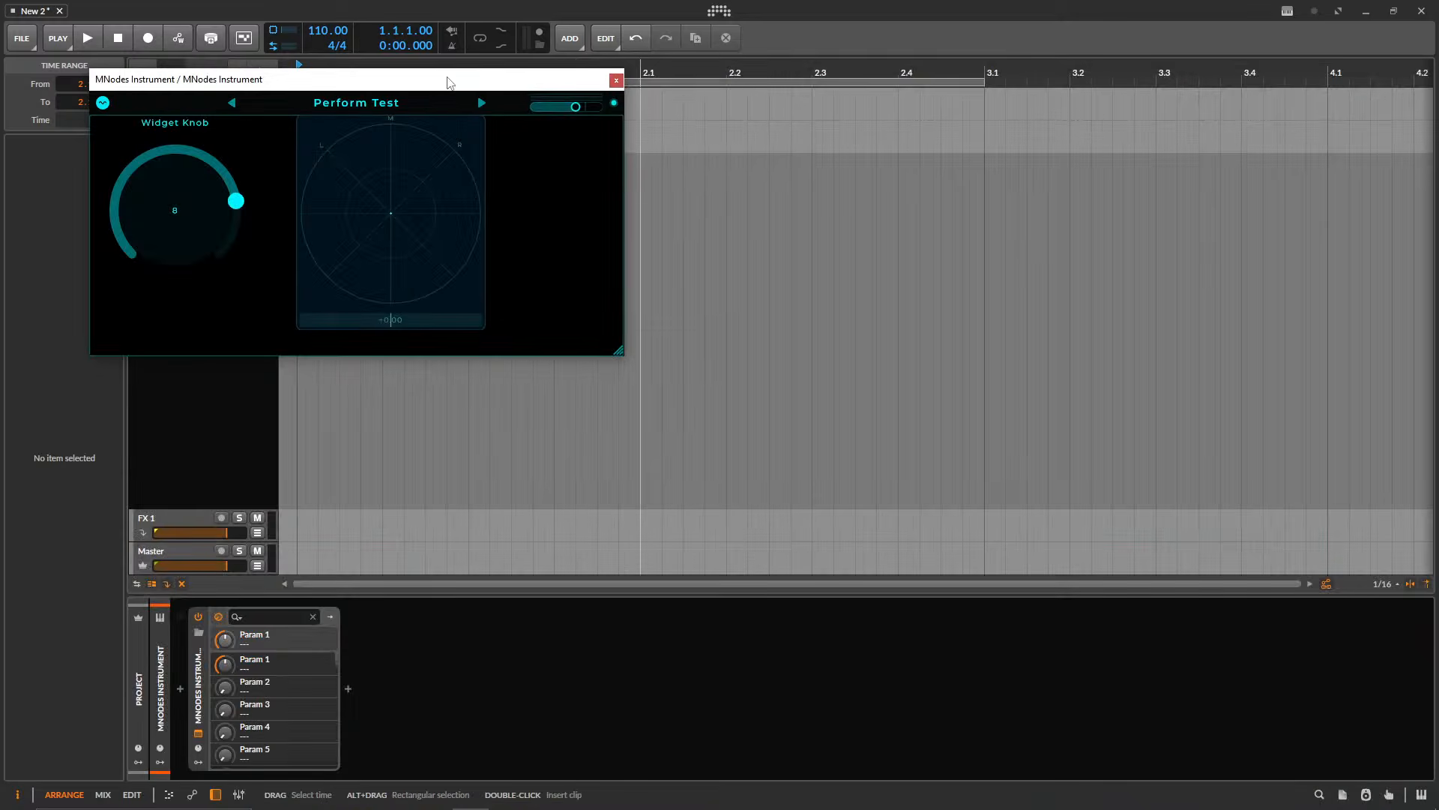
{"action": "left_click_drag", "start_coordinate": [449, 87], "coordinate": [842, 177]}
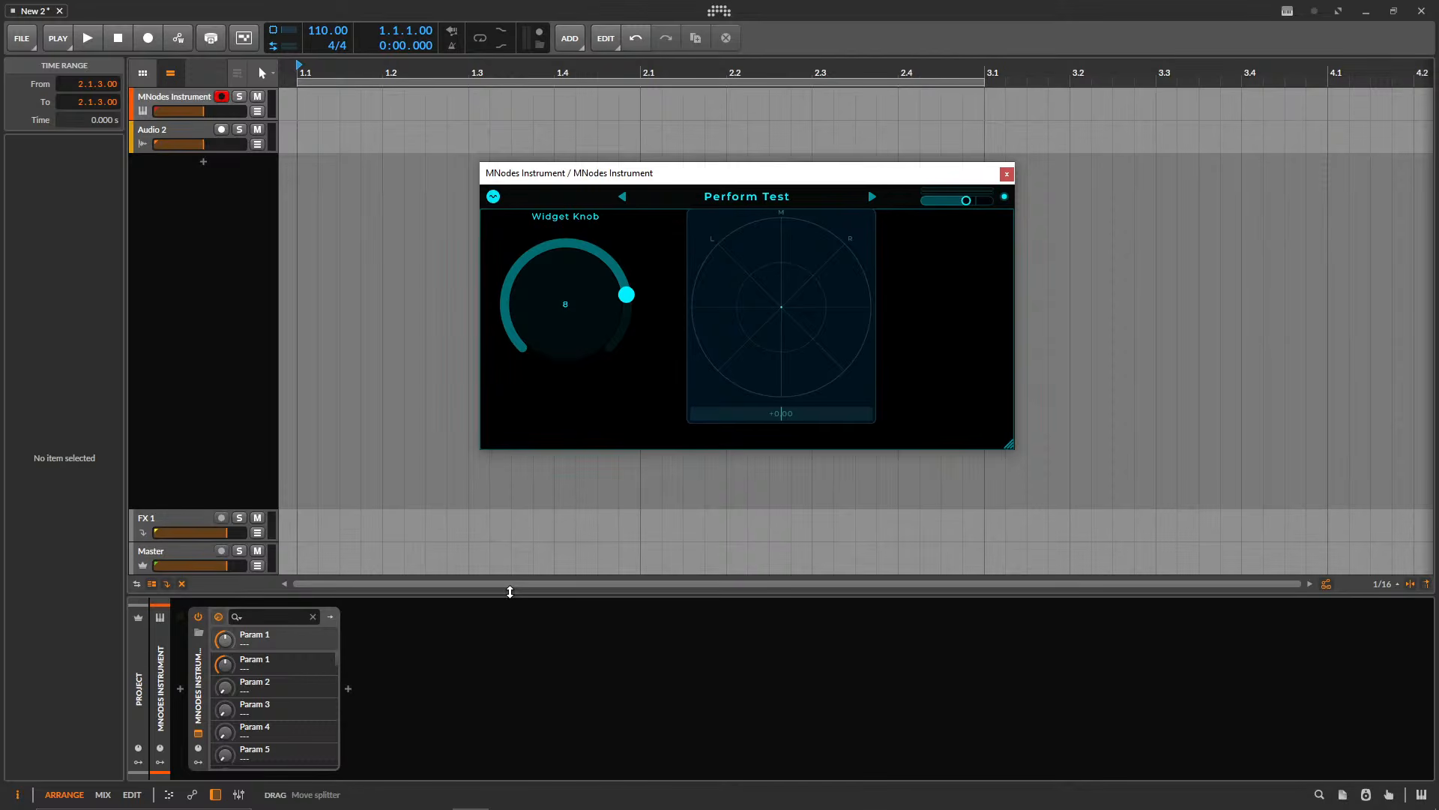
- Load the Step Sequencer Pitch Shift Delay 2 preset from the list of all presets
{"action": "left_click", "coordinate": [776, 197]}
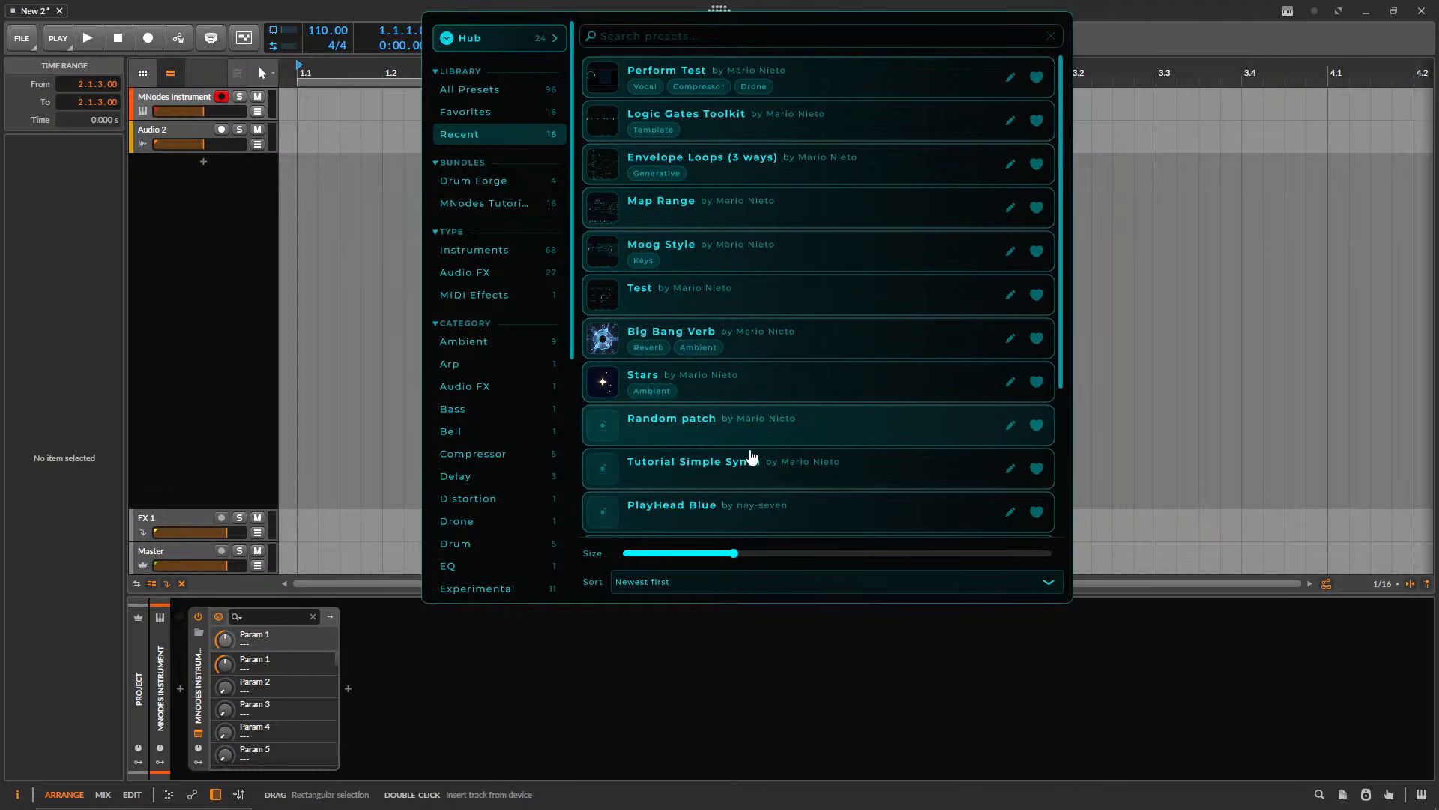
{"action": "scroll", "coordinate": [751, 460], "scroll_direction": "down", "scroll_amount": 3}
{"action": "left_click", "coordinate": [480, 89]}
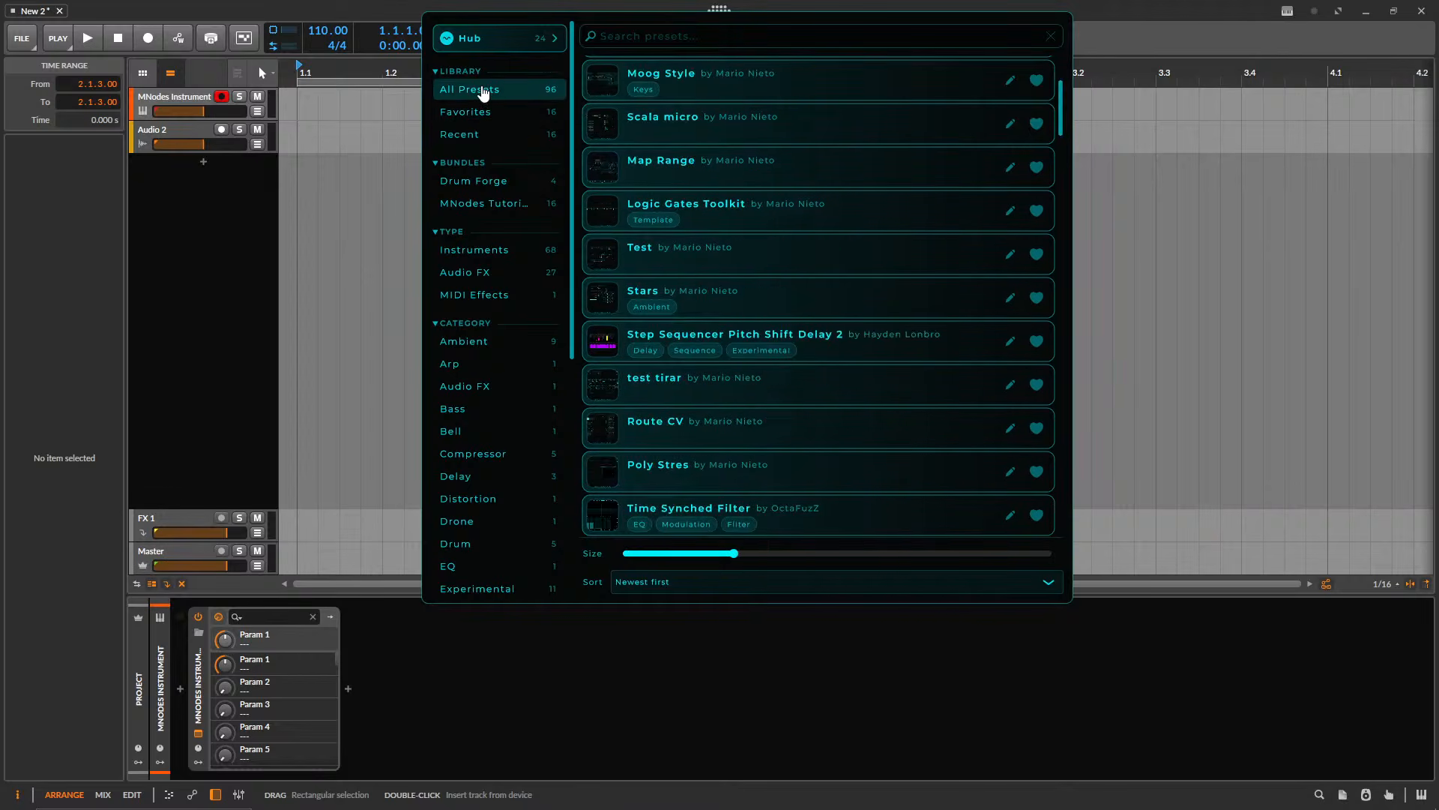
{"action": "left_click", "coordinate": [702, 336]}
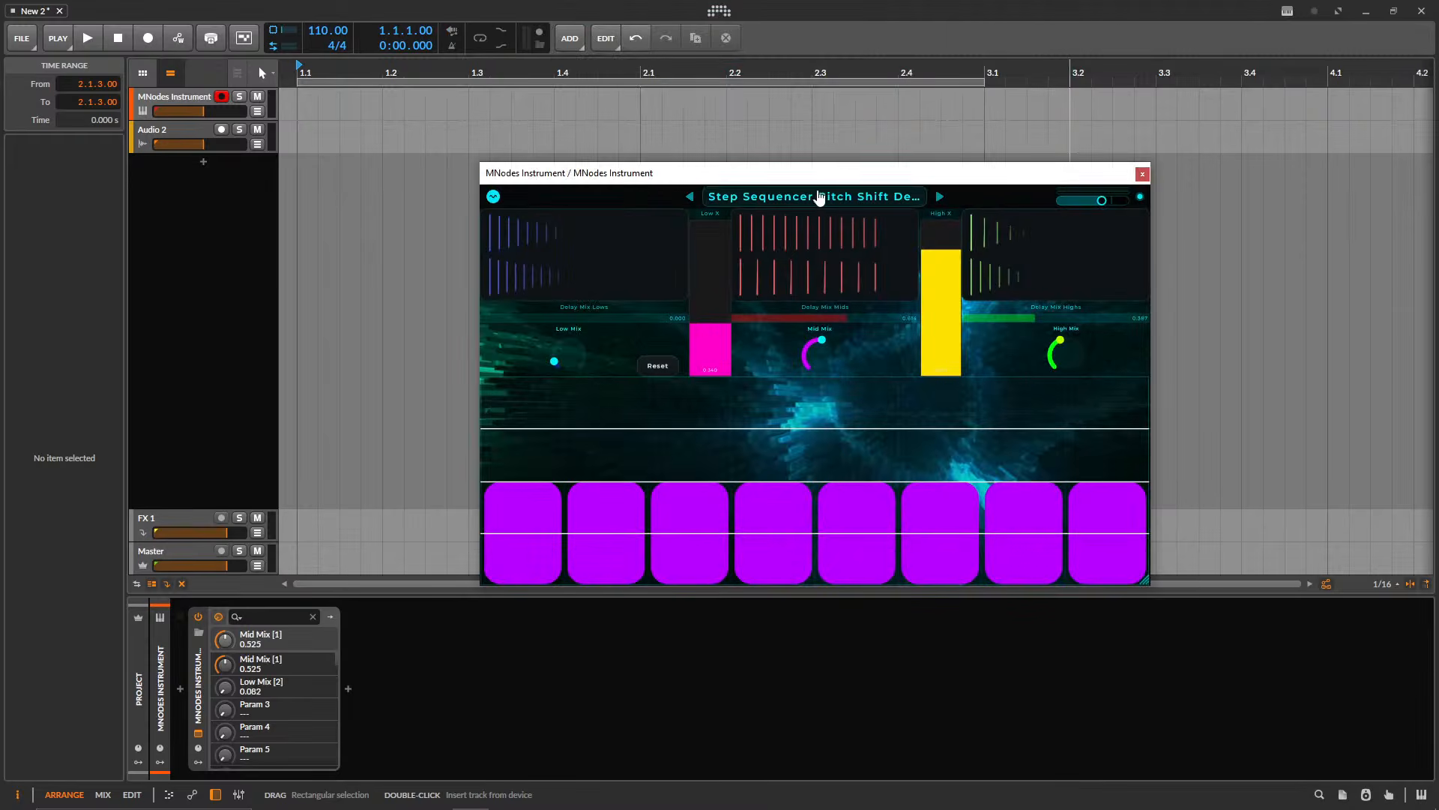
- View the preset info of the Step Sequencer Pitch Shift Delay 2 preset and close it
{"action": "left_click", "coordinate": [817, 196]}
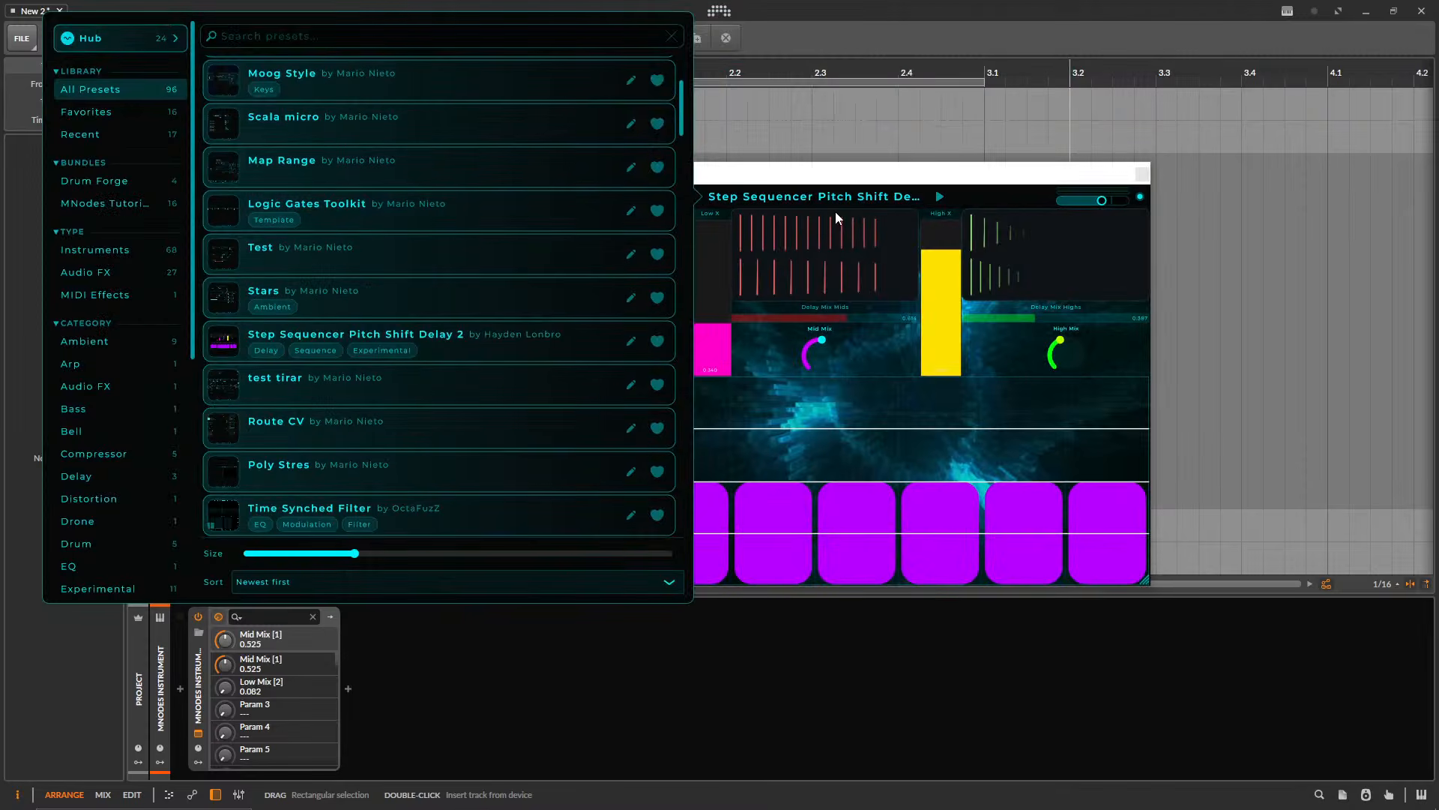
{"action": "left_click", "coordinate": [837, 217]}
{"action": "left_click", "coordinate": [493, 195]}
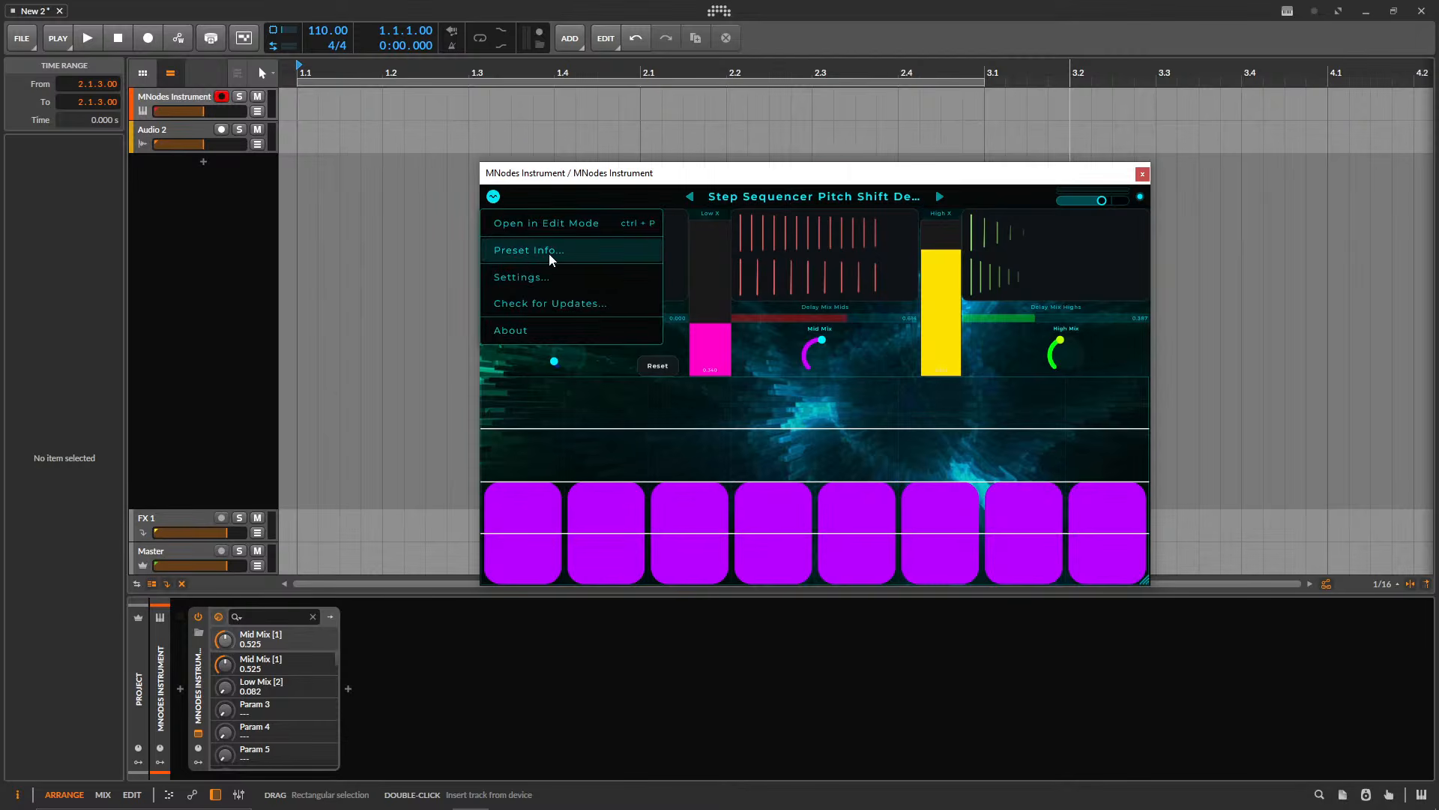
{"action": "left_click", "coordinate": [568, 255]}
{"action": "scroll", "coordinate": [862, 435], "scroll_direction": "down", "scroll_amount": 2}
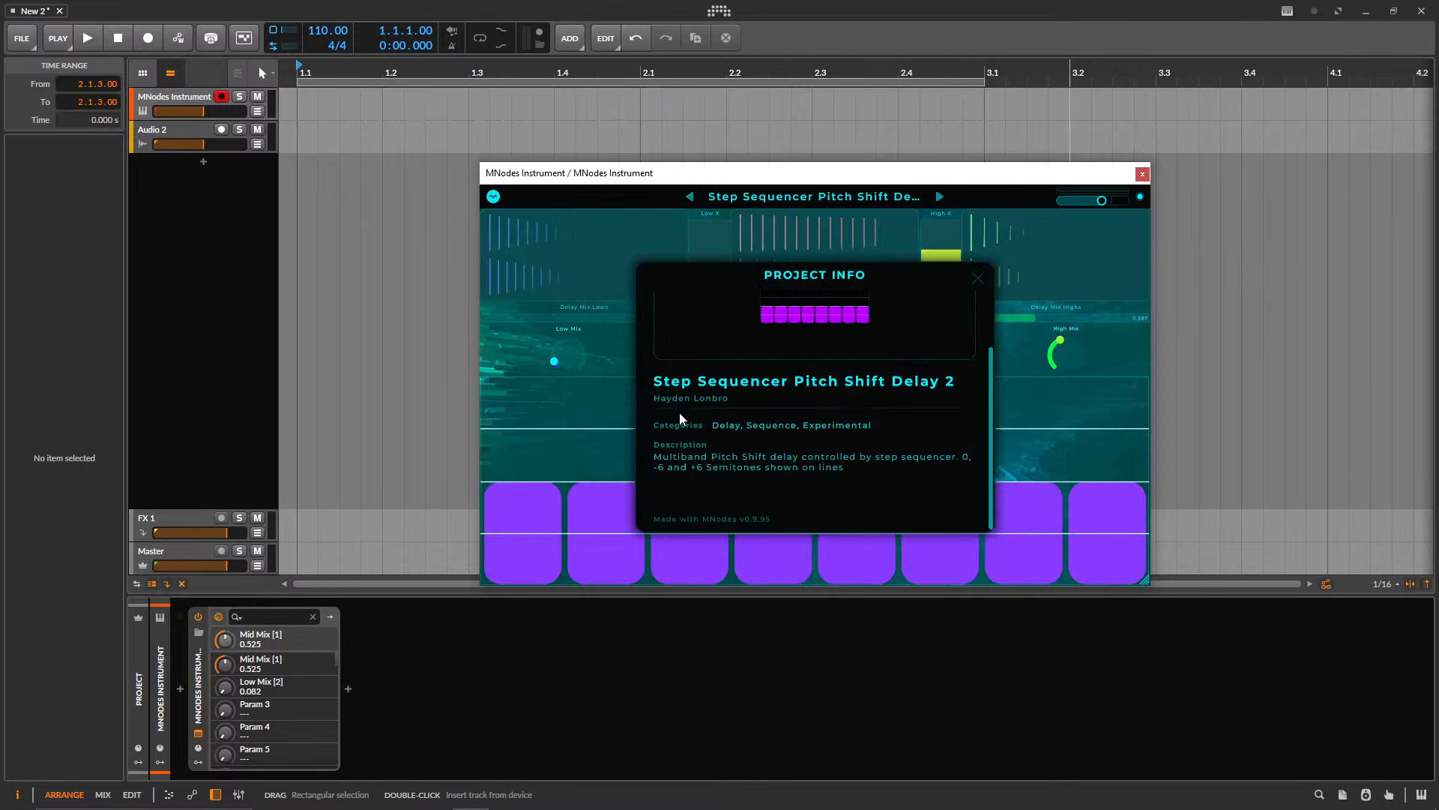
{"action": "left_click", "coordinate": [979, 278]}
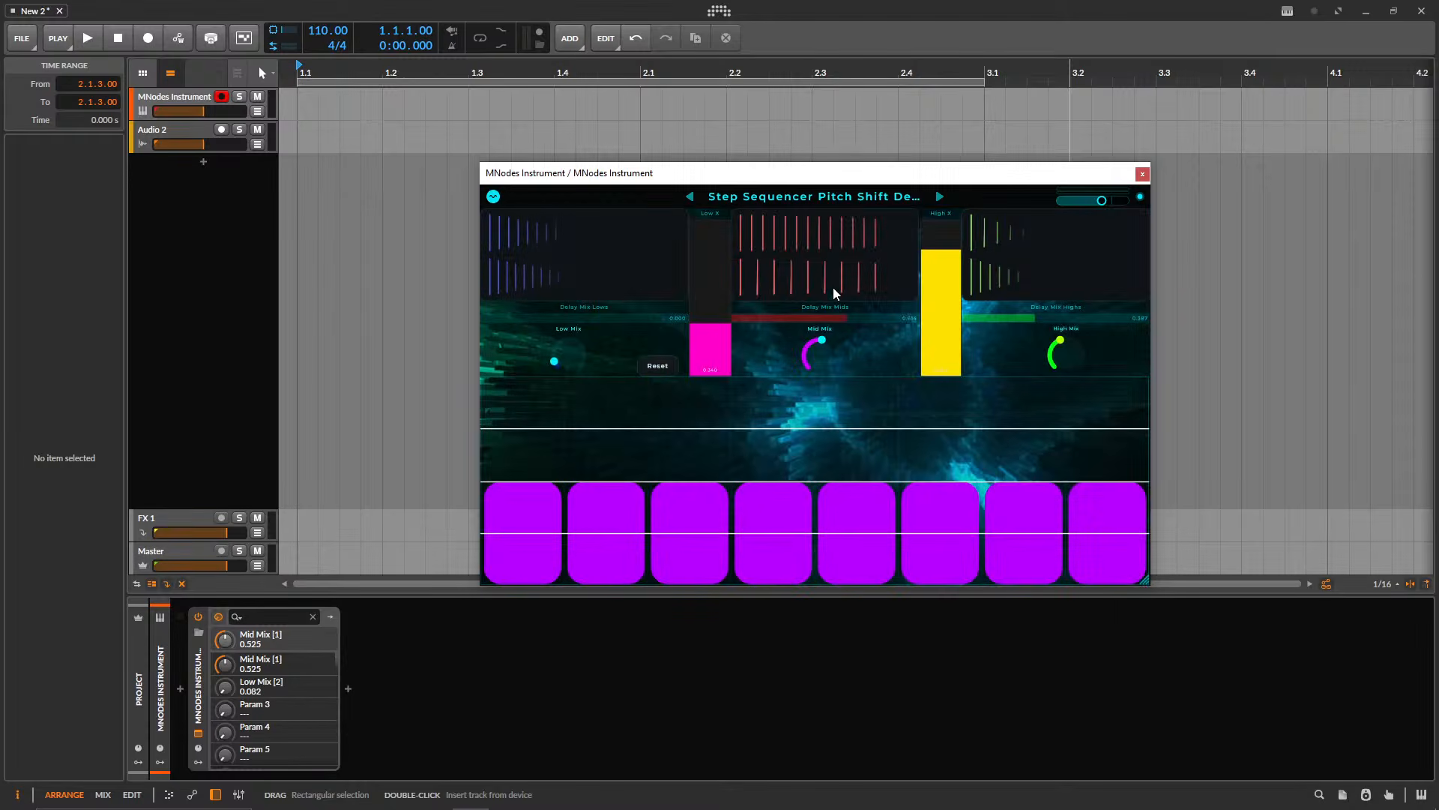
- Load the Ionosphere preset from the list of all presets
{"action": "left_click", "coordinate": [776, 198]}
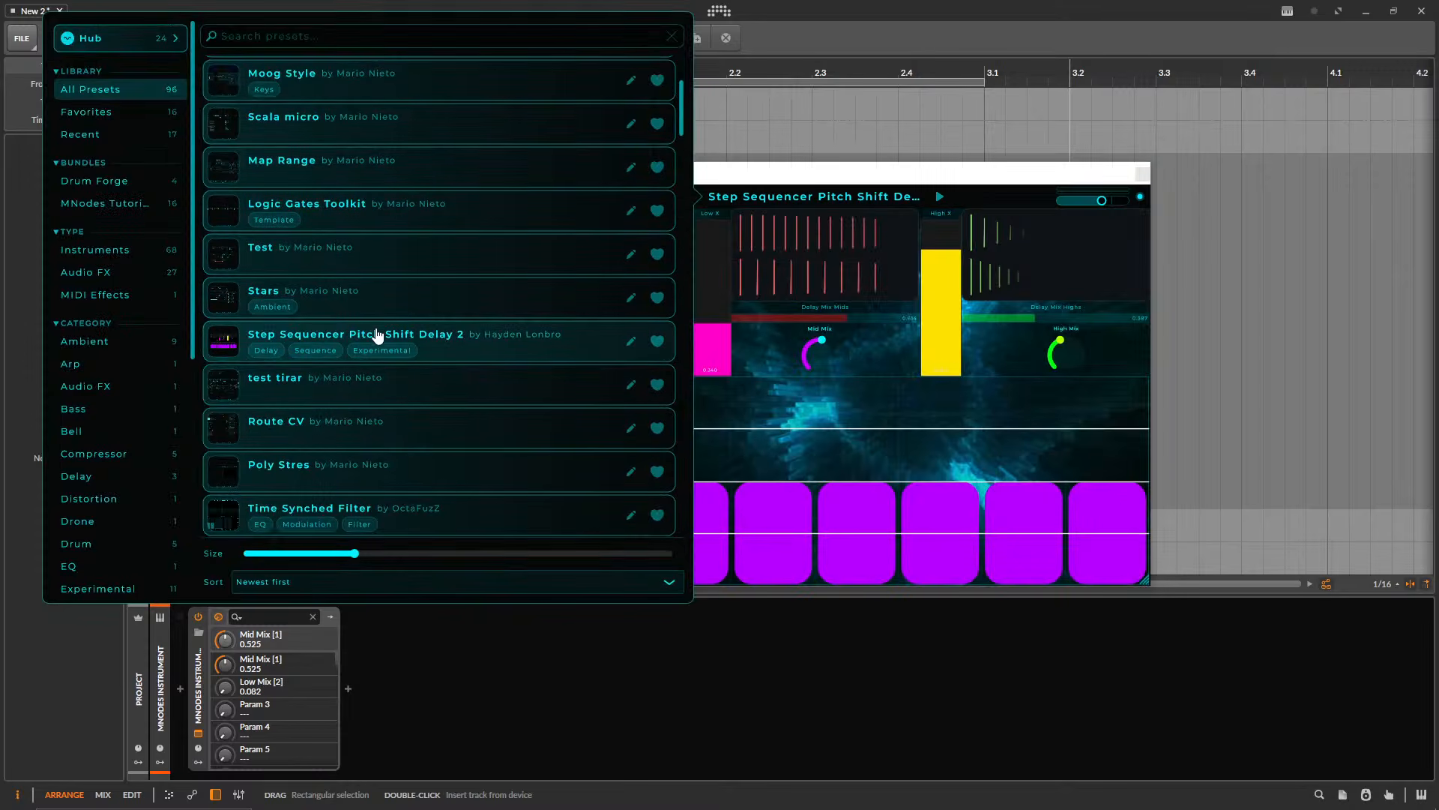
{"action": "scroll", "coordinate": [395, 418], "scroll_direction": "down", "scroll_amount": 5}
{"action": "left_click", "coordinate": [375, 501]}
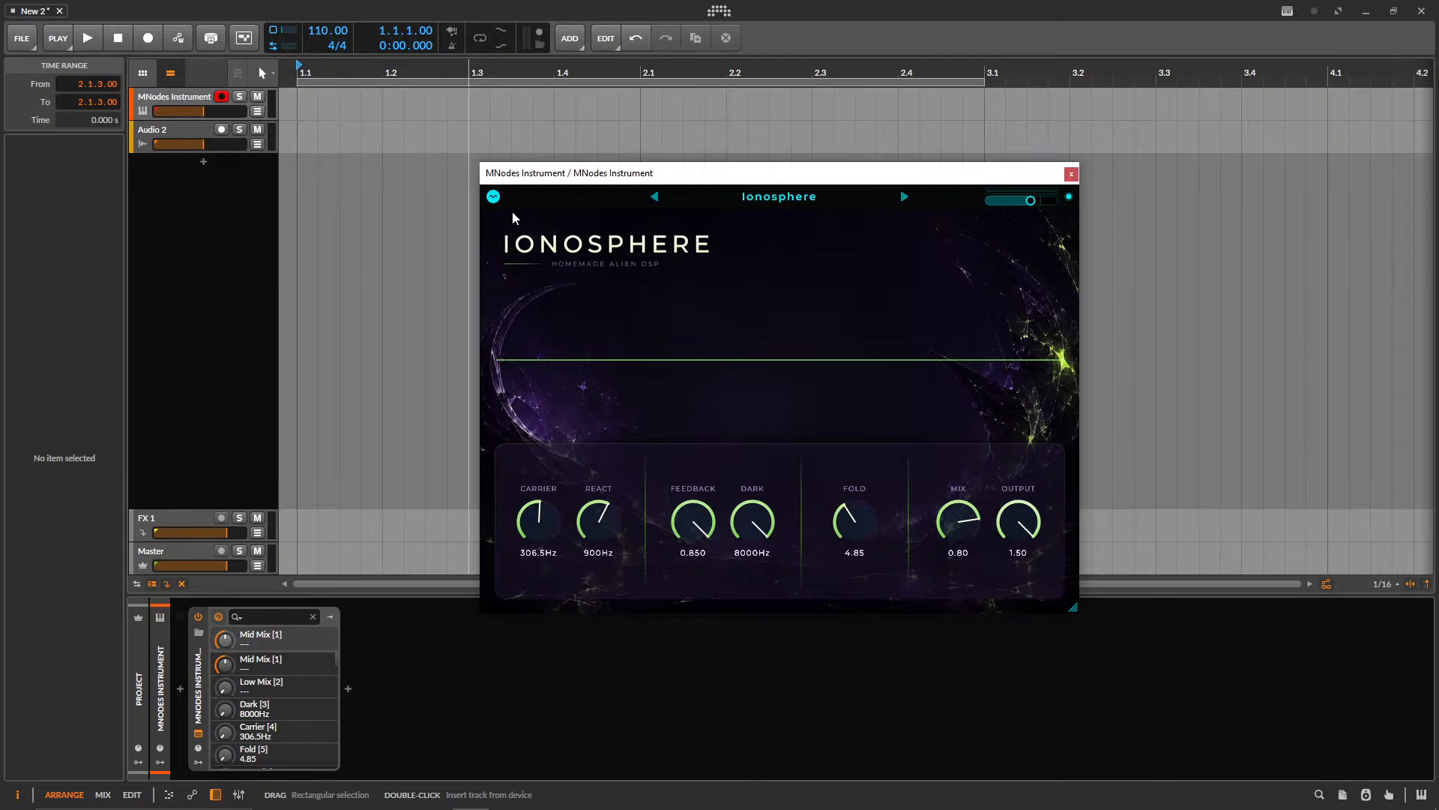
- Read the Ionosphere preset's info, close it and reposition the plugin window over the arranger
{"action": "left_click", "coordinate": [493, 197]}
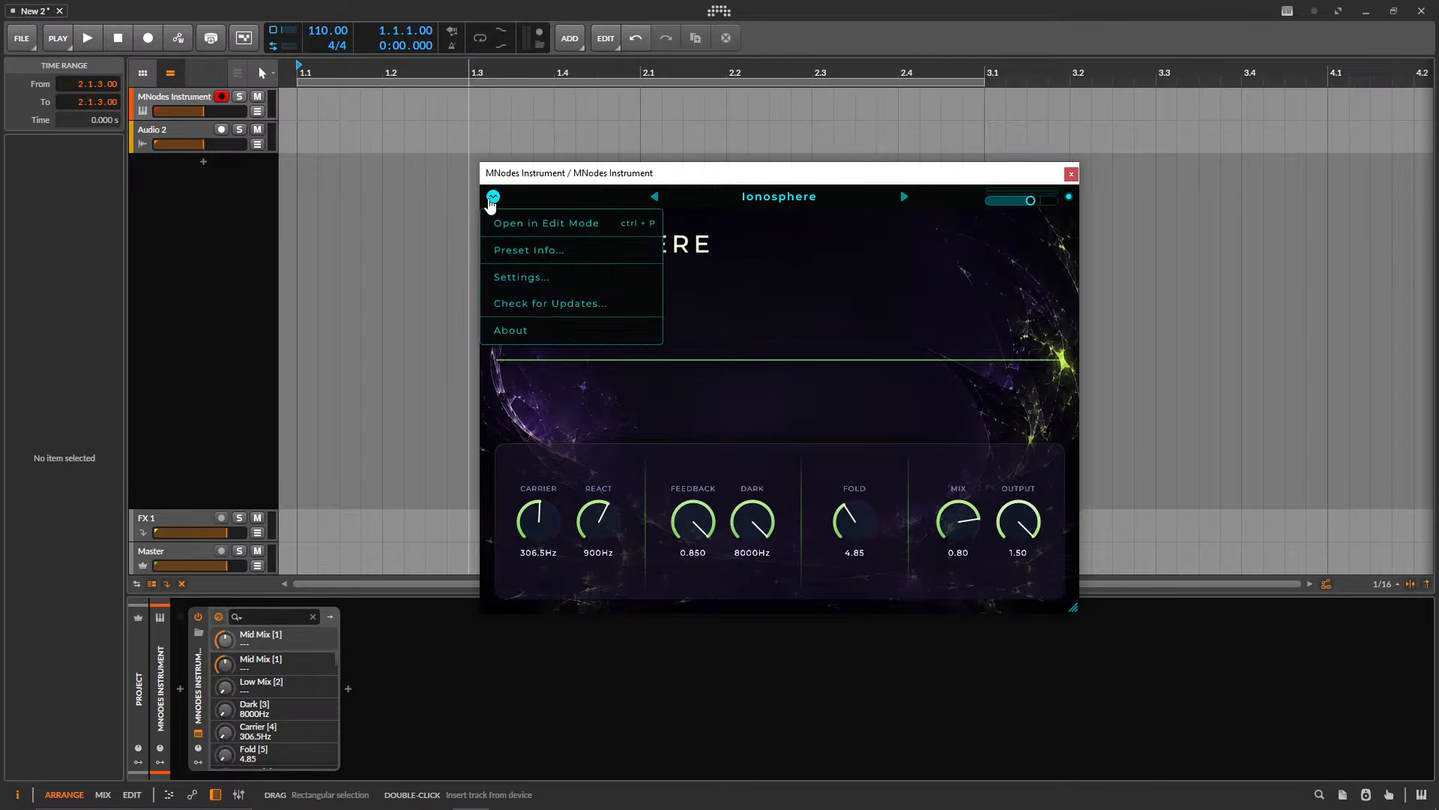
{"action": "left_click", "coordinate": [539, 252]}
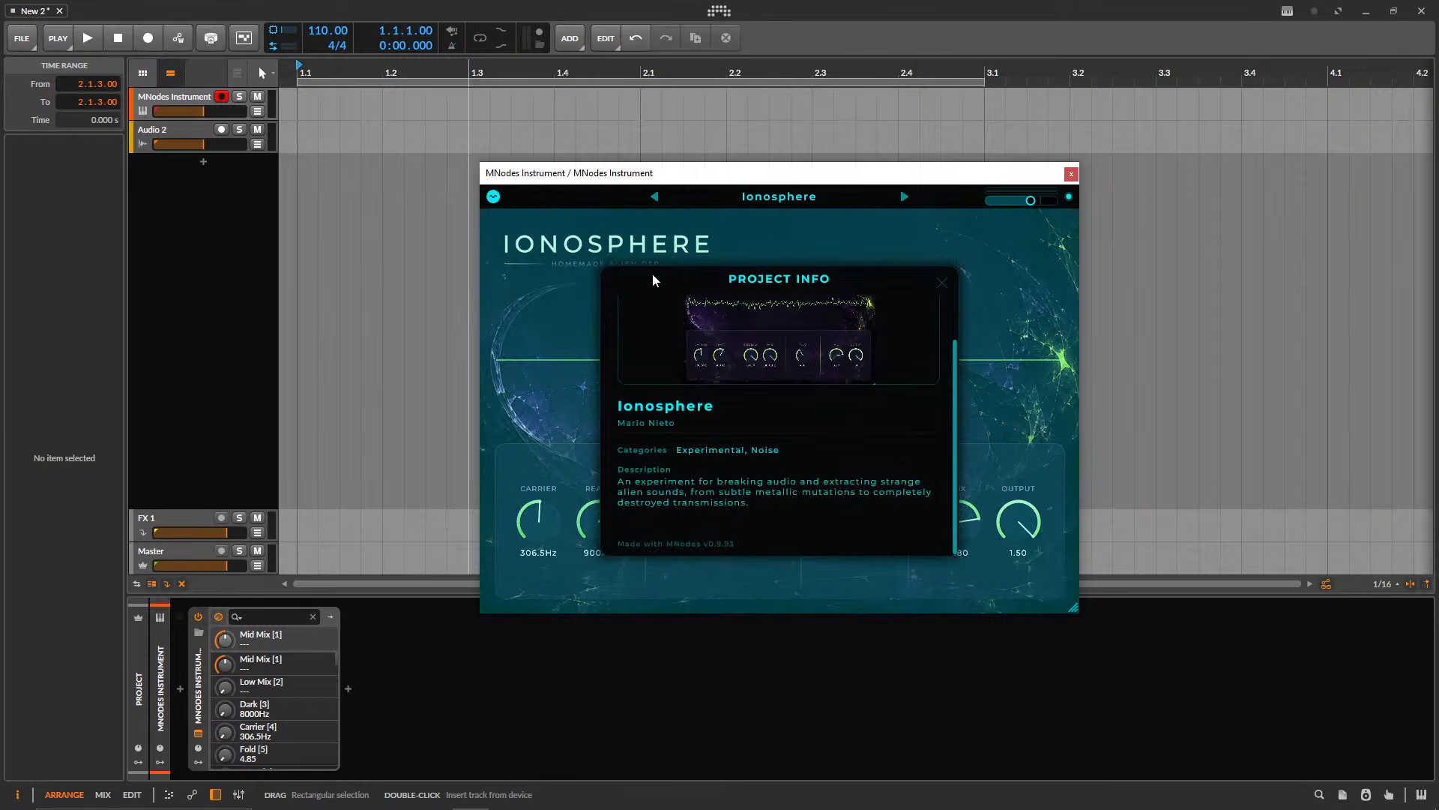
{"action": "left_click", "coordinate": [929, 289]}
{"action": "left_click_drag", "start_coordinate": [703, 178], "coordinate": [612, 165]}
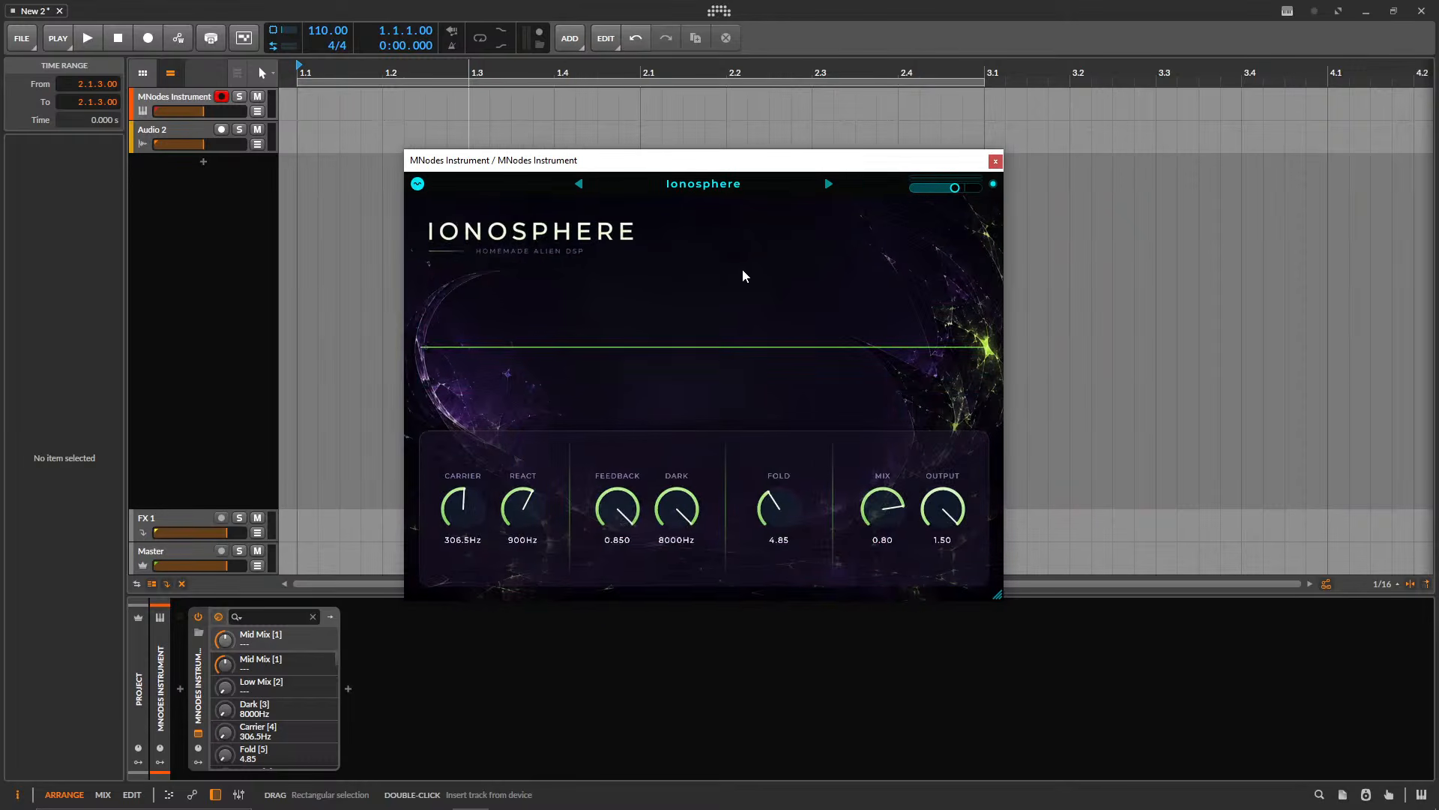
- Load the Drum Buss preset from the recent presets
{"action": "left_click", "coordinate": [727, 186]}
{"action": "scroll", "coordinate": [684, 412], "scroll_direction": "down", "scroll_amount": 5}
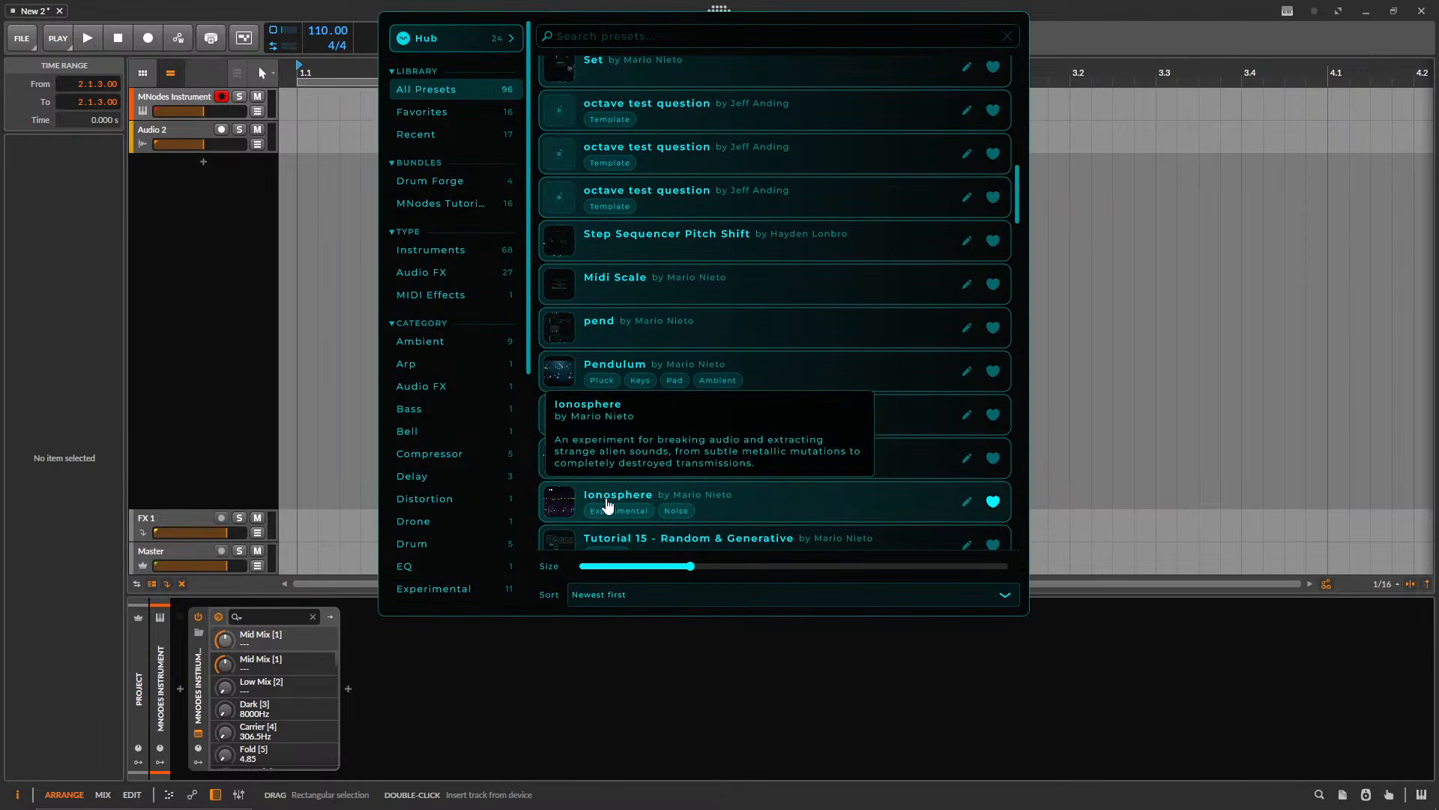
{"action": "scroll", "coordinate": [719, 507], "scroll_direction": "down", "scroll_amount": 5}
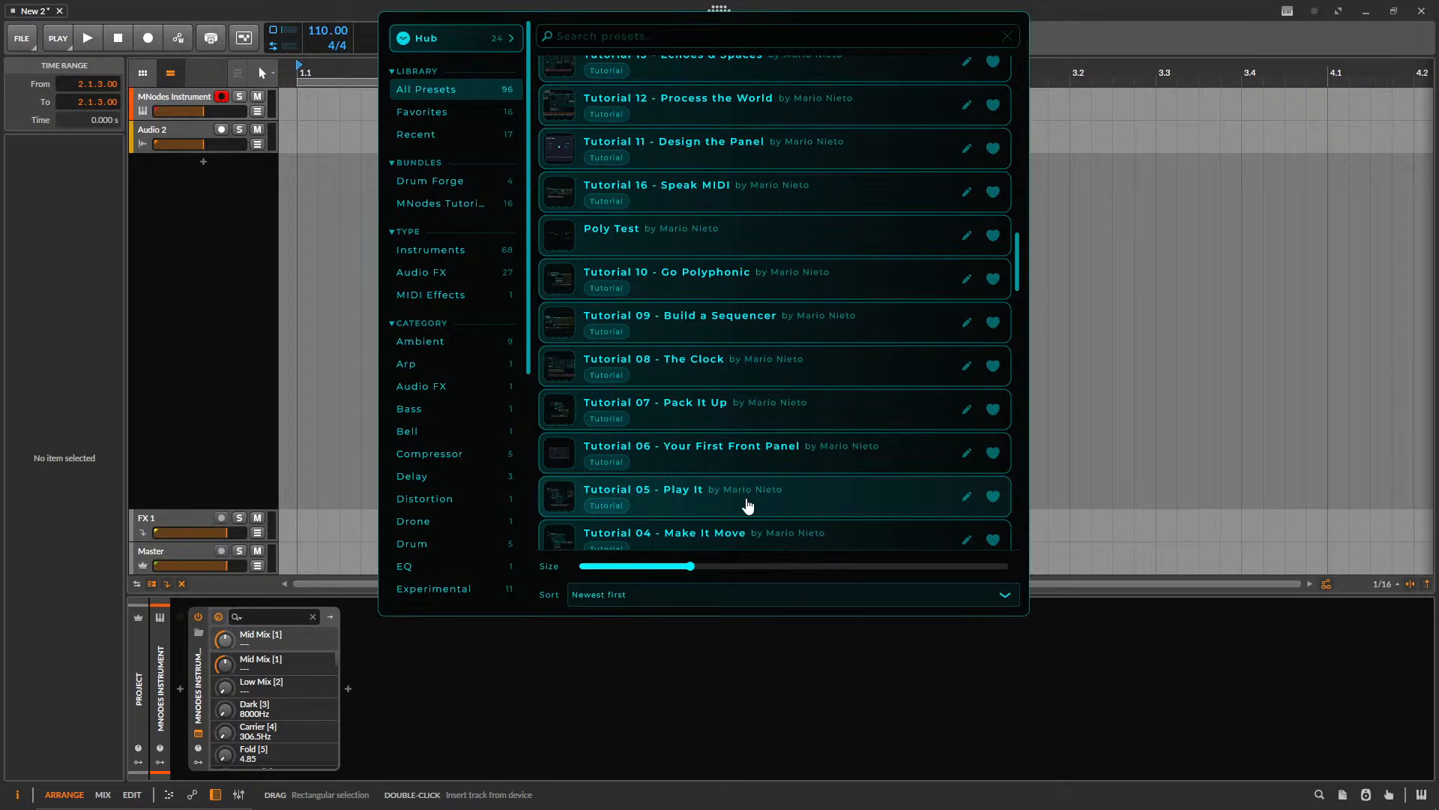
{"action": "left_click", "coordinate": [439, 135]}
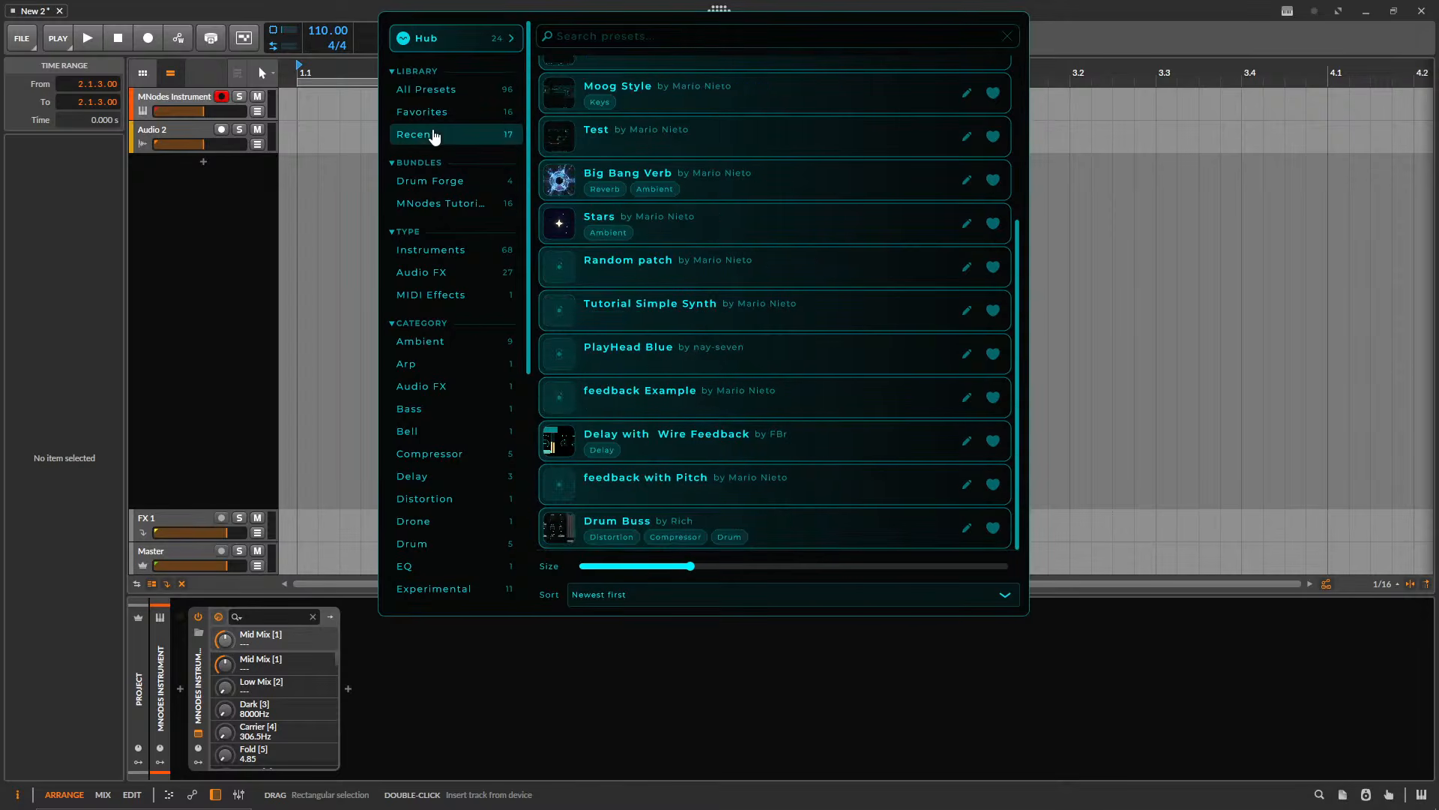
{"action": "left_click", "coordinate": [699, 531]}
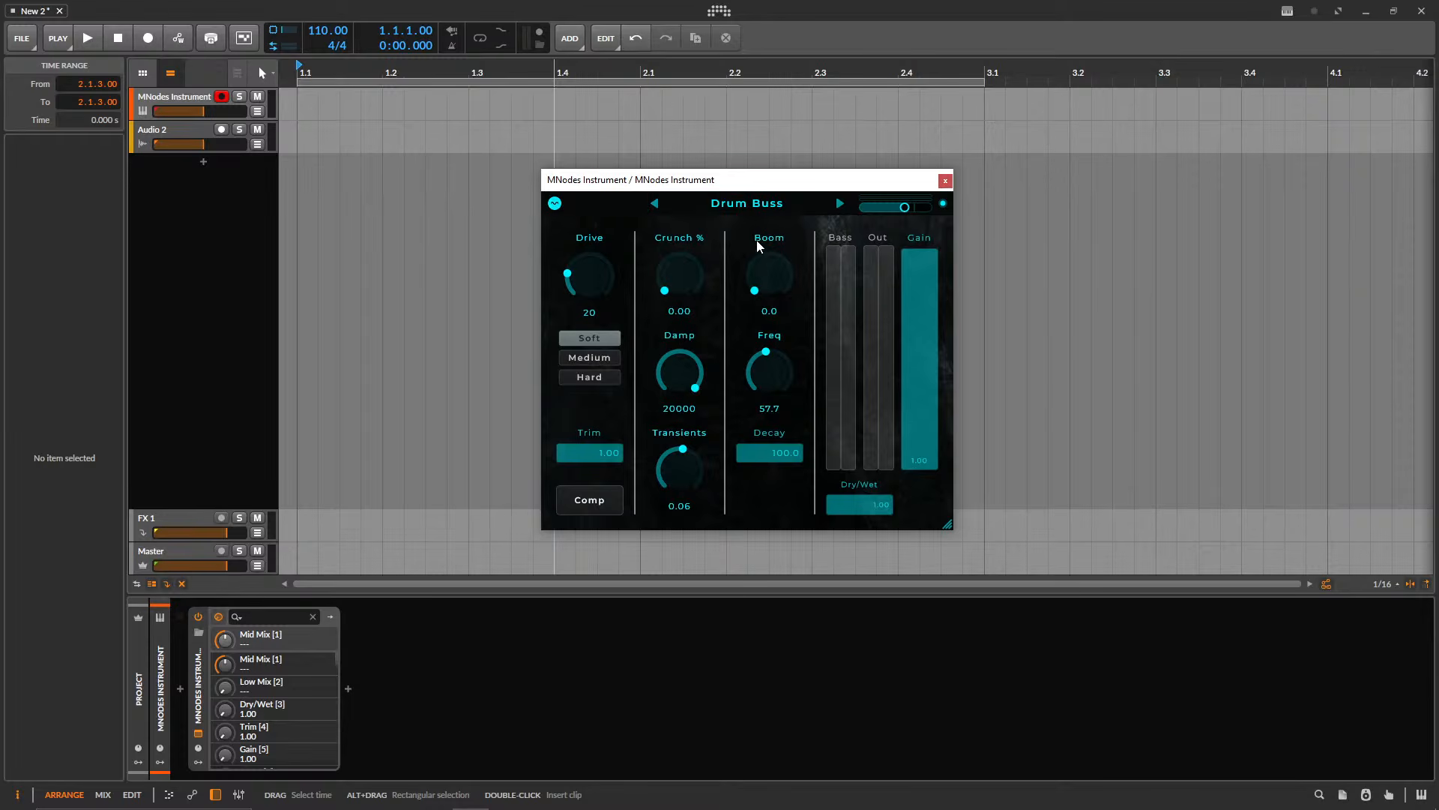
- Open the Drum Buss preset in Edit Mode and reposition its window so the node graph is in view
{"action": "left_click", "coordinate": [554, 203]}
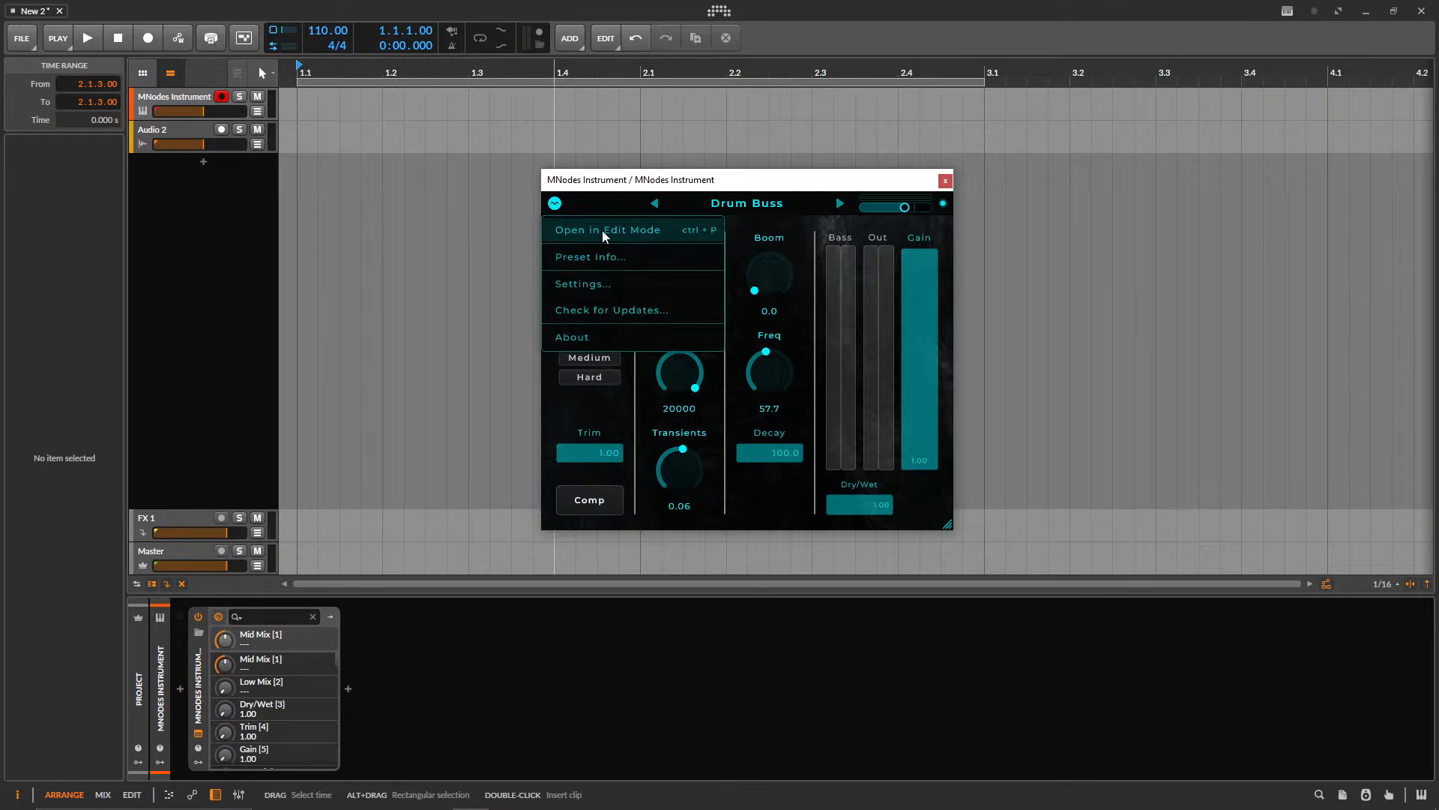
{"action": "left_click", "coordinate": [555, 203]}
{"action": "left_click", "coordinate": [554, 203]}
{"action": "left_click", "coordinate": [574, 234]}
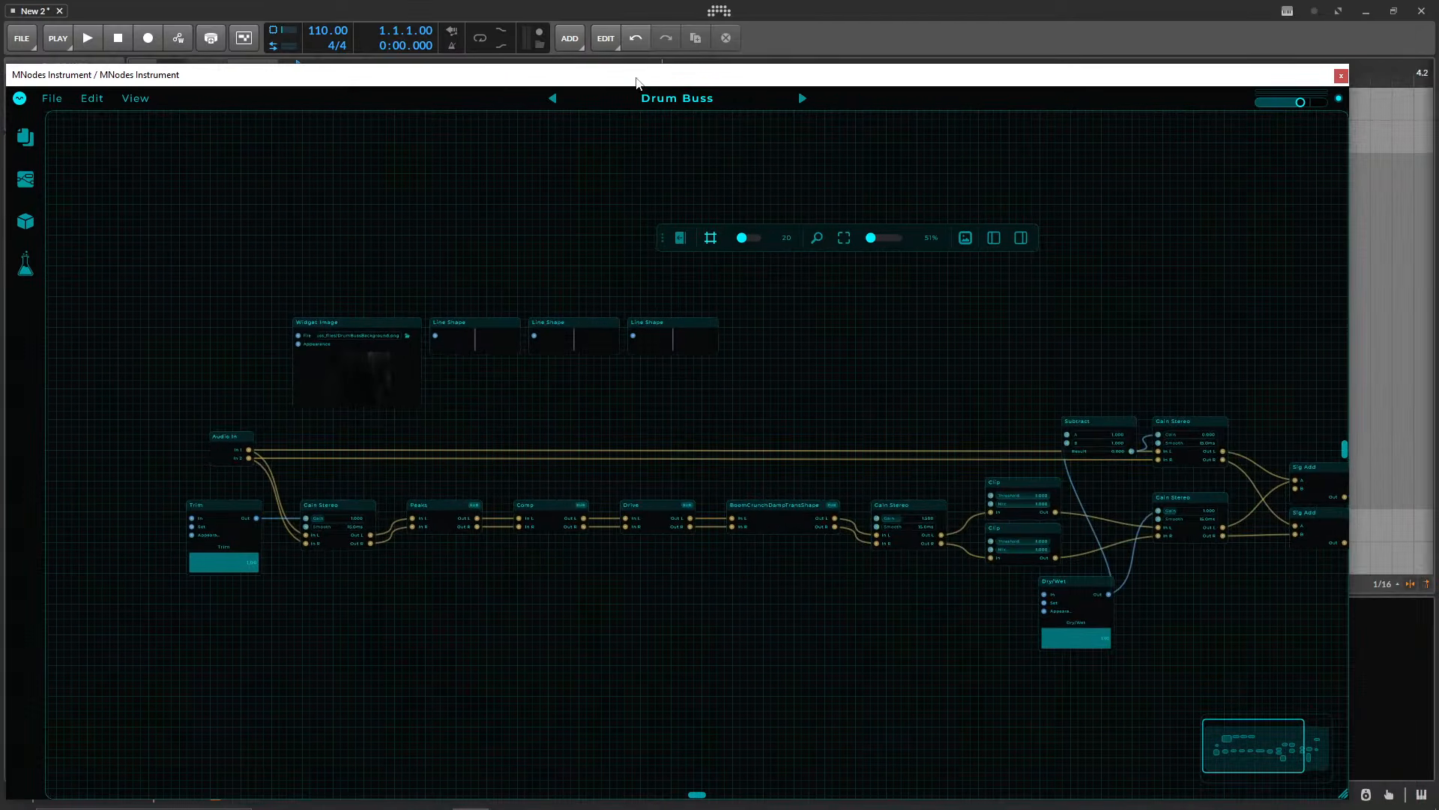
{"action": "left_click_drag", "start_coordinate": [758, 85], "coordinate": [758, 170]}
{"action": "left_click_drag", "start_coordinate": [827, 164], "coordinate": [773, 80]}
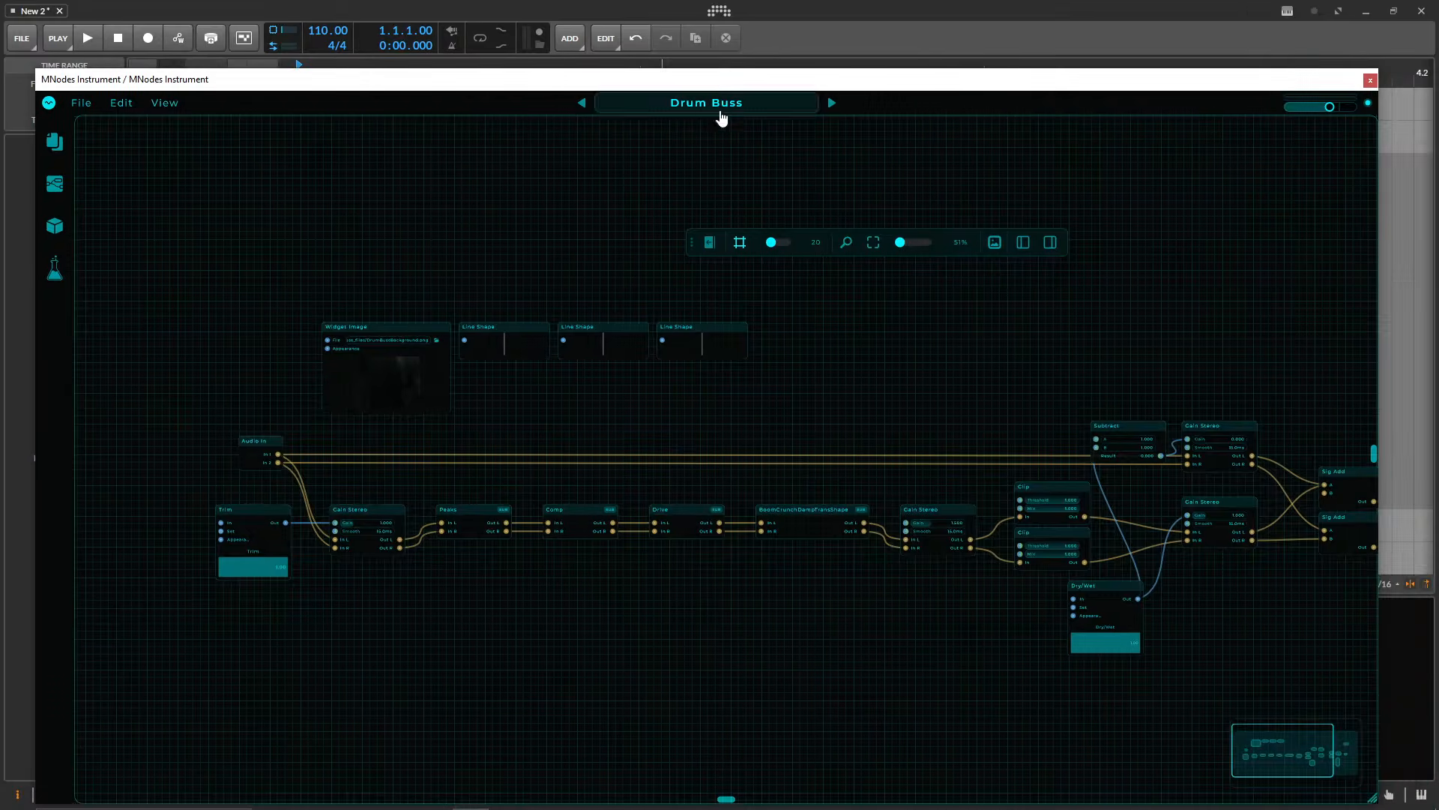
- Switch Drum Buss back to Perform Mode and place its window over the middle of the arranger
{"action": "left_click", "coordinate": [718, 112]}
{"action": "left_click", "coordinate": [317, 219]}
{"action": "left_click", "coordinate": [48, 109]}
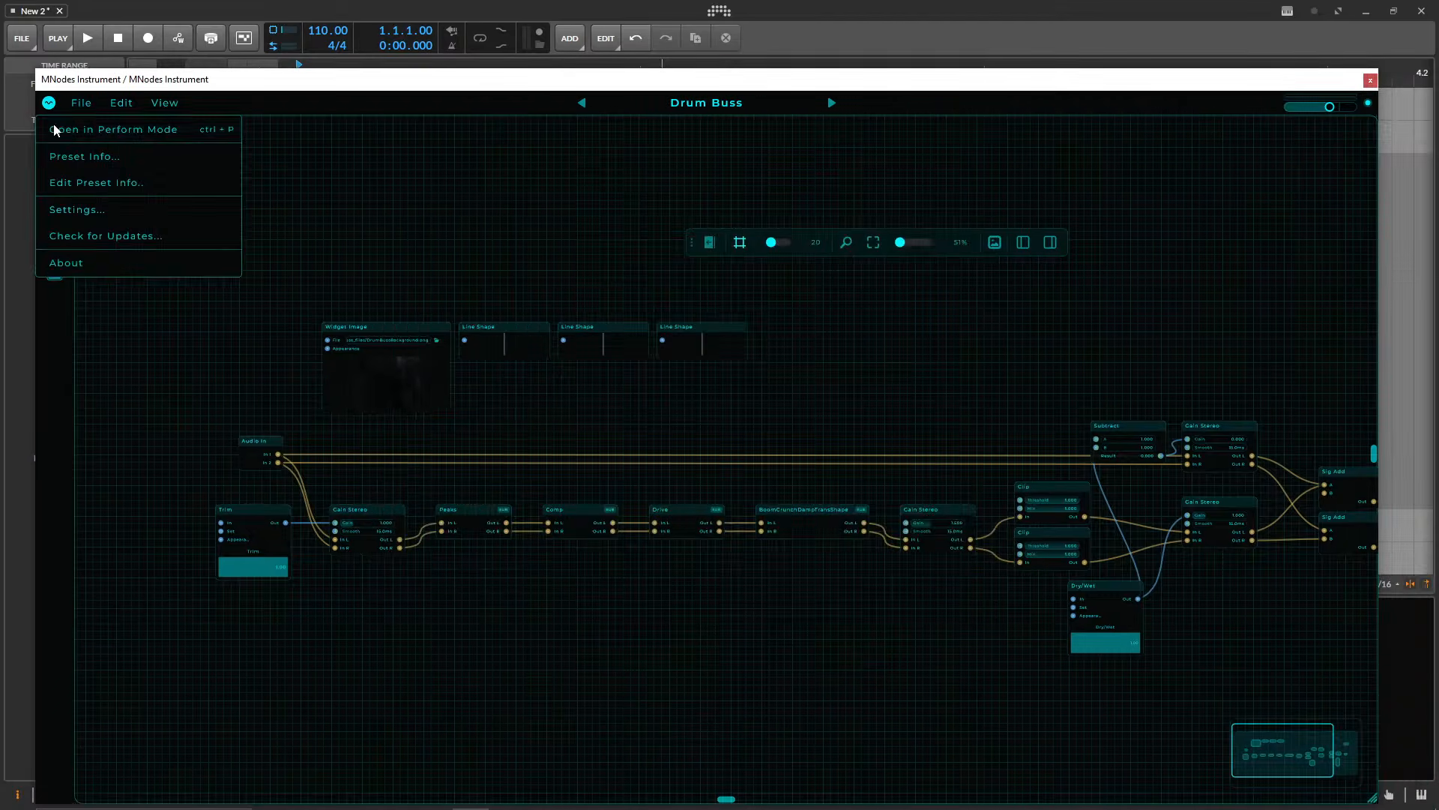
{"action": "left_click", "coordinate": [90, 131]}
{"action": "left_click_drag", "start_coordinate": [281, 86], "coordinate": [801, 136]}
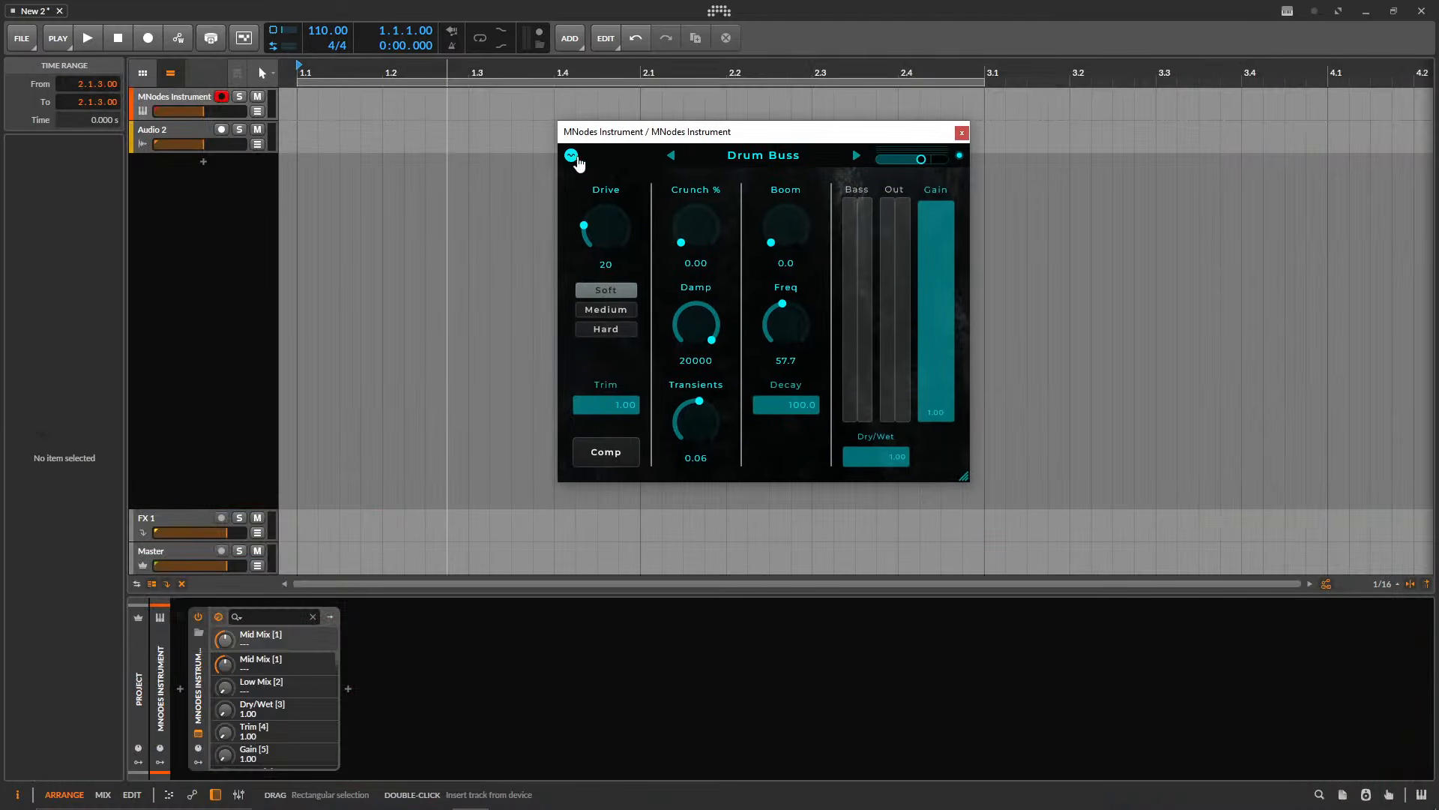
{"action": "left_click", "coordinate": [571, 155]}
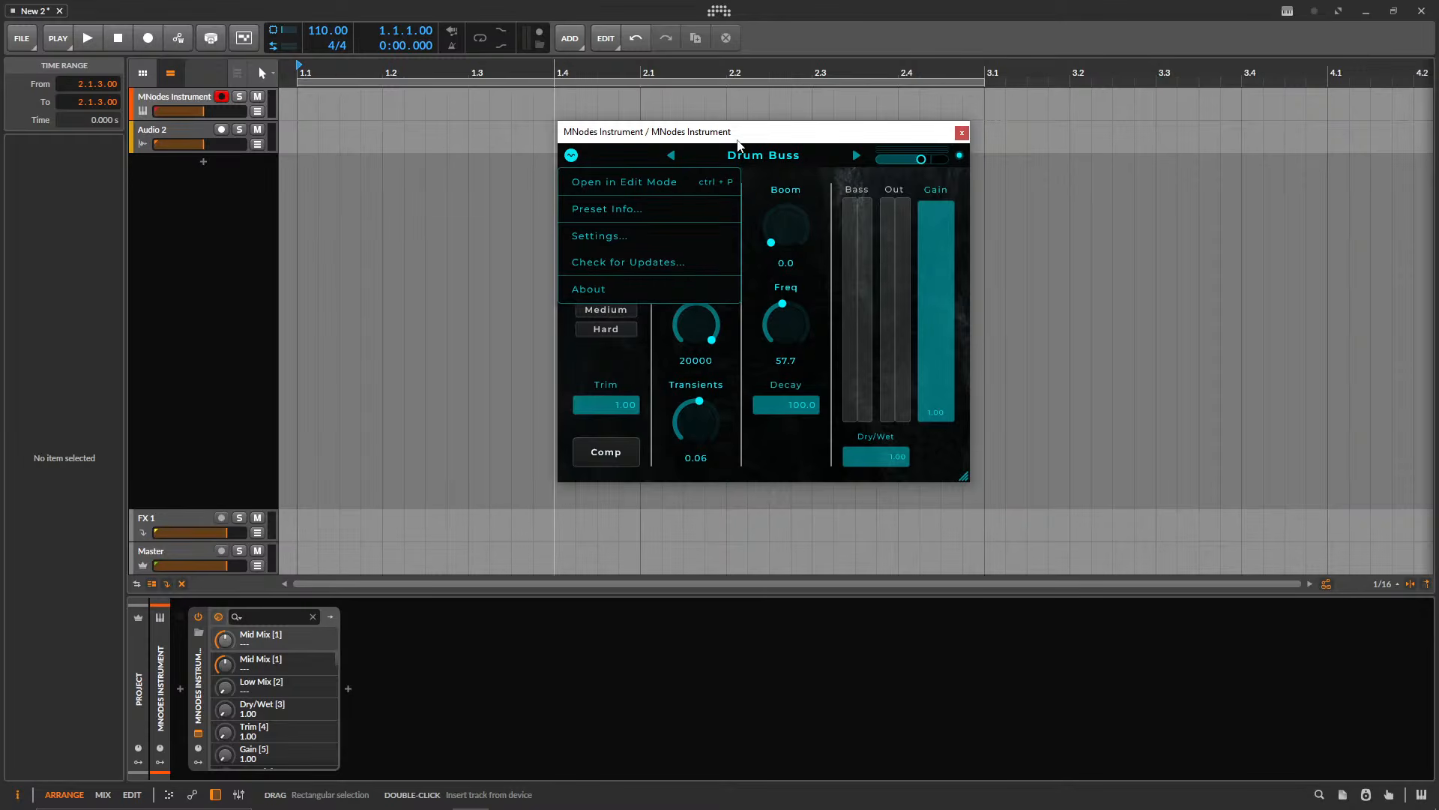
{"action": "left_click", "coordinate": [741, 147]}
{"action": "left_click", "coordinate": [732, 162]}
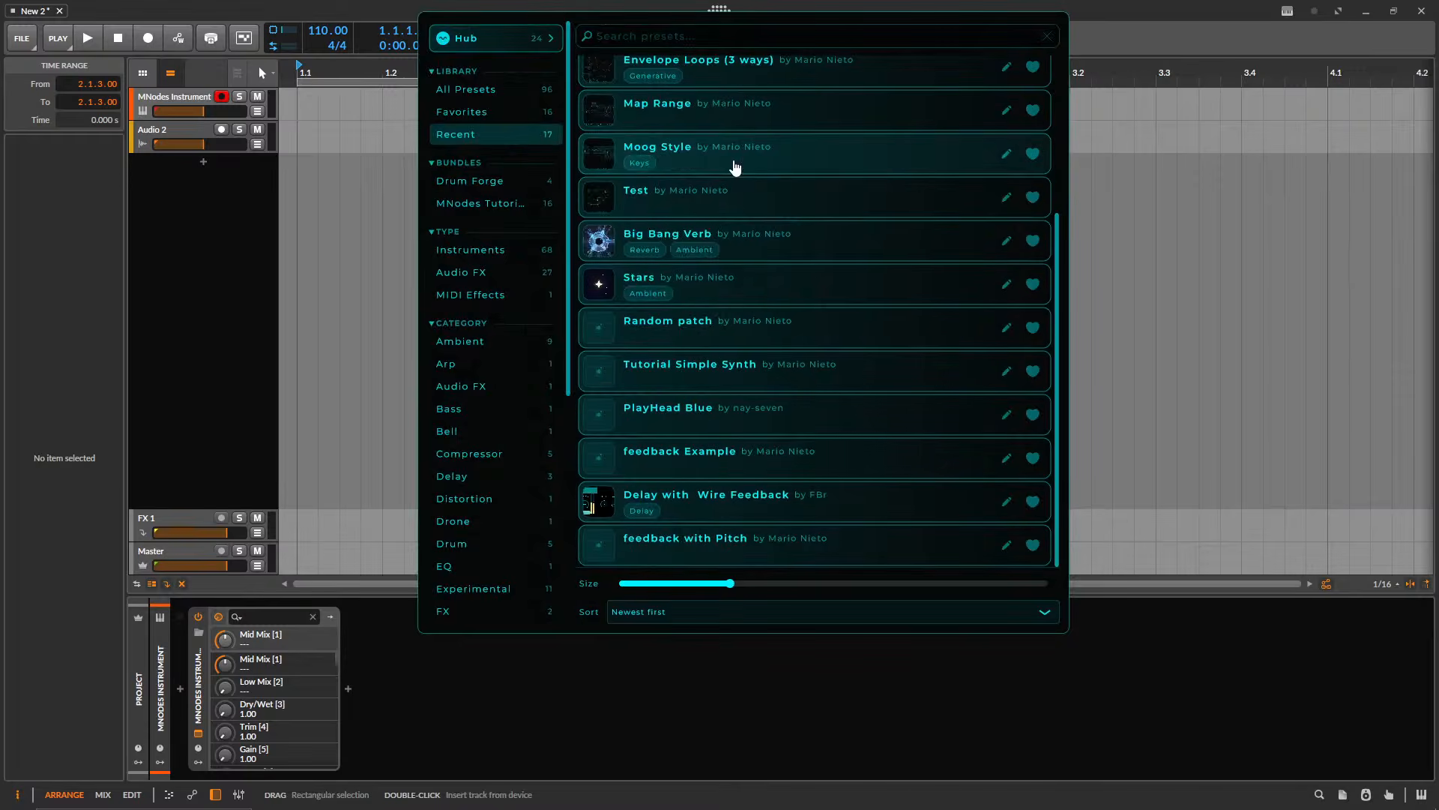
{"action": "left_click", "coordinate": [774, 684]}
- Reopen Drum Buss in Edit Mode and move its window up within the screen
{"action": "left_click", "coordinate": [554, 161]}
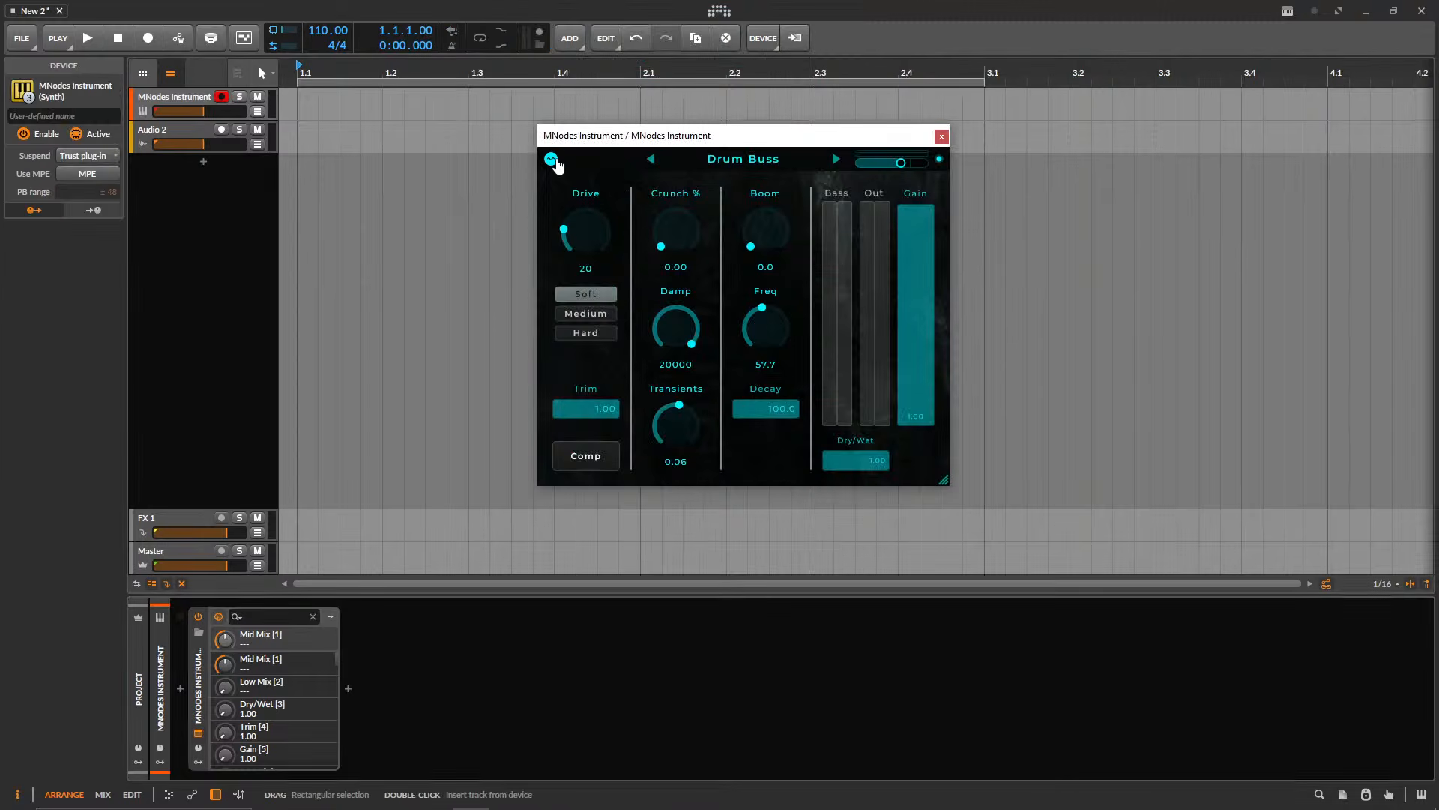
{"action": "left_click", "coordinate": [567, 182]}
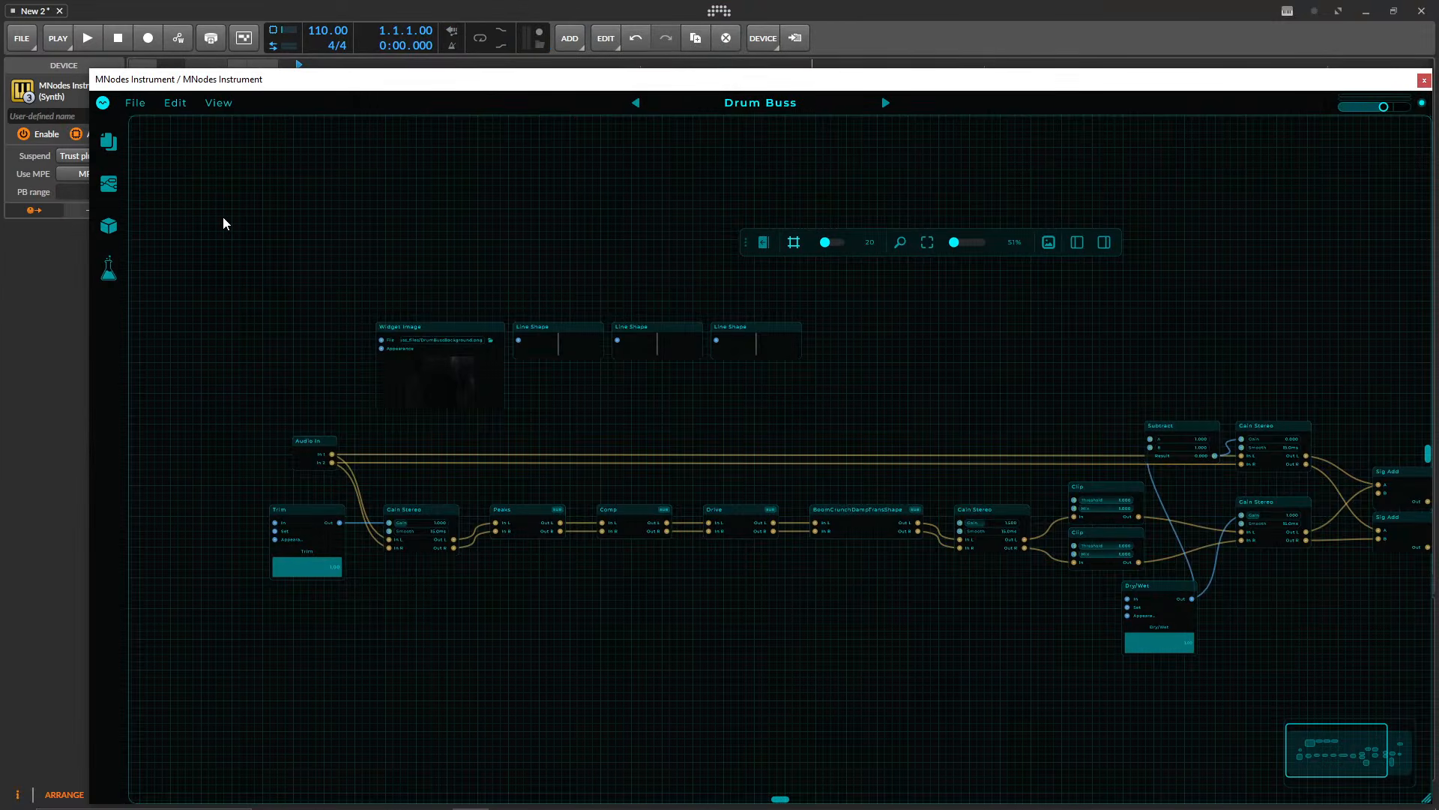
{"action": "left_click_drag", "start_coordinate": [489, 81], "coordinate": [428, 58]}
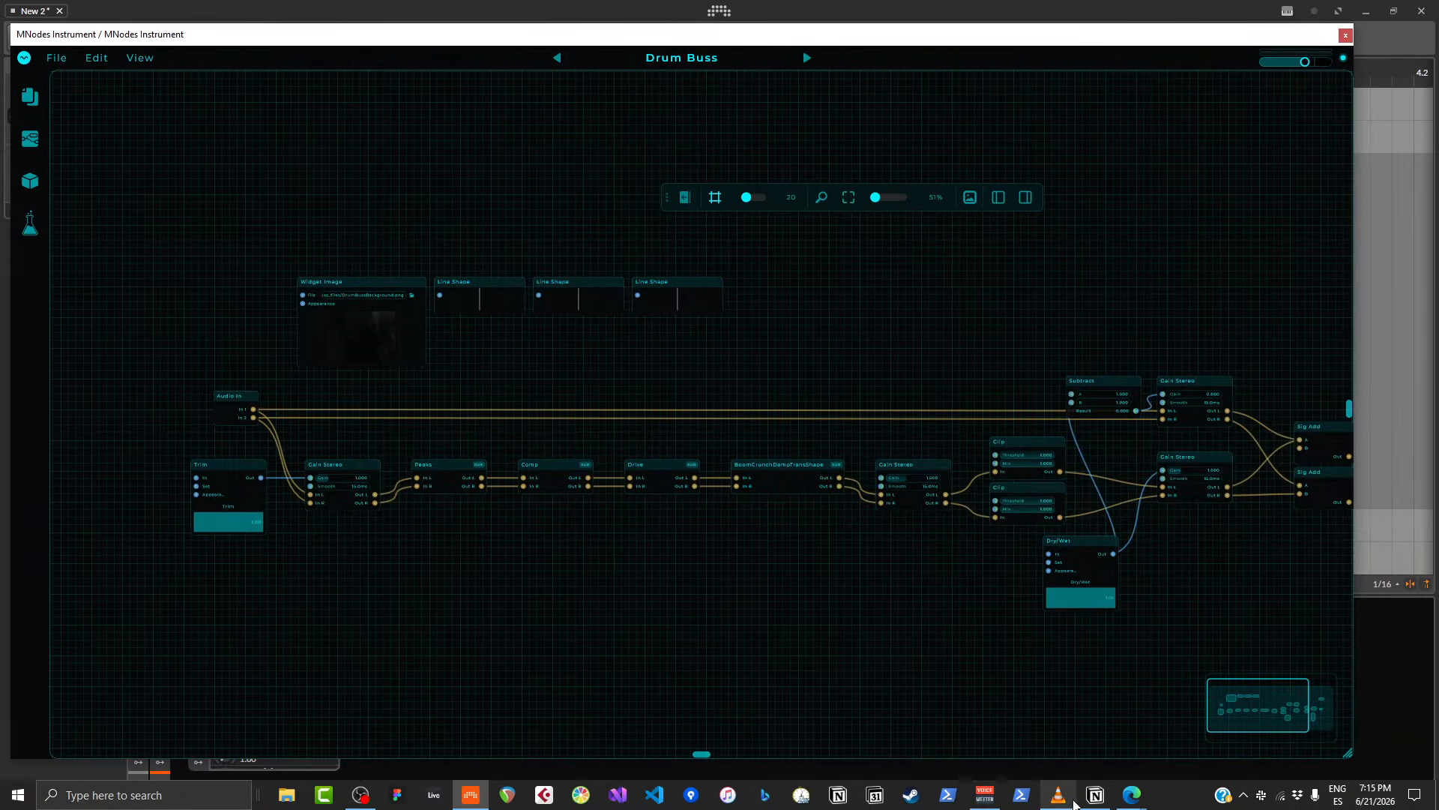
{"action": "left_click", "coordinate": [1096, 796]}
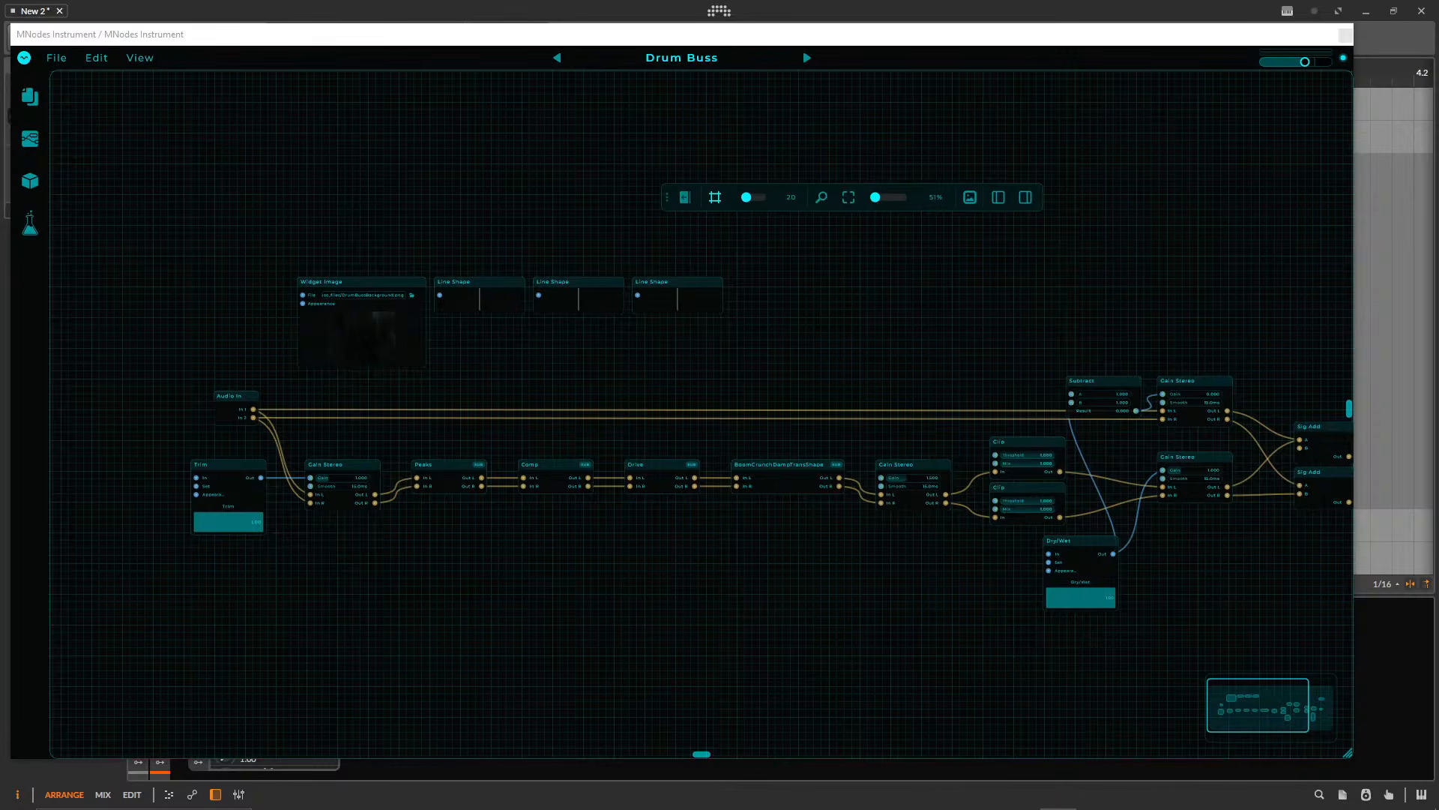
{"action": "mouse_move", "coordinate": [1227, 805]}
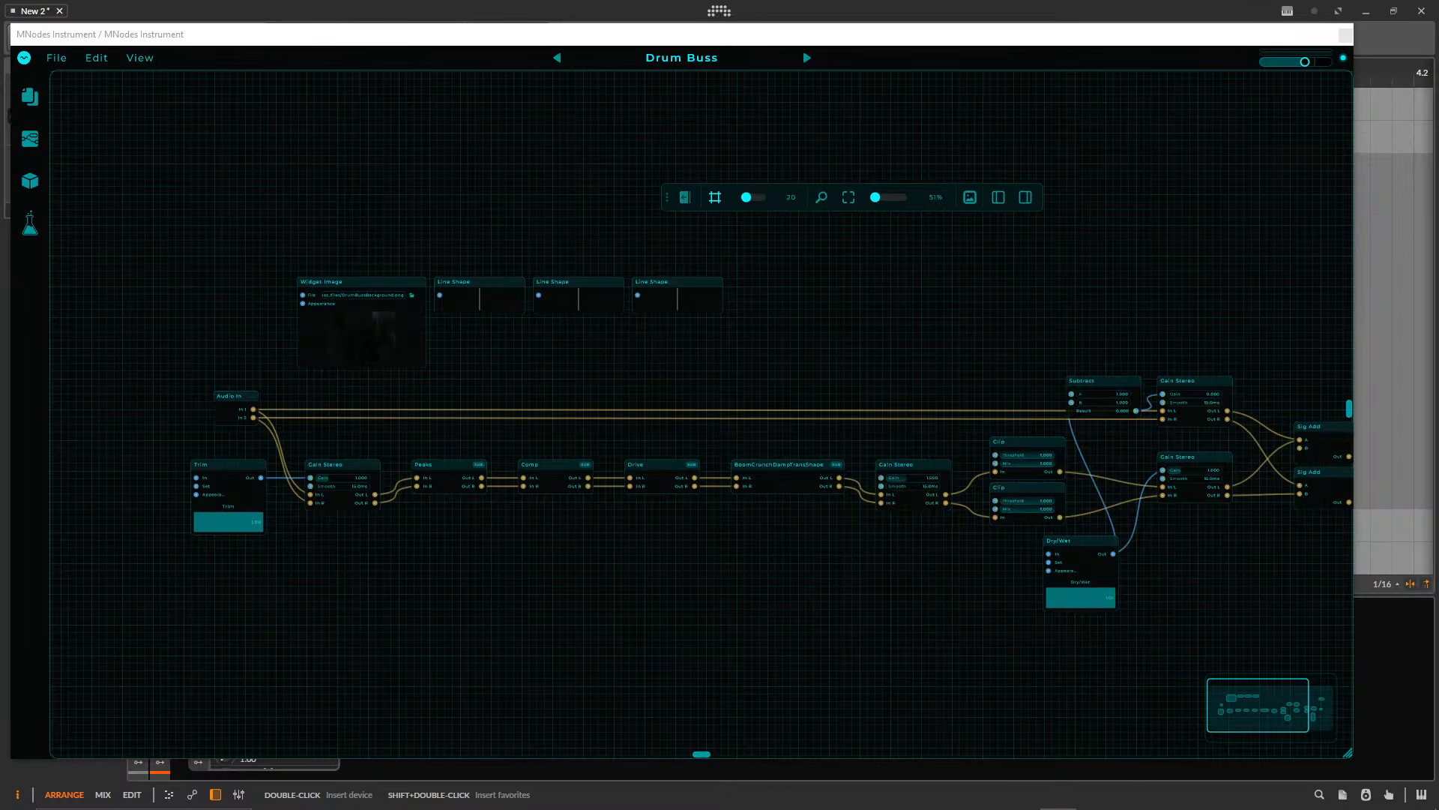
{"action": "mouse_move", "coordinate": [450, 807]}
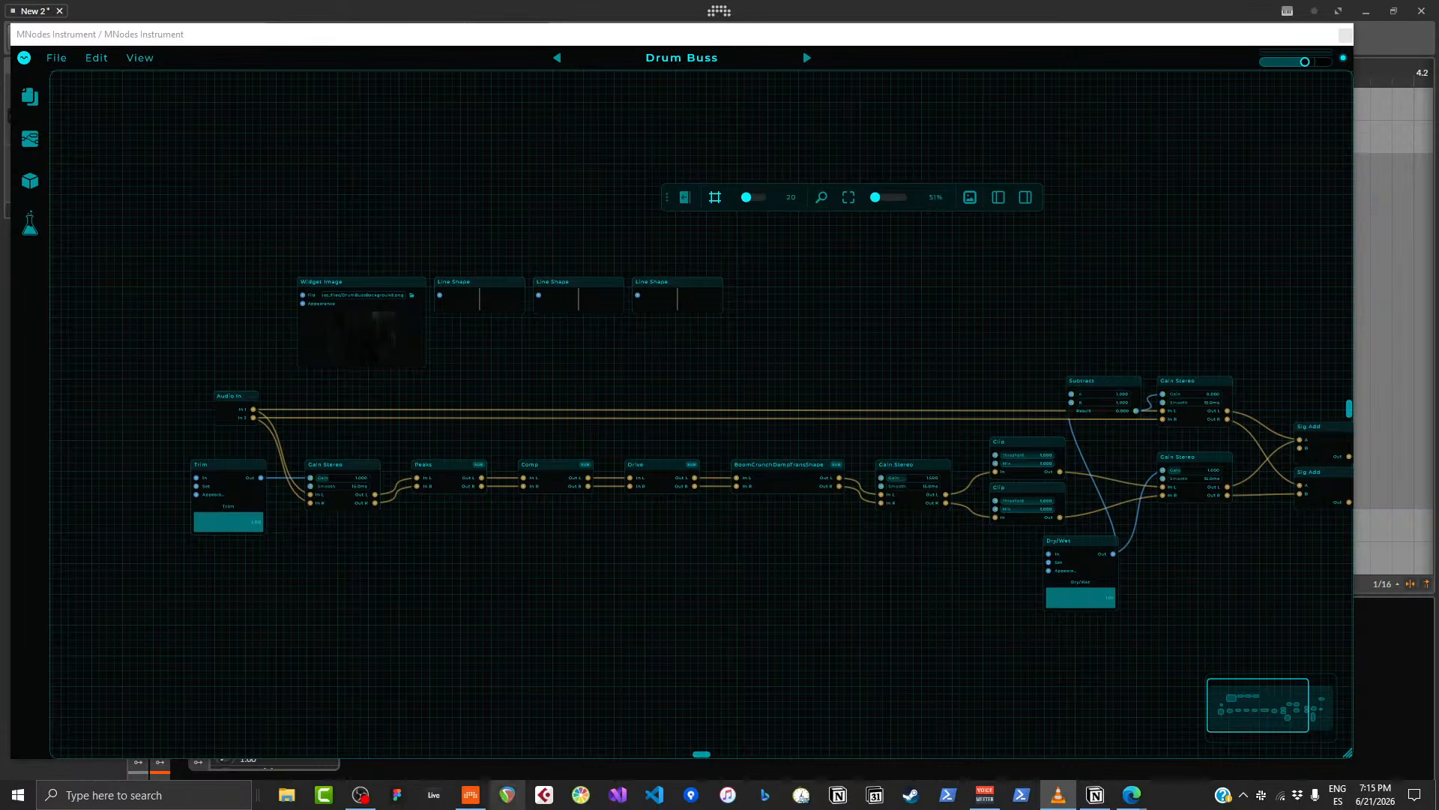
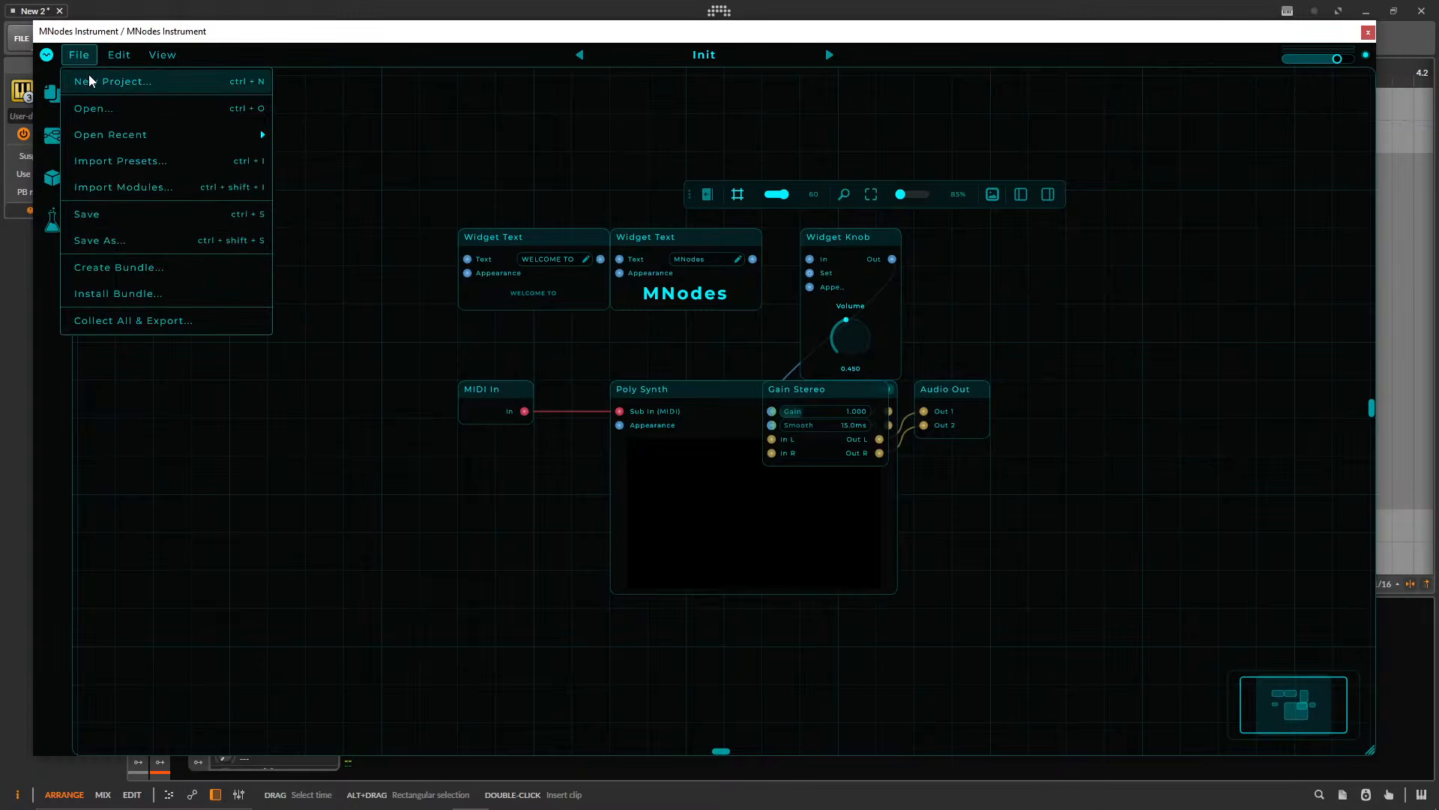
- Start a new project in MNodes Instrument and close its window
{"action": "left_click", "coordinate": [90, 80]}
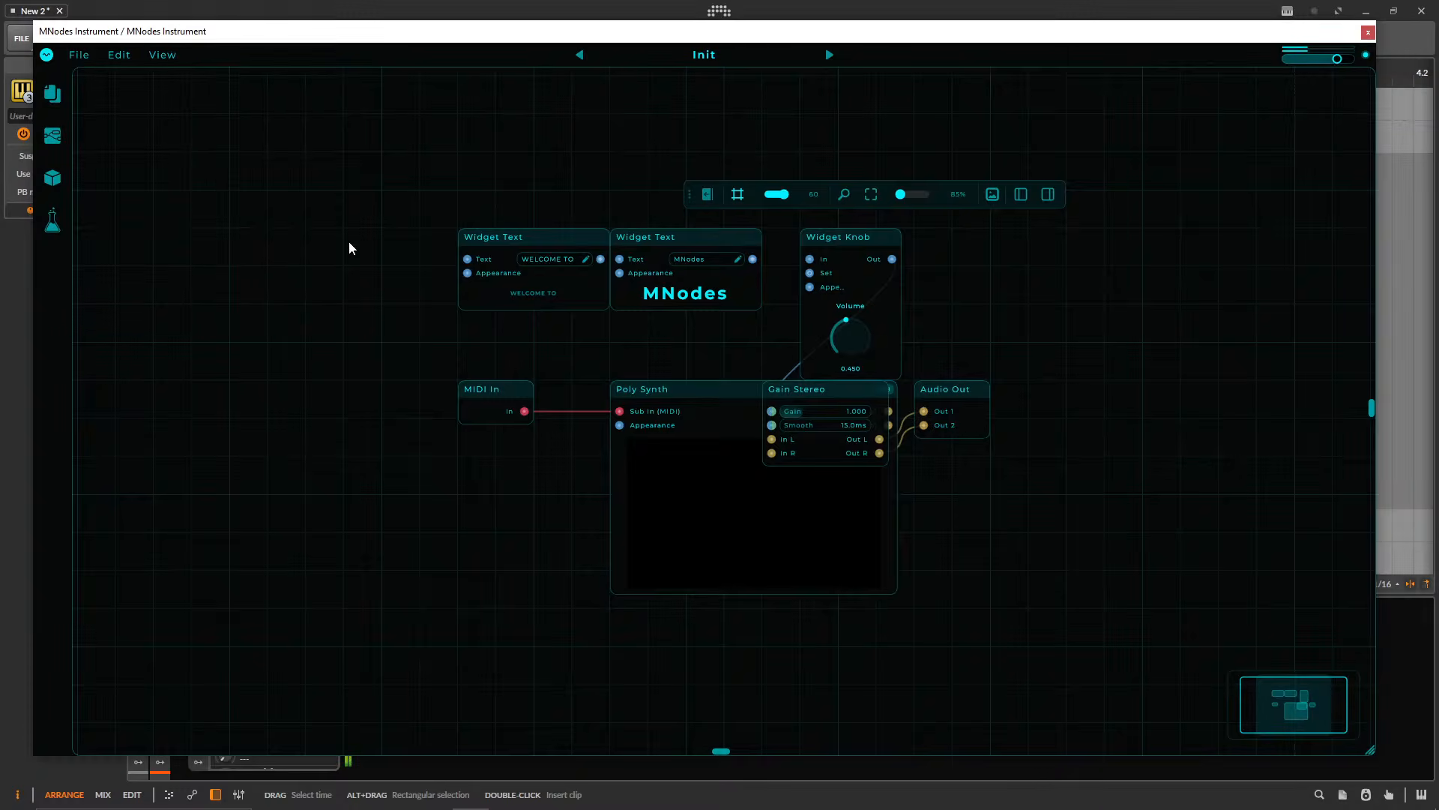
{"action": "left_click", "coordinate": [1368, 32]}
- Select the Audio 2 track and open the MNodes FX plugin window
{"action": "left_click", "coordinate": [191, 135]}
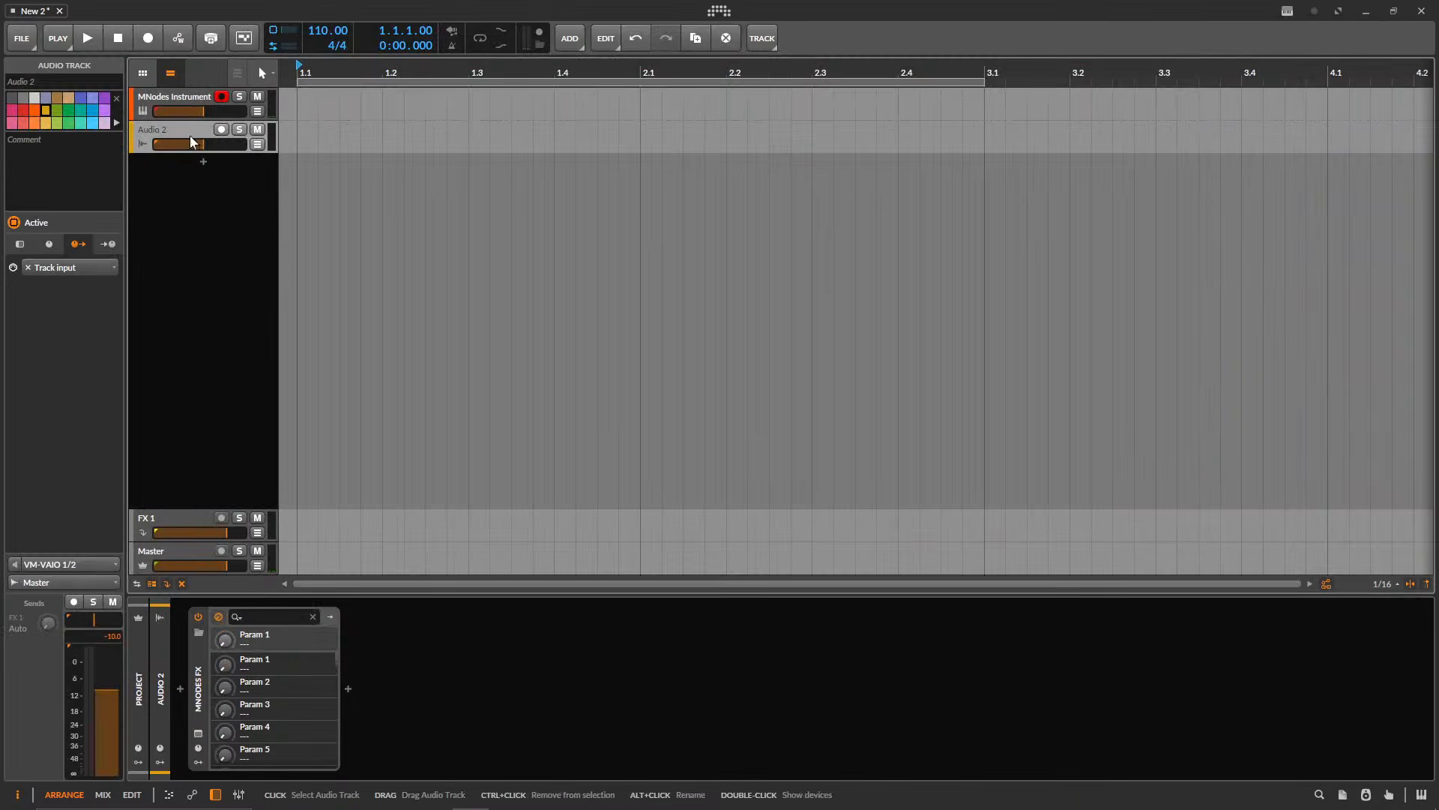
{"action": "left_click", "coordinate": [198, 732]}
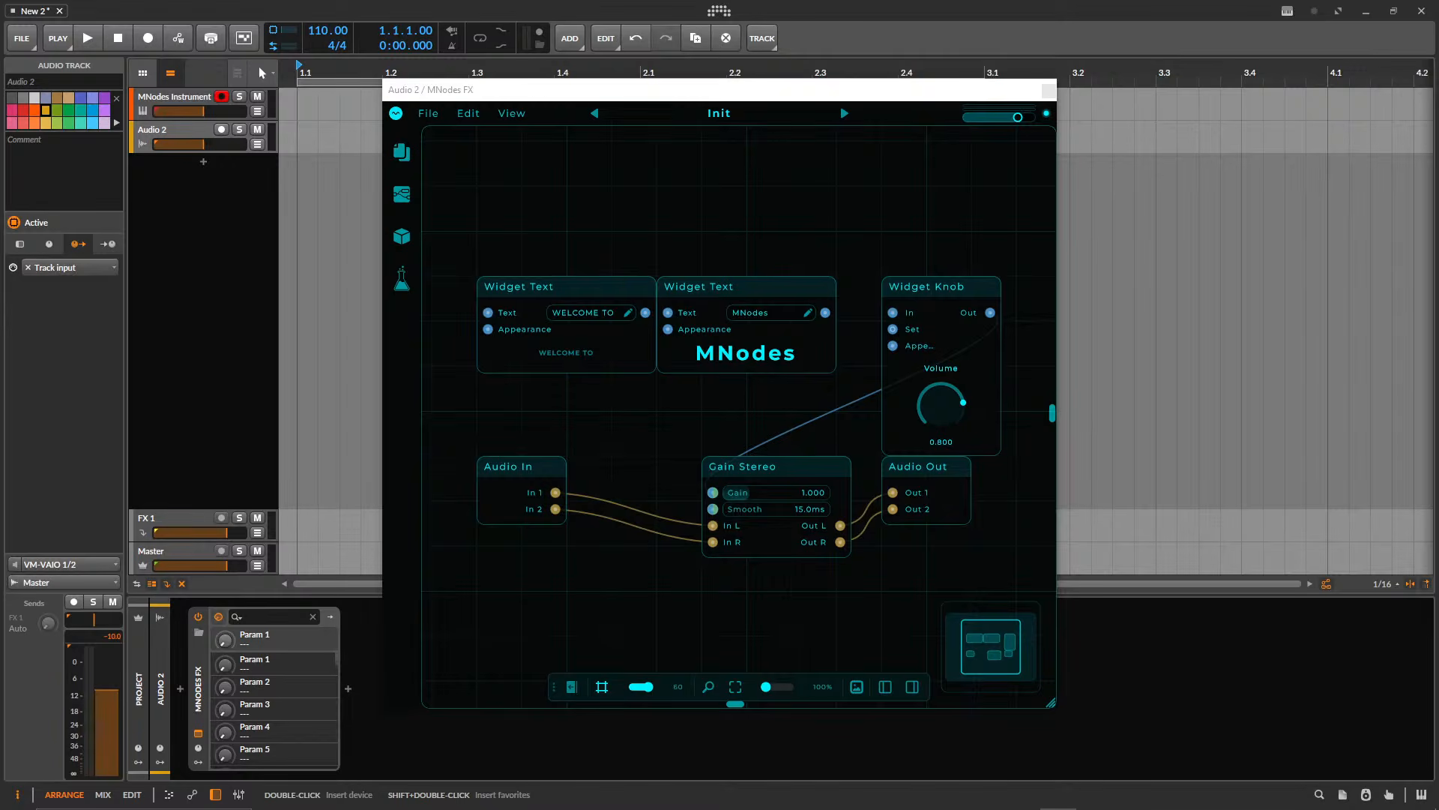
{"action": "left_click", "coordinate": [541, 290]}
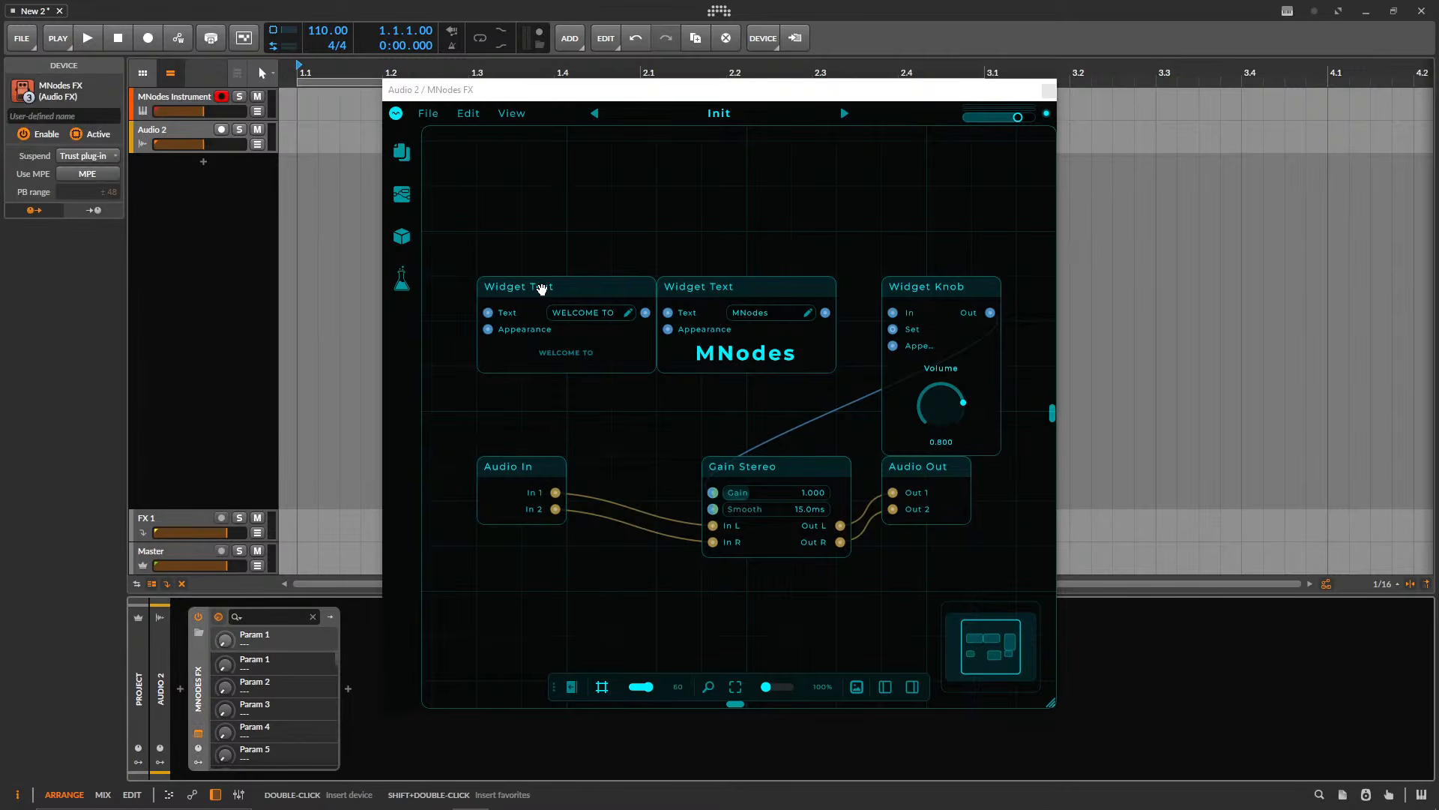
- Delete all nodes from the Init patch in MNodes FX, and enlarge and reposition its window over the arranger
{"action": "left_click_drag", "start_coordinate": [503, 194], "coordinate": [974, 620]}
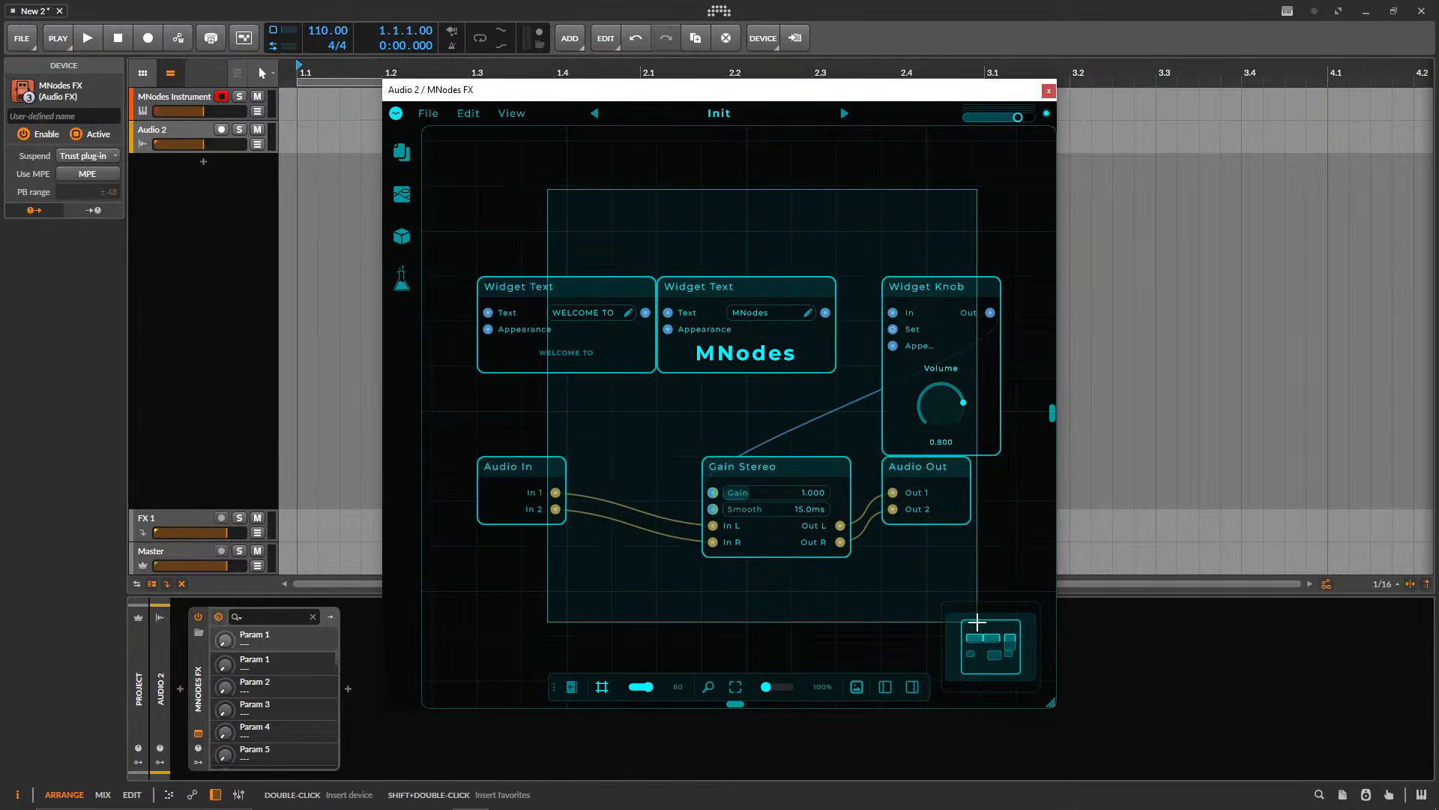
{"action": "key", "text": "Delete"}
{"action": "left_click_drag", "start_coordinate": [1053, 702], "coordinate": [1317, 767]}
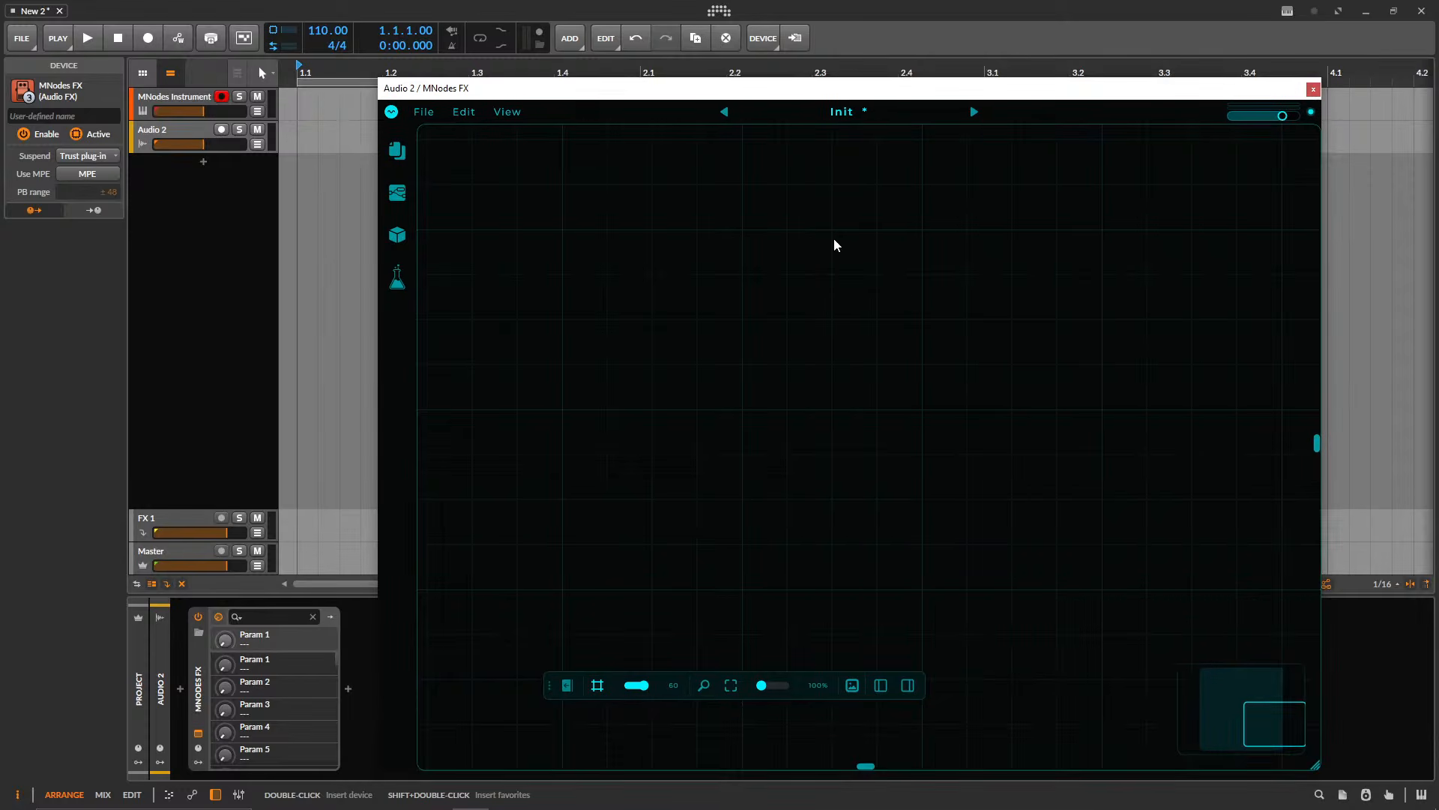
{"action": "left_click_drag", "start_coordinate": [705, 96], "coordinate": [542, 44]}
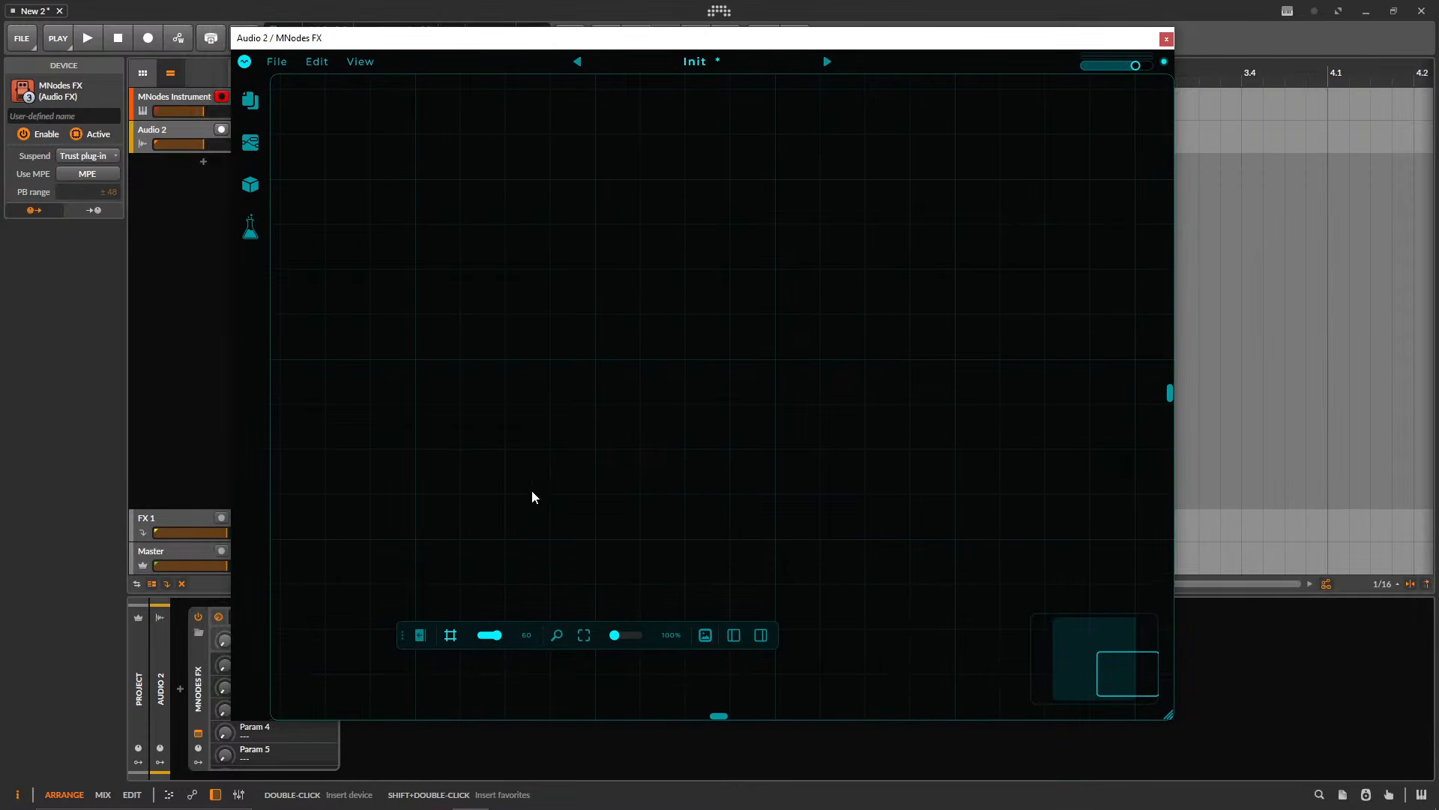
{"action": "left_click_drag", "start_coordinate": [337, 36], "coordinate": [487, 65]}
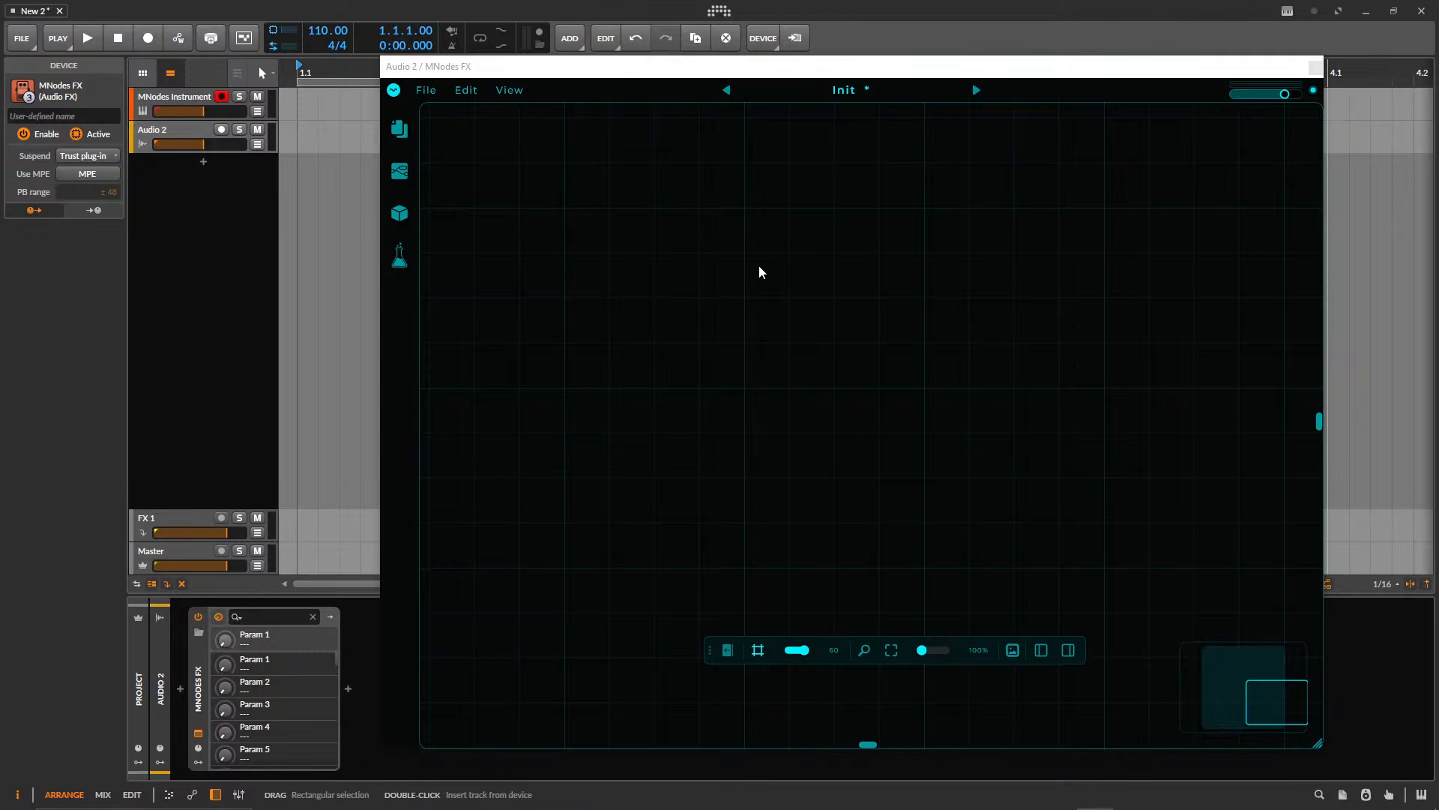
- Switch to the Splice app and open the Sounds section of the library
{"action": "left_click_drag", "start_coordinate": [468, 66], "coordinate": [459, 61]}
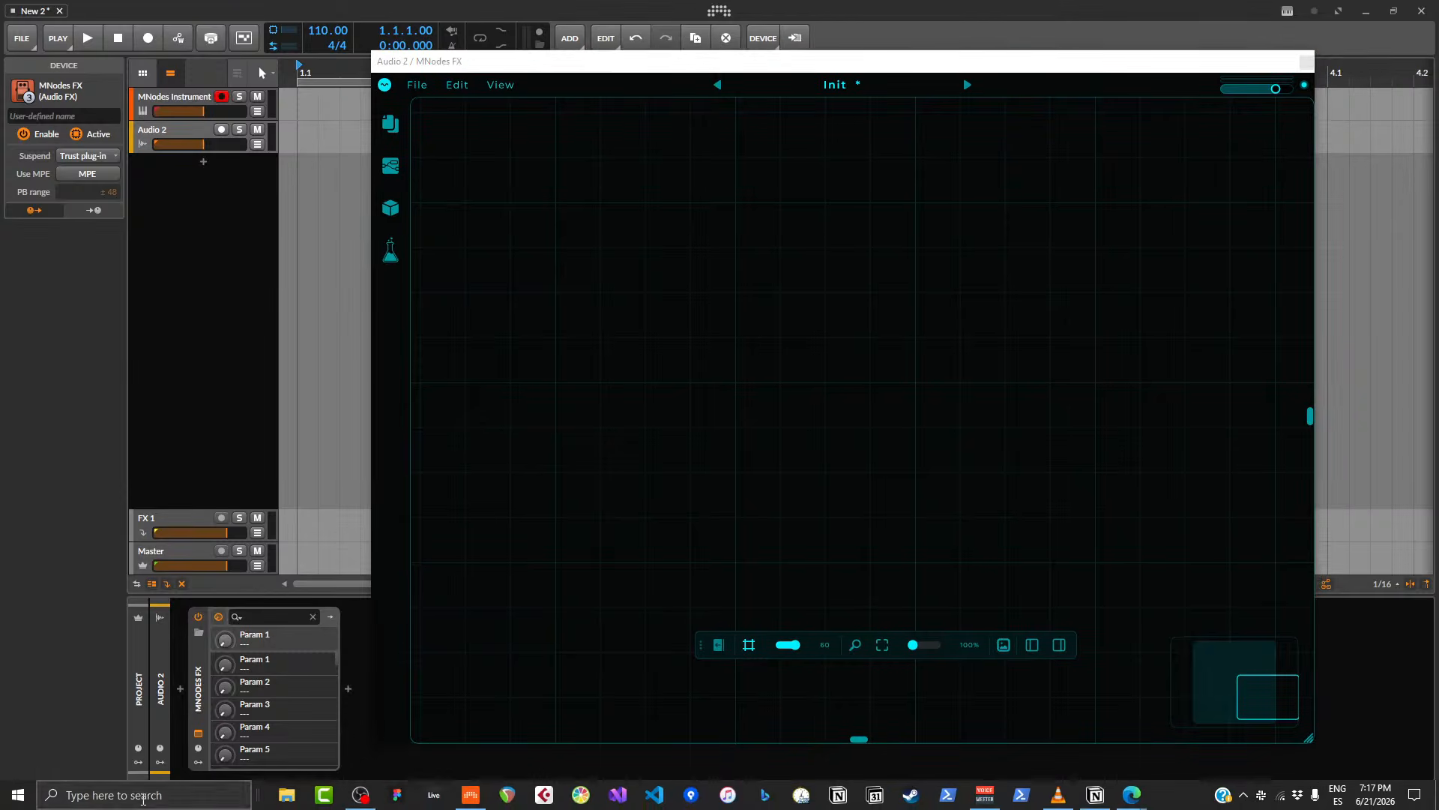
{"action": "left_click", "coordinate": [143, 798]}
{"action": "type", "text": "spl"}
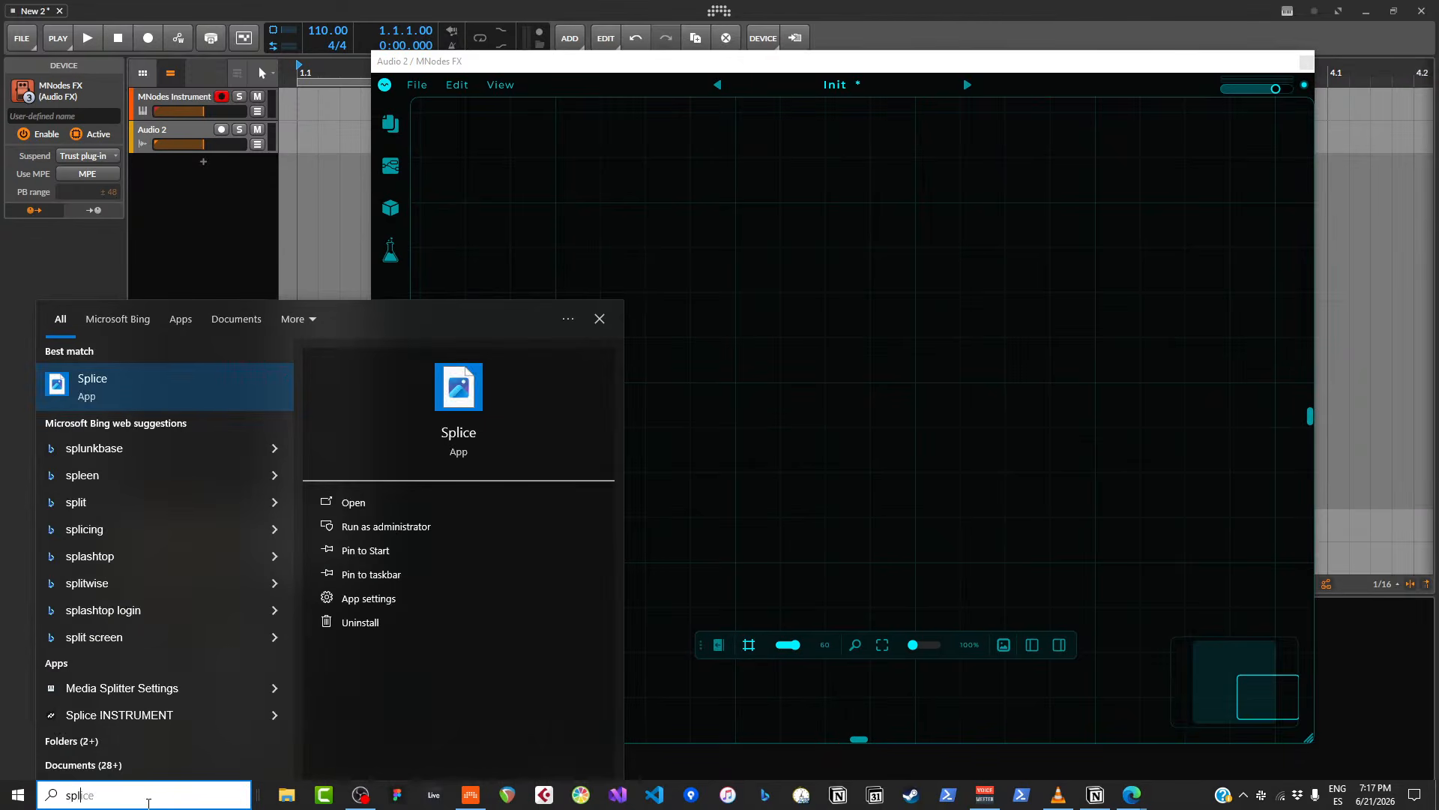
{"action": "key", "text": "Return"}
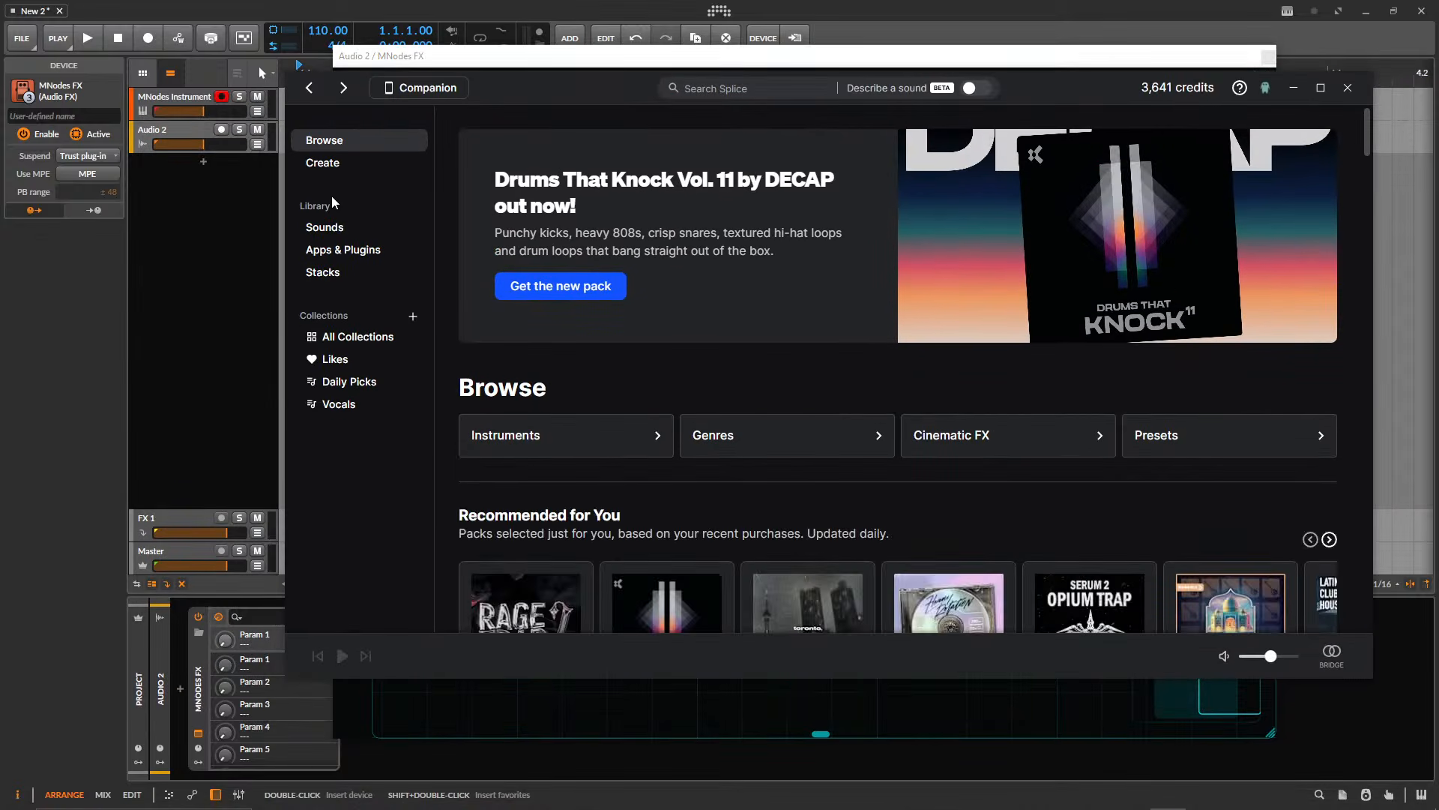
{"action": "left_click", "coordinate": [333, 232]}
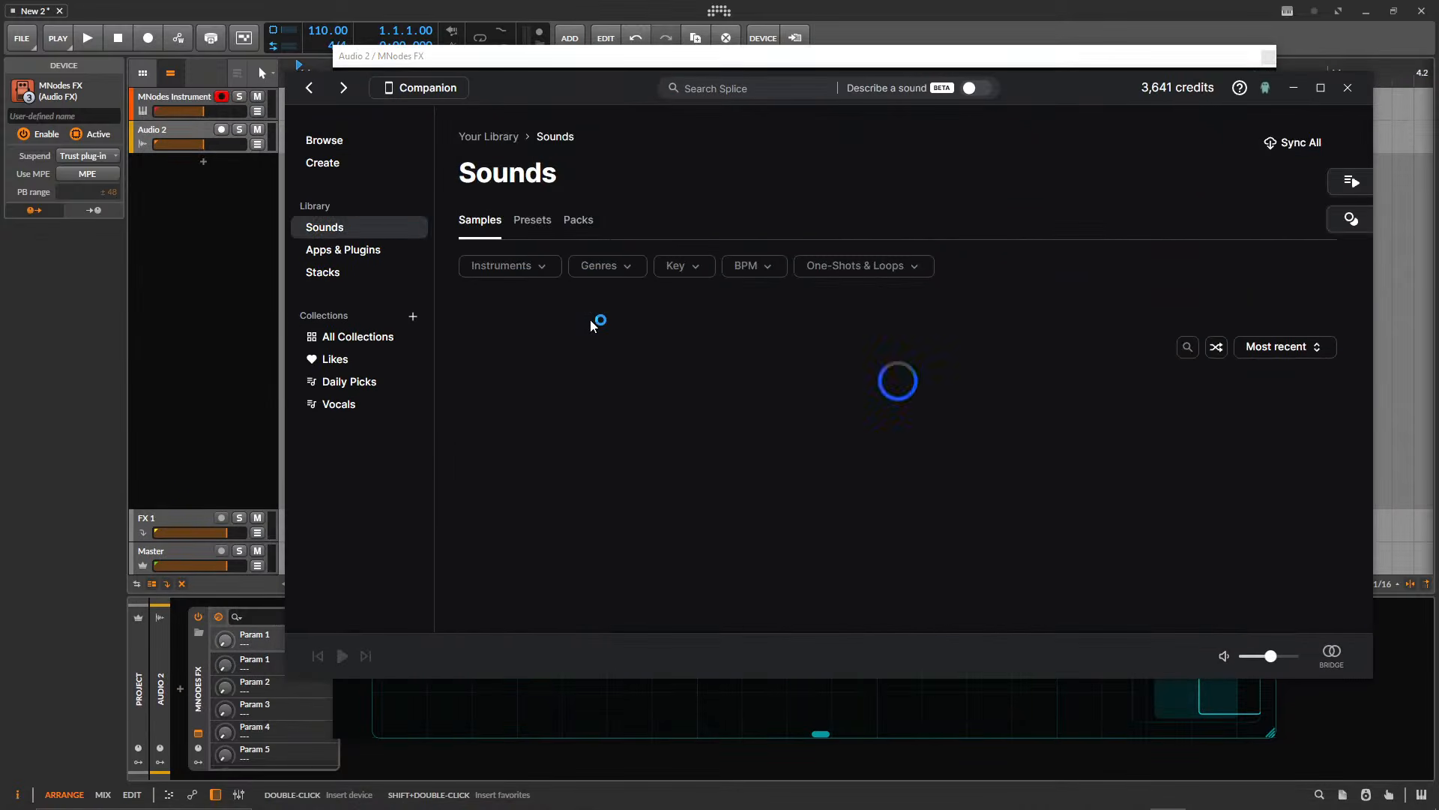
- Audition the six most recent library samples, ending with BOS_KVDI2_95_Percussion_Tabla_Loop_Palash_D.wav
{"action": "left_click", "coordinate": [533, 414]}
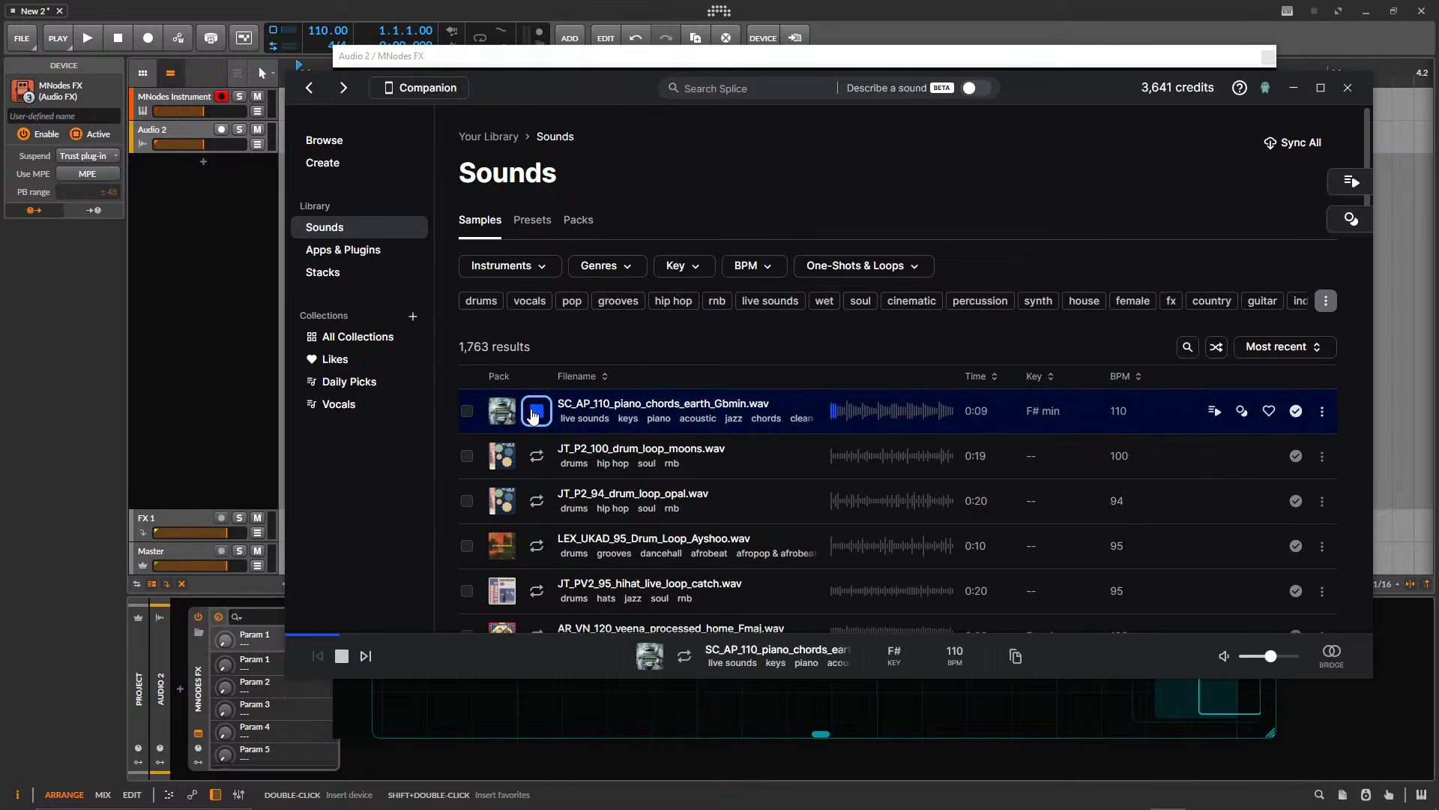
{"action": "left_click", "coordinate": [540, 458]}
{"action": "left_click", "coordinate": [536, 500]}
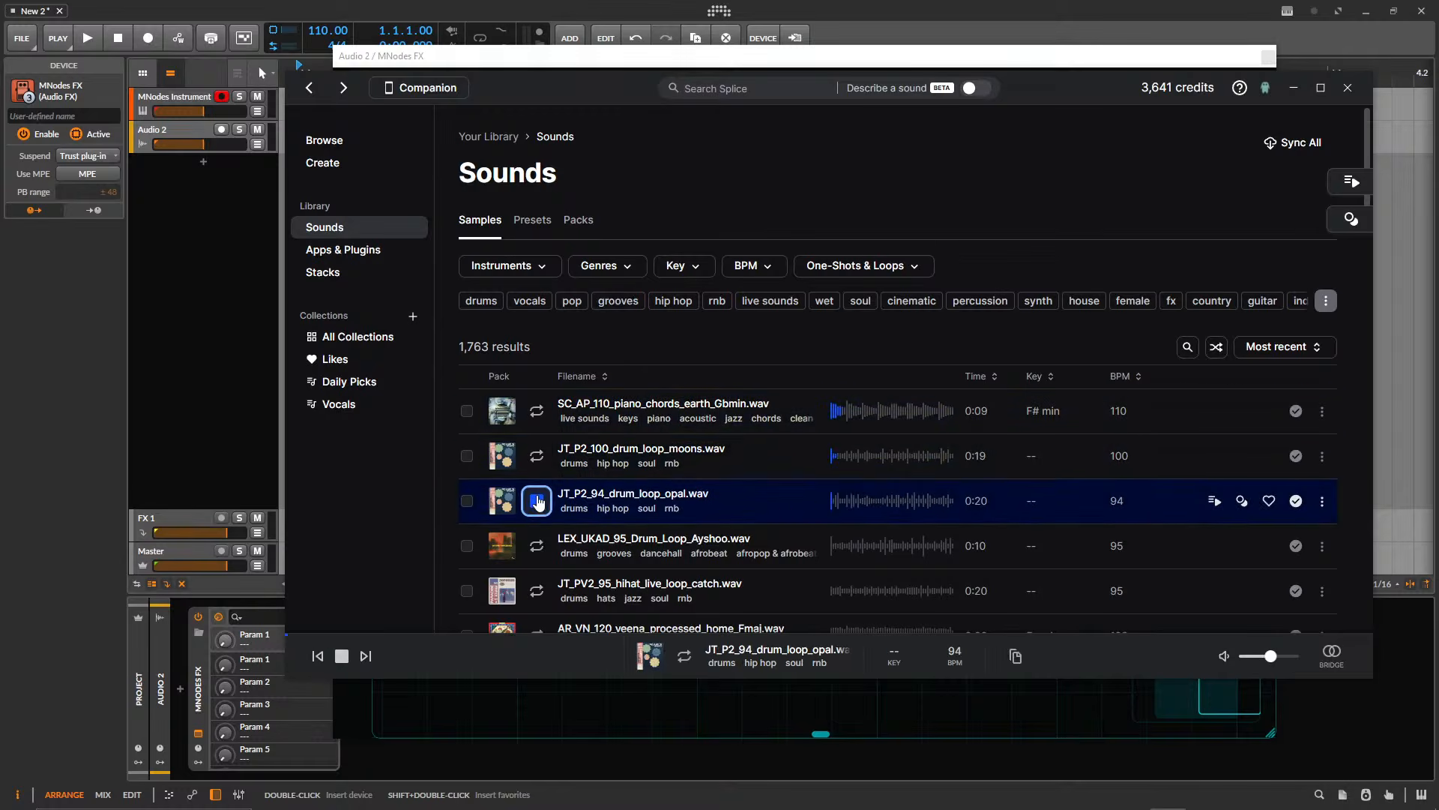
{"action": "left_click", "coordinate": [537, 545]}
{"action": "left_click", "coordinate": [537, 591]}
{"action": "scroll", "coordinate": [538, 577], "scroll_direction": "down", "scroll_amount": 5}
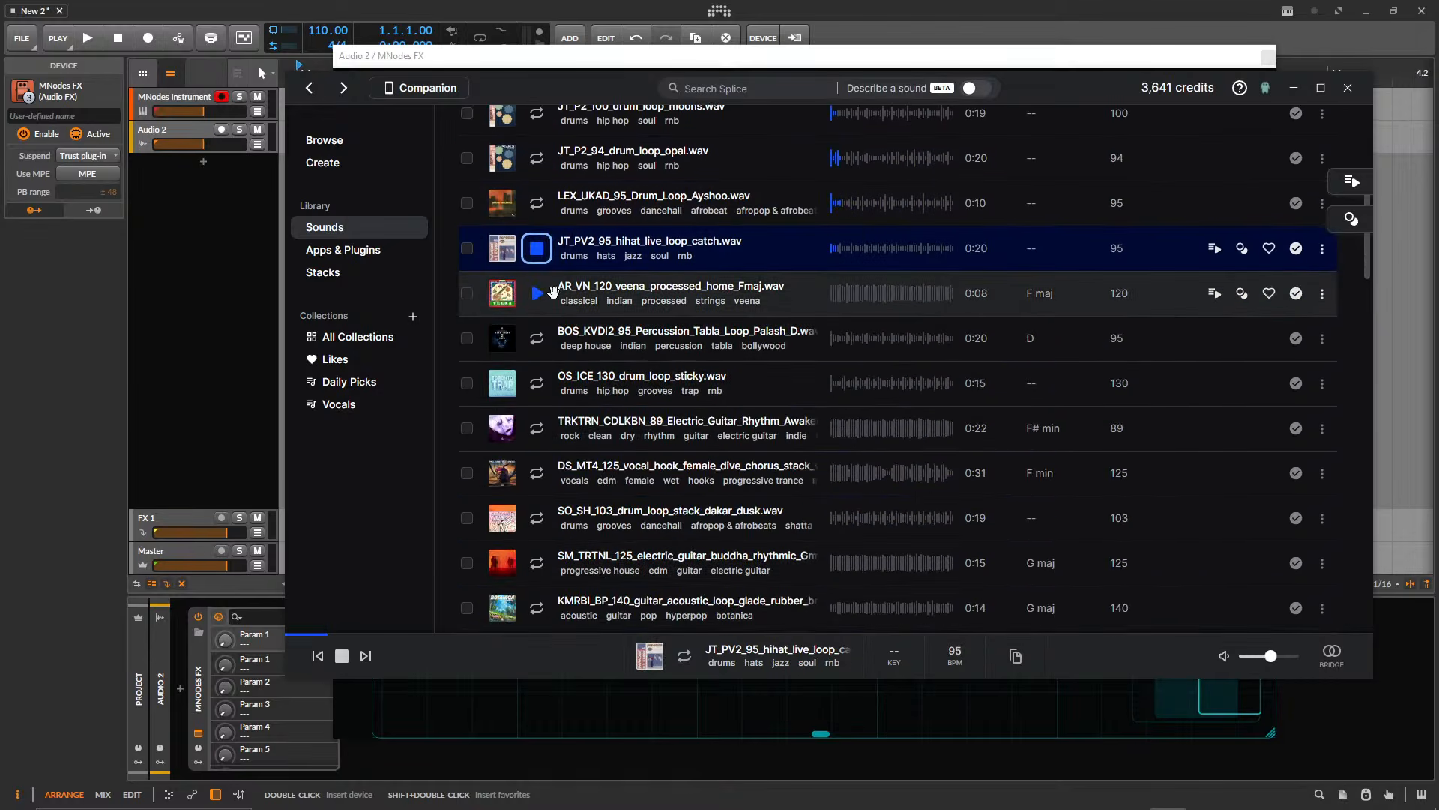
{"action": "left_click", "coordinate": [536, 294]}
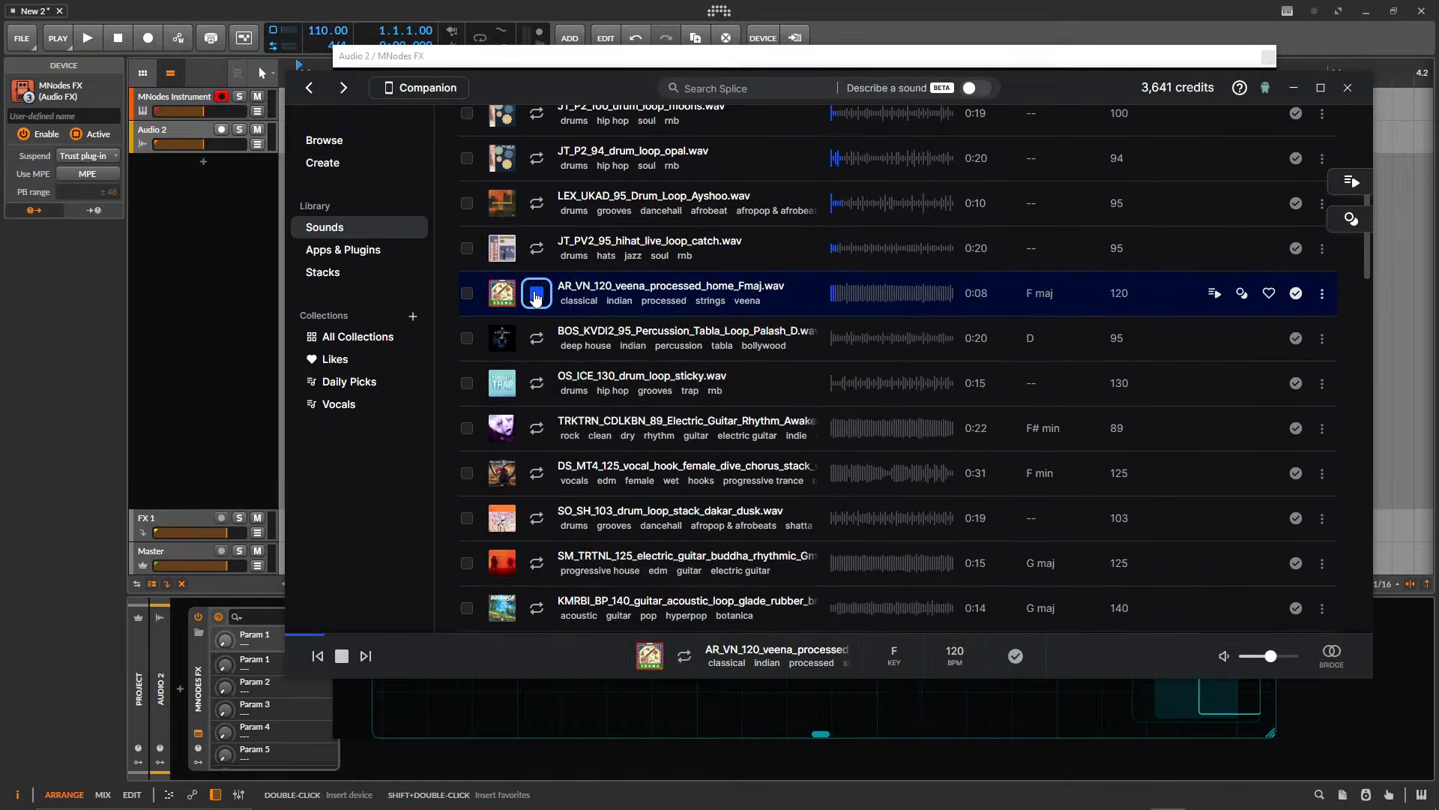
{"action": "left_click", "coordinate": [536, 345]}
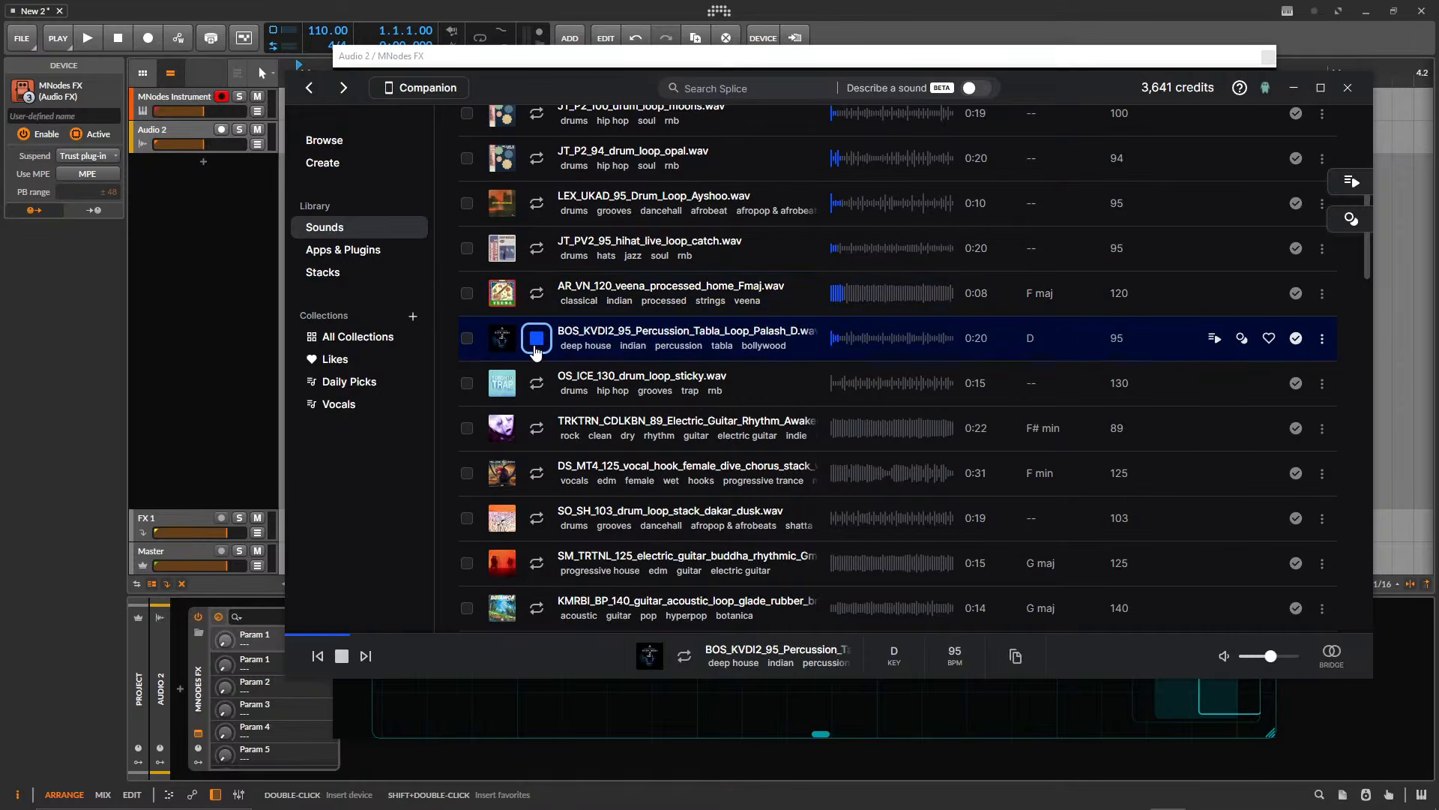
{"action": "left_click", "coordinate": [537, 349]}
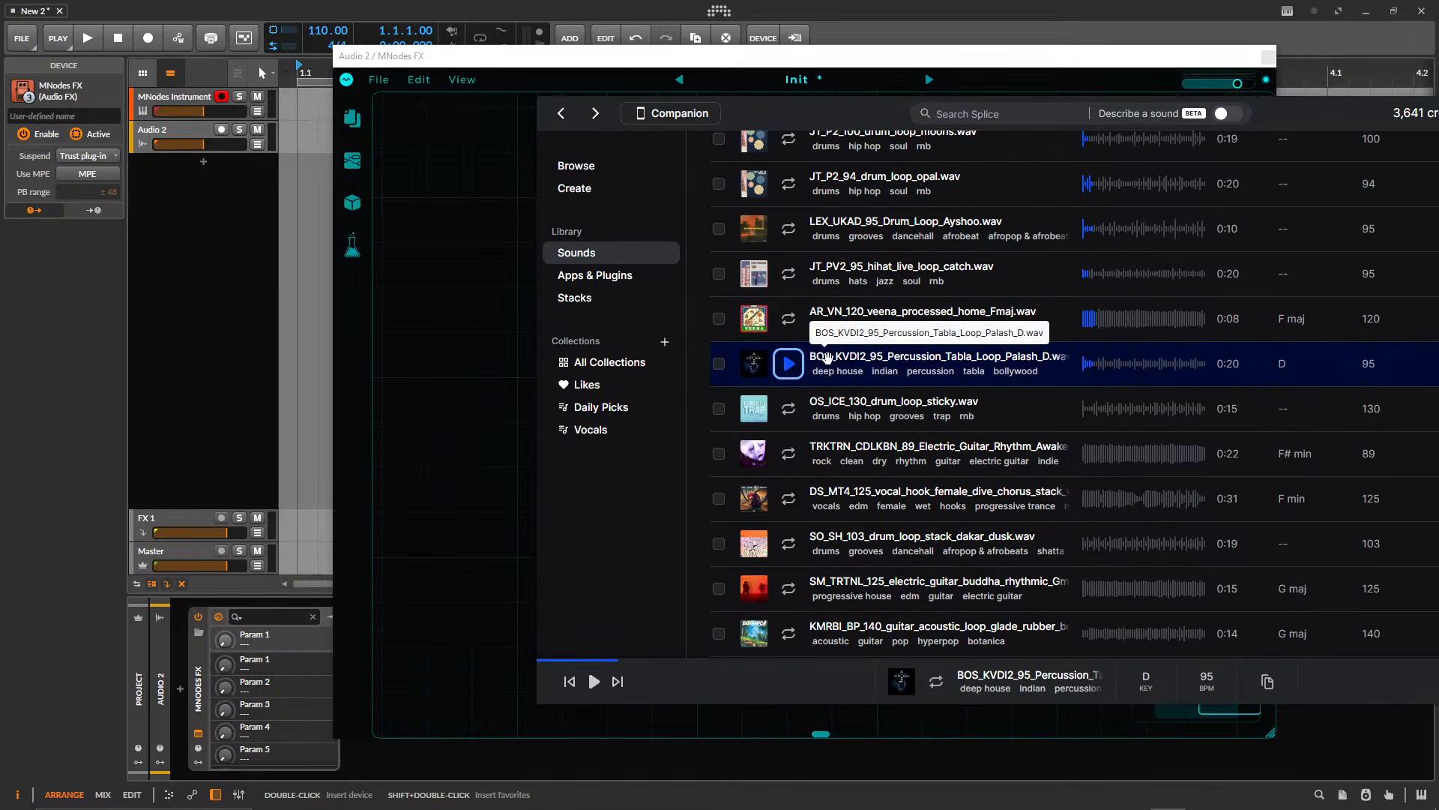
- Place BOS_KVDI2_95_Percussion_Tabla_Loop_Palash_D.wav on the Audio 2 track in Bitwig at bar 1 and loop the arranger over the clip
{"action": "left_click_drag", "start_coordinate": [827, 357], "coordinate": [315, 136]}
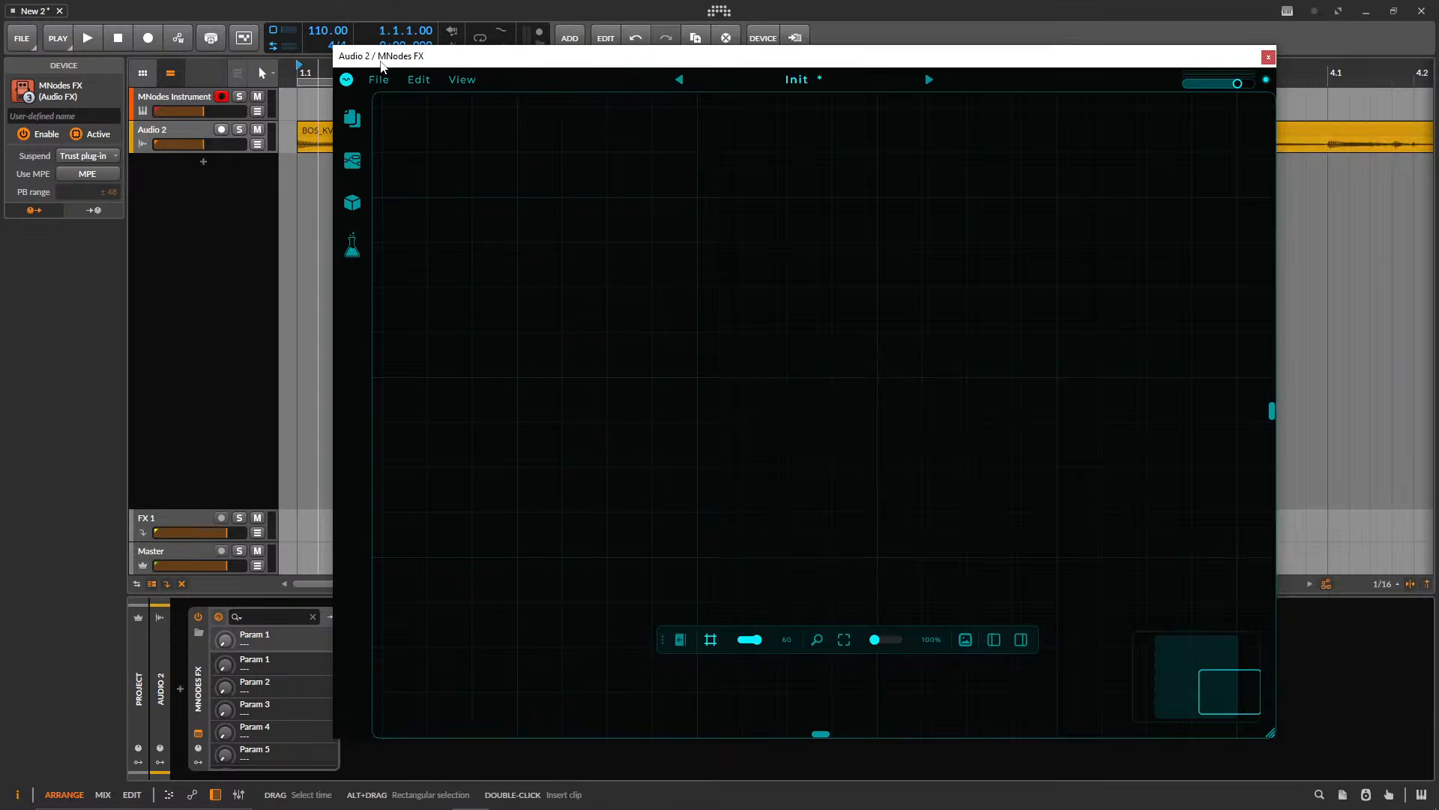
{"action": "left_click_drag", "start_coordinate": [382, 66], "coordinate": [432, 211]}
{"action": "left_click", "coordinate": [512, 130]}
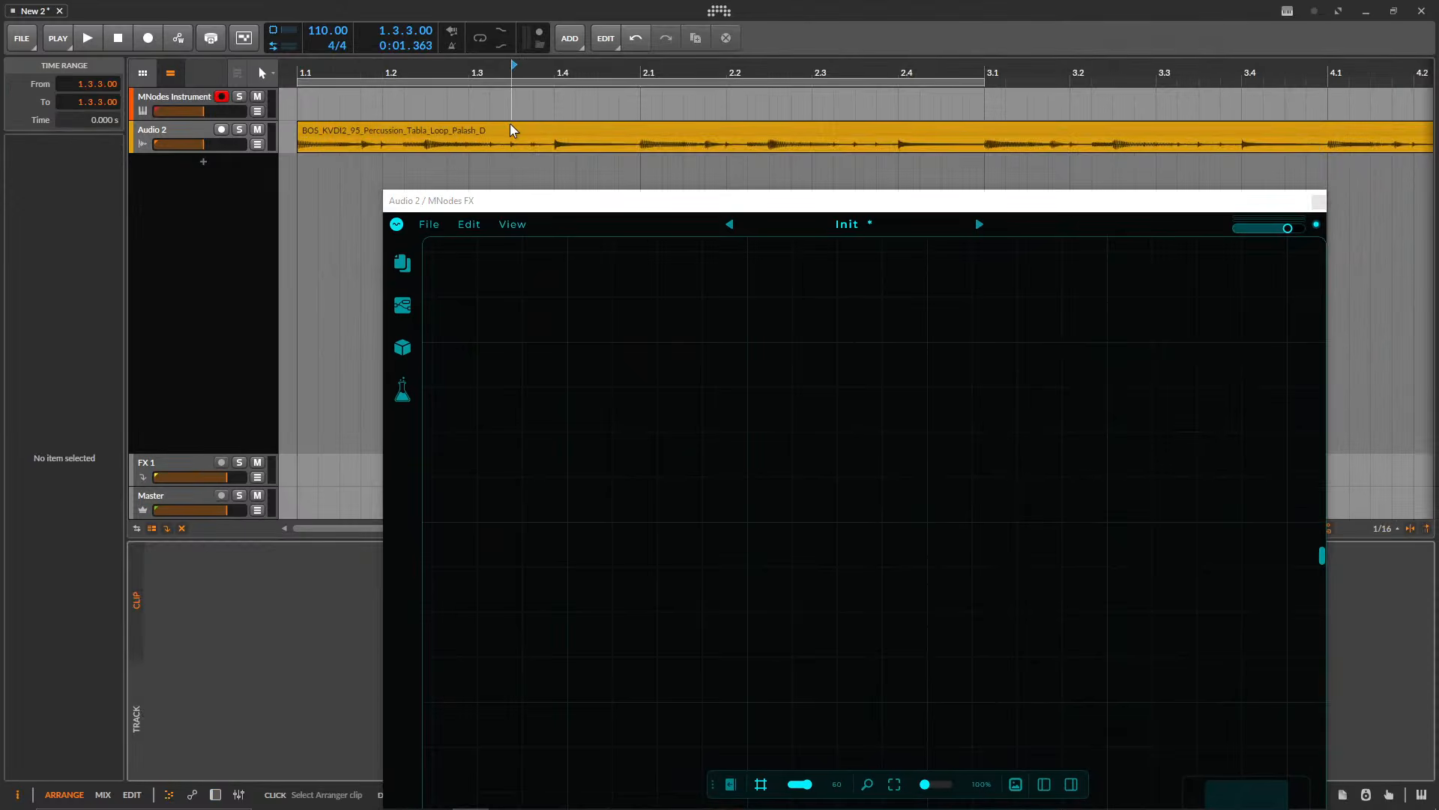
{"action": "key", "text": "minus"}
{"action": "key", "text": "minus"}
{"action": "key", "text": "minus"}
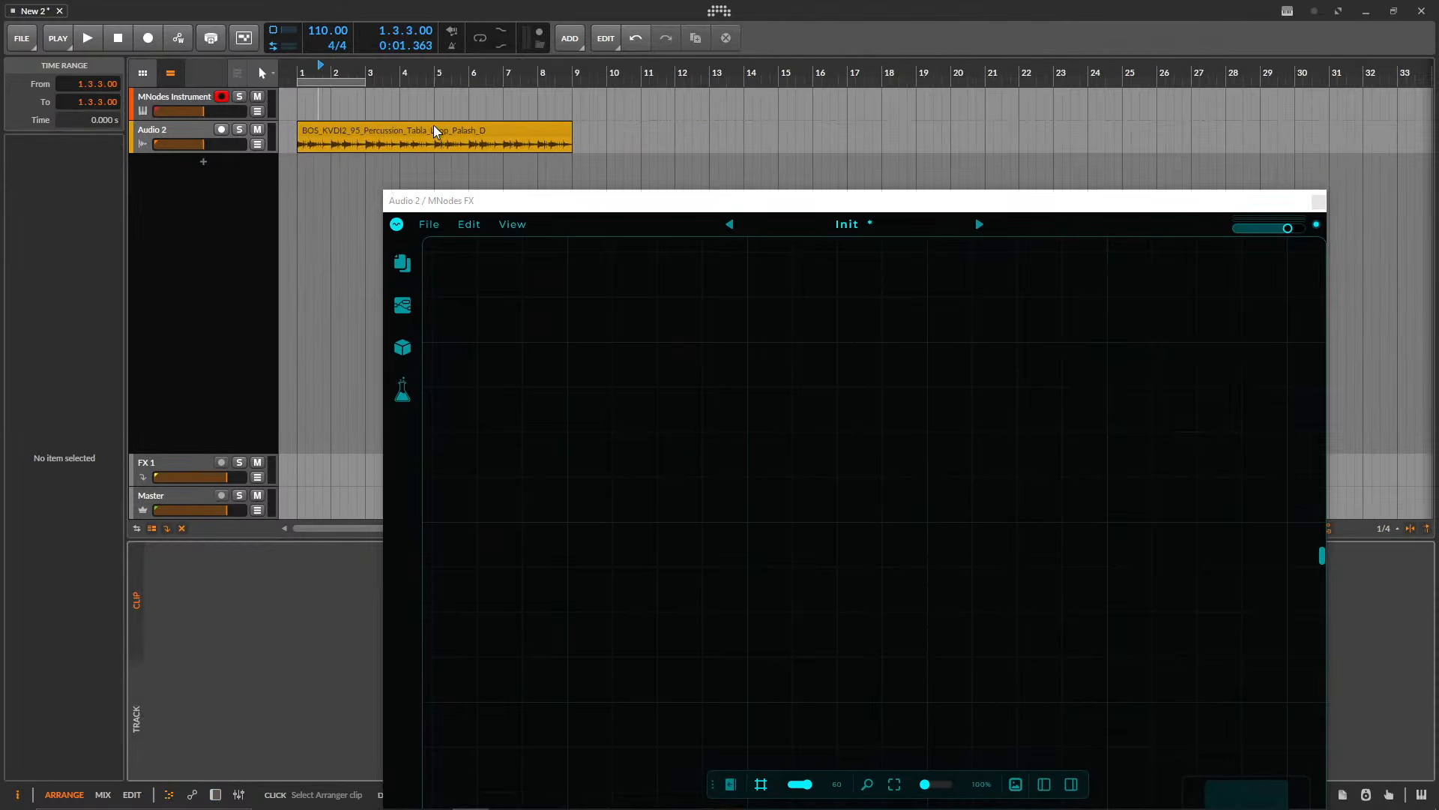
{"action": "left_click", "coordinate": [436, 132]}
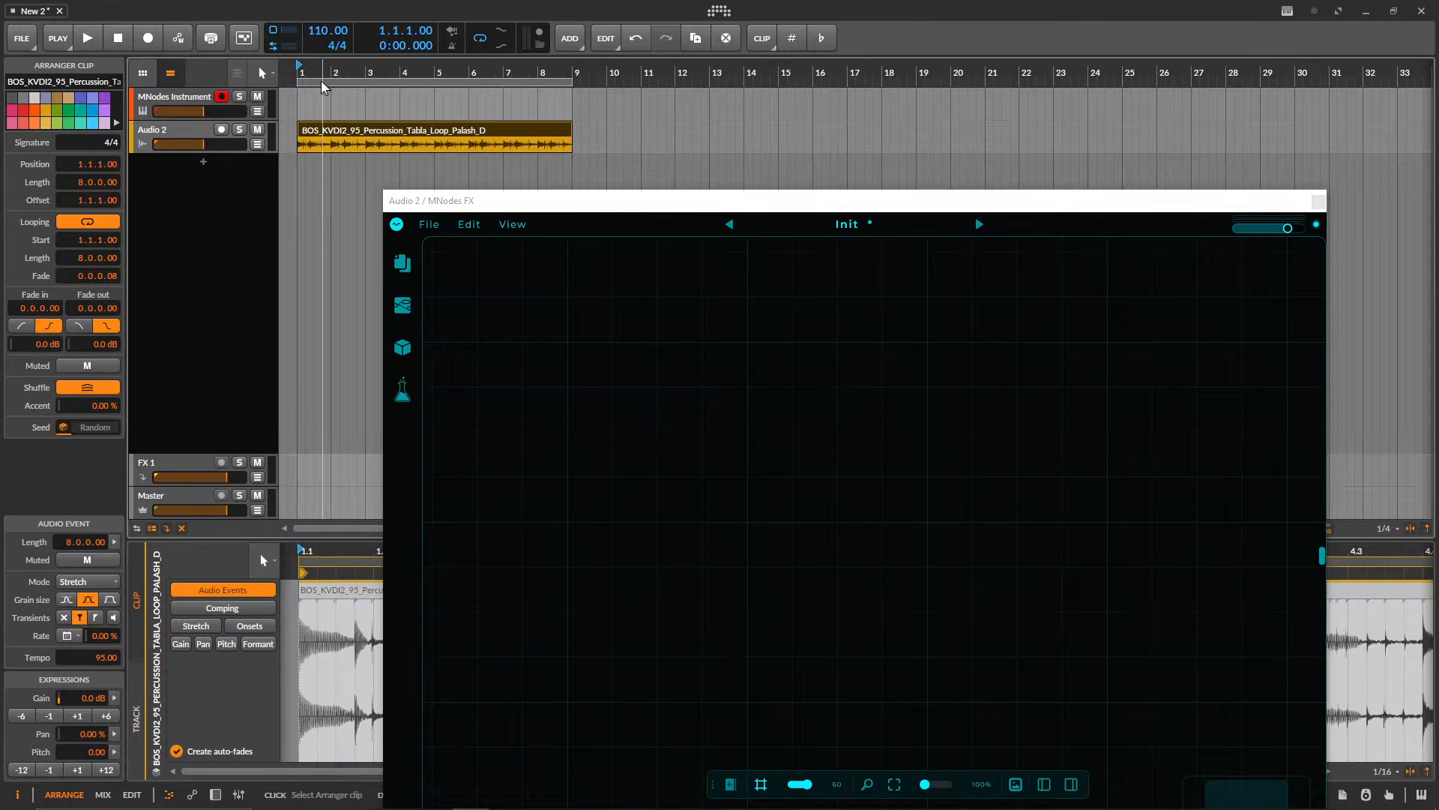
- Set the project tempo to 95 BPM and briefly play the tabla loop clip on Audio 2
{"action": "double_click", "coordinate": [328, 31]}
{"action": "type", "text": "95"}
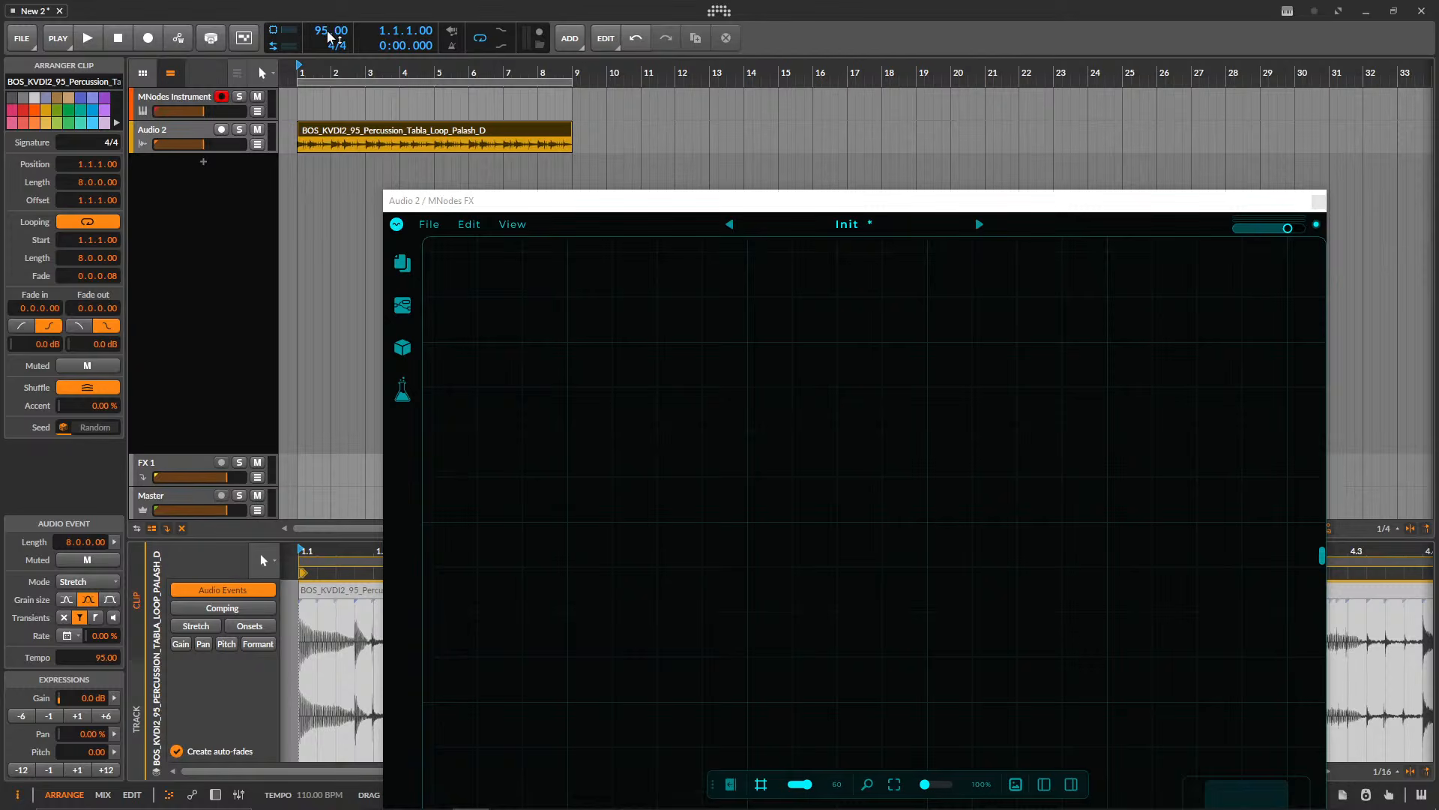
{"action": "key", "text": "Return"}
{"action": "left_click", "coordinate": [350, 131]}
{"action": "key", "text": "space"}
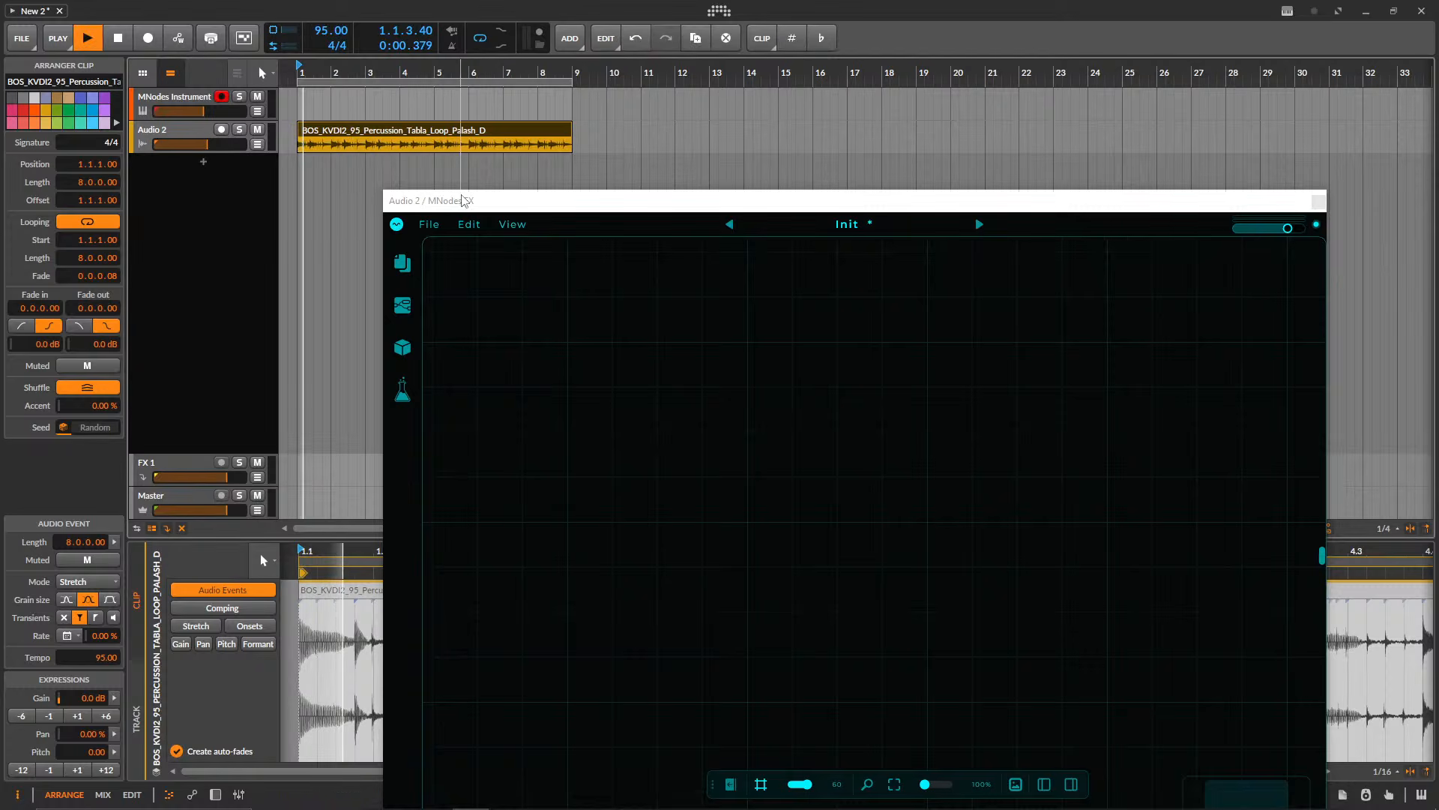
{"action": "left_click_drag", "start_coordinate": [465, 200], "coordinate": [496, 49]}
{"action": "key", "text": "space"}
- Show the Audio 2 track's devices and make the track taller in the arranger, keeping the MNodes FX window beside its clip
{"action": "double_click", "coordinate": [186, 130]}
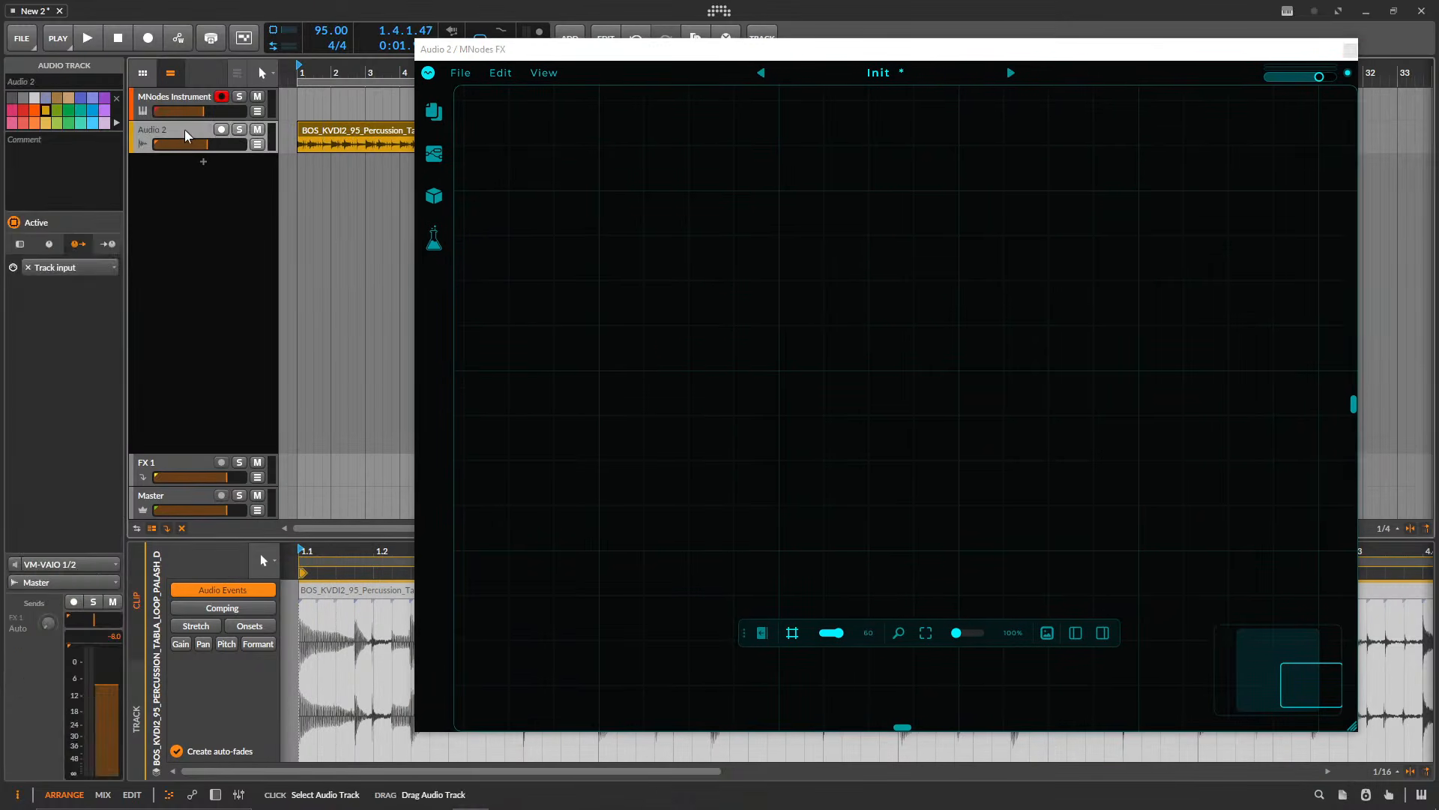
{"action": "left_click", "coordinate": [326, 136]}
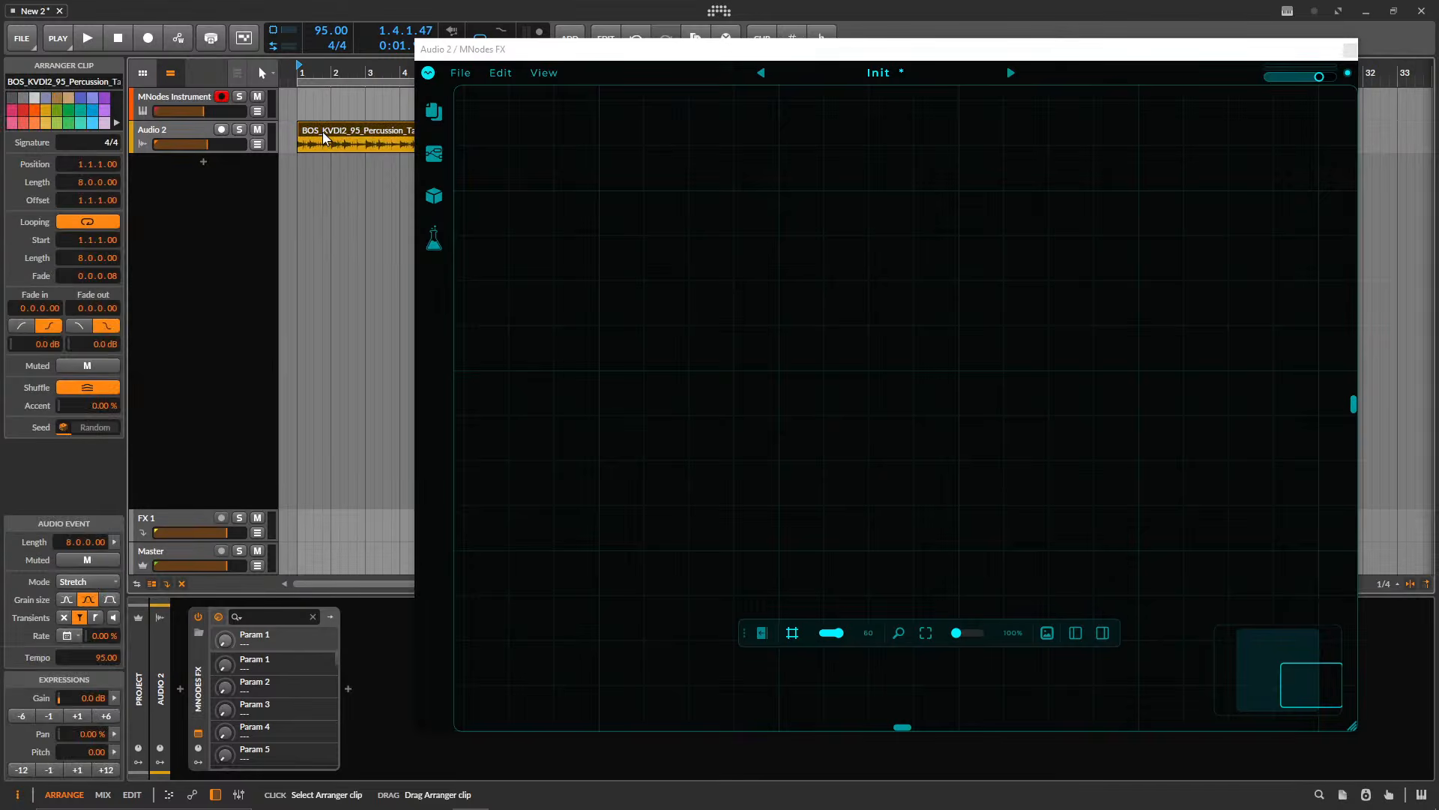
{"action": "left_click", "coordinate": [192, 132]}
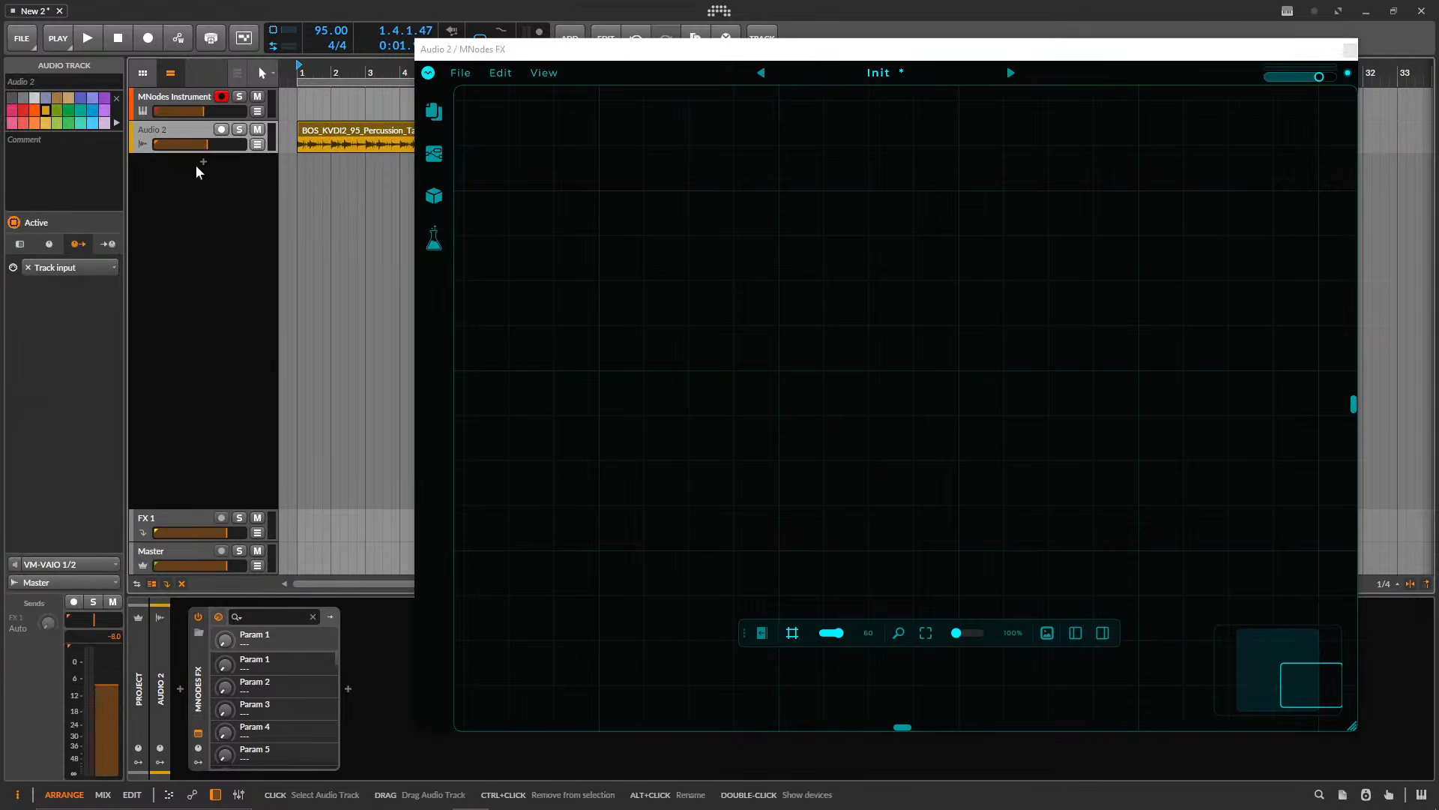
{"action": "left_click_drag", "start_coordinate": [193, 151], "coordinate": [188, 268]}
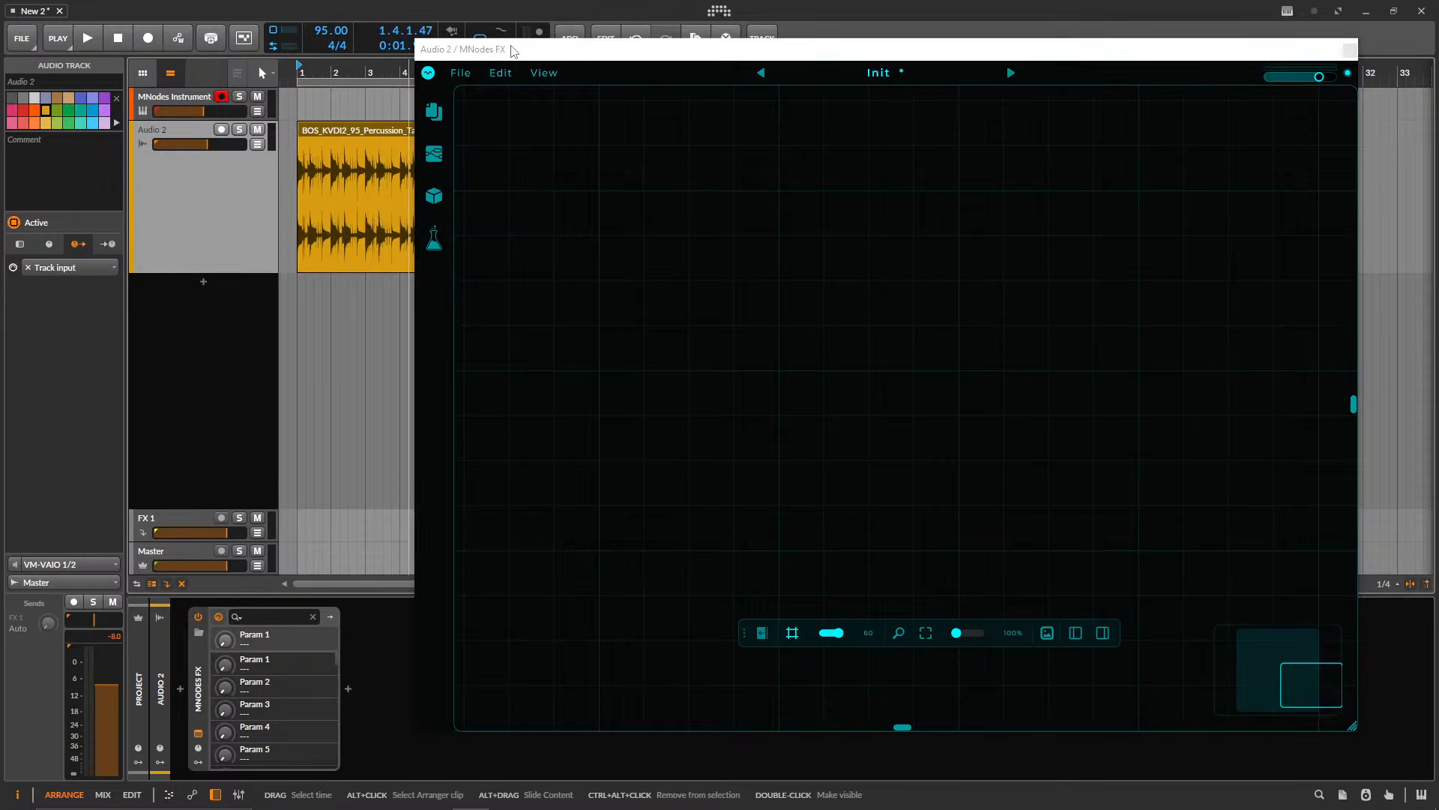
{"action": "left_click_drag", "start_coordinate": [514, 50], "coordinate": [582, 42]}
{"action": "left_click", "coordinate": [199, 705]}
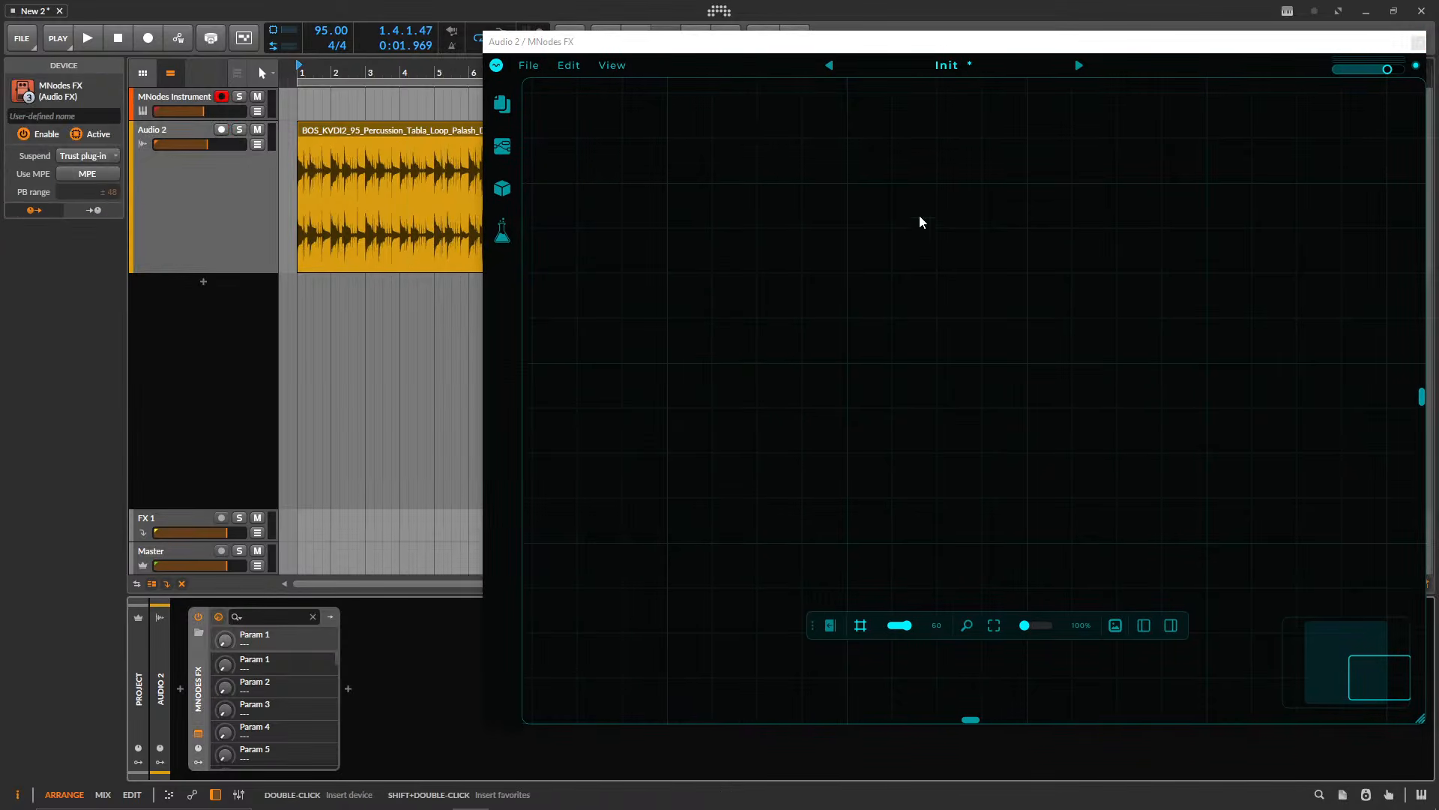
{"action": "left_click_drag", "start_coordinate": [832, 46], "coordinate": [772, 70]}
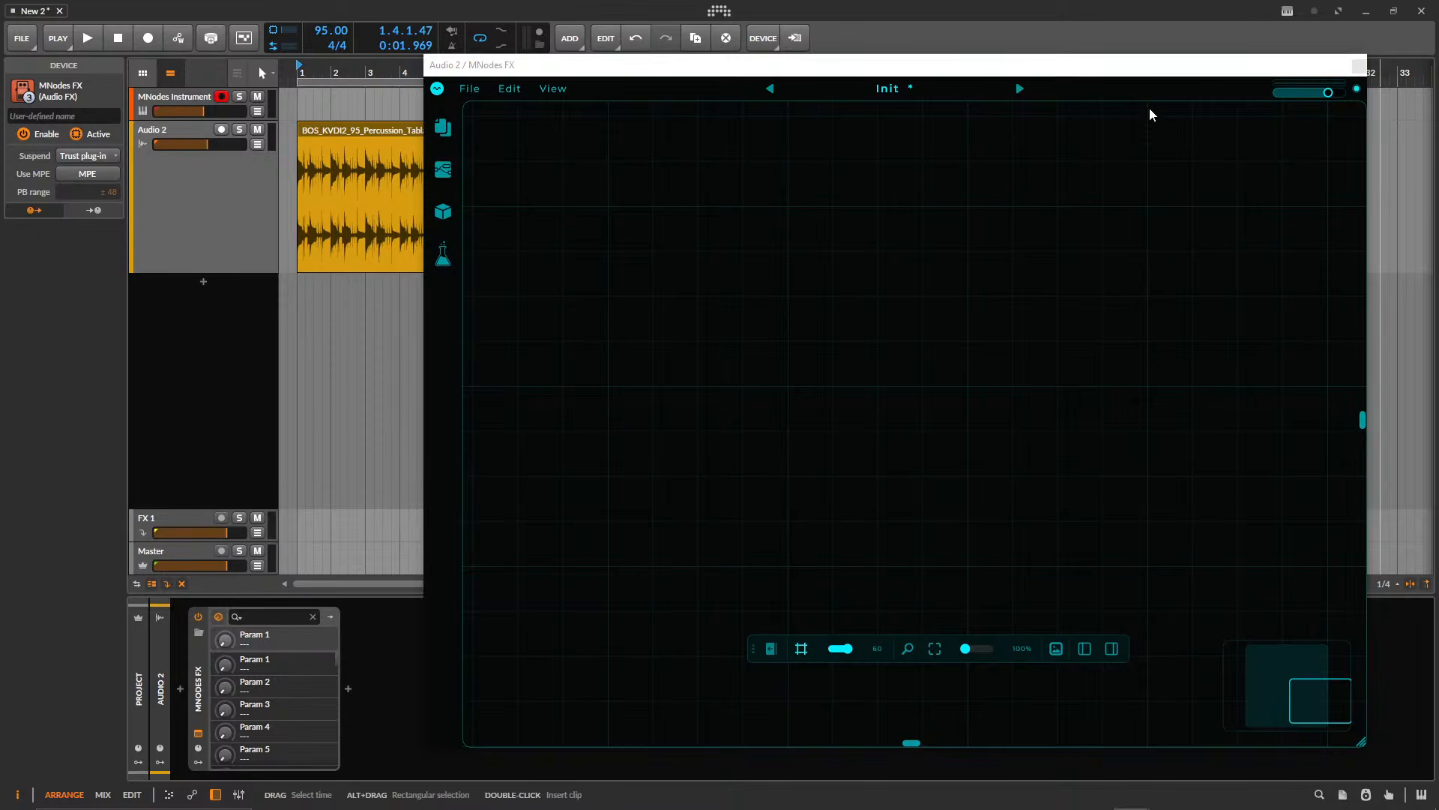
- Add an Audio In node and, beside it, an Audio Out node to the empty MNodes FX patch
{"action": "double_click", "coordinate": [594, 287]}
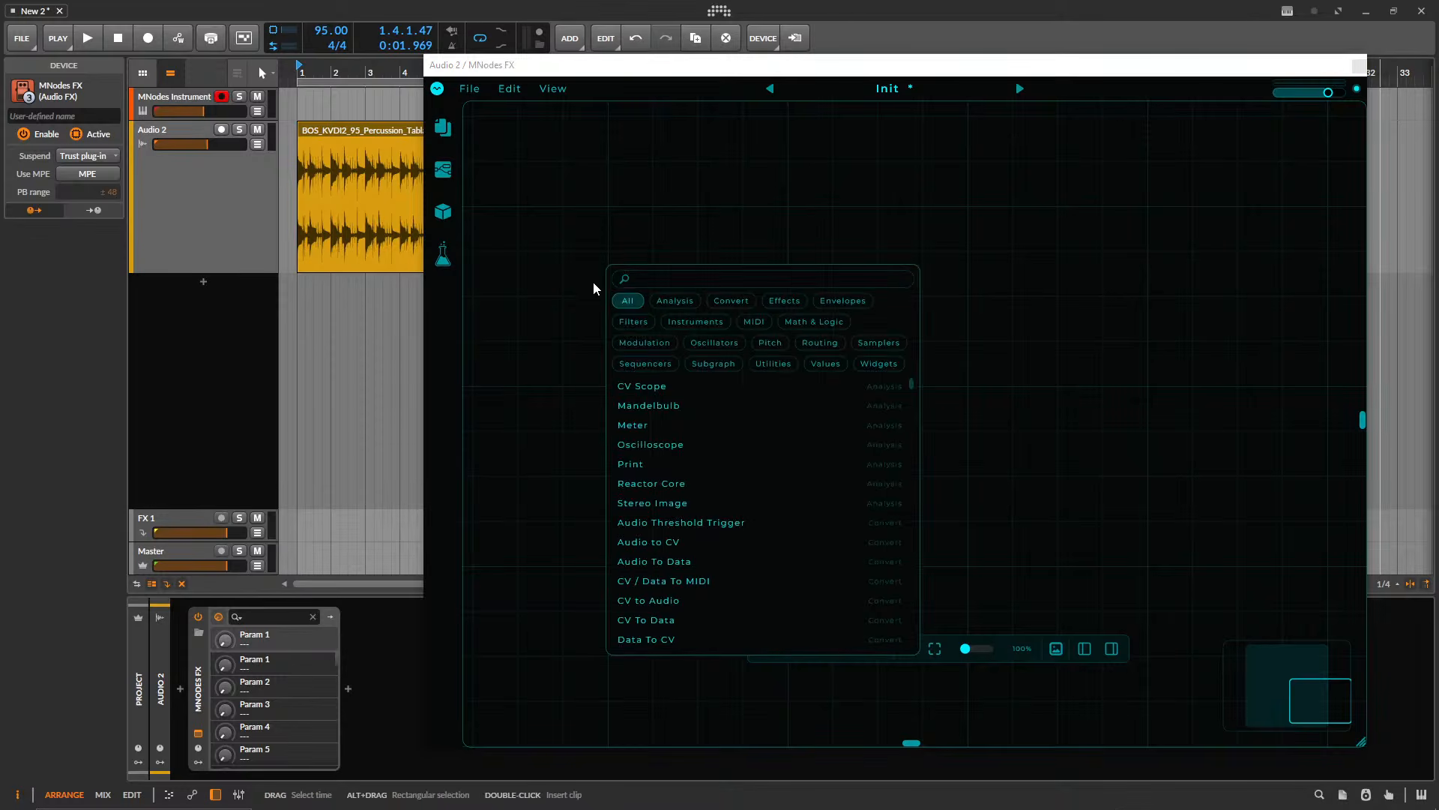
{"action": "type", "text": "audio in"}
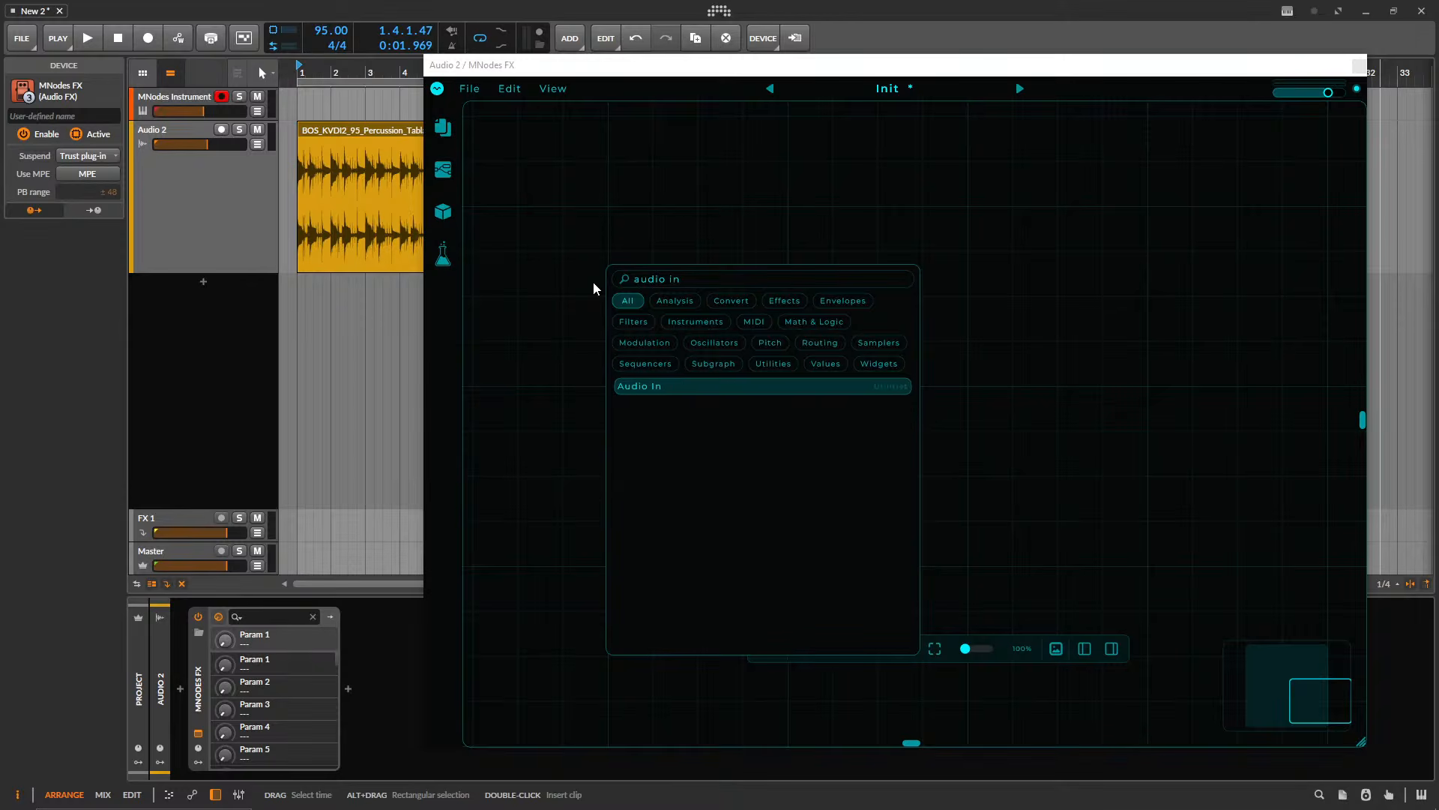
{"action": "key", "text": "Return"}
{"action": "double_click", "coordinate": [789, 283]}
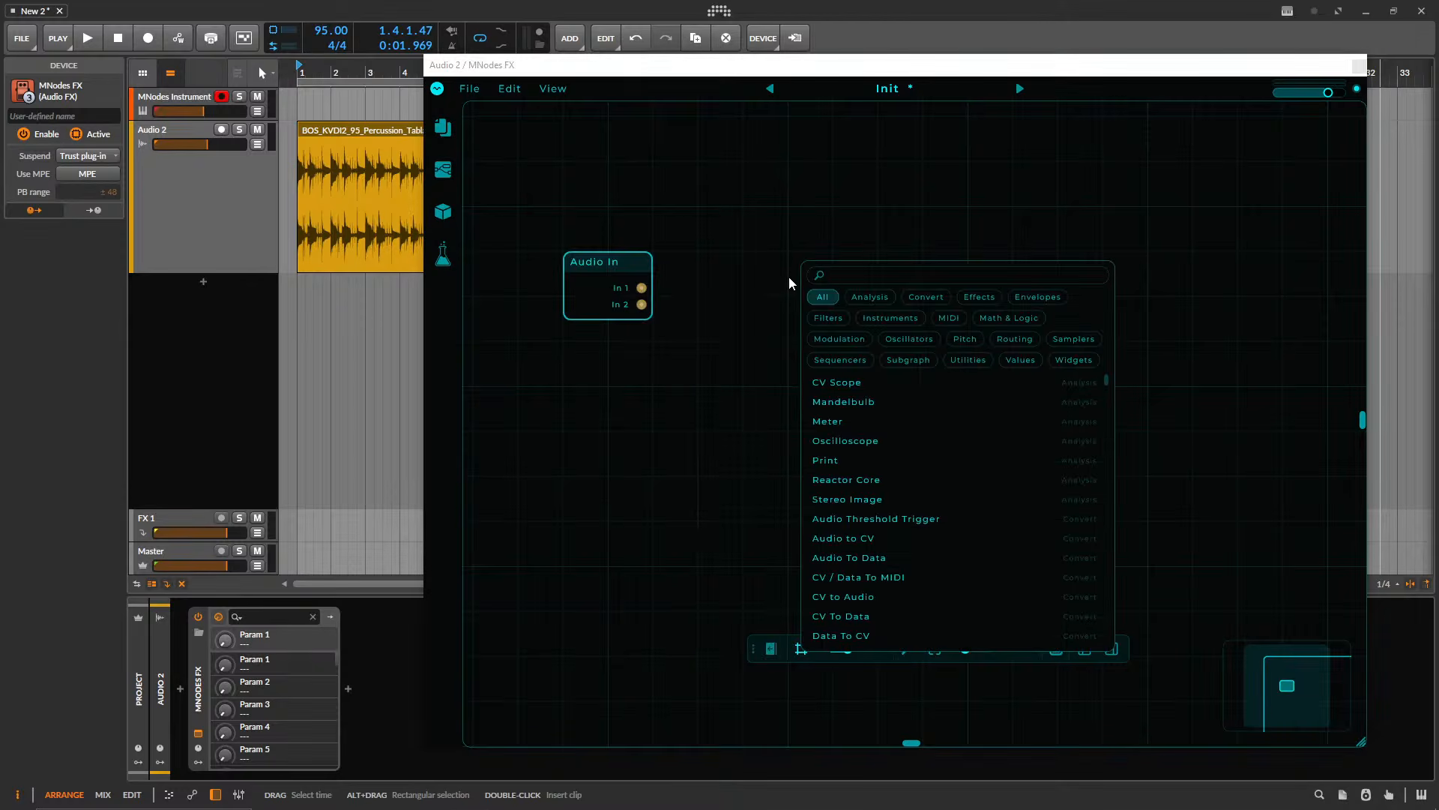
{"action": "type", "text": "audio out"}
{"action": "key", "text": "Return"}
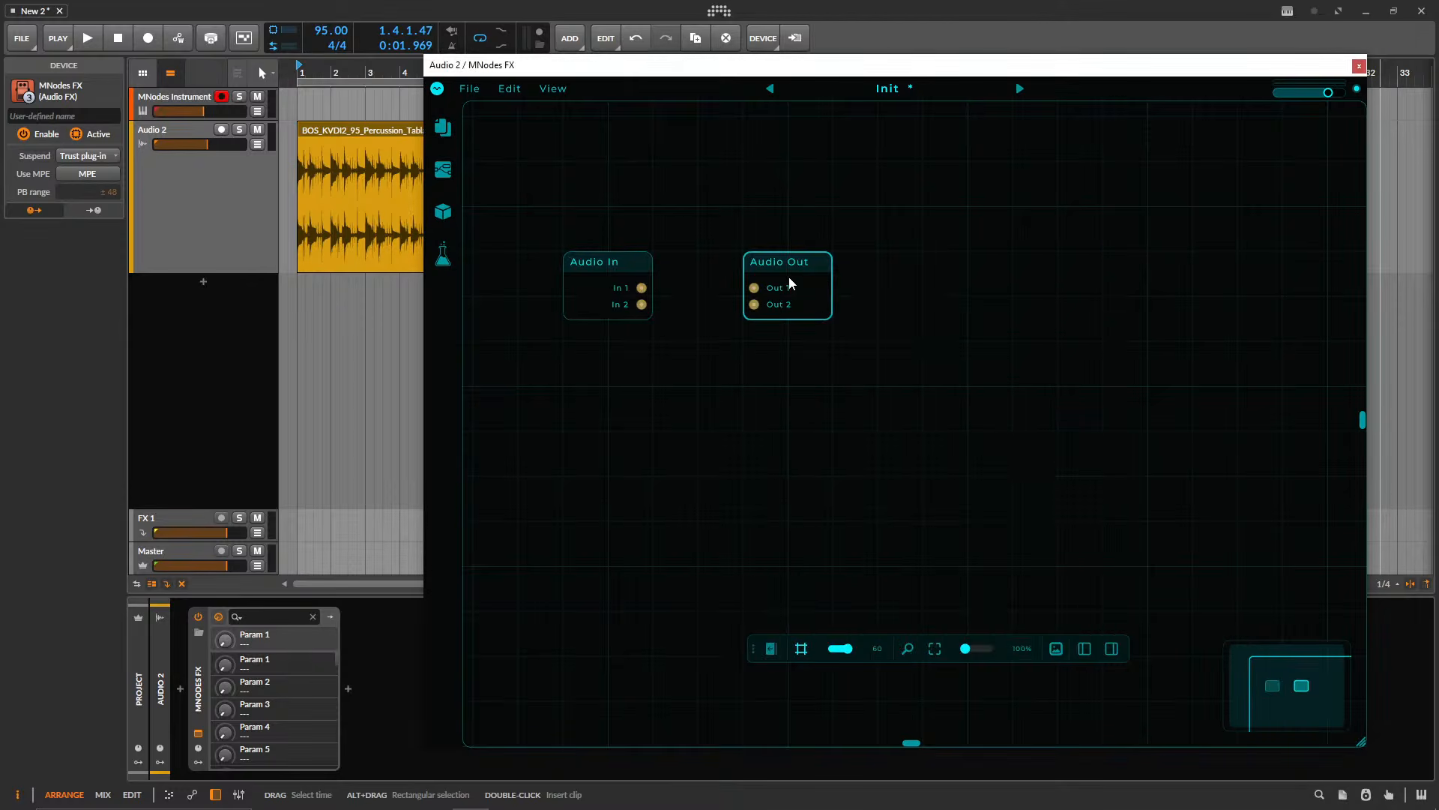
{"action": "left_click", "coordinate": [218, 209]}
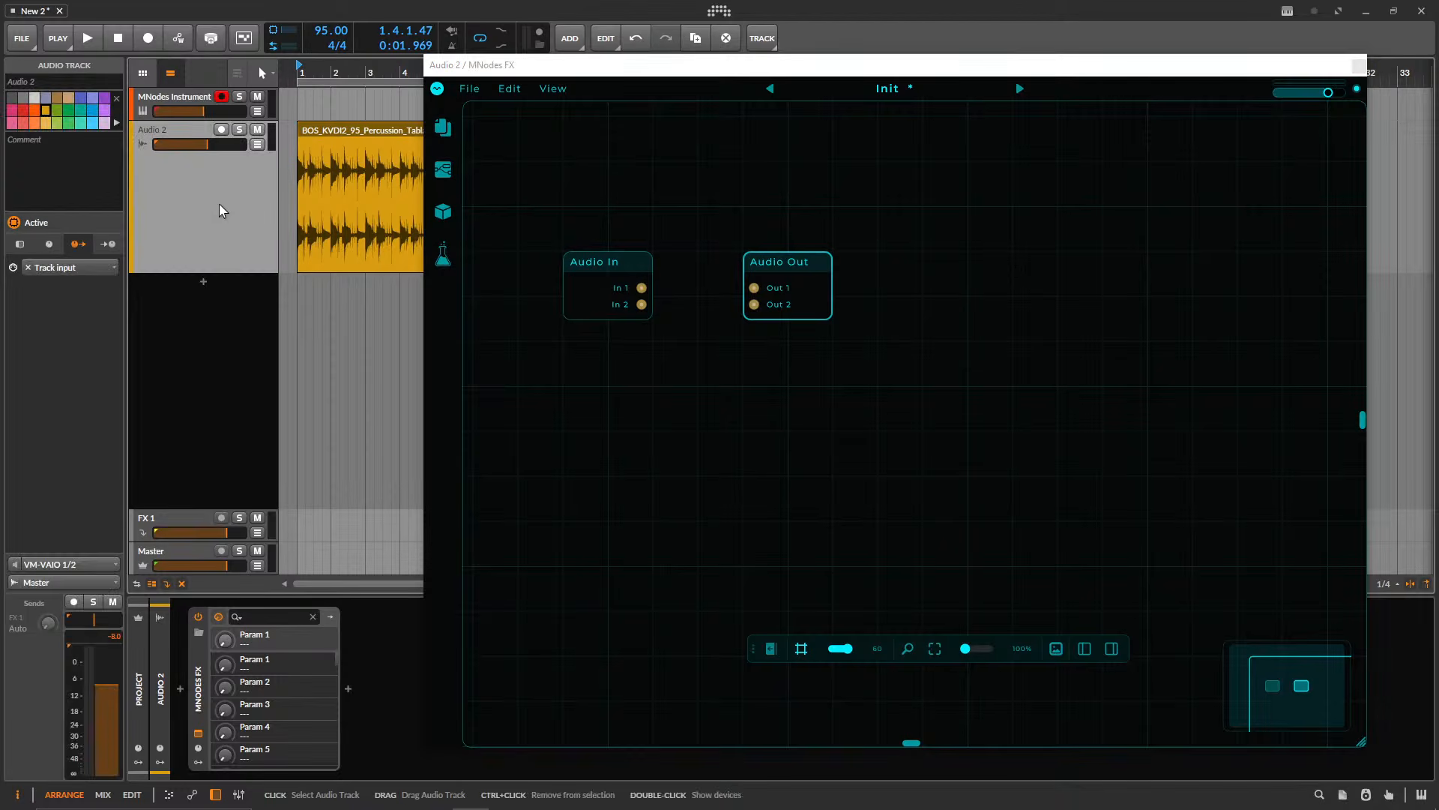
- Connect Audio In to Audio Out, wiring In 1 to Out 1 and In 2 to Out 2
{"action": "left_click", "coordinate": [644, 293]}
{"action": "left_click_drag", "start_coordinate": [643, 293], "coordinate": [764, 298]}
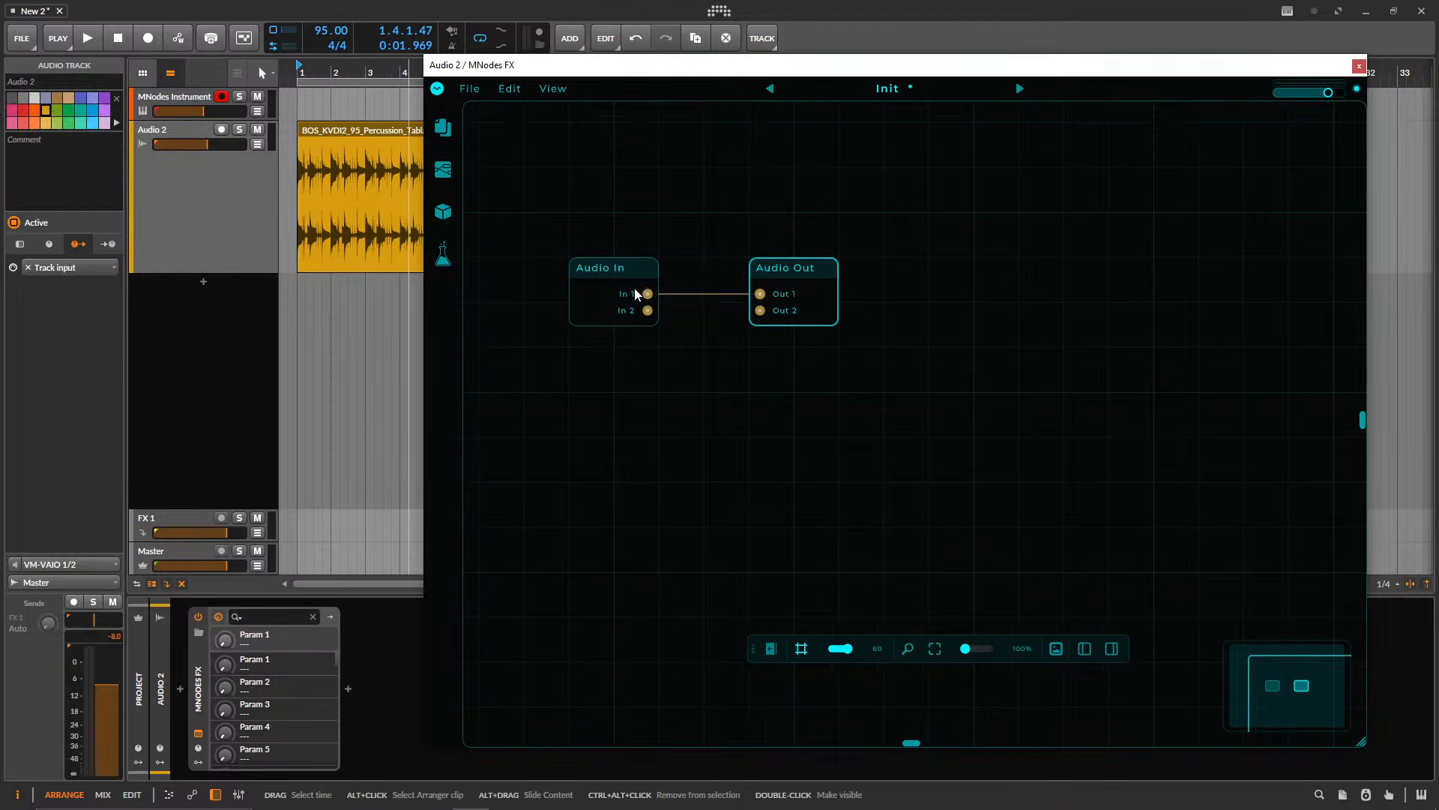
{"action": "scroll", "coordinate": [684, 363], "scroll_direction": "up", "scroll_amount": 3}
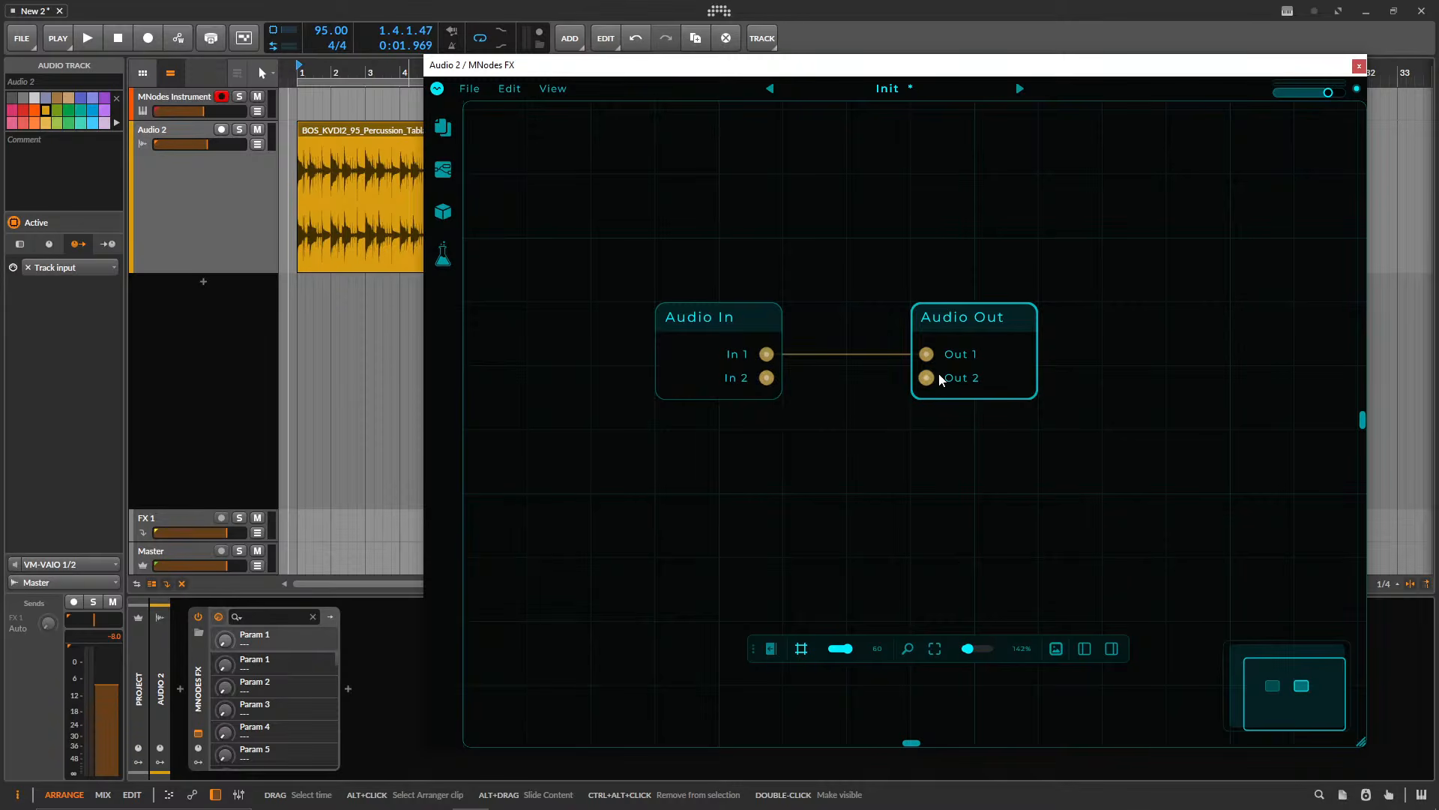
{"action": "left_click_drag", "start_coordinate": [766, 377], "coordinate": [927, 378]}
- Play the tabla clip through the MNodes FX patch and raise the Audio 2 track volume to about -5.3 dB
{"action": "left_click", "coordinate": [412, 183]}
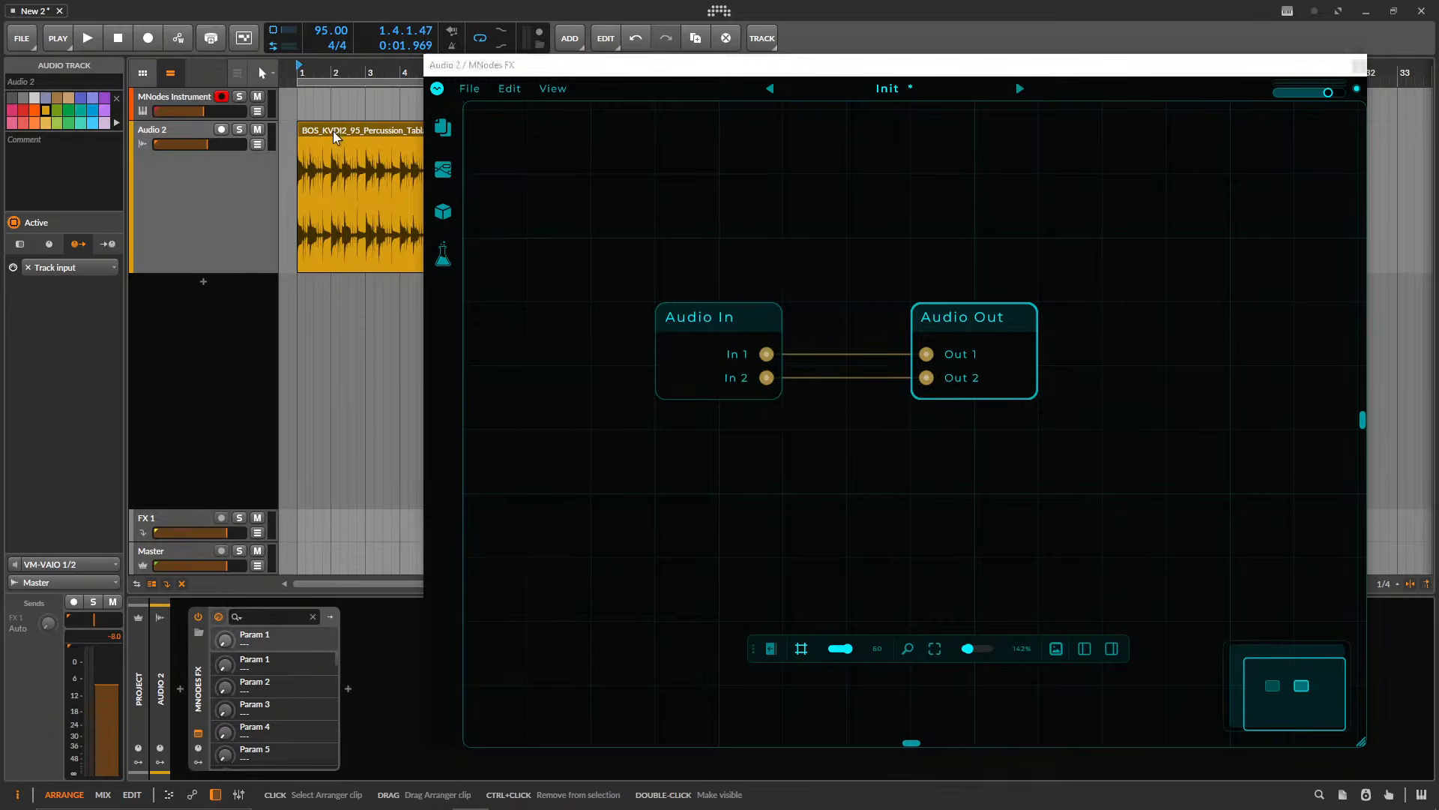
{"action": "key", "text": "space"}
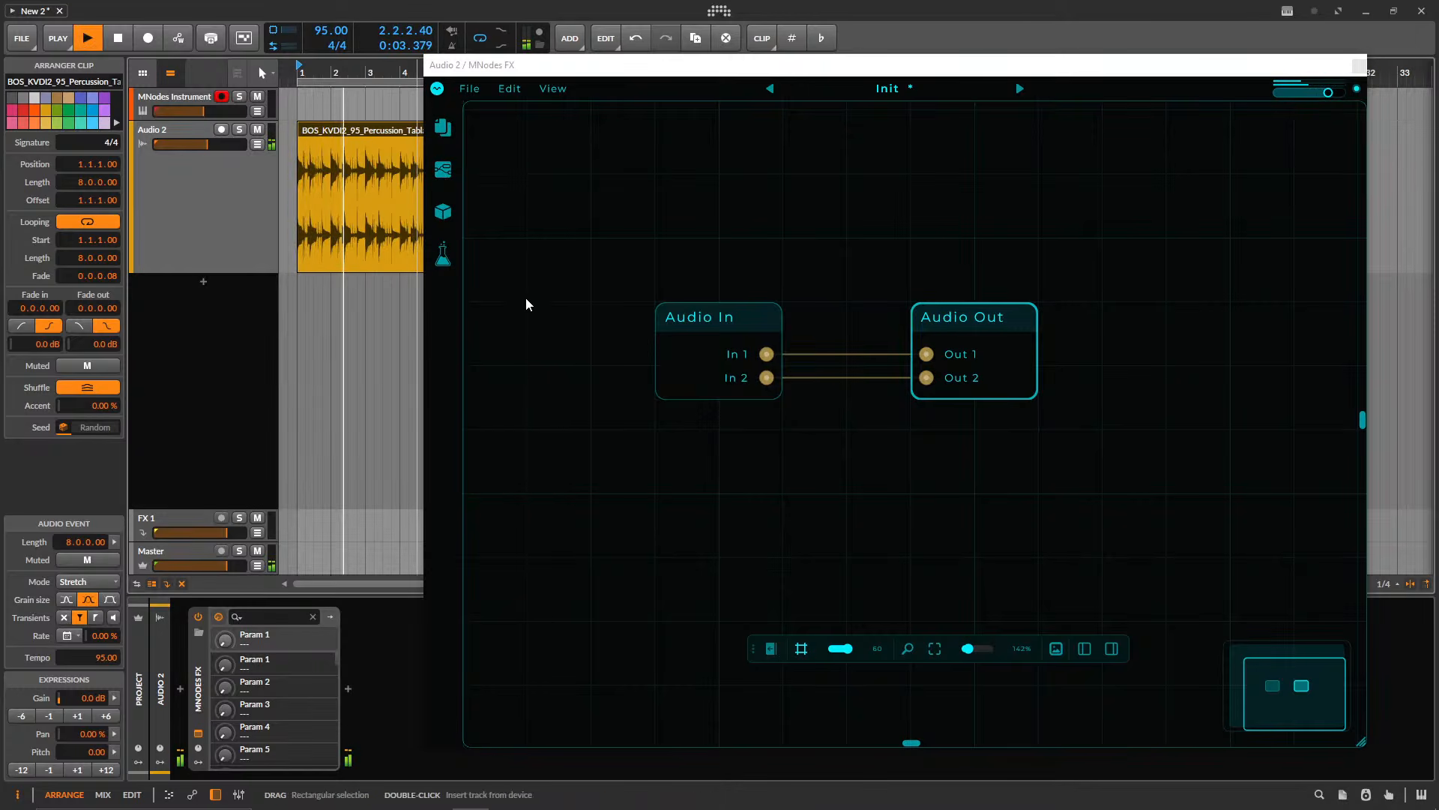
{"action": "left_click_drag", "start_coordinate": [207, 144], "coordinate": [213, 144]}
{"action": "left_click", "coordinate": [206, 183]}
{"action": "key", "text": "space"}
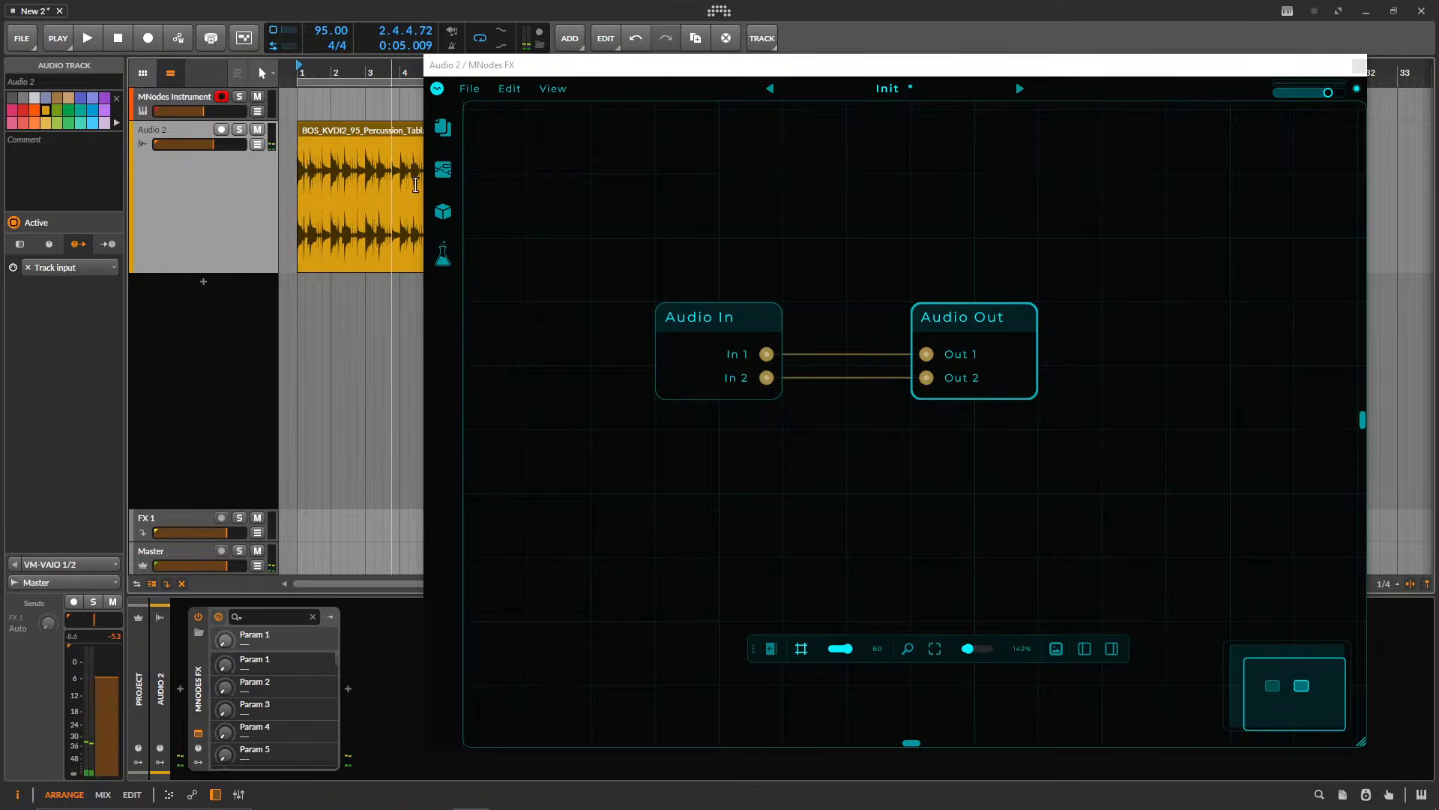
{"action": "left_click", "coordinate": [335, 133]}
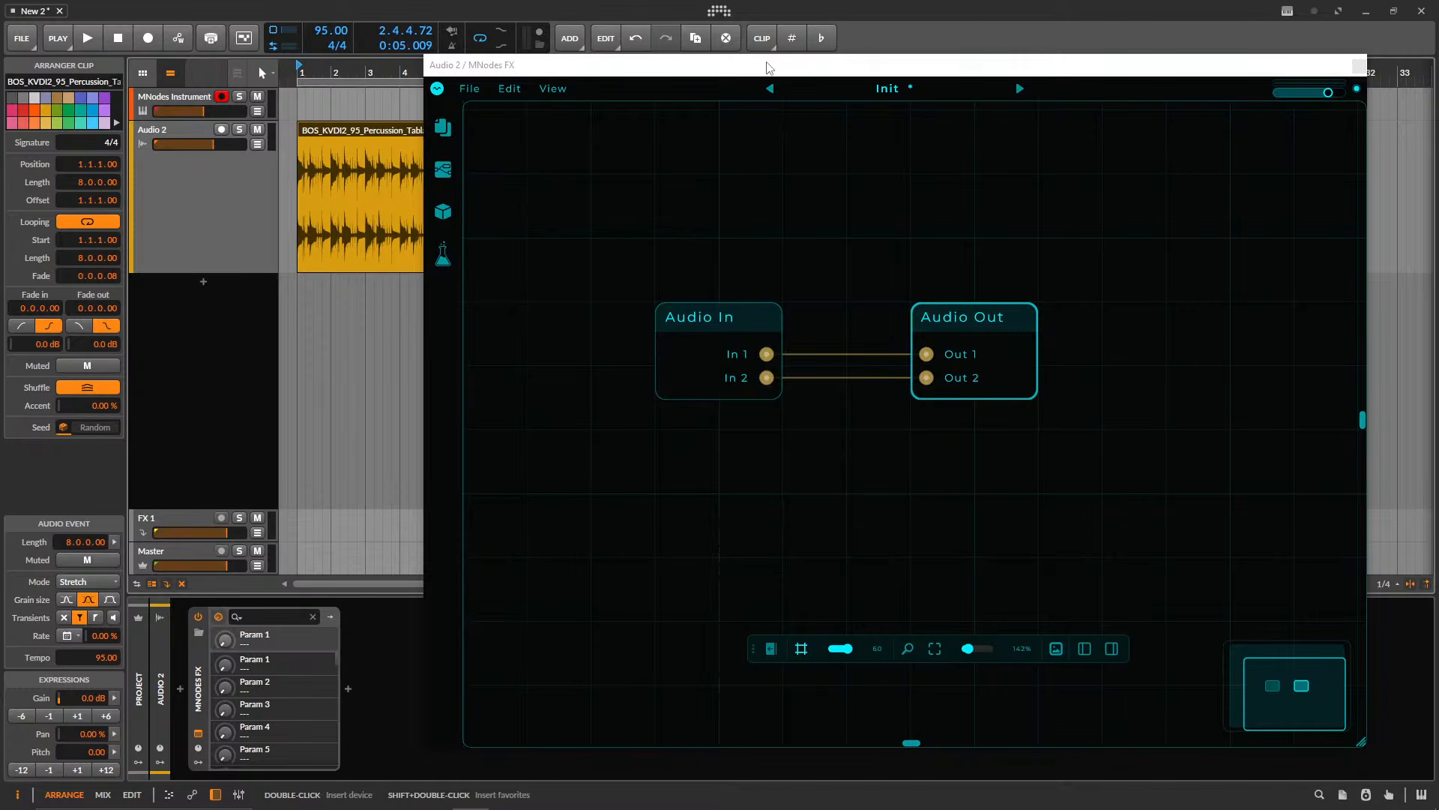
- Shift the MNodes FX window slightly and spread the Audio In and Audio Out nodes far apart
{"action": "left_click_drag", "start_coordinate": [767, 67], "coordinate": [698, 62]}
{"action": "left_click_drag", "start_coordinate": [889, 302], "coordinate": [1014, 304]}
{"action": "left_click_drag", "start_coordinate": [642, 315], "coordinate": [514, 315]}
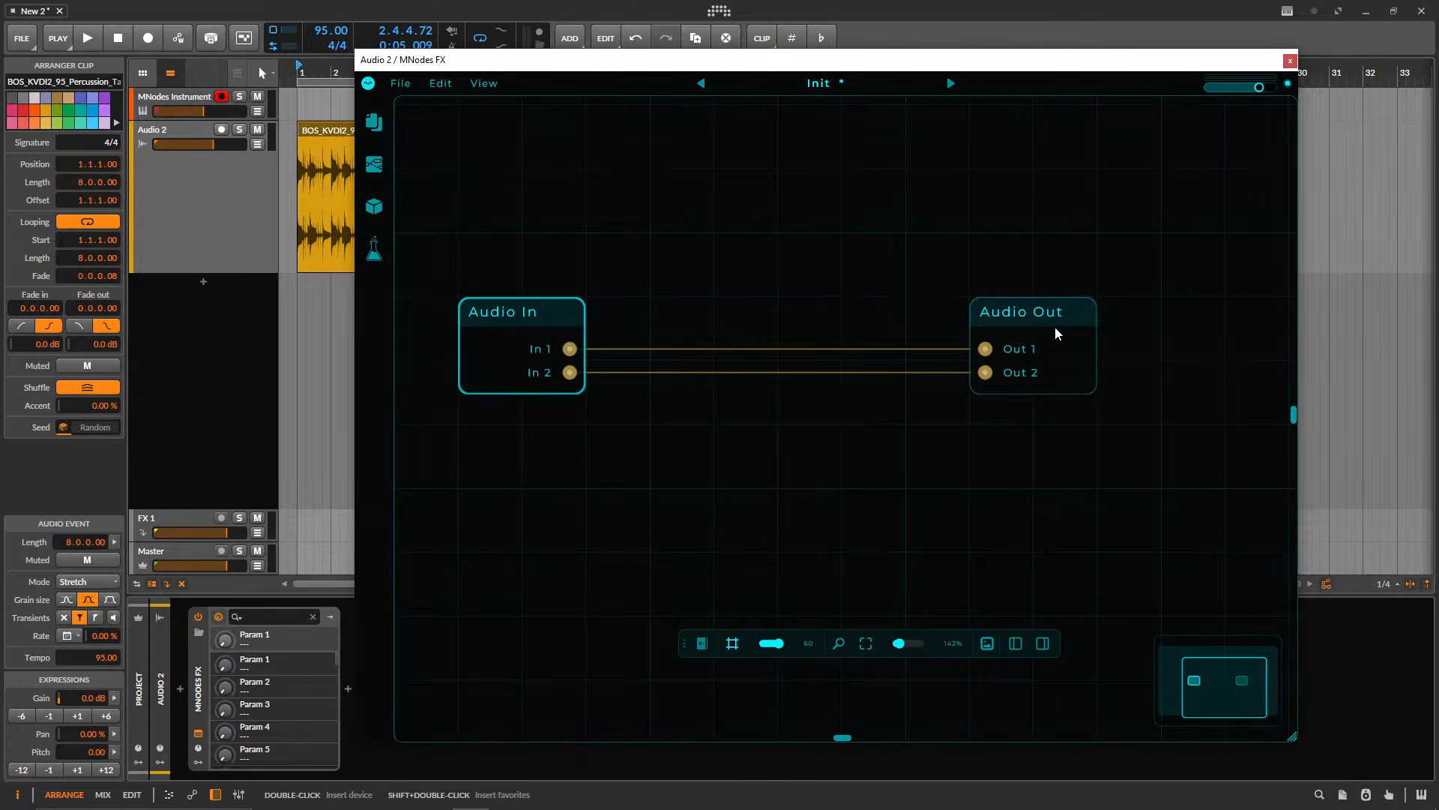
{"action": "left_click_drag", "start_coordinate": [1057, 333], "coordinate": [1093, 334]}
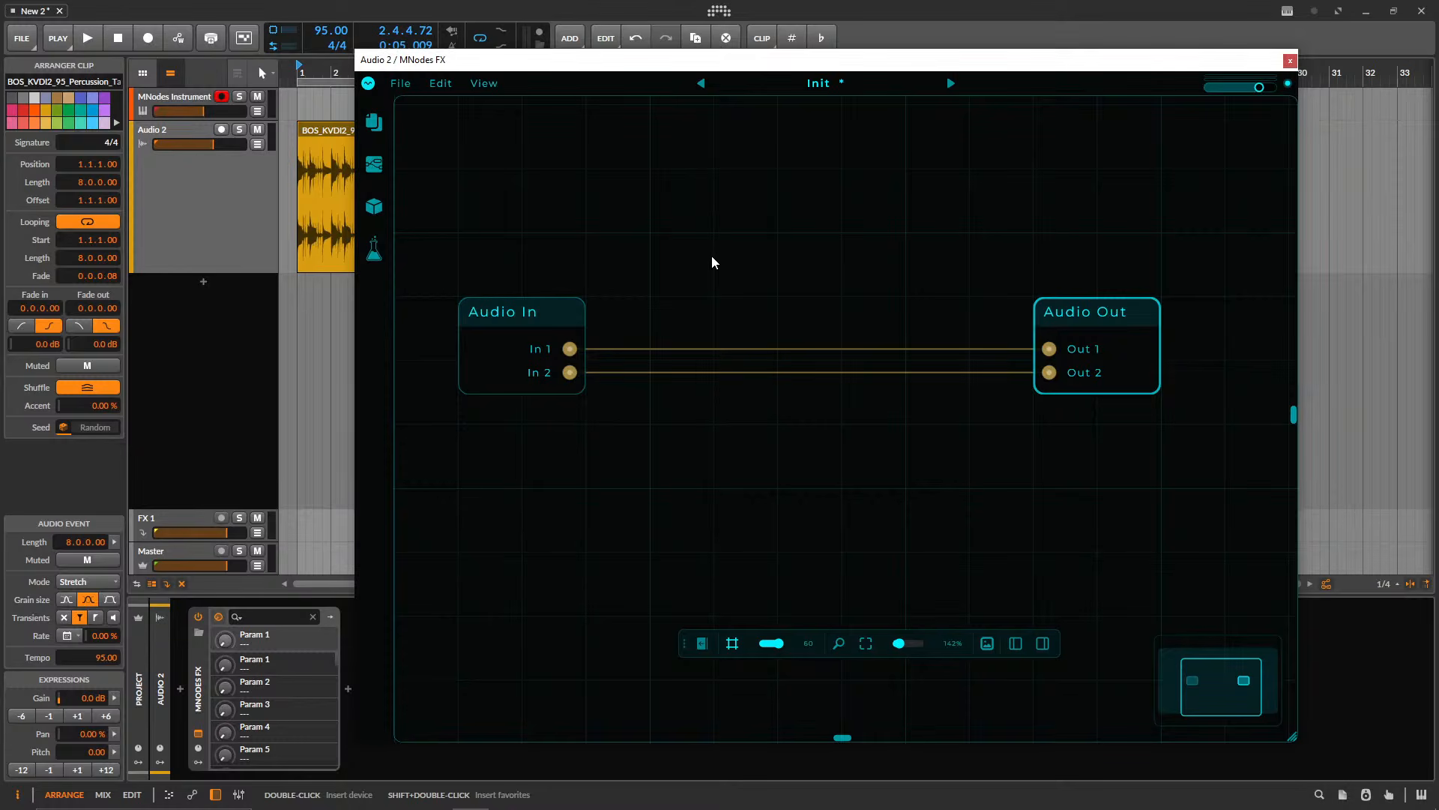
- Browse the effects nodes and add a Pitch Shift Stereo node above the connection between Audio In and Audio Out
{"action": "left_click_drag", "start_coordinate": [823, 83], "coordinate": [818, 72]}
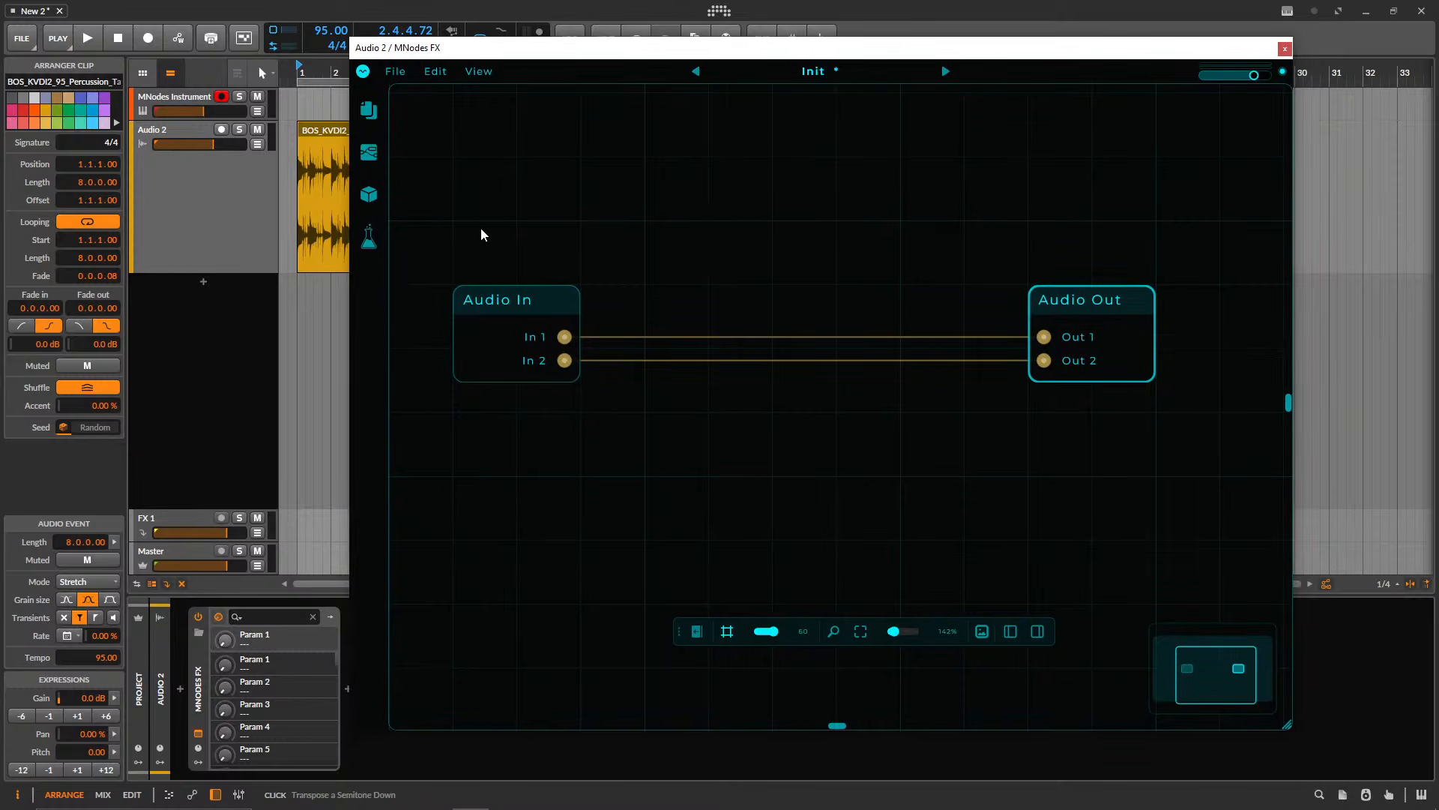
{"action": "left_click", "coordinate": [370, 154]}
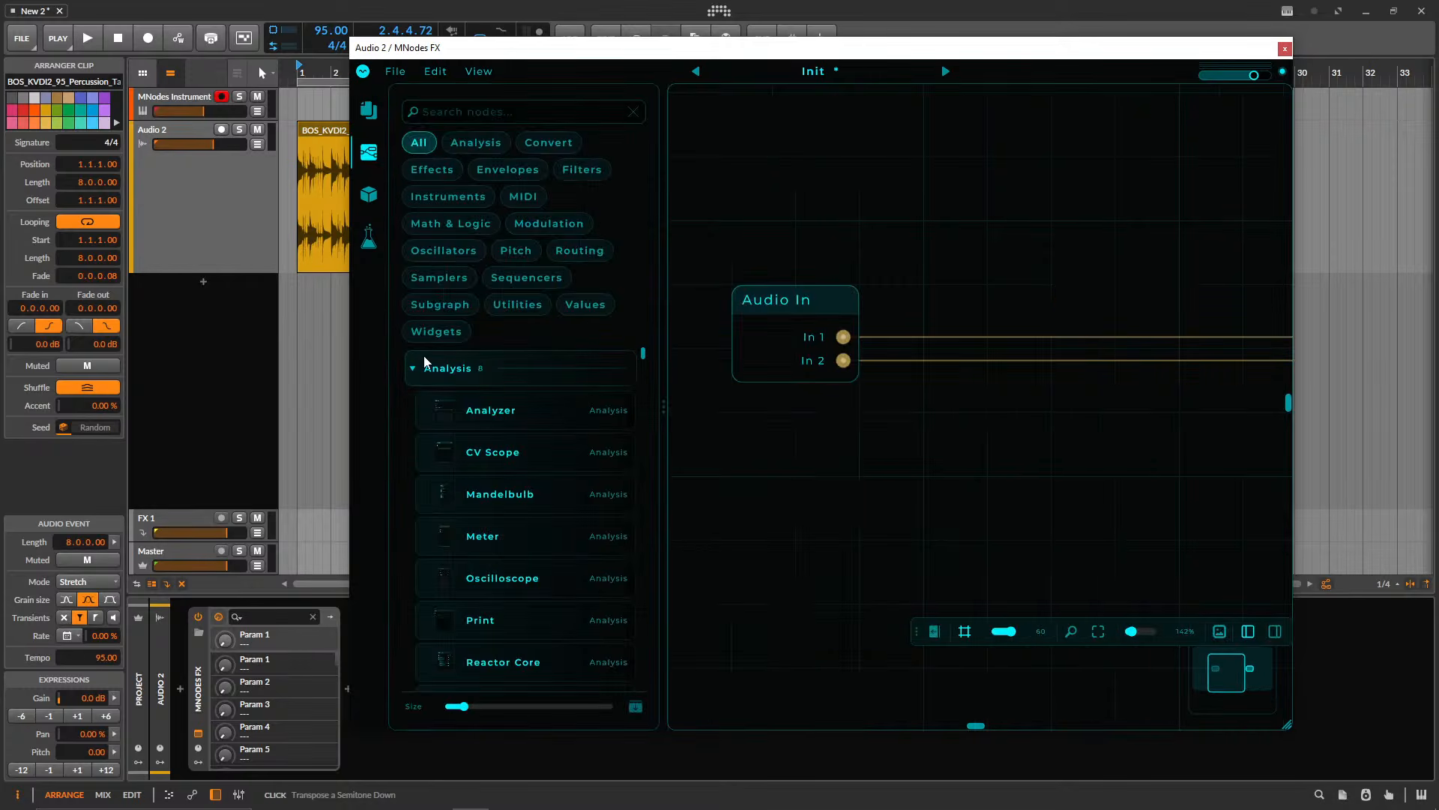
{"action": "left_click", "coordinate": [442, 369]}
{"action": "left_click", "coordinate": [487, 411]}
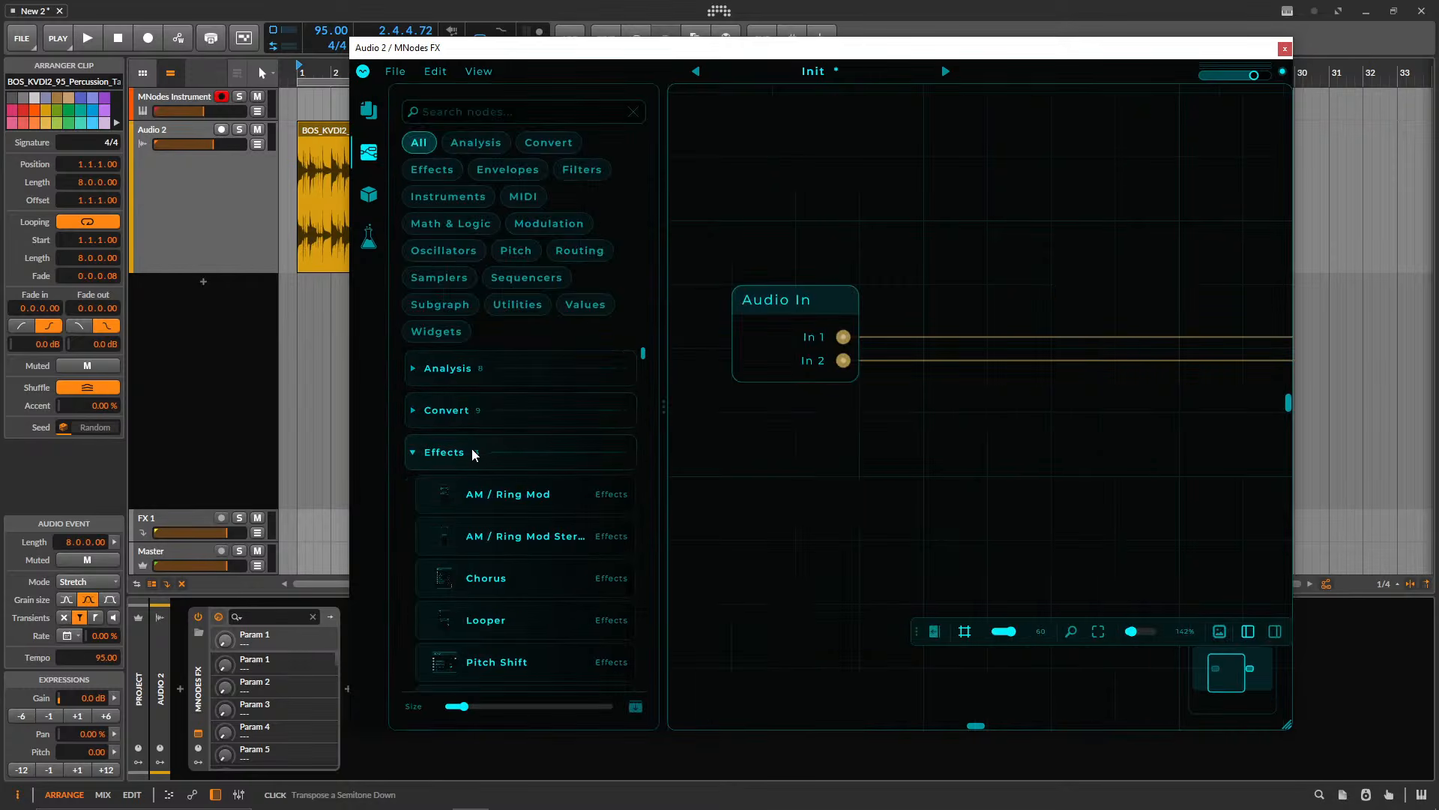
{"action": "scroll", "coordinate": [592, 530], "scroll_direction": "down", "scroll_amount": 3}
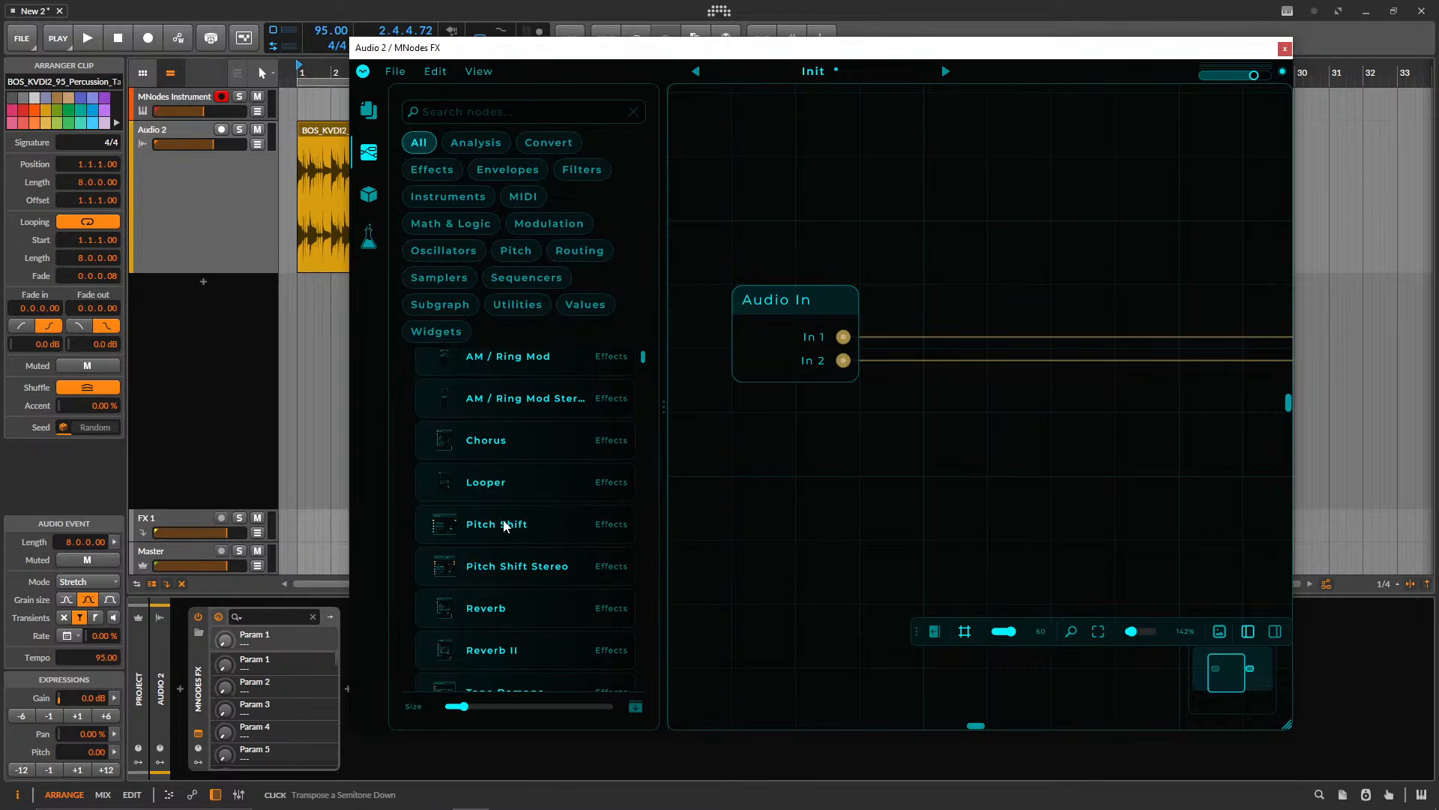
{"action": "left_click_drag", "start_coordinate": [504, 525], "coordinate": [510, 494]}
{"action": "left_click_drag", "start_coordinate": [518, 566], "coordinate": [972, 186]}
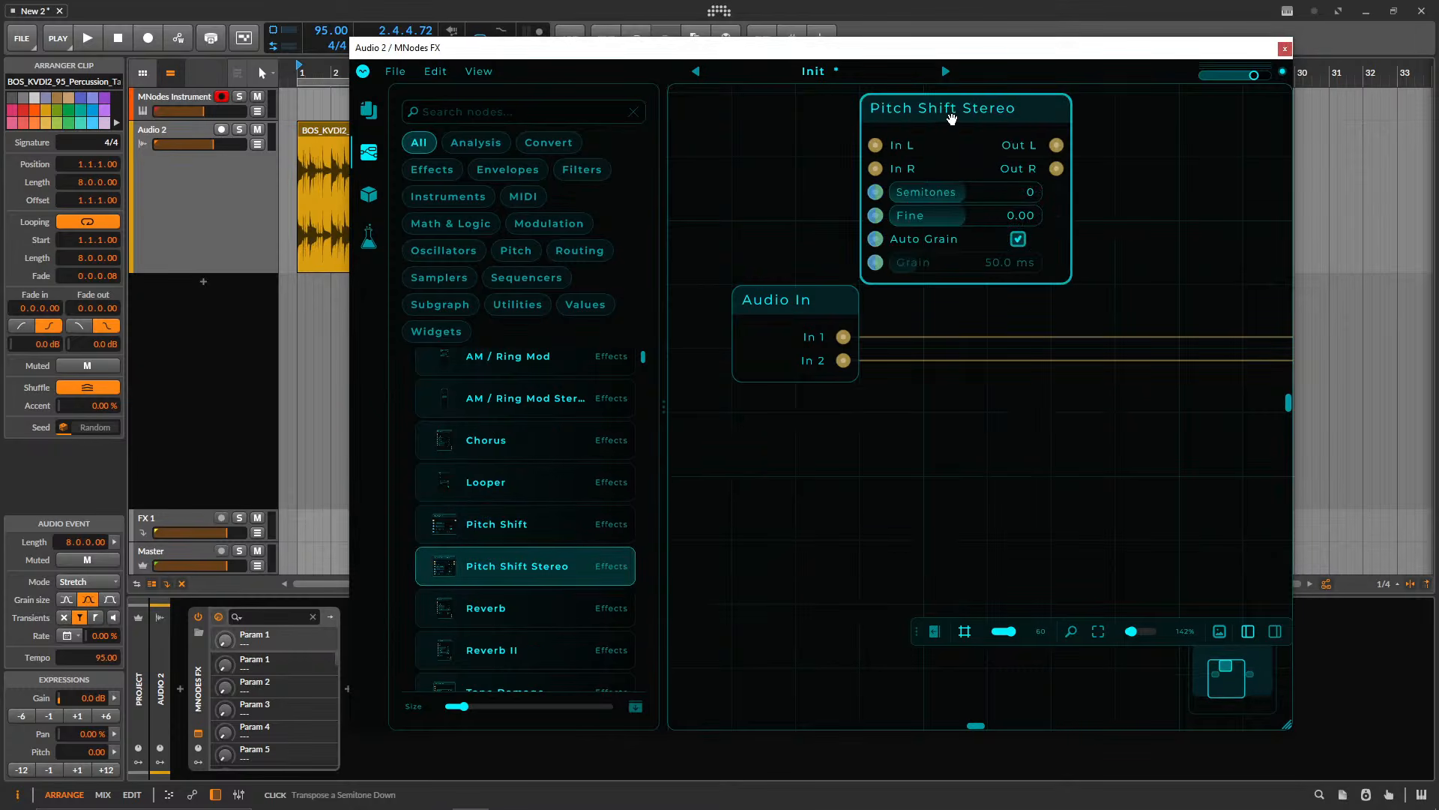
{"action": "left_click_drag", "start_coordinate": [951, 118], "coordinate": [1109, 119]}
- Add a Reverb node directly below the Pitch Shift Stereo node, aligned with its left edge
{"action": "scroll", "coordinate": [503, 613], "scroll_direction": "down", "scroll_amount": 3}
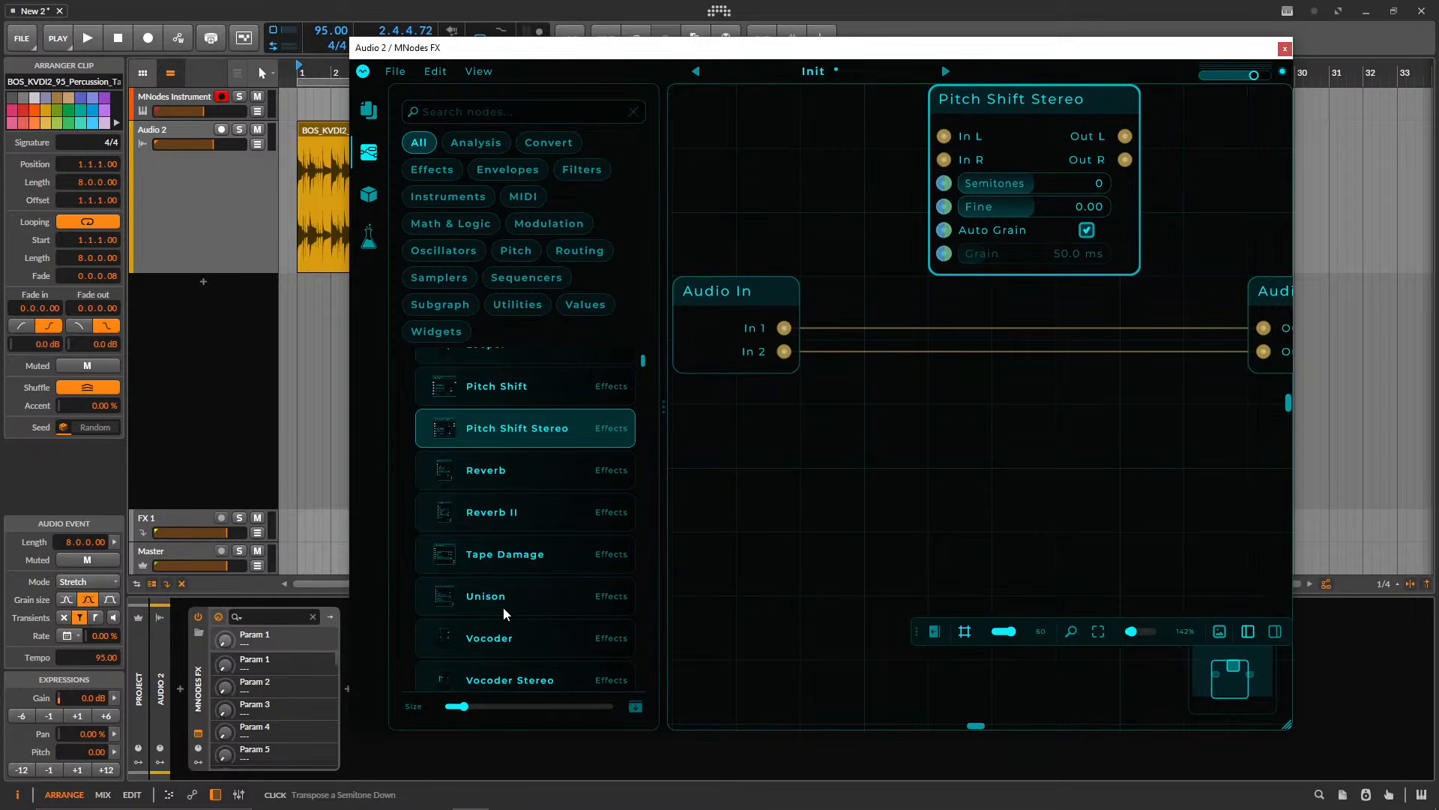
{"action": "mouse_move", "coordinate": [494, 476]}
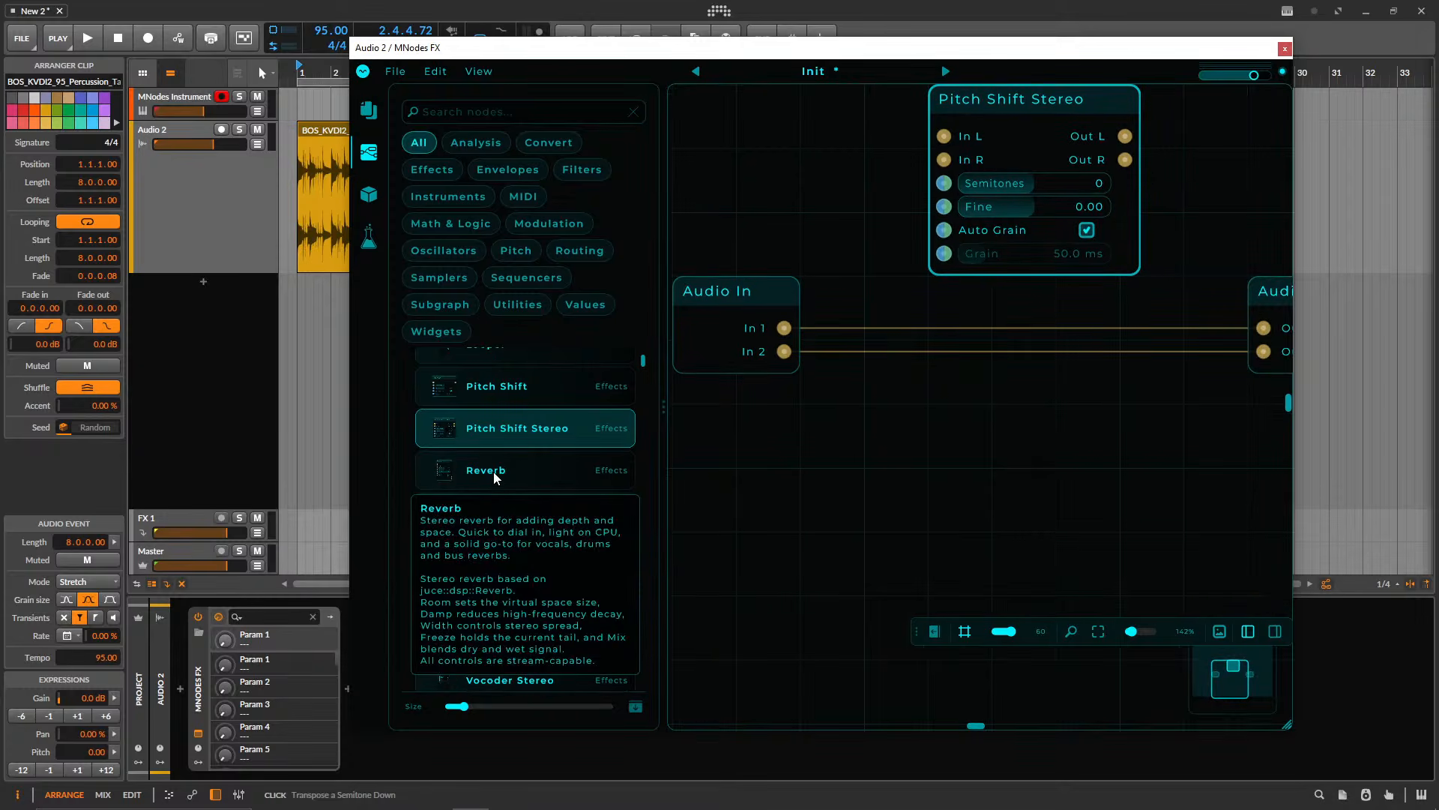
{"action": "left_click_drag", "start_coordinate": [494, 477], "coordinate": [1011, 455]}
{"action": "left_click_drag", "start_coordinate": [915, 360], "coordinate": [978, 360]}
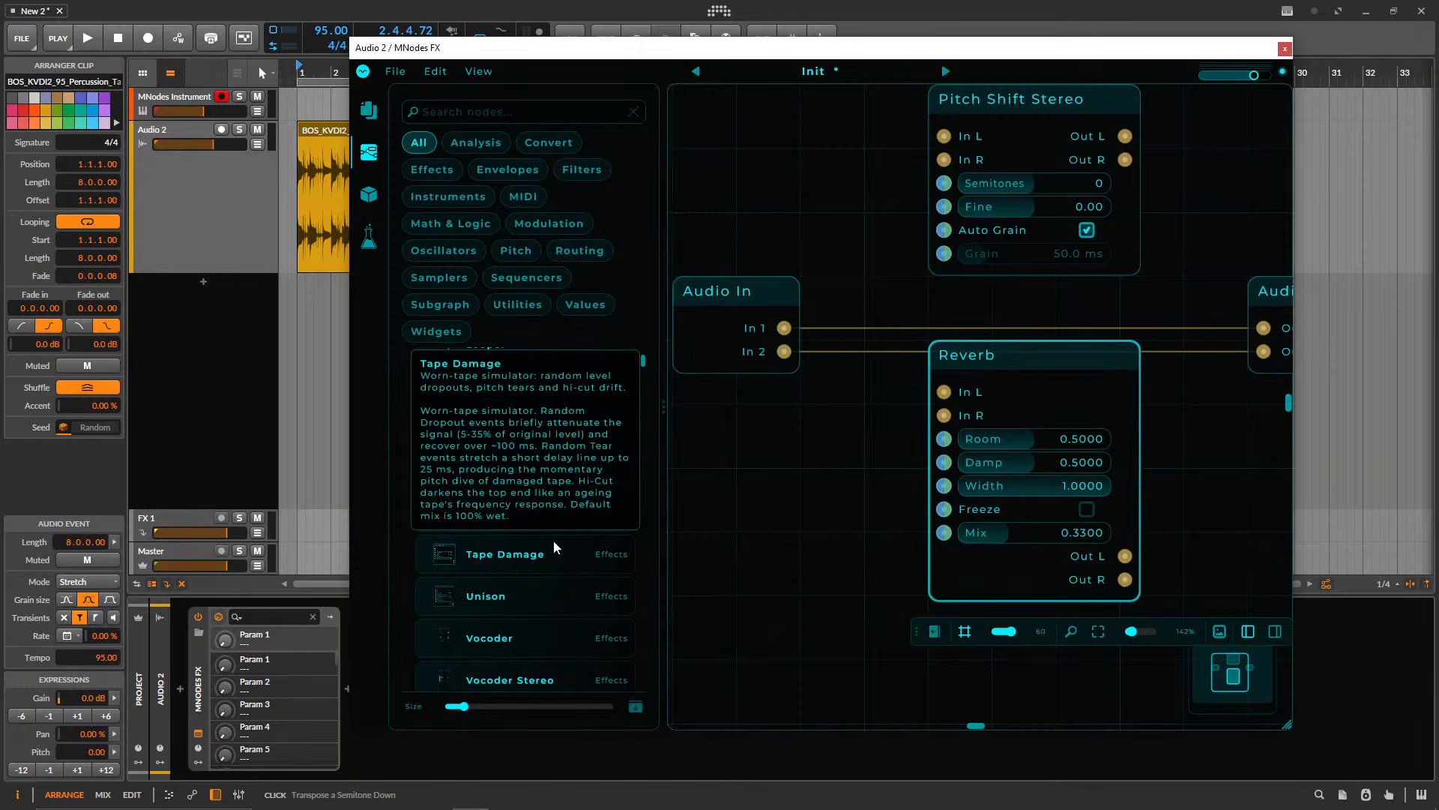
- Add a Wow & Flutter node from the effects and place it below the Reverb node
{"action": "scroll", "coordinate": [525, 524], "scroll_direction": "down", "scroll_amount": 2}
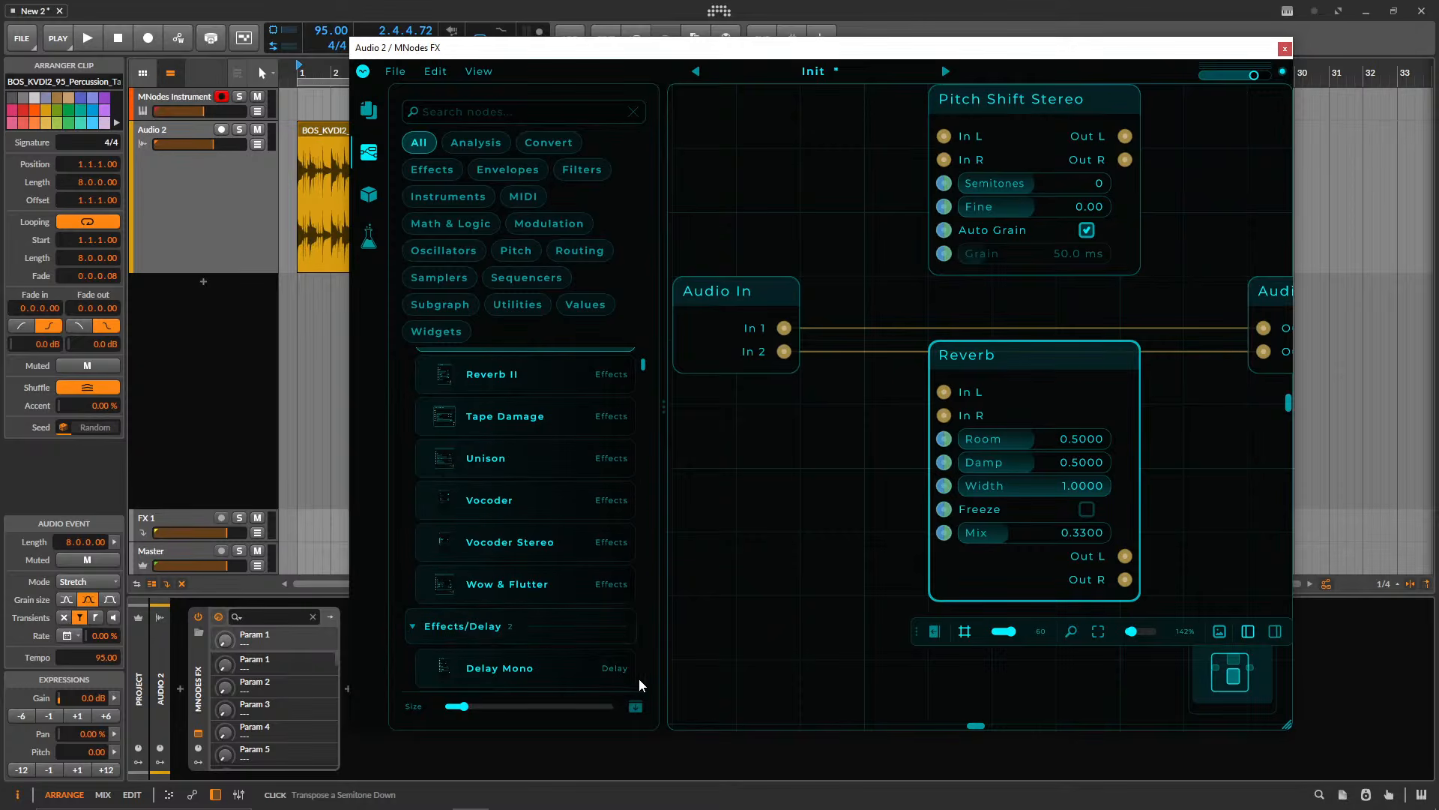
{"action": "left_click_drag", "start_coordinate": [524, 585], "coordinate": [824, 442]}
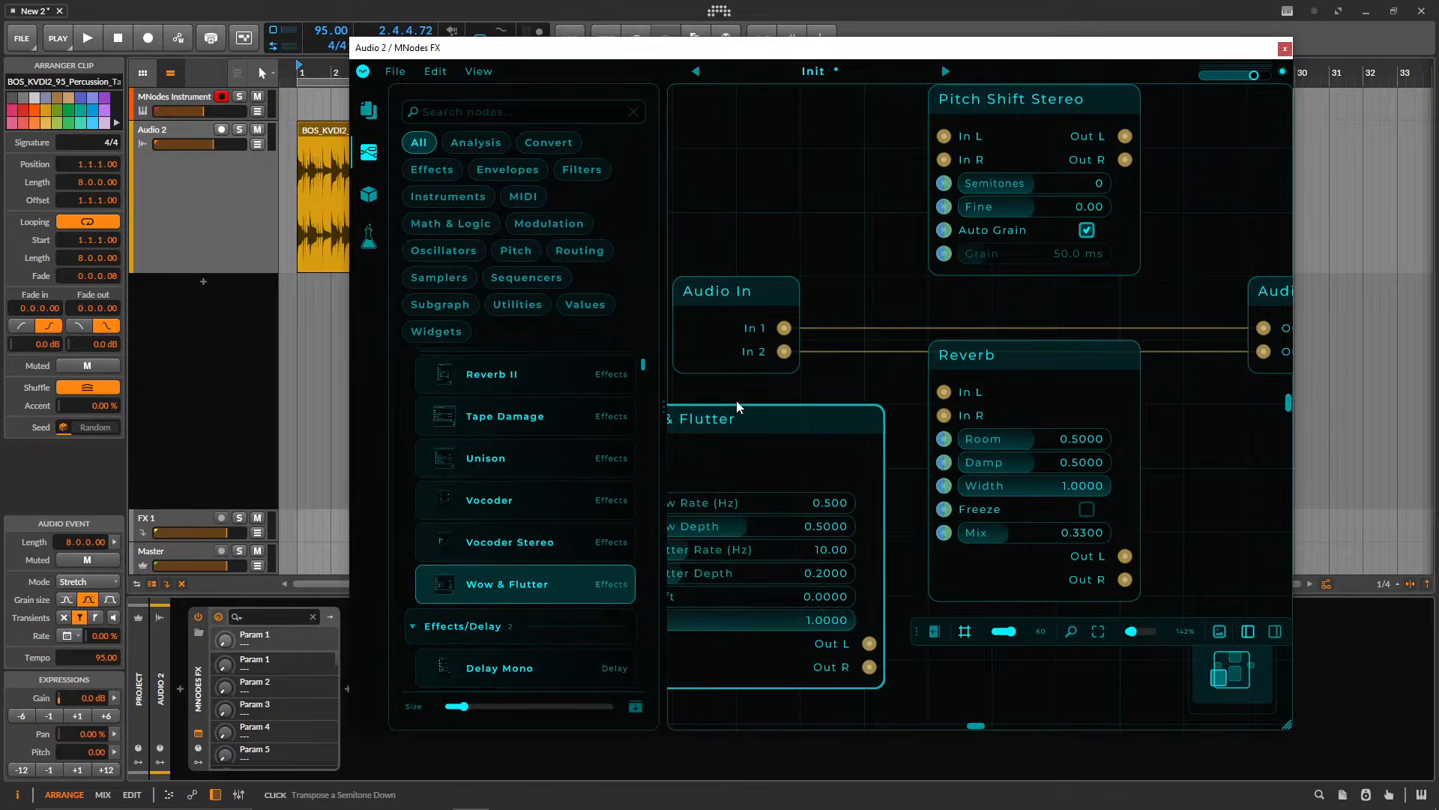
{"action": "left_click_drag", "start_coordinate": [740, 409], "coordinate": [778, 332]}
{"action": "scroll", "coordinate": [794, 615], "scroll_direction": "down", "scroll_amount": 3}
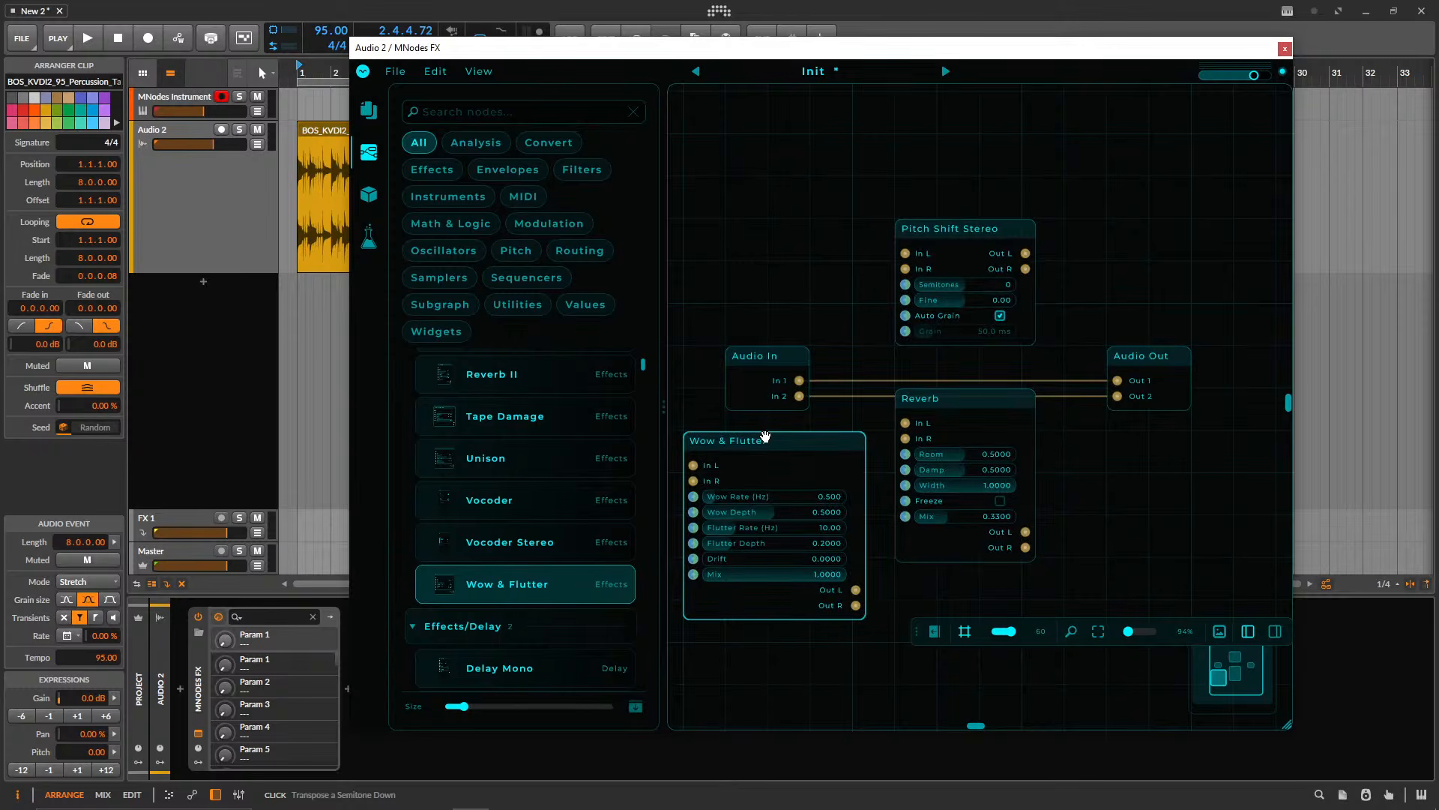
{"action": "left_click_drag", "start_coordinate": [765, 434], "coordinate": [974, 597]}
- Search the node library for "dis" and add the Bitcrush and Foldback distortion nodes above the Pitch Shift Stereo node
{"action": "scroll", "coordinate": [556, 517], "scroll_direction": "down", "scroll_amount": 15}
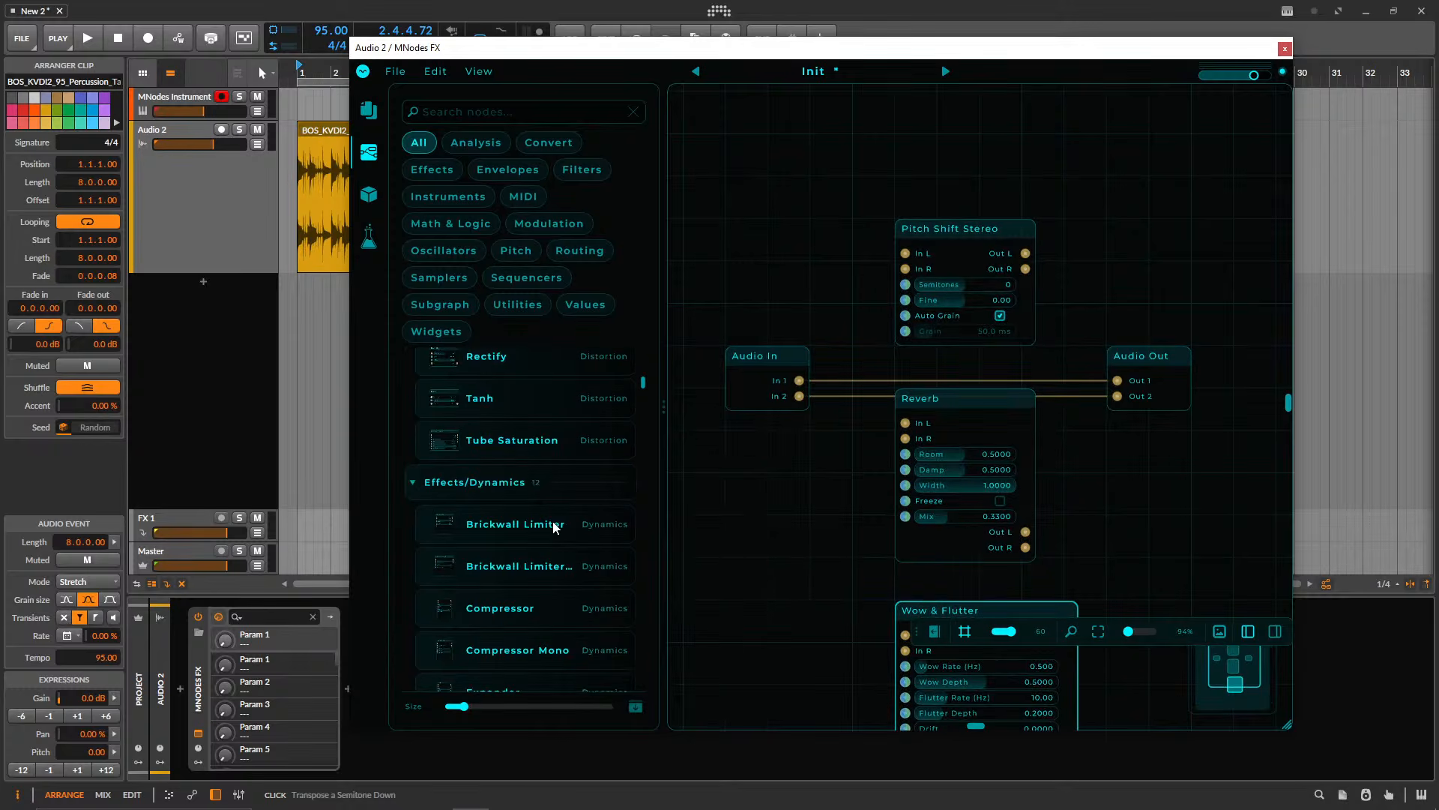
{"action": "scroll", "coordinate": [585, 551], "scroll_direction": "down", "scroll_amount": 3}
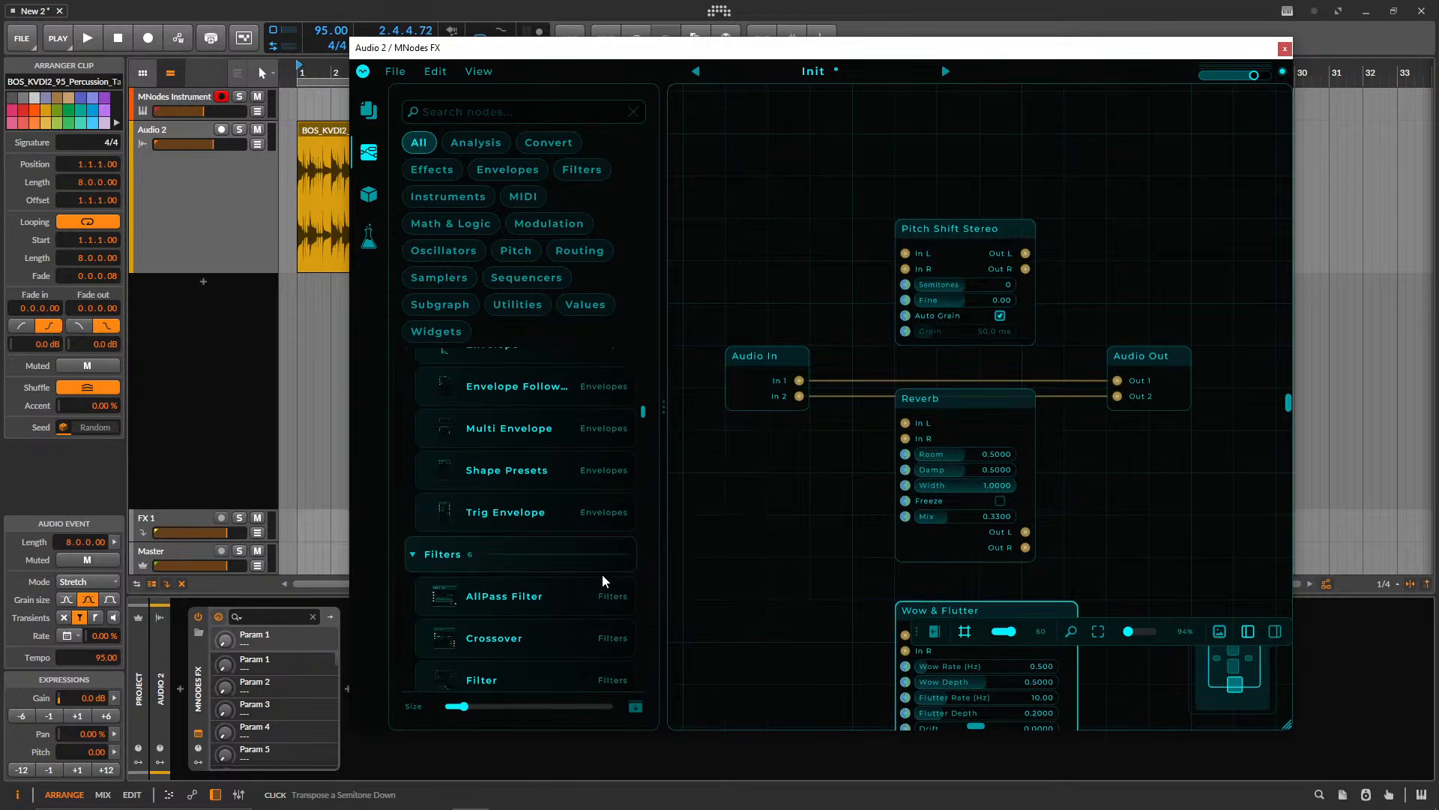
{"action": "scroll", "coordinate": [561, 637], "scroll_direction": "down", "scroll_amount": 3}
{"action": "scroll", "coordinate": [575, 555], "scroll_direction": "down", "scroll_amount": 15}
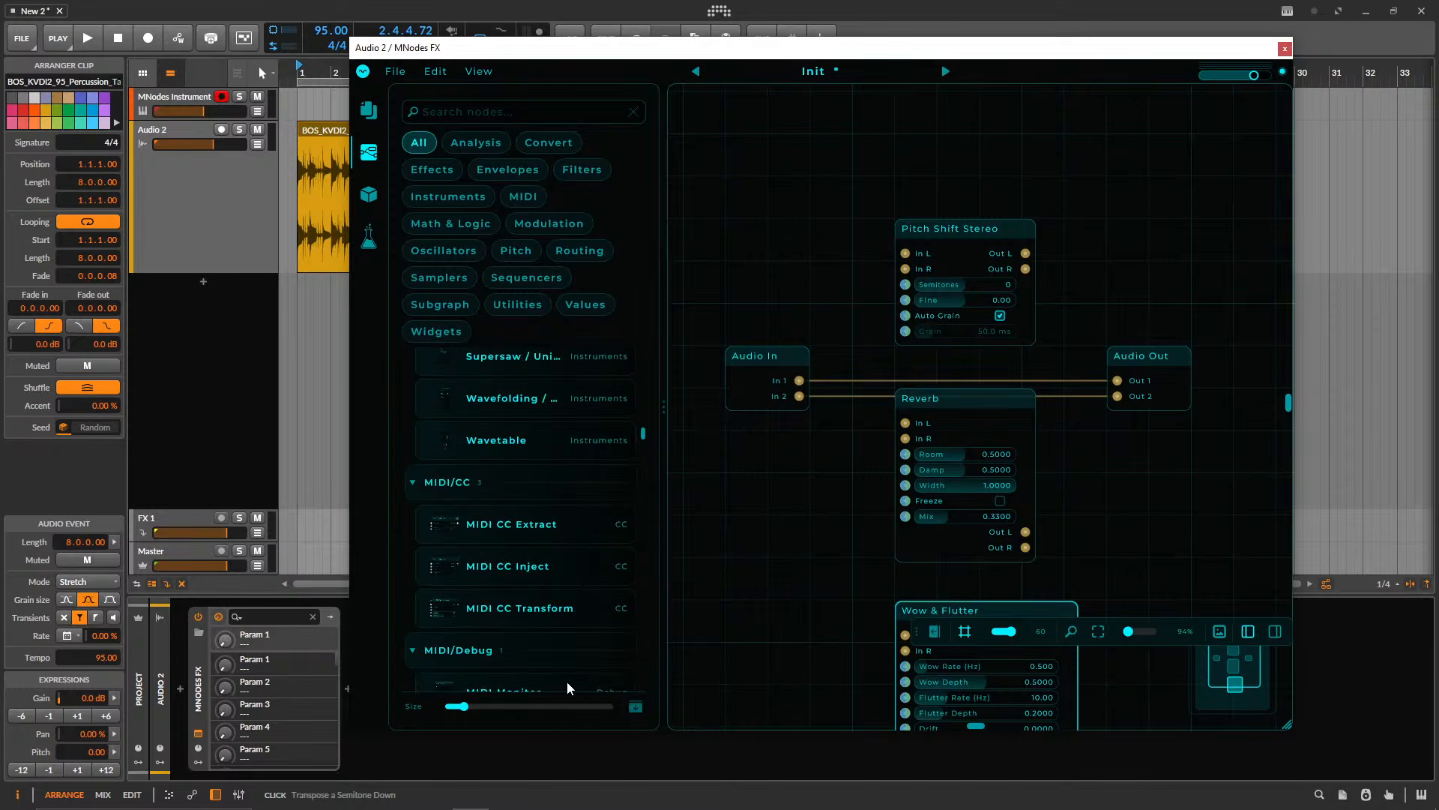
{"action": "scroll", "coordinate": [564, 662], "scroll_direction": "down", "scroll_amount": 20}
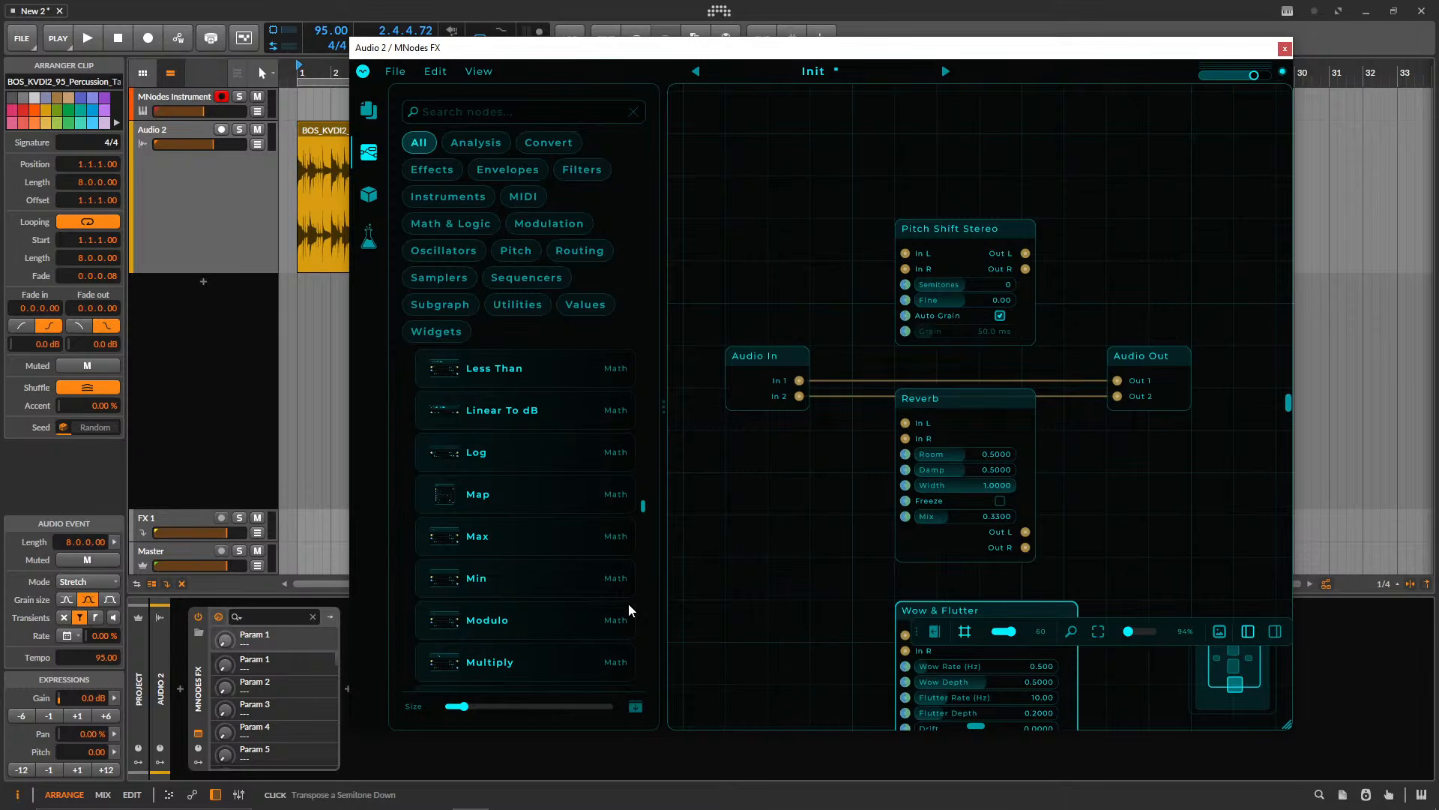
{"action": "scroll", "coordinate": [629, 609], "scroll_direction": "down", "scroll_amount": 12}
{"action": "left_click", "coordinate": [472, 111]}
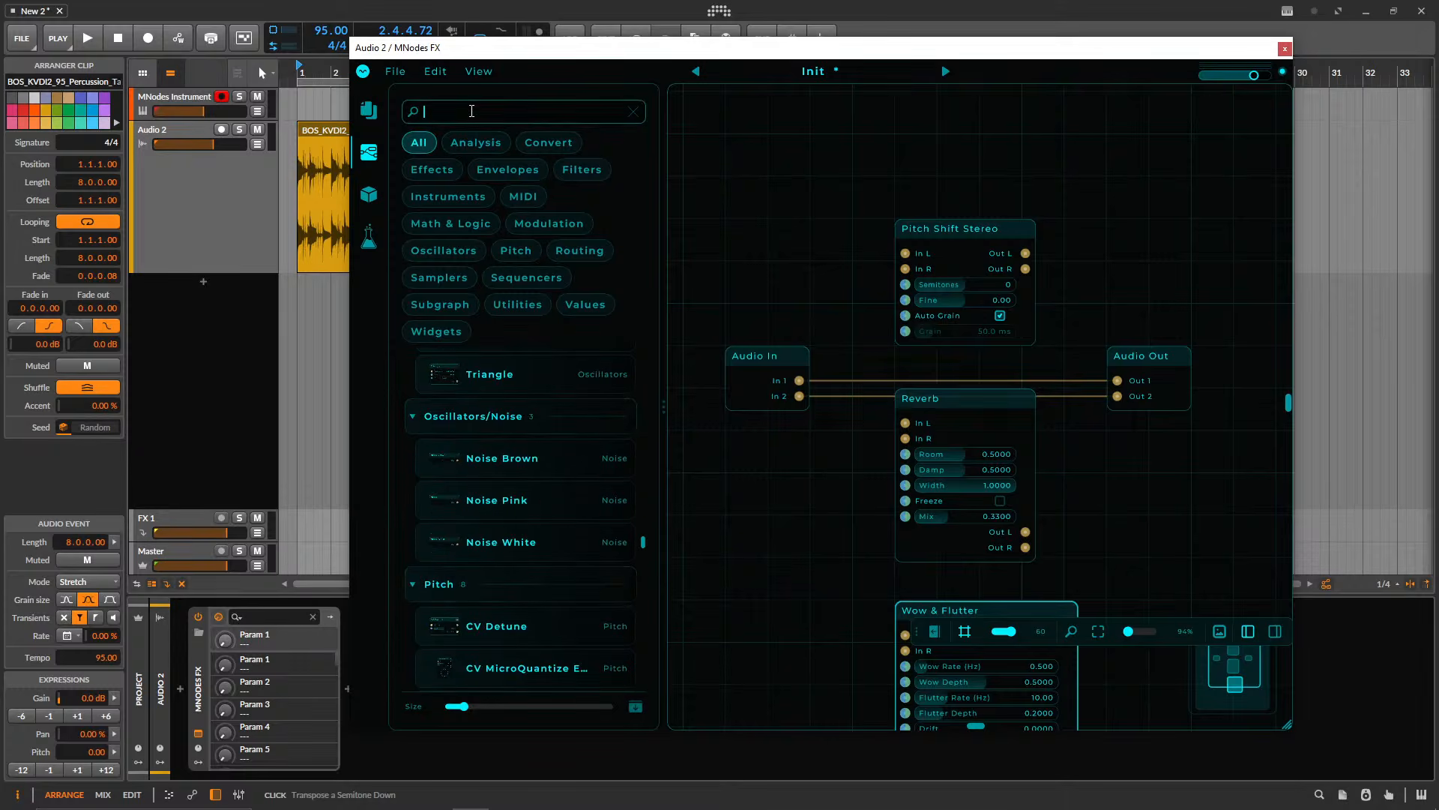
{"action": "type", "text": "dis"}
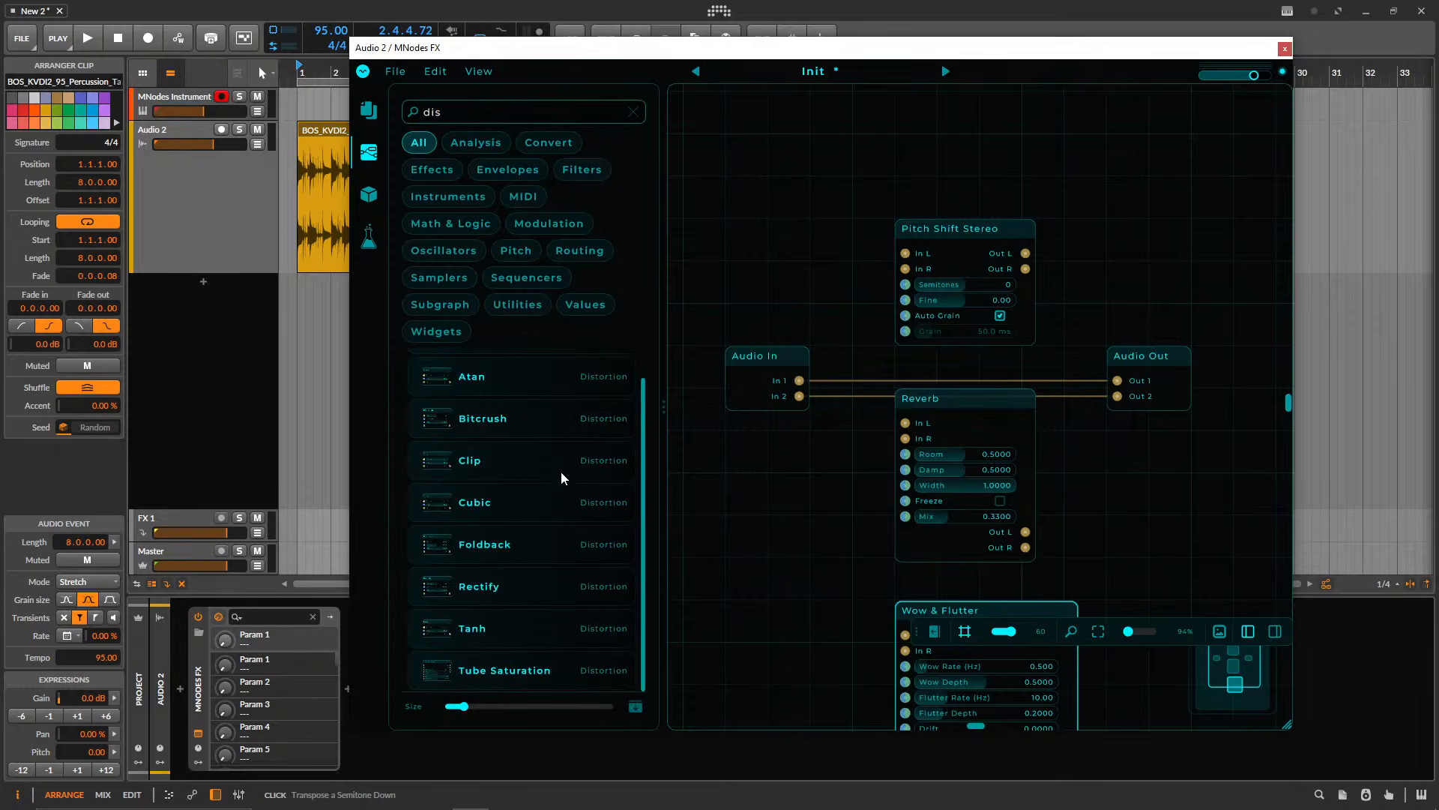
{"action": "double_click", "coordinate": [496, 421]}
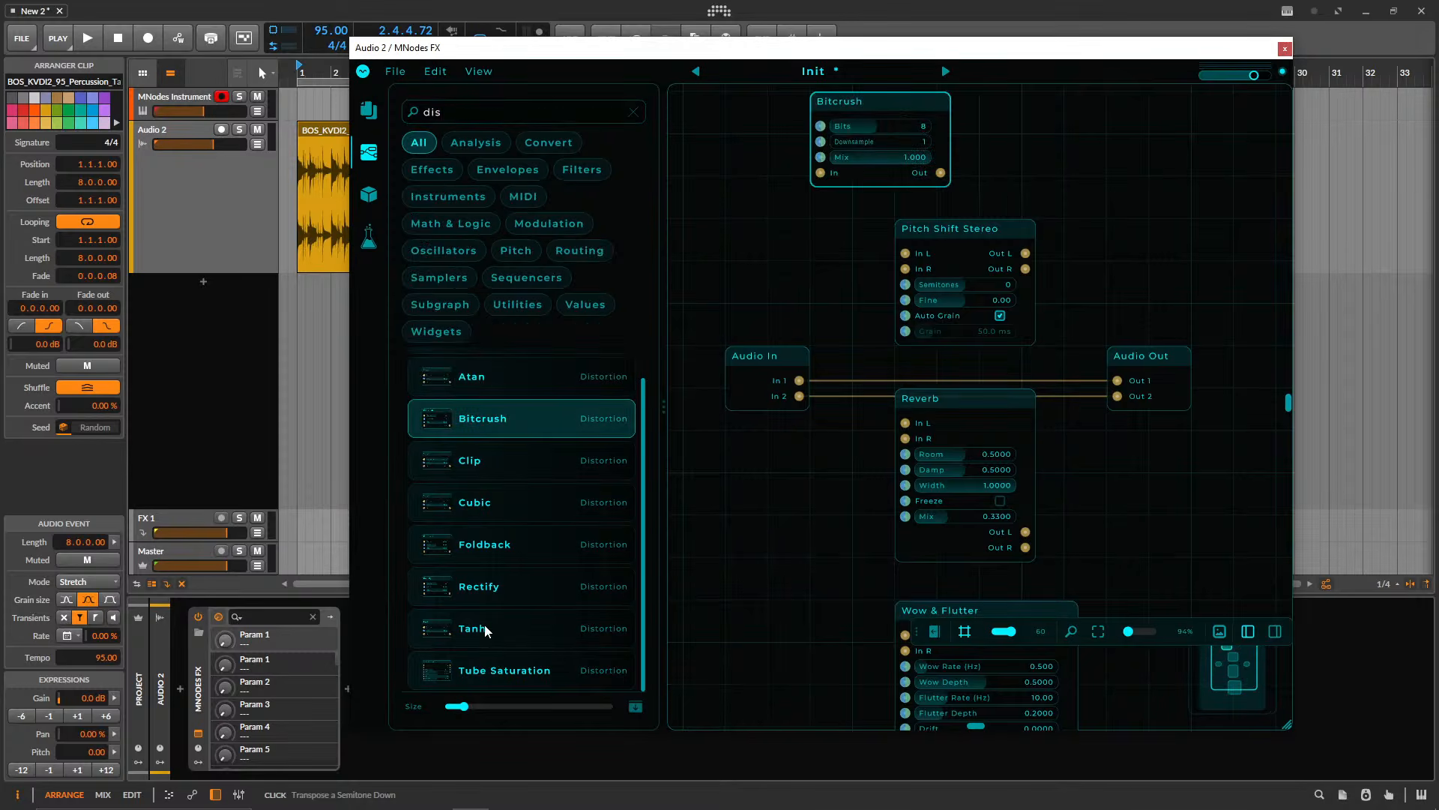
{"action": "double_click", "coordinate": [479, 545]}
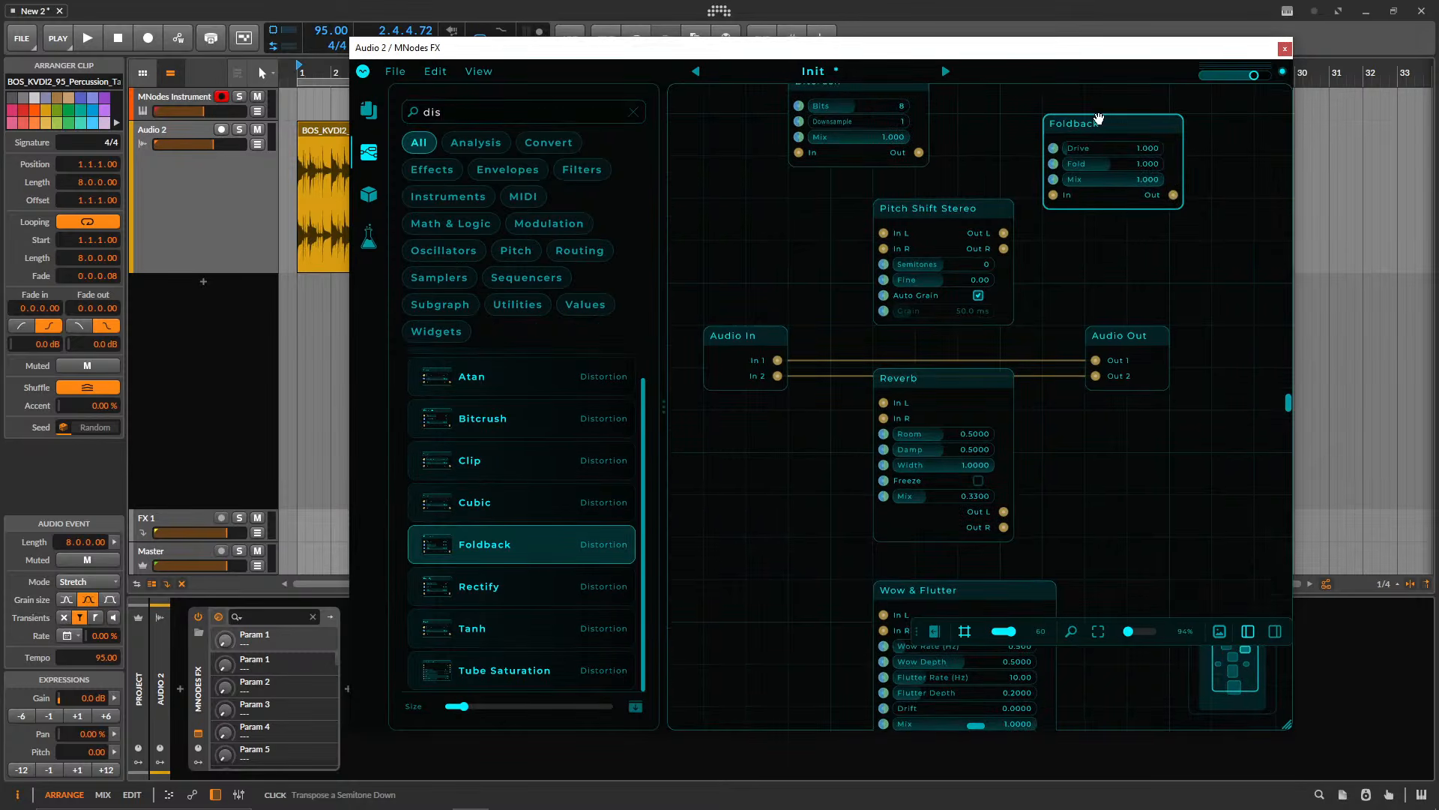
- Close the node library and stack Foldback, Bitcrush and Pitch Shift Stereo in one column above the Audio In–Out connection
{"action": "left_click_drag", "start_coordinate": [736, 50], "coordinate": [554, 38]}
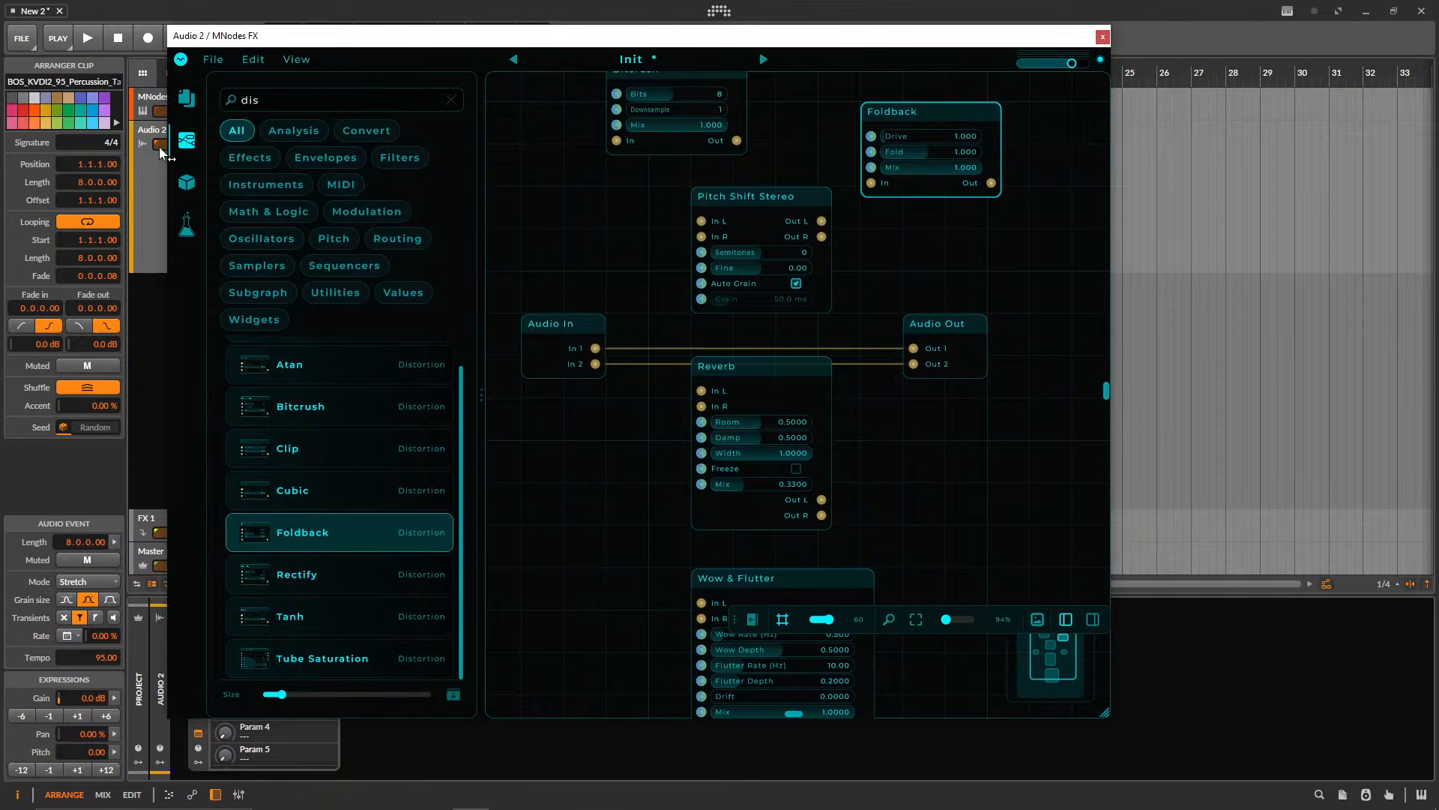
{"action": "left_click", "coordinate": [187, 140]}
{"action": "left_click_drag", "start_coordinate": [742, 275], "coordinate": [823, 366]}
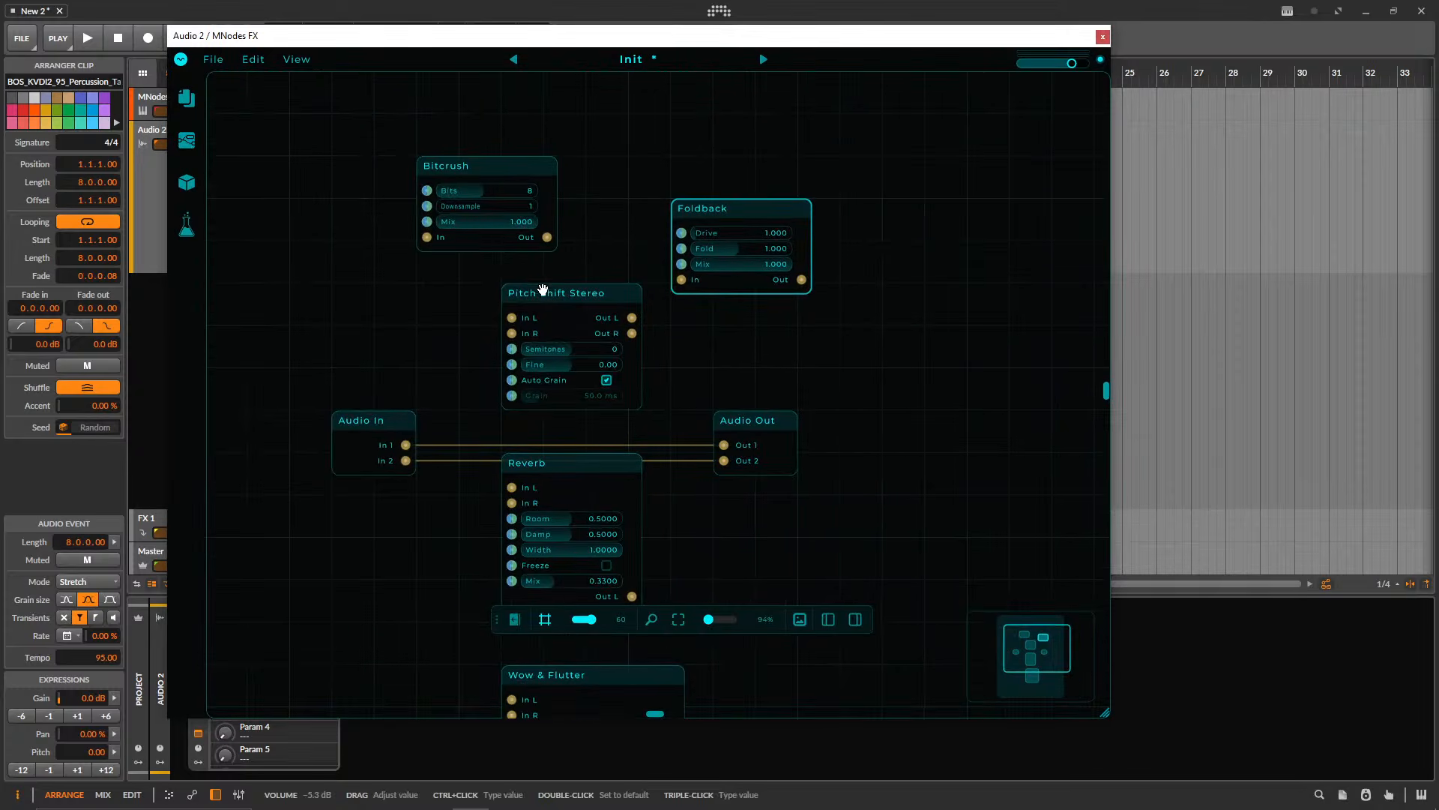
{"action": "left_click_drag", "start_coordinate": [543, 288], "coordinate": [458, 290]}
{"action": "left_click_drag", "start_coordinate": [765, 206], "coordinate": [503, 98]}
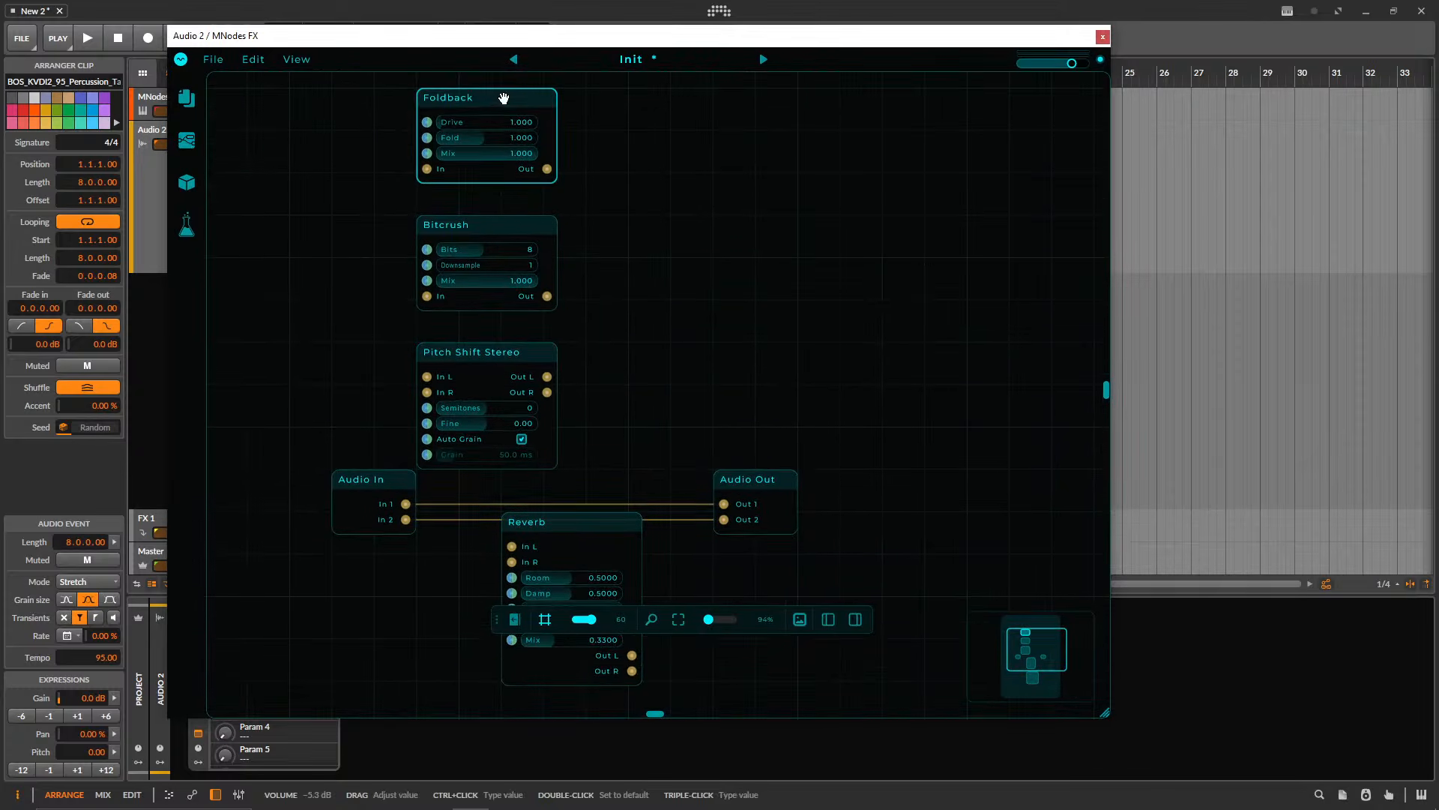
- Arrange the Reverb and Wow & Flutter nodes in a second column beside Foldback, Bitcrush and Pitch Shift Stereo
{"action": "left_click_drag", "start_coordinate": [536, 524], "coordinate": [626, 107]}
{"action": "scroll", "coordinate": [712, 315], "scroll_direction": "down", "scroll_amount": 2}
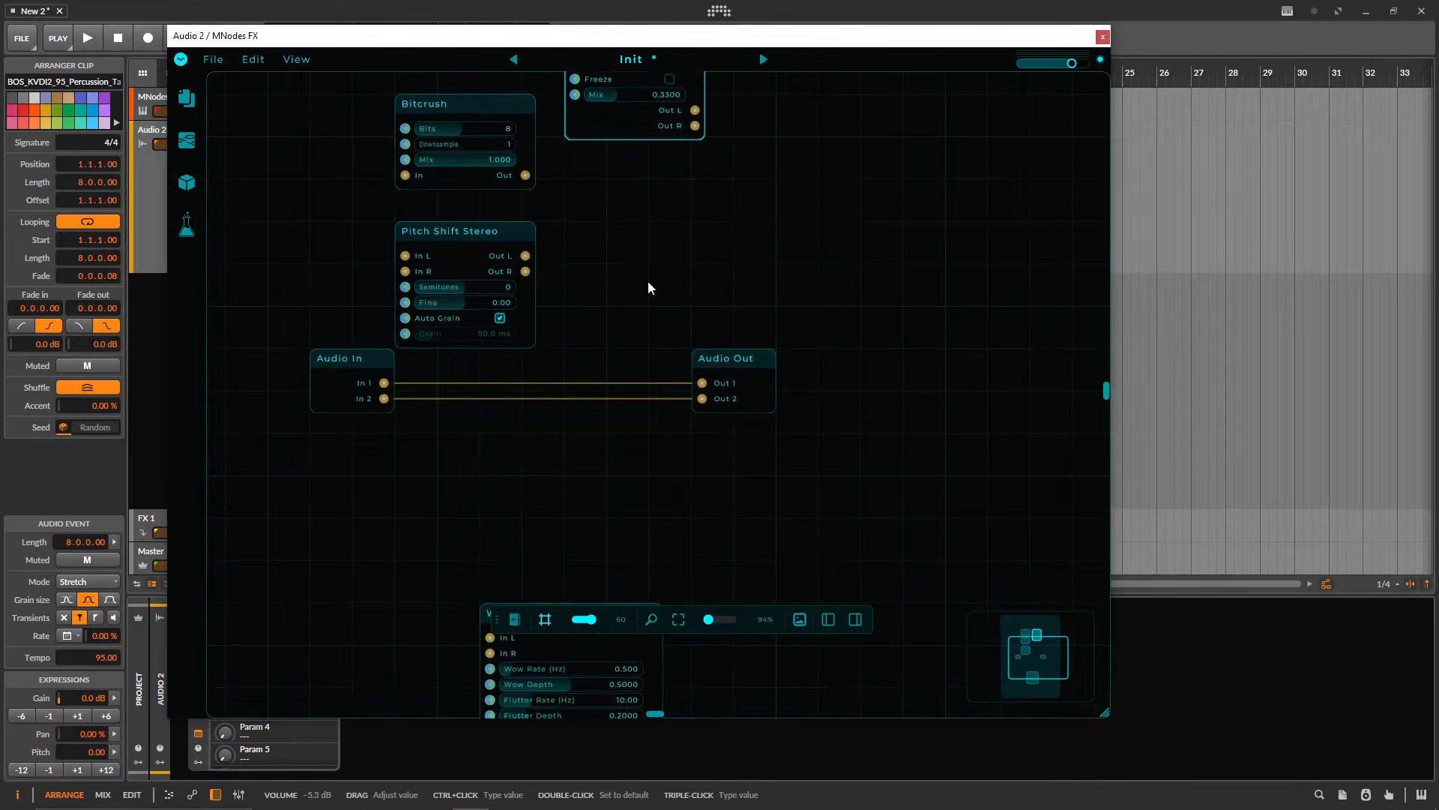
{"action": "left_click_drag", "start_coordinate": [548, 613], "coordinate": [634, 139]}
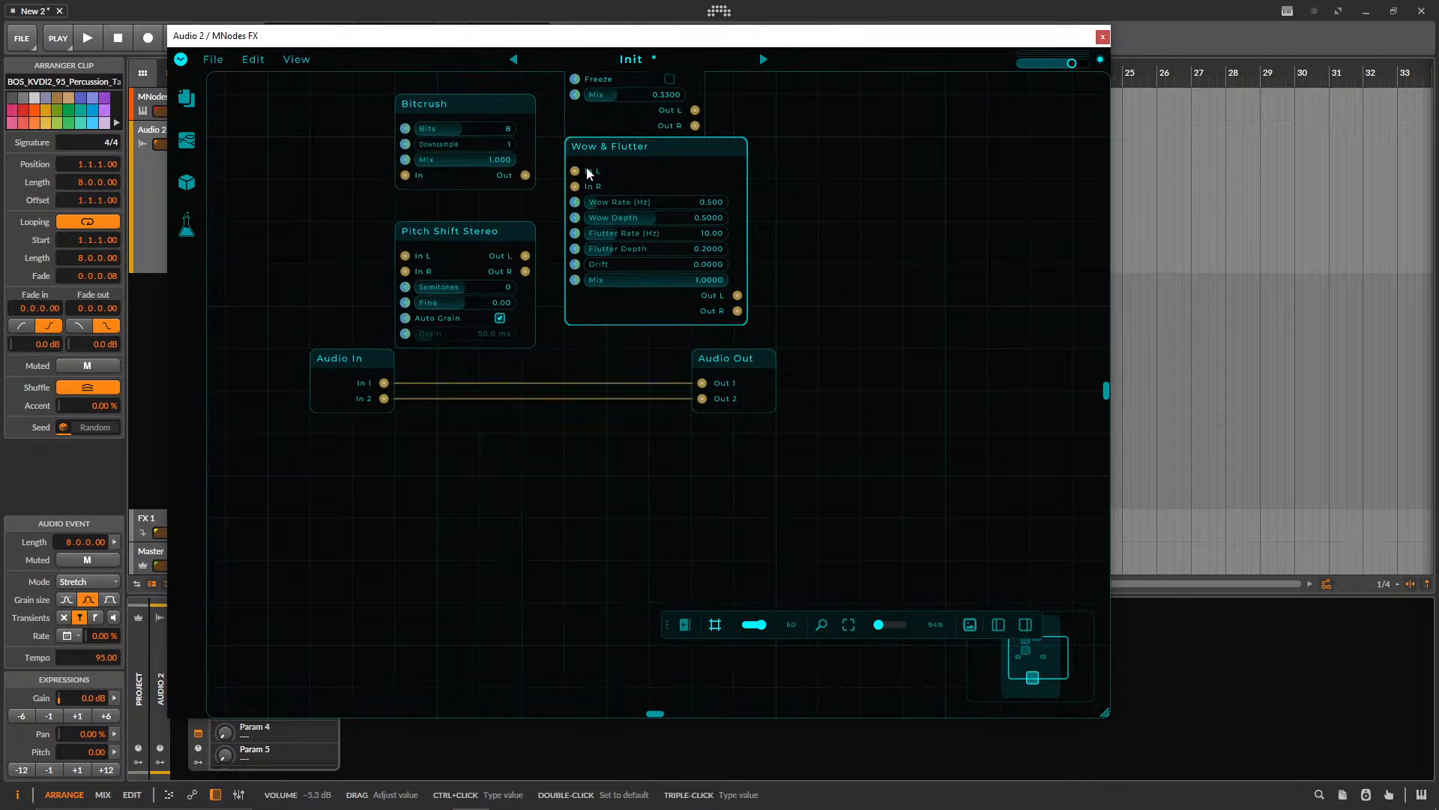
{"action": "scroll", "coordinate": [894, 413], "scroll_direction": "up", "scroll_amount": 3}
{"action": "scroll", "coordinate": [894, 413], "scroll_direction": "down", "scroll_amount": 2}
{"action": "left_click_drag", "start_coordinate": [748, 156], "coordinate": [779, 147]}
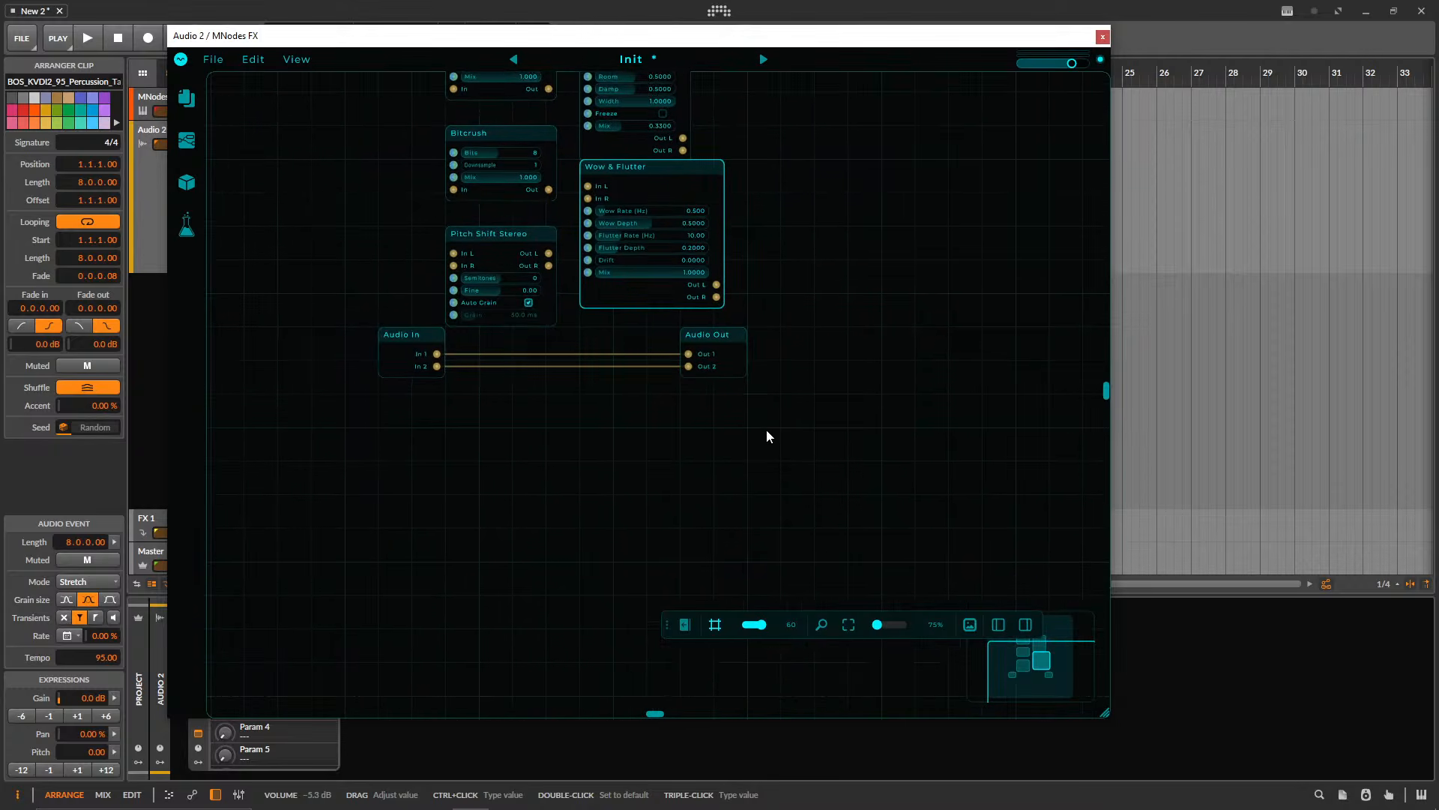
{"action": "scroll", "coordinate": [754, 449], "scroll_direction": "up", "scroll_amount": 3}
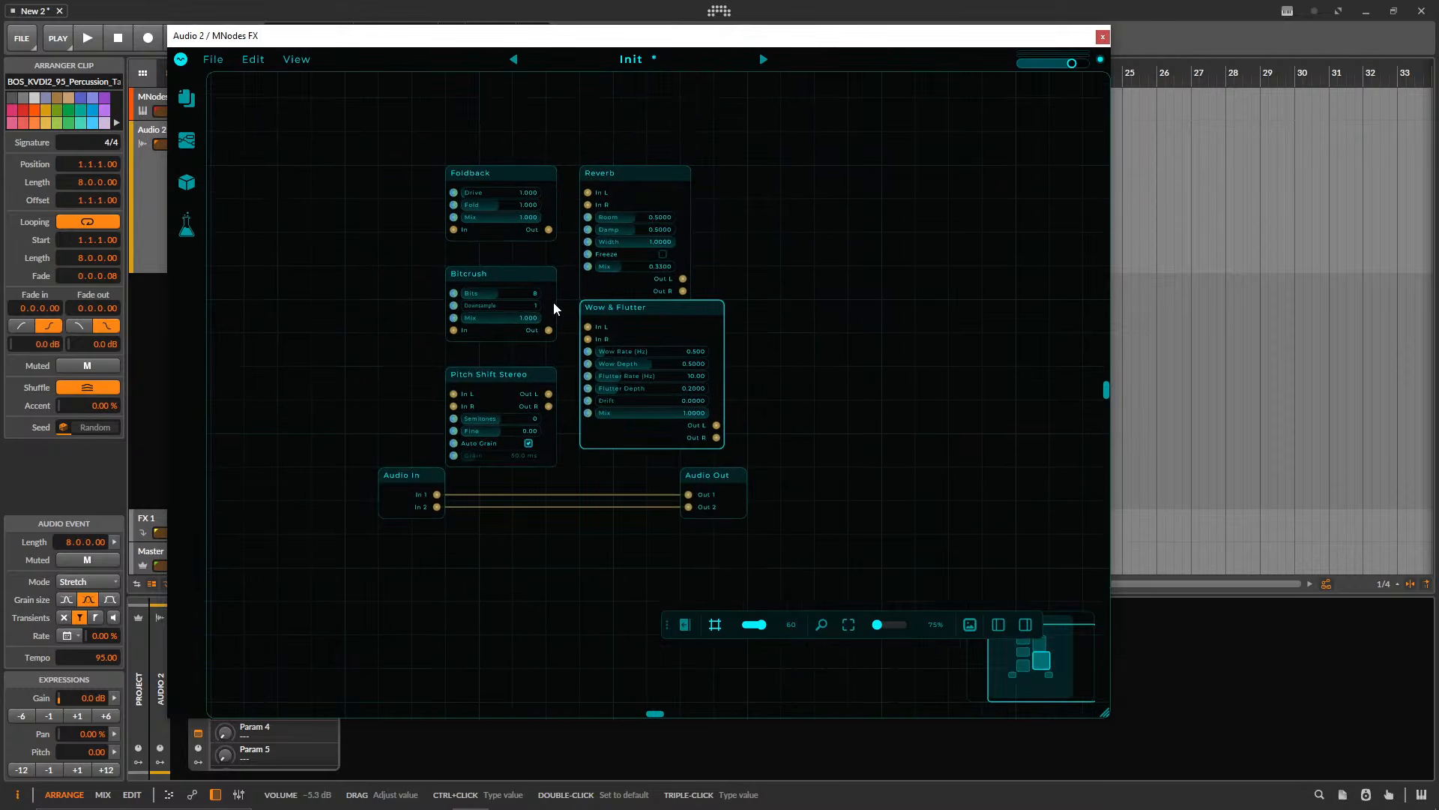
- Delete the Wow & Flutter and Foldback nodes from the patch
{"action": "key", "text": "Delete"}
{"action": "scroll", "coordinate": [796, 145], "scroll_direction": "down", "scroll_amount": 5}
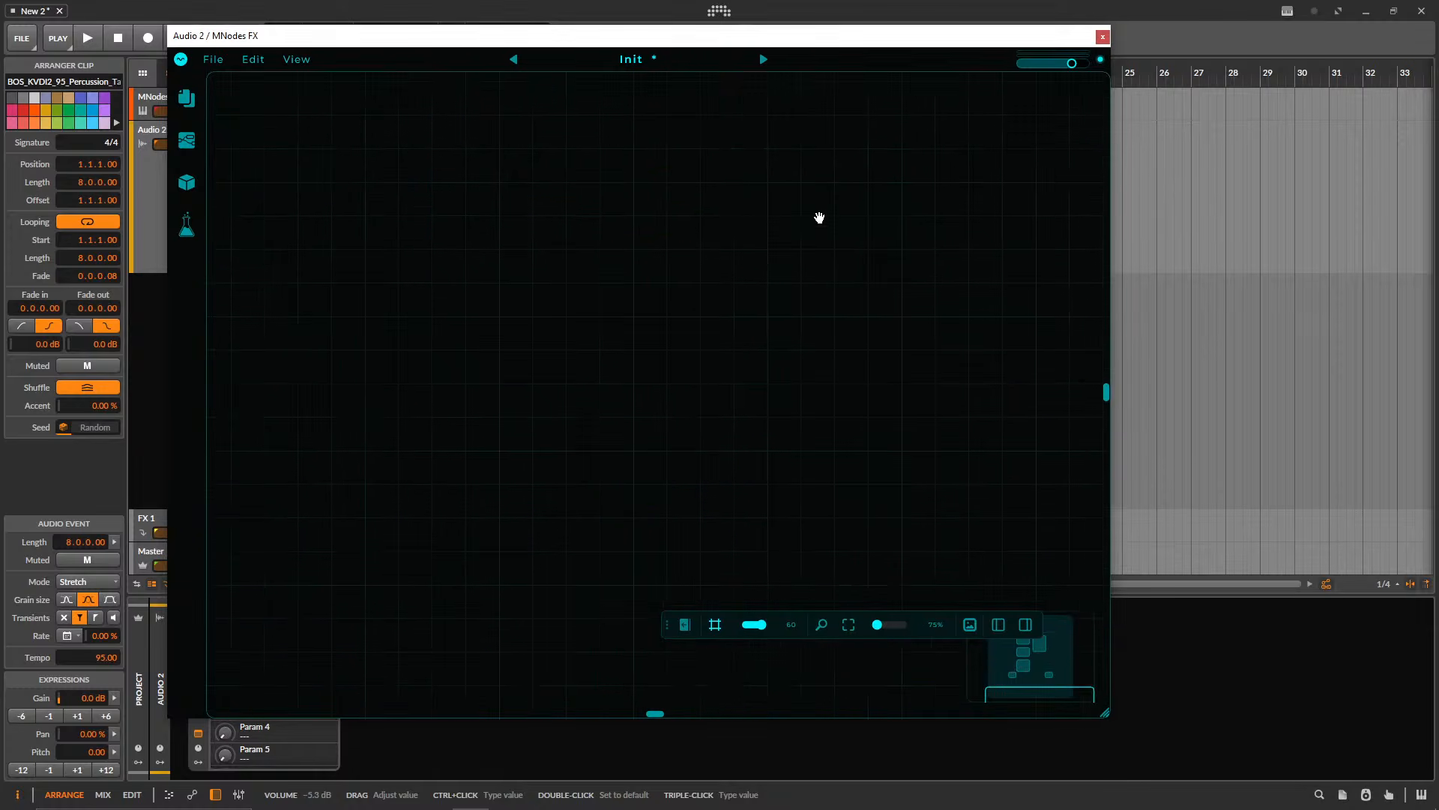
{"action": "scroll", "coordinate": [820, 219], "scroll_direction": "up", "scroll_amount": 8}
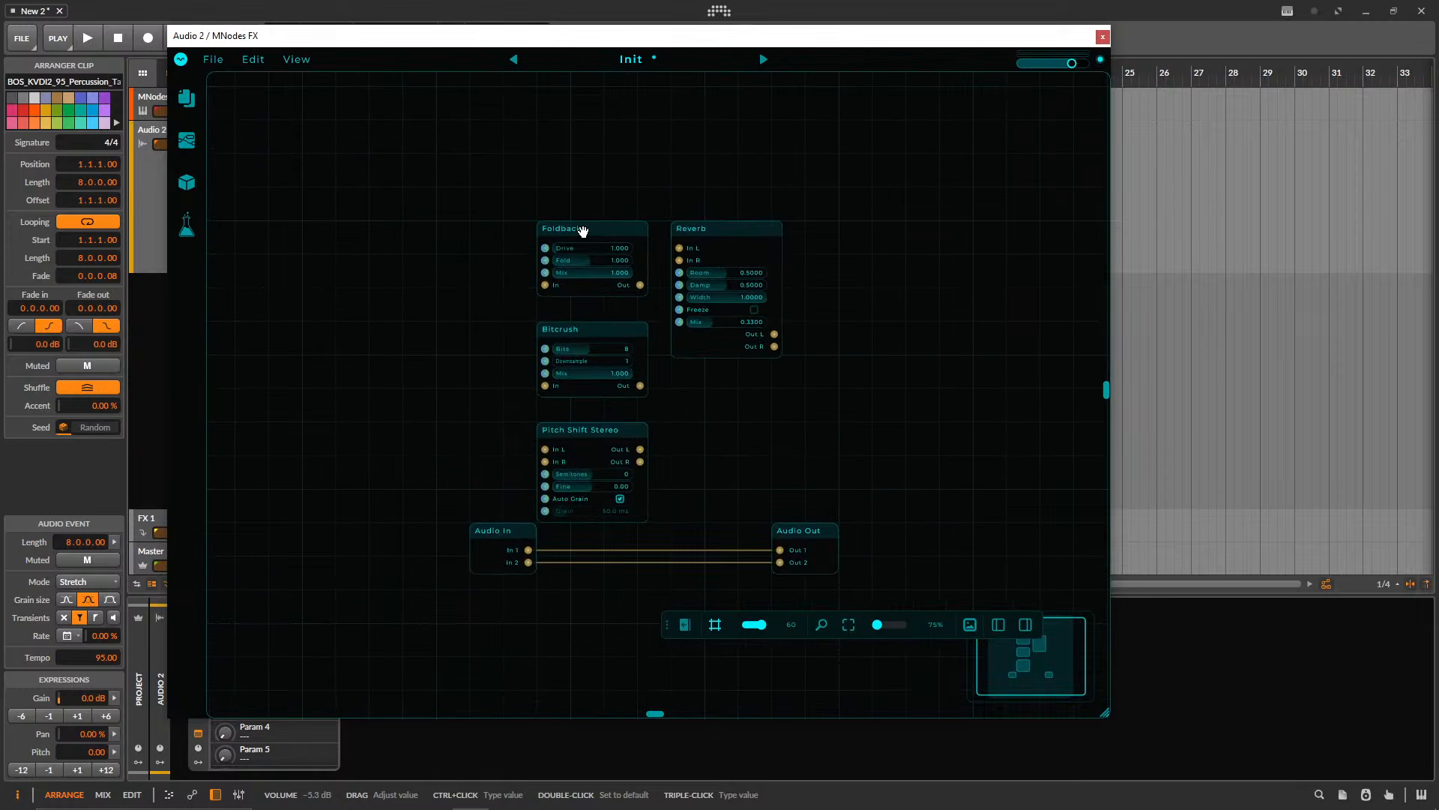
{"action": "left_click", "coordinate": [591, 227]}
{"action": "key", "text": "Delete"}
- Shift Bitcrush and Pitch Shift Stereo upward together and place Reverb above them to form a single column
{"action": "left_click_drag", "start_coordinate": [537, 254], "coordinate": [654, 526]}
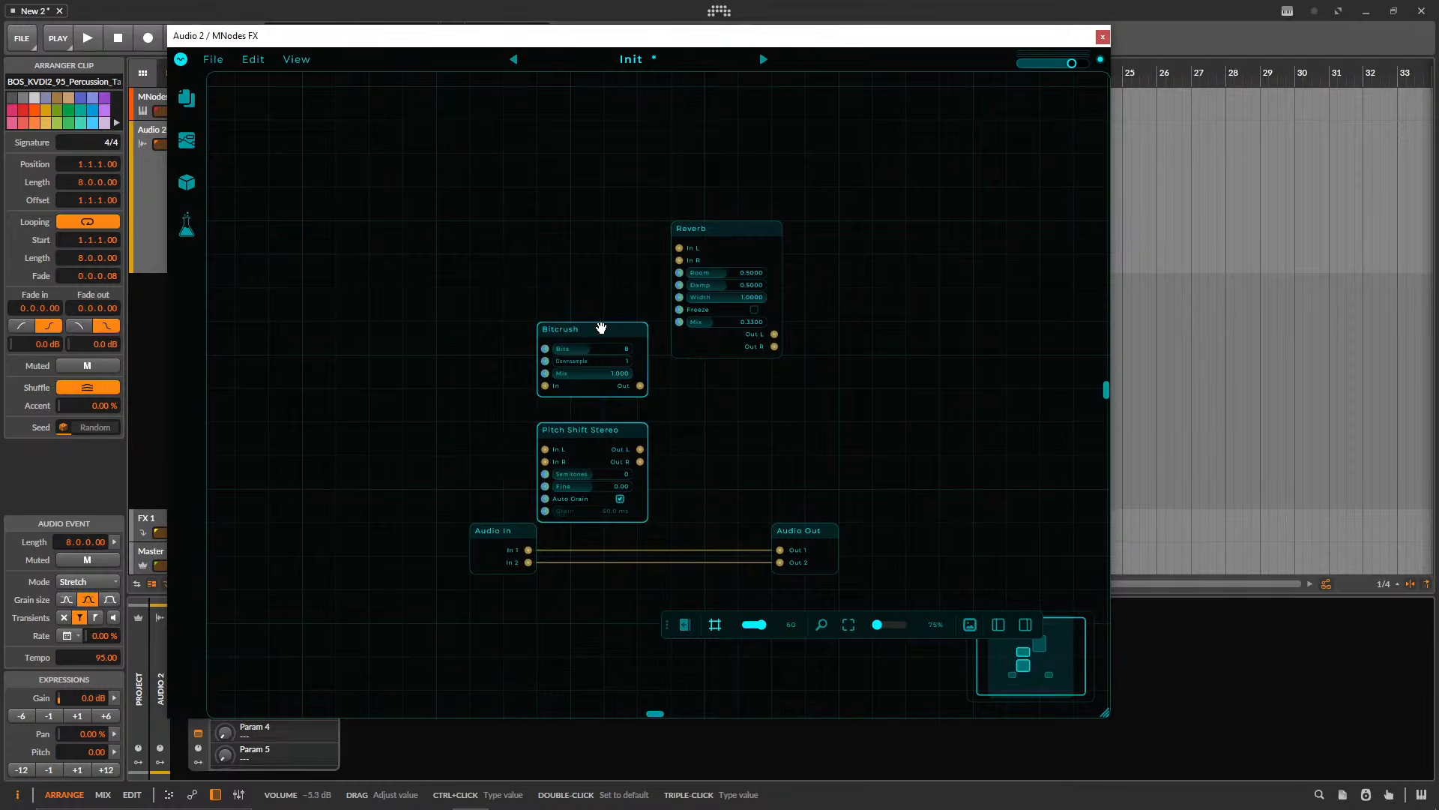
{"action": "left_click_drag", "start_coordinate": [597, 326], "coordinate": [597, 259]}
{"action": "left_click_drag", "start_coordinate": [704, 231], "coordinate": [582, 112]}
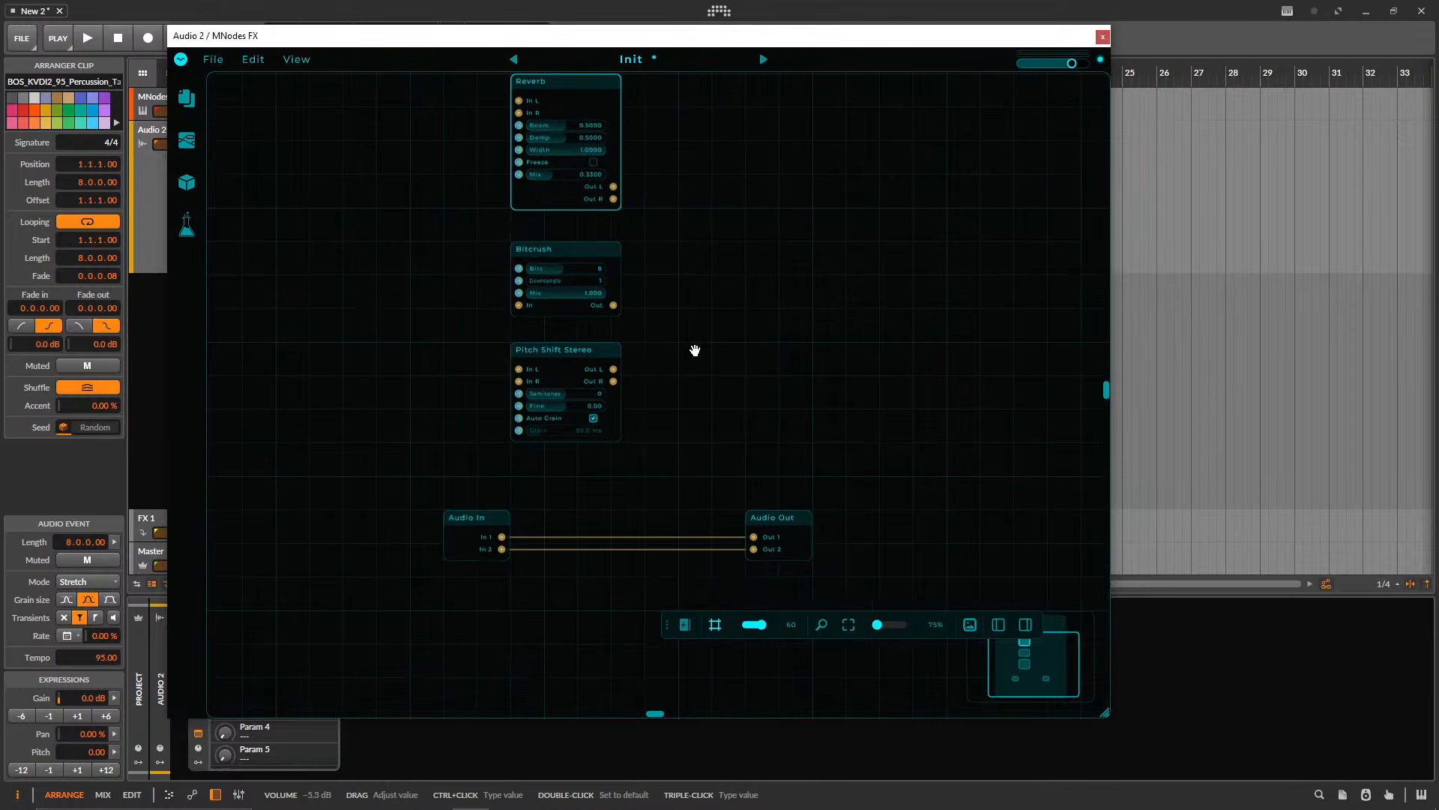
- Position Audio In to the left of the effects column and Audio Out to its right, near the height of the Reverb node
{"action": "left_click_drag", "start_coordinate": [491, 503], "coordinate": [306, 167]}
{"action": "scroll", "coordinate": [818, 643], "scroll_direction": "up", "scroll_amount": 5}
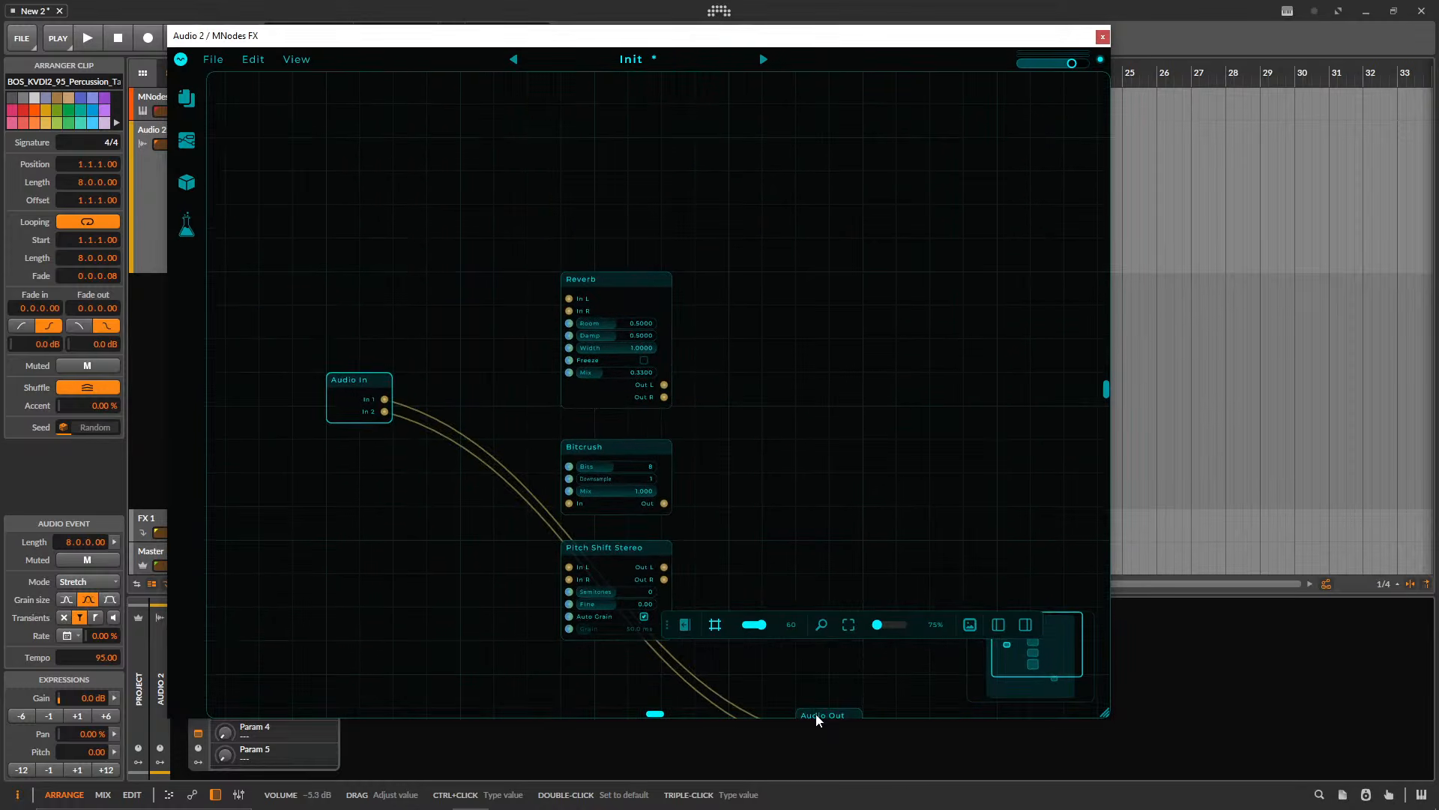
{"action": "scroll", "coordinate": [817, 719], "scroll_direction": "up", "scroll_amount": 5}
{"action": "left_click", "coordinate": [849, 625]}
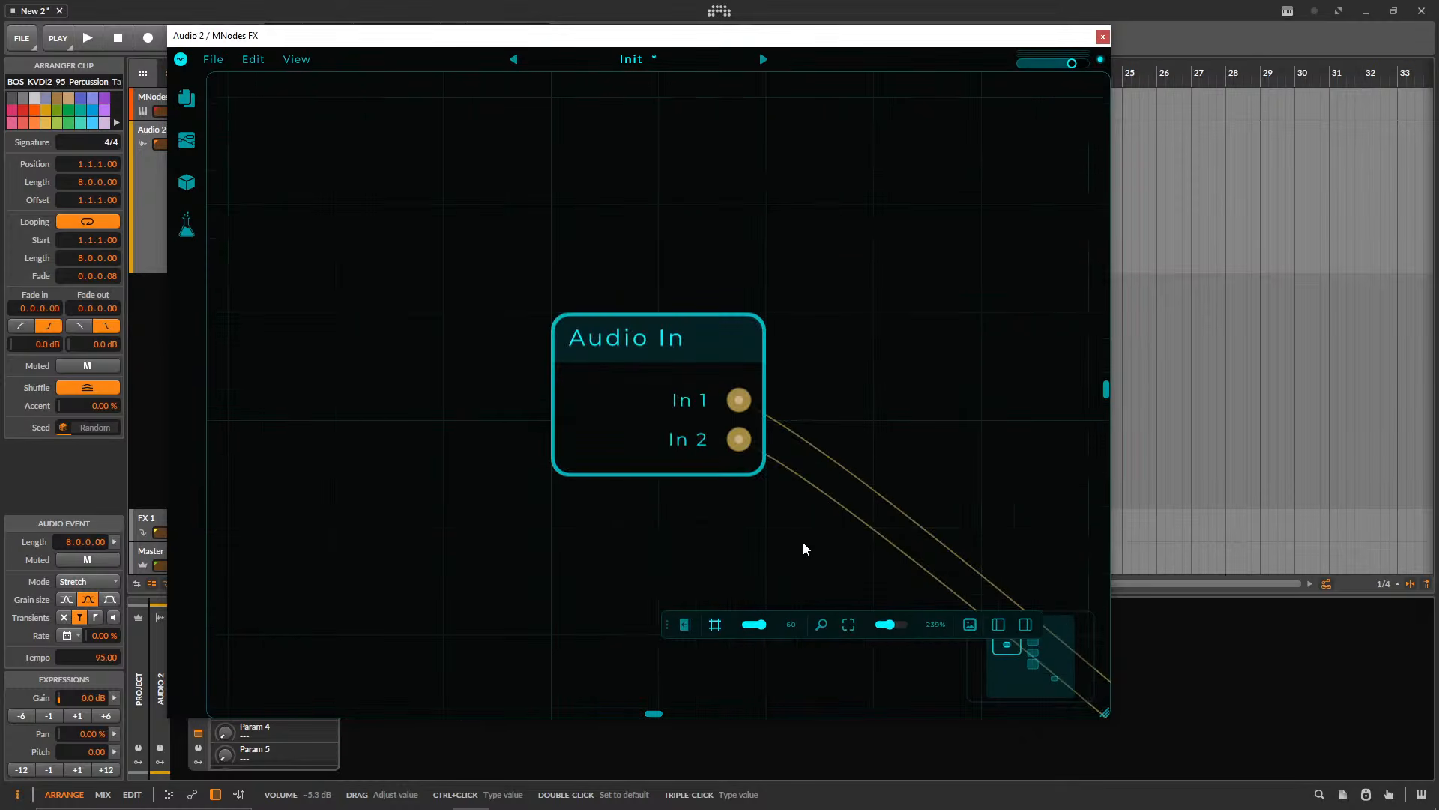
{"action": "scroll", "coordinate": [644, 562], "scroll_direction": "down", "scroll_amount": 3}
{"action": "scroll", "coordinate": [472, 232], "scroll_direction": "down", "scroll_amount": 5}
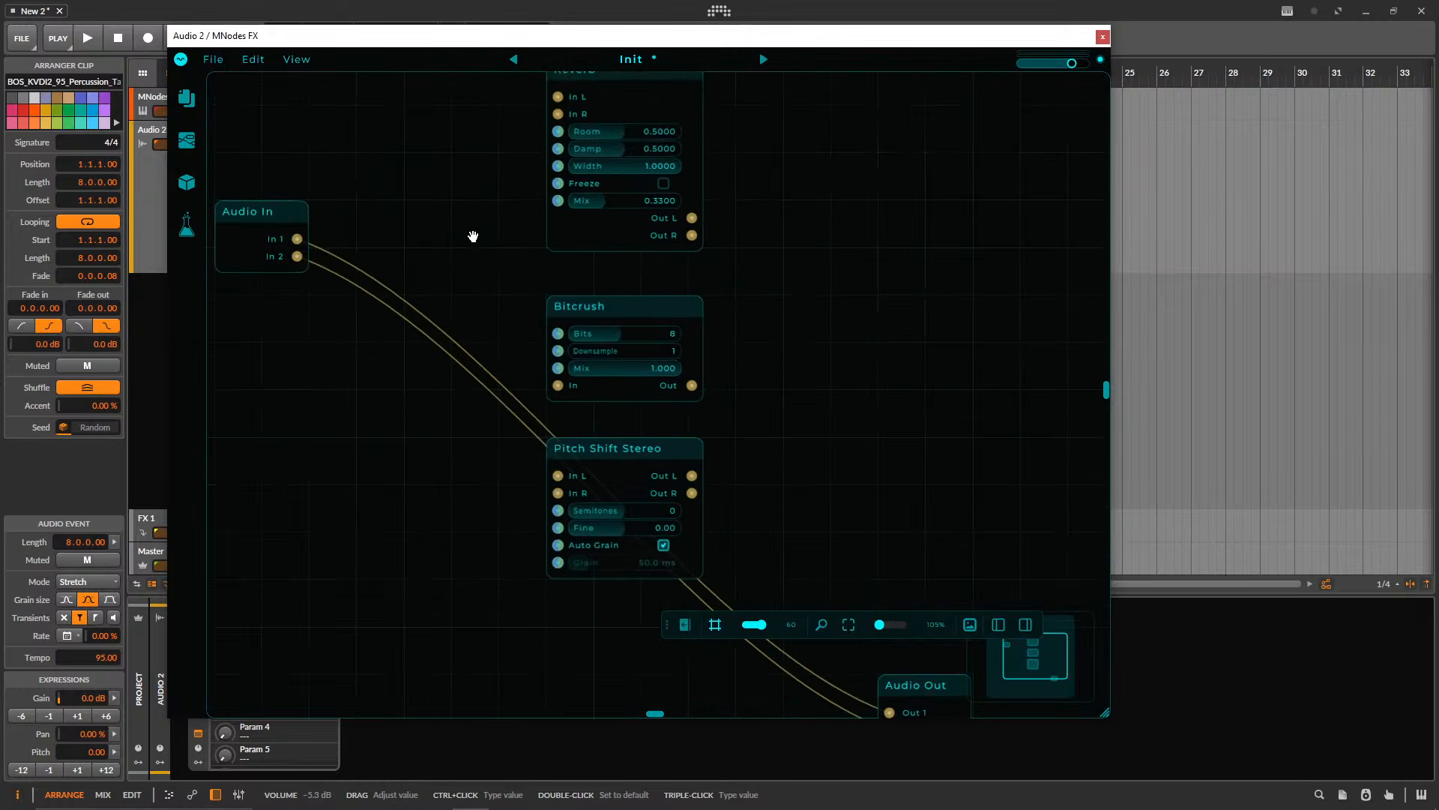
{"action": "scroll", "coordinate": [823, 424], "scroll_direction": "down", "scroll_amount": 3}
{"action": "left_click_drag", "start_coordinate": [670, 626], "coordinate": [500, 677]}
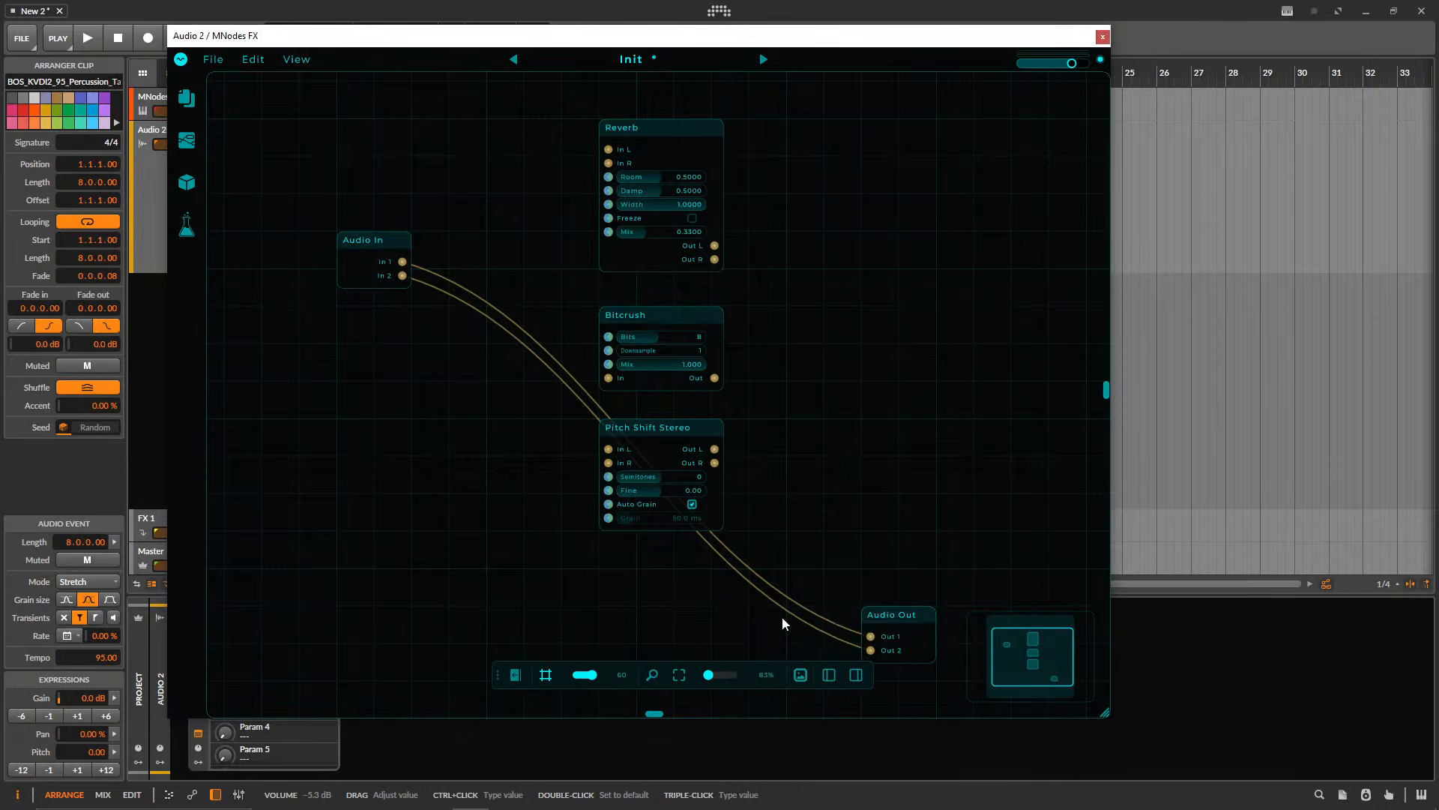
{"action": "left_click_drag", "start_coordinate": [888, 615], "coordinate": [880, 212]}
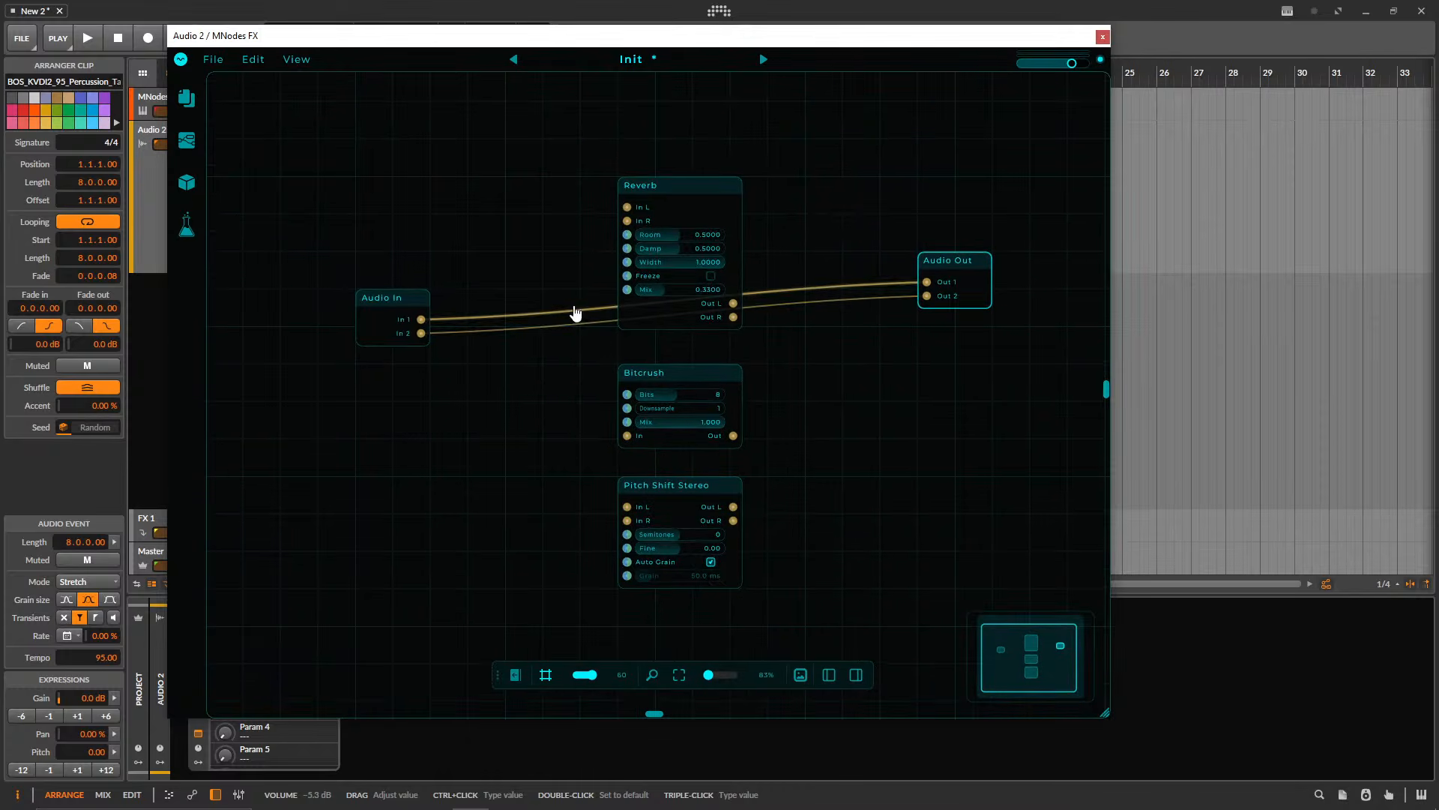
- Delete both direct cables between Audio In and Audio Out, and place the two nodes close beside the Reverb node
{"action": "double_click", "coordinate": [532, 315]}
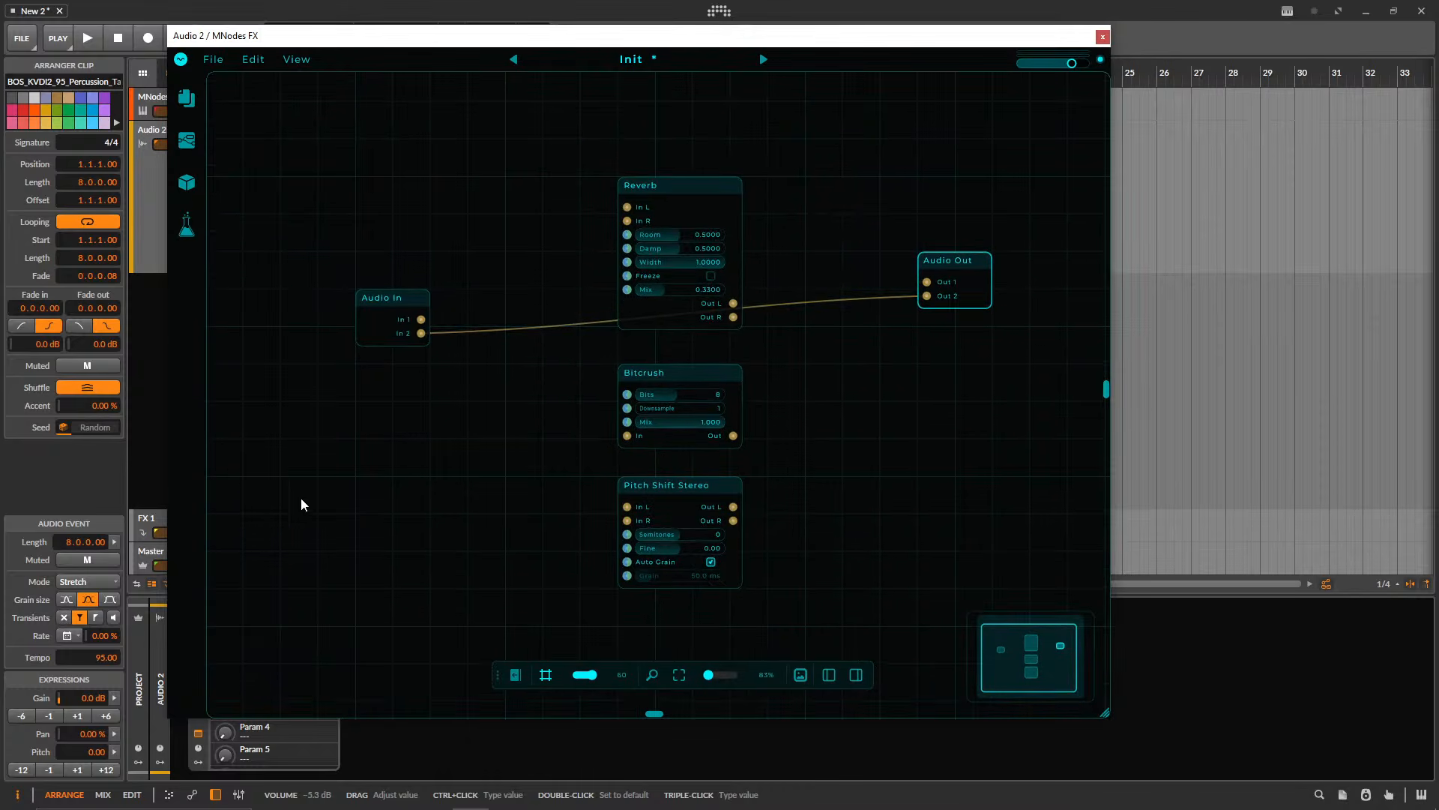
{"action": "double_click", "coordinate": [542, 329]}
{"action": "left_click_drag", "start_coordinate": [387, 300], "coordinate": [537, 190]}
{"action": "left_click_drag", "start_coordinate": [914, 357], "coordinate": [763, 356]}
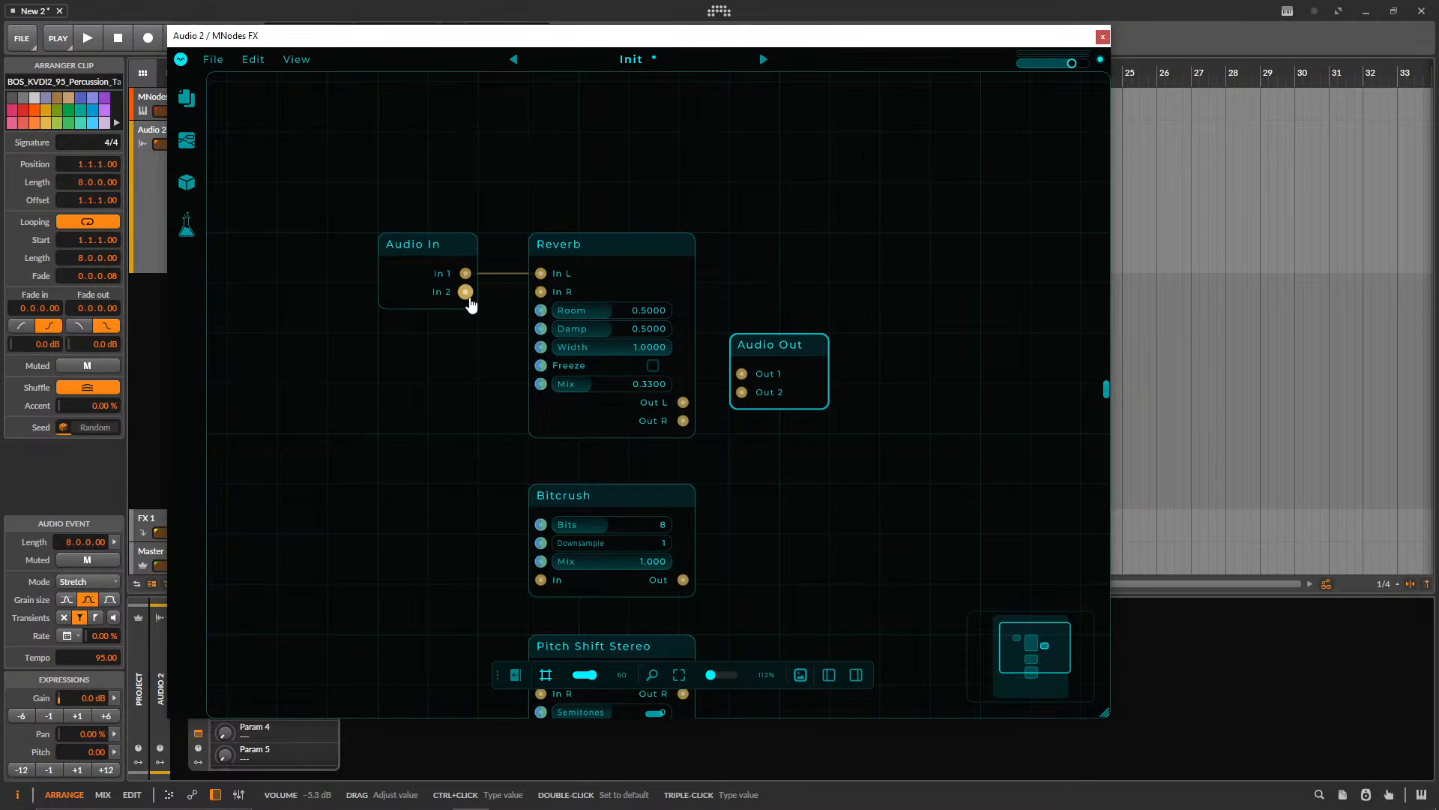
- Wire Audio In 1 and 2 into Reverb In L and R, and Reverb Out L and R to Audio Out 1 and 2
{"action": "left_click", "coordinate": [420, 244]}
{"action": "left_click_drag", "start_coordinate": [486, 39], "coordinate": [538, 61]}
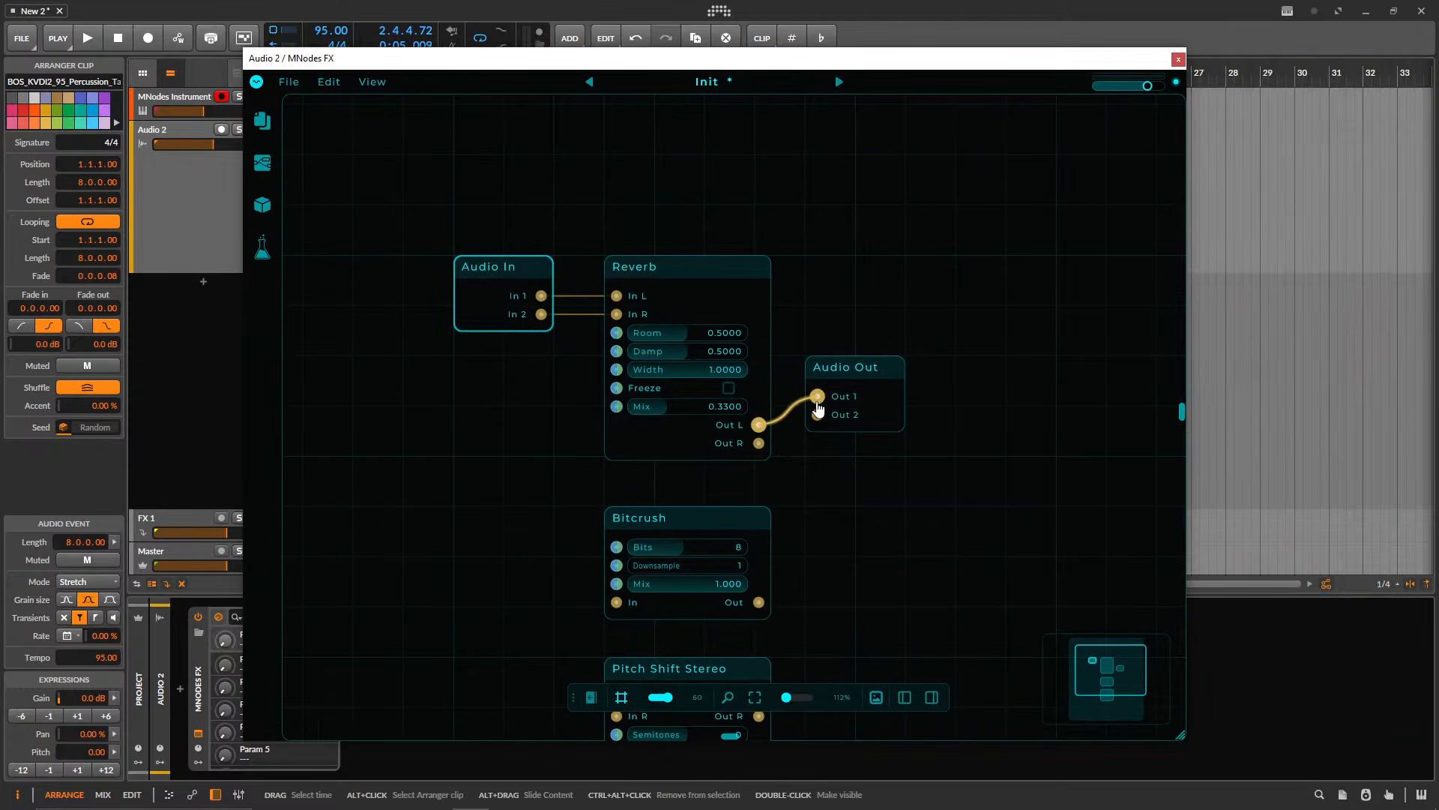
{"action": "left_click_drag", "start_coordinate": [817, 415], "coordinate": [775, 443]}
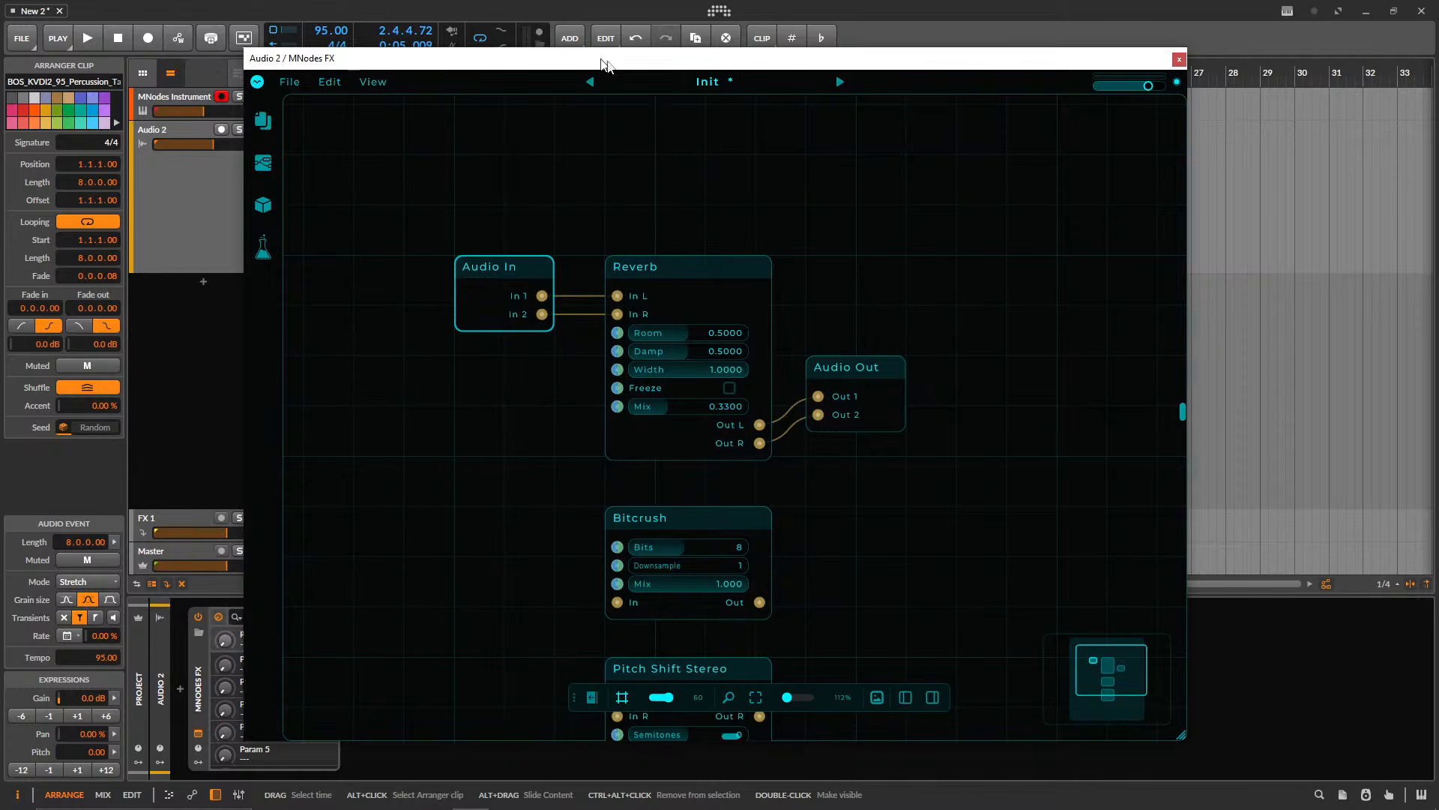
- Uncover the tabla clip behind the plugin window and play the loop briefly to hear the reverb
{"action": "left_click_drag", "start_coordinate": [604, 57], "coordinate": [828, 66]}
{"action": "key", "text": "space"}
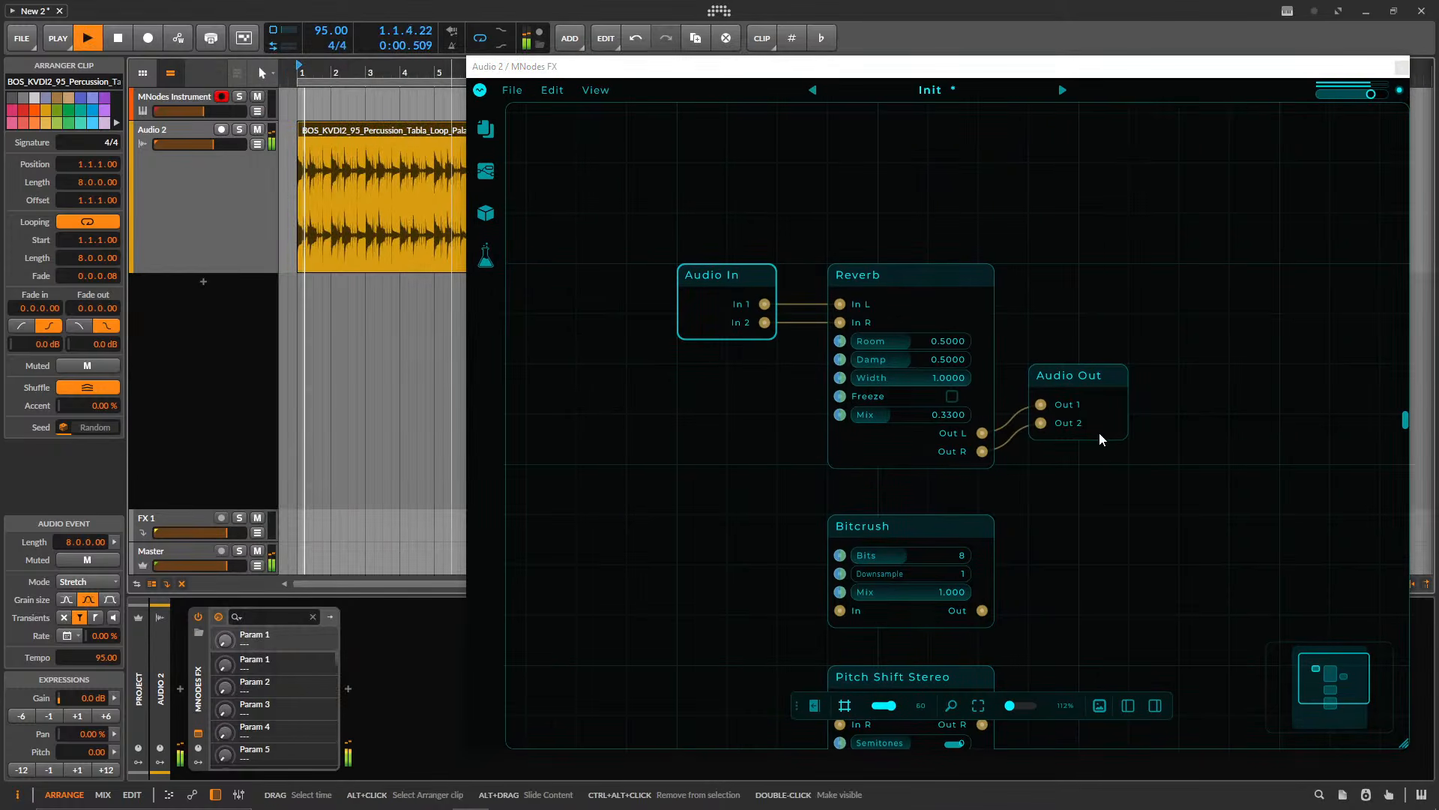
{"action": "key", "text": "space"}
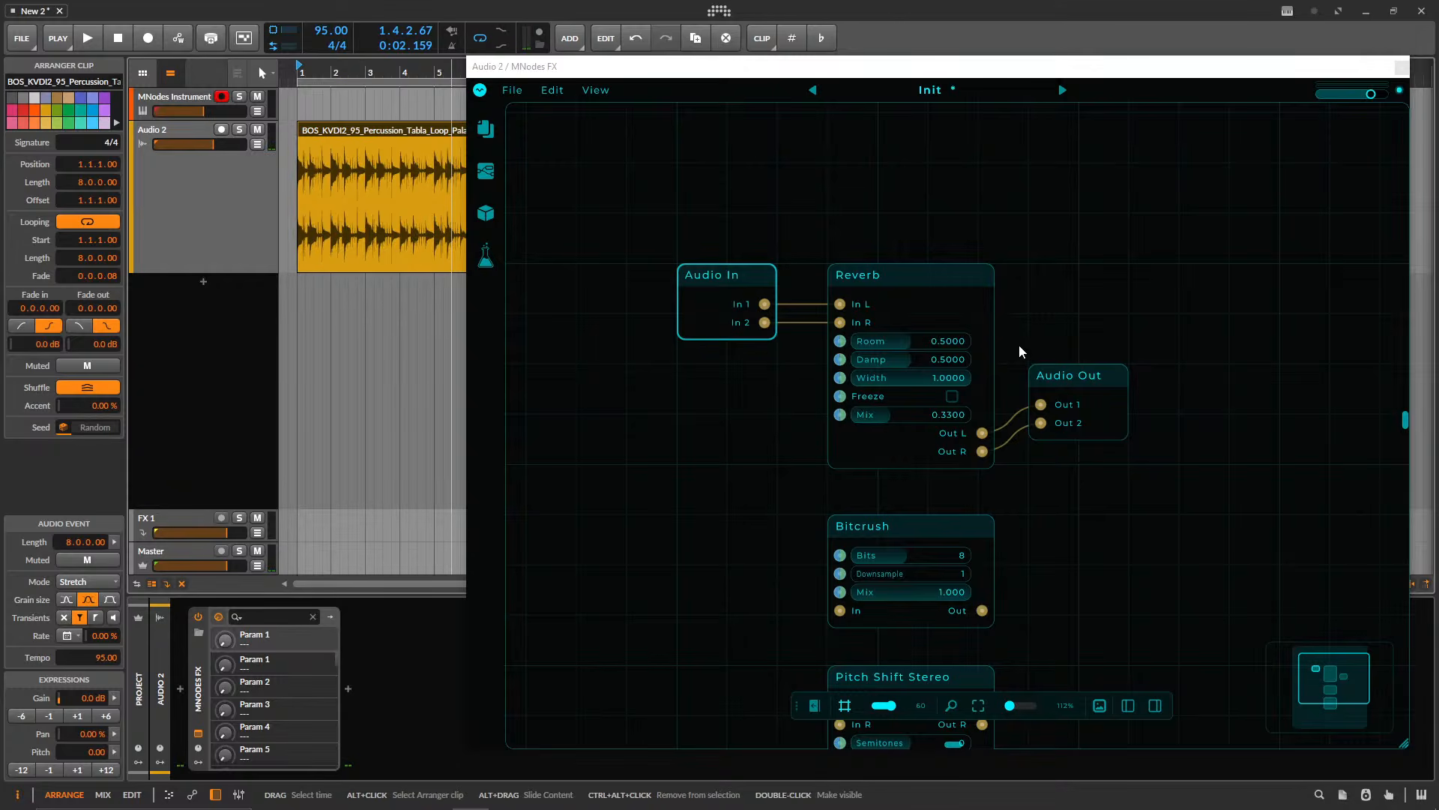
{"action": "left_click_drag", "start_coordinate": [1090, 299], "coordinate": [1003, 278]}
- Set the Reverb's Mix and Room to 1.0000 and Damp to 0.0000 with the loop playing
{"action": "key", "text": "space"}
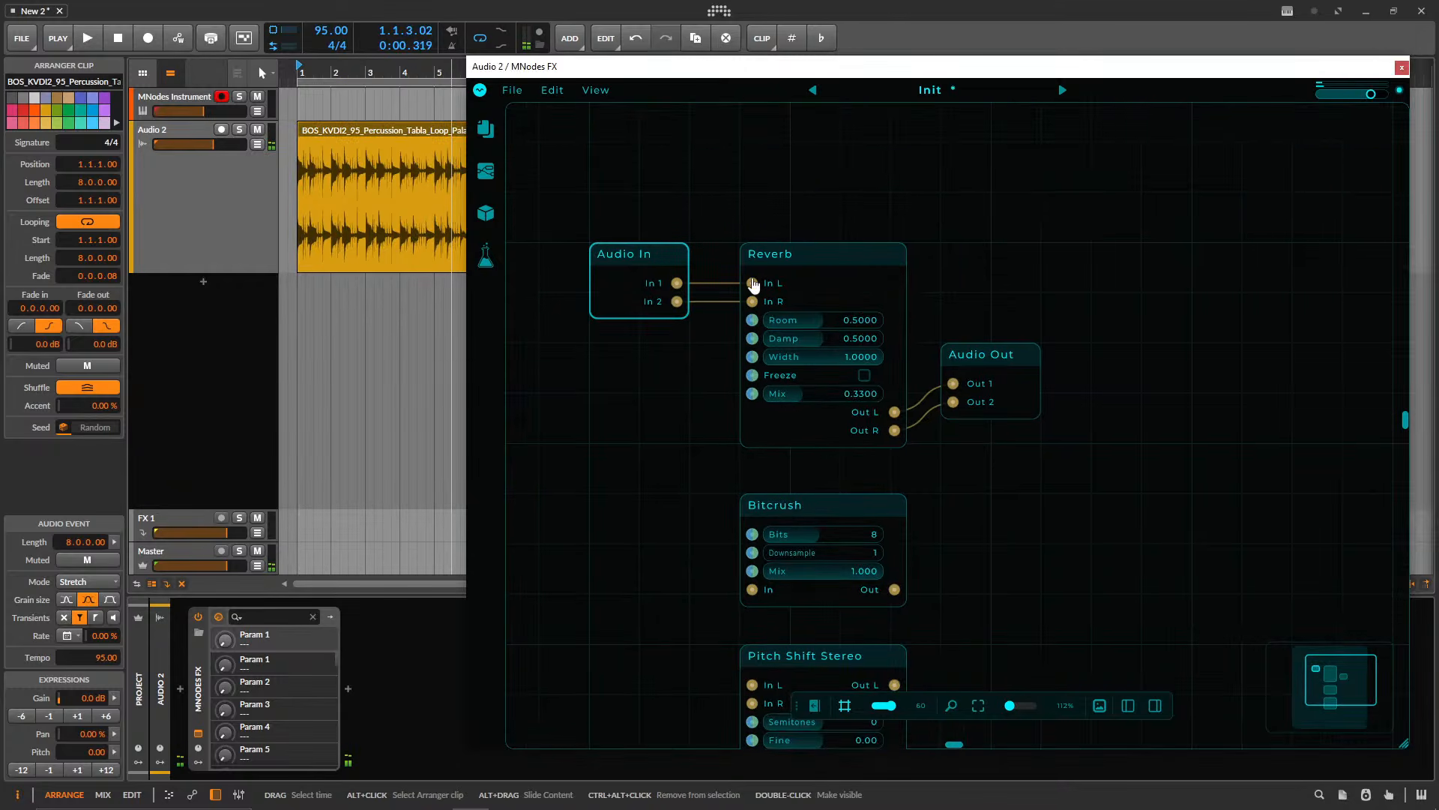
{"action": "left_click_drag", "start_coordinate": [796, 398], "coordinate": [995, 397]}
{"action": "key", "text": "space"}
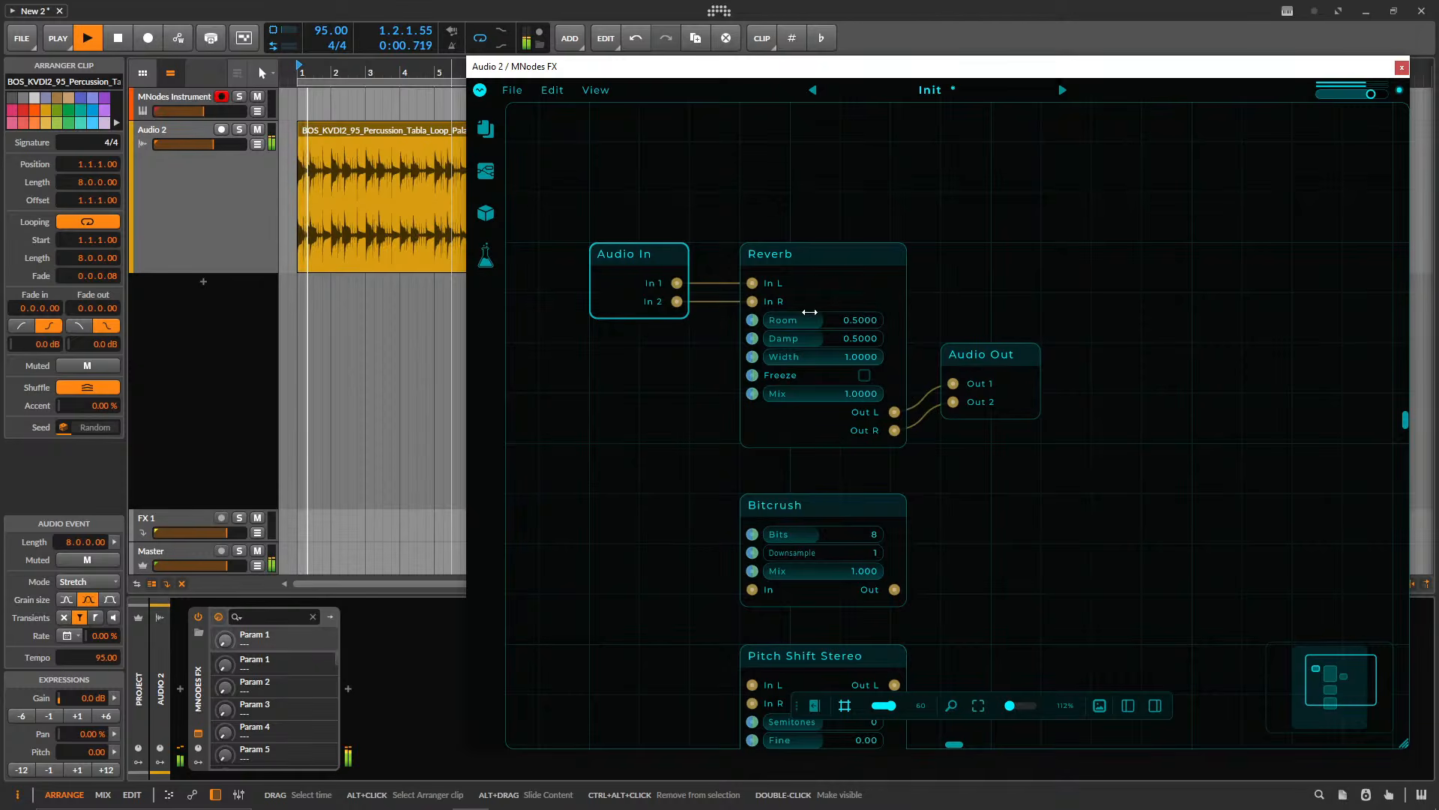
{"action": "left_click_drag", "start_coordinate": [828, 320], "coordinate": [1003, 320]}
{"action": "left_click_drag", "start_coordinate": [824, 338], "coordinate": [652, 333]}
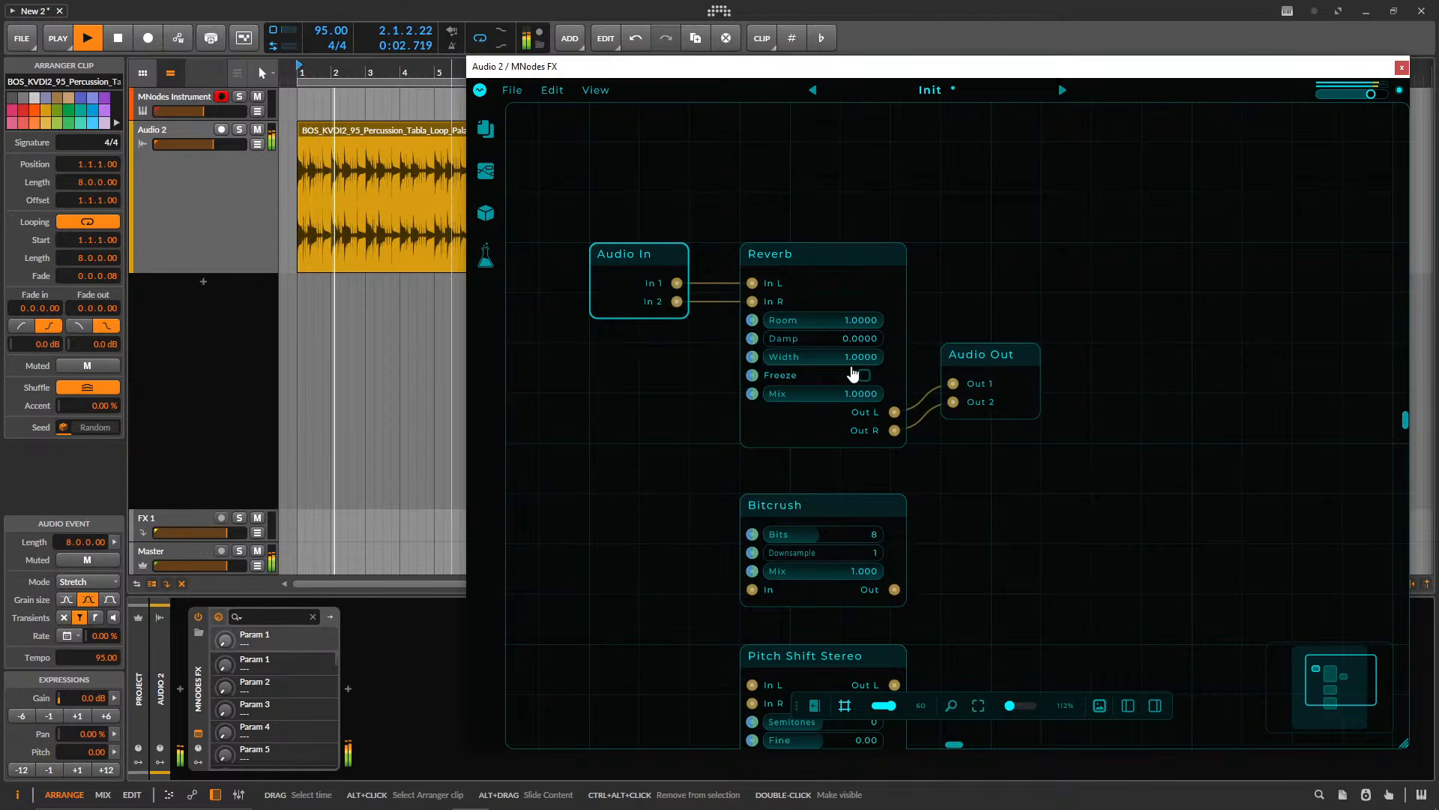
- Tune the Reverb to Room 0.9714, Damp 0.9915 and Mix 0.8227 while listening, and stop playback
{"action": "left_click_drag", "start_coordinate": [862, 320], "coordinate": [813, 320]}
{"action": "left_click_drag", "start_coordinate": [803, 393], "coordinate": [1038, 398]}
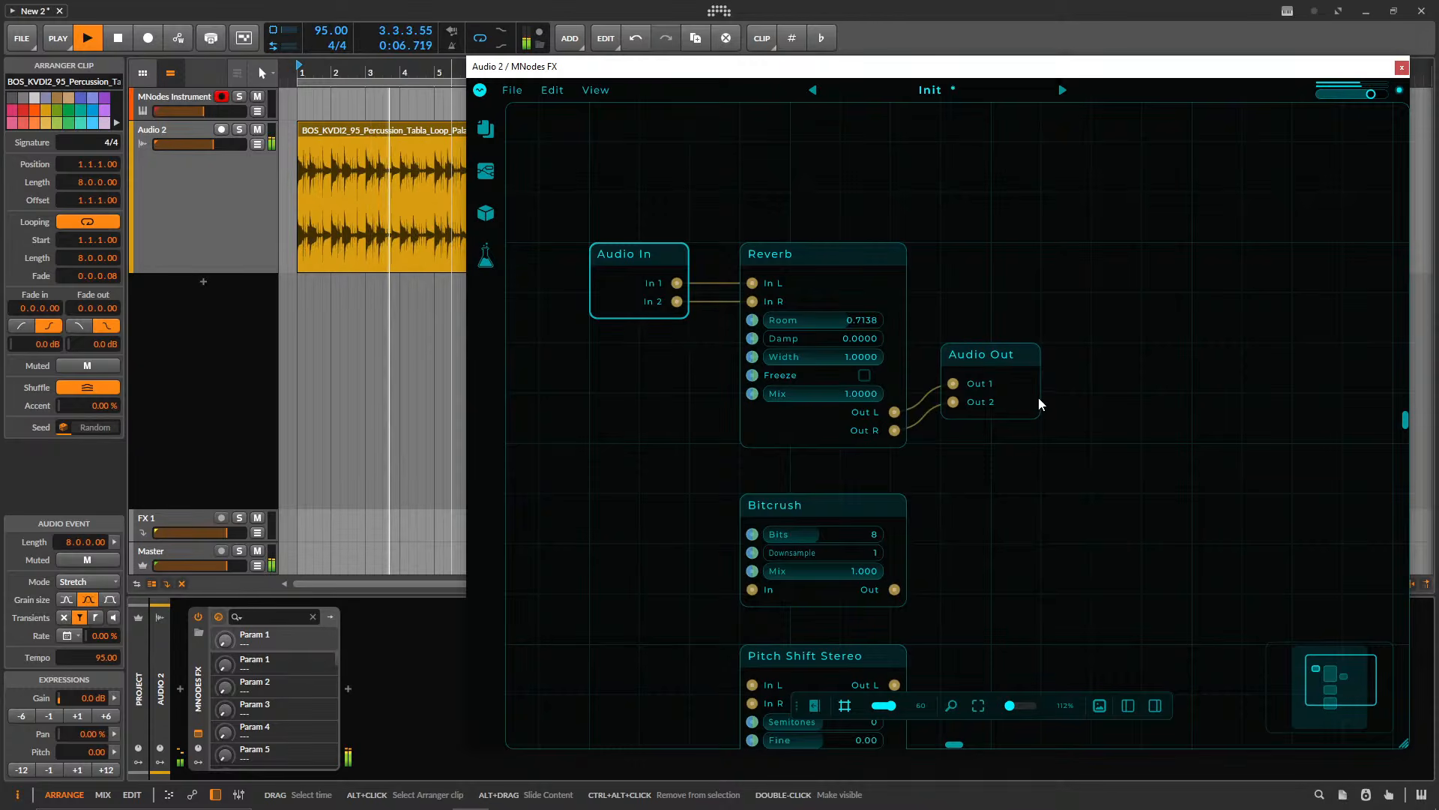
{"action": "left_click_drag", "start_coordinate": [824, 319], "coordinate": [957, 347]}
{"action": "left_click_drag", "start_coordinate": [862, 319], "coordinate": [937, 322]}
{"action": "left_click_drag", "start_coordinate": [870, 393], "coordinate": [837, 395]}
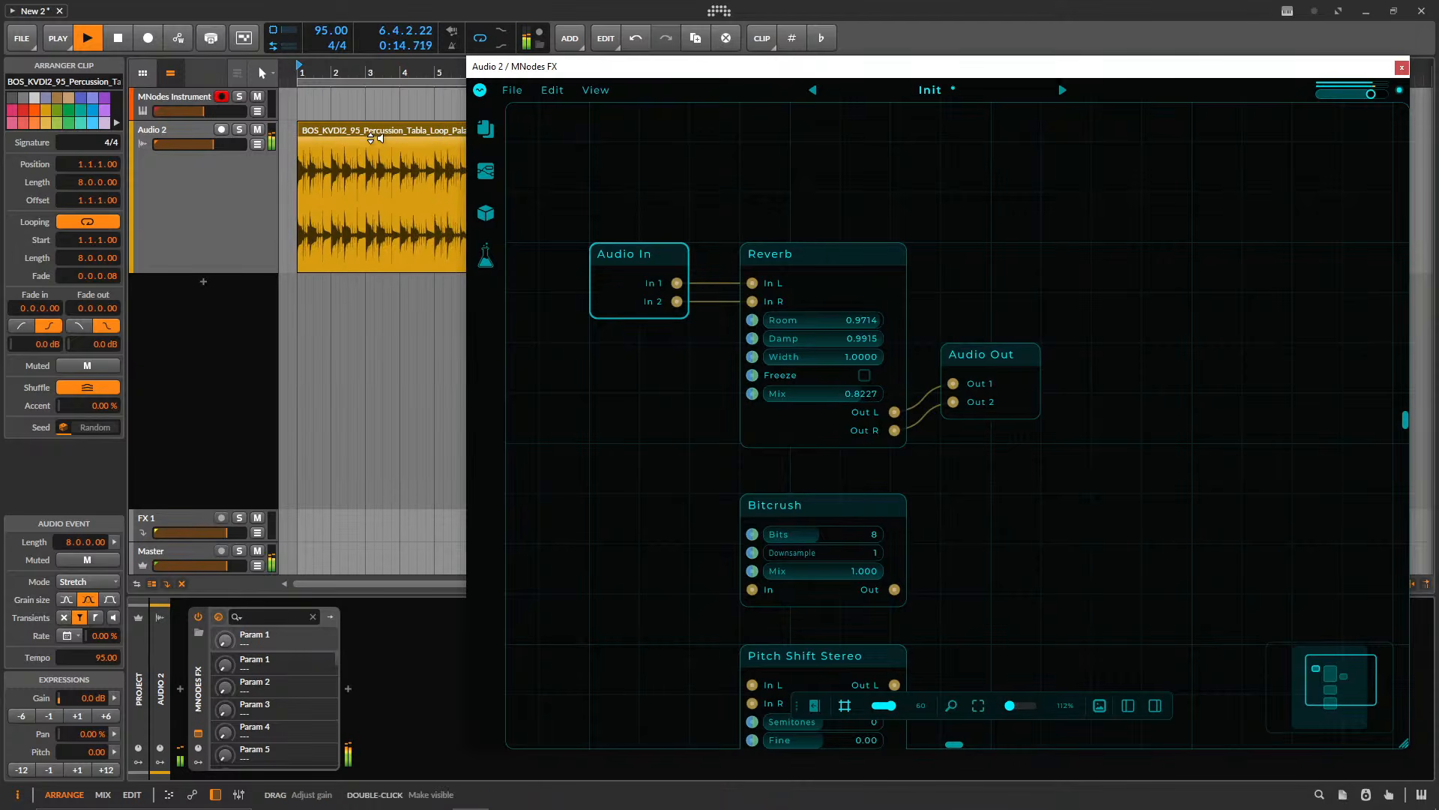
{"action": "left_click", "coordinate": [432, 136]}
{"action": "key", "text": "space"}
- Disconnect Reverb from Audio In and Audio Out, and move Pitch Shift Stereo directly below it with Bitcrush underneath
{"action": "left_click_drag", "start_coordinate": [731, 183], "coordinate": [686, 98]}
{"action": "left_click_drag", "start_coordinate": [623, 176], "coordinate": [575, 179]}
{"action": "left_click", "coordinate": [643, 222]}
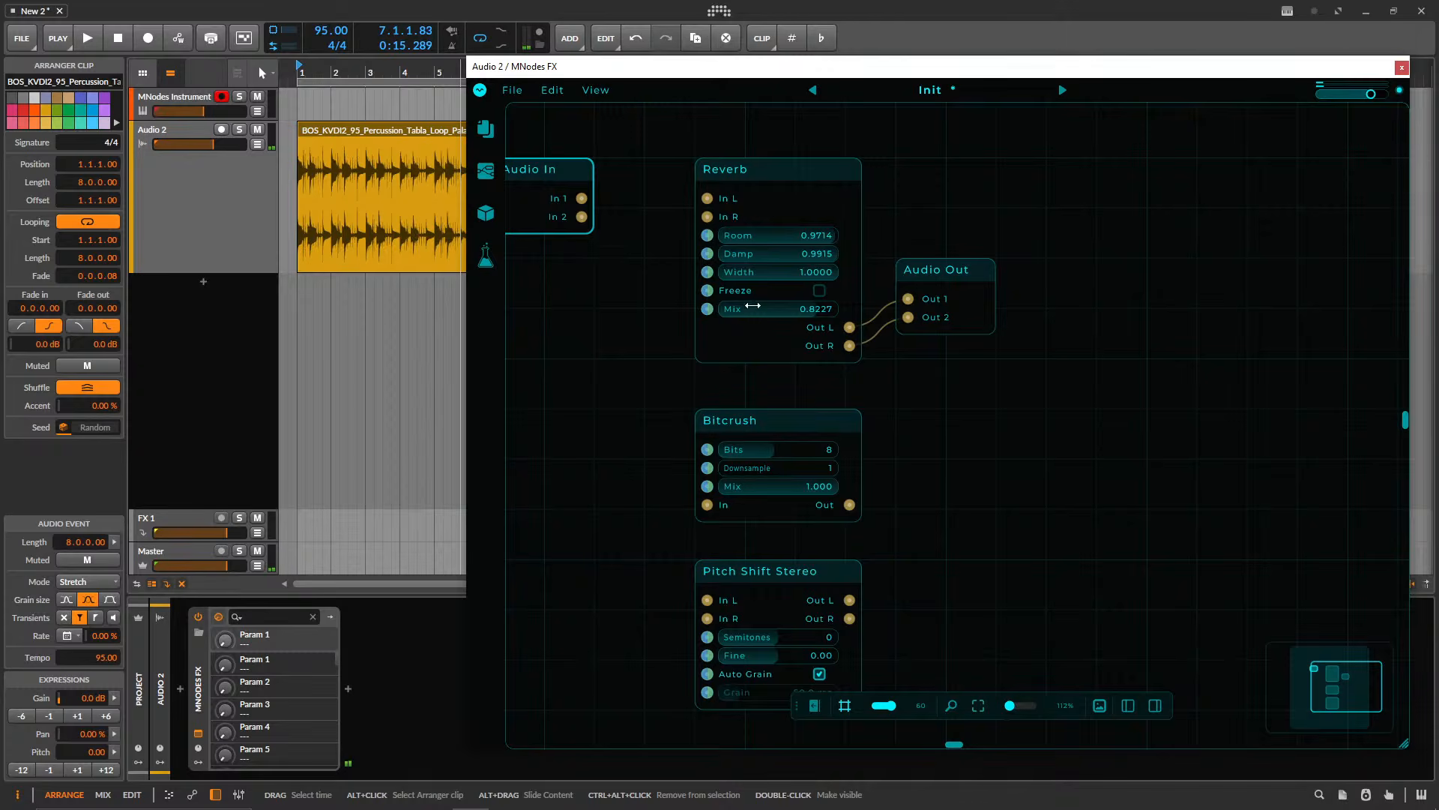
{"action": "left_click_drag", "start_coordinate": [848, 420], "coordinate": [1149, 470]}
{"action": "left_click_drag", "start_coordinate": [780, 564], "coordinate": [783, 414]}
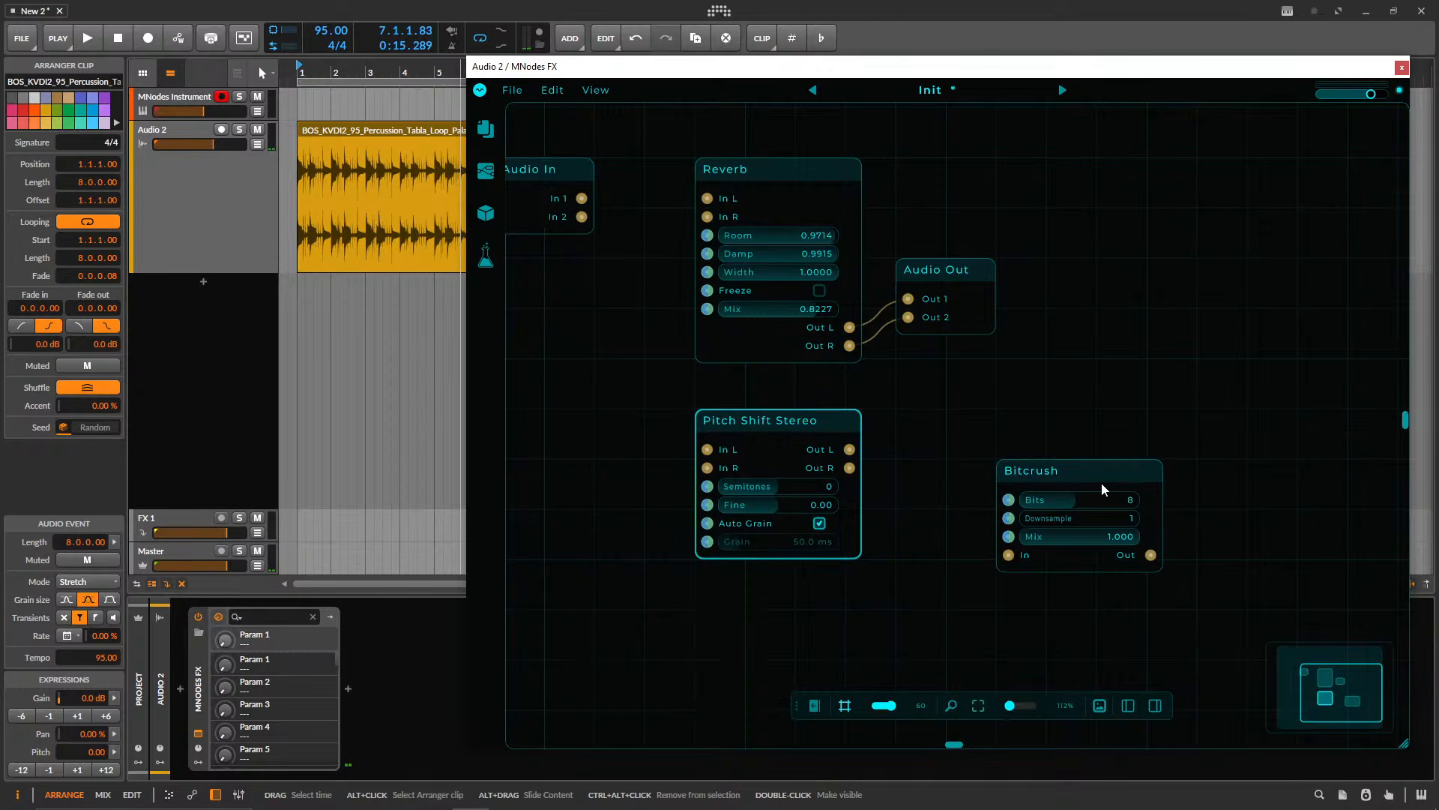
{"action": "left_click_drag", "start_coordinate": [1101, 482], "coordinate": [749, 633]}
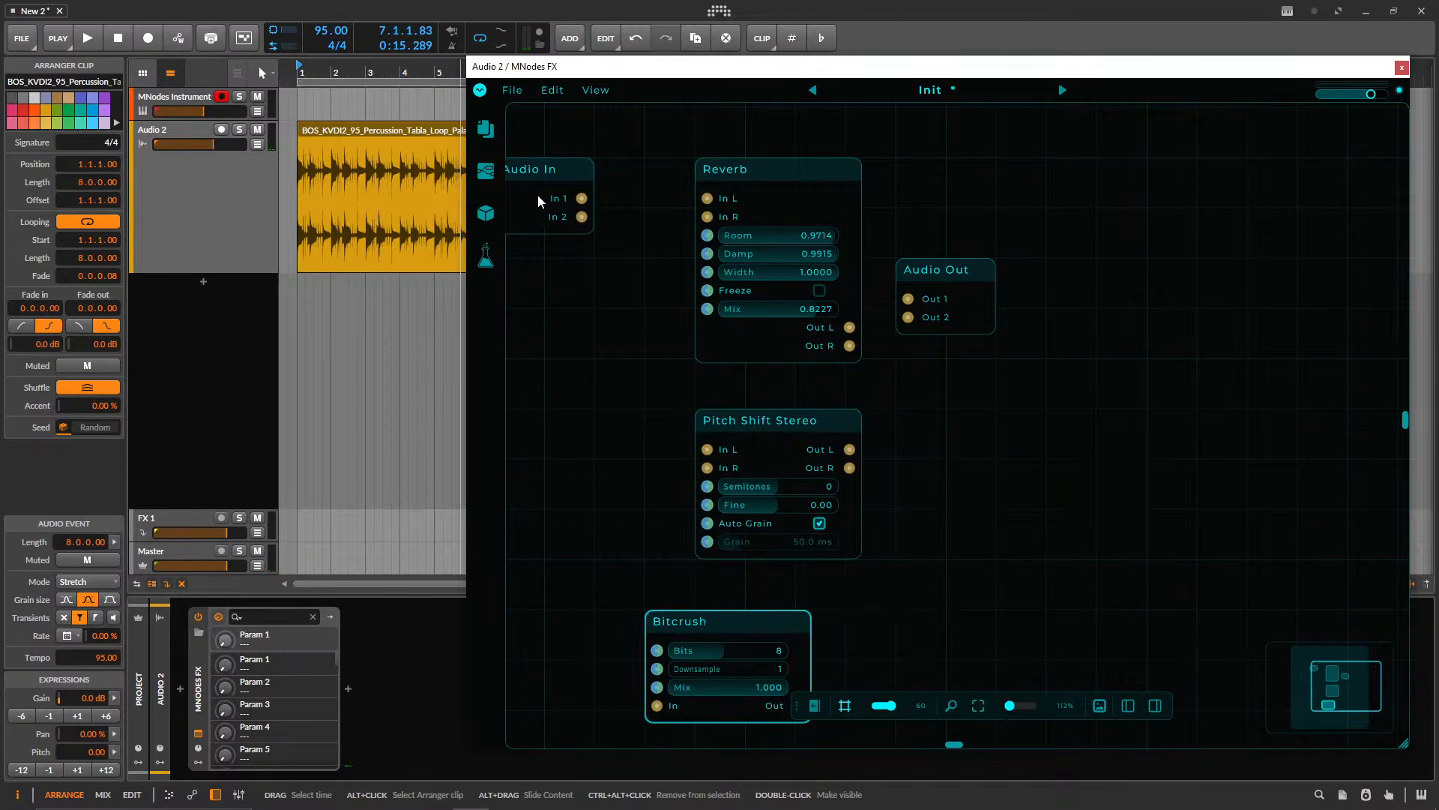
- Move Audio In and Audio Out to either side of Pitch Shift Stereo and wire both stereo channels through it
{"action": "left_click_drag", "start_coordinate": [559, 167], "coordinate": [607, 418]}
{"action": "left_click_drag", "start_coordinate": [706, 452], "coordinate": [707, 468]}
{"action": "left_click_drag", "start_coordinate": [954, 295], "coordinate": [953, 445]}
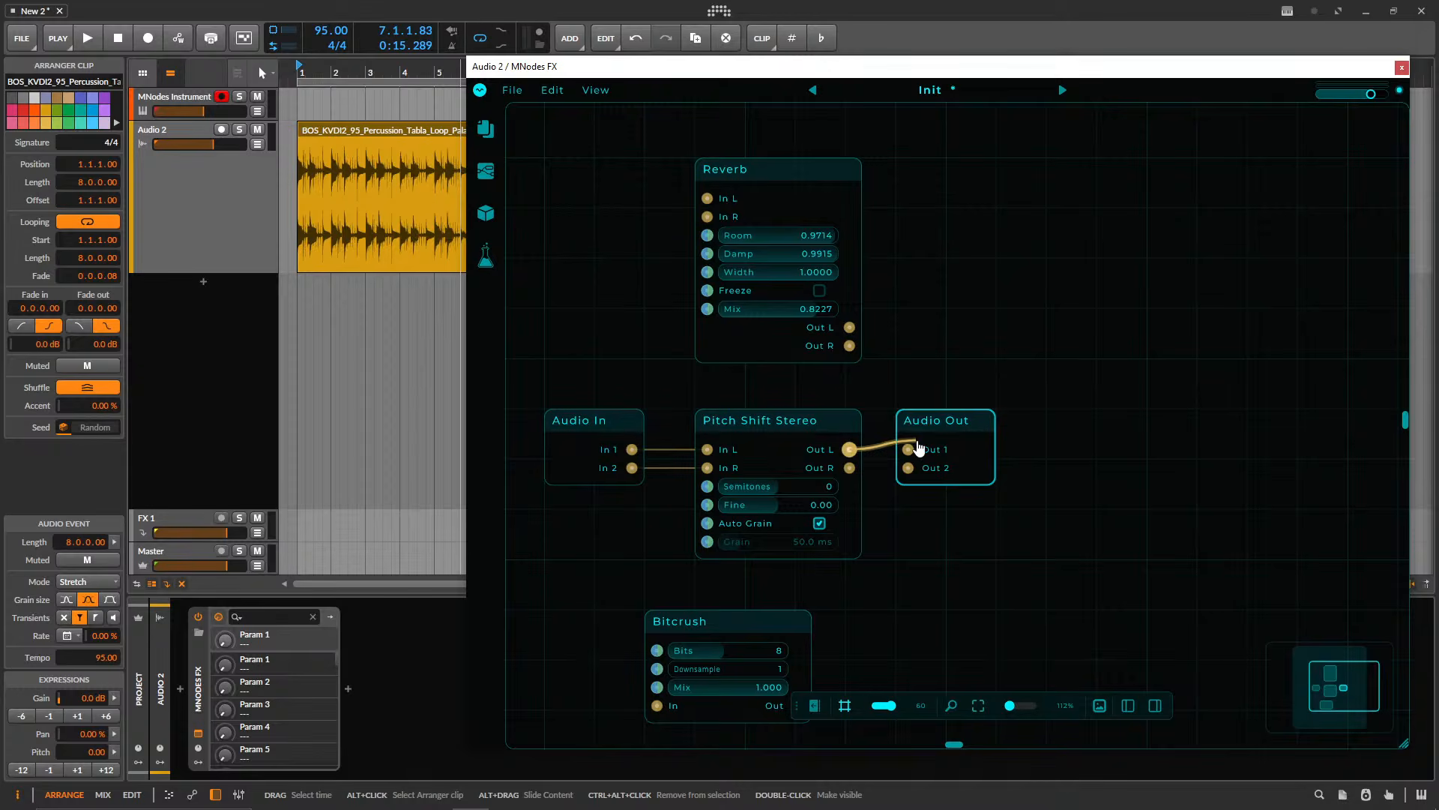
{"action": "left_click_drag", "start_coordinate": [917, 443], "coordinate": [753, 483]}
- Play the loop through Pitch Shift Stereo, set its Semitones to -3, and stop playback
{"action": "left_click", "coordinate": [348, 131]}
{"action": "key", "text": "space"}
{"action": "key", "text": "space"}
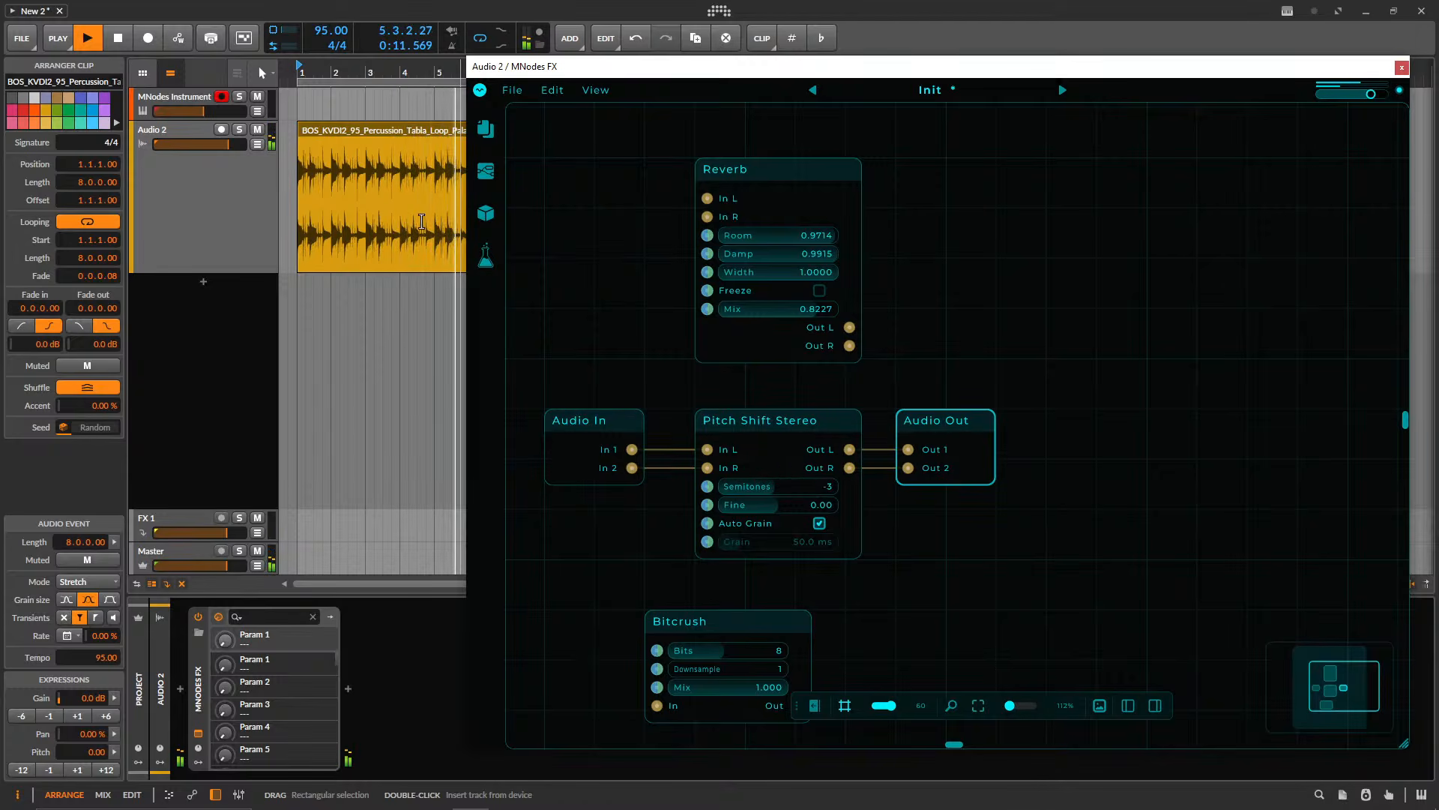
{"action": "key", "text": "space"}
- Align Bitcrush beneath Pitch Shift Stereo, remove the pitch shifter's cables, and move Audio In and Audio Out beside Bitcrush
{"action": "scroll", "coordinate": [1054, 286], "scroll_direction": "down", "scroll_amount": 1}
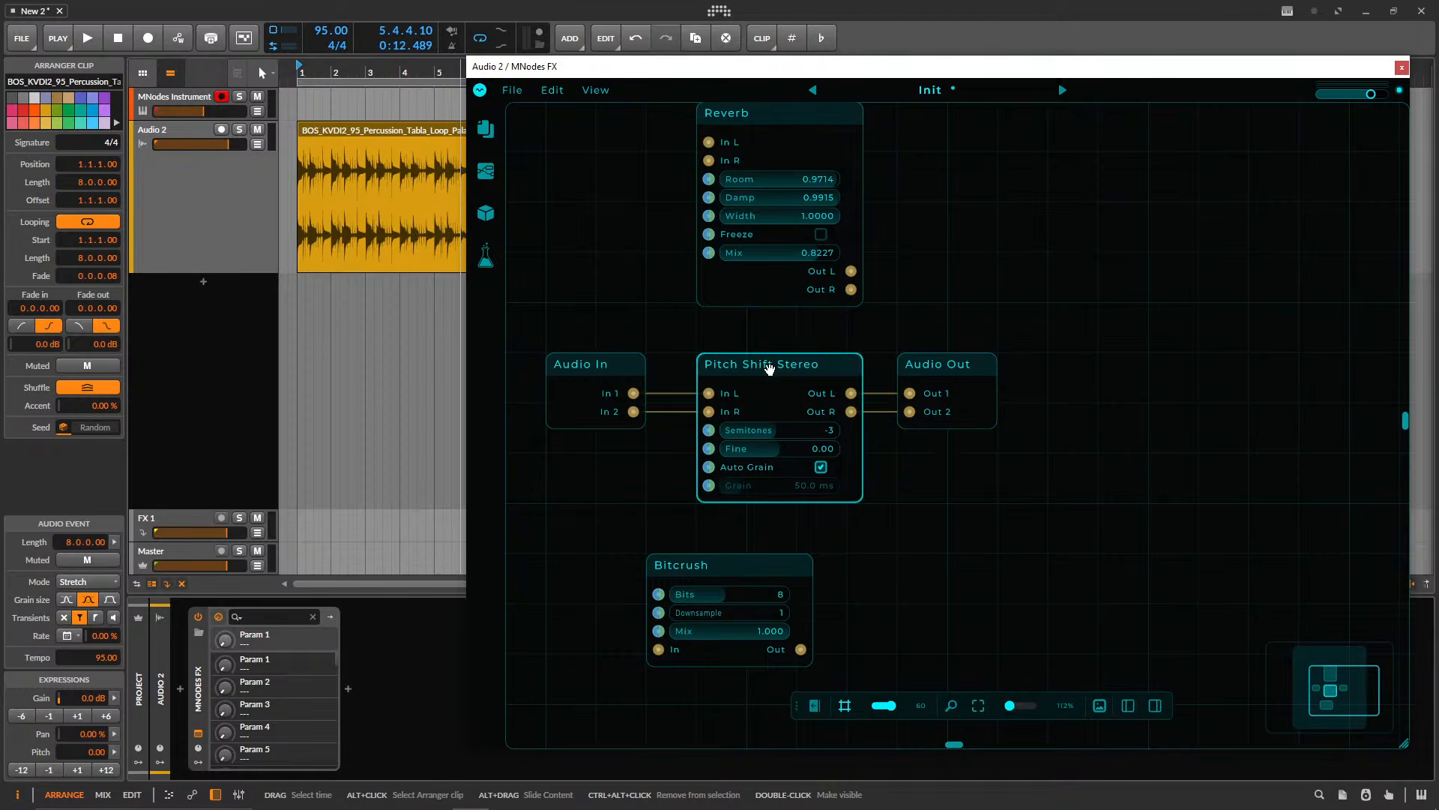
{"action": "left_click_drag", "start_coordinate": [733, 564], "coordinate": [784, 564]}
{"action": "scroll", "coordinate": [748, 538], "scroll_direction": "down", "scroll_amount": 2}
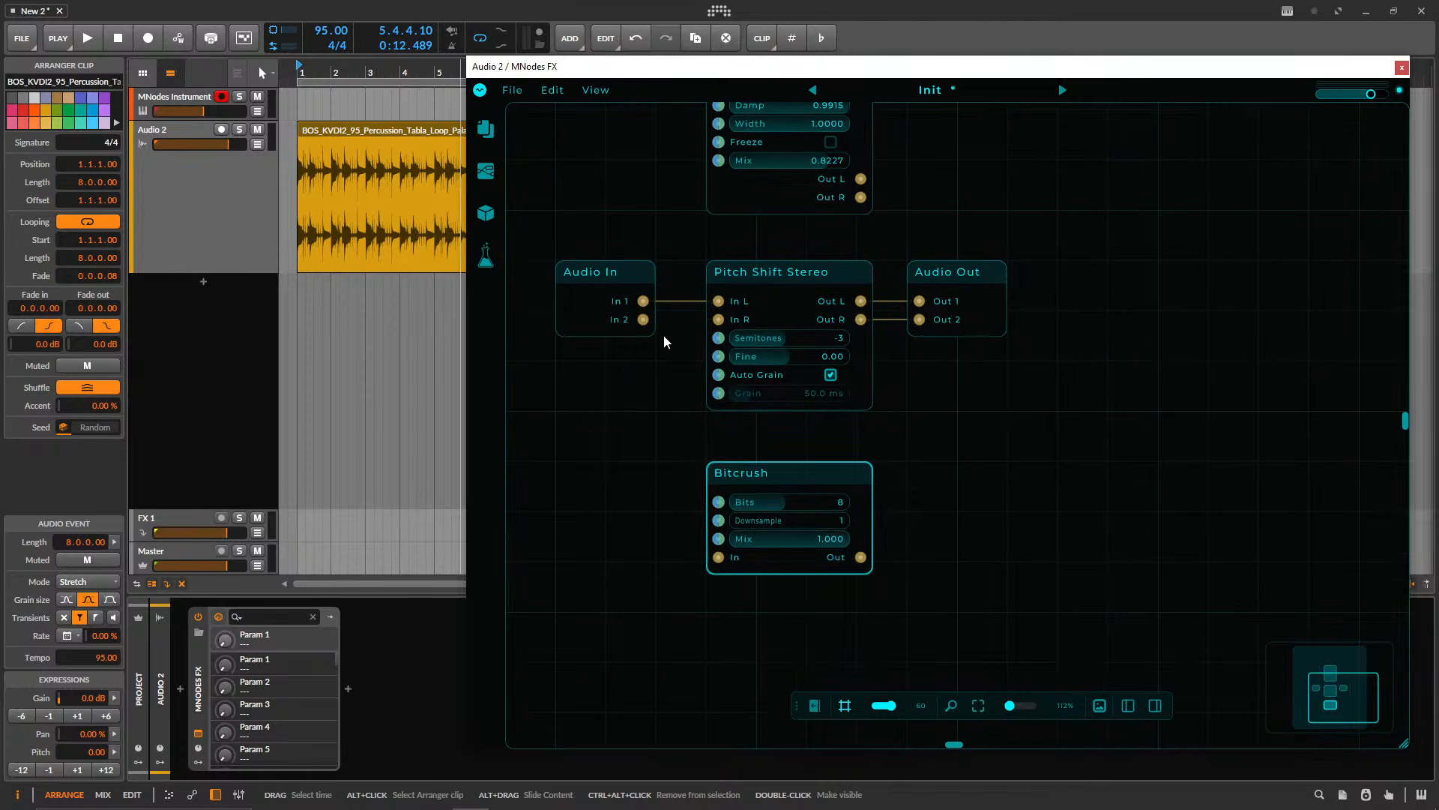
{"action": "left_click_drag", "start_coordinate": [943, 274], "coordinate": [962, 474]}
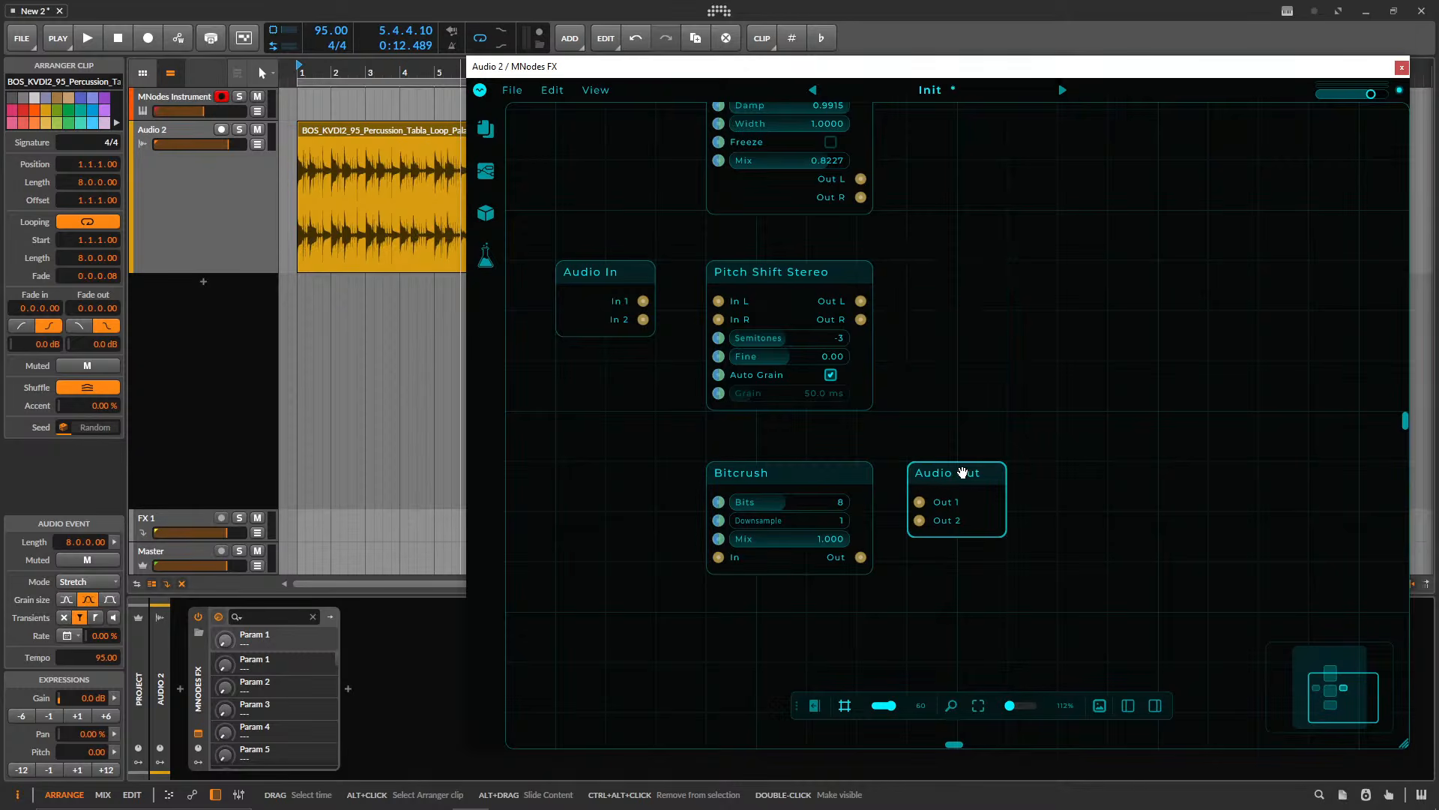
{"action": "left_click_drag", "start_coordinate": [592, 262], "coordinate": [591, 460]}
- Duplicate the Bitcrush node and place the copy directly beneath the original
{"action": "left_click", "coordinate": [789, 482]}
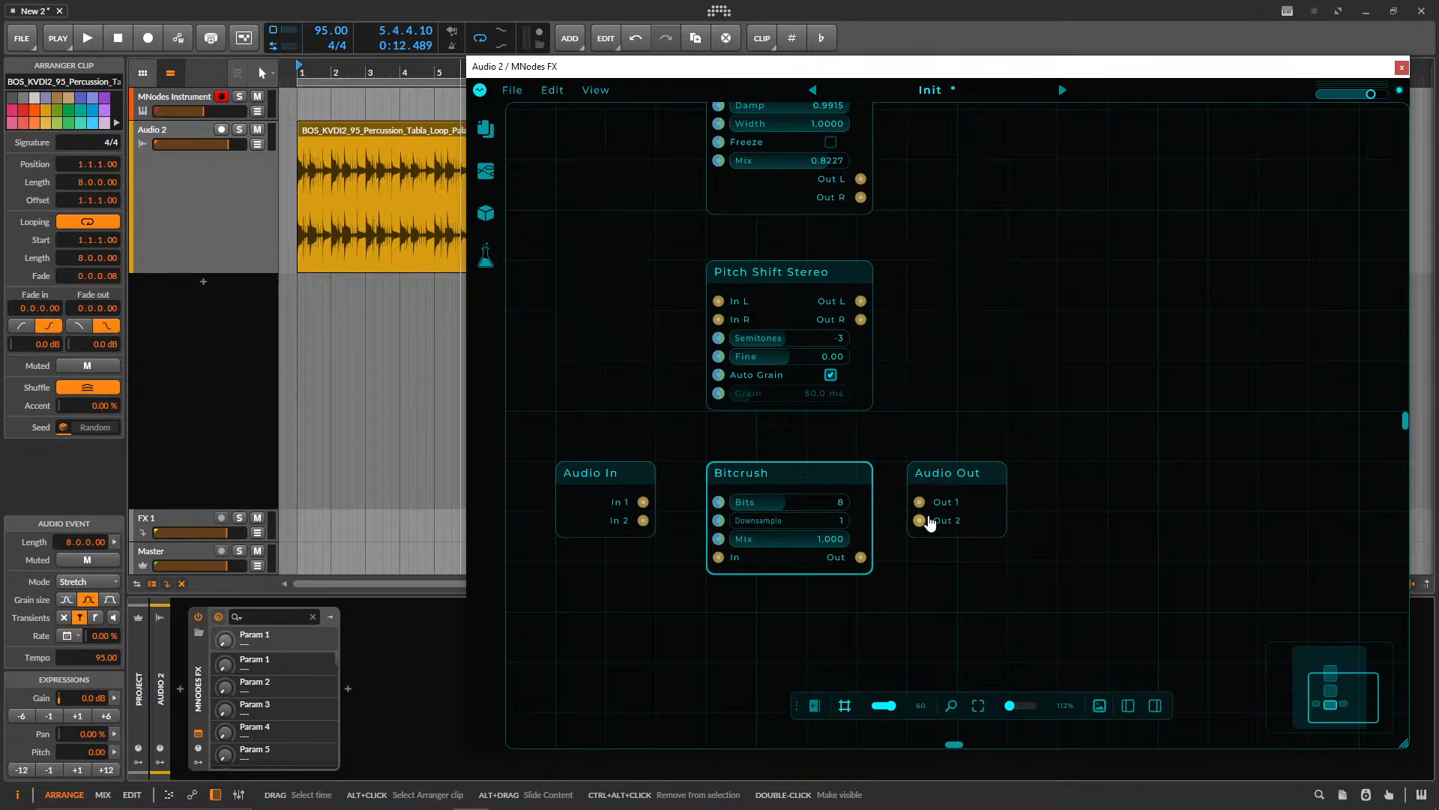
{"action": "key", "text": "ctrl+d"}
{"action": "left_click_drag", "start_coordinate": [785, 497], "coordinate": [765, 614]}
{"action": "scroll", "coordinate": [765, 614], "scroll_direction": "down", "scroll_amount": 3}
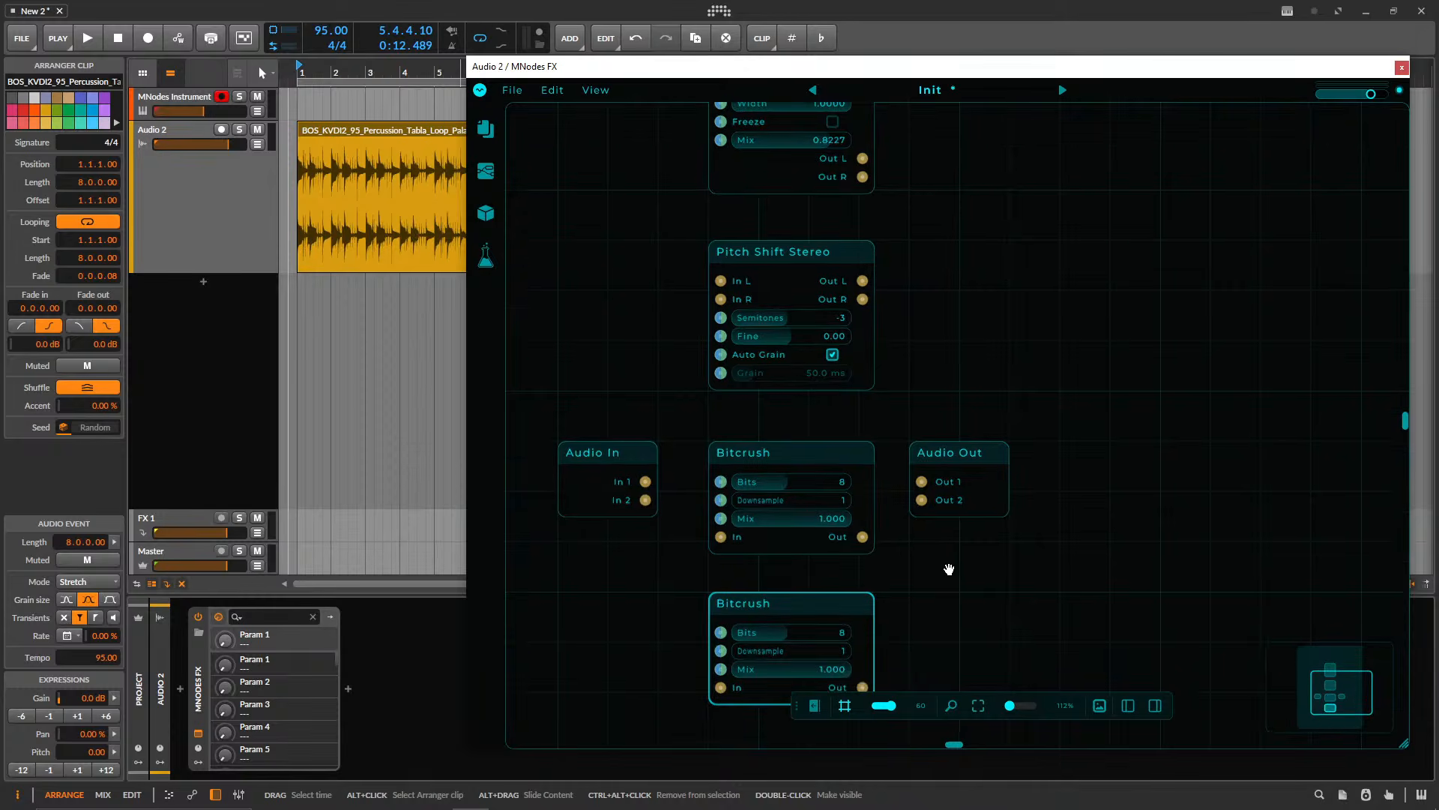
- Route Audio In 1 through the upper Bitcrush to Out 1, and Audio In 2 through the lower Bitcrush to Out 2
{"action": "left_click_drag", "start_coordinate": [665, 369], "coordinate": [741, 424]}
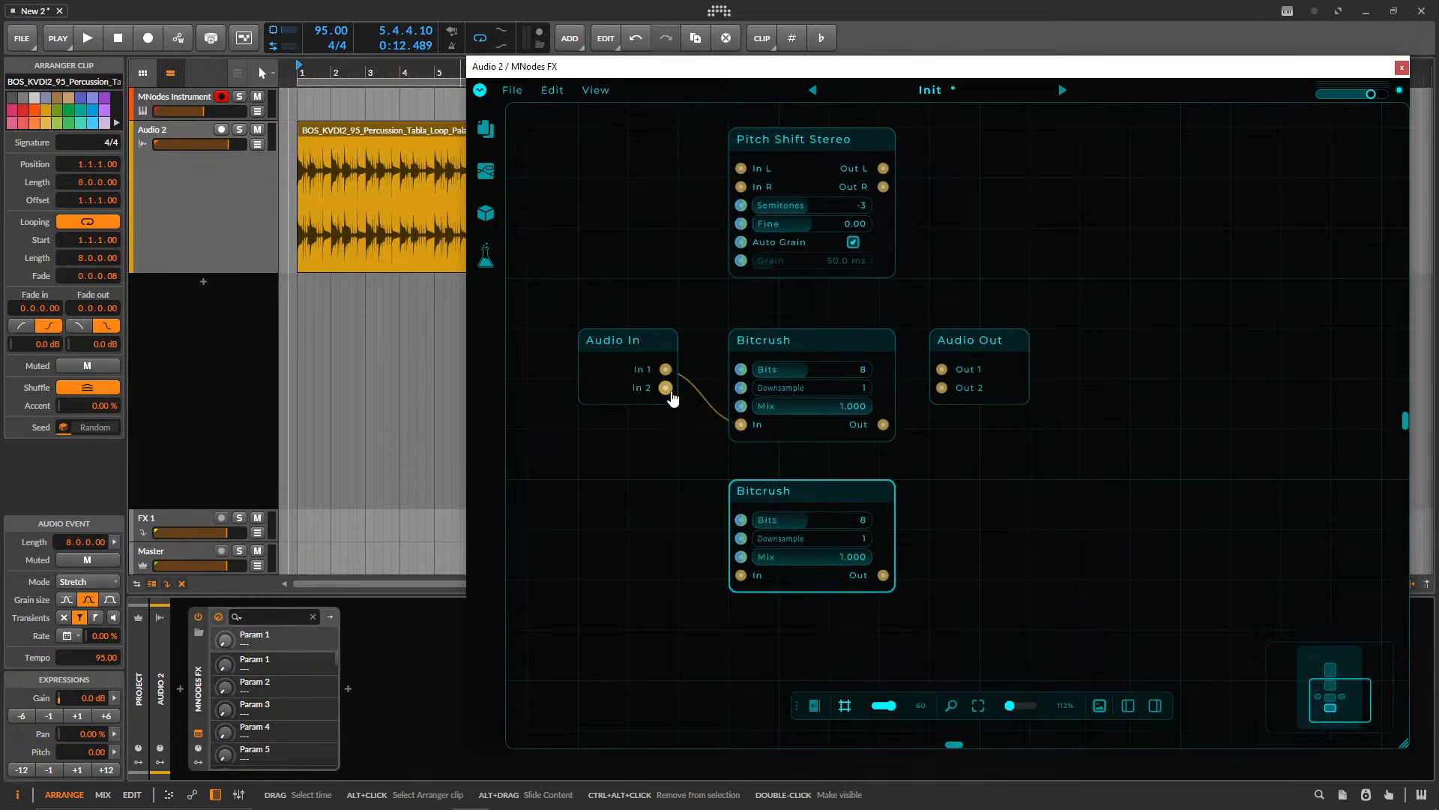
{"action": "left_click_drag", "start_coordinate": [665, 387], "coordinate": [741, 575]}
{"action": "left_click_drag", "start_coordinate": [883, 425], "coordinate": [883, 574]}
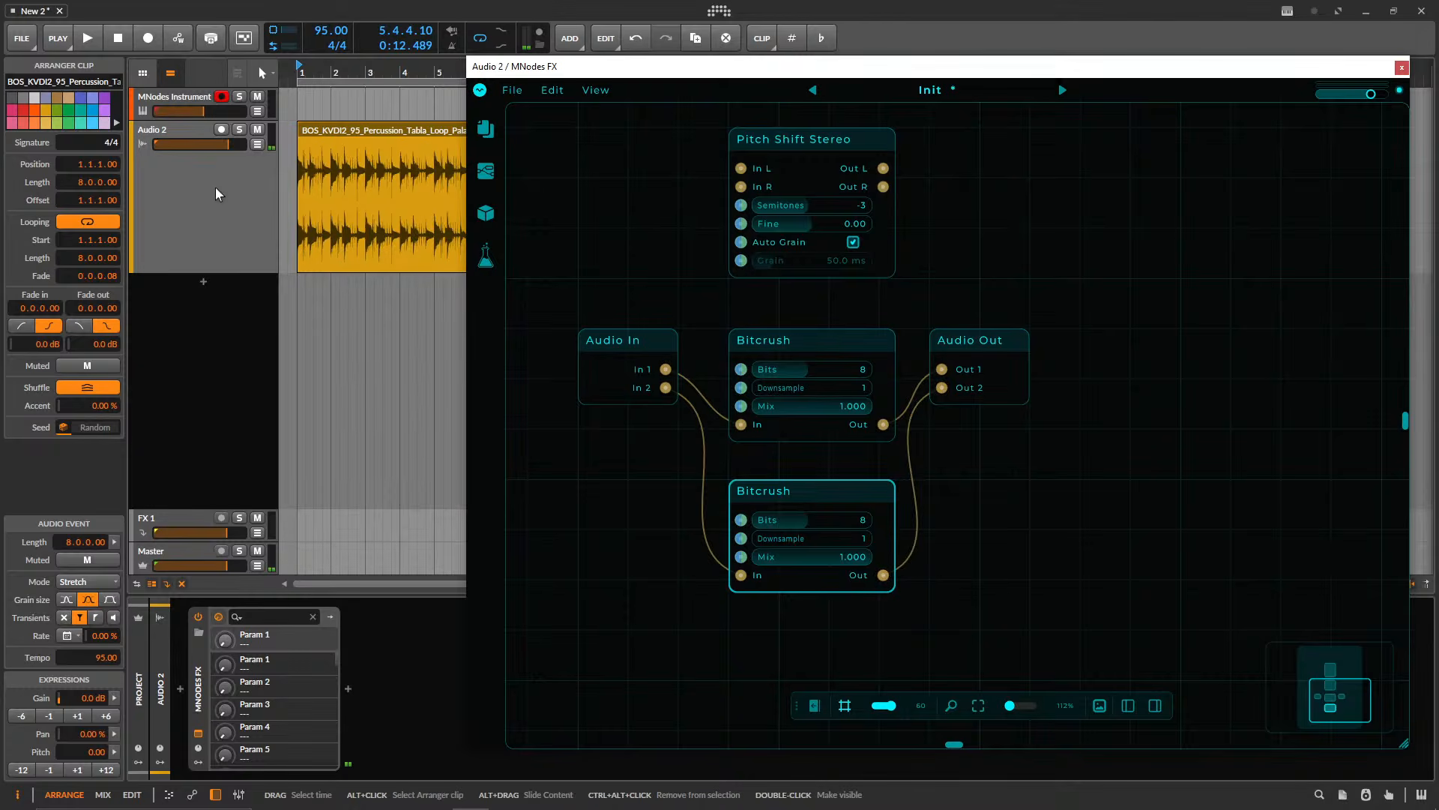
- Remove the lower Bitcrush's cables and delete both Bitcrush nodes from the patch
{"action": "double_click", "coordinate": [702, 505]}
{"action": "double_click", "coordinate": [919, 541]}
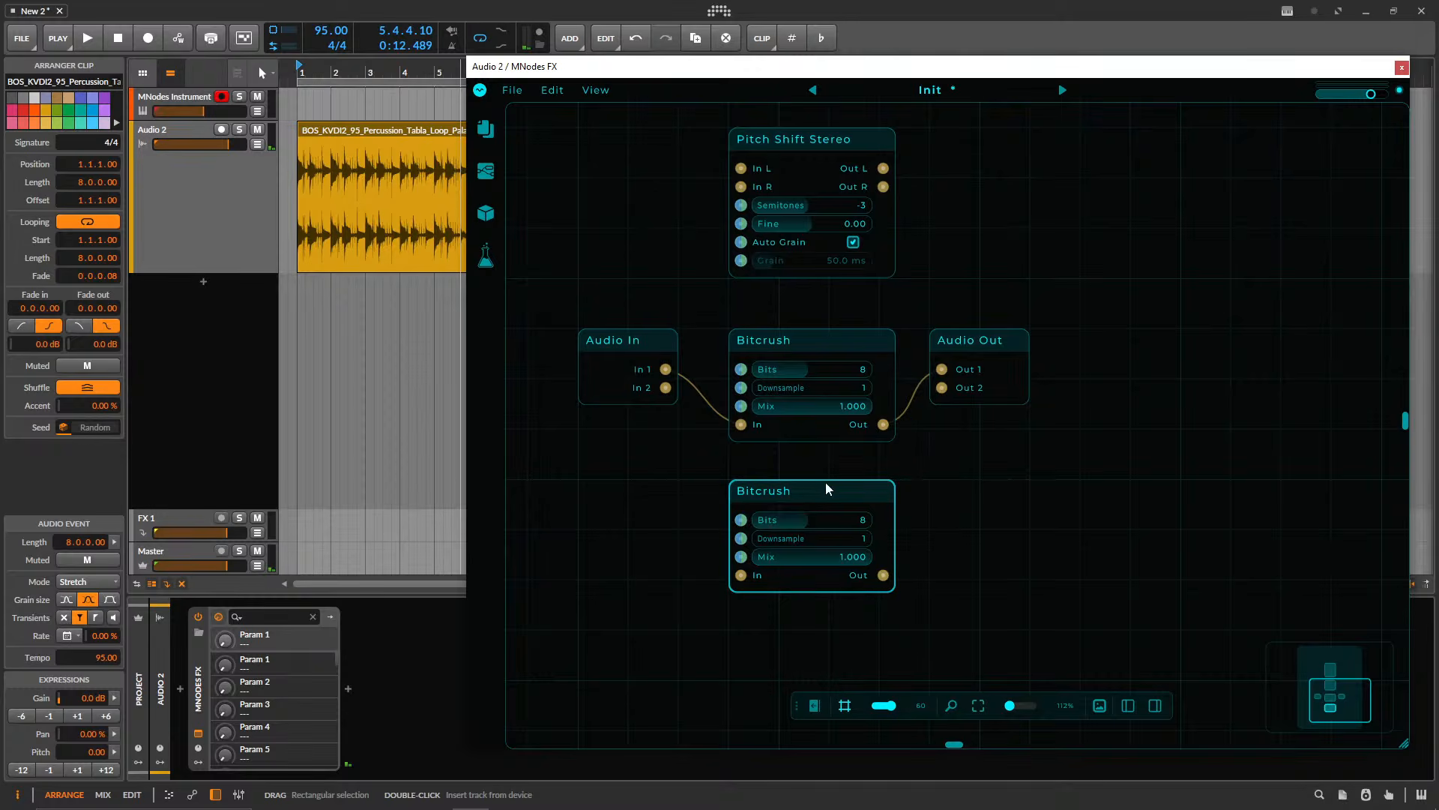
{"action": "double_click", "coordinate": [825, 491]}
{"action": "double_click", "coordinate": [772, 433]}
- Add a Tube Saturation node from the distortion modules, place it between Audio In and Audio Out, and close the module browser
{"action": "left_click", "coordinate": [486, 172]}
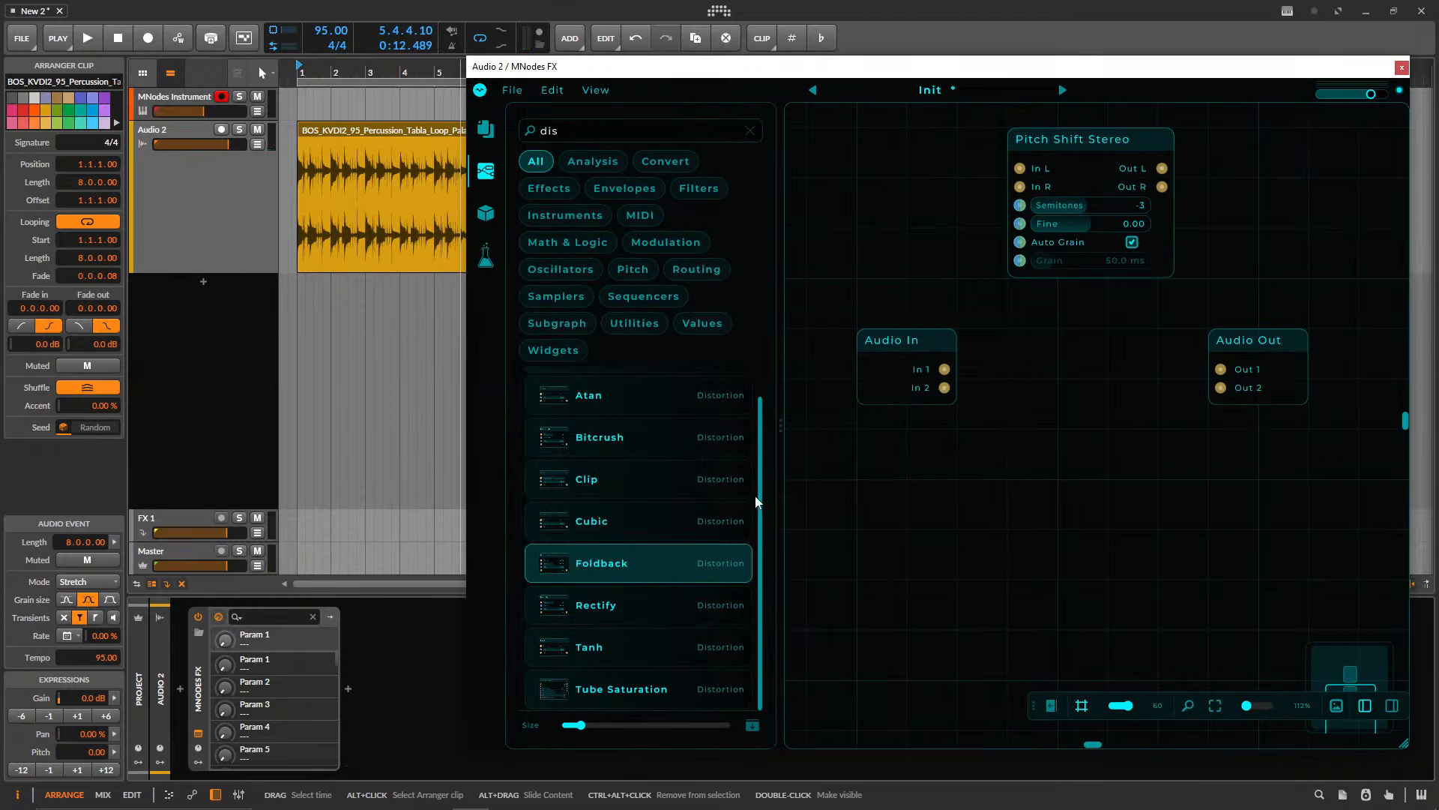
{"action": "left_click_drag", "start_coordinate": [758, 497], "coordinate": [760, 526]}
{"action": "left_click_drag", "start_coordinate": [627, 689], "coordinate": [1088, 530]}
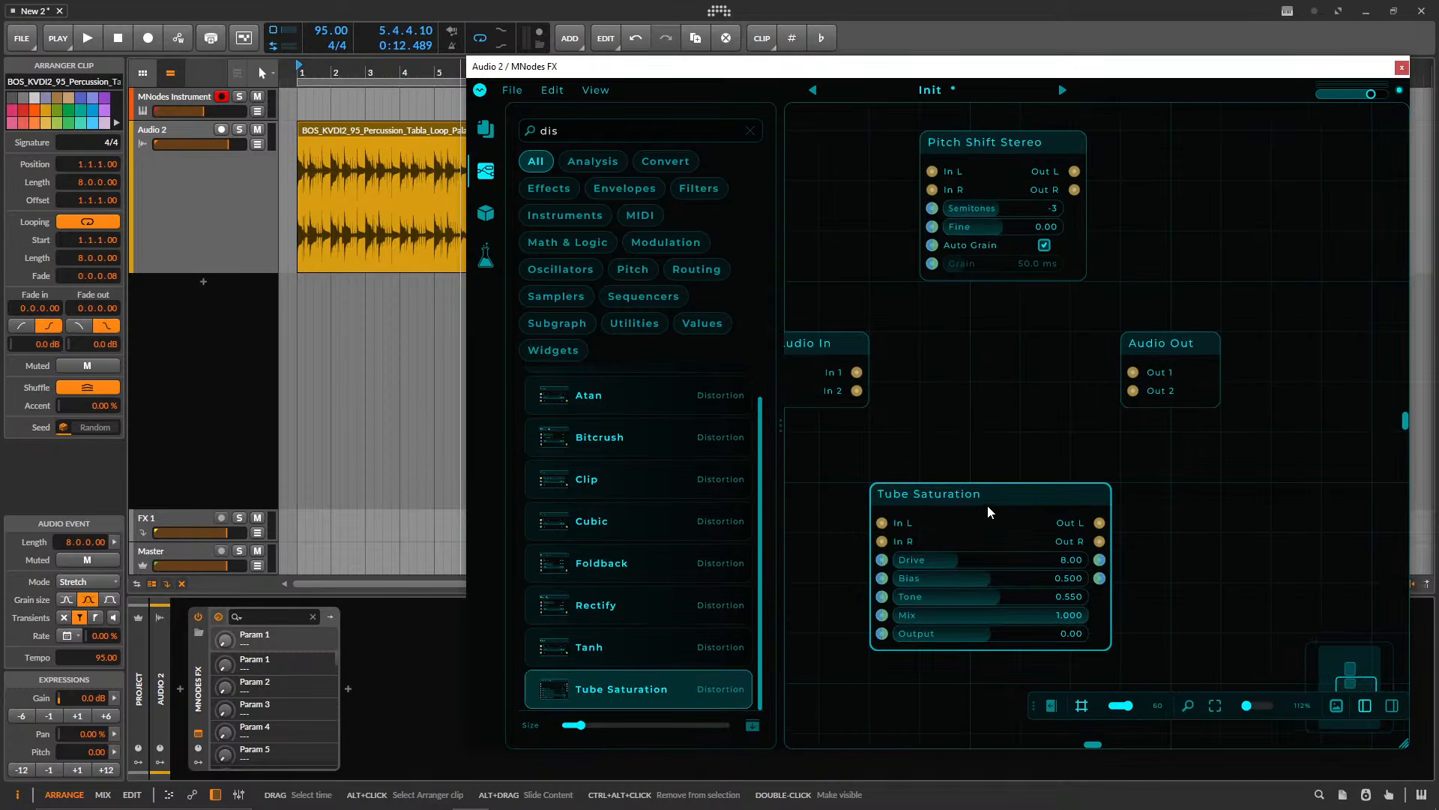
{"action": "left_click_drag", "start_coordinate": [986, 505], "coordinate": [997, 321]}
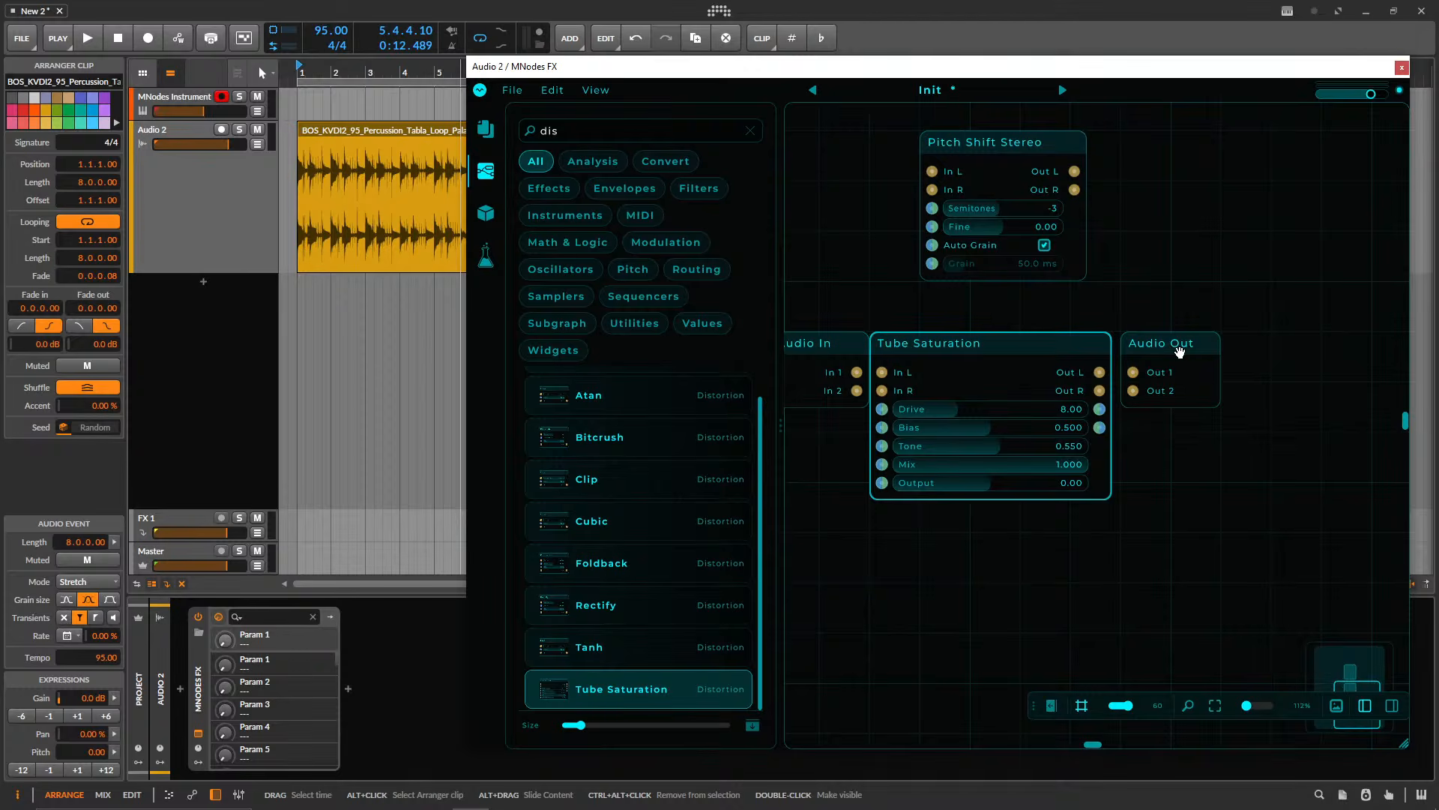
{"action": "left_click", "coordinate": [499, 168]}
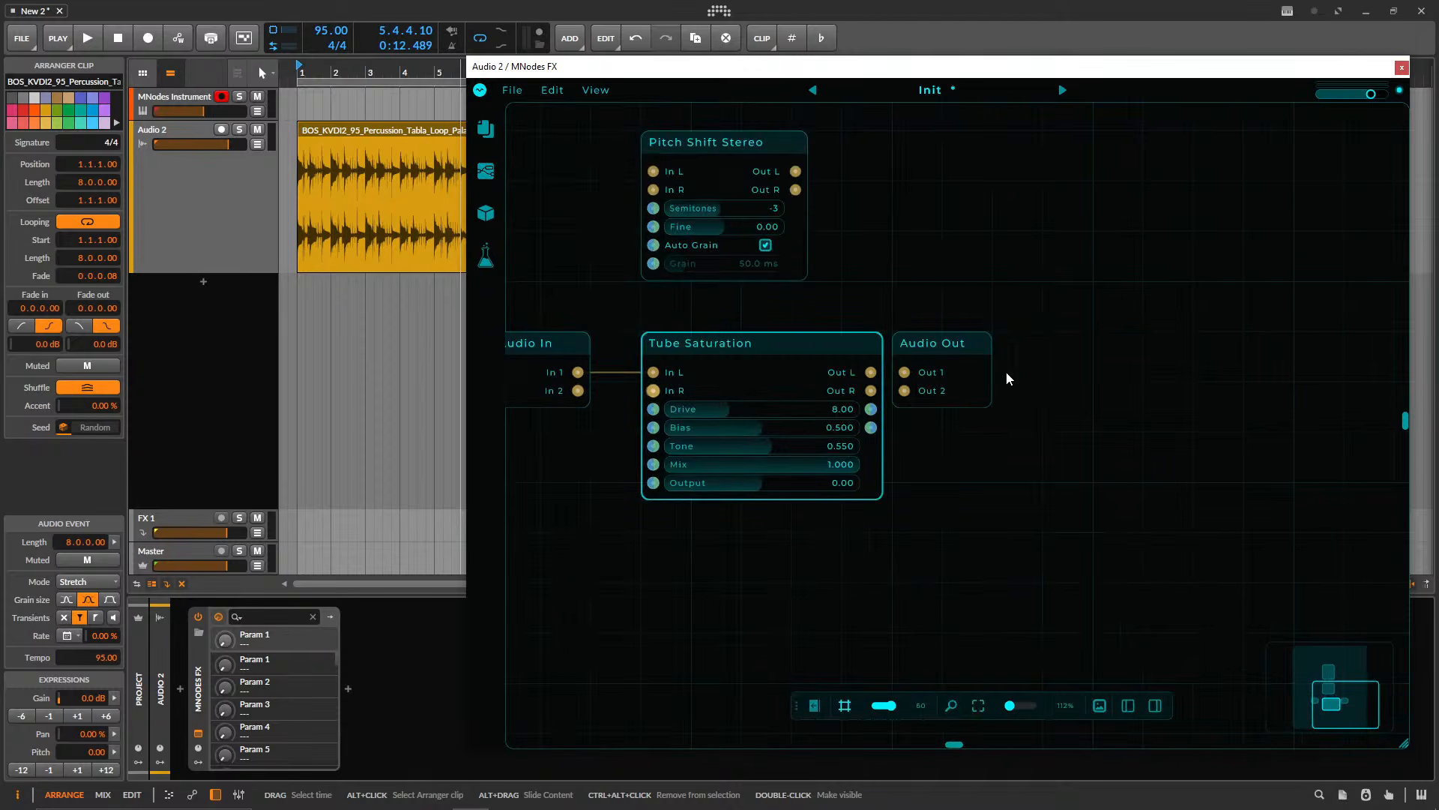
- Space Audio Out away from Tube Saturation and wire both stereo channels from Audio In through it to Audio Out
{"action": "left_click_drag", "start_coordinate": [938, 352], "coordinate": [1040, 353]}
{"action": "left_click_drag", "start_coordinate": [579, 389], "coordinate": [663, 401]}
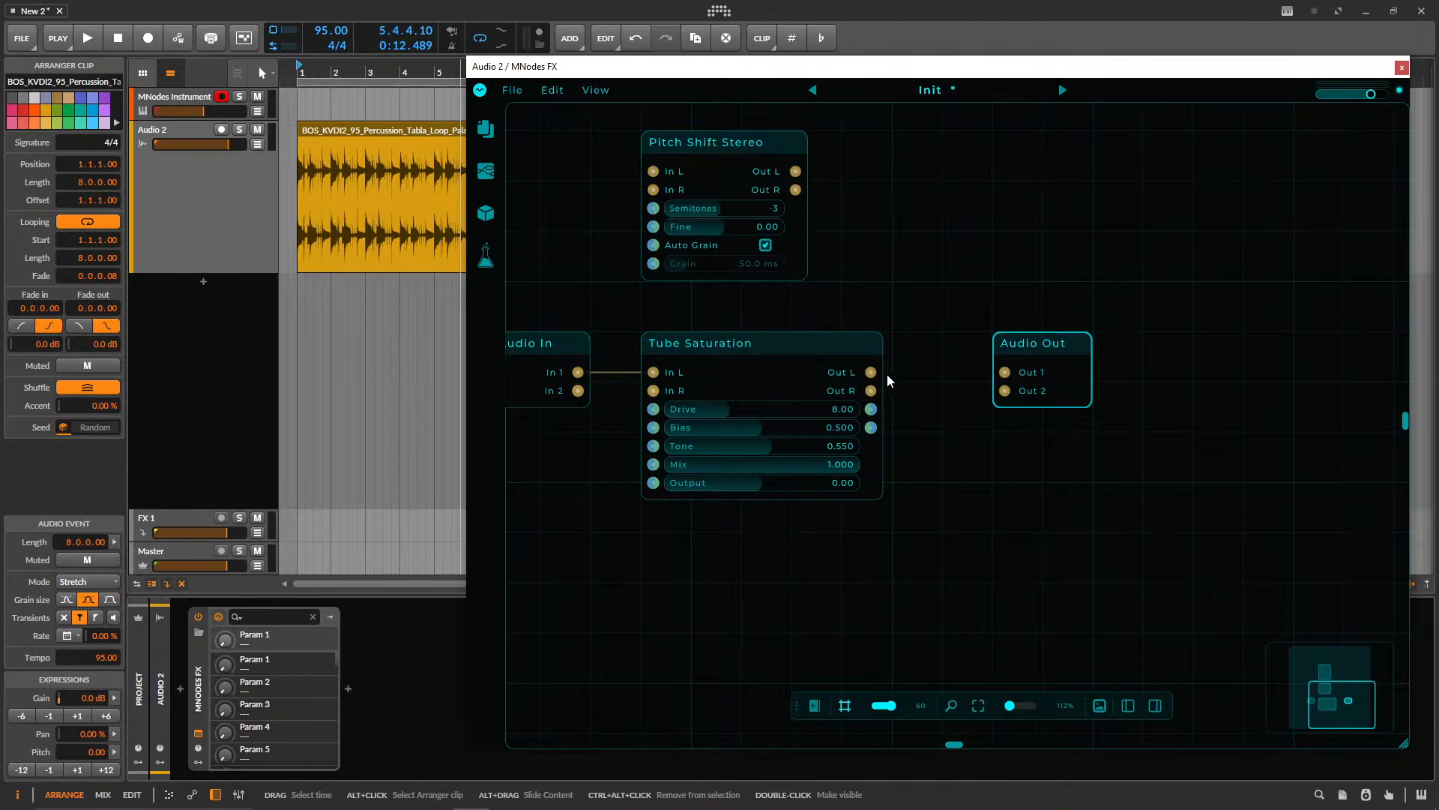
{"action": "left_click_drag", "start_coordinate": [870, 372], "coordinate": [1005, 391]}
{"action": "left_click_drag", "start_coordinate": [845, 278], "coordinate": [971, 270]}
{"action": "left_click", "coordinate": [186, 138]}
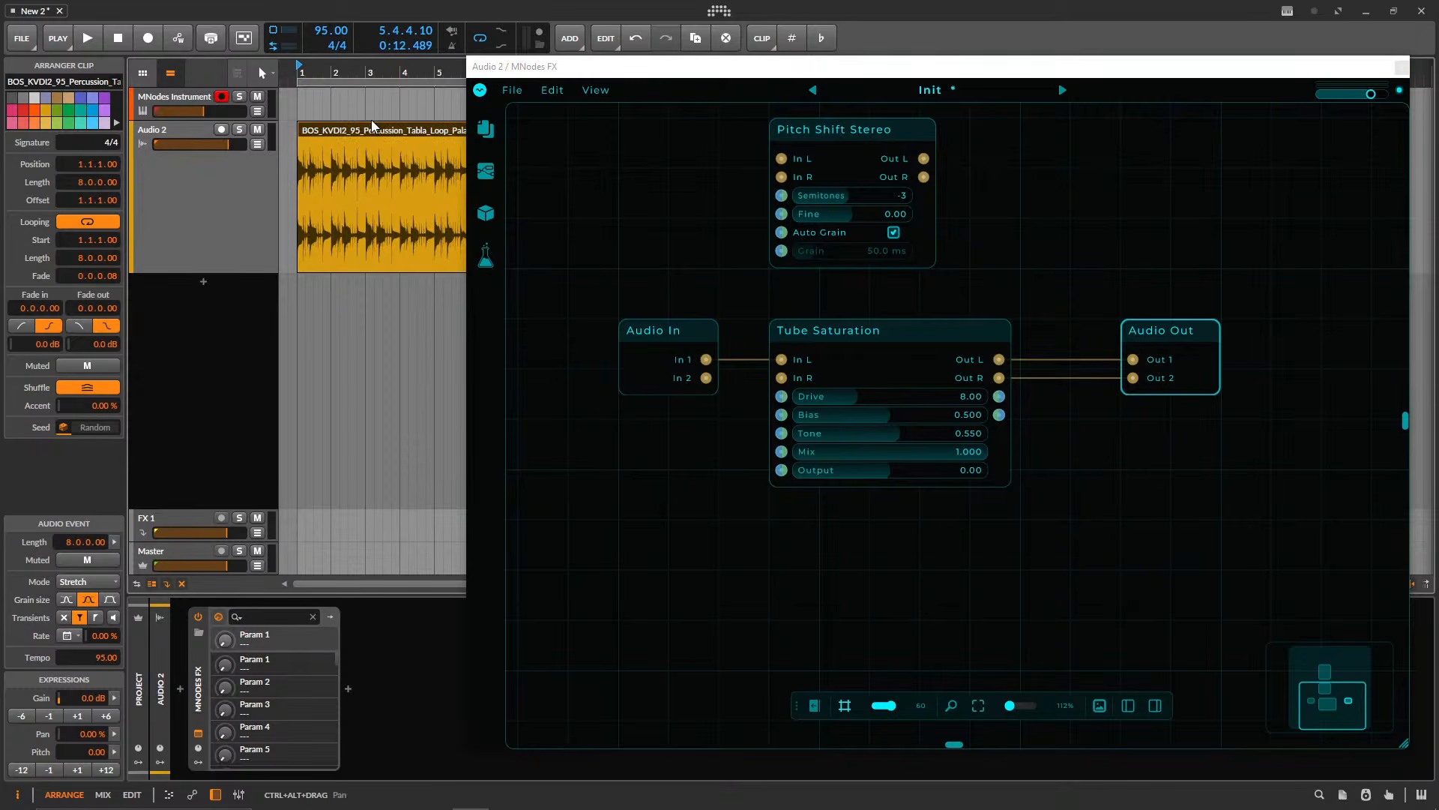
{"action": "key", "text": "space"}
{"action": "left_click", "coordinate": [704, 380]}
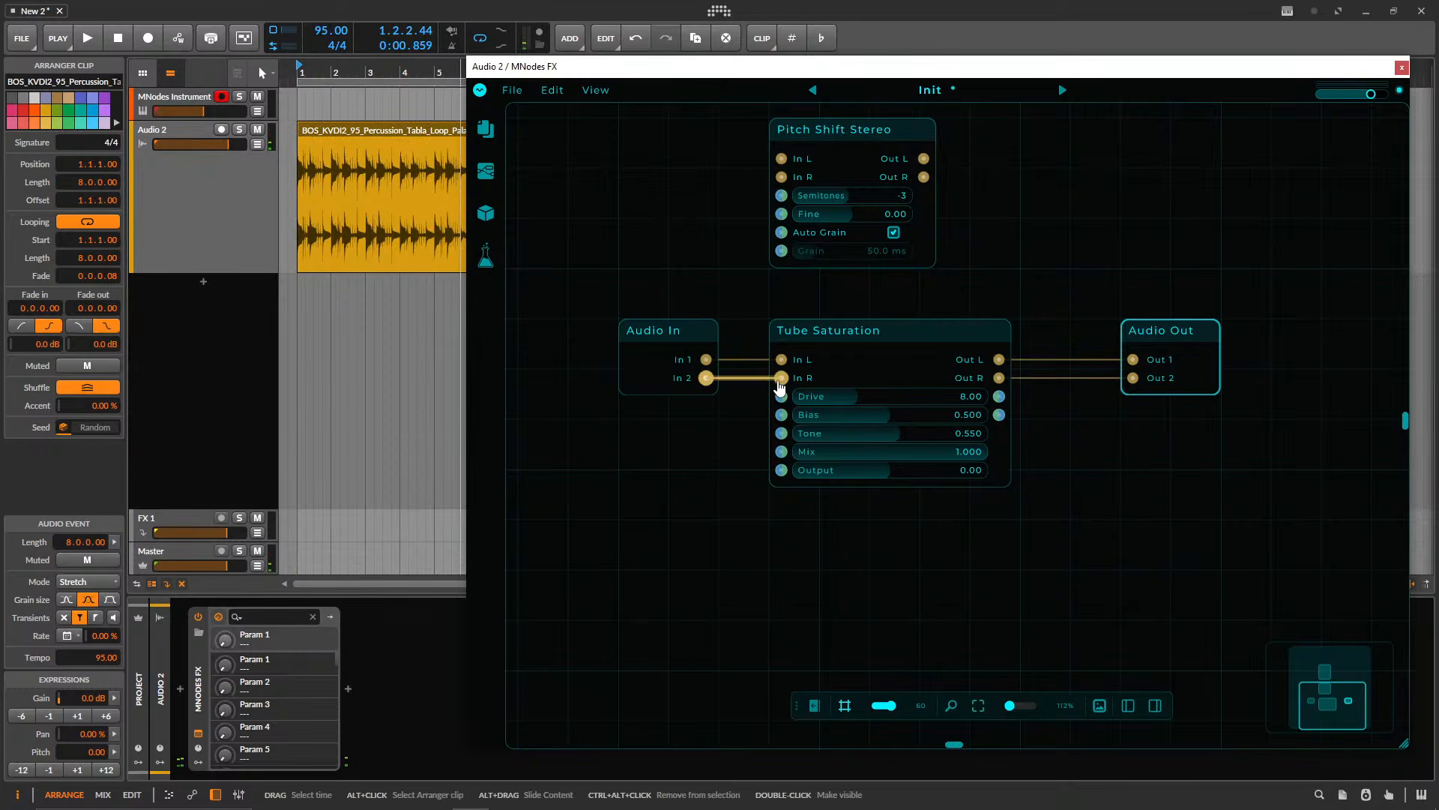
- With the loop playing, set Tube Saturation's Drive to 24.00, Bias to 0.000, Tone to 1.000 and Output to -4.50, and lower the plugin's main volume
{"action": "left_click_drag", "start_coordinate": [862, 396], "coordinate": [990, 395]}
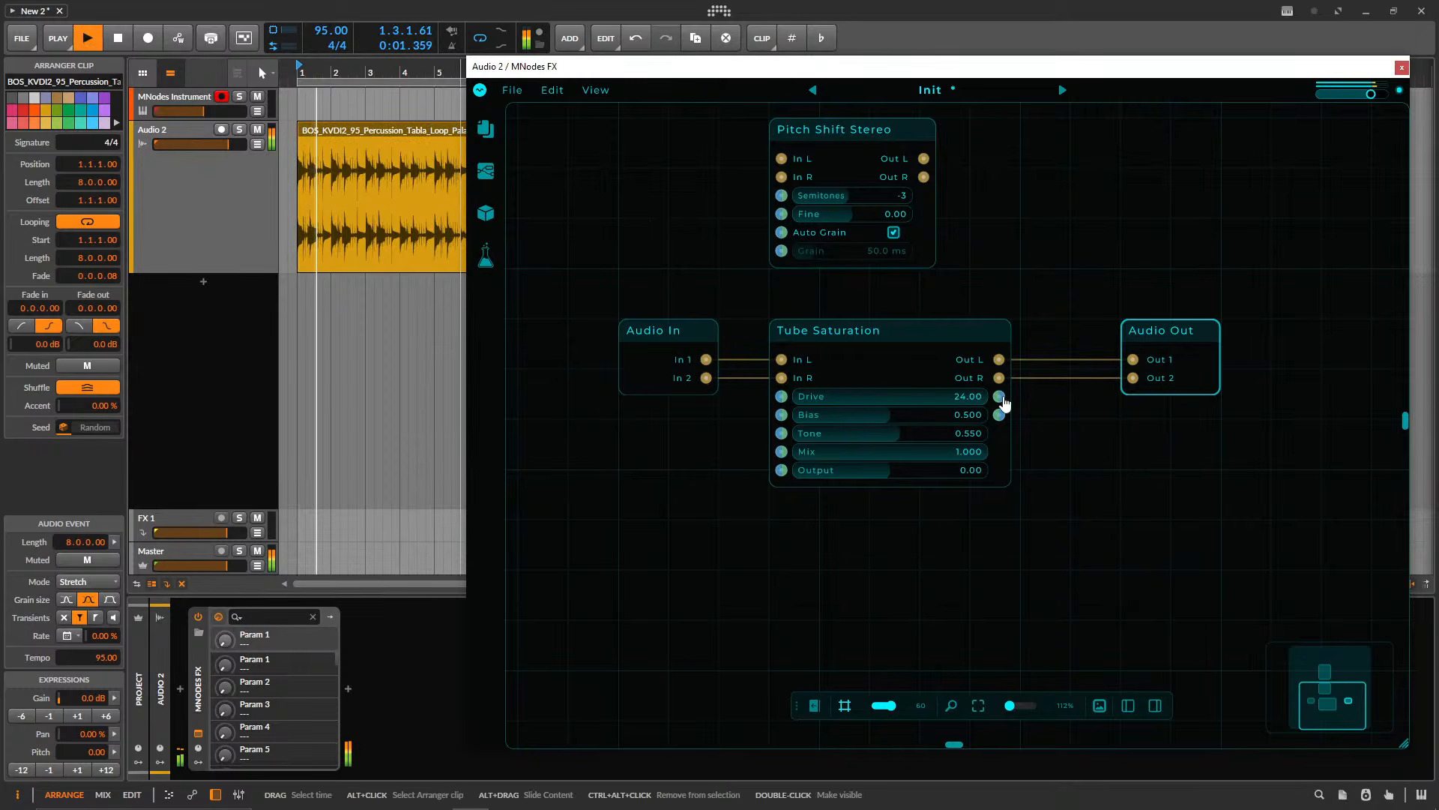
{"action": "mouse_move", "coordinate": [1370, 94]}
{"action": "left_mouse_down"}
{"action": "mouse_move", "coordinate": [1343, 93]}
{"action": "mouse_move", "coordinate": [1357, 94]}
{"action": "left_mouse_up"}
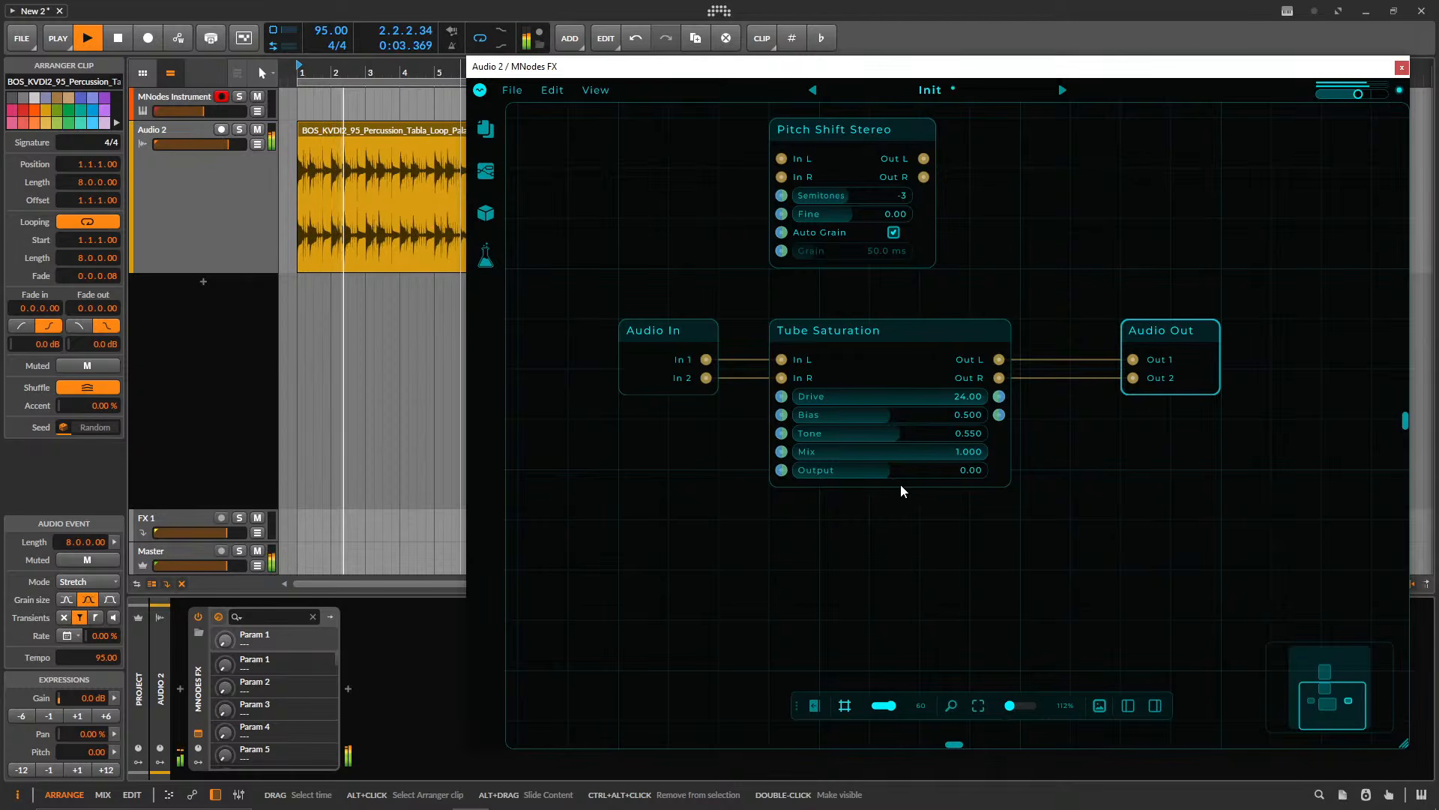
{"action": "left_click_drag", "start_coordinate": [797, 412], "coordinate": [966, 398]}
{"action": "left_click_drag", "start_coordinate": [906, 435], "coordinate": [784, 415]}
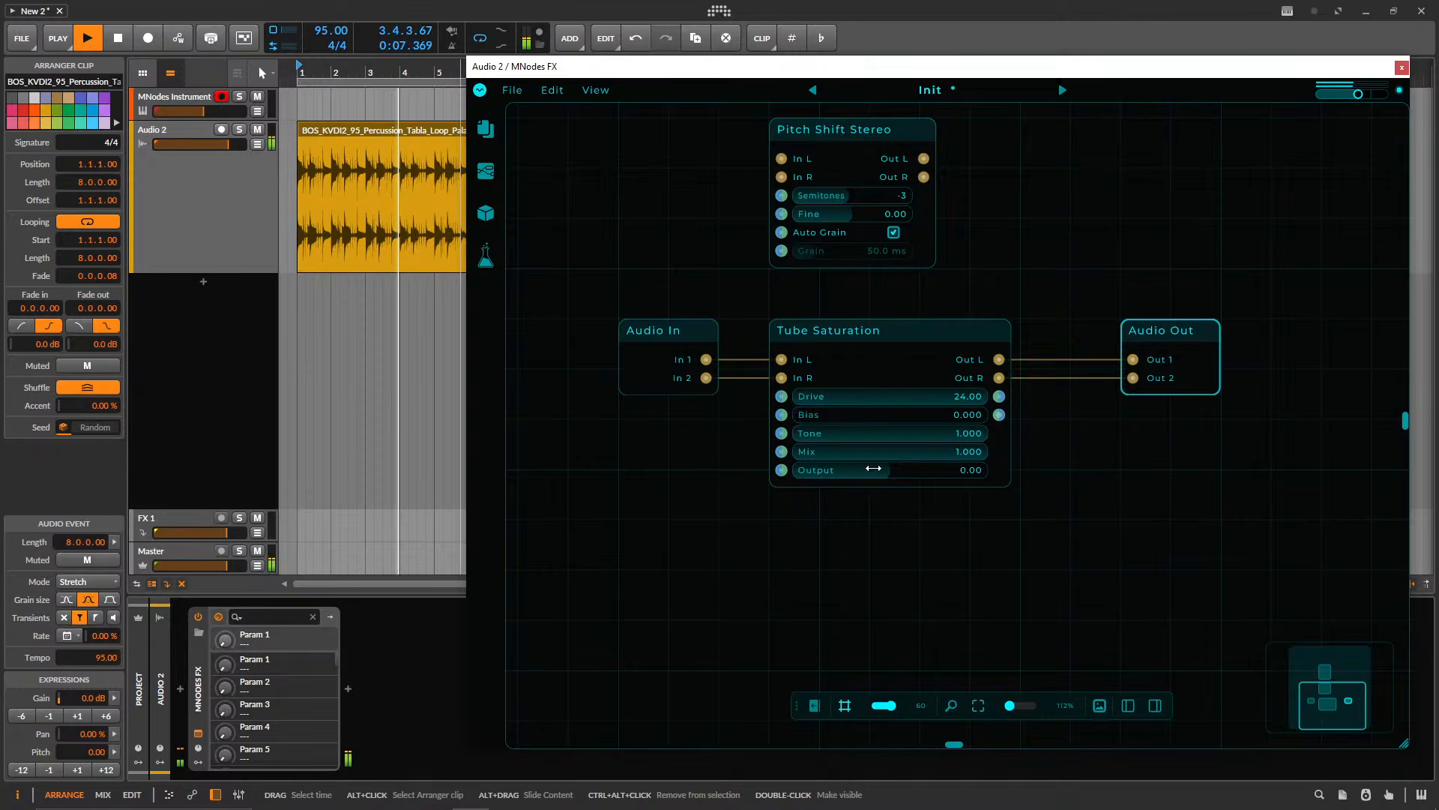
{"action": "left_click_drag", "start_coordinate": [889, 470], "coordinate": [1435, 427]}
{"action": "left_click_drag", "start_coordinate": [1125, 264], "coordinate": [1149, 367]}
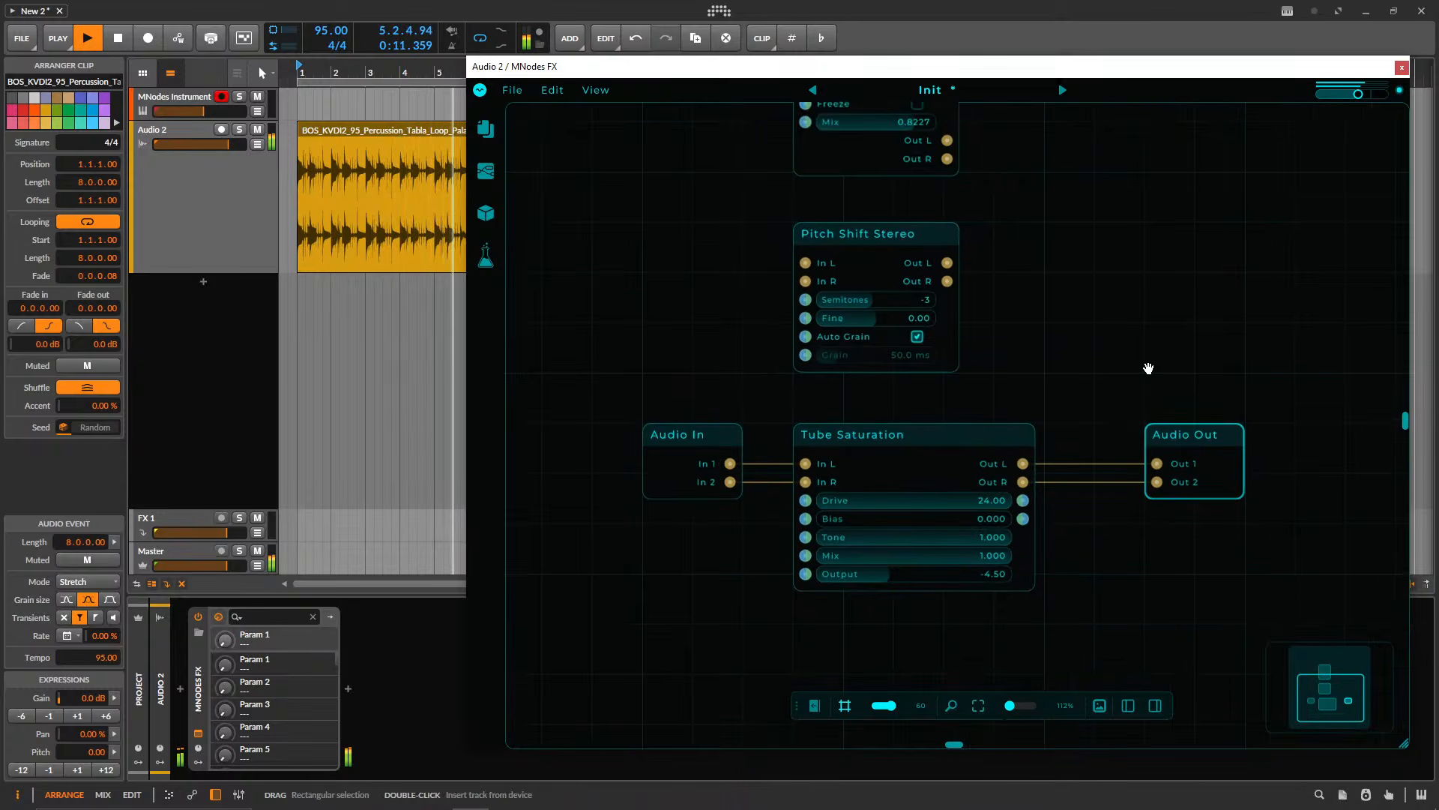
- Stop the loop and move Audio In farther away from Tube Saturation
{"action": "key", "text": "space"}
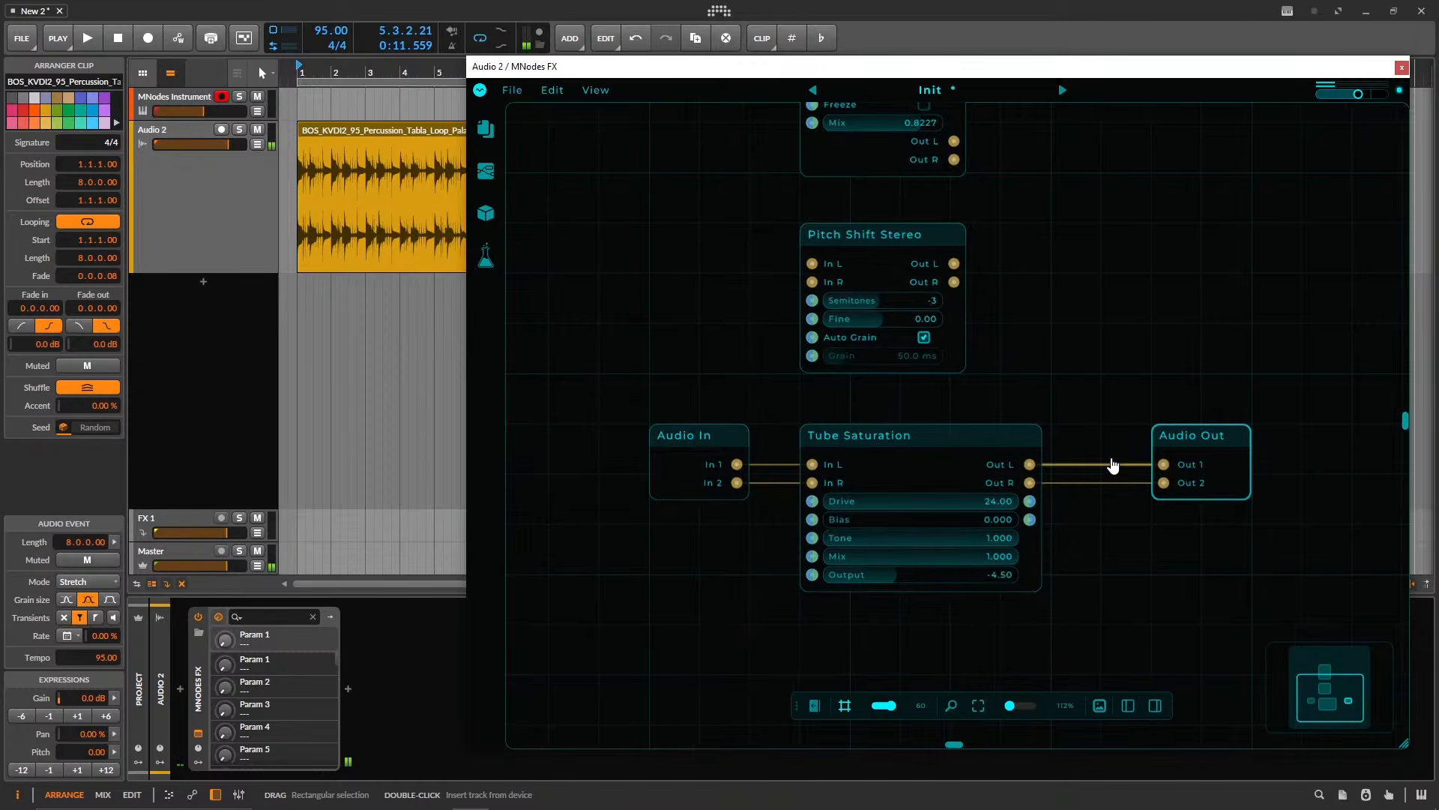
{"action": "scroll", "coordinate": [1060, 402], "scroll_direction": "down", "scroll_amount": 3}
{"action": "scroll", "coordinate": [1084, 313], "scroll_direction": "down", "scroll_amount": 2}
{"action": "left_click_drag", "start_coordinate": [1094, 247], "coordinate": [1089, 395]}
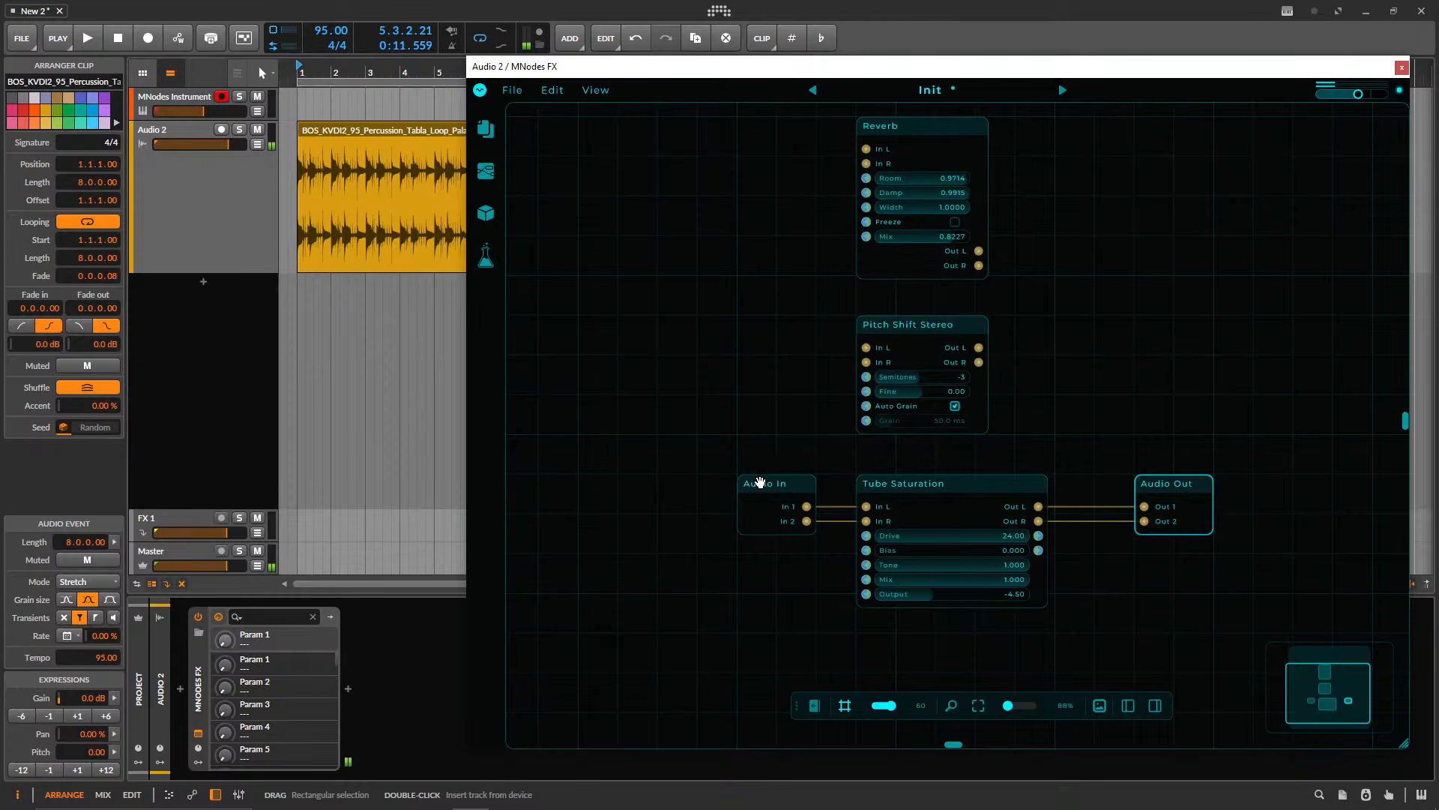
{"action": "left_click_drag", "start_coordinate": [763, 483], "coordinate": [602, 485]}
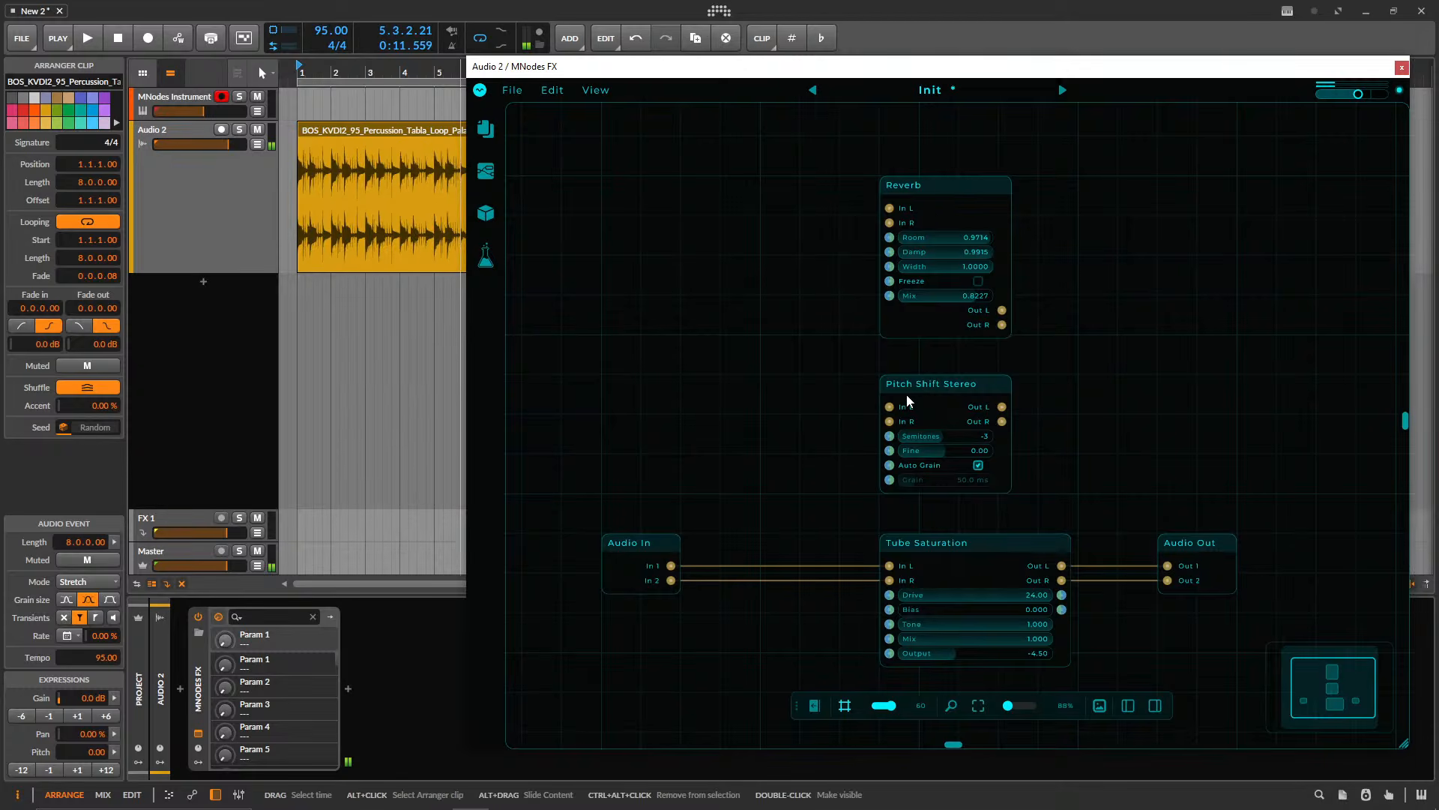
- Remove both input cables and both output cables of Tube Saturation
{"action": "left_click", "coordinate": [947, 386]}
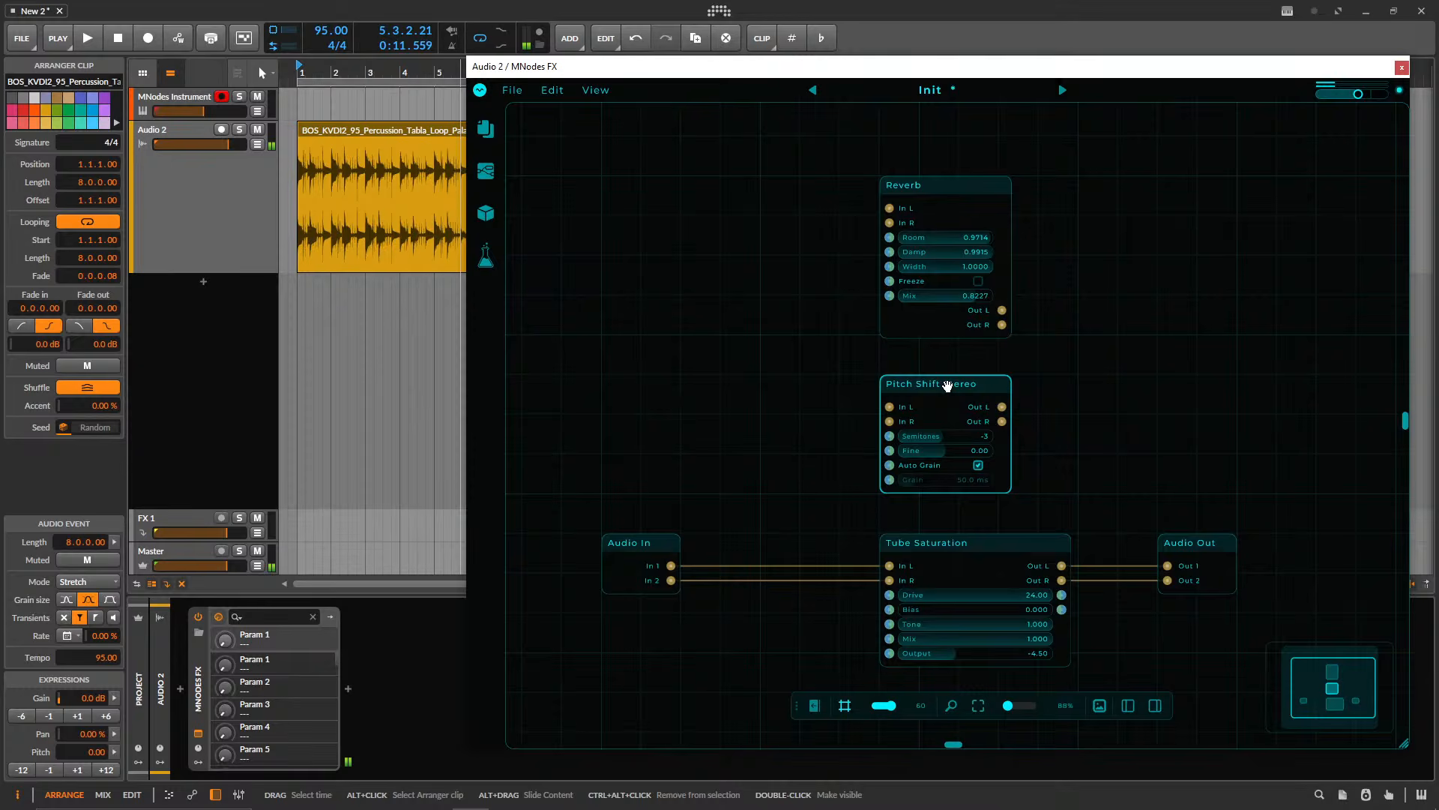
{"action": "left_click", "coordinate": [933, 542]}
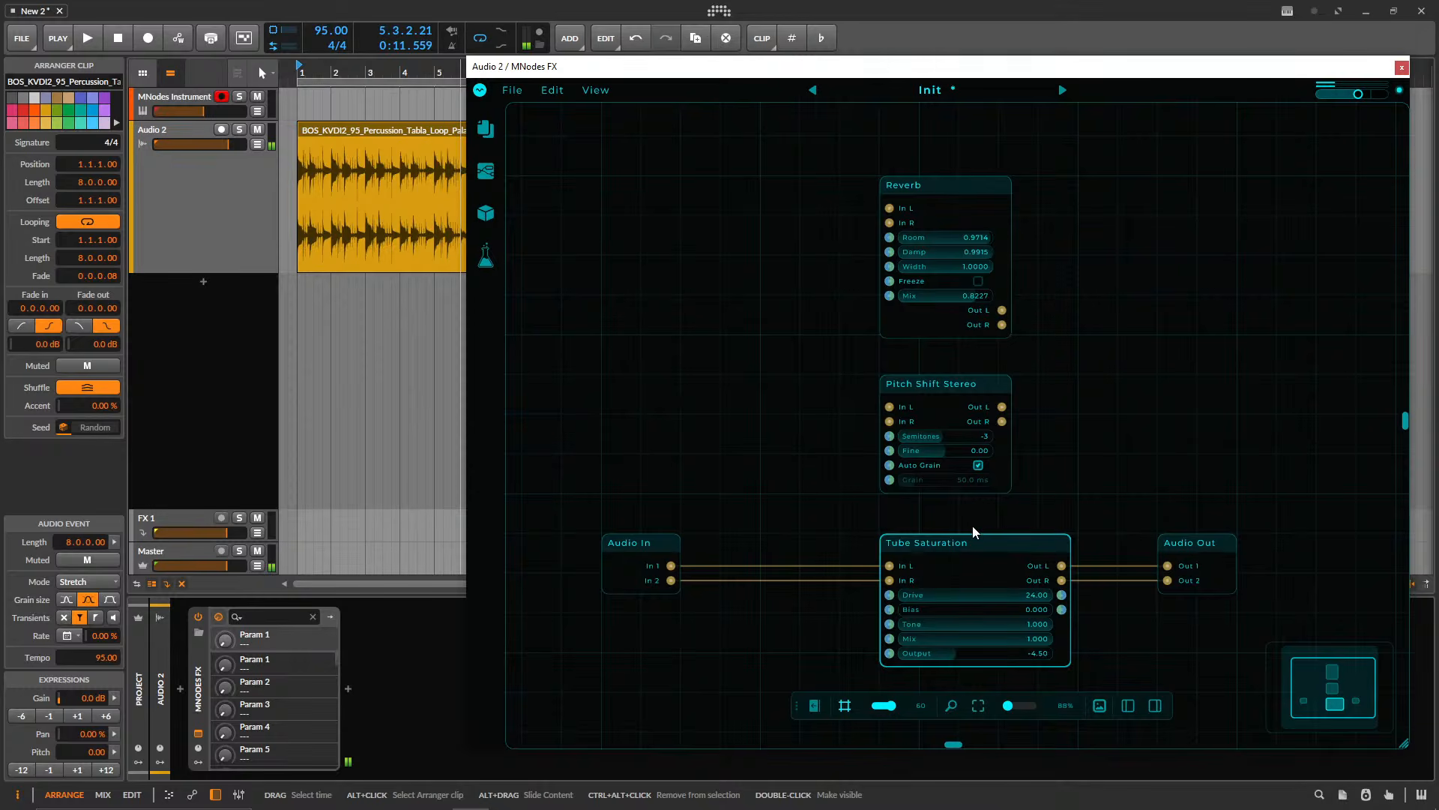
{"action": "left_click", "coordinate": [780, 574]}
{"action": "left_click", "coordinate": [788, 579]}
{"action": "left_click", "coordinate": [1142, 578]}
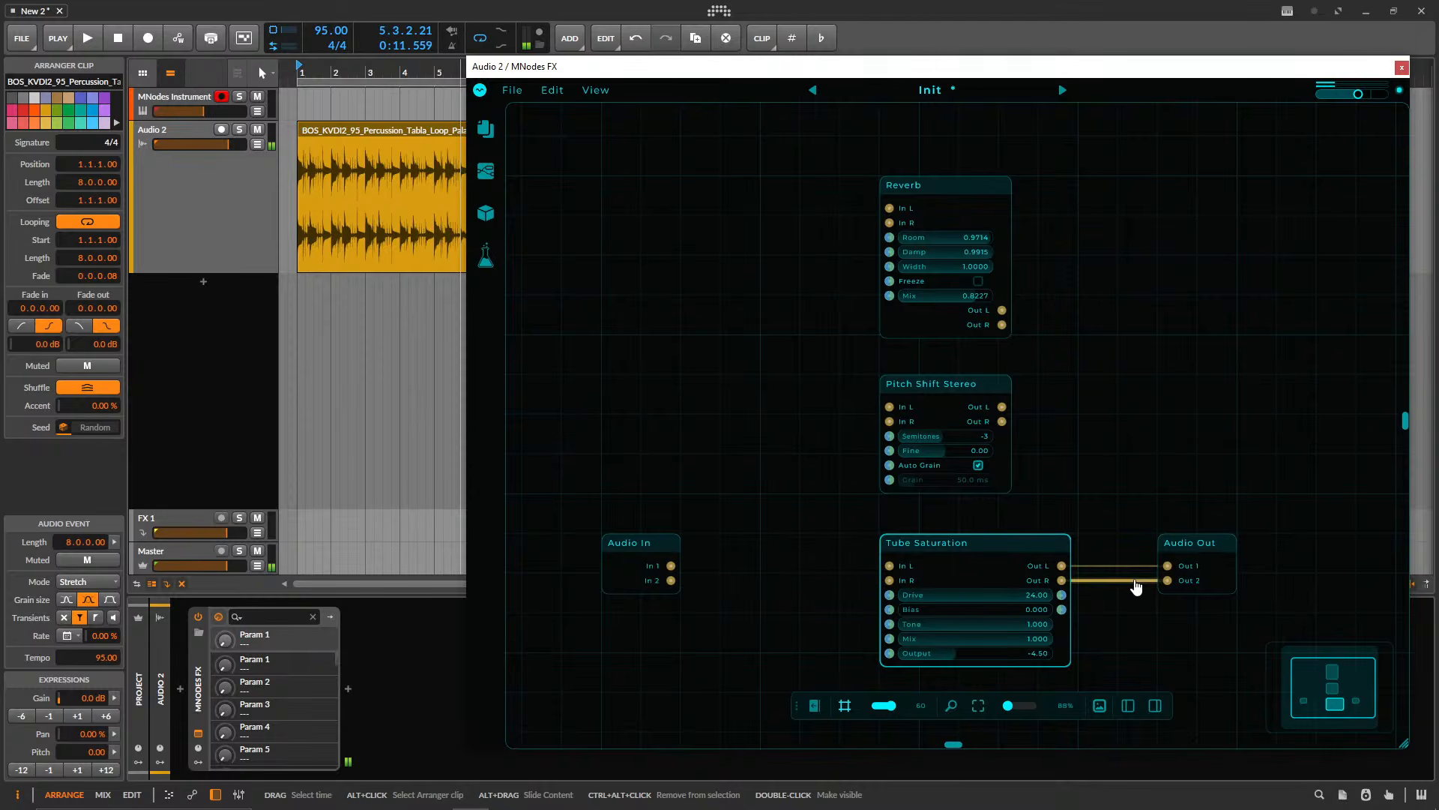
{"action": "left_click", "coordinate": [1141, 566]}
- Move Audio In and Audio Out up to the Reverb's row and place Reverb close beside Audio In
{"action": "left_click_drag", "start_coordinate": [663, 548], "coordinate": [663, 190]}
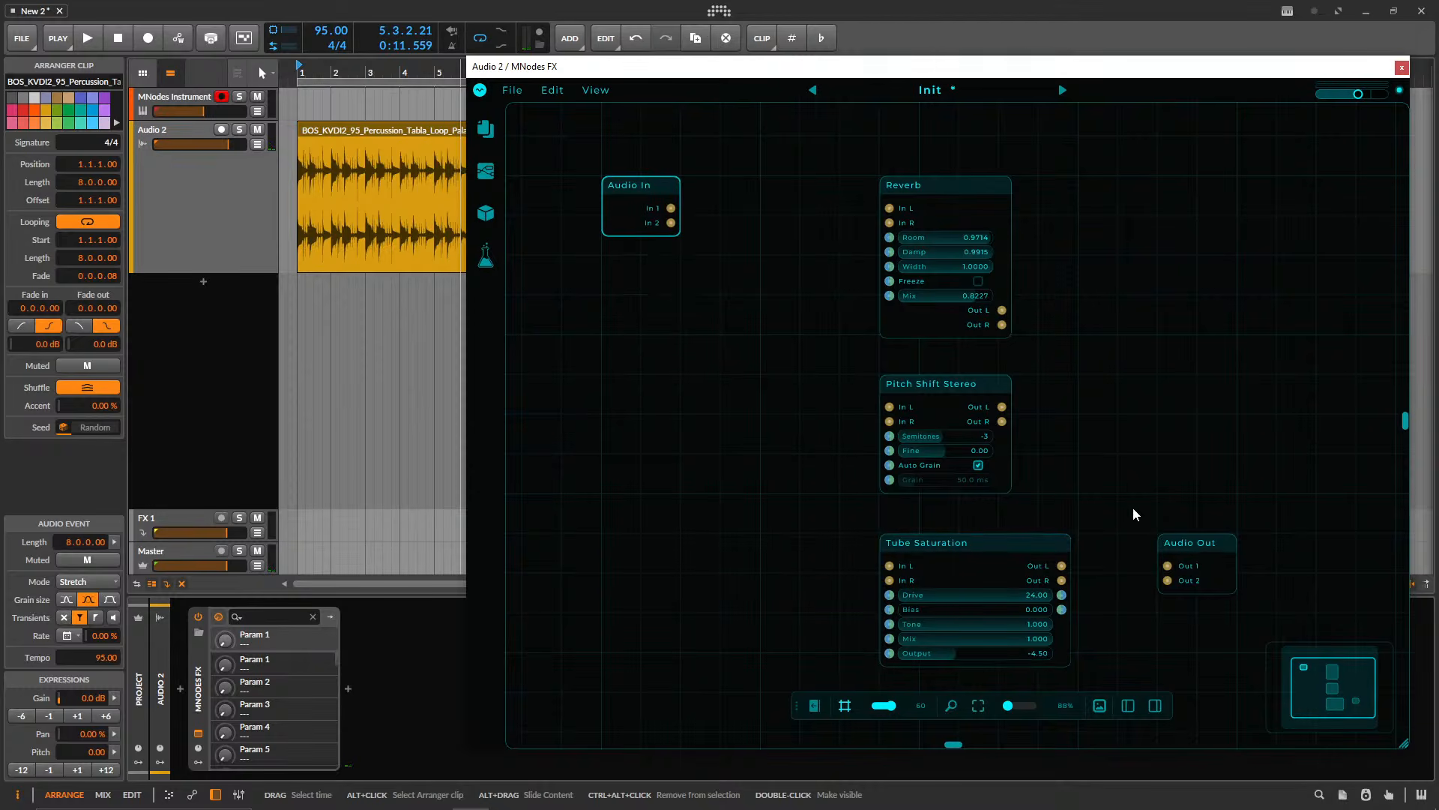
{"action": "left_click_drag", "start_coordinate": [1192, 544], "coordinate": [1181, 208]}
{"action": "scroll", "coordinate": [953, 323], "scroll_direction": "up", "scroll_amount": 3}
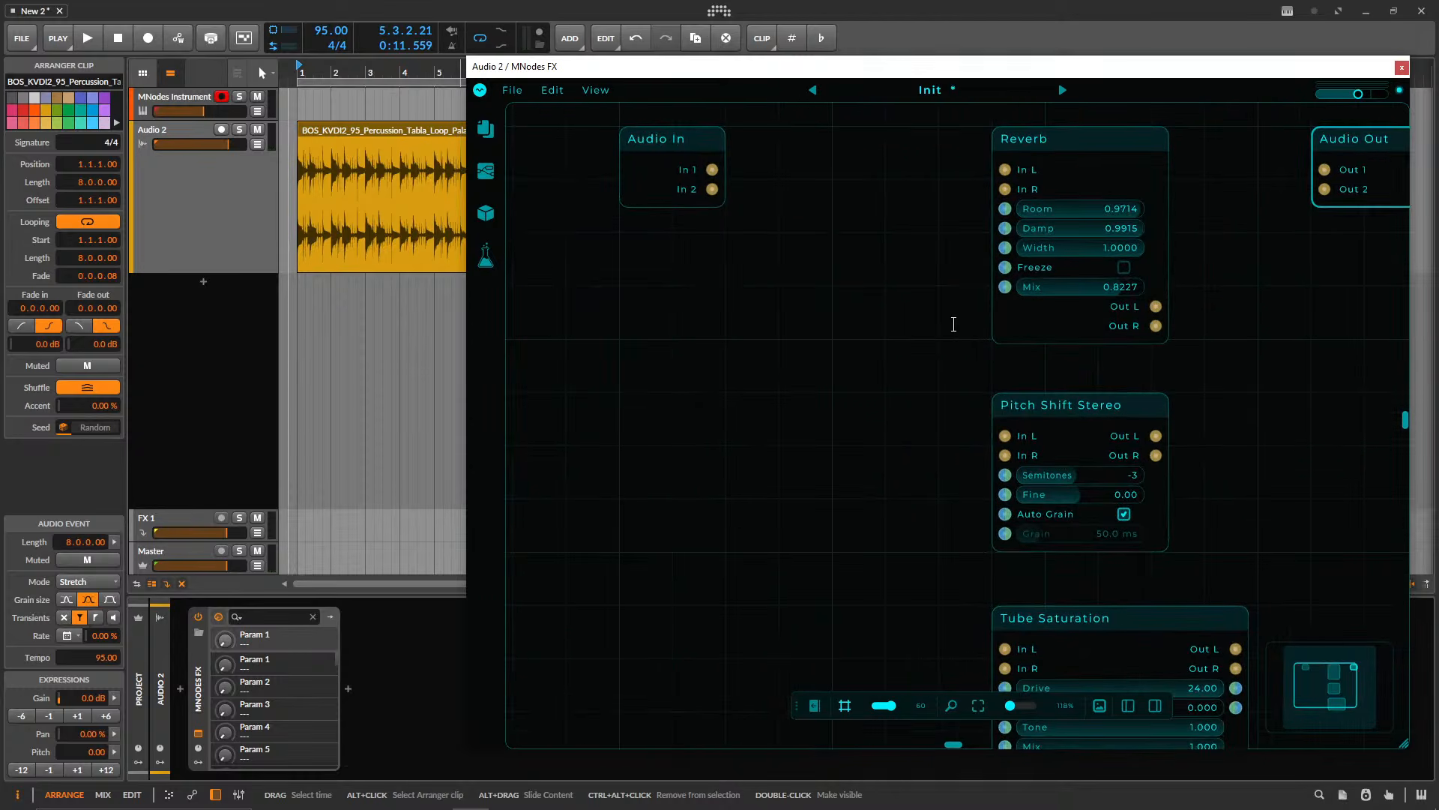
{"action": "left_click_drag", "start_coordinate": [903, 384], "coordinate": [732, 524]}
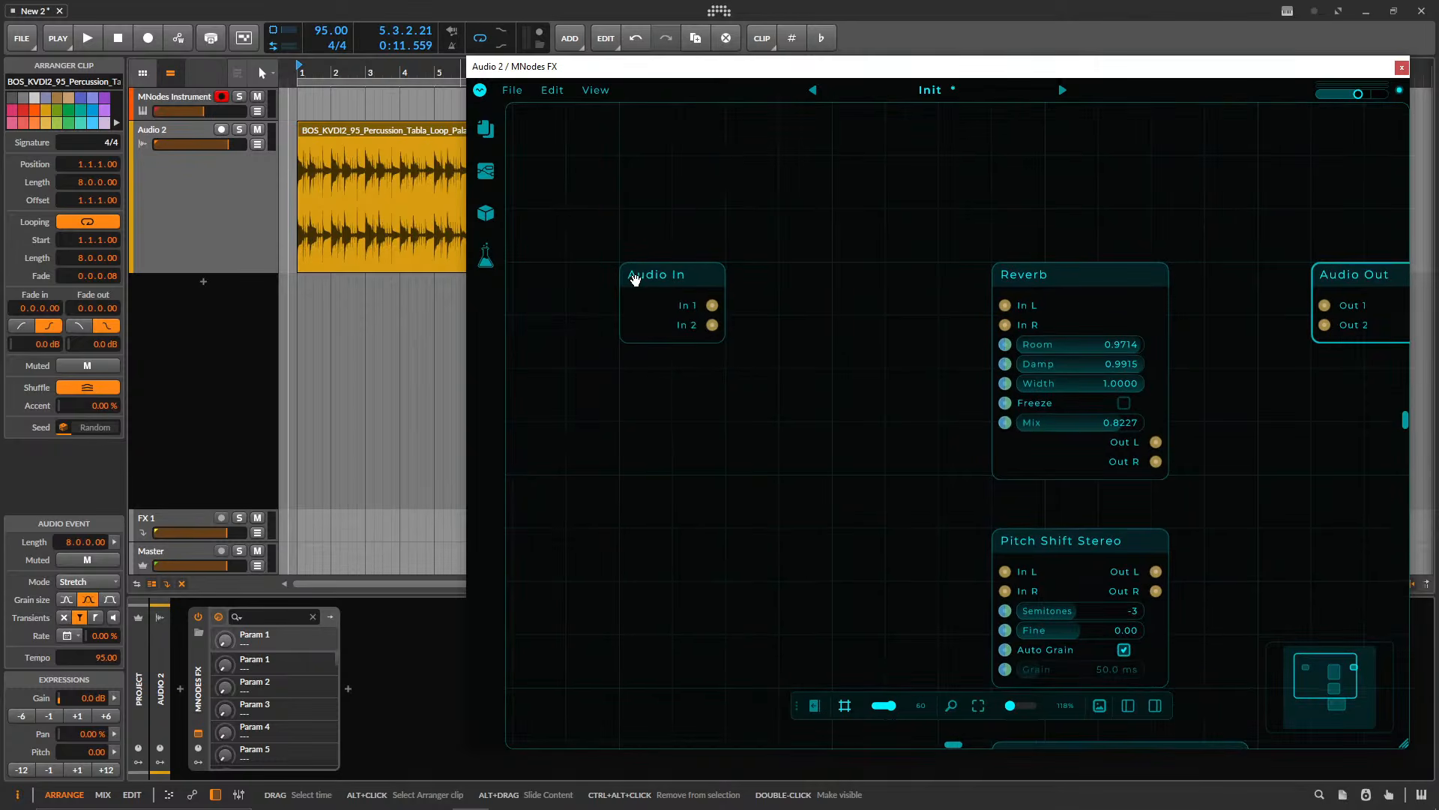
{"action": "left_click_drag", "start_coordinate": [644, 283], "coordinate": [593, 285]}
{"action": "left_click_drag", "start_coordinate": [1063, 279], "coordinate": [817, 276]}
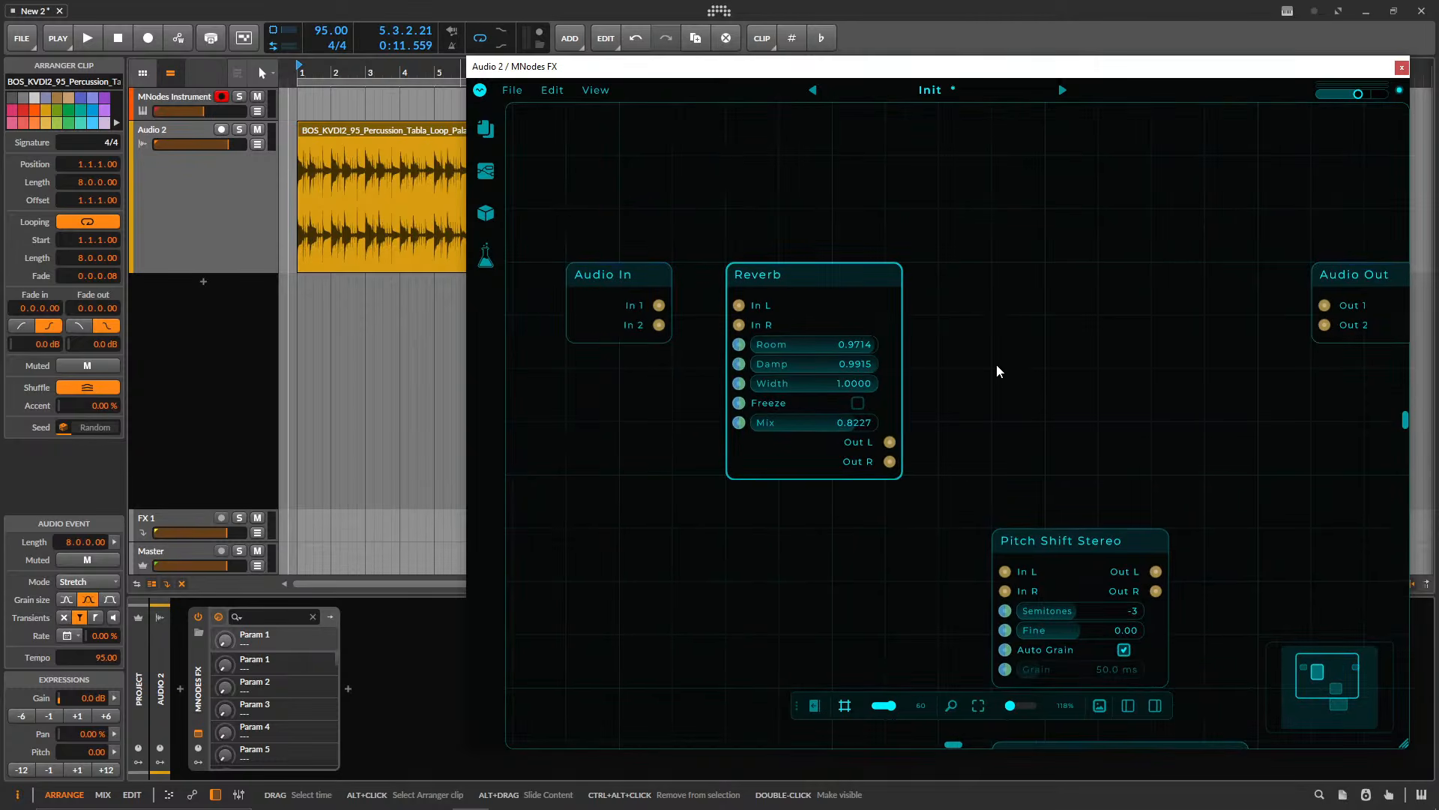
- Search the node list for "gate" and add a Sig Gate between Reverb and Audio Out
{"action": "double_click", "coordinate": [1032, 335]}
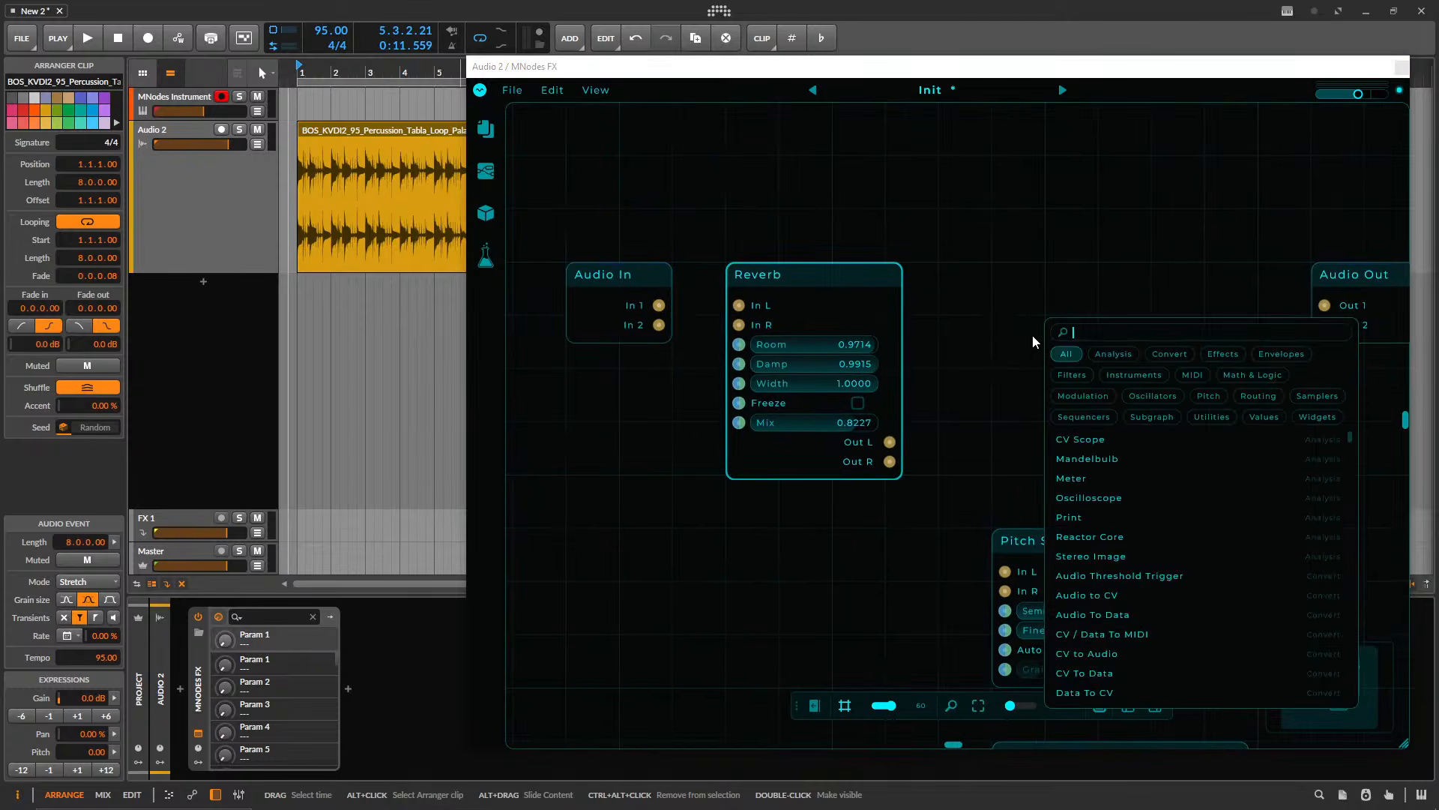
{"action": "type", "text": "gate"}
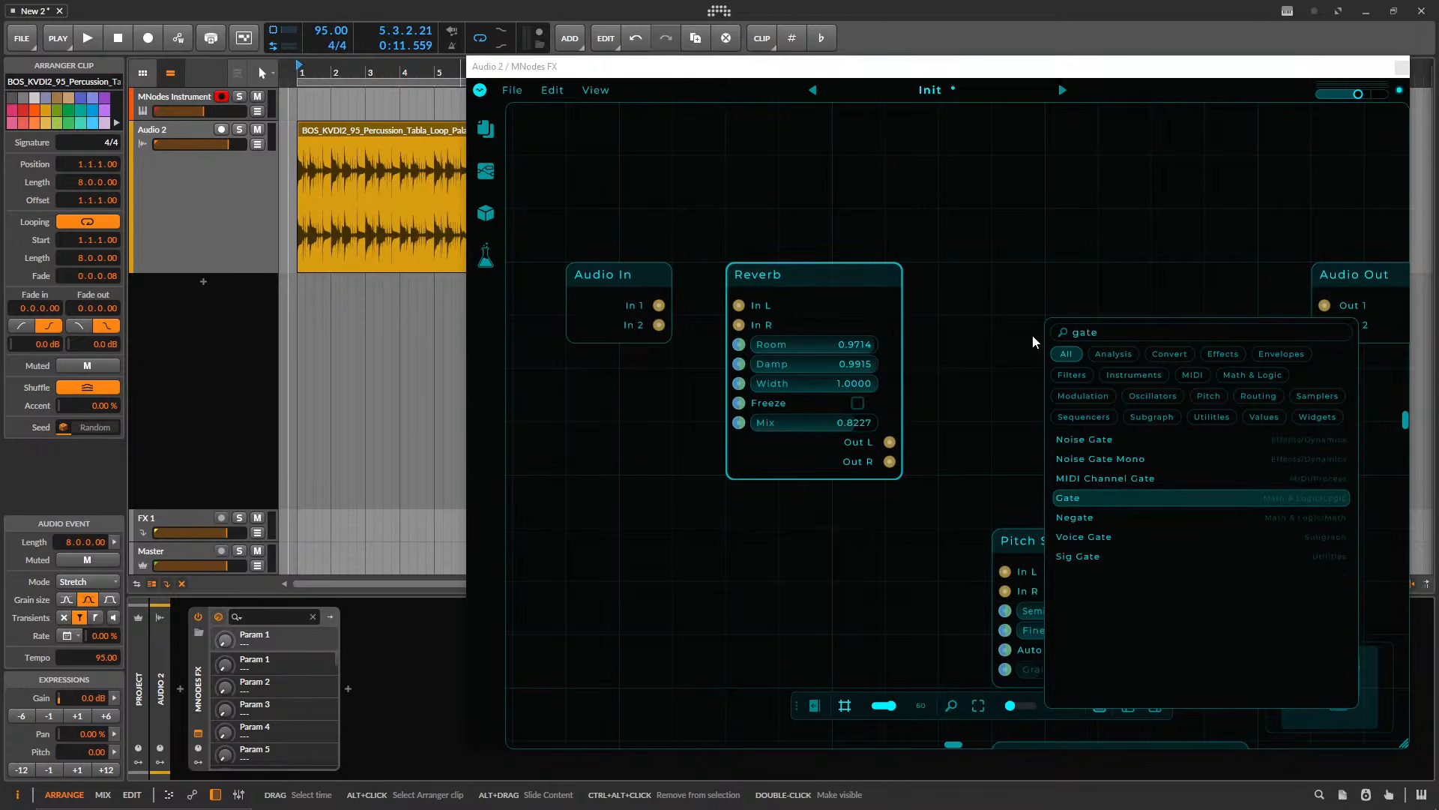
{"action": "key", "text": "Down"}
{"action": "key", "text": "Down"}
{"action": "key", "text": "Down"}
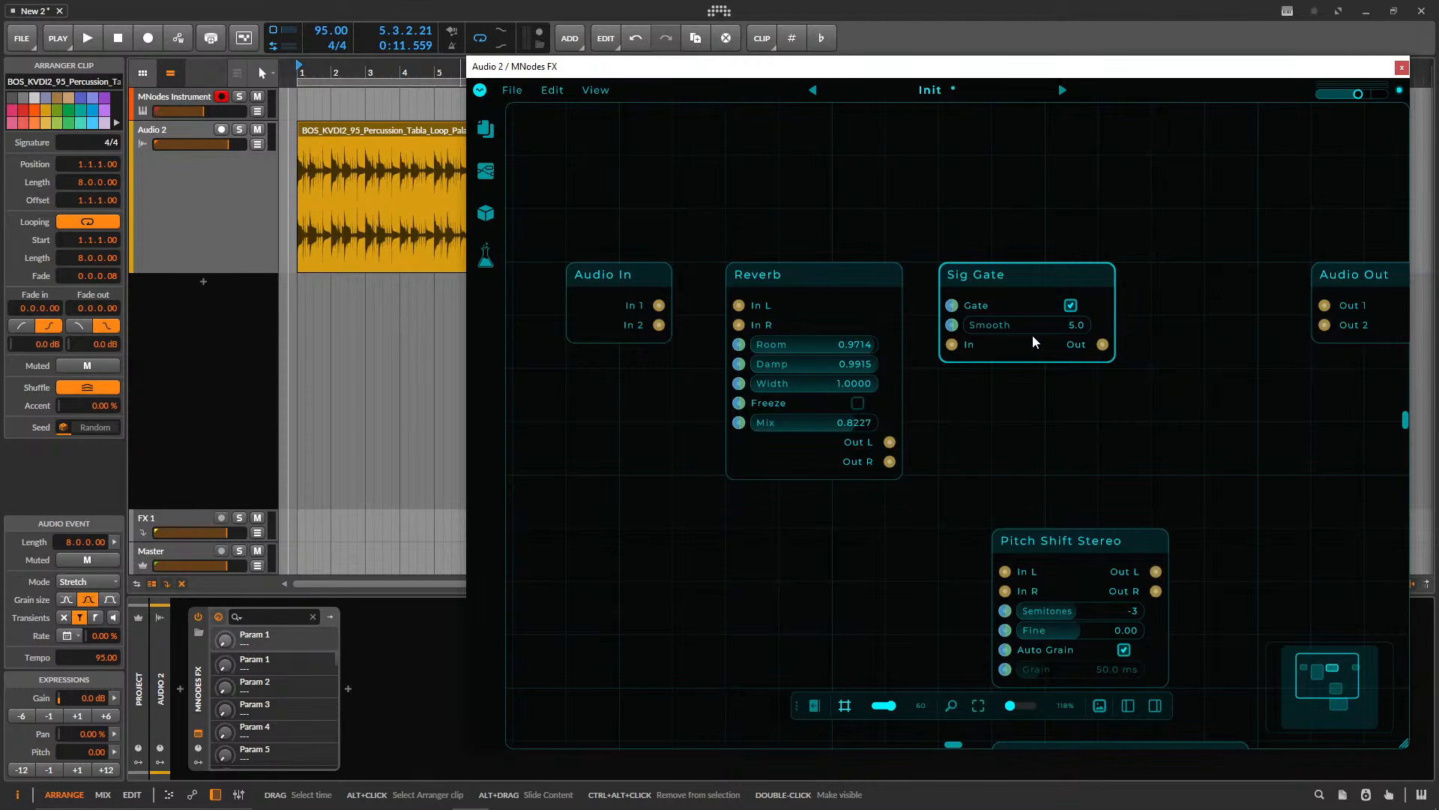
{"action": "left_click_drag", "start_coordinate": [1069, 281], "coordinate": [1121, 281]}
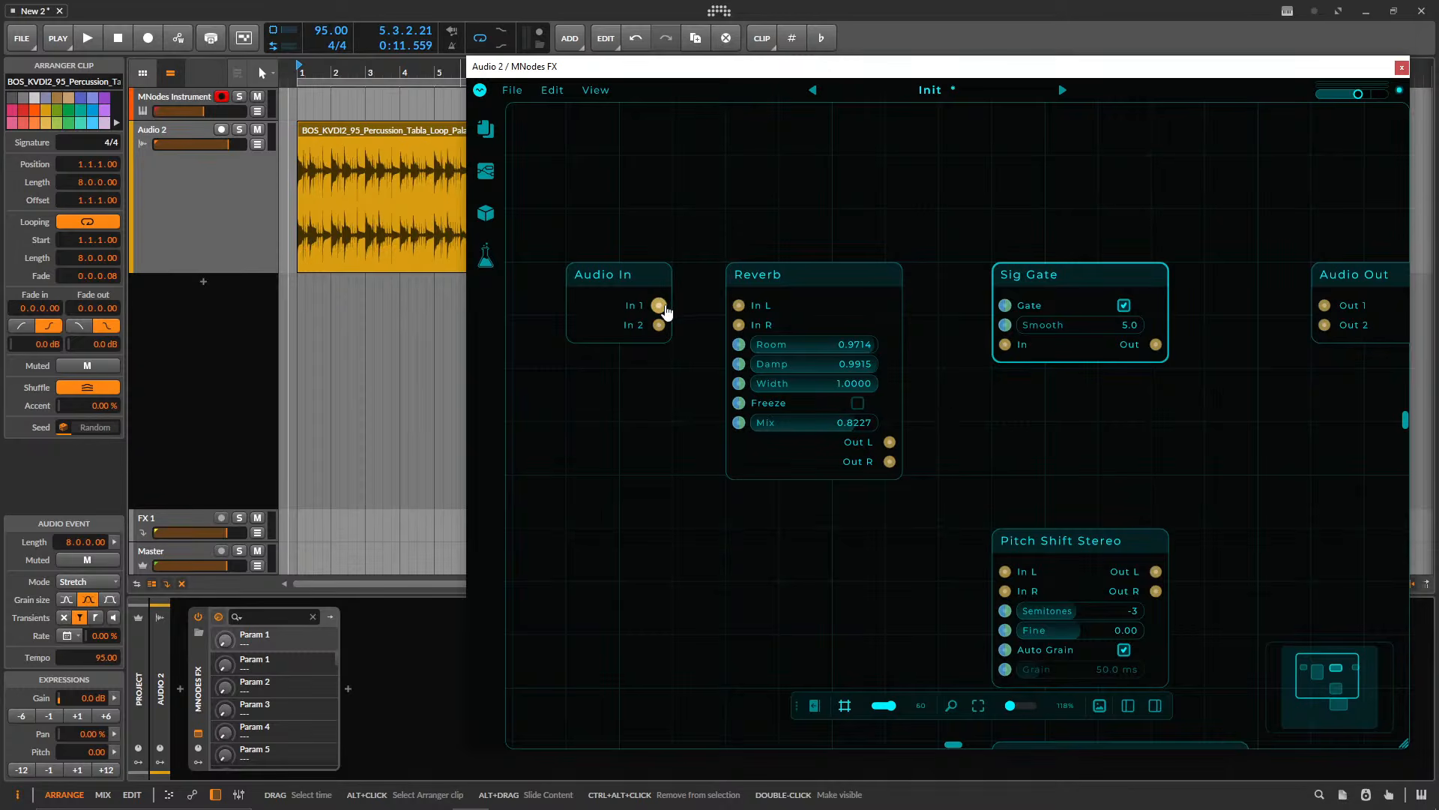
- Move Reverb down out of the signal path and place Sig Gate next to Audio In
{"action": "left_click_drag", "start_coordinate": [823, 272], "coordinate": [823, 431]}
{"action": "left_click_drag", "start_coordinate": [1052, 276], "coordinate": [838, 221]}
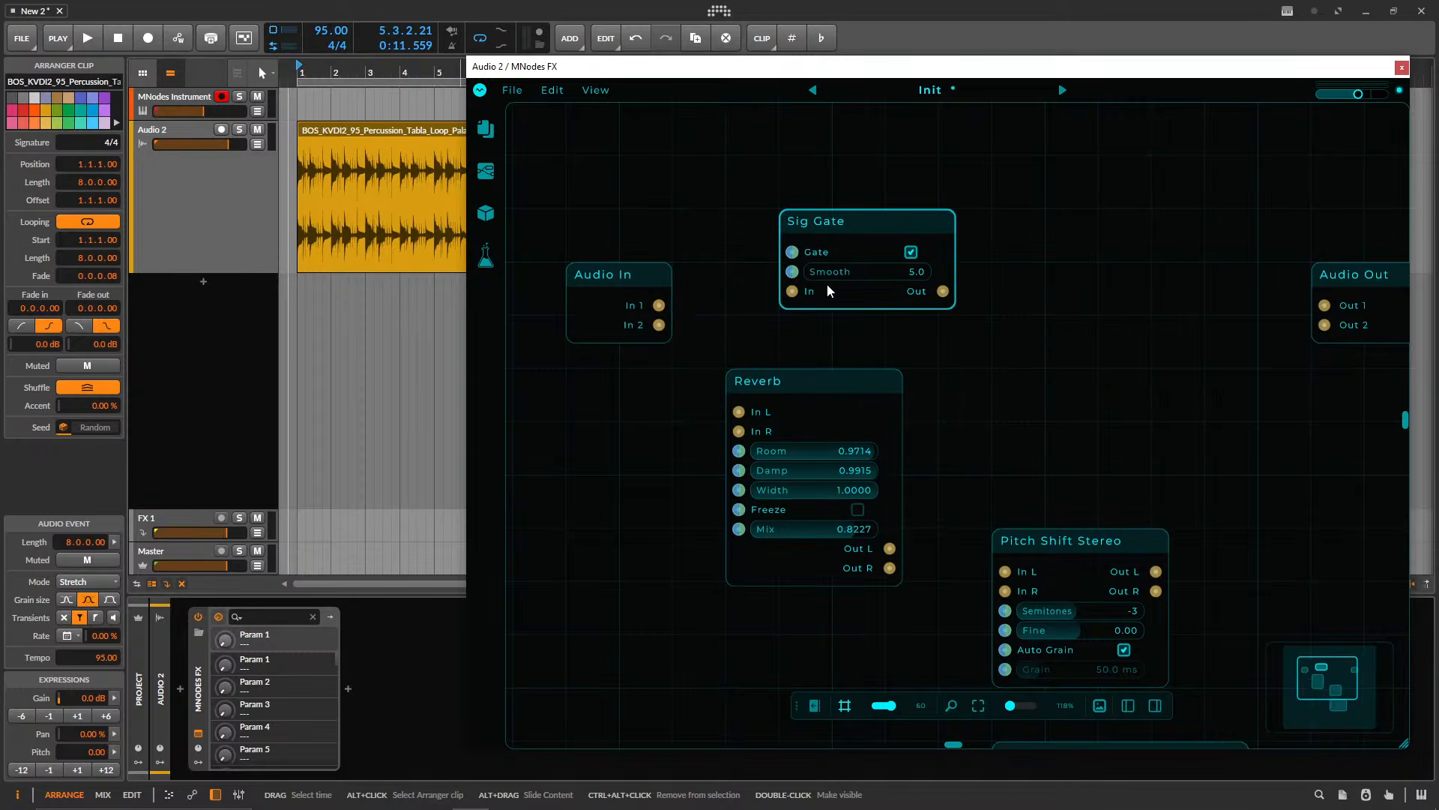
{"action": "left_click", "coordinate": [793, 463]}
{"action": "left_click_drag", "start_coordinate": [793, 463], "coordinate": [785, 462]}
{"action": "left_click_drag", "start_coordinate": [862, 216], "coordinate": [832, 287]}
- Duplicate Sig Gate, wire each Audio In channel through its own gate to Audio Out, and briefly play the loop
{"action": "key", "text": "ctrl+d"}
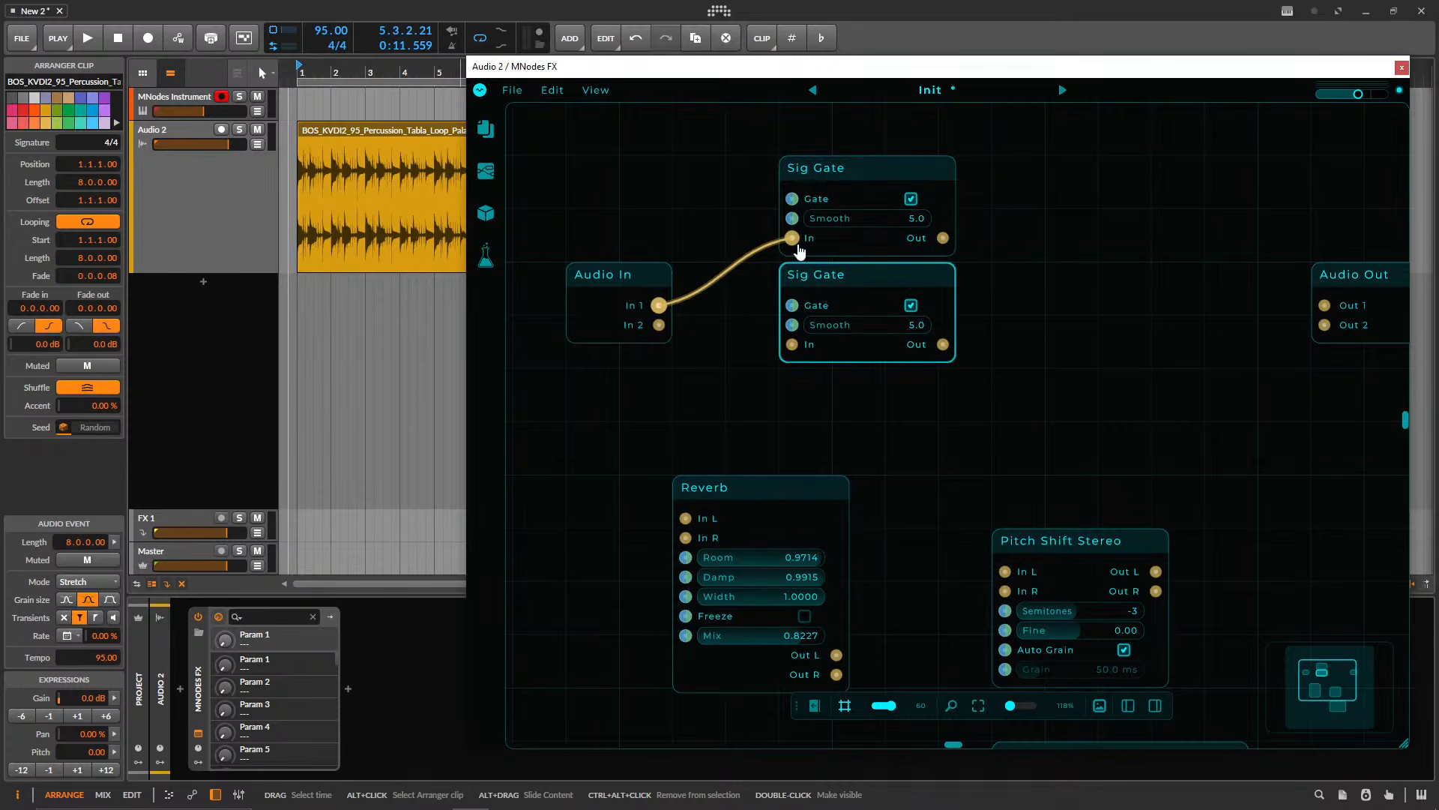
{"action": "left_click_drag", "start_coordinate": [943, 237], "coordinate": [943, 344]}
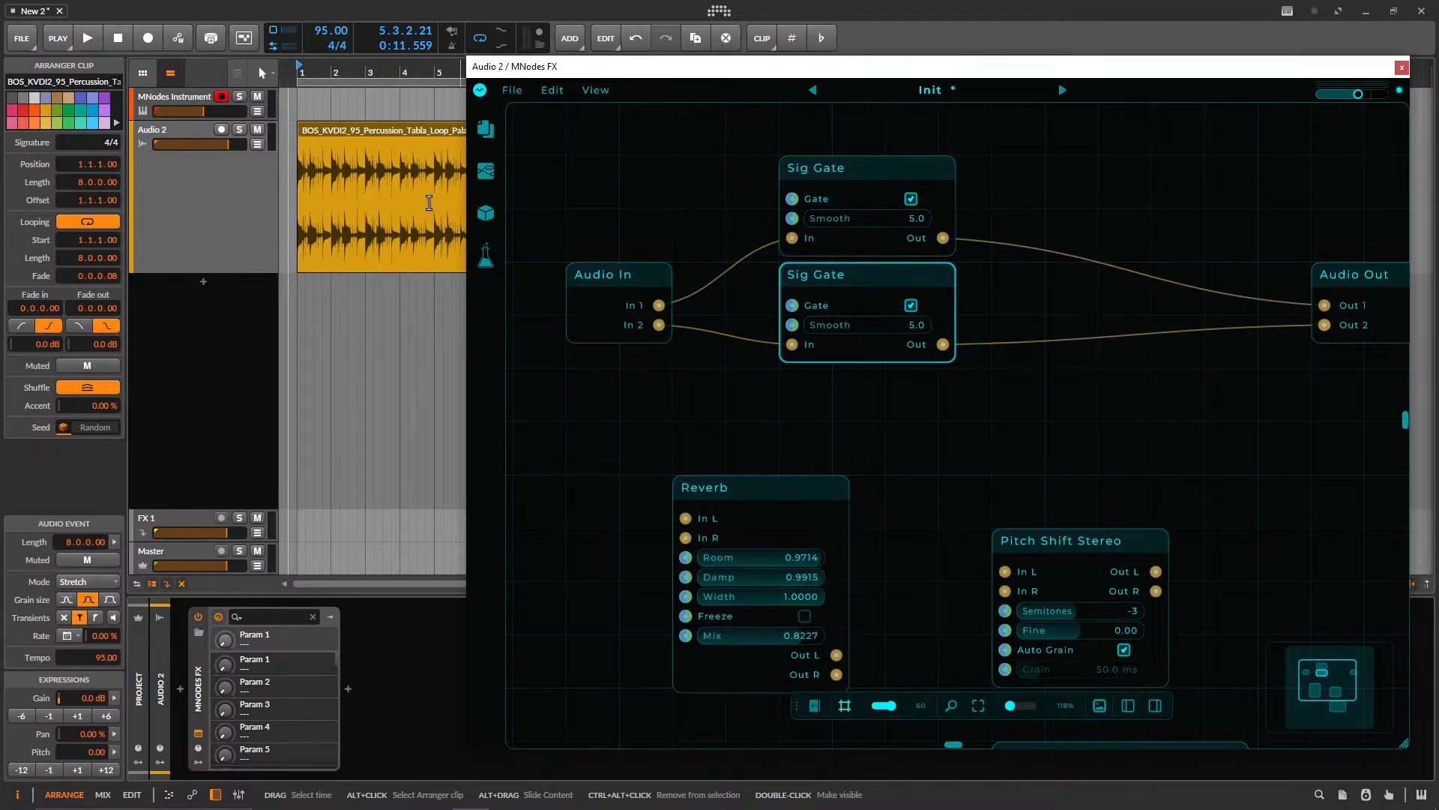
{"action": "key", "text": "space"}
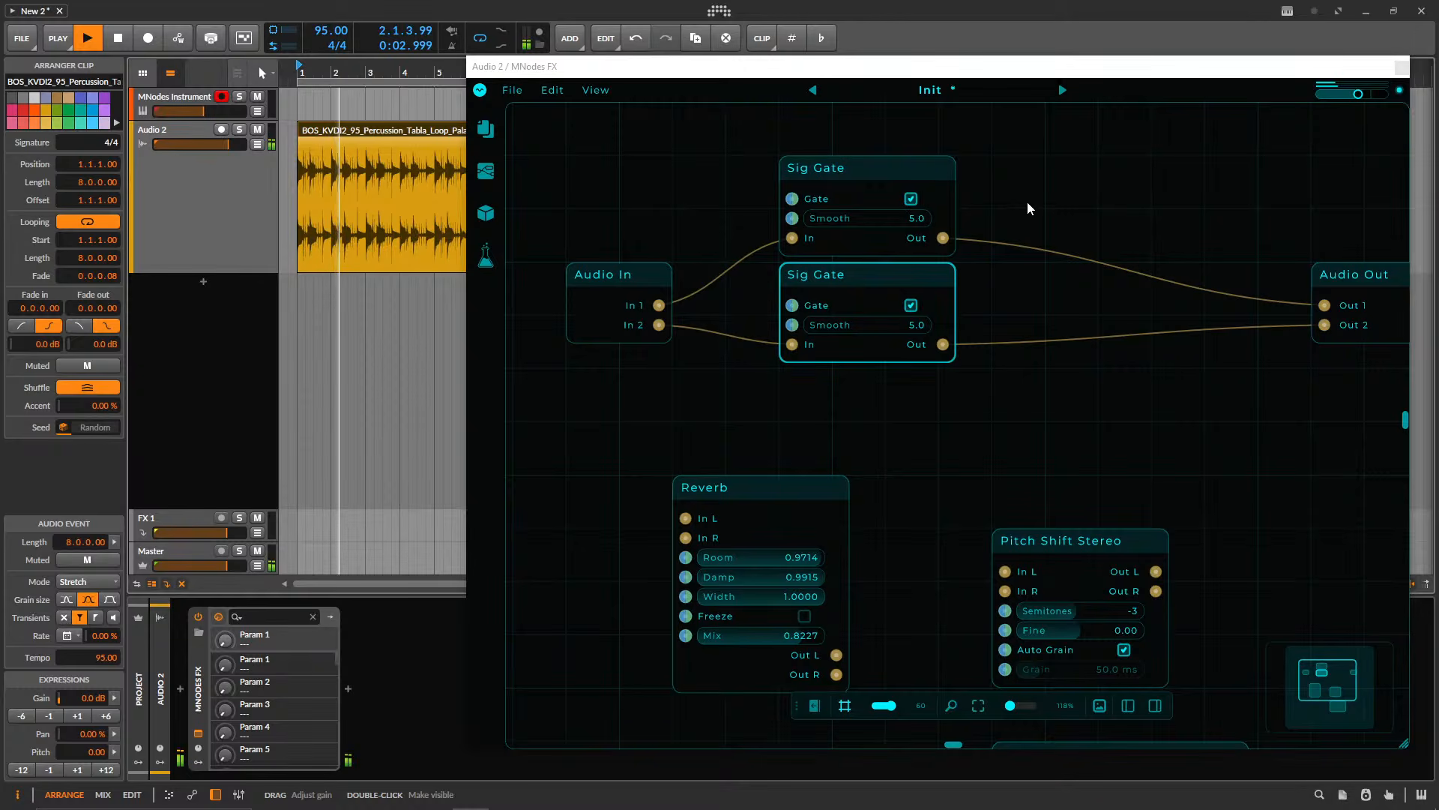
{"action": "key", "text": "space"}
- Add two Meter nodes and connect each Sig Gate's output to its own Meter
{"action": "double_click", "coordinate": [1040, 187]}
{"action": "type", "text": "mete"}
{"action": "key", "text": "Return"}
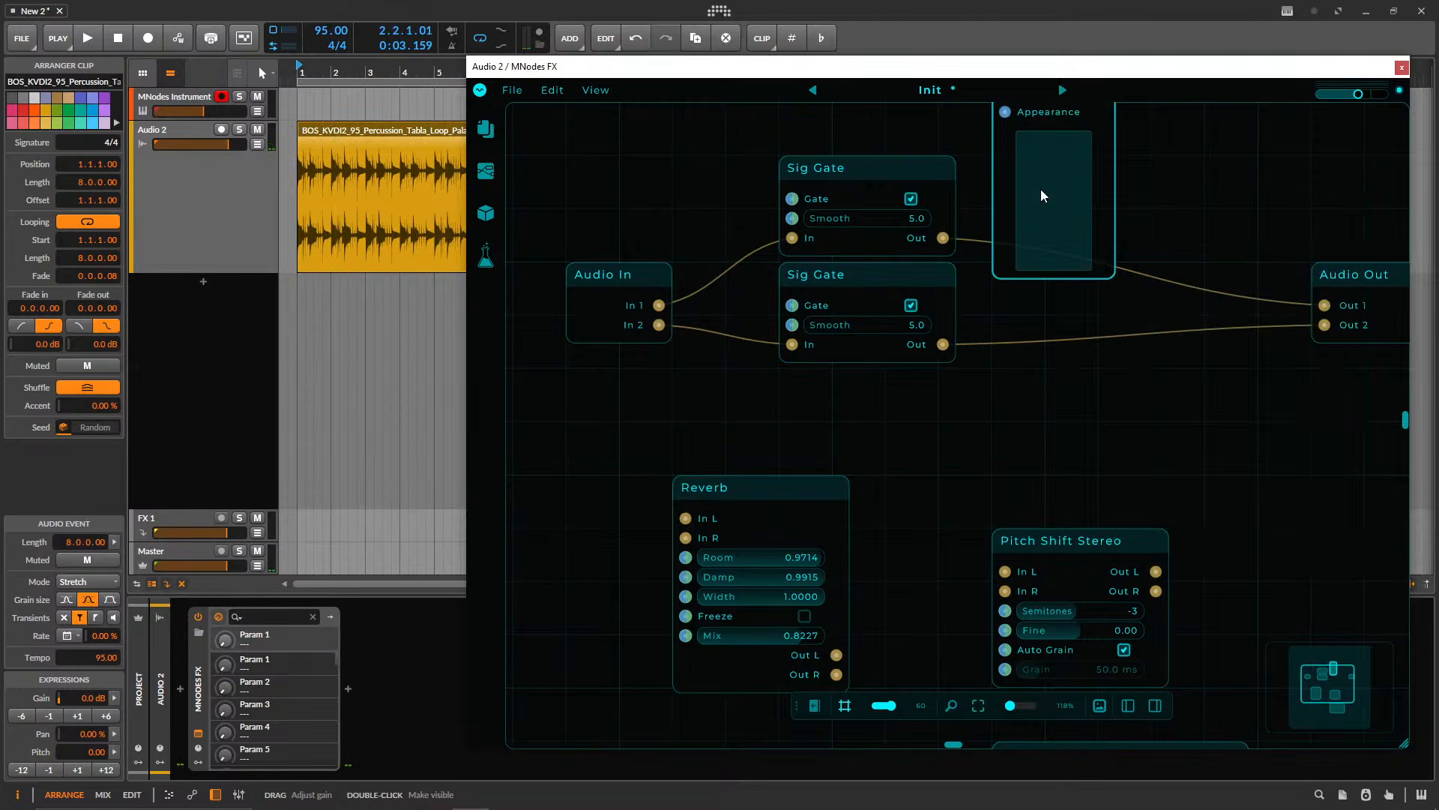
{"action": "left_click_drag", "start_coordinate": [1068, 173], "coordinate": [1099, 449]}
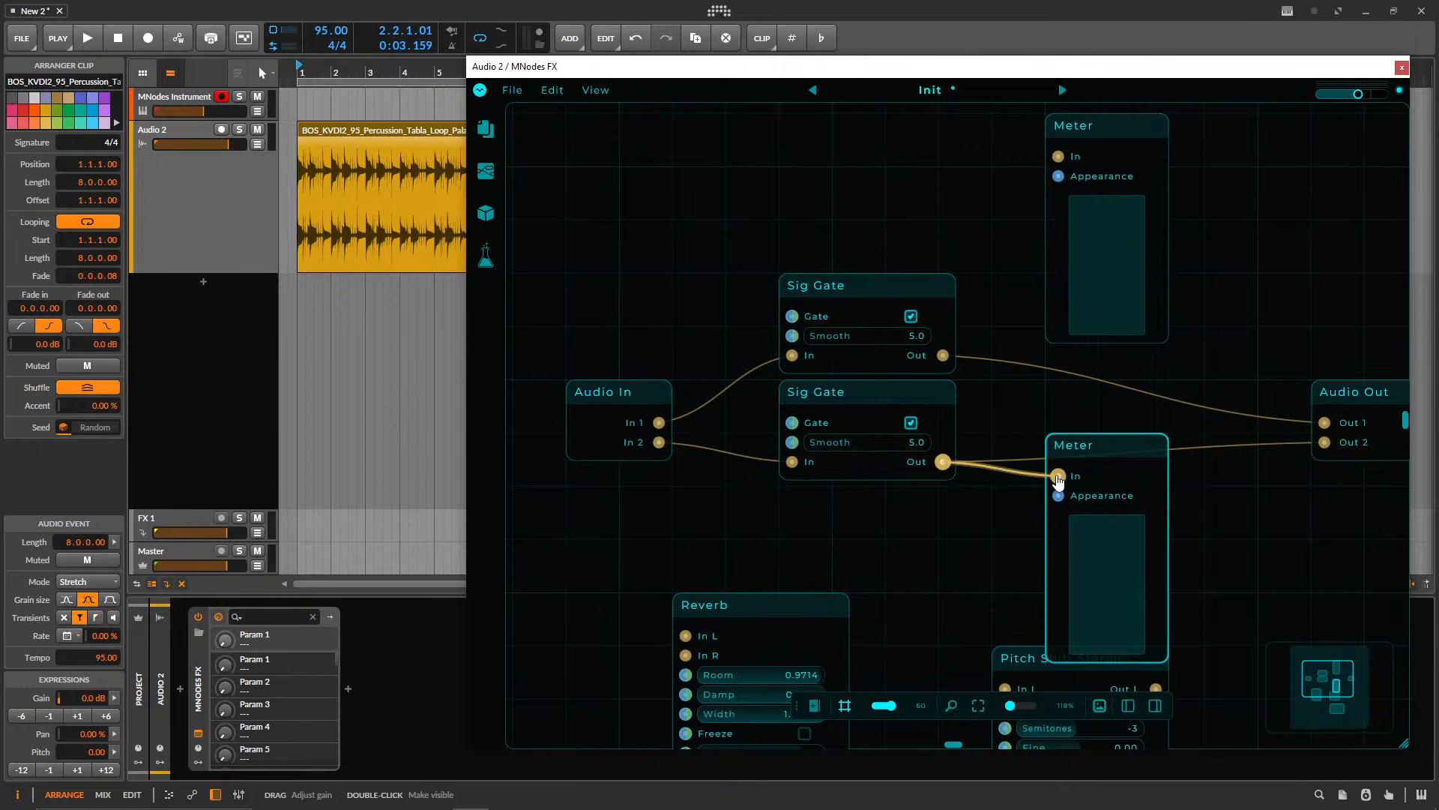
- With the loop playing, switch off the Gate option on both Sig Gates, and switch the upper one back on
{"action": "left_click", "coordinate": [382, 127]}
{"action": "key", "text": "space"}
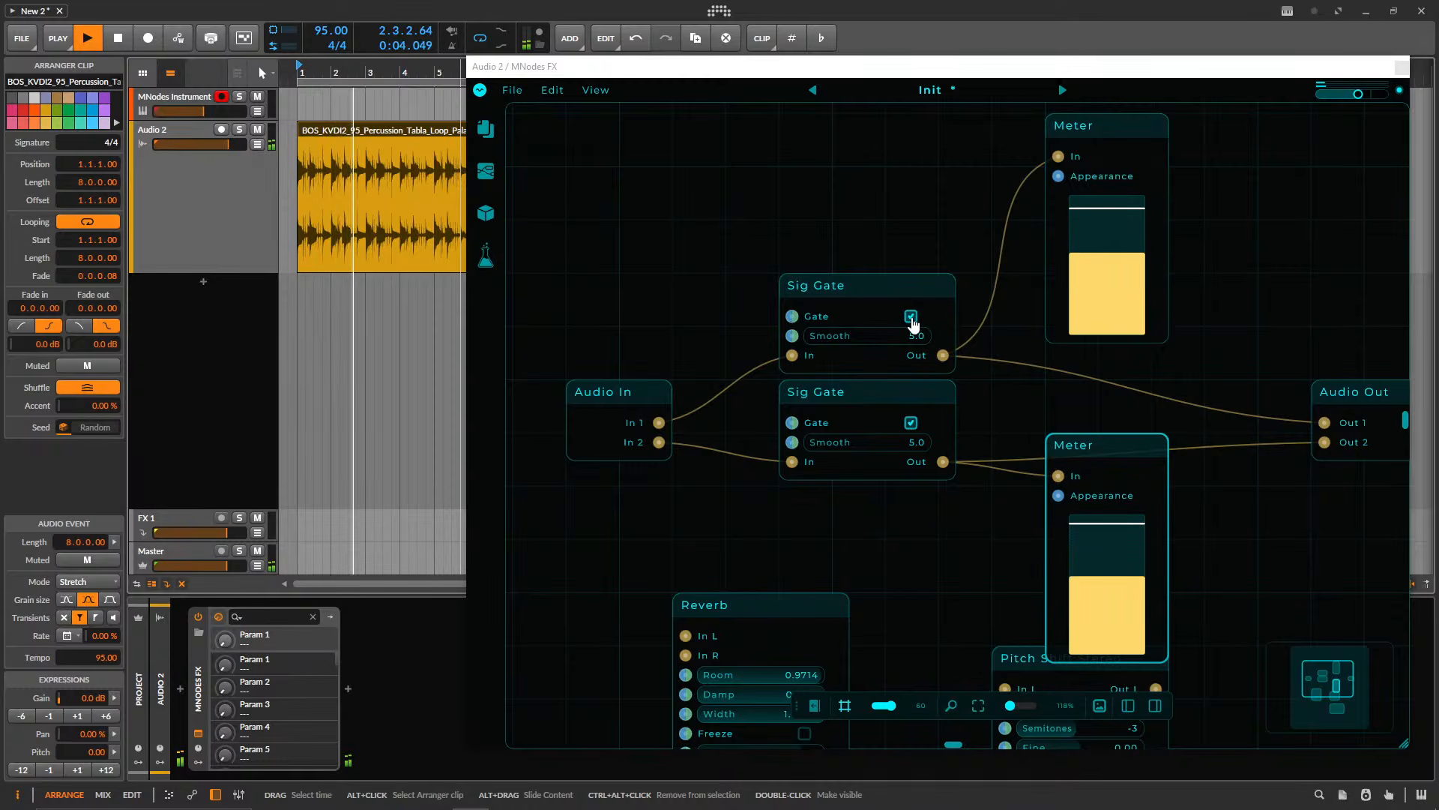
{"action": "left_click", "coordinate": [911, 316]}
{"action": "left_click", "coordinate": [911, 423]}
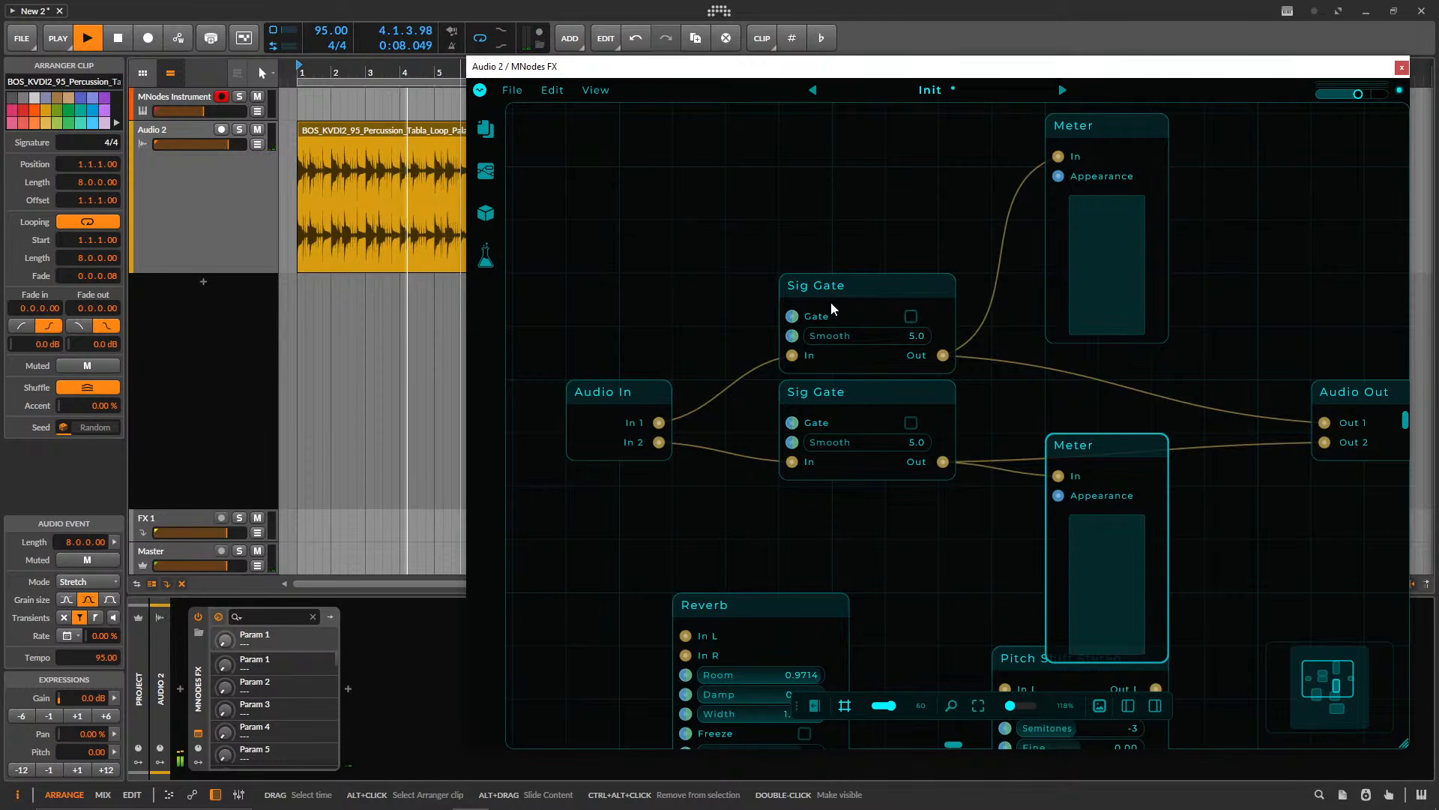
{"action": "left_click", "coordinate": [911, 318]}
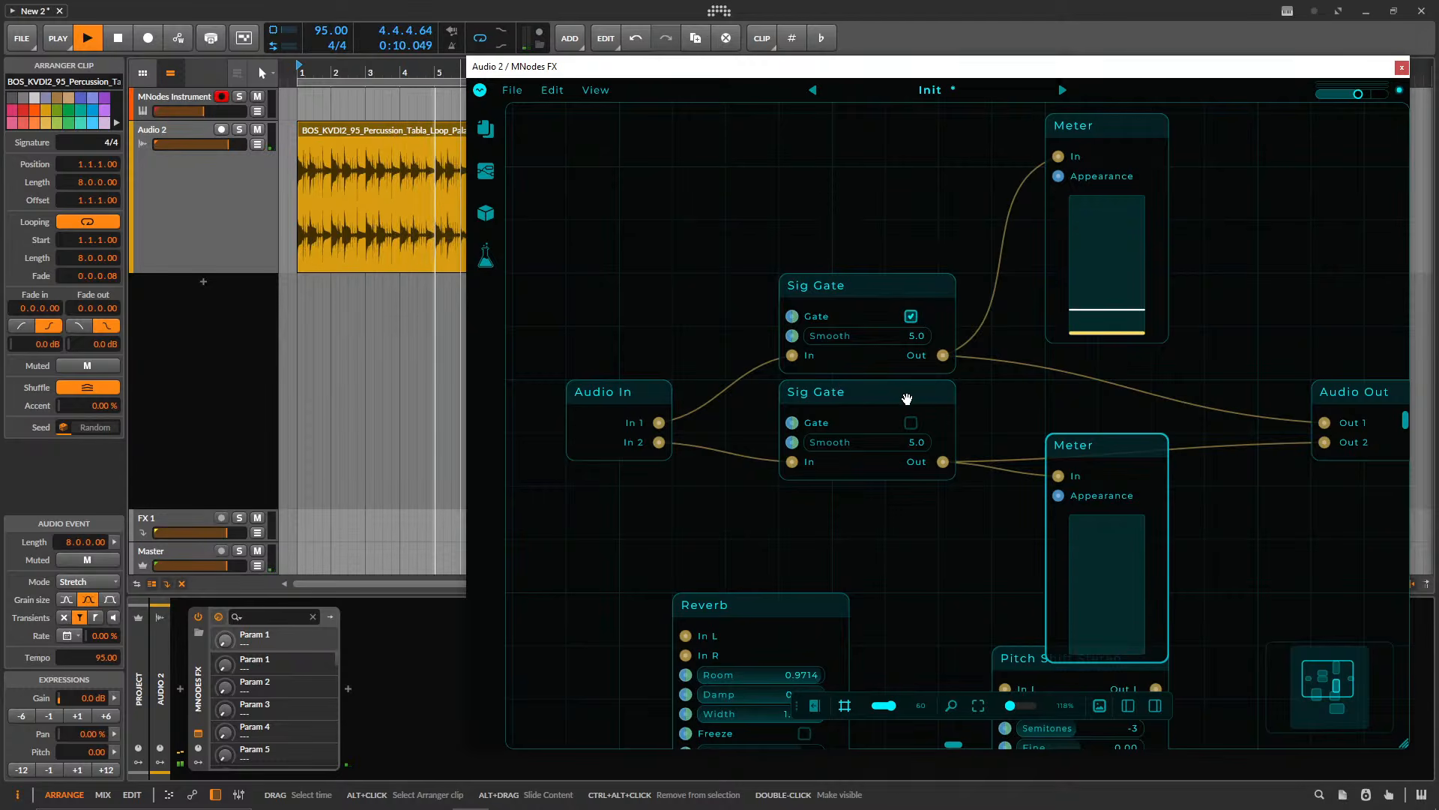
- Toggle the lower Sig Gate's gate on and off during playback to compare the two meters
{"action": "left_click", "coordinate": [911, 423]}
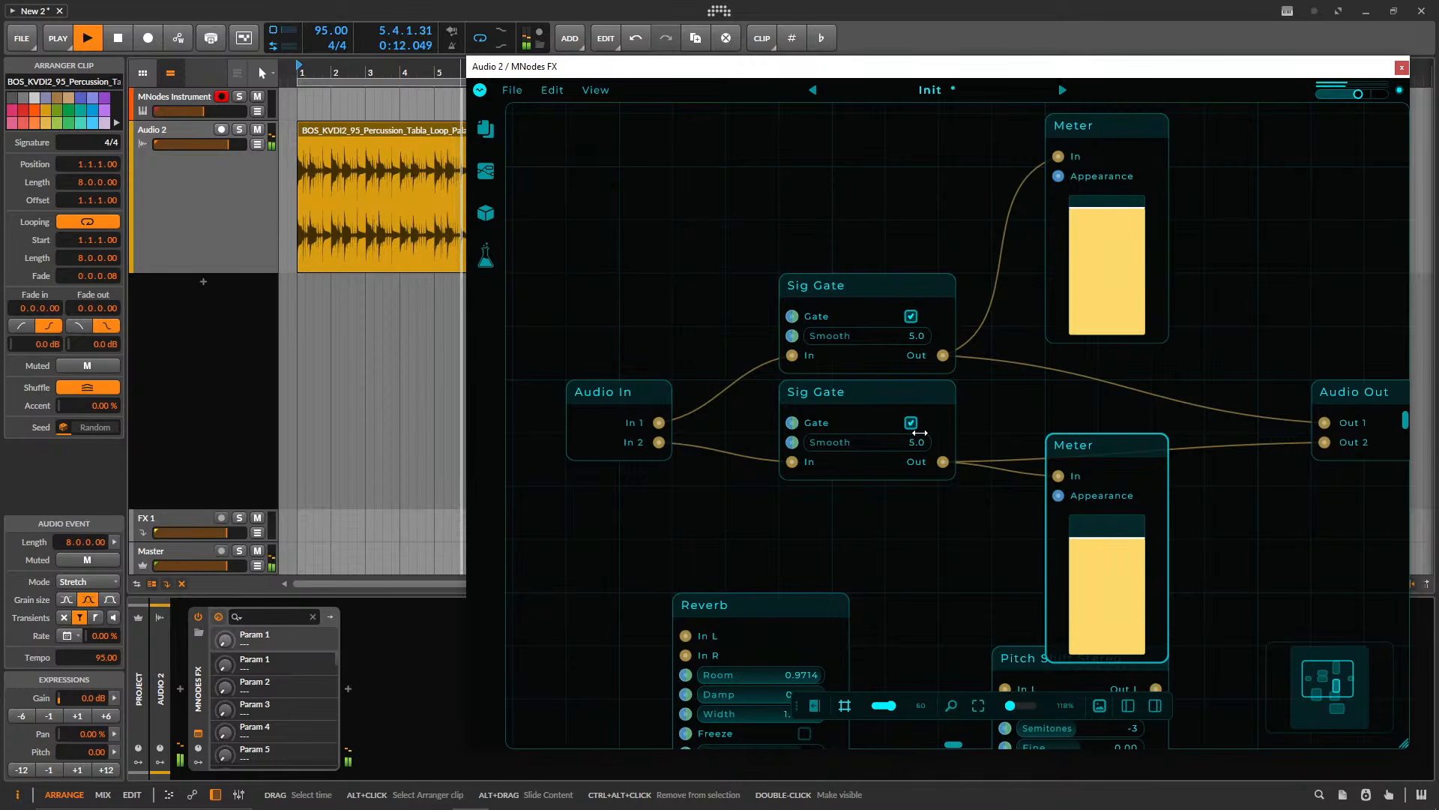
{"action": "left_click", "coordinate": [912, 423]}
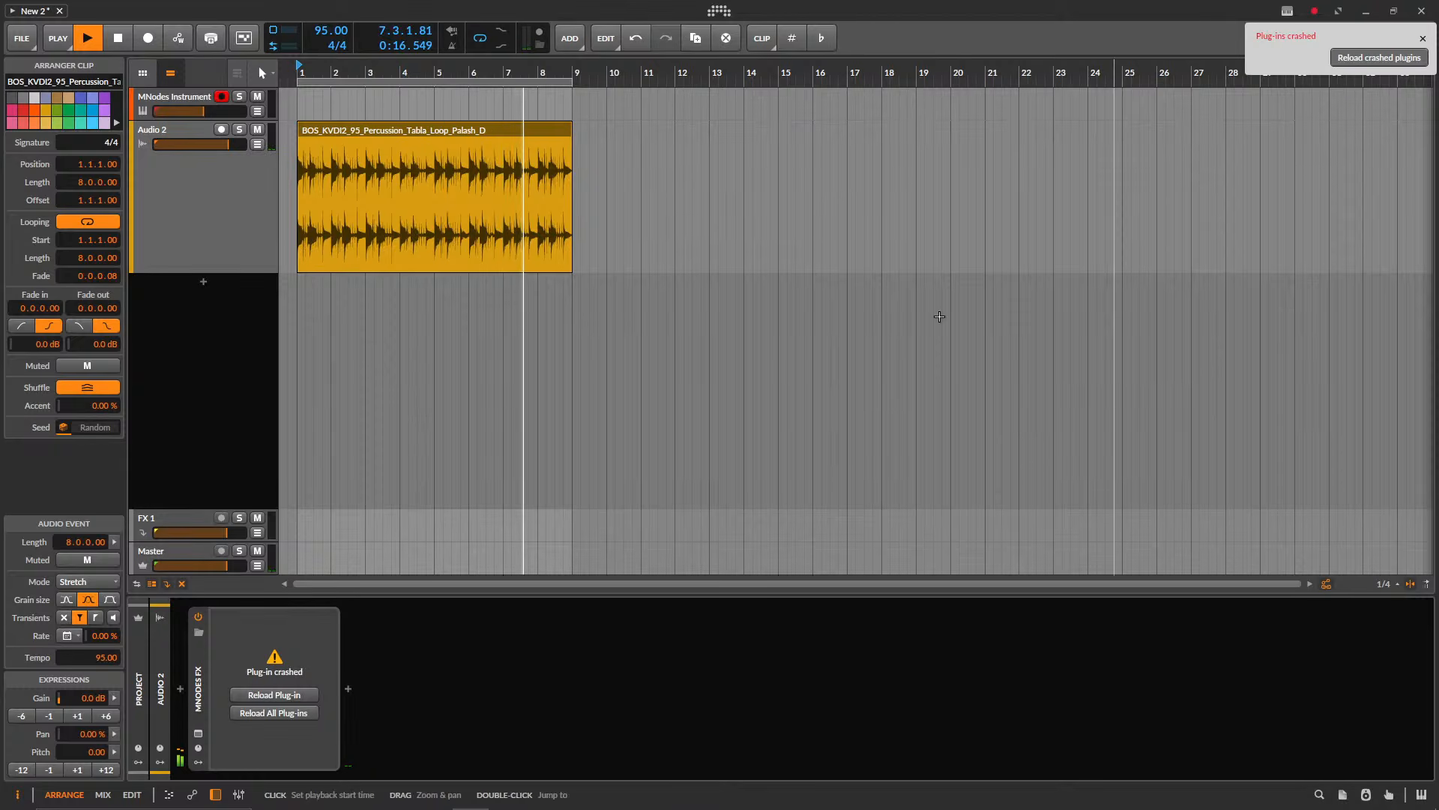
- Reload the crashed MNodes FX plug-in and reopen its editor window
{"action": "left_click", "coordinate": [290, 691]}
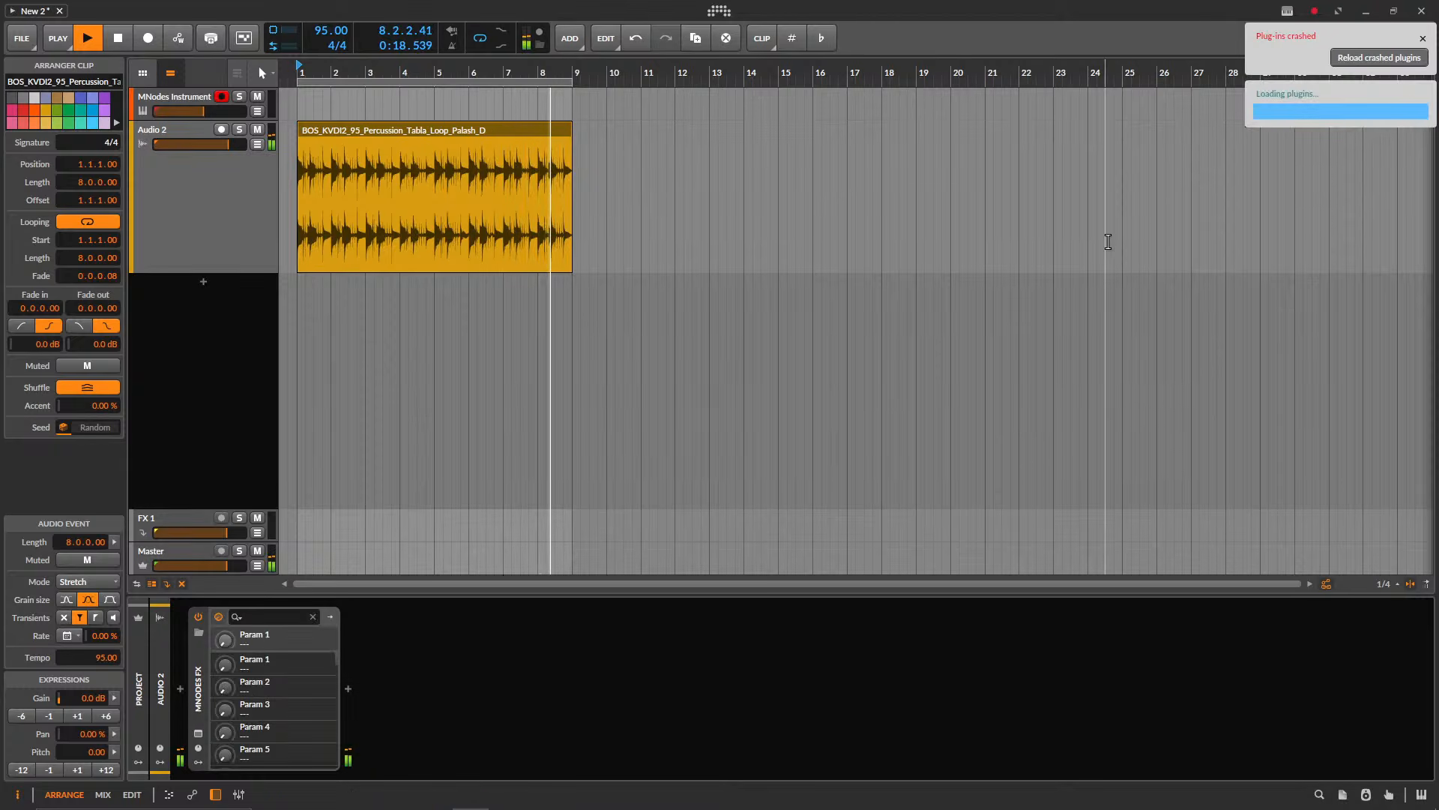
{"action": "left_click", "coordinate": [198, 733]}
- Delete the two text widgets, the volume knob widget and the Gain Stereo node from the Init patch
{"action": "left_click_drag", "start_coordinate": [578, 212], "coordinate": [773, 349]}
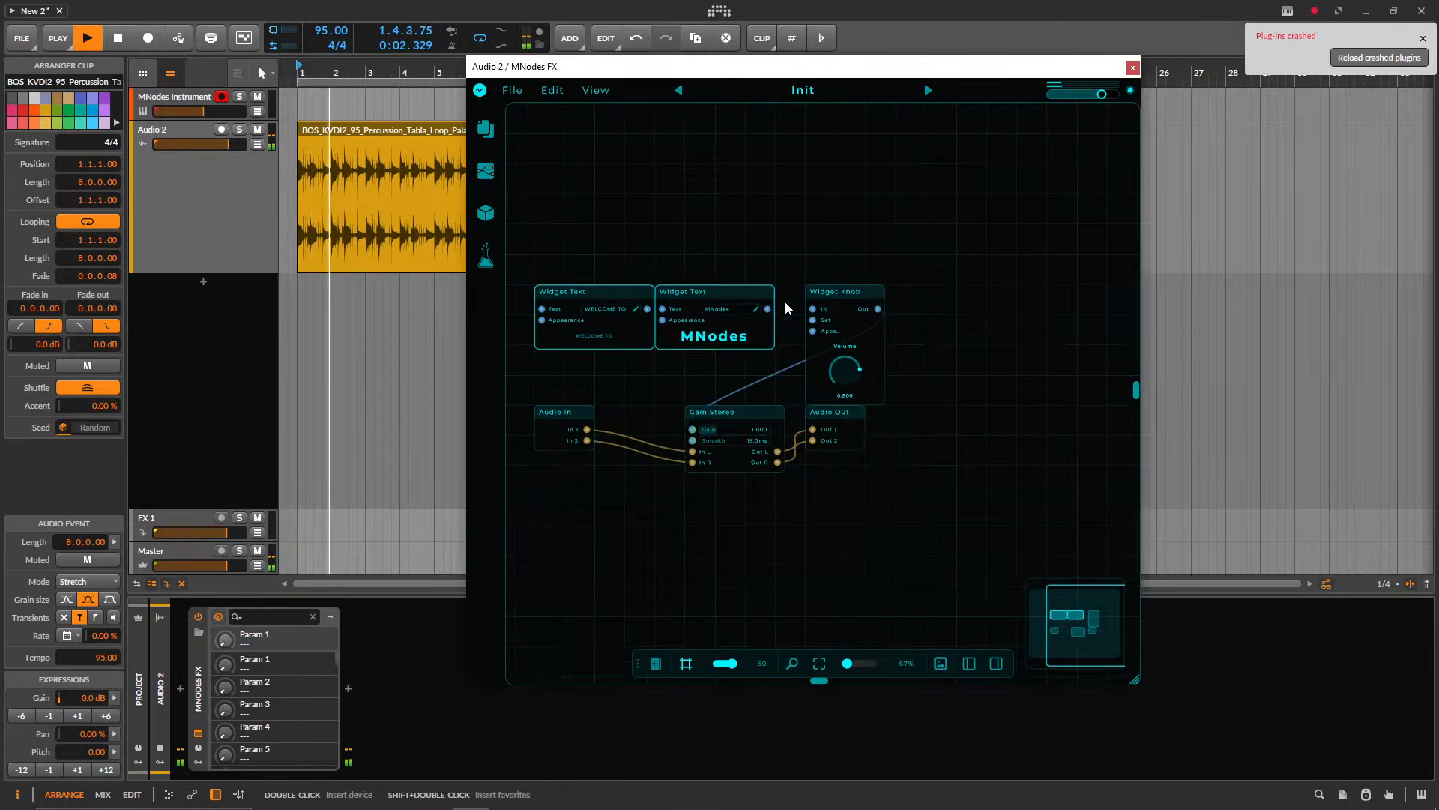
{"action": "key", "text": "Delete"}
{"action": "left_click_drag", "start_coordinate": [831, 223], "coordinate": [868, 327]}
{"action": "key", "text": "Delete"}
{"action": "left_click", "coordinate": [731, 465]}
{"action": "key", "text": "Delete"}
{"action": "double_click", "coordinate": [689, 336]}
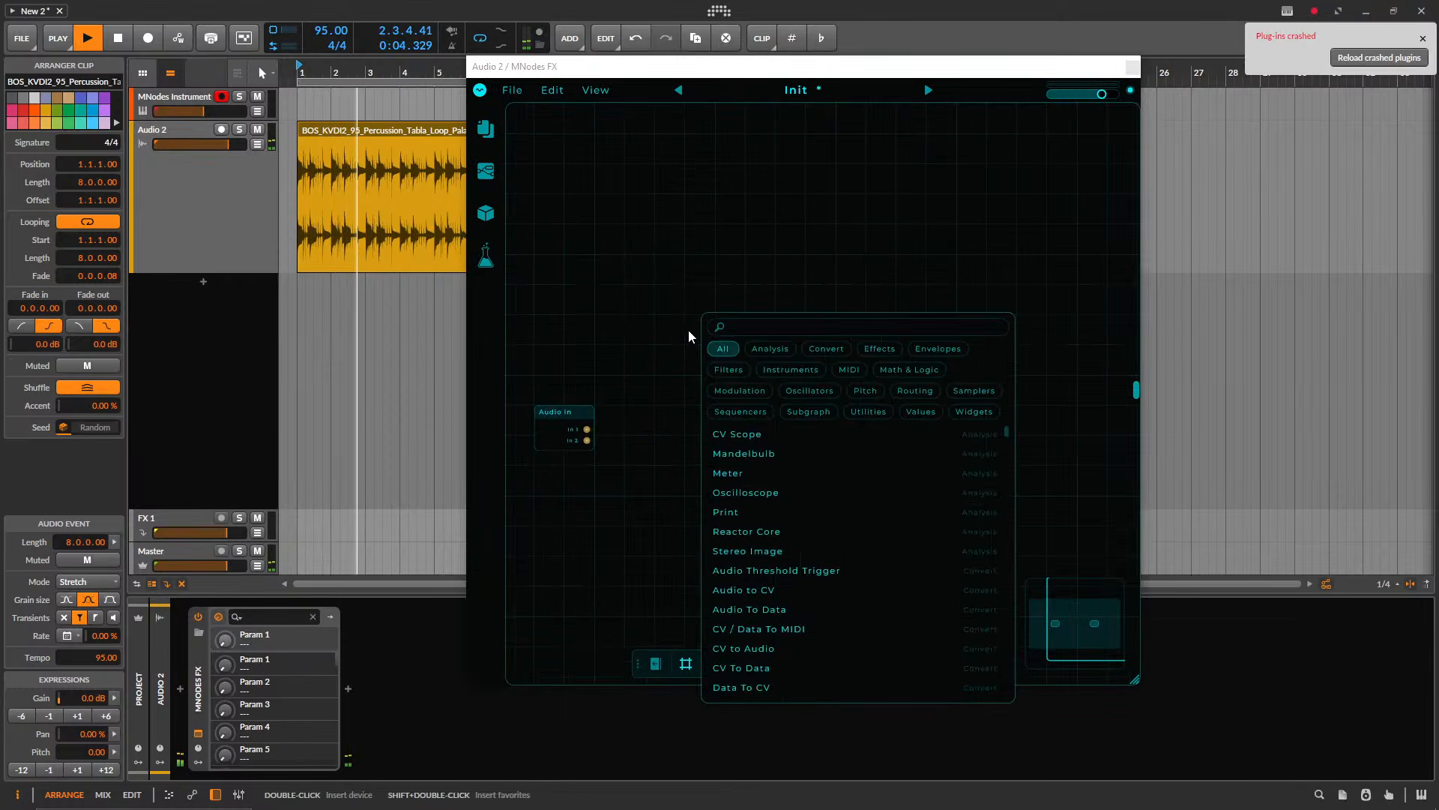
{"action": "type", "text": "rev"}
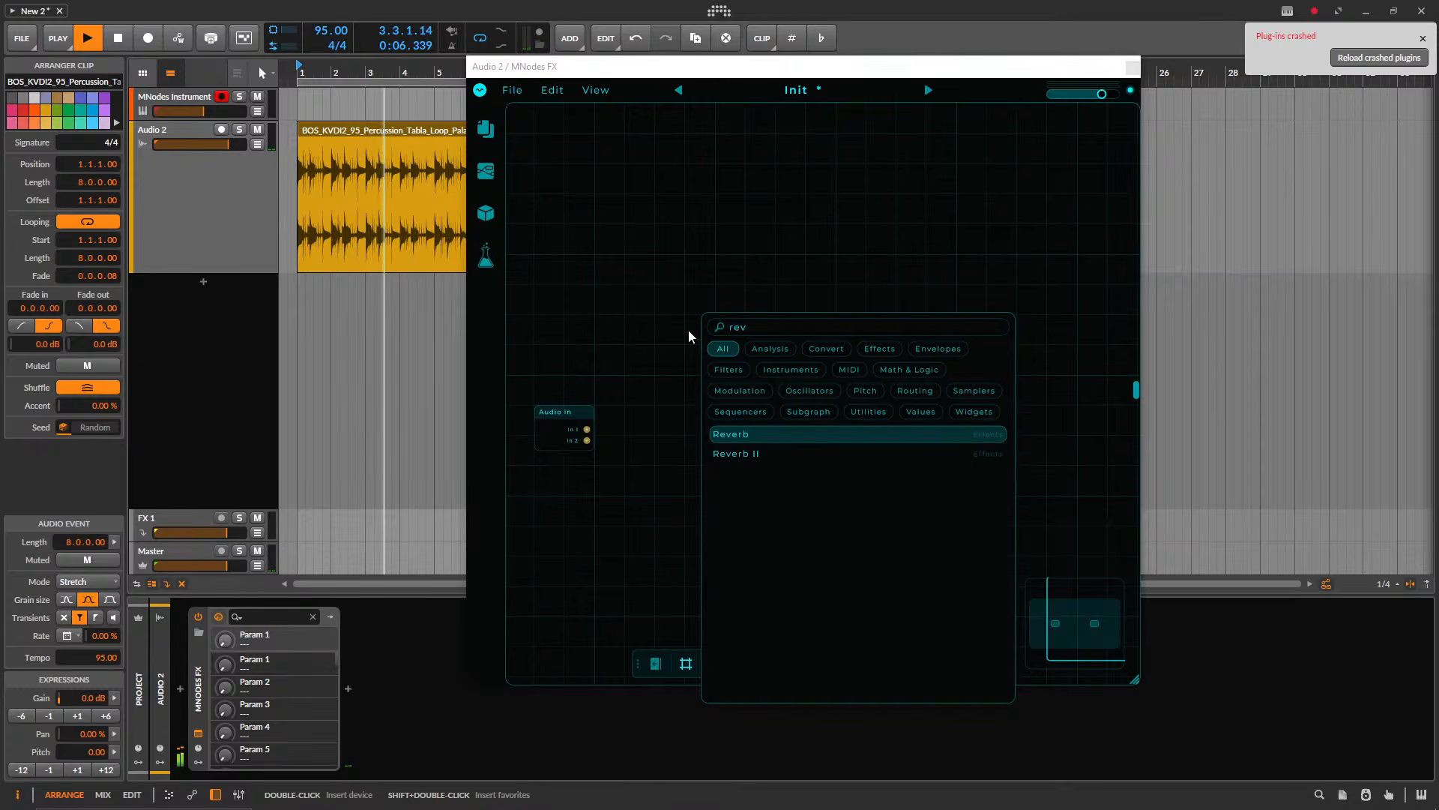
{"action": "key", "text": "Return"}
{"action": "key", "text": "Delete"}
- Add a Reverb node above the gap between Audio In and Audio Out
{"action": "double_click", "coordinate": [744, 308]}
{"action": "type", "text": "rever"}
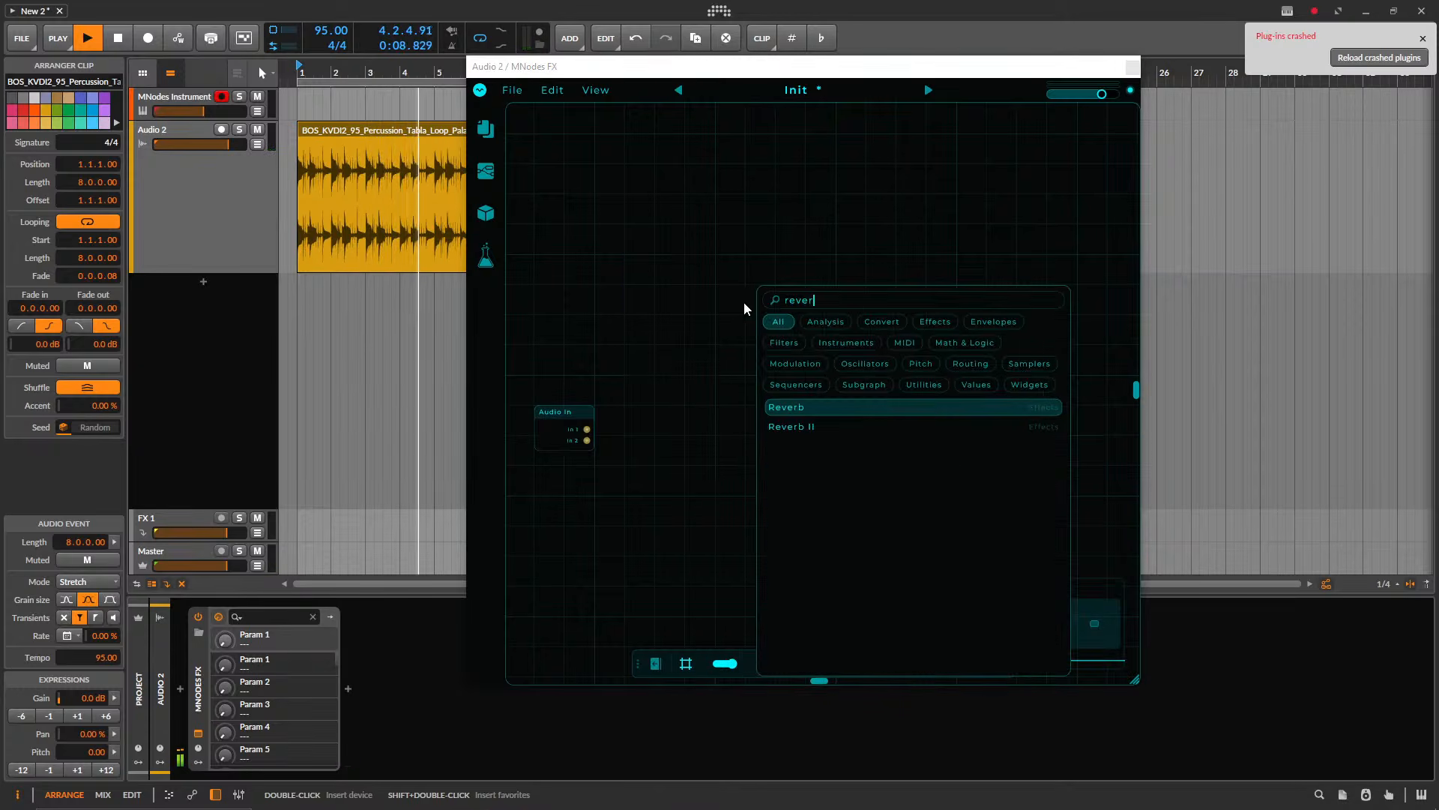
{"action": "key", "text": "Return"}
- Add a Pitch Shift Stereo node and place it between Audio In and Audio Out, below the Reverb
{"action": "double_click", "coordinate": [662, 484]}
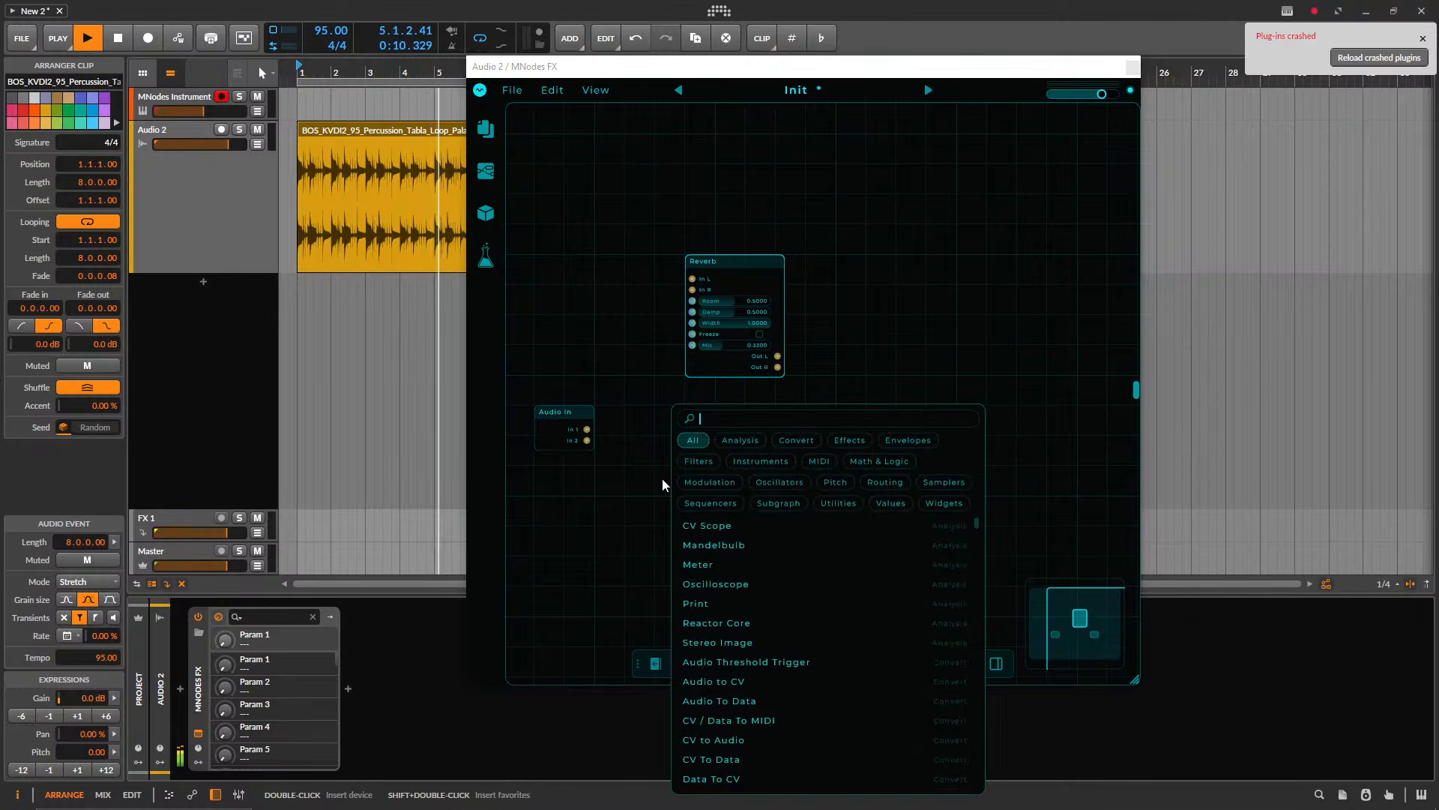
{"action": "type", "text": "picth"}
{"action": "key", "text": "BackSpace"}
{"action": "key", "text": "BackSpace"}
{"action": "key", "text": "BackSpace"}
{"action": "key", "text": "BackSpace"}
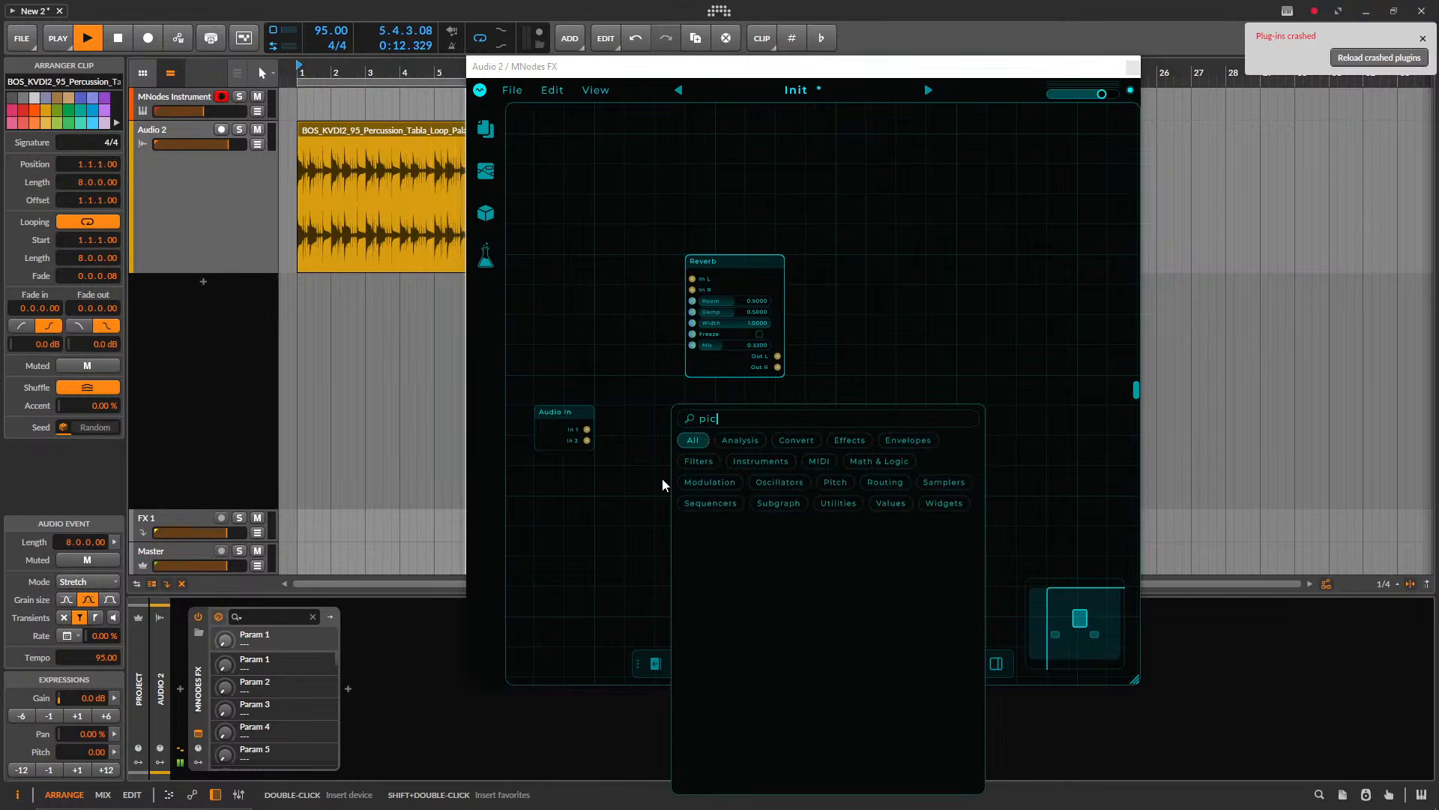
{"action": "type", "text": "u"}
{"action": "key", "text": "BackSpace"}
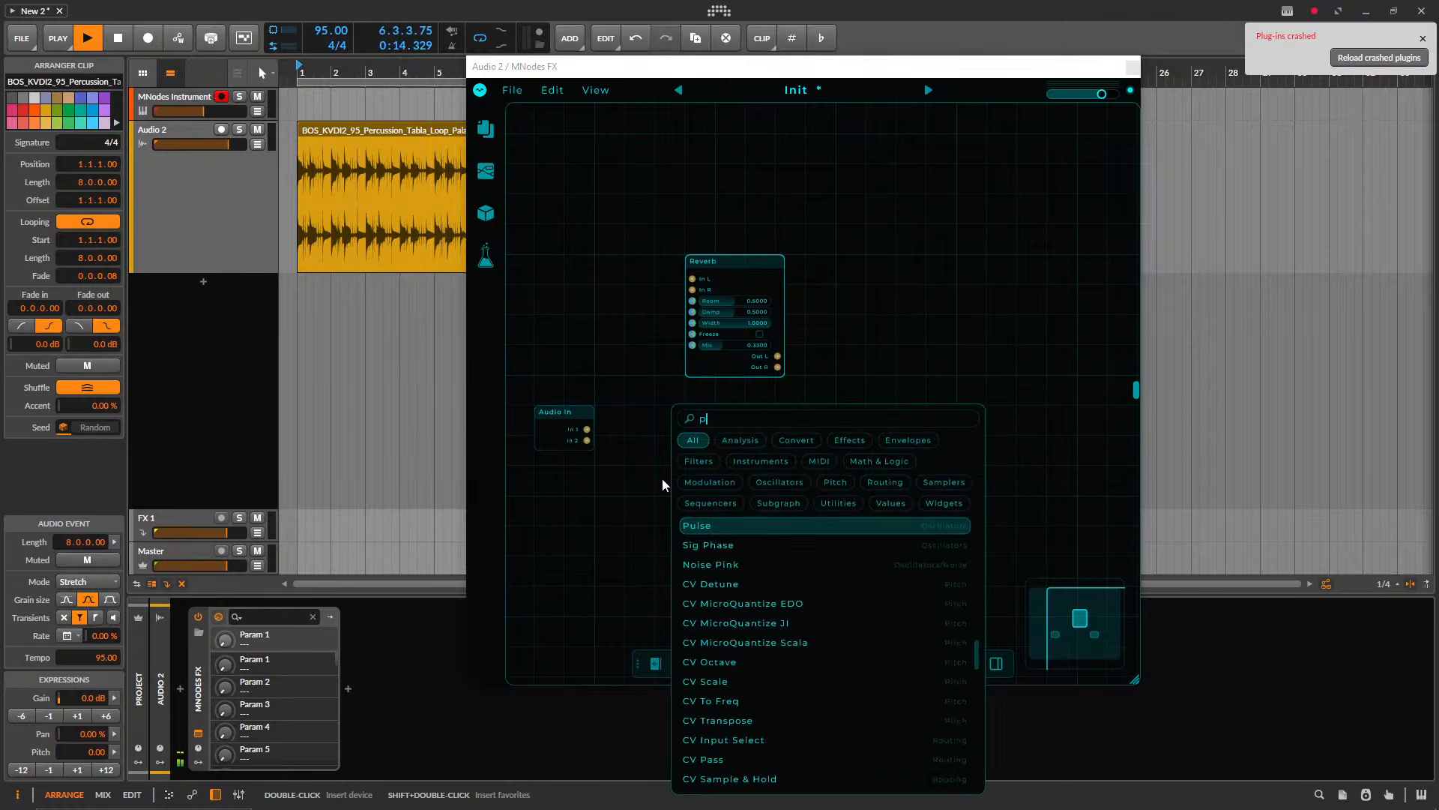
{"action": "type", "text": "itch"}
{"action": "key", "text": "Down"}
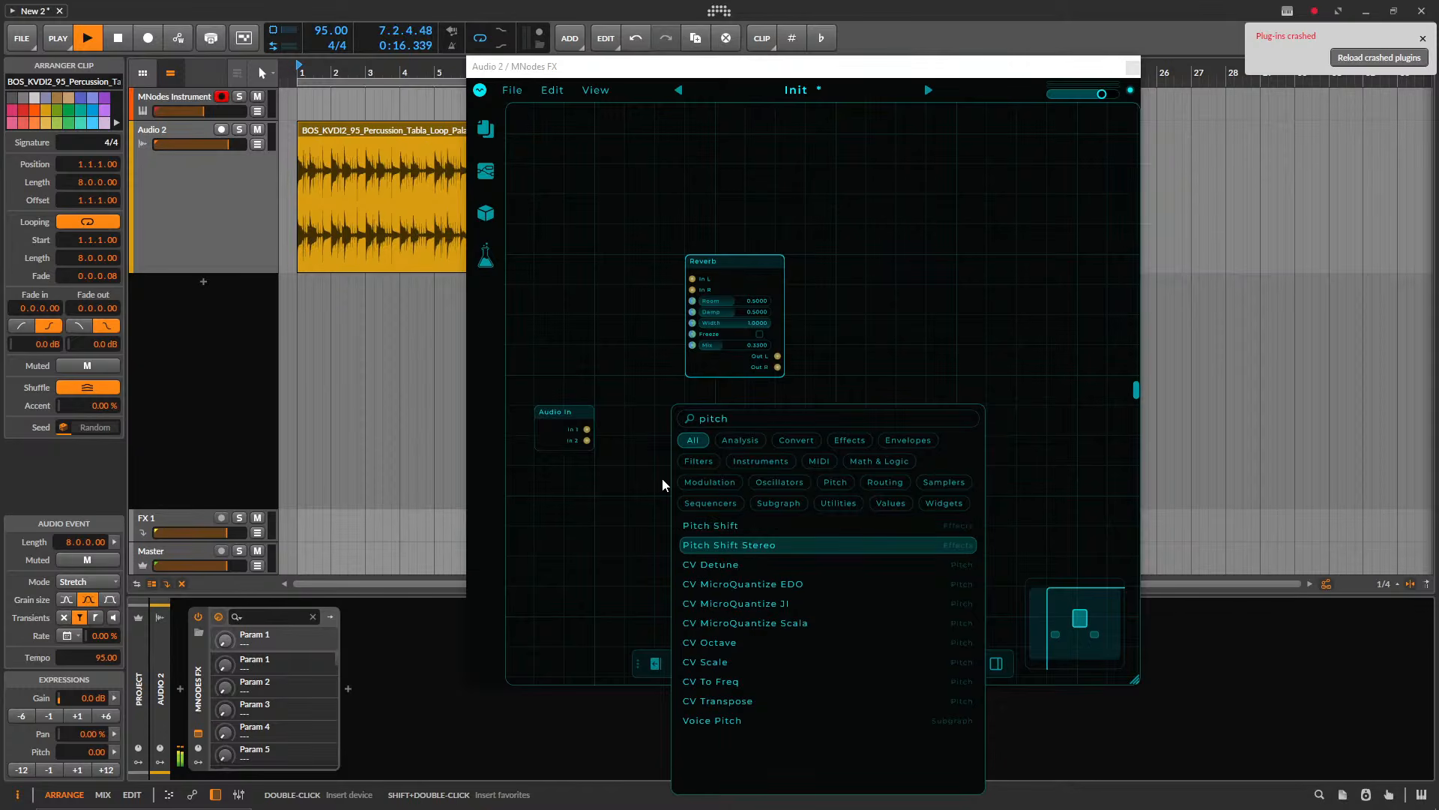
{"action": "key", "text": "Return"}
{"action": "left_click_drag", "start_coordinate": [671, 442], "coordinate": [732, 407]}
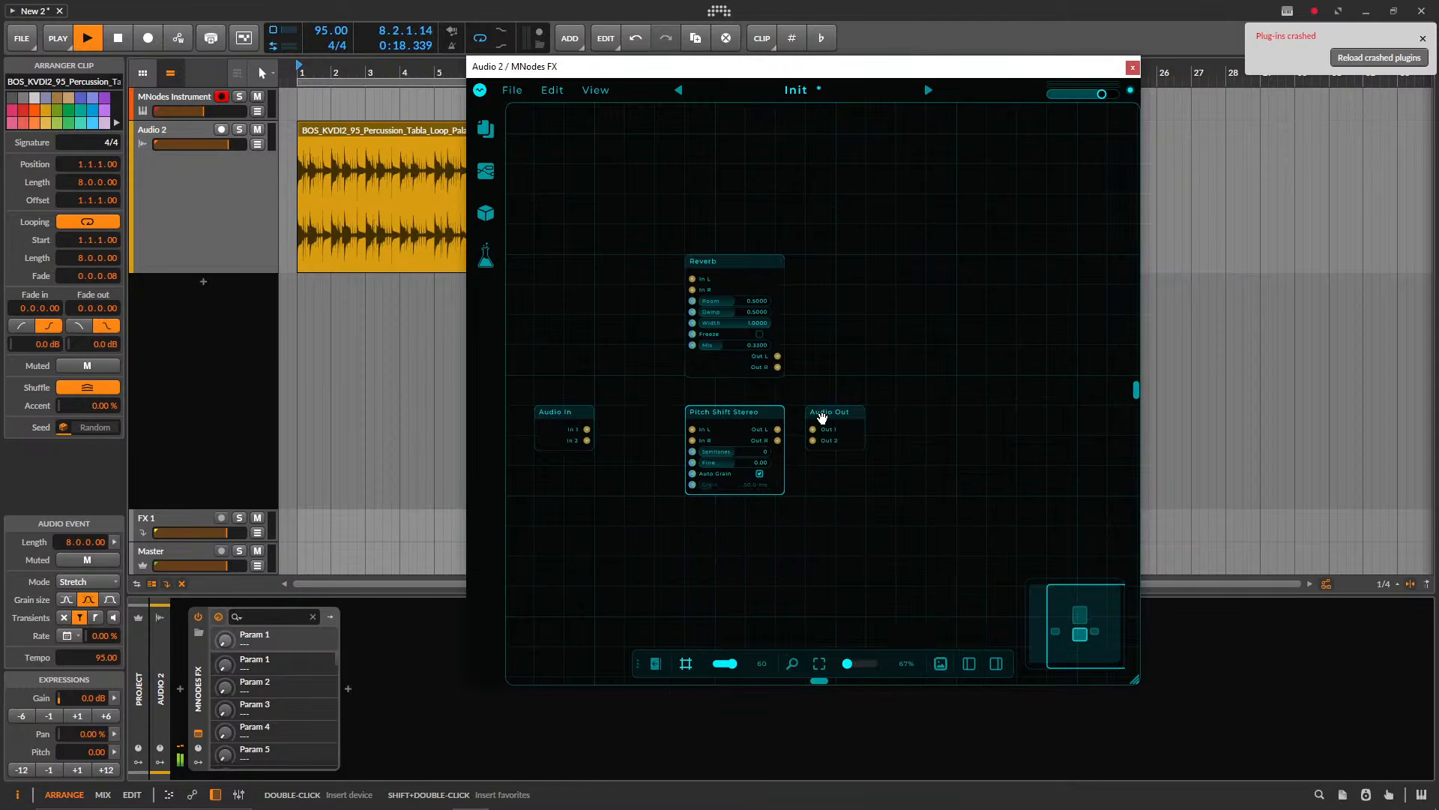
- Move Audio Out farther from the Pitch Shift Stereo node and reload the crashed plug-ins
{"action": "left_click_drag", "start_coordinate": [822, 417], "coordinate": [882, 418]}
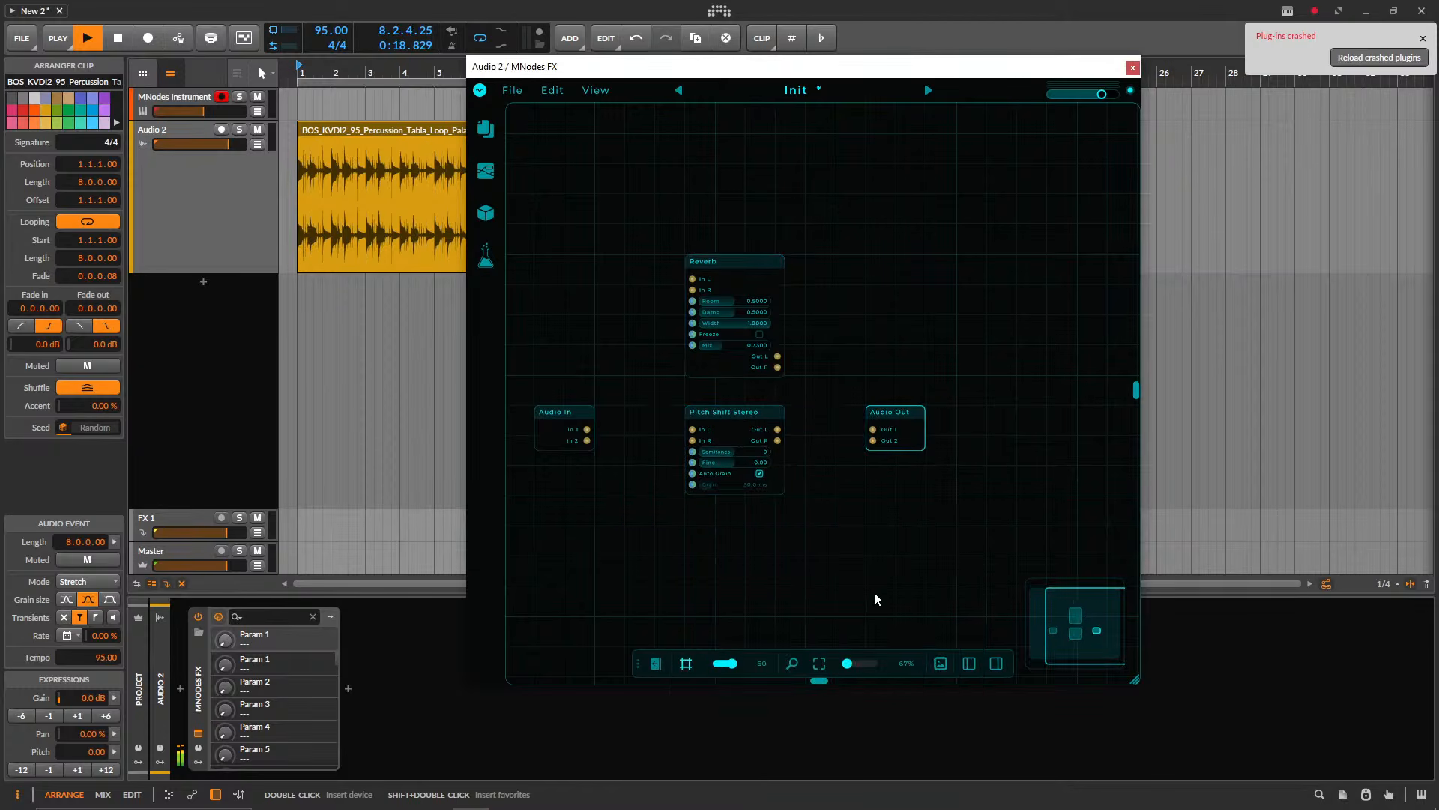
{"action": "left_click", "coordinate": [1398, 57]}
{"action": "double_click", "coordinate": [732, 459]}
{"action": "double_click", "coordinate": [671, 465]}
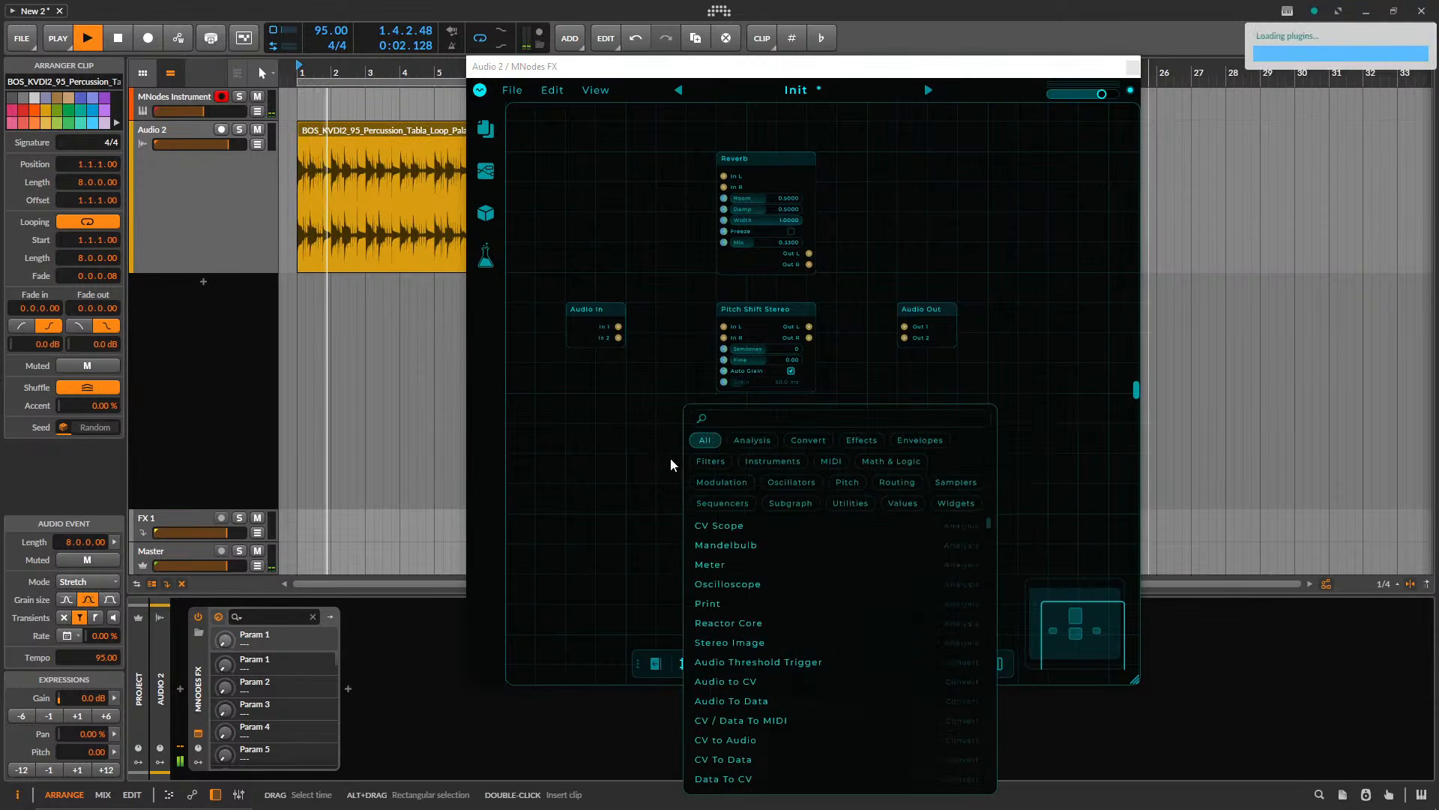
{"action": "left_click", "coordinate": [605, 249]}
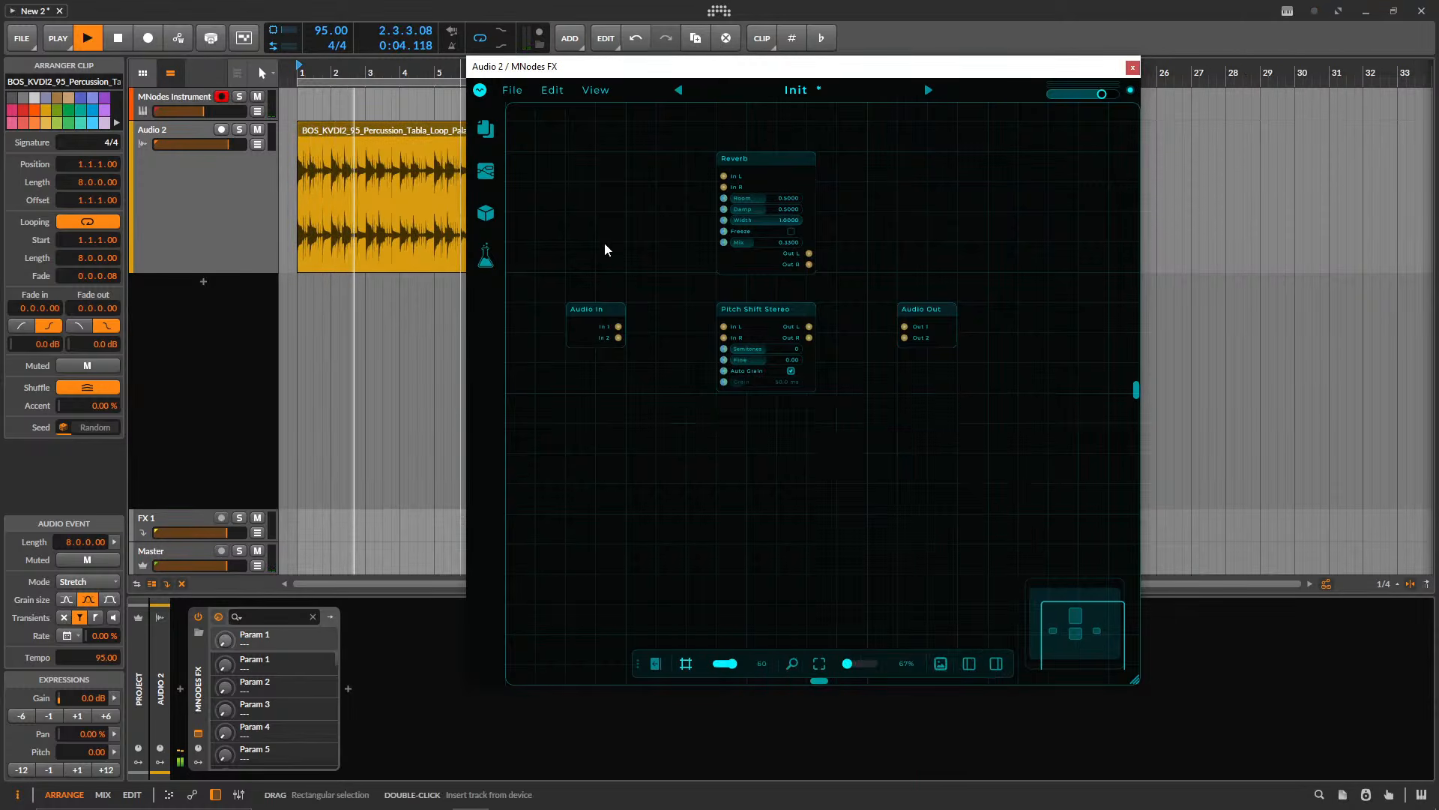
- Move Audio In and Audio Out up to align them with the Reverb node
{"action": "left_click_drag", "start_coordinate": [606, 307], "coordinate": [634, 158]}
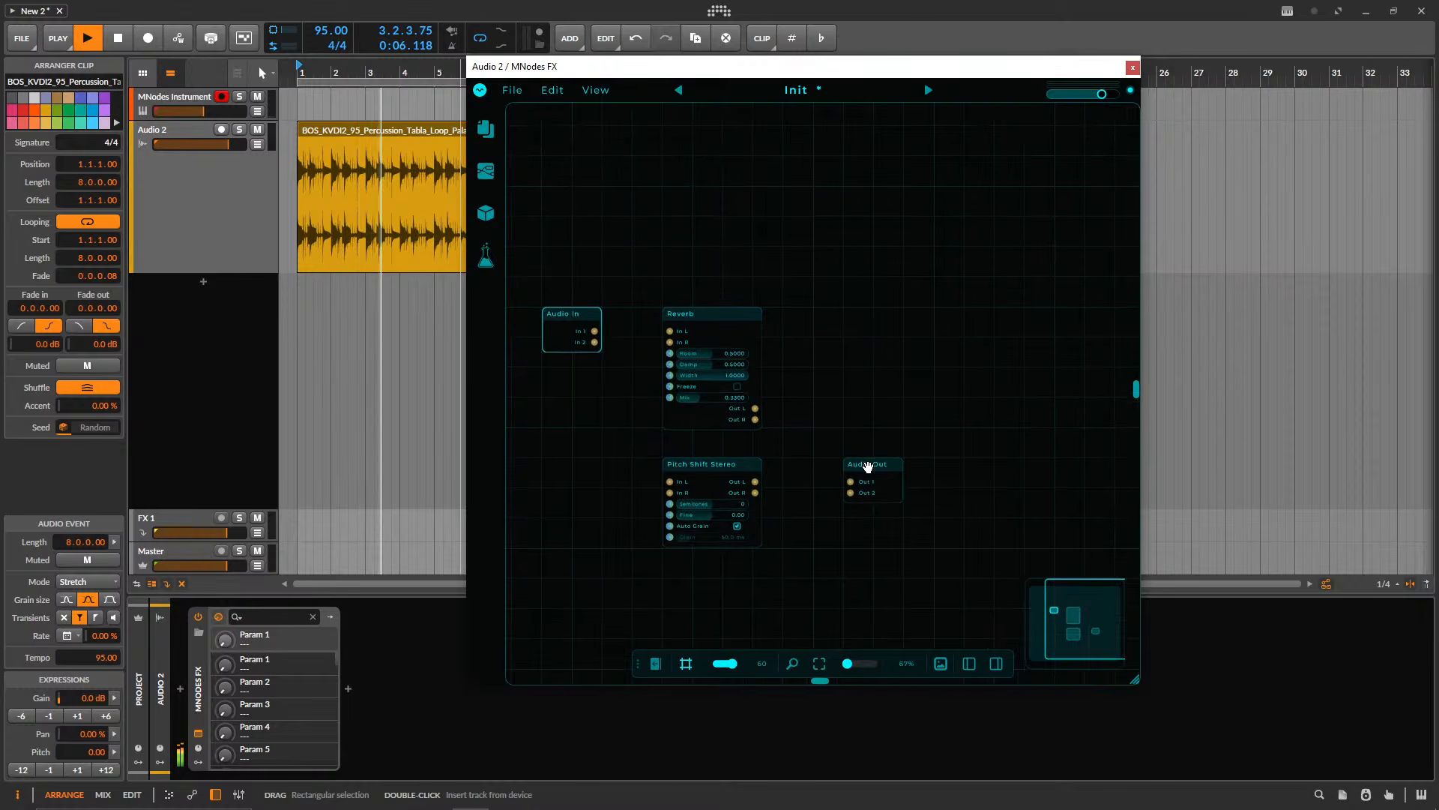
{"action": "left_click_drag", "start_coordinate": [868, 466], "coordinate": [822, 316]}
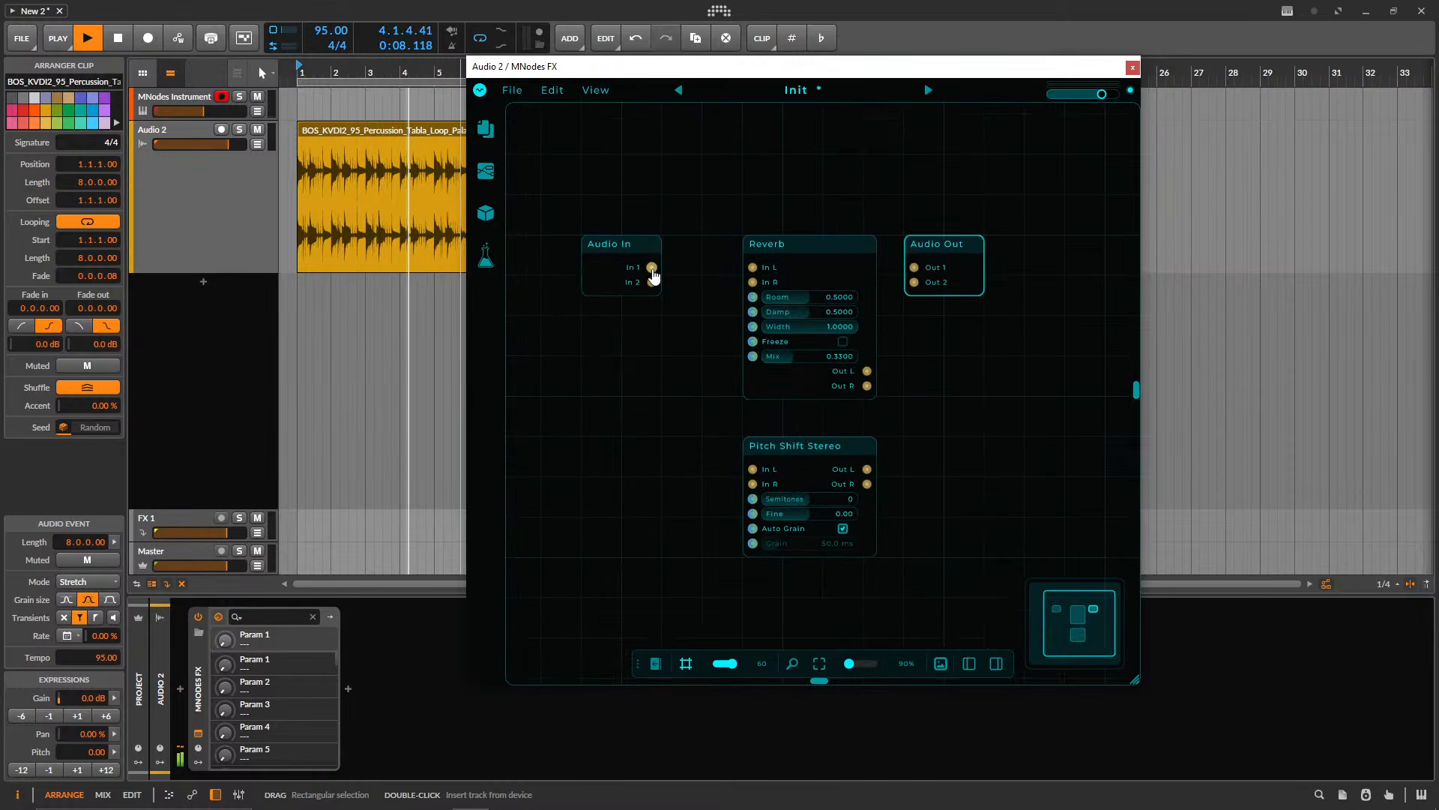
{"action": "double_click", "coordinate": [739, 252]}
{"action": "type", "text": "gate"}
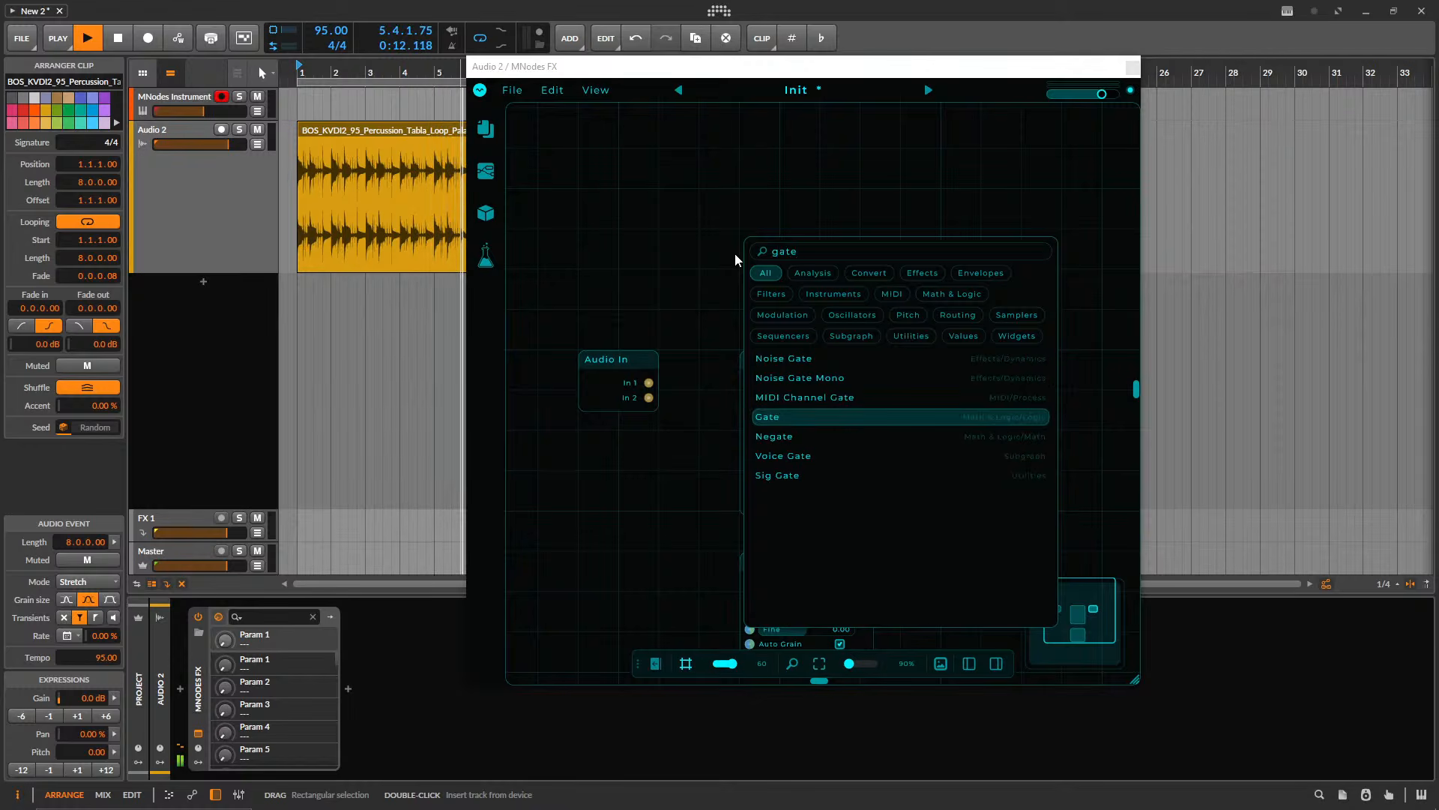
{"action": "key", "text": "Return"}
{"action": "key", "text": "Delete"}
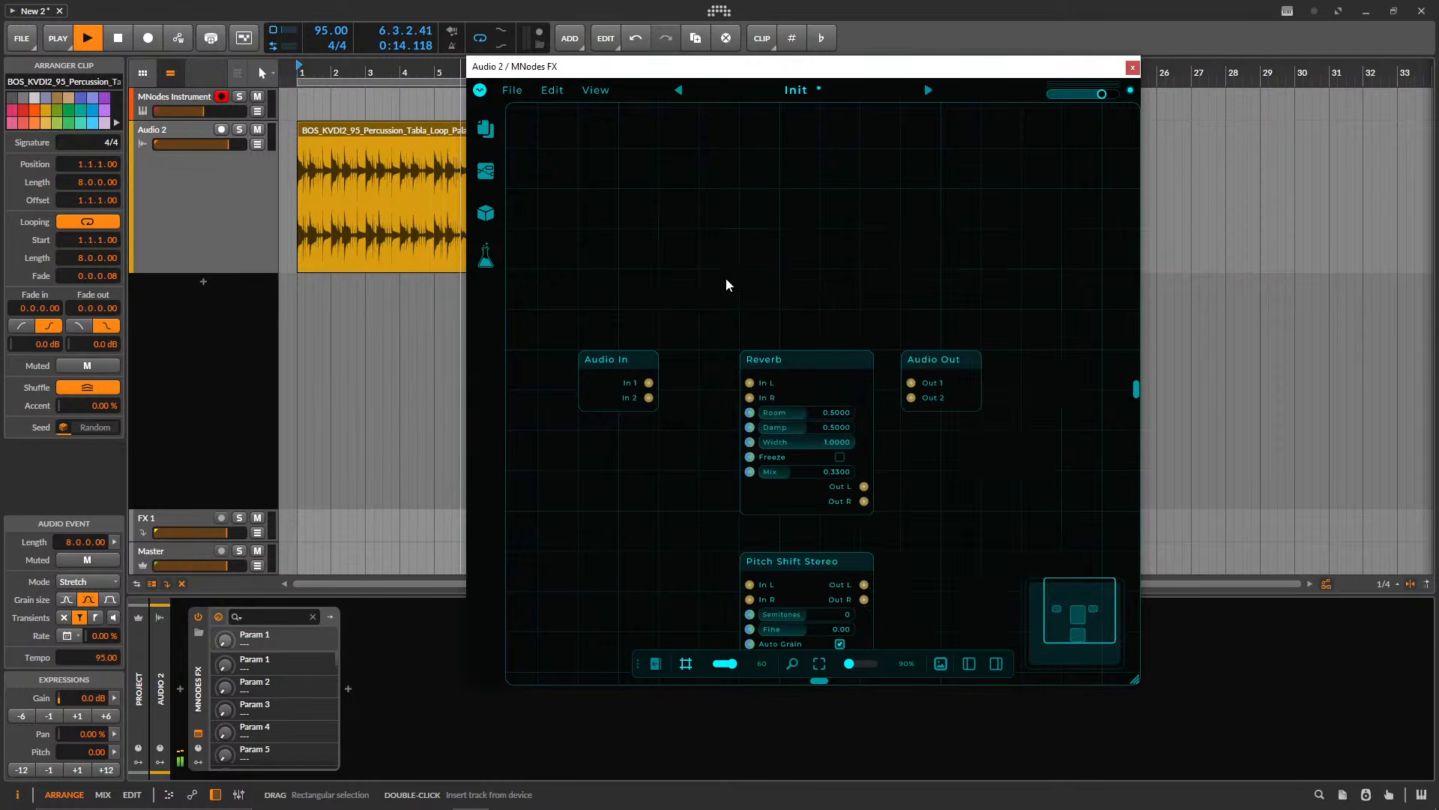
- Add a Sig Gate node above the Reverb and move Audio In beside it
{"action": "double_click", "coordinate": [726, 283]}
{"action": "type", "text": "sig ga"}
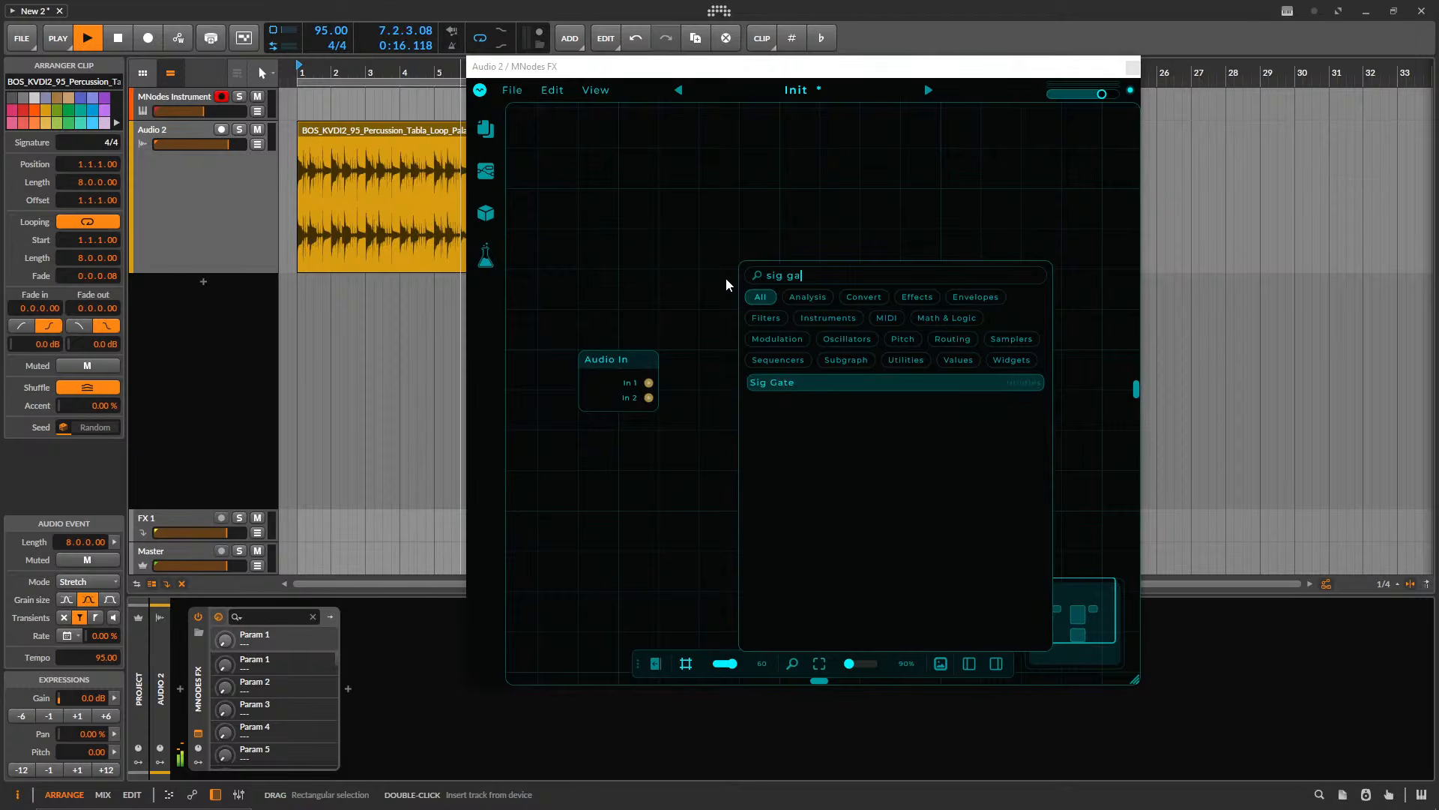
{"action": "key", "text": "Return"}
{"action": "scroll", "coordinate": [796, 331], "scroll_direction": "up", "scroll_amount": 1}
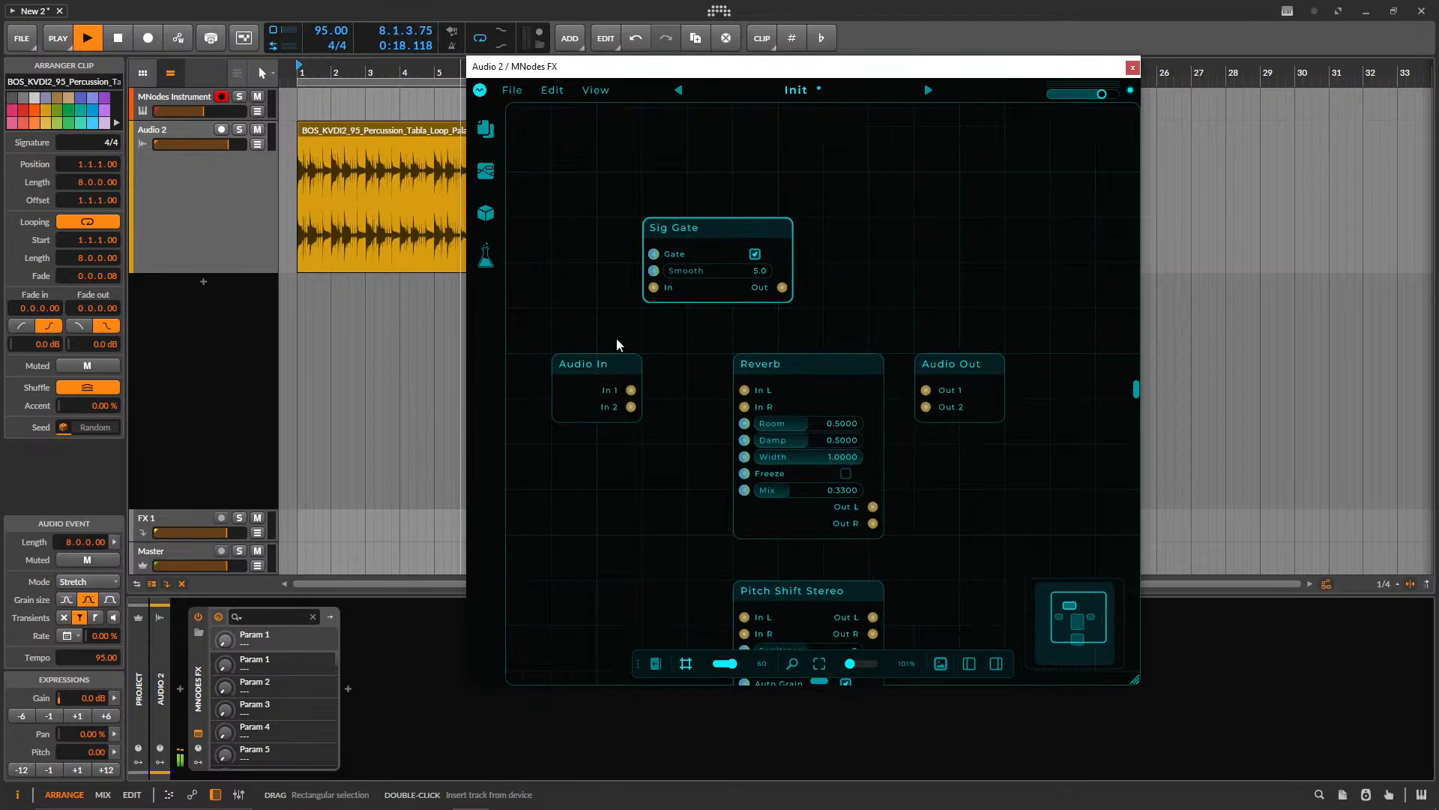
{"action": "left_click_drag", "start_coordinate": [594, 365], "coordinate": [547, 229]}
- Move Audio Out beside the Sig Gate, duplicate the gate, and route each Audio In channel through its own gate to Audio Out 1 and 2
{"action": "key", "text": "space"}
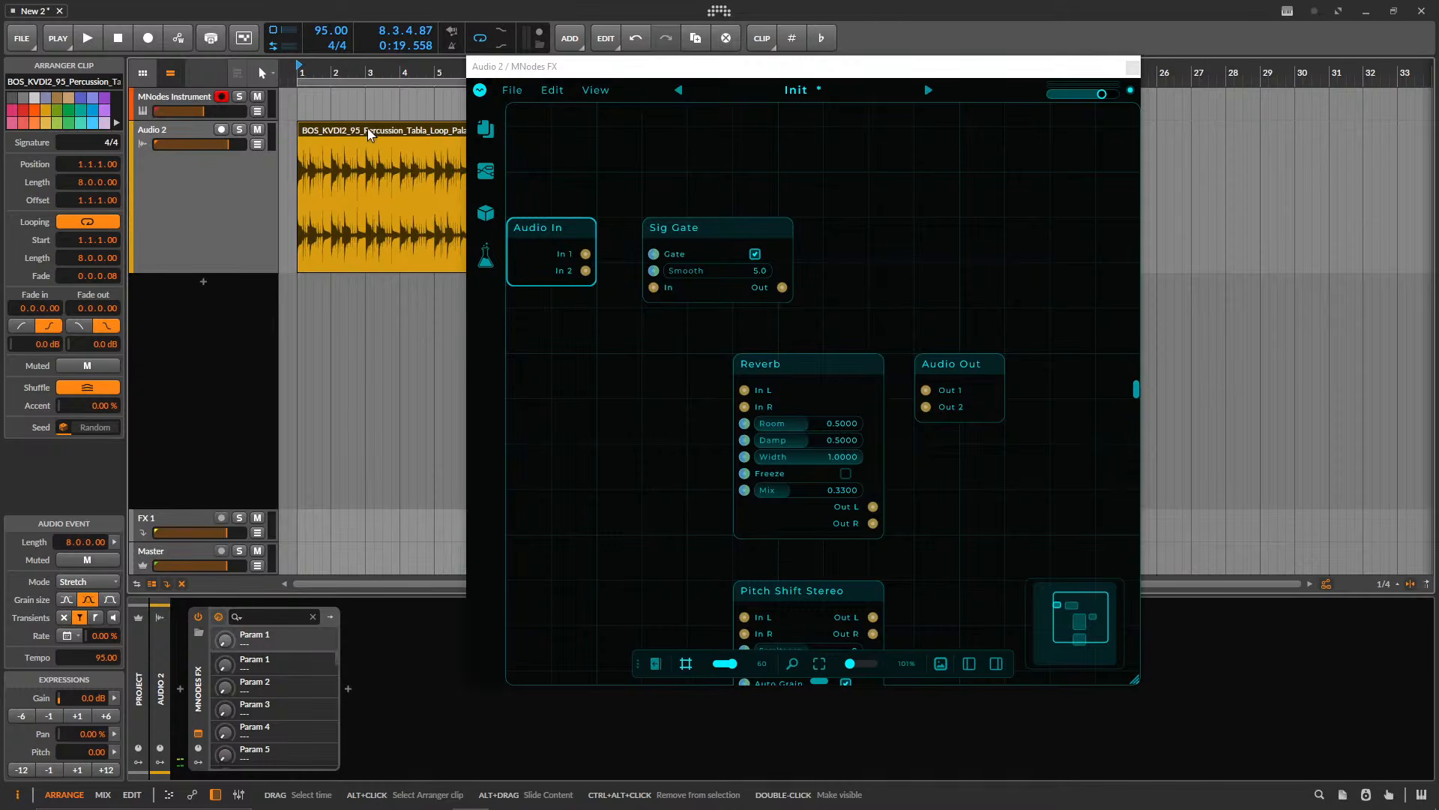
{"action": "key", "text": "space"}
{"action": "left_click_drag", "start_coordinate": [586, 253], "coordinate": [620, 282]}
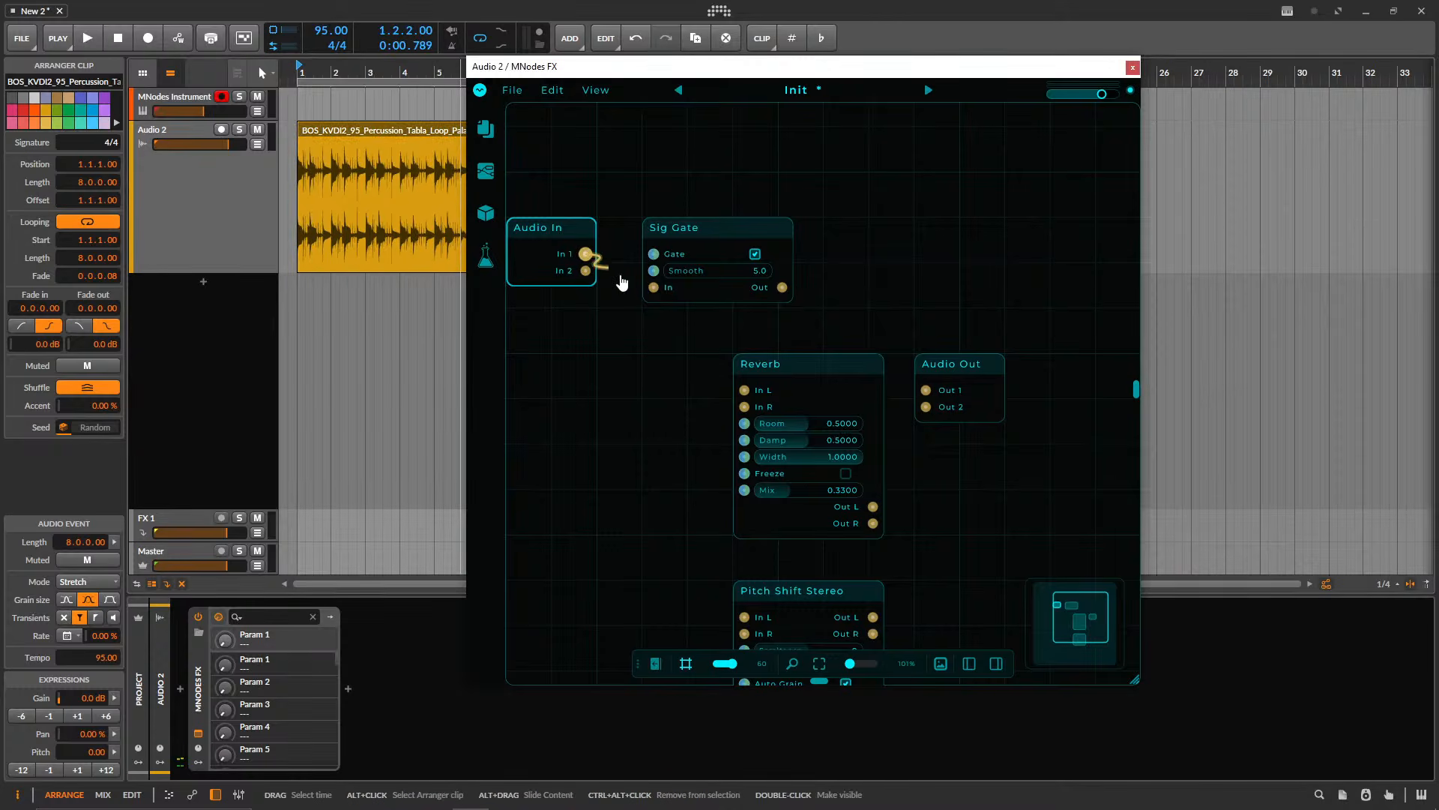
{"action": "left_click_drag", "start_coordinate": [949, 358], "coordinate": [896, 244]}
{"action": "left_click_drag", "start_coordinate": [629, 285], "coordinate": [654, 287]}
{"action": "left_click_drag", "start_coordinate": [678, 227], "coordinate": [682, 291]}
{"action": "key", "text": "ctrl+d"}
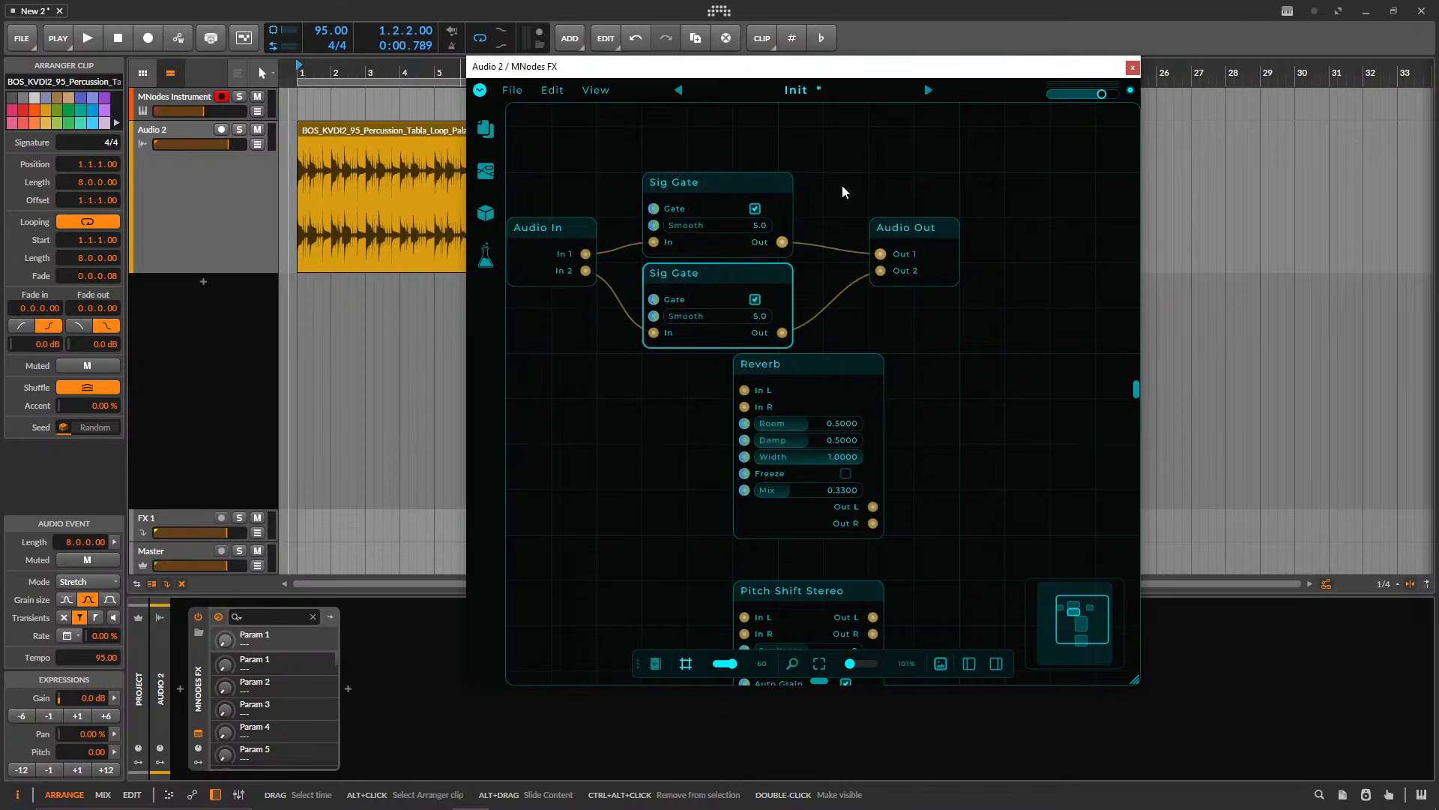
- Play the percussion clip and switch both Sig Gates off and on to test the signal
{"action": "key", "text": "space"}
{"action": "left_click", "coordinate": [430, 137]}
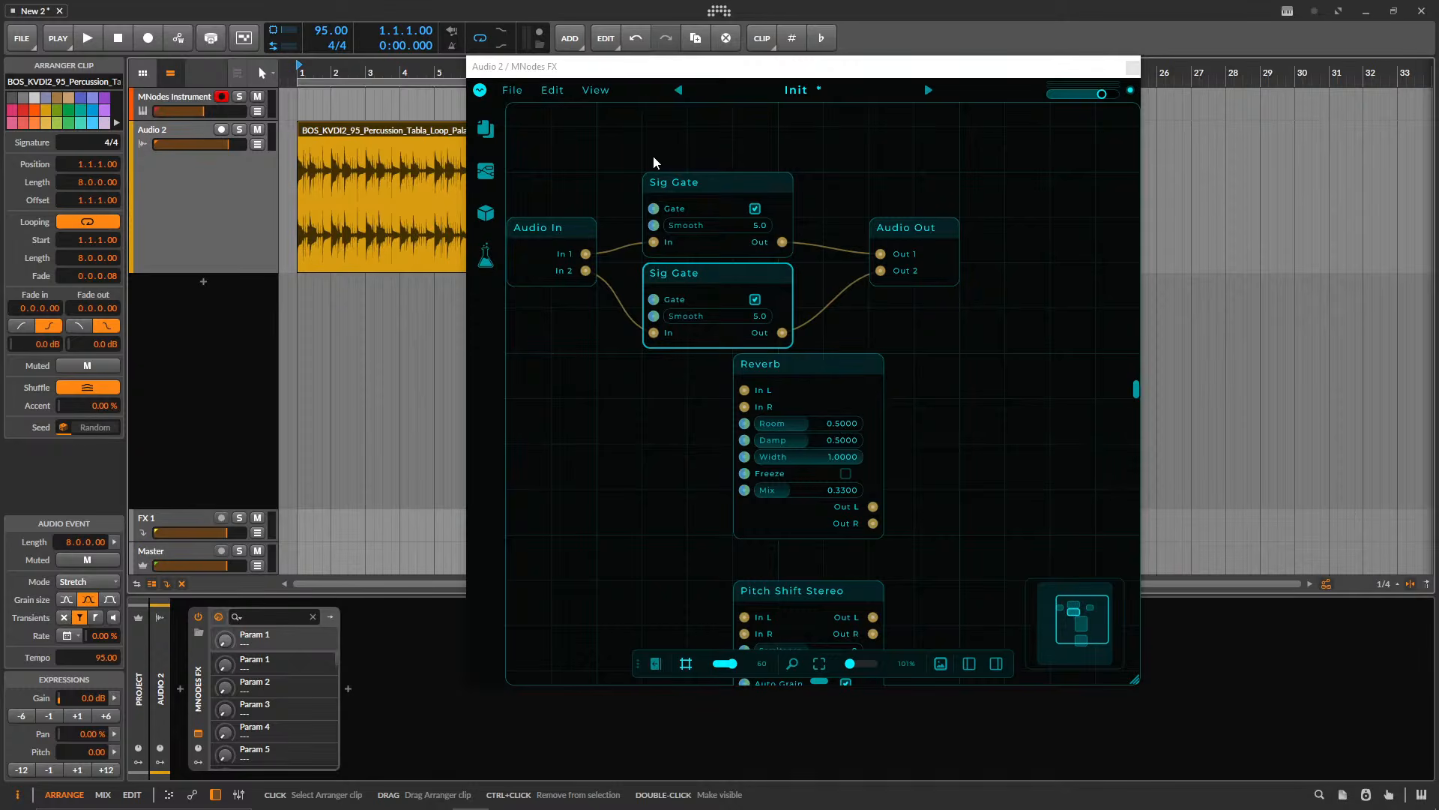
{"action": "key", "text": "space"}
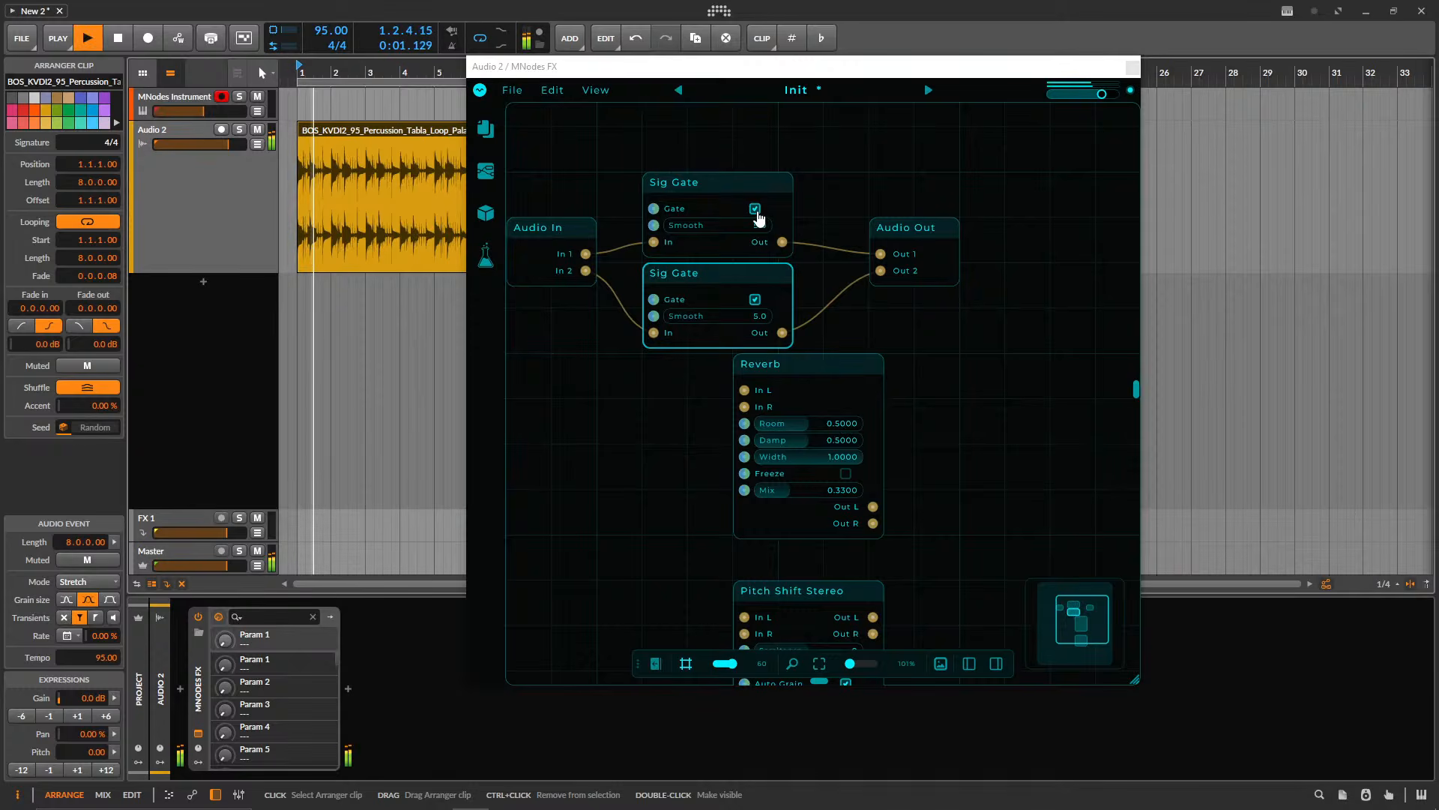
{"action": "left_click", "coordinate": [754, 209]}
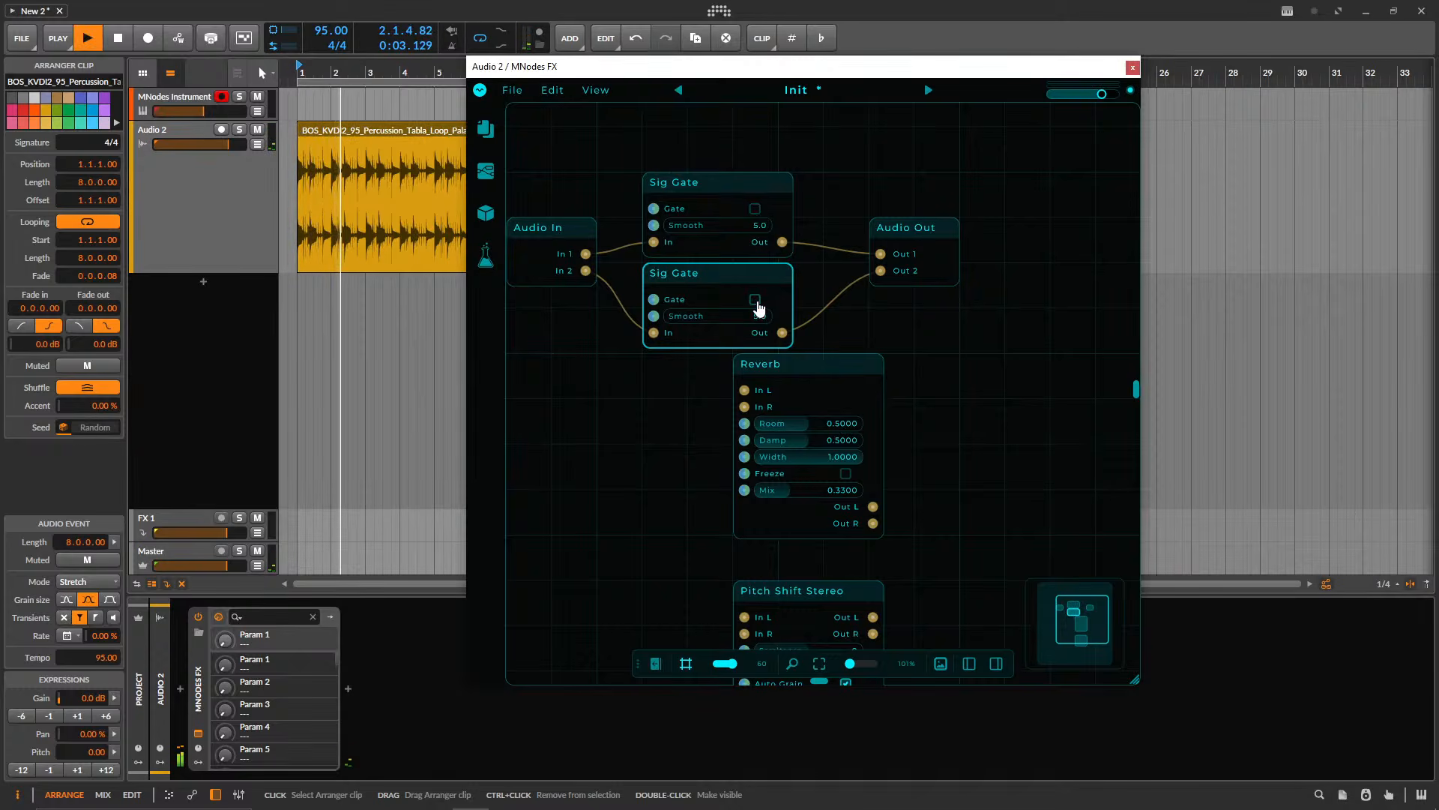
{"action": "left_click", "coordinate": [756, 210]}
- Move the Reverb farther below the gates and align Audio In and Audio Out with the upper Sig Gate
{"action": "left_click_drag", "start_coordinate": [793, 363], "coordinate": [748, 410]}
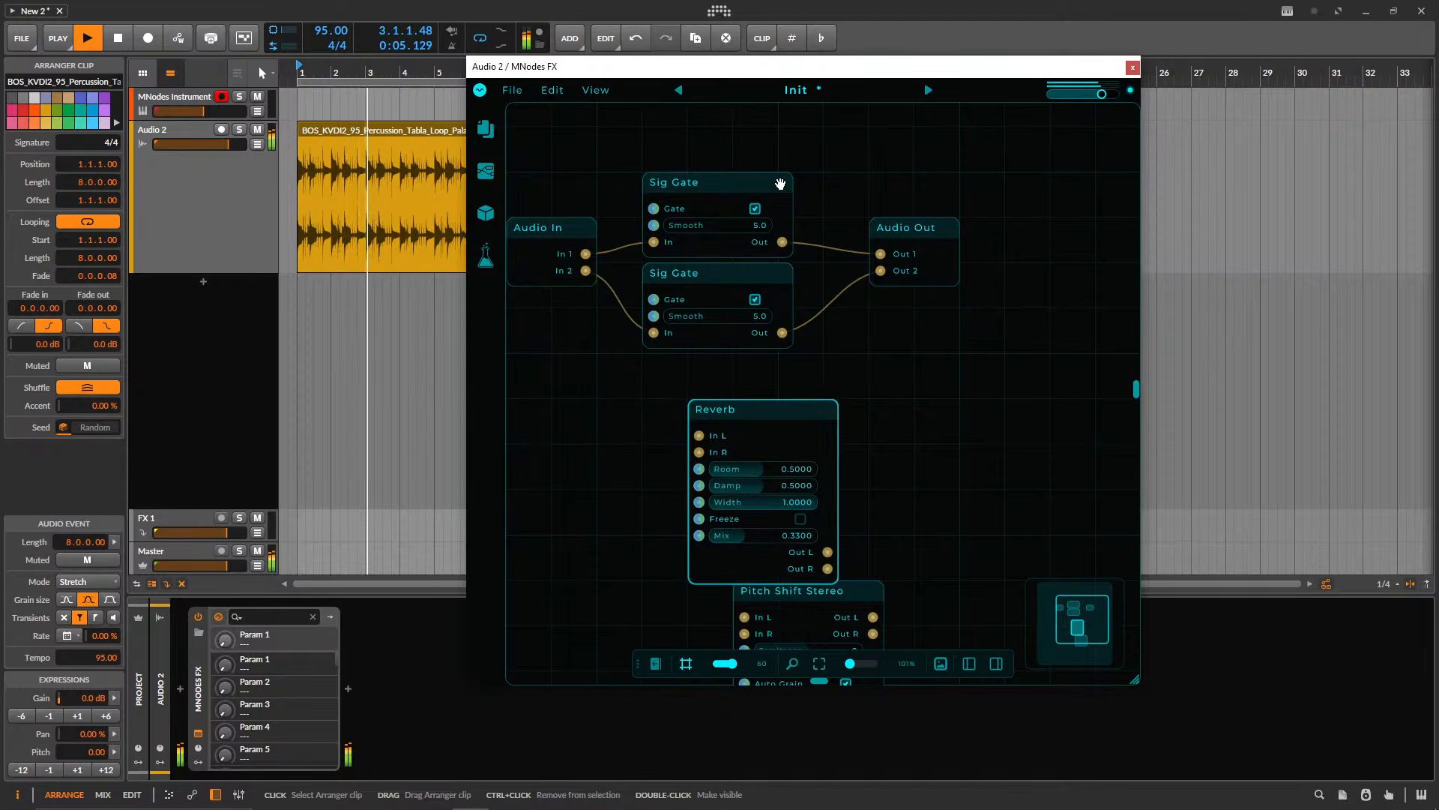
{"action": "left_click_drag", "start_coordinate": [566, 220], "coordinate": [566, 175]}
{"action": "left_click_drag", "start_coordinate": [935, 225], "coordinate": [936, 179]}
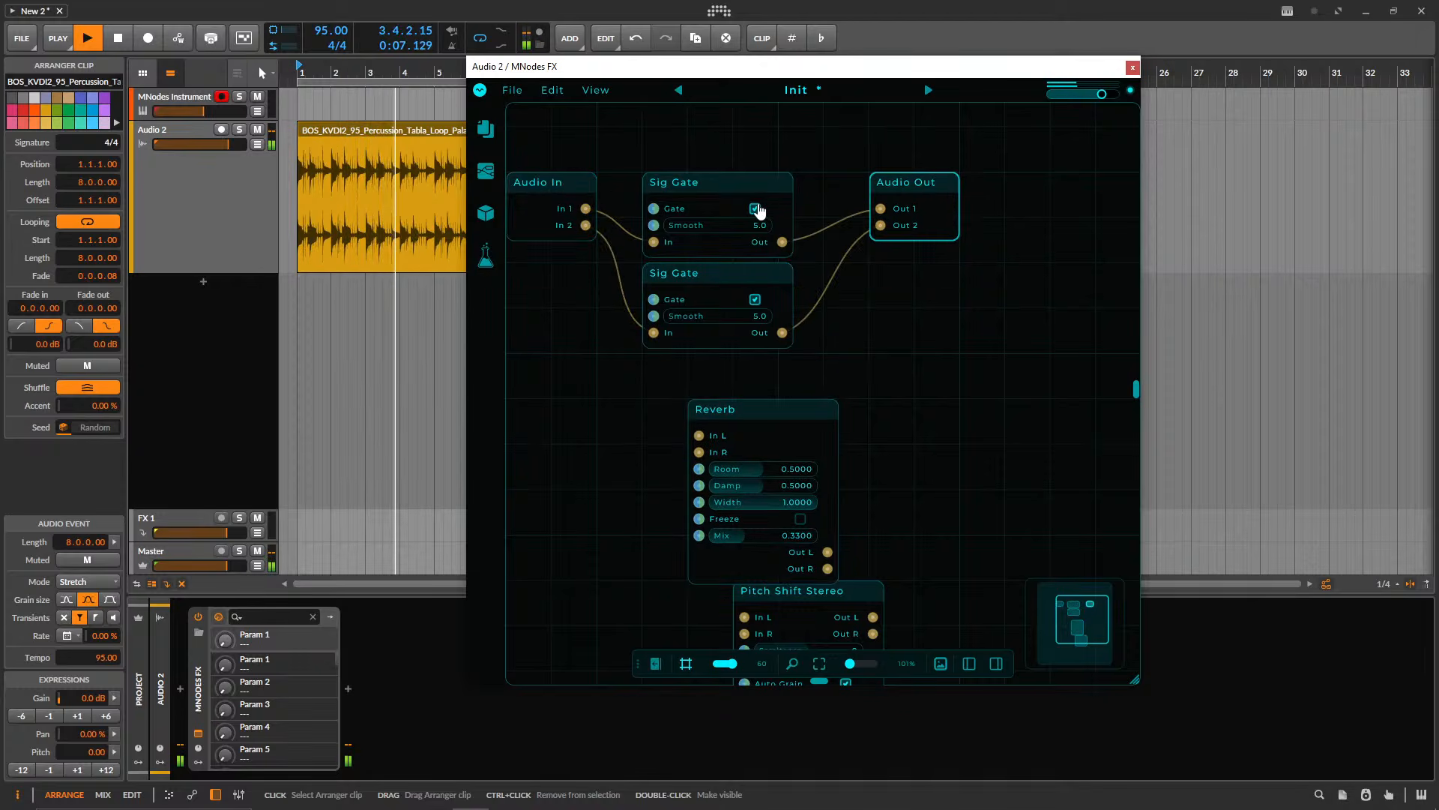
- Check how each Sig Gate mutes its channel by toggling the upper and lower gates, leaving both enabled
{"action": "left_click", "coordinate": [755, 208]}
{"action": "left_click", "coordinate": [755, 209]}
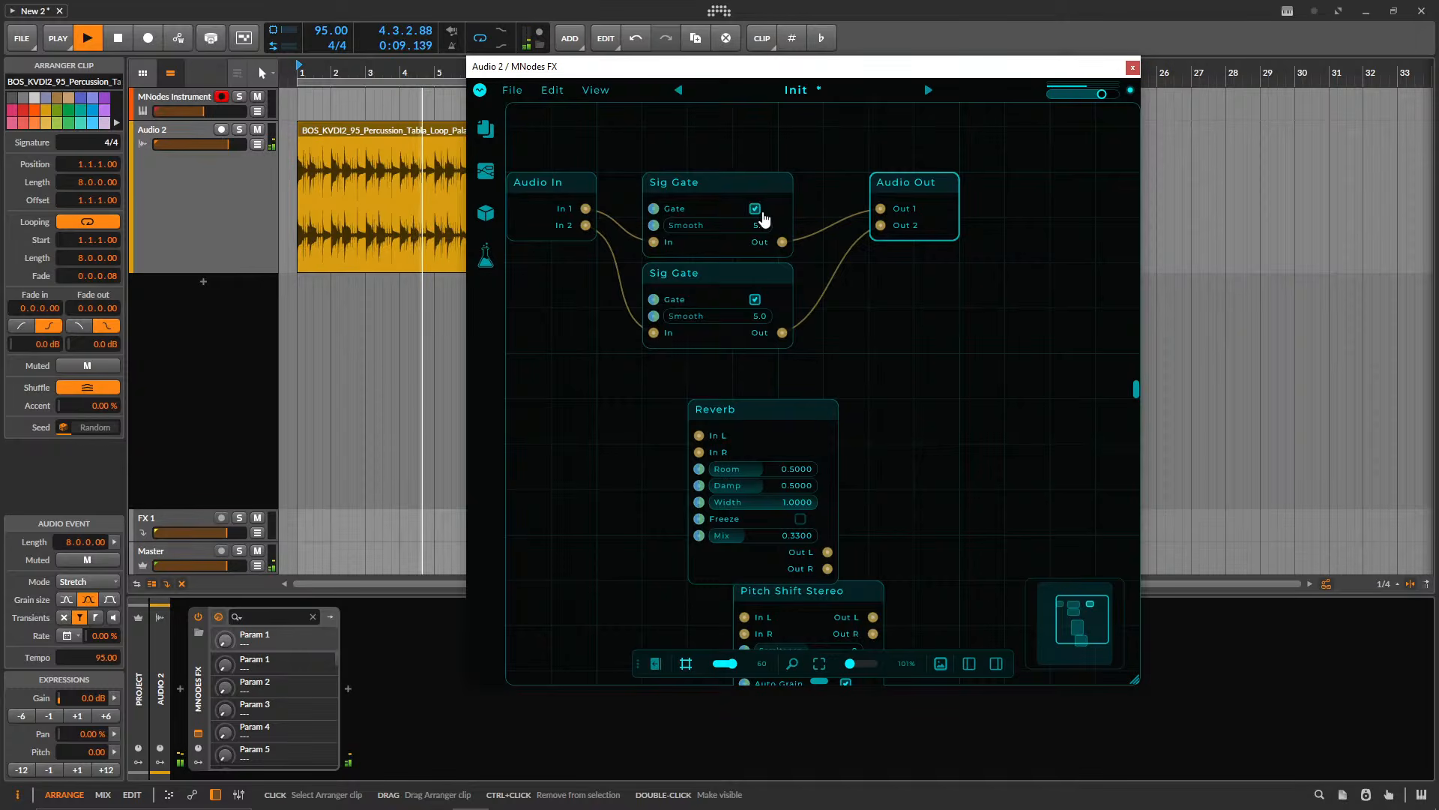
{"action": "left_click_drag", "start_coordinate": [800, 220], "coordinate": [860, 257]}
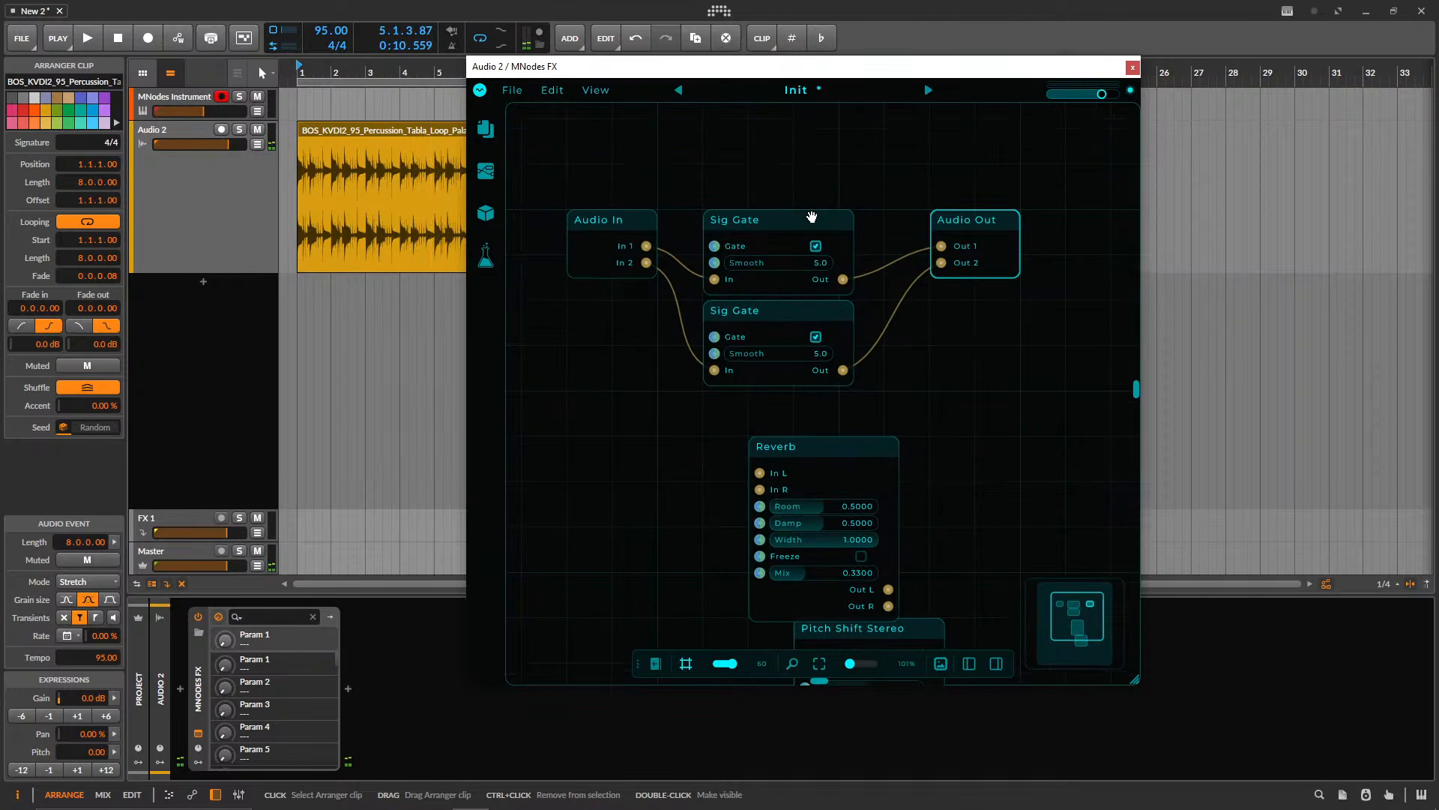
{"action": "left_click_drag", "start_coordinate": [763, 183], "coordinate": [777, 398]}
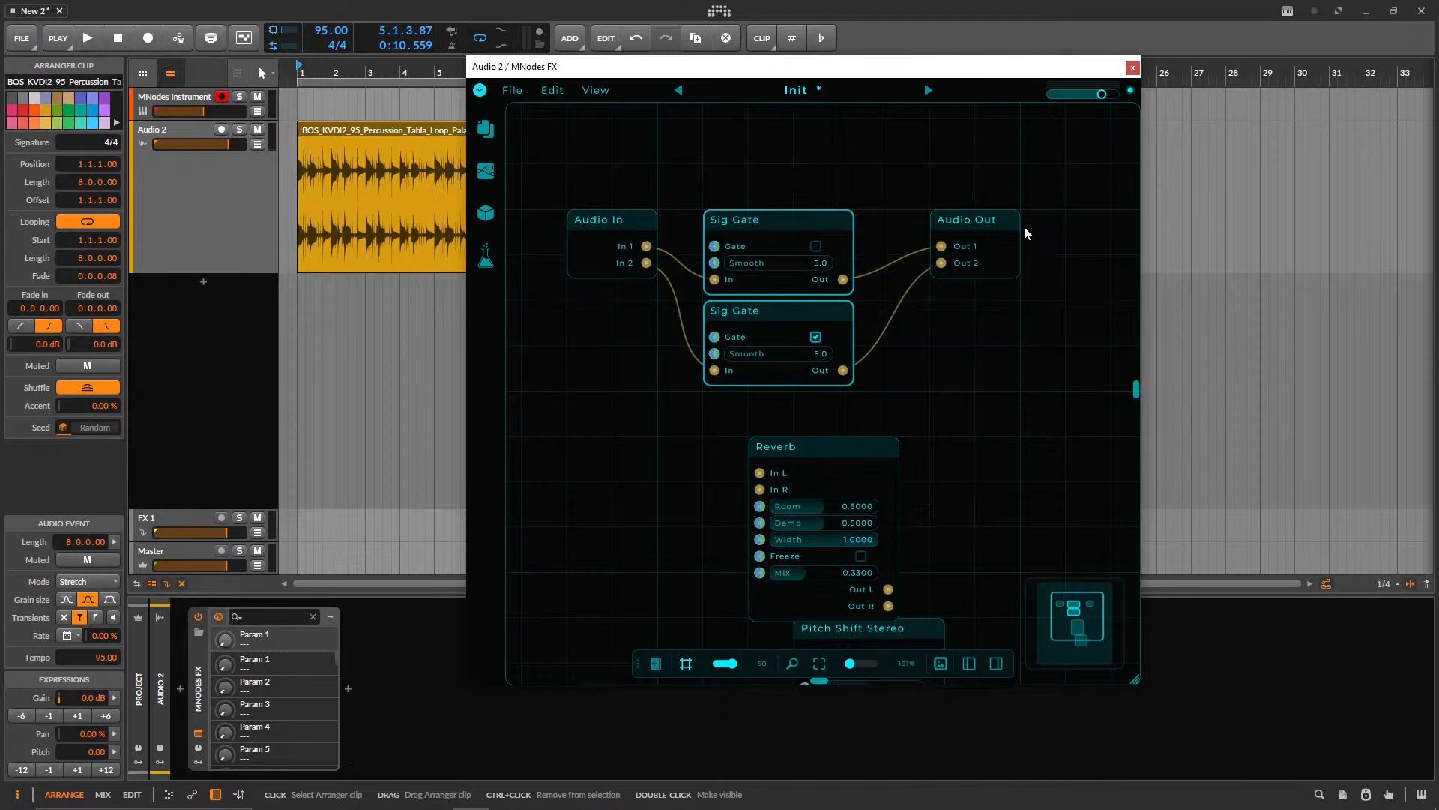
{"action": "left_click", "coordinate": [816, 338]}
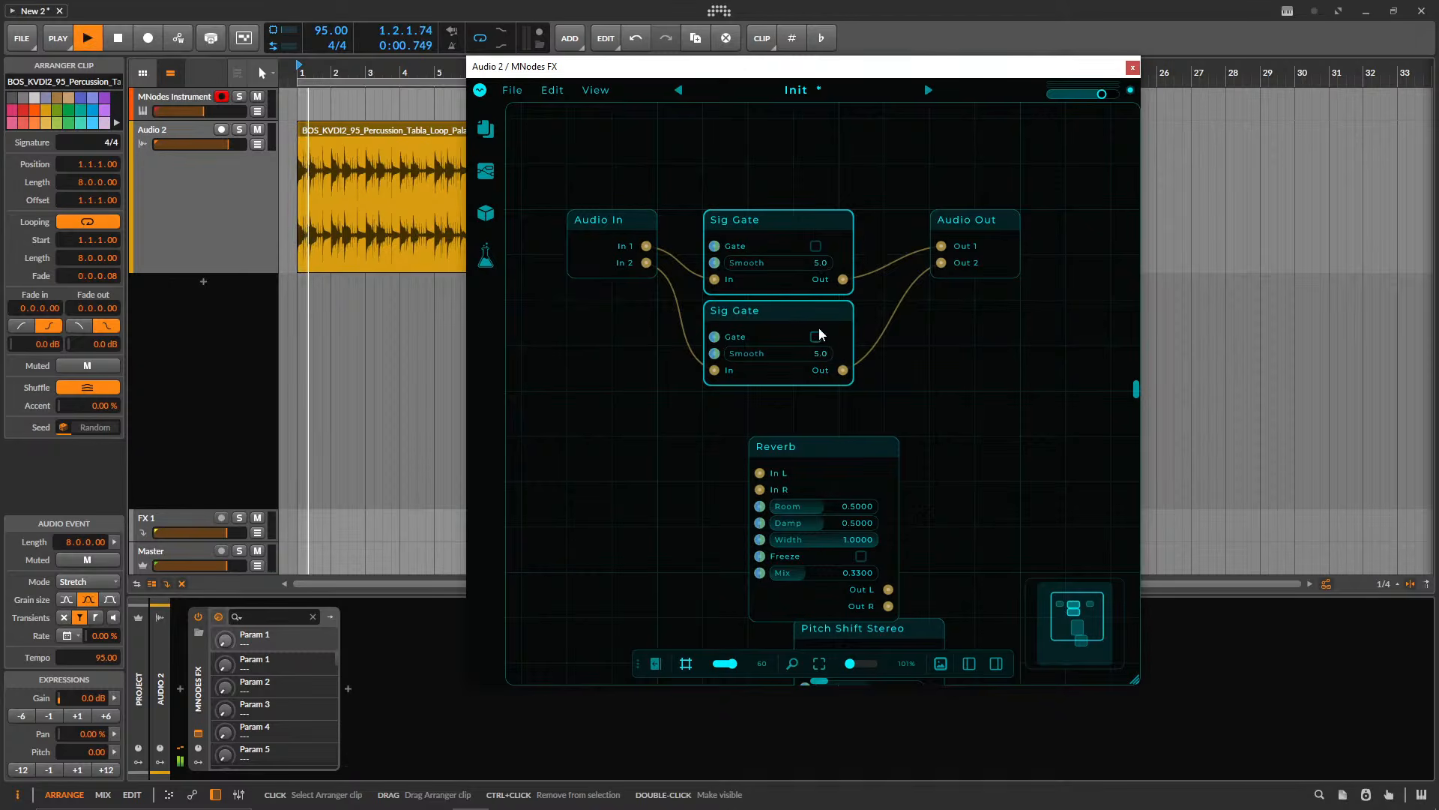
{"action": "left_click", "coordinate": [817, 246]}
{"action": "left_click_drag", "start_coordinate": [910, 385], "coordinate": [907, 385]}
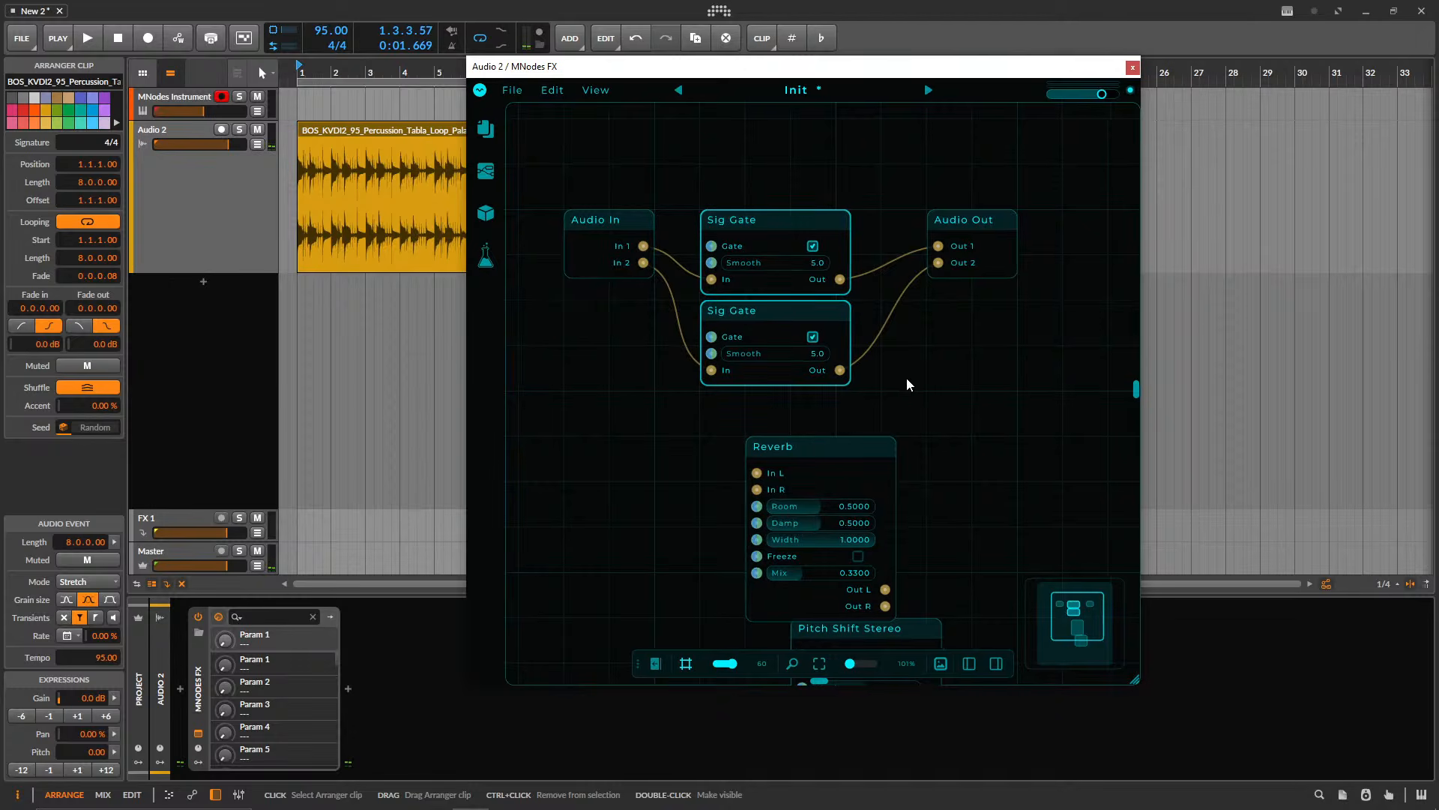
- Move Audio In farther from the Sig Gates to make room between them
{"action": "left_click_drag", "start_coordinate": [571, 224], "coordinate": [491, 222]}
{"action": "left_click_drag", "start_coordinate": [935, 373], "coordinate": [1048, 304]}
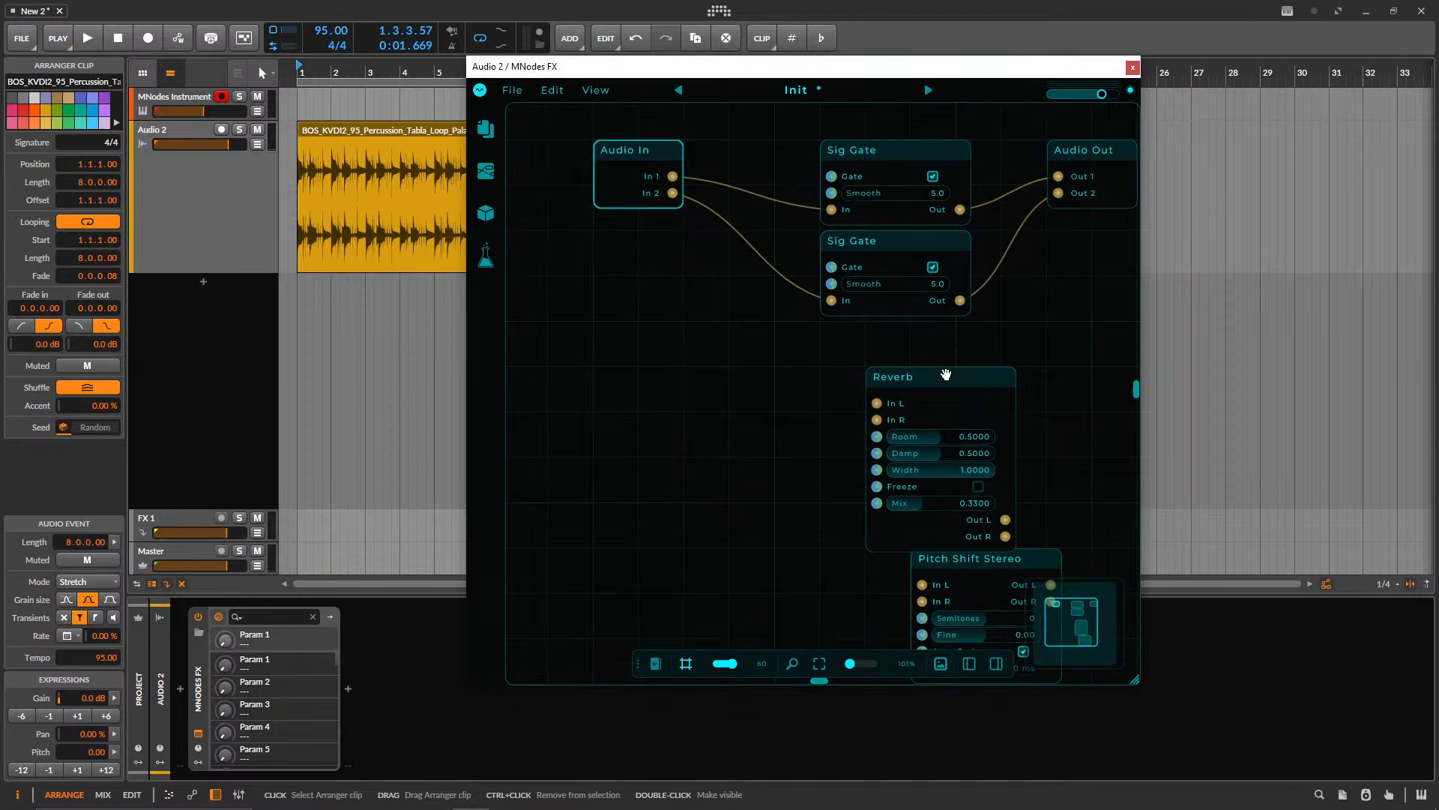
- Move the Reverb between Audio In and the Sig Gates, shifting both gates farther from Audio In to make room
{"action": "left_click_drag", "start_coordinate": [943, 401], "coordinate": [753, 309]}
{"action": "left_click_drag", "start_coordinate": [1081, 339], "coordinate": [933, 177]}
{"action": "left_click_drag", "start_coordinate": [854, 153], "coordinate": [945, 154]}
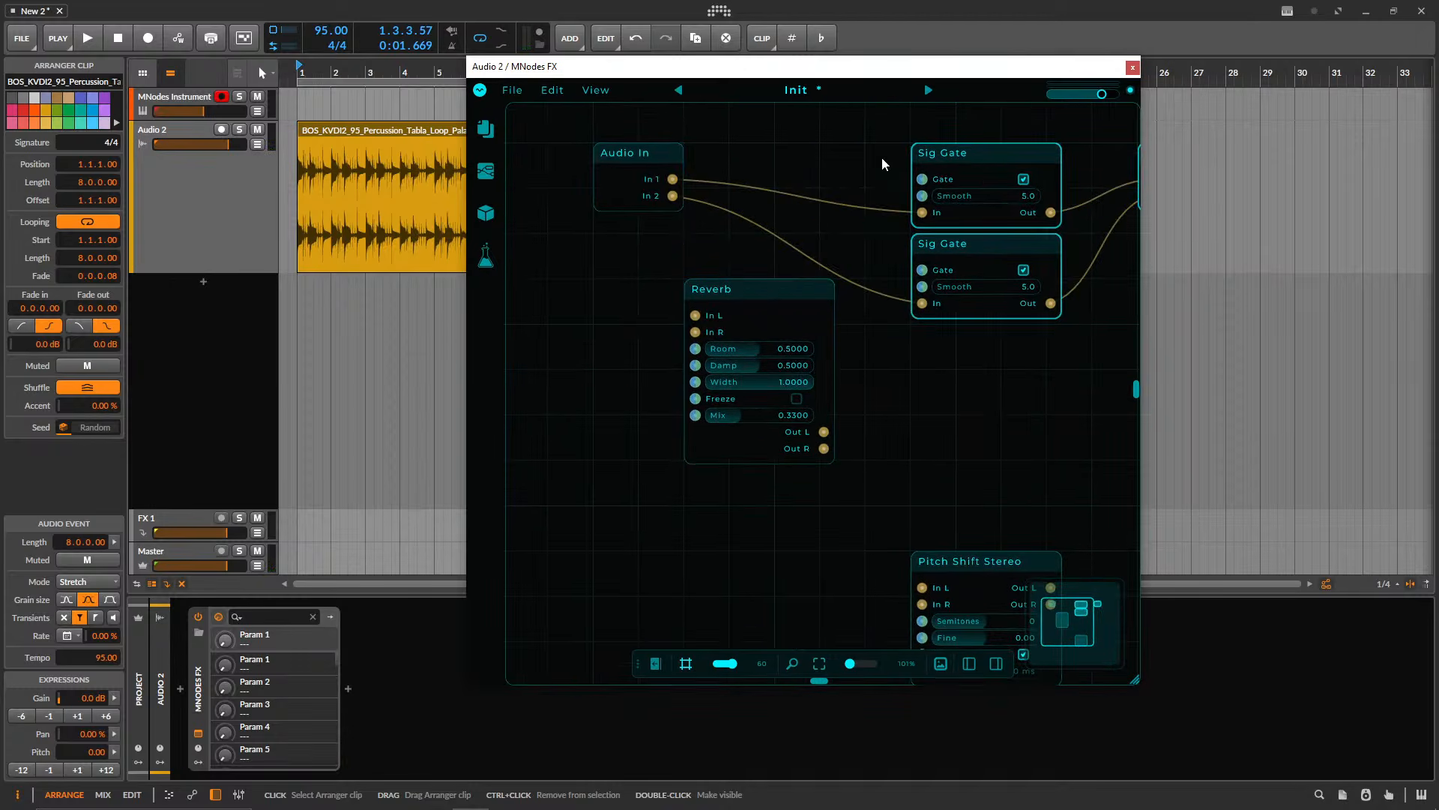
- Connect both Audio In channels to the Reverb's left and right inputs and place Audio In directly beside the Reverb
{"action": "left_click_drag", "start_coordinate": [799, 151], "coordinate": [805, 193]}
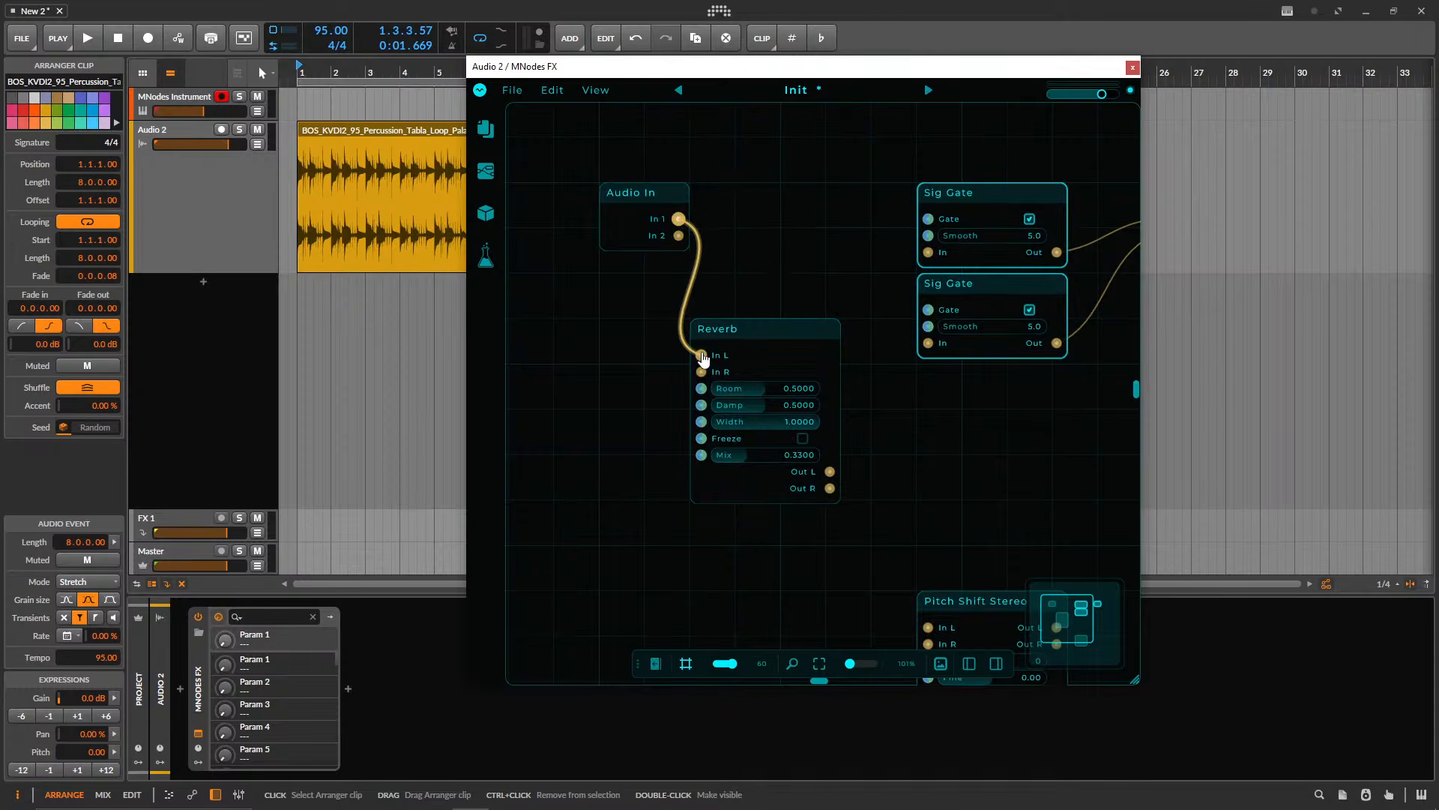
{"action": "left_click_drag", "start_coordinate": [654, 180], "coordinate": [589, 324]}
{"action": "scroll", "coordinate": [682, 250], "scroll_direction": "down", "scroll_amount": 4}
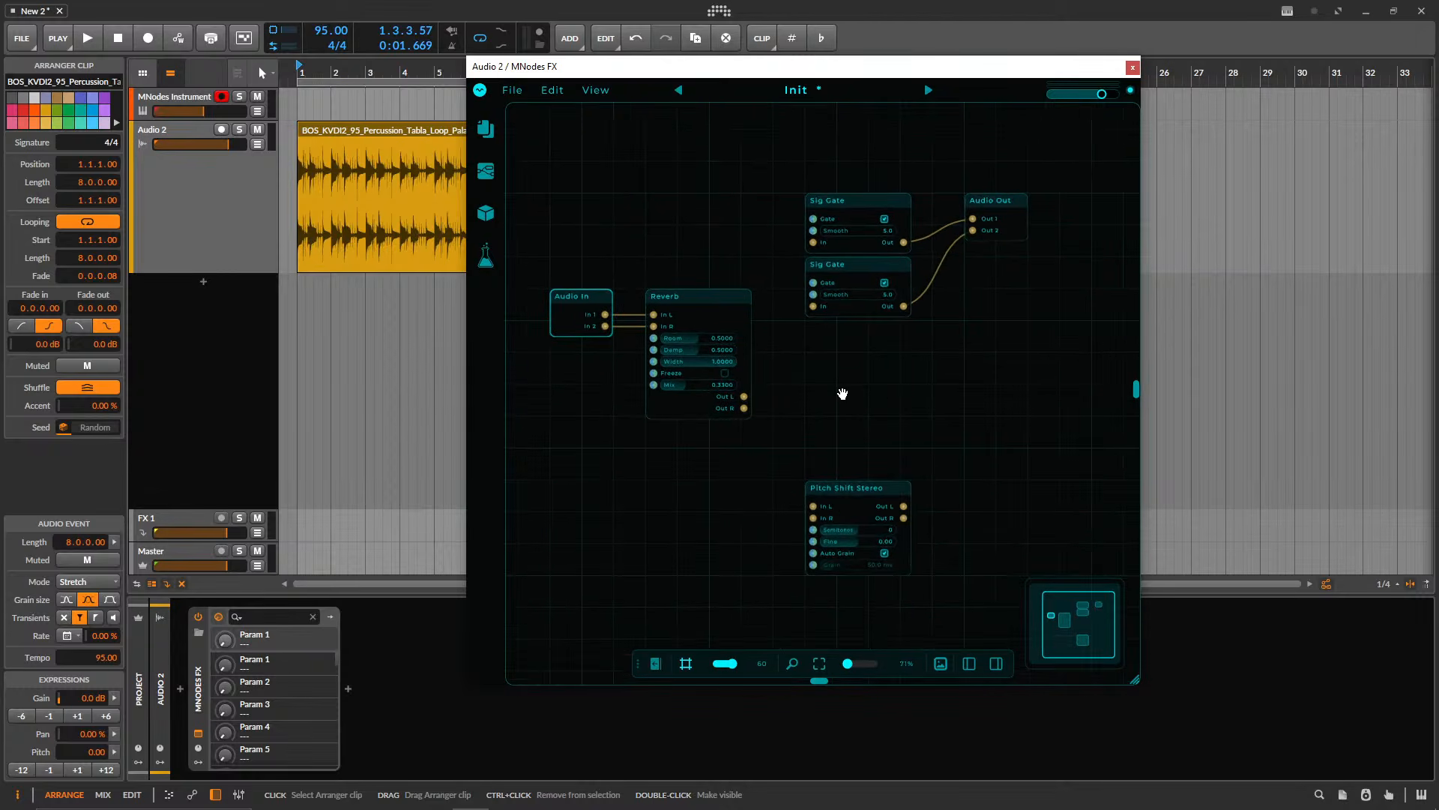
- Place Pitch Shift Stereo below the Reverb and connect the Reverb's Out L and Out R to the two Sig Gates
{"action": "left_click_drag", "start_coordinate": [843, 393], "coordinate": [859, 396]}
{"action": "left_click_drag", "start_coordinate": [1017, 319], "coordinate": [893, 211]}
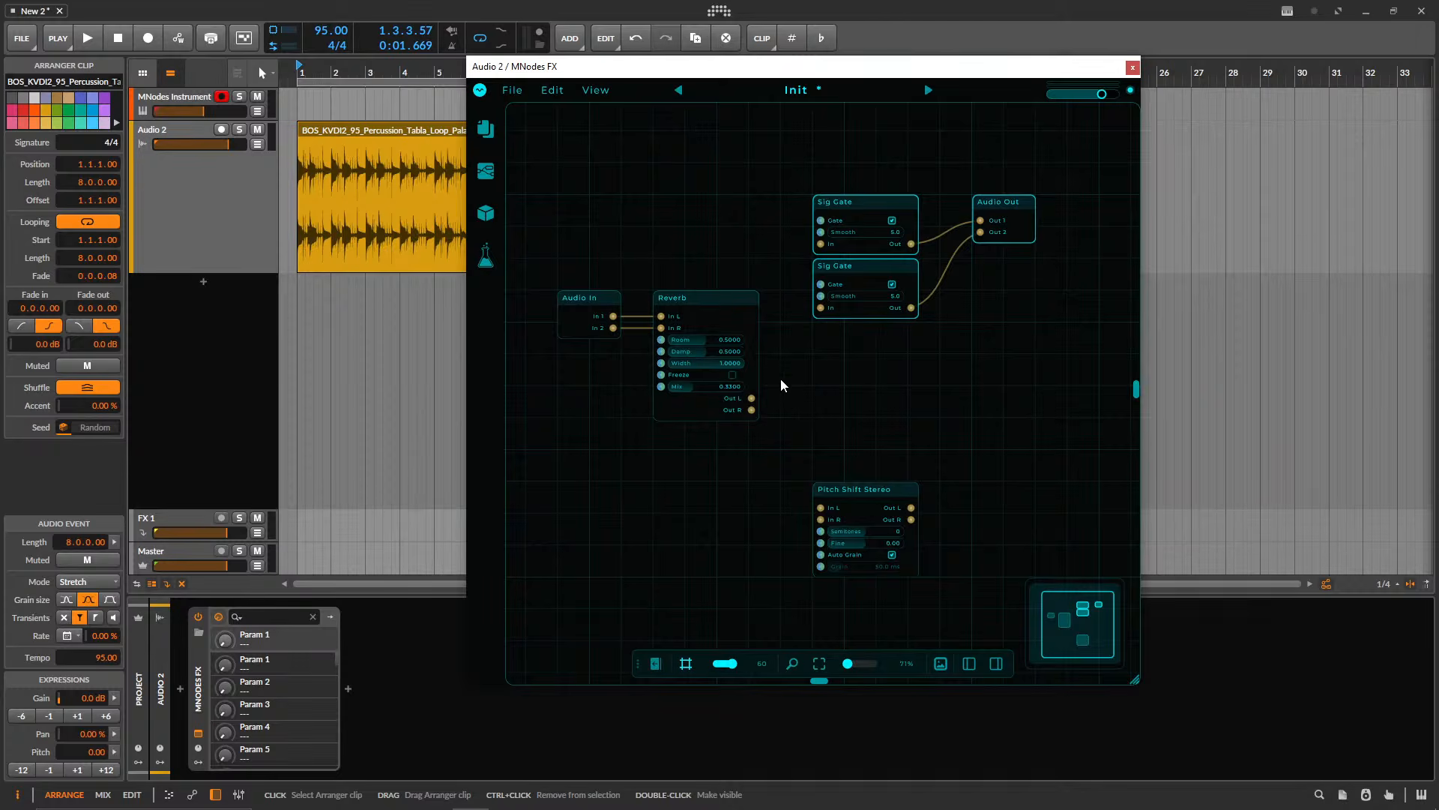
{"action": "left_click_drag", "start_coordinate": [856, 492], "coordinate": [682, 455]}
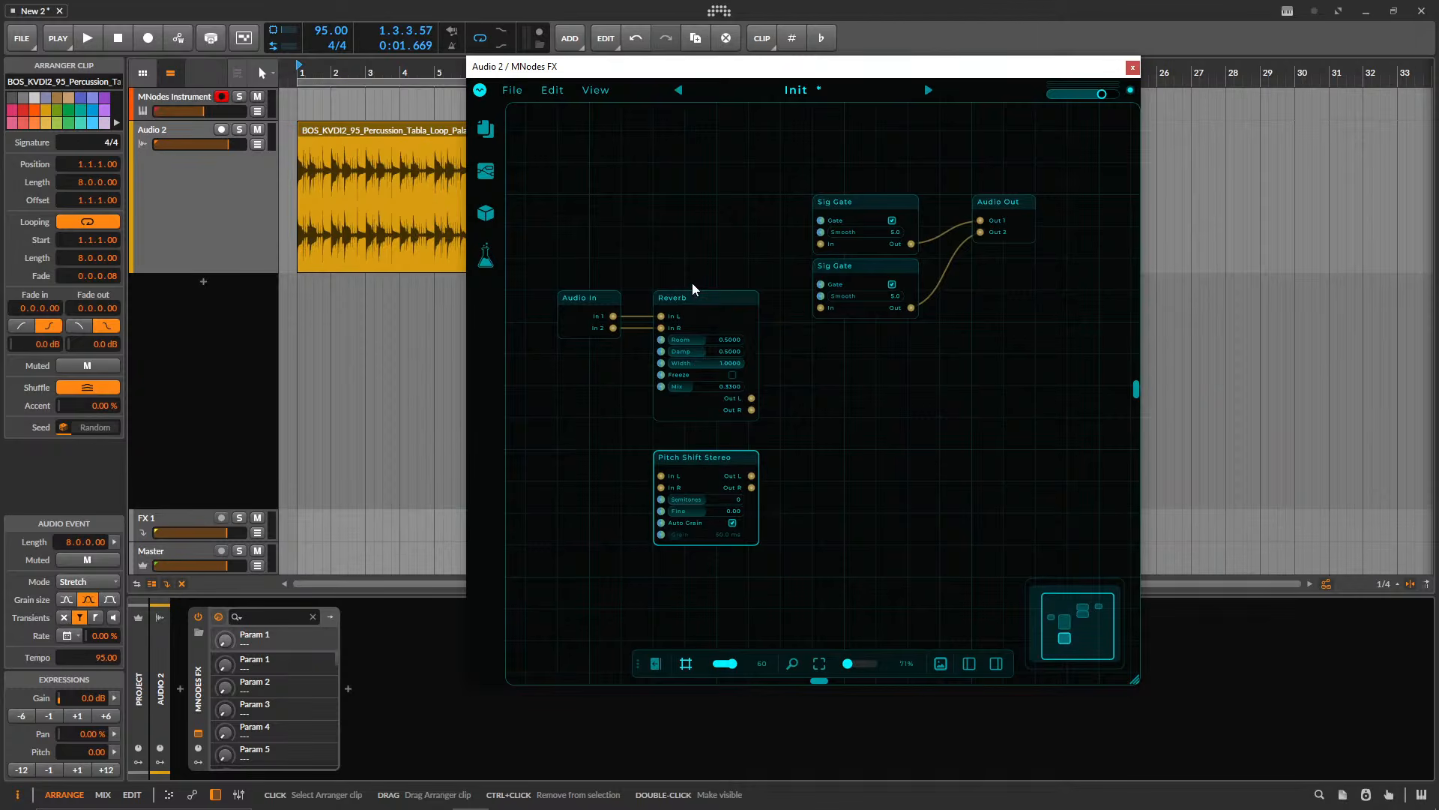
{"action": "left_click_drag", "start_coordinate": [1070, 373], "coordinate": [844, 398]}
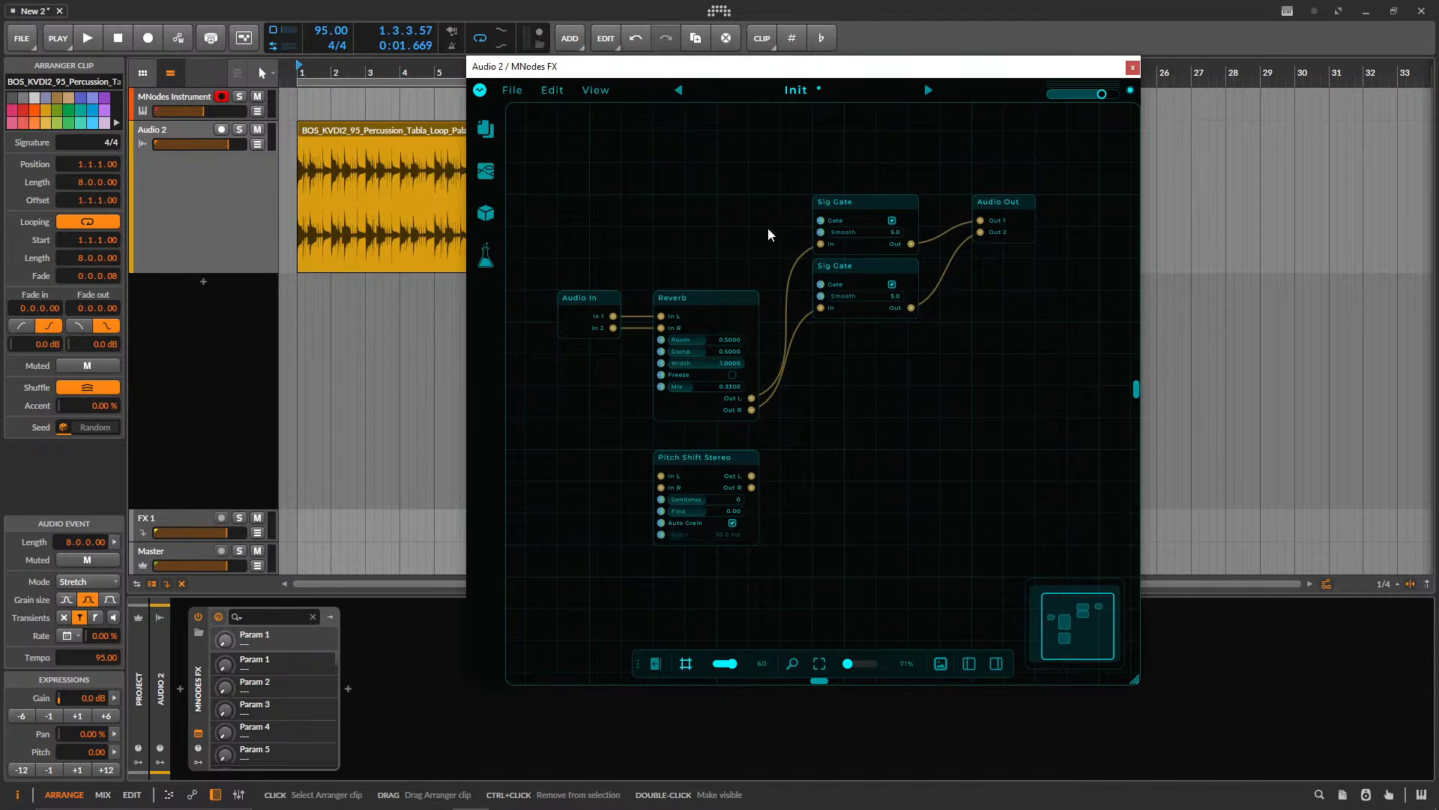
- Play the percussion clip and switch off both Sig Gates to test muting the Reverb signal, and stop playback
{"action": "left_click", "coordinate": [276, 90]}
{"action": "key", "text": "space"}
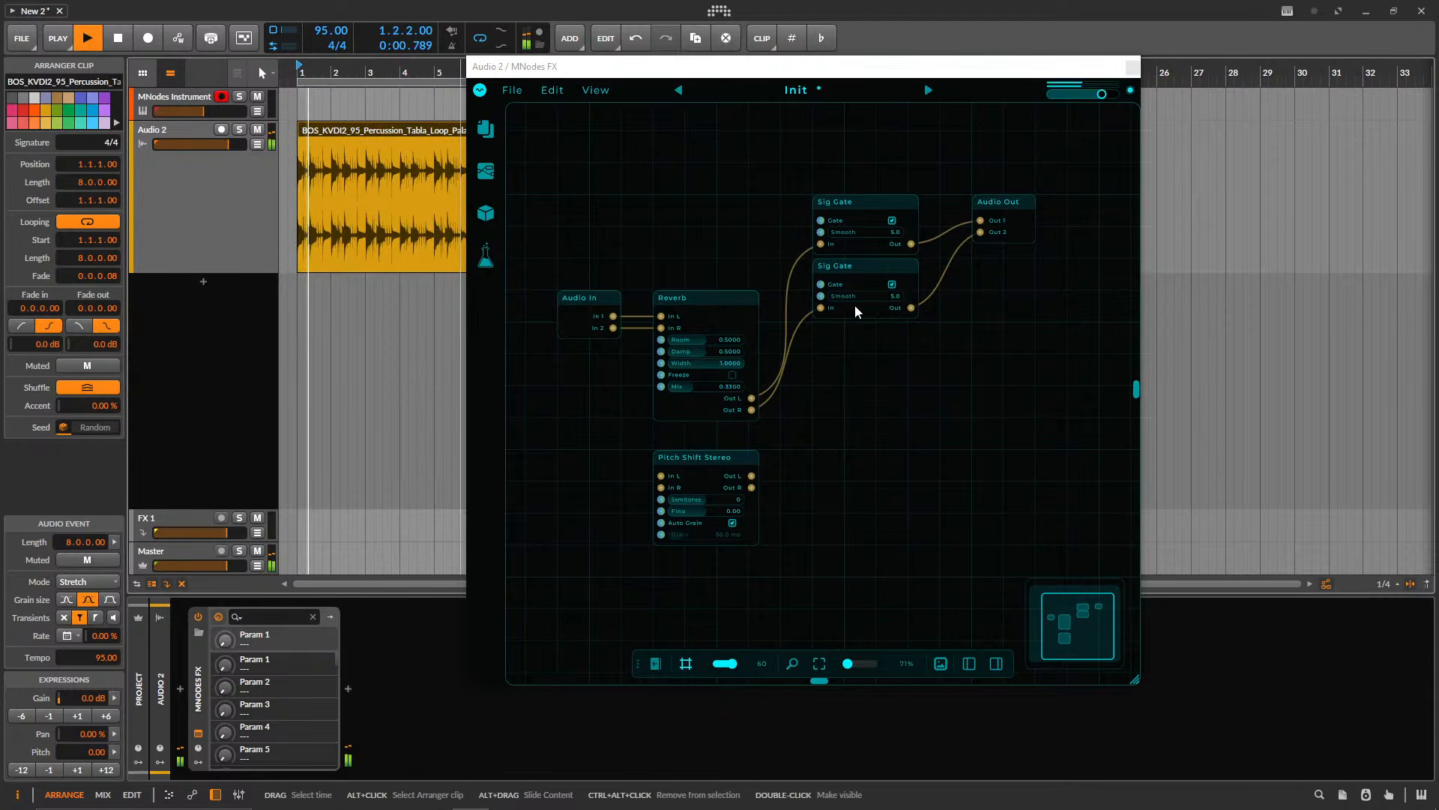
{"action": "left_click", "coordinate": [892, 220]}
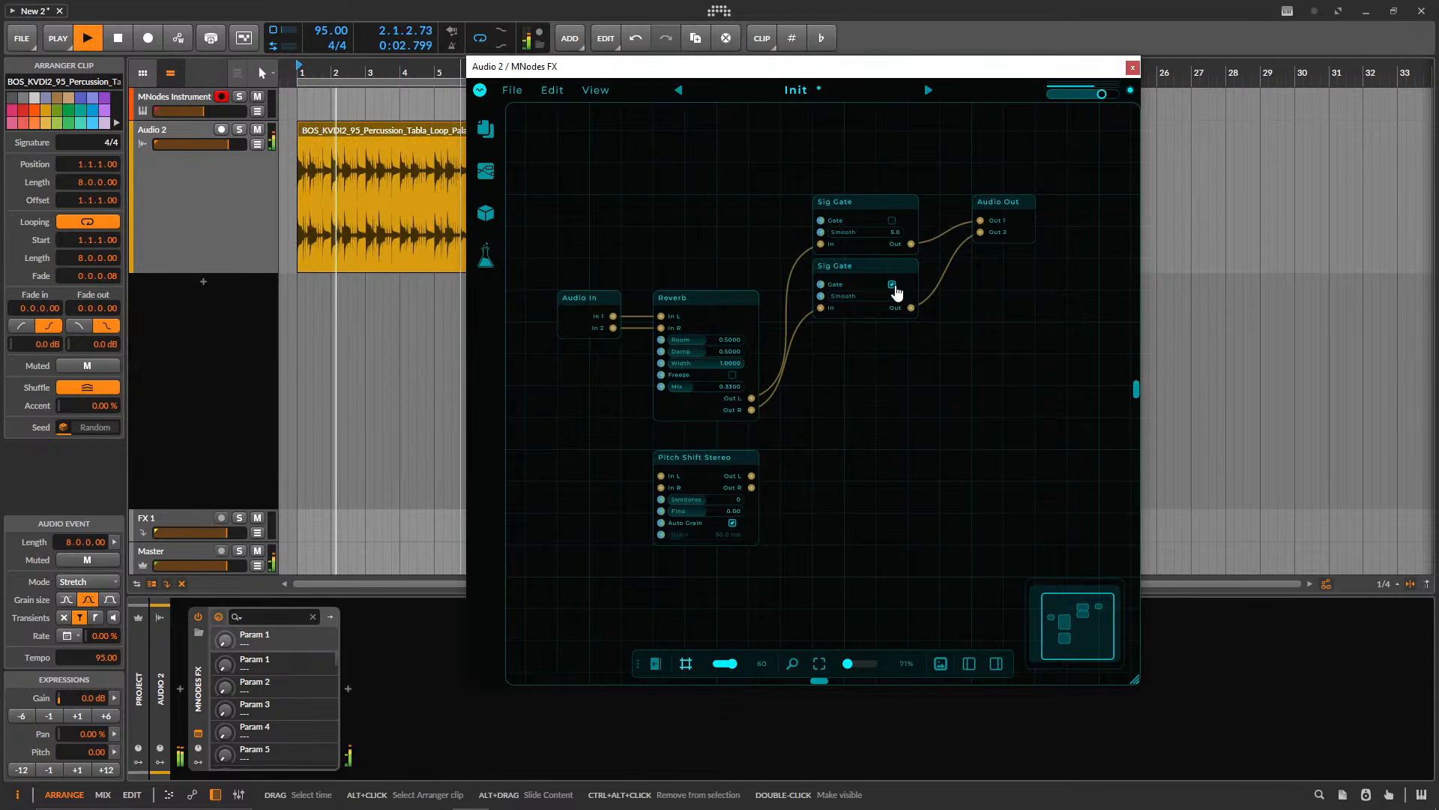
{"action": "left_click", "coordinate": [892, 284]}
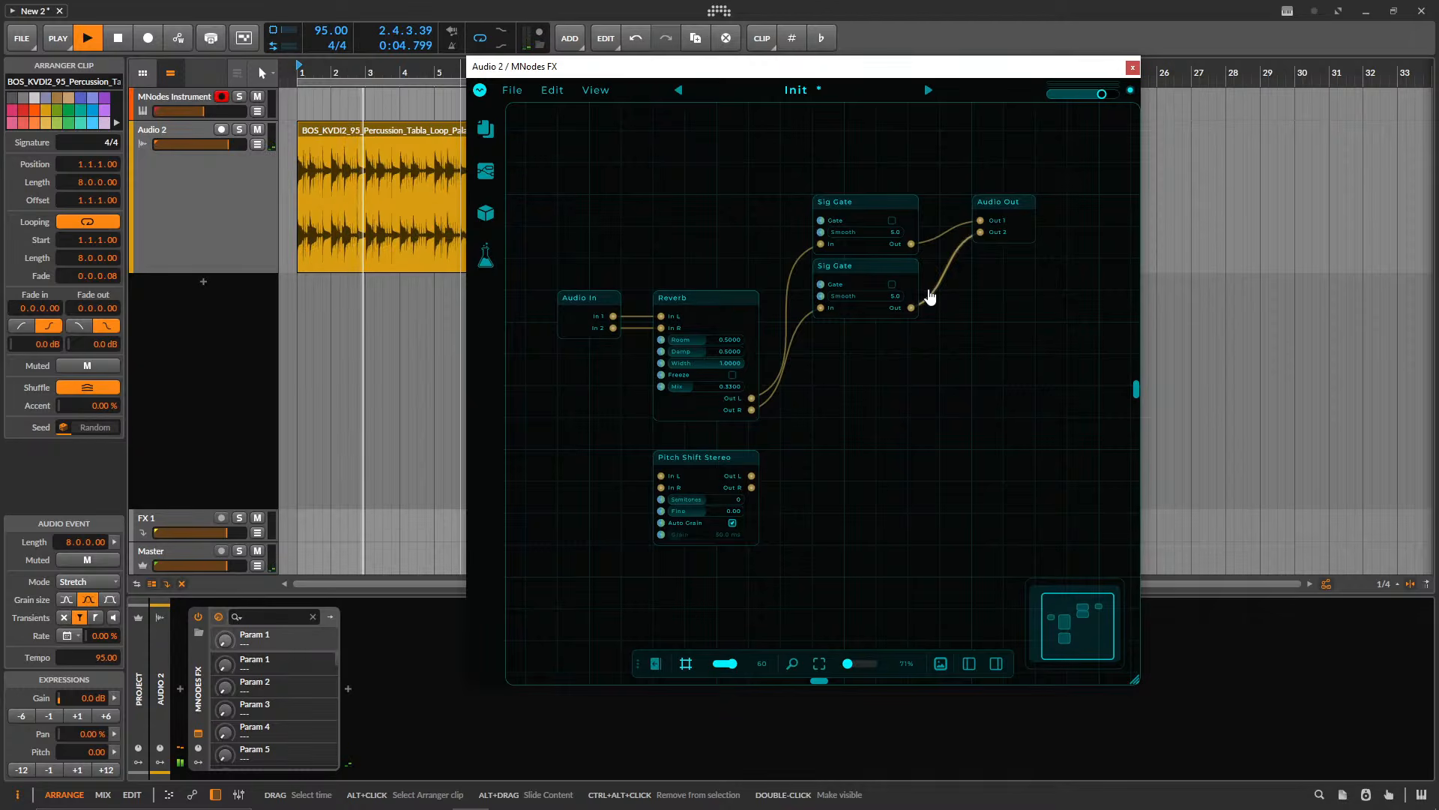
{"action": "key", "text": "space"}
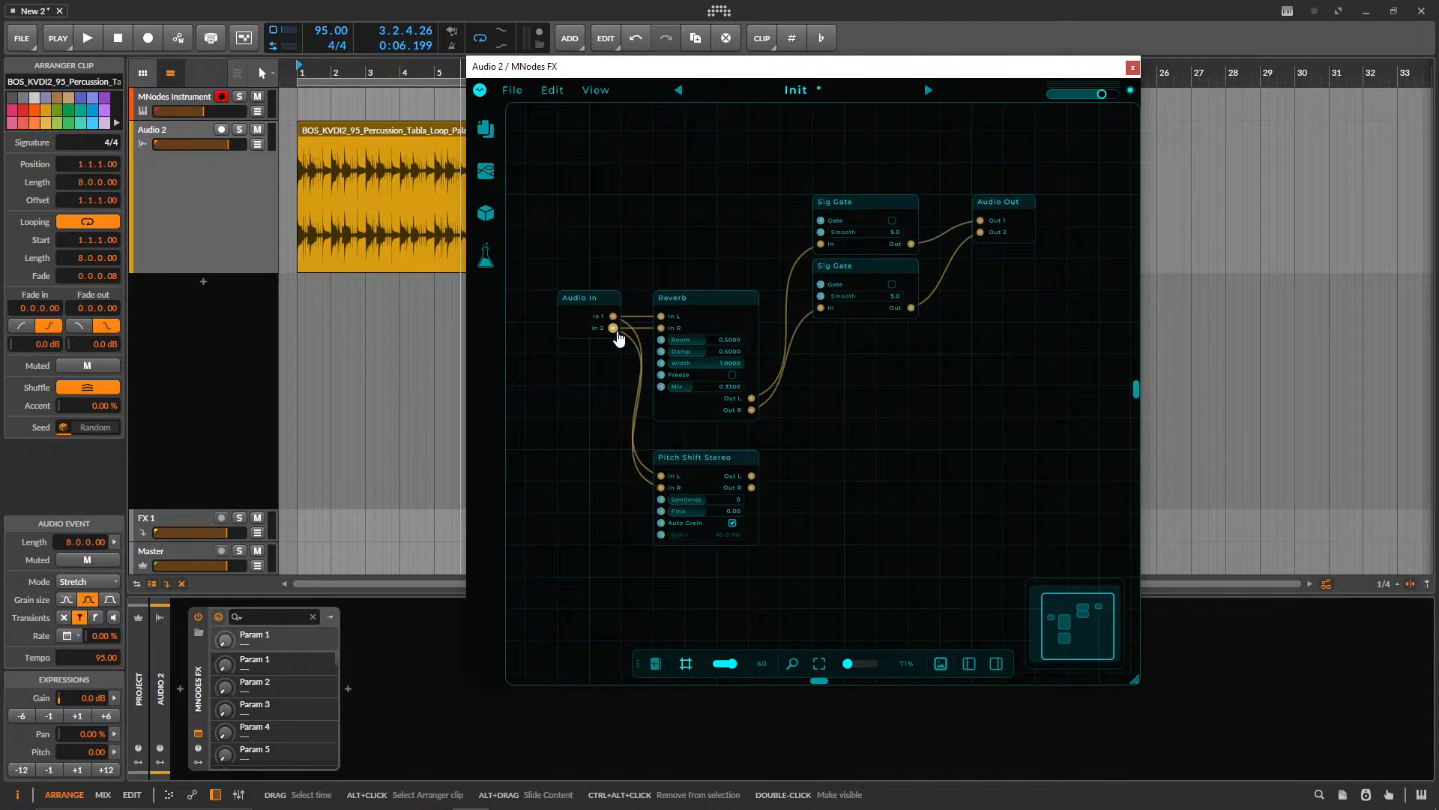
- Duplicate the two Sig Gates beside Pitch Shift Stereo and enlarge the plug-in window to fit the patch
{"action": "left_click_drag", "start_coordinate": [858, 201], "coordinate": [869, 424]}
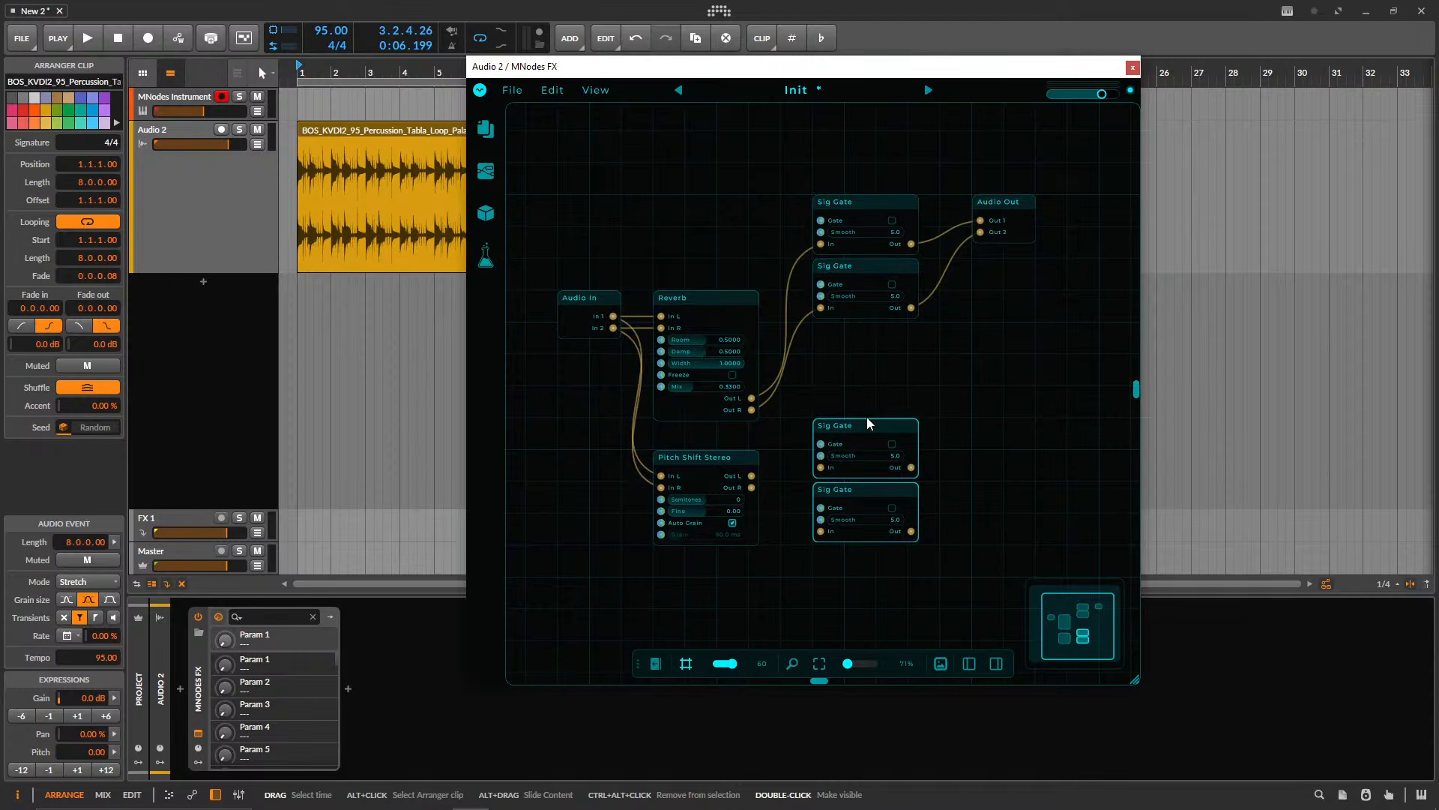
{"action": "scroll", "coordinate": [933, 350], "scroll_direction": "up", "scroll_amount": 2}
{"action": "left_click_drag", "start_coordinate": [1134, 679], "coordinate": [1426, 770]}
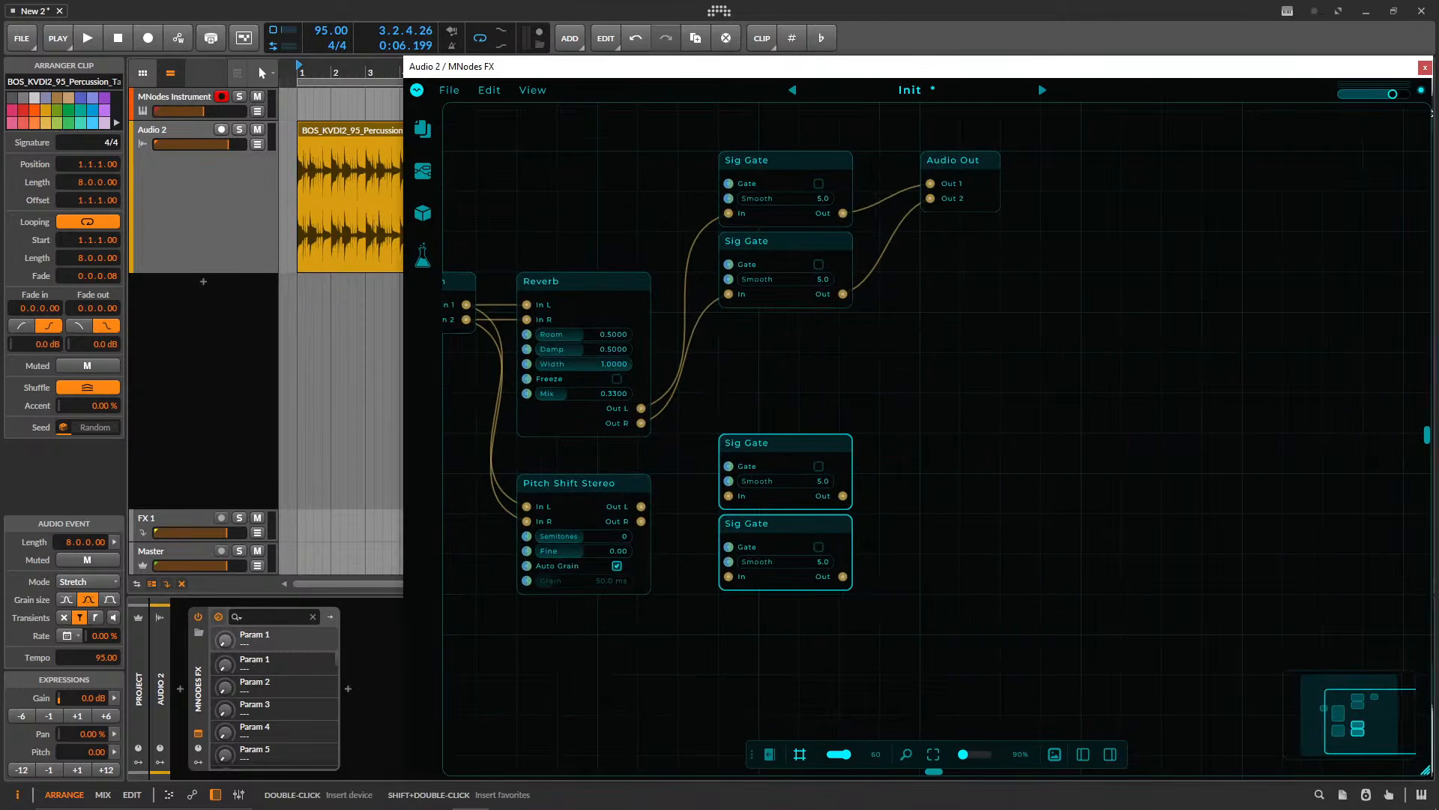
{"action": "left_click_drag", "start_coordinate": [728, 71], "coordinate": [640, 17]}
{"action": "left_click_drag", "start_coordinate": [815, 363], "coordinate": [1067, 362]}
{"action": "scroll", "coordinate": [1054, 367], "scroll_direction": "up", "scroll_amount": 2}
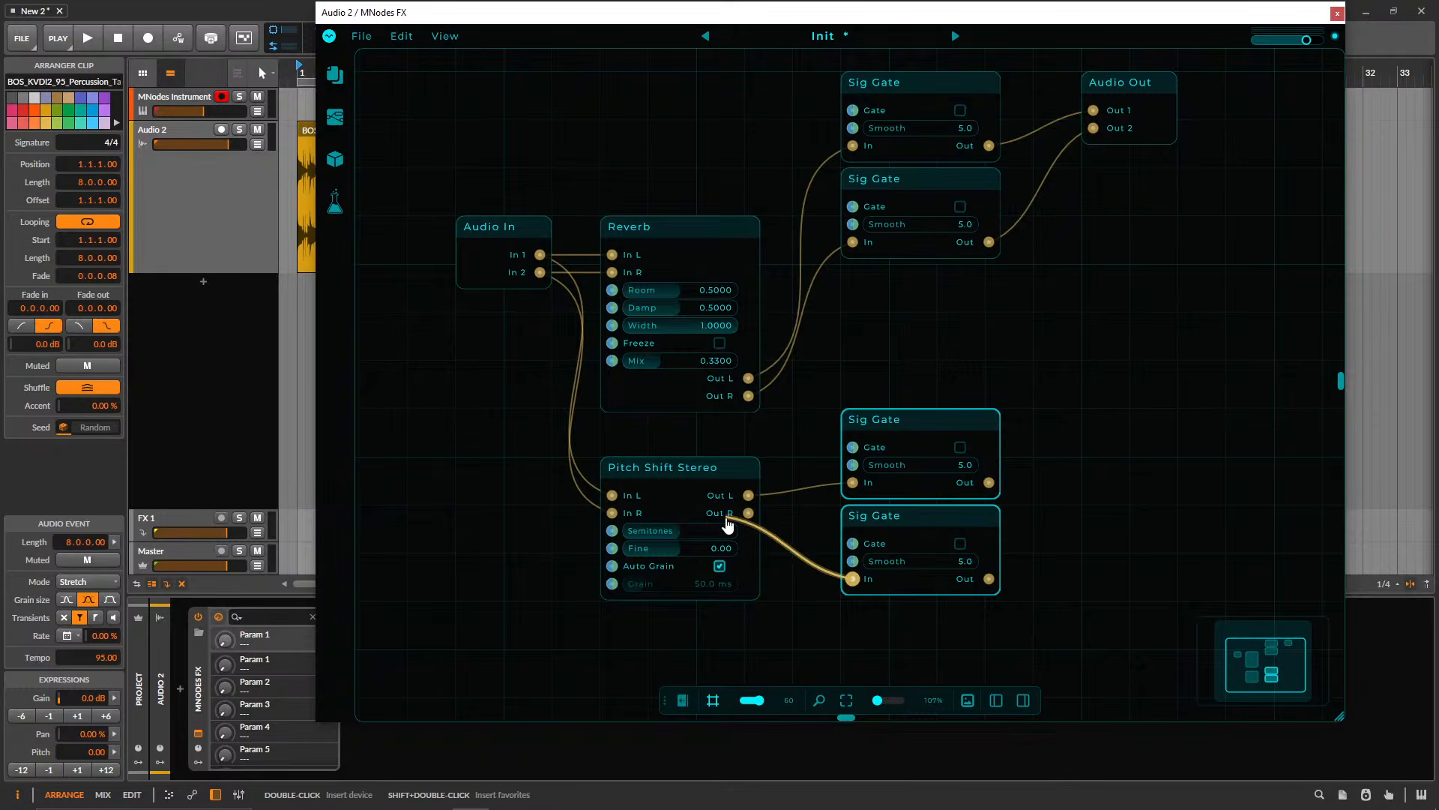
- Route Pitch Shift Stereo through the duplicated Sig Gates to Audio Out and try to enable the Reverb's lower gate
{"action": "left_click_drag", "start_coordinate": [1072, 203], "coordinate": [993, 581]}
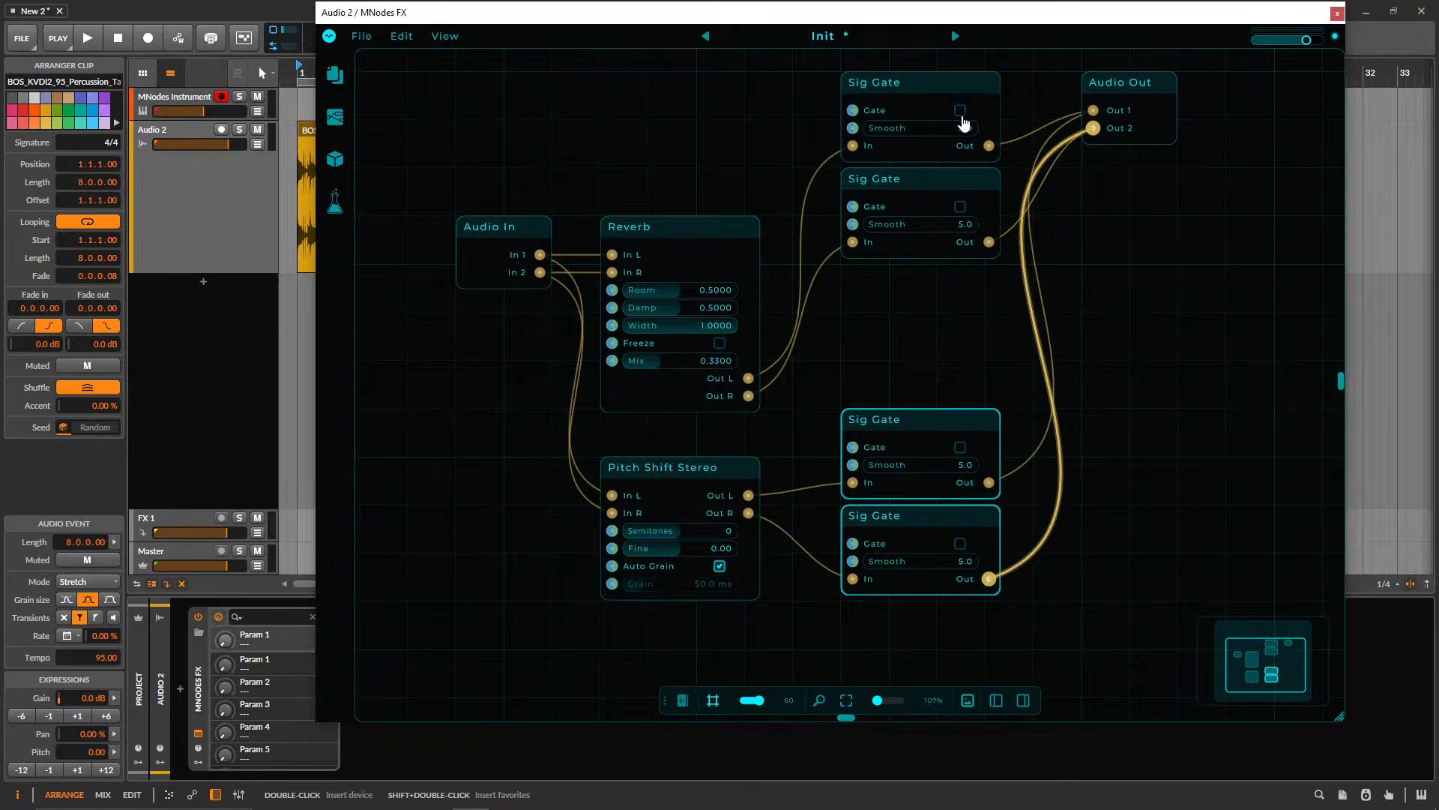
{"action": "left_click", "coordinate": [961, 205]}
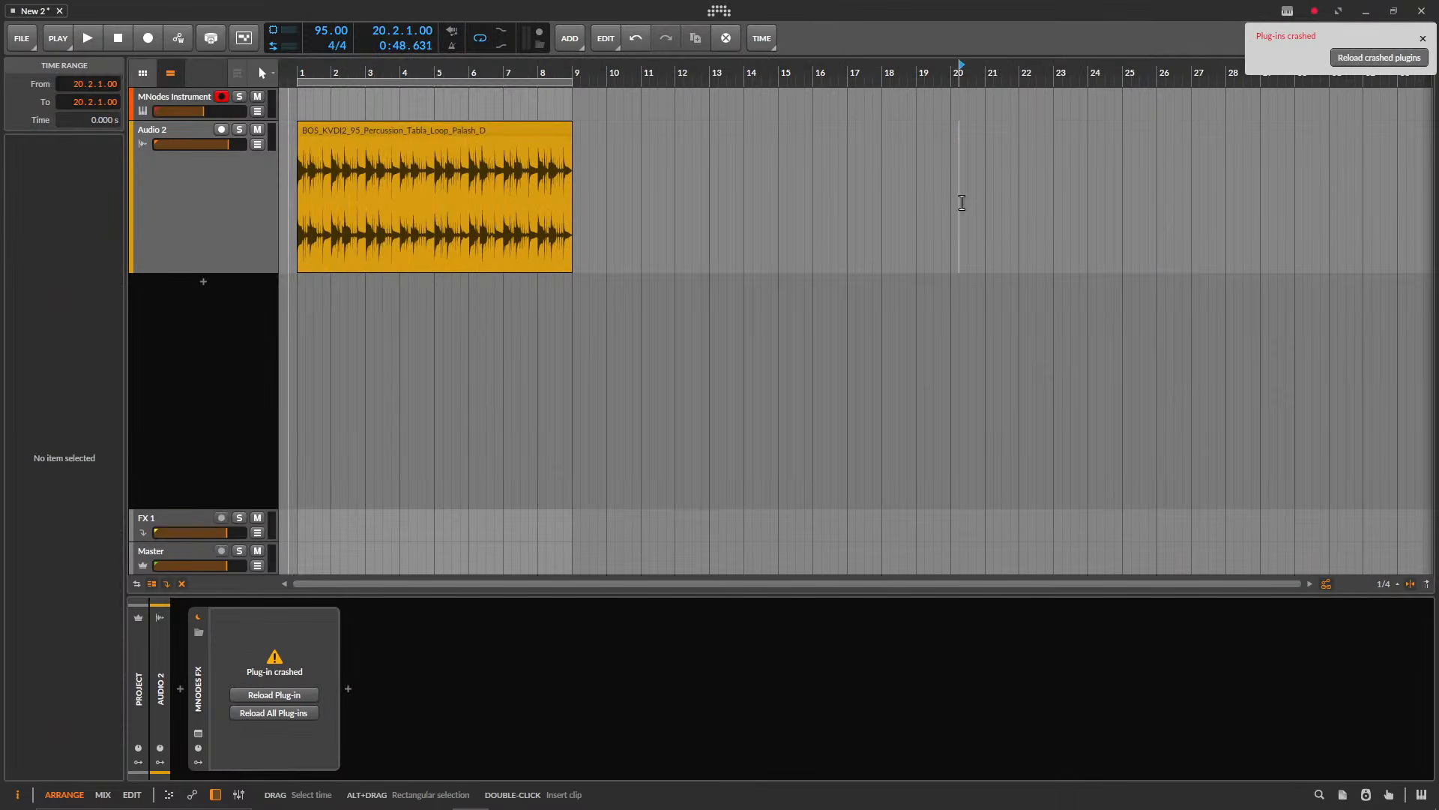
- Reload the crashed plug-ins and reopen the MNodes FX editor on Audio 2
{"action": "left_click", "coordinate": [268, 695]}
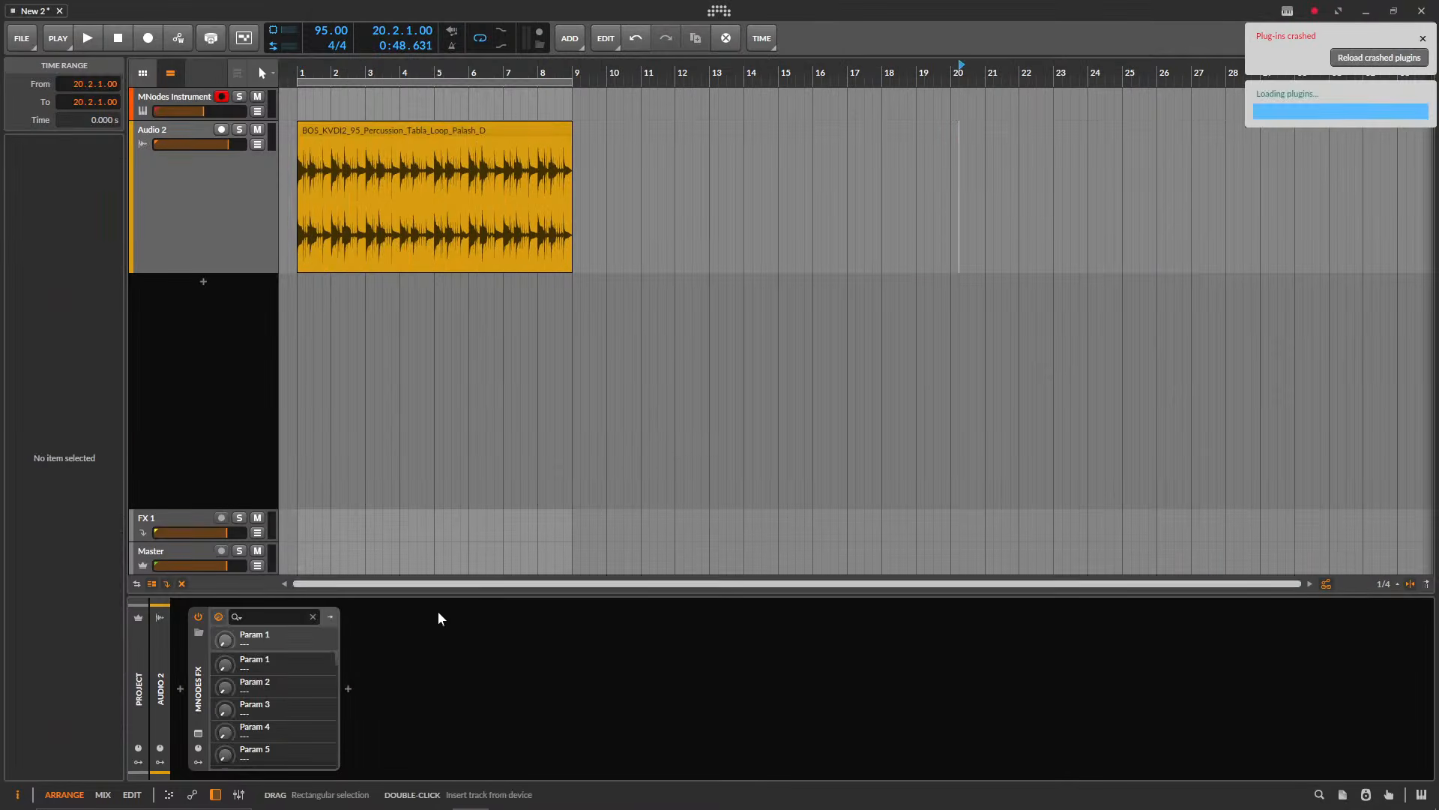
{"action": "left_click", "coordinate": [198, 733]}
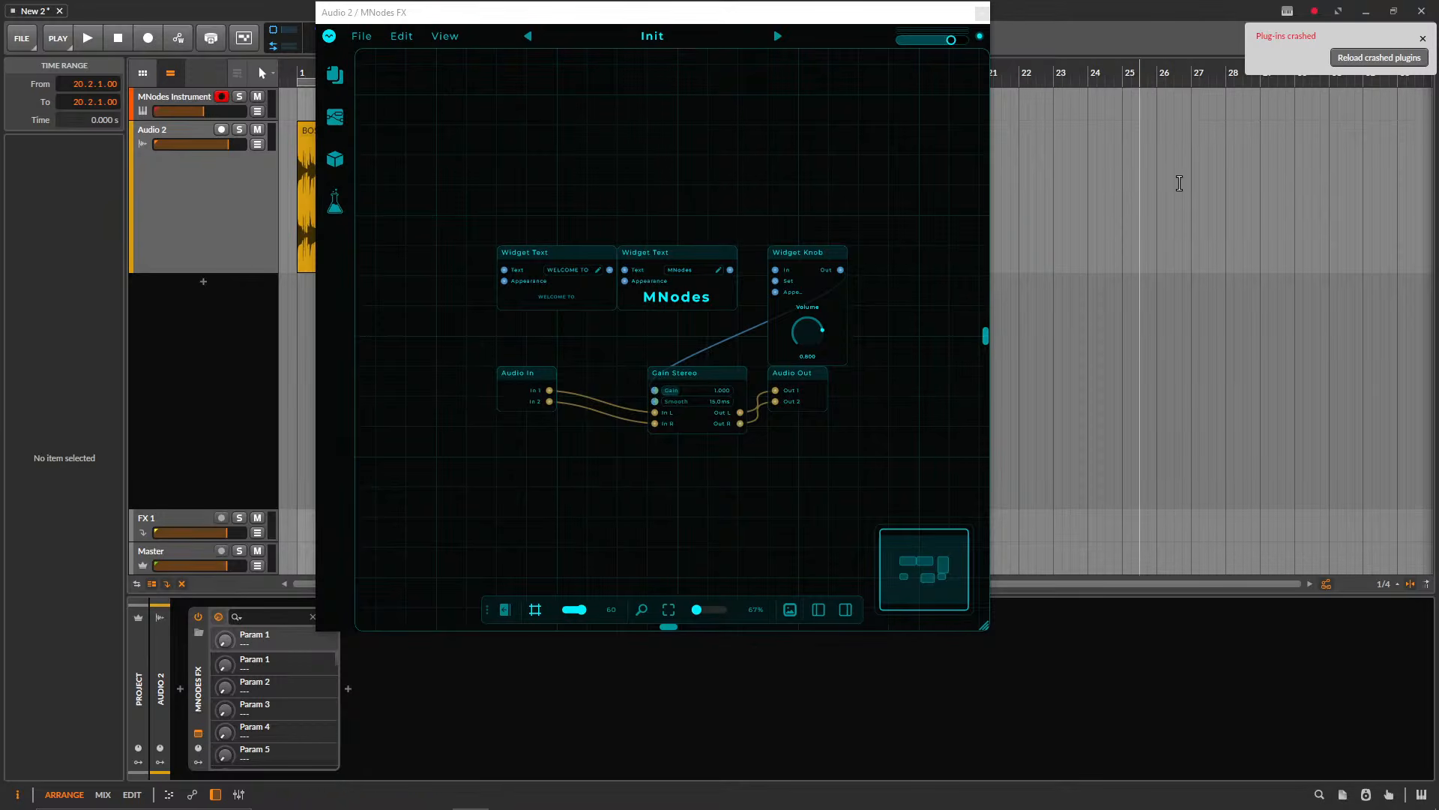
{"action": "left_click", "coordinate": [1379, 58]}
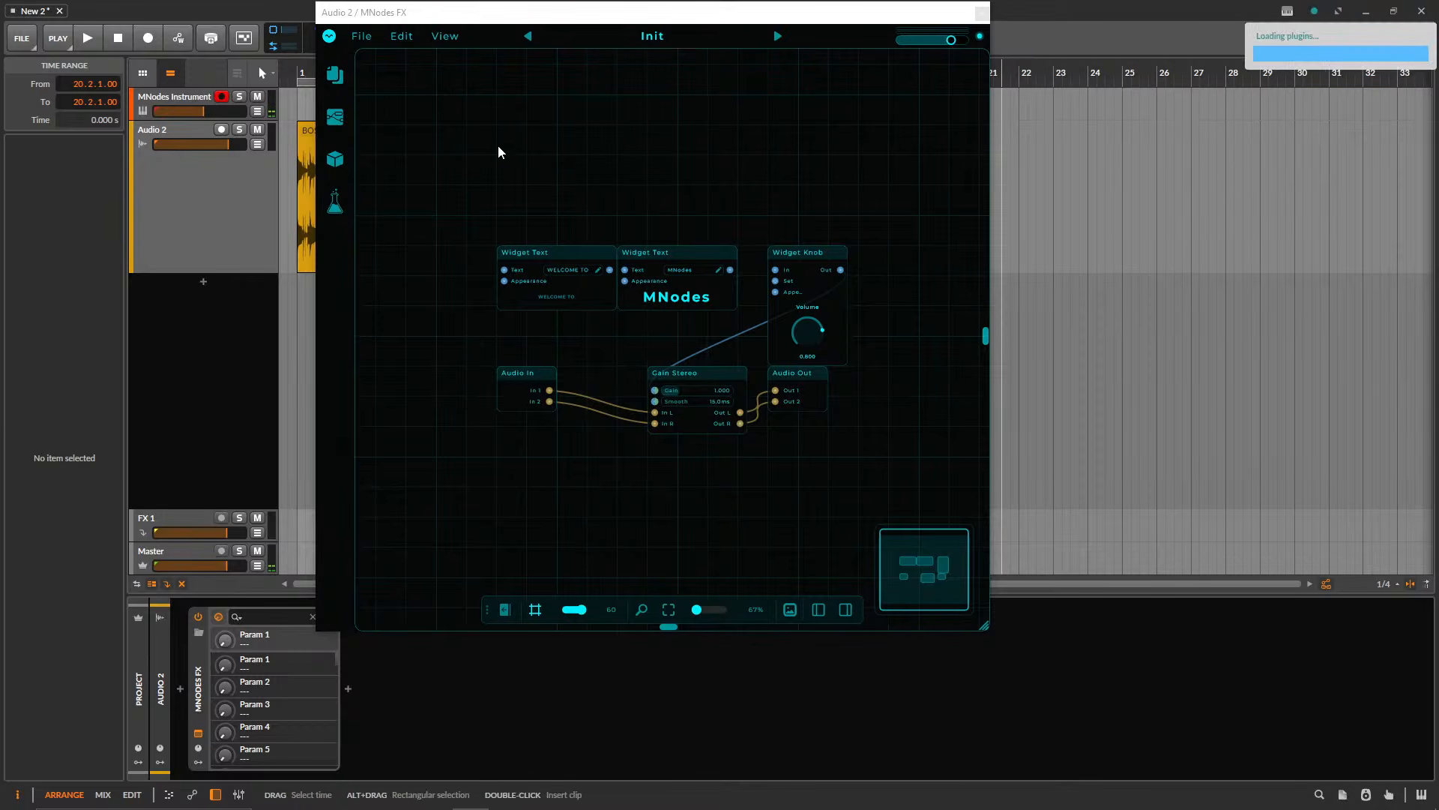
- Delete the Widget Text, Widget Knob and Gain Stereo nodes, keeping only Audio In and Audio Out
{"action": "left_click_drag", "start_coordinate": [498, 169], "coordinate": [885, 335]}
{"action": "key", "text": "Delete"}
{"action": "key", "text": "Delete"}
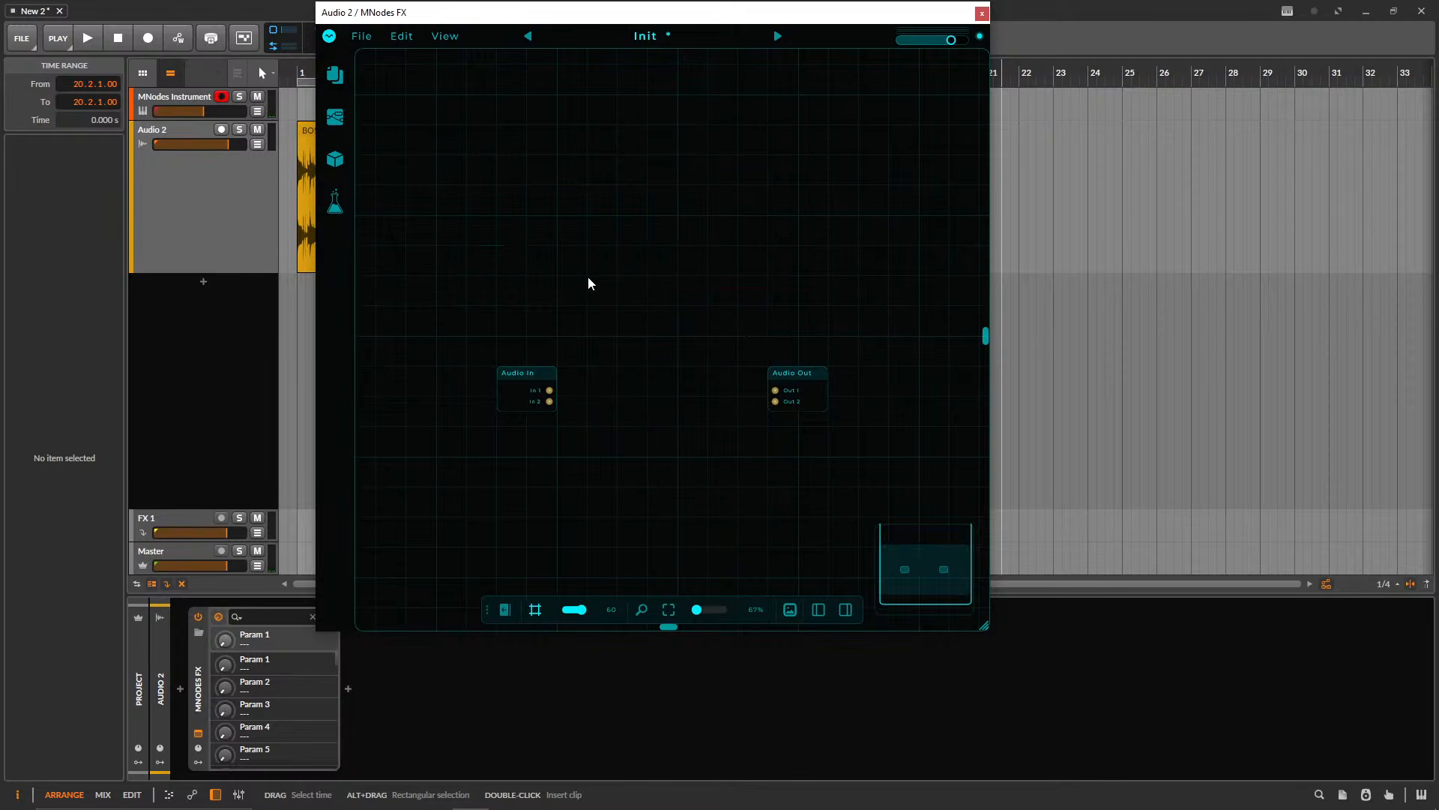
{"action": "double_click", "coordinate": [588, 283]}
{"action": "type", "text": "pitch"}
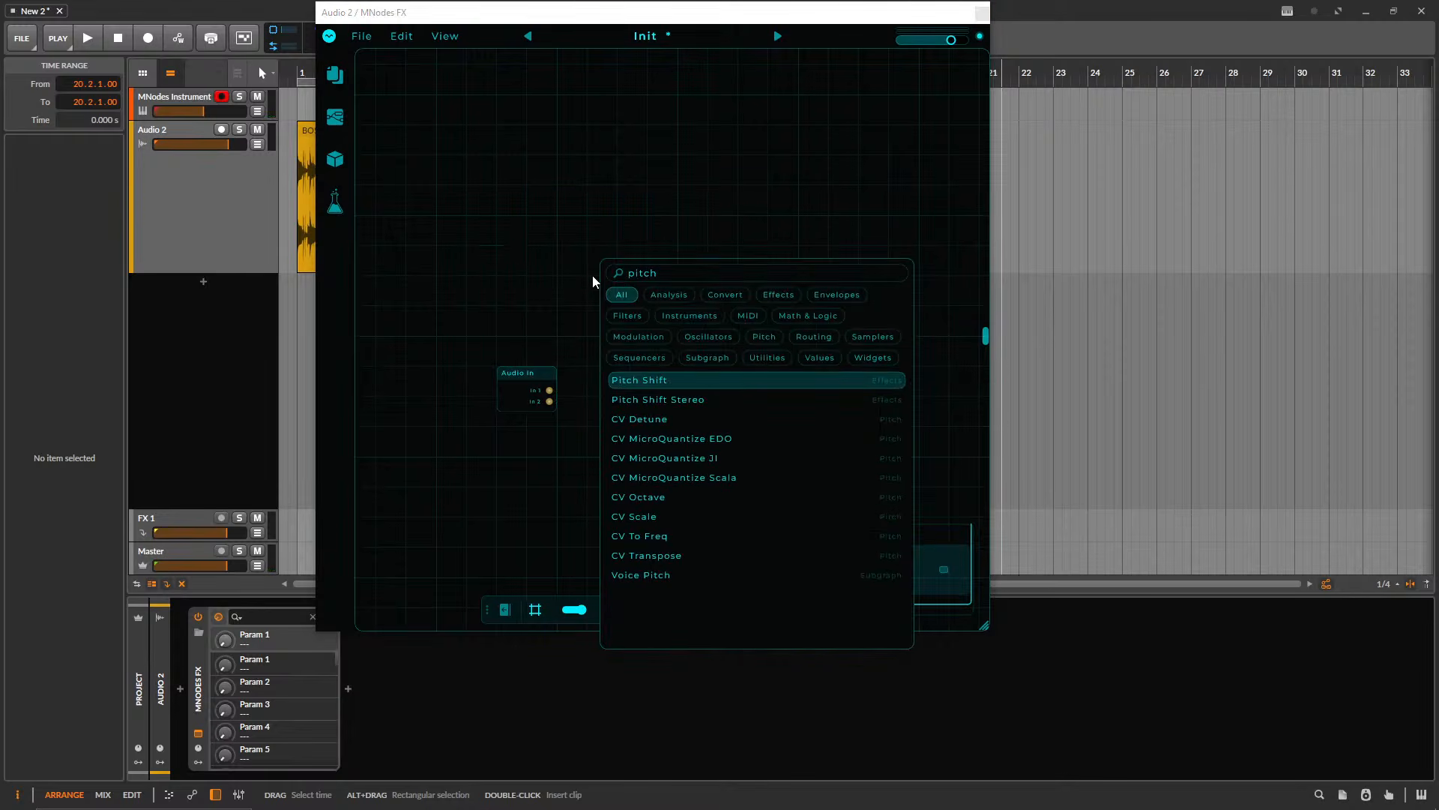
{"action": "key", "text": "Return"}
{"action": "key", "text": "Delete"}
- Add a Pitch Shift Stereo node slightly below and between Audio In and Audio Out, moving Audio Out farther away
{"action": "double_click", "coordinate": [643, 309]}
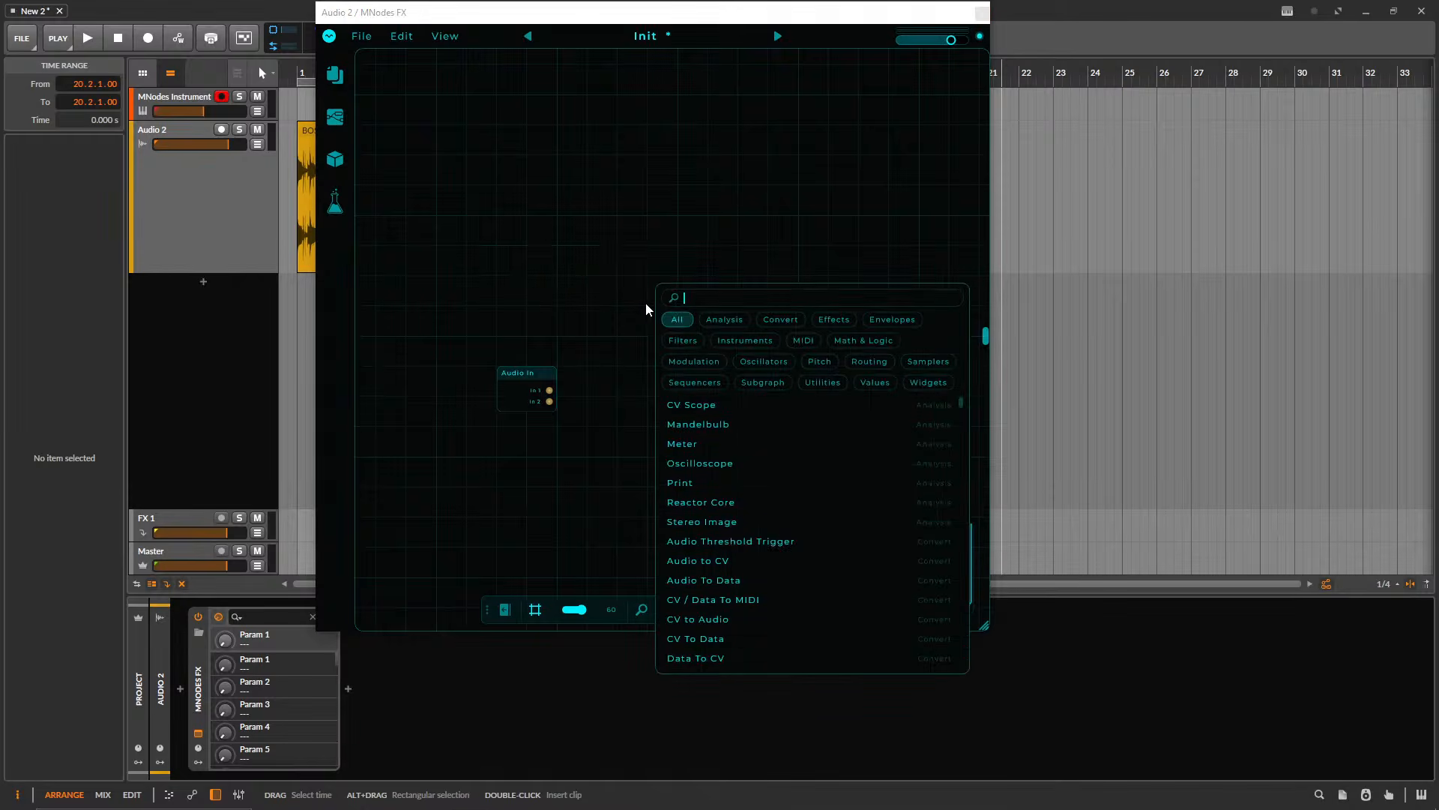
{"action": "type", "text": "pitch"}
{"action": "key", "text": "Down"}
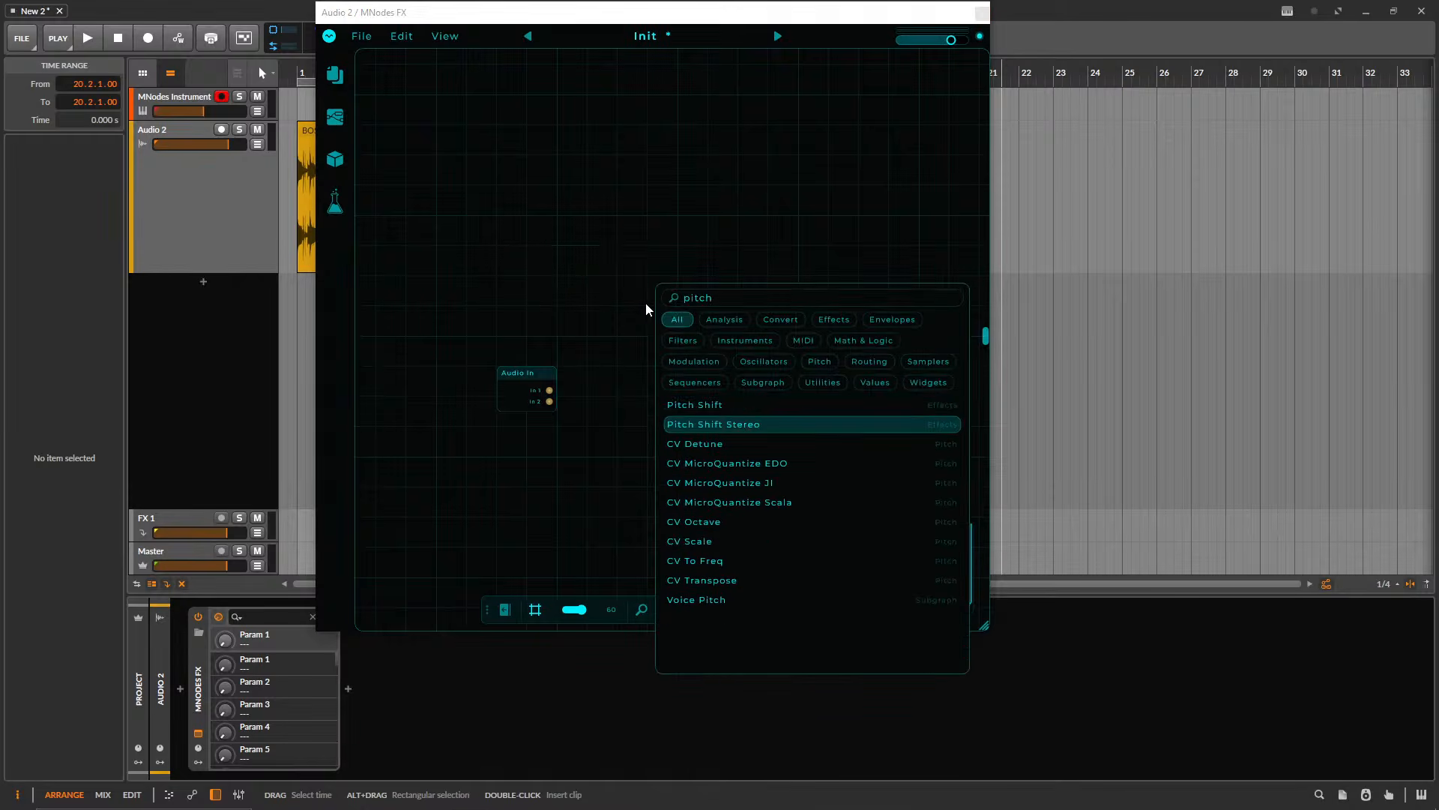
{"action": "key", "text": "Return"}
{"action": "left_click_drag", "start_coordinate": [627, 249], "coordinate": [636, 170]}
{"action": "scroll", "coordinate": [662, 239], "scroll_direction": "up", "scroll_amount": 2}
{"action": "left_click_drag", "start_coordinate": [820, 345], "coordinate": [856, 345]}
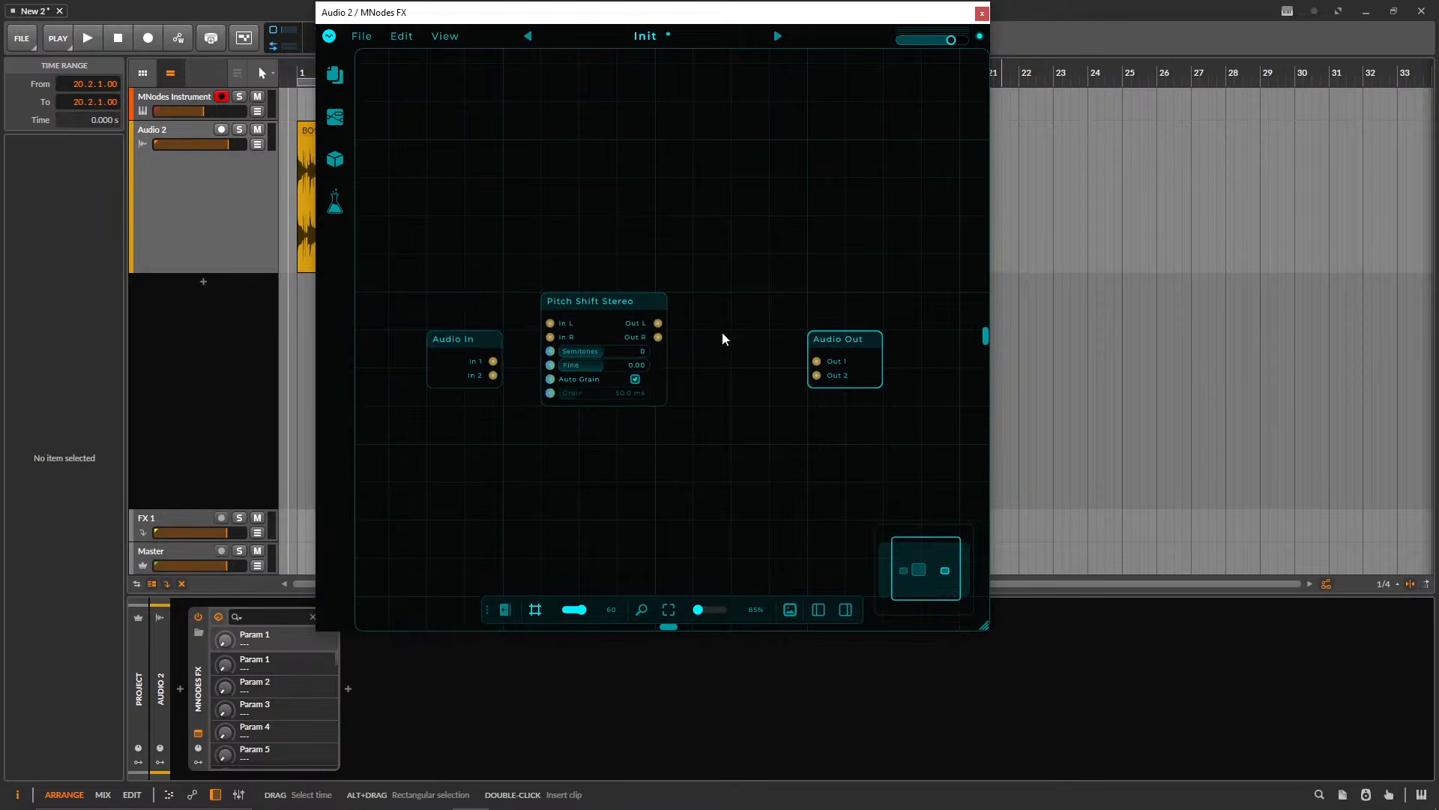
{"action": "left_click_drag", "start_coordinate": [595, 301], "coordinate": [631, 372]}
- Add a Reverb above Pitch Shift Stereo and connect both Audio In channels to its inputs
{"action": "double_click", "coordinate": [591, 198]}
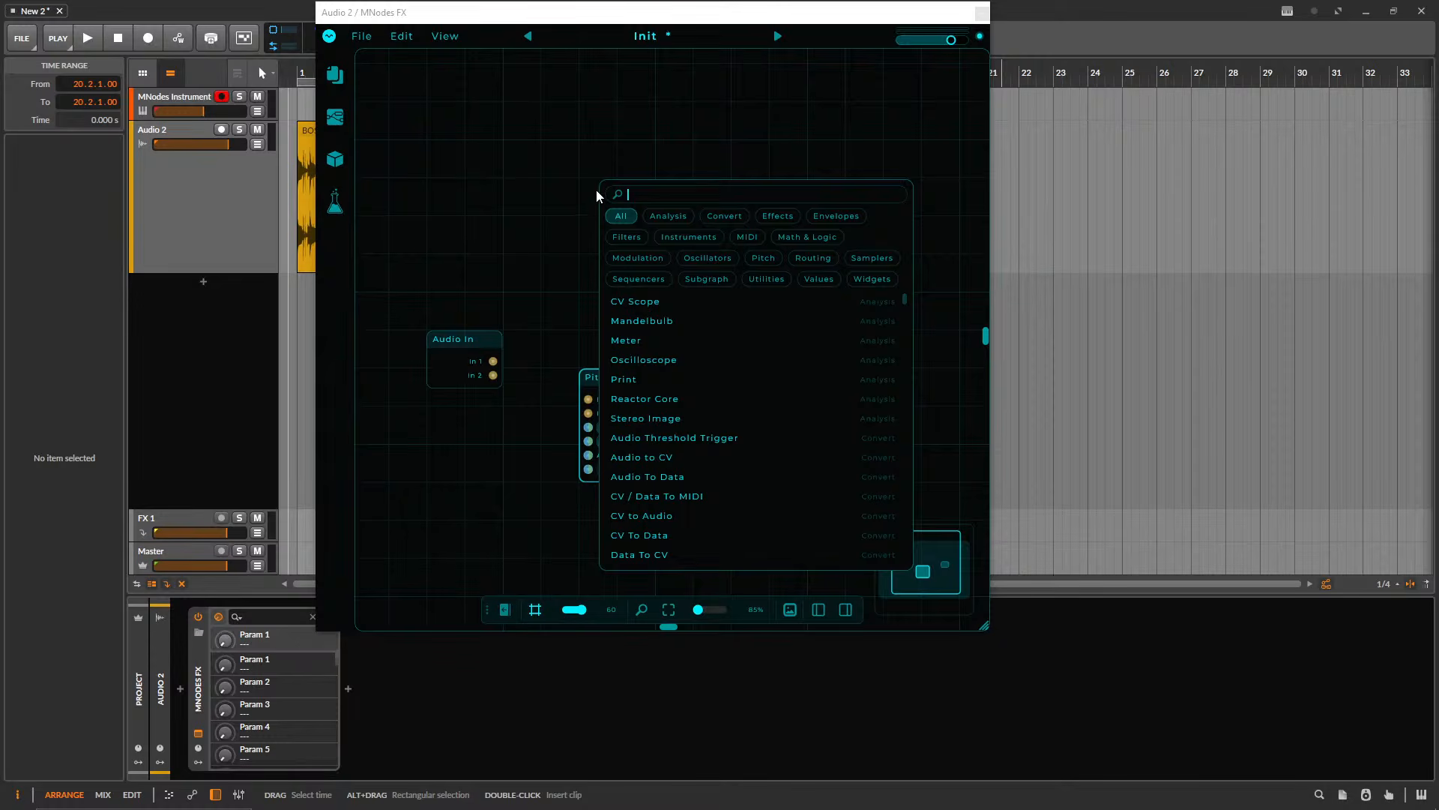
{"action": "left_click", "coordinate": [565, 268]}
{"action": "double_click", "coordinate": [568, 267]}
{"action": "type", "text": "reve"}
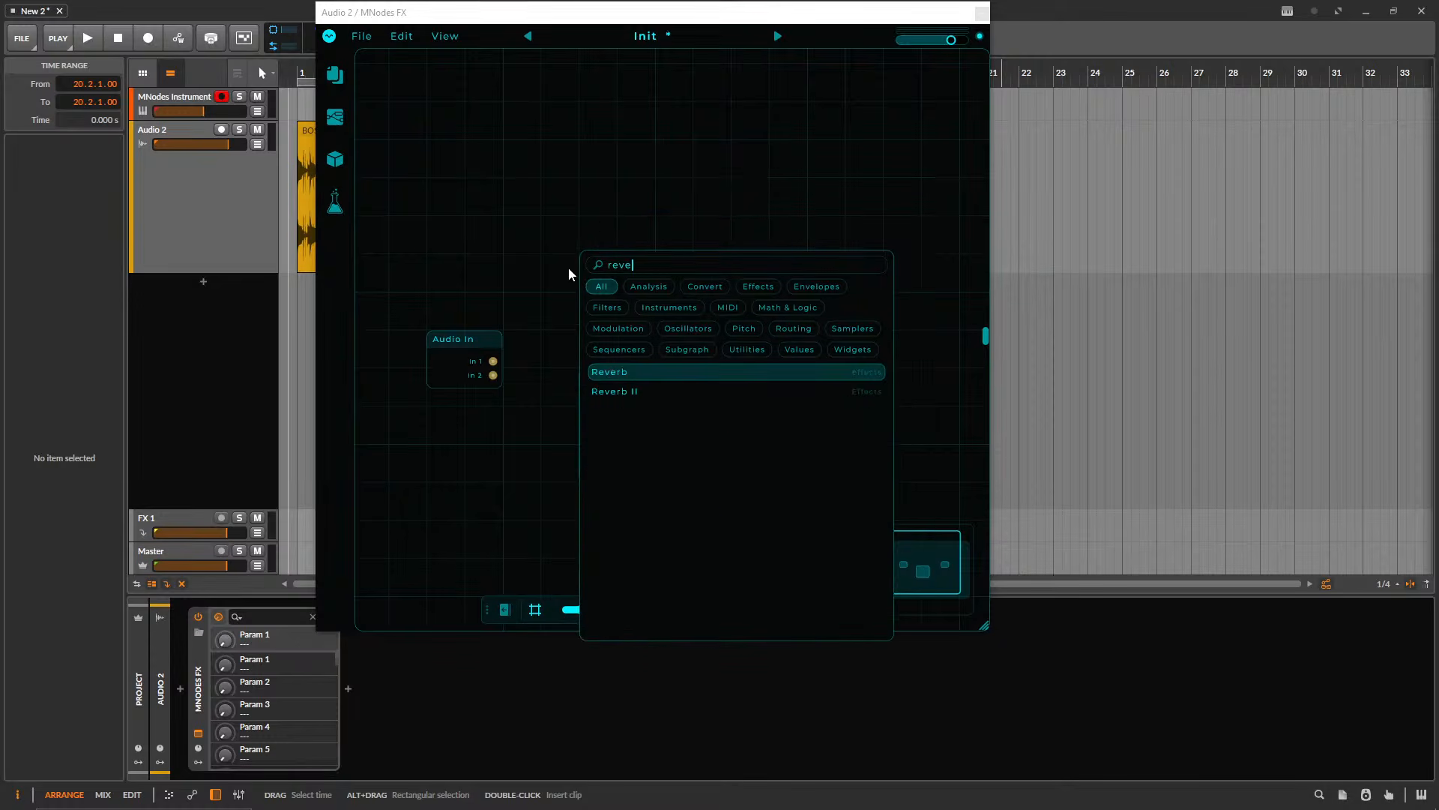
{"action": "key", "text": "Return"}
{"action": "left_click_drag", "start_coordinate": [554, 184], "coordinate": [629, 185]}
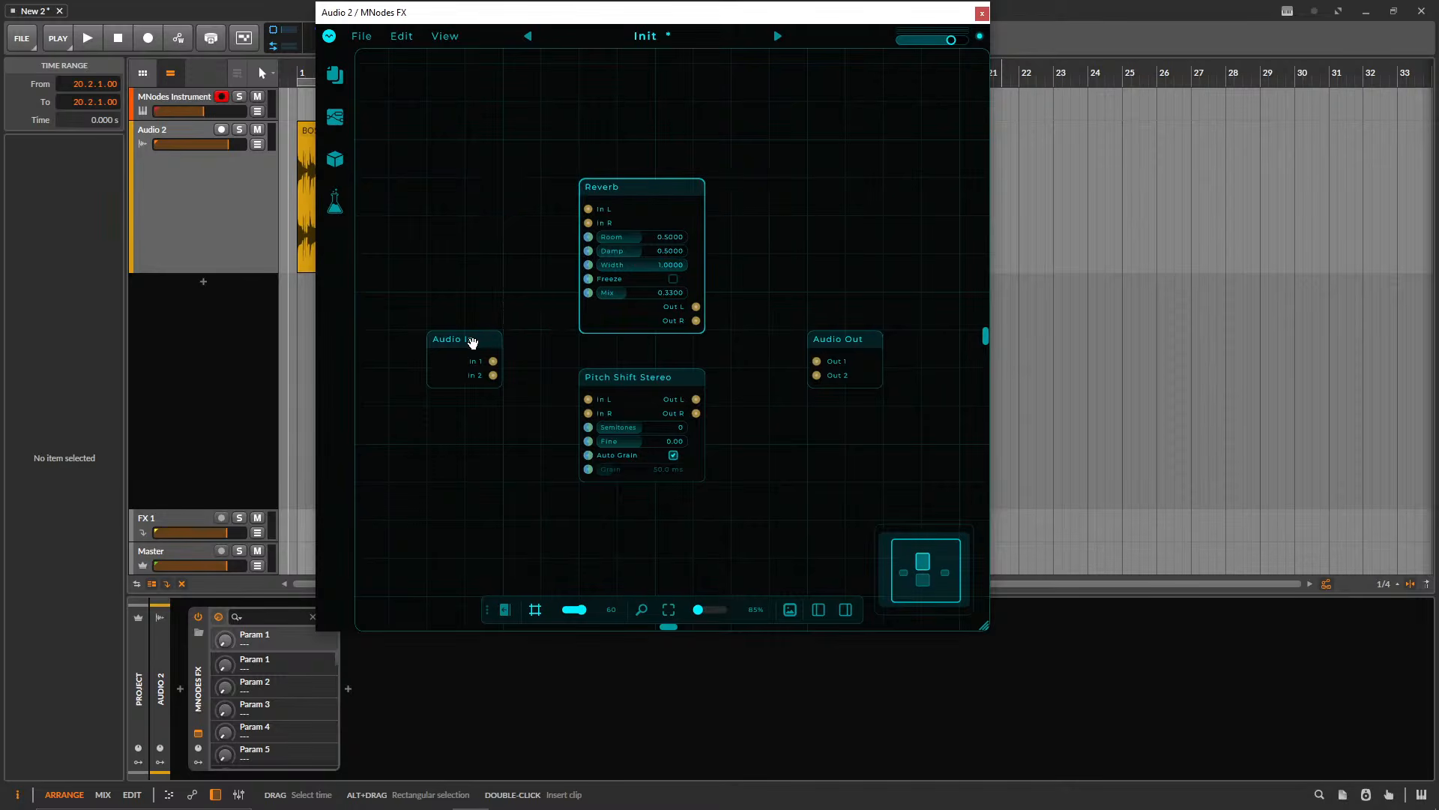
{"action": "left_click_drag", "start_coordinate": [493, 362], "coordinate": [511, 385]}
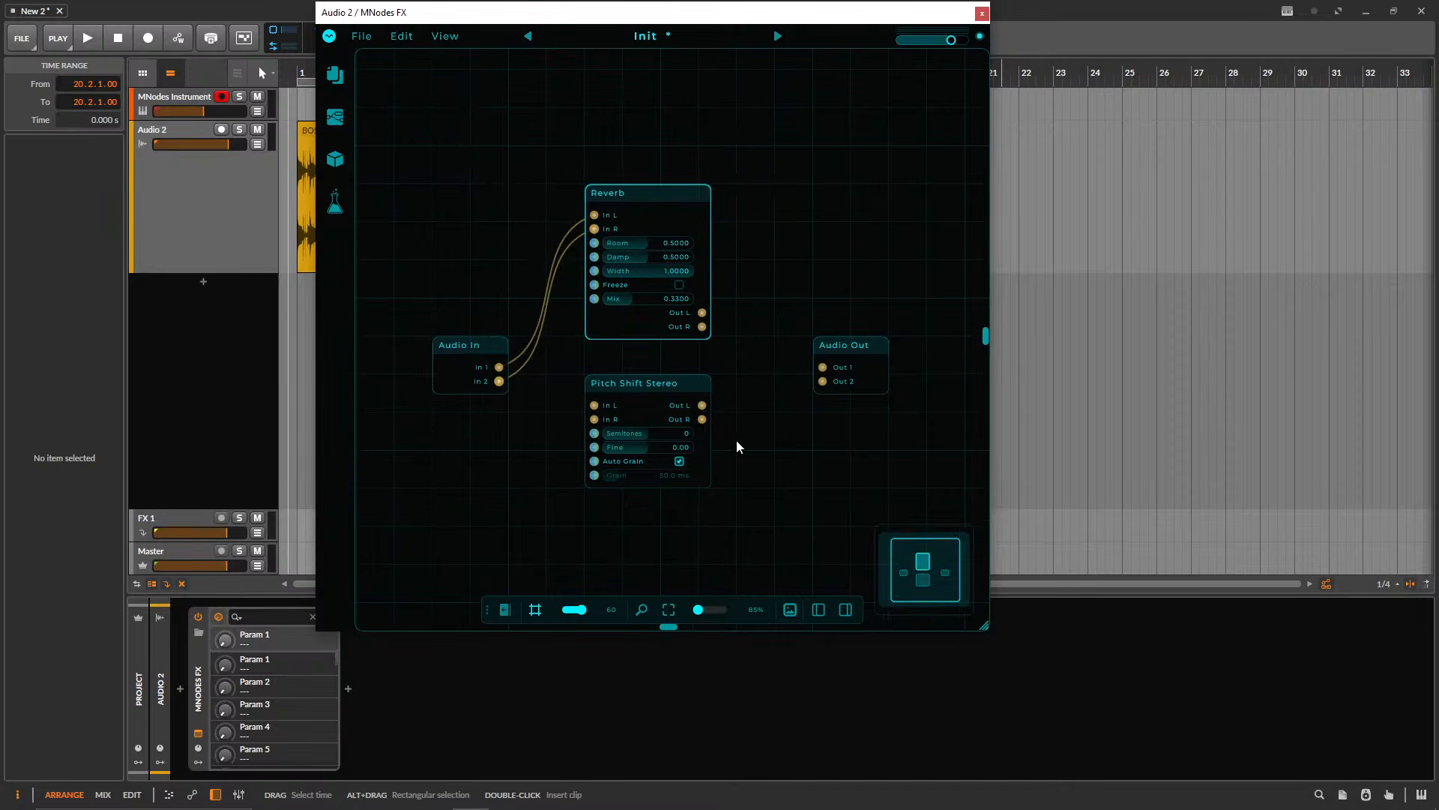
- Add a Sig Gate node beside the Reverb
{"action": "double_click", "coordinate": [784, 250]}
{"action": "type", "text": "gate"}
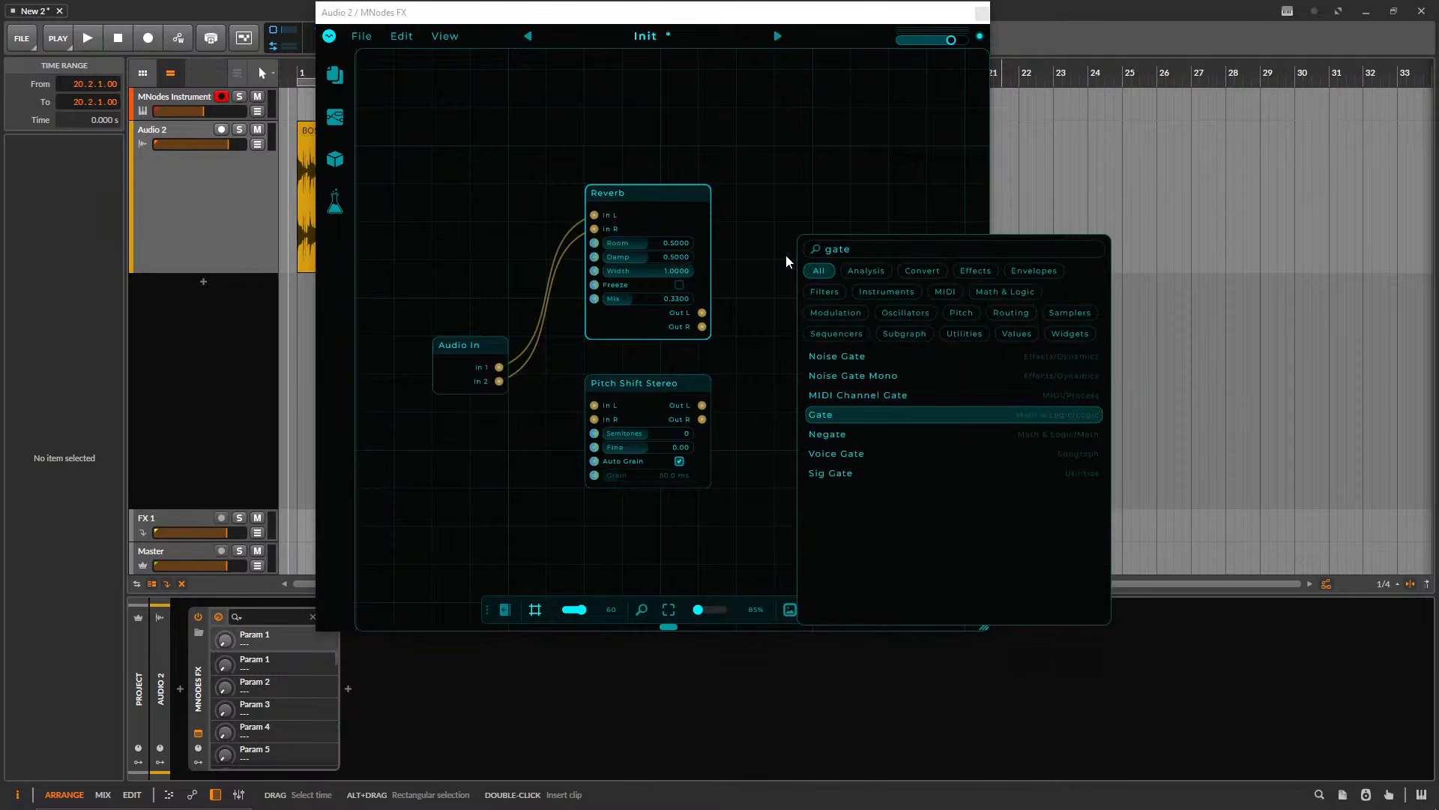
{"action": "key", "text": "Up"}
{"action": "key", "text": "Up"}
{"action": "key", "text": "Down"}
{"action": "key", "text": "Down"}
{"action": "key", "text": "Down"}
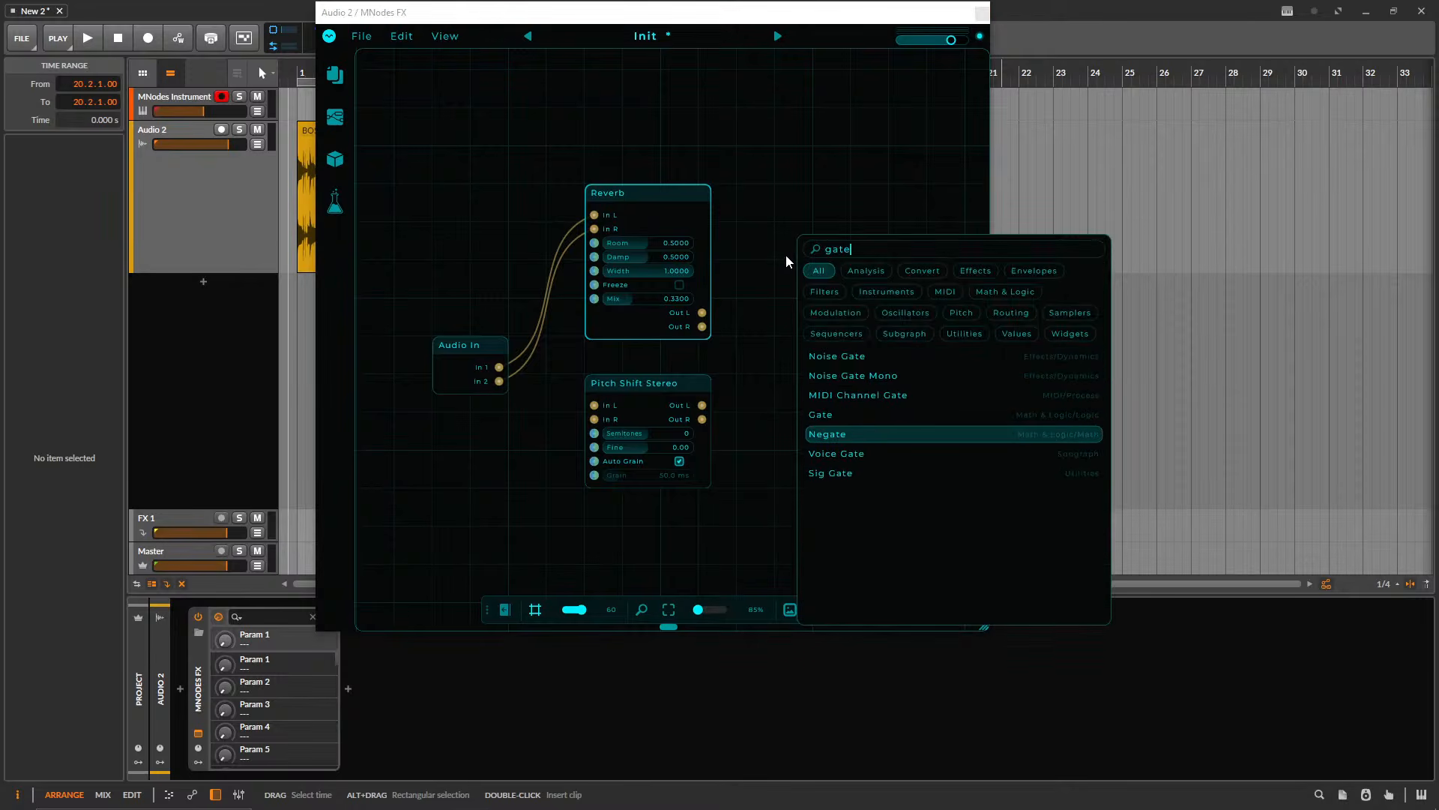
{"action": "key", "text": "Down"}
{"action": "key", "text": "Up"}
{"action": "key", "text": "Up"}
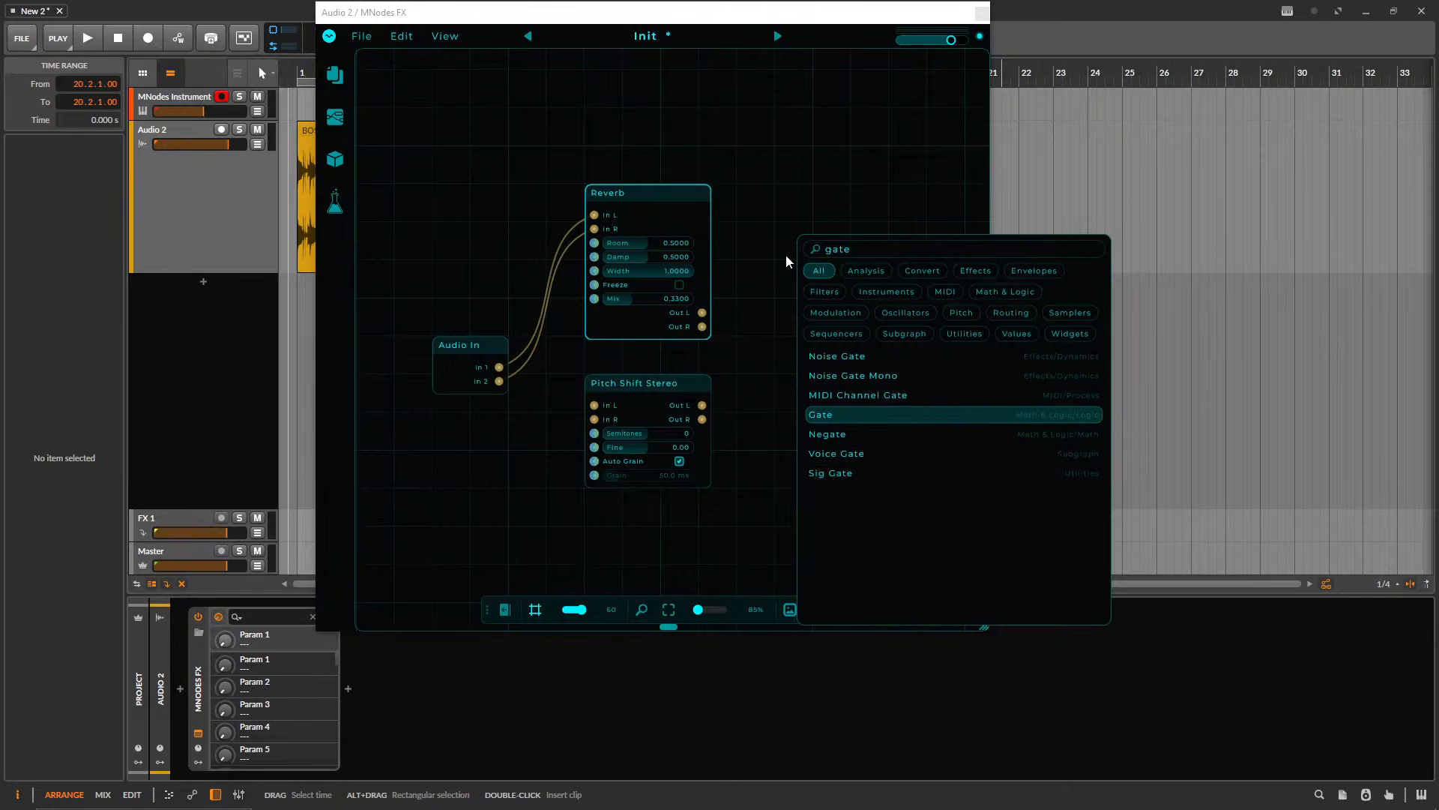
{"action": "key", "text": "Up"}
{"action": "key", "text": "Up"}
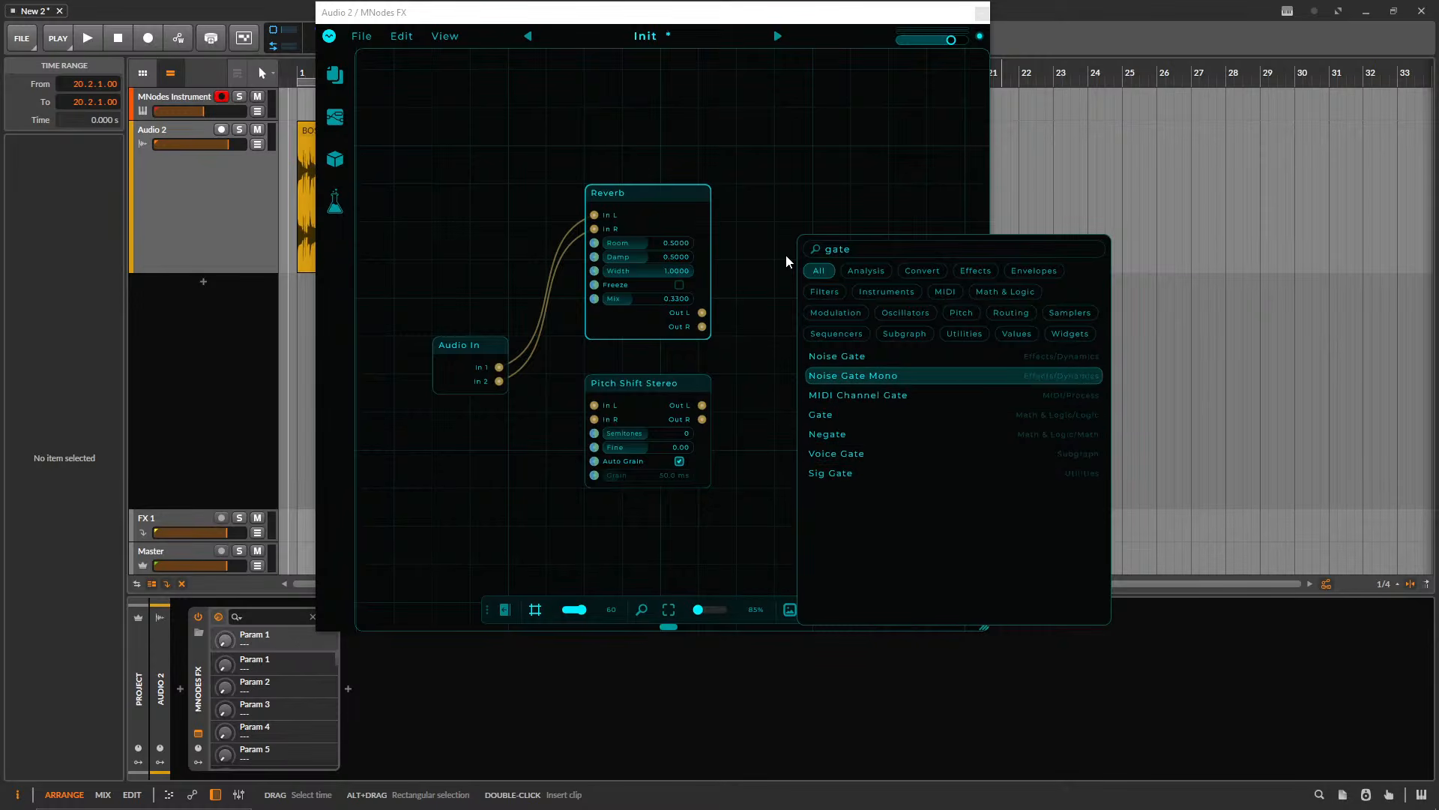
{"action": "key", "text": "Down"}
{"action": "key", "text": "Down"}
{"action": "key", "text": "Down"}
{"action": "key", "text": "Down"}
{"action": "key", "text": "Down"}
{"action": "key", "text": "Return"}
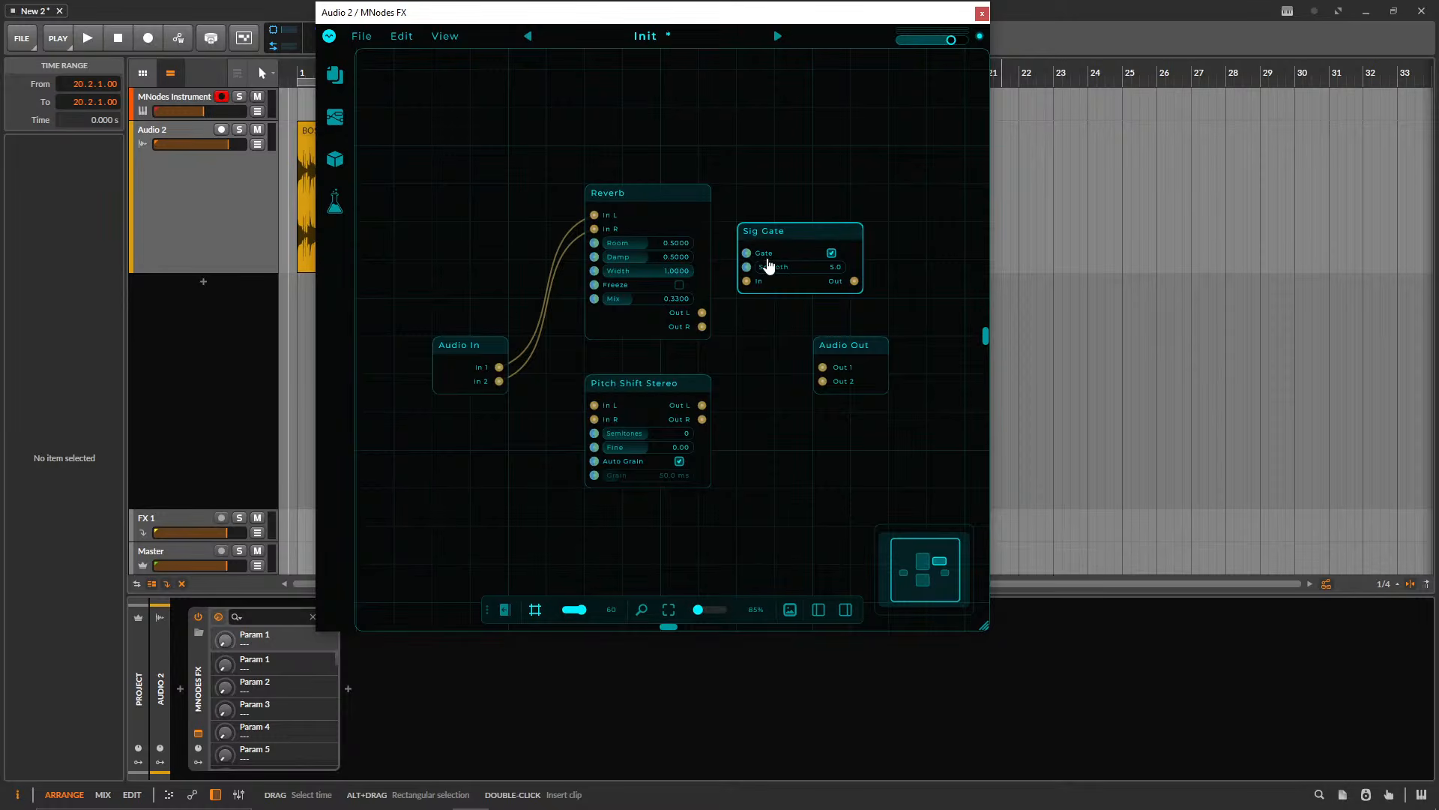
- Wire the Reverb's Out L through the Sig Gate to Audio Out, and duplicate the gate to receive Pitch Shift Stereo's outputs
{"action": "left_click_drag", "start_coordinate": [701, 313], "coordinate": [746, 282]}
{"action": "mouse_move", "coordinate": [854, 281]}
{"action": "left_mouse_down"}
{"action": "mouse_move", "coordinate": [827, 381]}
{"action": "mouse_move", "coordinate": [854, 281]}
{"action": "left_mouse_up"}
{"action": "left_click_drag", "start_coordinate": [792, 241], "coordinate": [791, 435]}
{"action": "left_click_drag", "start_coordinate": [702, 405], "coordinate": [747, 471]}
- Connect both Audio In channels to Pitch Shift Stereo and the lower Sig Gate's output to Out 1 and Out 2
{"action": "left_click_drag", "start_coordinate": [498, 366], "coordinate": [594, 405]}
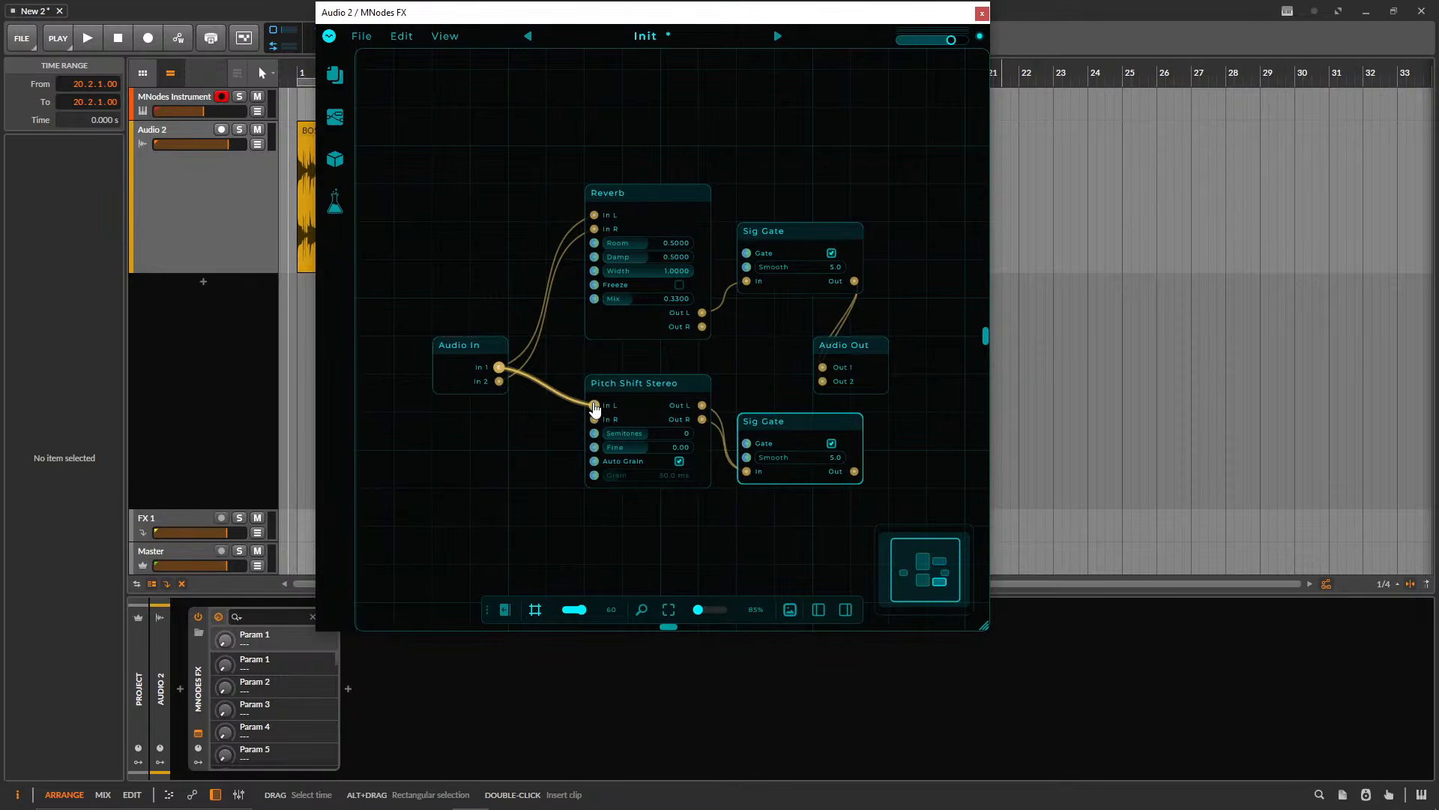
{"action": "left_click_drag", "start_coordinate": [498, 381], "coordinate": [594, 419]}
{"action": "left_click_drag", "start_coordinate": [823, 381], "coordinate": [854, 471]}
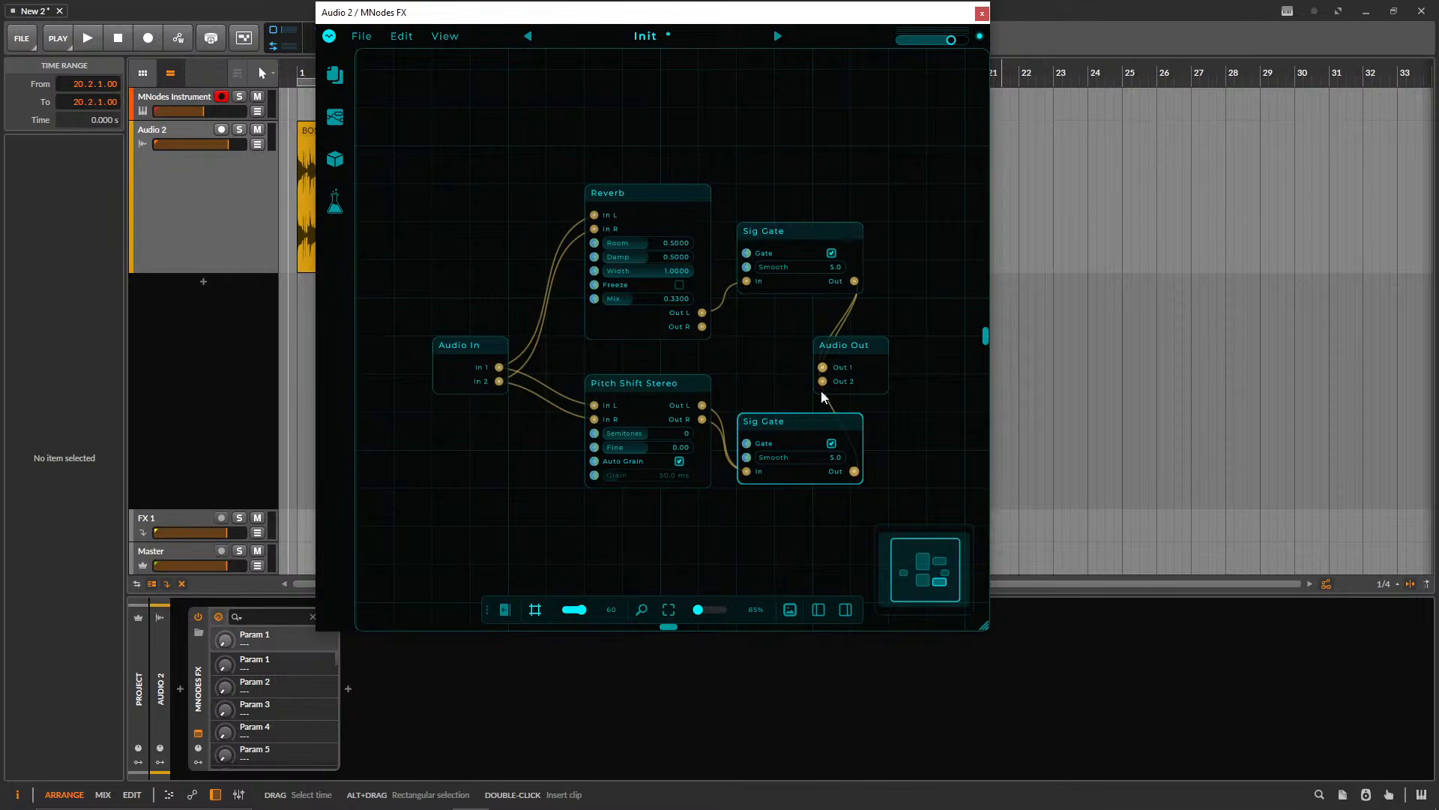
{"action": "left_click_drag", "start_coordinate": [823, 367], "coordinate": [855, 470]}
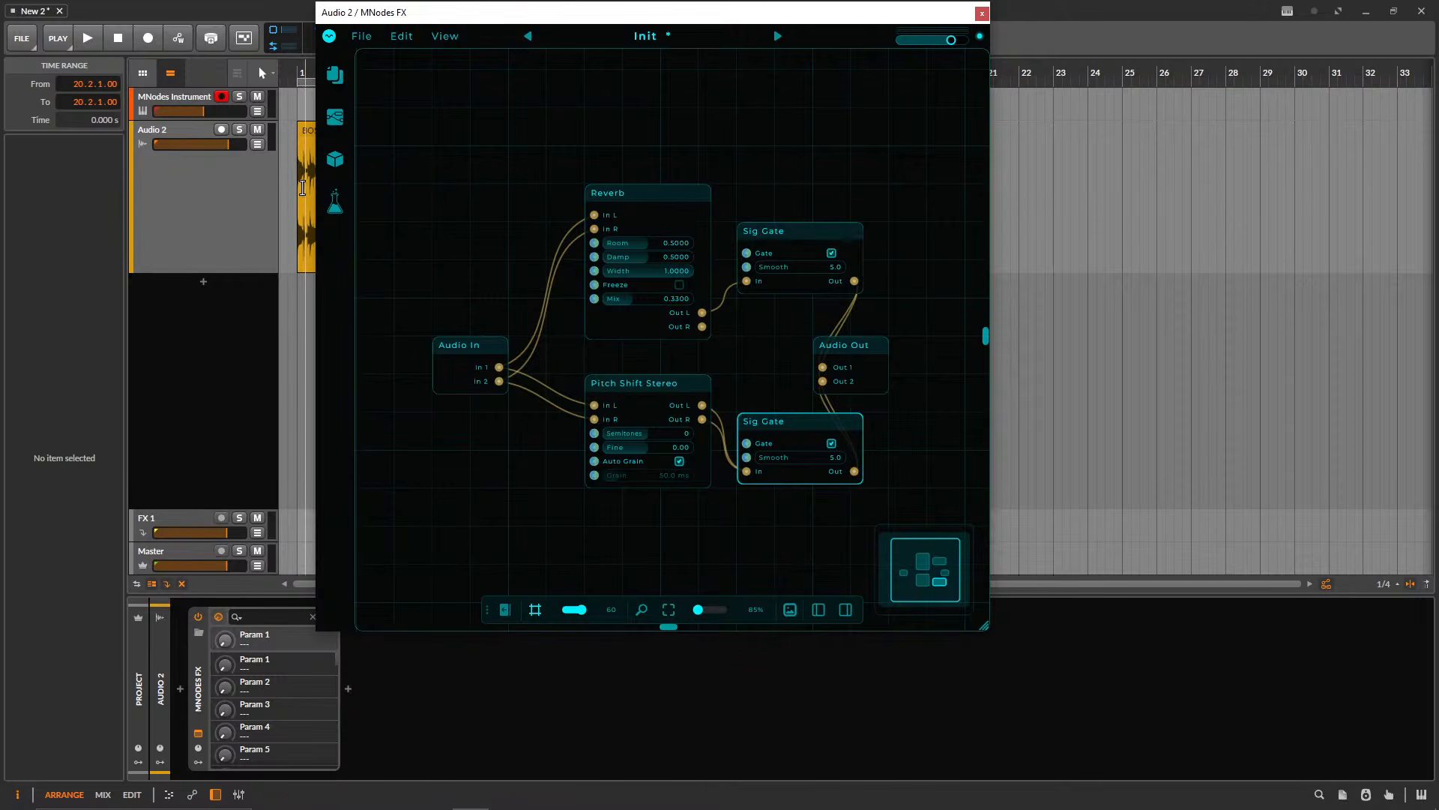
- Turn off the lower Sig Gate and set Pitch Shift Stereo's Semitones to 24 while the loop plays
{"action": "left_click", "coordinate": [838, 445]}
{"action": "left_click_drag", "start_coordinate": [589, 16], "coordinate": [836, 66]}
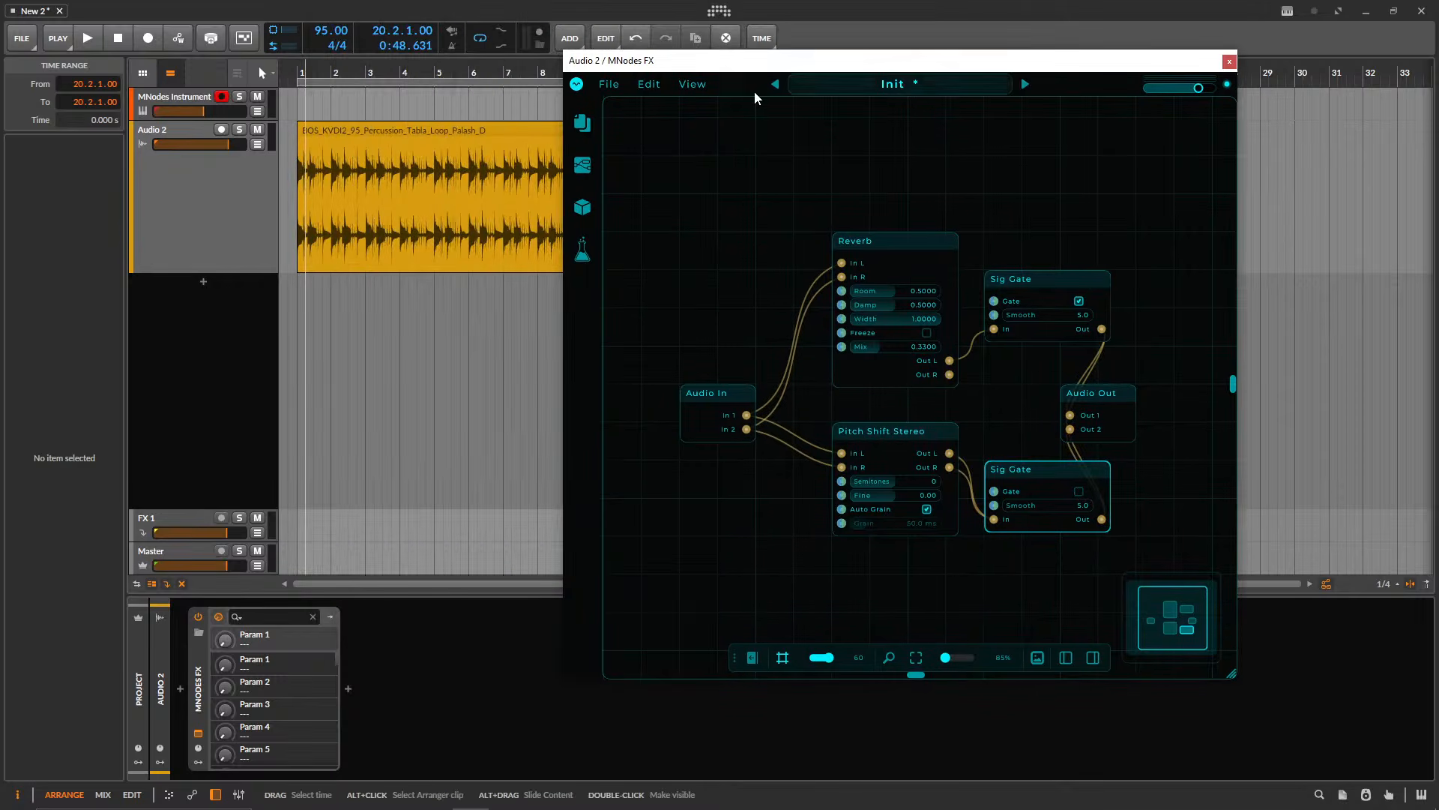
{"action": "key", "text": "space"}
{"action": "left_click_drag", "start_coordinate": [888, 481], "coordinate": [1074, 311]}
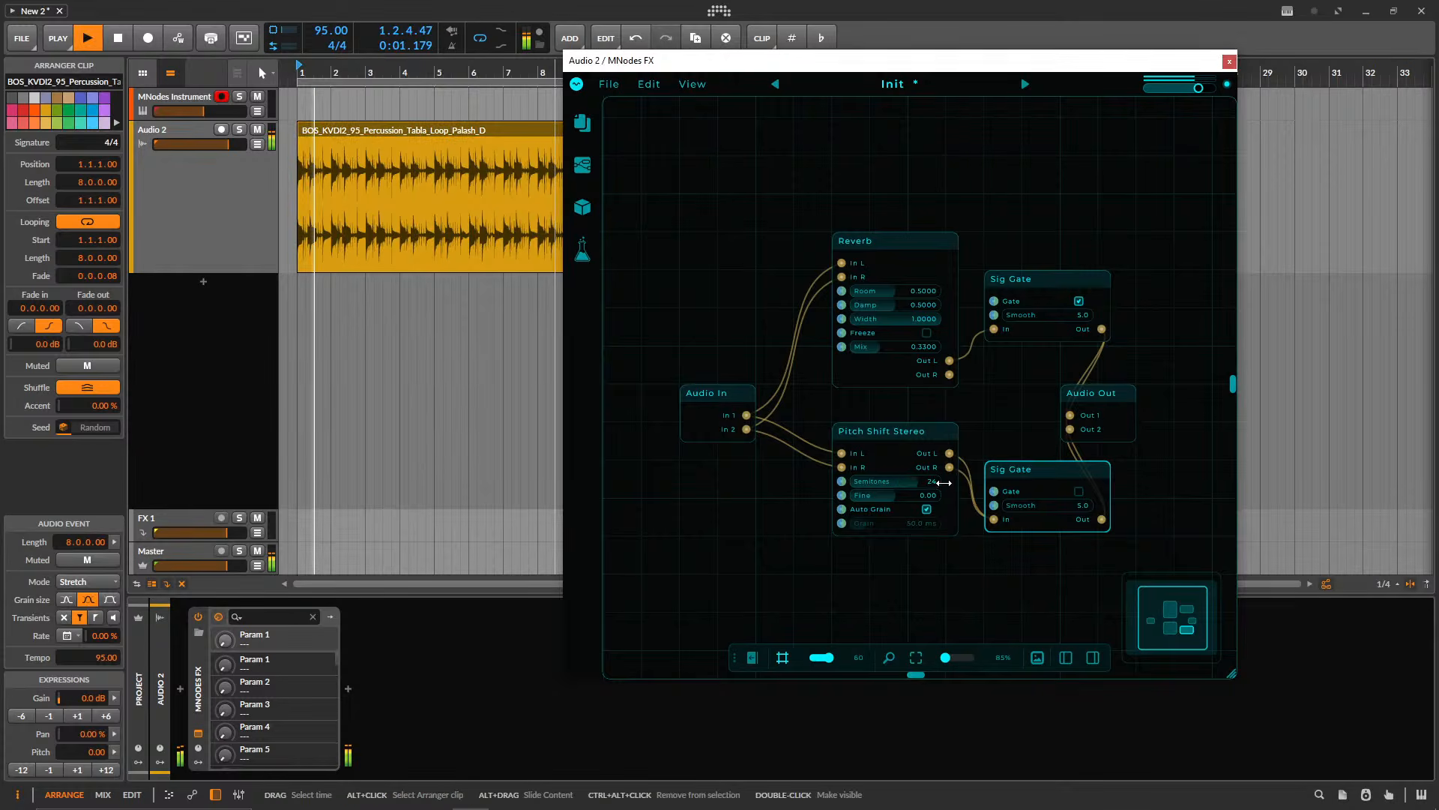
{"action": "key", "text": "space"}
- Play the loop with only the lower Sig Gate enabled, leaving both gates off after stopping playback
{"action": "left_click", "coordinate": [1078, 300]}
{"action": "left_click", "coordinate": [1079, 491]}
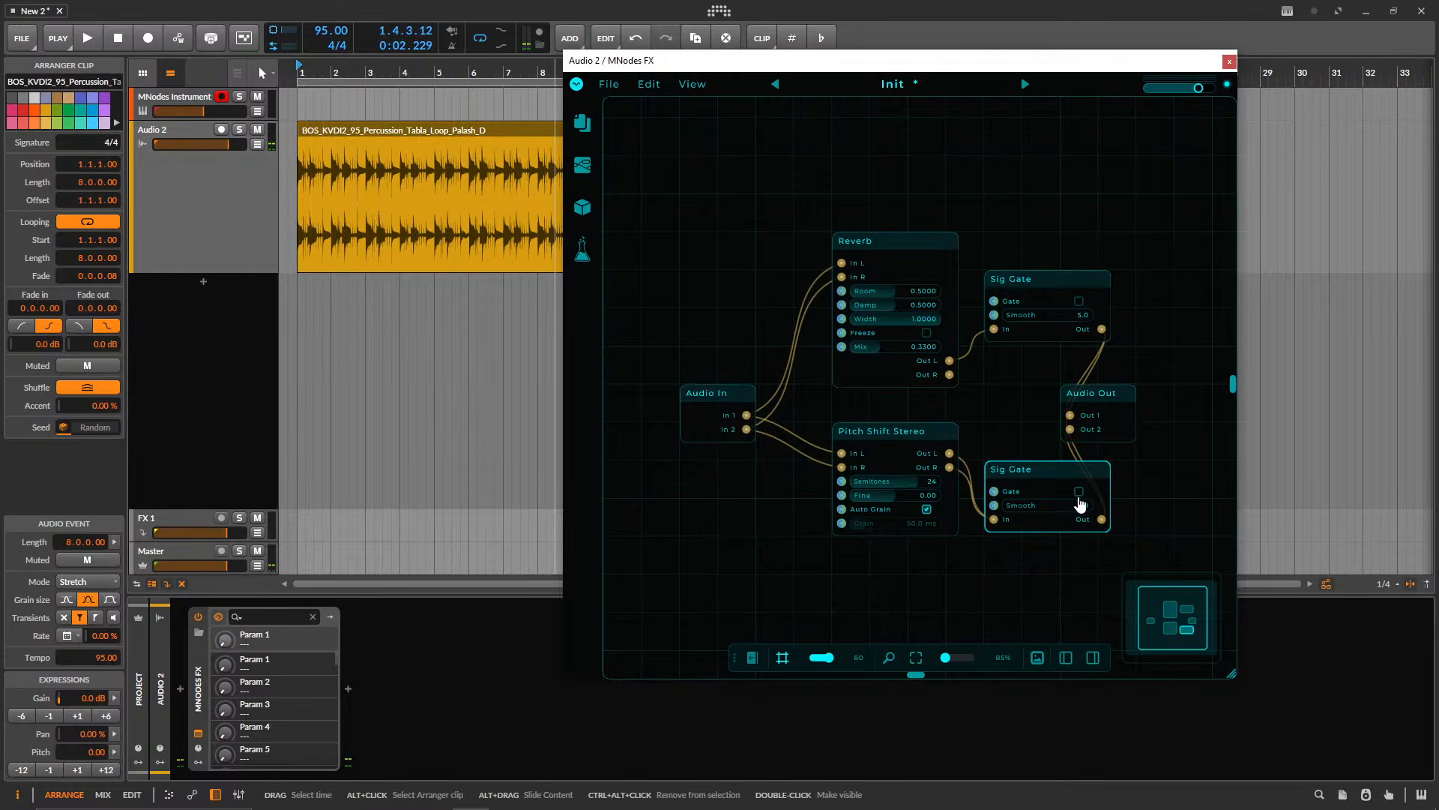
{"action": "key", "text": "space"}
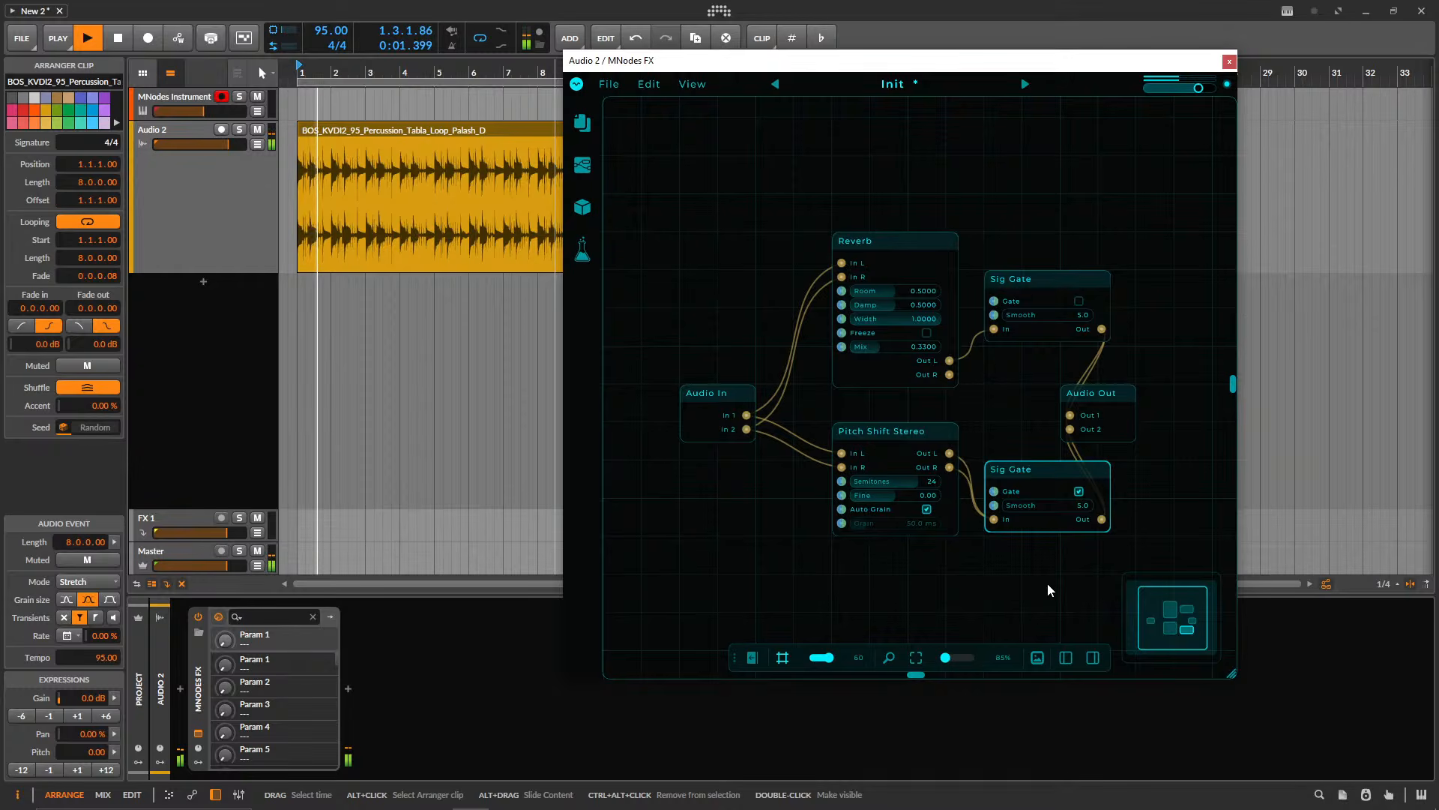
{"action": "key", "text": "space"}
{"action": "left_click", "coordinate": [1079, 491]}
- Spread out the Audio In, Audio Out, Reverb and Pitch Shift Stereo nodes, and connect Reverb's Out R to the upper Sig Gate
{"action": "left_click_drag", "start_coordinate": [723, 390], "coordinate": [686, 276]}
{"action": "left_click_drag", "start_coordinate": [1094, 393], "coordinate": [1165, 393]}
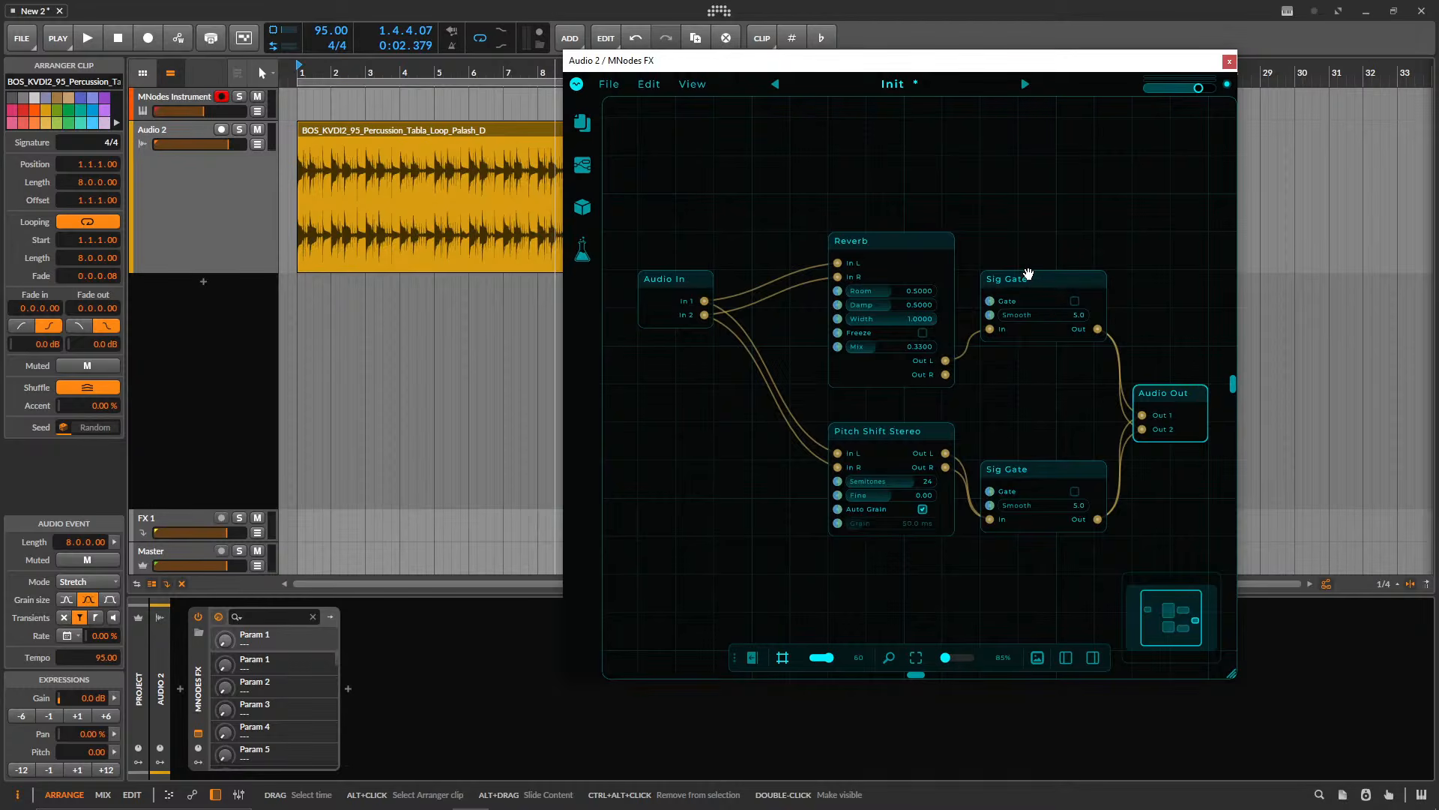
{"action": "left_click_drag", "start_coordinate": [887, 241], "coordinate": [810, 240]}
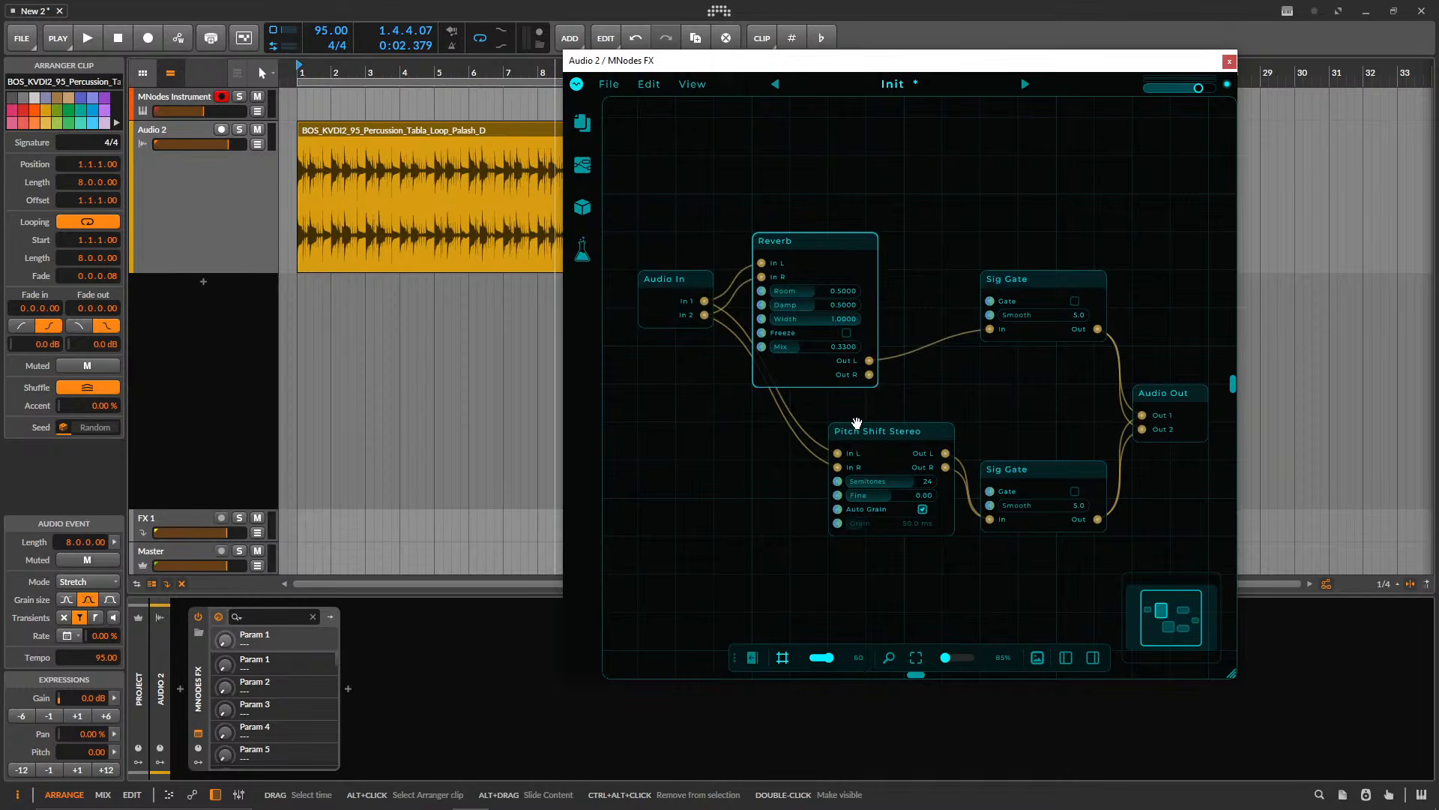
{"action": "left_click_drag", "start_coordinate": [857, 424], "coordinate": [818, 424]}
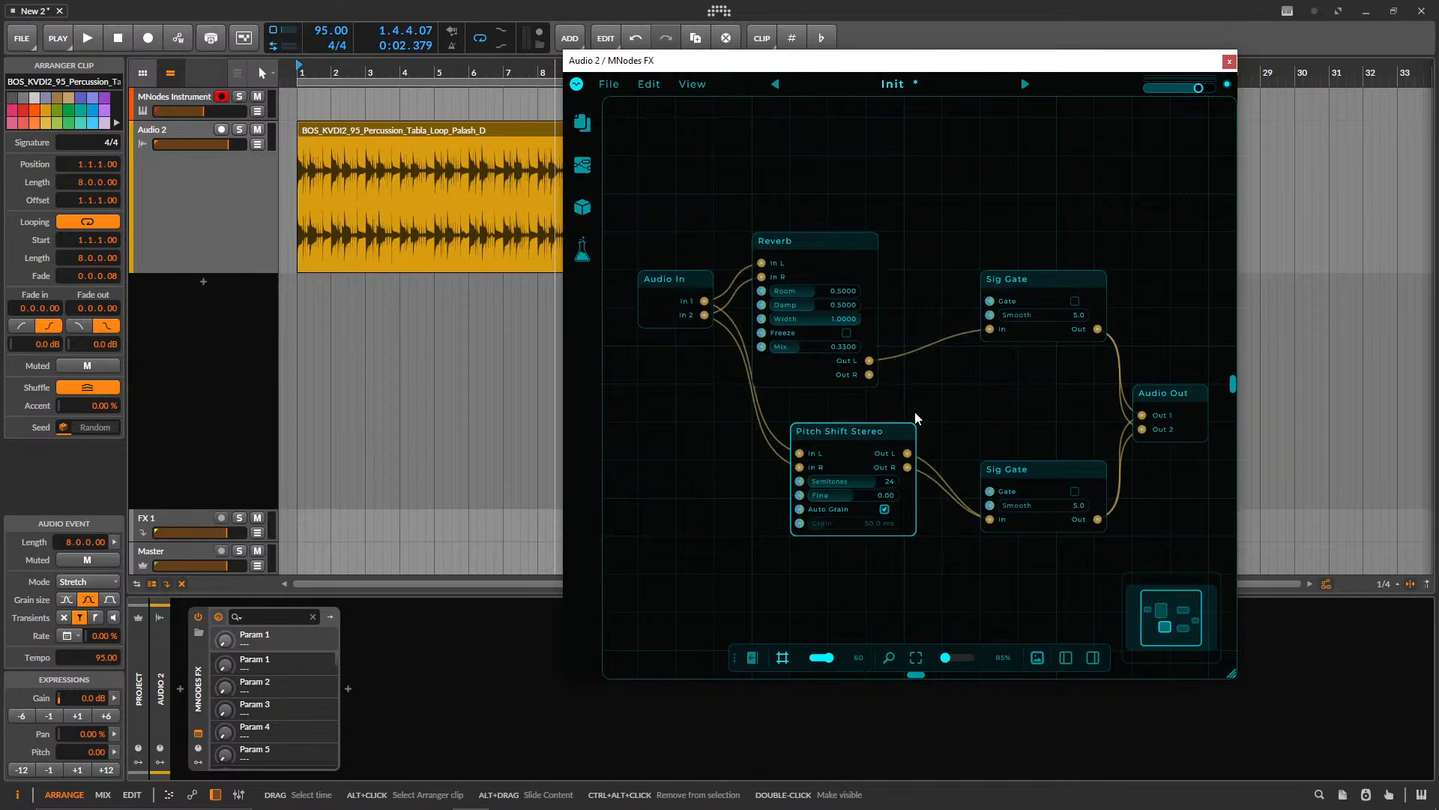
{"action": "left_click_drag", "start_coordinate": [870, 374], "coordinate": [990, 329]}
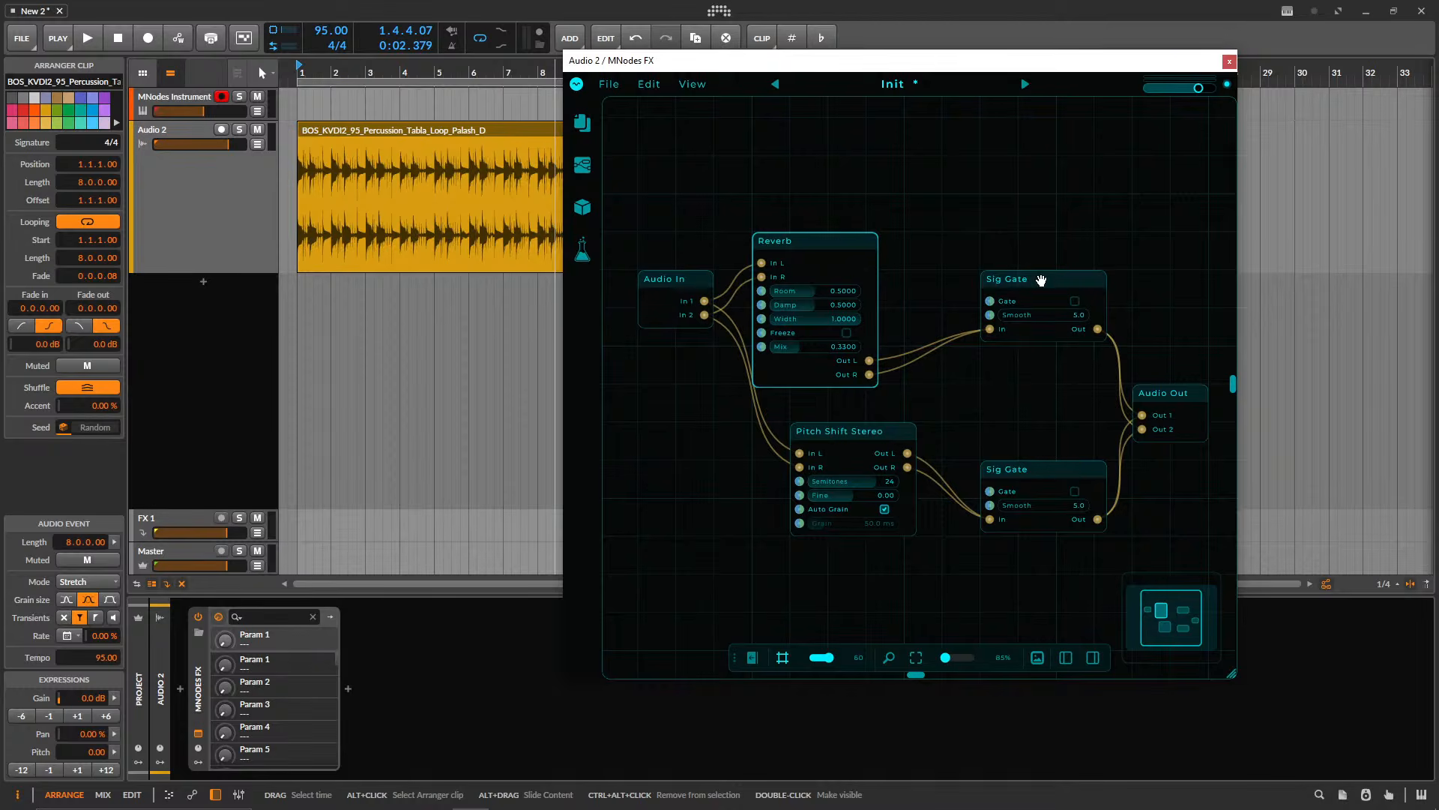
- Add a Widget Radio Group node above the Reverb and open its settings
{"action": "double_click", "coordinate": [812, 174]}
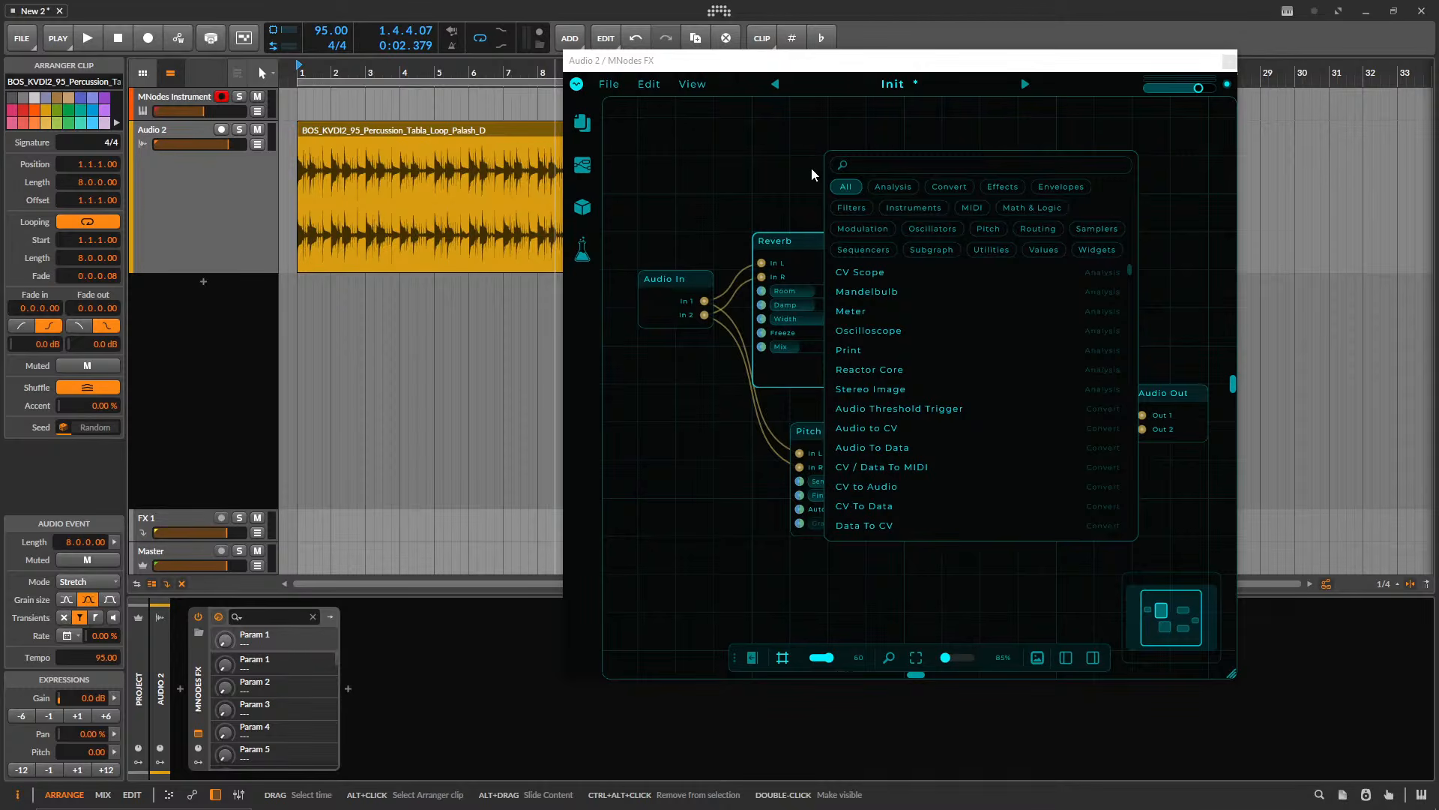
{"action": "type", "text": "select"}
{"action": "key", "text": "Return"}
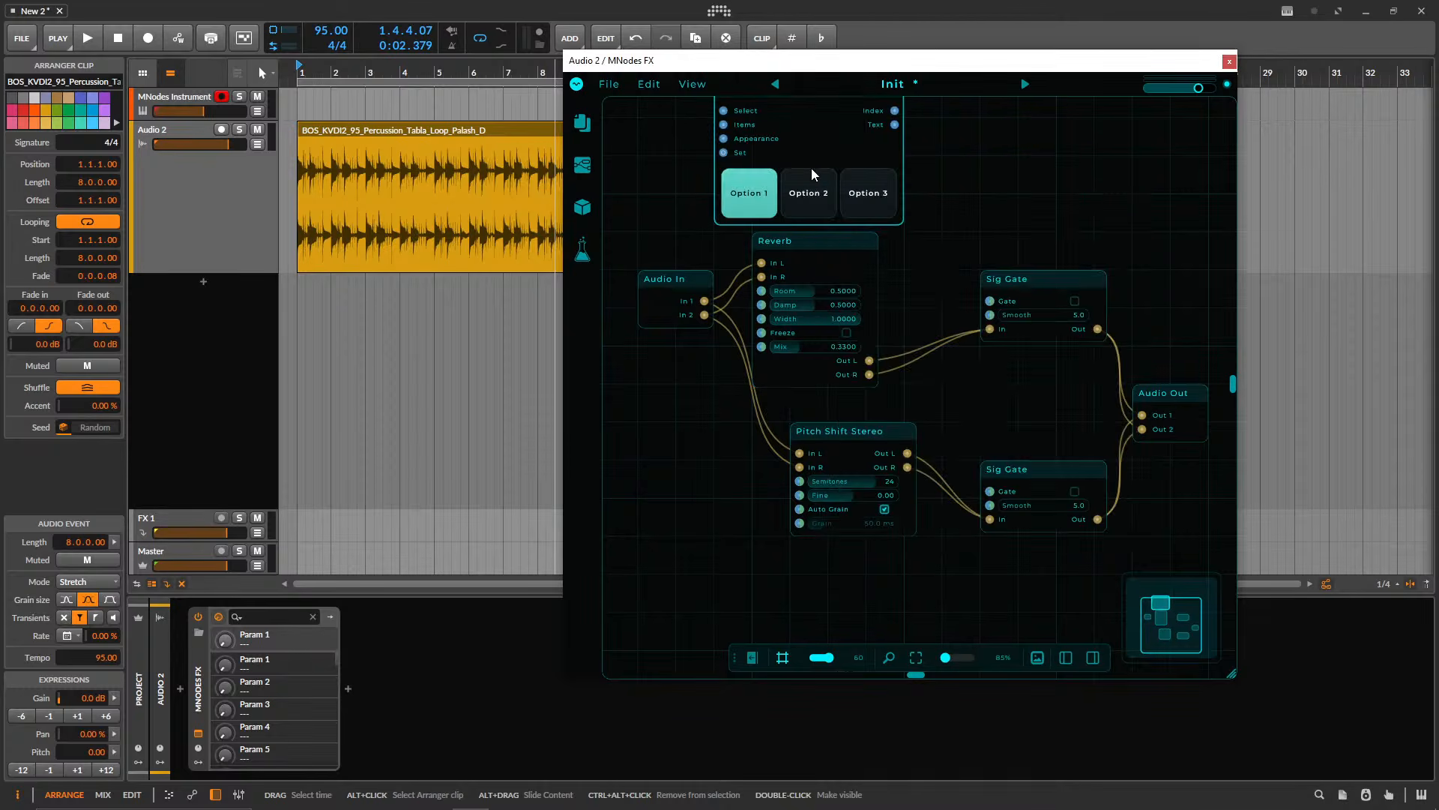
{"action": "scroll", "coordinate": [812, 173], "scroll_direction": "up", "scroll_amount": 3}
{"action": "left_click_drag", "start_coordinate": [813, 298], "coordinate": [852, 299]}
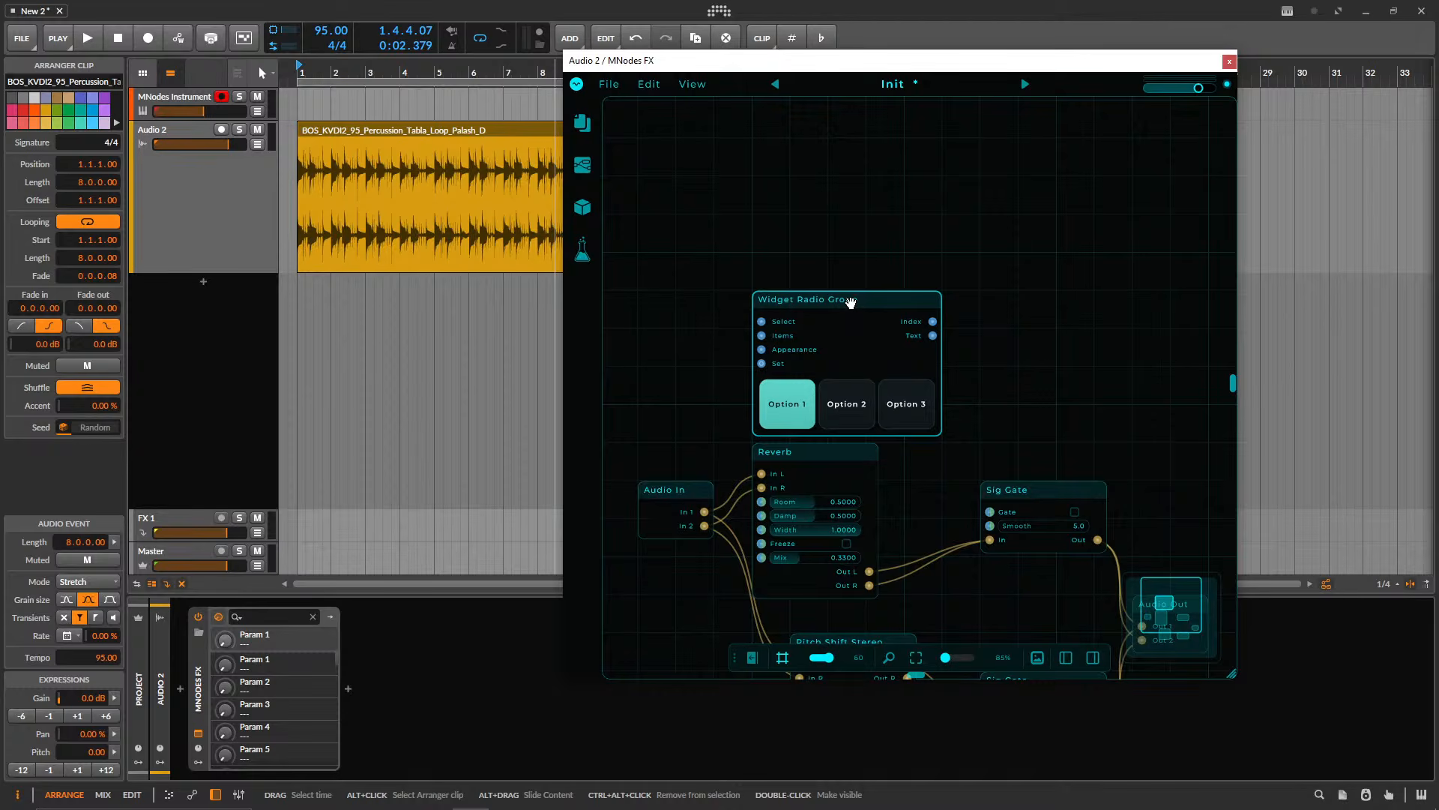
{"action": "left_click", "coordinate": [850, 300]}
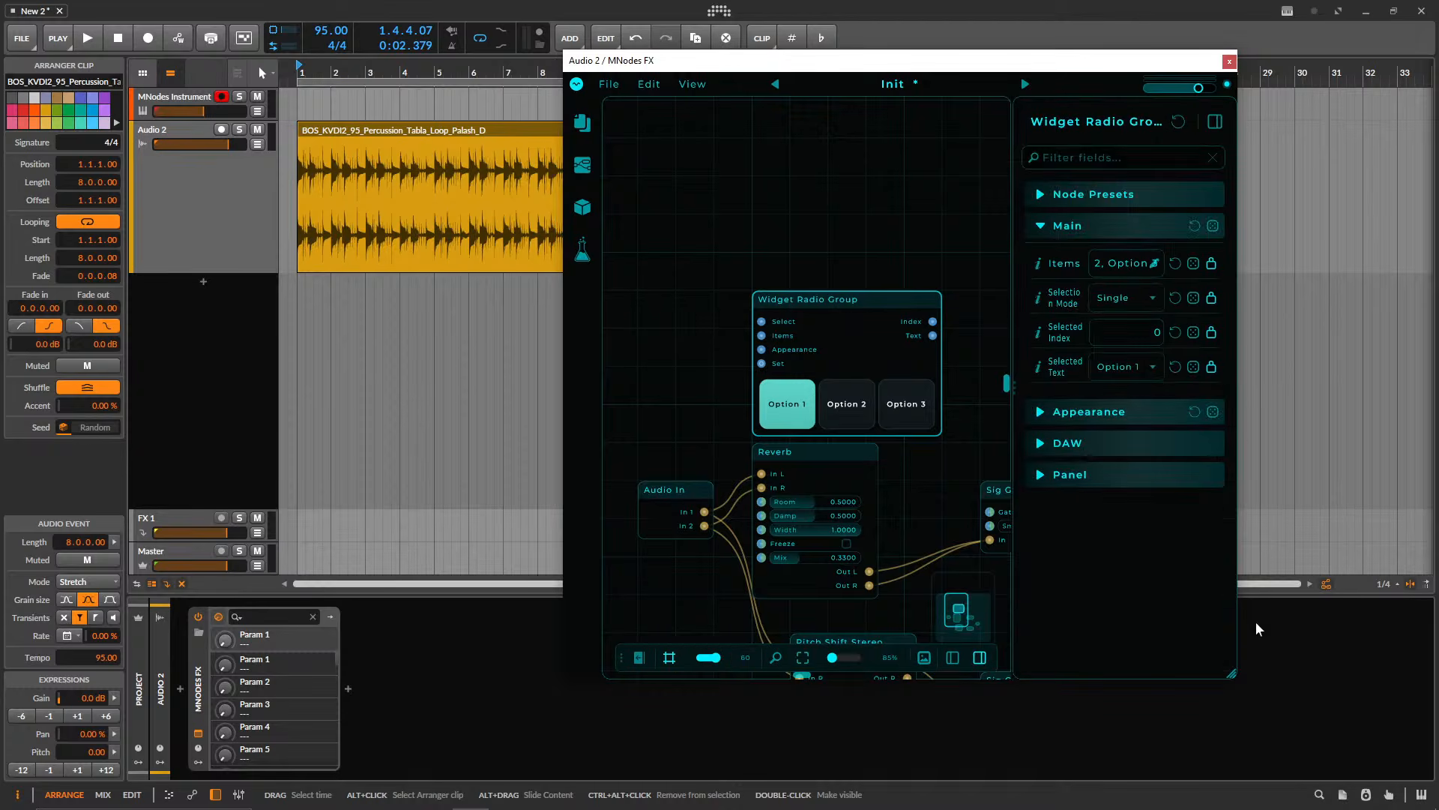
- Enlarge the MNodes FX window and widen both the Widget Radio Group node and its settings area
{"action": "left_click_drag", "start_coordinate": [1234, 676], "coordinate": [1434, 710]}
{"action": "left_click_drag", "start_coordinate": [995, 299], "coordinate": [885, 262]}
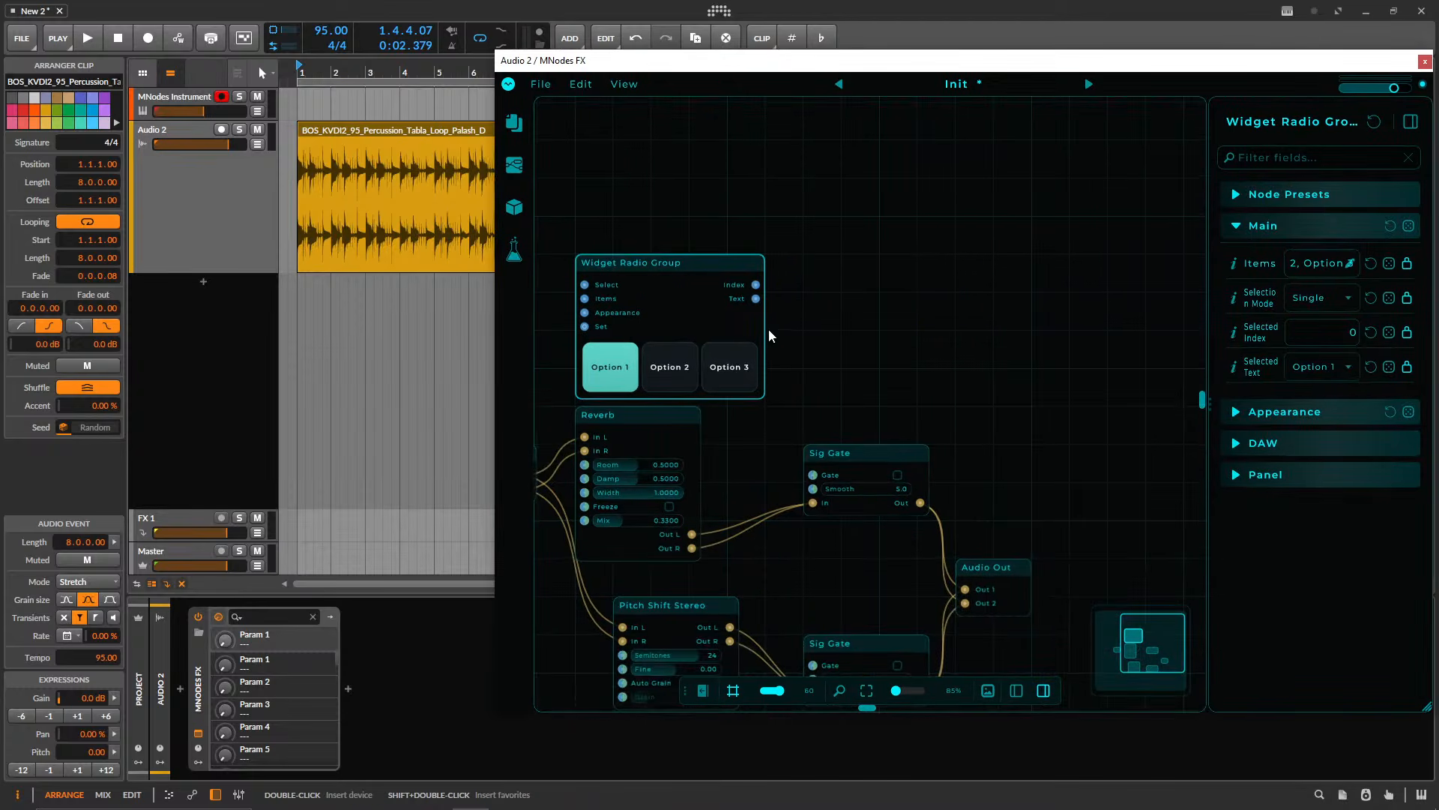
{"action": "left_click_drag", "start_coordinate": [768, 334], "coordinate": [881, 336]}
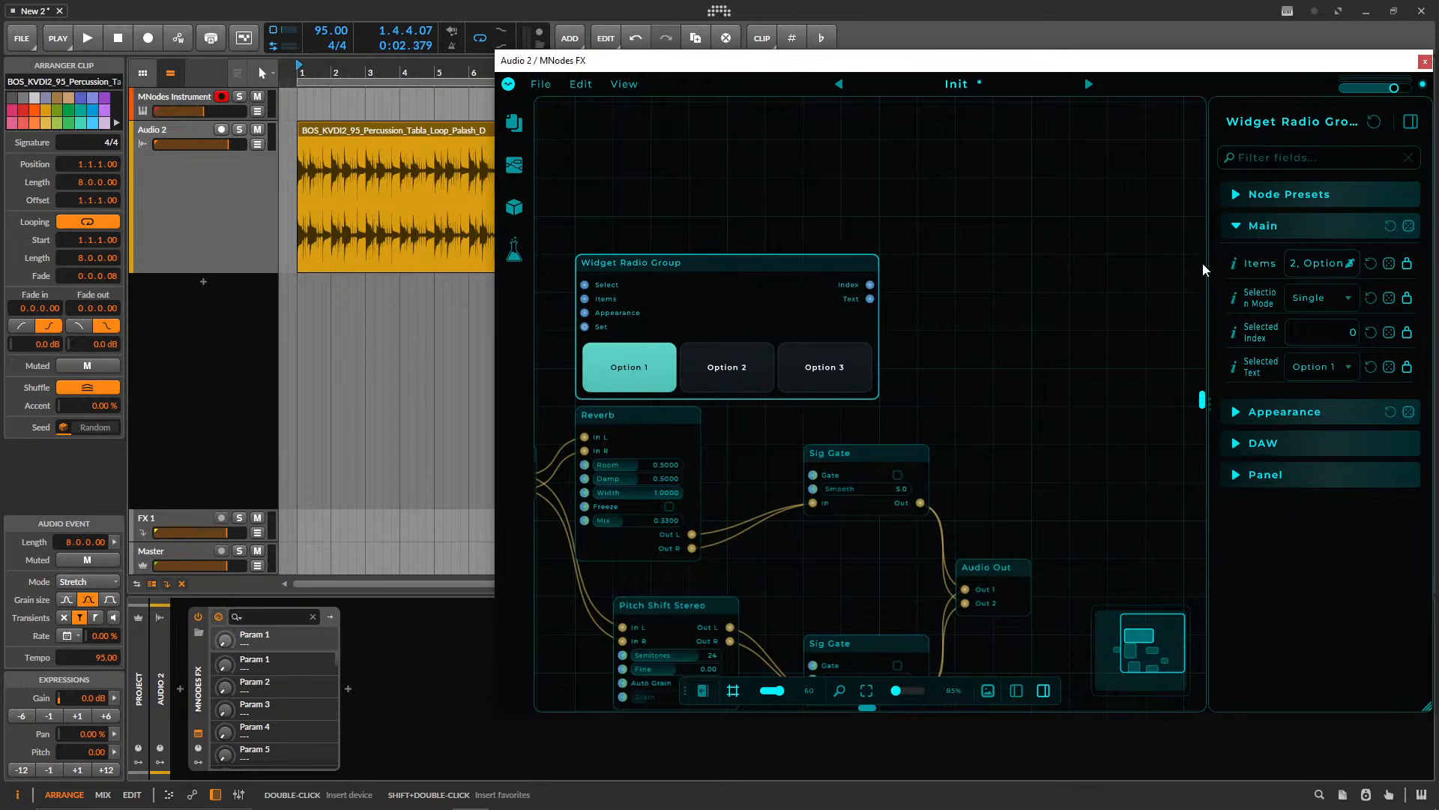
{"action": "left_click_drag", "start_coordinate": [1208, 272], "coordinate": [1072, 270]}
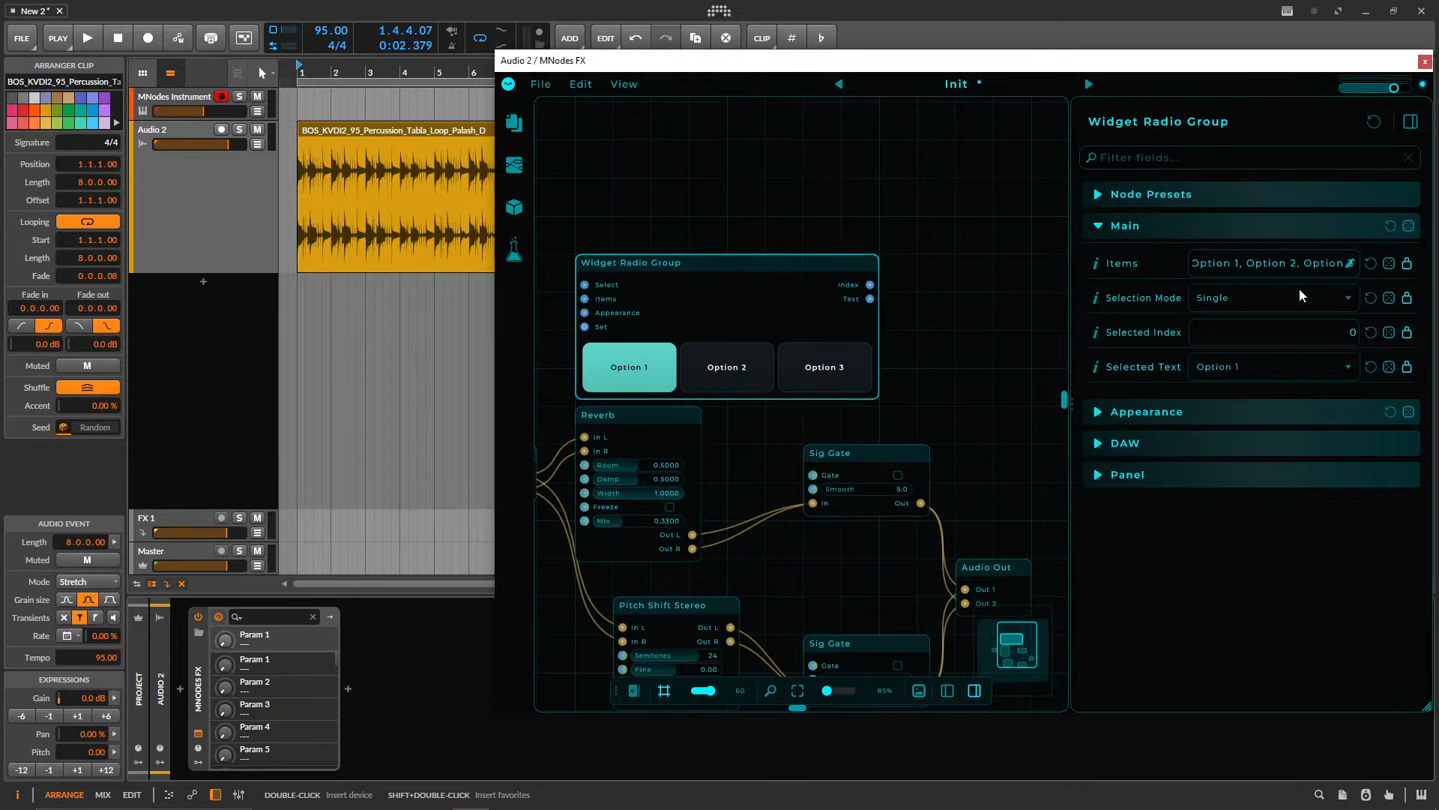
- Replace the Widget Radio Group's Items with "Reverb, Pitch Shift"
{"action": "left_click", "coordinate": [1350, 264]}
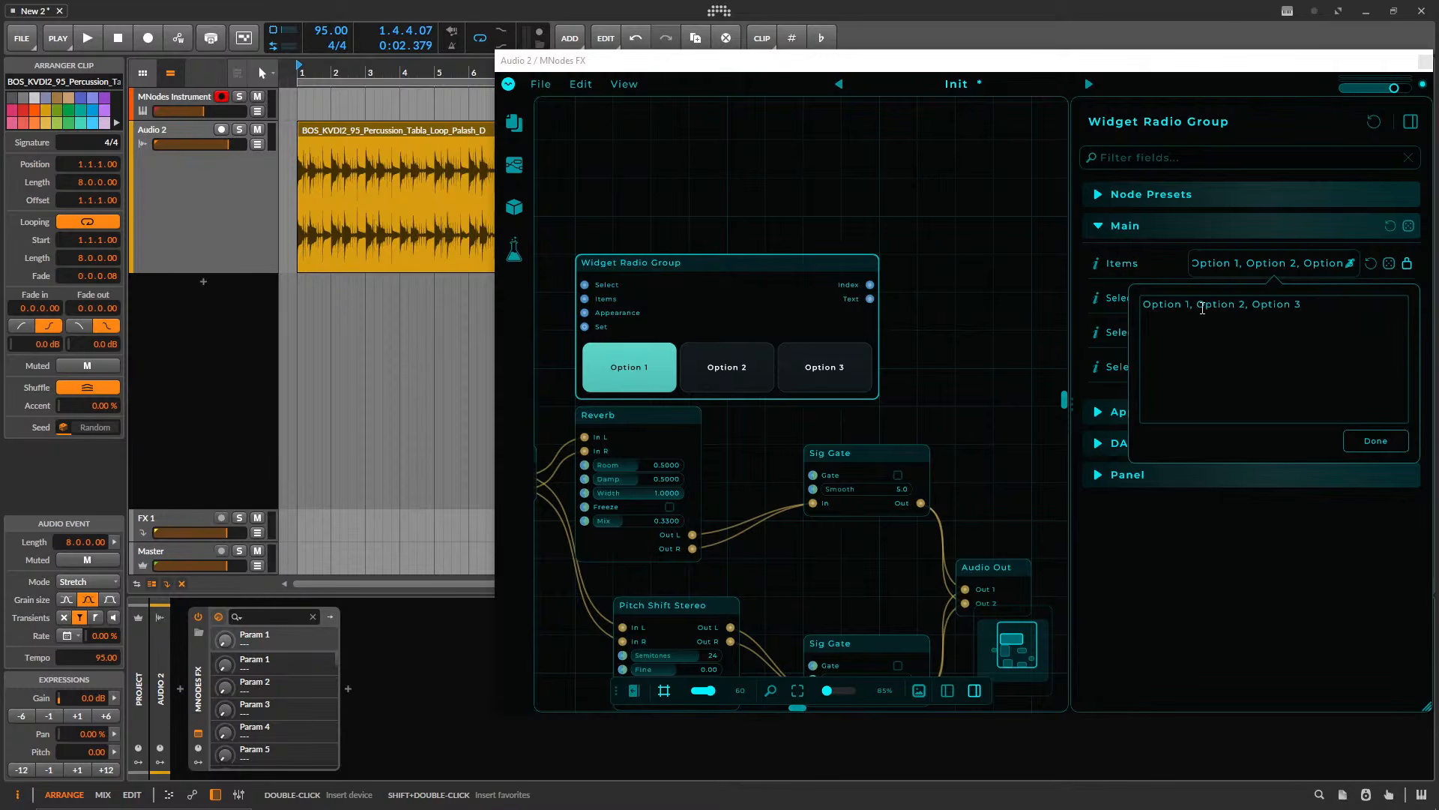
{"action": "left_click_drag", "start_coordinate": [1196, 304], "coordinate": [1368, 306]}
{"action": "key", "text": "BackSpace"}
{"action": "type", "text": "Reverb, Pitch Shift"}
{"action": "left_click", "coordinate": [1376, 440]}
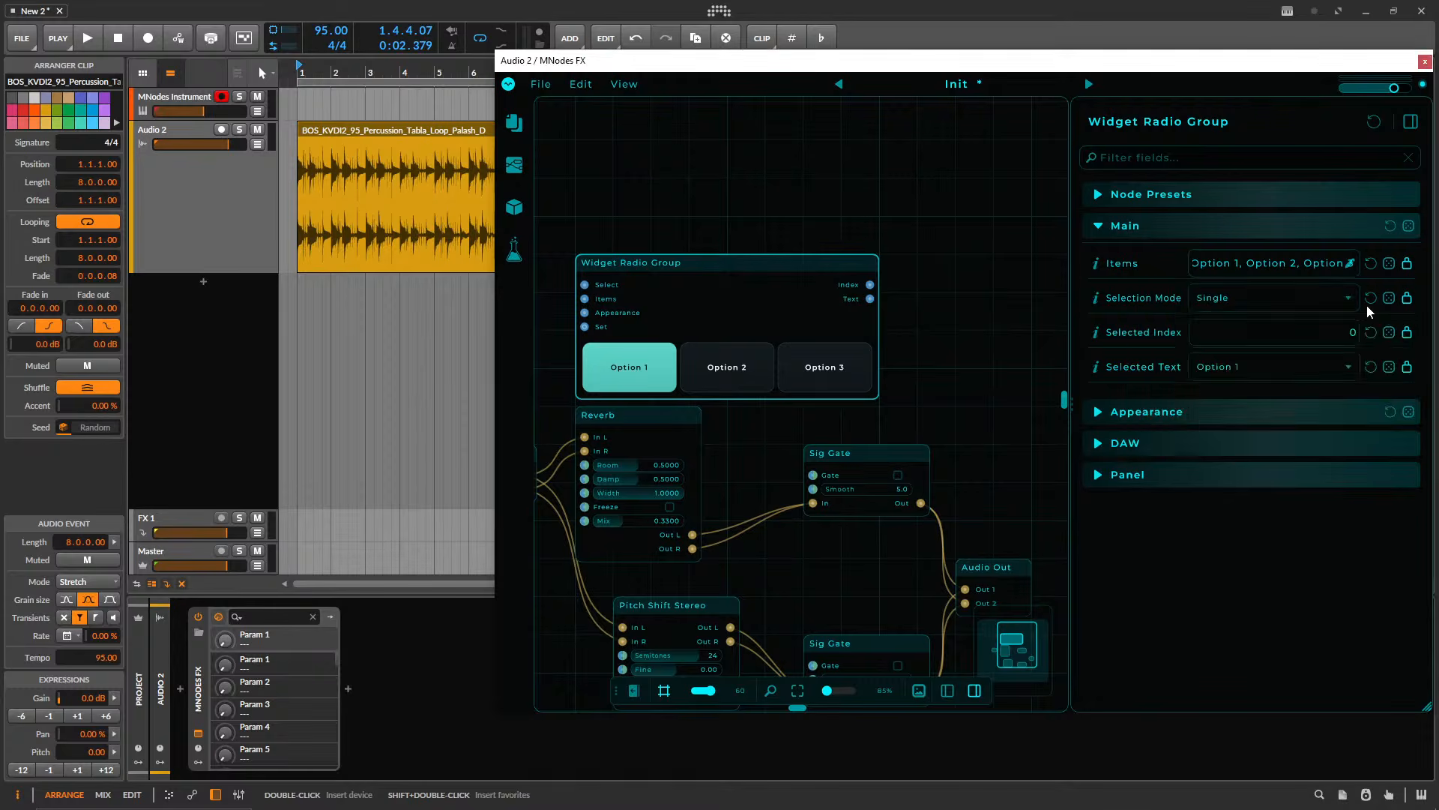
- Select Pitch Shift in the radio group and enlarge the MNodes FX window further
{"action": "left_click", "coordinate": [745, 366]}
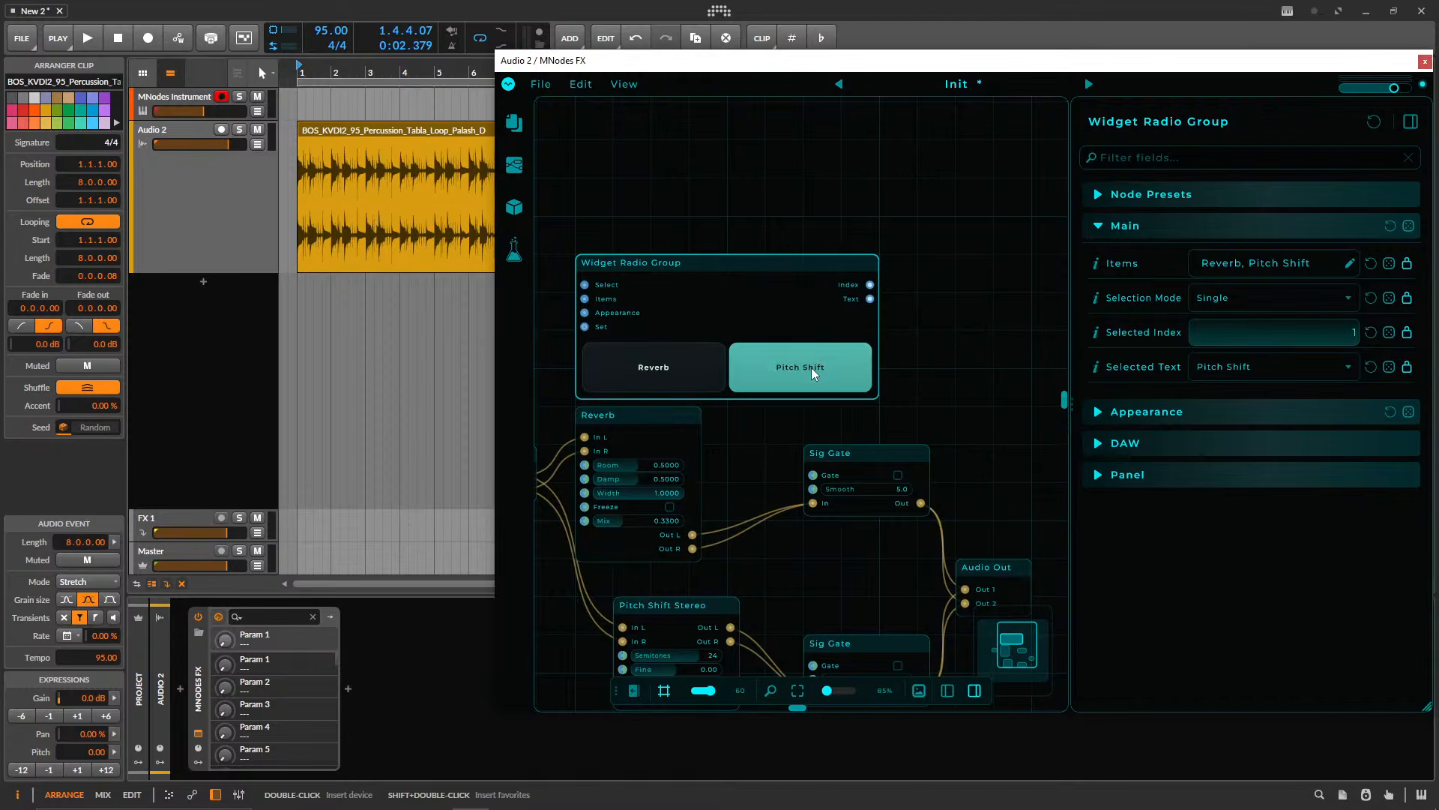
{"action": "left_click_drag", "start_coordinate": [652, 62], "coordinate": [425, 49]}
{"action": "left_click_drag", "start_coordinate": [1200, 695], "coordinate": [1419, 800]}
- Add a Print node, connect the radio group's Index output to it, and select Reverb to log its index
{"action": "double_click", "coordinate": [780, 341]}
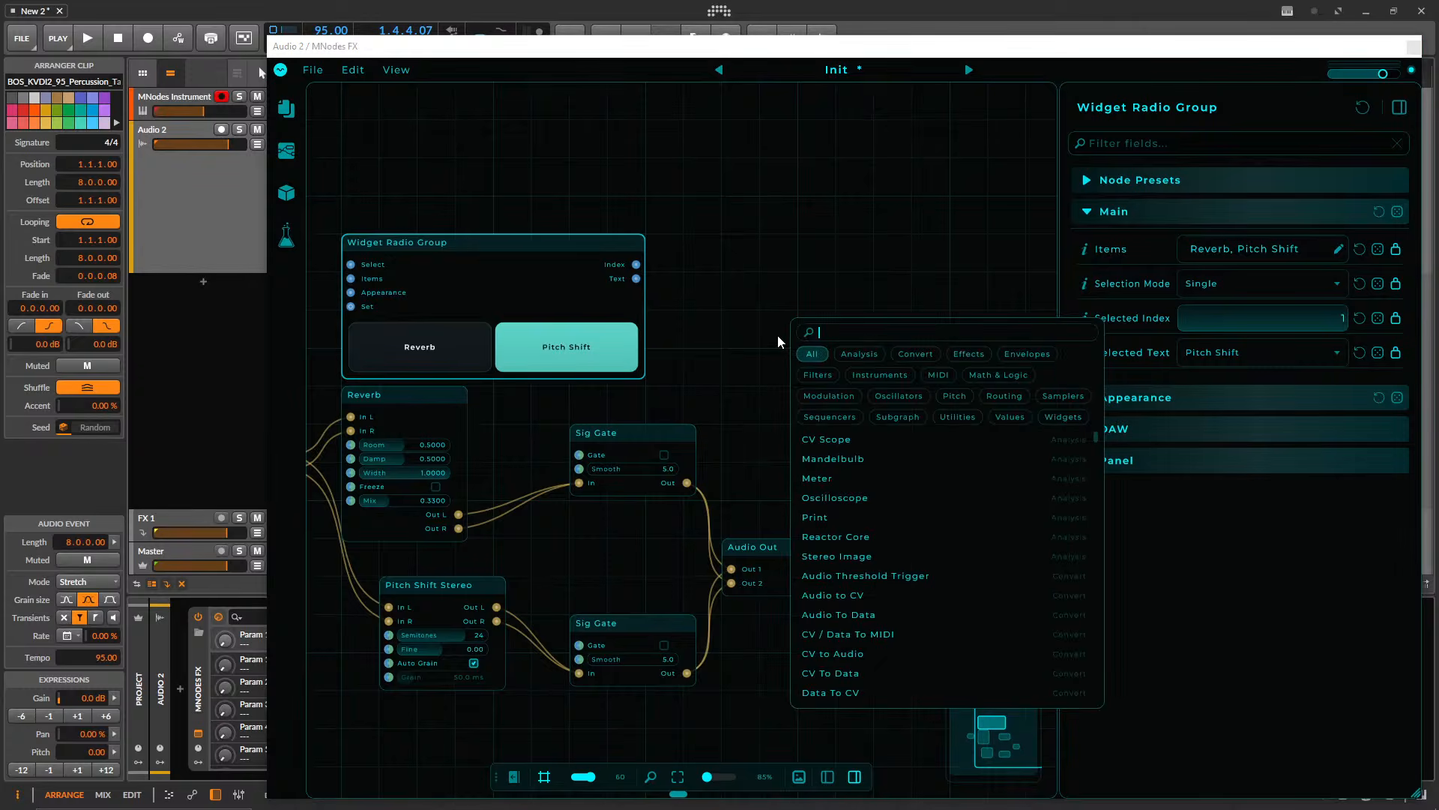
{"action": "type", "text": "print"}
{"action": "key", "text": "Return"}
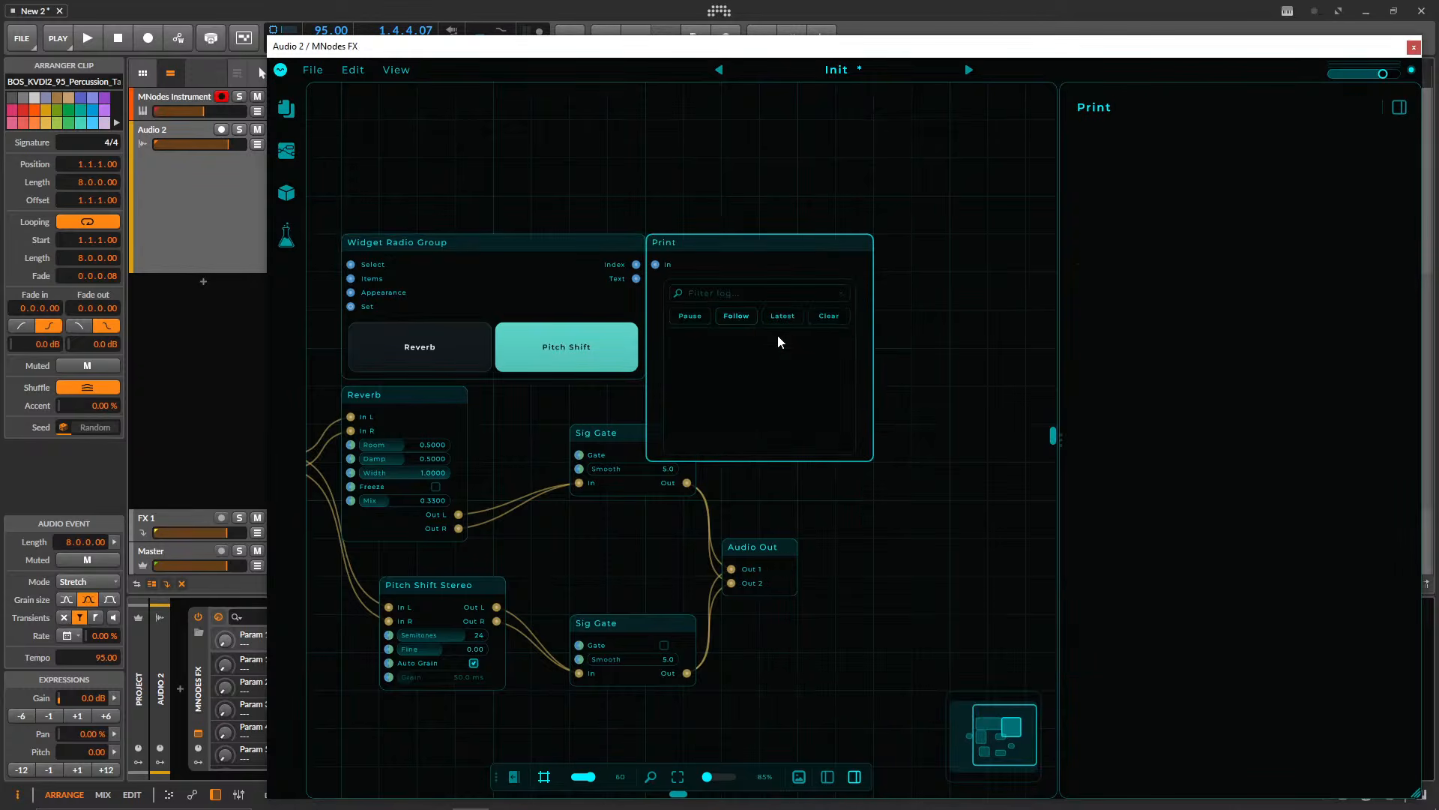
{"action": "left_click_drag", "start_coordinate": [707, 238], "coordinate": [822, 239]}
{"action": "left_click_drag", "start_coordinate": [636, 264], "coordinate": [770, 264]}
{"action": "left_click", "coordinate": [430, 353]}
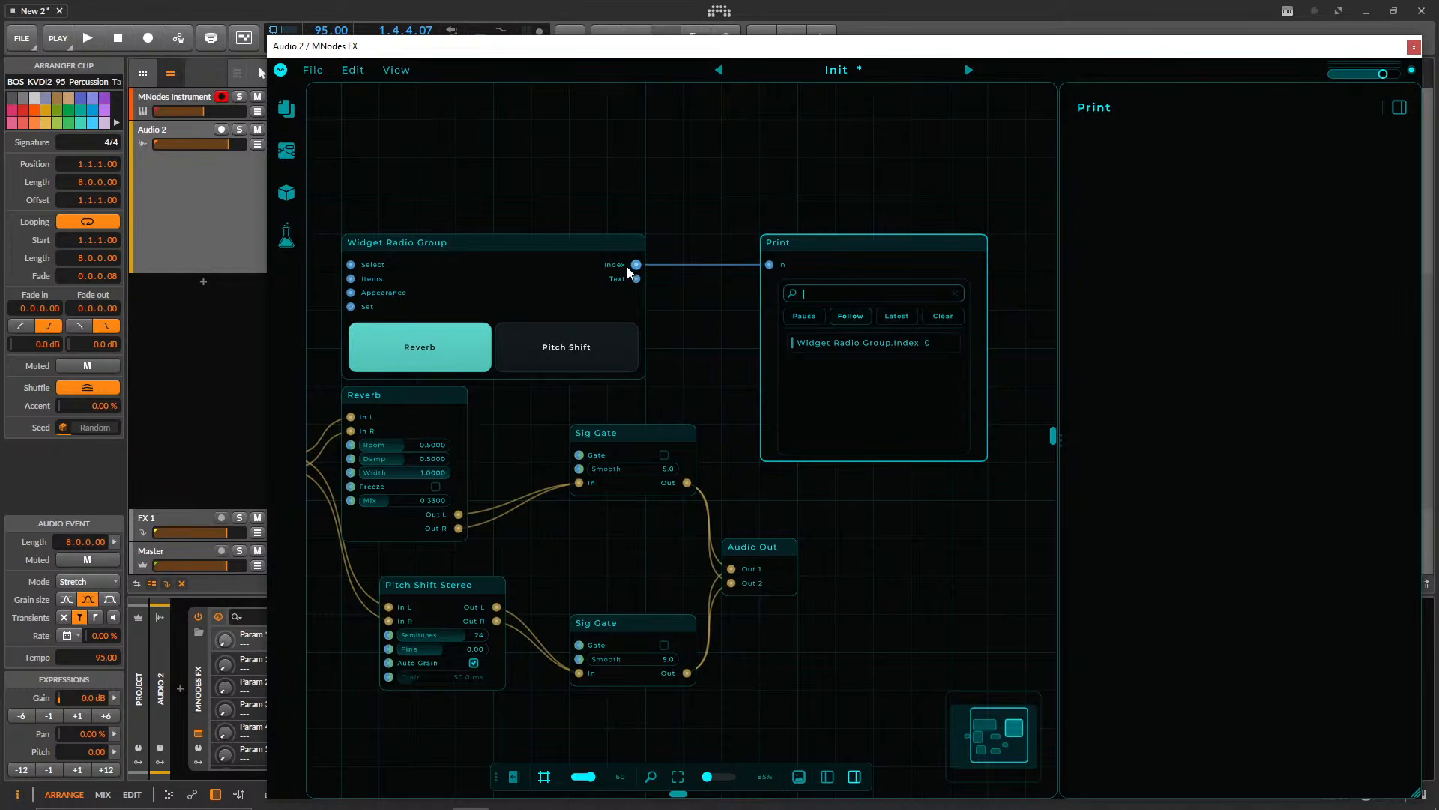
- Alternate between Pitch Shift and Reverb in the radio group and check the index logged in a widened Print node
{"action": "scroll", "coordinate": [690, 392], "scroll_direction": "up", "scroll_amount": 3}
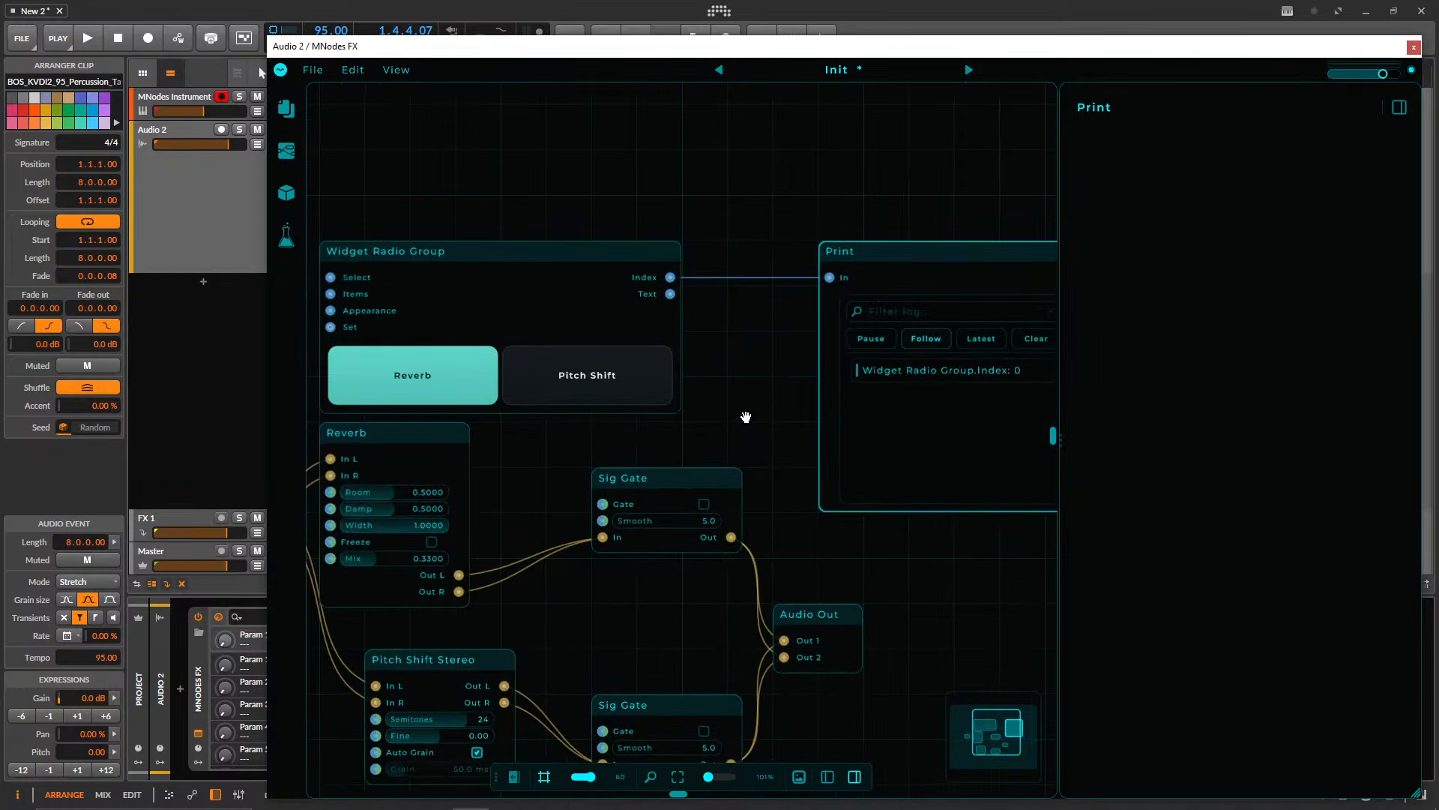
{"action": "left_click", "coordinate": [1064, 430]}
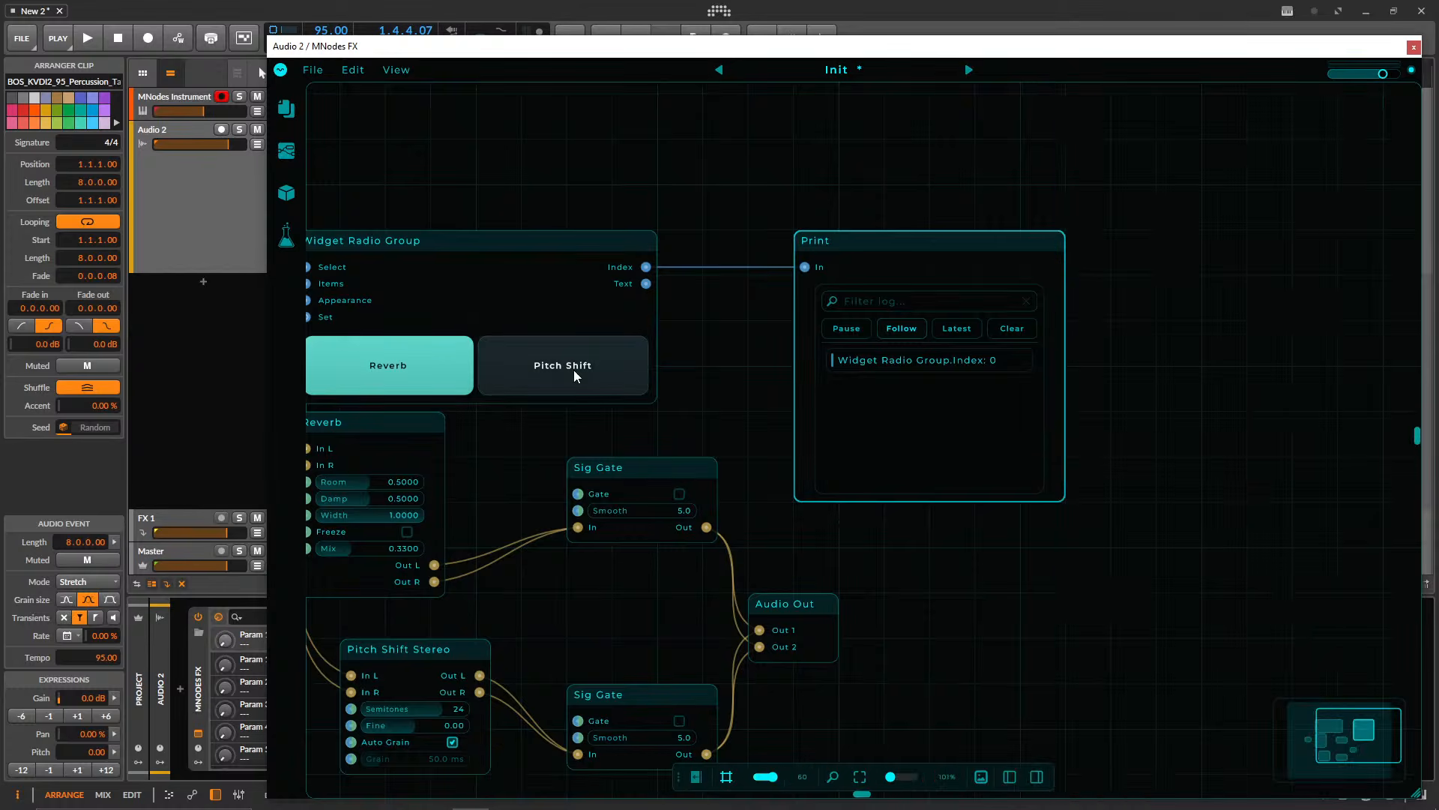
{"action": "left_click", "coordinate": [548, 370]}
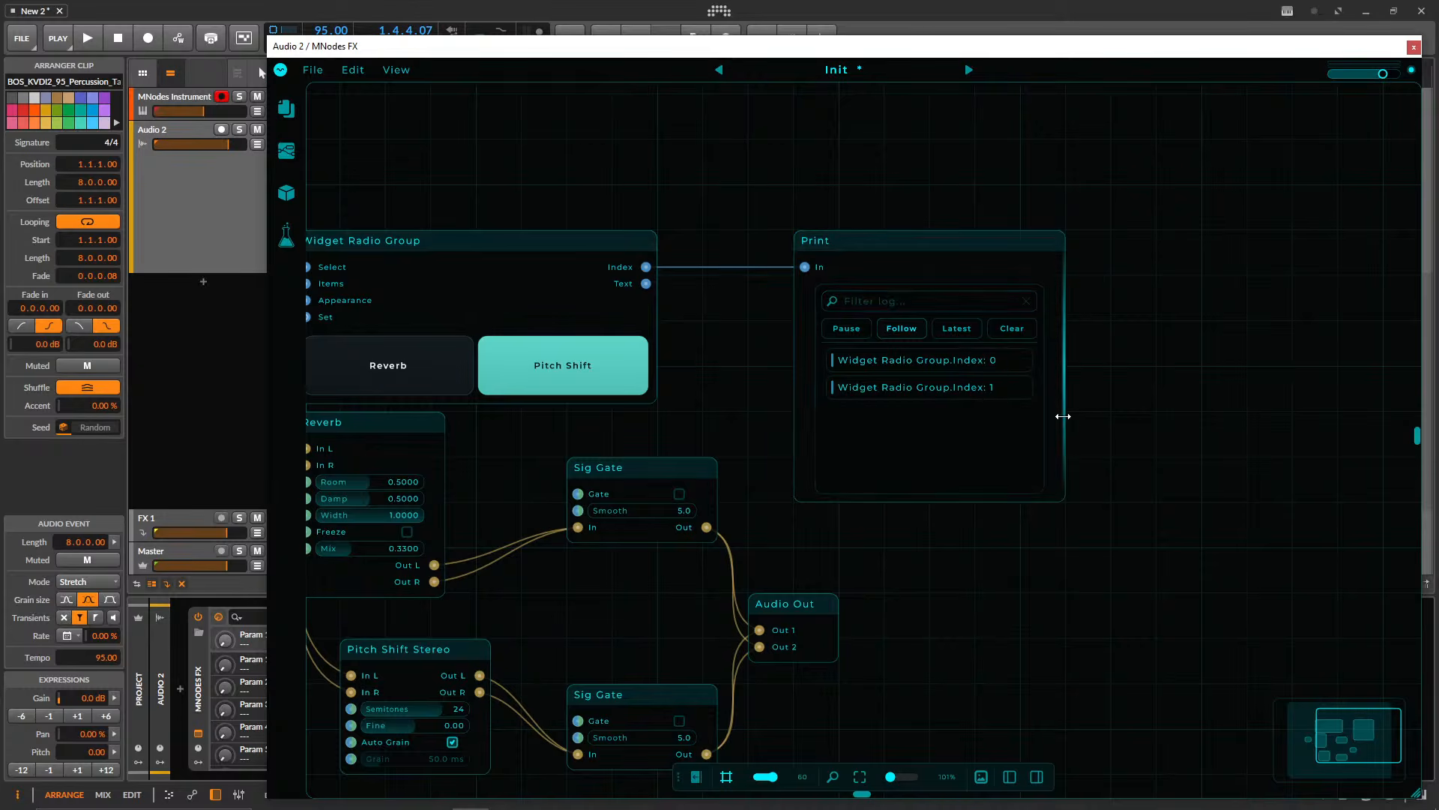
{"action": "left_click_drag", "start_coordinate": [1063, 416], "coordinate": [1245, 413]}
{"action": "left_click", "coordinate": [387, 365]}
{"action": "left_click", "coordinate": [563, 365]}
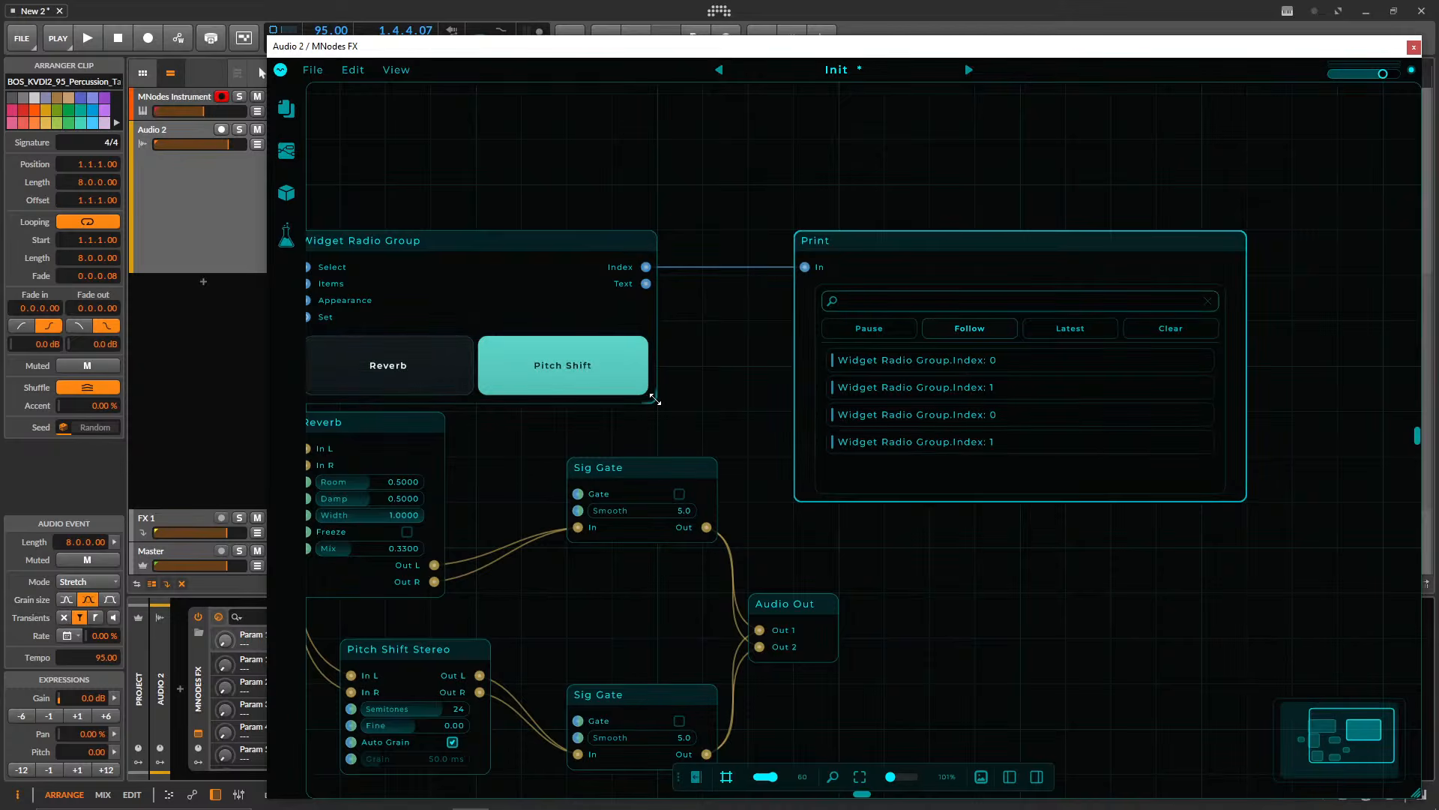
- Align Pitch Shift Stereo directly beneath the Reverb node
{"action": "scroll", "coordinate": [794, 347], "scroll_direction": "down", "scroll_amount": 4}
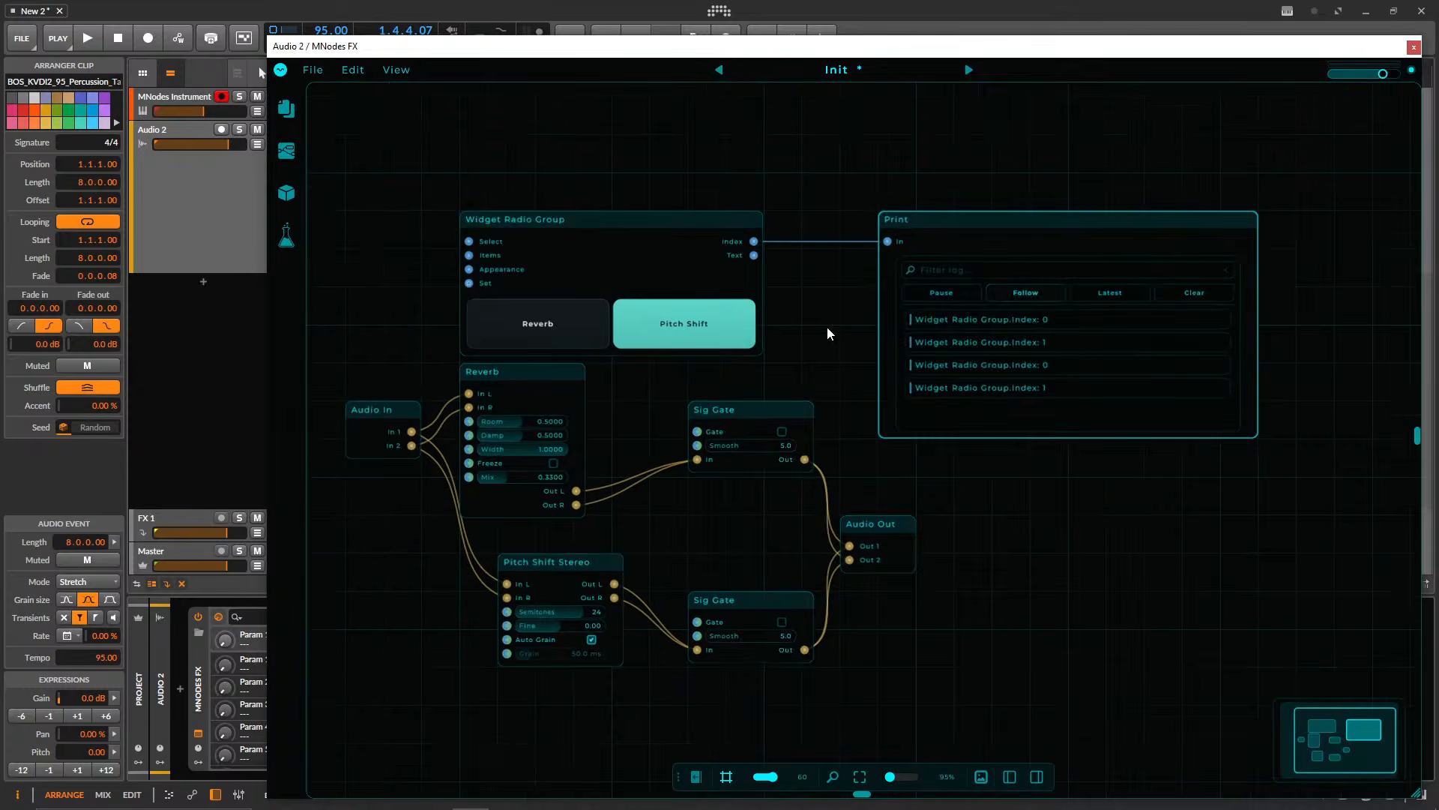
{"action": "left_click", "coordinate": [548, 542]}
{"action": "left_click_drag", "start_coordinate": [548, 542], "coordinate": [512, 542]}
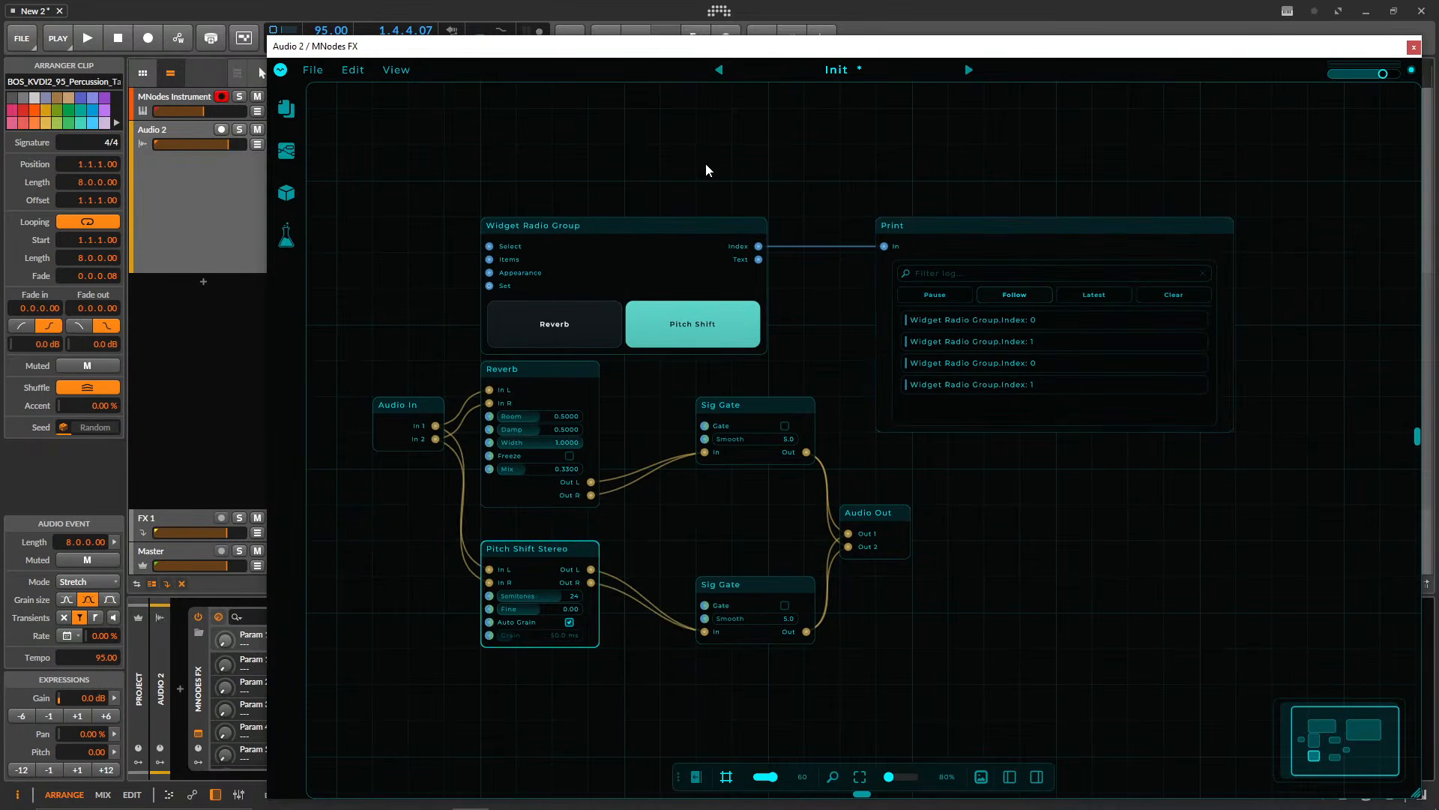
- Delete the Print node and move the Widget Radio Group farther above the Reverb
{"action": "left_click", "coordinate": [934, 225]}
{"action": "key", "text": "Delete"}
{"action": "left_click_drag", "start_coordinate": [659, 231], "coordinate": [586, 160]}
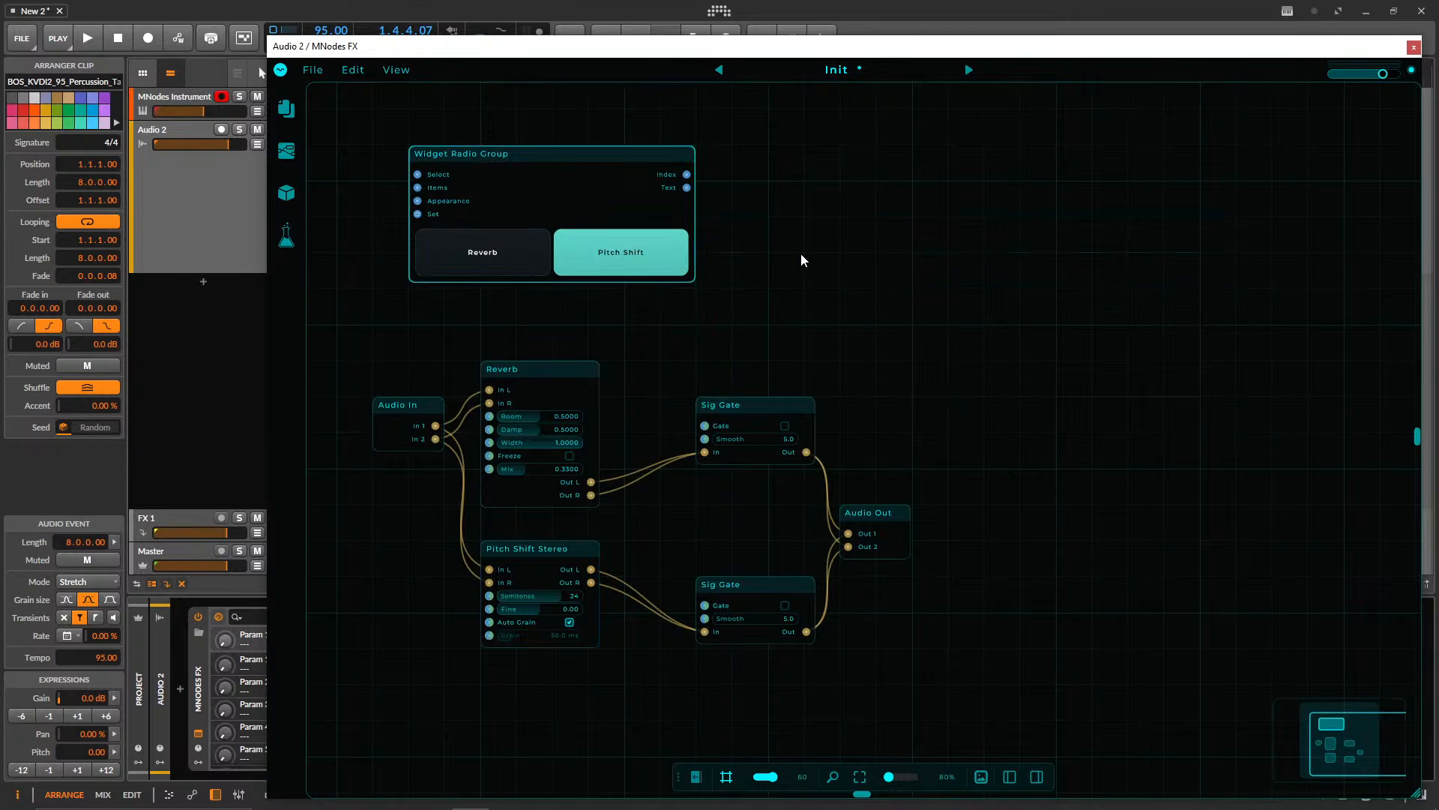
- Add an If node beside the Widget Radio Group and connect the group's Index output to its A input
{"action": "double_click", "coordinate": [805, 259]}
{"action": "type", "text": "if"}
{"action": "key", "text": "Return"}
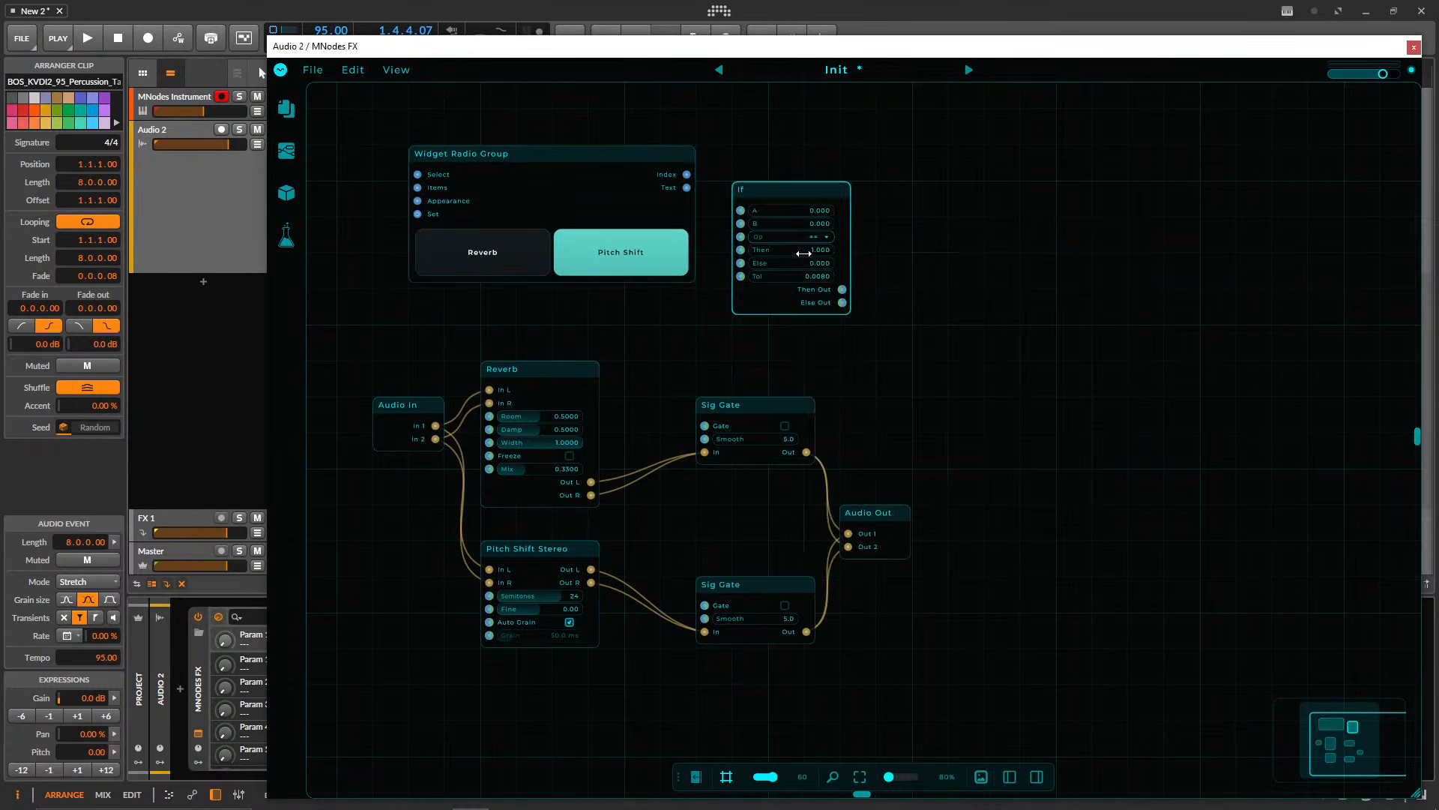
{"action": "scroll", "coordinate": [973, 327], "scroll_direction": "up", "scroll_amount": 3}
{"action": "left_click_drag", "start_coordinate": [893, 209], "coordinate": [1015, 234]}
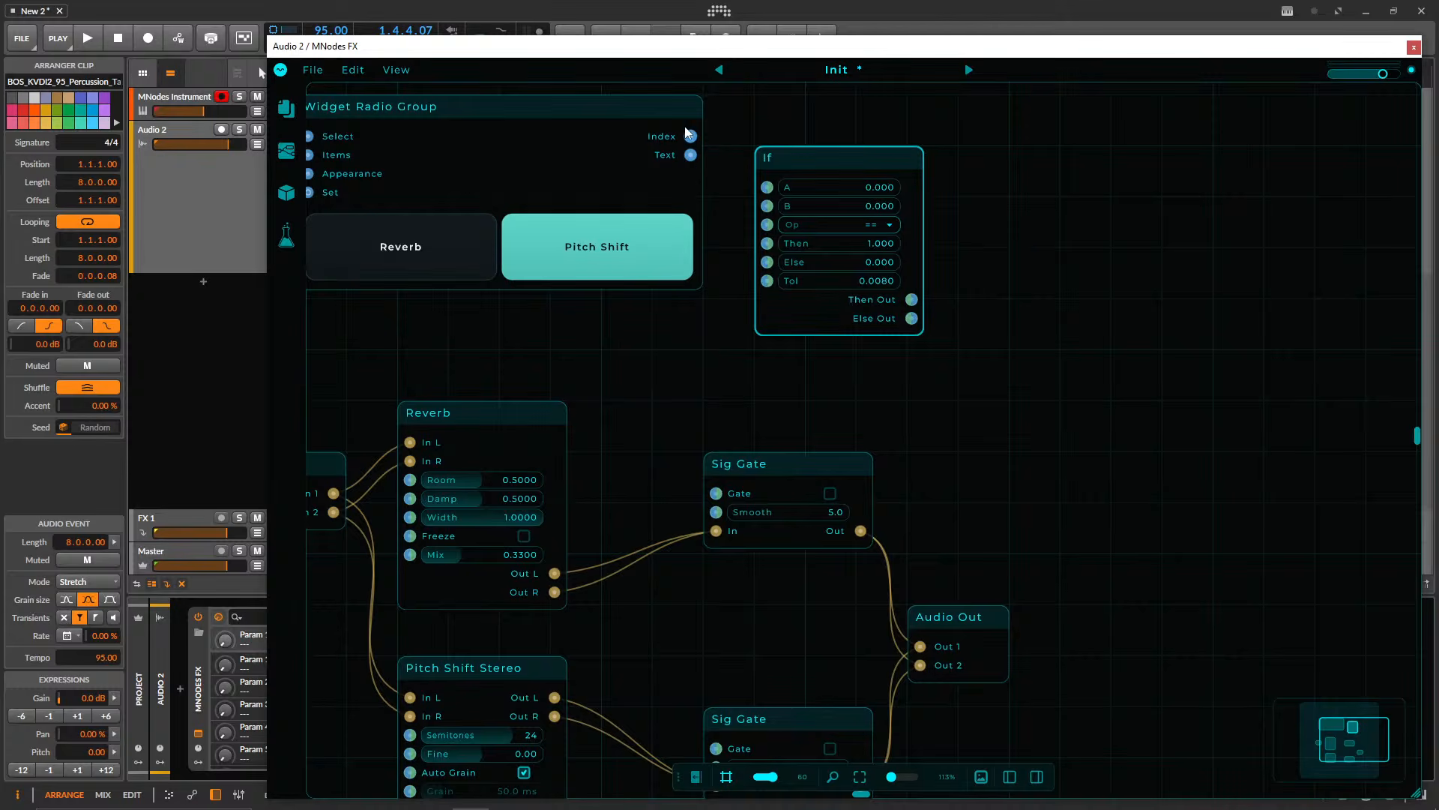
{"action": "left_click_drag", "start_coordinate": [723, 118], "coordinate": [770, 126]}
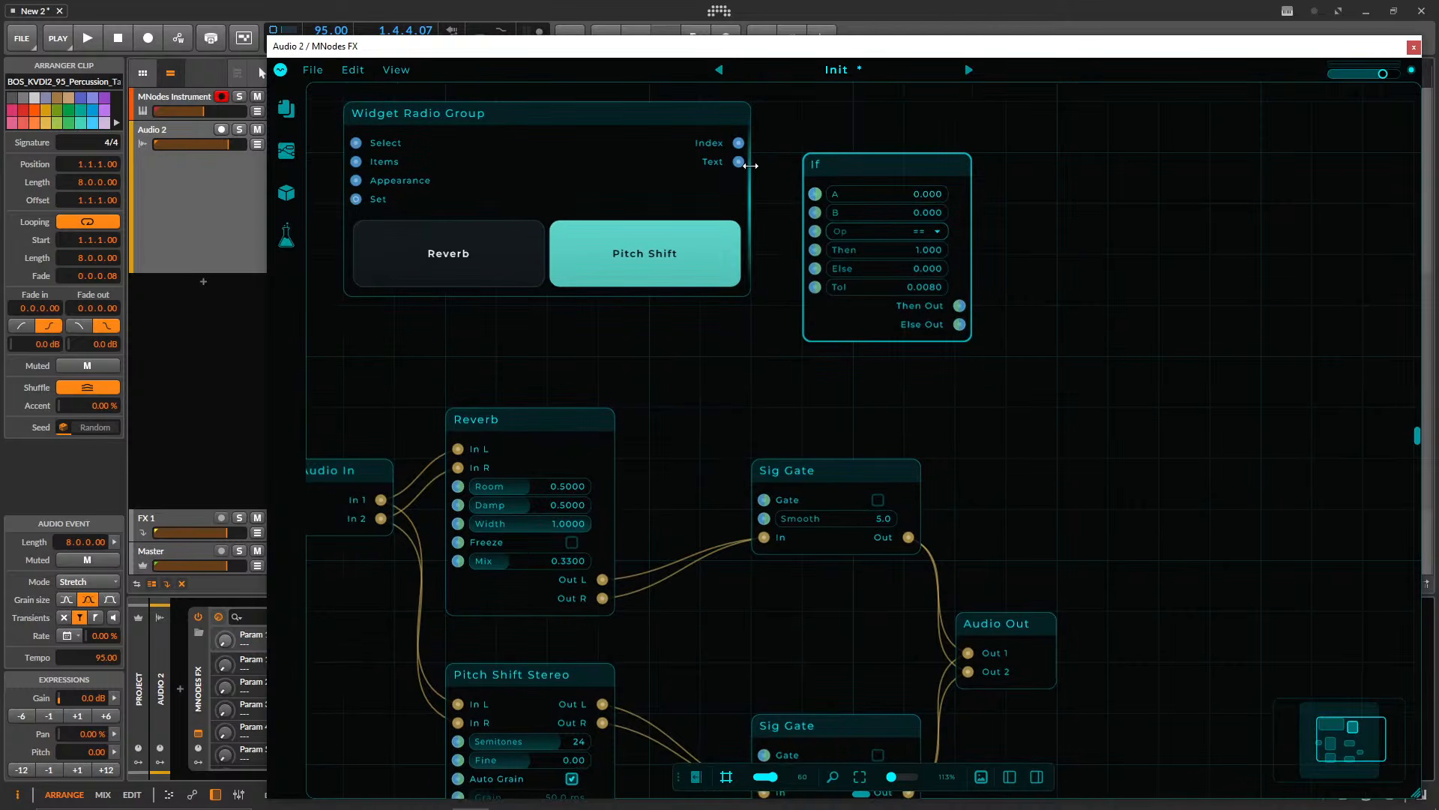
{"action": "left_click_drag", "start_coordinate": [733, 145], "coordinate": [810, 201]}
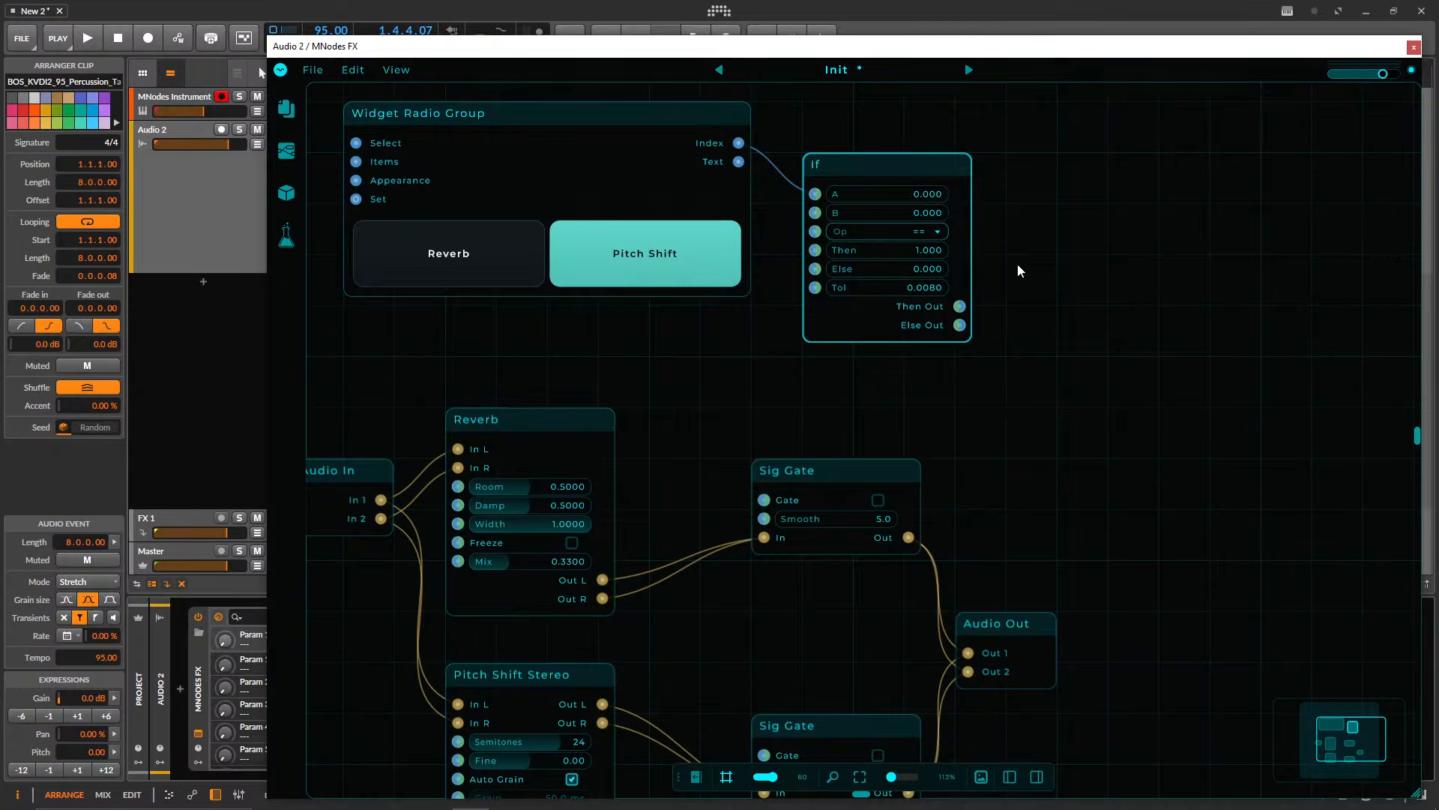
- Review the If node's comparison operators and choose == for Op
{"action": "scroll", "coordinate": [1018, 271], "scroll_direction": "up", "scroll_amount": 4}
{"action": "left_click_drag", "start_coordinate": [1028, 199], "coordinate": [1163, 405]}
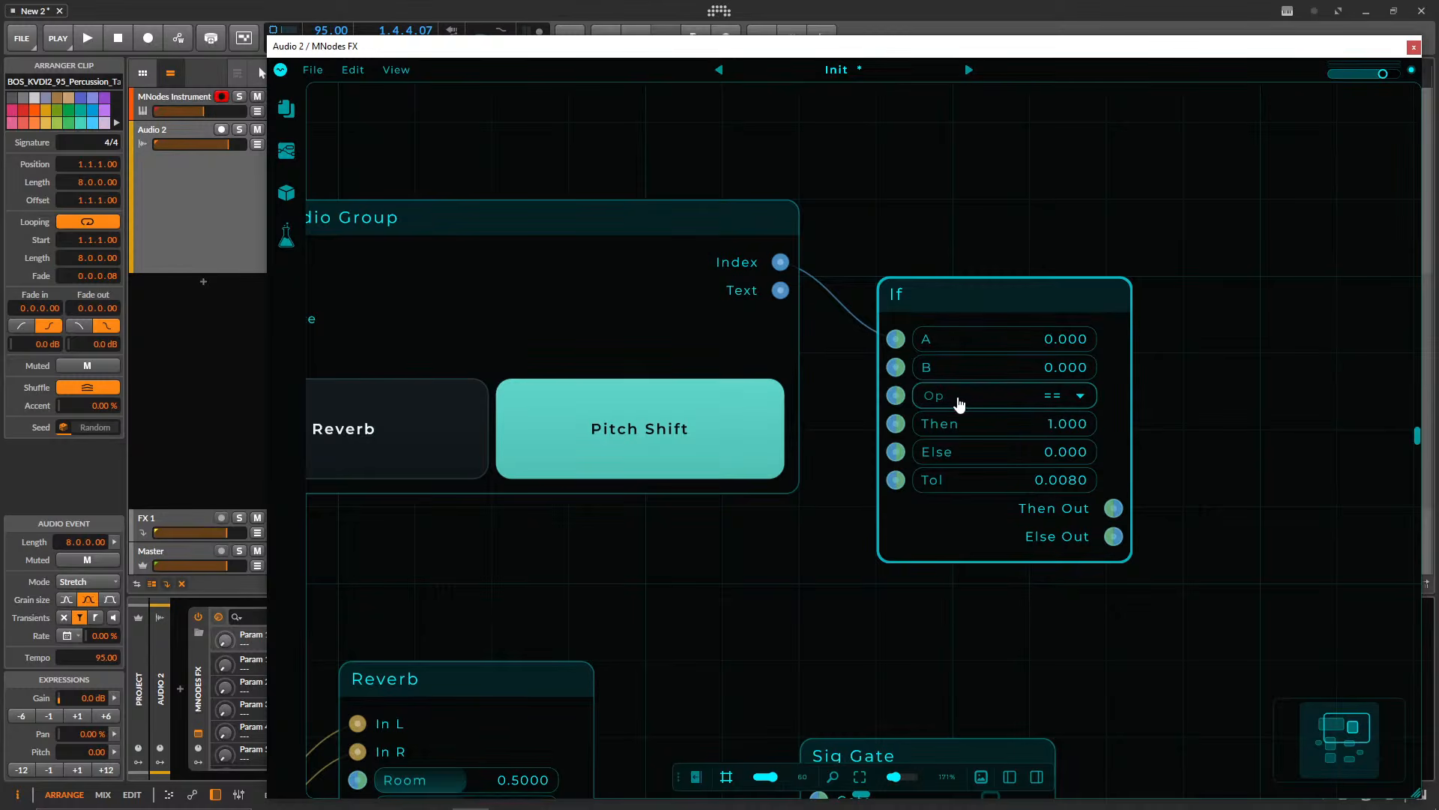
{"action": "left_click", "coordinate": [1045, 397]}
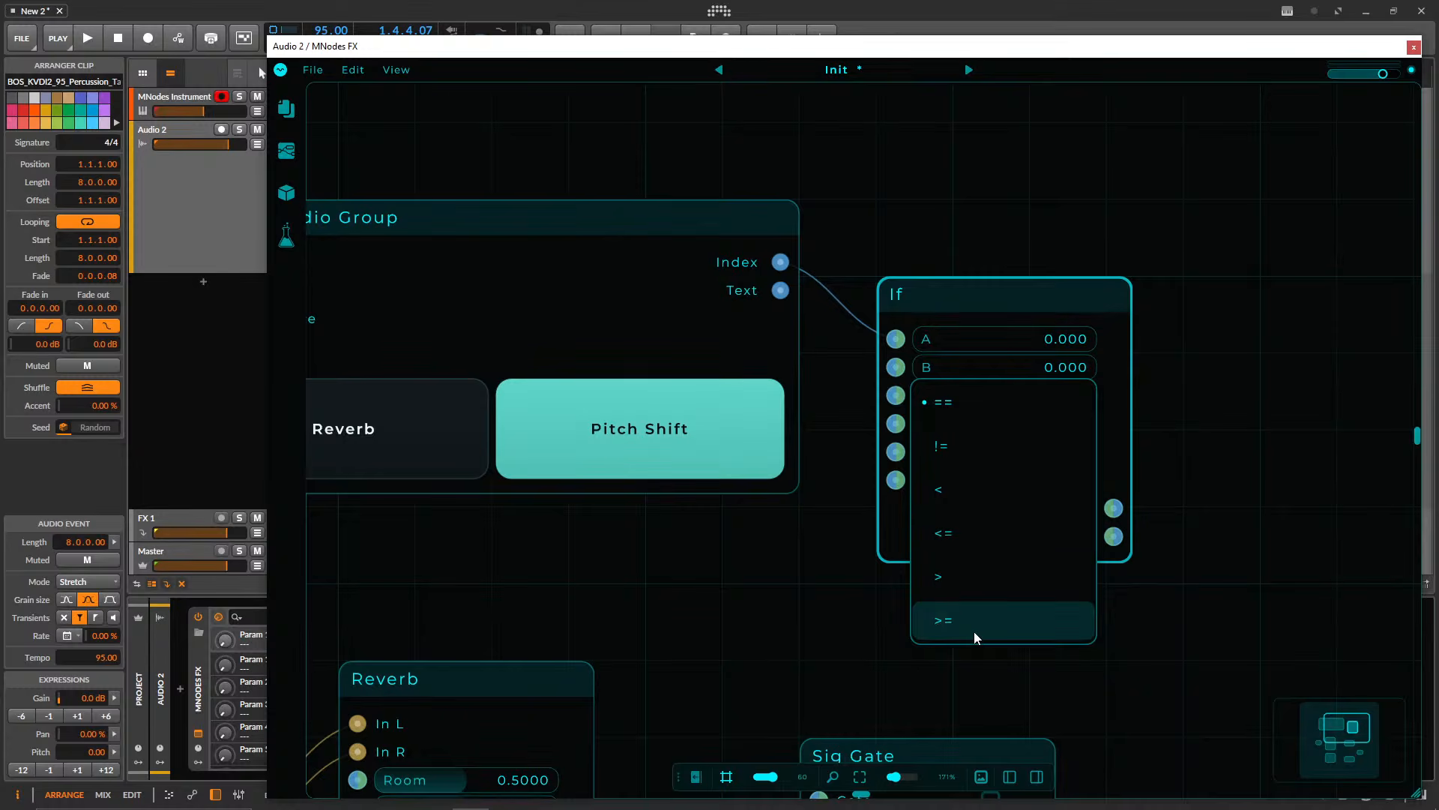
{"action": "left_click", "coordinate": [1005, 400]}
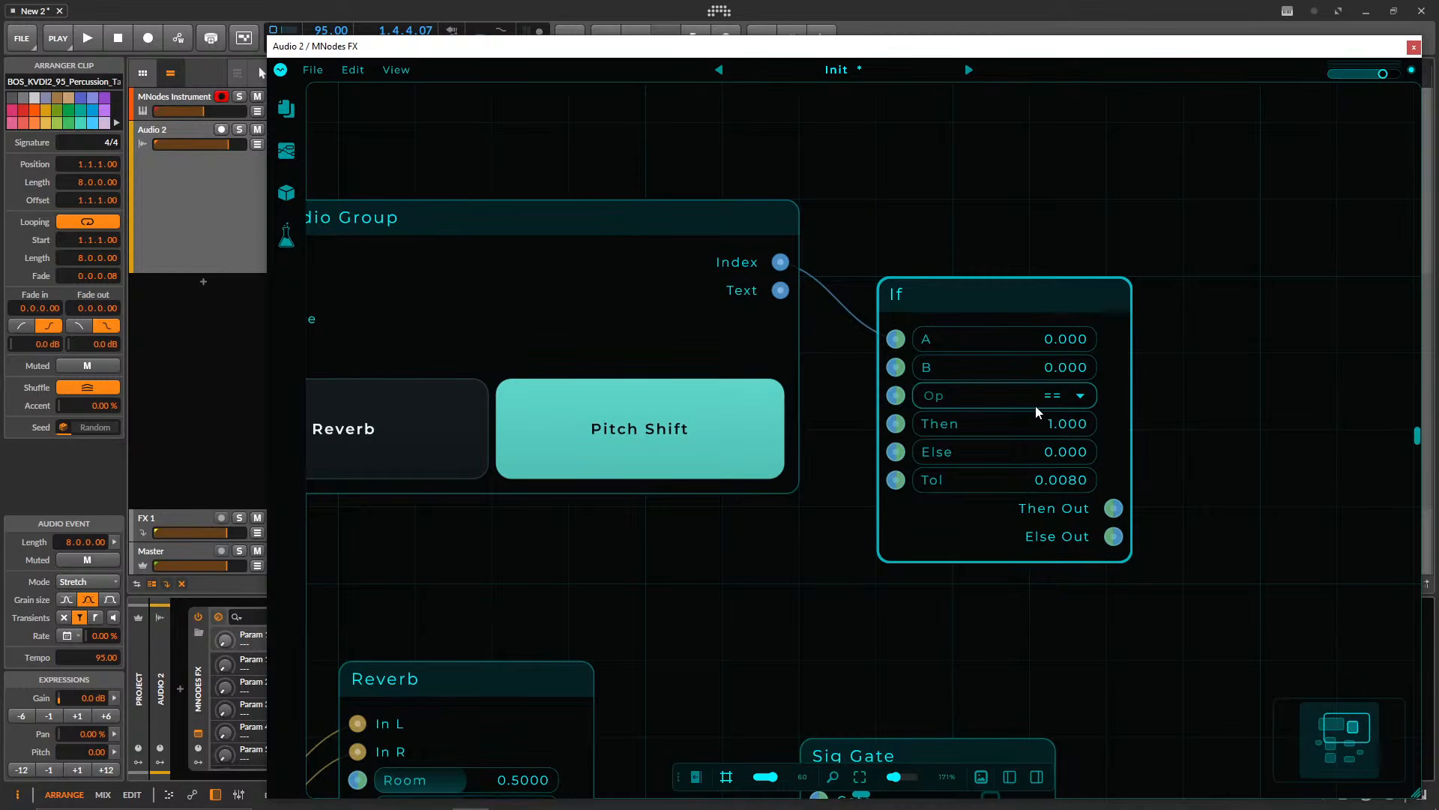
{"action": "left_click_drag", "start_coordinate": [1204, 367], "coordinate": [1278, 298]}
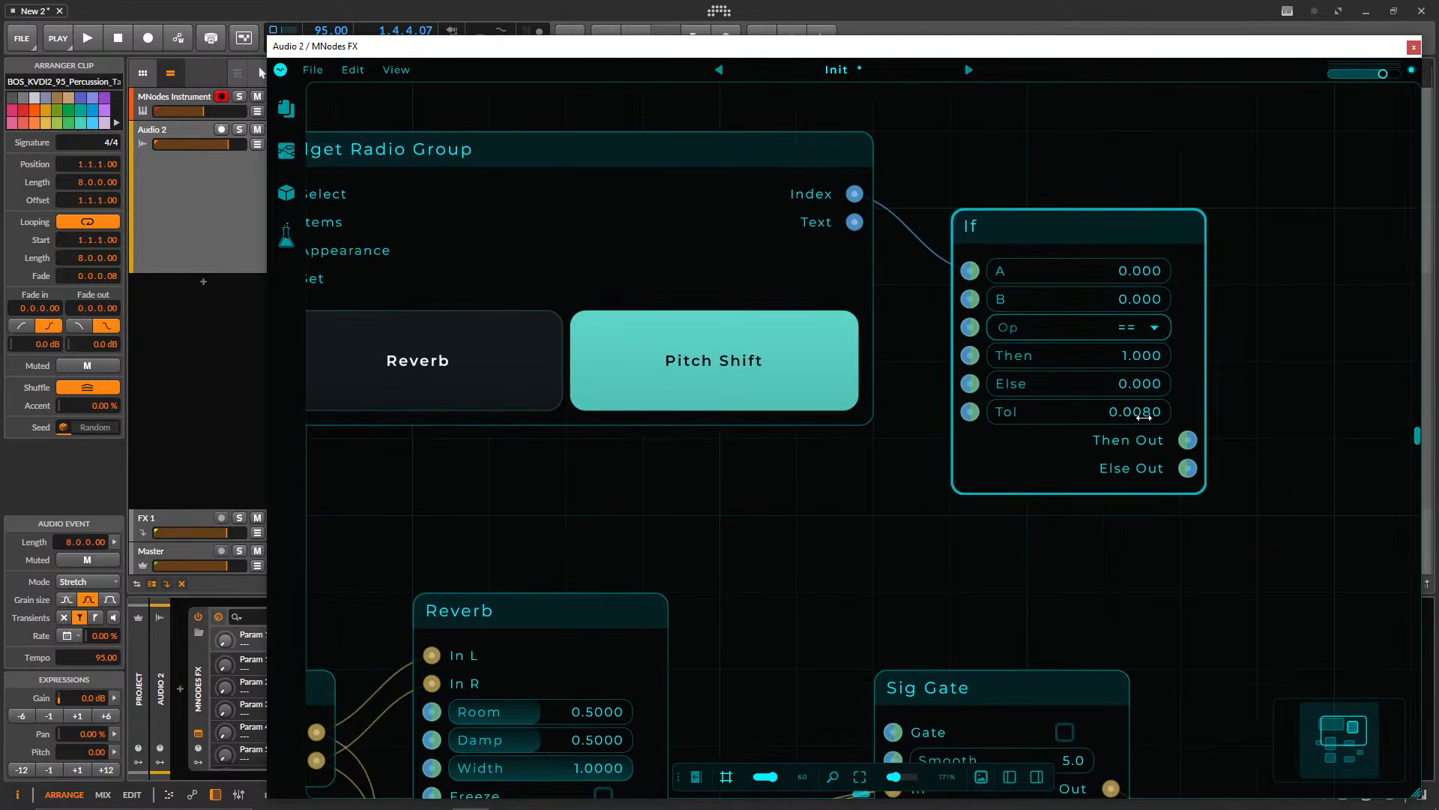
{"action": "scroll", "coordinate": [1143, 416], "scroll_direction": "down", "scroll_amount": 2}
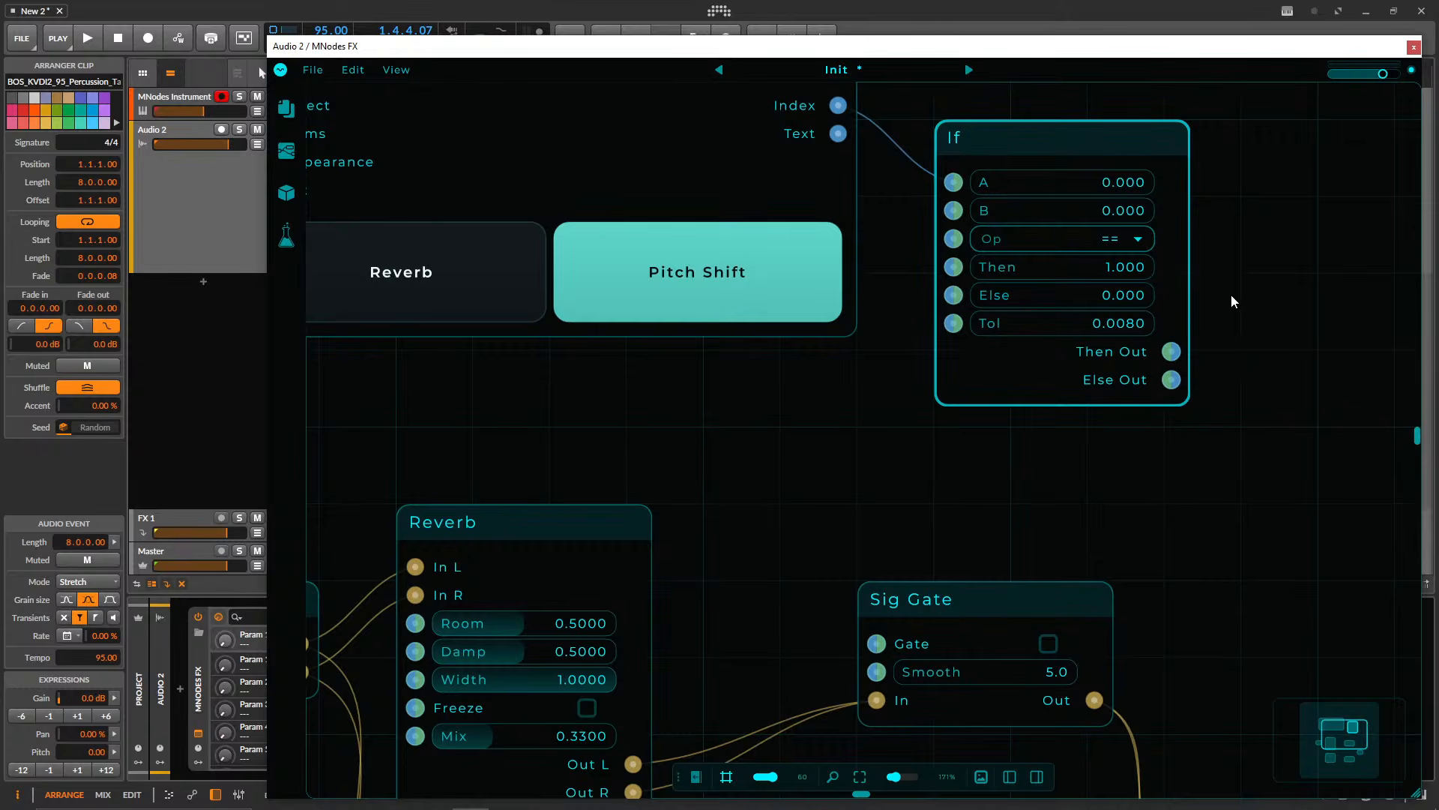
{"action": "left_click_drag", "start_coordinate": [1232, 302], "coordinate": [1167, 292]}
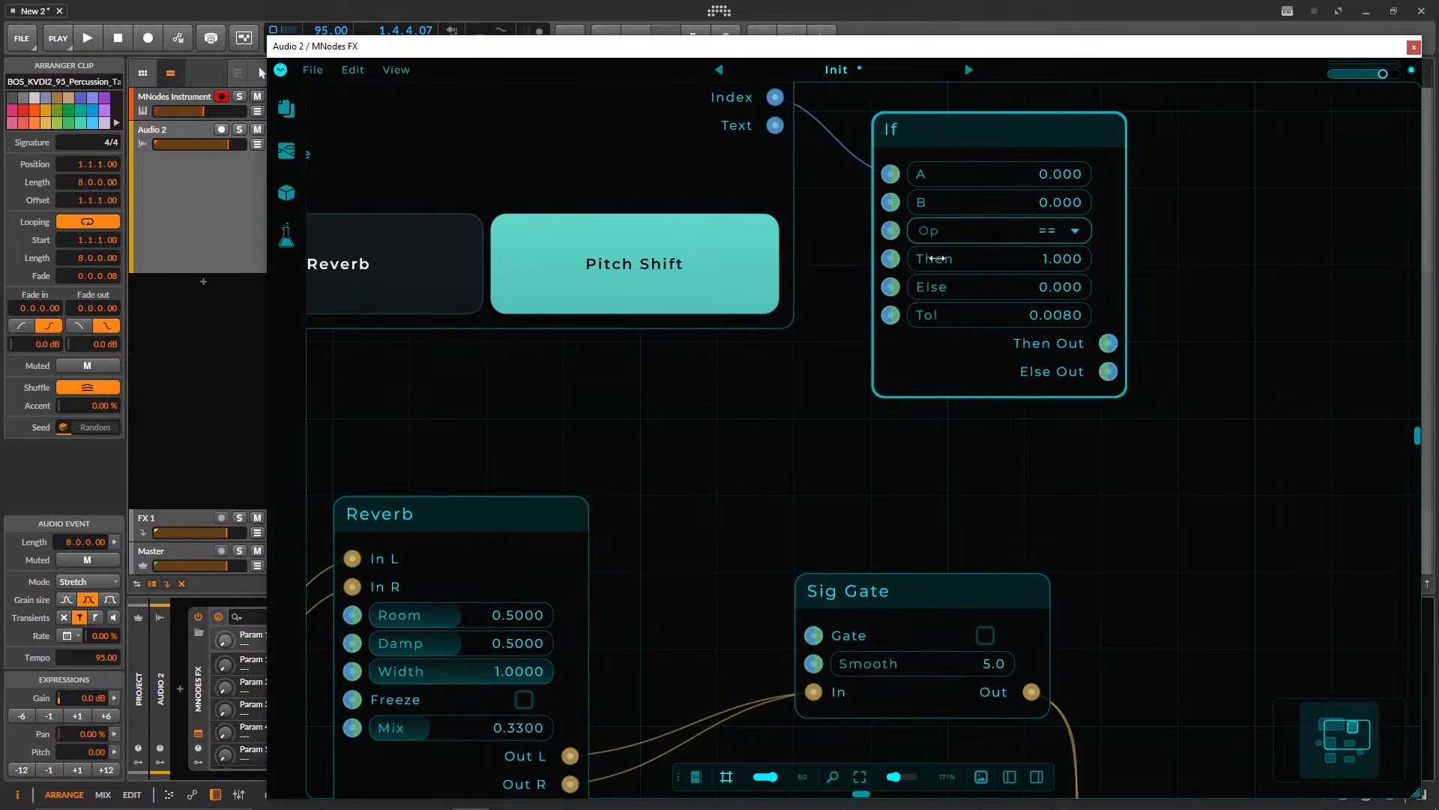
{"action": "scroll", "coordinate": [1027, 259], "scroll_direction": "down", "scroll_amount": 2}
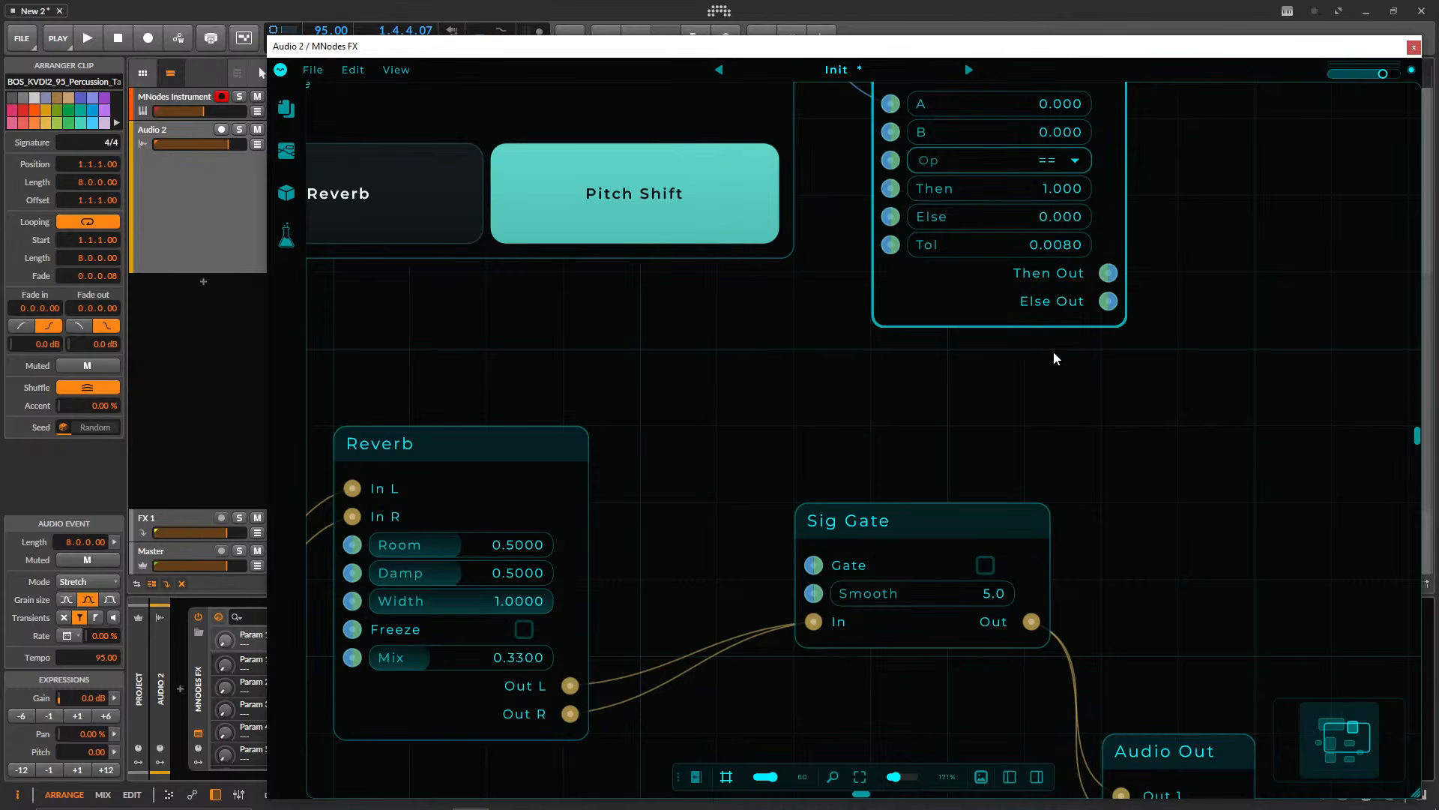
{"action": "left_click_drag", "start_coordinate": [1072, 370], "coordinate": [1093, 442]}
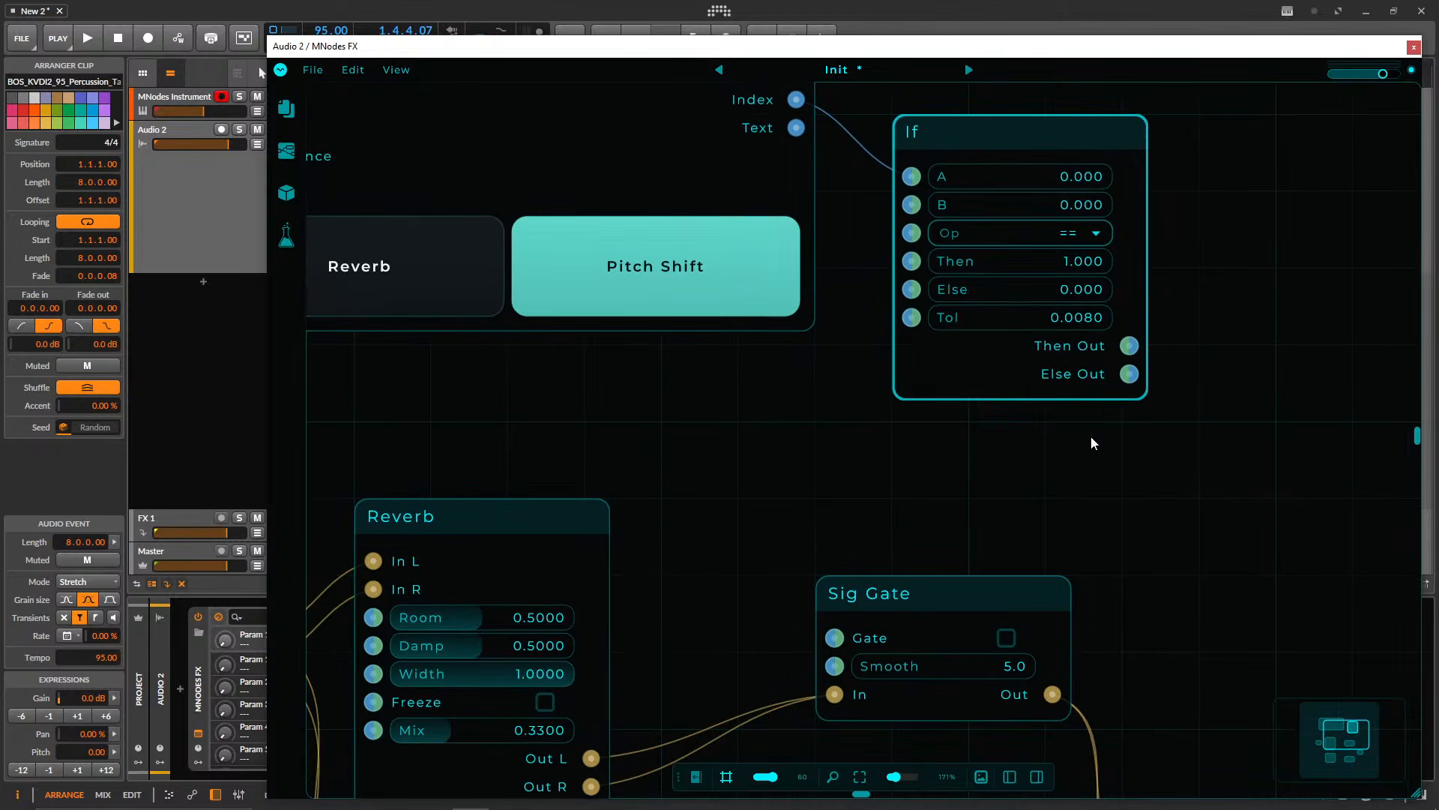
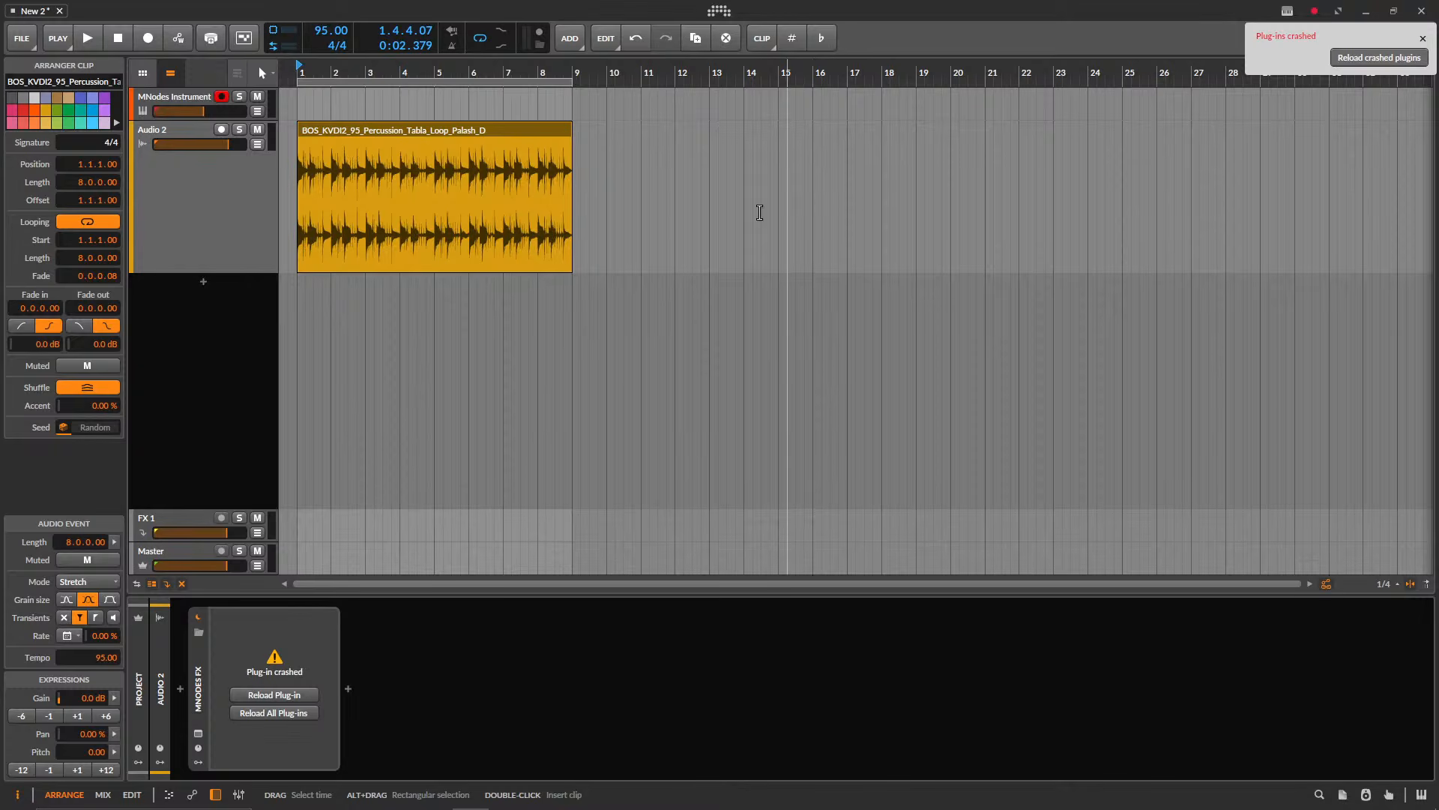
- Reload and reopen the crashed MNodes FX plug-in, clearing the default nodes except Audio In and Audio Out
{"action": "left_click", "coordinate": [276, 695]}
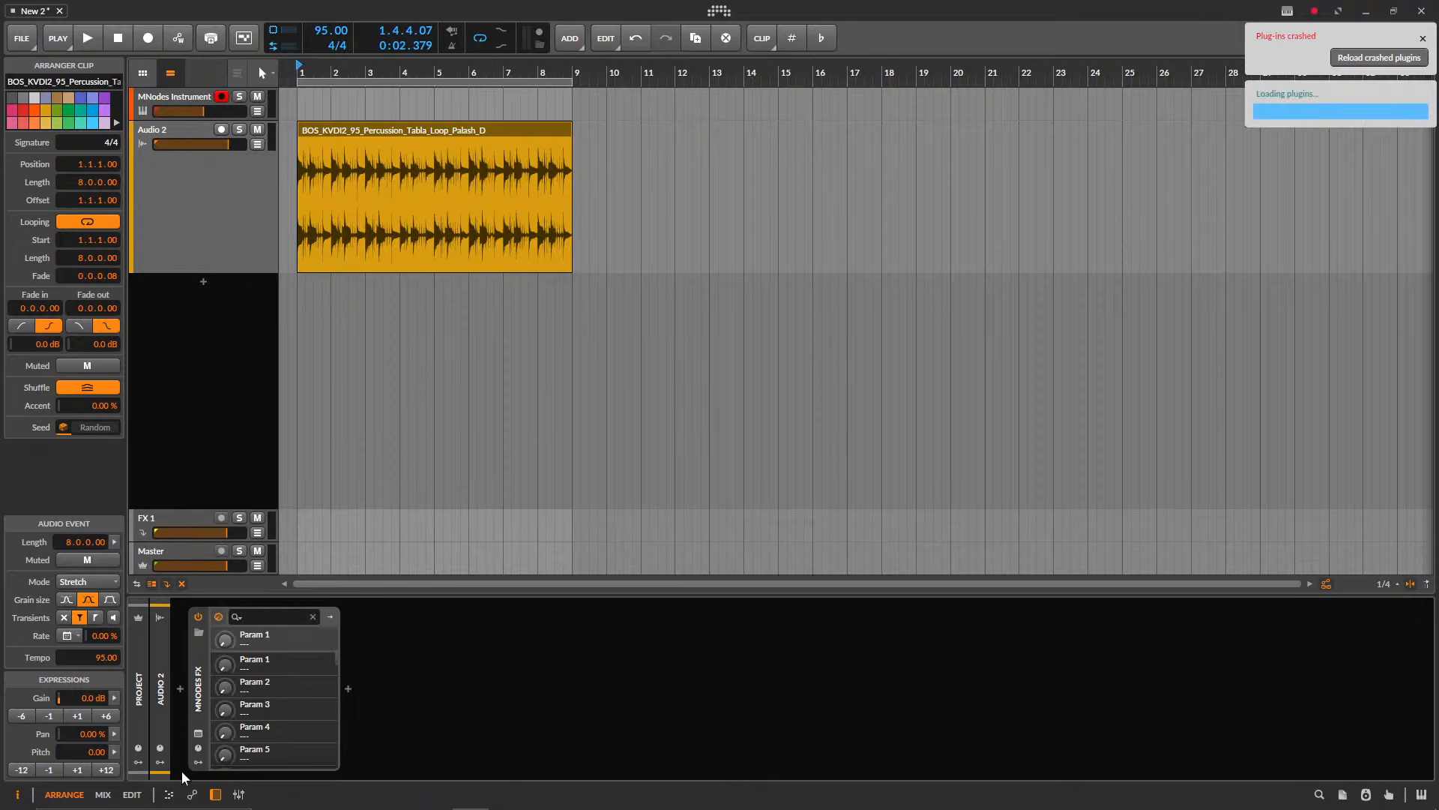
{"action": "left_click", "coordinate": [198, 733]}
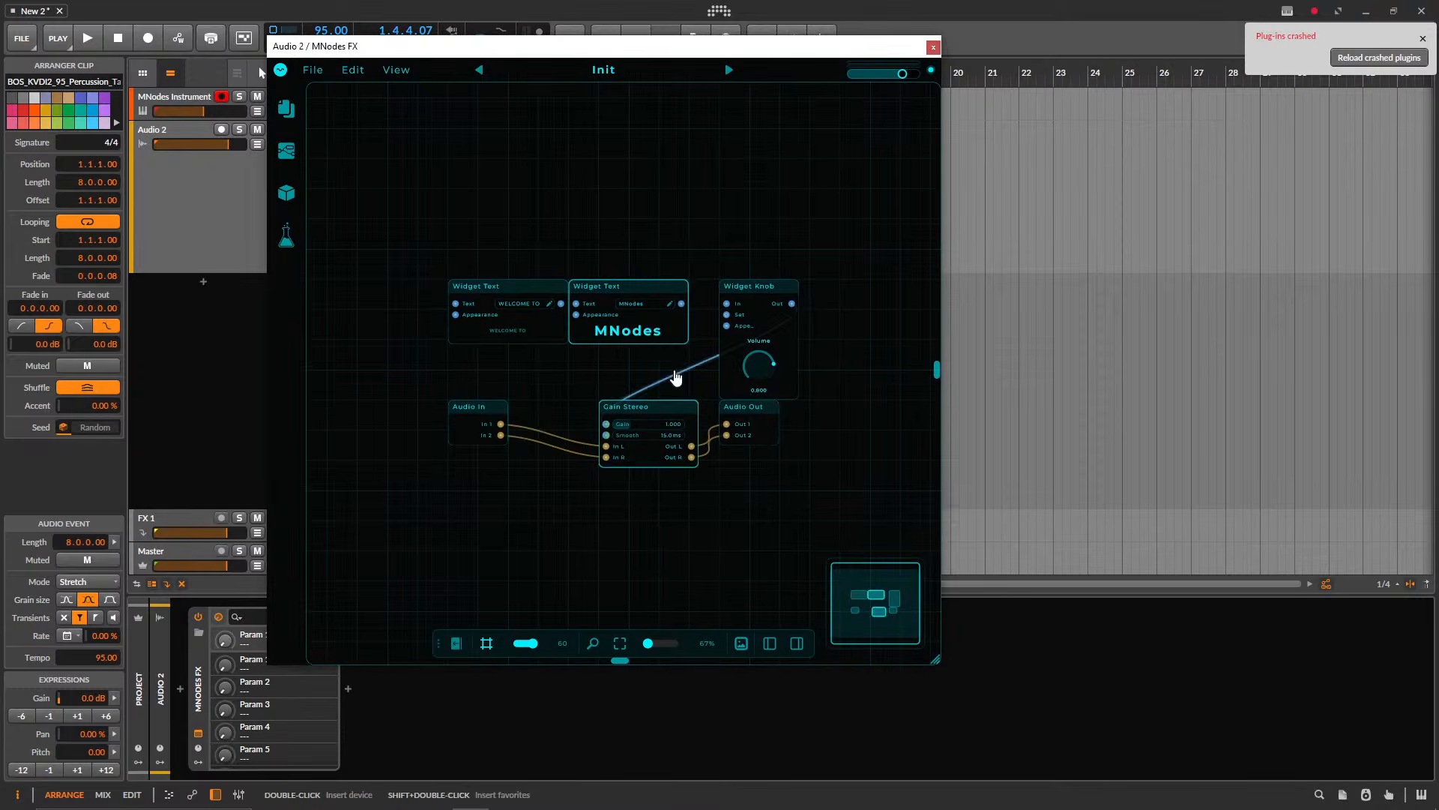
- Check the plug-in's version information in its About window
{"action": "left_click", "coordinate": [280, 70]}
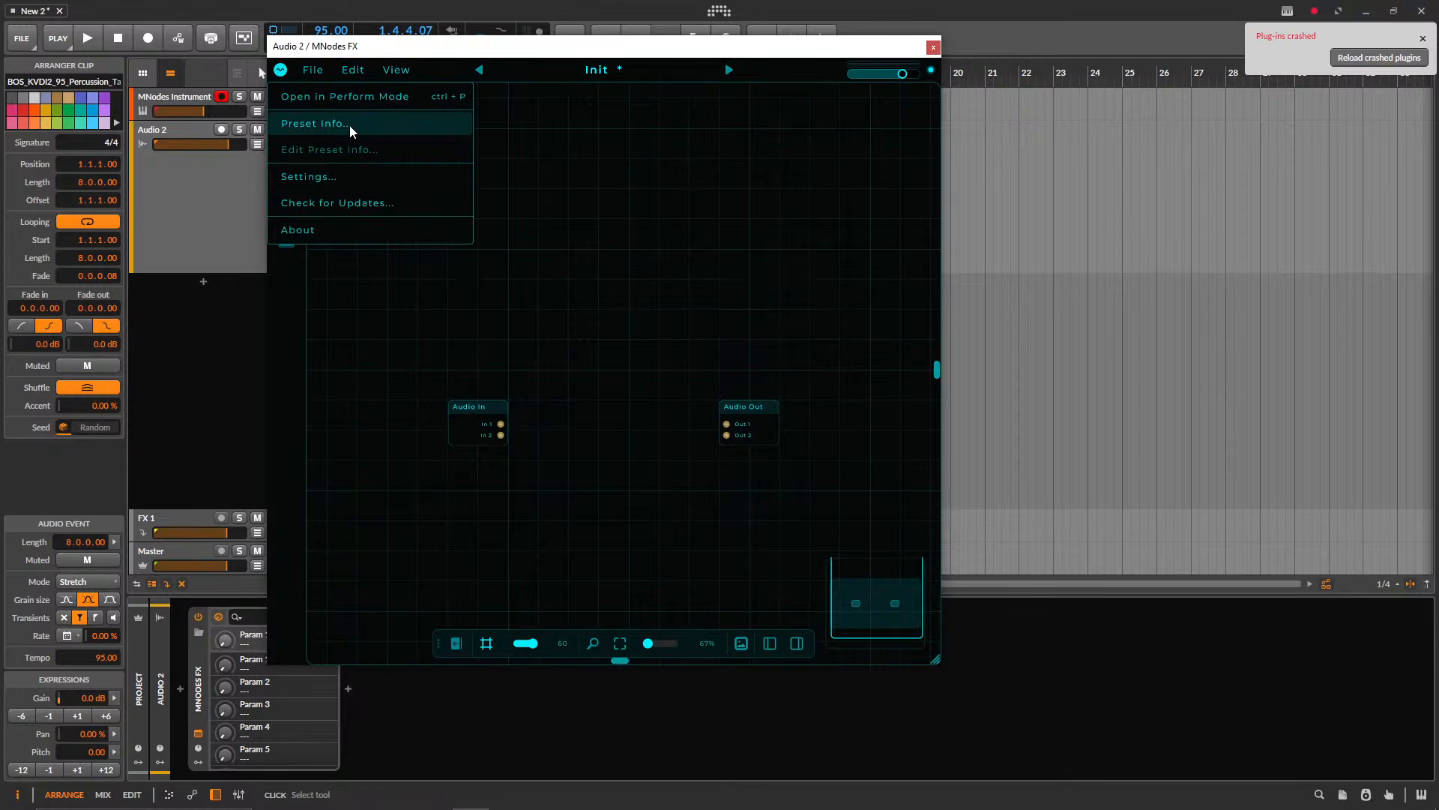
{"action": "left_click", "coordinate": [360, 230]}
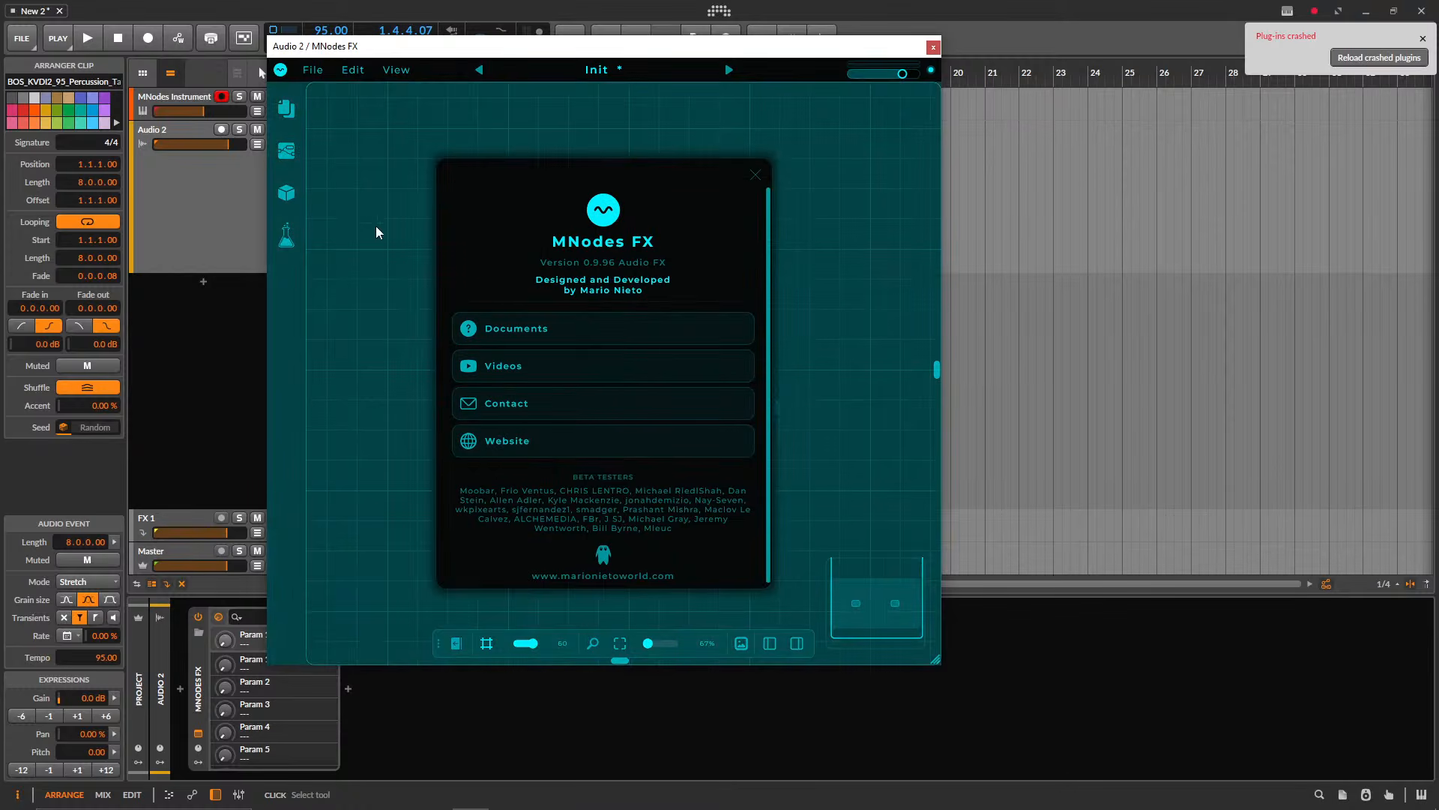
{"action": "left_click", "coordinate": [754, 177]}
- Add a Reverb node between and above the Audio In and Audio Out nodes
{"action": "right_click", "coordinate": [591, 267]}
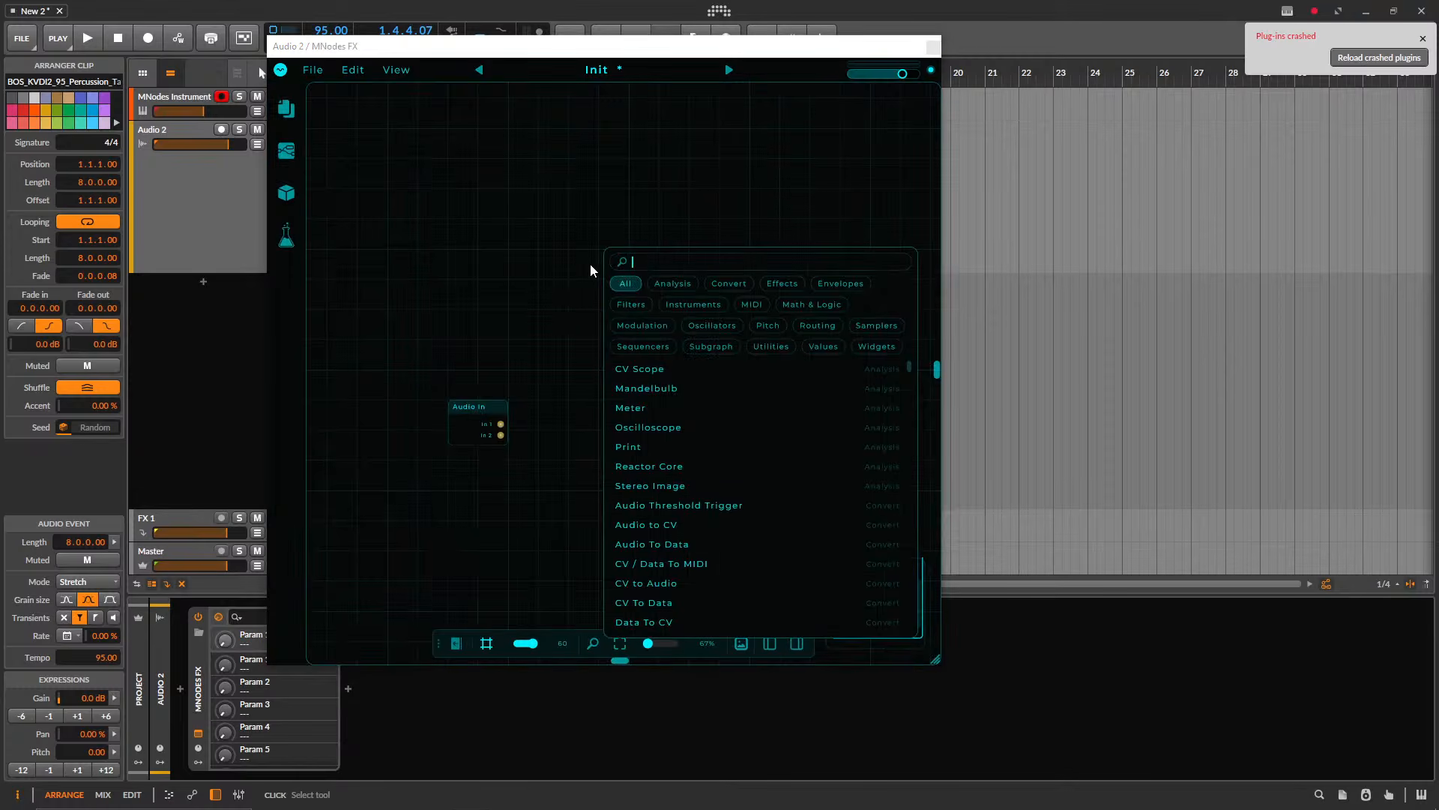
{"action": "type", "text": "reverb"}
{"action": "key", "text": "Return"}
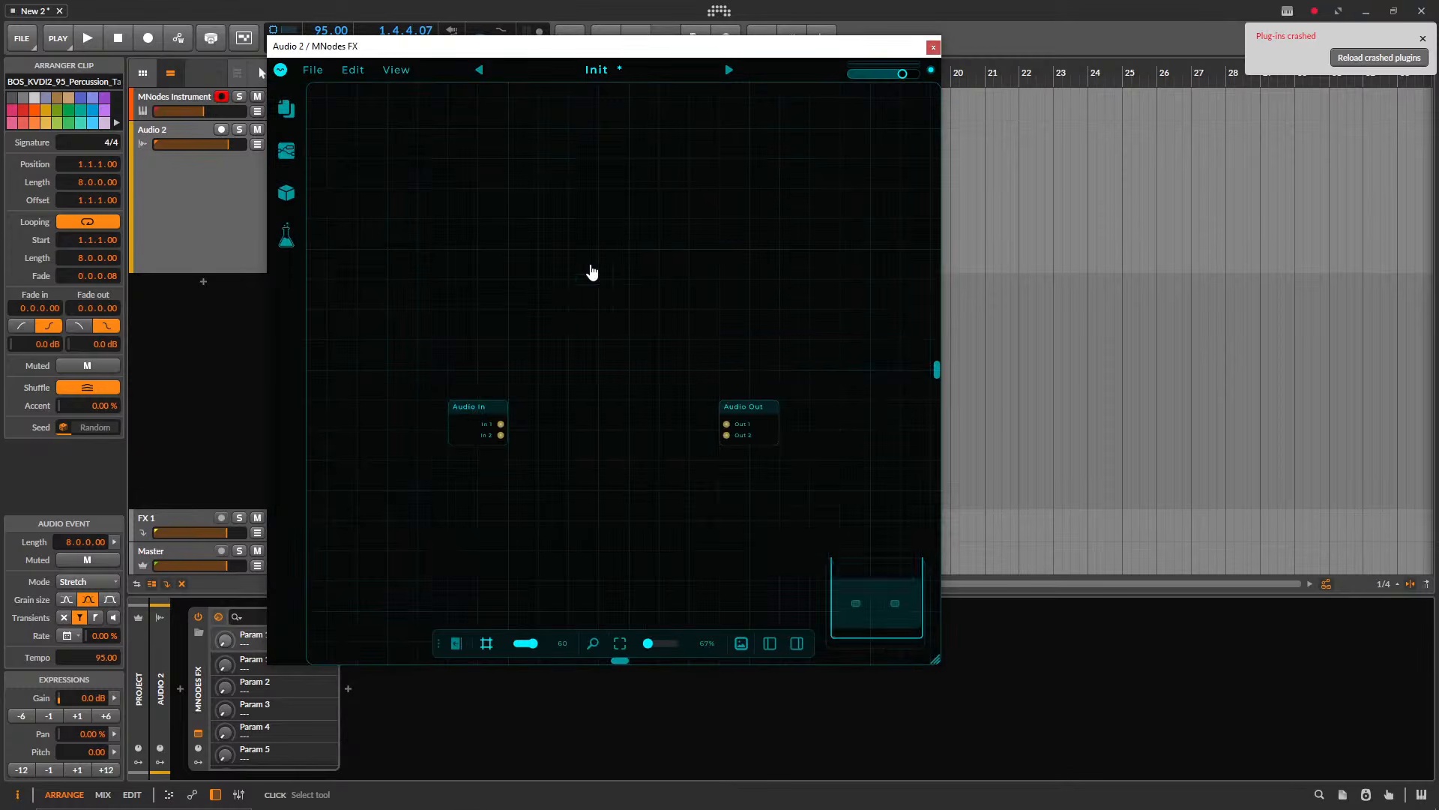
{"action": "left_click_drag", "start_coordinate": [591, 210], "coordinate": [621, 270]}
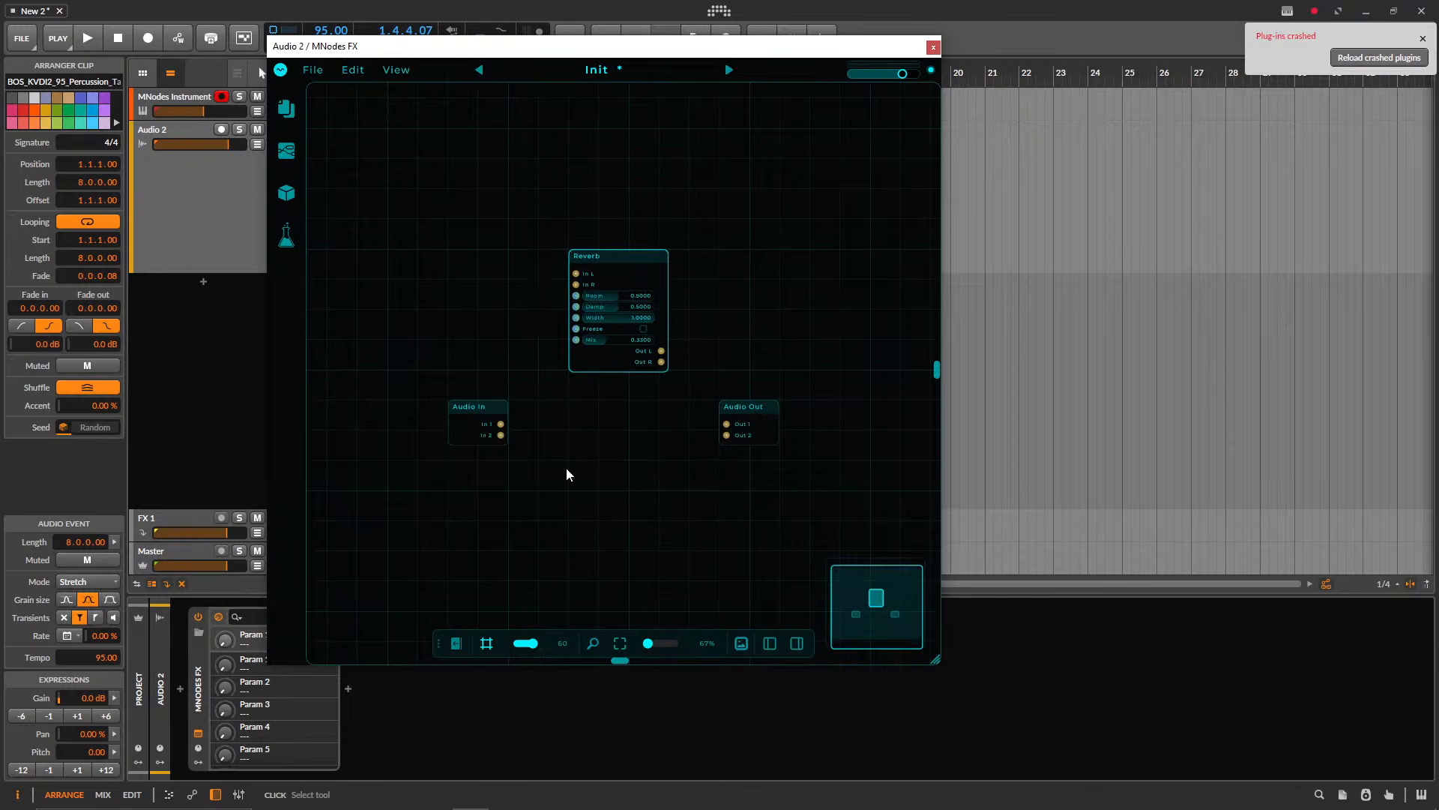
- Add a Pitch Shift node beneath the Reverb and reload the remaining crashed plug-ins
{"action": "right_click", "coordinate": [587, 474]}
{"action": "type", "text": "pitch"}
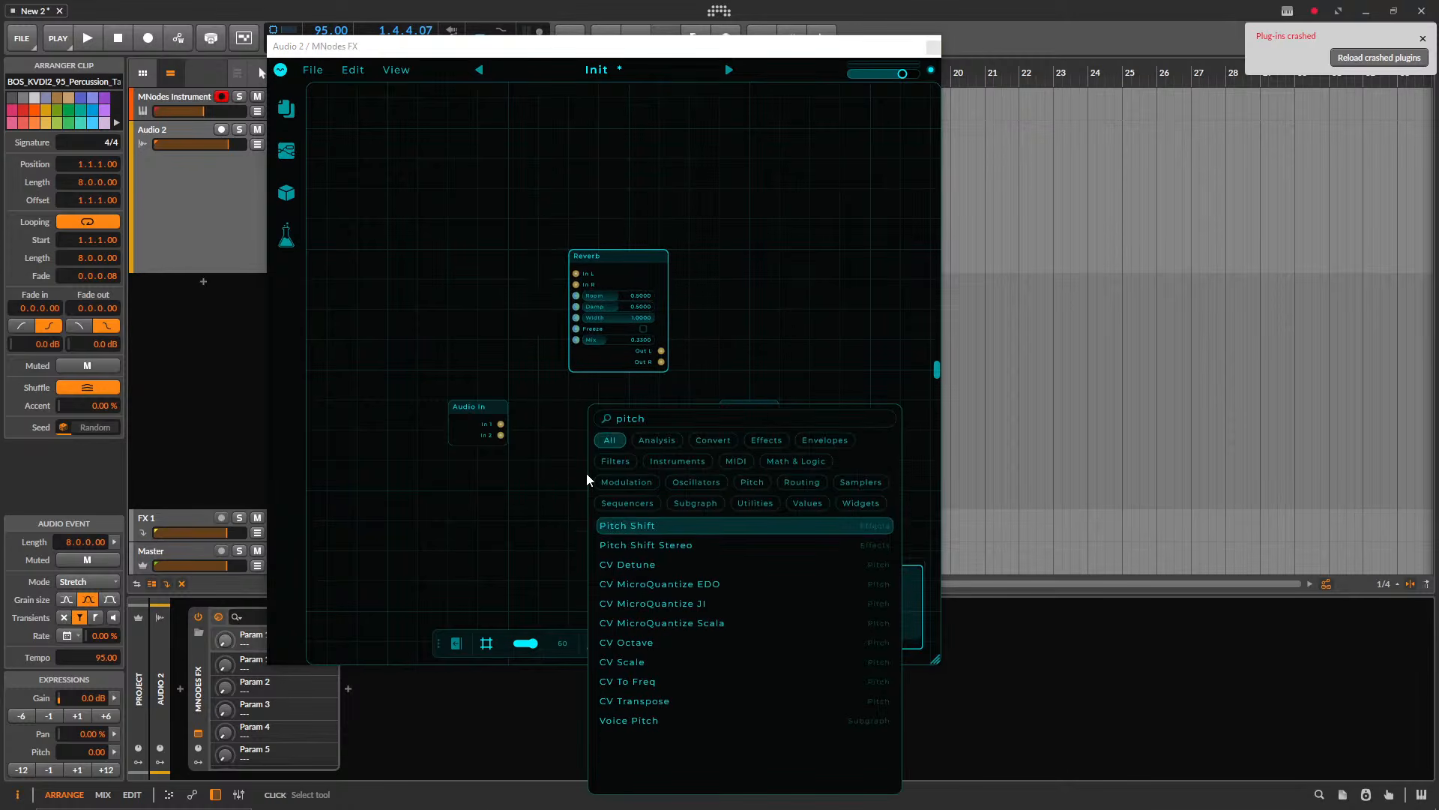
{"action": "key", "text": "Return"}
{"action": "scroll", "coordinate": [529, 436], "scroll_direction": "up", "scroll_amount": 3}
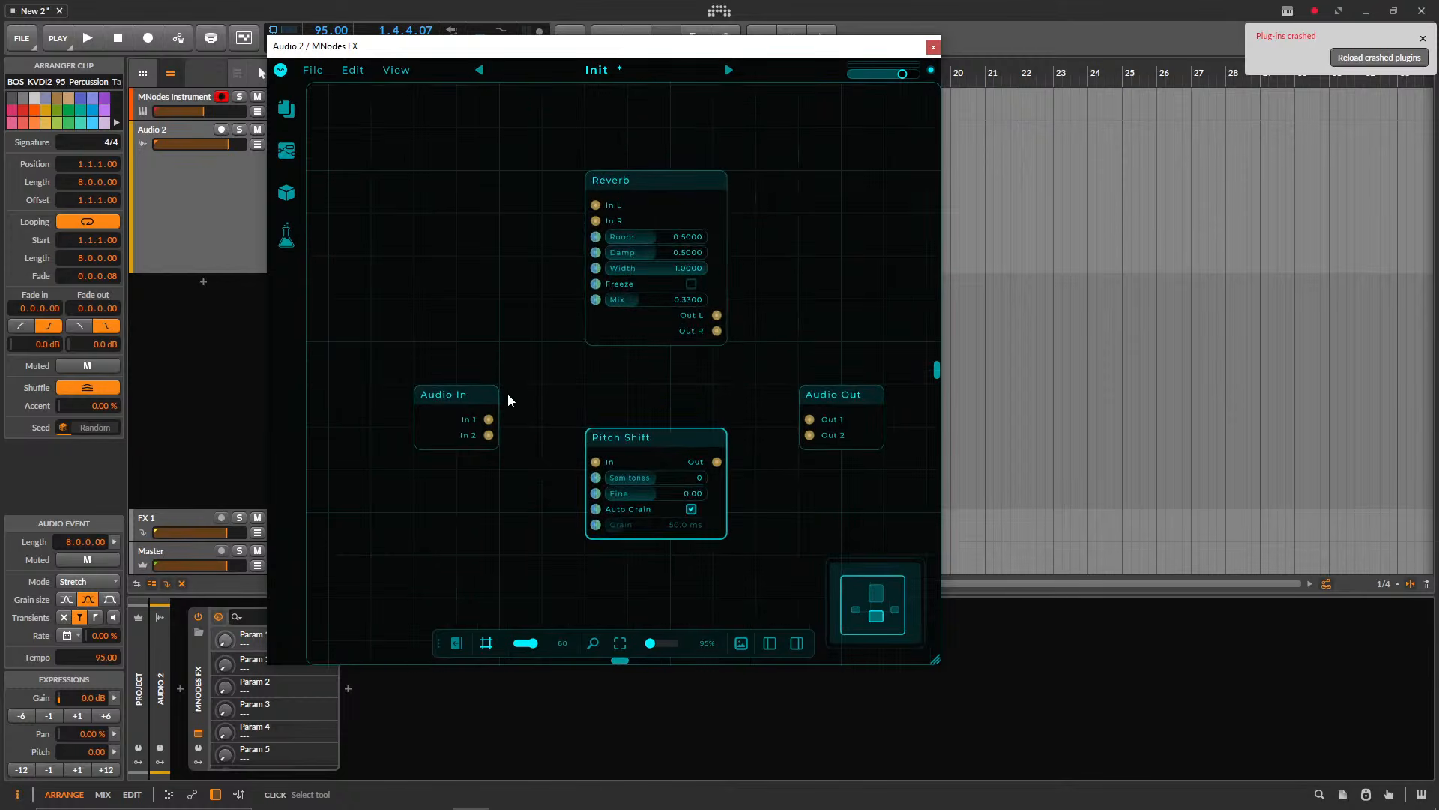
{"action": "left_click", "coordinate": [1380, 57]}
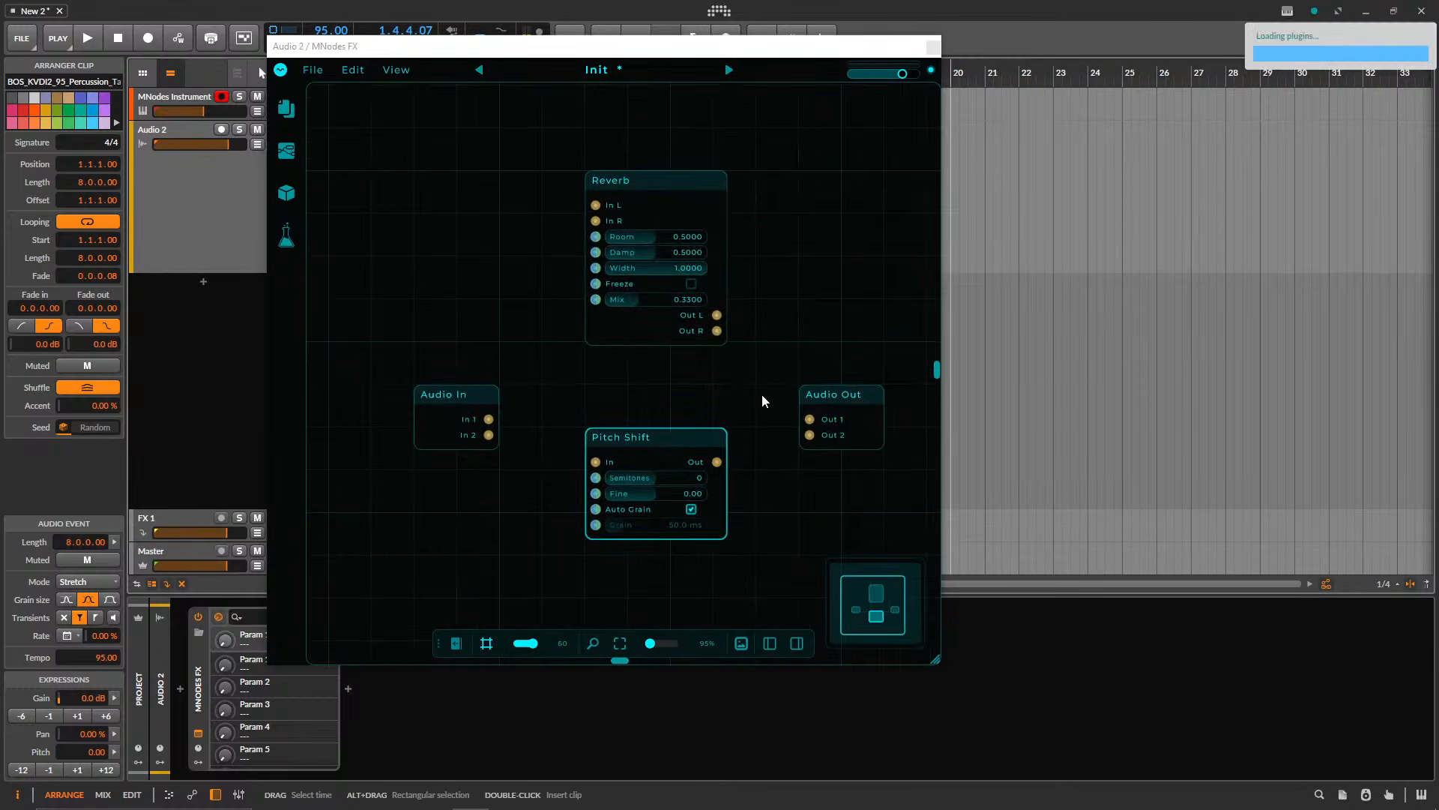
- Add two Gate nodes stacked beside the Reverb node
{"action": "double_click", "coordinate": [794, 280]}
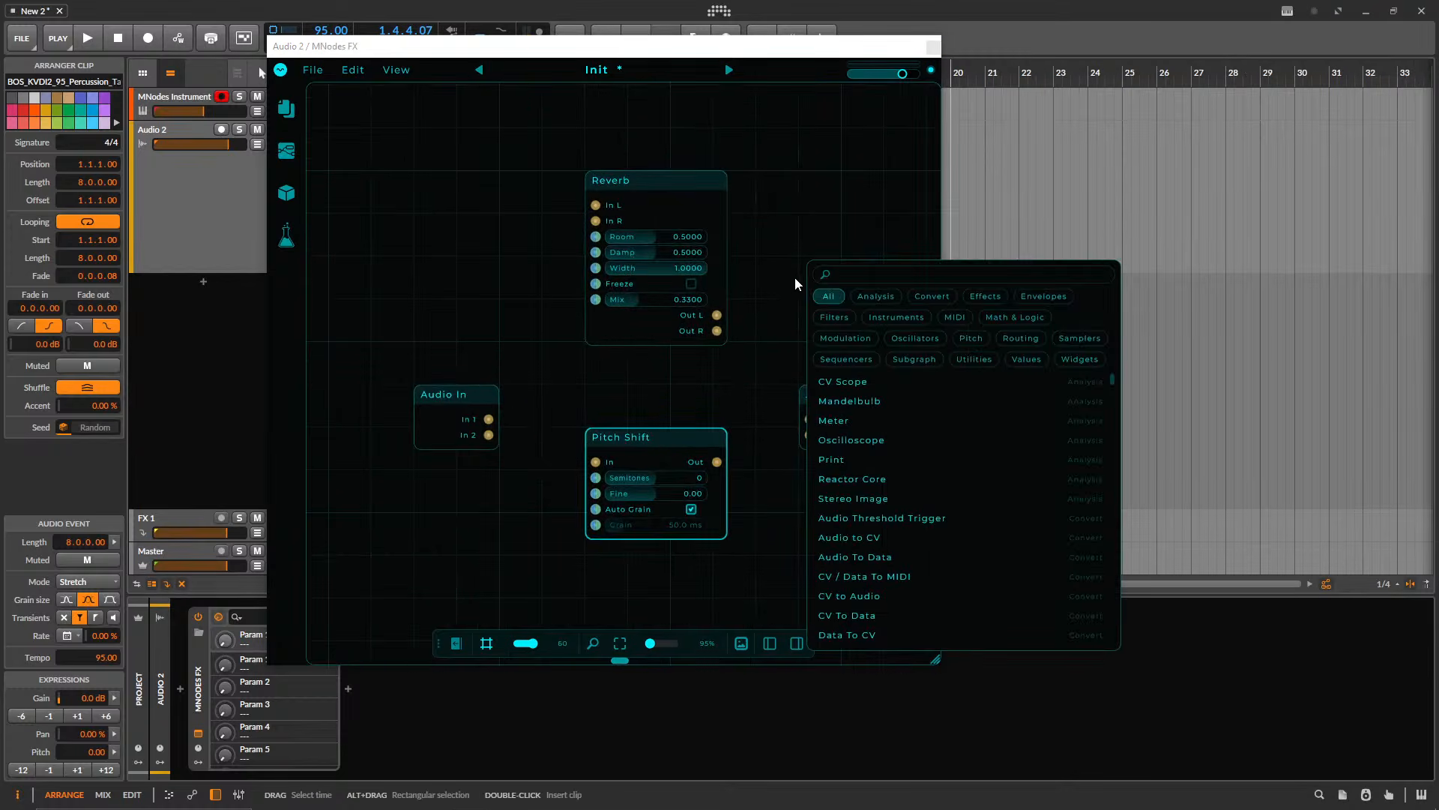
{"action": "type", "text": "gate"}
{"action": "key", "text": "Return"}
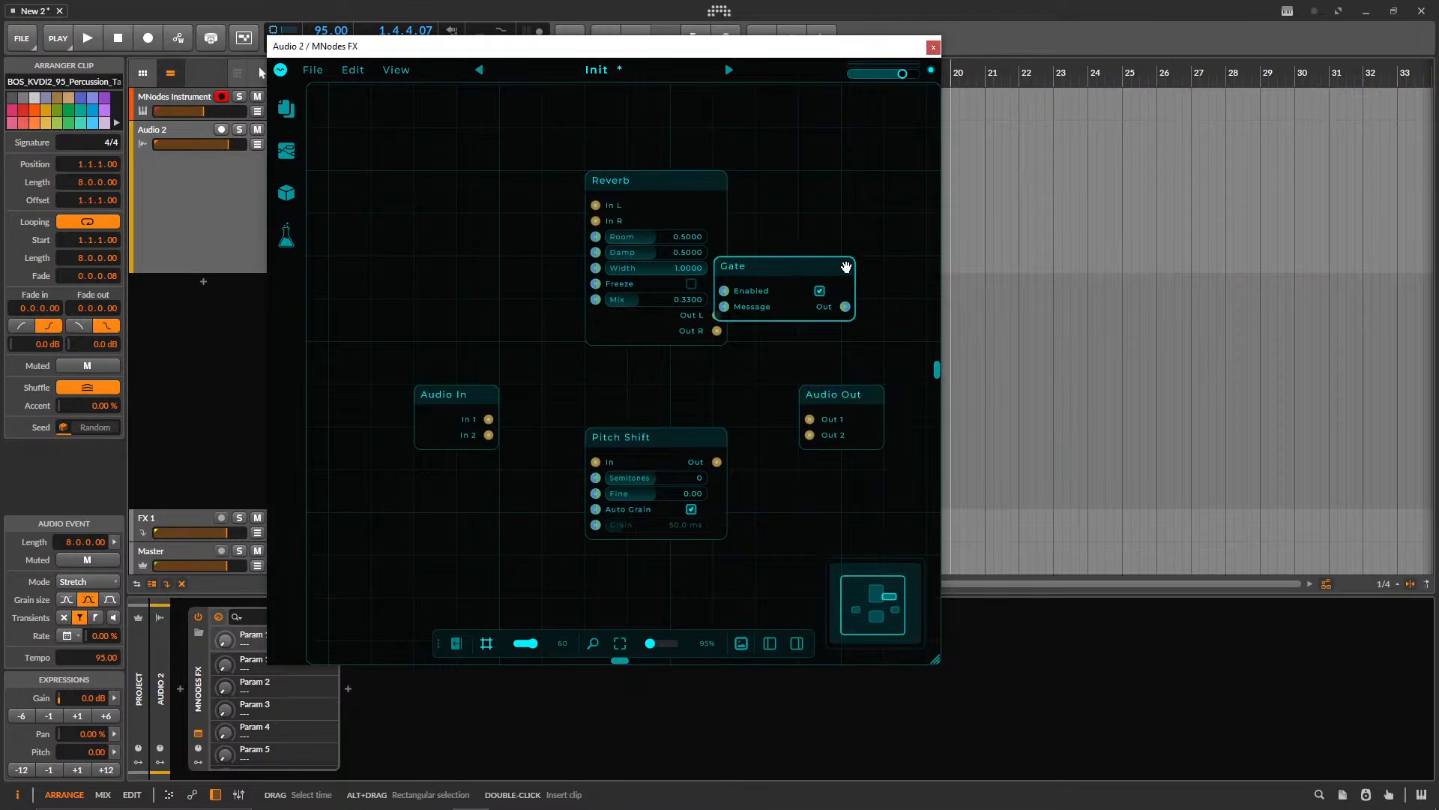
{"action": "left_click_drag", "start_coordinate": [765, 270], "coordinate": [810, 308]}
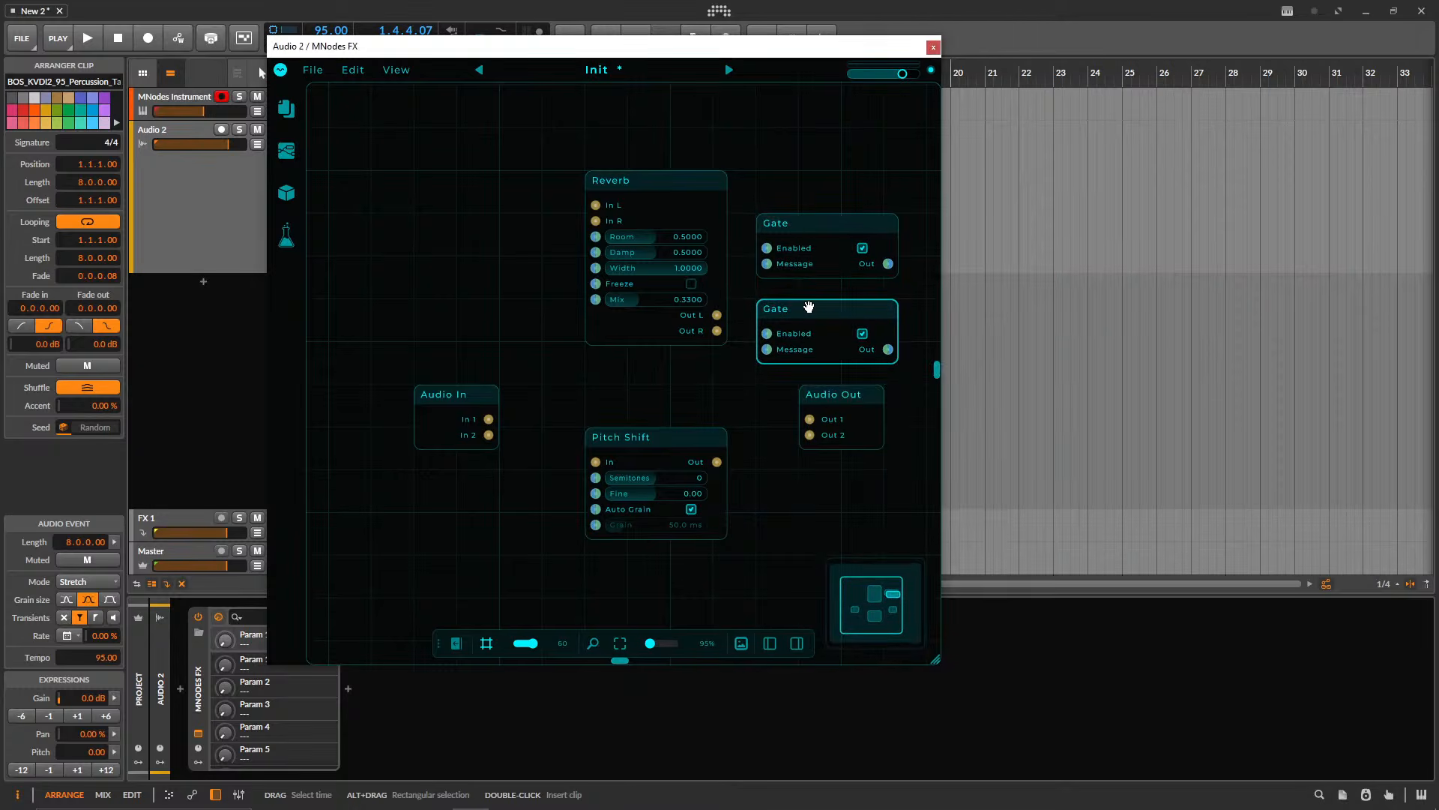
- Connect both Audio In outputs to the Reverb's In L and In R and to Pitch Shift's In, and reposition Audio Out
{"action": "left_click_drag", "start_coordinate": [829, 392], "coordinate": [872, 392]}
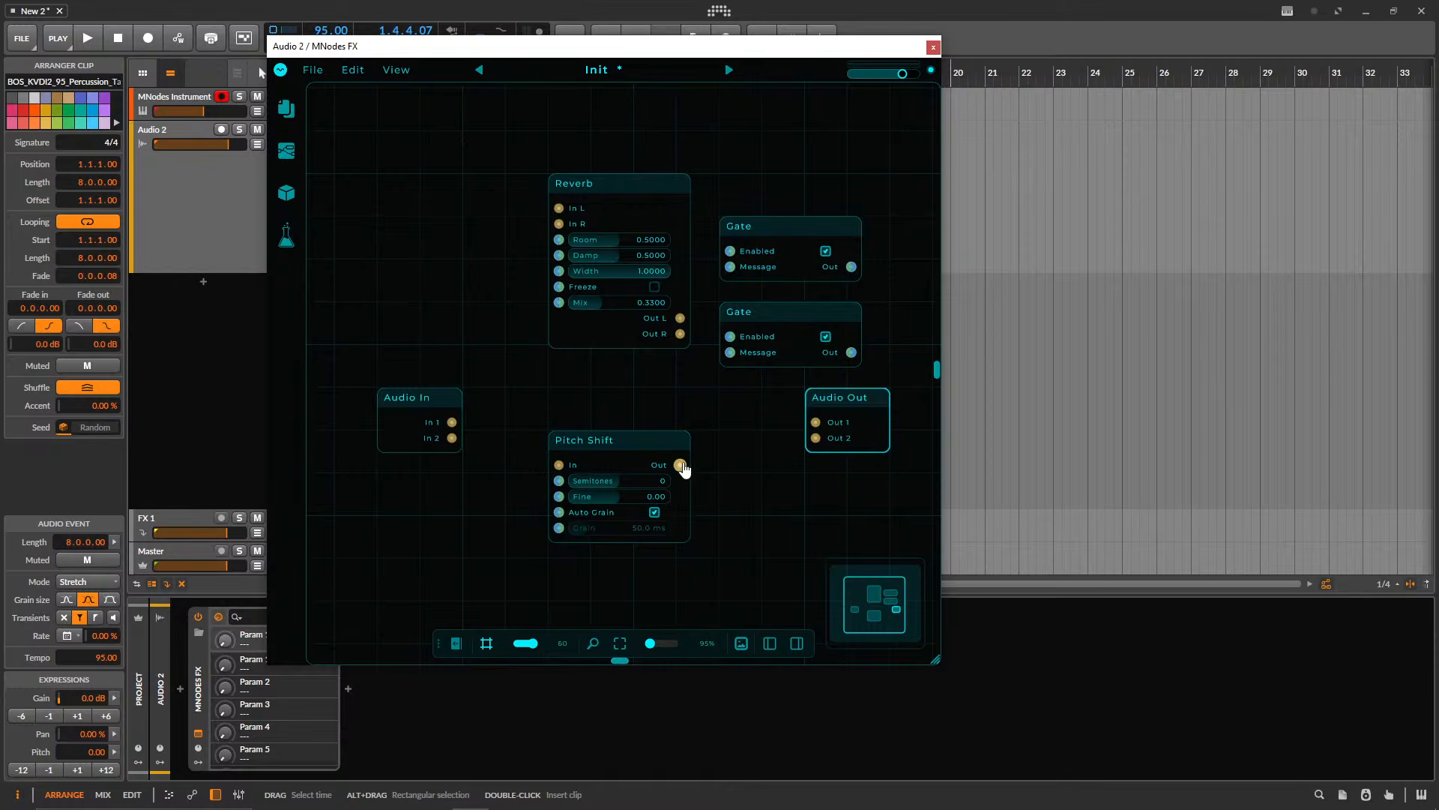
{"action": "left_click_drag", "start_coordinate": [452, 418], "coordinate": [464, 449]}
{"action": "mouse_move", "coordinate": [570, 480]}
{"action": "left_mouse_down"}
{"action": "mouse_move", "coordinate": [464, 434]}
{"action": "mouse_move", "coordinate": [570, 477]}
{"action": "left_mouse_up"}
{"action": "left_click_drag", "start_coordinate": [794, 396], "coordinate": [865, 253]}
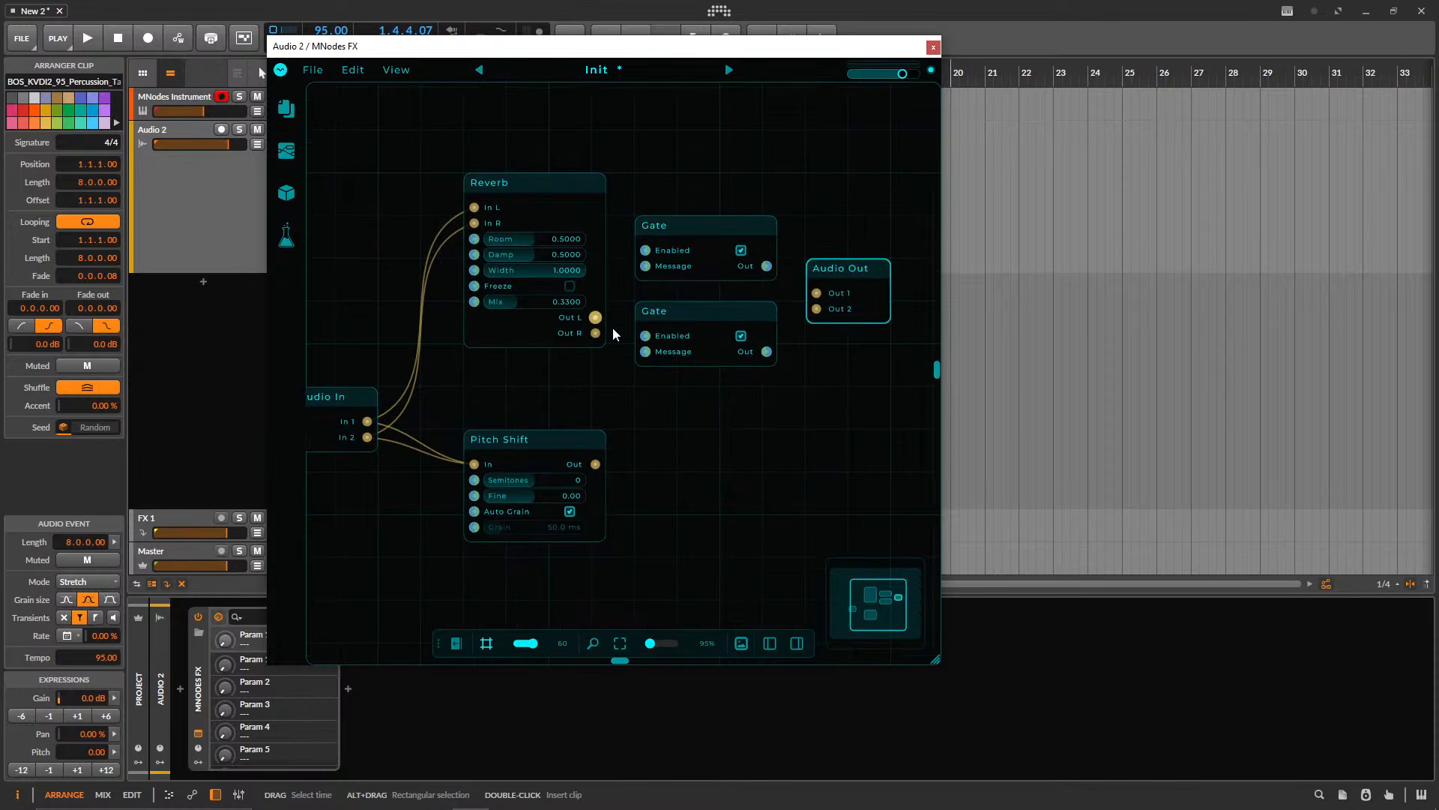
- Delete both Gate nodes and add a Sig Gate node between the Reverb and Audio Out
{"action": "left_click_drag", "start_coordinate": [696, 192], "coordinate": [696, 399]}
{"action": "key", "text": "Delete"}
{"action": "double_click", "coordinate": [685, 449]}
{"action": "type", "text": "sig"}
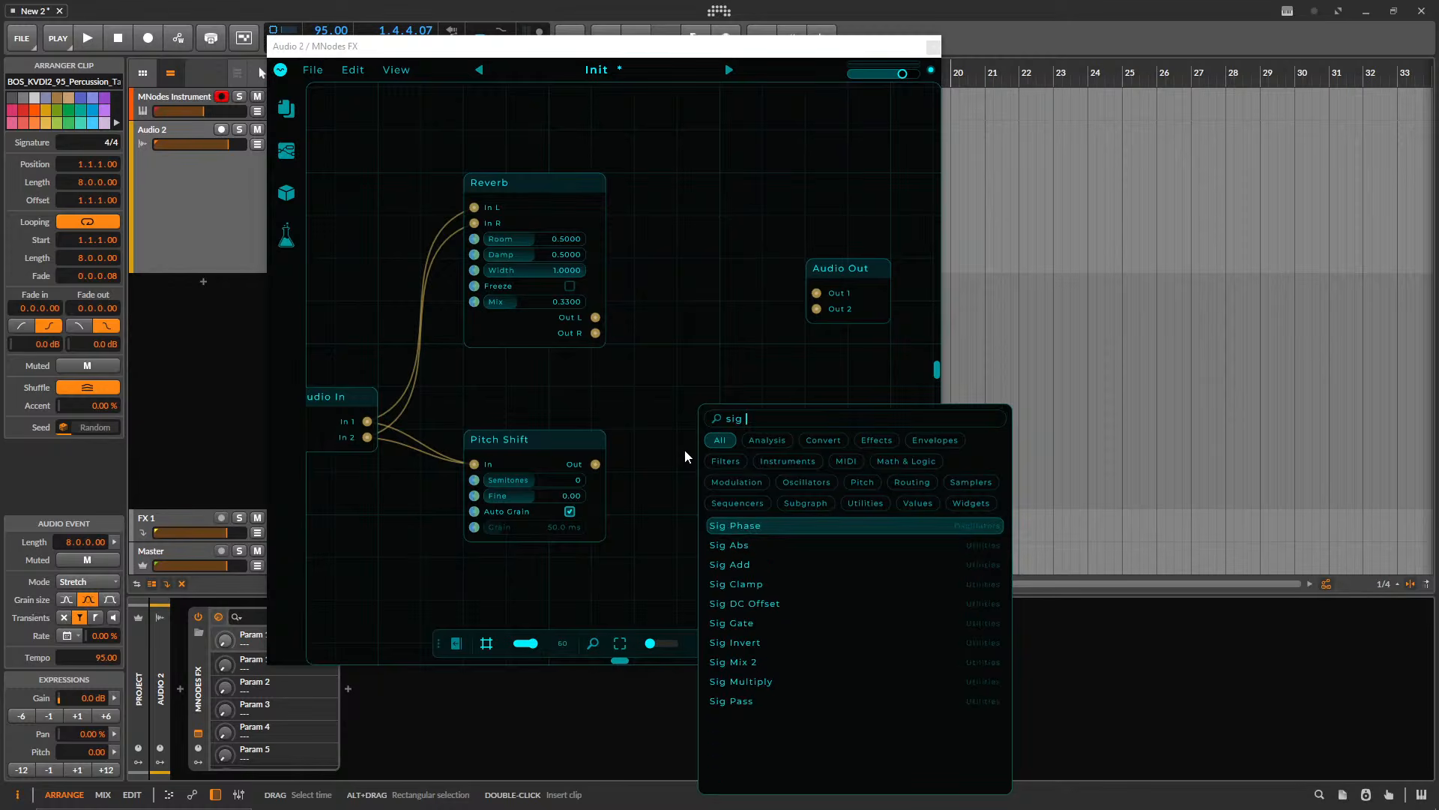
{"action": "type", "text": " ga"}
{"action": "key", "text": "Return"}
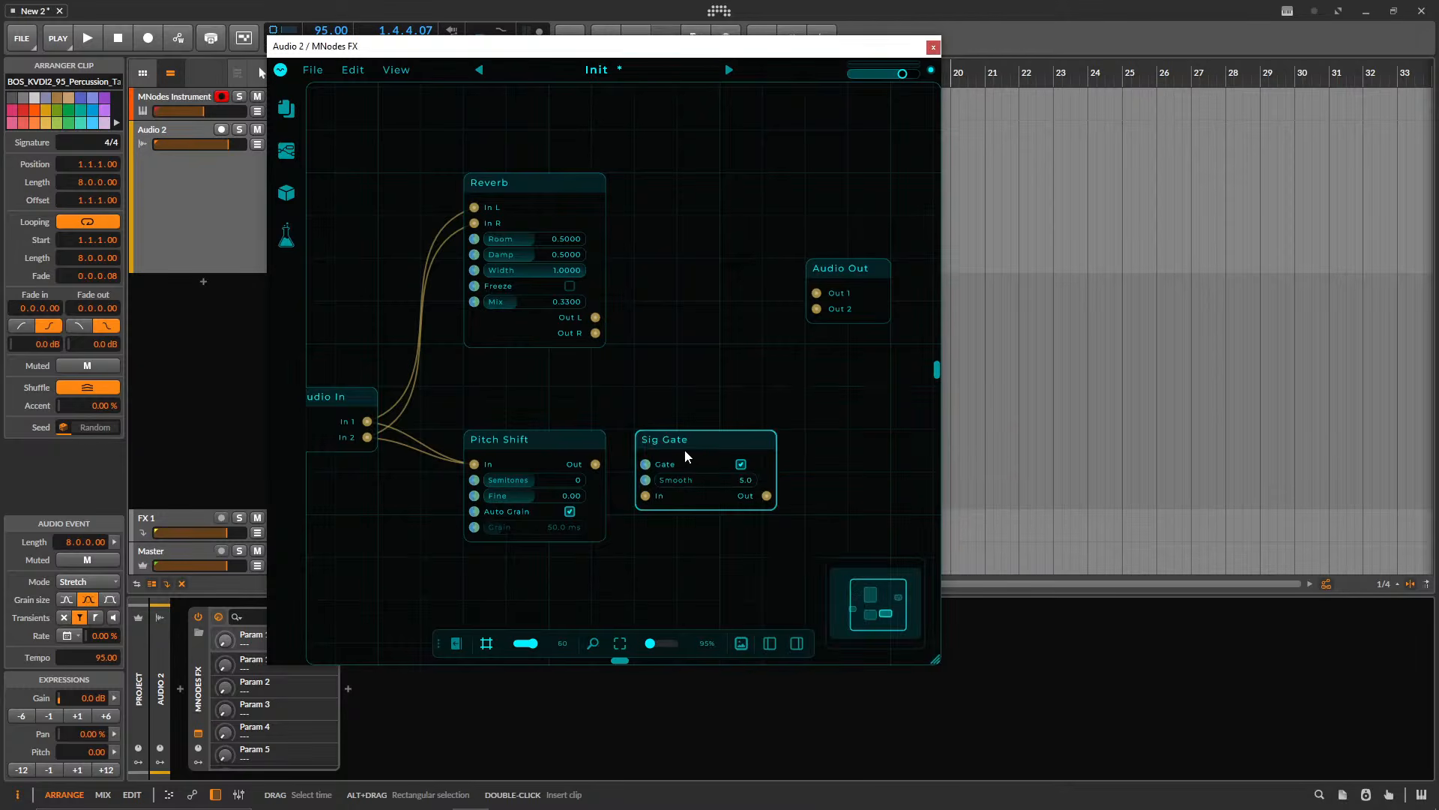
{"action": "left_click_drag", "start_coordinate": [685, 448], "coordinate": [685, 277]}
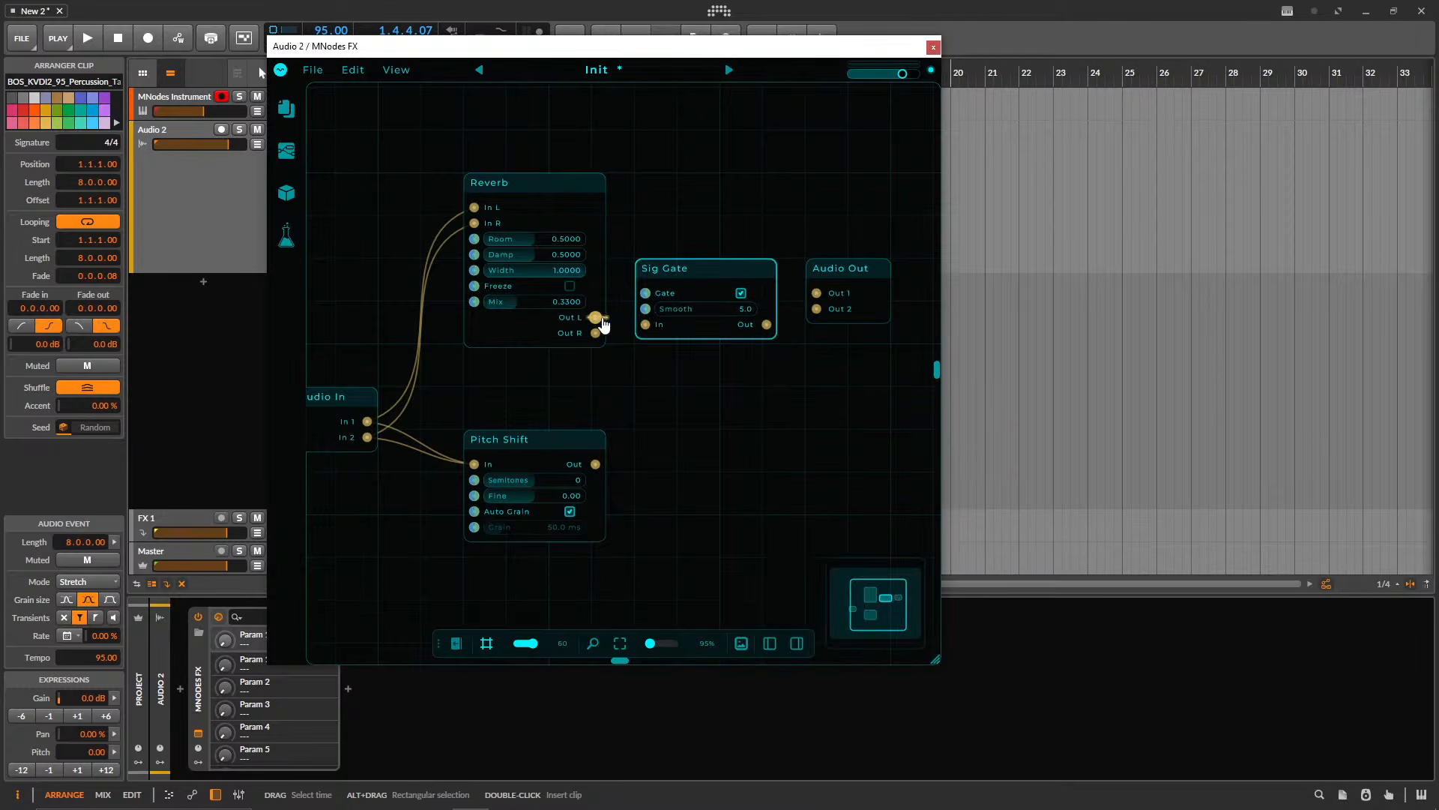
- Connect the Reverb's Out L and Out R to the Sig Gate's In
{"action": "left_click_drag", "start_coordinate": [596, 317], "coordinate": [646, 324]}
{"action": "key", "text": "ctrl+s"}
{"action": "left_click", "coordinate": [752, 597]}
{"action": "left_click", "coordinate": [713, 357]}
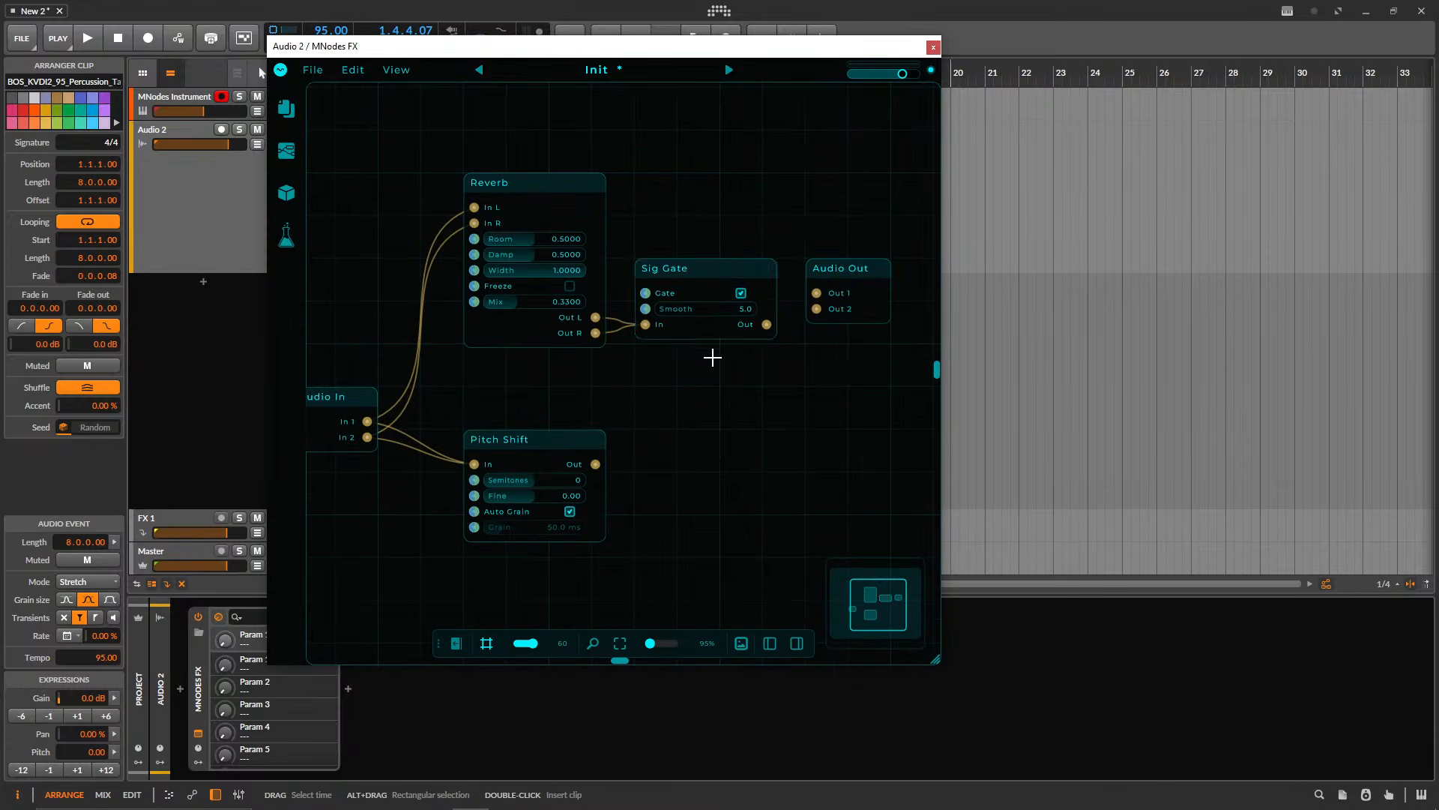
- Duplicate the Sig Gate and place the copy beside the Pitch Shift node
{"action": "left_click_drag", "start_coordinate": [712, 357], "coordinate": [707, 227]}
{"action": "key", "text": "ctrl+d"}
{"action": "left_click_drag", "start_coordinate": [683, 288], "coordinate": [678, 448]}
- Connect Pitch Shift's Out to the lower Sig Gate and route both gates' outputs to Audio Out
{"action": "left_click_drag", "start_coordinate": [595, 464], "coordinate": [642, 500]}
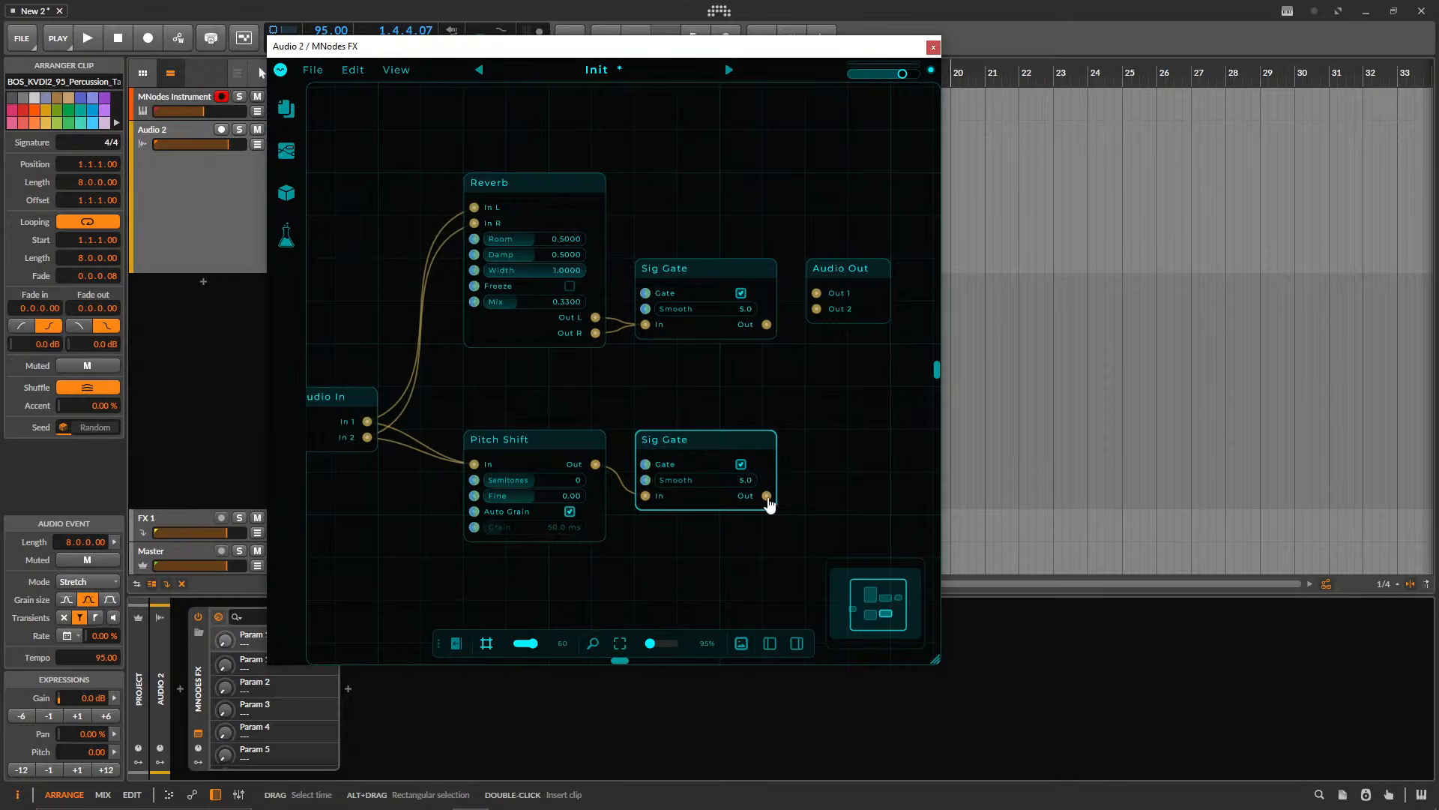
{"action": "mouse_move", "coordinate": [766, 496]}
{"action": "left_mouse_down"}
{"action": "mouse_move", "coordinate": [818, 293]}
{"action": "mouse_move", "coordinate": [766, 496]}
{"action": "left_mouse_up"}
{"action": "left_click_drag", "start_coordinate": [766, 324], "coordinate": [819, 309]}
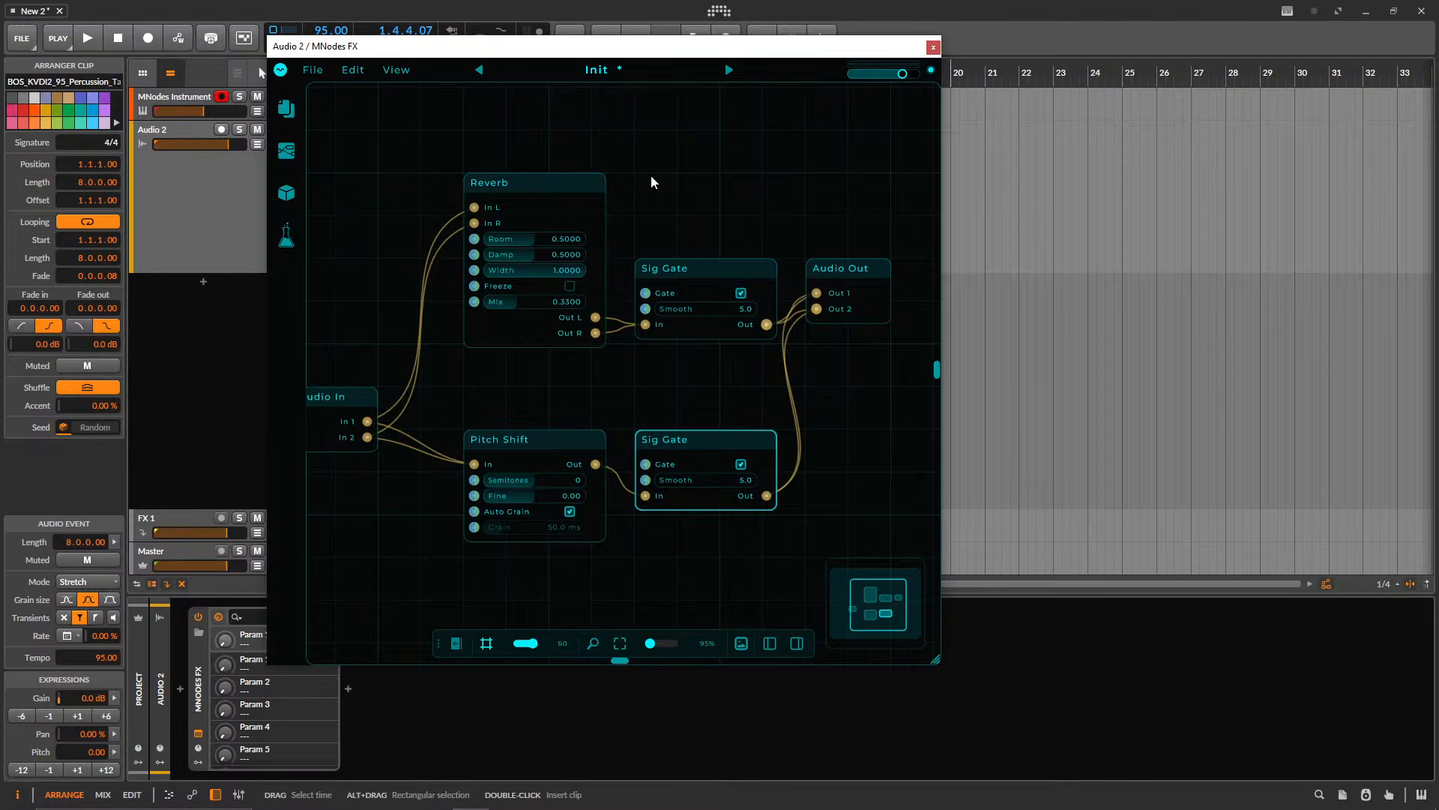
- Add an If node and place it above the Sig Gate beside the Reverb
{"action": "scroll", "coordinate": [627, 247], "scroll_direction": "up", "scroll_amount": 3}
{"action": "double_click", "coordinate": [561, 222]}
{"action": "type", "text": "if"}
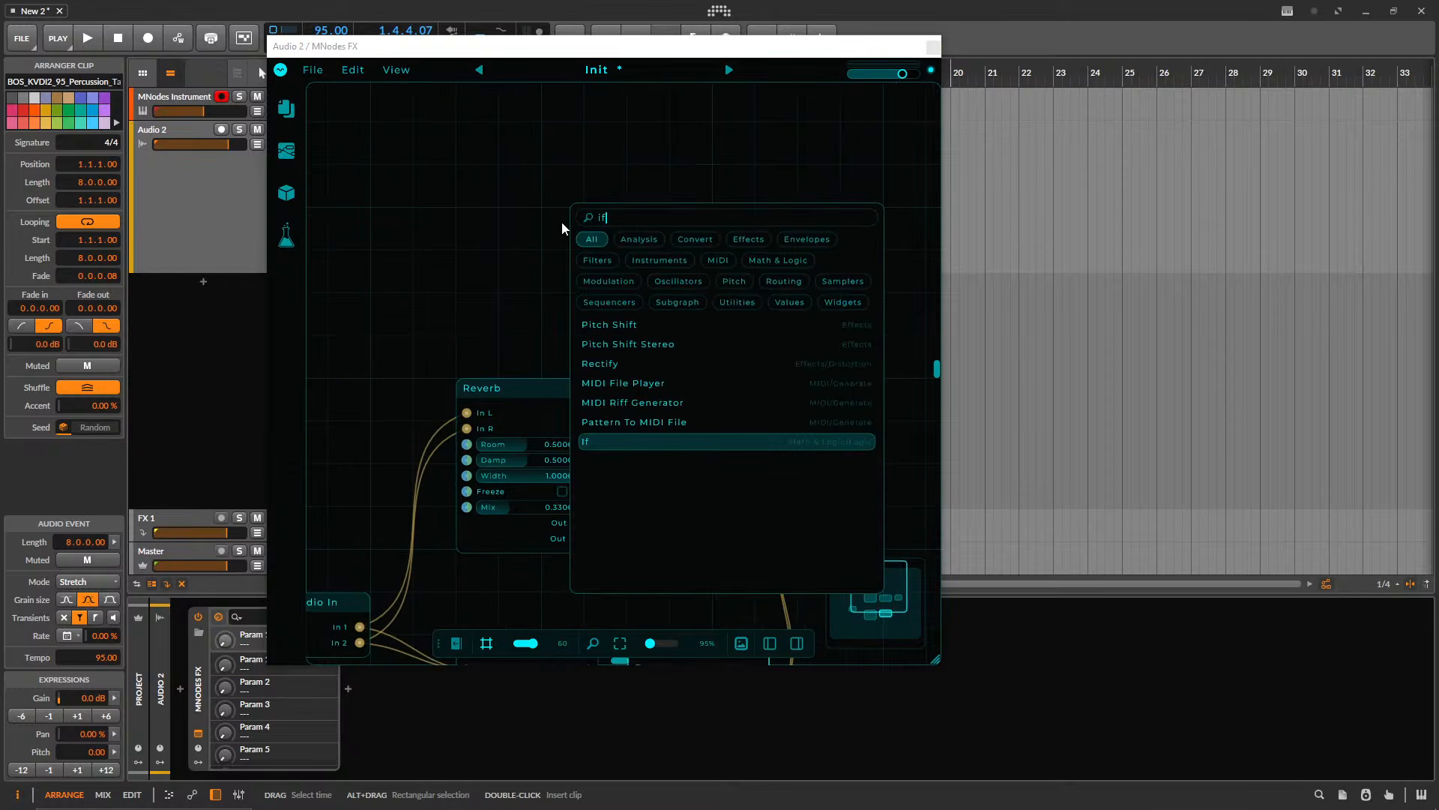
{"action": "key", "text": "Return"}
{"action": "left_click_drag", "start_coordinate": [529, 198], "coordinate": [698, 371]}
- Add a Widget Radio Group above the Reverb and save the patch as a preset named radio
{"action": "double_click", "coordinate": [534, 239]}
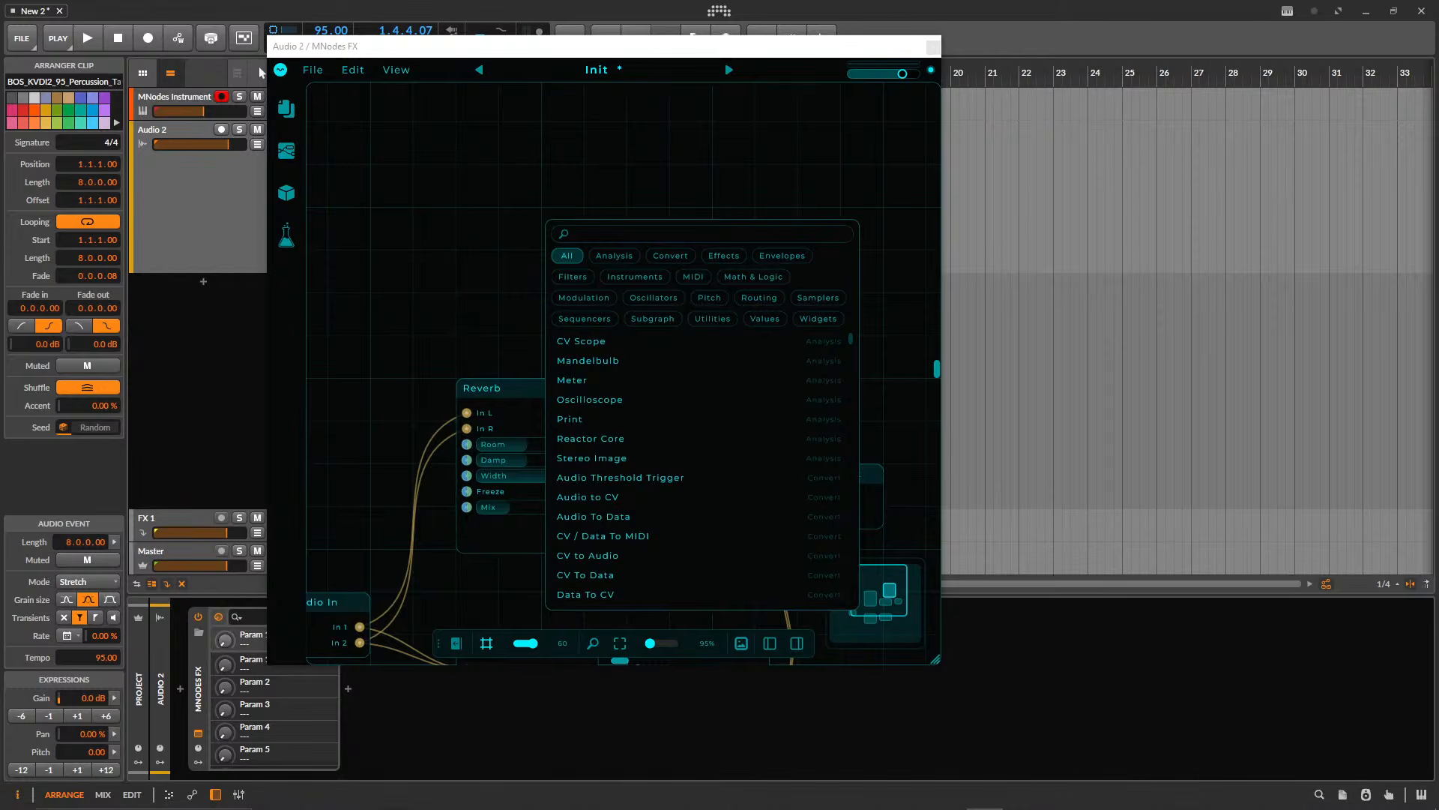
{"action": "double_click", "coordinate": [353, 200]}
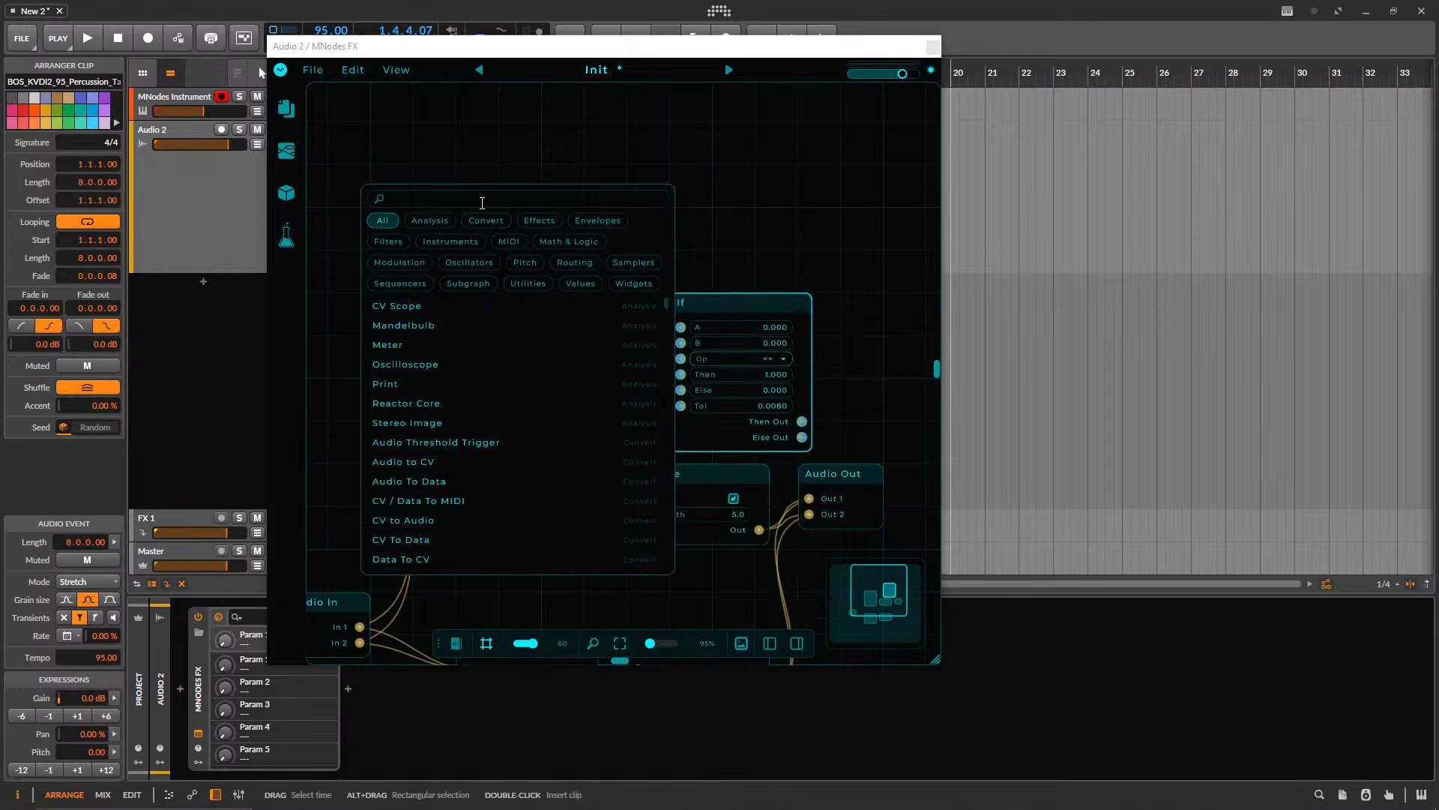
{"action": "type", "text": "radio"}
{"action": "key", "text": "Return"}
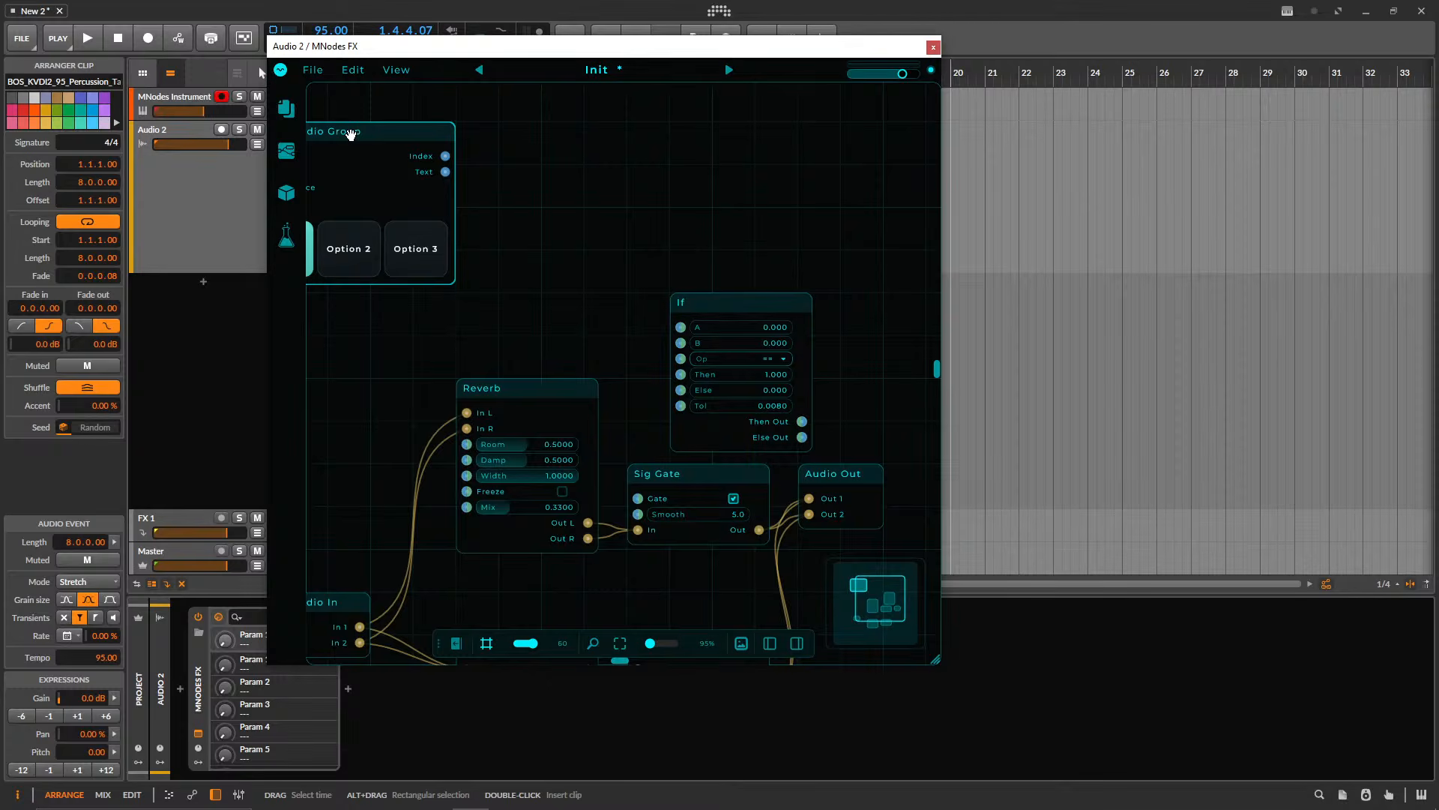
{"action": "left_click_drag", "start_coordinate": [350, 133], "coordinate": [488, 183]}
{"action": "key", "text": "ctrl+s"}
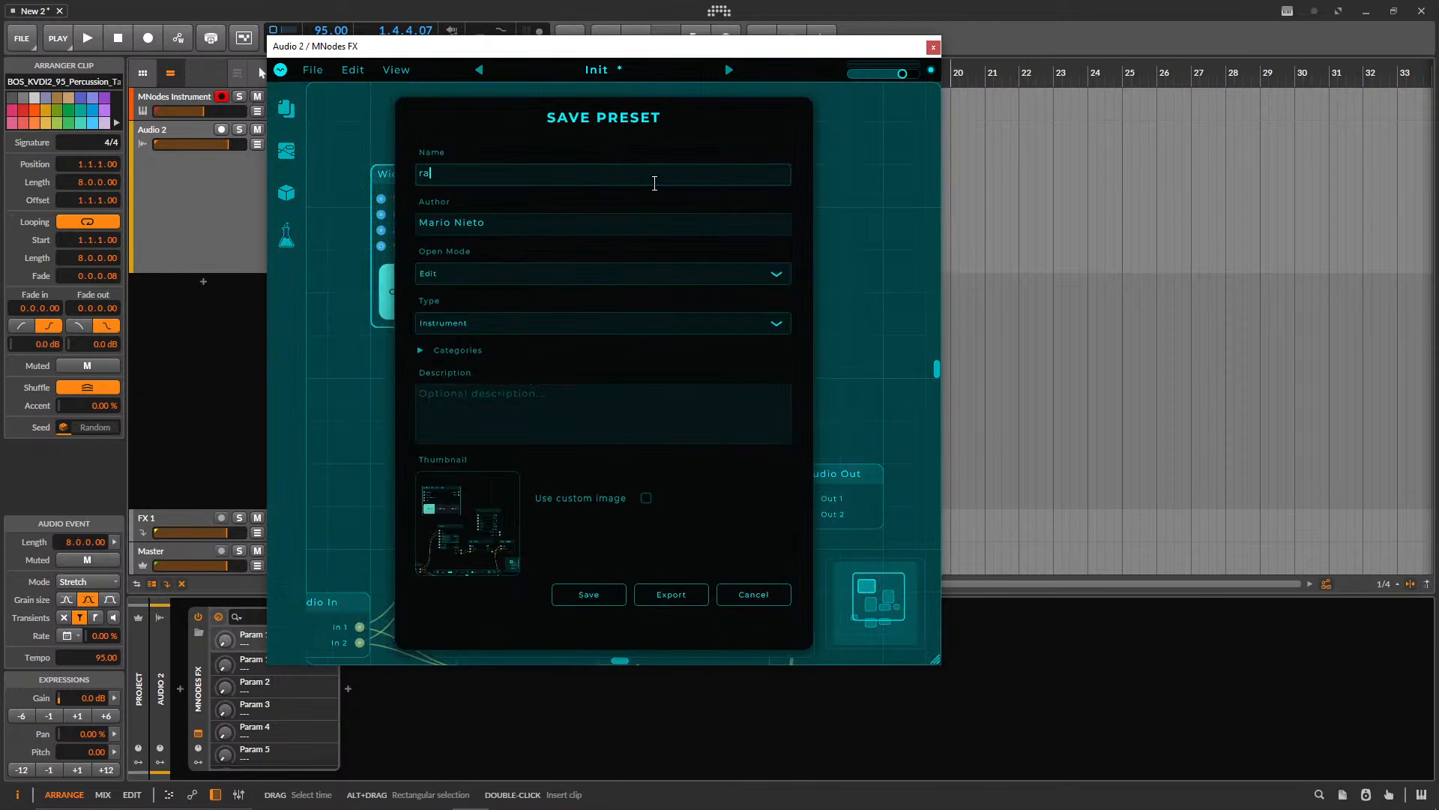
{"action": "left_click", "coordinate": [592, 600]}
- Set the Widget Radio Group's items to Reverb and Pitch
{"action": "left_click", "coordinate": [501, 171]}
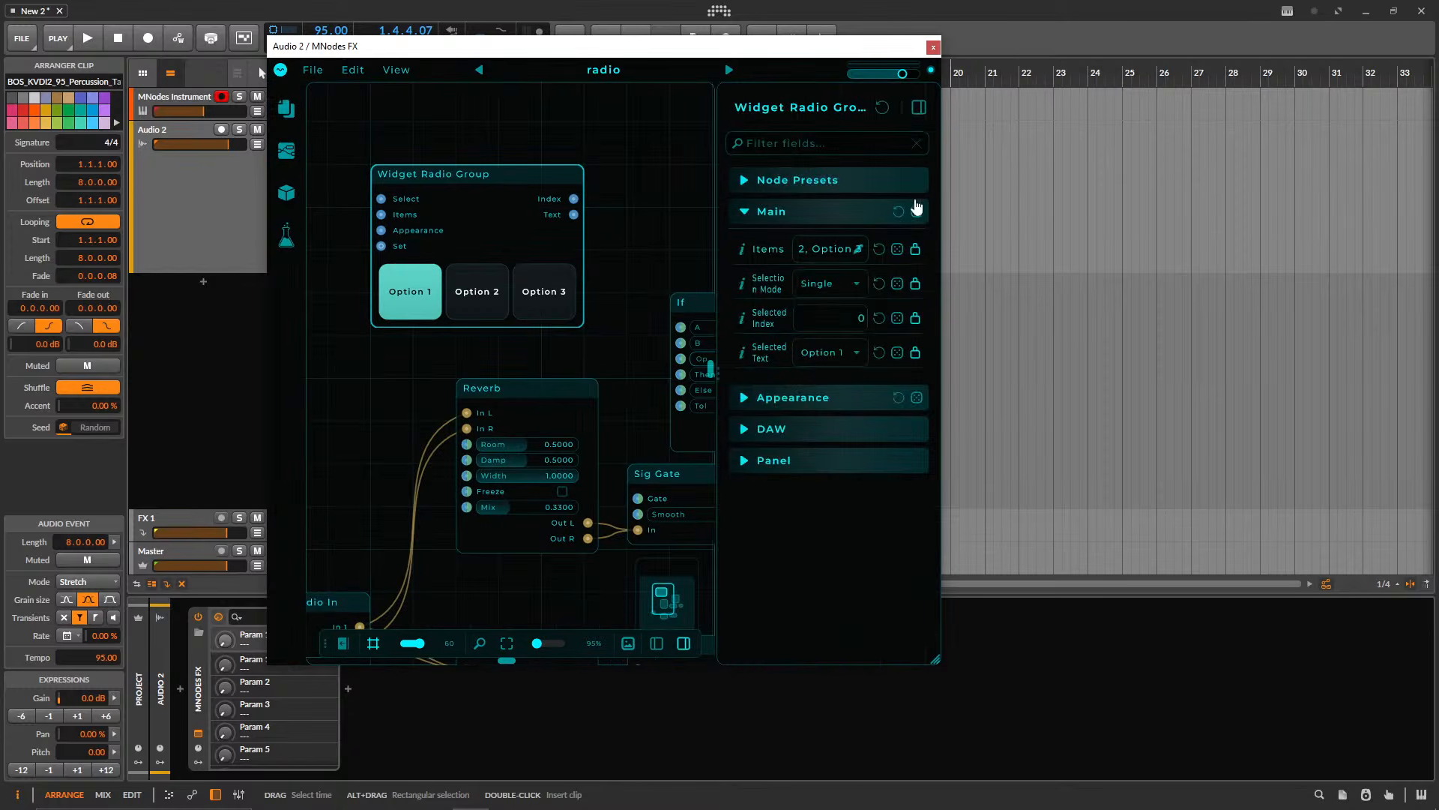
{"action": "left_click", "coordinate": [855, 255]}
{"action": "left_click_drag", "start_coordinate": [750, 290], "coordinate": [1136, 305]}
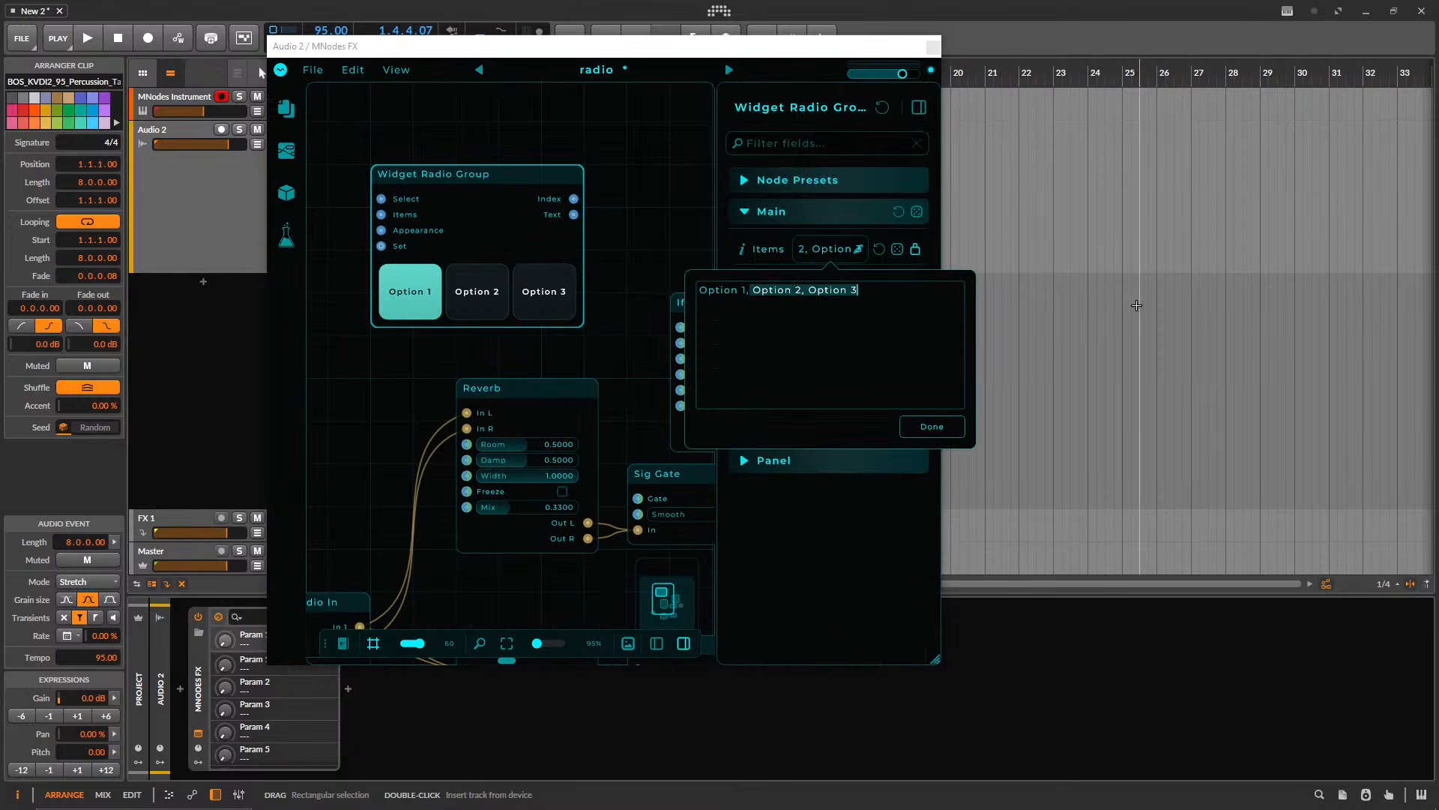
{"action": "key", "text": "BackSpace"}
{"action": "key", "text": "BackSpace"}
{"action": "left_click", "coordinate": [1136, 305]}
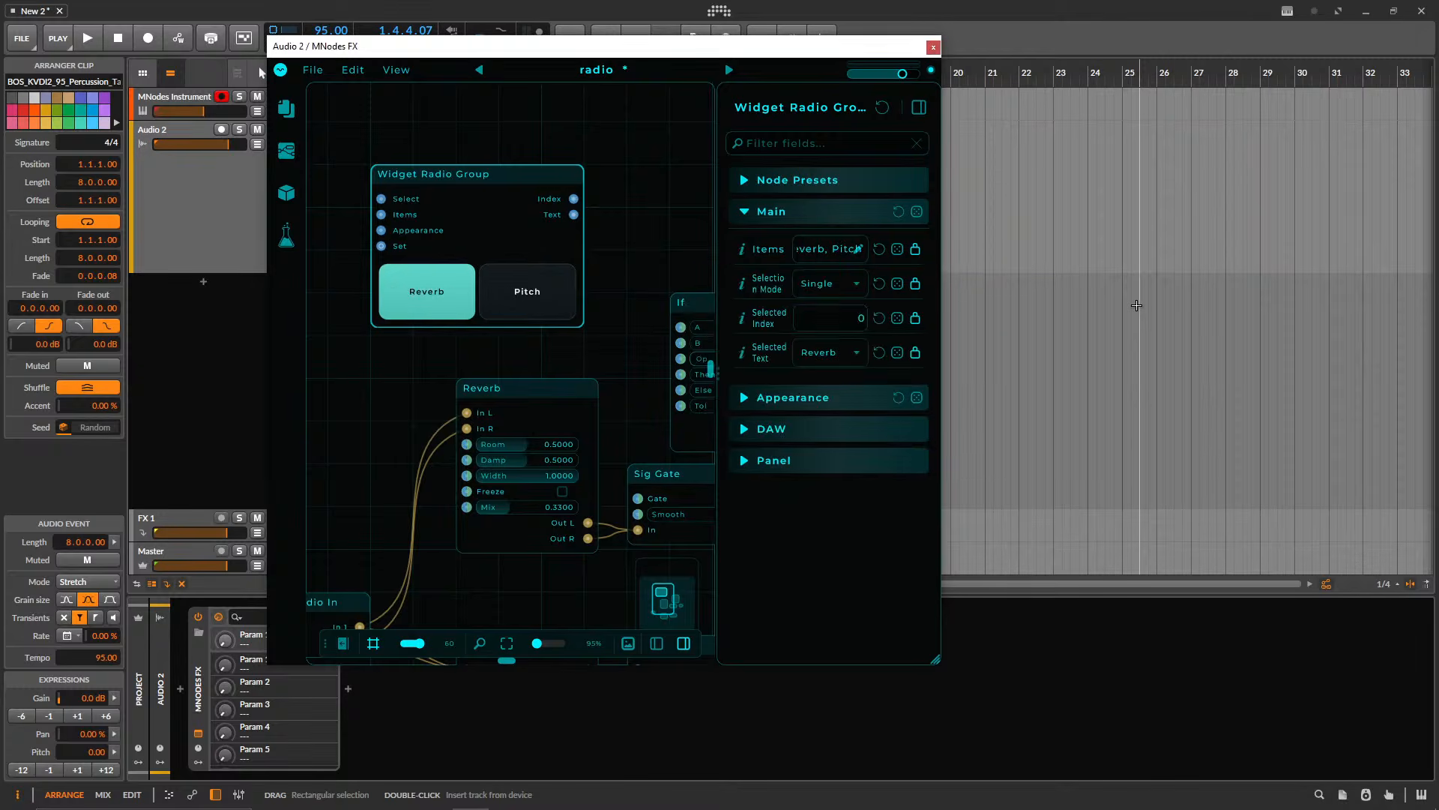
- Move the Widget Radio Group further away from the If node and save the radio preset
{"action": "left_click_drag", "start_coordinate": [472, 178], "coordinate": [446, 178]}
{"action": "key", "text": "ctrl+s"}
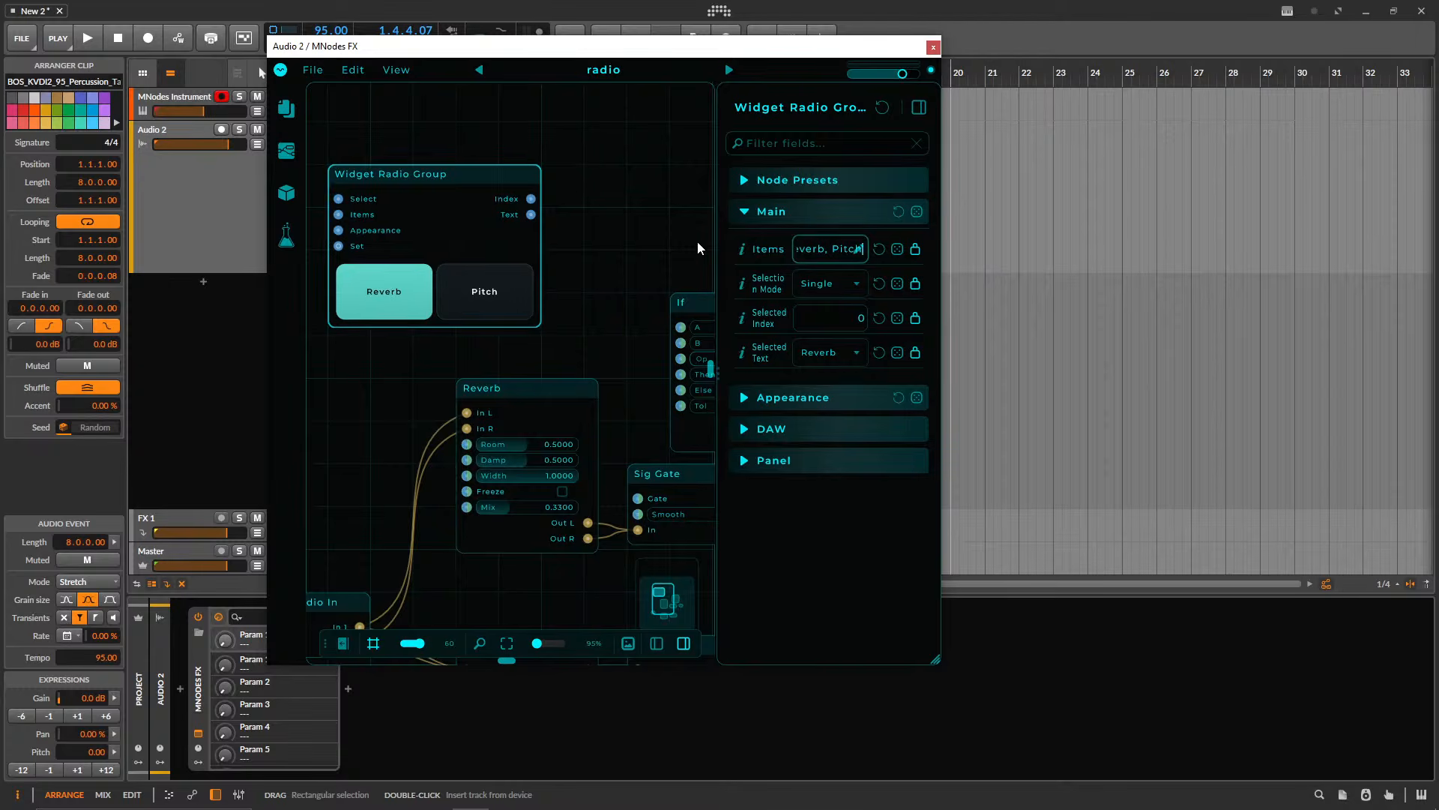
{"action": "left_click", "coordinate": [718, 258]}
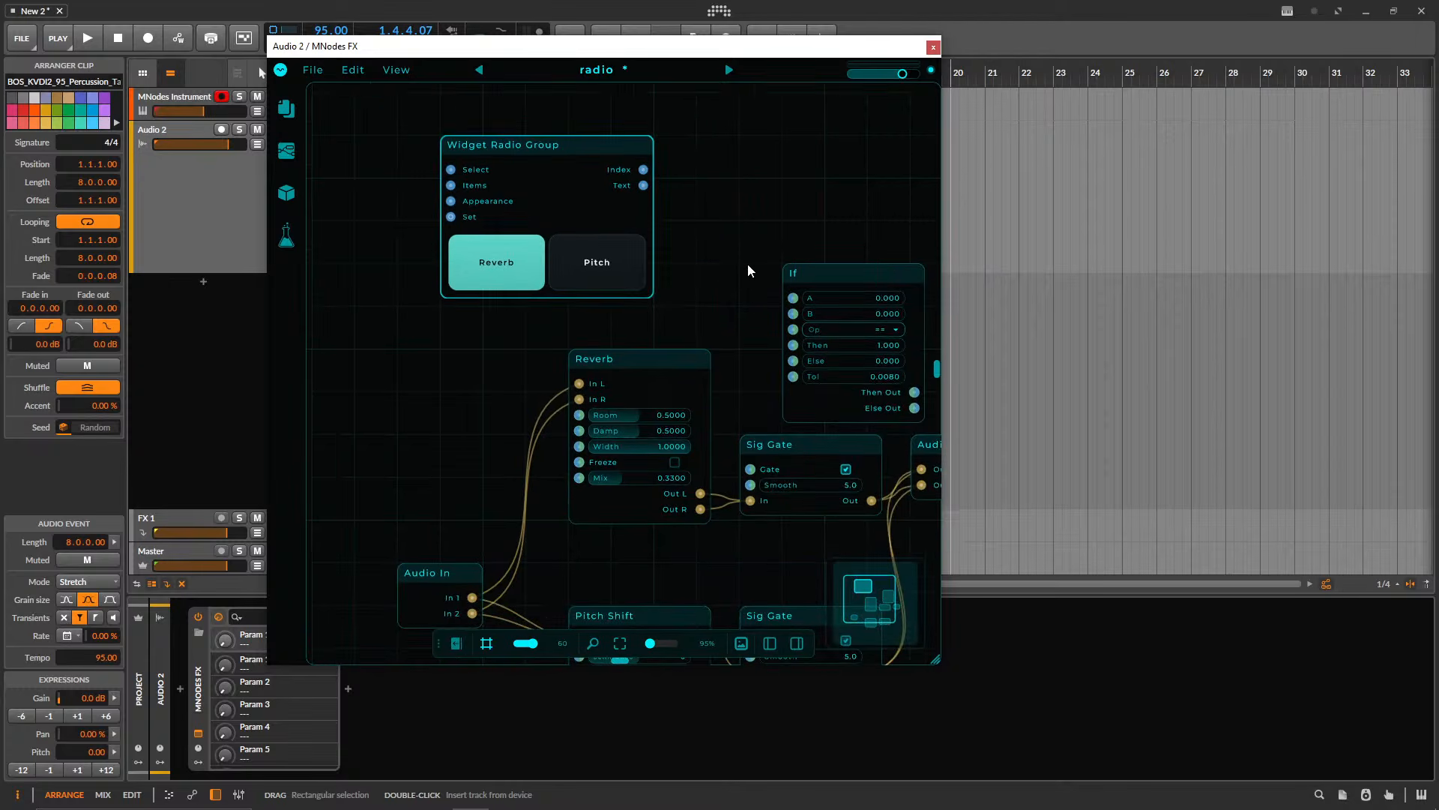
- Connect the radio group's Index to the If node's A and both If outputs to the upper Sig Gate's Gate
{"action": "left_click_drag", "start_coordinate": [581, 199], "coordinate": [665, 176]}
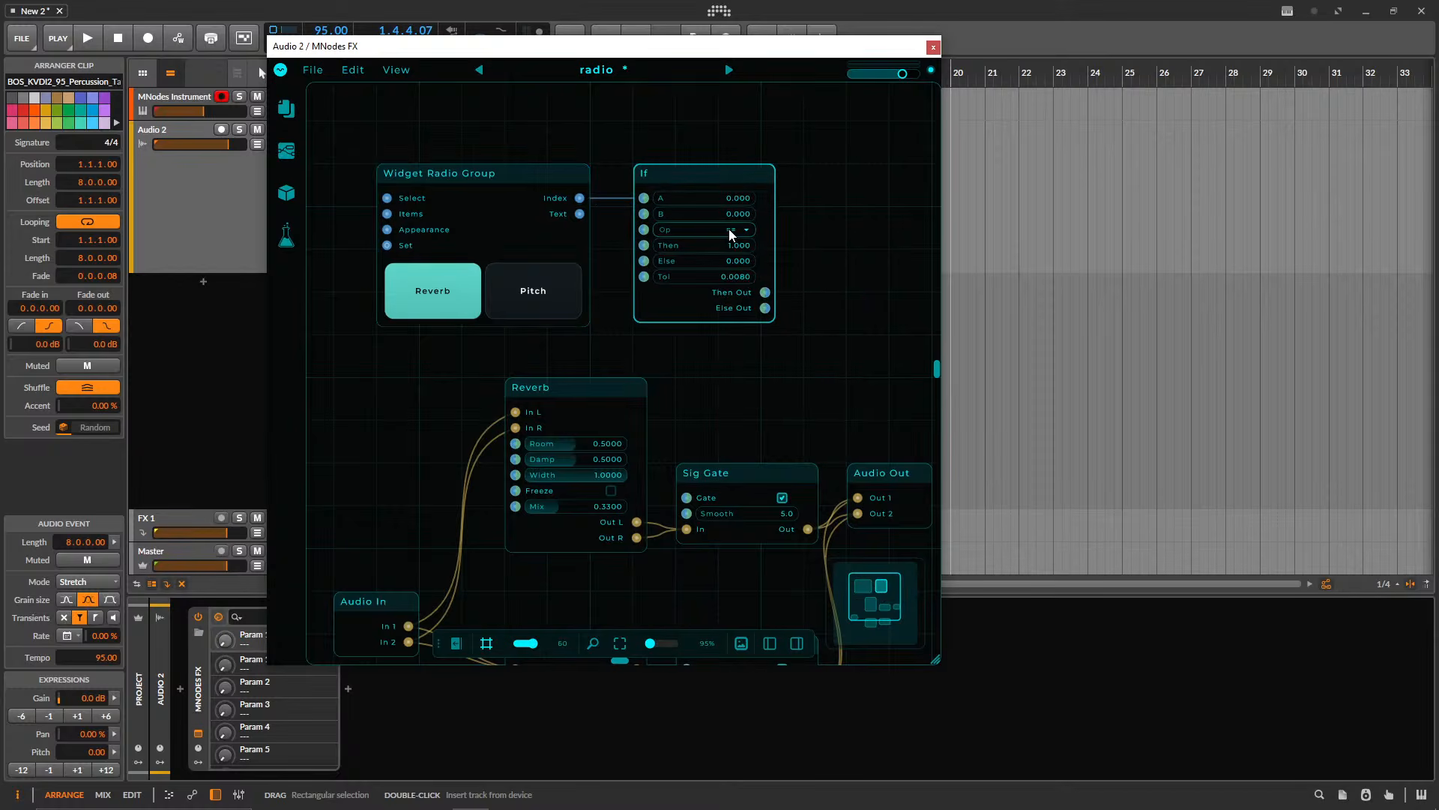
{"action": "left_click_drag", "start_coordinate": [766, 293], "coordinate": [687, 497]}
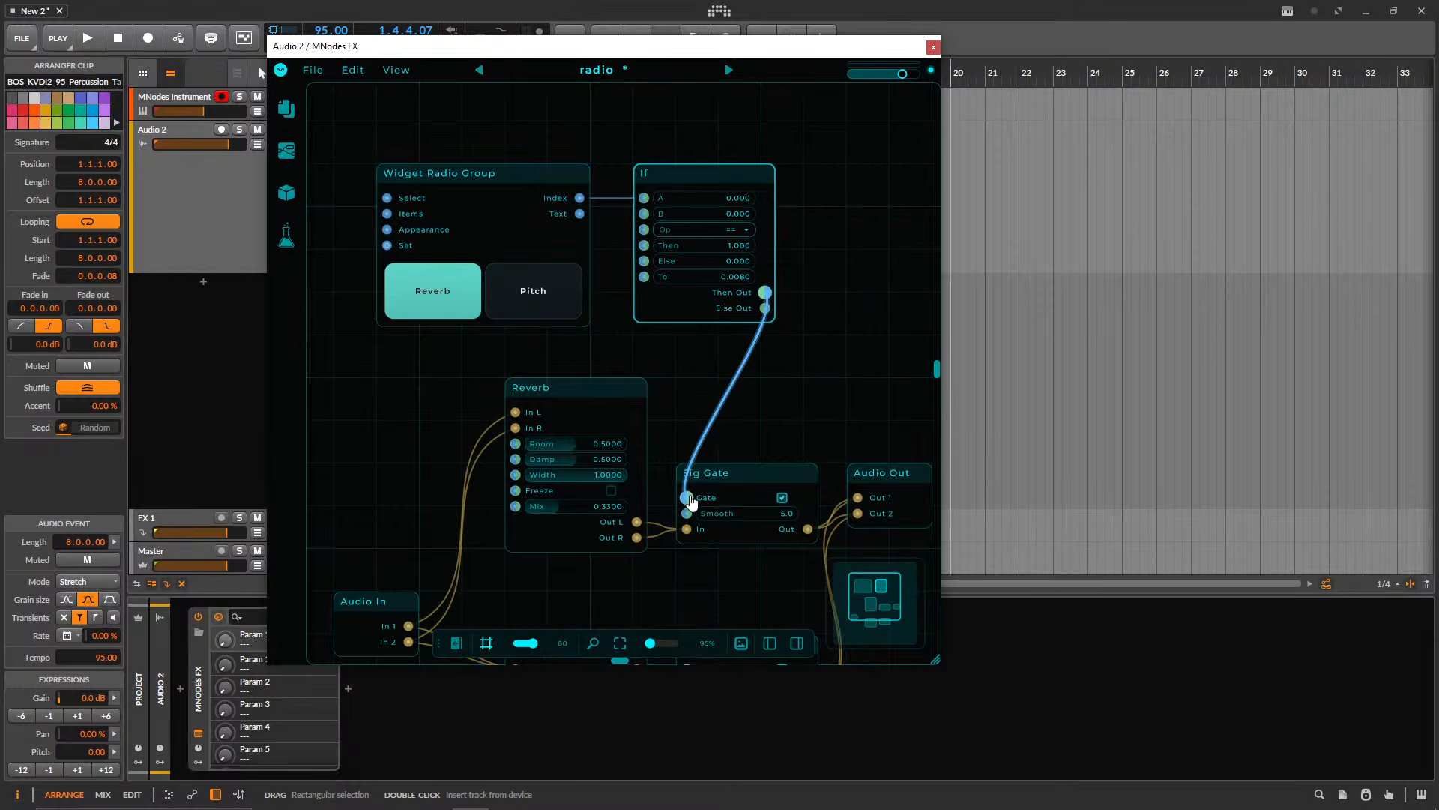
{"action": "left_click_drag", "start_coordinate": [764, 310], "coordinate": [685, 497]}
{"action": "left_click_drag", "start_coordinate": [825, 390], "coordinate": [746, 320]}
{"action": "scroll", "coordinate": [746, 320], "scroll_direction": "down", "scroll_amount": 3}
- Duplicate the If node beside the original and try to connect the radio group's Index to the copy's A
{"action": "right_click", "coordinate": [646, 150]}
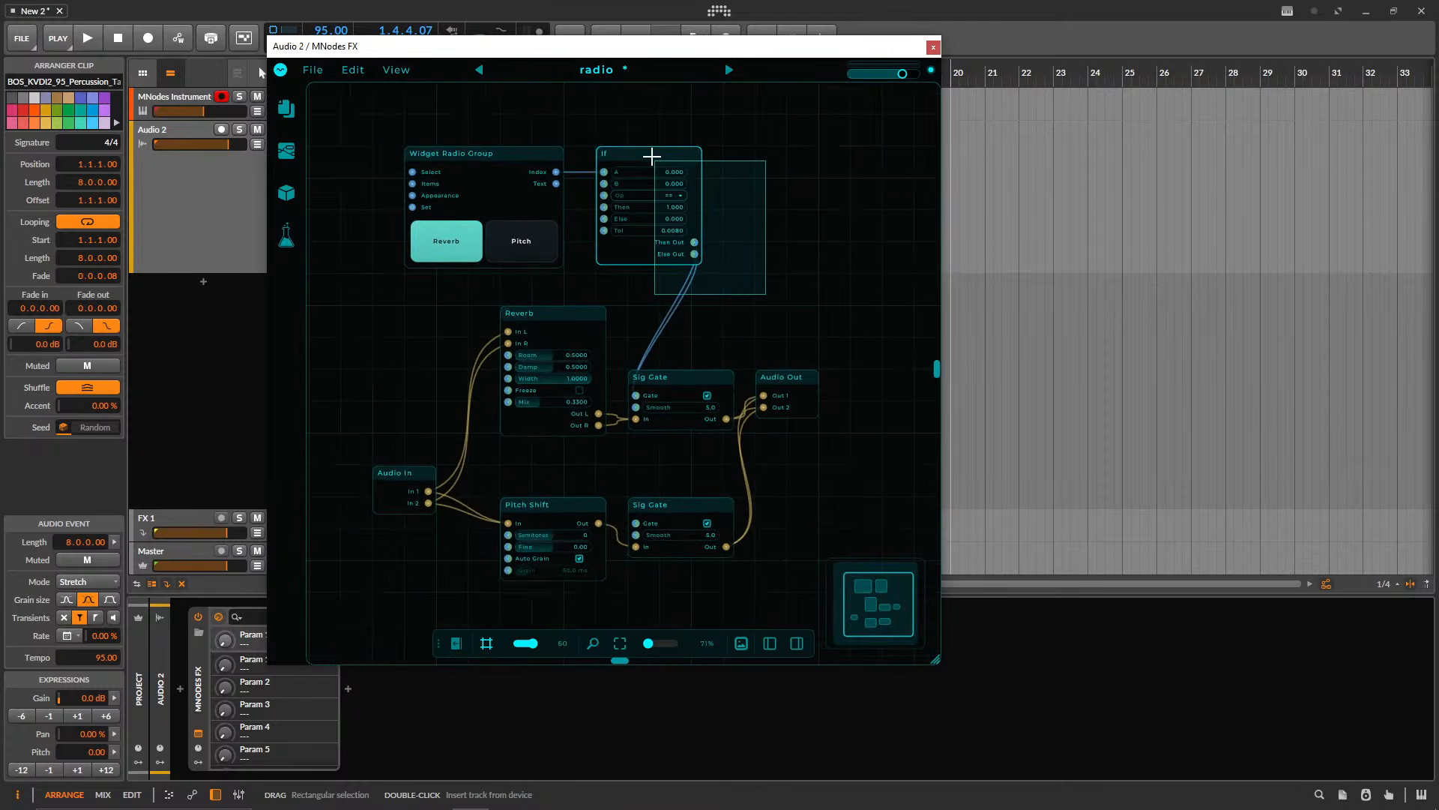
{"action": "left_click", "coordinate": [664, 164]}
{"action": "left_click_drag", "start_coordinate": [656, 170], "coordinate": [772, 159]}
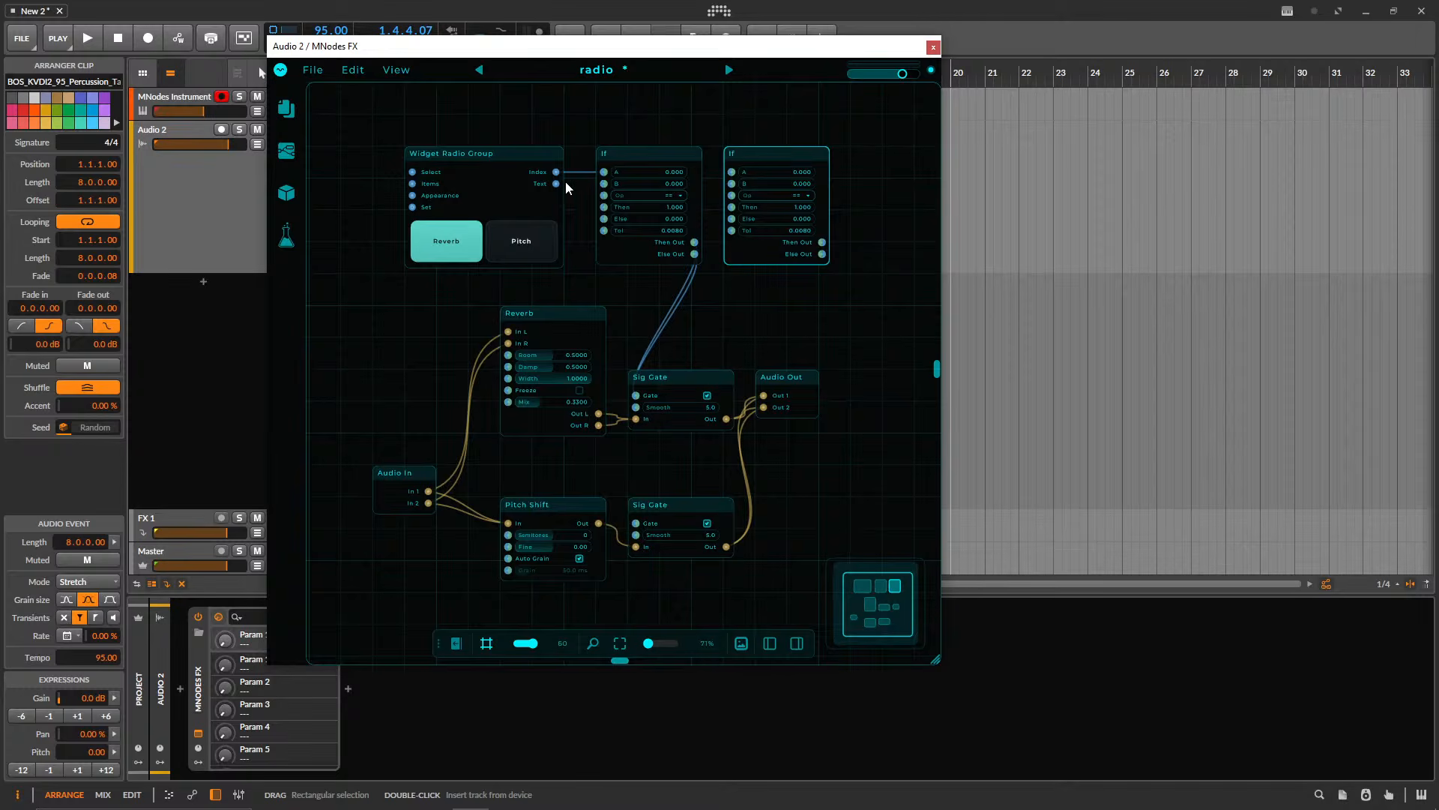
{"action": "left_click_drag", "start_coordinate": [555, 172], "coordinate": [734, 173]}
{"action": "left_click_drag", "start_coordinate": [750, 168], "coordinate": [750, 200]}
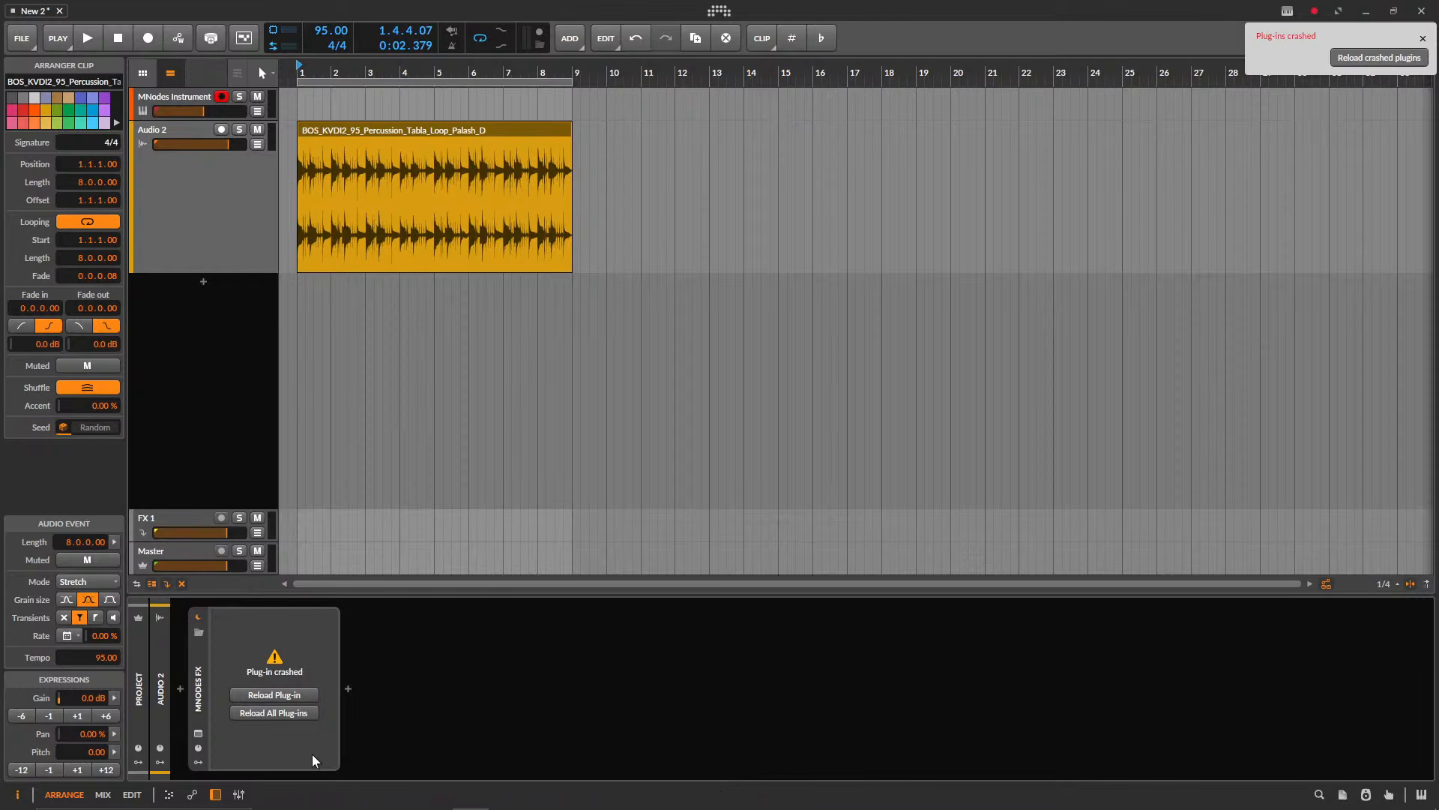
- Reload the crashed MNodes FX plug-in and open its editor window
{"action": "left_click", "coordinate": [274, 694]}
{"action": "left_click", "coordinate": [197, 733]}
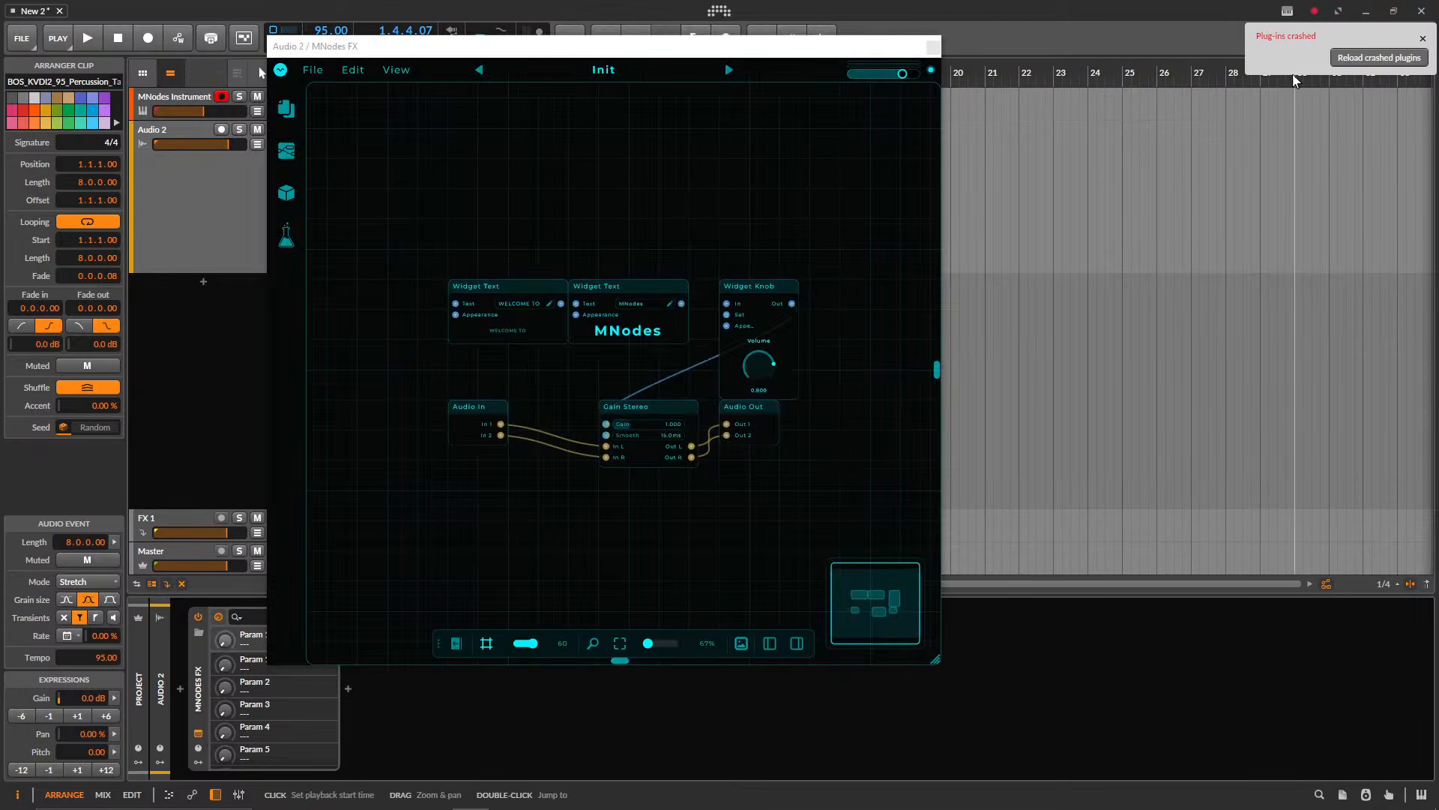
{"action": "left_click", "coordinate": [281, 70]}
{"action": "left_click", "coordinate": [723, 262]}
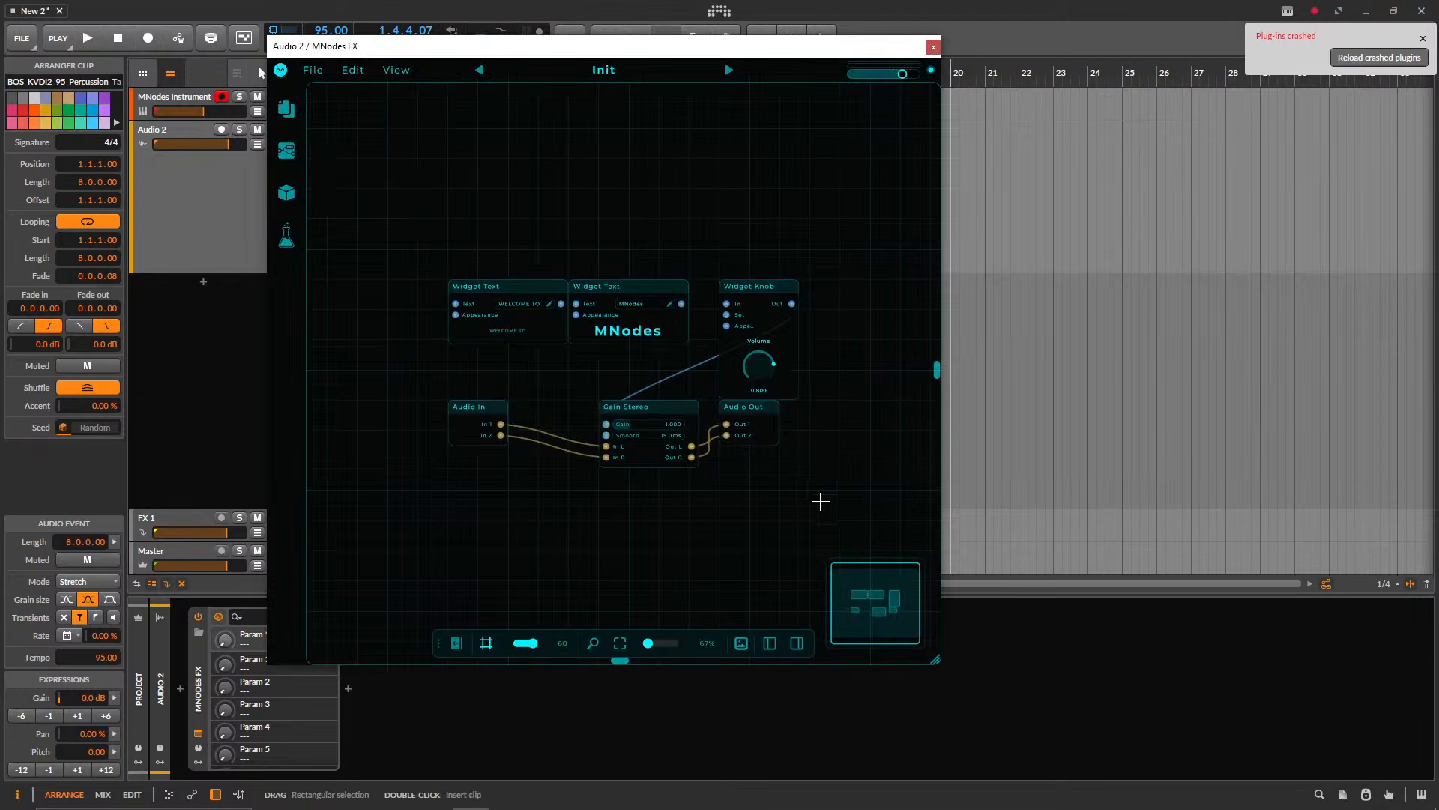
{"action": "left_click_drag", "start_coordinate": [820, 501], "coordinate": [375, 208]}
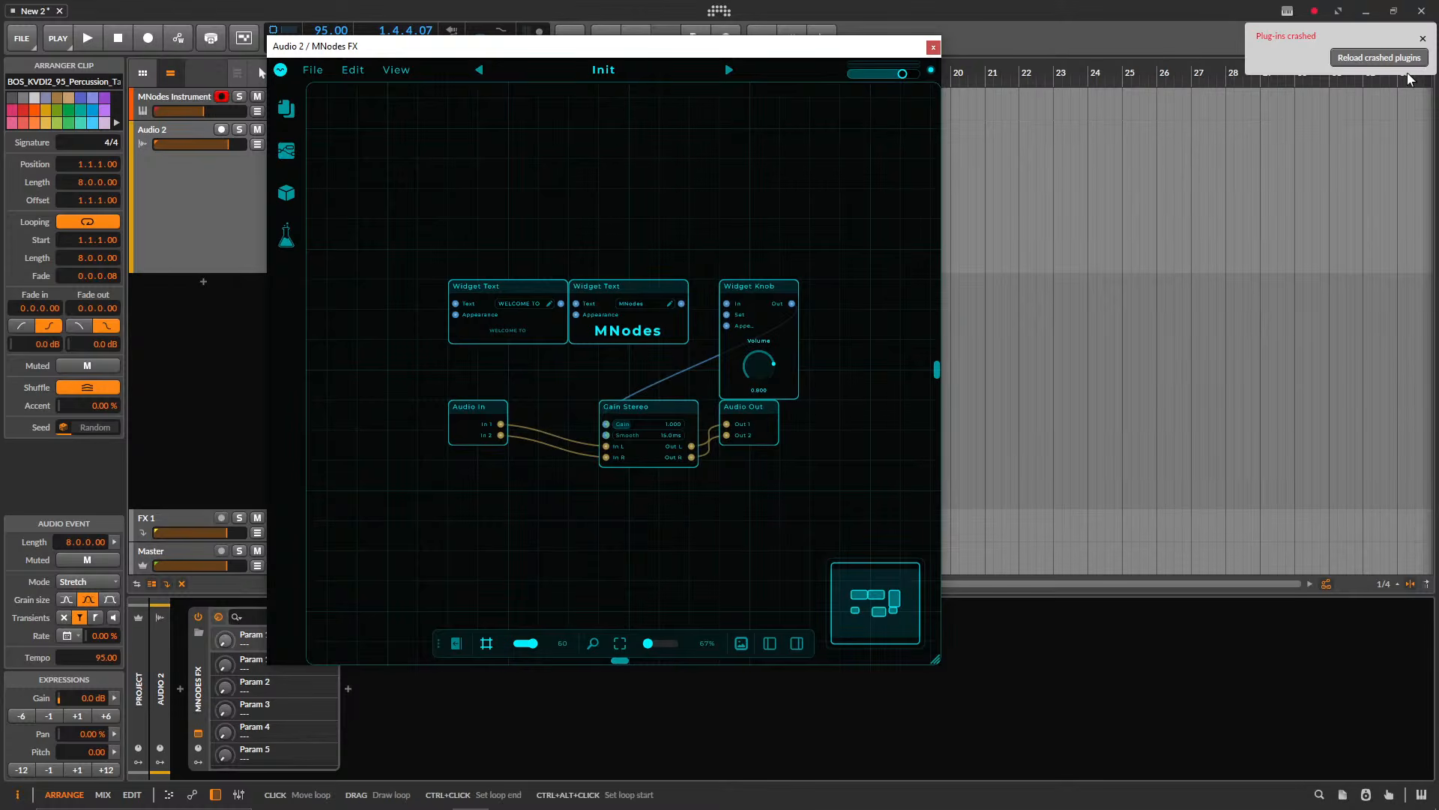
{"action": "left_click", "coordinate": [933, 48]}
{"action": "left_click", "coordinate": [427, 131]}
{"action": "left_click", "coordinate": [427, 131]}
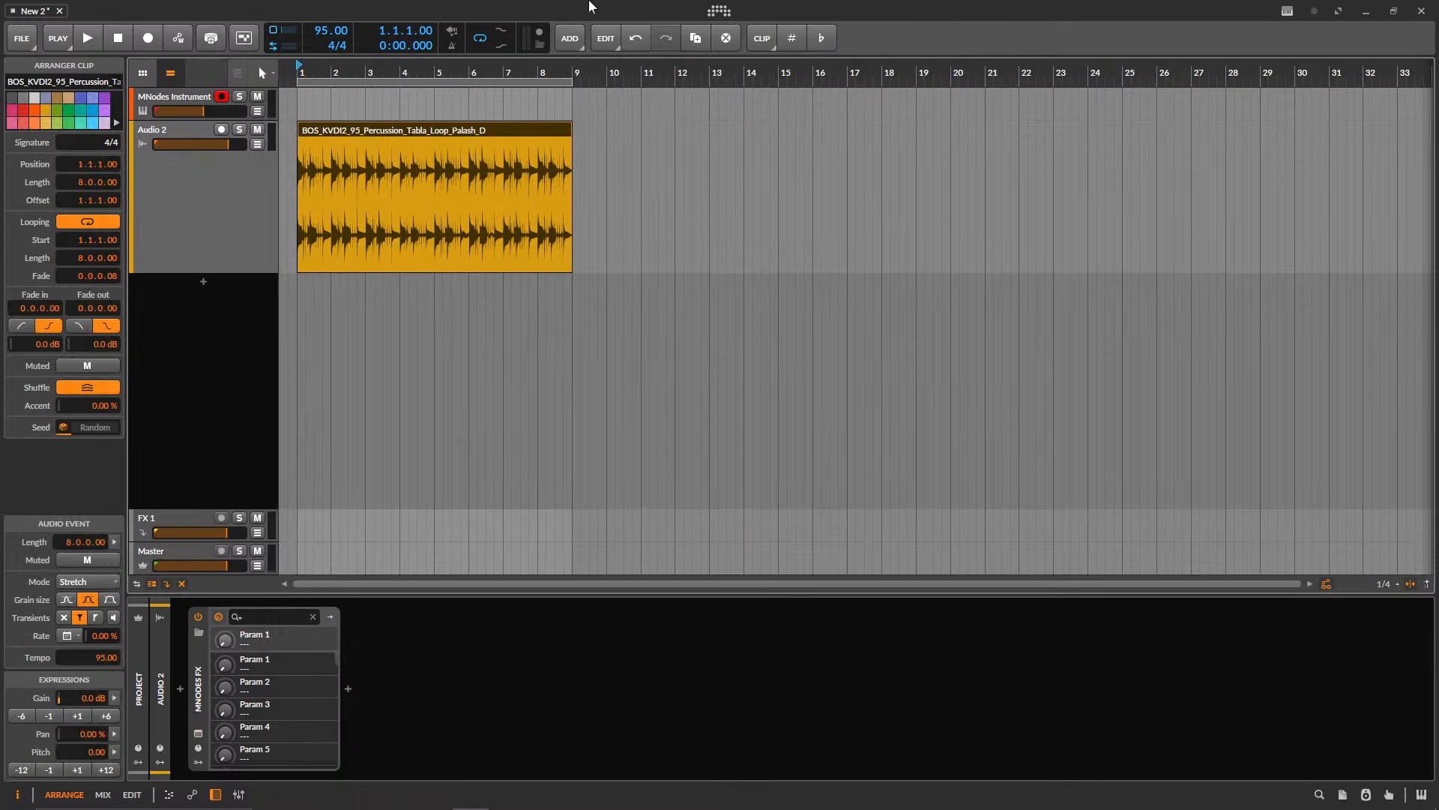
{"action": "left_click", "coordinate": [198, 733]}
{"action": "left_click_drag", "start_coordinate": [452, 134], "coordinate": [900, 357]}
{"action": "key", "text": "Delete"}
{"action": "double_click", "coordinate": [545, 246]}
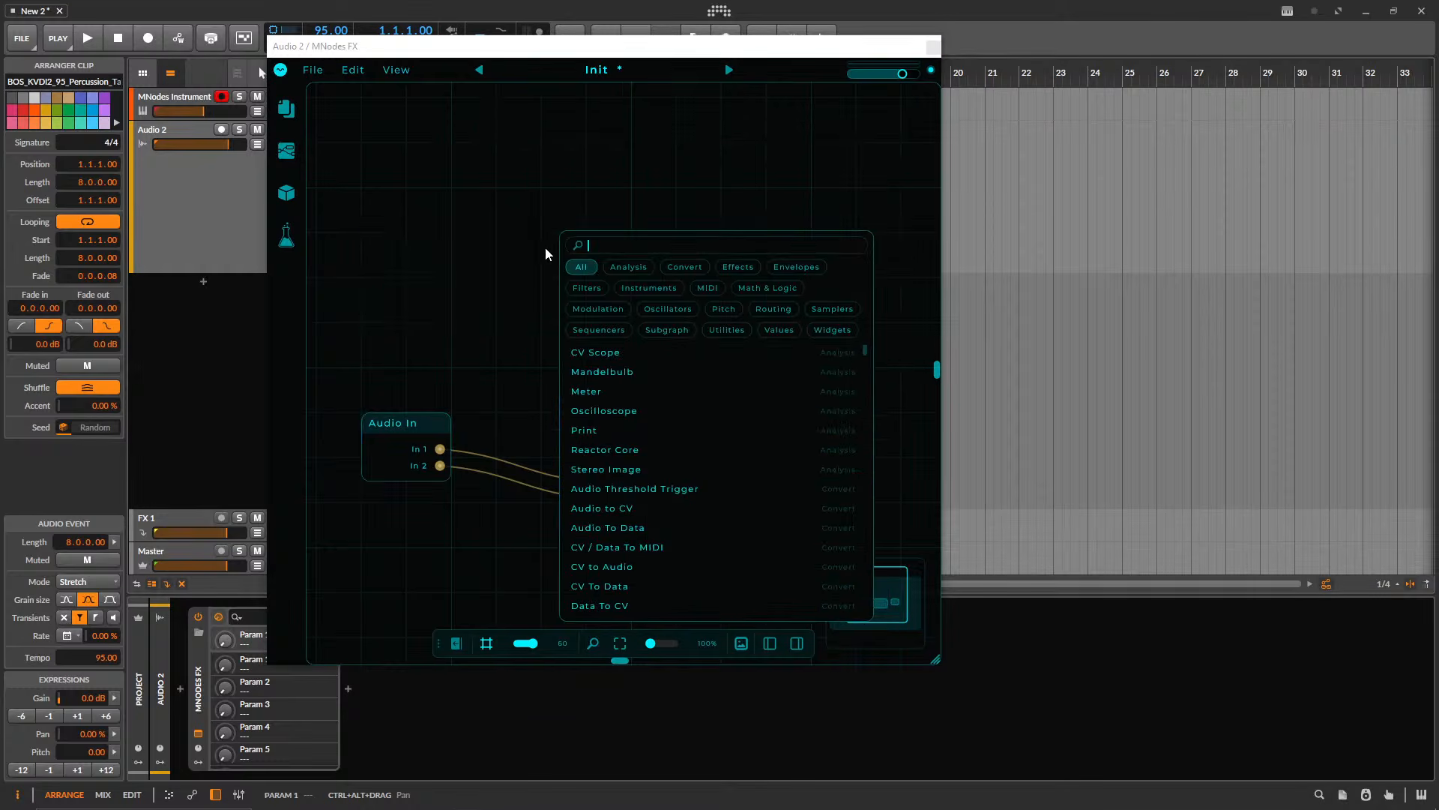
{"action": "type", "text": "im"}
{"action": "key", "text": "BackSpace"}
{"action": "key", "text": "BackSpace"}
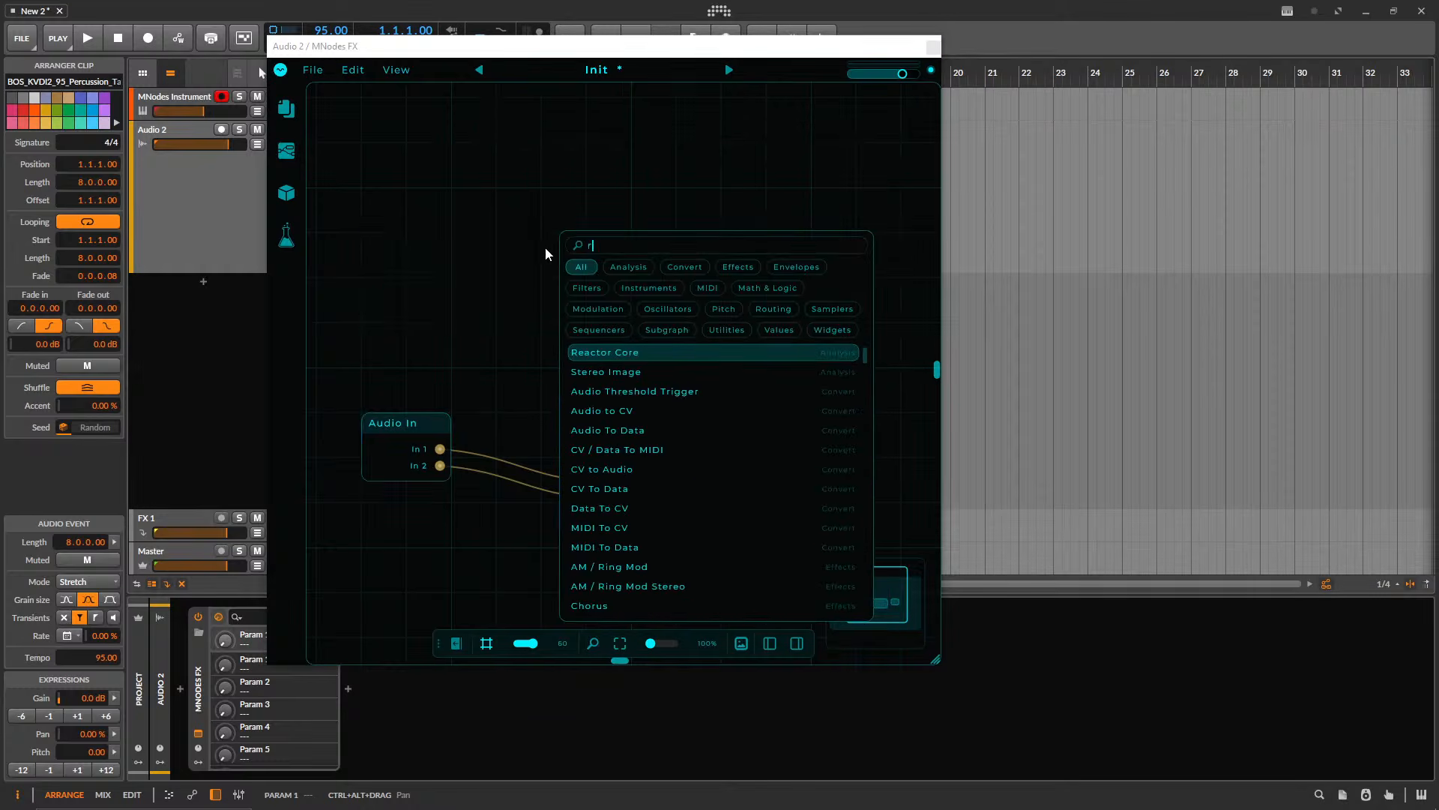
{"action": "key", "text": "Escape"}
- Load the saved radio preset from the recent presets
{"action": "left_click", "coordinate": [609, 71]}
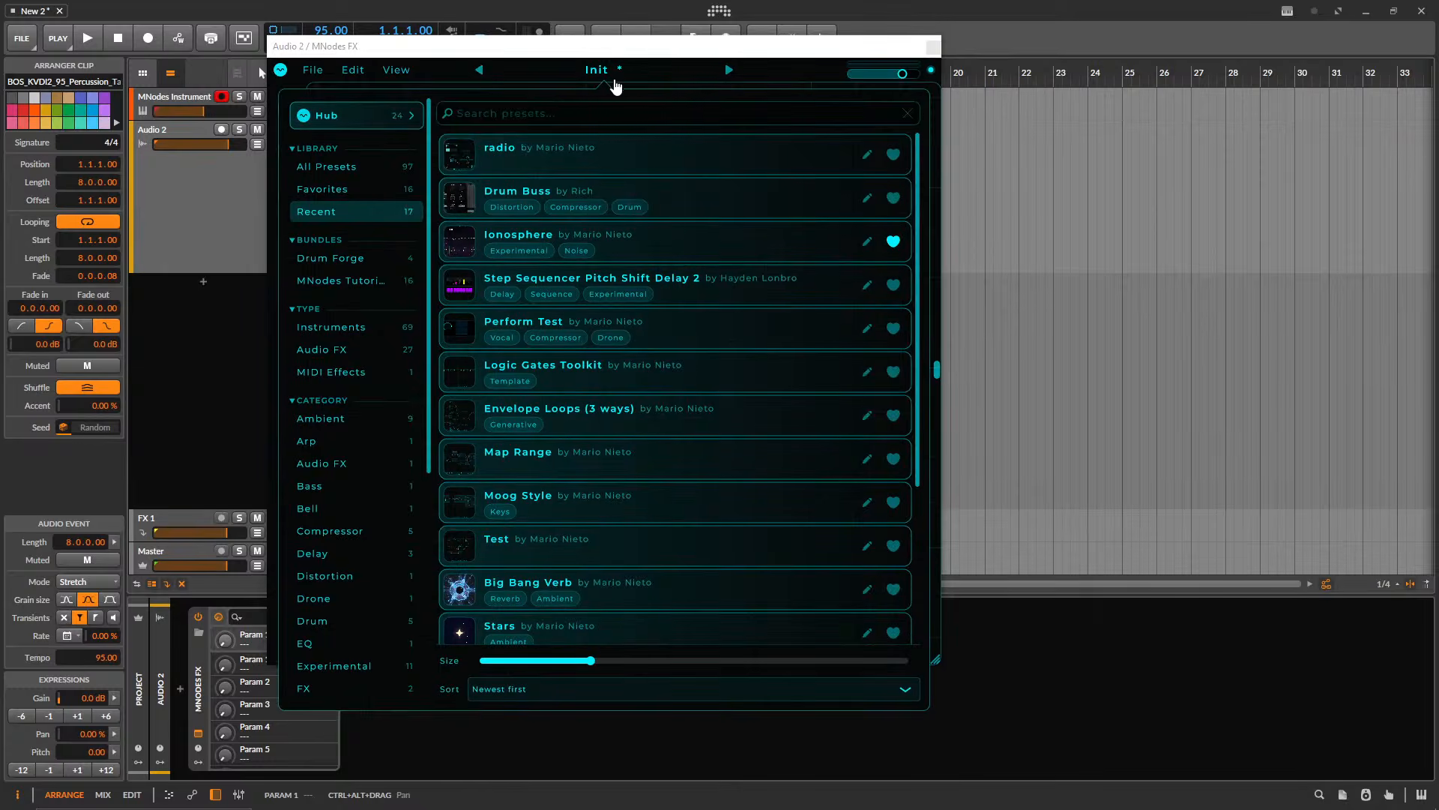
{"action": "left_click", "coordinate": [525, 153]}
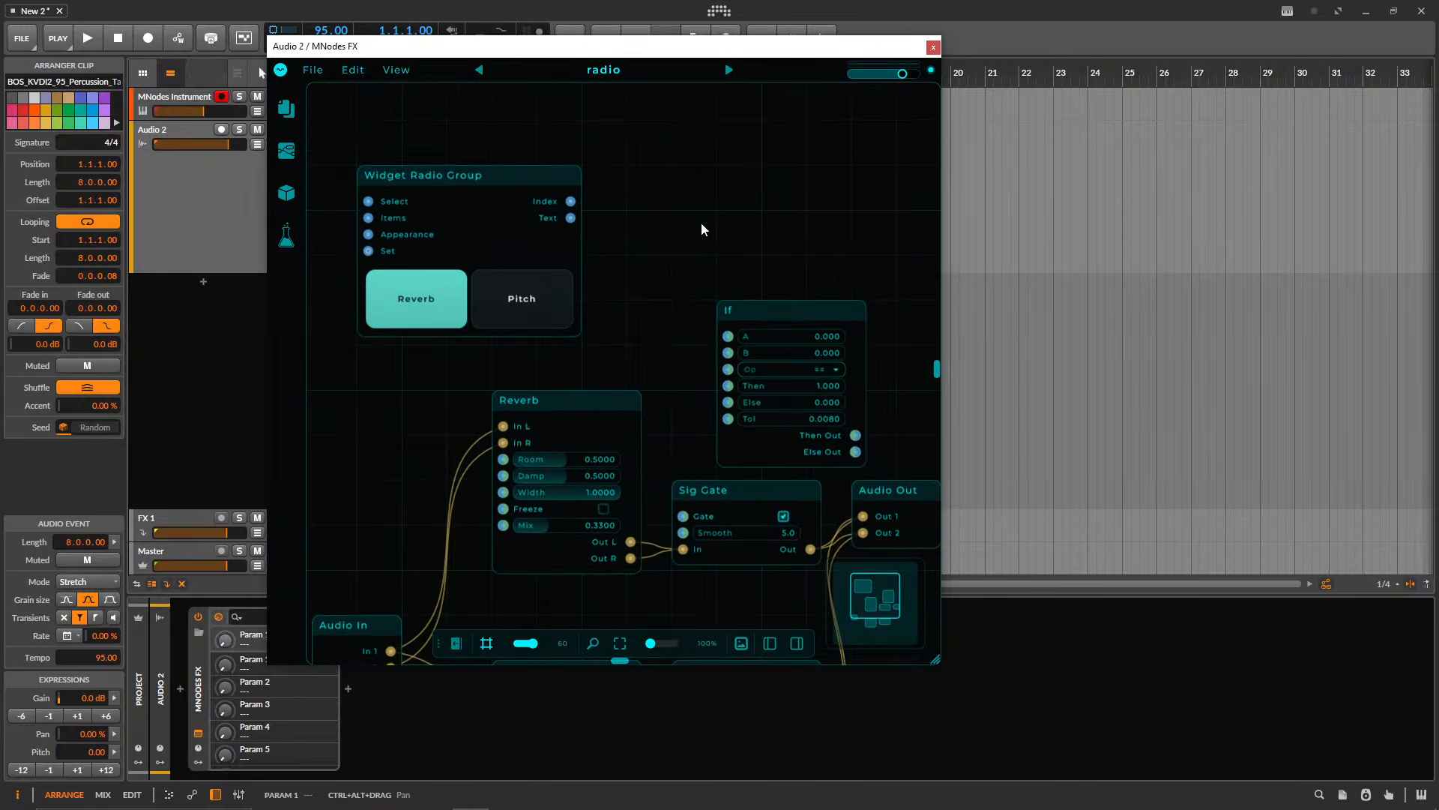
- Place the If node beside the radio group, feed Index into its A and connect its outputs to the upper Sig Gate's Gate
{"action": "left_click_drag", "start_coordinate": [562, 152], "coordinate": [686, 140]}
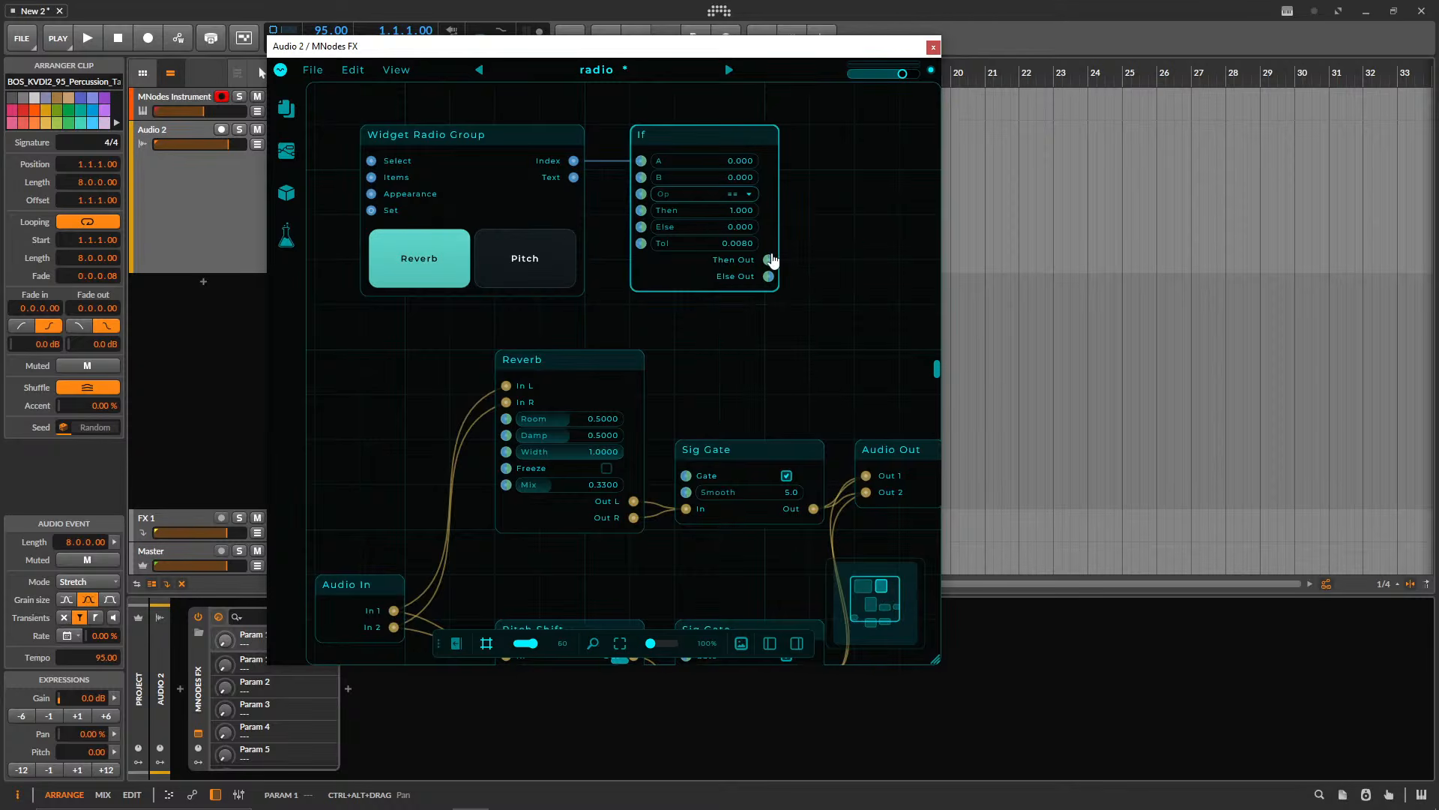
{"action": "left_click_drag", "start_coordinate": [770, 259], "coordinate": [686, 475]}
- Duplicate the If node, connect the radio group's Index to the copy's A and set its B to 1
{"action": "key", "text": "ctrl+d"}
{"action": "left_click_drag", "start_coordinate": [573, 160], "coordinate": [776, 252]}
{"action": "double_click", "coordinate": [875, 267]}
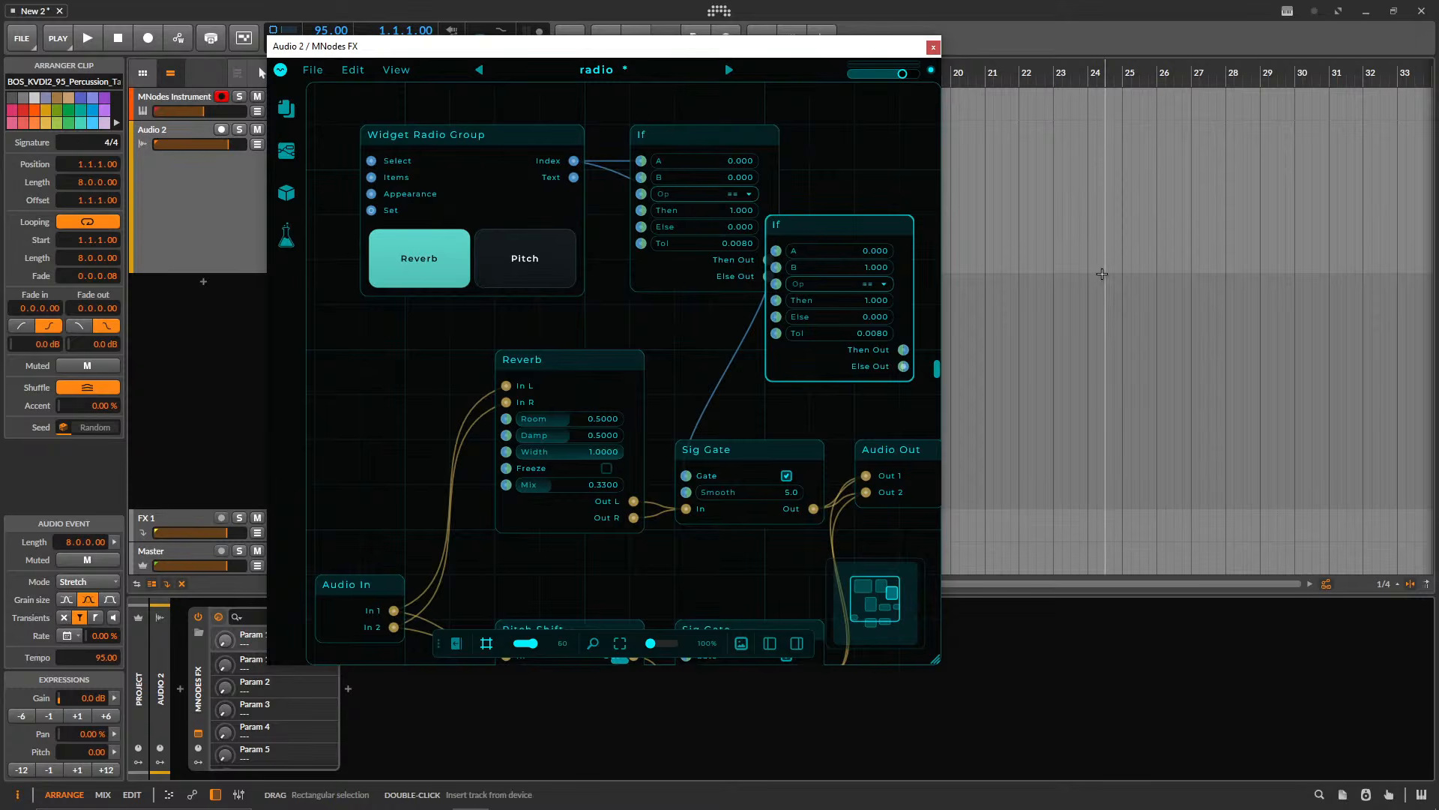
{"action": "left_click", "coordinate": [857, 405]}
- Connect the second If node's Then Out and Else Out to the Gate input of the Pitch Shift's Sig Gate
{"action": "left_click_drag", "start_coordinate": [904, 349], "coordinate": [686, 446]}
{"action": "scroll", "coordinate": [730, 509], "scroll_direction": "down", "scroll_amount": 1}
{"action": "left_click_drag", "start_coordinate": [685, 446], "coordinate": [903, 156]}
{"action": "scroll", "coordinate": [697, 249], "scroll_direction": "down", "scroll_amount": 5}
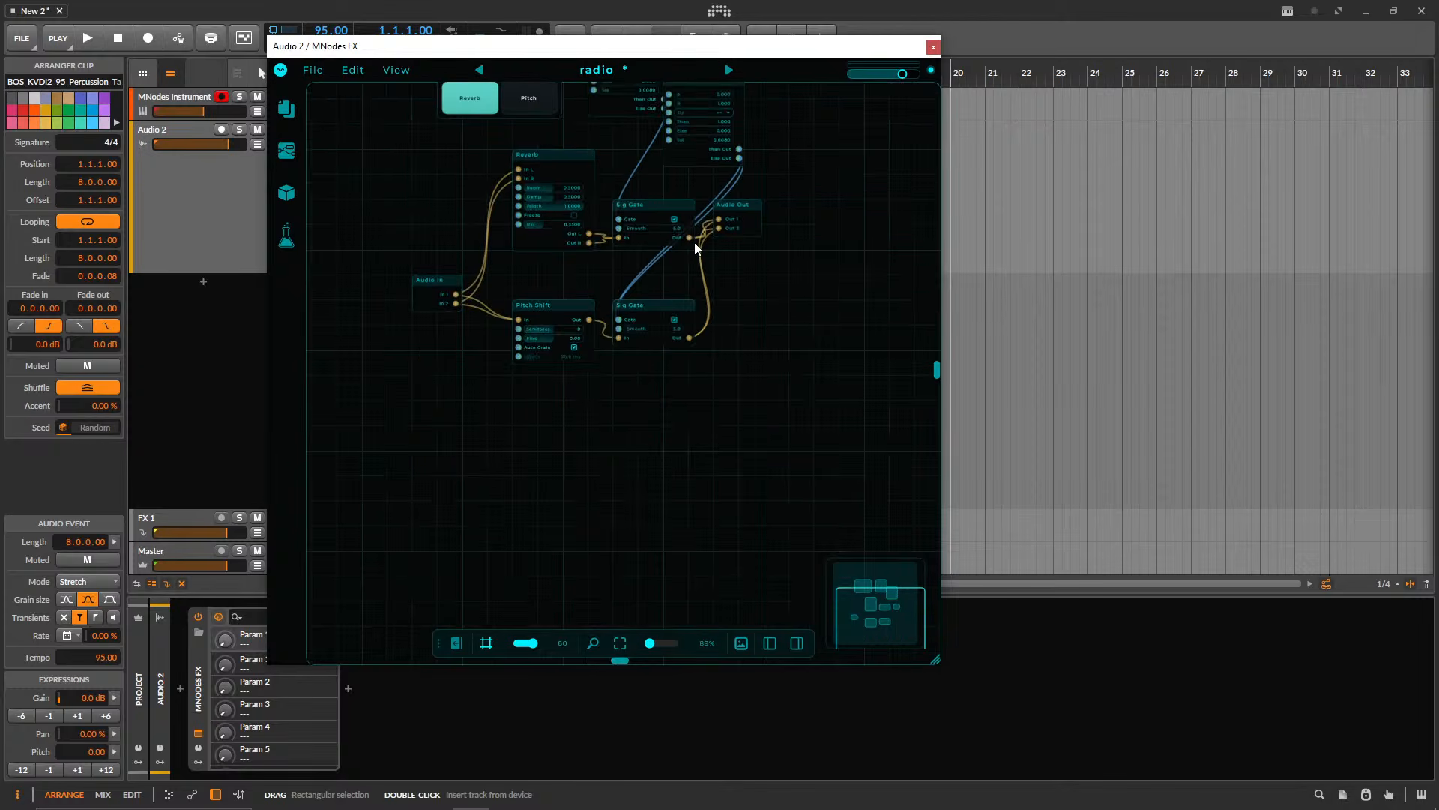
{"action": "scroll", "coordinate": [787, 311], "scroll_direction": "up", "scroll_amount": 3}
- Play the loop with Pitch selected in the radio group and set Pitch Shift's semitones to 24
{"action": "left_click", "coordinate": [152, 150]}
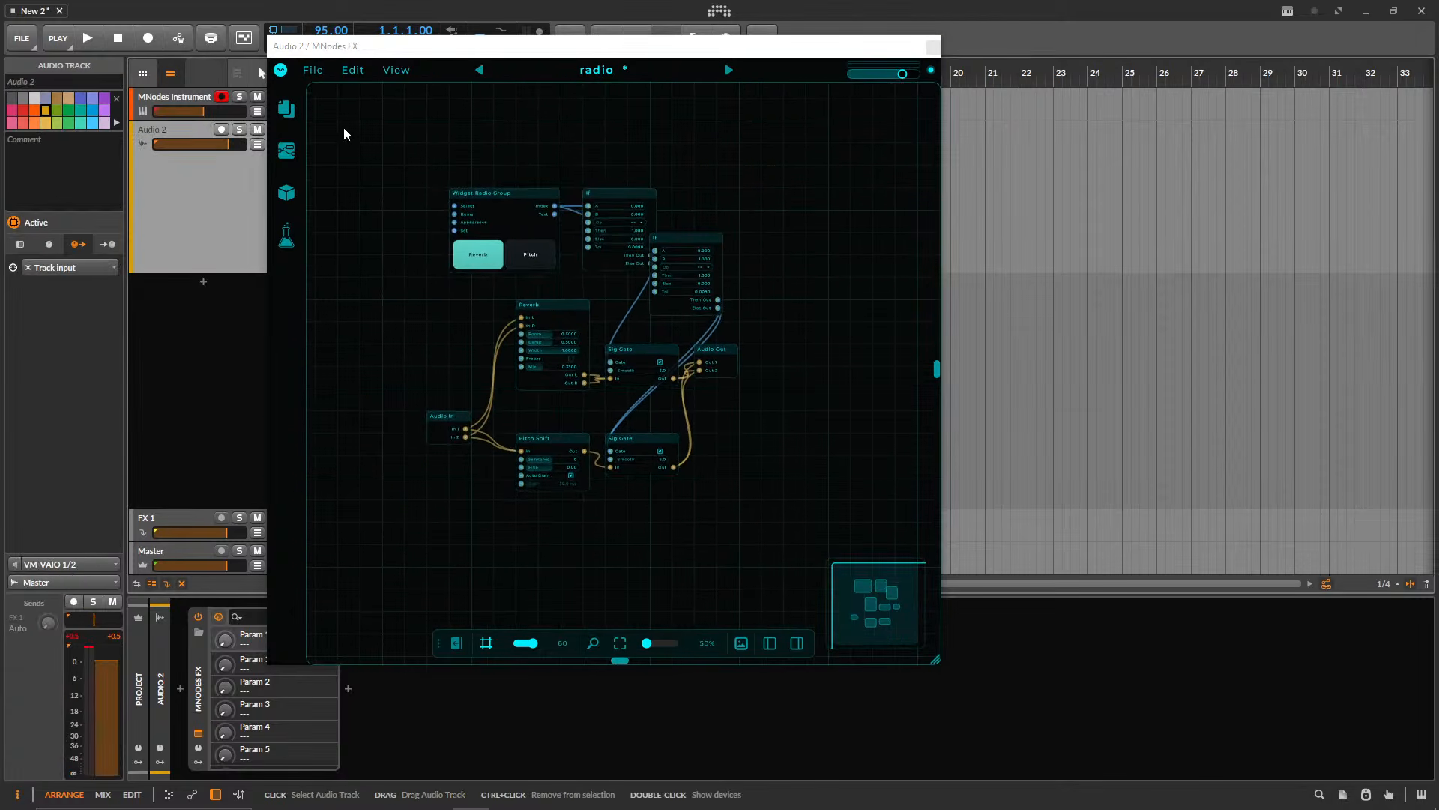
{"action": "key", "text": "space"}
{"action": "left_click", "coordinate": [534, 258]}
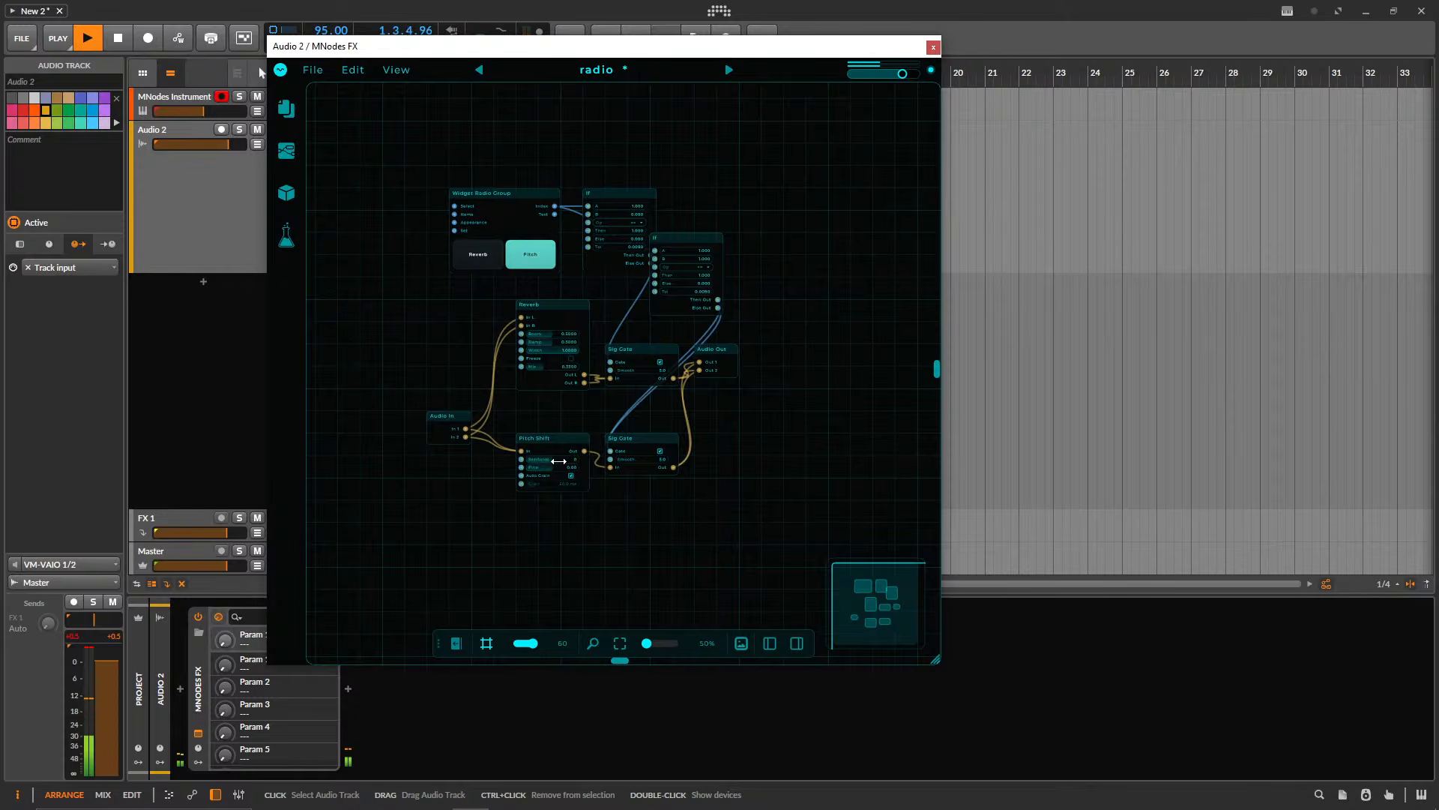
{"action": "scroll", "coordinate": [752, 375], "scroll_direction": "up", "scroll_amount": 3}
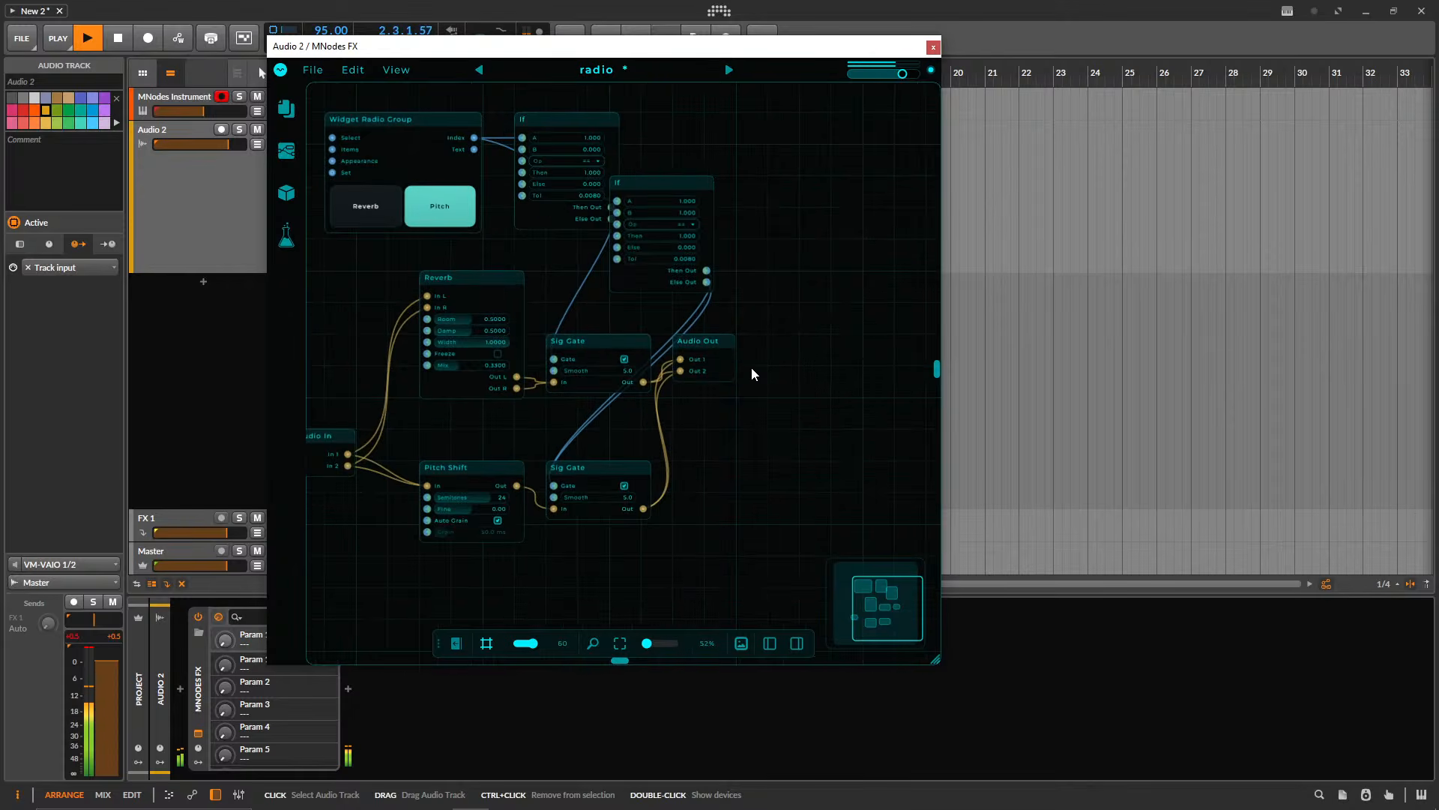
- Spread out the second If node, the Reverb's Sig Gate and Audio Out so the patch cables are easier to follow
{"action": "left_click_drag", "start_coordinate": [661, 194], "coordinate": [784, 160]}
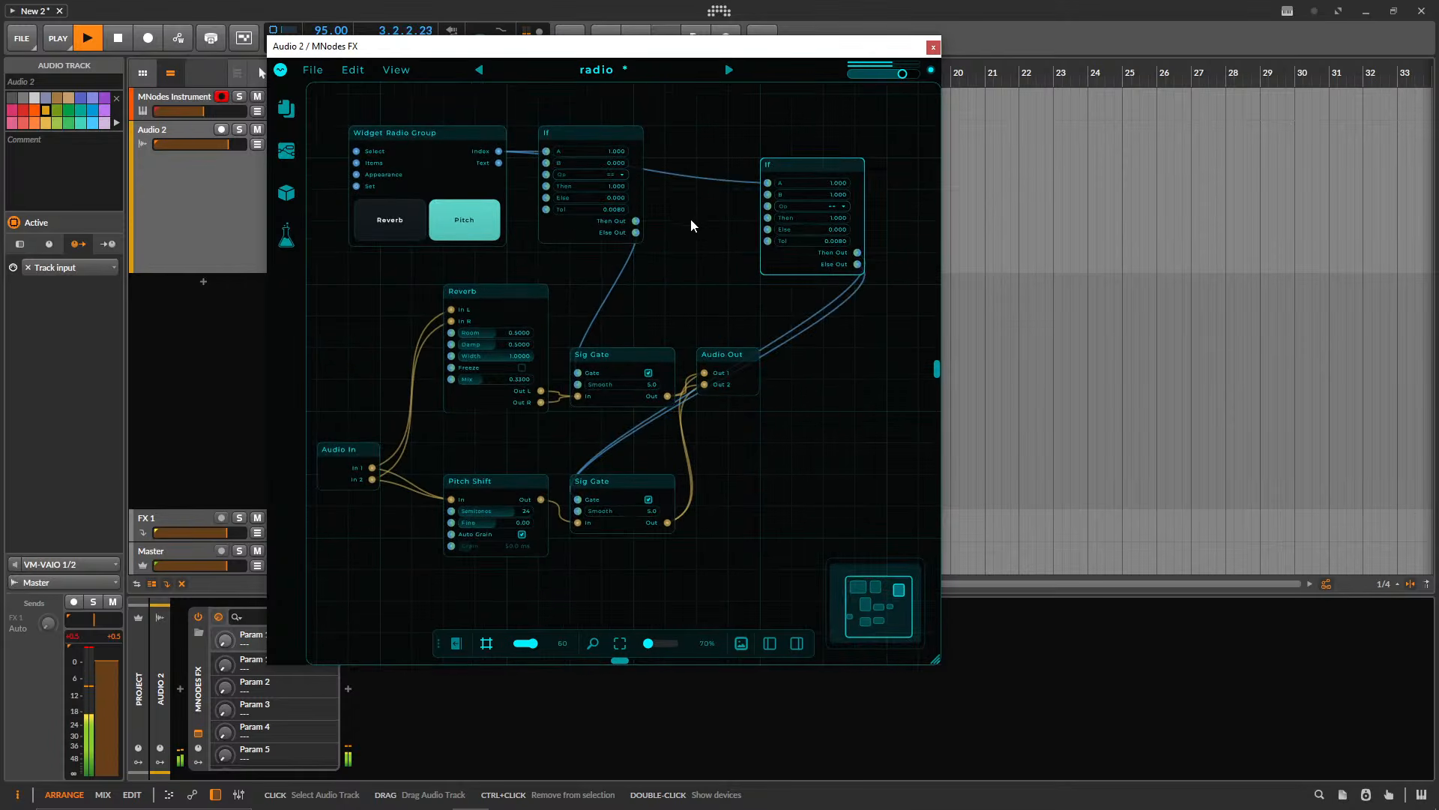
{"action": "scroll", "coordinate": [701, 263], "scroll_direction": "up", "scroll_amount": 1}
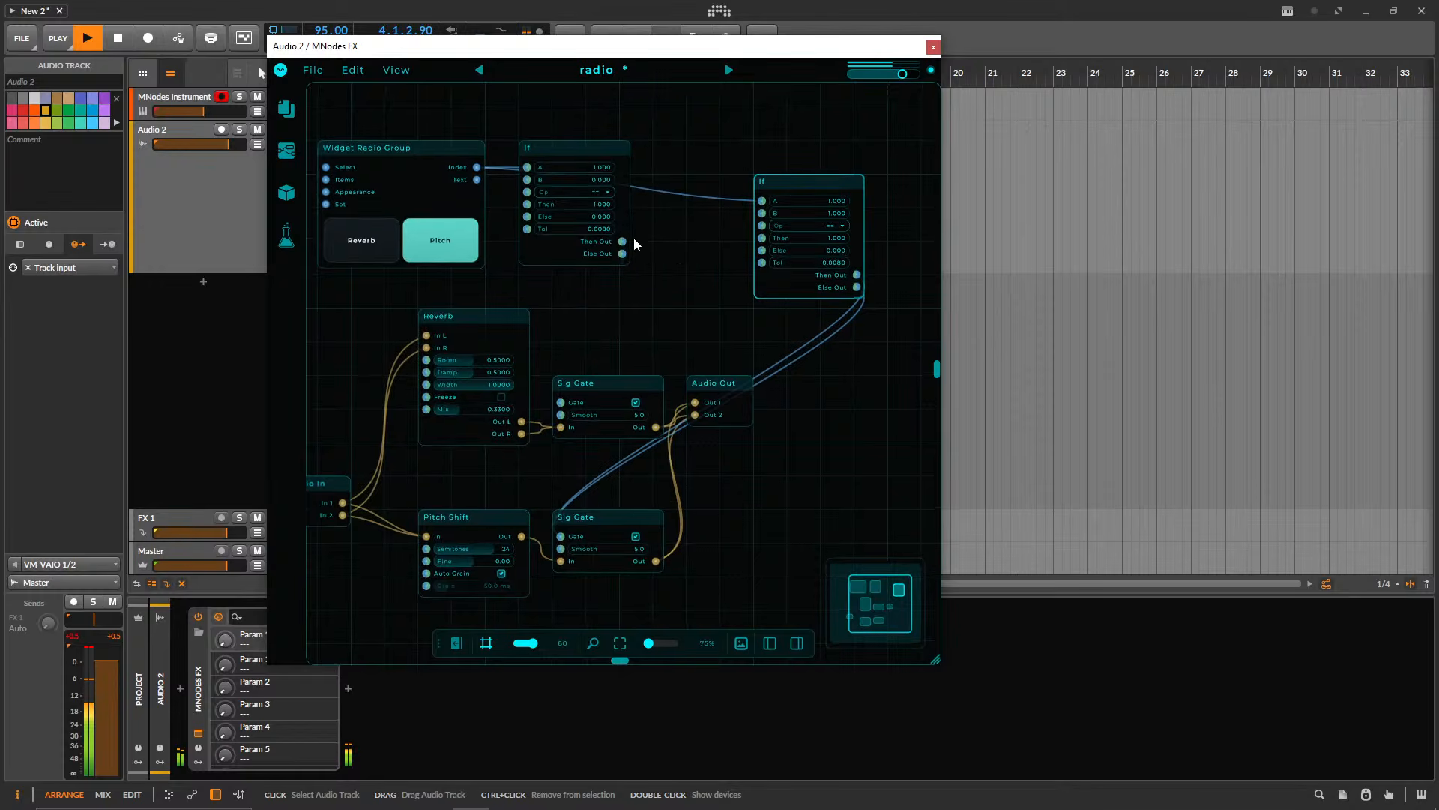
{"action": "left_click_drag", "start_coordinate": [613, 381], "coordinate": [628, 302]}
{"action": "left_click", "coordinate": [361, 240]}
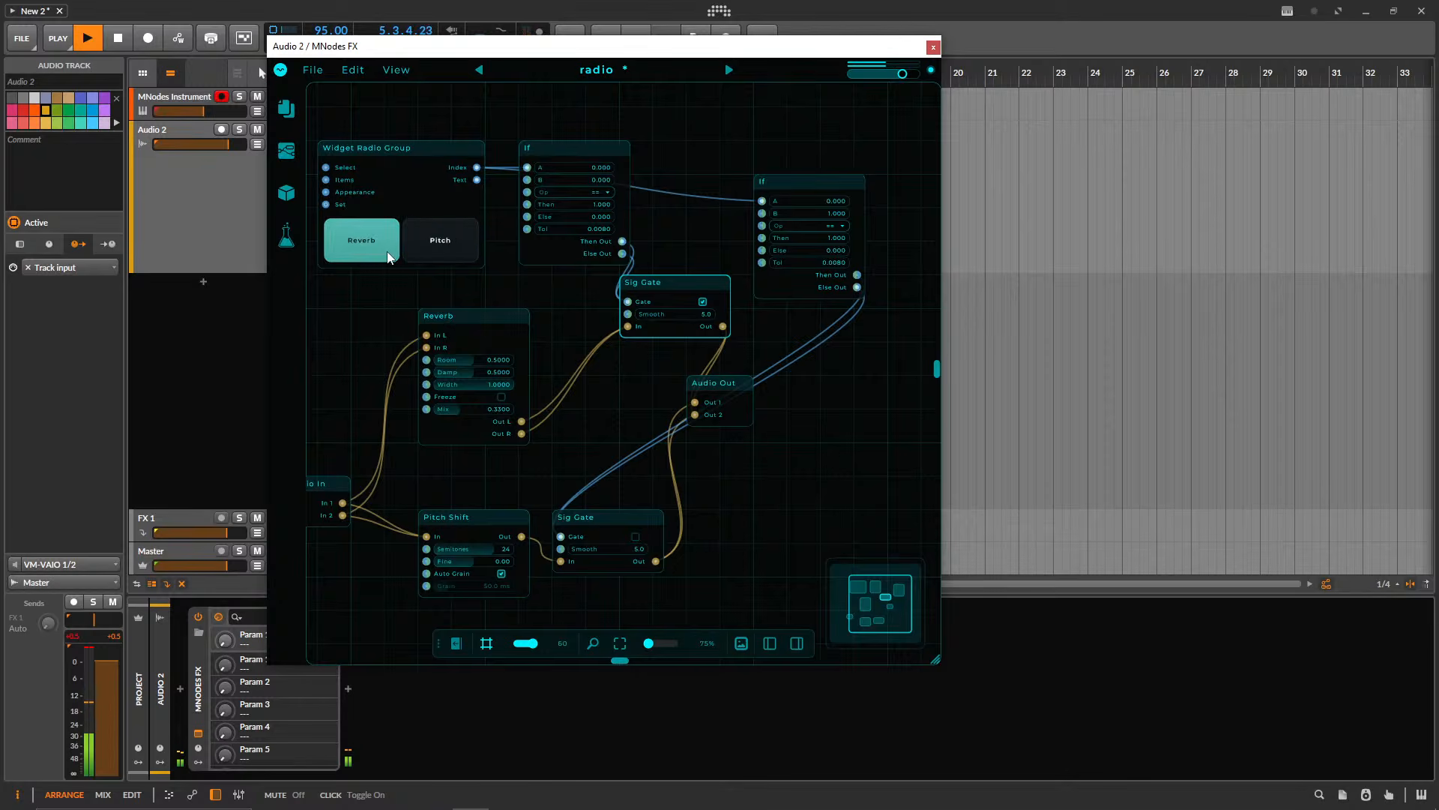
{"action": "left_click", "coordinate": [461, 244]}
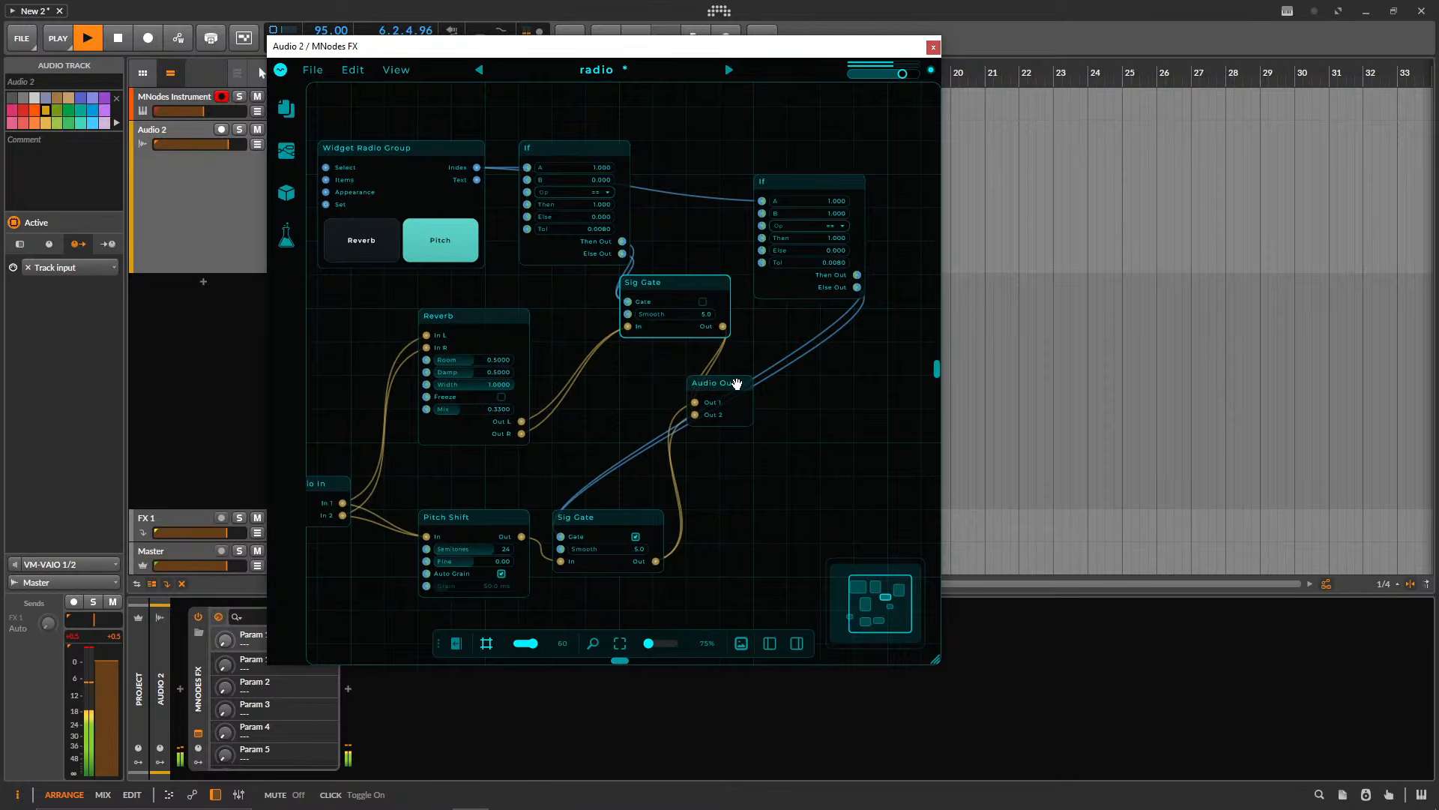
{"action": "left_click_drag", "start_coordinate": [736, 384], "coordinate": [905, 518]}
- Audition the patch by alternating the radio group between Reverb and Pitch, finishing on Reverb, and stop playback
{"action": "left_click", "coordinate": [369, 245]}
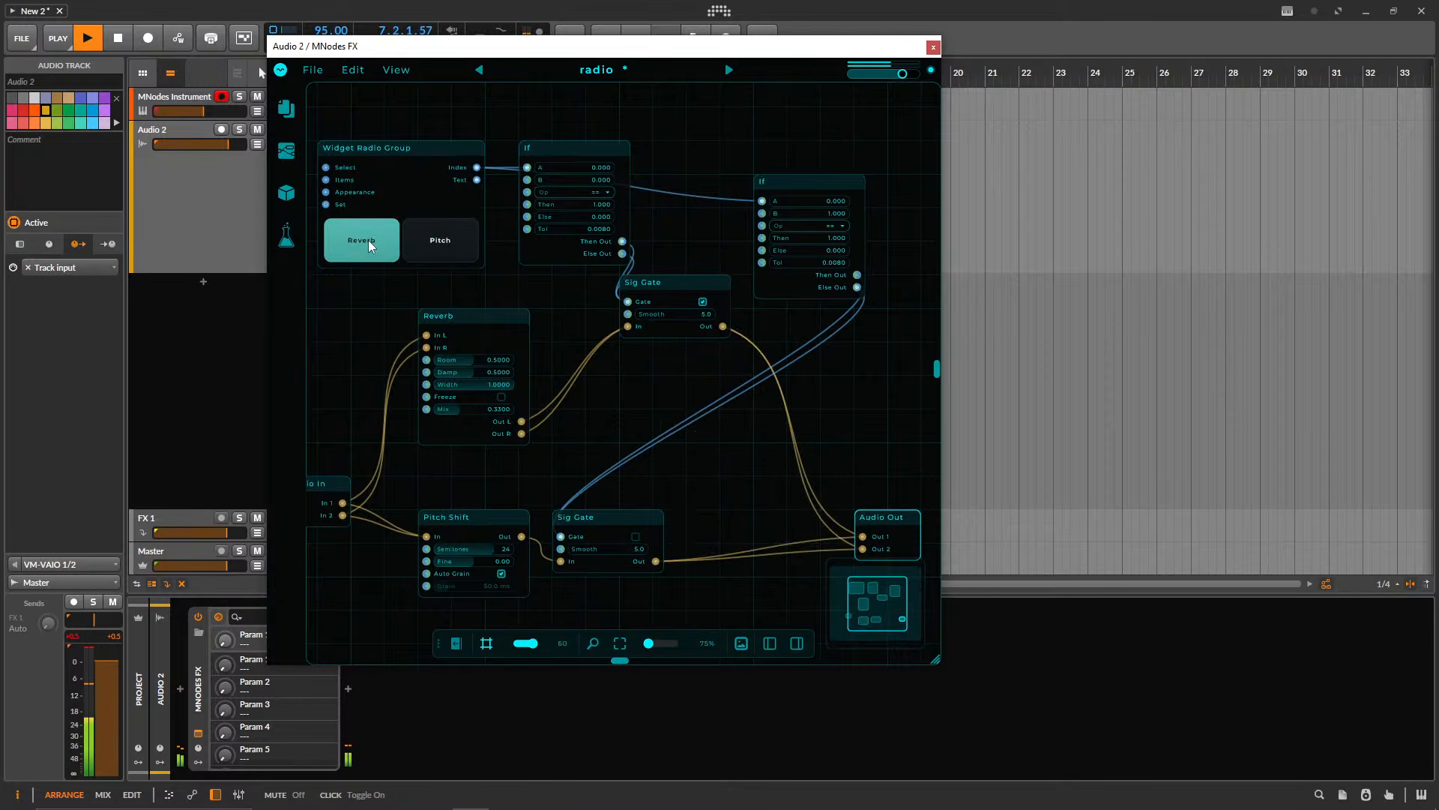
{"action": "left_click", "coordinate": [474, 247]}
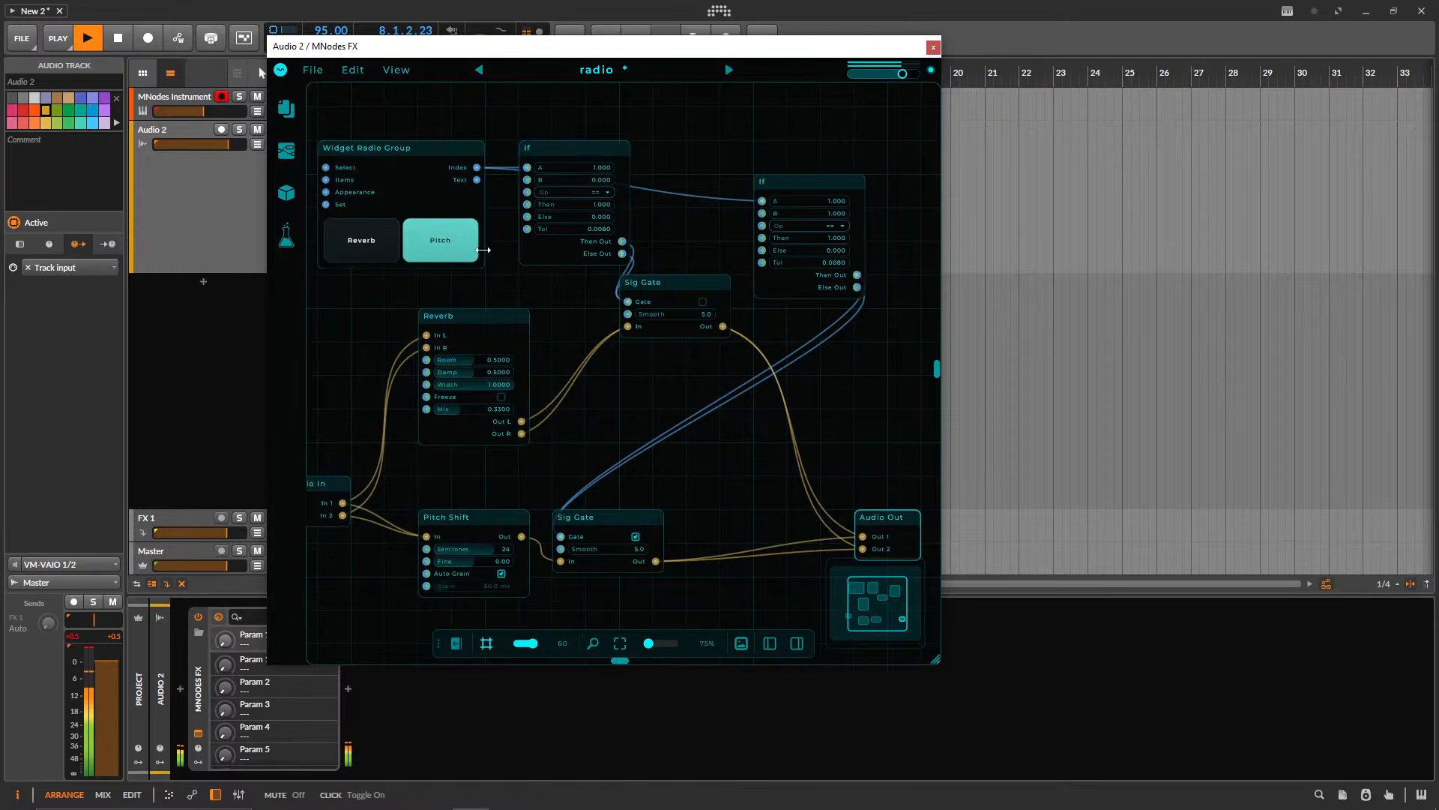
{"action": "left_click", "coordinate": [377, 254]}
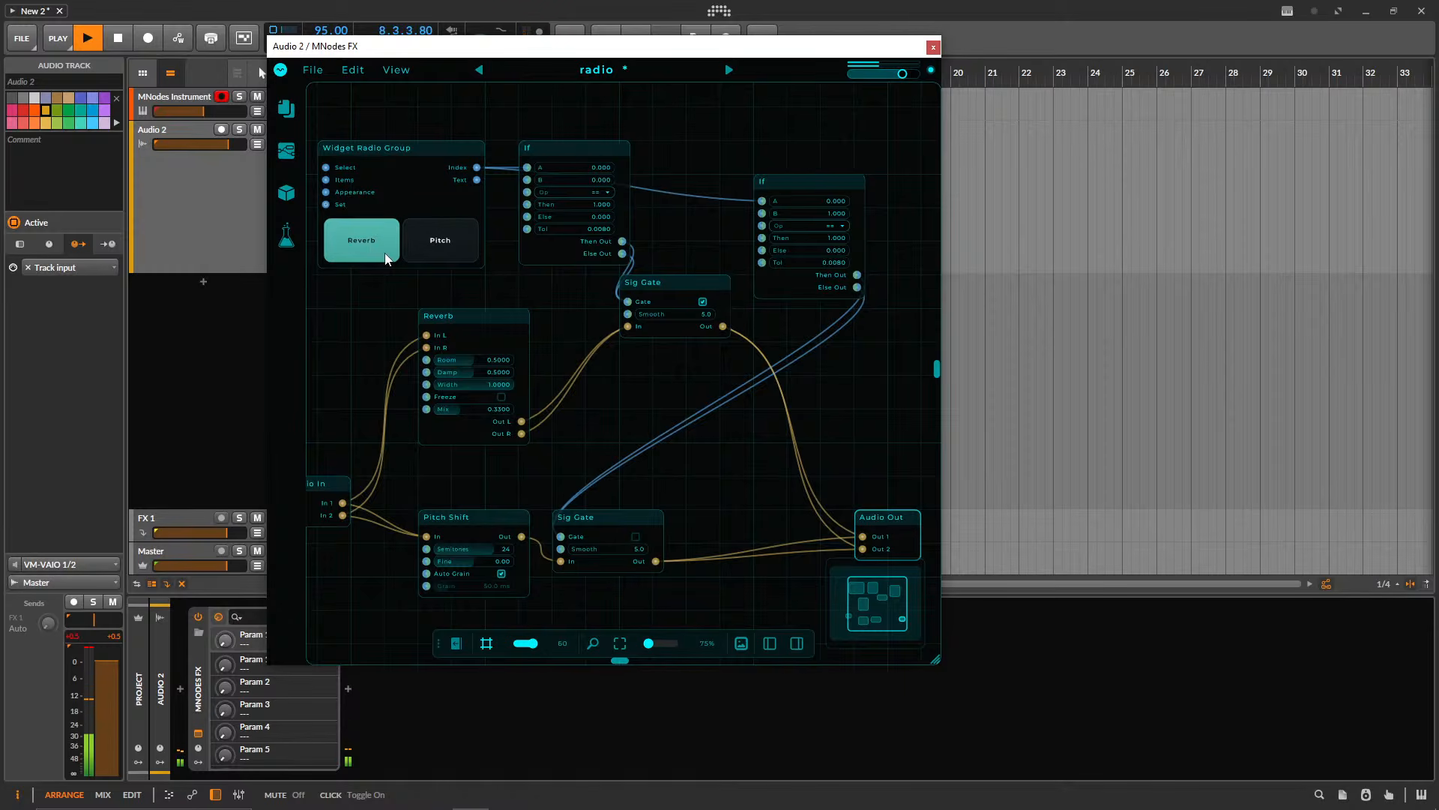
{"action": "left_click", "coordinate": [444, 247]}
{"action": "left_click", "coordinate": [363, 251]}
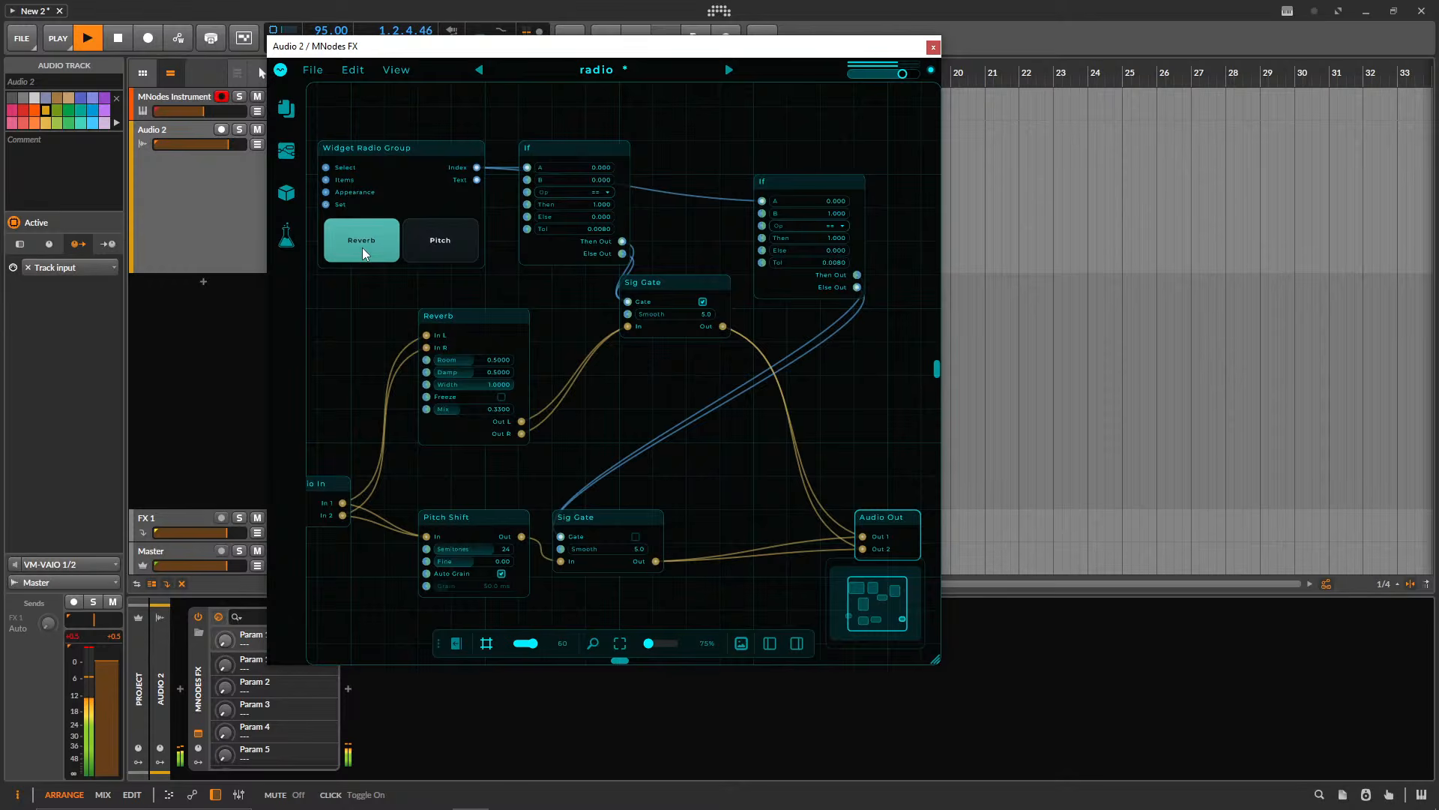
{"action": "left_click", "coordinate": [438, 252]}
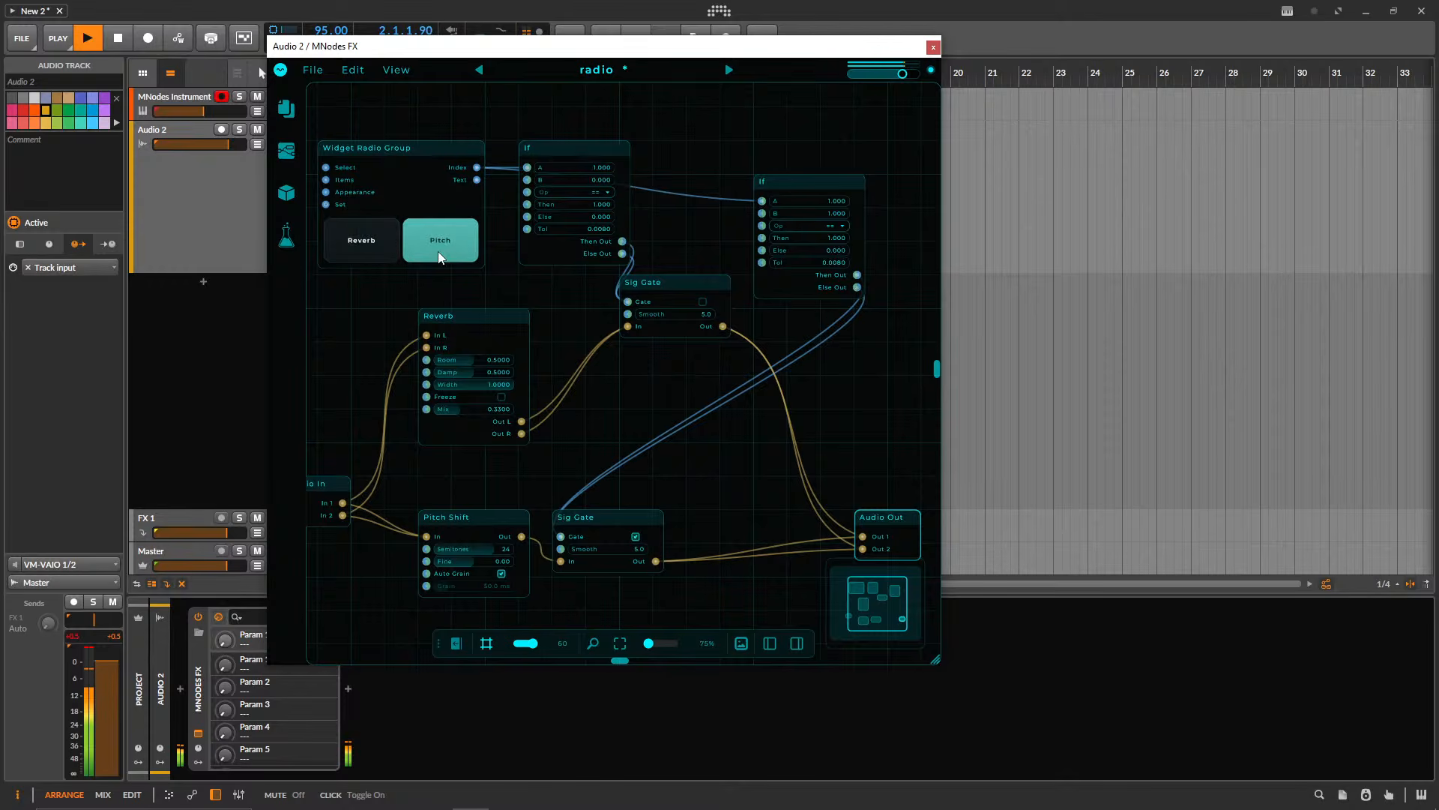
{"action": "left_click", "coordinate": [399, 254]}
{"action": "left_click", "coordinate": [190, 223]}
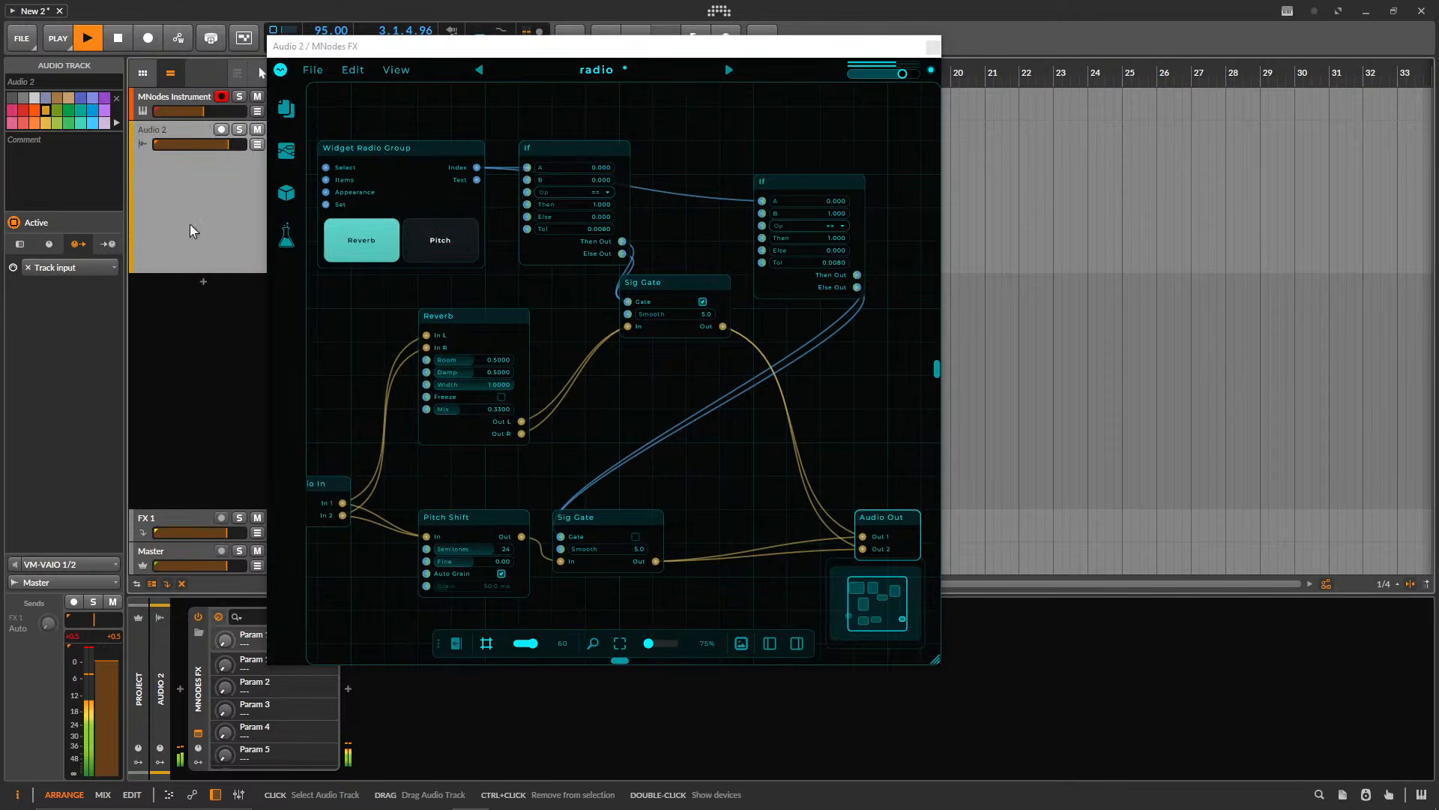
{"action": "key", "text": "space"}
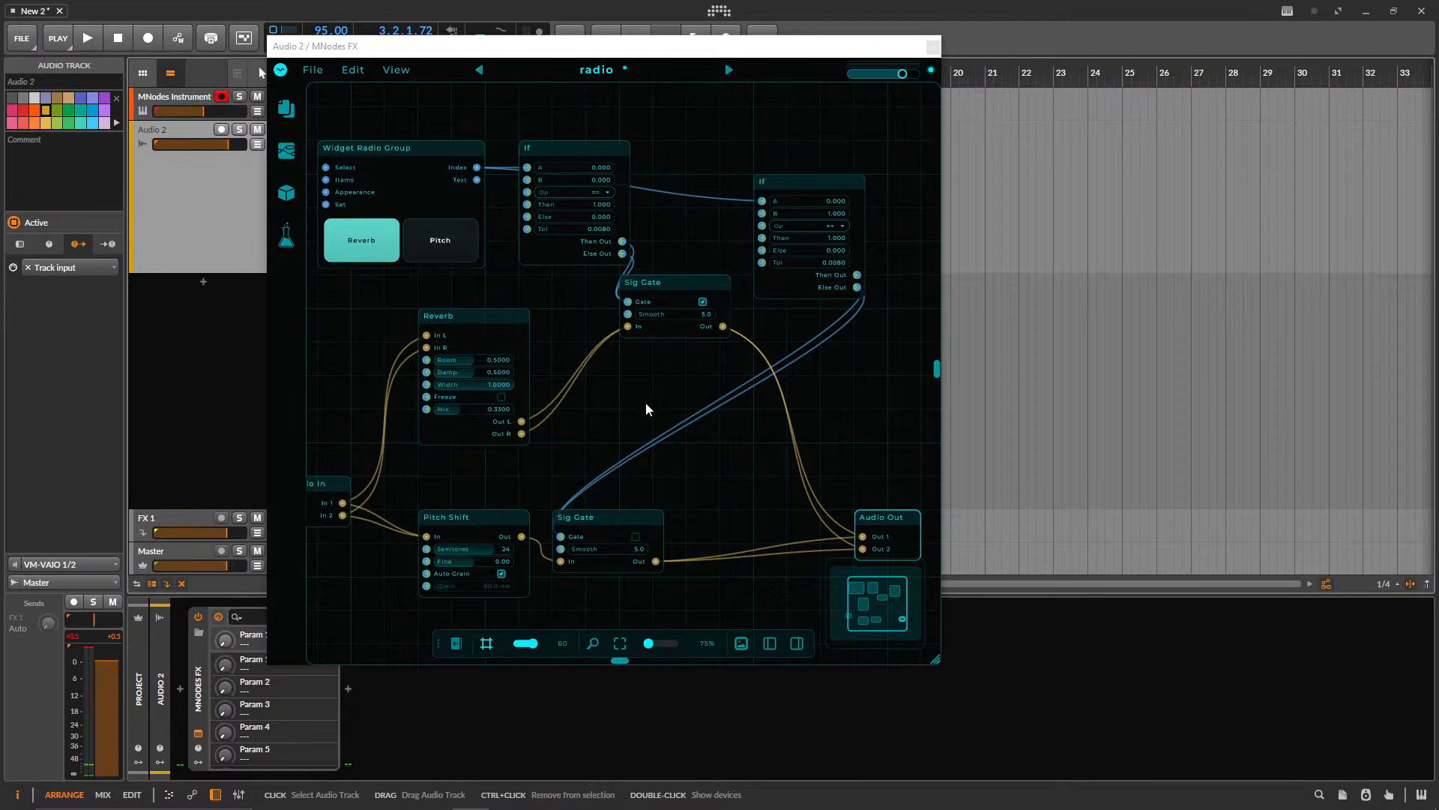
- Reposition the Reverb's Sig Gate closer to the Reverb and lower the first If node to just above that gate
{"action": "left_click_drag", "start_coordinate": [656, 284], "coordinate": [622, 351]}
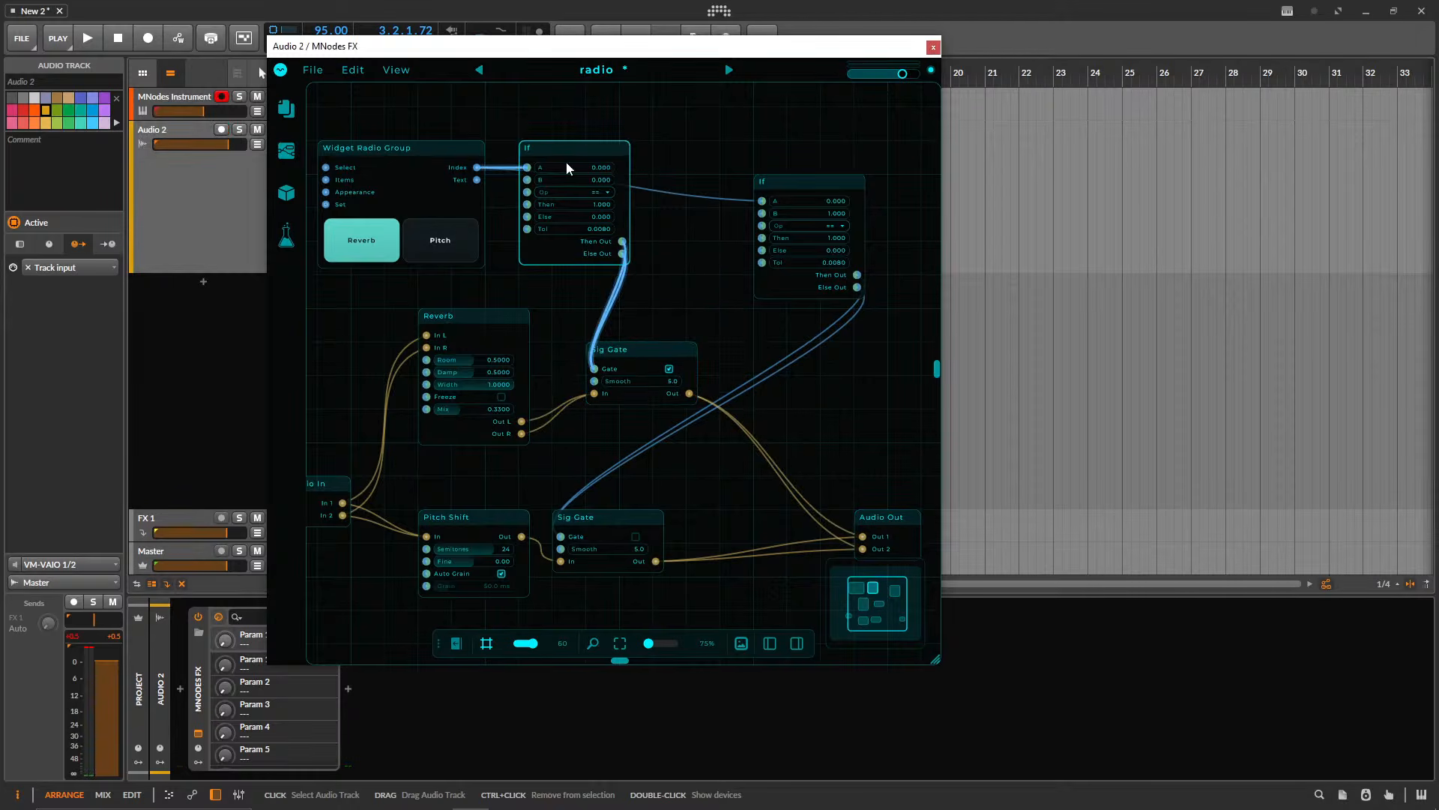
{"action": "left_click_drag", "start_coordinate": [565, 161], "coordinate": [565, 227]}
{"action": "left_click_drag", "start_coordinate": [486, 152], "coordinate": [582, 164]}
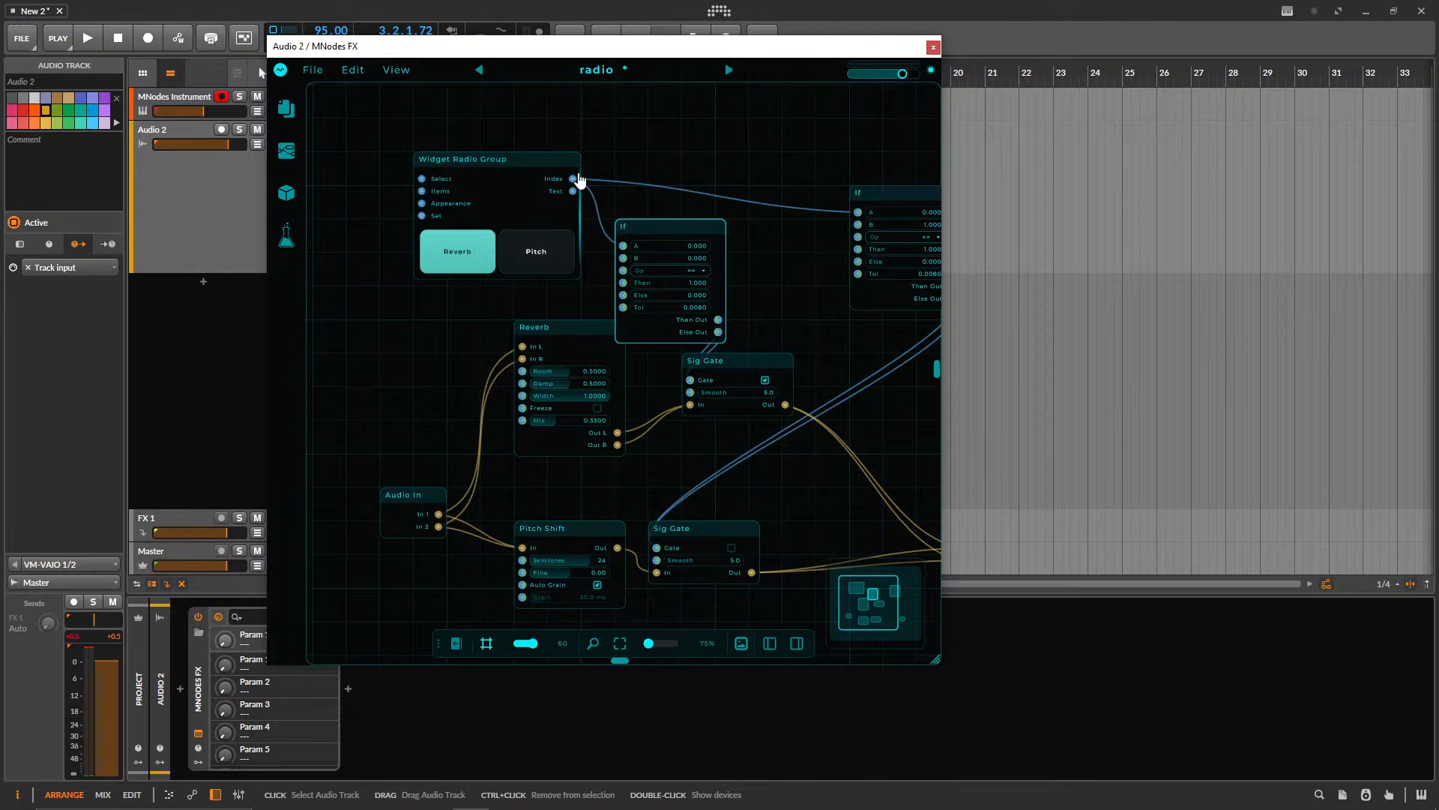
{"action": "scroll", "coordinate": [680, 256], "scroll_direction": "down", "scroll_amount": 3}
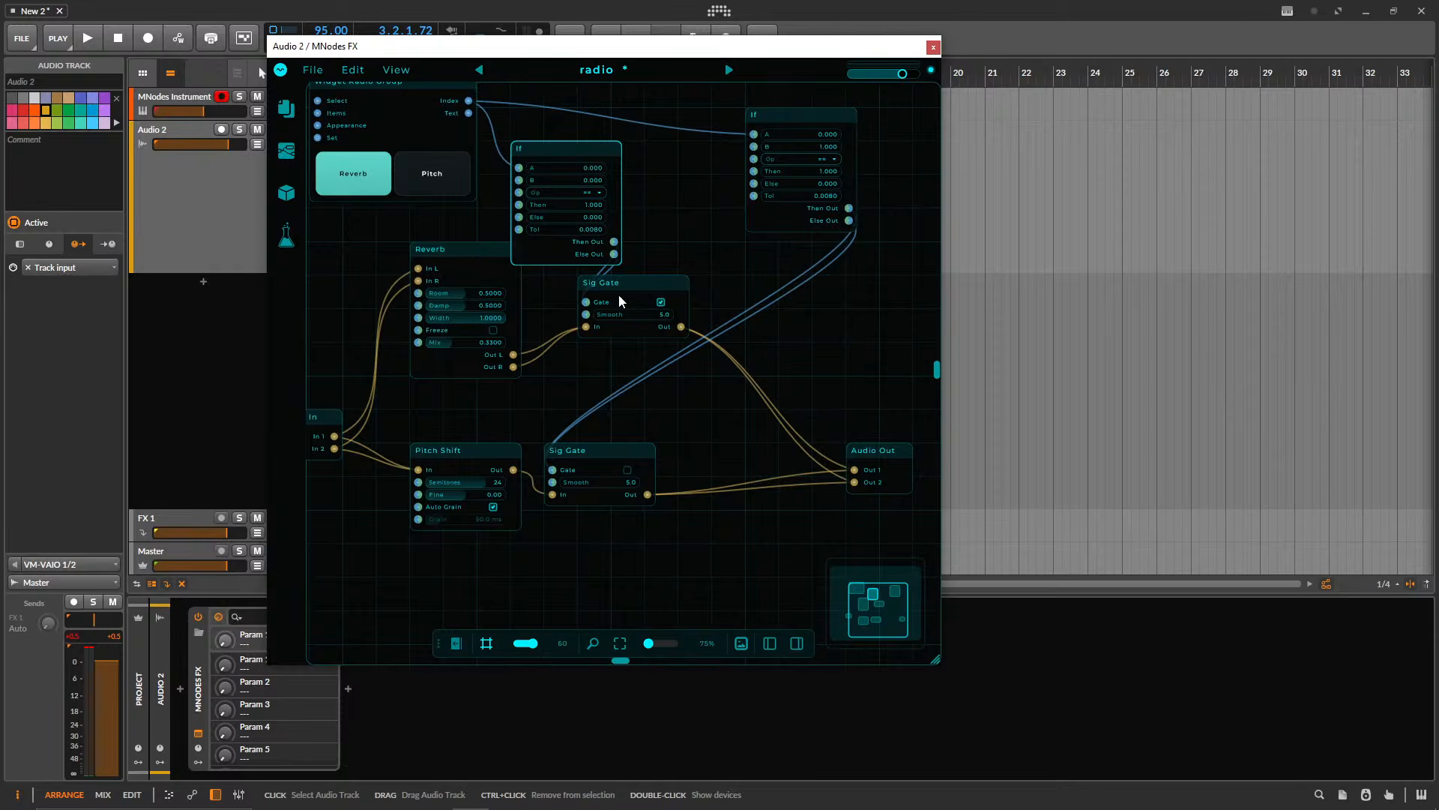
- Select Pitch in the radio group and align the Pitch Shift's Sig Gate directly below the Reverb's Sig Gate
{"action": "scroll", "coordinate": [614, 270], "scroll_direction": "up", "scroll_amount": 1}
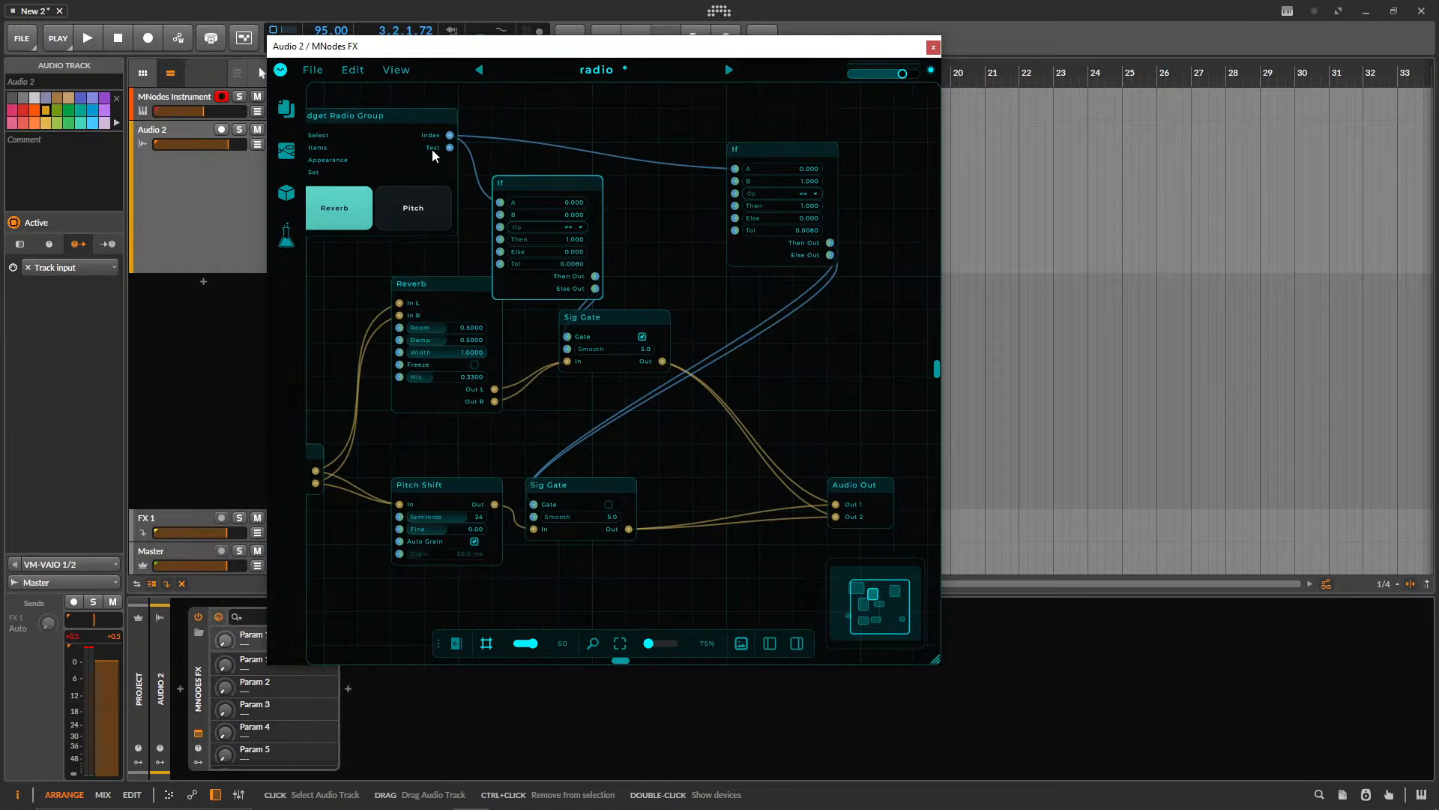
{"action": "left_click", "coordinate": [431, 201]}
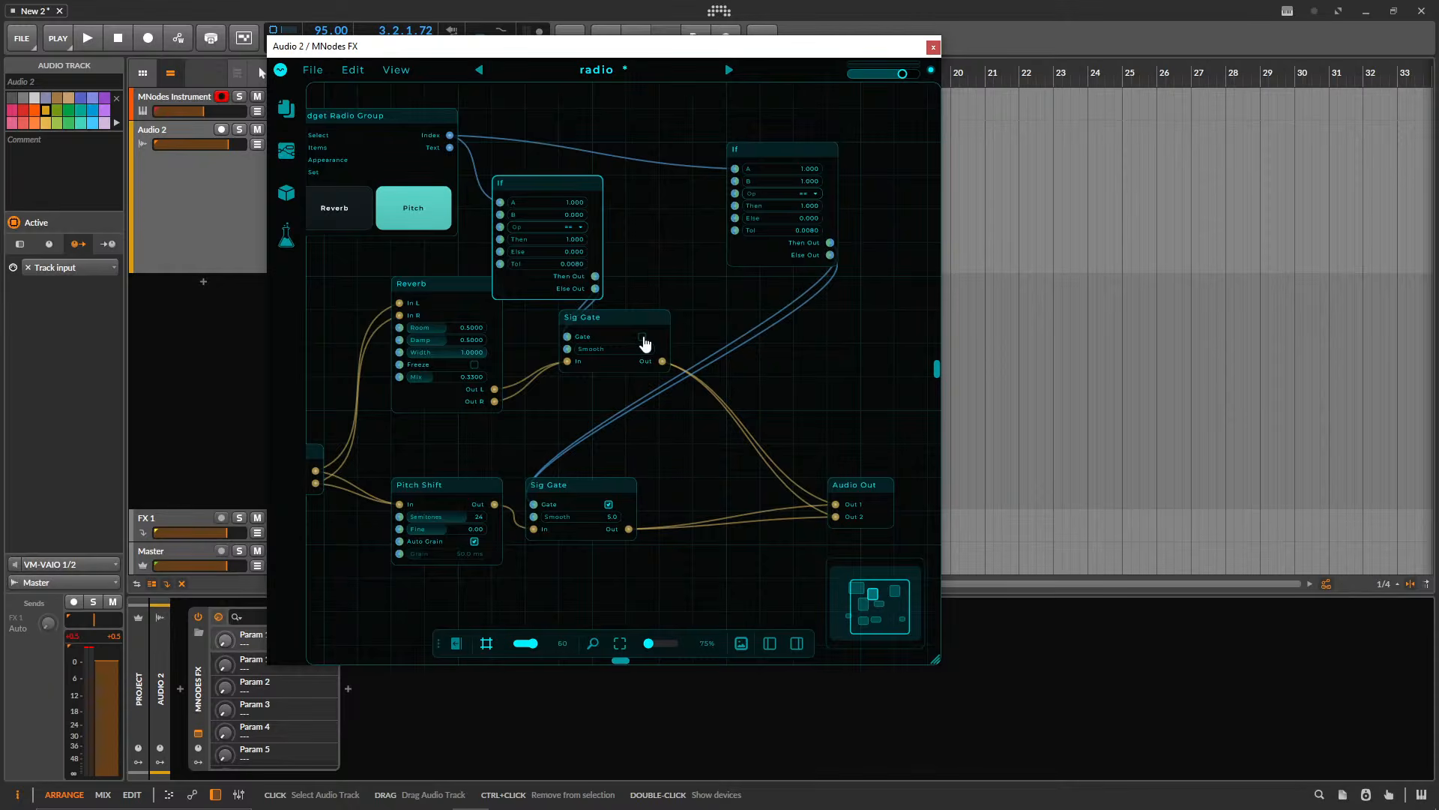
{"action": "scroll", "coordinate": [629, 447], "scroll_direction": "left", "scroll_amount": 3}
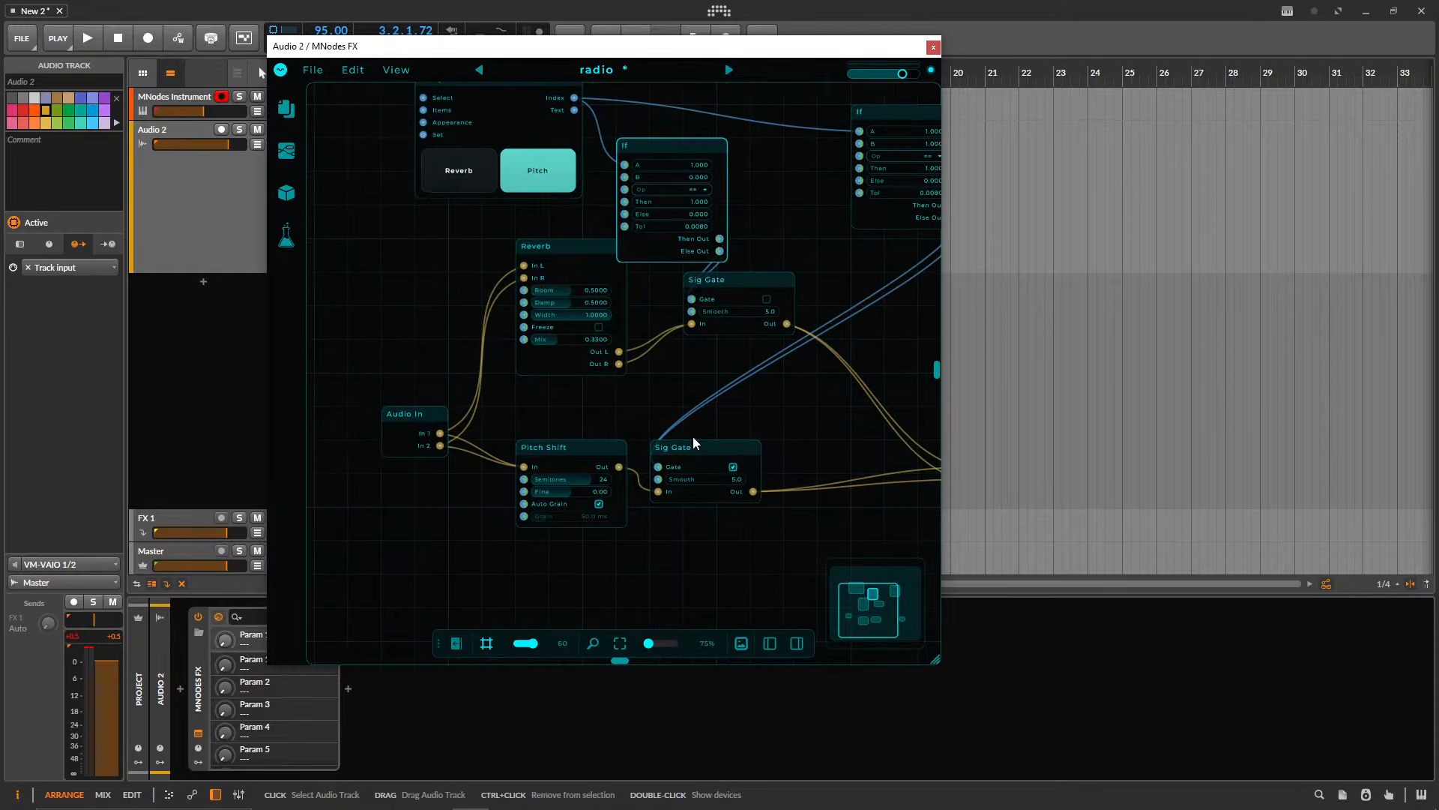
{"action": "left_click_drag", "start_coordinate": [693, 442], "coordinate": [727, 442]}
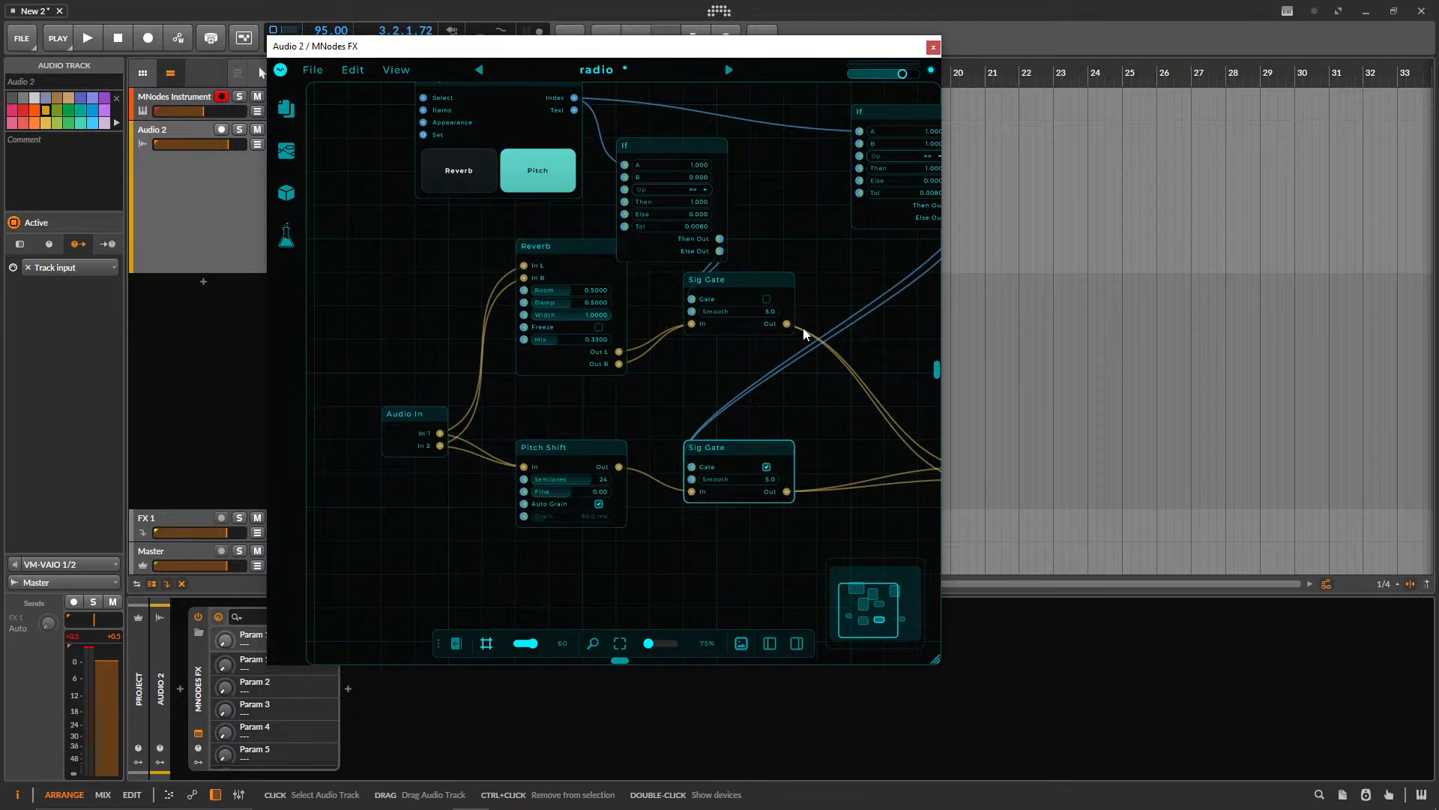
- Align the first If node above the Reverb's Sig Gate, raise the second If slightly, and bring the radio group closer to them
{"action": "left_click_drag", "start_coordinate": [806, 221], "coordinate": [716, 378]}
{"action": "left_click_drag", "start_coordinate": [623, 298], "coordinate": [691, 302]}
{"action": "left_click", "coordinate": [808, 269]}
{"action": "left_click_drag", "start_coordinate": [809, 269], "coordinate": [809, 235]}
{"action": "left_click", "coordinate": [650, 298]}
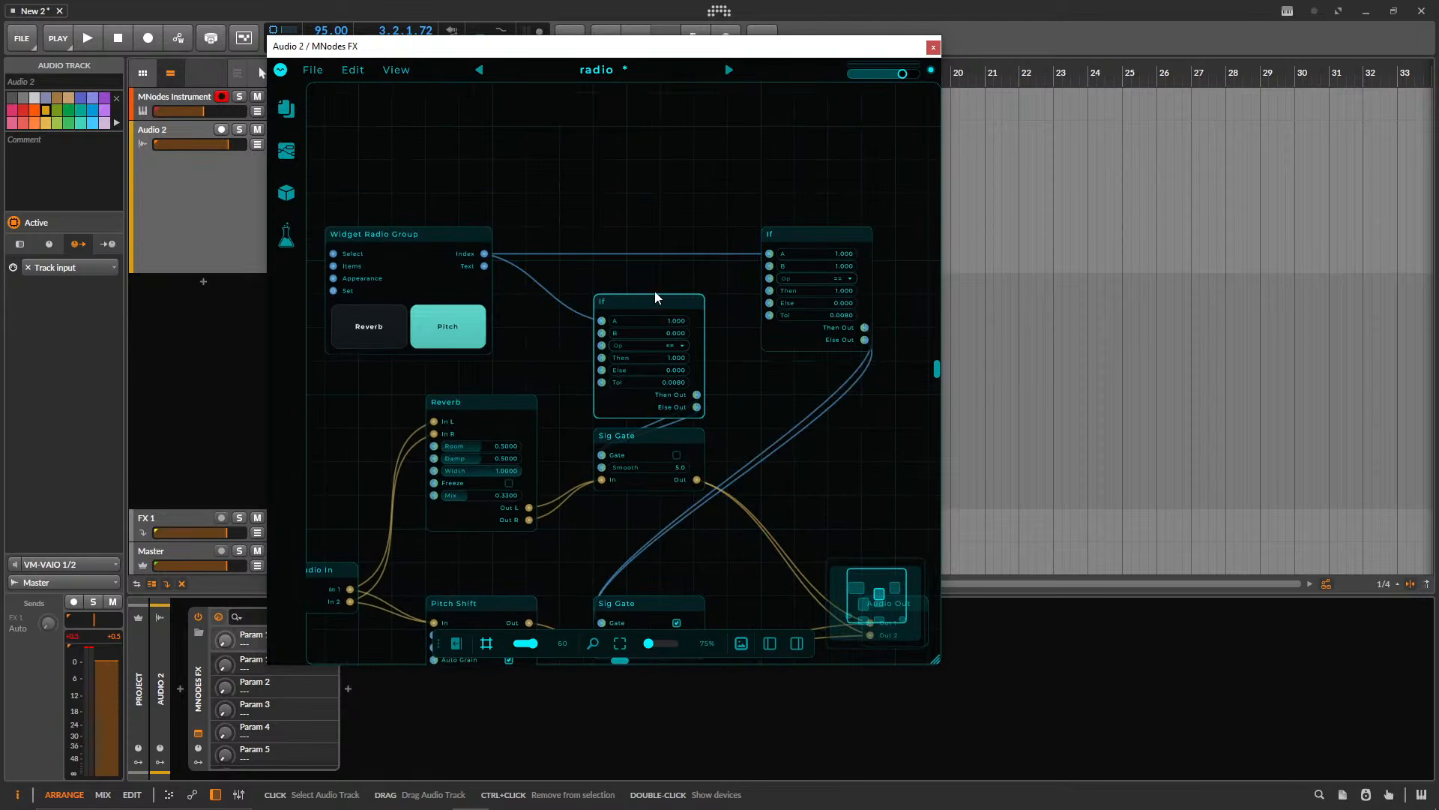
{"action": "left_click_drag", "start_coordinate": [383, 233], "coordinate": [450, 234]}
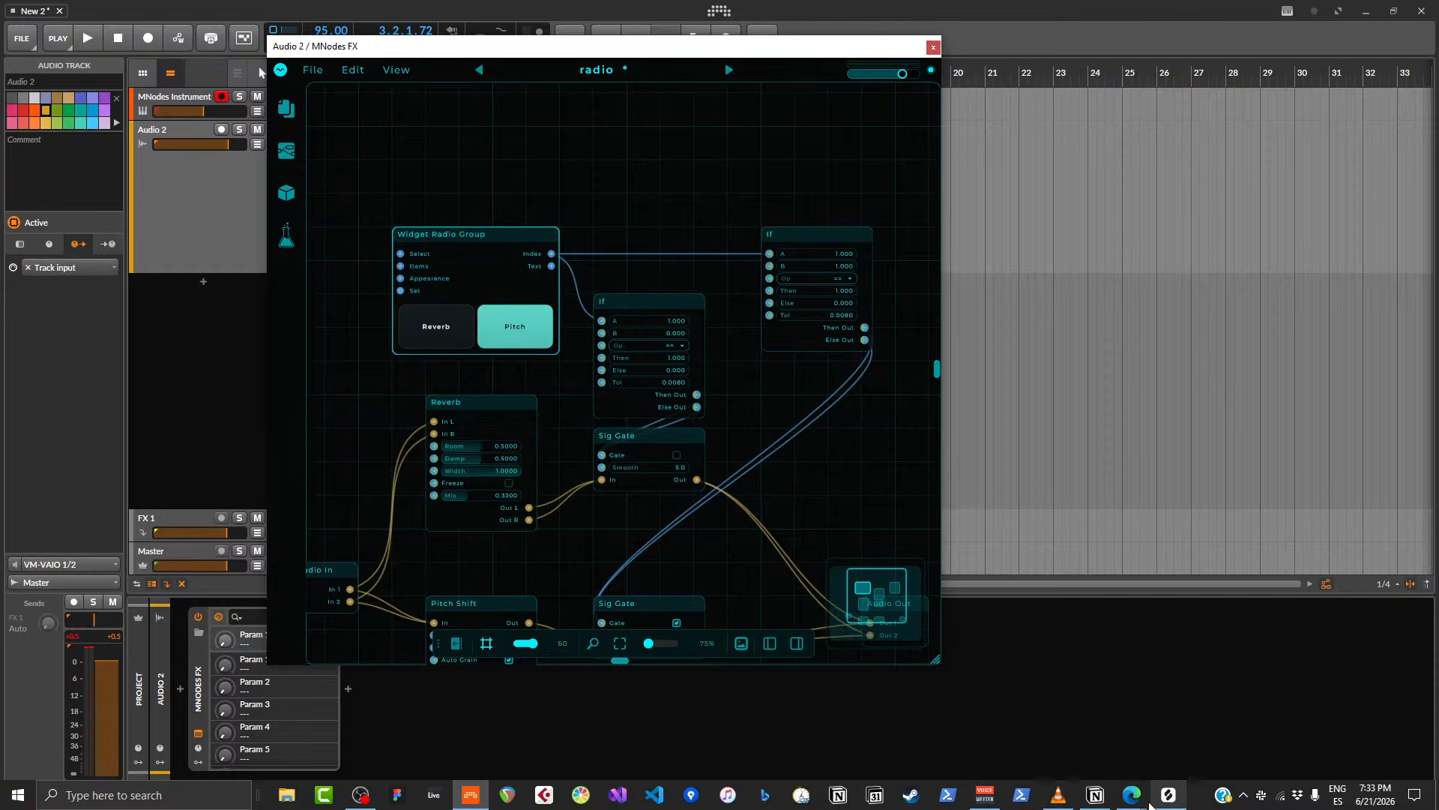
- Switch to the MNodes Instrument window, load the recent Moog Style preset, and reposition the window to reveal the transport
{"action": "mouse_move", "coordinate": [1057, 799]}
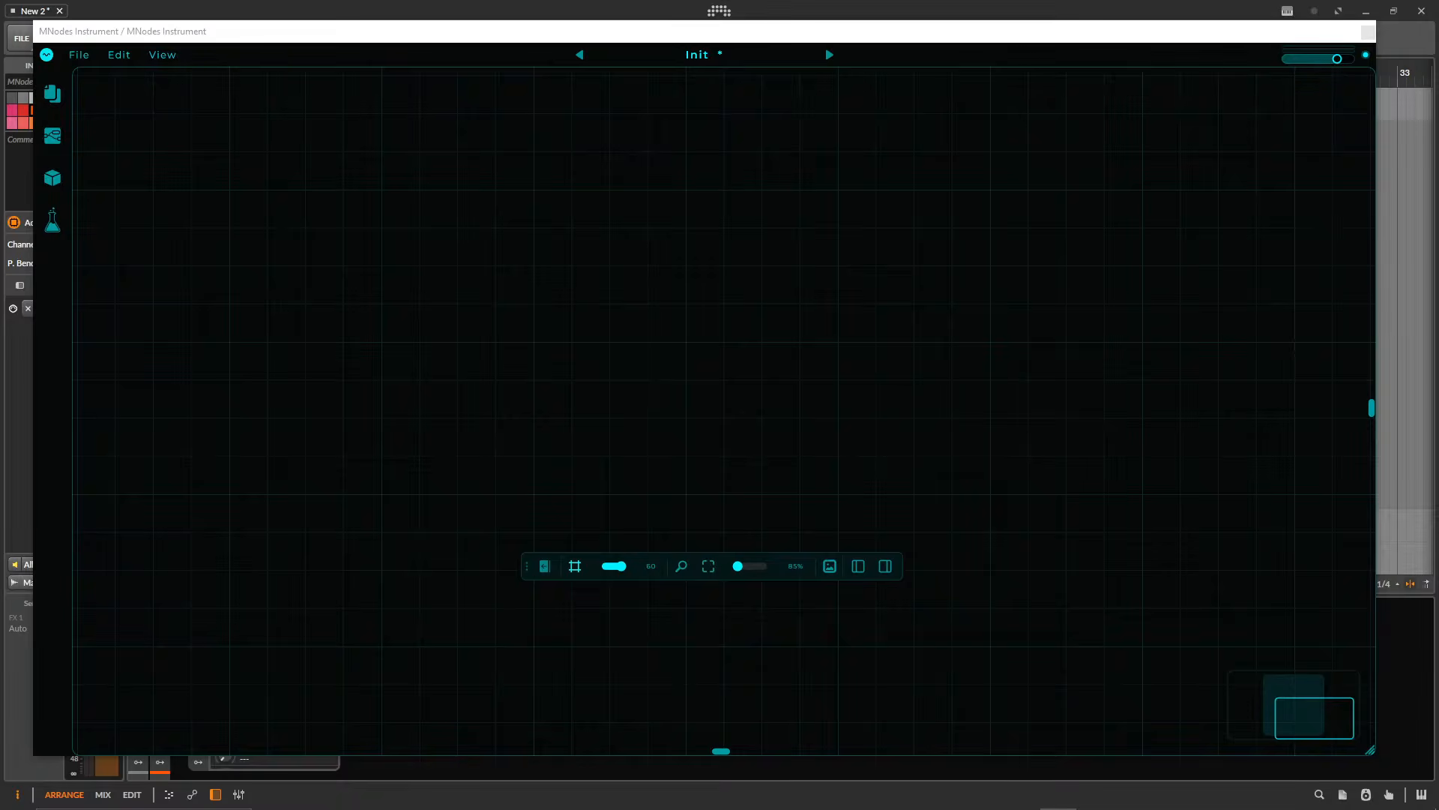
{"action": "left_click", "coordinate": [689, 55]}
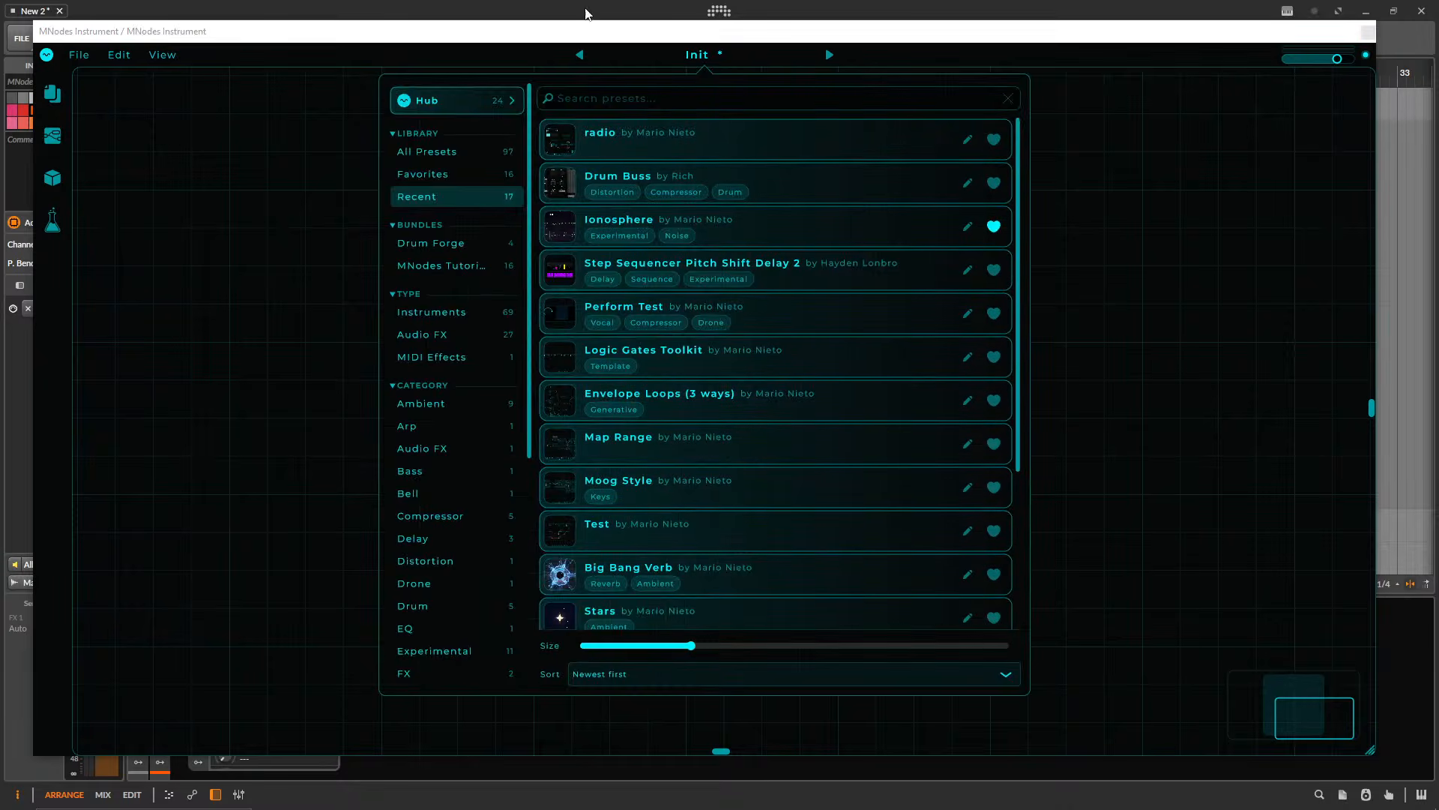
{"action": "left_click", "coordinate": [658, 496]}
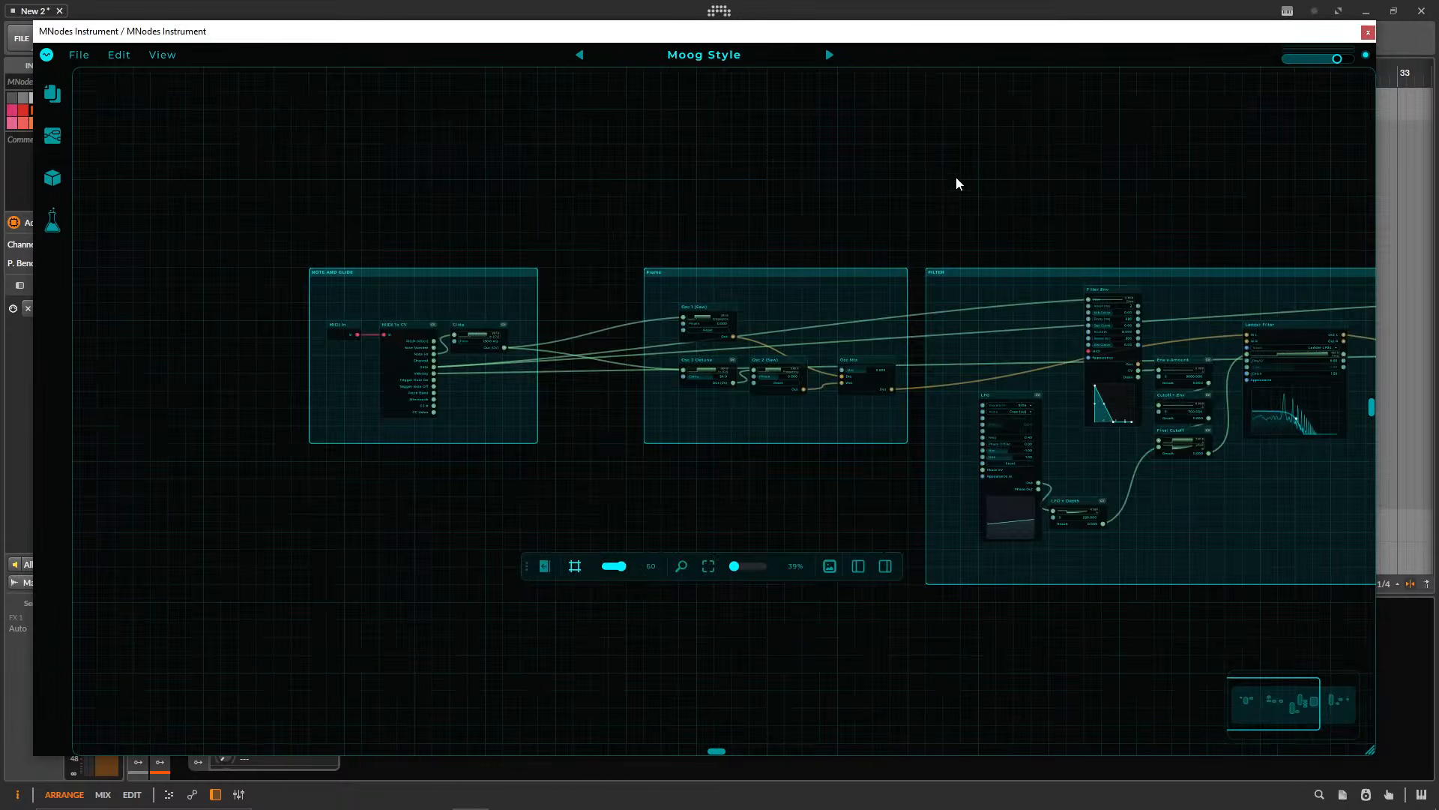
{"action": "left_click_drag", "start_coordinate": [955, 177], "coordinate": [420, 153]}
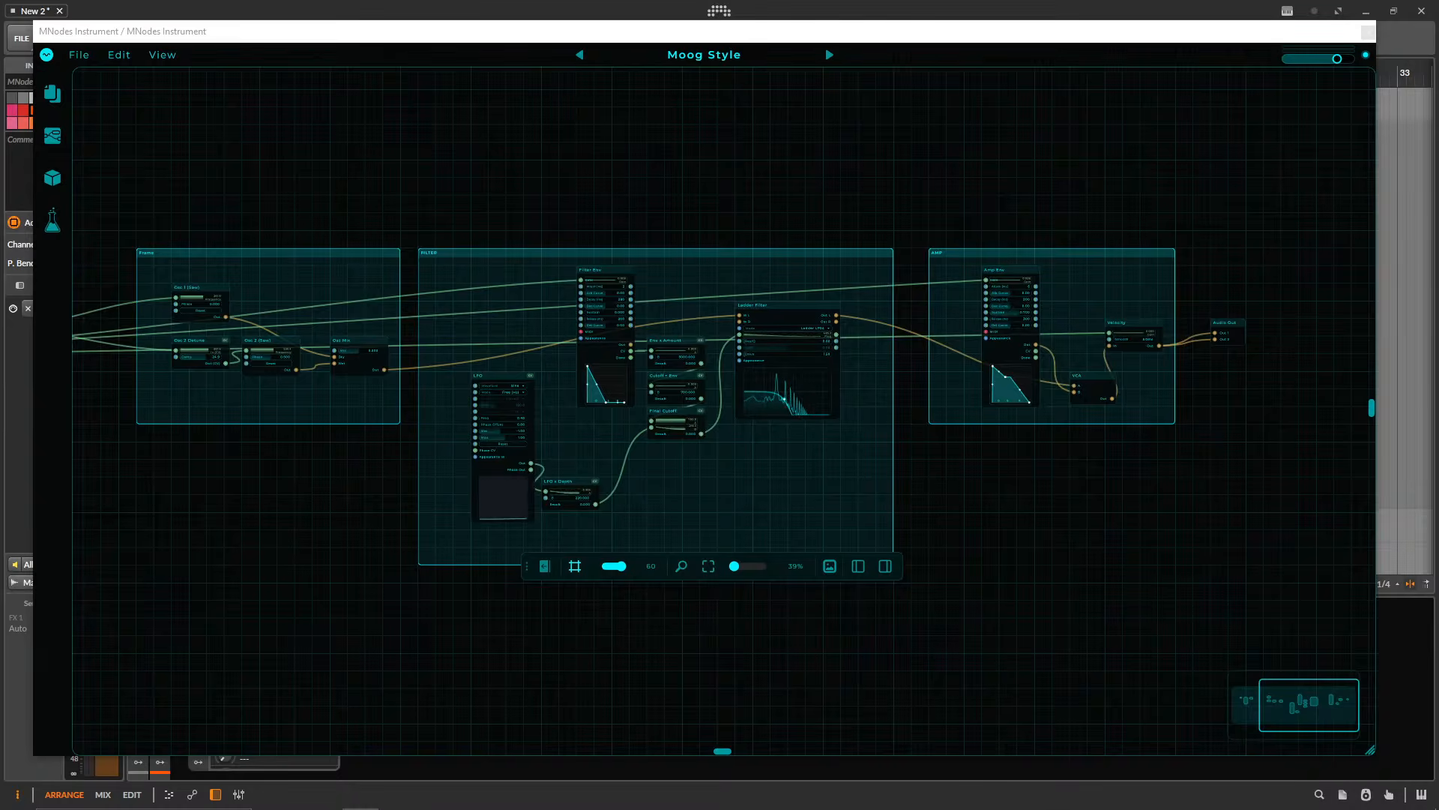
{"action": "left_click_drag", "start_coordinate": [546, 155], "coordinate": [691, 154]}
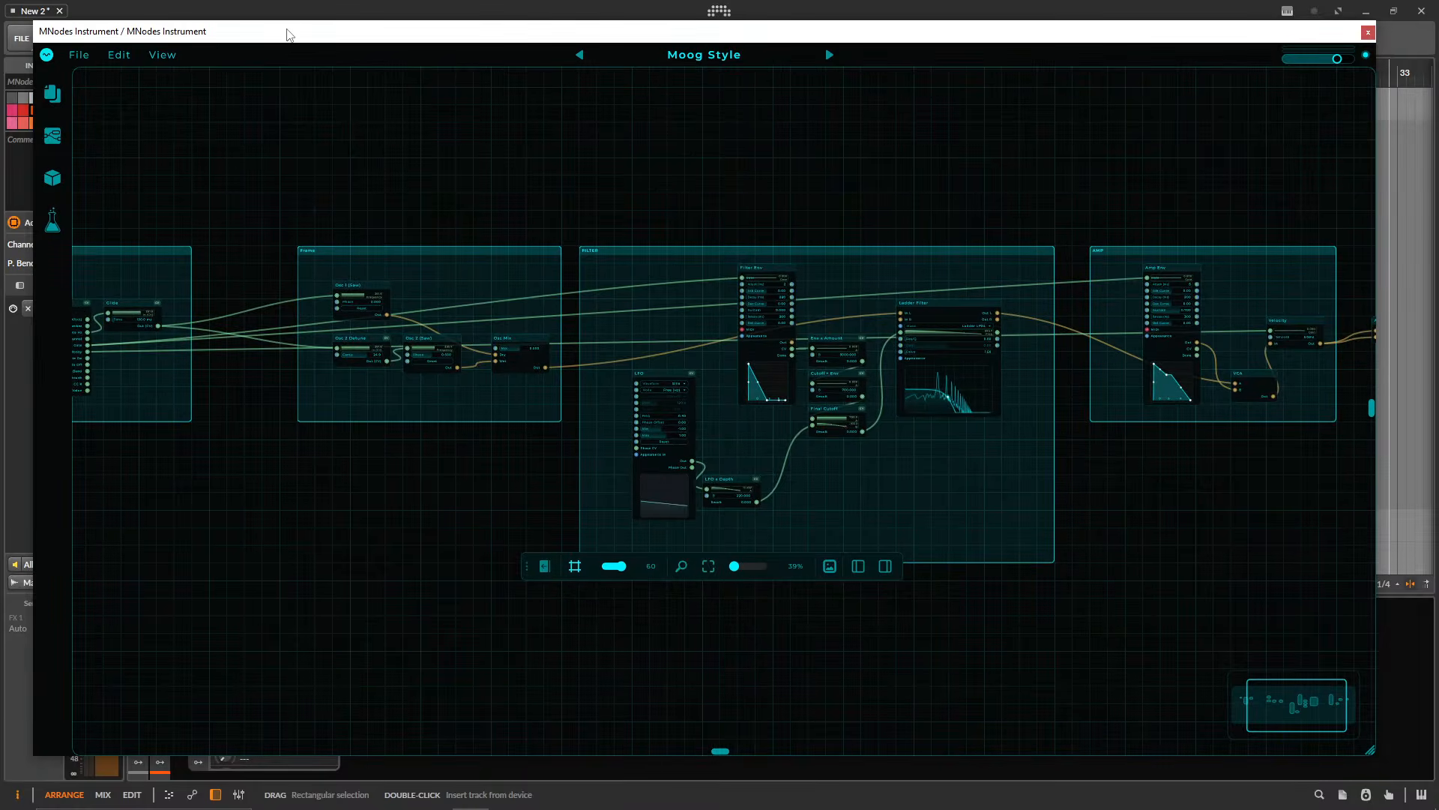
{"action": "left_click_drag", "start_coordinate": [283, 37], "coordinate": [443, 216]}
{"action": "double_click", "coordinate": [450, 210]}
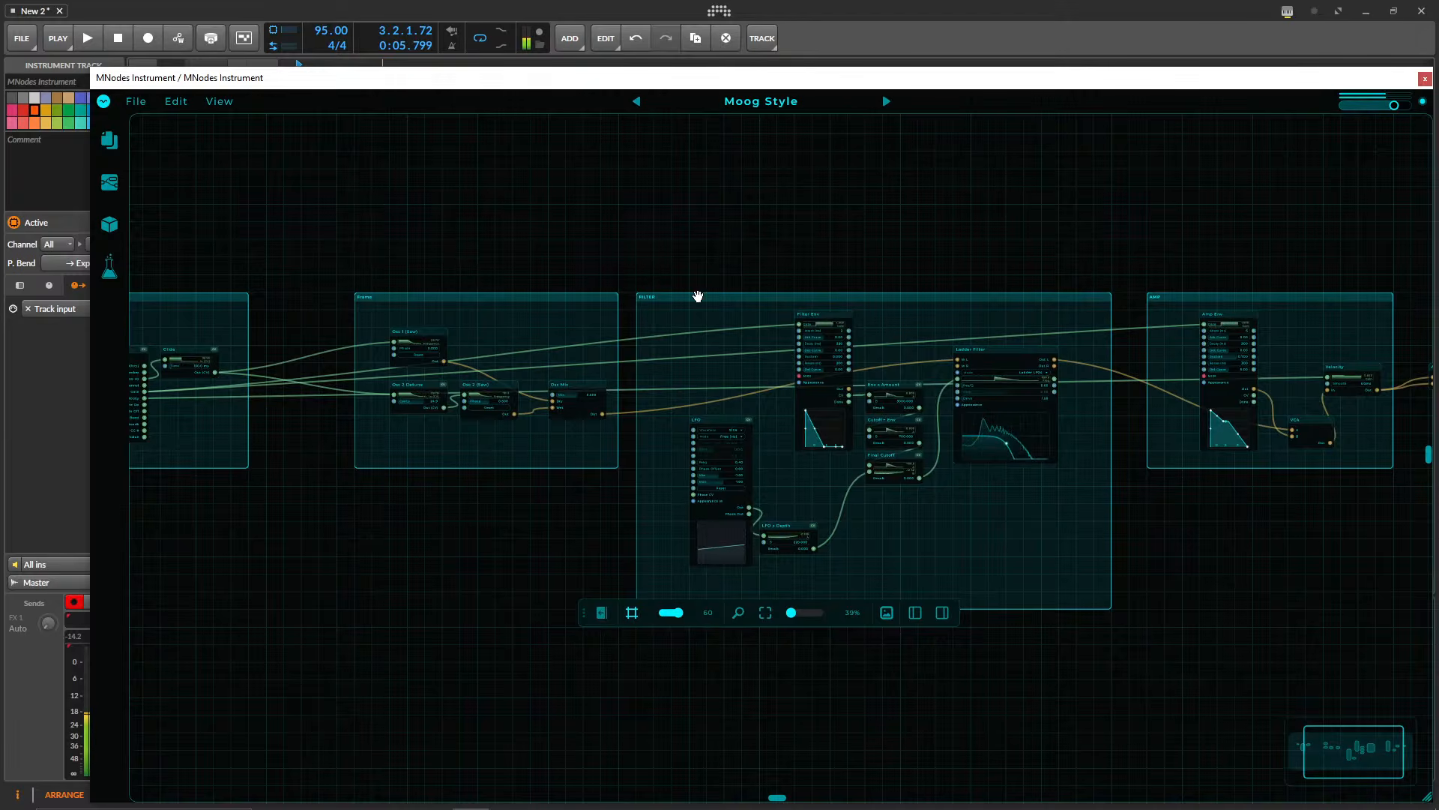
{"action": "left_click_drag", "start_coordinate": [480, 80], "coordinate": [570, 82]}
{"action": "left_click_drag", "start_coordinate": [481, 226], "coordinate": [691, 213]}
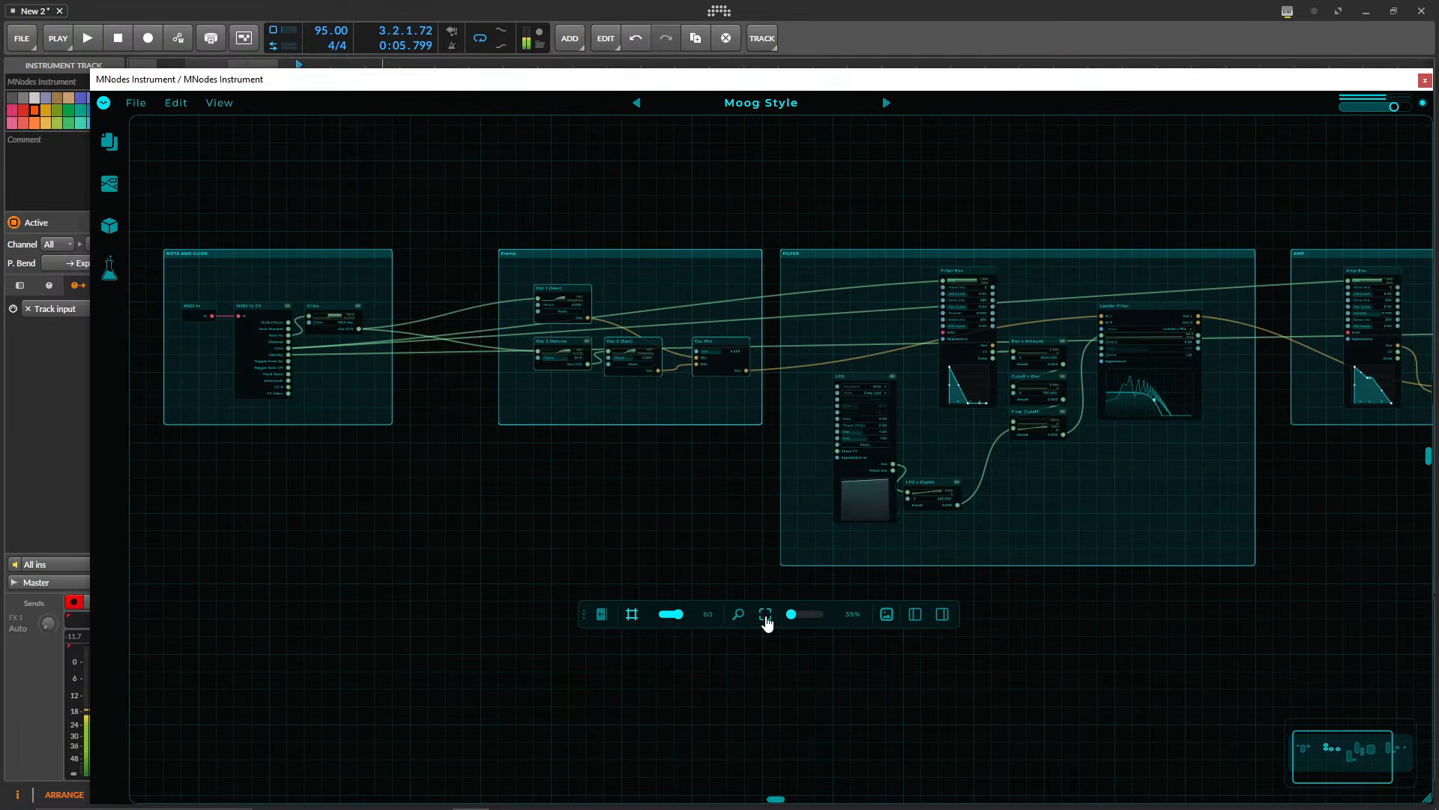
- Set Osc 2's phase to 0.580 and Osc 2 Detune to 63.3 cents
{"action": "left_click", "coordinate": [766, 615]}
{"action": "left_click_drag", "start_coordinate": [626, 514], "coordinate": [553, 517]}
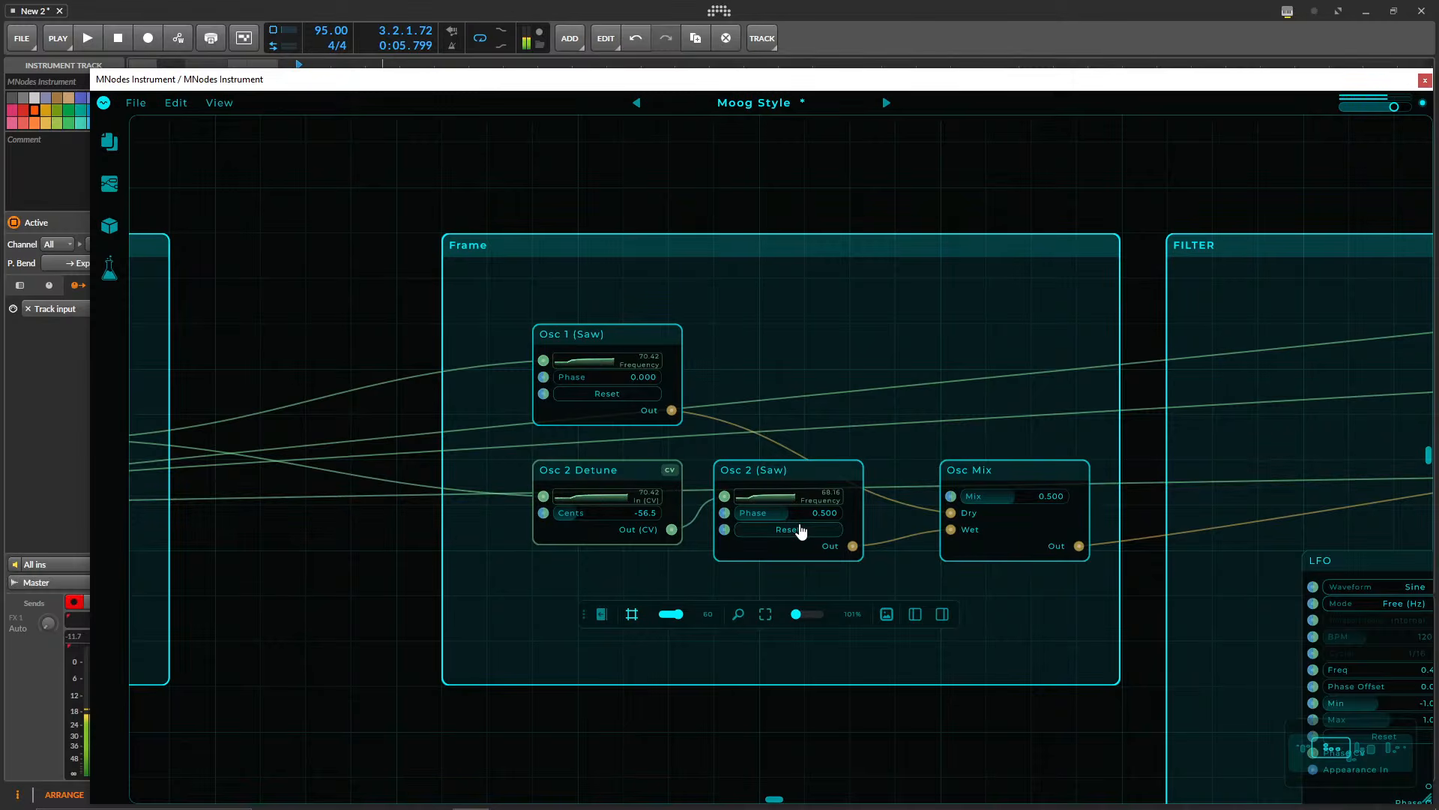
{"action": "left_click", "coordinate": [801, 530]}
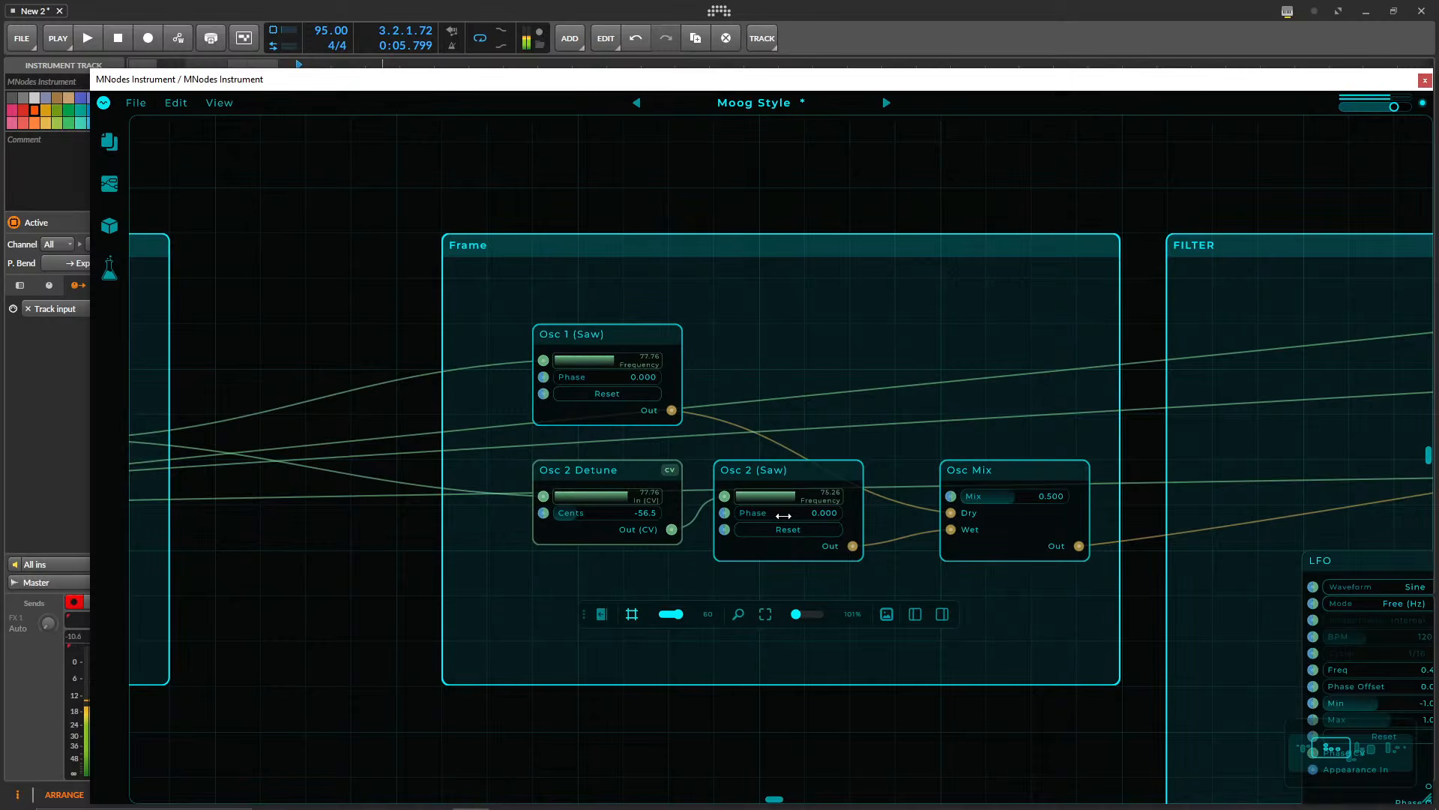
{"action": "double_click", "coordinate": [784, 515]}
{"action": "type", "text": "58"}
{"action": "key", "text": "Return"}
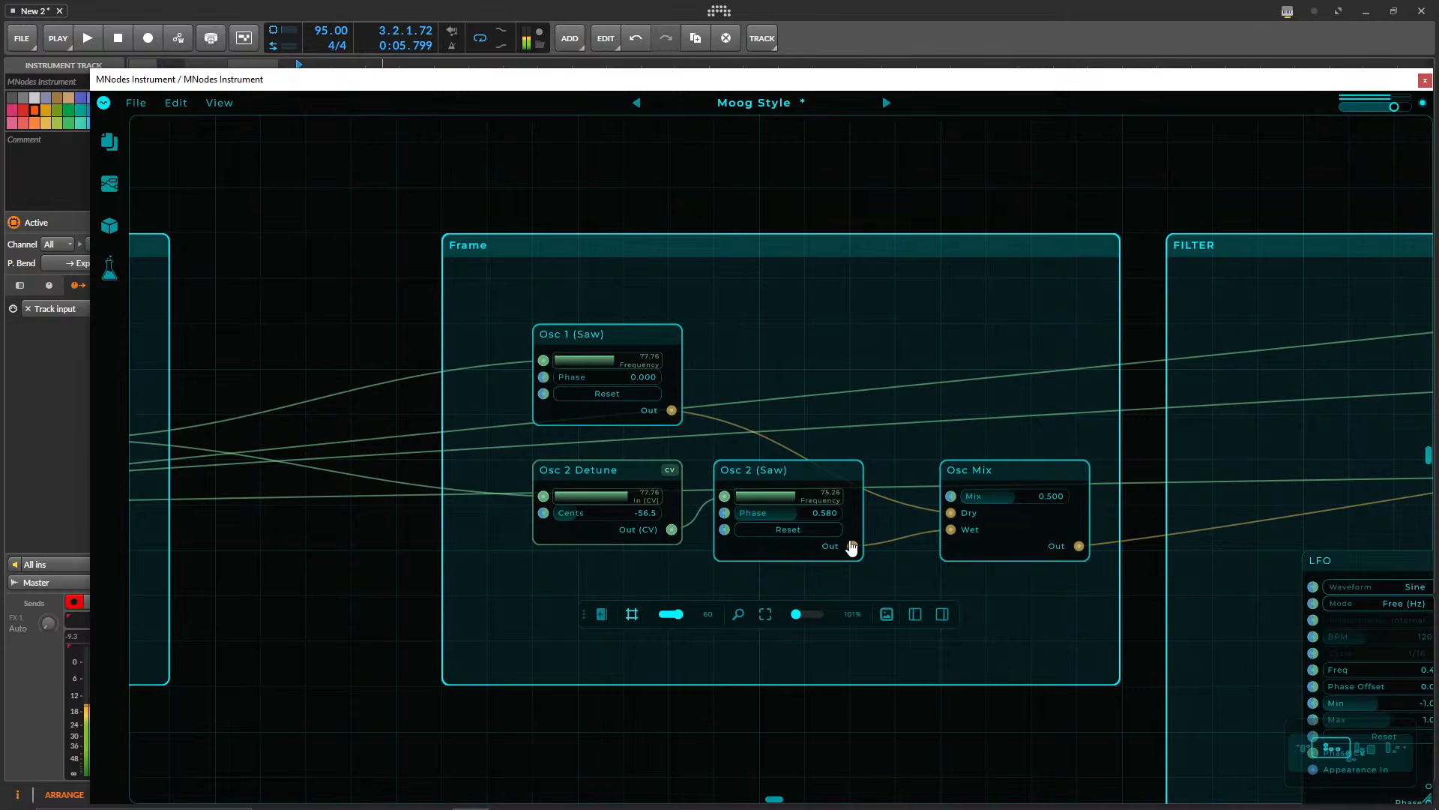
{"action": "left_click_drag", "start_coordinate": [591, 519], "coordinate": [679, 517]}
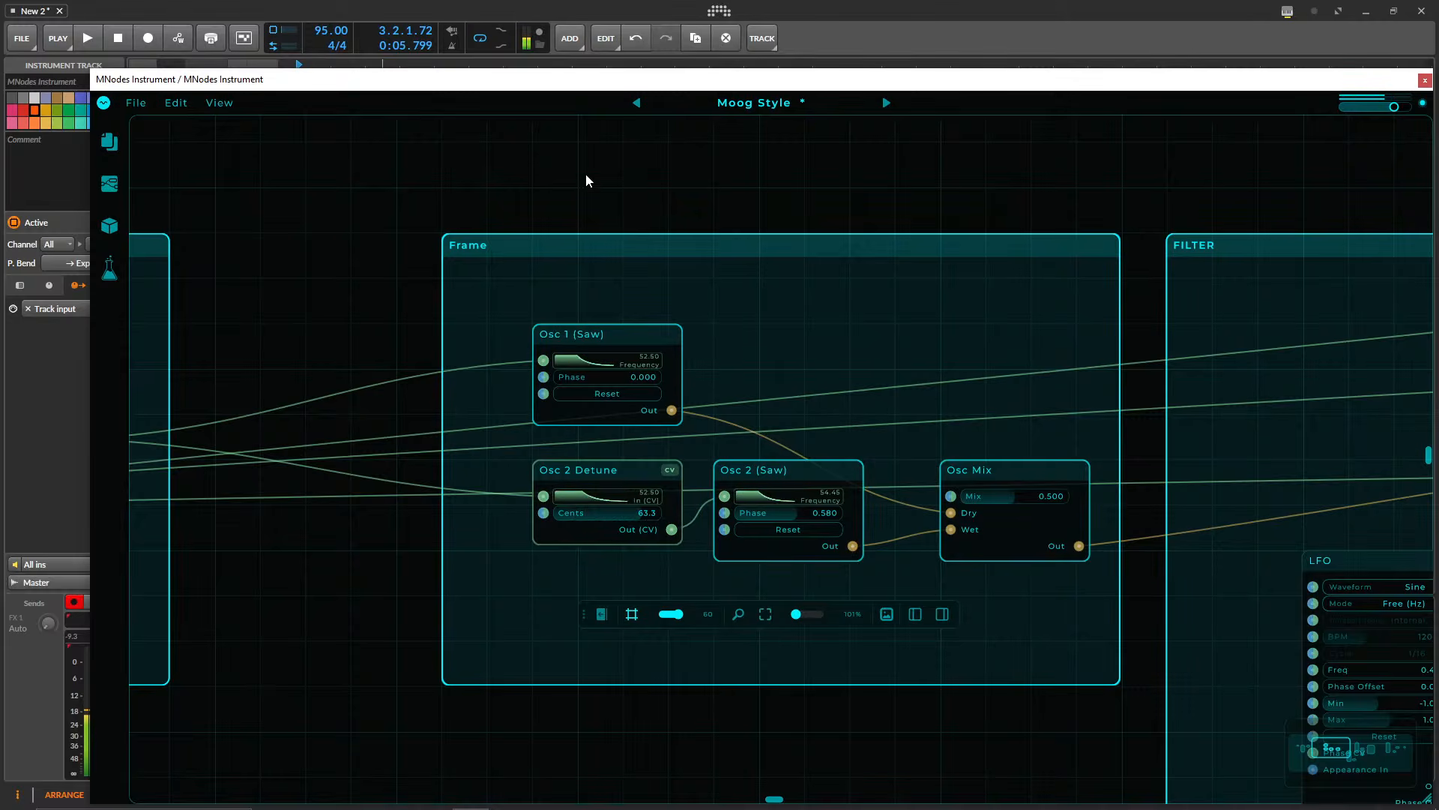
- Trace the Moog Style signal flow from MIDI and Glide through the oscillators, ladder filter and amp section to Audio Out
{"action": "left_click_drag", "start_coordinate": [400, 564], "coordinate": [549, 506]}
{"action": "left_click_drag", "start_coordinate": [479, 557], "coordinate": [826, 461]}
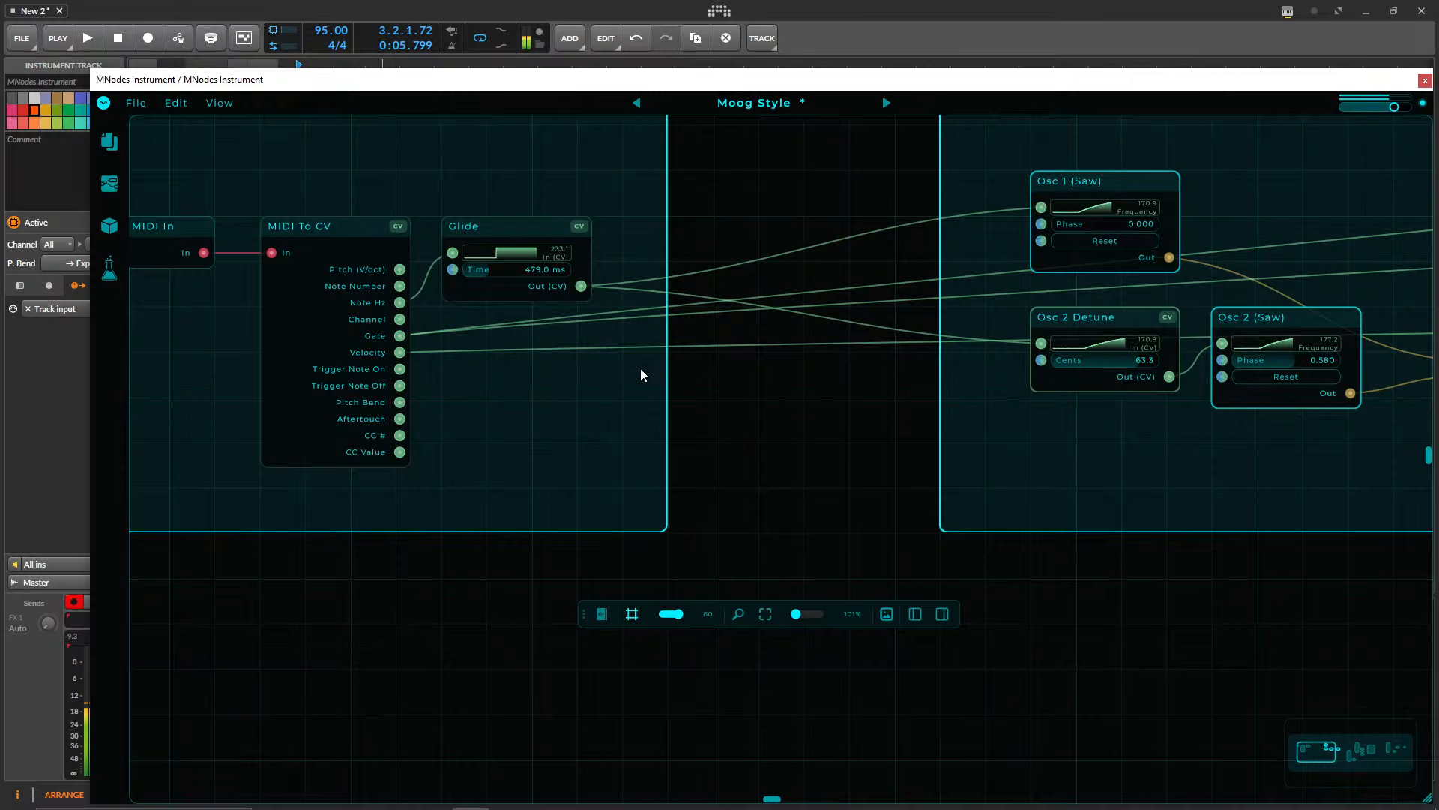
{"action": "left_click_drag", "start_coordinate": [797, 437], "coordinate": [137, 505]}
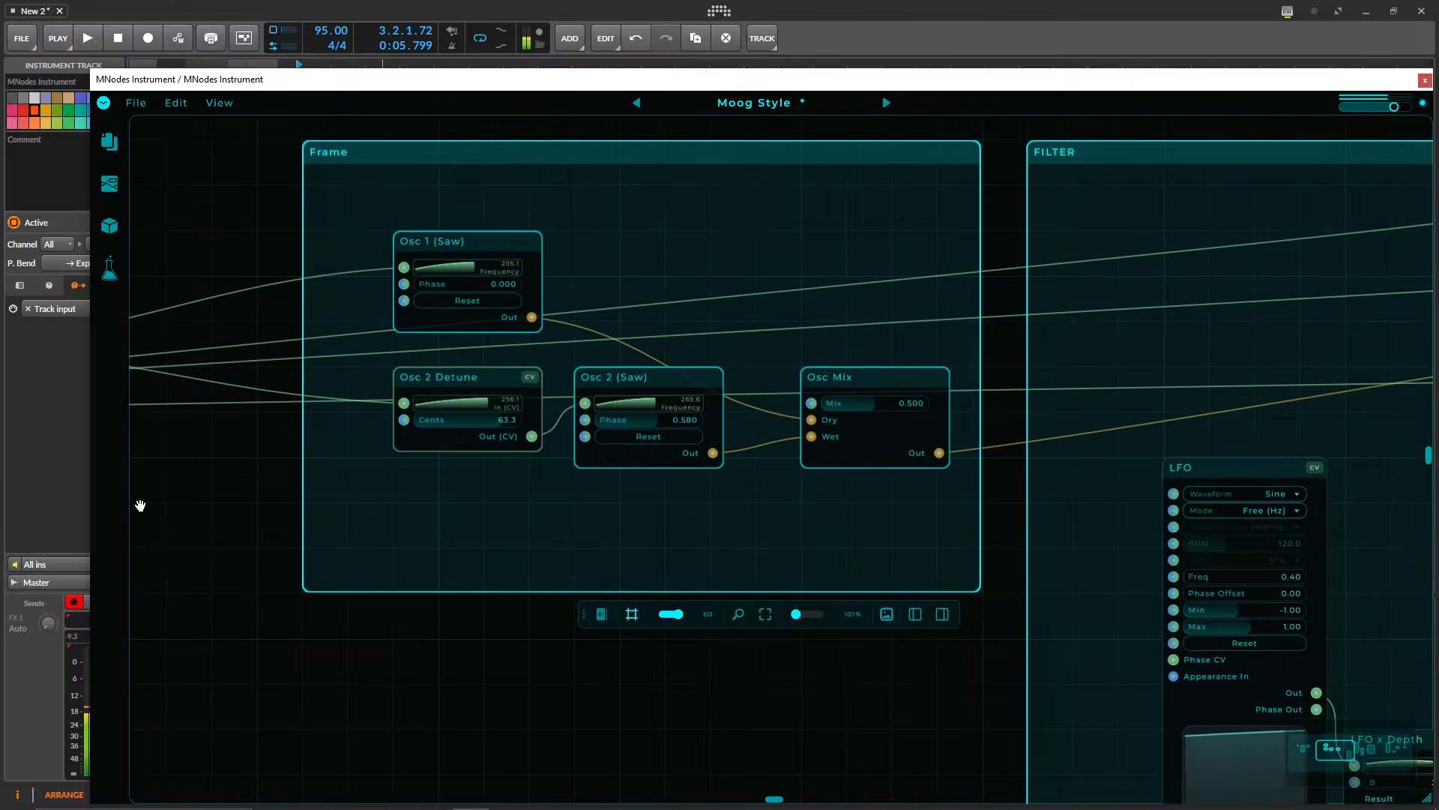
{"action": "left_click_drag", "start_coordinate": [733, 561], "coordinate": [122, 299]}
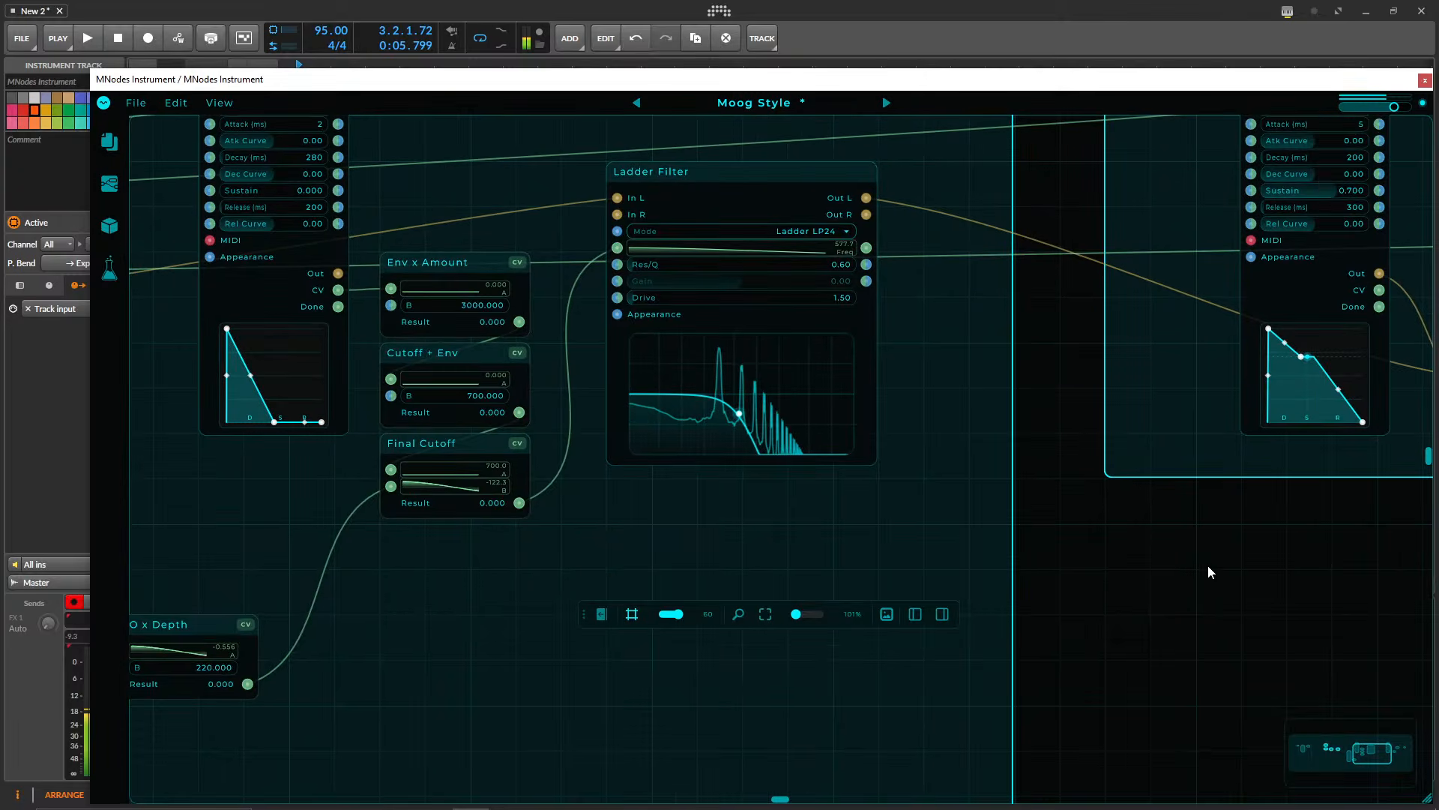
{"action": "left_click_drag", "start_coordinate": [1209, 572], "coordinate": [520, 655]}
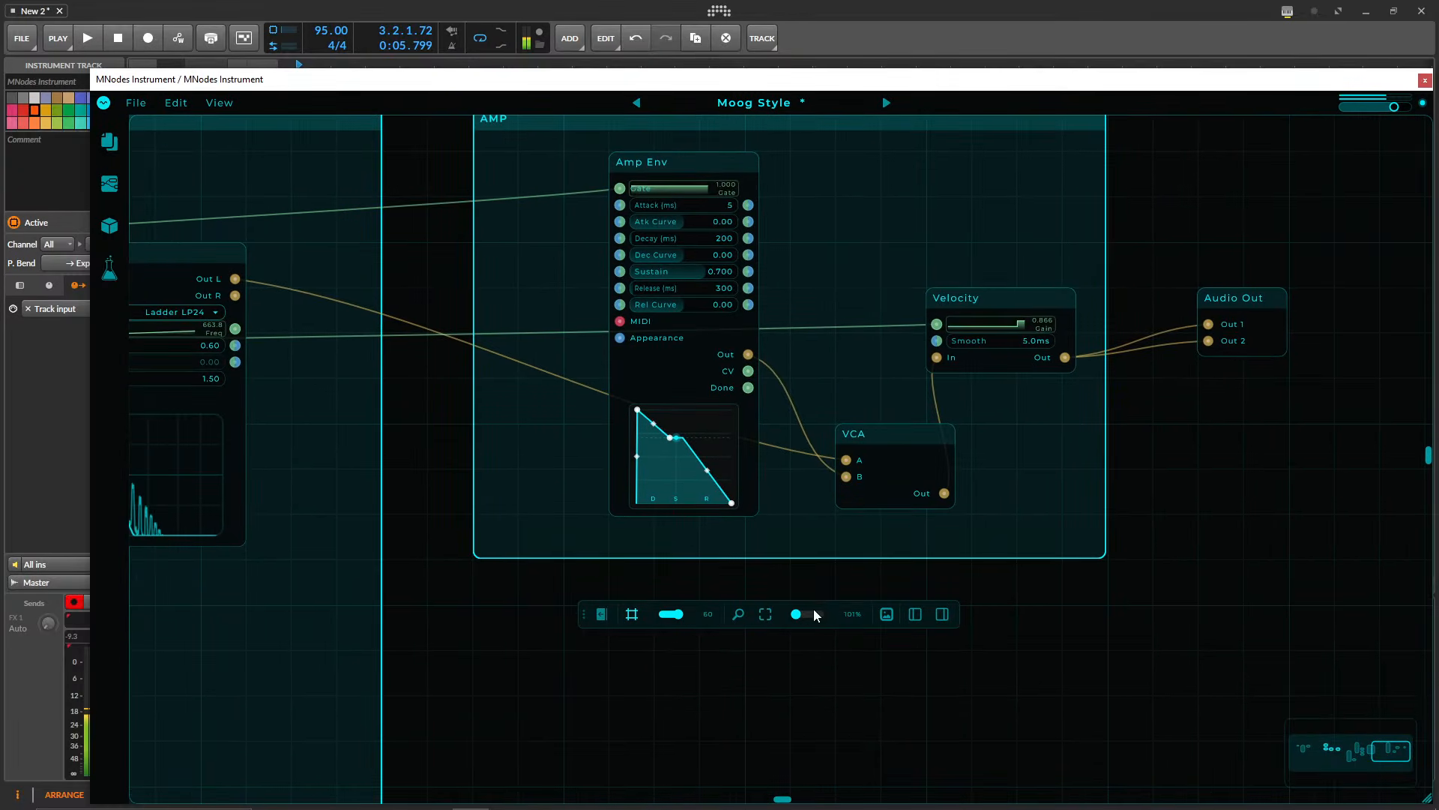
{"action": "left_click_drag", "start_coordinate": [1150, 546], "coordinate": [1221, 668]}
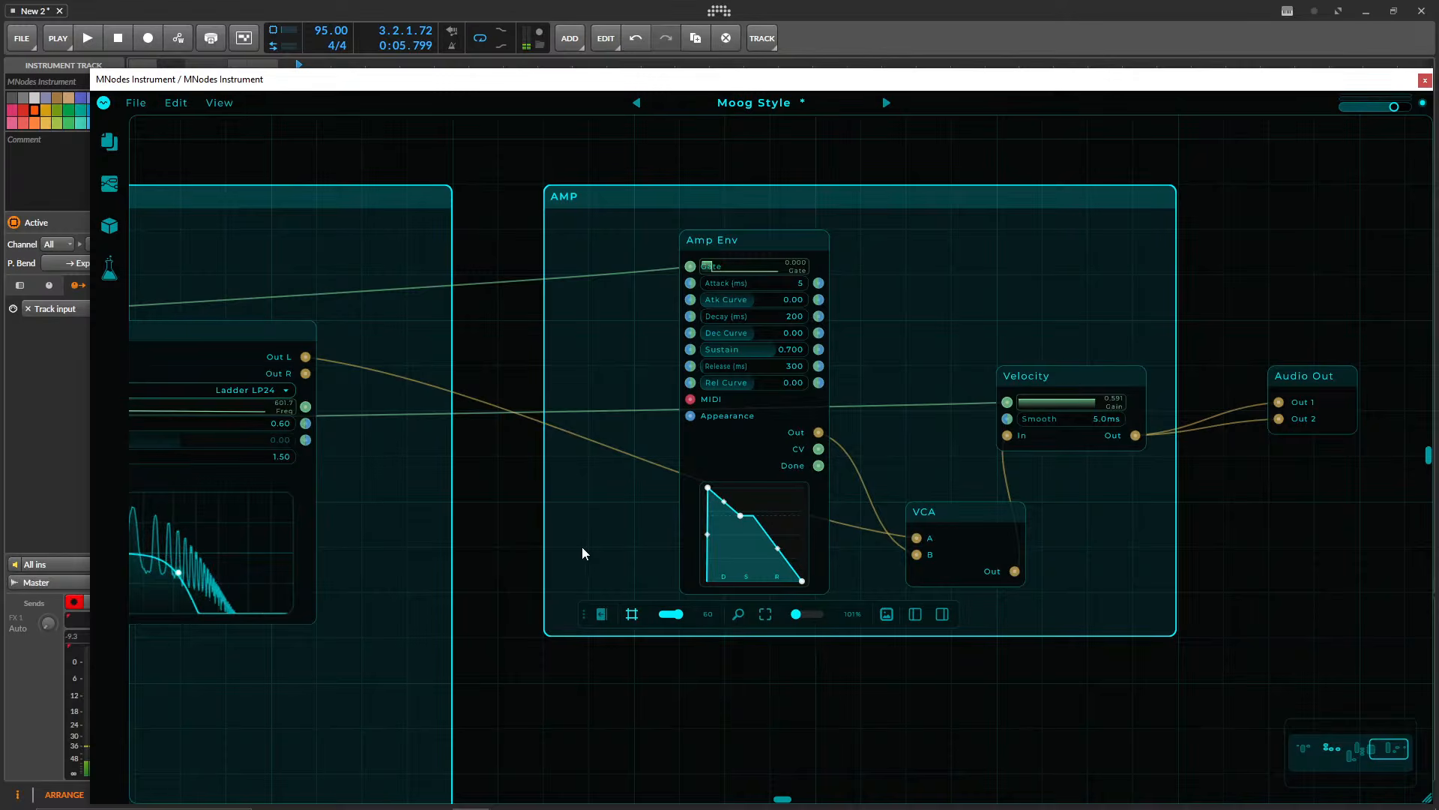
{"action": "scroll", "coordinate": [592, 543], "scroll_direction": "down", "scroll_amount": 5}
{"action": "left_click_drag", "start_coordinate": [603, 298], "coordinate": [892, 238]}
- Move and resize the instrument window to fit on screen, keeping the patch's framed sections in view
{"action": "left_click_drag", "start_coordinate": [284, 86], "coordinate": [433, 87]}
{"action": "left_click_drag", "start_coordinate": [218, 112], "coordinate": [219, 111]}
{"action": "scroll", "coordinate": [607, 276], "scroll_direction": "down", "scroll_amount": 3}
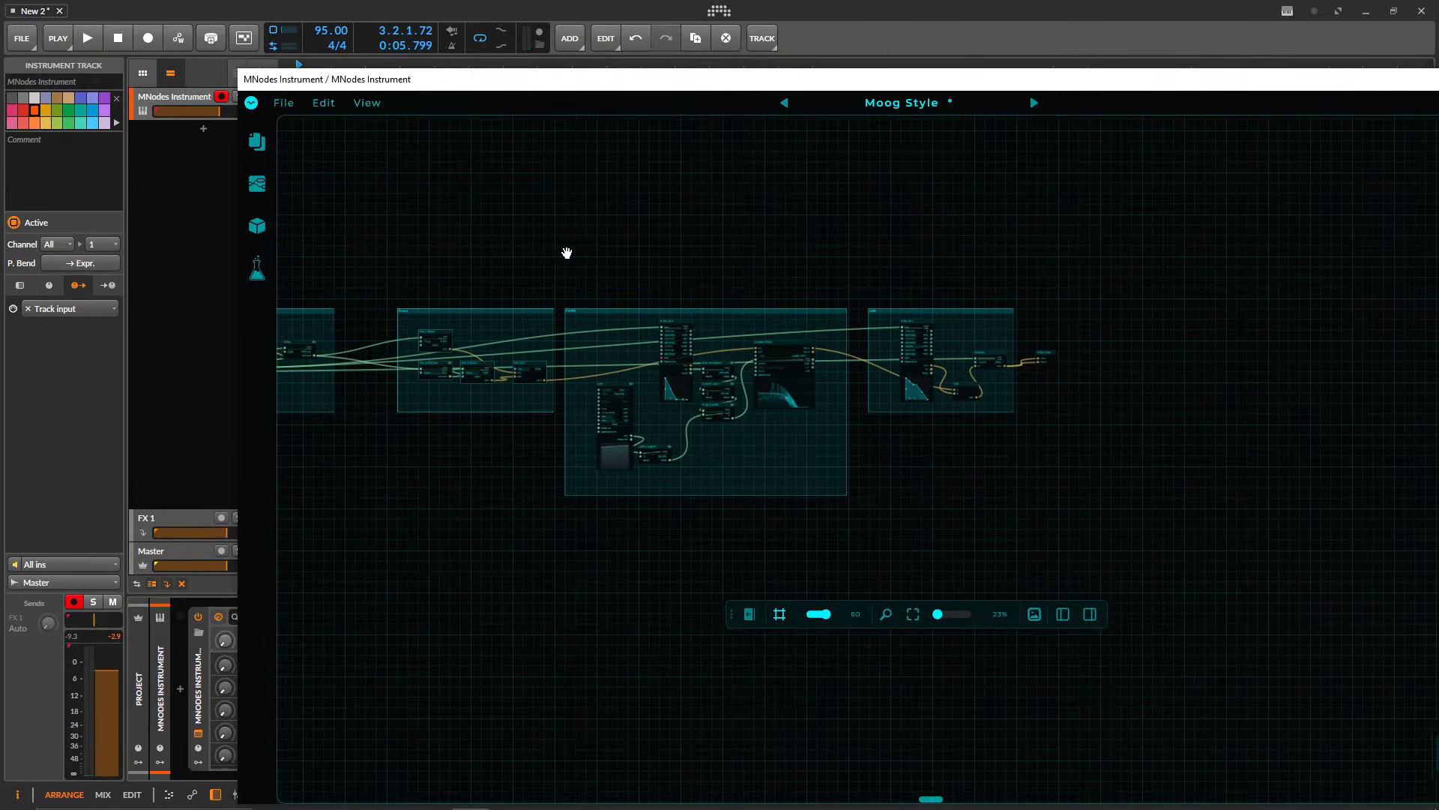
{"action": "left_click_drag", "start_coordinate": [793, 261], "coordinate": [737, 253]}
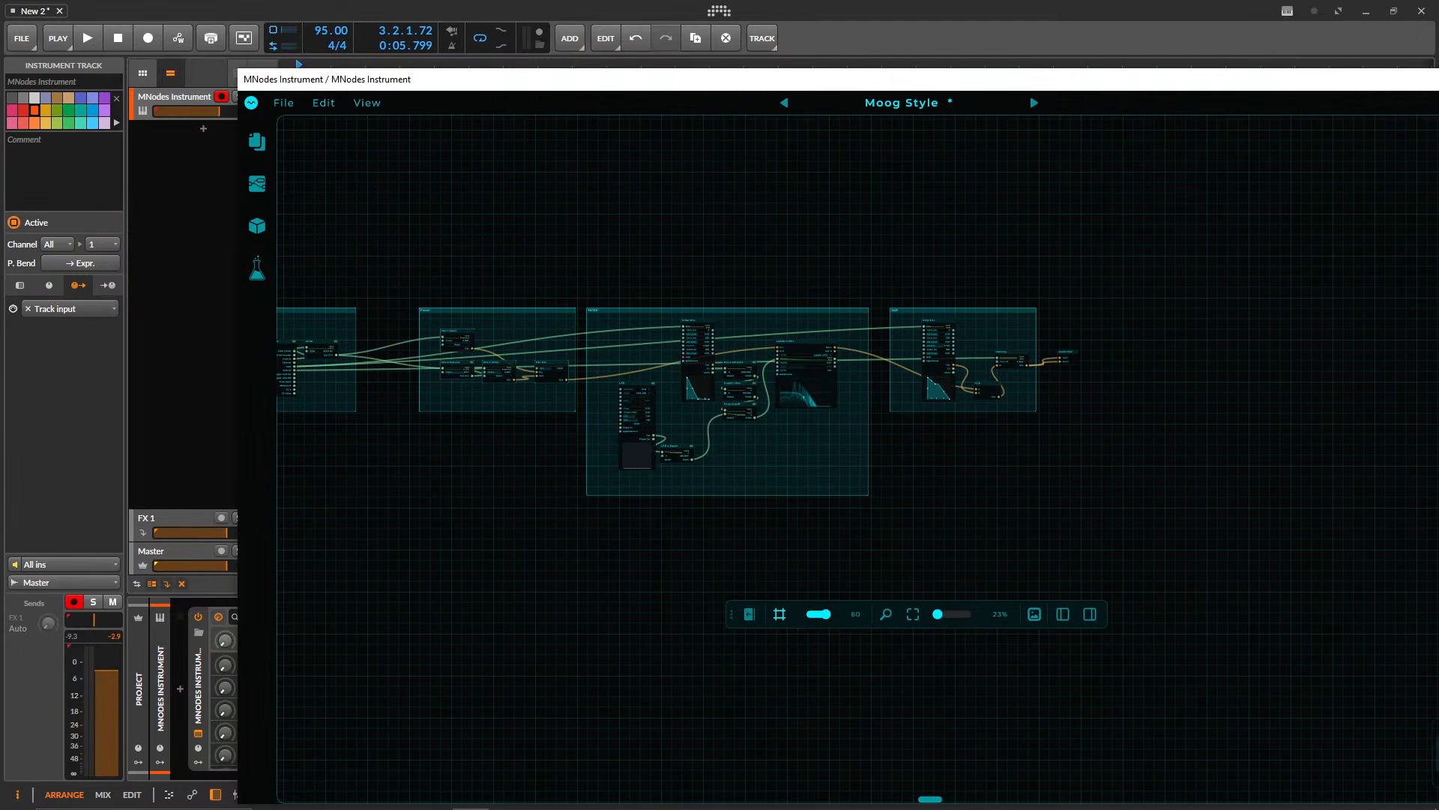
{"action": "left_click_drag", "start_coordinate": [1438, 799], "coordinate": [1182, 765]}
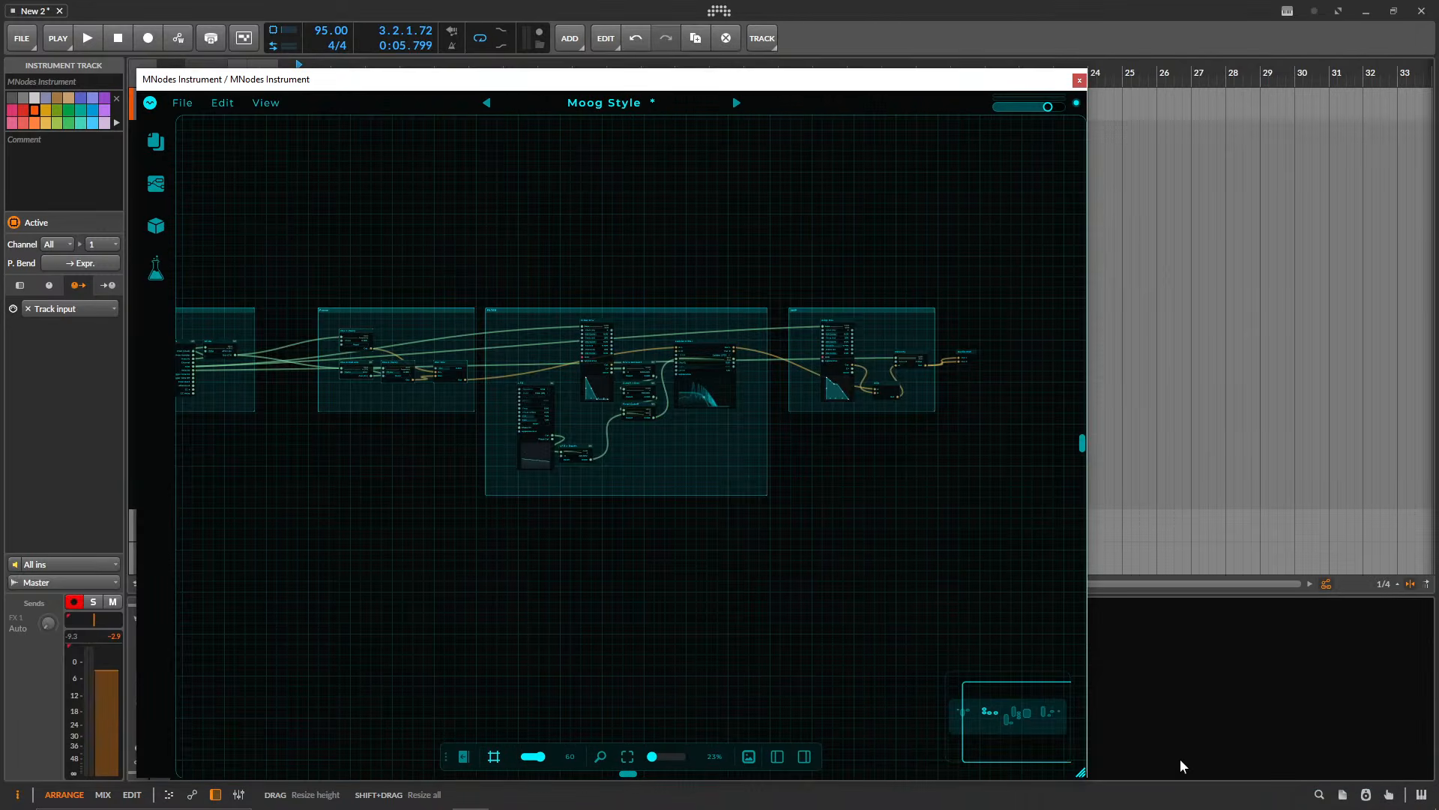
{"action": "left_click_drag", "start_coordinate": [604, 209], "coordinate": [656, 217]}
{"action": "scroll", "coordinate": [624, 257], "scroll_direction": "up", "scroll_amount": 3}
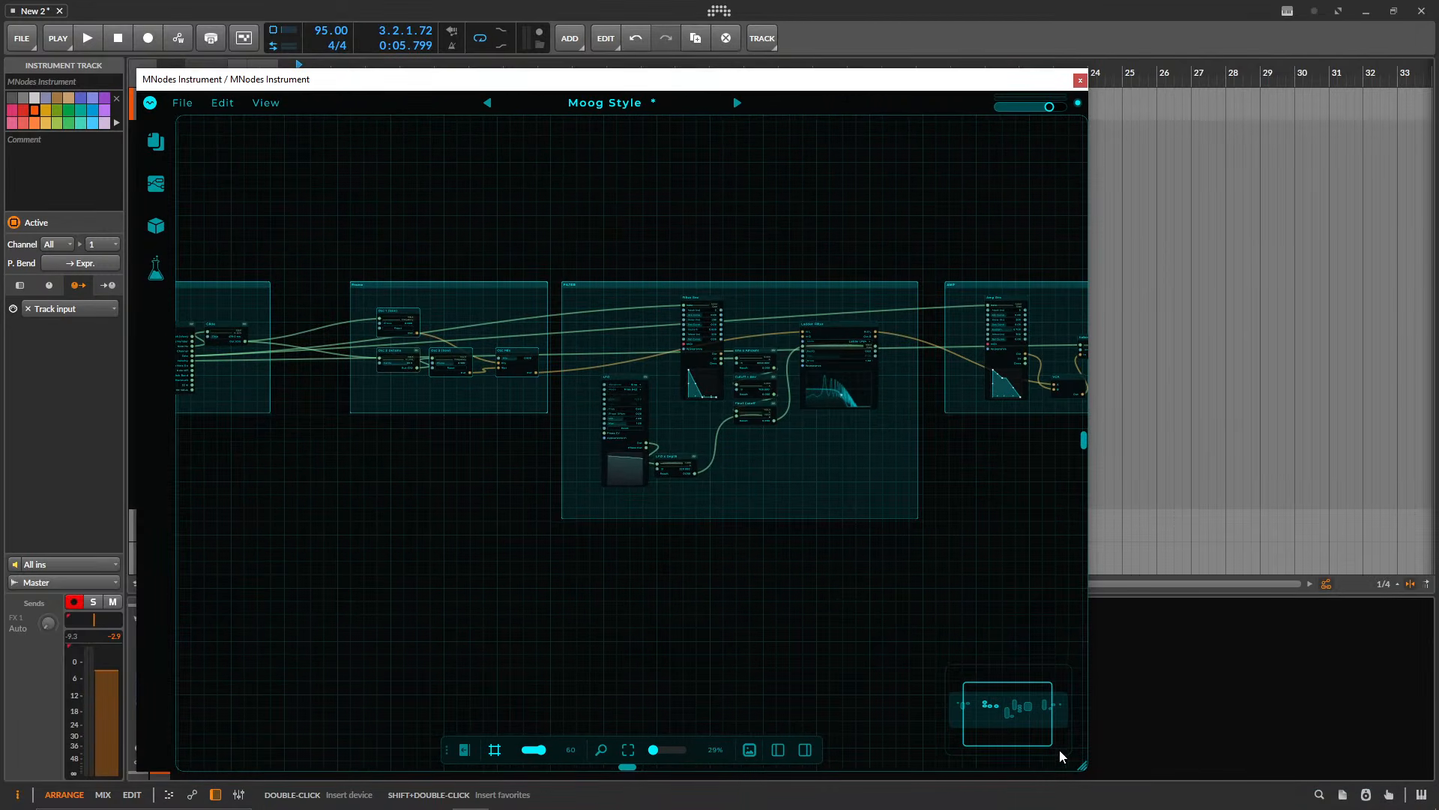
{"action": "left_click_drag", "start_coordinate": [1082, 764], "coordinate": [1278, 765]}
{"action": "scroll", "coordinate": [430, 505], "scroll_direction": "up", "scroll_amount": 3}
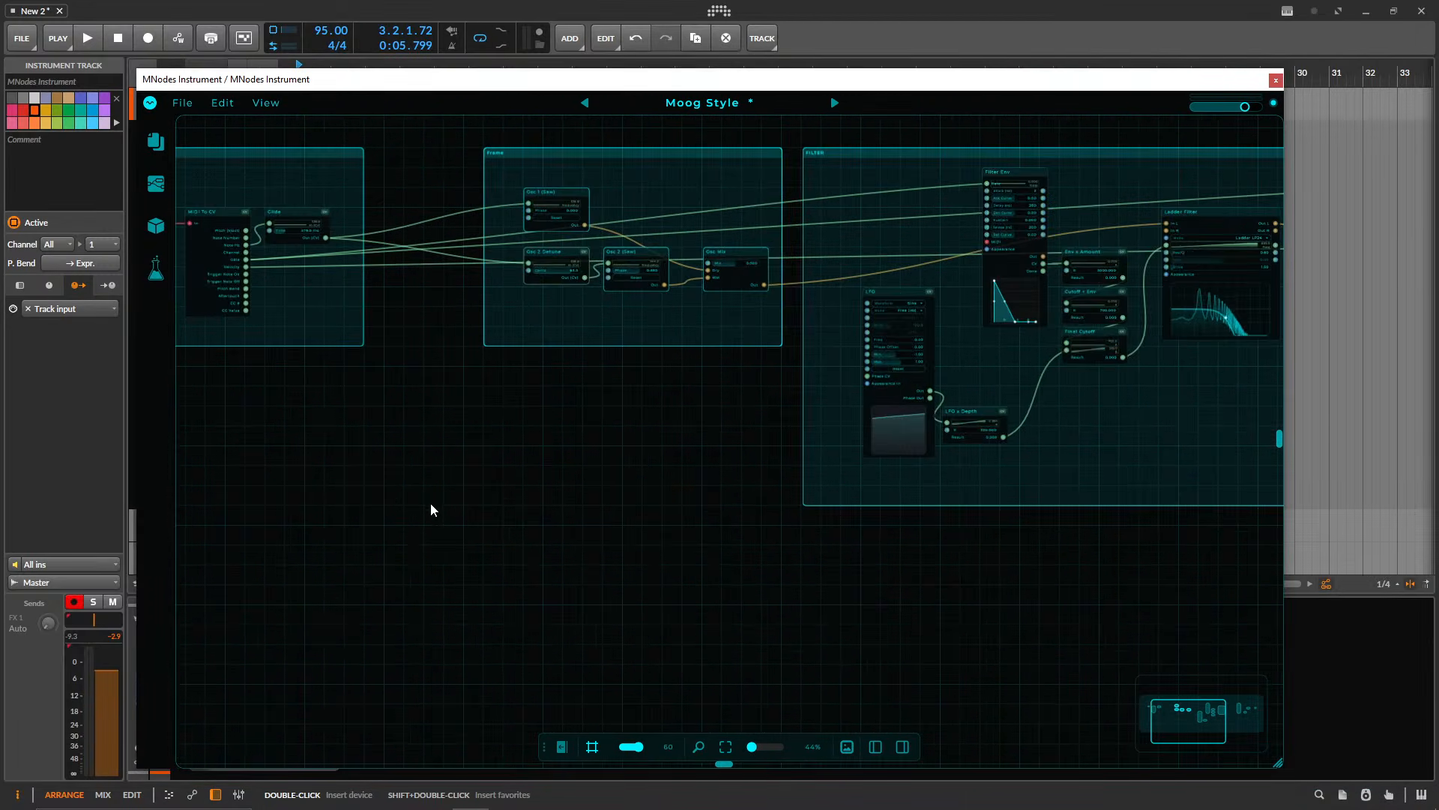
- Nudge the Glide node slightly away from MIDI To CV and save the Moog Style preset
{"action": "scroll", "coordinate": [441, 494], "scroll_direction": "up", "scroll_amount": 2}
{"action": "left_click_drag", "start_coordinate": [441, 494], "coordinate": [509, 565]}
{"action": "left_click_drag", "start_coordinate": [371, 268], "coordinate": [397, 269]}
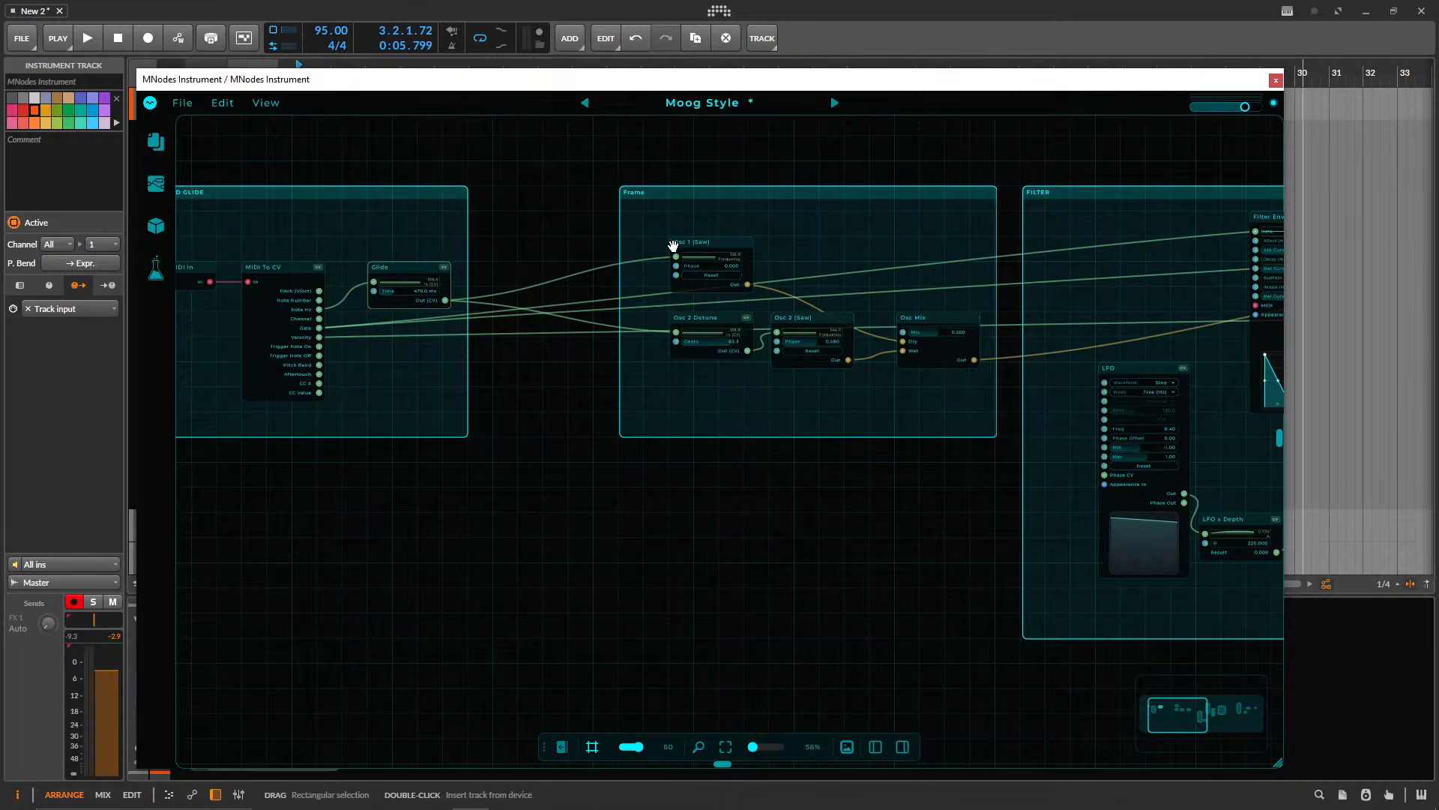
{"action": "left_click", "coordinate": [717, 246]}
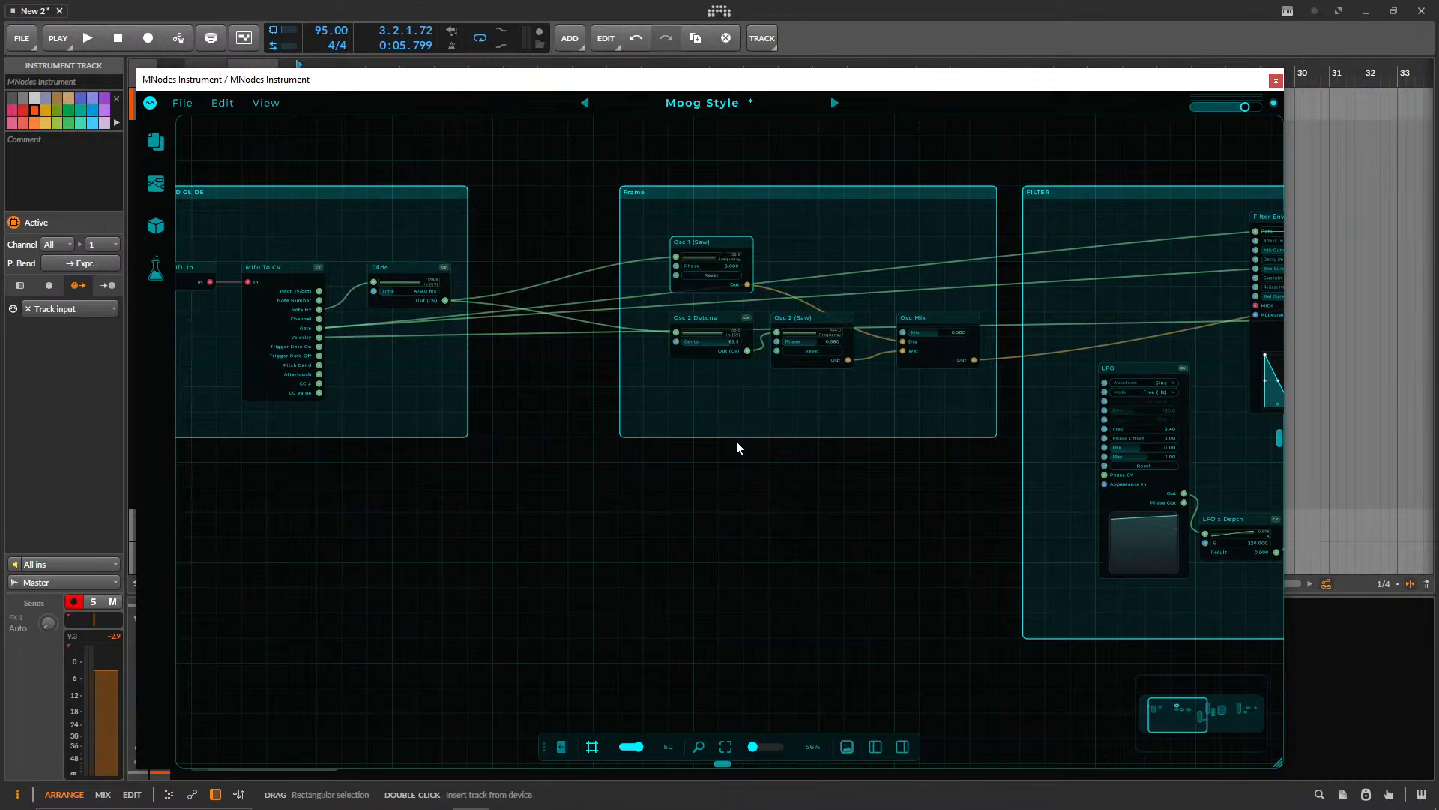
{"action": "left_click_drag", "start_coordinate": [673, 524], "coordinate": [467, 497]}
{"action": "key", "text": "ctrl+s"}
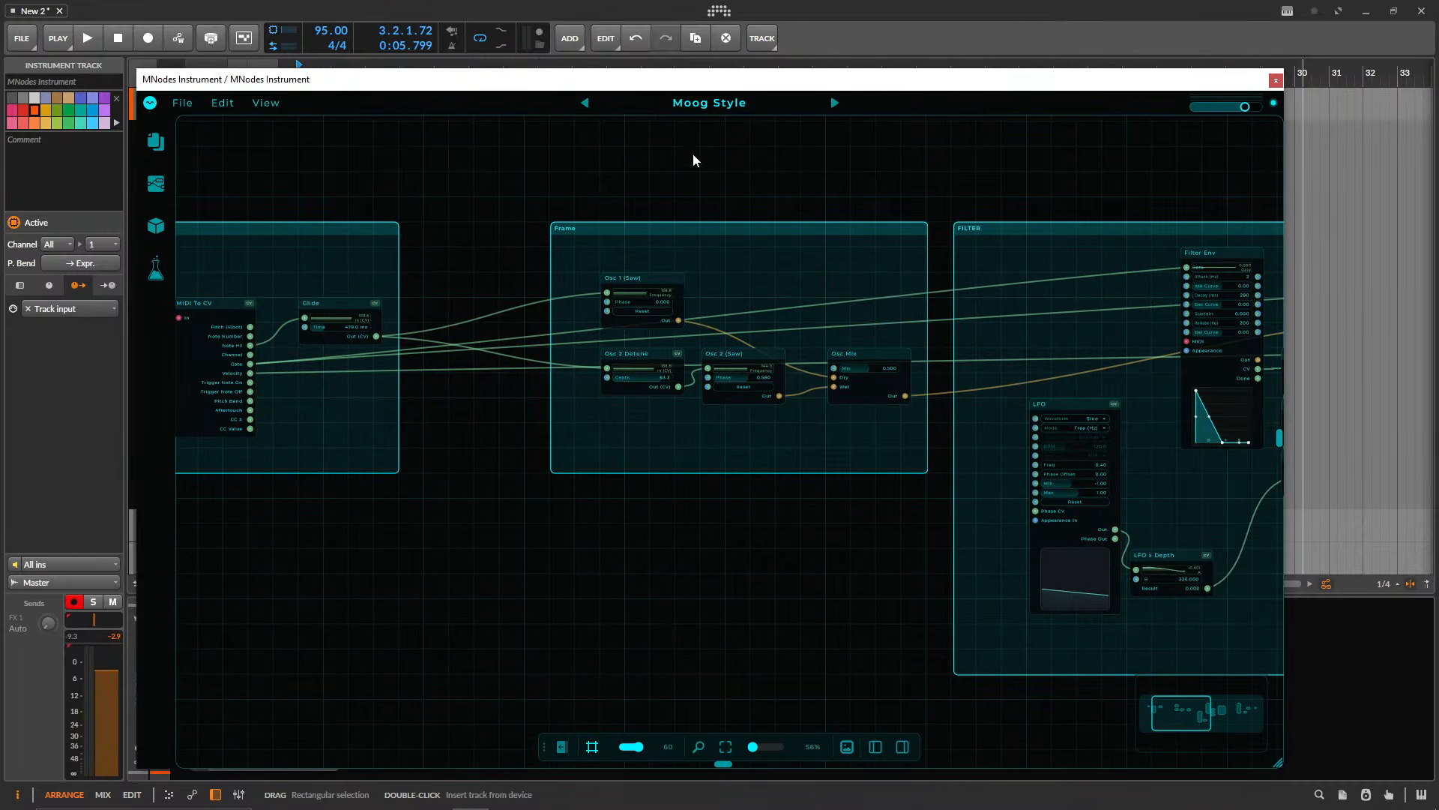
- Start a new Init preset and delete every node except MIDI In and Audio Out
{"action": "left_click", "coordinate": [182, 104]}
{"action": "left_click", "coordinate": [185, 130]}
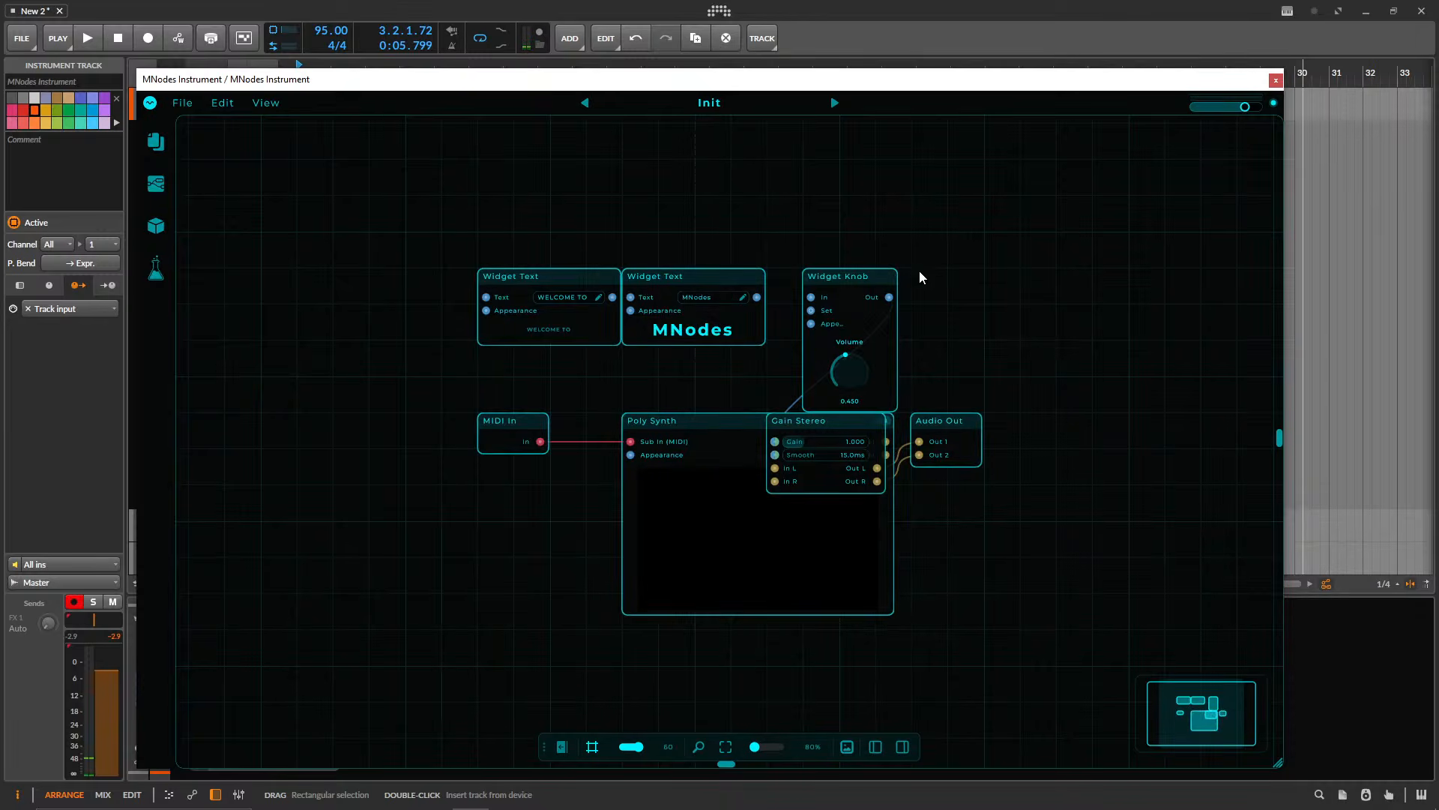
{"action": "left_click_drag", "start_coordinate": [455, 198], "coordinate": [947, 413]}
{"action": "key", "text": "Delete"}
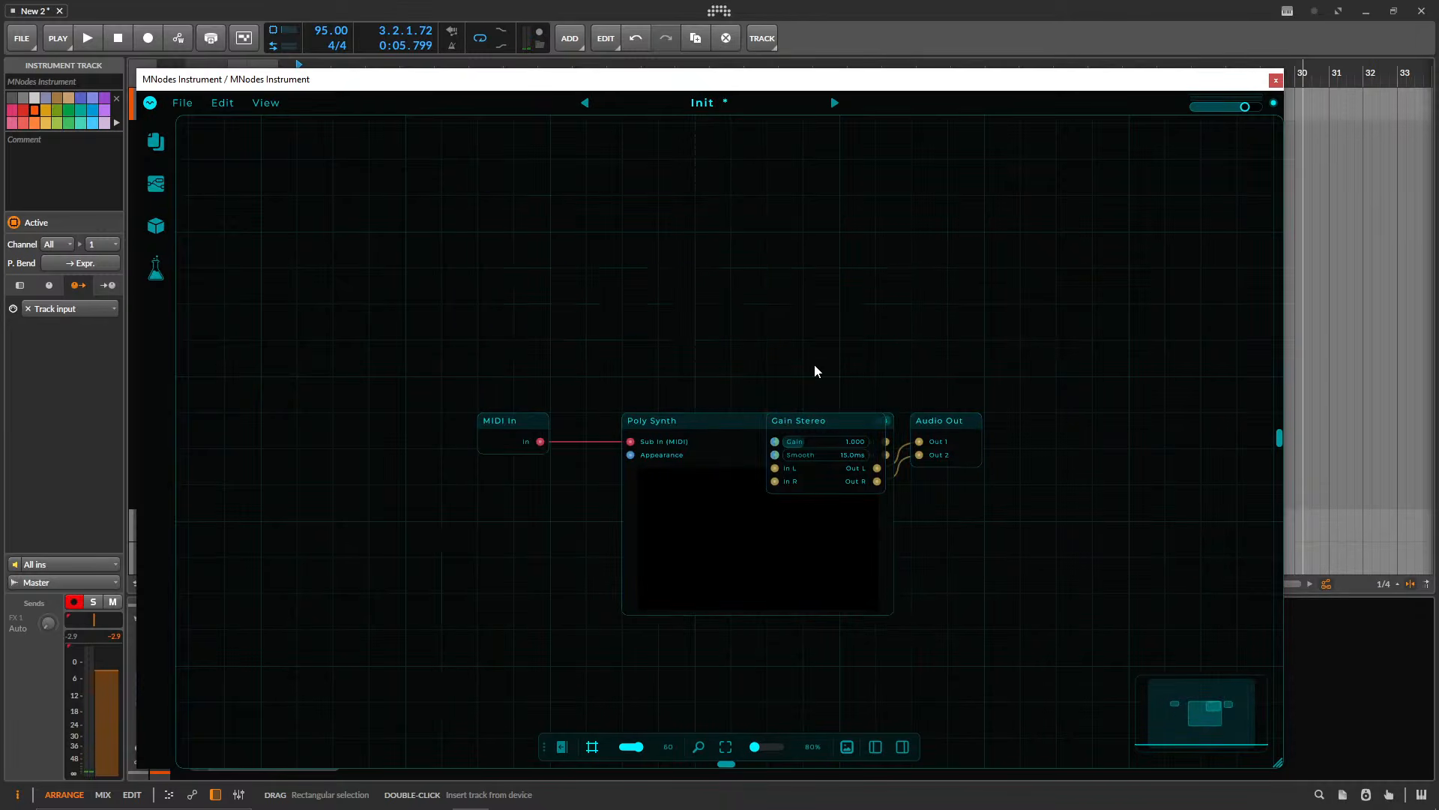
{"action": "left_click", "coordinate": [885, 518]}
{"action": "key", "text": "Delete"}
- Arrange MIDI In and Audio Out with open space between them and recentre the instrument window over the arranger
{"action": "left_click_drag", "start_coordinate": [519, 424], "coordinate": [341, 424]}
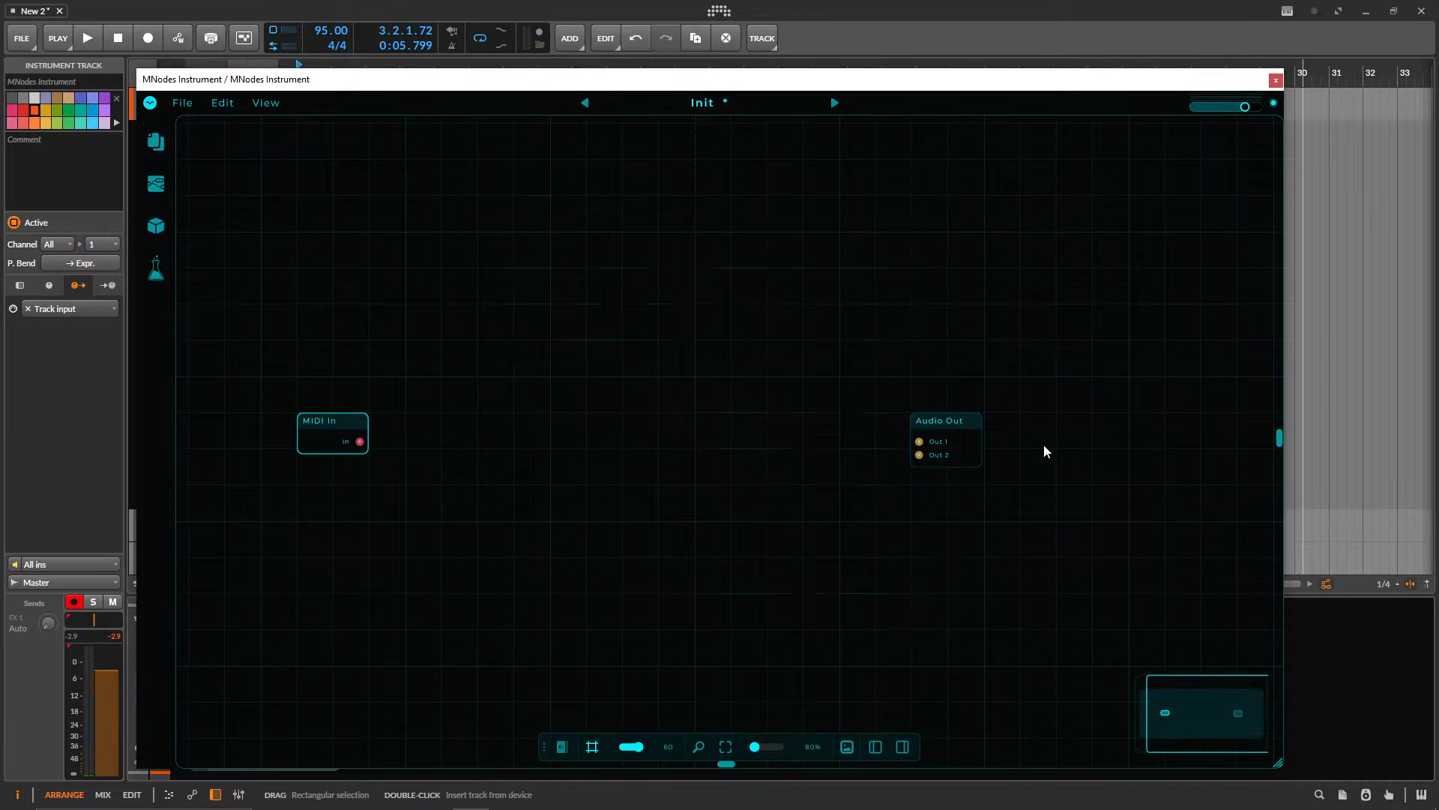
{"action": "left_click_drag", "start_coordinate": [972, 428], "coordinate": [826, 426]}
{"action": "scroll", "coordinate": [518, 397], "scroll_direction": "up", "scroll_amount": 2}
{"action": "left_click_drag", "start_coordinate": [250, 79], "coordinate": [399, 51]}
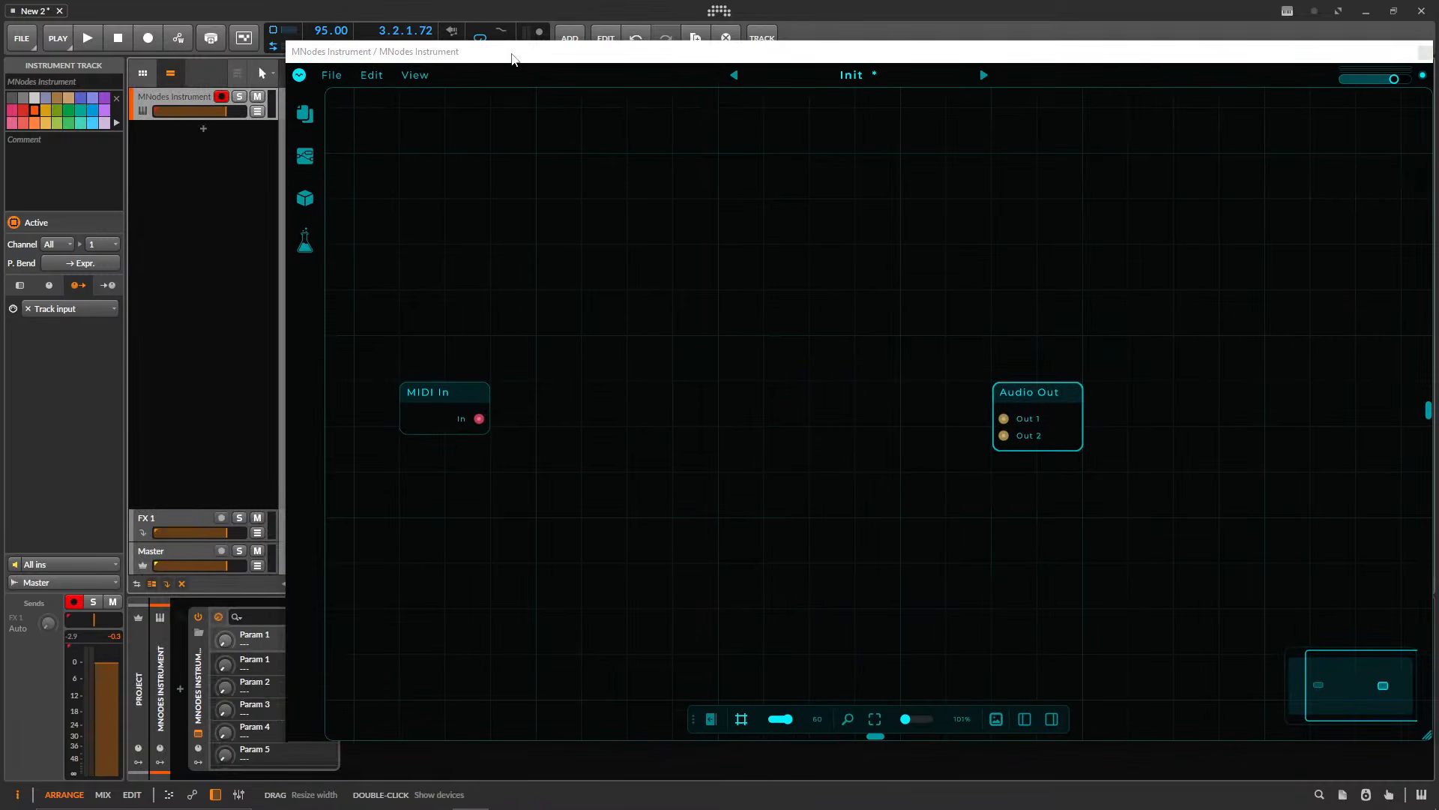
{"action": "left_click_drag", "start_coordinate": [511, 52], "coordinate": [395, 50]}
{"action": "left_click_drag", "start_coordinate": [337, 385], "coordinate": [409, 395]}
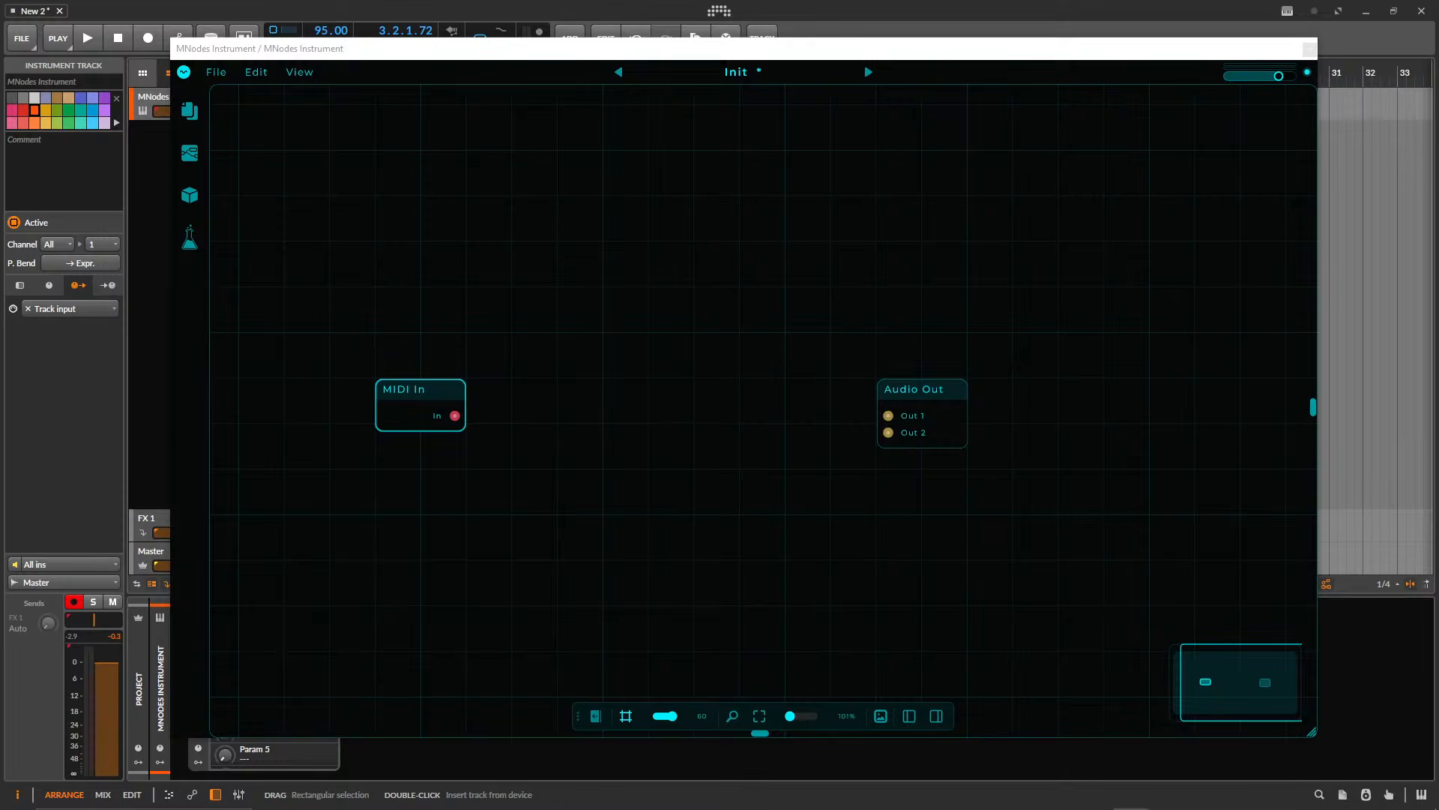
- Move MIDI In slightly further from Audio Out and reposition the instrument window over the arranger
{"action": "left_click_drag", "start_coordinate": [408, 387], "coordinate": [380, 381]}
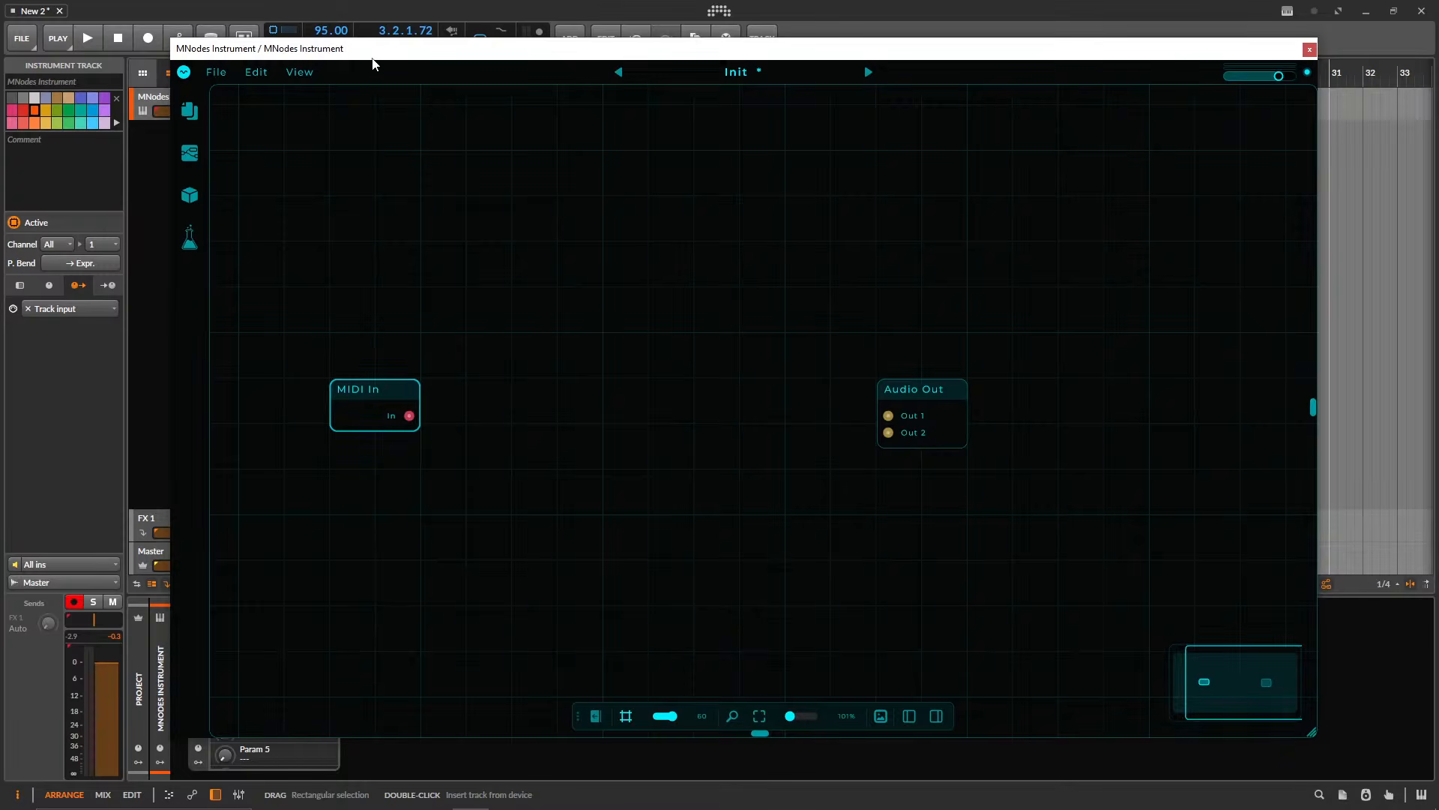
{"action": "left_click_drag", "start_coordinate": [373, 63], "coordinate": [488, 68]}
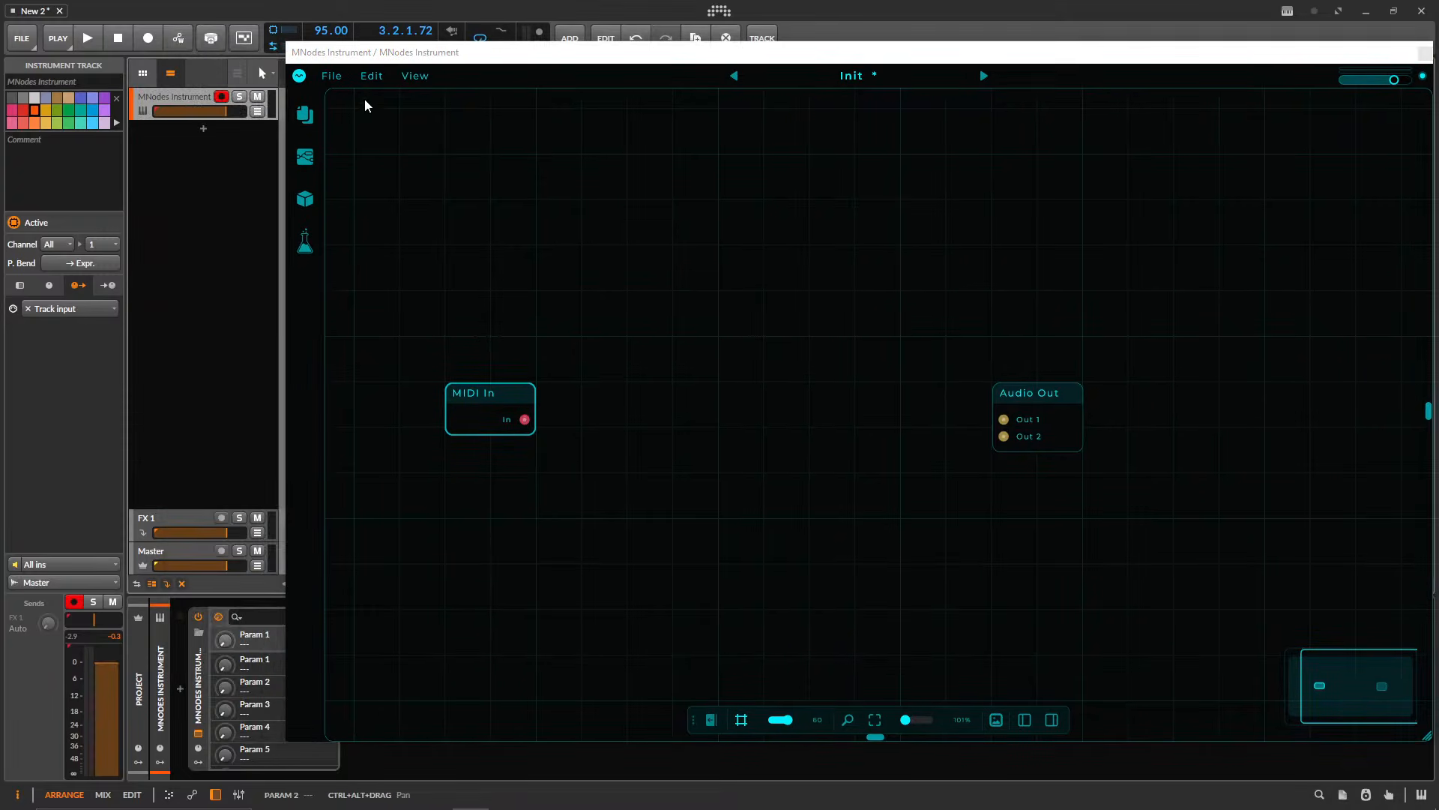
{"action": "left_click_drag", "start_coordinate": [365, 58], "coordinate": [294, 60]}
- Temporarily add a widened MIDI Monitor fed by MIDI In to check the incoming notes, and delete the monitor again
{"action": "double_click", "coordinate": [539, 387]}
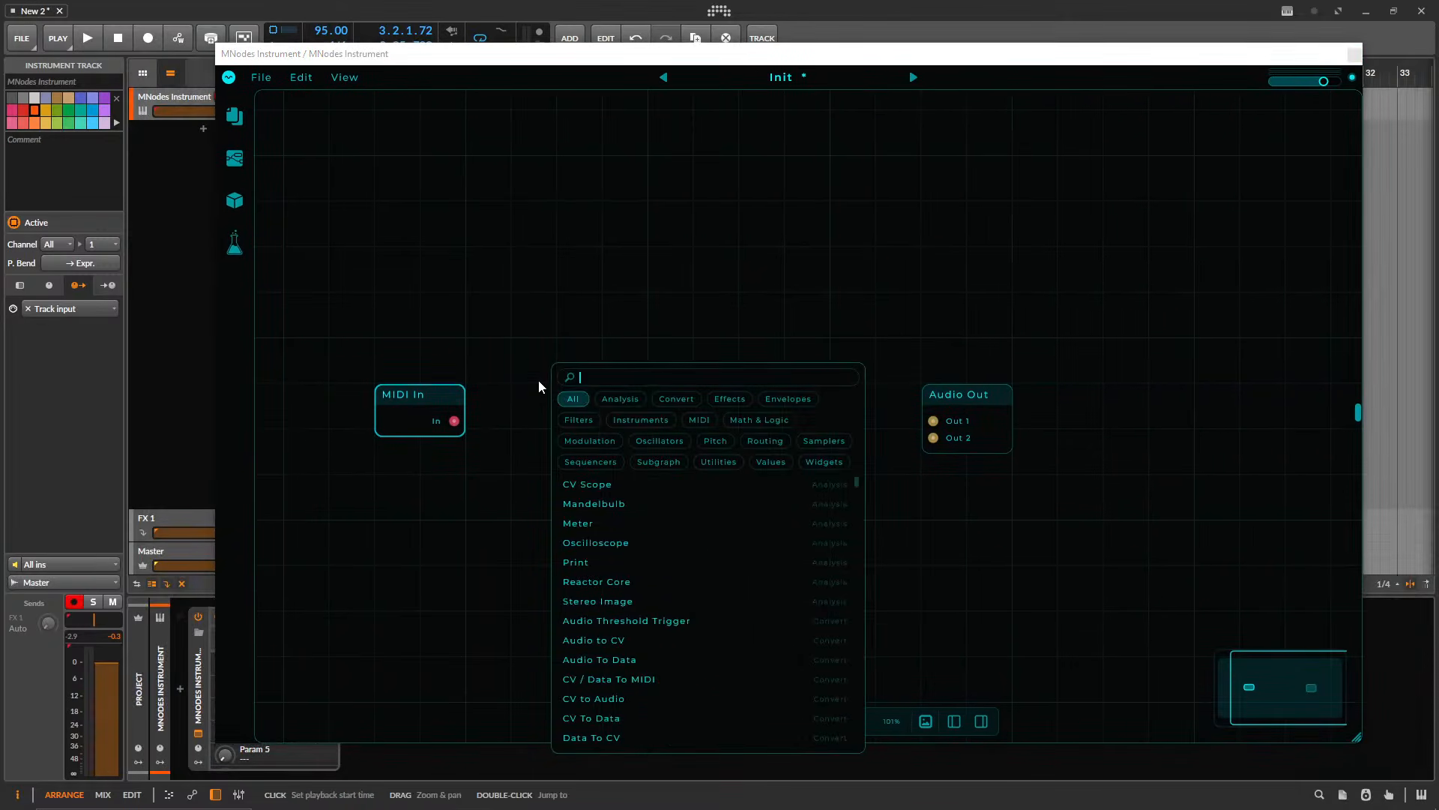
{"action": "type", "text": "midi mon"}
{"action": "key", "text": "Return"}
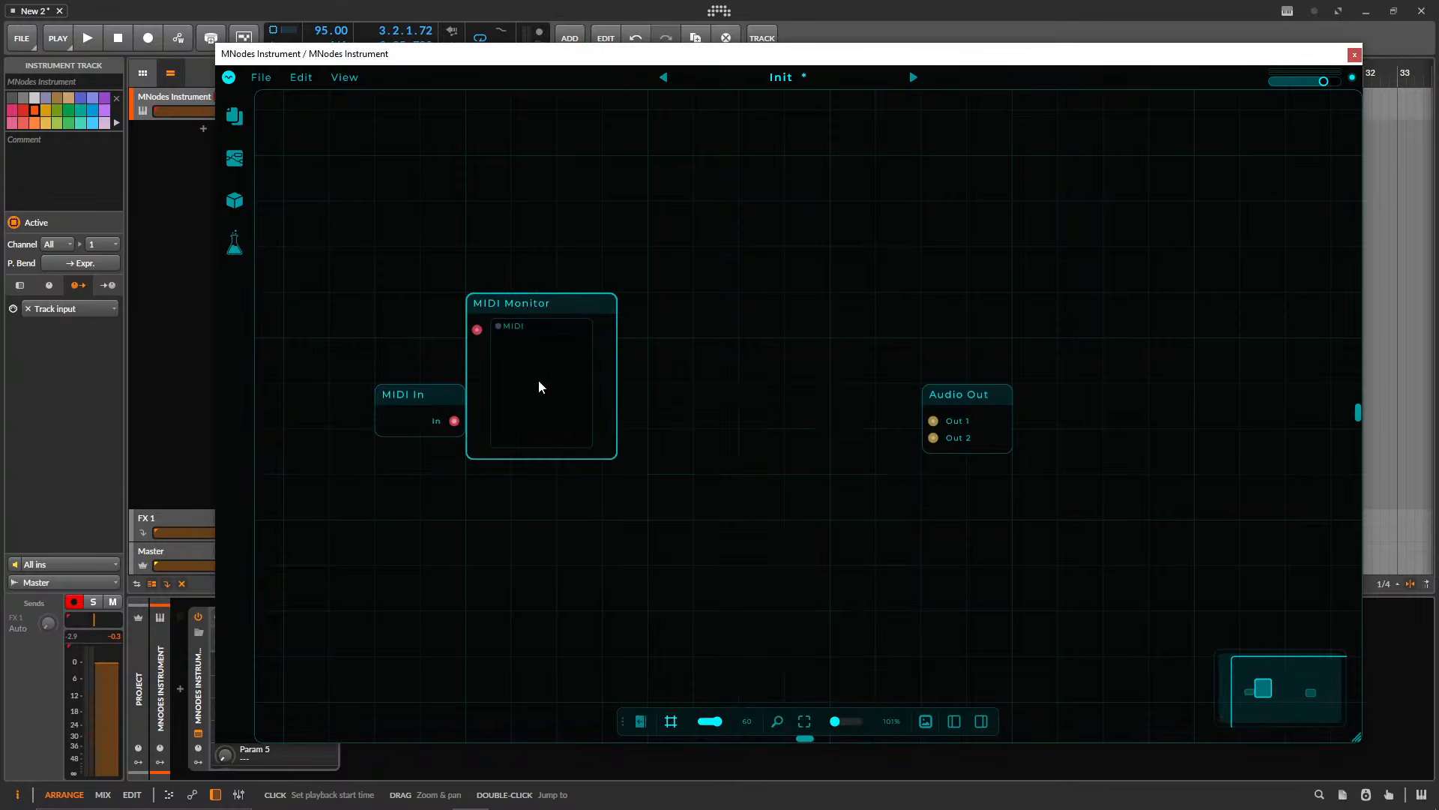
{"action": "left_click_drag", "start_coordinate": [454, 420], "coordinate": [620, 426]}
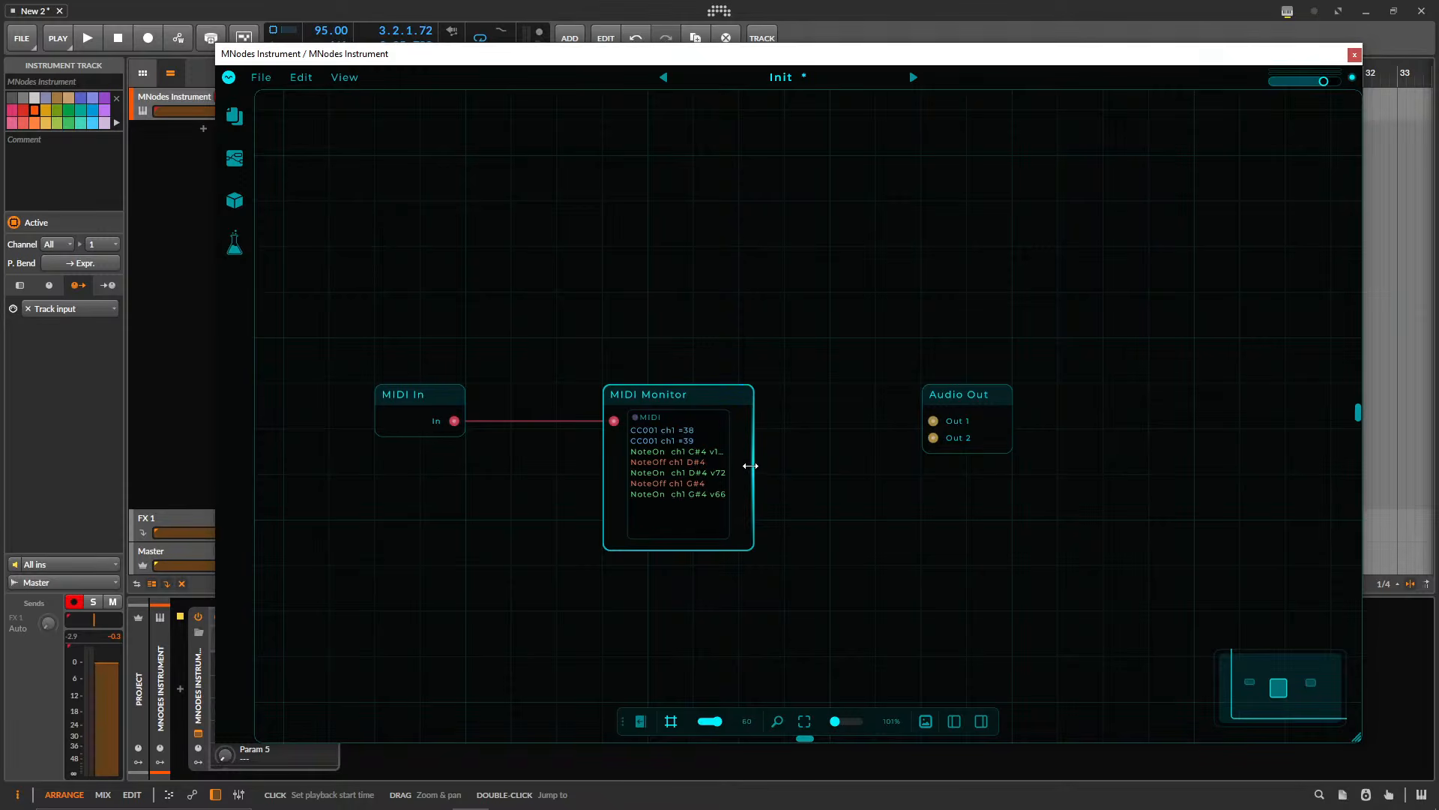
{"action": "left_click_drag", "start_coordinate": [754, 468], "coordinate": [832, 470]}
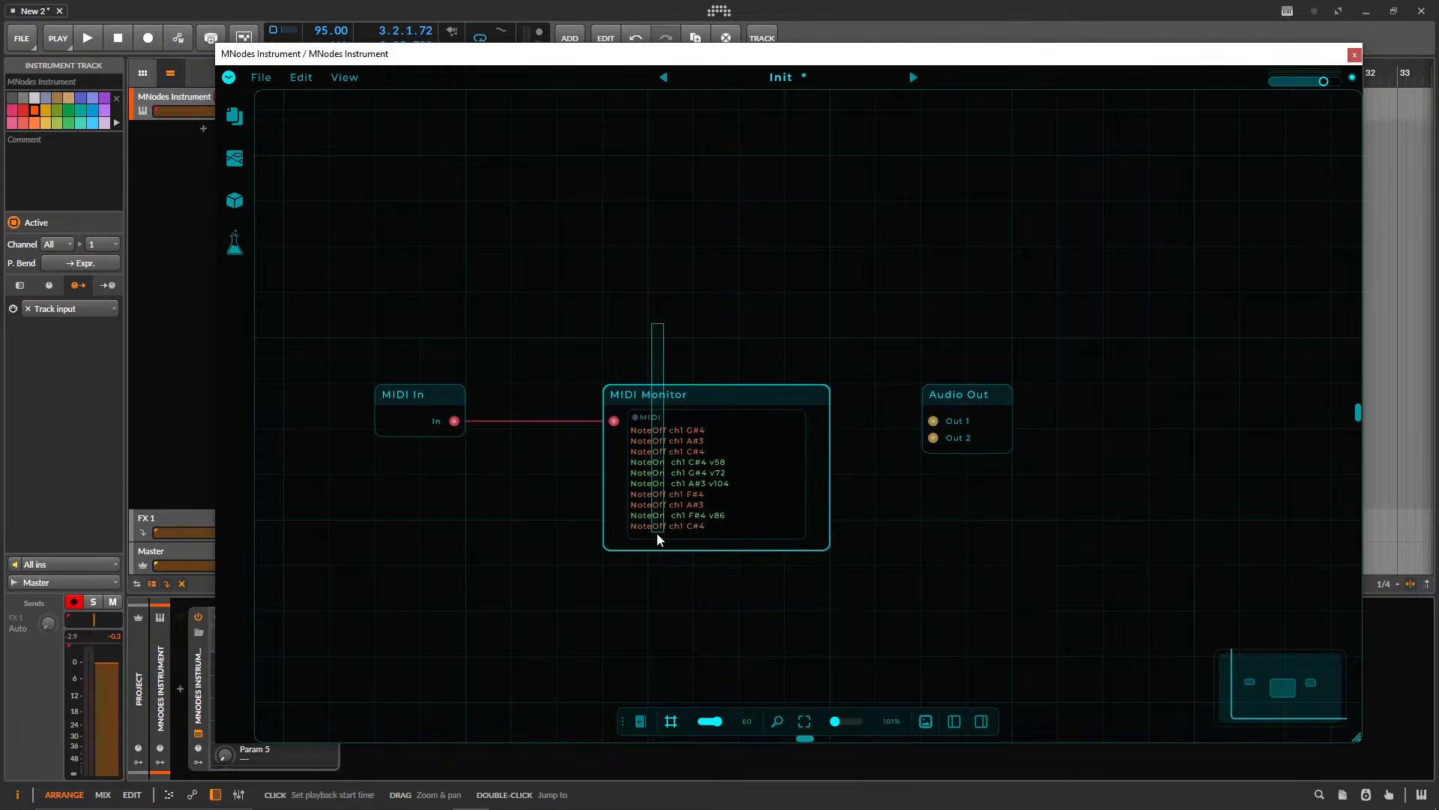
{"action": "key", "text": "Delete"}
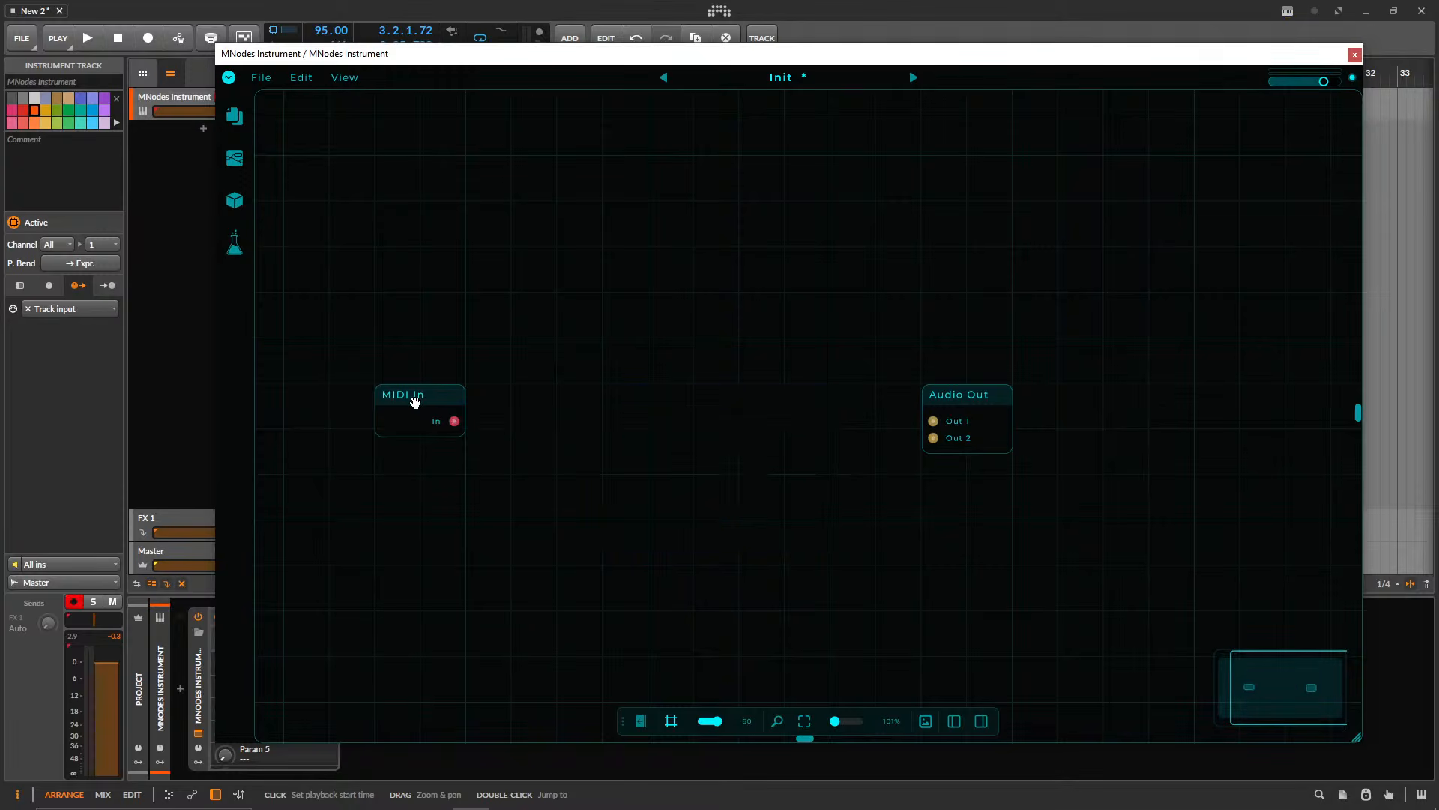
- Spread MIDI In and Audio Out further apart and shift the instrument window clear of the track list
{"action": "left_click_drag", "start_coordinate": [443, 397], "coordinate": [396, 397]}
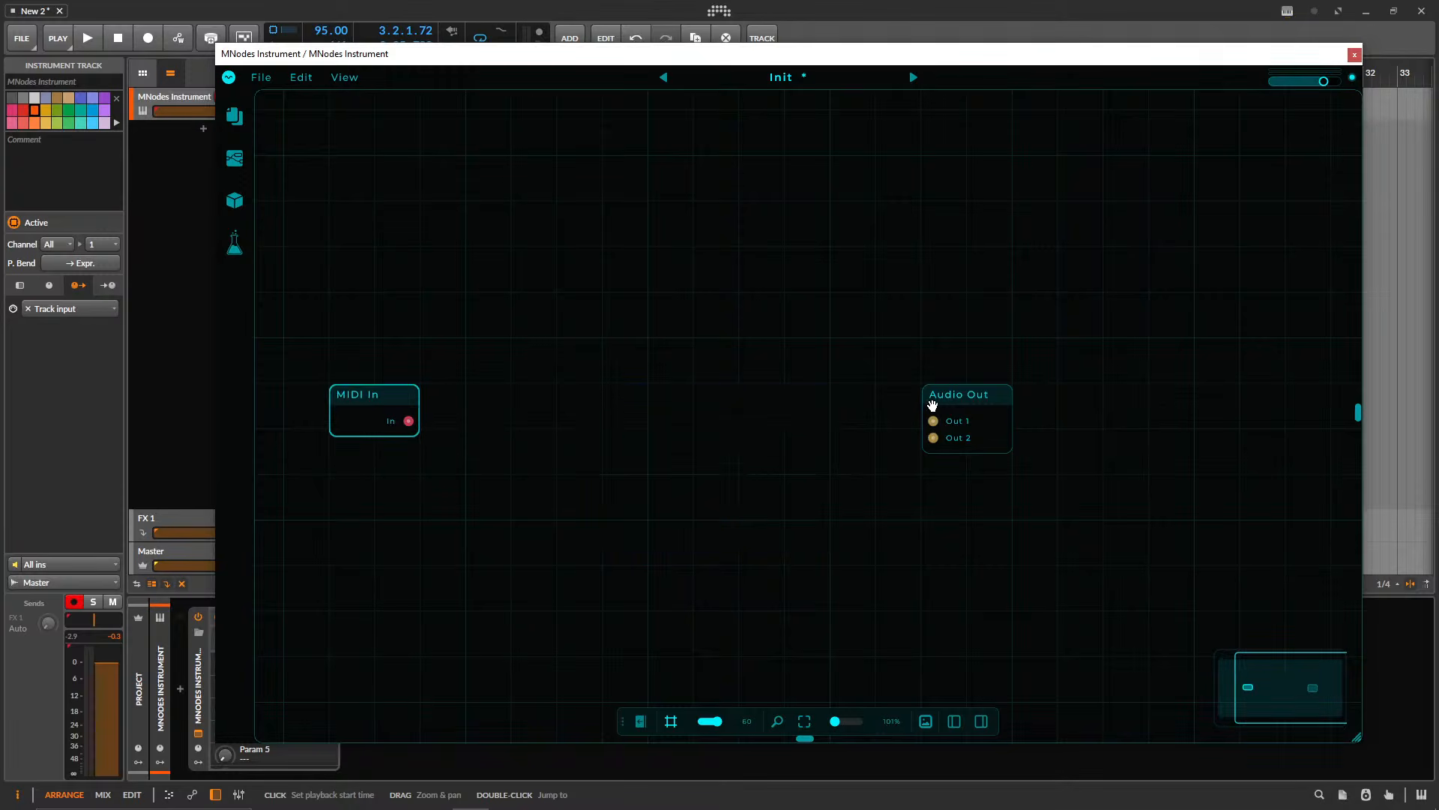
{"action": "left_click_drag", "start_coordinate": [933, 404], "coordinate": [979, 404]}
{"action": "left_click_drag", "start_coordinate": [583, 57], "coordinate": [653, 60]}
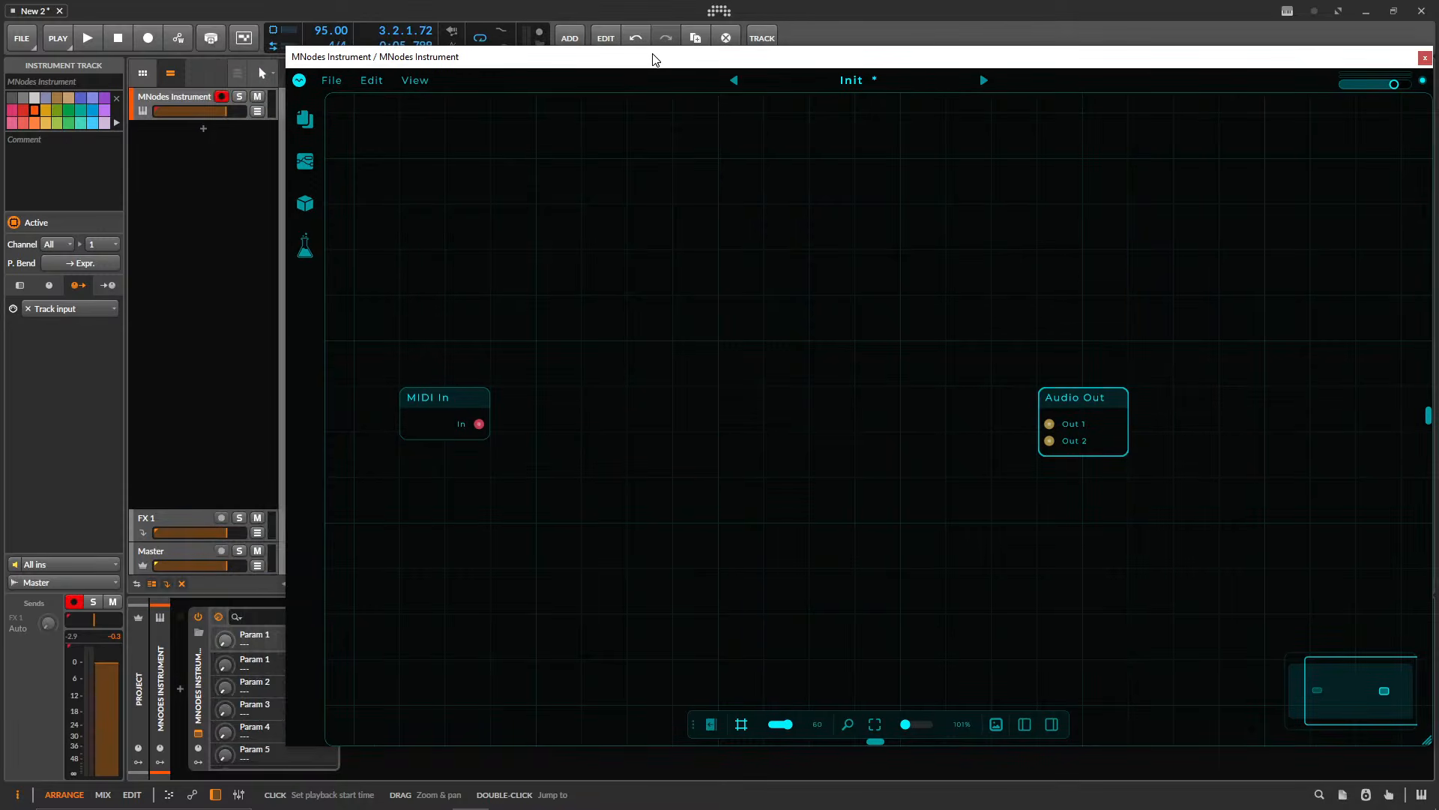
- Add a MIDI To CV node beside MIDI In and connect MIDI In's output to its input
{"action": "double_click", "coordinate": [567, 405]}
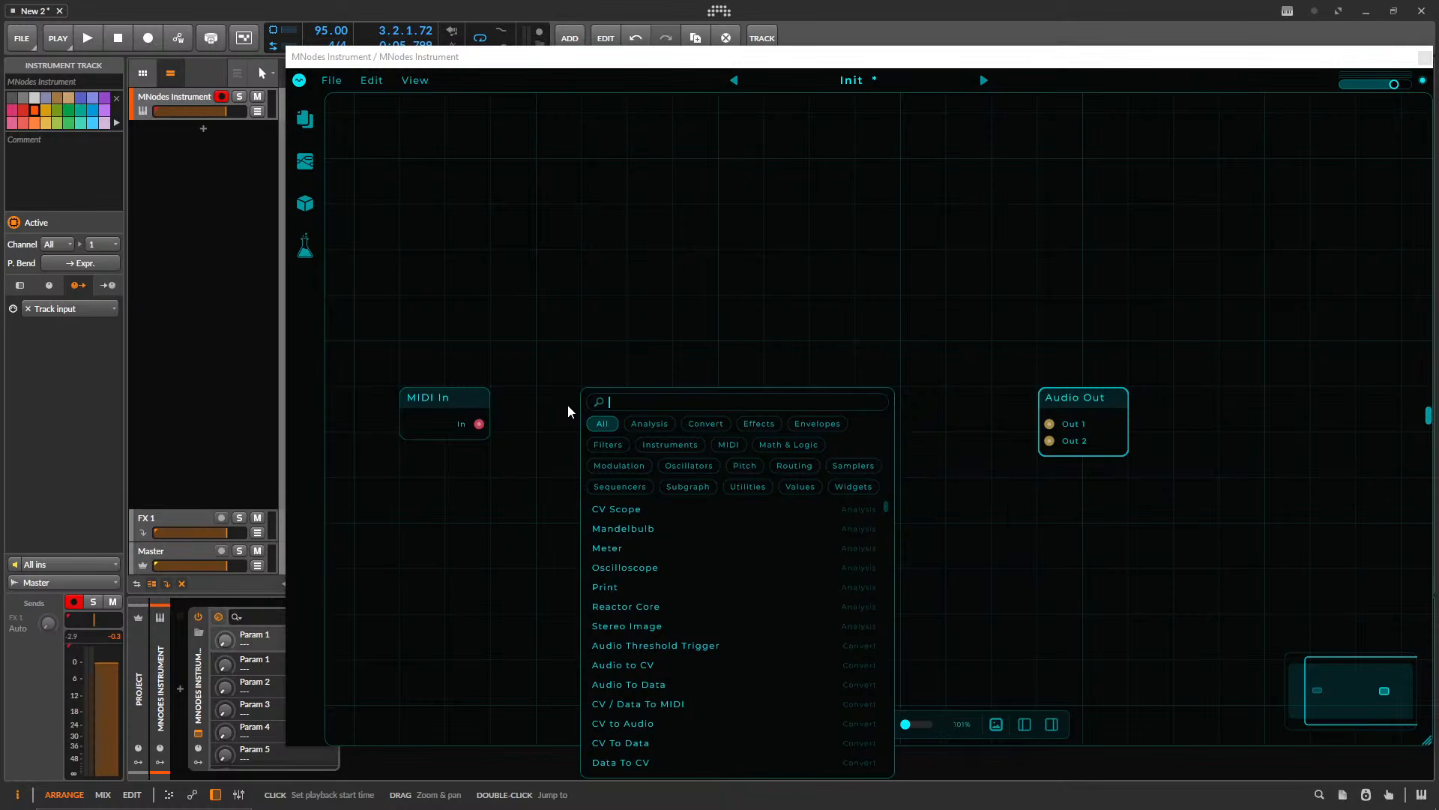
{"action": "type", "text": "midi to"}
{"action": "key", "text": "Return"}
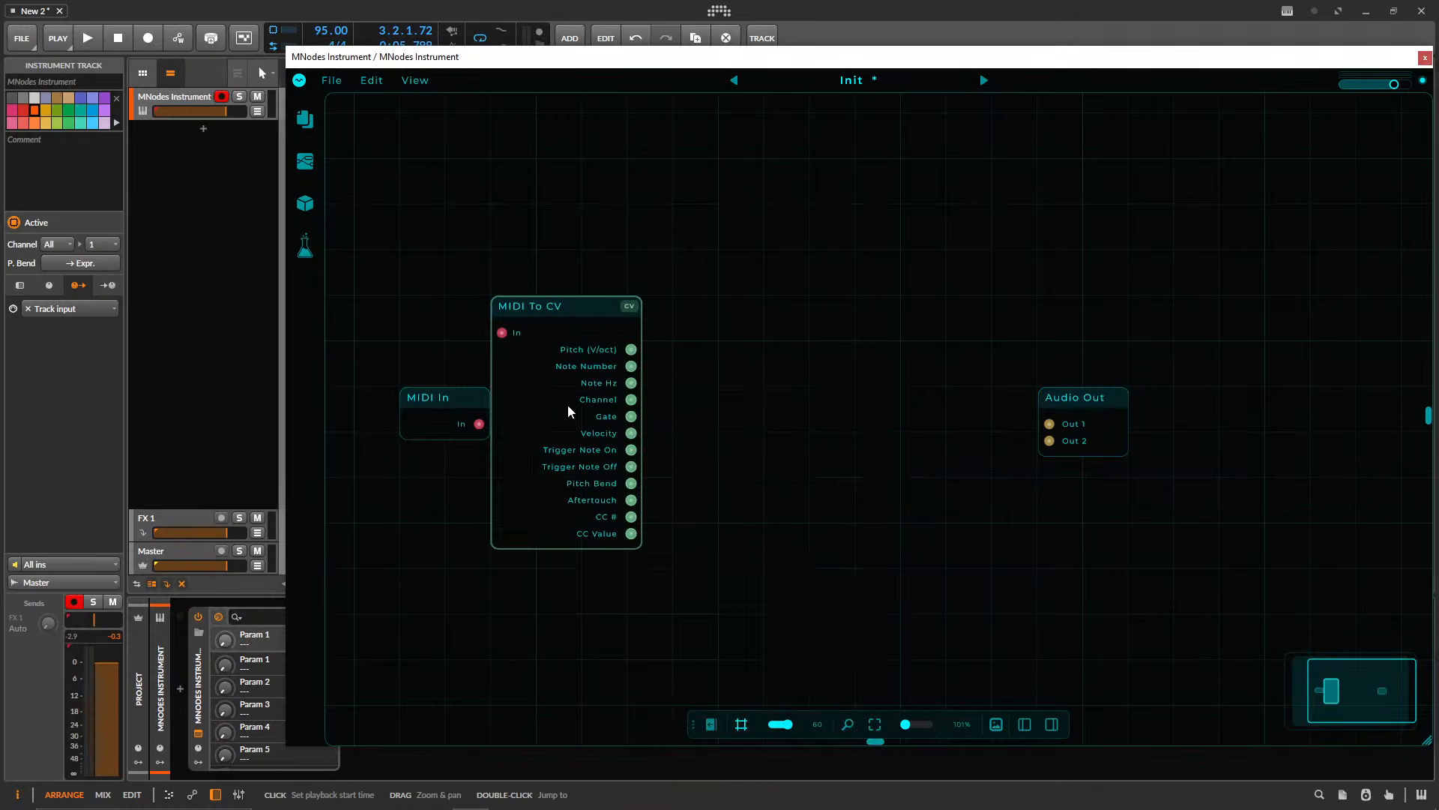
{"action": "left_click_drag", "start_coordinate": [570, 306], "coordinate": [615, 397]}
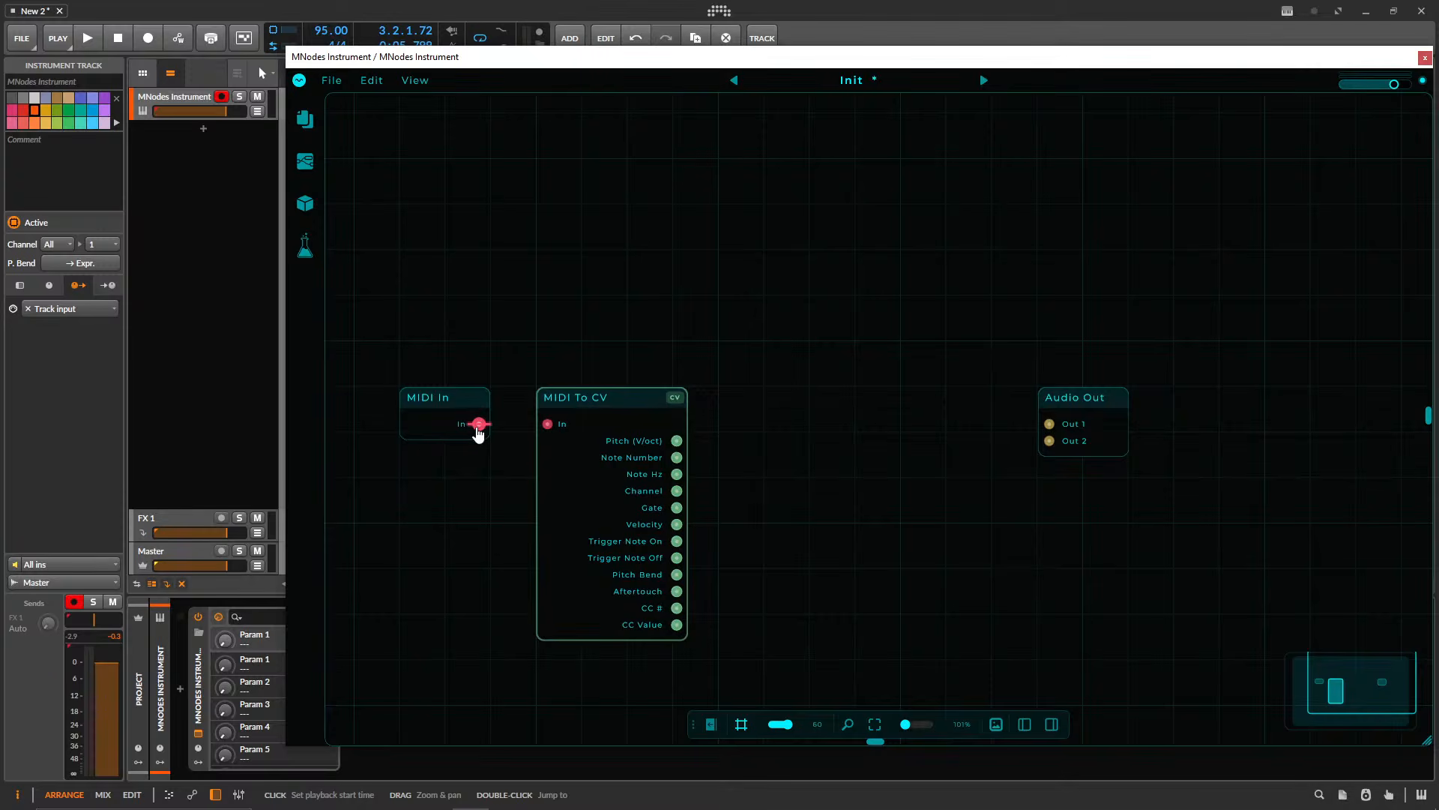
{"action": "left_click_drag", "start_coordinate": [478, 424], "coordinate": [548, 424]}
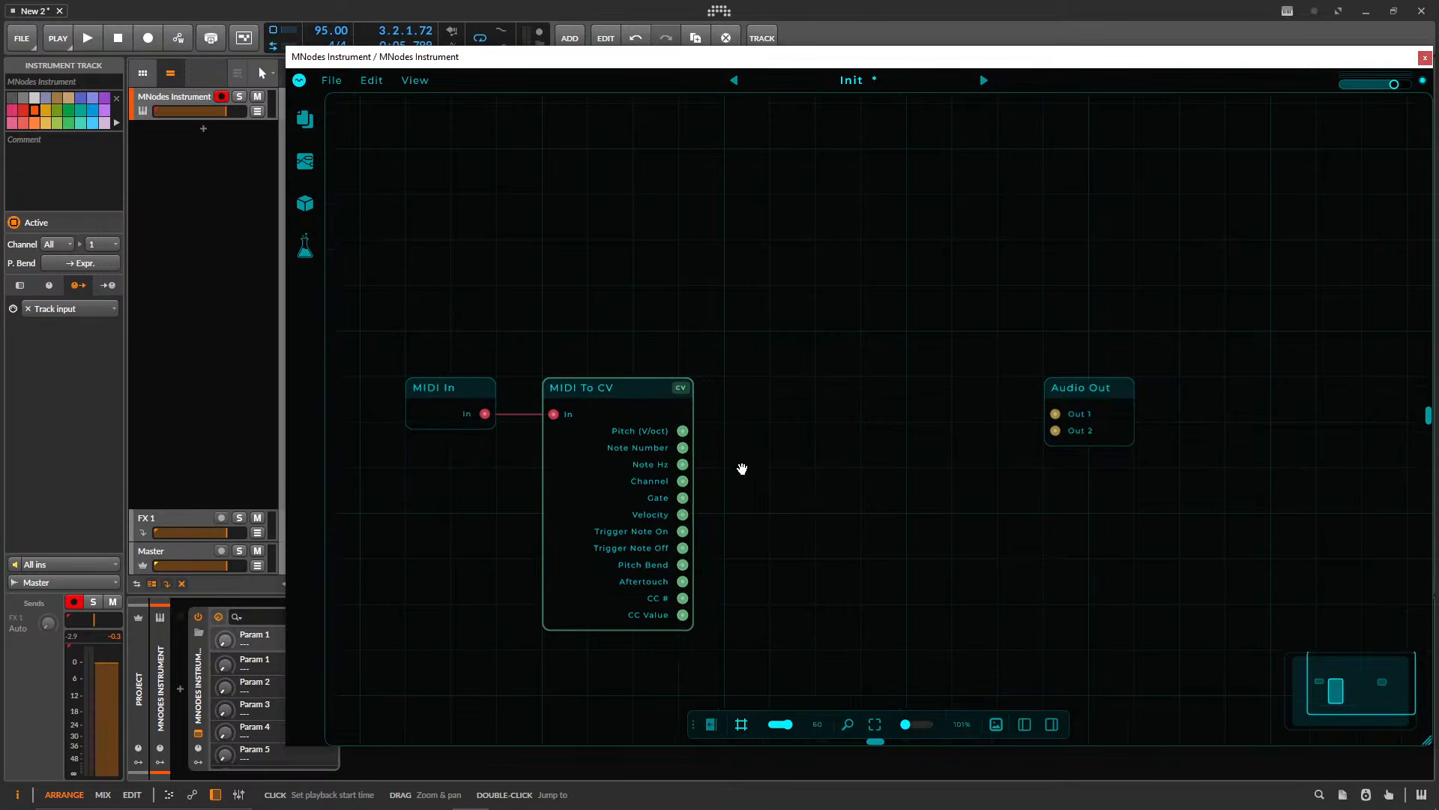
{"action": "scroll", "coordinate": [749, 427], "scroll_direction": "up", "scroll_amount": 3}
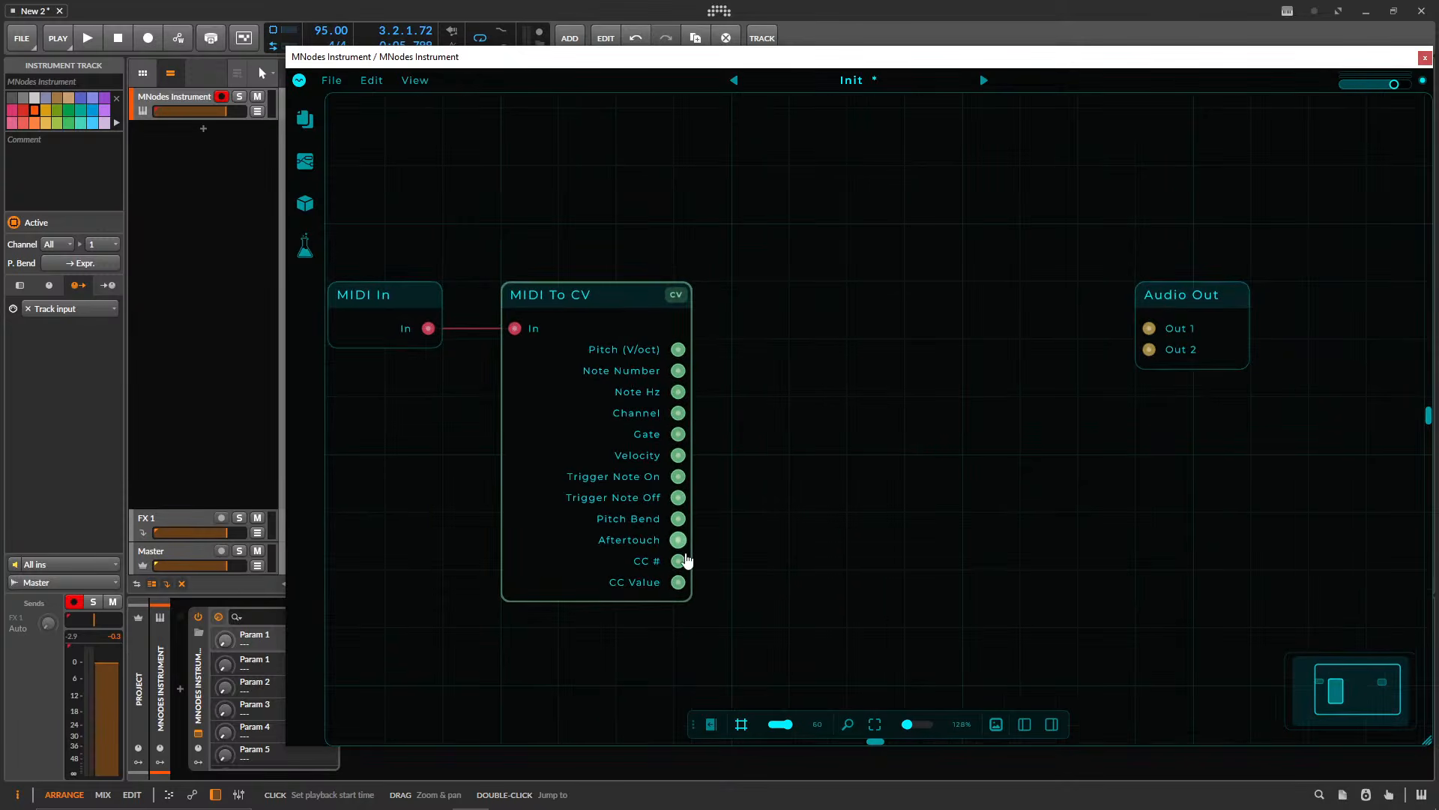
{"action": "left_click", "coordinate": [389, 295]}
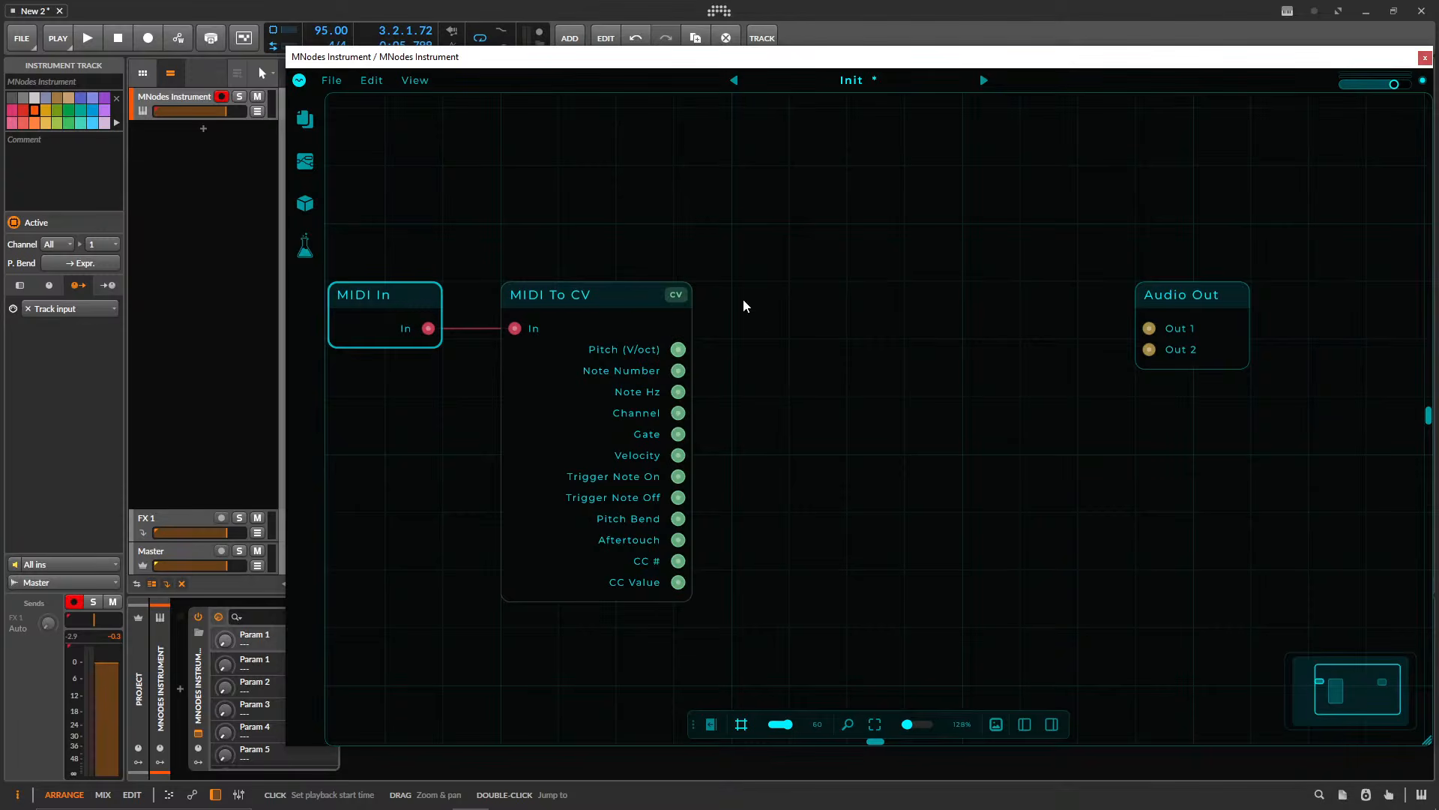
{"action": "left_click", "coordinate": [612, 294]}
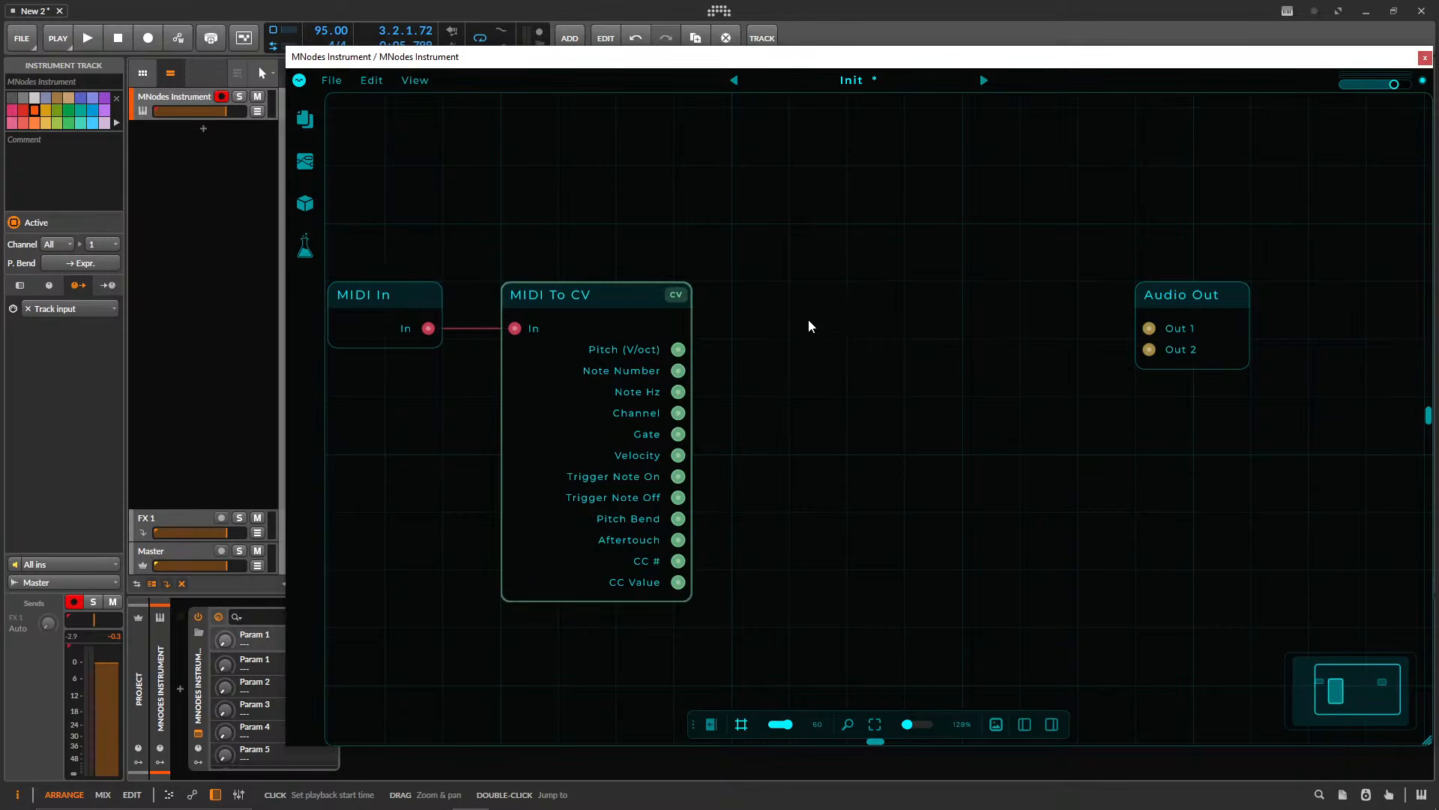
- Add a Saw oscillator between MIDI To CV and Audio Out, aligned with their top edges
{"action": "double_click", "coordinate": [854, 309]}
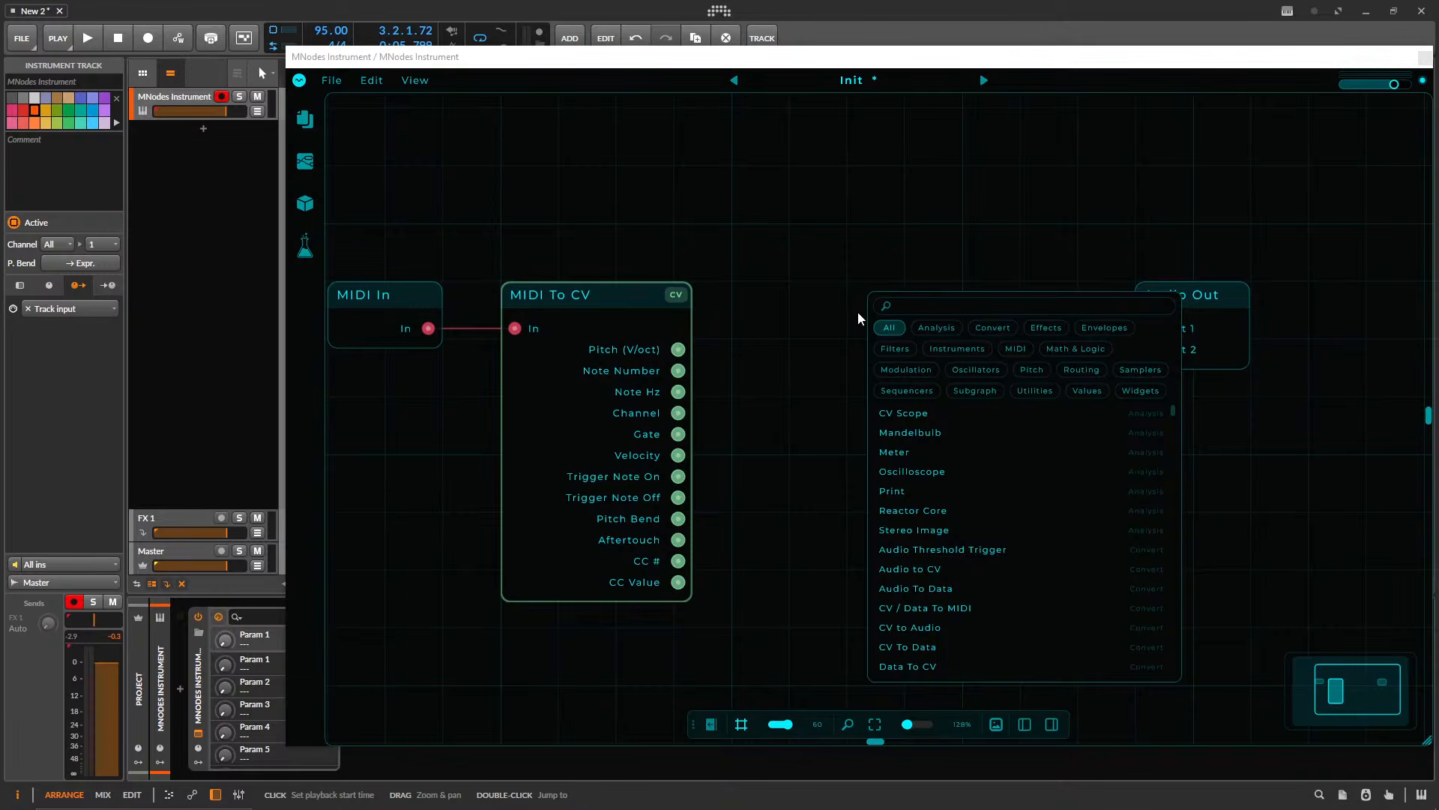
{"action": "type", "text": "saw"}
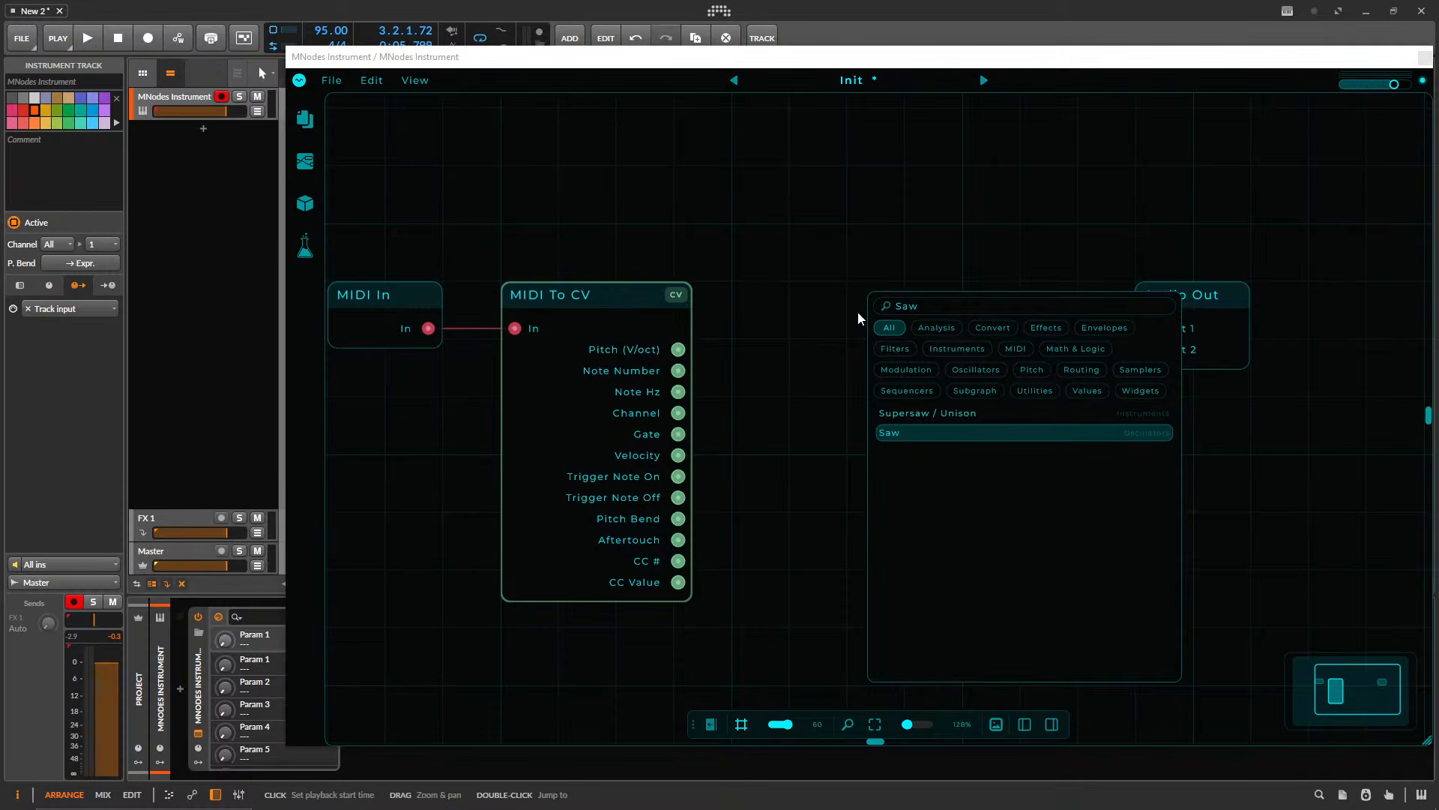
{"action": "key", "text": "Return"}
{"action": "left_click_drag", "start_coordinate": [810, 238], "coordinate": [870, 282]}
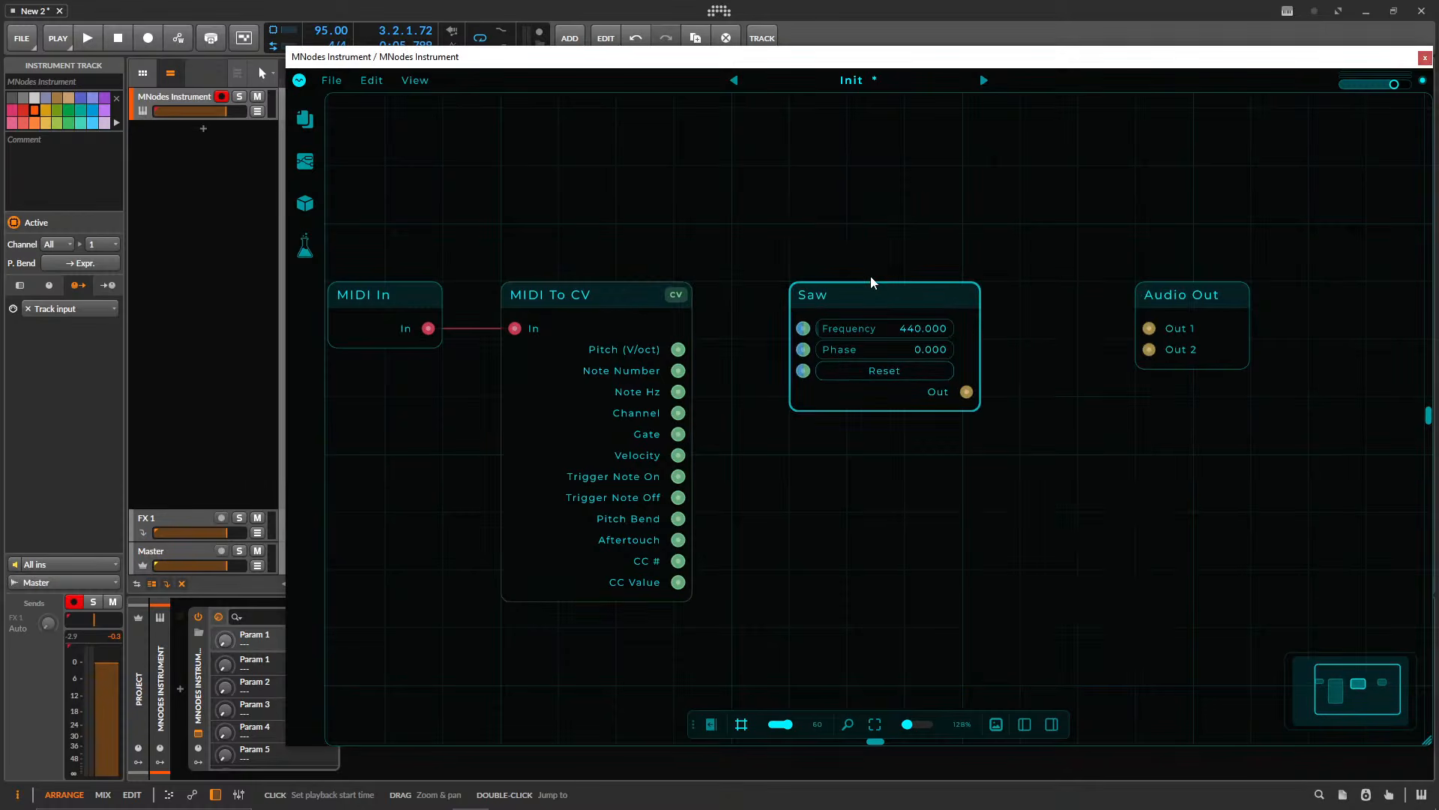
- Add an Oscilloscope beneath the Saw oscillator and connect the Saw's output to its input
{"action": "double_click", "coordinate": [876, 465]}
{"action": "type", "text": "osc"}
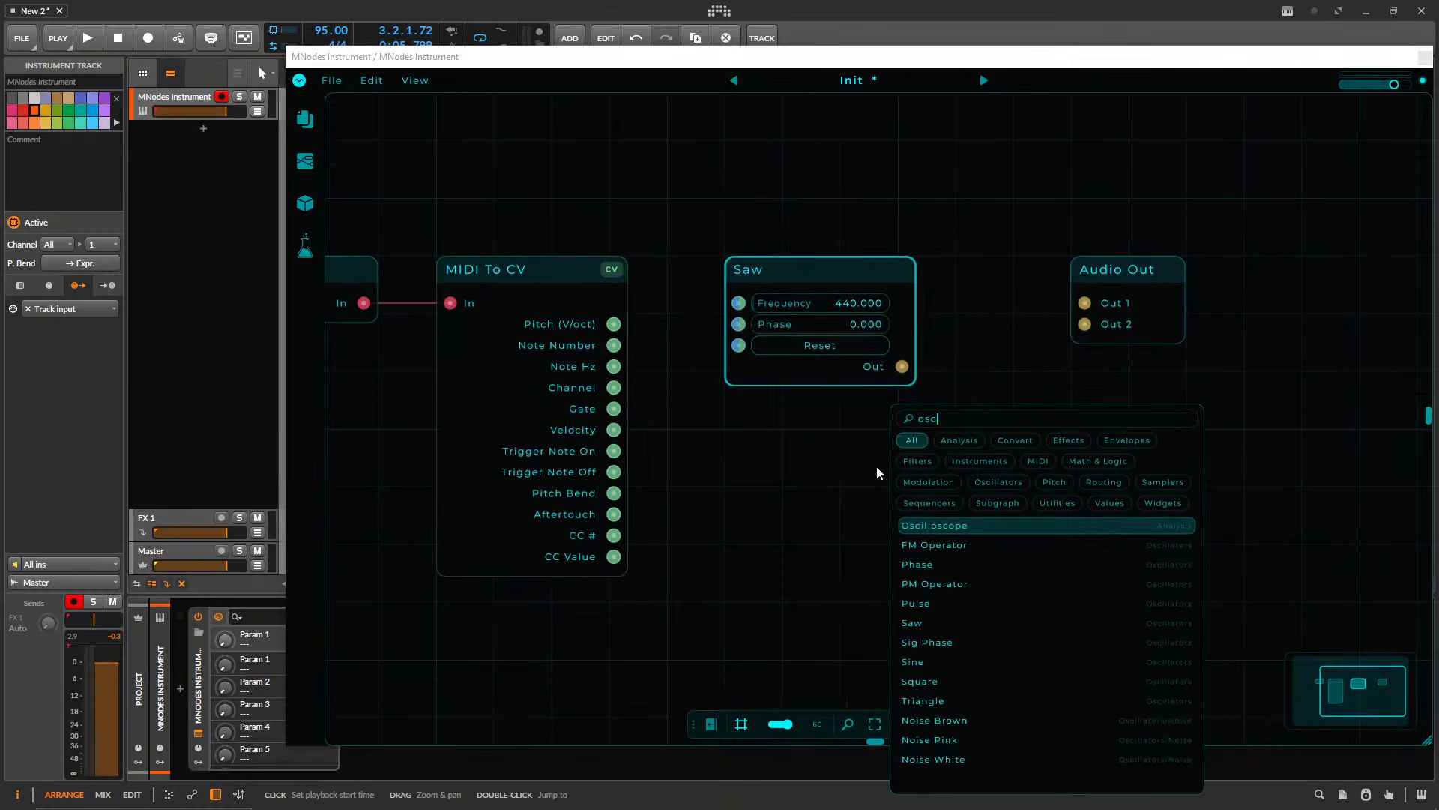
{"action": "key", "text": "Return"}
{"action": "left_click_drag", "start_coordinate": [837, 279], "coordinate": [779, 452]}
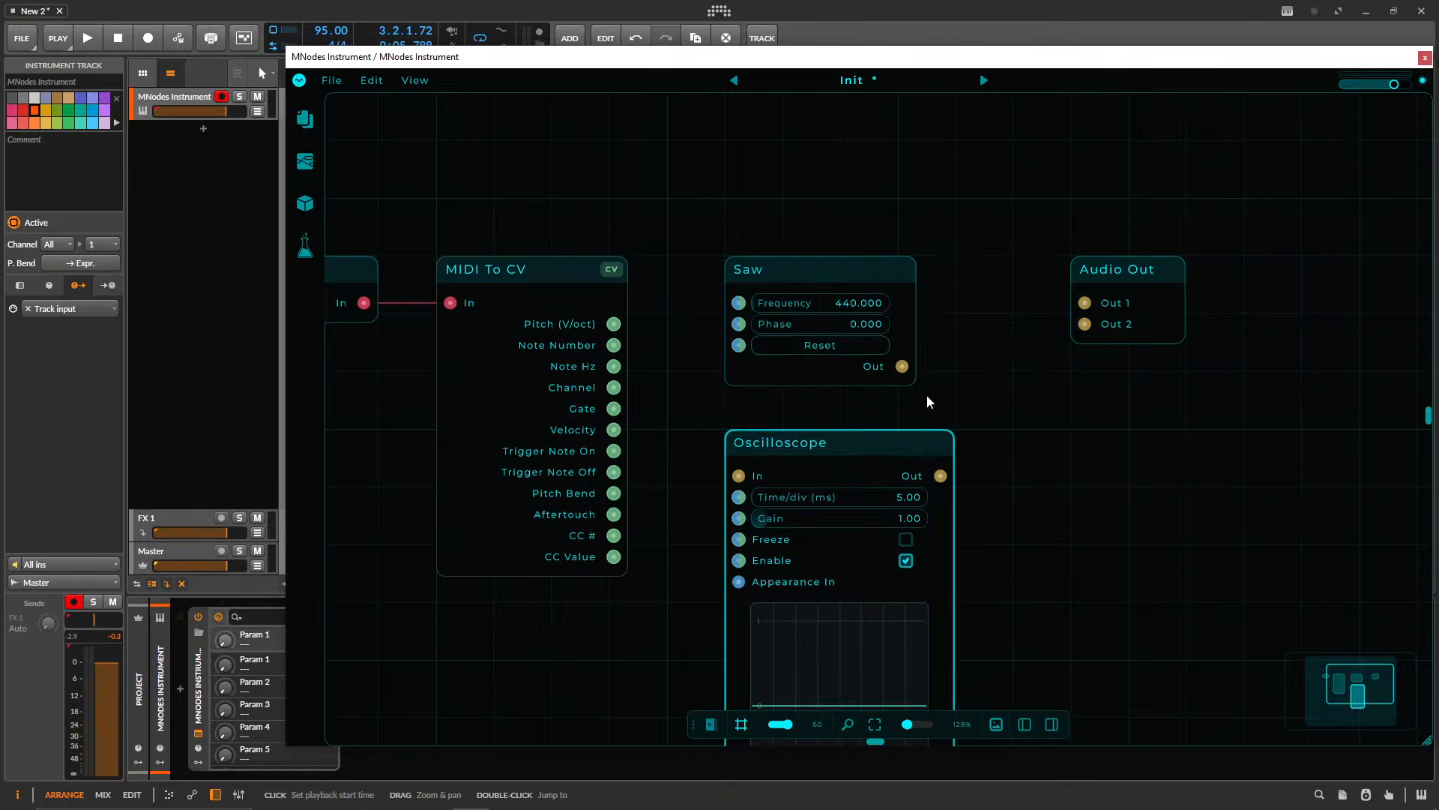
{"action": "left_click_drag", "start_coordinate": [894, 383], "coordinate": [738, 475]}
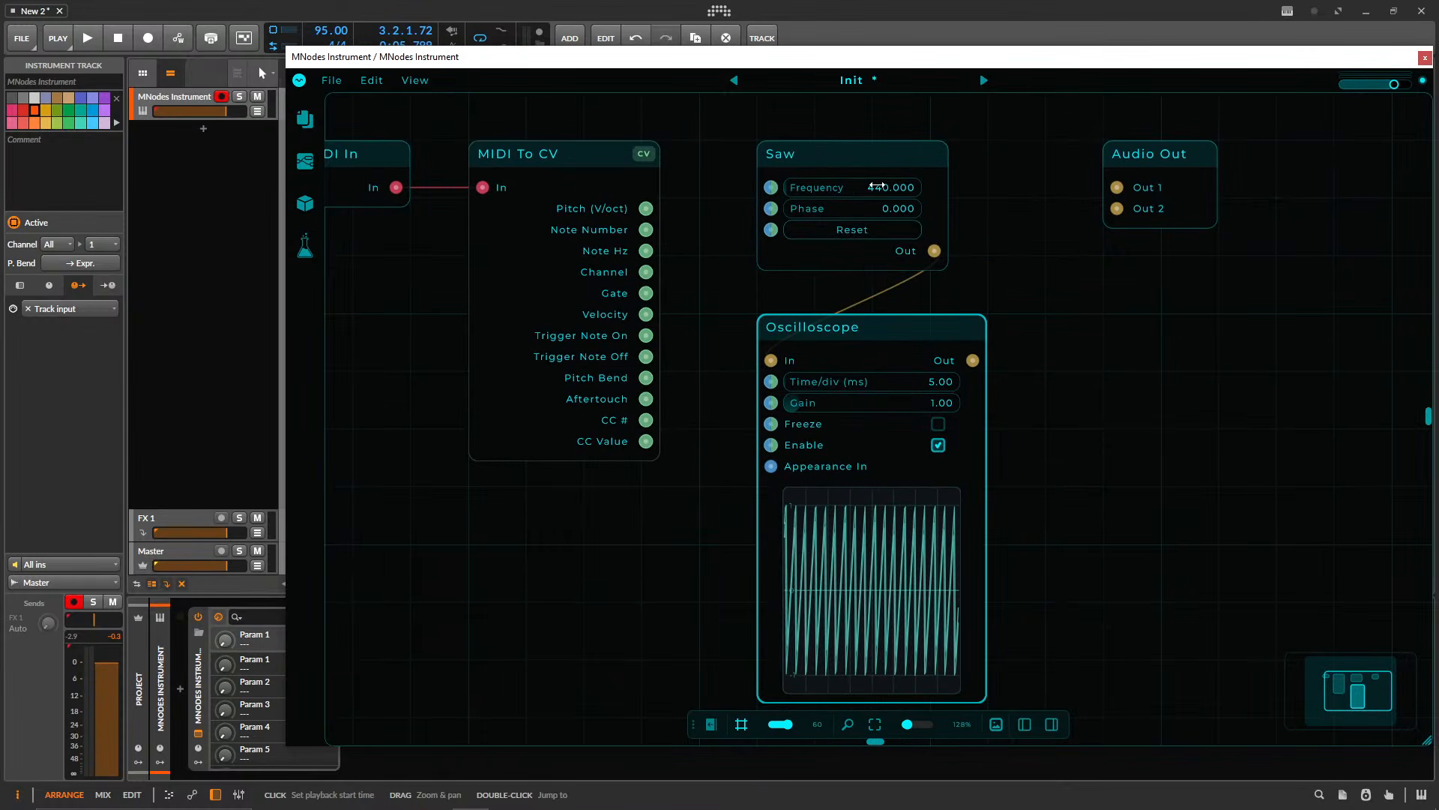
- Set the Saw frequency to 1 and the Oscilloscope's Time/div to about 166 ms to view a slow waveform
{"action": "left_click_drag", "start_coordinate": [870, 183], "coordinate": [840, 193]}
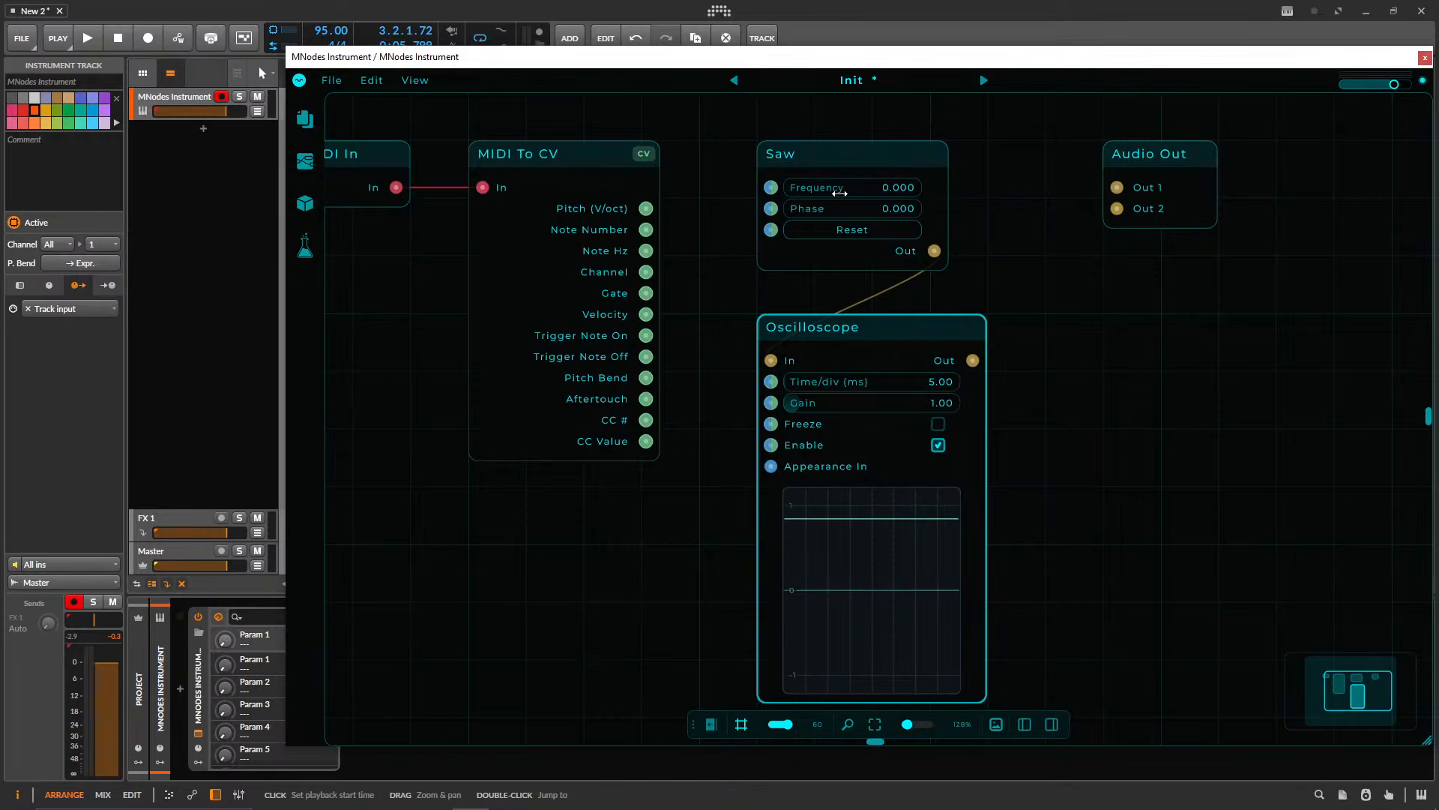
{"action": "double_click", "coordinate": [848, 193]}
{"action": "type", "text": "1"}
{"action": "key", "text": "Return"}
{"action": "left_click_drag", "start_coordinate": [862, 382], "coordinate": [906, 389]}
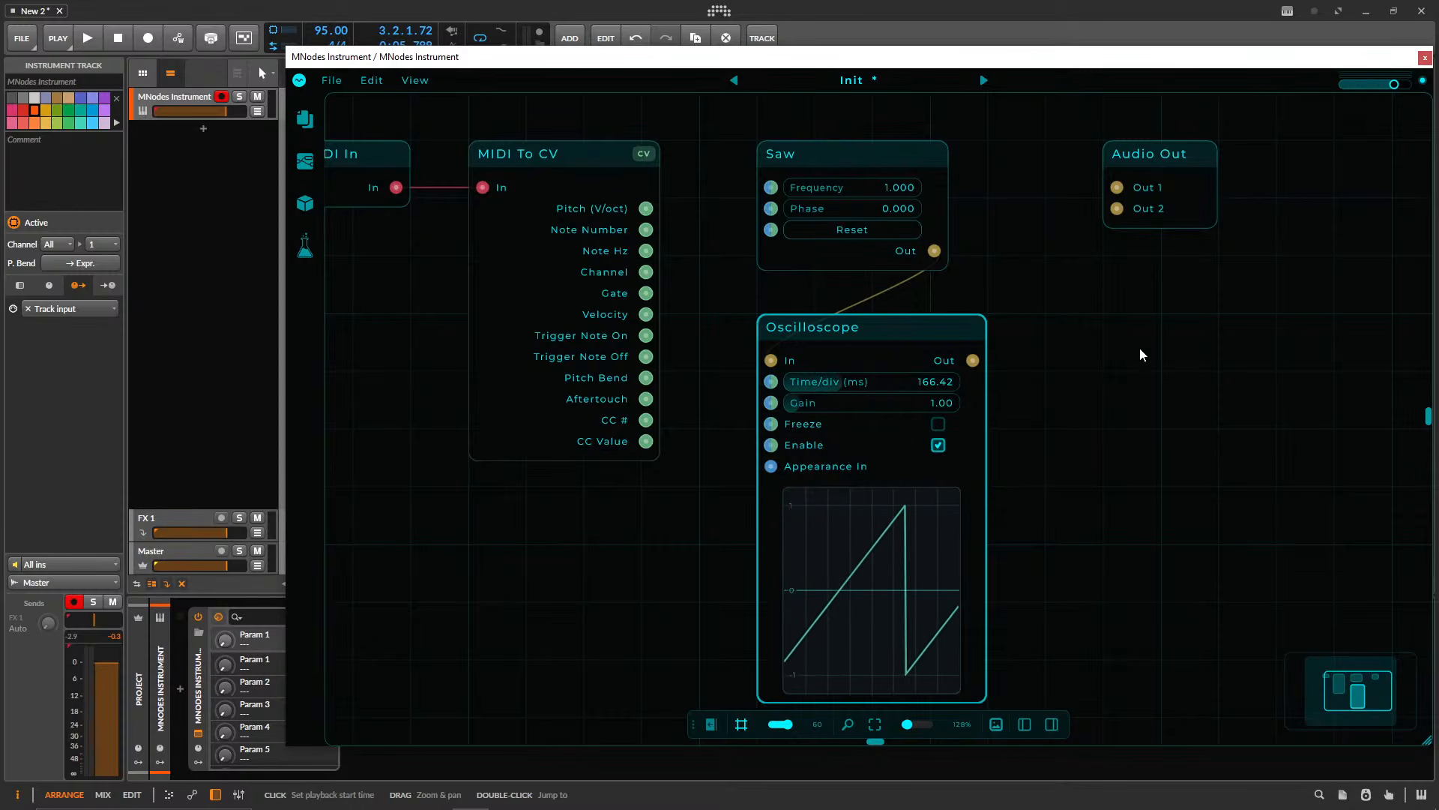
- Delete the Oscilloscope and connect MIDI To CV's Note Hz output to the Saw's Frequency input
{"action": "left_click_drag", "start_coordinate": [708, 130], "coordinate": [739, 132]}
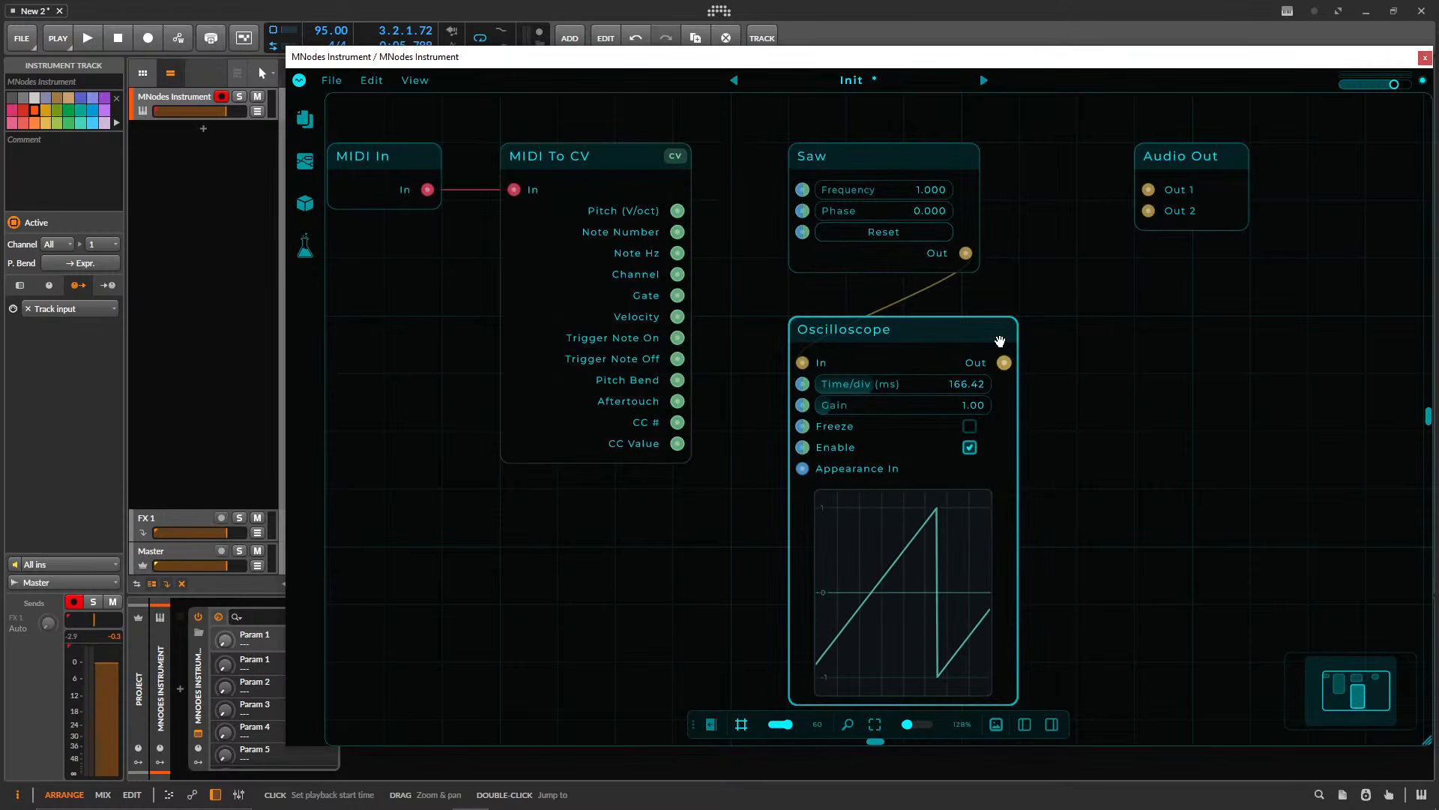
{"action": "key", "text": "Delete"}
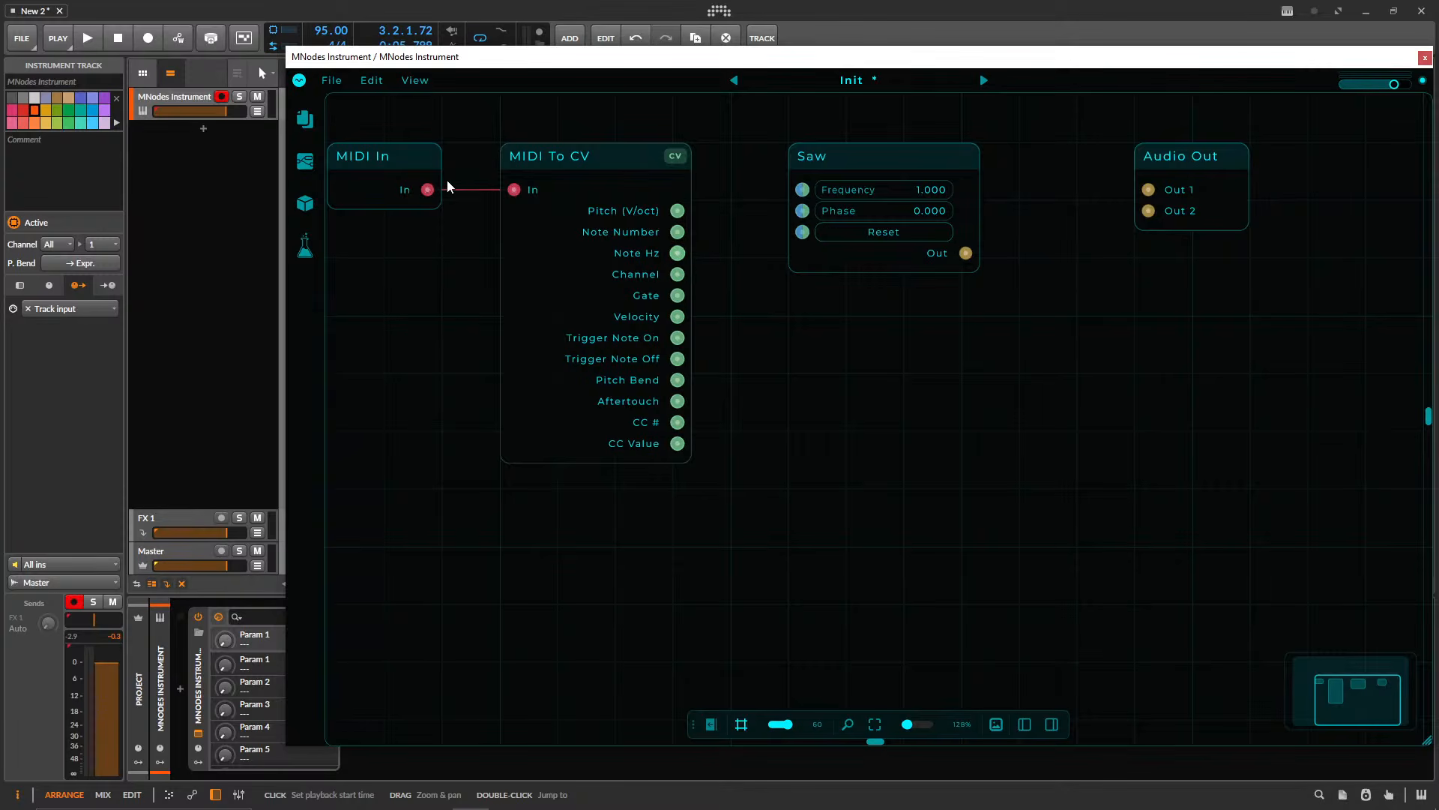
{"action": "left_click_drag", "start_coordinate": [677, 252], "coordinate": [802, 189]}
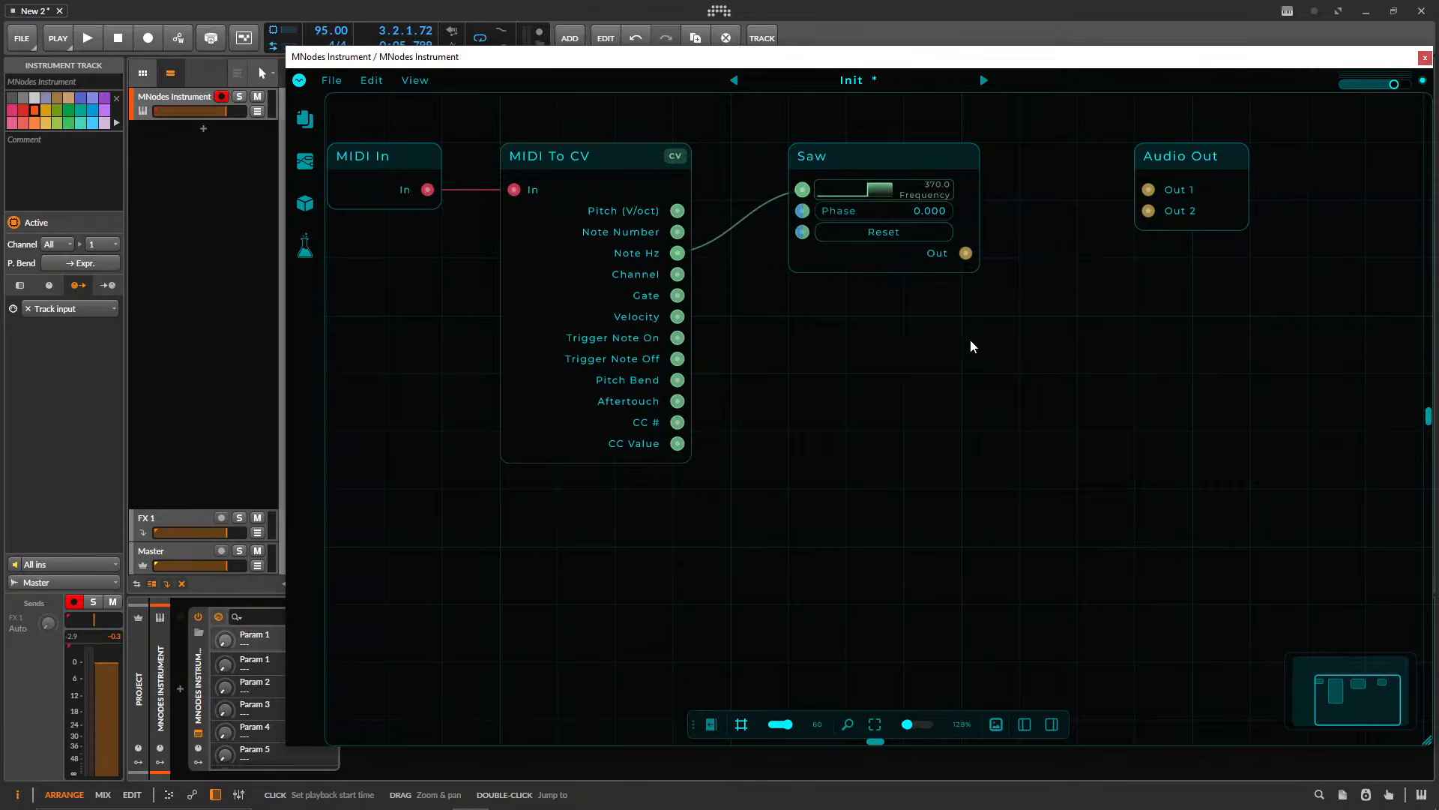
- Lower the instrument's output volume and try the Saw on Out 1 and Out 2, removing both cables after the test
{"action": "left_click_drag", "start_coordinate": [966, 253], "coordinate": [1132, 196]}
{"action": "left_click_drag", "start_coordinate": [1394, 84], "coordinate": [1366, 85]}
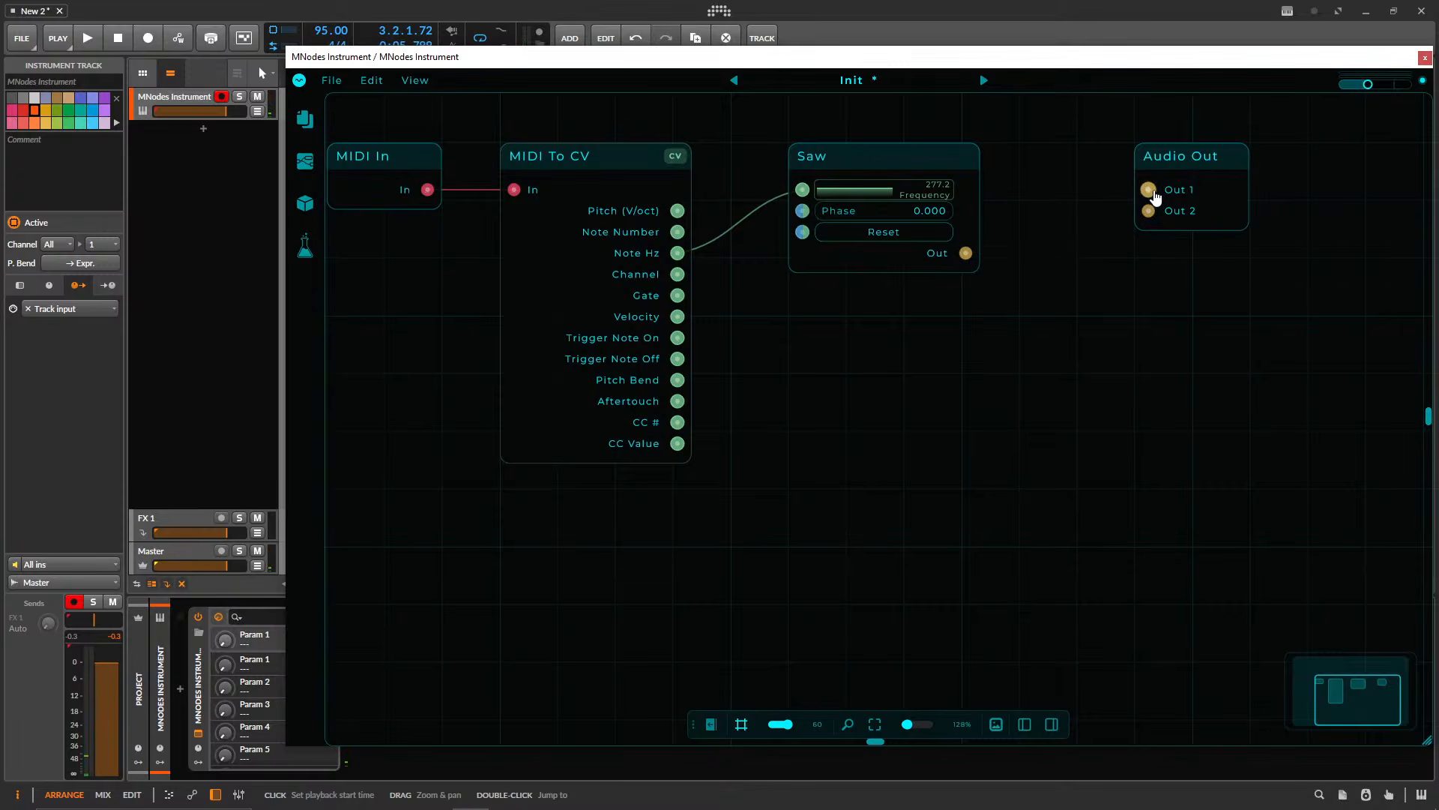
{"action": "mouse_move", "coordinate": [1154, 197]}
{"action": "left_mouse_down"}
{"action": "mouse_move", "coordinate": [965, 252]}
{"action": "mouse_move", "coordinate": [1140, 231]}
{"action": "mouse_move", "coordinate": [1150, 214]}
{"action": "left_mouse_up"}
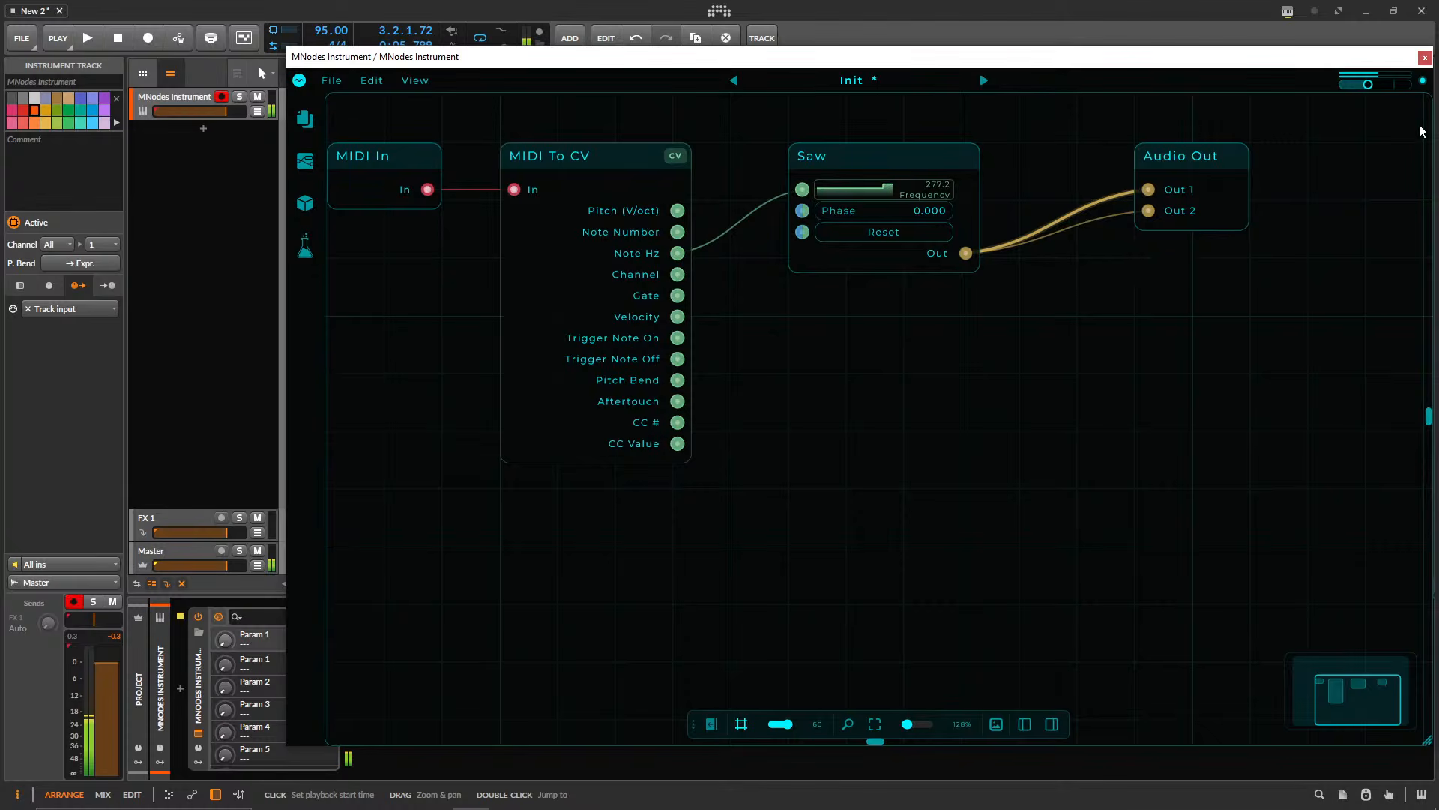
{"action": "left_click", "coordinate": [1064, 204]}
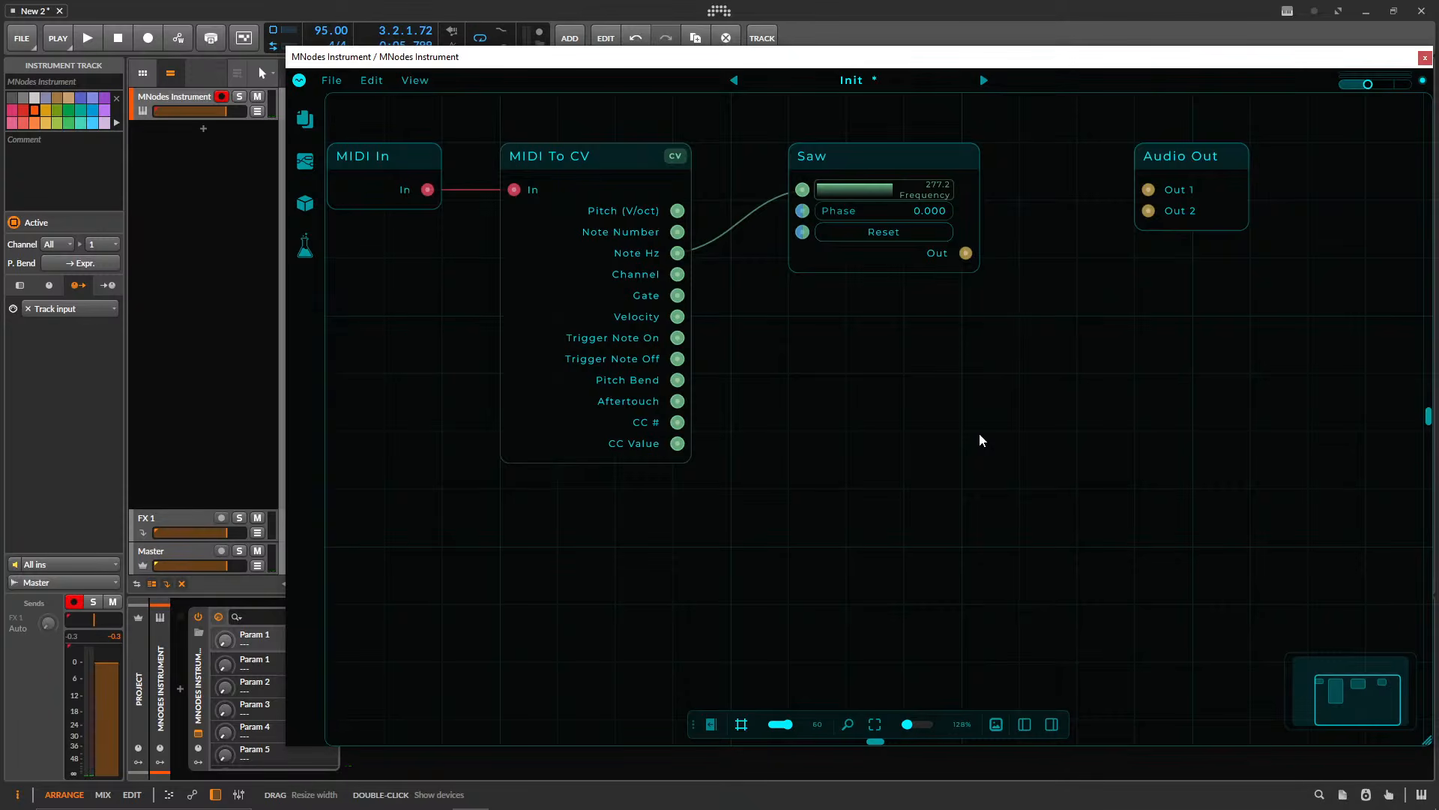
- Move MIDI In away from MIDI To CV and add a MIDI Monitor beneath it, fed by MIDI In
{"action": "left_click_drag", "start_coordinate": [907, 452], "coordinate": [1044, 498]}
{"action": "left_click_drag", "start_coordinate": [547, 201], "coordinate": [431, 201]}
{"action": "right_click", "coordinate": [486, 297]}
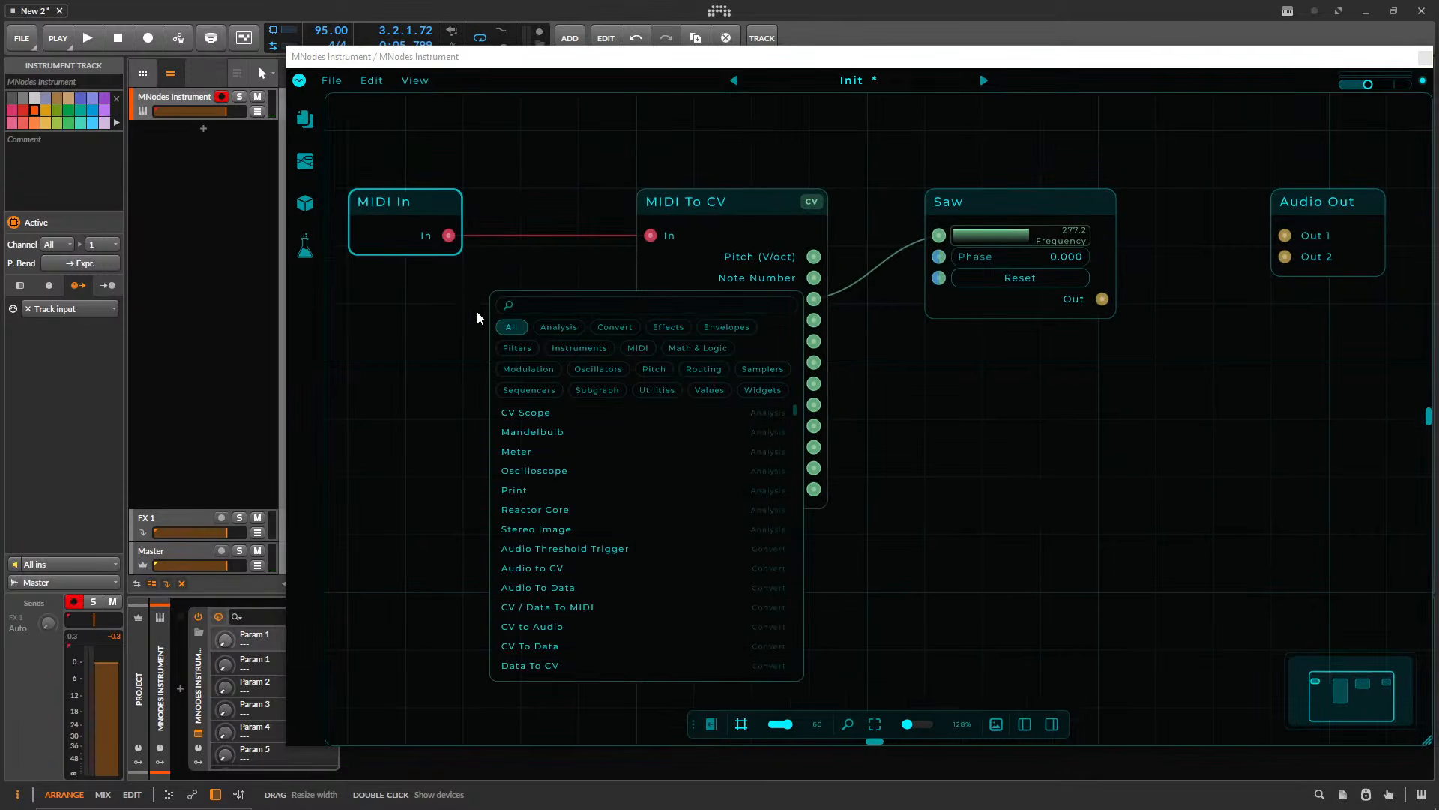
{"action": "type", "text": "midi mon"}
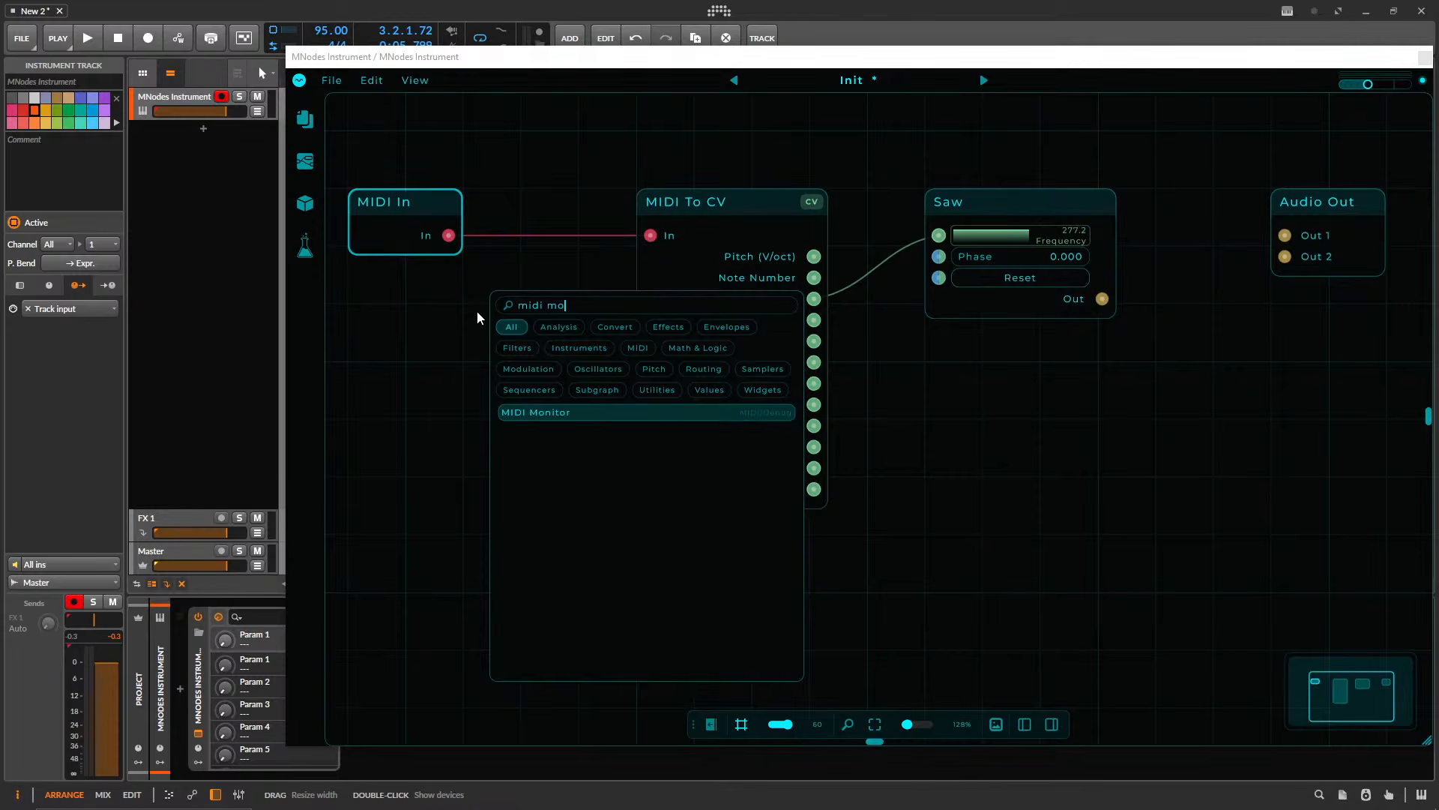
{"action": "key", "text": "Return"}
{"action": "left_click_drag", "start_coordinate": [476, 214], "coordinate": [476, 330]}
{"action": "left_click_drag", "start_coordinate": [449, 234], "coordinate": [419, 350]}
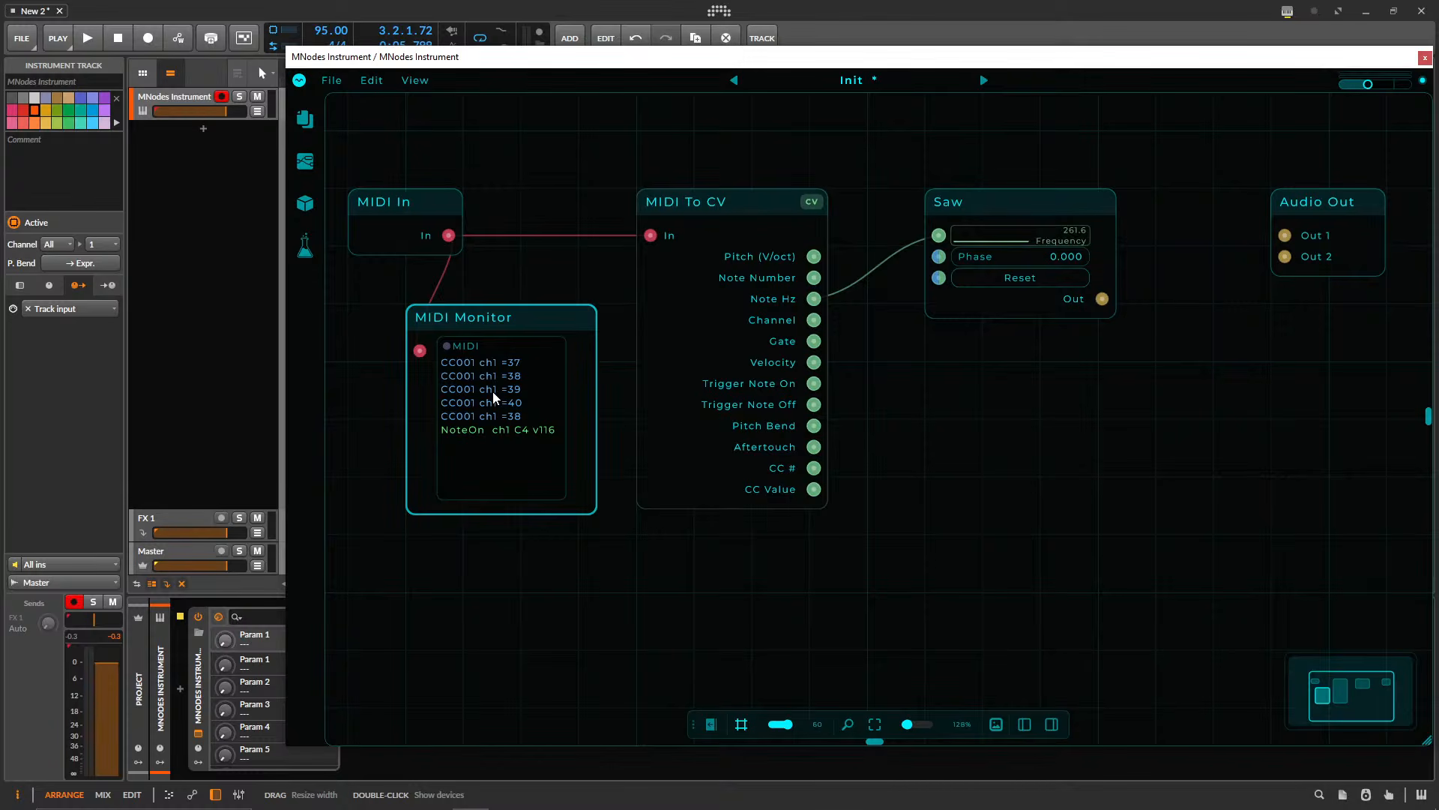
- Enlarge the MIDI Monitor to show more messages and move it clear of MIDI To CV
{"action": "left_click_drag", "start_coordinate": [597, 480], "coordinate": [637, 648]}
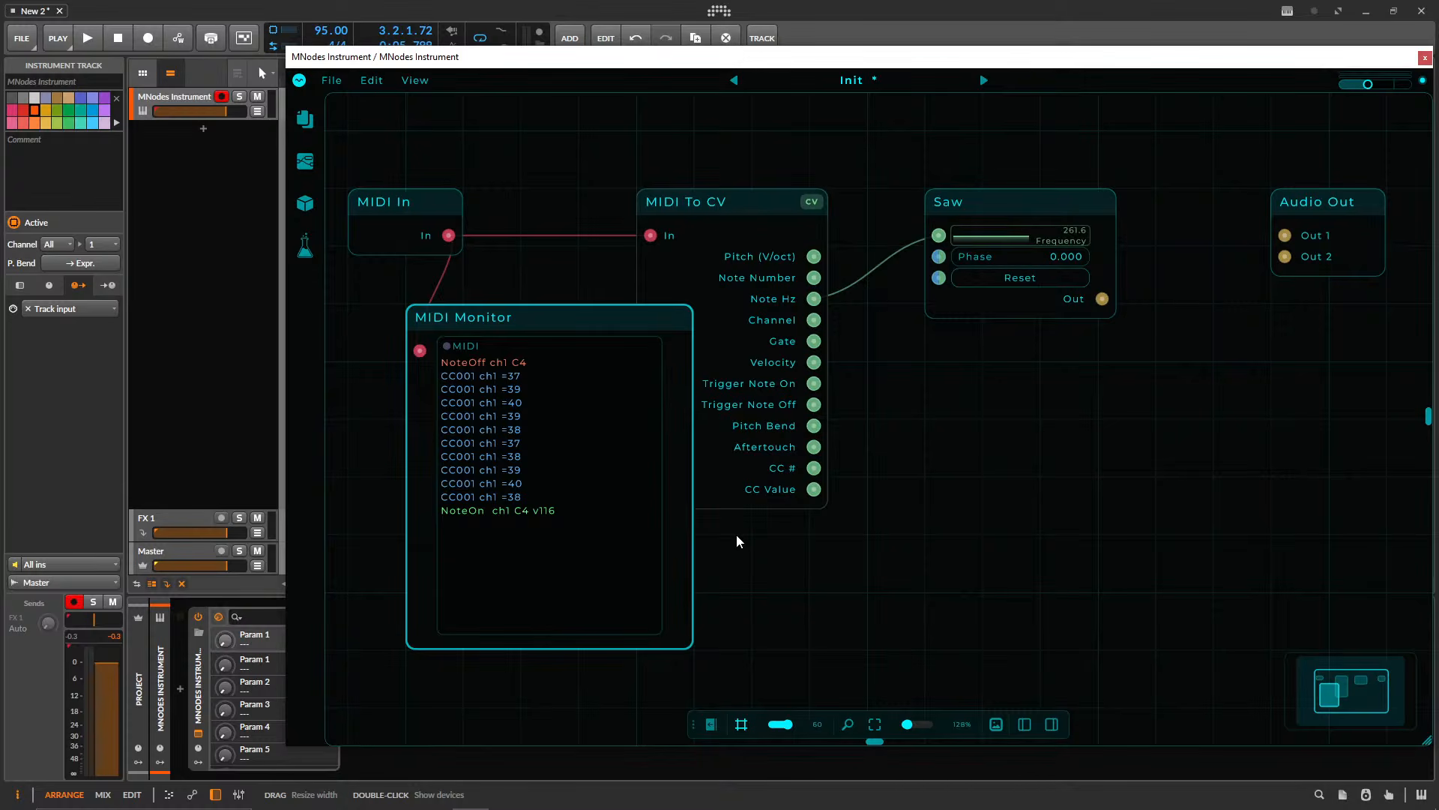
{"action": "left_click_drag", "start_coordinate": [491, 324], "coordinate": [371, 325]}
{"action": "left_click_drag", "start_coordinate": [482, 295], "coordinate": [504, 302]}
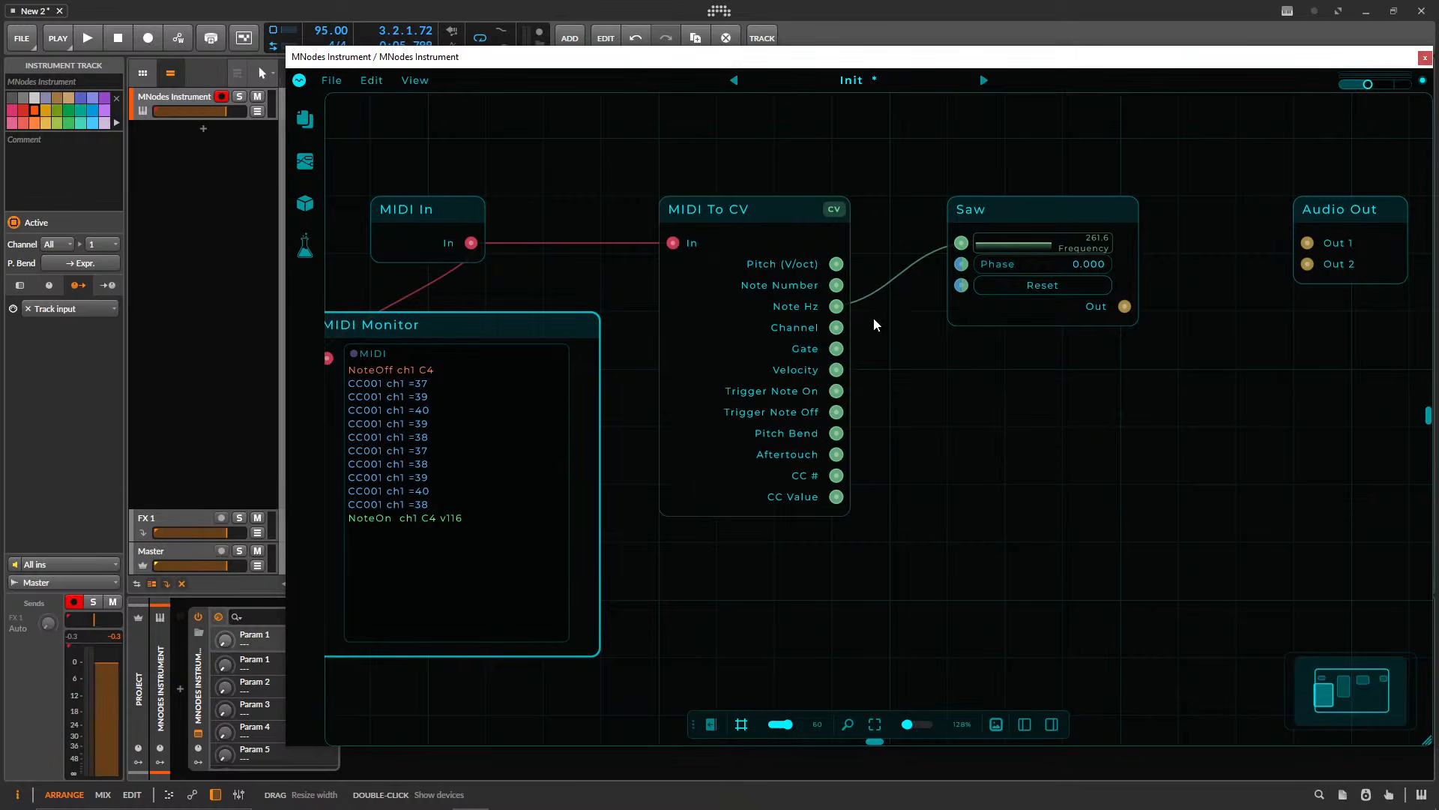
- Delete the MIDI Monitor and move MIDI To CV and the Saw closer to MIDI In
{"action": "mouse_move", "coordinate": [673, 242]}
{"action": "left_mouse_down"}
{"action": "mouse_move", "coordinate": [579, 252]}
{"action": "mouse_move", "coordinate": [672, 242]}
{"action": "left_mouse_up"}
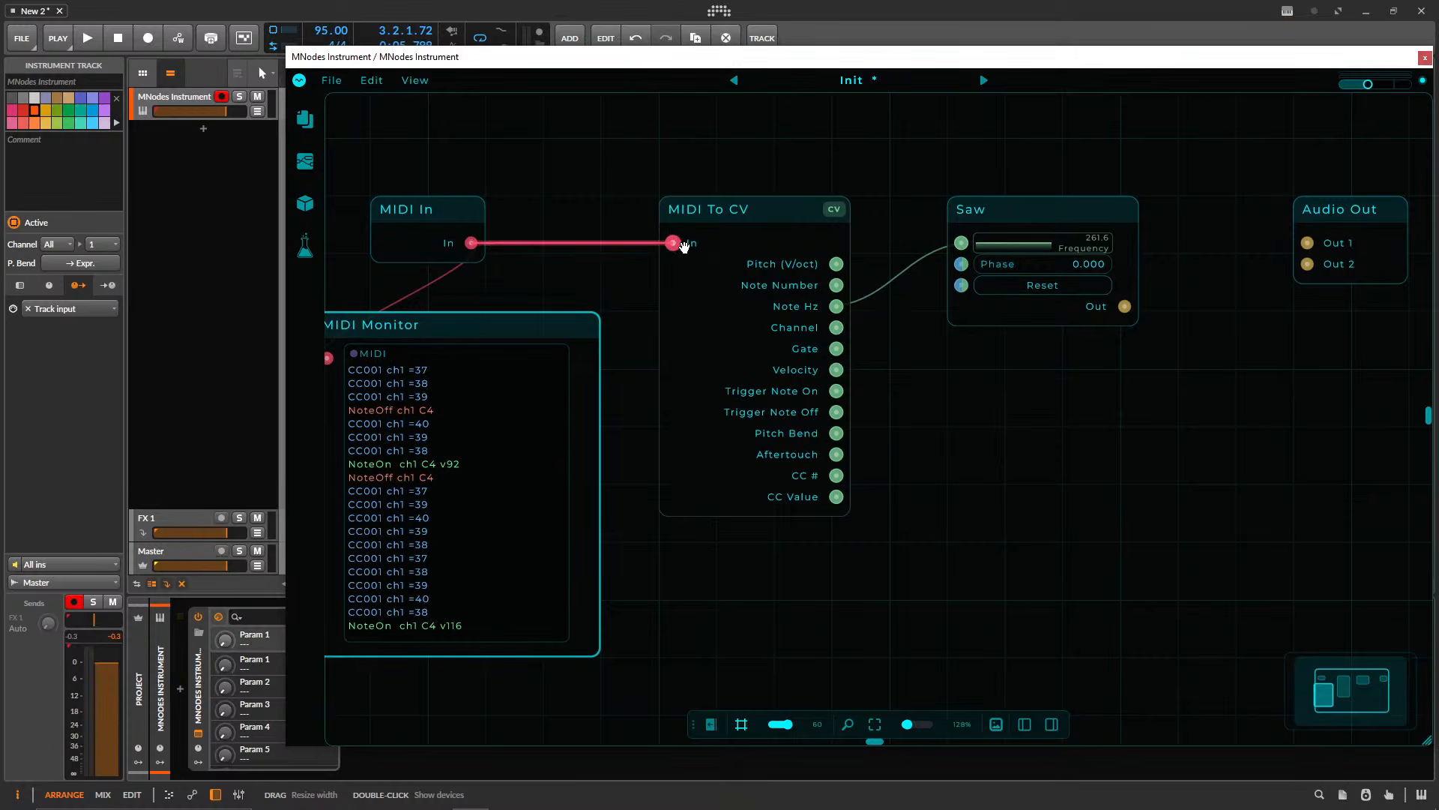
{"action": "key", "text": "Delete"}
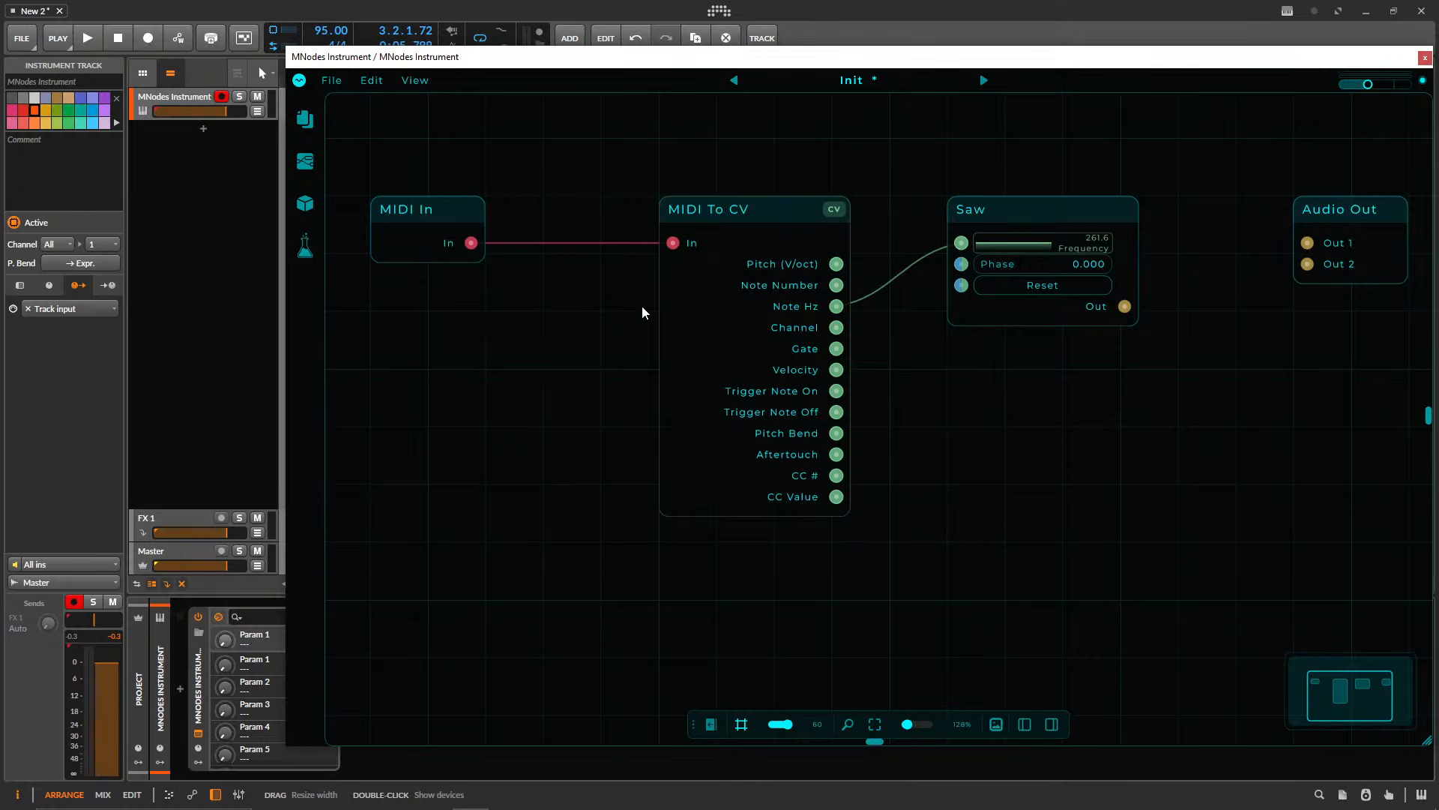
{"action": "left_click_drag", "start_coordinate": [719, 222], "coordinate": [605, 222]}
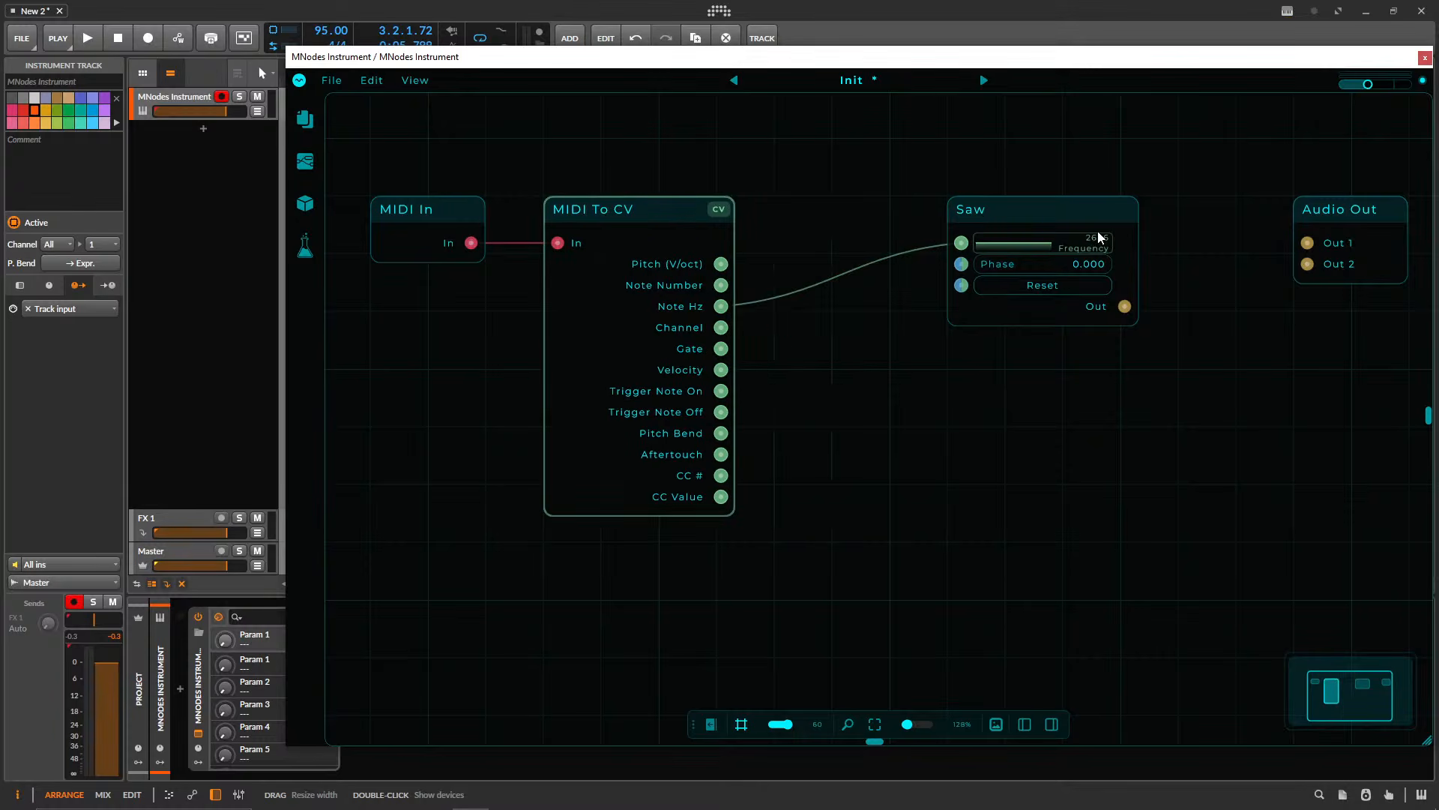
{"action": "left_click_drag", "start_coordinate": [1049, 210], "coordinate": [934, 210]}
- Try the Saw's output on Audio Out's Out 1, removing the cable after each listening test
{"action": "left_click_drag", "start_coordinate": [1010, 306], "coordinate": [1307, 243]}
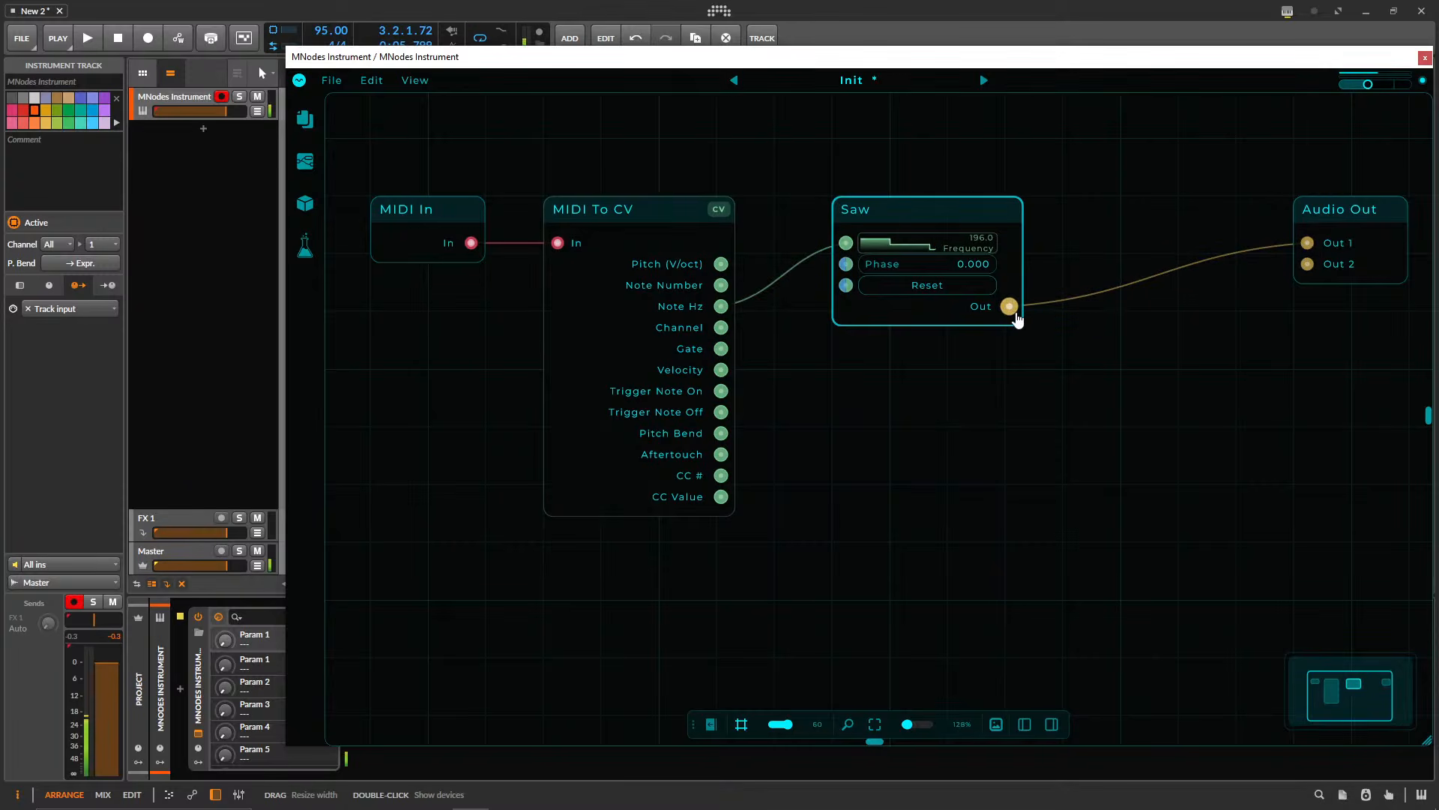
{"action": "left_click_drag", "start_coordinate": [1066, 261], "coordinate": [1065, 263]}
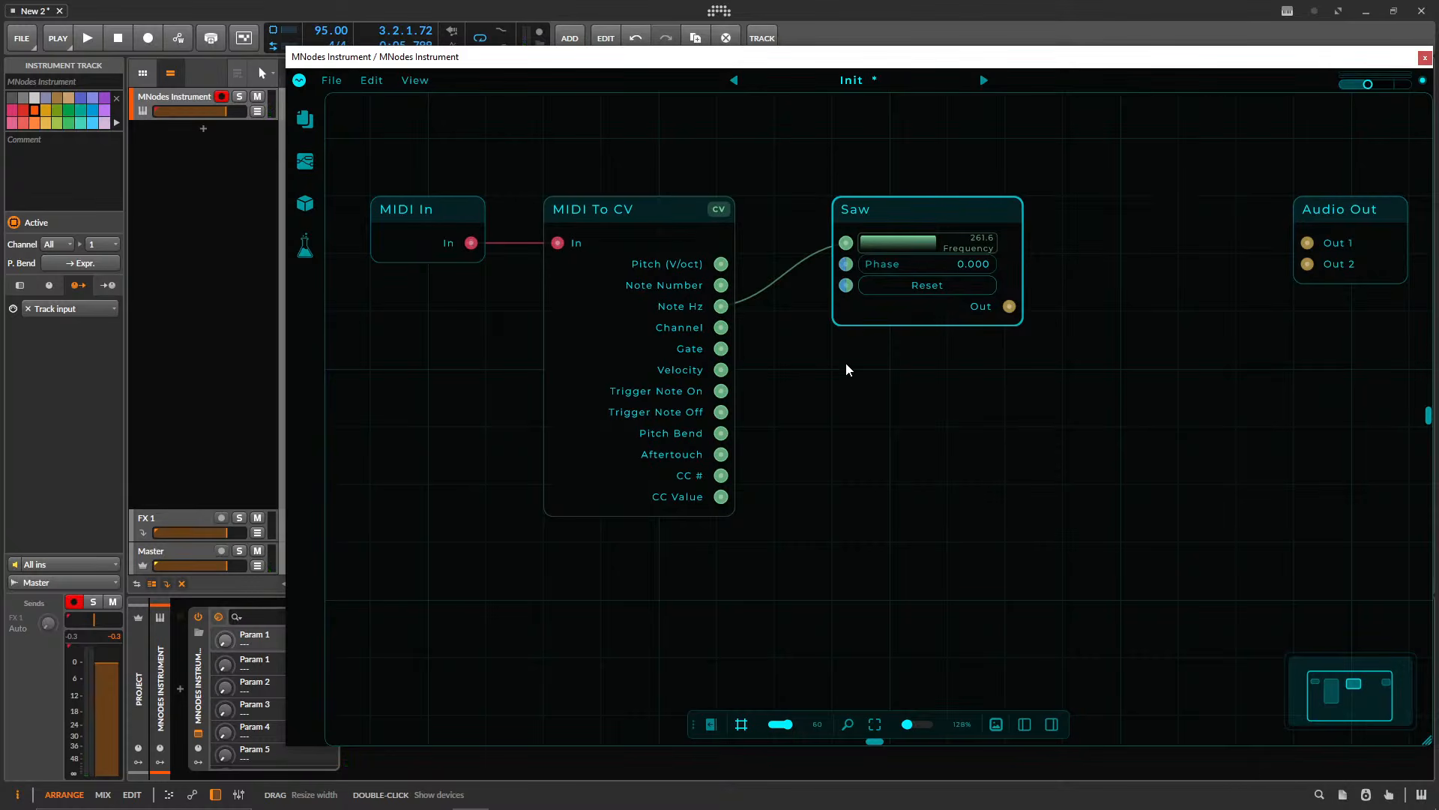
{"action": "scroll", "coordinate": [1005, 380], "scroll_direction": "down", "scroll_amount": 2}
{"action": "double_click", "coordinate": [866, 396]}
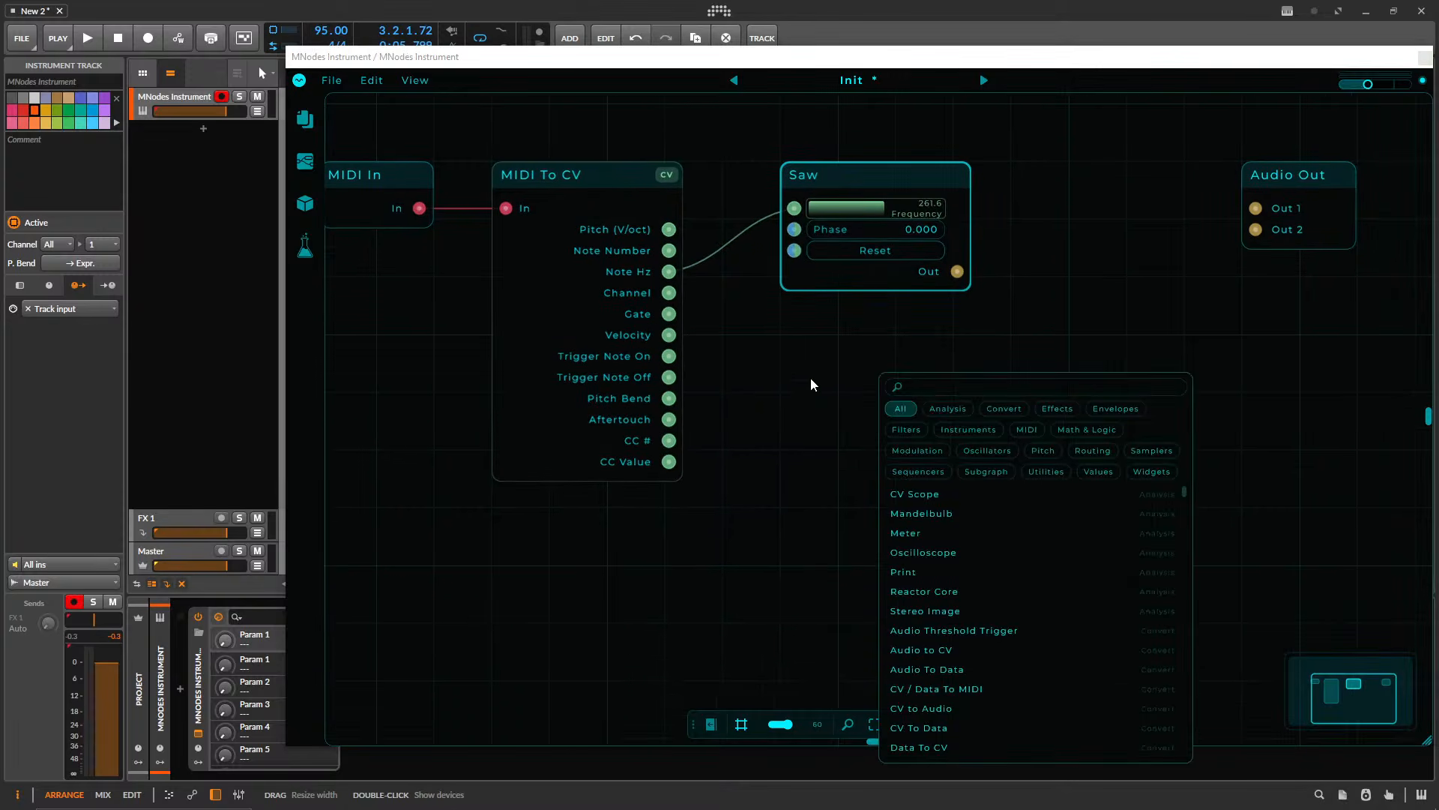
{"action": "left_click", "coordinate": [795, 390]}
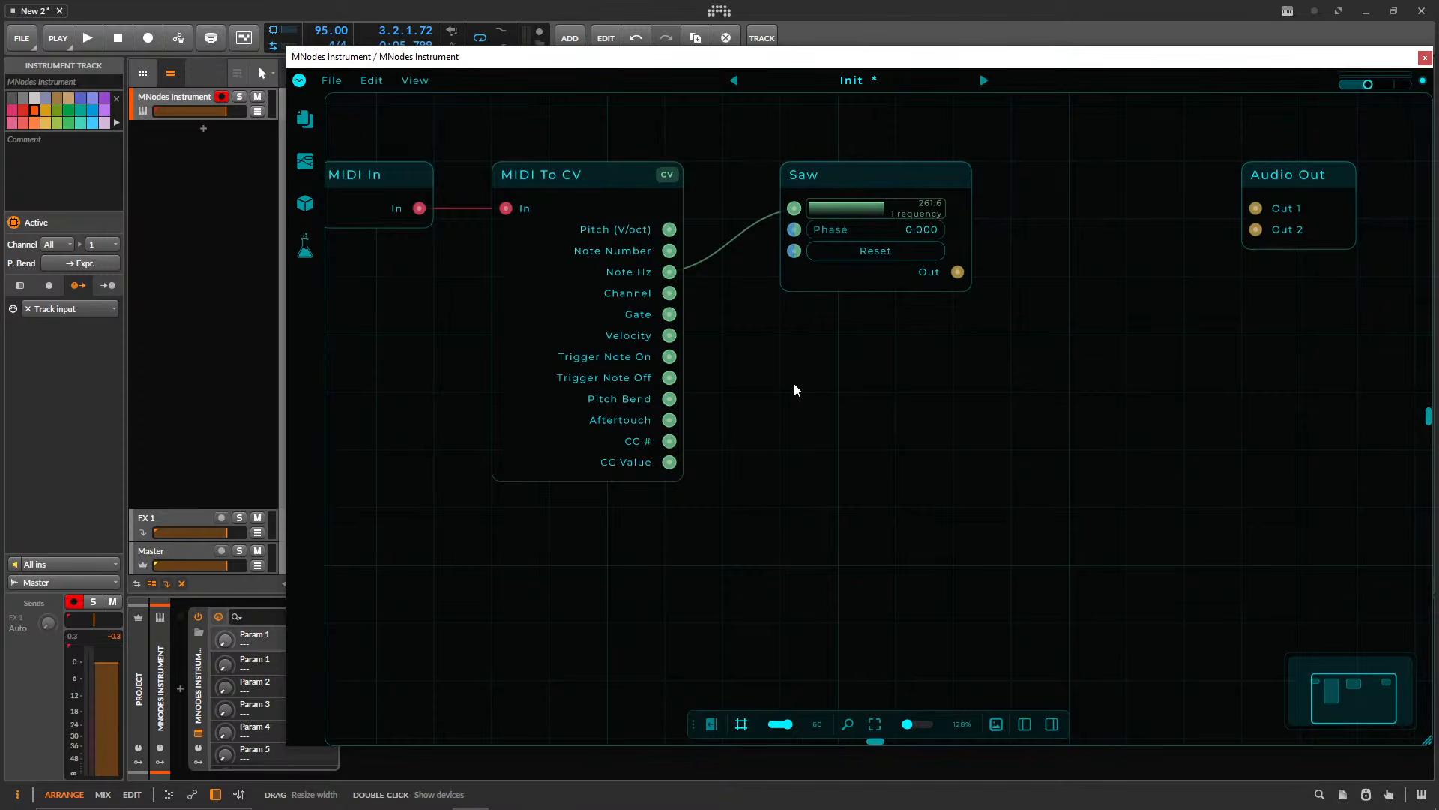
{"action": "left_click_drag", "start_coordinate": [957, 272], "coordinate": [1256, 208]}
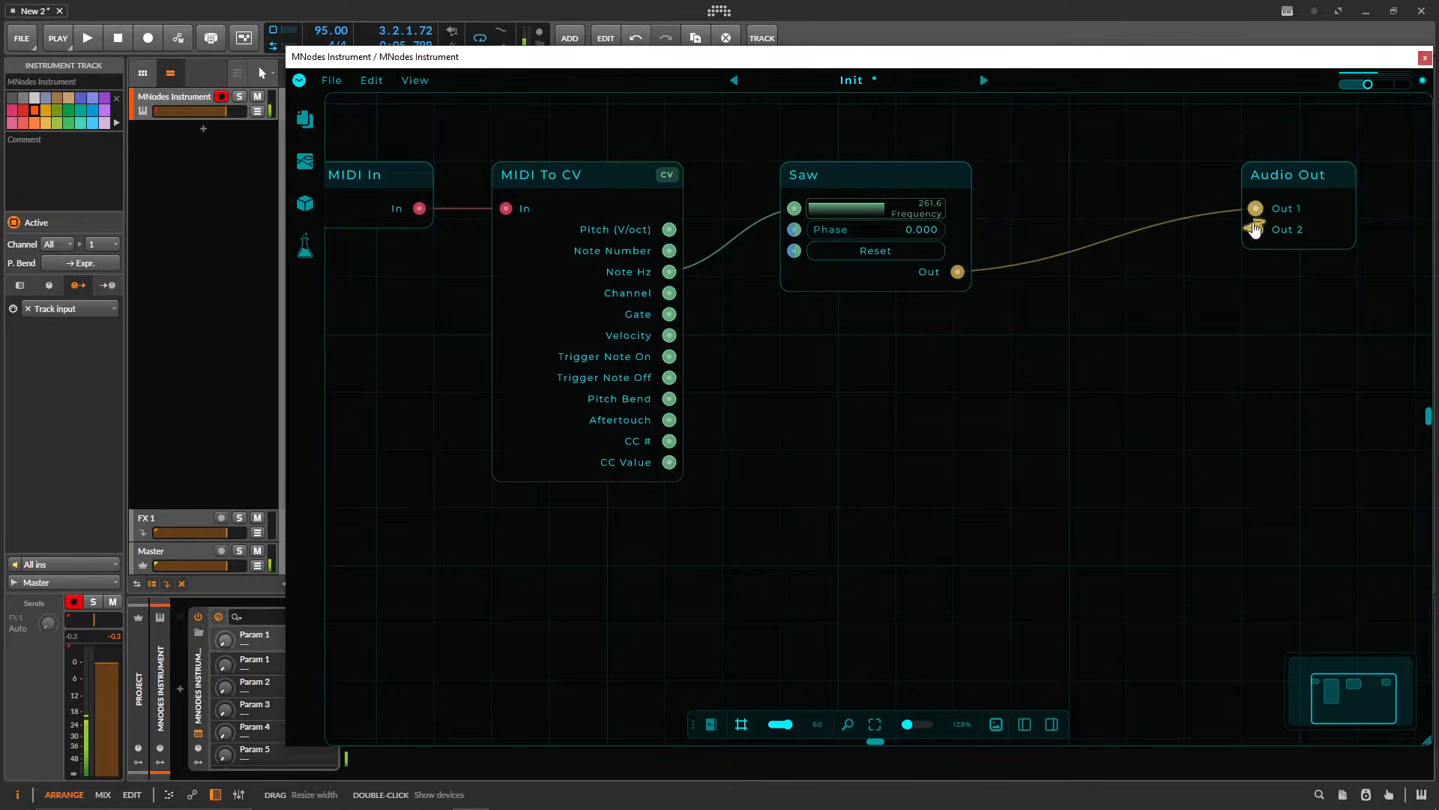
{"action": "left_click", "coordinate": [1159, 216]}
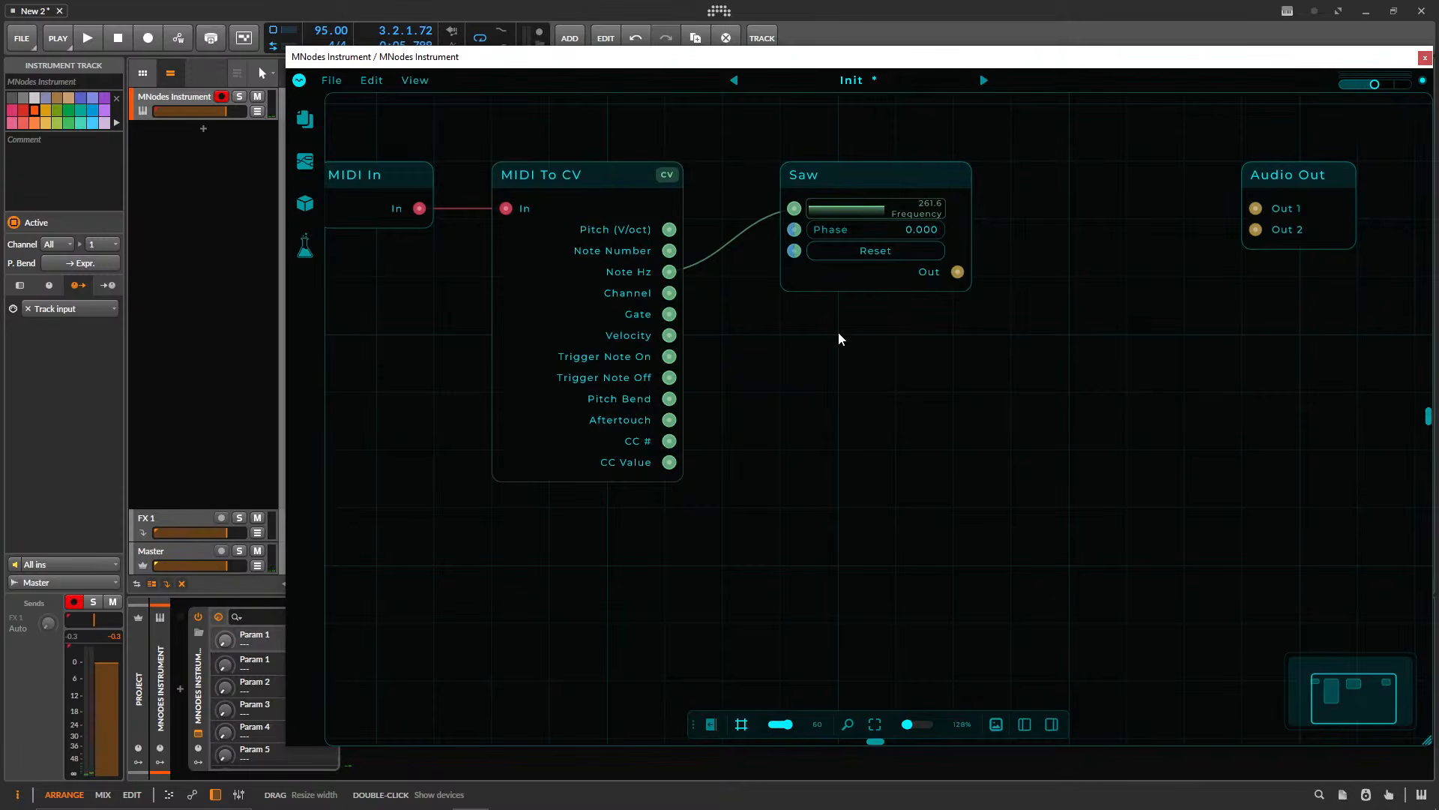
- Add an Envelope node and place it directly beneath the Saw
{"action": "double_click", "coordinate": [839, 373]}
{"action": "type", "text": "enve"}
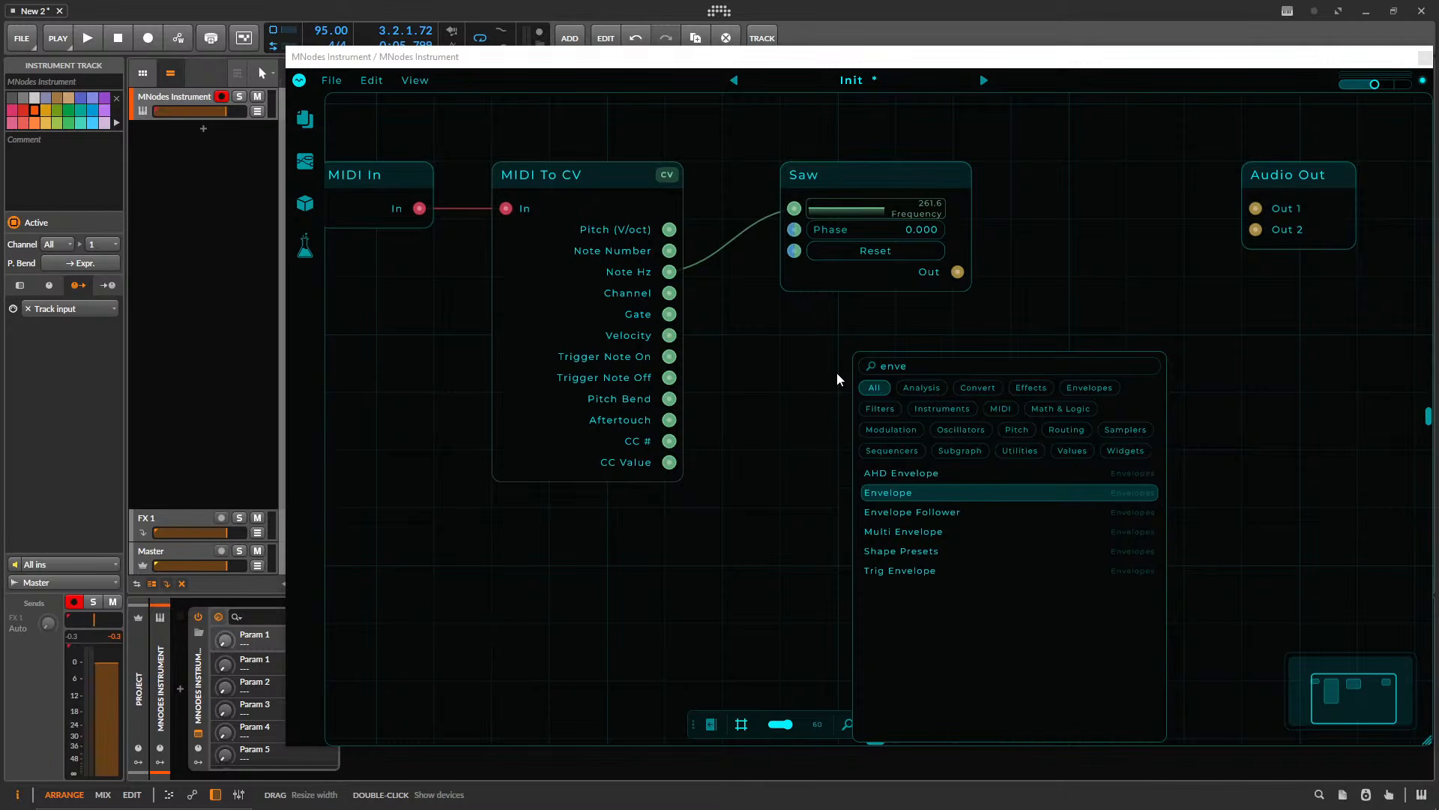
{"action": "key", "text": "Return"}
{"action": "left_click_drag", "start_coordinate": [817, 171], "coordinate": [875, 334]}
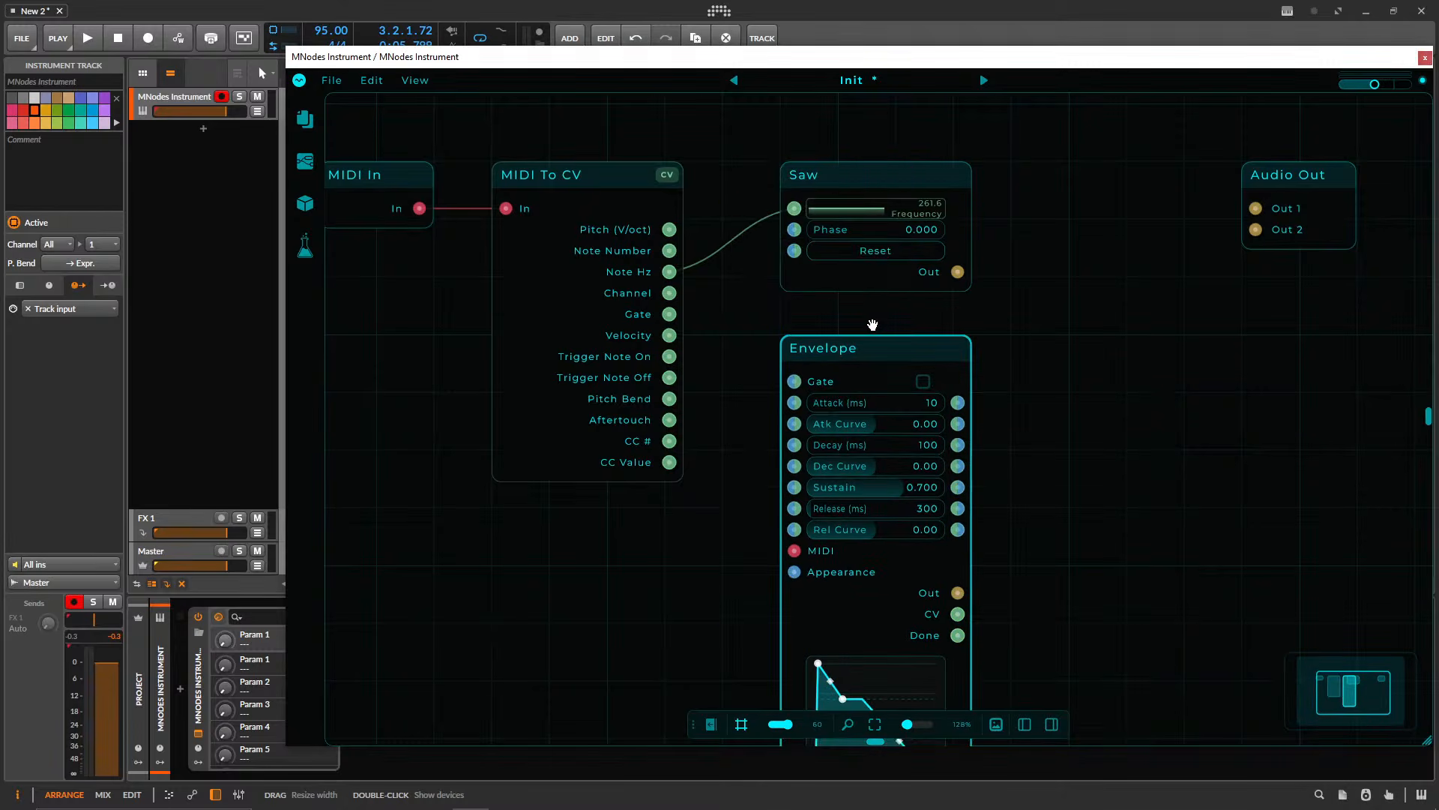
{"action": "scroll", "coordinate": [1067, 225], "scroll_direction": "down", "scroll_amount": 3}
{"action": "scroll", "coordinate": [1031, 270], "scroll_direction": "down", "scroll_amount": 4}
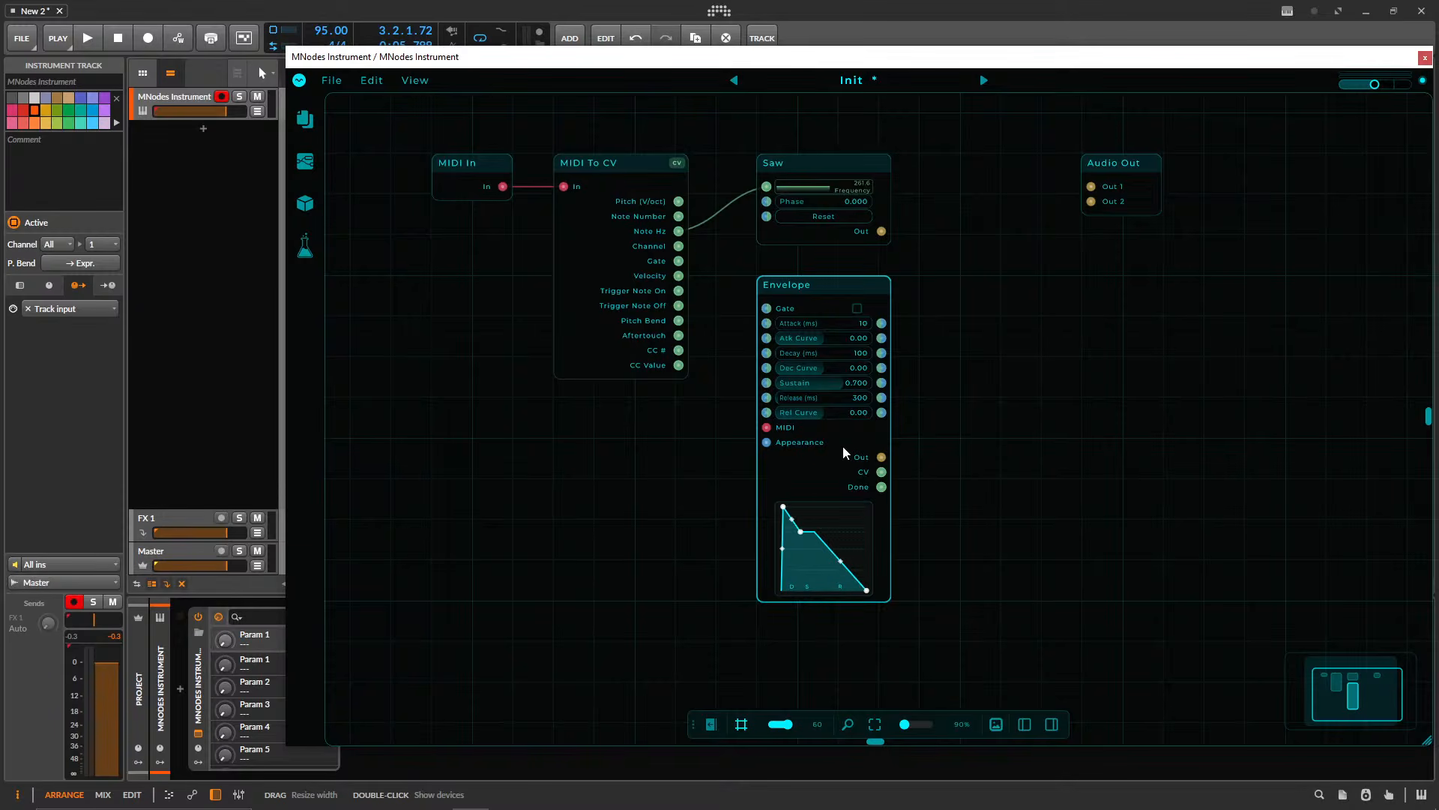
{"action": "scroll", "coordinate": [942, 341], "scroll_direction": "up", "scroll_amount": 2}
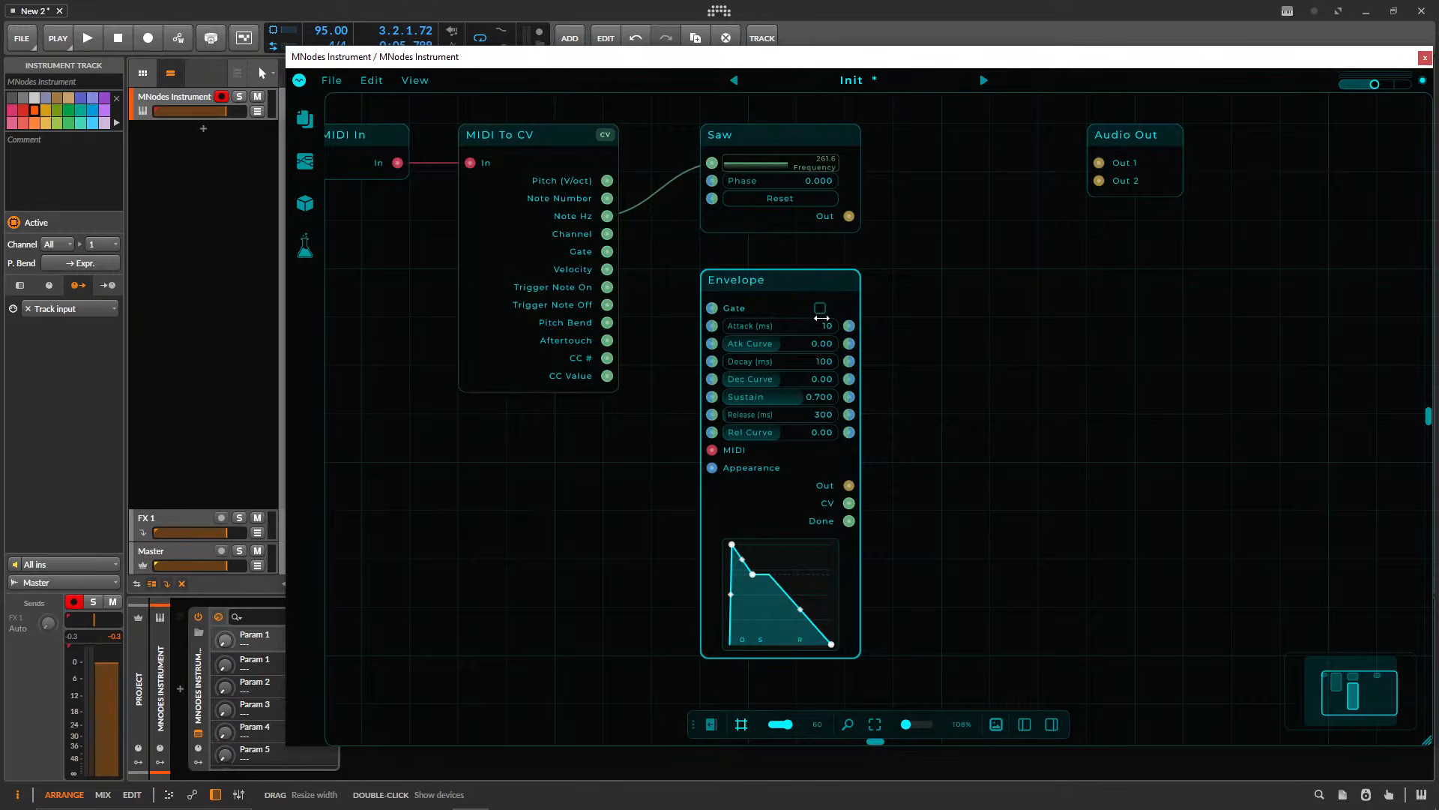
{"action": "double_click", "coordinate": [964, 455]}
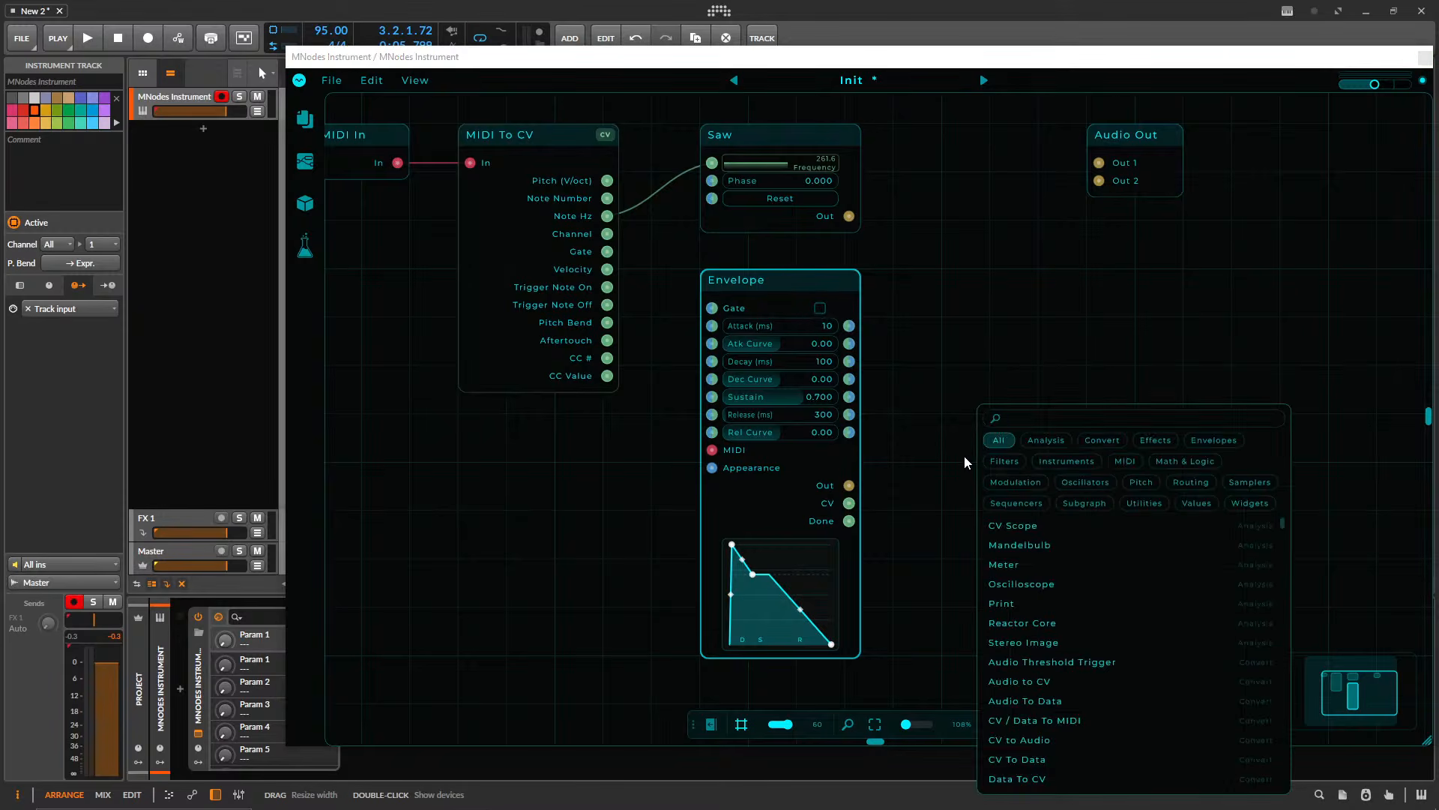
{"action": "type", "text": "cv sc"}
{"action": "key", "text": "Return"}
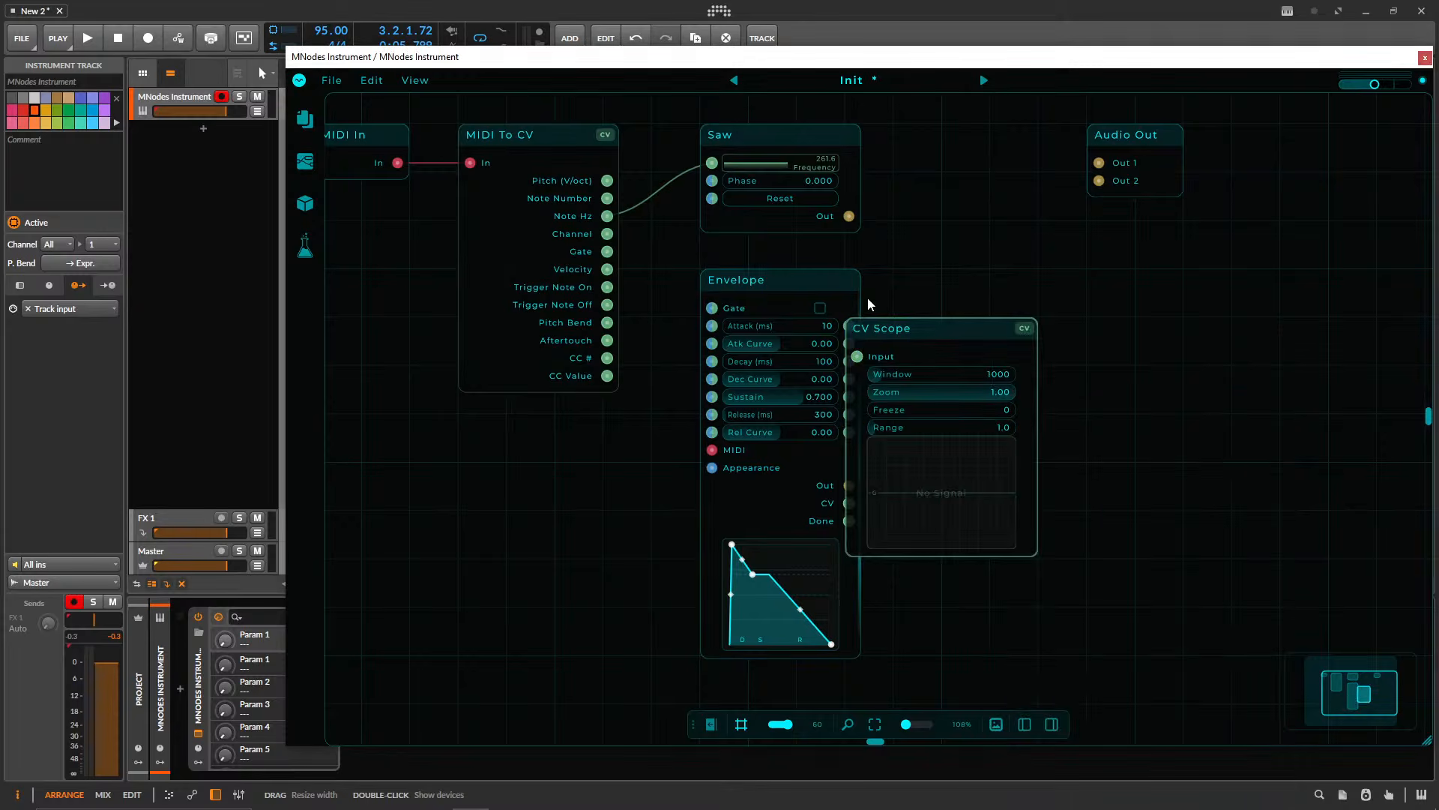
{"action": "left_click_drag", "start_coordinate": [908, 327], "coordinate": [1005, 466]}
{"action": "key", "text": "Delete"}
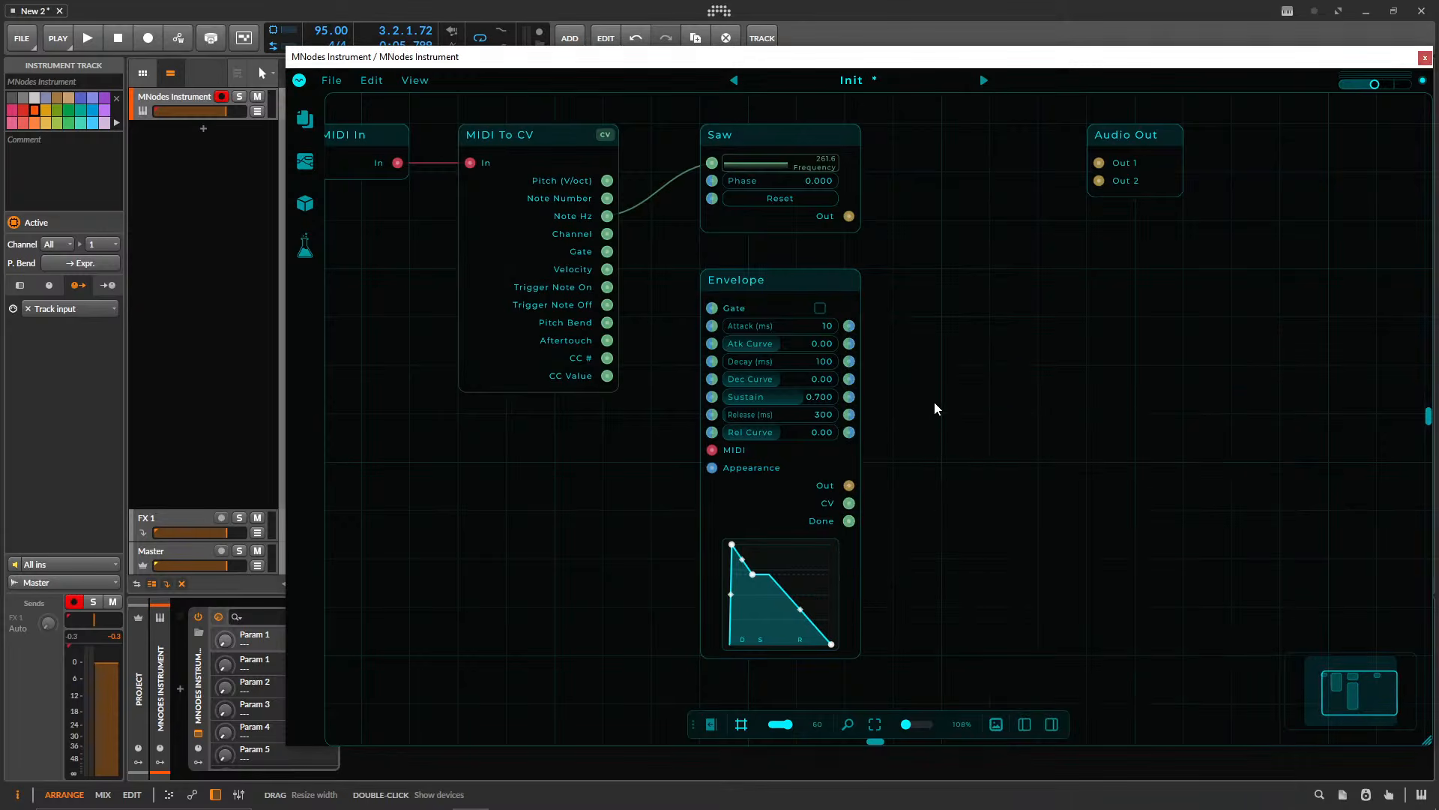
- Add an Oscilloscope beside the Envelope and feed its In from the Envelope's Out
{"action": "double_click", "coordinate": [934, 402]}
{"action": "type", "text": "osc"}
{"action": "key", "text": "Return"}
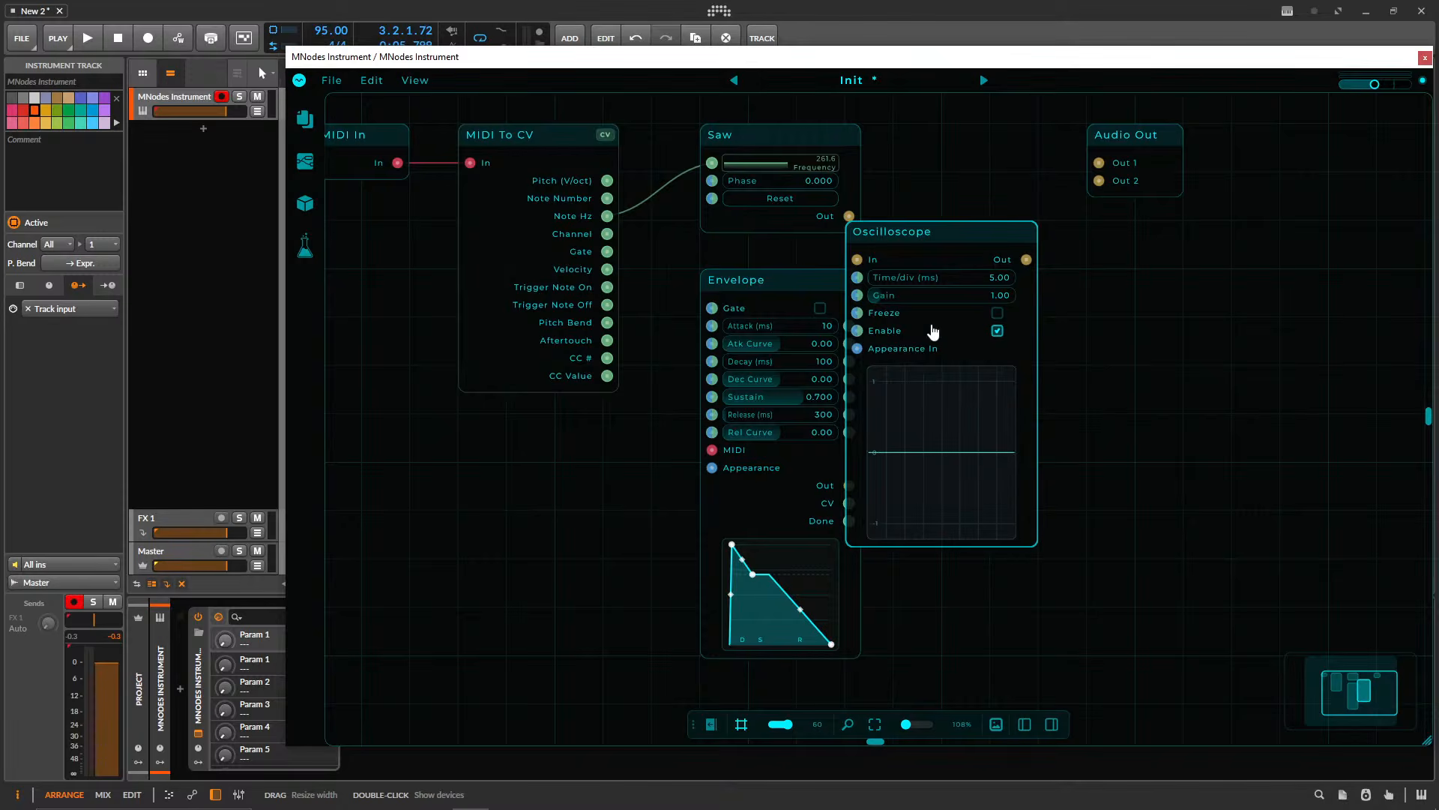
{"action": "left_click_drag", "start_coordinate": [925, 232], "coordinate": [1021, 377]}
{"action": "left_click_drag", "start_coordinate": [876, 488], "coordinate": [955, 406]}
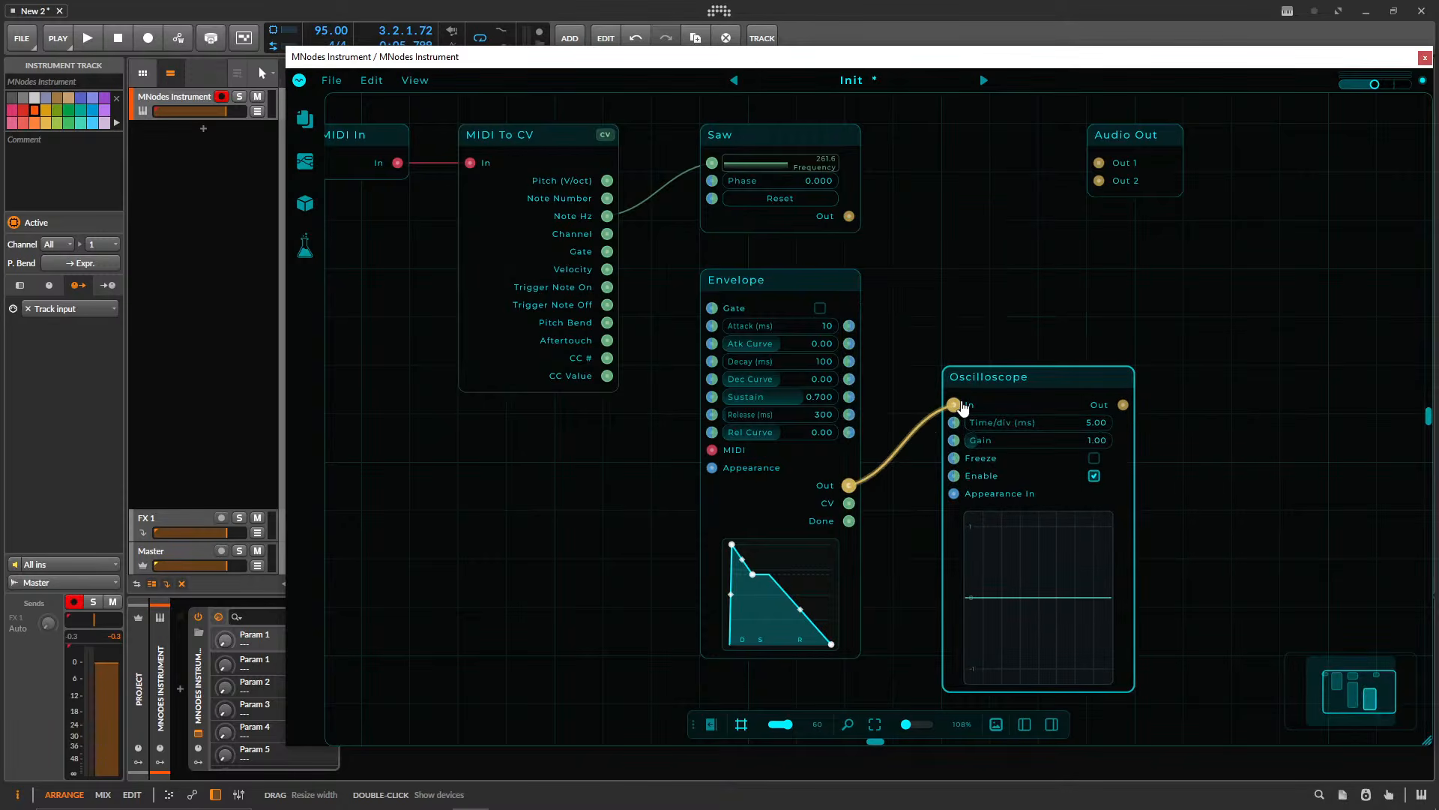
- Switch on the Envelope's Gate and shape its curve to Attack 133, Decay 532, Dec Curve -1.85, Sustain 0.663, Release 433 and Rel Curve 0.57
{"action": "scroll", "coordinate": [907, 321], "scroll_direction": "up", "scroll_amount": 2}
{"action": "left_click_drag", "start_coordinate": [907, 320], "coordinate": [857, 193]}
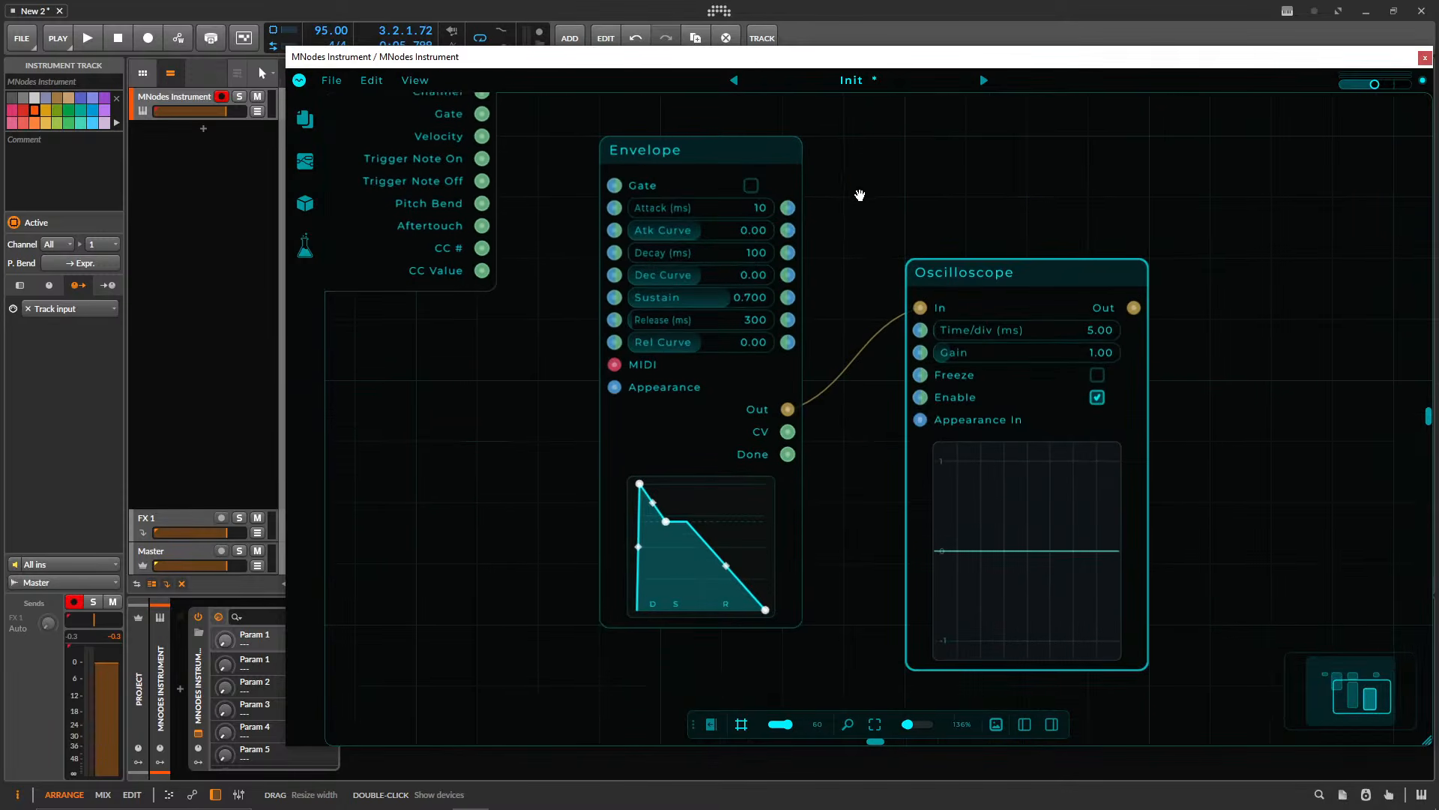
{"action": "left_click", "coordinate": [749, 186]}
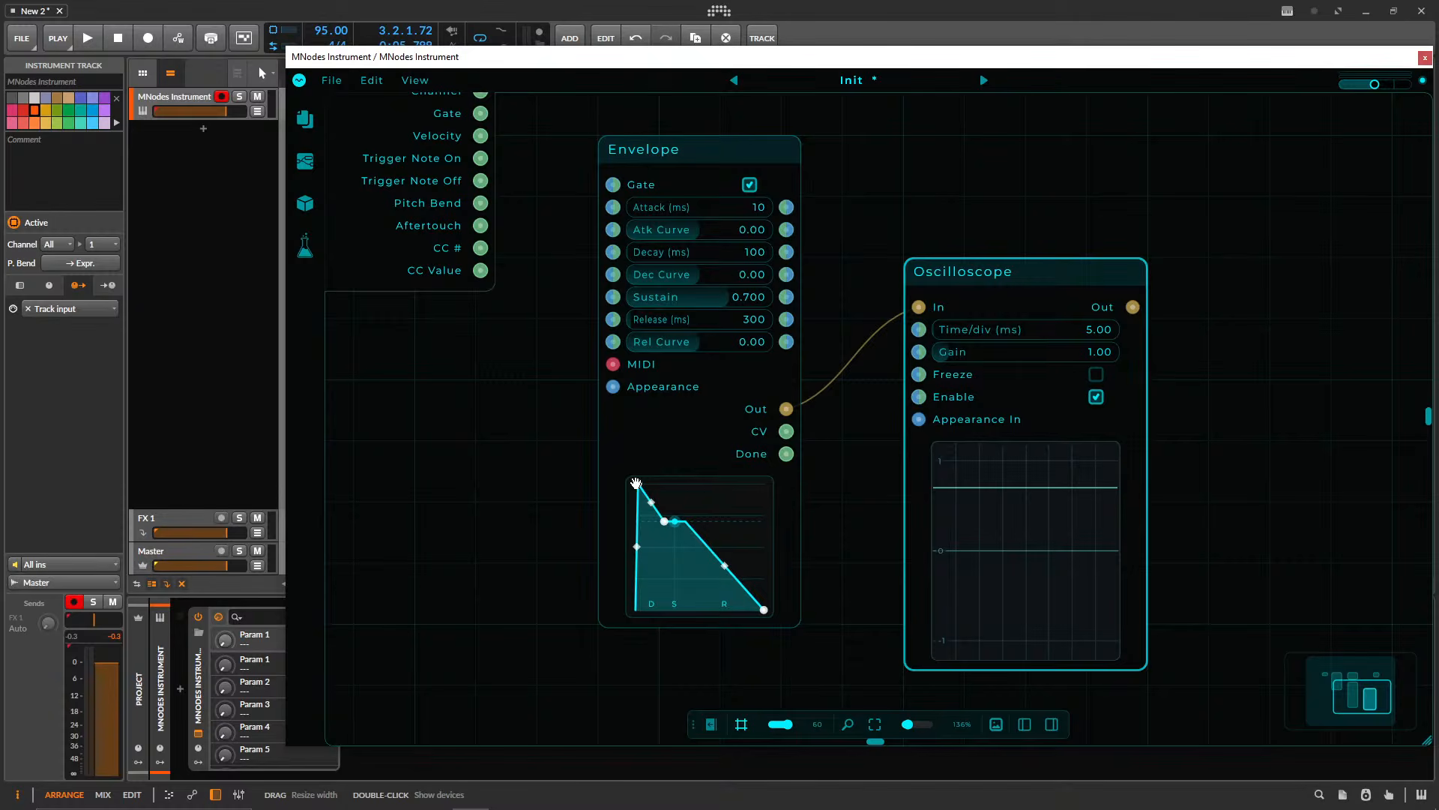
{"action": "left_click_drag", "start_coordinate": [636, 484], "coordinate": [670, 483]}
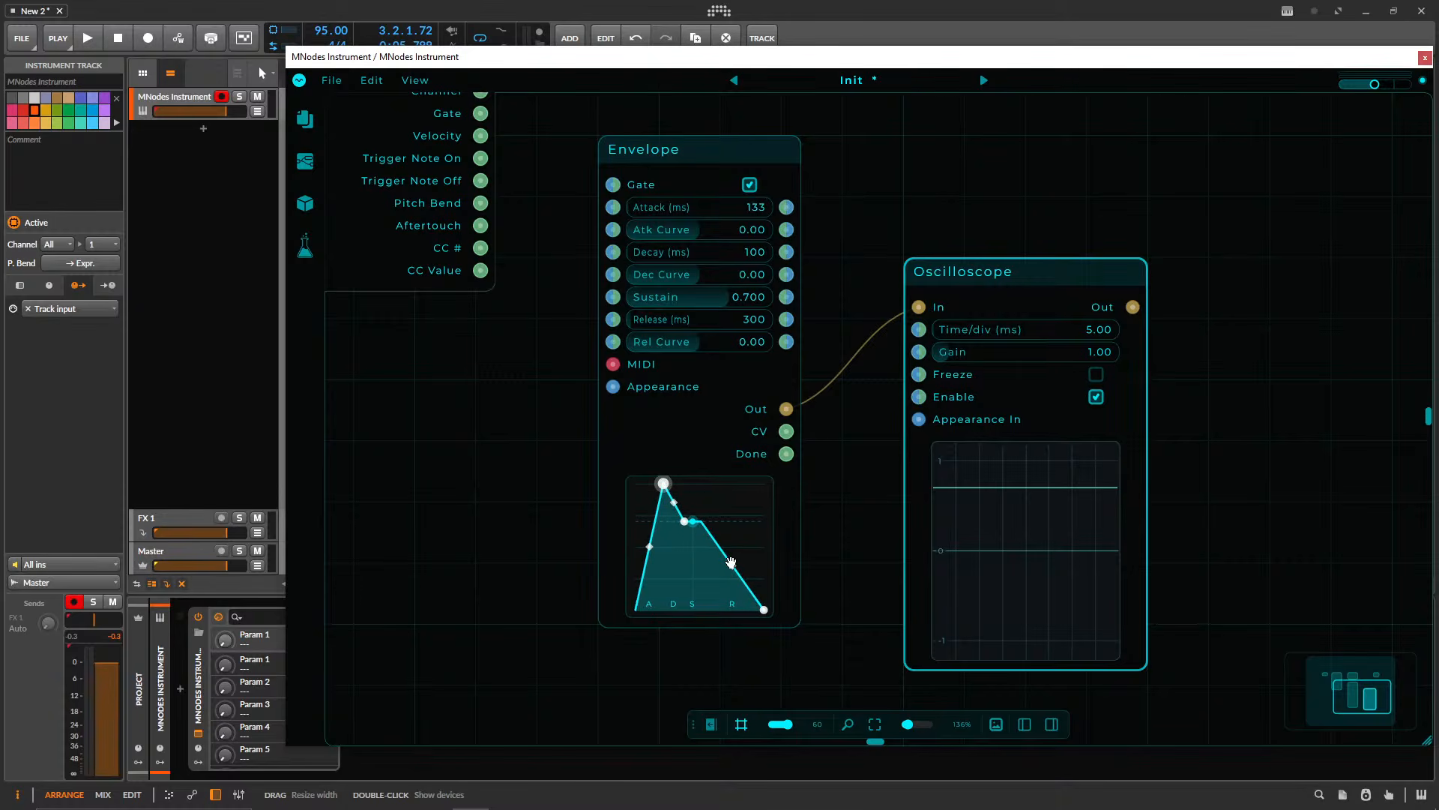
{"action": "left_click_drag", "start_coordinate": [731, 562], "coordinate": [772, 552]}
{"action": "left_click_drag", "start_coordinate": [686, 526], "coordinate": [691, 538]}
{"action": "mouse_move", "coordinate": [654, 320]}
{"action": "left_mouse_down"}
{"action": "mouse_move", "coordinate": [729, 298]}
{"action": "mouse_move", "coordinate": [705, 276]}
{"action": "mouse_move", "coordinate": [662, 292]}
{"action": "mouse_move", "coordinate": [719, 285]}
{"action": "mouse_move", "coordinate": [688, 263]}
{"action": "left_mouse_up"}
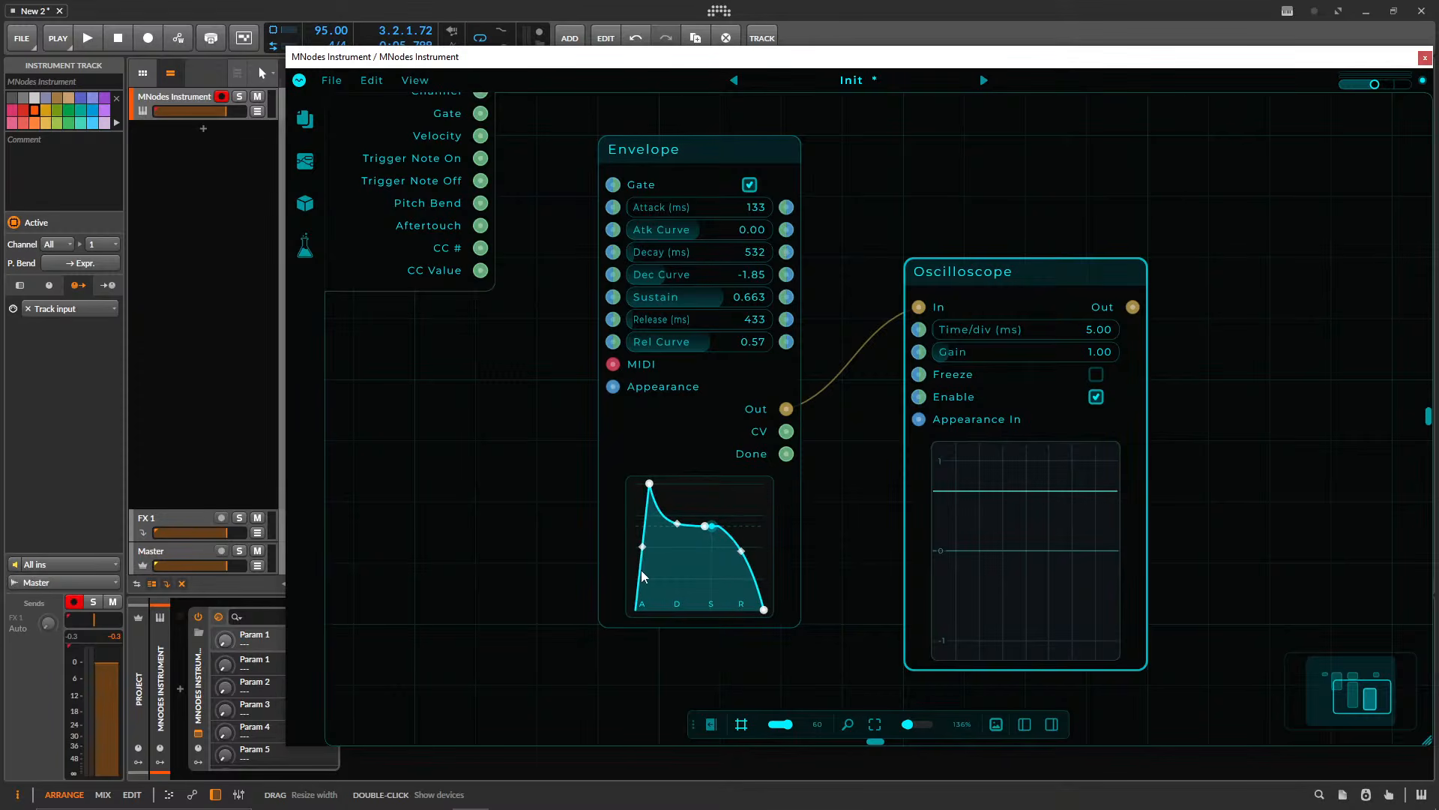
- Move the Envelope closer to MIDI To CV, widen it to enlarge its graph, and place the Oscilloscope clear of it
{"action": "left_click_drag", "start_coordinate": [639, 153], "coordinate": [578, 154]}
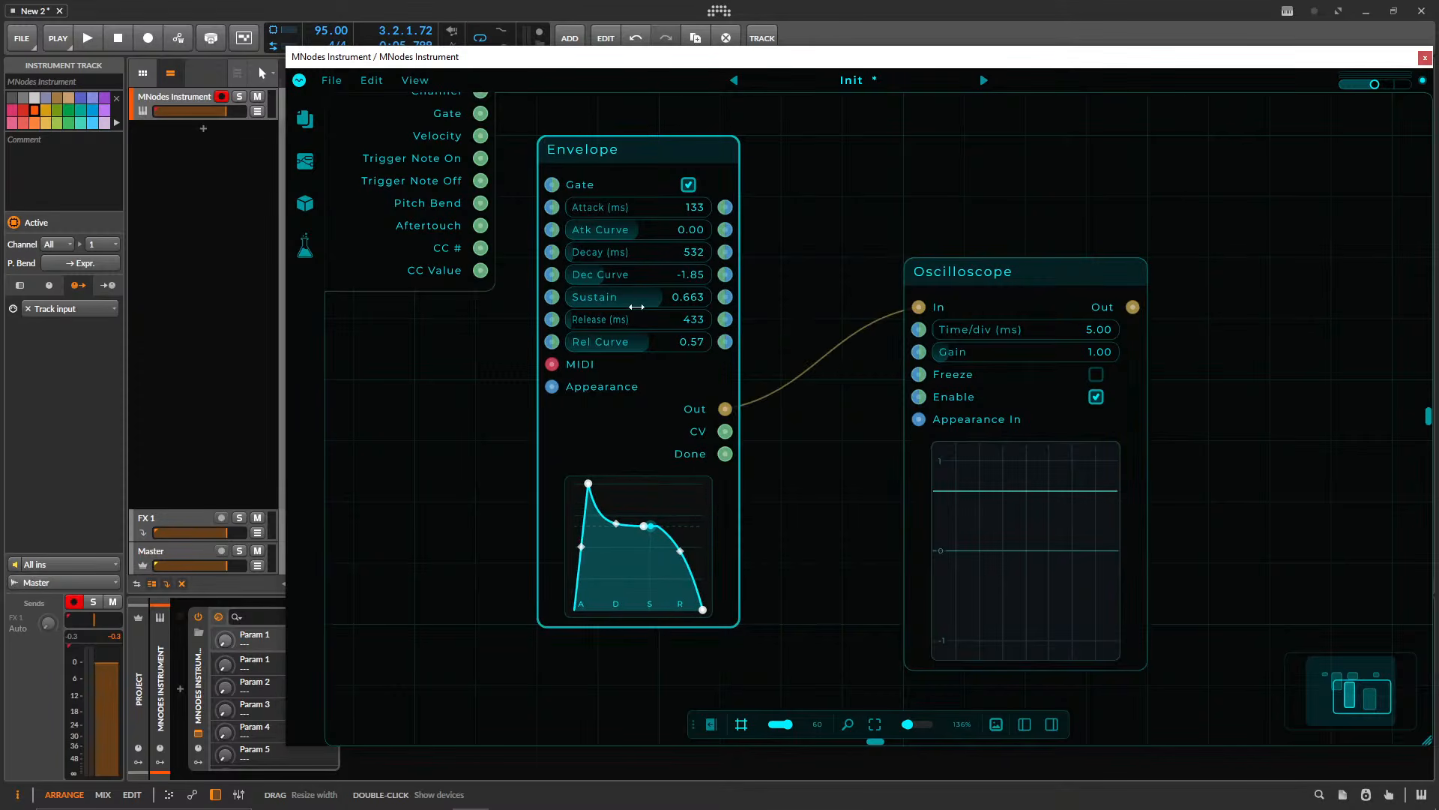
{"action": "left_click_drag", "start_coordinate": [739, 555], "coordinate": [902, 554]}
{"action": "left_click_drag", "start_coordinate": [956, 303], "coordinate": [1079, 243]}
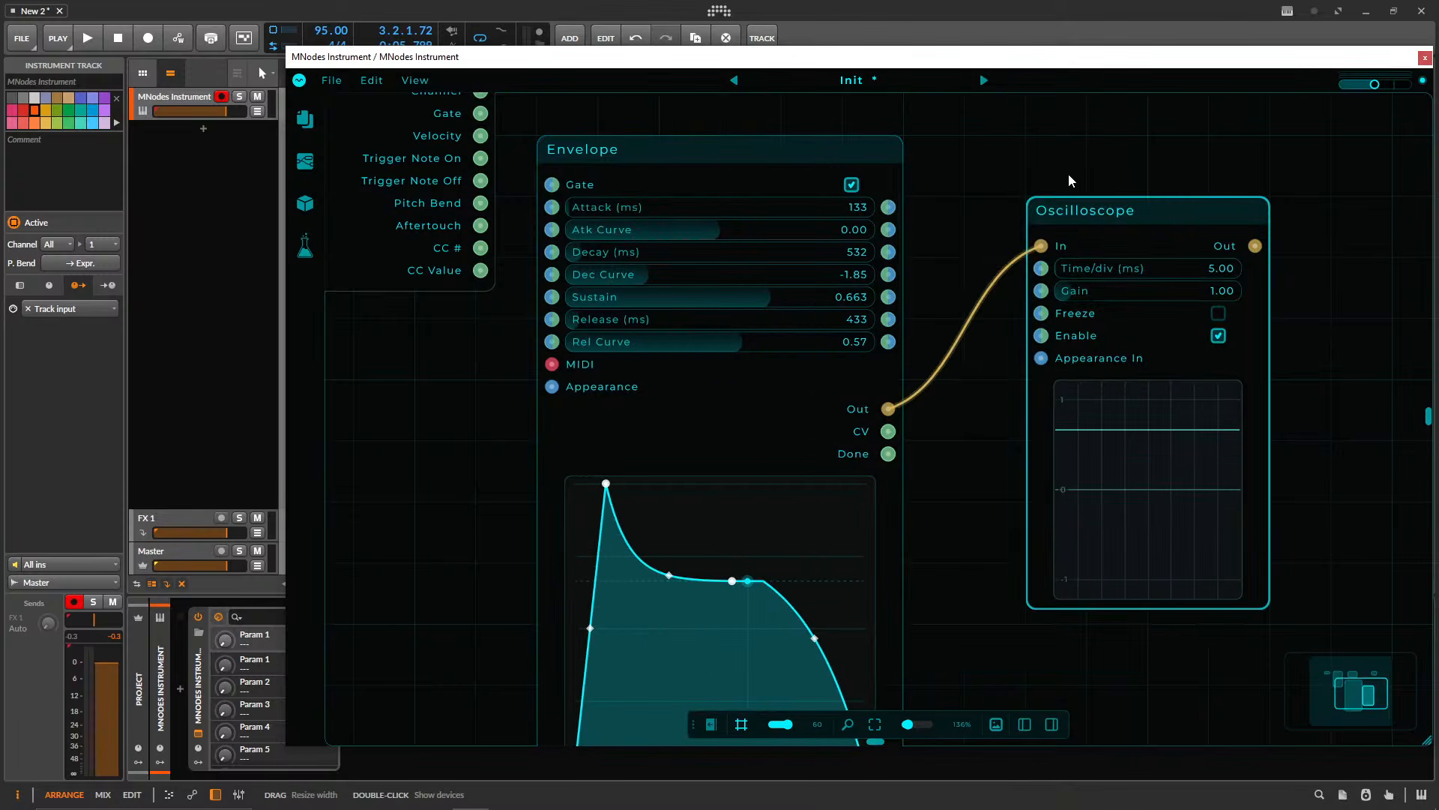
{"action": "left_click_drag", "start_coordinate": [1070, 176], "coordinate": [1014, 178]}
{"action": "scroll", "coordinate": [910, 351], "scroll_direction": "down", "scroll_amount": 2}
{"action": "scroll", "coordinate": [911, 348], "scroll_direction": "down", "scroll_amount": 1}
{"action": "left_click_drag", "start_coordinate": [938, 479], "coordinate": [920, 520]}
- Set the Envelope's Attack to 510 ms while toggling its Gate, leaving the Gate off
{"action": "left_click", "coordinate": [839, 185]}
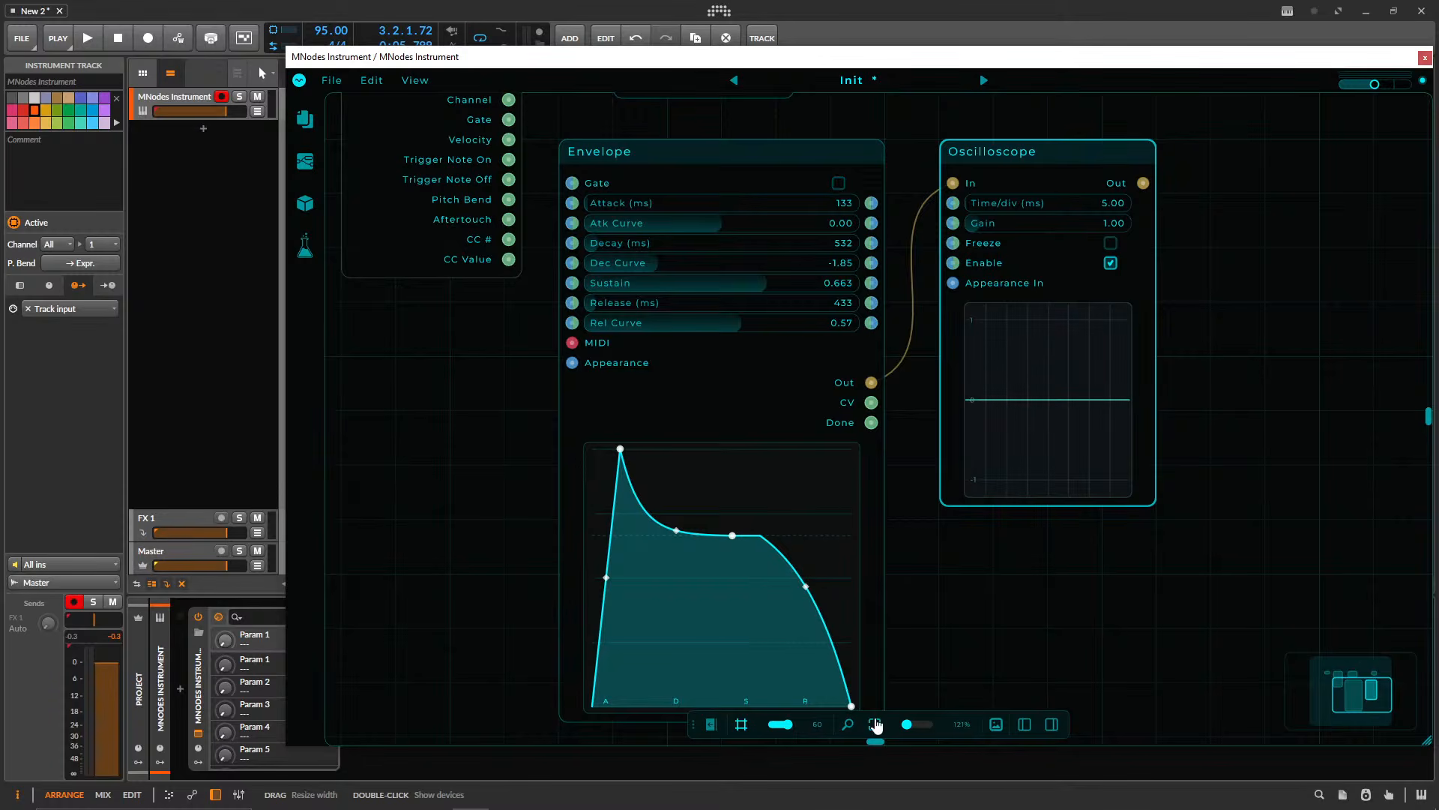
{"action": "left_click", "coordinate": [839, 185]}
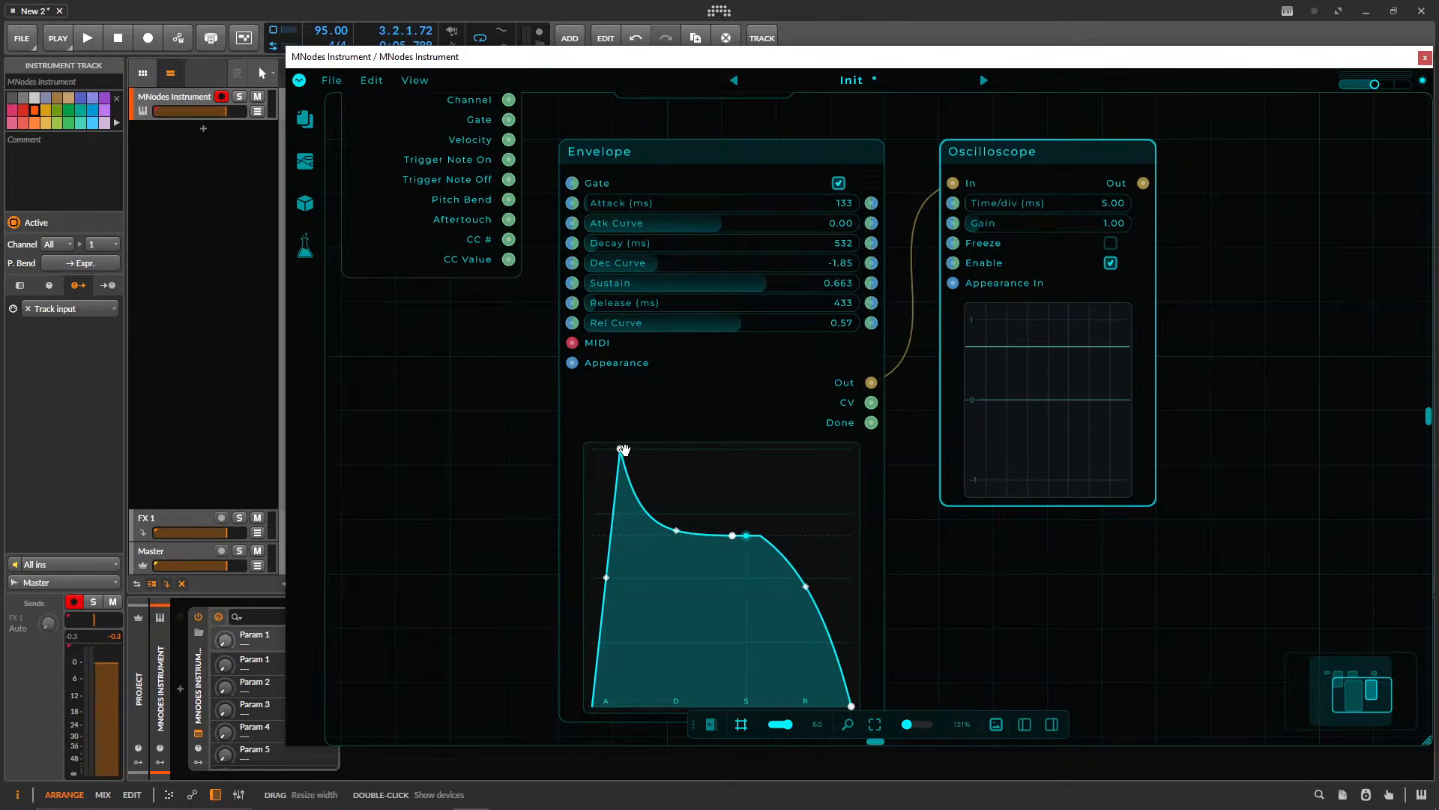
{"action": "left_click_drag", "start_coordinate": [623, 449], "coordinate": [672, 449]}
{"action": "left_click", "coordinate": [839, 184]}
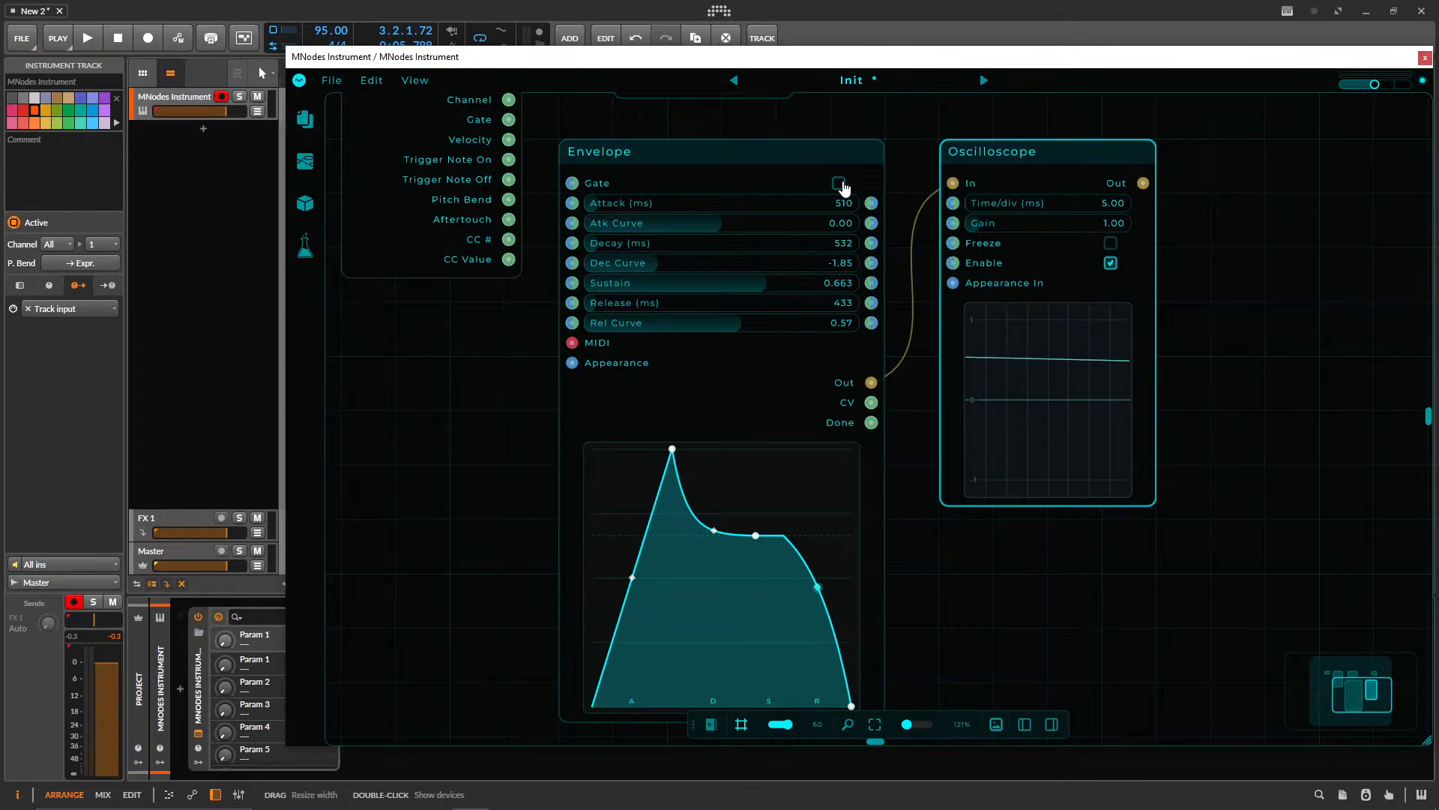
- Toggle the Envelope's Gate on and off repeatedly to examine its attack, decay, sustain and release stages on the graph and Oscilloscope
{"action": "left_click", "coordinate": [839, 184]}
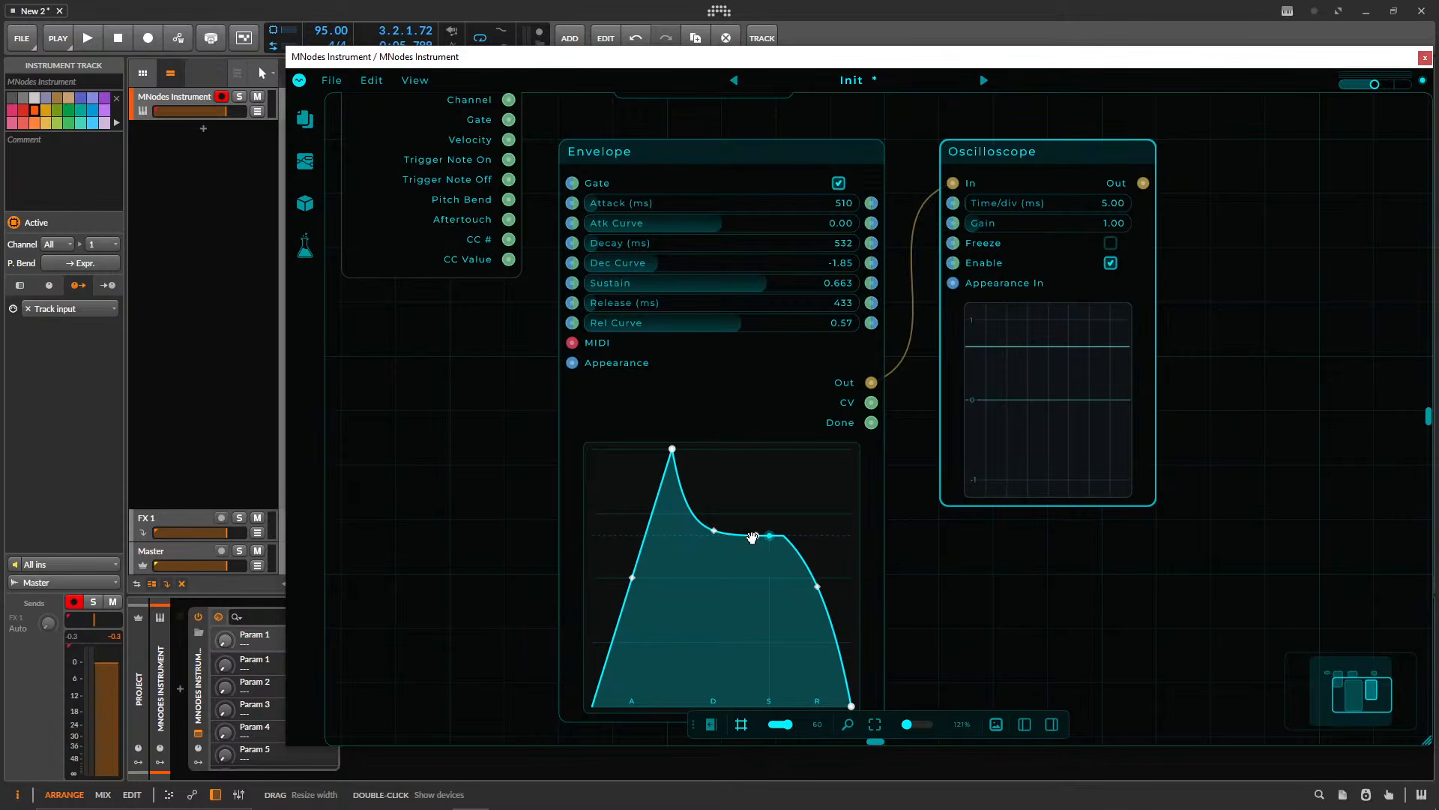
{"action": "left_click", "coordinate": [838, 184]}
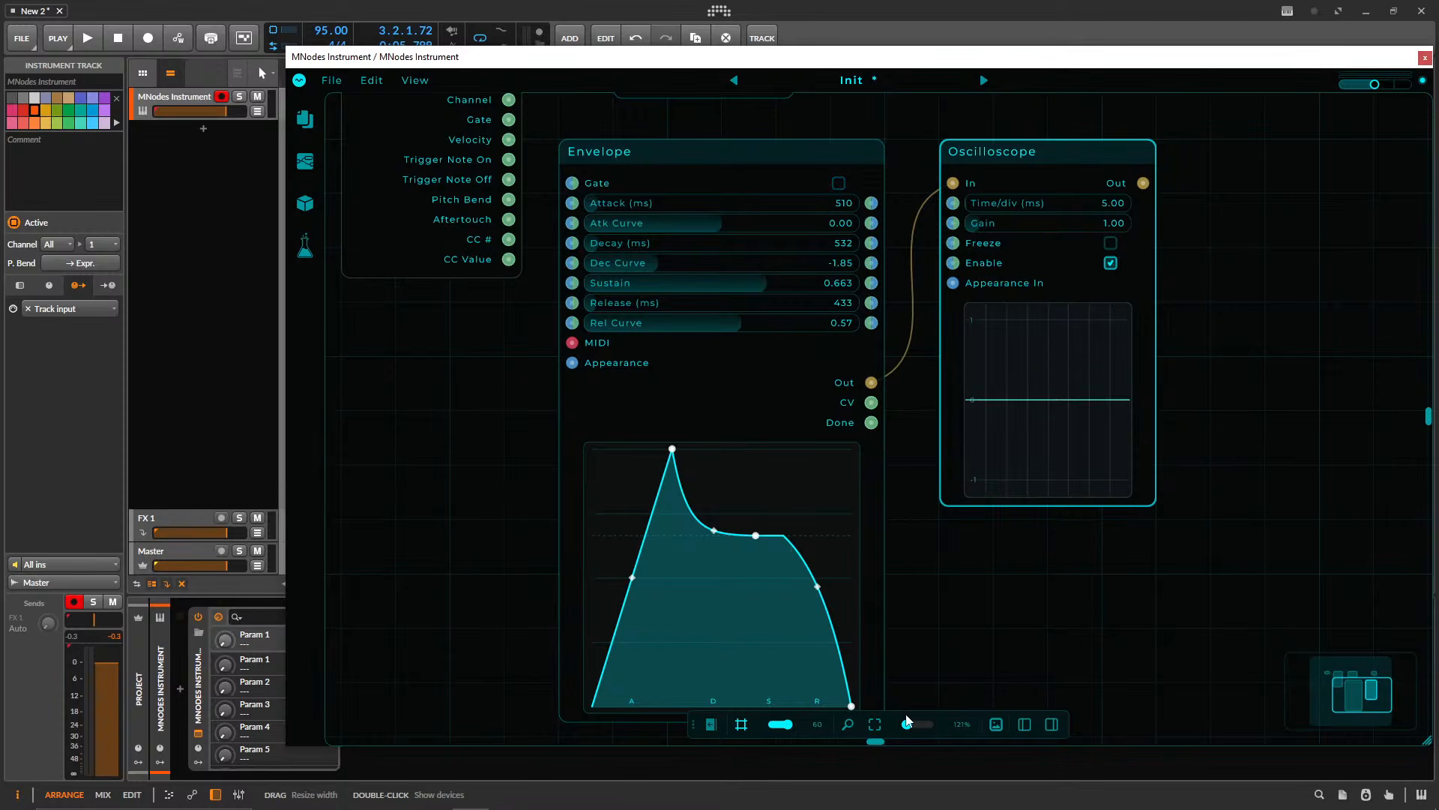
{"action": "left_click", "coordinate": [838, 184]}
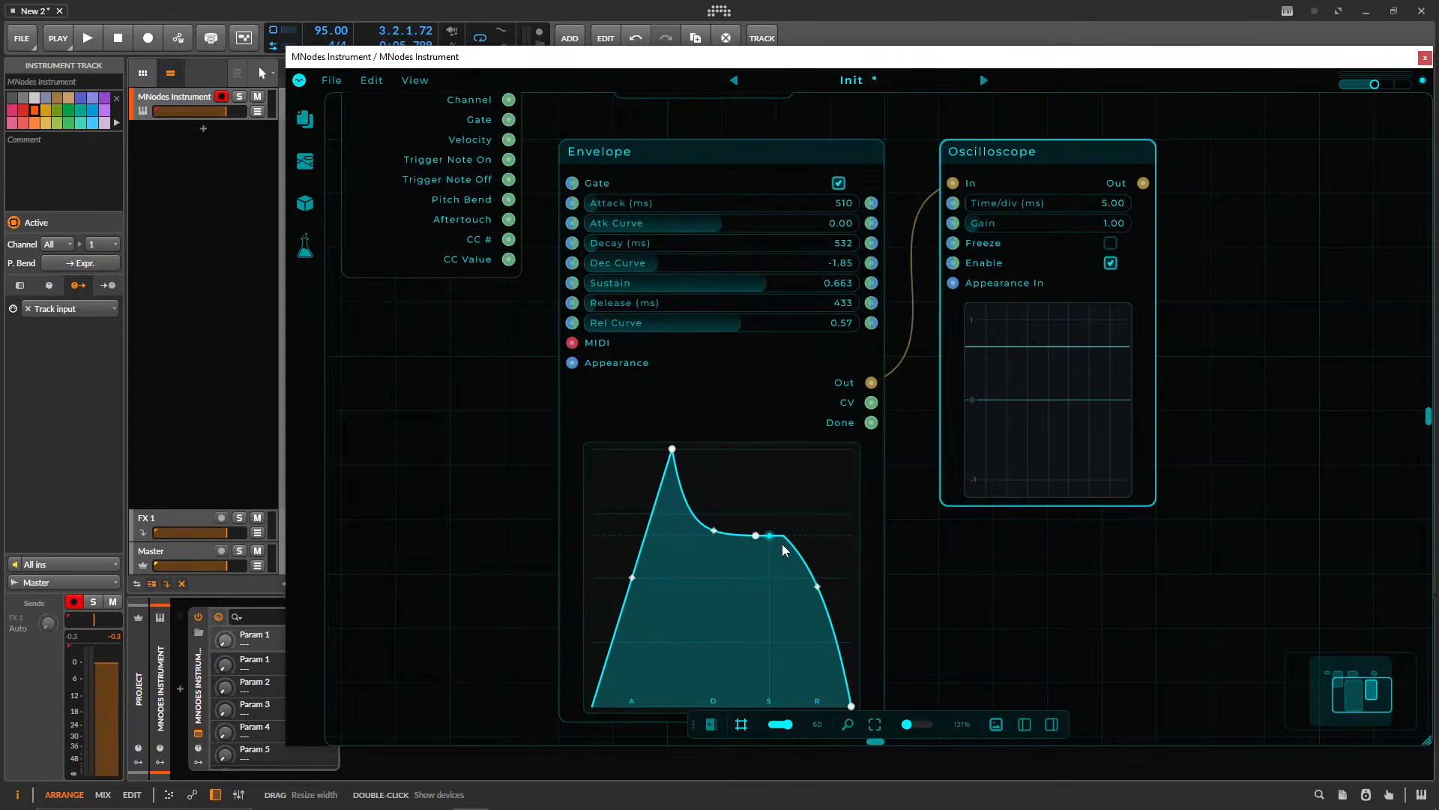
{"action": "left_click", "coordinate": [839, 183]}
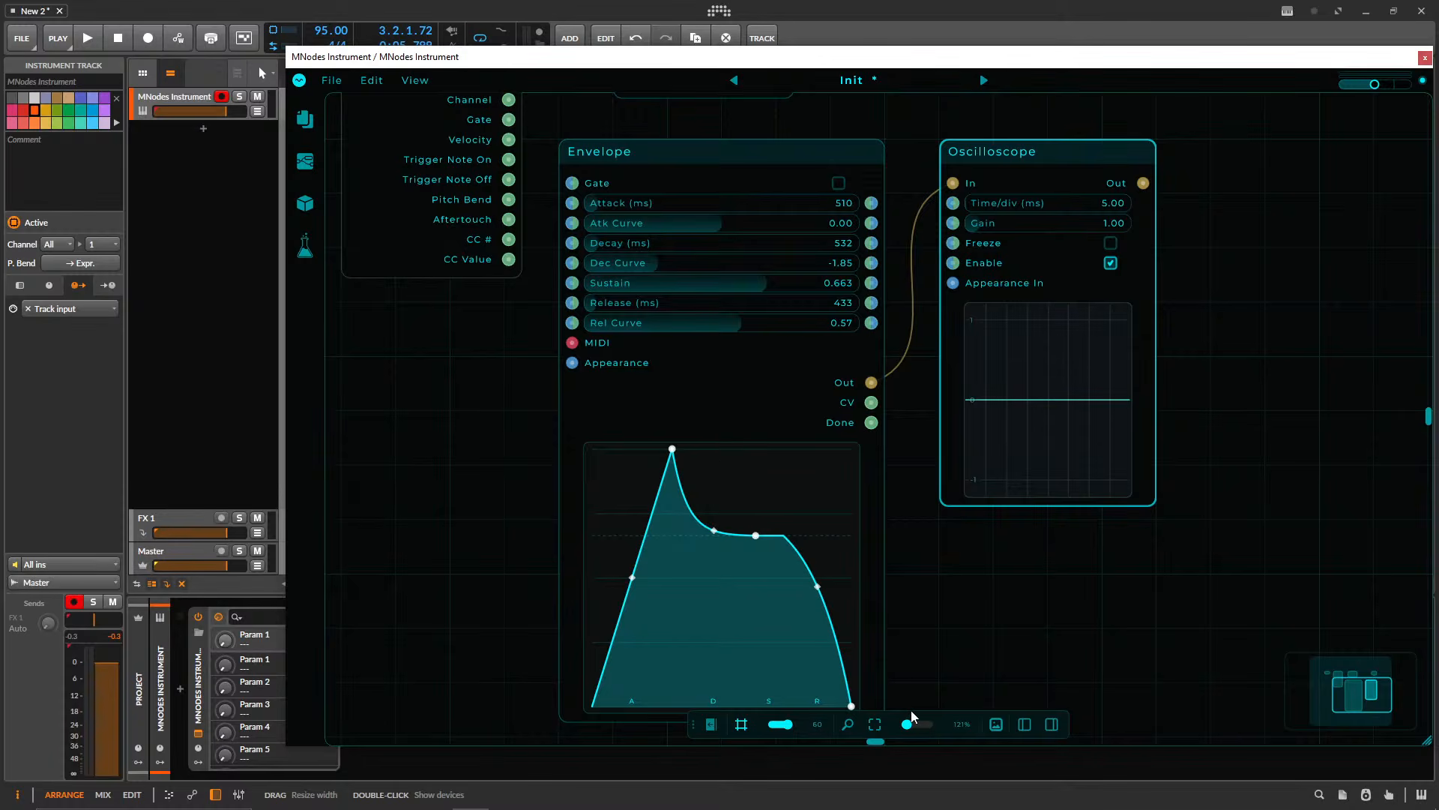
{"action": "left_click_drag", "start_coordinate": [903, 516], "coordinate": [946, 633]}
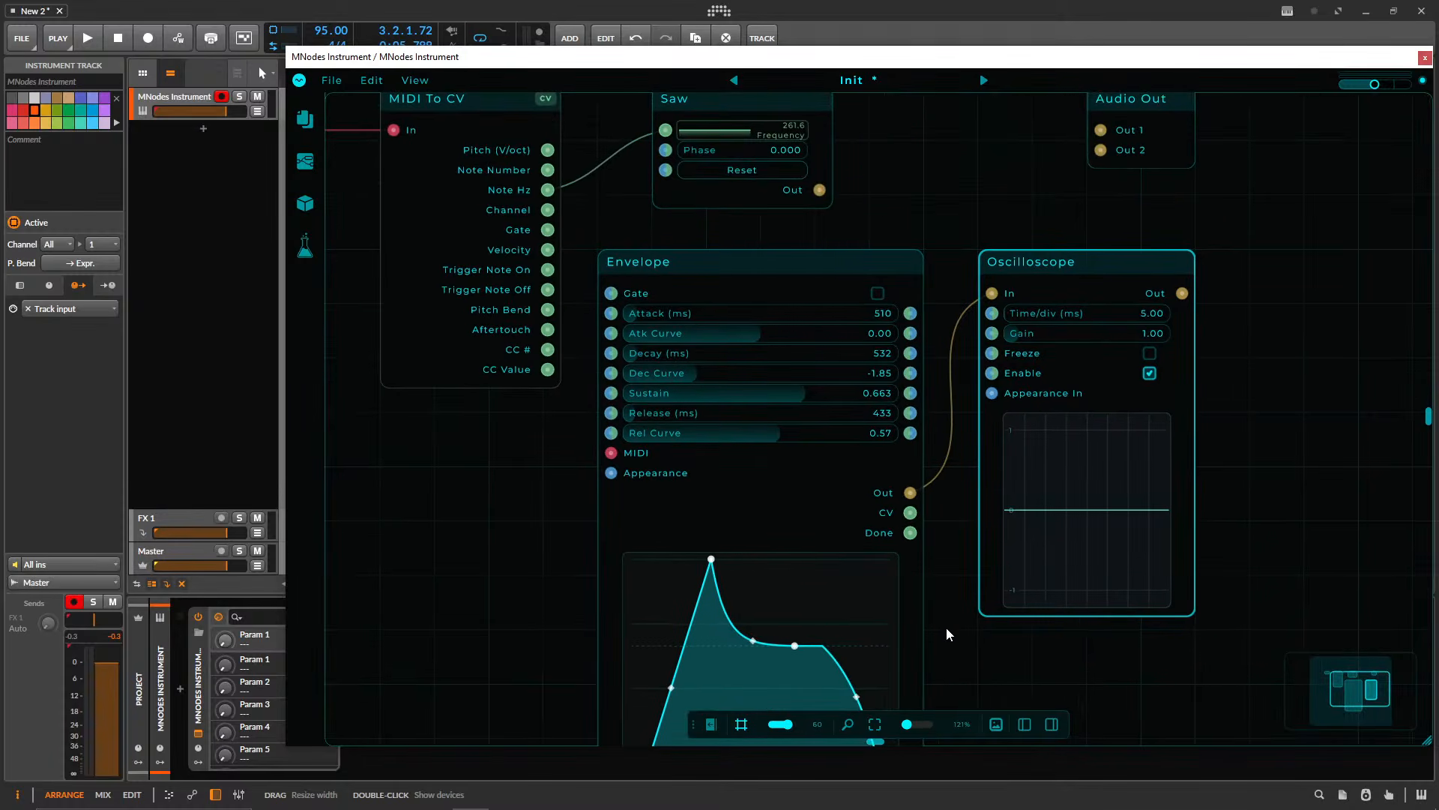
{"action": "left_click", "coordinate": [879, 293]}
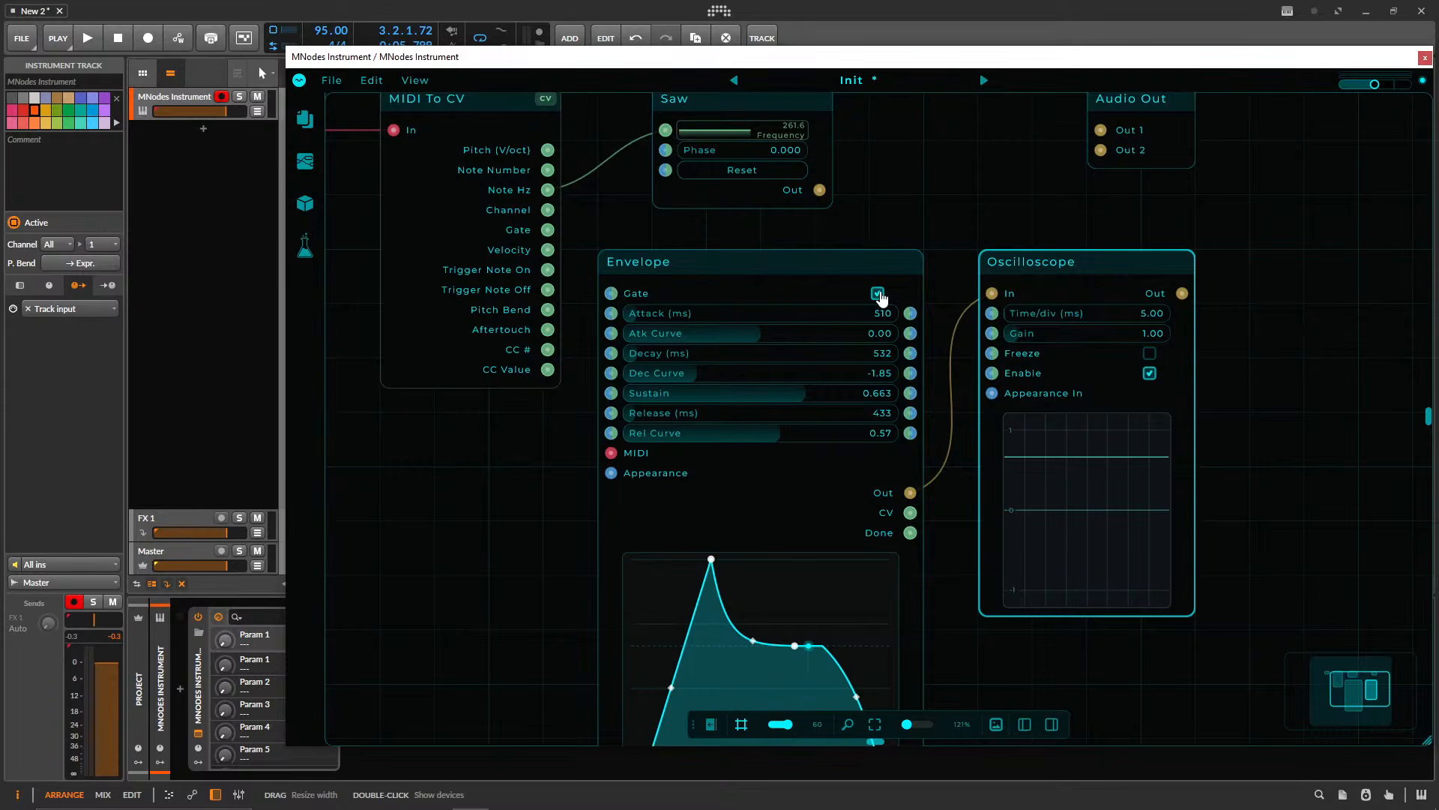
{"action": "left_click", "coordinate": [878, 293]}
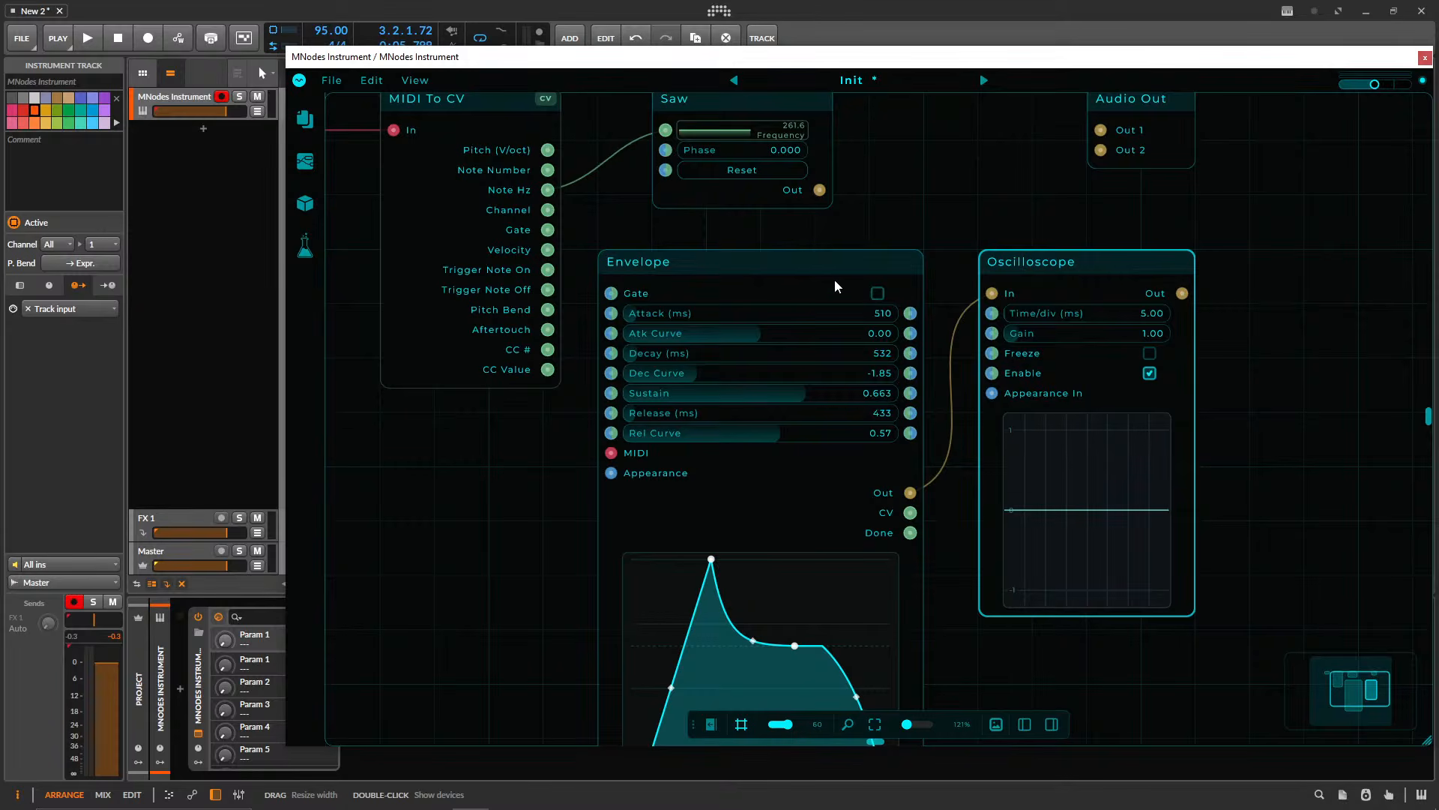
{"action": "scroll", "coordinate": [839, 255], "scroll_direction": "up", "scroll_amount": 1}
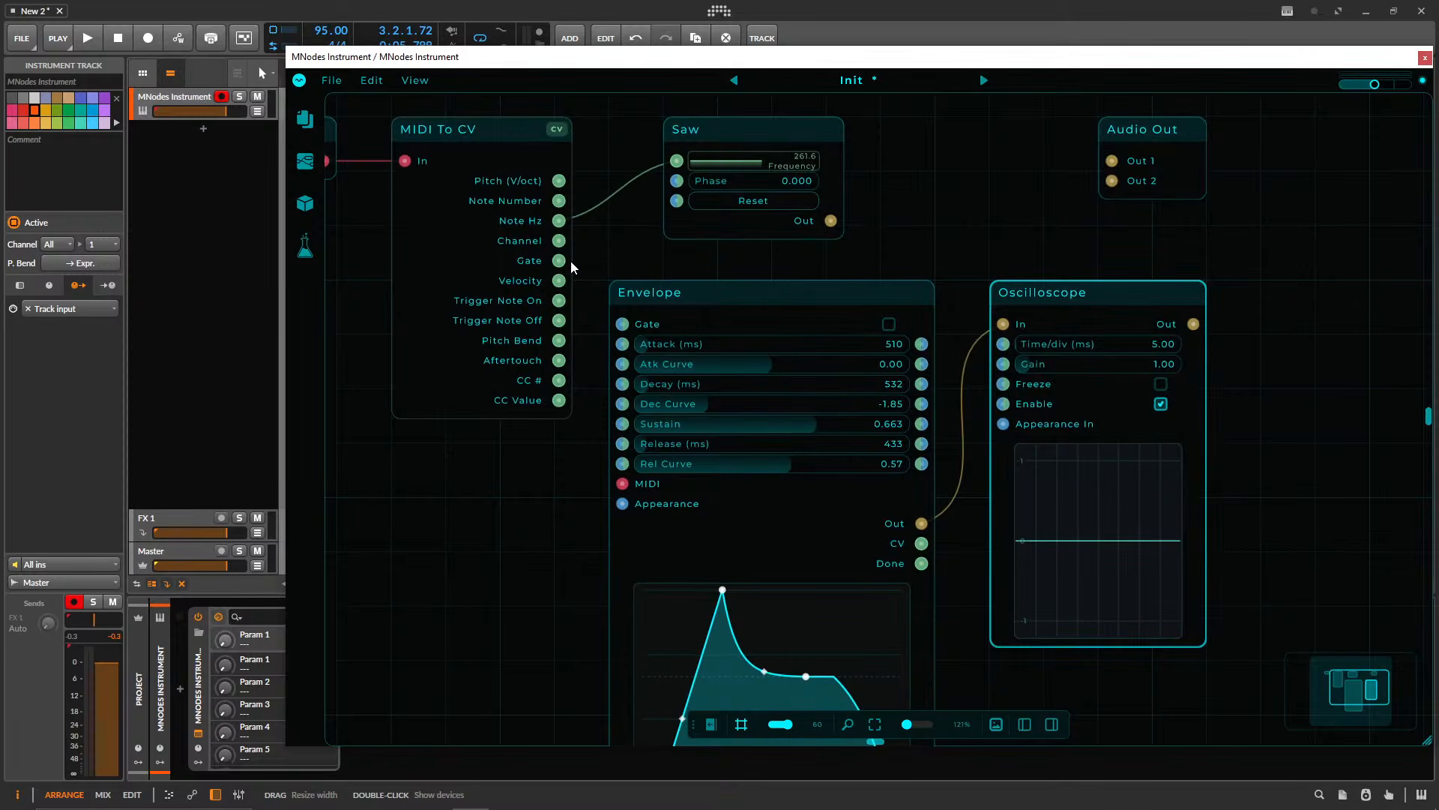
- Connect MIDI To CV's Gate output to the Envelope's Gate input and check how played notes trigger the envelope
{"action": "left_click_drag", "start_coordinate": [598, 242], "coordinate": [743, 359]}
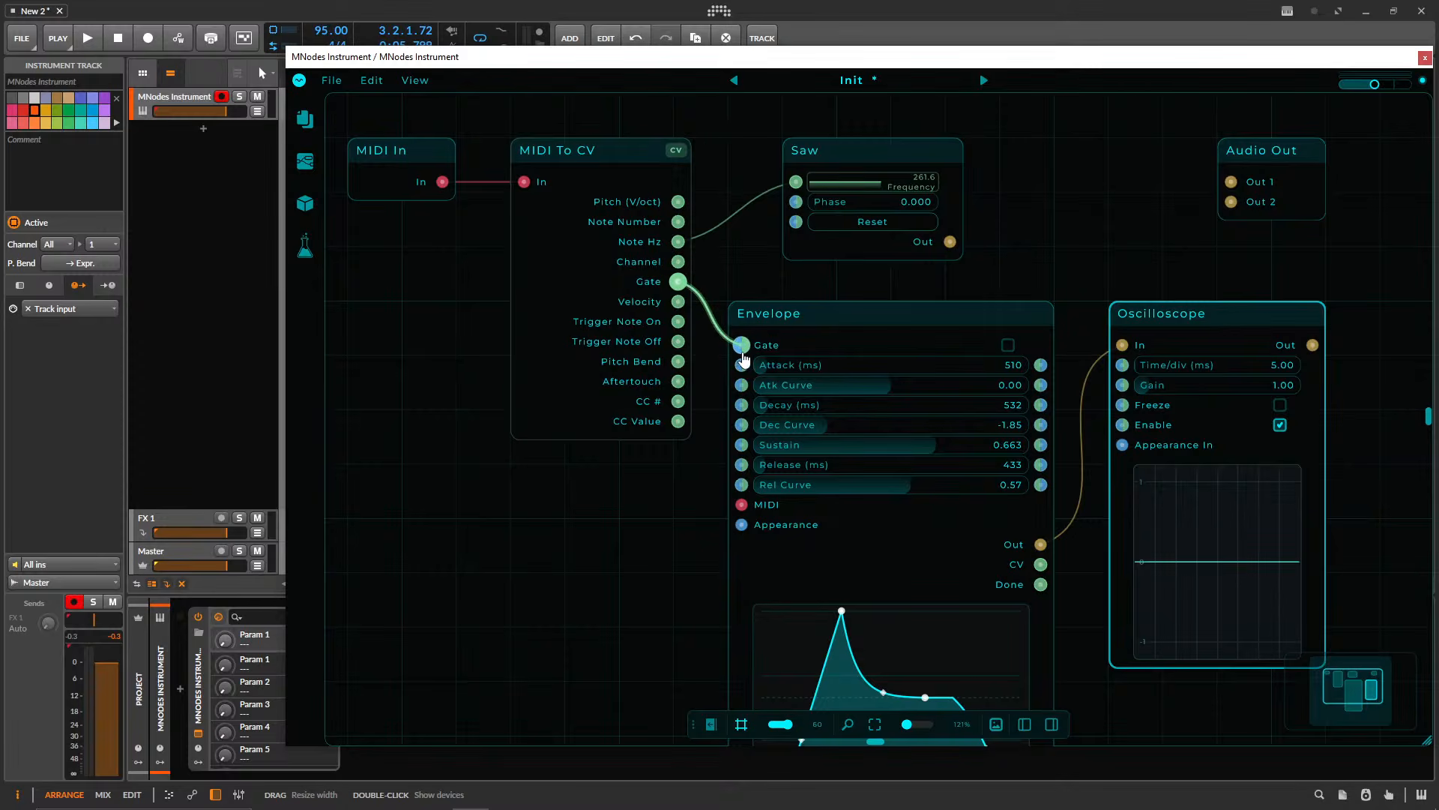
{"action": "left_click_drag", "start_coordinate": [1004, 304], "coordinate": [861, 123]}
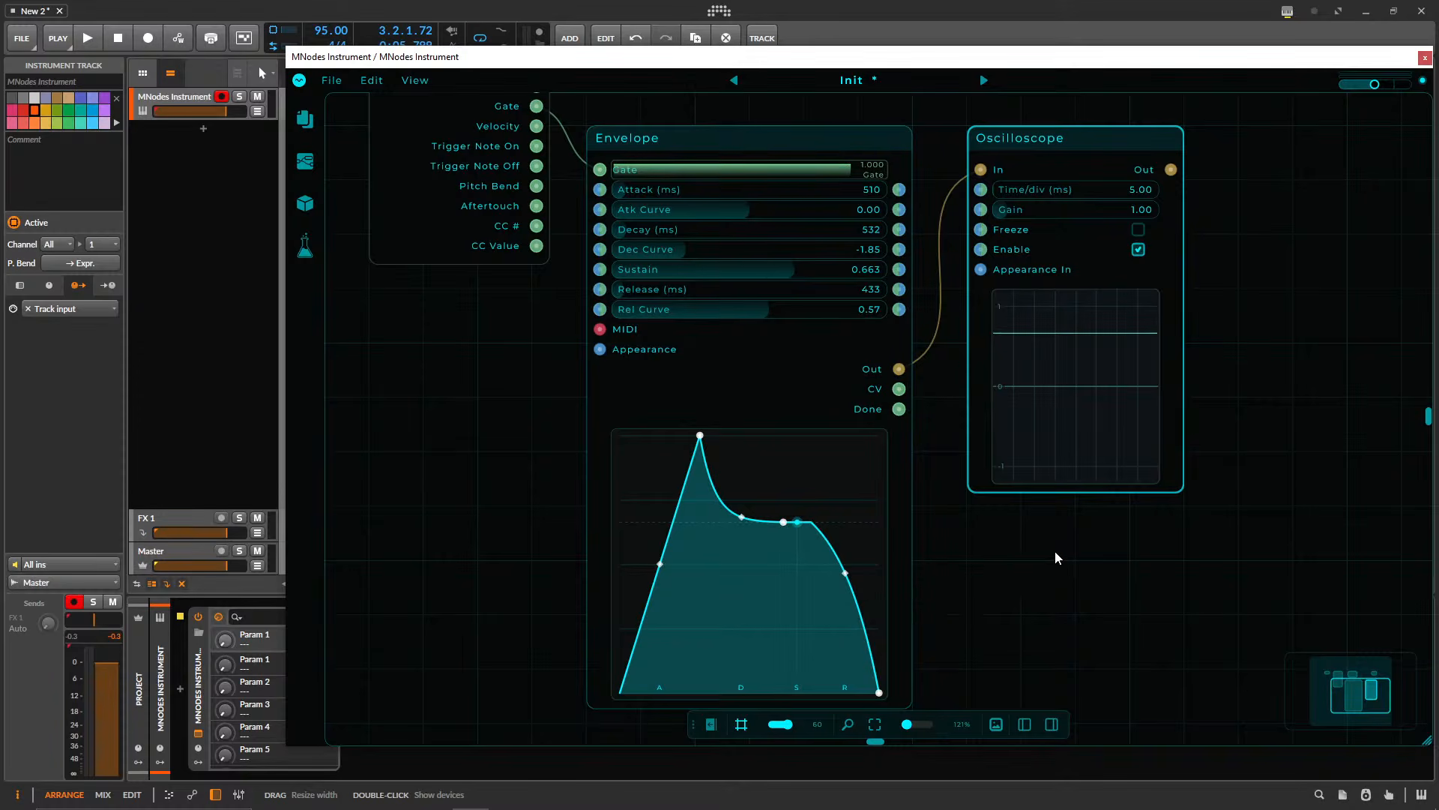
{"action": "left_click_drag", "start_coordinate": [1055, 550], "coordinate": [806, 678]}
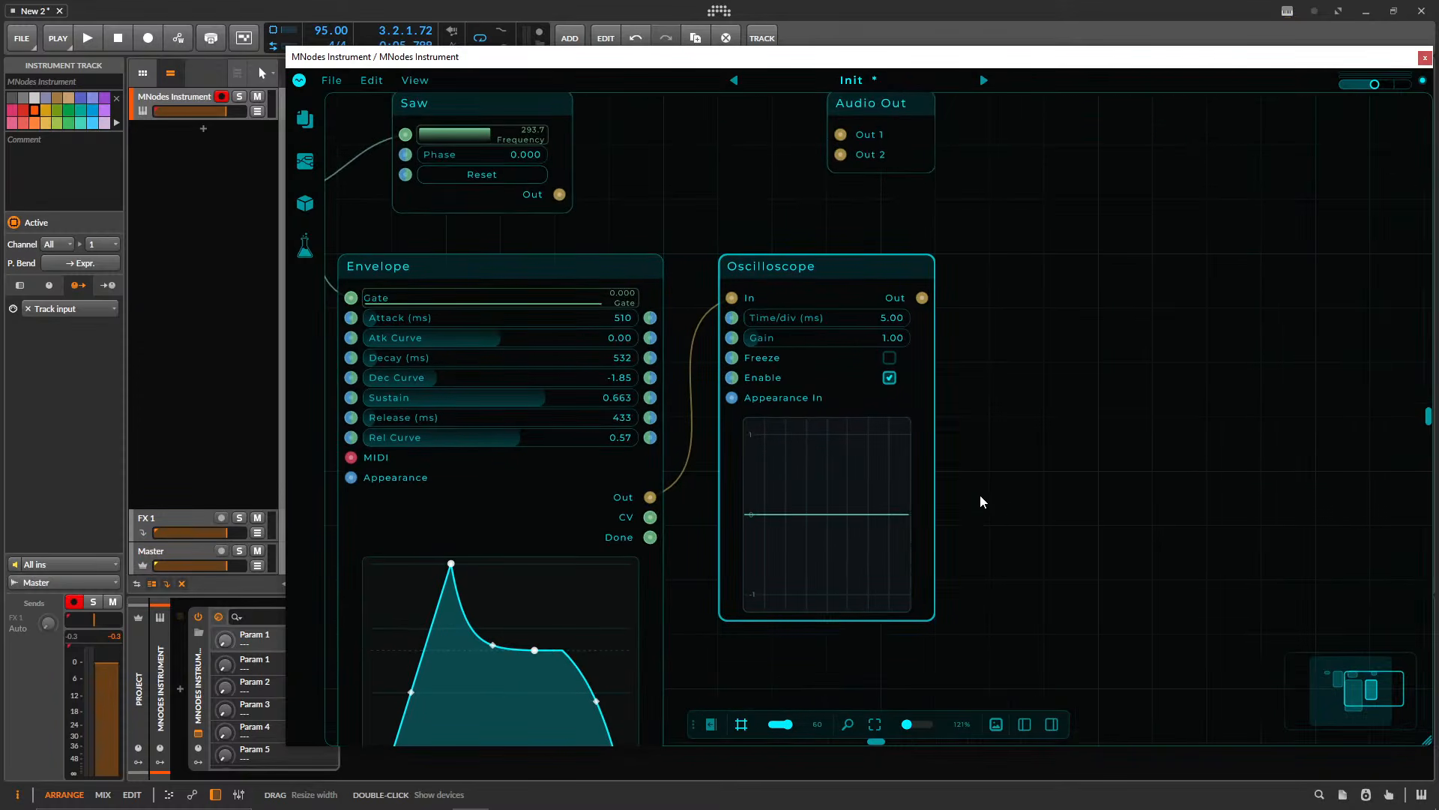
- Place the Oscilloscope farther from the Envelope and set the Envelope's Atk Curve to 0.69
{"action": "scroll", "coordinate": [979, 494], "scroll_direction": "up", "scroll_amount": 3}
{"action": "left_click_drag", "start_coordinate": [533, 238], "coordinate": [587, 239]}
{"action": "left_click_drag", "start_coordinate": [821, 384], "coordinate": [984, 385]}
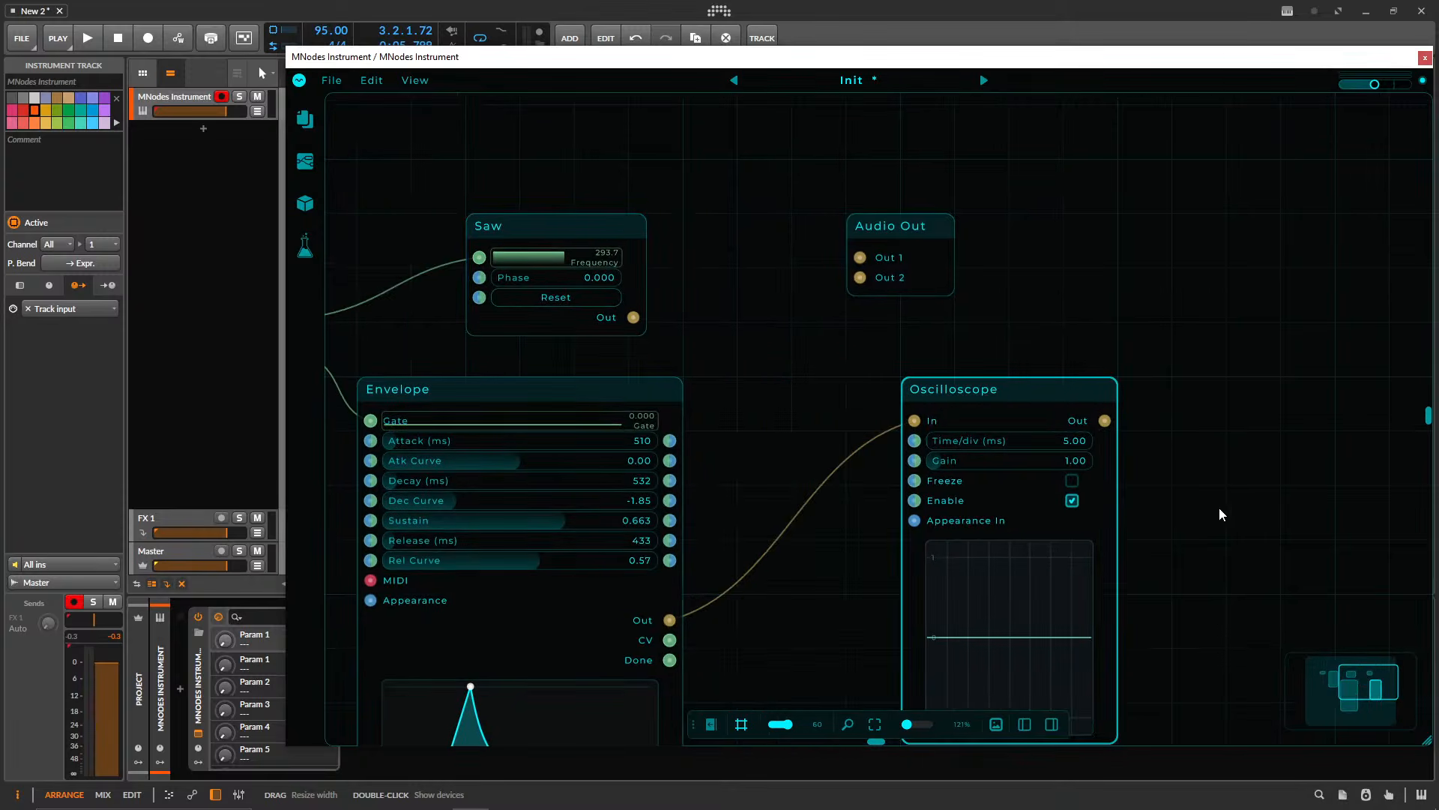
{"action": "scroll", "coordinate": [946, 515], "scroll_direction": "down", "scroll_amount": 3}
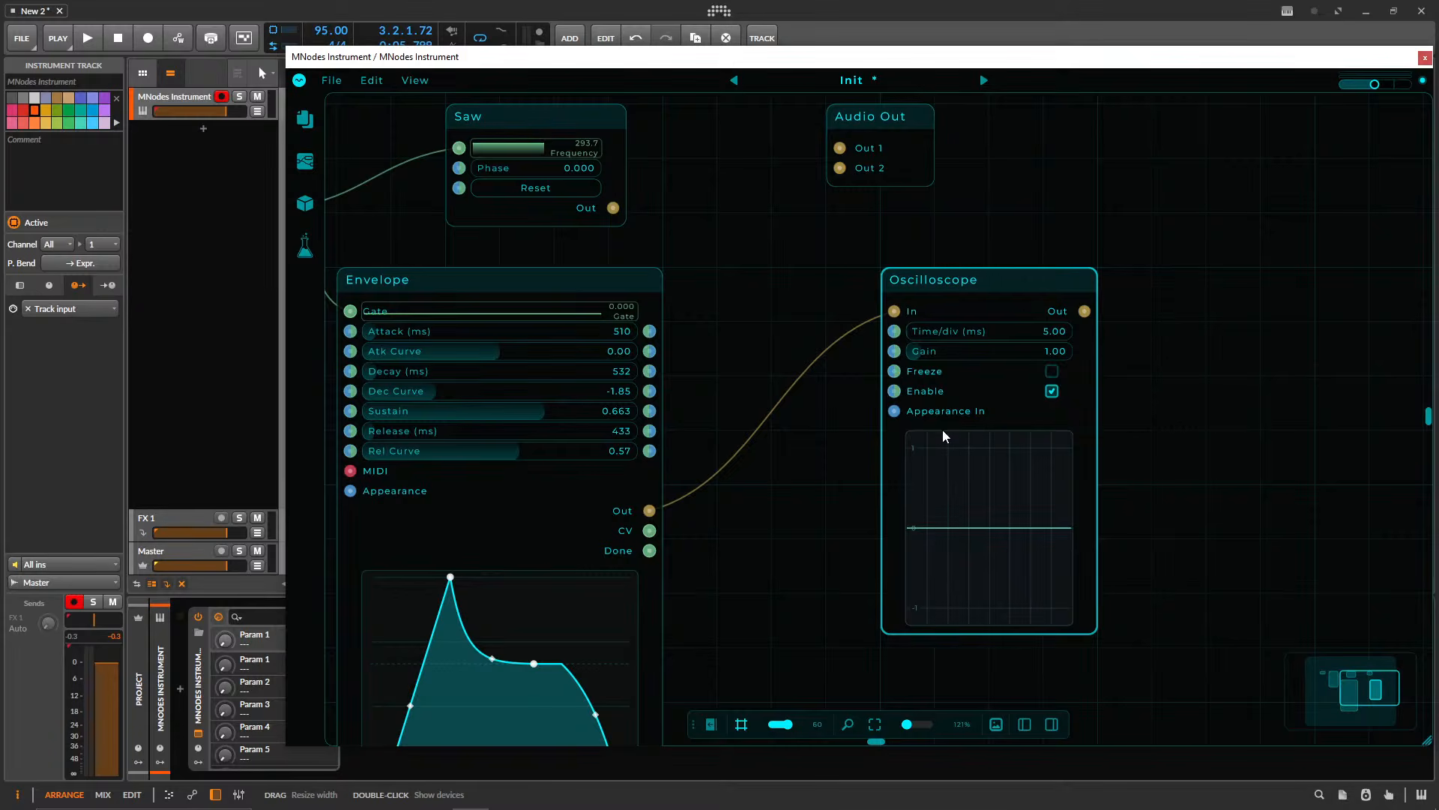
{"action": "mouse_move", "coordinate": [480, 352]}
{"action": "left_mouse_down"}
{"action": "mouse_move", "coordinate": [459, 354]}
{"action": "mouse_move", "coordinate": [501, 360]}
{"action": "left_mouse_up"}
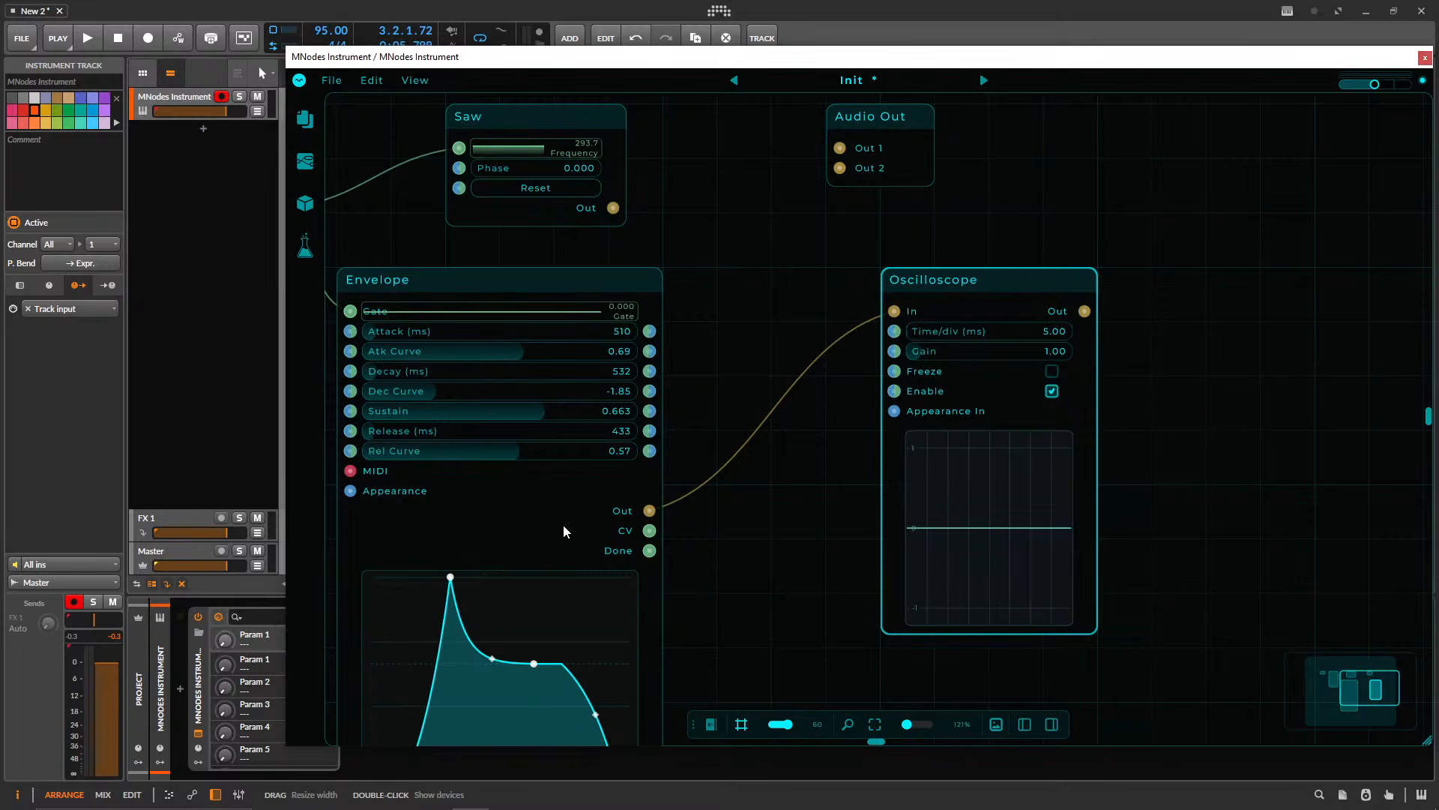
- Shift the Saw closer to MIDI To CV and remove the cables feeding the Saw's Frequency and the Oscilloscope's input
{"action": "left_click_drag", "start_coordinate": [696, 587], "coordinate": [746, 698]}
{"action": "left_click_drag", "start_coordinate": [572, 238], "coordinate": [498, 234]}
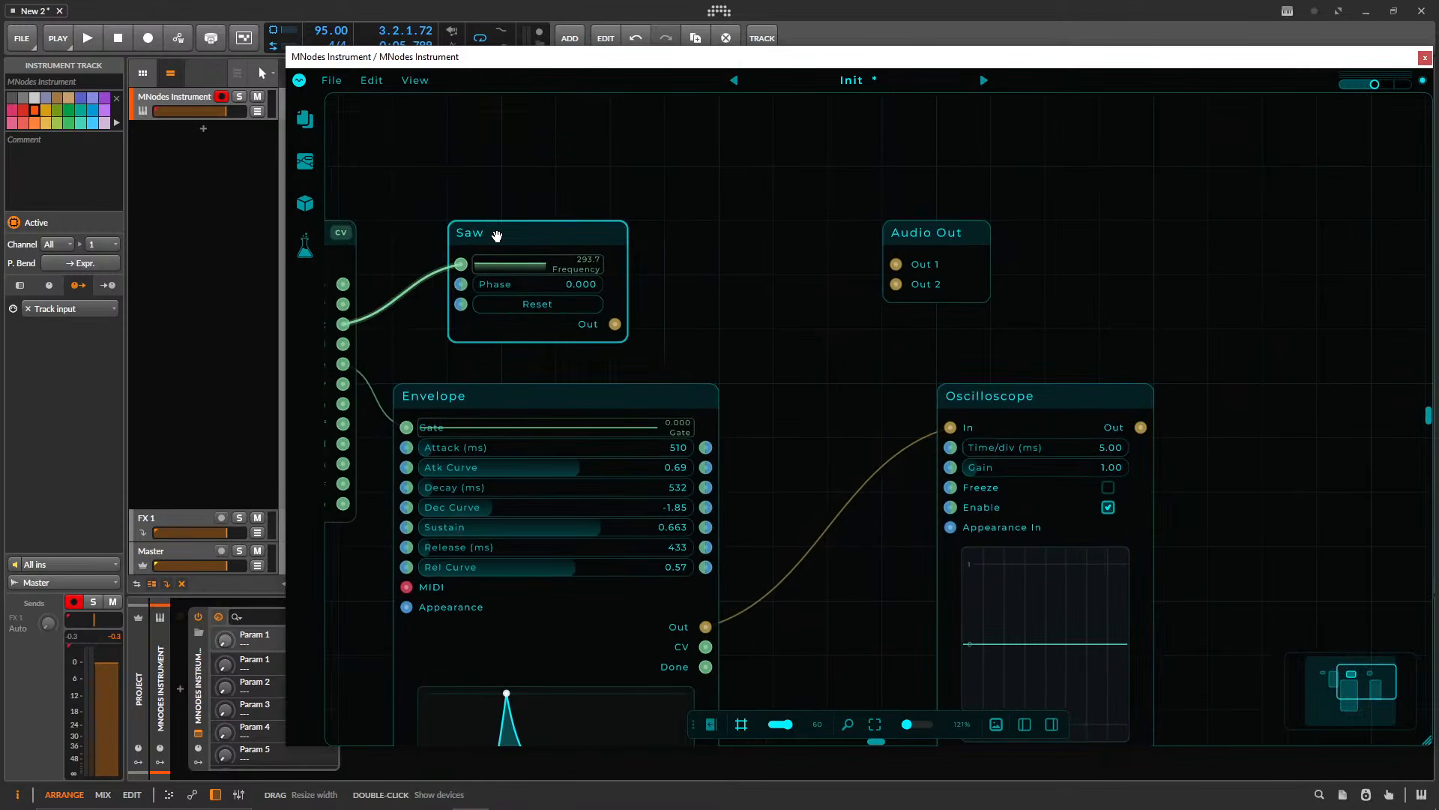
{"action": "left_click", "coordinate": [899, 462]}
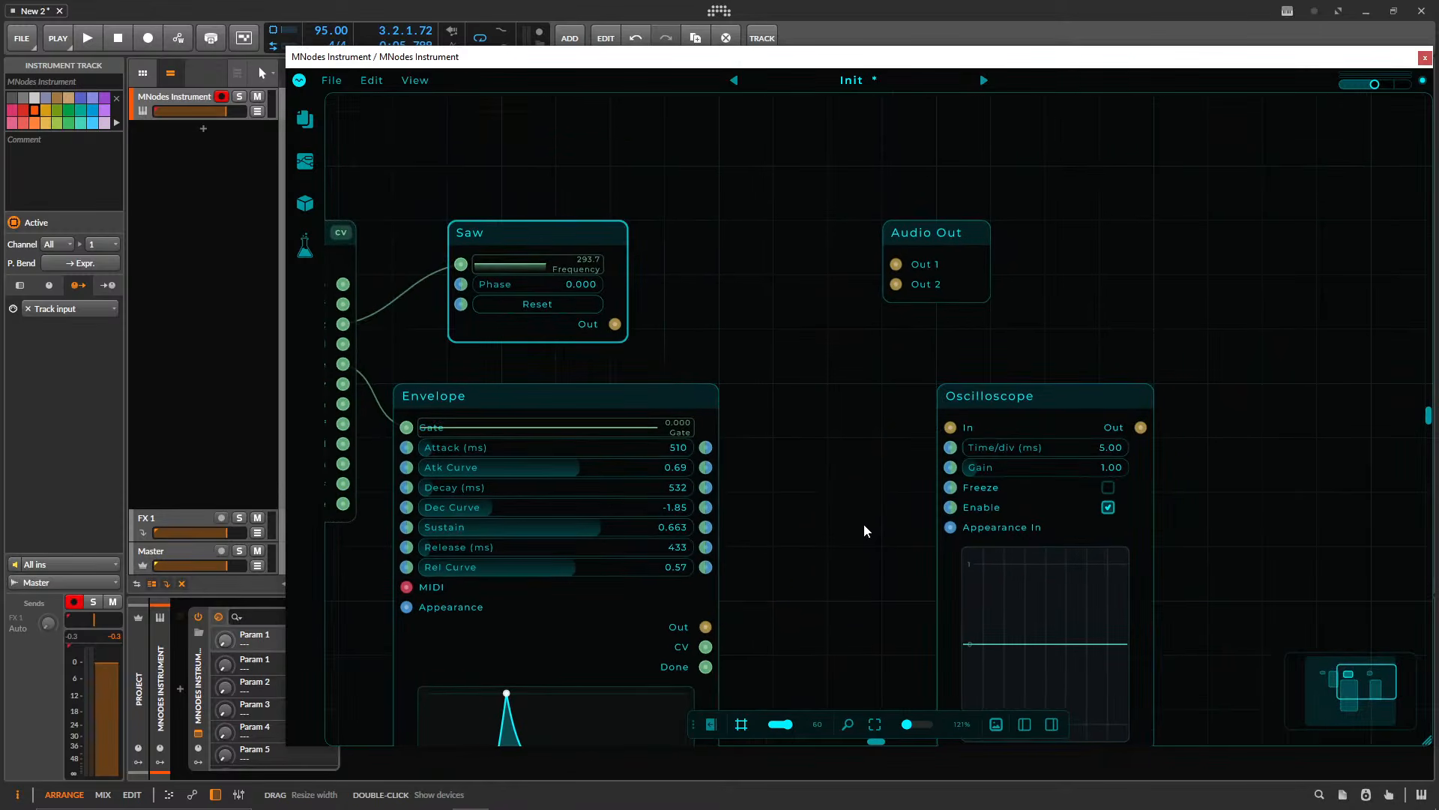
{"action": "left_click", "coordinate": [419, 292]}
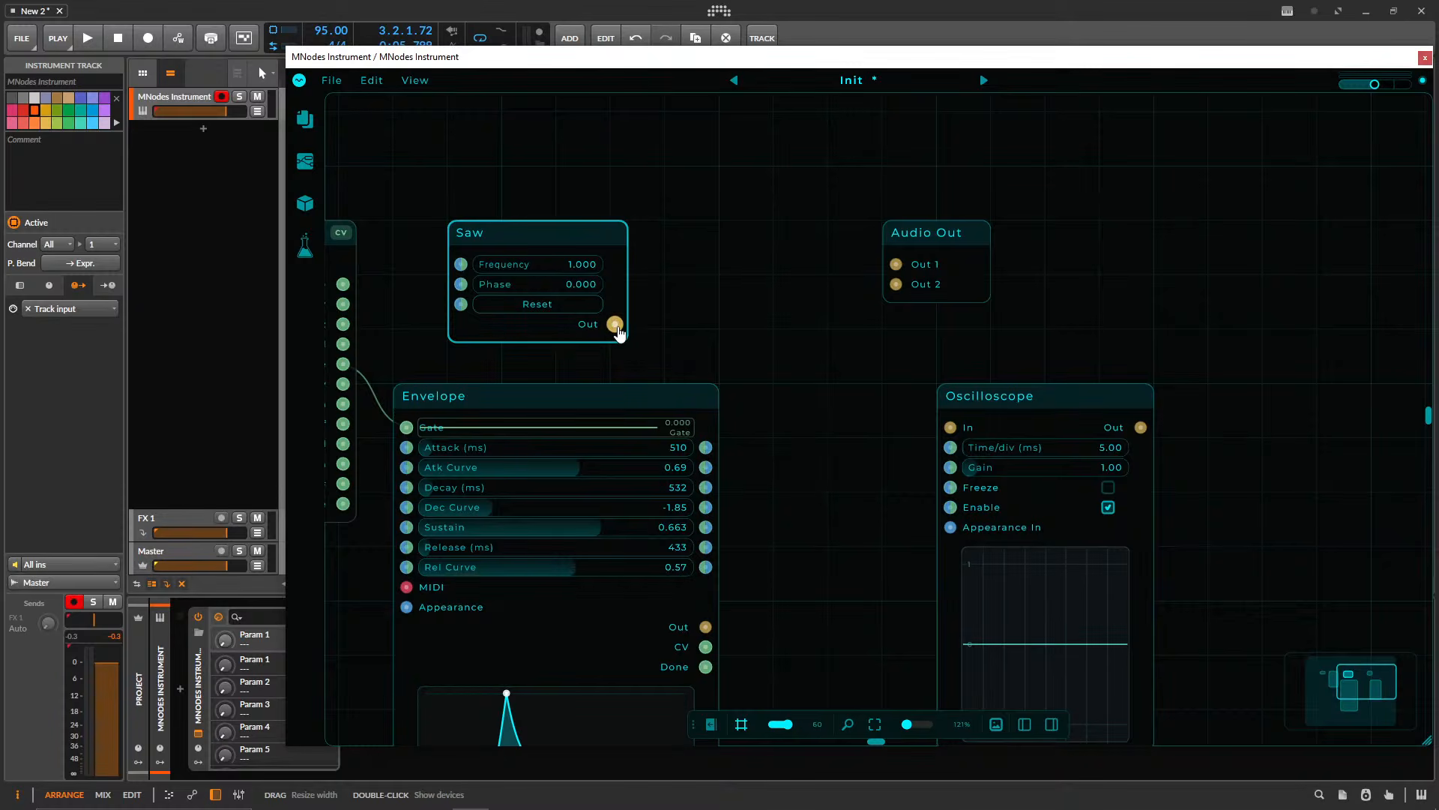
- Connect the Saw's Out to the Oscilloscope, bring the Oscilloscope closer, and set the Saw's Frequency to 297.719
{"action": "left_click_drag", "start_coordinate": [616, 329], "coordinate": [847, 357]}
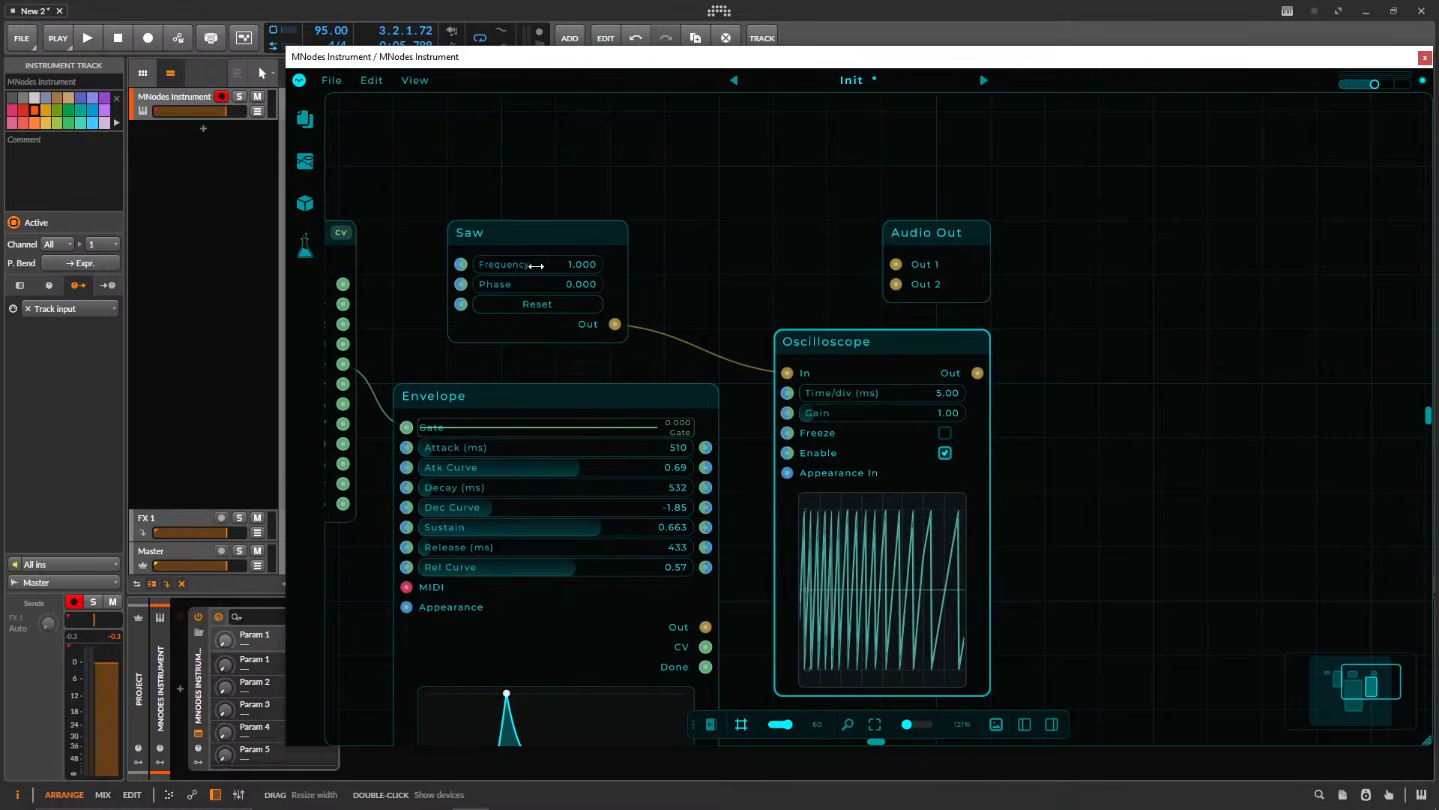
{"action": "left_click_drag", "start_coordinate": [536, 265], "coordinate": [901, 605]}
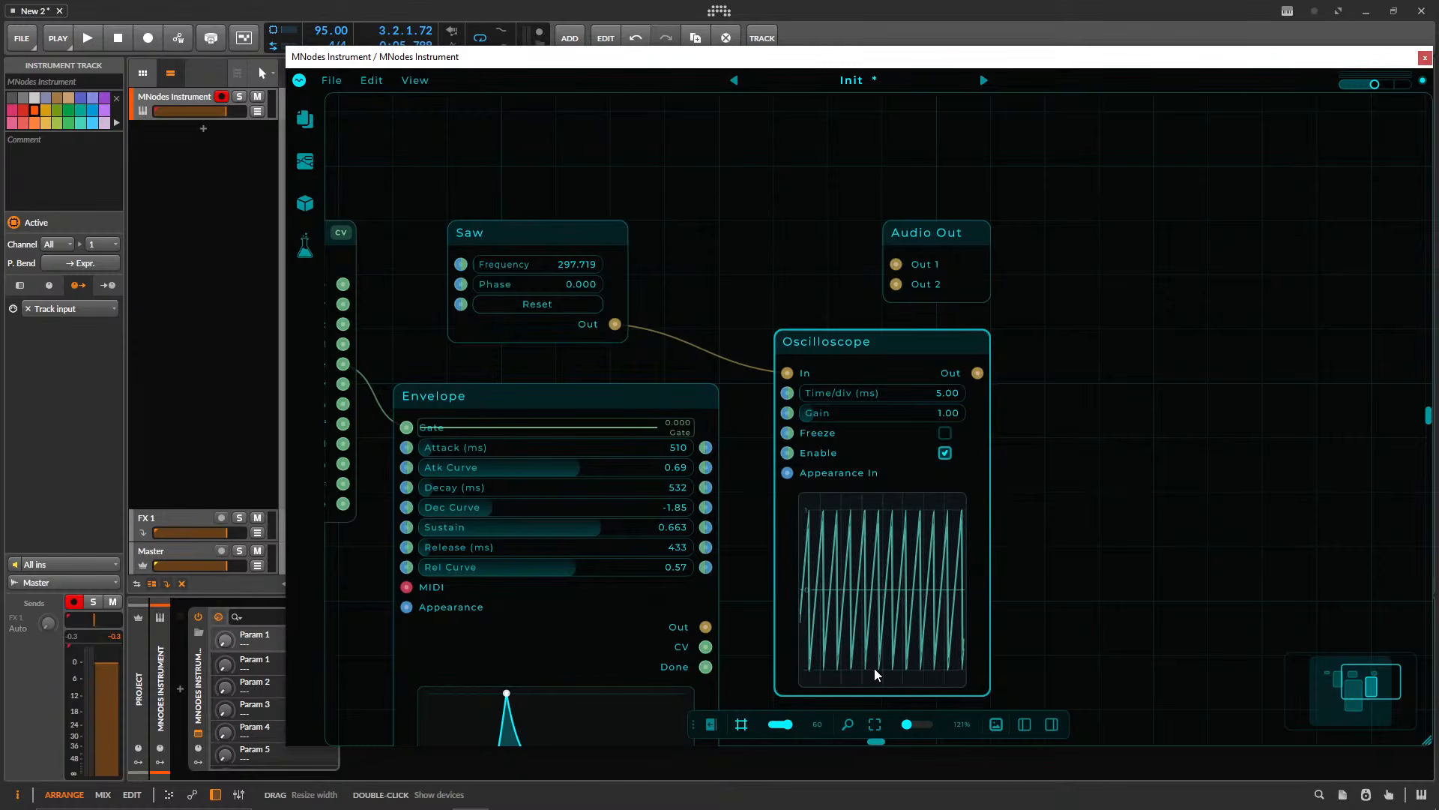
- Move Audio Out farther away from the Saw to make room for another node between them
{"action": "scroll", "coordinate": [423, 320], "scroll_direction": "left", "scroll_amount": 2}
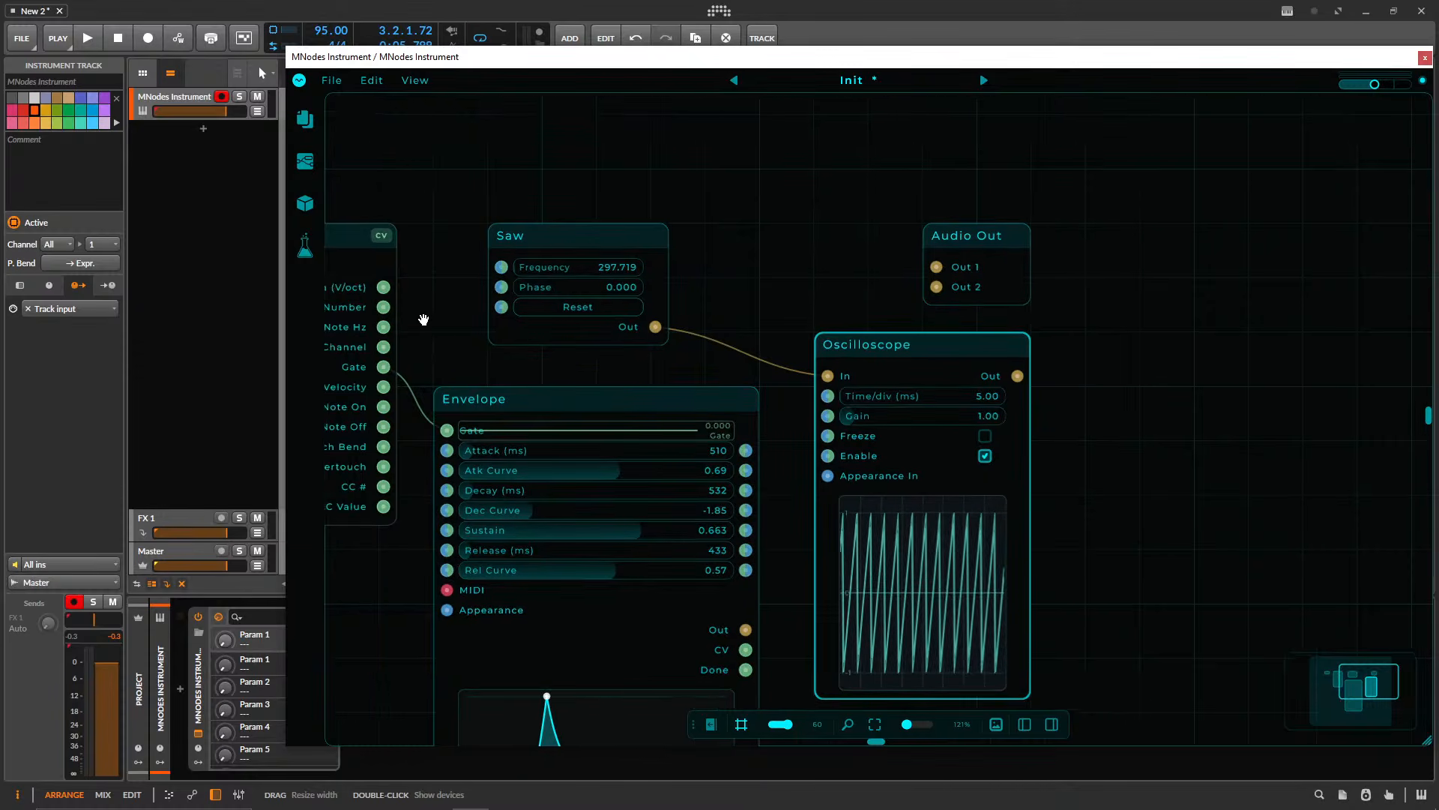
{"action": "scroll", "coordinate": [424, 319], "scroll_direction": "left", "scroll_amount": 2}
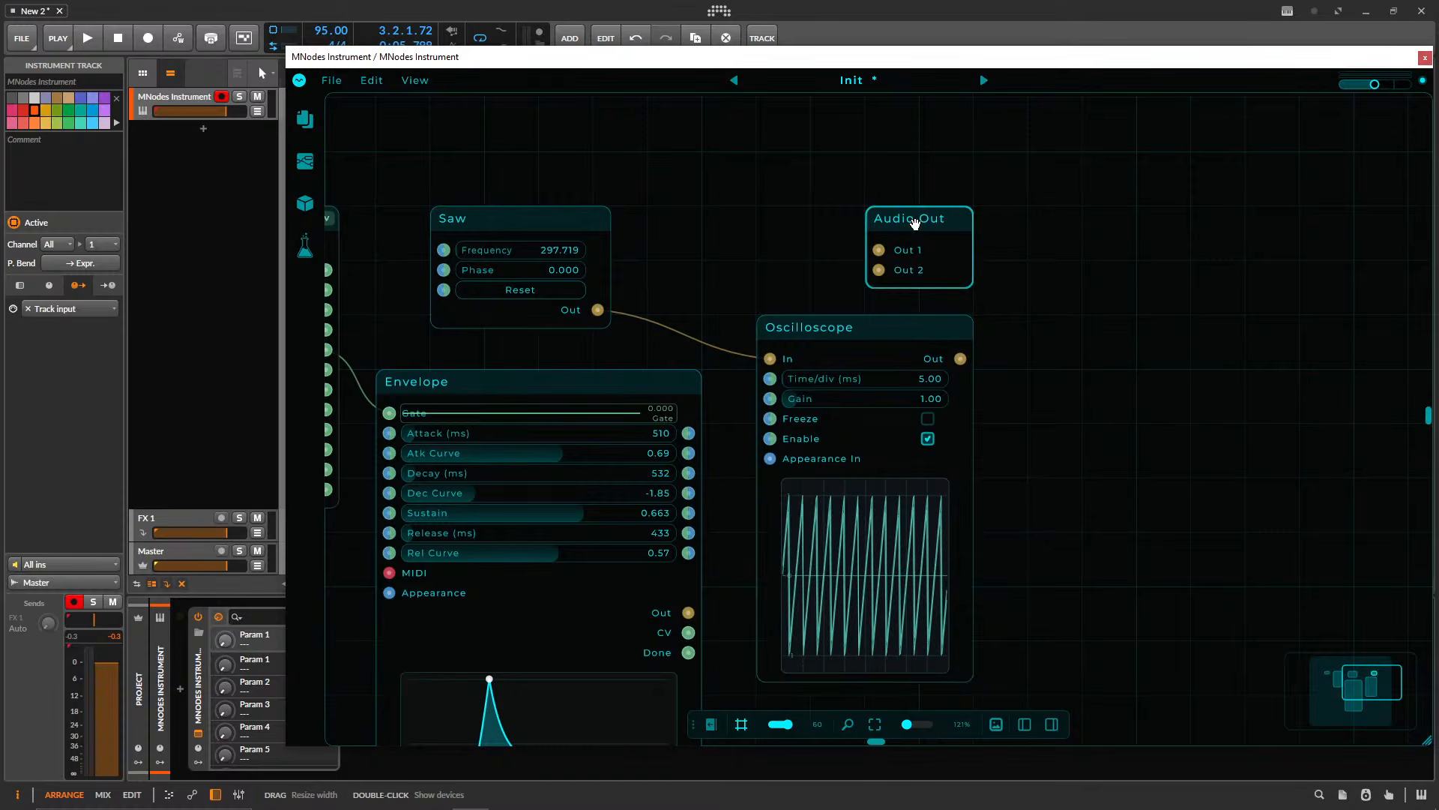
{"action": "left_click_drag", "start_coordinate": [910, 219], "coordinate": [1184, 218]}
{"action": "double_click", "coordinate": [861, 192]}
{"action": "type", "text": "add"}
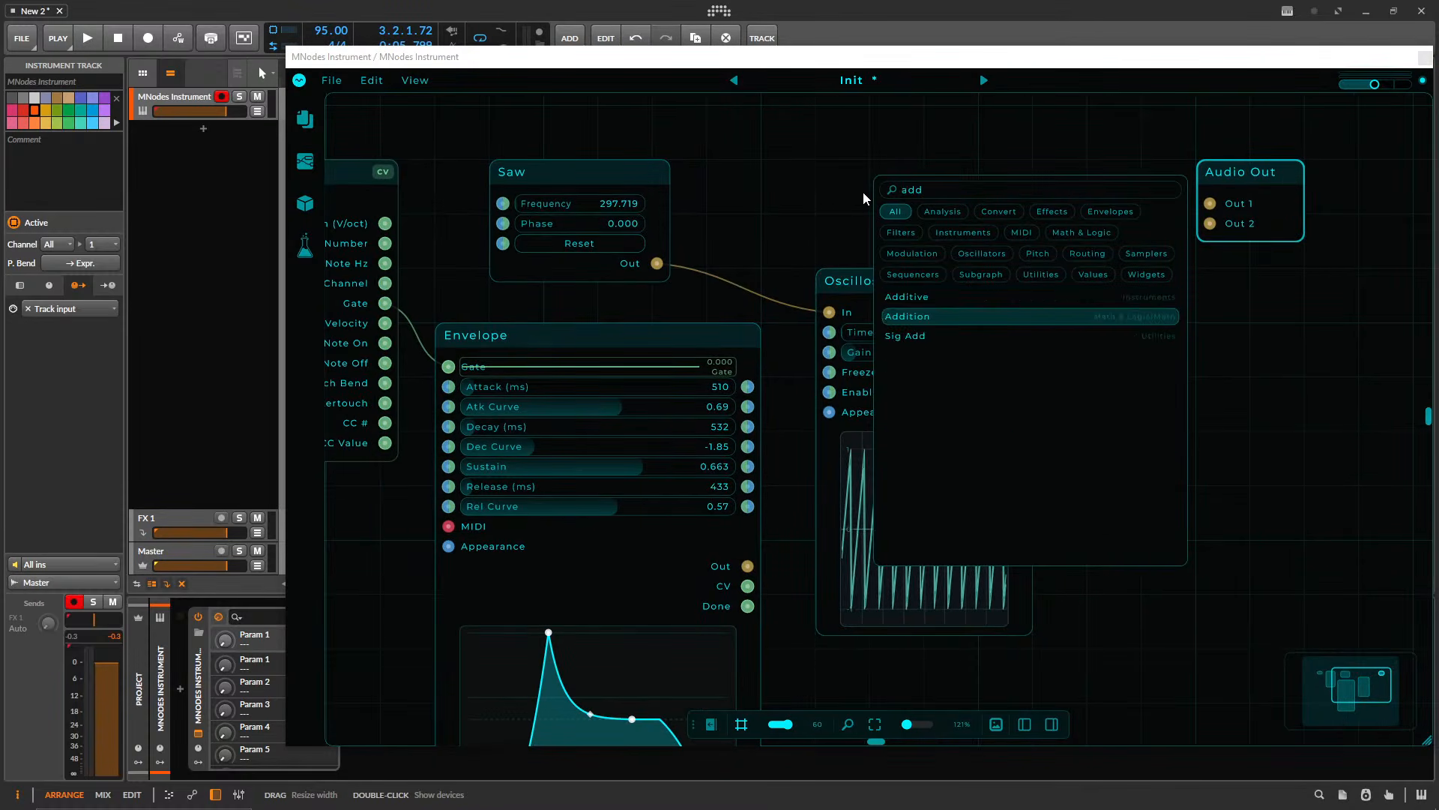
{"action": "key", "text": "BackSpace"}
{"action": "key", "text": "BackSpace"}
{"action": "key", "text": "BackSpace"}
{"action": "type", "text": "mul"}
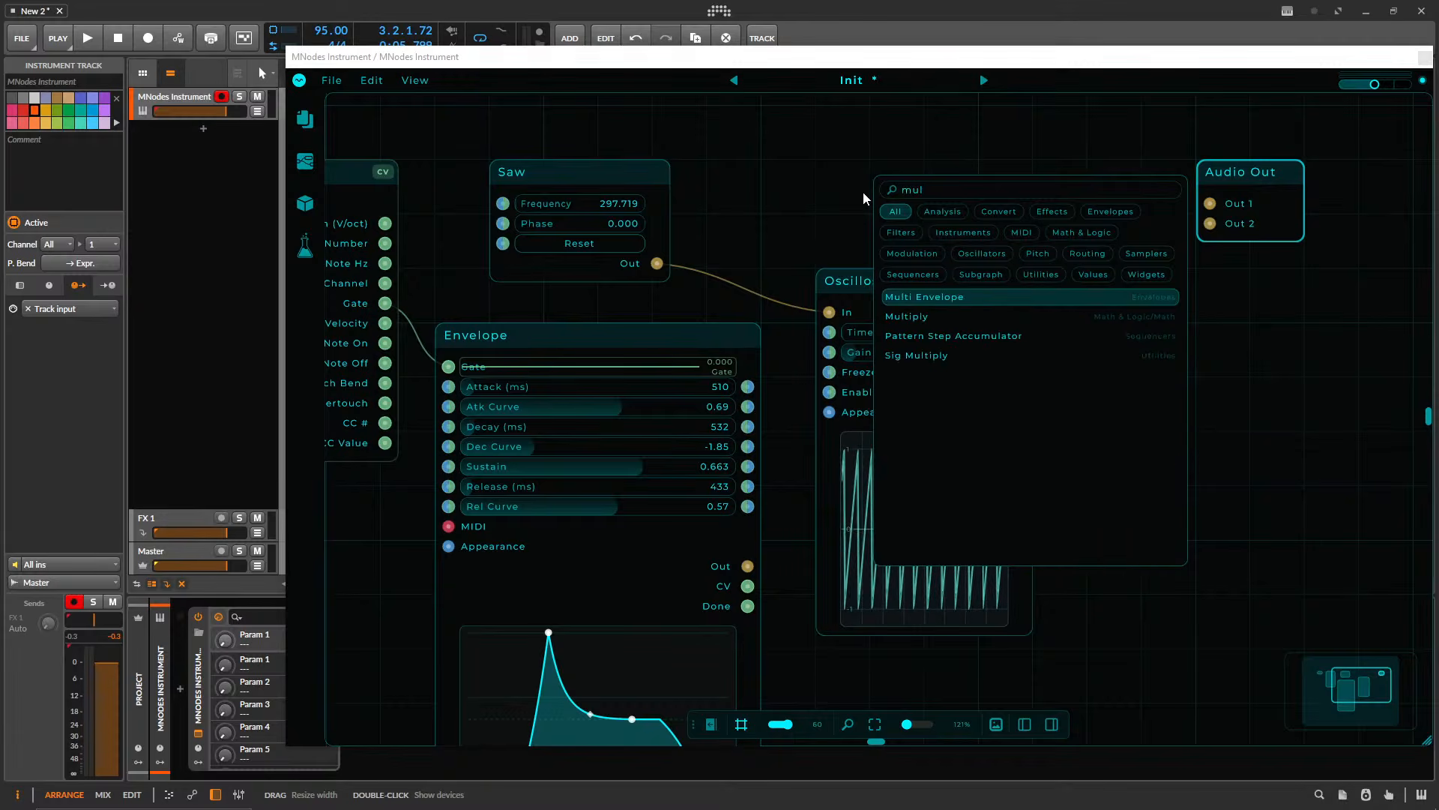
{"action": "key", "text": "Down"}
{"action": "key", "text": "Return"}
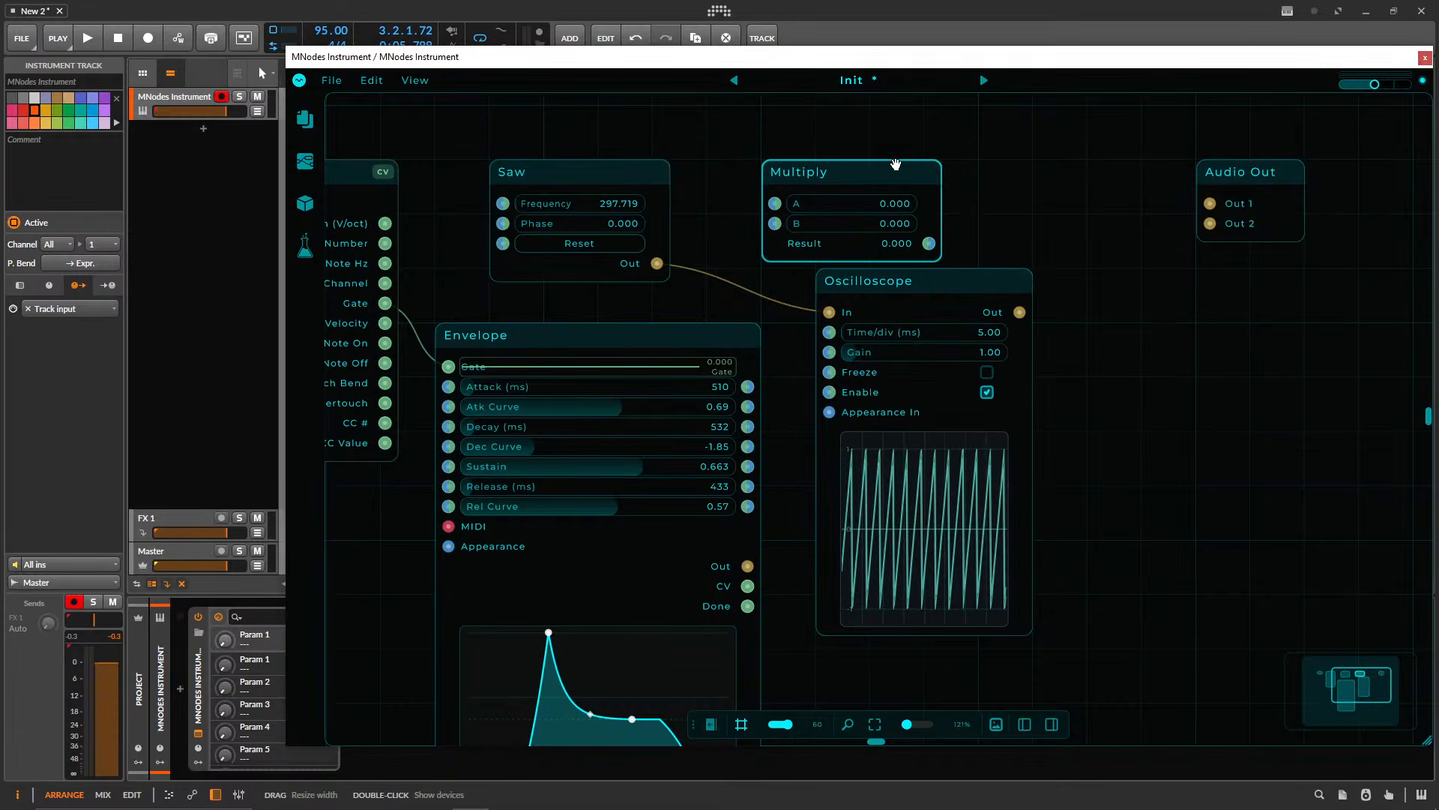
{"action": "key", "text": "Delete"}
- Add a Sig Multiply node and place it above the Oscilloscope, between the Saw and Audio Out
{"action": "double_click", "coordinate": [829, 219]}
{"action": "type", "text": "sig mul"}
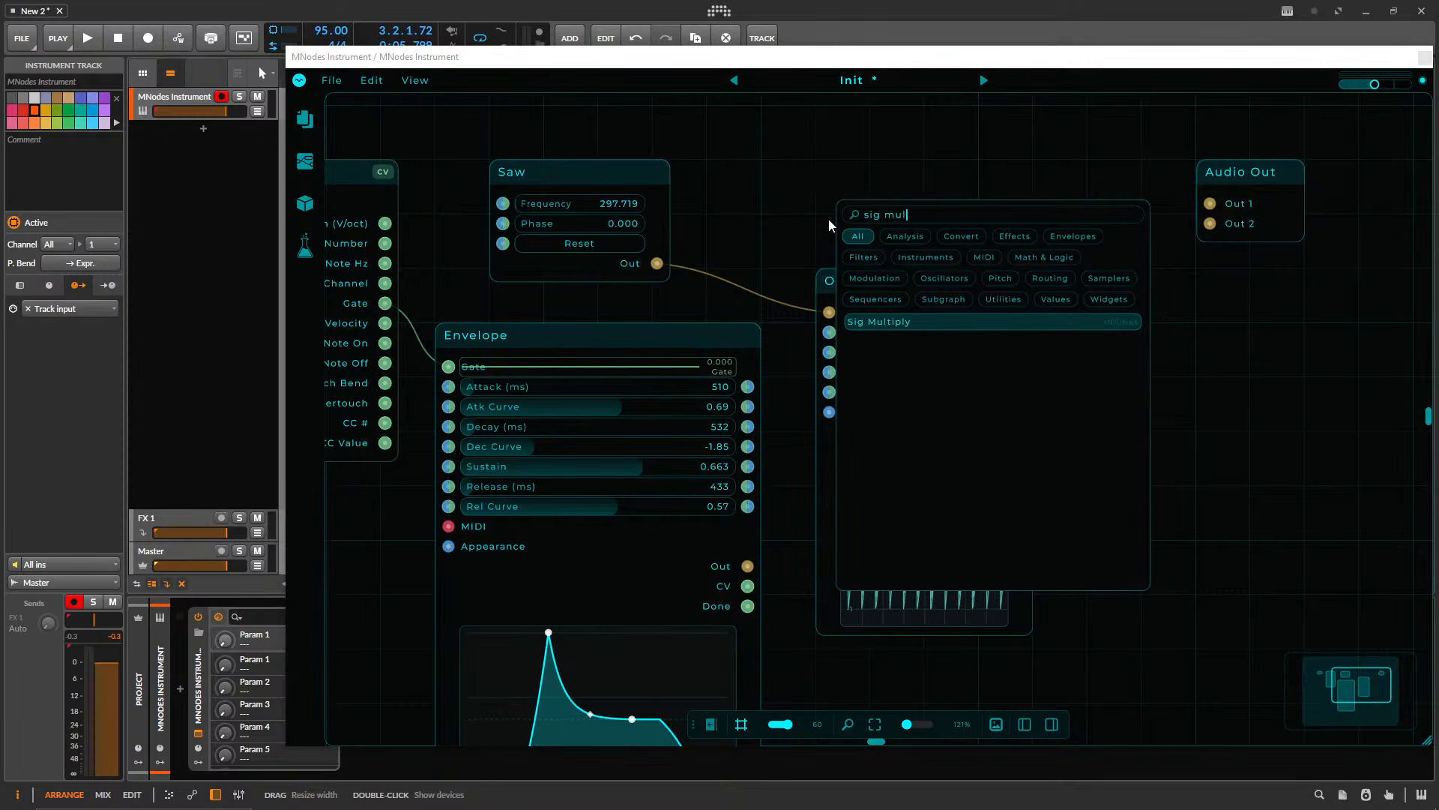
{"action": "key", "text": "Return"}
{"action": "left_click_drag", "start_coordinate": [821, 176], "coordinate": [929, 176]}
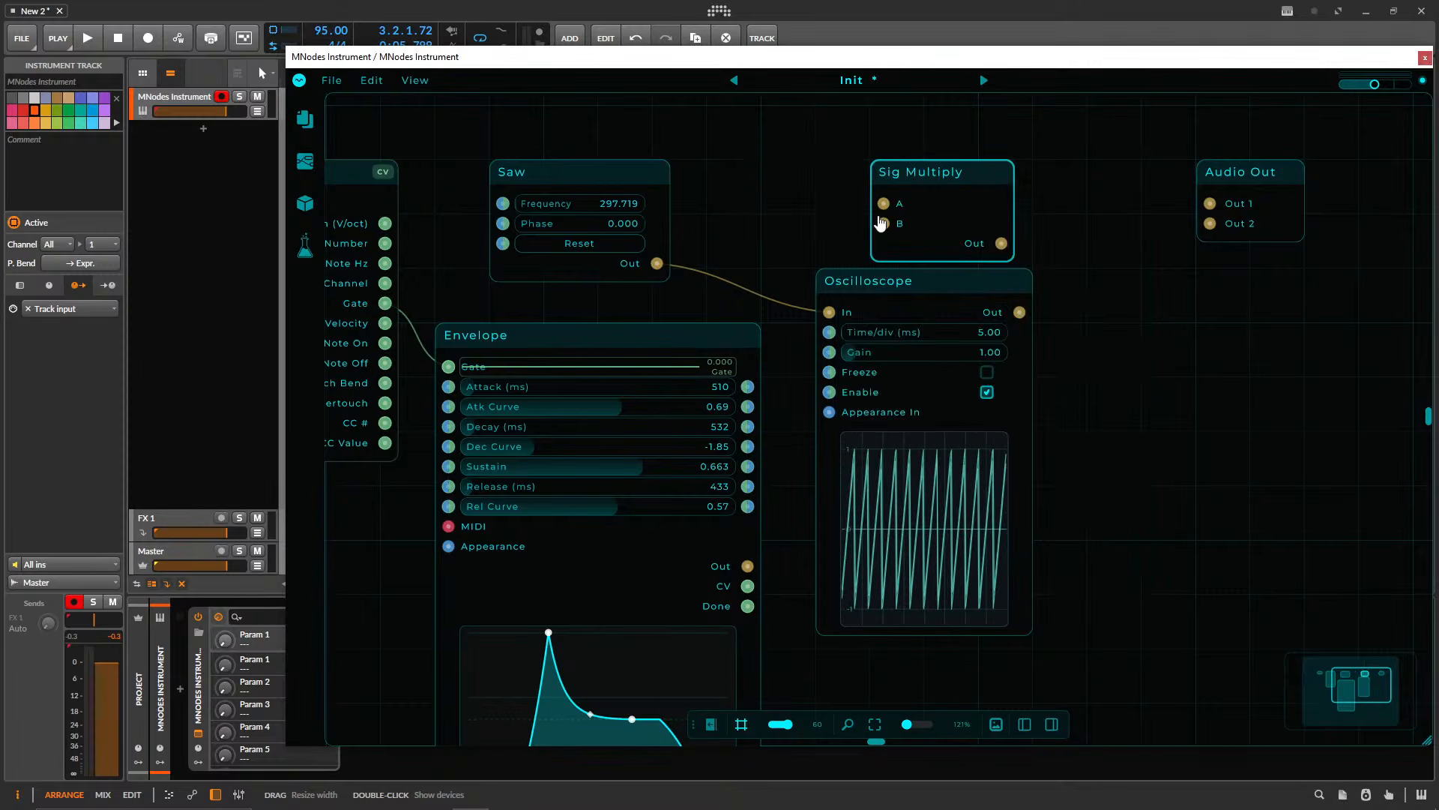
- Open Calculator, compute 1 × 1 to illustrate multiplying signals, and move its window clear of the Oscilloscope
{"action": "left_click", "coordinate": [169, 793]}
{"action": "type", "text": "calc"}
{"action": "key", "text": "Return"}
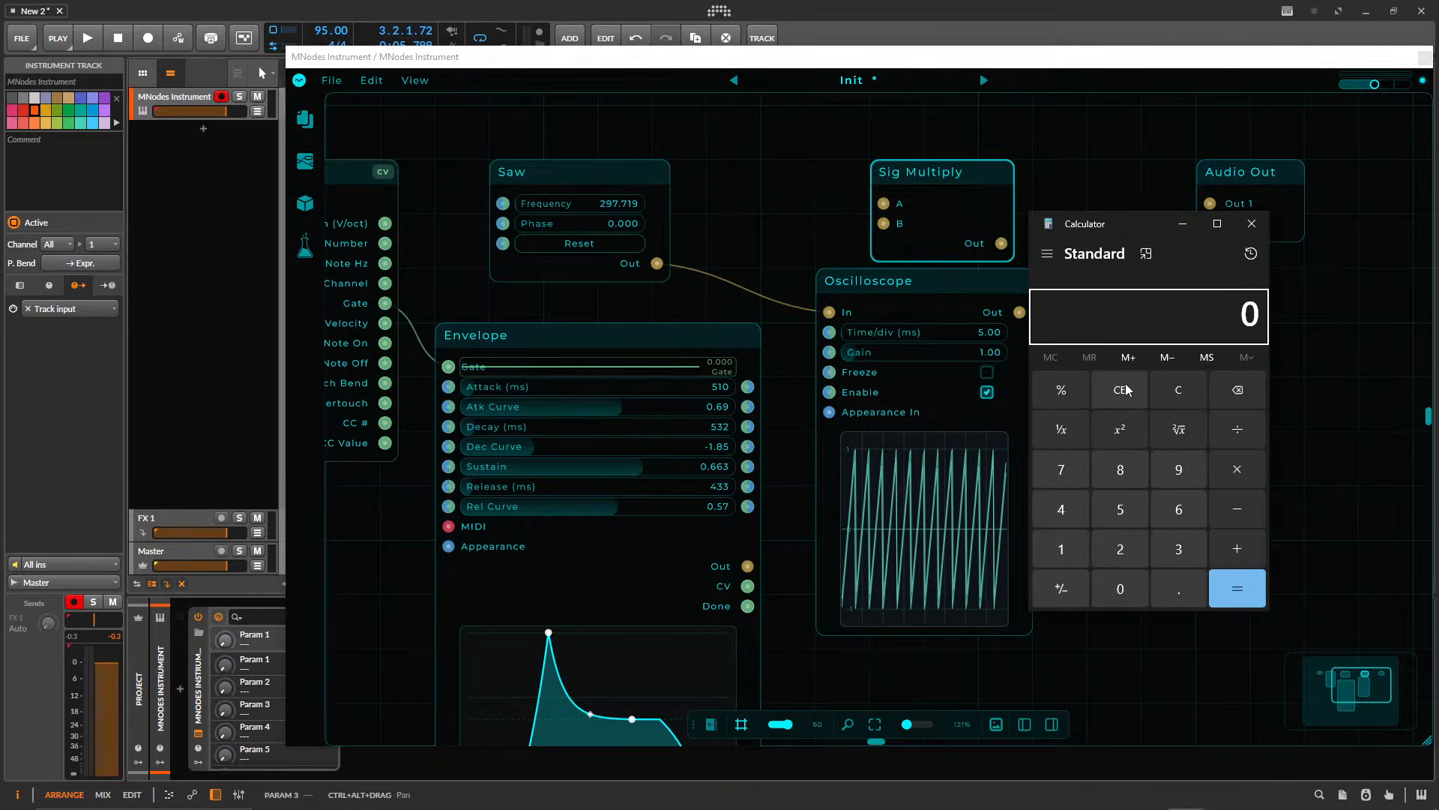
{"action": "type", "text": "1"}
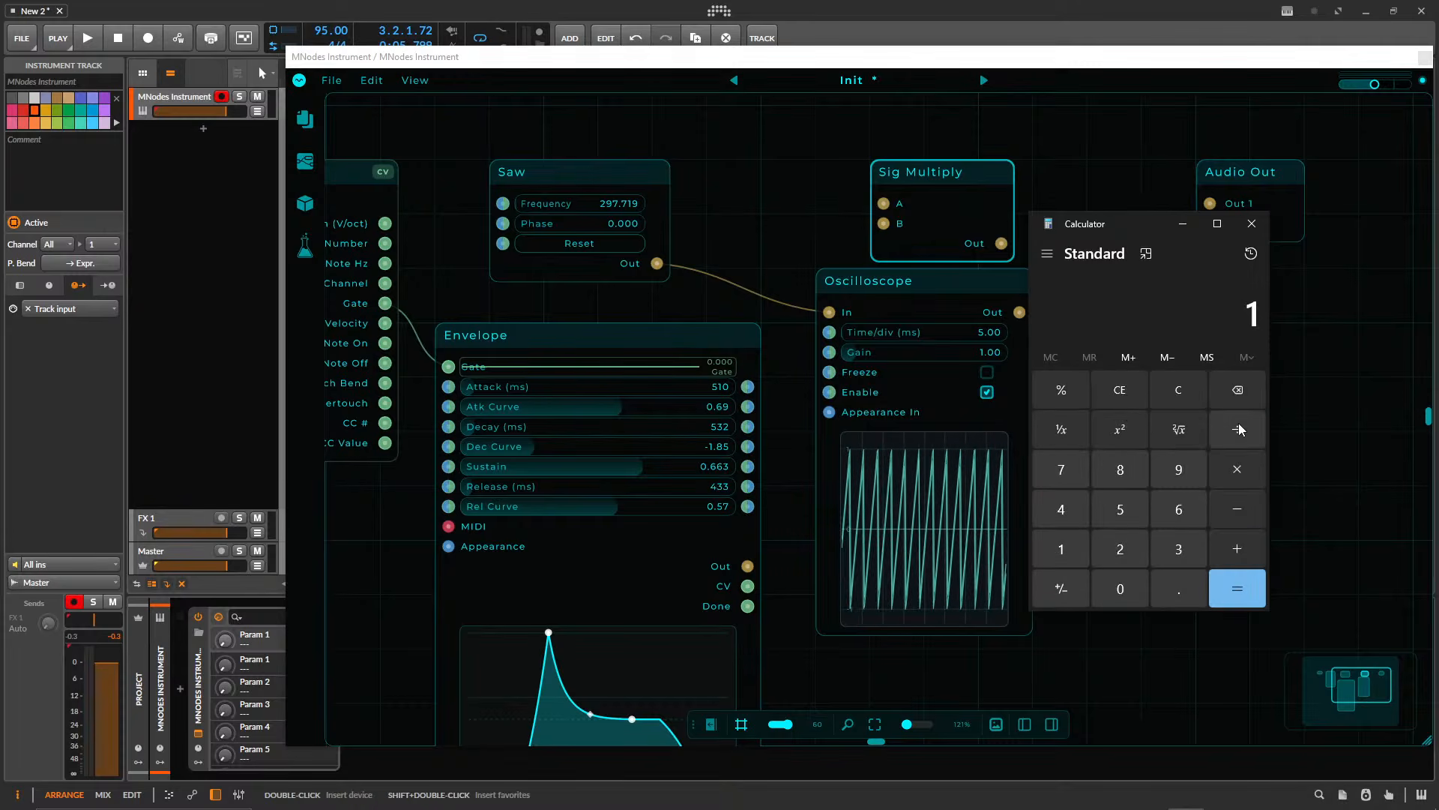
{"action": "left_click", "coordinate": [1237, 469]}
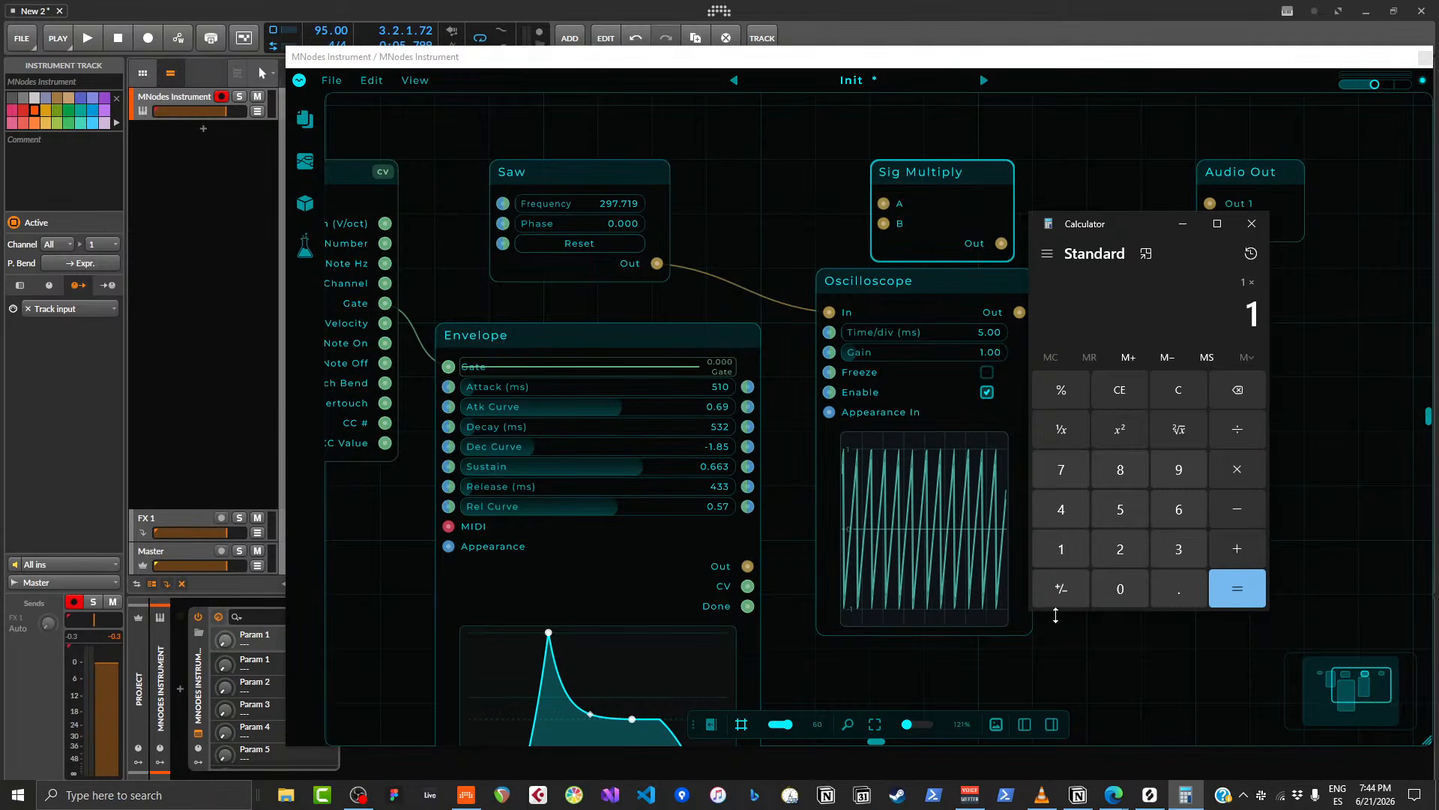
{"action": "left_click", "coordinate": [1237, 588]}
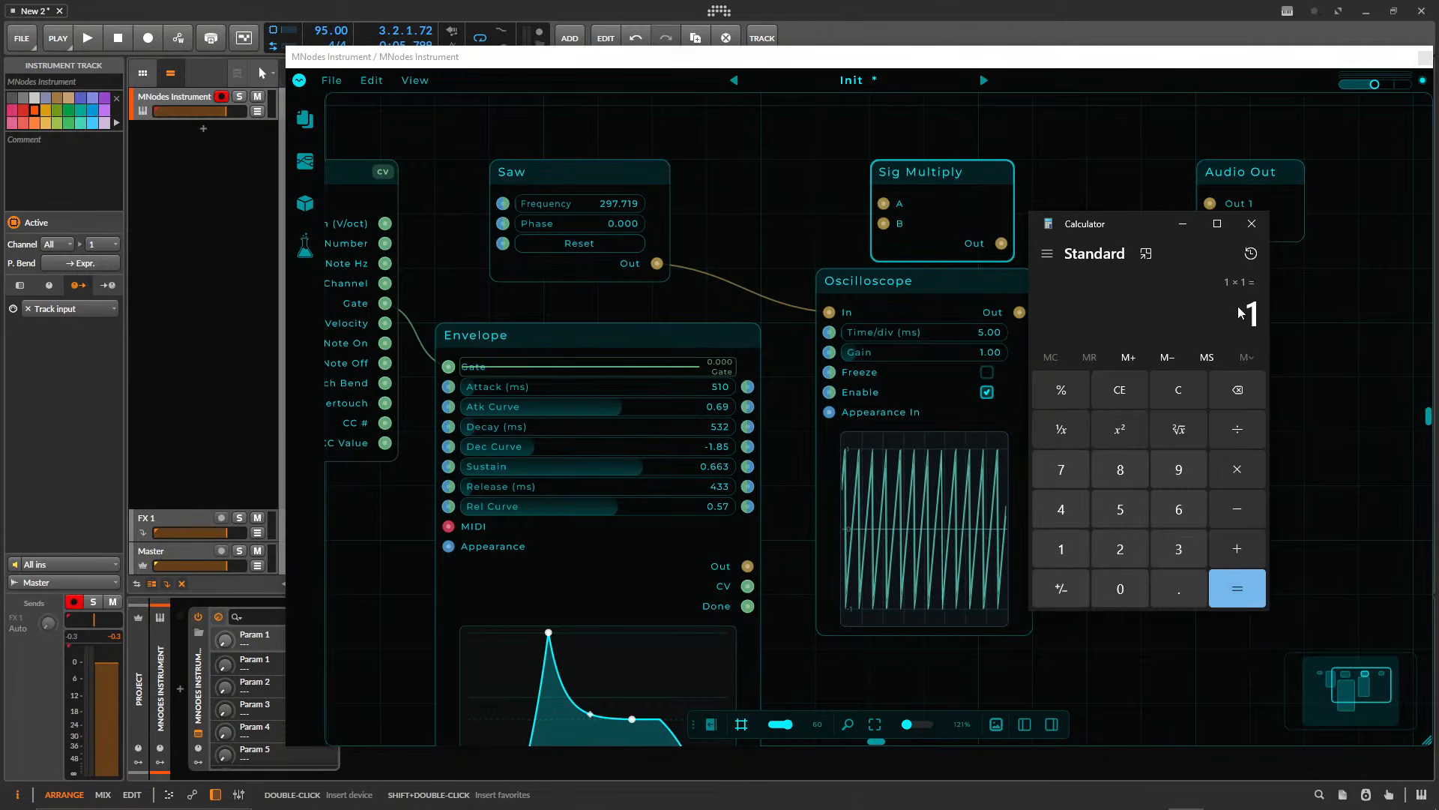
{"action": "left_click_drag", "start_coordinate": [1098, 225], "coordinate": [1184, 237]}
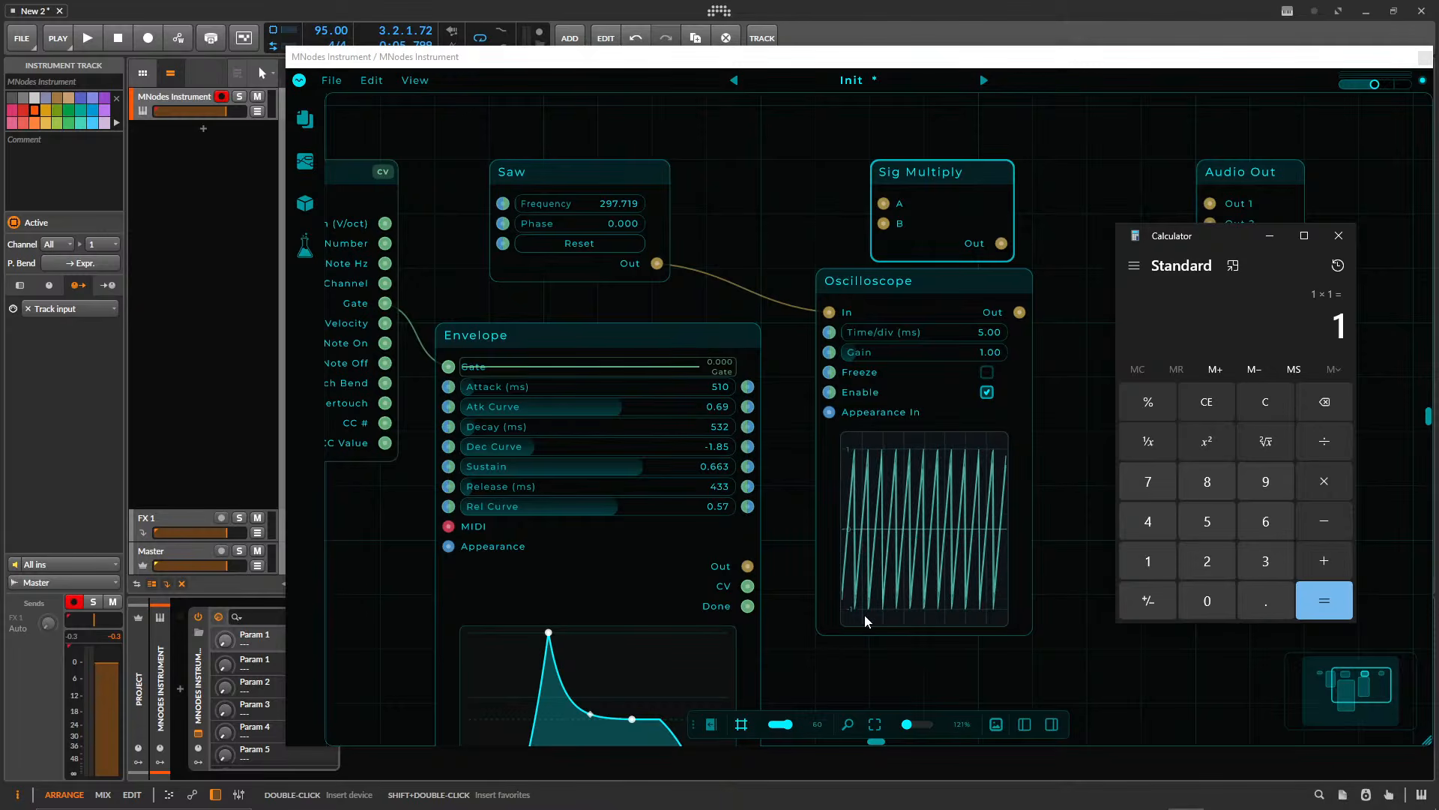
- Connect the Saw's Out to Sig Multiply's A input and the Envelope's Out to its B input
{"action": "left_click_drag", "start_coordinate": [796, 578], "coordinate": [761, 459]}
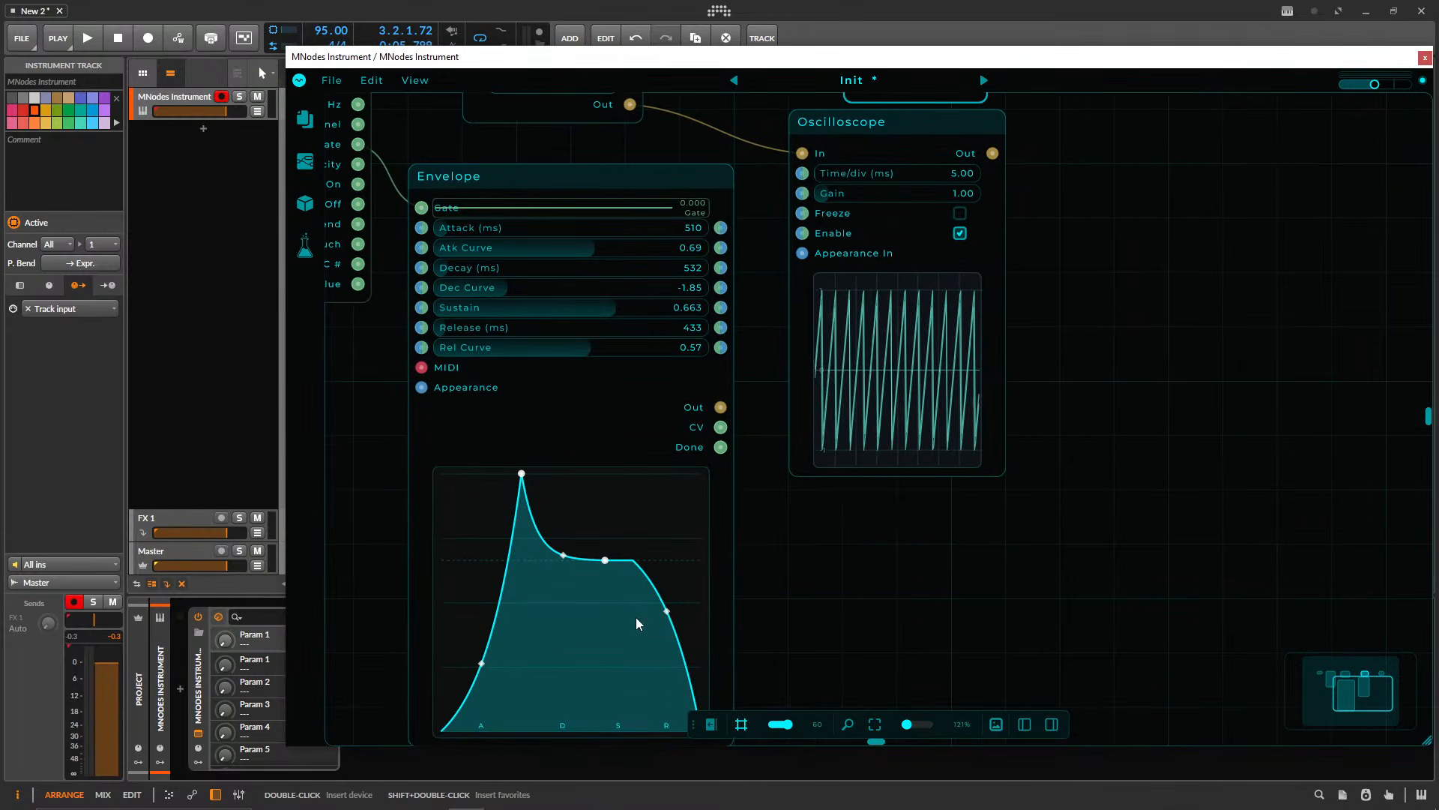
{"action": "left_click_drag", "start_coordinate": [972, 220], "coordinate": [921, 502]}
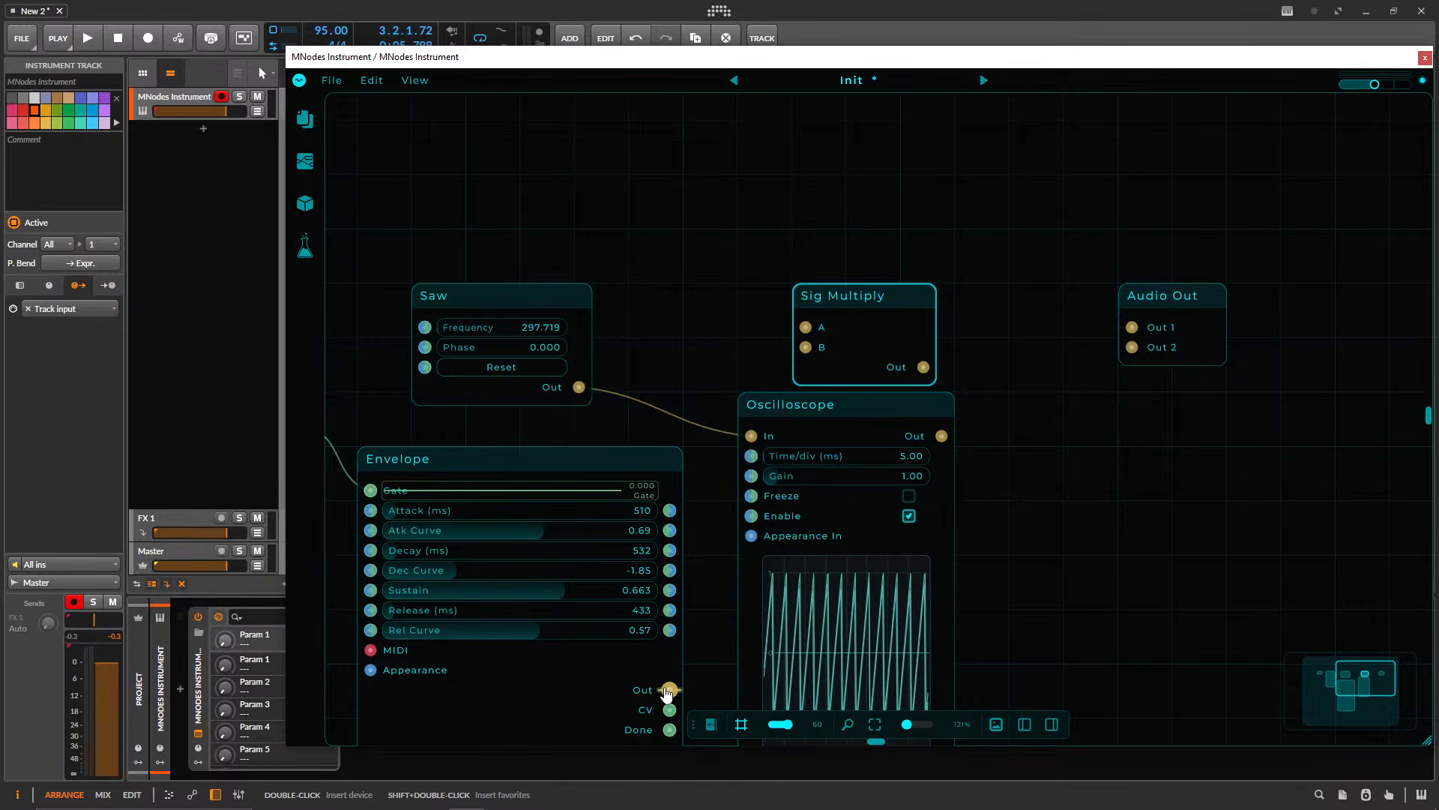
{"action": "left_click_drag", "start_coordinate": [669, 689], "coordinate": [581, 388]}
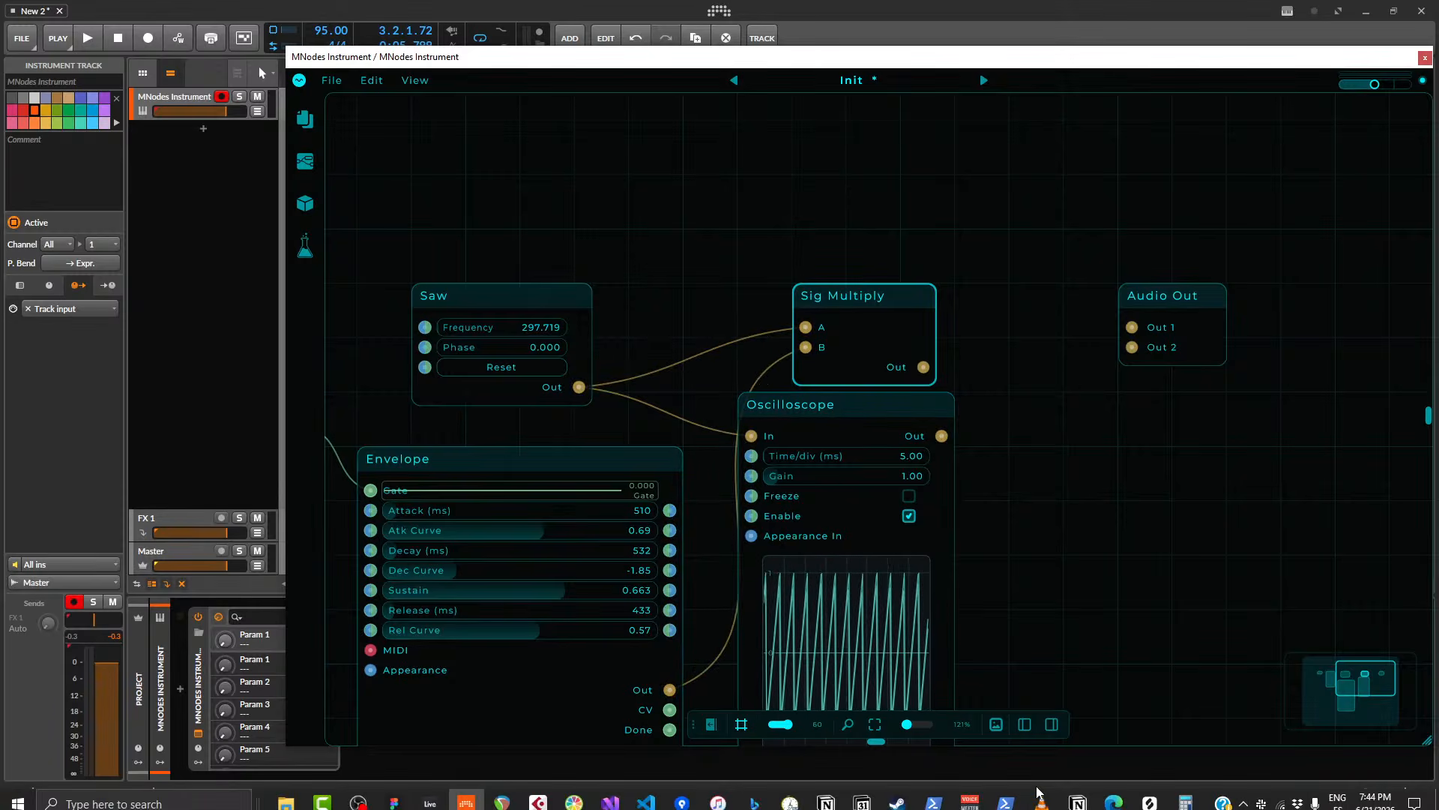
- Reposition the Calculator window, and rearrange the patch with Sig Multiply nearer the Saw and the Oscilloscope clear below it
{"action": "left_click", "coordinate": [1185, 795]}
{"action": "left_click_drag", "start_coordinate": [1184, 244], "coordinate": [1141, 232]}
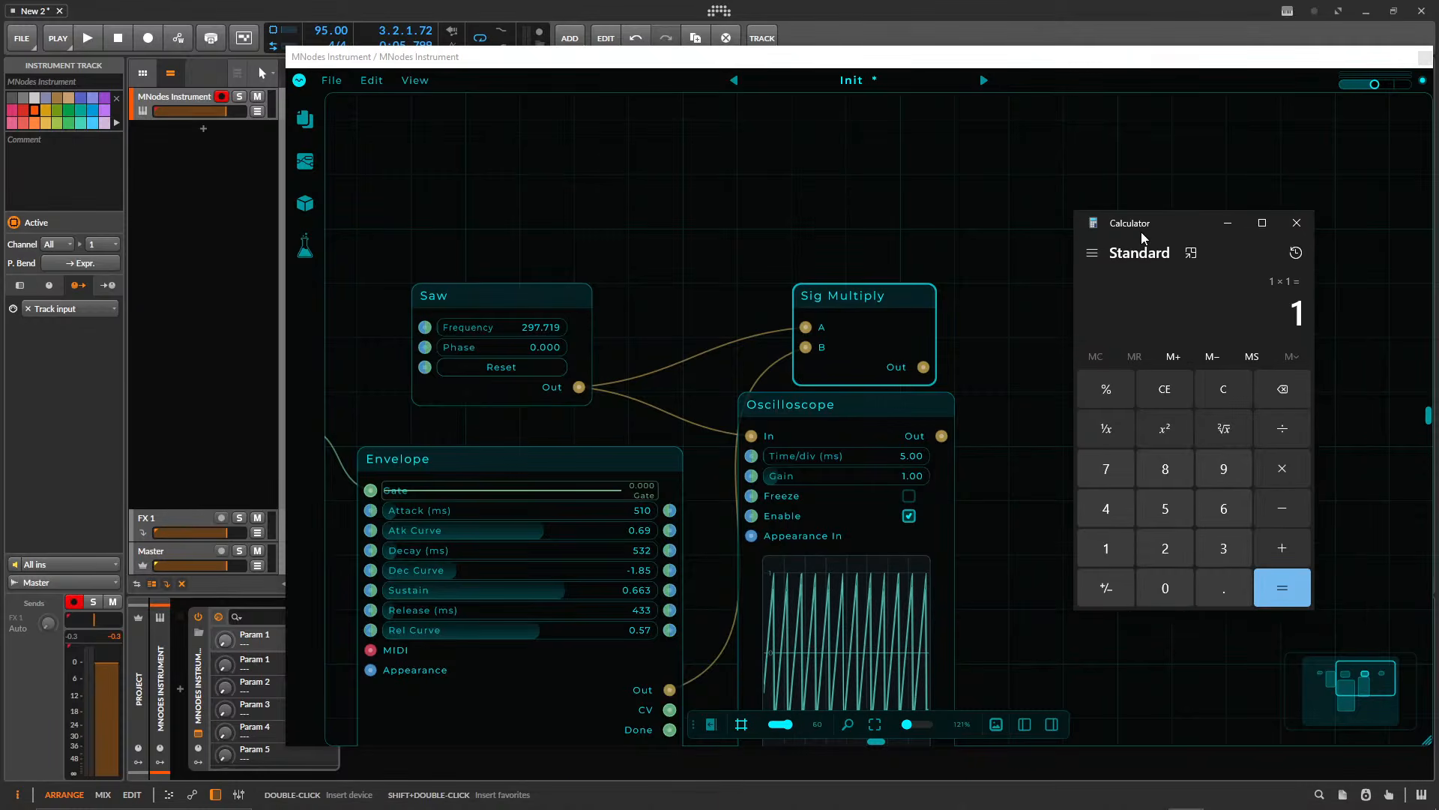
{"action": "left_click_drag", "start_coordinate": [662, 253], "coordinate": [693, 62]}
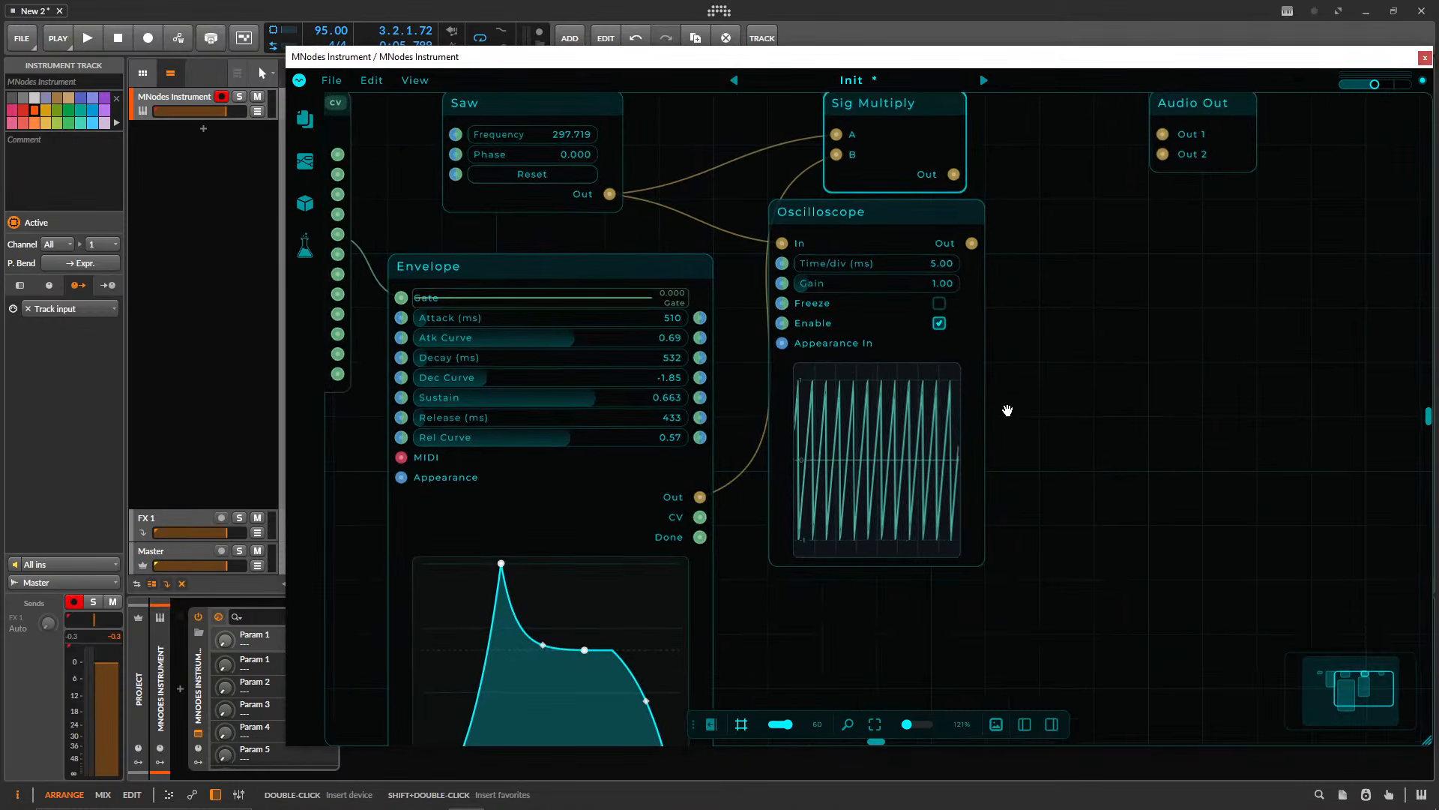
{"action": "left_click_drag", "start_coordinate": [1008, 411], "coordinate": [856, 556]}
{"action": "left_click_drag", "start_coordinate": [754, 354], "coordinate": [791, 460]}
{"action": "left_click_drag", "start_coordinate": [754, 282], "coordinate": [702, 335]}
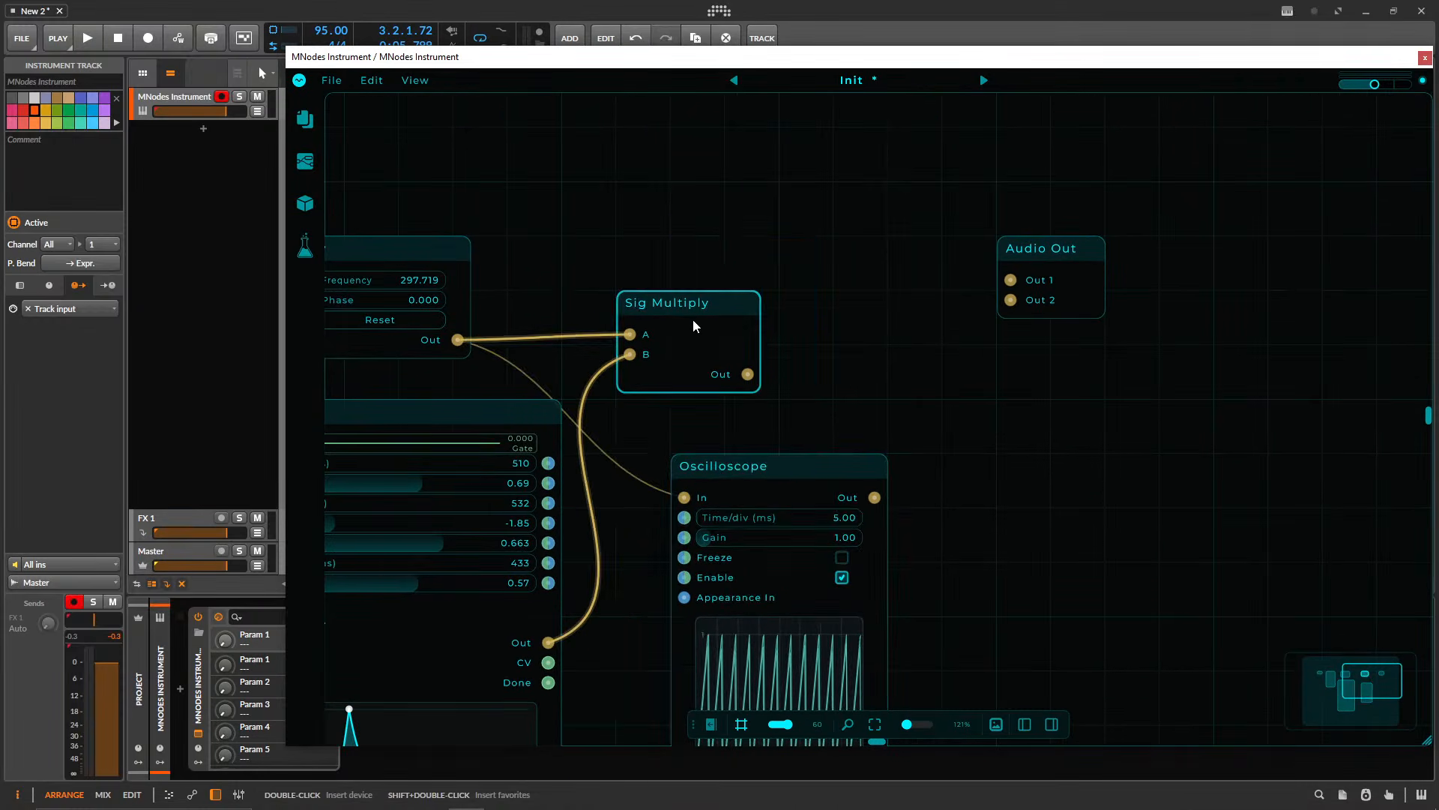
{"action": "left_click_drag", "start_coordinate": [847, 403], "coordinate": [827, 288]}
- Switch to Calculator and compute 1 × 0.5 and -1 × 0.1 to illustrate how the envelope scales the saw signal
{"action": "left_click", "coordinate": [1185, 794]}
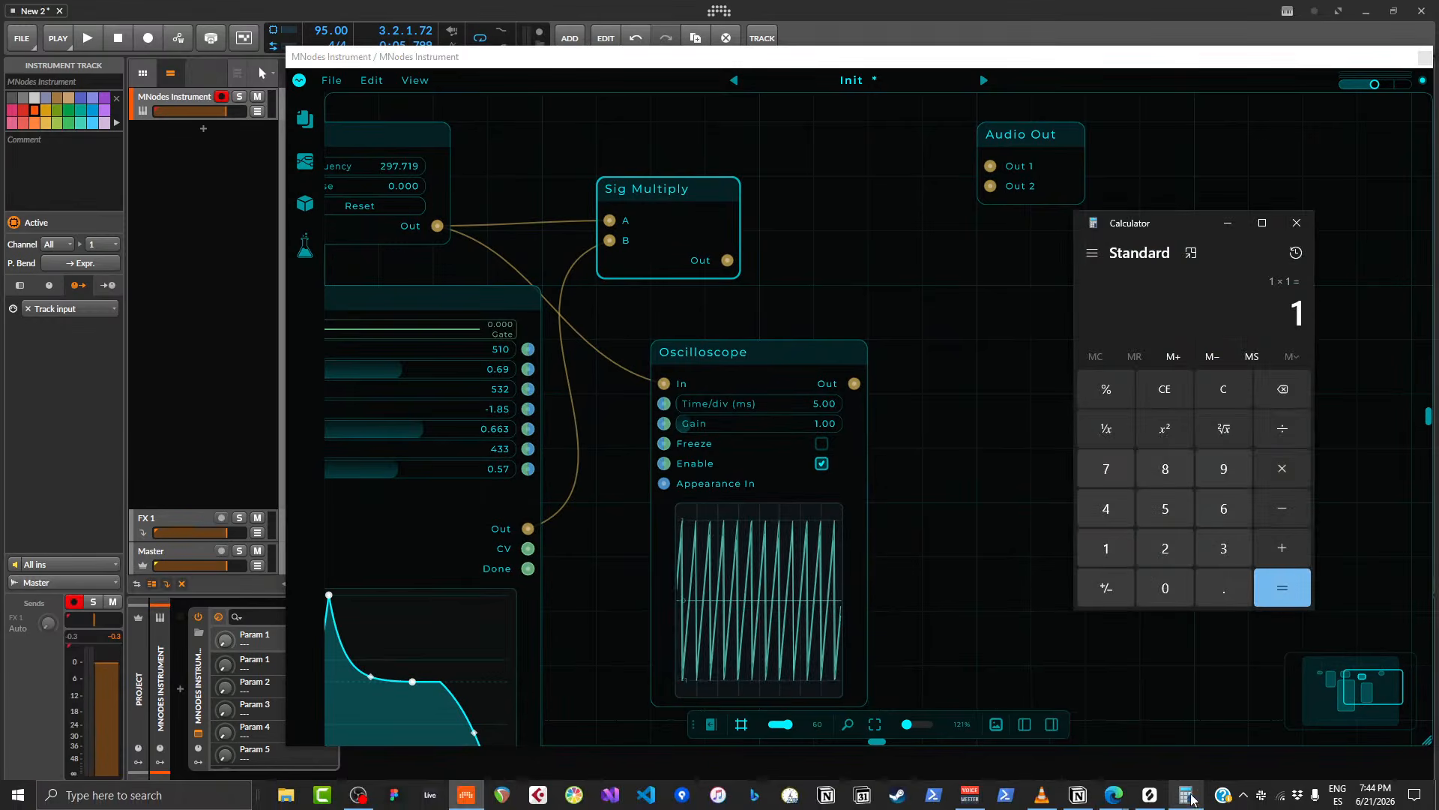
{"action": "left_click", "coordinate": [1113, 552]}
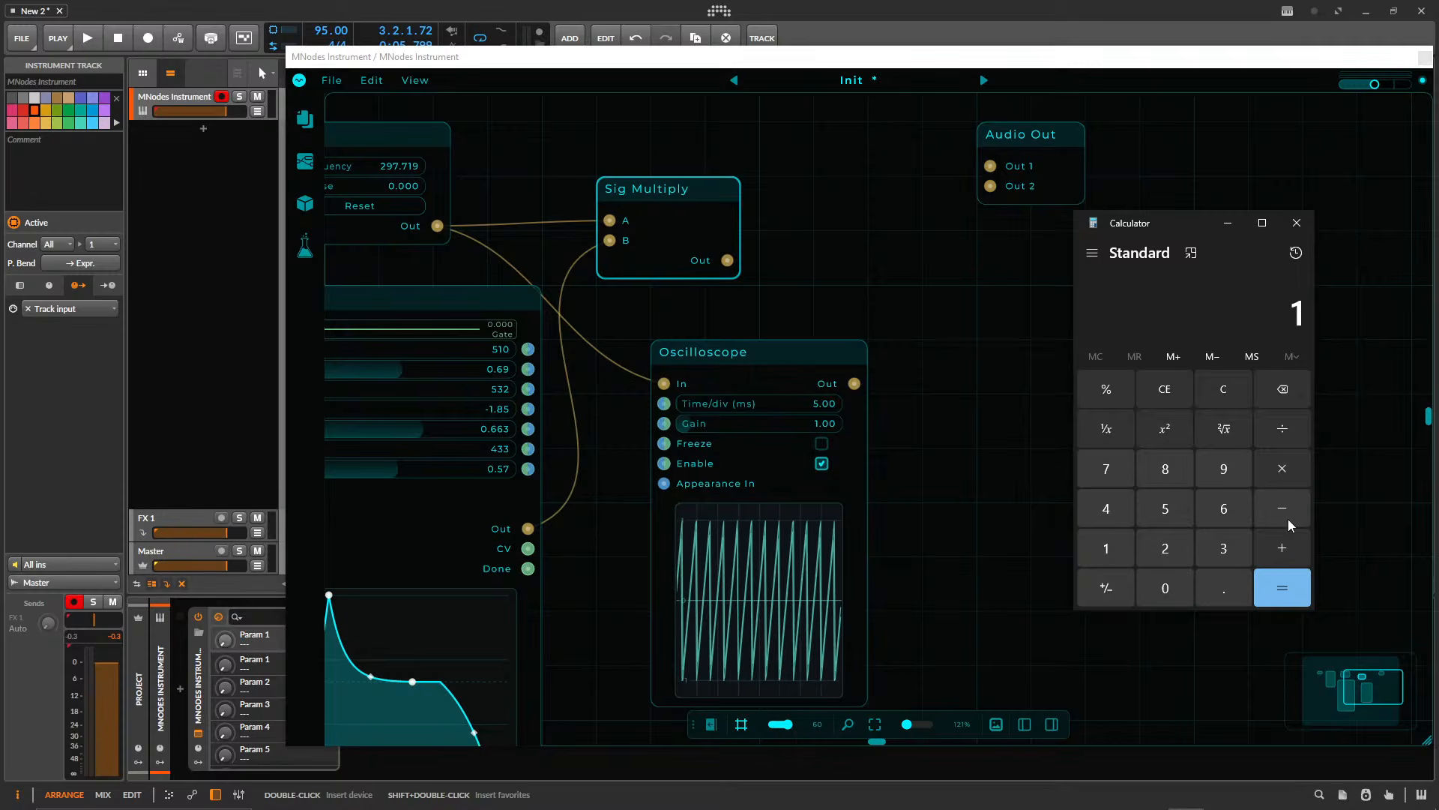
{"action": "left_click", "coordinate": [1282, 467]}
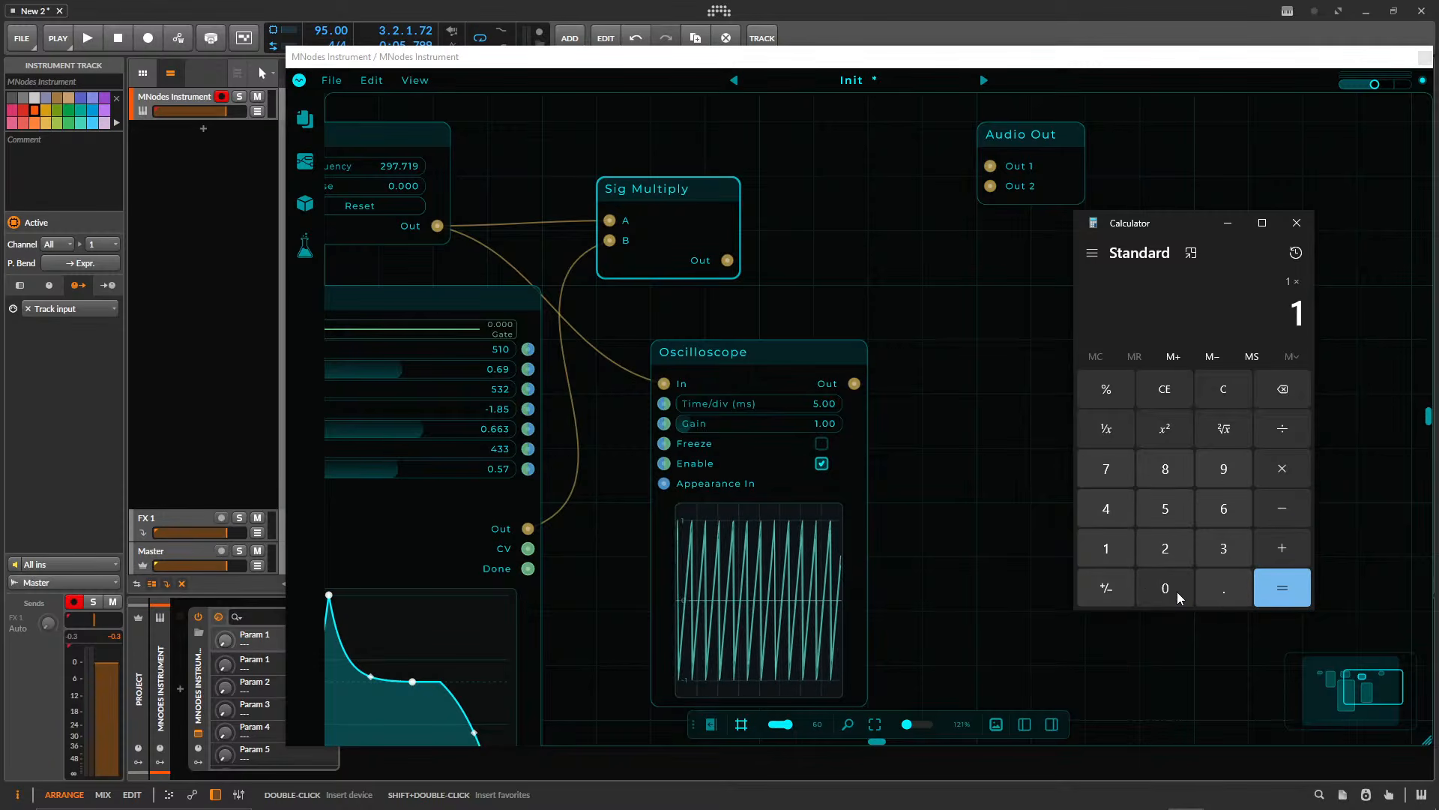
{"action": "left_click", "coordinate": [1219, 582]}
{"action": "left_click", "coordinate": [1187, 520]}
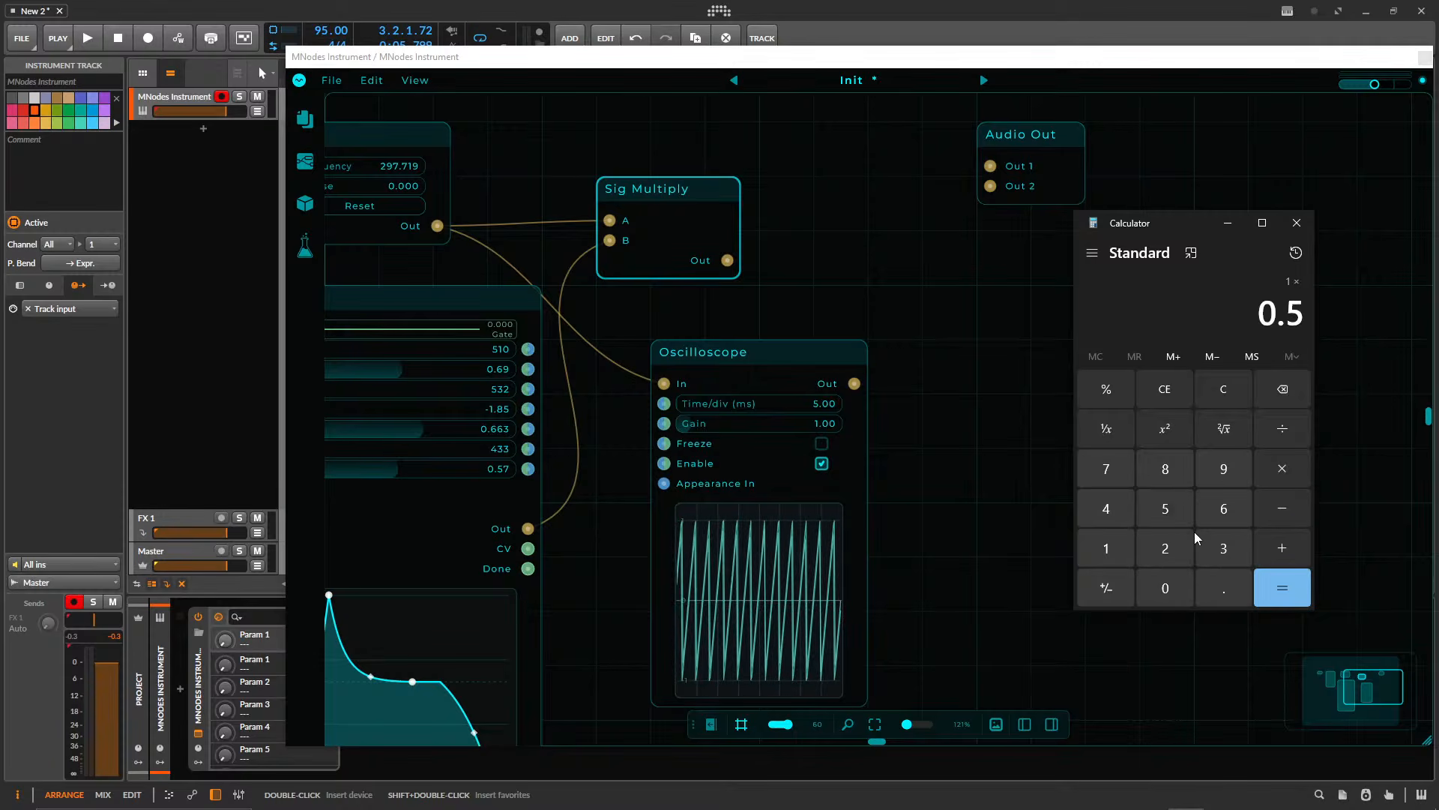
{"action": "left_click", "coordinate": [1283, 596]}
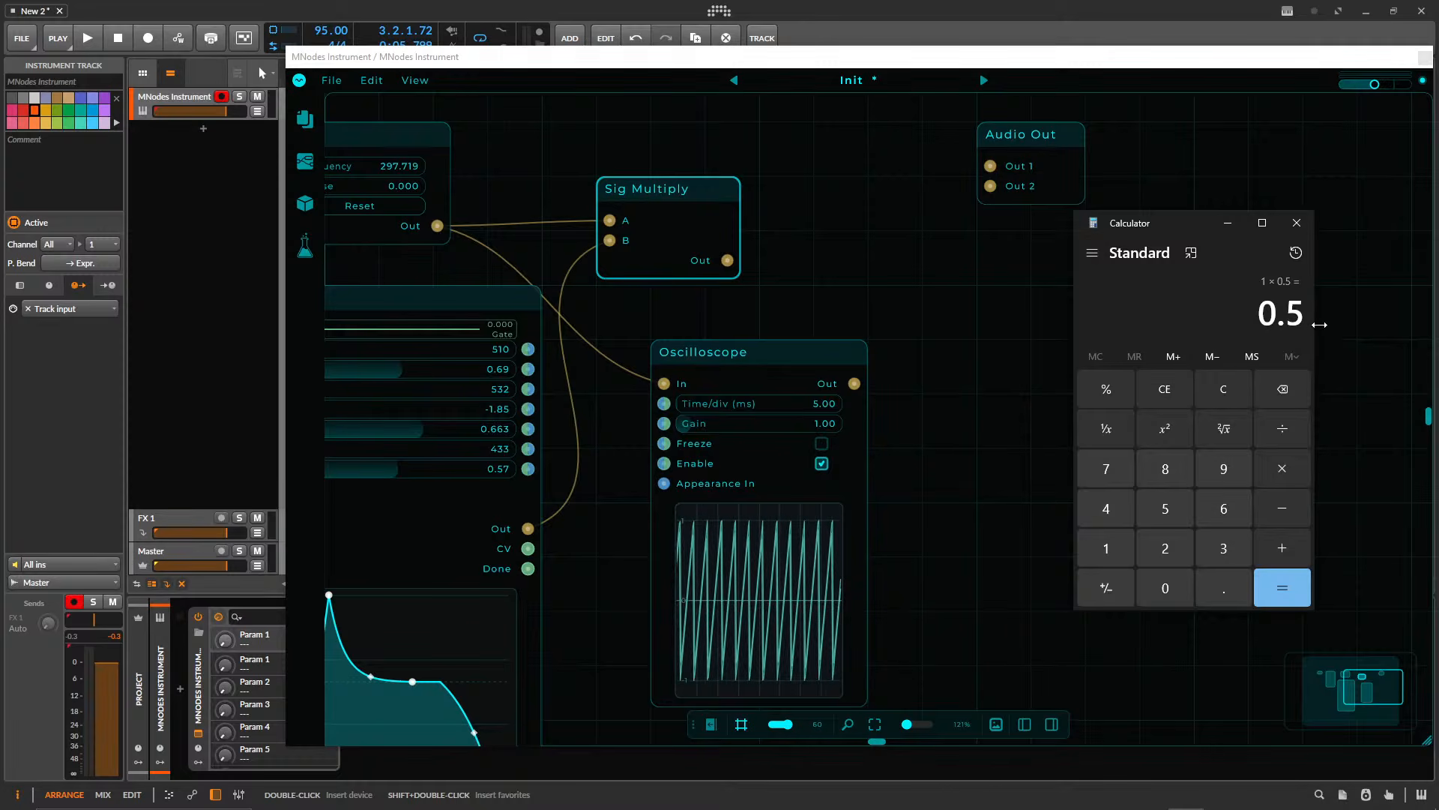
{"action": "left_click", "coordinate": [1167, 392]}
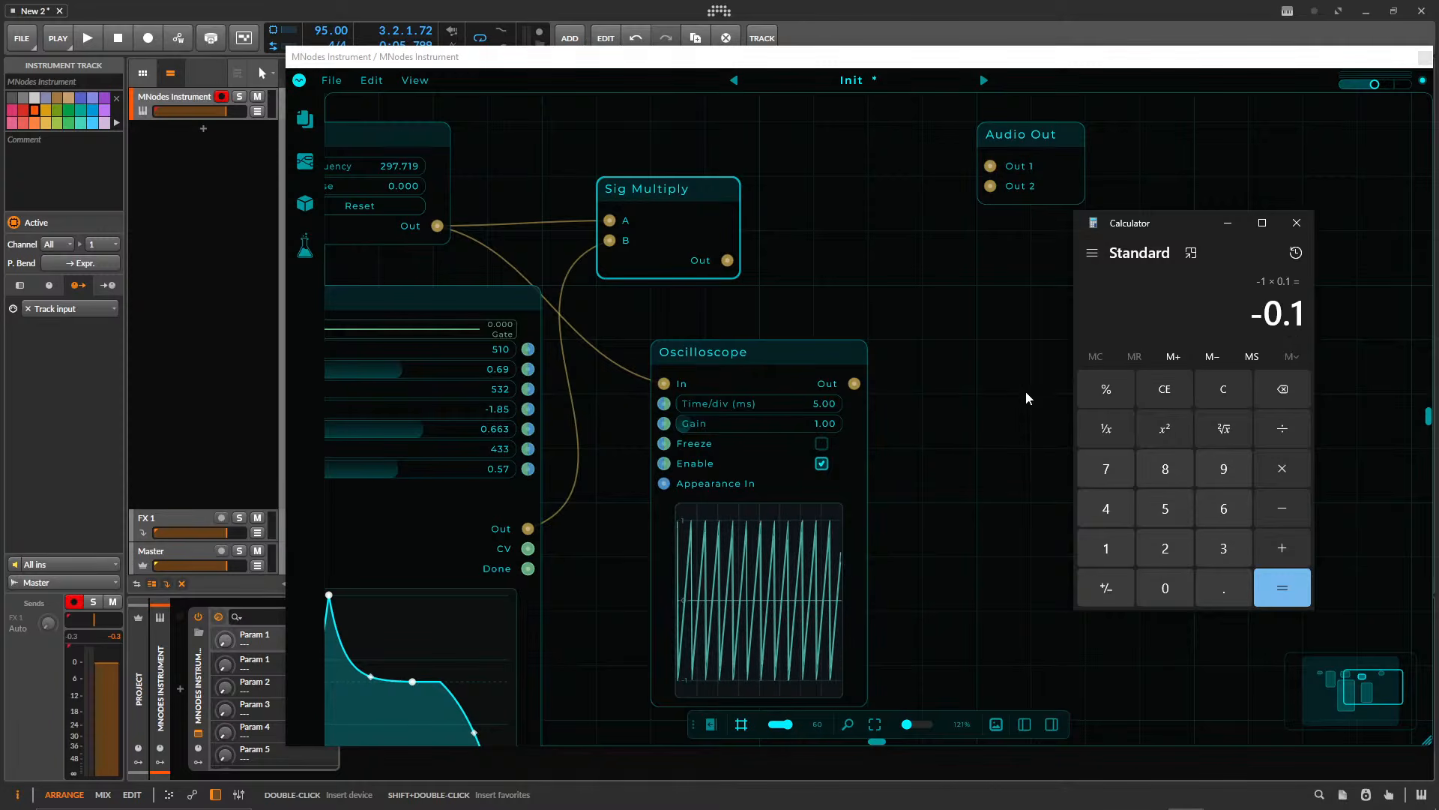
- Place the Oscilloscope beside Sig Multiply, fed by its Out instead of the Saw, and connect MIDI To CV's Note Hz to the Saw's Frequency
{"action": "left_click_drag", "start_coordinate": [910, 437], "coordinate": [943, 371]}
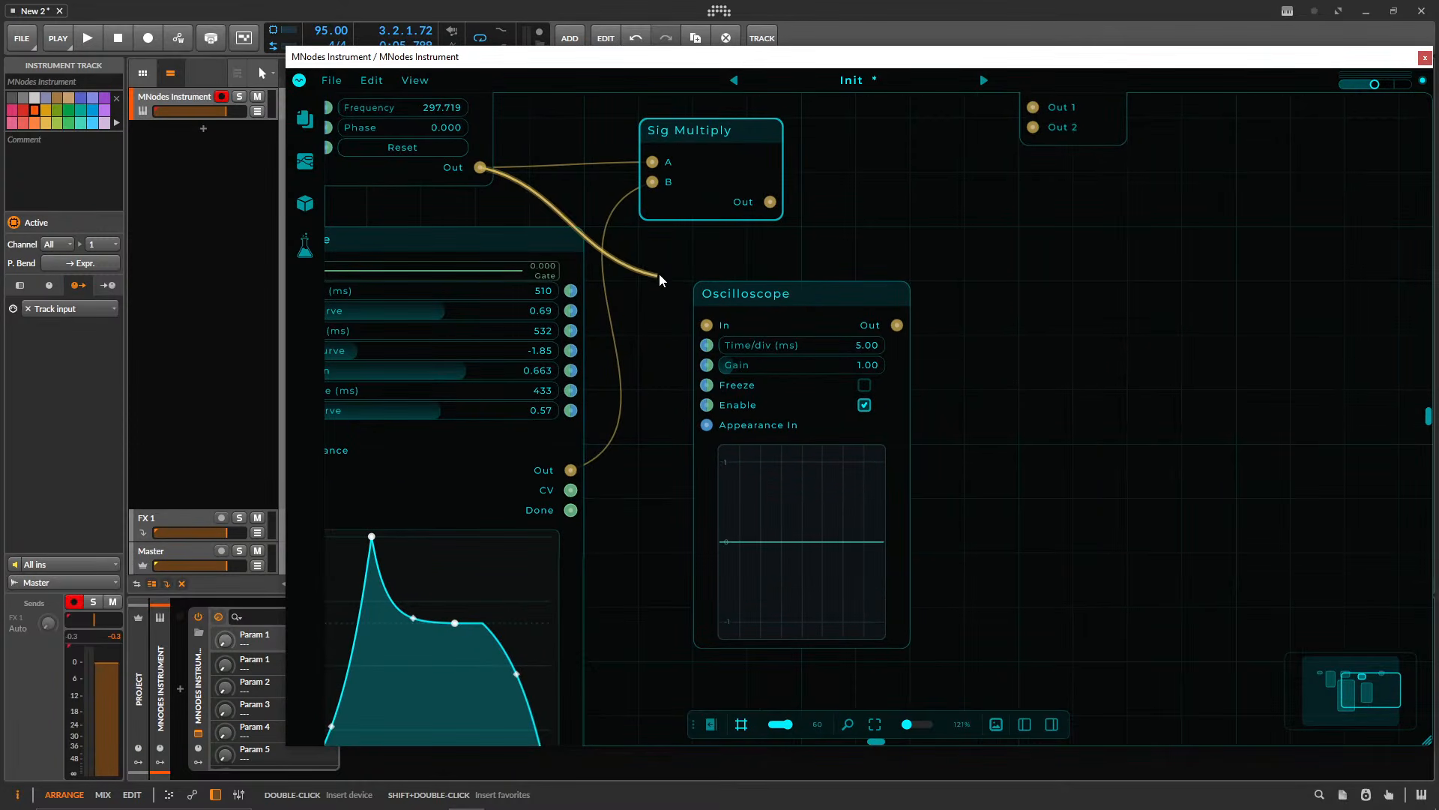
{"action": "left_click_drag", "start_coordinate": [659, 273], "coordinate": [892, 318]}
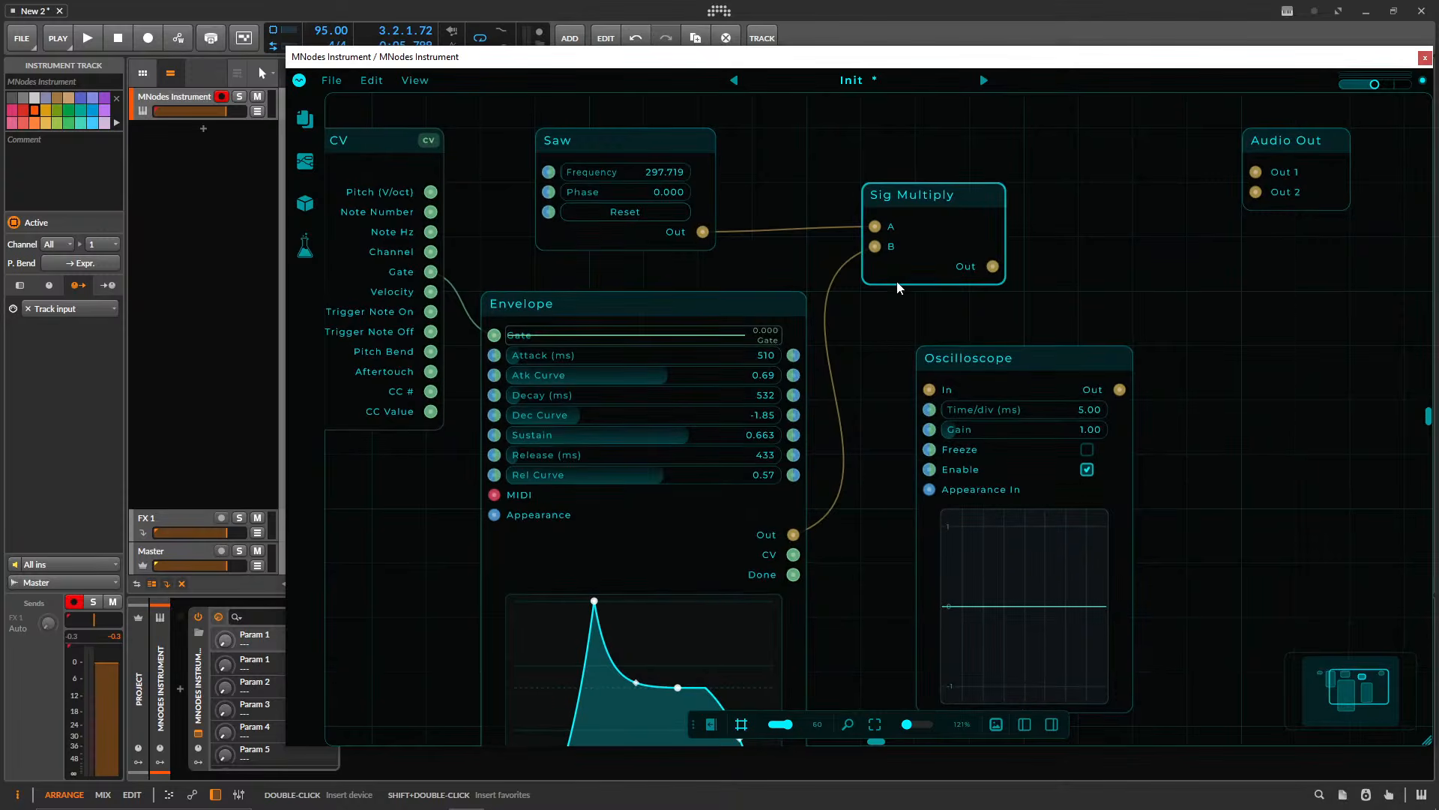
{"action": "left_click_drag", "start_coordinate": [1002, 363], "coordinate": [1089, 279]}
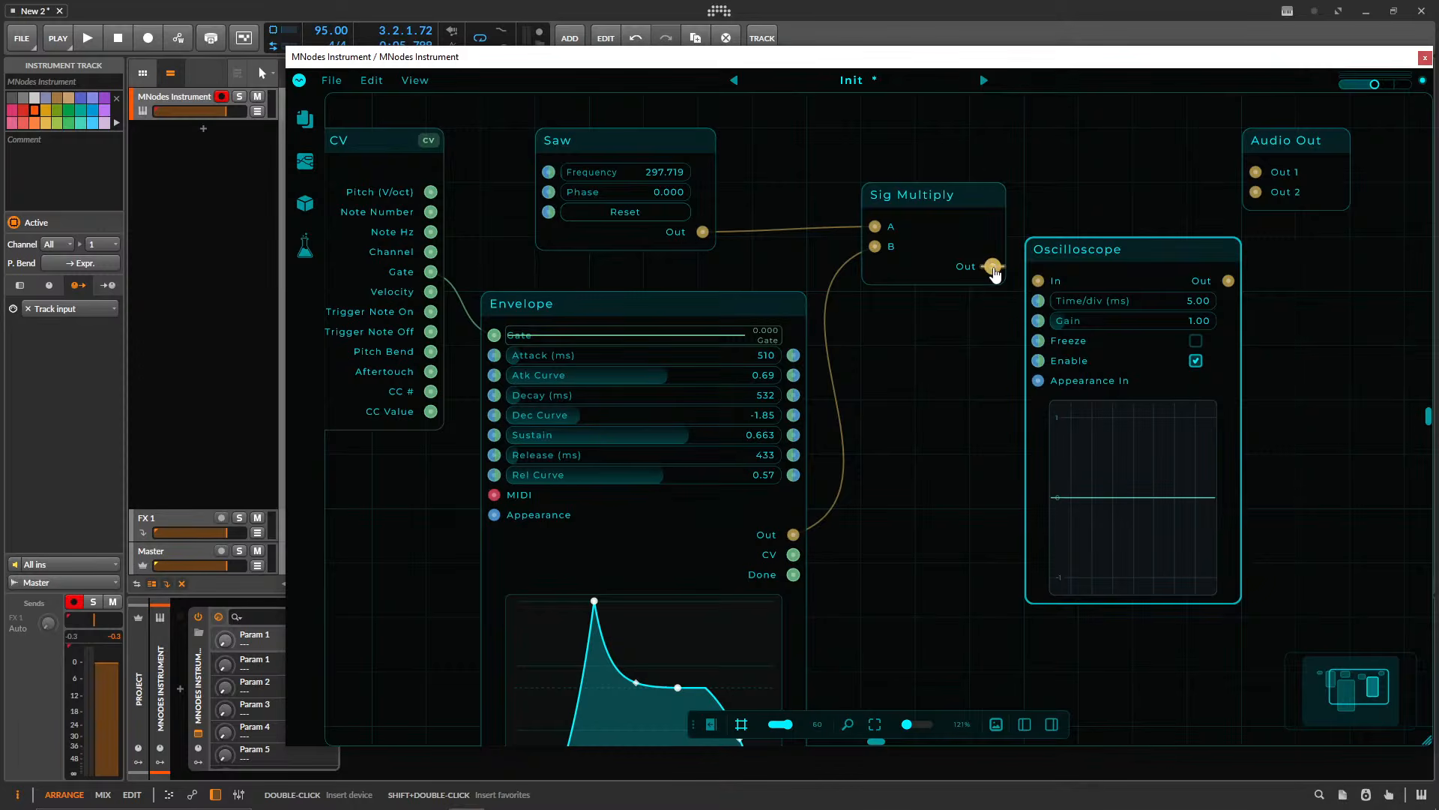
{"action": "left_click_drag", "start_coordinate": [1068, 241], "coordinate": [1122, 296]}
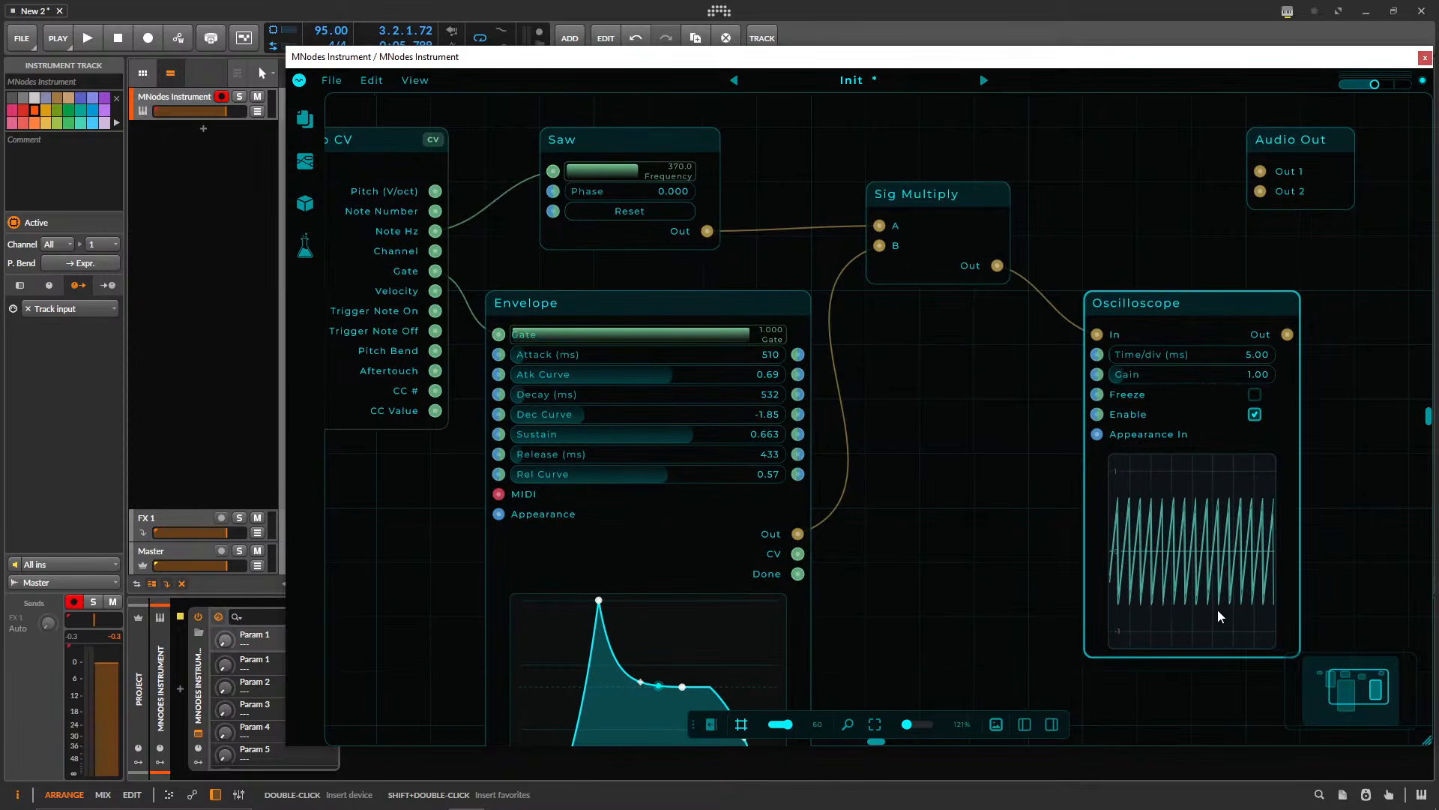
- Connect Sig Multiply's Out to both Out 1 and Out 2 of the Audio Out node
{"action": "left_click_drag", "start_coordinate": [982, 618], "coordinate": [902, 407]}
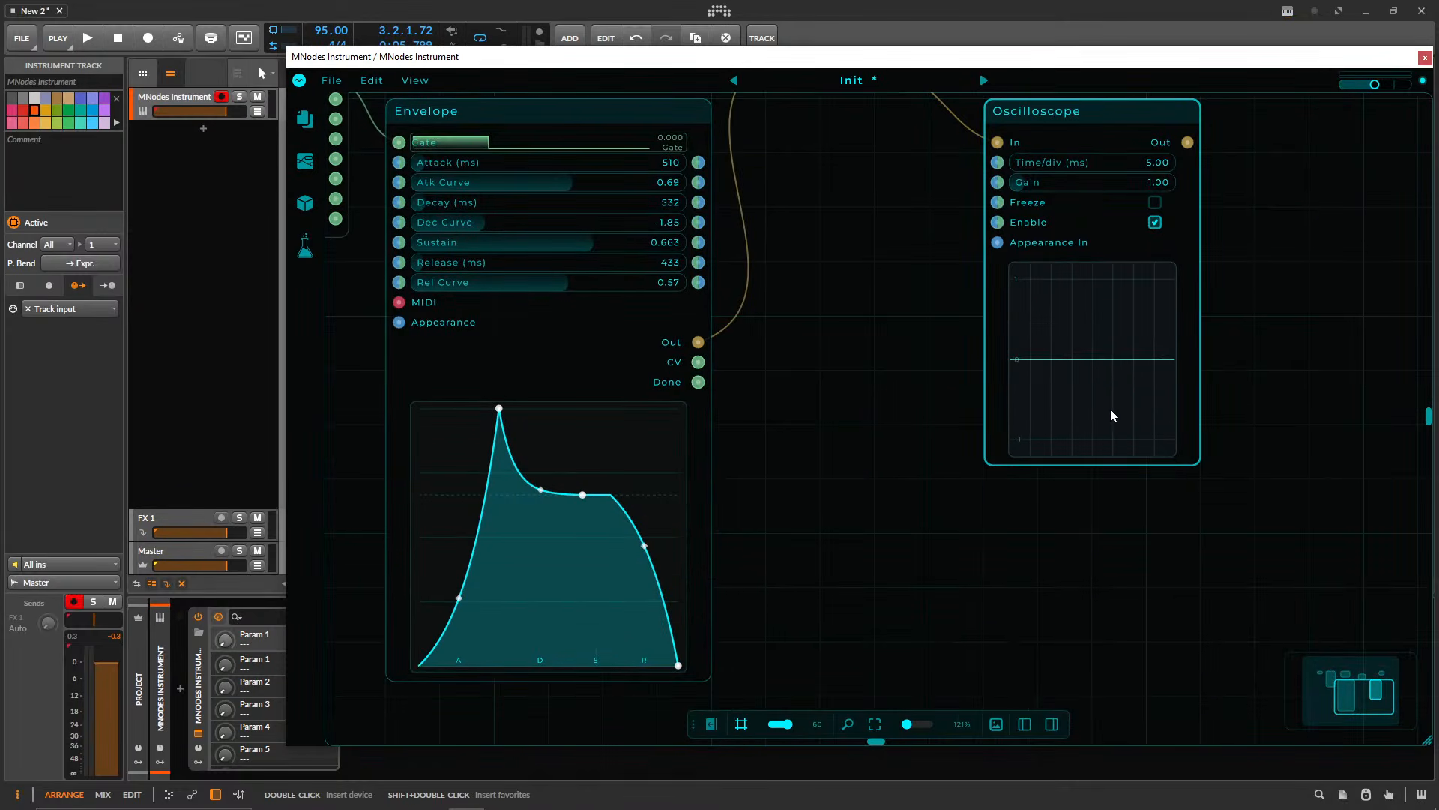
{"action": "left_click_drag", "start_coordinate": [839, 361], "coordinate": [782, 553]}
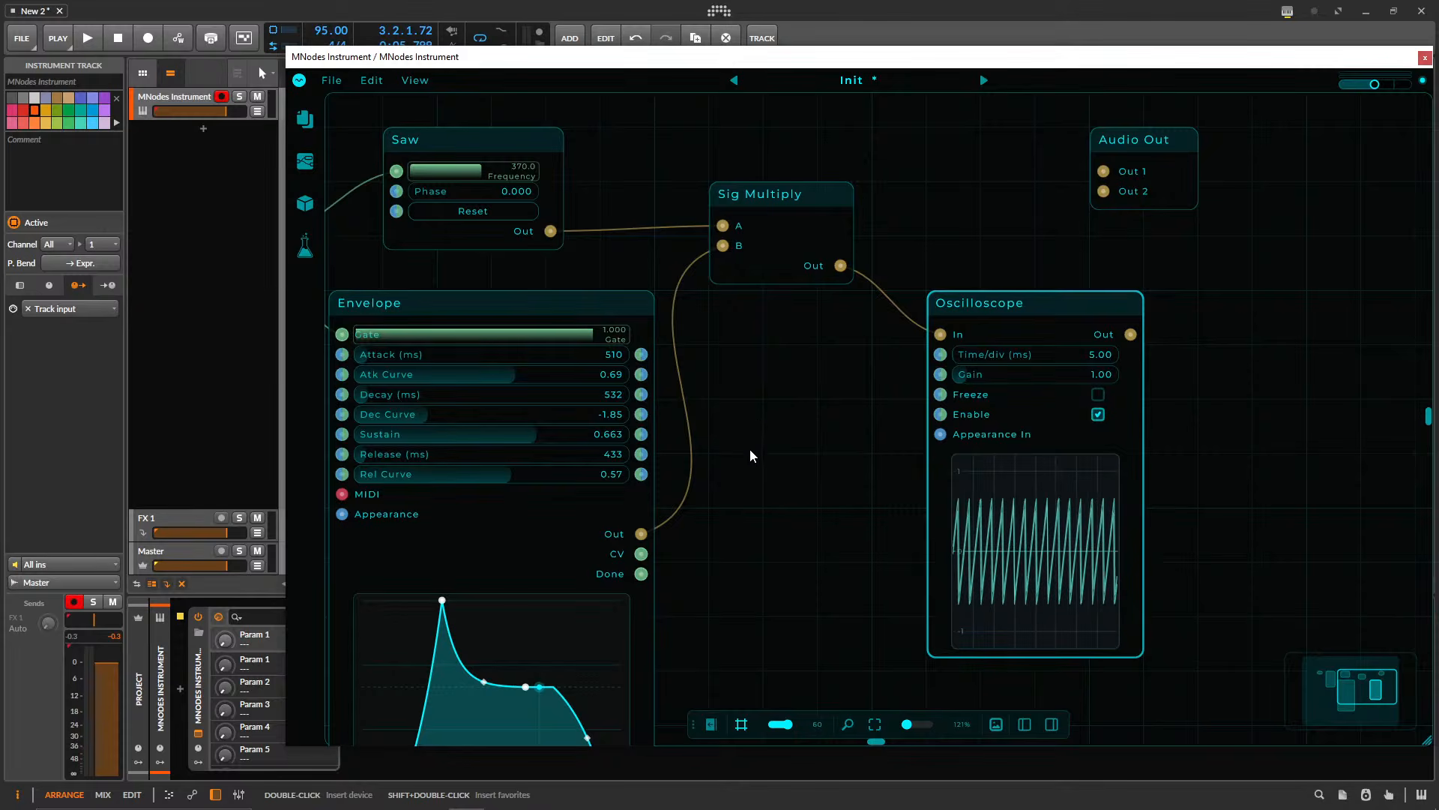
{"action": "left_click_drag", "start_coordinate": [750, 448], "coordinate": [708, 495]}
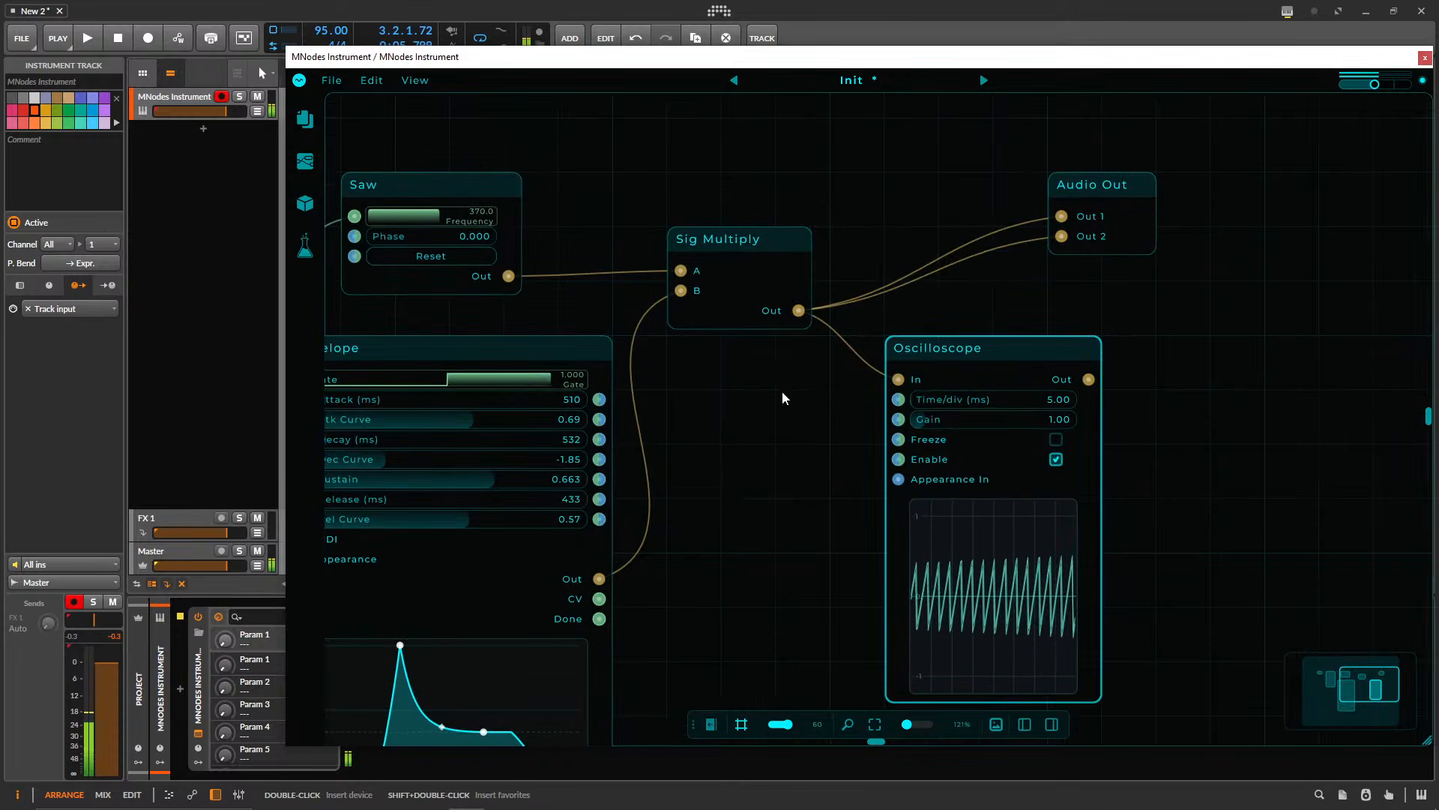
- Reshape the Envelope: try a 1 ms attack, and set Attack to 522 ms, Atk Curve to -3.30 and Sustain to 0.231
{"action": "left_click_drag", "start_coordinate": [777, 426], "coordinate": [910, 315]}
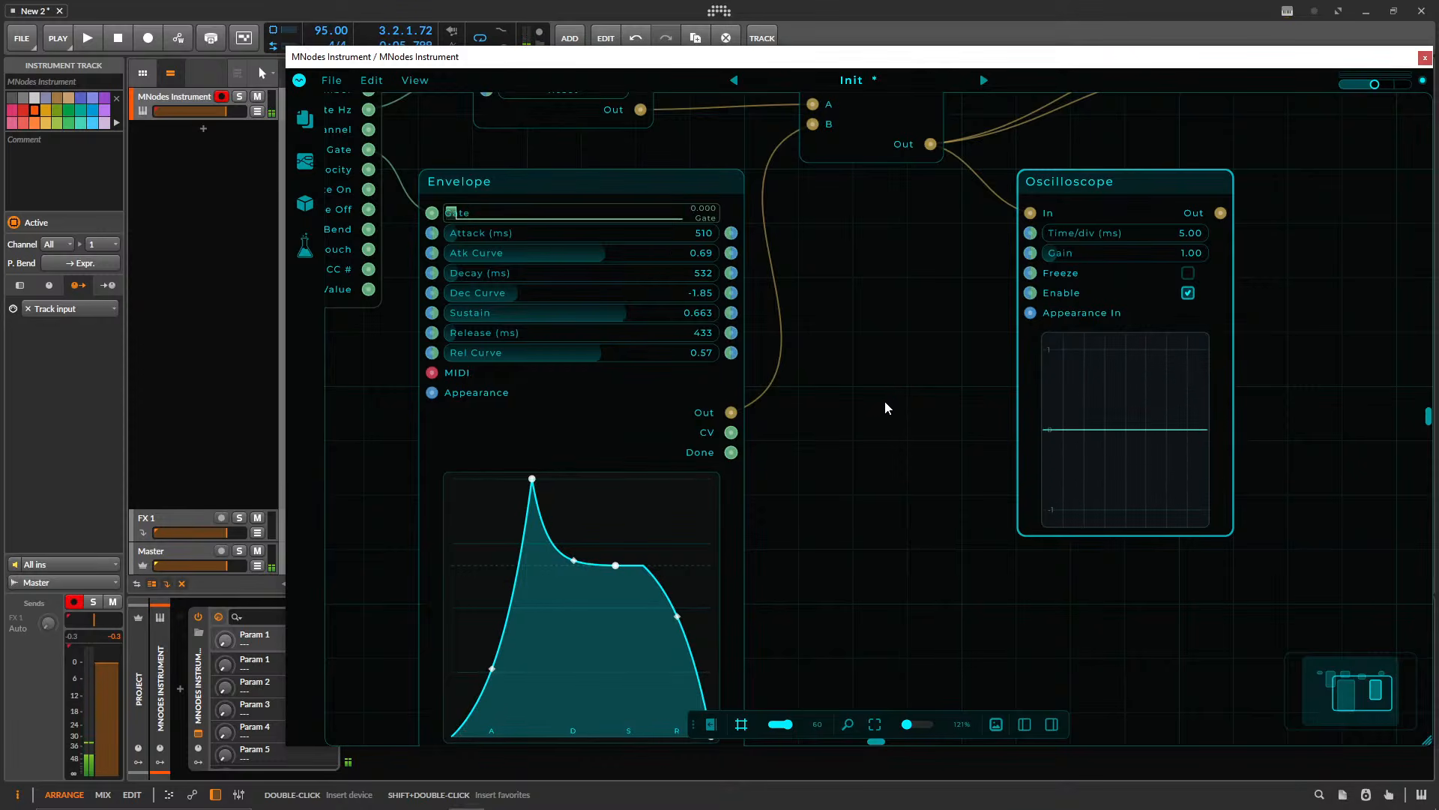
{"action": "left_click_drag", "start_coordinate": [533, 482], "coordinate": [402, 469]}
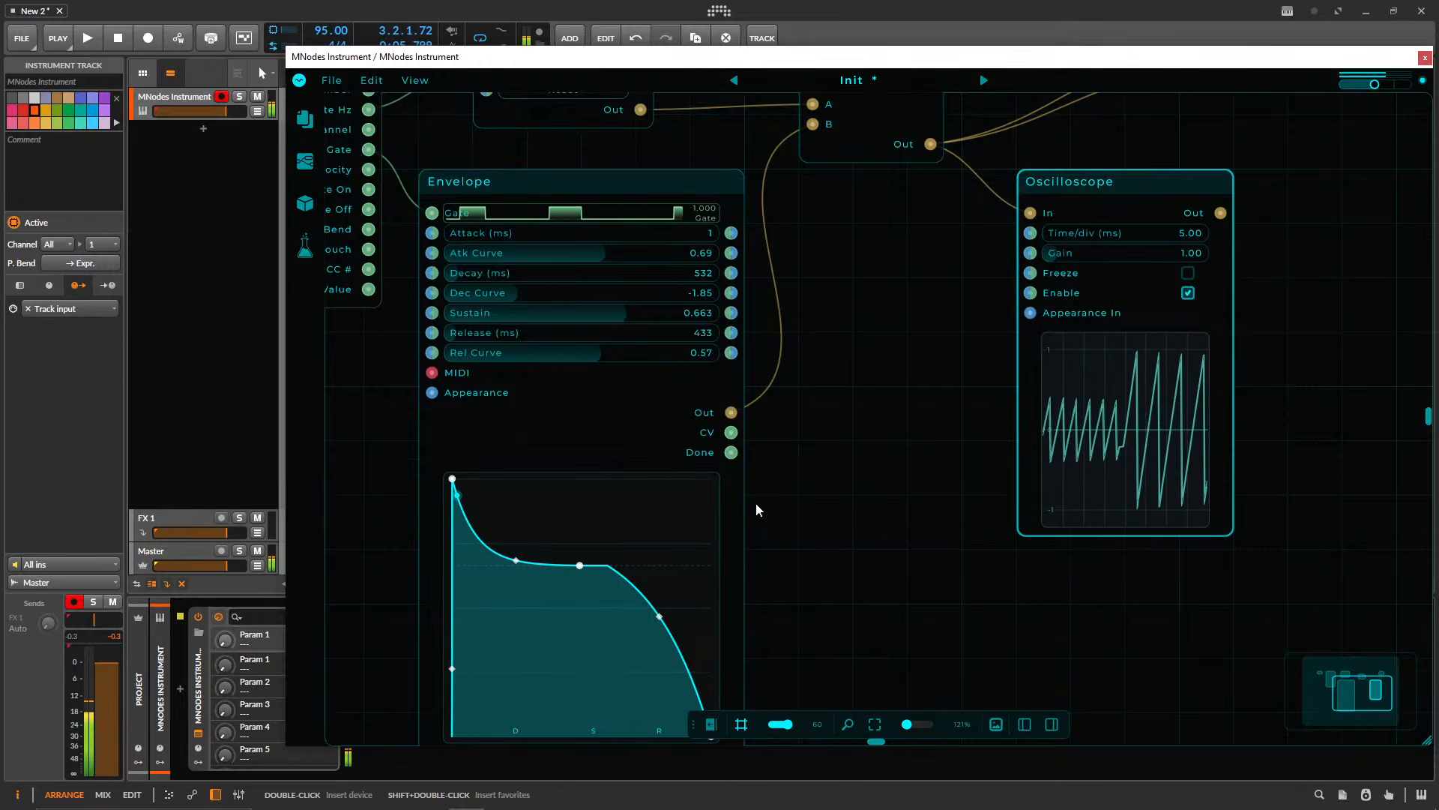
{"action": "left_click_drag", "start_coordinate": [603, 313], "coordinate": [537, 241]}
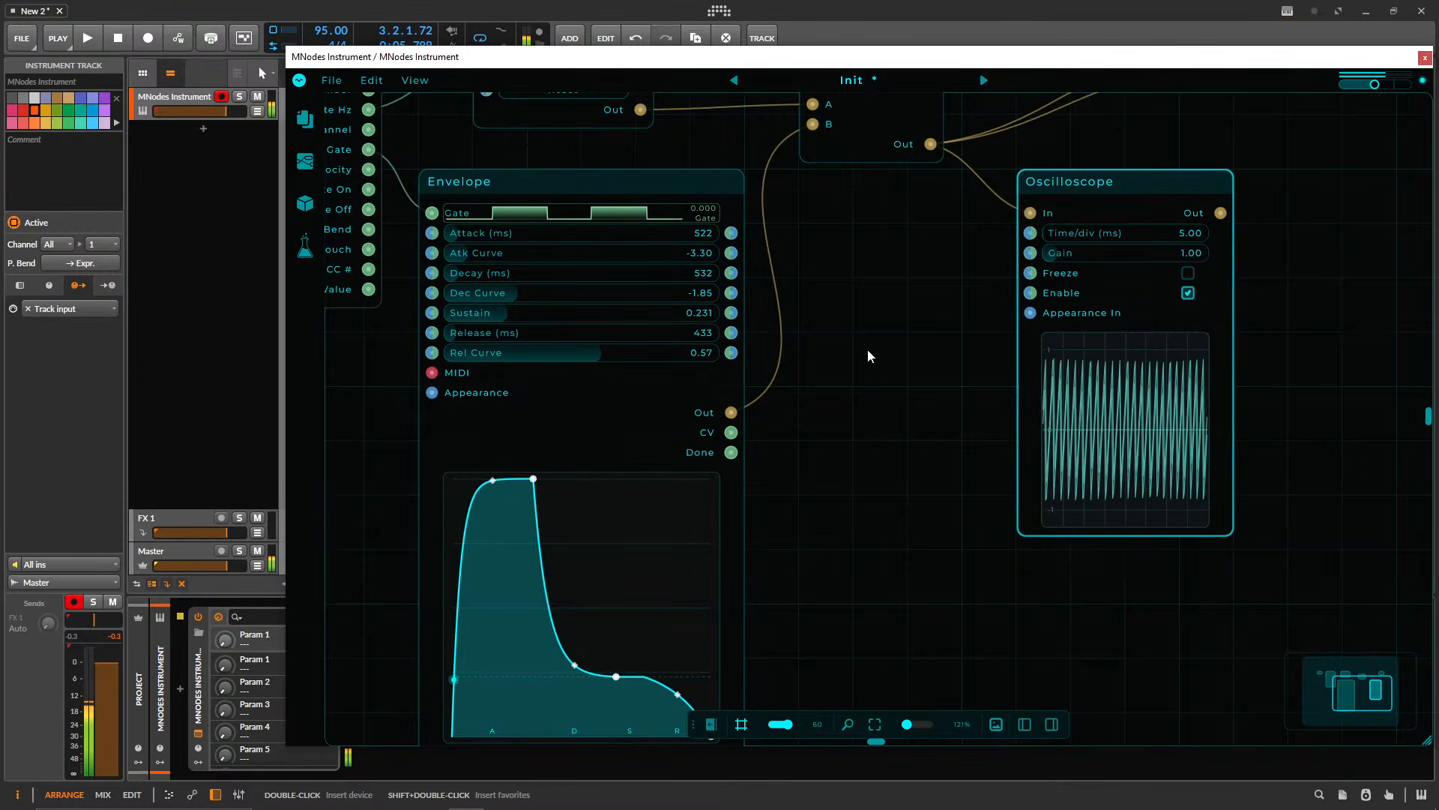
- Move the Saw closer to MIDI To CV so it lines up above the Envelope's edge
{"action": "left_click_drag", "start_coordinate": [921, 393], "coordinate": [961, 578]}
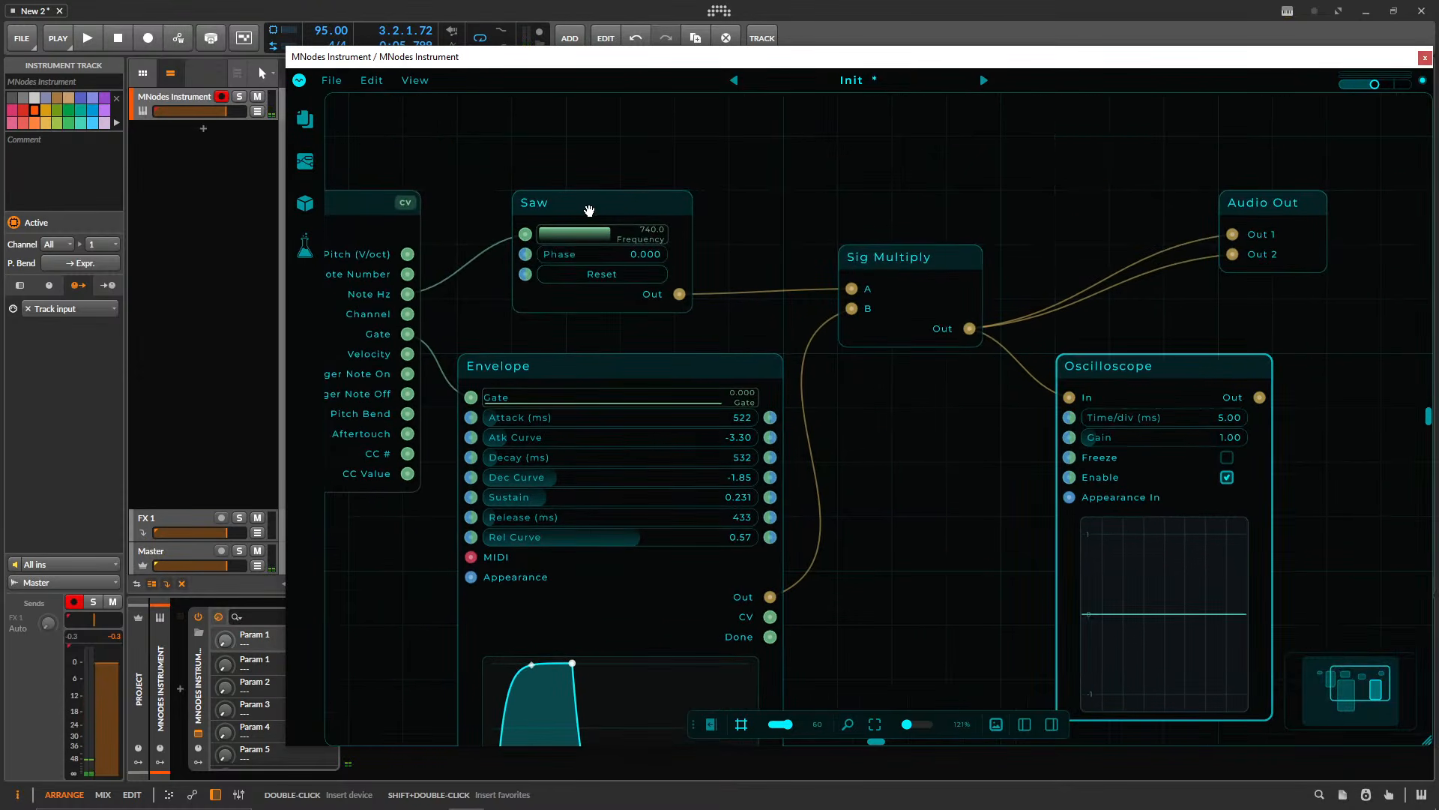
{"action": "left_click_drag", "start_coordinate": [589, 211], "coordinate": [537, 212]}
{"action": "left_click_drag", "start_coordinate": [682, 246], "coordinate": [831, 211]}
{"action": "left_click_drag", "start_coordinate": [1040, 407], "coordinate": [932, 392]}
{"action": "scroll", "coordinate": [932, 383], "scroll_direction": "down", "scroll_amount": 3}
{"action": "scroll", "coordinate": [924, 394], "scroll_direction": "down", "scroll_amount": 2}
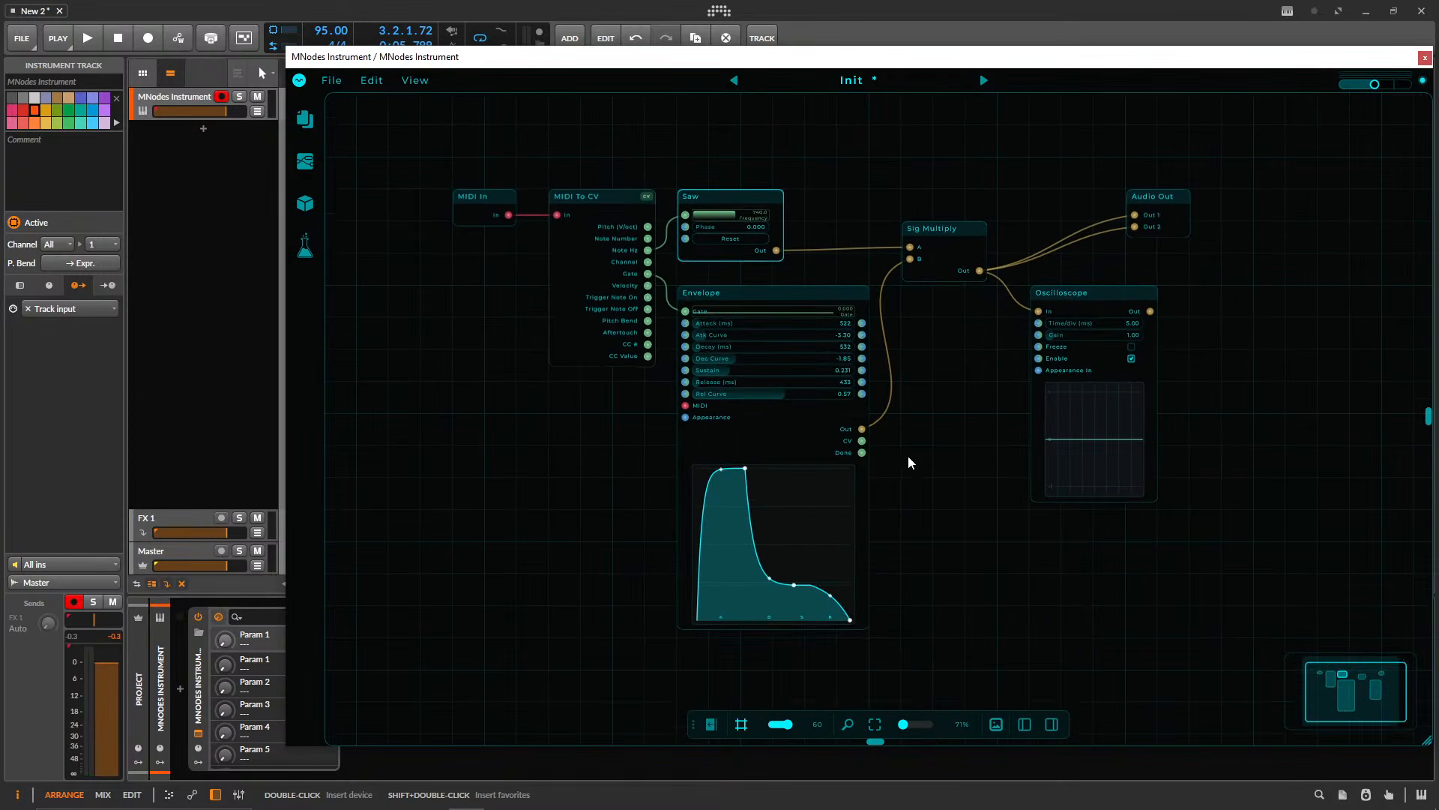
{"action": "scroll", "coordinate": [949, 341], "scroll_direction": "up", "scroll_amount": 3}
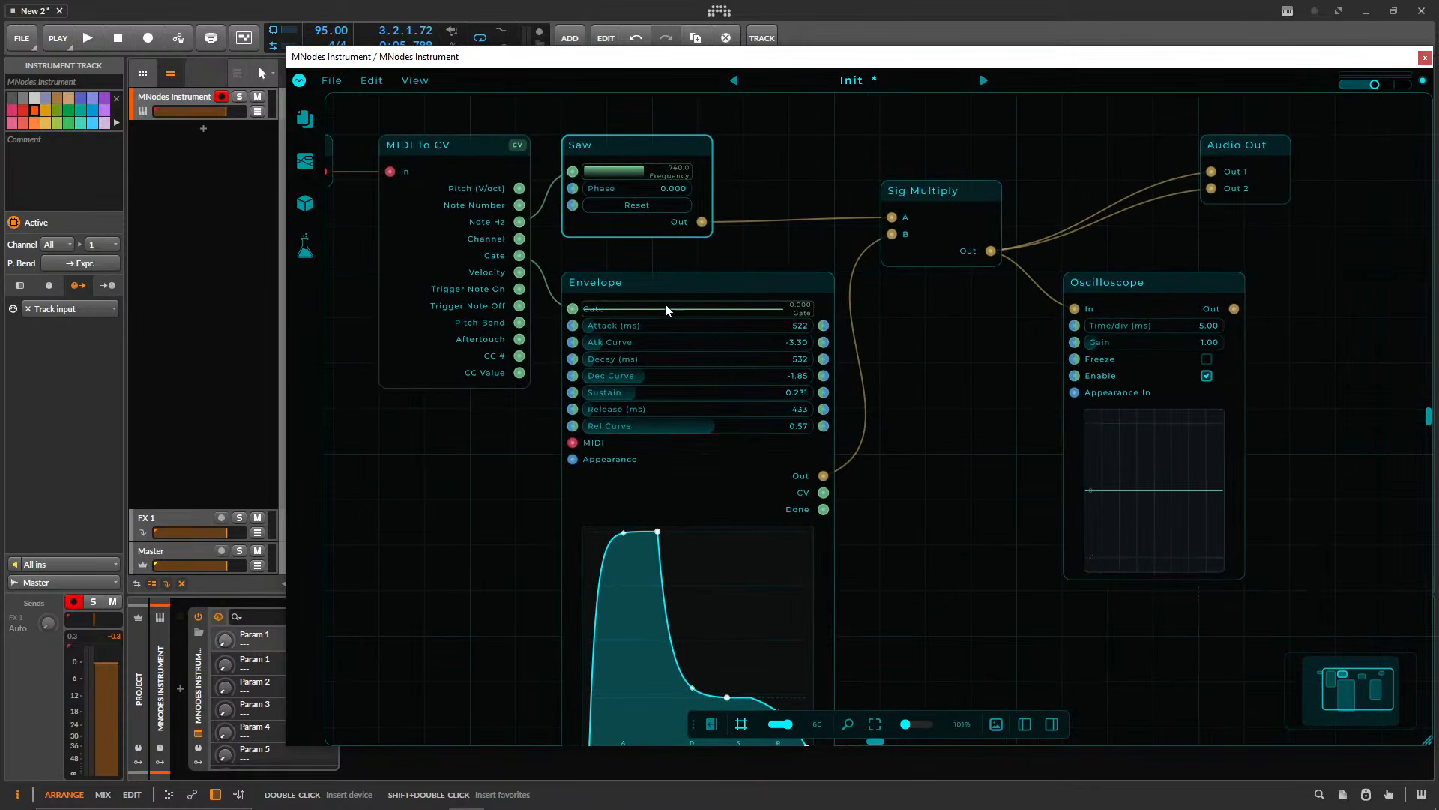
- Unplug the Envelope from Sig Multiply, move it down out of the way, and add a Signal value node below the Saw
{"action": "left_click_drag", "start_coordinate": [667, 309], "coordinate": [621, 492]}
{"action": "left_click_drag", "start_coordinate": [825, 317], "coordinate": [707, 334]}
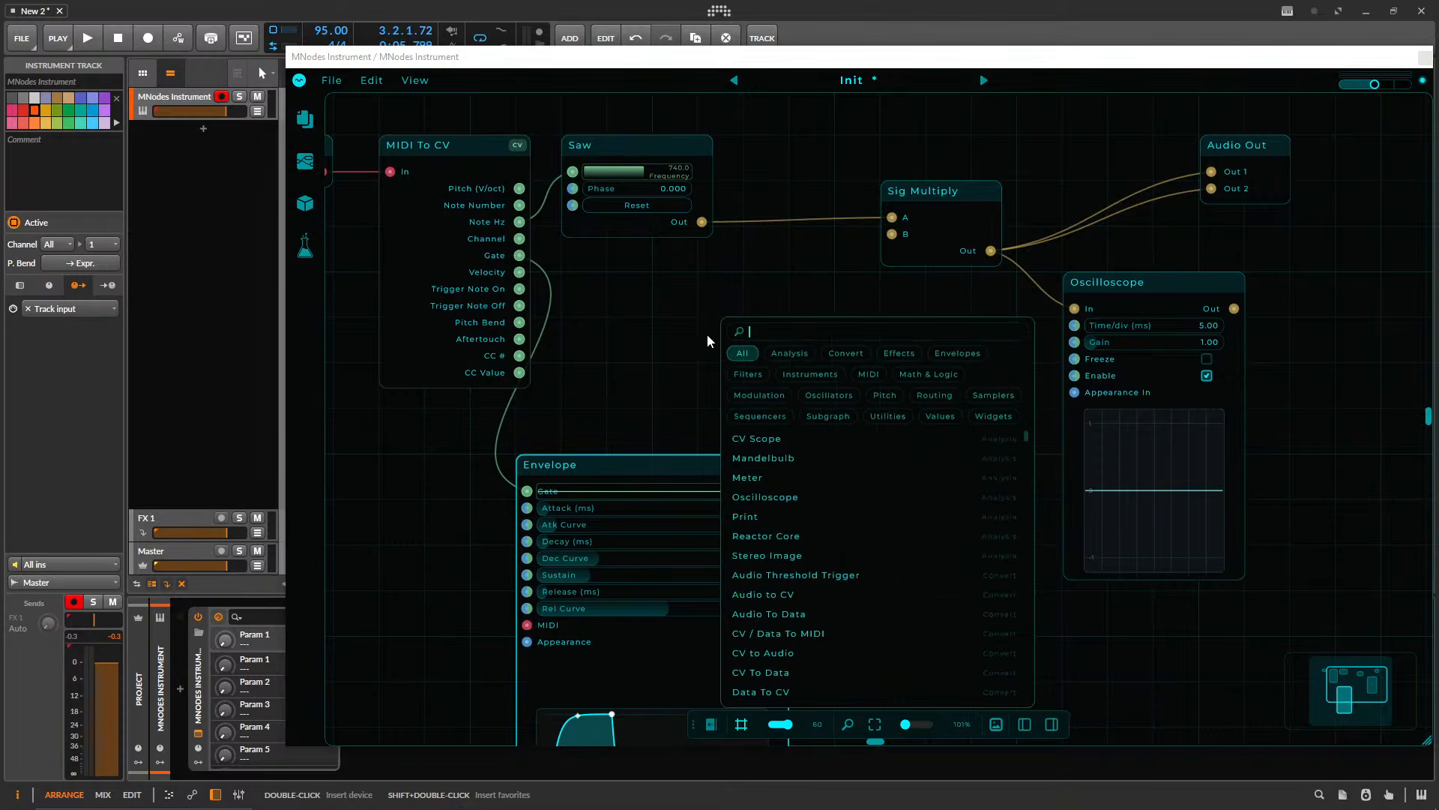
{"action": "type", "text": "sig v"}
{"action": "key", "text": "BackSpace"}
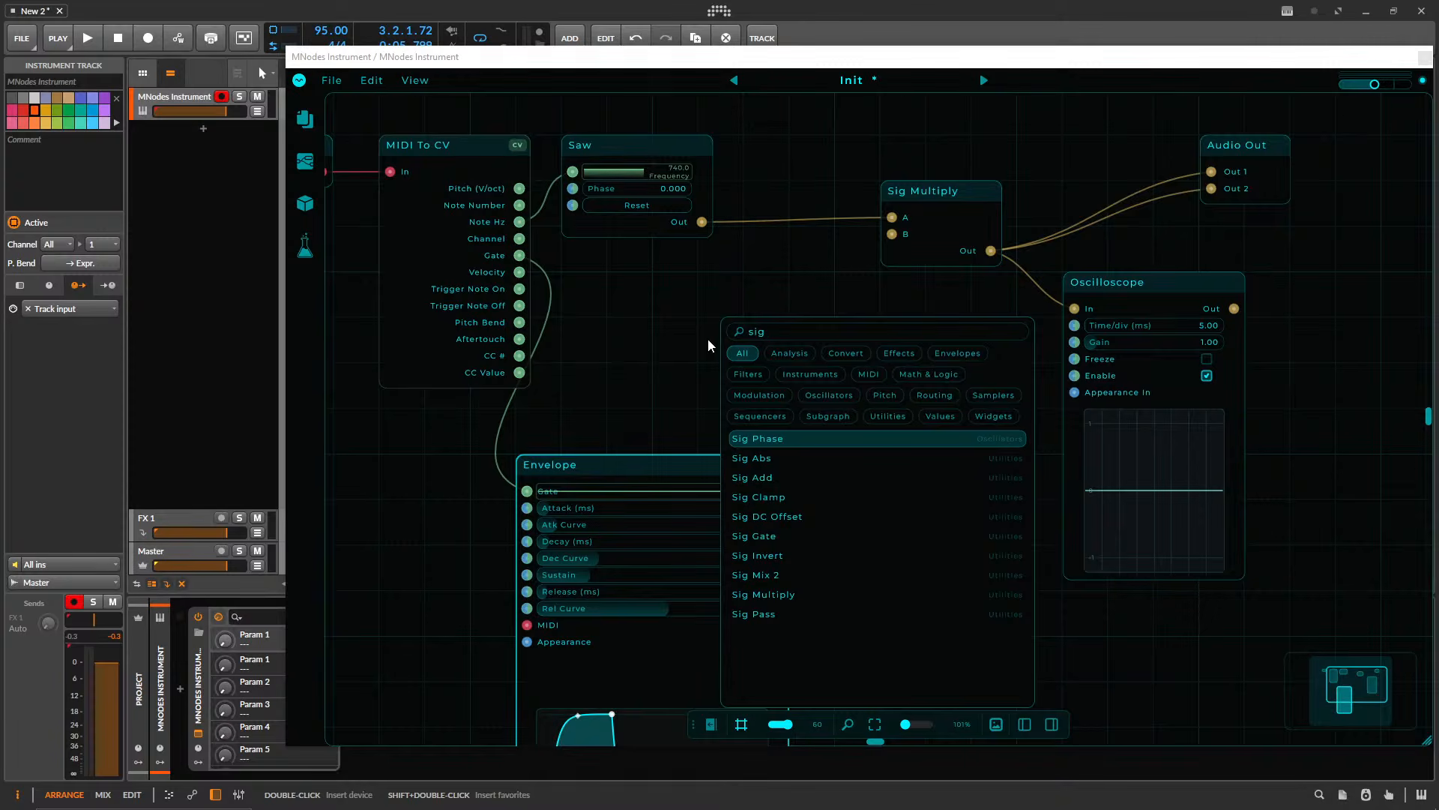
{"action": "key", "text": "BackSpace"}
{"action": "key", "text": "BackSpace"}
{"action": "type", "text": "val"}
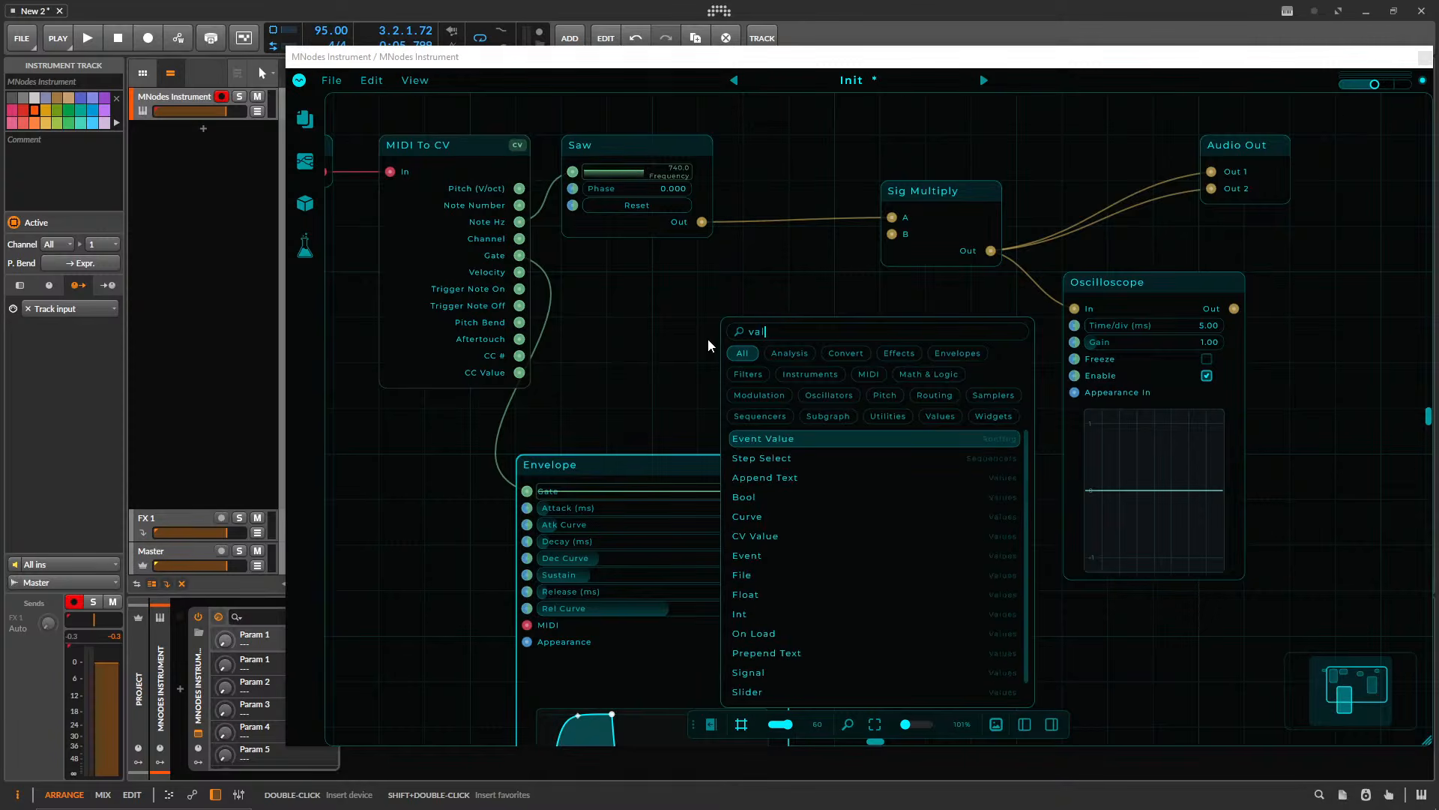
{"action": "key", "text": "BackSpace"}
{"action": "key", "text": "BackSpace"}
{"action": "key", "text": "BackSpace"}
{"action": "type", "text": "sig"}
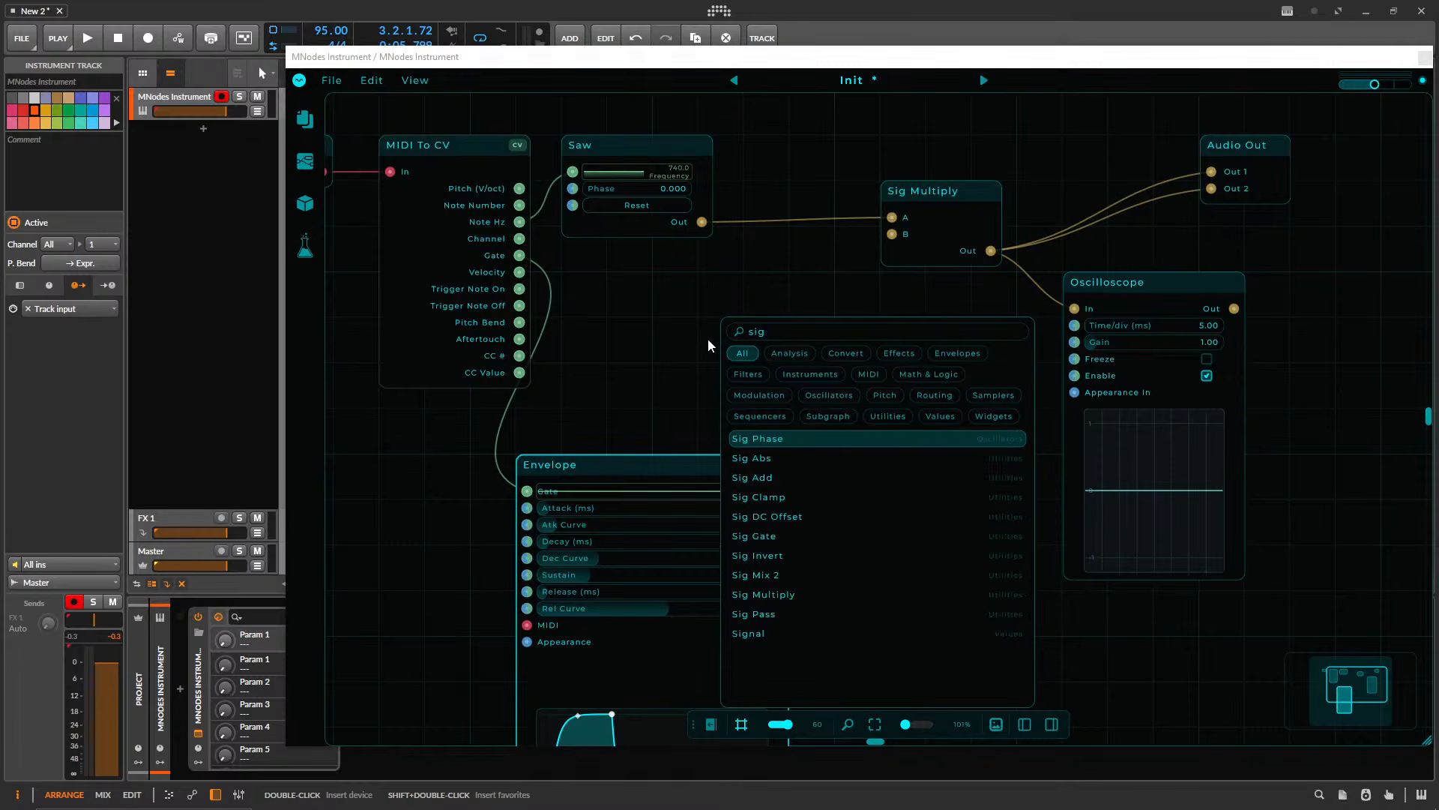
{"action": "key", "text": "Down"}
{"action": "key", "text": "Down"}
{"action": "key", "text": "Down"}
{"action": "key", "text": "Down"}
{"action": "key", "text": "Down"}
{"action": "key", "text": "Down"}
{"action": "key", "text": "Down"}
{"action": "key", "text": "Down"}
{"action": "key", "text": "Down"}
{"action": "key", "text": "Down"}
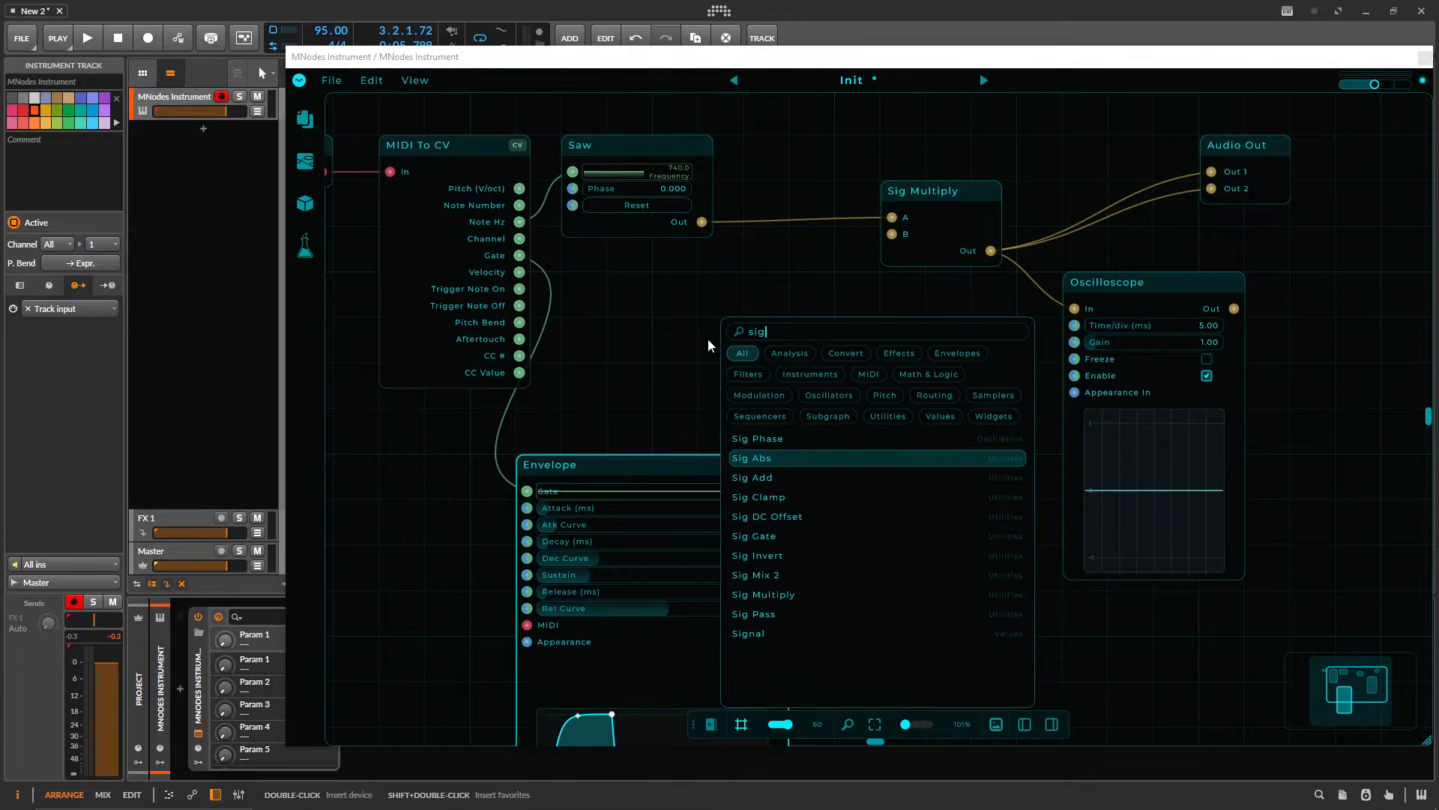
{"action": "key", "text": "Return"}
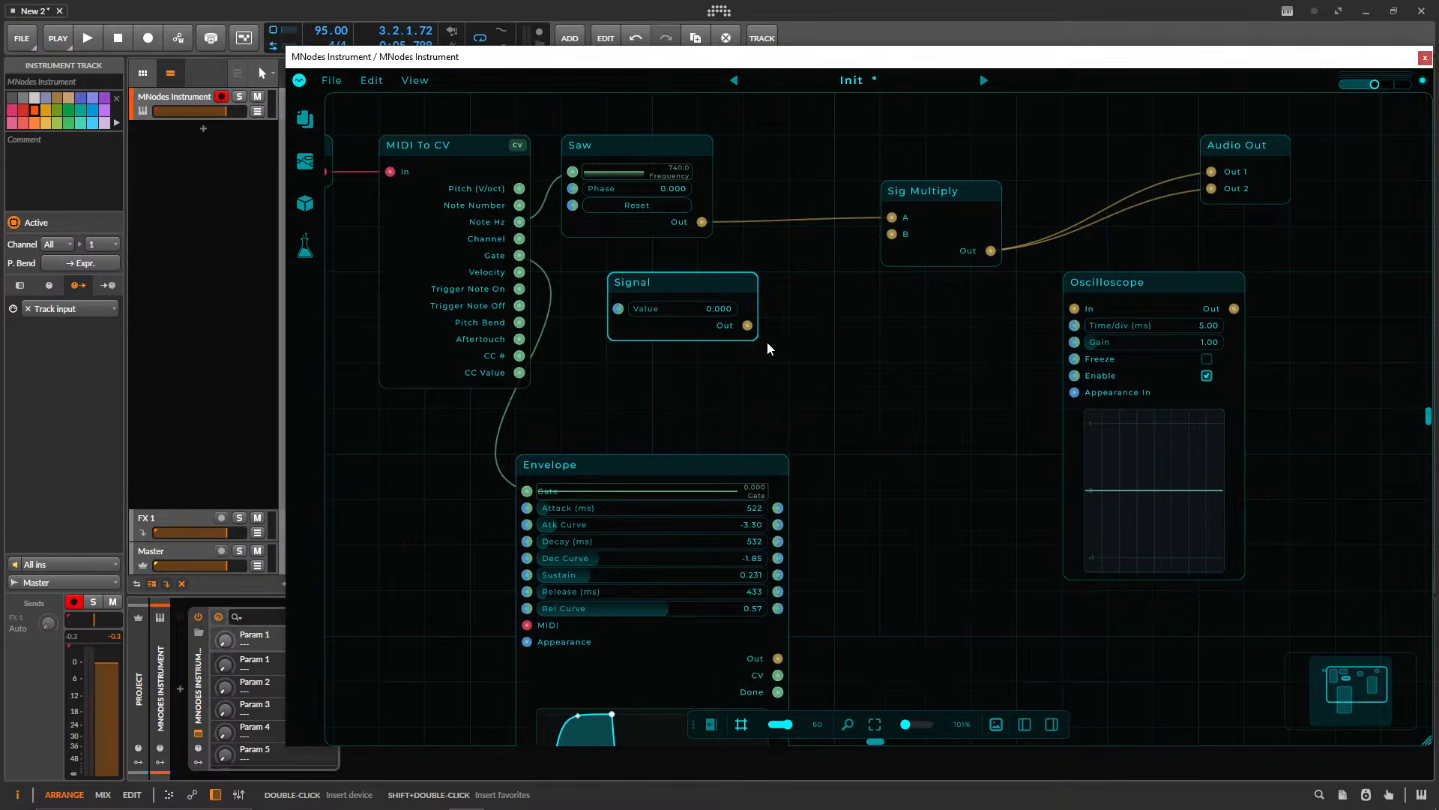
- Route the Signal's Out to the Oscilloscope and to Sig Multiply's B input at value -0.345, aligning the Oscilloscope and Saw with neighbouring nodes
{"action": "left_click_drag", "start_coordinate": [1070, 337], "coordinate": [1084, 315]}
{"action": "left_click_drag", "start_coordinate": [914, 434], "coordinate": [976, 482]}
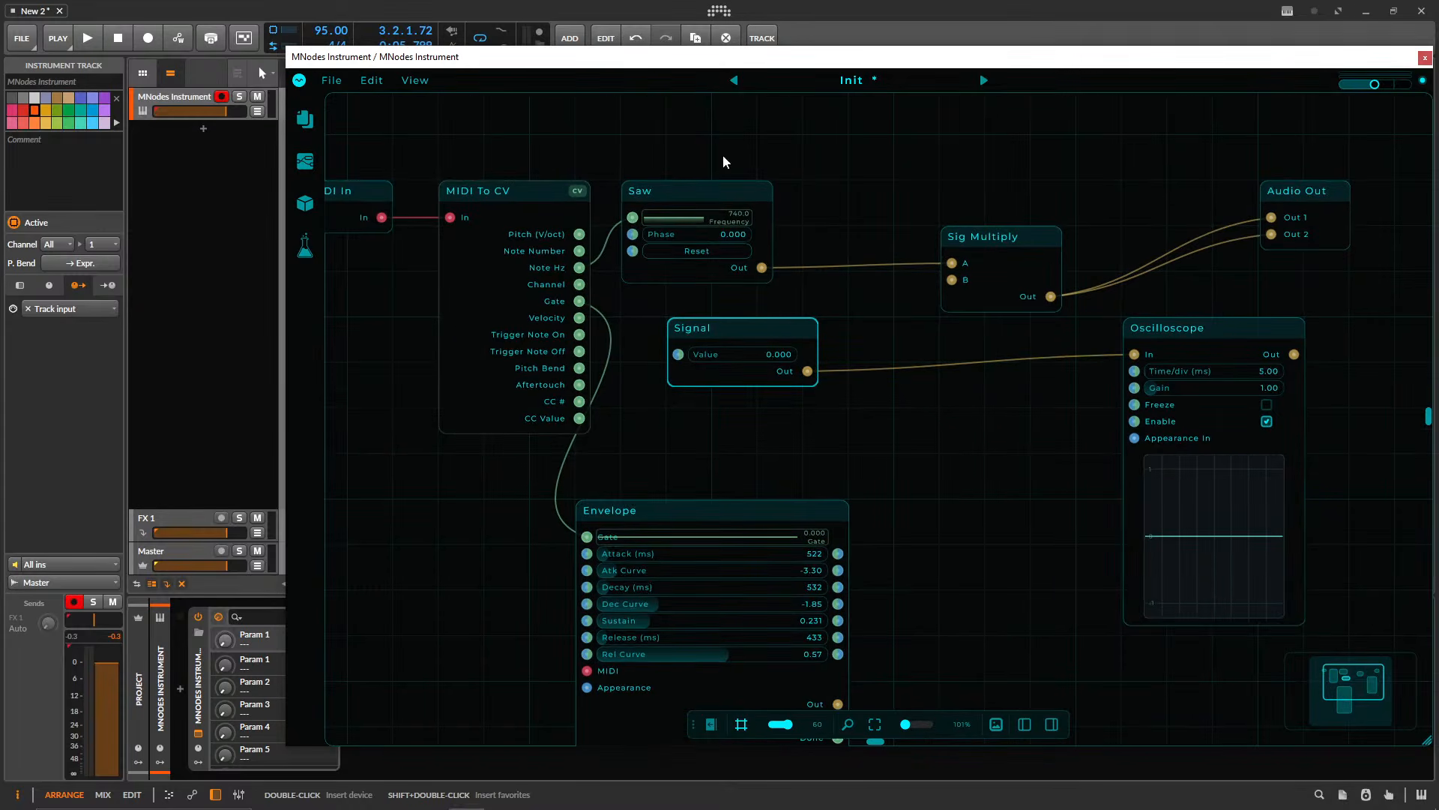
{"action": "left_click_drag", "start_coordinate": [1162, 326], "coordinate": [965, 354]}
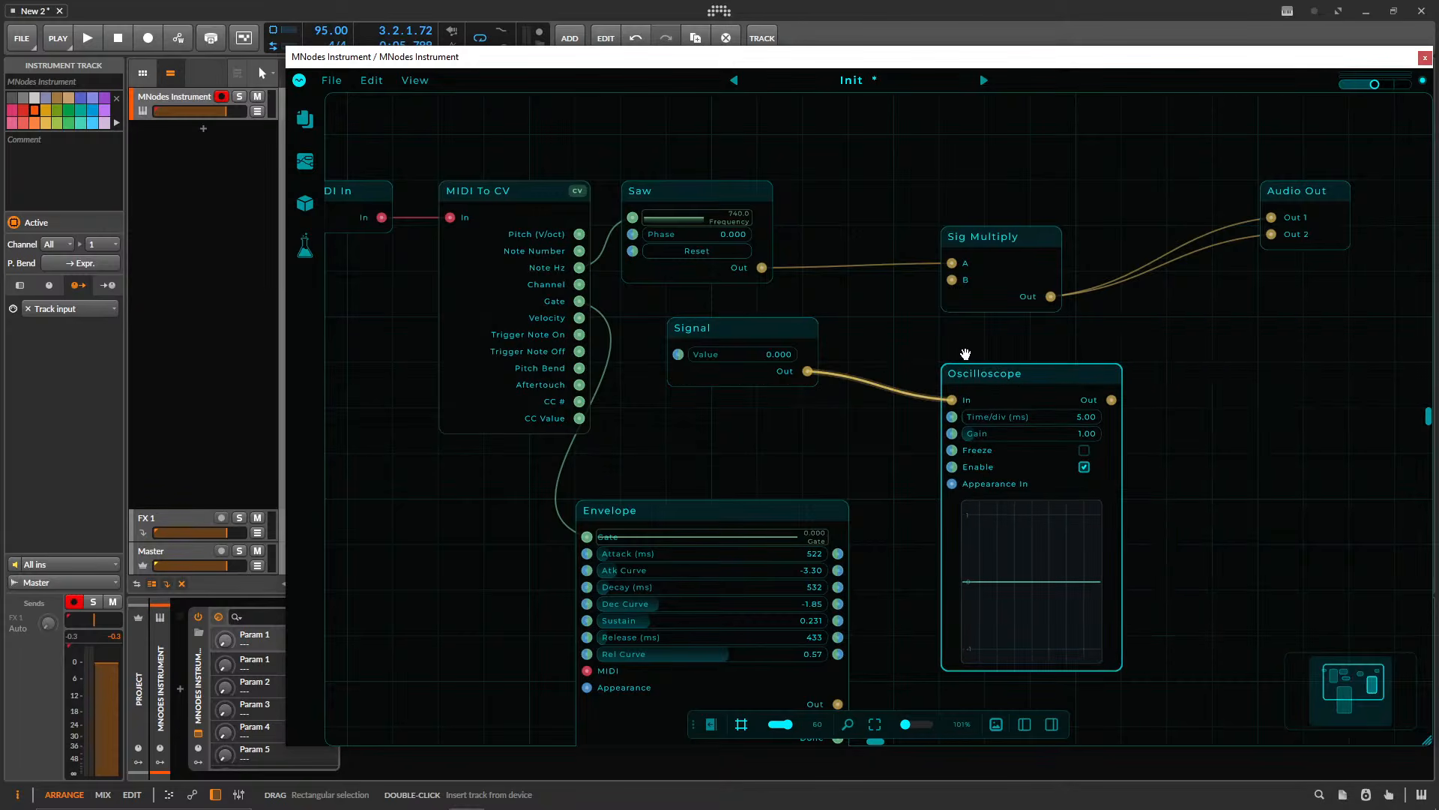
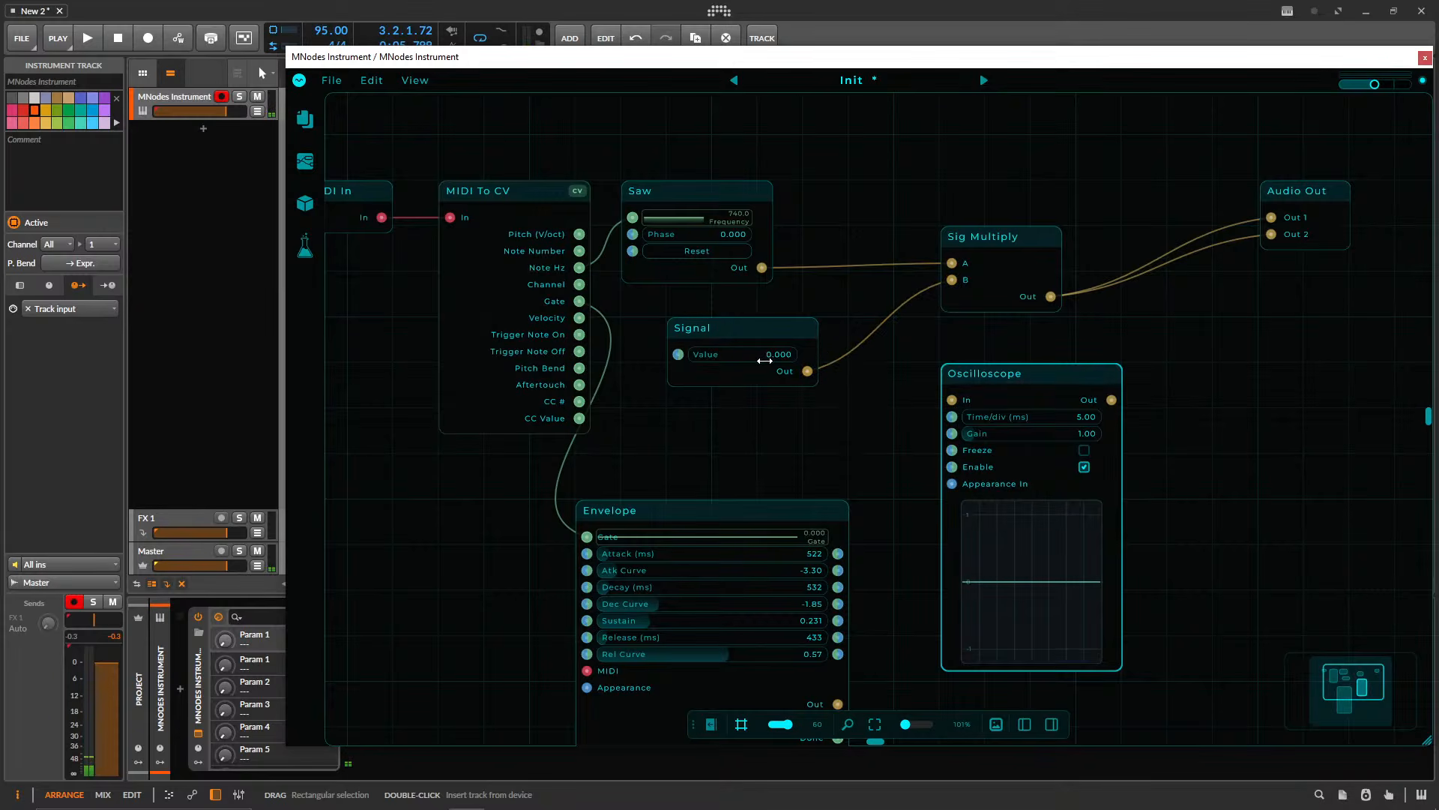
{"action": "left_click_drag", "start_coordinate": [704, 192], "coordinate": [750, 193]}
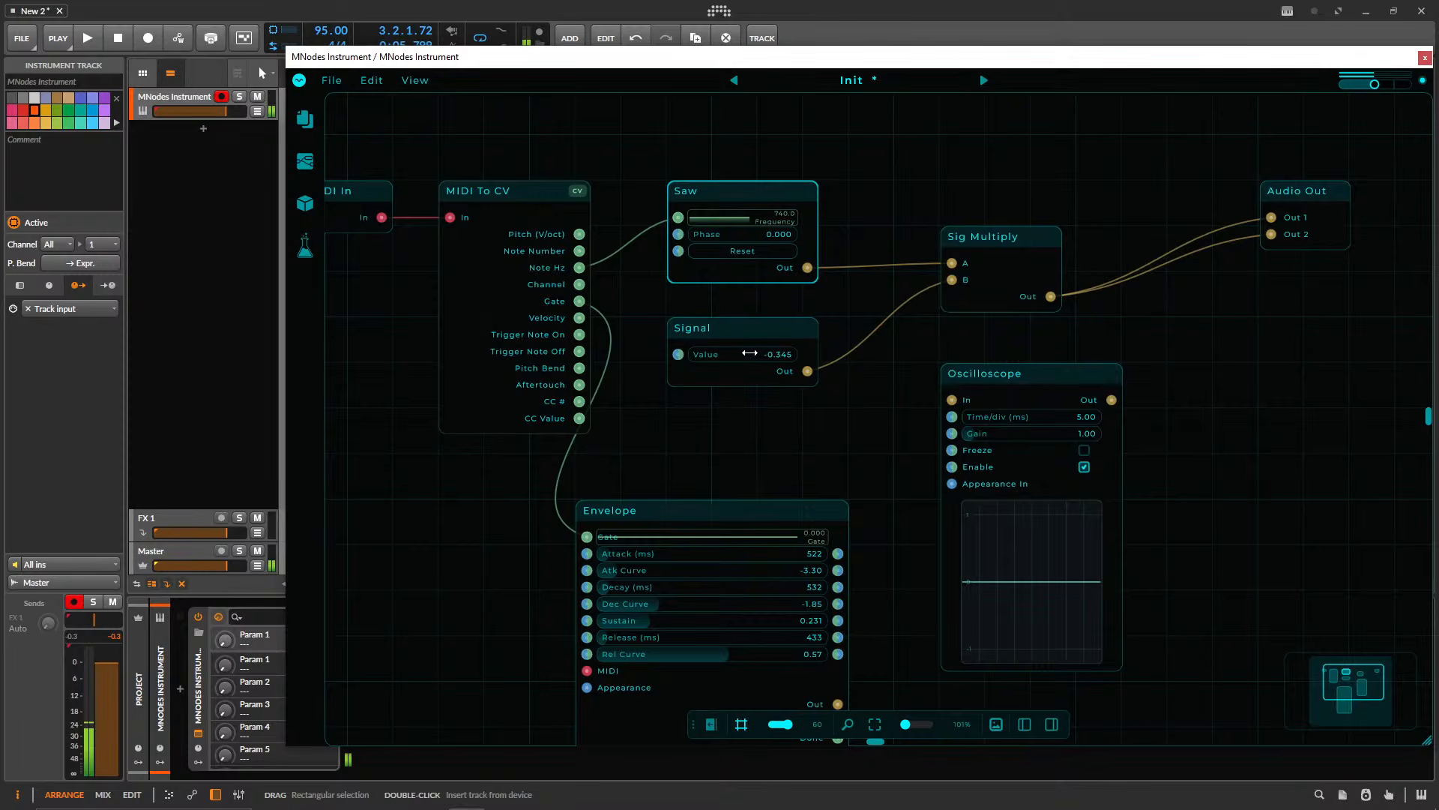
- Delete the Signal node and reconnect the Envelope's Out to Sig Multiply's B input
{"action": "key", "text": "Delete"}
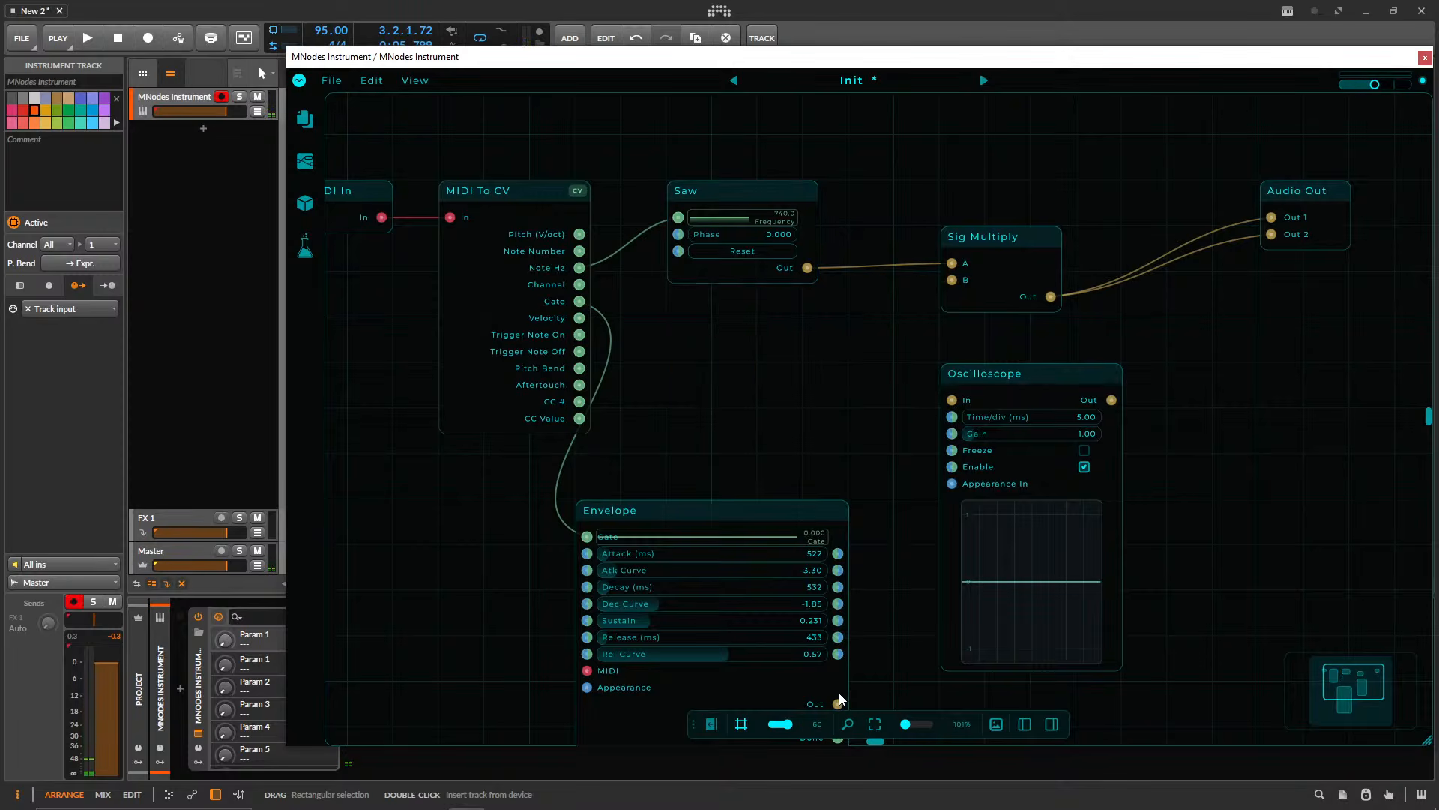
{"action": "left_click_drag", "start_coordinate": [892, 645], "coordinate": [952, 280]}
- Place the Envelope directly below the Saw and move the Oscilloscope farther away so the two do not crowd each other
{"action": "scroll", "coordinate": [753, 638], "scroll_direction": "down", "scroll_amount": 3}
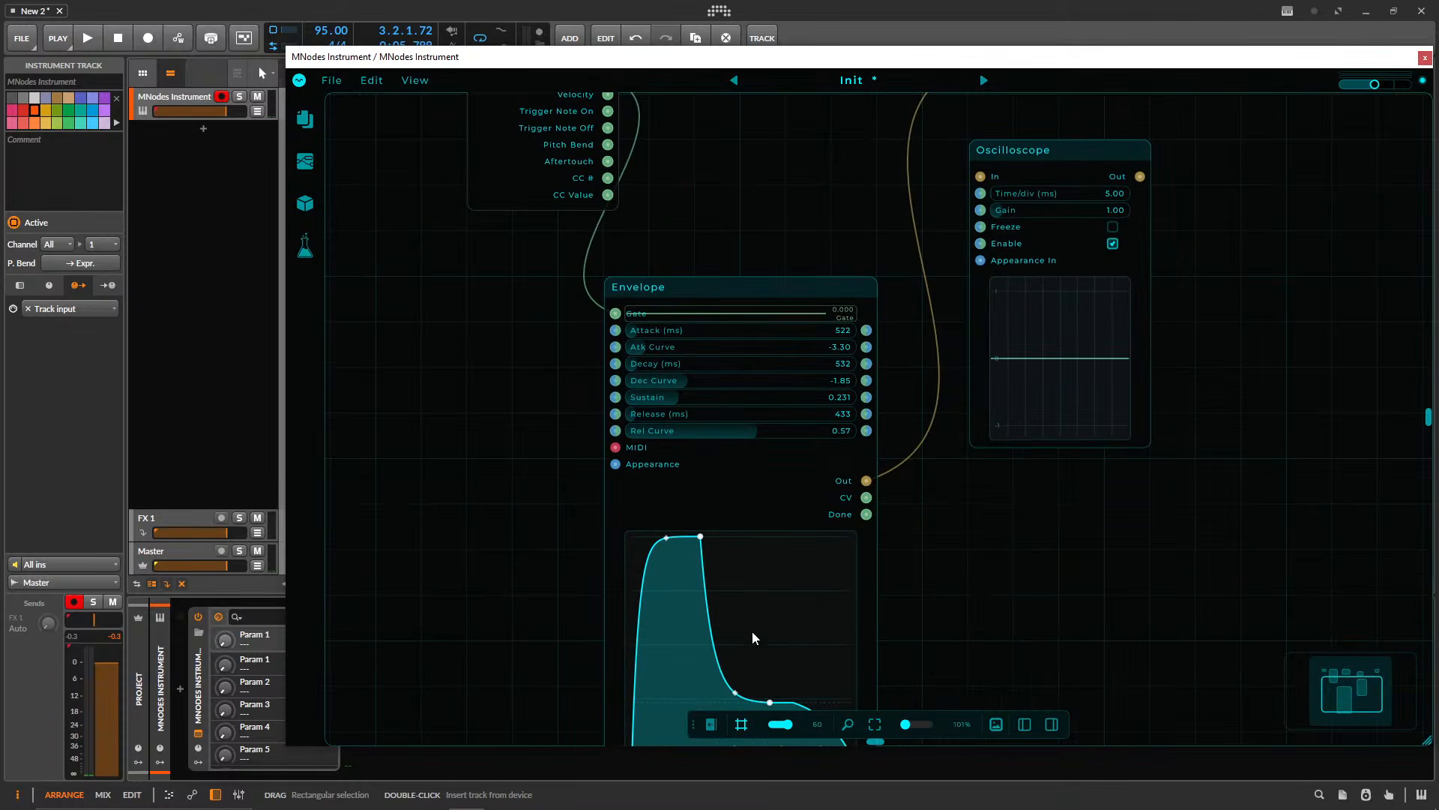
{"action": "left_click_drag", "start_coordinate": [737, 290], "coordinate": [829, 154]}
{"action": "left_click_drag", "start_coordinate": [1263, 337], "coordinate": [1131, 619]}
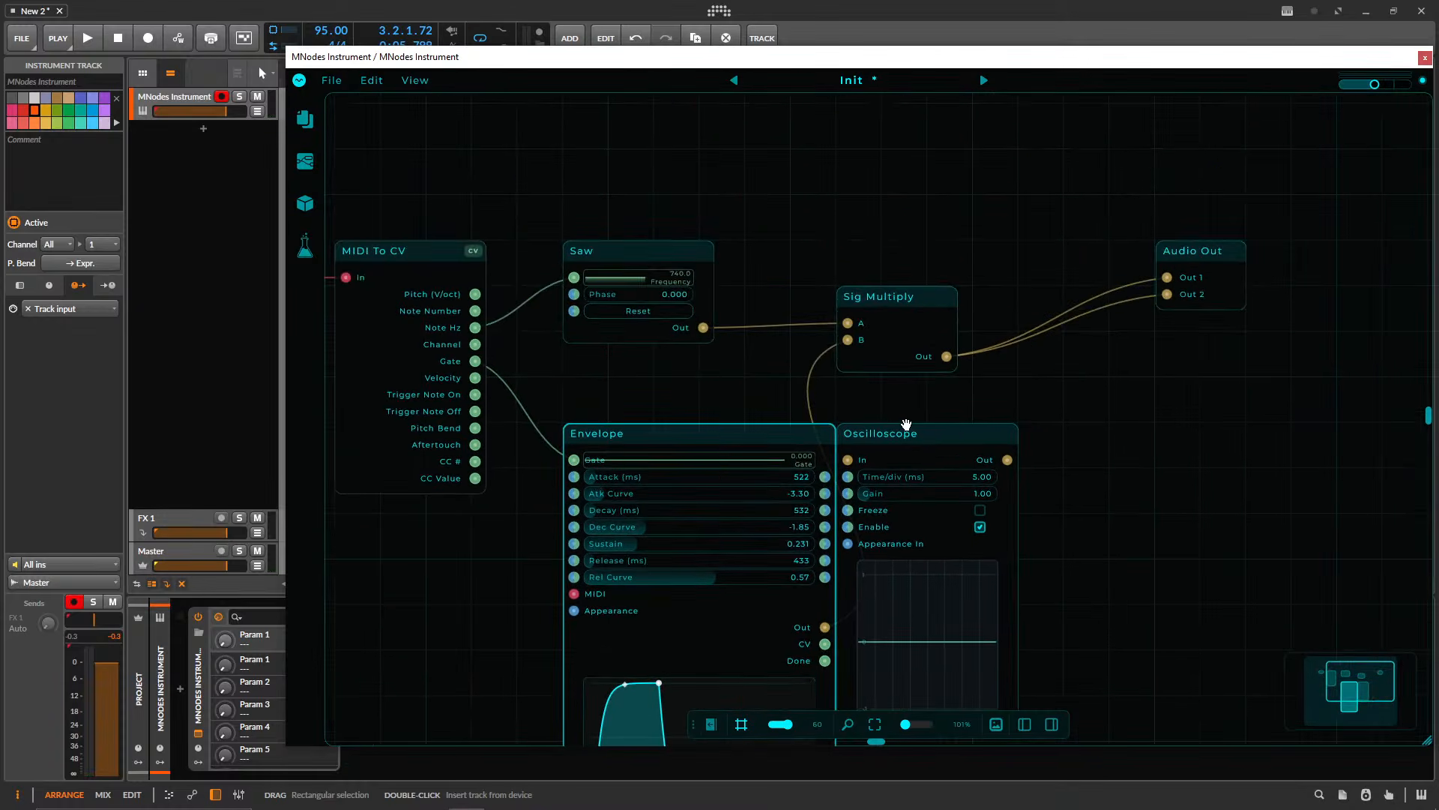
{"action": "left_click_drag", "start_coordinate": [907, 429], "coordinate": [1088, 429]}
{"action": "left_click_drag", "start_coordinate": [650, 430], "coordinate": [632, 378]}
{"action": "left_click_drag", "start_coordinate": [901, 458], "coordinate": [1195, 463]}
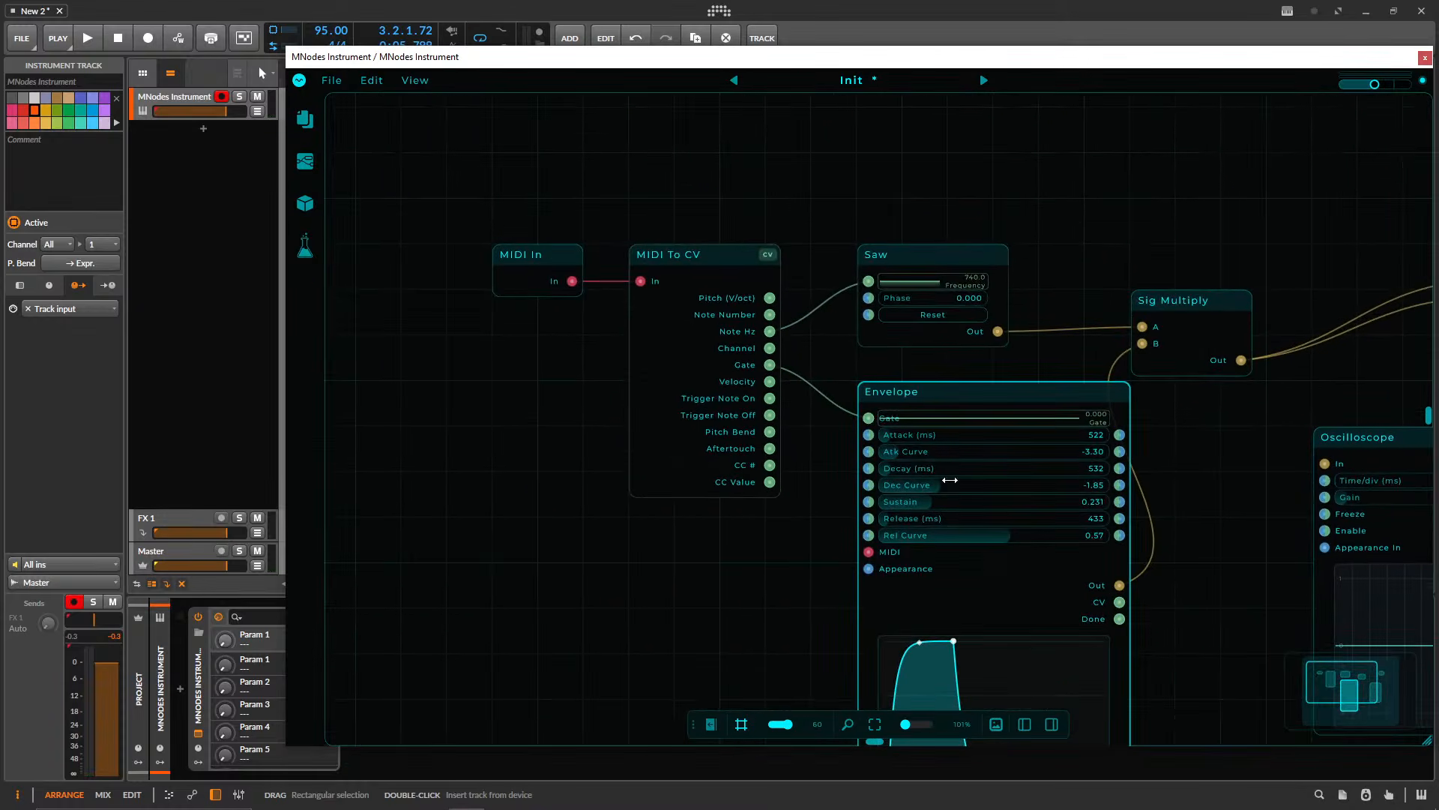
{"action": "left_click_drag", "start_coordinate": [1124, 240], "coordinate": [927, 175]}
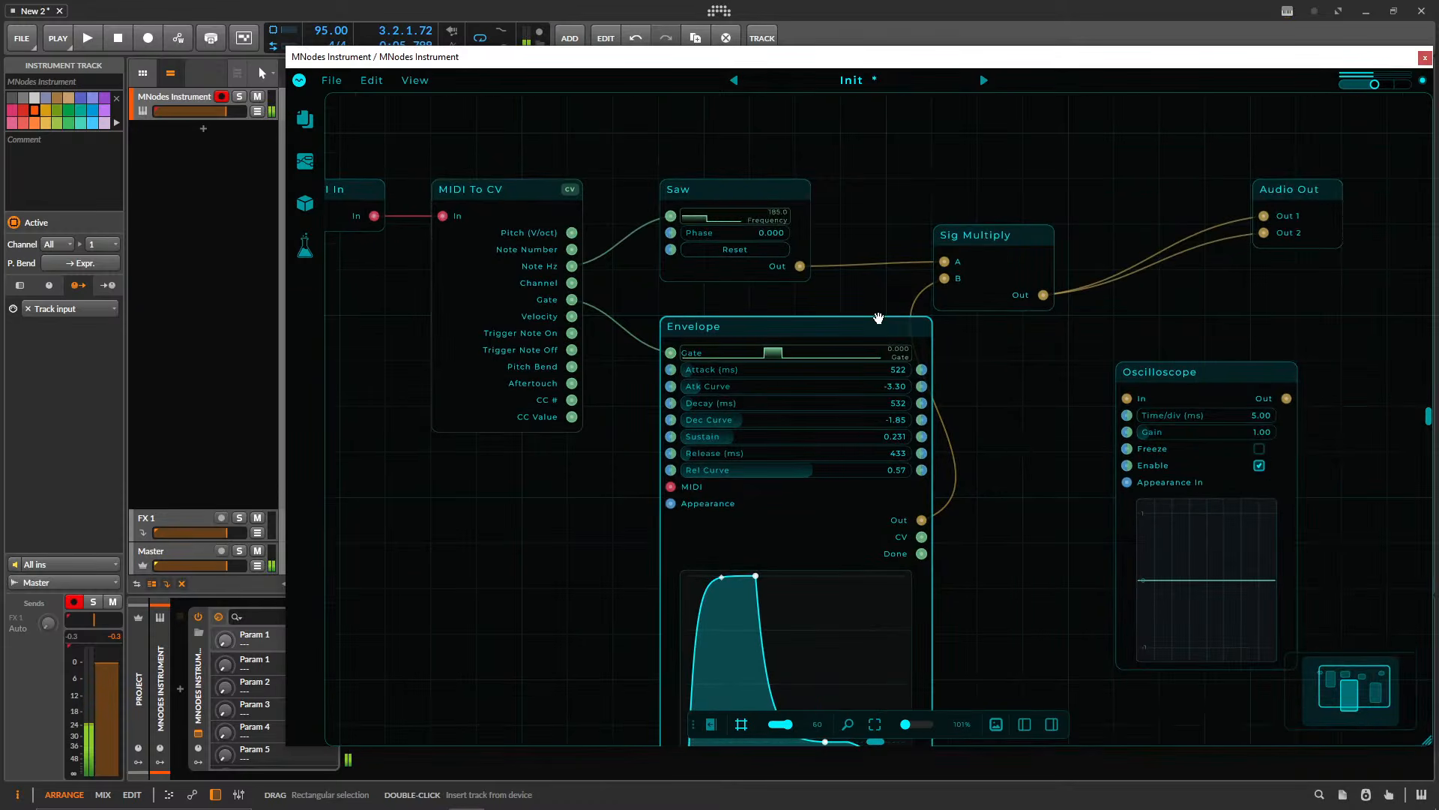
- Delete the disconnected Oscilloscope from the patch
{"action": "scroll", "coordinate": [1012, 456], "scroll_direction": "down", "scroll_amount": 2}
{"action": "left_click", "coordinate": [1129, 388]}
{"action": "key", "text": "Delete"}
- Spread out the patch by moving Sig Multiply toward Audio Out and MIDI In and MIDI To CV away from the Envelope
{"action": "left_click_drag", "start_coordinate": [967, 289], "coordinate": [1041, 289]}
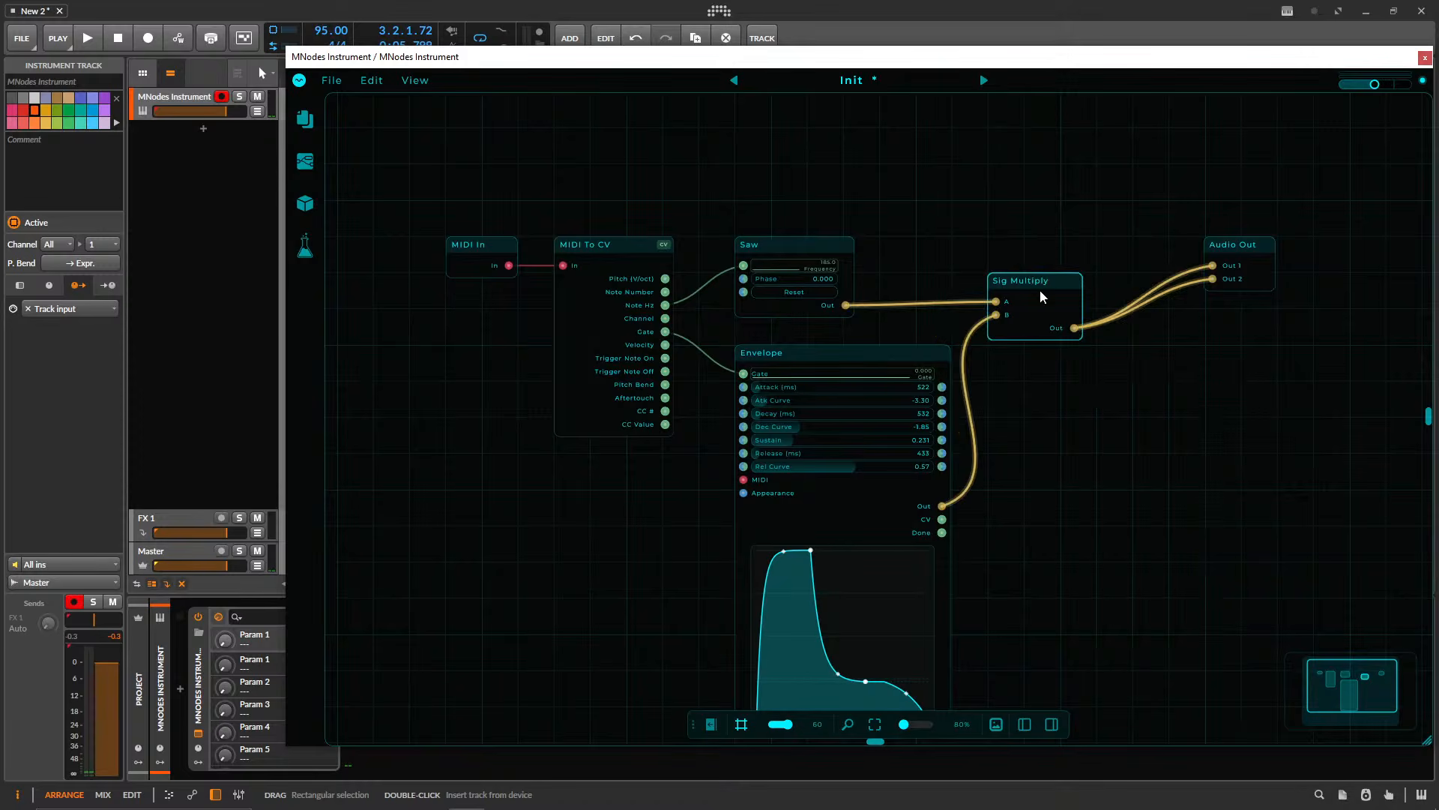
{"action": "left_click_drag", "start_coordinate": [644, 197], "coordinate": [673, 200]}
{"action": "left_click_drag", "start_coordinate": [450, 211], "coordinate": [562, 299]}
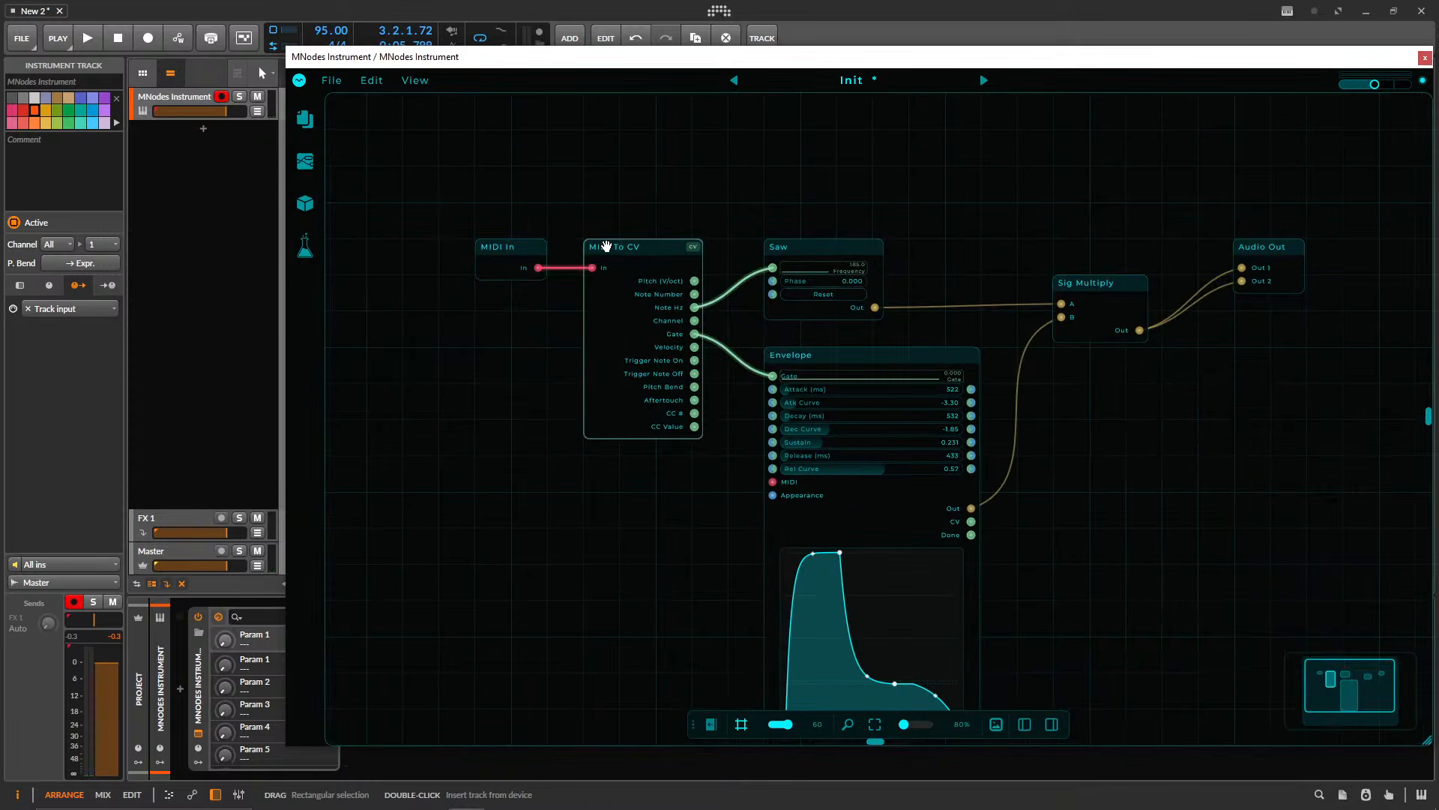
{"action": "left_click_drag", "start_coordinate": [587, 247], "coordinate": [413, 247]}
- Replace the Saw with a Sine oscillator, driven by Note Hz at its Frequency and feeding Sig Multiply's A input
{"action": "key", "text": "Delete"}
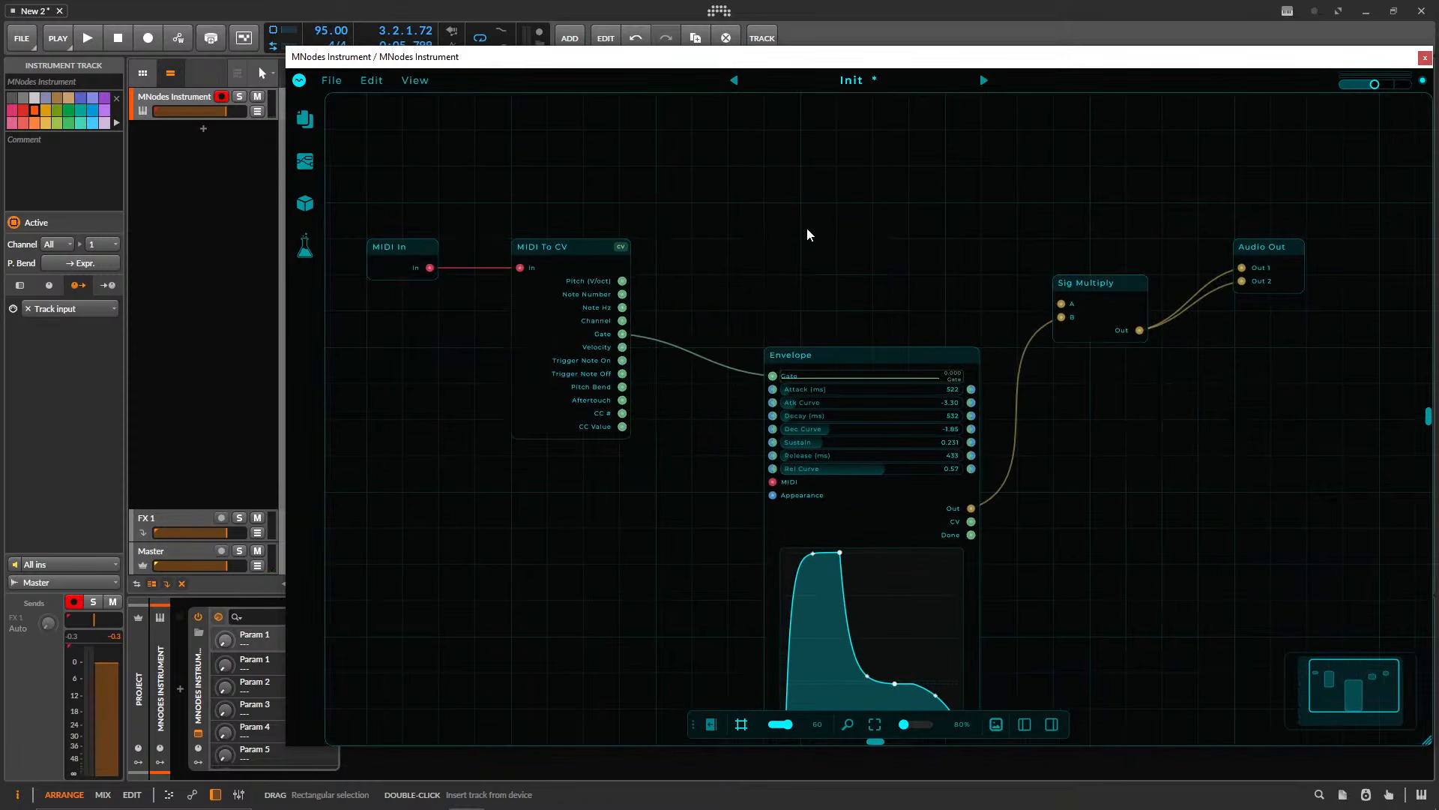
{"action": "double_click", "coordinate": [794, 227]}
{"action": "type", "text": "sine"}
{"action": "key", "text": "Return"}
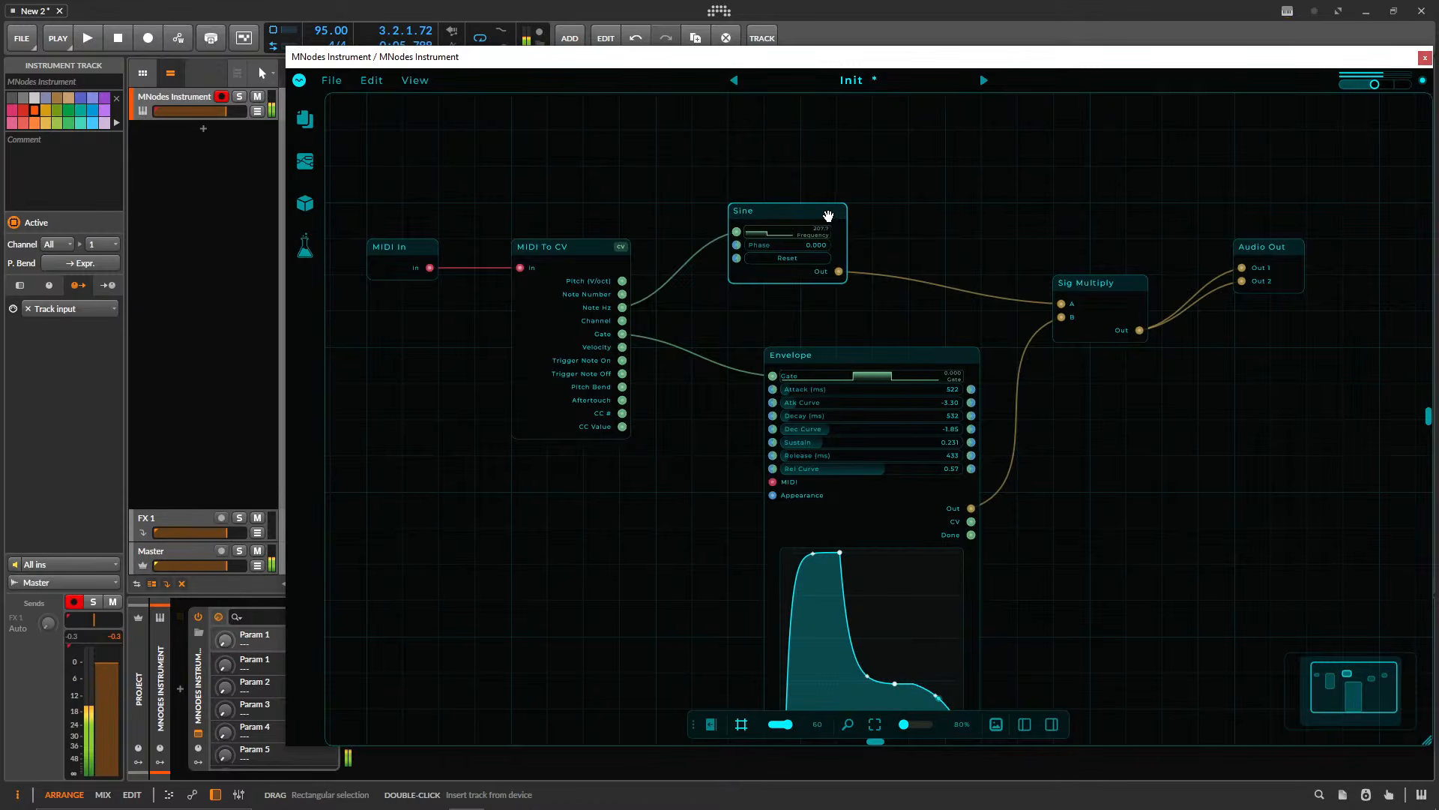
- Delete the Sine oscillator, and show and hide the file explorer
{"action": "left_click_drag", "start_coordinate": [828, 216], "coordinate": [936, 216]}
{"action": "key", "text": "Delete"}
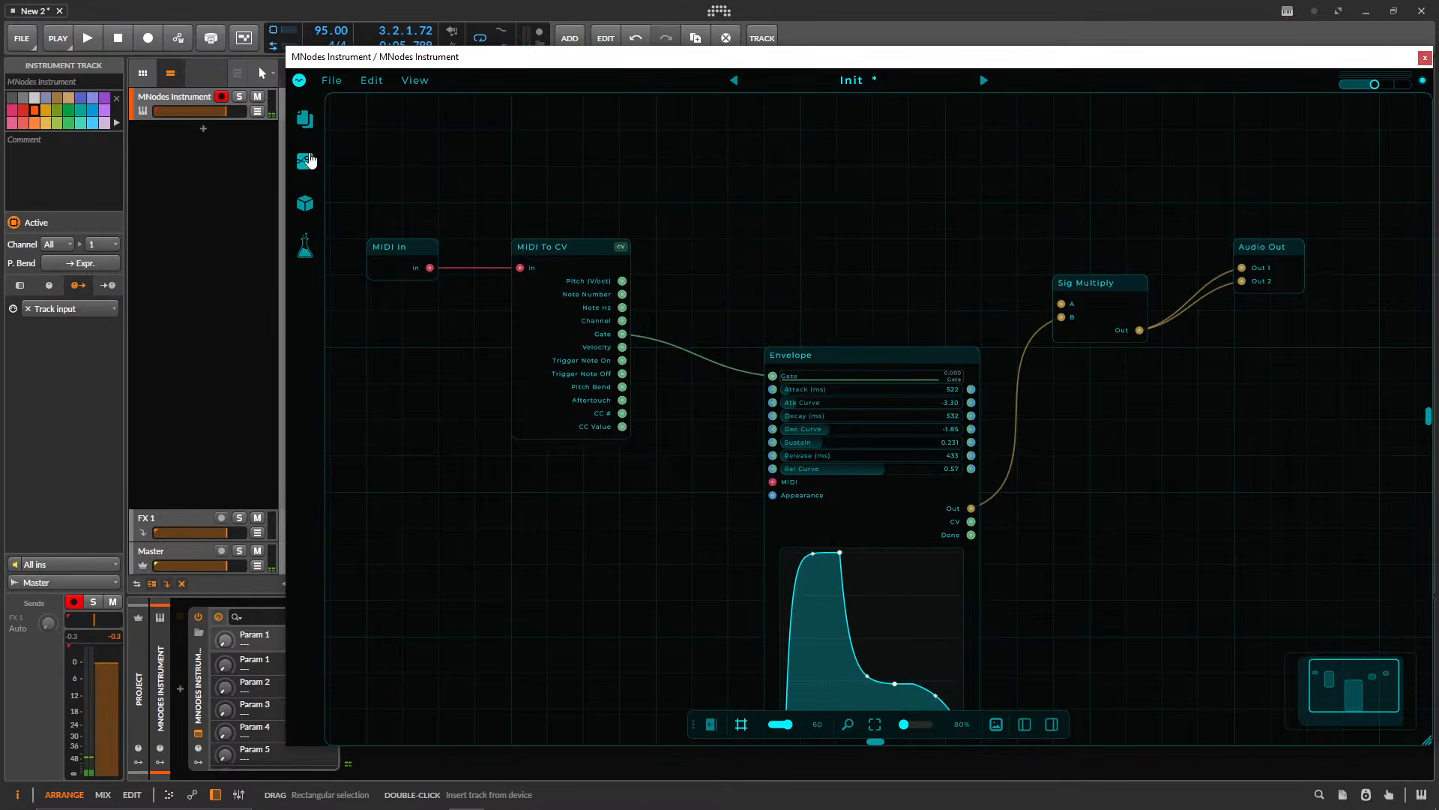
{"action": "left_click", "coordinate": [306, 166]}
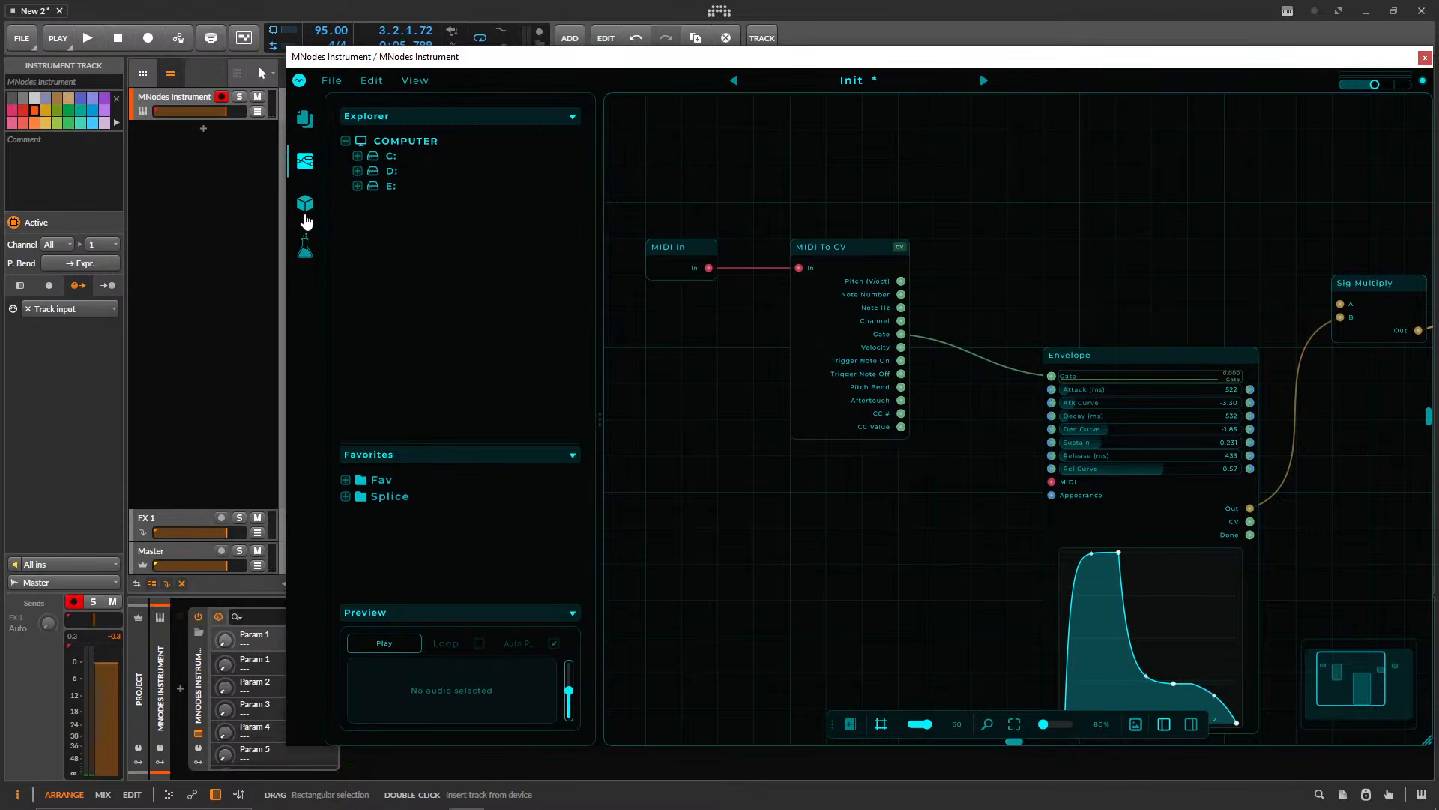
{"action": "left_click", "coordinate": [314, 174]}
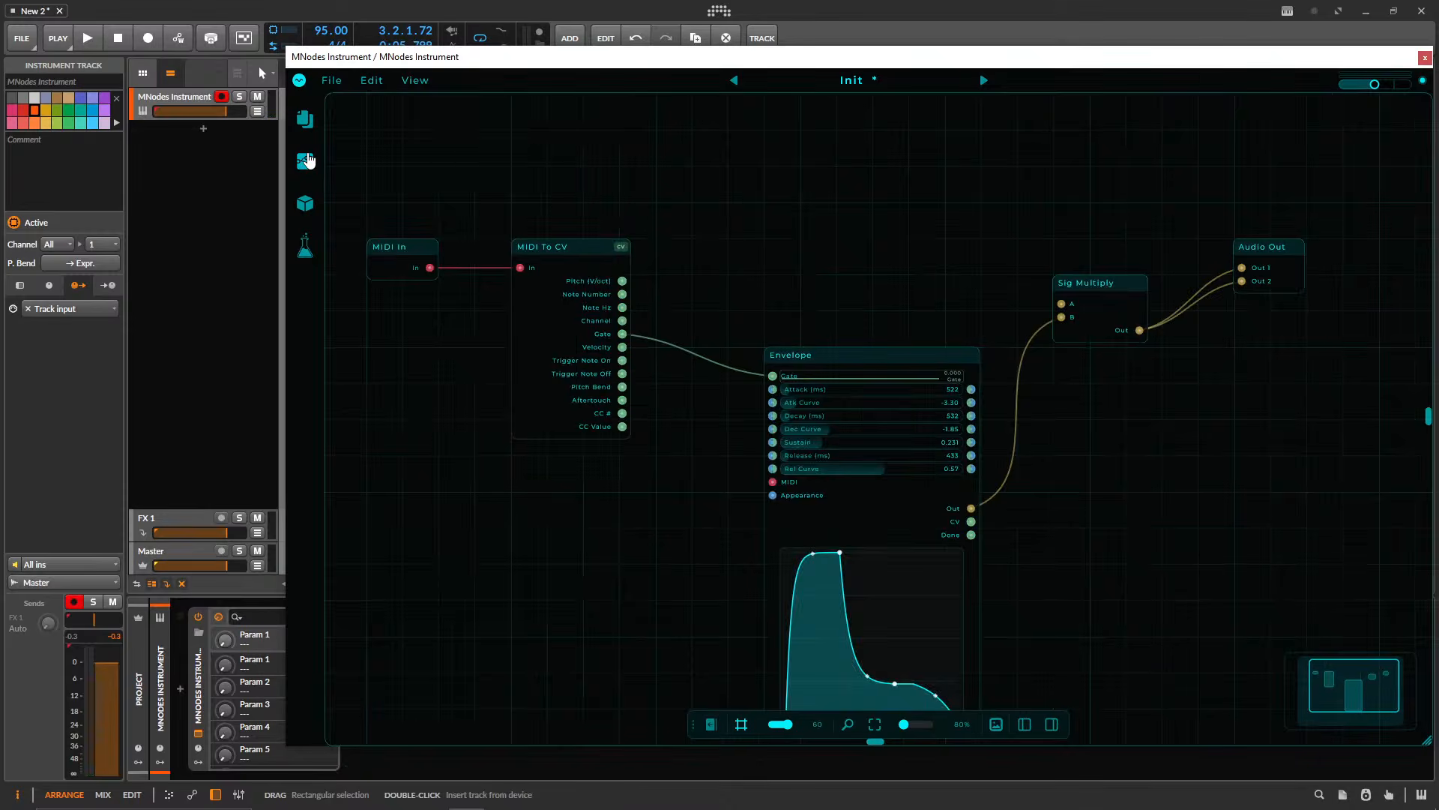
- Show the node library and search it for "syn"
{"action": "left_click", "coordinate": [306, 166]}
{"action": "left_click", "coordinate": [306, 165]}
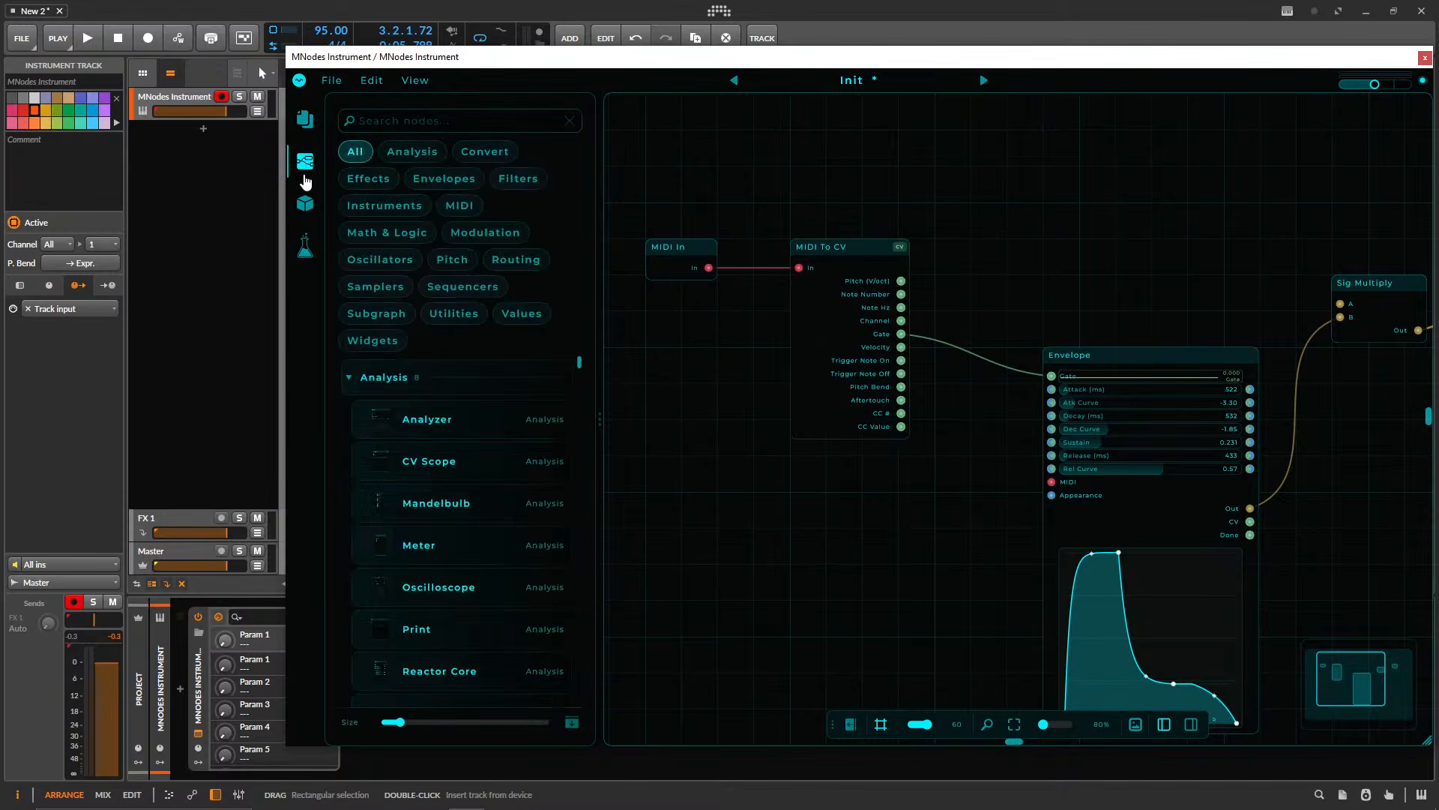
{"action": "left_click", "coordinate": [306, 204]}
{"action": "left_click", "coordinate": [308, 170]}
{"action": "left_click", "coordinate": [434, 129]}
{"action": "type", "text": "syn"}
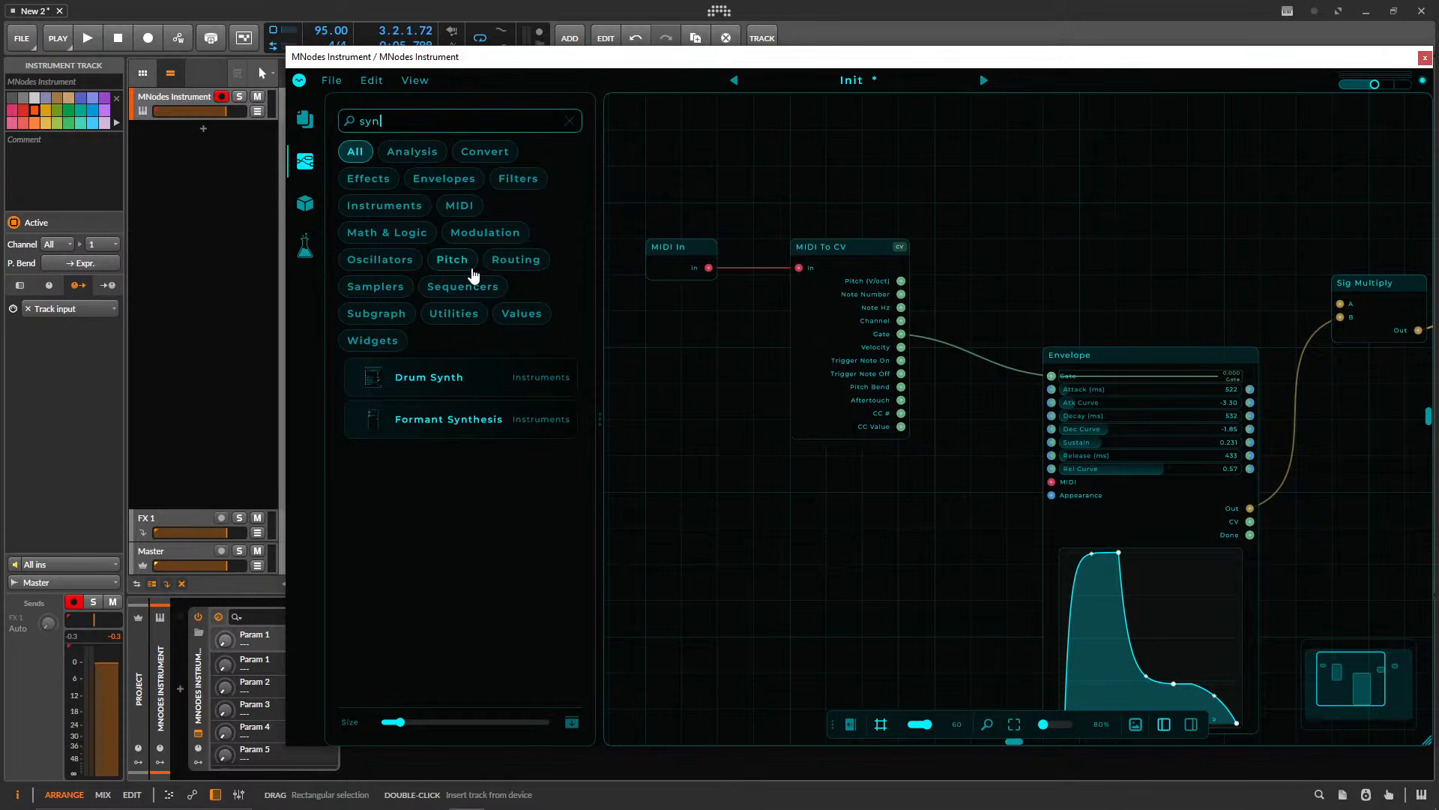
- Clear the node search and add a Supersaw / Unison from the Instruments category above the Envelope
{"action": "key", "text": "BackSpace"}
{"action": "key", "text": "BackSpace"}
{"action": "key", "text": "BackSpace"}
{"action": "left_click", "coordinate": [398, 206]}
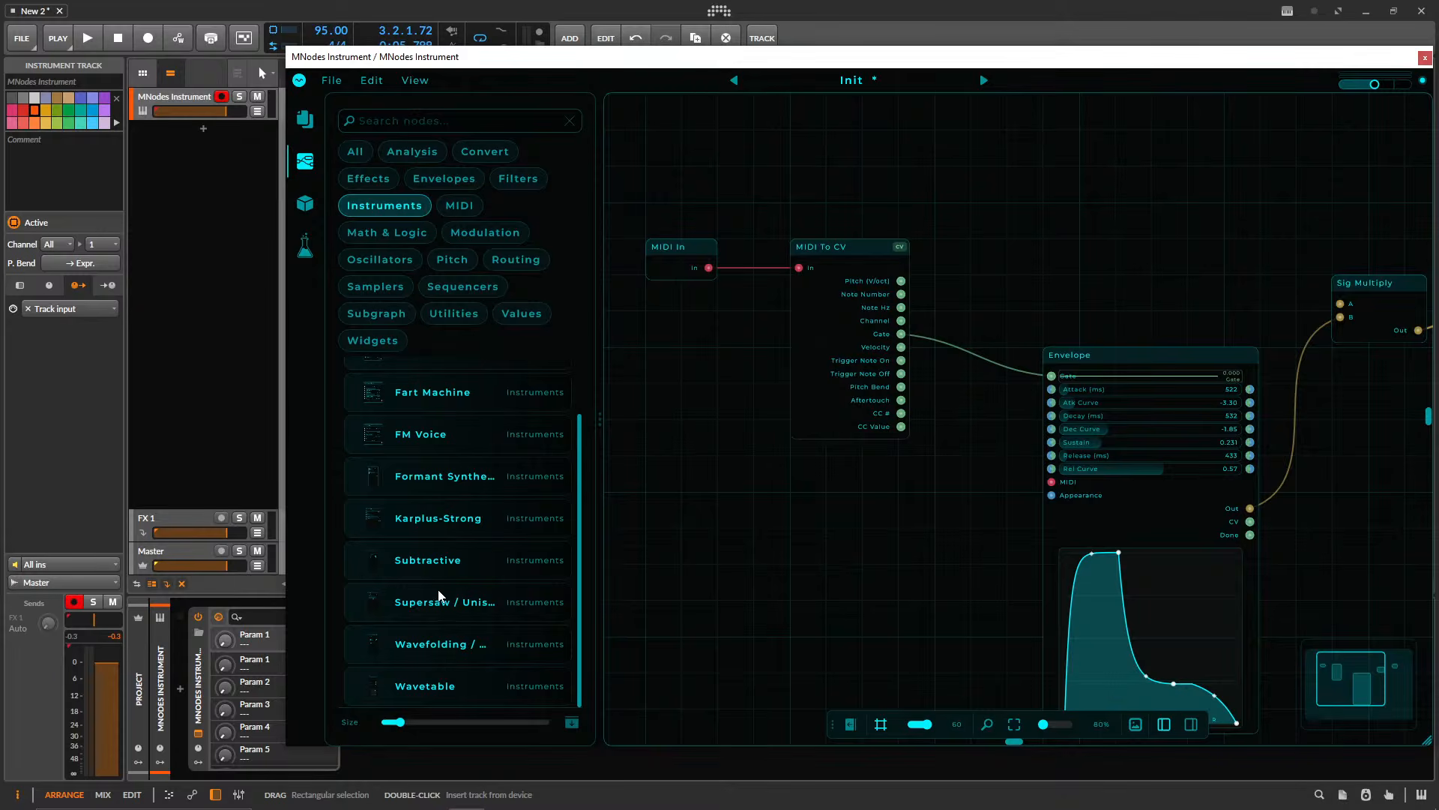
{"action": "left_click_drag", "start_coordinate": [439, 596], "coordinate": [1092, 172]}
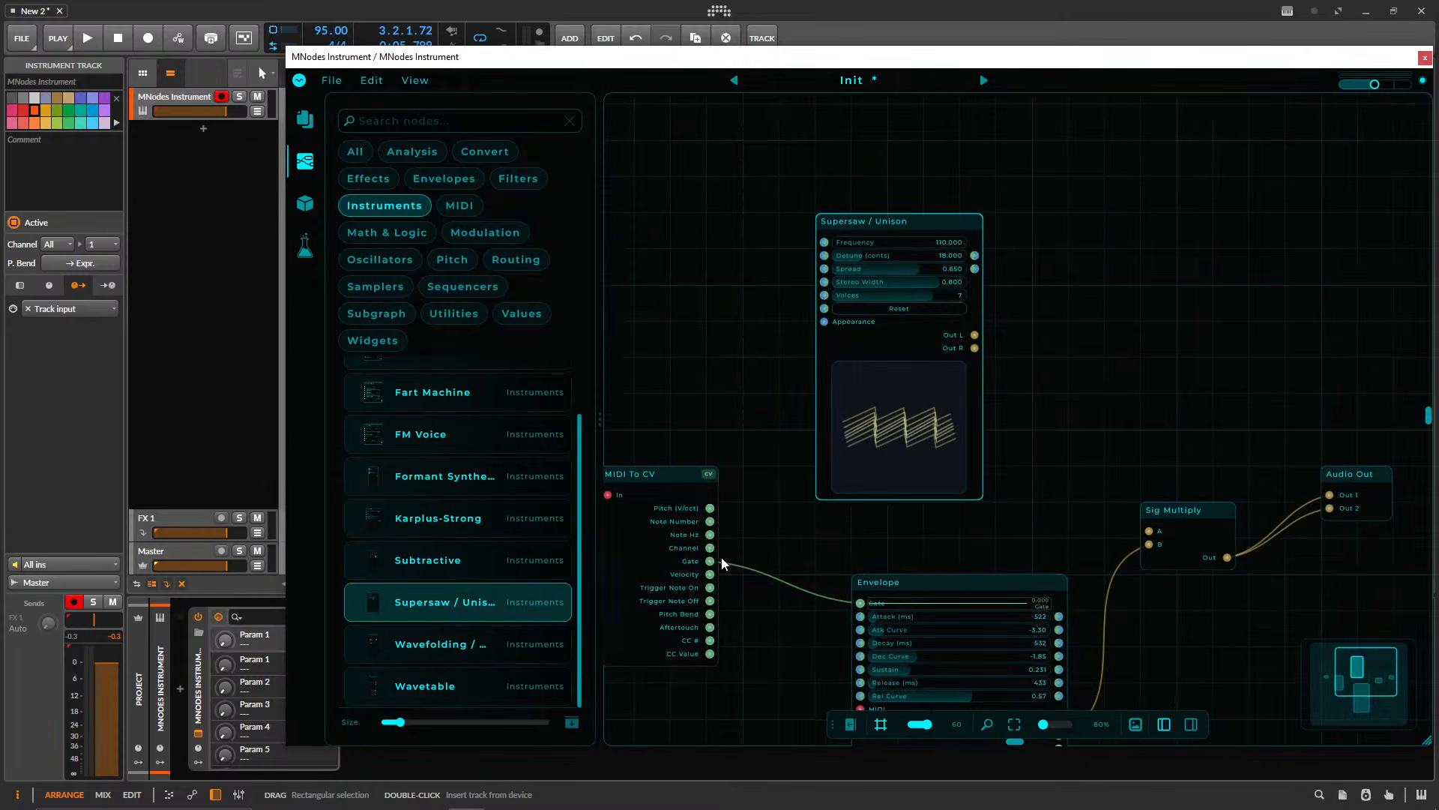
- Wire Note Hz to the Supersaw's Frequency and its Out L to Sig Multiply's A, with Detune at 80 cents and Spread at 0.791
{"action": "left_click_drag", "start_coordinate": [709, 537], "coordinate": [824, 242]}
{"action": "left_click_drag", "start_coordinate": [975, 335], "coordinate": [1149, 531]}
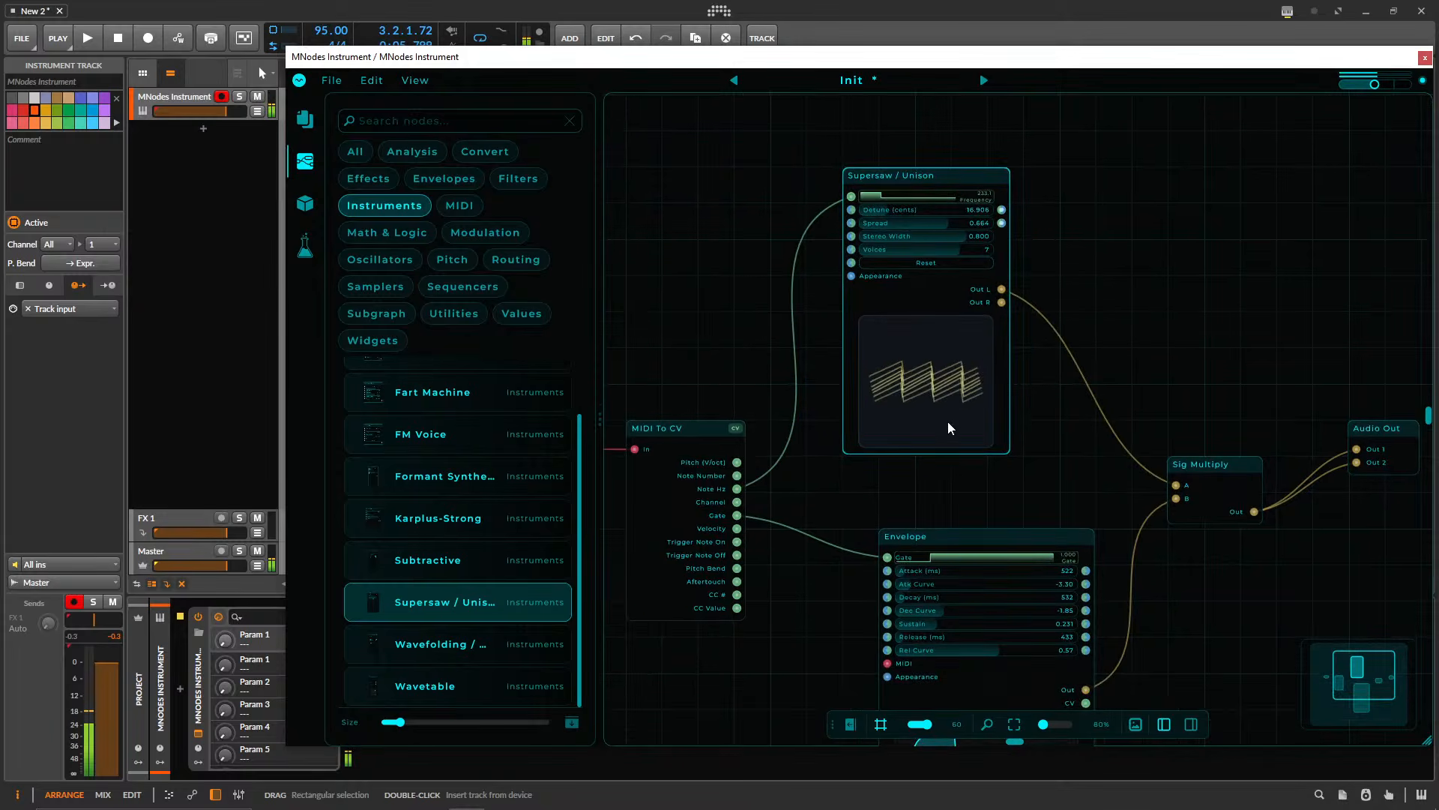
{"action": "scroll", "coordinate": [961, 223], "scroll_direction": "up", "scroll_amount": 2}
{"action": "scroll", "coordinate": [979, 365], "scroll_direction": "down", "scroll_amount": 5}
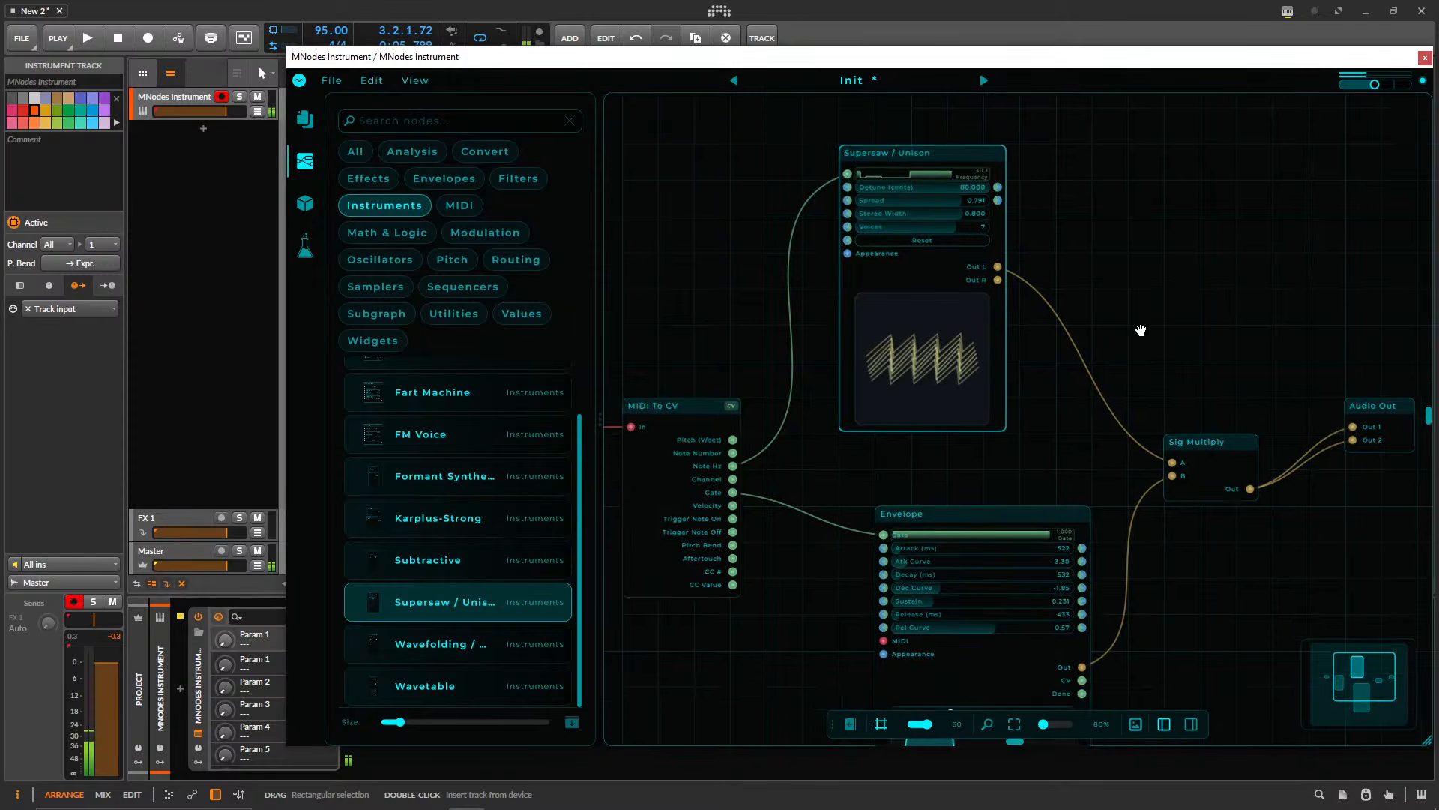
{"action": "scroll", "coordinate": [925, 199], "scroll_direction": "up", "scroll_amount": 3}
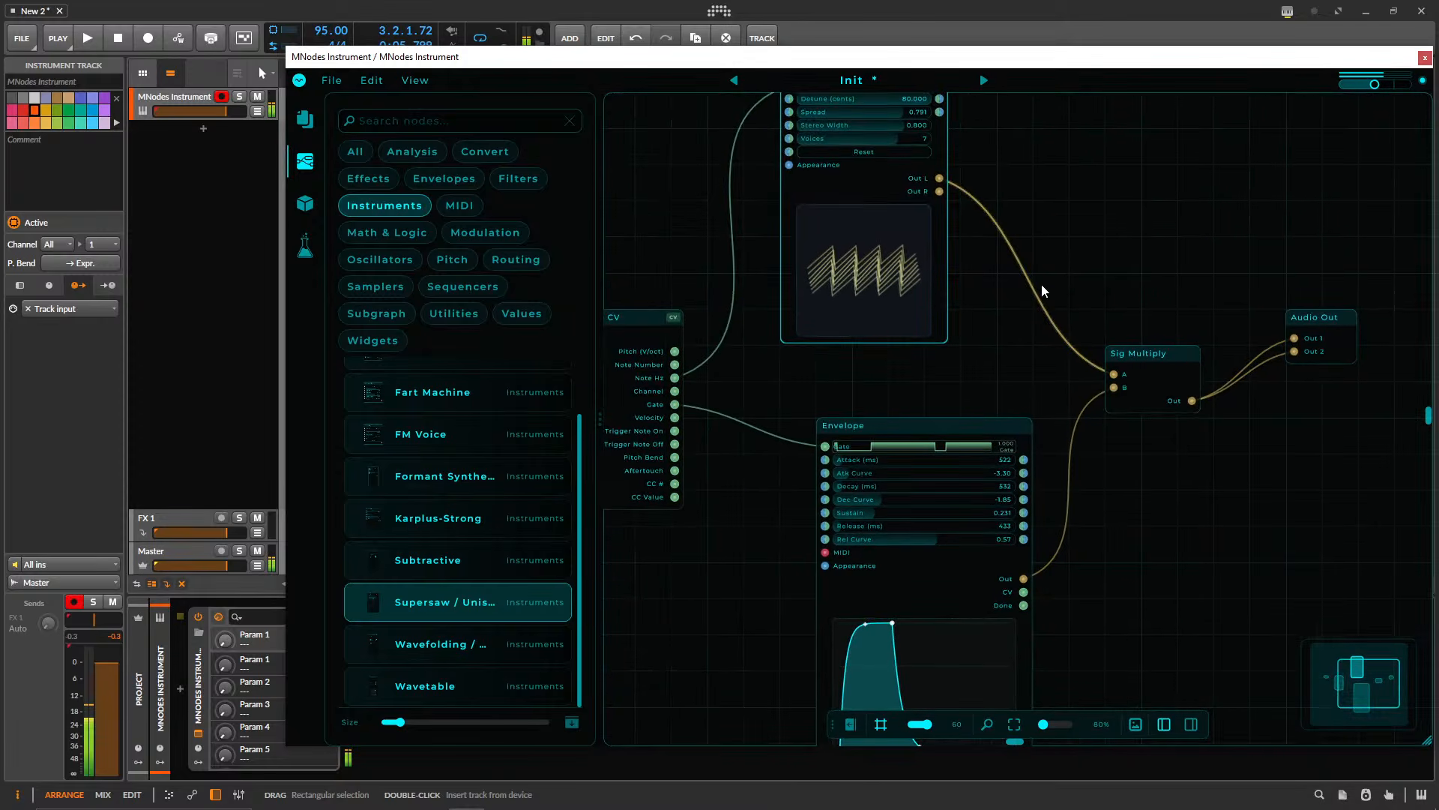
{"action": "scroll", "coordinate": [1077, 307], "scroll_direction": "up", "scroll_amount": 2}
{"action": "scroll", "coordinate": [1078, 308], "scroll_direction": "left", "scroll_amount": 2}
- Move the MNodes Instrument window over the track list and bring the whole patch into view
{"action": "left_click_drag", "start_coordinate": [707, 55], "coordinate": [427, 41]}
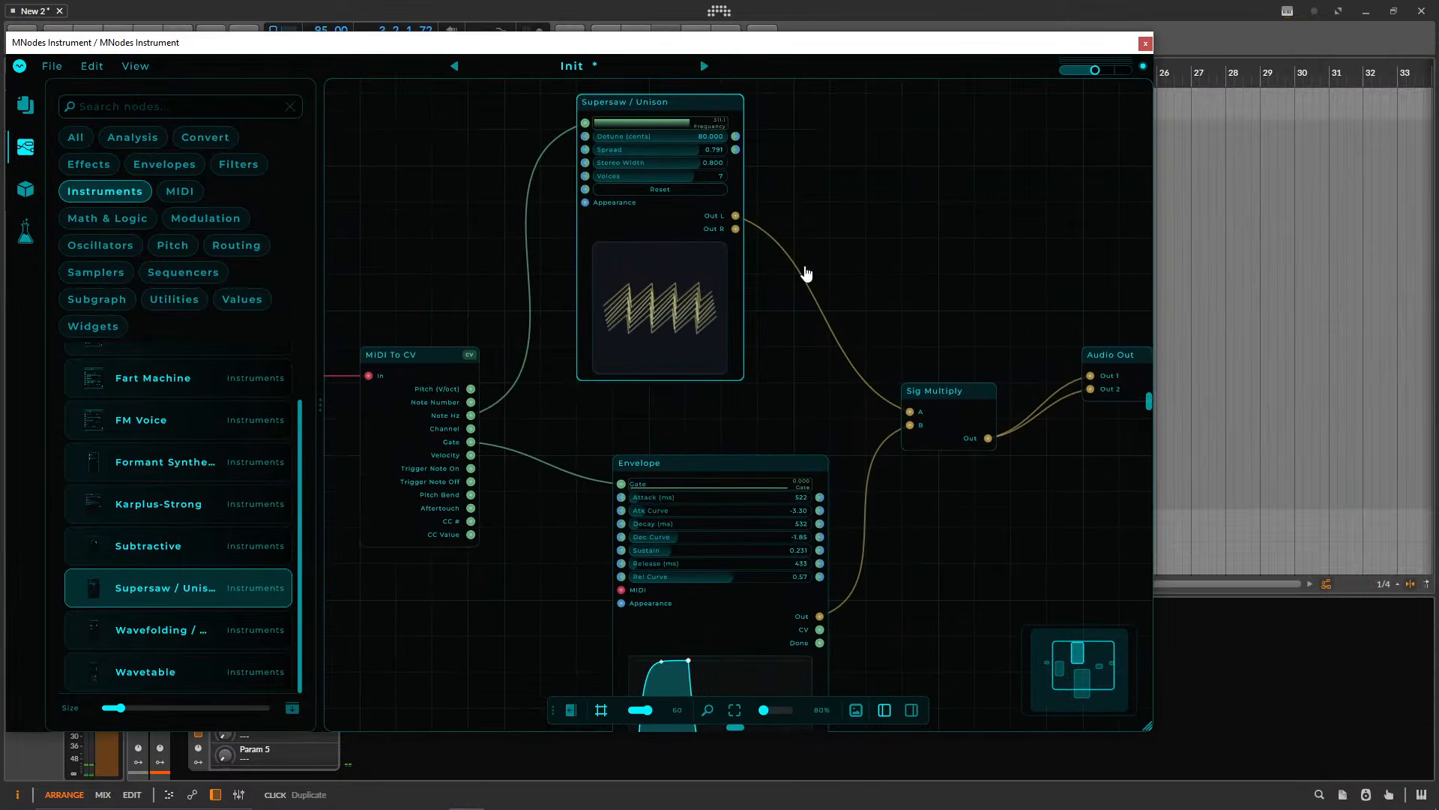
{"action": "scroll", "coordinate": [848, 263], "scroll_direction": "down", "scroll_amount": 2}
{"action": "left_click_drag", "start_coordinate": [861, 260], "coordinate": [899, 190]}
{"action": "scroll", "coordinate": [954, 450], "scroll_direction": "up", "scroll_amount": 3}
{"action": "scroll", "coordinate": [804, 271], "scroll_direction": "right", "scroll_amount": 2}
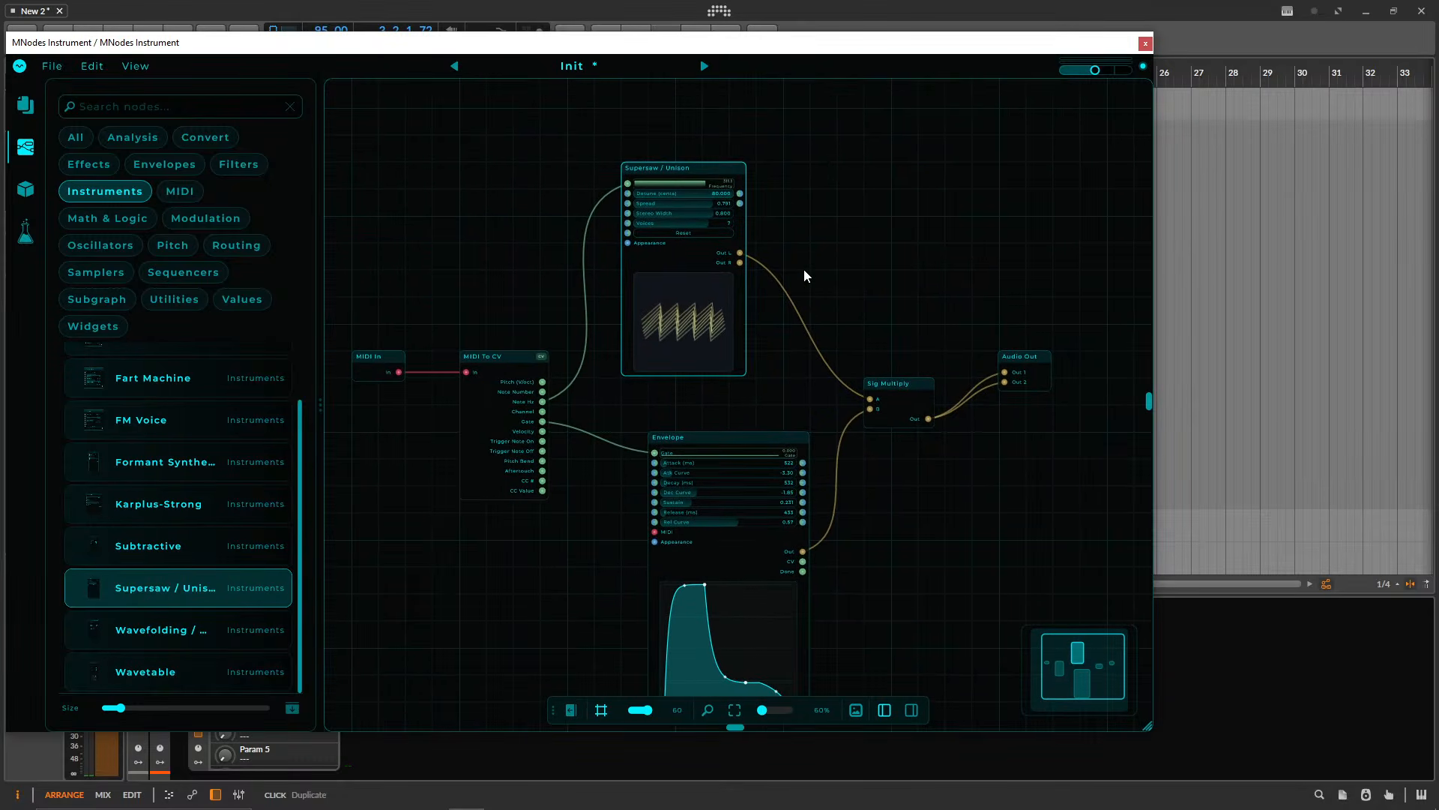
- Replace the Supersaw / Unison with a Saw oscillator above the Envelope and connect Note Hz to its Frequency
{"action": "double_click", "coordinate": [637, 247]}
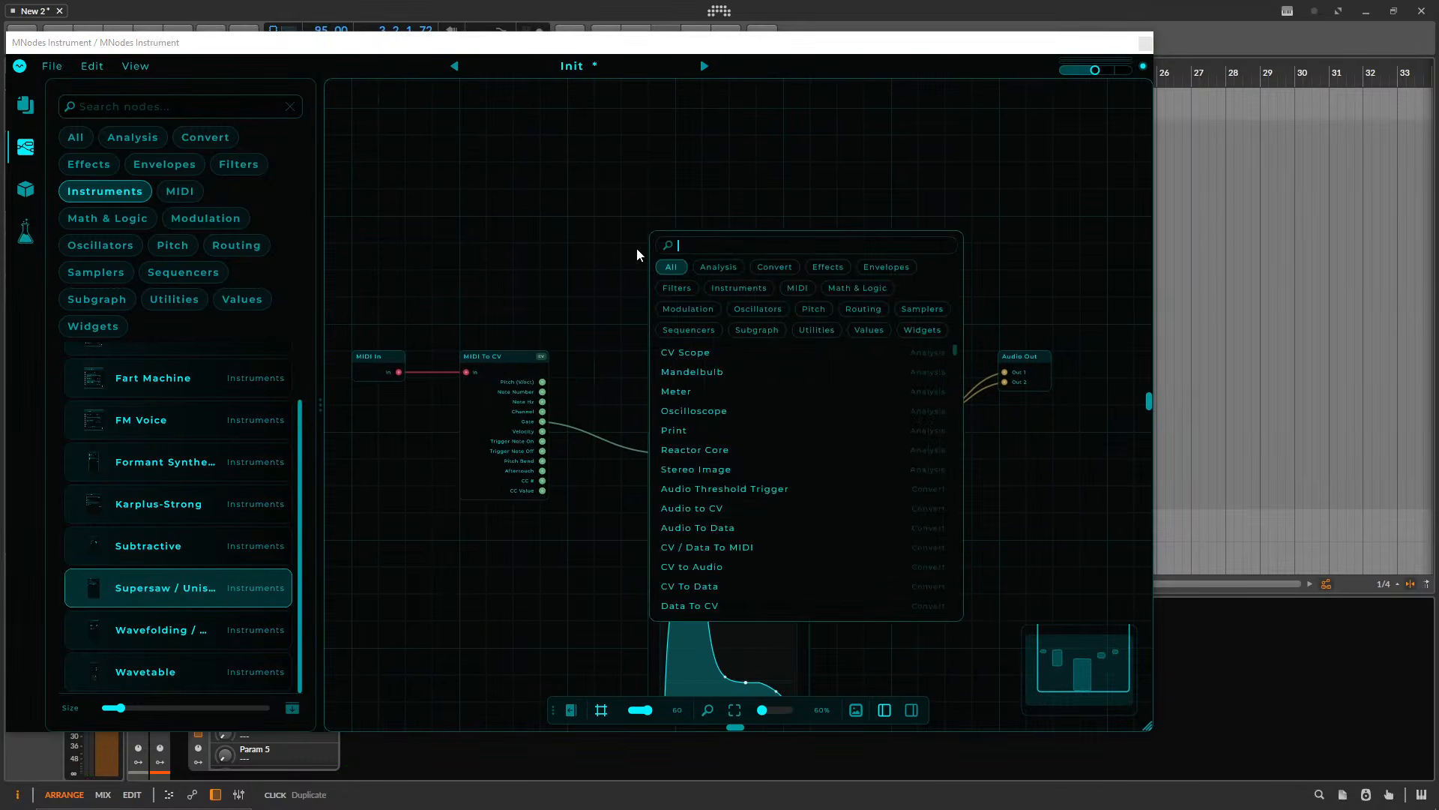
{"action": "type", "text": "saw"}
{"action": "key", "text": "Return"}
{"action": "left_click_drag", "start_coordinate": [634, 220], "coordinate": [619, 160]}
{"action": "scroll", "coordinate": [700, 313], "scroll_direction": "up", "scroll_amount": 4}
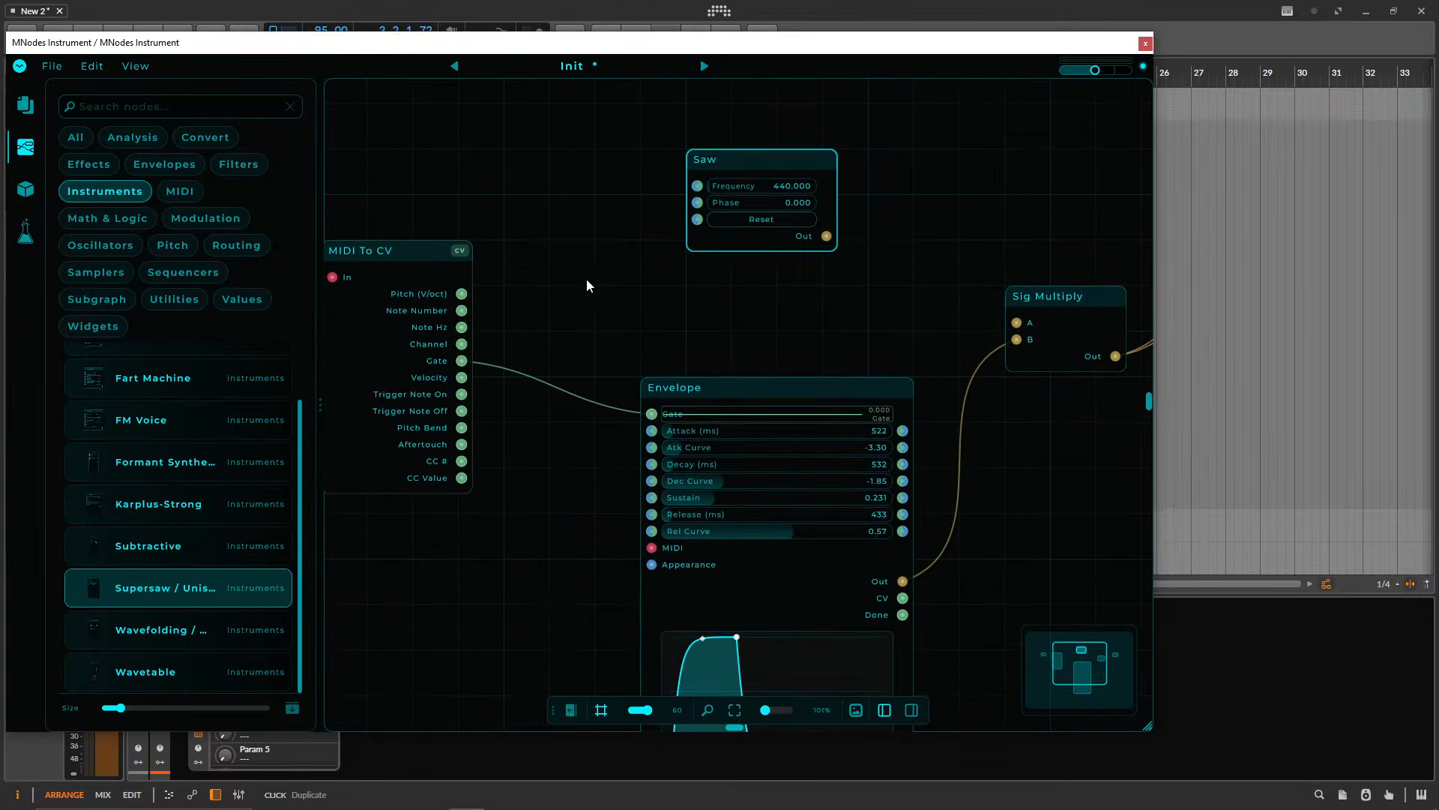
{"action": "left_click_drag", "start_coordinate": [461, 327], "coordinate": [697, 185]}
{"action": "scroll", "coordinate": [892, 224], "scroll_direction": "down", "scroll_amount": 2}
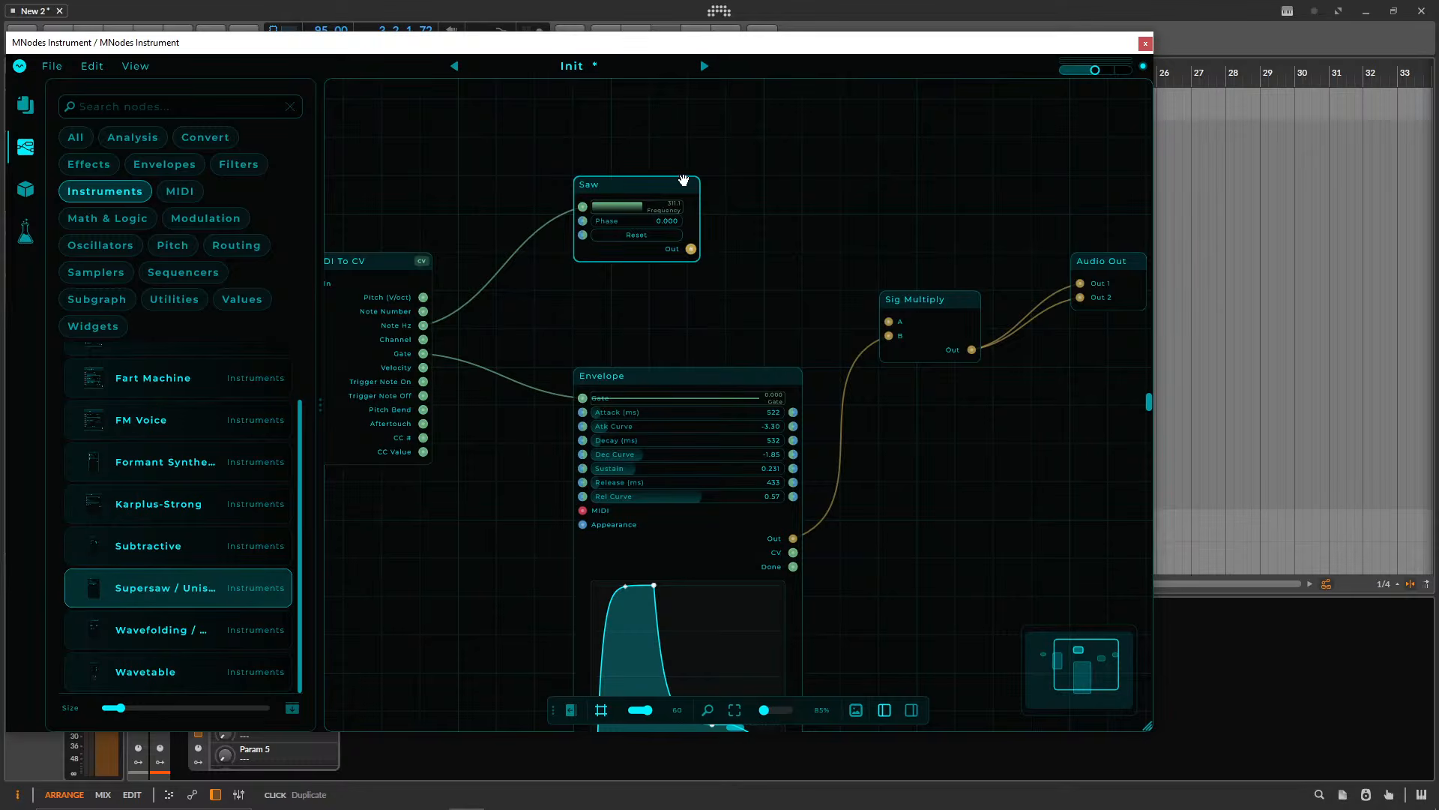
- Move the Saw farther above the Envelope and duplicate it directly below the original
{"action": "left_click_drag", "start_coordinate": [683, 179], "coordinate": [683, 142]}
{"action": "double_click", "coordinate": [789, 217]}
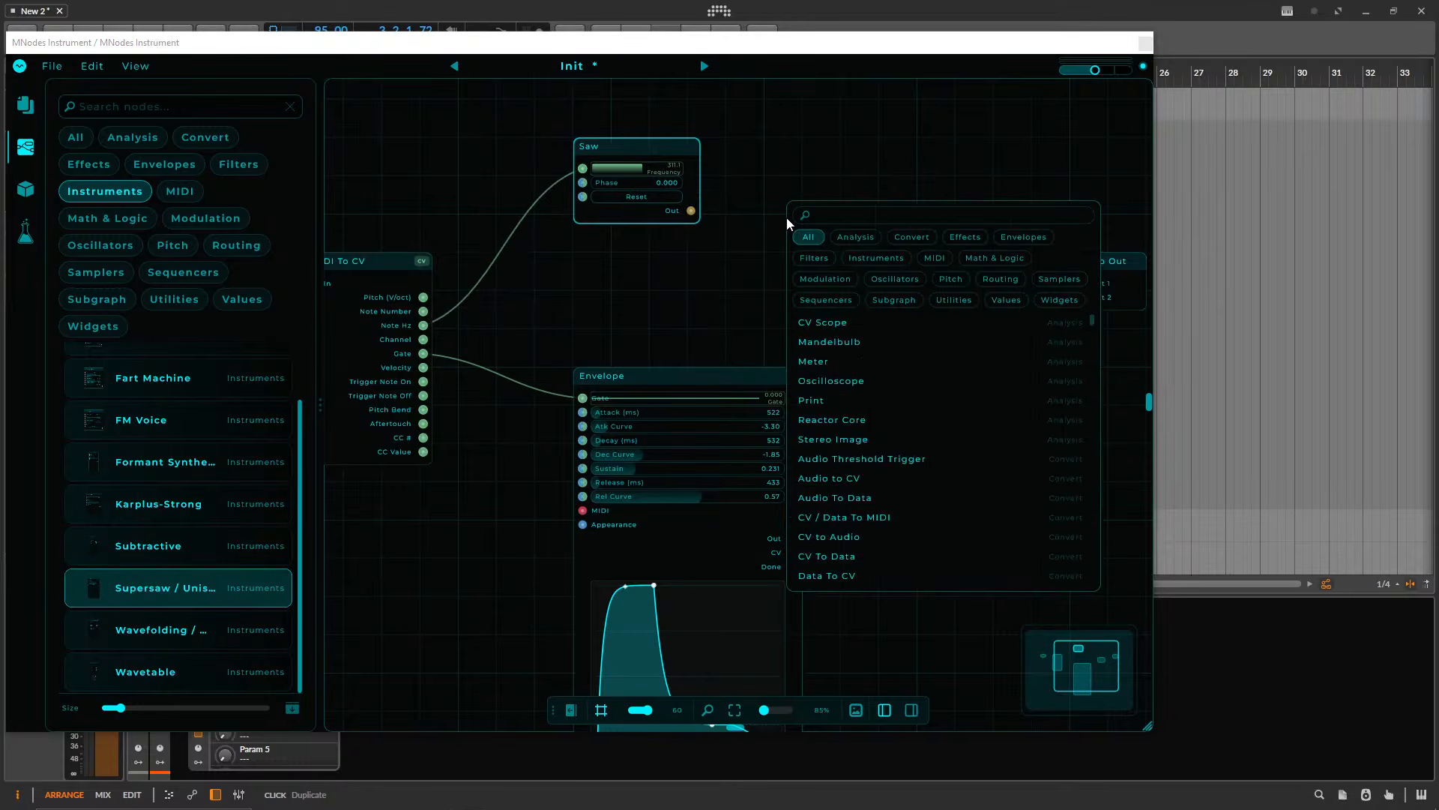
{"action": "key", "text": "Escape"}
{"action": "left_click_drag", "start_coordinate": [633, 145], "coordinate": [624, 265]}
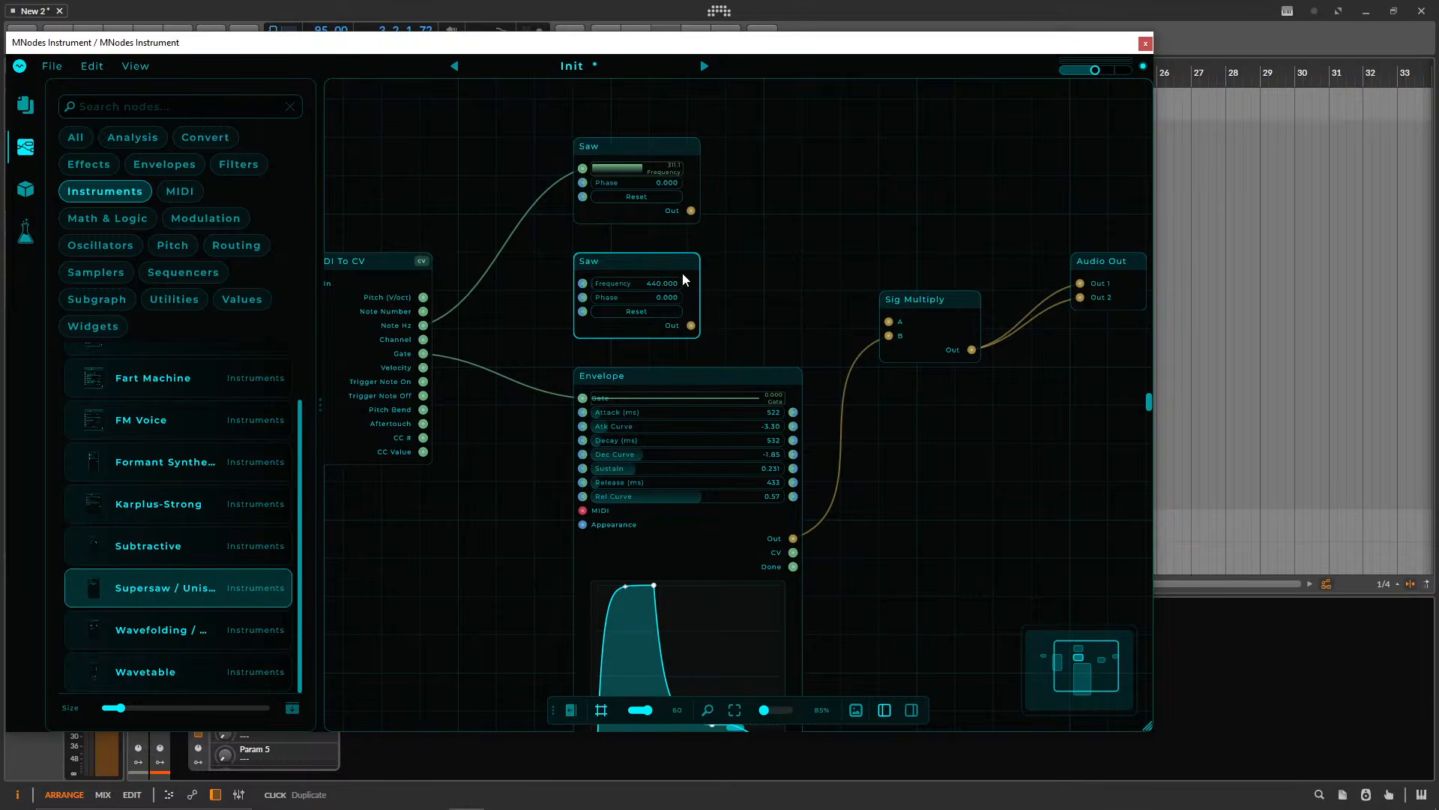
- Add a Sig Mix 2 beside the oscillators, with the upper Saw feeding Dry and the lower Saw feeding Wet
{"action": "double_click", "coordinate": [810, 237]}
{"action": "type", "text": "mix"}
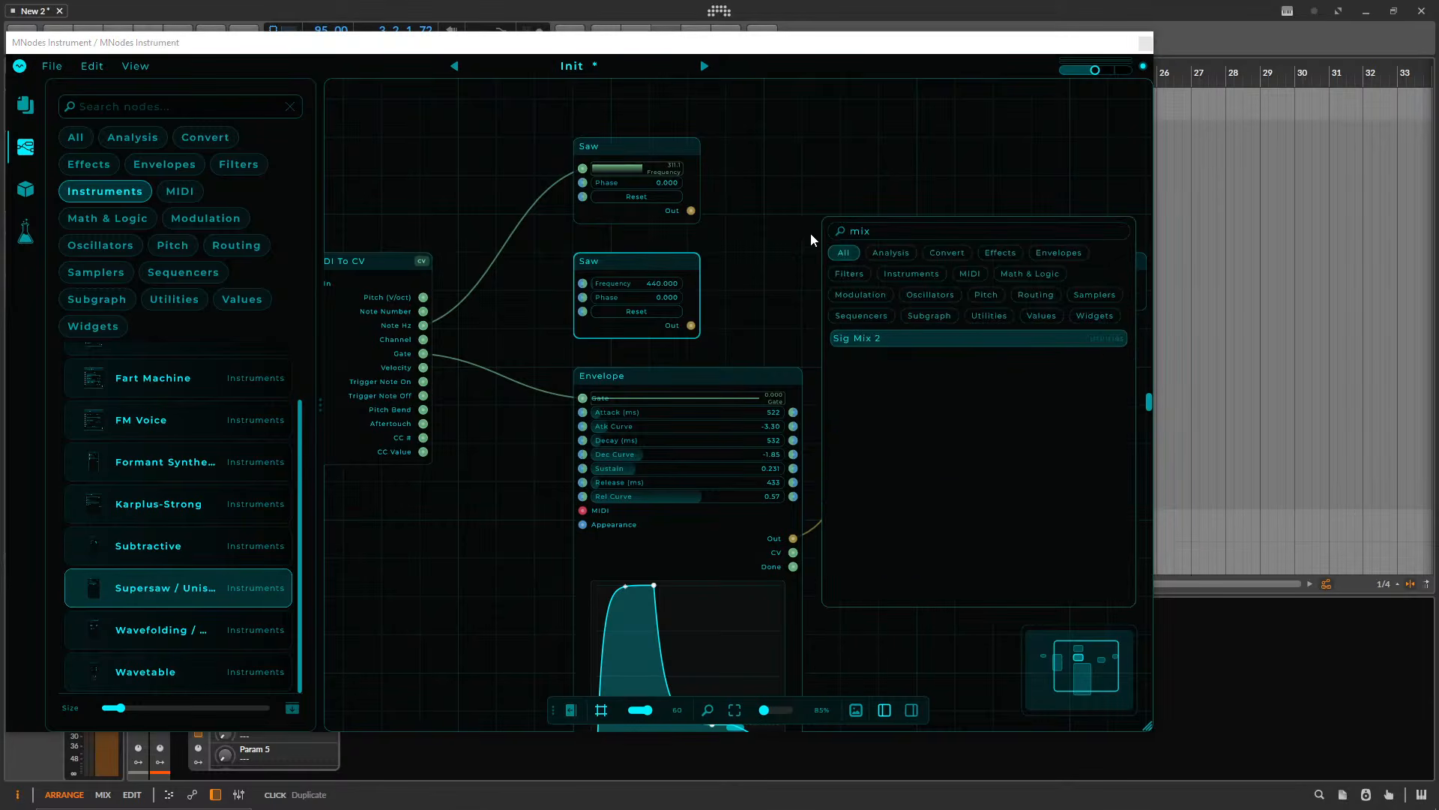
{"action": "key", "text": "Return"}
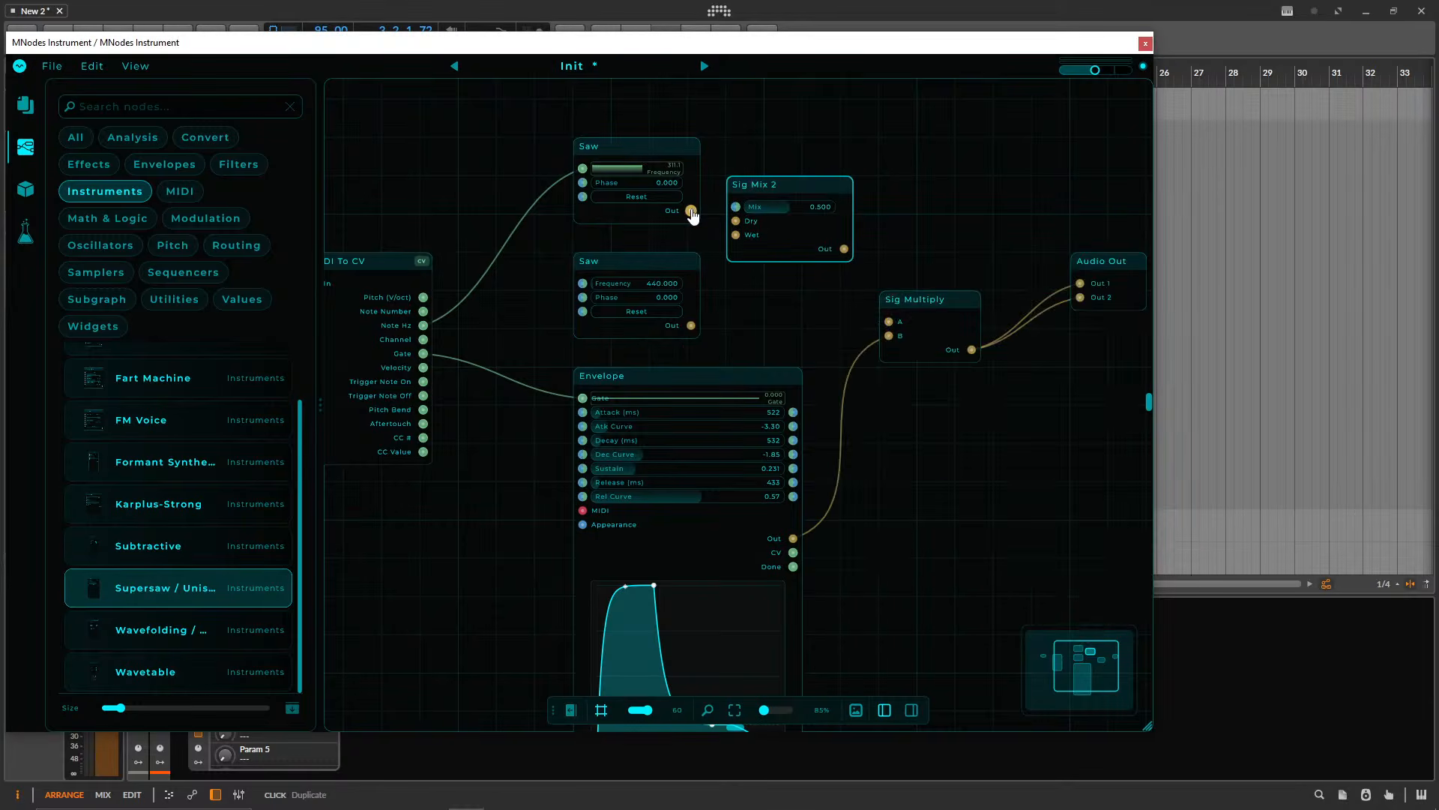
{"action": "left_click_drag", "start_coordinate": [691, 211], "coordinate": [827, 330]}
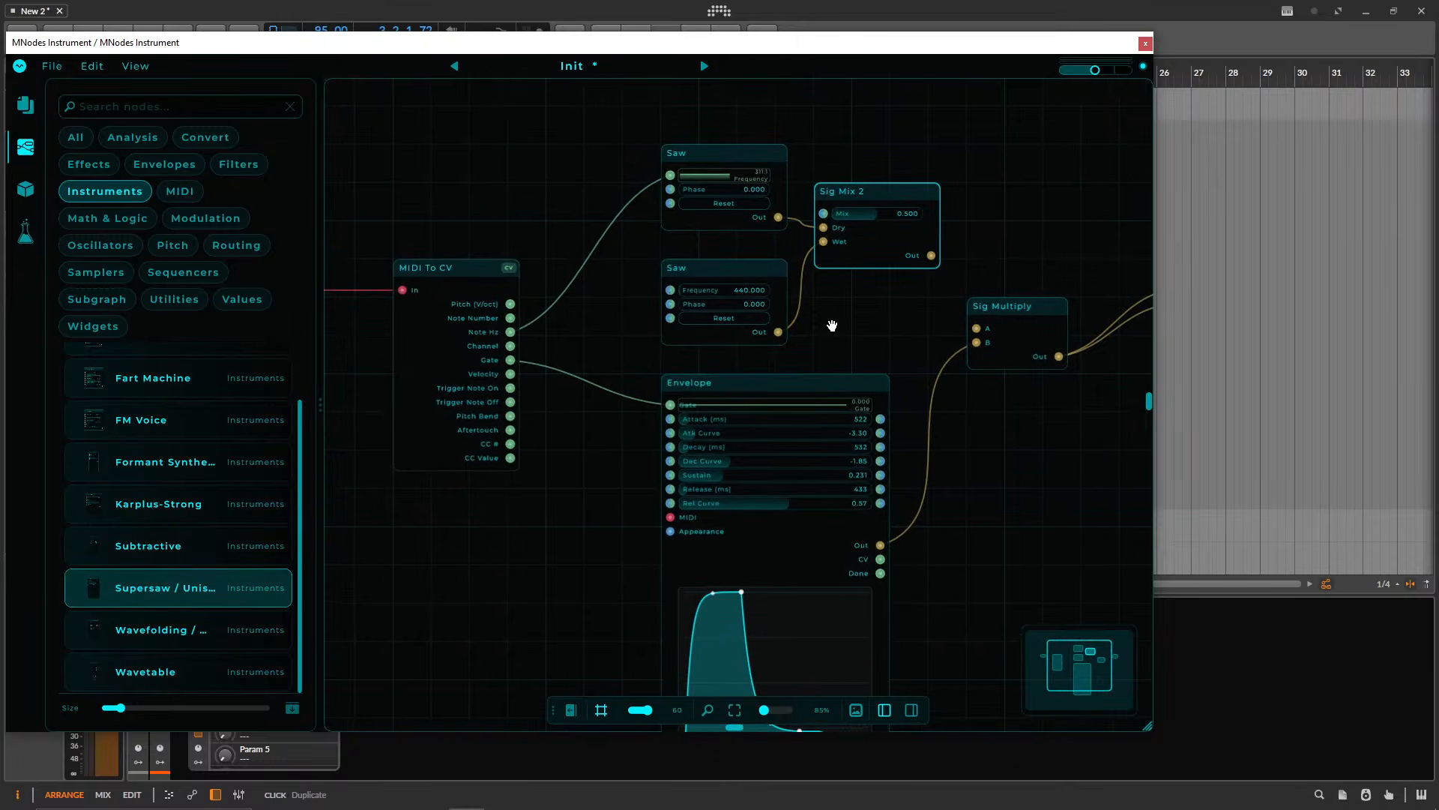
- Search for an "add" node to place between MIDI To CV and the second Saw
{"action": "double_click", "coordinate": [585, 317]}
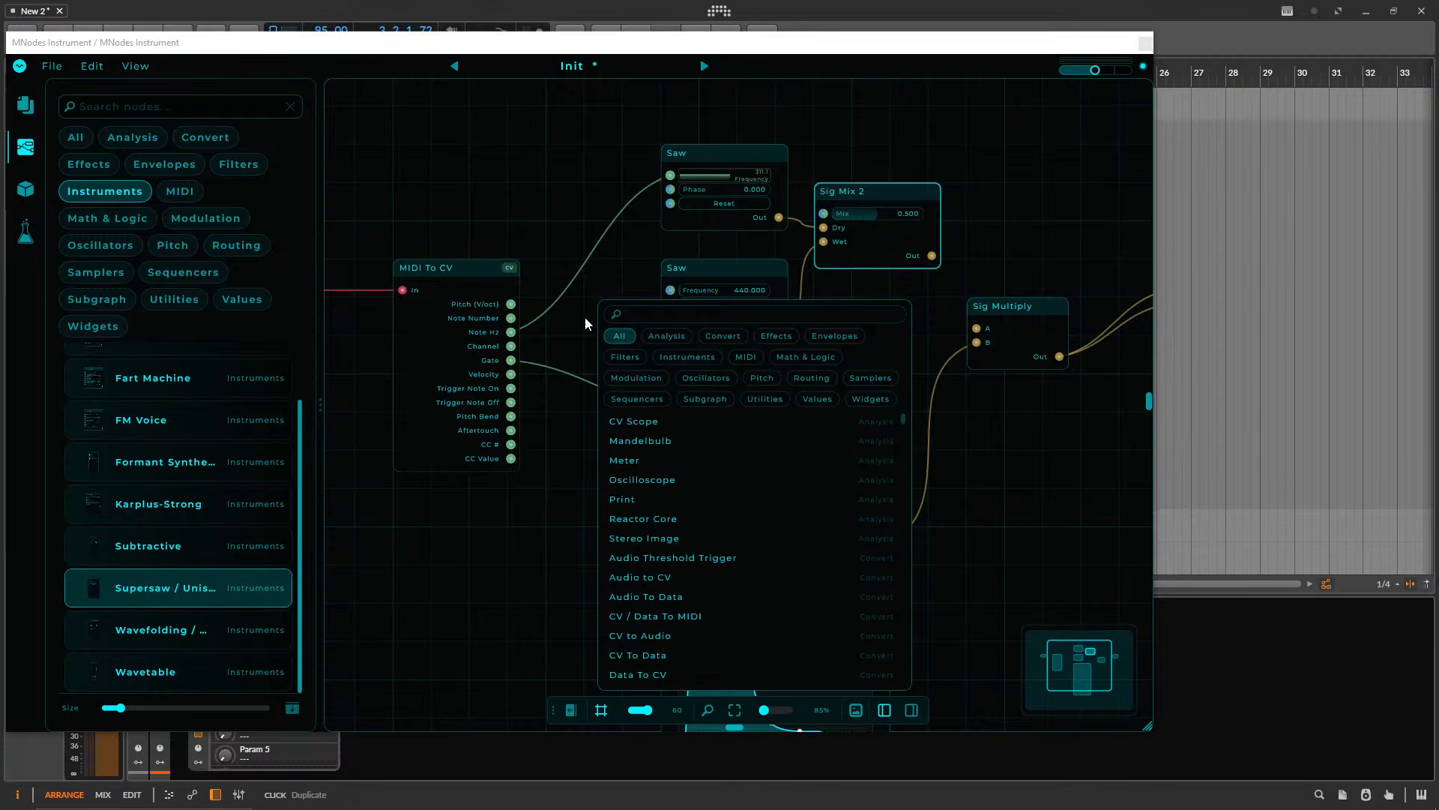
{"action": "type", "text": "add"}
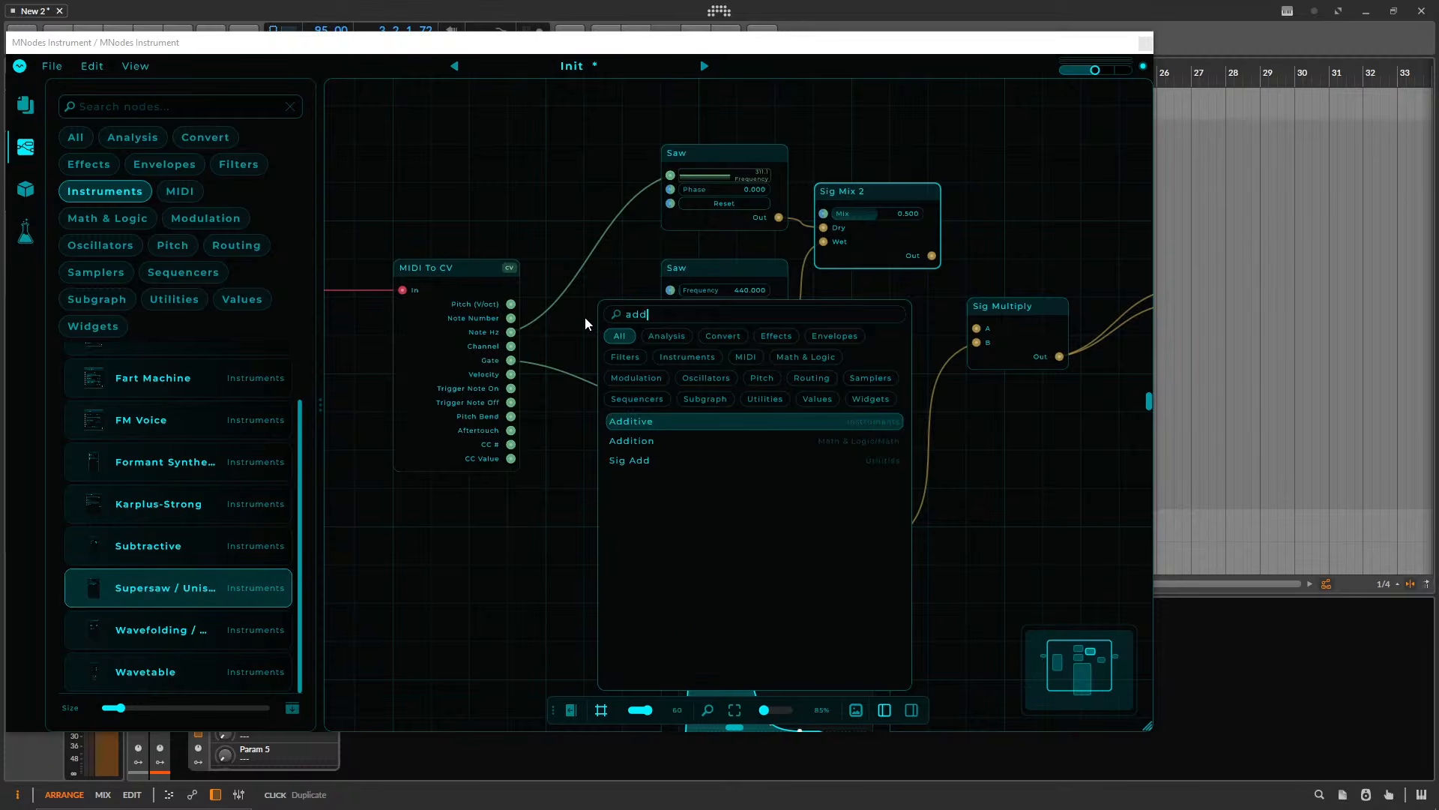
- Add an Addition node and place it between MIDI To CV and the second Saw, shifting the Saw and Sig Mix 2 nodes to make room
{"action": "key", "text": "Down"}
{"action": "key", "text": "Down"}
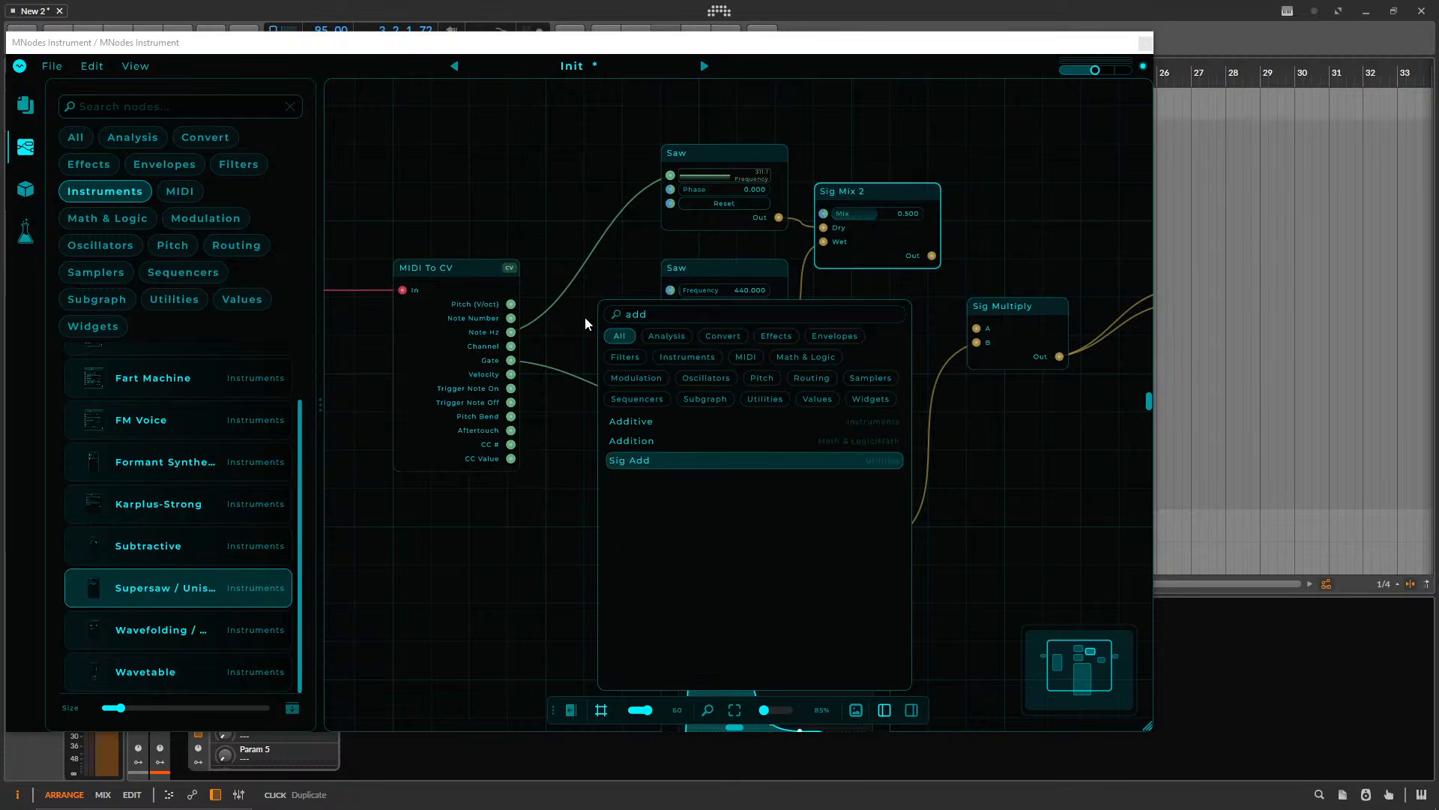
{"action": "key", "text": "Up"}
{"action": "key", "text": "Return"}
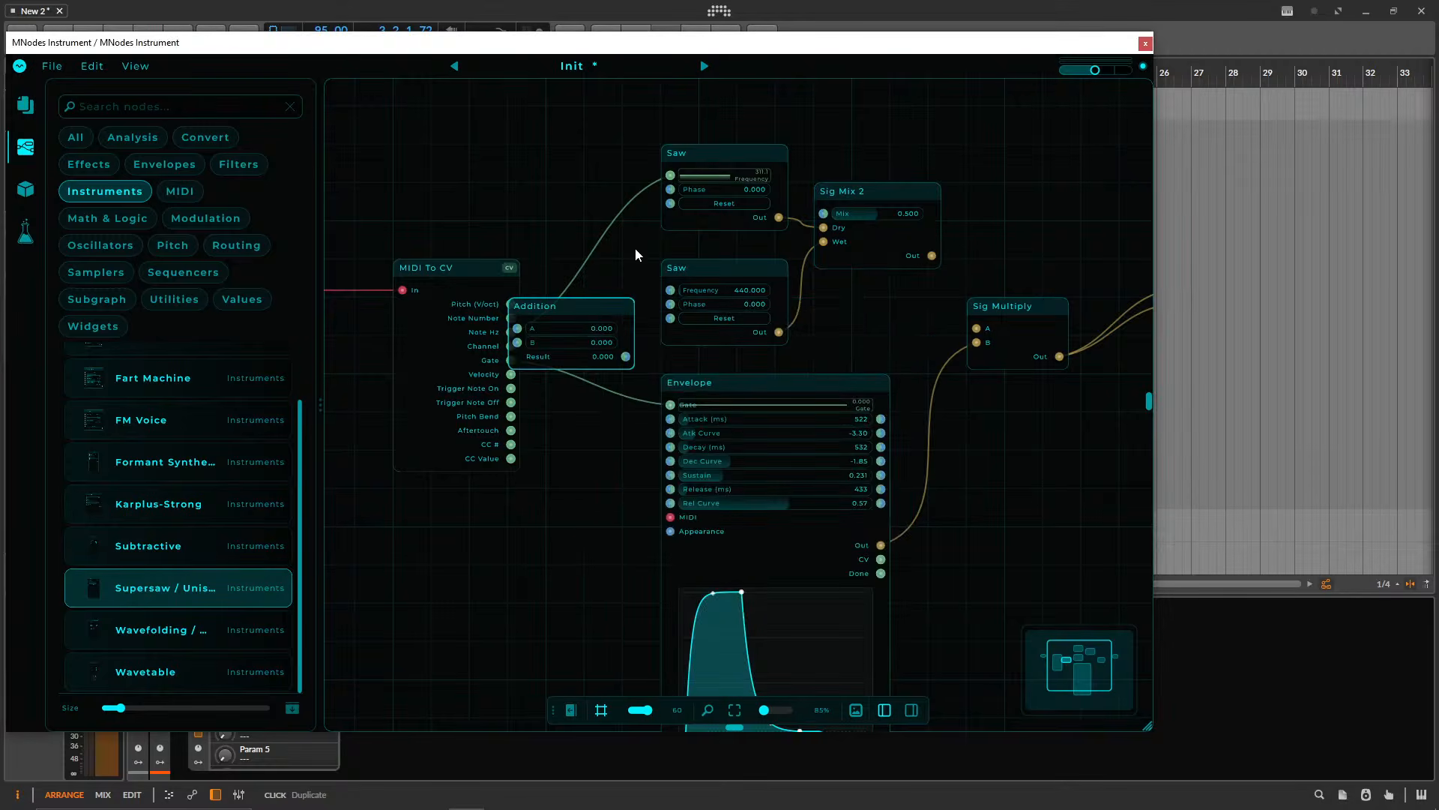
{"action": "left_click_drag", "start_coordinate": [908, 312], "coordinate": [829, 155]}
{"action": "left_click", "coordinate": [704, 228]}
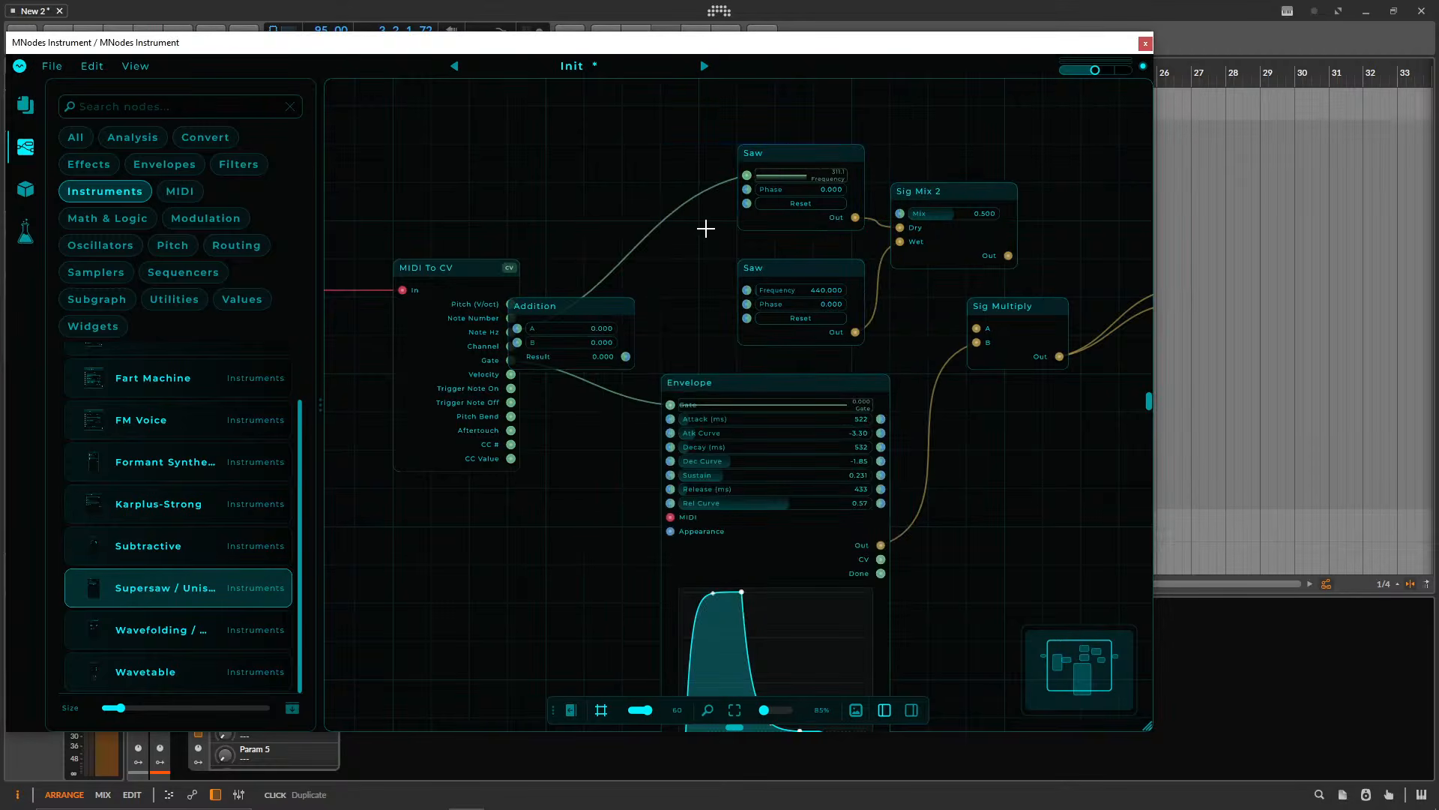
{"action": "left_click_drag", "start_coordinate": [578, 308], "coordinate": [651, 256]}
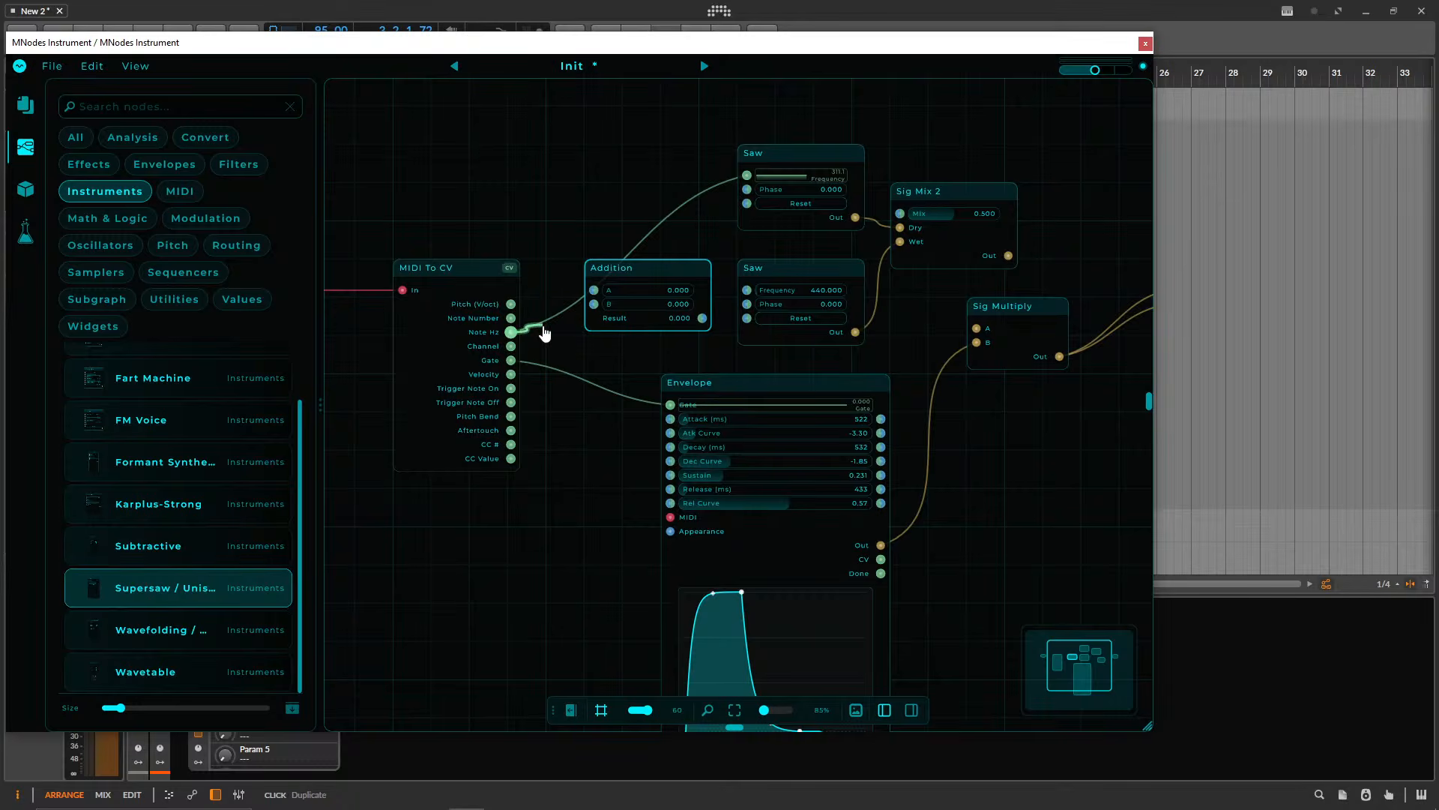
- Route MIDI To CV's Note Hz through the Addition node's A input into the second Saw's Frequency, with B set to 1
{"action": "left_click_drag", "start_coordinate": [545, 333], "coordinate": [593, 290]}
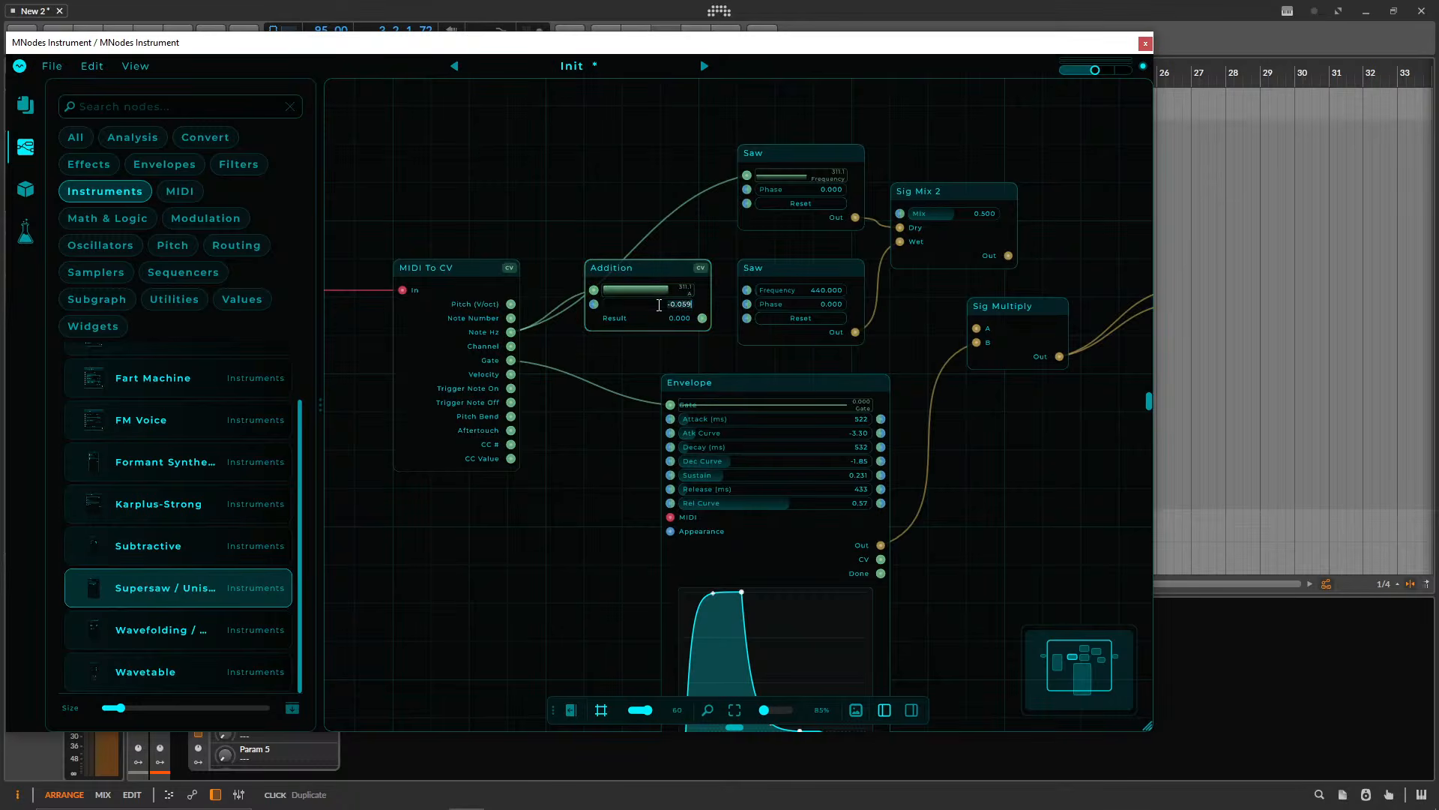
{"action": "key", "text": "Return"}
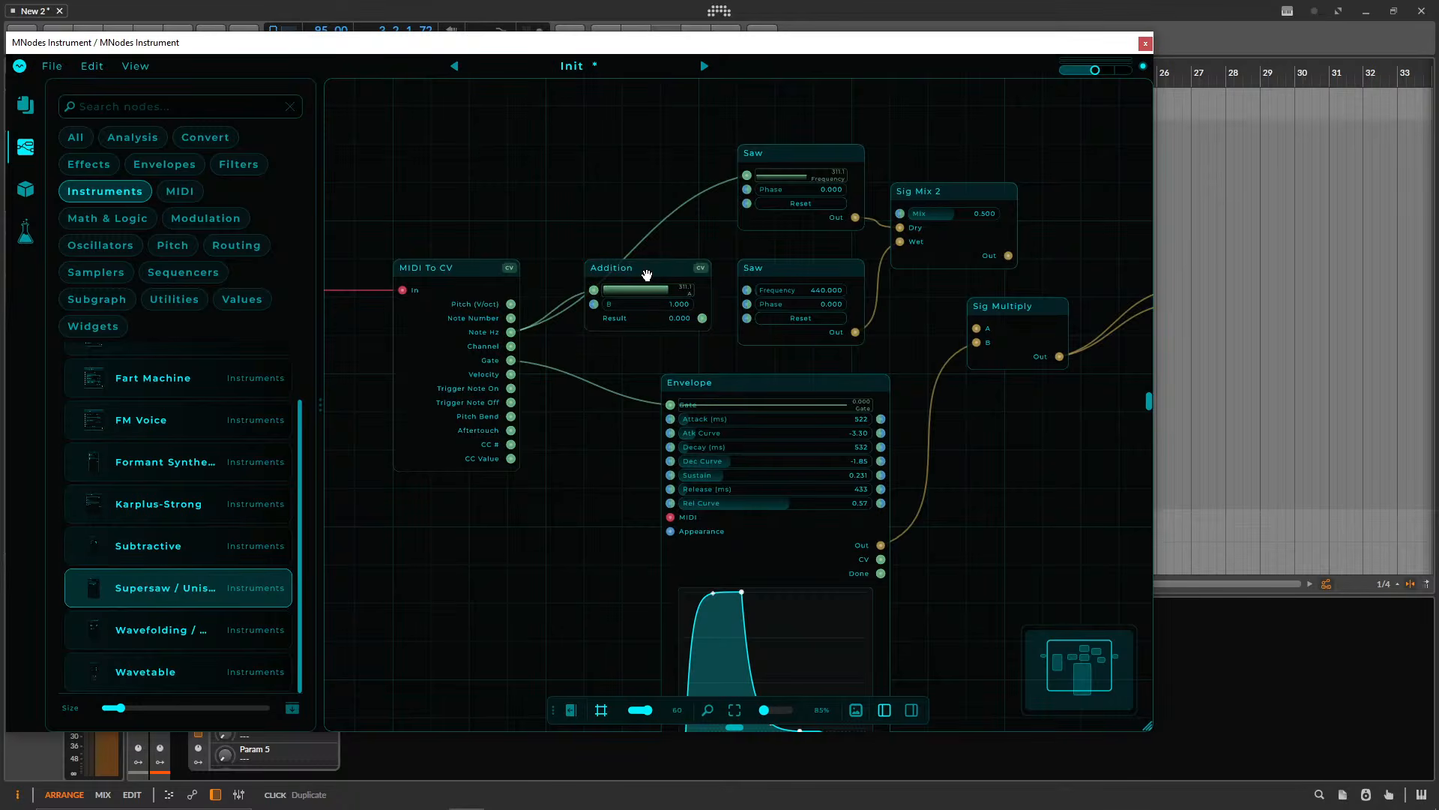
{"action": "left_click_drag", "start_coordinate": [644, 270], "coordinate": [645, 308]}
{"action": "left_click_drag", "start_coordinate": [701, 356], "coordinate": [742, 293]}
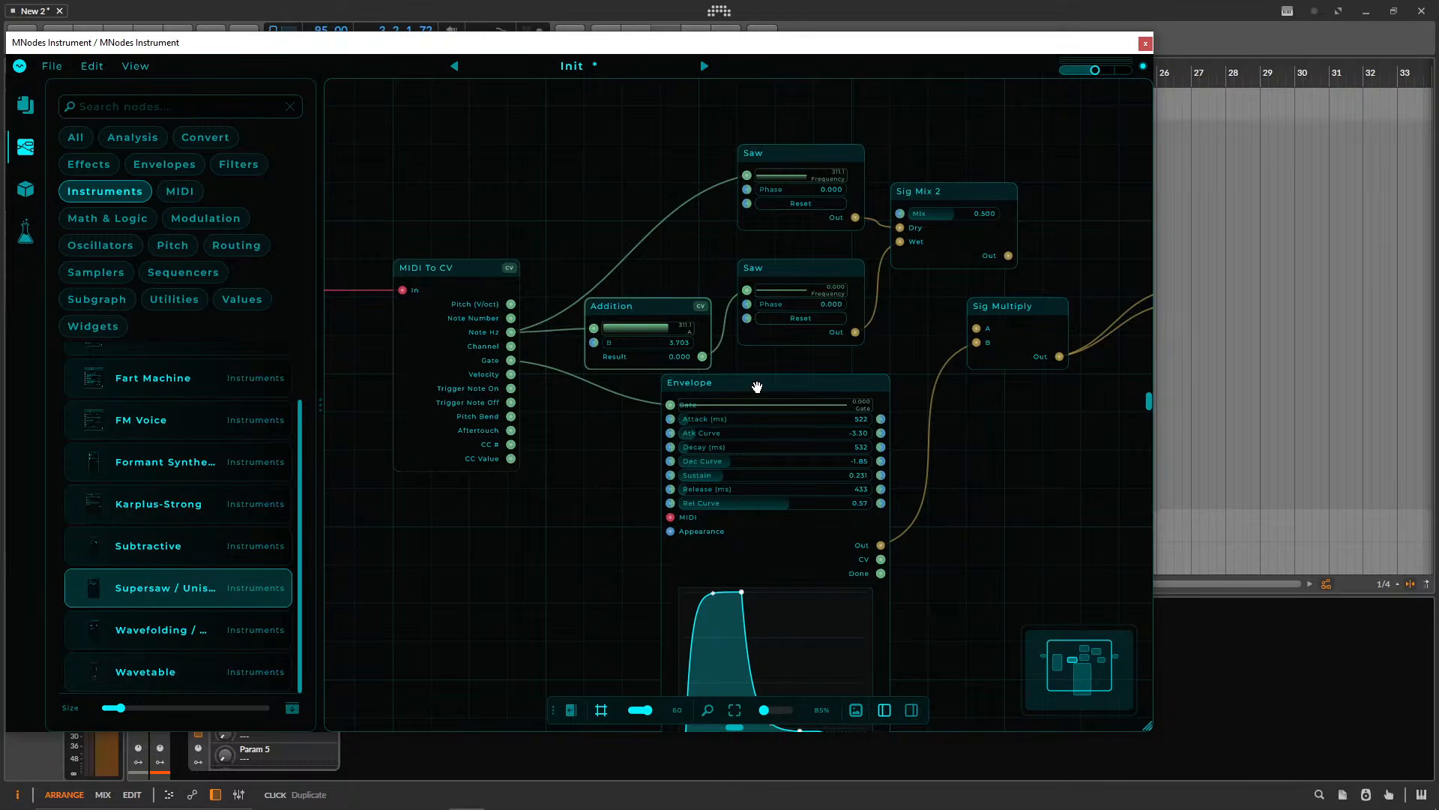
- Move the Envelope node lower and connect Sig Mix 2's output to Sig Multiply's A input
{"action": "left_click_drag", "start_coordinate": [758, 387], "coordinate": [792, 460]}
{"action": "left_click_drag", "start_coordinate": [844, 398], "coordinate": [718, 403]}
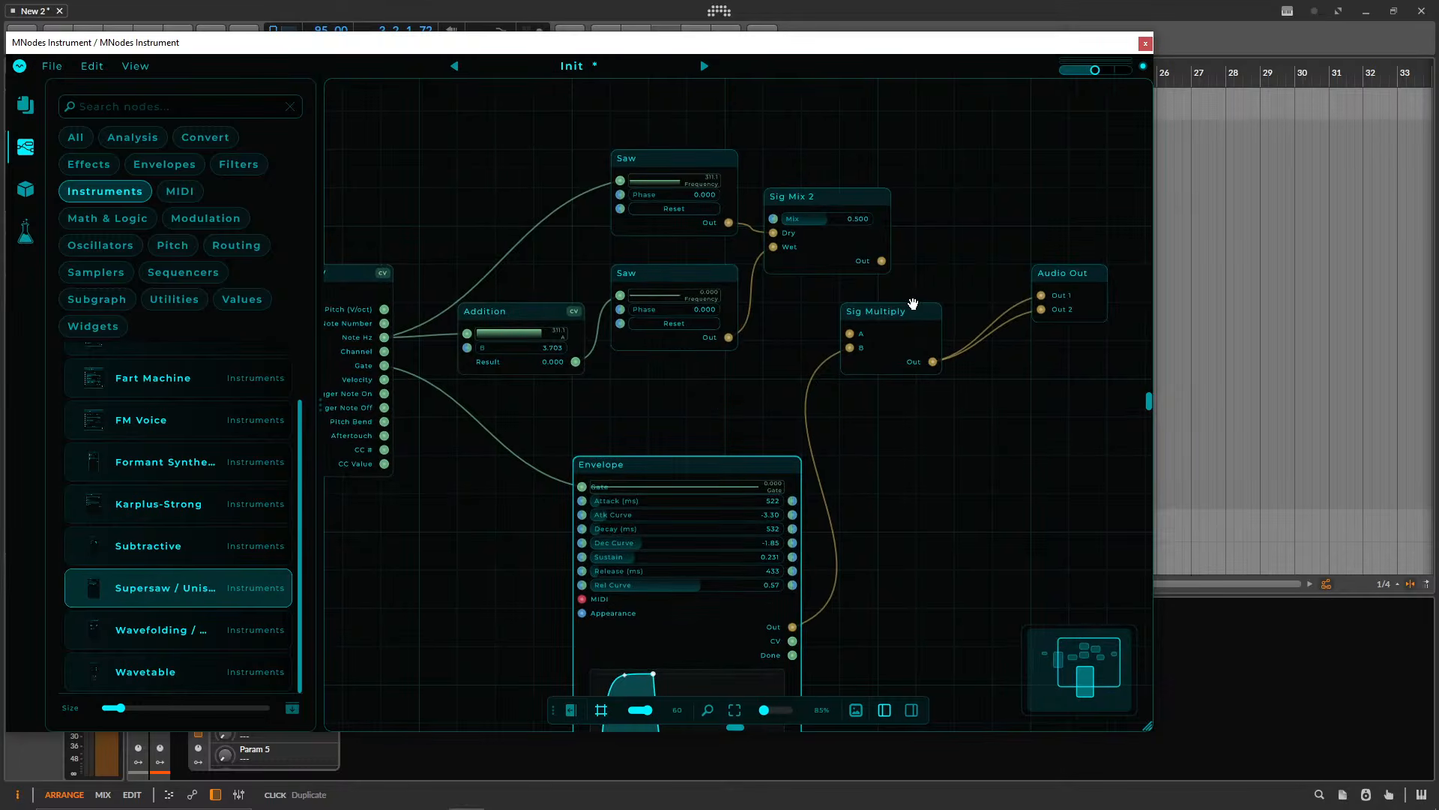
{"action": "left_click_drag", "start_coordinate": [882, 261], "coordinate": [850, 336]}
{"action": "left_click_drag", "start_coordinate": [807, 158], "coordinate": [874, 150]}
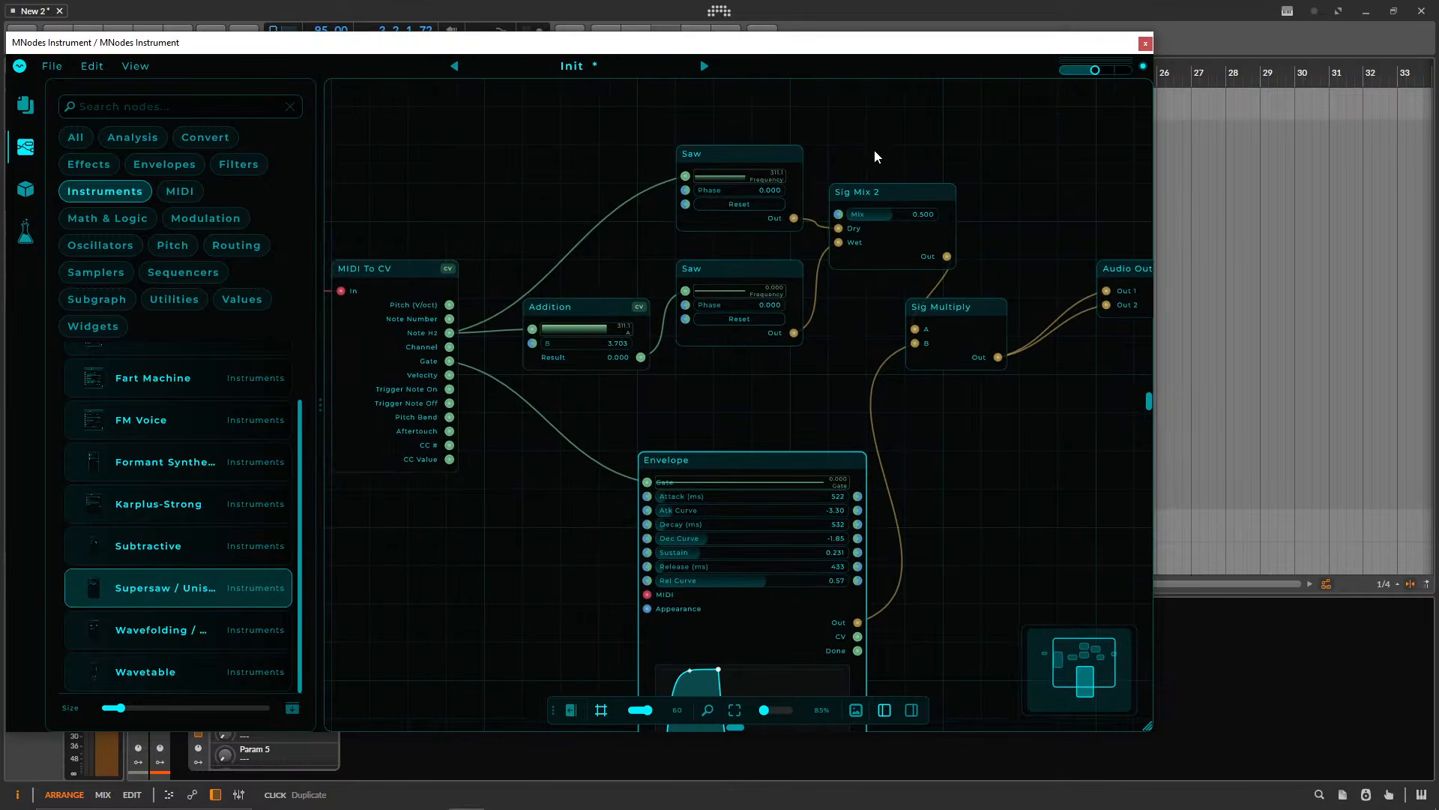
- Raise the Addition node's B value to about 11.1 to detune the second Saw
{"action": "left_click_drag", "start_coordinate": [562, 343], "coordinate": [646, 350]}
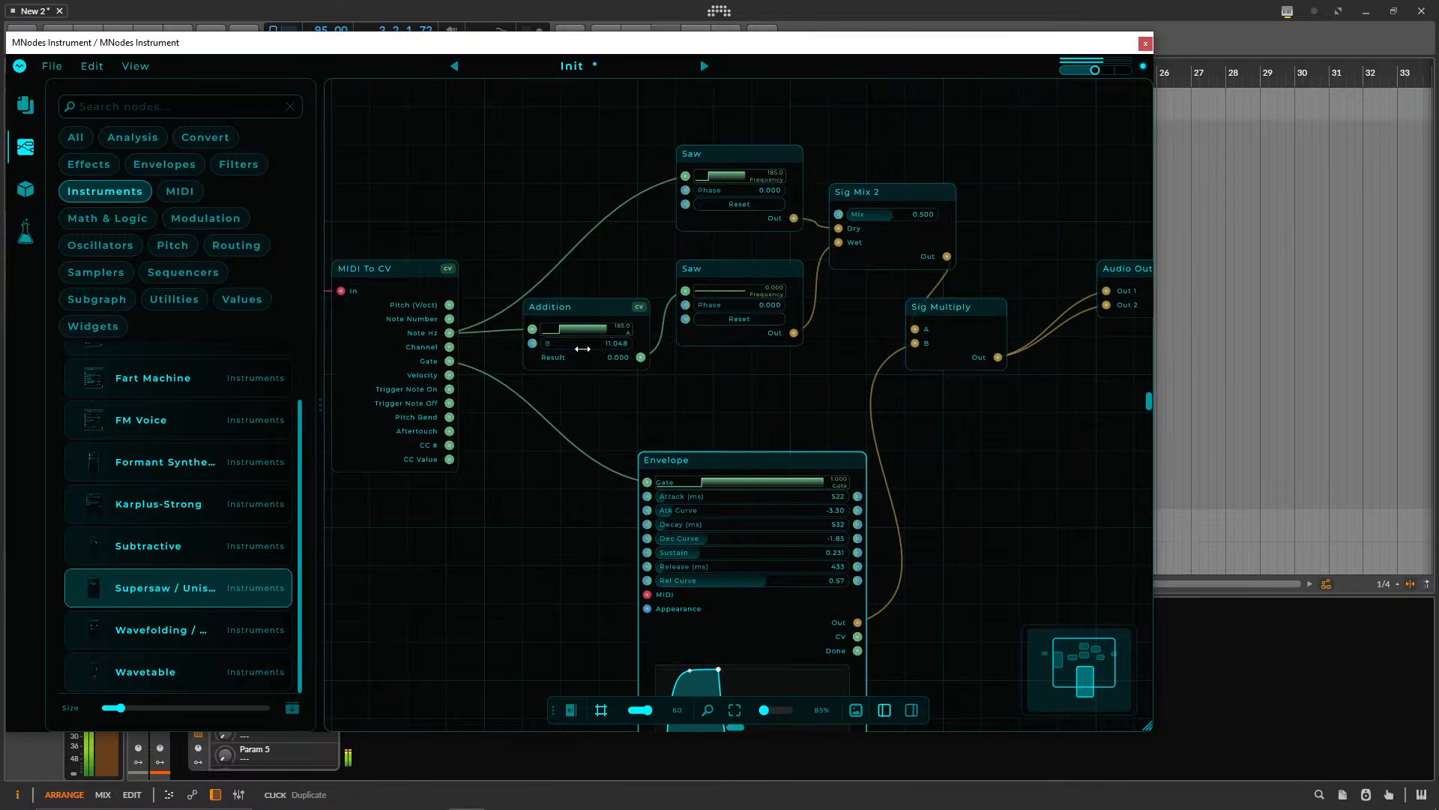
{"action": "left_click_drag", "start_coordinate": [587, 344], "coordinate": [601, 344]}
- Reshape the Envelope to a sustain of 1.000 and a decay of about 381 ms
{"action": "scroll", "coordinate": [584, 349], "scroll_direction": "down", "scroll_amount": 5}
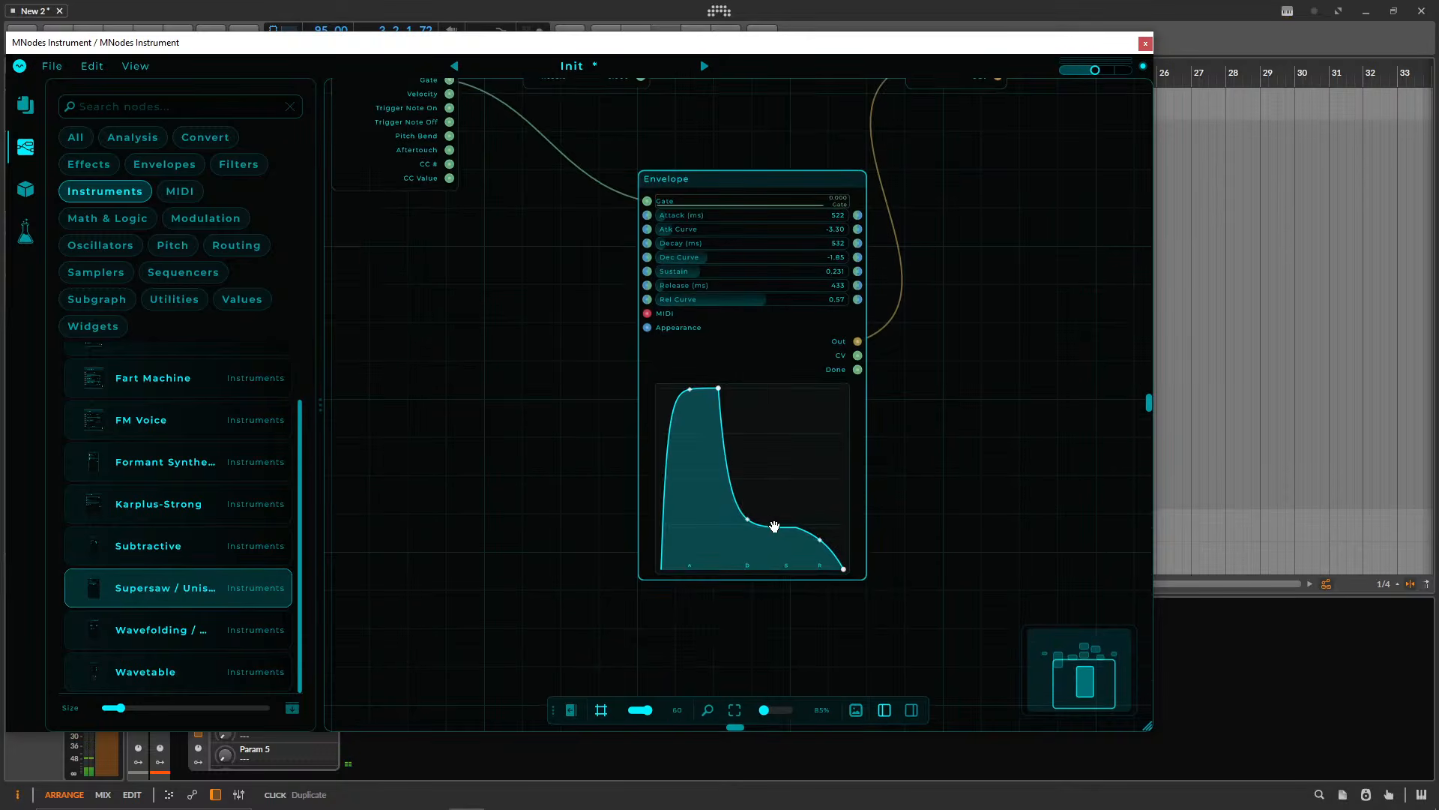
{"action": "left_click_drag", "start_coordinate": [774, 521], "coordinate": [768, 388]}
{"action": "left_click_drag", "start_coordinate": [1018, 385], "coordinate": [991, 626]}
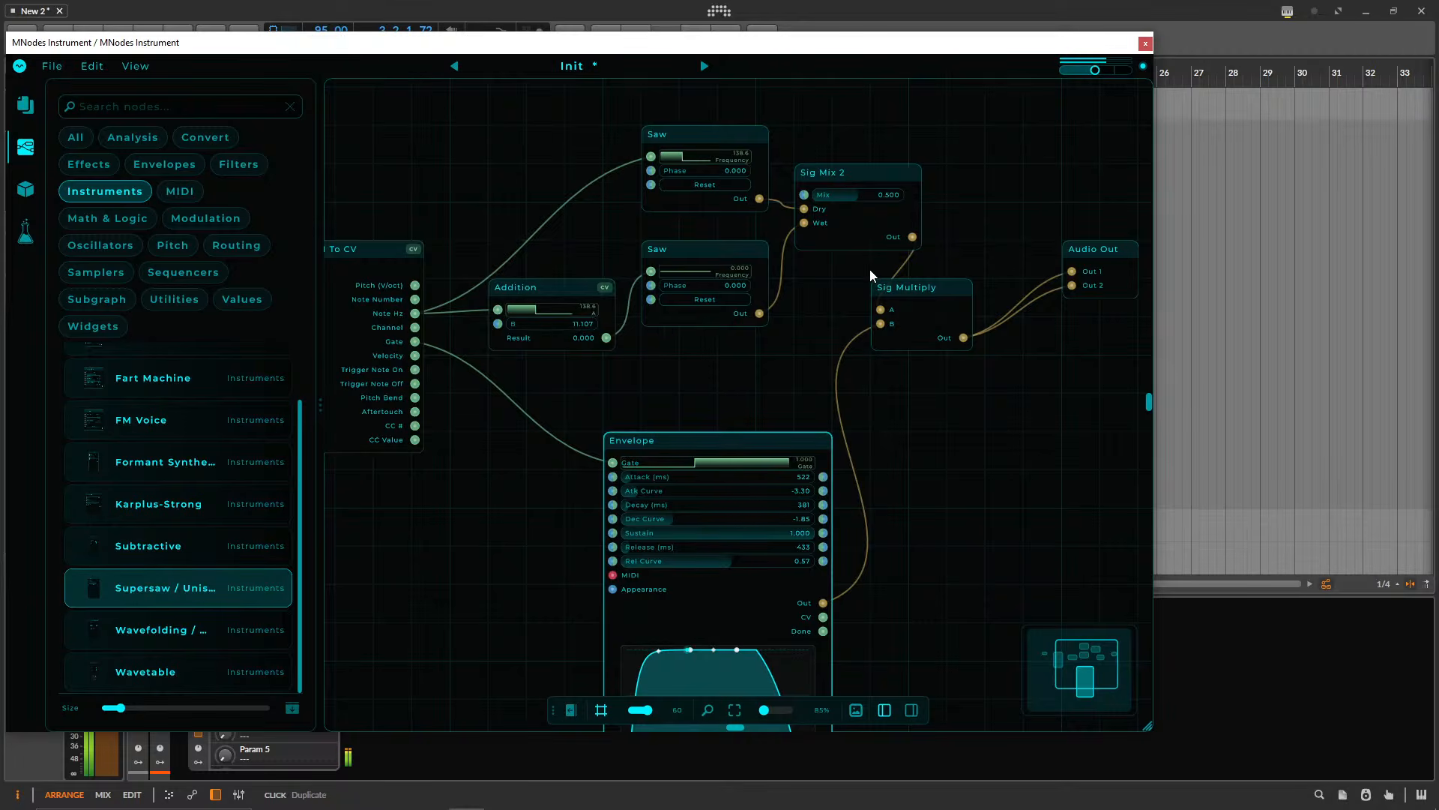
- Move Sig Multiply away from Sig Mix 2 and shift Audio Out further along to free space between them
{"action": "left_click_drag", "start_coordinate": [906, 284], "coordinate": [959, 273]}
{"action": "left_click_drag", "start_coordinate": [1062, 266], "coordinate": [1136, 266]}
{"action": "scroll", "coordinate": [1003, 247], "scroll_direction": "down", "scroll_amount": 4}
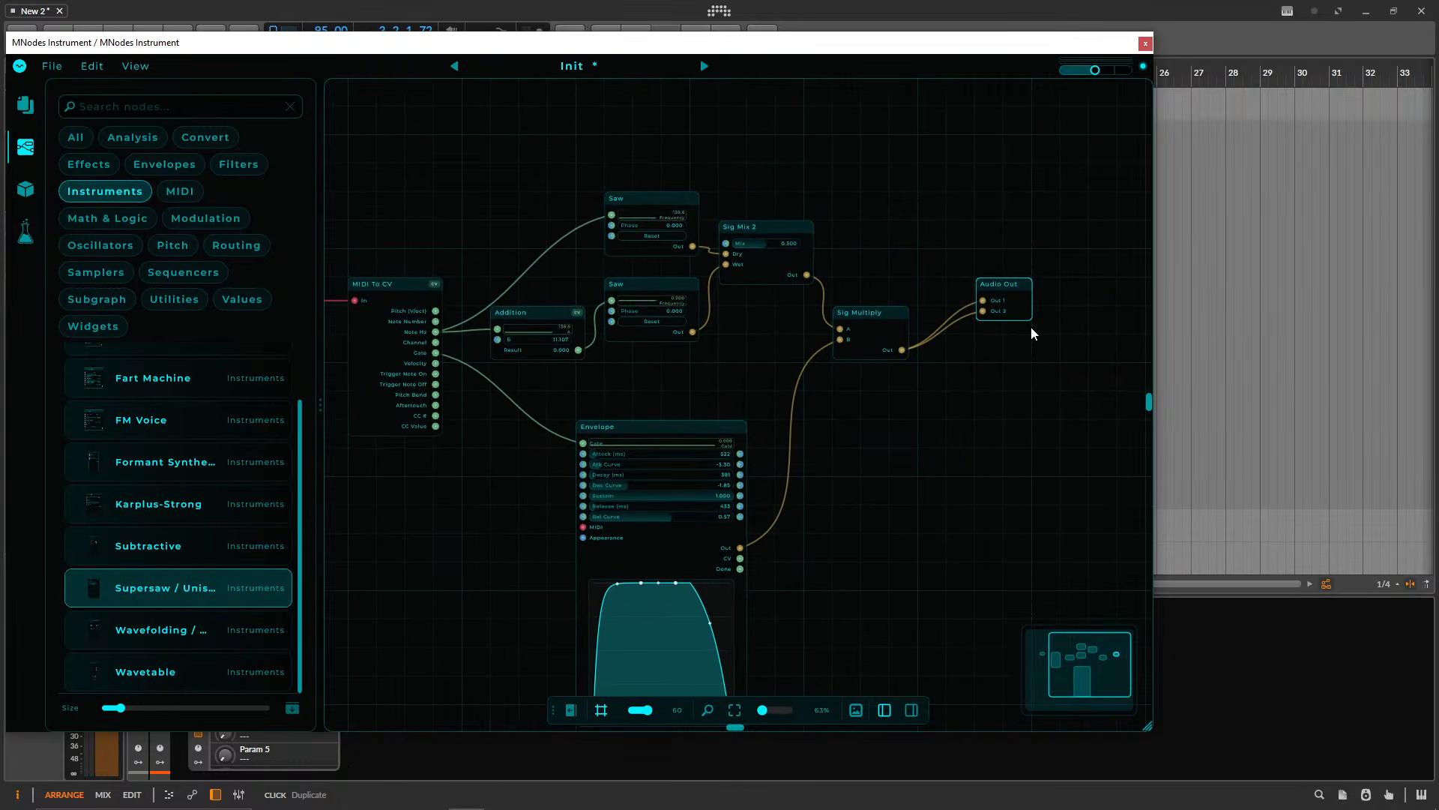
{"action": "left_click_drag", "start_coordinate": [1027, 317], "coordinate": [1084, 317]}
- Add a Filter node and place it below the connection between Sig Multiply and Audio Out
{"action": "double_click", "coordinate": [925, 415]}
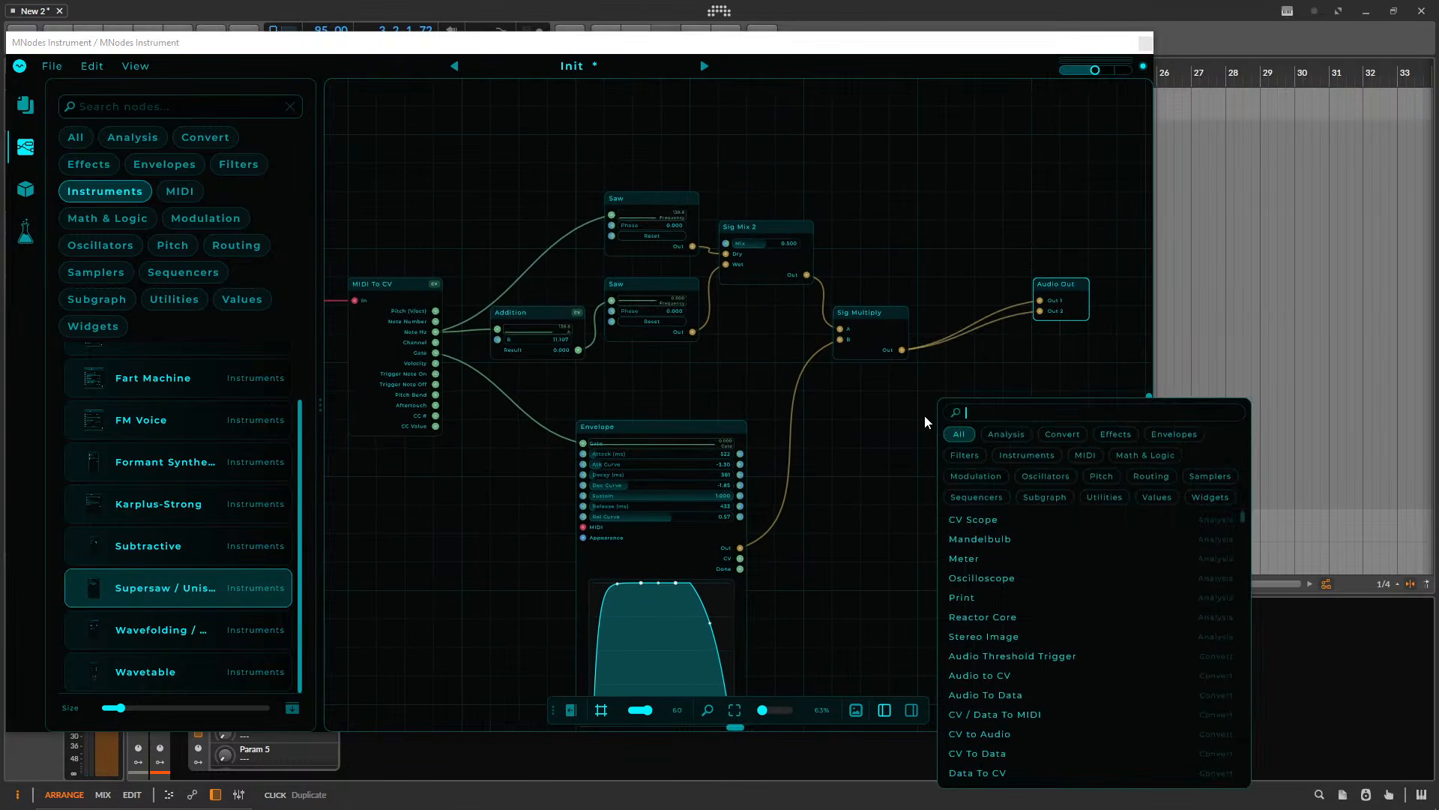
{"action": "type", "text": "filter"}
{"action": "key", "text": "Return"}
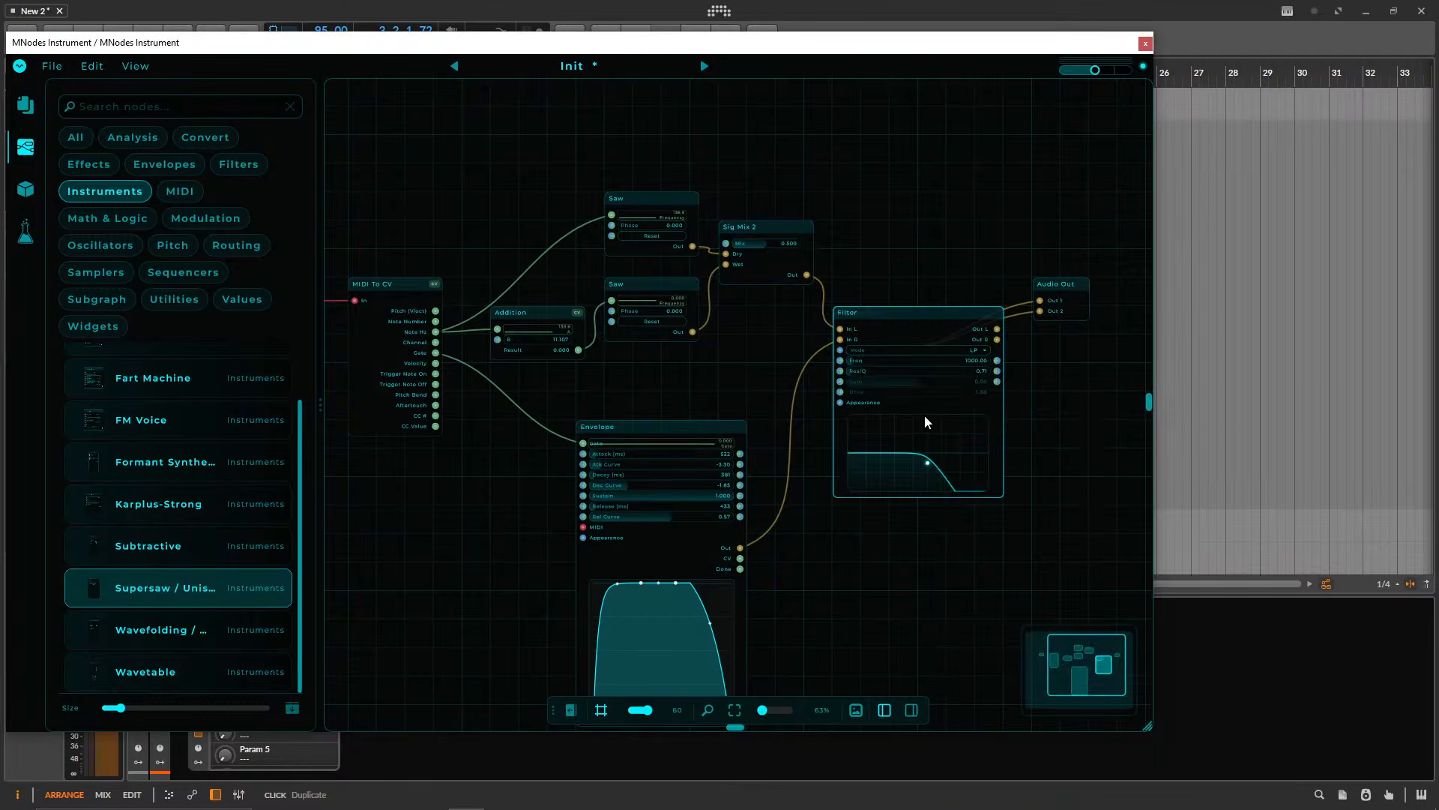
{"action": "left_click_drag", "start_coordinate": [910, 312], "coordinate": [996, 368]}
{"action": "scroll", "coordinate": [970, 279], "scroll_direction": "up", "scroll_amount": 4}
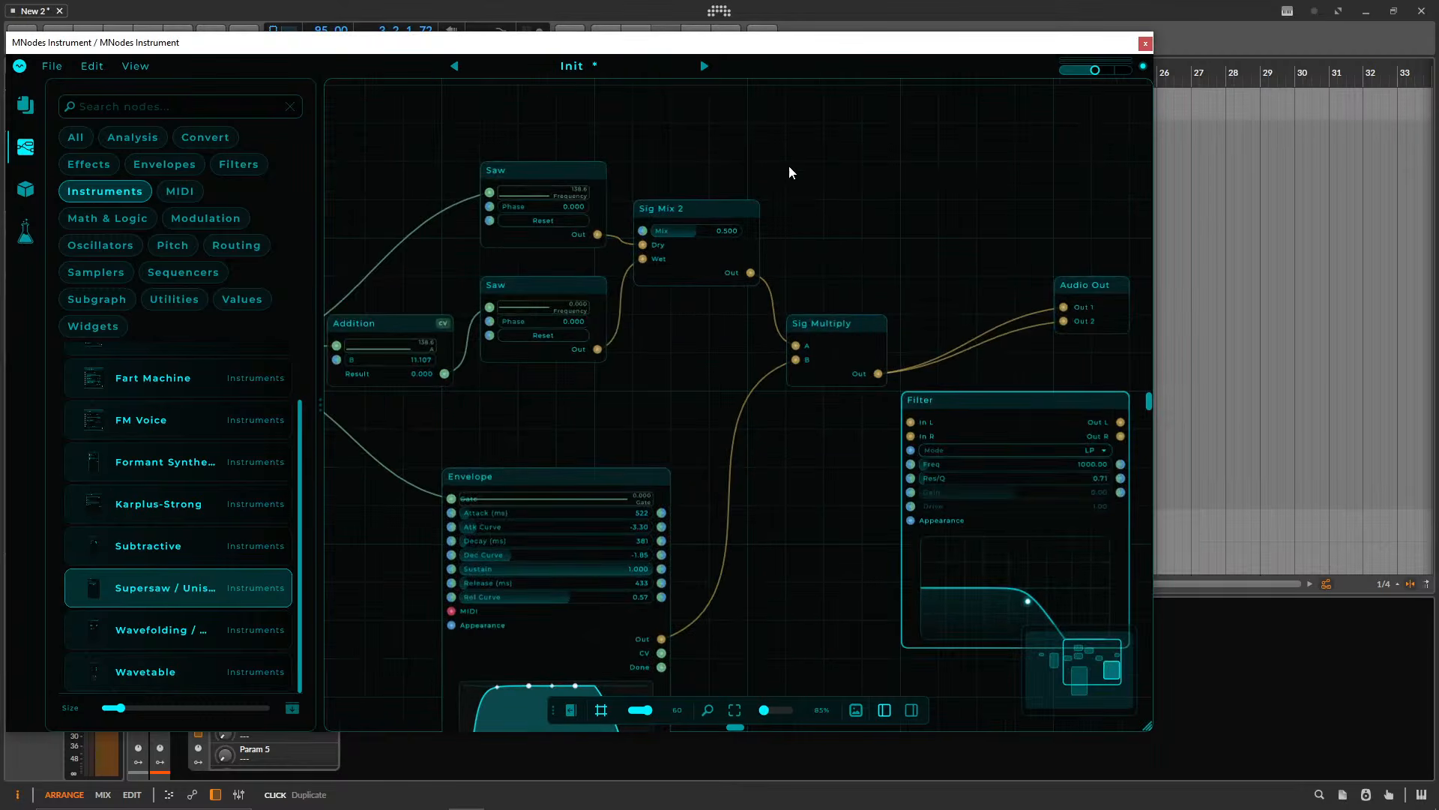
- Wire Sig Multiply's output into both Filter inputs and the Filter's left and right outputs into Audio Out
{"action": "key", "text": "f"}
{"action": "mouse_move", "coordinate": [632, 247]}
{"action": "left_mouse_down"}
{"action": "mouse_move", "coordinate": [665, 293]}
{"action": "mouse_move", "coordinate": [633, 249]}
{"action": "left_mouse_up"}
{"action": "double_click", "coordinate": [763, 201]}
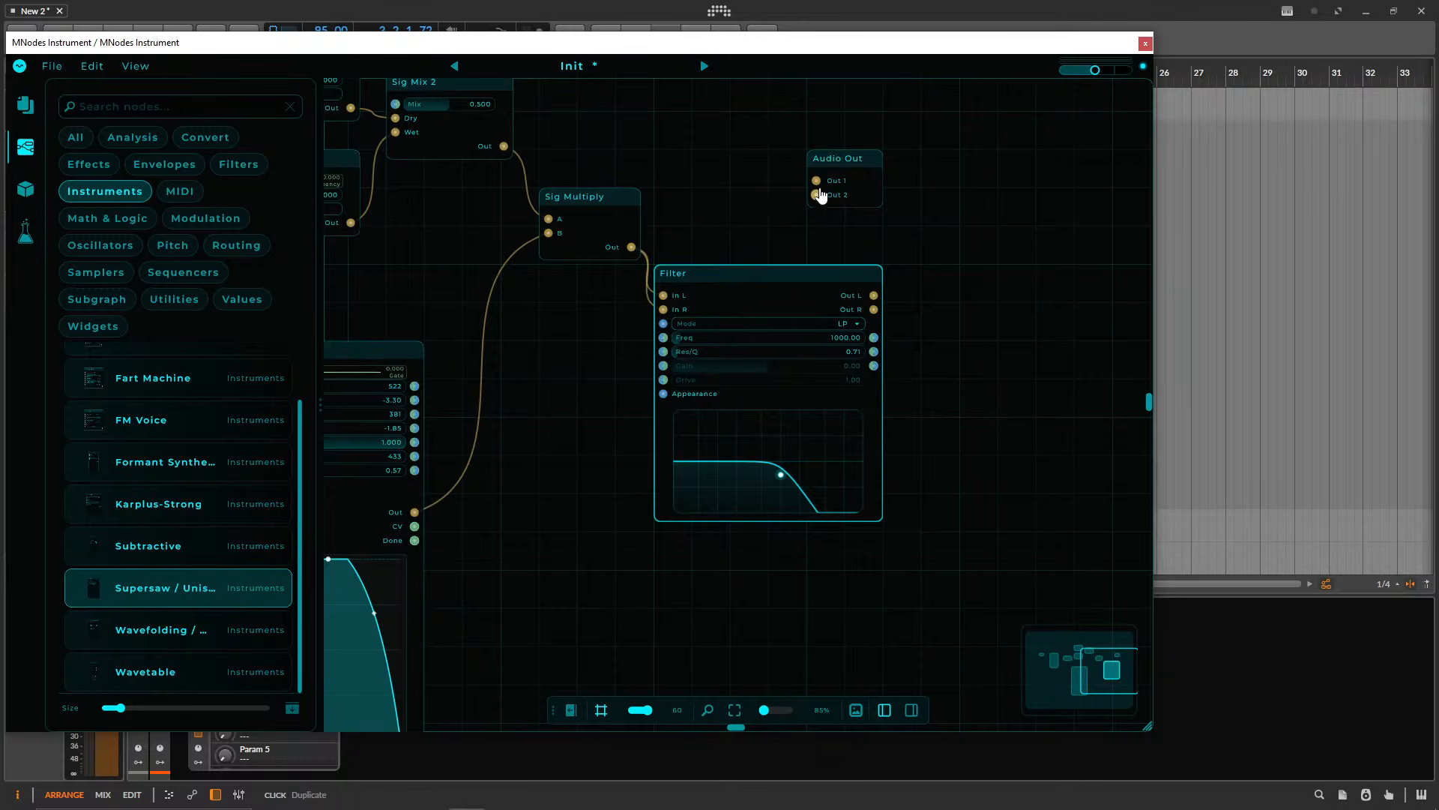
{"action": "left_click_drag", "start_coordinate": [821, 196], "coordinate": [873, 309]}
{"action": "left_click_drag", "start_coordinate": [816, 180], "coordinate": [873, 295]}
- Arrange the Filter beside Sig Multiply and place Audio Out just after the Filter
{"action": "left_click_drag", "start_coordinate": [841, 154], "coordinate": [995, 270]}
{"action": "left_click_drag", "start_coordinate": [708, 282], "coordinate": [747, 206]}
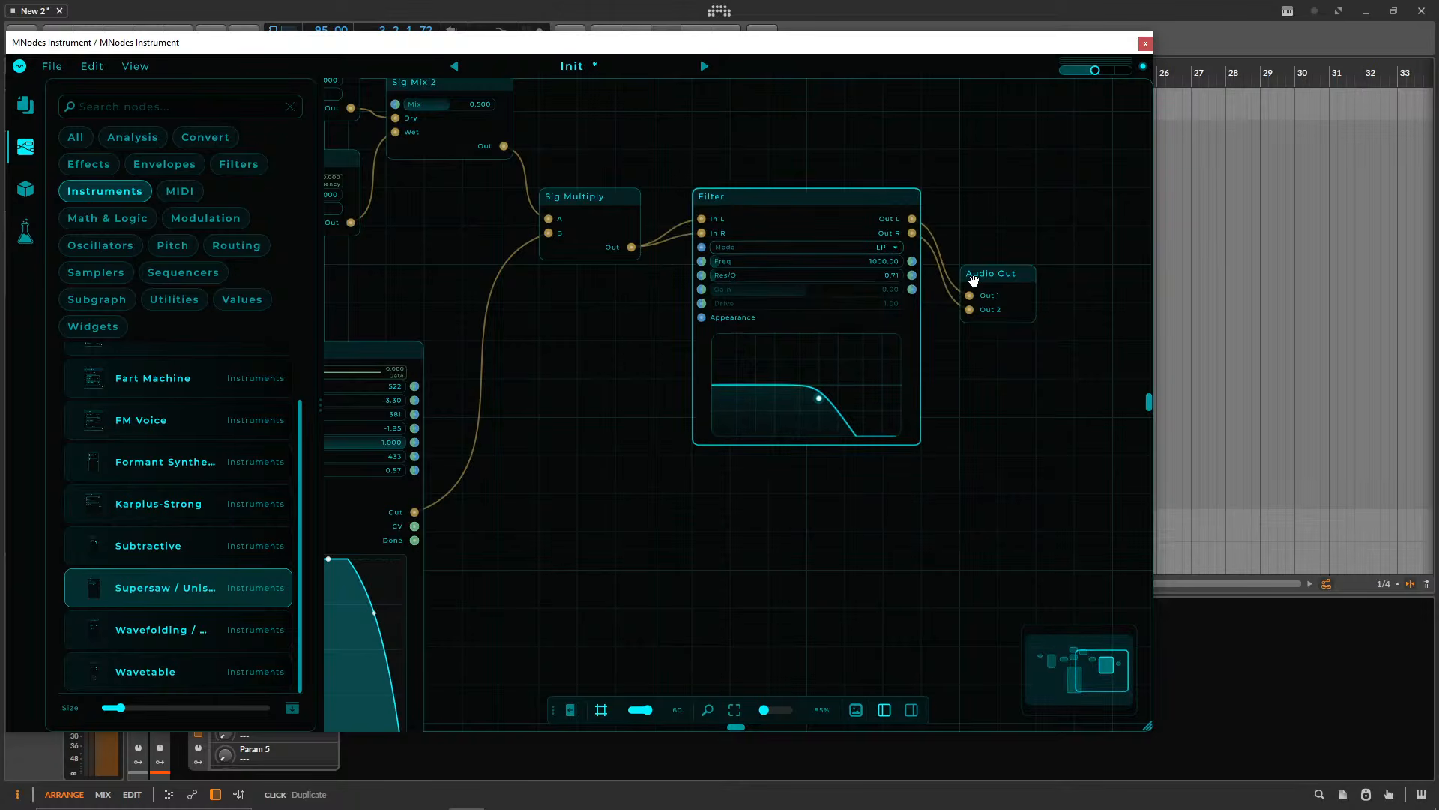
{"action": "left_click_drag", "start_coordinate": [1000, 273], "coordinate": [1001, 235]}
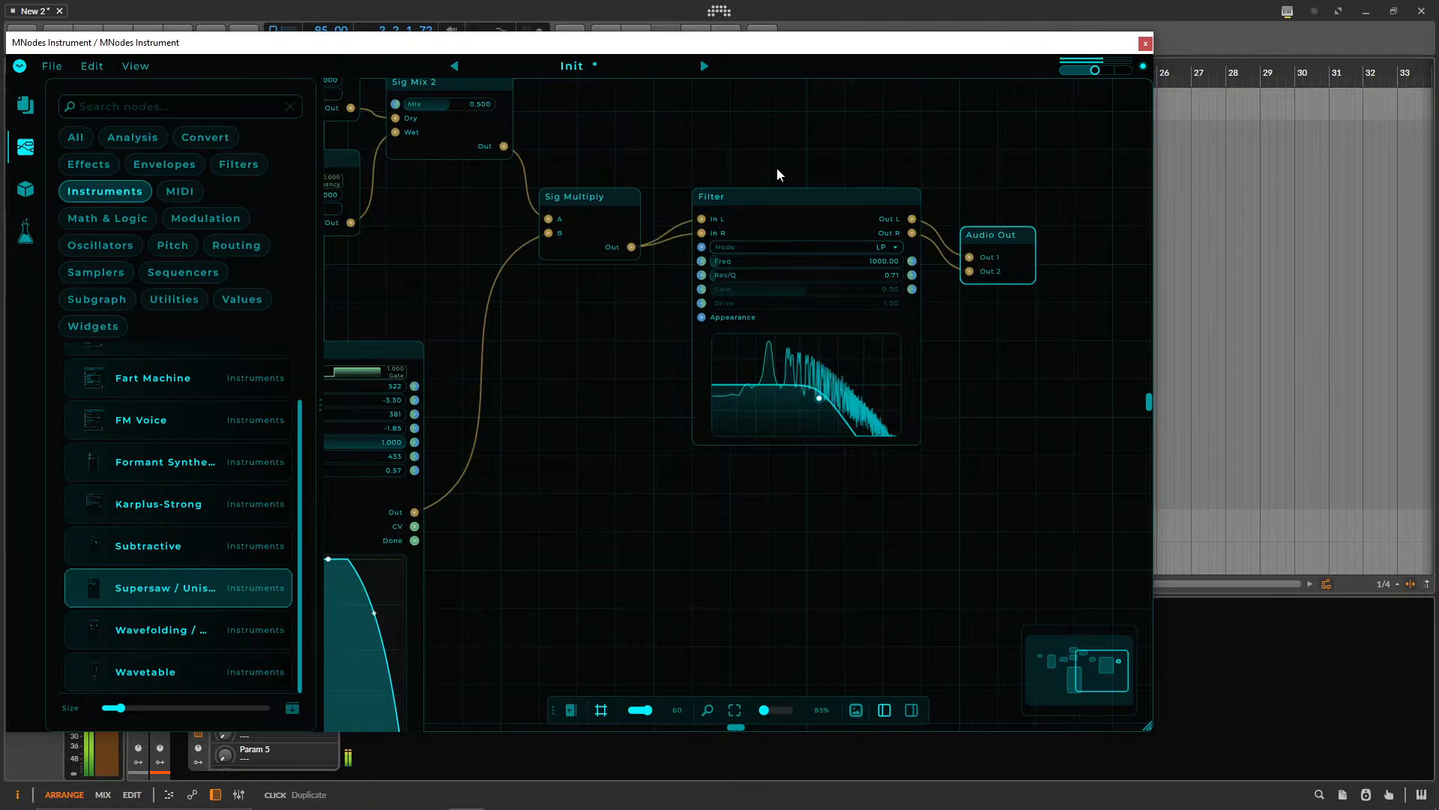
- Fine-tune the Addition node's B value to about 10.64
{"action": "left_click_drag", "start_coordinate": [697, 149], "coordinate": [919, 195]}
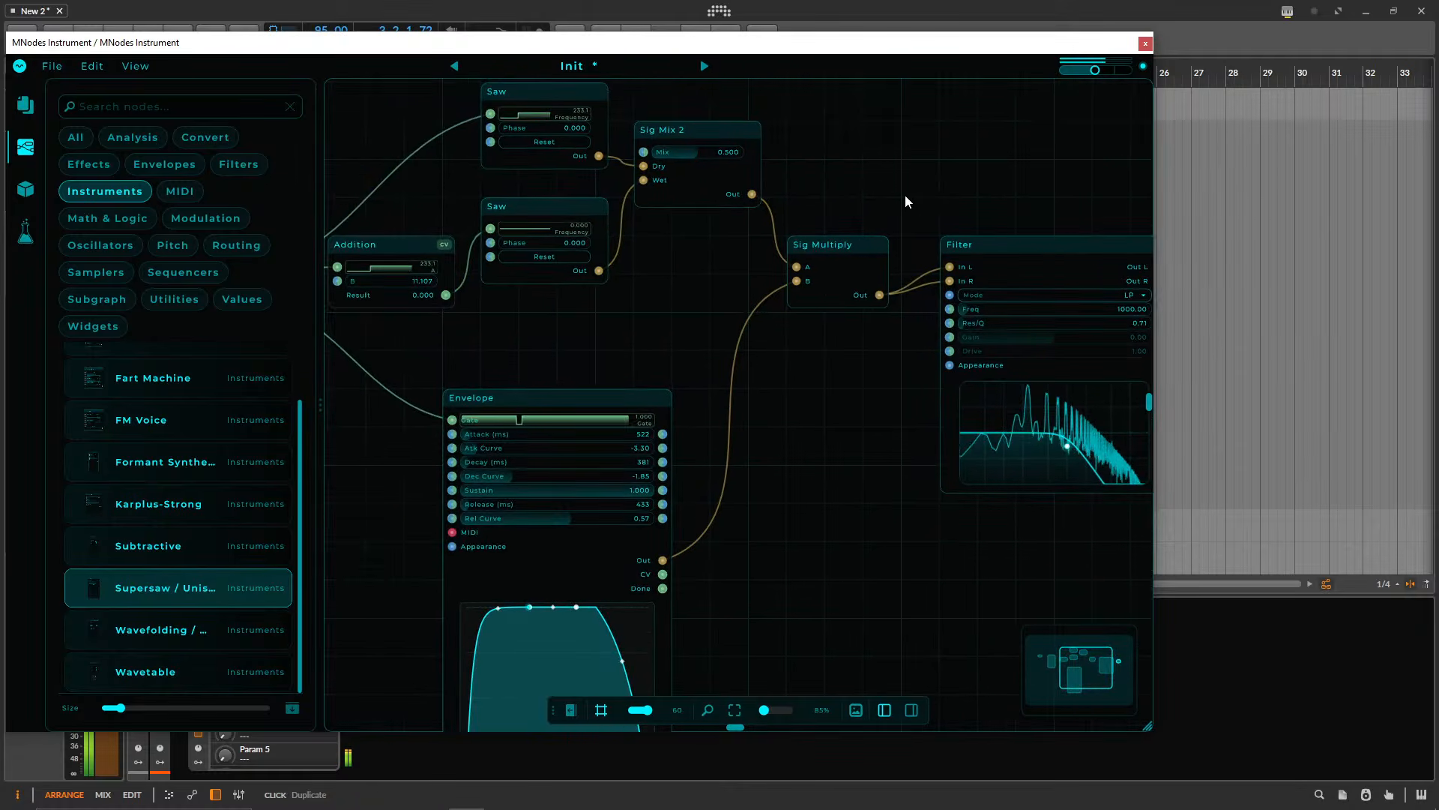
{"action": "left_click_drag", "start_coordinate": [417, 281], "coordinate": [405, 282]}
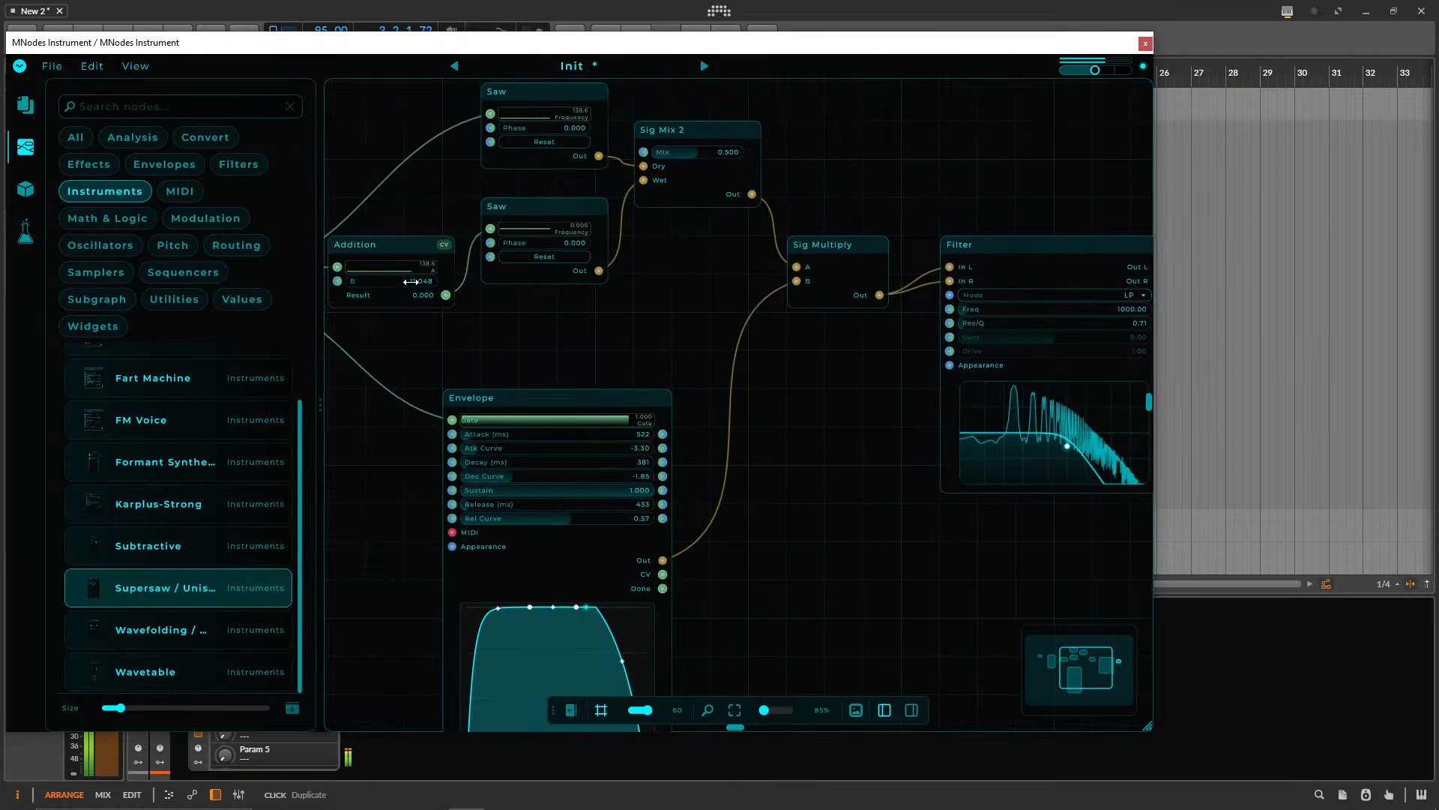
{"action": "left_click_drag", "start_coordinate": [444, 178], "coordinate": [713, 205]}
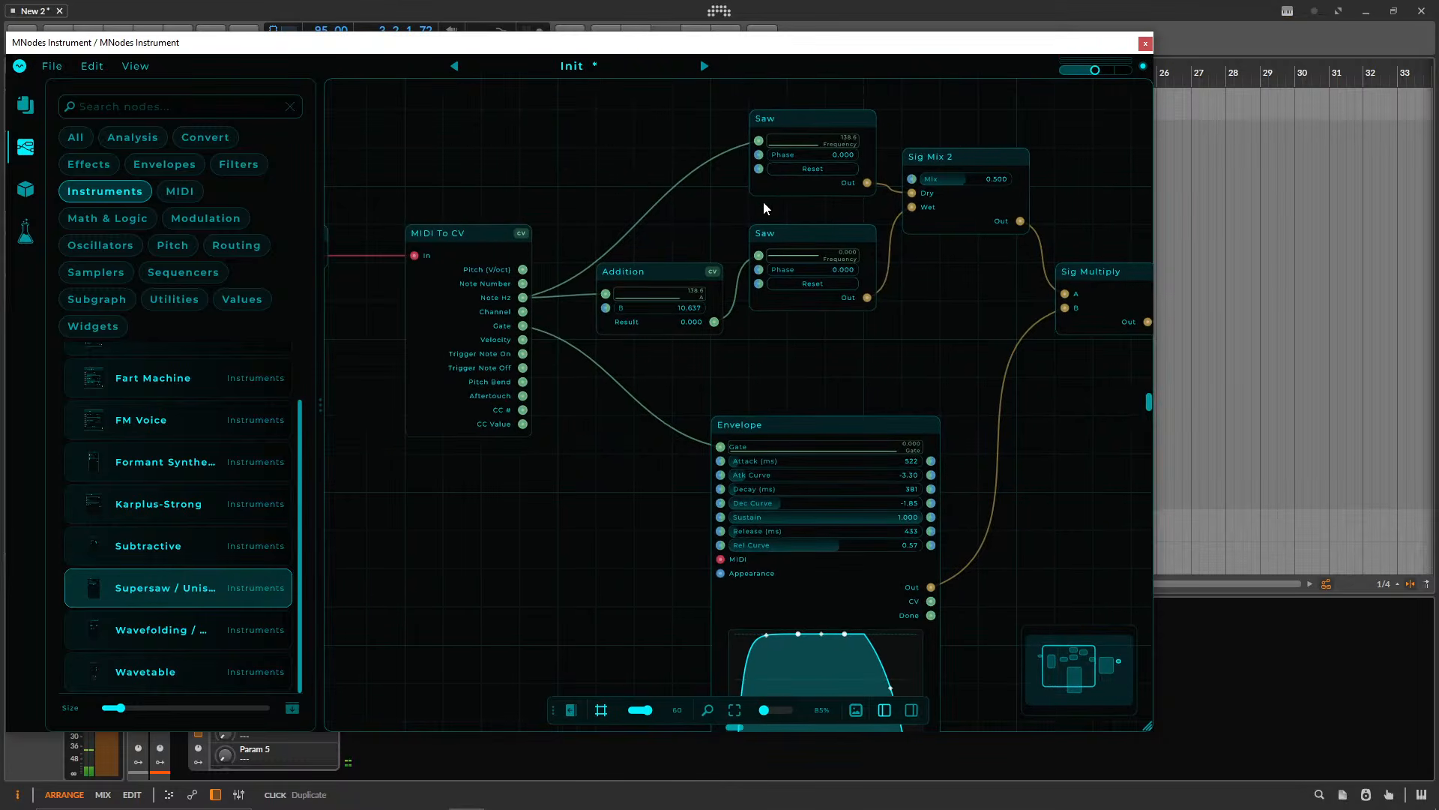
- Move the MIDI To CV and MIDI In nodes further from the Addition node to open a gap
{"action": "left_click_drag", "start_coordinate": [940, 330], "coordinate": [596, 298]}
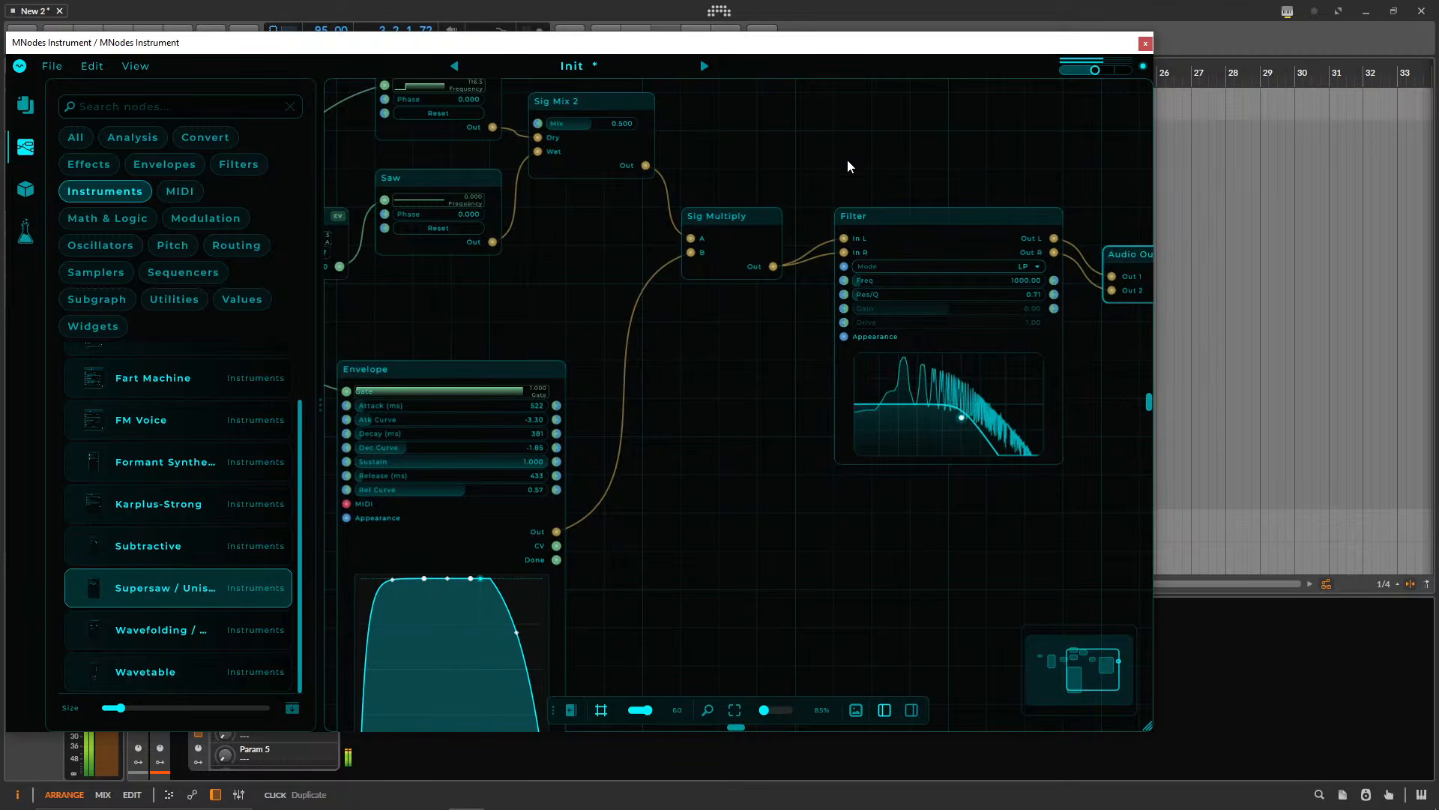
{"action": "left_click_drag", "start_coordinate": [848, 159], "coordinate": [1021, 180]}
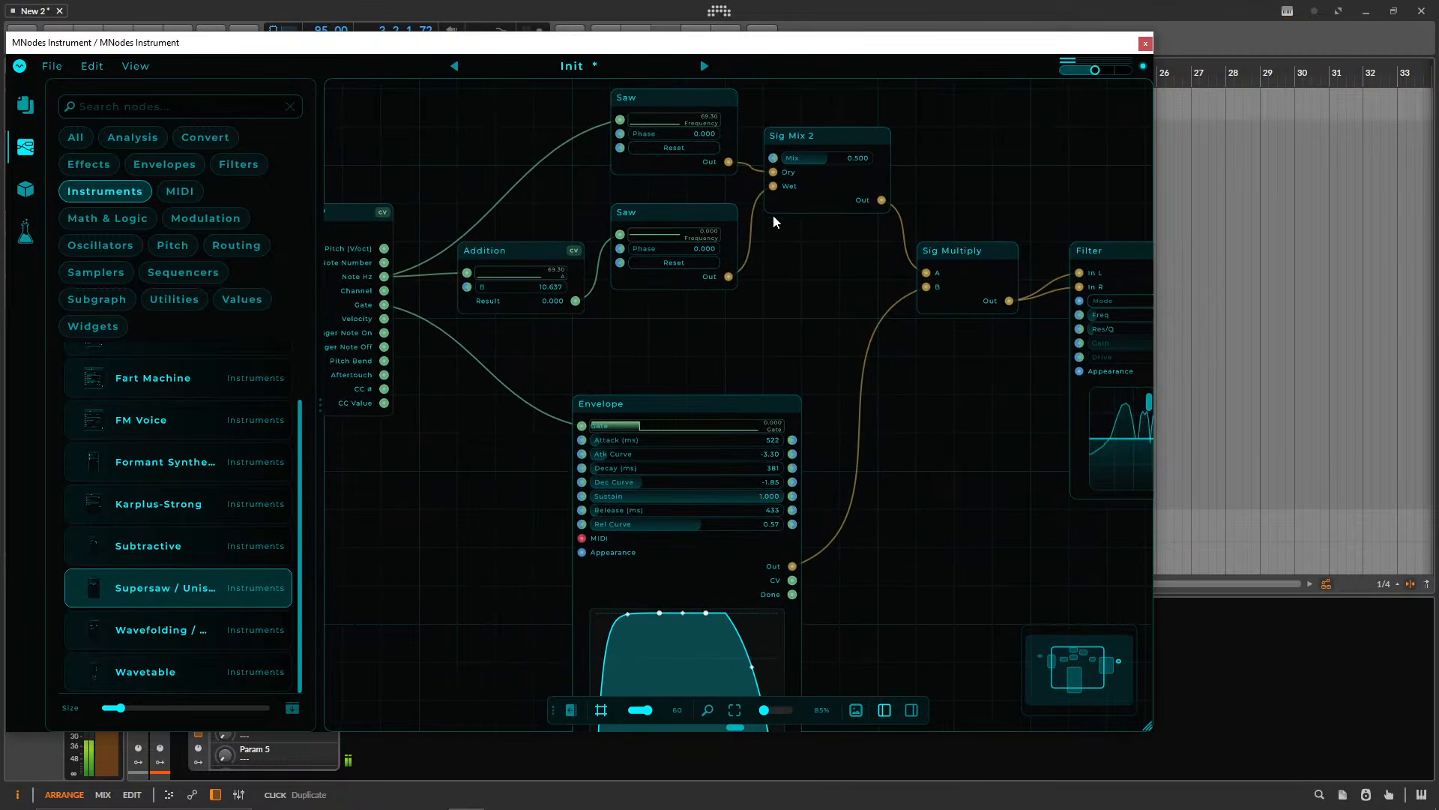
{"action": "left_click_drag", "start_coordinate": [436, 148], "coordinate": [567, 206]}
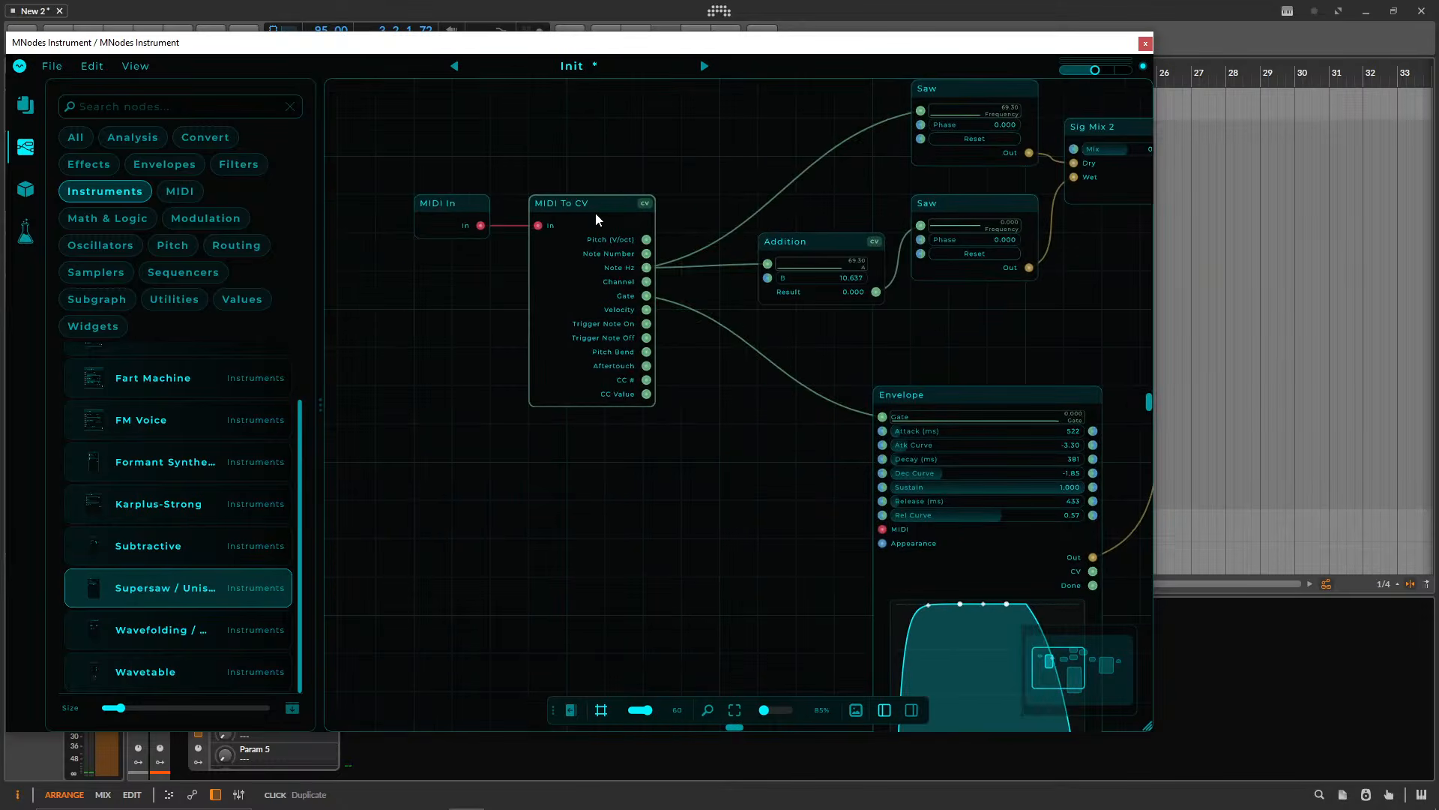
{"action": "scroll", "coordinate": [589, 151], "scroll_direction": "down", "scroll_amount": 1}
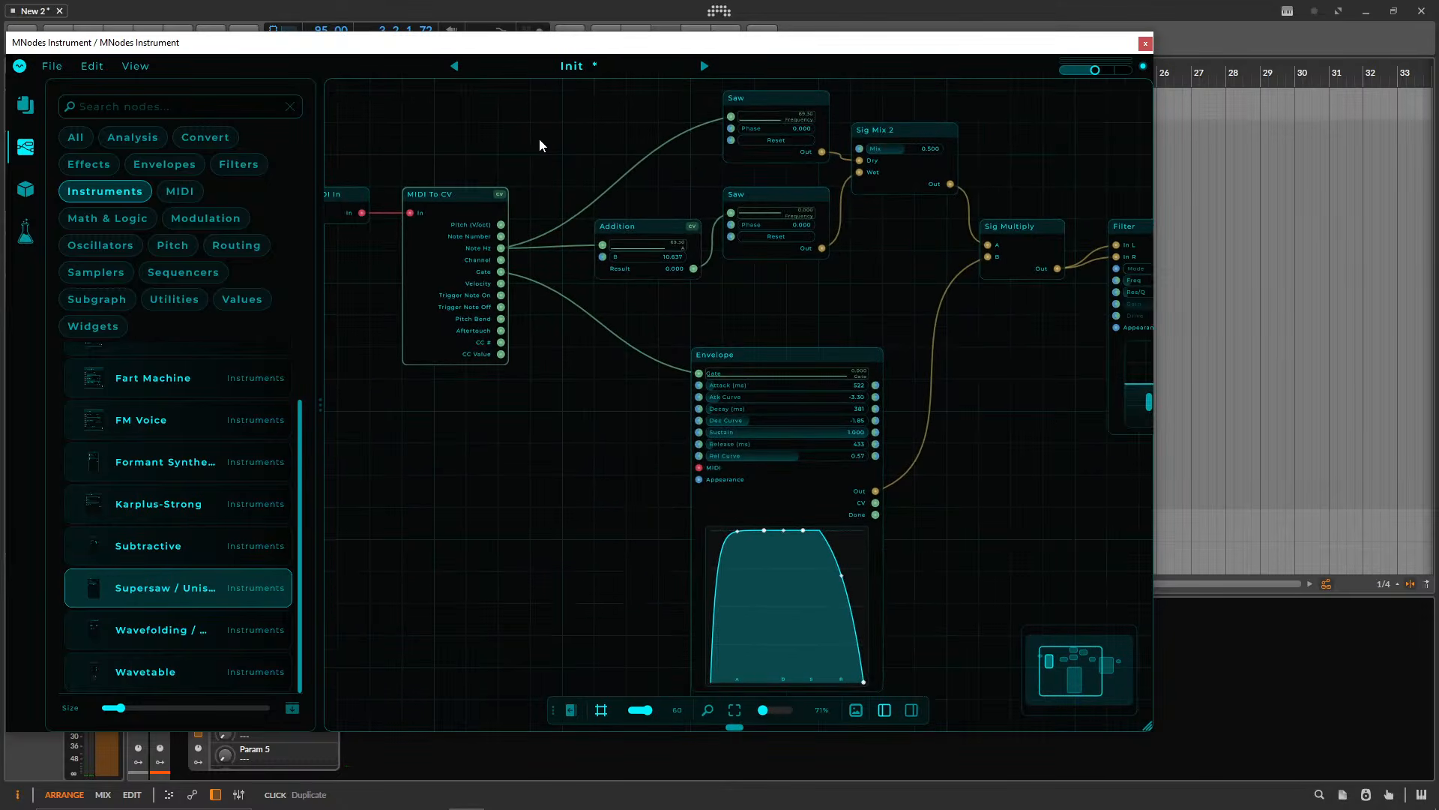
{"action": "left_click_drag", "start_coordinate": [354, 159], "coordinate": [349, 194]}
{"action": "left_click_drag", "start_coordinate": [436, 159], "coordinate": [629, 155]}
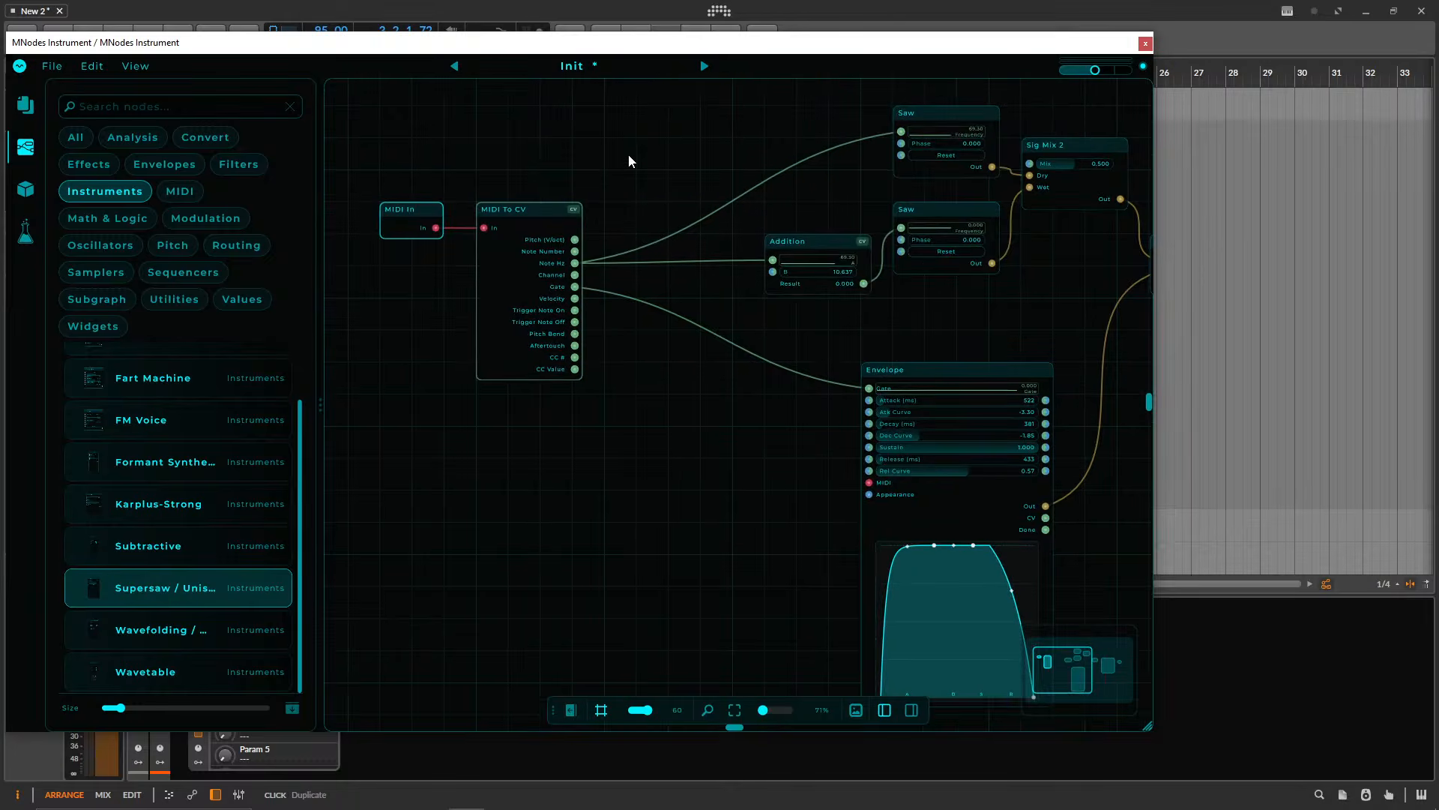
- Add a CV Glide node and insert it after Note Hz, feeding both the first Saw's Frequency and the Addition node
{"action": "double_click", "coordinate": [628, 154]}
{"action": "type", "text": "CV gl"}
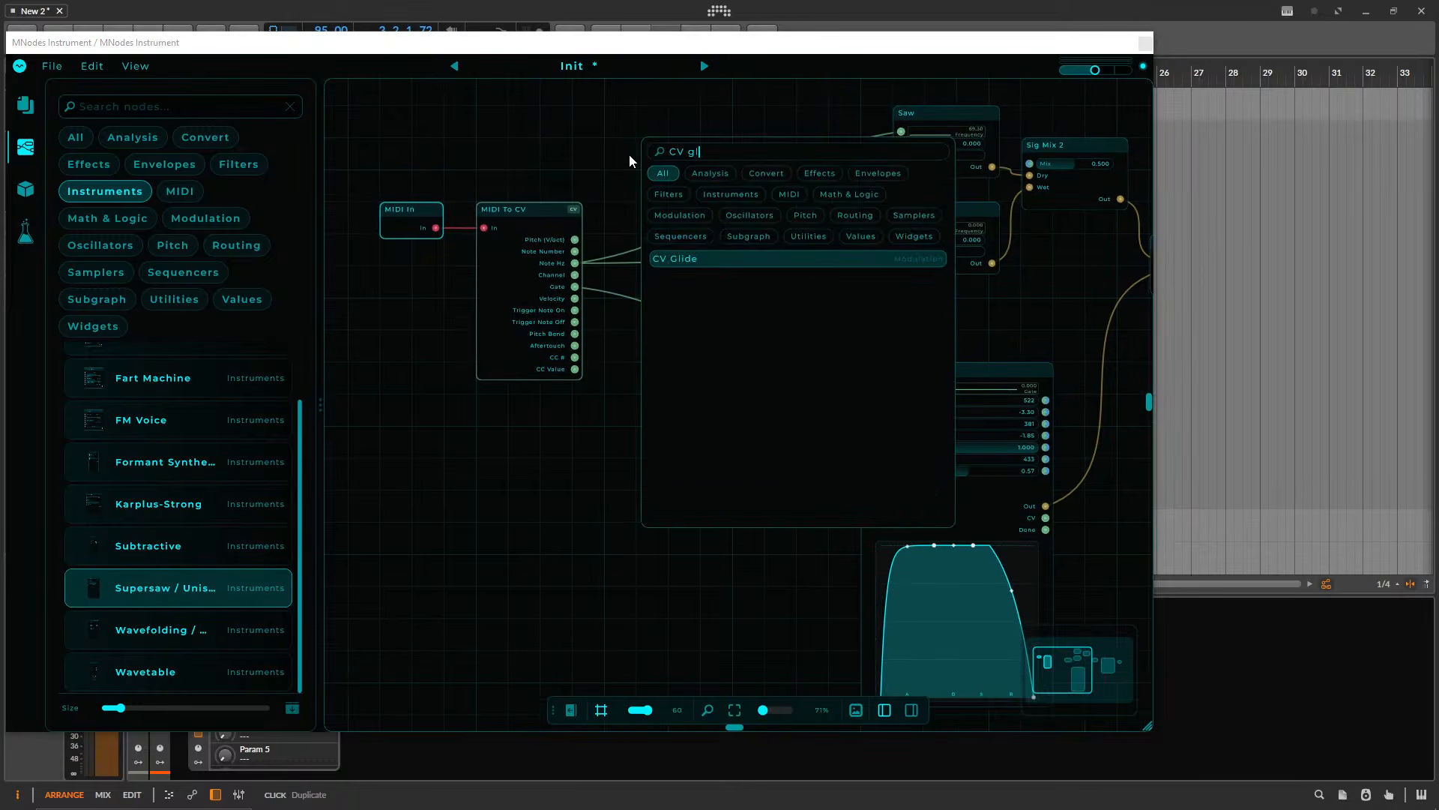
{"action": "key", "text": "Return"}
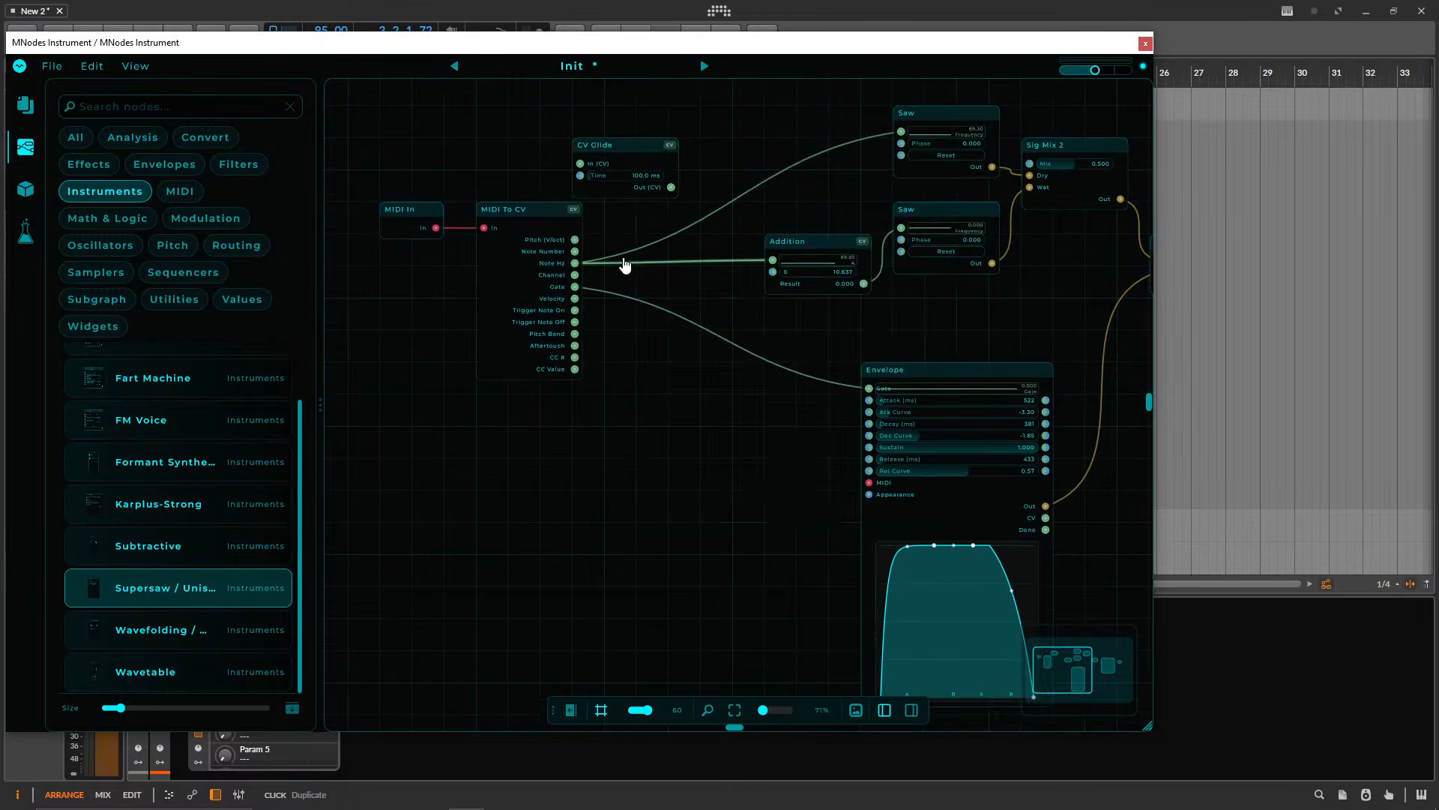
{"action": "mouse_move", "coordinate": [599, 269]}
{"action": "left_mouse_down"}
{"action": "mouse_move", "coordinate": [671, 187]}
{"action": "mouse_move", "coordinate": [667, 218]}
{"action": "mouse_move", "coordinate": [613, 260]}
{"action": "left_mouse_up"}
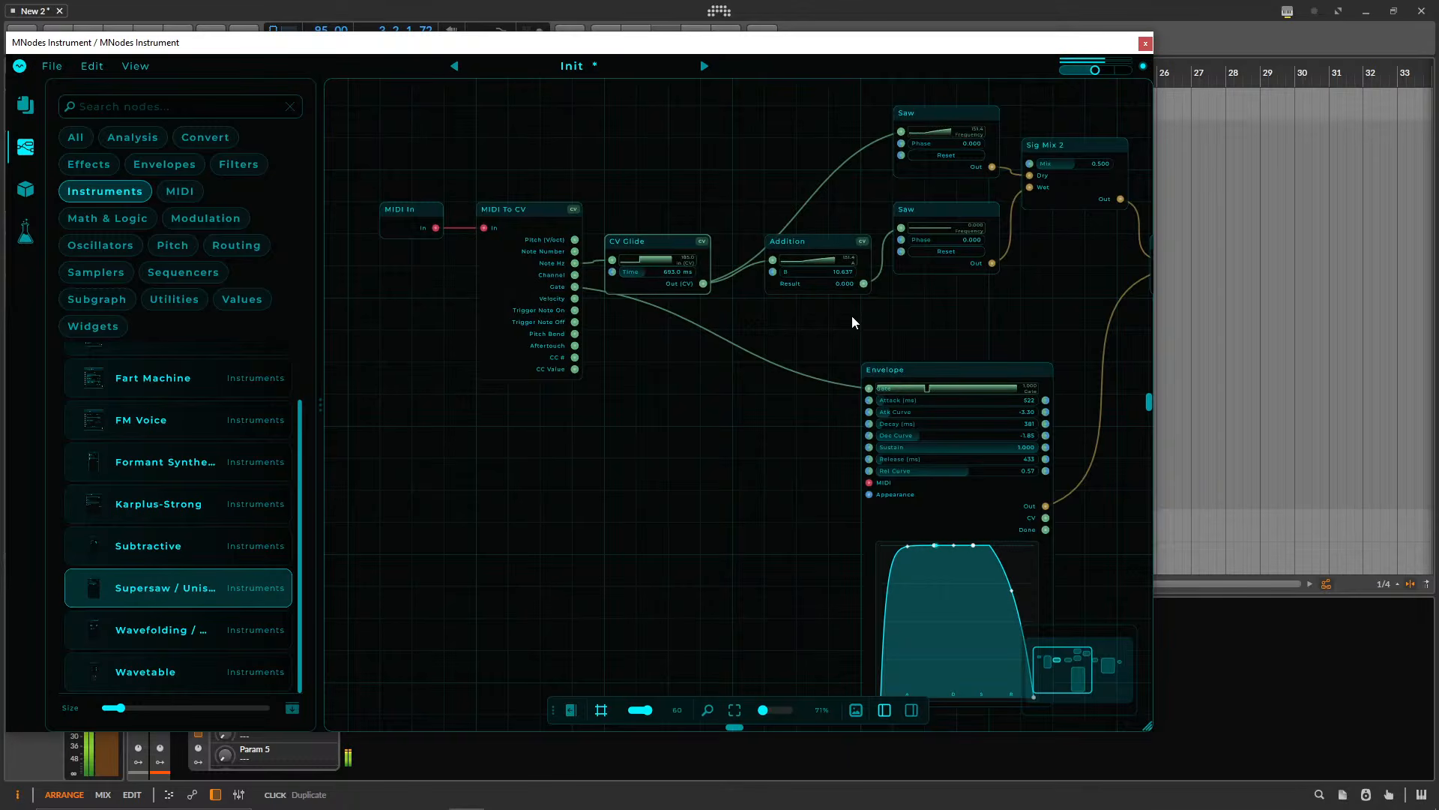
- Raise the low-pass Filter's frequency to about 2330 and its resonance to about 0.83
{"action": "left_click_drag", "start_coordinate": [959, 347], "coordinate": [626, 378]}
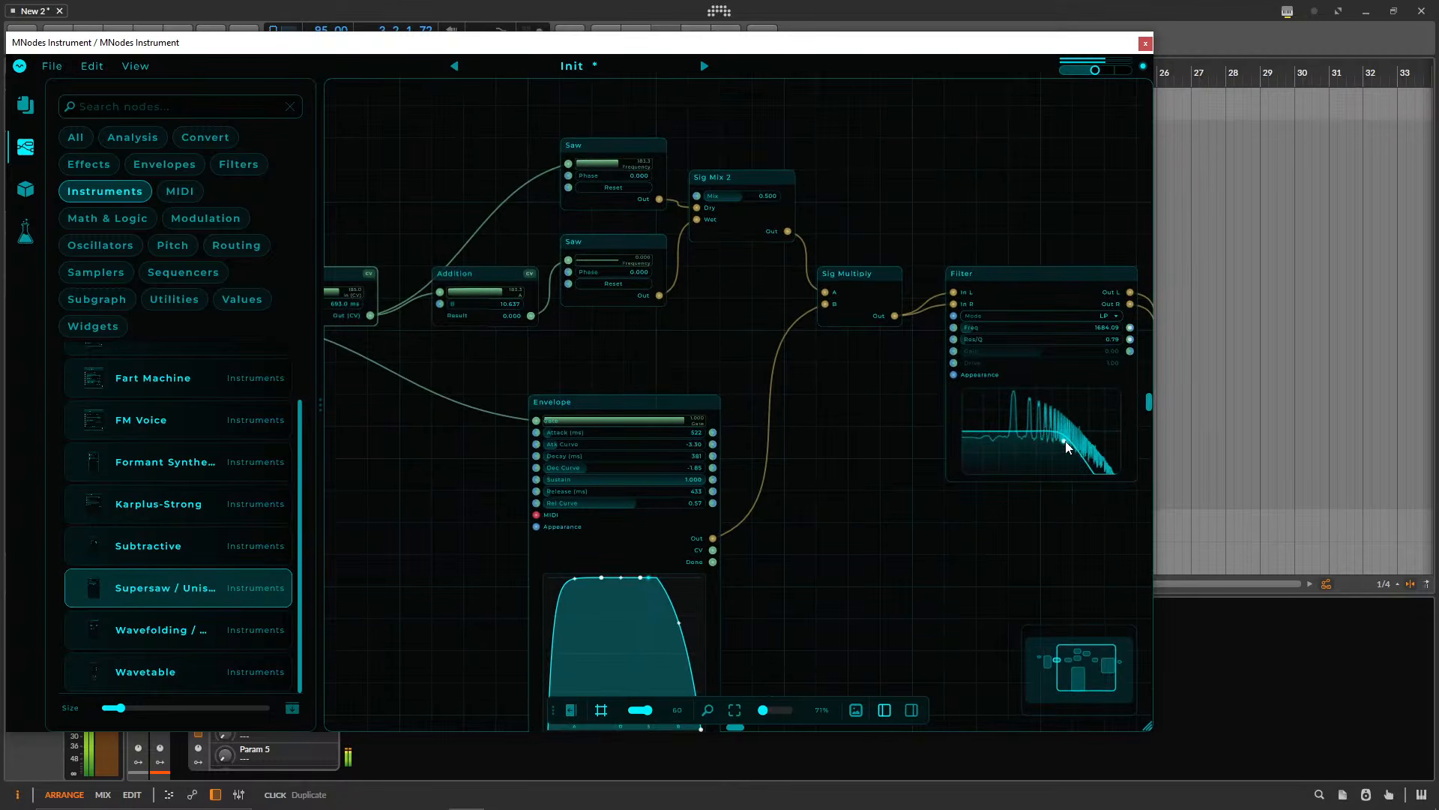
{"action": "left_click_drag", "start_coordinate": [1066, 442], "coordinate": [1070, 438]}
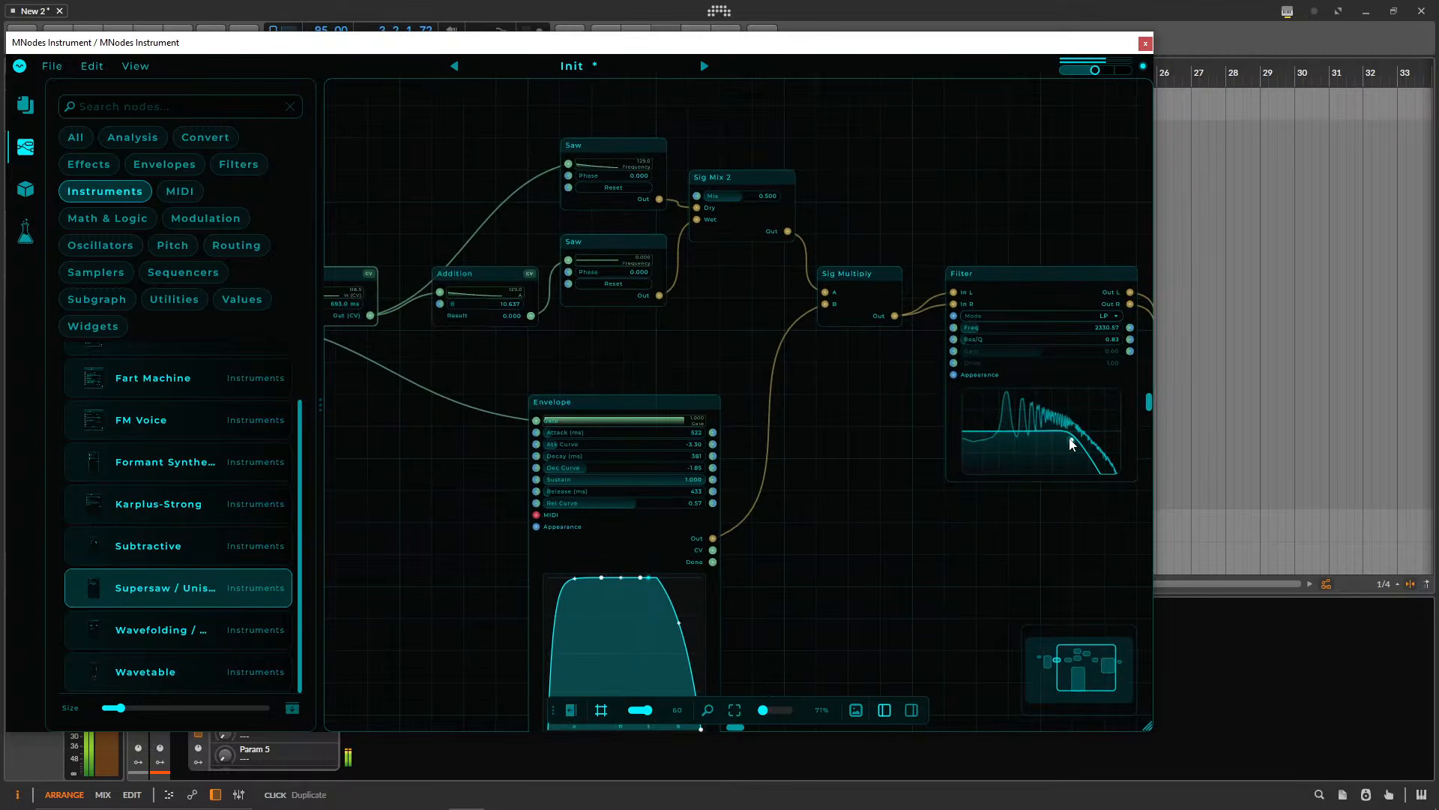
- Shorten the Envelope's attack to 1 ms and reshape its decay curve to about -3.3 with slightly lower sustain
{"action": "left_click_drag", "start_coordinate": [870, 165], "coordinate": [1015, 75]}
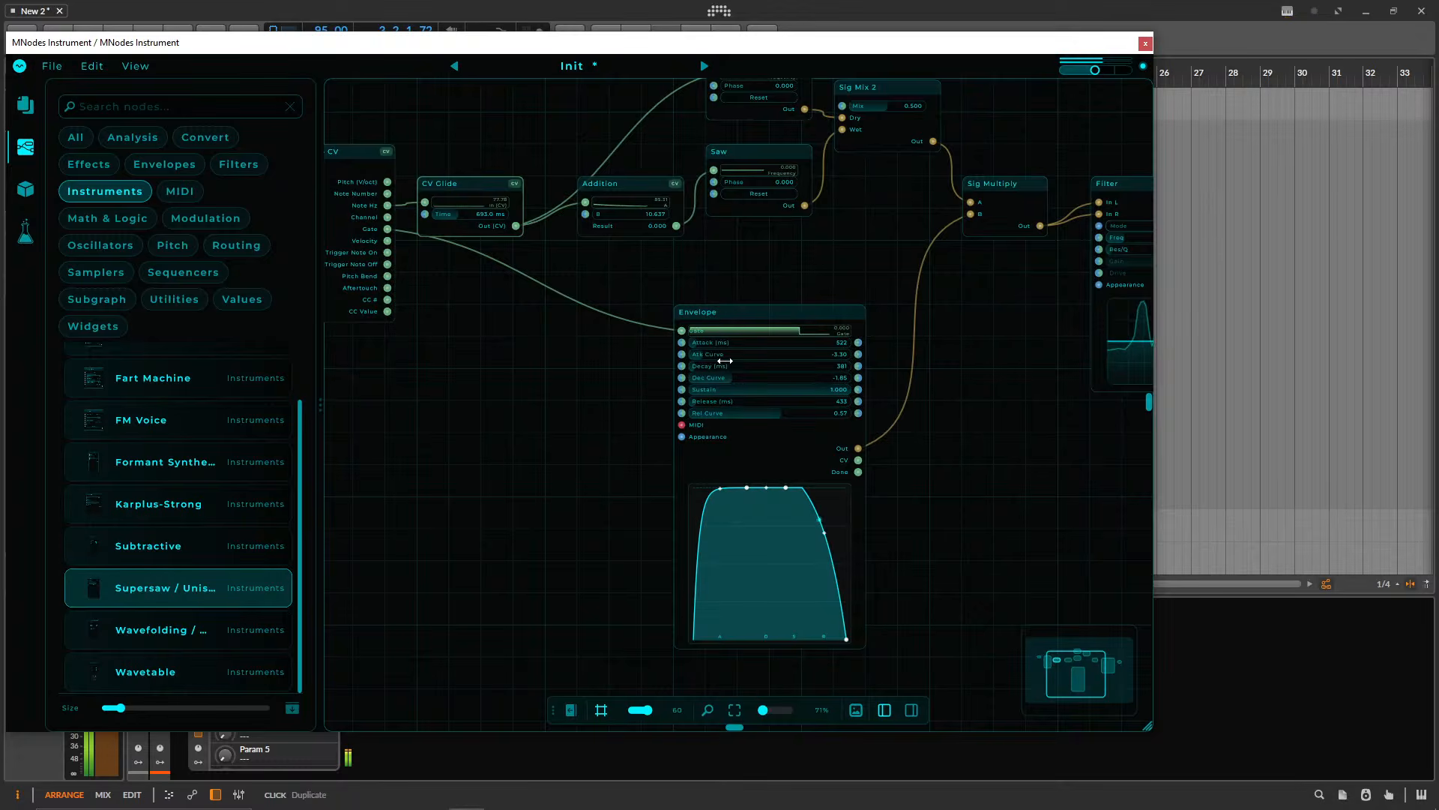
{"action": "left_click_drag", "start_coordinate": [721, 343], "coordinate": [640, 359]}
{"action": "left_click_drag", "start_coordinate": [740, 379], "coordinate": [773, 352]}
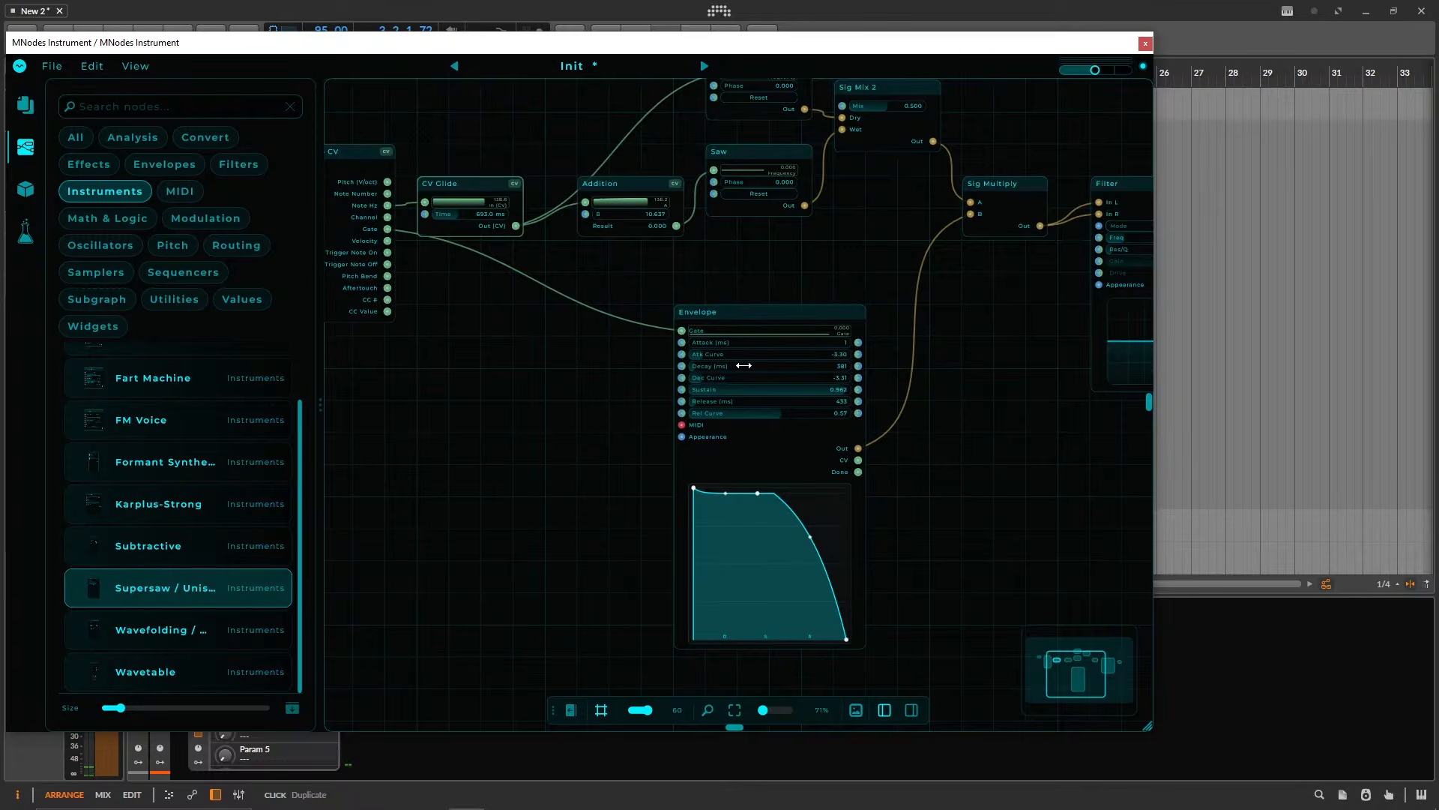
{"action": "left_click_drag", "start_coordinate": [829, 281], "coordinate": [700, 336]}
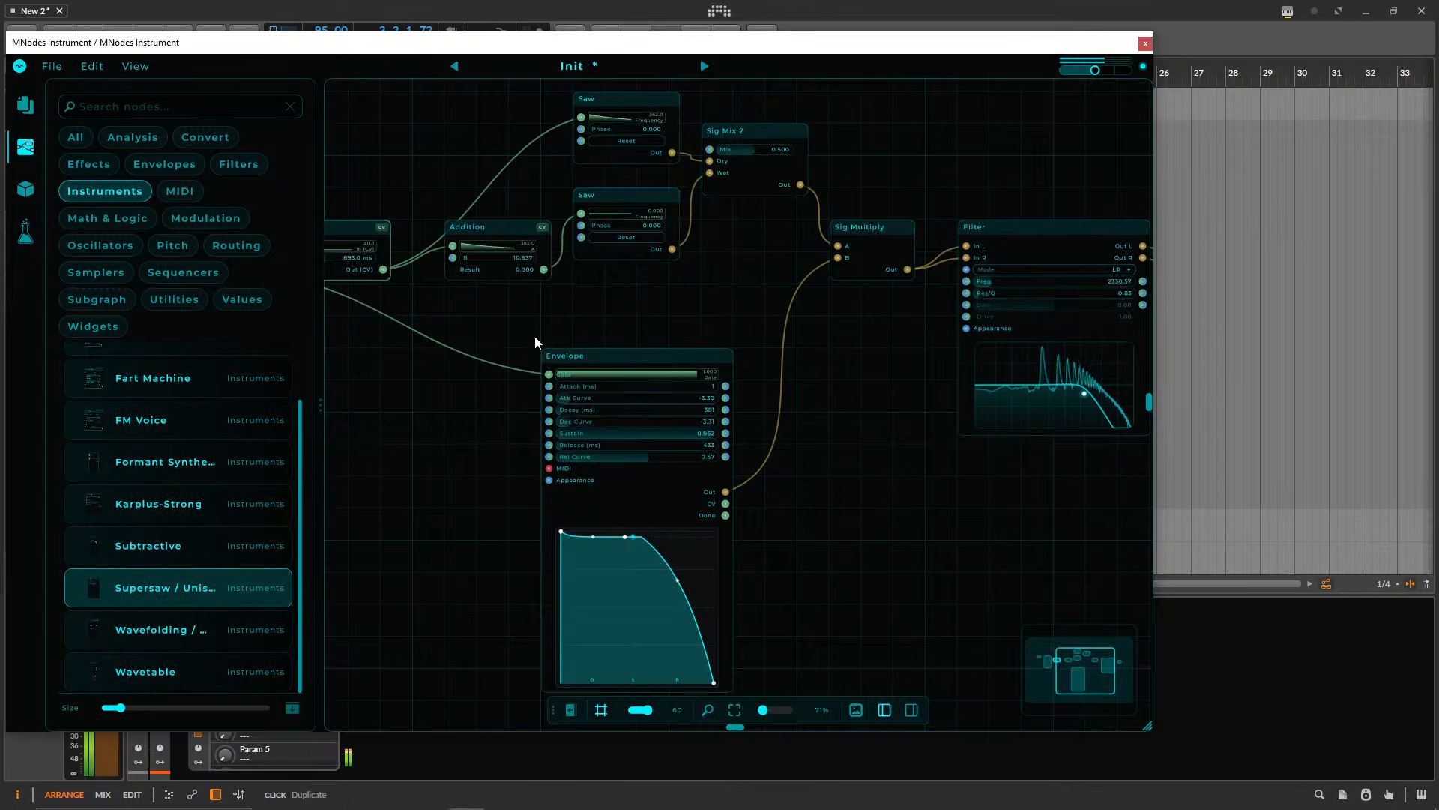
- Hide the node browser and move the CV Glide node up in line with MIDI To CV
{"action": "left_click_drag", "start_coordinate": [377, 281], "coordinate": [722, 327]}
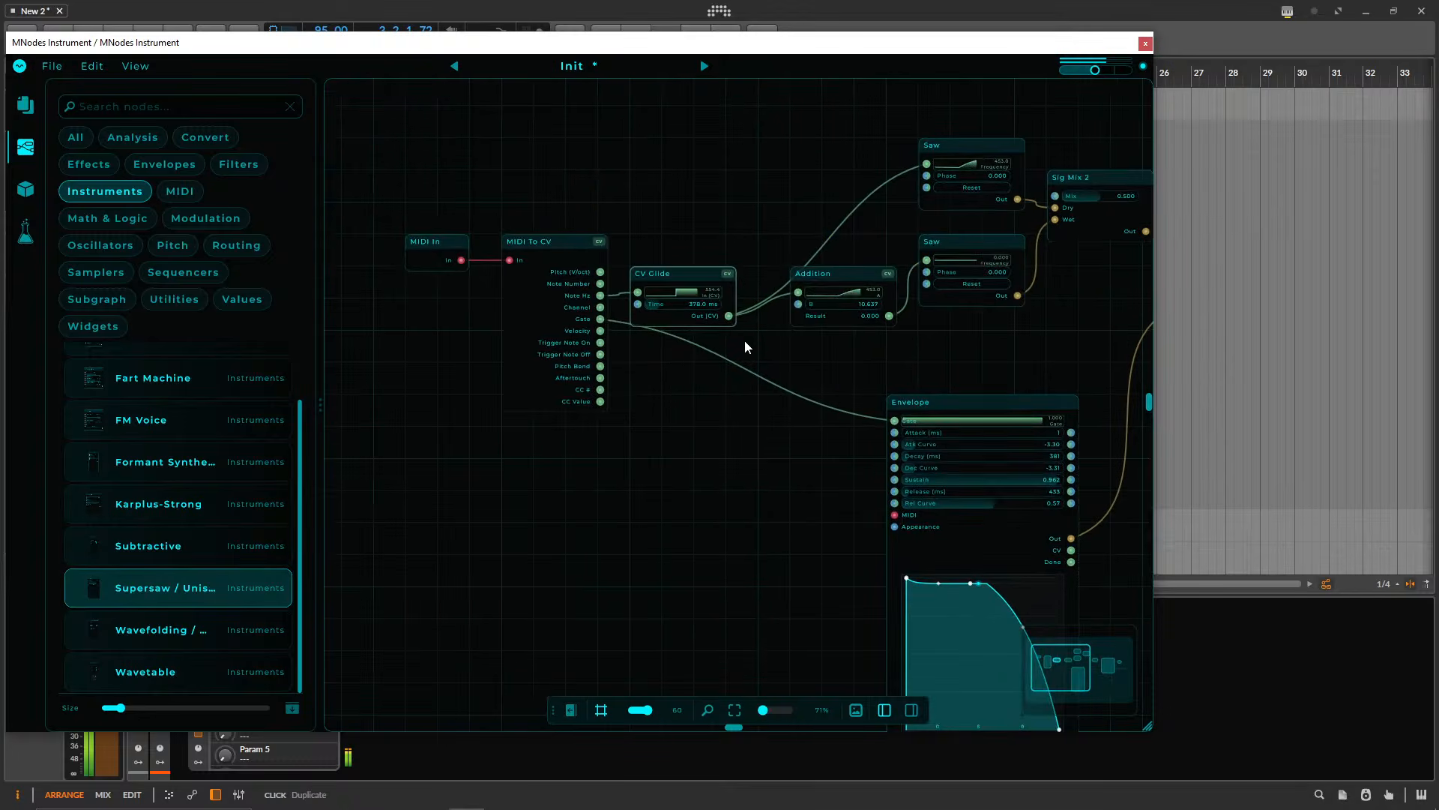
{"action": "left_click_drag", "start_coordinate": [943, 332], "coordinate": [835, 327]}
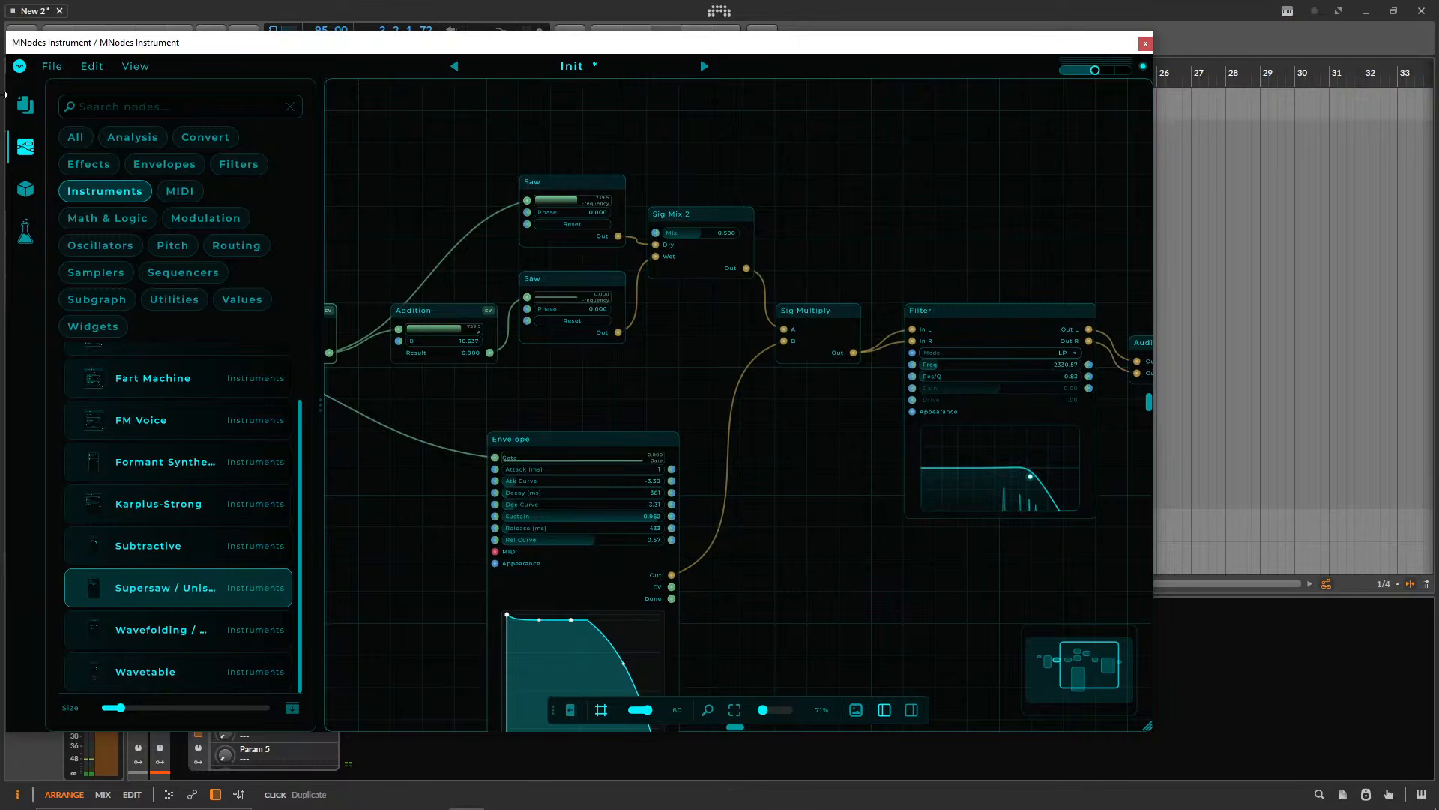
{"action": "left_click", "coordinate": [25, 148]}
{"action": "left_click_drag", "start_coordinate": [466, 168], "coordinate": [770, 136]}
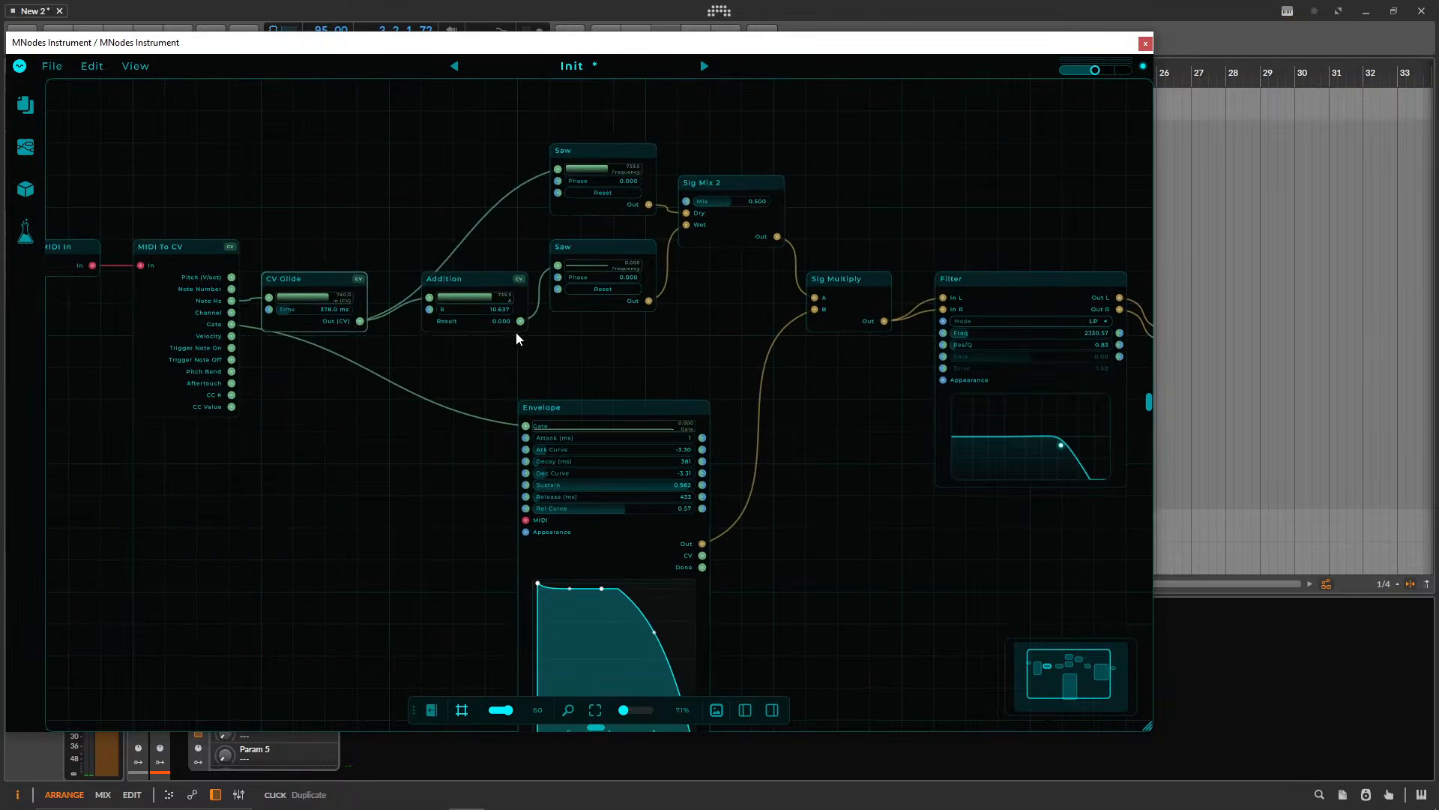
{"action": "left_click_drag", "start_coordinate": [318, 279], "coordinate": [327, 236]}
- Shift both Saw nodes and the Filter slightly down to line up with Sig Mix 2, Addition and Audio Out
{"action": "left_click_drag", "start_coordinate": [619, 240], "coordinate": [619, 273]}
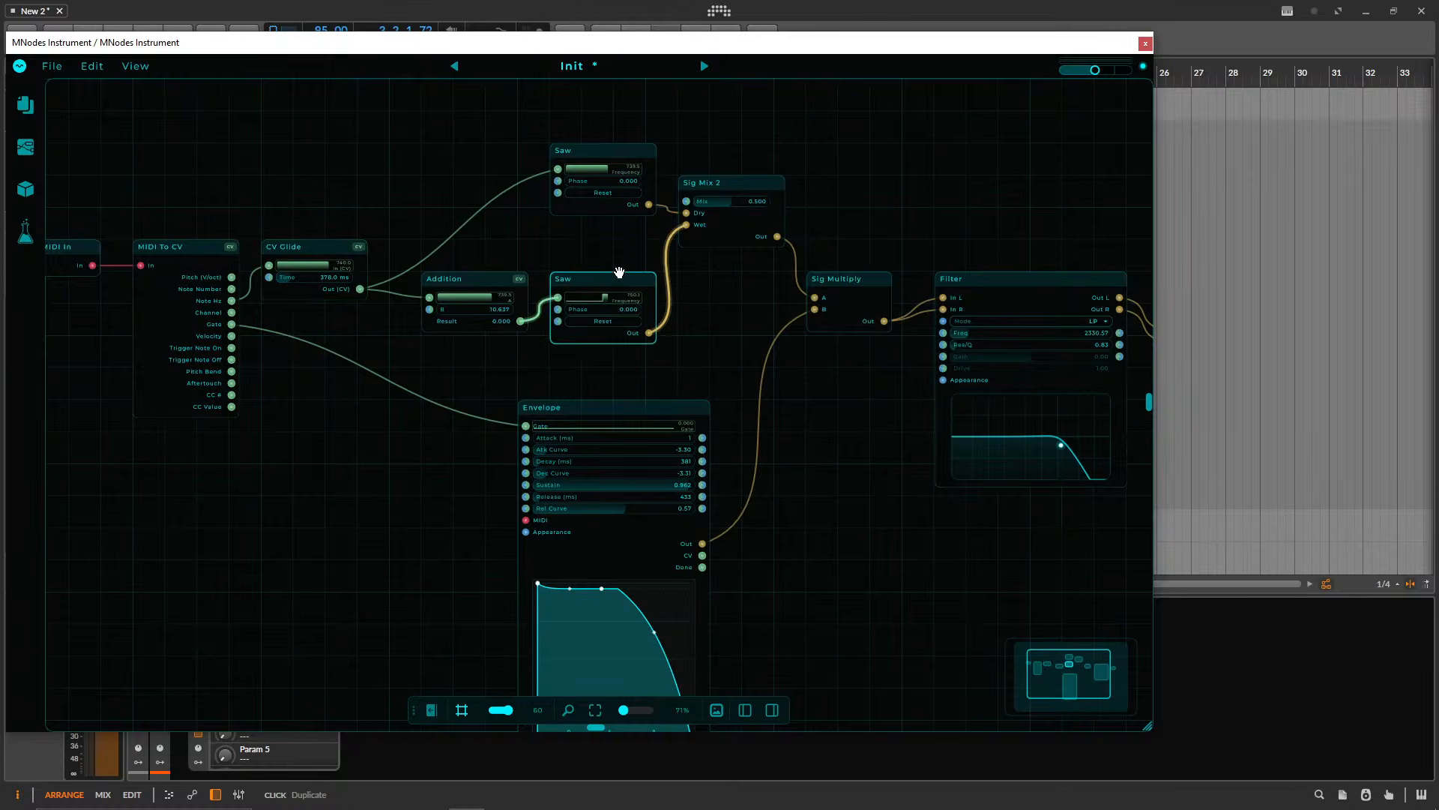
{"action": "left_click_drag", "start_coordinate": [607, 157], "coordinate": [608, 190]}
{"action": "left_click", "coordinate": [736, 183]}
{"action": "left_click", "coordinate": [862, 274]}
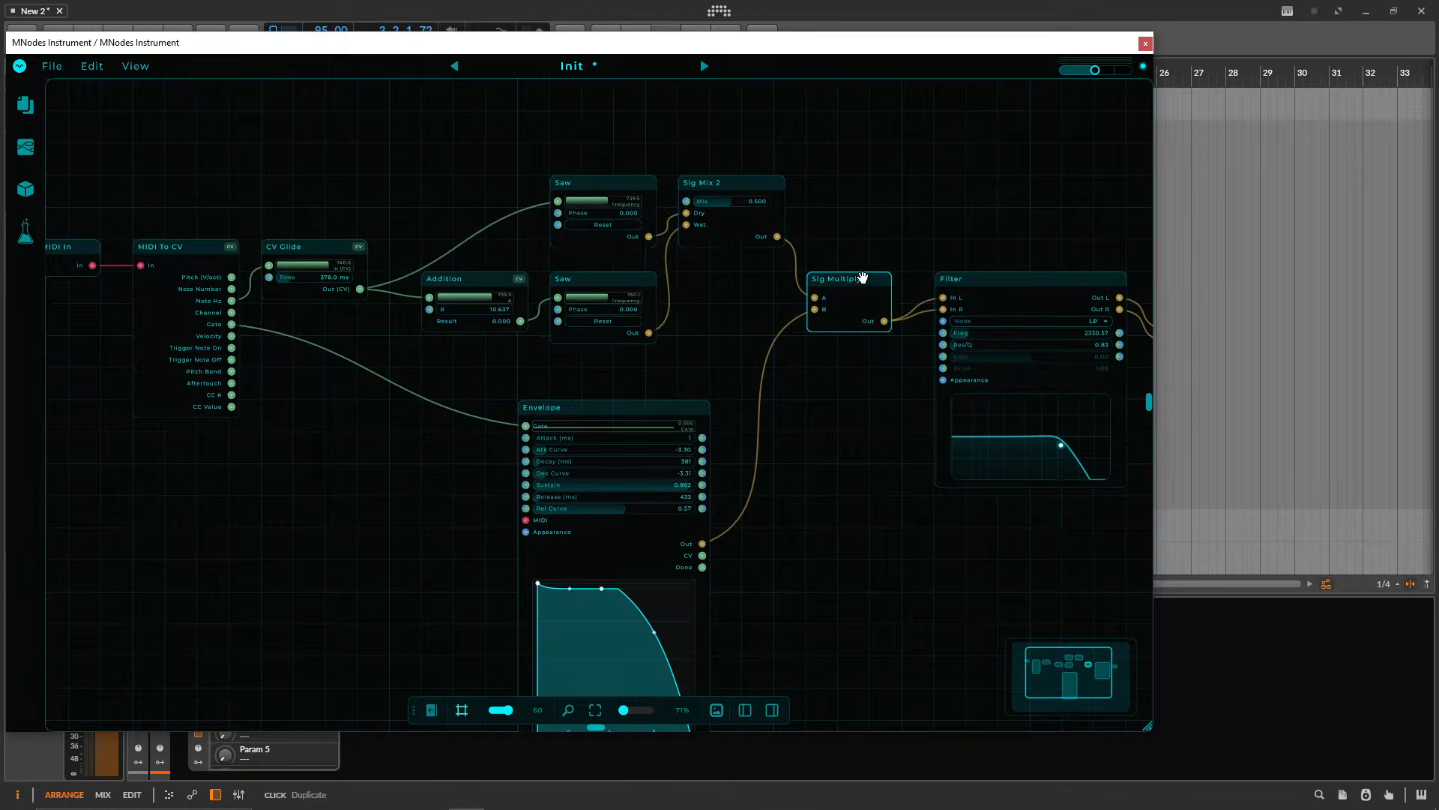
{"action": "left_click_drag", "start_coordinate": [1014, 299], "coordinate": [1014, 330]}
{"action": "scroll", "coordinate": [835, 234], "scroll_direction": "right", "scroll_amount": 5}
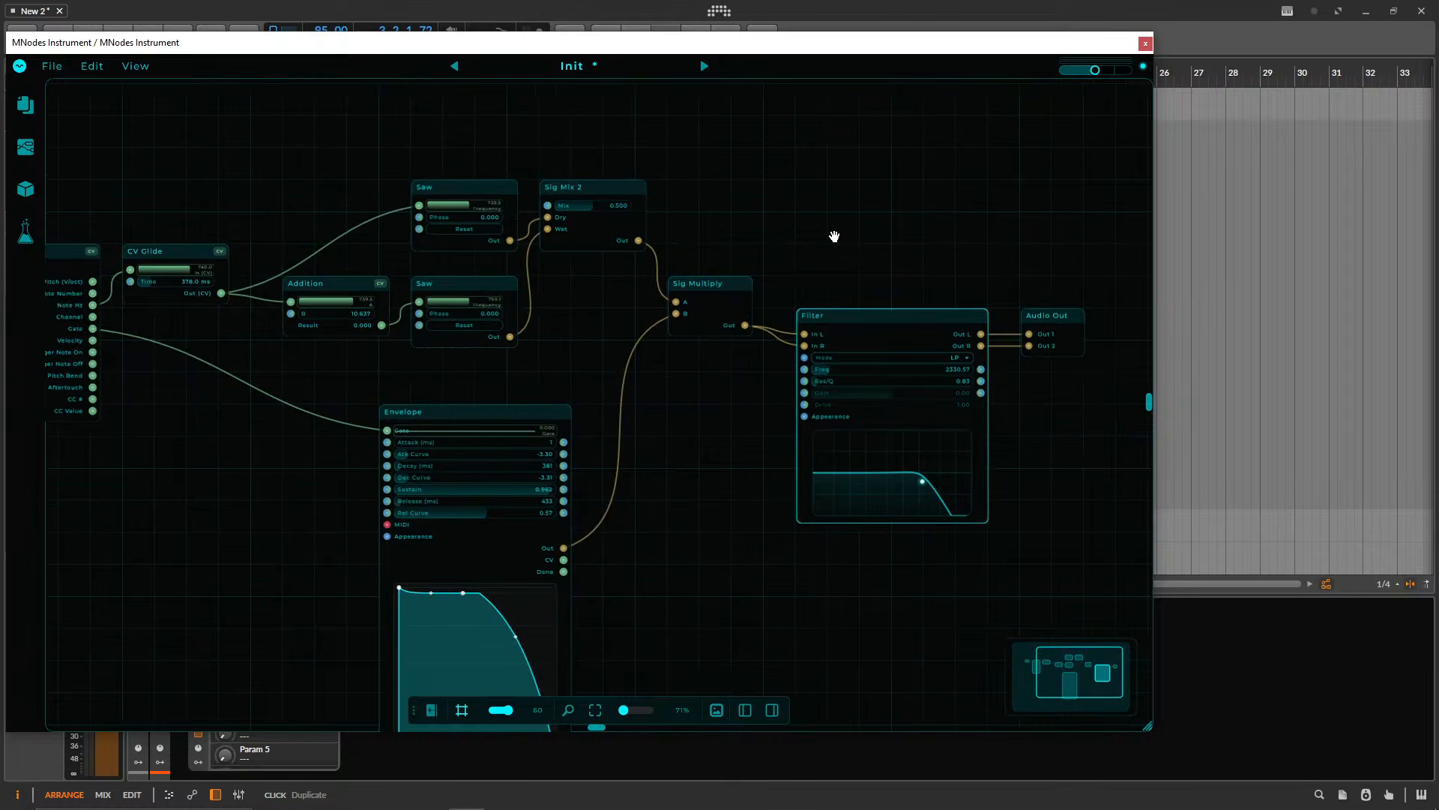
- Move the Envelope node directly beneath the Addition node
{"action": "scroll", "coordinate": [1042, 218], "scroll_direction": "left", "scroll_amount": 5}
{"action": "left_click_drag", "start_coordinate": [573, 386], "coordinate": [480, 351]}
{"action": "left_click_drag", "start_coordinate": [776, 526], "coordinate": [765, 459]}
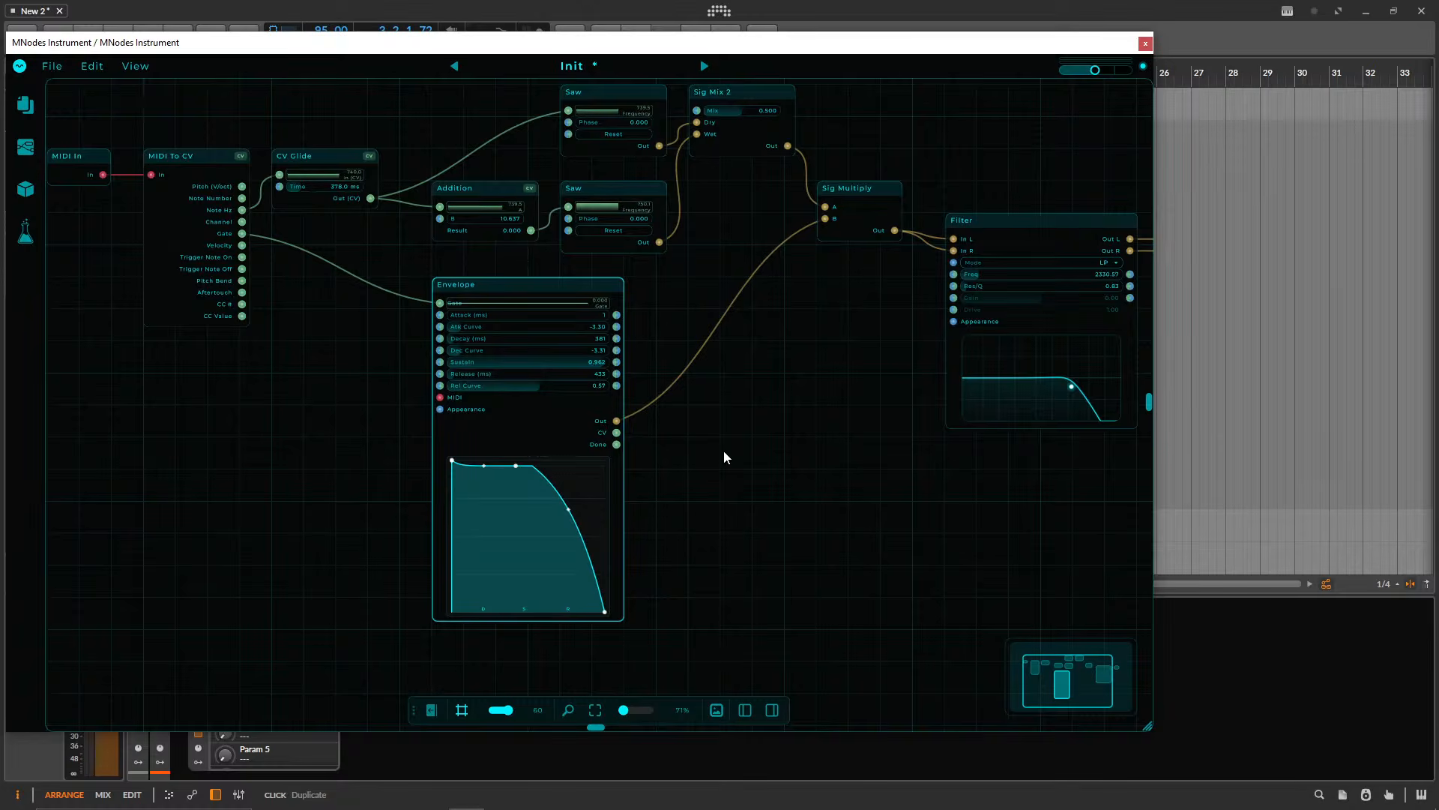
- Duplicate the Envelope, place the copy diagonally below the original, and connect MIDI To CV's Gate output to the copy's Gate
{"action": "left_click_drag", "start_coordinate": [786, 391], "coordinate": [721, 372]}
{"action": "left_click_drag", "start_coordinate": [675, 454], "coordinate": [486, 315]}
{"action": "left_click_drag", "start_coordinate": [405, 265], "coordinate": [665, 418]}
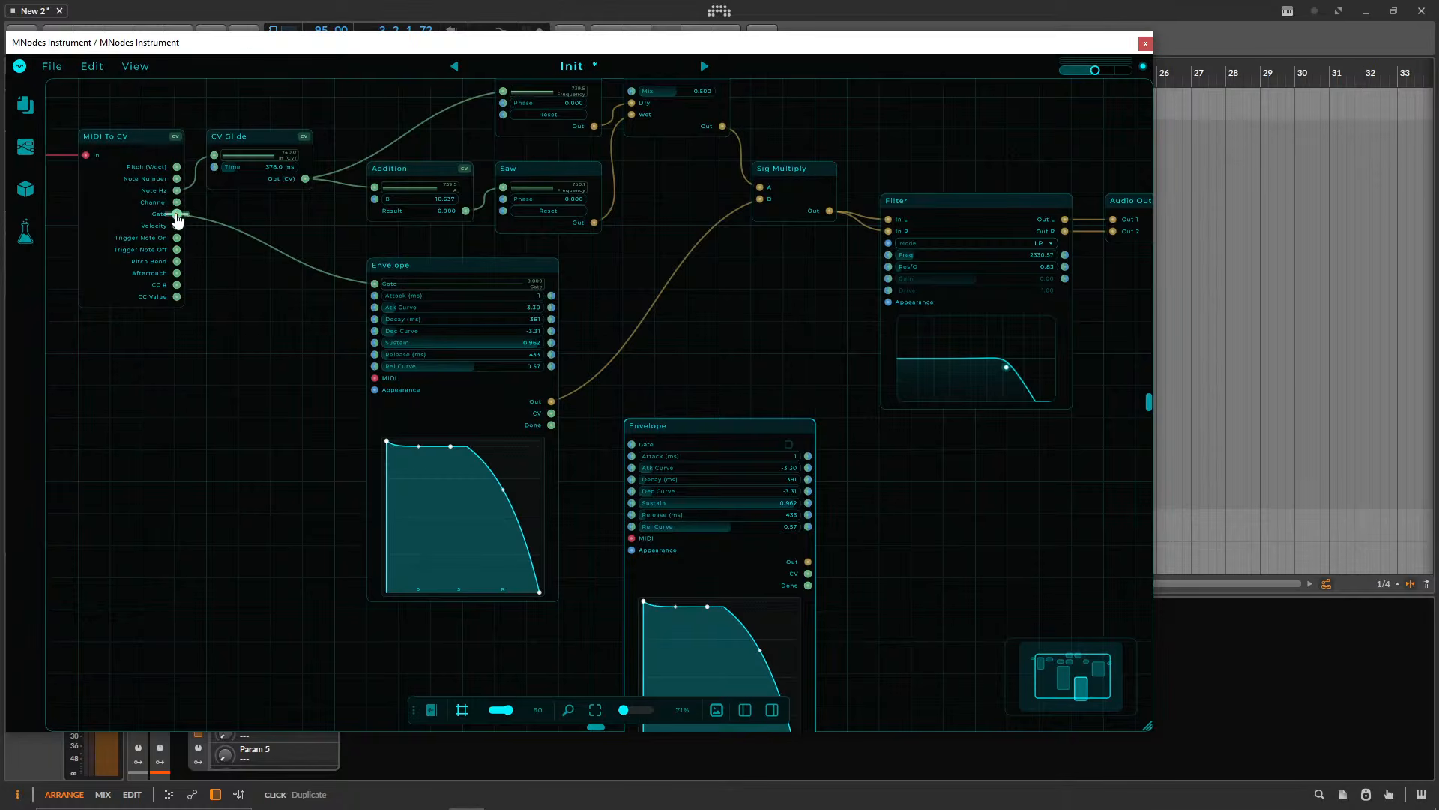
{"action": "left_click_drag", "start_coordinate": [177, 217], "coordinate": [633, 441]}
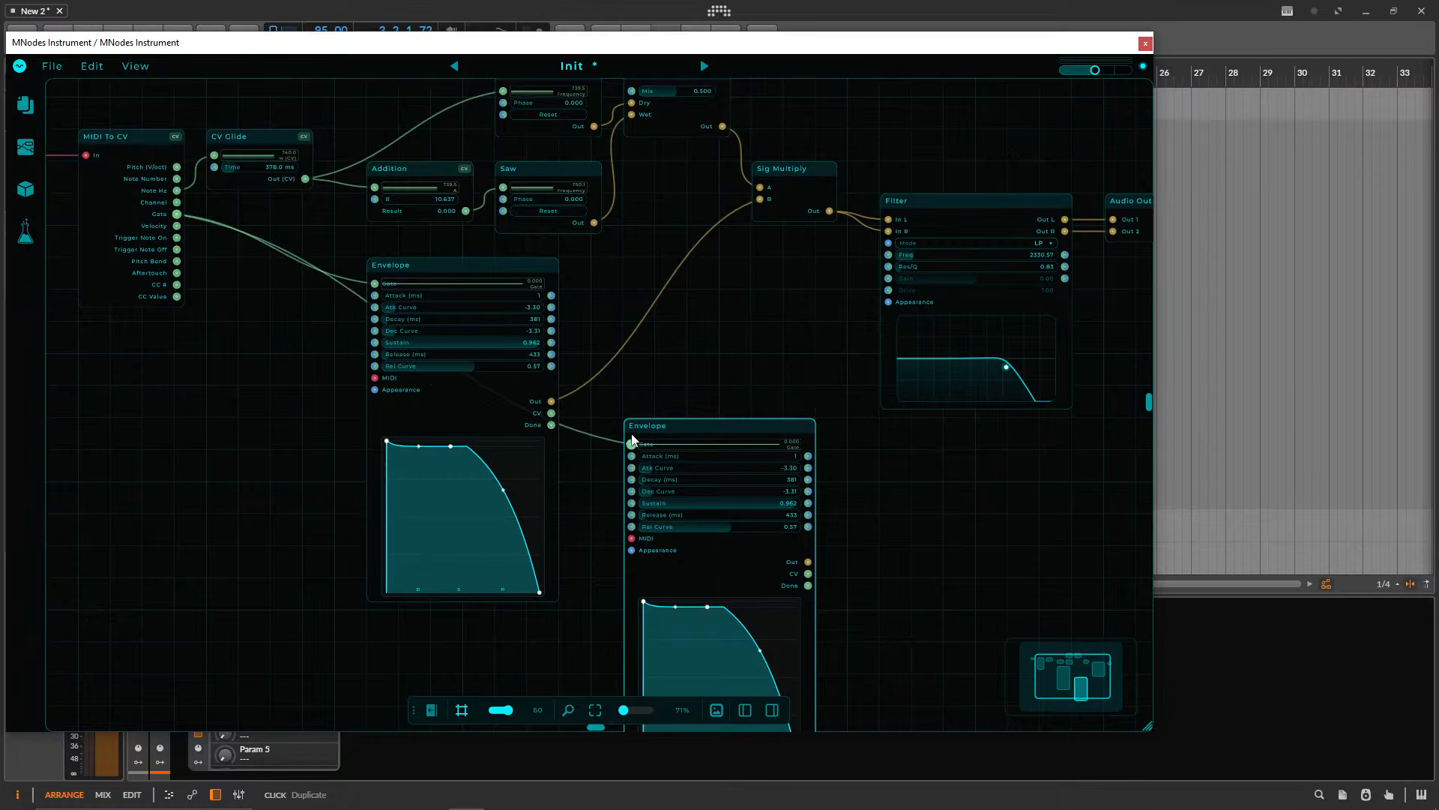
- Set the second Envelope's sustain to about 0.66 and decay to about 359 ms, and move that node up slightly
{"action": "left_click_drag", "start_coordinate": [718, 367], "coordinate": [607, 206]}
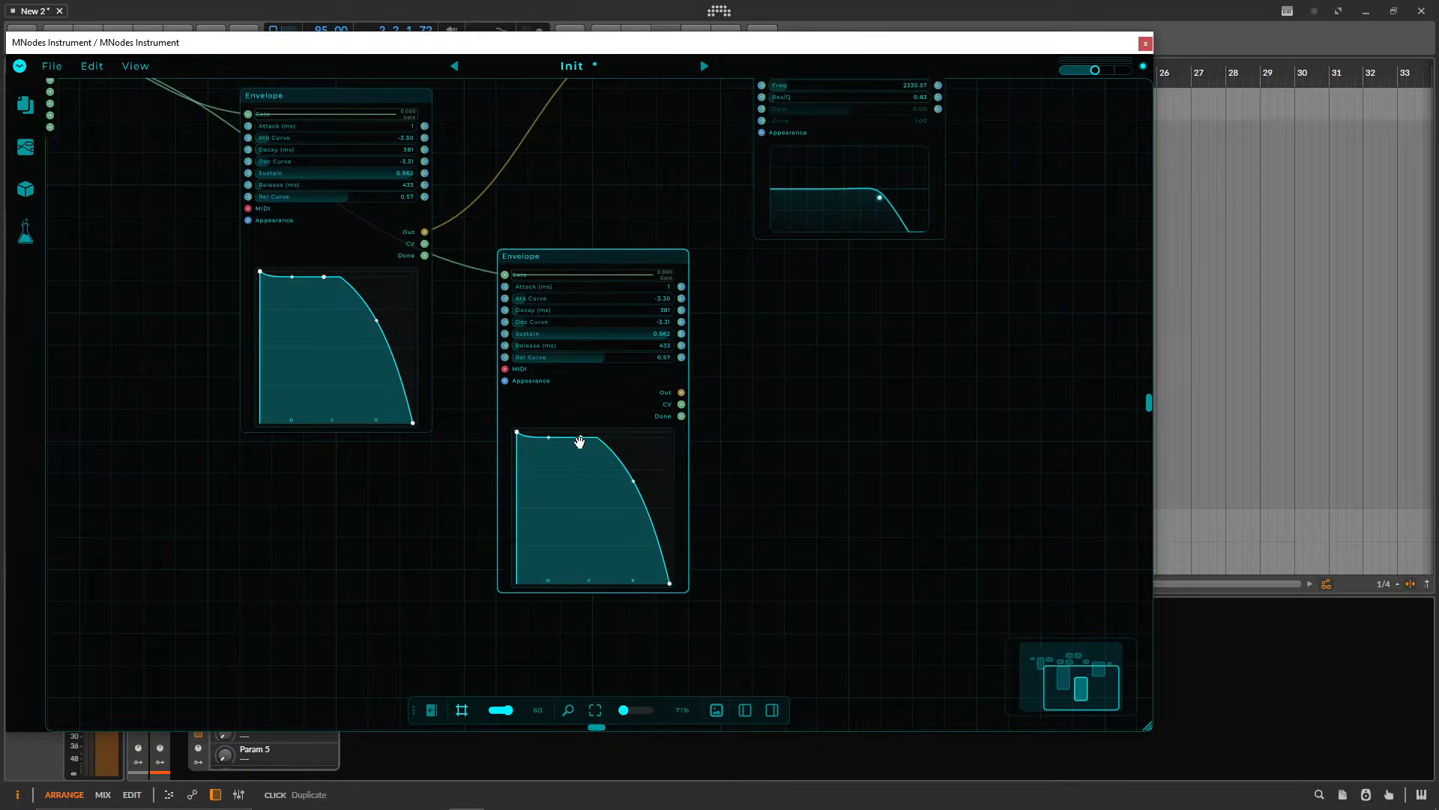
{"action": "left_click_drag", "start_coordinate": [579, 442], "coordinate": [578, 475]}
{"action": "left_click_drag", "start_coordinate": [749, 392], "coordinate": [611, 520]}
{"action": "scroll", "coordinate": [614, 525], "scroll_direction": "up", "scroll_amount": 1}
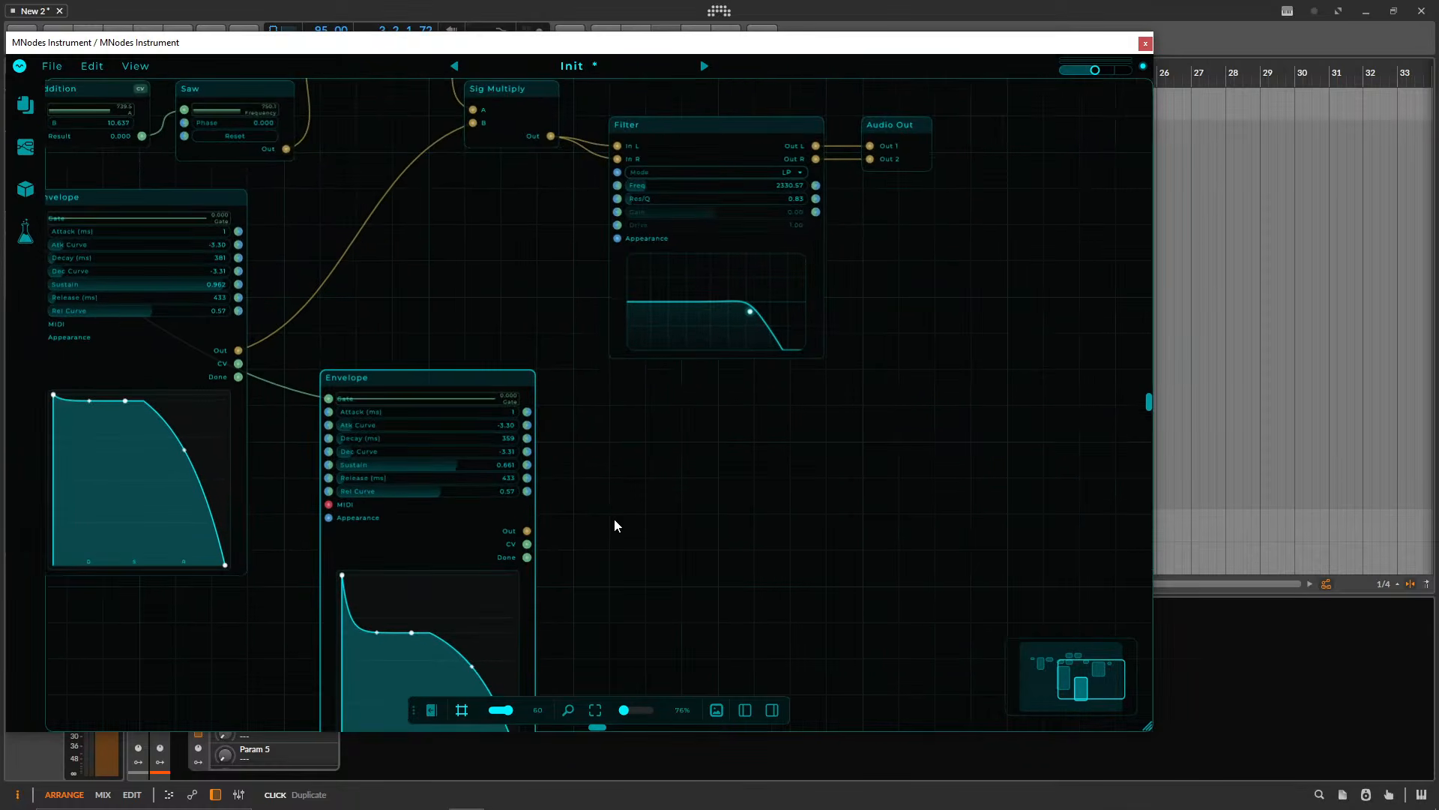
{"action": "left_click_drag", "start_coordinate": [408, 374], "coordinate": [409, 302]}
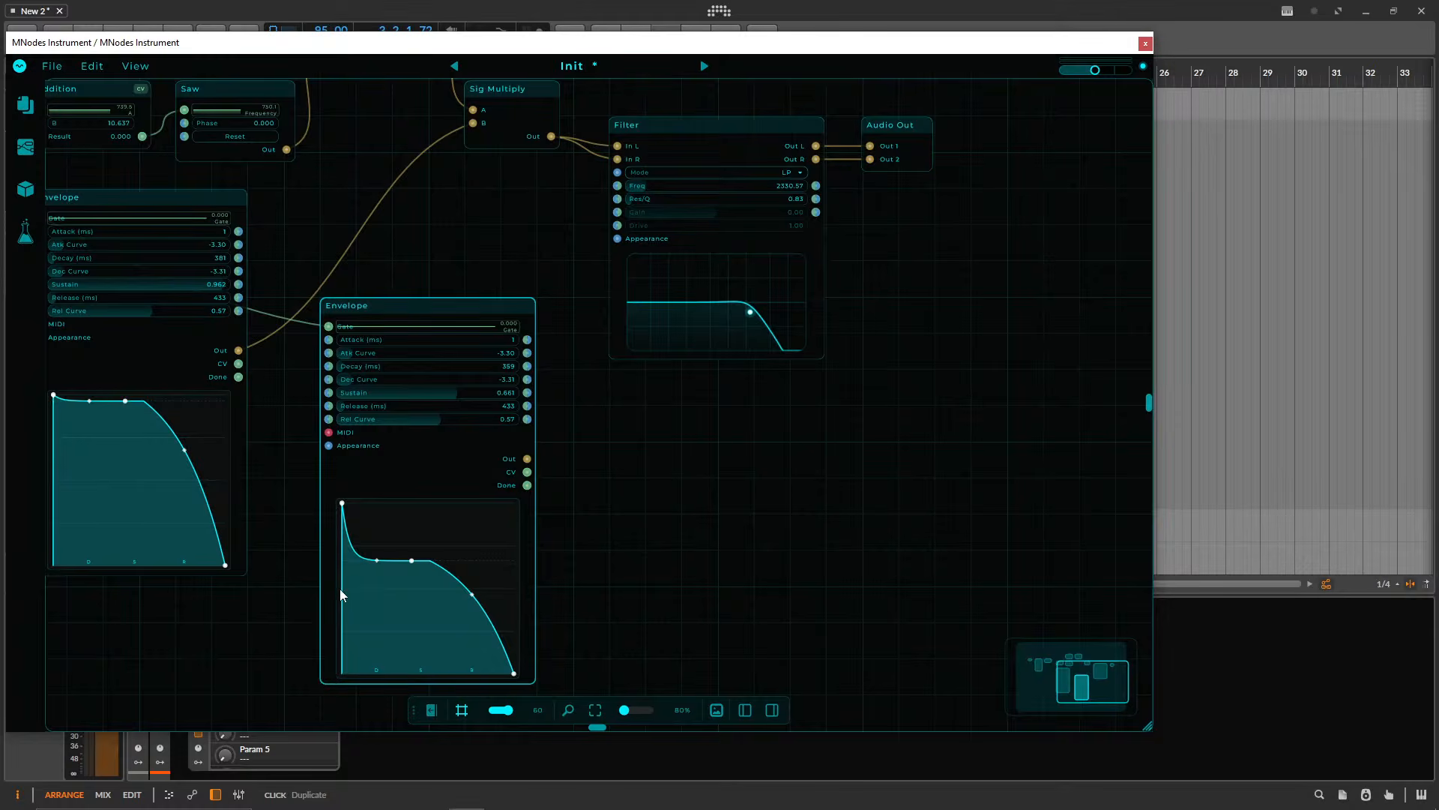
- Move the Filter and Audio Out nodes together away from Sig Multiply, and raise the Filter's frequency to about 3748
{"action": "left_click_drag", "start_coordinate": [917, 282], "coordinate": [780, 150]}
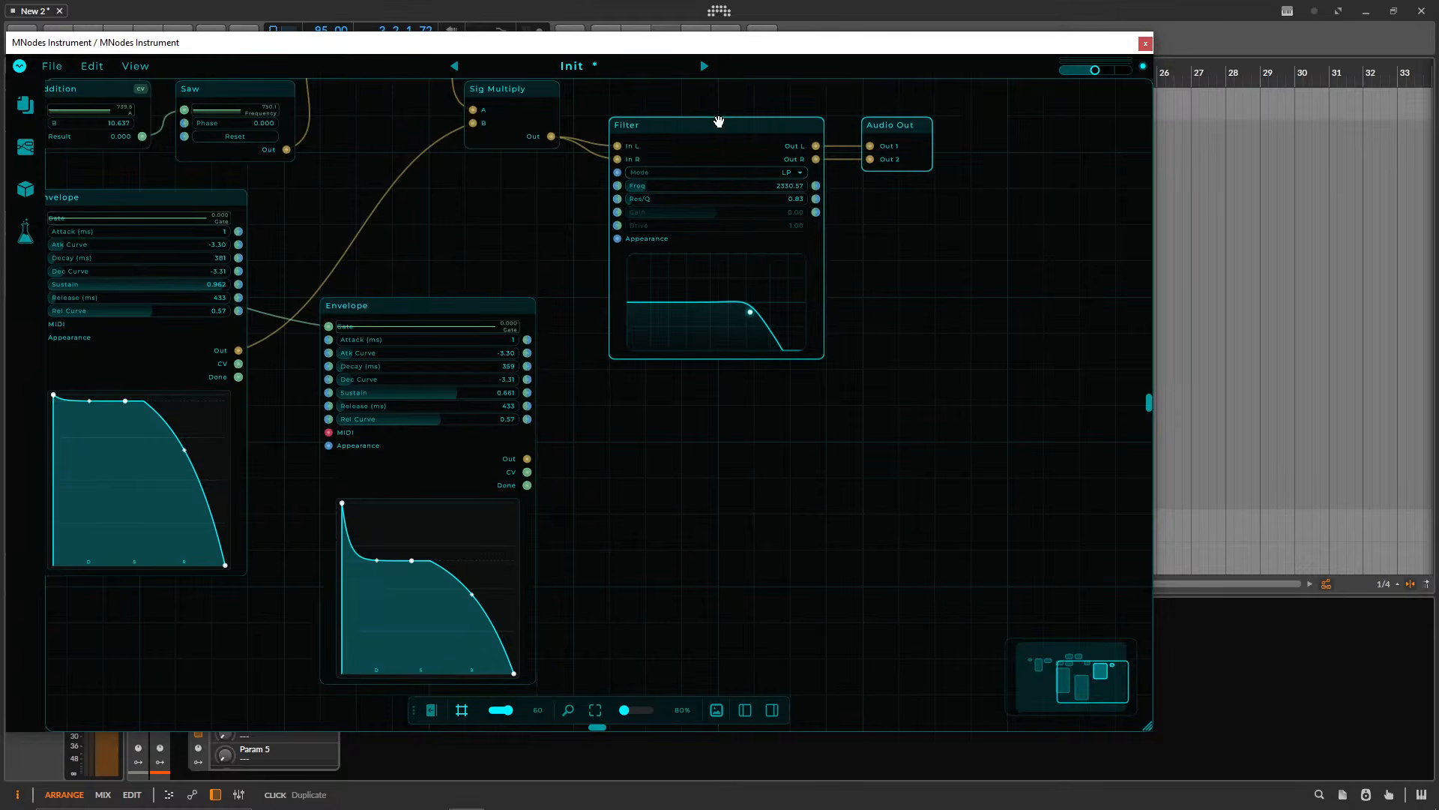
{"action": "left_click_drag", "start_coordinate": [692, 123], "coordinate": [836, 124]}
{"action": "left_click_drag", "start_coordinate": [625, 195], "coordinate": [630, 248]}
{"action": "scroll", "coordinate": [572, 278], "scroll_direction": "up", "scroll_amount": 1}
{"action": "scroll", "coordinate": [572, 278], "scroll_direction": "up", "scroll_amount": 3}
{"action": "mouse_move", "coordinate": [810, 198]}
{"action": "left_mouse_down"}
{"action": "mouse_move", "coordinate": [862, 198]}
{"action": "mouse_move", "coordinate": [787, 199]}
{"action": "mouse_move", "coordinate": [815, 199]}
{"action": "left_mouse_up"}
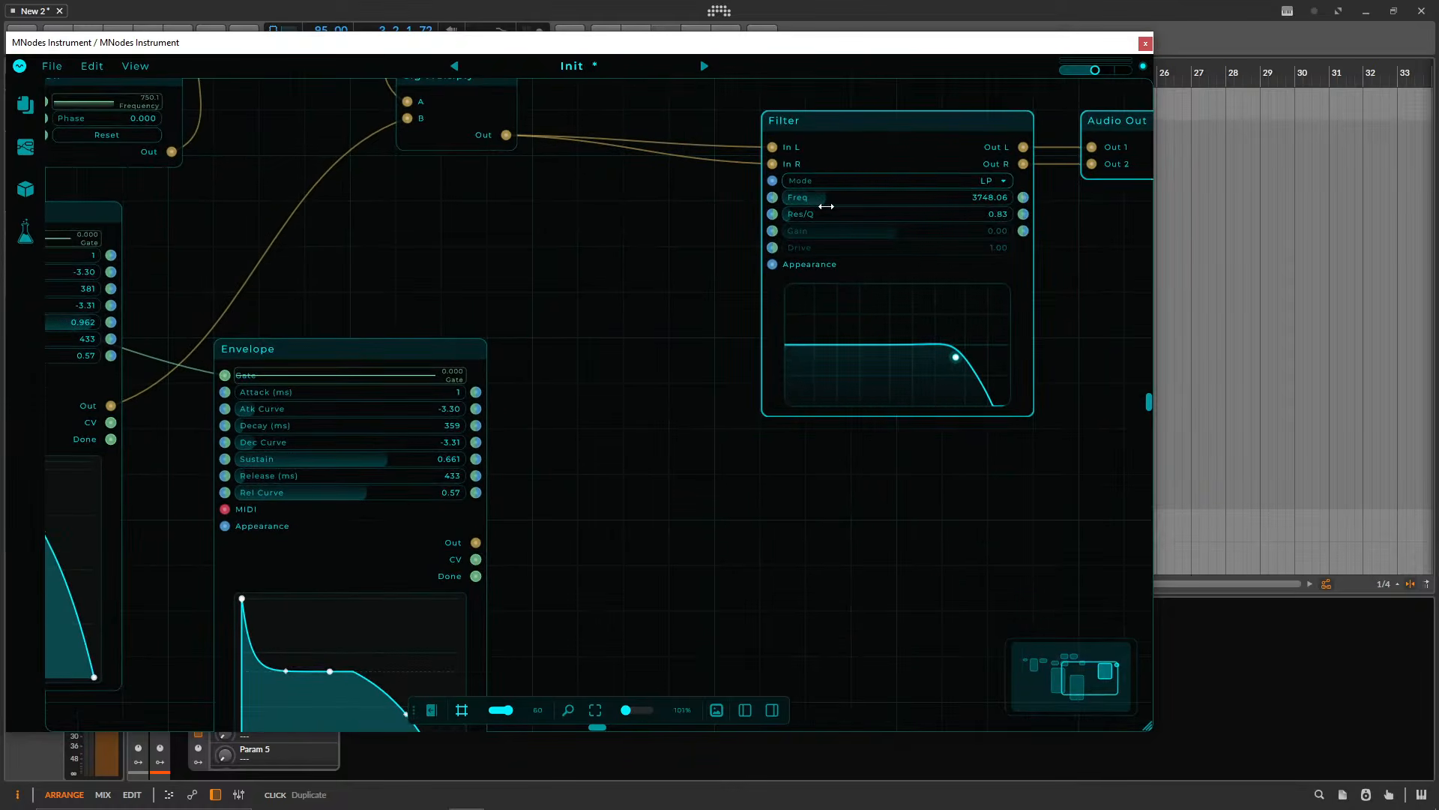
- Add a Map node beside the second Envelope and feed the Envelope's CV output into its X input
{"action": "left_click_drag", "start_coordinate": [560, 508], "coordinate": [572, 406]}
{"action": "double_click", "coordinate": [575, 406]}
{"action": "type", "text": "map"}
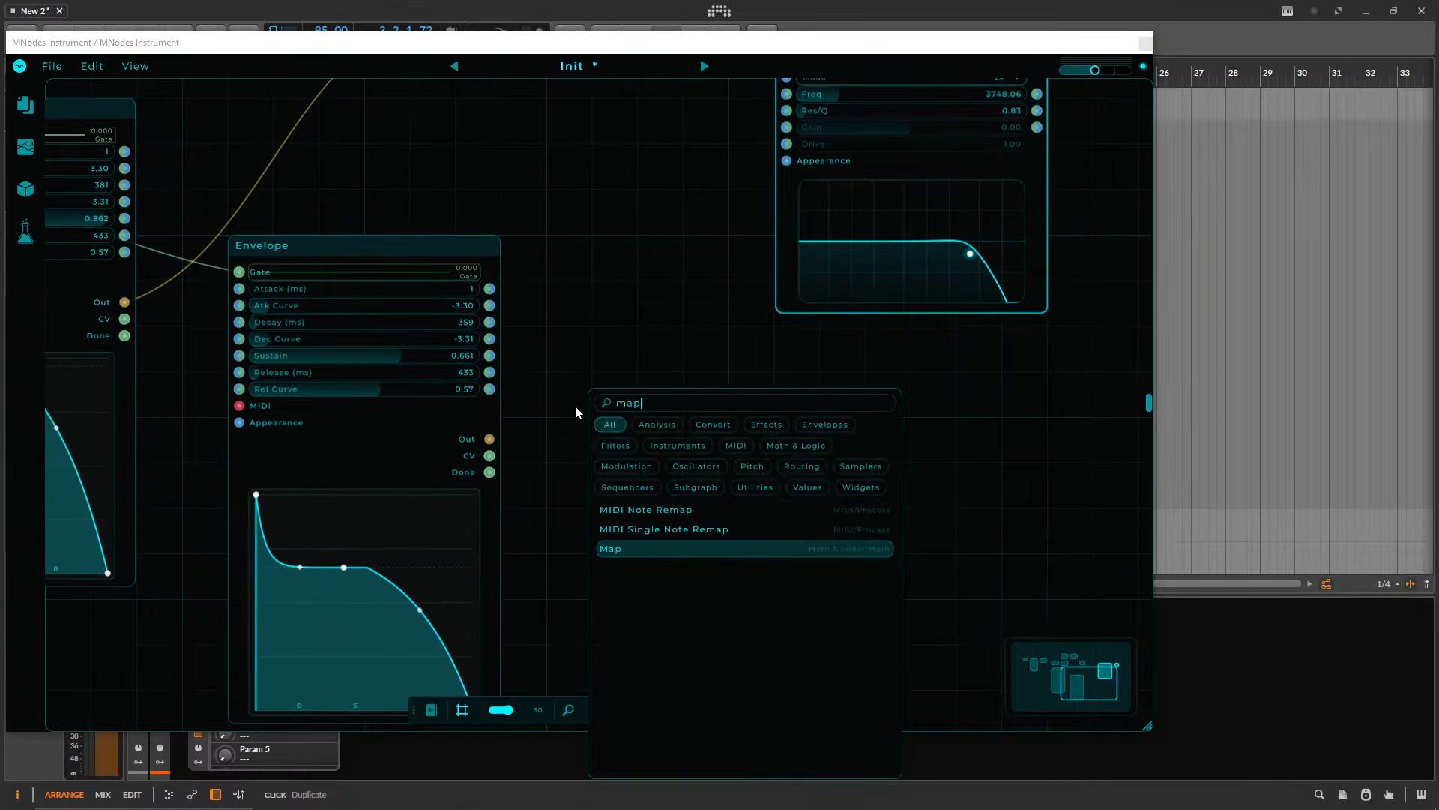
{"action": "key", "text": "Return"}
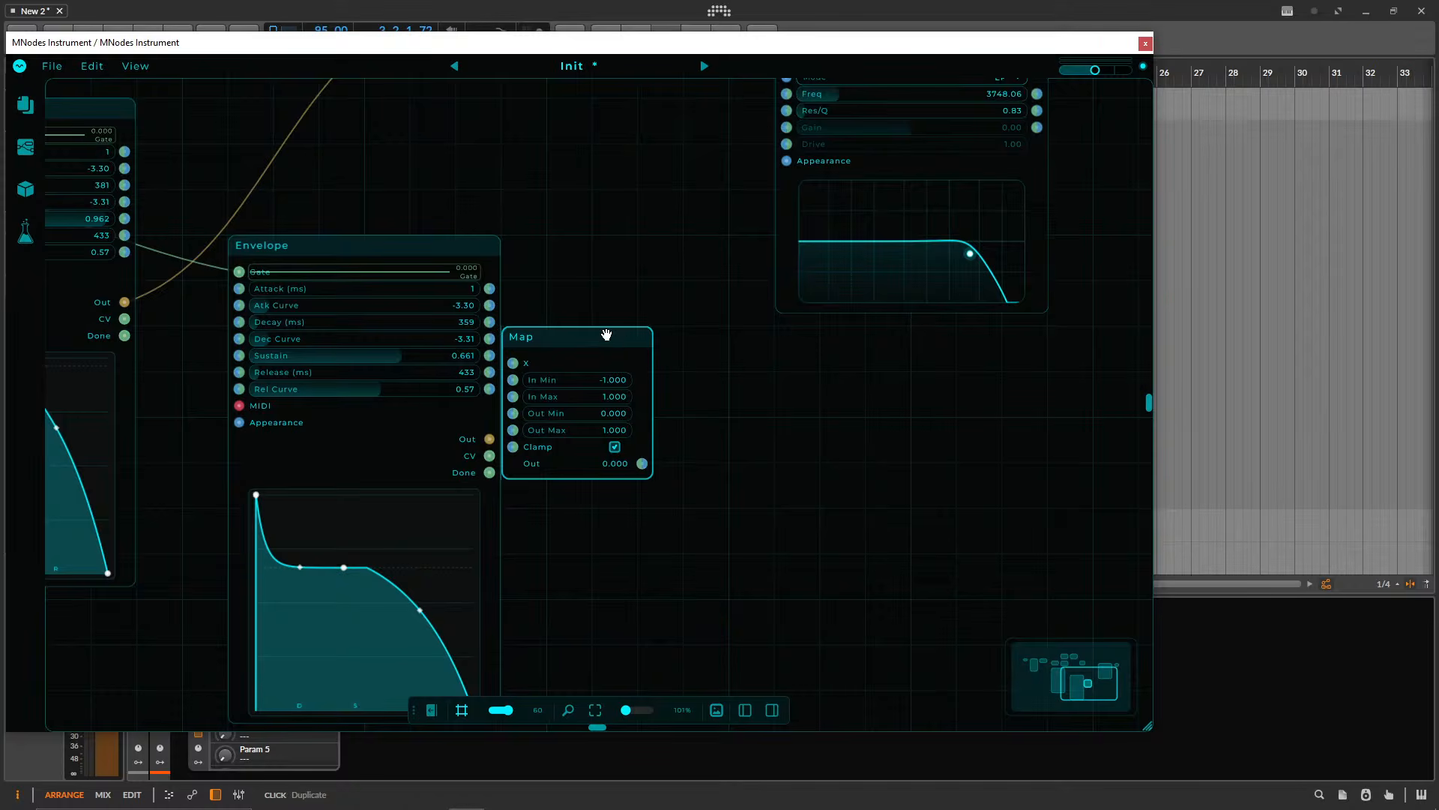
{"action": "left_click_drag", "start_coordinate": [607, 334], "coordinate": [652, 380]}
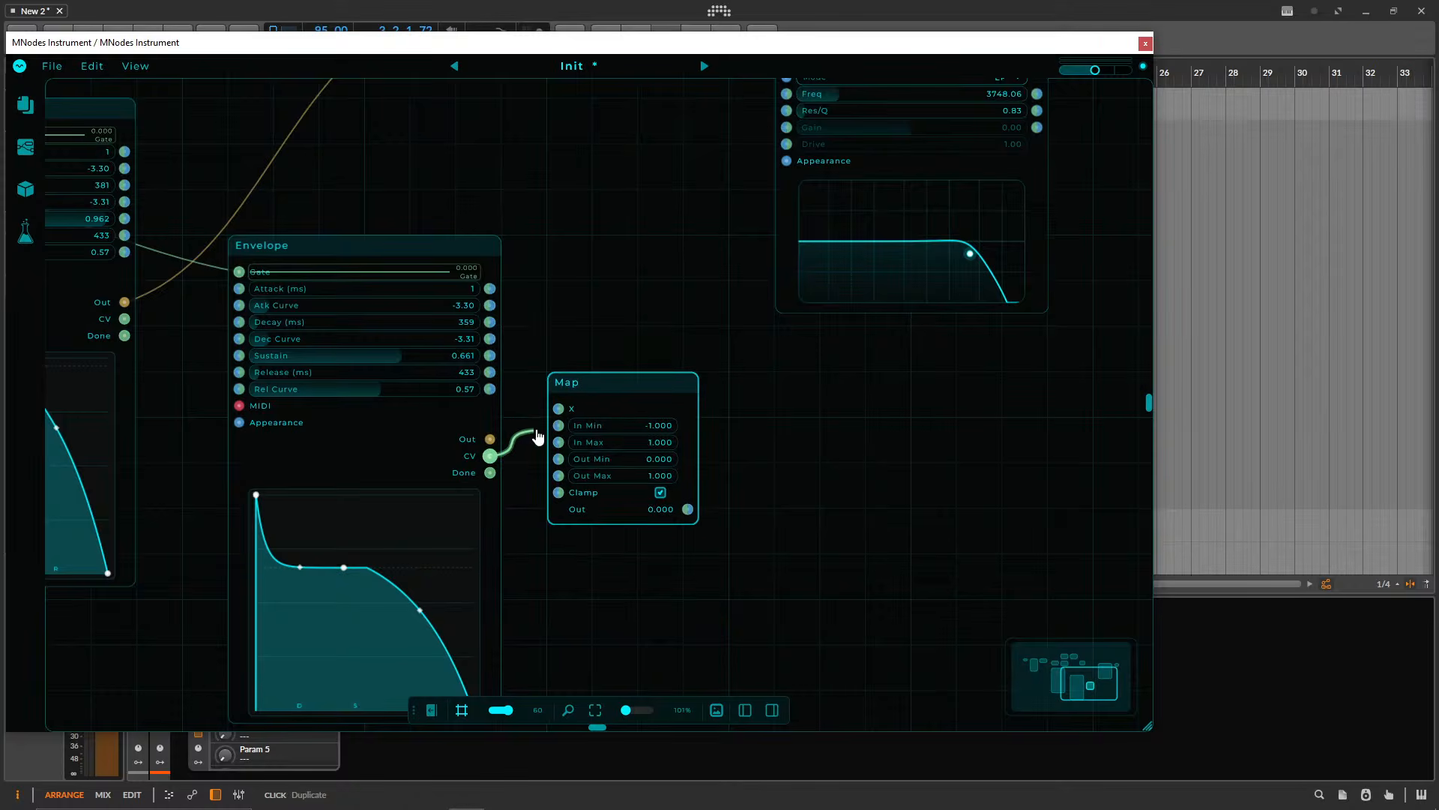
{"action": "left_click_drag", "start_coordinate": [537, 437], "coordinate": [558, 409]}
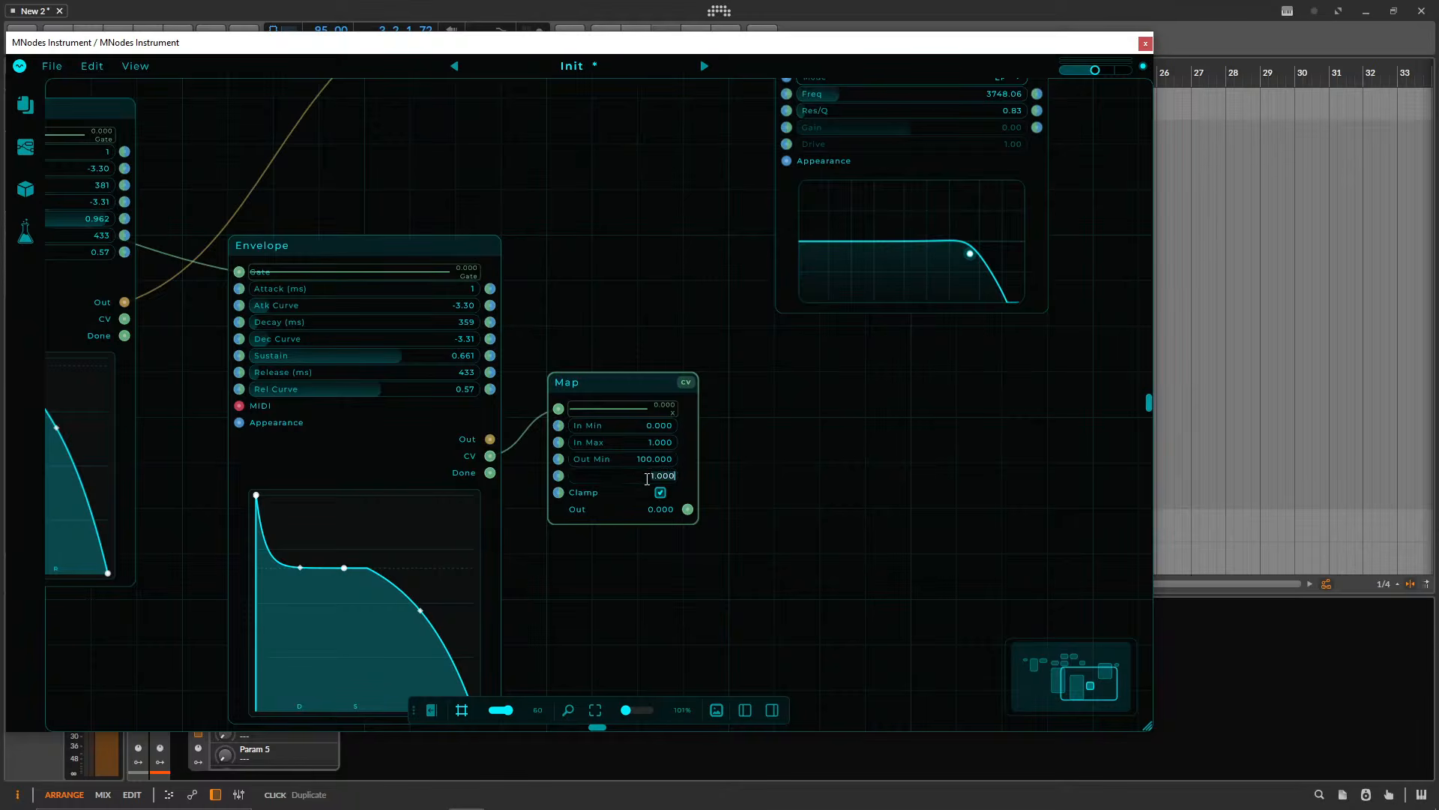
- Set the Map's In Min to 0, Out Min to 100 and Out Max to 3000, and connect its Out to the Filter's Freq
{"action": "left_click_drag", "start_coordinate": [649, 476], "coordinate": [571, 584]}
{"action": "left_click_drag", "start_coordinate": [567, 478], "coordinate": [575, 222]}
{"action": "scroll", "coordinate": [661, 541], "scroll_direction": "down", "scroll_amount": 2}
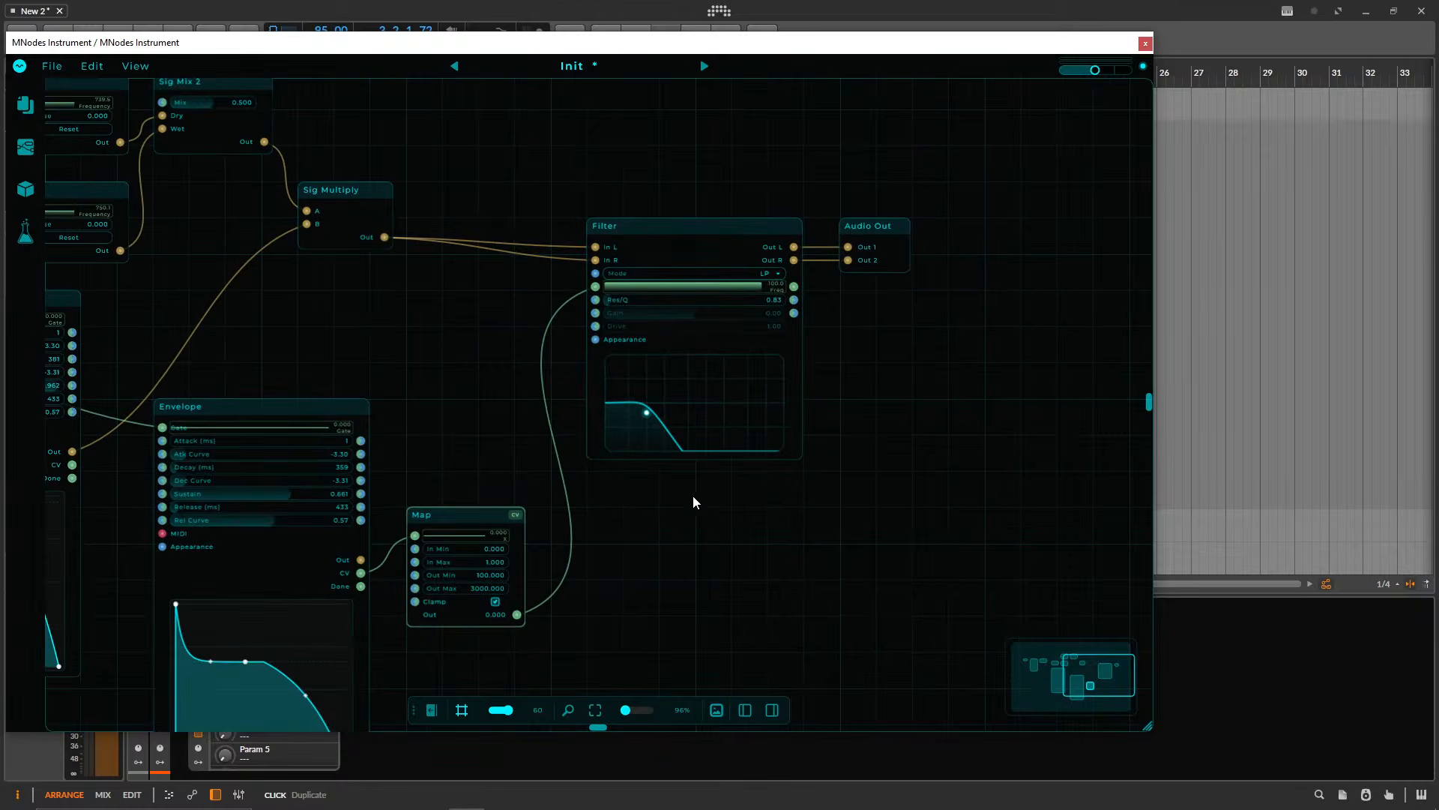
- Lengthen the second Envelope's attack to about 786 ms and raise the Filter's resonance to about 1.38
{"action": "left_click_drag", "start_coordinate": [504, 397], "coordinate": [629, 299]}
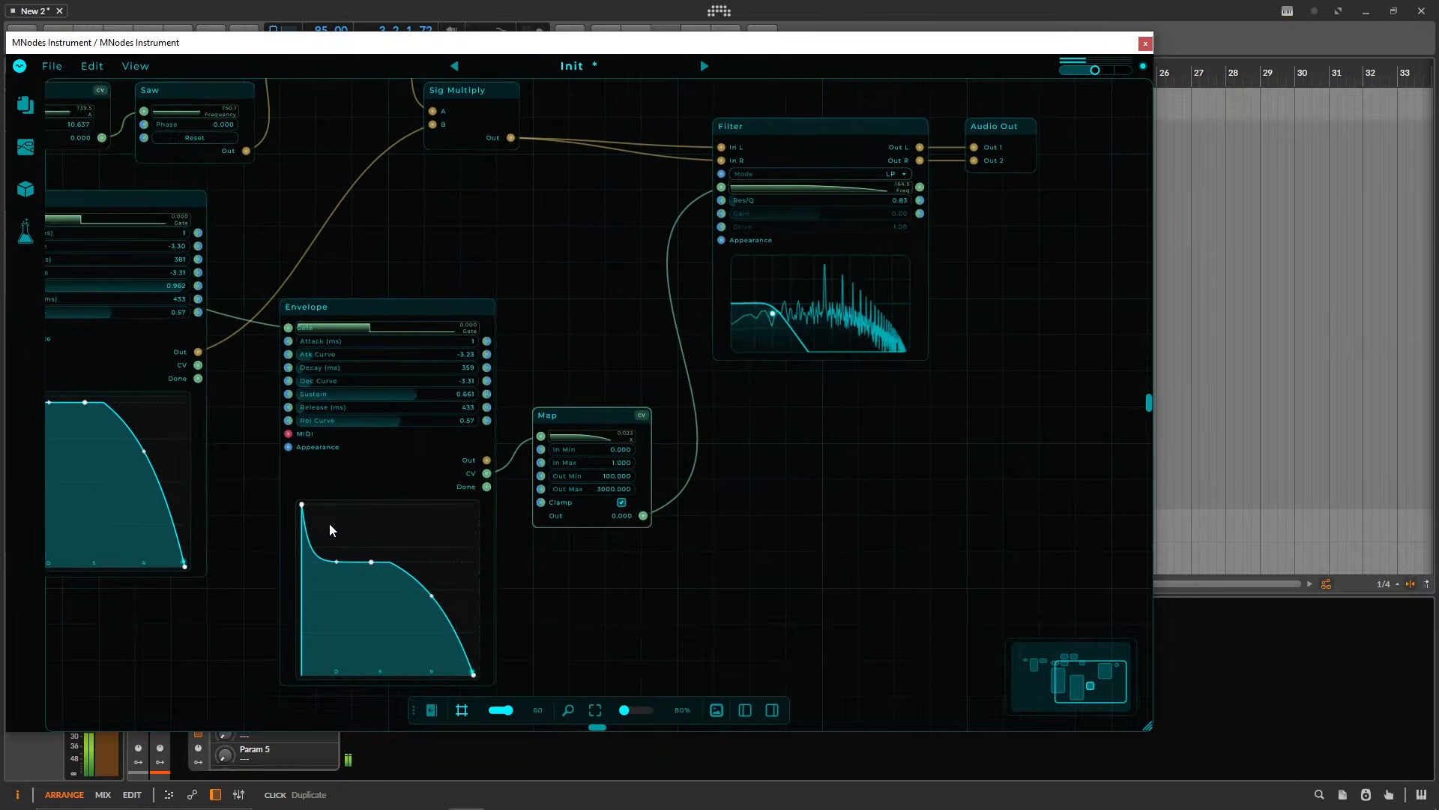
{"action": "left_click_drag", "start_coordinate": [330, 341], "coordinate": [344, 344]}
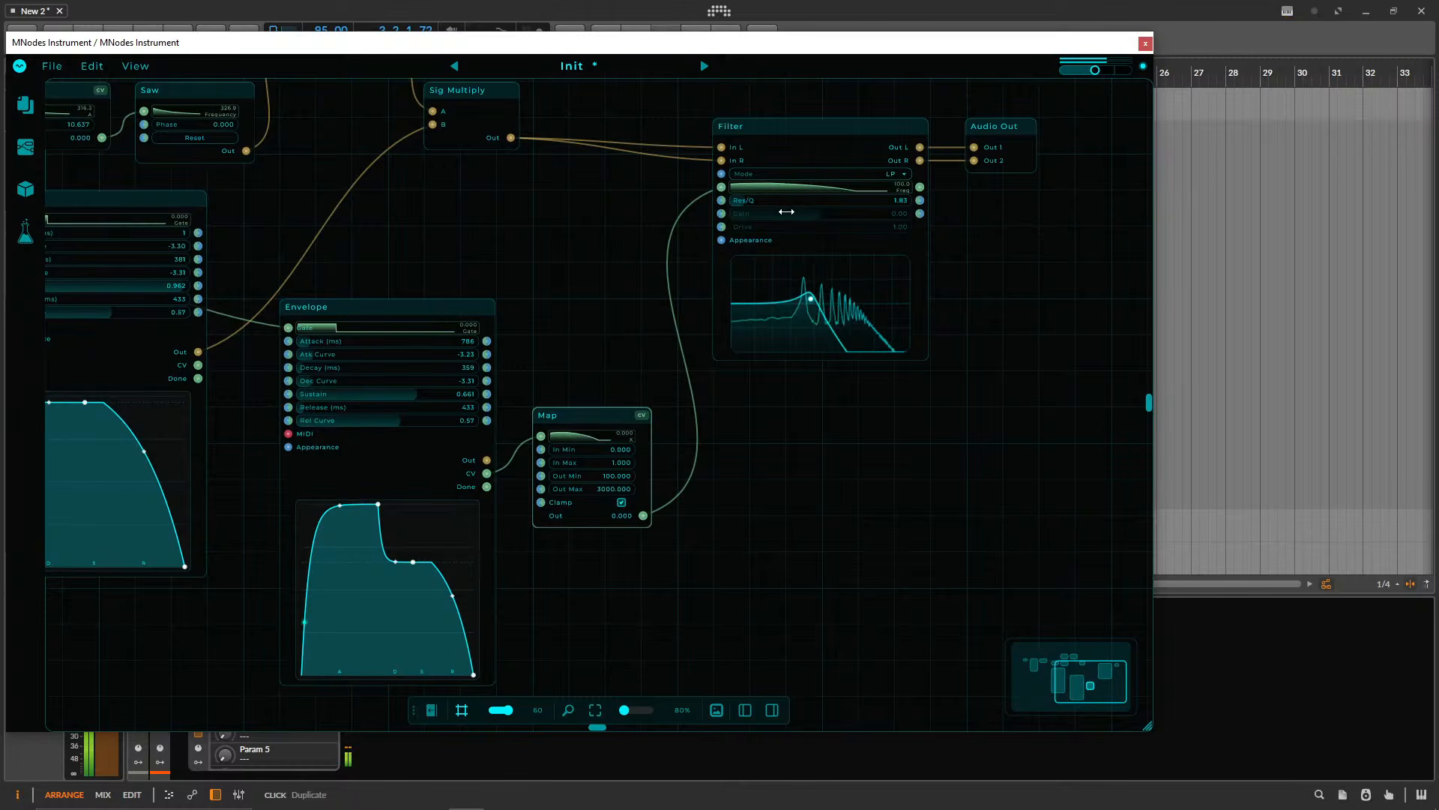
{"action": "left_click_drag", "start_coordinate": [787, 211], "coordinate": [776, 207]}
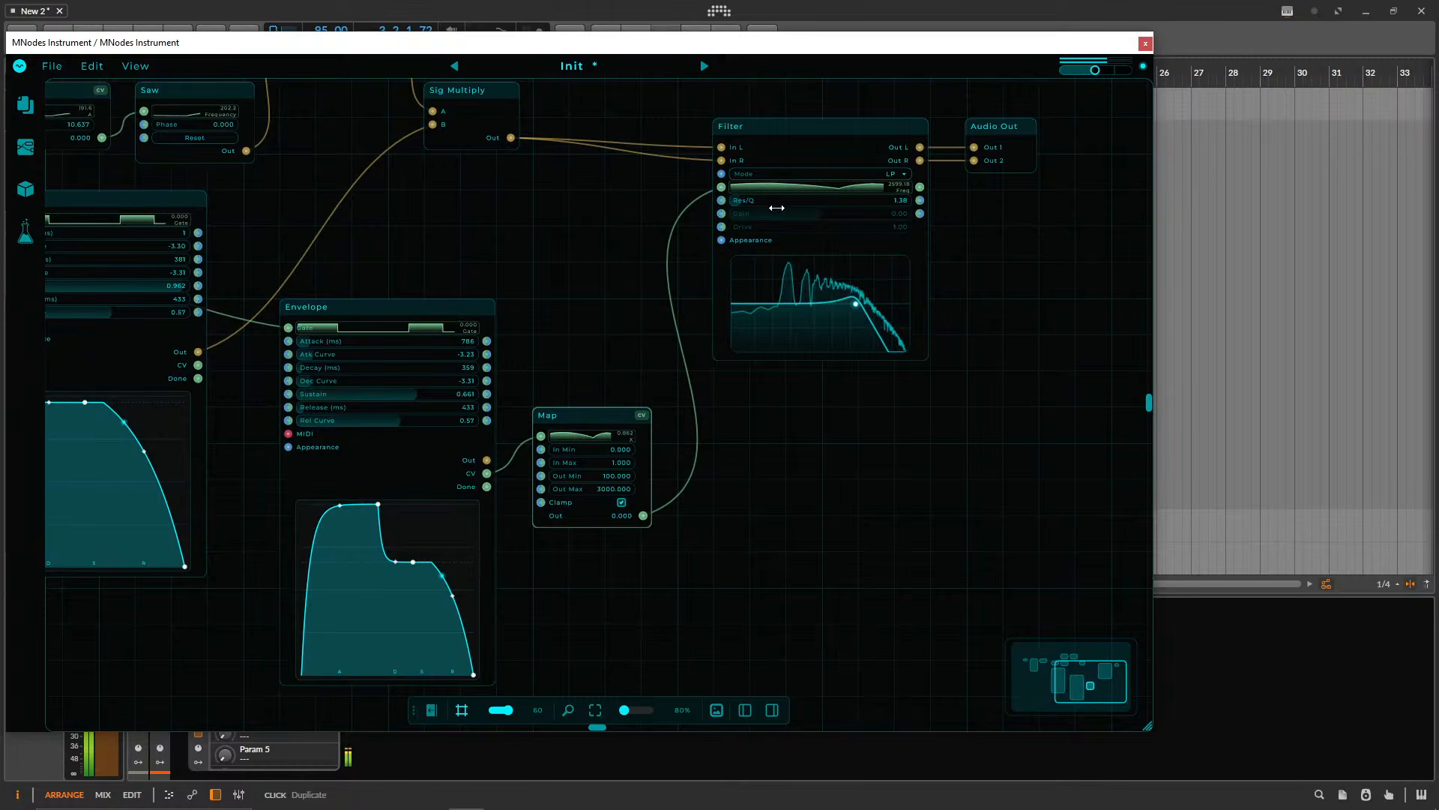
- Add an LFO node and place it below the Map node
{"action": "scroll", "coordinate": [659, 235], "scroll_direction": "left", "scroll_amount": 5}
{"action": "scroll", "coordinate": [851, 257], "scroll_direction": "down", "scroll_amount": 5}
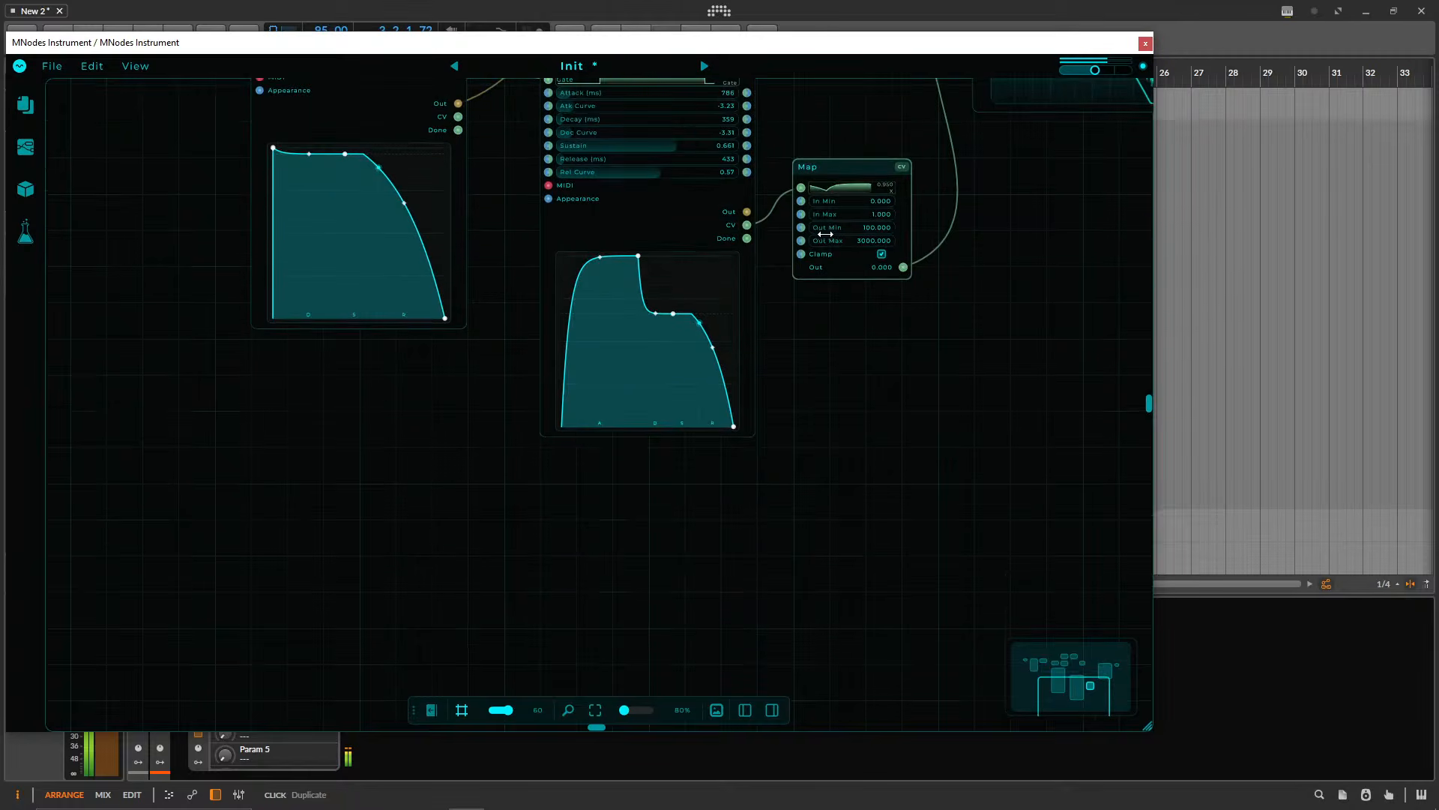
{"action": "scroll", "coordinate": [824, 234], "scroll_direction": "up", "scroll_amount": 5}
{"action": "scroll", "coordinate": [823, 497], "scroll_direction": "right", "scroll_amount": 4}
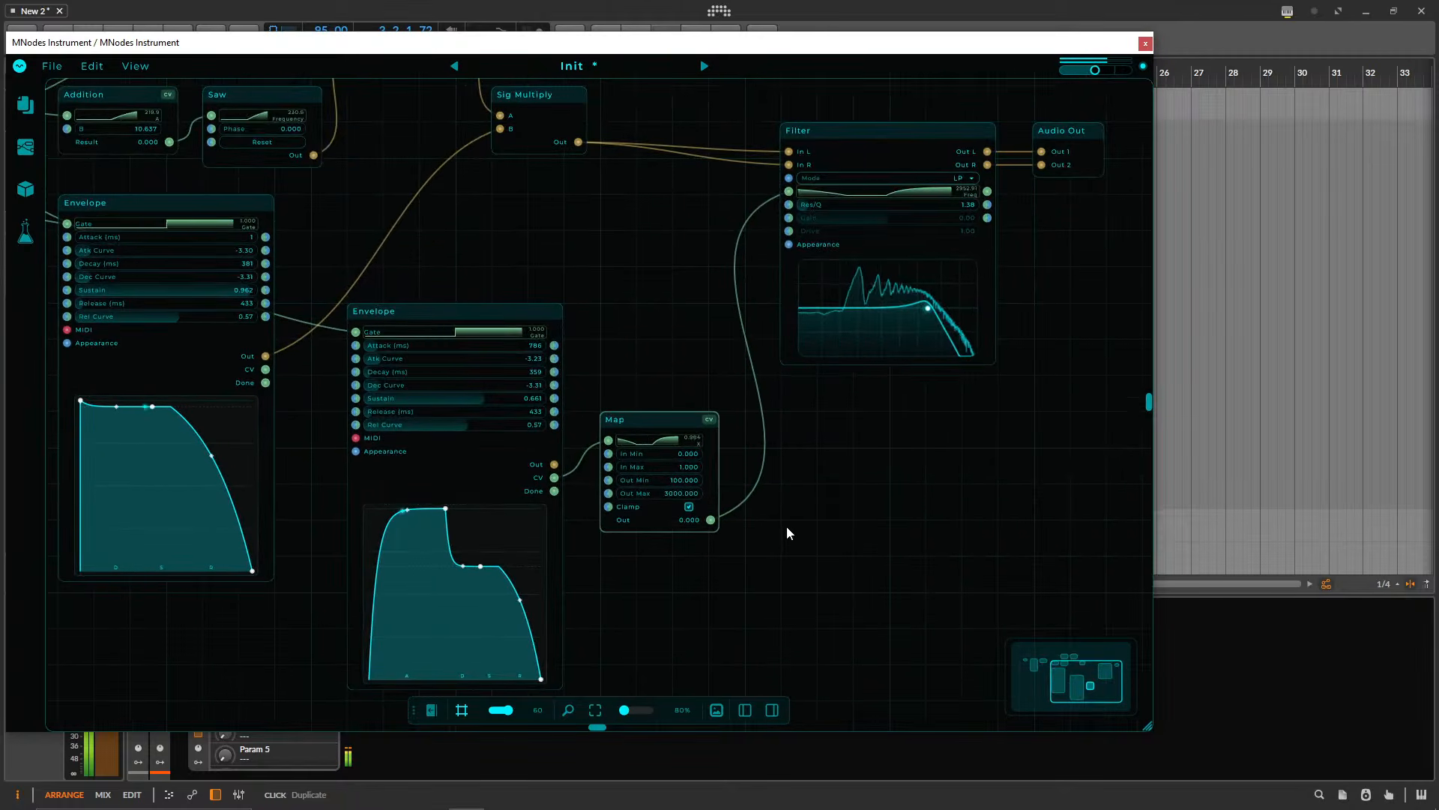
{"action": "double_click", "coordinate": [695, 587]}
{"action": "type", "text": "lfo"}
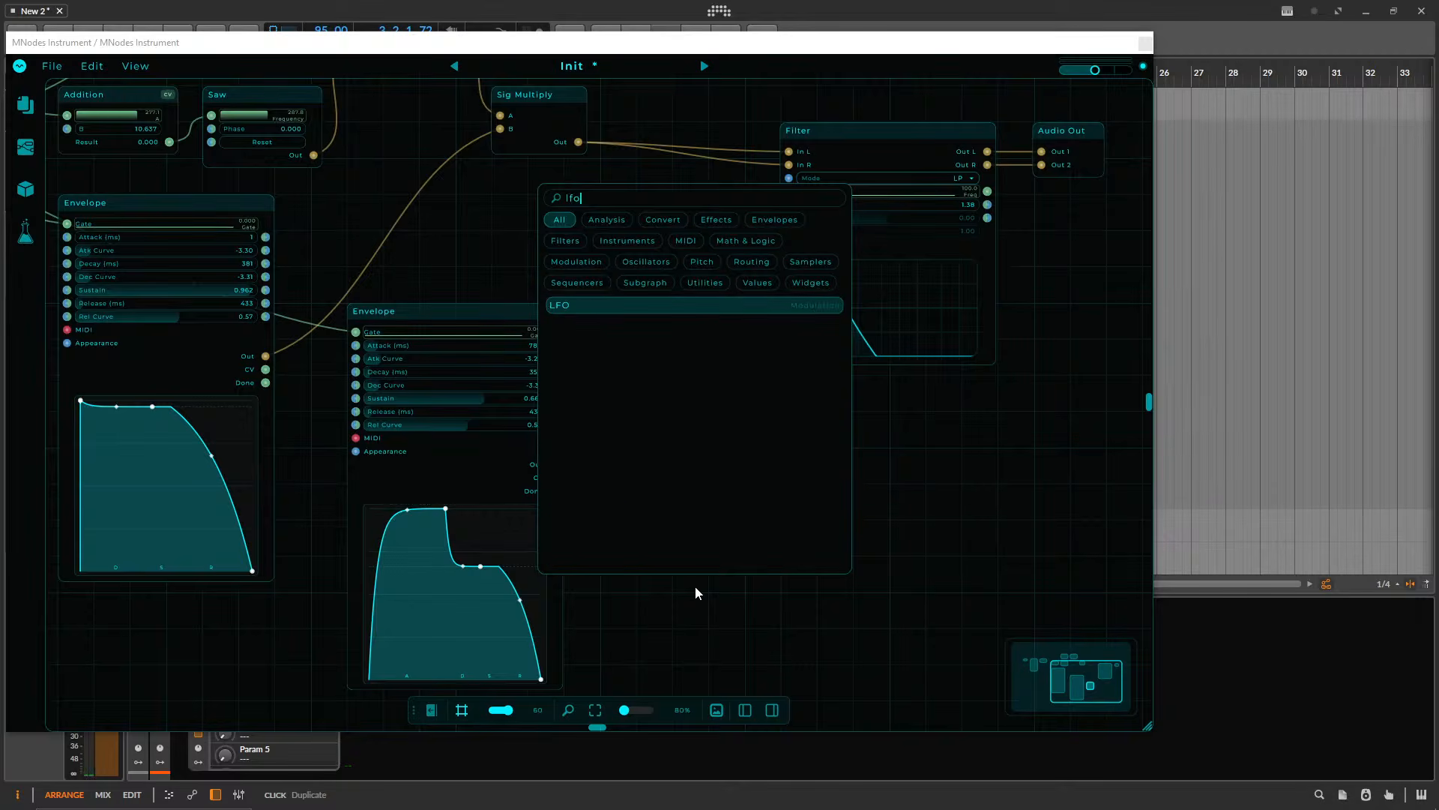
{"action": "key", "text": "Return"}
{"action": "left_click_drag", "start_coordinate": [702, 457], "coordinate": [701, 558]}
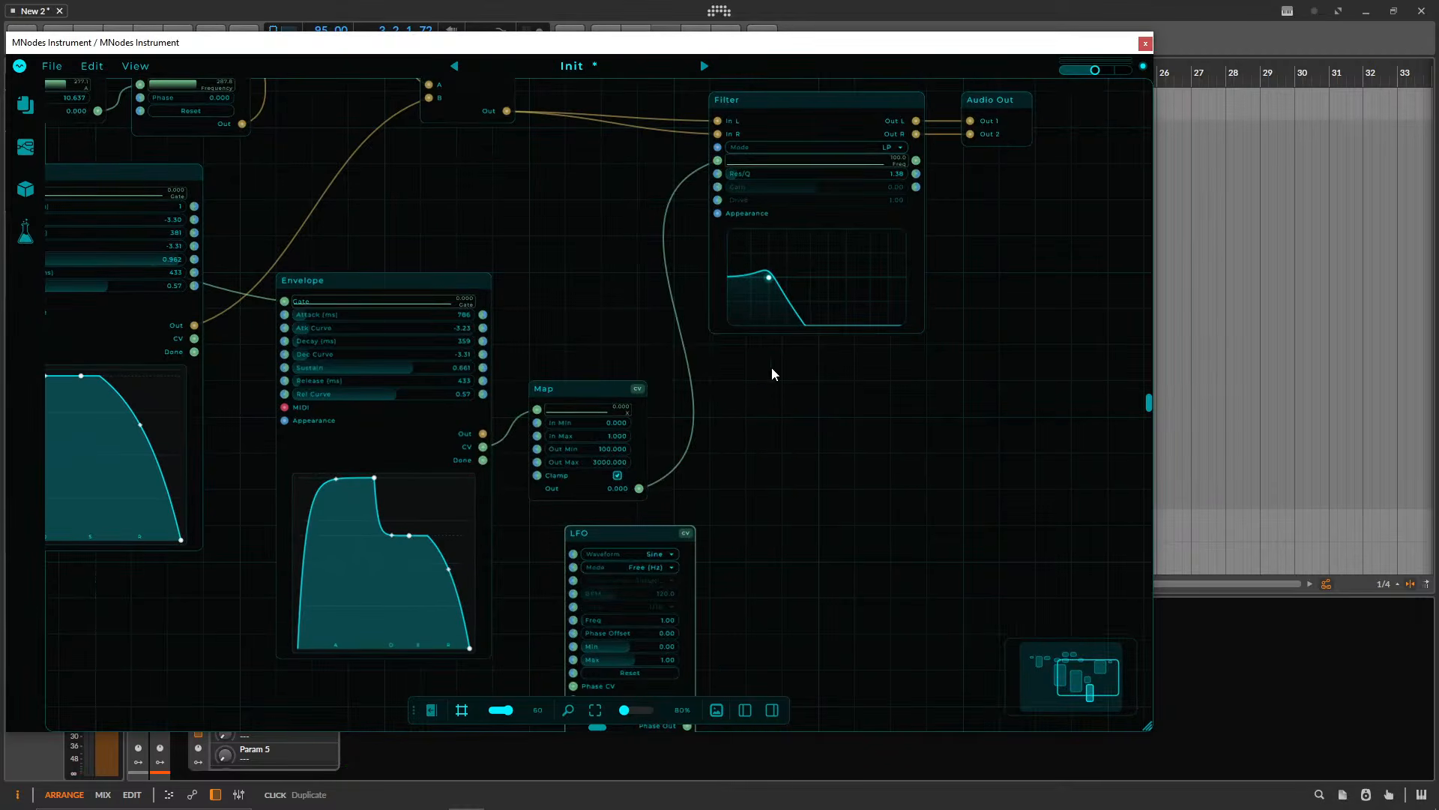
- Spread out the second Envelope, LFO and Map nodes to clear space below the Filter
{"action": "left_click_drag", "start_coordinate": [815, 387], "coordinate": [901, 369]}
{"action": "left_click_drag", "start_coordinate": [443, 262], "coordinate": [440, 502]}
{"action": "left_click_drag", "start_coordinate": [675, 516], "coordinate": [855, 516]}
{"action": "left_click_drag", "start_coordinate": [659, 372], "coordinate": [658, 481]}
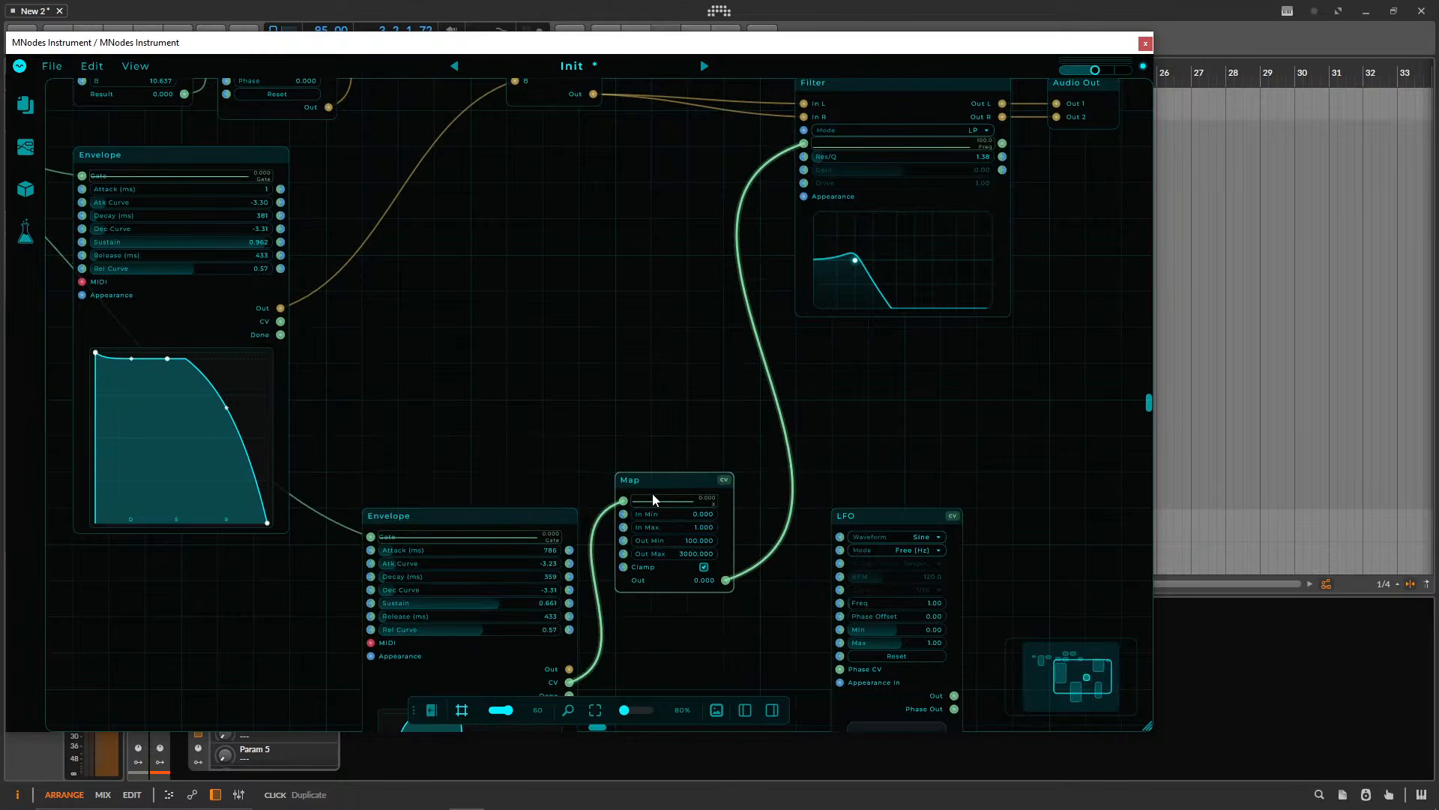
{"action": "left_click_drag", "start_coordinate": [641, 396], "coordinate": [466, 374]}
- Add an Addition node in the free space below the Filter
{"action": "double_click", "coordinate": [676, 363]}
{"action": "left_click", "coordinate": [663, 390]}
{"action": "double_click", "coordinate": [661, 390]}
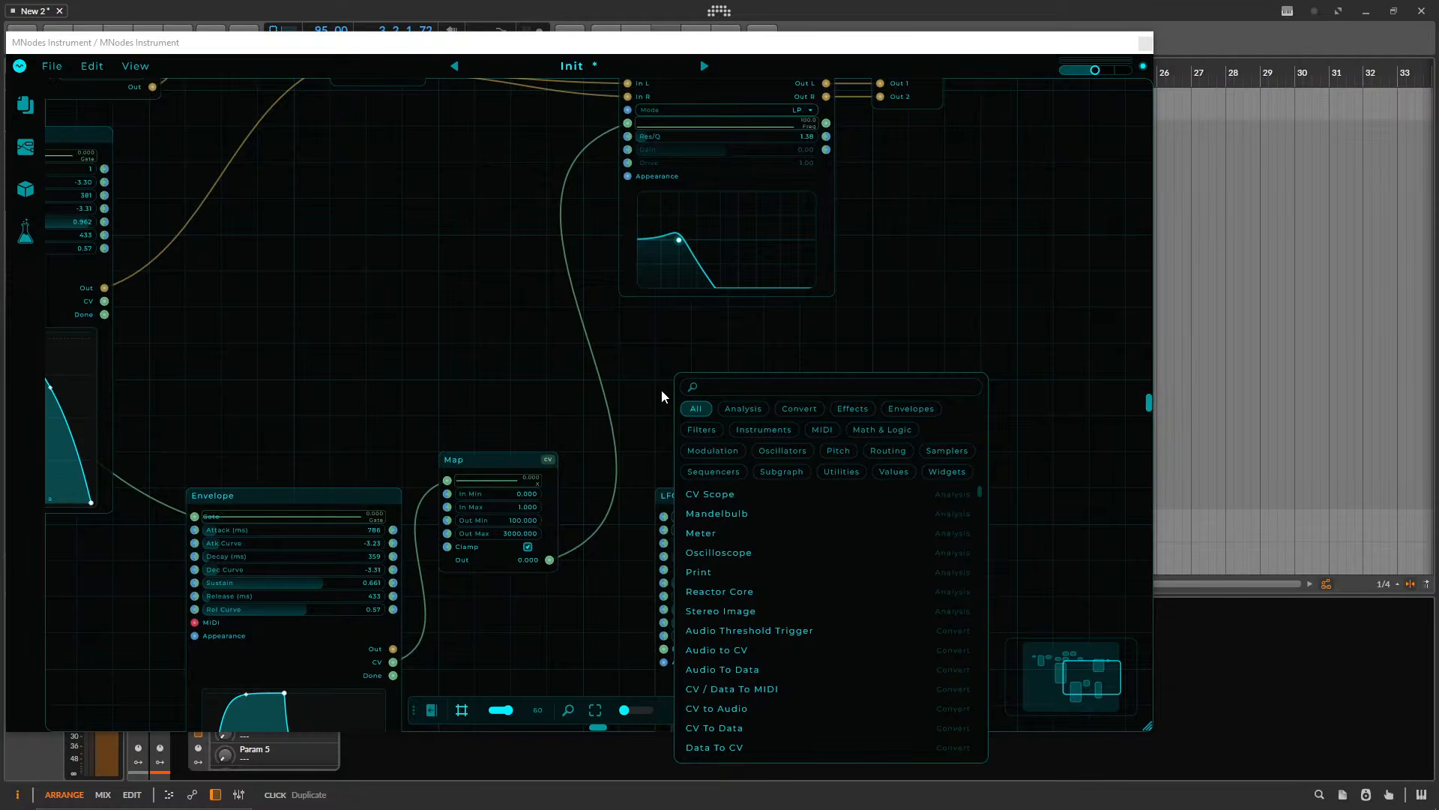
{"action": "type", "text": "ad"}
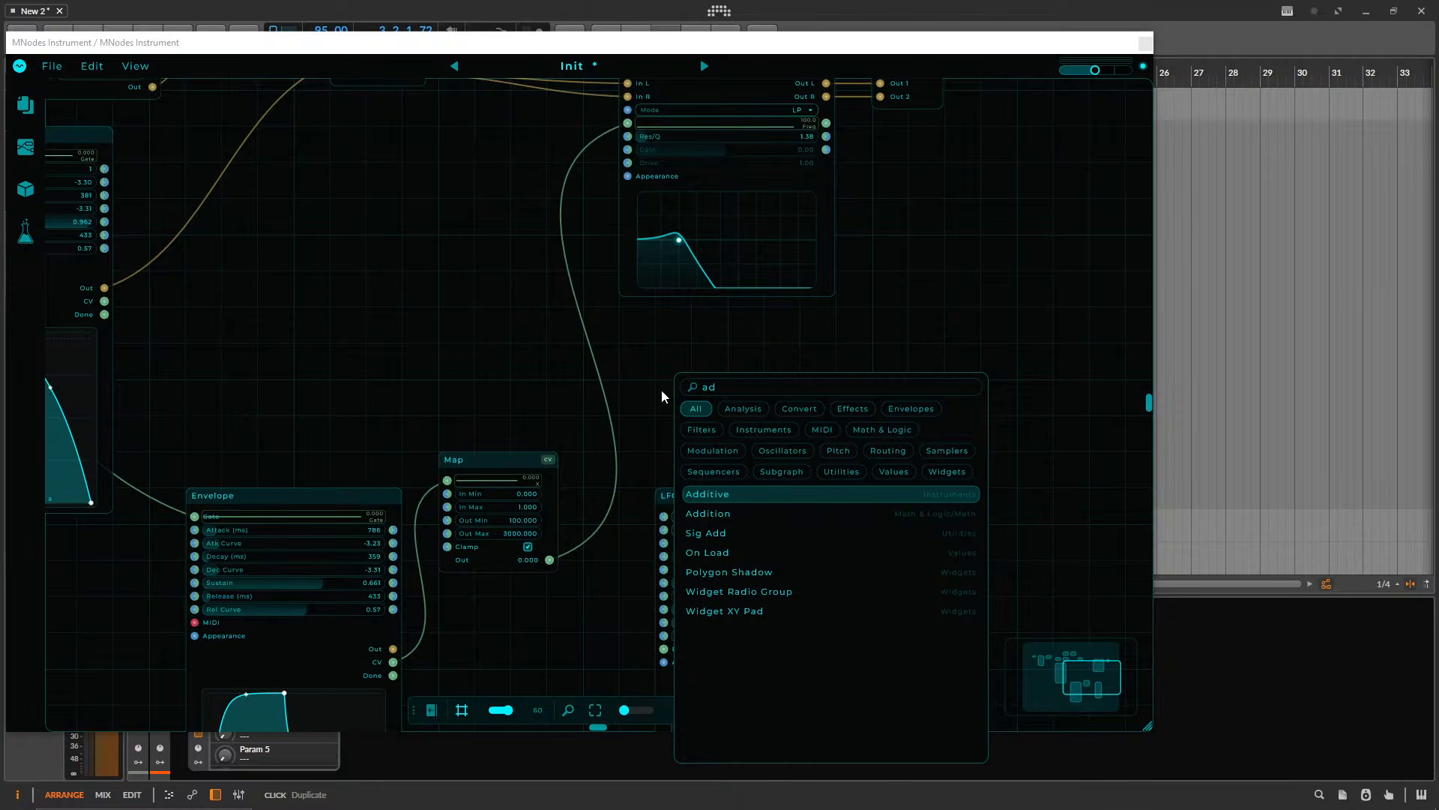
{"action": "key", "text": "Down"}
{"action": "key", "text": "Return"}
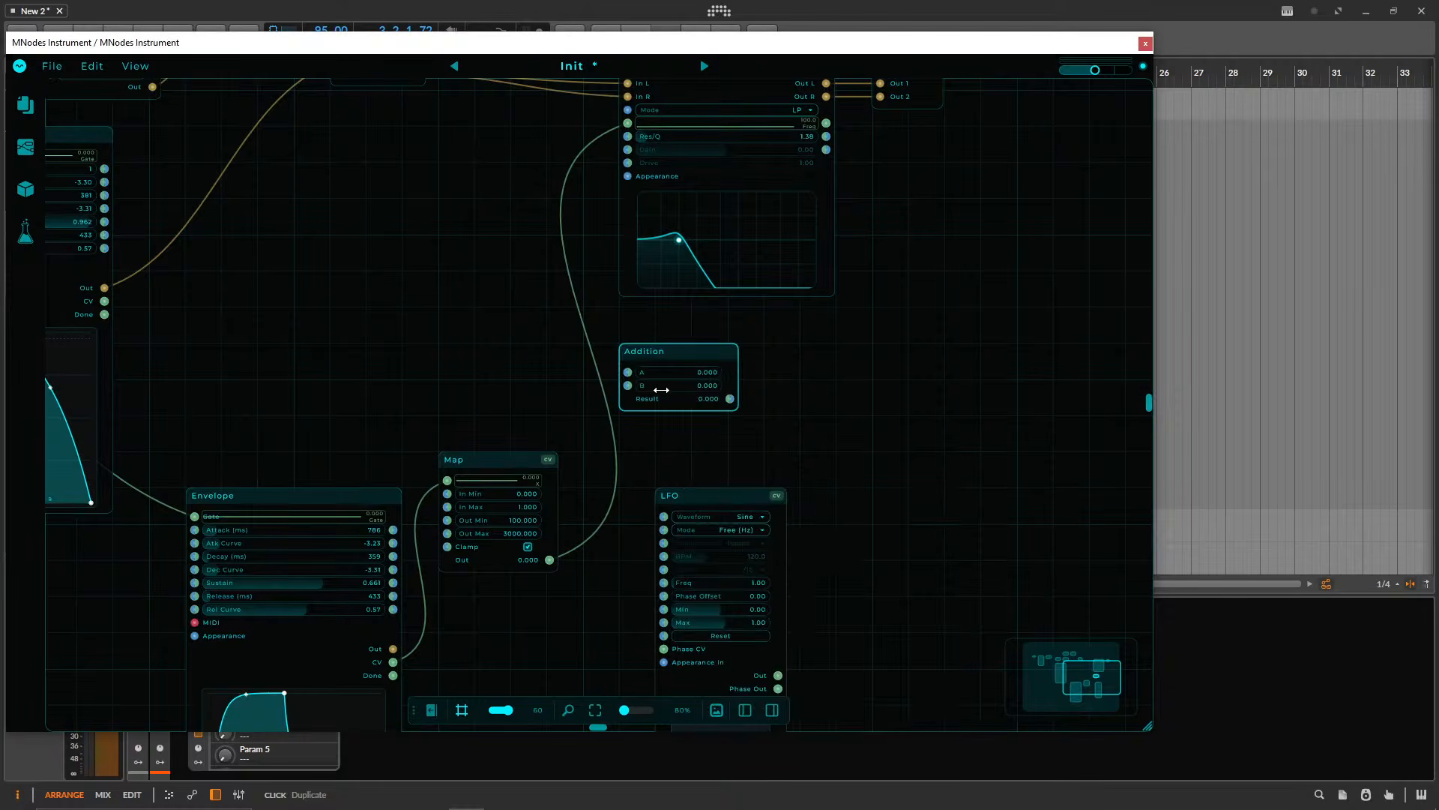
- Reroute the Map's Out from the Filter's Freq to the new Addition's A input, and move the LFO beneath the Addition
{"action": "left_click_drag", "start_coordinate": [627, 123], "coordinate": [627, 371]}
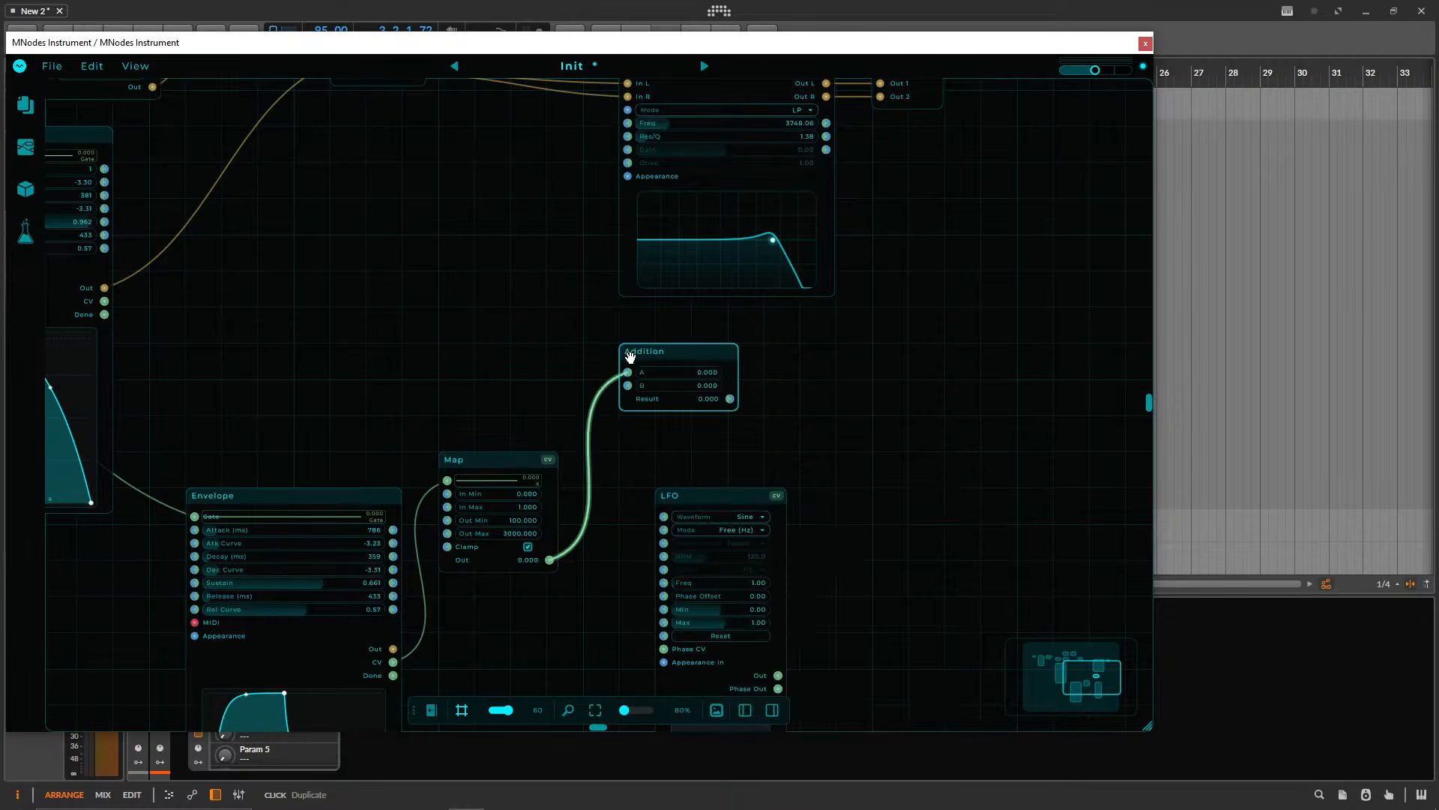
{"action": "left_click_drag", "start_coordinate": [811, 438], "coordinate": [752, 314]}
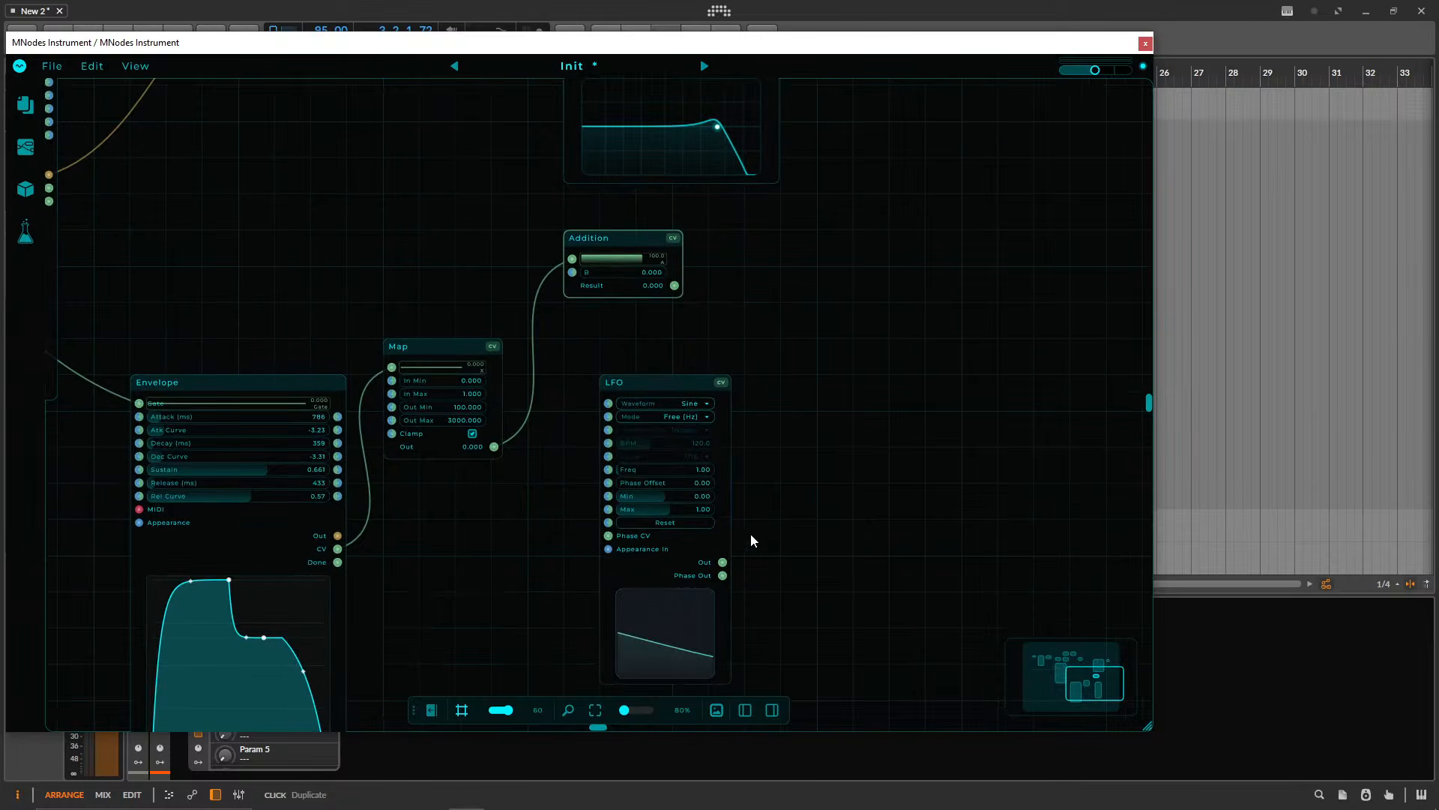
{"action": "left_click_drag", "start_coordinate": [655, 385], "coordinate": [618, 349]}
{"action": "double_click", "coordinate": [787, 499]}
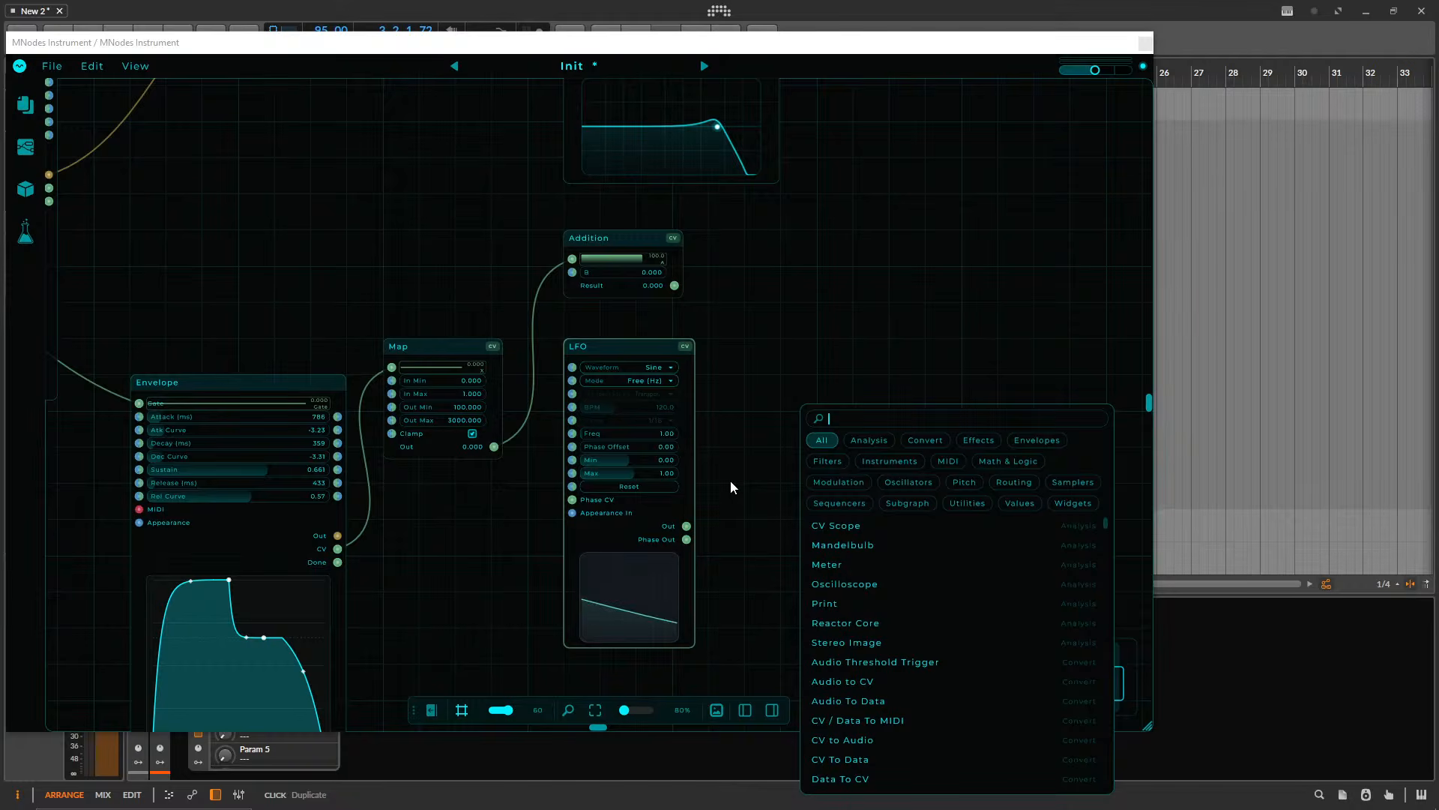
{"action": "type", "text": "map"}
{"action": "key", "text": "Return"}
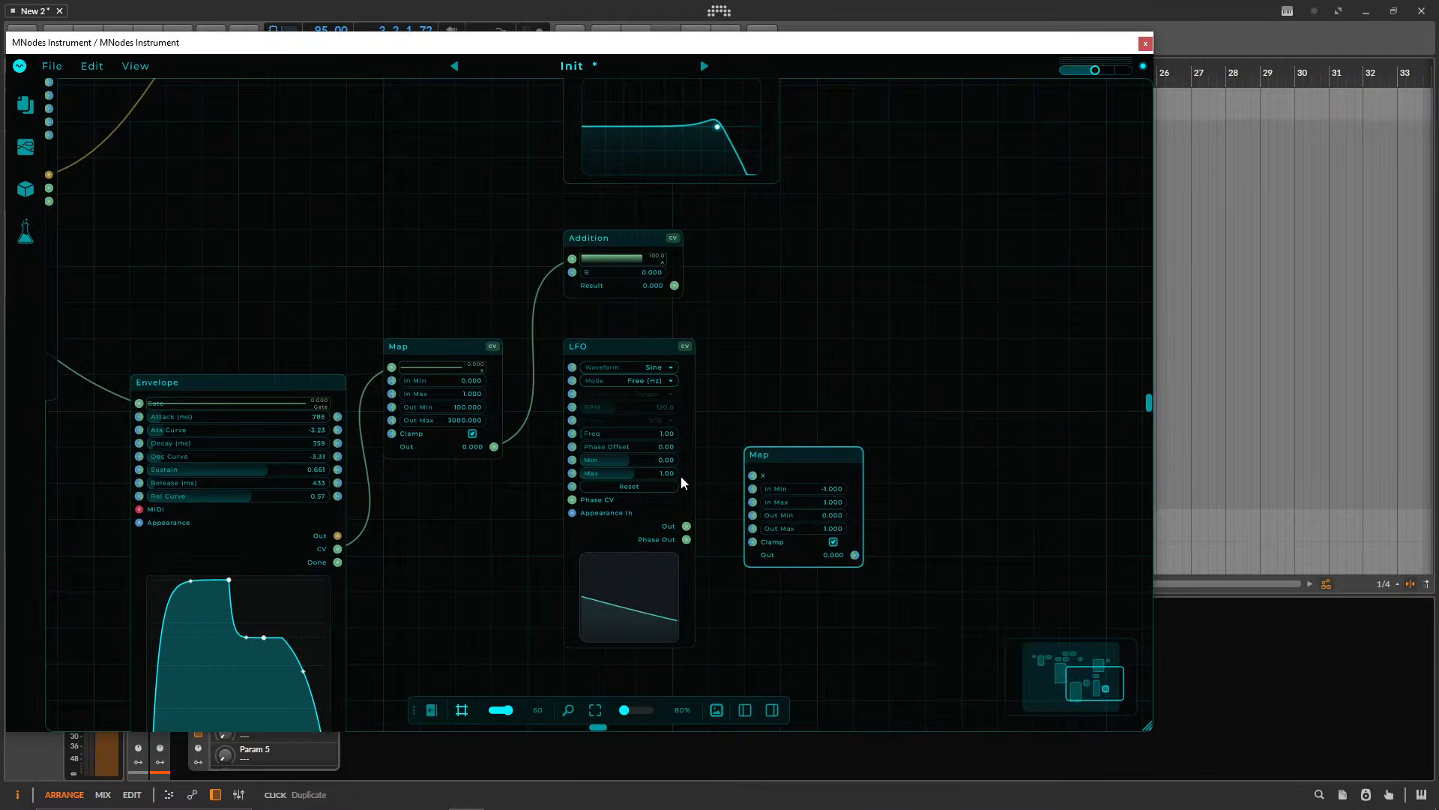
{"action": "left_click_drag", "start_coordinate": [776, 383], "coordinate": [805, 546]}
{"action": "key", "text": "Delete"}
- Connect the LFO's Out to the Addition's B input and the Addition's Result to the Filter's Freq
{"action": "left_click_drag", "start_coordinate": [687, 527], "coordinate": [572, 272]}
{"action": "left_click_drag", "start_coordinate": [712, 273], "coordinate": [703, 469]}
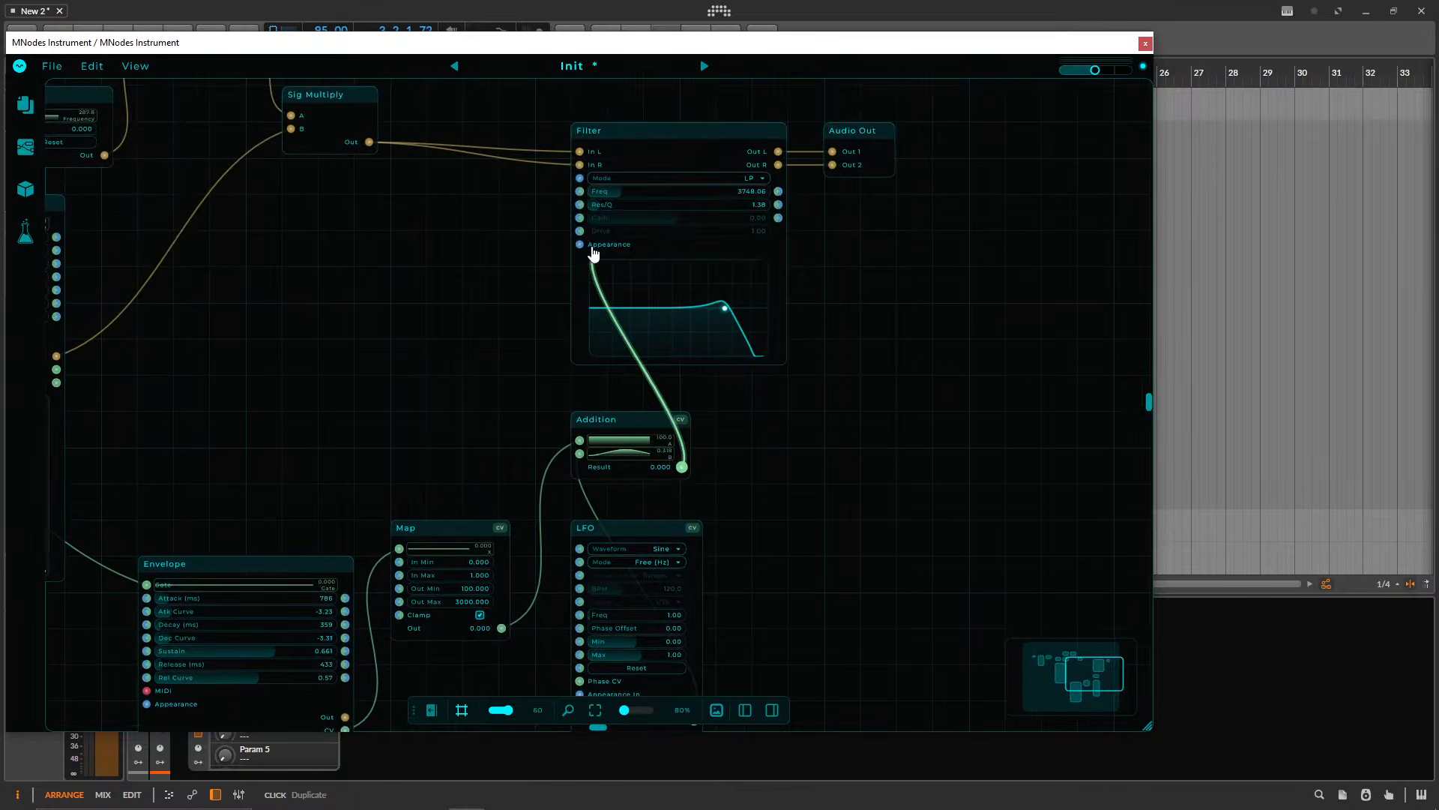
{"action": "left_click_drag", "start_coordinate": [592, 255], "coordinate": [571, 200]}
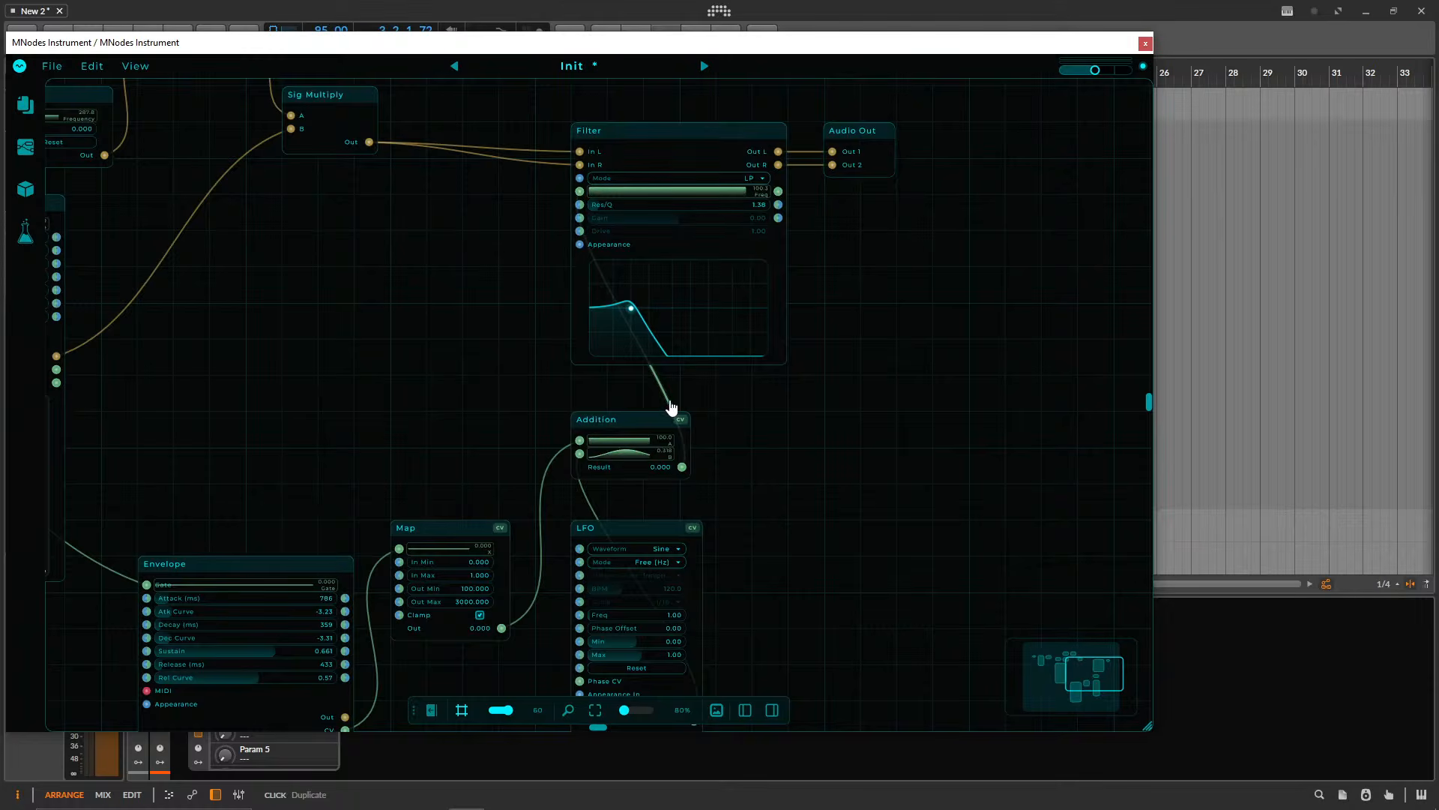
{"action": "left_click_drag", "start_coordinate": [778, 529], "coordinate": [818, 464]}
- Remove the cables feeding both Addition inputs and the cable from the second Envelope into the Map
{"action": "double_click", "coordinate": [593, 399]}
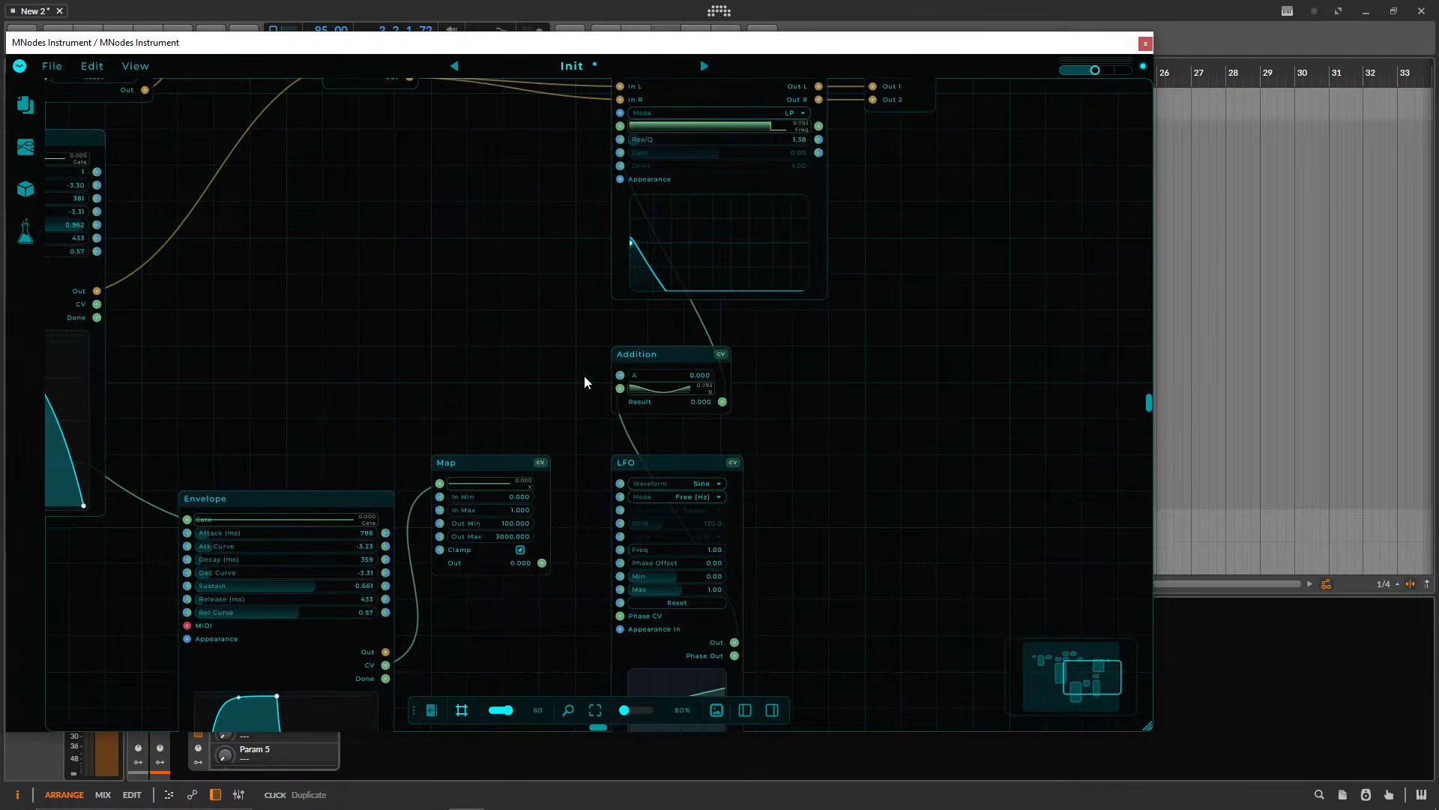
{"action": "double_click", "coordinate": [631, 435]}
{"action": "left_click_drag", "start_coordinate": [479, 459], "coordinate": [551, 460]}
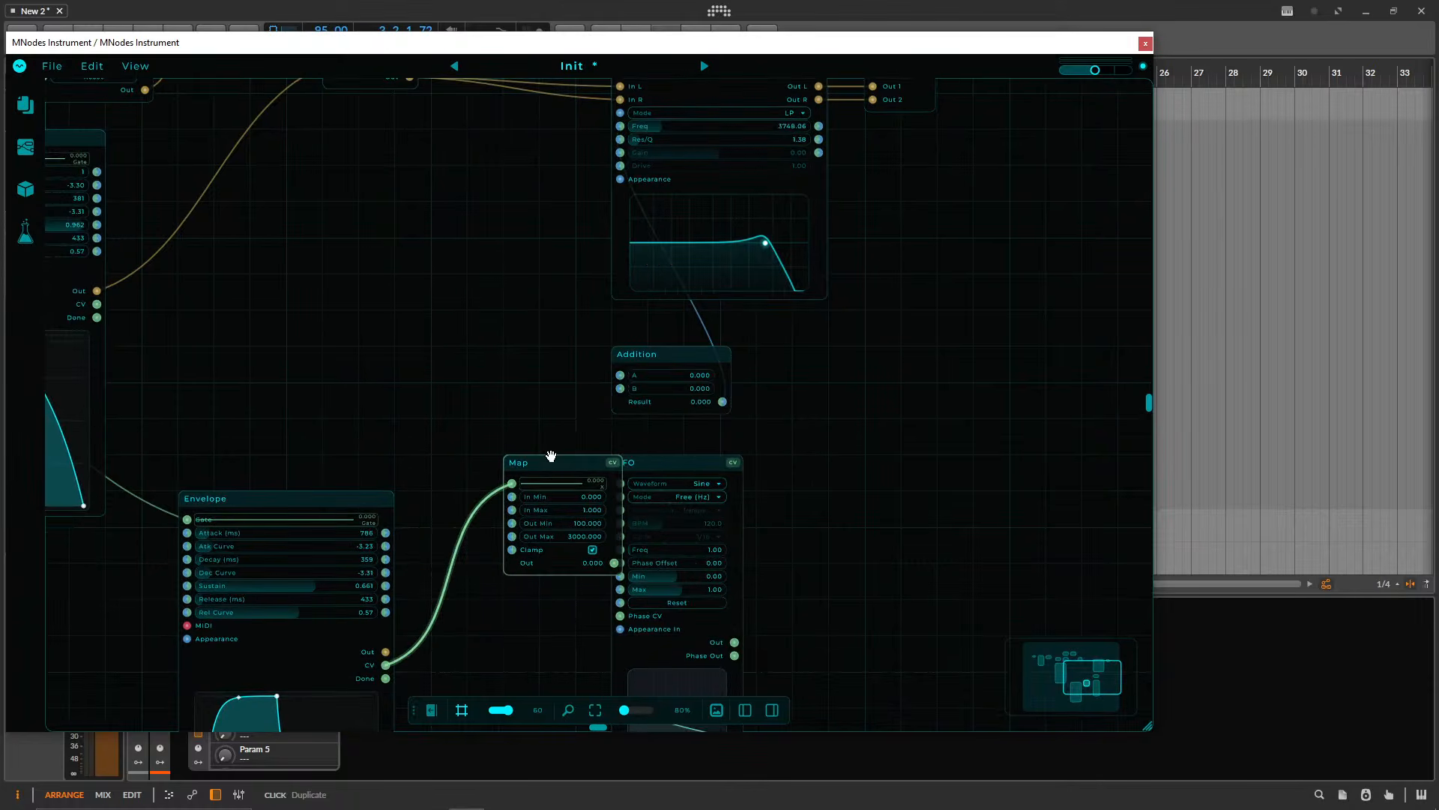
{"action": "double_click", "coordinate": [491, 506]}
- Move the LFO and Map out of the way and place the Addition just beside the second Envelope
{"action": "left_click_drag", "start_coordinate": [659, 461], "coordinate": [484, 657]}
{"action": "left_click_drag", "start_coordinate": [650, 584], "coordinate": [723, 415]}
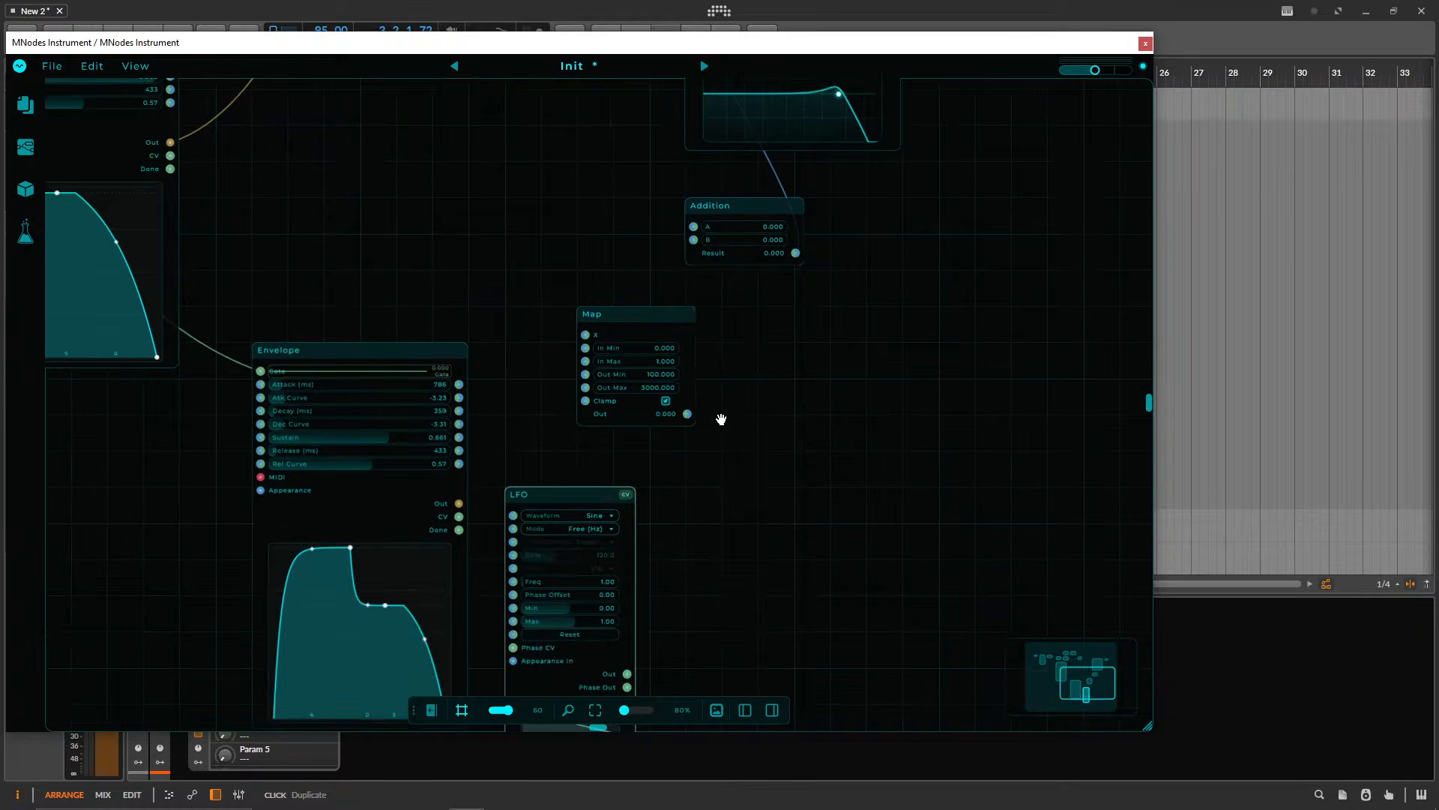
{"action": "left_click_drag", "start_coordinate": [629, 298], "coordinate": [918, 334]}
{"action": "left_click_drag", "start_coordinate": [708, 187], "coordinate": [565, 332]}
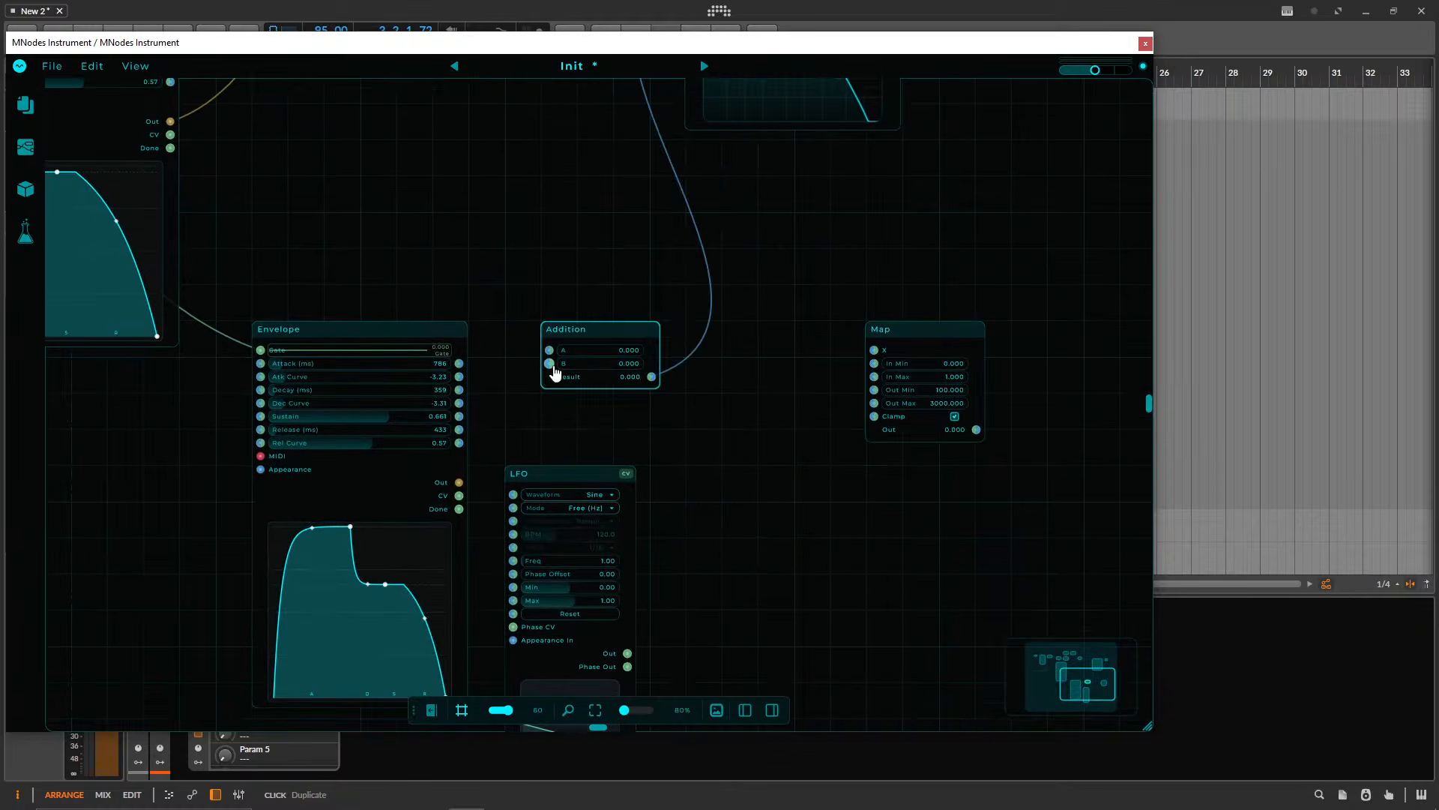
- Connect the second Envelope's CV to the Addition's A, move the LFO below it, and unplug the Addition's Result from the Filter
{"action": "left_click_drag", "start_coordinate": [458, 496], "coordinate": [550, 350]}
{"action": "left_click_drag", "start_coordinate": [581, 473], "coordinate": [762, 366]}
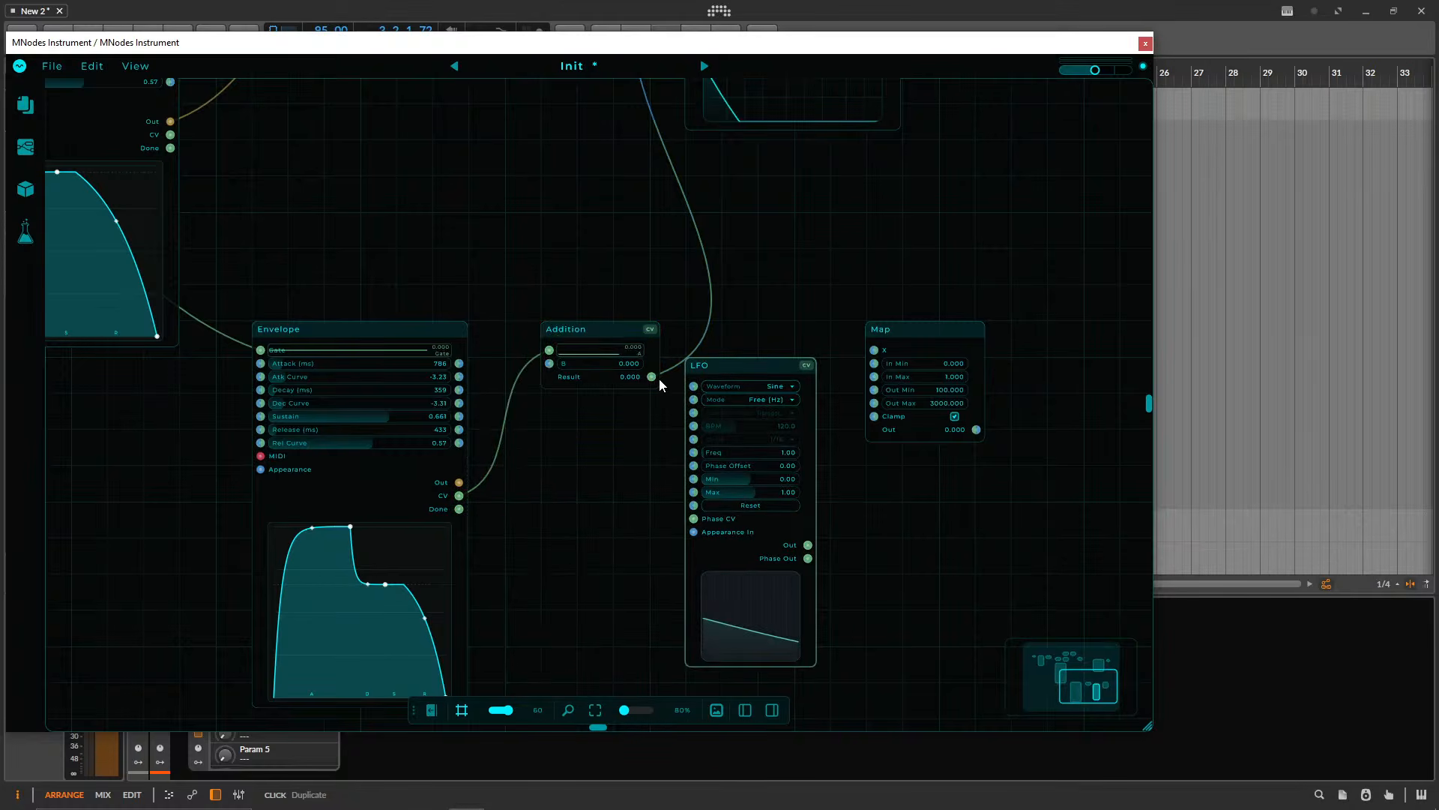
{"action": "left_click_drag", "start_coordinate": [651, 377], "coordinate": [696, 277]}
{"action": "left_click_drag", "start_coordinate": [815, 267], "coordinate": [760, 311]}
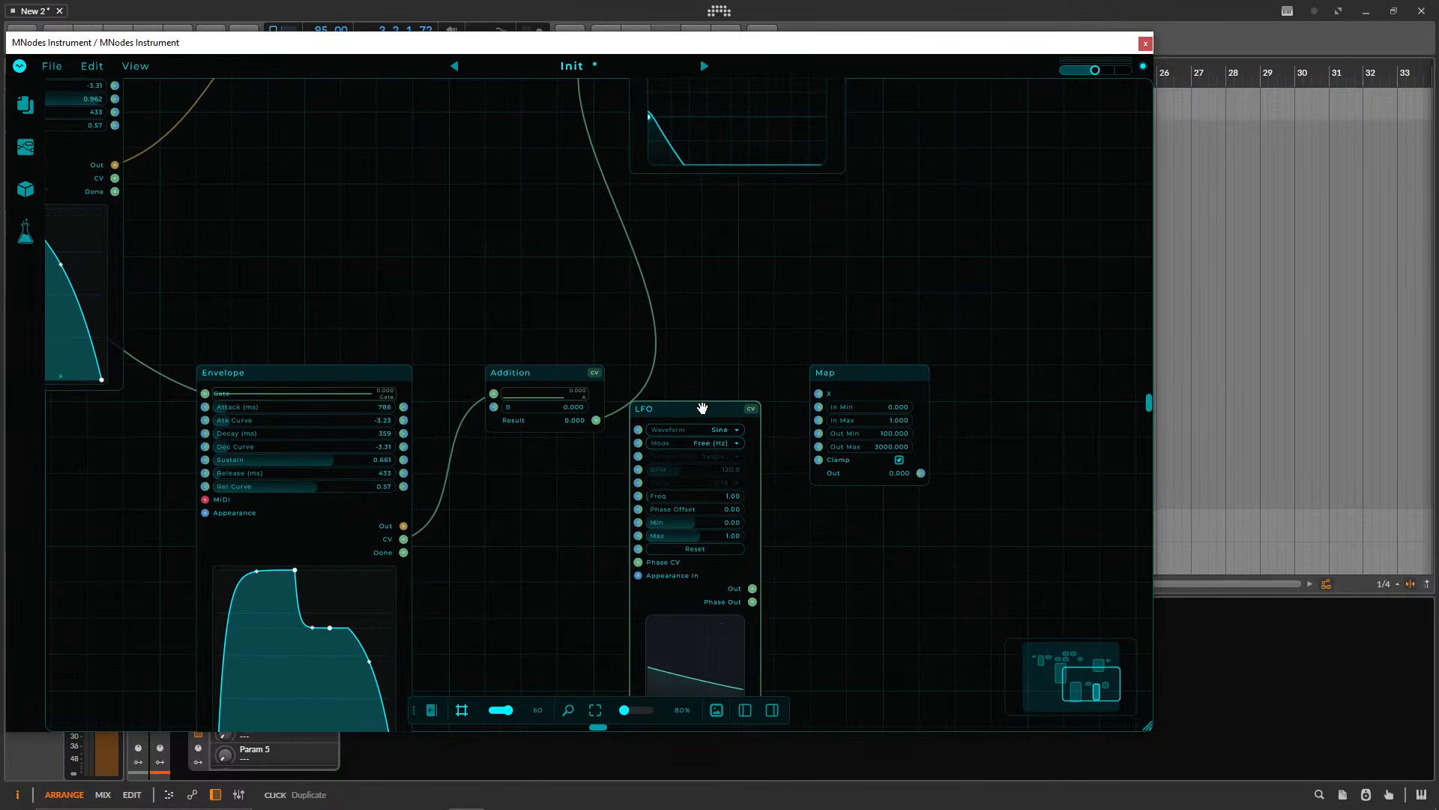
{"action": "left_click_drag", "start_coordinate": [700, 408], "coordinate": [627, 517]}
{"action": "double_click", "coordinate": [635, 403]}
- Place the Map after the Addition, feed the Addition's Result into its X, and route the Map's Out to the Filter's Freq
{"action": "left_click_drag", "start_coordinate": [832, 400], "coordinate": [631, 366]}
{"action": "left_click_drag", "start_coordinate": [699, 324], "coordinate": [730, 357]}
{"action": "left_click_drag", "start_coordinate": [574, 406], "coordinate": [538, 405]}
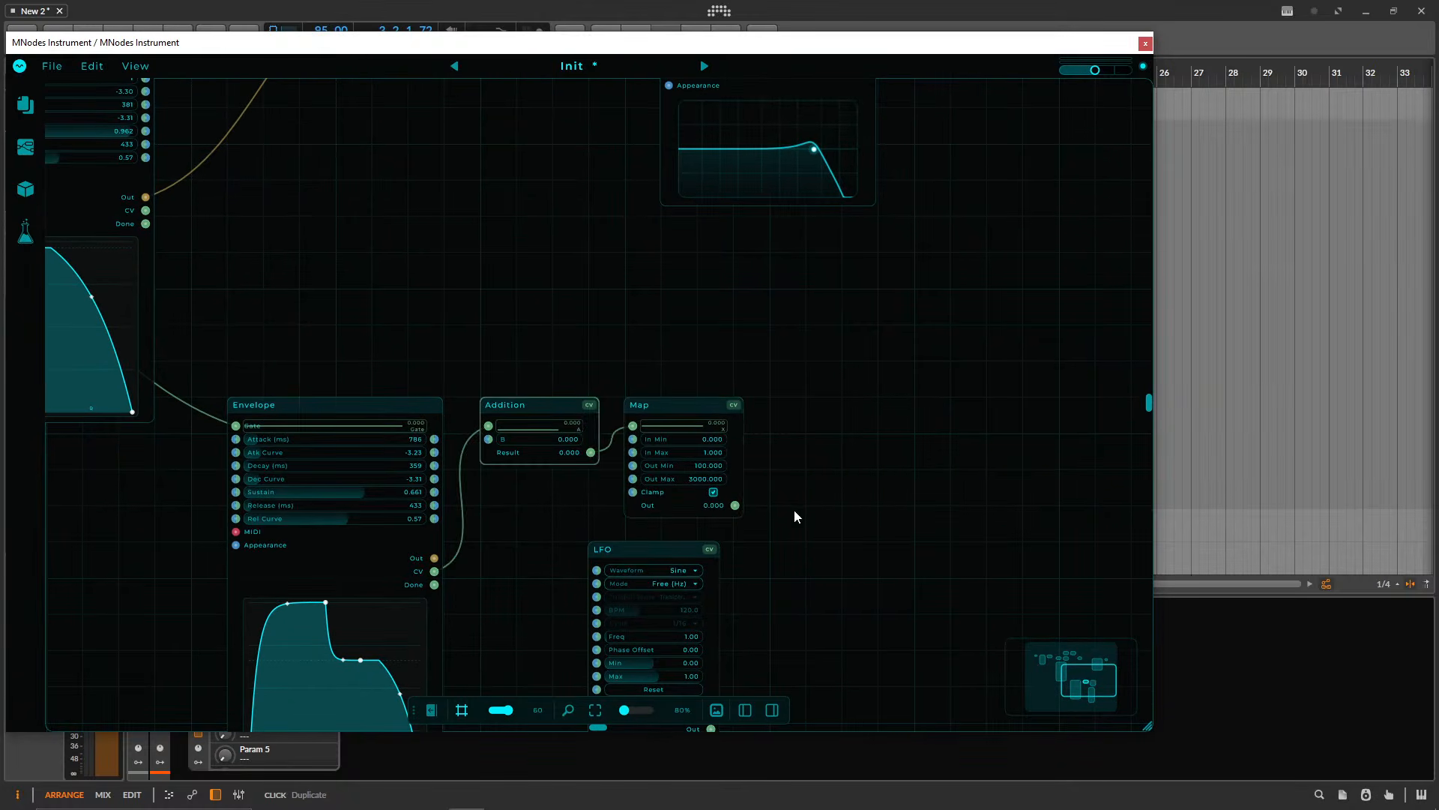
{"action": "left_click_drag", "start_coordinate": [736, 505], "coordinate": [674, 264]}
- Move the LFO beneath the Addition, connect its Out to the Addition's B, and set the LFO's Max to 10
{"action": "scroll", "coordinate": [860, 250], "scroll_direction": "down", "scroll_amount": 5}
{"action": "left_click_drag", "start_coordinate": [690, 531], "coordinate": [544, 536]}
{"action": "left_click", "coordinate": [570, 551]}
{"action": "left_click", "coordinate": [698, 576]}
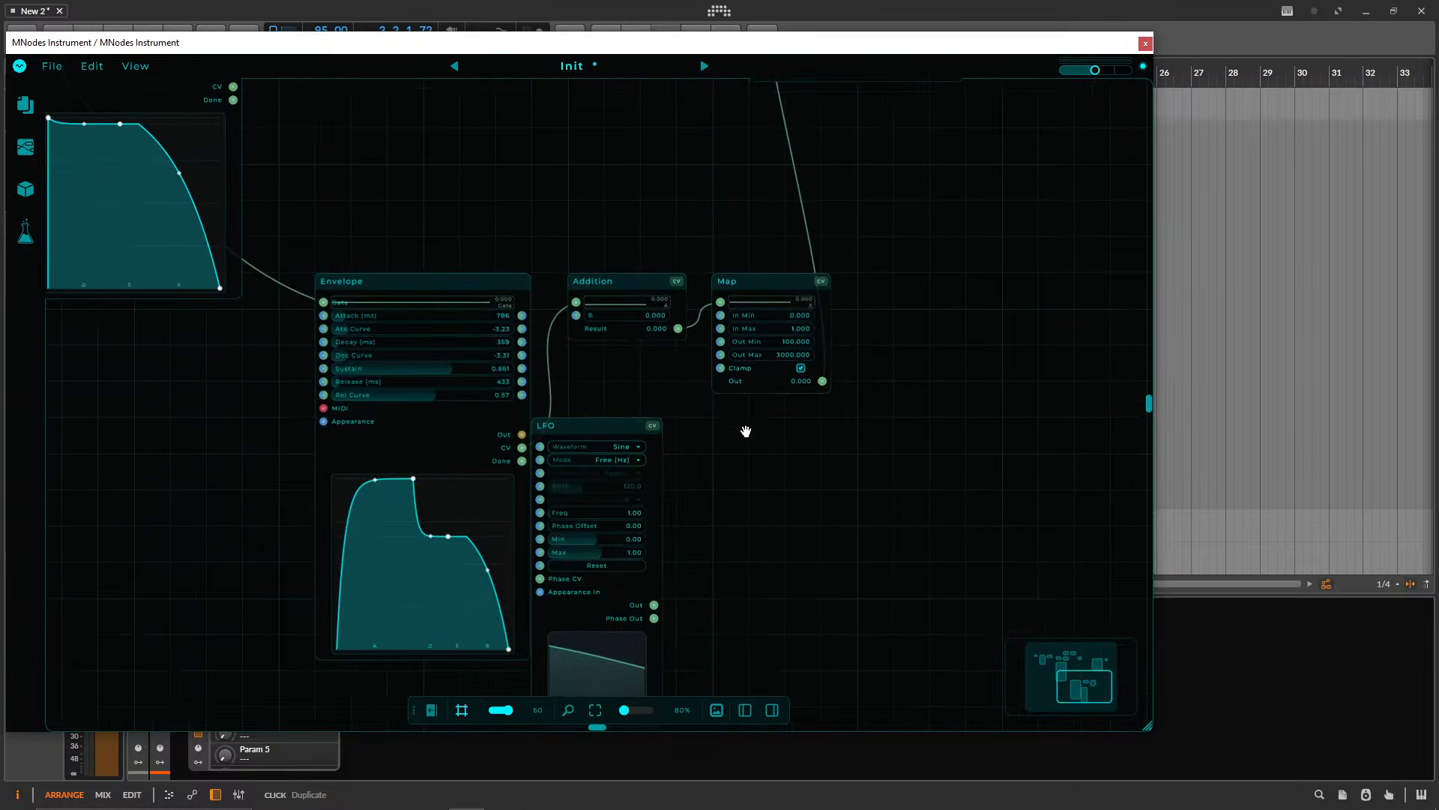
{"action": "scroll", "coordinate": [699, 576], "scroll_direction": "down", "scroll_amount": 3}
{"action": "left_click_drag", "start_coordinate": [654, 602], "coordinate": [577, 314]}
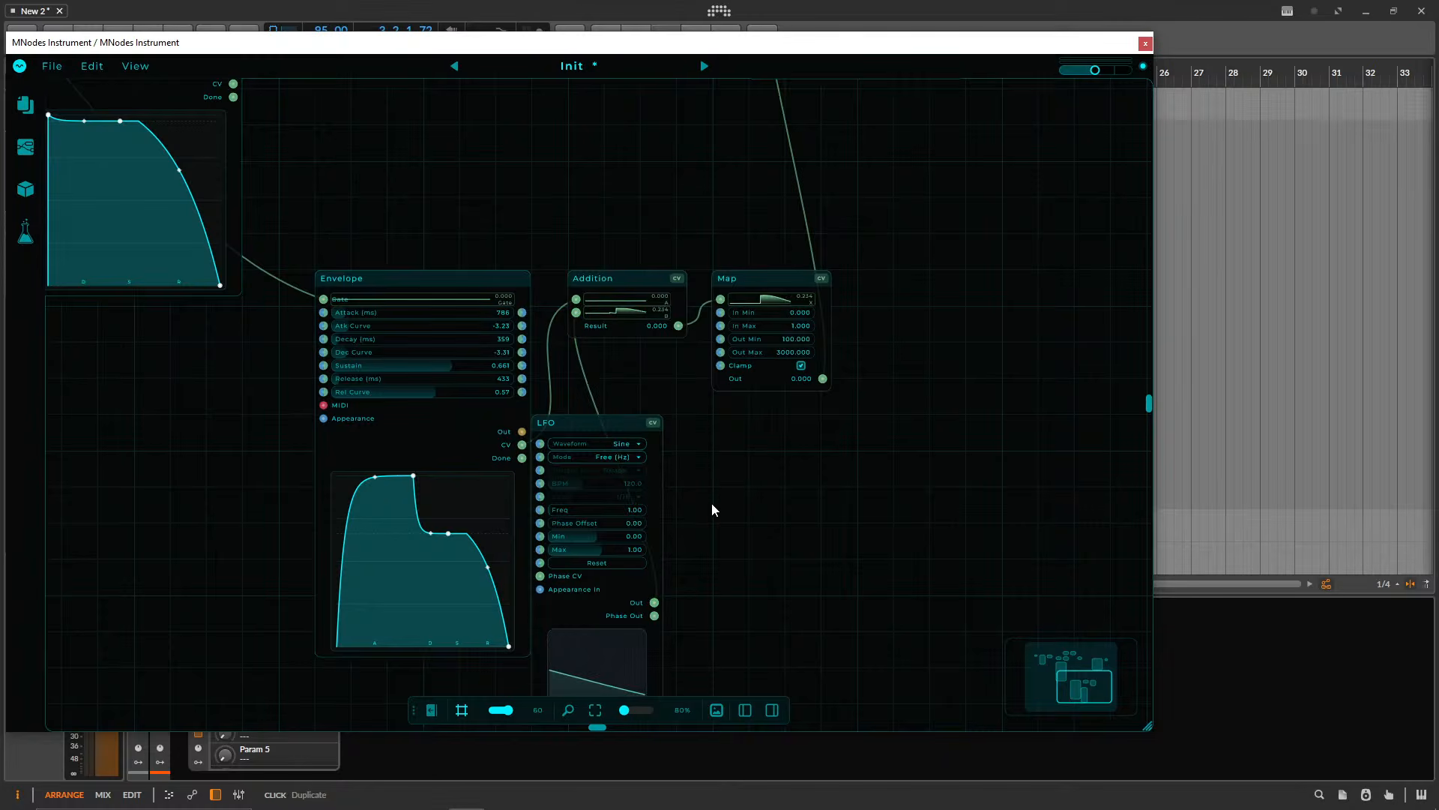
{"action": "left_click_drag", "start_coordinate": [592, 550], "coordinate": [790, 485]}
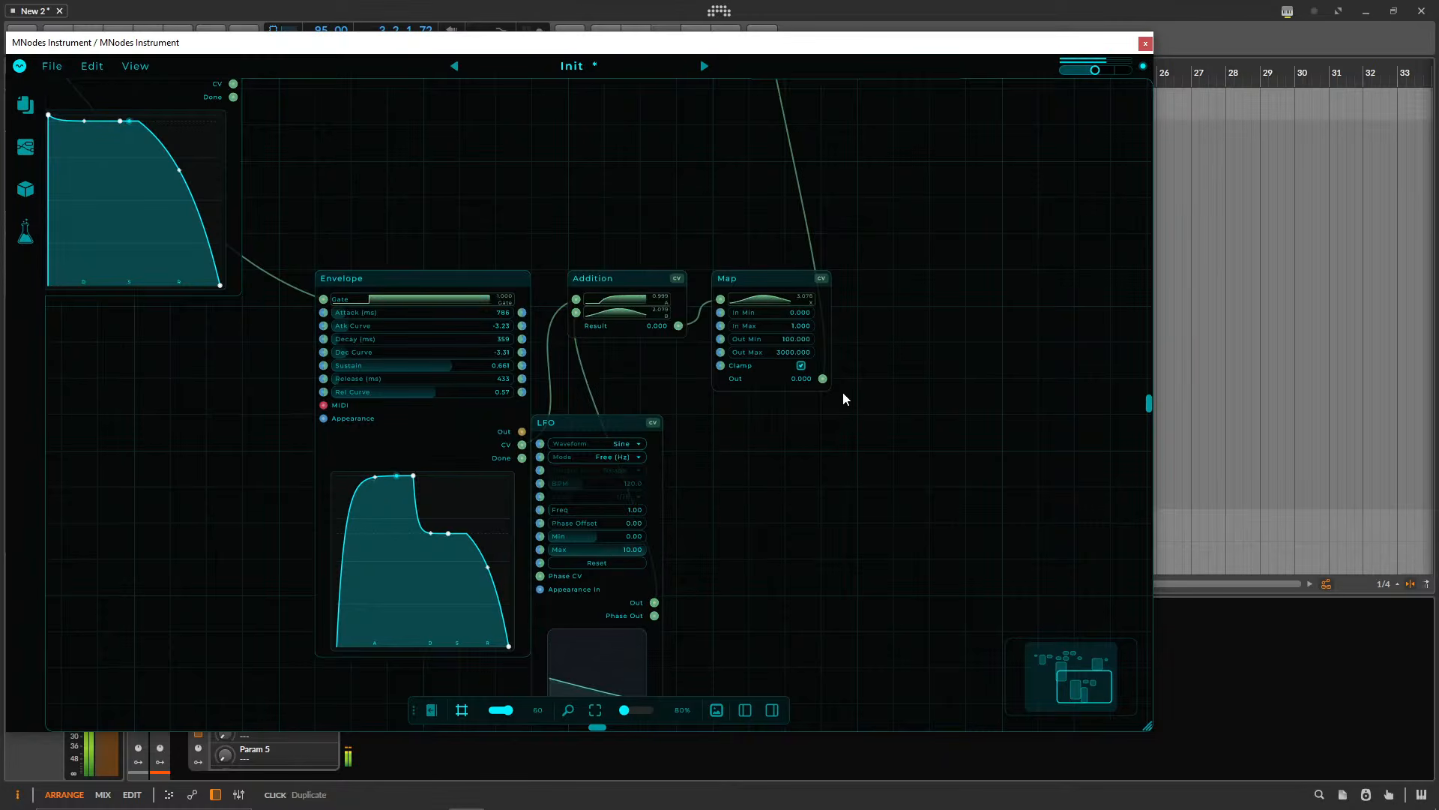
- Check the filter modulation and set the LFO's Freq to 0.20 Hz
{"action": "left_click_drag", "start_coordinate": [875, 397], "coordinate": [835, 651]}
{"action": "left_click_drag", "start_coordinate": [837, 479], "coordinate": [852, 248]}
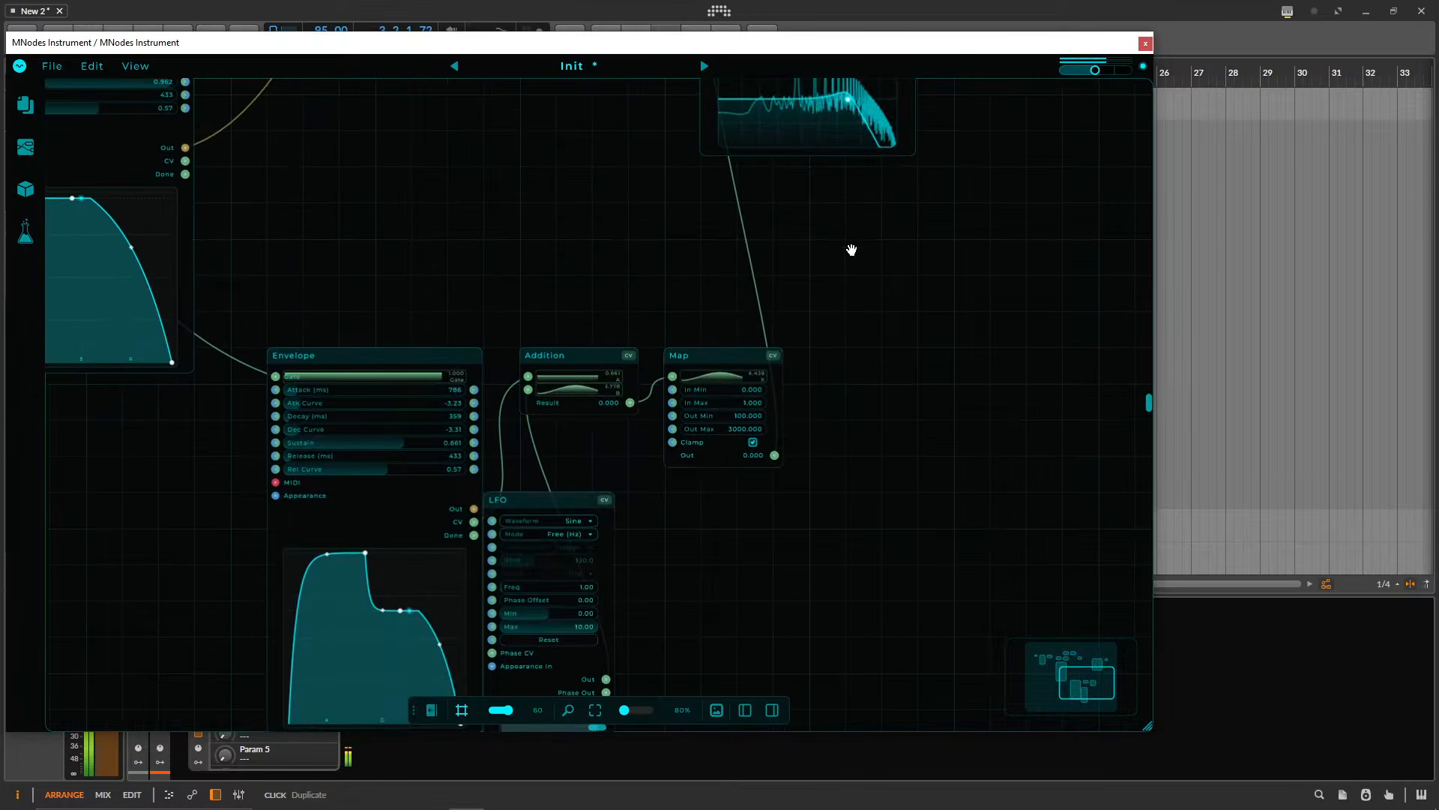
{"action": "left_click_drag", "start_coordinate": [833, 379], "coordinate": [893, 209]}
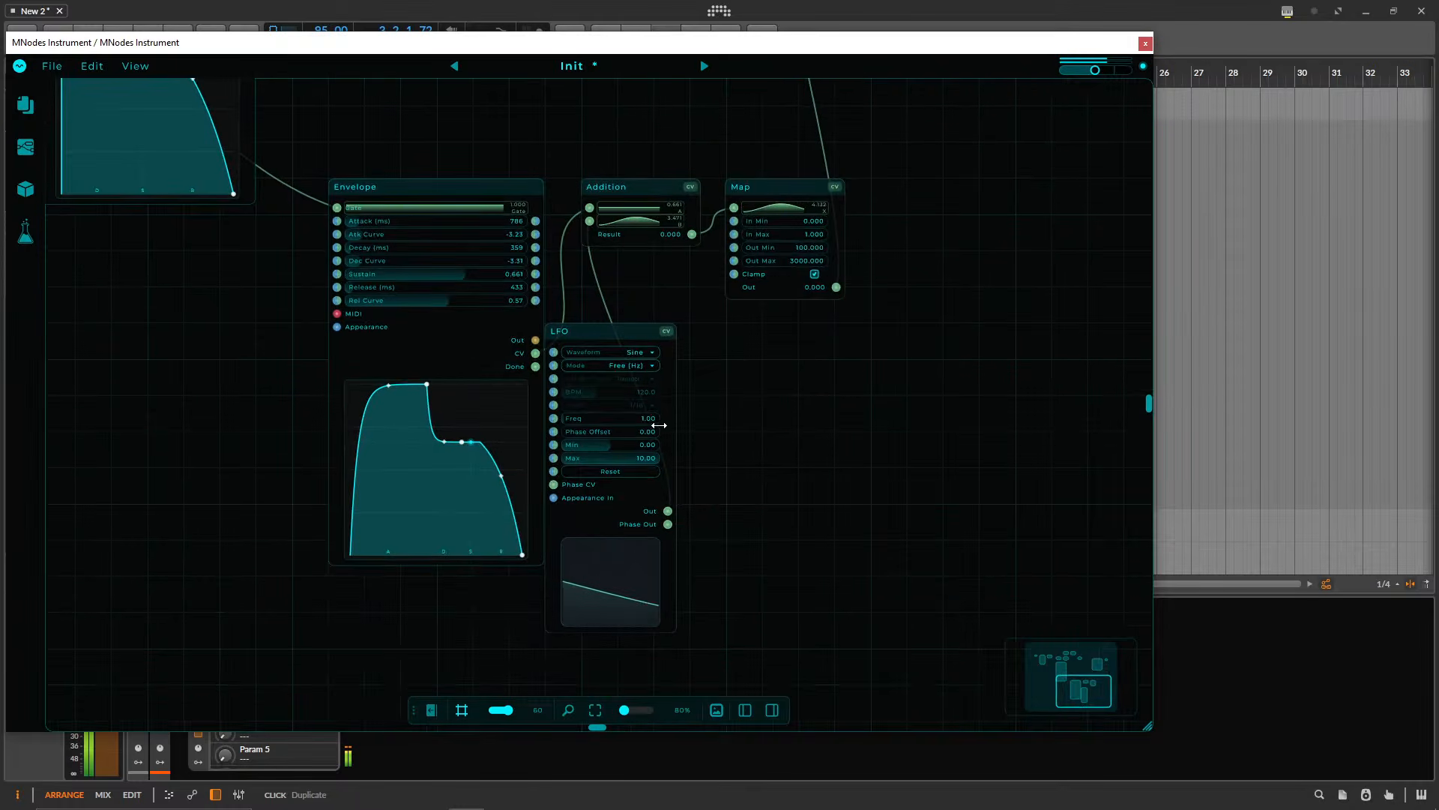
{"action": "left_click_drag", "start_coordinate": [768, 387], "coordinate": [802, 505]}
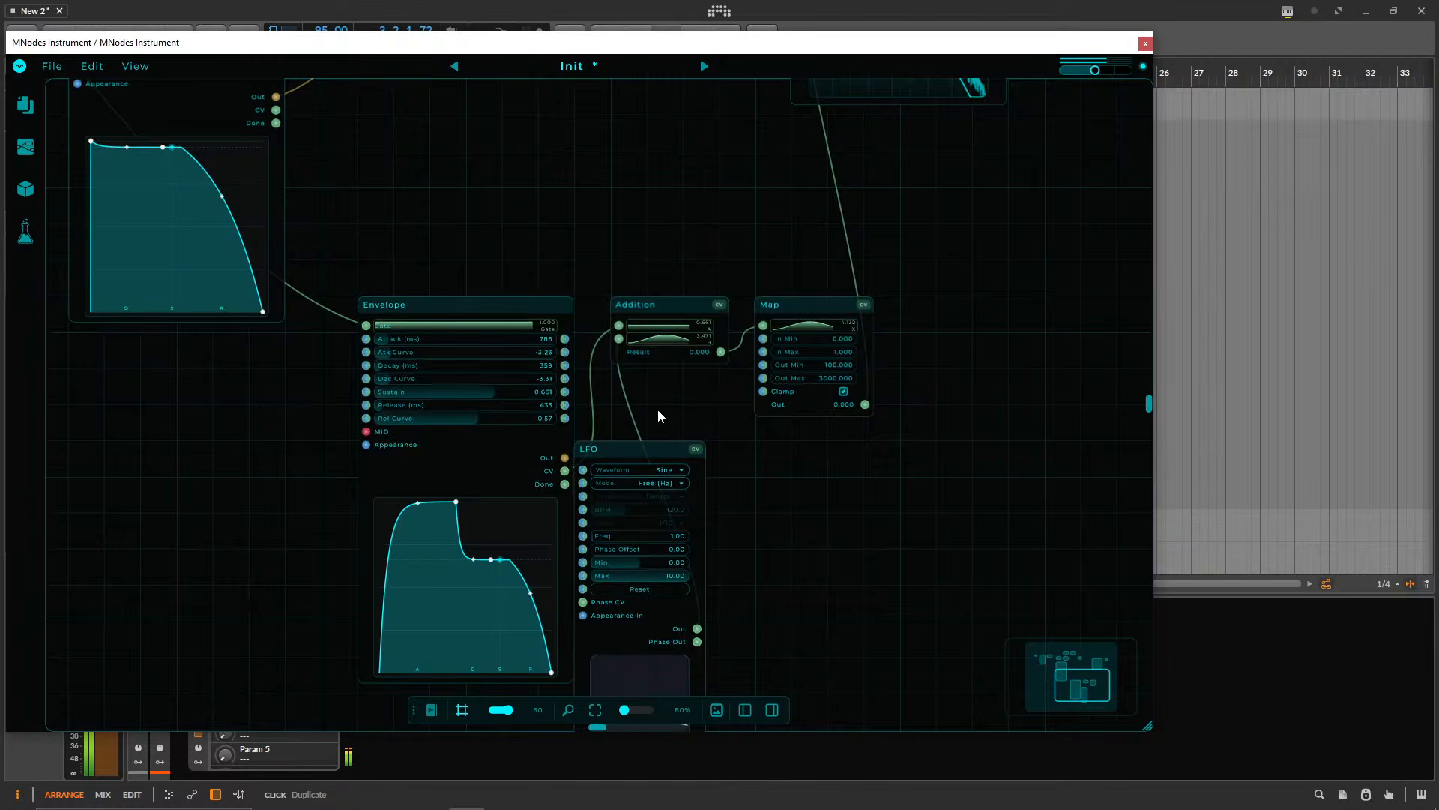
{"action": "scroll", "coordinate": [717, 465], "scroll_direction": "down", "scroll_amount": 3}
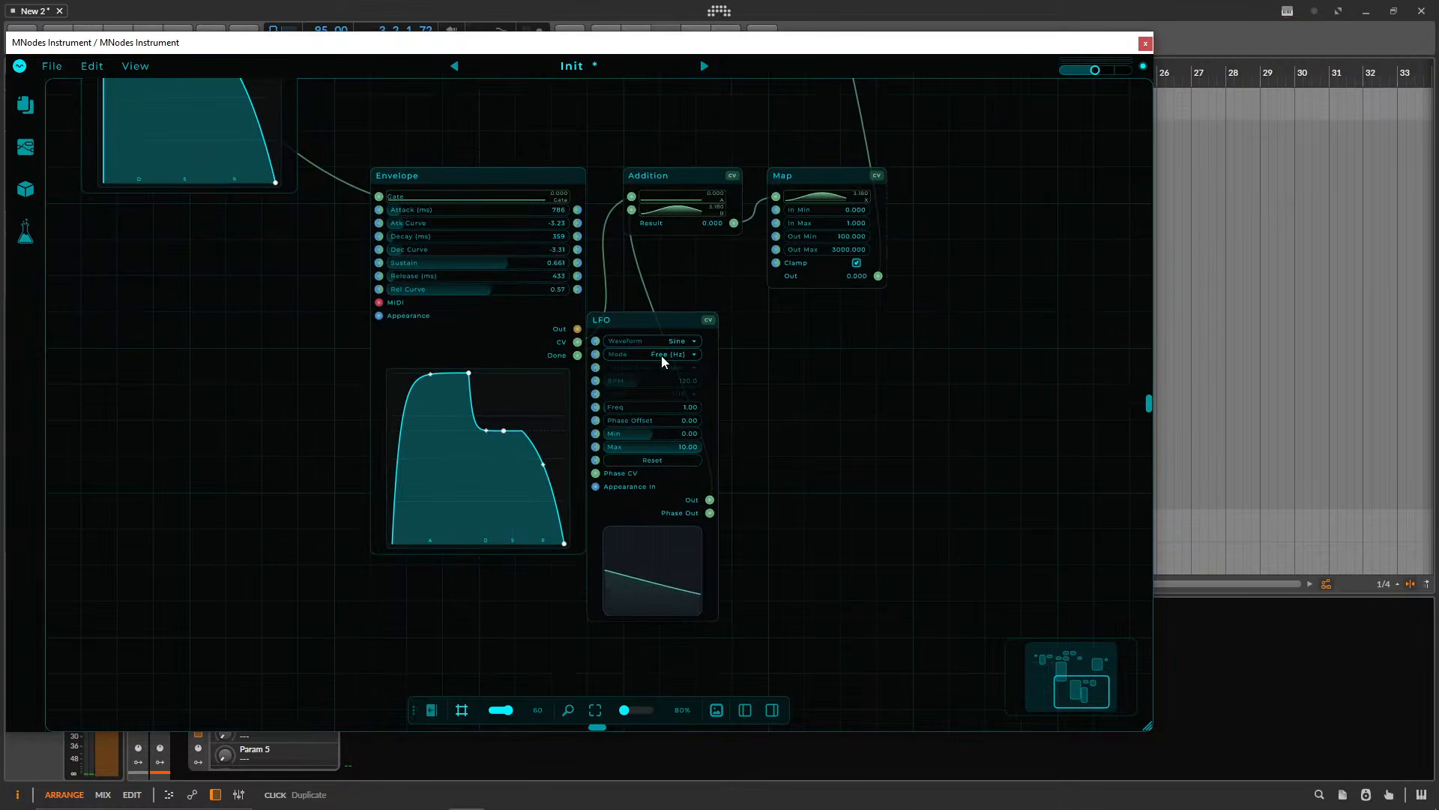
{"action": "left_click_drag", "start_coordinate": [672, 407], "coordinate": [664, 401]}
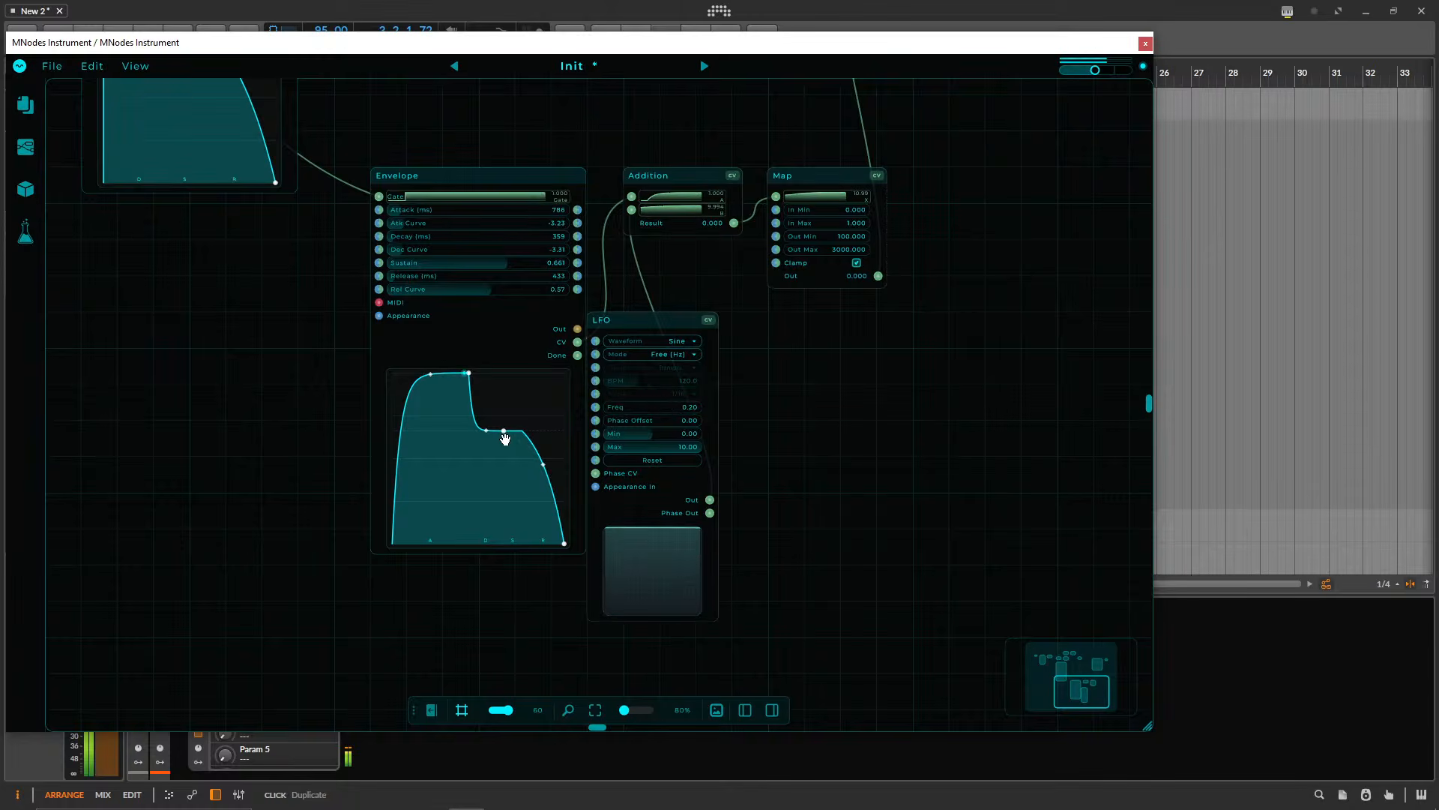
- Reshape the second Envelope to a sustain of 1.000 and decay of 297 ms, and set the Map's Out Max to 1000
{"action": "left_click_drag", "start_coordinate": [504, 439], "coordinate": [494, 351]}
{"action": "left_click_drag", "start_coordinate": [839, 390], "coordinate": [723, 630]}
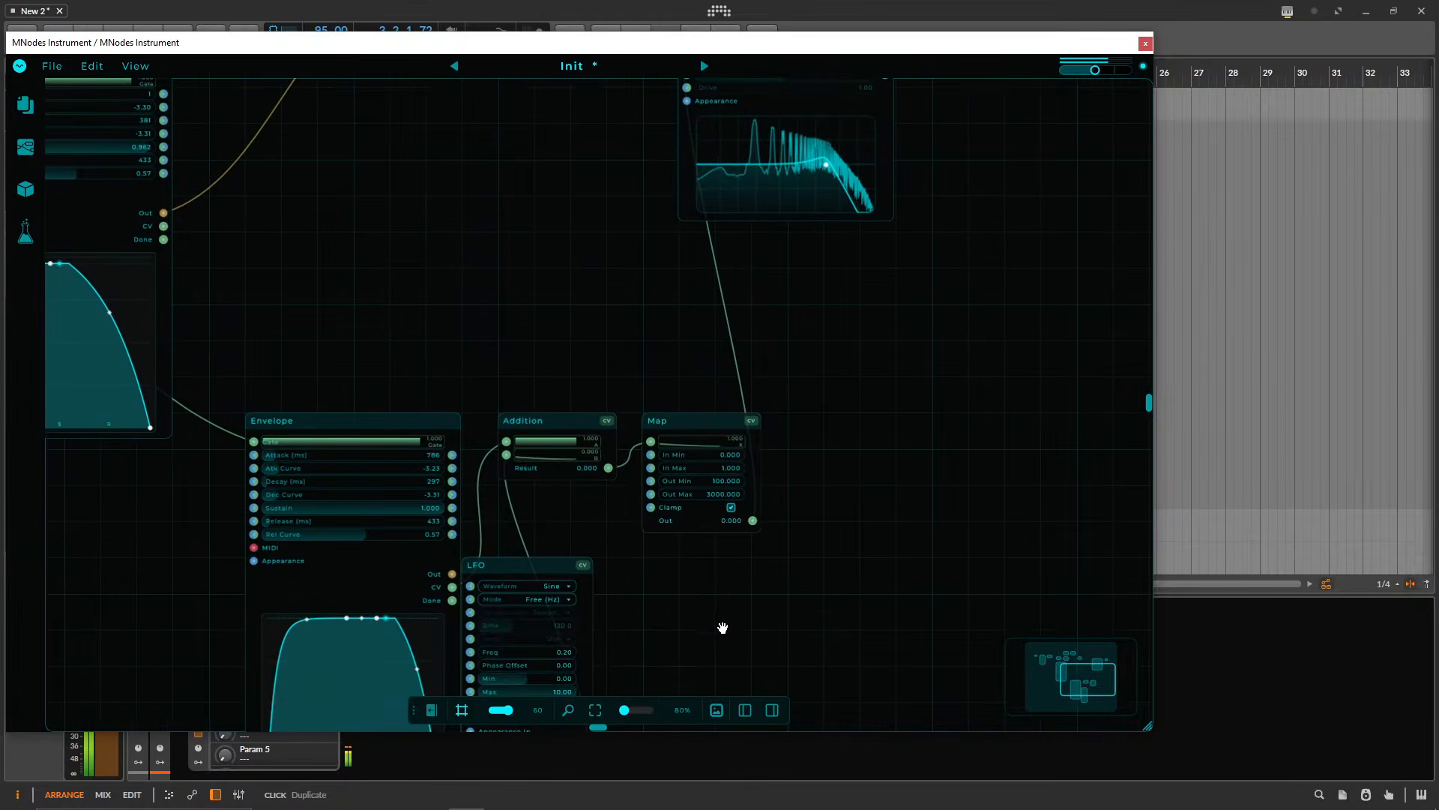
{"action": "double_click", "coordinate": [718, 493]}
{"action": "type", "text": "100"}
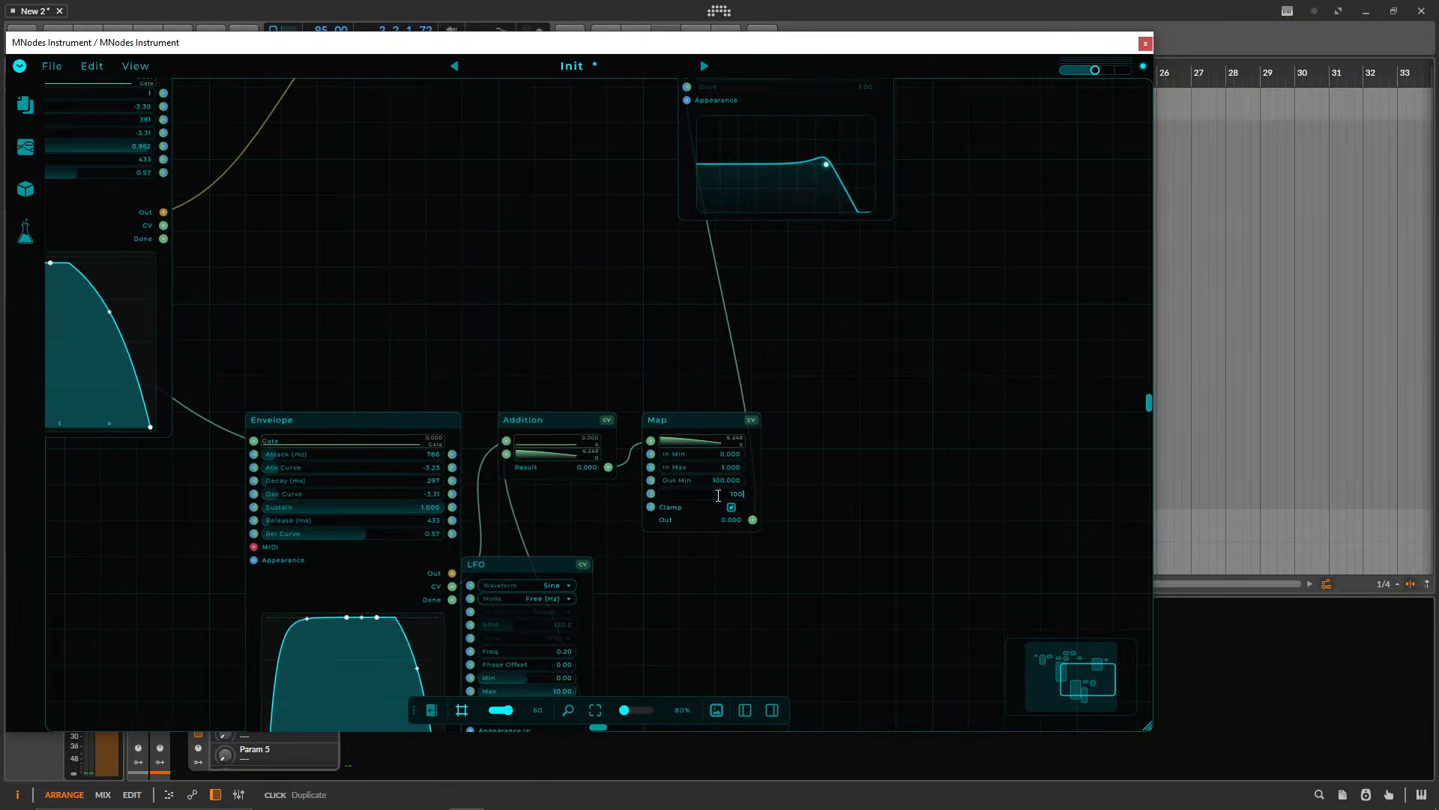
{"action": "type", "text": "0"}
{"action": "key", "text": "Return"}
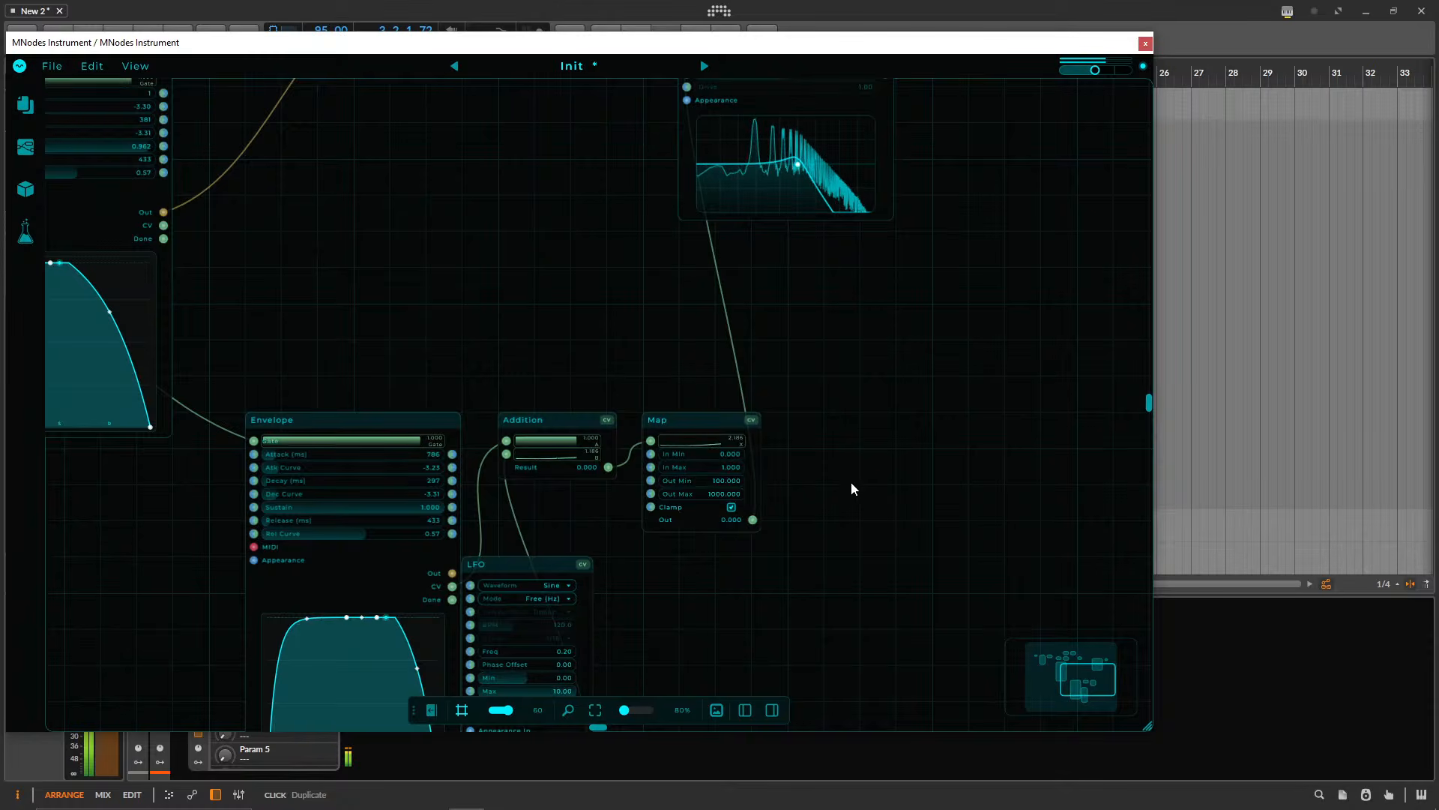
- Try a different LFO Min, set Min back to 0, and set the LFO's Max to 1
{"action": "left_click_drag", "start_coordinate": [852, 489], "coordinate": [868, 360]}
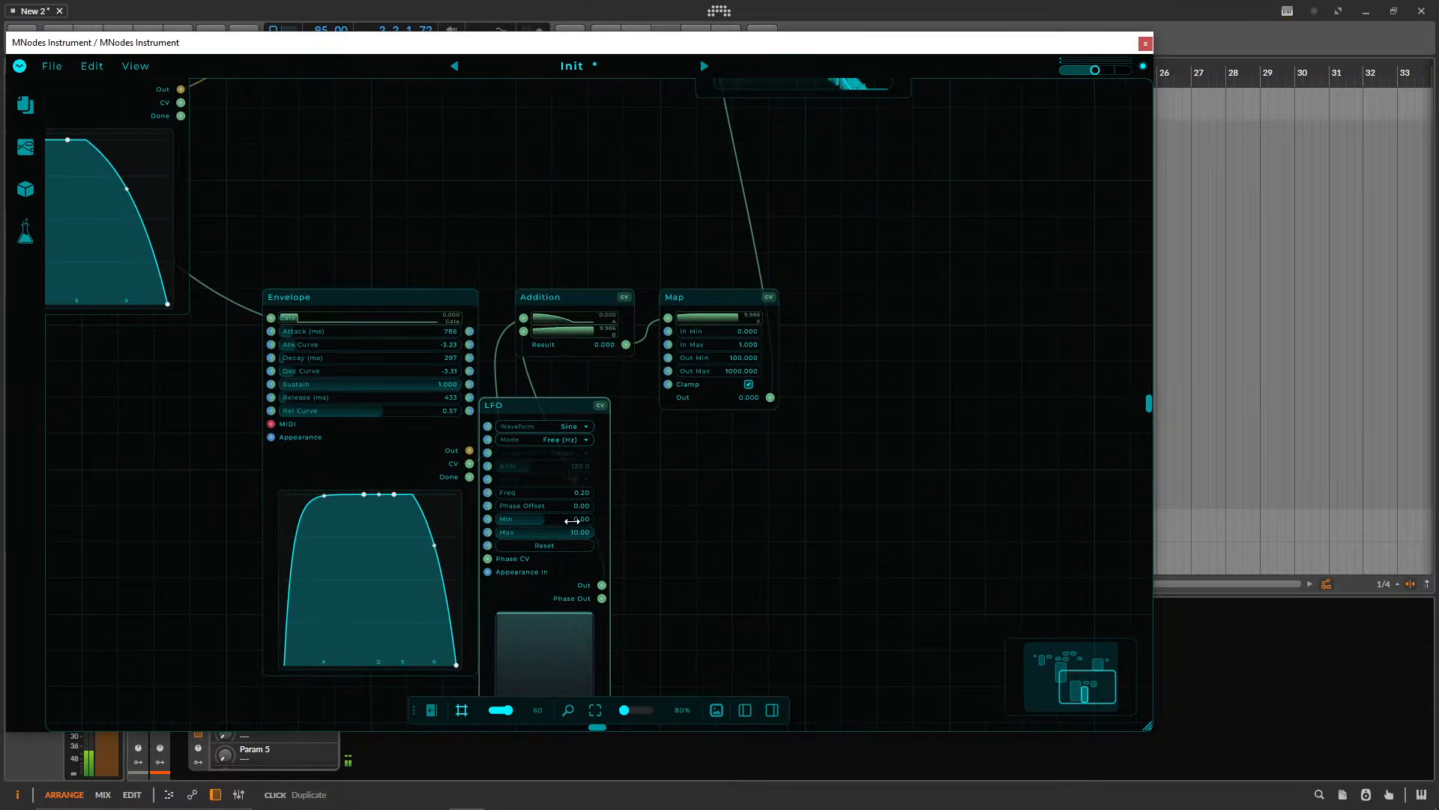
{"action": "mouse_move", "coordinate": [550, 519]}
{"action": "left_mouse_down"}
{"action": "mouse_move", "coordinate": [509, 519]}
{"action": "mouse_move", "coordinate": [569, 518]}
{"action": "left_mouse_up"}
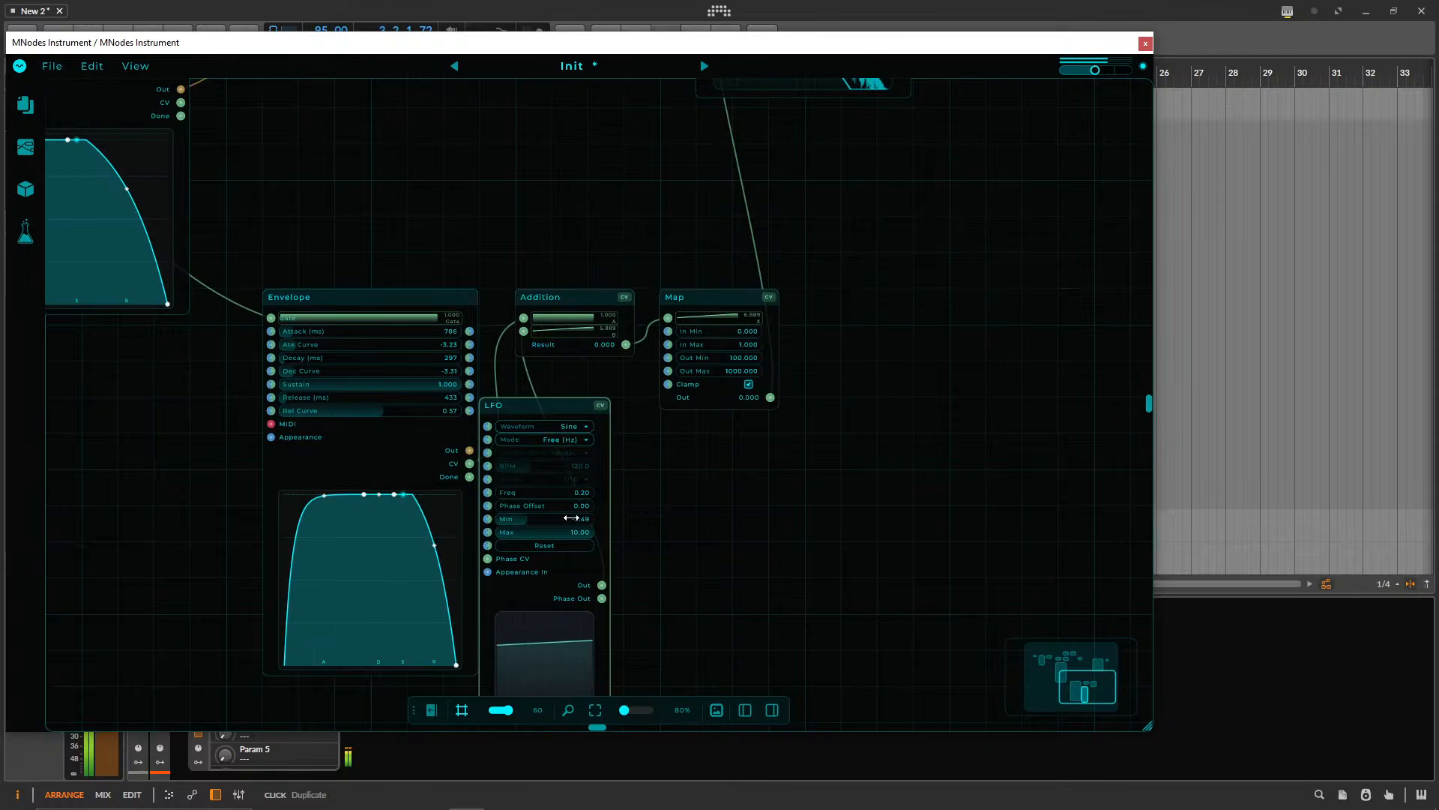
{"action": "type", "text": "0"}
{"action": "key", "text": "Return"}
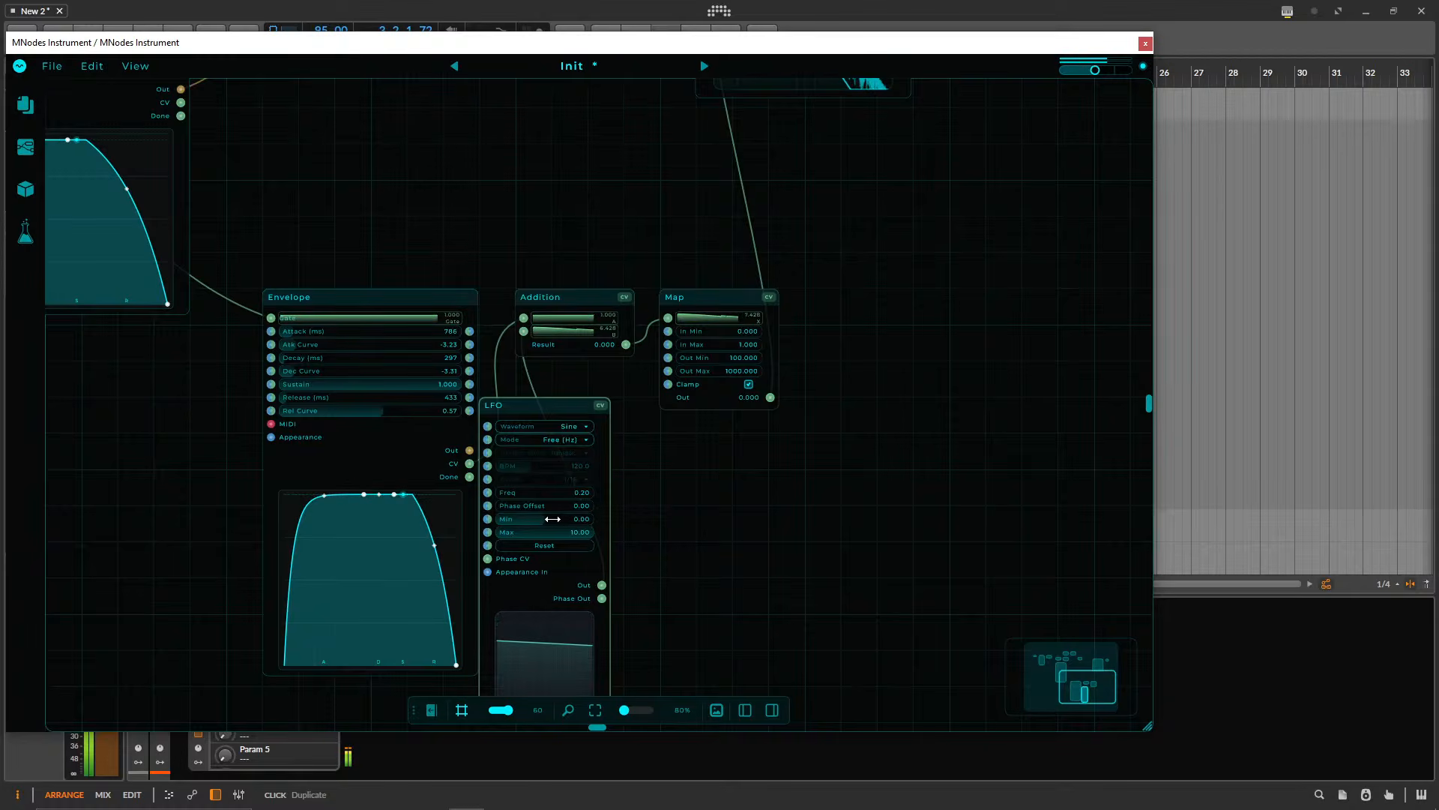
{"action": "double_click", "coordinate": [558, 532]}
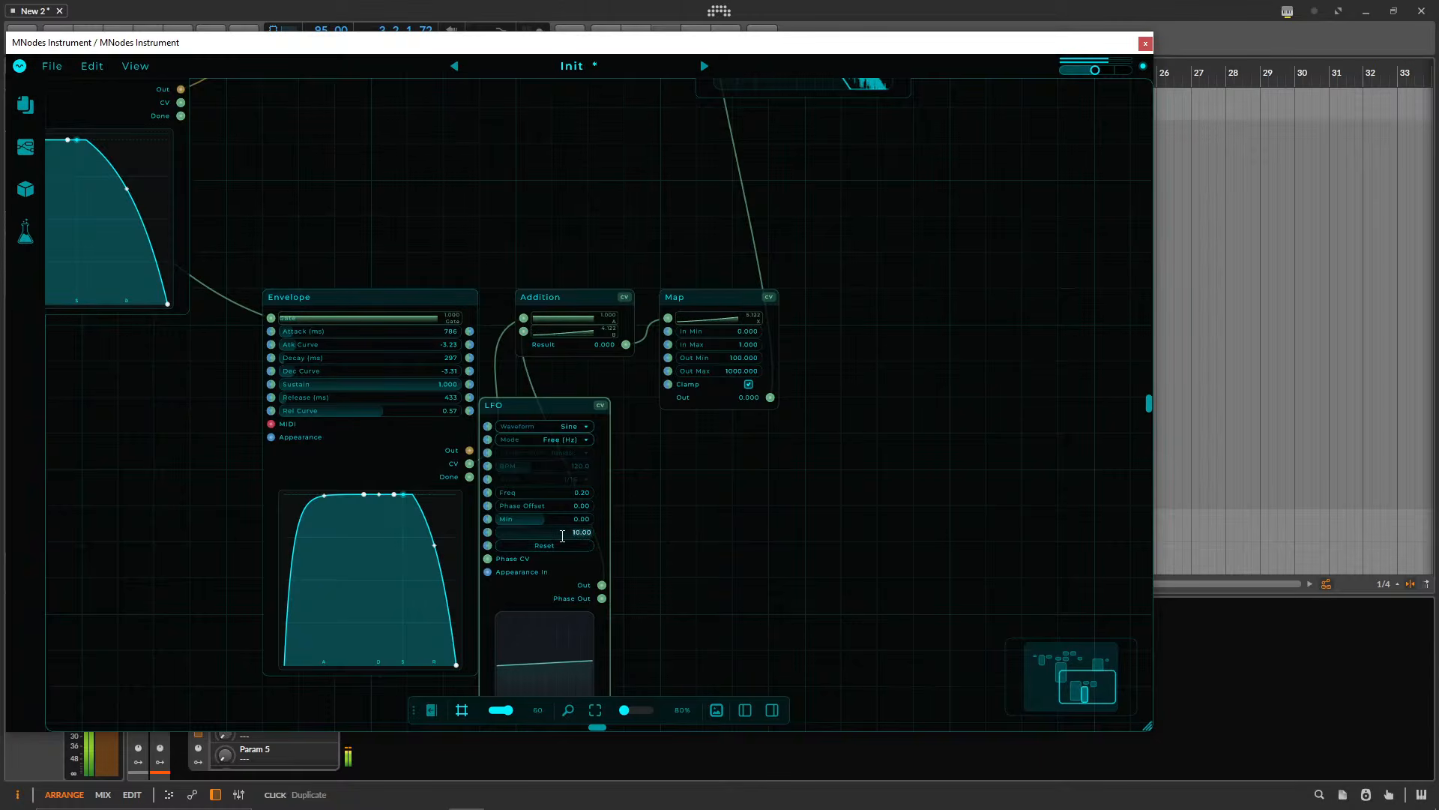
{"action": "type", "text": "1"}
{"action": "key", "text": "Return"}
- Add another Map node beside the LFO, with the Addition and existing Map moved away to make room
{"action": "double_click", "coordinate": [694, 502]}
{"action": "type", "text": "map"}
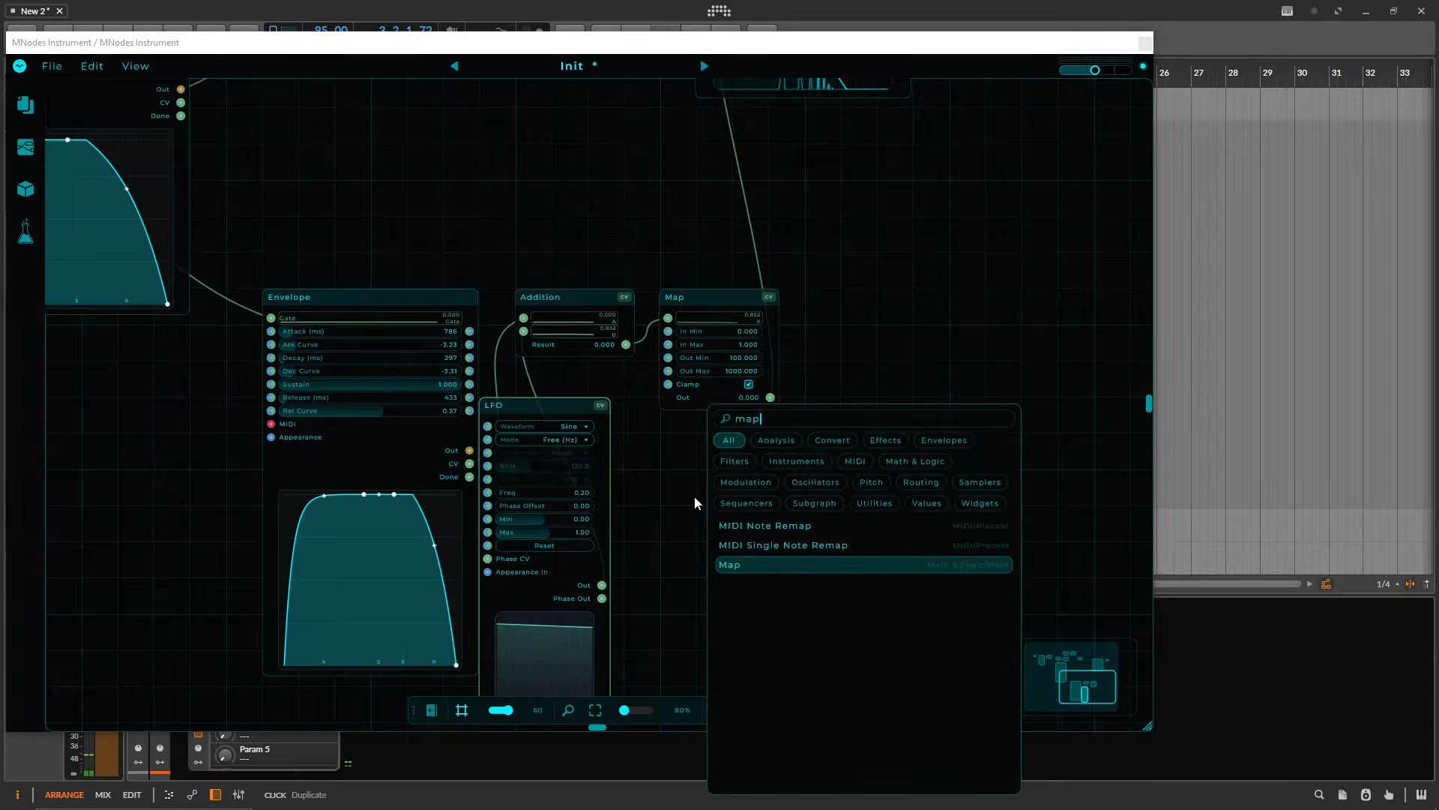
{"action": "key", "text": "Return"}
{"action": "left_click_drag", "start_coordinate": [938, 306], "coordinate": [862, 226]}
{"action": "left_click", "coordinate": [718, 334]}
{"action": "left_click", "coordinate": [778, 276]}
{"action": "left_click_drag", "start_coordinate": [779, 277], "coordinate": [762, 564]}
- Route the LFO's Out through the new Map into the Addition's B, and set that Map's Out Max to 100
{"action": "left_click_drag", "start_coordinate": [542, 617], "coordinate": [583, 452]}
{"action": "left_click_drag", "start_coordinate": [739, 538], "coordinate": [777, 276]}
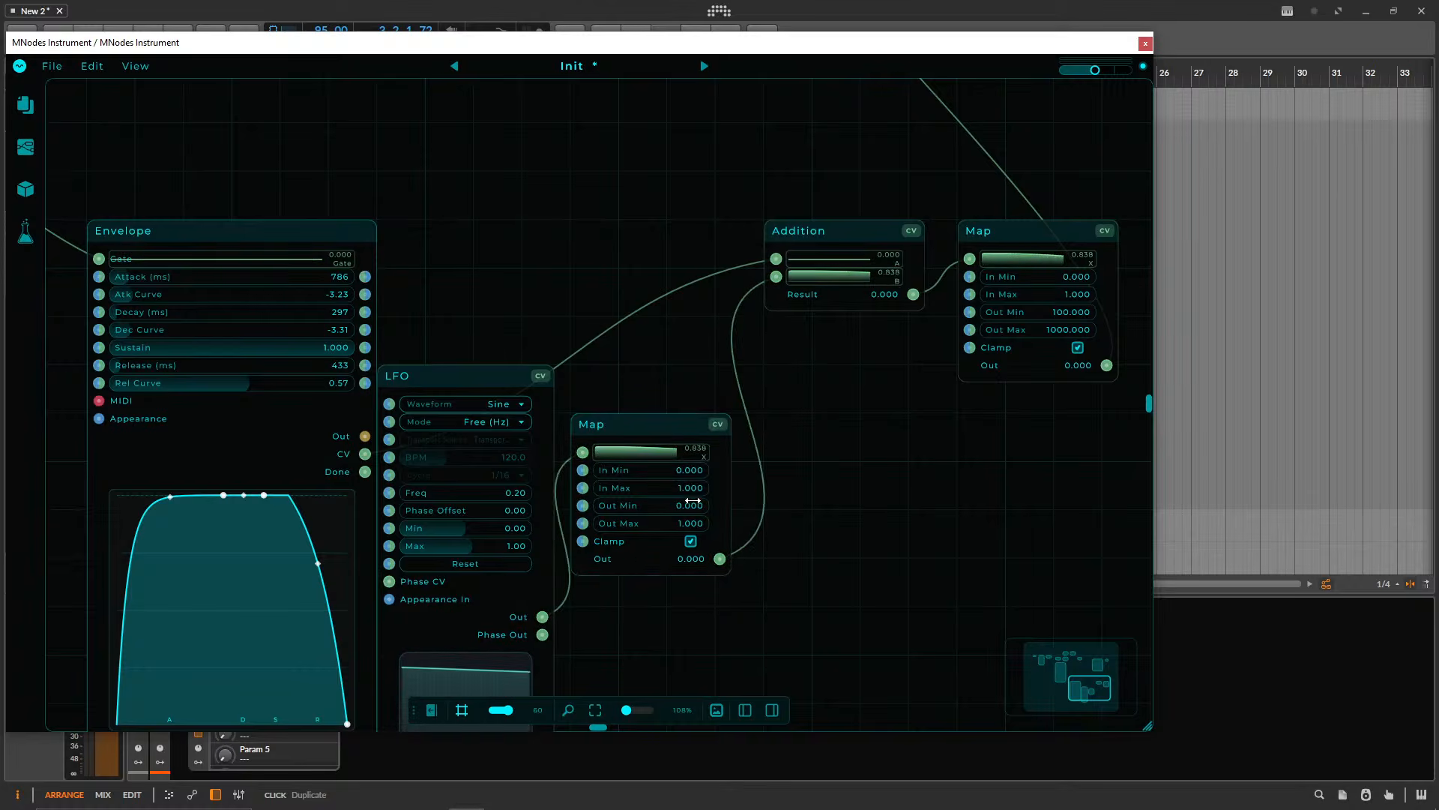
{"action": "double_click", "coordinate": [670, 523]}
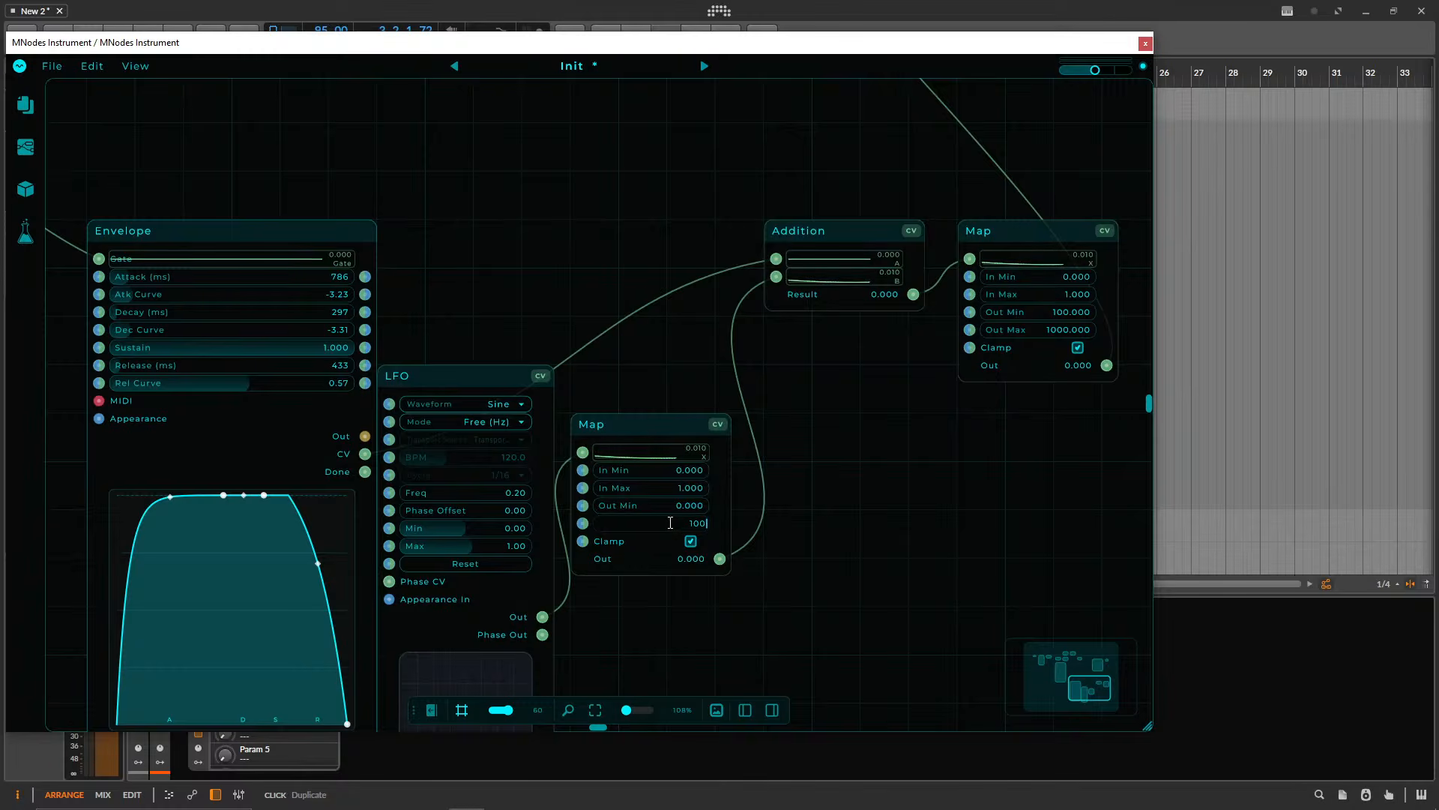
{"action": "key", "text": "Return"}
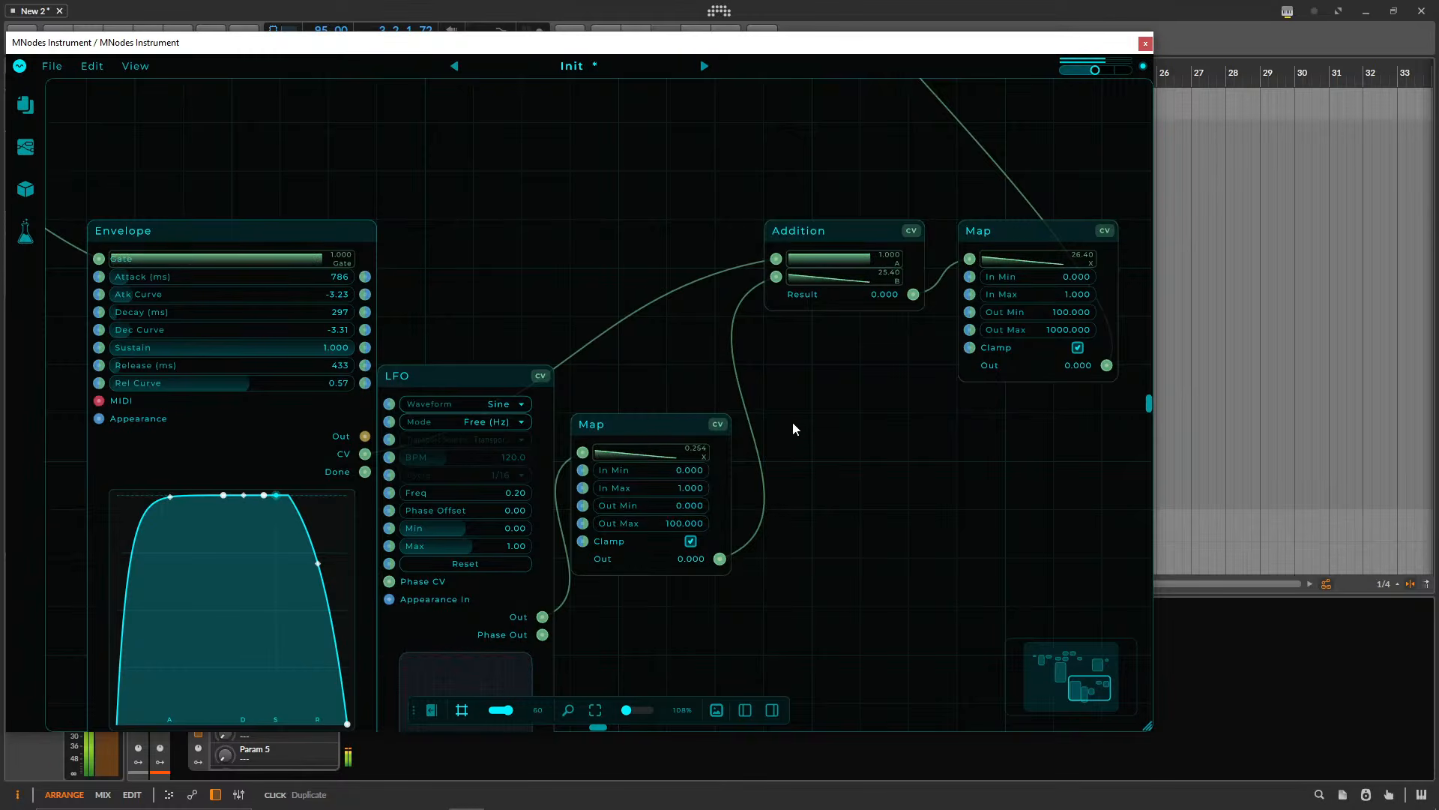
- Turn Clamp off on the Map driving the Filter to compare the sound, and switch it back on
{"action": "scroll", "coordinate": [778, 309], "scroll_direction": "down", "scroll_amount": 1}
{"action": "left_click_drag", "start_coordinate": [778, 308], "coordinate": [563, 442]}
{"action": "scroll", "coordinate": [565, 448], "scroll_direction": "down", "scroll_amount": 2}
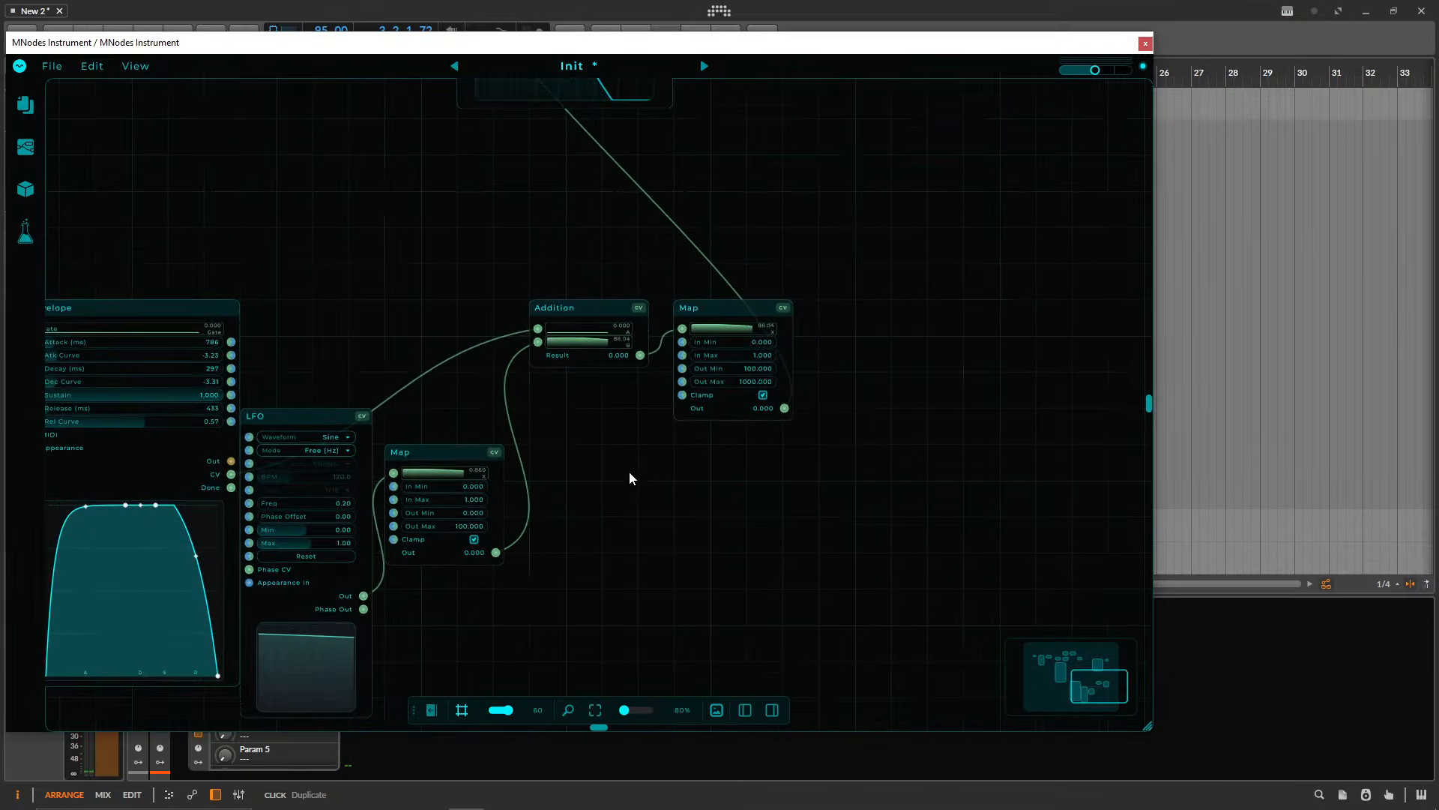
{"action": "mouse_move", "coordinate": [493, 349]}
{"action": "left_mouse_down"}
{"action": "mouse_move", "coordinate": [468, 378]}
{"action": "mouse_move", "coordinate": [480, 413]}
{"action": "mouse_move", "coordinate": [487, 335]}
{"action": "mouse_move", "coordinate": [492, 349]}
{"action": "left_mouse_up"}
{"action": "left_click", "coordinate": [717, 401]}
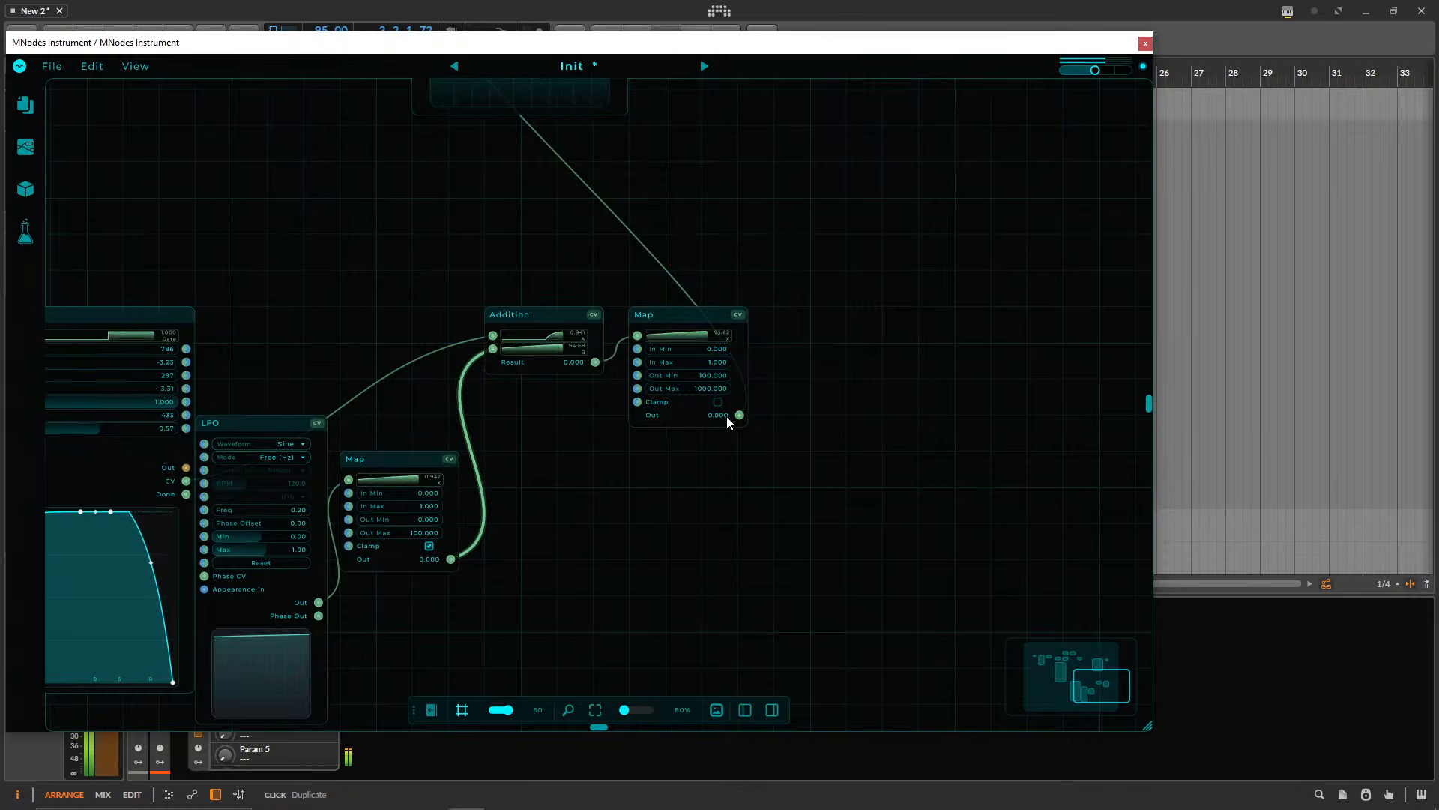
{"action": "left_click", "coordinate": [717, 402]}
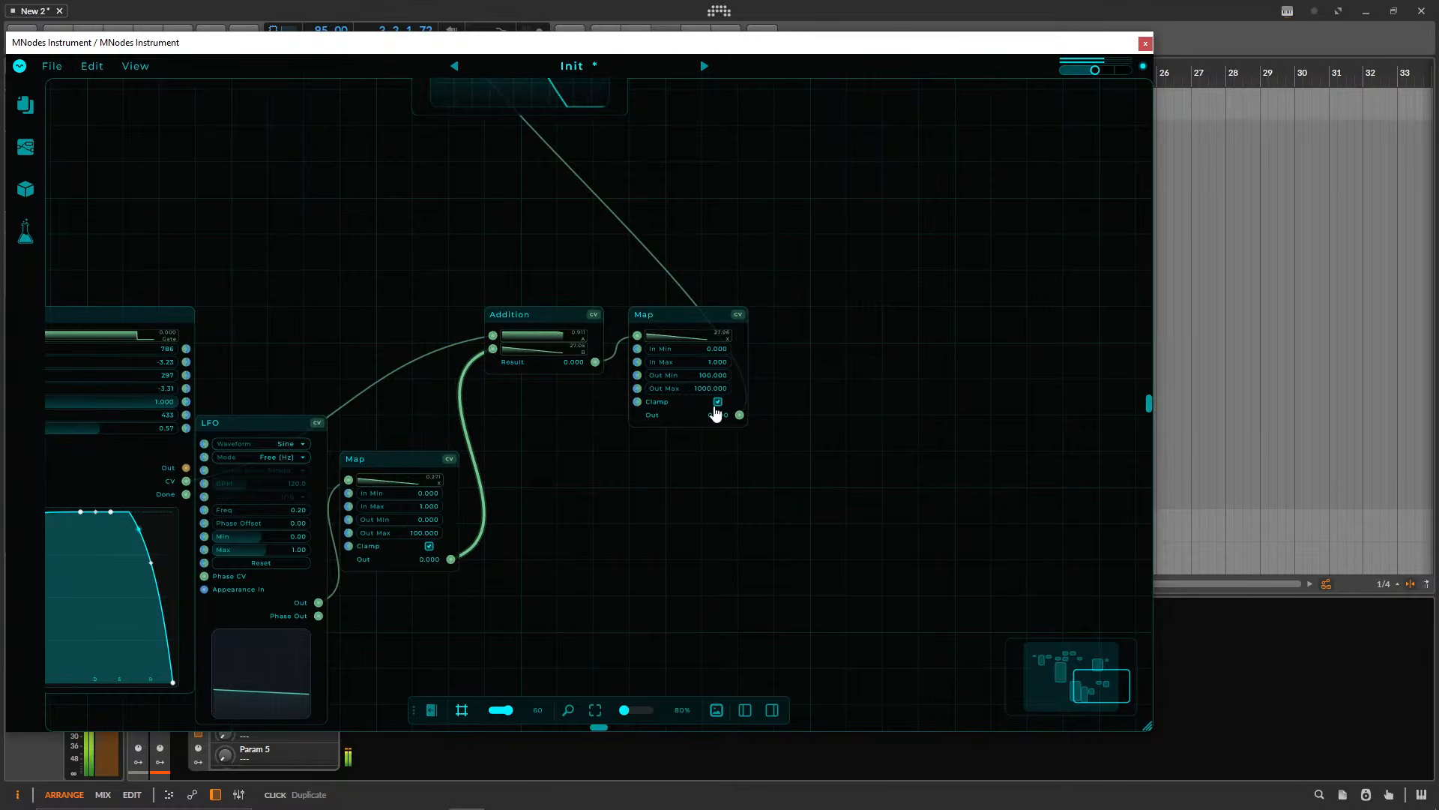
- Review the whole patch and delete the LFO together with the Map connected to it
{"action": "left_click_drag", "start_coordinate": [593, 480], "coordinate": [1027, 532]}
{"action": "left_click_drag", "start_coordinate": [589, 241], "coordinate": [752, 527]}
{"action": "left_click_drag", "start_coordinate": [770, 472], "coordinate": [790, 530]}
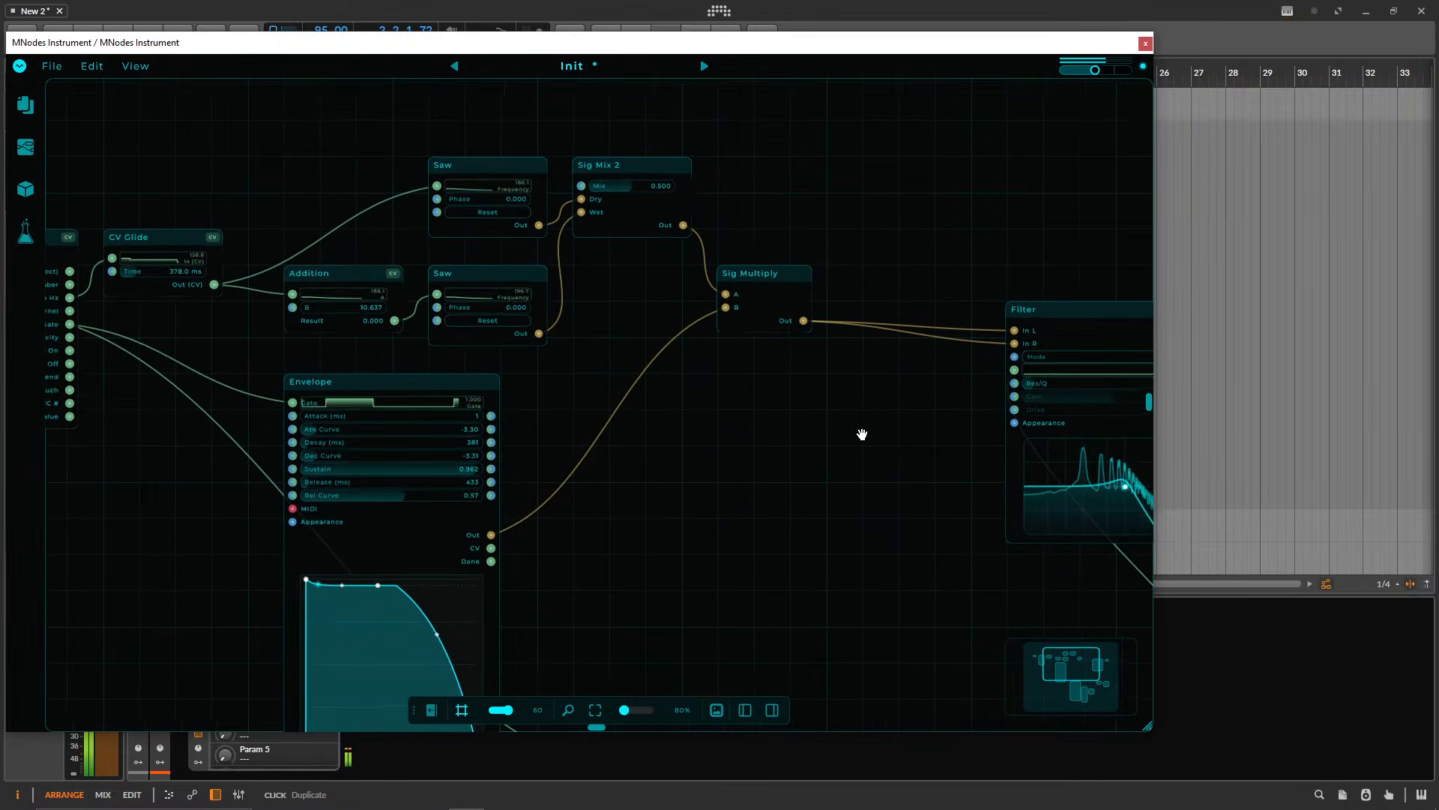
{"action": "left_click_drag", "start_coordinate": [862, 434], "coordinate": [559, 169]}
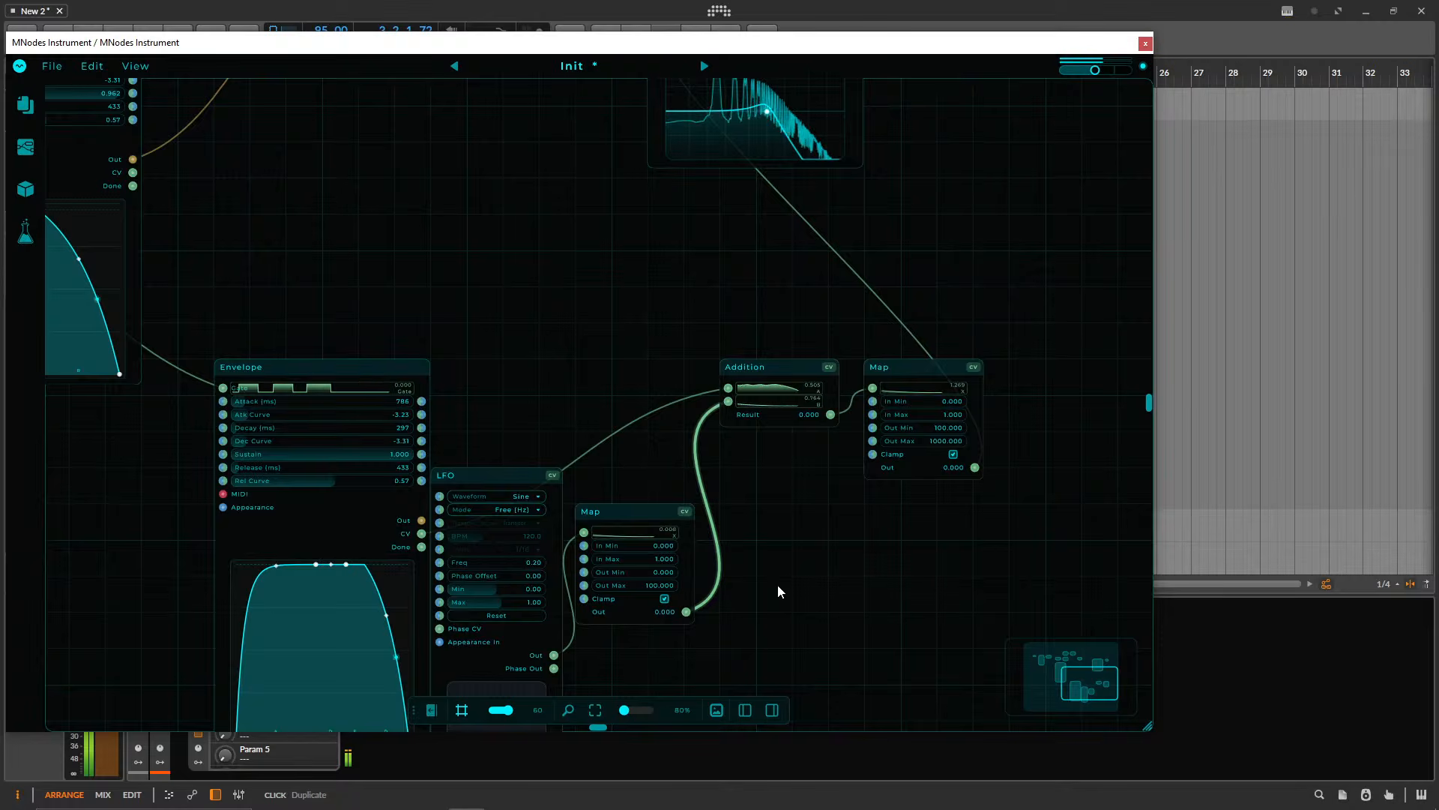
{"action": "left_click_drag", "start_coordinate": [786, 624], "coordinate": [559, 502]}
{"action": "key", "text": "Delete"}
- Delete the Addition and connect the second Envelope's CV directly to the X input of the remaining Map, placed beside the Envelope
{"action": "left_click_drag", "start_coordinate": [726, 417], "coordinate": [521, 432]}
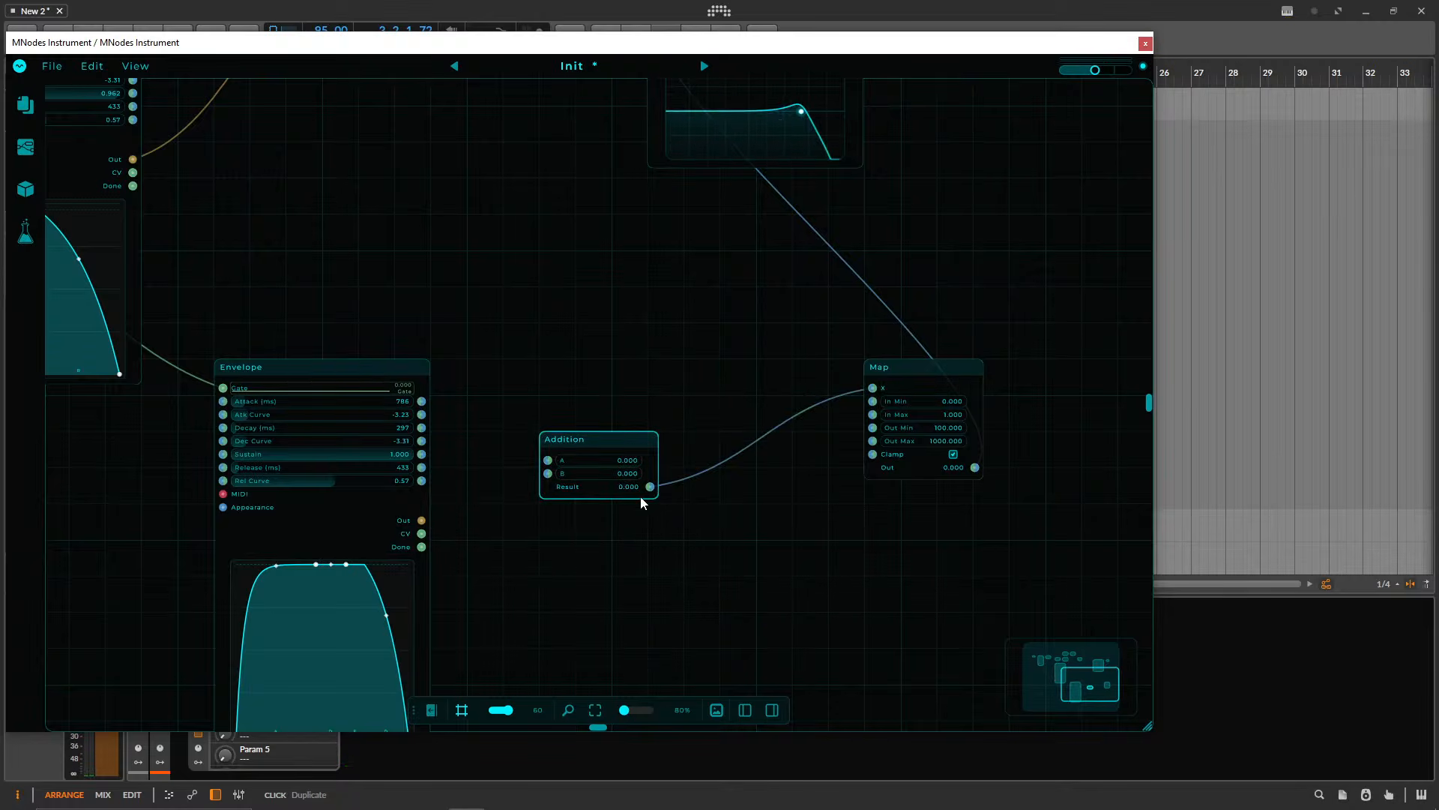
{"action": "key", "text": "Delete"}
{"action": "left_click_drag", "start_coordinate": [879, 366], "coordinate": [514, 363]}
{"action": "left_click_drag", "start_coordinate": [422, 534], "coordinate": [513, 388]}
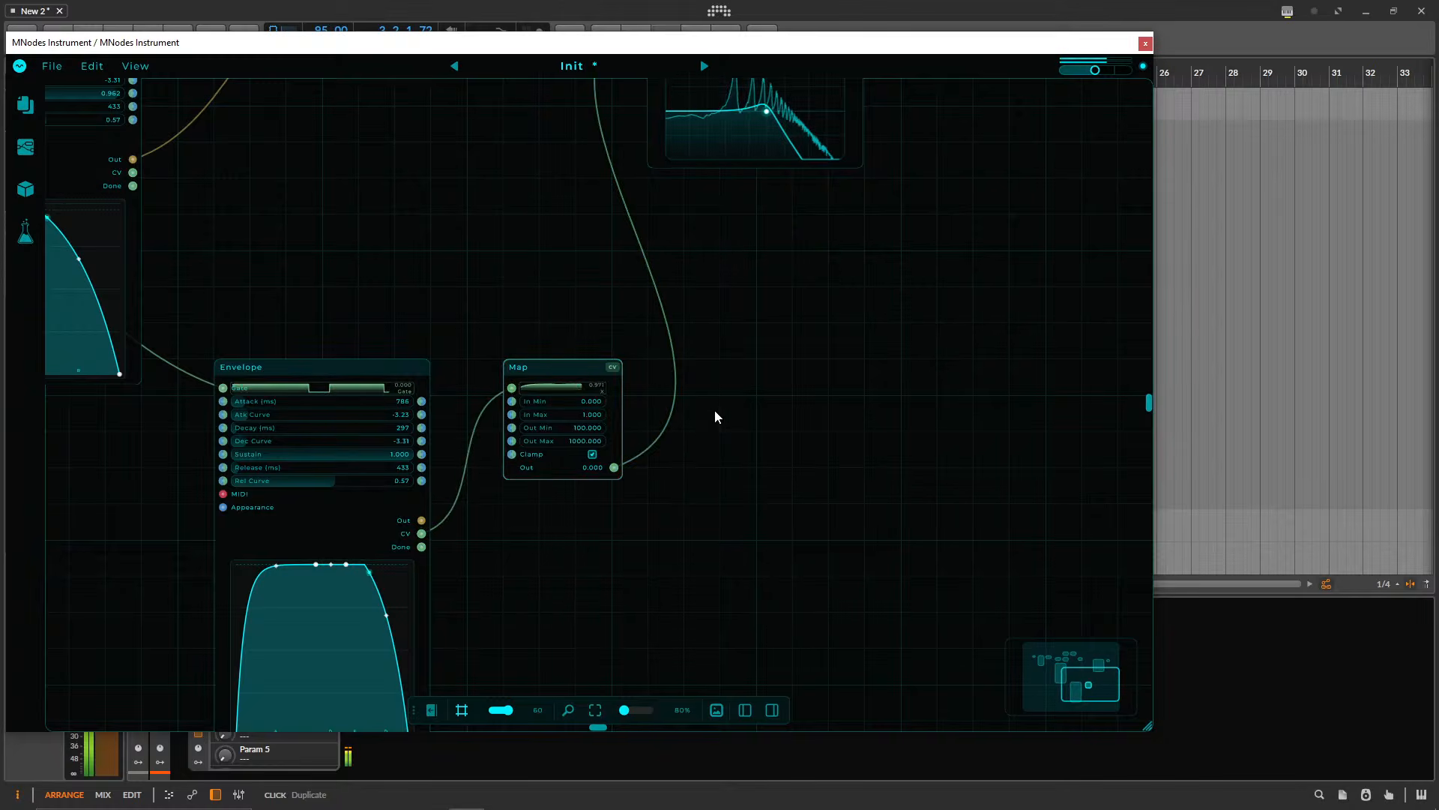
- Review the whole patch, from the MIDI and Saw nodes through the second Envelope and Map to the Filter and Audio Out
{"action": "left_click_drag", "start_coordinate": [459, 256], "coordinate": [568, 263]}
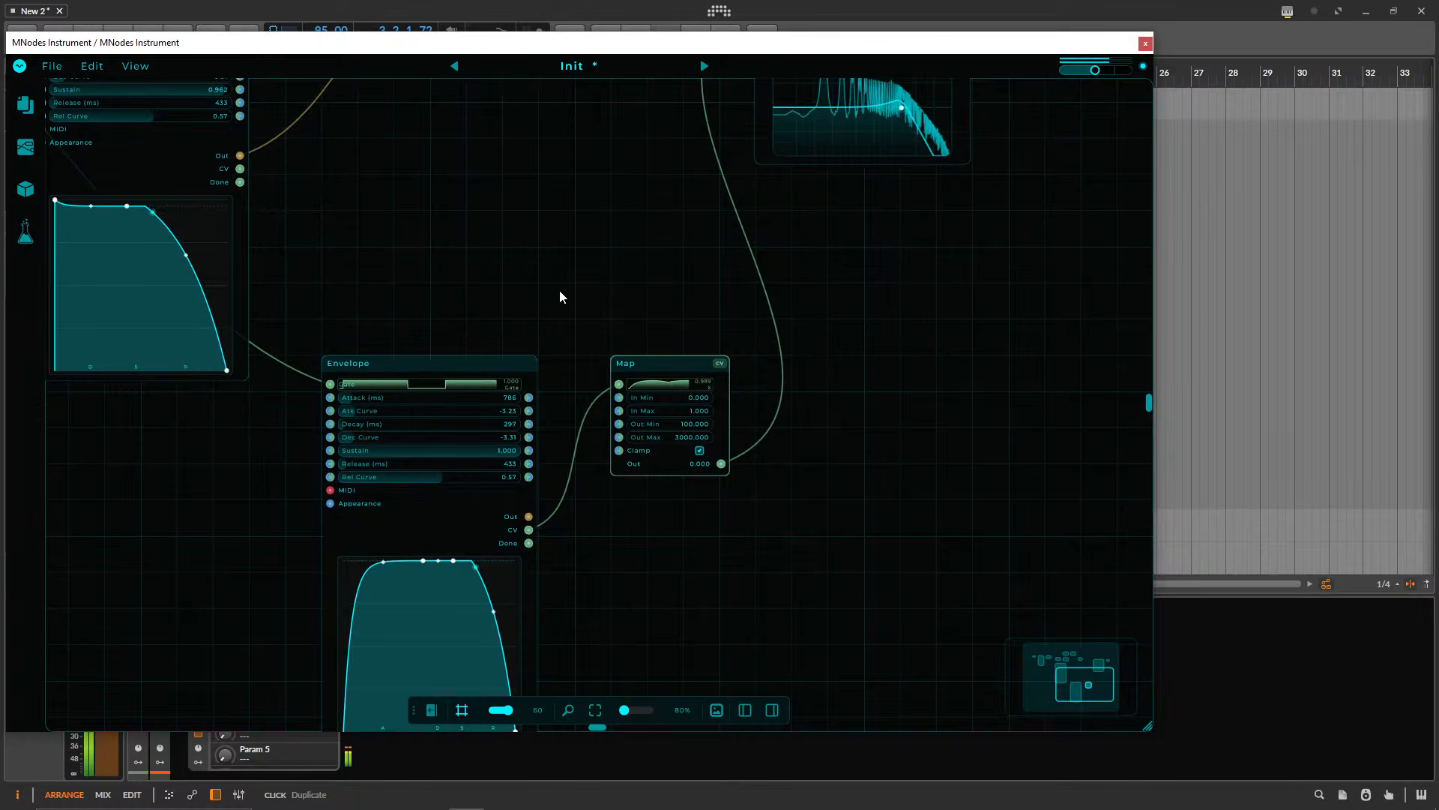
{"action": "left_click_drag", "start_coordinate": [559, 289], "coordinate": [795, 614]}
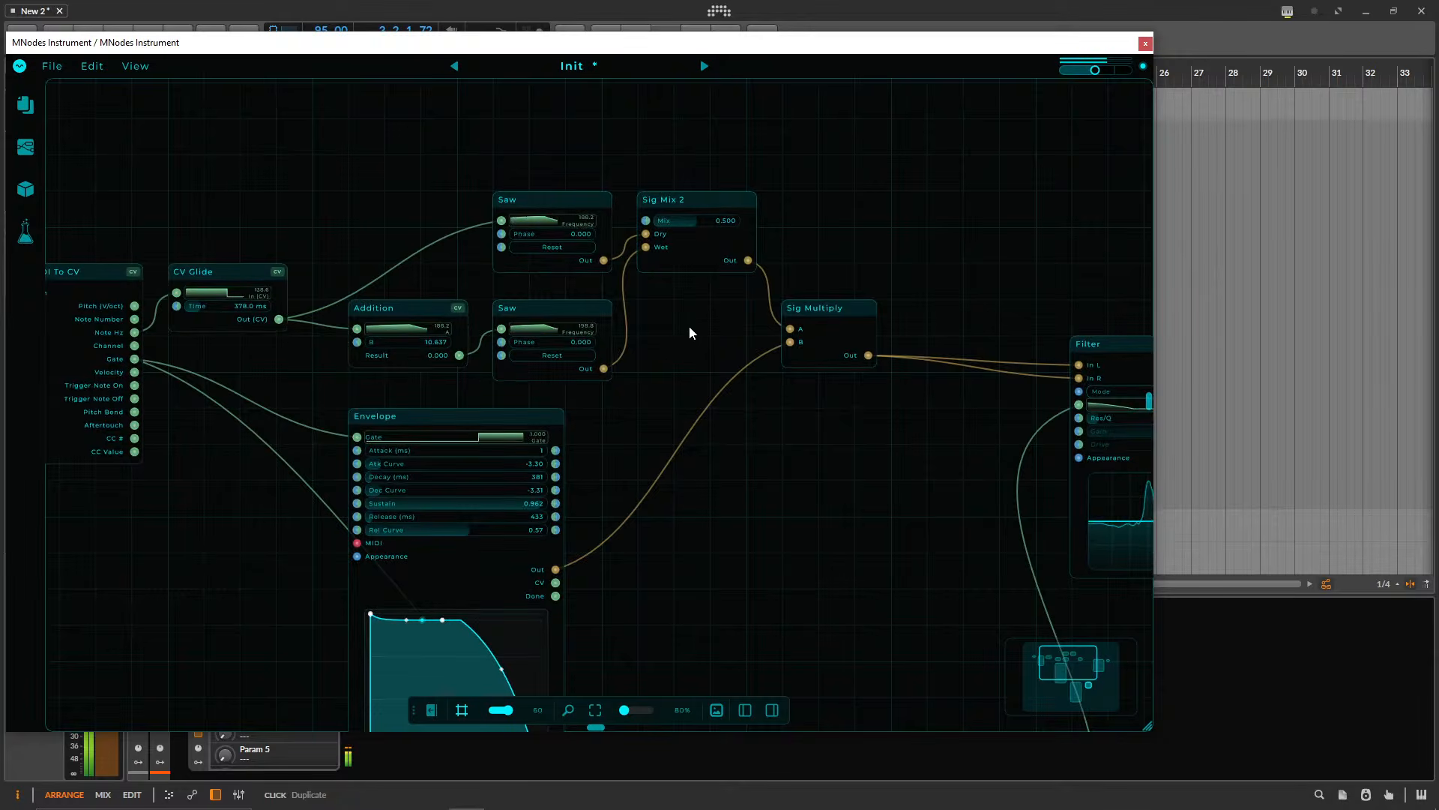
{"action": "scroll", "coordinate": [604, 403], "scroll_direction": "down", "scroll_amount": 2}
{"action": "scroll", "coordinate": [623, 405], "scroll_direction": "down", "scroll_amount": 4}
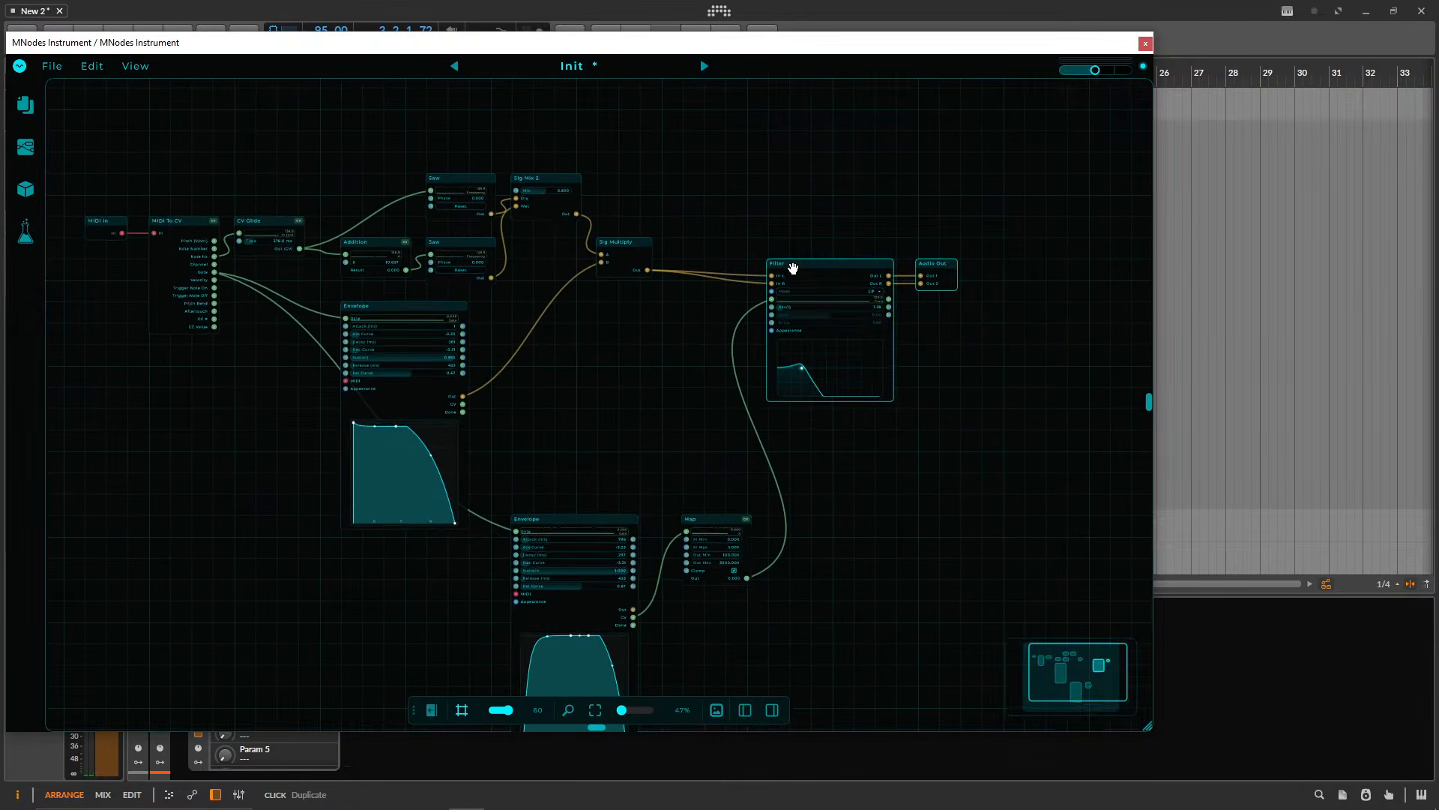
{"action": "left_click_drag", "start_coordinate": [787, 270], "coordinate": [722, 246]}
{"action": "left_click_drag", "start_coordinate": [653, 189], "coordinate": [784, 196]}
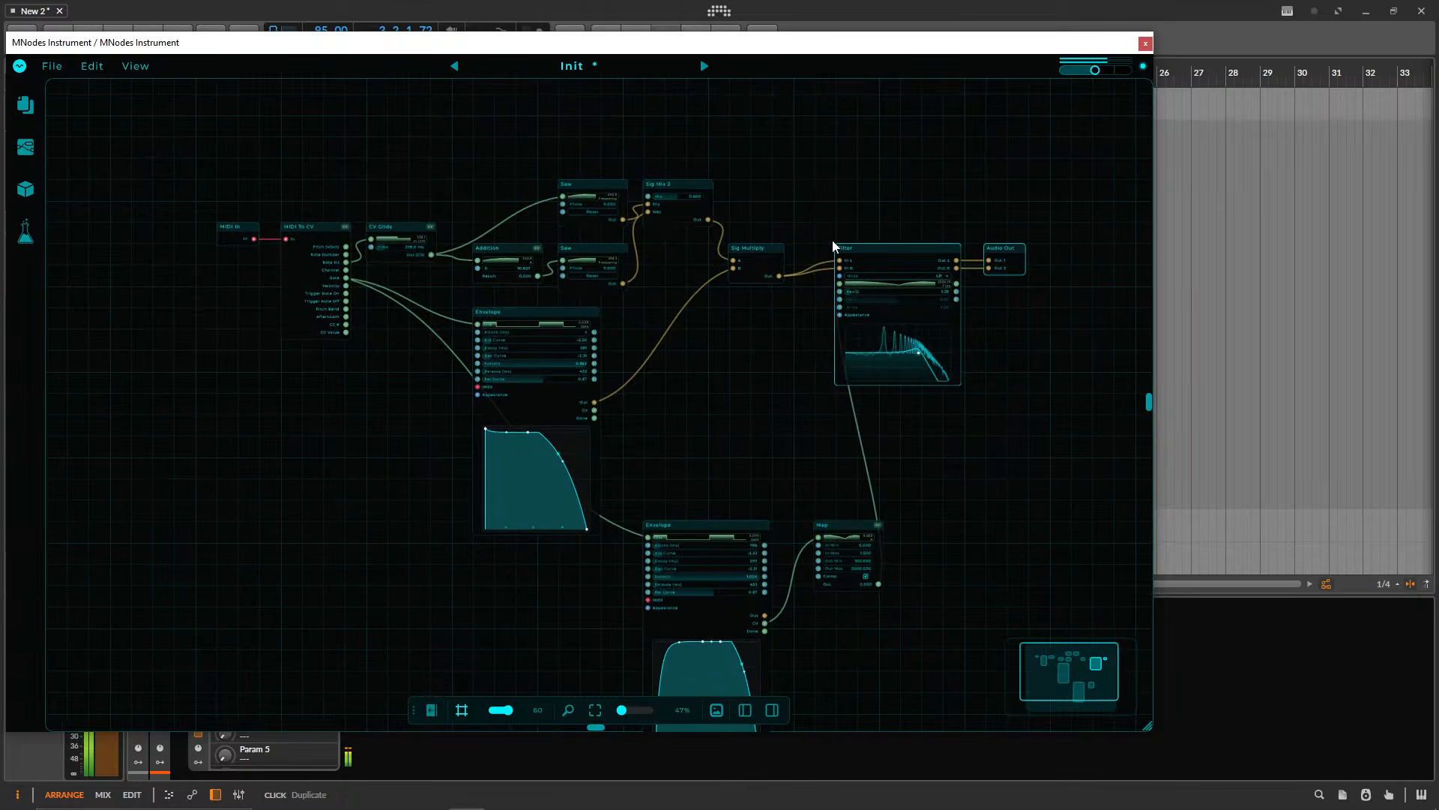
- Load the Moog Style preset and look over its oscillator and filter frames
{"action": "left_click", "coordinate": [573, 66]}
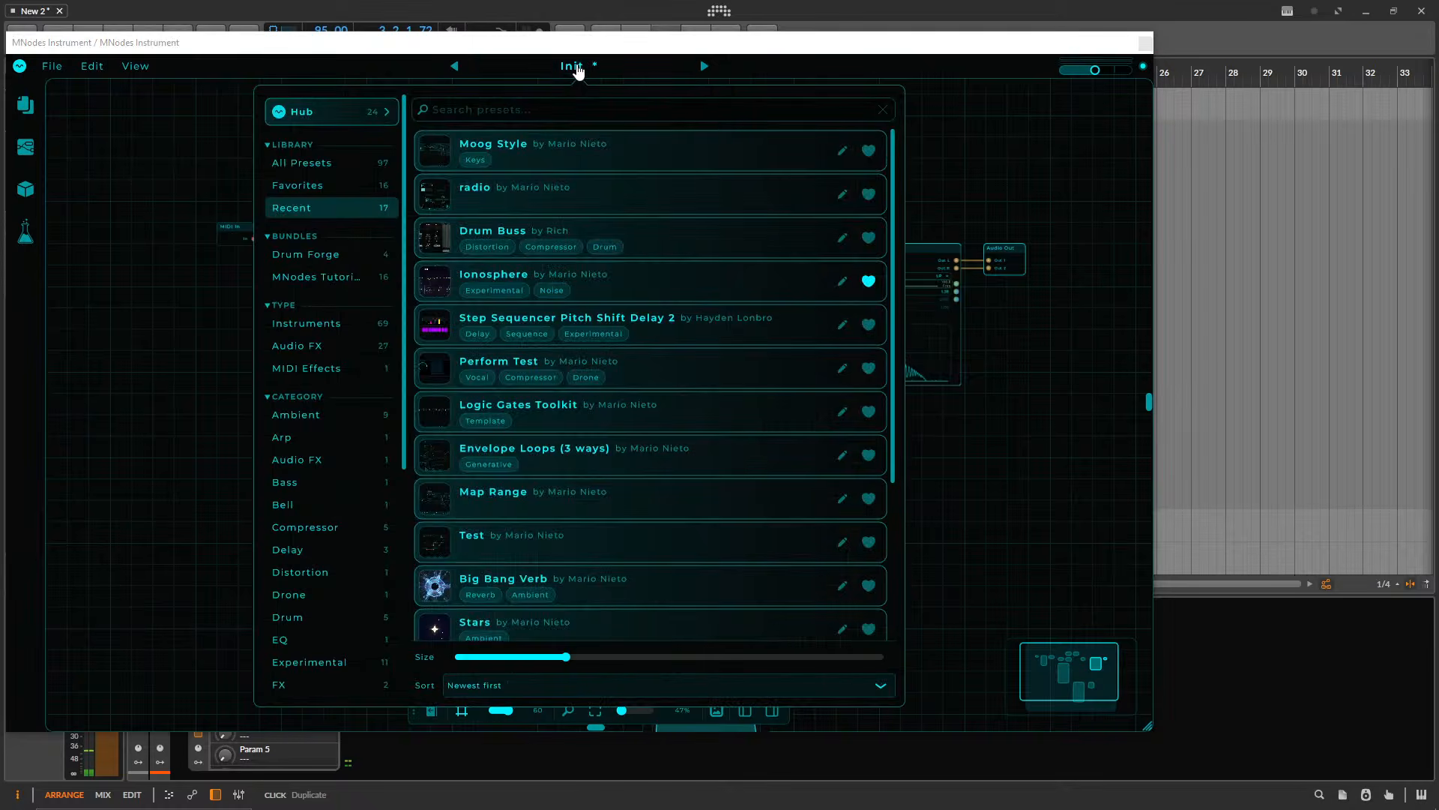
{"action": "left_click", "coordinate": [555, 155]}
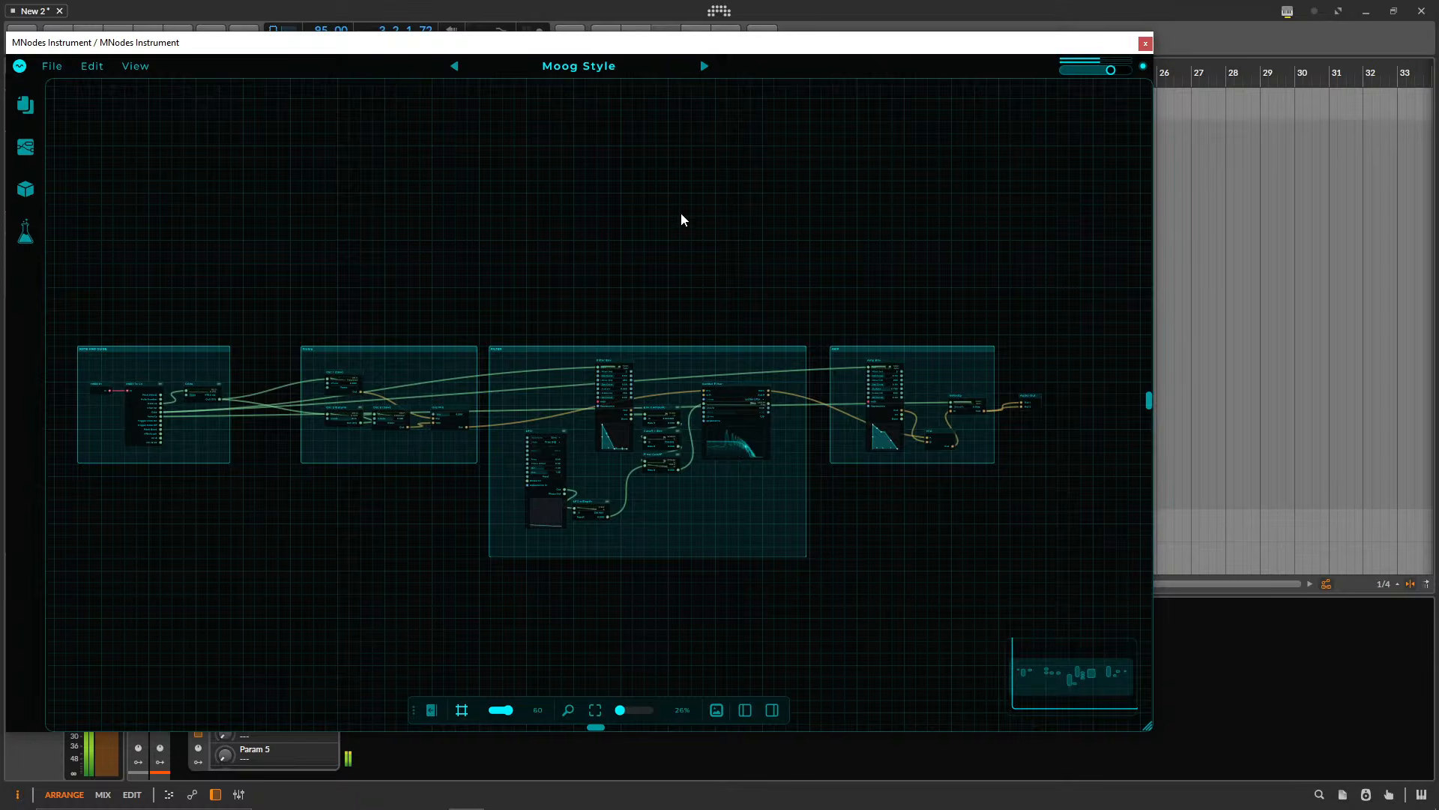
{"action": "left_click_drag", "start_coordinate": [672, 211], "coordinate": [550, 235]}
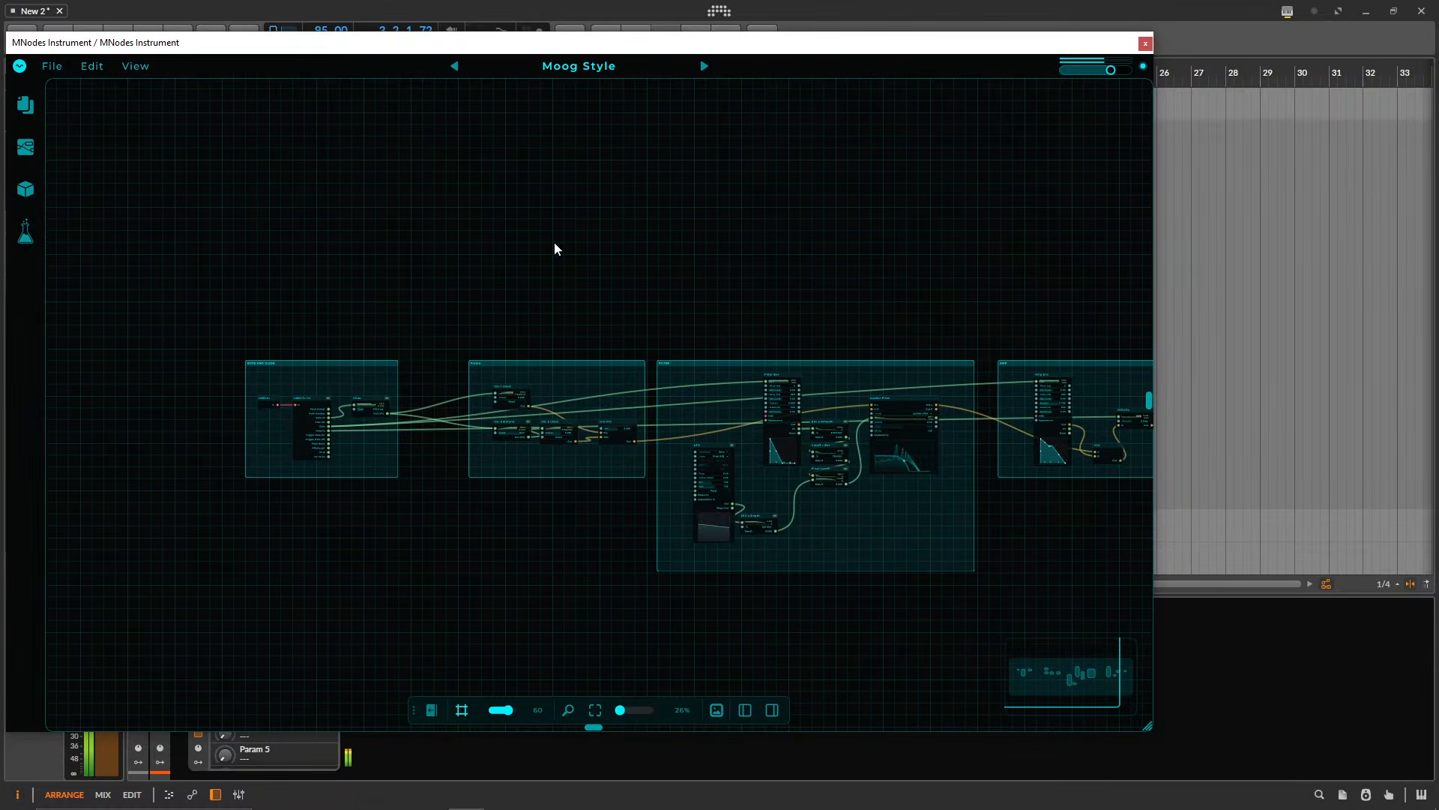
{"action": "scroll", "coordinate": [537, 501], "scroll_direction": "up", "scroll_amount": 3}
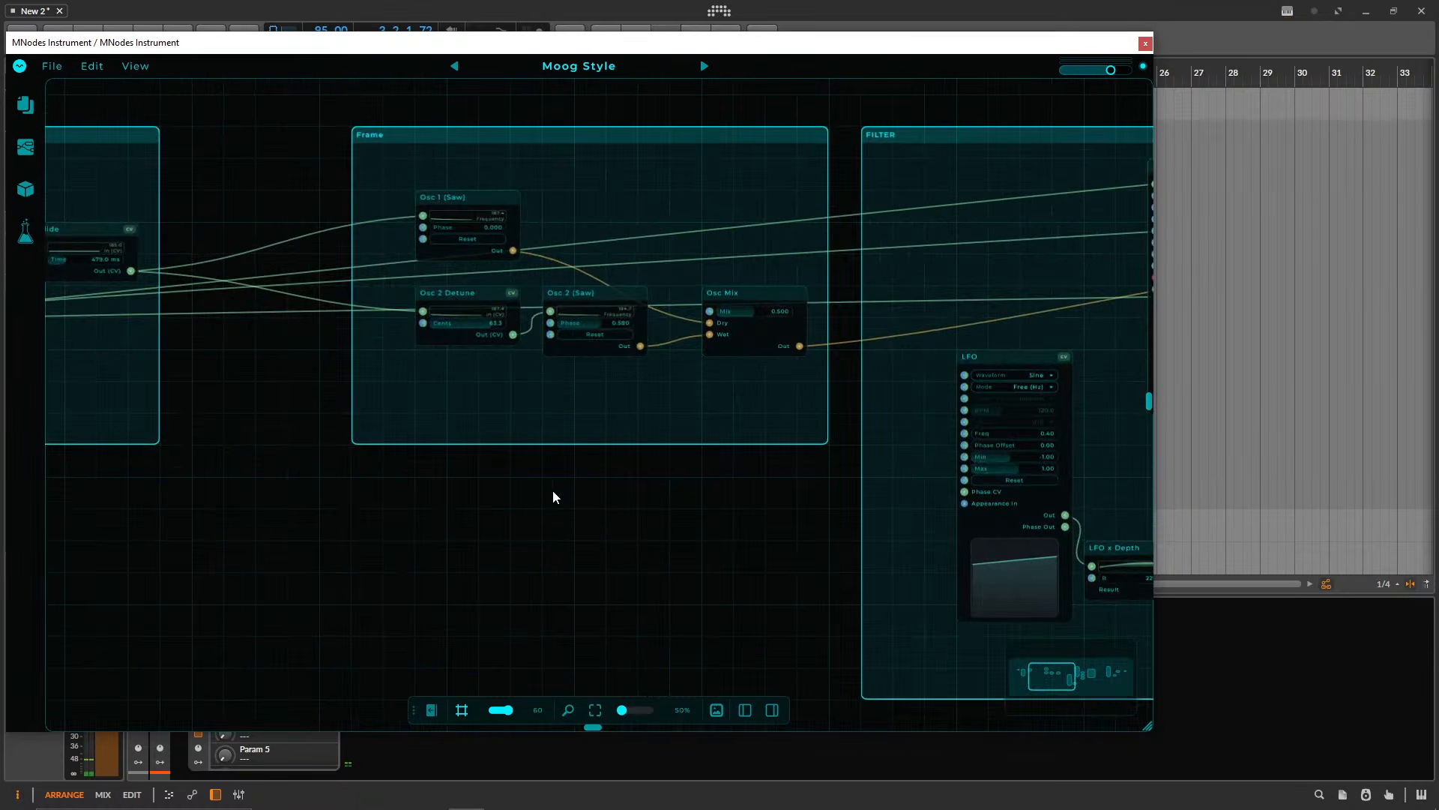
{"action": "left_click_drag", "start_coordinate": [625, 423], "coordinate": [513, 434]}
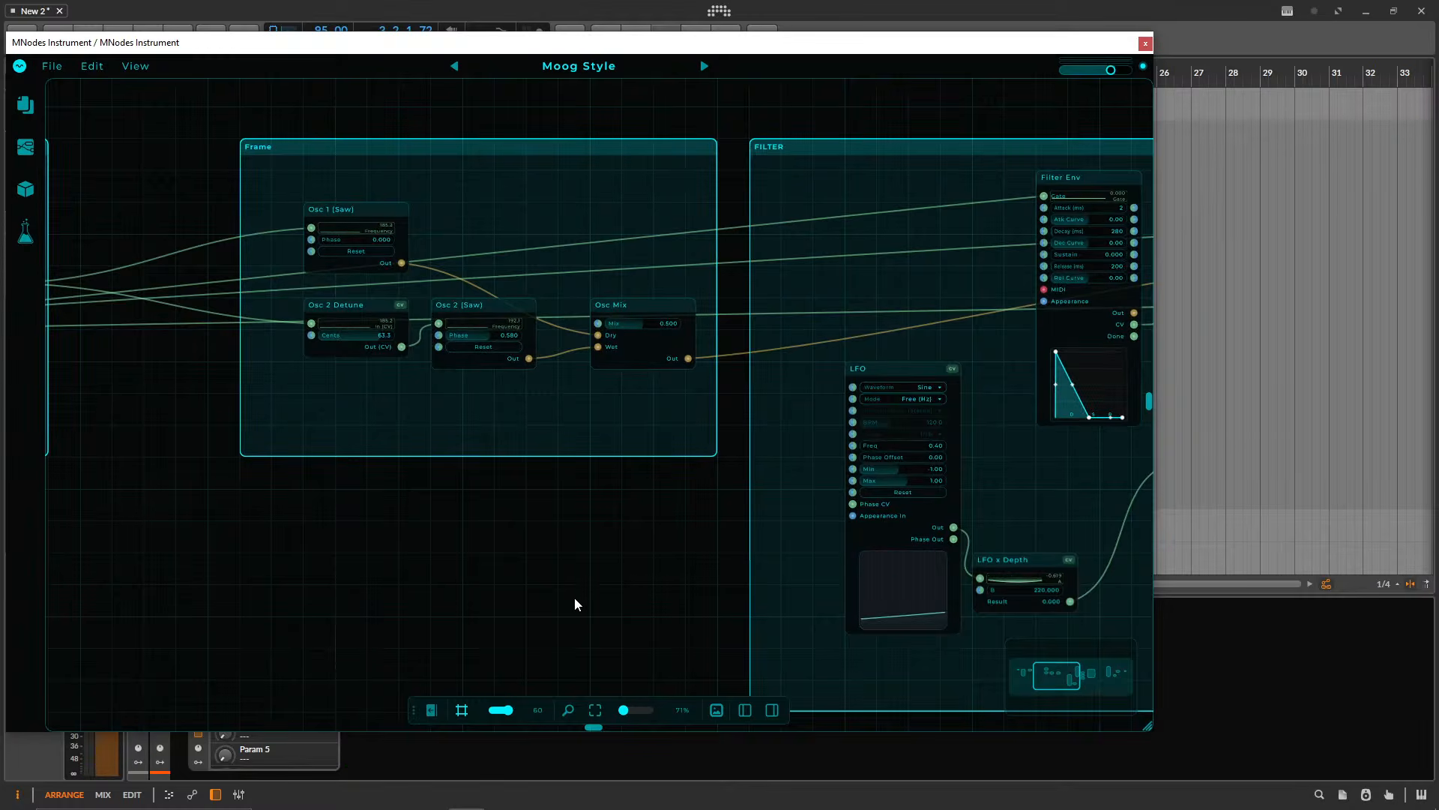
{"action": "scroll", "coordinate": [574, 604], "scroll_direction": "down", "scroll_amount": 2}
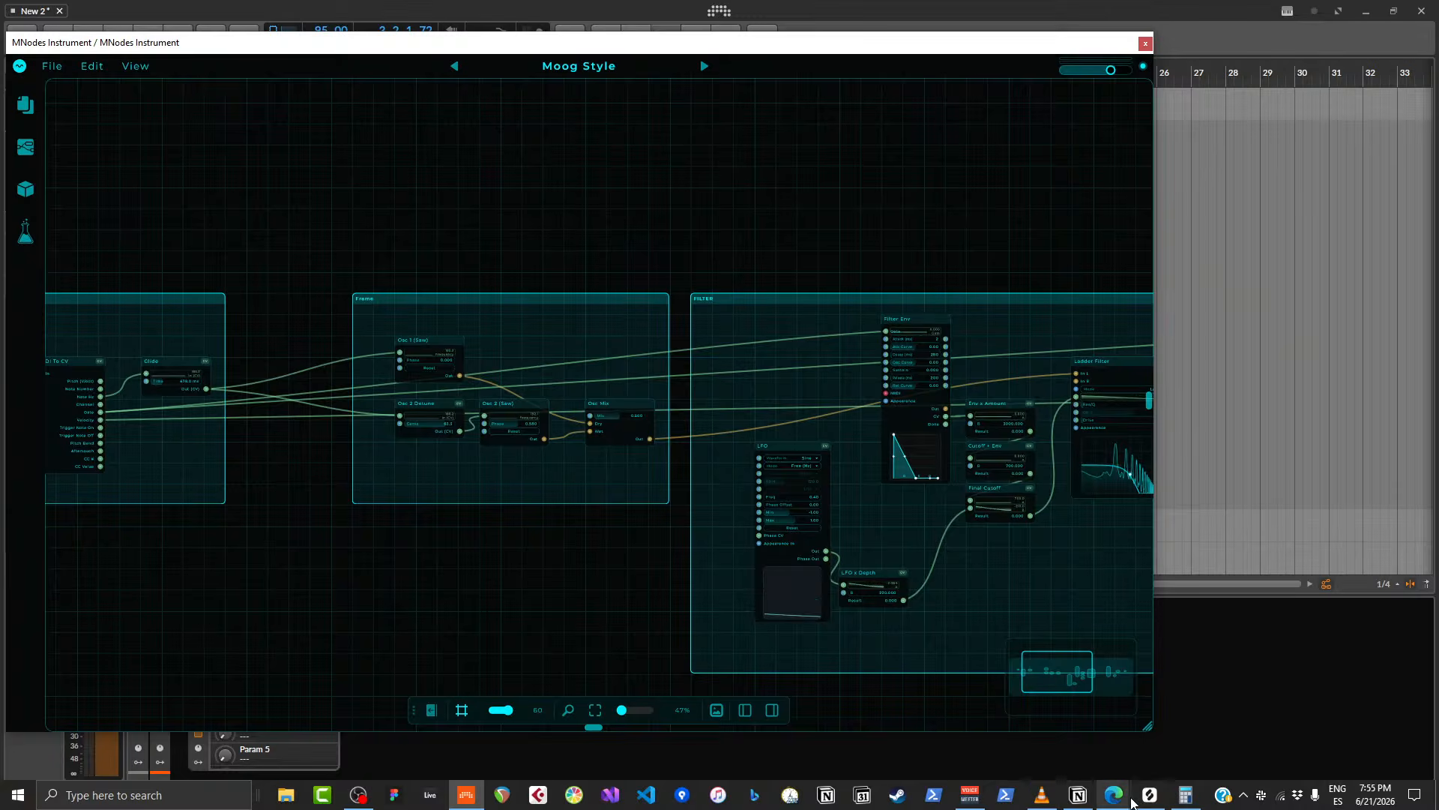
- Switch to the Edge browser and read through the replies in the forum topic "What should I cover in the next livestream?"
{"action": "mouse_move", "coordinate": [1114, 794]}
{"action": "left_click", "coordinate": [1189, 762]}
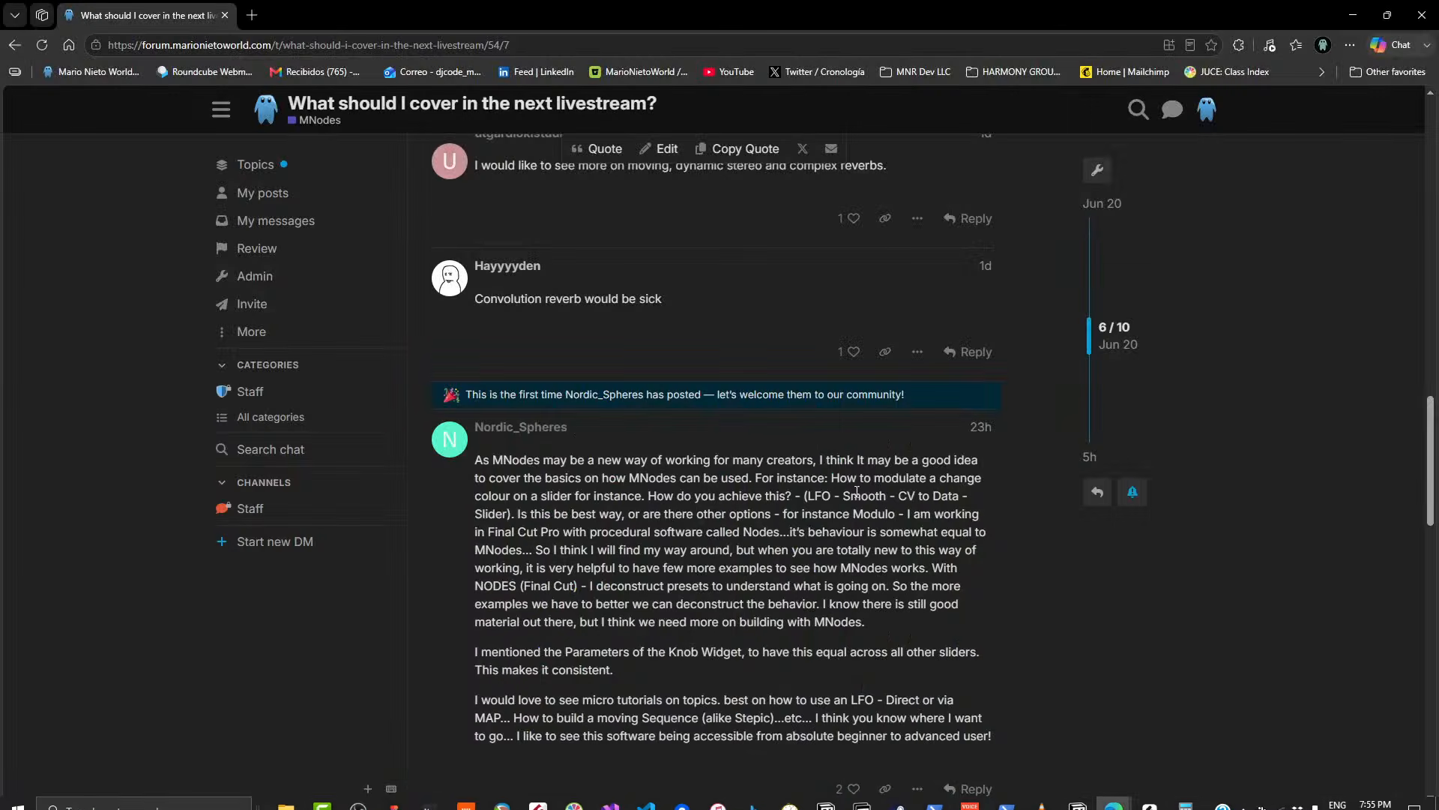
{"action": "scroll", "coordinate": [857, 491], "scroll_direction": "up", "scroll_amount": 18}
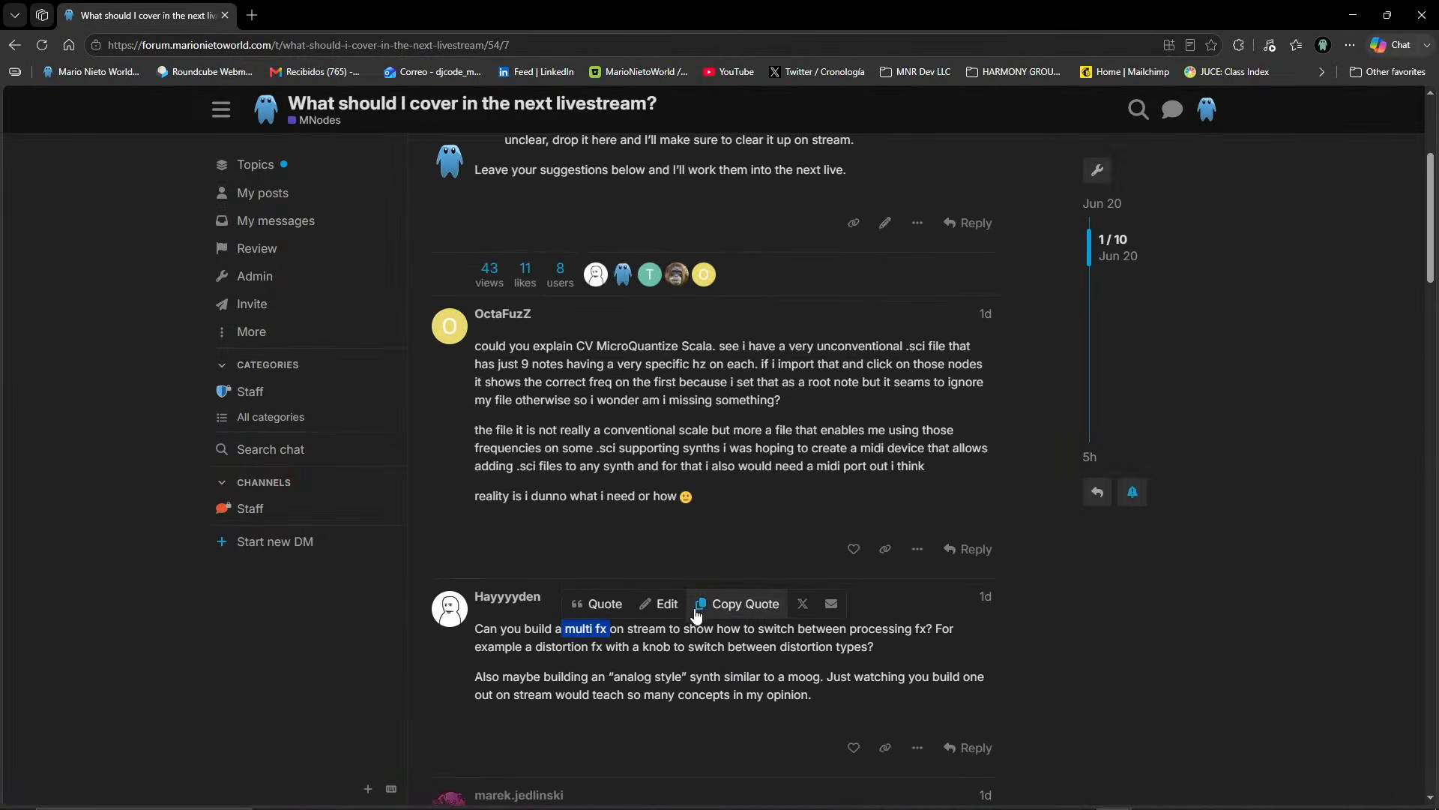
{"action": "scroll", "coordinate": [629, 371], "scroll_direction": "up", "scroll_amount": 4}
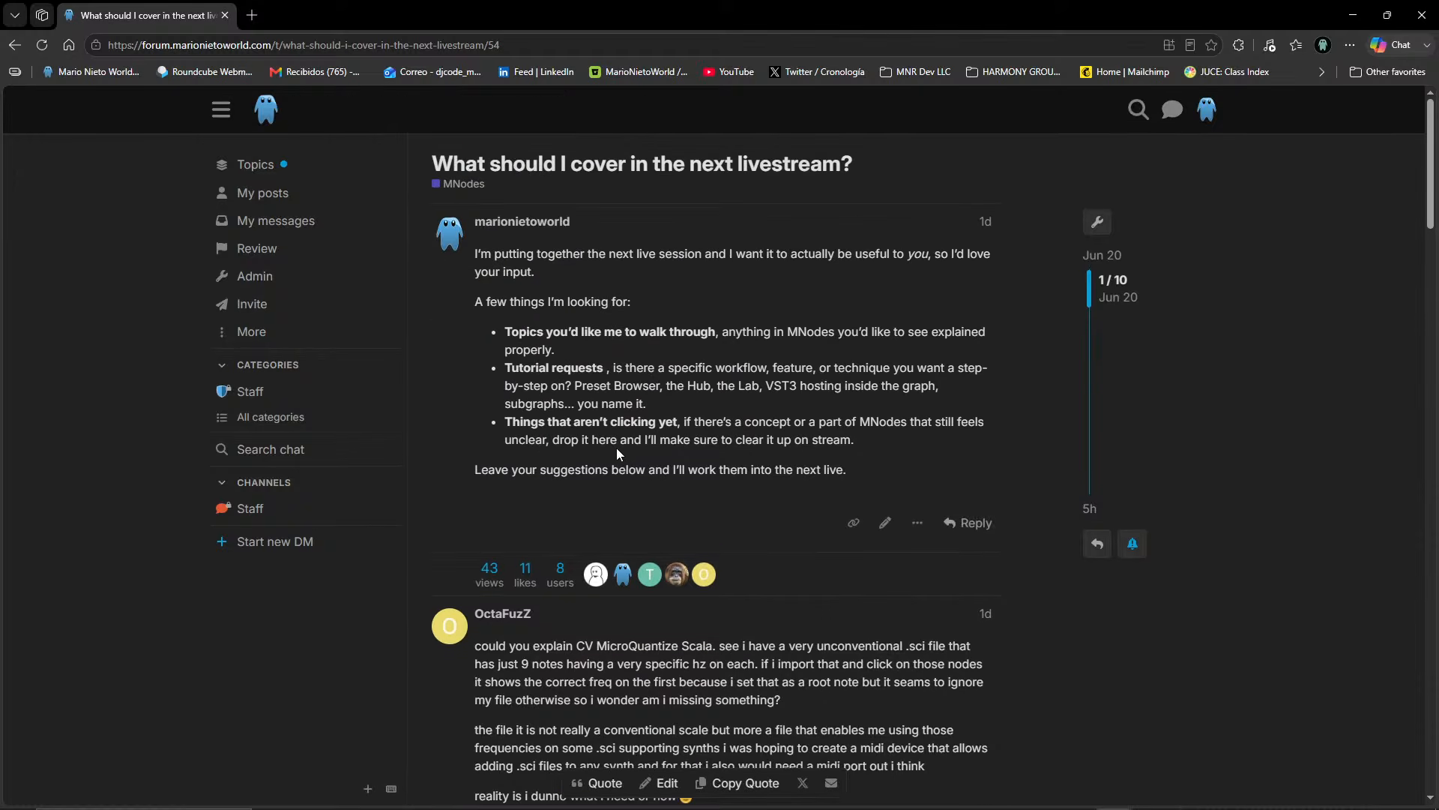
{"action": "scroll", "coordinate": [629, 449], "scroll_direction": "down", "scroll_amount": 10}
{"action": "scroll", "coordinate": [630, 521], "scroll_direction": "up", "scroll_amount": 8}
{"action": "left_click", "coordinate": [608, 337]}
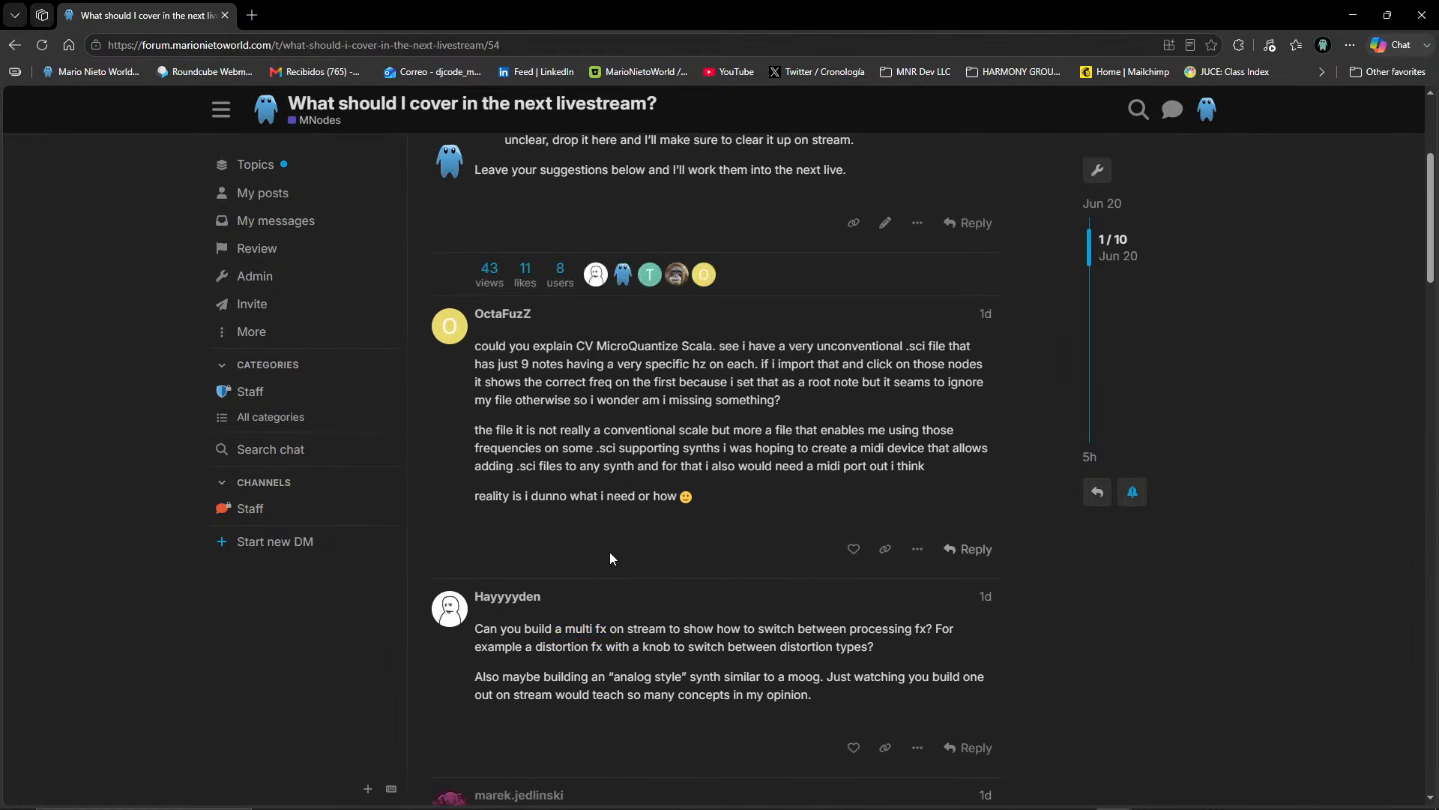
{"action": "scroll", "coordinate": [608, 338], "scroll_direction": "down", "scroll_amount": 7}
{"action": "scroll", "coordinate": [642, 584], "scroll_direction": "down", "scroll_amount": 14}
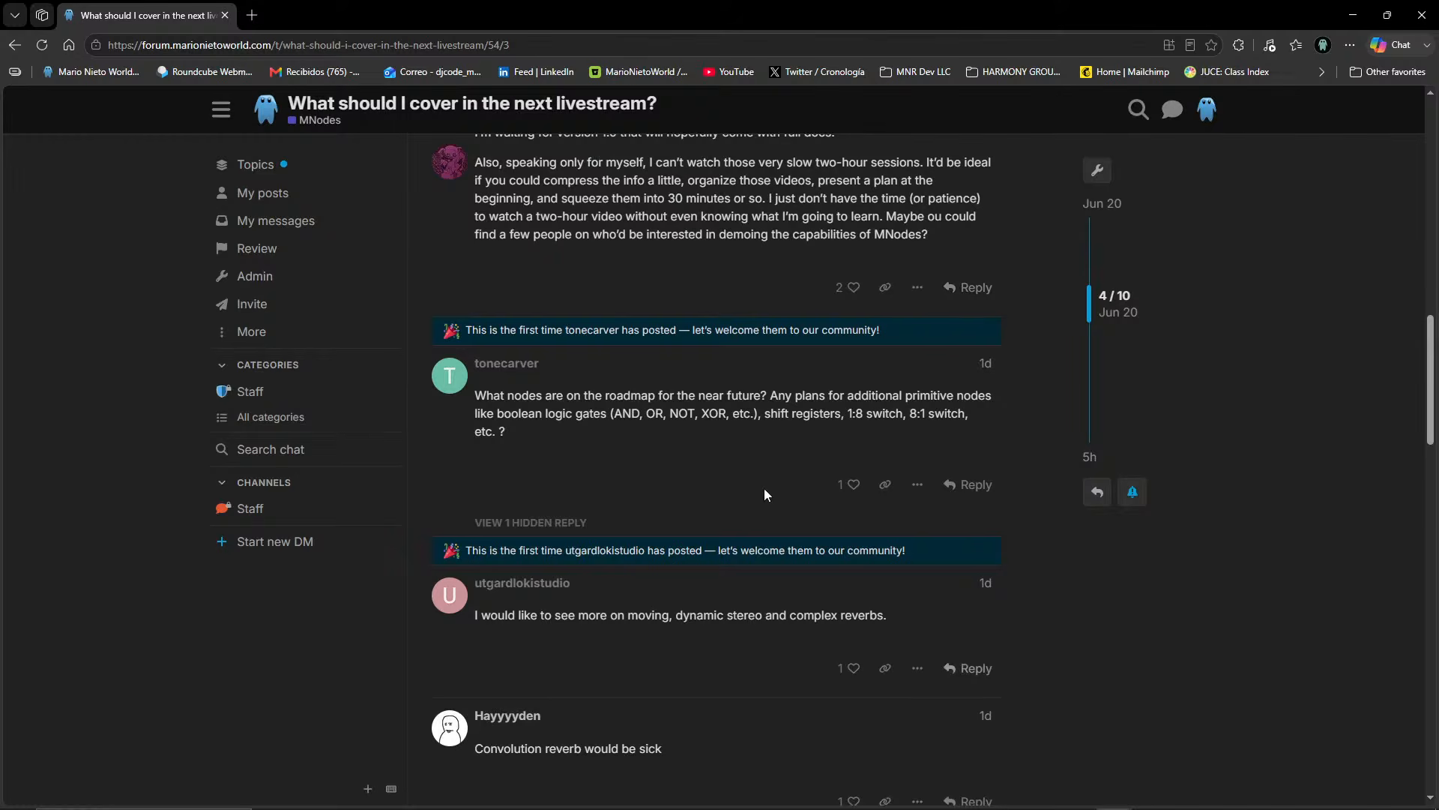
{"action": "scroll", "coordinate": [611, 358], "scroll_direction": "down", "scroll_amount": 15}
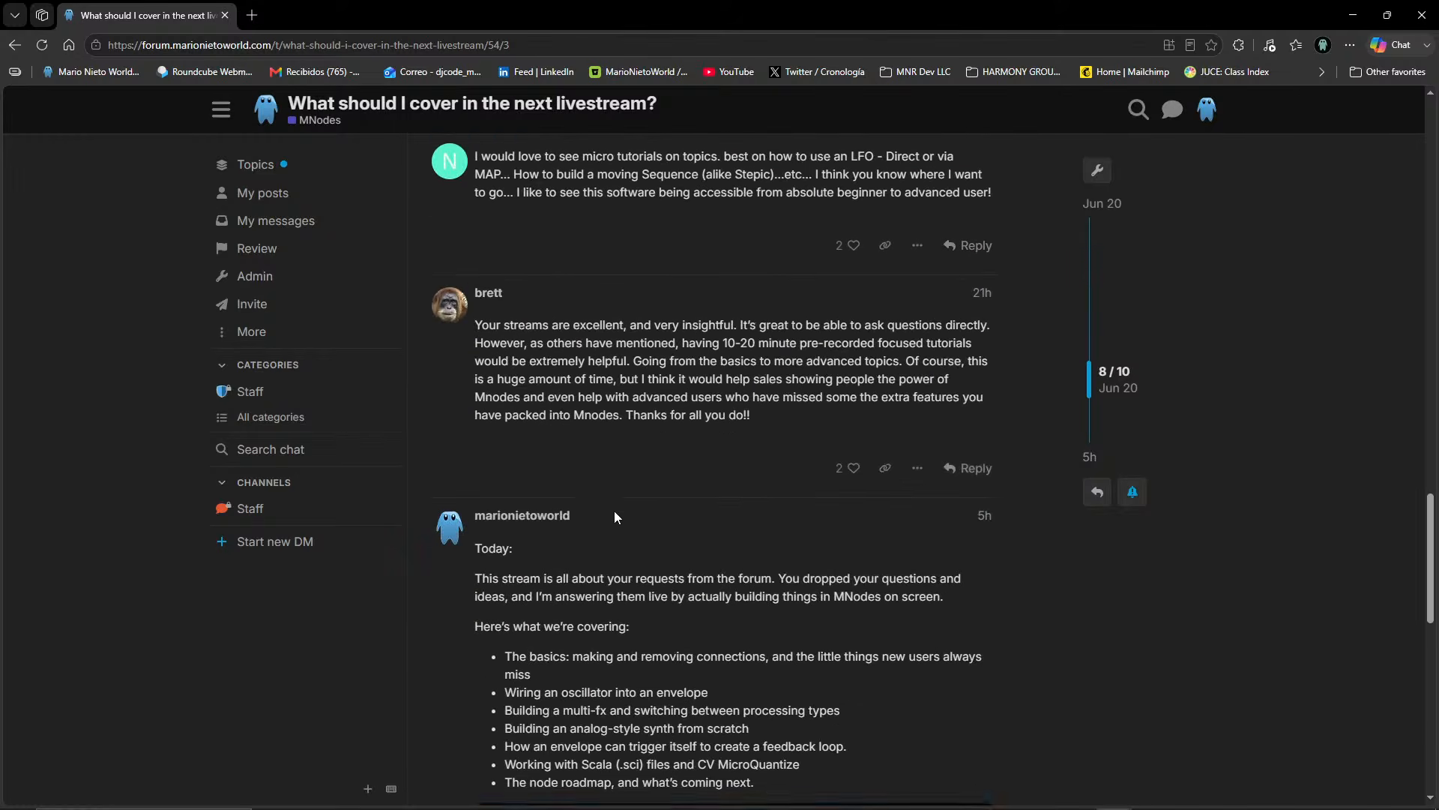
{"action": "scroll", "coordinate": [643, 618], "scroll_direction": "up", "scroll_amount": 20}
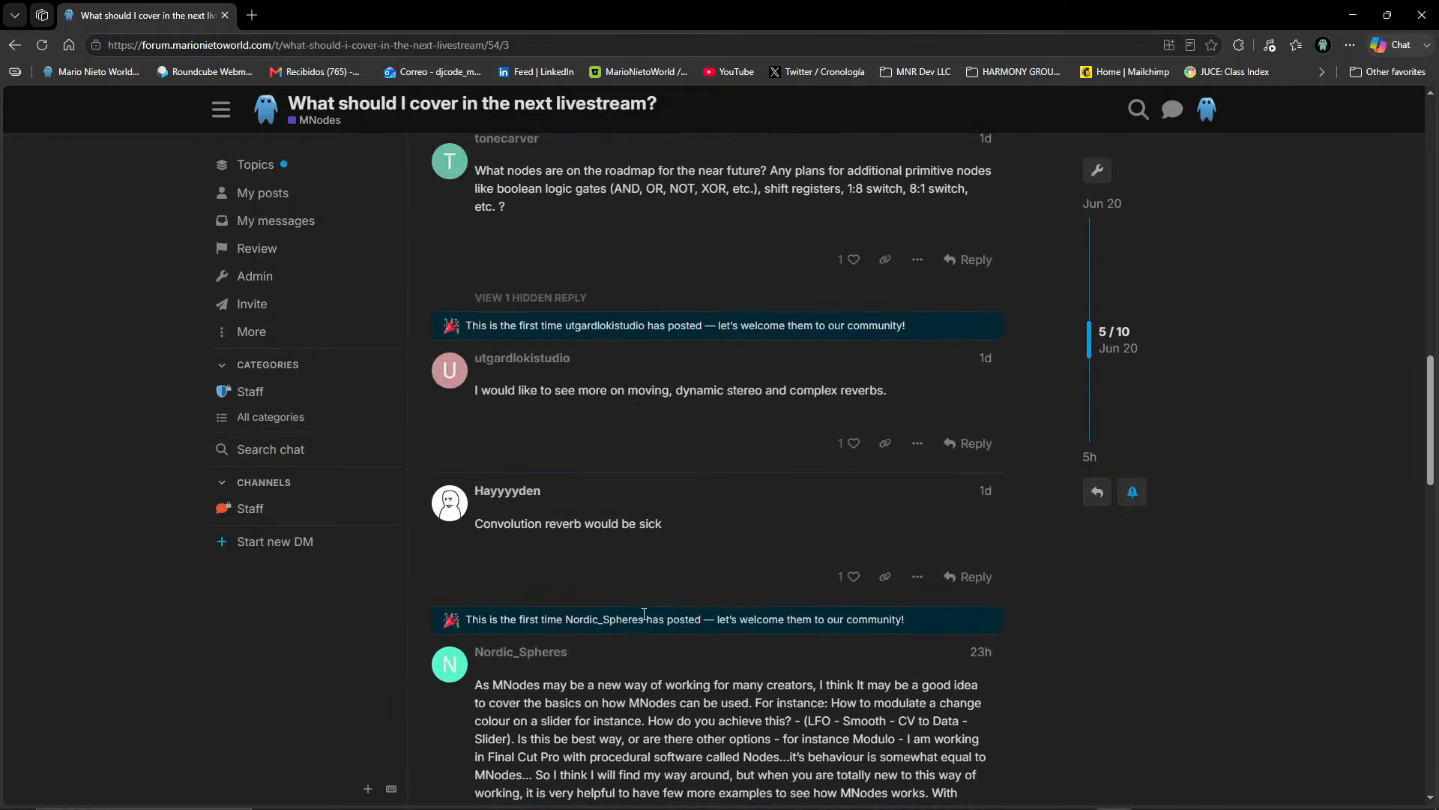
{"action": "scroll", "coordinate": [661, 456], "scroll_direction": "up", "scroll_amount": 7}
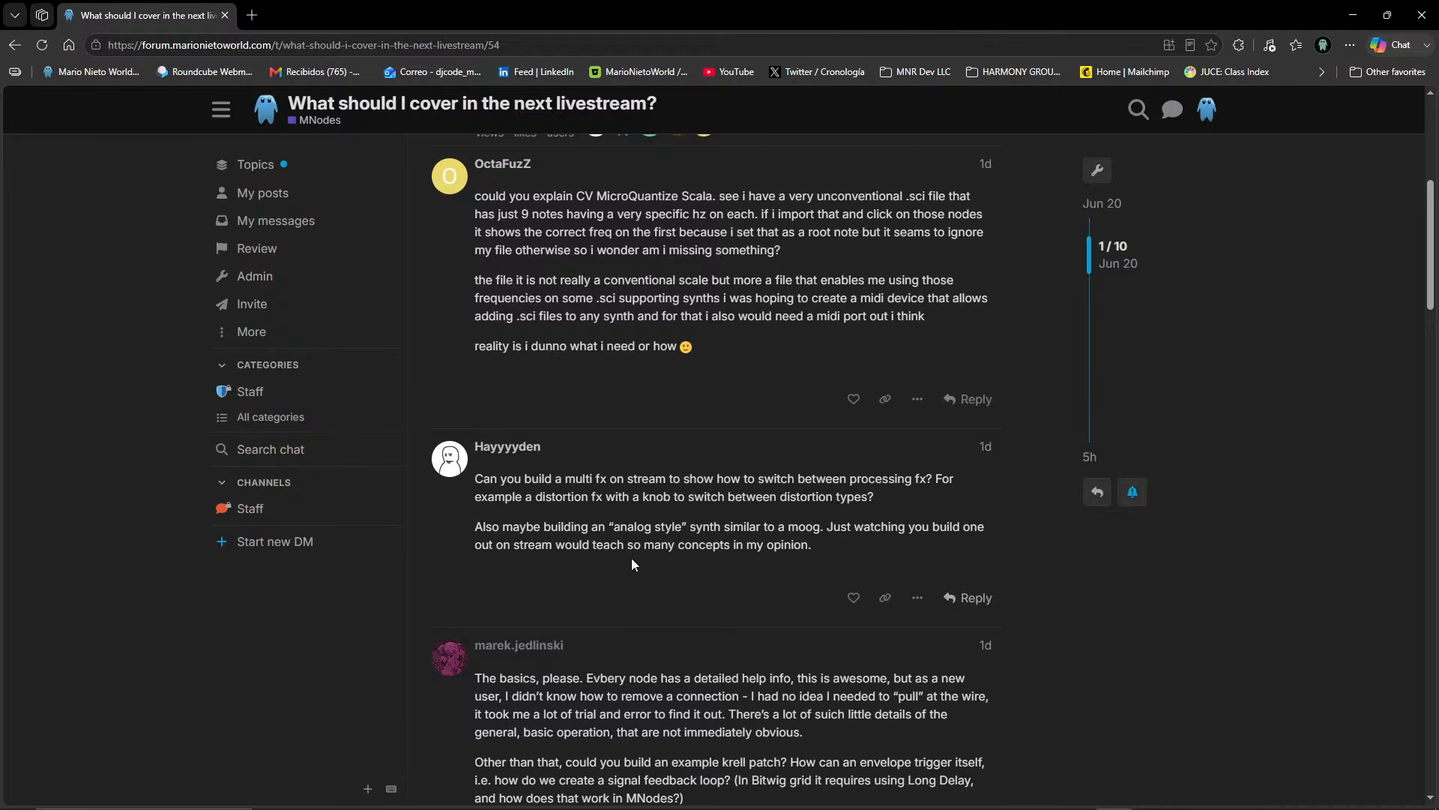
- Highlight the forum requests for an analog-style synth and a multi fx, then minimize the browser and return to Bitwig Studio
{"action": "left_click_drag", "start_coordinate": [784, 537], "coordinate": [414, 536]}
{"action": "left_click", "coordinate": [859, 541]}
{"action": "left_click_drag", "start_coordinate": [877, 498], "coordinate": [450, 450]}
{"action": "left_click", "coordinate": [810, 342]}
{"action": "left_click", "coordinate": [1351, 14]}
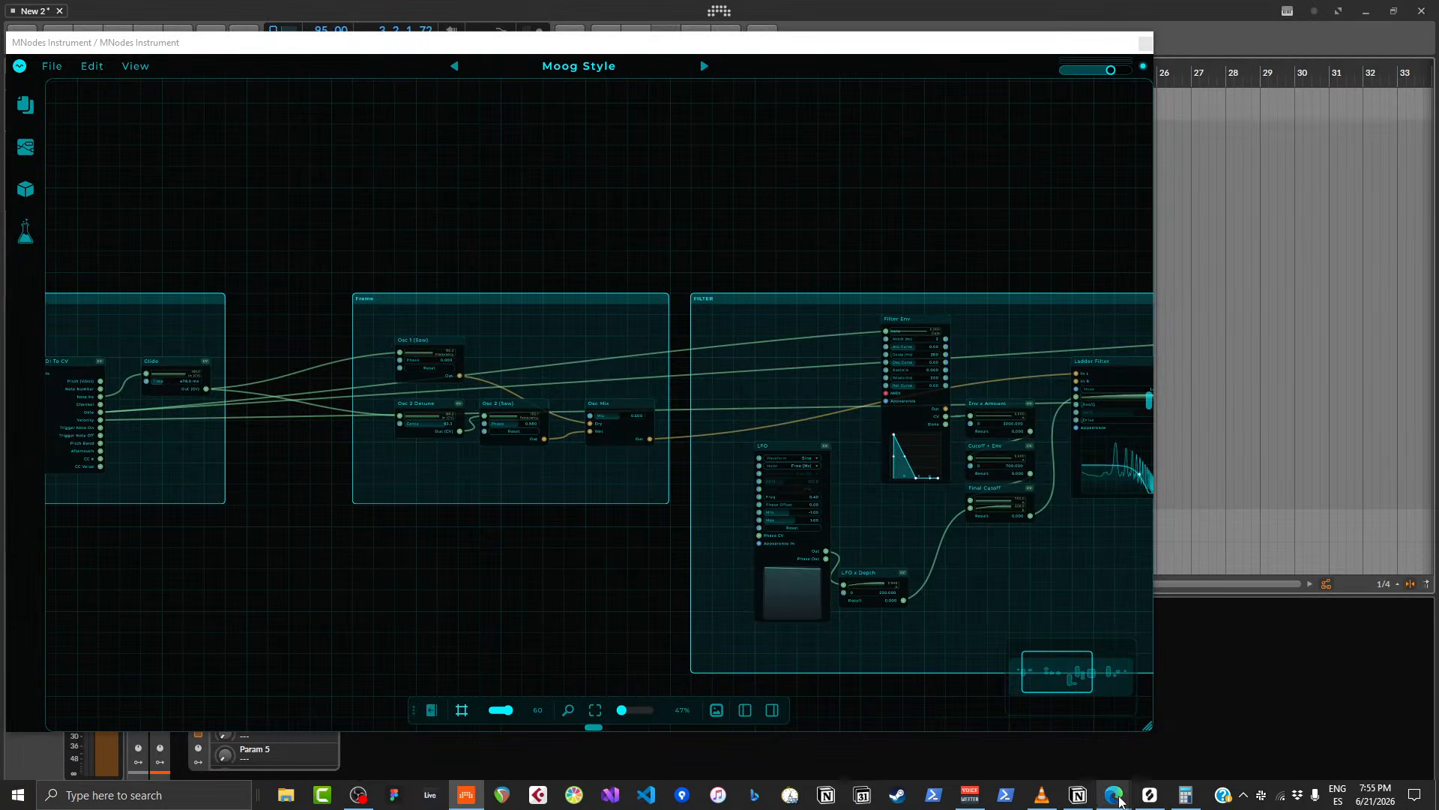
{"action": "left_click", "coordinate": [465, 796]}
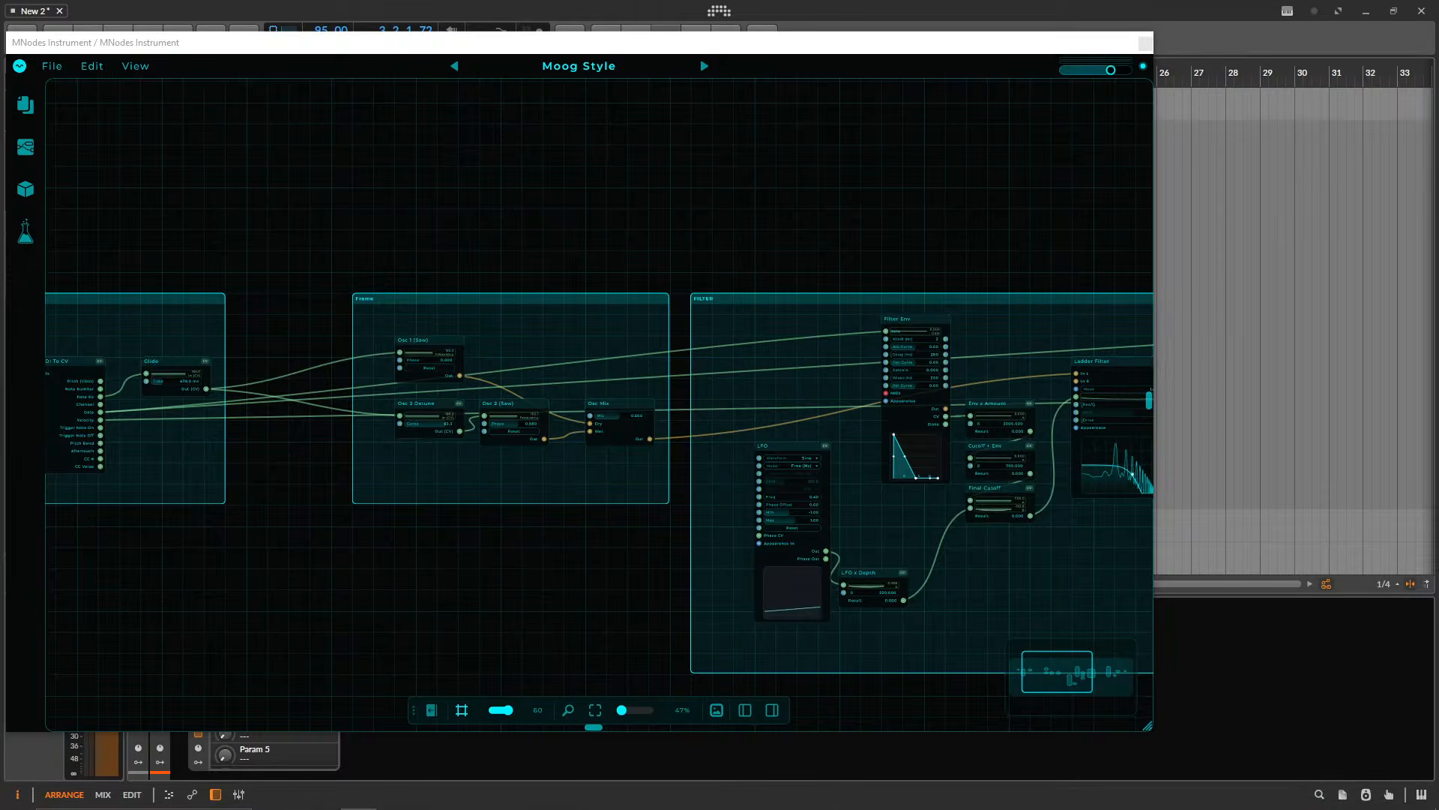
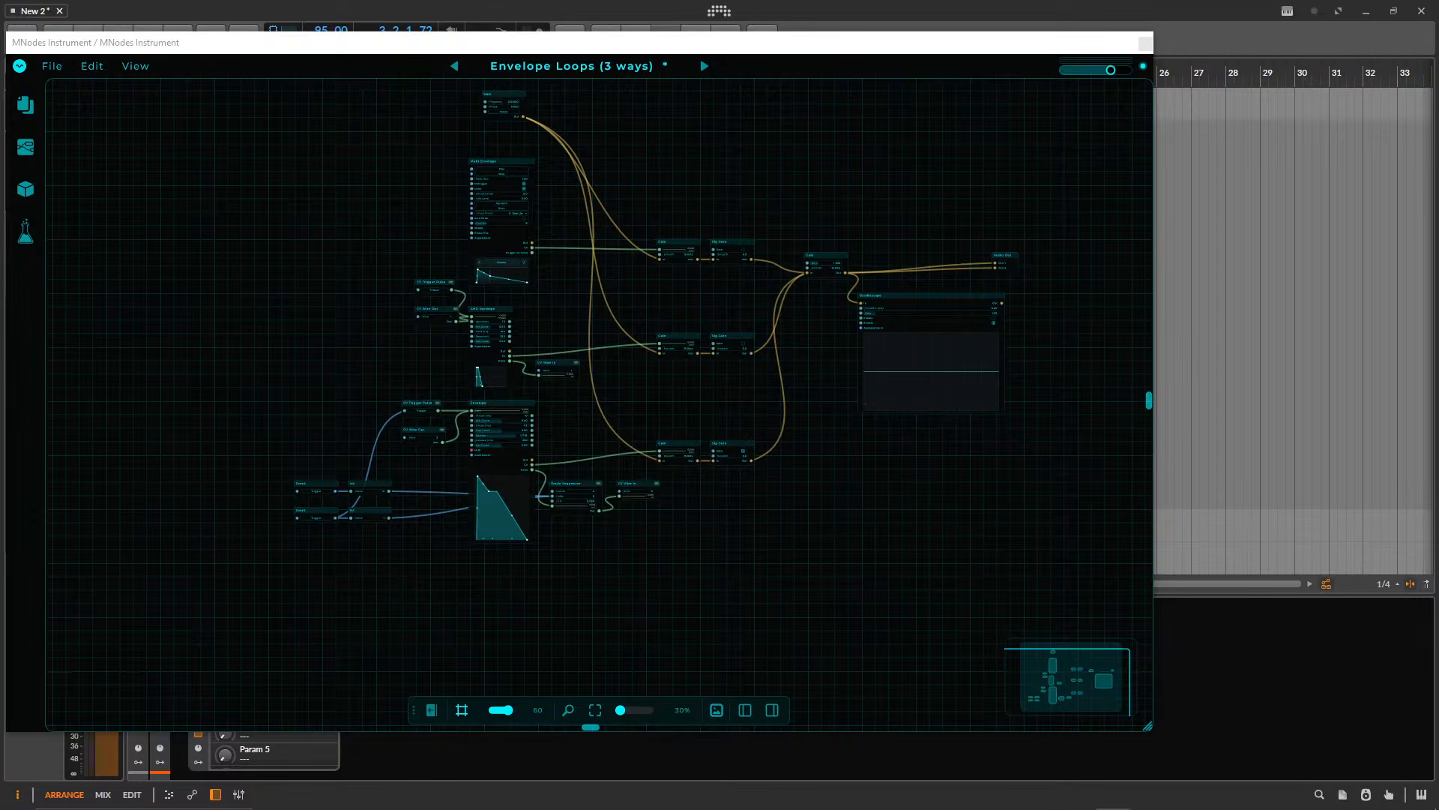
- Examine the three looping setups in the Envelope Loops (3 ways) patch, built on the Multi Envelope, AHD Envelope and Envelope nodes
{"action": "mouse_move", "coordinate": [749, 799]}
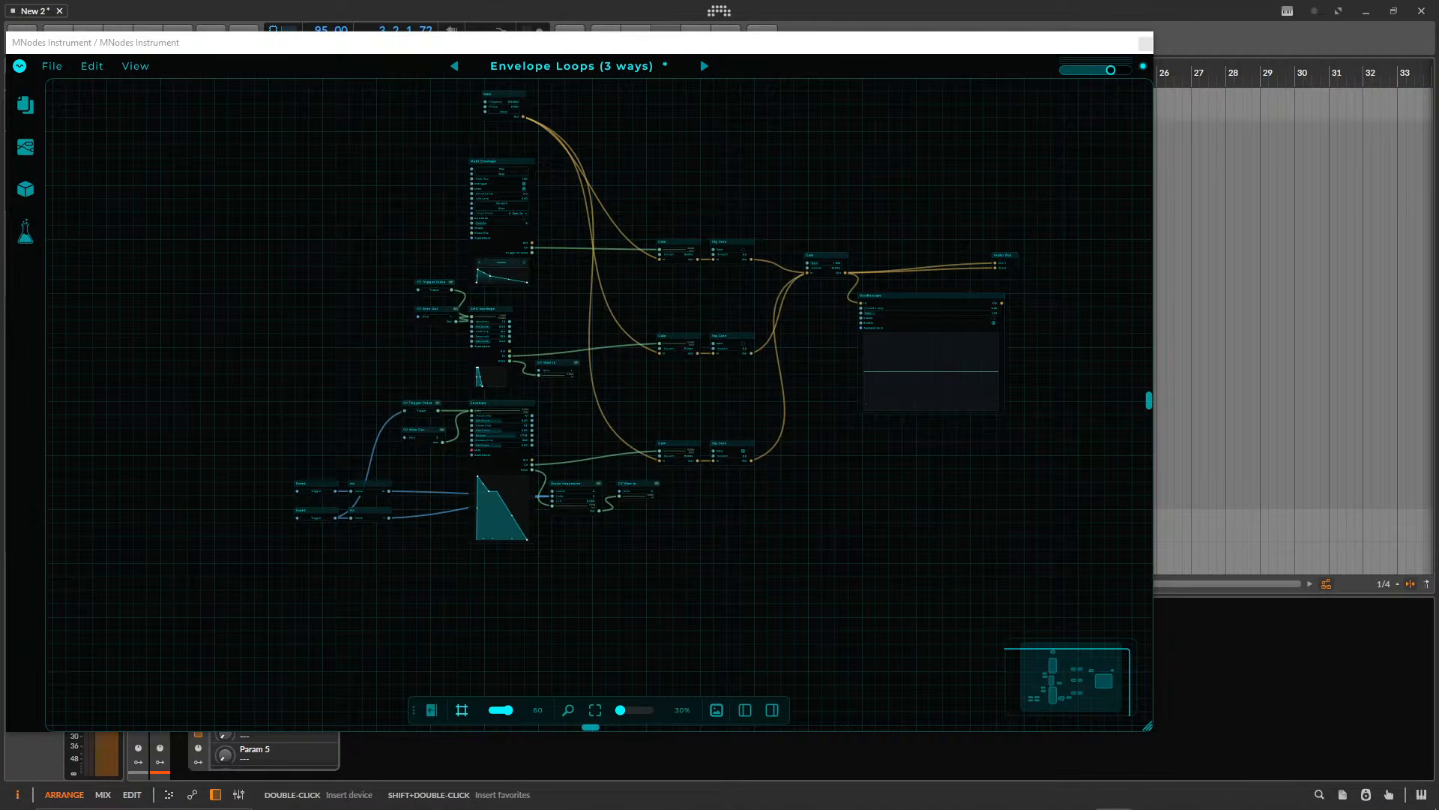
{"action": "left_click_drag", "start_coordinate": [740, 156], "coordinate": [714, 218]}
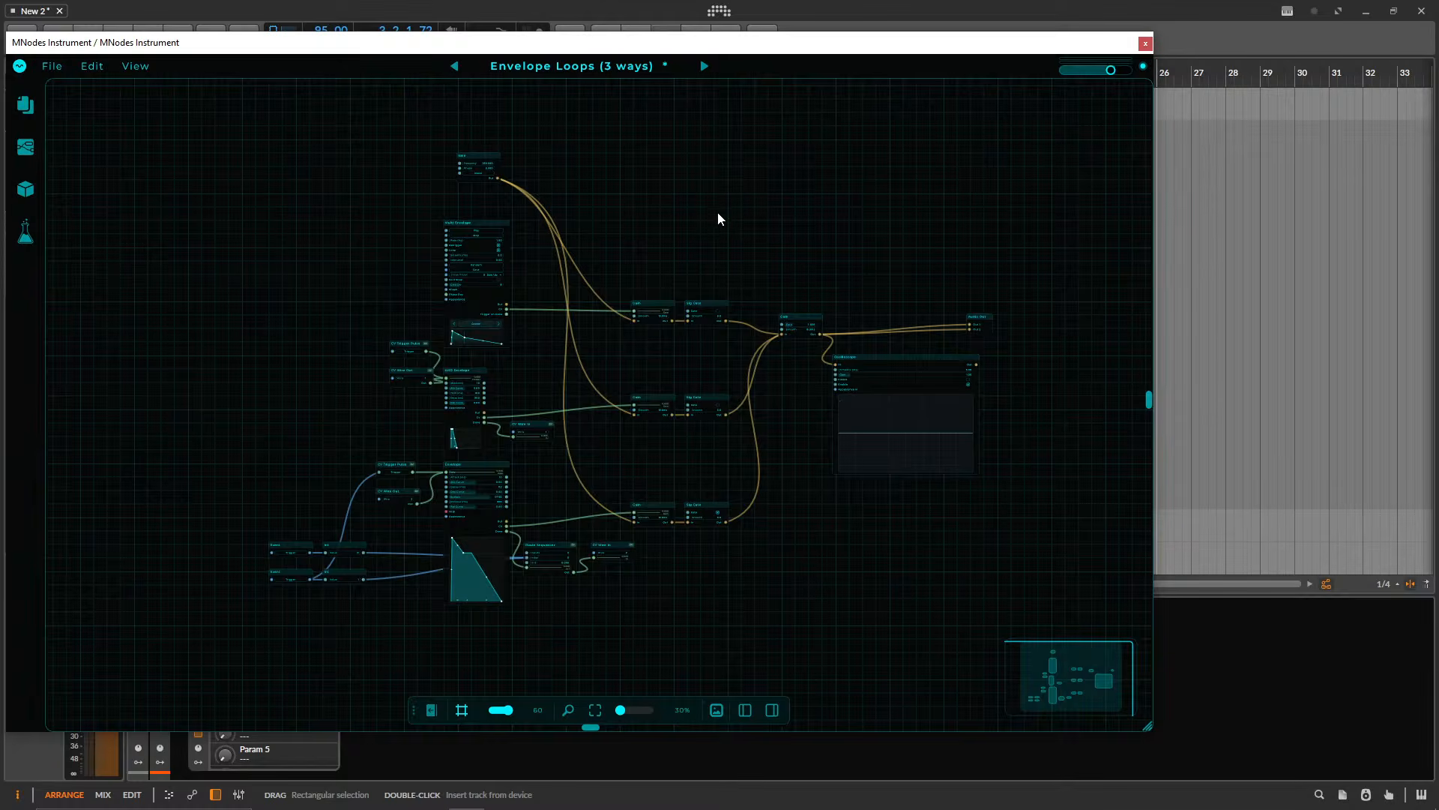
{"action": "scroll", "coordinate": [719, 213], "scroll_direction": "up", "scroll_amount": 4}
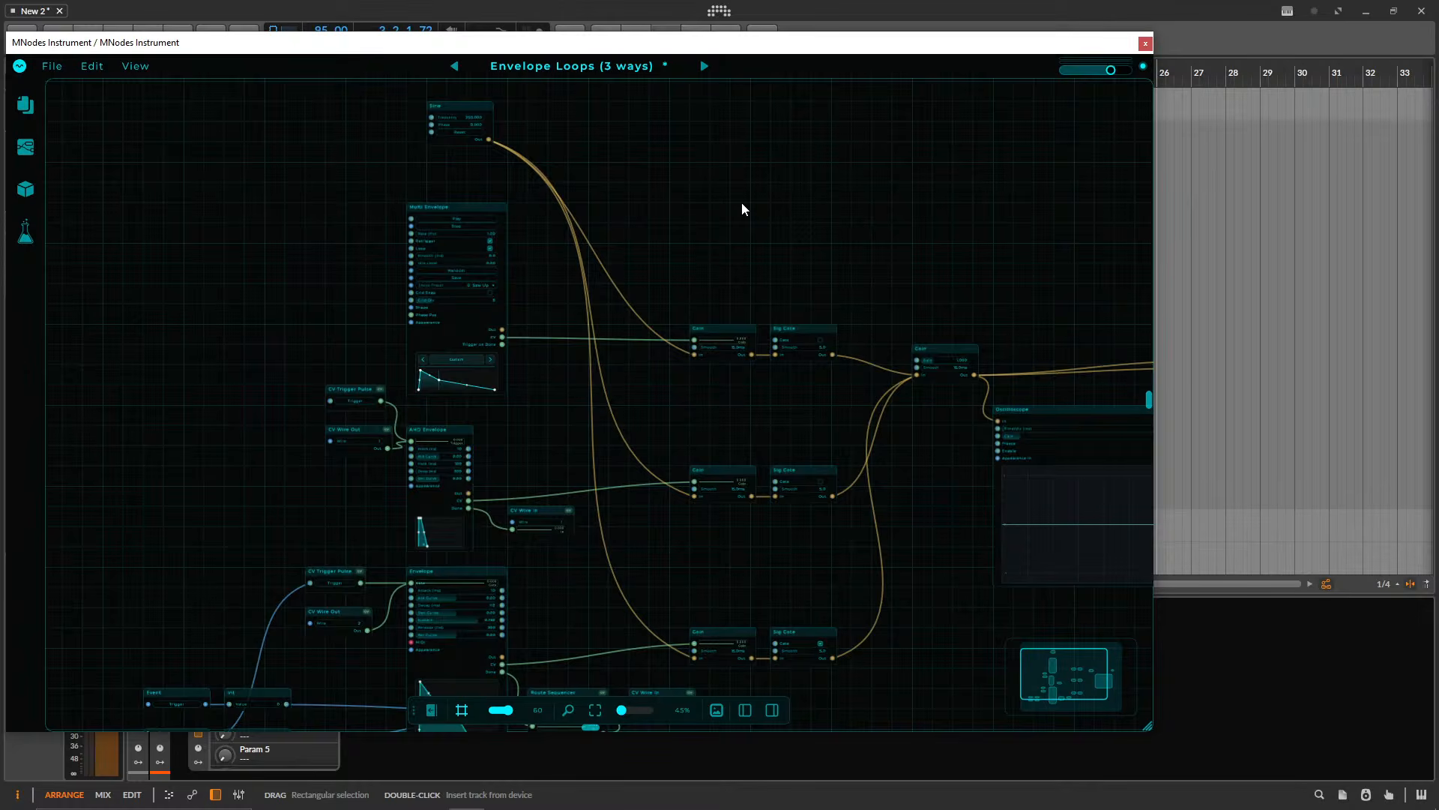
{"action": "scroll", "coordinate": [825, 232], "scroll_direction": "up", "scroll_amount": 3}
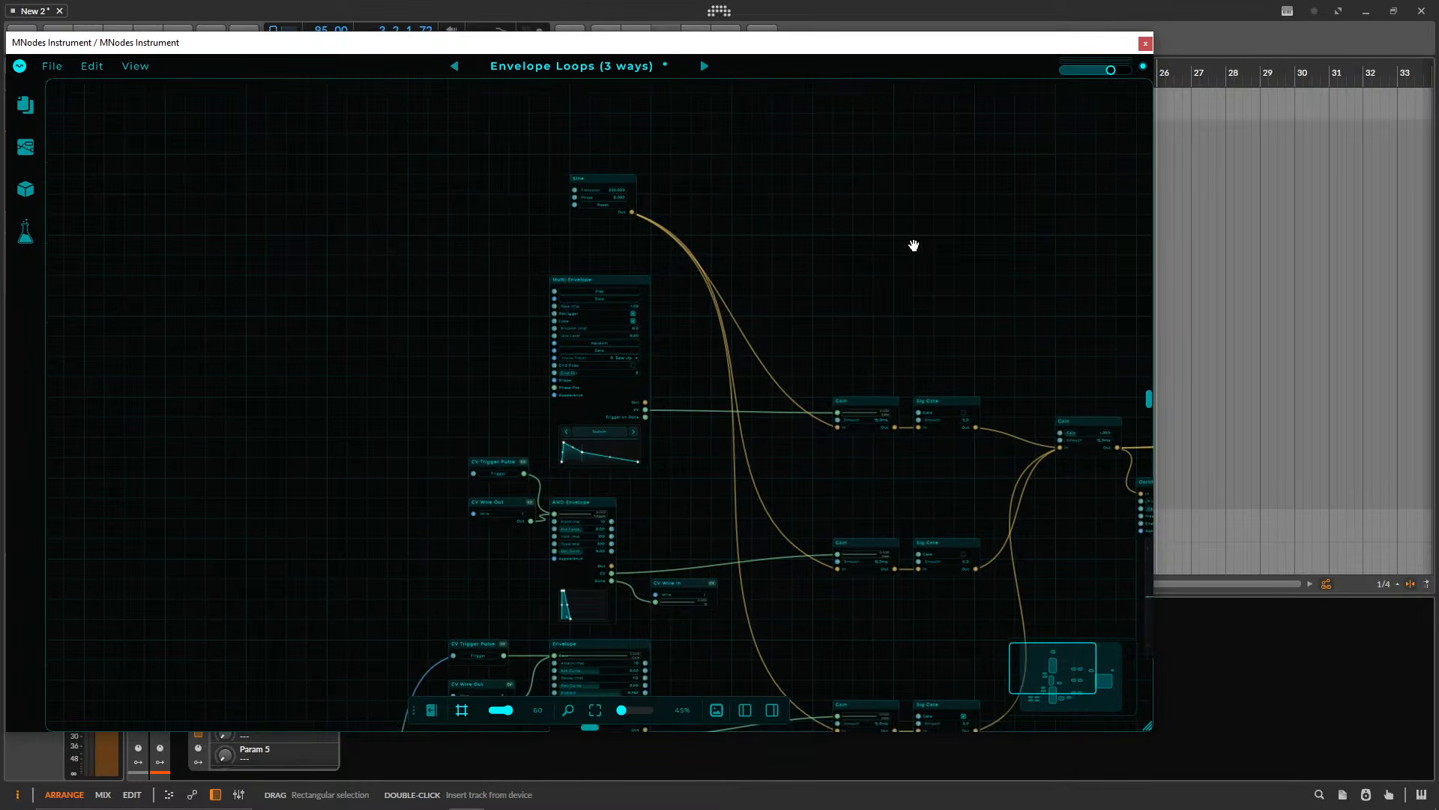
{"action": "scroll", "coordinate": [843, 257], "scroll_direction": "up", "scroll_amount": 3}
{"action": "scroll", "coordinate": [815, 270], "scroll_direction": "down", "scroll_amount": 8}
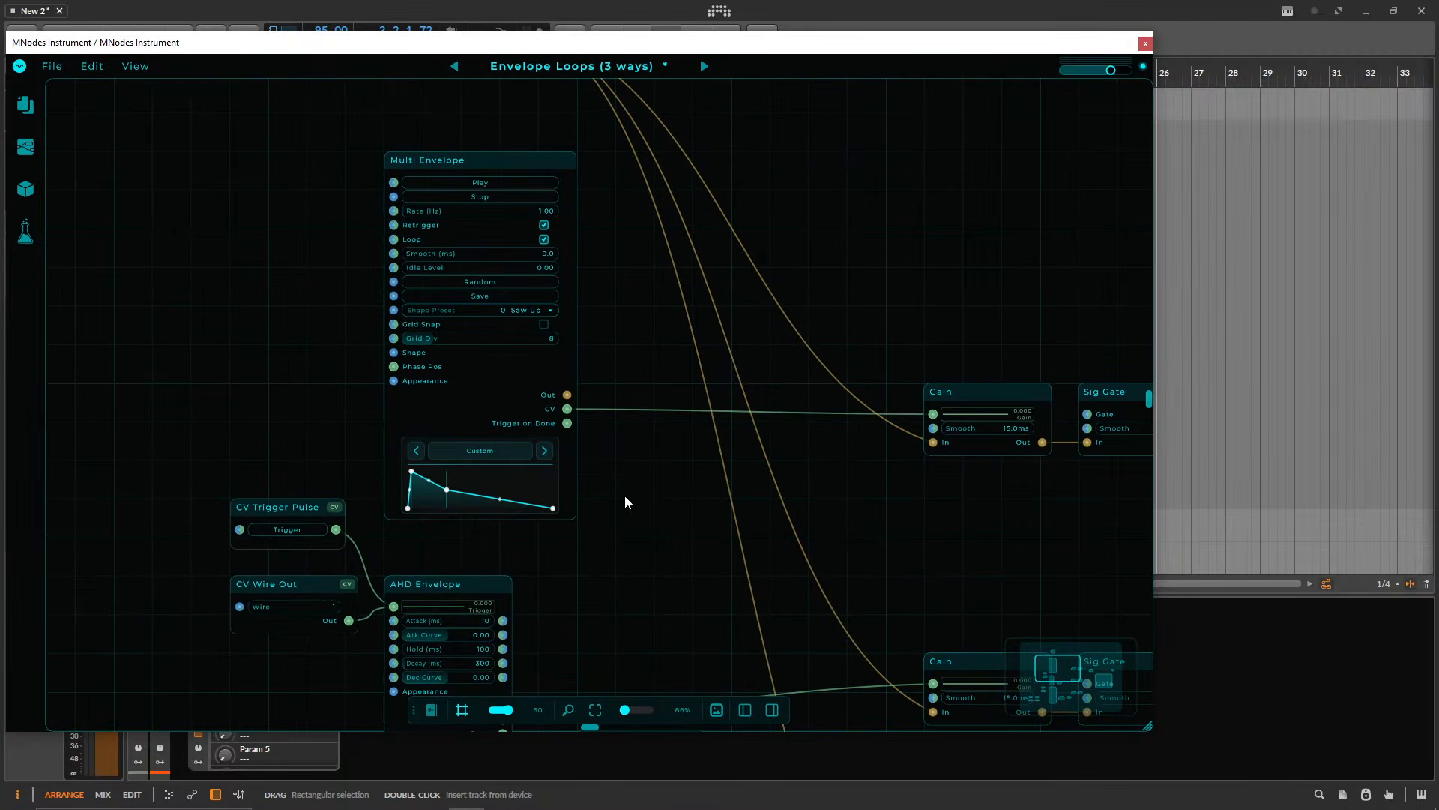
{"action": "scroll", "coordinate": [768, 228], "scroll_direction": "down", "scroll_amount": 5}
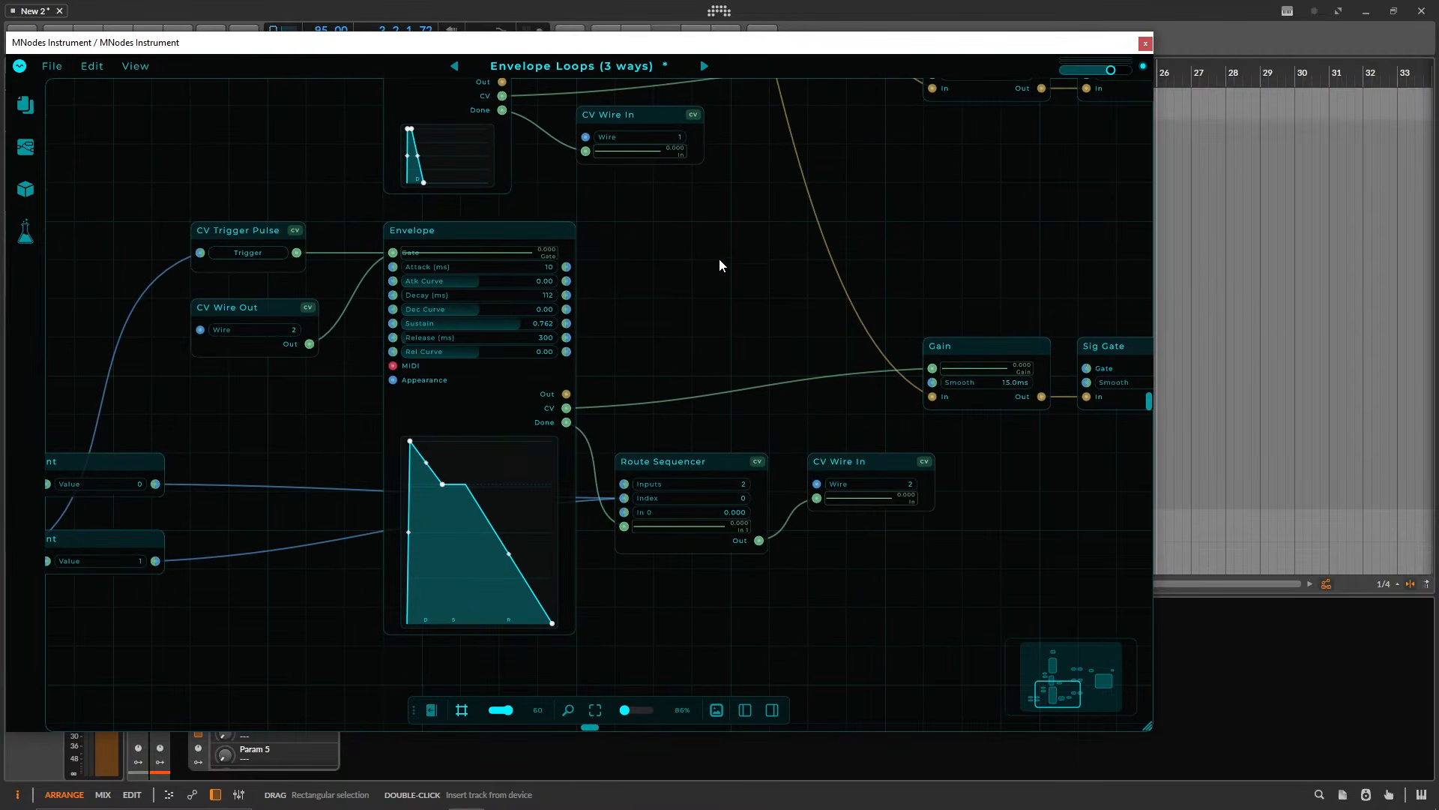
{"action": "scroll", "coordinate": [719, 259], "scroll_direction": "up", "scroll_amount": 13}
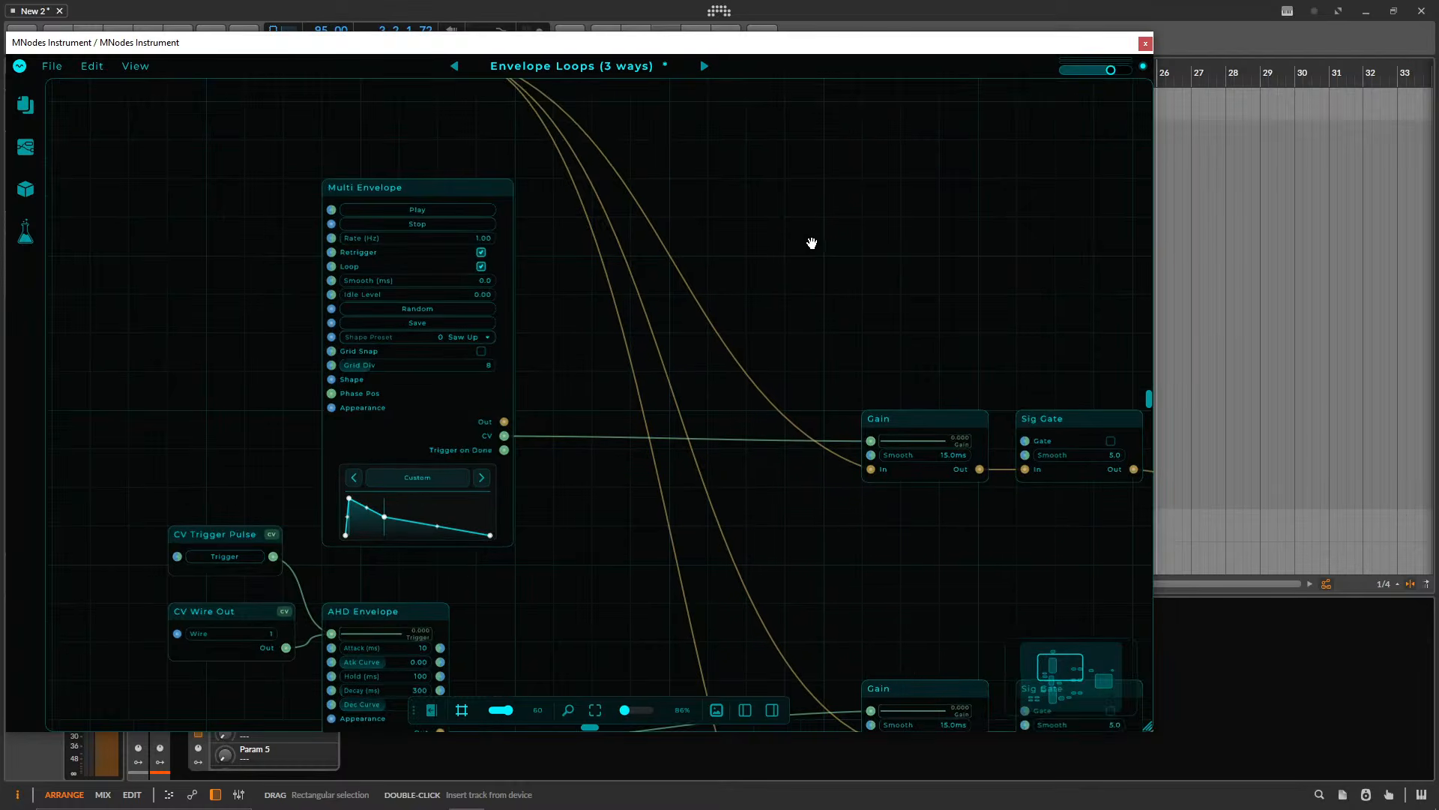
{"action": "scroll", "coordinate": [812, 255], "scroll_direction": "up", "scroll_amount": 2}
{"action": "scroll", "coordinate": [570, 337], "scroll_direction": "up", "scroll_amount": 1}
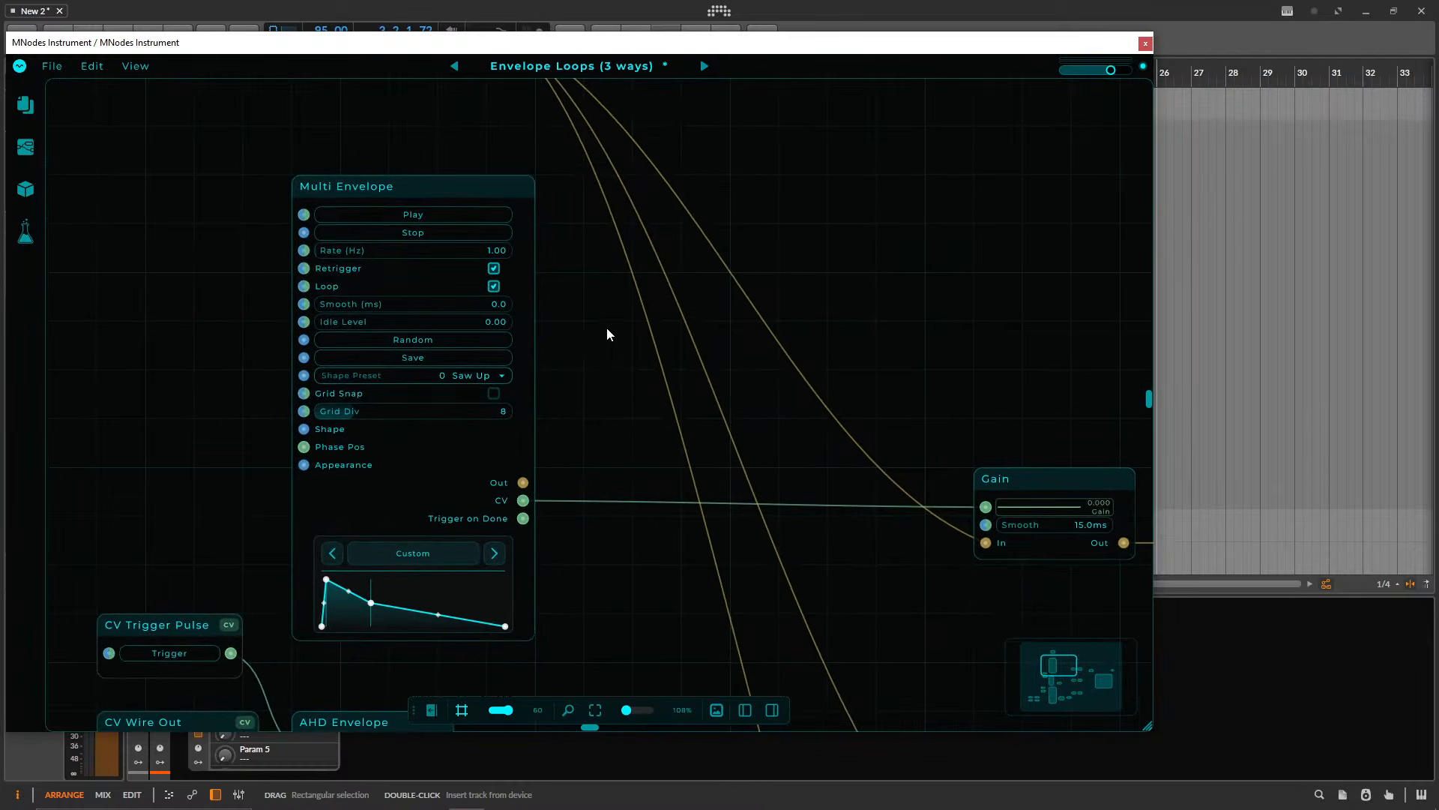
- Move the Multi Envelope node clear of the other nodes and enlarge it so its shape editor is bigger
{"action": "left_click_drag", "start_coordinate": [606, 327], "coordinate": [583, 305]}
{"action": "left_click_drag", "start_coordinate": [330, 166], "coordinate": [263, 162]}
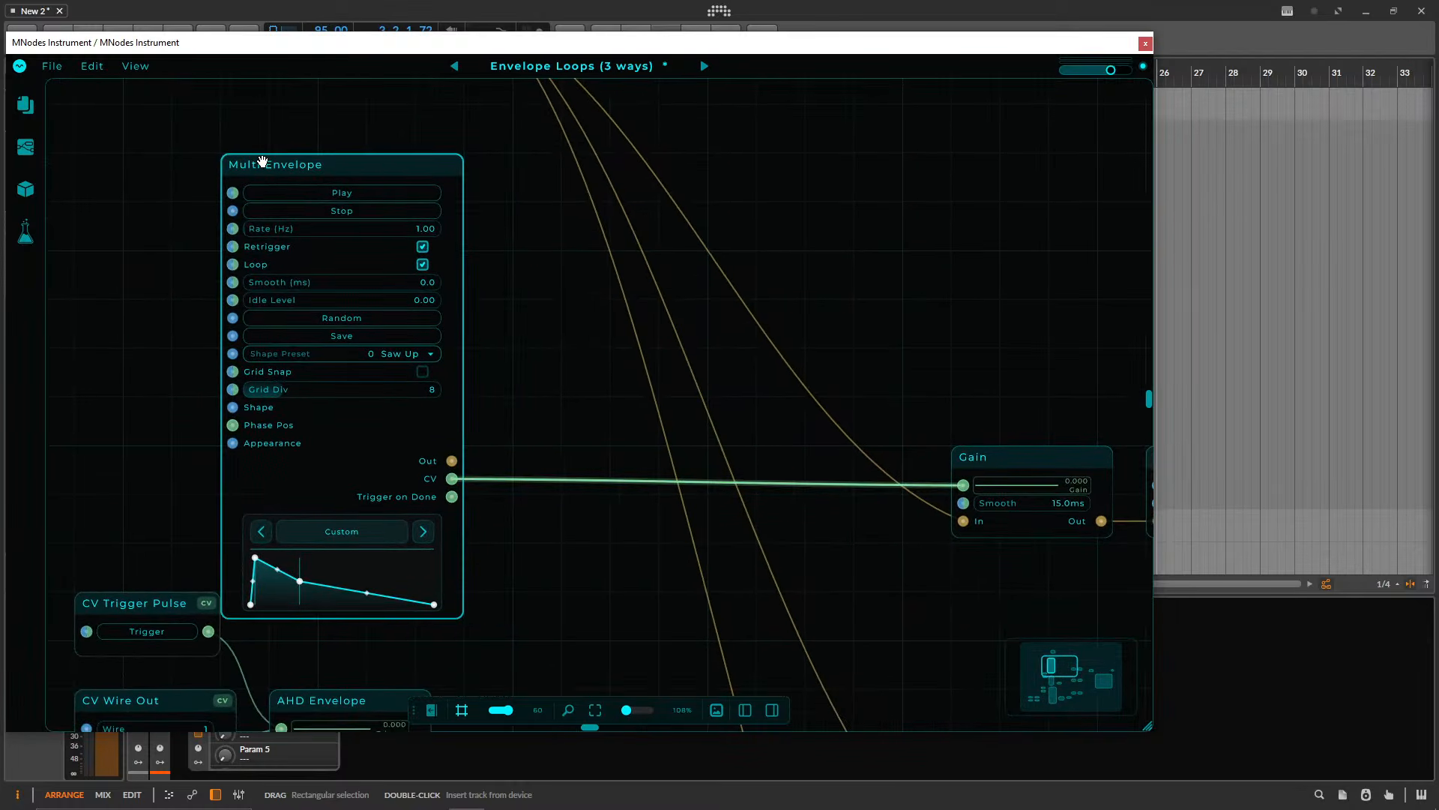
{"action": "left_click_drag", "start_coordinate": [553, 276], "coordinate": [803, 431]}
{"action": "left_click_drag", "start_coordinate": [609, 315], "coordinate": [356, 144]}
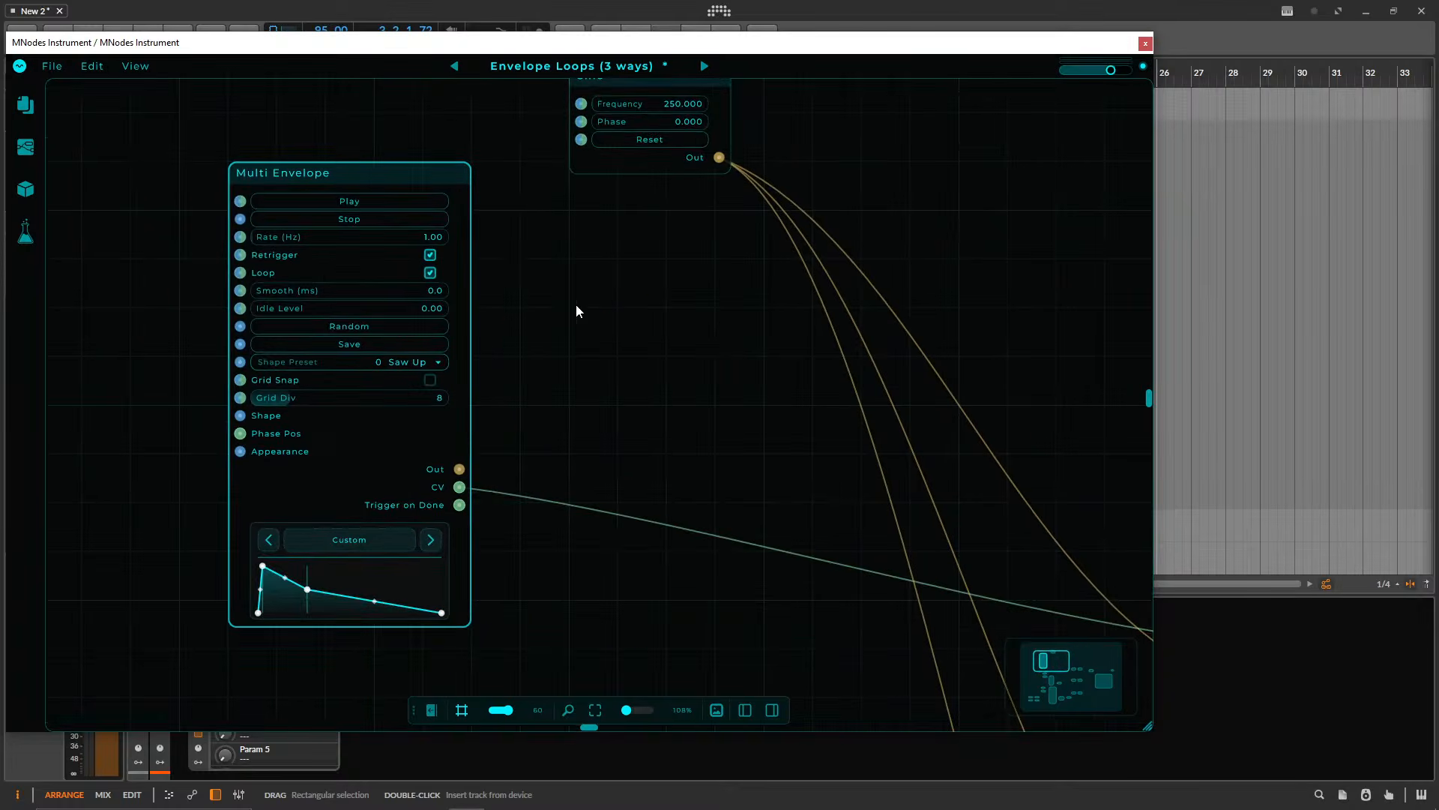
{"action": "left_click_drag", "start_coordinate": [576, 304], "coordinate": [777, 318]}
{"action": "scroll", "coordinate": [652, 386], "scroll_direction": "up", "scroll_amount": 1}
{"action": "scroll", "coordinate": [778, 318], "scroll_direction": "down", "scroll_amount": 1}
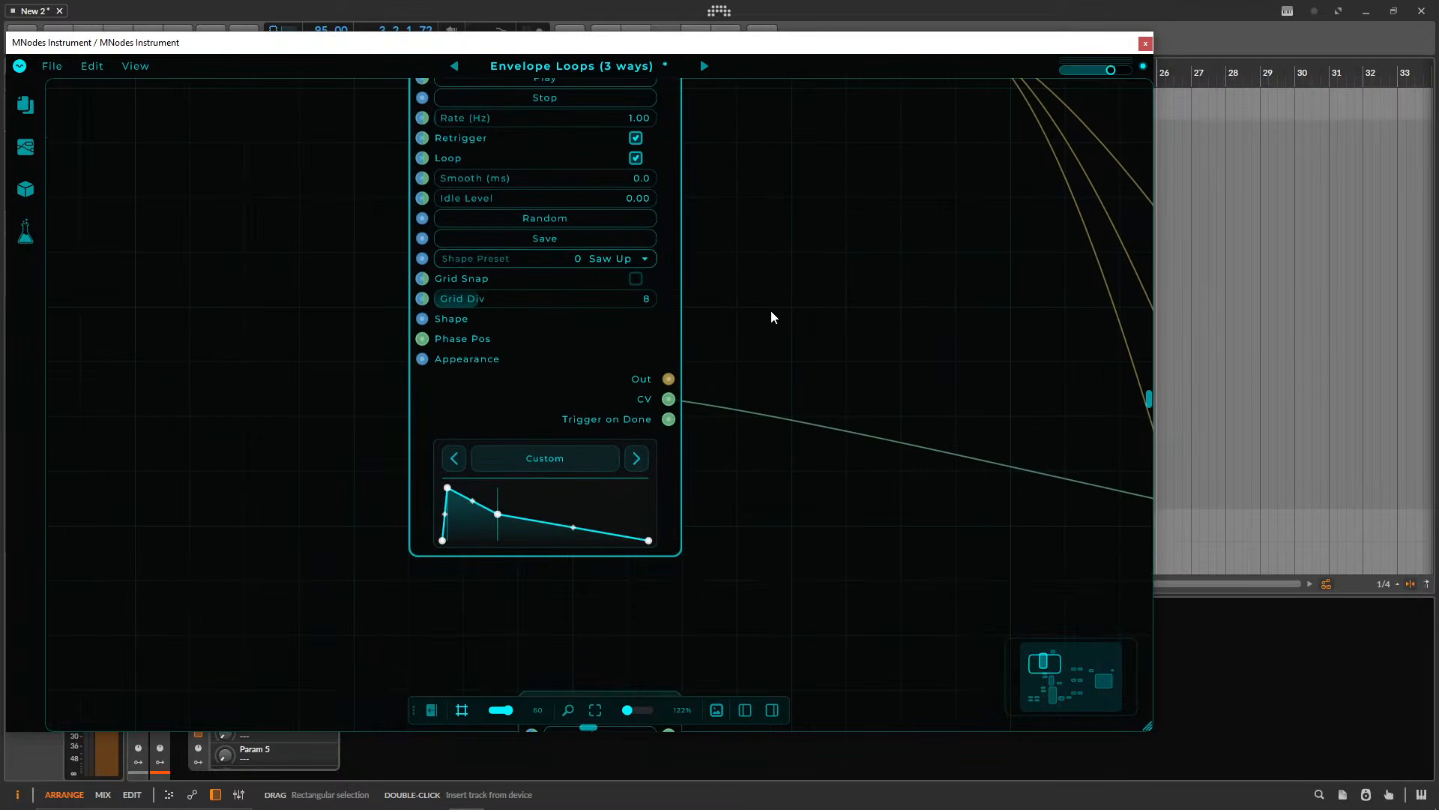
{"action": "left_click_drag", "start_coordinate": [630, 556], "coordinate": [934, 505]}
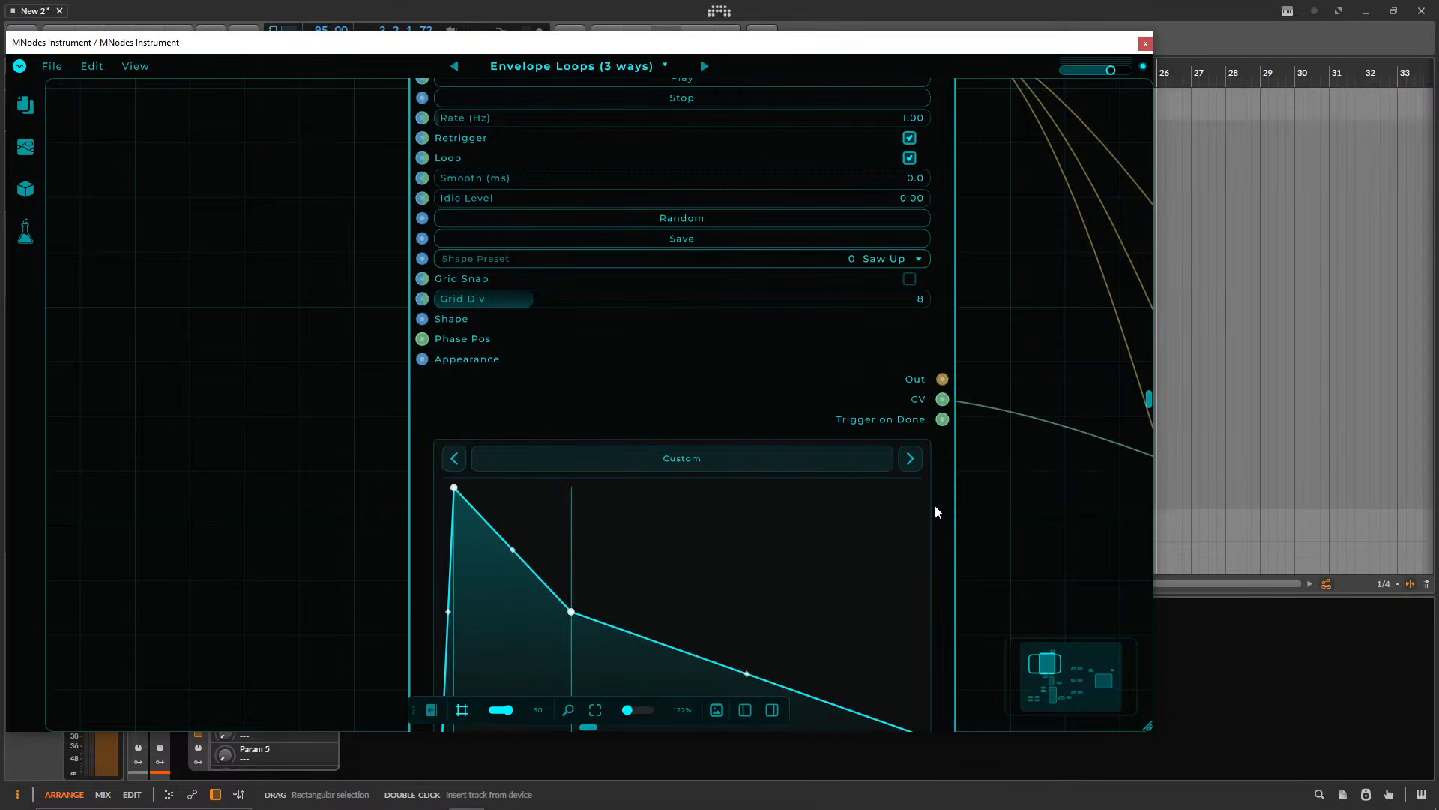
{"action": "scroll", "coordinate": [934, 506], "scroll_direction": "up", "scroll_amount": 3}
{"action": "left_click_drag", "start_coordinate": [572, 221], "coordinate": [255, 114]}
{"action": "scroll", "coordinate": [834, 173], "scroll_direction": "down", "scroll_amount": 3}
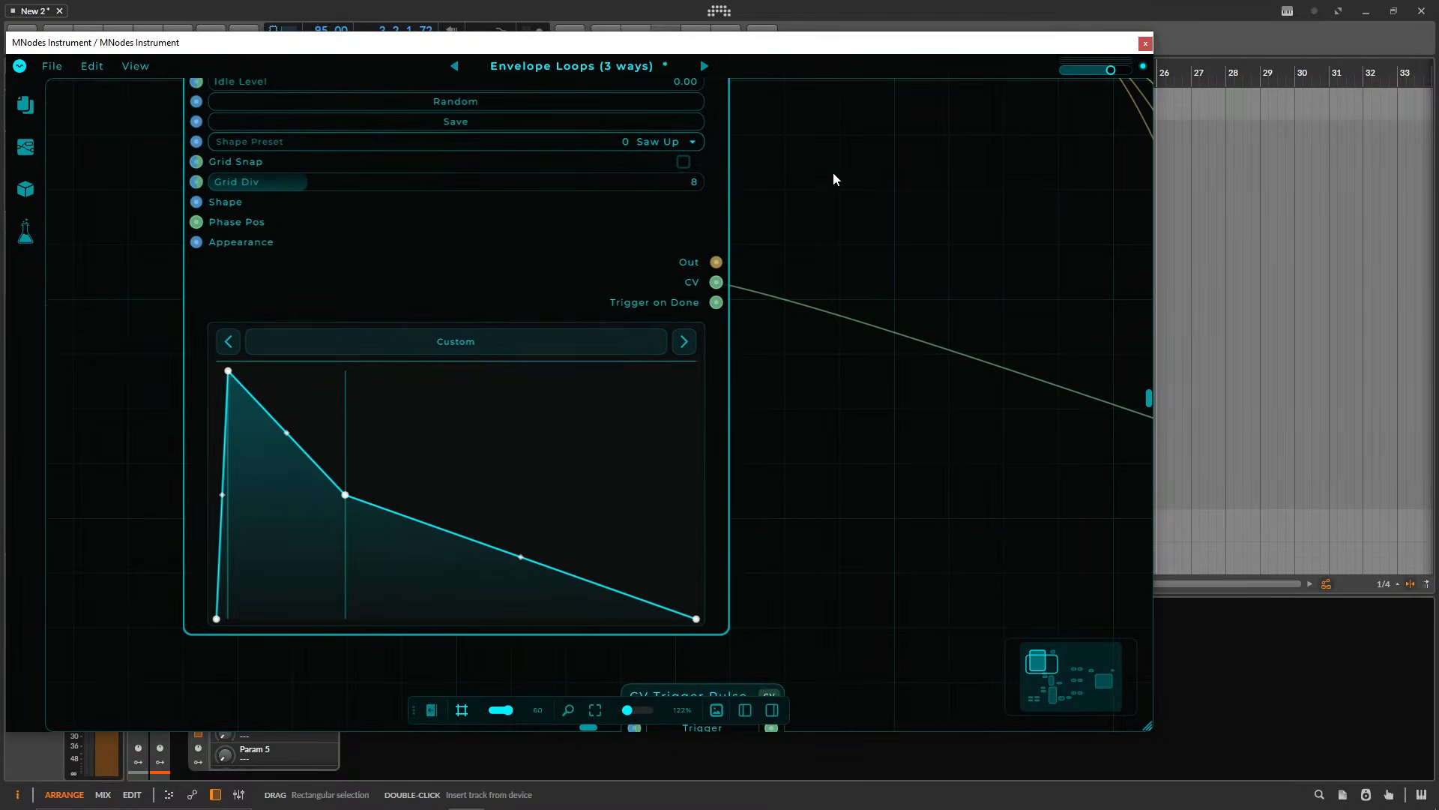
- Add two raised points to the falling part of the Multi Envelope's shape and bend the segments on both sides of its middle point
{"action": "scroll", "coordinate": [834, 456], "scroll_direction": "down", "scroll_amount": 2}
{"action": "left_click_drag", "start_coordinate": [563, 515], "coordinate": [585, 437]}
{"action": "left_click_drag", "start_coordinate": [659, 508], "coordinate": [677, 453]}
{"action": "left_click_drag", "start_coordinate": [528, 462], "coordinate": [528, 485]}
{"action": "left_click_drag", "start_coordinate": [426, 439], "coordinate": [427, 550]}
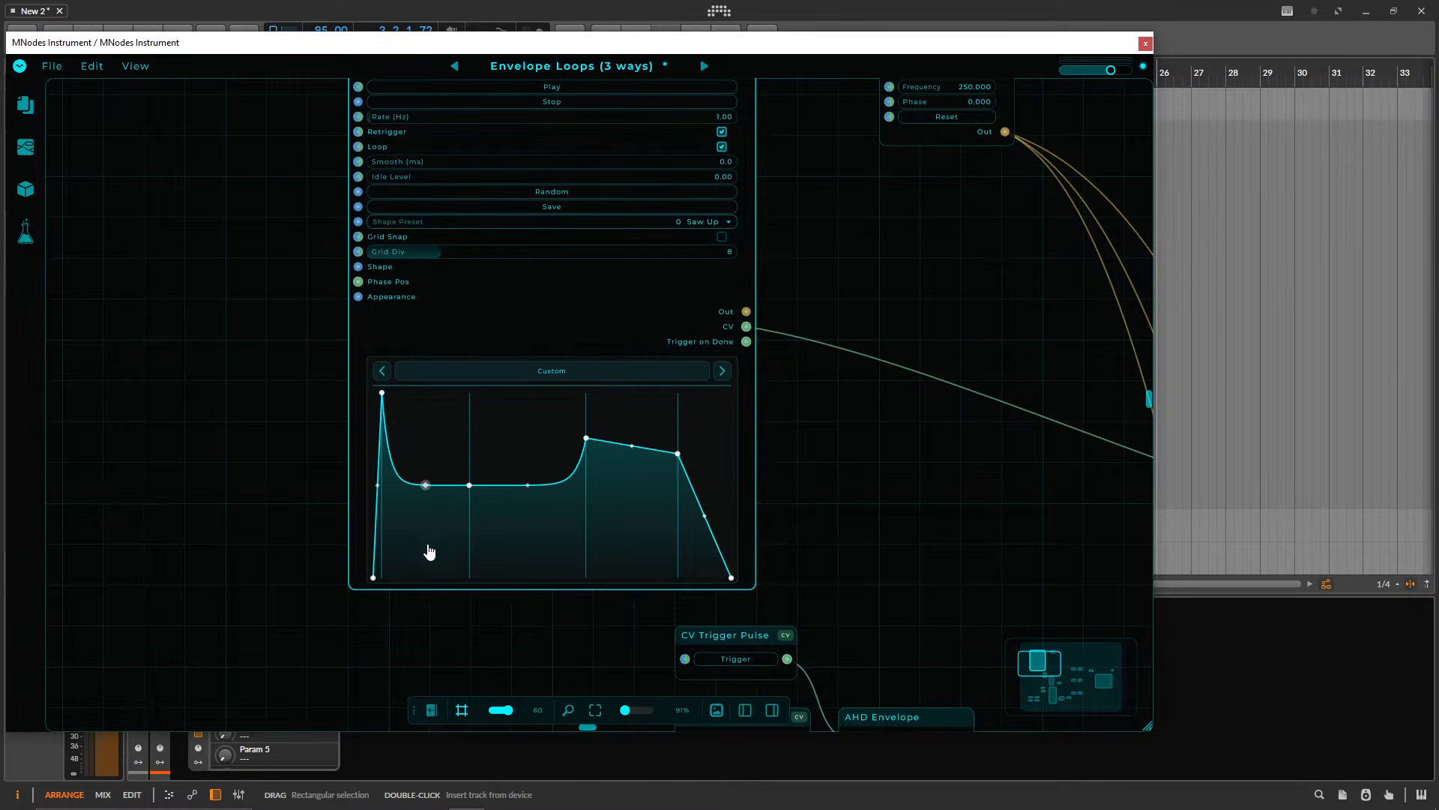
- Add two low points to the Multi Envelope's shape between its middle point and the raised point after it
{"action": "left_click_drag", "start_coordinate": [503, 485], "coordinate": [575, 533]}
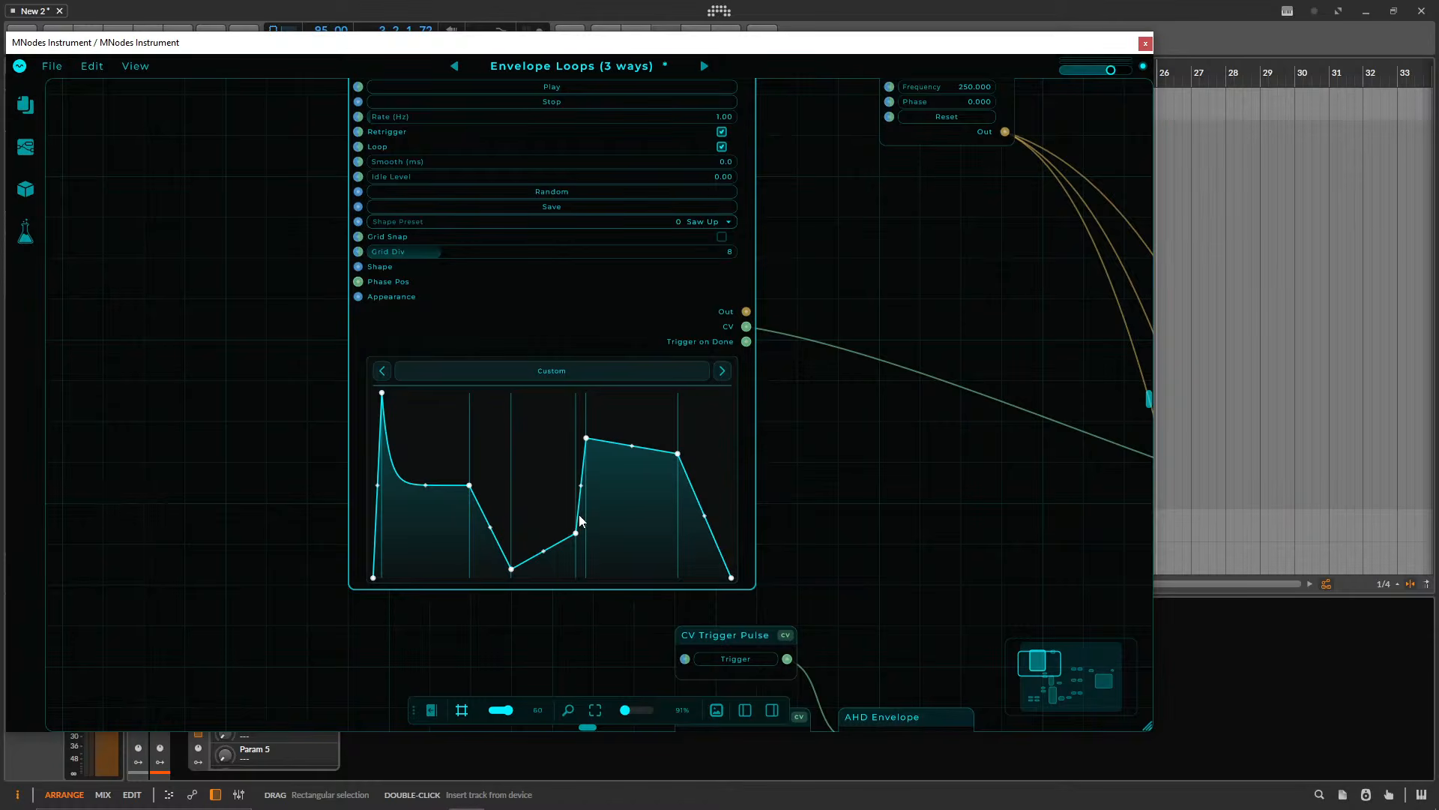
{"action": "scroll", "coordinate": [627, 442], "scroll_direction": "up", "scroll_amount": 1}
{"action": "scroll", "coordinate": [522, 491], "scroll_direction": "down", "scroll_amount": 2}
{"action": "scroll", "coordinate": [529, 403], "scroll_direction": "up", "scroll_amount": 2}
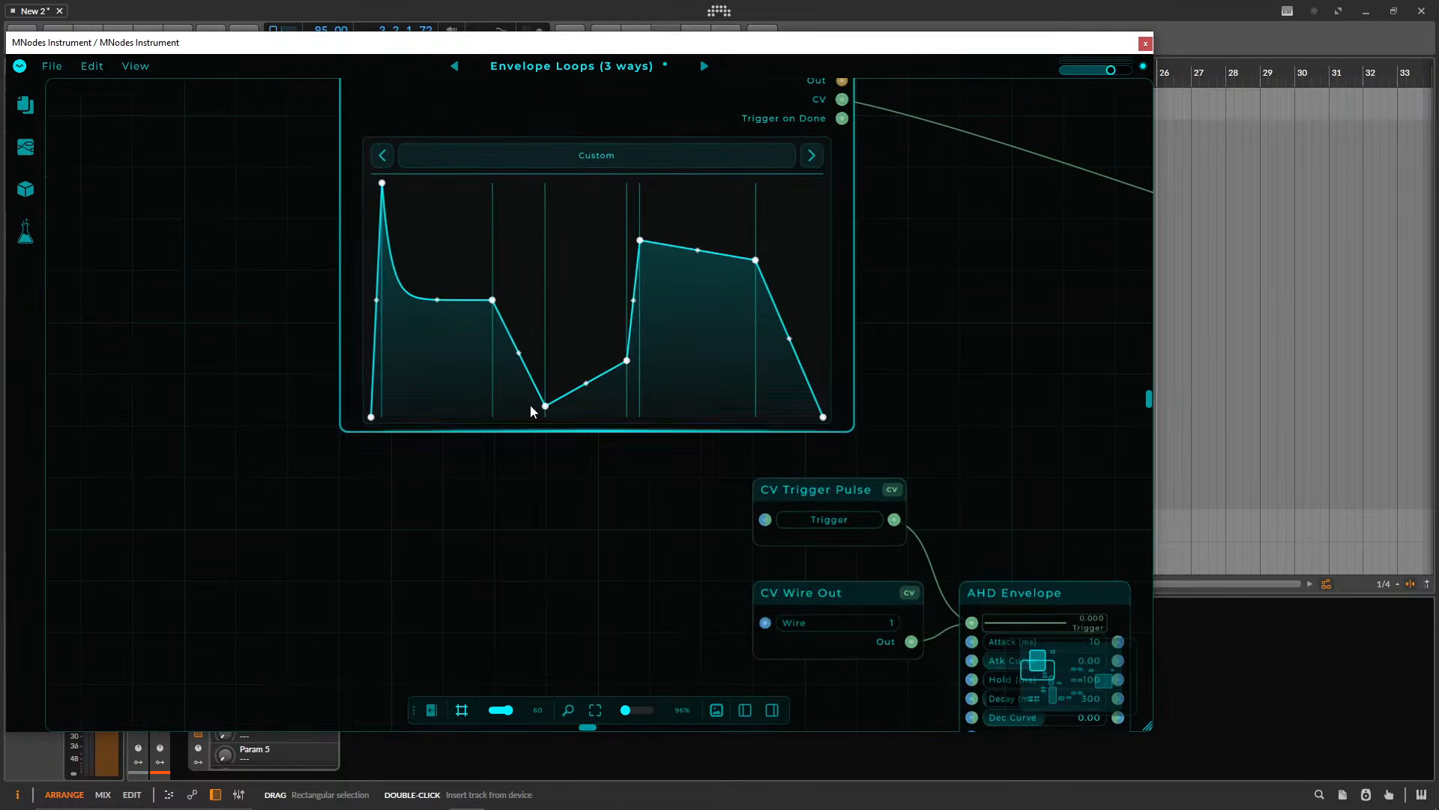
- Apply the Sine shape preset to the Multi Envelope, followed by the S-Curve preset
{"action": "scroll", "coordinate": [590, 259], "scroll_direction": "up", "scroll_amount": 3}
{"action": "left_click", "coordinate": [582, 299]}
{"action": "left_click", "coordinate": [596, 463]}
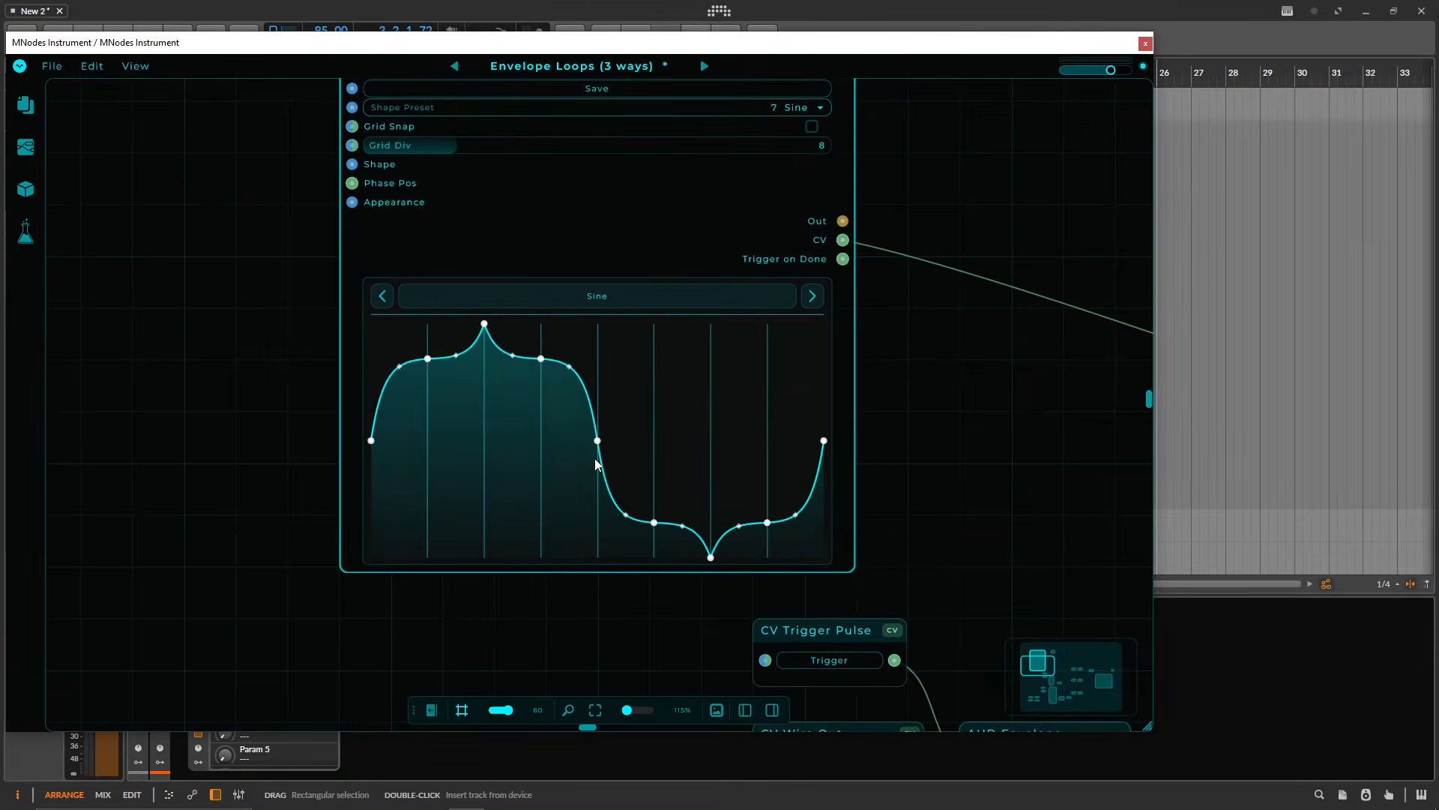
{"action": "left_click", "coordinate": [624, 305]}
{"action": "scroll", "coordinate": [630, 493], "scroll_direction": "down", "scroll_amount": 2}
{"action": "left_click", "coordinate": [630, 493]}
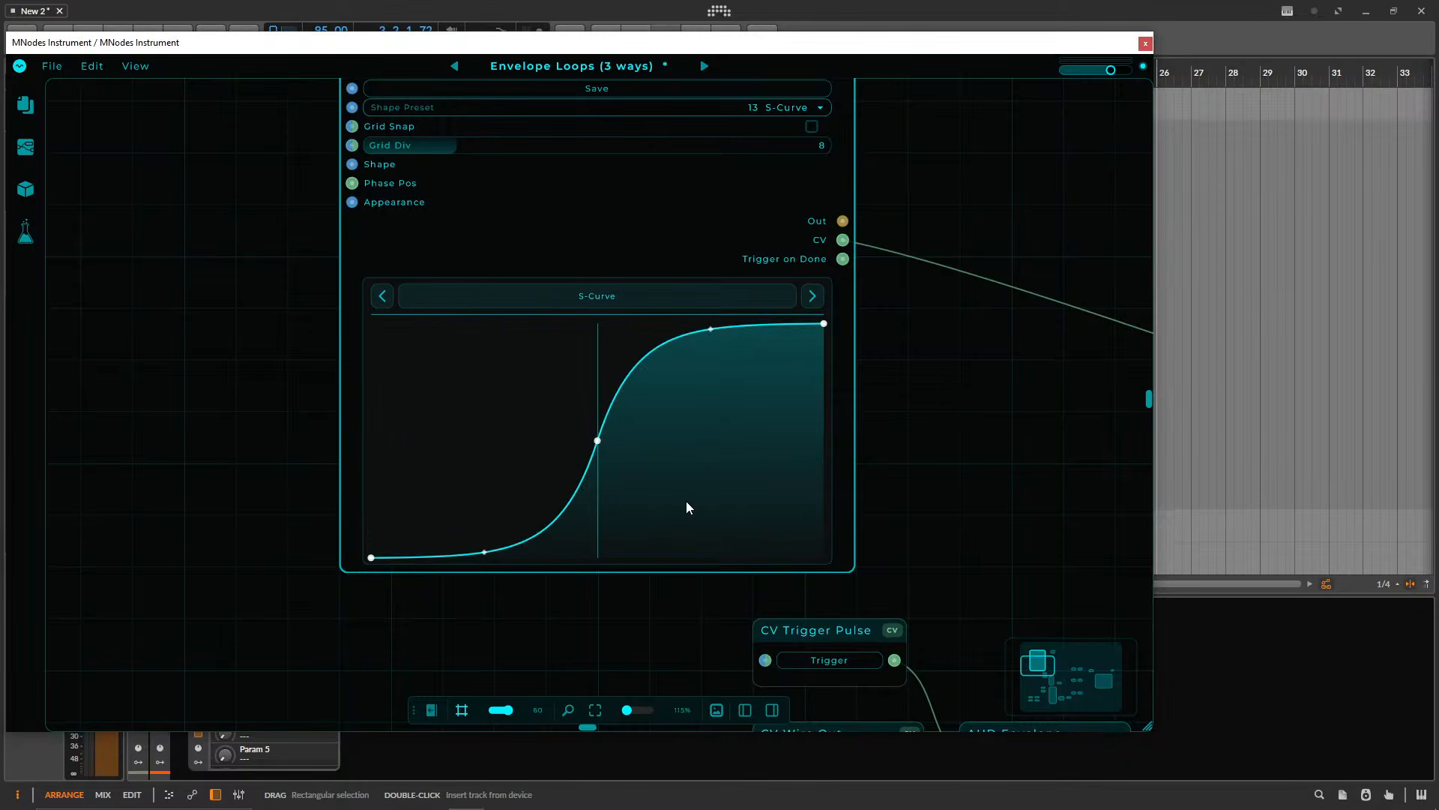
- Replace the Multi Envelope's shape with the Soft Bounce preset
{"action": "left_click", "coordinate": [678, 297]}
{"action": "scroll", "coordinate": [596, 517], "scroll_direction": "down", "scroll_amount": 2}
{"action": "left_click", "coordinate": [607, 493]}
{"action": "left_click", "coordinate": [786, 304]}
{"action": "scroll", "coordinate": [670, 452], "scroll_direction": "down", "scroll_amount": 2}
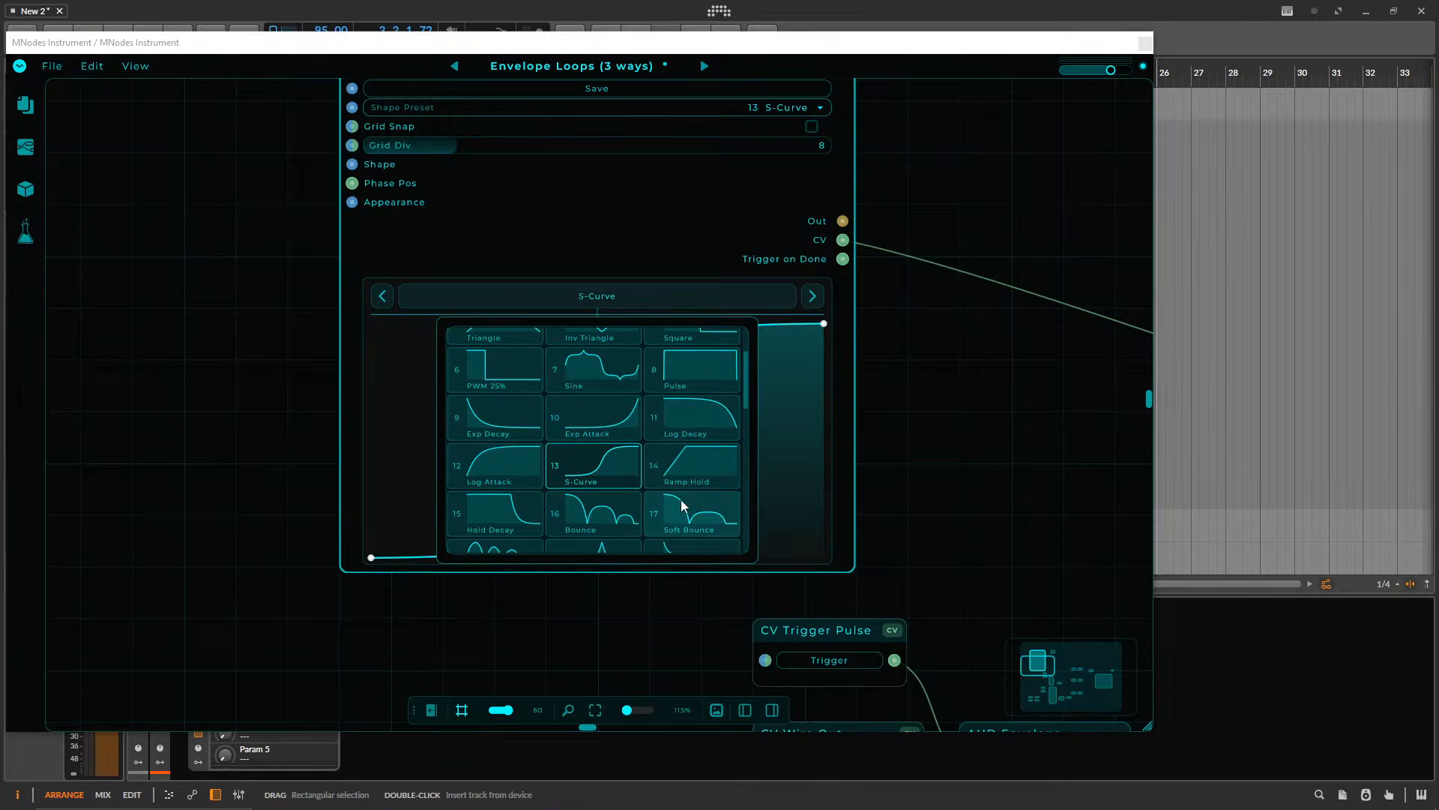
{"action": "left_click", "coordinate": [614, 487]}
- Apply the Smooth 50% shape preset from far down the list and advance two presets to Needle
{"action": "left_click", "coordinate": [629, 302]}
{"action": "scroll", "coordinate": [636, 466], "scroll_direction": "down", "scroll_amount": 3}
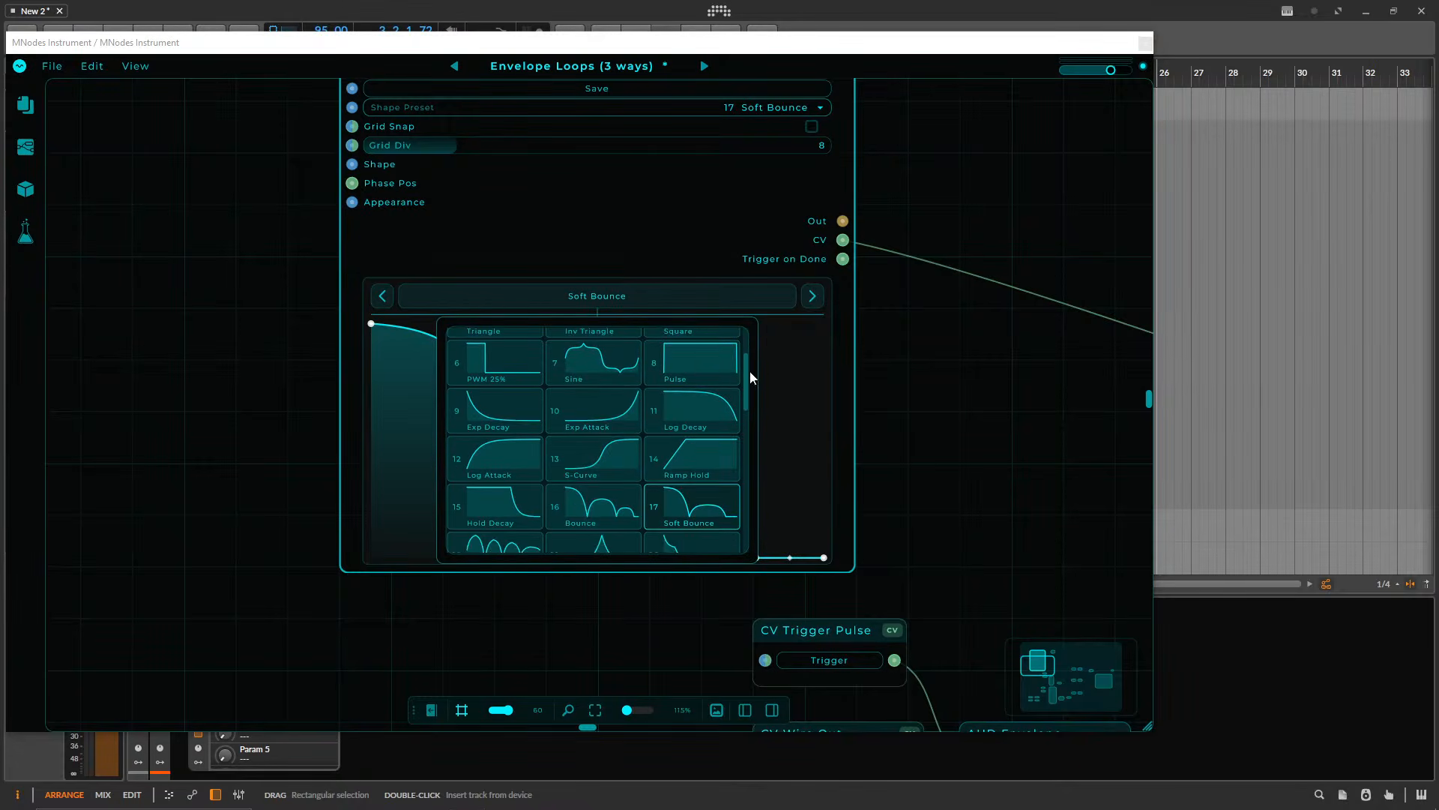
{"action": "left_click_drag", "start_coordinate": [748, 373], "coordinate": [748, 519]}
{"action": "left_click", "coordinate": [579, 487]}
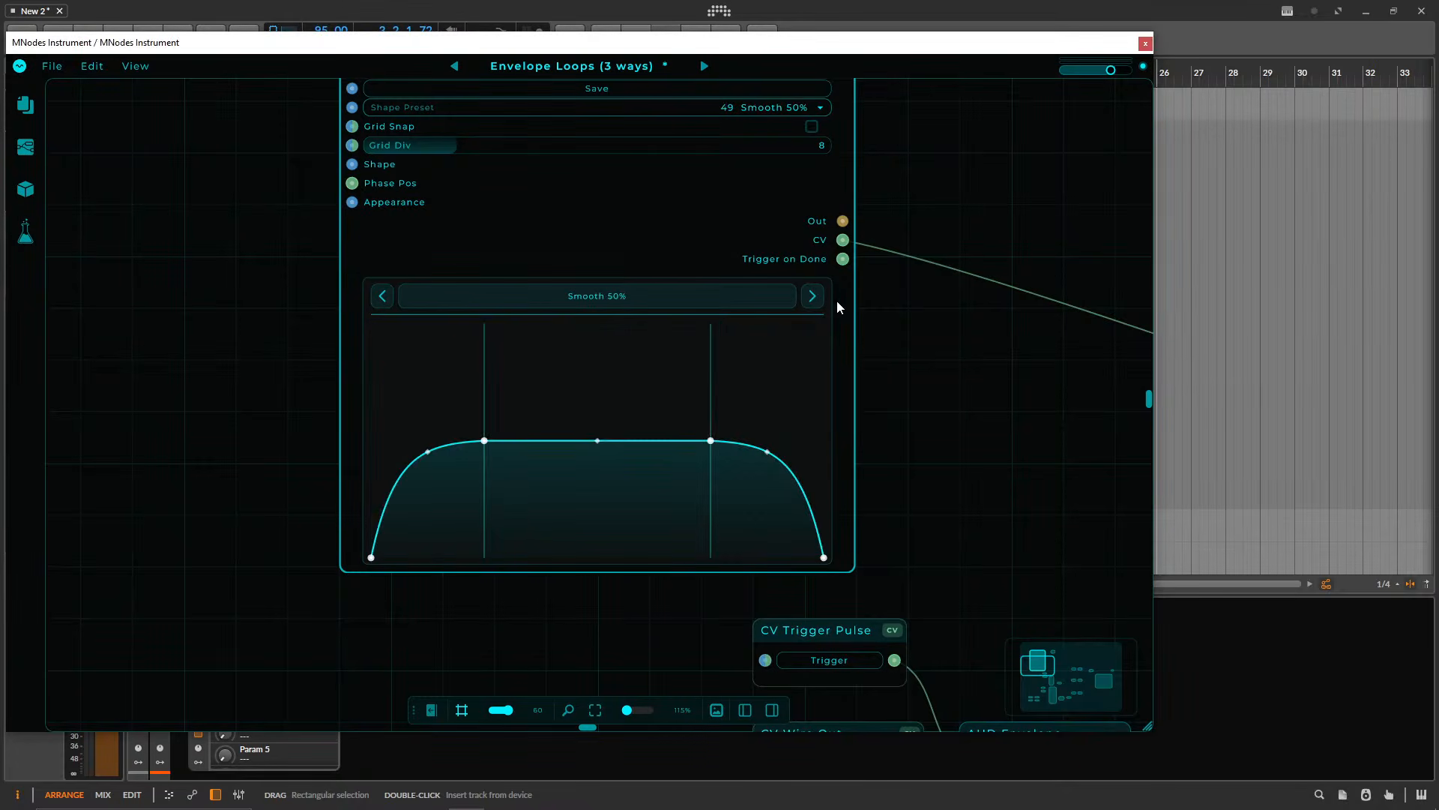
{"action": "left_click", "coordinate": [813, 296]}
{"action": "left_click", "coordinate": [813, 296]}
- Load the Inv Triangle shape preset and add a low point on its falling part
{"action": "left_click", "coordinate": [787, 296]}
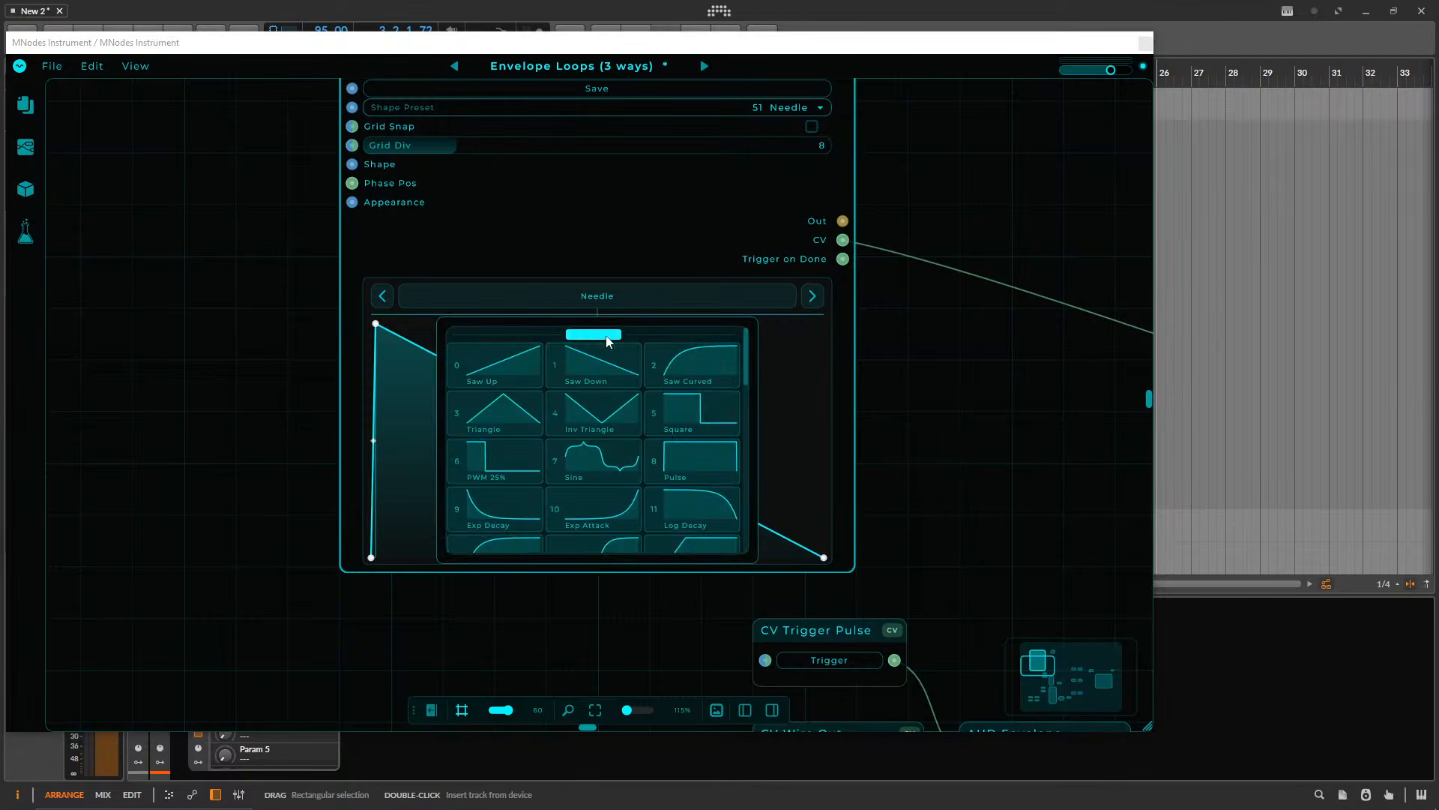
{"action": "left_click", "coordinate": [583, 436]}
{"action": "left_click_drag", "start_coordinate": [459, 421], "coordinate": [465, 506]}
{"action": "scroll", "coordinate": [563, 300], "scroll_direction": "up", "scroll_amount": 4}
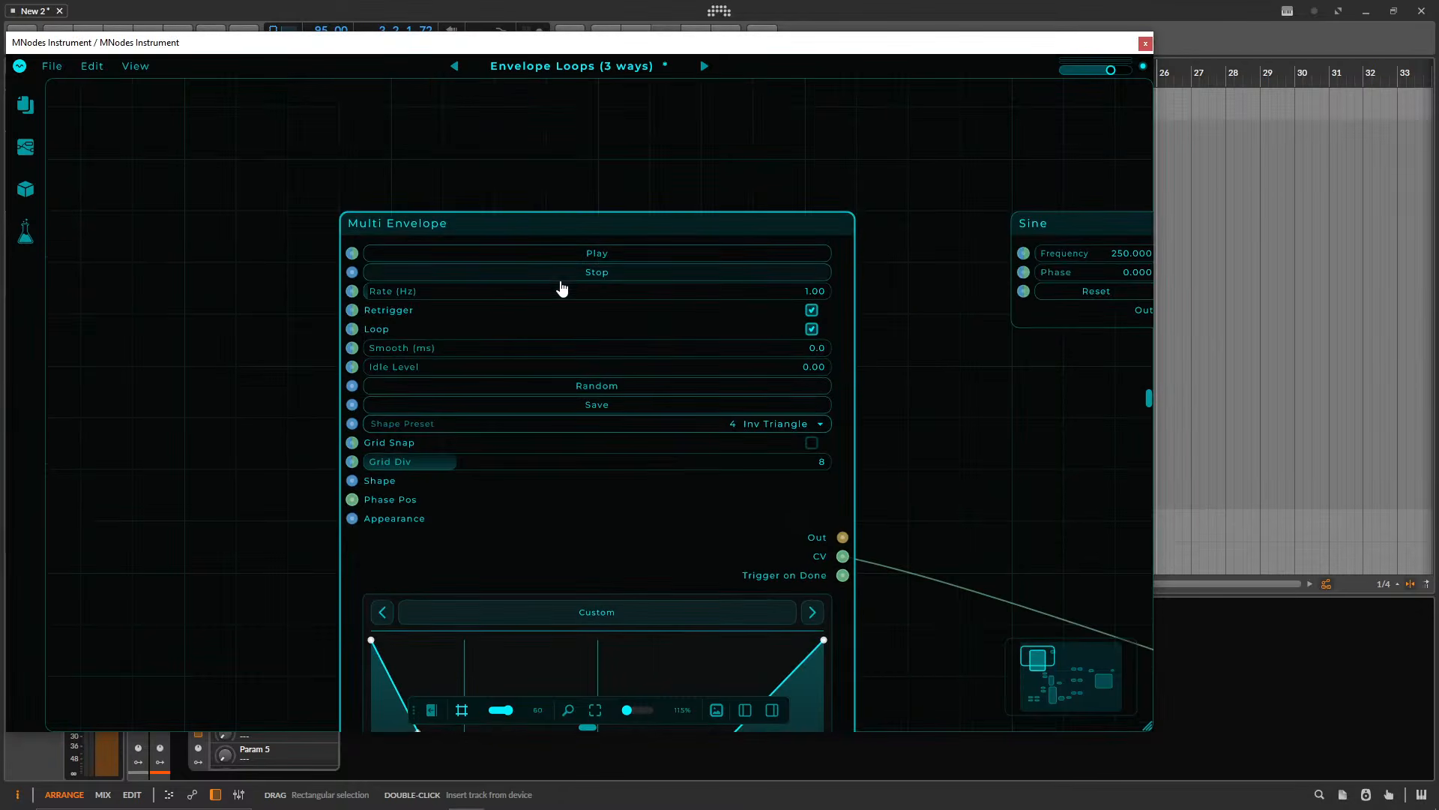
- Turn on Grid Snap, add a snapped point on each side of the shape's middle point, and raise the middle point
{"action": "scroll", "coordinate": [390, 403], "scroll_direction": "down", "scroll_amount": 3}
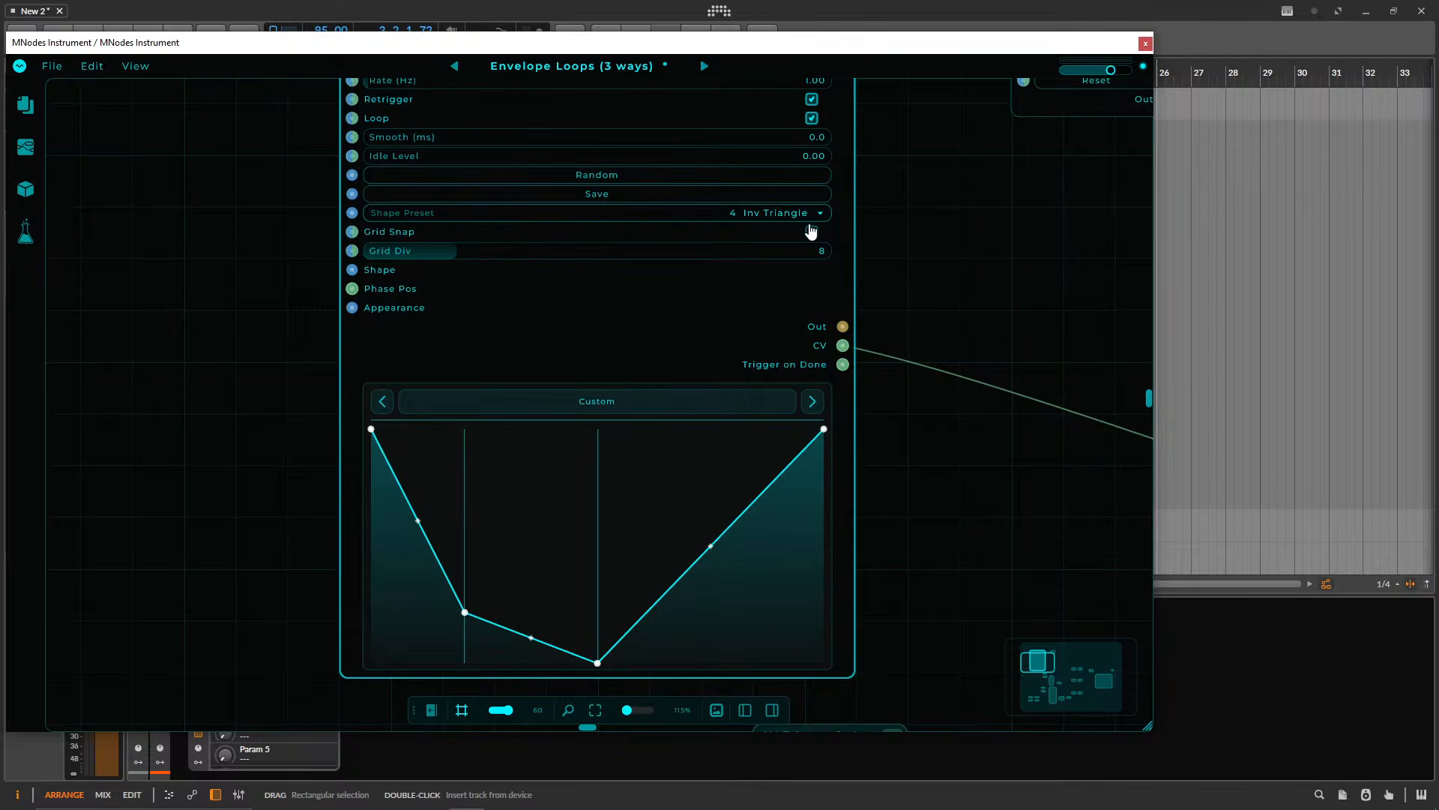
{"action": "left_click_drag", "start_coordinate": [549, 535], "coordinate": [713, 459]}
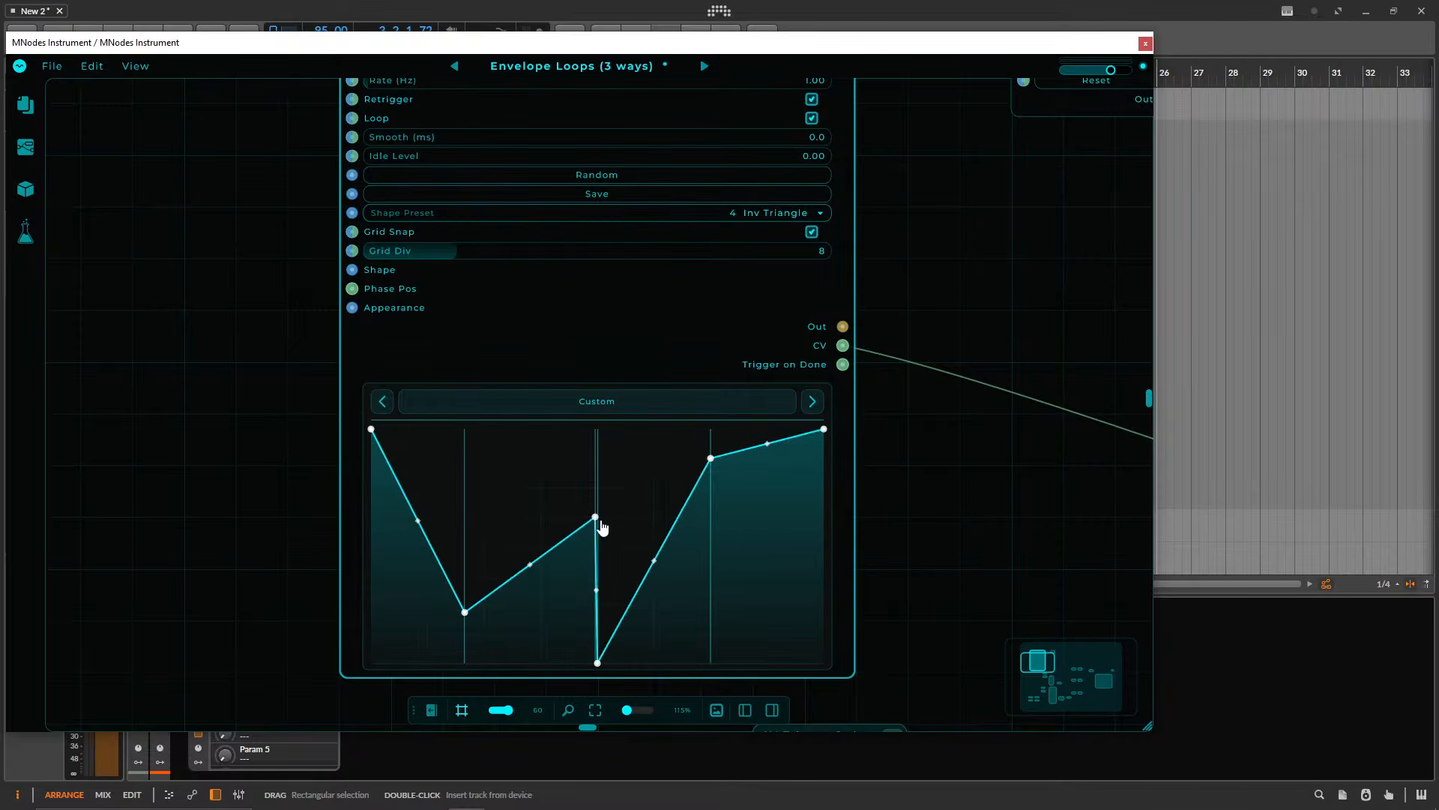
{"action": "left_click_drag", "start_coordinate": [599, 519], "coordinate": [541, 499]}
{"action": "left_click_drag", "start_coordinate": [600, 664], "coordinate": [597, 511]}
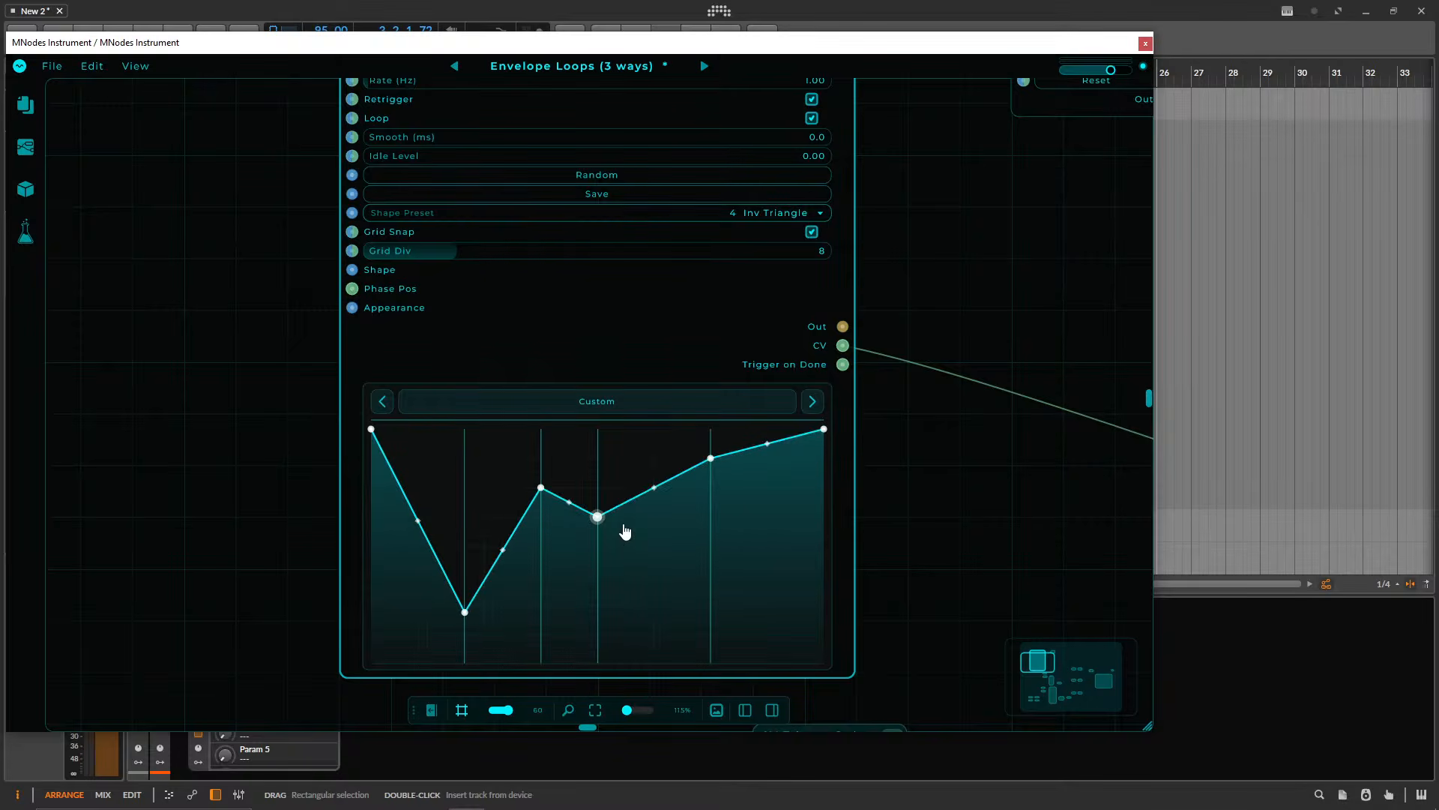
- Randomize the Multi Envelope's shape several times, and open and dismiss the dialog for saving it as a custom preset
{"action": "left_click", "coordinate": [597, 178]}
{"action": "left_click", "coordinate": [596, 177]}
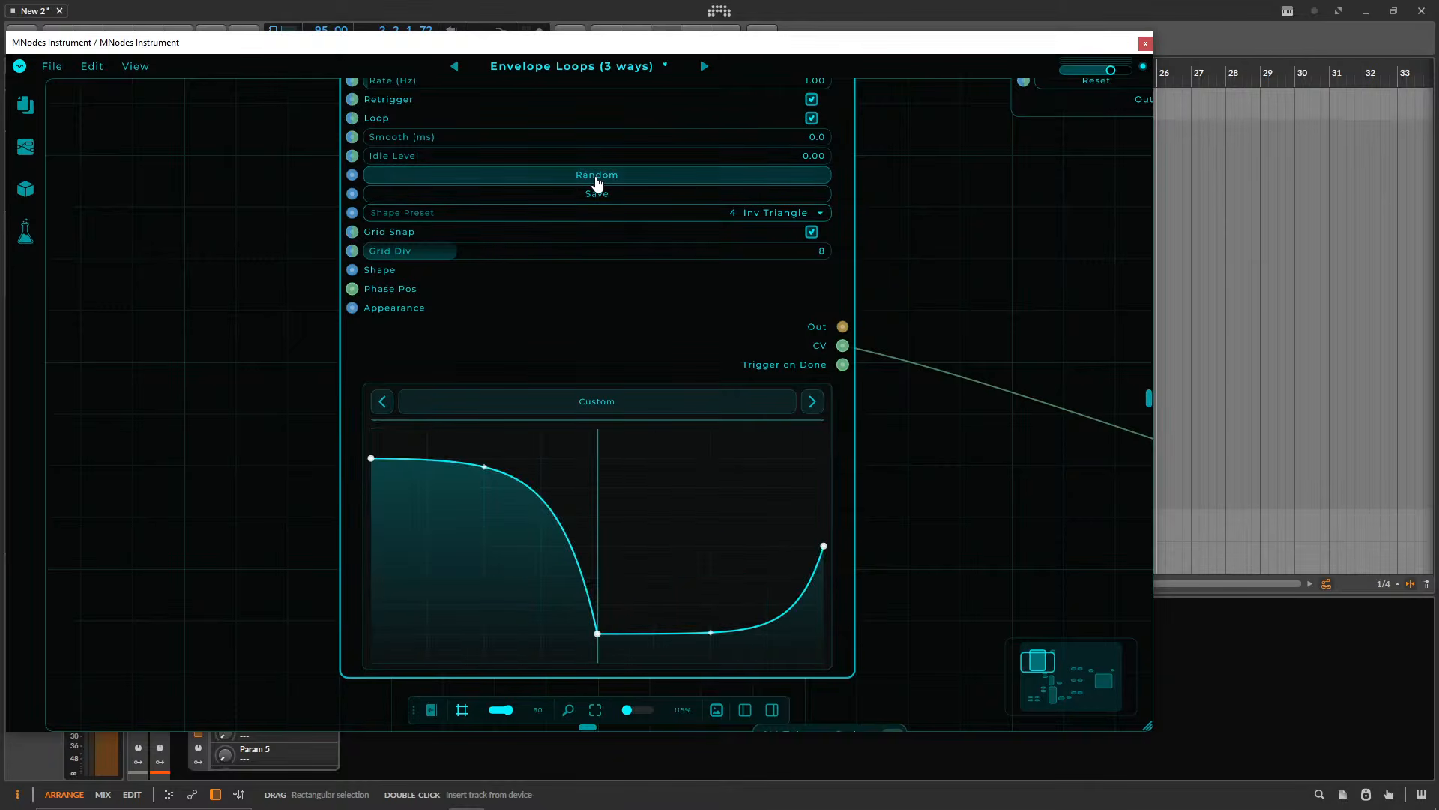
{"action": "left_click", "coordinate": [596, 177]}
{"action": "left_click", "coordinate": [596, 177]}
{"action": "left_click", "coordinate": [596, 177]}
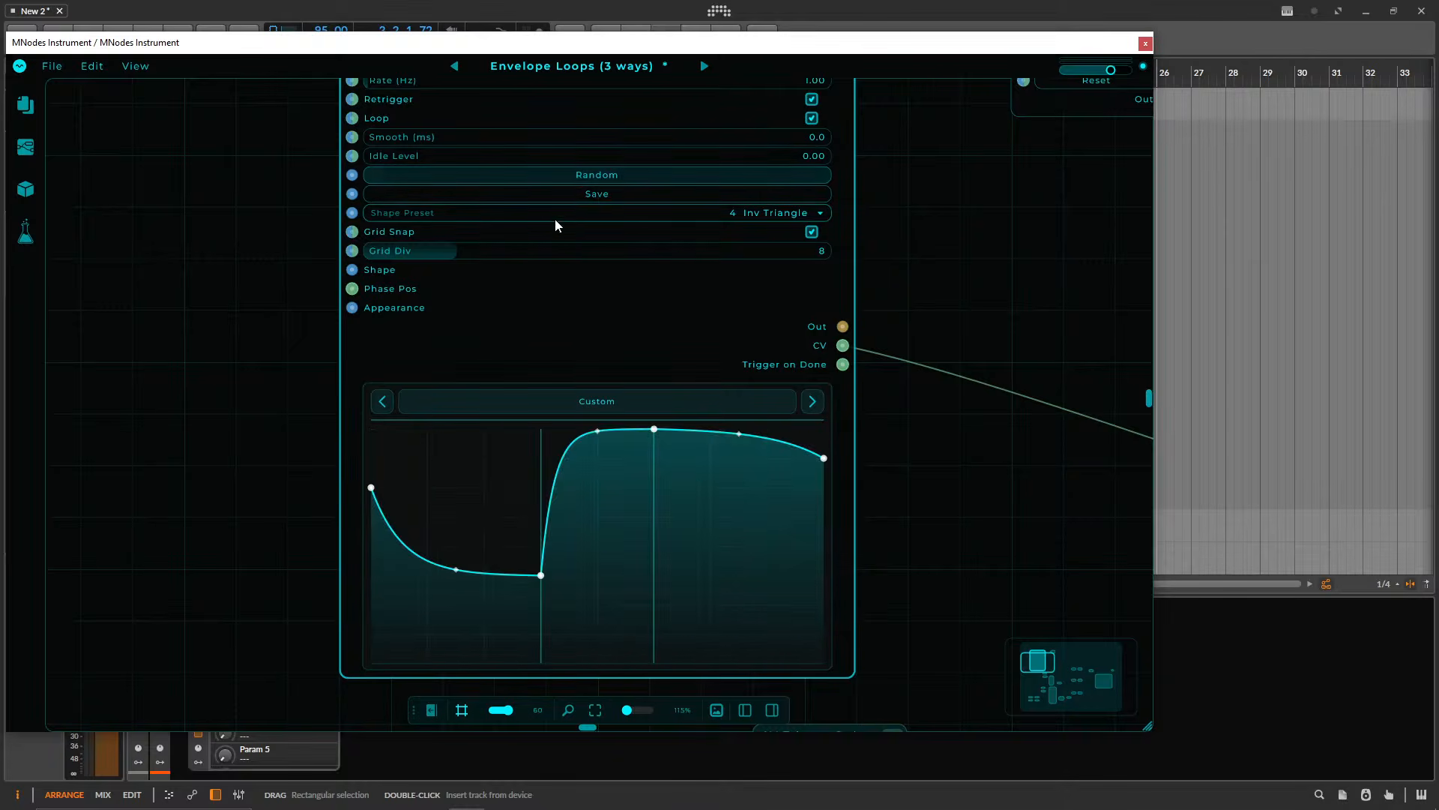
{"action": "left_click", "coordinate": [594, 195]}
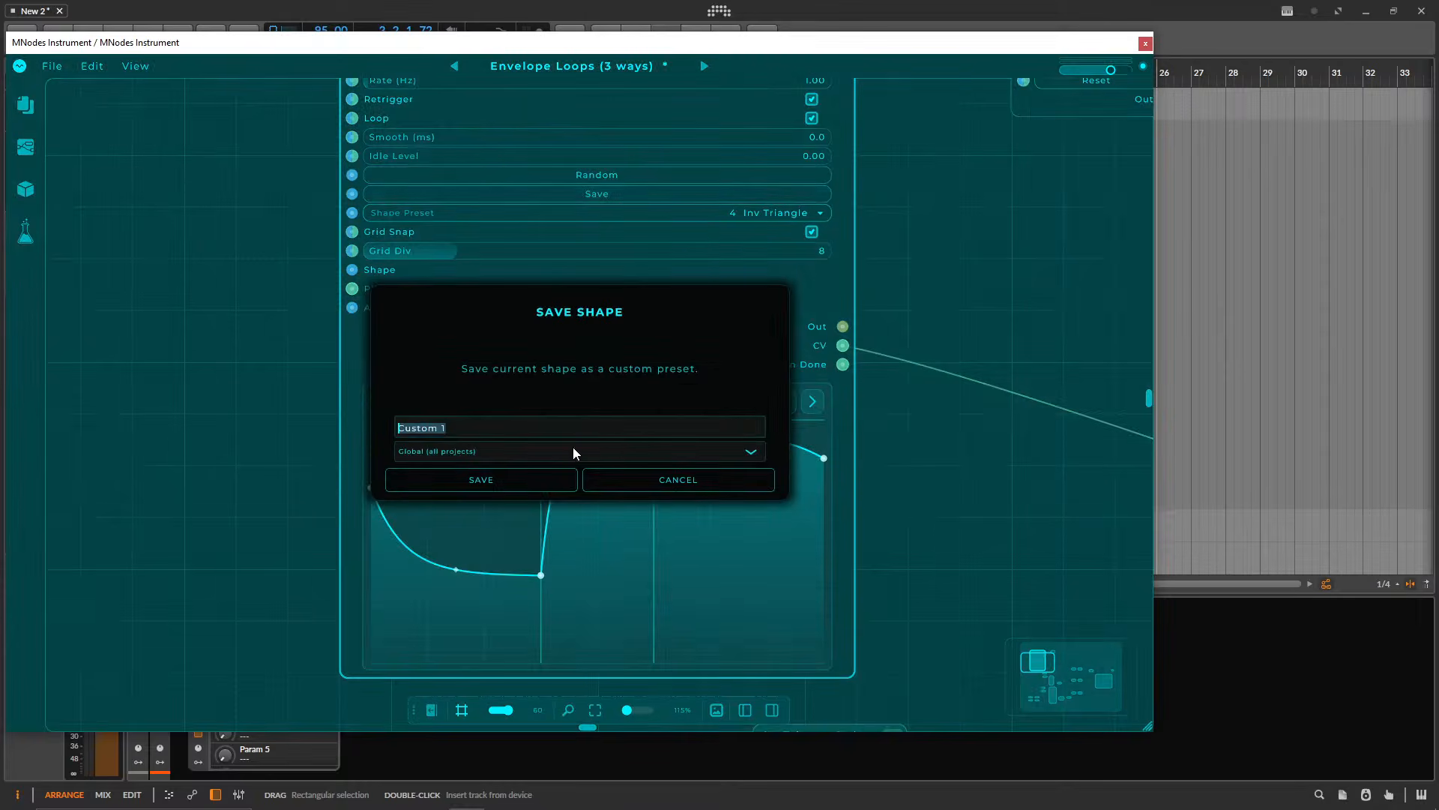
{"action": "left_click", "coordinate": [658, 481]}
- Play the Multi Envelope, turn Loop off to play it as a one-shot, and turn Loop back on
{"action": "left_click_drag", "start_coordinate": [923, 253], "coordinate": [796, 308]}
{"action": "scroll", "coordinate": [926, 317], "scroll_direction": "down", "scroll_amount": 4}
{"action": "left_click", "coordinate": [598, 184]}
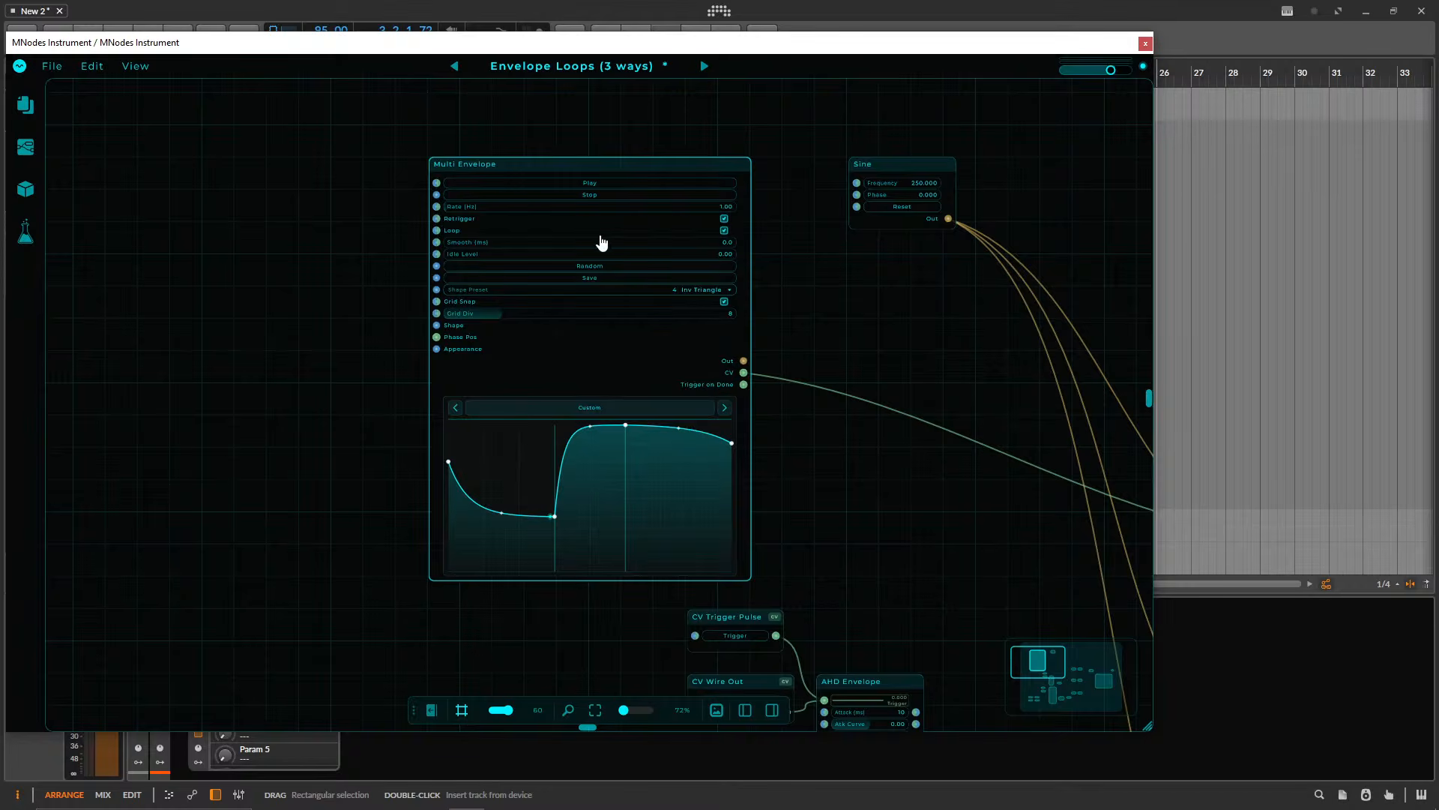
{"action": "scroll", "coordinate": [733, 241], "scroll_direction": "up", "scroll_amount": 2}
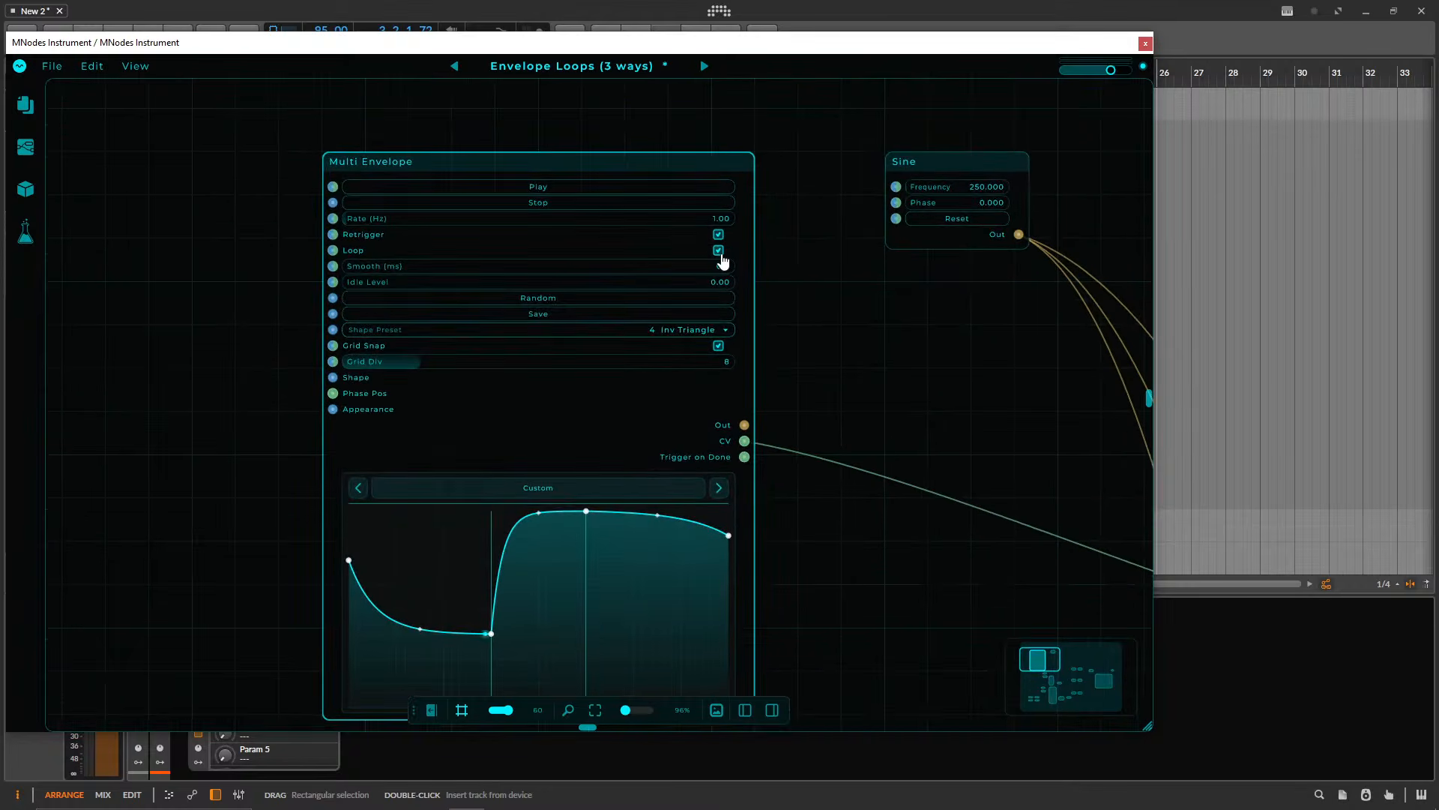
{"action": "left_click", "coordinate": [718, 251]}
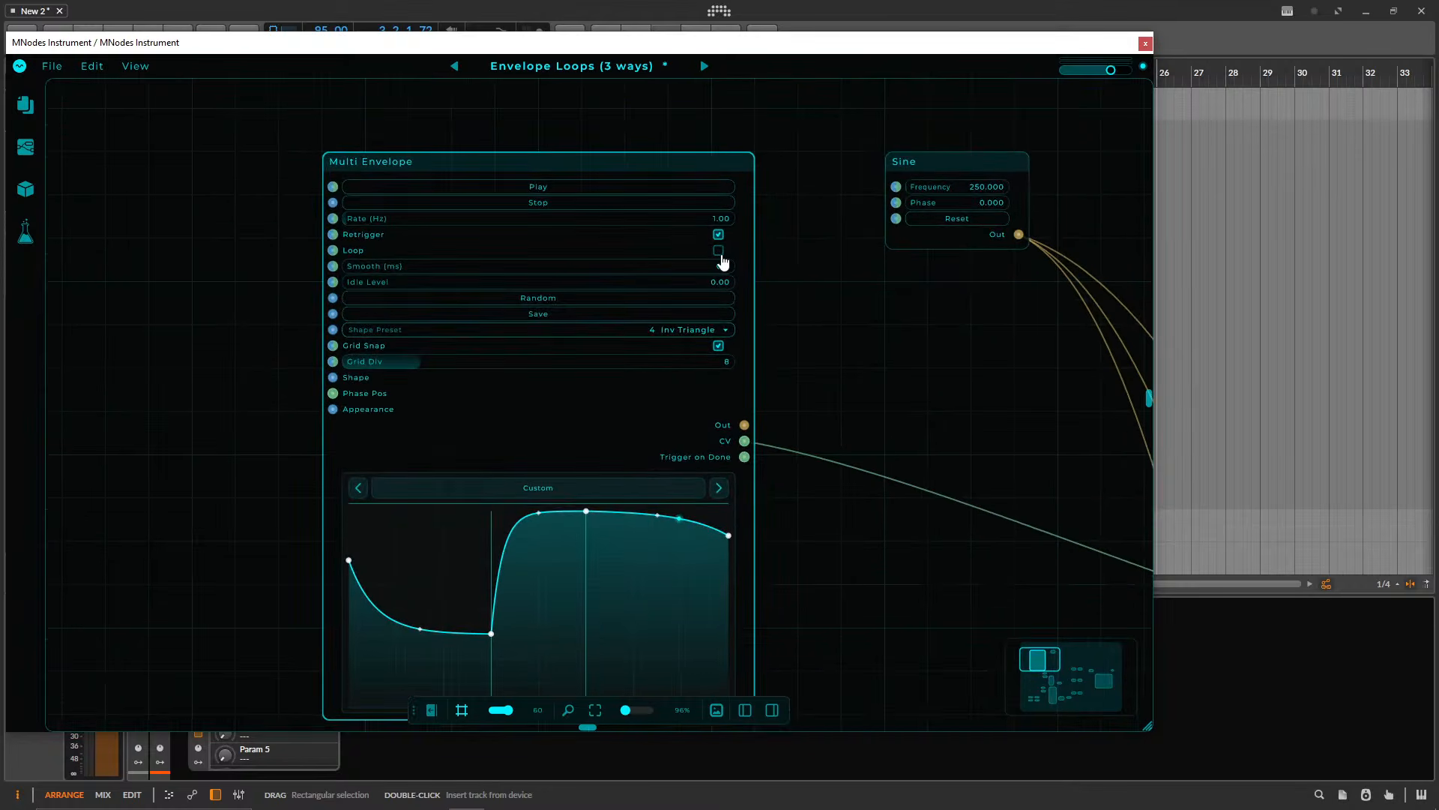
{"action": "left_click", "coordinate": [561, 186]}
- Lower the shape's middle and end points to the bottom, bend the rising segment, and raise the start point to the top
{"action": "left_click_drag", "start_coordinate": [492, 634], "coordinate": [494, 706]}
{"action": "left_click_drag", "start_coordinate": [539, 514], "coordinate": [568, 628]}
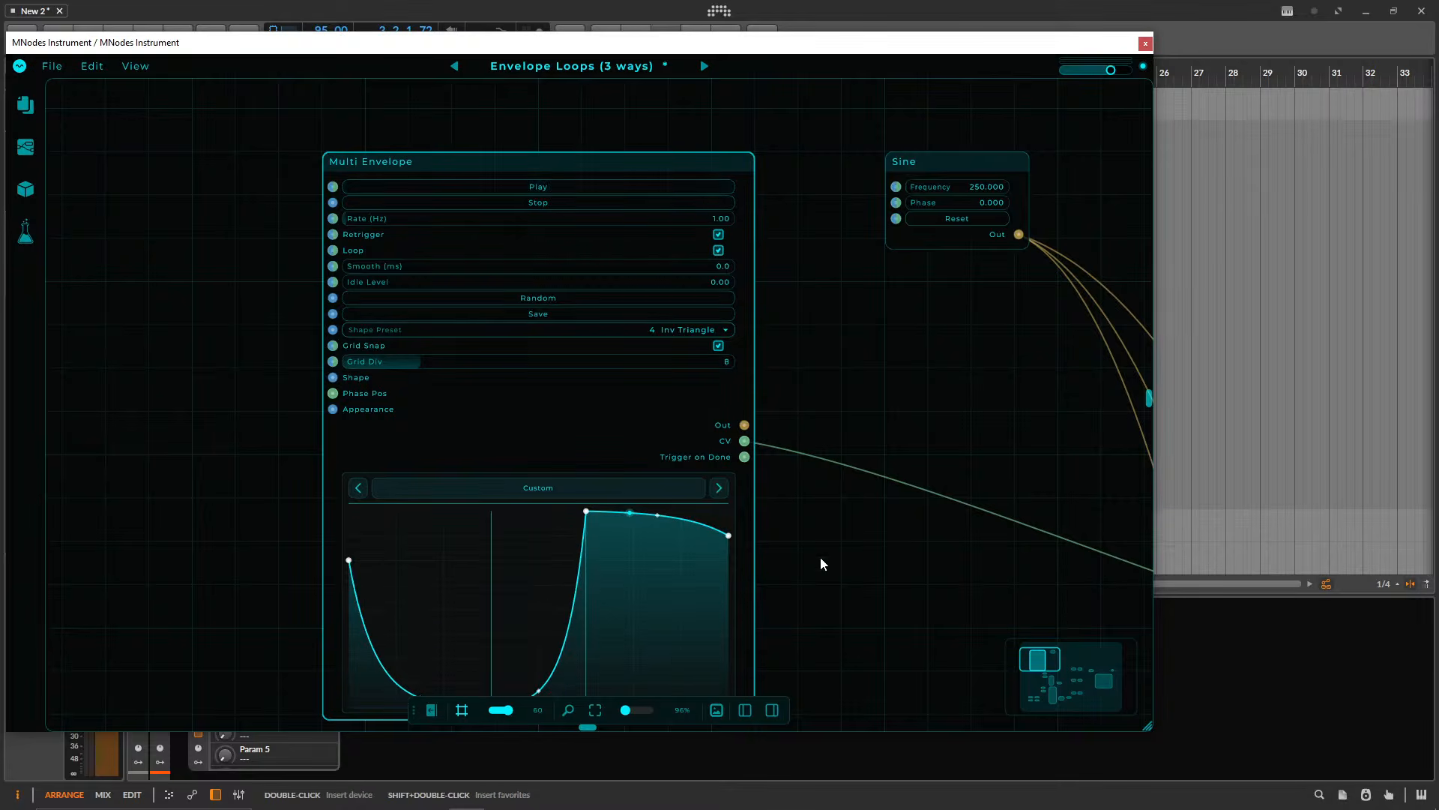
{"action": "scroll", "coordinate": [820, 556], "scroll_direction": "down", "scroll_amount": 3}
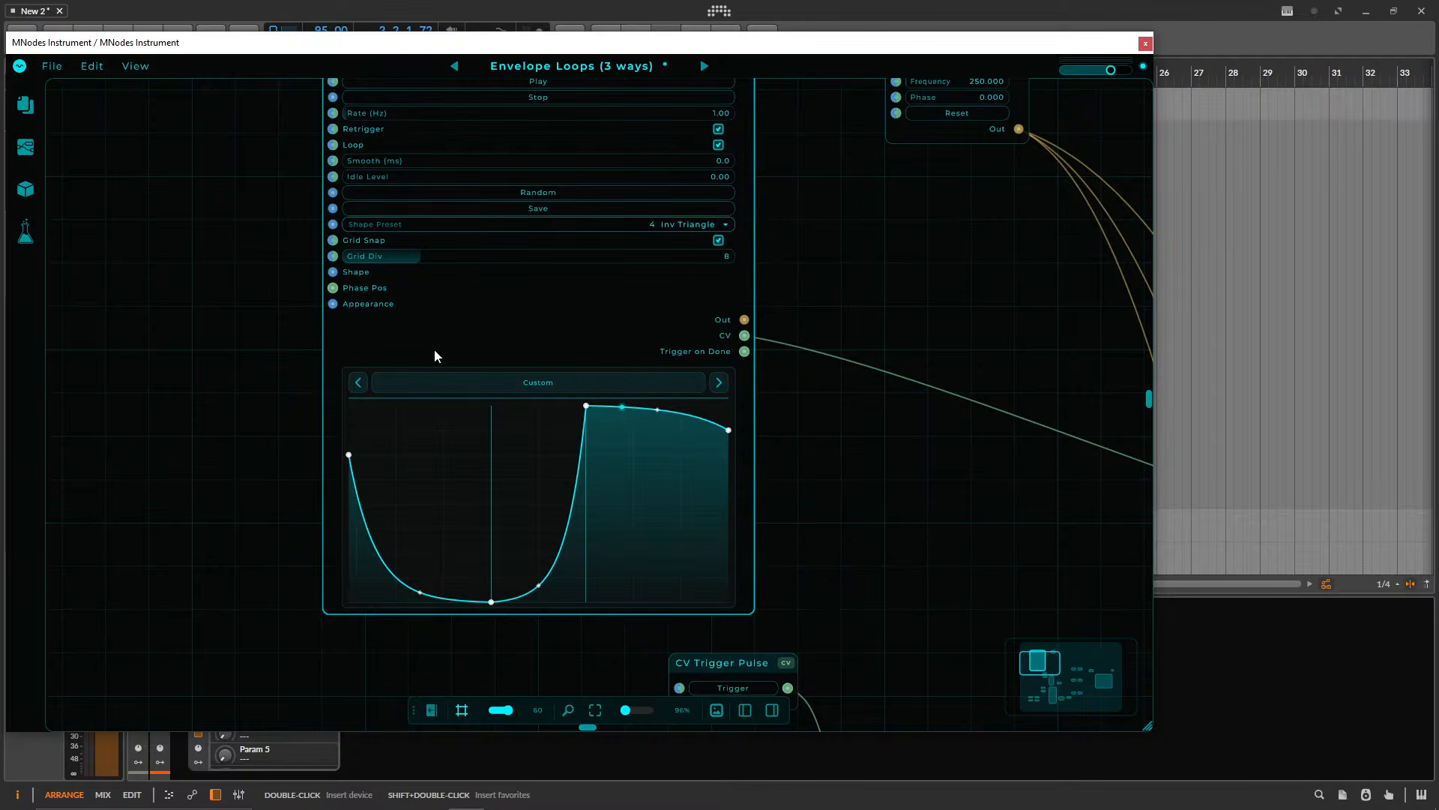
{"action": "left_click_drag", "start_coordinate": [349, 456], "coordinate": [341, 407]}
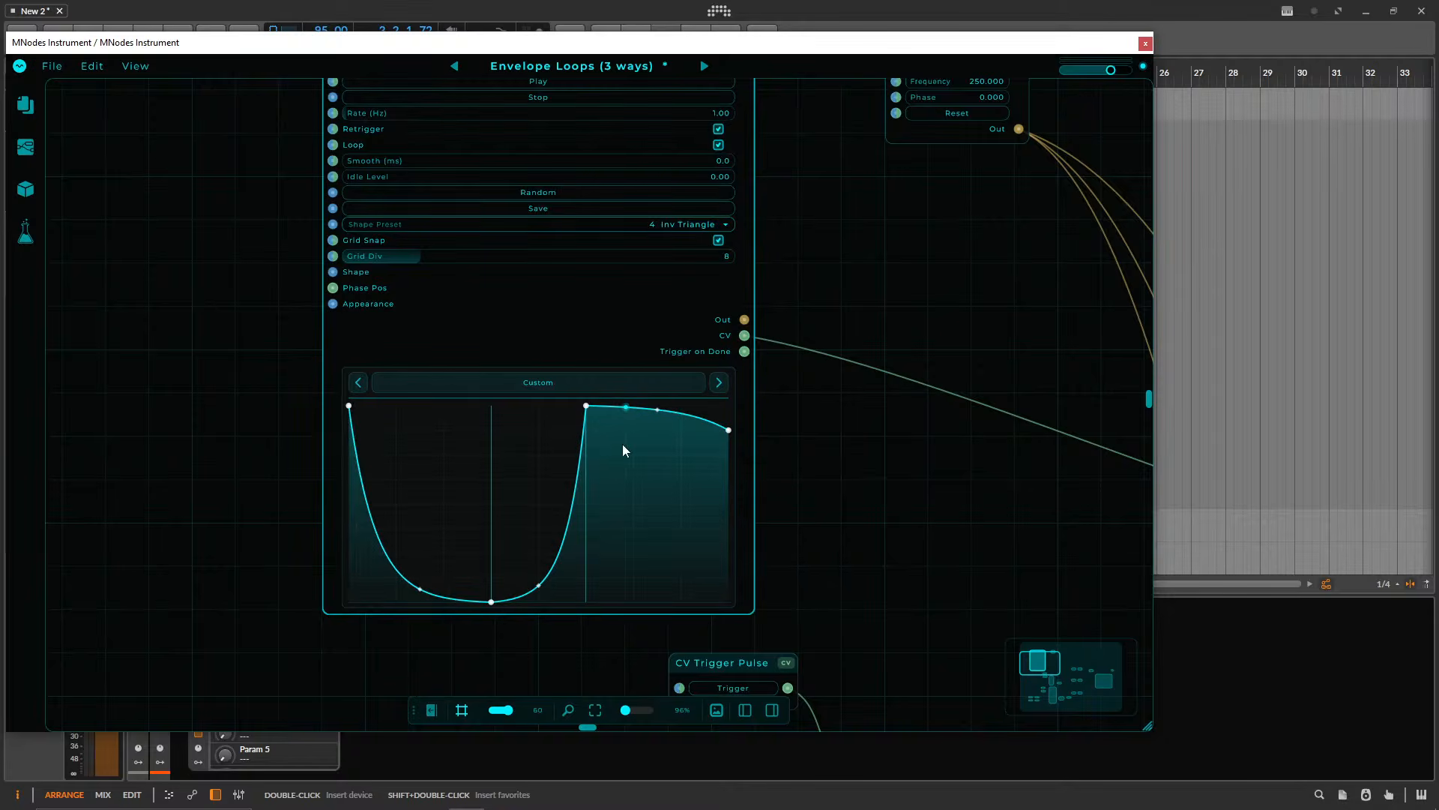
{"action": "left_click_drag", "start_coordinate": [733, 433], "coordinate": [718, 639]}
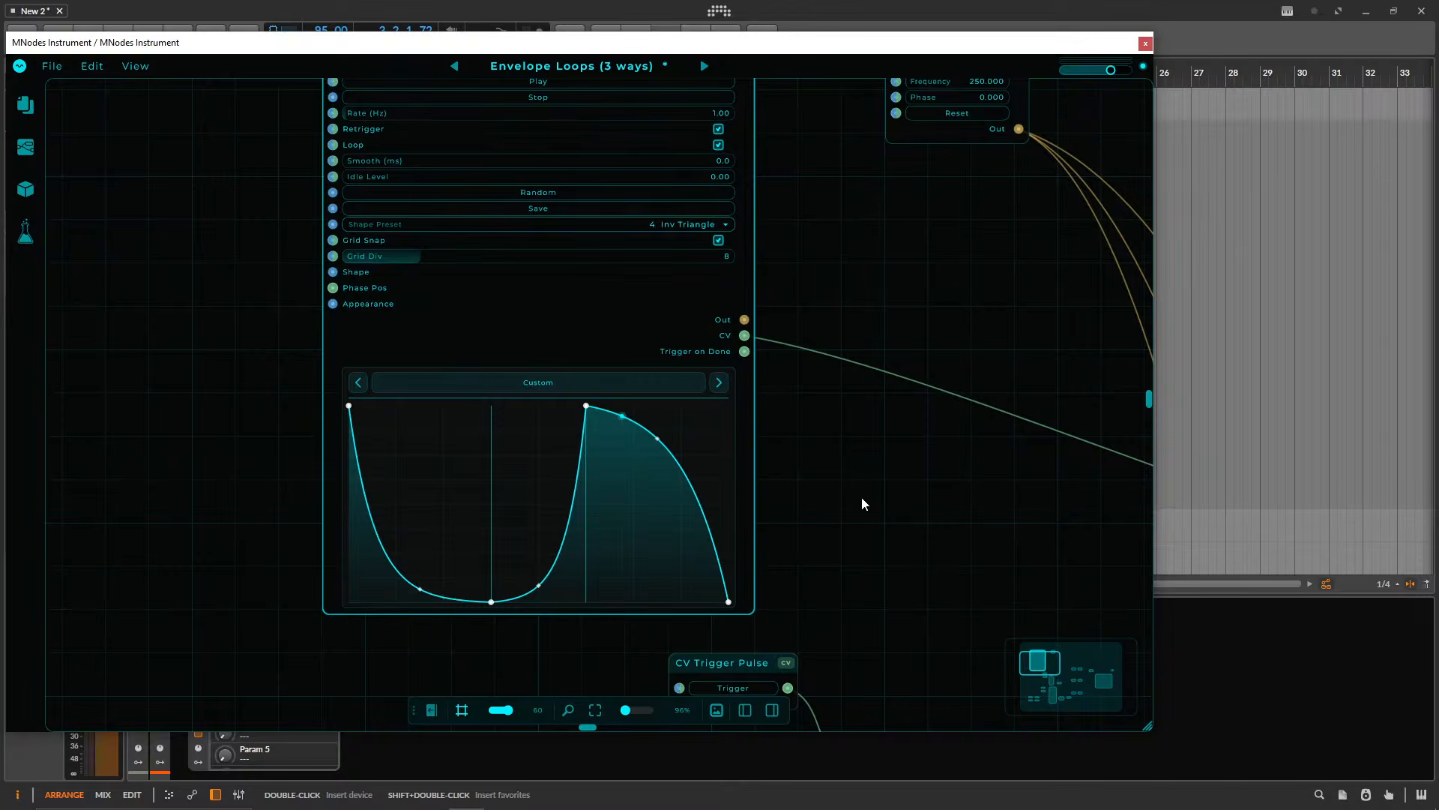
- Stop the Multi Envelope, and restart its loop so that it sounds through the top Gain and Sig Gate
{"action": "left_click_drag", "start_coordinate": [856, 476], "coordinate": [871, 565]}
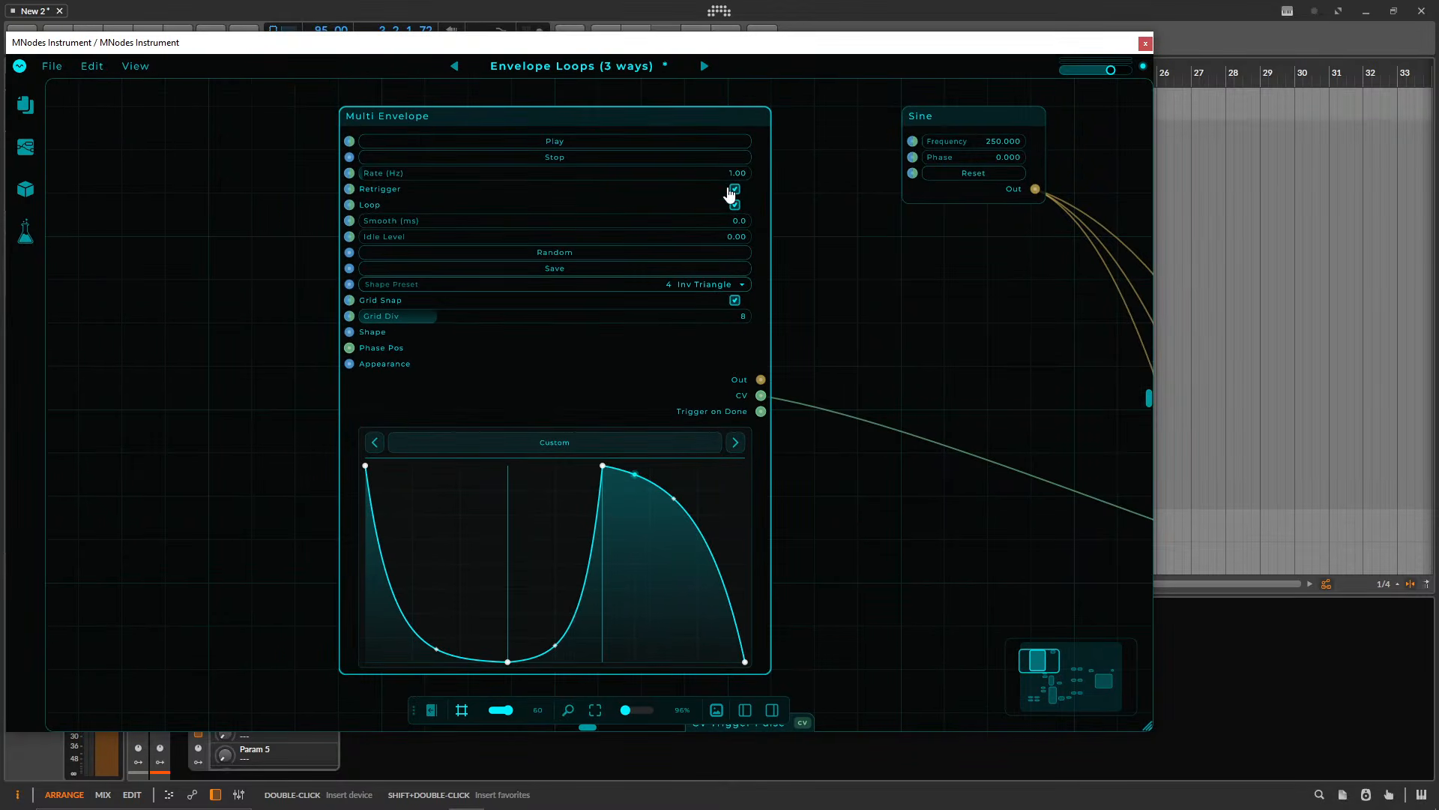
{"action": "left_click", "coordinate": [611, 160]}
{"action": "left_click_drag", "start_coordinate": [877, 369], "coordinate": [772, 231]}
{"action": "scroll", "coordinate": [807, 408], "scroll_direction": "down", "scroll_amount": 4}
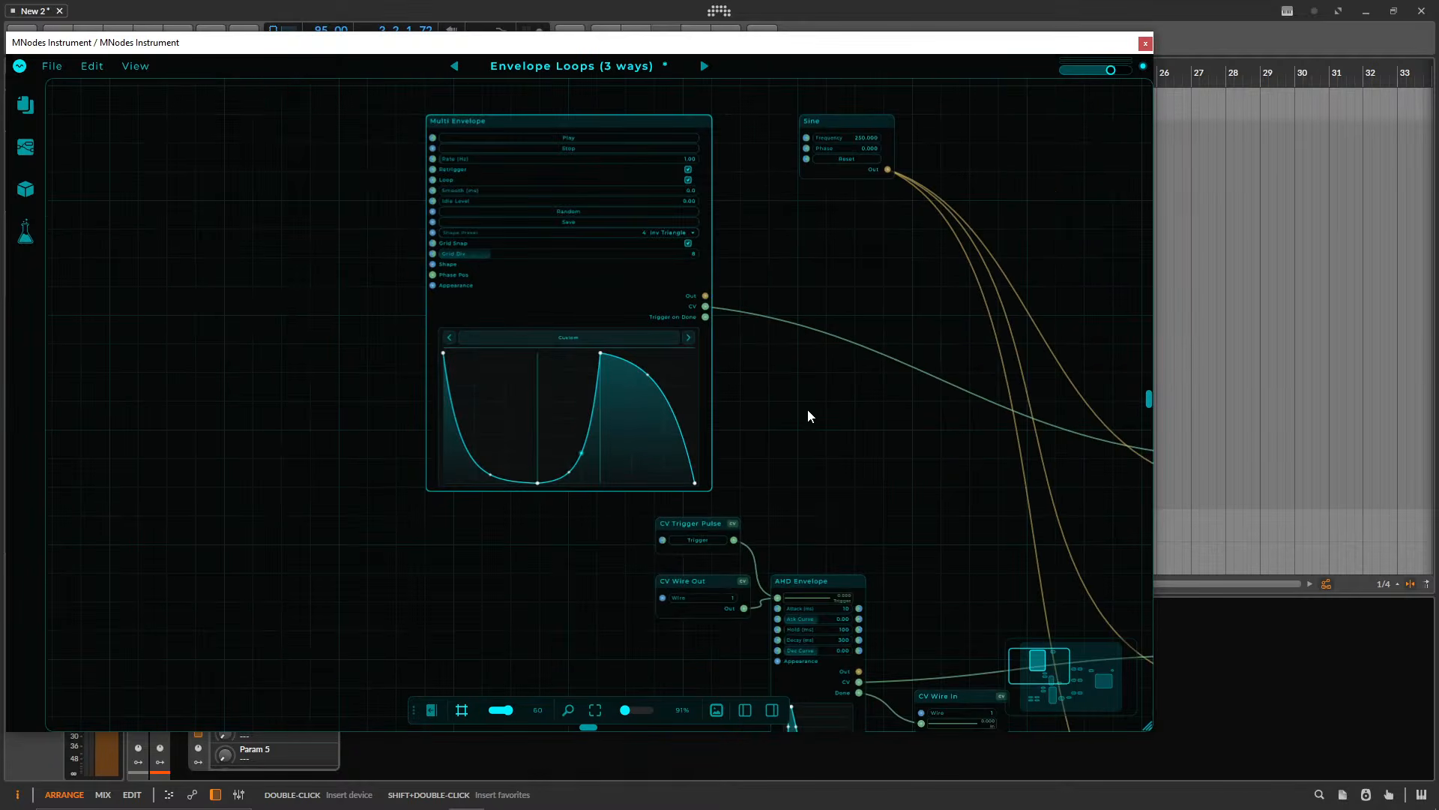
{"action": "left_click_drag", "start_coordinate": [825, 430], "coordinate": [511, 482]}
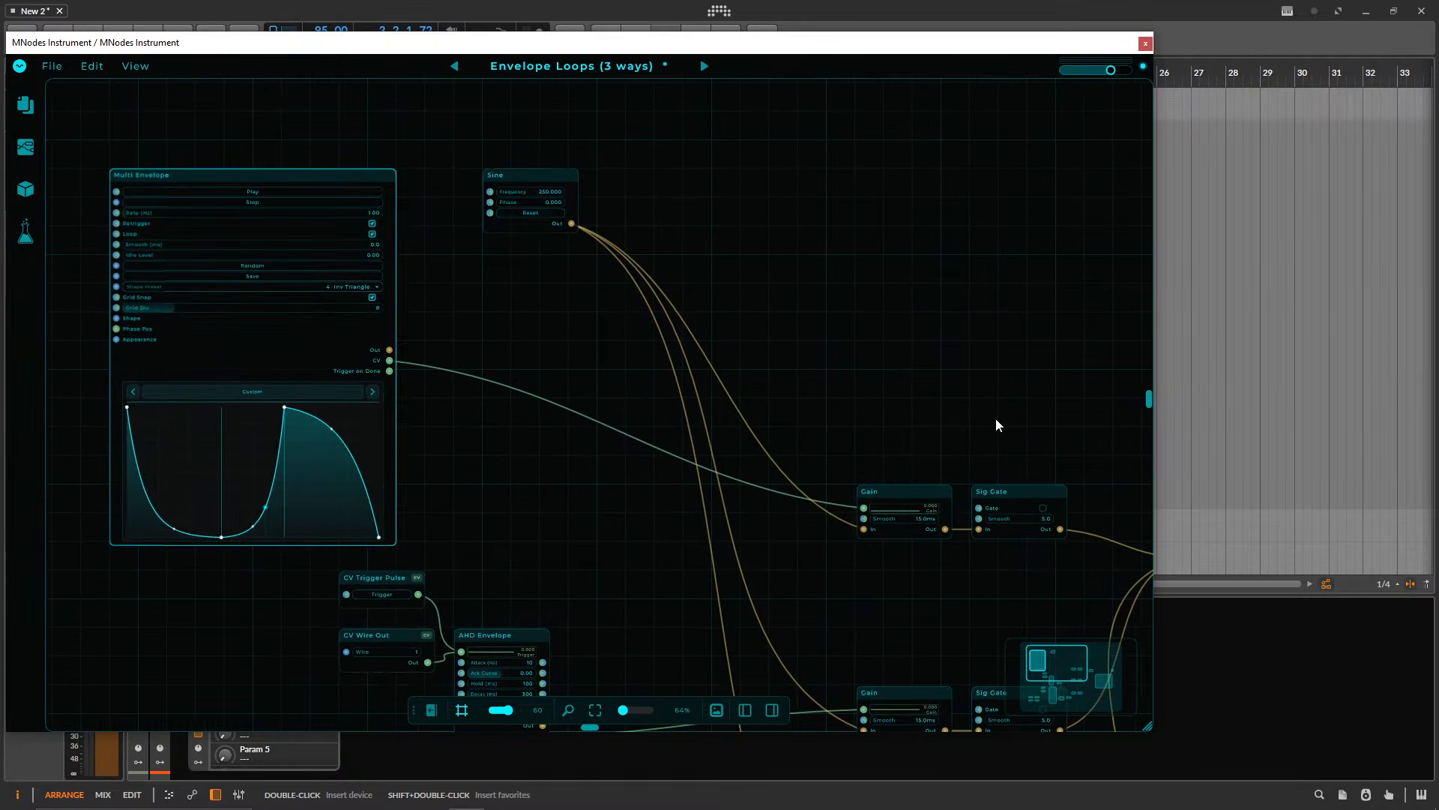
{"action": "scroll", "coordinate": [967, 457], "scroll_direction": "right", "scroll_amount": 3}
{"action": "scroll", "coordinate": [802, 362], "scroll_direction": "left", "scroll_amount": 7}
{"action": "scroll", "coordinate": [803, 361], "scroll_direction": "up", "scroll_amount": 2}
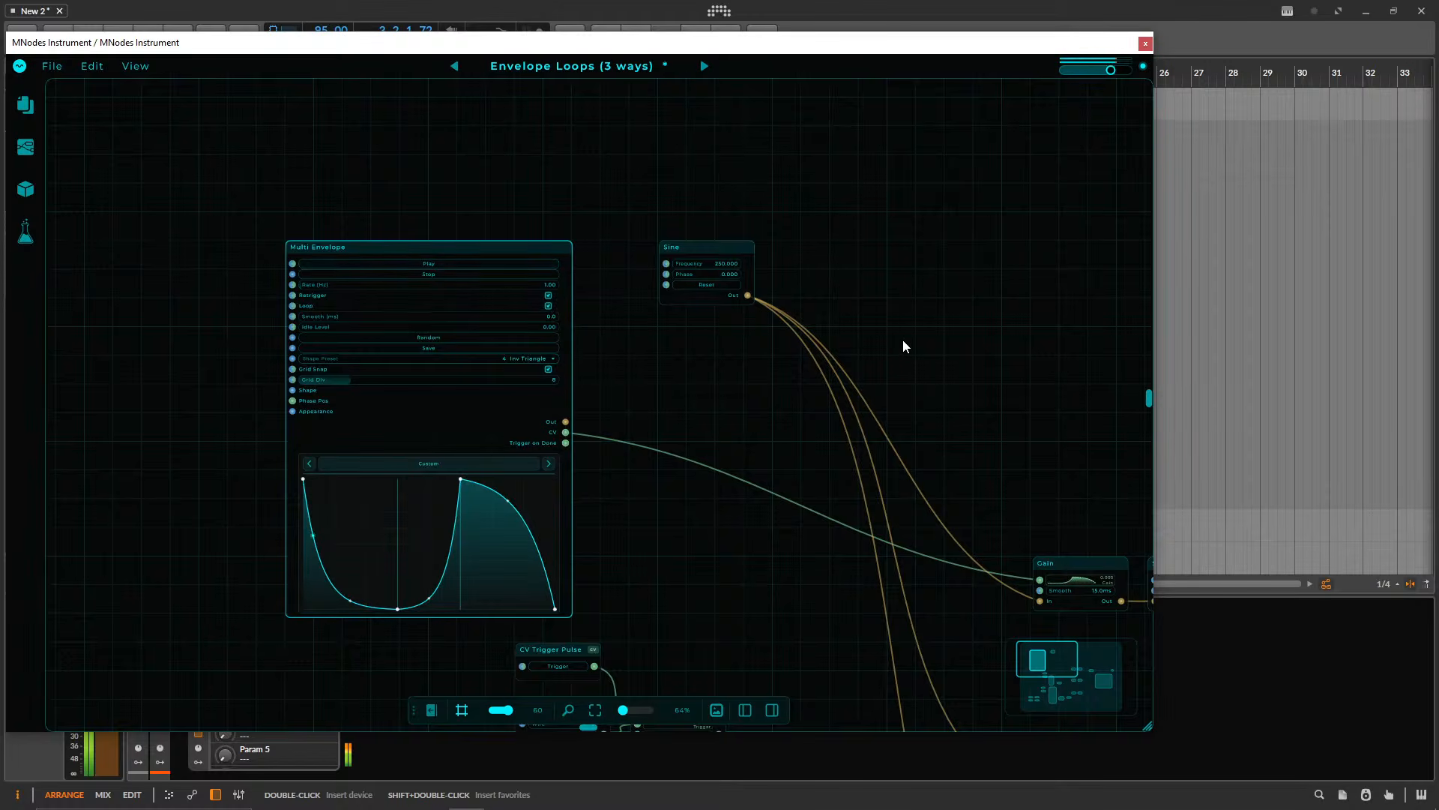
- Bend the shape's last segment into a steep fall and move the low middle point earlier and up to the top
{"action": "left_click_drag", "start_coordinate": [506, 508], "coordinate": [482, 583]}
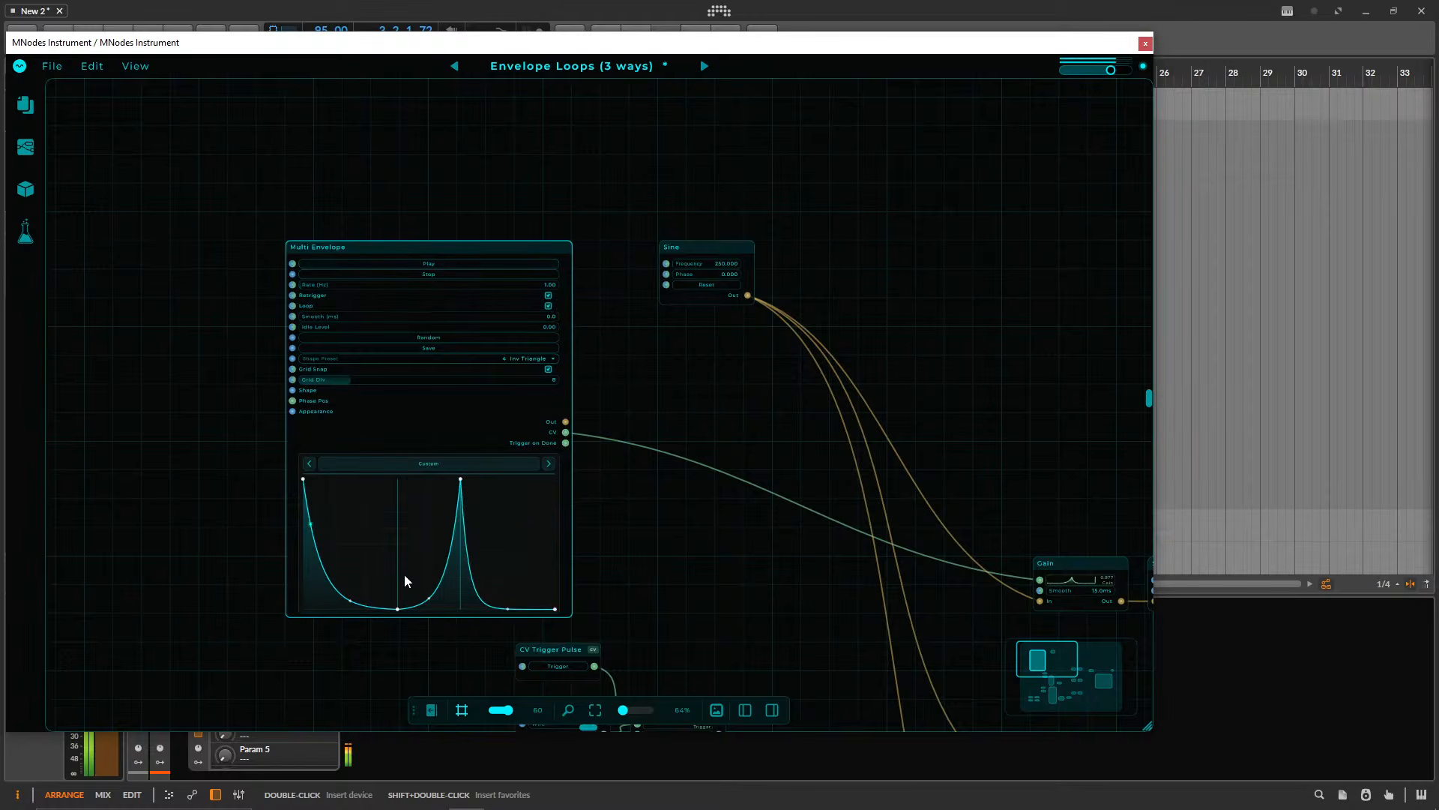
{"action": "mouse_move", "coordinate": [305, 486]}
{"action": "left_mouse_down"}
{"action": "mouse_move", "coordinate": [300, 630]}
{"action": "mouse_move", "coordinate": [312, 488]}
{"action": "left_mouse_up"}
{"action": "left_click_drag", "start_coordinate": [397, 606], "coordinate": [368, 479]}
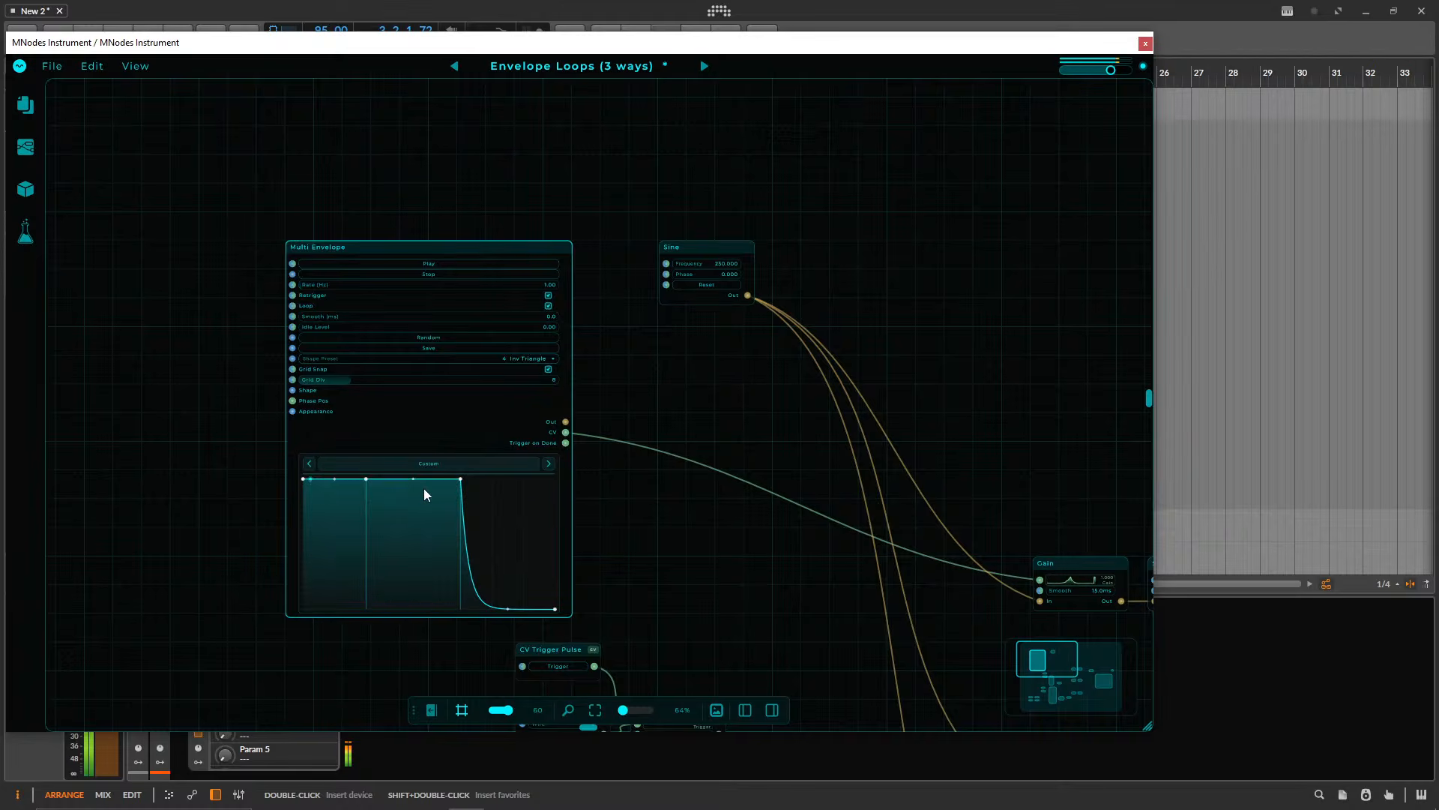
- Step the Multi Envelope's shape presets forward through PWM 25% and Pulse to Exp Decay
{"action": "left_click", "coordinate": [548, 465]}
{"action": "left_click", "coordinate": [550, 465]}
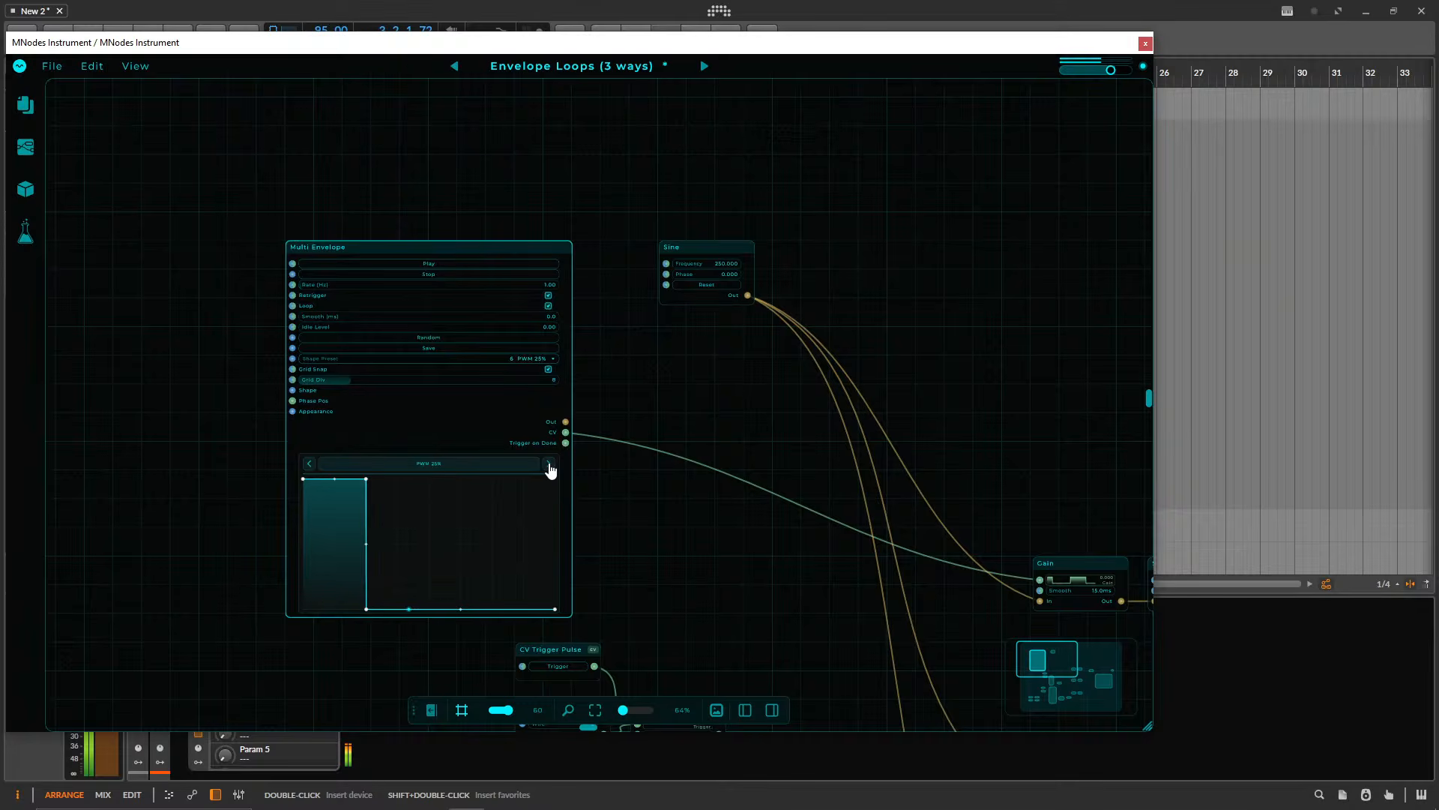
{"action": "left_click", "coordinate": [549, 465]}
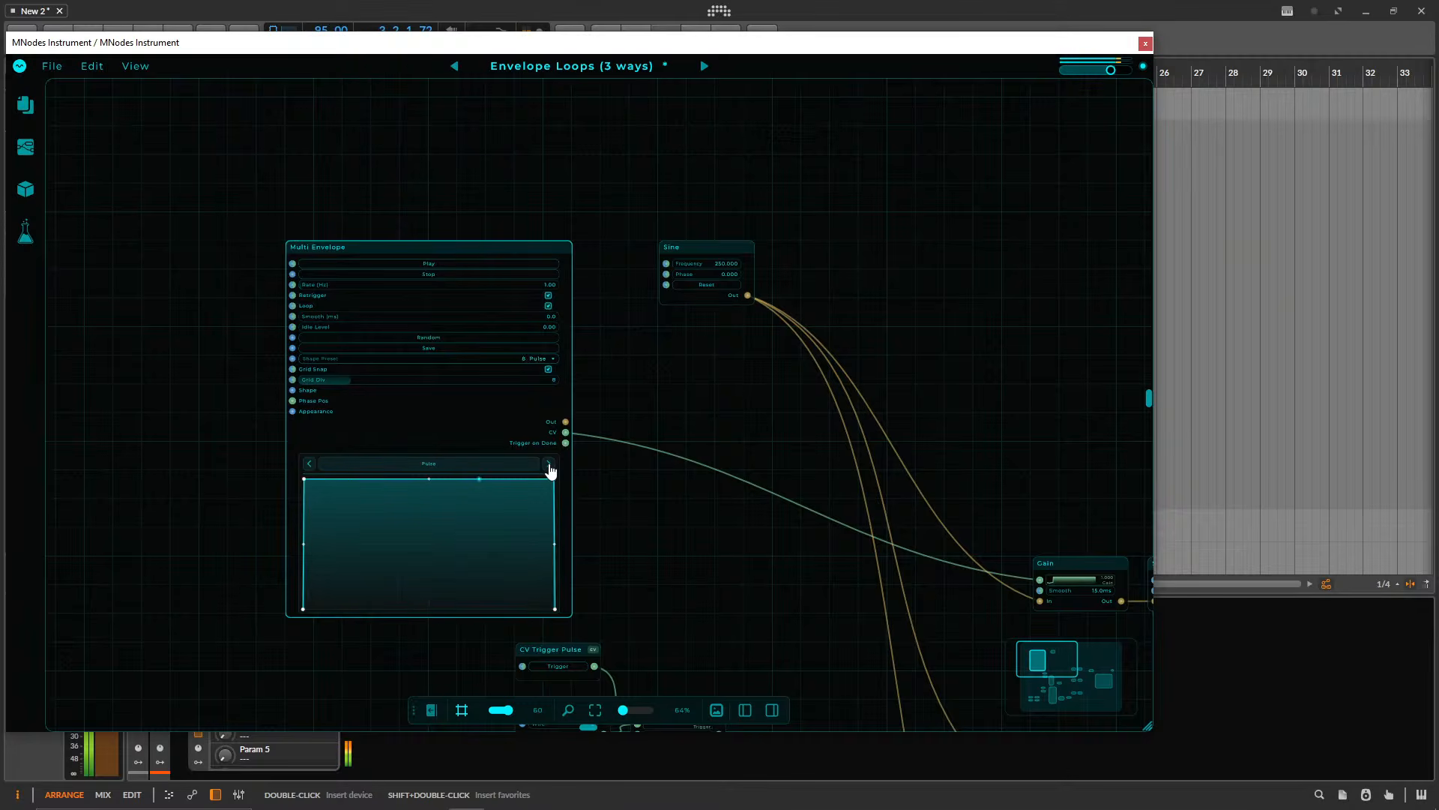
{"action": "left_click", "coordinate": [550, 464]}
- Turn the instrument's output volume all the way down
{"action": "mouse_move", "coordinate": [682, 796]}
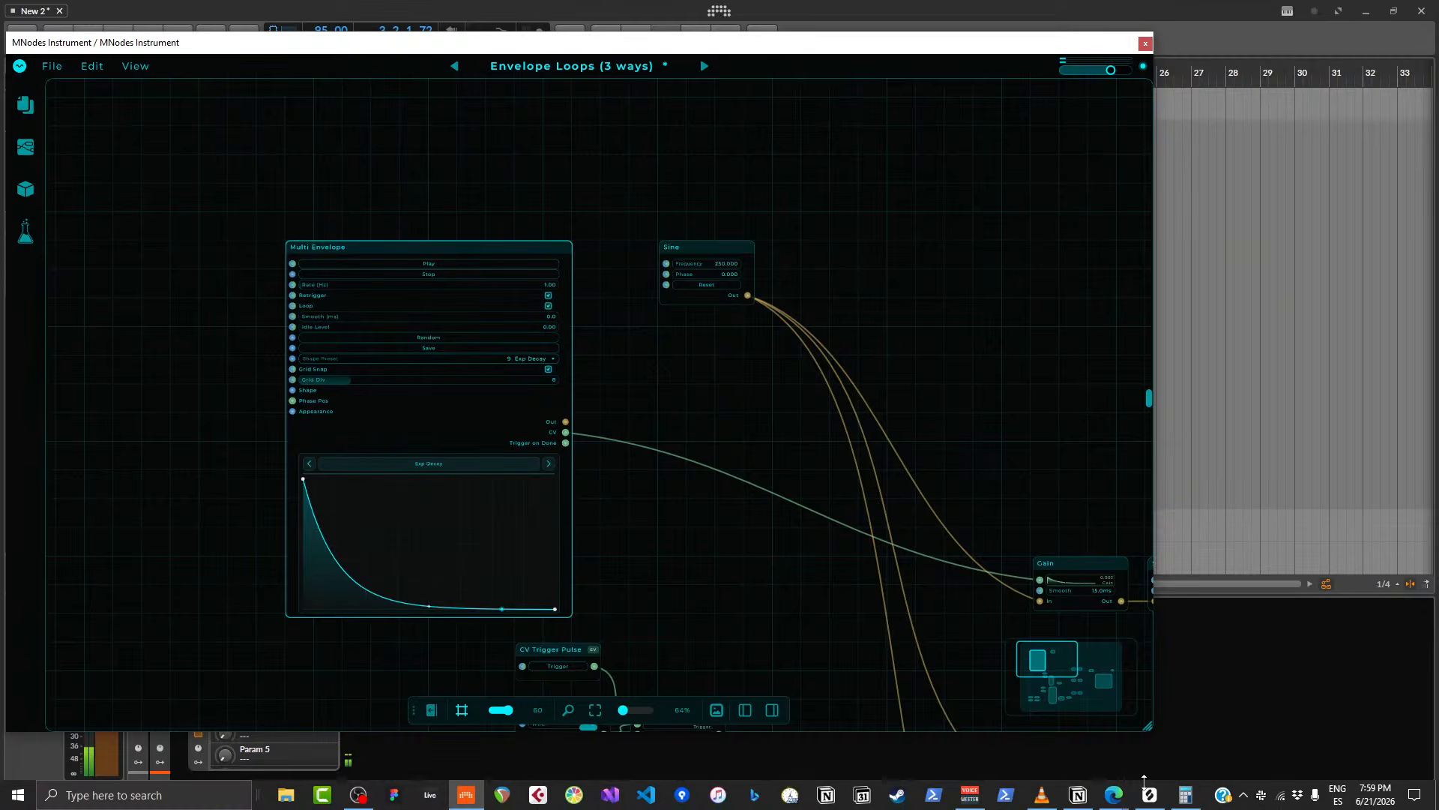
{"action": "left_click", "coordinate": [358, 795]}
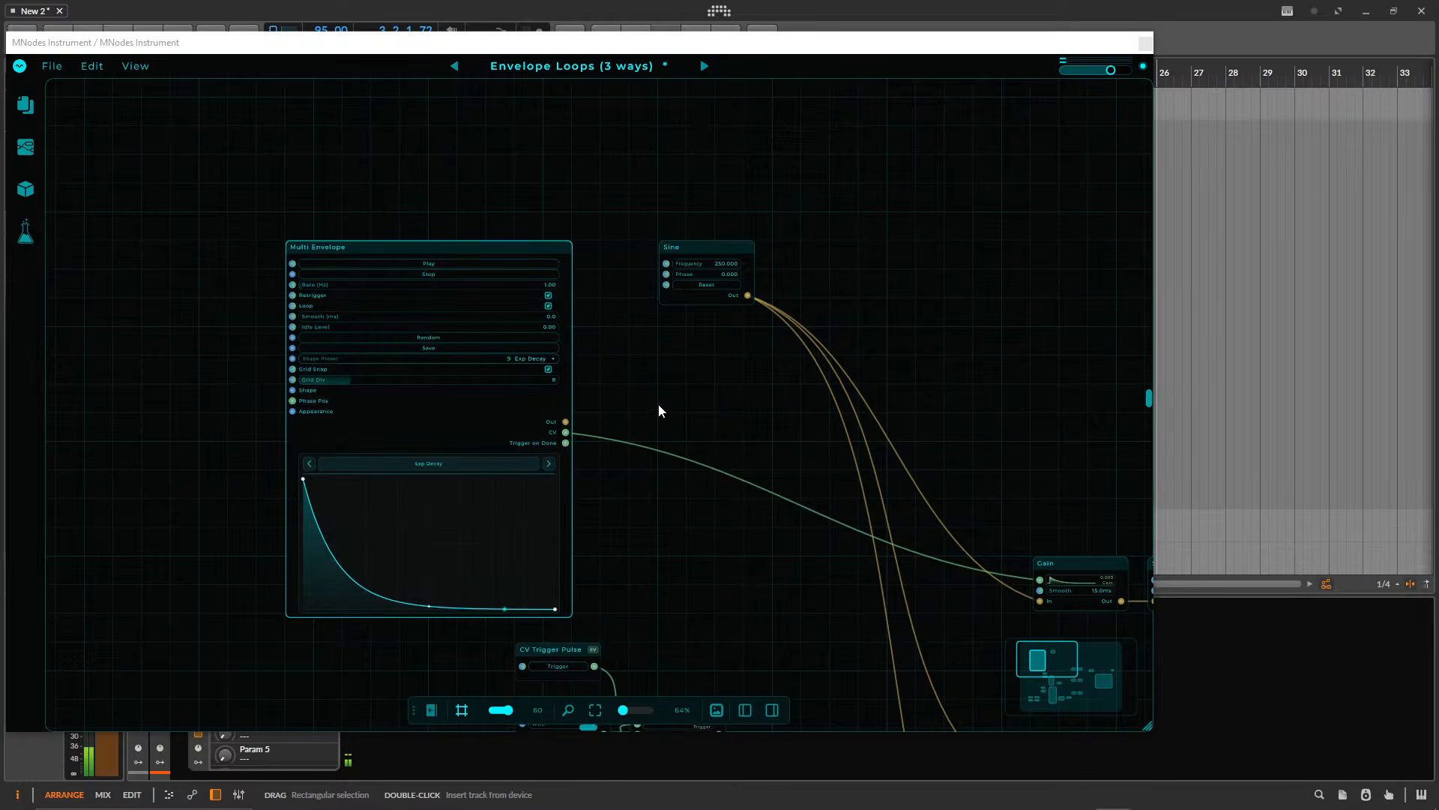
{"action": "left_click_drag", "start_coordinate": [1111, 70], "coordinate": [1064, 70]}
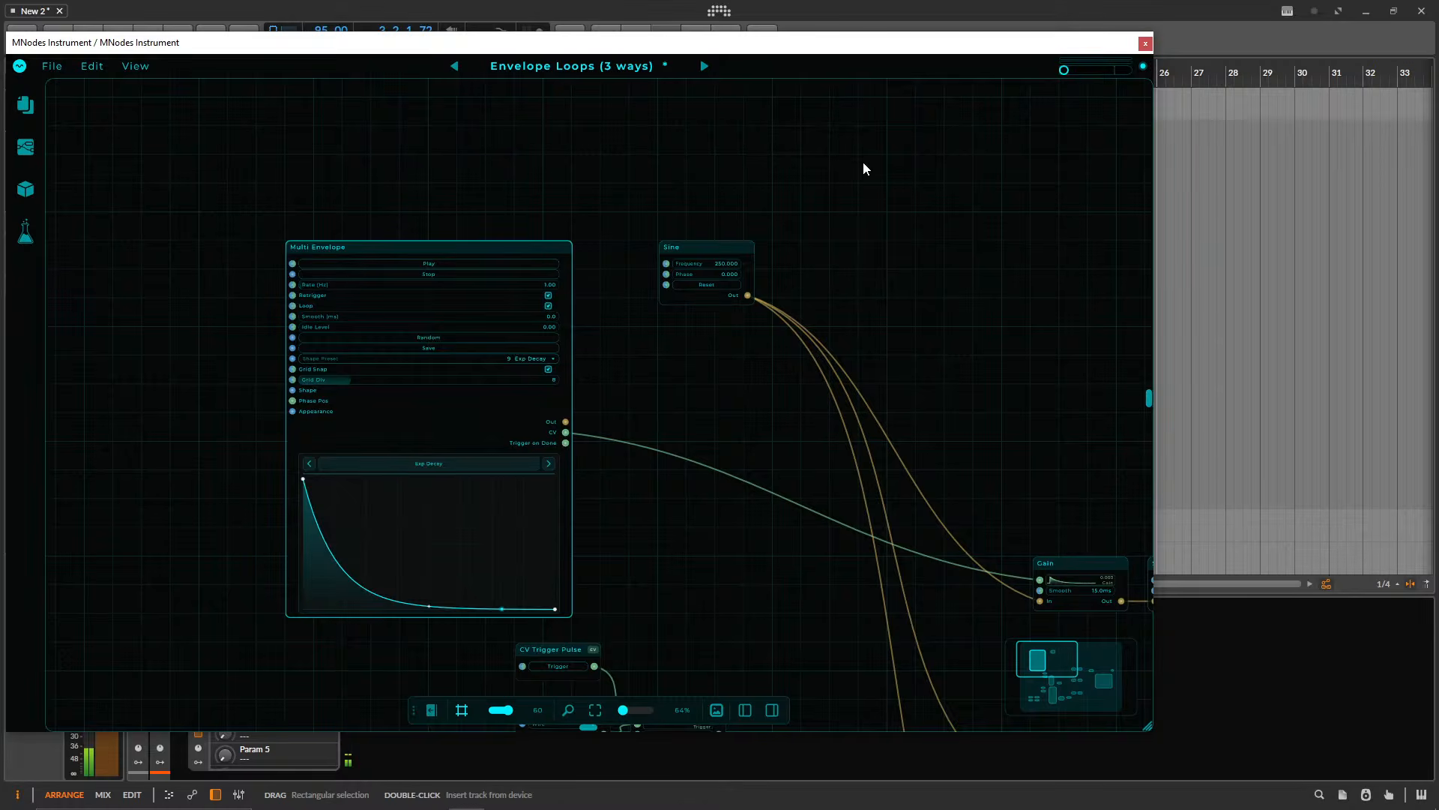
{"action": "left_click_drag", "start_coordinate": [419, 165], "coordinate": [457, 142]}
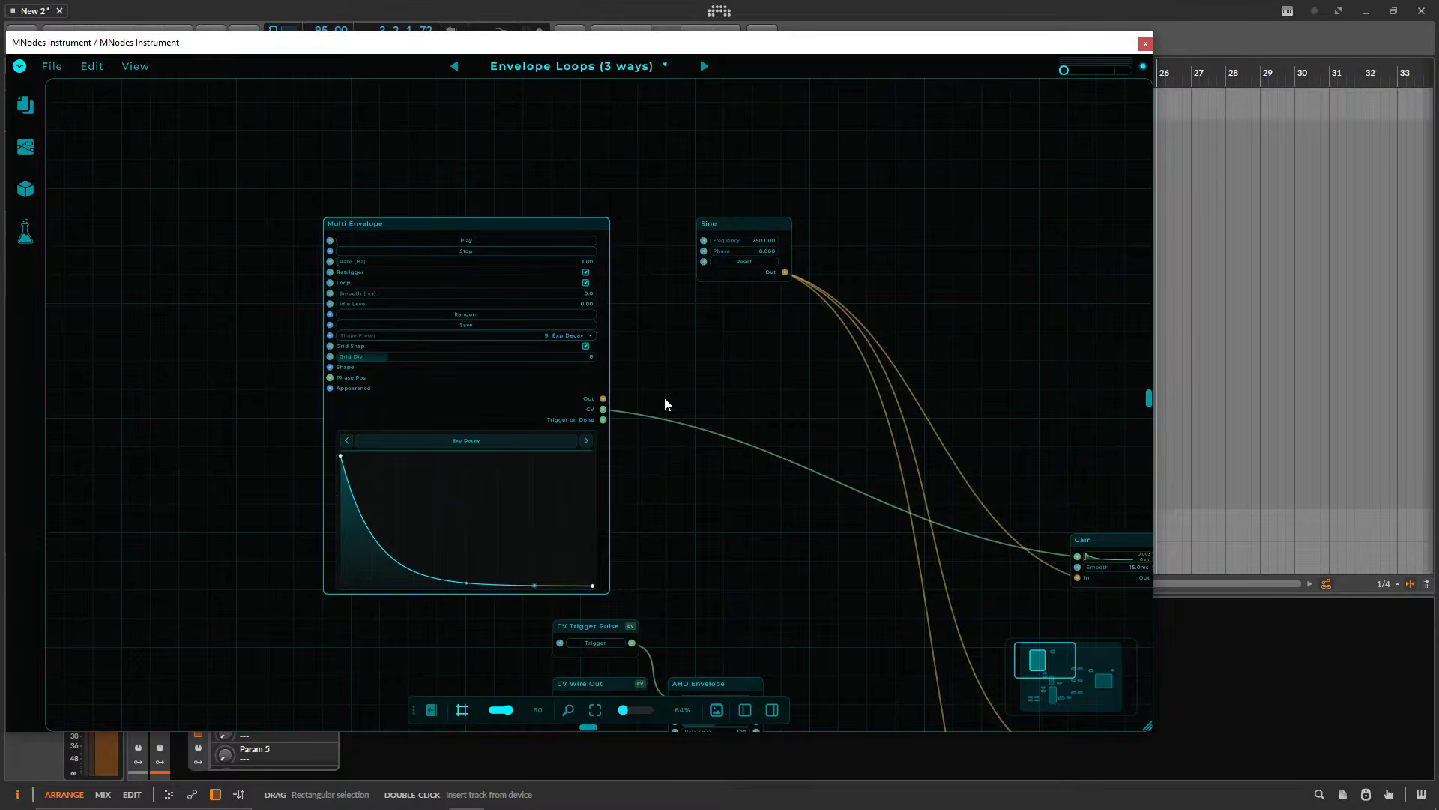
{"action": "scroll", "coordinate": [726, 383], "scroll_direction": "down", "scroll_amount": 6}
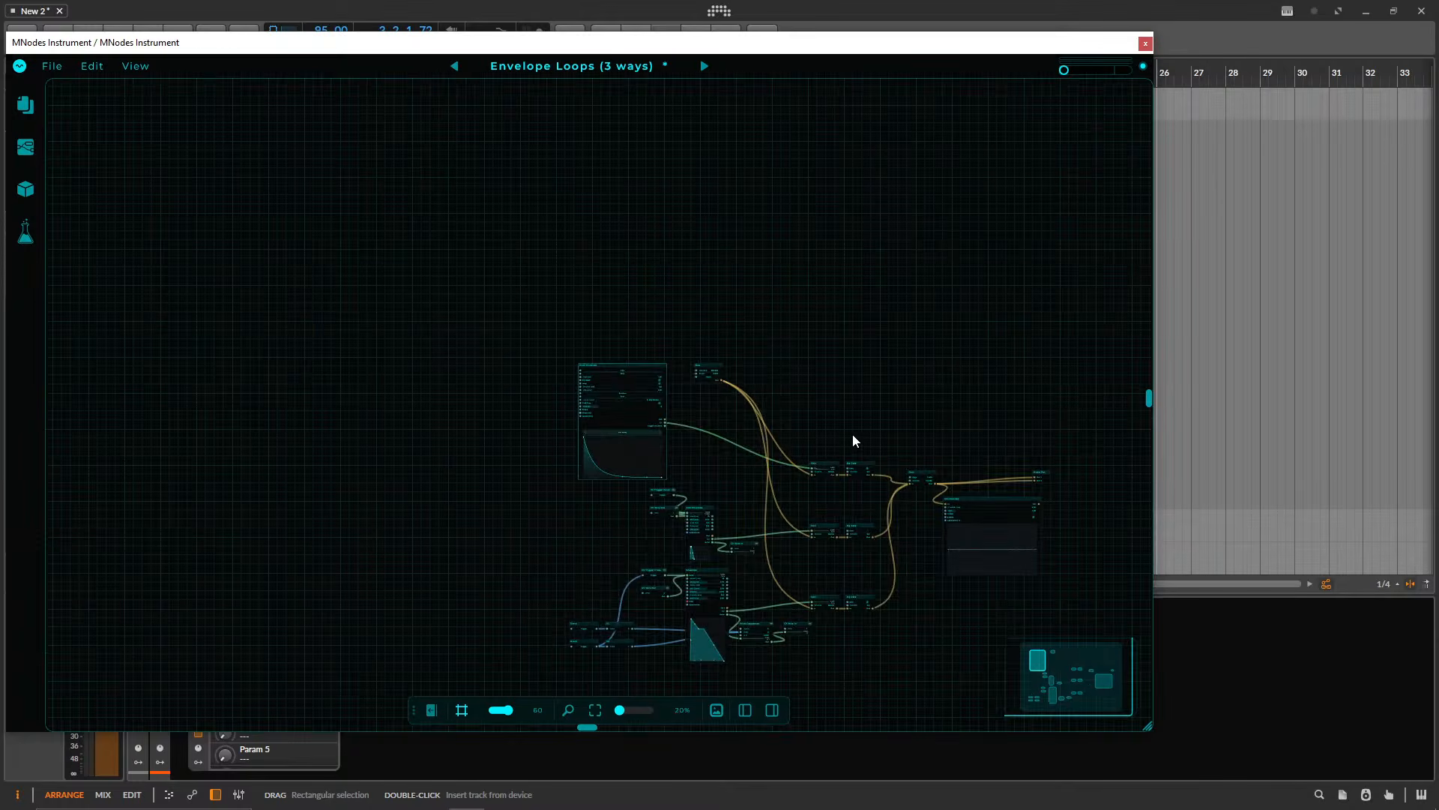
- Reshape the Multi Envelope's Exp Decay curve with a high middle point, a steep fall to the bottom and a sagging first segment
{"action": "left_click_drag", "start_coordinate": [755, 581], "coordinate": [484, 312]}
{"action": "left_click_drag", "start_coordinate": [578, 316], "coordinate": [449, 396]}
{"action": "scroll", "coordinate": [493, 480], "scroll_direction": "up", "scroll_amount": 4}
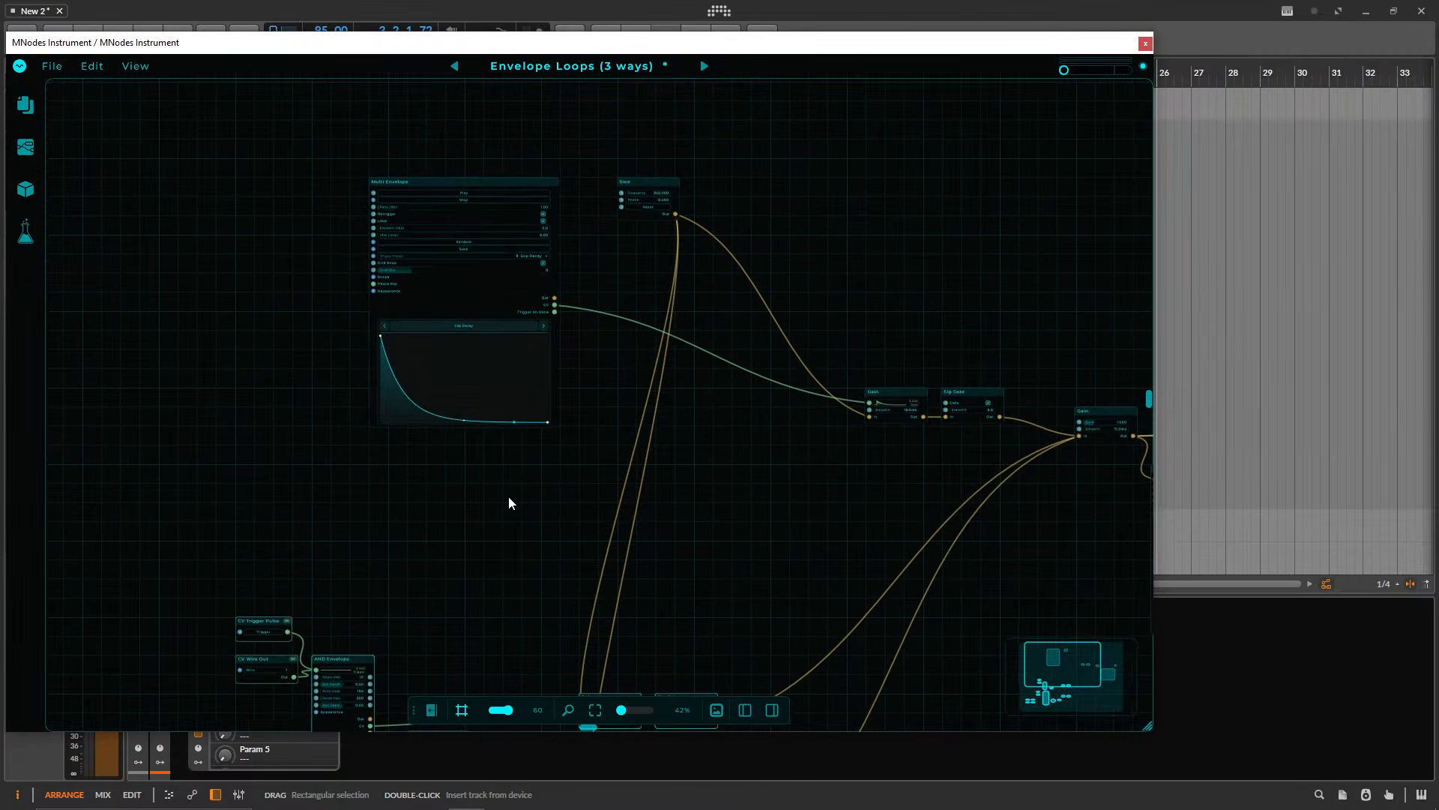
{"action": "scroll", "coordinate": [498, 505], "scroll_direction": "up", "scroll_amount": 2}
{"action": "left_click_drag", "start_coordinate": [423, 468], "coordinate": [441, 566]}
{"action": "scroll", "coordinate": [308, 432], "scroll_direction": "up", "scroll_amount": 3}
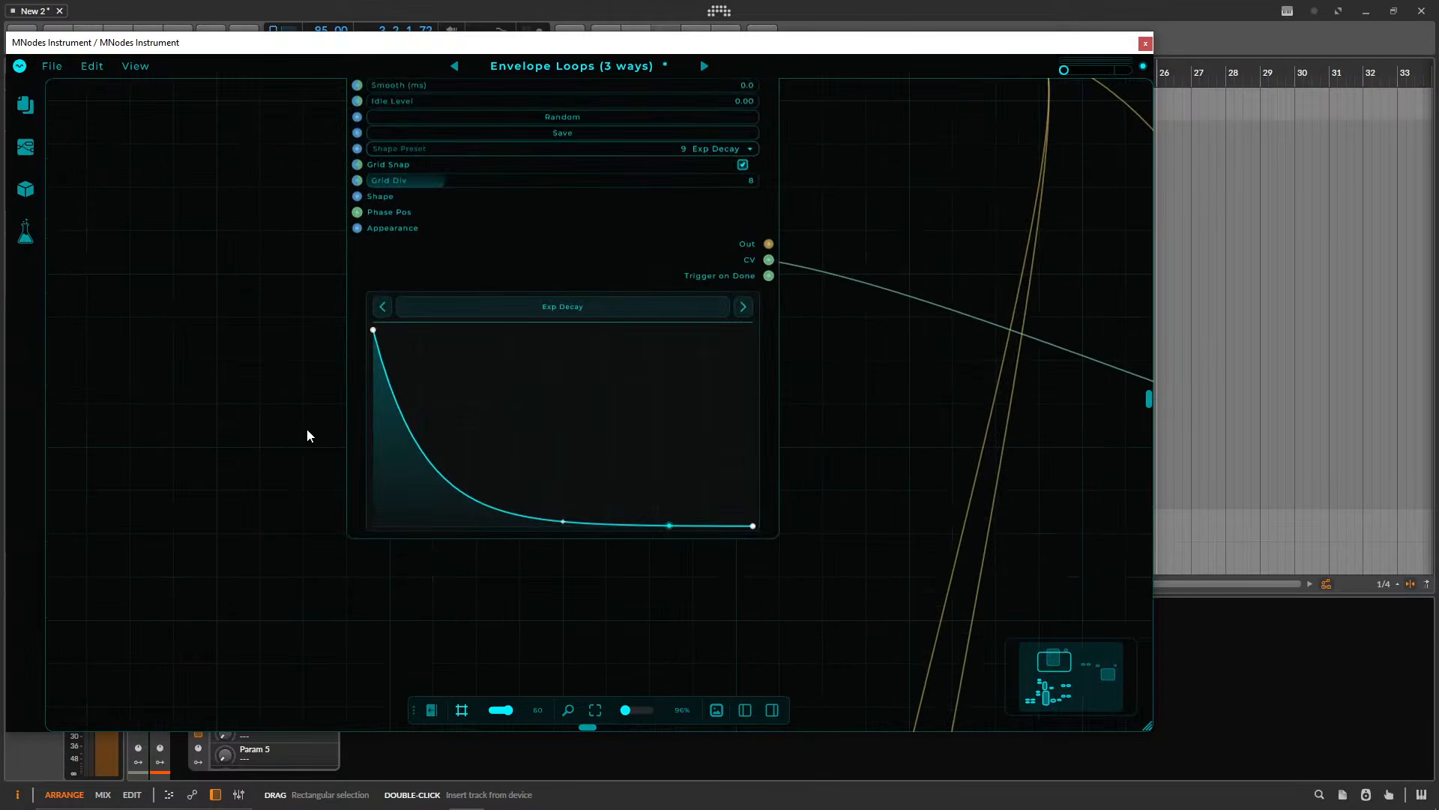
{"action": "left_click_drag", "start_coordinate": [295, 368], "coordinate": [177, 570]}
{"action": "left_click_drag", "start_coordinate": [321, 209], "coordinate": [278, 127]}
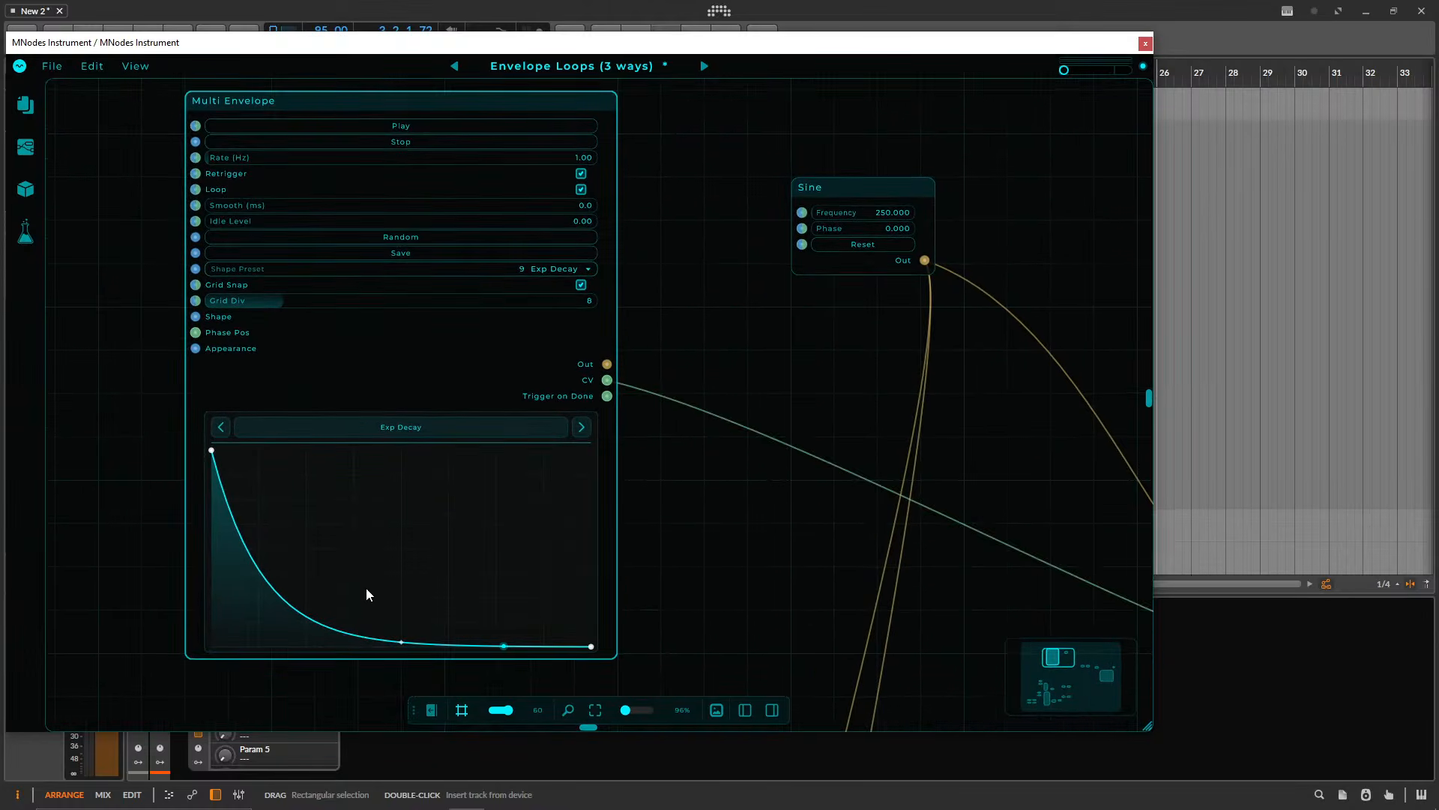
{"action": "left_click_drag", "start_coordinate": [367, 638], "coordinate": [386, 485]}
{"action": "left_click_drag", "start_coordinate": [513, 572], "coordinate": [513, 655]}
{"action": "left_click", "coordinate": [970, 795]}
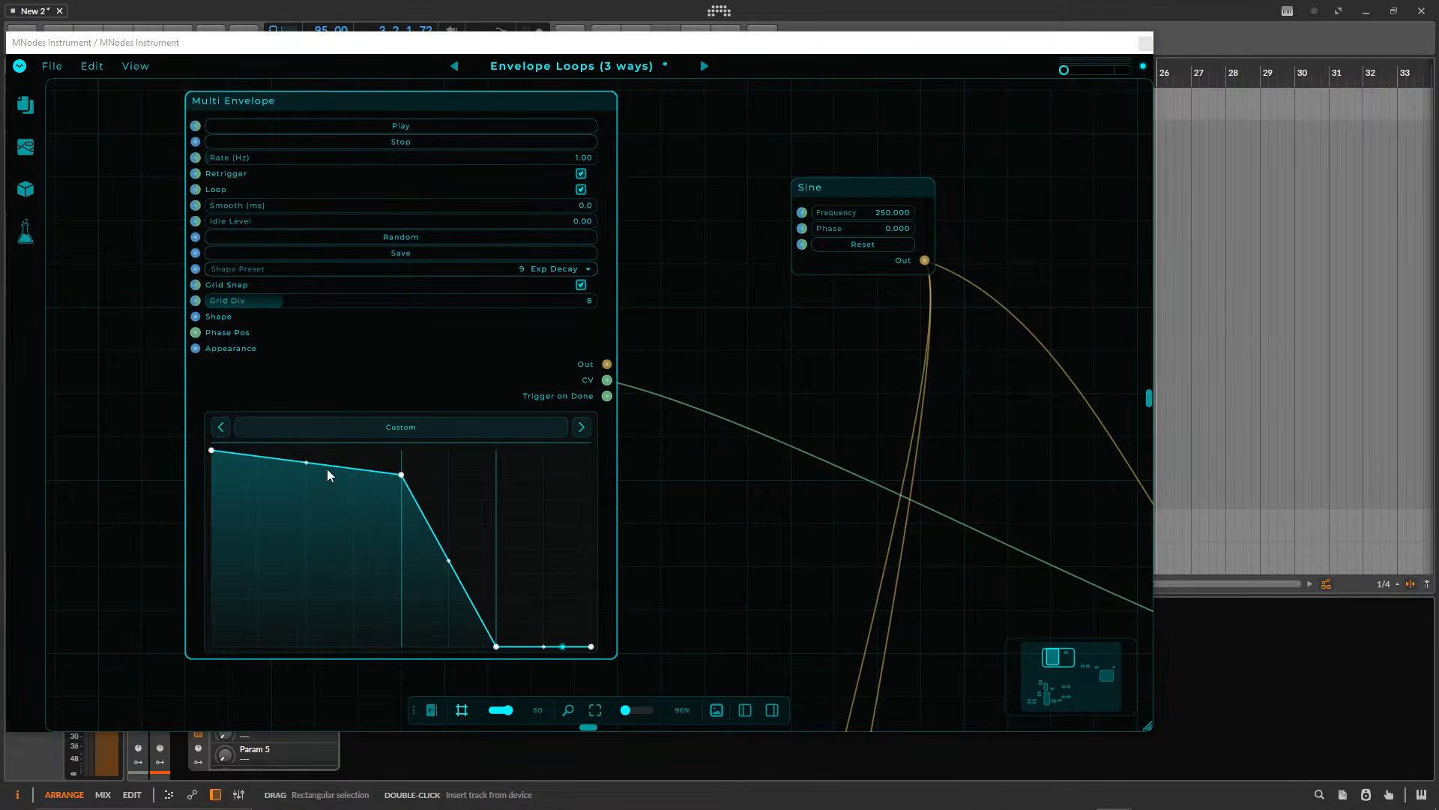
{"action": "left_click_drag", "start_coordinate": [306, 462], "coordinate": [308, 612]}
- Load the Sine shape preset in the Multi Envelope, and try Smooth at 43.9 ms with an Idle Level of 0.25
{"action": "left_click", "coordinate": [497, 426]}
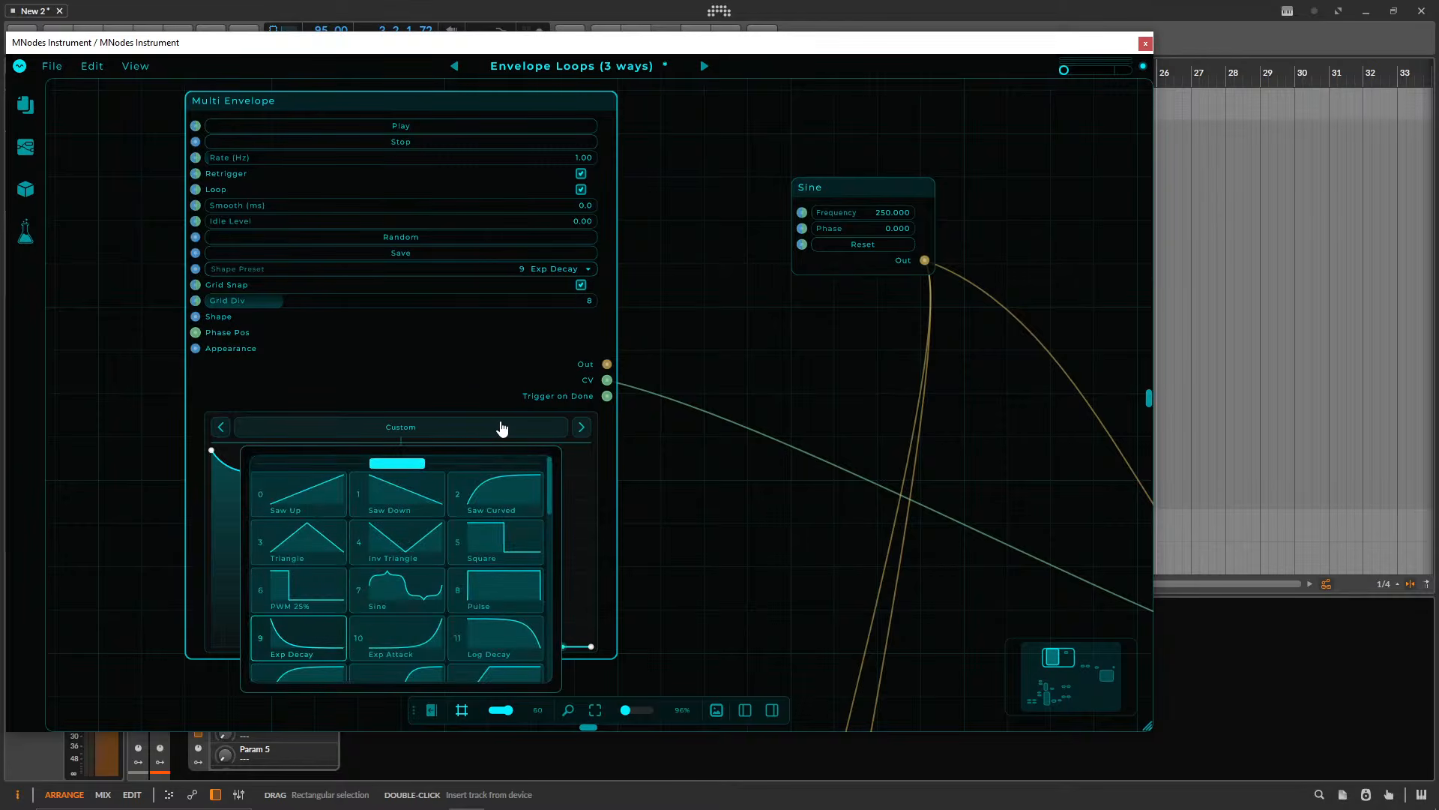
{"action": "left_click", "coordinate": [459, 589]}
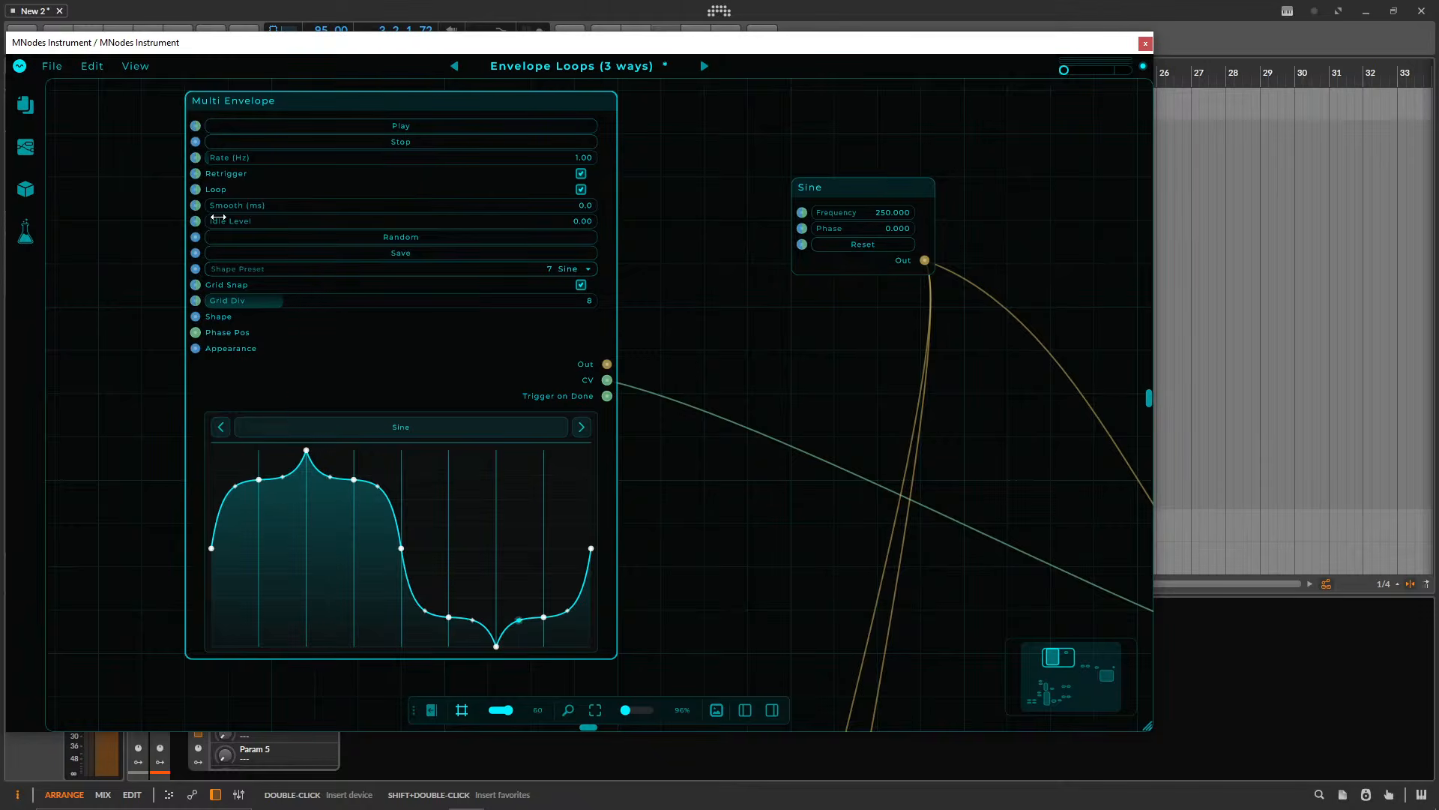
{"action": "left_click_drag", "start_coordinate": [239, 206], "coordinate": [323, 217]}
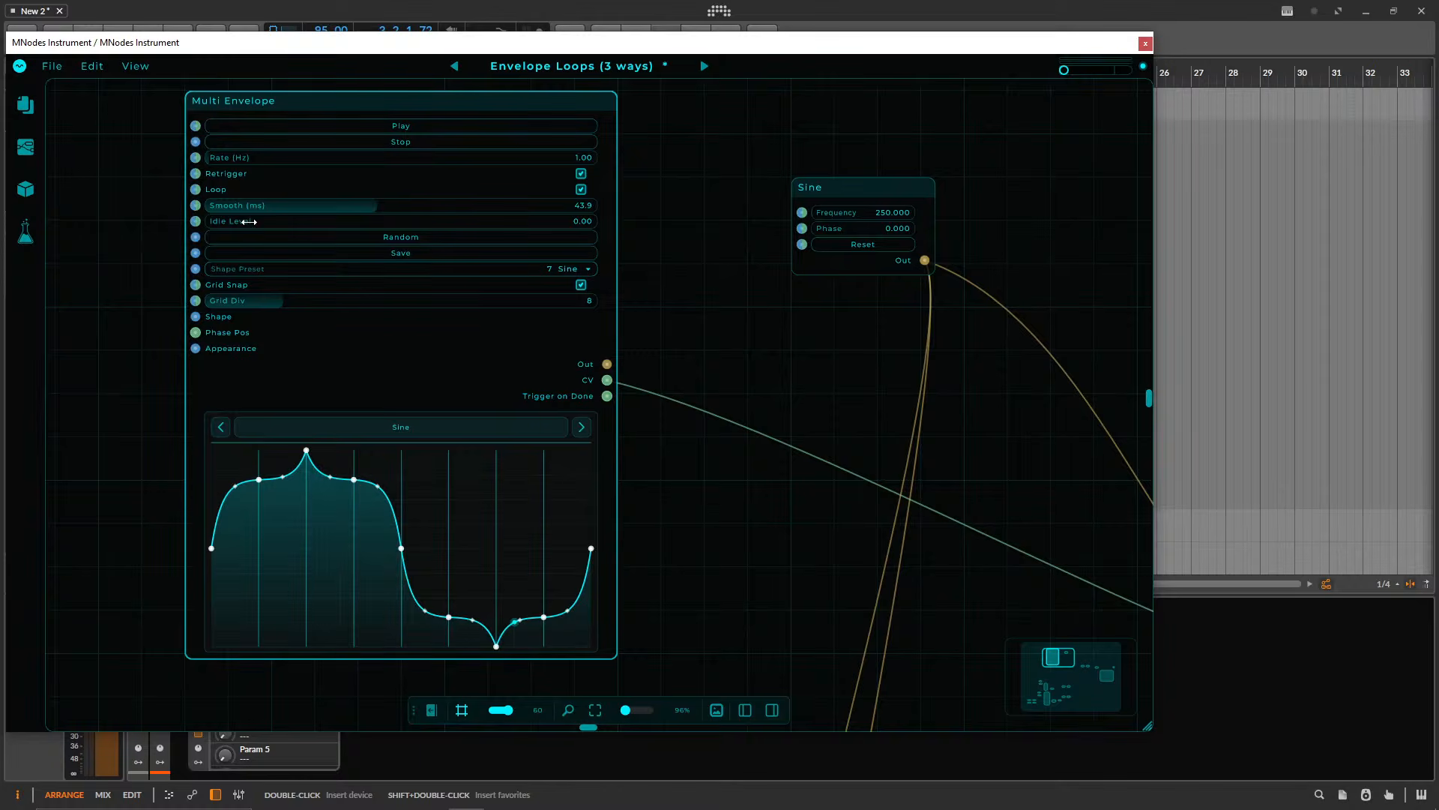
{"action": "left_click_drag", "start_coordinate": [247, 222], "coordinate": [303, 222]}
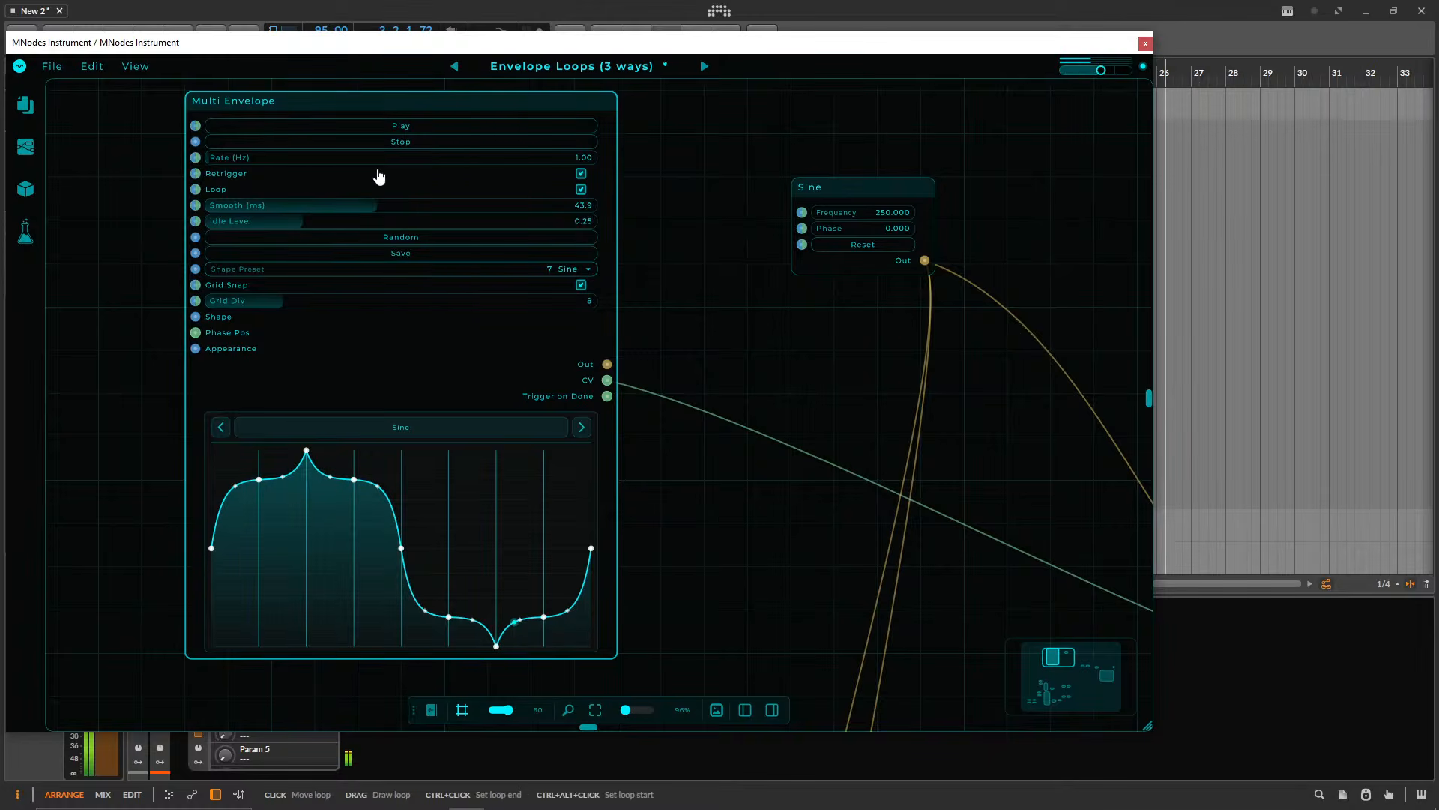
- Return Idle Level and Smooth to 0, and move the shape's first point to the top and its last point to the bottom
{"action": "left_click_drag", "start_coordinate": [293, 221], "coordinate": [113, 218]}
{"action": "left_click_drag", "start_coordinate": [225, 205], "coordinate": [110, 207]}
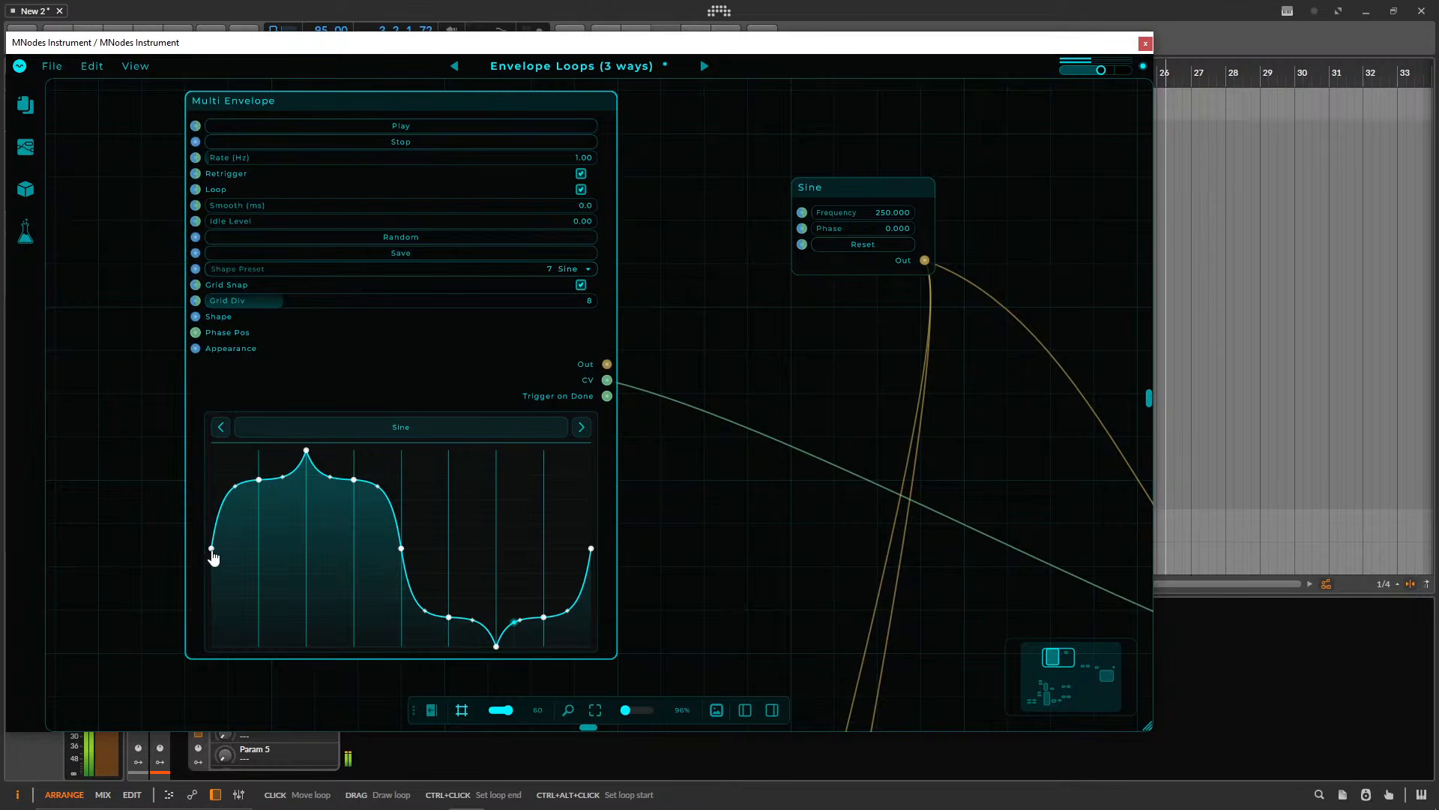
{"action": "left_click_drag", "start_coordinate": [213, 557], "coordinate": [213, 450]}
{"action": "left_click_drag", "start_coordinate": [594, 553], "coordinate": [591, 646]}
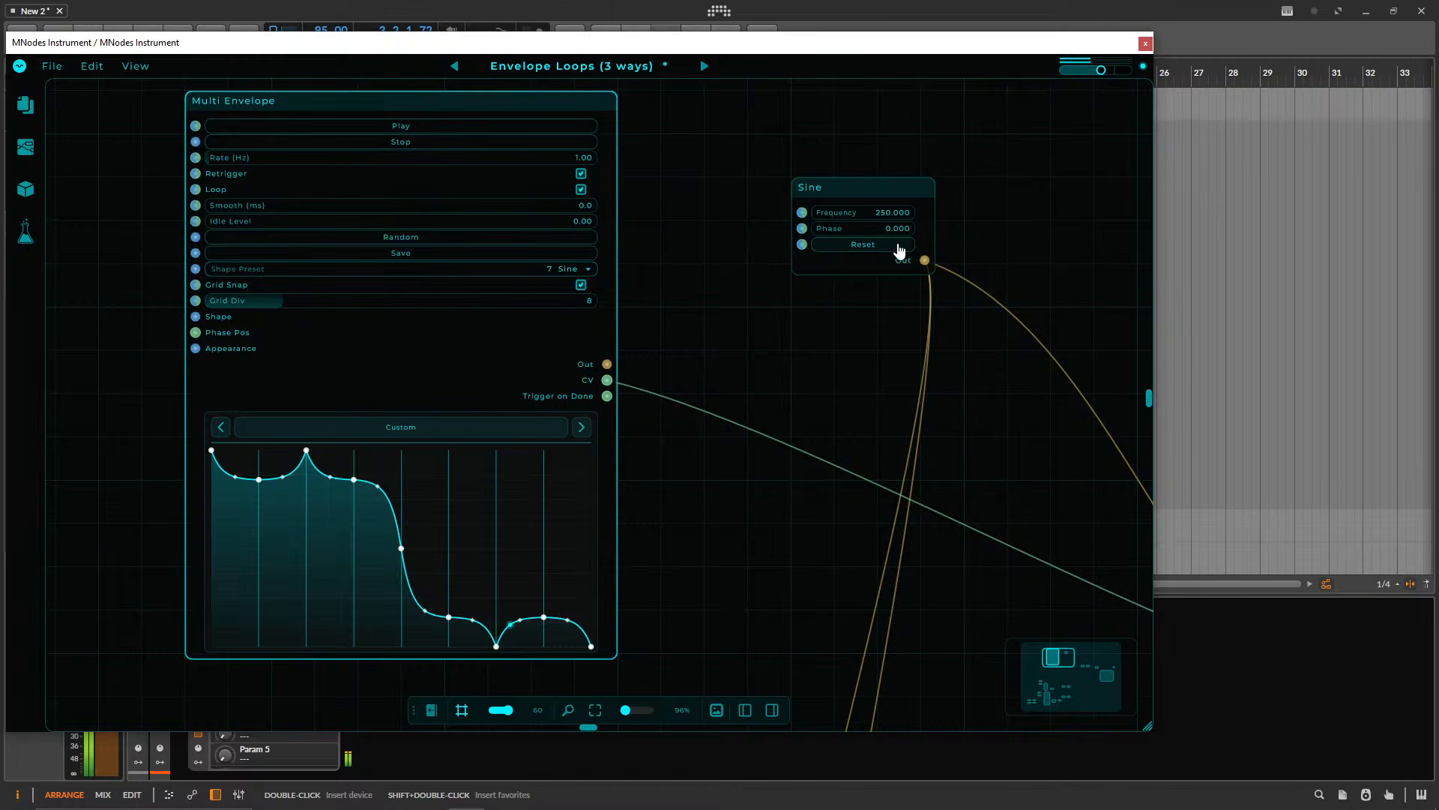
- Set the Sine oscillator's frequency to 100 and raise the instrument's output volume
{"action": "left_click_drag", "start_coordinate": [892, 213], "coordinate": [900, 215]}
{"action": "double_click", "coordinate": [901, 213]}
{"action": "type", "text": "100"}
{"action": "key", "text": "Return"}
{"action": "left_click_drag", "start_coordinate": [1101, 69], "coordinate": [1117, 70]}
- Switch off the Multi Envelope's Loop and step its shape presets forward to Log Decay
{"action": "left_click_drag", "start_coordinate": [295, 208], "coordinate": [156, 231]}
{"action": "left_click", "coordinate": [582, 189]}
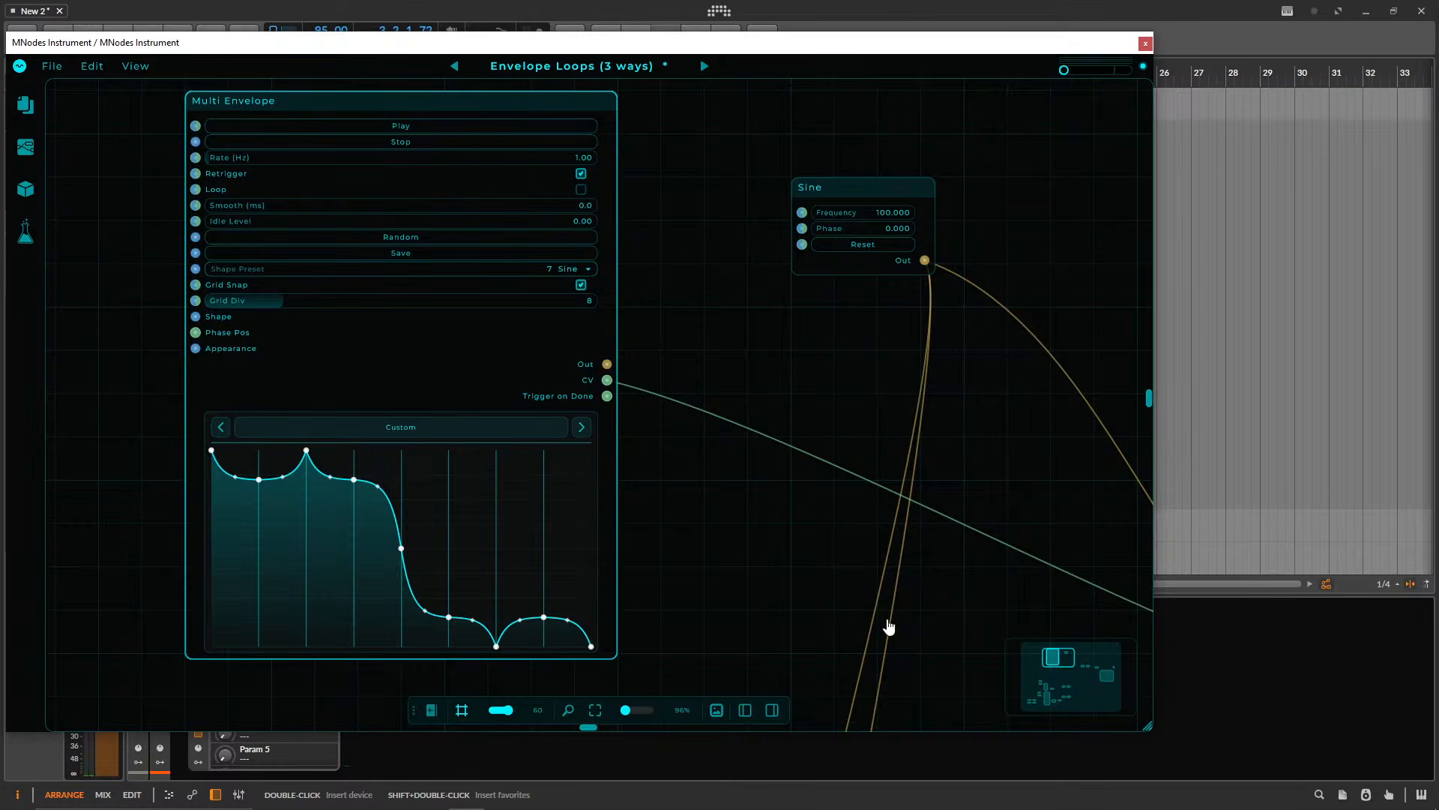
{"action": "left_click", "coordinate": [581, 429]}
{"action": "left_click", "coordinate": [582, 429]}
{"action": "left_click", "coordinate": [581, 429]}
{"action": "left_click", "coordinate": [582, 429]}
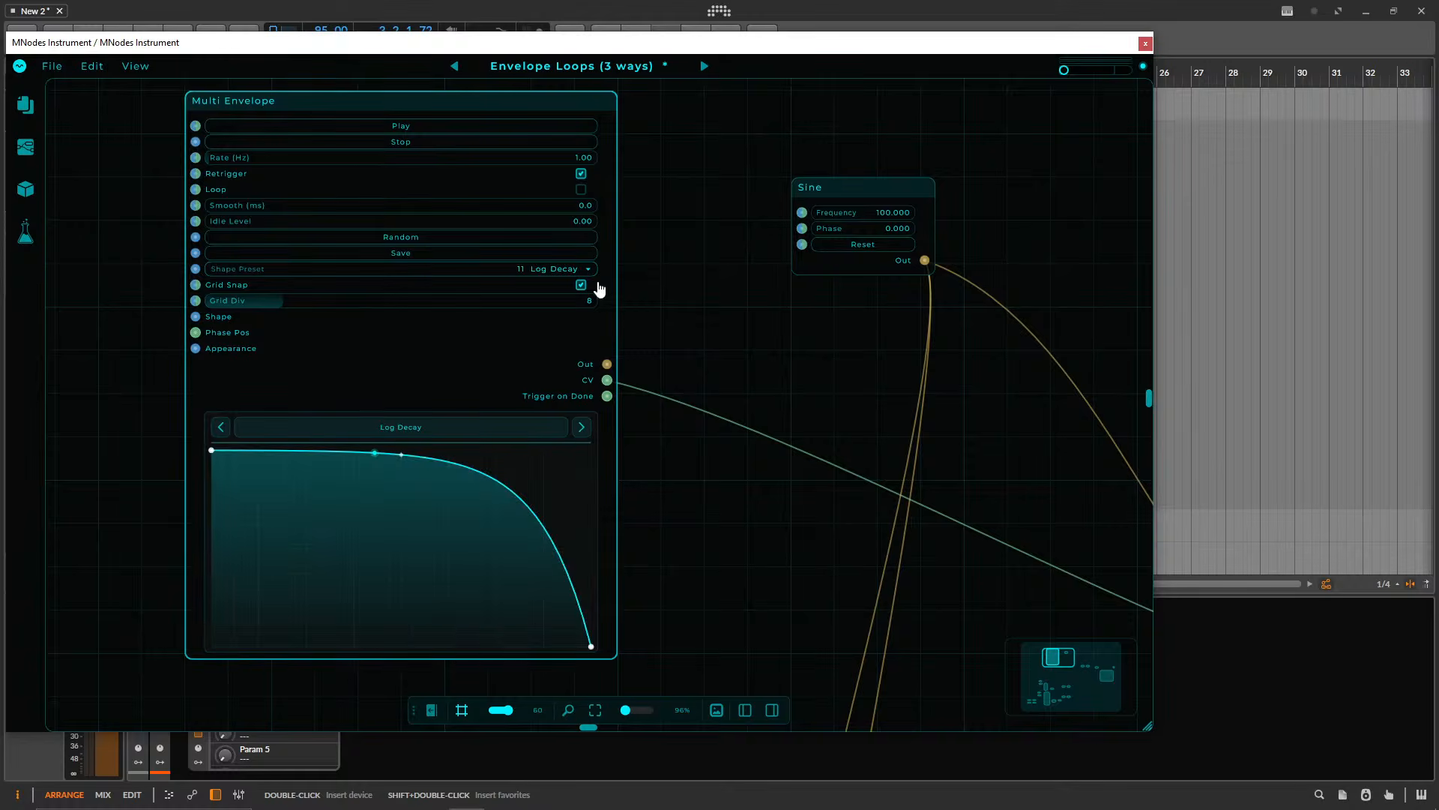
- Play the Multi Envelope with the output volume turned up, and bend its Log Decay curve down into an exponential-style decay
{"action": "left_click_drag", "start_coordinate": [1076, 73], "coordinate": [1097, 73]}
{"action": "left_click", "coordinate": [420, 127]}
{"action": "left_click", "coordinate": [434, 127]}
{"action": "left_click", "coordinate": [403, 470]}
{"action": "left_click_drag", "start_coordinate": [403, 471], "coordinate": [392, 565]}
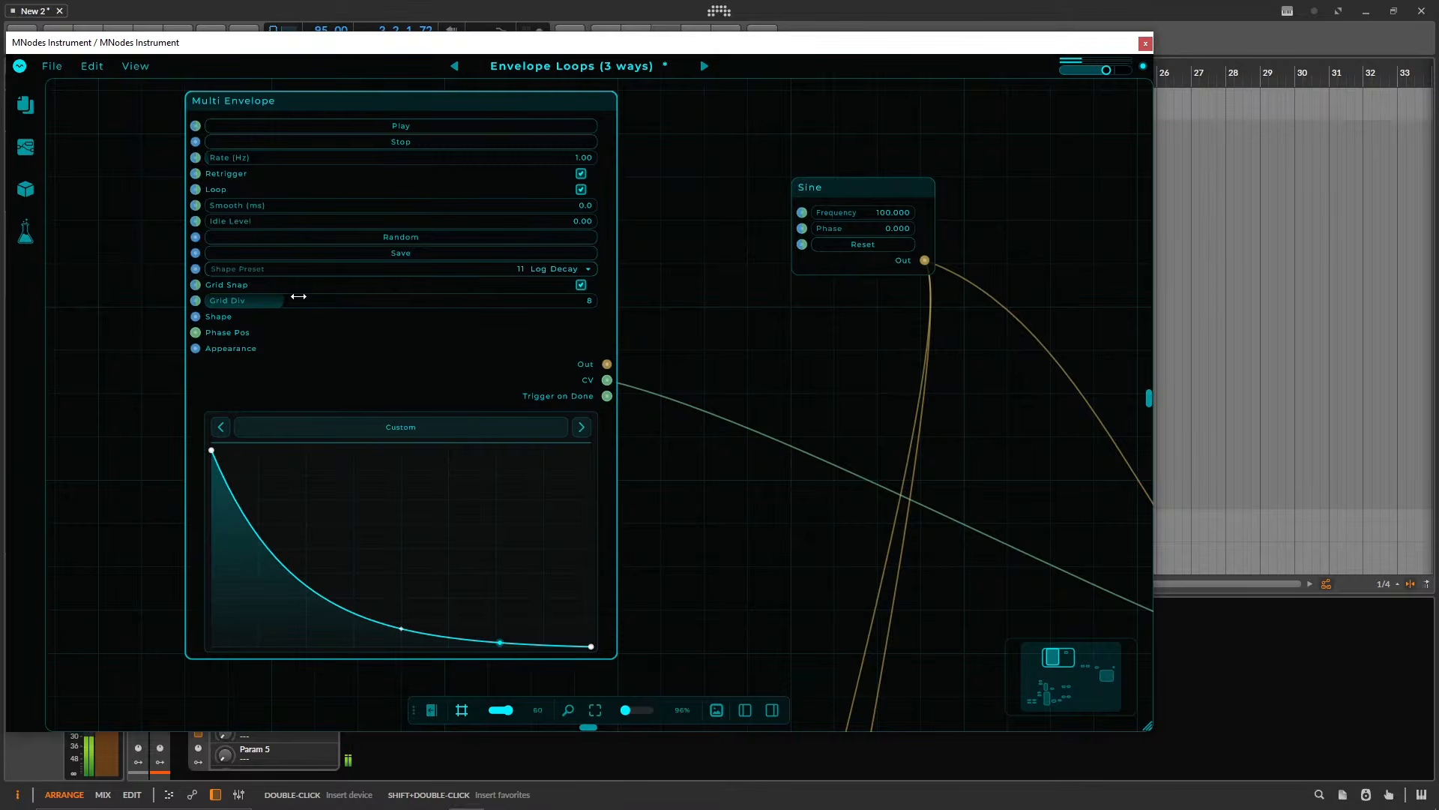
- Set the Multi Envelope's Rate to 4.73 Hz and raise the output volume further
{"action": "left_click_drag", "start_coordinate": [277, 156], "coordinate": [288, 156]}
{"action": "left_click_drag", "start_coordinate": [1107, 72], "coordinate": [1119, 72]}
{"action": "left_click_drag", "start_coordinate": [195, 333], "coordinate": [98, 242]}
{"action": "left_click_drag", "start_coordinate": [705, 318], "coordinate": [742, 314]}
{"action": "left_click_drag", "start_coordinate": [163, 310], "coordinate": [237, 312]}
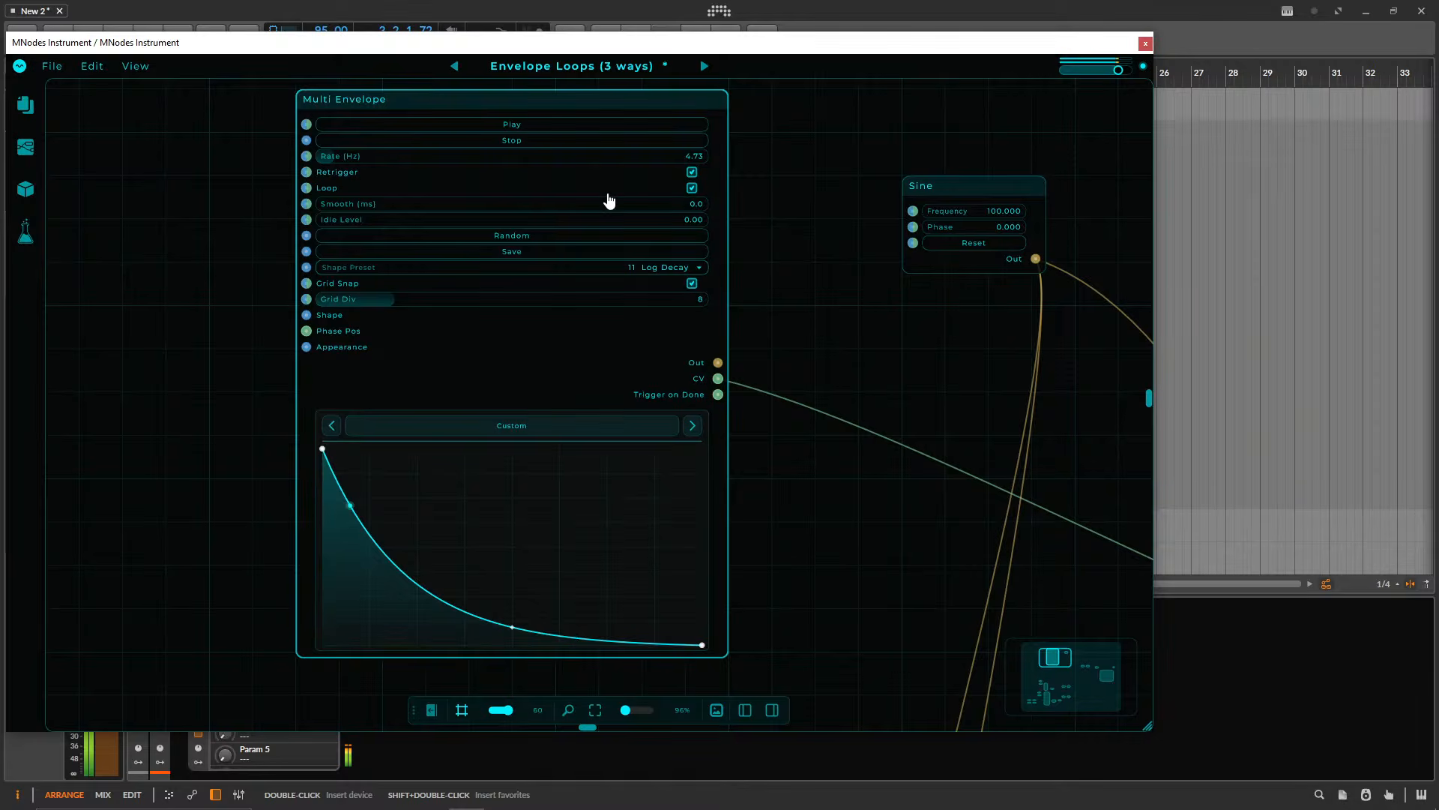
- Move the AHD Envelope up level with its CV Trigger Pulse, and bring the connected CV Wire In up closer to it
{"action": "left_click_drag", "start_coordinate": [824, 316], "coordinate": [803, 282]}
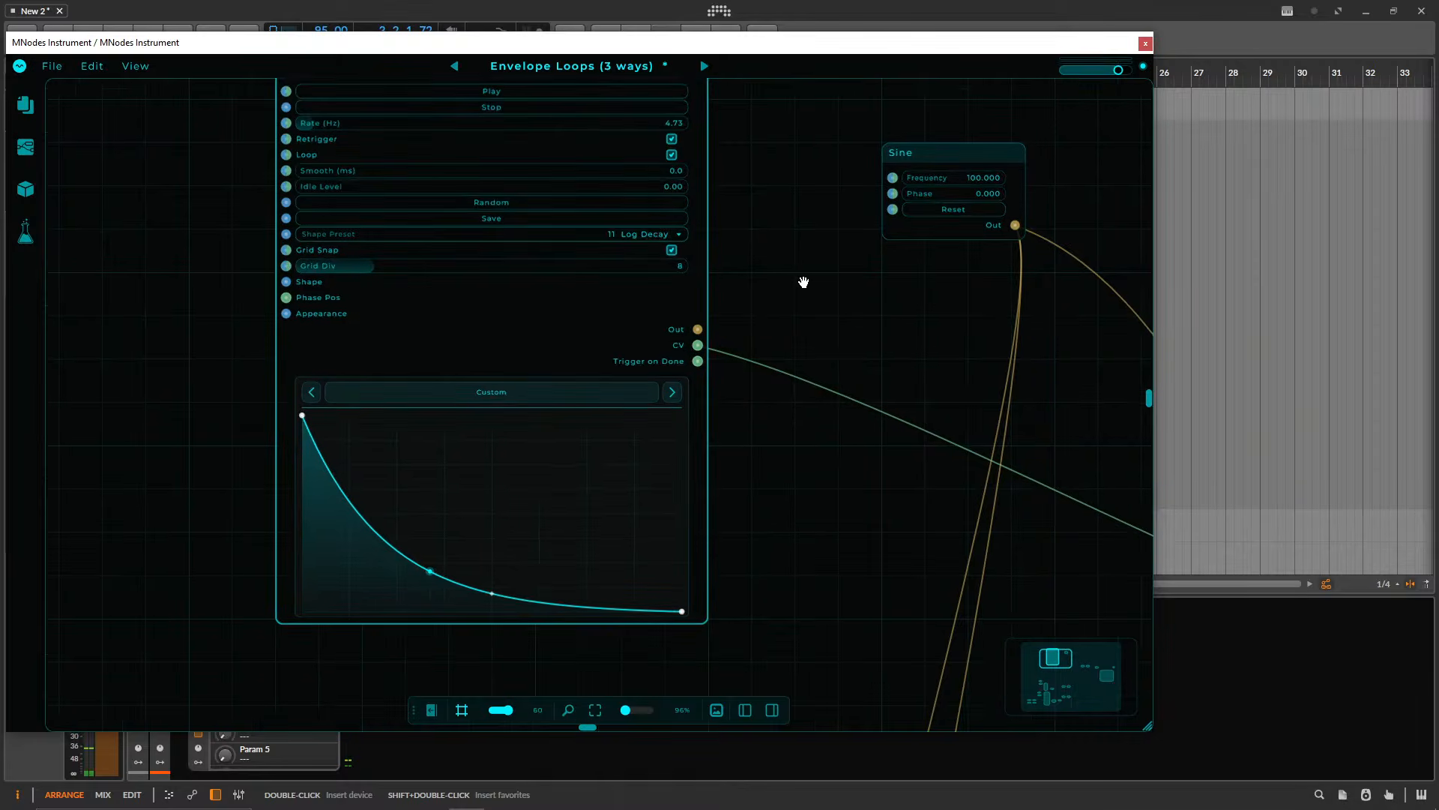
{"action": "scroll", "coordinate": [855, 484], "scroll_direction": "down", "scroll_amount": 3}
{"action": "scroll", "coordinate": [794, 450], "scroll_direction": "down", "scroll_amount": 5}
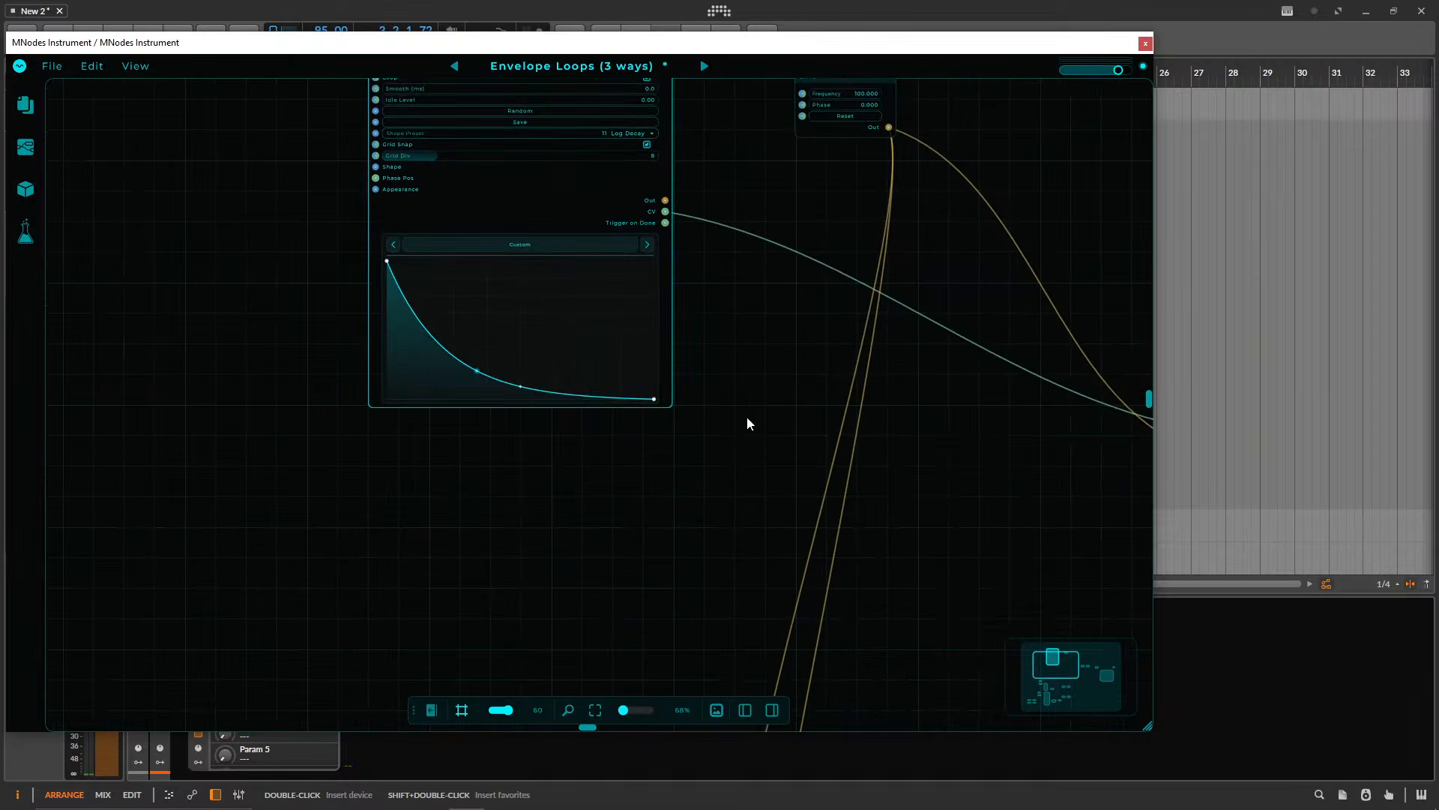
{"action": "scroll", "coordinate": [747, 416], "scroll_direction": "down", "scroll_amount": 10}
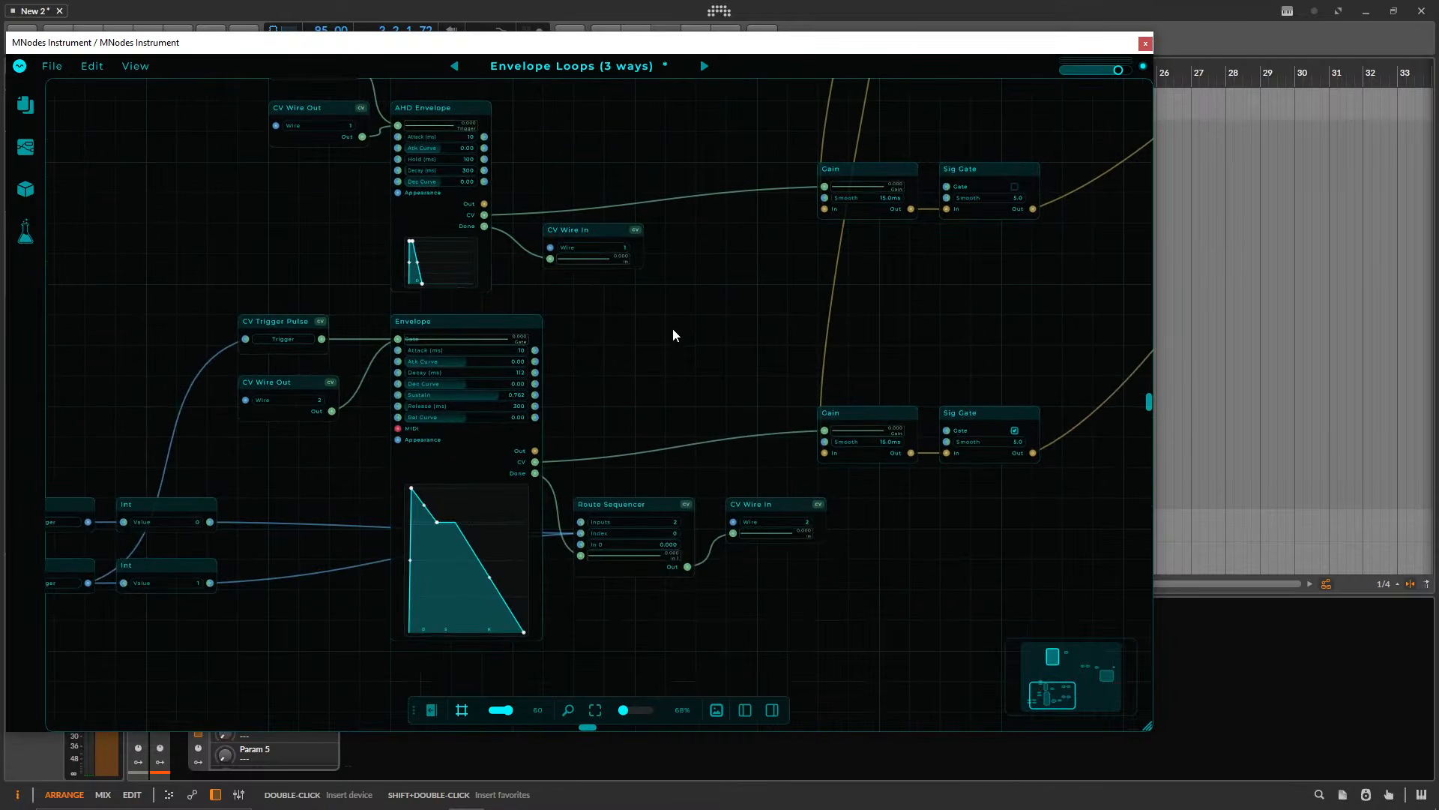
{"action": "scroll", "coordinate": [695, 340], "scroll_direction": "down", "scroll_amount": 3}
{"action": "left_click_drag", "start_coordinate": [607, 144], "coordinate": [503, 602]}
{"action": "left_click_drag", "start_coordinate": [636, 410], "coordinate": [722, 282]}
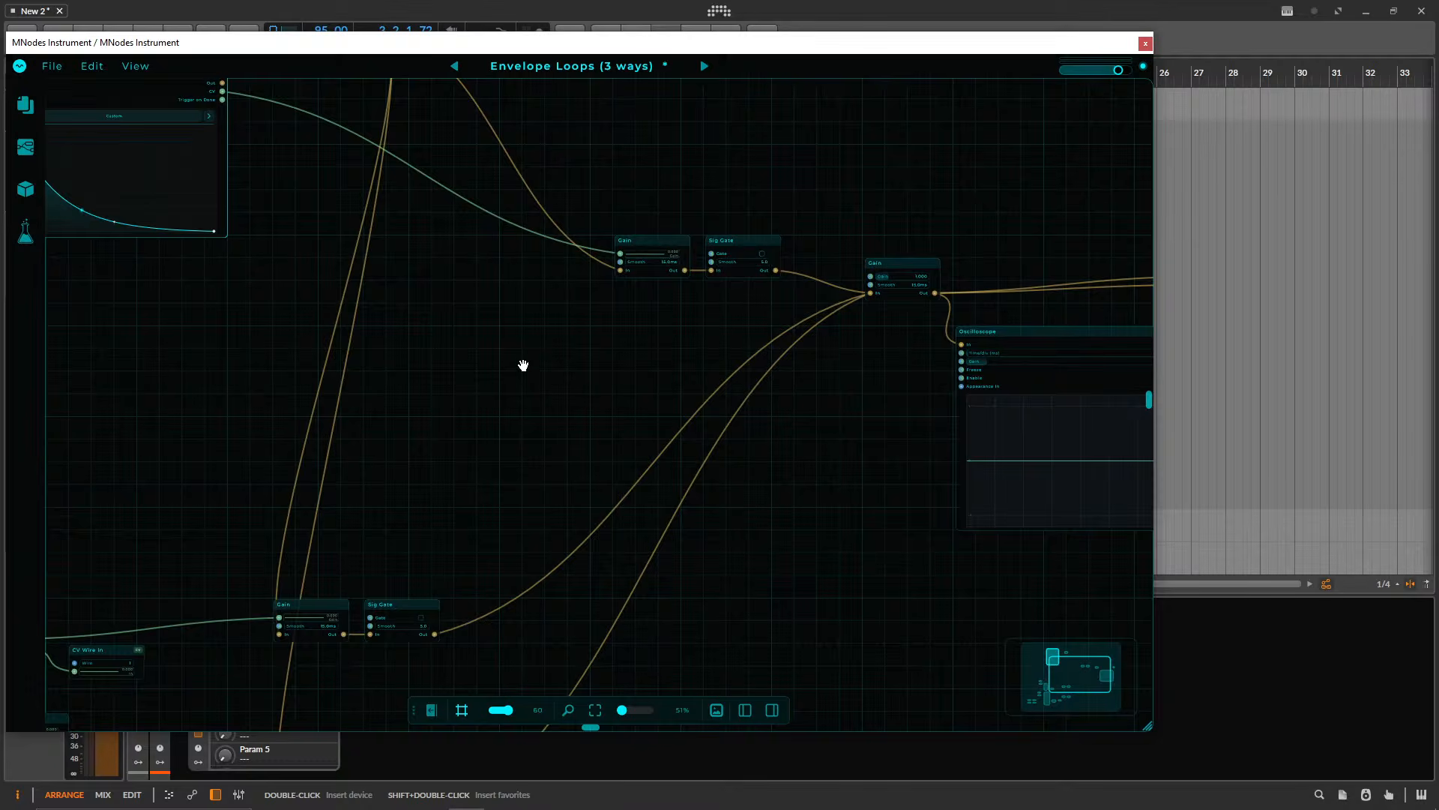
{"action": "left_click_drag", "start_coordinate": [523, 365], "coordinate": [954, 114]}
{"action": "left_click_drag", "start_coordinate": [456, 305], "coordinate": [688, 296]}
{"action": "scroll", "coordinate": [690, 295], "scroll_direction": "up", "scroll_amount": 7}
{"action": "left_click_drag", "start_coordinate": [817, 302], "coordinate": [732, 201]}
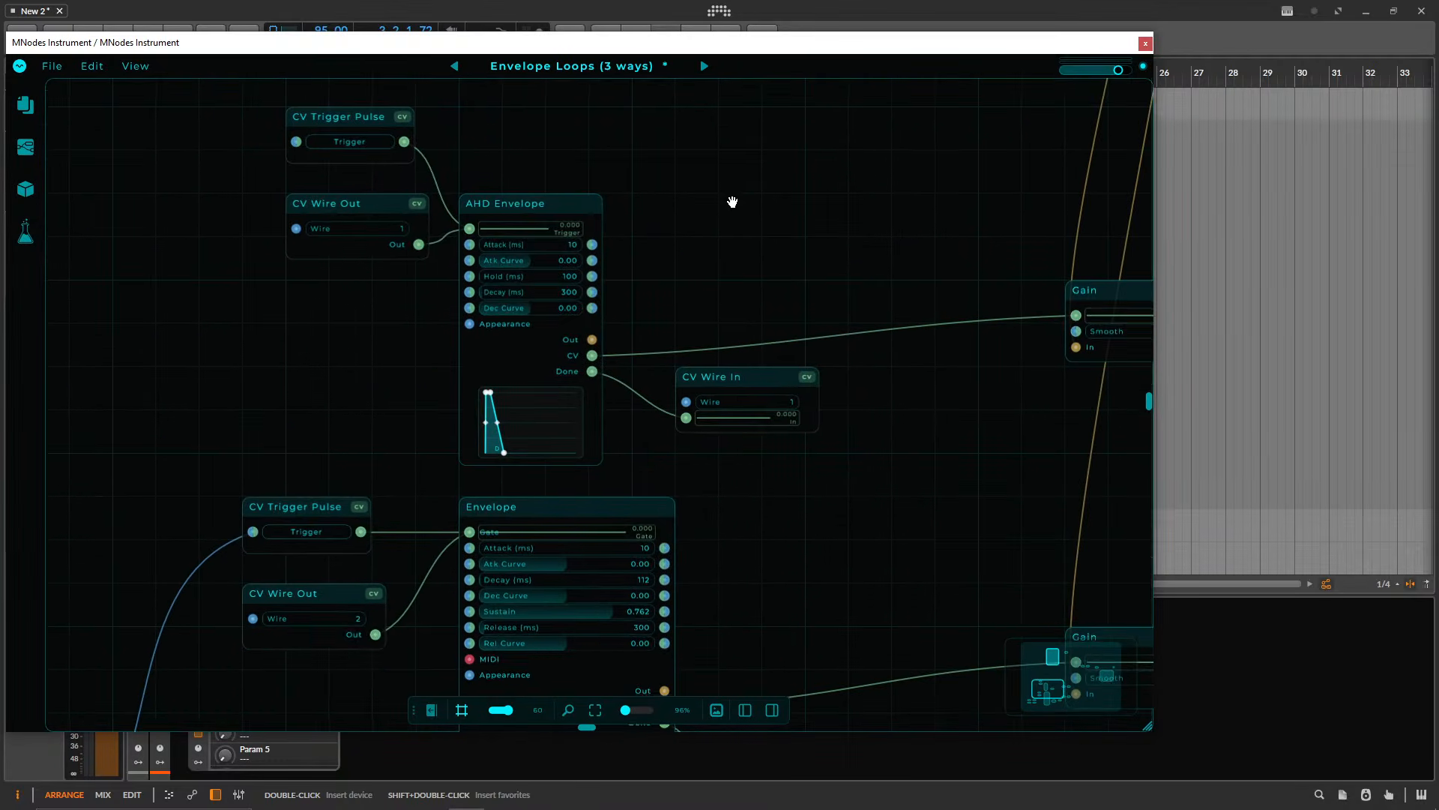
{"action": "left_click_drag", "start_coordinate": [556, 200], "coordinate": [572, 118]}
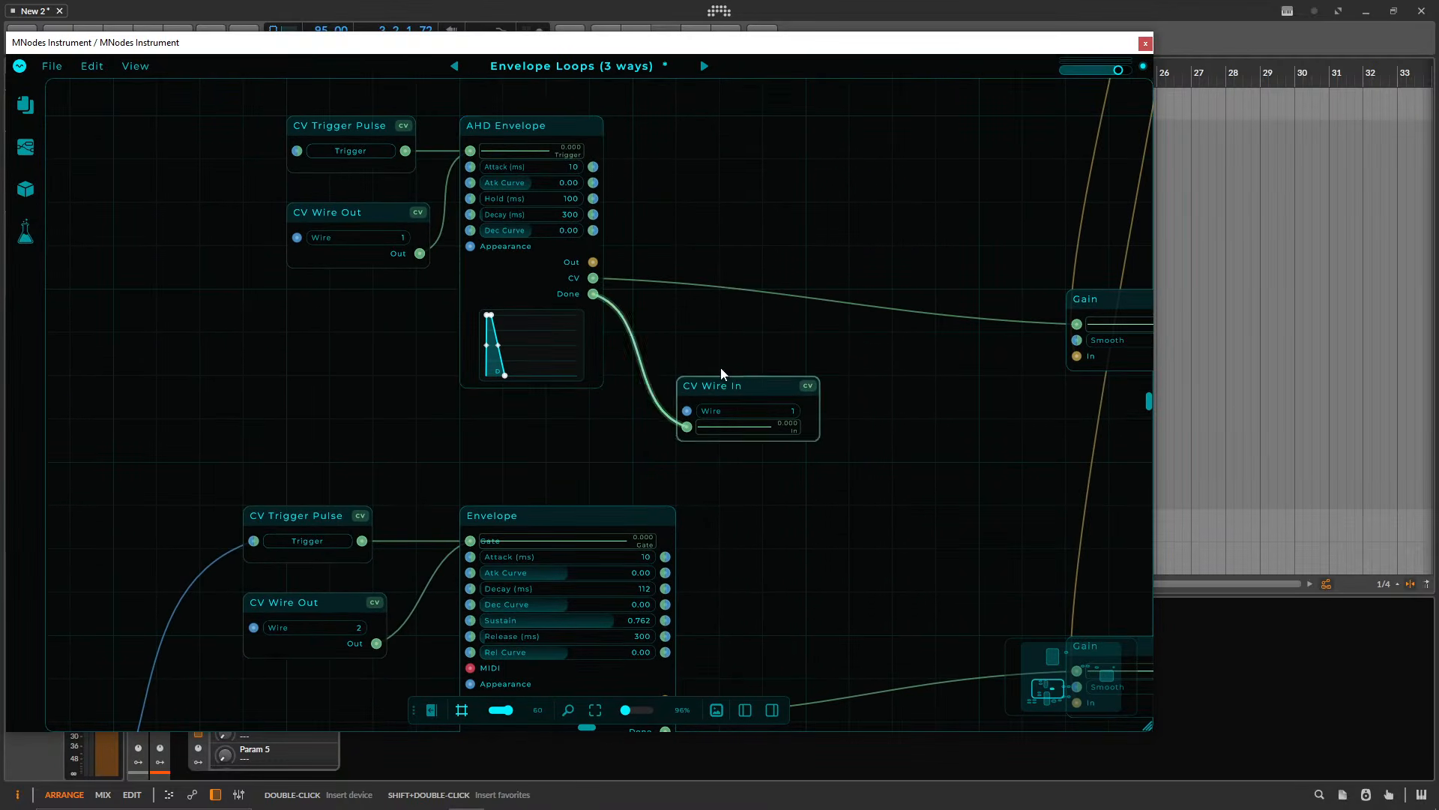
{"action": "left_click_drag", "start_coordinate": [718, 387], "coordinate": [707, 346]}
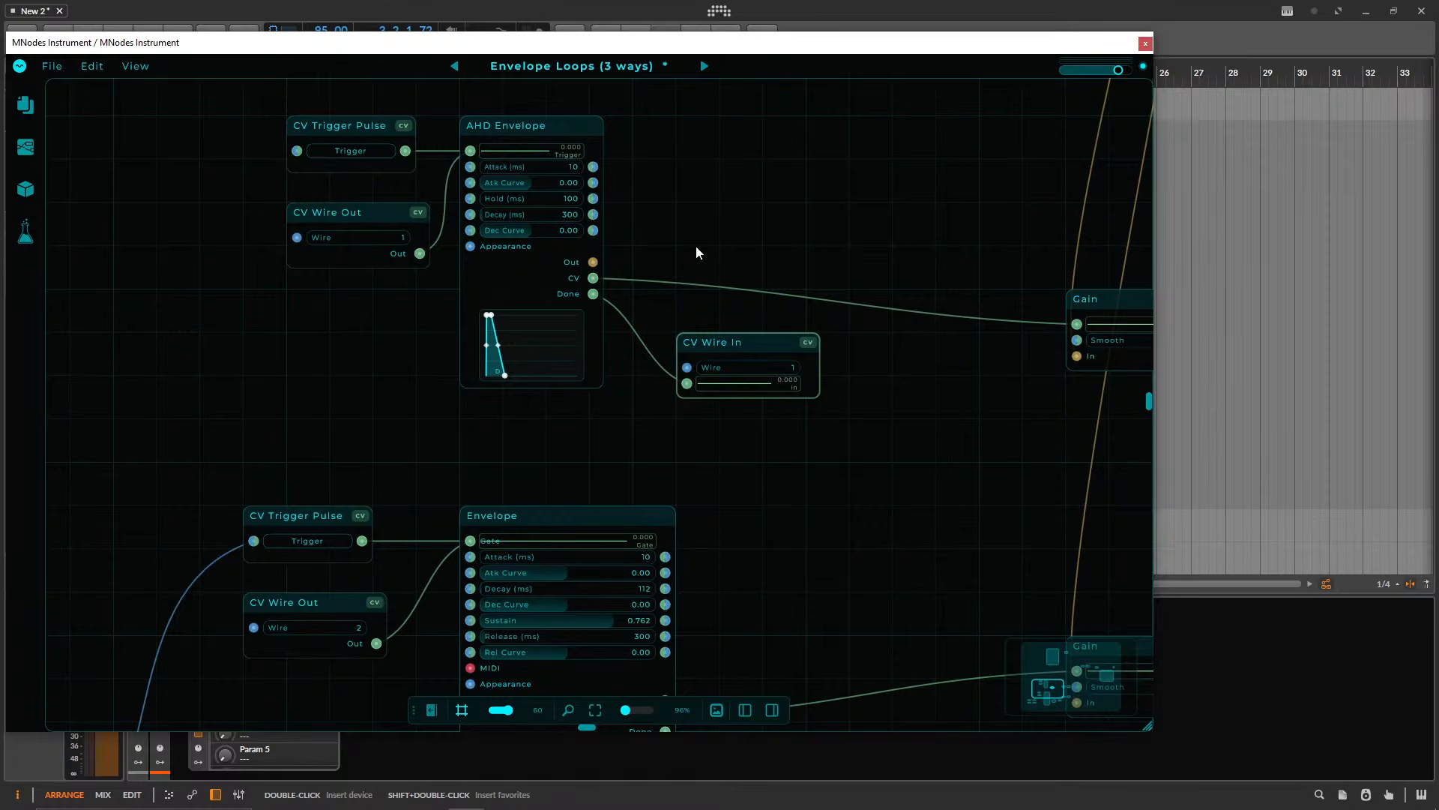
- Set the AHD Envelope's Hold to 449 ms
{"action": "left_click_drag", "start_coordinate": [709, 210], "coordinate": [818, 323]}
{"action": "scroll", "coordinate": [764, 319], "scroll_direction": "up", "scroll_amount": 3}
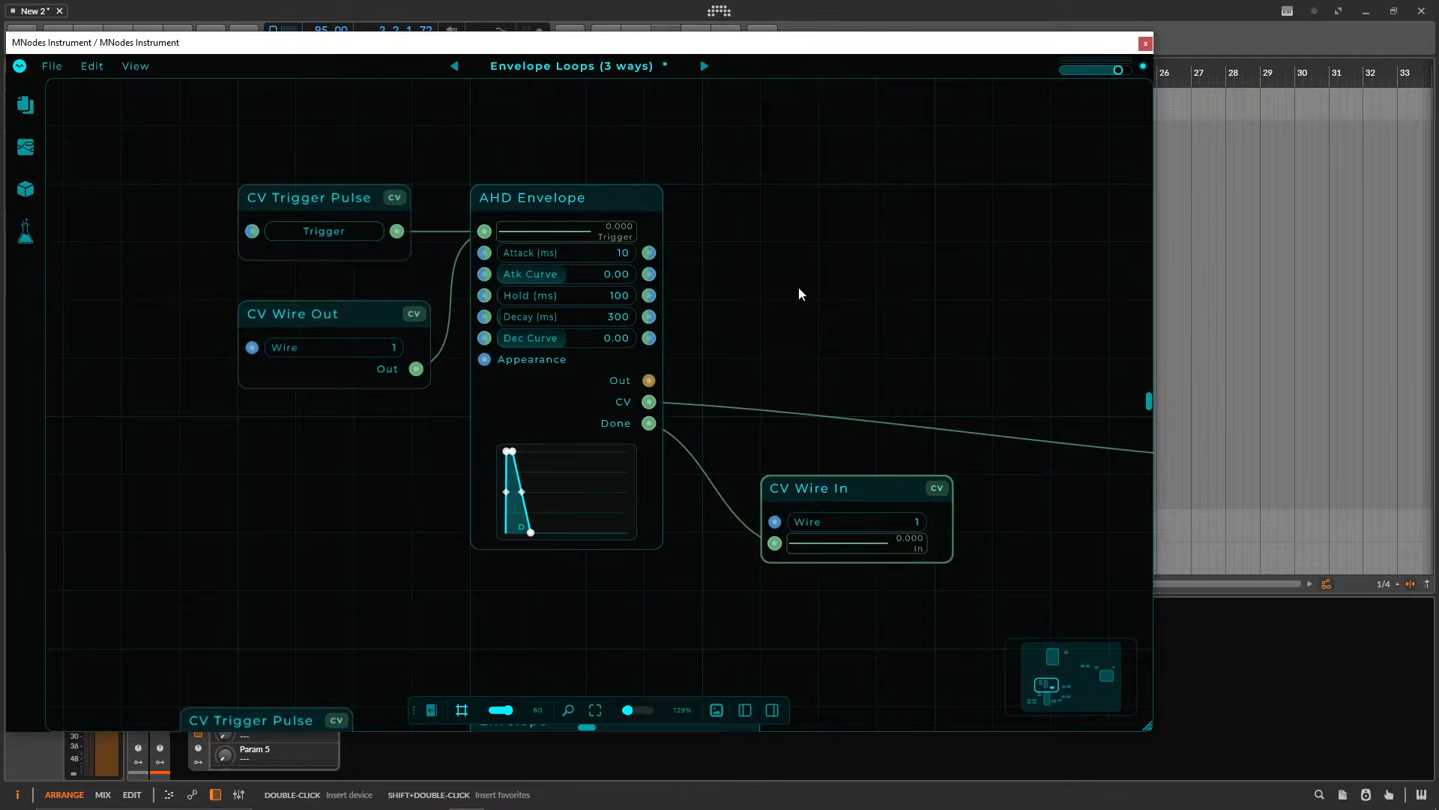
{"action": "left_click", "coordinate": [583, 200]}
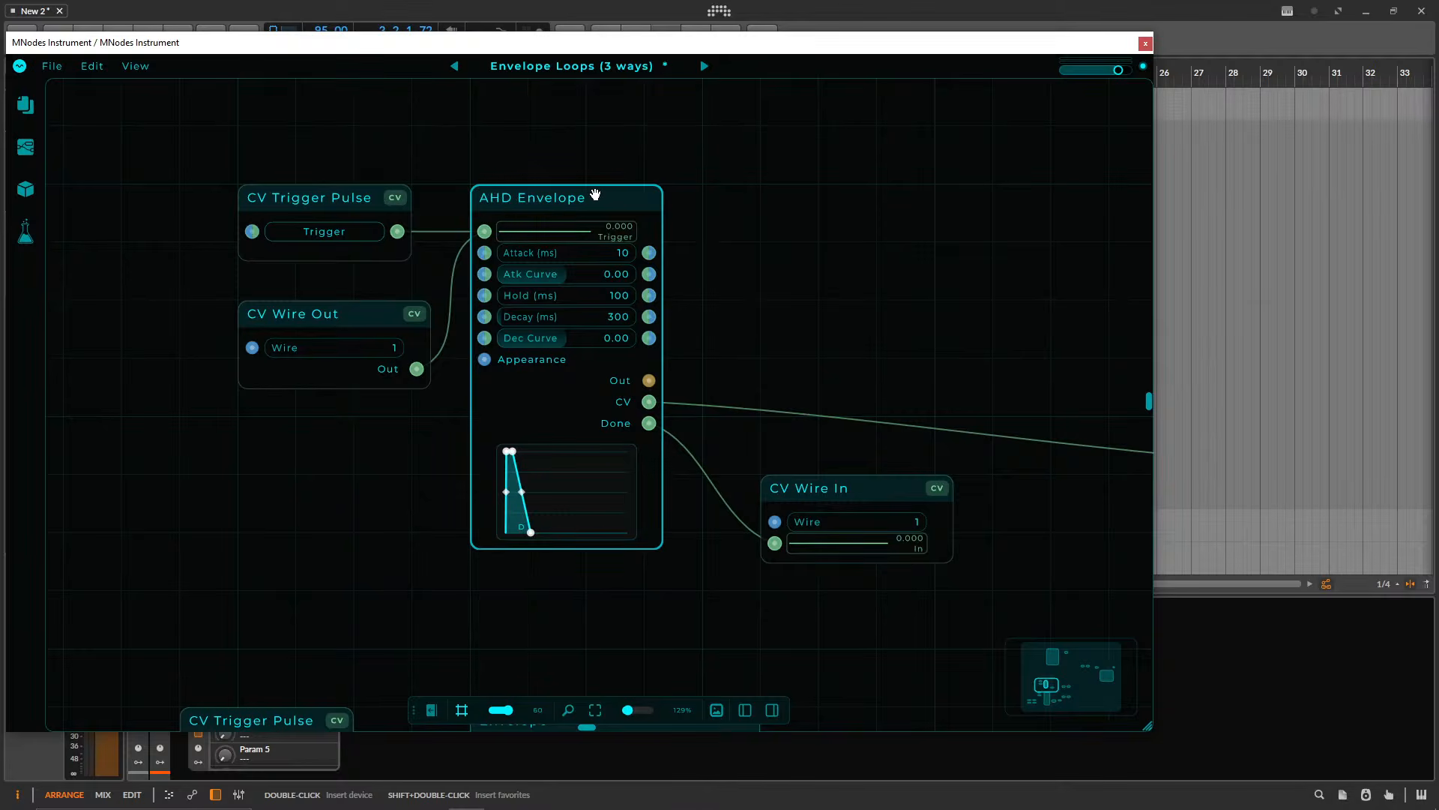
{"action": "left_click_drag", "start_coordinate": [535, 300], "coordinate": [534, 296]}
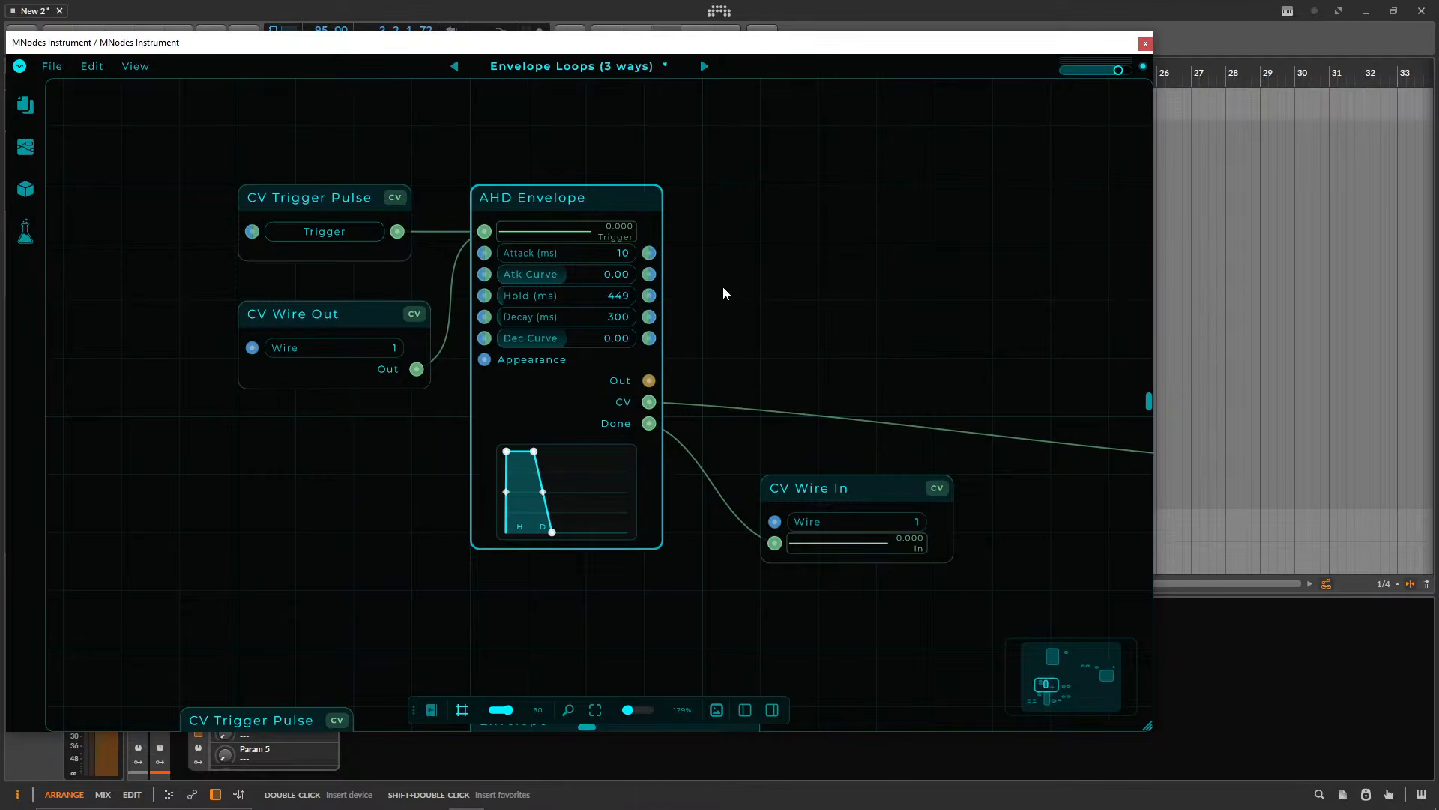
- Trigger the AHD Envelope's self-triggering loop and open the Sig Gate that follows its Gain
{"action": "scroll", "coordinate": [723, 286], "scroll_direction": "down", "scroll_amount": 3}
{"action": "left_click_drag", "start_coordinate": [665, 421], "coordinate": [587, 219]}
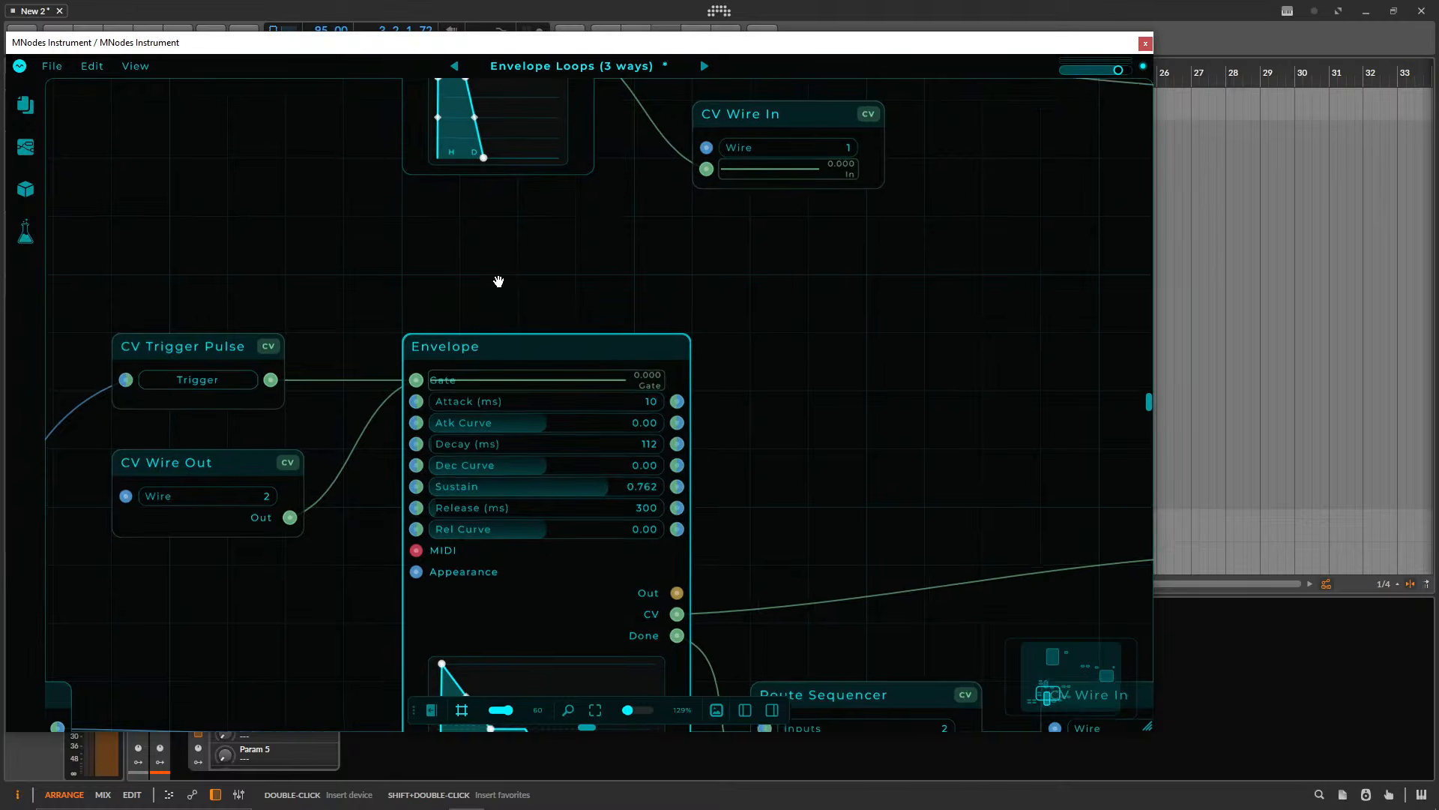
{"action": "scroll", "coordinate": [700, 325], "scroll_direction": "up", "scroll_amount": 5}
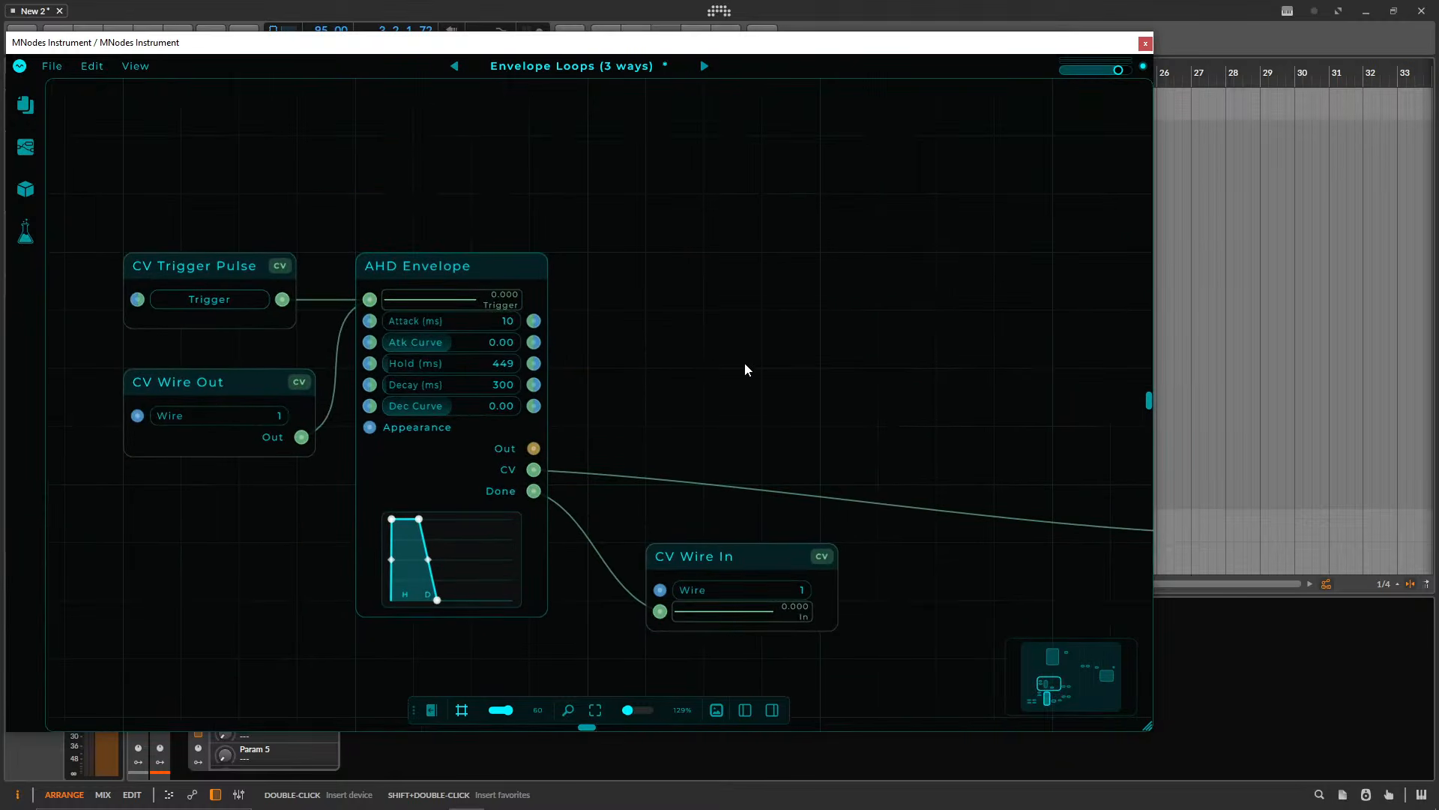
{"action": "scroll", "coordinate": [741, 357], "scroll_direction": "down", "scroll_amount": 3}
{"action": "left_click_drag", "start_coordinate": [920, 324], "coordinate": [628, 235]}
{"action": "left_click_drag", "start_coordinate": [540, 272], "coordinate": [960, 353]}
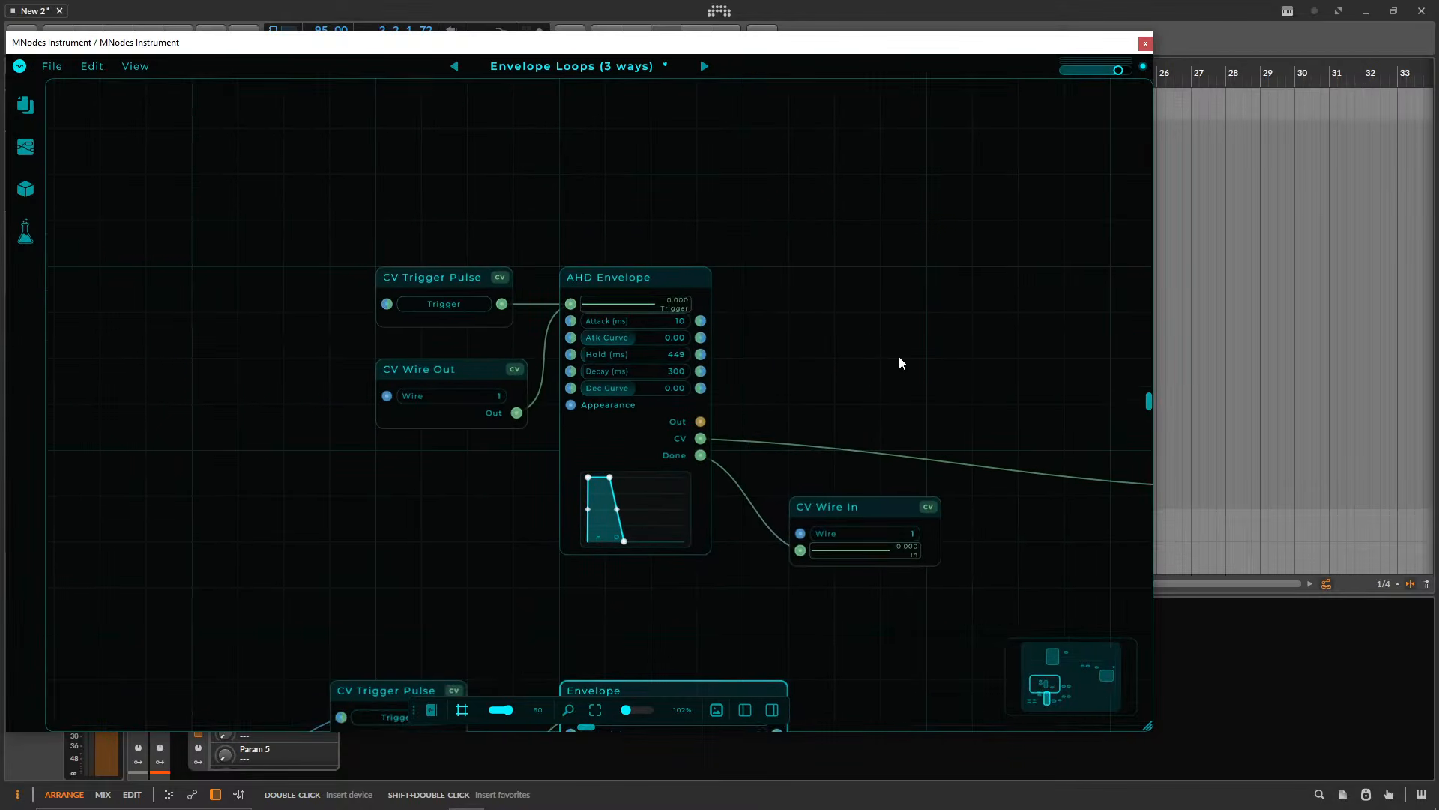
{"action": "left_click", "coordinate": [444, 305]}
{"action": "scroll", "coordinate": [372, 282], "scroll_direction": "right", "scroll_amount": 10}
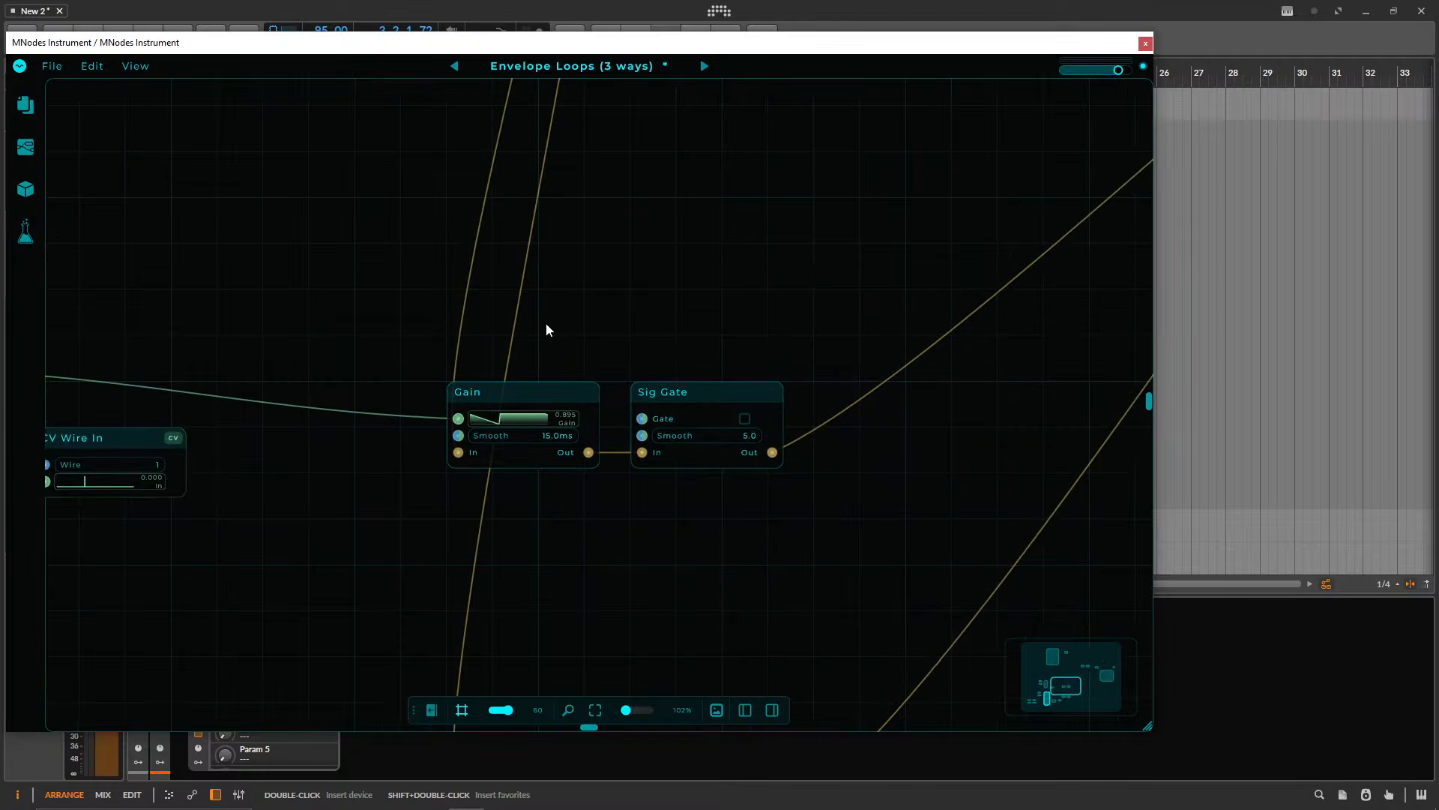
{"action": "scroll", "coordinate": [742, 360], "scroll_direction": "left", "scroll_amount": 10}
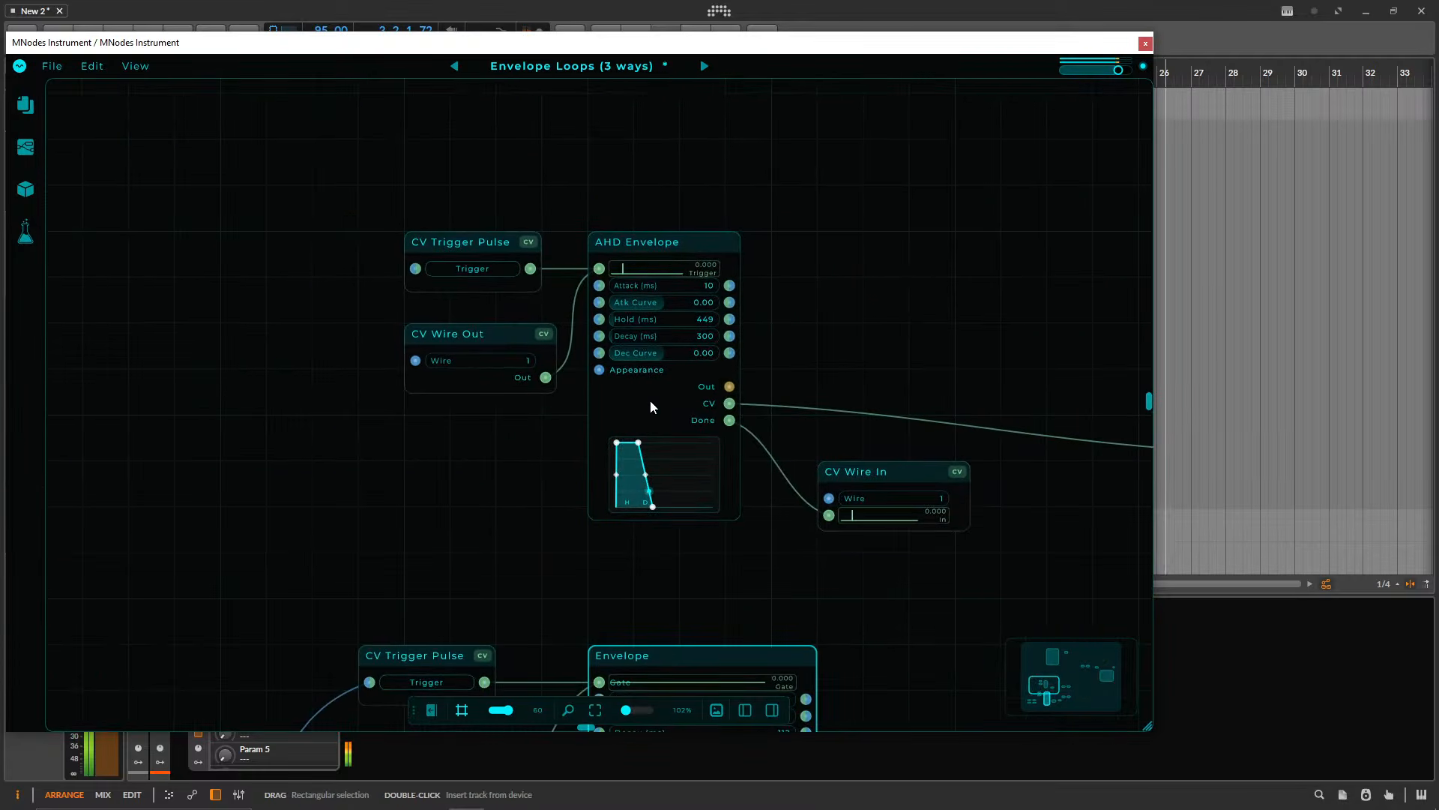
- Set the AHD Envelope's Atk Curve to -4.00, Decay to 1 ms and Dec Curve to 0.46
{"action": "left_click_drag", "start_coordinate": [654, 354], "coordinate": [643, 354]}
{"action": "left_click_drag", "start_coordinate": [649, 303], "coordinate": [559, 302]}
{"action": "left_click_drag", "start_coordinate": [630, 339], "coordinate": [549, 335]}
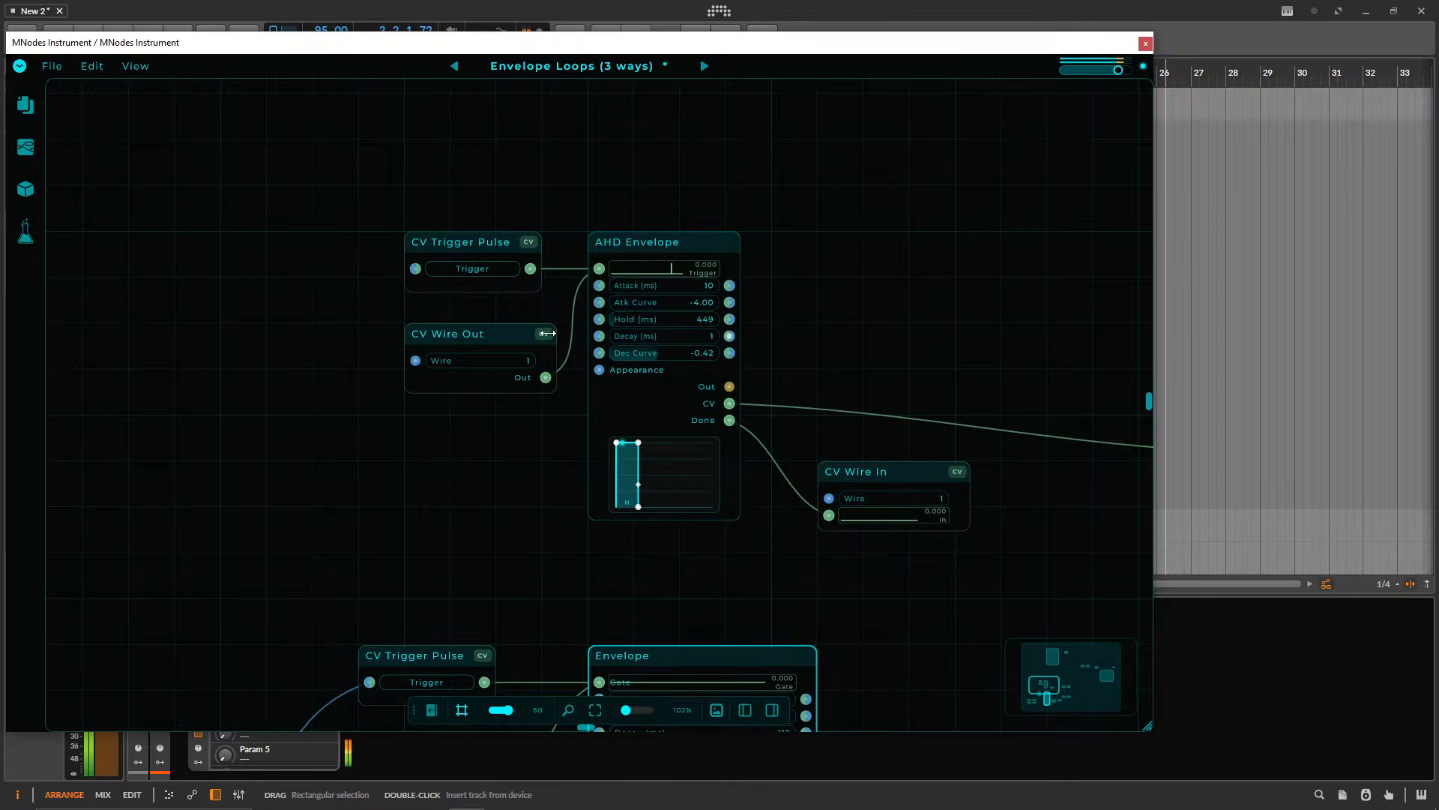
{"action": "left_click_drag", "start_coordinate": [637, 353], "coordinate": [693, 363]}
- Set the AHD Envelope's Hold to 0 and Decay to 2997 ms, and bend its decay segment to a Dec Curve of -1.96
{"action": "double_click", "coordinate": [634, 319]}
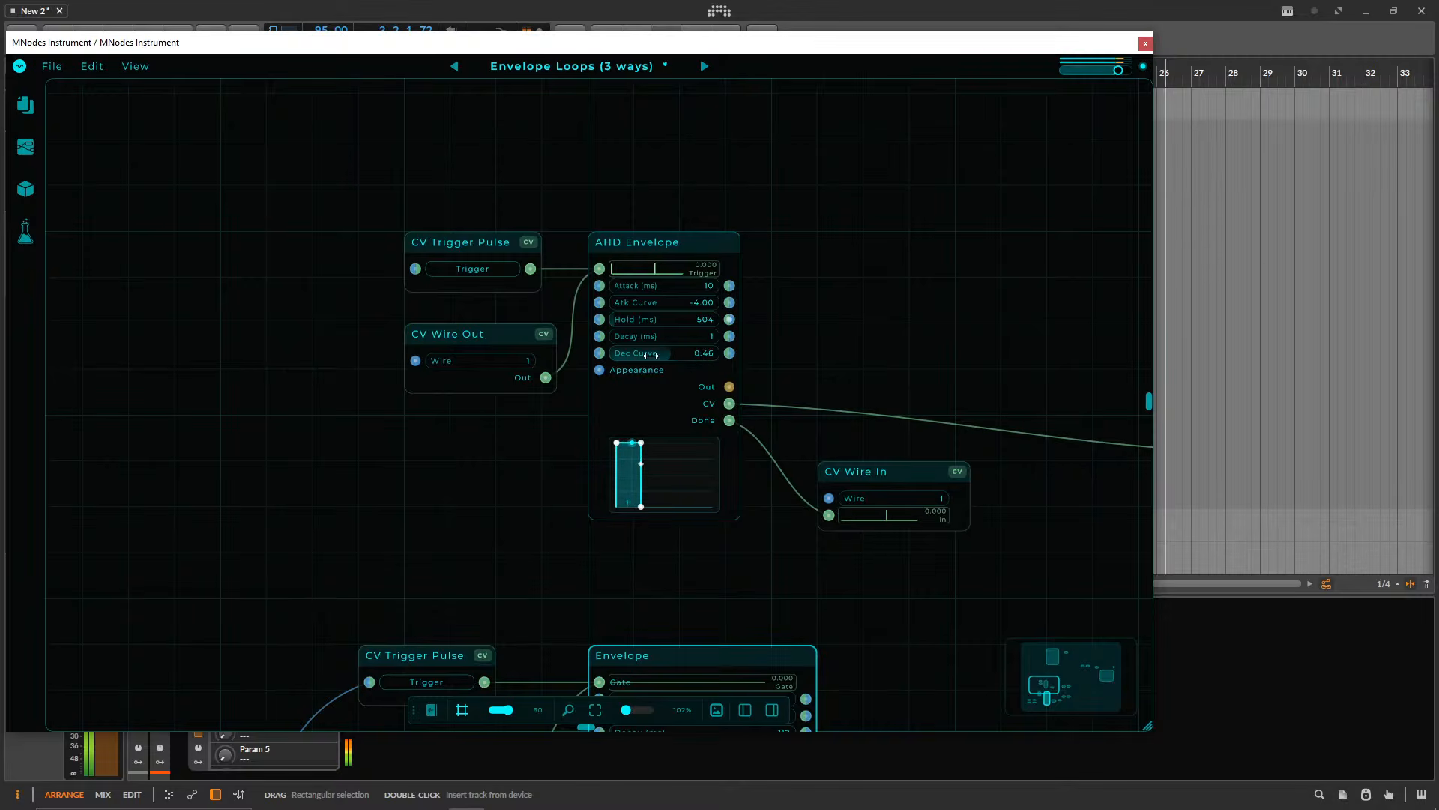
{"action": "left_click_drag", "start_coordinate": [634, 322], "coordinate": [696, 343]}
{"action": "double_click", "coordinate": [632, 318]}
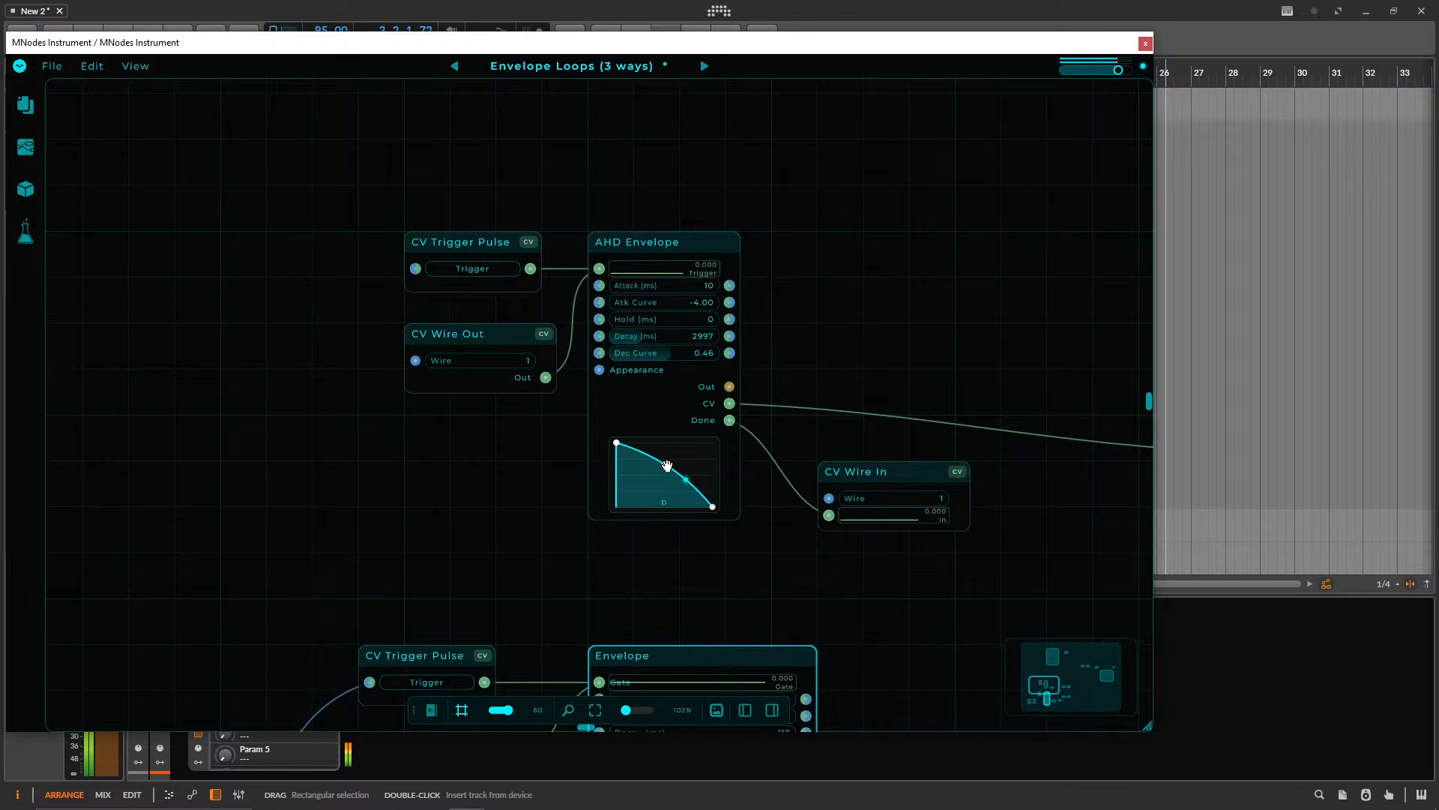
{"action": "left_click_drag", "start_coordinate": [668, 465], "coordinate": [661, 486]}
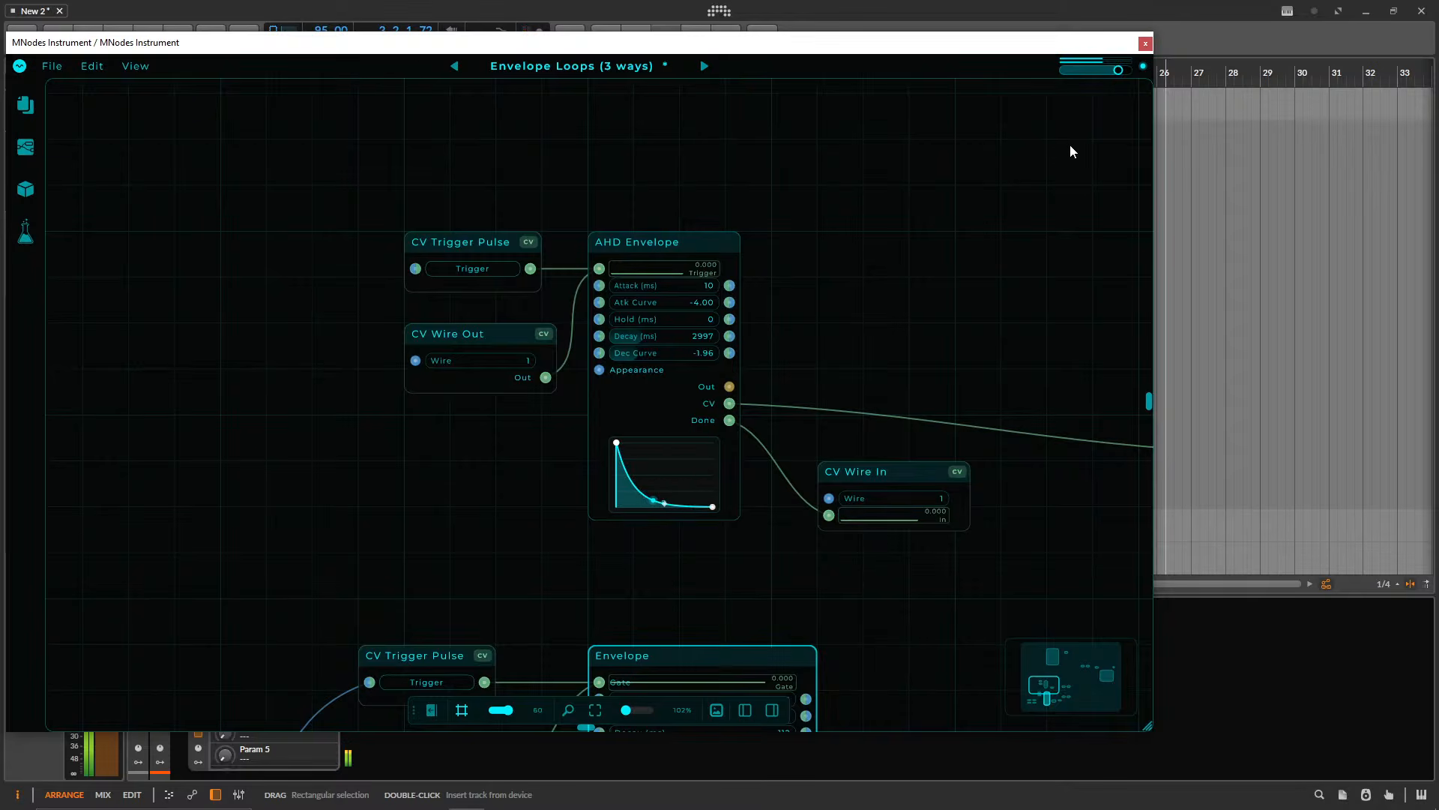
- Lower the instrument's output level slightly and enter a new frequency for the Sine node
{"action": "left_click_drag", "start_coordinate": [1118, 68], "coordinate": [1113, 69]}
{"action": "left_click_drag", "start_coordinate": [987, 216], "coordinate": [739, 546]}
{"action": "left_click_drag", "start_coordinate": [753, 251], "coordinate": [499, 697]}
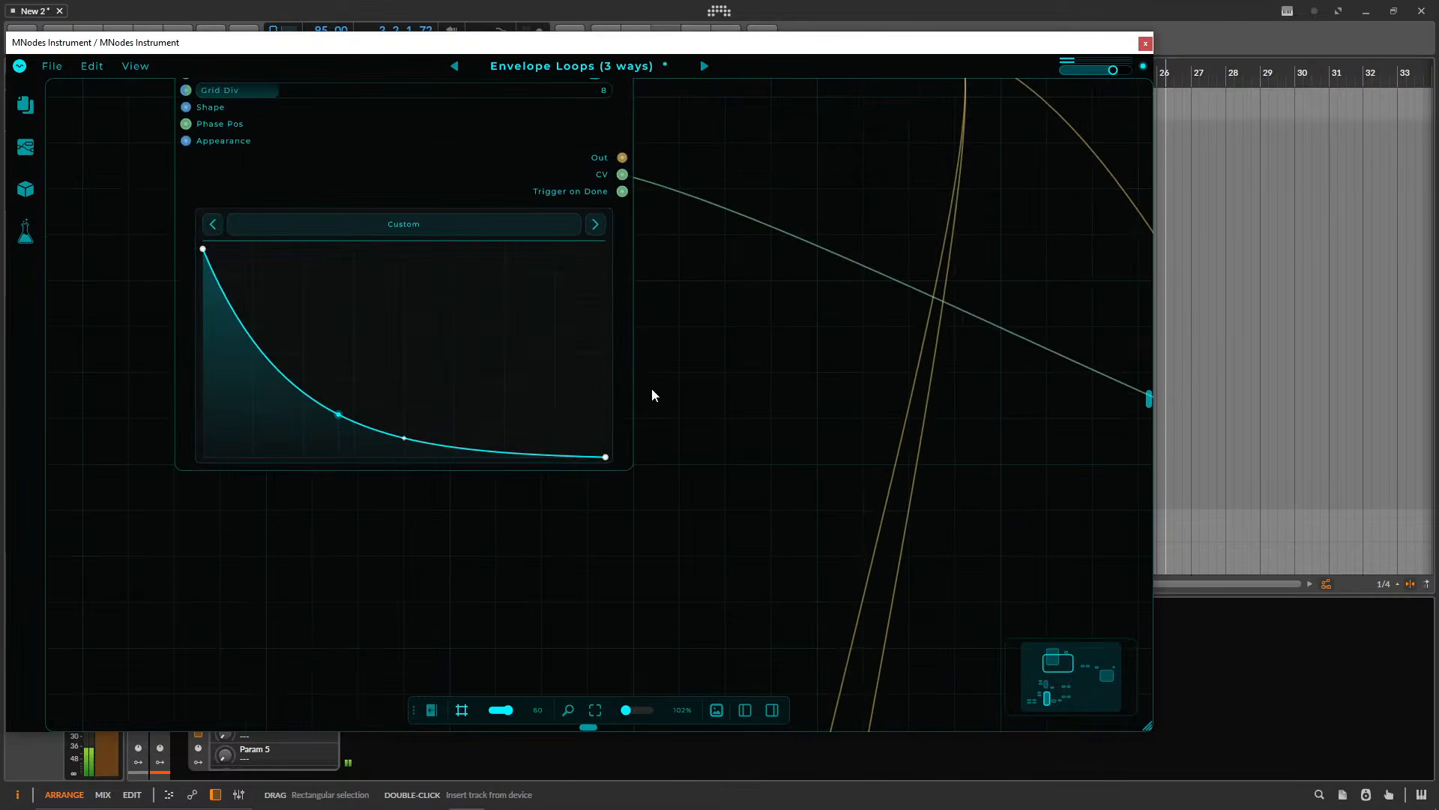
{"action": "left_click_drag", "start_coordinate": [720, 233], "coordinate": [567, 644]}
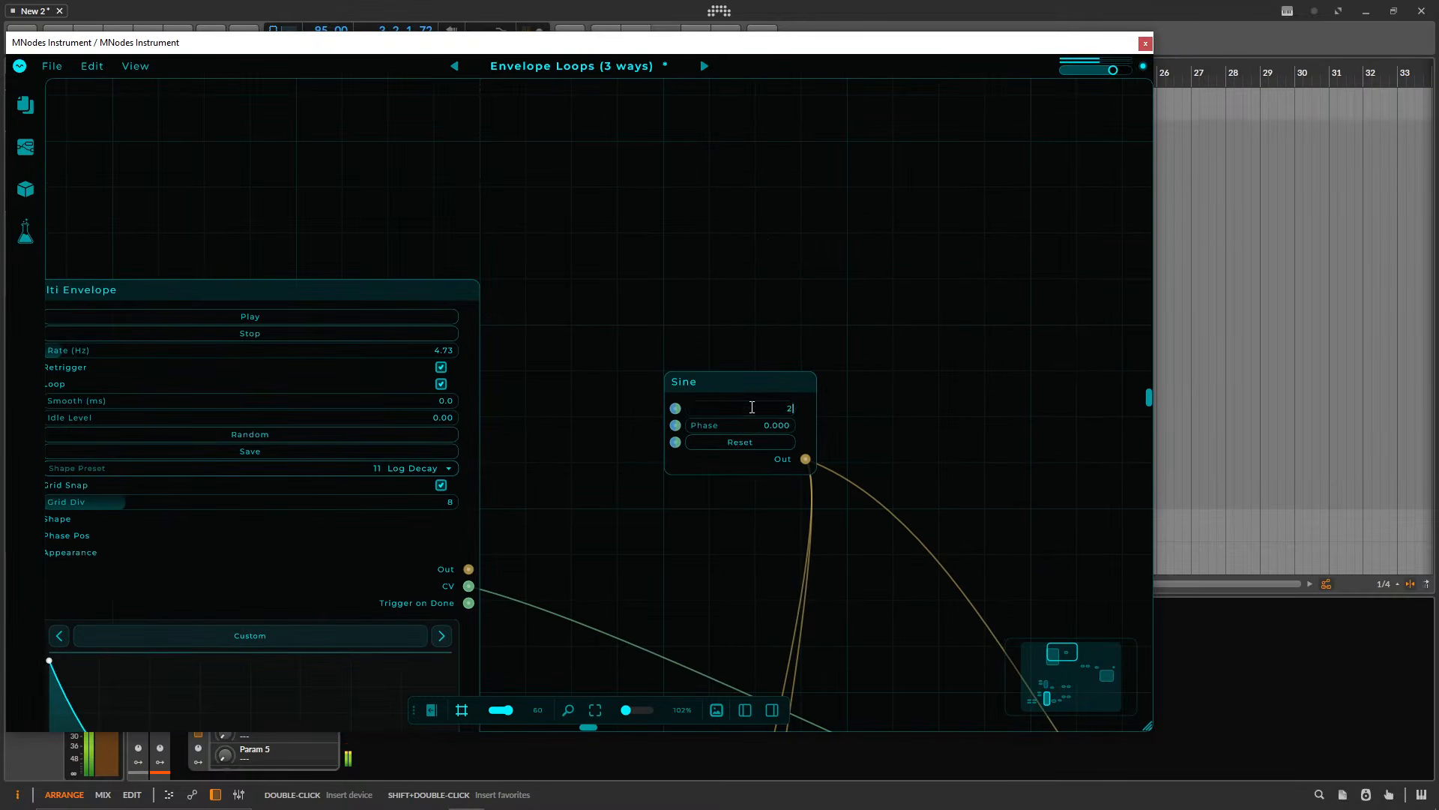
- Close the Sig Gate that follows the AHD Envelope's Gain
{"action": "scroll", "coordinate": [709, 592], "scroll_direction": "down", "scroll_amount": 10}
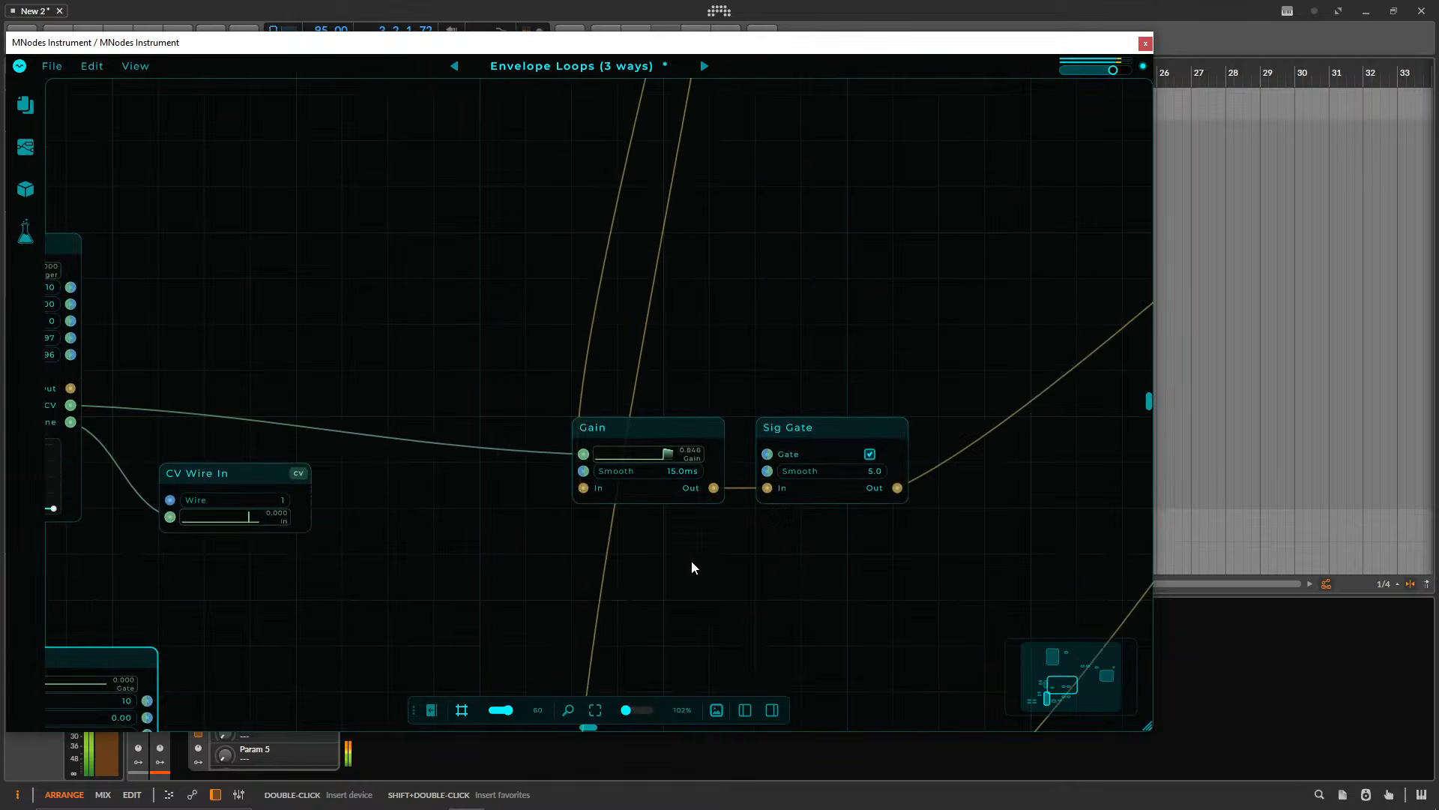
{"action": "scroll", "coordinate": [691, 562], "scroll_direction": "down", "scroll_amount": 5}
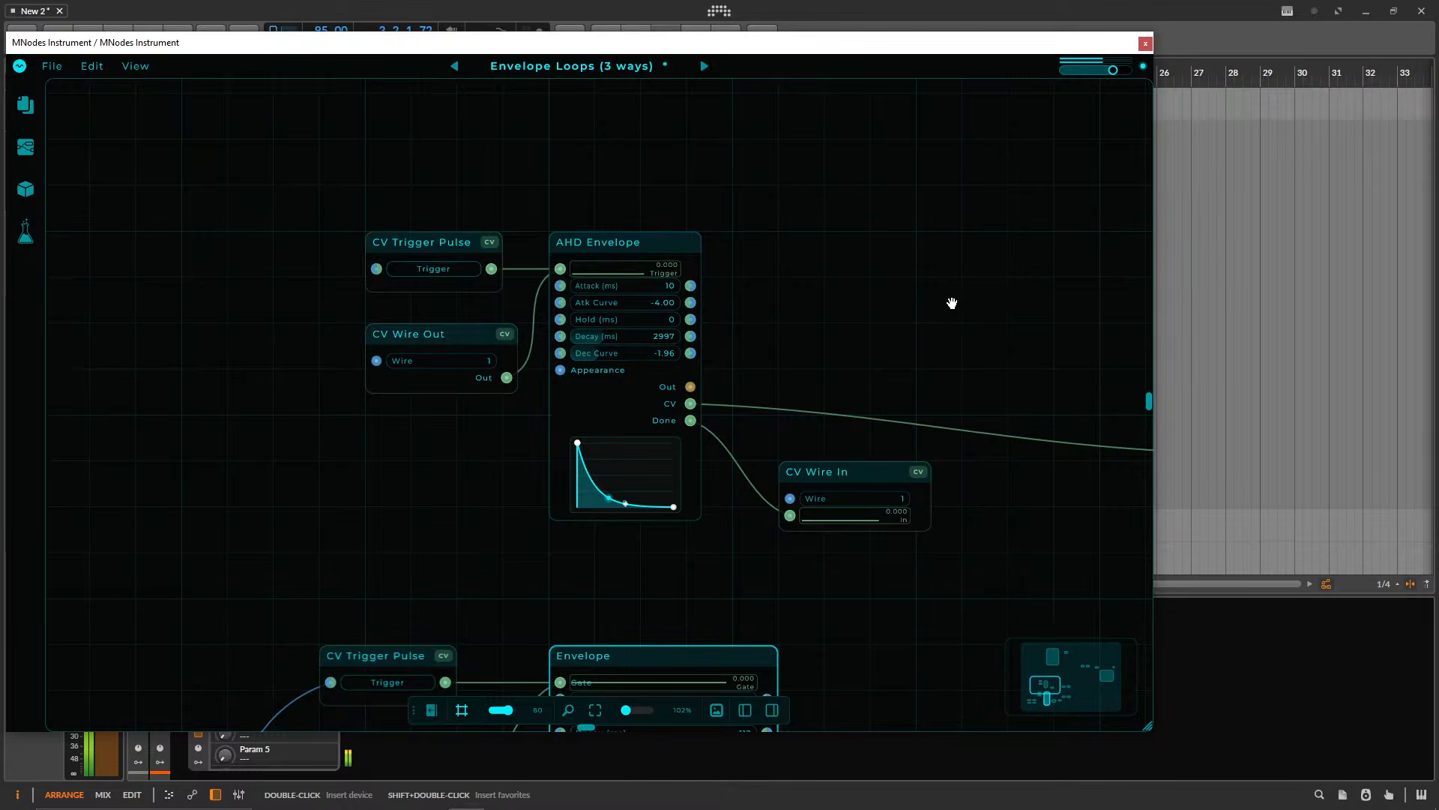
{"action": "left_click_drag", "start_coordinate": [952, 302], "coordinate": [1049, 325]}
{"action": "left_click", "coordinate": [845, 400]}
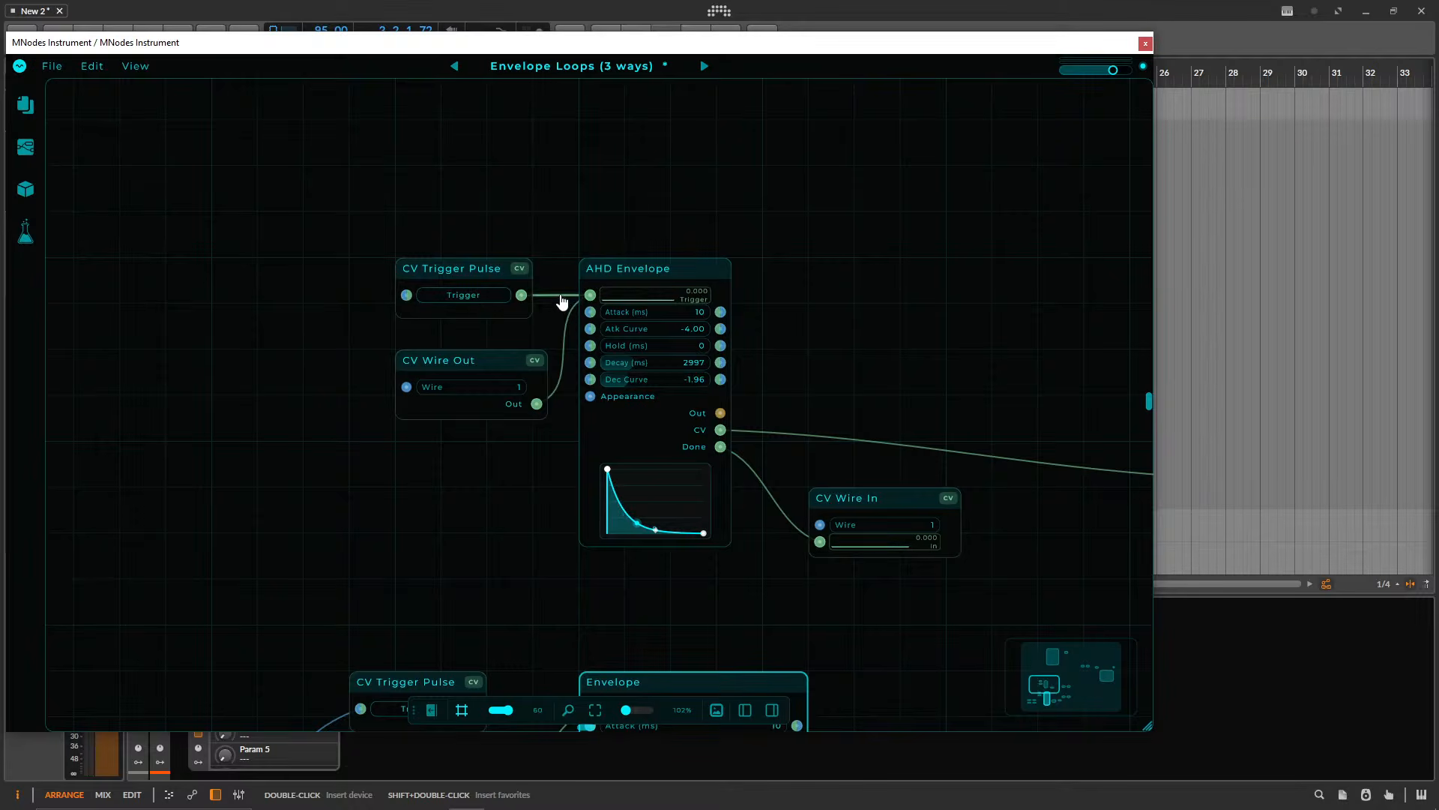
- Paste an unwired copy of the AHD Envelope above the wire 1 CV Wire In node, and delete that copy
{"action": "left_click", "coordinate": [613, 268]}
{"action": "key", "text": "ctrl+c"}
{"action": "key", "text": "ctrl+v"}
{"action": "left_click_drag", "start_coordinate": [921, 200], "coordinate": [925, 132]}
{"action": "left_click_drag", "start_coordinate": [1027, 172], "coordinate": [860, 237]}
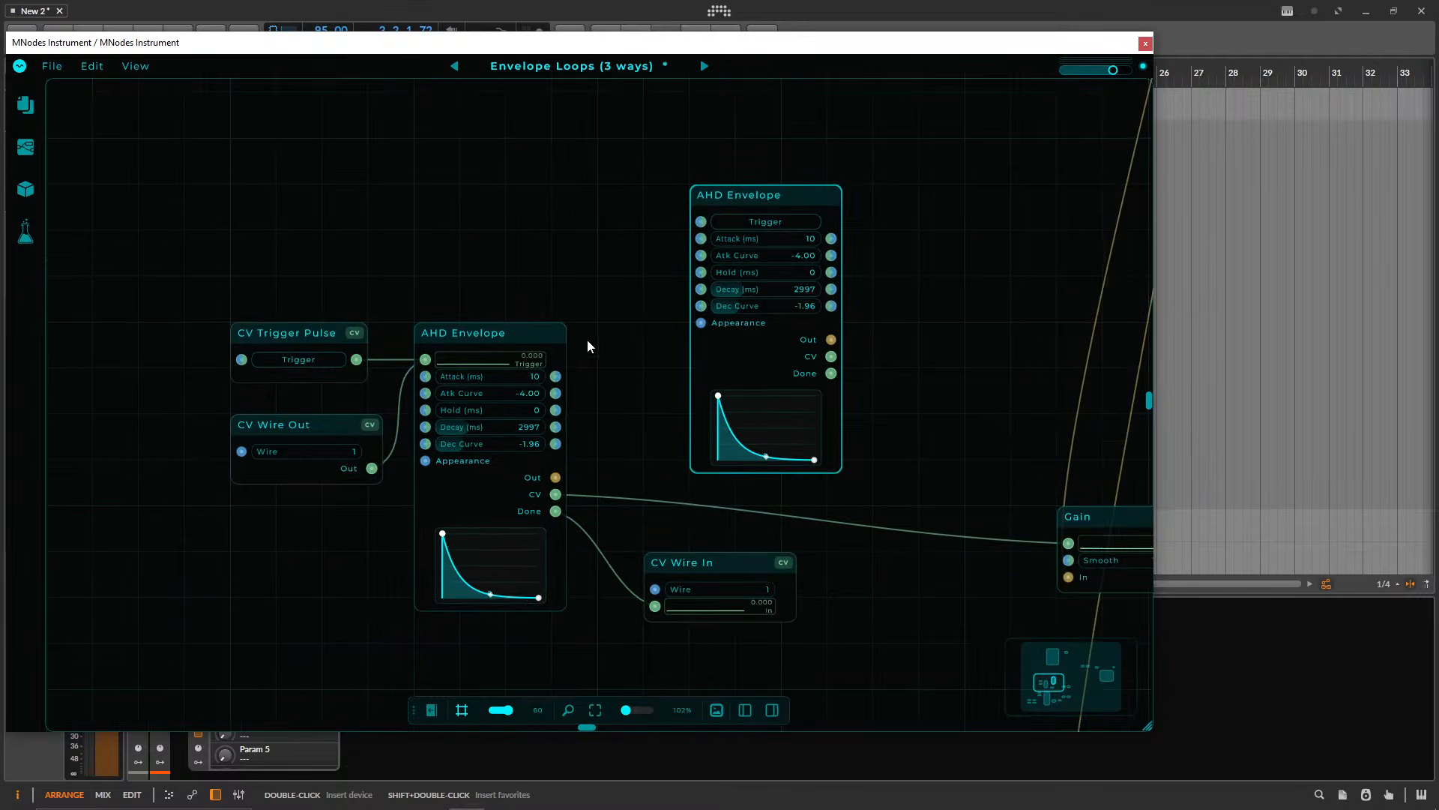
{"action": "scroll", "coordinate": [457, 329], "scroll_direction": "up", "scroll_amount": 3}
{"action": "left_click_drag", "start_coordinate": [498, 386], "coordinate": [432, 303]}
{"action": "left_click_drag", "start_coordinate": [787, 117], "coordinate": [789, 188]}
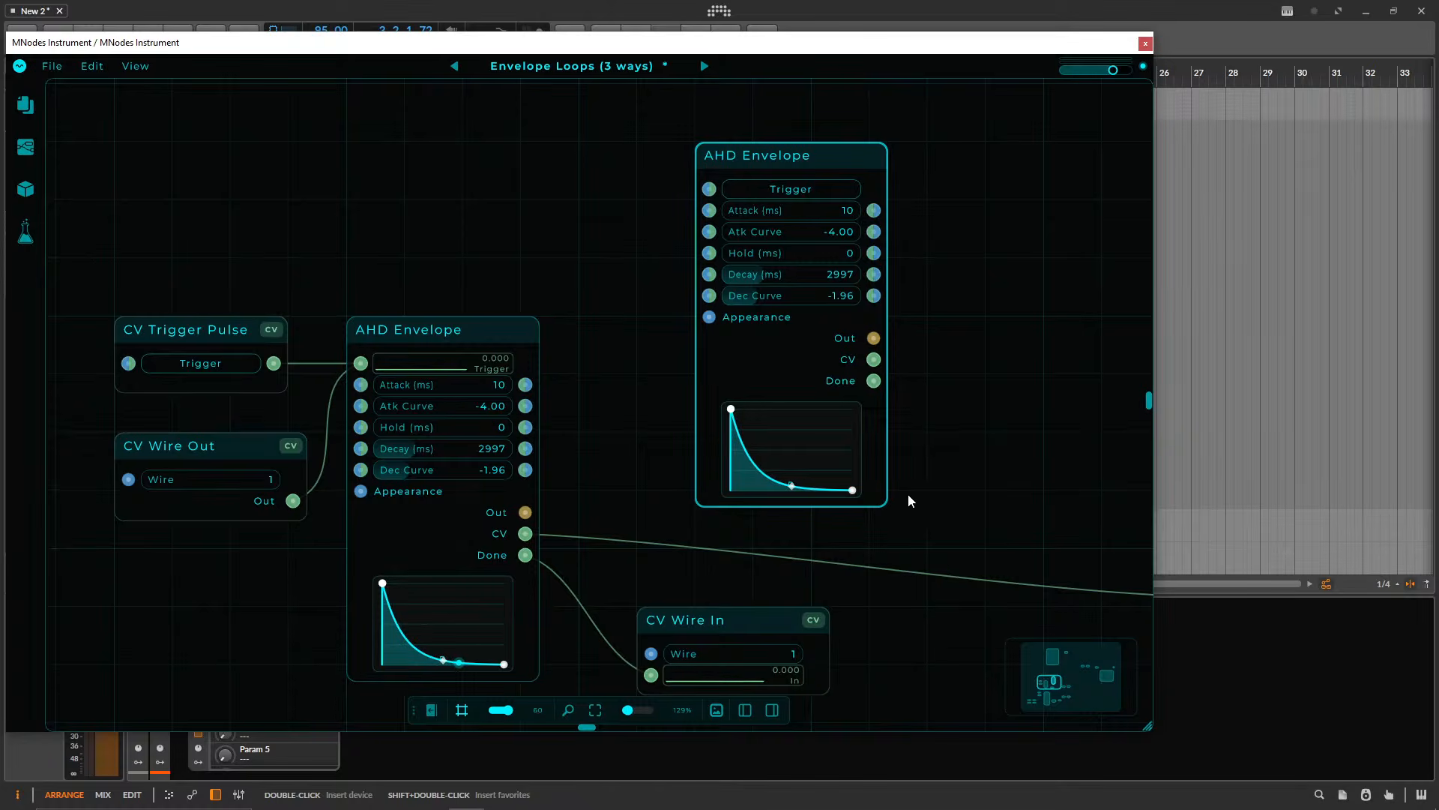
{"action": "scroll", "coordinate": [565, 447], "scroll_direction": "down", "scroll_amount": 3}
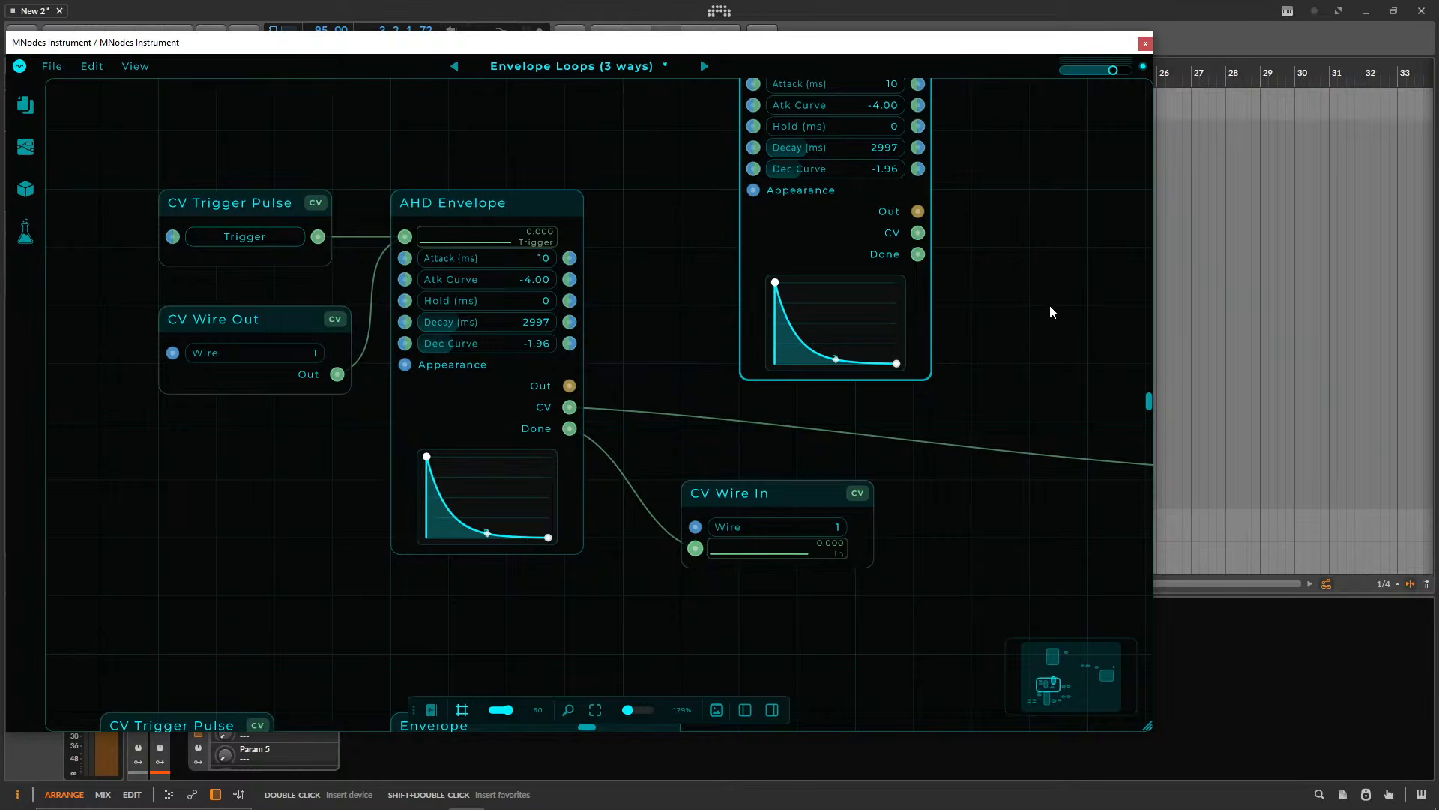
{"action": "left_click_drag", "start_coordinate": [1049, 304], "coordinate": [765, 236]}
{"action": "key", "text": "Delete"}
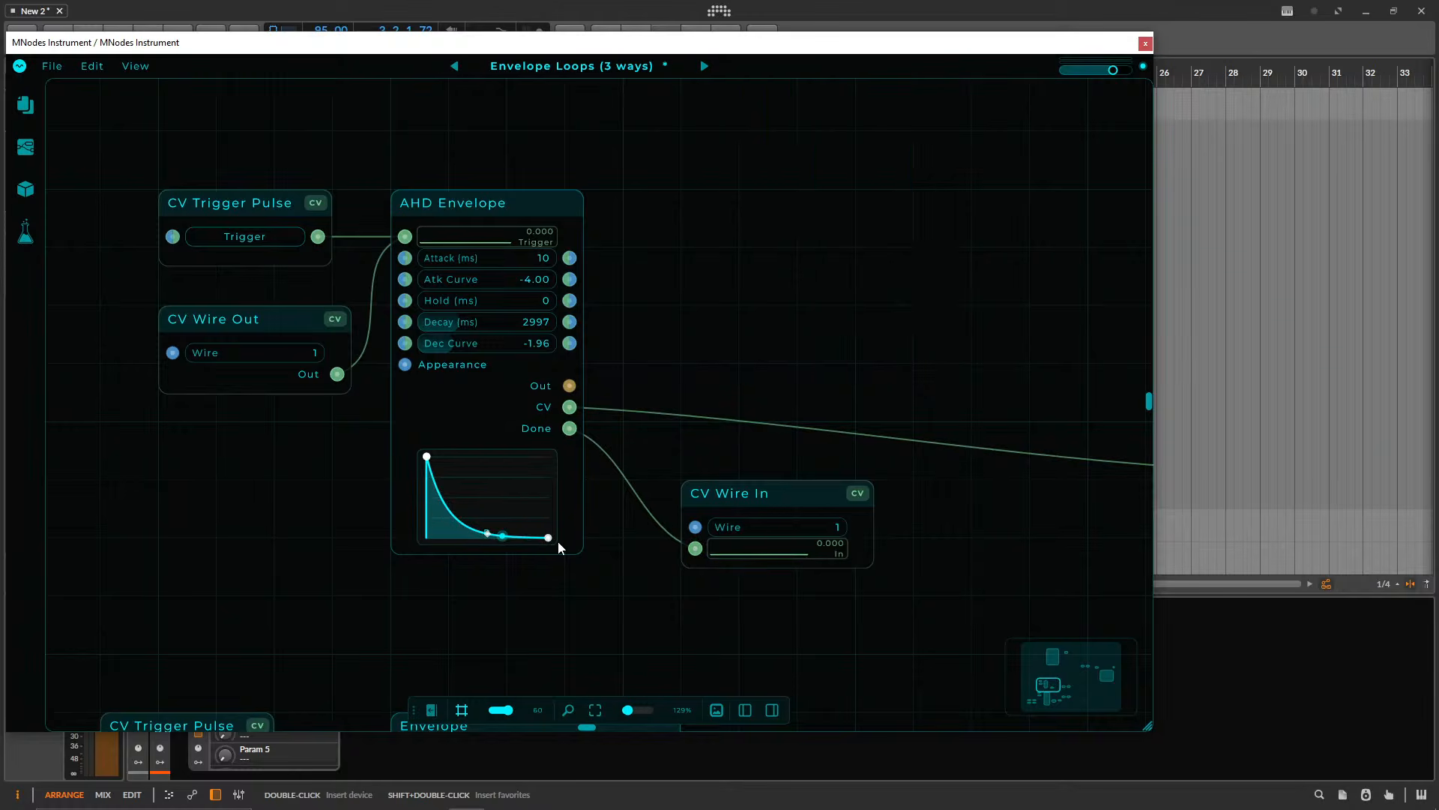
- Move the wire 1 CV Wire In node a little farther from the AHD Envelope
{"action": "left_click", "coordinate": [735, 498]}
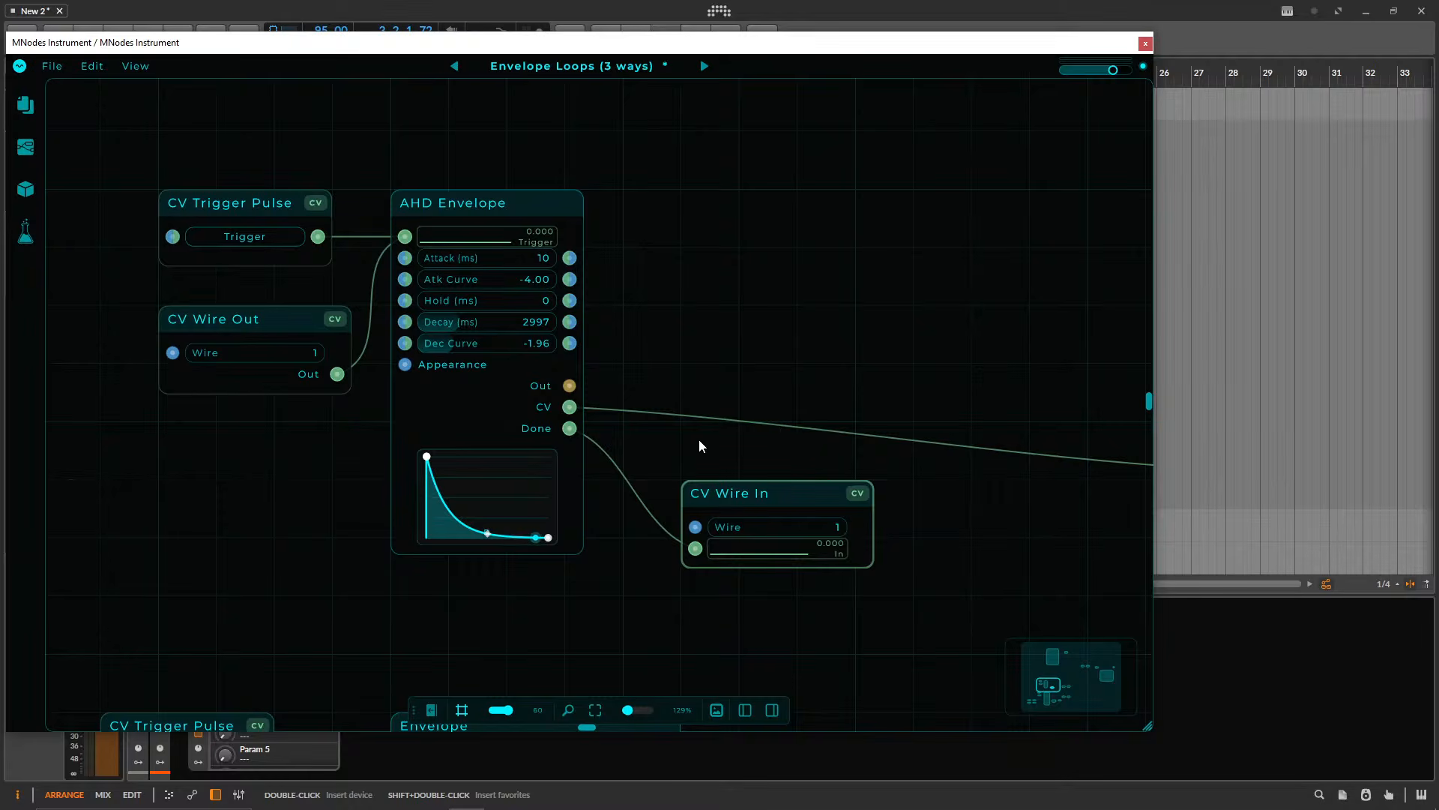
{"action": "left_click_drag", "start_coordinate": [731, 493], "coordinate": [789, 493]}
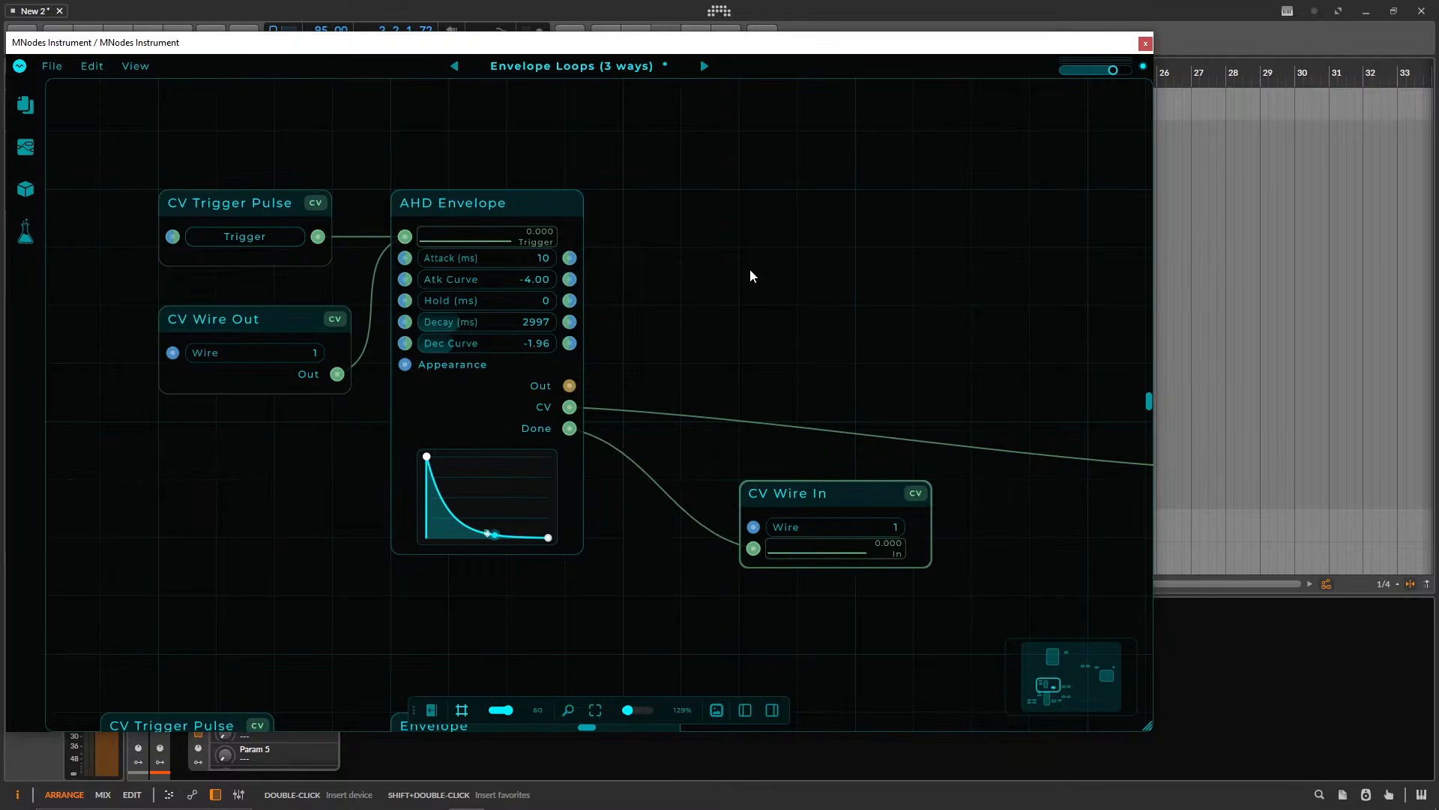
{"action": "left_click_drag", "start_coordinate": [750, 269], "coordinate": [663, 174]}
- Move the Route Sequencer below the Envelope and bring the two Event and Int pairs down level with it
{"action": "scroll", "coordinate": [563, 429], "scroll_direction": "down", "scroll_amount": 5}
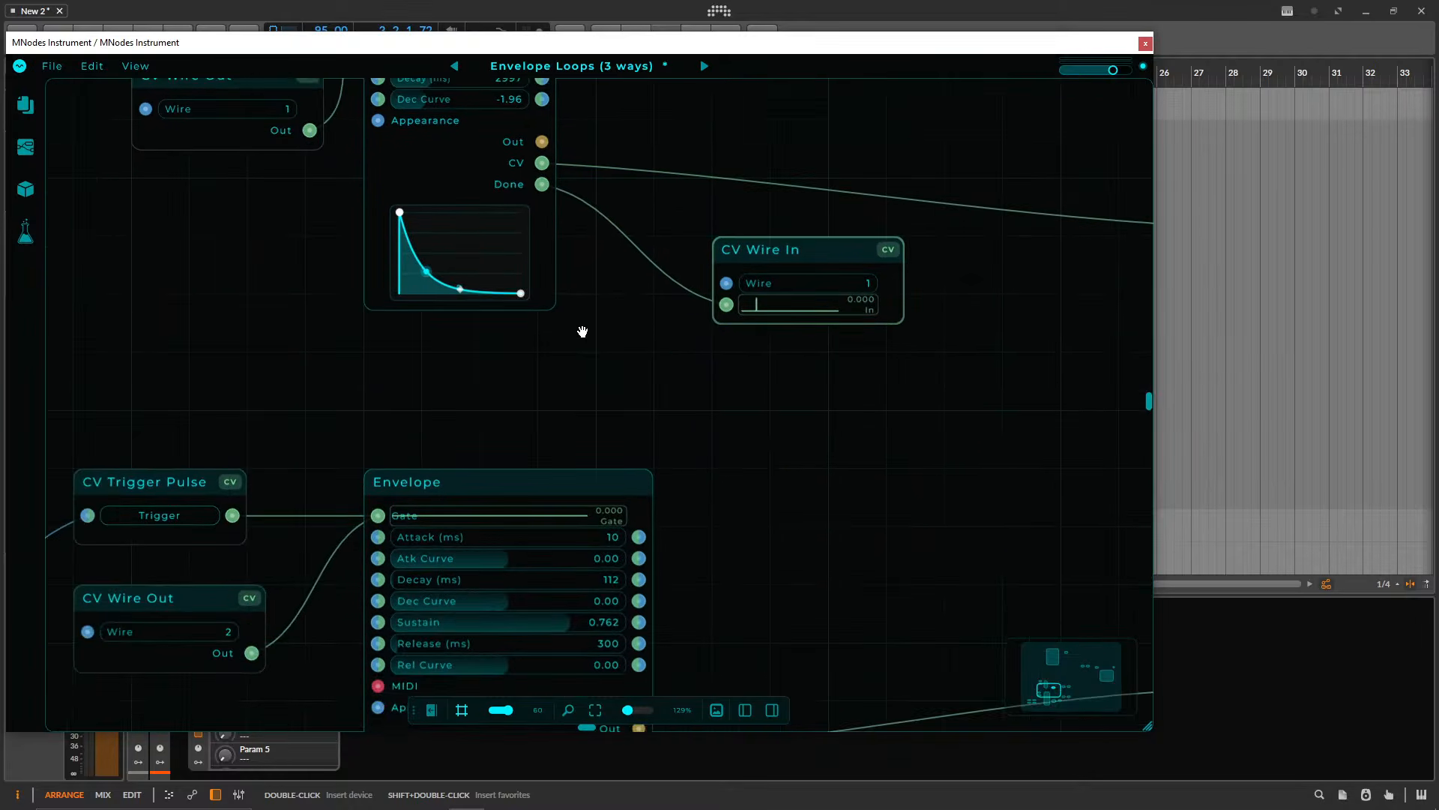
{"action": "scroll", "coordinate": [857, 406], "scroll_direction": "down", "scroll_amount": 3}
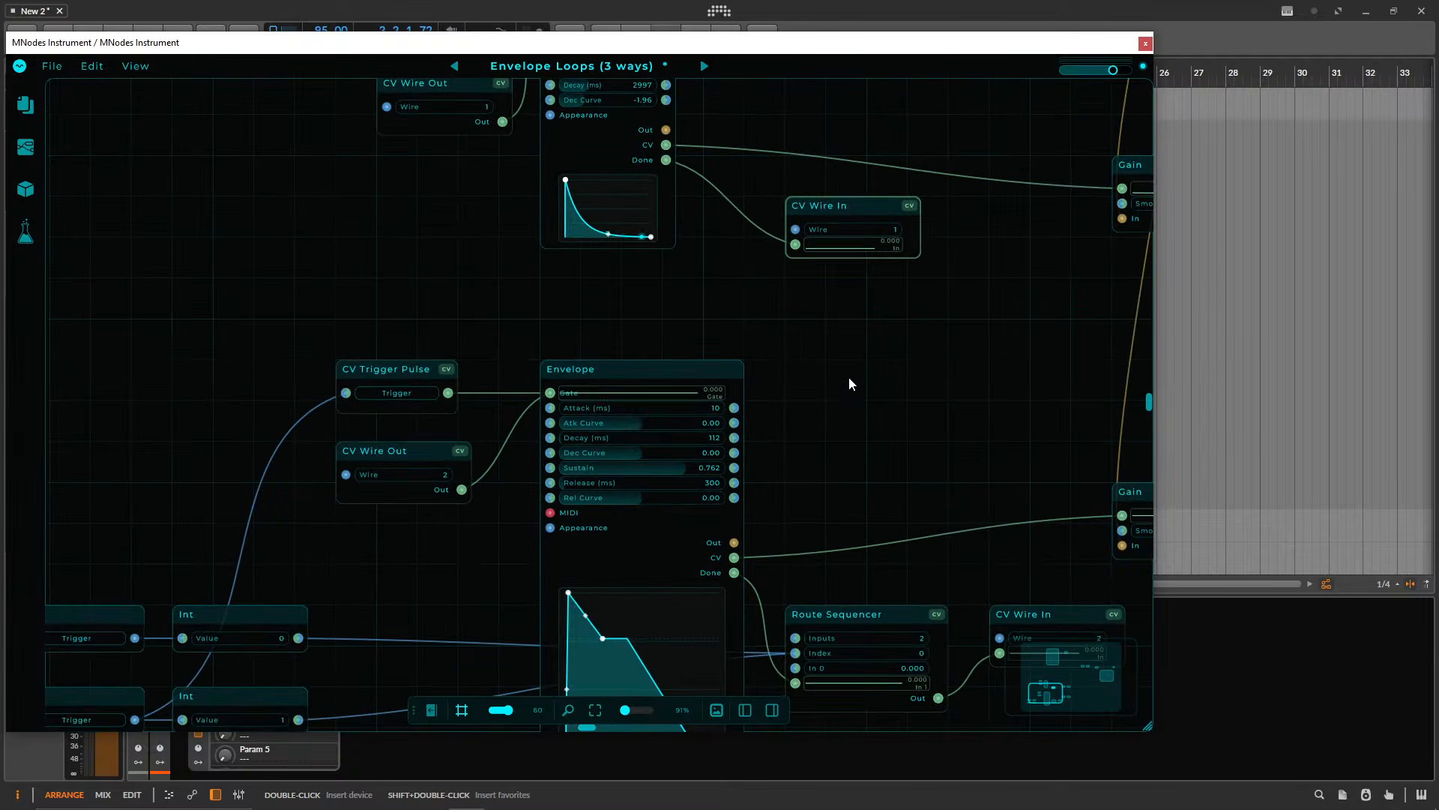
{"action": "left_click_drag", "start_coordinate": [848, 376], "coordinate": [849, 241]}
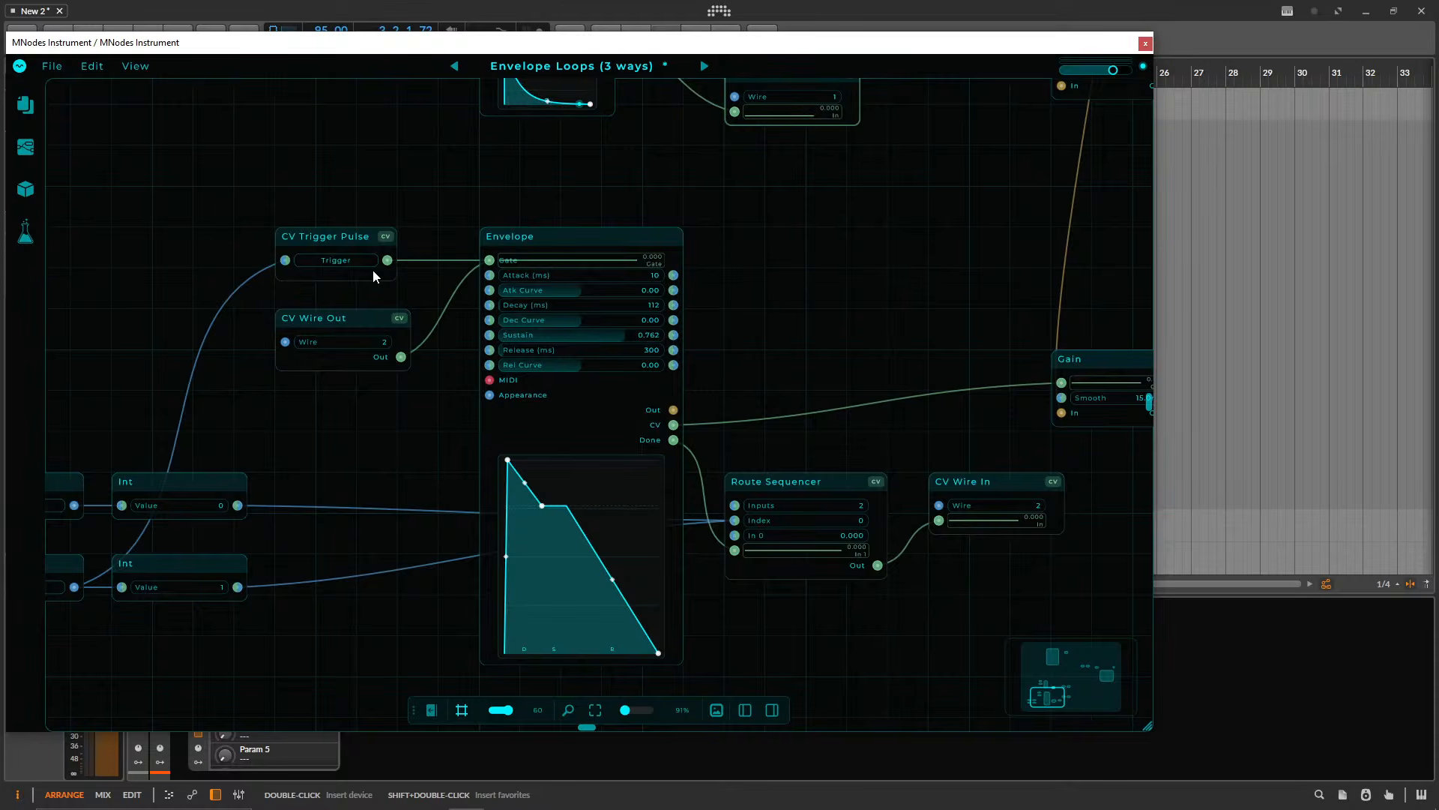
{"action": "left_click_drag", "start_coordinate": [784, 492], "coordinate": [798, 691]}
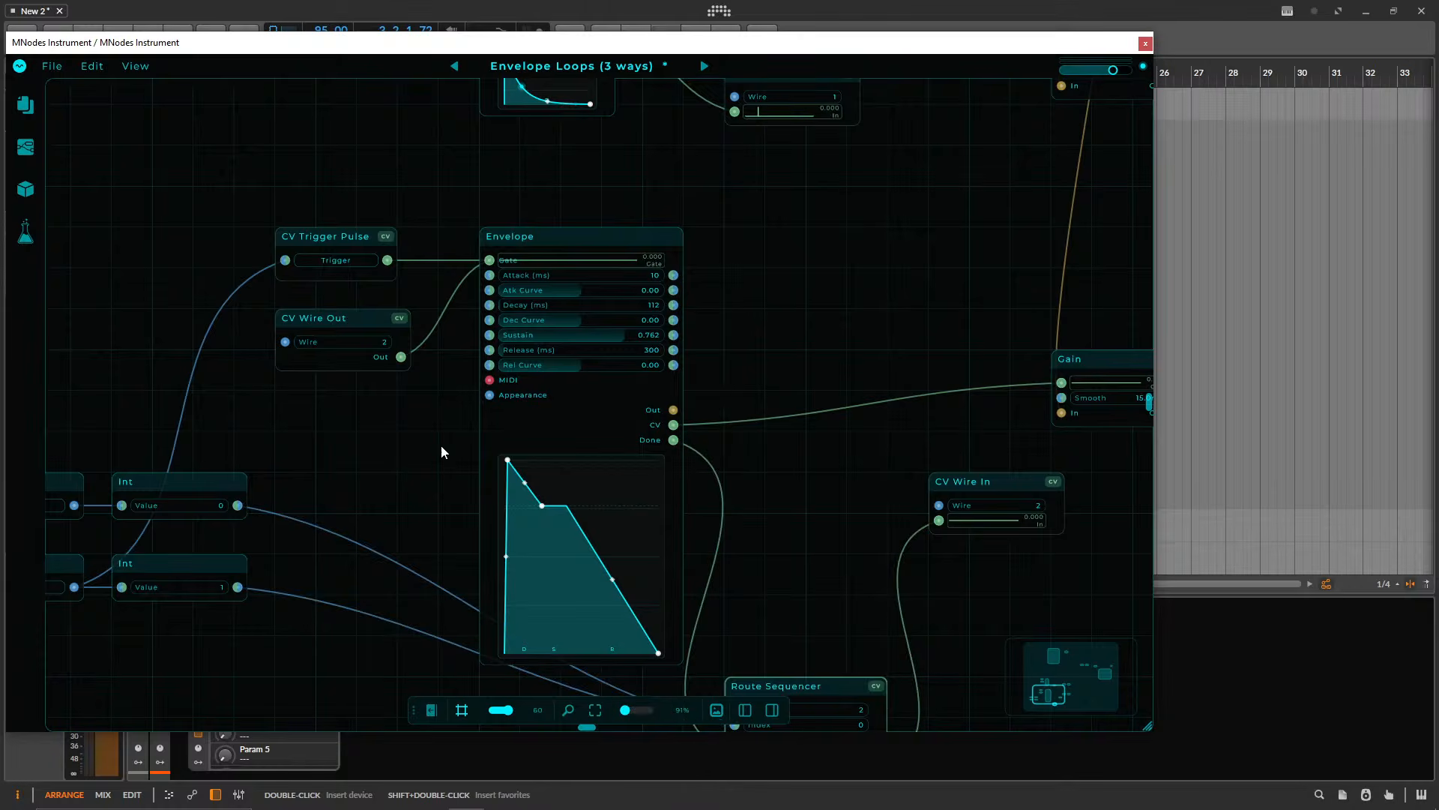
{"action": "scroll", "coordinate": [441, 453], "scroll_direction": "down", "scroll_amount": 3}
{"action": "left_click_drag", "start_coordinate": [412, 433], "coordinate": [514, 363]}
{"action": "left_click_drag", "start_coordinate": [419, 541], "coordinate": [242, 393]}
{"action": "left_click_drag", "start_coordinate": [241, 397], "coordinate": [271, 552]}
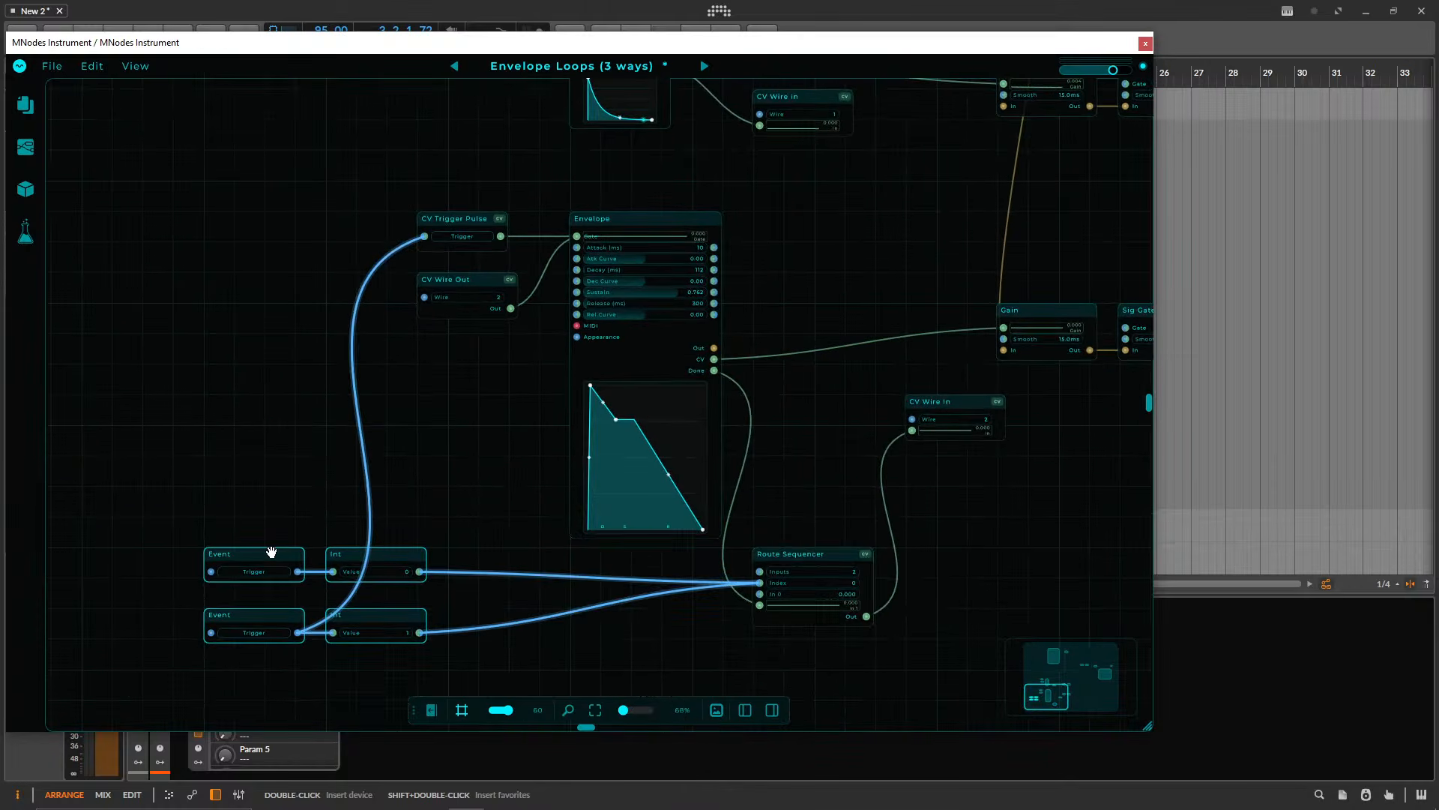
- Fire the Envelope's CV Trigger Pulse and switch its loop on and off with the Int 1 and Int 0 Events
{"action": "left_click_drag", "start_coordinate": [803, 264], "coordinate": [413, 452]}
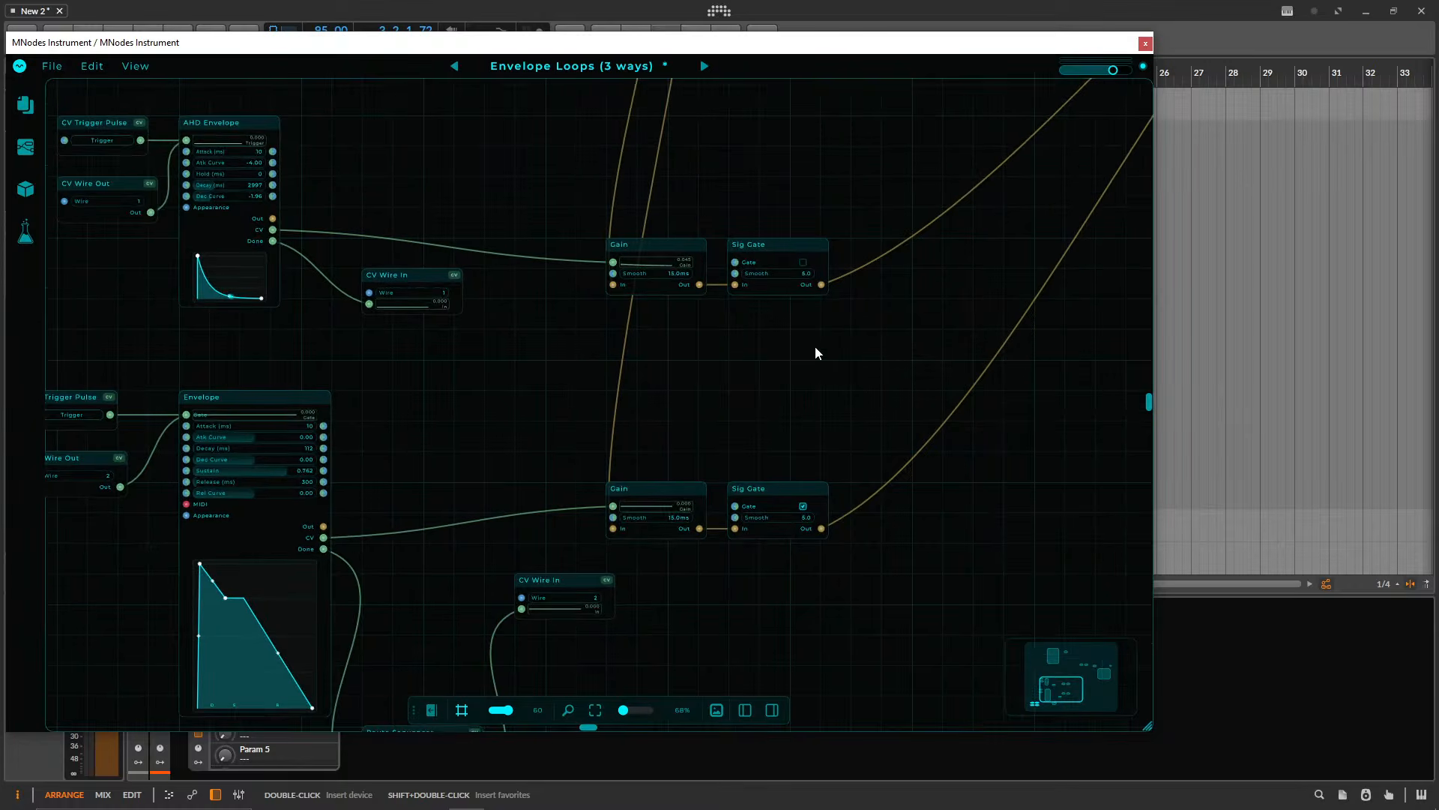
{"action": "left_click_drag", "start_coordinate": [754, 465], "coordinate": [935, 315]}
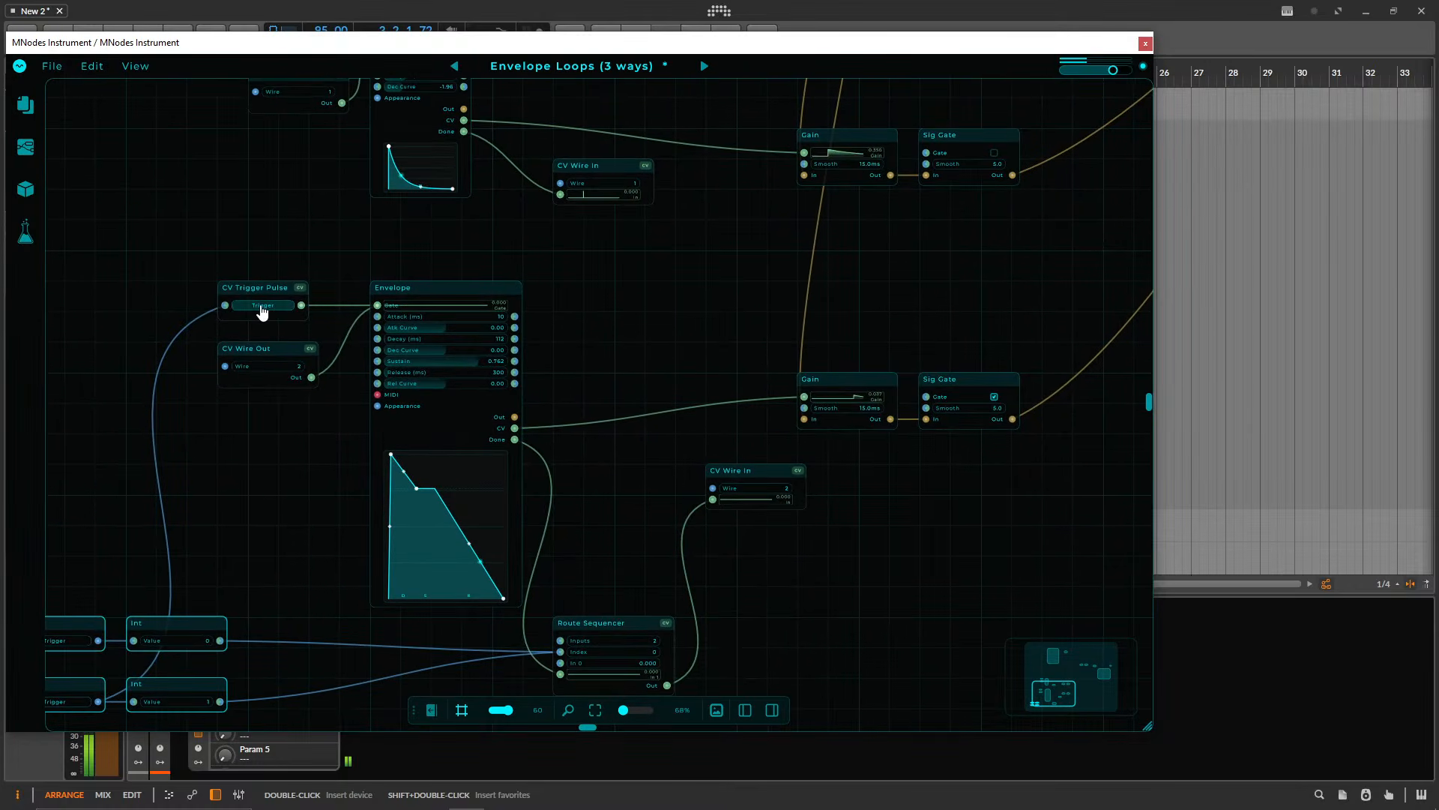
{"action": "left_click_drag", "start_coordinate": [679, 332], "coordinate": [672, 200]}
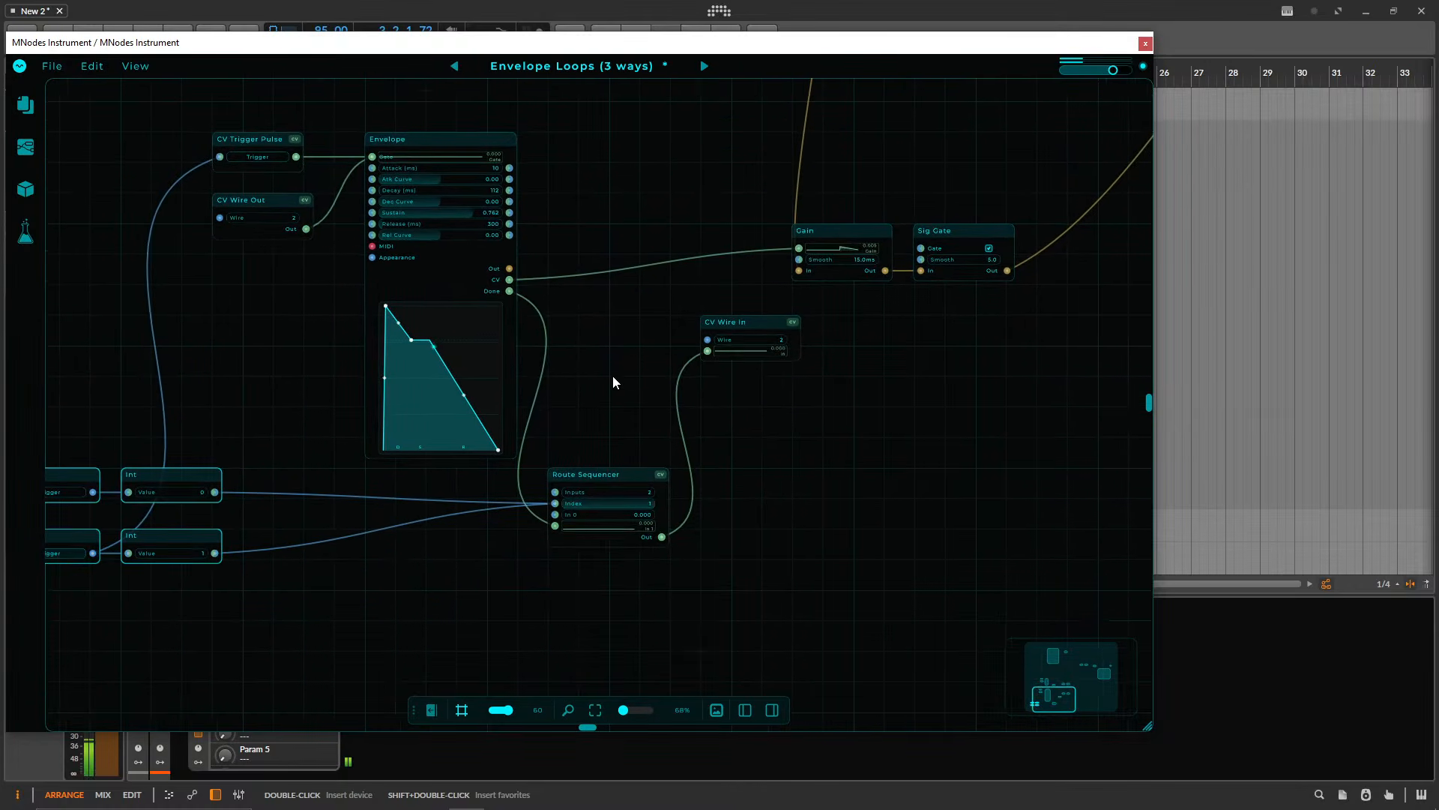
{"action": "left_click_drag", "start_coordinate": [610, 379], "coordinate": [758, 387]}
{"action": "left_click", "coordinate": [189, 553]}
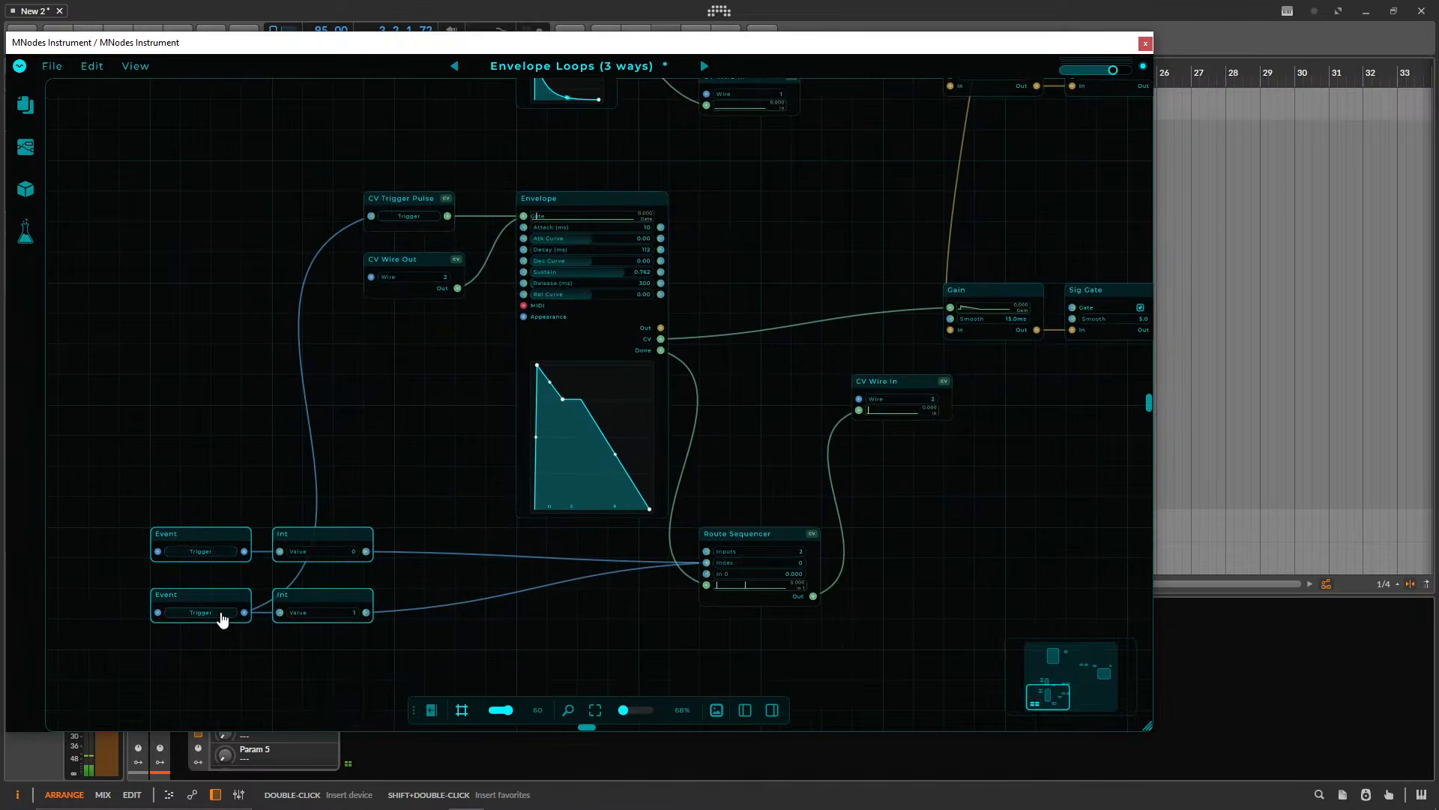
- Duplicate the AHD Envelope, place the duplicate beside the original, and delete it
{"action": "left_click_drag", "start_coordinate": [753, 250], "coordinate": [610, 617]}
{"action": "scroll", "coordinate": [658, 326], "scroll_direction": "up", "scroll_amount": 3}
{"action": "left_click", "coordinate": [407, 136]}
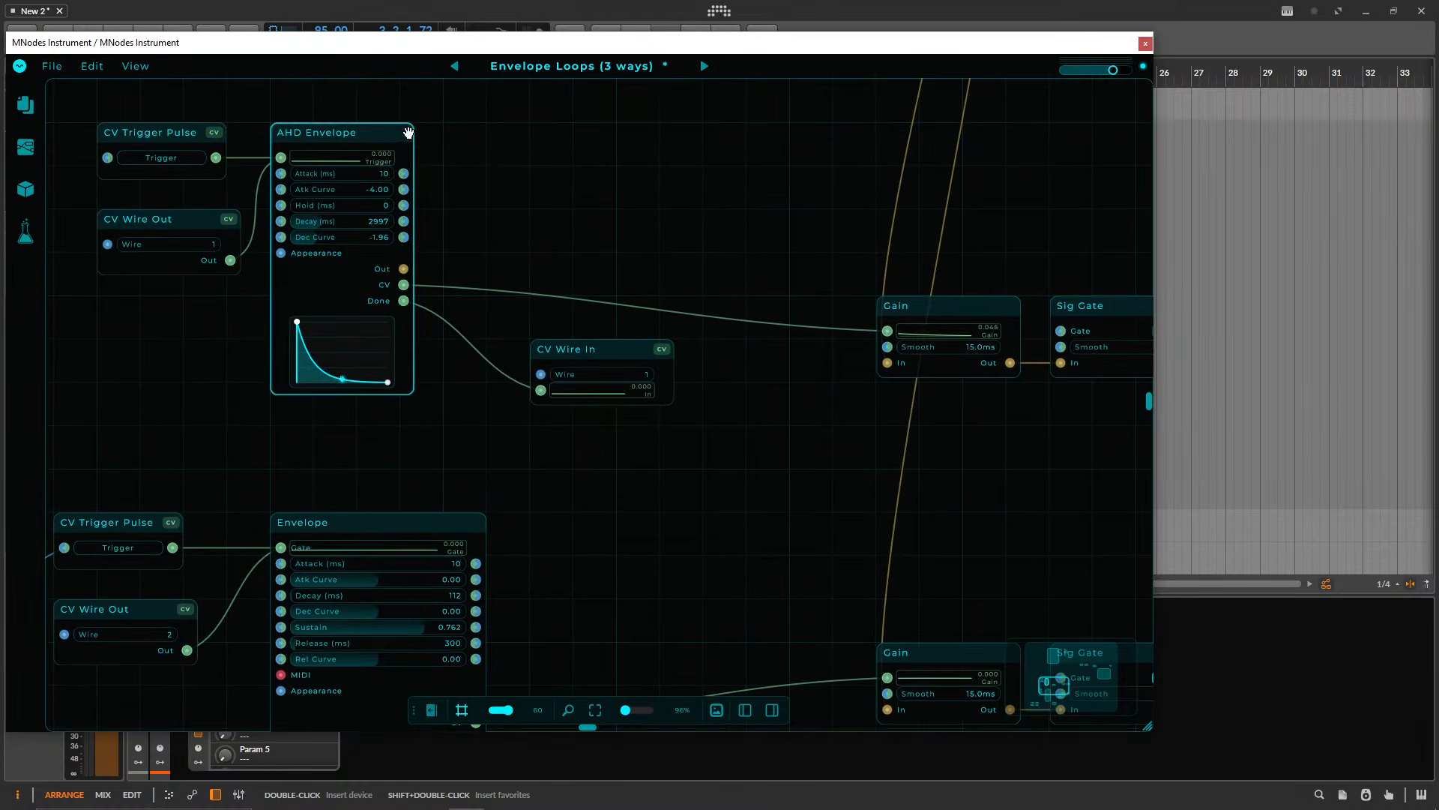
{"action": "key", "text": "ctrl+d"}
{"action": "left_click", "coordinate": [639, 85]}
{"action": "scroll", "coordinate": [742, 217], "scroll_direction": "up", "scroll_amount": 3}
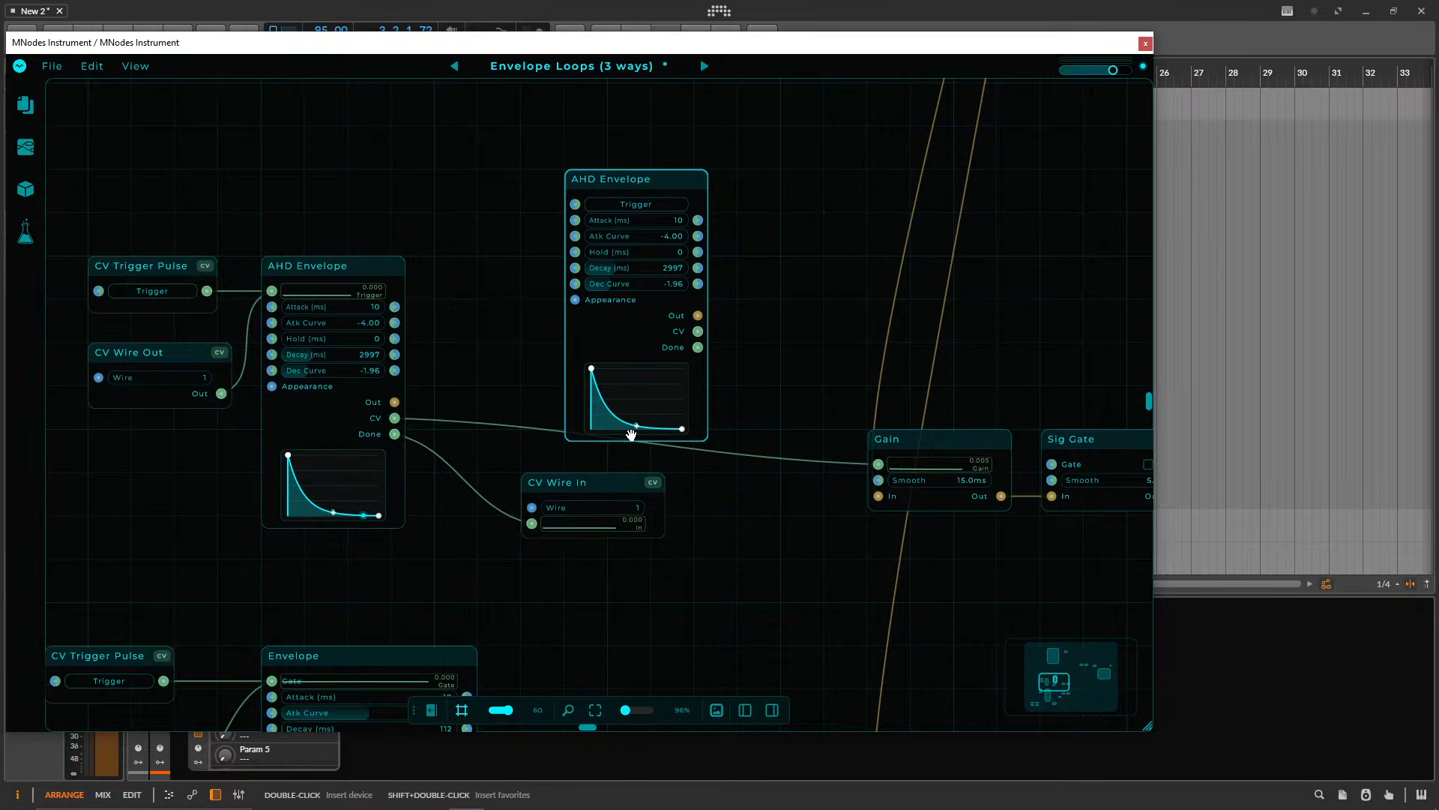
{"action": "key", "text": "Delete"}
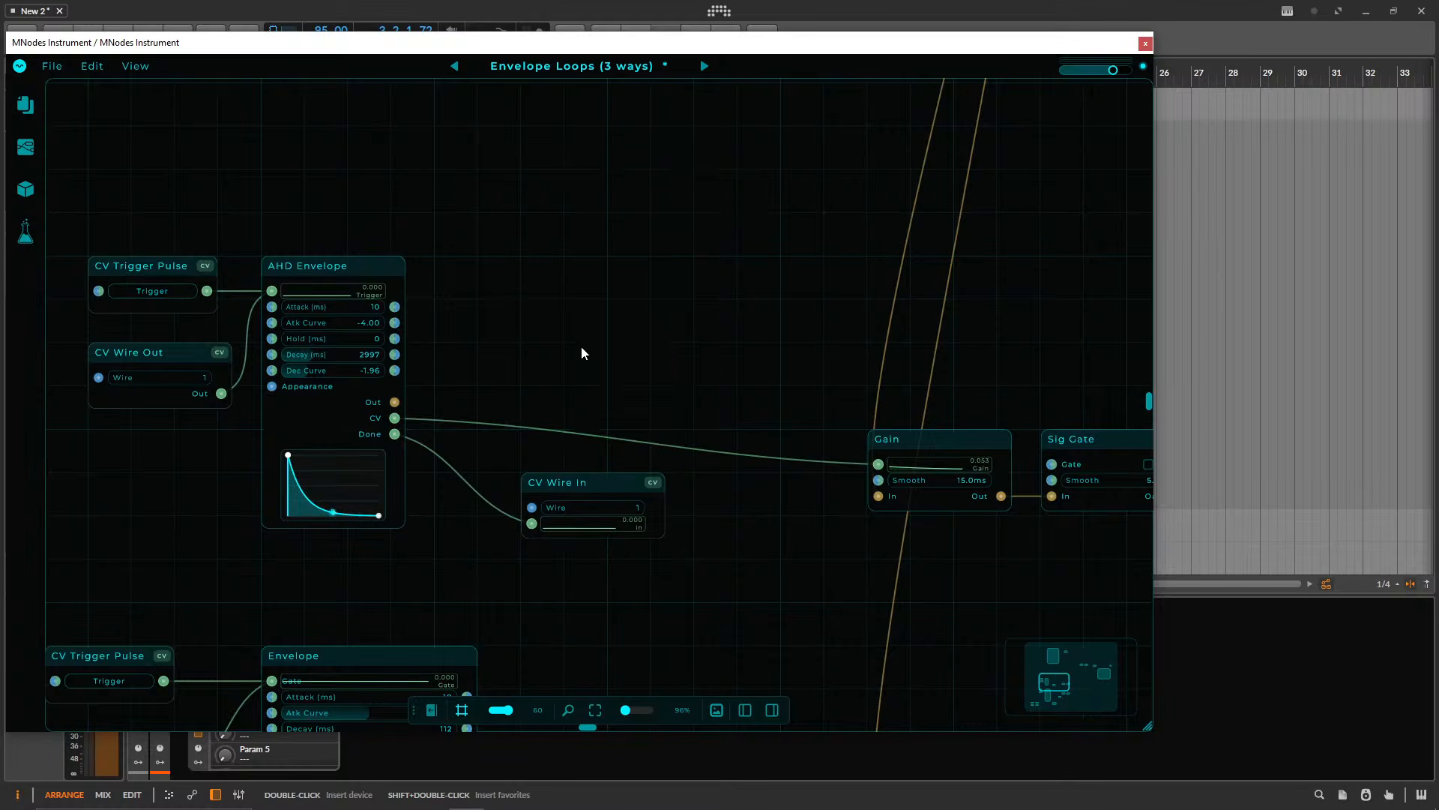
- Duplicate the Envelope, switch the duplicate's Gate on and off, and delete the duplicate
{"action": "left_click_drag", "start_coordinate": [552, 455], "coordinate": [639, 183]}
{"action": "scroll", "coordinate": [570, 308], "scroll_direction": "down", "scroll_amount": 3}
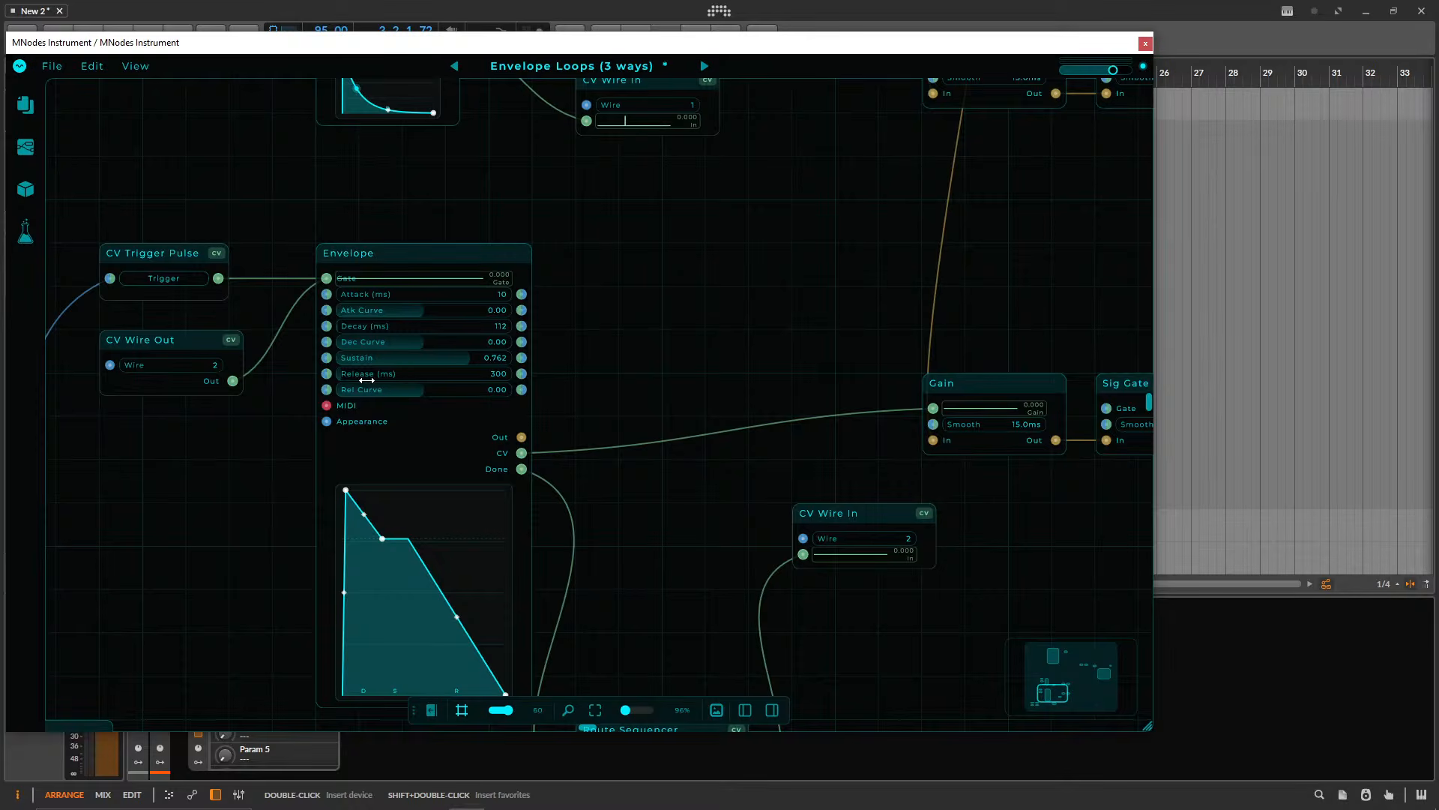
{"action": "left_click", "coordinate": [451, 253]}
{"action": "key", "text": "ctrl+d"}
{"action": "left_click_drag", "start_coordinate": [464, 294], "coordinate": [750, 190]}
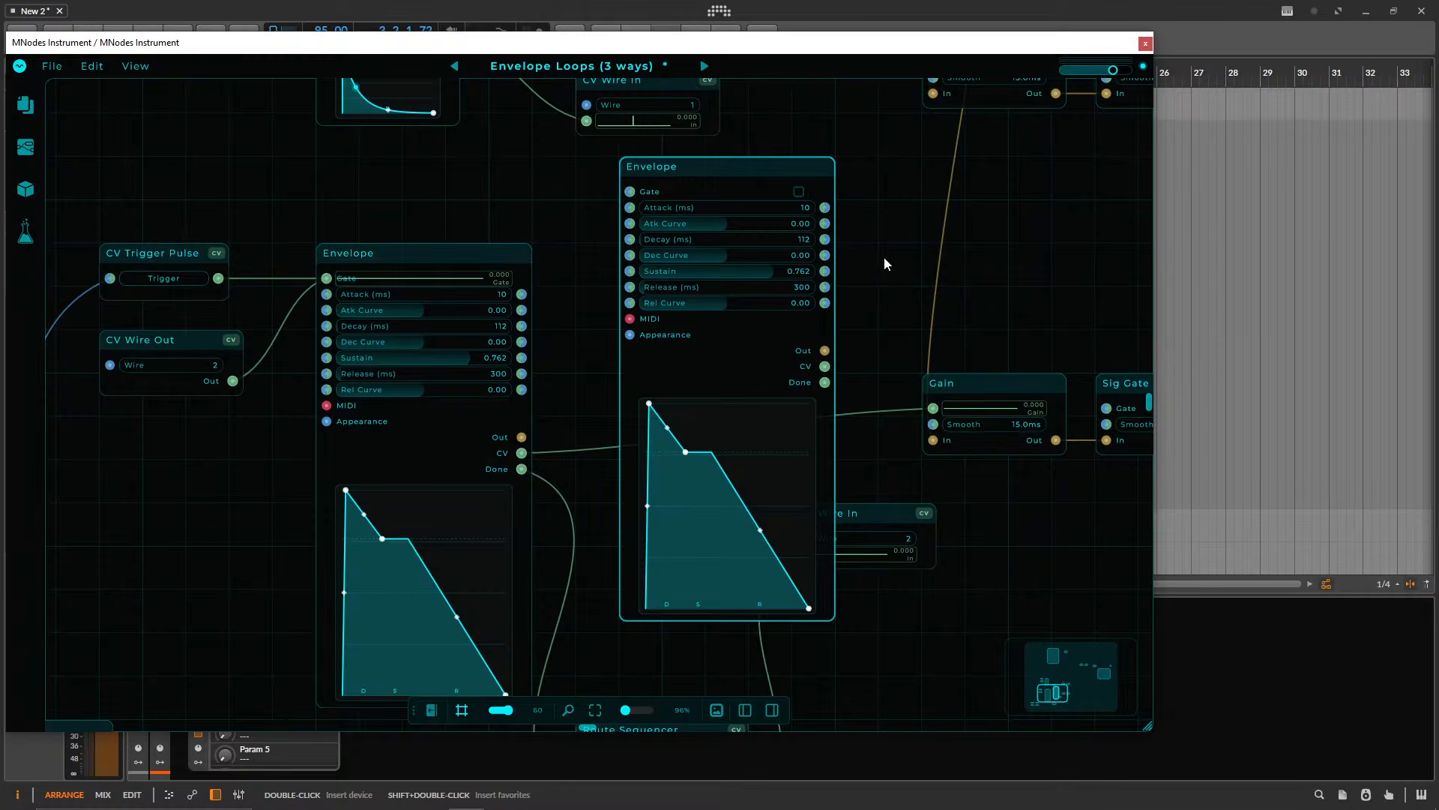
{"action": "left_click", "coordinate": [799, 193]}
{"action": "left_click", "coordinate": [799, 192]}
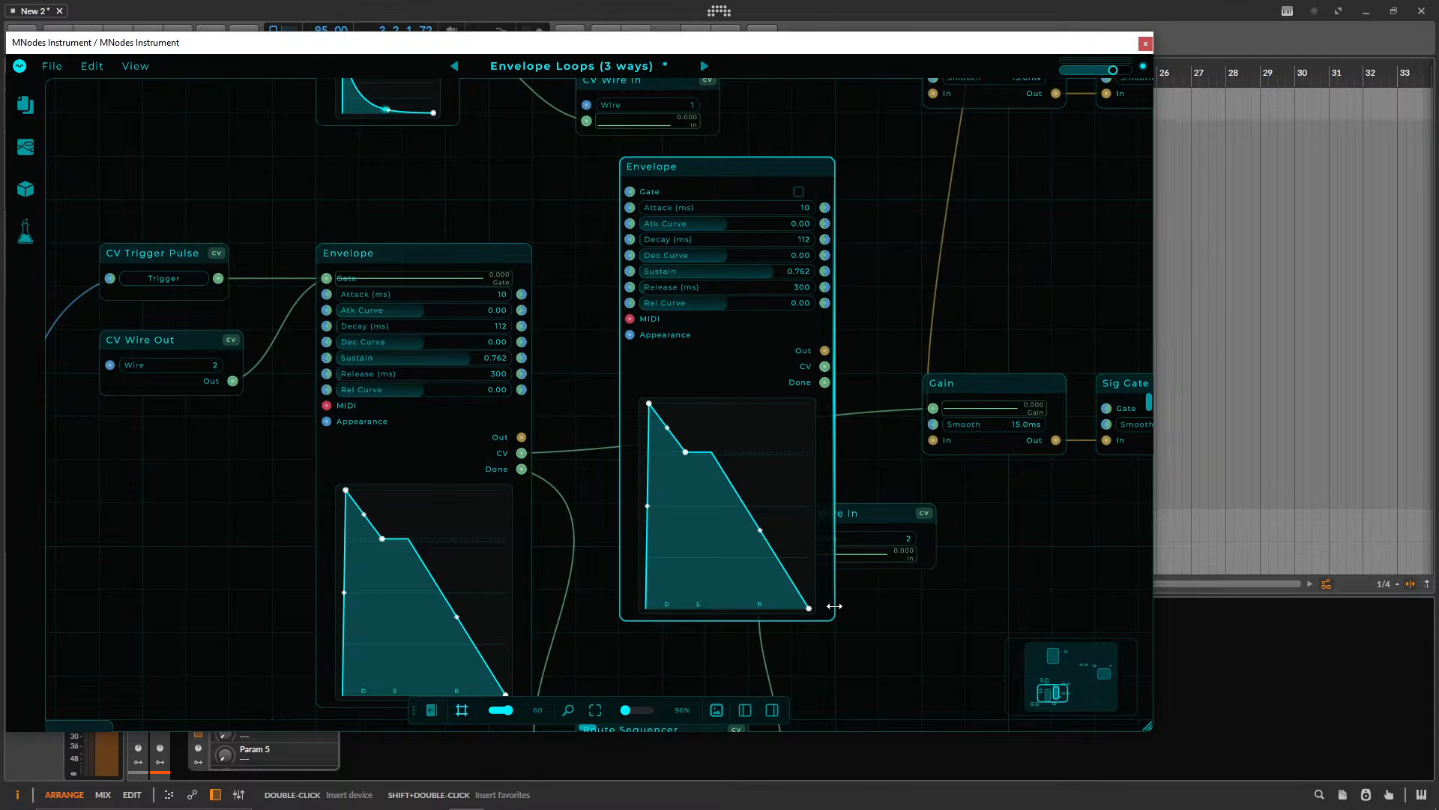
{"action": "key", "text": "Delete"}
- Shift the wire 2 CV Wire In node slightly closer to the Envelope
{"action": "left_click_drag", "start_coordinate": [654, 283], "coordinate": [749, 112]}
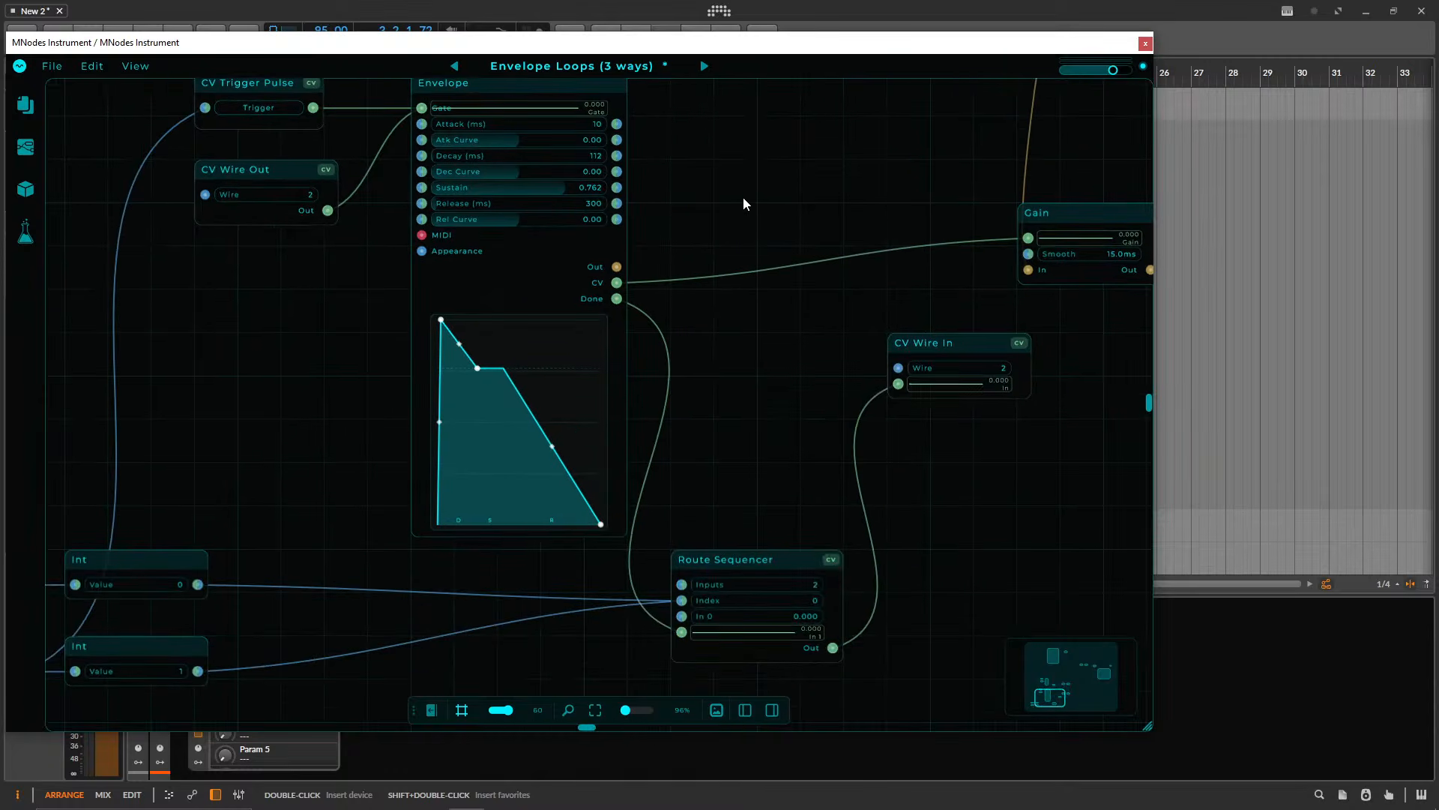
{"action": "left_click_drag", "start_coordinate": [739, 182], "coordinate": [778, 194]}
{"action": "scroll", "coordinate": [772, 192], "scroll_direction": "down", "scroll_amount": 2}
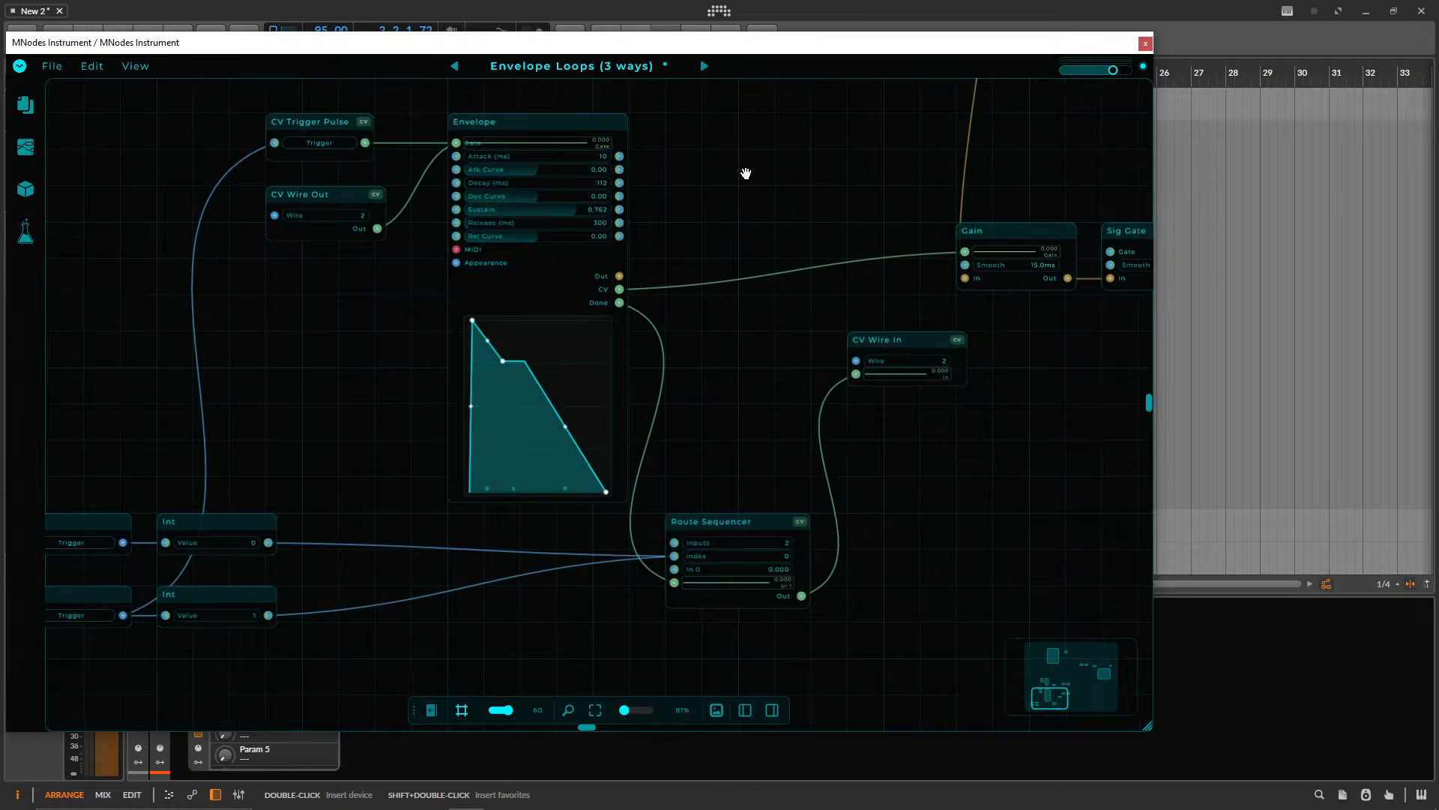
{"action": "left_click_drag", "start_coordinate": [745, 178], "coordinate": [720, 222]}
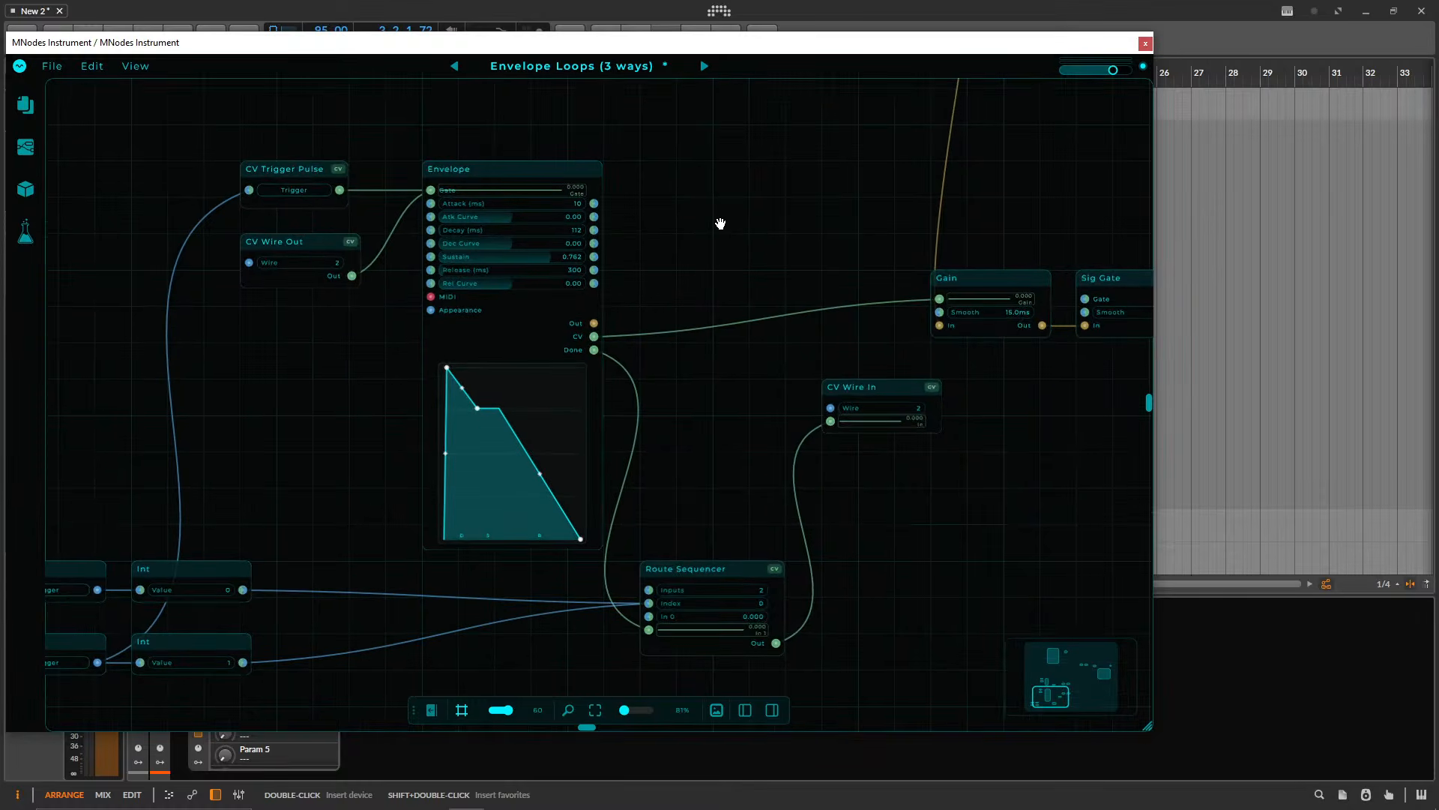
{"action": "left_click_drag", "start_coordinate": [821, 384], "coordinate": [857, 384]}
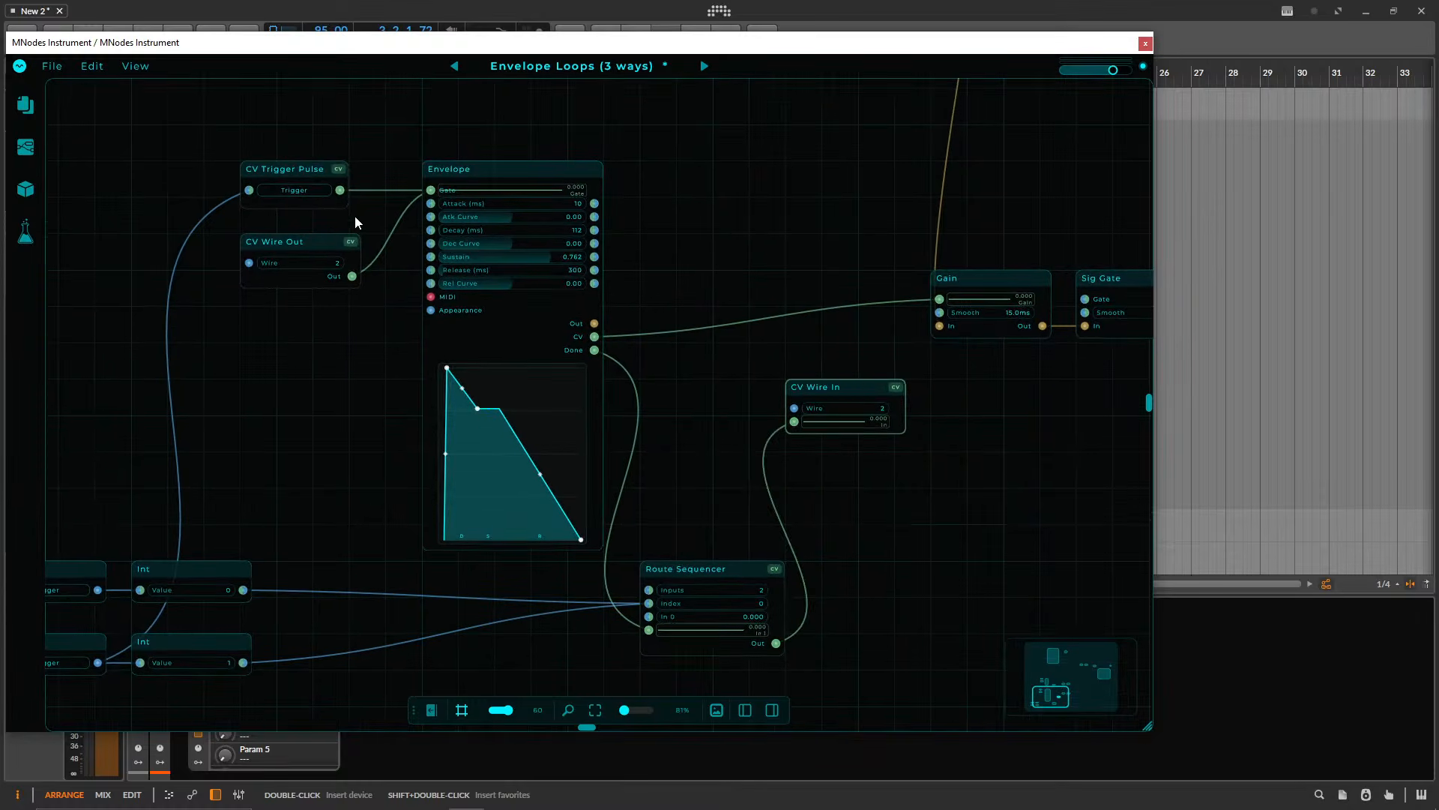
- Run the Envelope's loop from the Int 1 Event while bending its Rel Curve to -1.99, and stop it with the Int 0 Event
{"action": "left_click_drag", "start_coordinate": [775, 247], "coordinate": [846, 201]}
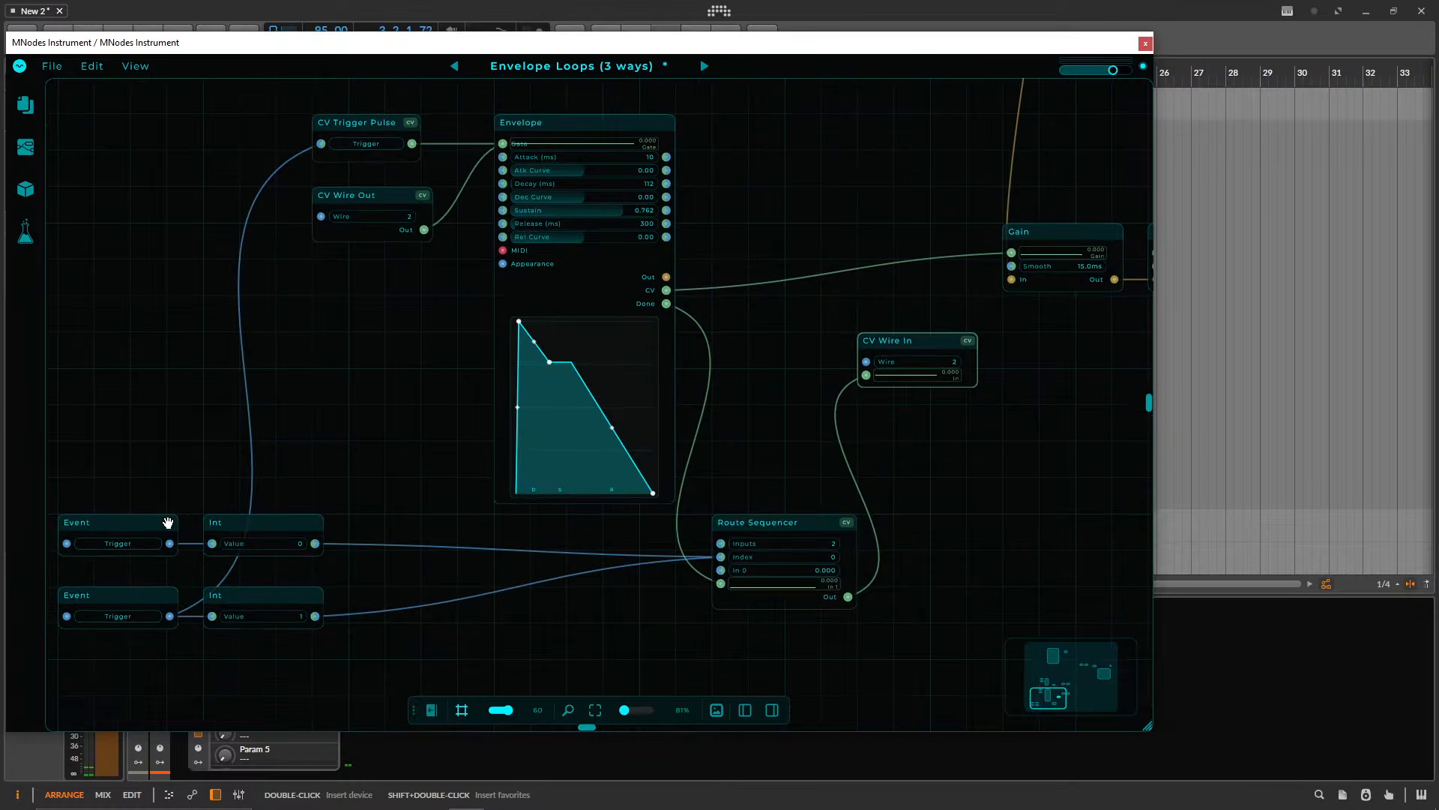
{"action": "left_click", "coordinate": [176, 587]}
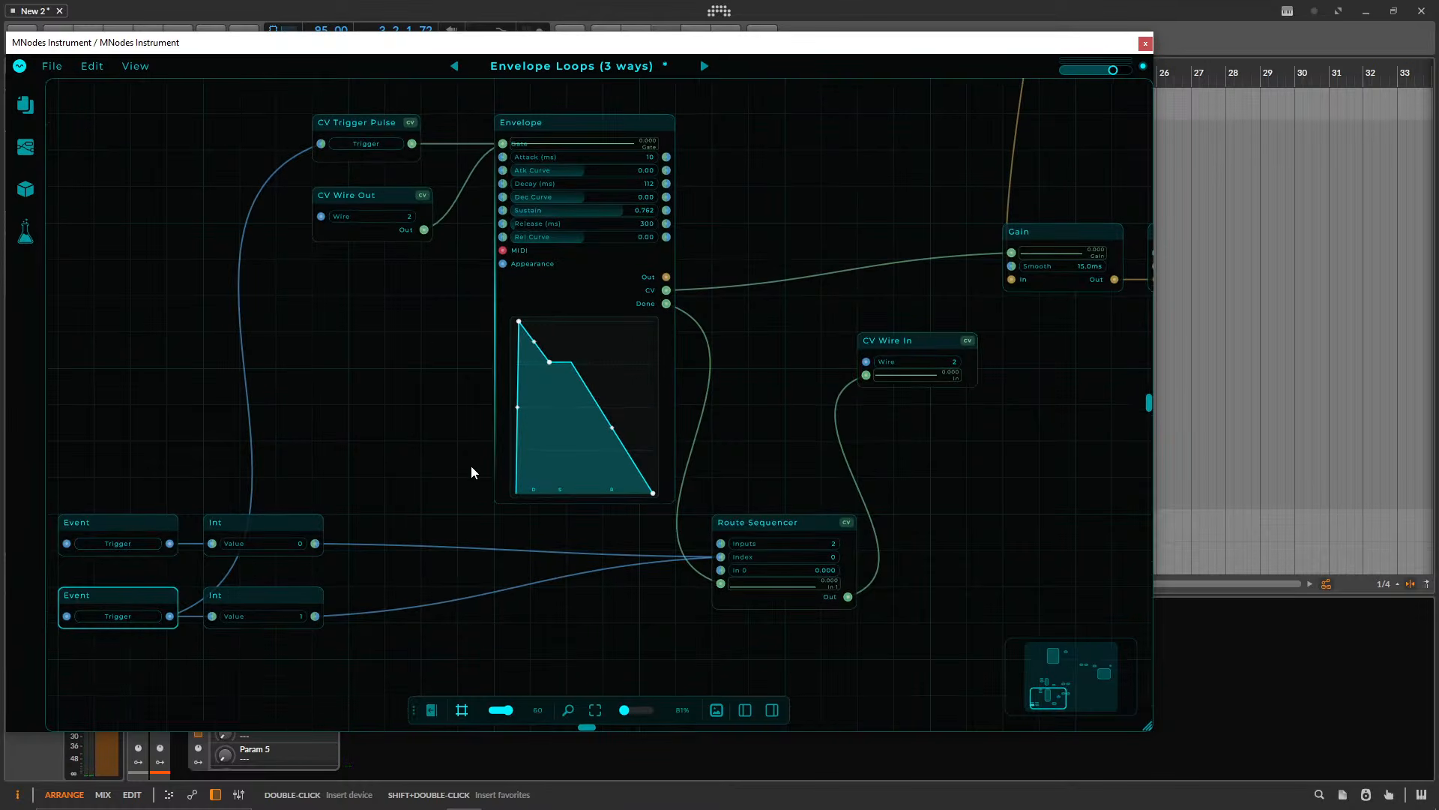
{"action": "left_click", "coordinate": [117, 616]}
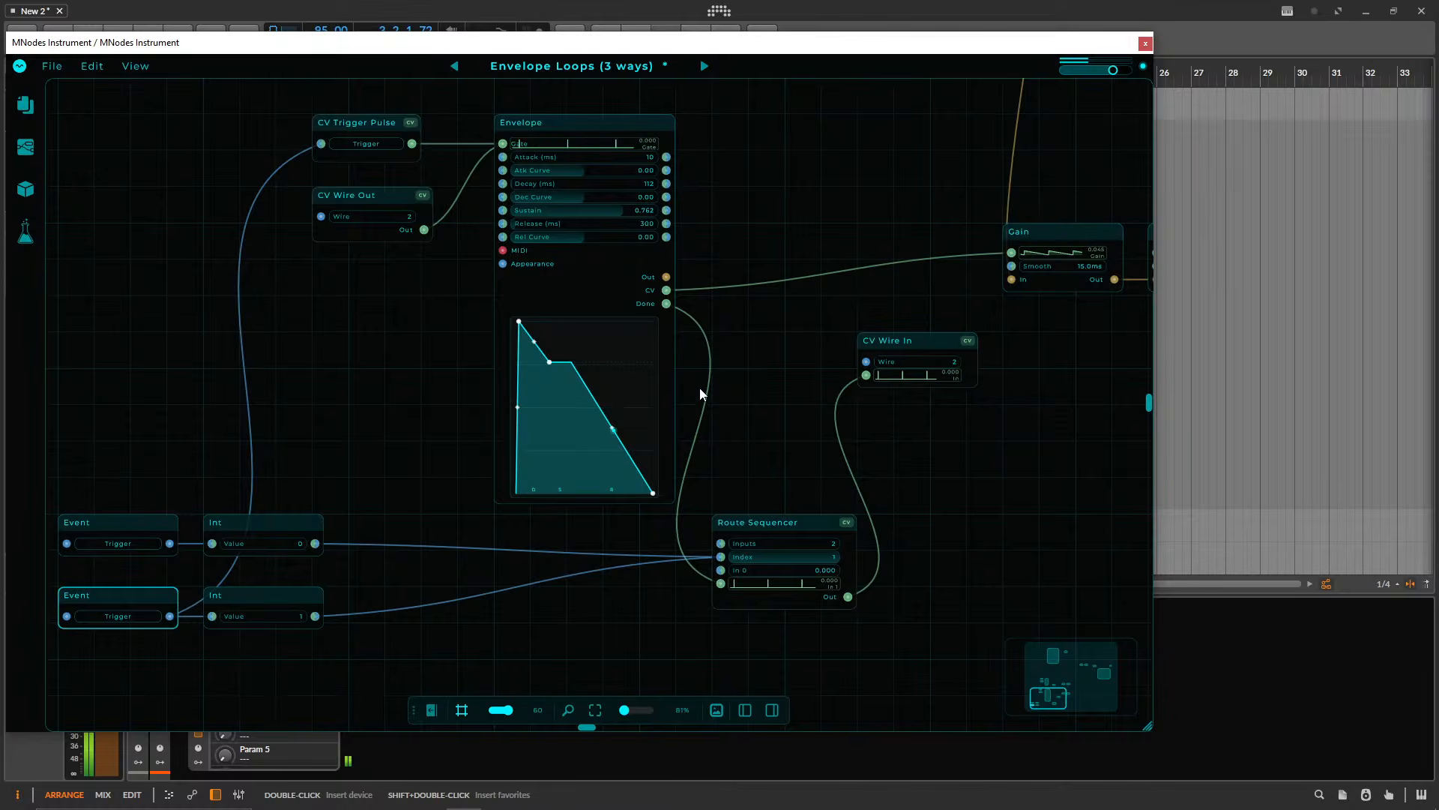
{"action": "left_click_drag", "start_coordinate": [613, 428], "coordinate": [590, 475]}
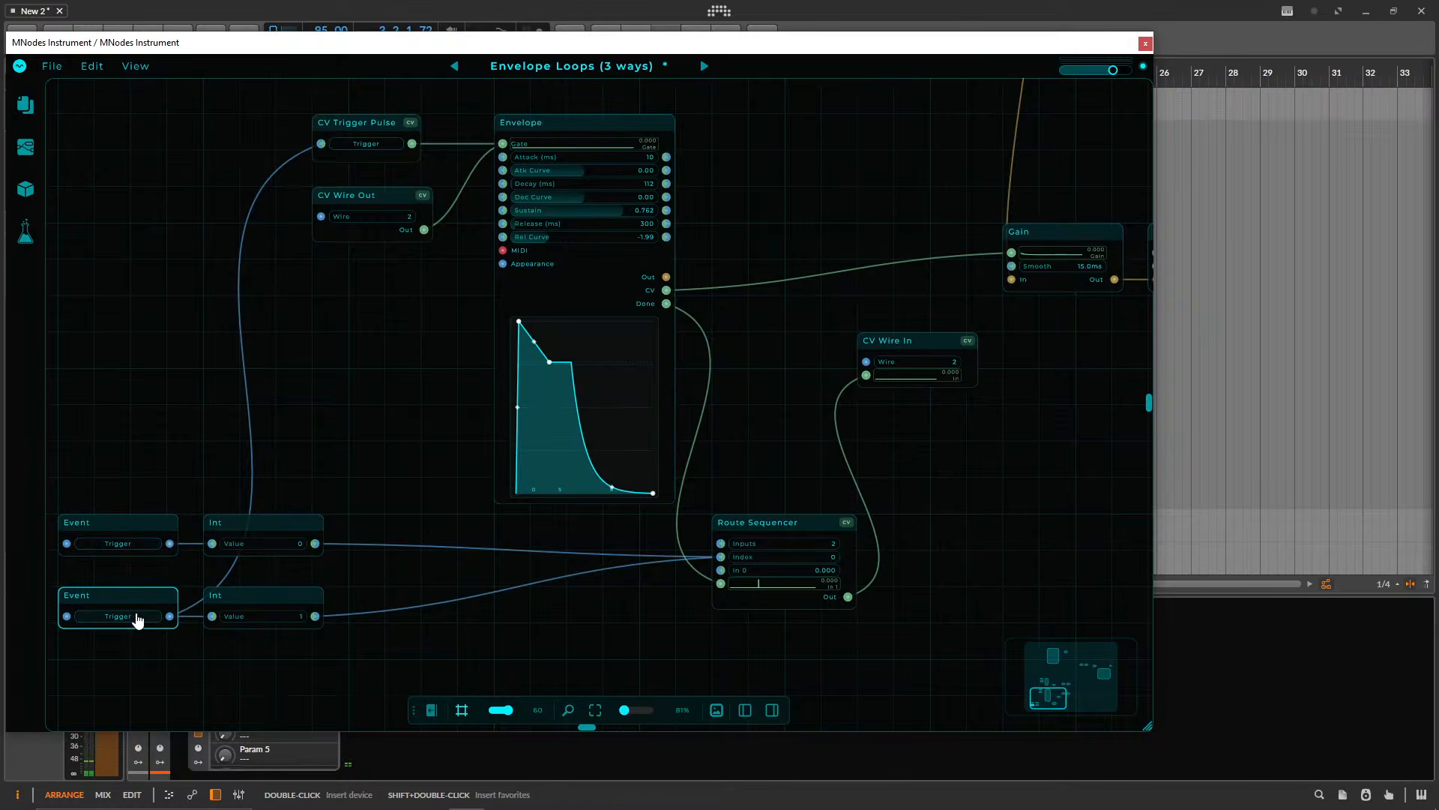
{"action": "left_click", "coordinate": [136, 548]}
- Move the wire 2 CV Wire In beside the Route Sequencer and align the Gain and Sig Gate pair with the Envelope's CV output
{"action": "left_click_drag", "start_coordinate": [930, 346], "coordinate": [966, 528]}
{"action": "left_click_drag", "start_coordinate": [901, 448], "coordinate": [508, 476]}
{"action": "left_click_drag", "start_coordinate": [537, 331], "coordinate": [602, 374]}
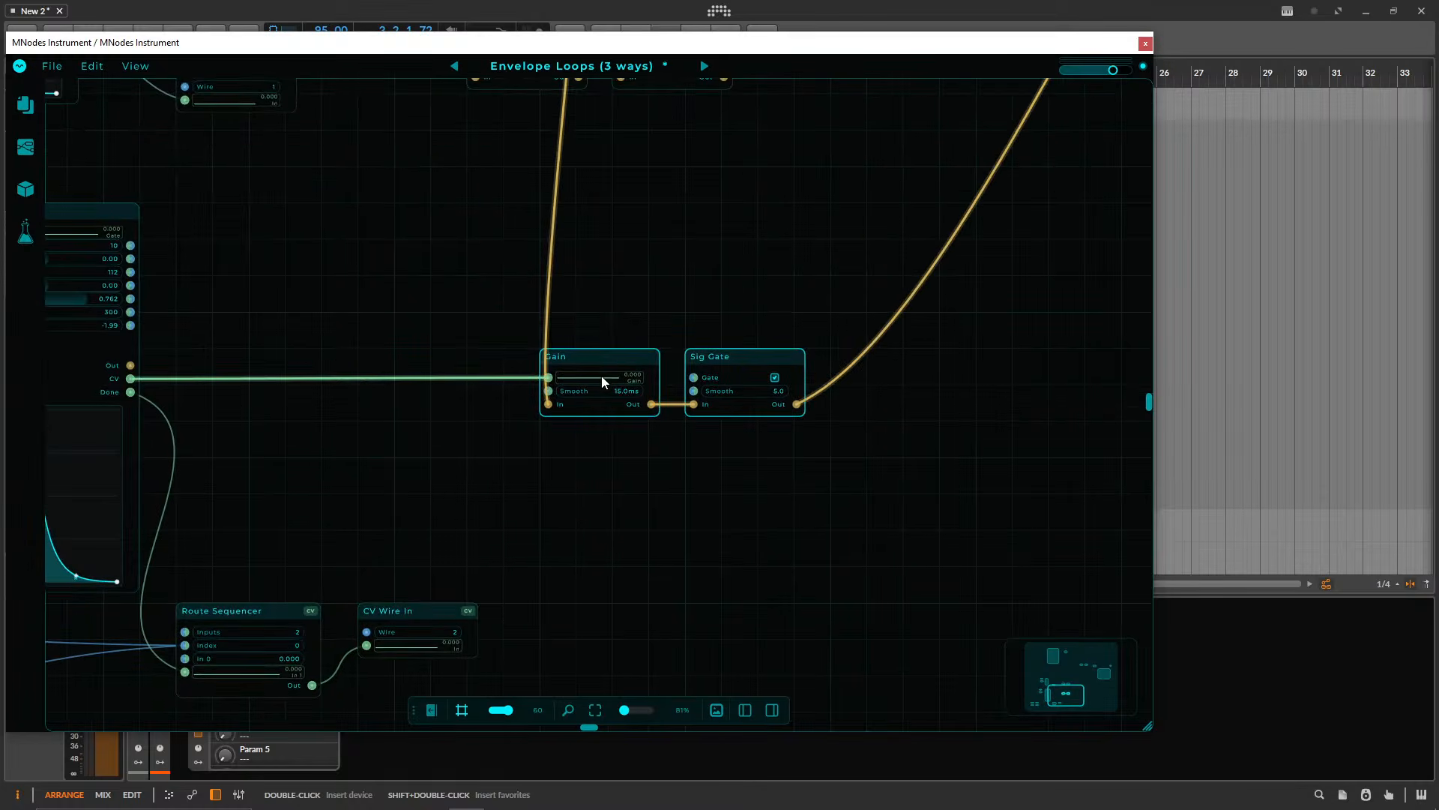
- Start and stop the Envelope's loop repeatedly with the Int 1 and Int 0 Event triggers, listening at a slightly higher output volume
{"action": "left_click_drag", "start_coordinate": [251, 485], "coordinate": [838, 289]}
{"action": "scroll", "coordinate": [571, 557], "scroll_direction": "up", "scroll_amount": 1}
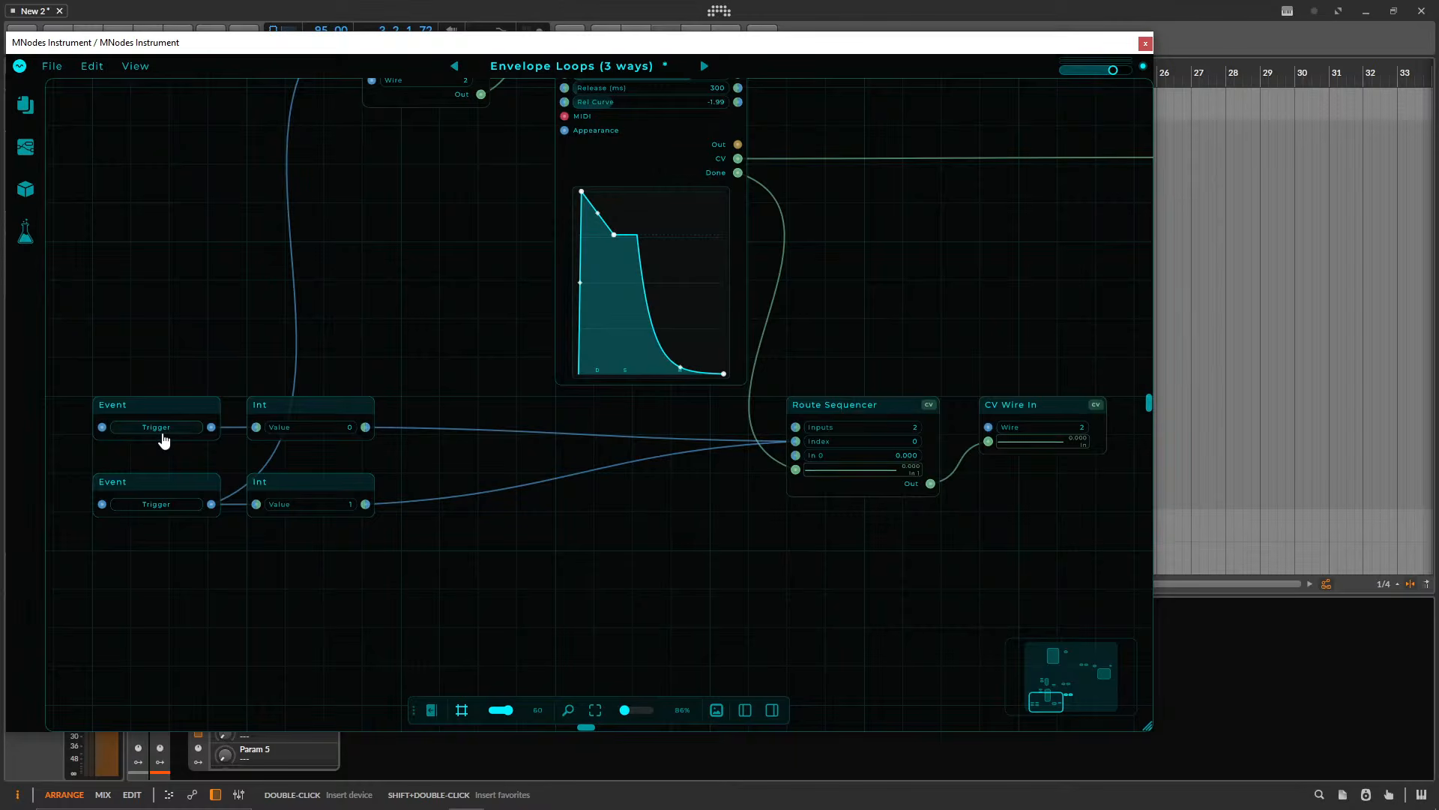
{"action": "left_click_drag", "start_coordinate": [387, 559], "coordinate": [182, 380]}
{"action": "left_click", "coordinate": [182, 381]}
{"action": "scroll", "coordinate": [954, 277], "scroll_direction": "up", "scroll_amount": 3}
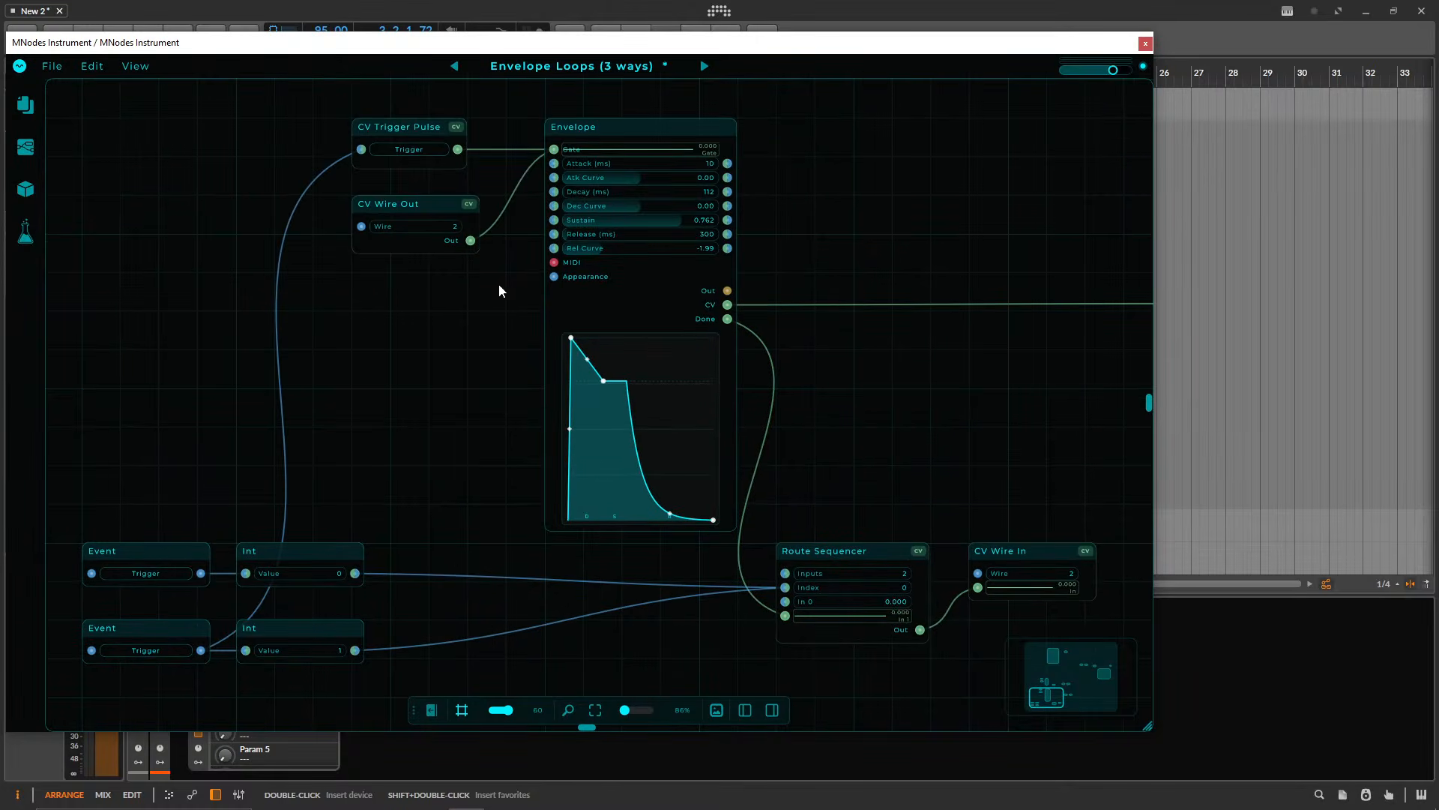
{"action": "left_click", "coordinate": [109, 579]}
{"action": "left_click", "coordinate": [127, 651]}
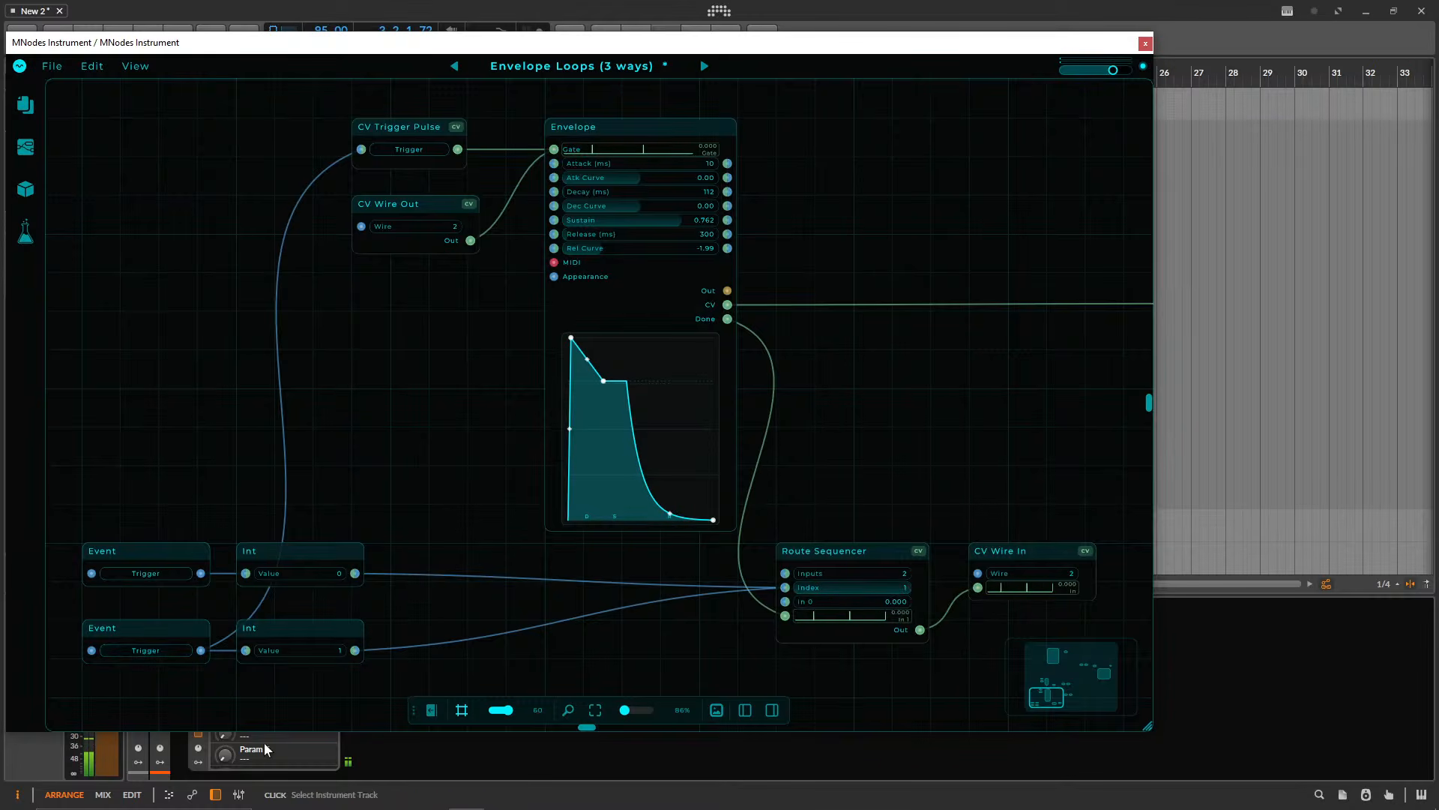
{"action": "left_click", "coordinate": [170, 577]}
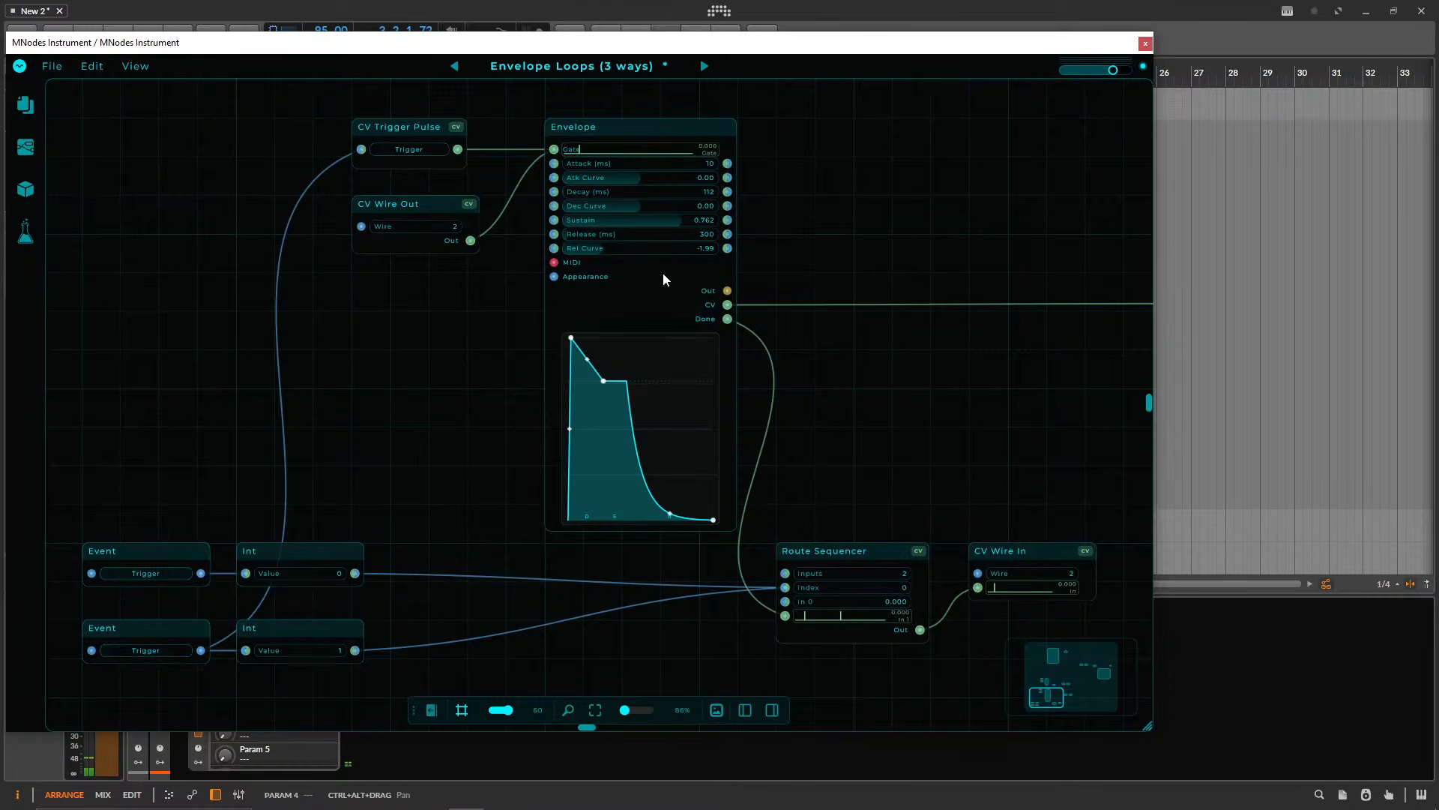
{"action": "left_click", "coordinate": [149, 651]}
{"action": "left_click", "coordinate": [1016, 555]}
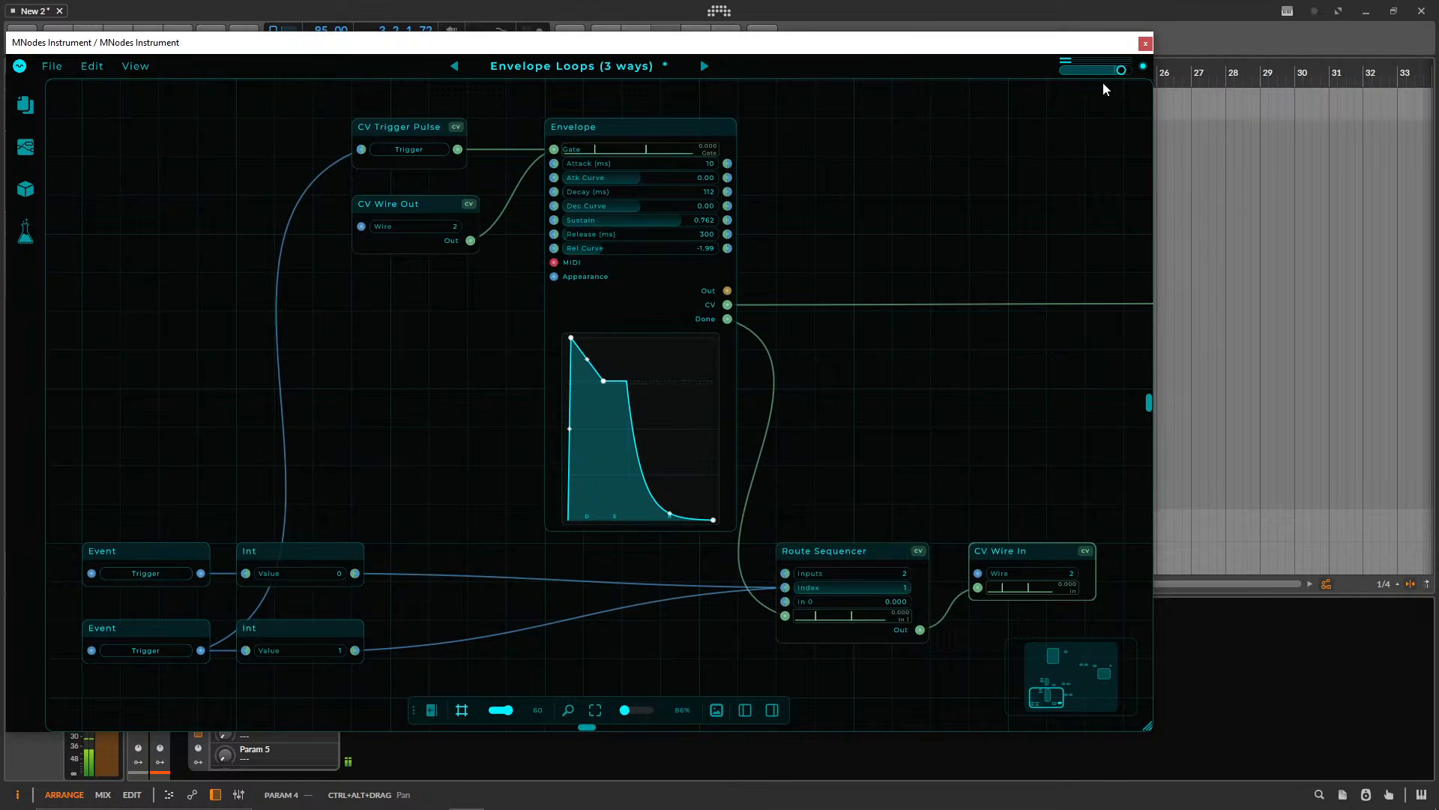
{"action": "left_click", "coordinate": [149, 574]}
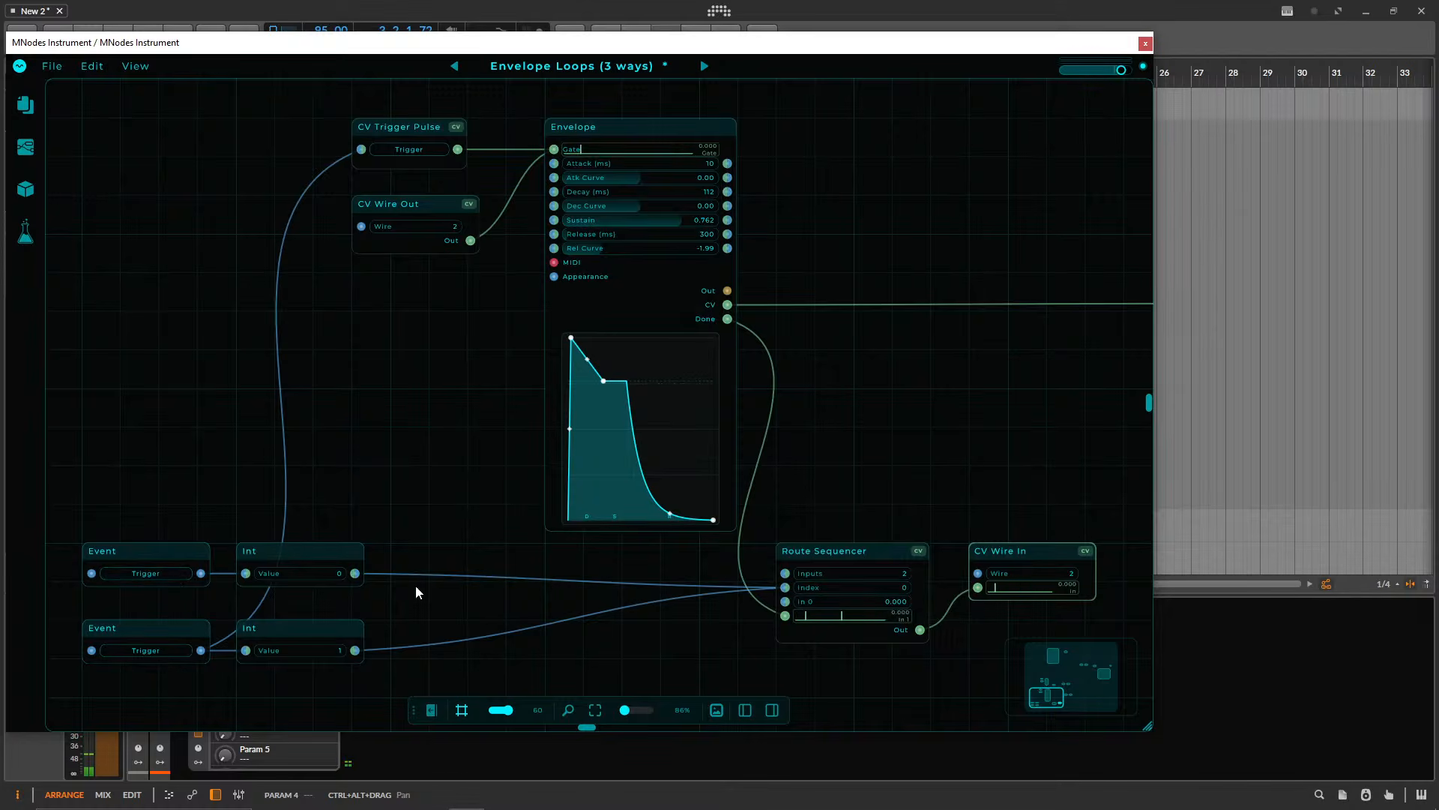
- Create a new patch, discarding the current changes, and delete all of its default nodes
{"action": "scroll", "coordinate": [877, 433], "scroll_direction": "down", "scroll_amount": 3}
{"action": "left_click_drag", "start_coordinate": [903, 400], "coordinate": [698, 447]}
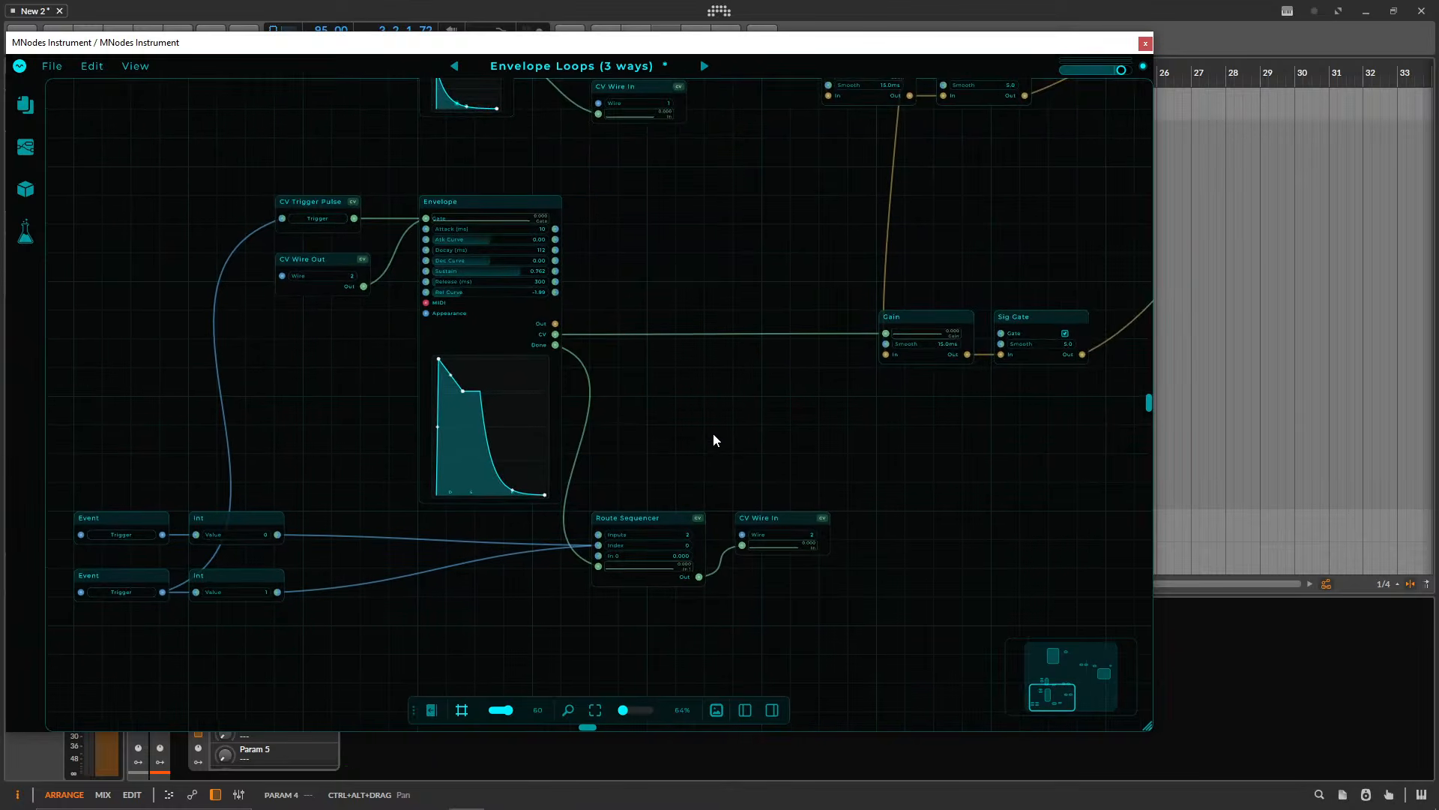
{"action": "key", "text": "ctrl+n"}
{"action": "left_click", "coordinate": [588, 485]}
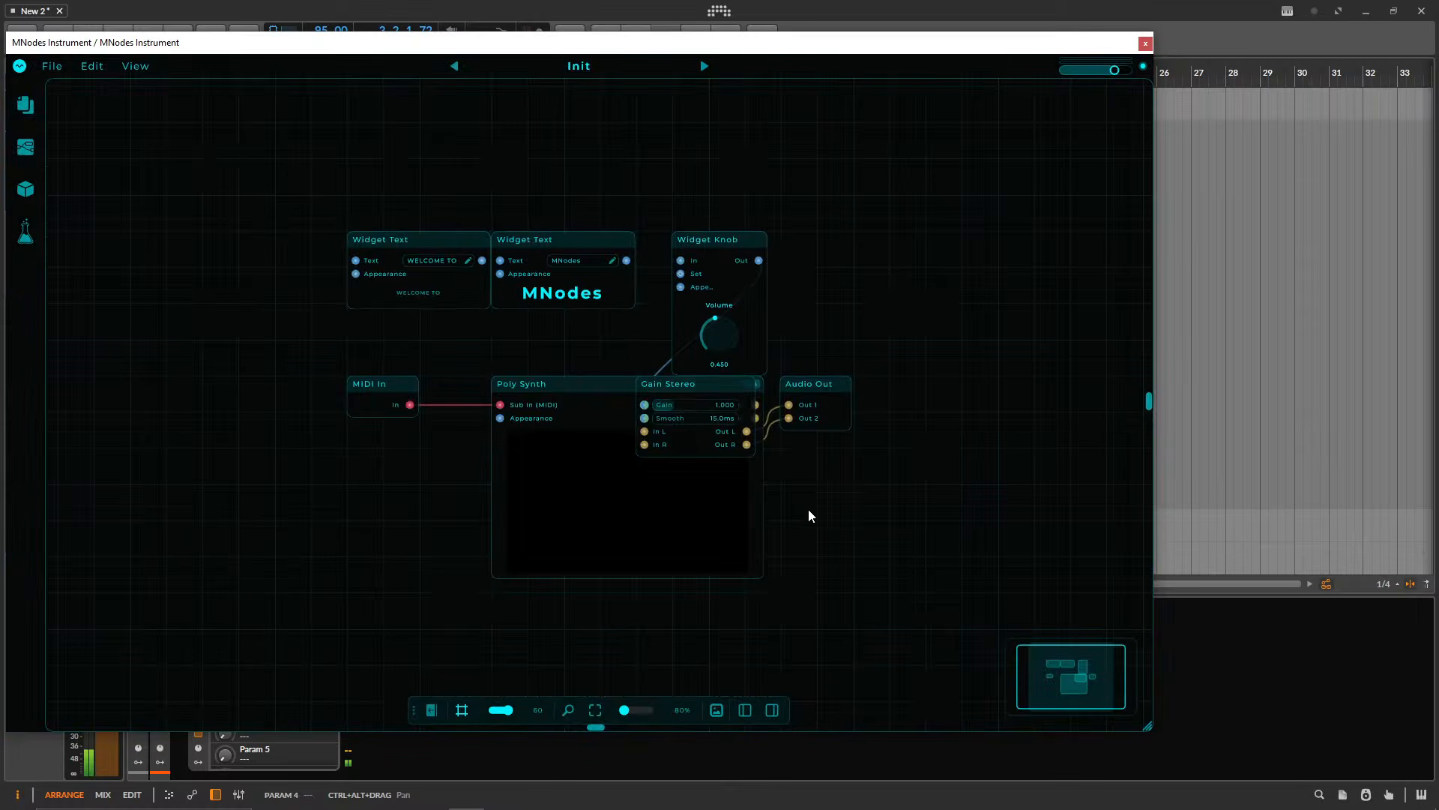
{"action": "left_click_drag", "start_coordinate": [353, 595], "coordinate": [723, 174]}
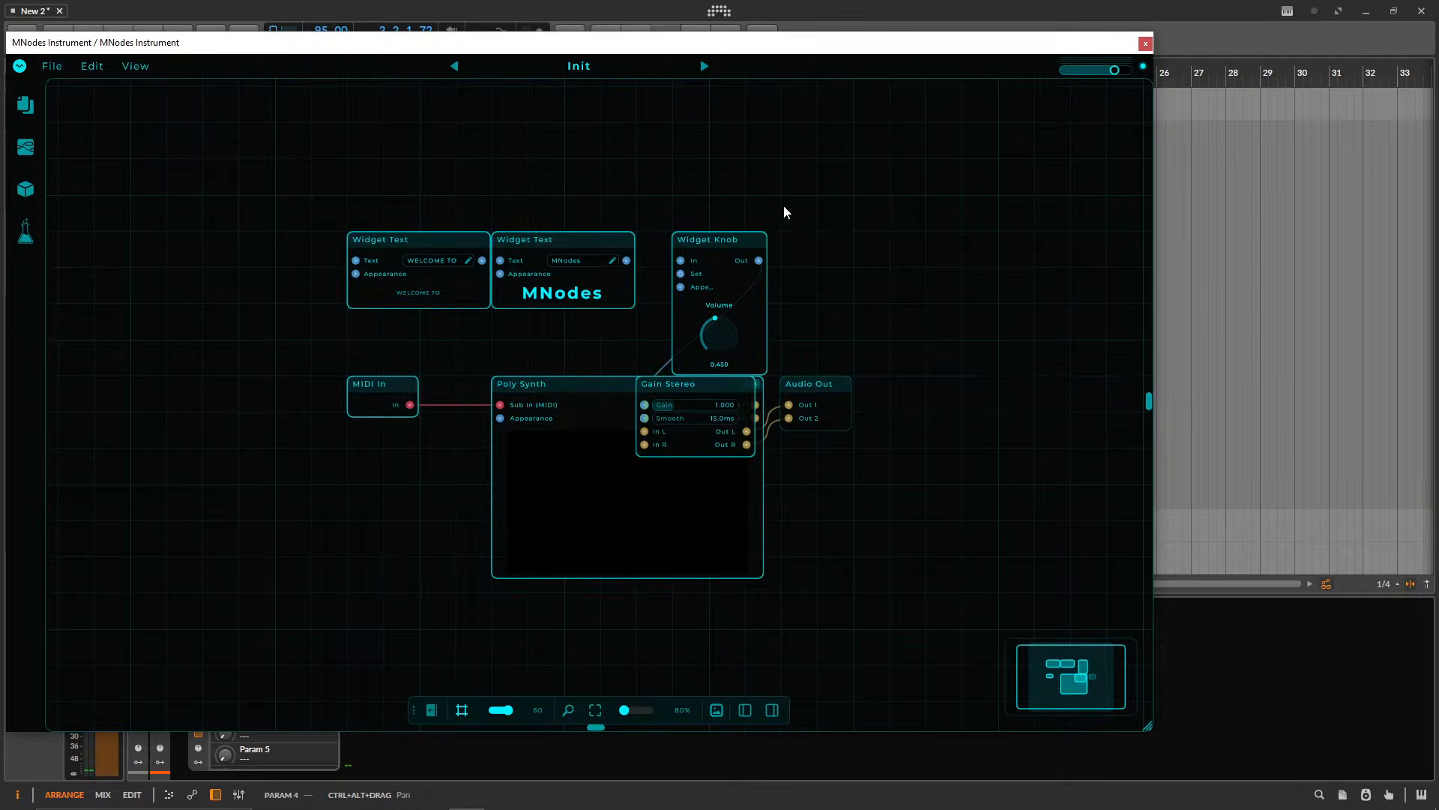
{"action": "key", "text": "Delete"}
- Add an Audio Wire In node to the empty patch
{"action": "double_click", "coordinate": [430, 231]}
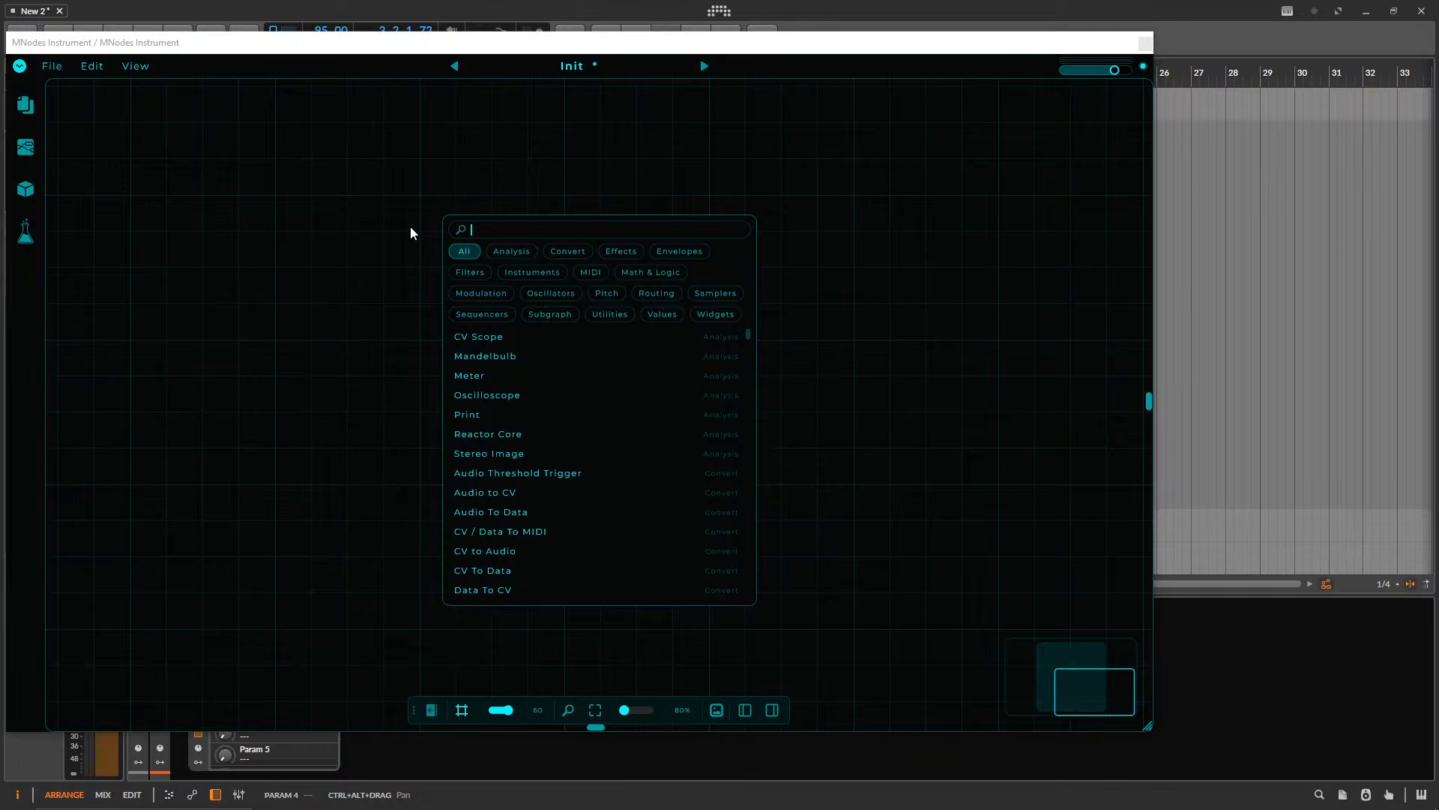
{"action": "type", "text": "AD"}
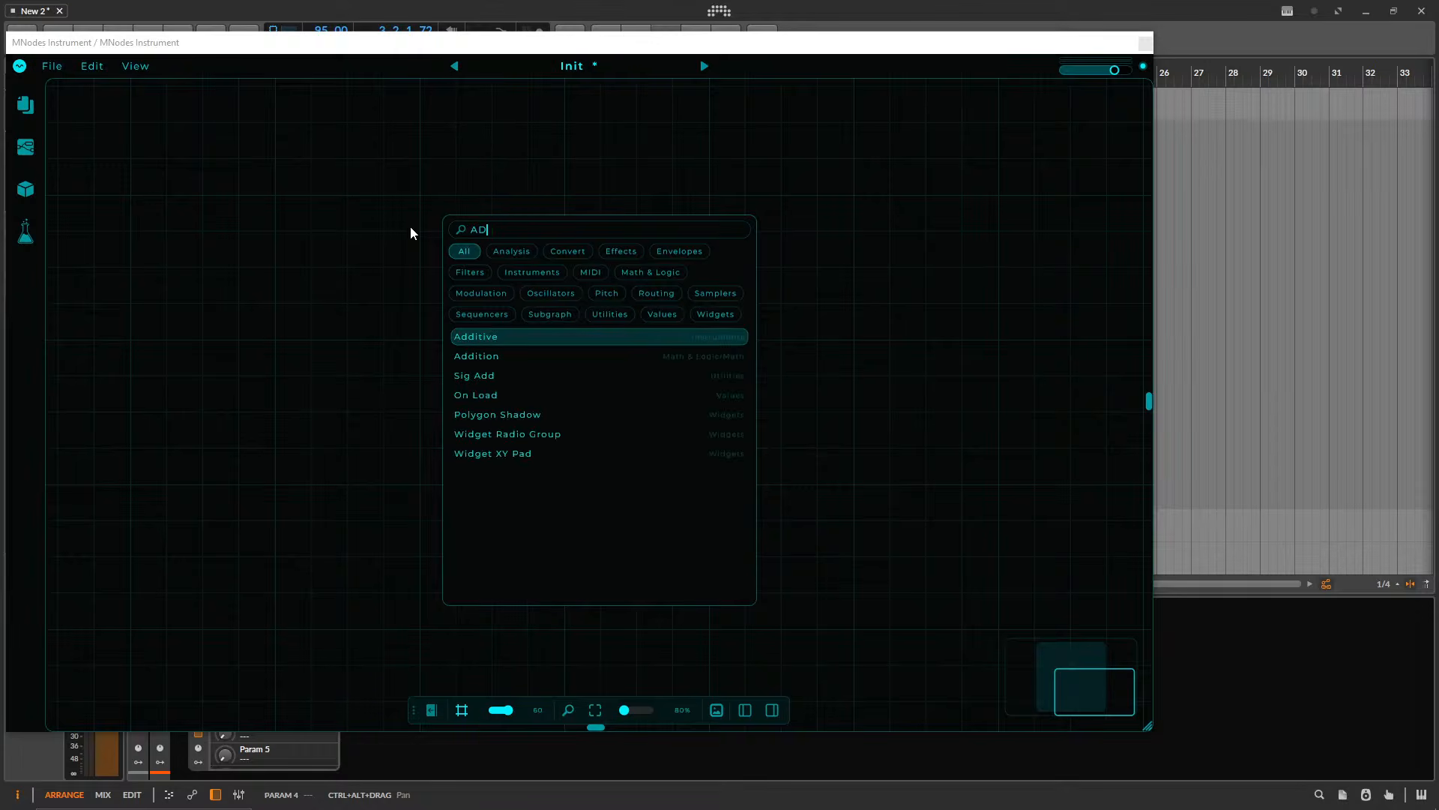
{"action": "key", "text": "BackSpace"}
{"action": "type", "text": "udio wi"}
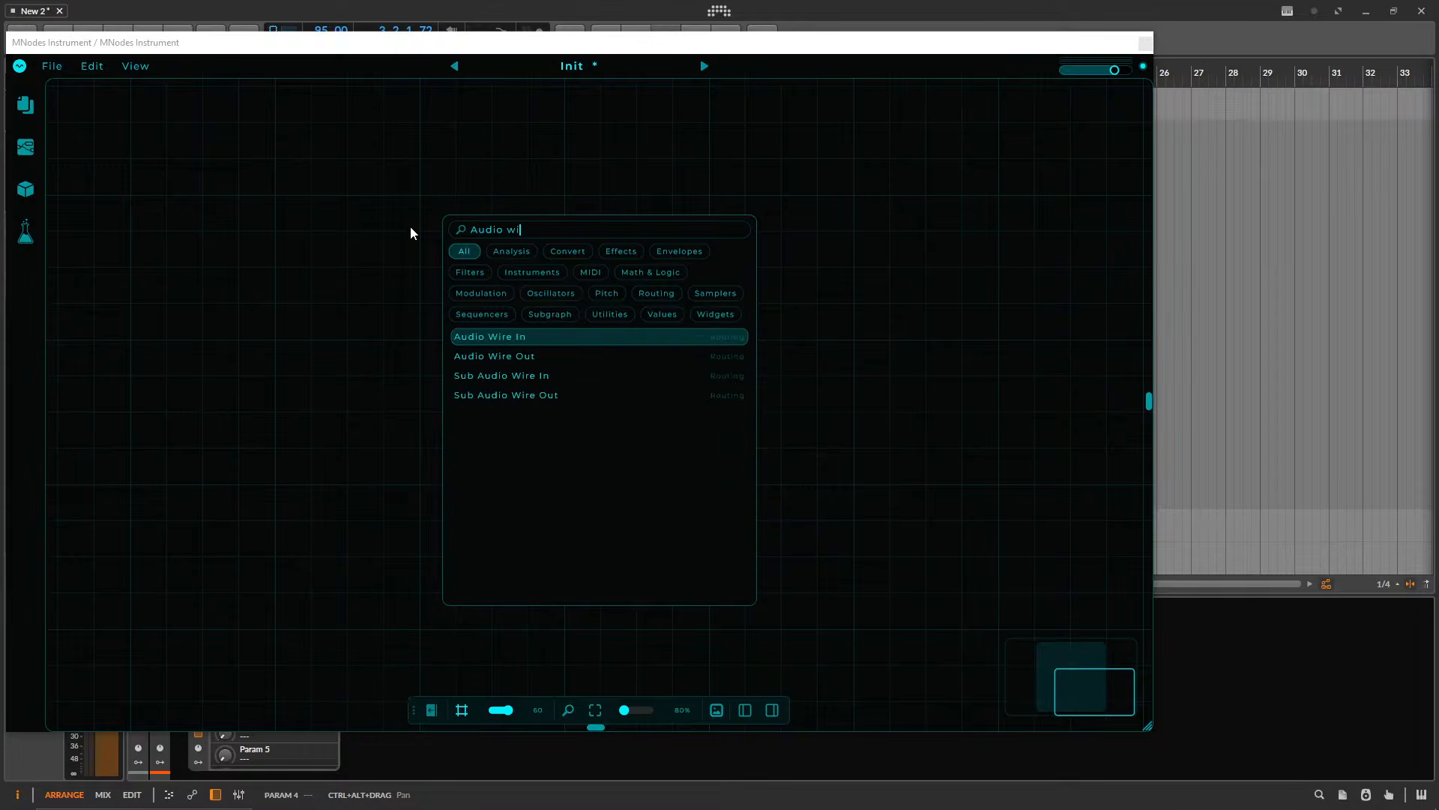
{"action": "key", "text": "Return"}
{"action": "left_click_drag", "start_coordinate": [476, 200], "coordinate": [711, 257]}
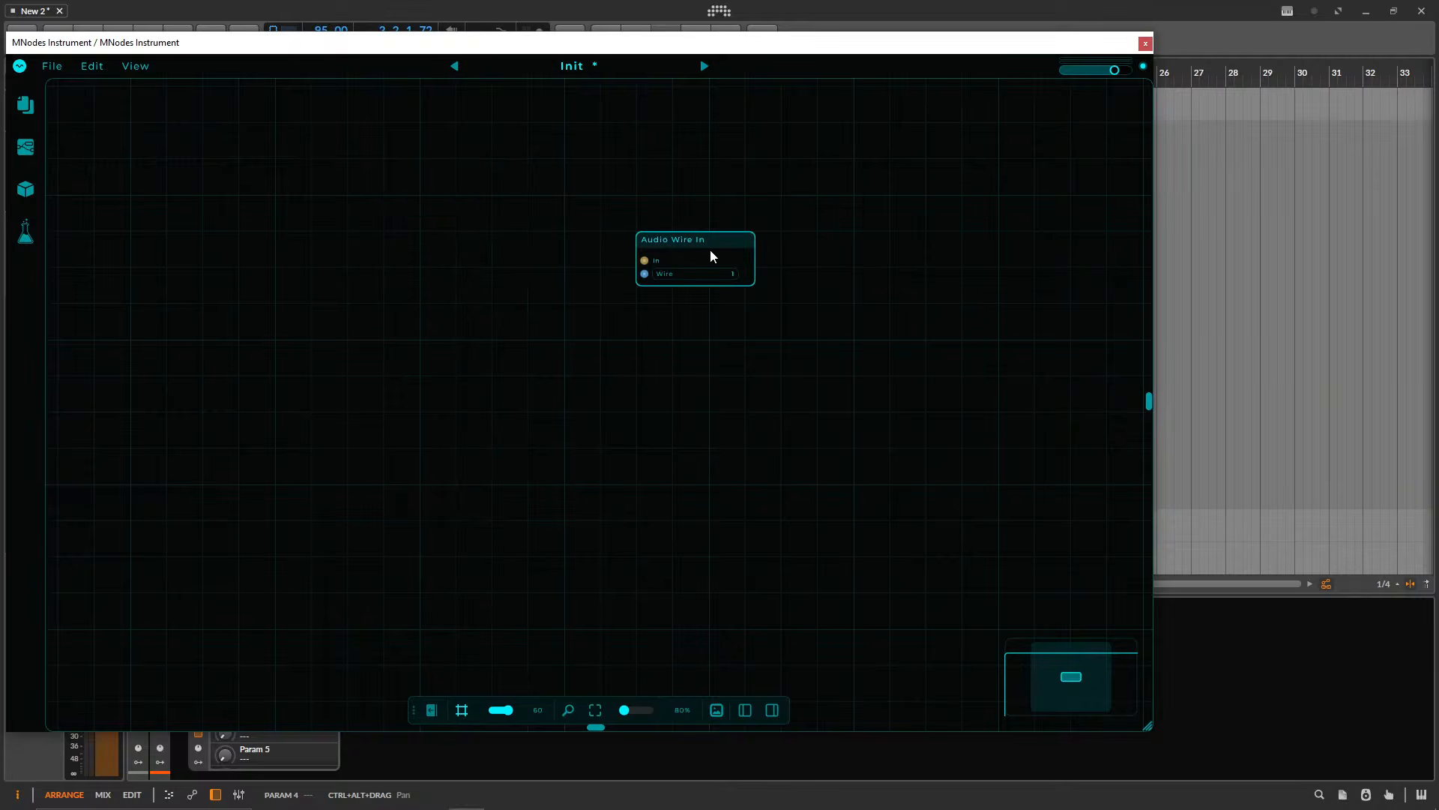
{"action": "scroll", "coordinate": [637, 353], "scroll_direction": "up", "scroll_amount": 1}
- Add an Audio Wire Out node and place it level with the Audio Wire In, on its input side
{"action": "double_click", "coordinate": [550, 354]}
{"action": "type", "text": "audio"}
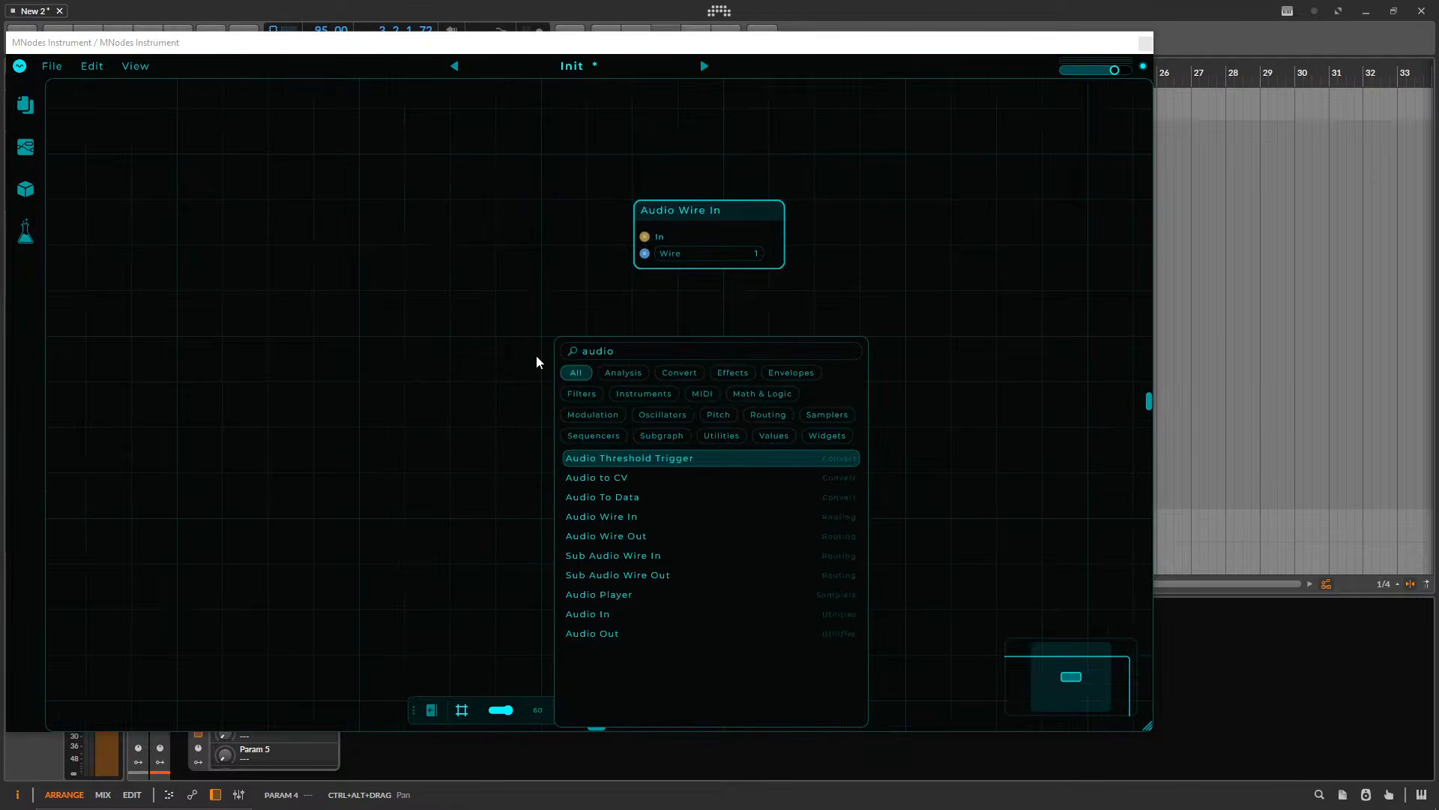
{"action": "type", "text": " wi"}
{"action": "key", "text": "Down"}
{"action": "key", "text": "Return"}
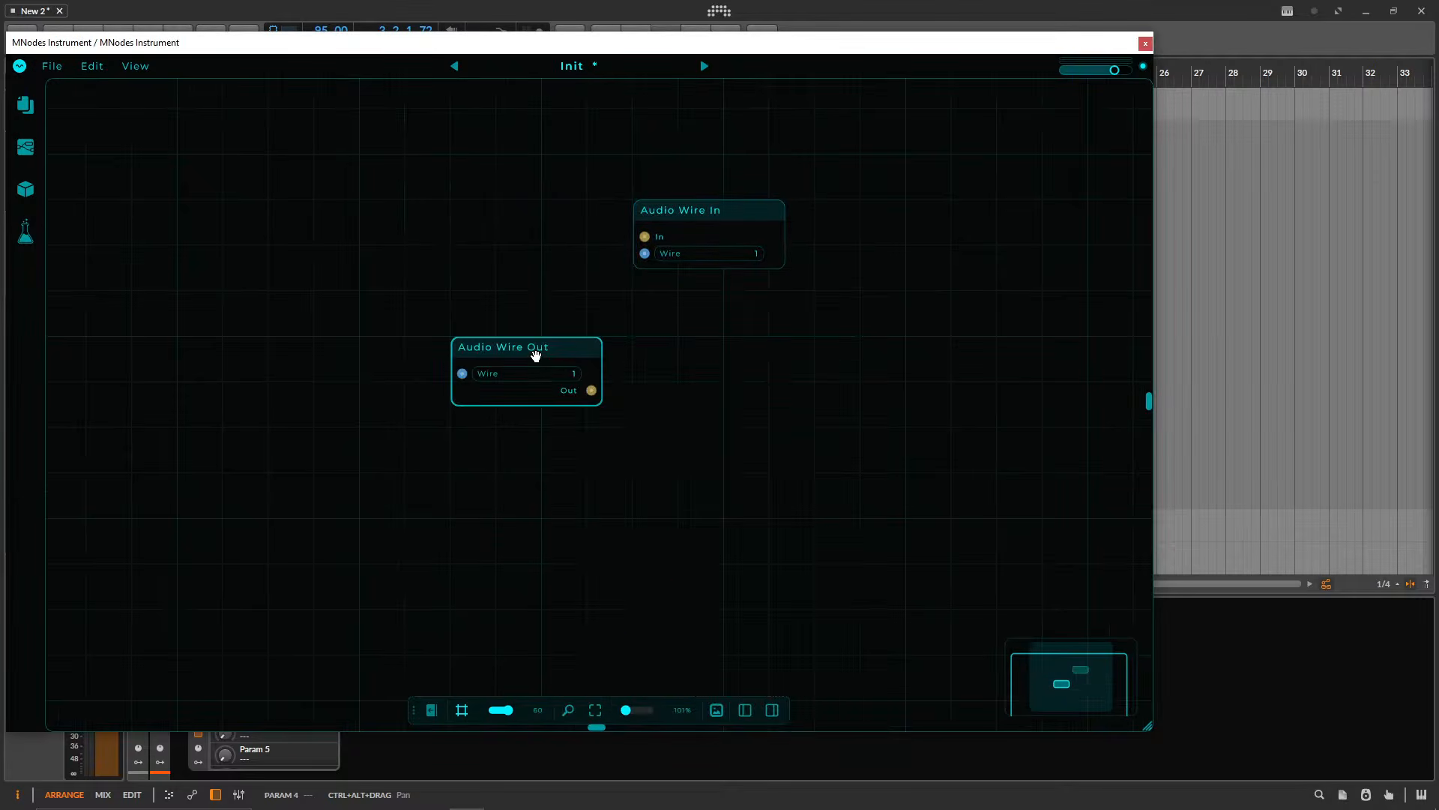
{"action": "left_click_drag", "start_coordinate": [560, 341], "coordinate": [466, 217]}
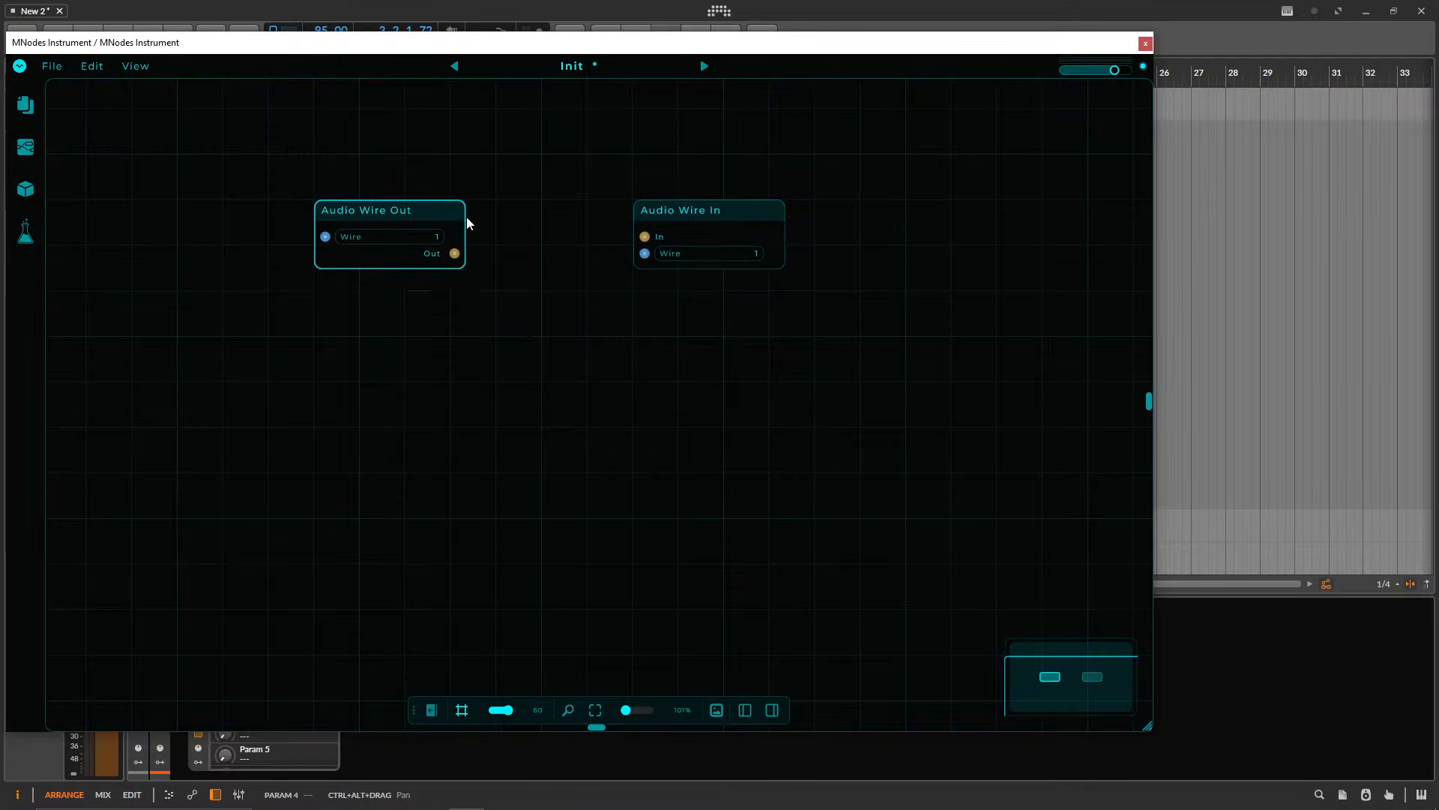
{"action": "left_click", "coordinate": [682, 210]}
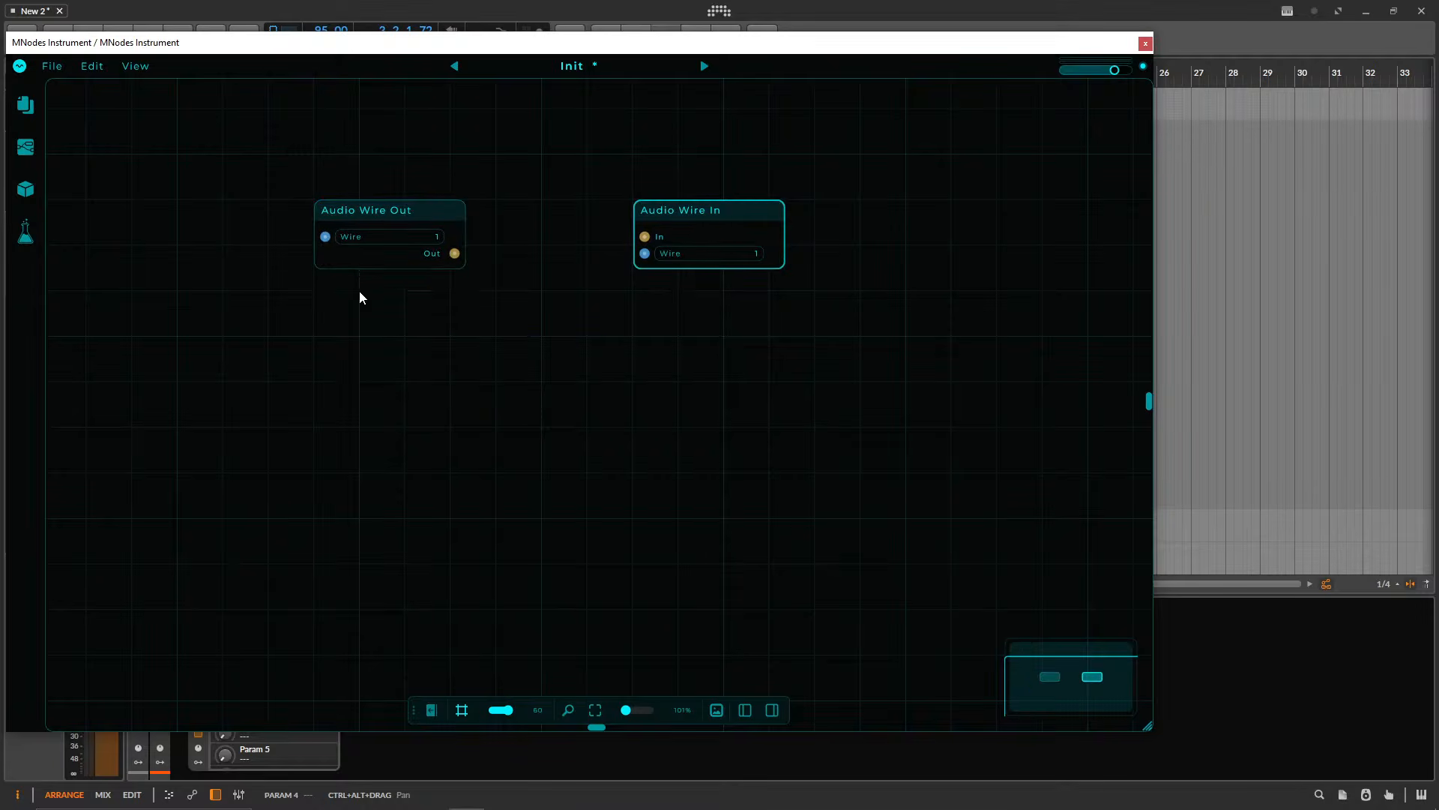
- Add a Gain node, duplicate it, and connect the first Gain's output to the second Gain's input
{"action": "double_click", "coordinate": [520, 388]}
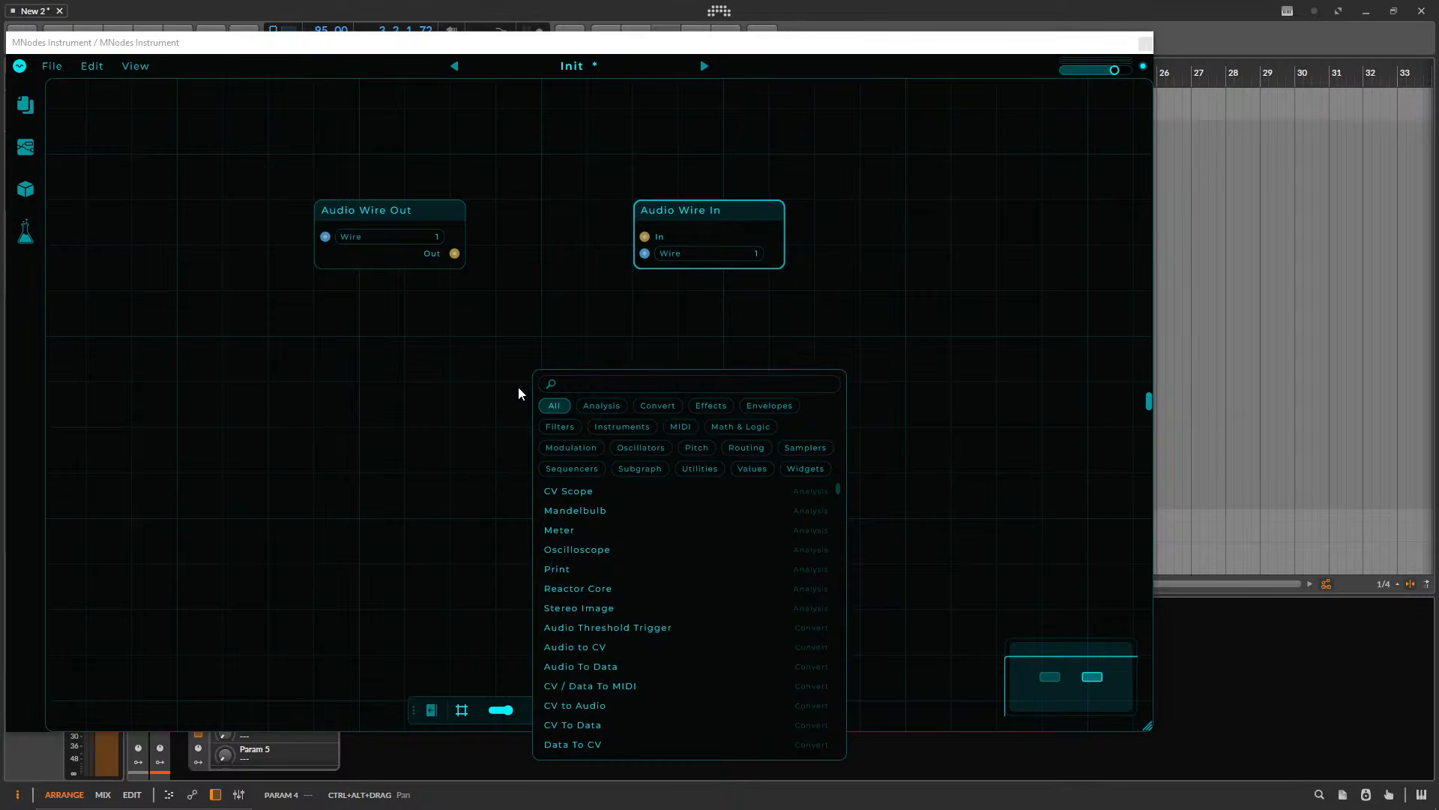
{"action": "type", "text": "gain"}
{"action": "key", "text": "Return"}
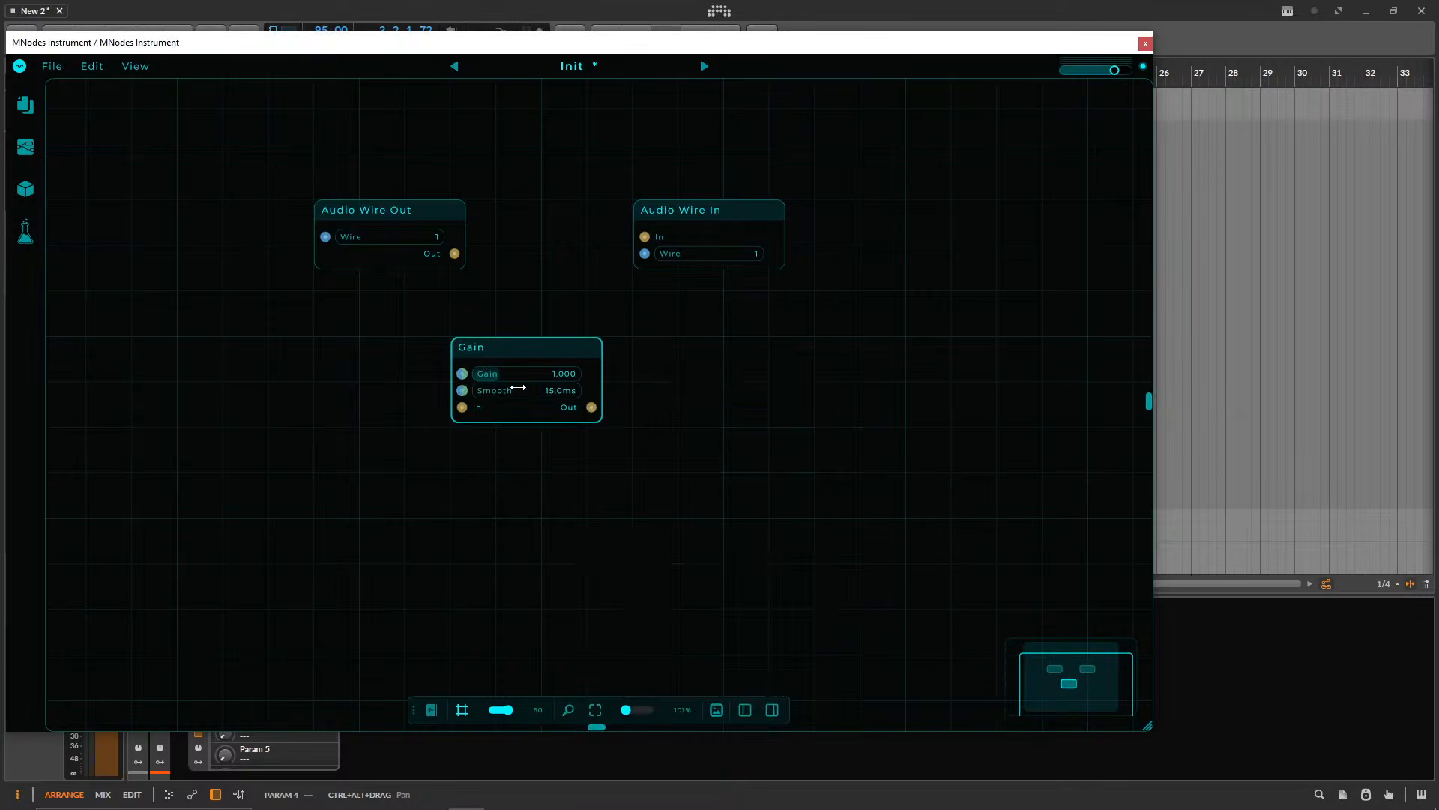
{"action": "left_click_drag", "start_coordinate": [515, 341], "coordinate": [790, 332]}
{"action": "left_click_drag", "start_coordinate": [592, 407], "coordinate": [690, 407]}
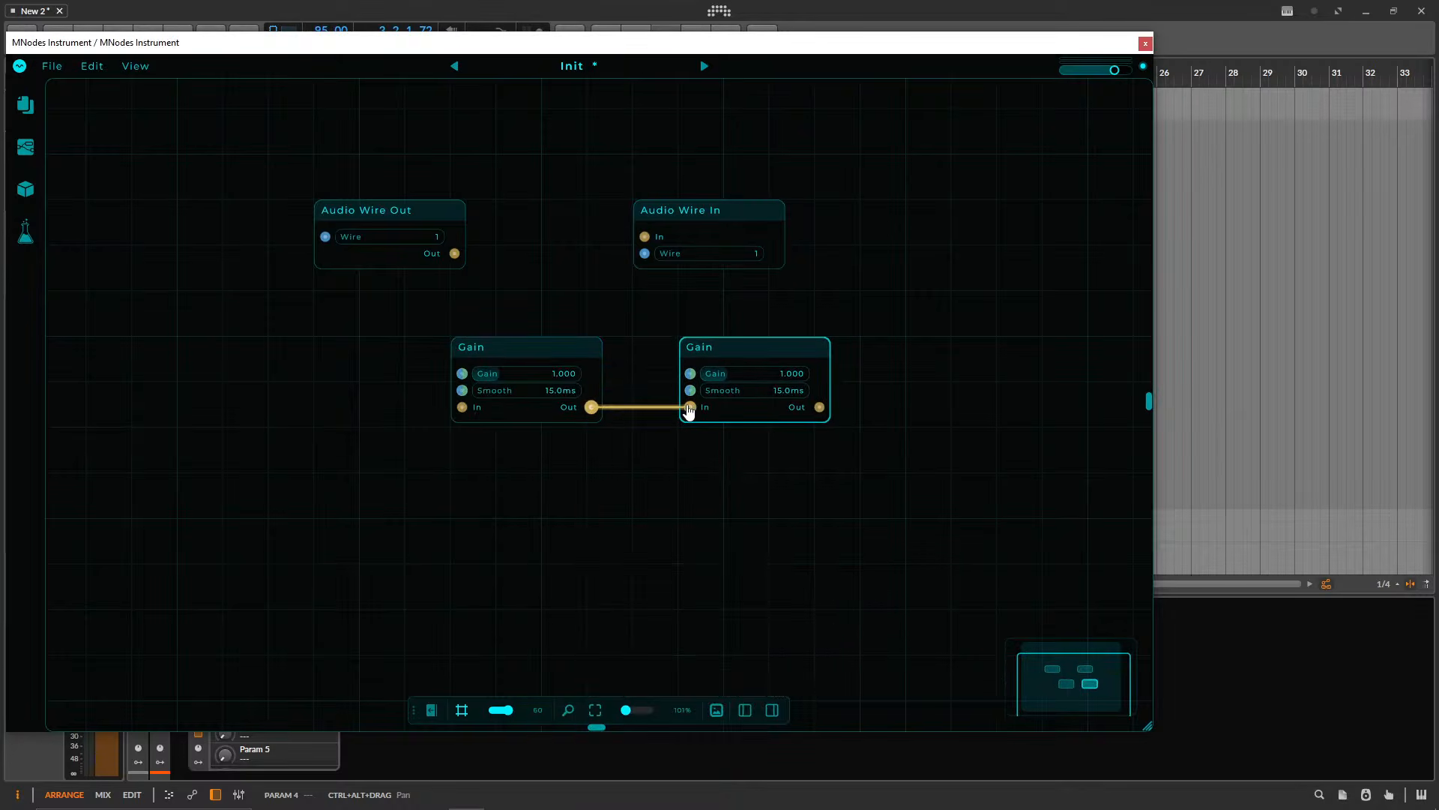
- Wire the Gain chain between the Audio Wire Out and Audio Wire In, and line up both wire nodes at its ends
{"action": "left_click_drag", "start_coordinate": [819, 407], "coordinate": [350, 447]}
{"action": "left_click_drag", "start_coordinate": [723, 237], "coordinate": [919, 354]}
{"action": "left_click_drag", "start_coordinate": [389, 209], "coordinate": [343, 346]}
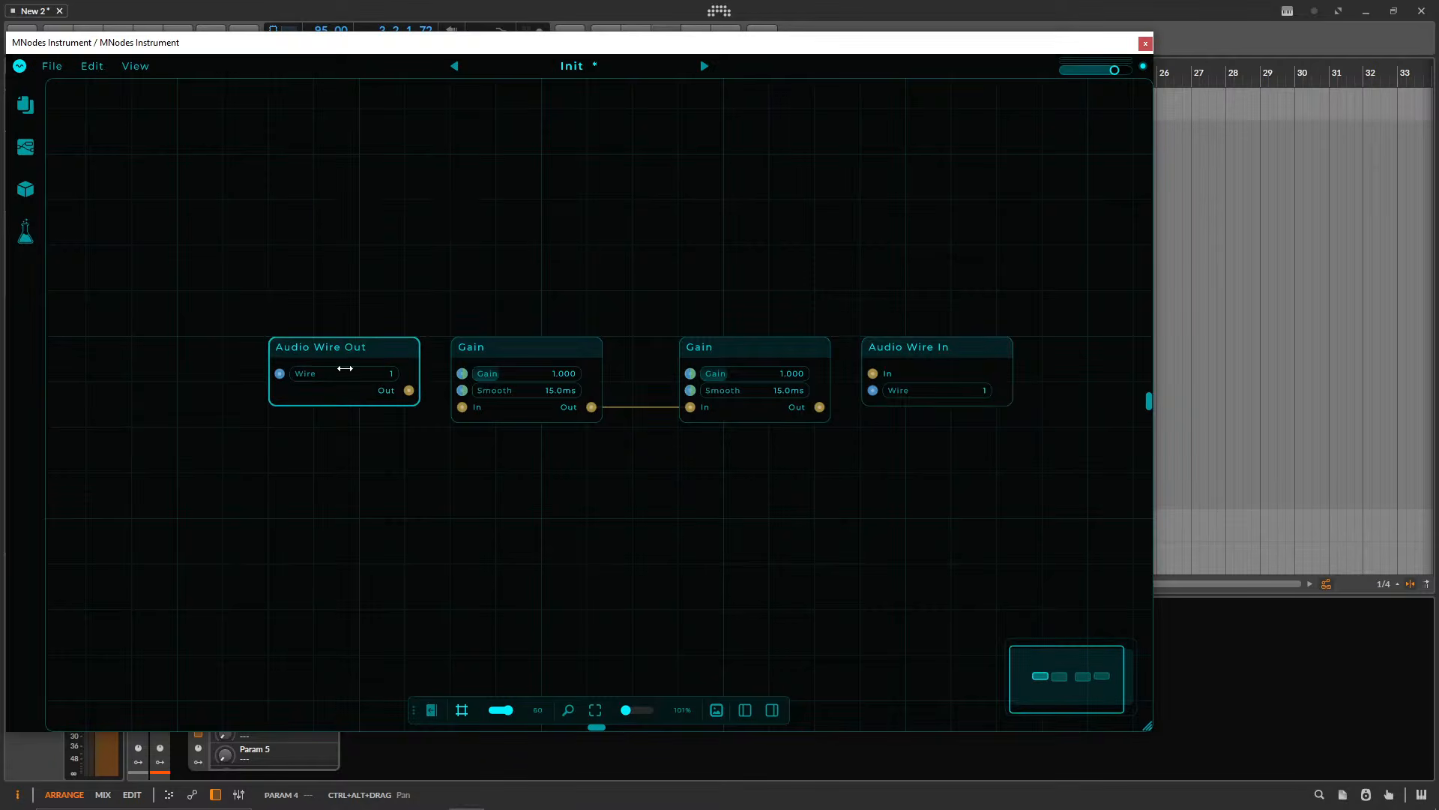
{"action": "left_click_drag", "start_coordinate": [913, 345], "coordinate": [914, 390]}
{"action": "left_click_drag", "start_coordinate": [820, 408], "coordinate": [872, 419]}
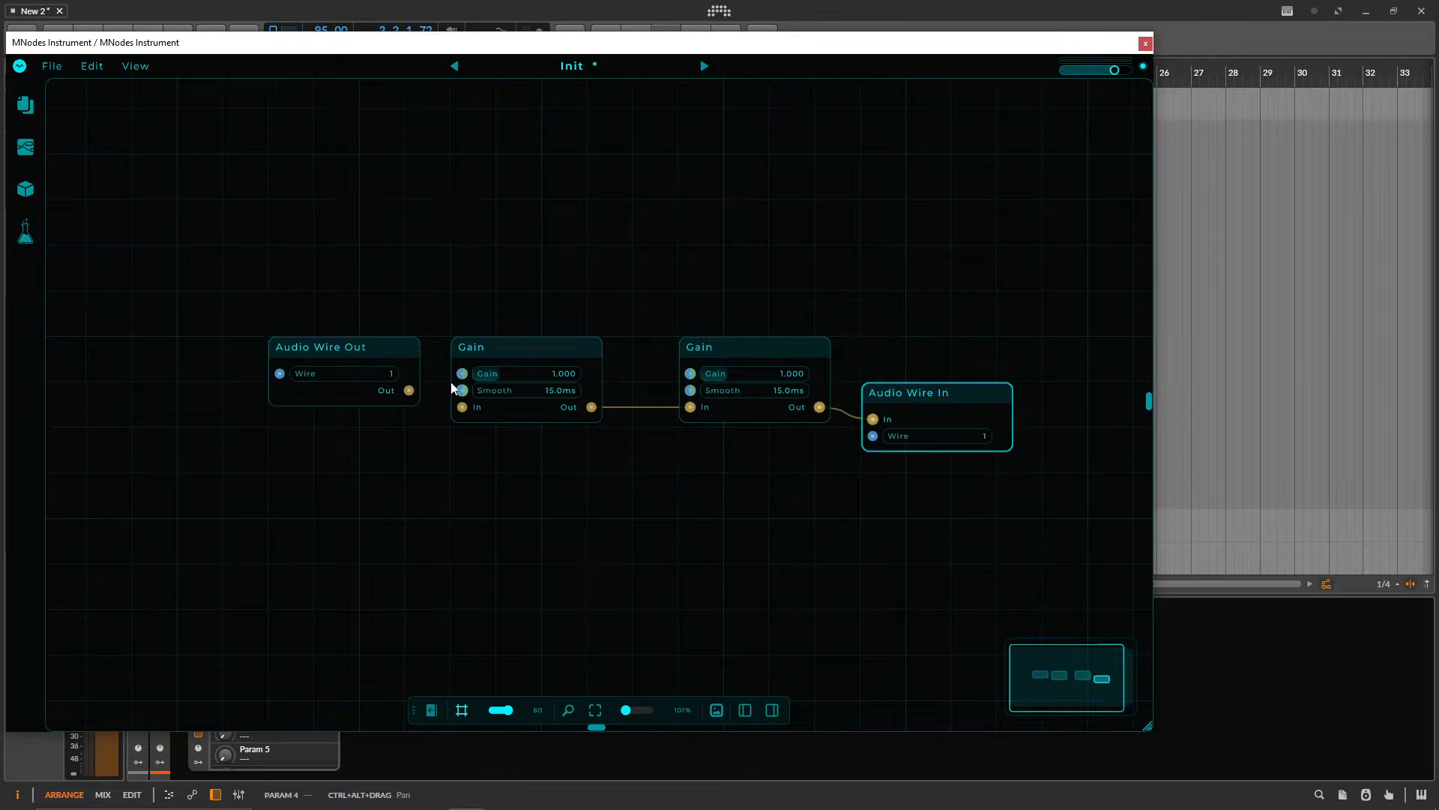
{"action": "left_click_drag", "start_coordinate": [412, 390], "coordinate": [462, 407]}
{"action": "left_click_drag", "start_coordinate": [380, 349], "coordinate": [243, 350]}
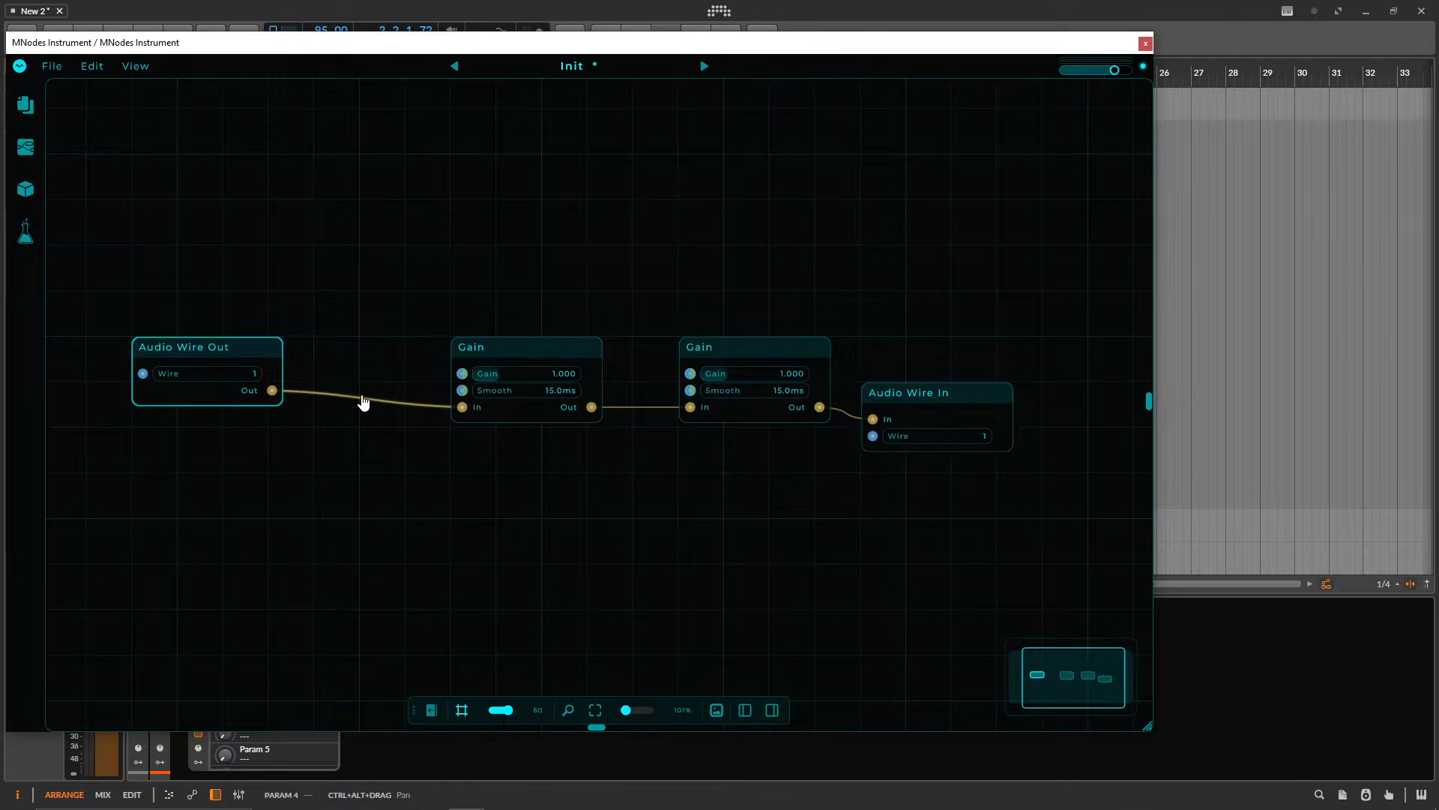
- Delete both Gain nodes and their connections, keeping the two audio wire nodes
{"action": "left_click", "coordinate": [362, 402]}
{"action": "left_click", "coordinate": [517, 346]}
{"action": "key", "text": "Delete"}
{"action": "left_click", "coordinate": [690, 419]}
{"action": "key", "text": "Delete"}
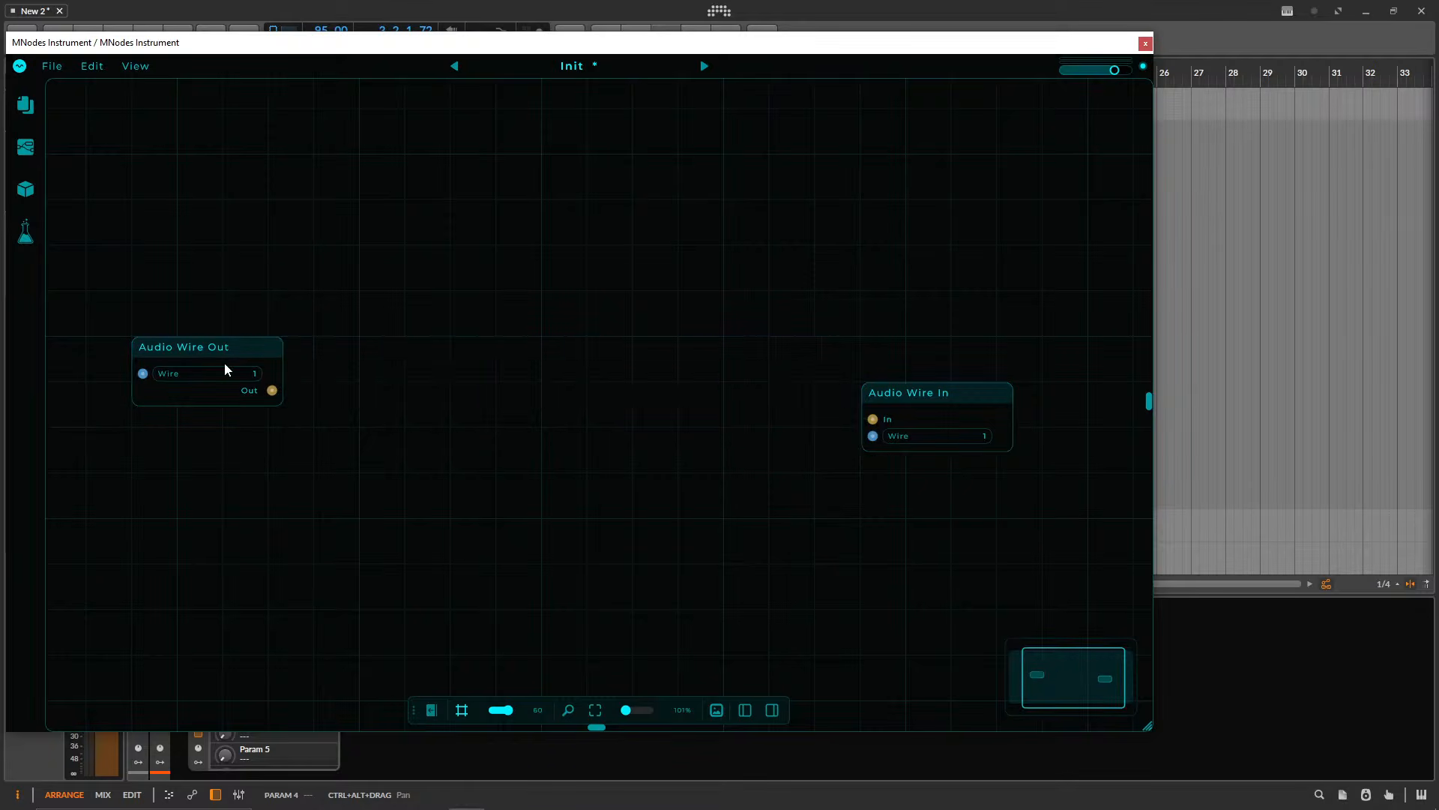
- Preview the piano chords sample and OS_LFC_130_drum_loop_zest.wav from the Splice favorites folder, lowering the preview volume
{"action": "left_click", "coordinate": [26, 105]}
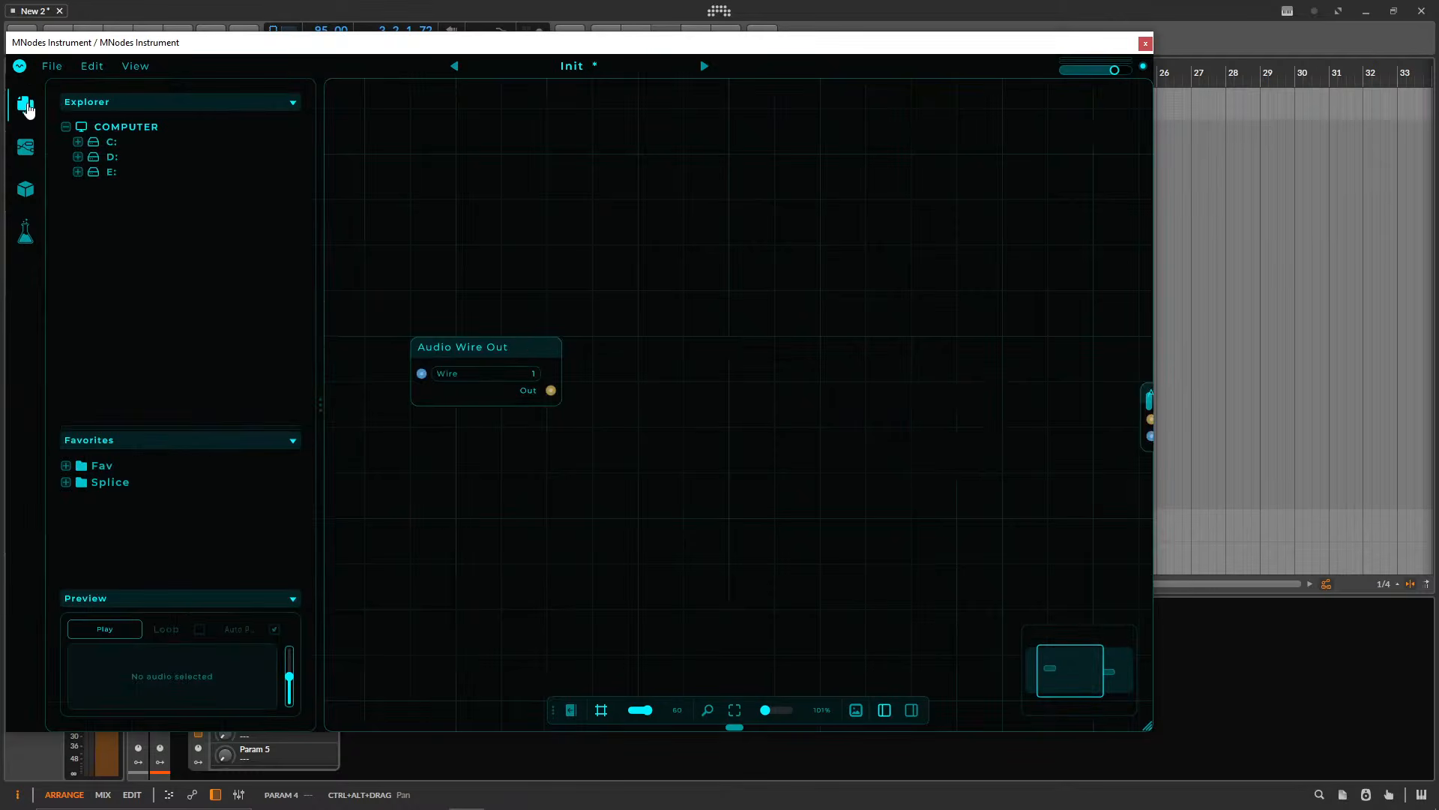
{"action": "left_click", "coordinate": [66, 482]}
{"action": "left_click", "coordinate": [132, 522]}
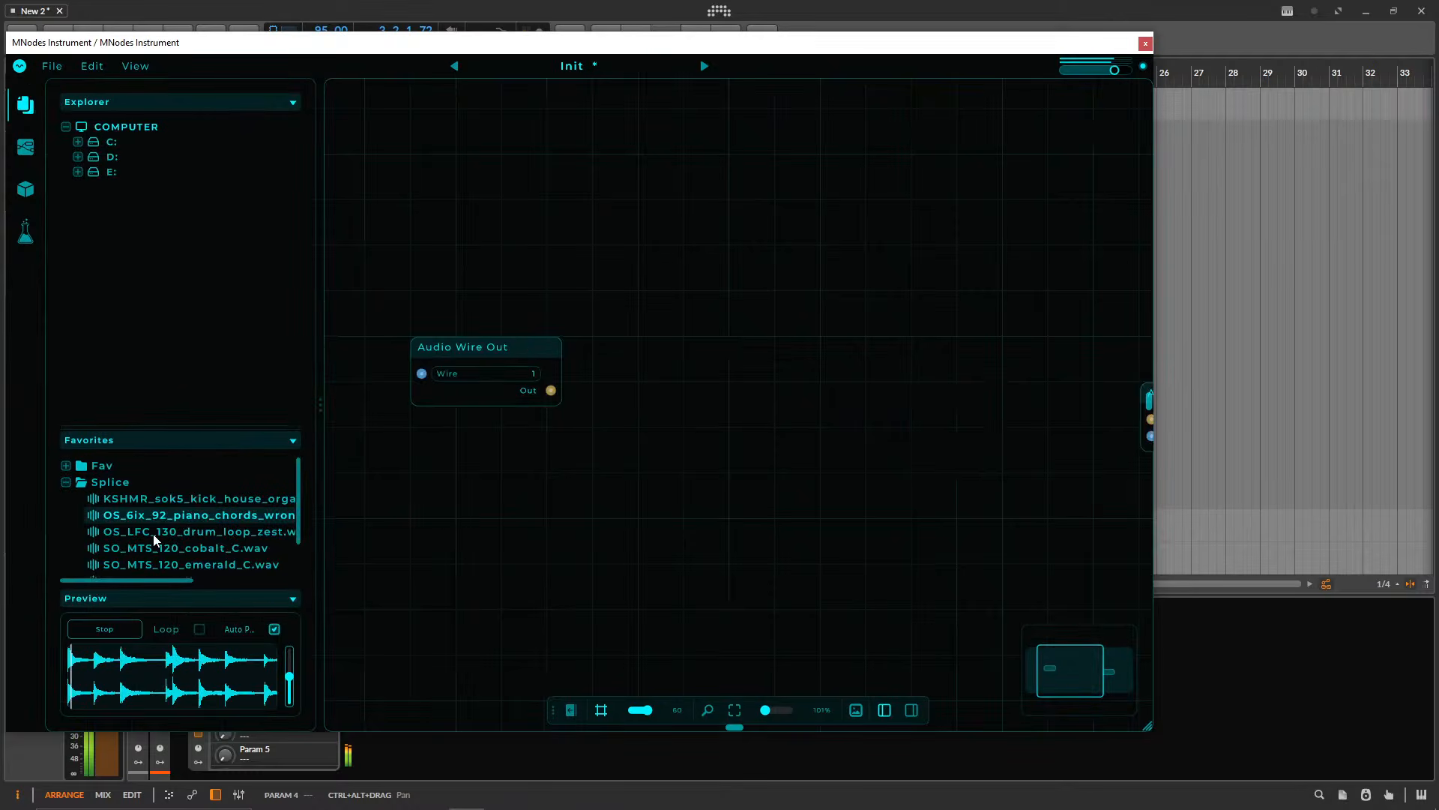
{"action": "left_click", "coordinate": [153, 533]}
{"action": "left_click_drag", "start_coordinate": [290, 677], "coordinate": [286, 699]}
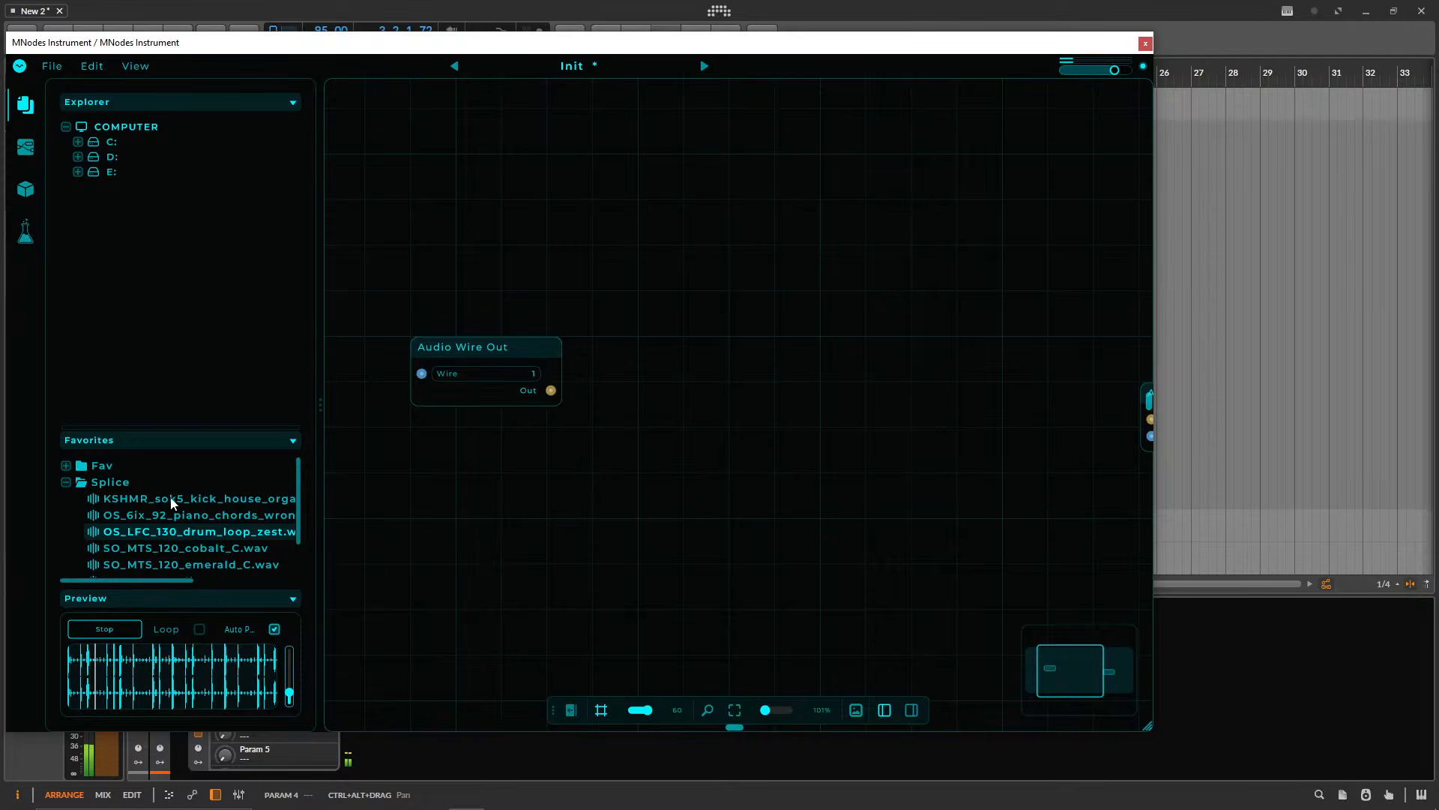
- Add OS_LFC_130_drum_loop_zest.wav to the patch as an Audio Player, stop the preview, and hide the file browser
{"action": "left_click_drag", "start_coordinate": [173, 531], "coordinate": [691, 321]}
{"action": "left_click", "coordinate": [693, 347]}
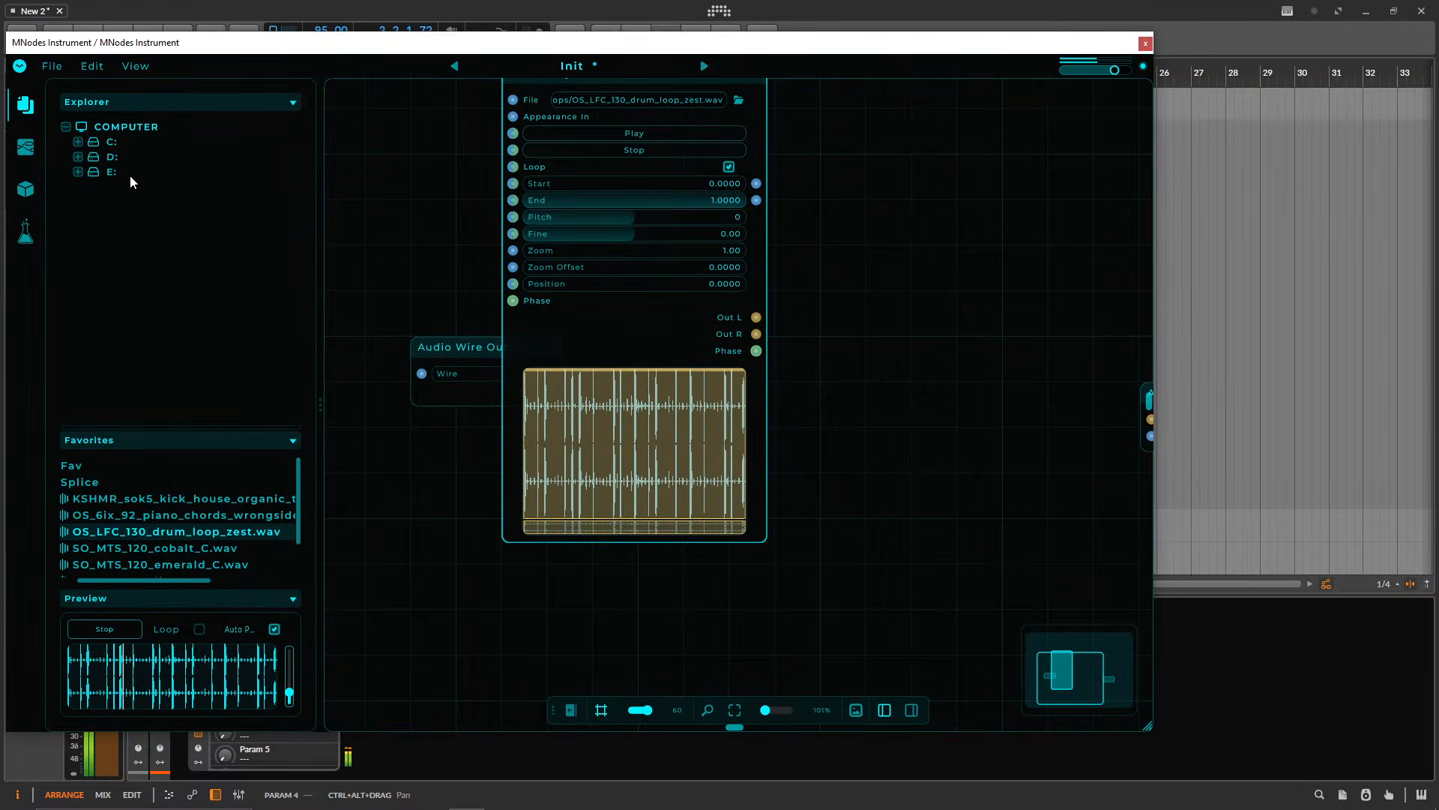
{"action": "left_click", "coordinate": [112, 629]}
{"action": "left_click", "coordinate": [38, 116]}
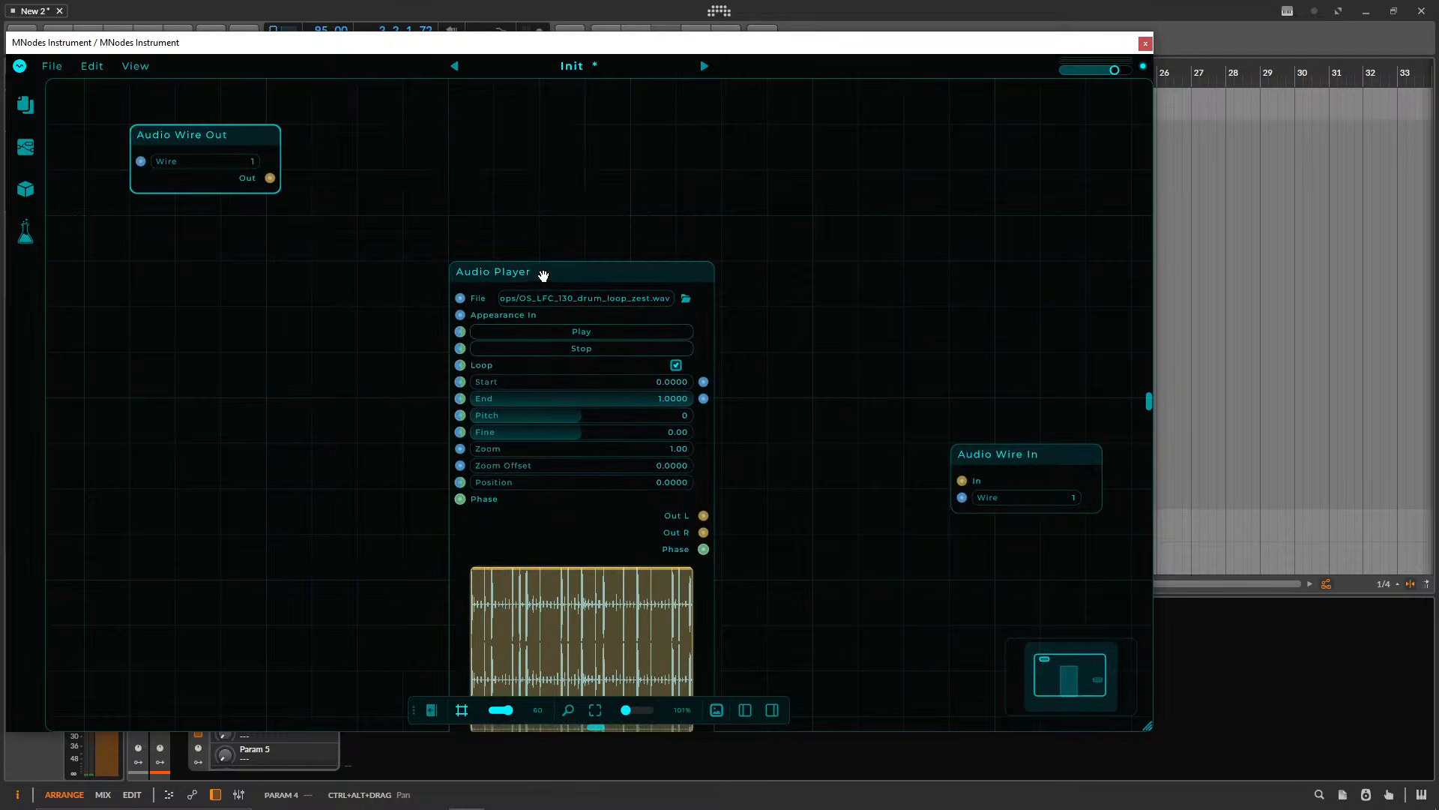
{"action": "double_click", "coordinate": [768, 277]}
{"action": "type", "text": "pitch"}
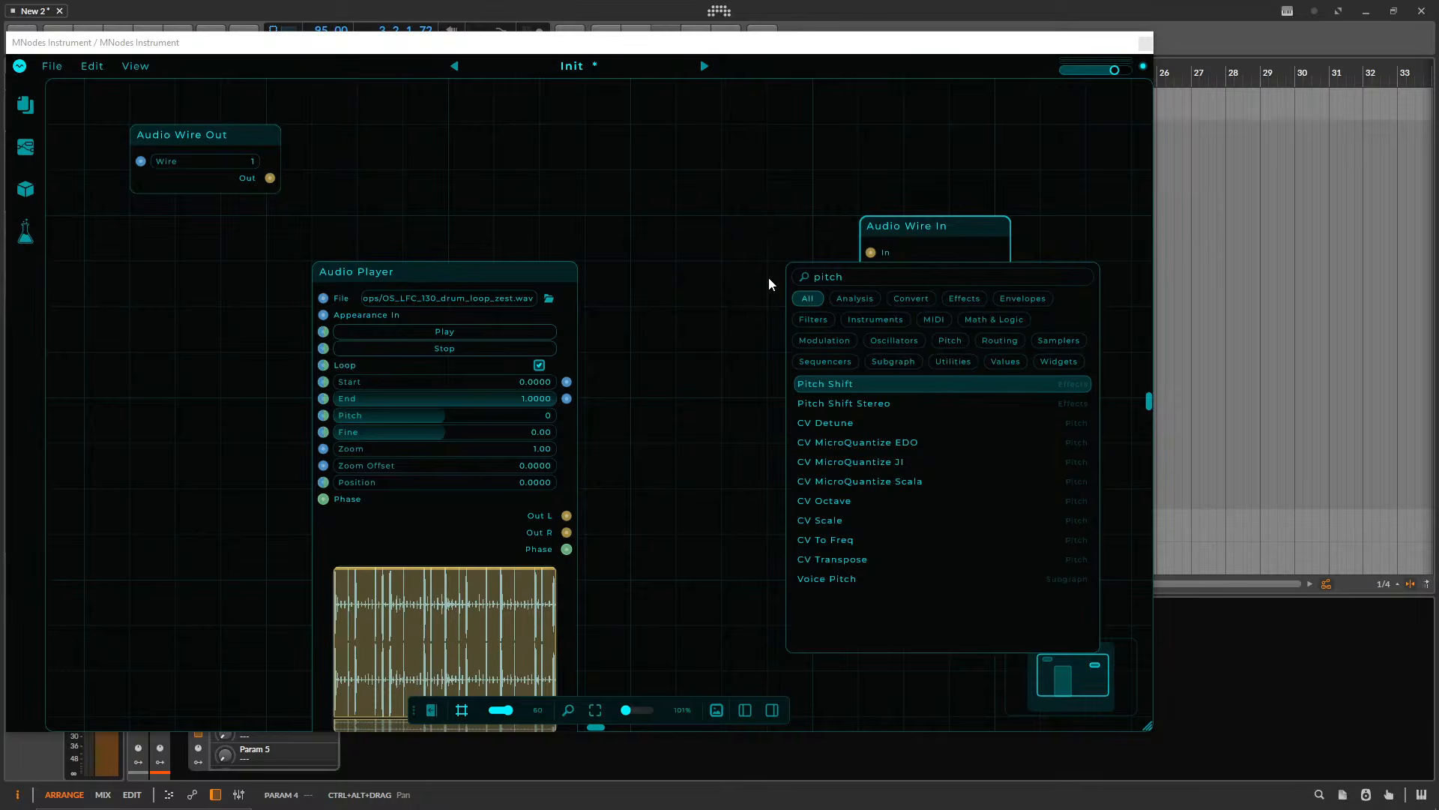
{"action": "key", "text": "Return"}
{"action": "key", "text": "Delete"}
- Add a Pitch Shift Stereo node and place it beside the Audio Wire In, on its input side
{"action": "double_click", "coordinate": [703, 439]}
{"action": "type", "text": "p"}
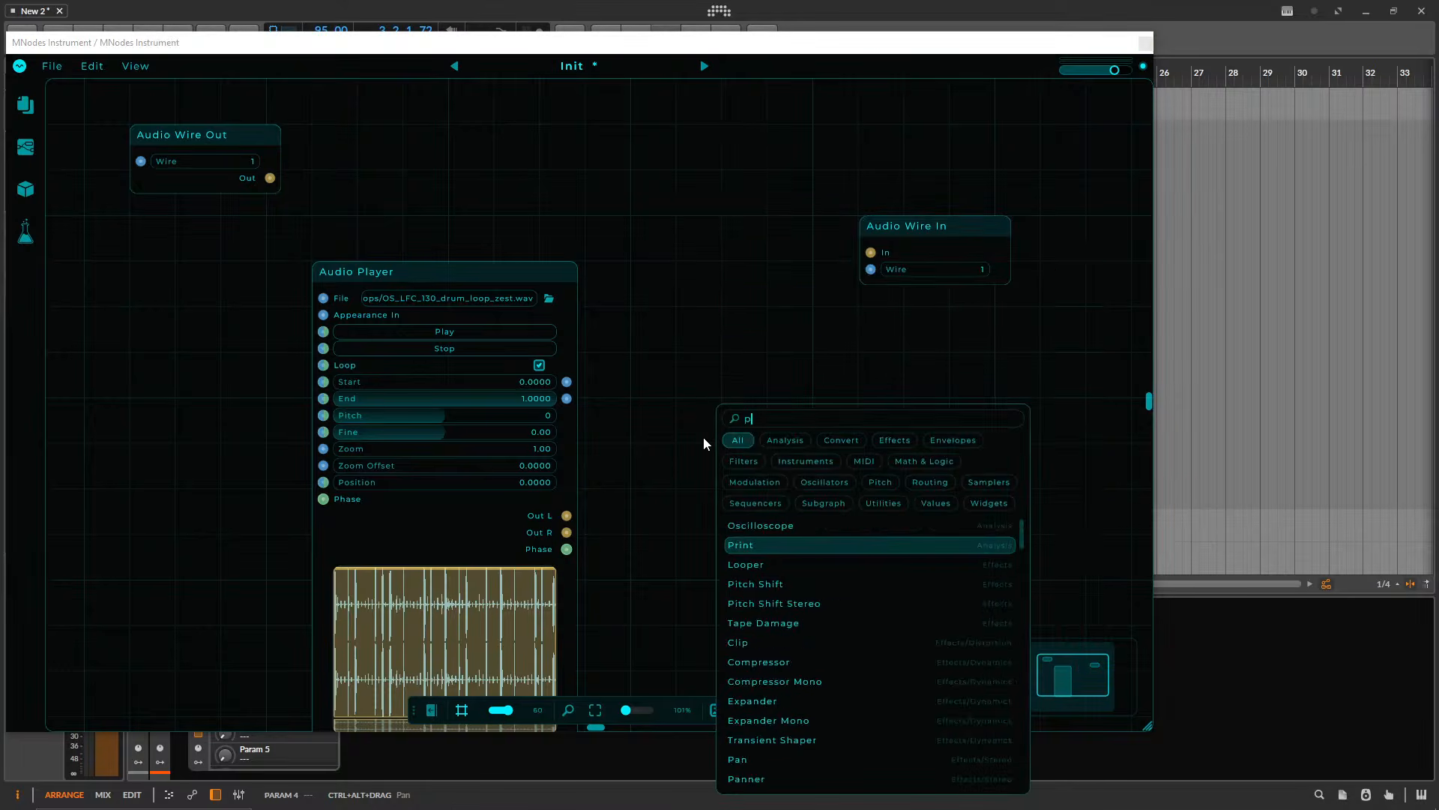
{"action": "type", "text": "itch s"}
{"action": "key", "text": "Down"}
{"action": "key", "text": "Return"}
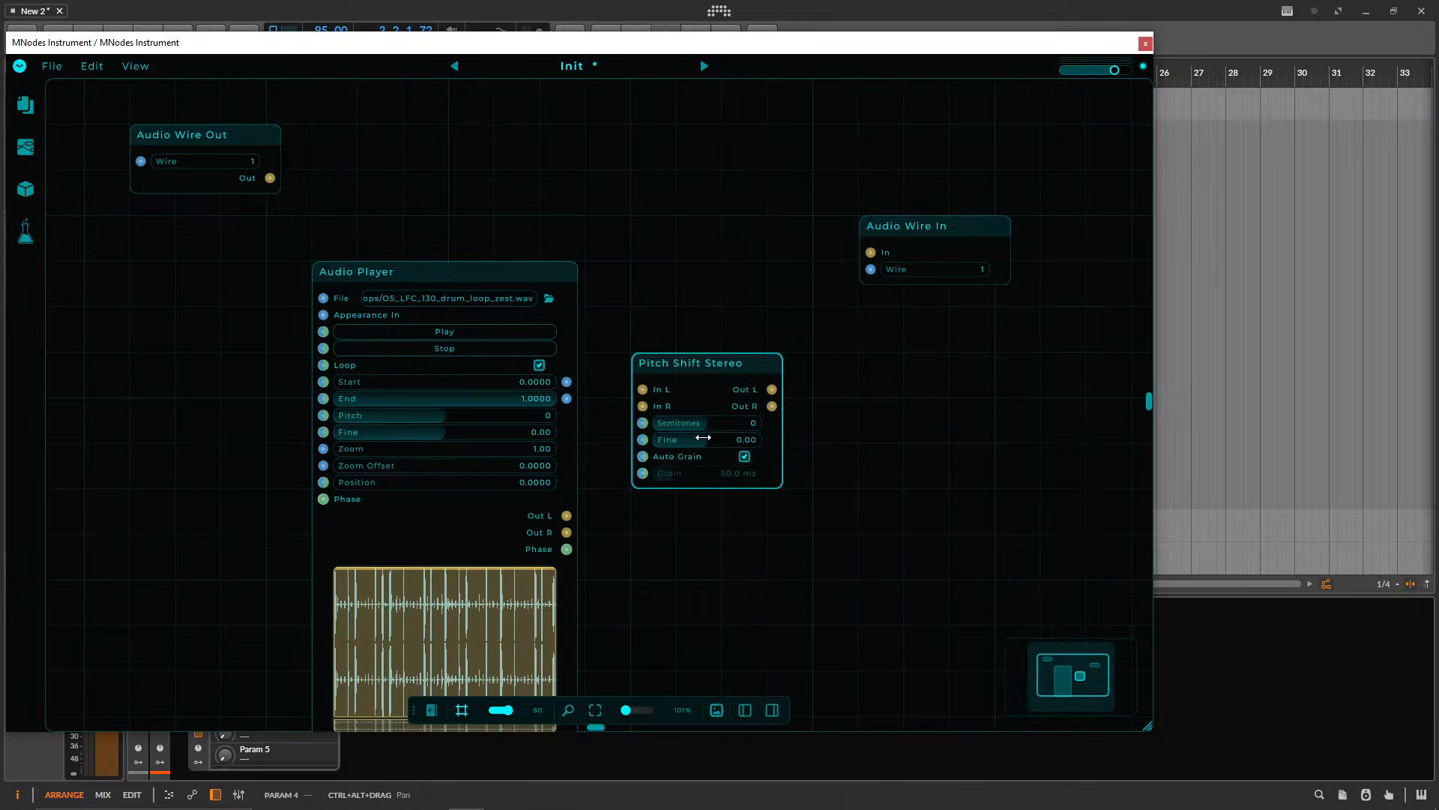
{"action": "left_click_drag", "start_coordinate": [690, 362], "coordinate": [738, 215]}
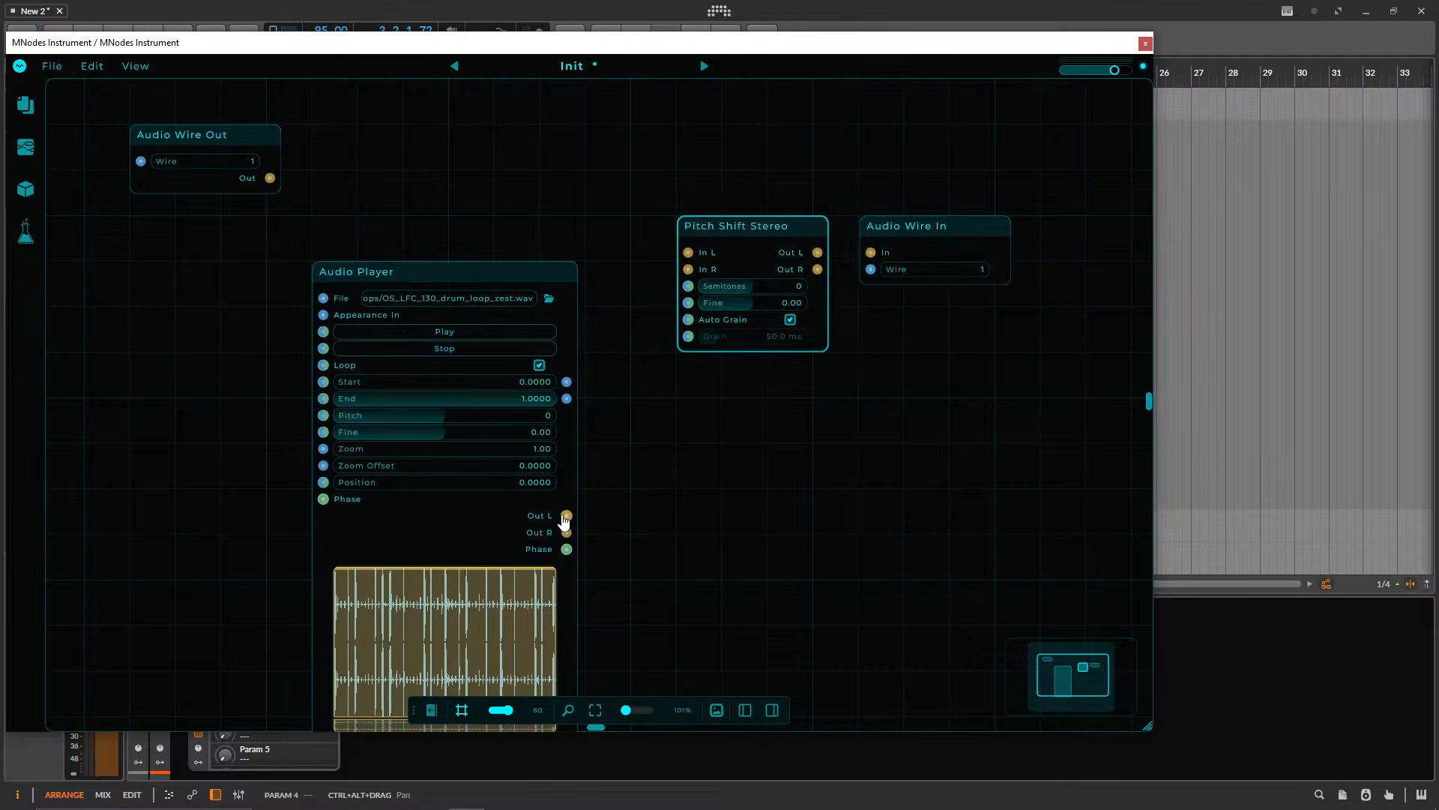
- Connect the Audio Player's Out L and Out R to the Pitch Shift Stereo's inputs and space the Audio Wire In farther from it
{"action": "mouse_move", "coordinate": [566, 516]}
{"action": "left_mouse_down"}
{"action": "mouse_move", "coordinate": [687, 253]}
{"action": "mouse_move", "coordinate": [669, 402]}
{"action": "mouse_move", "coordinate": [566, 533]}
{"action": "left_mouse_up"}
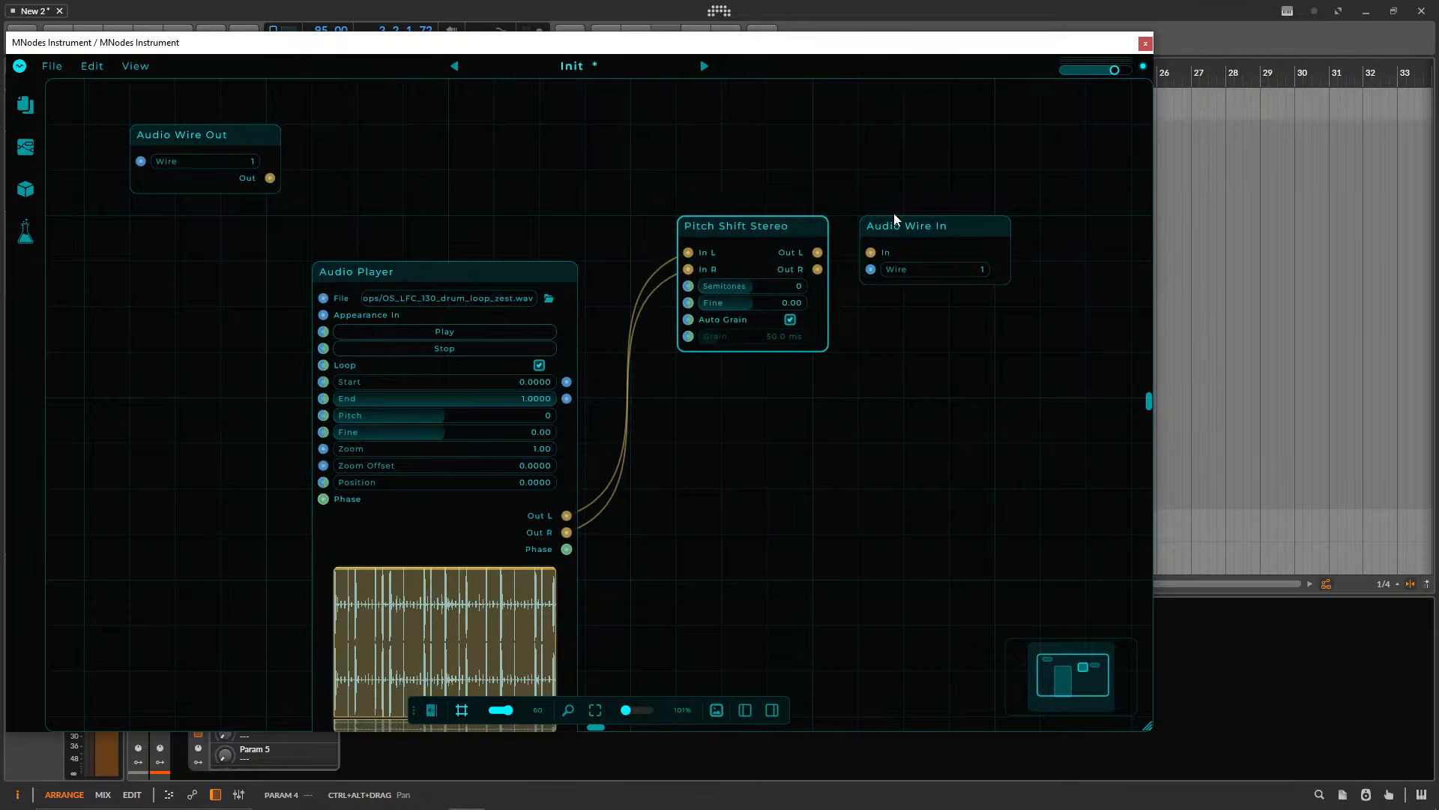
{"action": "left_click_drag", "start_coordinate": [895, 218], "coordinate": [934, 218]}
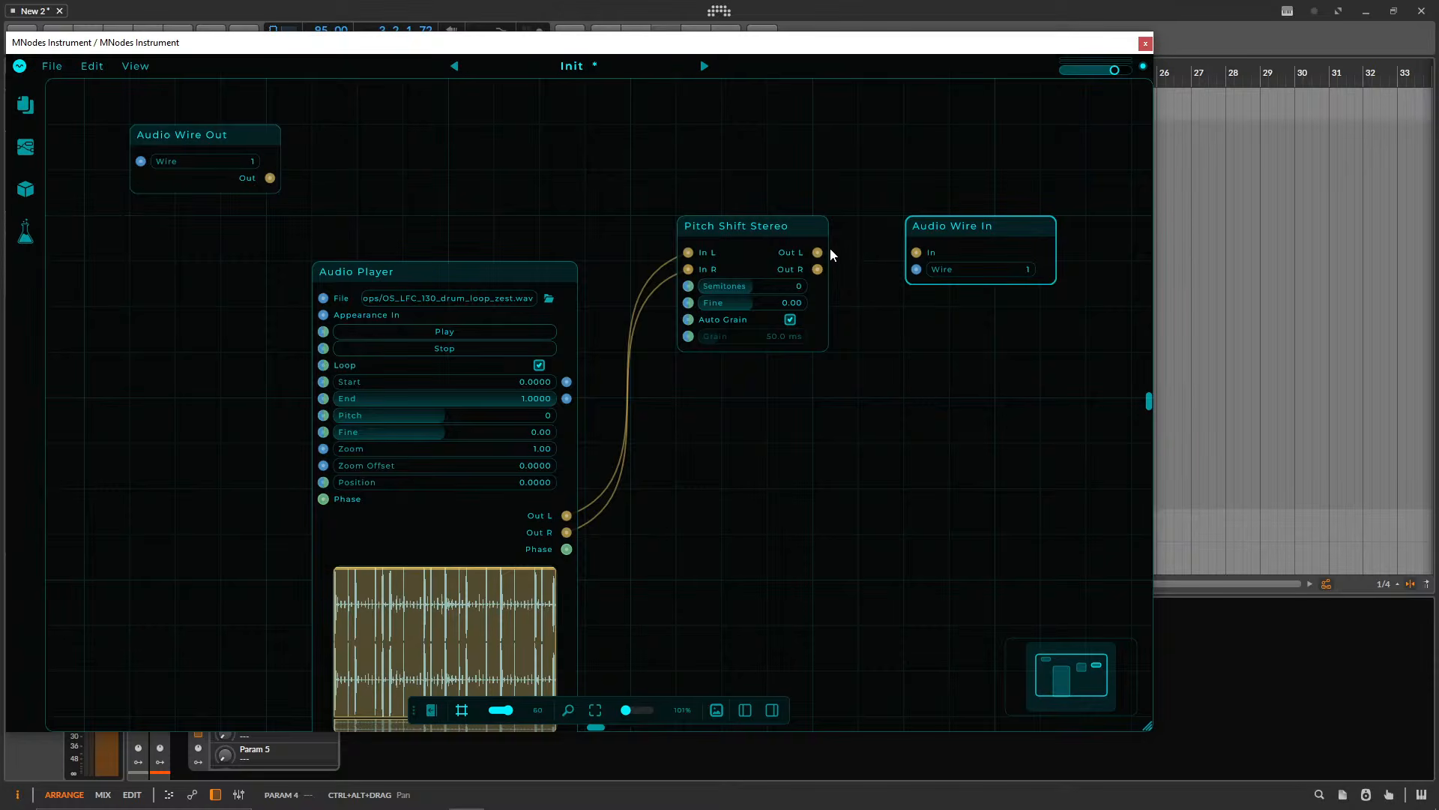
- Connect the Pitch Shift Stereo's Out L to the Audio Wire In, and add an Audio Out node below it
{"action": "left_click_drag", "start_coordinate": [817, 253], "coordinate": [916, 252]}
{"action": "double_click", "coordinate": [961, 411]}
{"action": "type", "text": "audio out"}
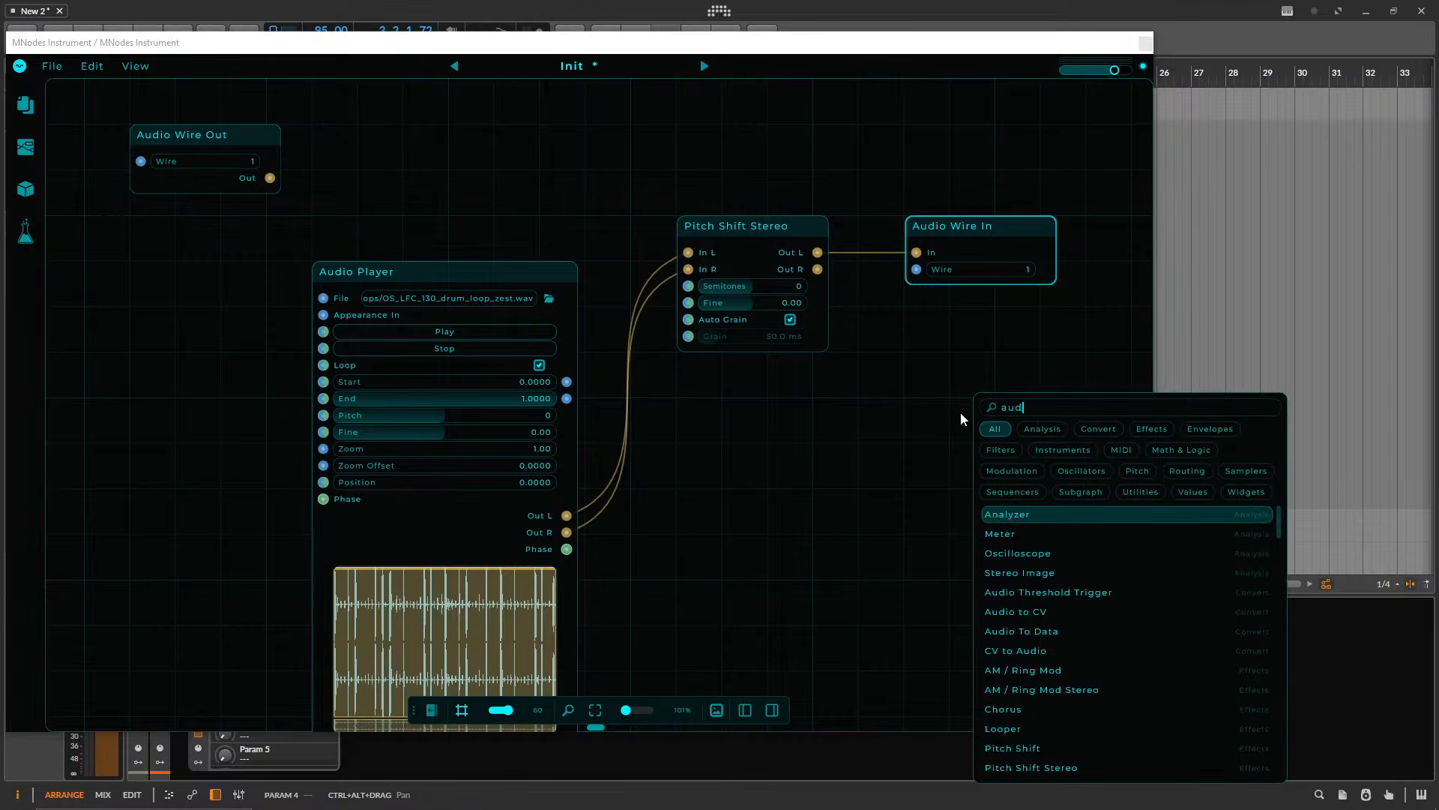
{"action": "key", "text": "Return"}
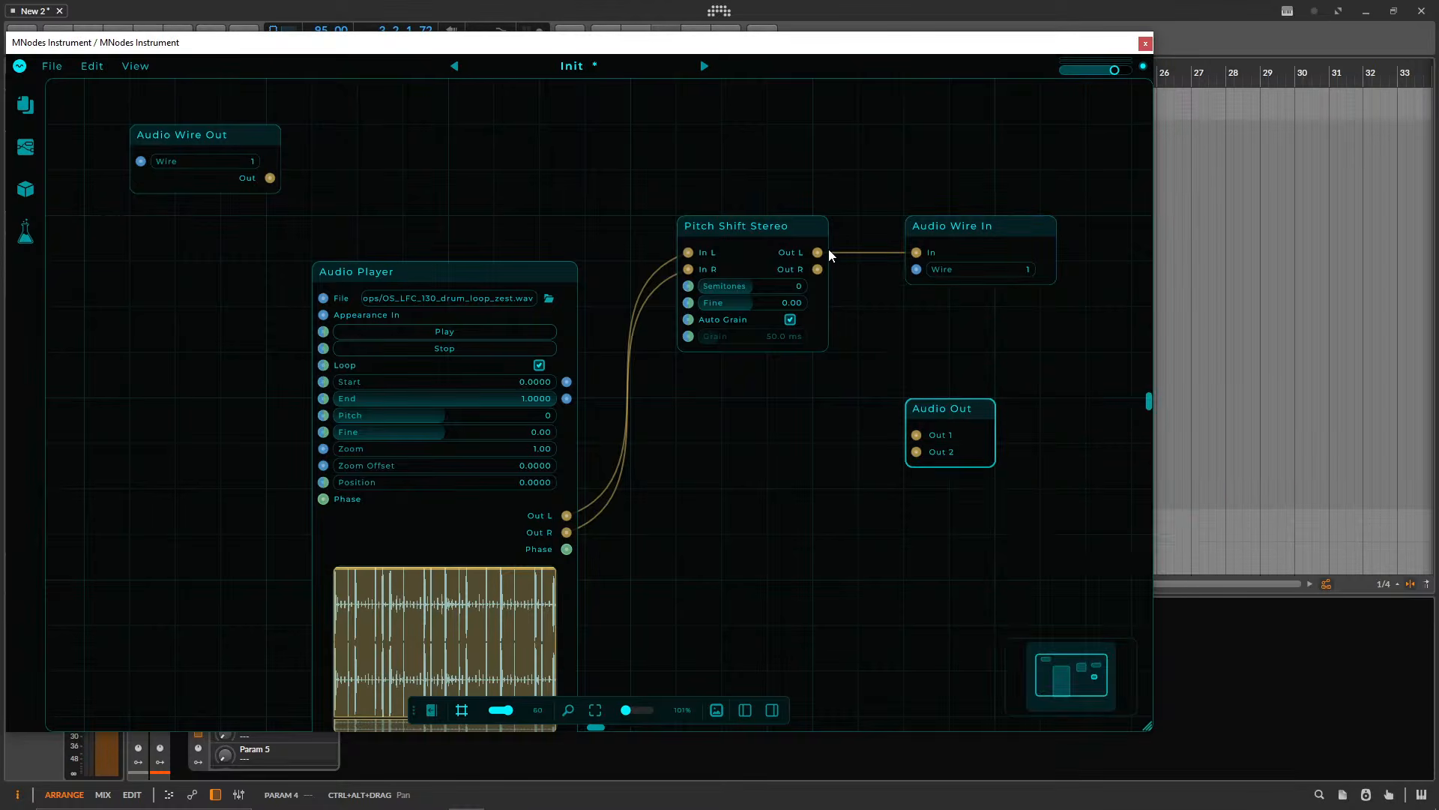
- Connect the Pitch Shift Stereo's Out L to both Audio Out channels, and space the Audio Out and Audio Wire In farther from it
{"action": "left_click_drag", "start_coordinate": [916, 435], "coordinate": [853, 293]}
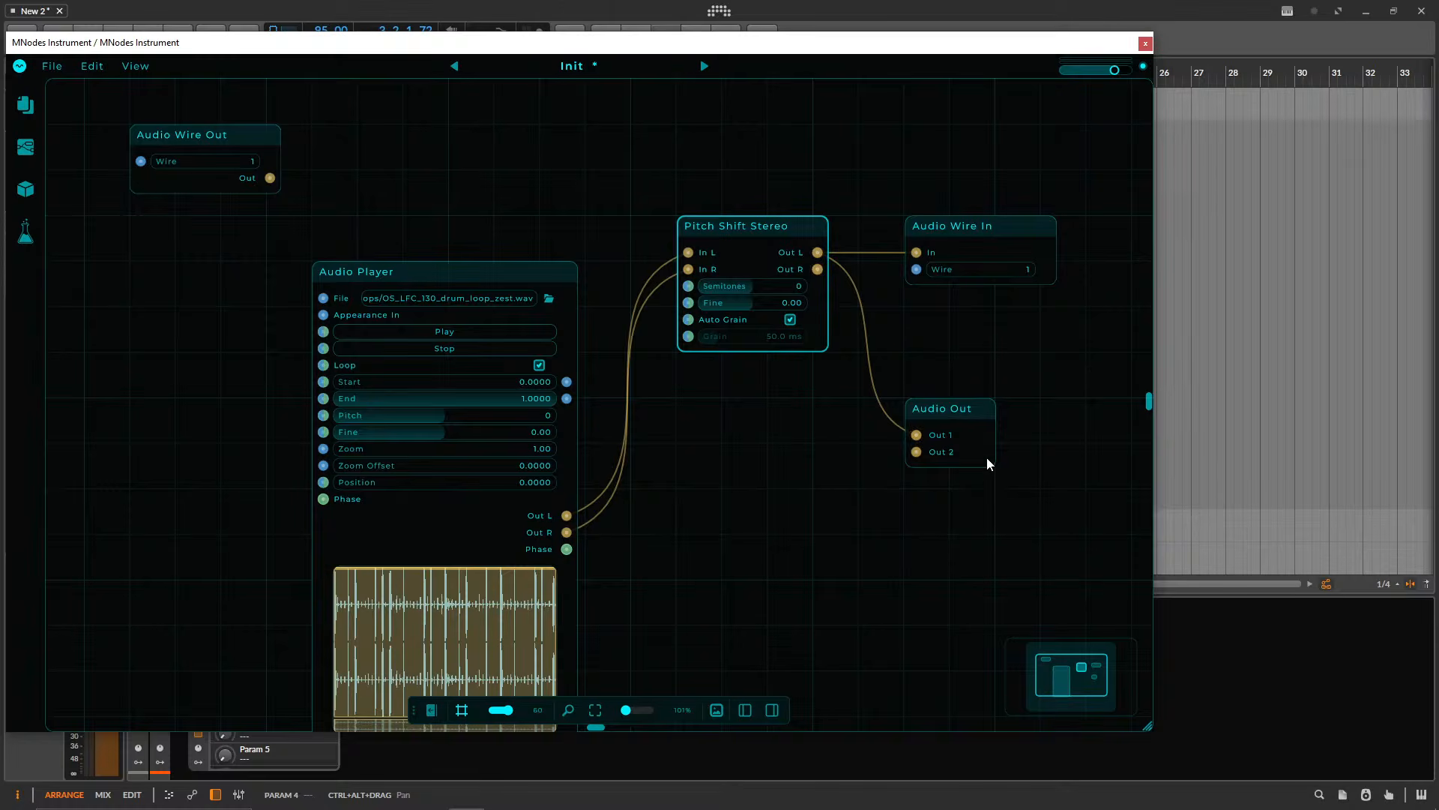
{"action": "left_click_drag", "start_coordinate": [946, 409], "coordinate": [1038, 362]}
{"action": "left_click_drag", "start_coordinate": [818, 252], "coordinate": [1007, 406]}
{"action": "left_click_drag", "start_coordinate": [957, 232], "coordinate": [1002, 234]}
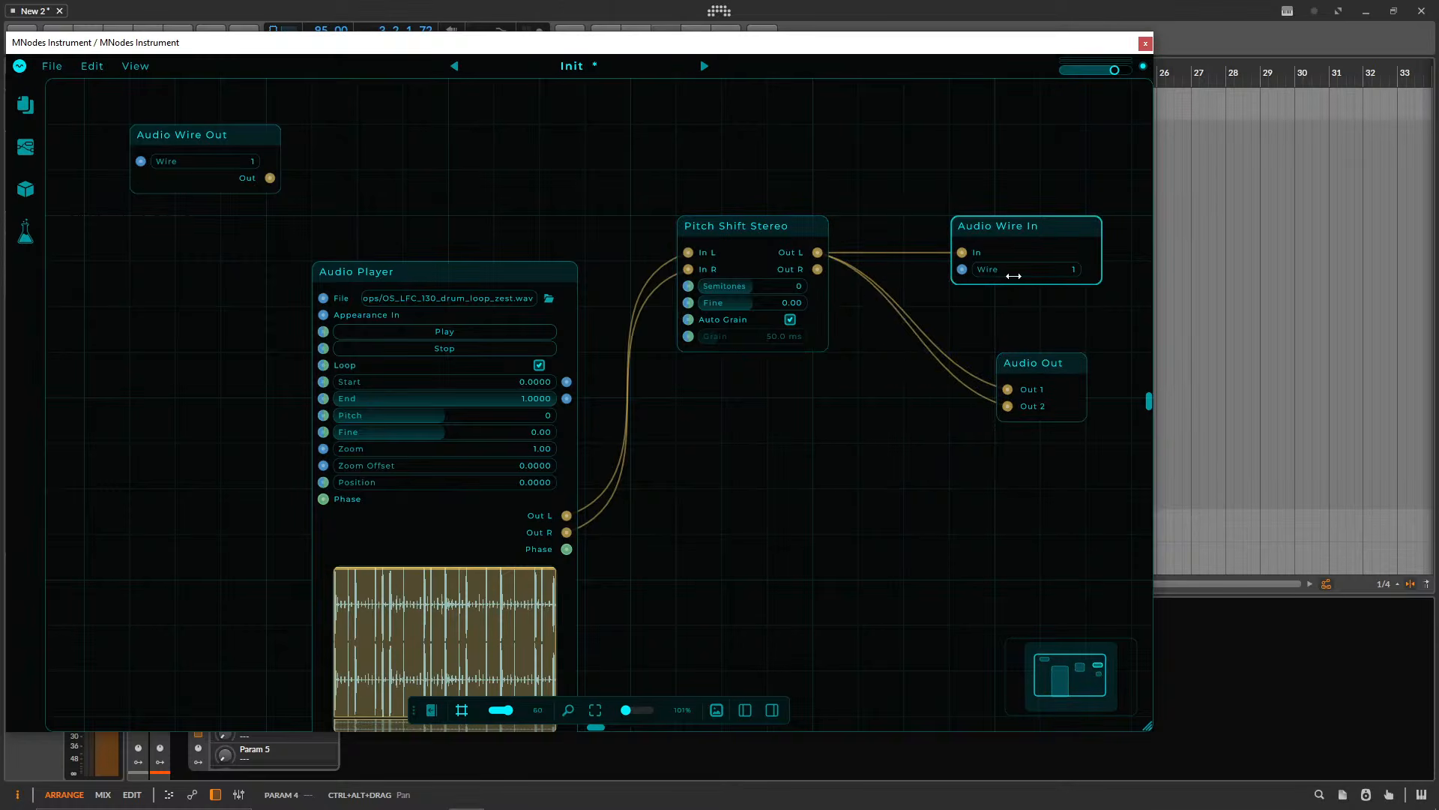
- Try feeding the Audio Wire Out directly into the Pitch Shift Stereo's In L, play and stop the loop, and remove that connection
{"action": "left_click_drag", "start_coordinate": [270, 179], "coordinate": [684, 259]}
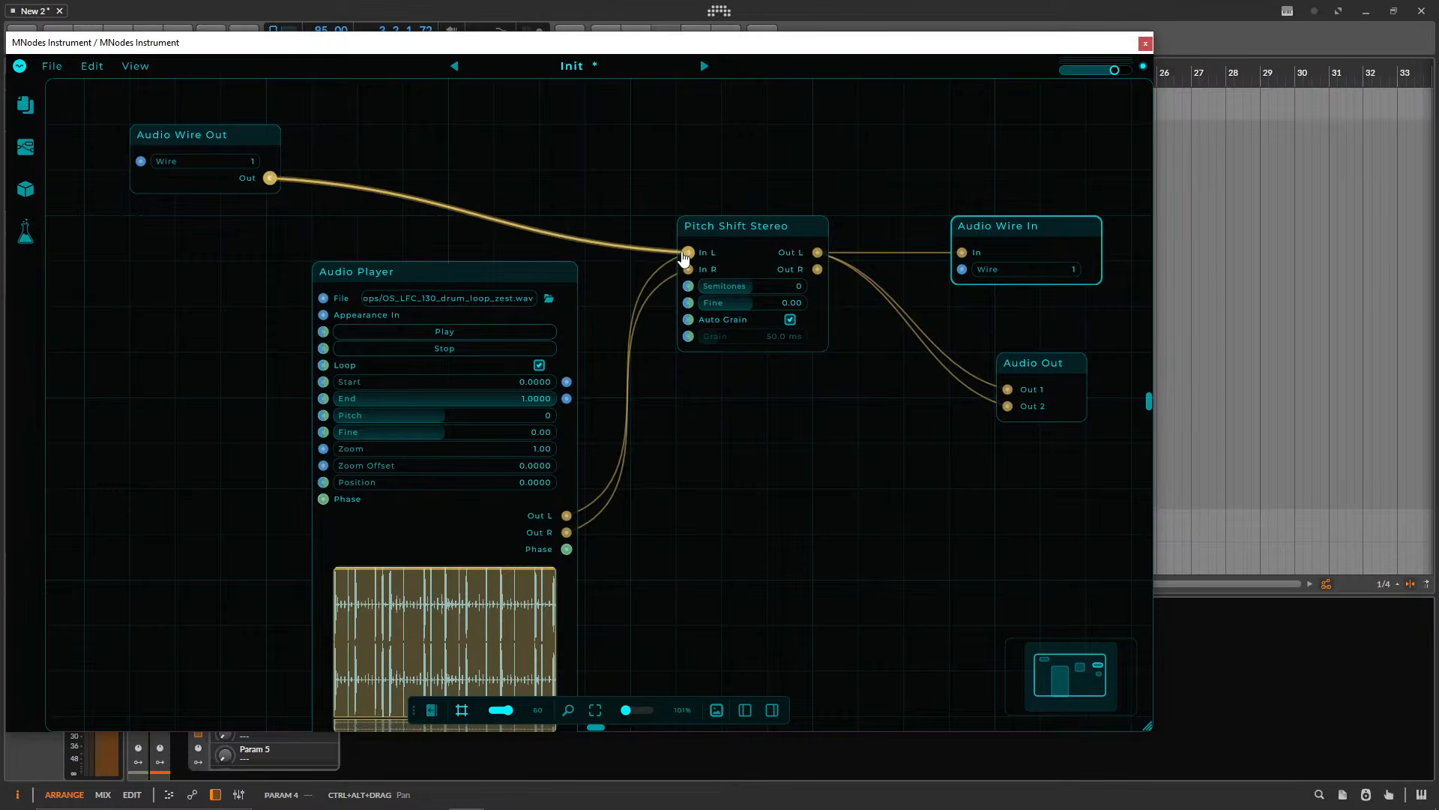
{"action": "left_click", "coordinate": [444, 332]}
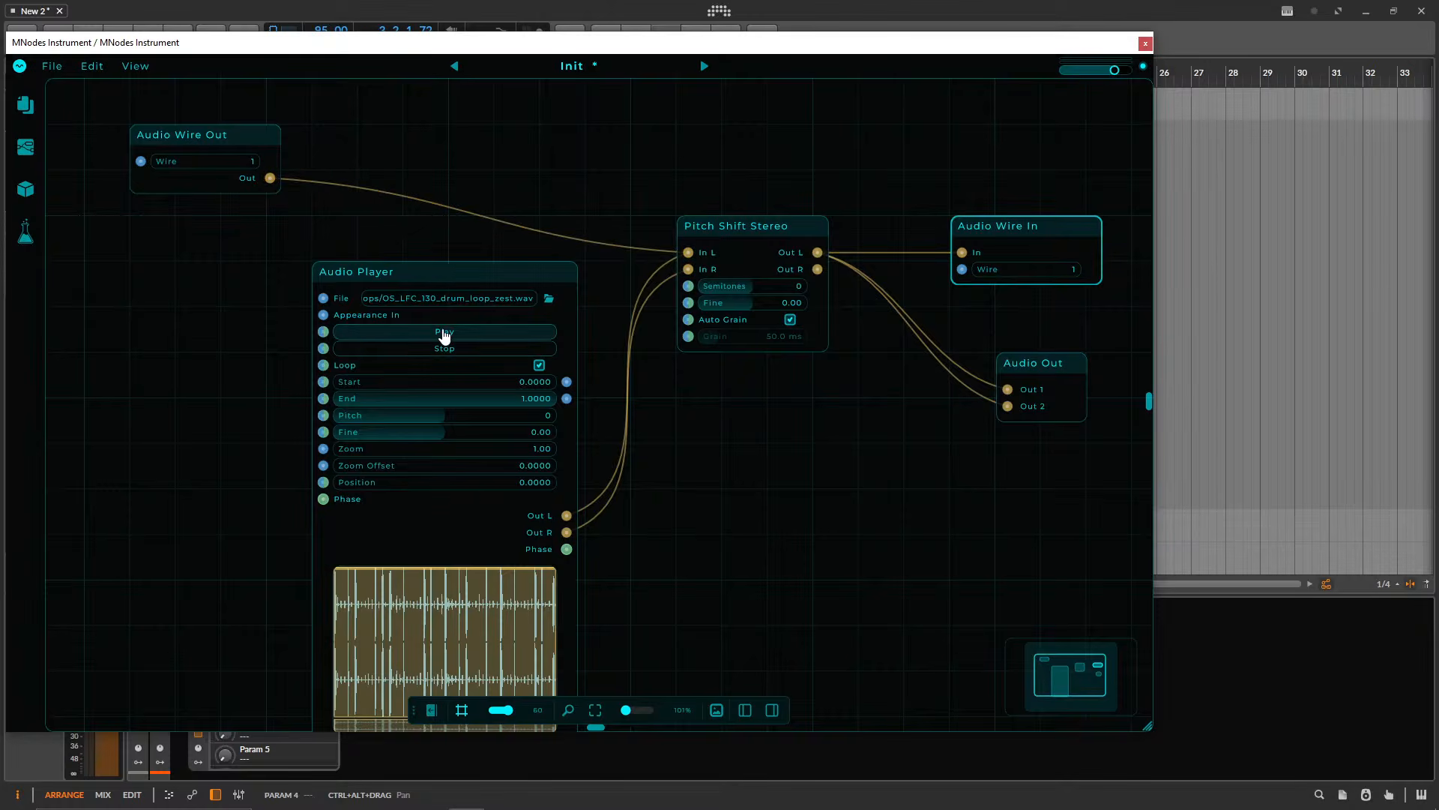
{"action": "left_click", "coordinate": [445, 349]}
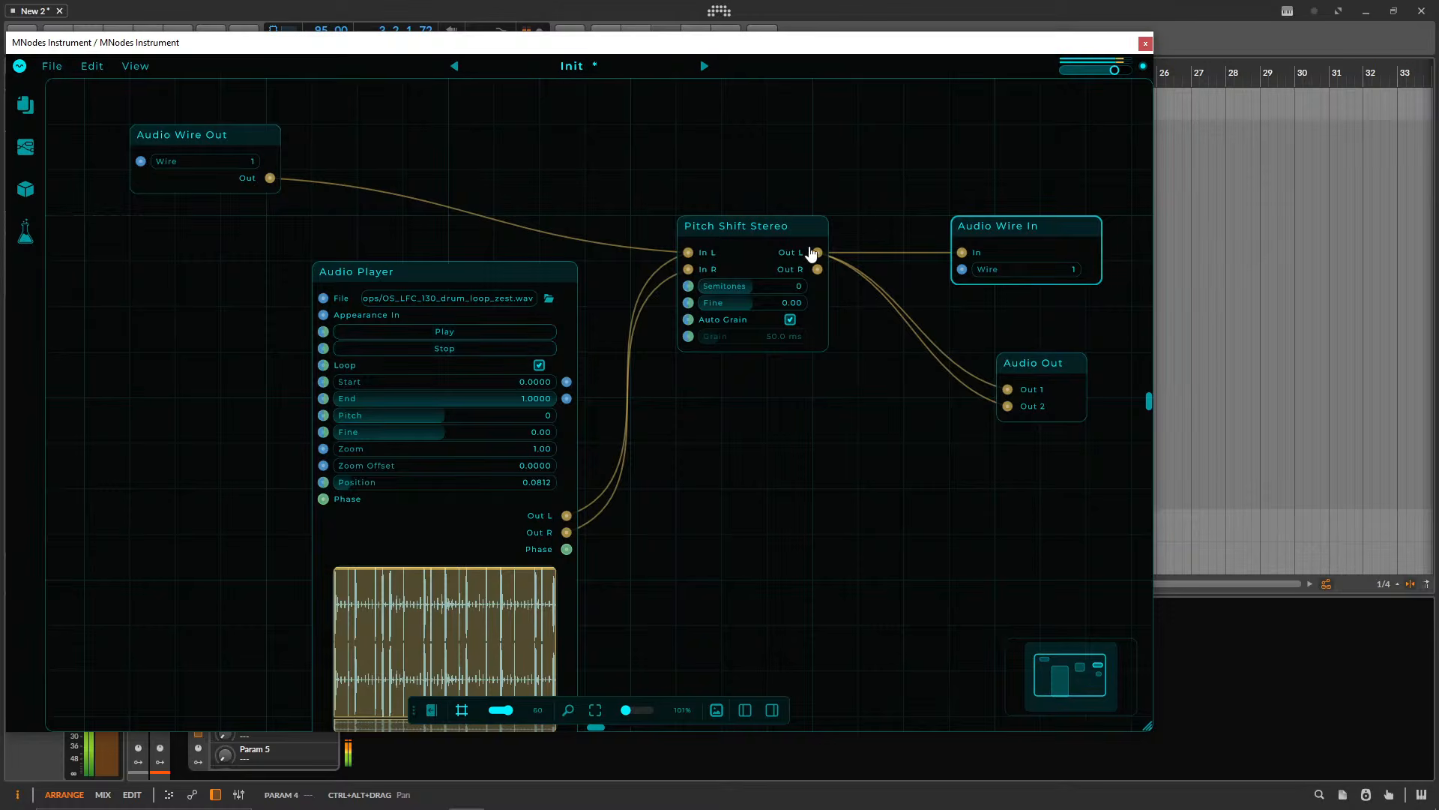
{"action": "left_click", "coordinate": [644, 246]}
{"action": "key", "text": "Delete"}
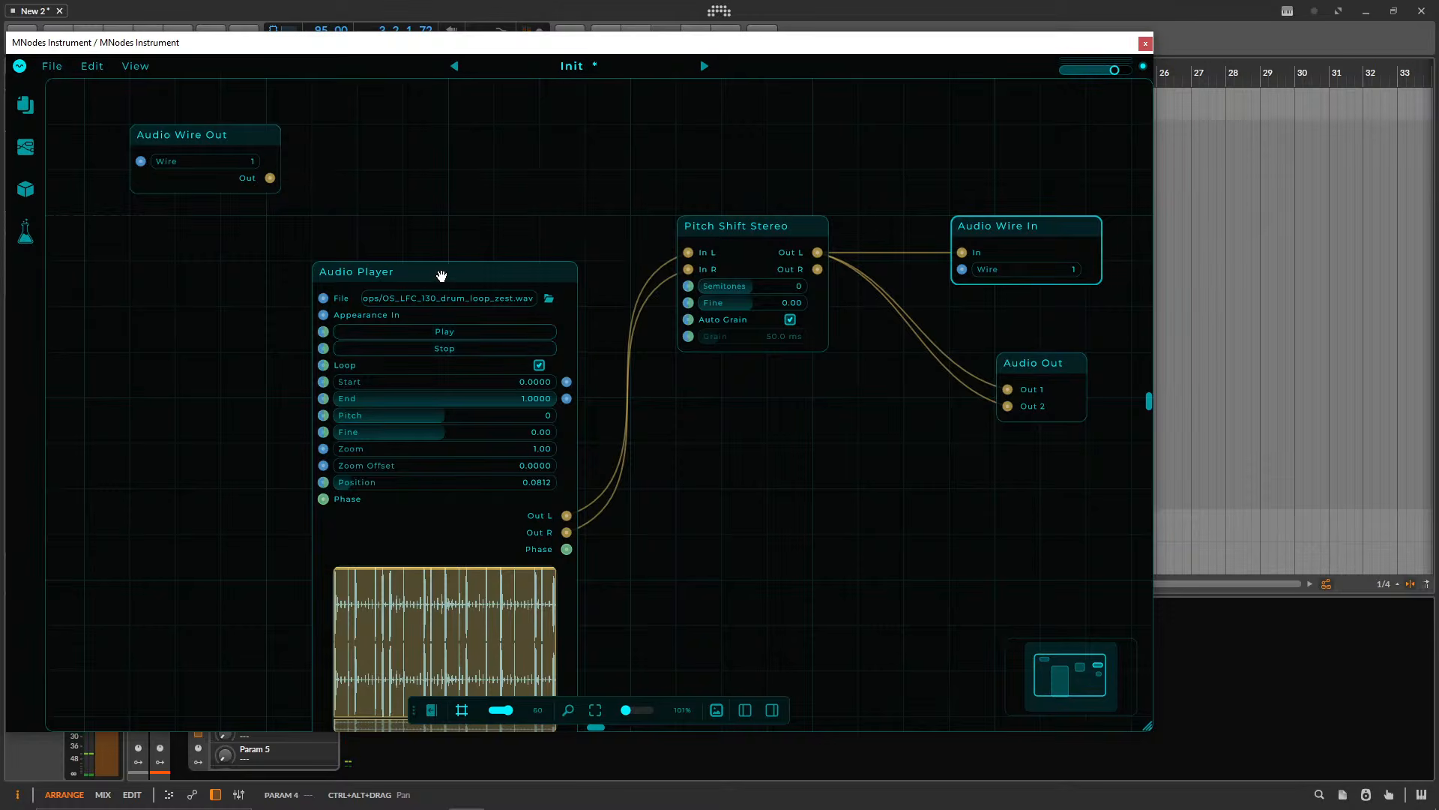
- Move the Audio Player down to make room, and add a Gain node between the Audio Wire Out and the Pitch Shift Stereo
{"action": "left_click_drag", "start_coordinate": [441, 276], "coordinate": [395, 367]}
{"action": "double_click", "coordinate": [450, 244]}
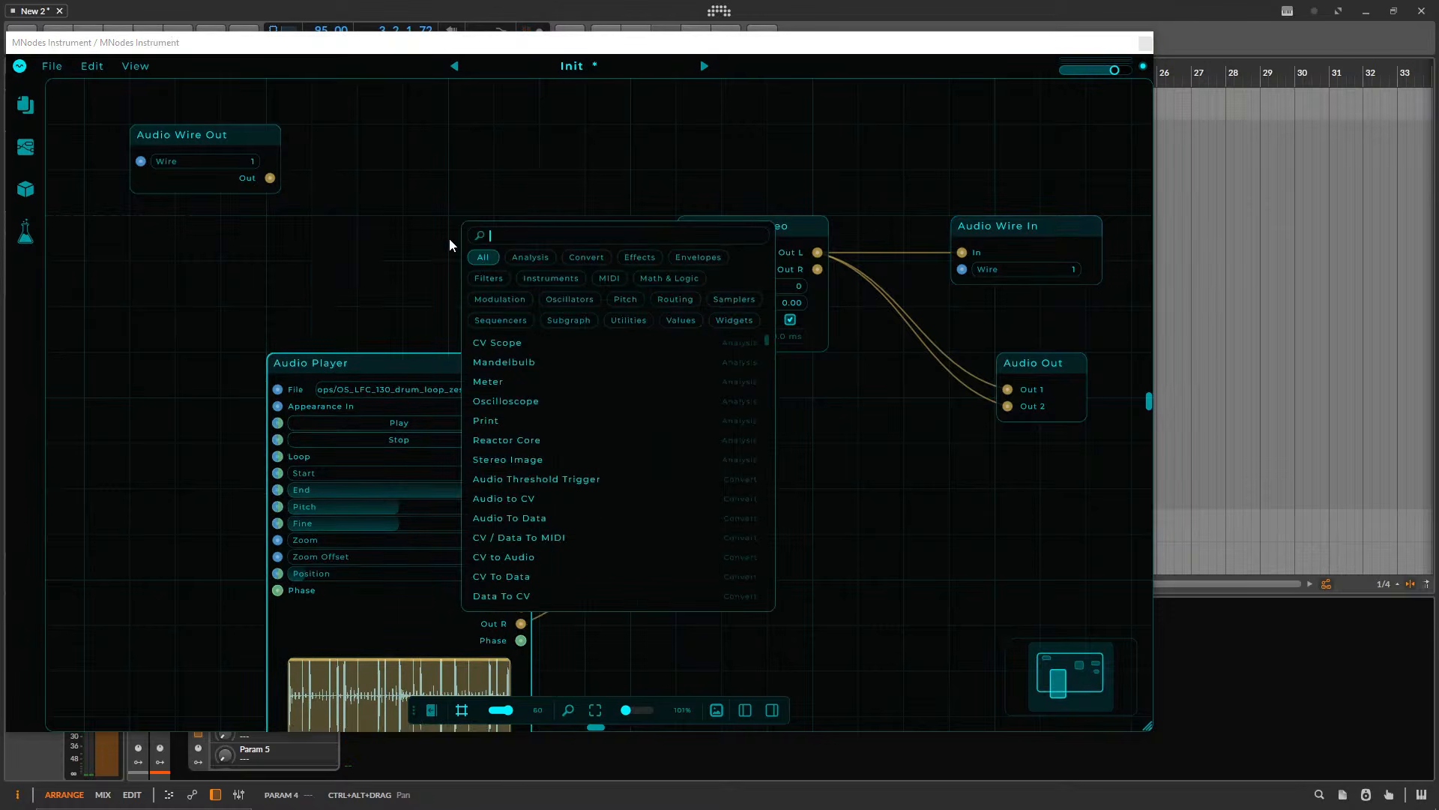
{"action": "type", "text": "mul"}
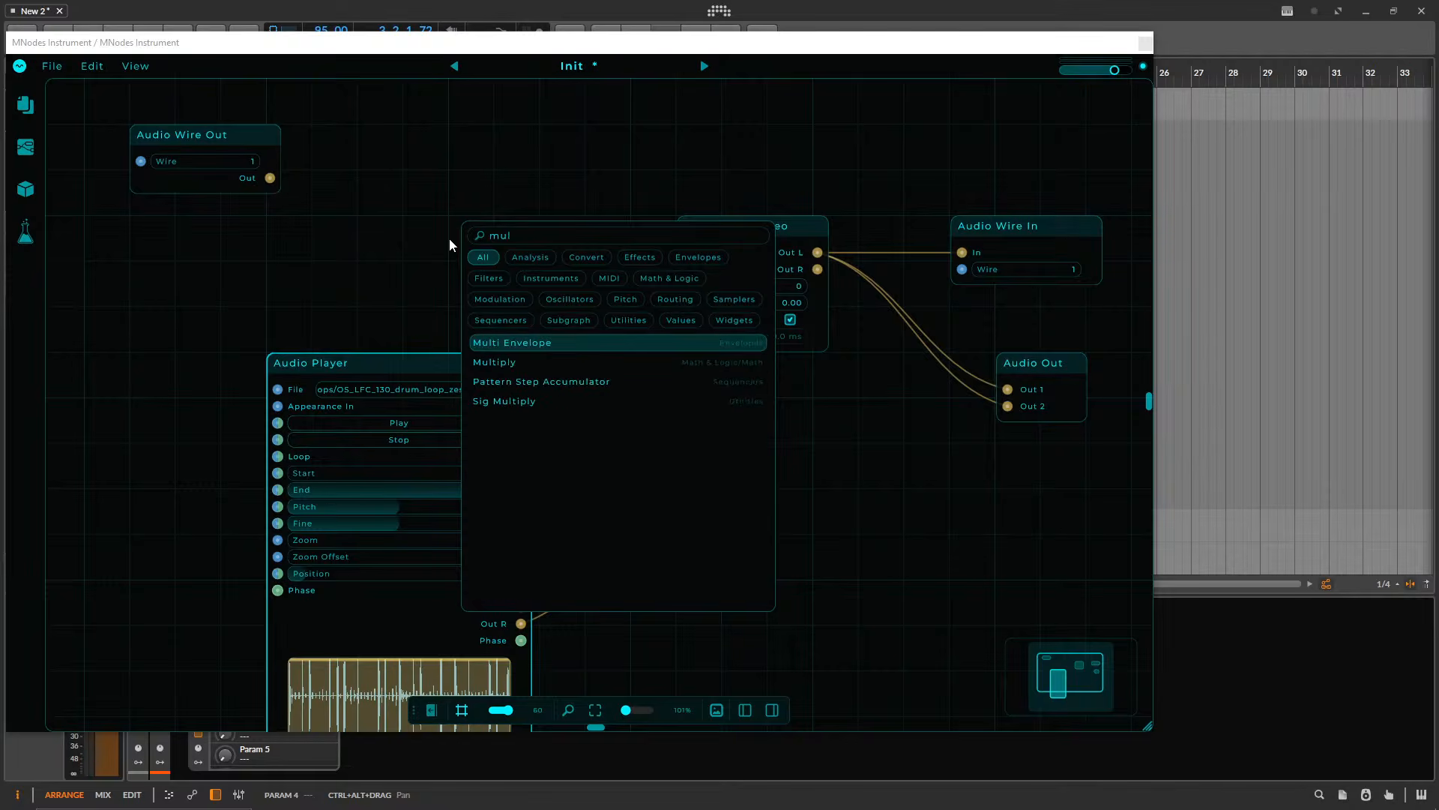
{"action": "key", "text": "BackSpace"}
{"action": "key", "text": "BackSpace"}
{"action": "key", "text": "BackSpace"}
{"action": "type", "text": "ga"}
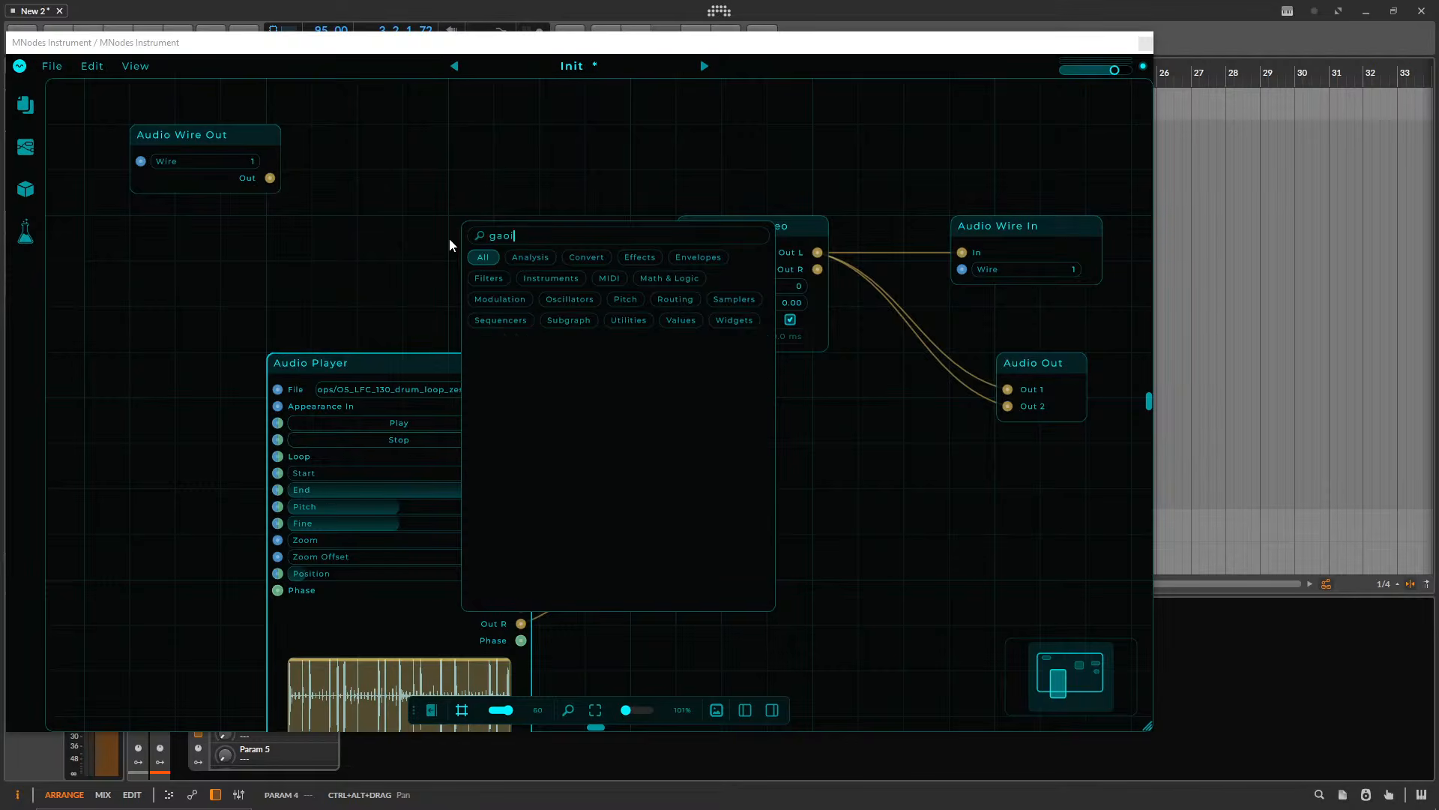
{"action": "type", "text": "in"}
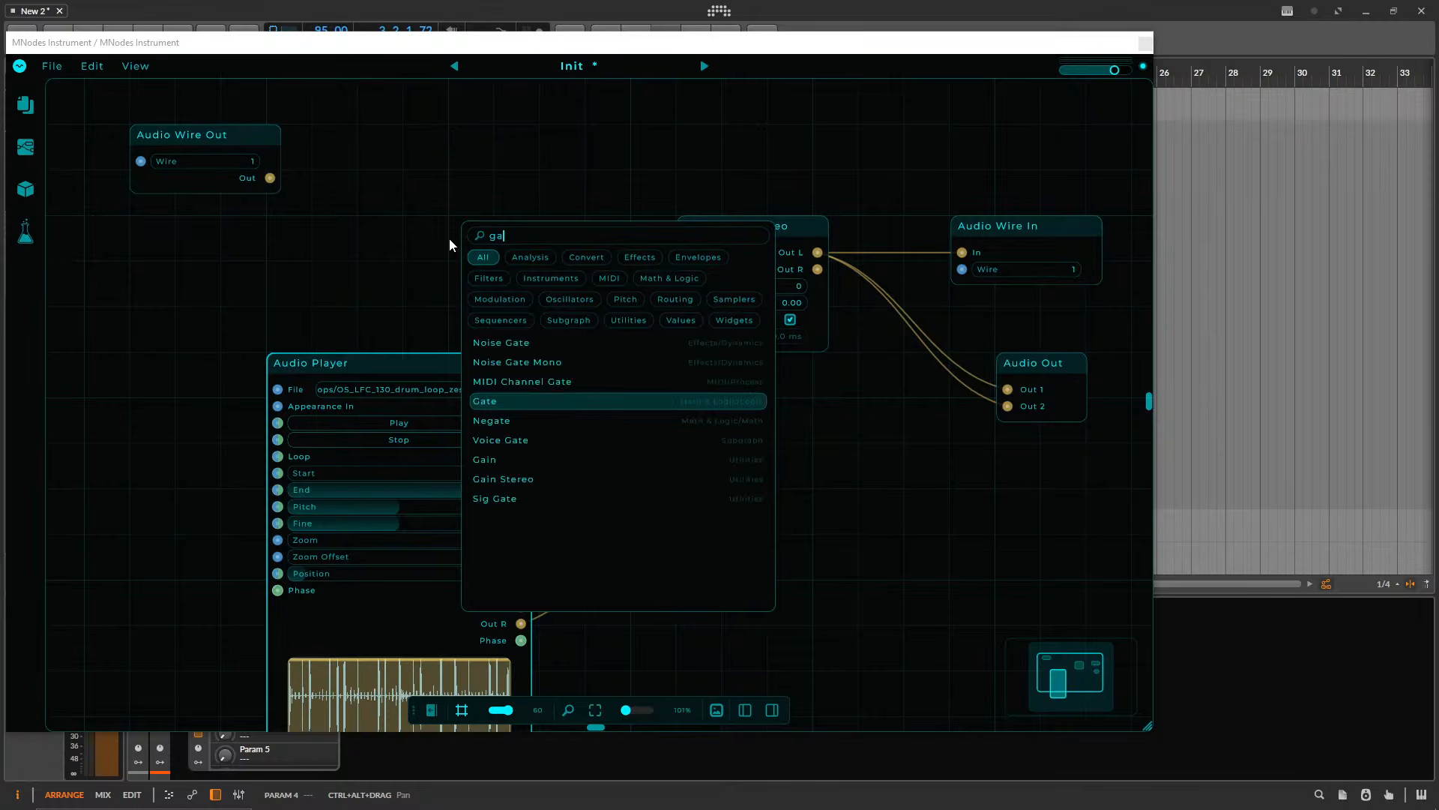
{"action": "key", "text": "Return"}
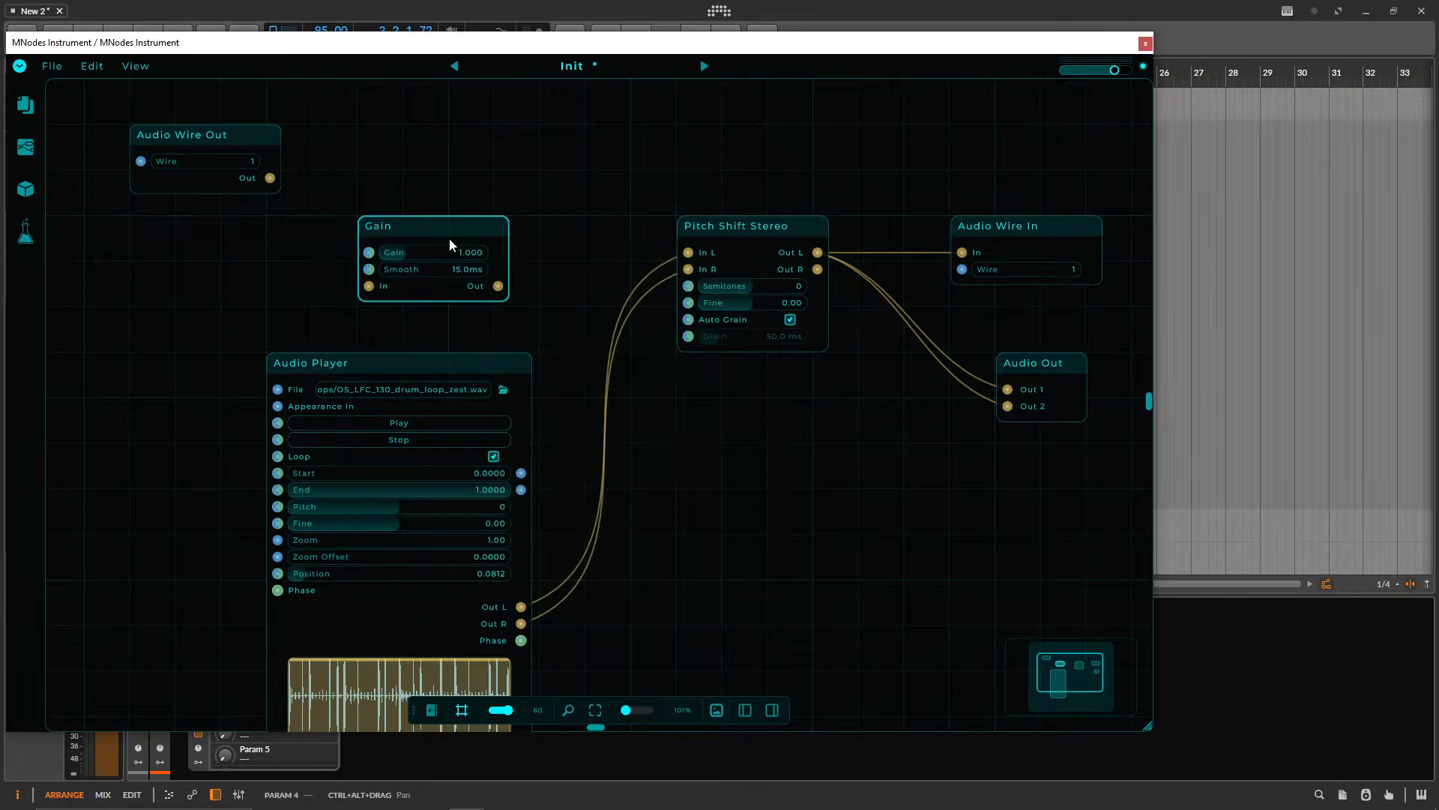
- Route the Audio Wire Out through the Gain node into both Pitch Shift Stereo inputs, and set the gain to 0.5
{"action": "left_click_drag", "start_coordinate": [269, 178], "coordinate": [414, 285]}
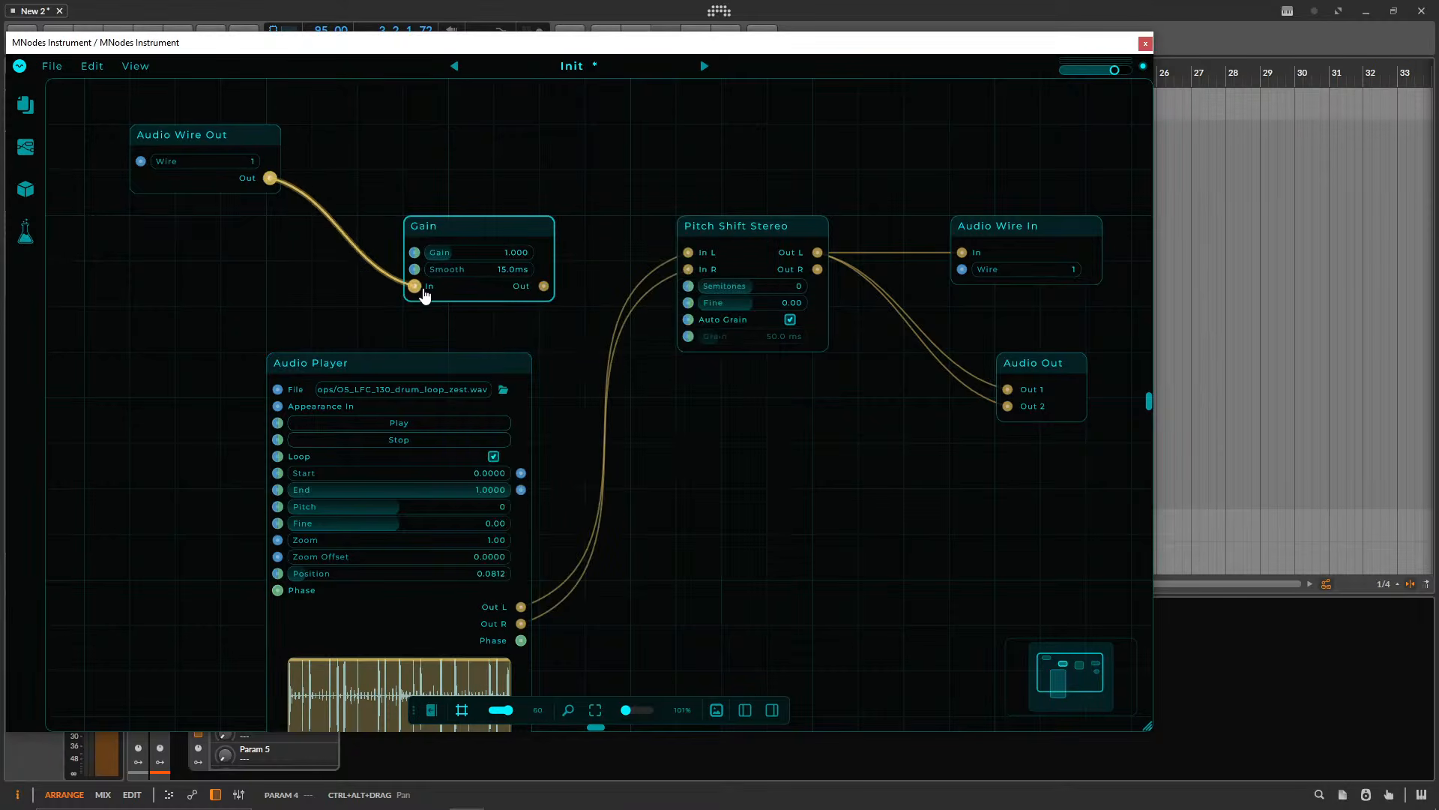
{"action": "mouse_move", "coordinate": [543, 286]}
{"action": "left_mouse_down"}
{"action": "mouse_move", "coordinate": [688, 252]}
{"action": "mouse_move", "coordinate": [589, 289]}
{"action": "mouse_move", "coordinate": [544, 286]}
{"action": "left_mouse_up"}
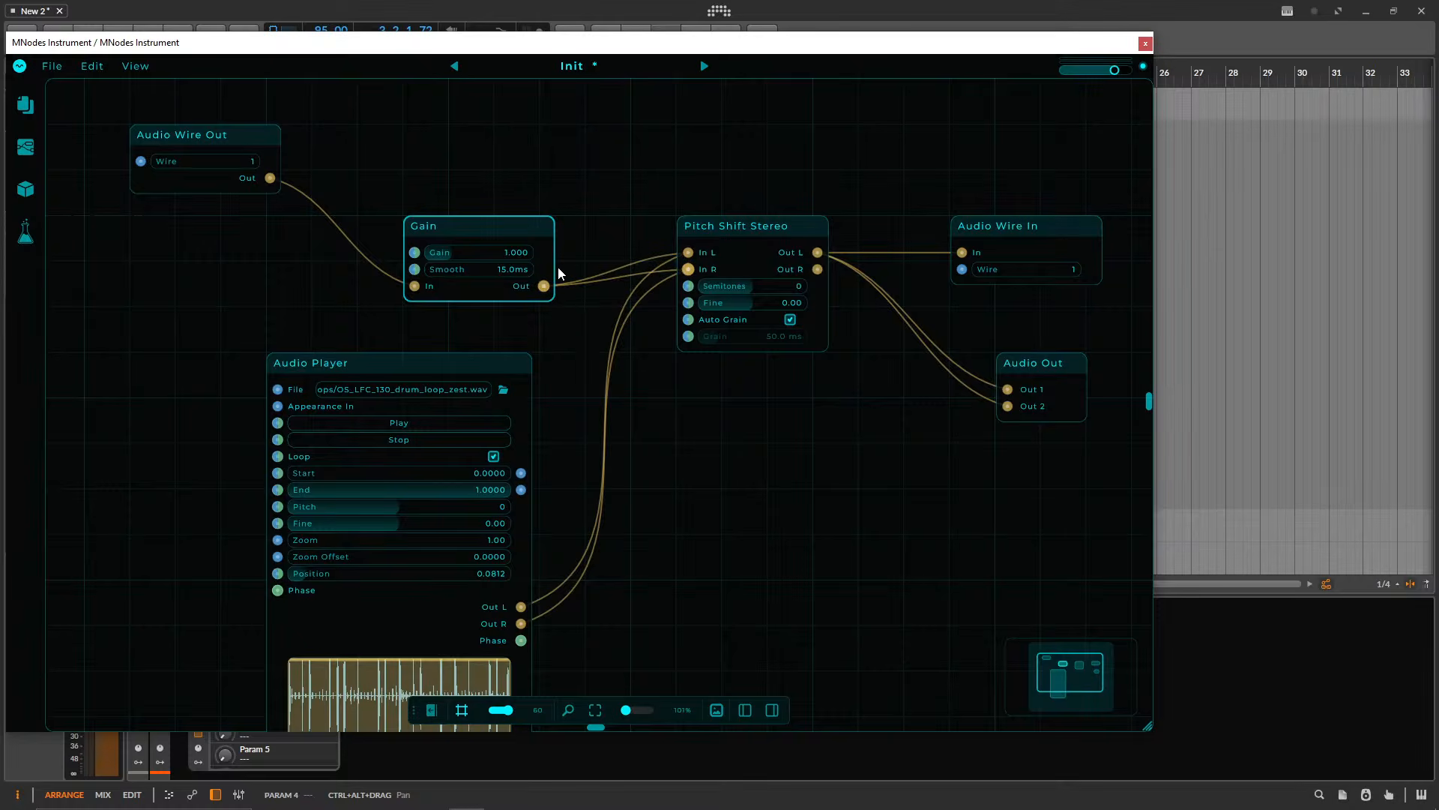
{"action": "double_click", "coordinate": [499, 251]}
{"action": "type", "text": "0.5"}
{"action": "key", "text": "Return"}
- Play the drum loop through the feedback path and adjust the Gain node's gain to about 0.553
{"action": "left_click", "coordinate": [379, 422]}
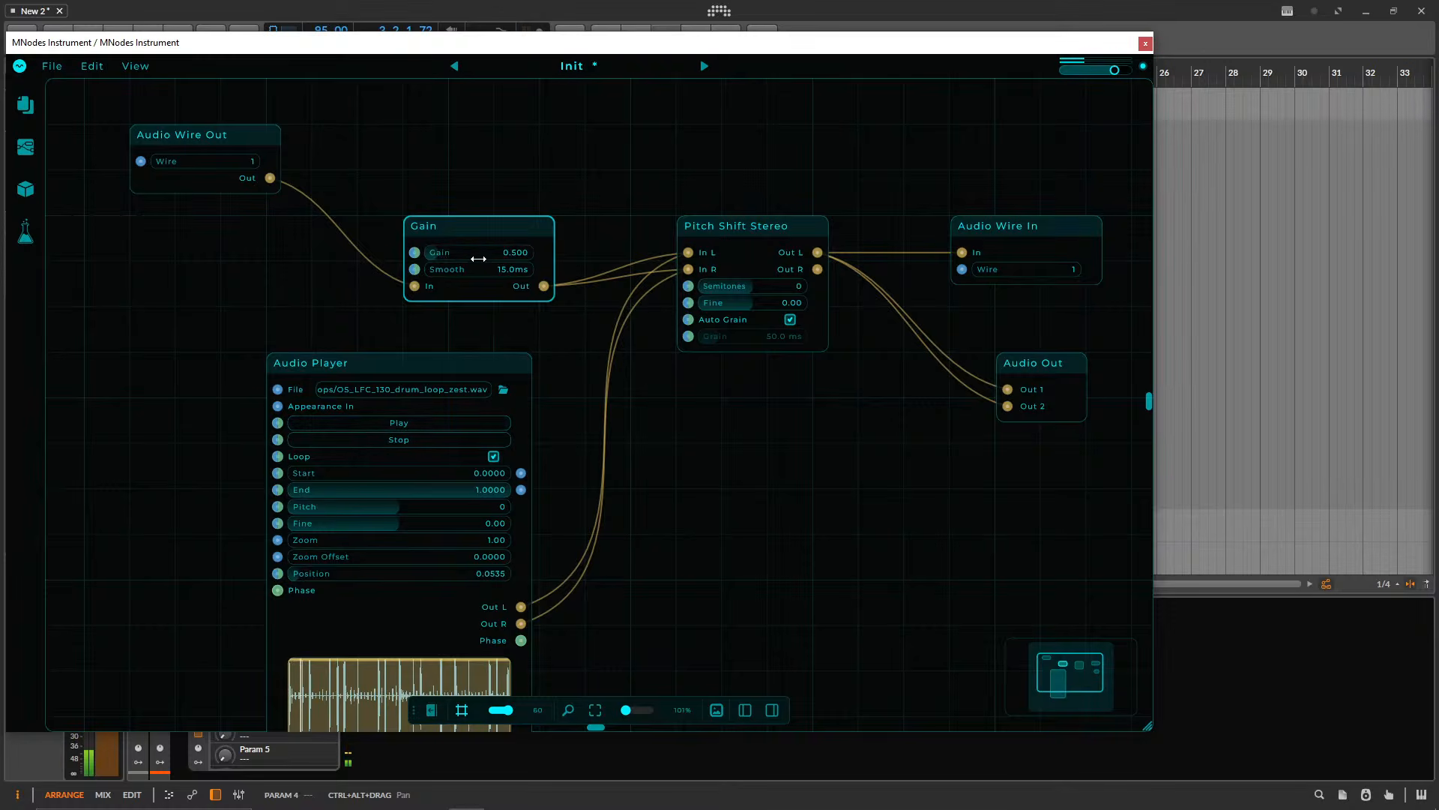
{"action": "left_click_drag", "start_coordinate": [469, 257], "coordinate": [472, 252]}
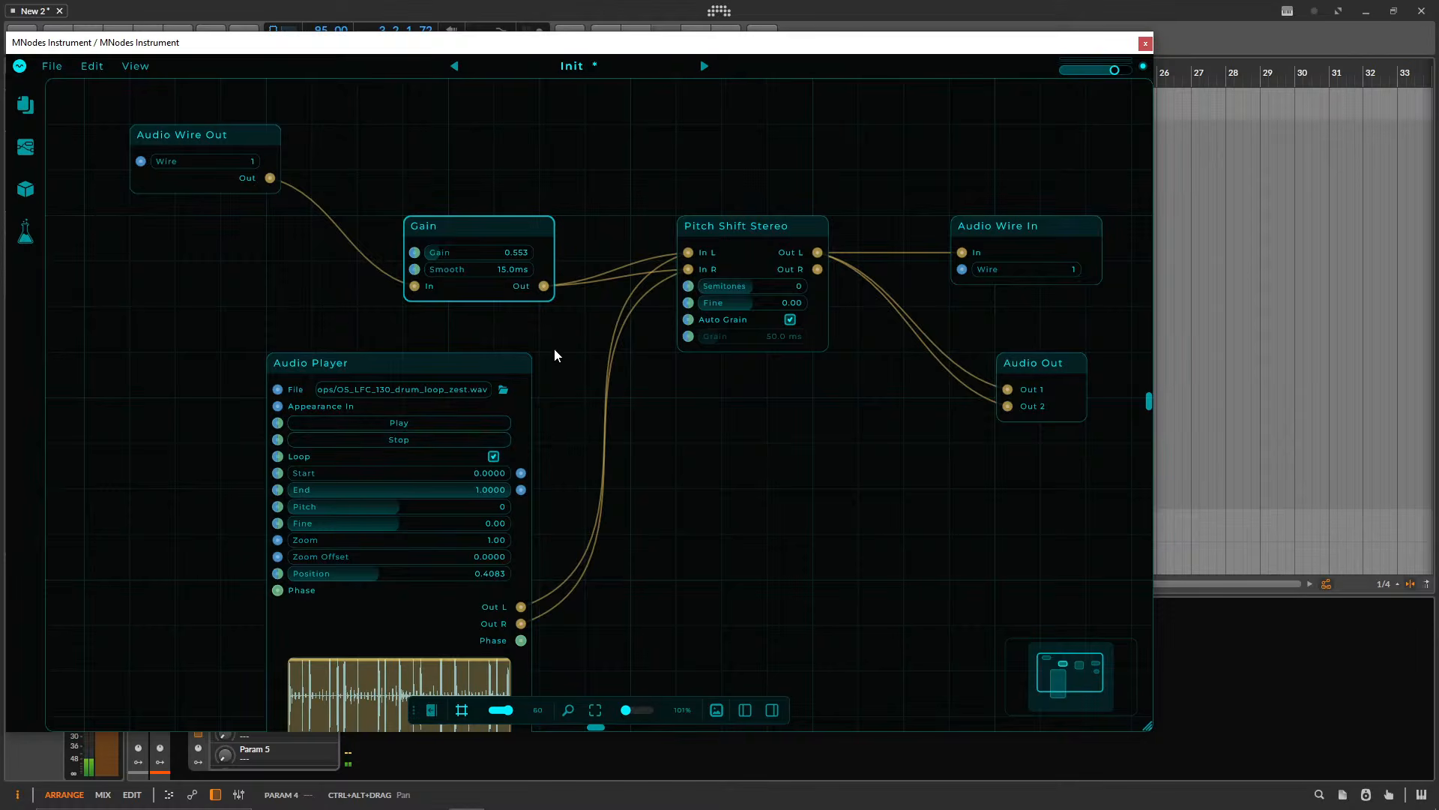
{"action": "scroll", "coordinate": [627, 562], "scroll_direction": "down", "scroll_amount": 3}
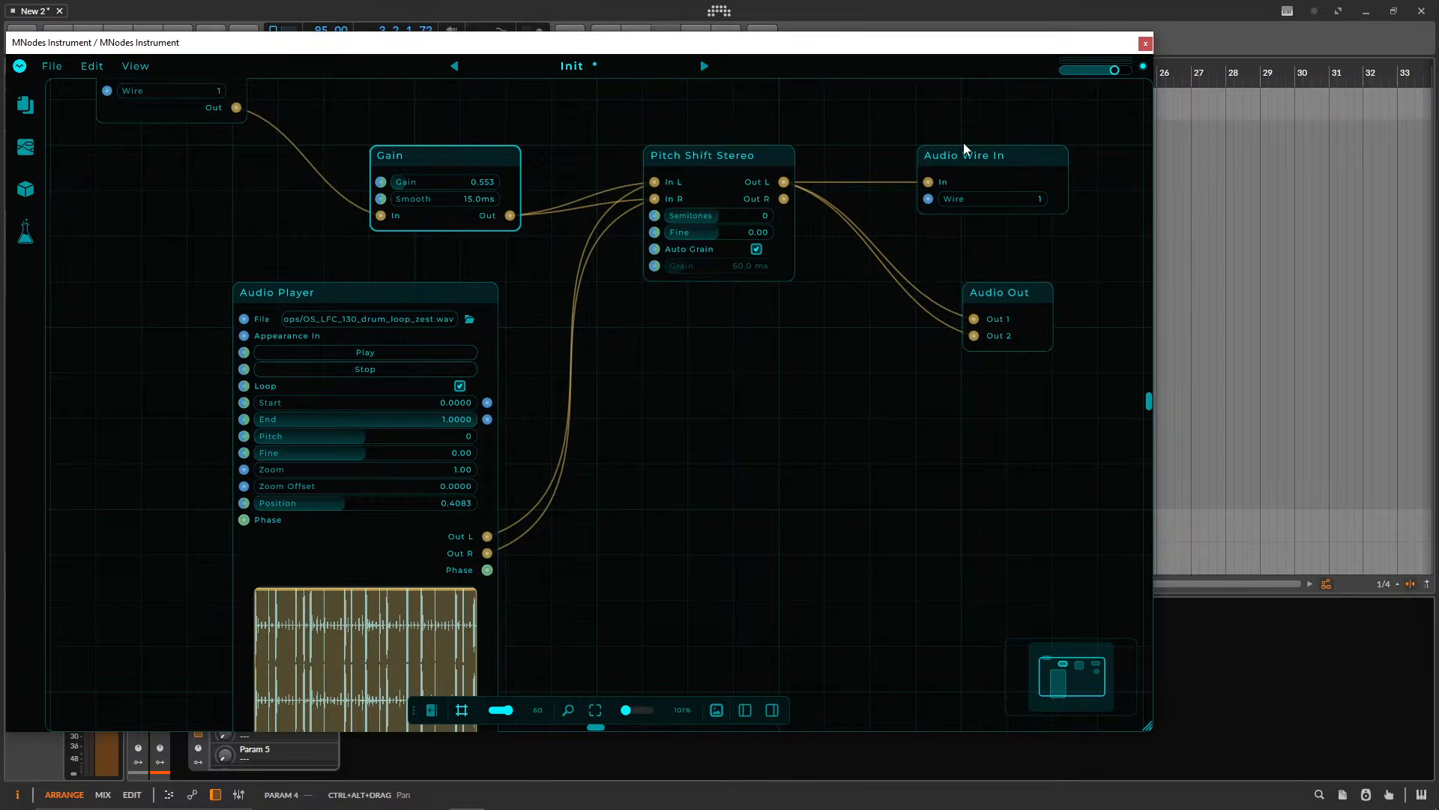
- Line up the Gain node beside the Audio Wire Out, and move the Pitch Shift Stereo and Audio Wire In up level with each other
{"action": "left_click_drag", "start_coordinate": [1000, 159], "coordinate": [1064, 299]}
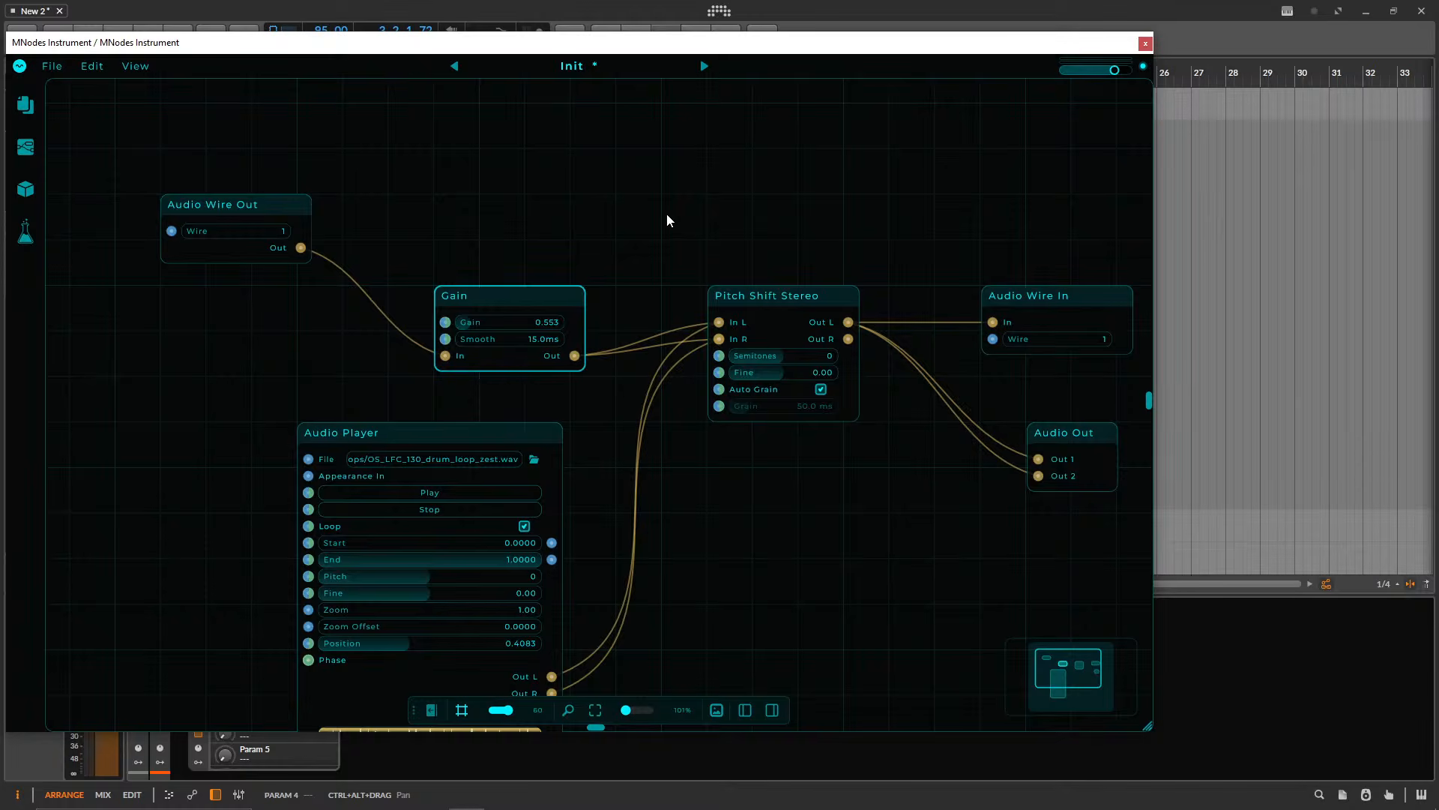
{"action": "left_click_drag", "start_coordinate": [668, 215], "coordinate": [608, 204]}
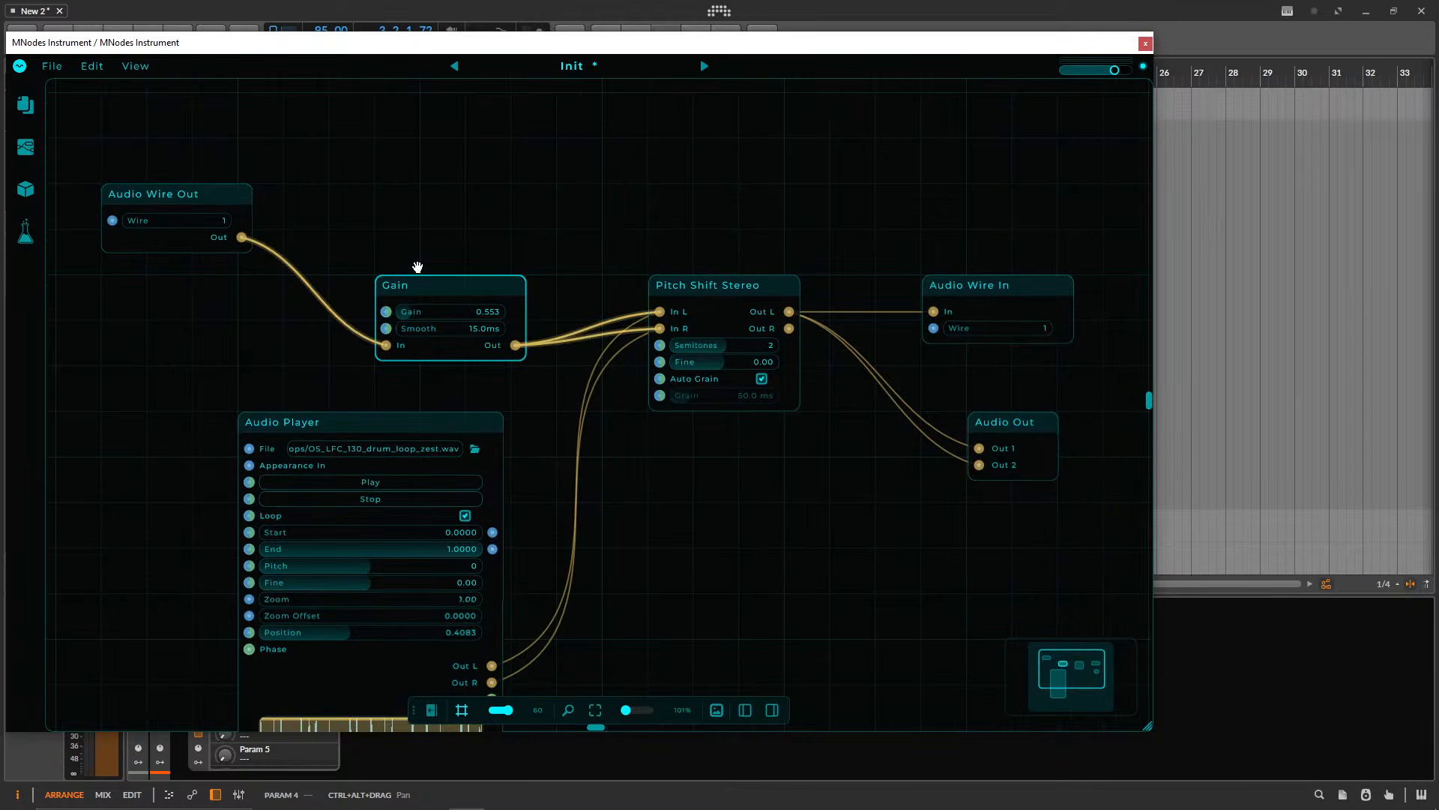
{"action": "left_click_drag", "start_coordinate": [432, 295], "coordinate": [388, 203]}
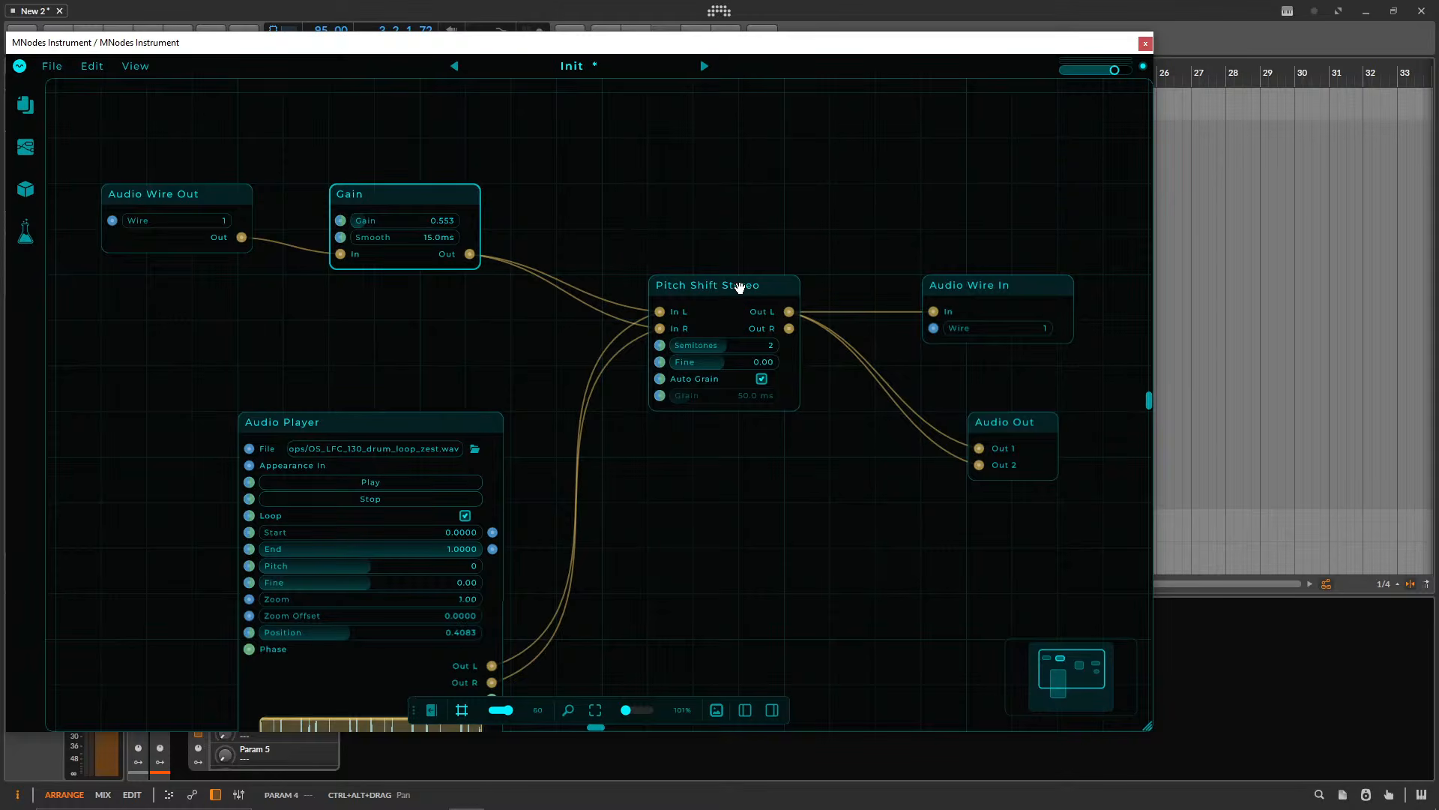
{"action": "left_click_drag", "start_coordinate": [739, 288], "coordinate": [740, 236]}
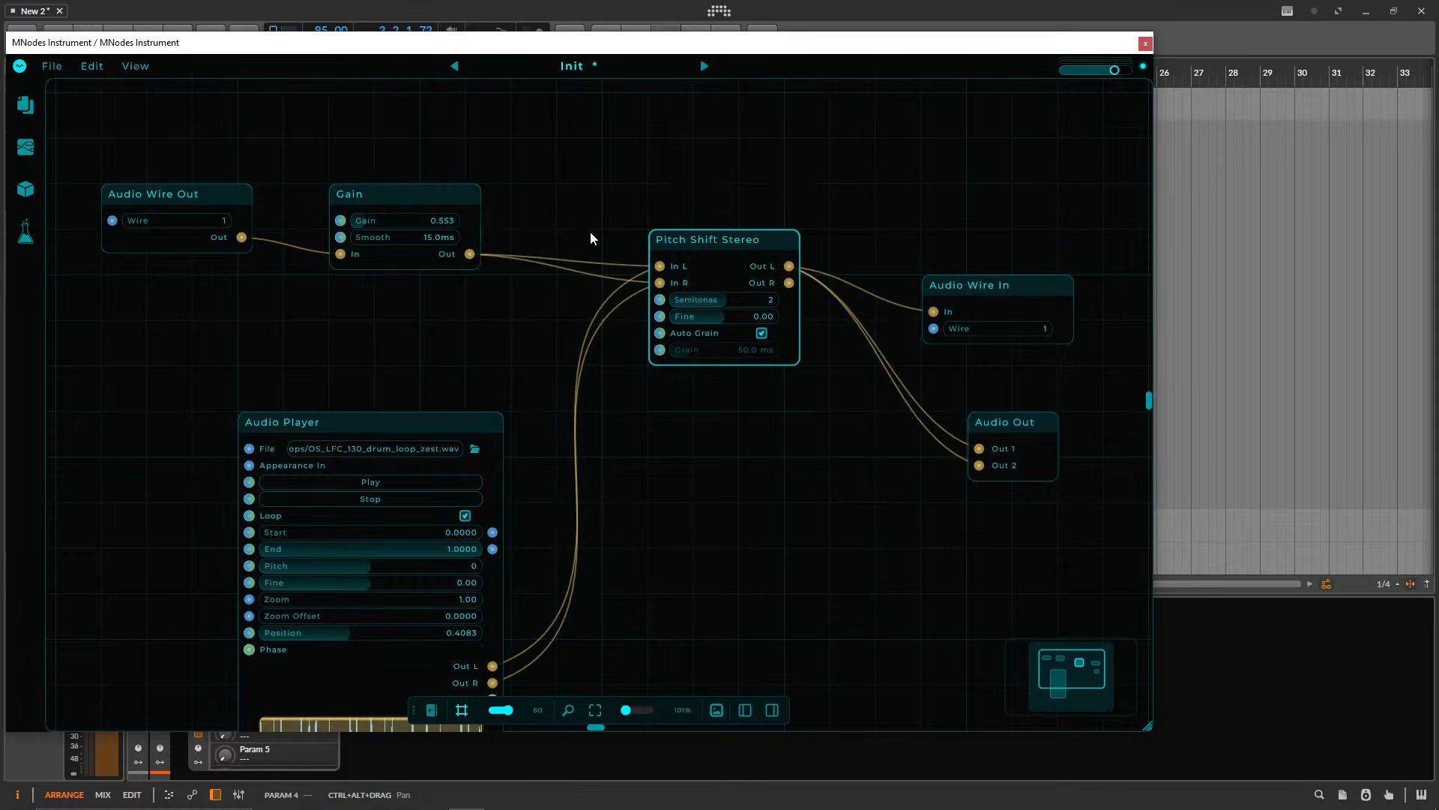
{"action": "left_click_drag", "start_coordinate": [956, 279], "coordinate": [971, 238]}
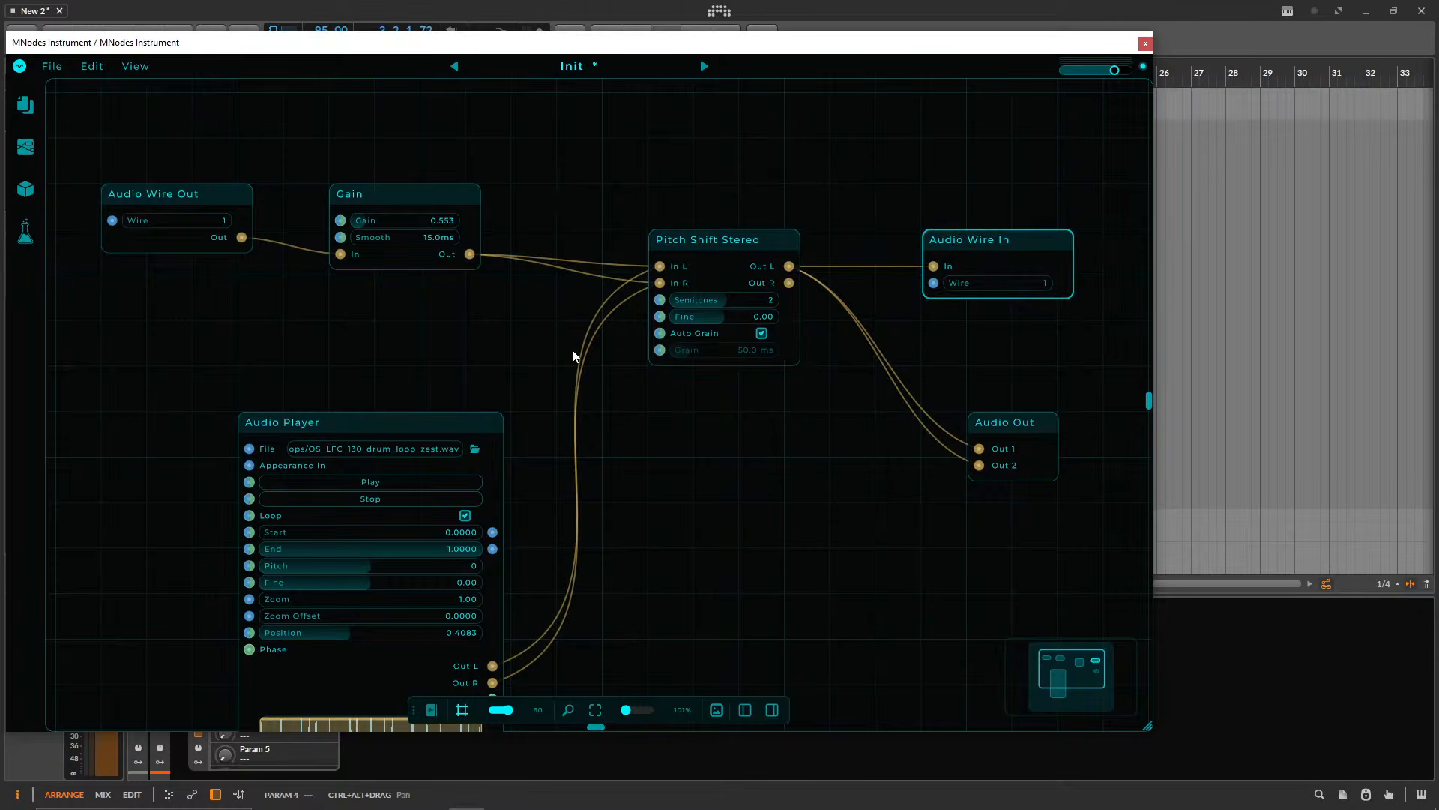
- Add a Delay Line Mono node above the gap between the Gain and the Pitch Shift Stereo
{"action": "double_click", "coordinate": [522, 177]}
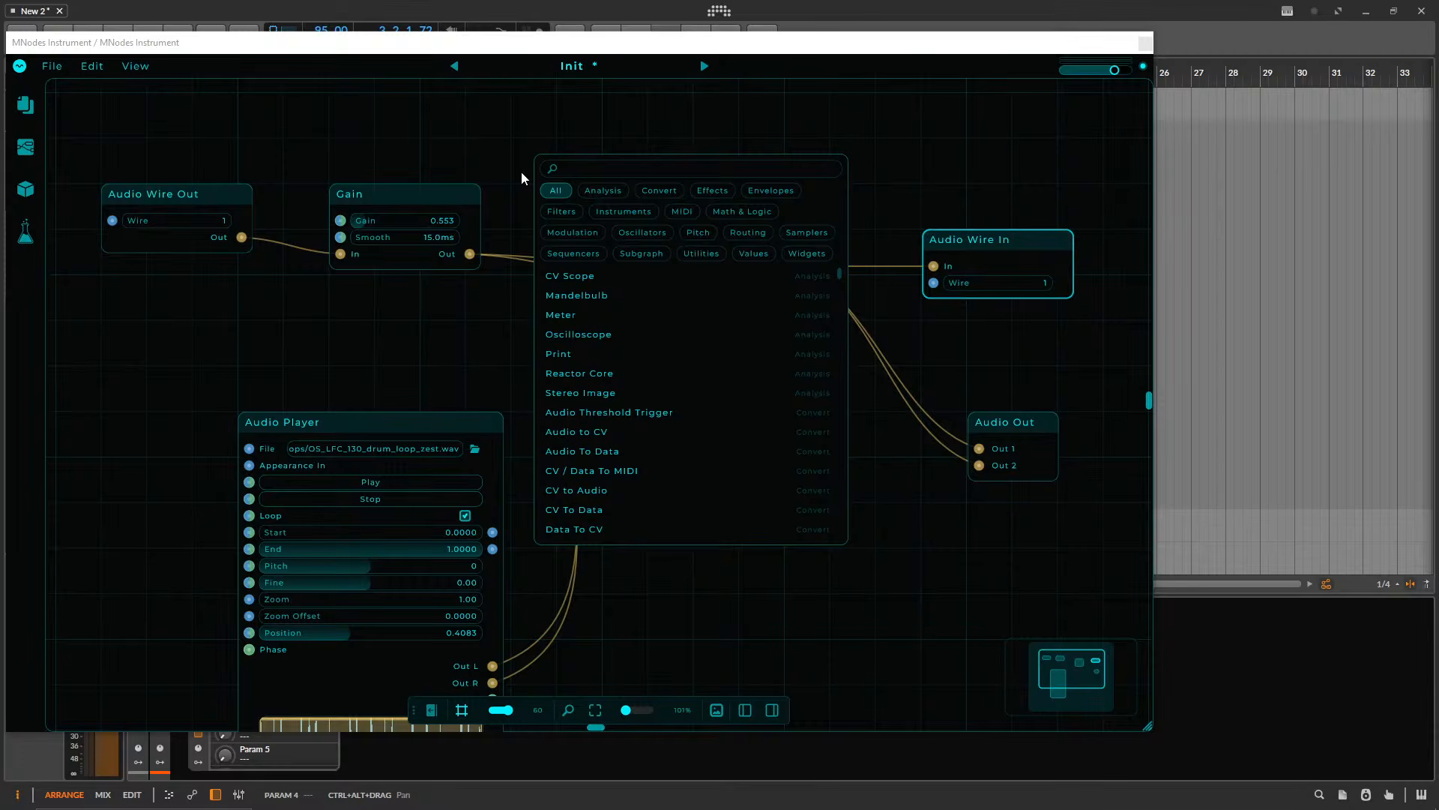
{"action": "type", "text": "dela"}
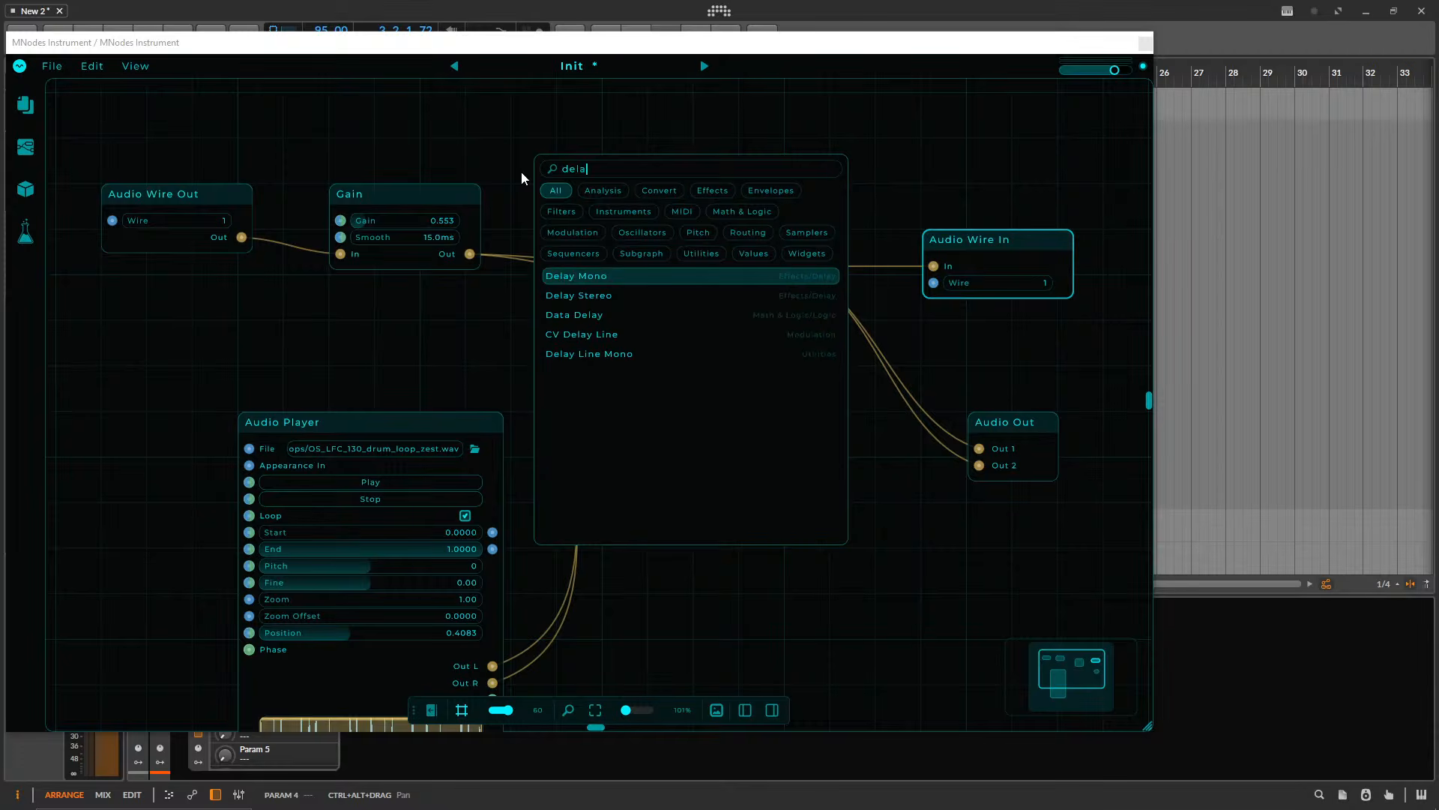
{"action": "key", "text": "Down"}
{"action": "key", "text": "Down"}
{"action": "key", "text": "Down"}
{"action": "key", "text": "Down"}
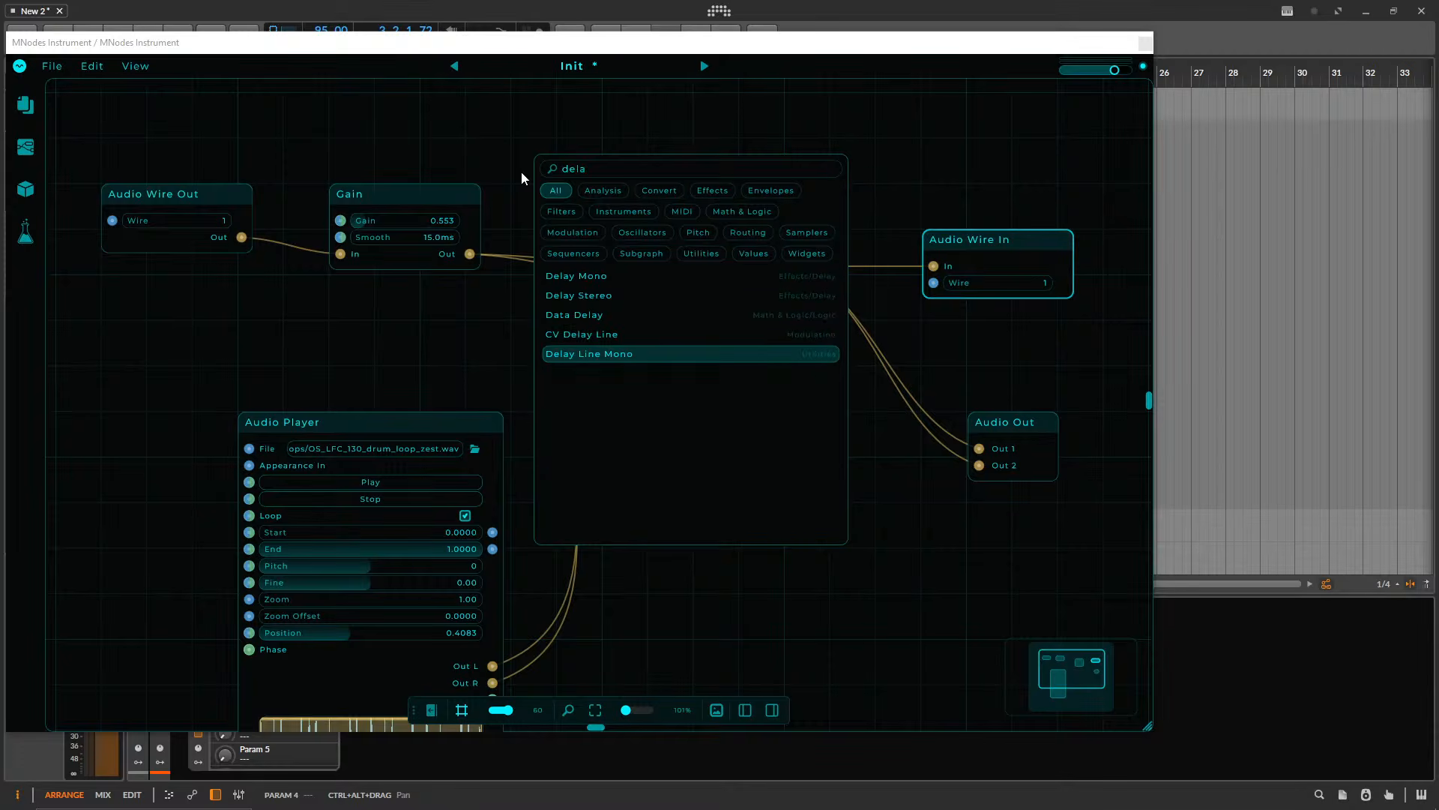
{"action": "key", "text": "Return"}
{"action": "left_click_drag", "start_coordinate": [531, 111], "coordinate": [582, 102]}
{"action": "scroll", "coordinate": [582, 103], "scroll_direction": "up", "scroll_amount": 3}
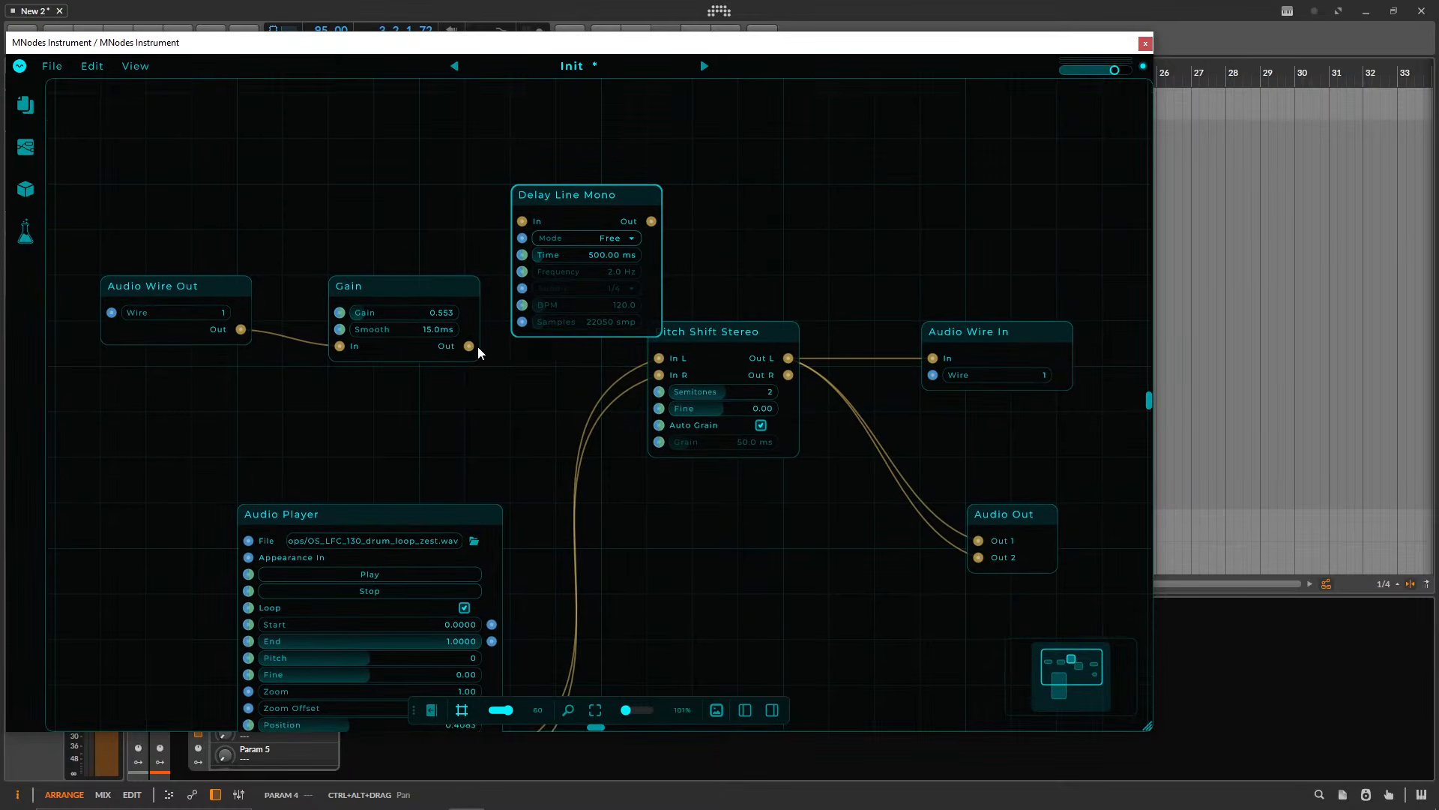
- Connect the Gain's output to the Delay Line Mono's input, and arrange the Audio Wire Out, Gain and Delay Line Mono in one row
{"action": "left_click_drag", "start_coordinate": [478, 346], "coordinate": [522, 221]}
{"action": "left_click_drag", "start_coordinate": [397, 285], "coordinate": [351, 193]}
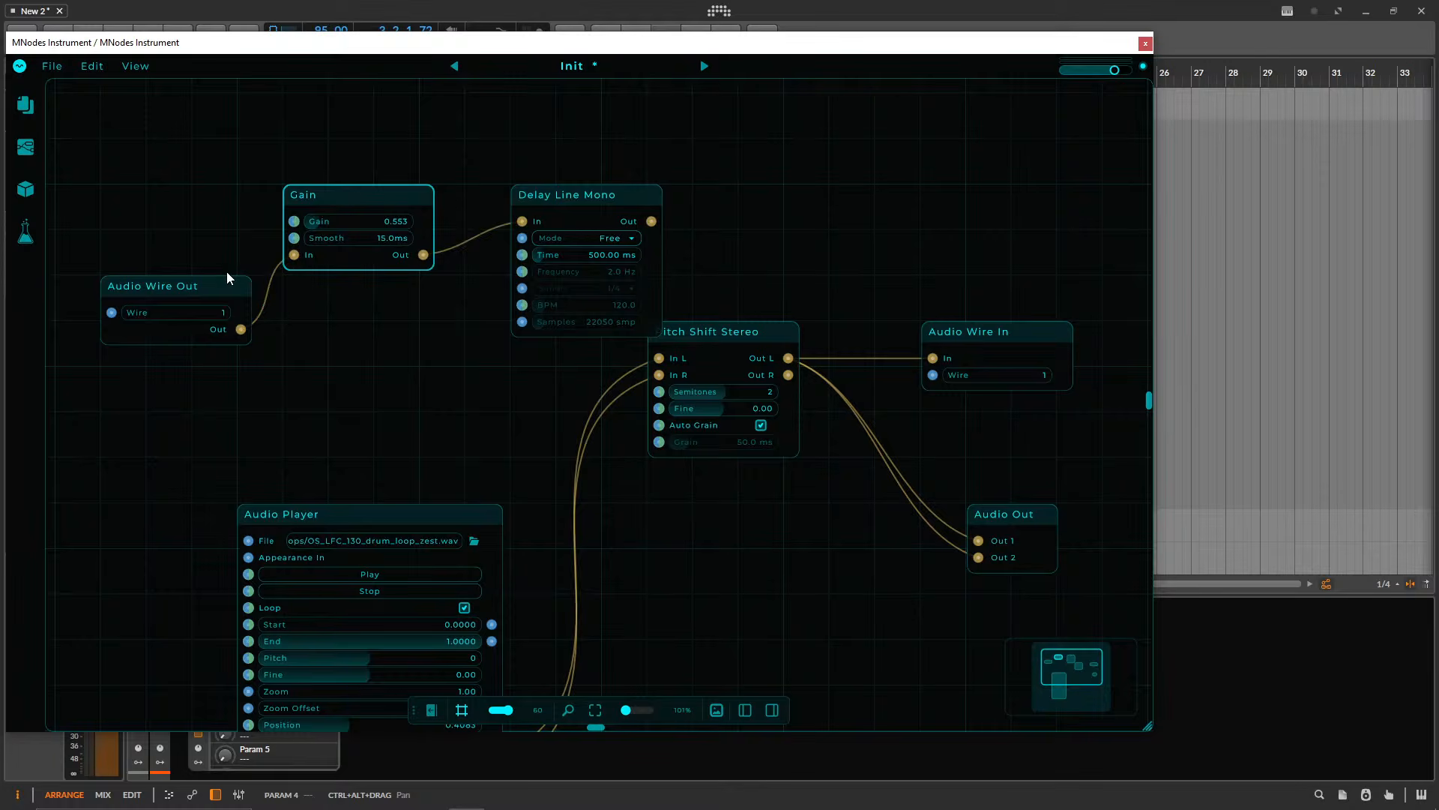
{"action": "left_click_drag", "start_coordinate": [192, 287], "coordinate": [192, 196]}
{"action": "left_click", "coordinate": [396, 197], "text": "shift"}
{"action": "left_click_drag", "start_coordinate": [396, 196], "coordinate": [304, 196]}
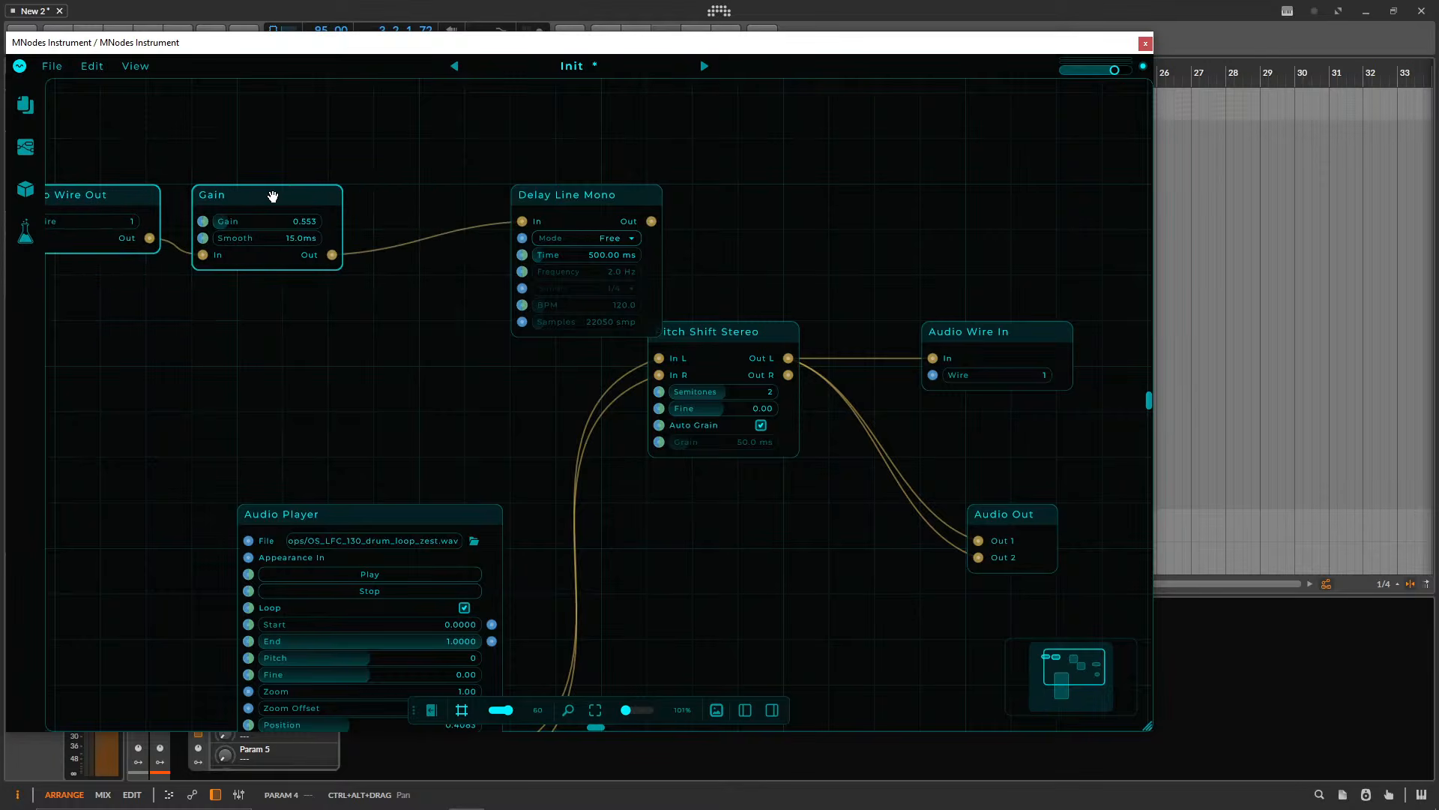
{"action": "mouse_move", "coordinate": [576, 196]}
{"action": "left_mouse_down"}
{"action": "mouse_move", "coordinate": [439, 197]}
{"action": "mouse_move", "coordinate": [584, 136]}
{"action": "left_mouse_up"}
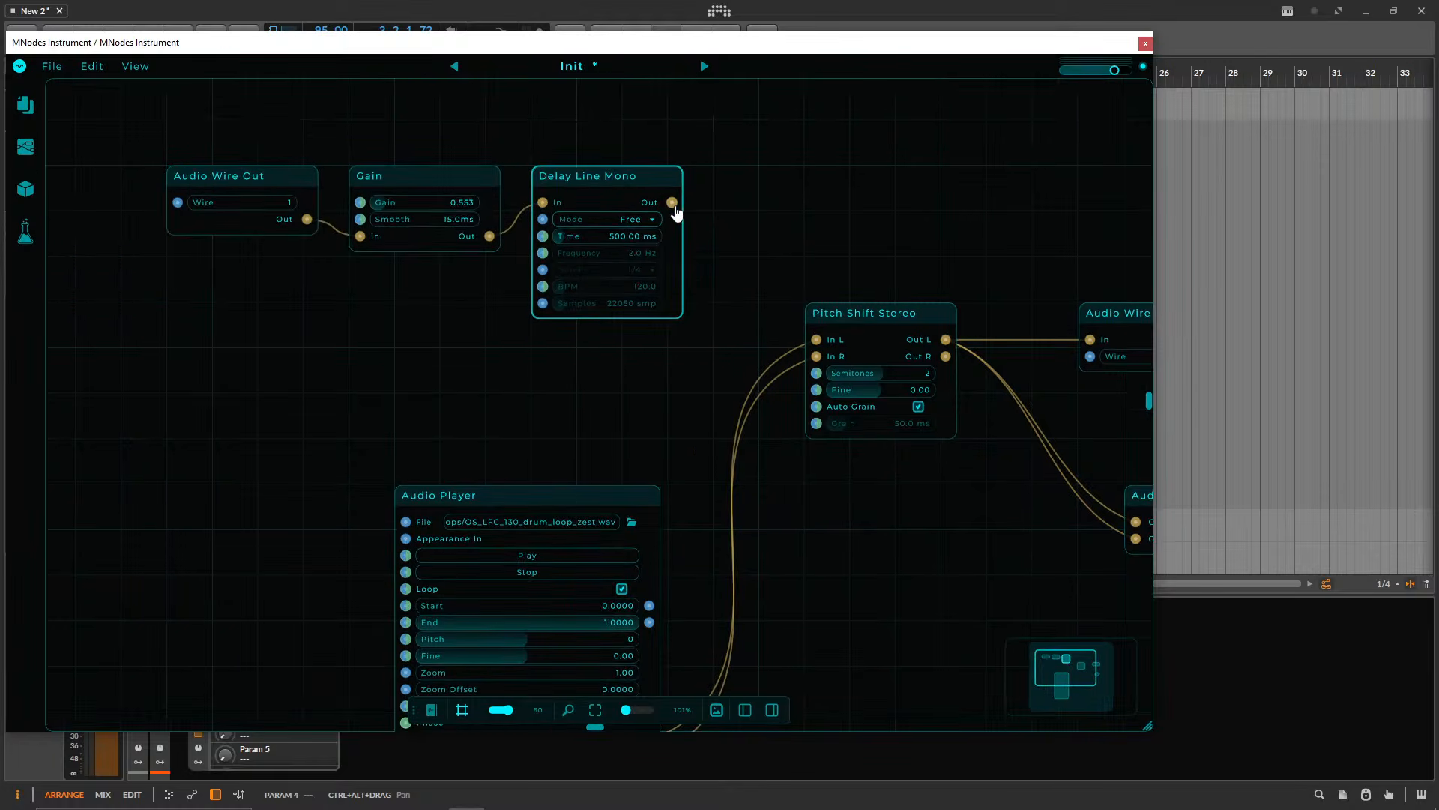
- Connect the Delay Line Mono's output to both Pitch Shift Stereo inputs and play the drum loop
{"action": "mouse_move", "coordinate": [671, 202]}
{"action": "left_mouse_down"}
{"action": "mouse_move", "coordinate": [825, 351]}
{"action": "mouse_move", "coordinate": [672, 202]}
{"action": "left_mouse_up"}
{"action": "key", "text": "f"}
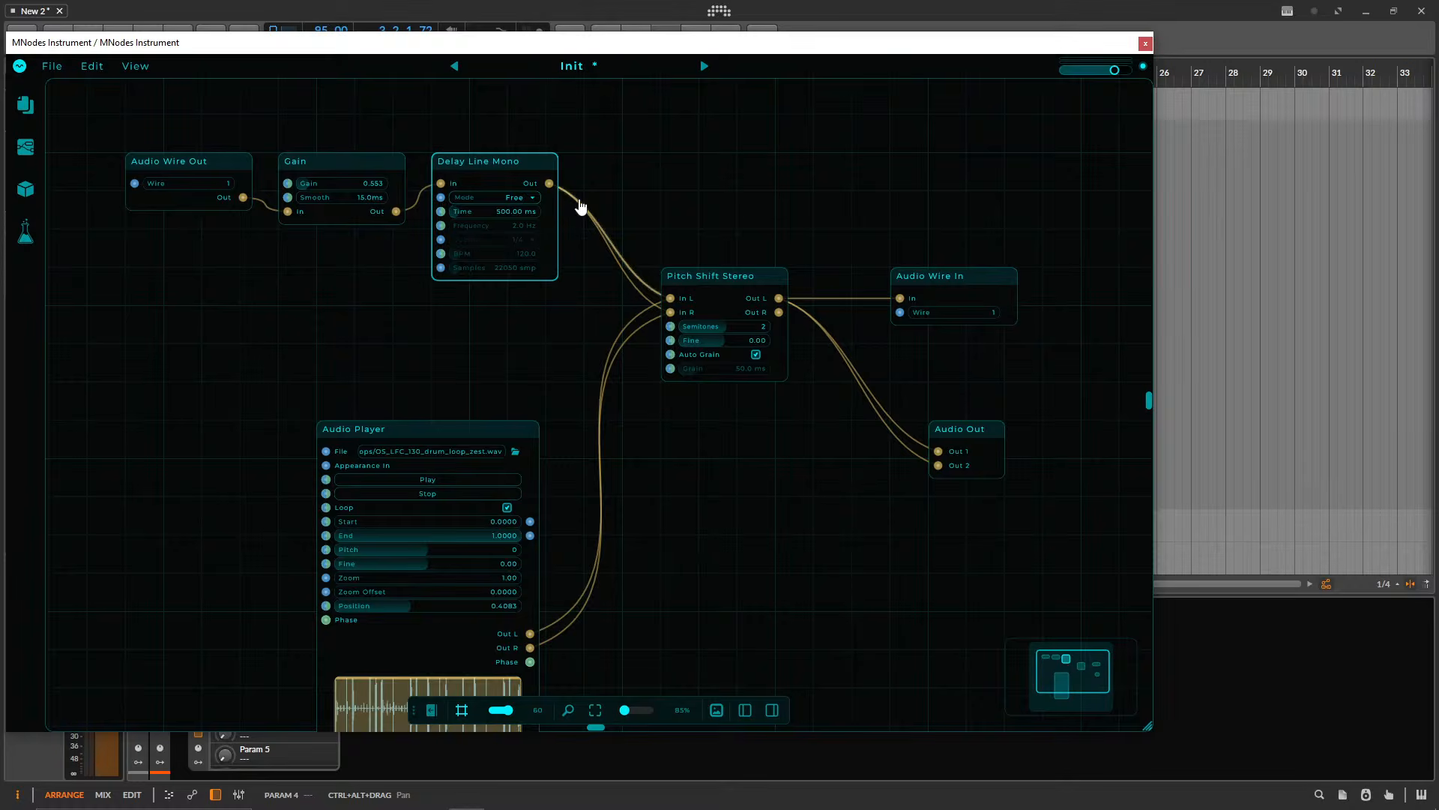
{"action": "left_click", "coordinate": [453, 480]}
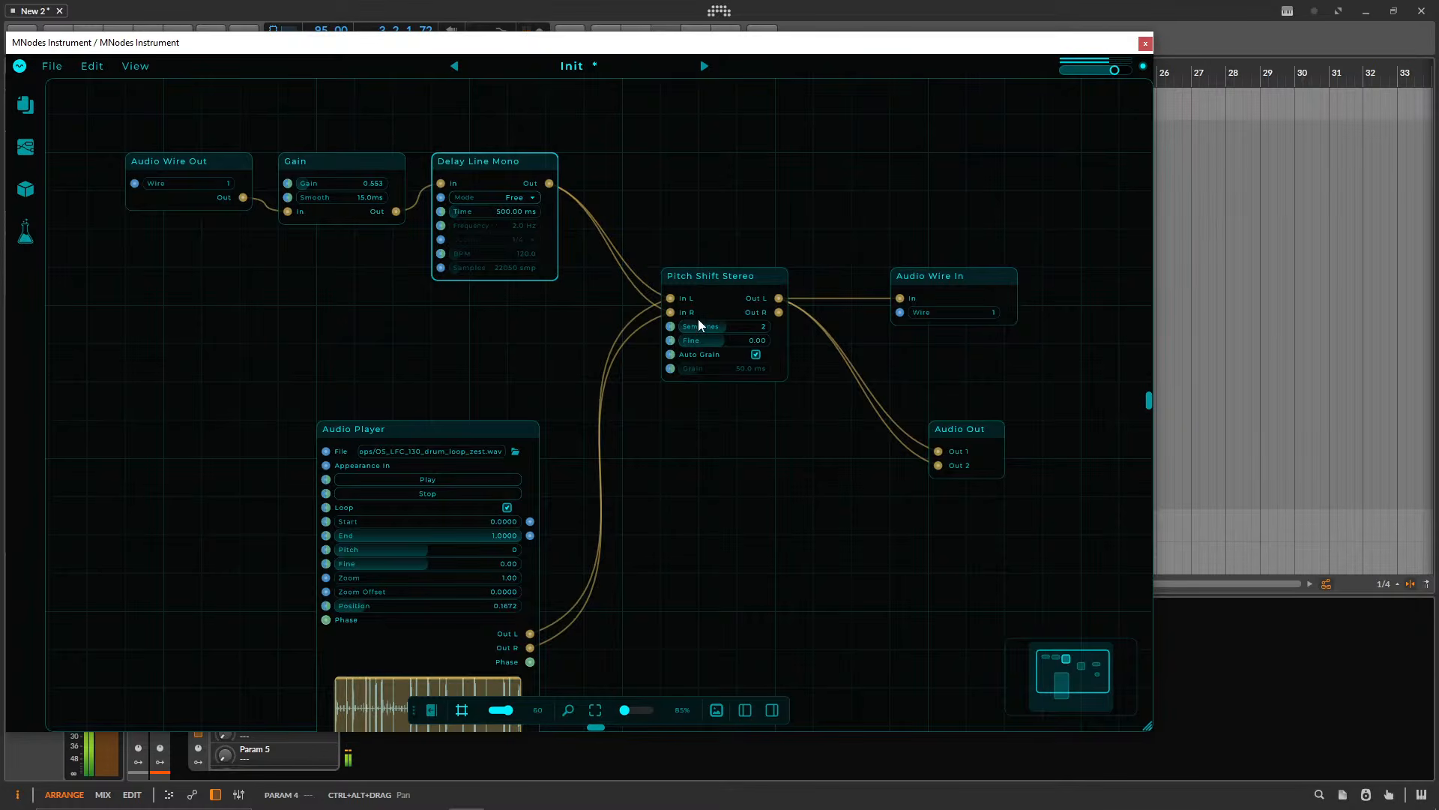
- Set the Delay Line Mono's time to about 235.63 ms and the Pitch Shift Stereo's Semitones to 13 while the loop plays
{"action": "left_click_drag", "start_coordinate": [488, 213], "coordinate": [488, 214]}
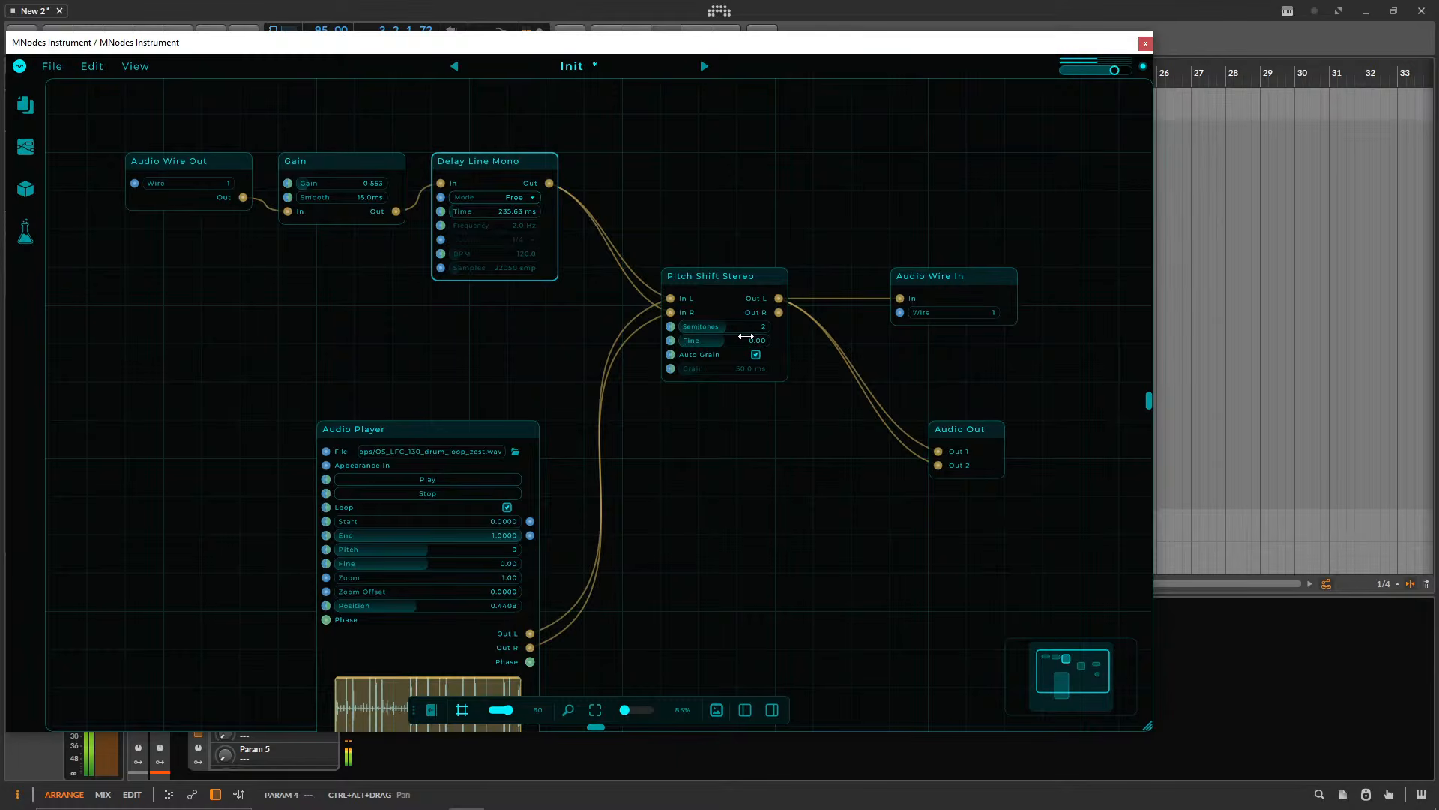
{"action": "left_click_drag", "start_coordinate": [716, 325], "coordinate": [732, 325]}
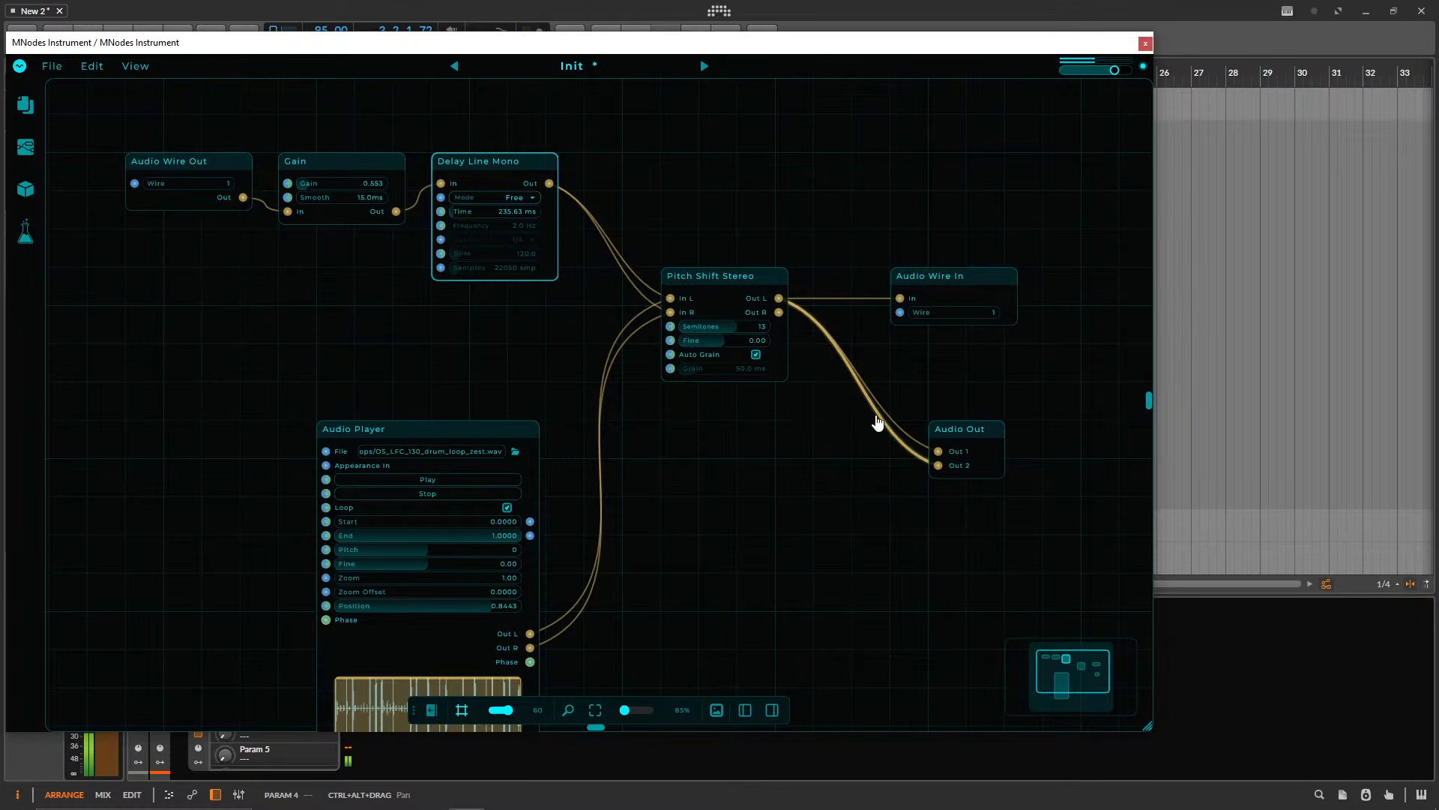
- Feed the Audio Out's Out 2 from the Pitch Shift Stereo's Out R, and set Semitones to -10 and the delay time to about 24.34 ms
{"action": "left_click_drag", "start_coordinate": [779, 312], "coordinate": [937, 465]}
{"action": "left_click_drag", "start_coordinate": [720, 327], "coordinate": [697, 327]}
{"action": "left_click_drag", "start_coordinate": [506, 218], "coordinate": [453, 219]}
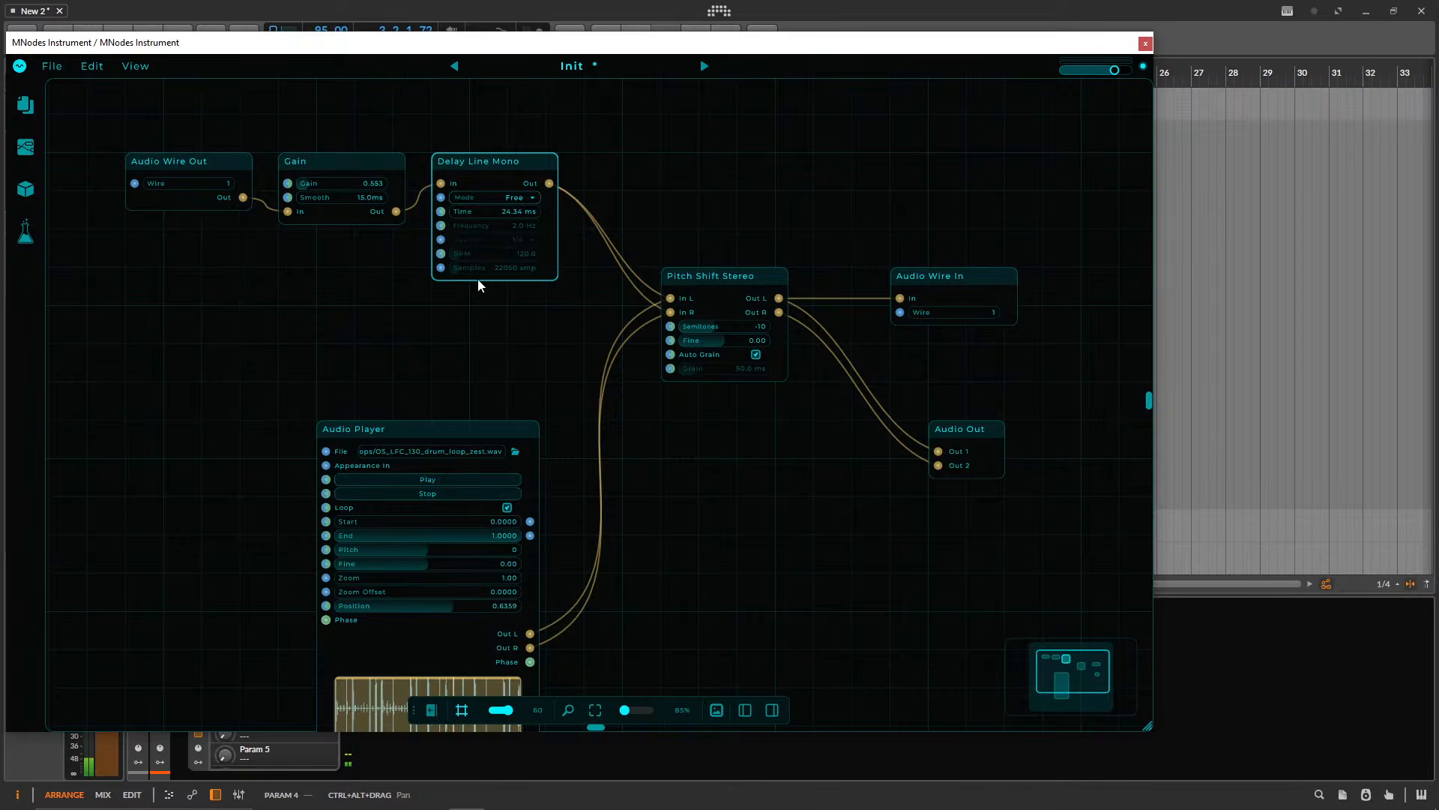
- Move the Pitch Shift Stereo and Audio Wire In up into one row with the Audio Wire Out, Gain and Delay Line Mono
{"action": "left_click_drag", "start_coordinate": [485, 336], "coordinate": [507, 389]}
{"action": "scroll", "coordinate": [507, 388], "scroll_direction": "up", "scroll_amount": 5}
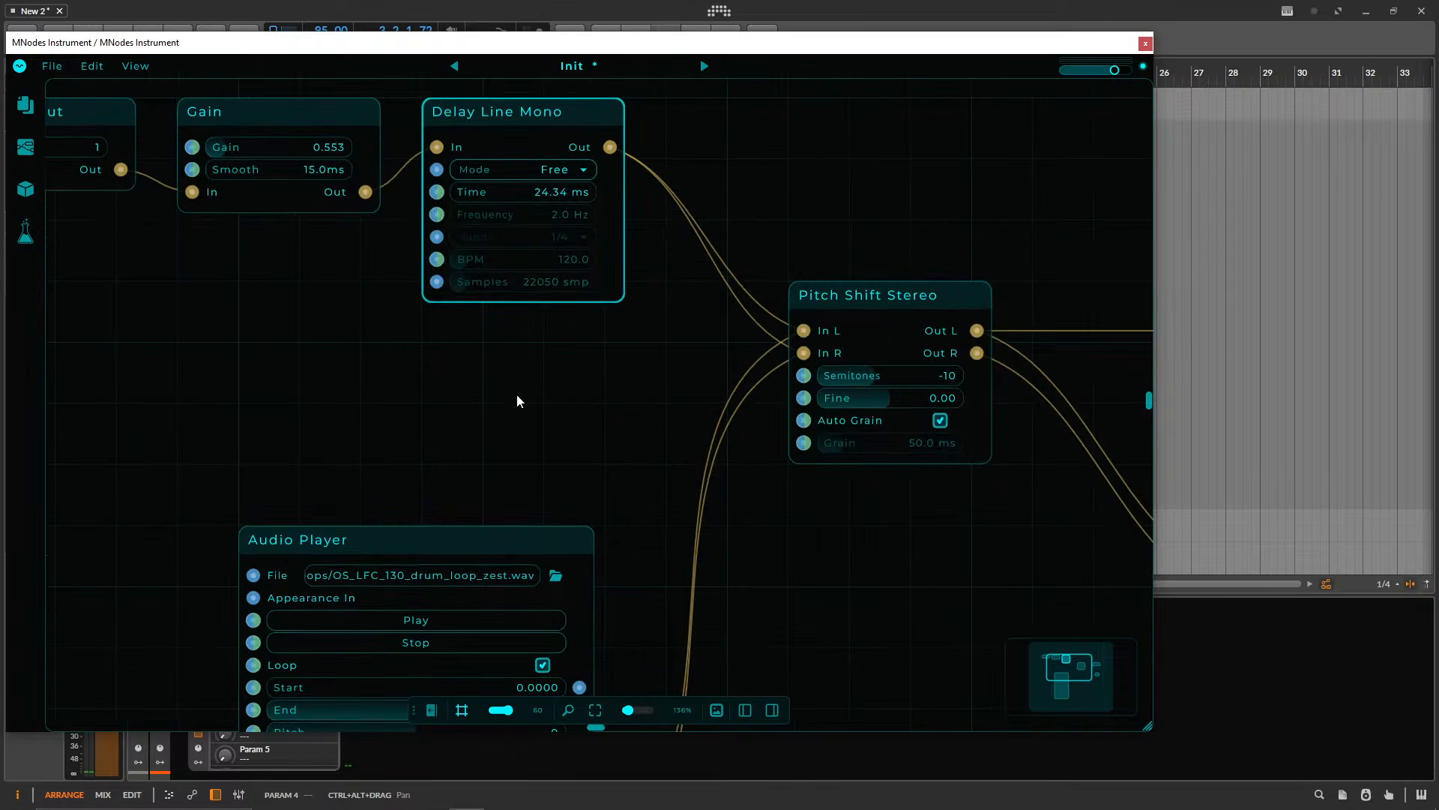
{"action": "scroll", "coordinate": [767, 206], "scroll_direction": "down", "scroll_amount": 3}
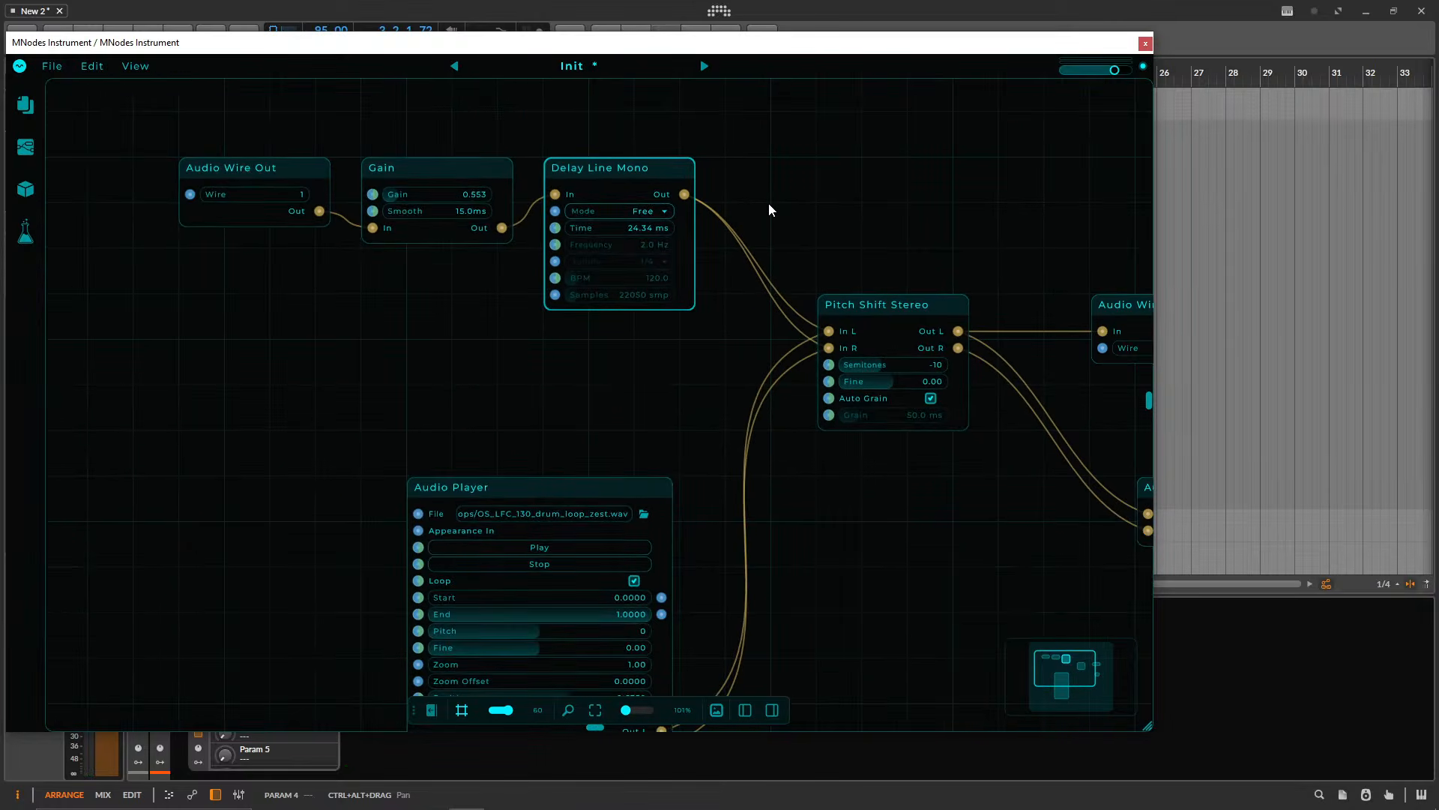
{"action": "scroll", "coordinate": [767, 202], "scroll_direction": "down", "scroll_amount": 2}
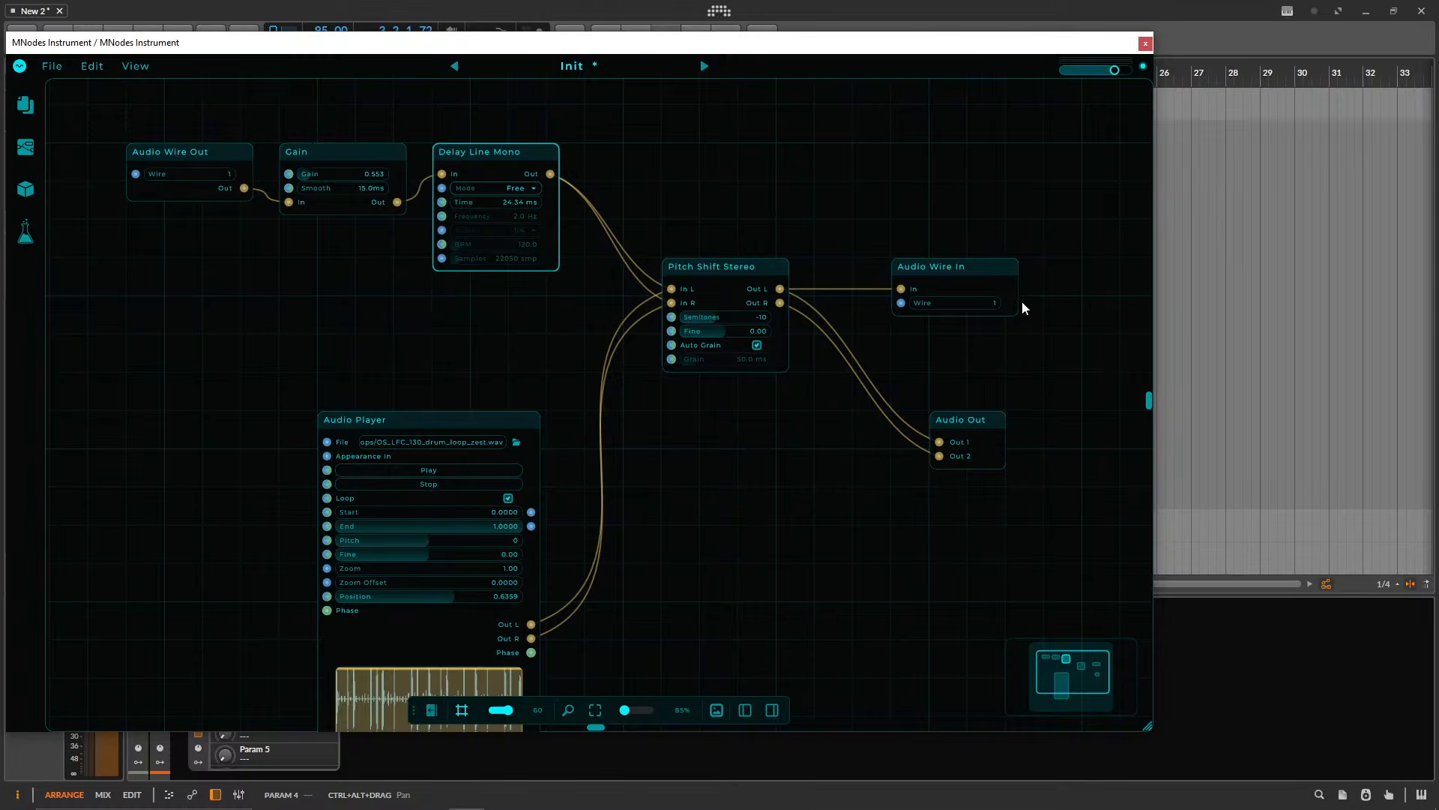
{"action": "left_click", "coordinate": [938, 268]}
{"action": "left_click", "coordinate": [147, 153]}
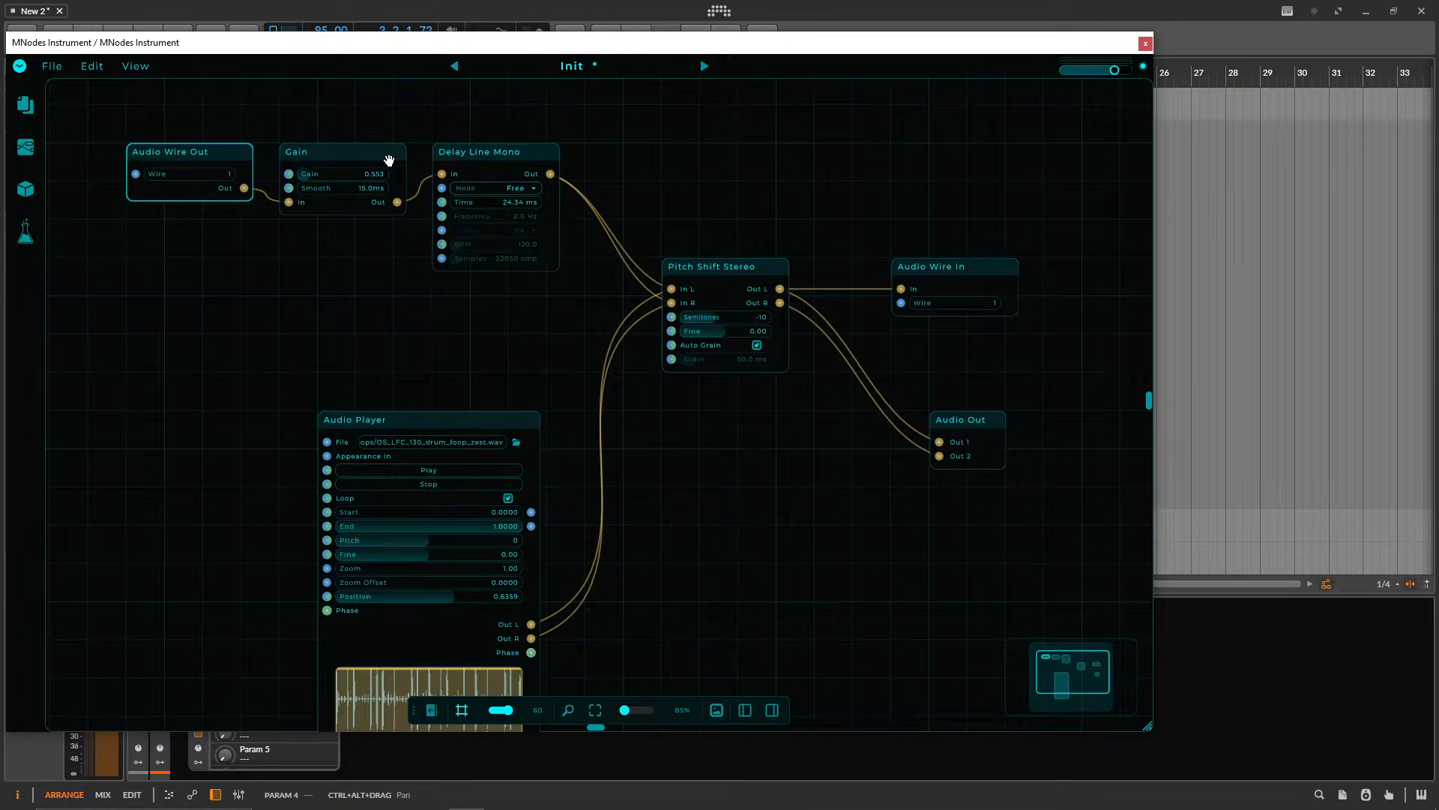
{"action": "left_click", "coordinate": [362, 156]}
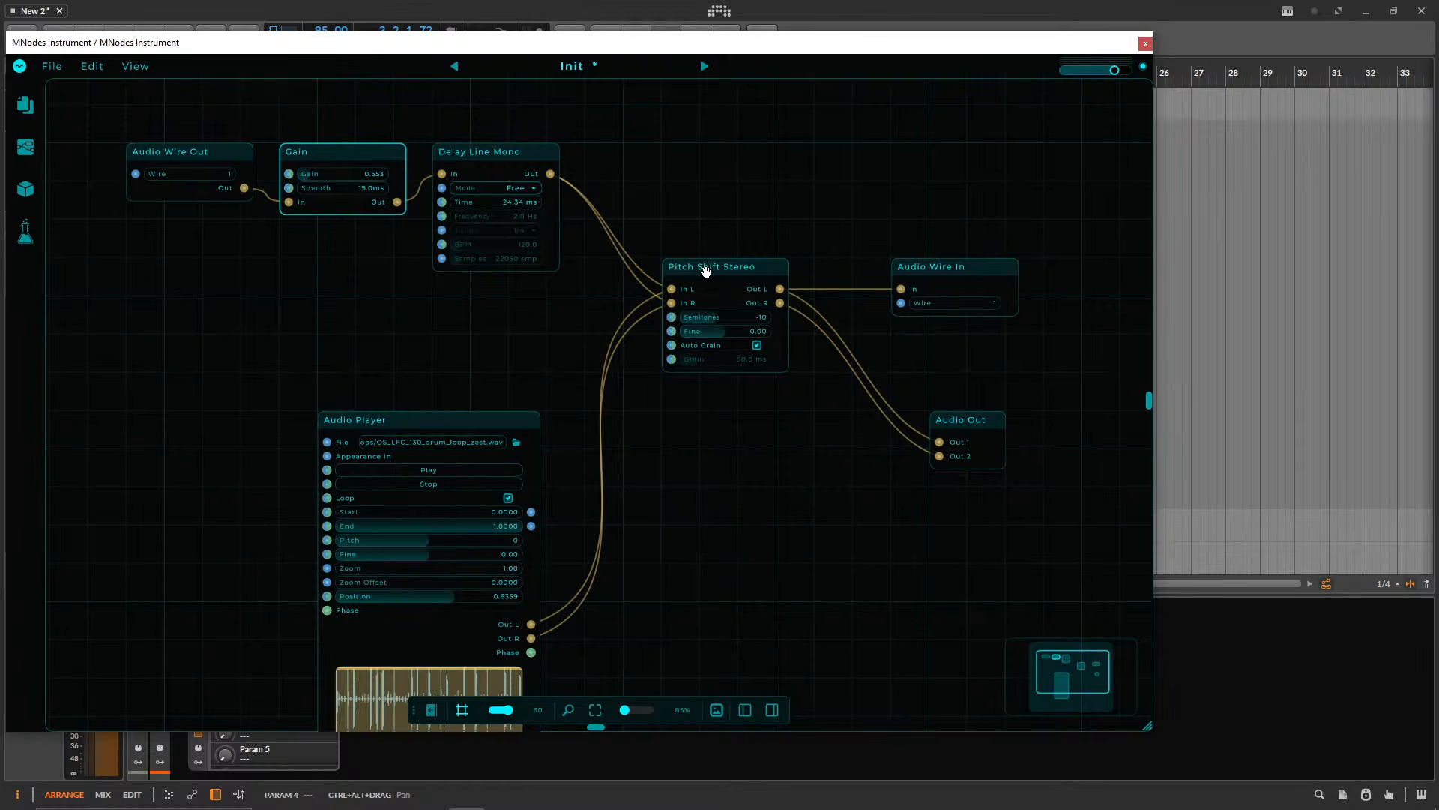
{"action": "left_click_drag", "start_coordinate": [697, 268], "coordinate": [697, 156]}
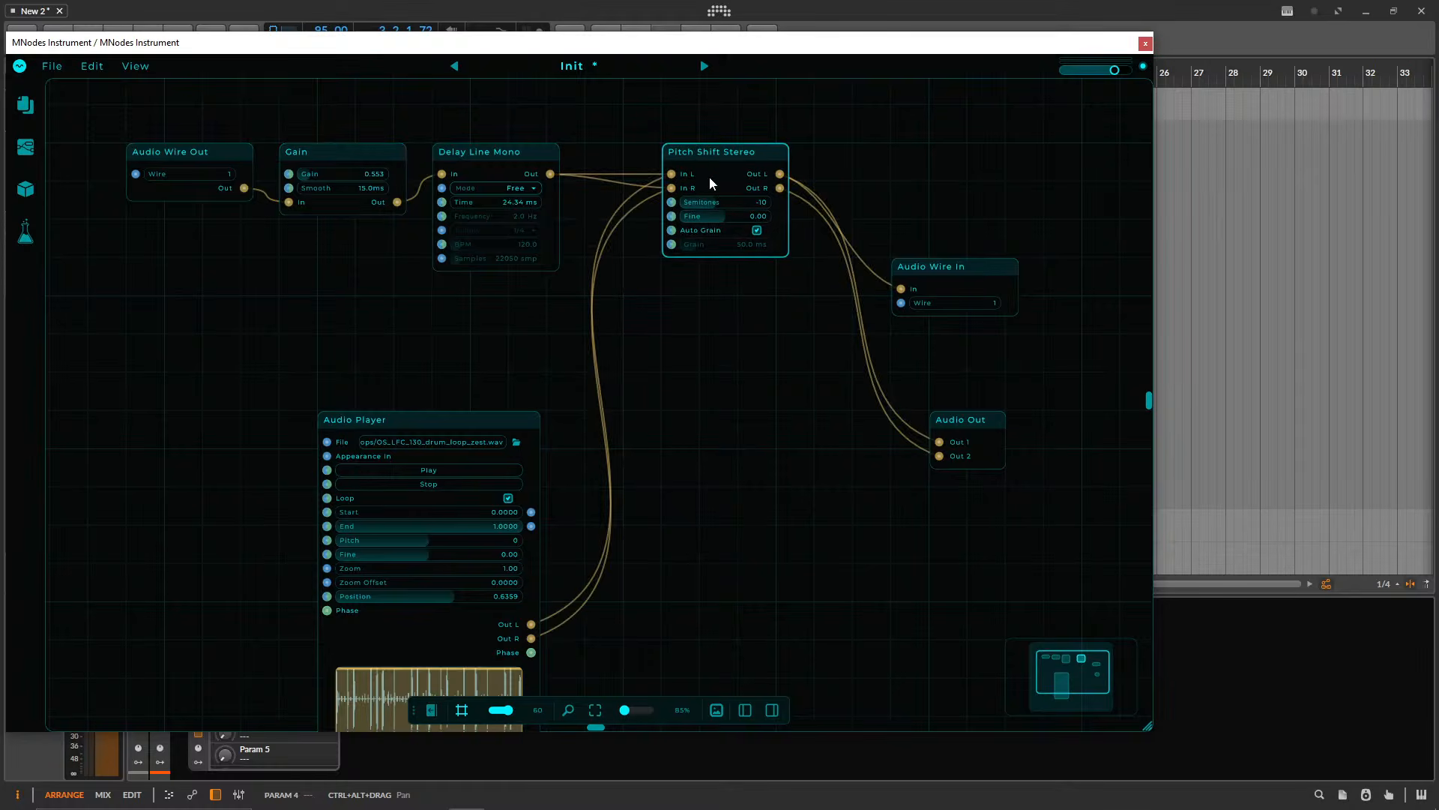
{"action": "left_click_drag", "start_coordinate": [915, 267], "coordinate": [909, 153]}
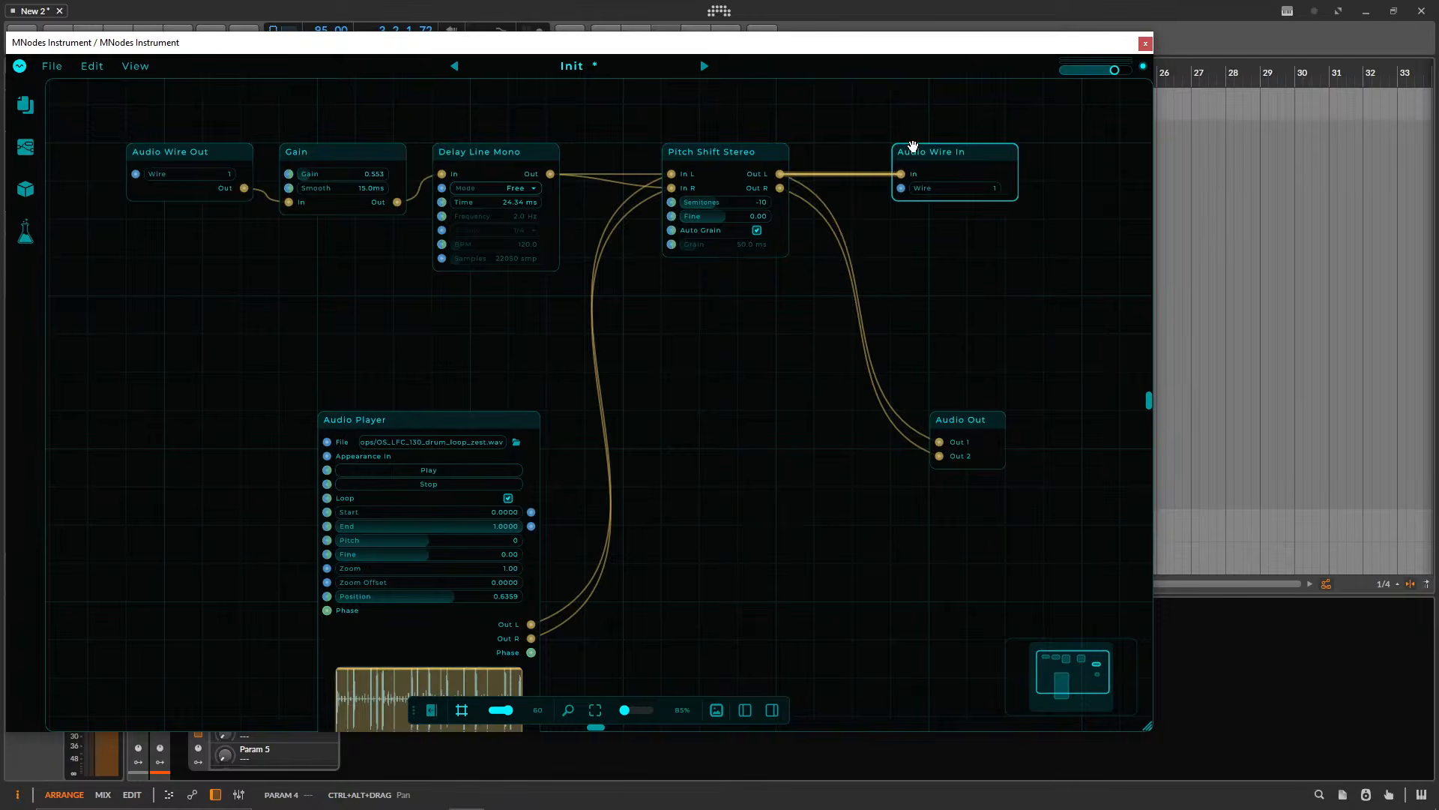
{"action": "left_click", "coordinate": [956, 415]}
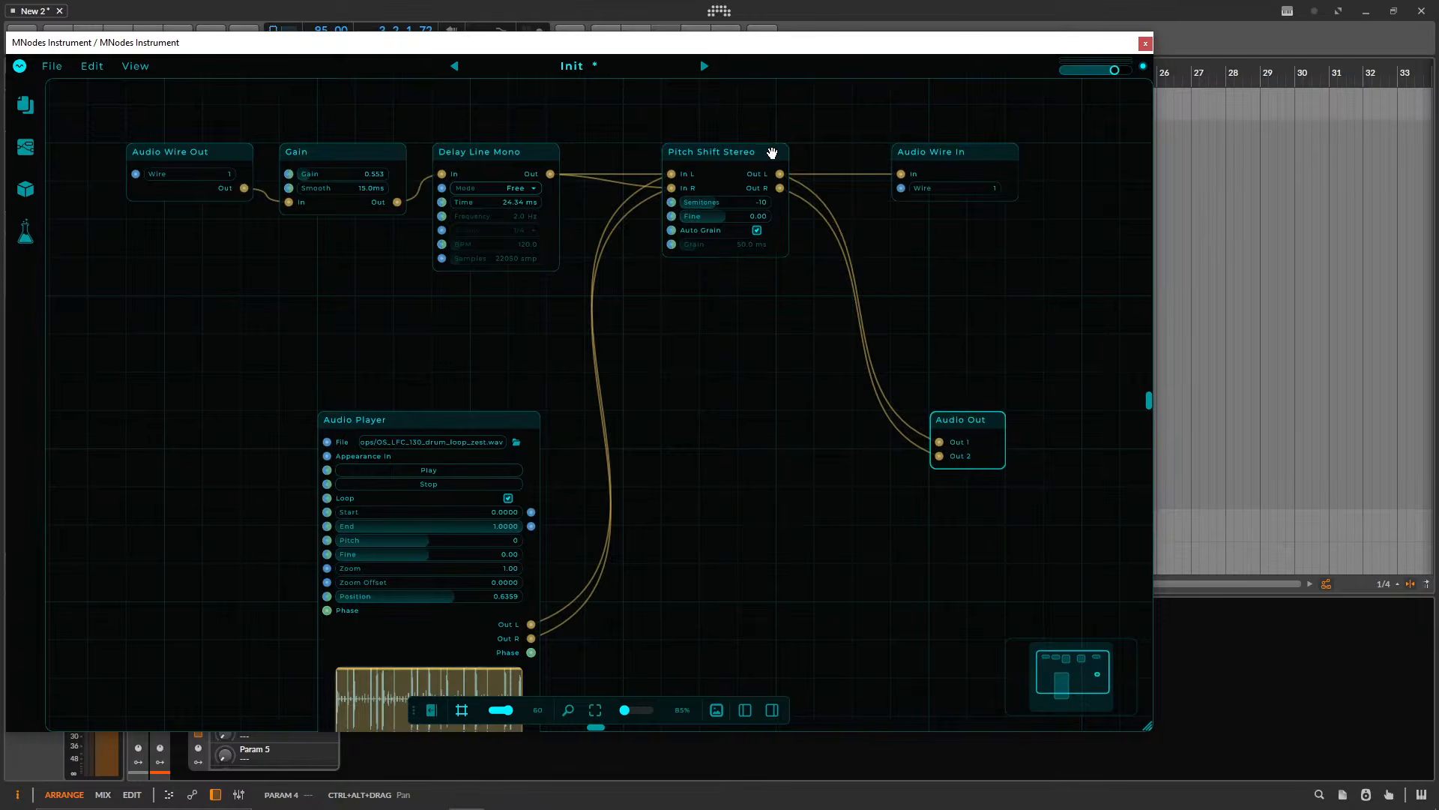
{"action": "left_click", "coordinate": [948, 154]}
{"action": "left_click", "coordinate": [161, 147]}
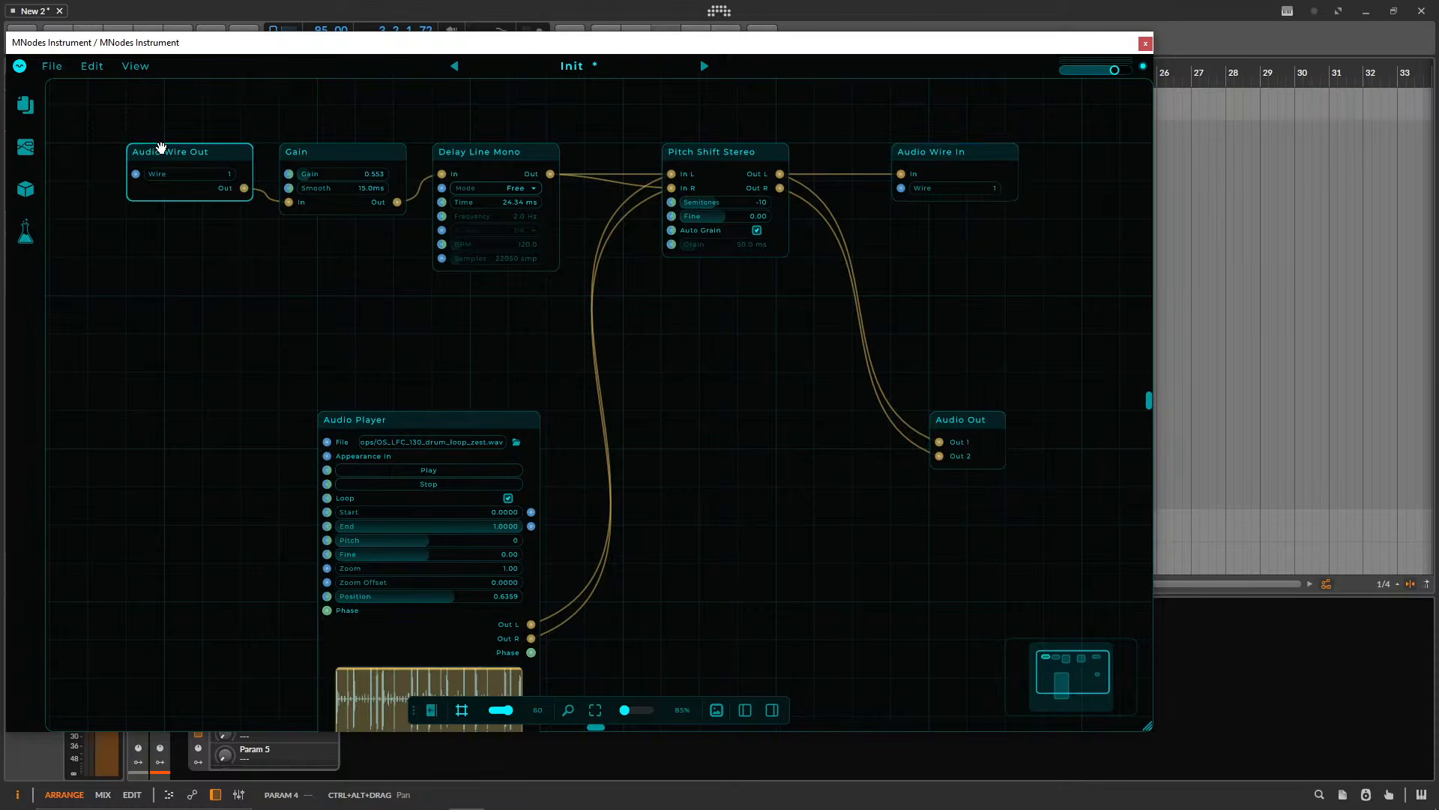
{"action": "left_click", "coordinate": [352, 153]}
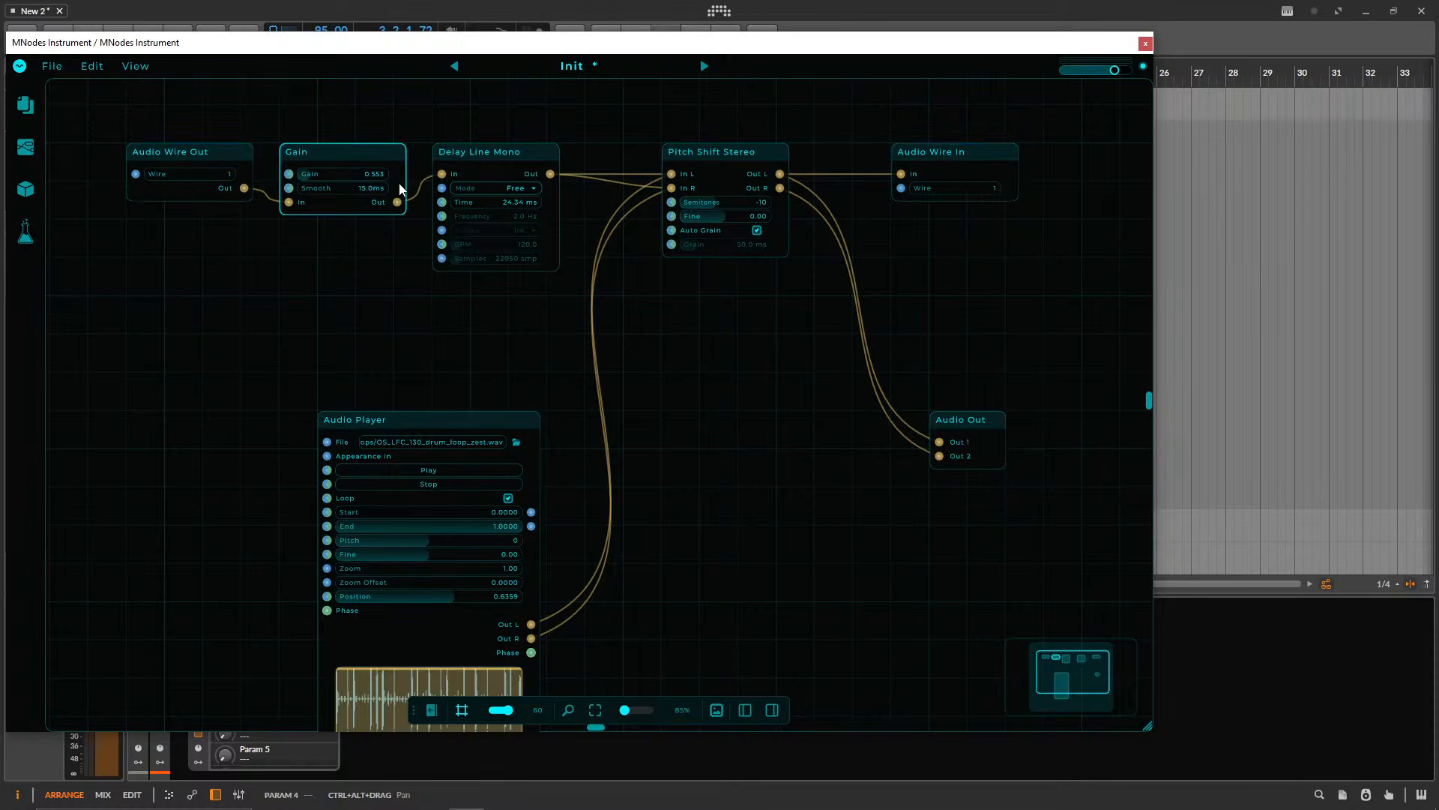
{"action": "left_click", "coordinate": [493, 150]}
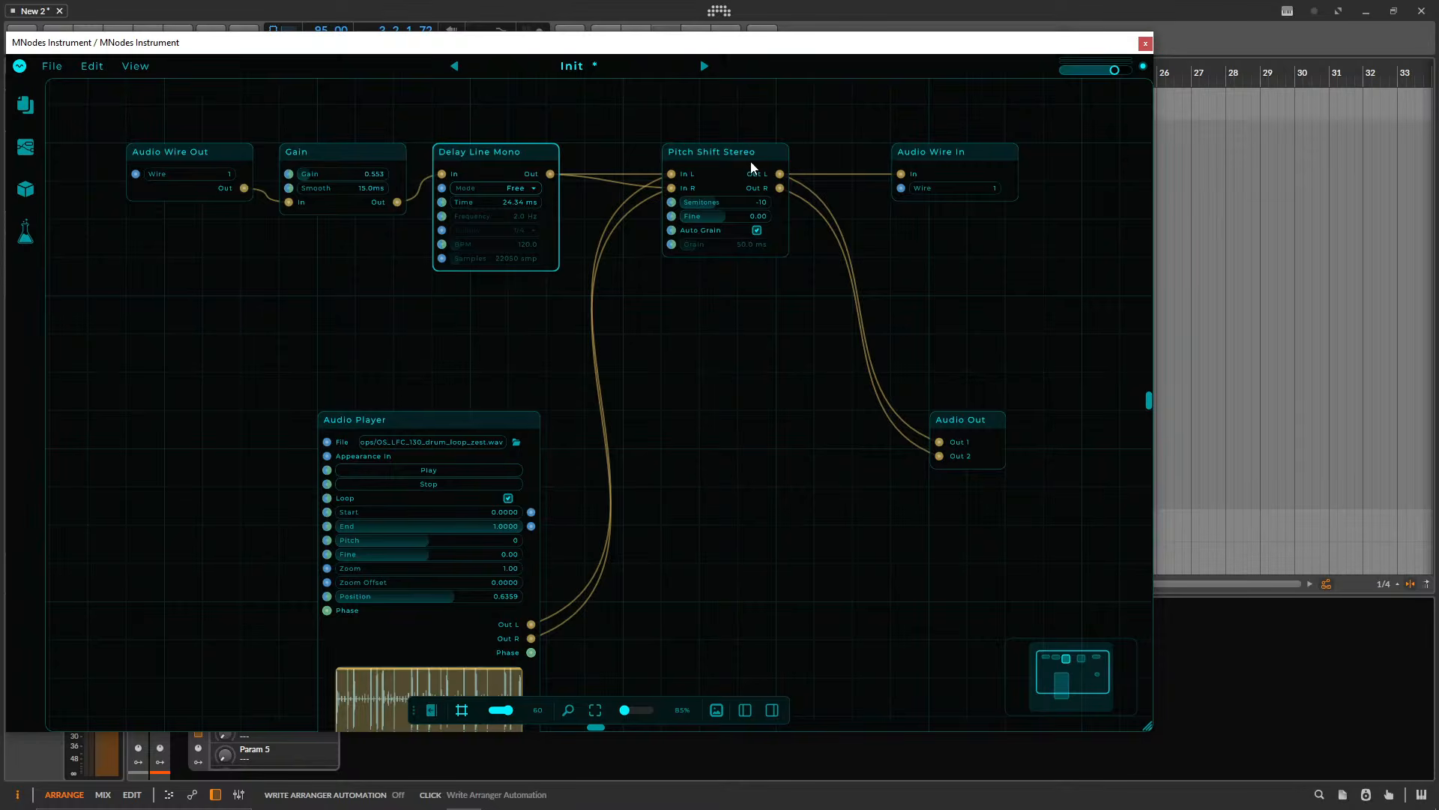
- Play the drum loop, and set the Delay Line Mono's time to about 447.27 ms and the Pitch Shift Stereo's Semitones to 3
{"action": "left_click", "coordinate": [435, 470]}
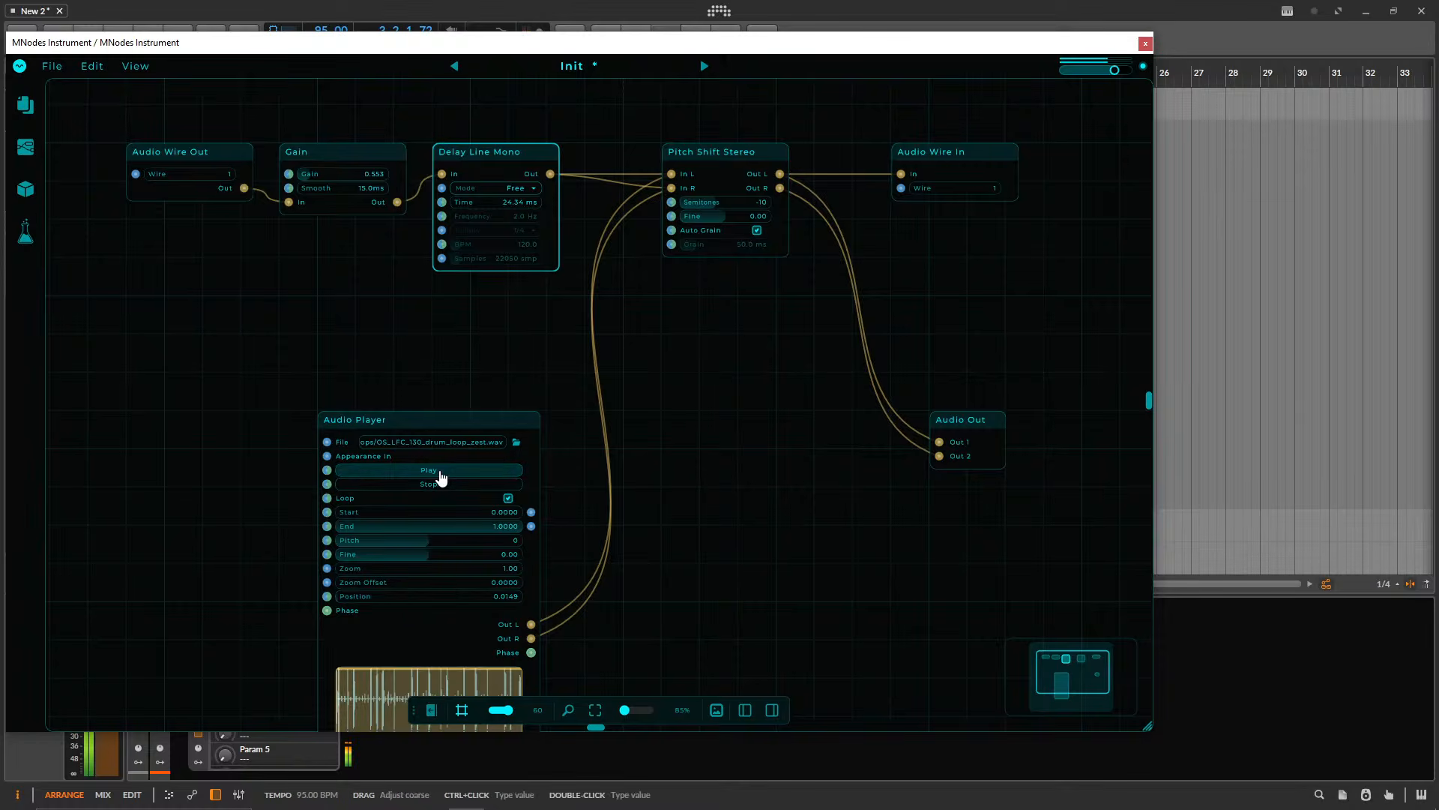
{"action": "left_click_drag", "start_coordinate": [719, 203], "coordinate": [749, 202]}
{"action": "left_click_drag", "start_coordinate": [513, 203], "coordinate": [528, 197]}
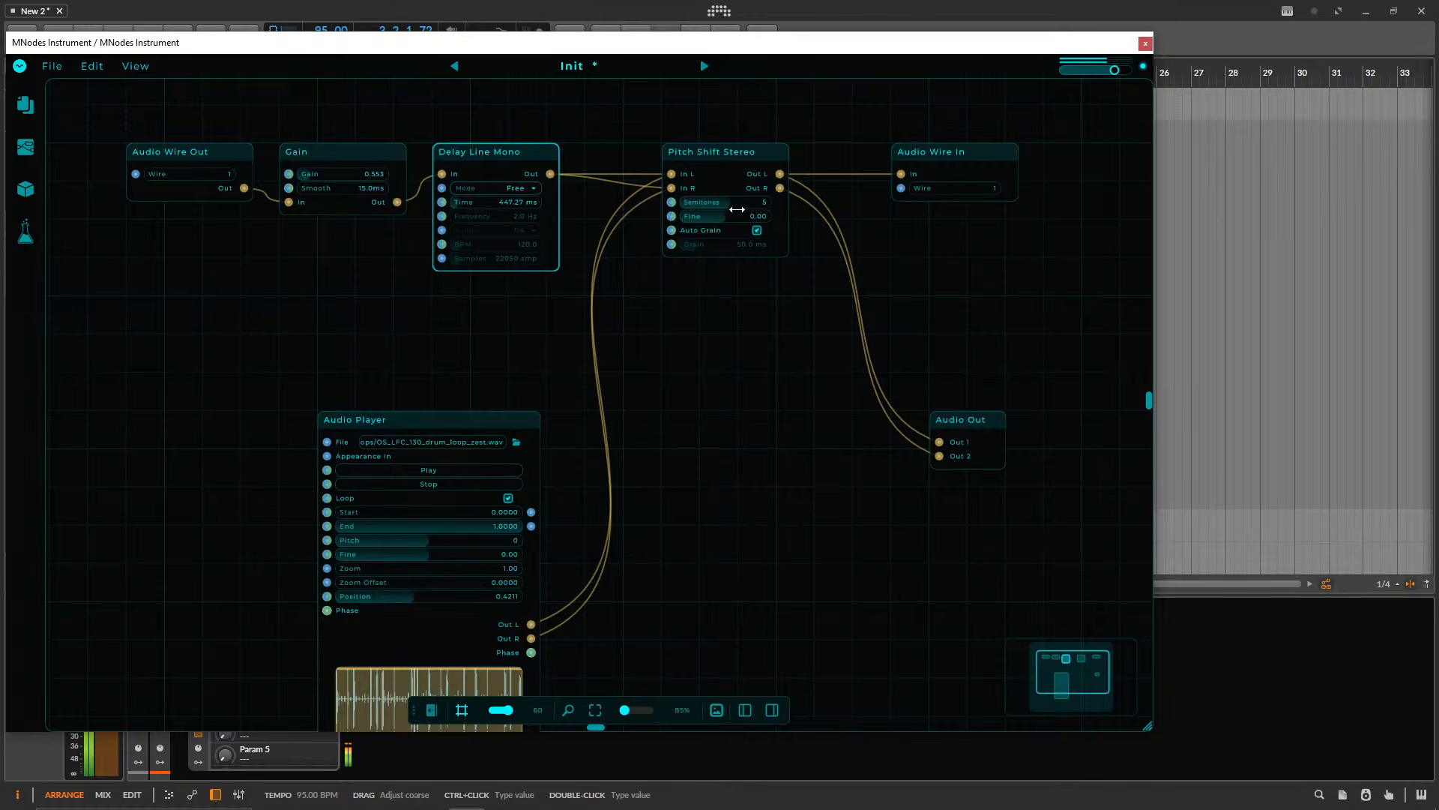
{"action": "left_click_drag", "start_coordinate": [745, 204], "coordinate": [709, 202]}
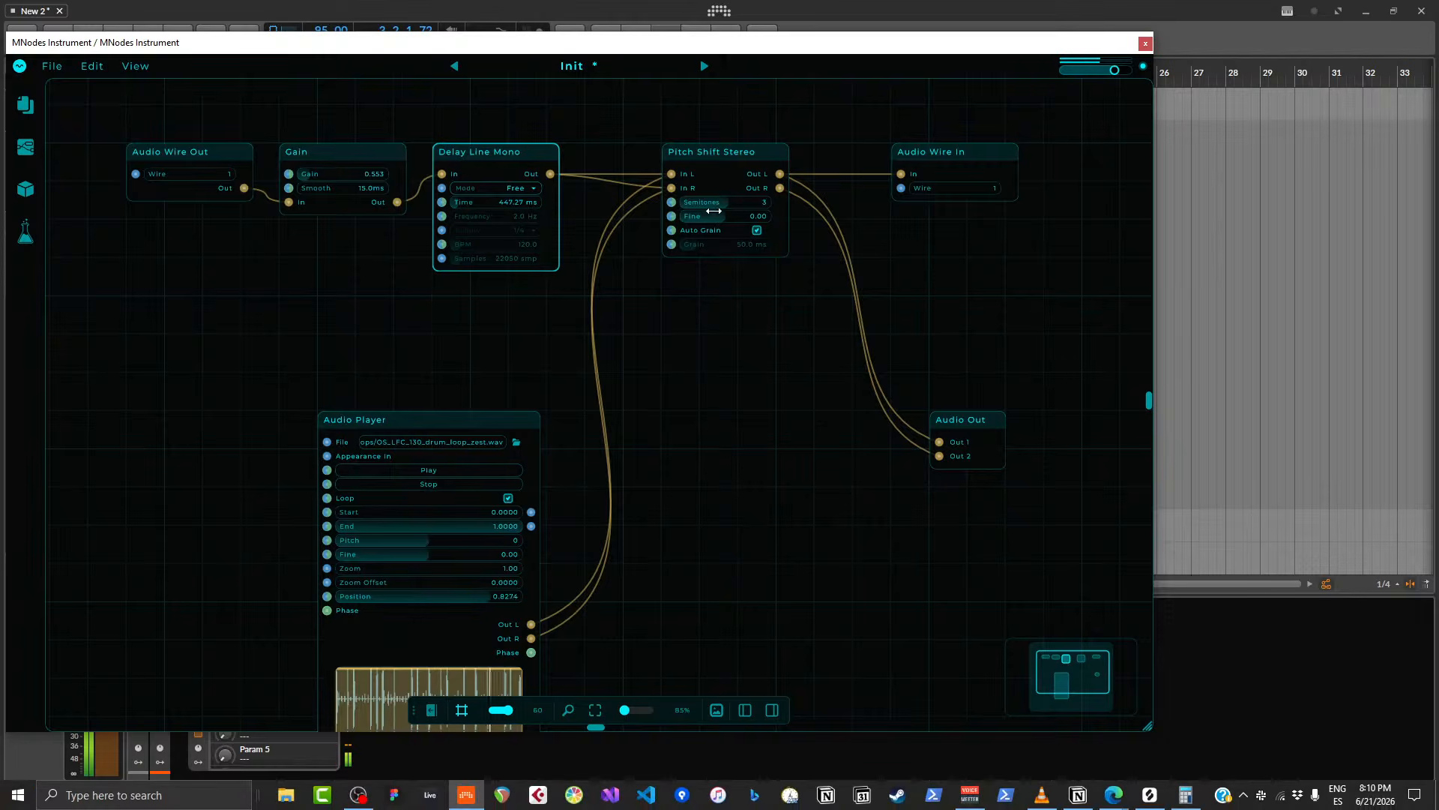
- Set the Gain to about 0.891, the delay time to about 898.95 ms and Semitones to 14 while the loop plays
{"action": "left_click_drag", "start_coordinate": [497, 202], "coordinate": [524, 202]}
{"action": "left_click_drag", "start_coordinate": [721, 203], "coordinate": [737, 204]}
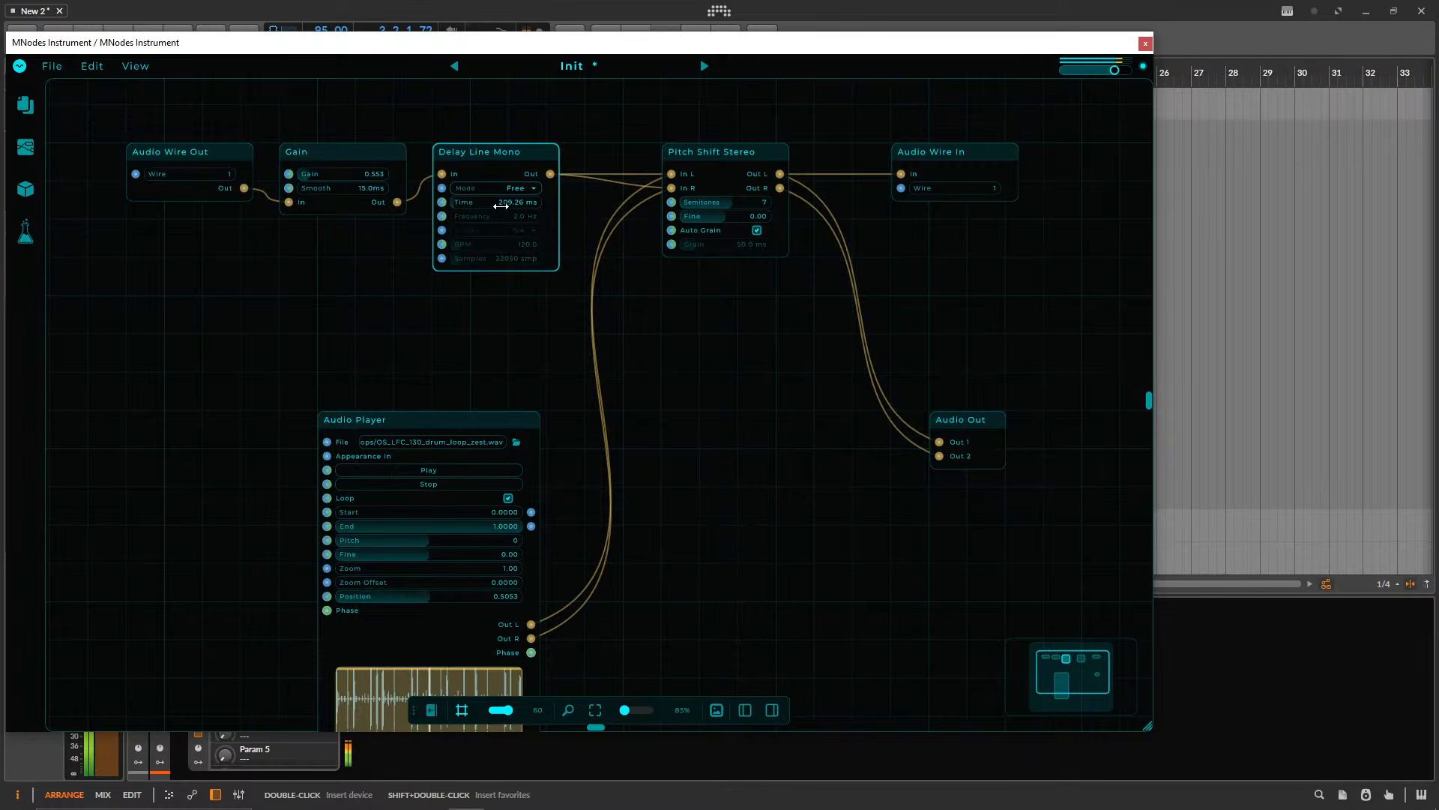
{"action": "mouse_move", "coordinate": [513, 198]}
{"action": "left_mouse_down"}
{"action": "mouse_move", "coordinate": [536, 204]}
{"action": "mouse_move", "coordinate": [517, 200]}
{"action": "left_mouse_up"}
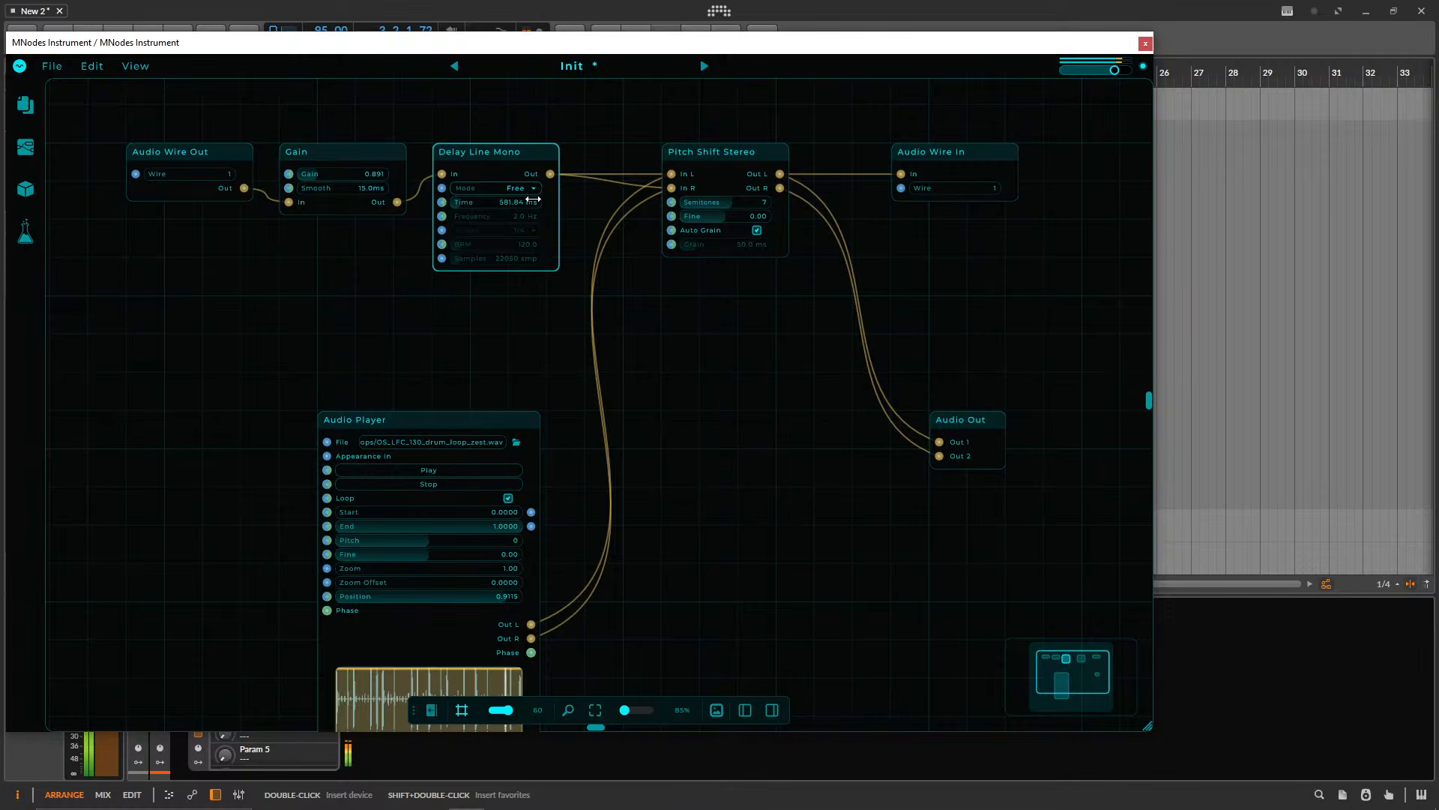
{"action": "mouse_move", "coordinate": [523, 199]}
{"action": "left_mouse_down"}
{"action": "mouse_move", "coordinate": [540, 200]}
{"action": "mouse_move", "coordinate": [516, 203]}
{"action": "left_mouse_up"}
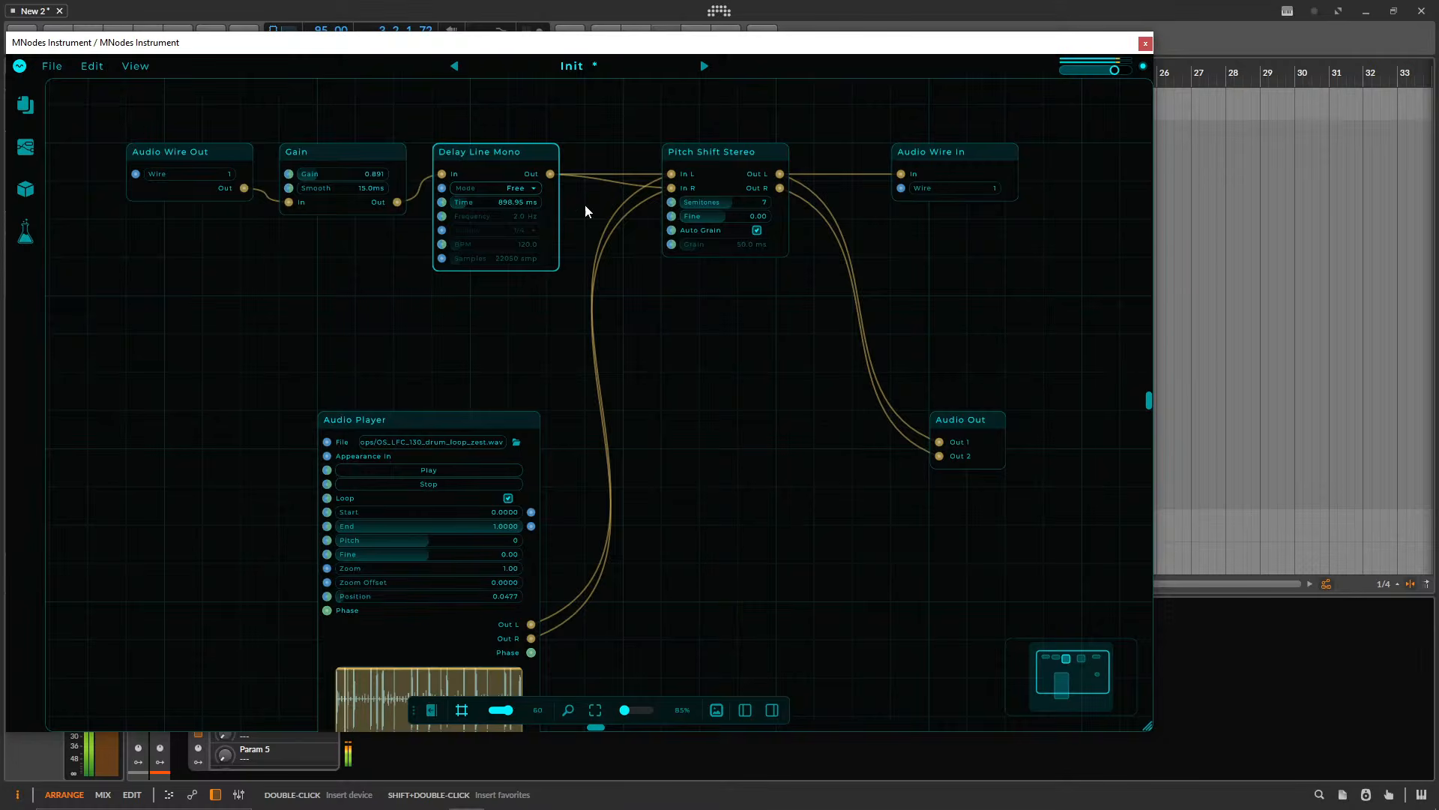
{"action": "left_click_drag", "start_coordinate": [735, 203], "coordinate": [746, 202]}
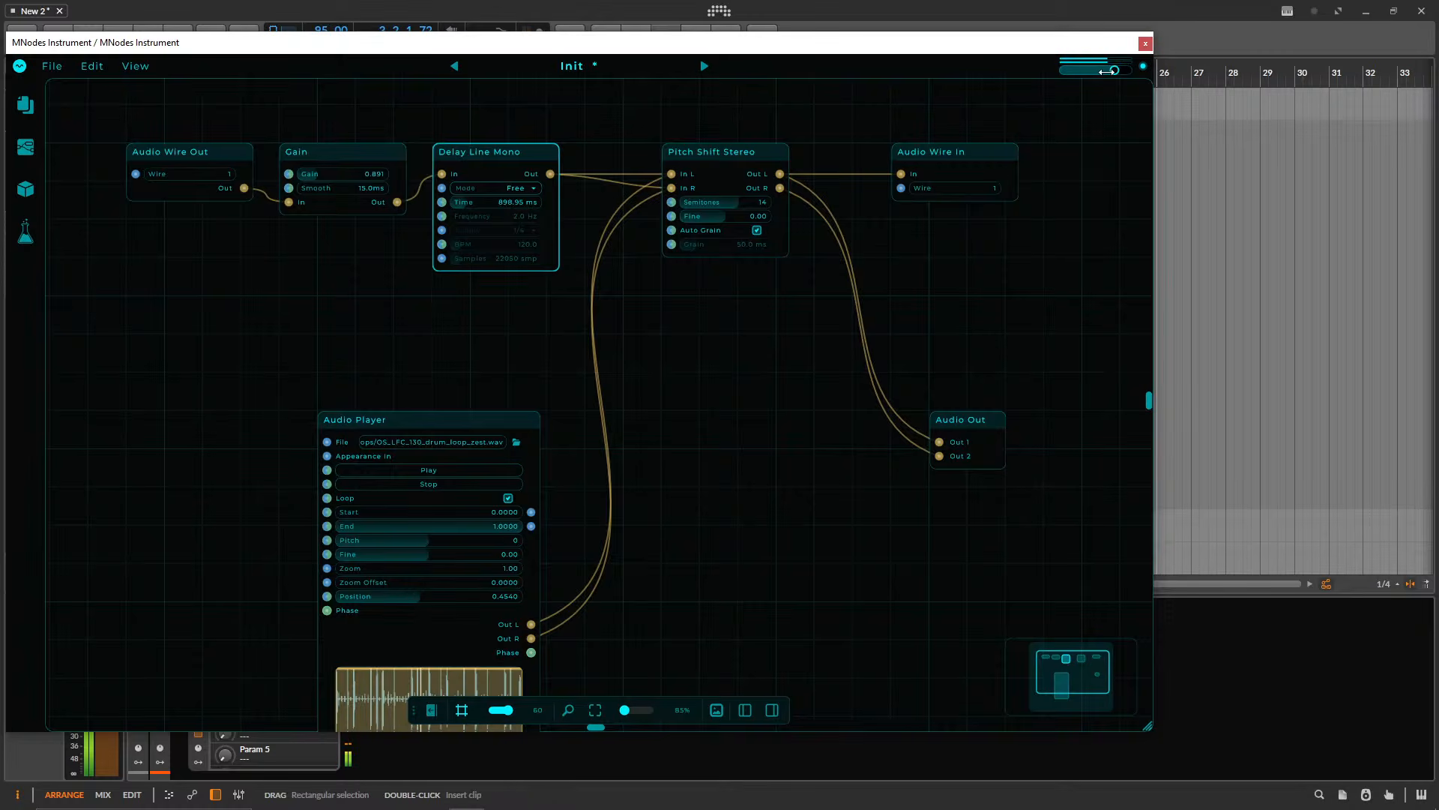
- Turn the instrument's output volume all the way down and place the Audio Player below the Audio Wire Out and Gain
{"action": "left_click_drag", "start_coordinate": [1115, 70], "coordinate": [1065, 72]}
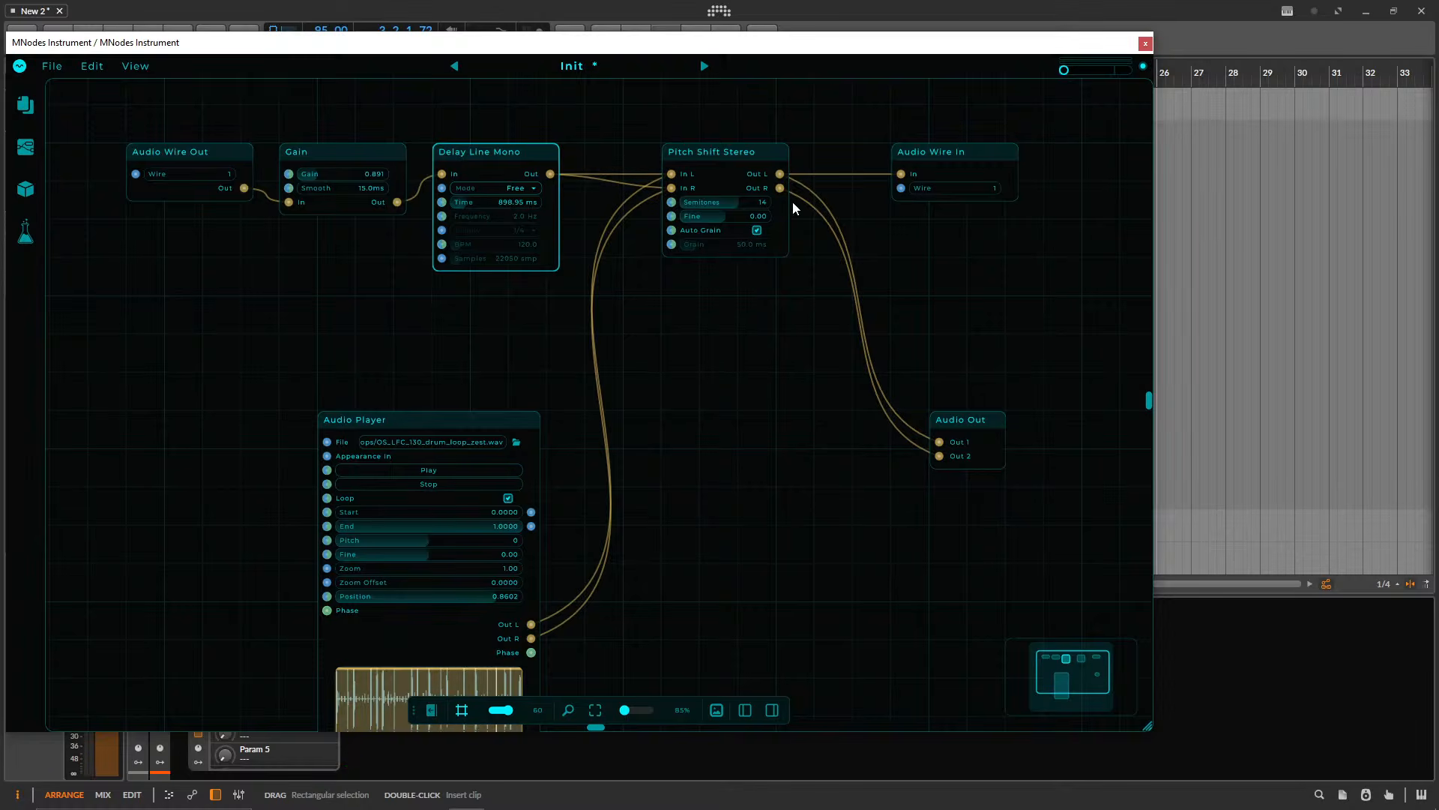
{"action": "left_click_drag", "start_coordinate": [461, 418], "coordinate": [346, 304]}
{"action": "mouse_move", "coordinate": [1042, 794]}
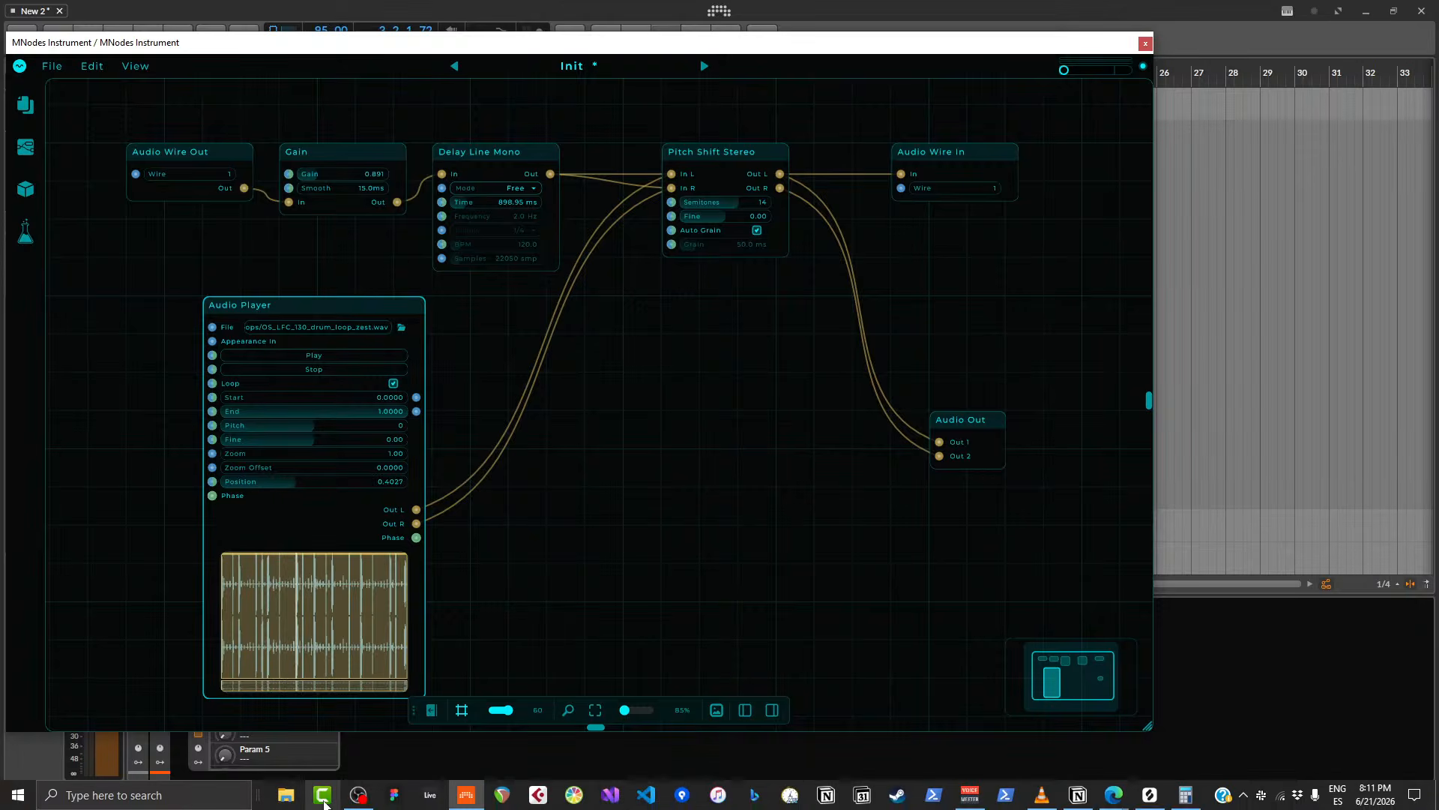
{"action": "left_click", "coordinate": [358, 796]}
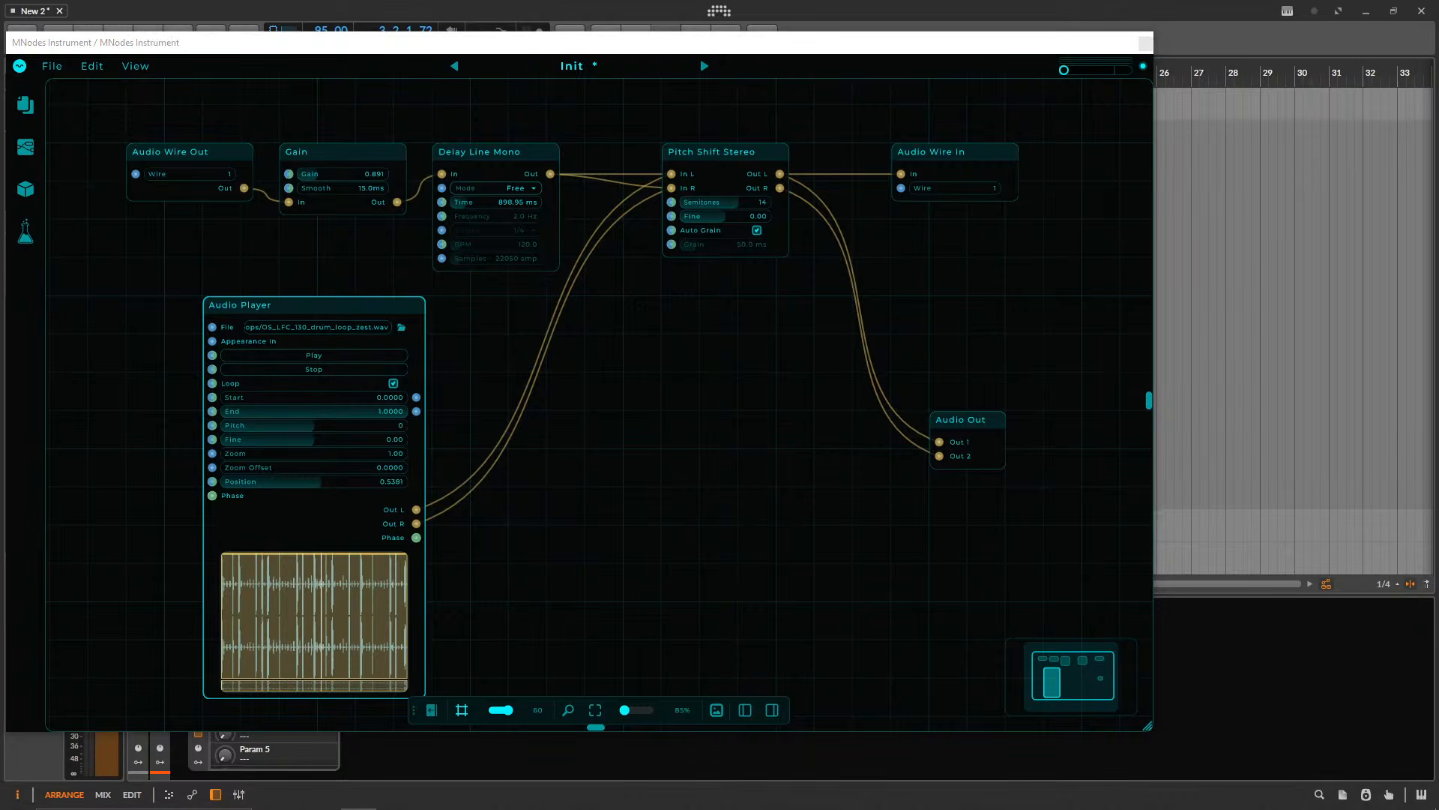
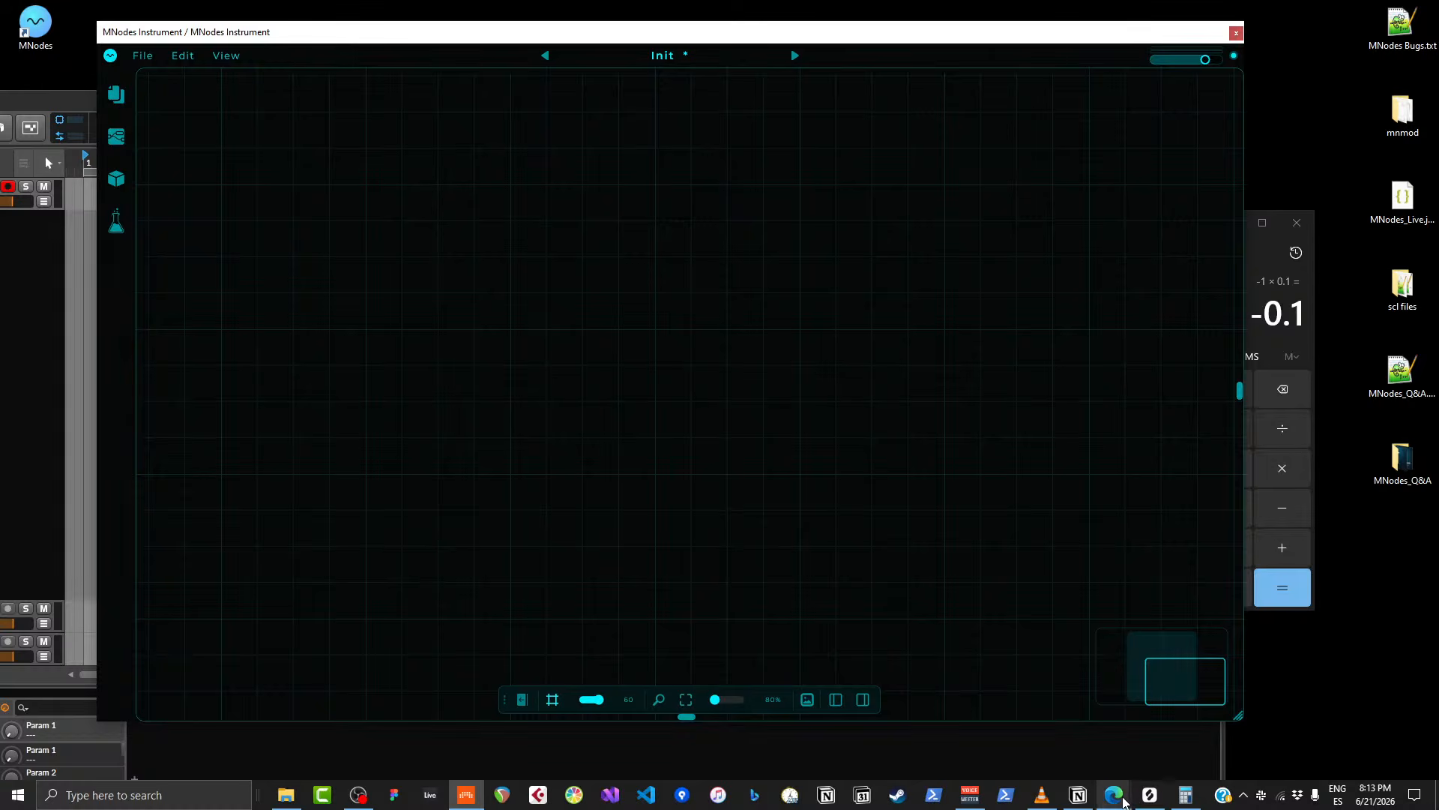
- Switch to the browser, read the forum request about CV MicroQuantize Scala and .scl files, and move that window aside to return to MNodes
{"action": "mouse_move", "coordinate": [1116, 796]}
{"action": "left_click", "coordinate": [1217, 730]}
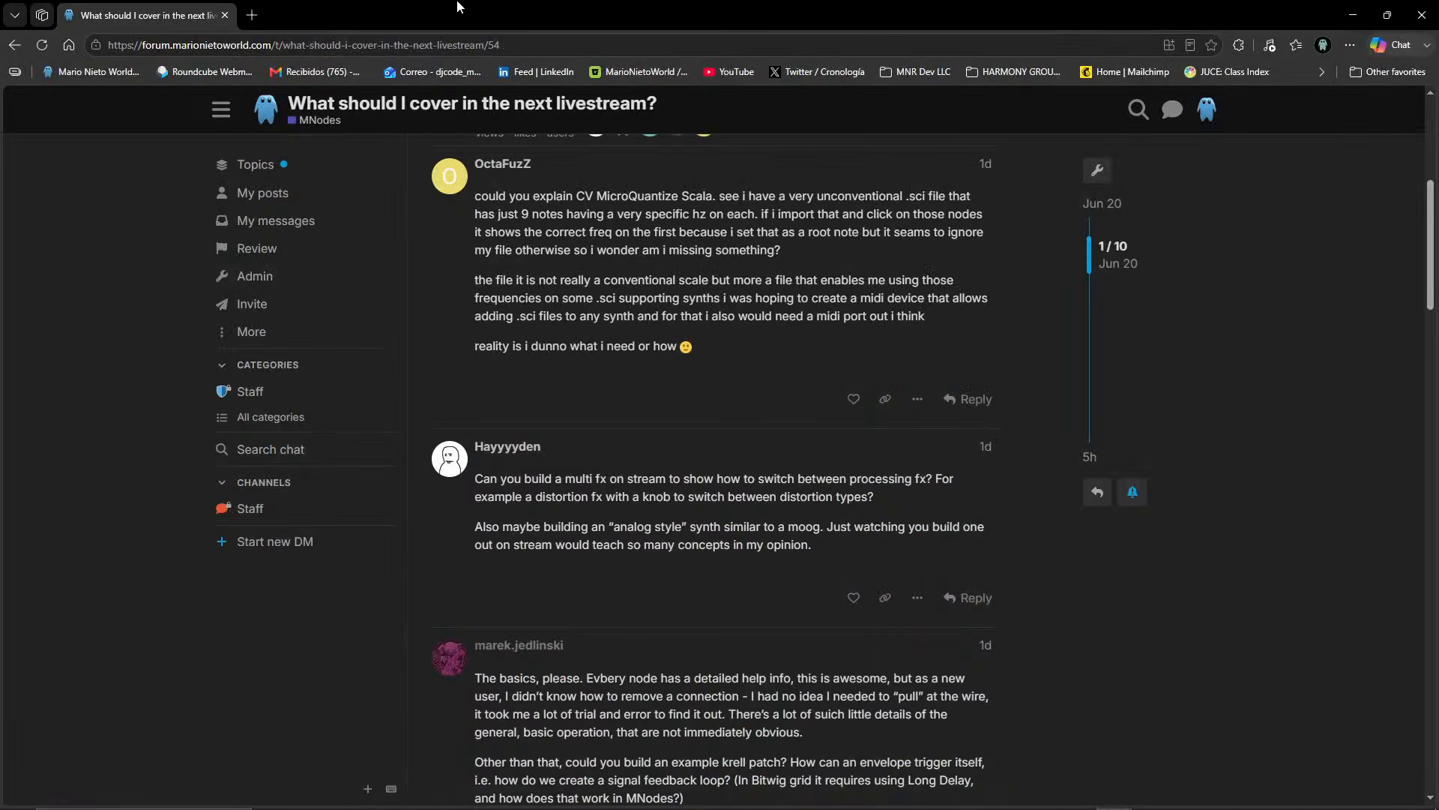
{"action": "left_click_drag", "start_coordinate": [409, 6], "coordinate": [1438, 150]}
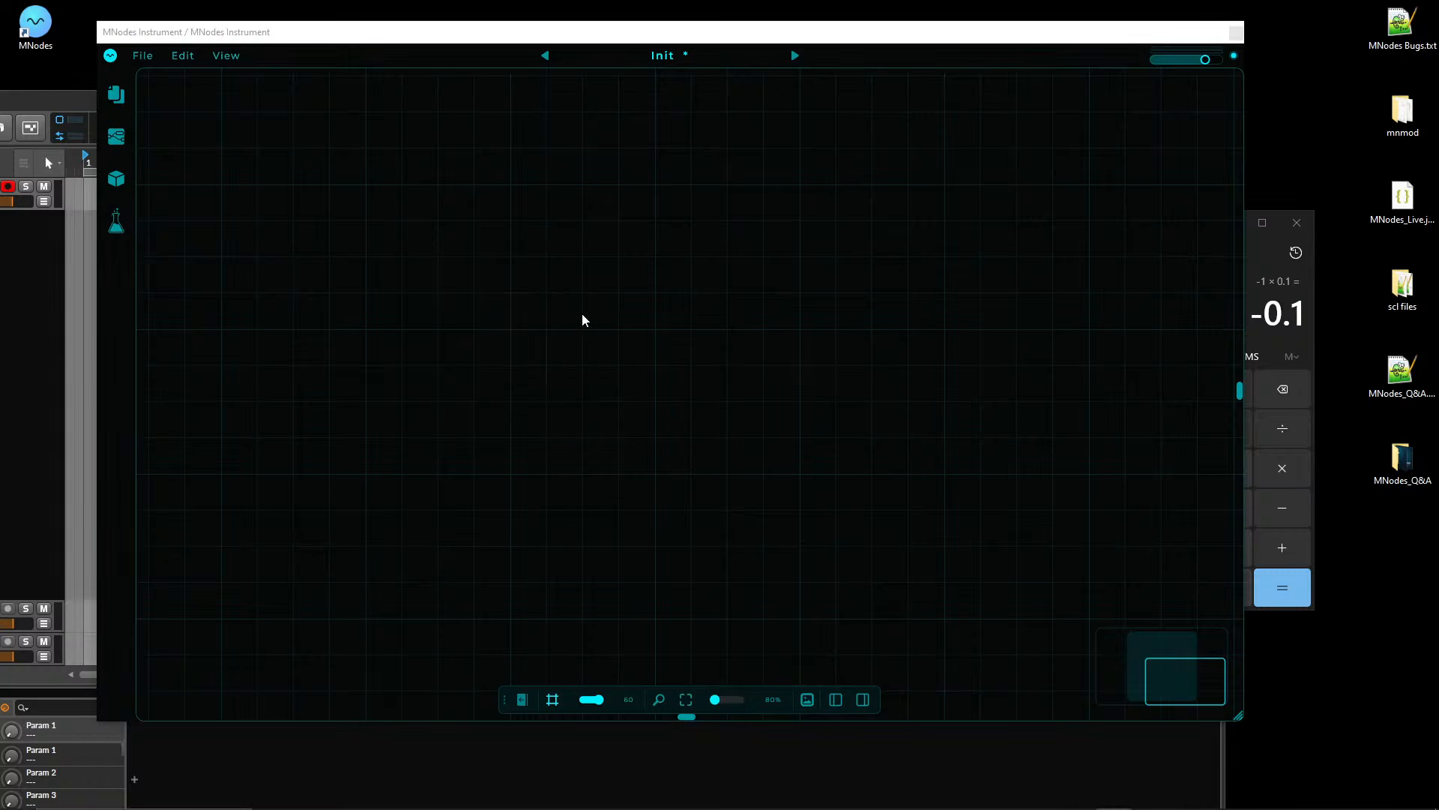
{"action": "left_click", "coordinate": [549, 315]}
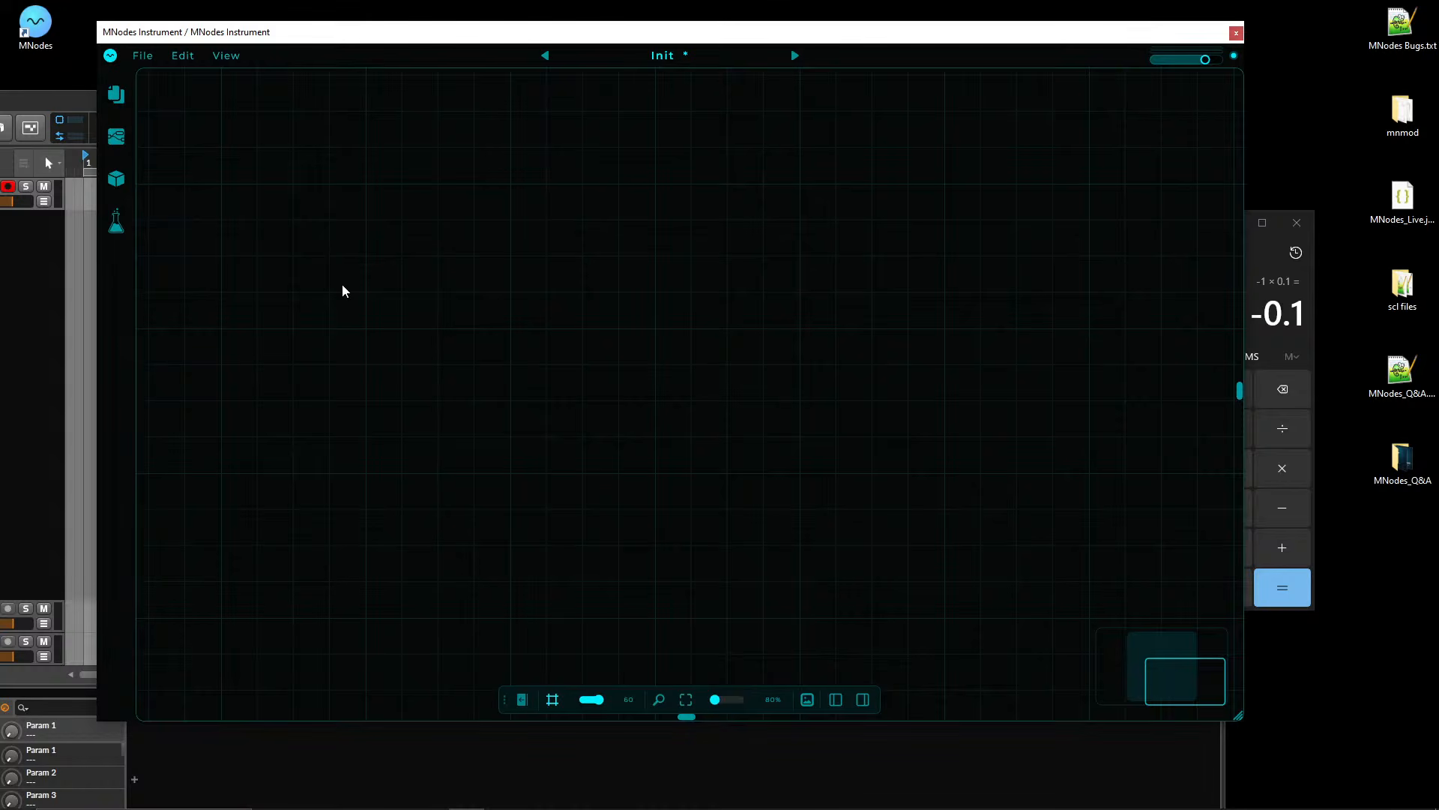
- Add a CV MicroQuantize Scala node to the empty canvas
{"action": "double_click", "coordinate": [516, 183]}
{"action": "type", "text": "midi"}
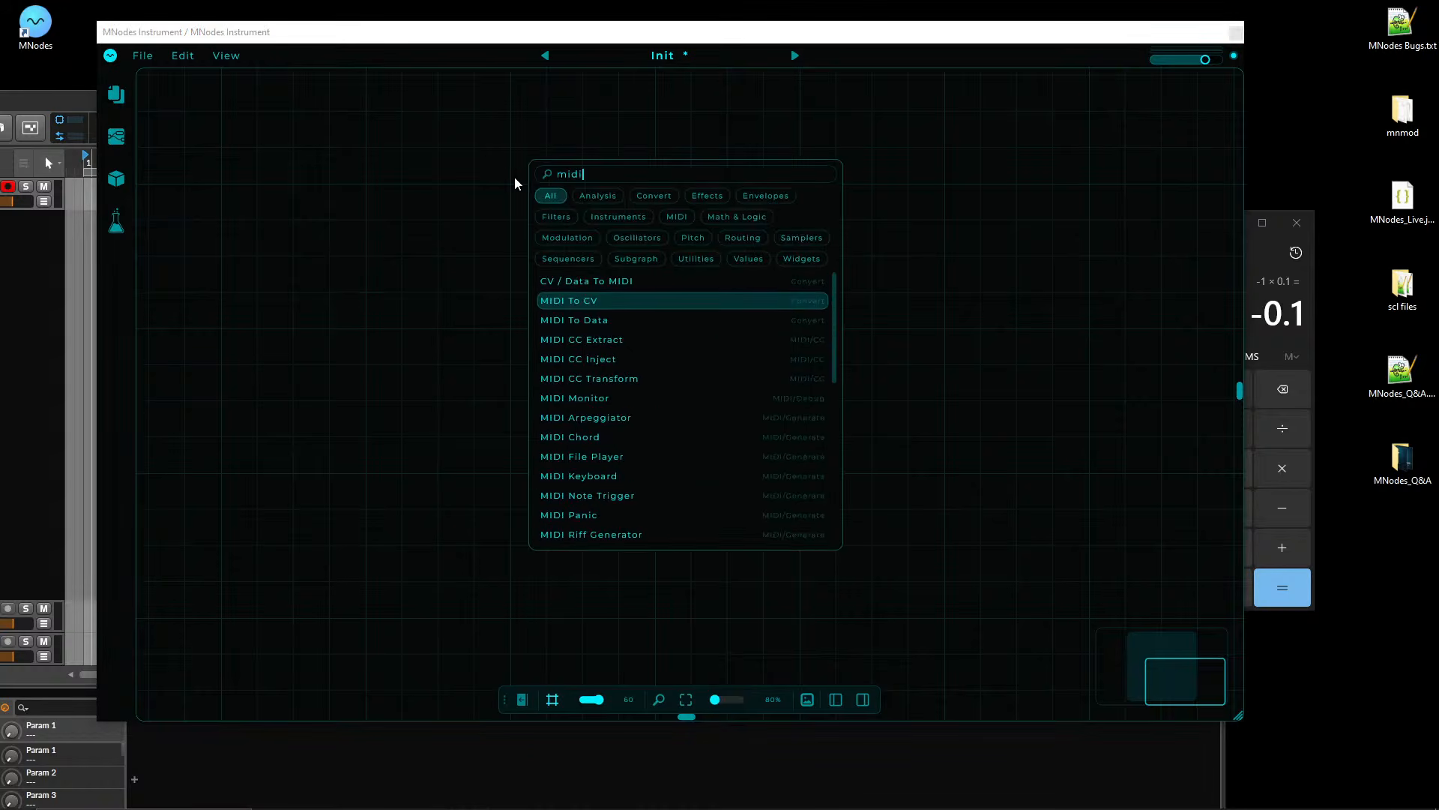
{"action": "key", "text": "BackSpace"}
{"action": "key", "text": "BackSpace"}
{"action": "key", "text": "BackSpace"}
{"action": "key", "text": "BackSpace"}
{"action": "type", "text": "scal"}
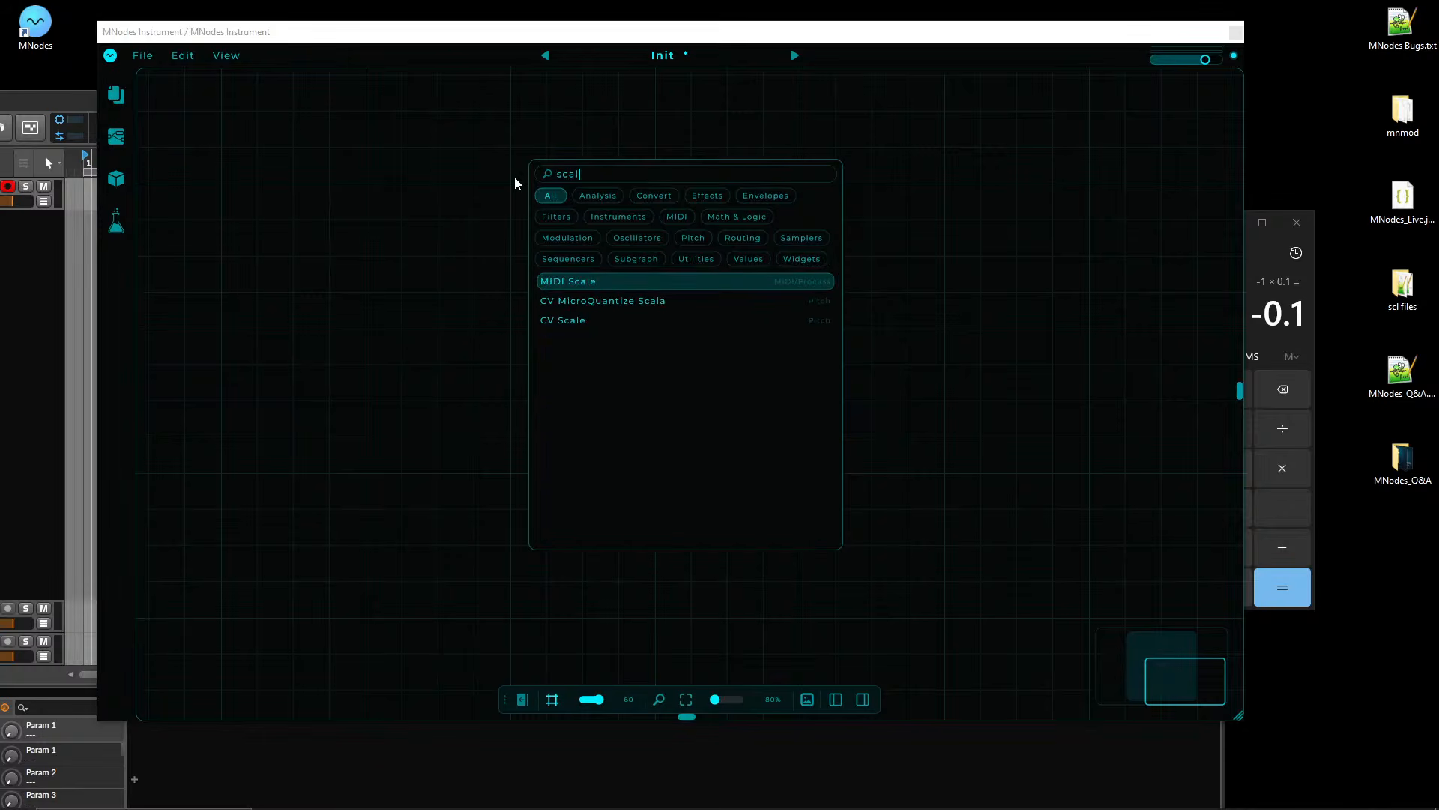
{"action": "key", "text": "Return"}
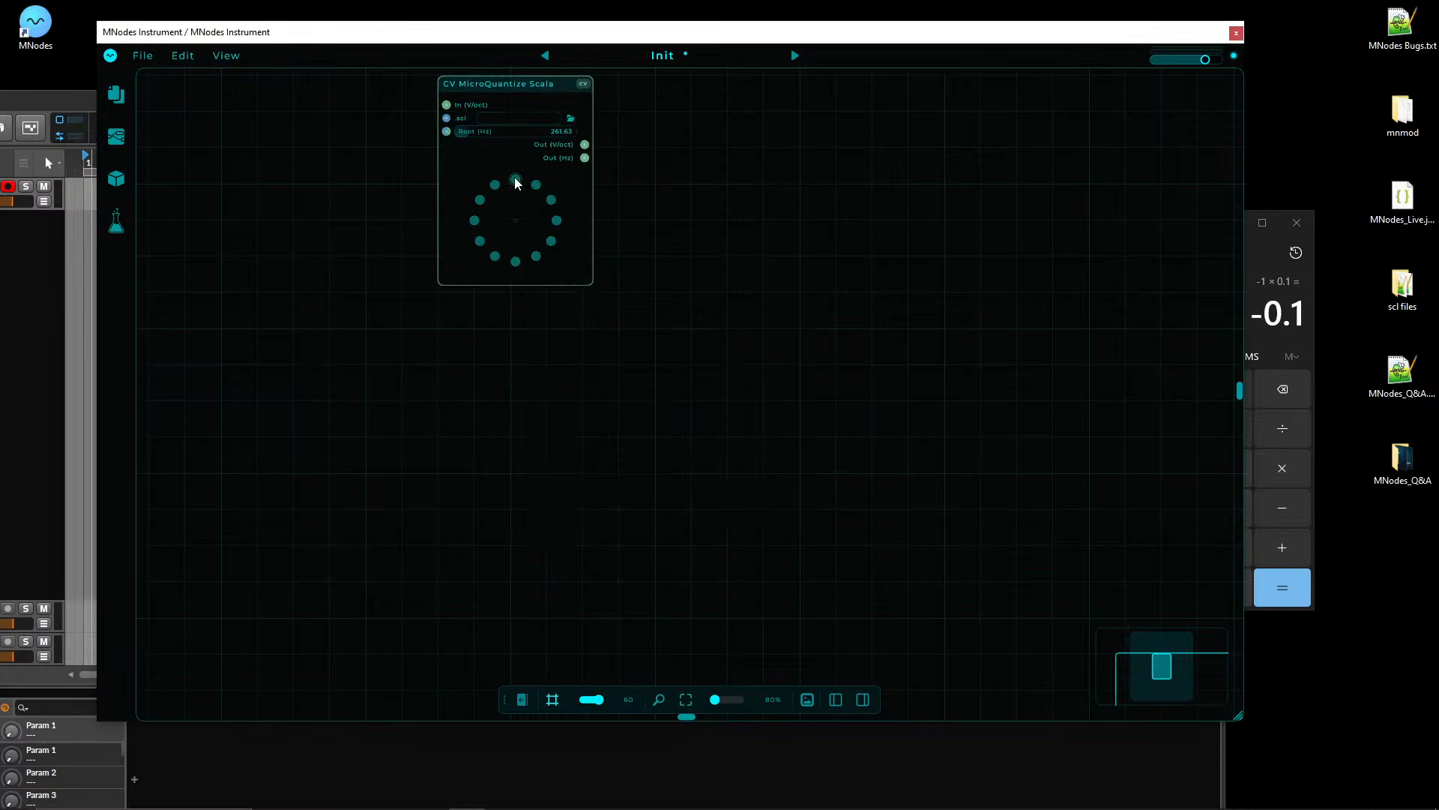
- Enlarge the CV MicroQuantize Scala node so its note circle is easy to read, and position it near the middle of the canvas
{"action": "left_click_drag", "start_coordinate": [517, 87], "coordinate": [554, 197]}
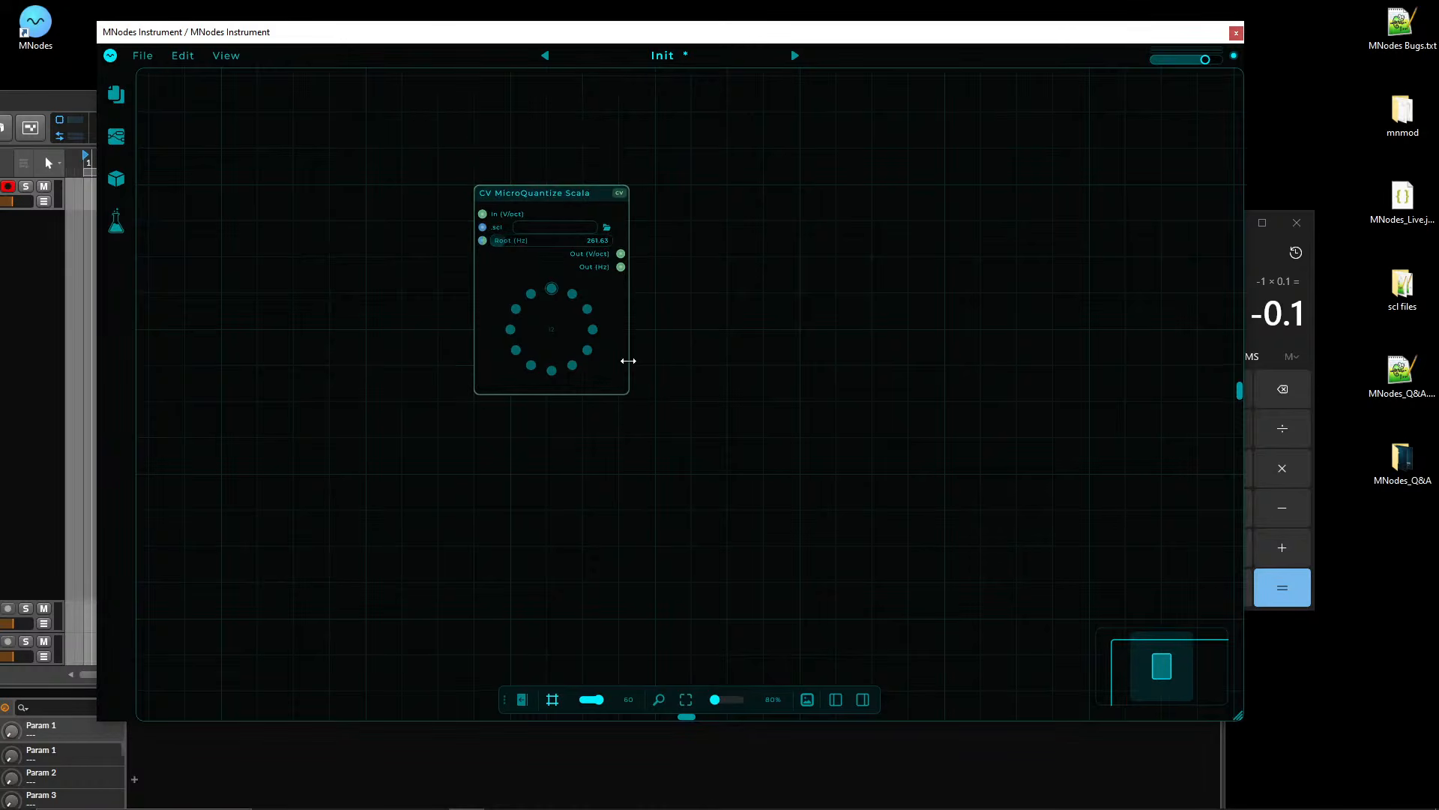
{"action": "left_click_drag", "start_coordinate": [627, 394], "coordinate": [873, 612]}
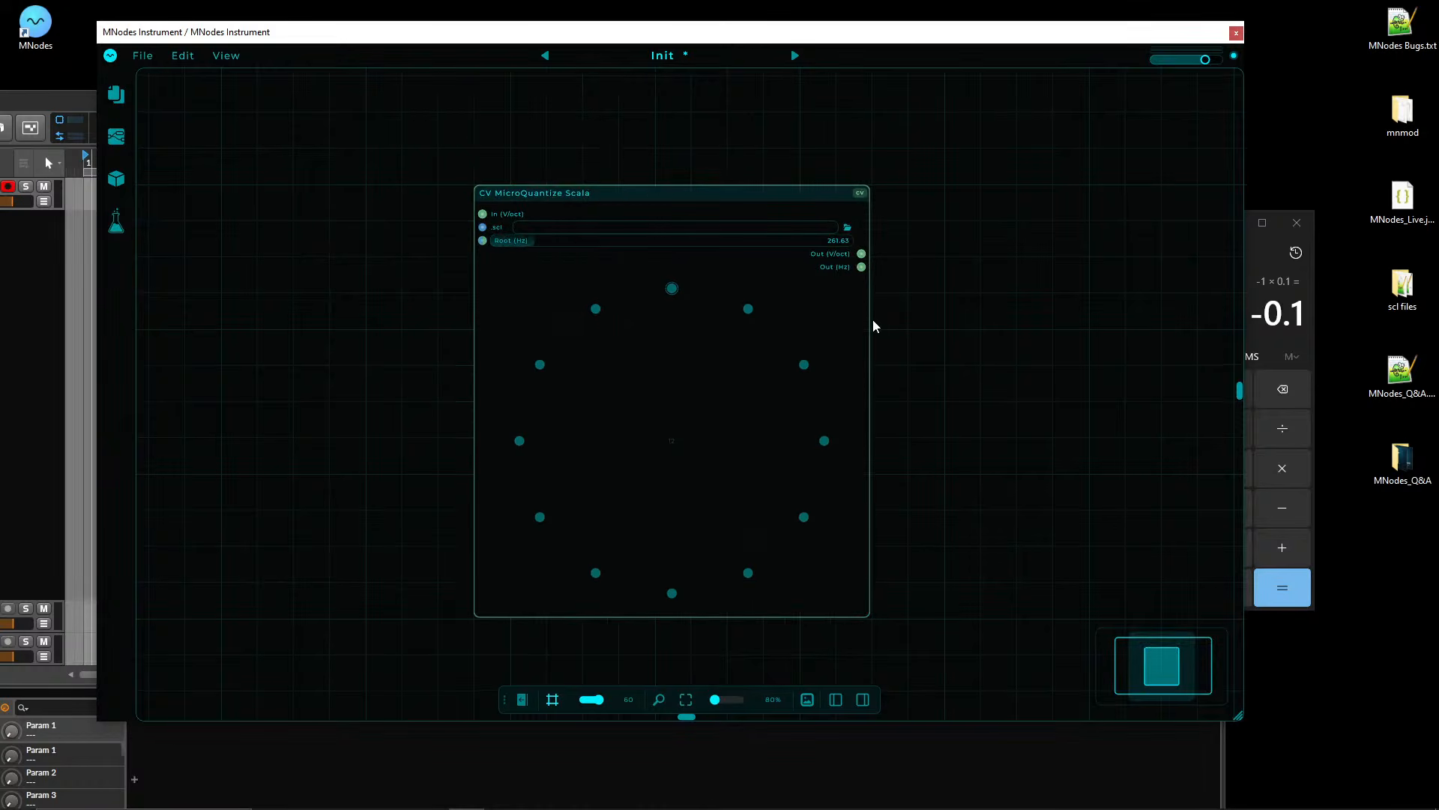
{"action": "left_click_drag", "start_coordinate": [658, 194], "coordinate": [593, 163]}
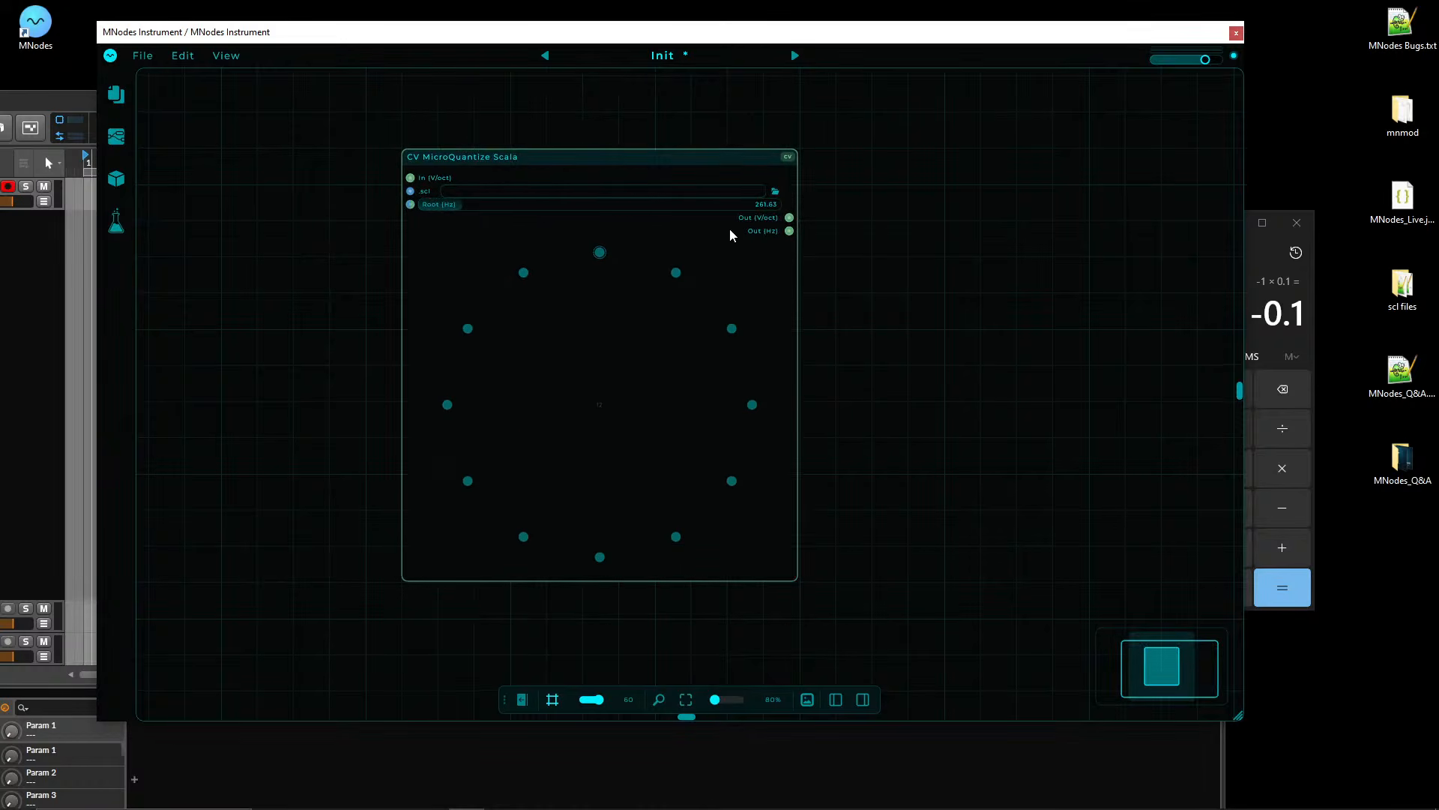
{"action": "scroll", "coordinate": [732, 232], "scroll_direction": "up", "scroll_amount": 3}
{"action": "scroll", "coordinate": [851, 312], "scroll_direction": "down", "scroll_amount": 1}
{"action": "left_click_drag", "start_coordinate": [932, 694], "coordinate": [745, 408]}
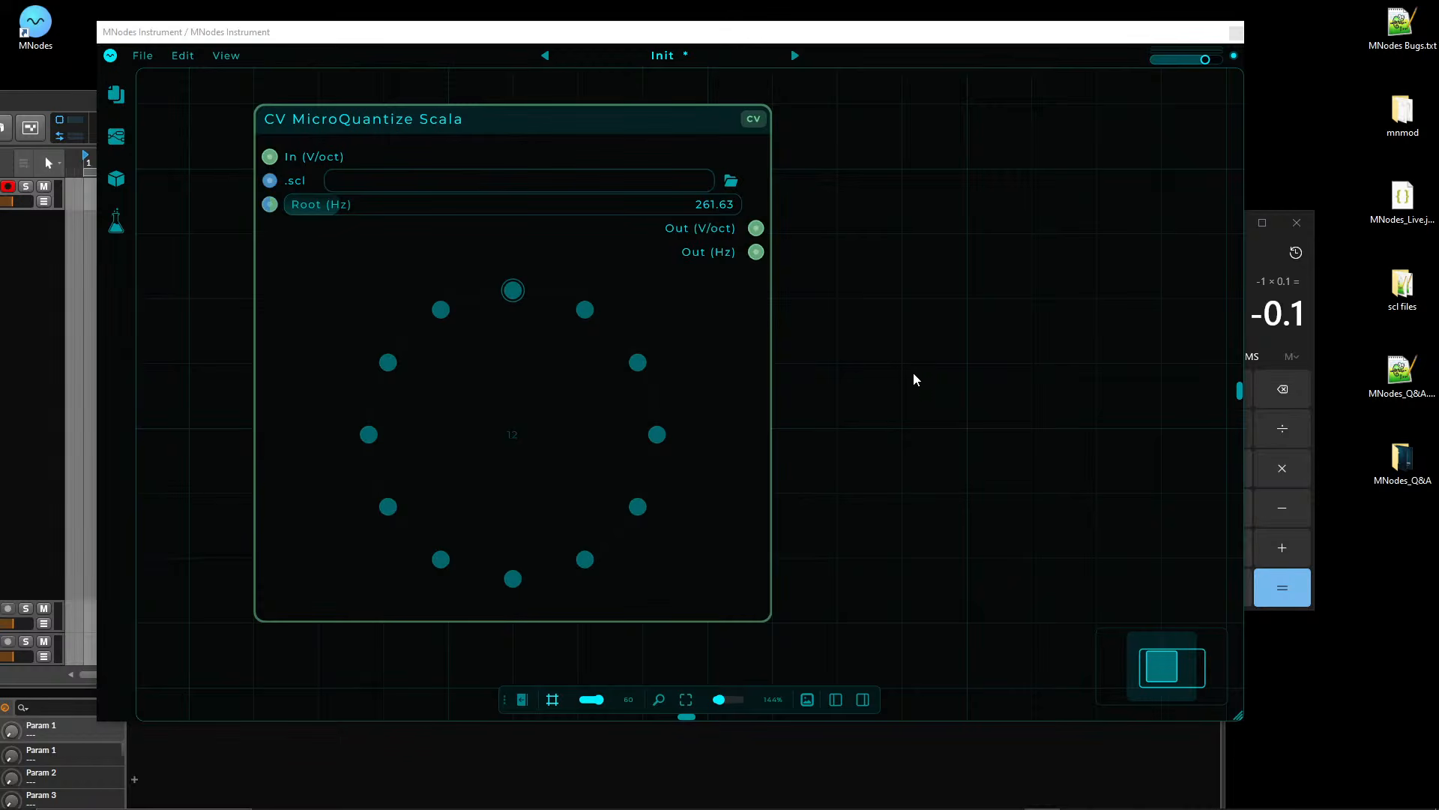
{"action": "left_click_drag", "start_coordinate": [462, 120], "coordinate": [591, 121]}
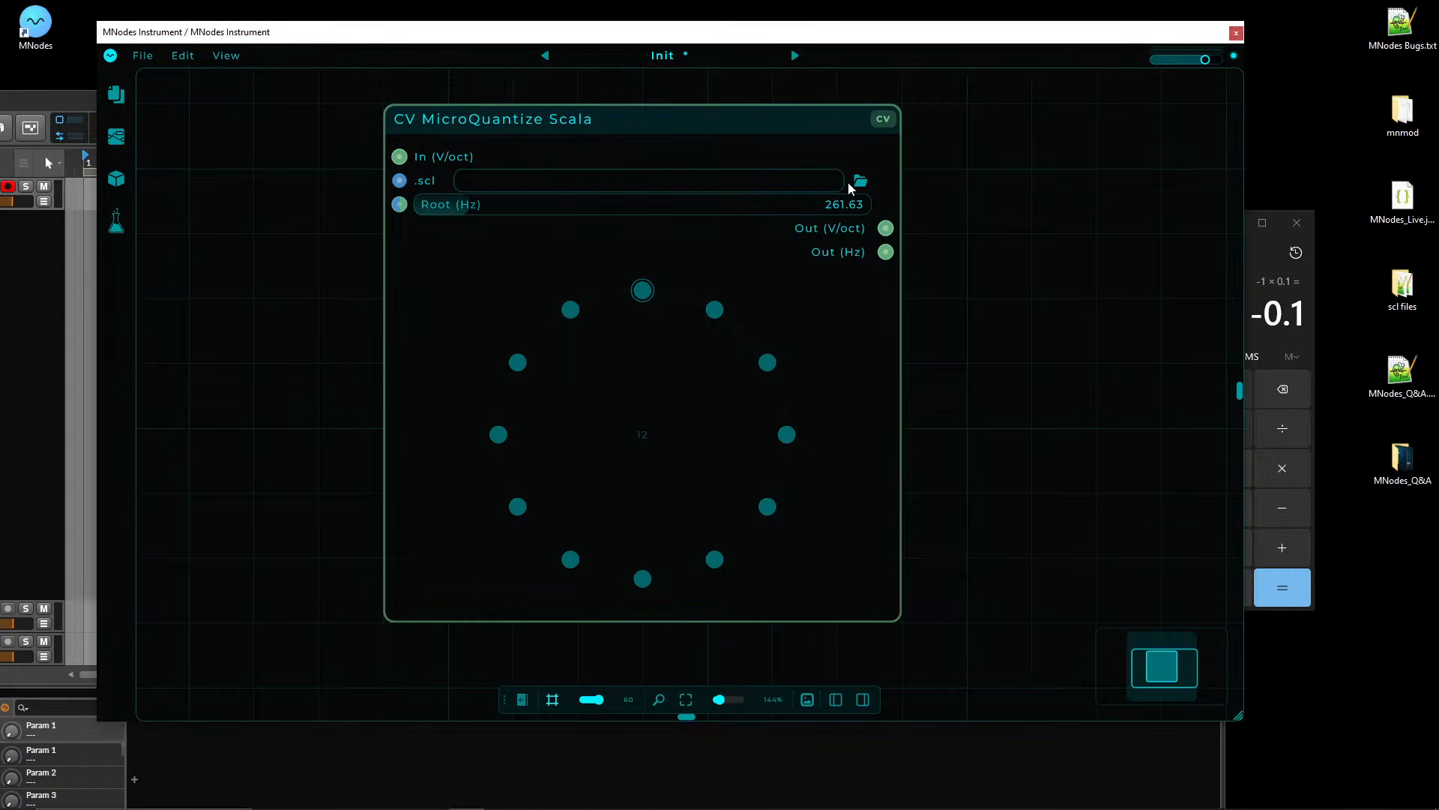
{"action": "scroll", "coordinate": [986, 317], "scroll_direction": "down", "scroll_amount": 4}
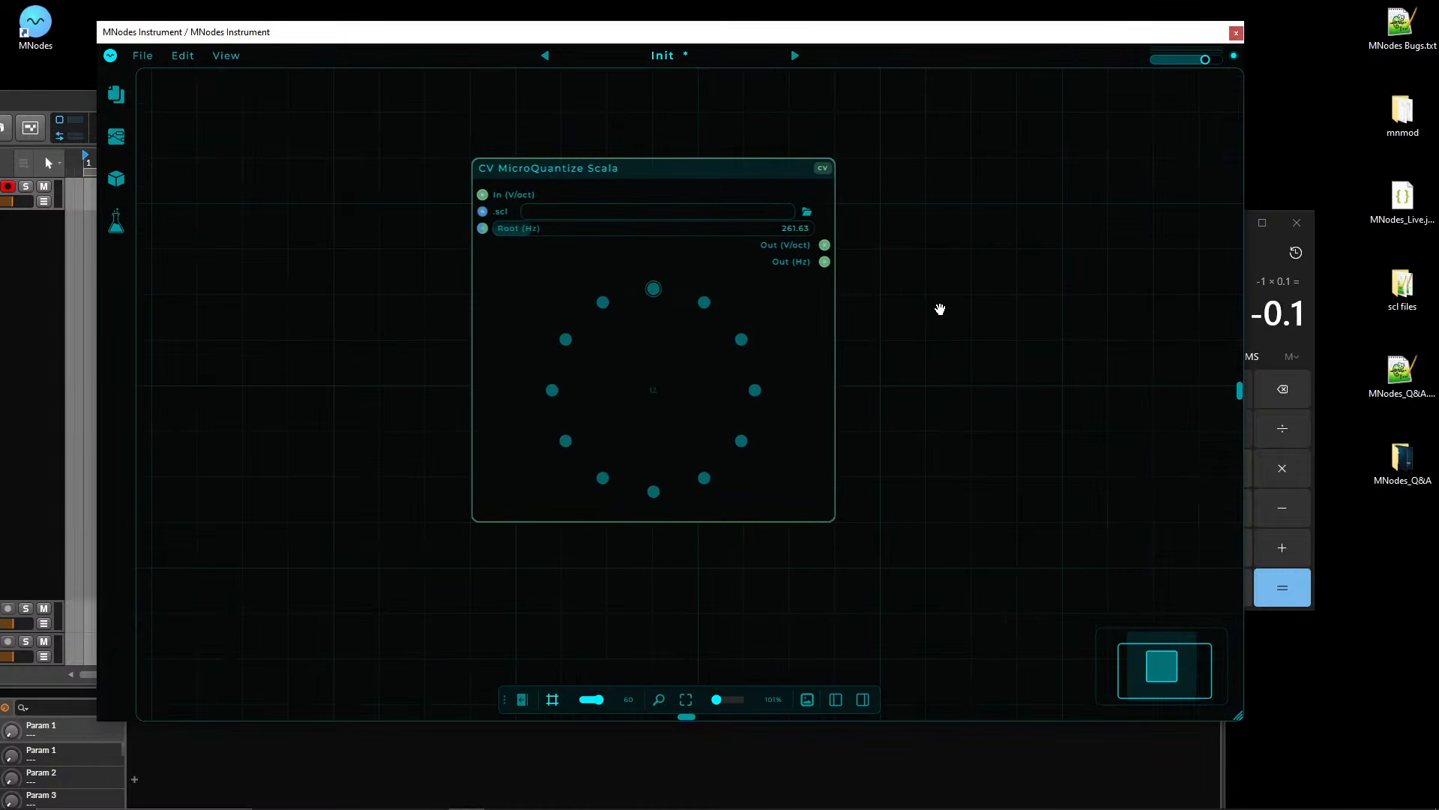
{"action": "left_click_drag", "start_coordinate": [573, 179], "coordinate": [527, 178]}
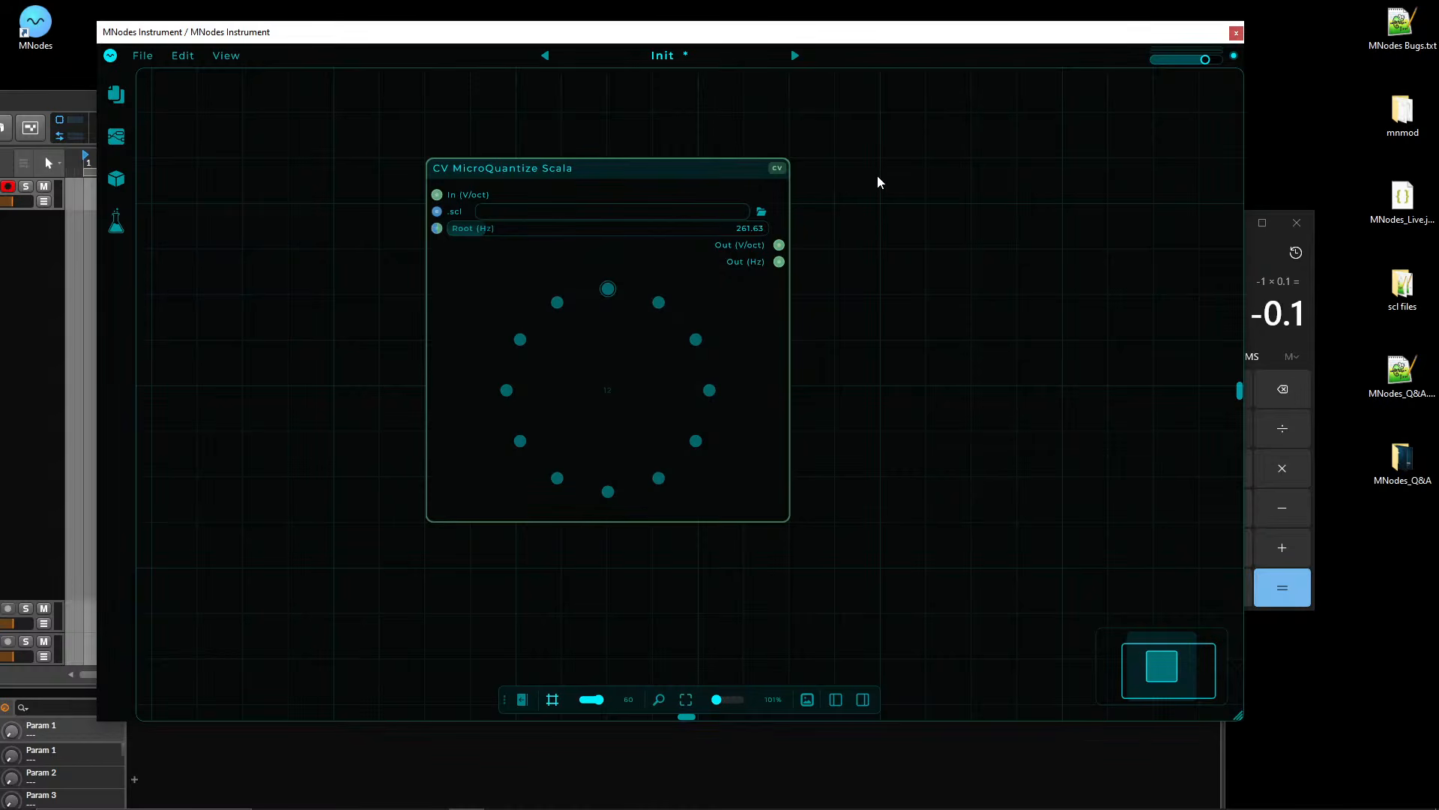
- Add a CV MicroQuantize EDO node beside the Scala node for comparison, line up their headers, and delete it again
{"action": "double_click", "coordinate": [887, 254]}
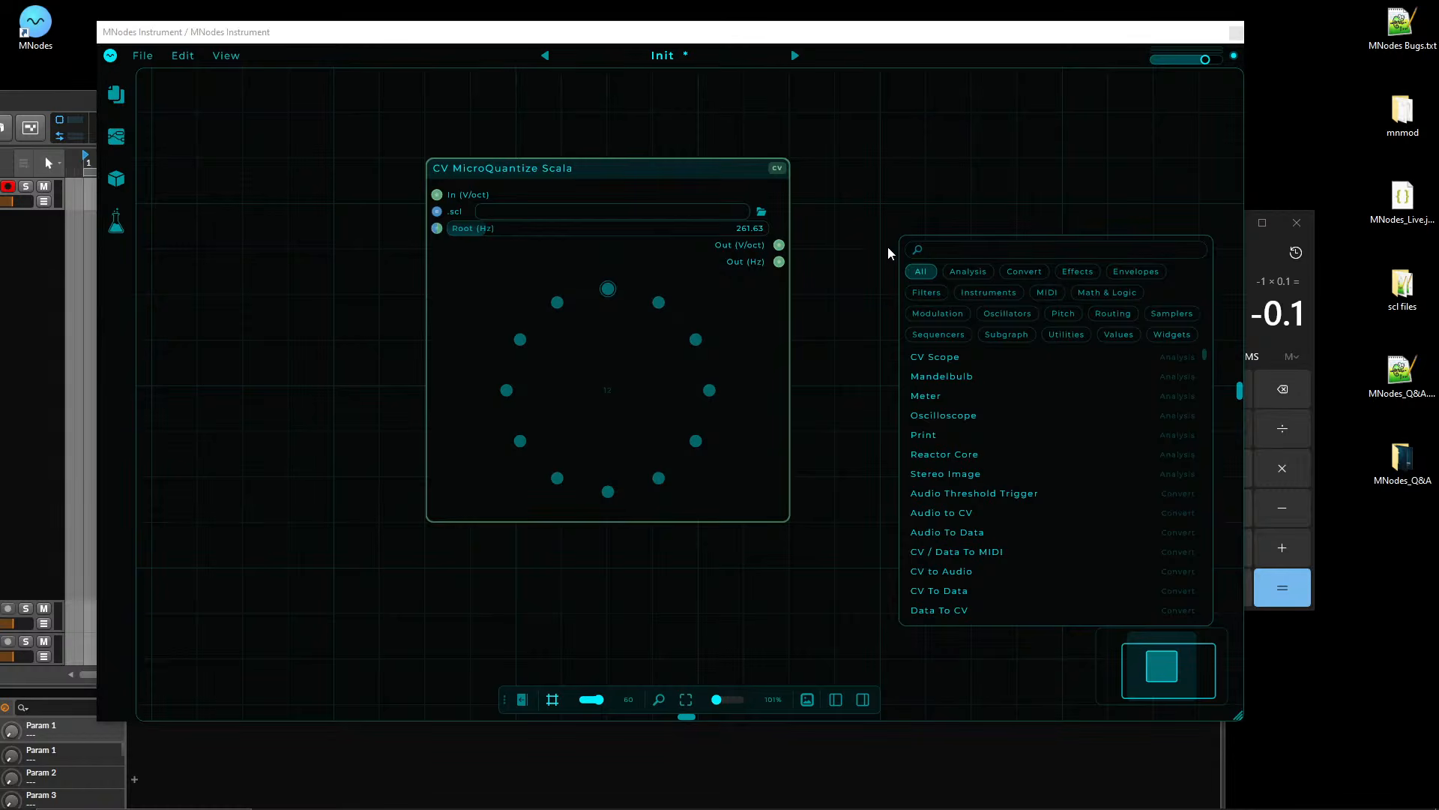
{"action": "type", "text": "mic"}
{"action": "key", "text": "Return"}
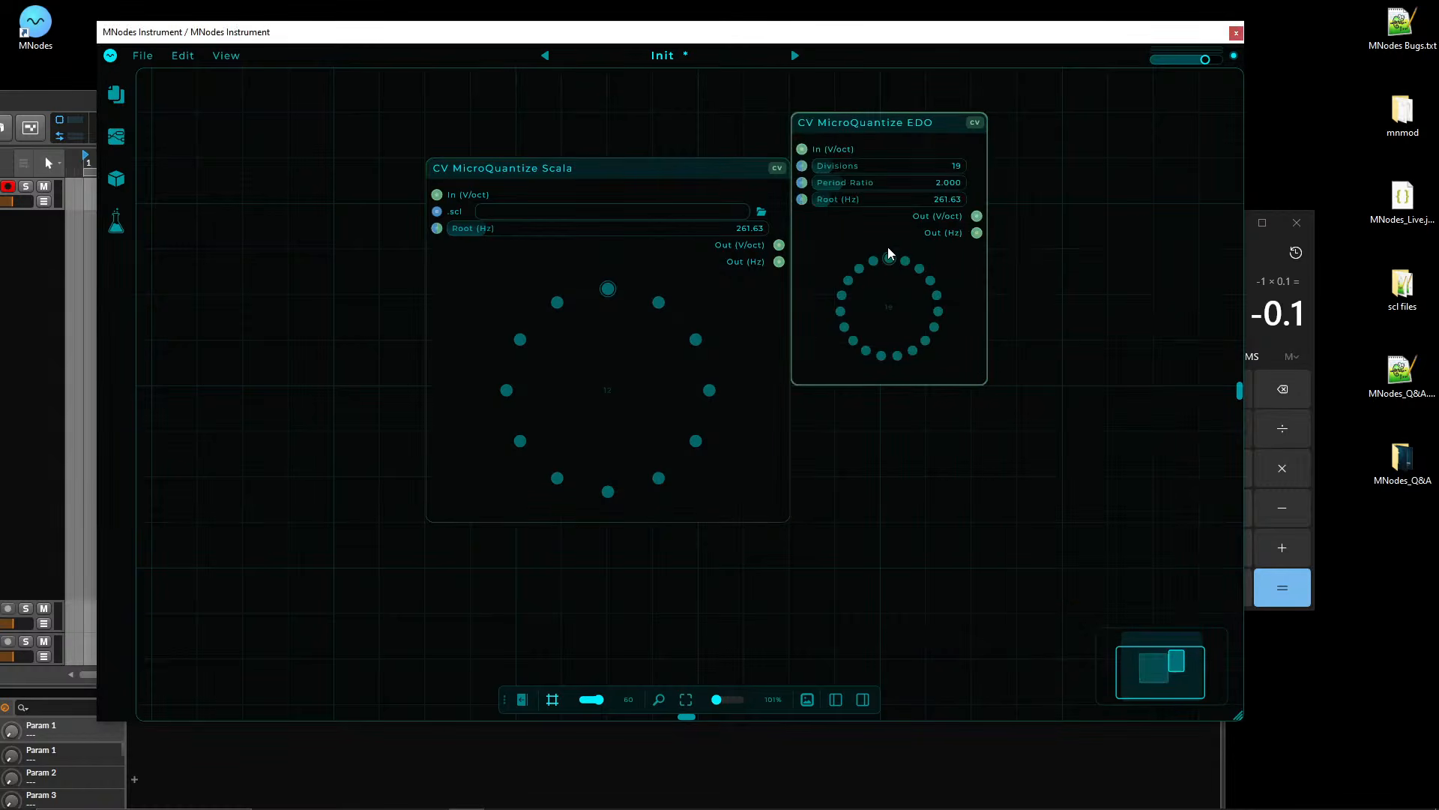
{"action": "left_click_drag", "start_coordinate": [879, 125], "coordinate": [879, 171]}
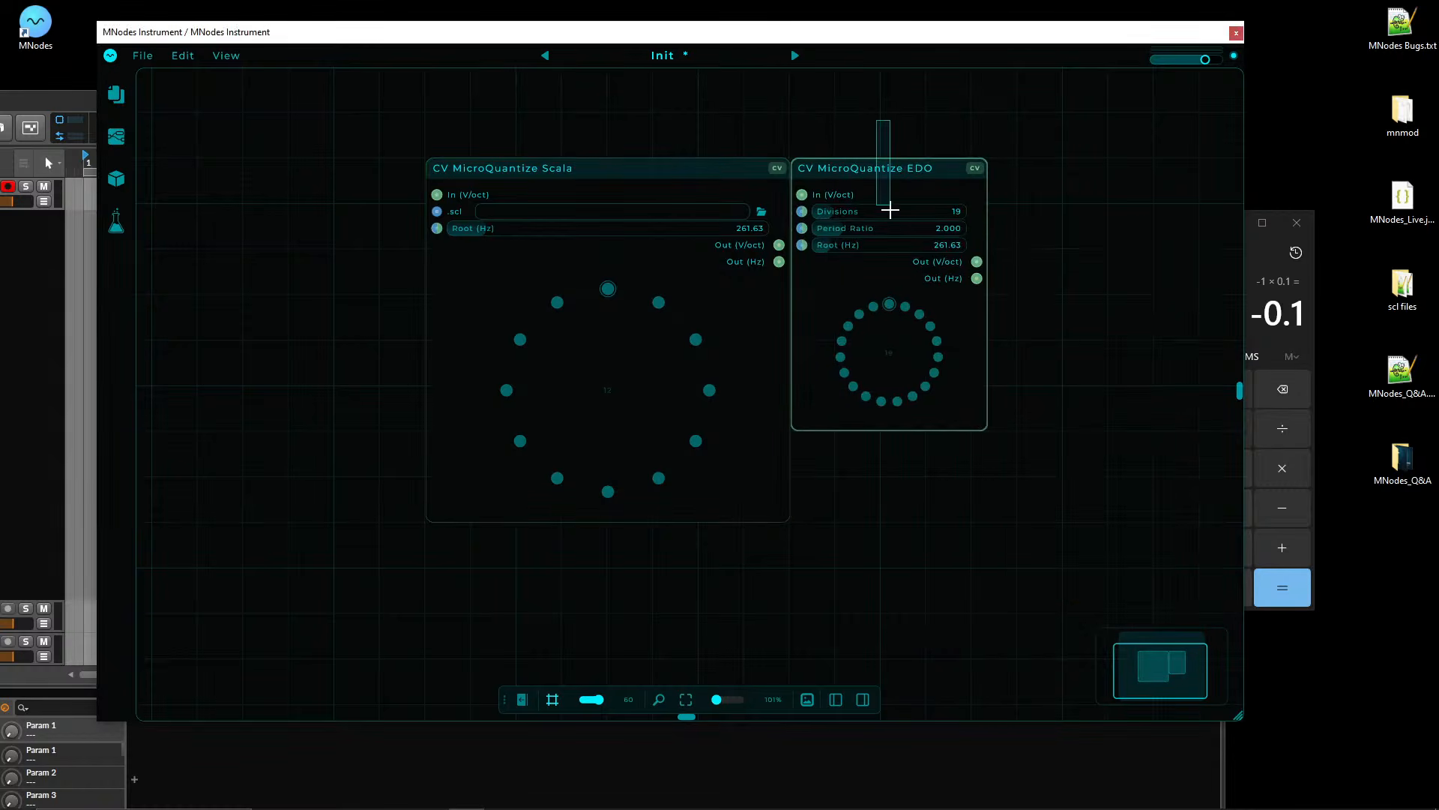
{"action": "key", "text": "Delete"}
- Add a MIDI Keyboard node and place it level with the CV MicroQuantize Scala node, leaving space between the two
{"action": "left_click_drag", "start_coordinate": [569, 168], "coordinate": [615, 169]}
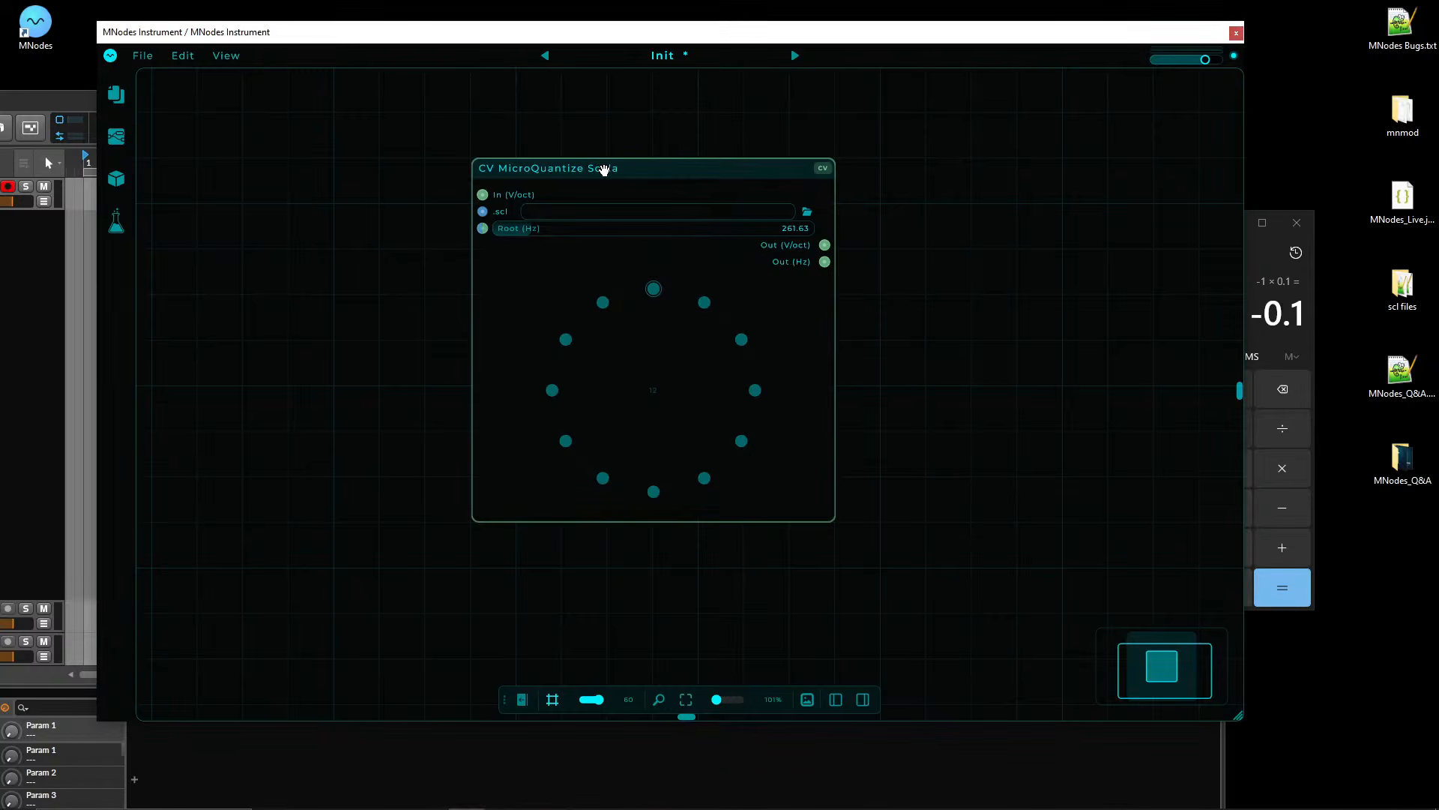
{"action": "left_click_drag", "start_coordinate": [291, 287], "coordinate": [355, 295]}
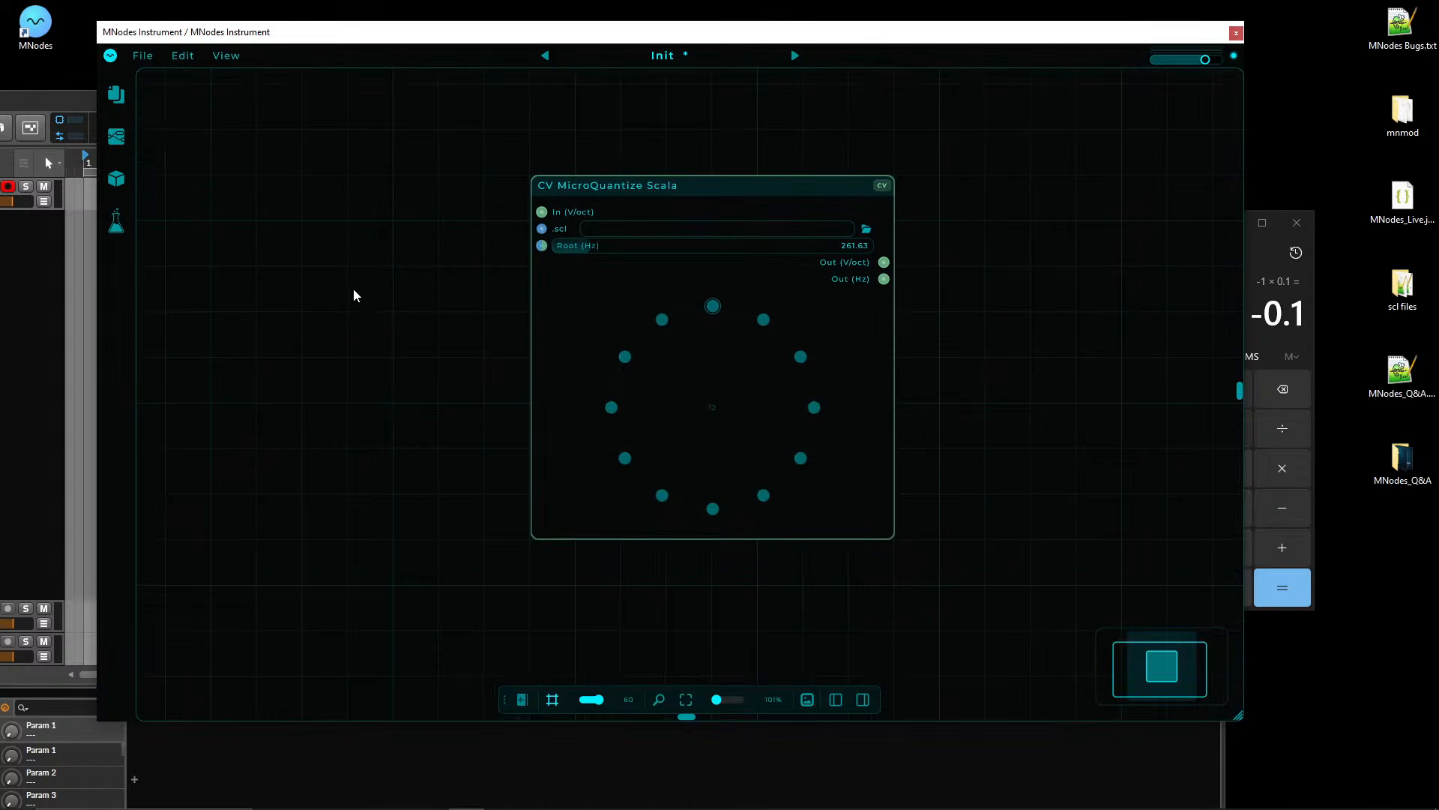
{"action": "left_click_drag", "start_coordinate": [585, 187], "coordinate": [631, 187]}
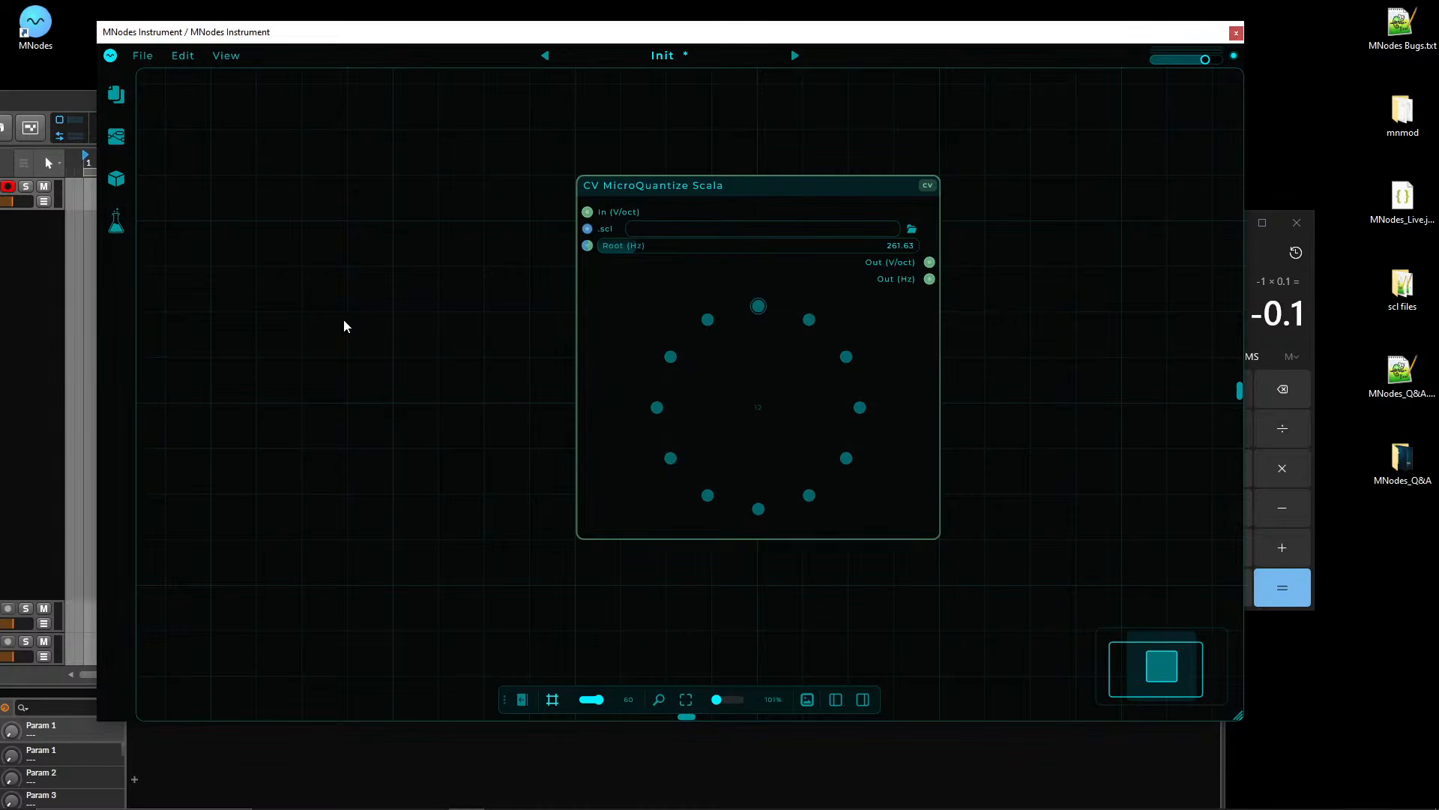
{"action": "double_click", "coordinate": [386, 366]}
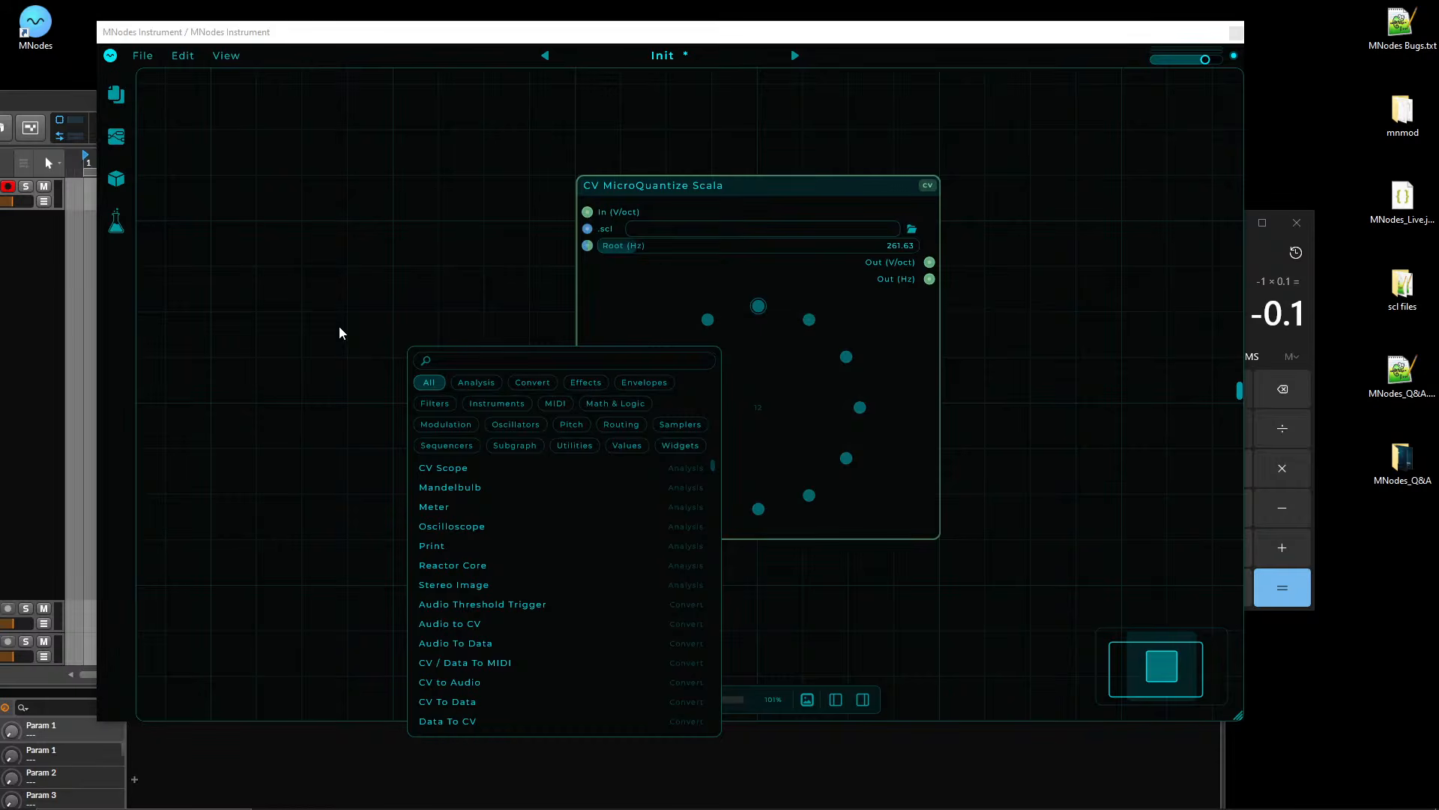
{"action": "type", "text": "midi "}
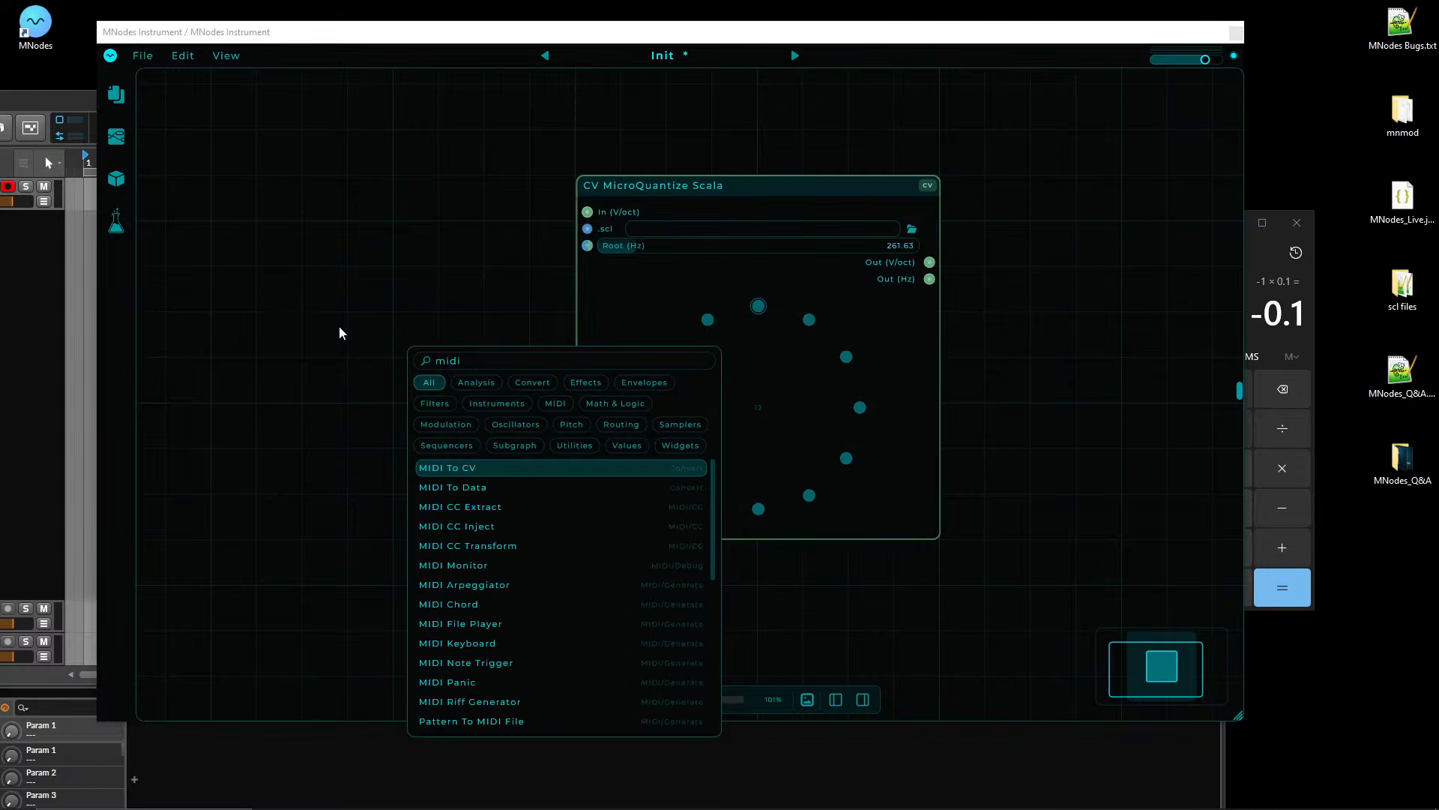
{"action": "type", "text": "ke"}
{"action": "key", "text": "Return"}
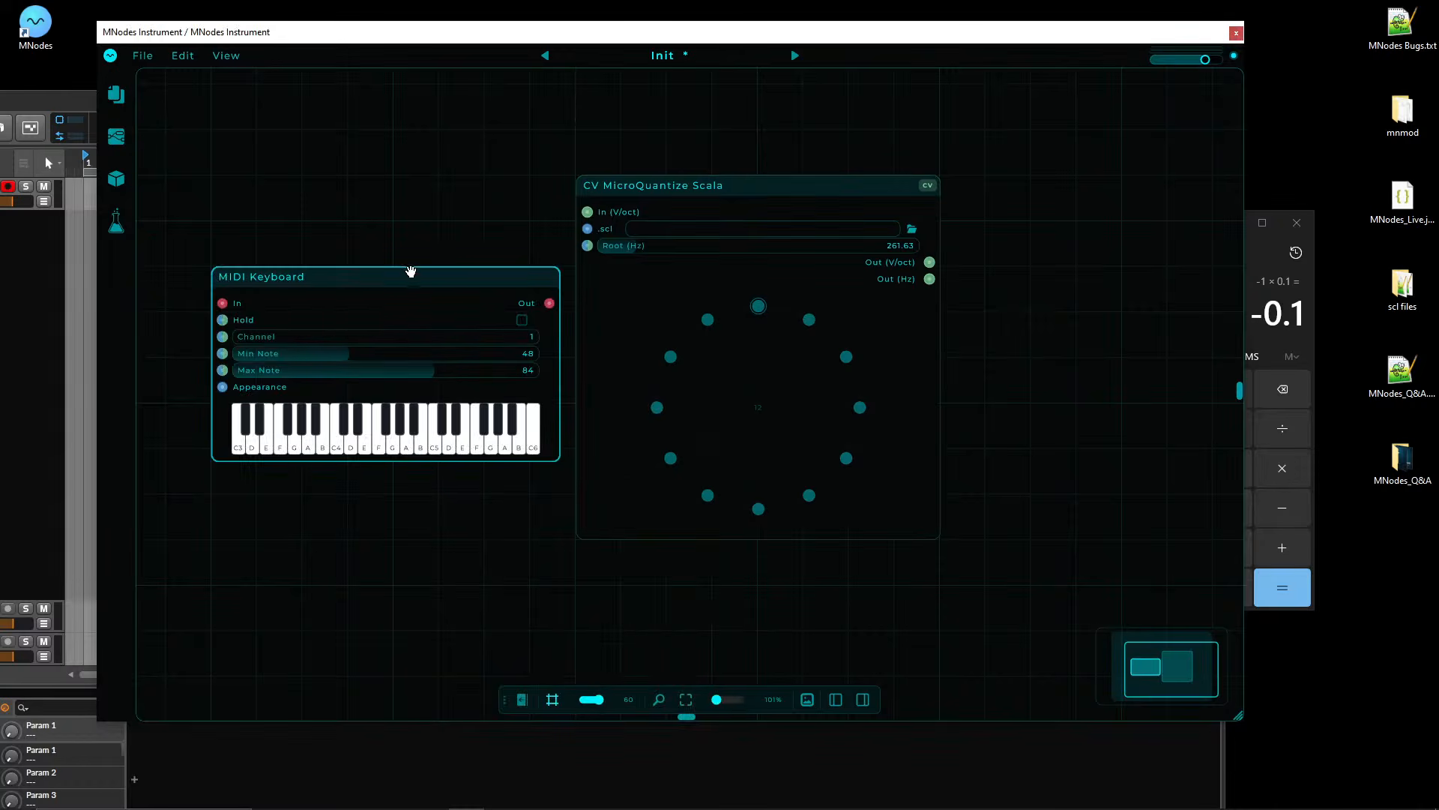
{"action": "left_click_drag", "start_coordinate": [411, 272], "coordinate": [311, 193]}
{"action": "left_click_drag", "start_coordinate": [610, 184], "coordinate": [642, 183]}
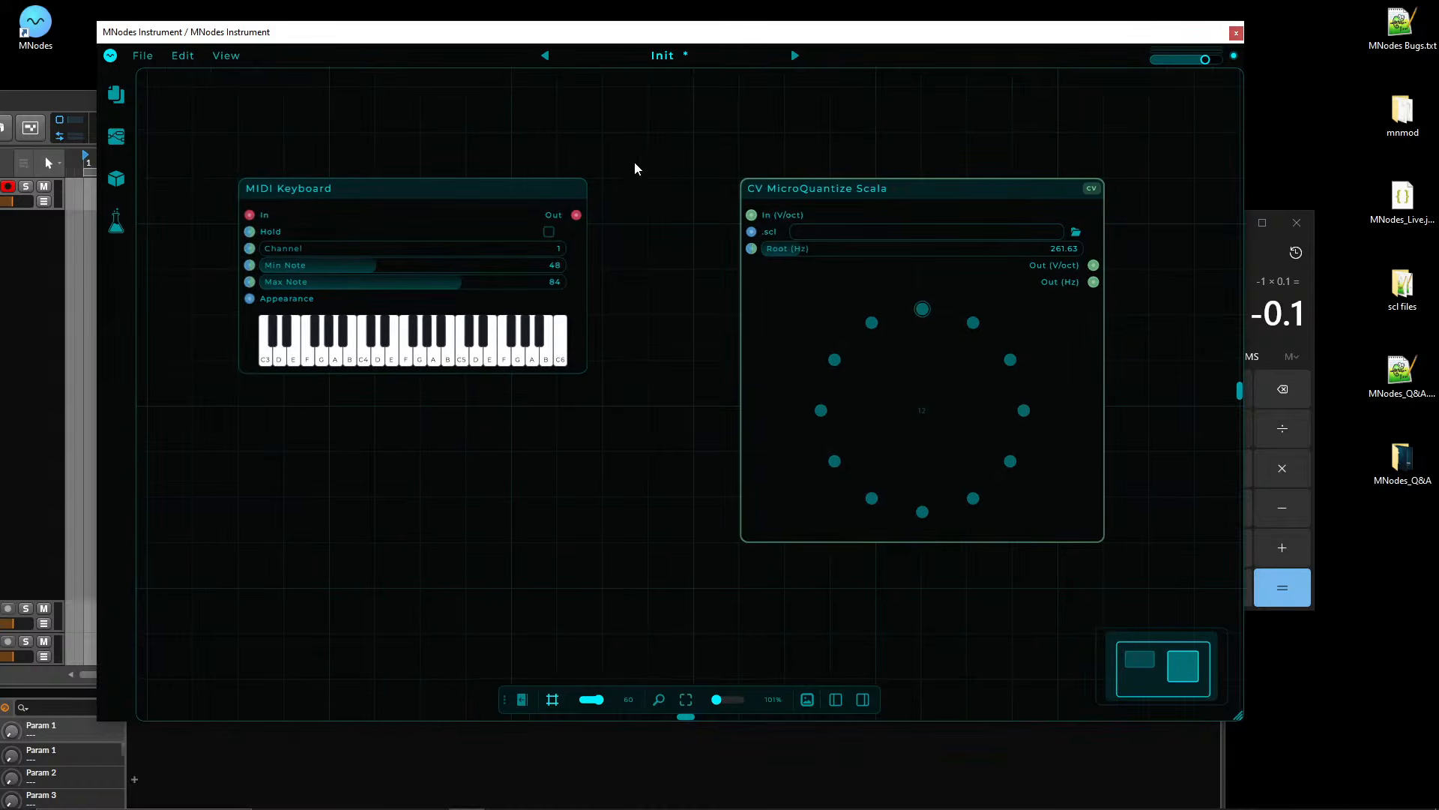
- Add a MIDI To CV node between the keyboard and the Scala node, and connect the MIDI Keyboard's Out to its In
{"action": "double_click", "coordinate": [520, 432]}
{"action": "type", "text": "midi"}
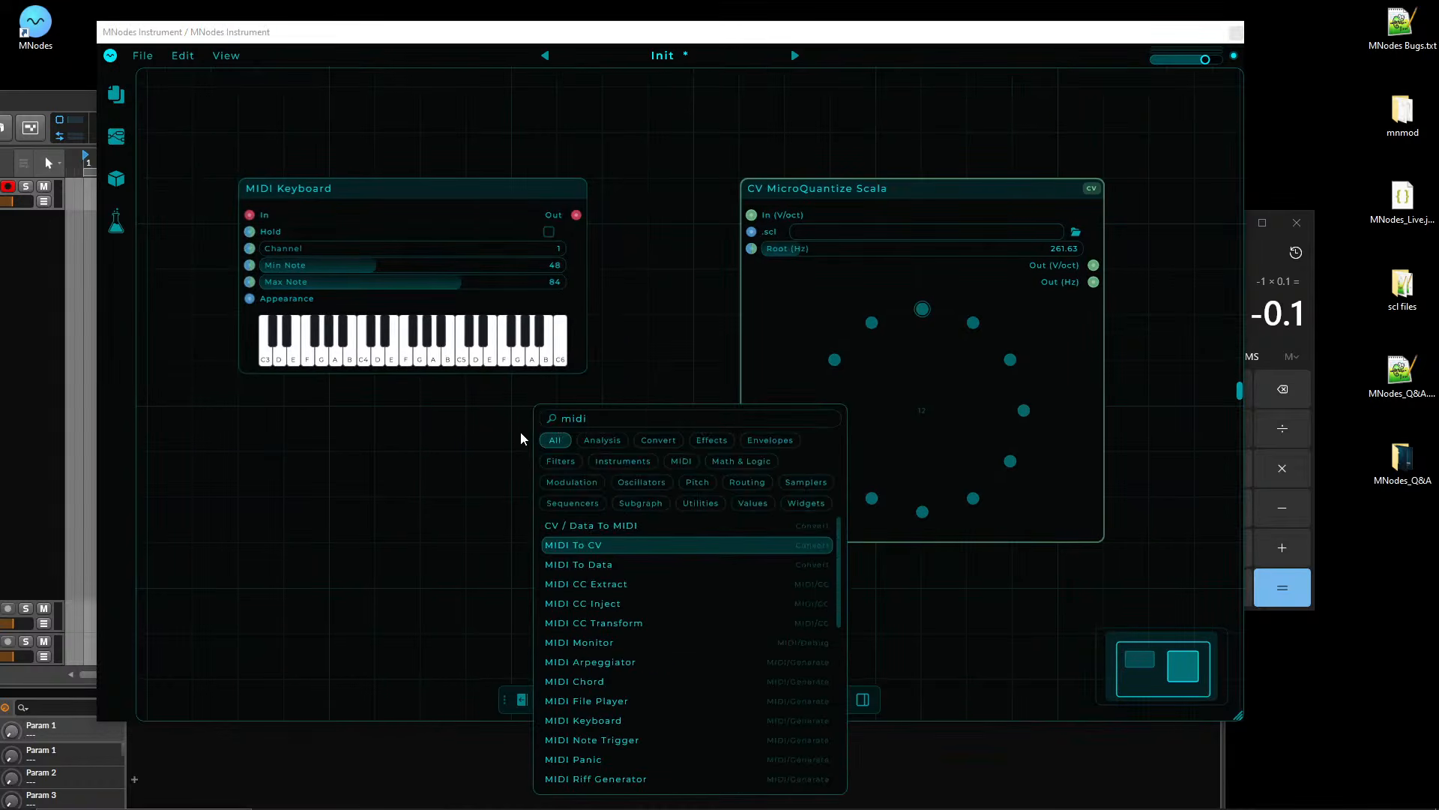
{"action": "type", "text": " to"}
{"action": "key", "text": "Return"}
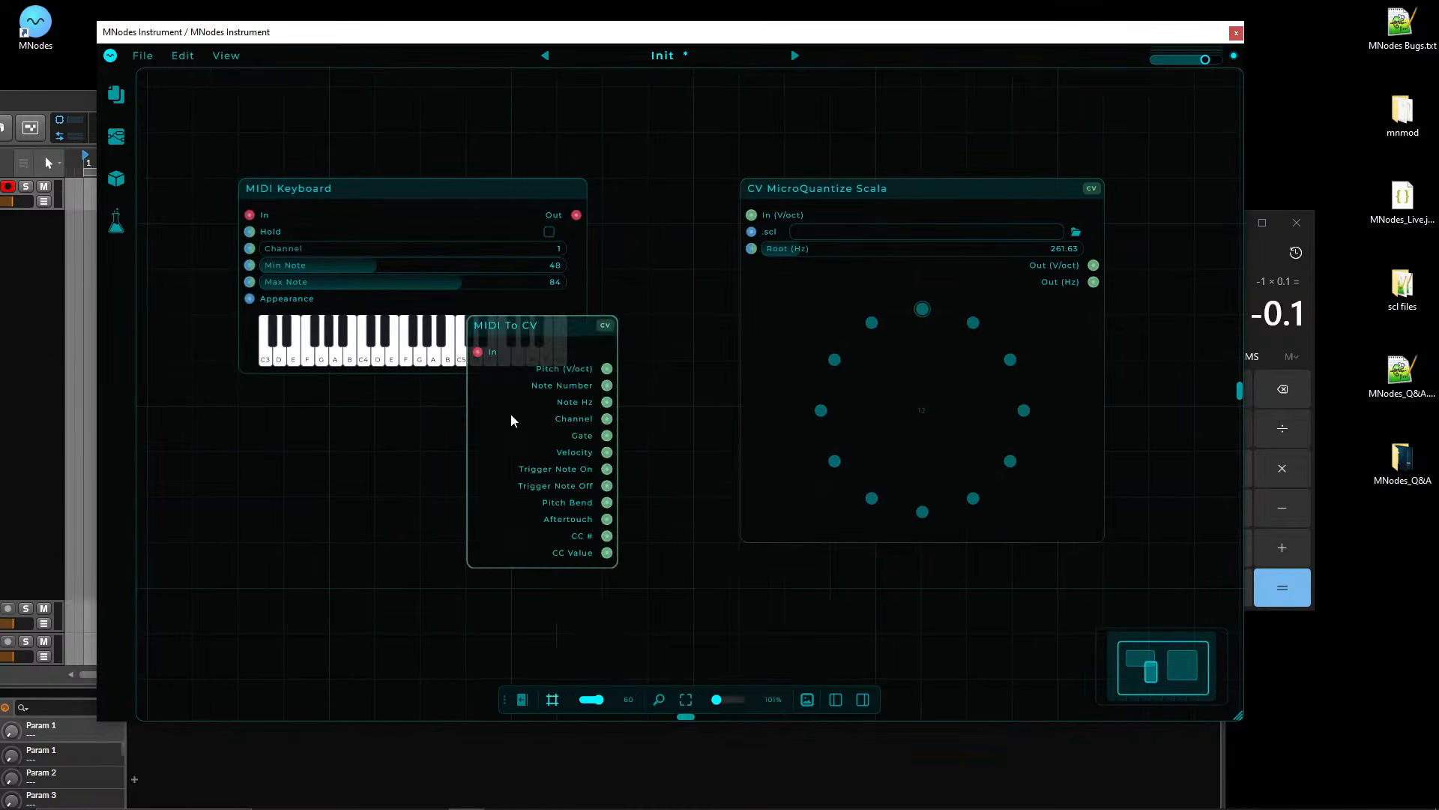
{"action": "left_click_drag", "start_coordinate": [497, 186], "coordinate": [370, 193]}
{"action": "left_click_drag", "start_coordinate": [533, 325], "coordinate": [527, 197]}
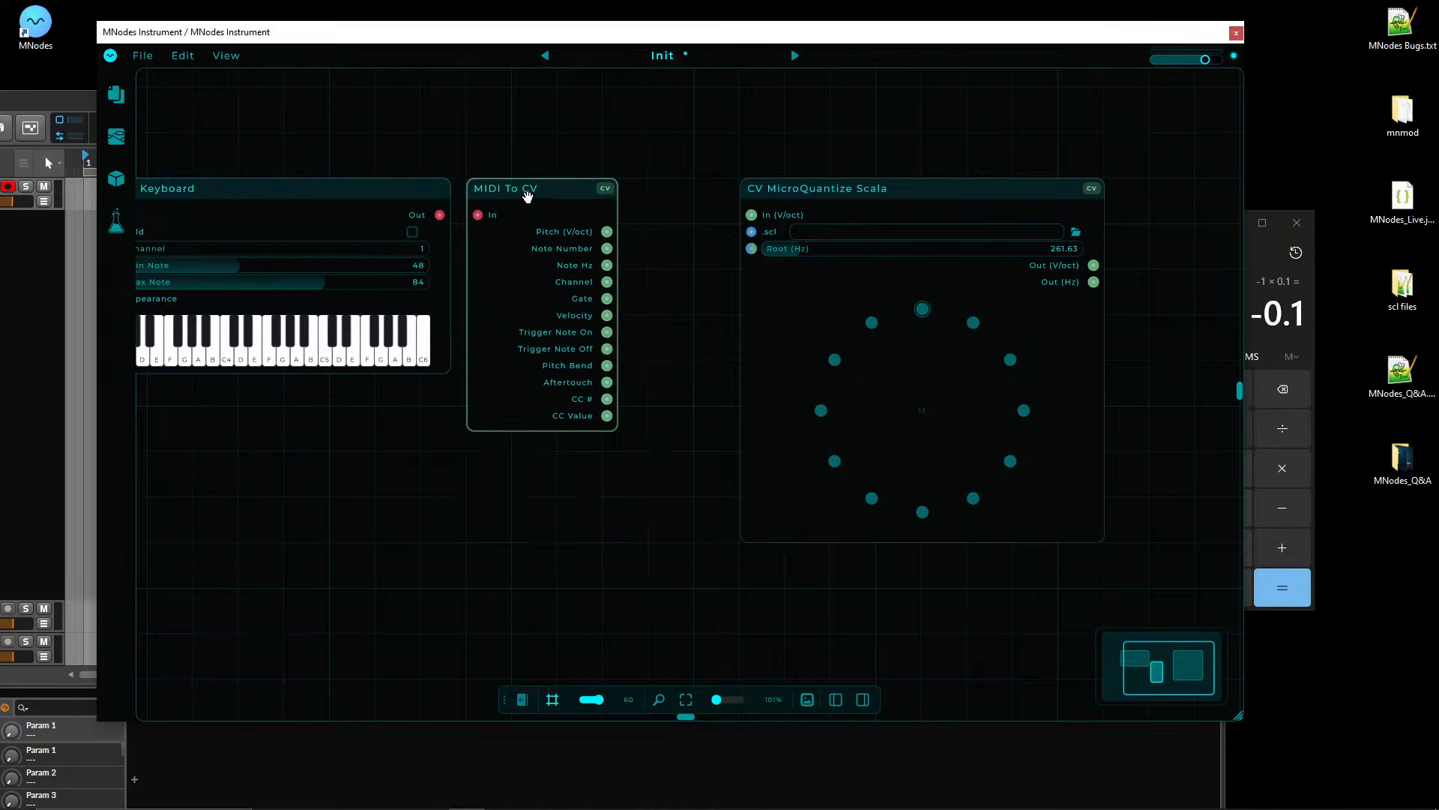
{"action": "left_click_drag", "start_coordinate": [440, 214], "coordinate": [477, 215]}
{"action": "left_click_drag", "start_coordinate": [431, 158], "coordinate": [491, 149]}
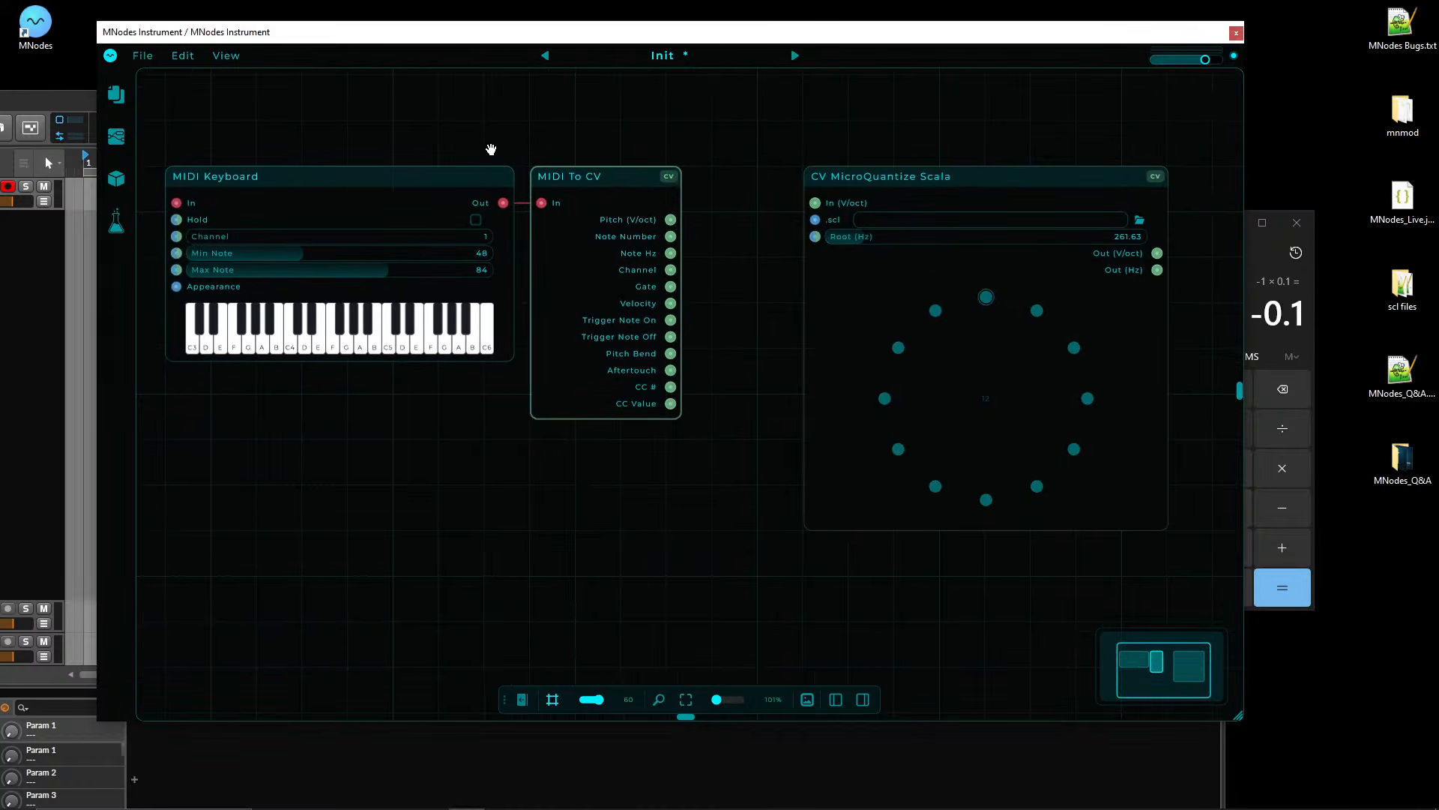
- Move the CV MicroQuantize Scala node close to MIDI To CV and play C4 and E4 on the MIDI Keyboard
{"action": "left_click_drag", "start_coordinate": [878, 181], "coordinate": [758, 138]}
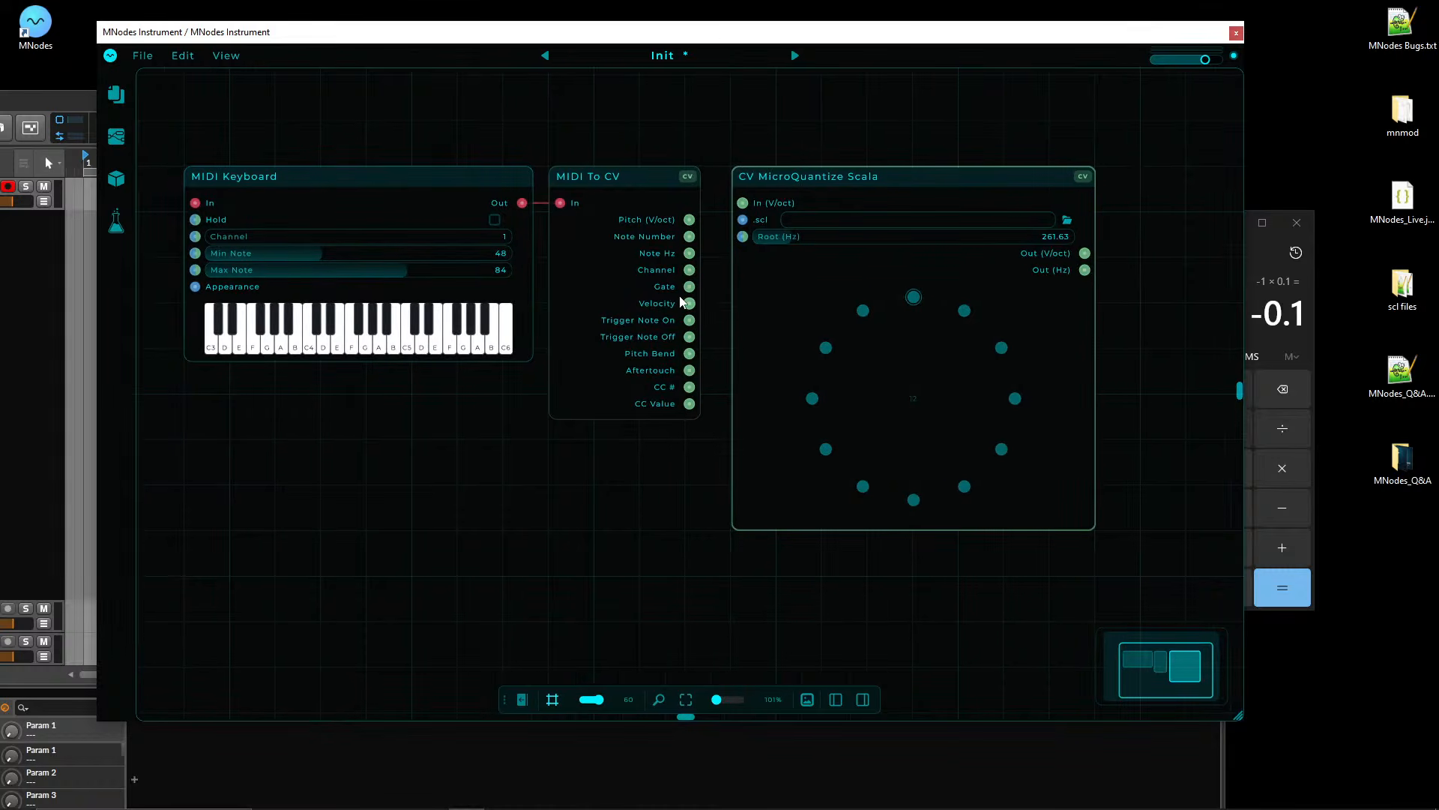
{"action": "left_click_drag", "start_coordinate": [704, 179], "coordinate": [649, 138]}
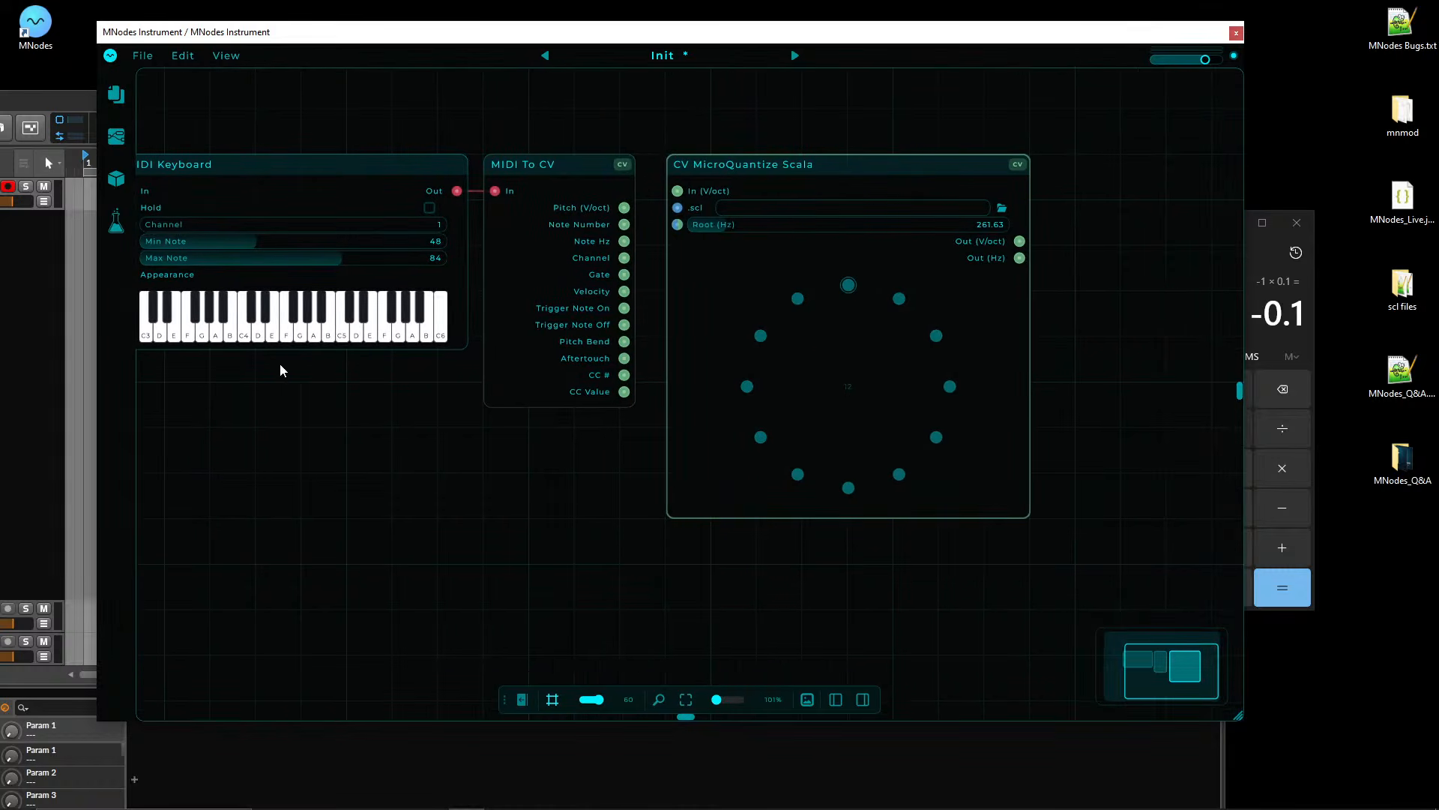
{"action": "left_click", "coordinate": [247, 341]}
{"action": "left_click", "coordinate": [248, 342]}
{"action": "left_click", "coordinate": [247, 341]}
{"action": "left_click", "coordinate": [272, 340]}
- Connect MIDI To CV's Pitch (V/oct) output to the CV MicroQuantize Scala node's In (V/oct), and bring all three nodes into view
{"action": "left_click_drag", "start_coordinate": [714, 170], "coordinate": [737, 165]}
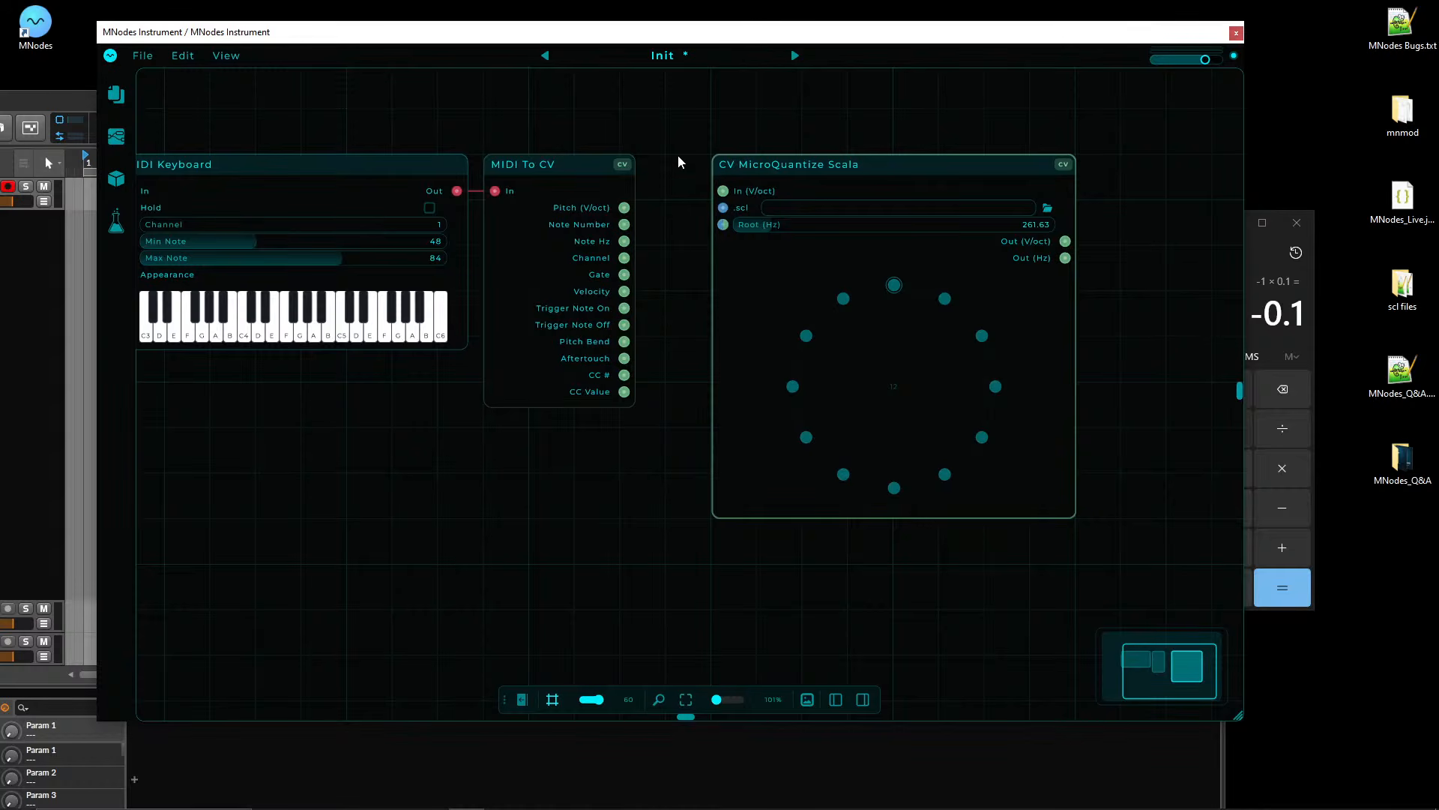
{"action": "left_click_drag", "start_coordinate": [679, 161], "coordinate": [626, 162]}
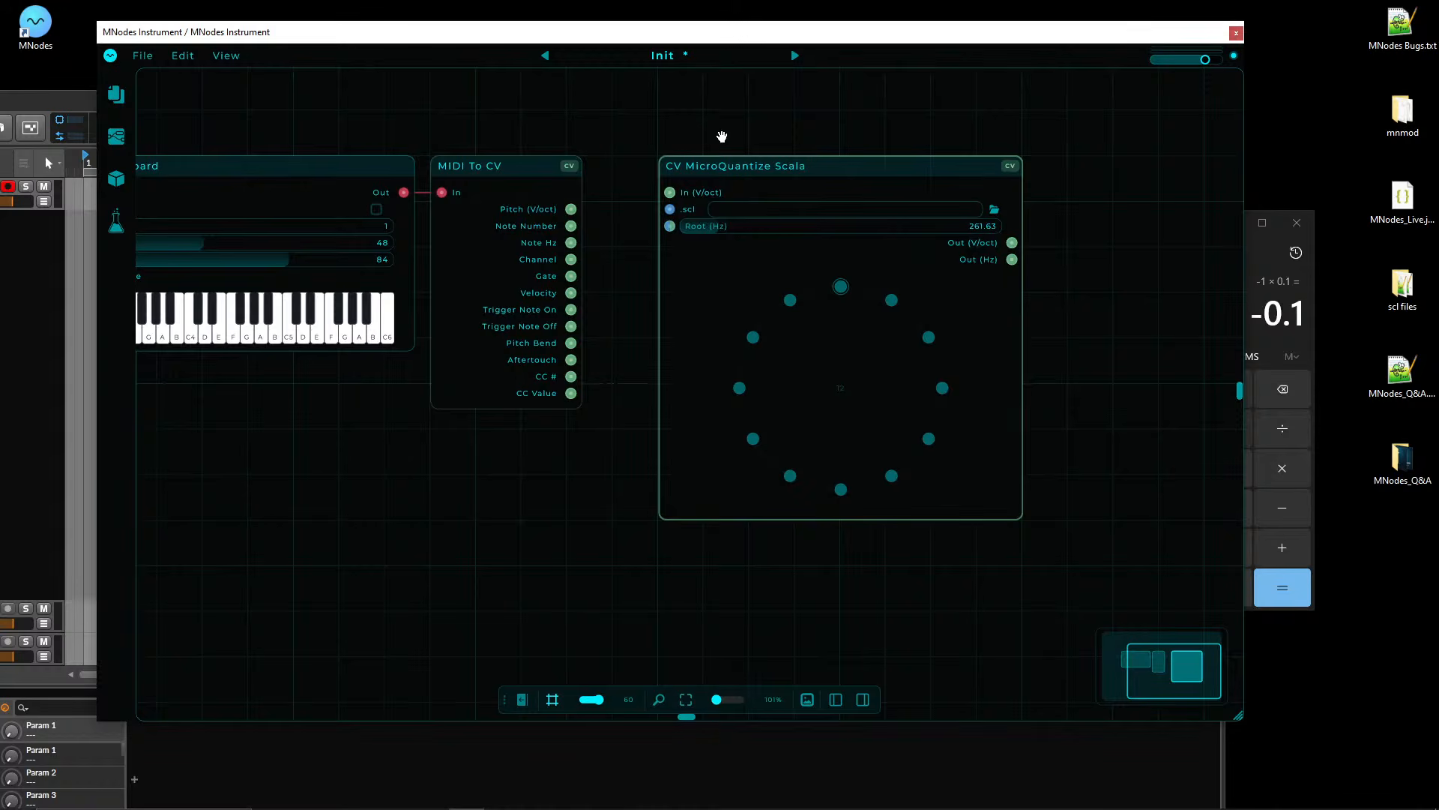
{"action": "left_click_drag", "start_coordinate": [716, 165], "coordinate": [670, 167]}
{"action": "left_click_drag", "start_coordinate": [581, 142], "coordinate": [488, 129]}
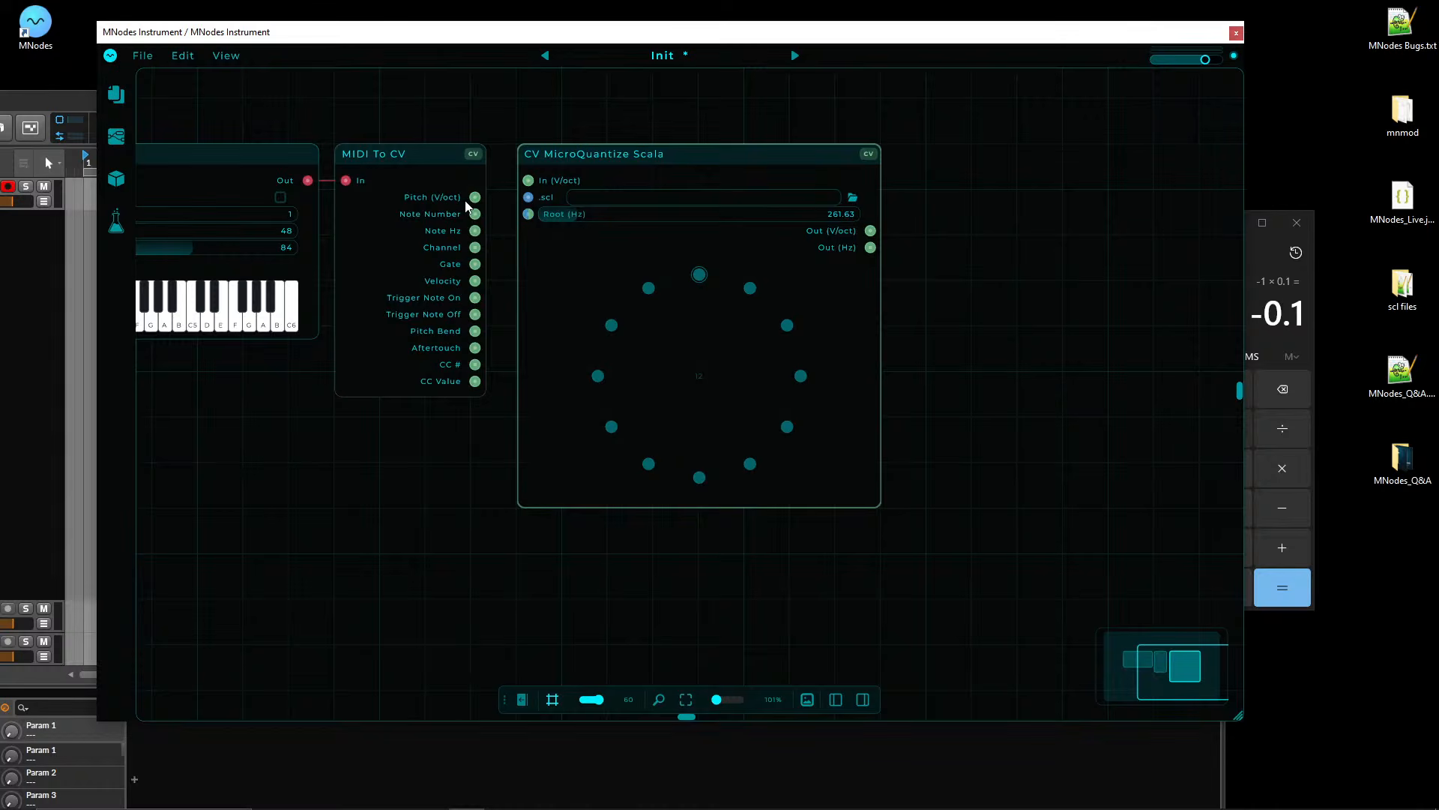
{"action": "left_click_drag", "start_coordinate": [475, 198], "coordinate": [527, 194]}
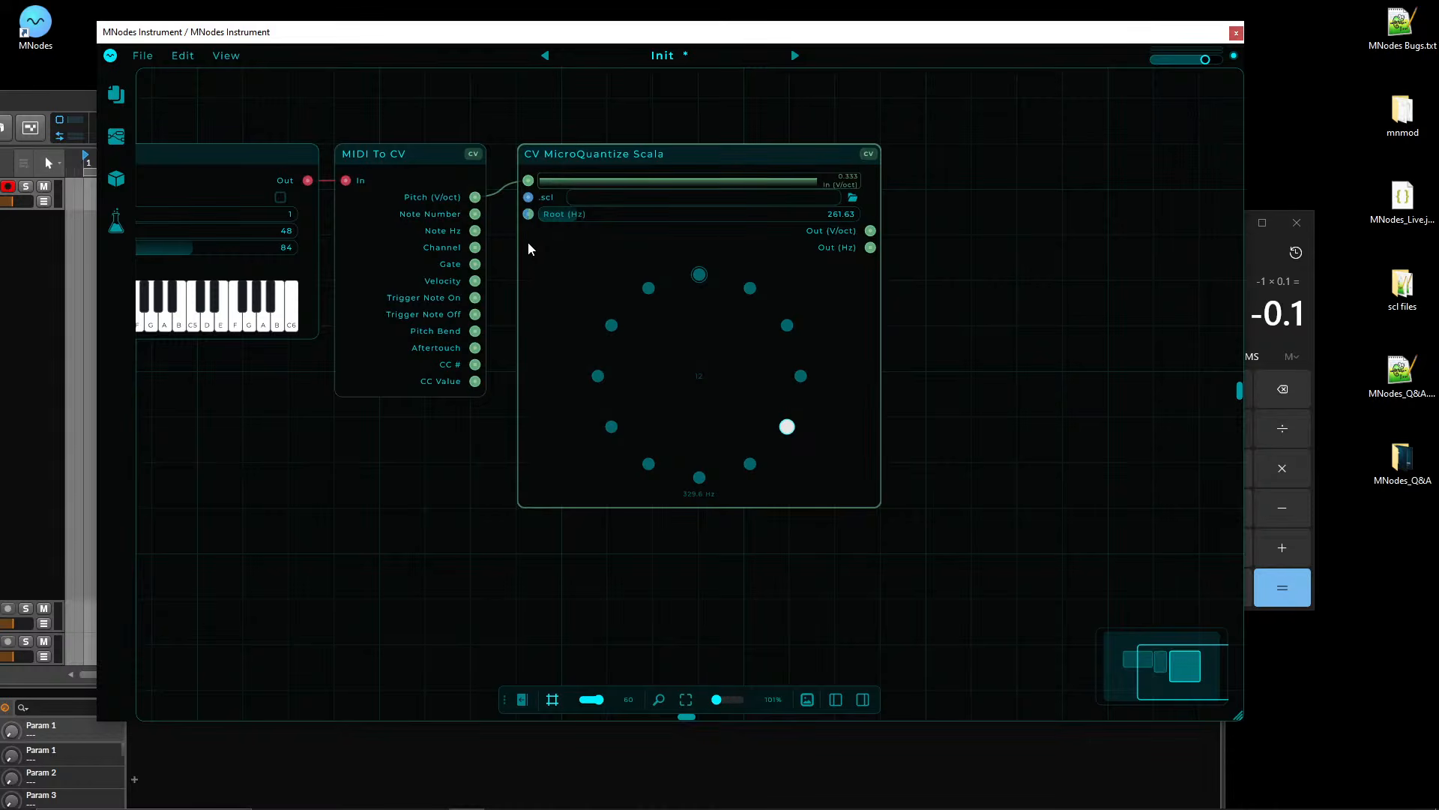
{"action": "key", "text": "f"}
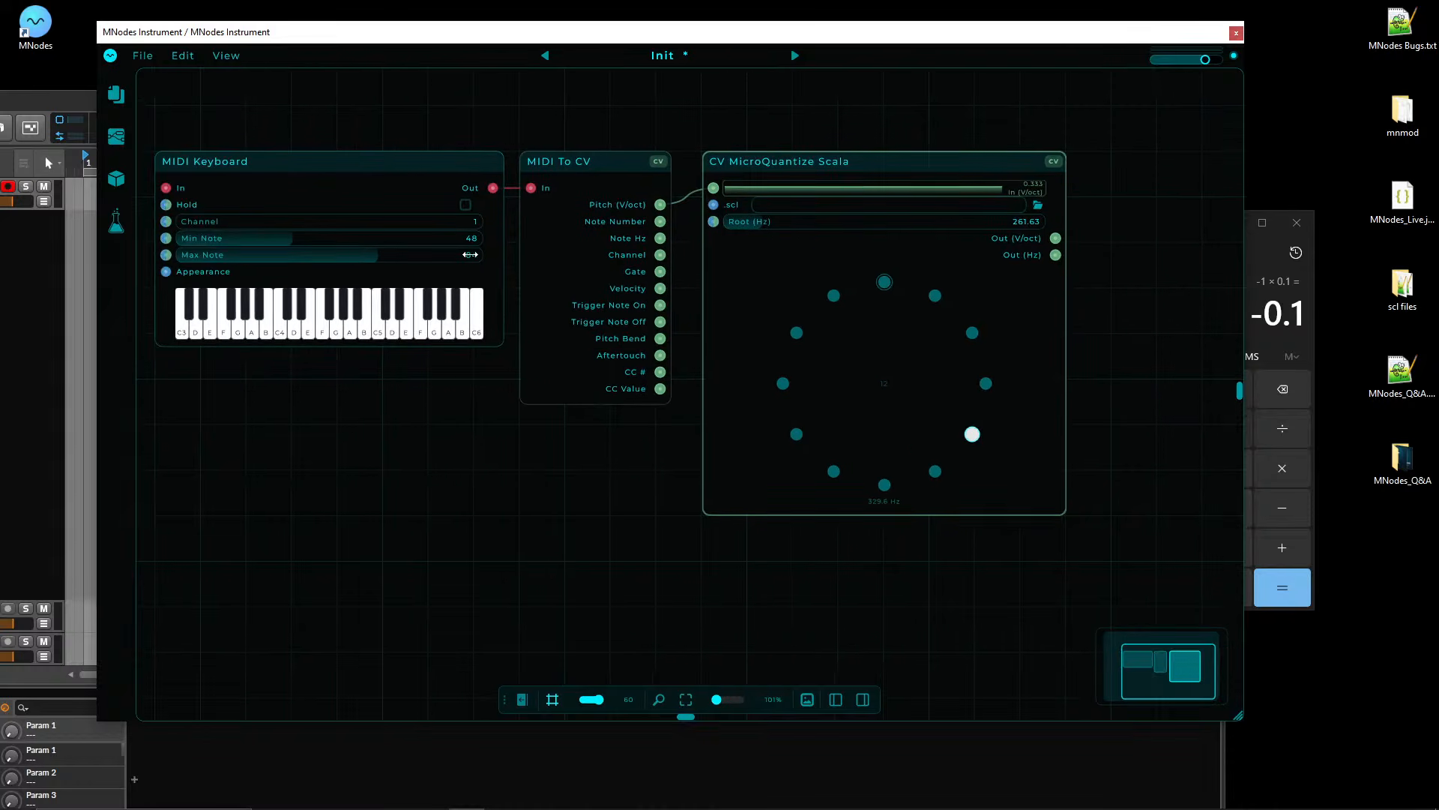
- Play C4 and C5 alternately on the MIDI Keyboard to check how the CV MicroQuantize Scala node responds
{"action": "left_click", "coordinate": [281, 338]}
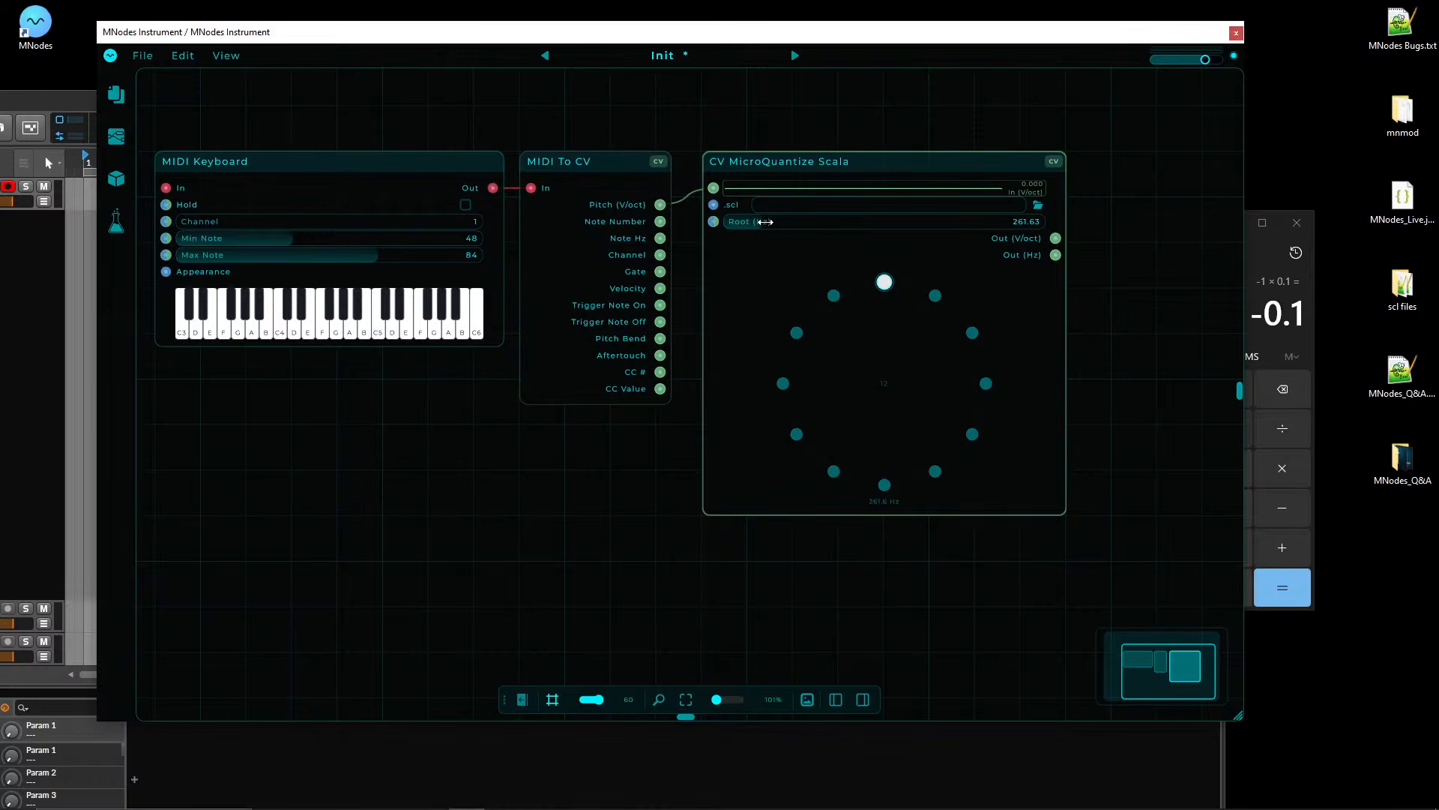
{"action": "left_click", "coordinate": [275, 333]}
{"action": "left_click", "coordinate": [379, 333]}
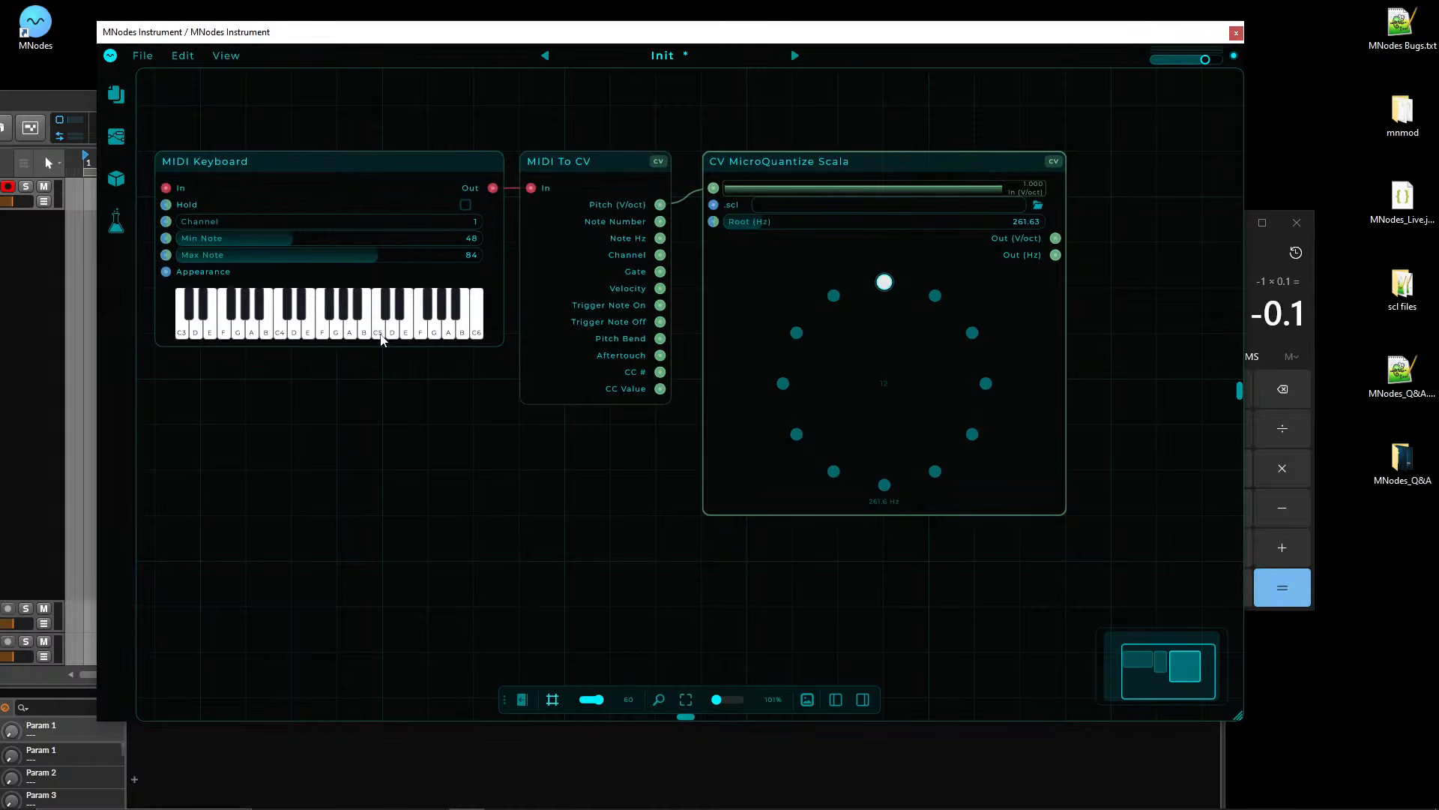
{"action": "left_click", "coordinate": [283, 334]}
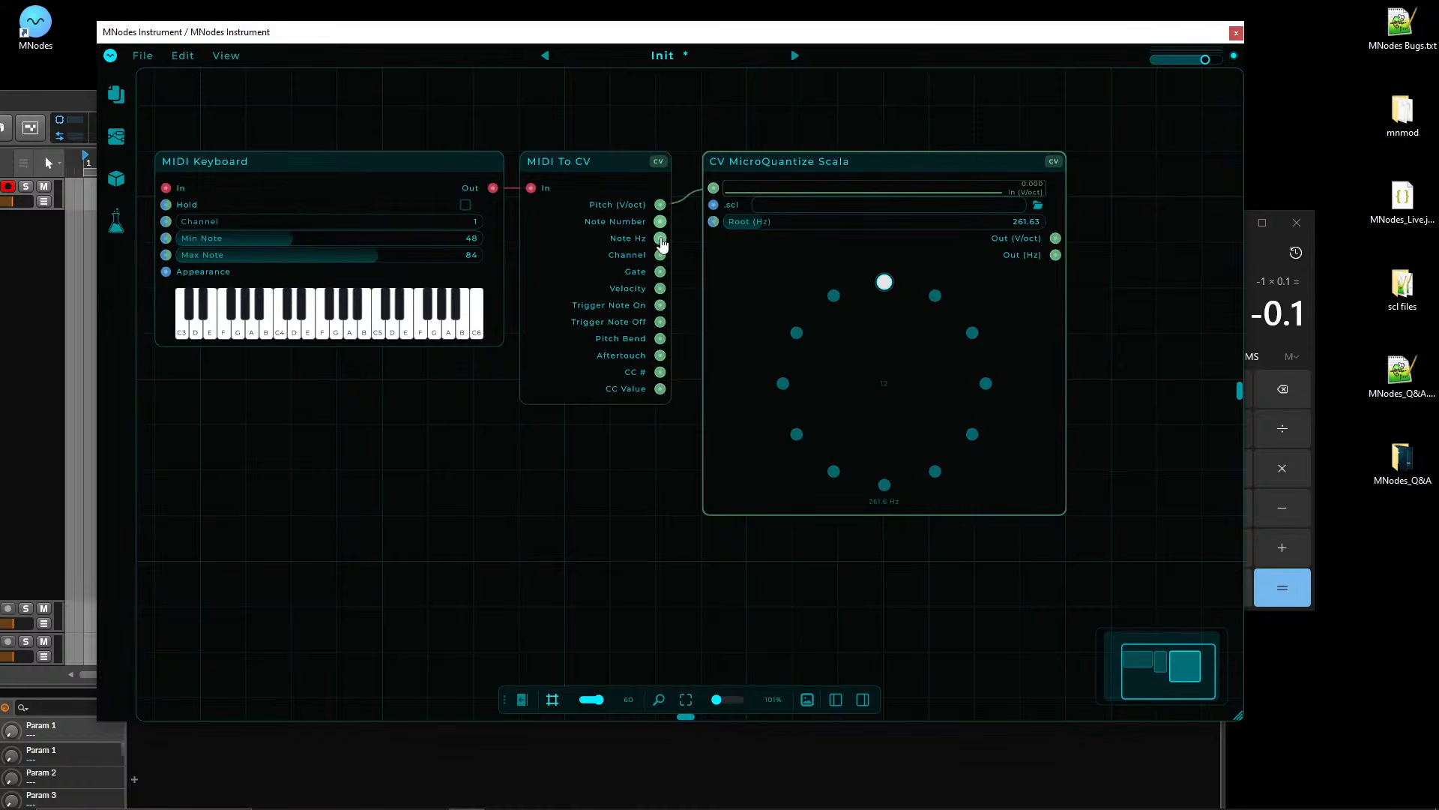
- Open the module browser and look through the available subgraphs and modules
{"action": "scroll", "coordinate": [758, 138], "scroll_direction": "right", "scroll_amount": 2}
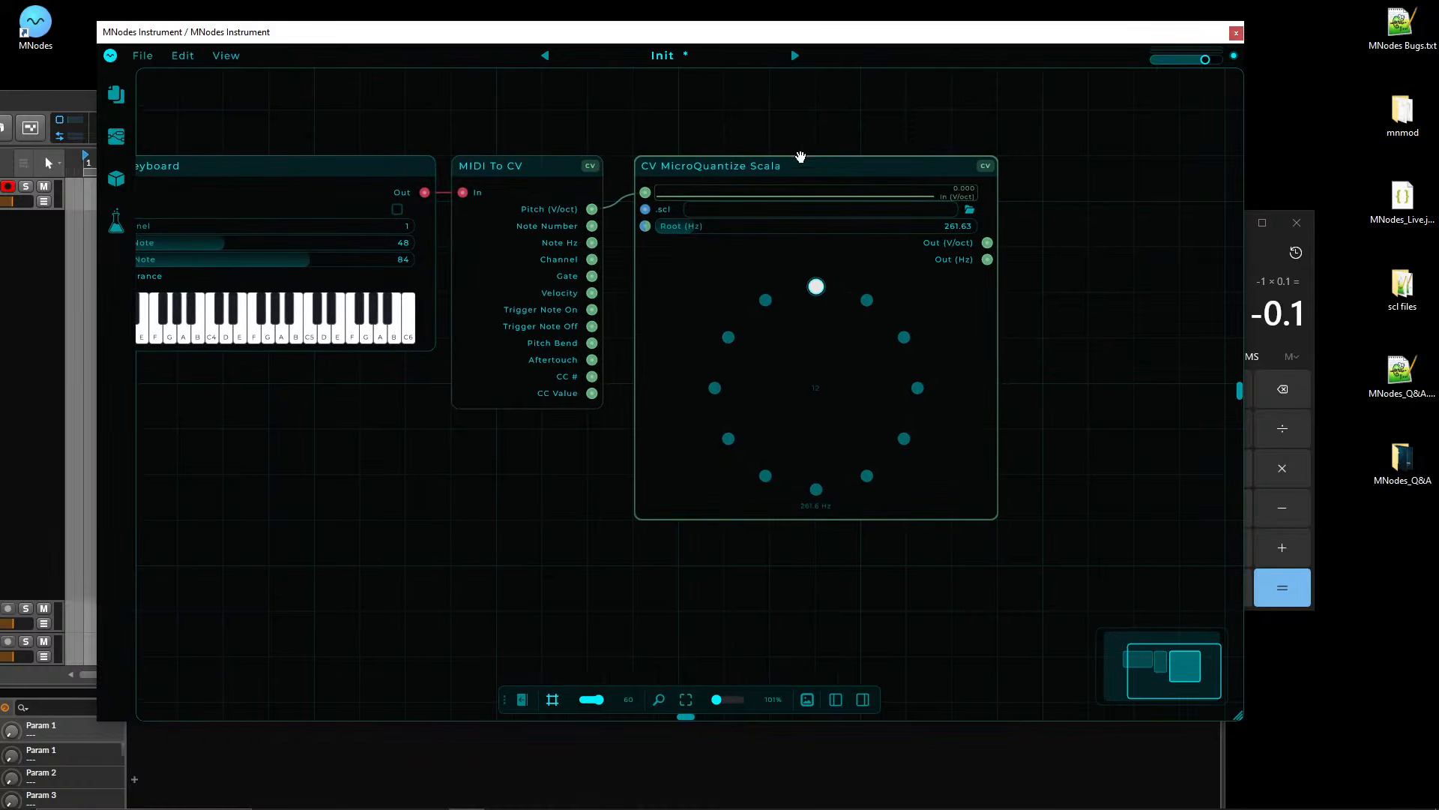
{"action": "scroll", "coordinate": [1063, 189], "scroll_direction": "right", "scroll_amount": 1}
{"action": "scroll", "coordinate": [1020, 260], "scroll_direction": "right", "scroll_amount": 1}
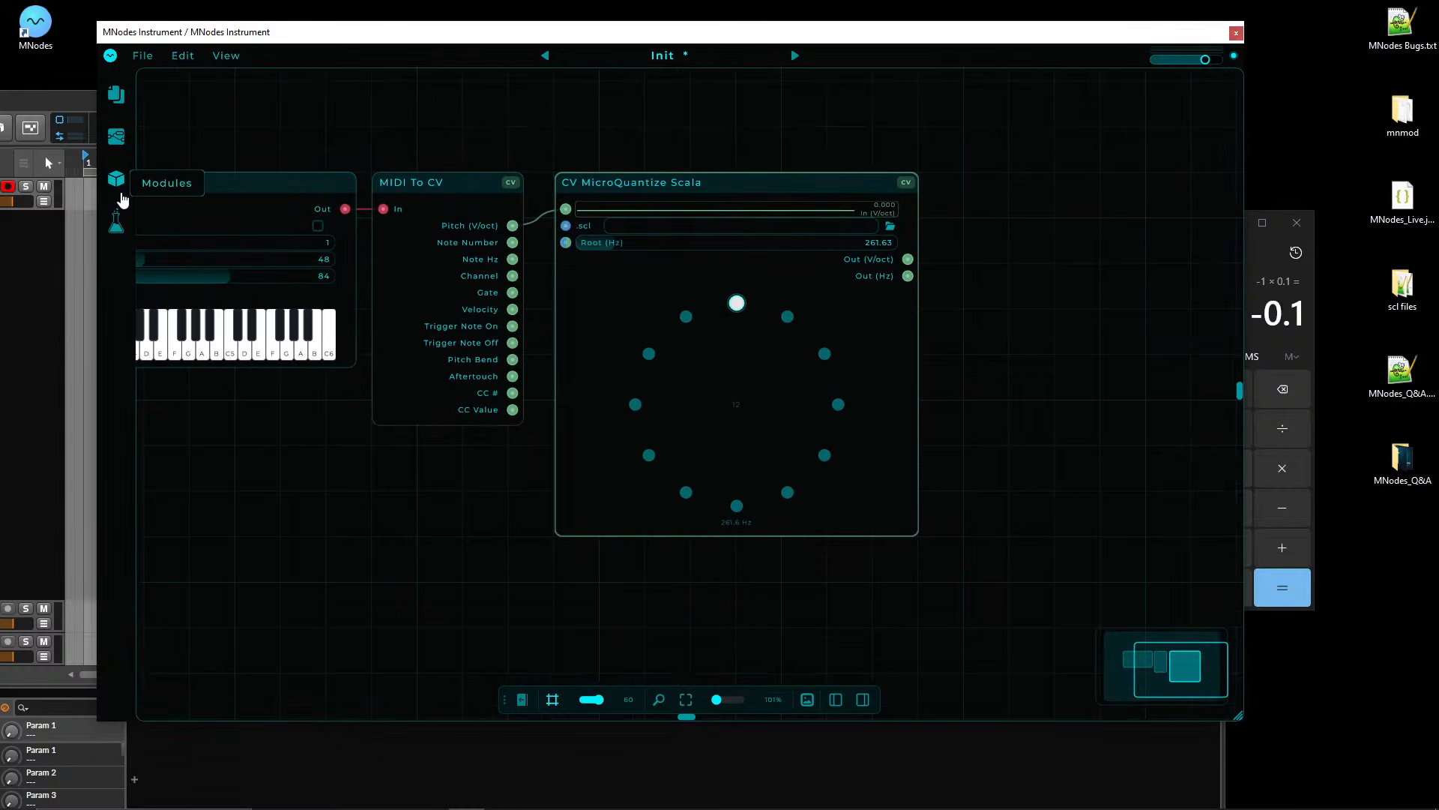
{"action": "left_click", "coordinate": [119, 181]}
{"action": "scroll", "coordinate": [278, 458], "scroll_direction": "down", "scroll_amount": 3}
{"action": "scroll", "coordinate": [284, 471], "scroll_direction": "down", "scroll_amount": 5}
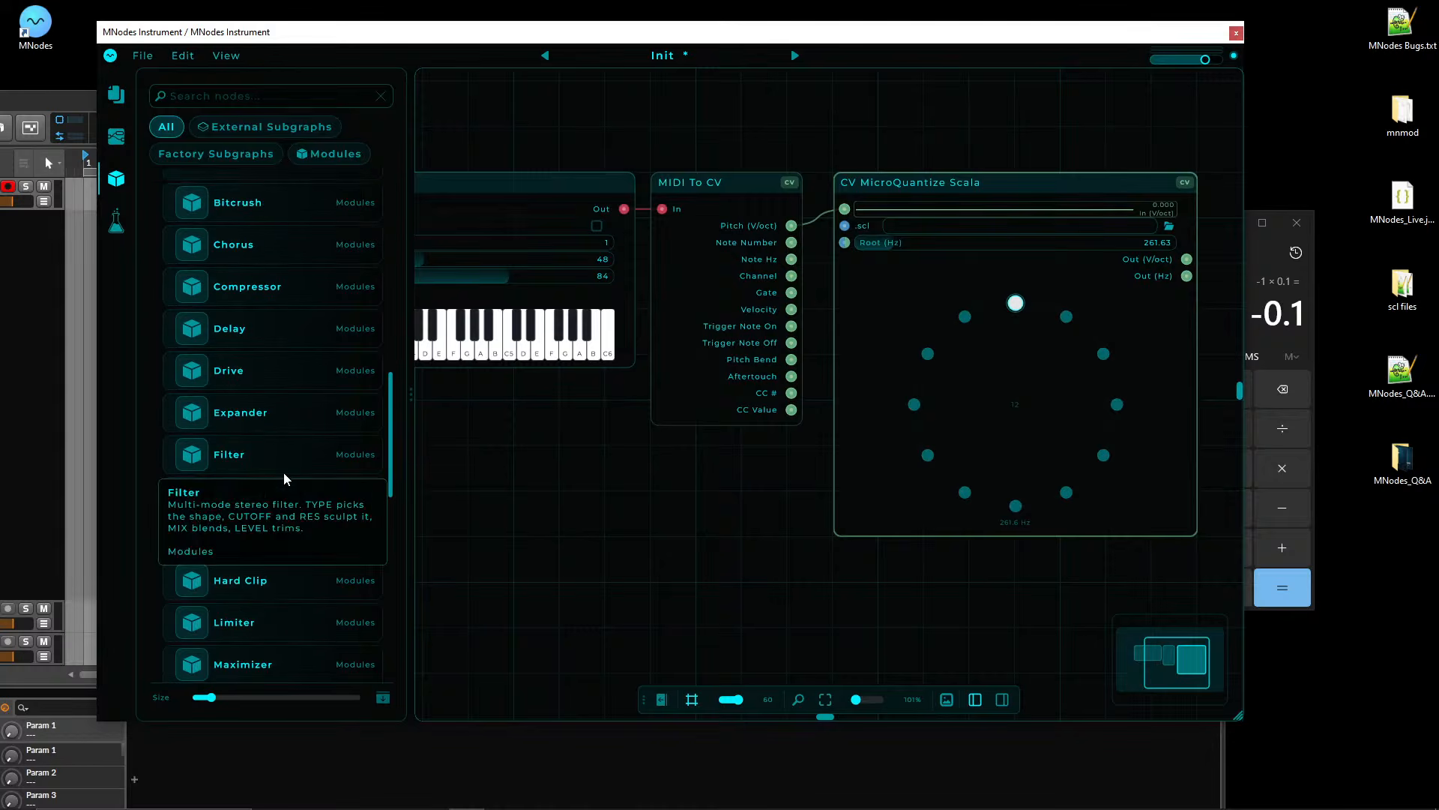
{"action": "scroll", "coordinate": [285, 472], "scroll_direction": "up", "scroll_amount": 8}
{"action": "scroll", "coordinate": [285, 476], "scroll_direction": "up", "scroll_amount": 1}
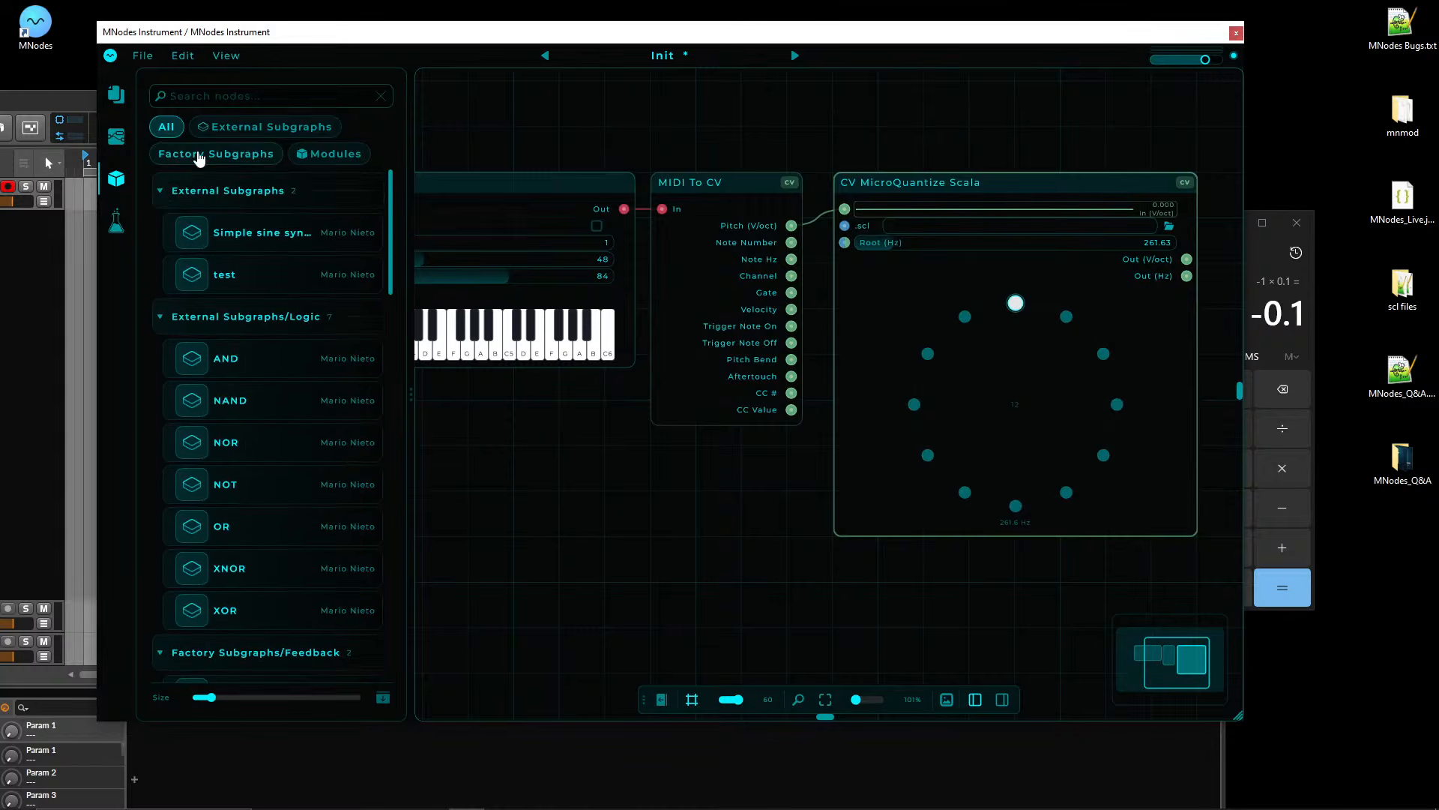
- Collapse every External Subgraphs, Factory Subgraphs and Modules category in the module browser
{"action": "left_click", "coordinate": [162, 191]}
{"action": "left_click", "coordinate": [162, 232]}
{"action": "left_click", "coordinate": [163, 274]}
{"action": "left_click", "coordinate": [164, 316]}
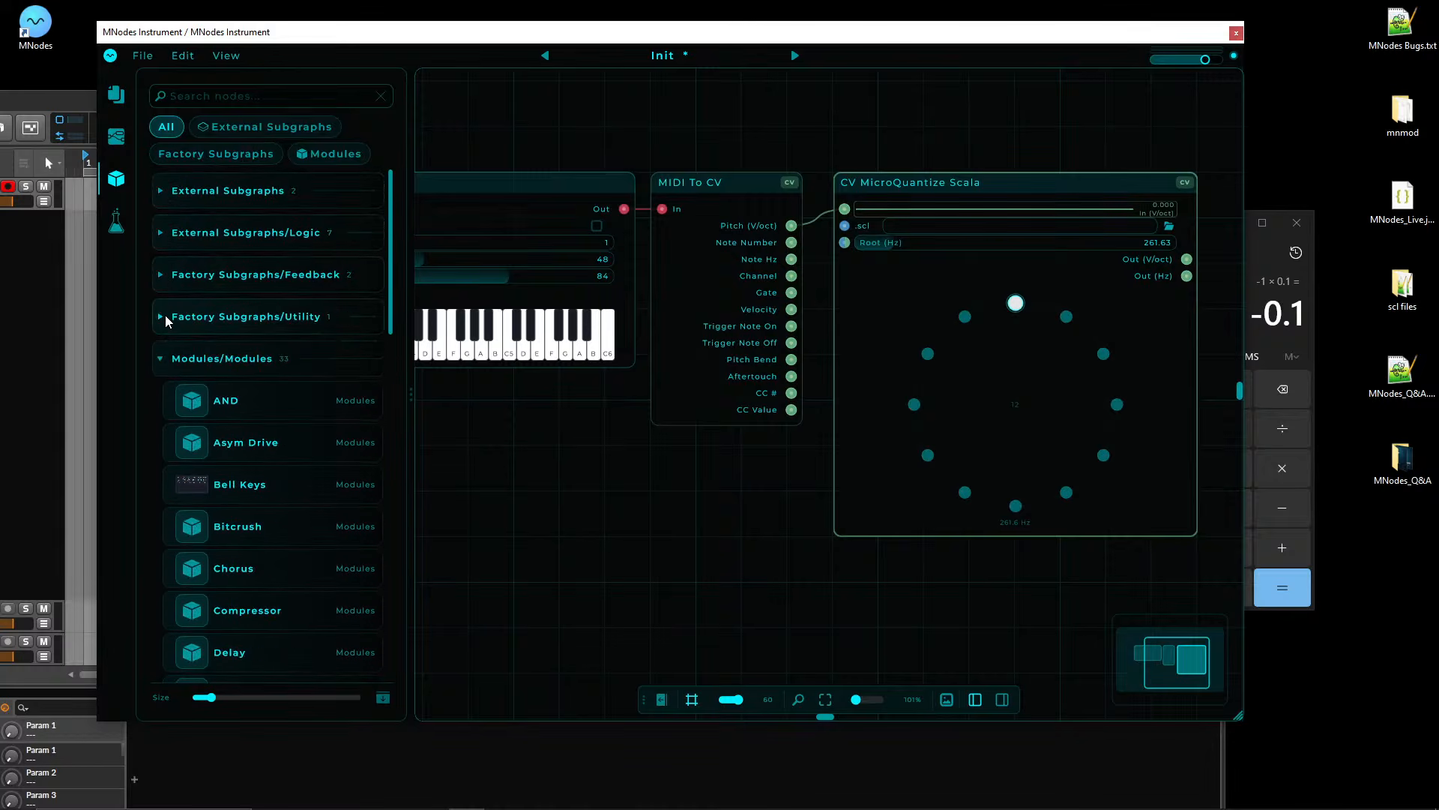
{"action": "left_click", "coordinate": [162, 358]}
{"action": "left_click", "coordinate": [216, 96]}
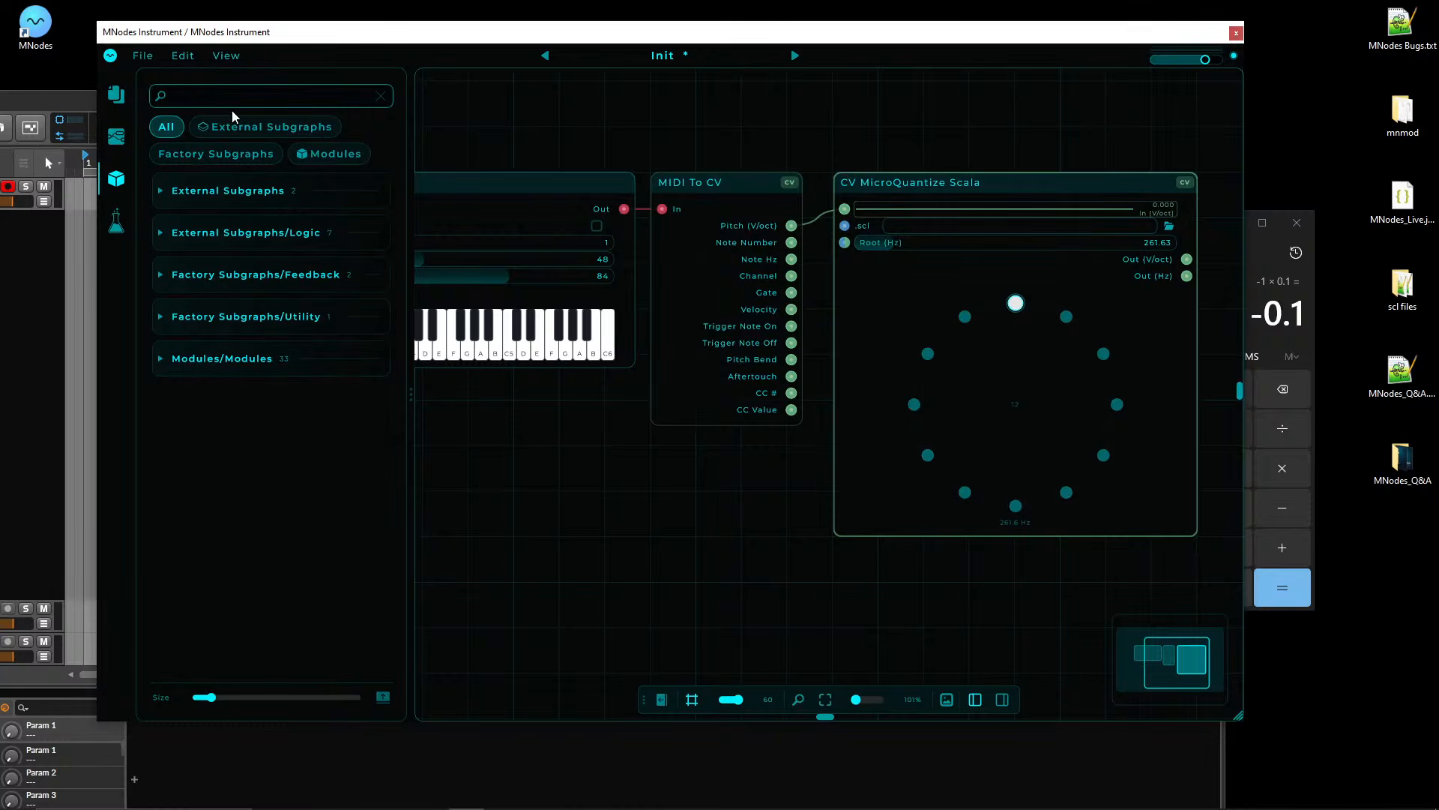
- Try adding a Bell Keys module to the graph beyond the CV MicroQuantize Scala node
{"action": "left_click", "coordinate": [188, 359]}
{"action": "left_click_drag", "start_coordinate": [267, 466], "coordinate": [1029, 187]}
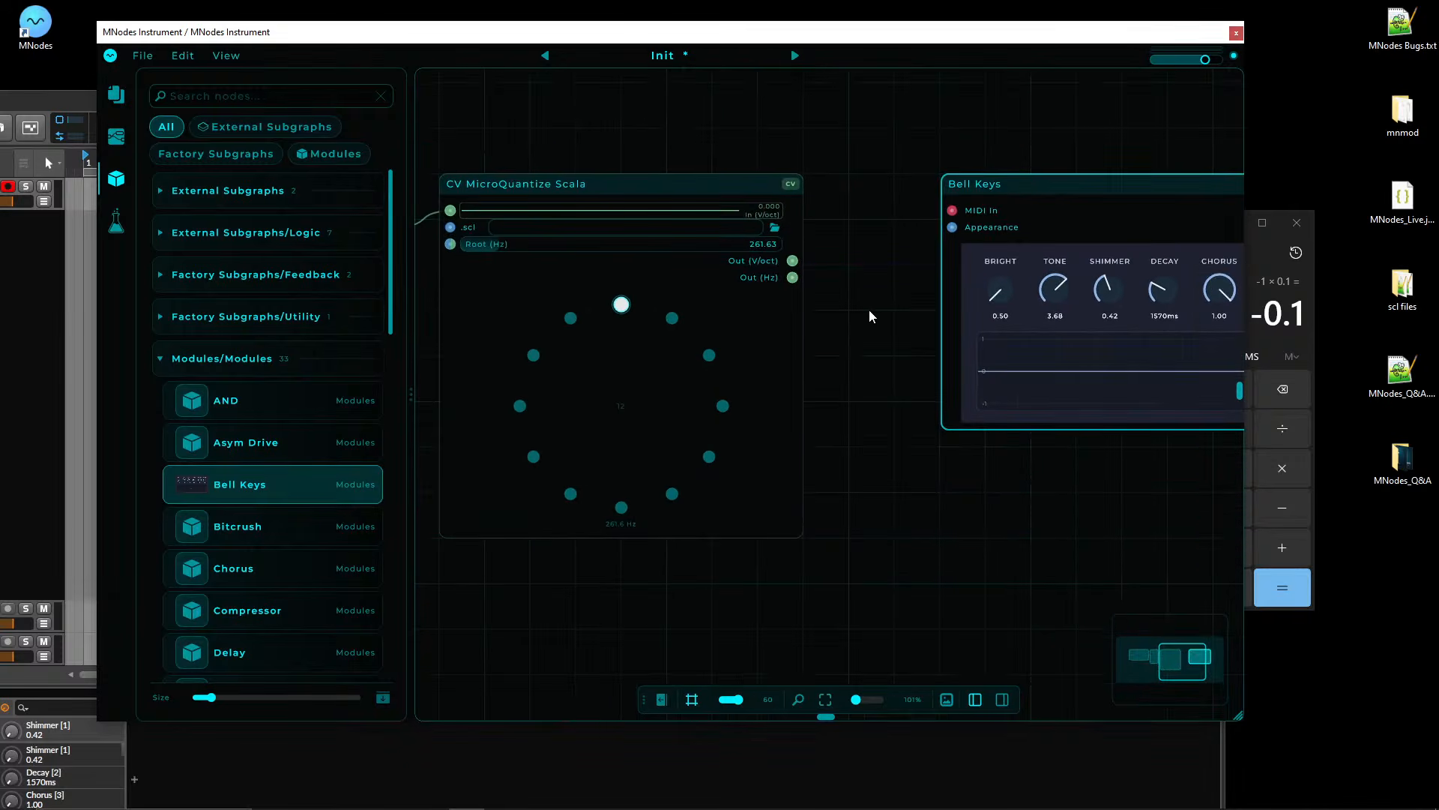
{"action": "scroll", "coordinate": [868, 314], "scroll_direction": "down", "scroll_amount": 5}
{"action": "scroll", "coordinate": [799, 302], "scroll_direction": "up", "scroll_amount": 2}
{"action": "scroll", "coordinate": [793, 309], "scroll_direction": "up", "scroll_amount": 2}
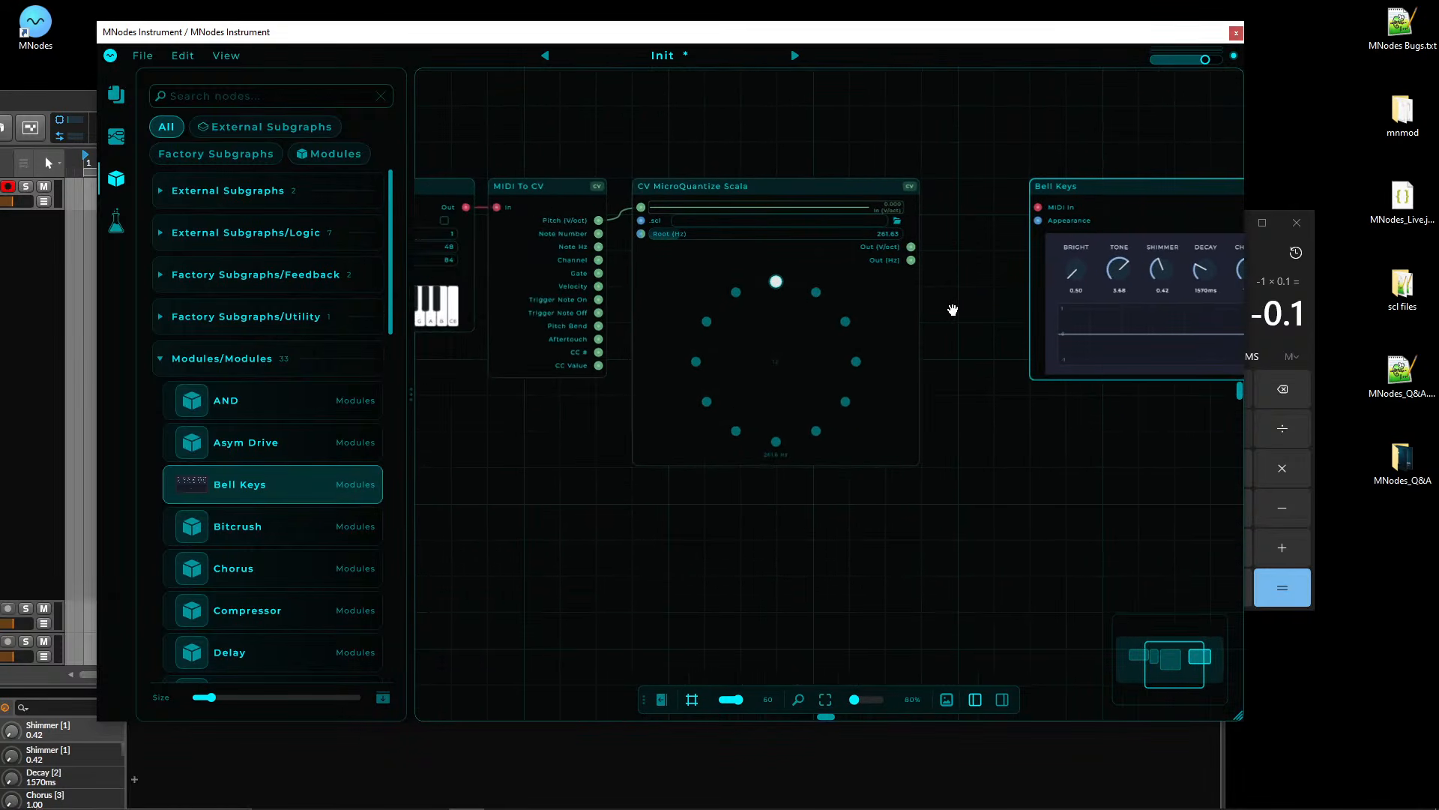
- Add a Sine oscillator node and place it to the right of the CV MicroQuantize Scala node
{"action": "right_click", "coordinate": [997, 285]}
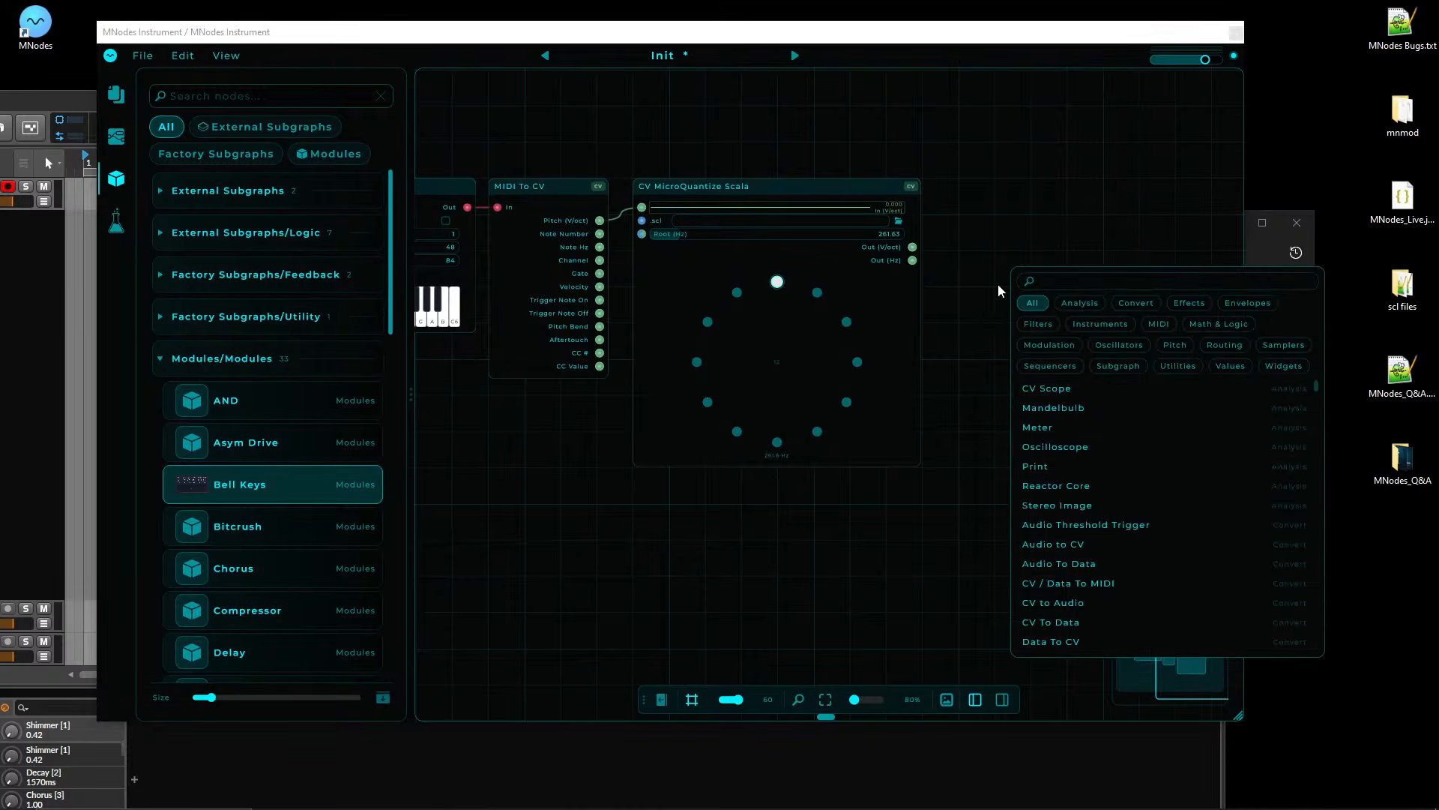
{"action": "type", "text": "sine"}
{"action": "key", "text": "Return"}
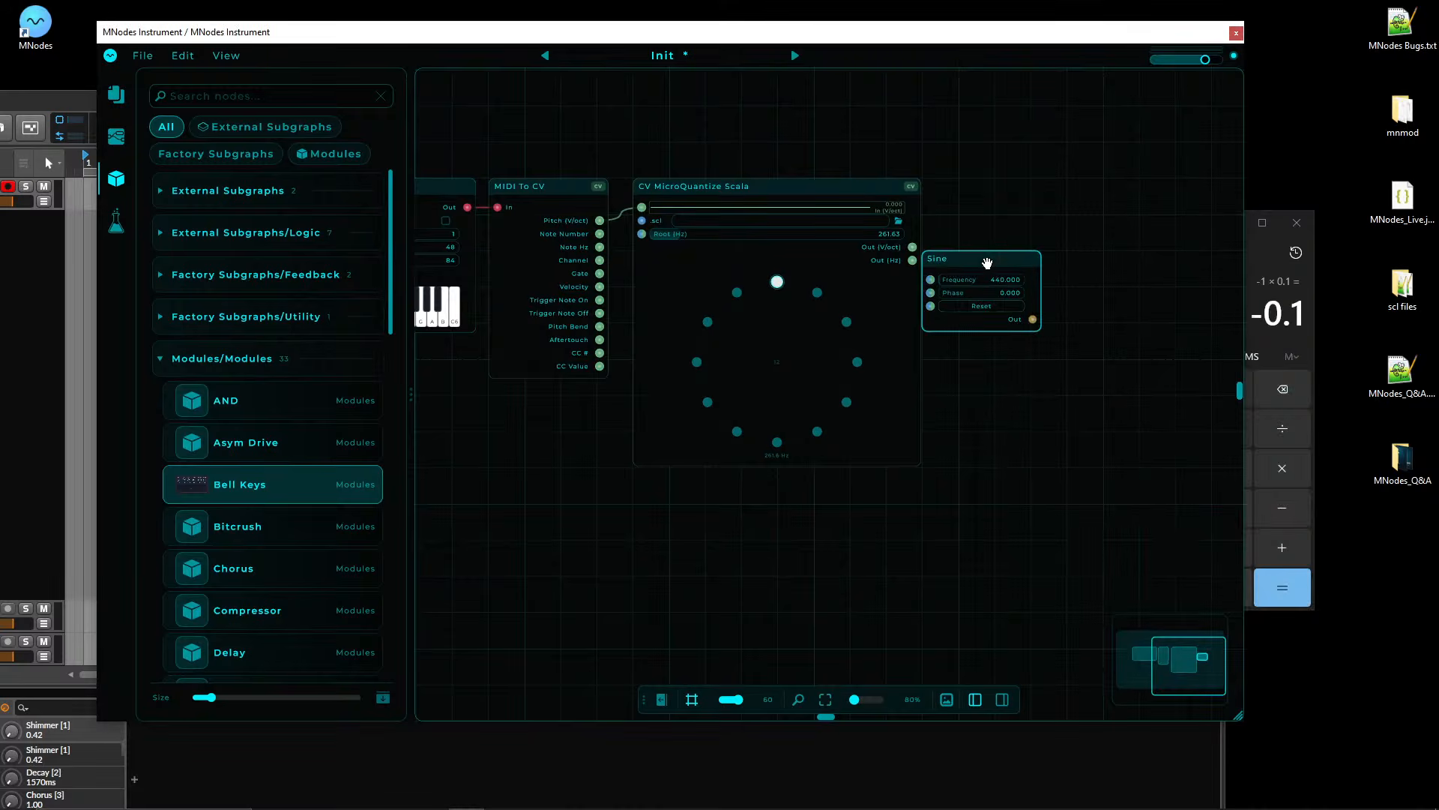
{"action": "left_click_drag", "start_coordinate": [987, 263], "coordinate": [1059, 190]}
- Add an AHD Envelope node directly below the Sine node
{"action": "right_click", "coordinate": [1051, 353]}
{"action": "type", "text": "enve"}
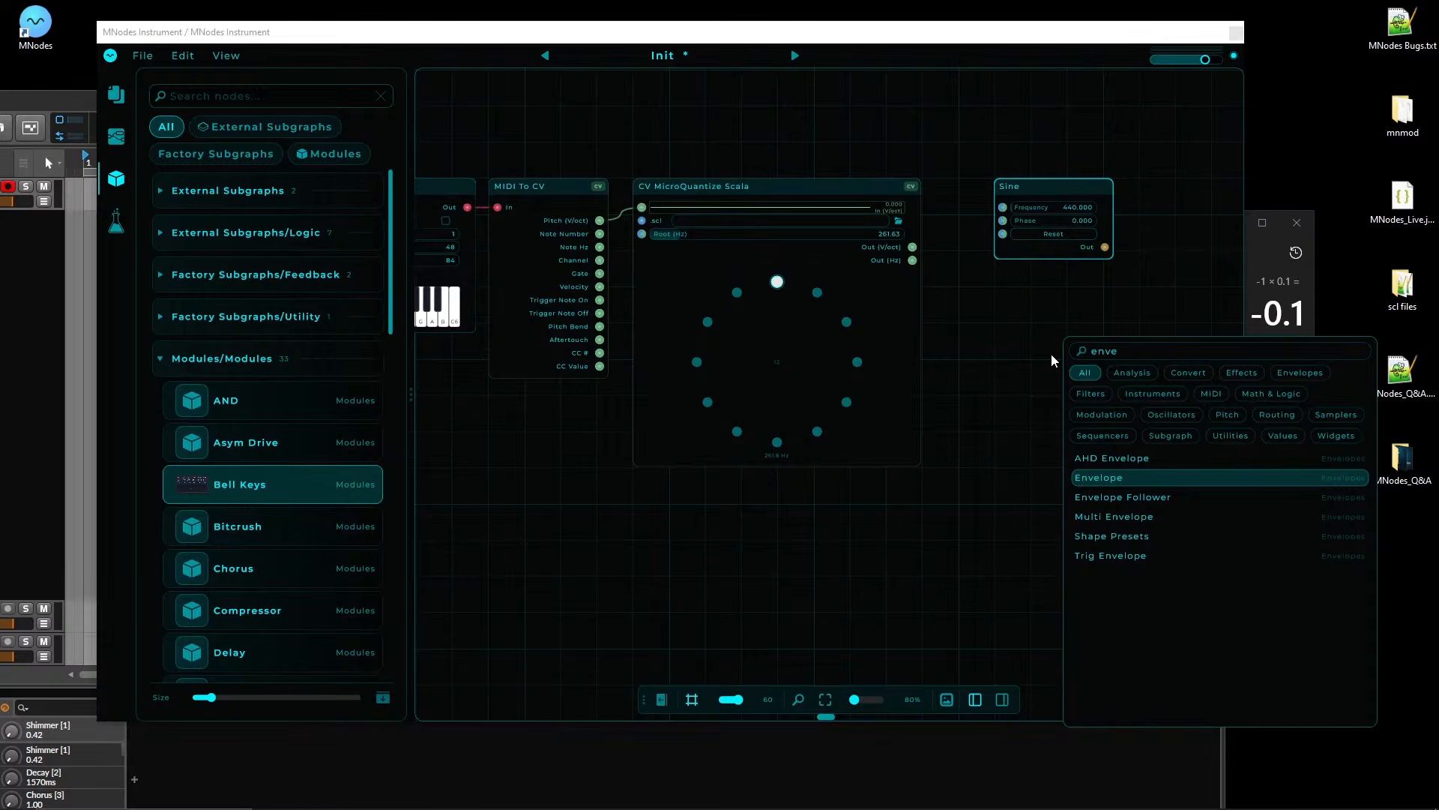
{"action": "key", "text": "Down"}
{"action": "key", "text": "Down"}
{"action": "key", "text": "BackSpace"}
{"action": "key", "text": "BackSpace"}
{"action": "key", "text": "BackSpace"}
{"action": "key", "text": "BackSpace"}
{"action": "type", "text": "AHD"}
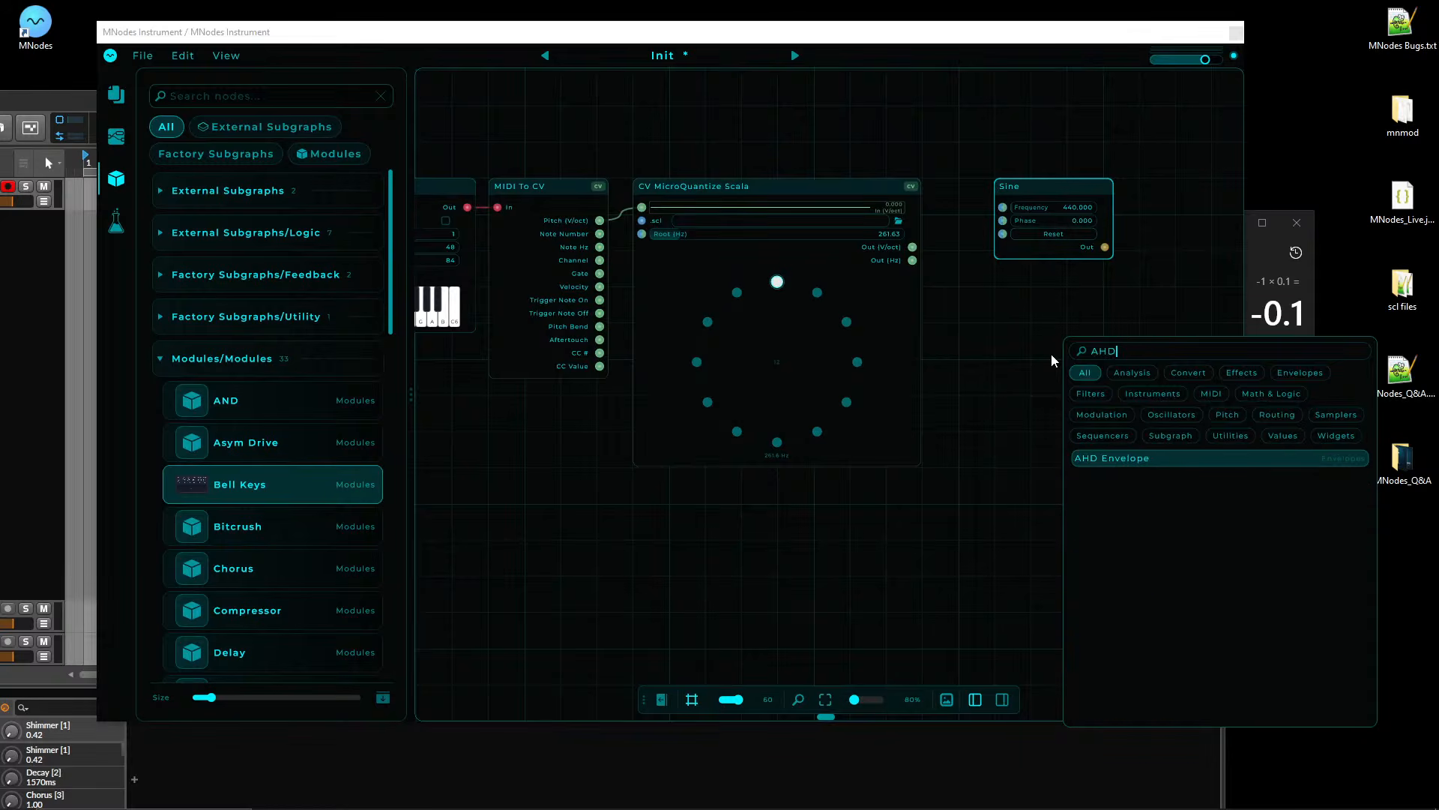
{"action": "key", "text": "Return"}
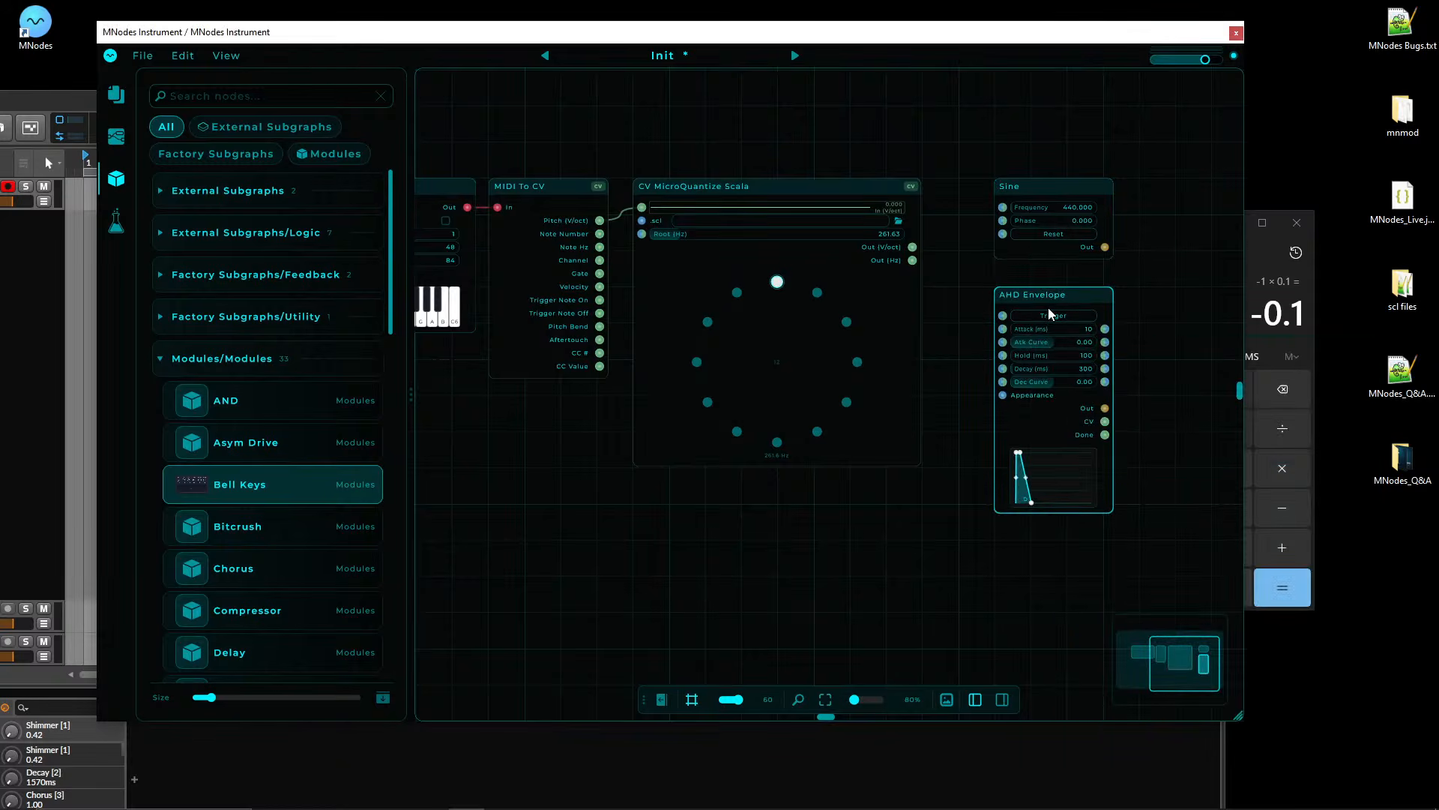
- Connect MIDI To CV's Trigger Note On to the AHD Envelope's Trigger and the quantizer's Out (Hz) to the Sine's Frequency
{"action": "left_click_drag", "start_coordinate": [599, 300], "coordinate": [1003, 316]}
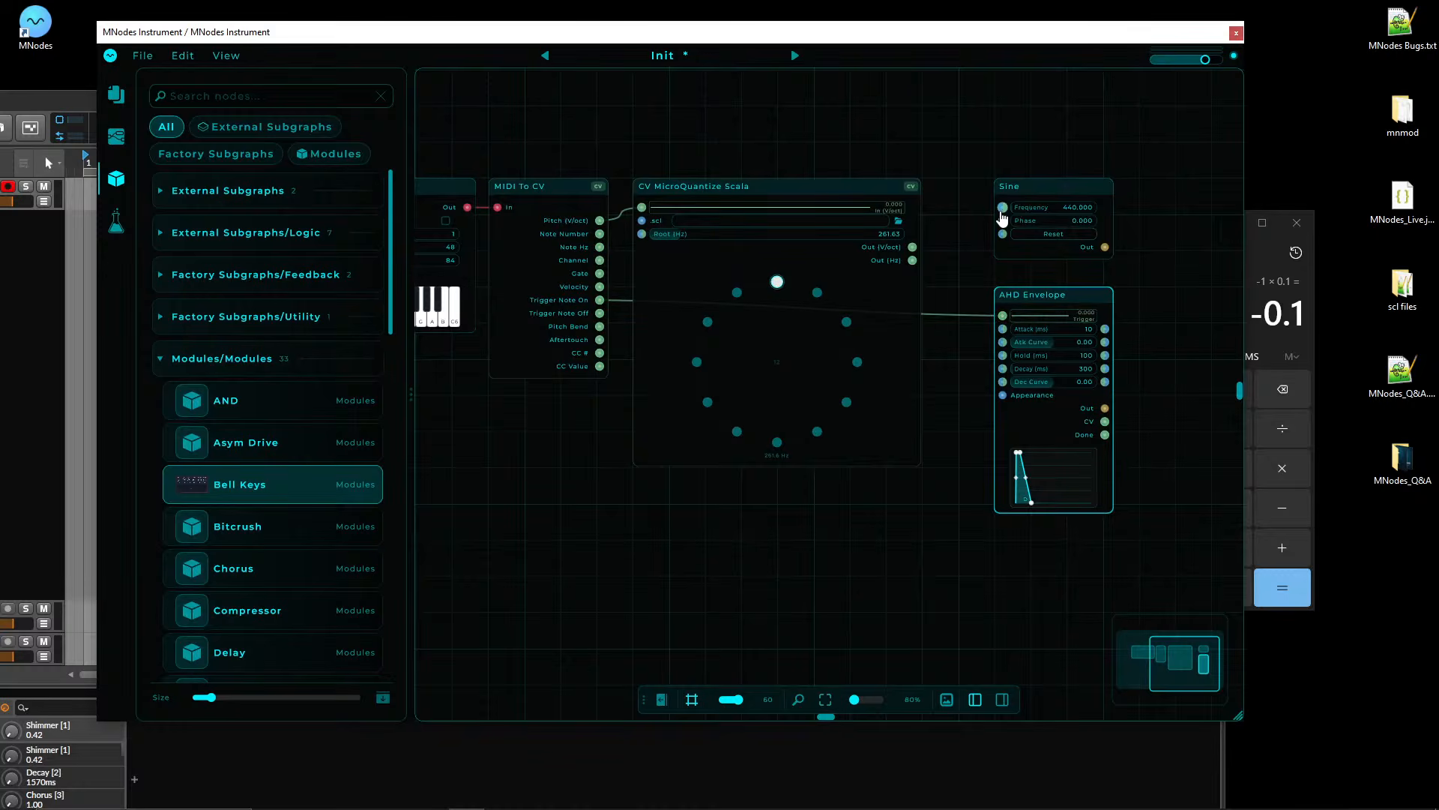
{"action": "left_click_drag", "start_coordinate": [1004, 216], "coordinate": [913, 261]}
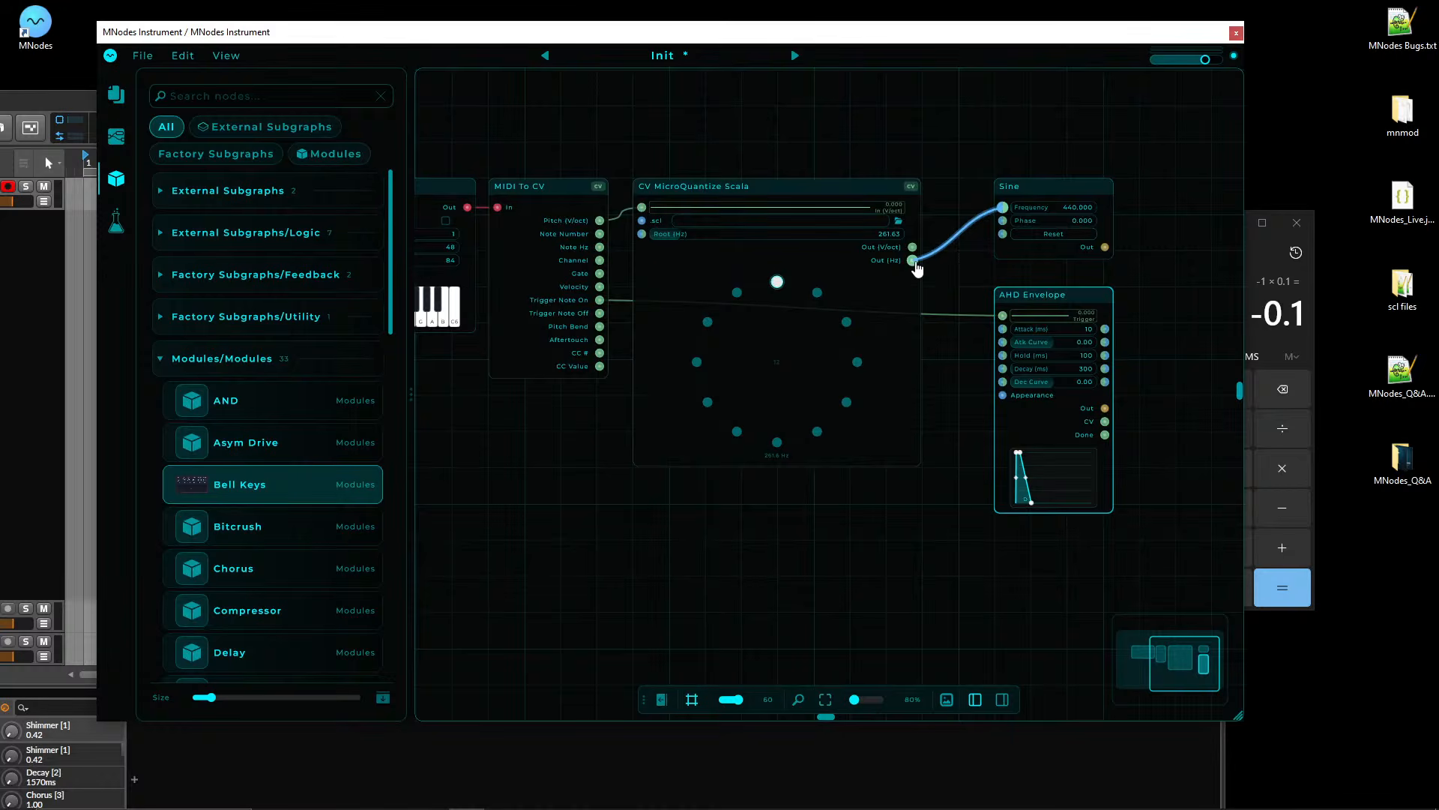
- Add a Sig Multiply node fed by the Sine output on A and the AHD Envelope's Out on B
{"action": "double_click", "coordinate": [1032, 305]}
{"action": "type", "text": "sig"}
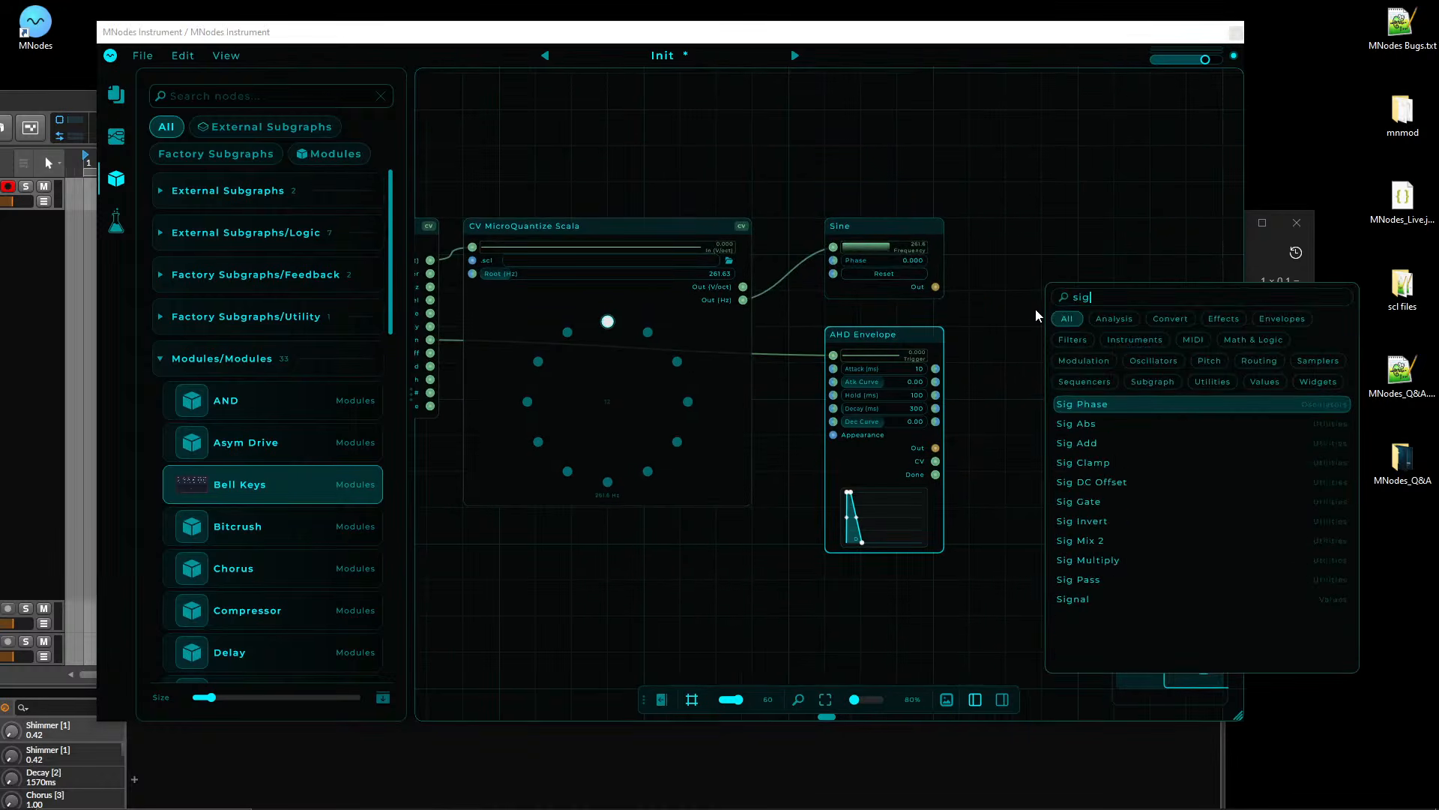
{"action": "type", "text": "m"}
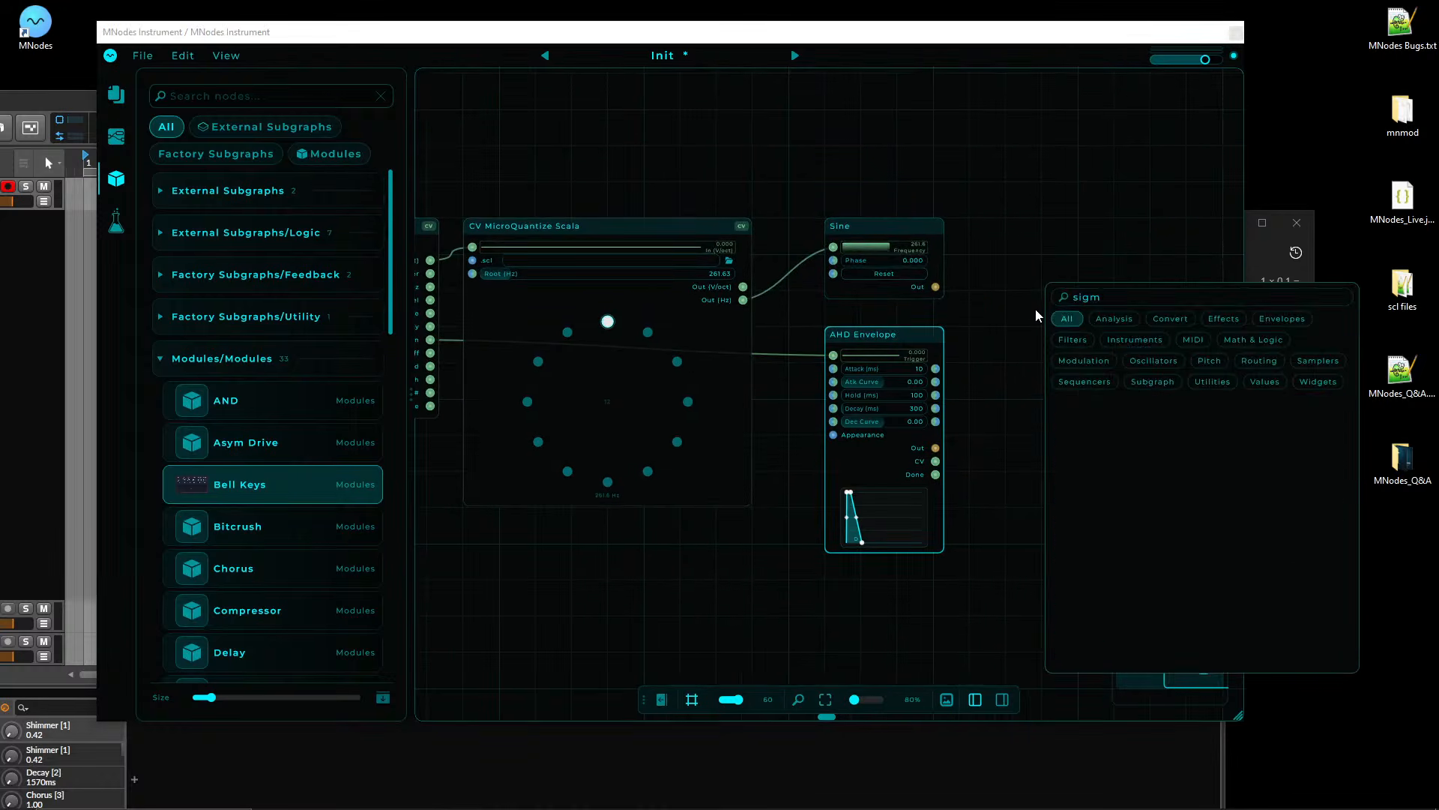
{"action": "key", "text": "BackSpace"}
{"action": "type", "text": "m"}
{"action": "key", "text": "Down"}
{"action": "key", "text": "Return"}
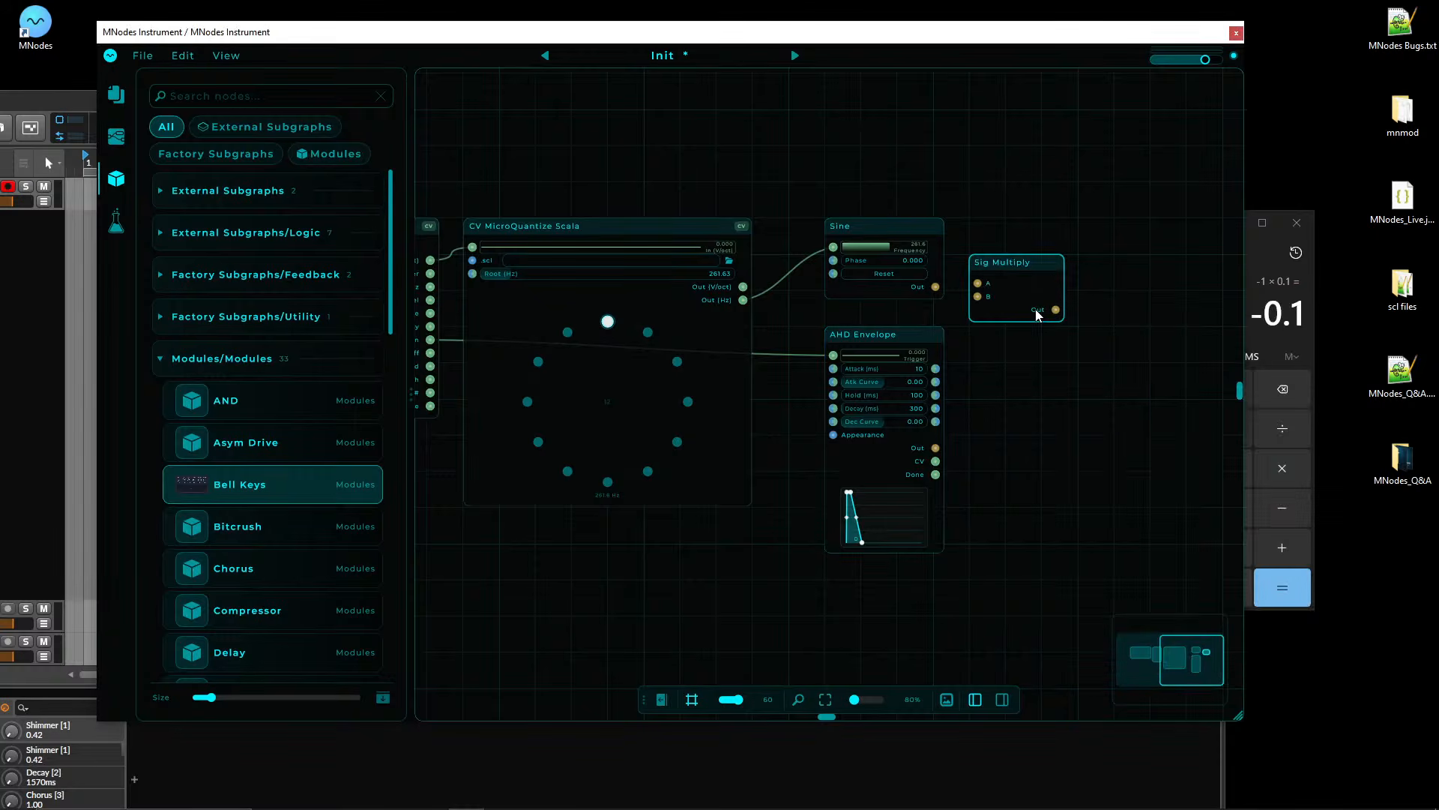
{"action": "left_click_drag", "start_coordinate": [988, 278], "coordinate": [935, 447]}
- Add a Gain node to the right of Sig Multiply and connect the multiplied signal to its In
{"action": "double_click", "coordinate": [1021, 407]}
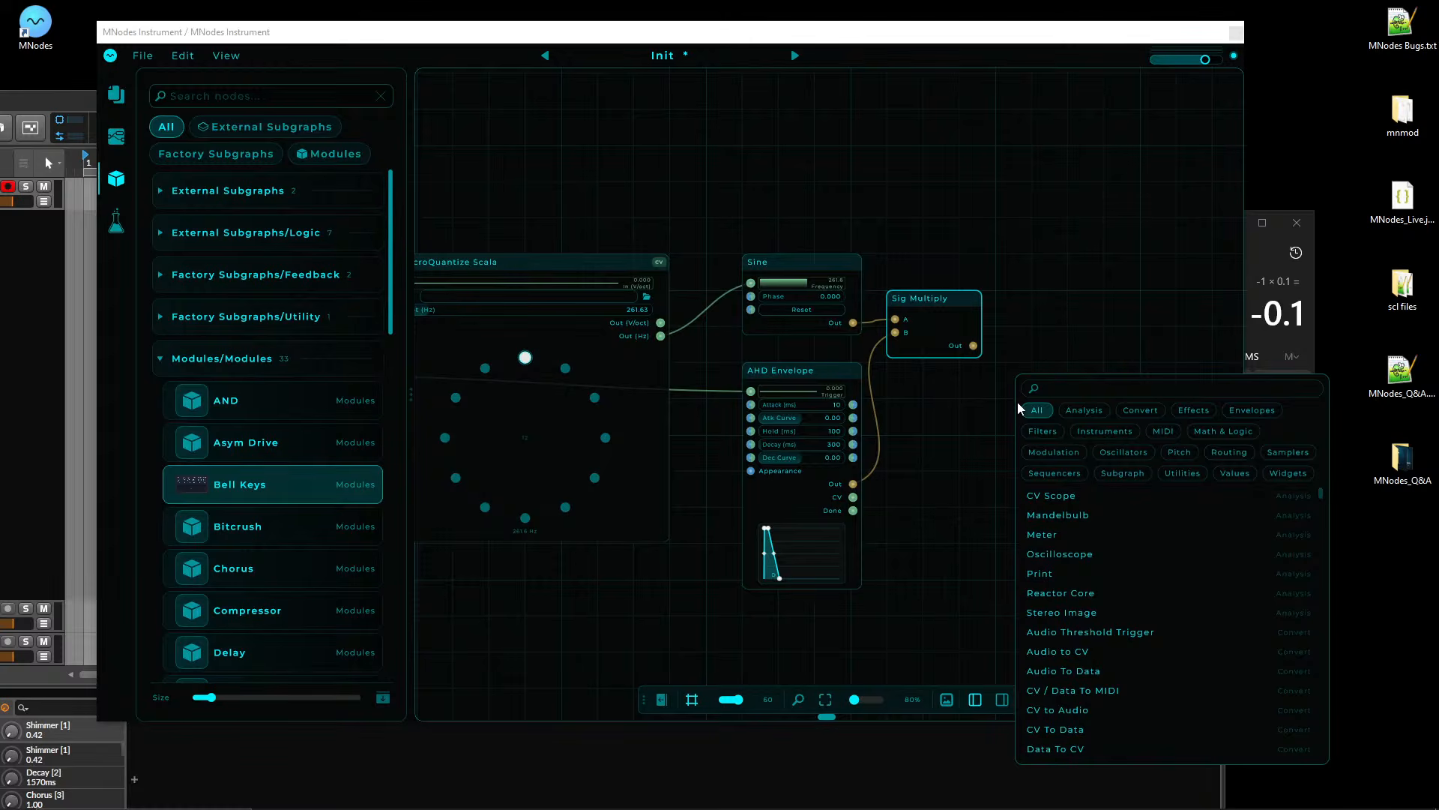
{"action": "type", "text": "gain"}
{"action": "key", "text": "Return"}
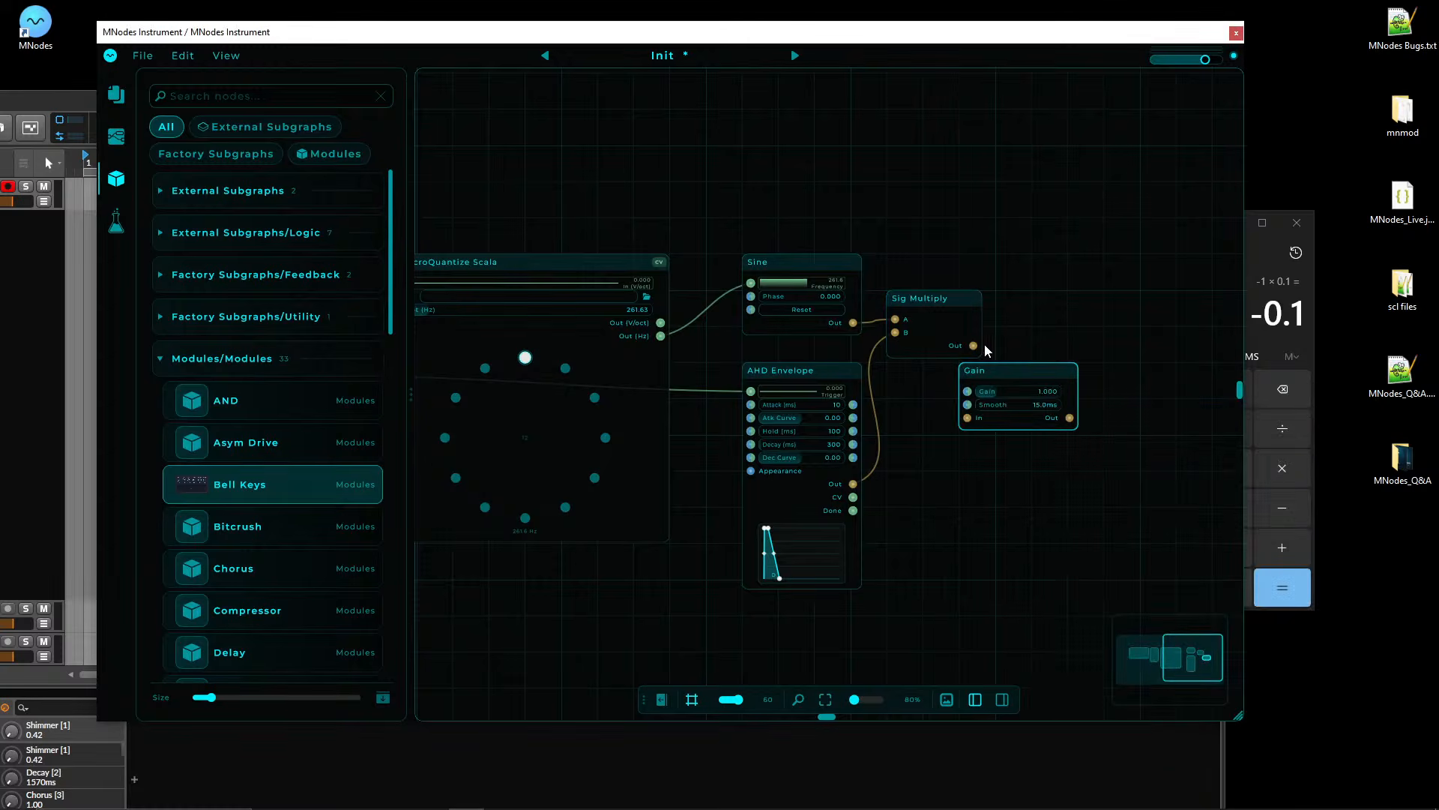
{"action": "left_click_drag", "start_coordinate": [973, 346], "coordinate": [967, 418]}
{"action": "left_click_drag", "start_coordinate": [1003, 371], "coordinate": [1039, 334]}
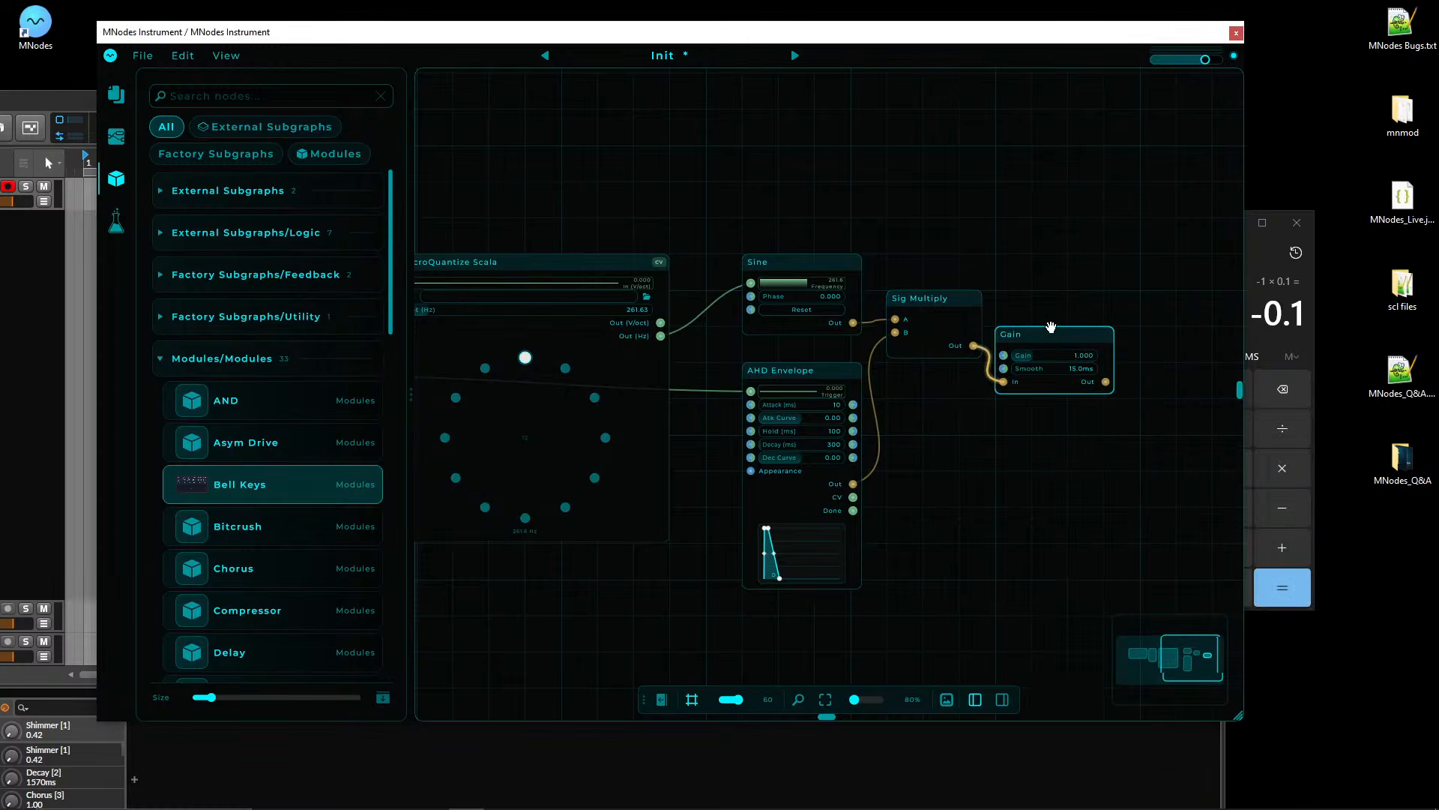
- Add an Audio Out node and connect the Gain node's output to both Out 1 and Out 2
{"action": "double_click", "coordinate": [1058, 439]}
{"action": "type", "text": "audio o"}
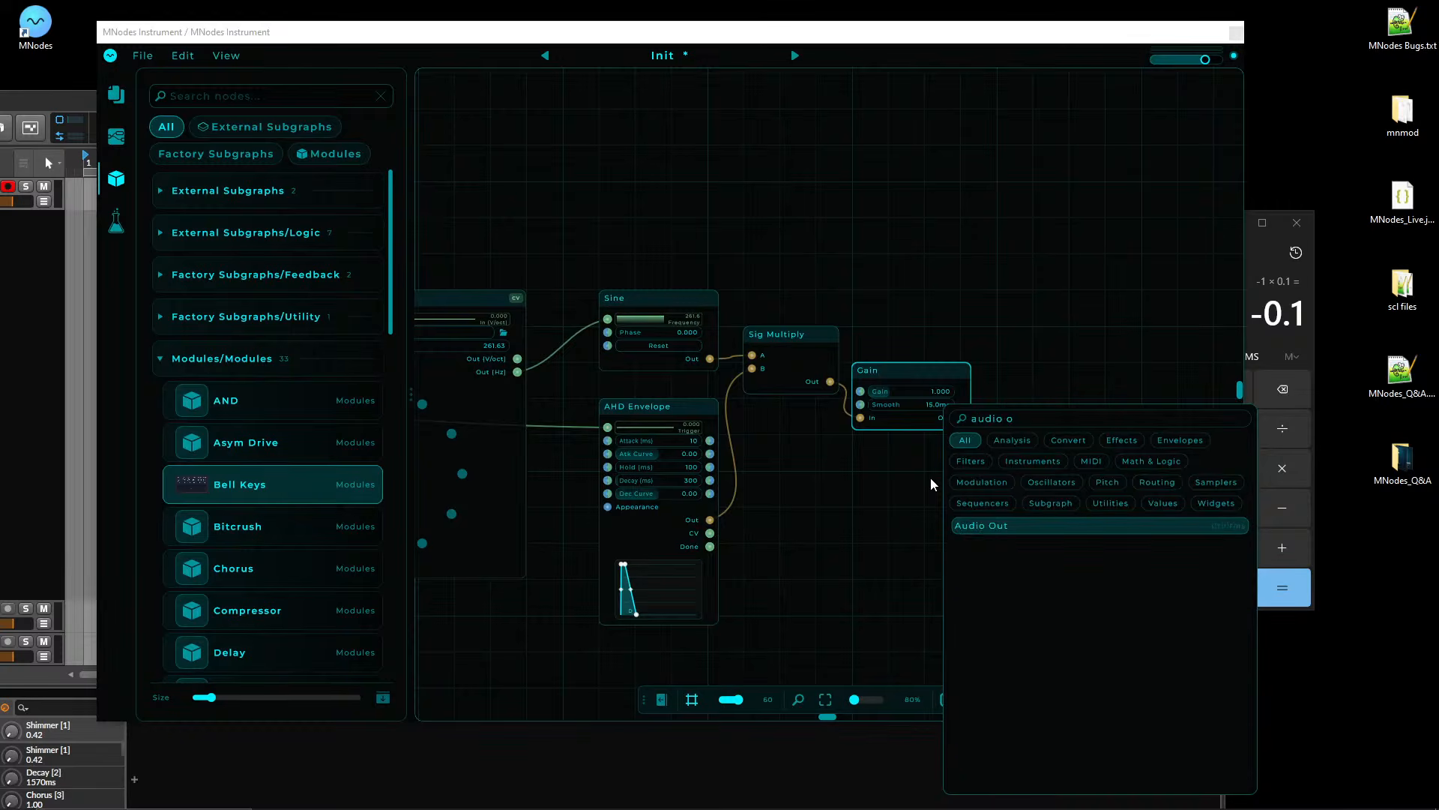
{"action": "key", "text": "Return"}
{"action": "mouse_move", "coordinate": [947, 442]}
{"action": "left_mouse_down"}
{"action": "mouse_move", "coordinate": [1023, 448]}
{"action": "mouse_move", "coordinate": [1058, 407]}
{"action": "left_mouse_up"}
{"action": "left_click_drag", "start_coordinate": [962, 417], "coordinate": [1005, 441]}
- Close the module browser and enlarge the plugin window to fit the whole node chain
{"action": "left_click_drag", "start_coordinate": [999, 332], "coordinate": [1213, 238]}
{"action": "left_click_drag", "start_coordinate": [598, 565], "coordinate": [782, 616]}
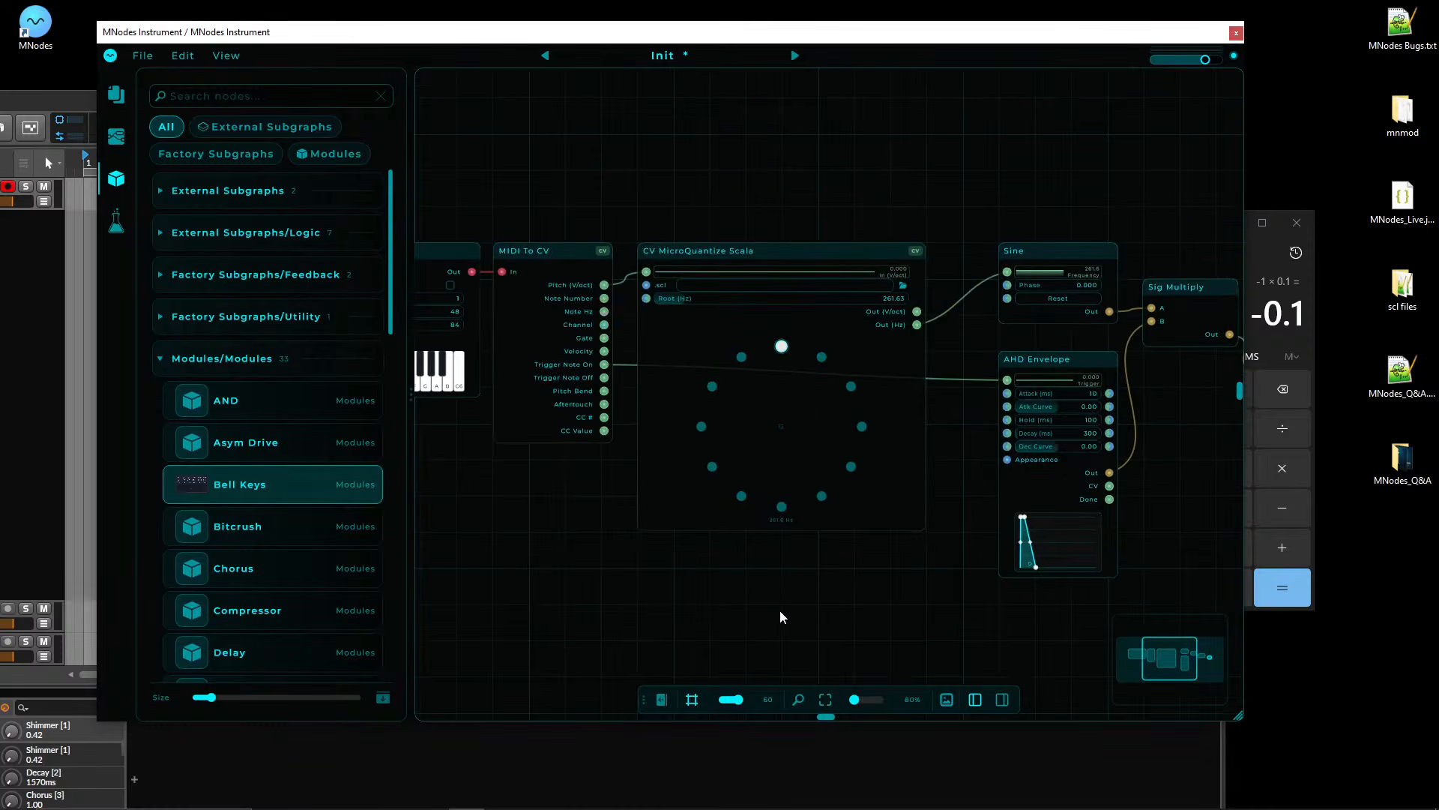
{"action": "scroll", "coordinate": [780, 617], "scroll_direction": "down", "scroll_amount": 1}
{"action": "left_click", "coordinate": [111, 180]}
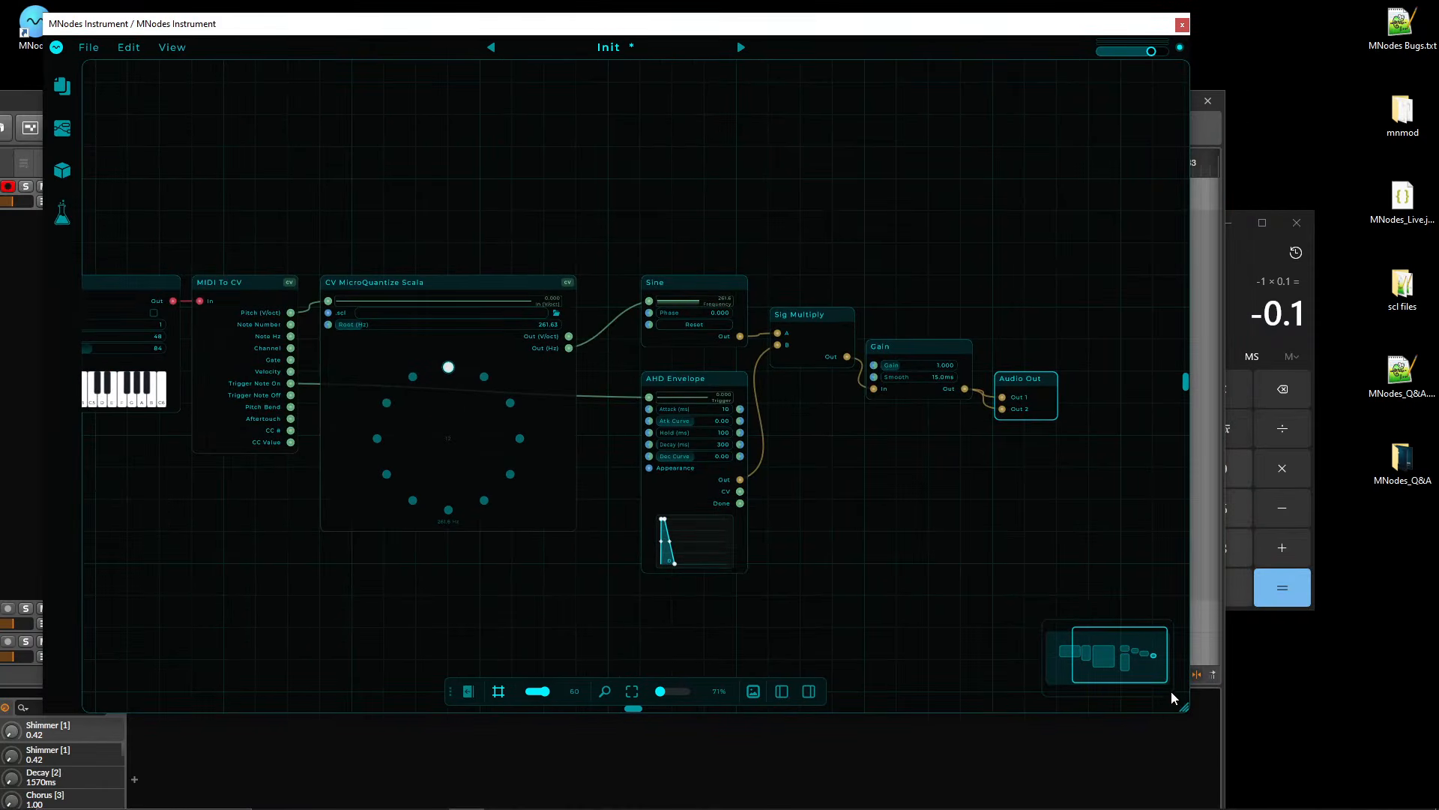
{"action": "key", "text": "super+Up"}
{"action": "left_click_drag", "start_coordinate": [898, 515], "coordinate": [1314, 585]}
{"action": "scroll", "coordinate": [874, 487], "scroll_direction": "up", "scroll_amount": 3}
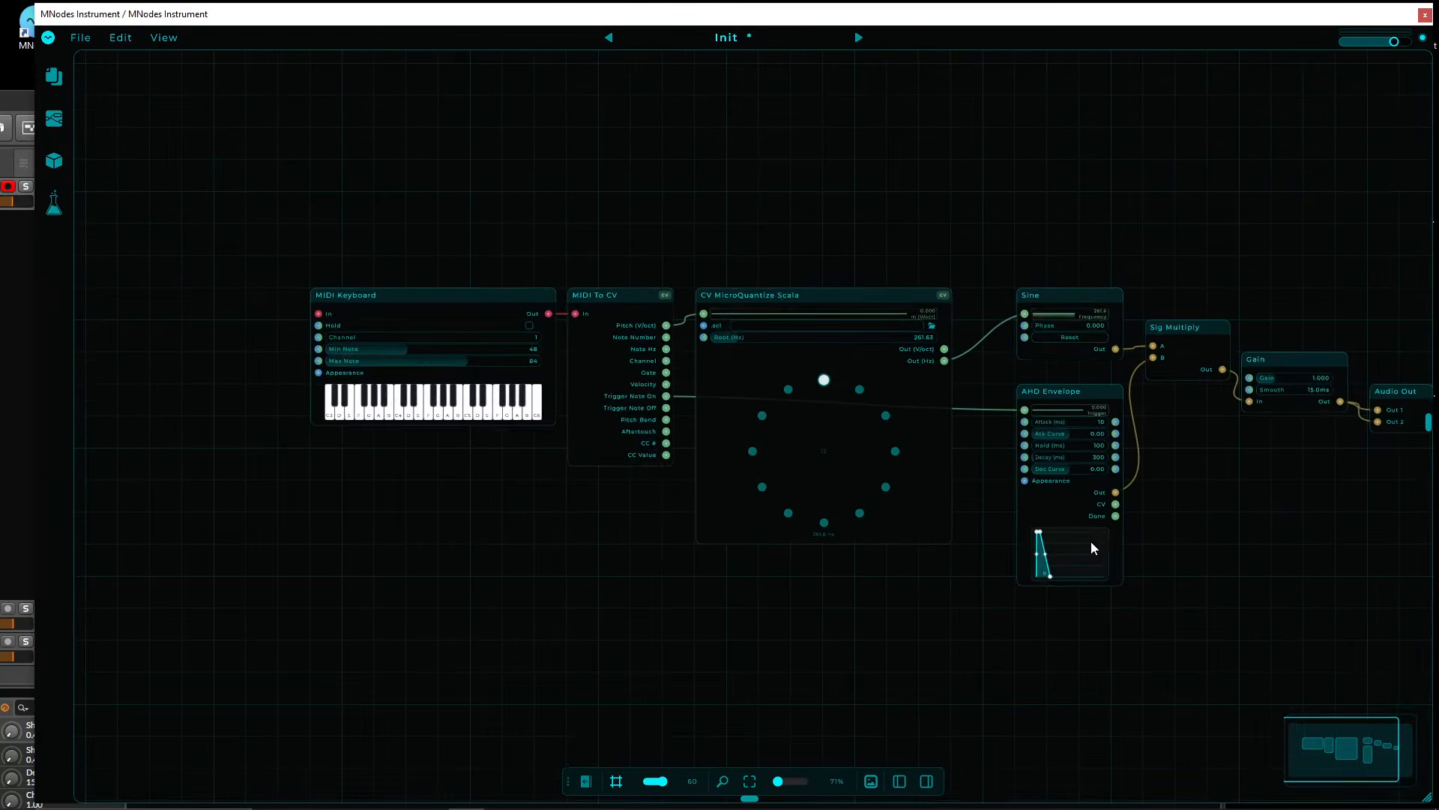
- Move the MIDI Keyboard and MIDI To CV nodes together to the left, widening the gap before the quantizer
{"action": "left_click_drag", "start_coordinate": [597, 320], "coordinate": [600, 320]}
{"action": "left_click_drag", "start_coordinate": [613, 267], "coordinate": [525, 266]}
{"action": "left_click", "coordinate": [486, 235]}
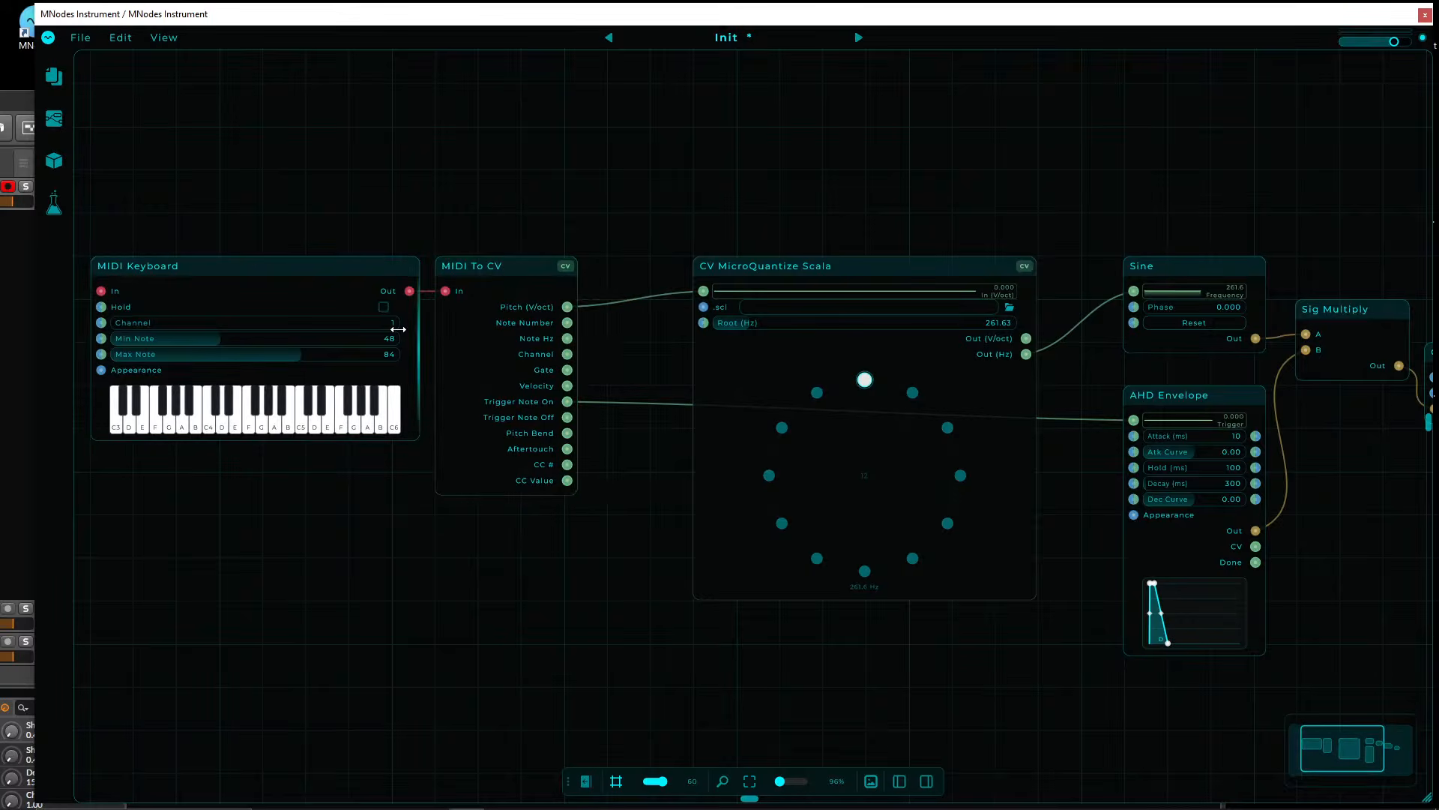
- Test a few notes on the MIDI Keyboard and lower the Gain node's gain to about 0.661
{"action": "left_click", "coordinate": [282, 407]}
{"action": "left_click", "coordinate": [248, 421]}
{"action": "left_click", "coordinate": [178, 413]}
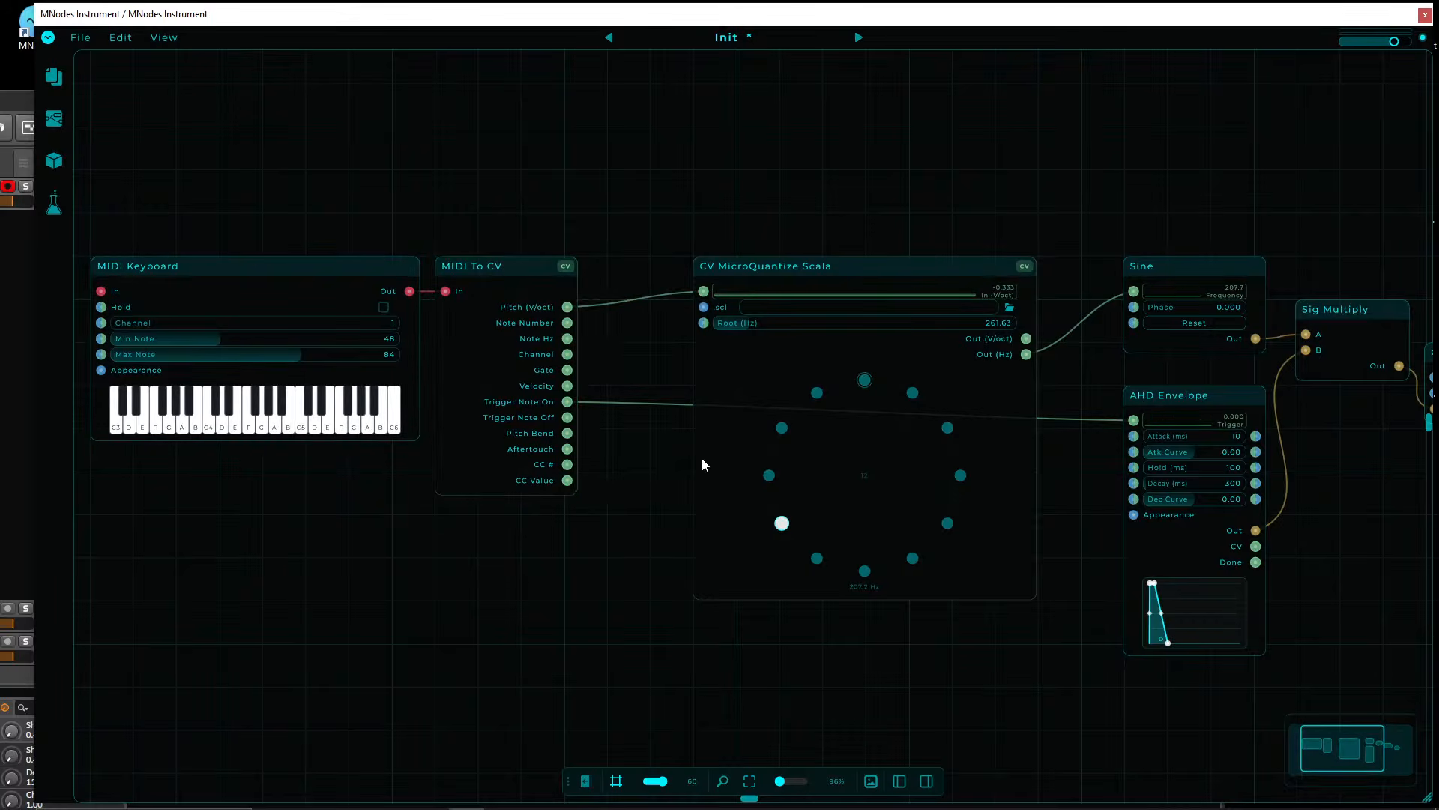
{"action": "left_click_drag", "start_coordinate": [1137, 159], "coordinate": [541, 130]}
{"action": "left_click_drag", "start_coordinate": [889, 351], "coordinate": [879, 351]}
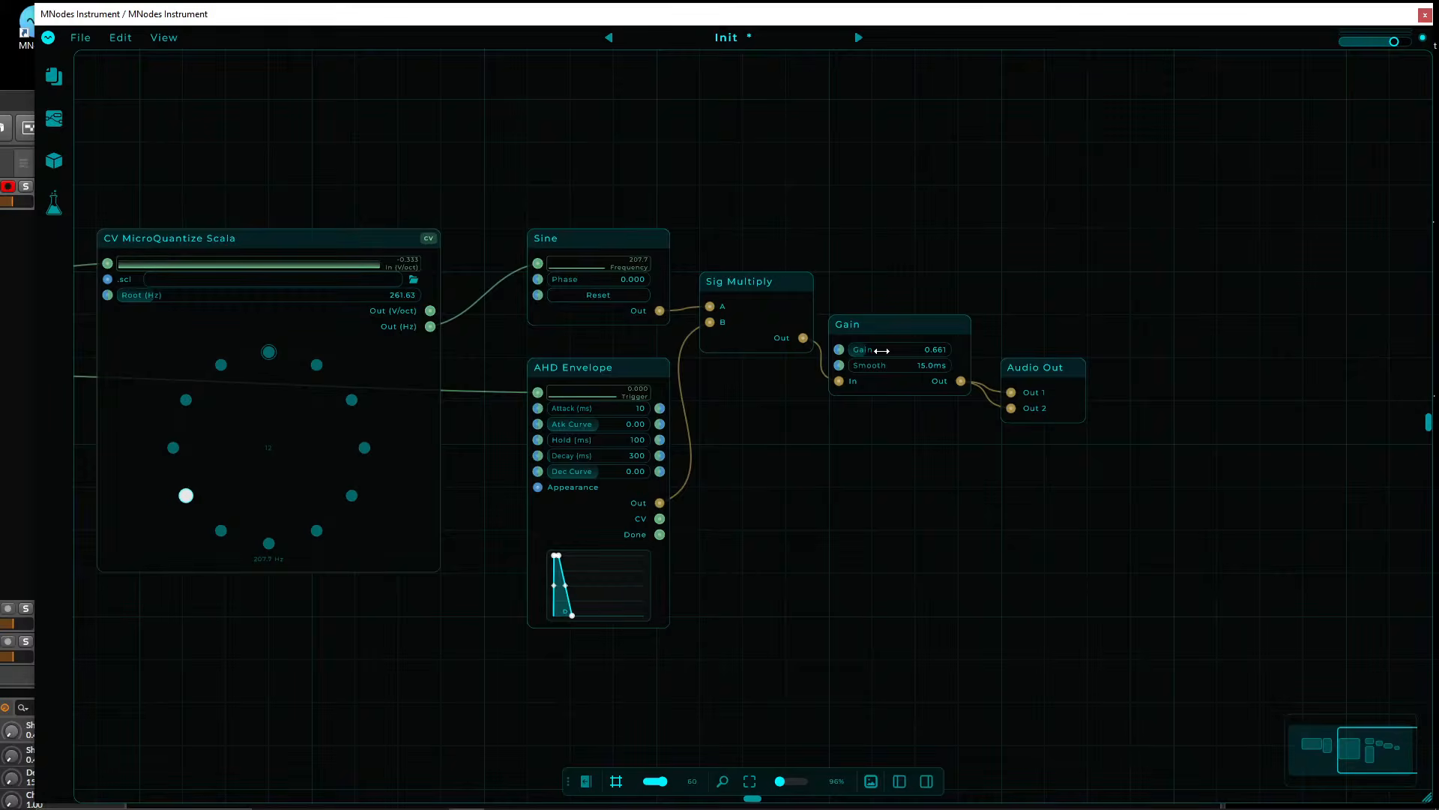
- Sweep the MIDI Keyboard from C4 up to C5 twice to check the quantized pitches
{"action": "mouse_move", "coordinate": [742, 198]}
{"action": "left_mouse_down"}
{"action": "mouse_move", "coordinate": [1031, 206]}
{"action": "mouse_move", "coordinate": [767, 192]}
{"action": "left_mouse_up"}
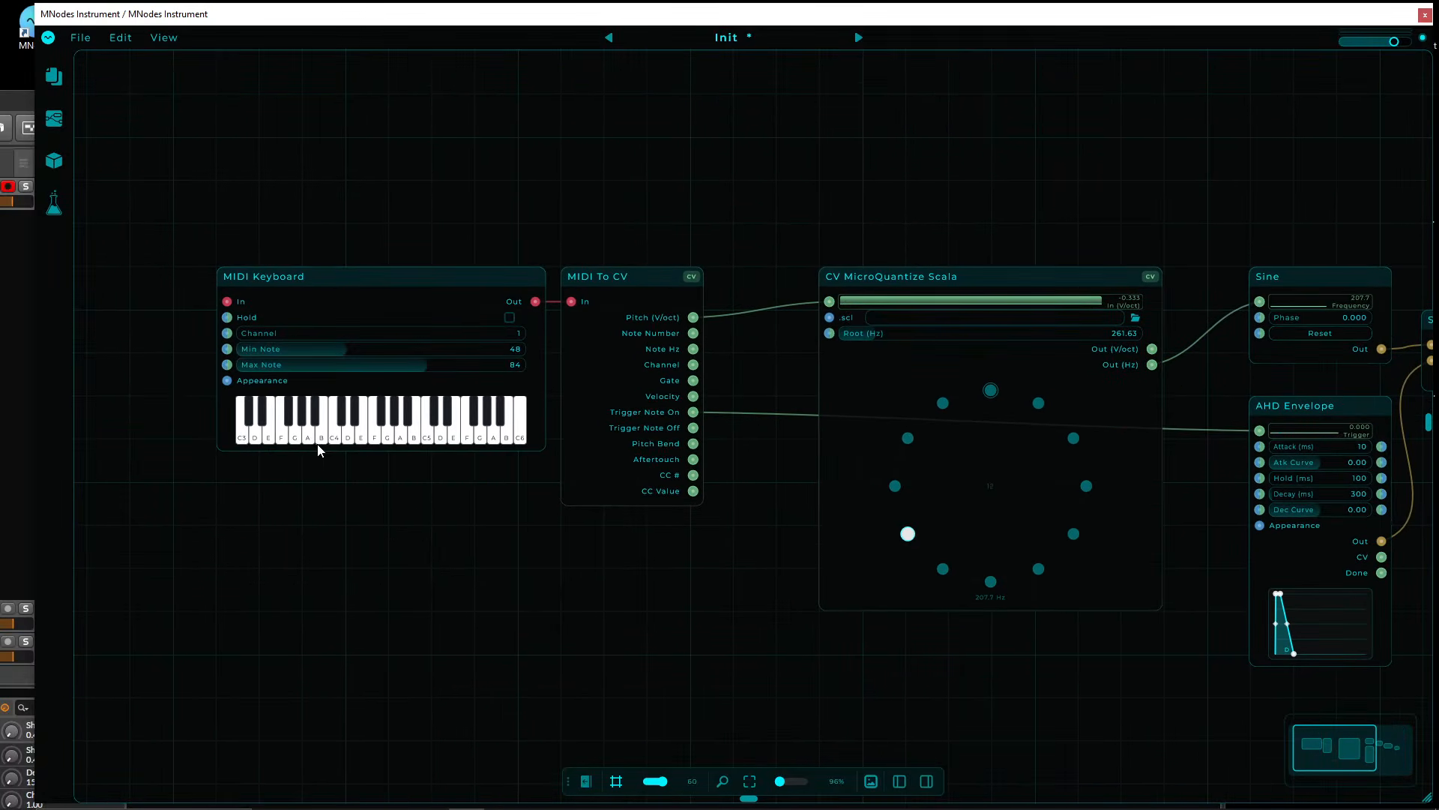
{"action": "left_click_drag", "start_coordinate": [330, 444], "coordinate": [430, 440]}
{"action": "left_click_drag", "start_coordinate": [1056, 248], "coordinate": [896, 202]}
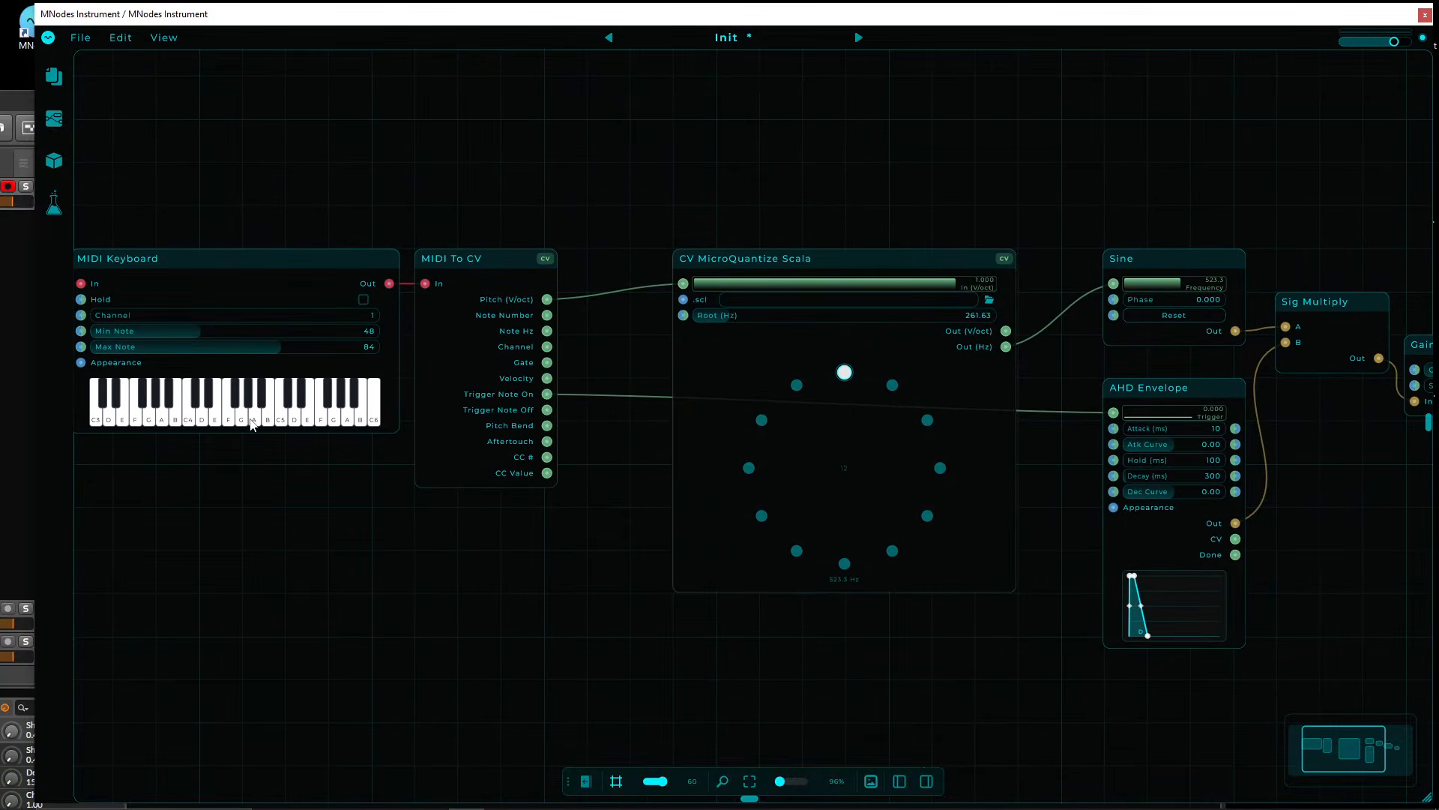
{"action": "left_click_drag", "start_coordinate": [188, 425], "coordinate": [285, 428]}
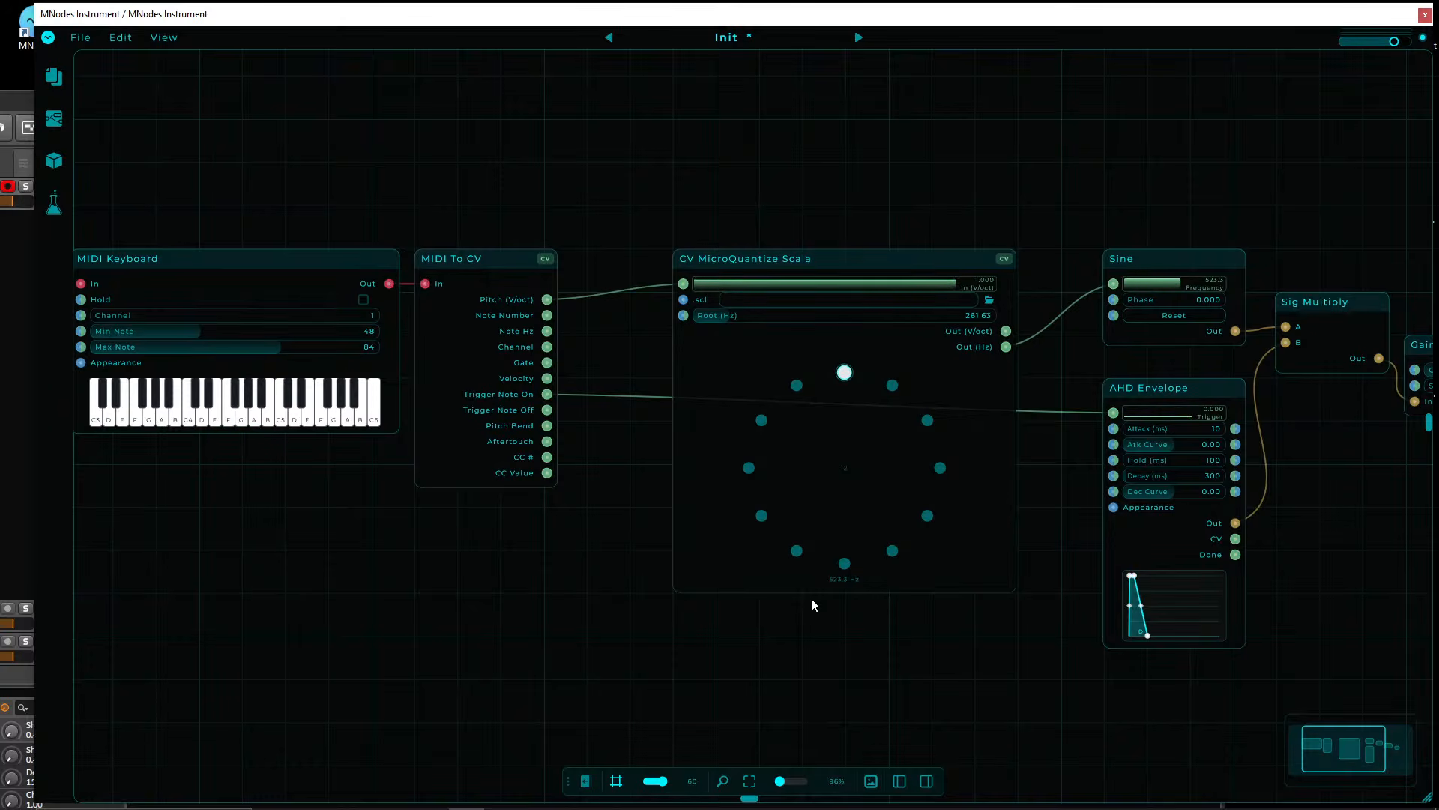
- Move the CV MicroQuantize Scala node left, closer to the MIDI To CV node
{"action": "left_click_drag", "start_coordinate": [755, 286], "coordinate": [669, 286]}
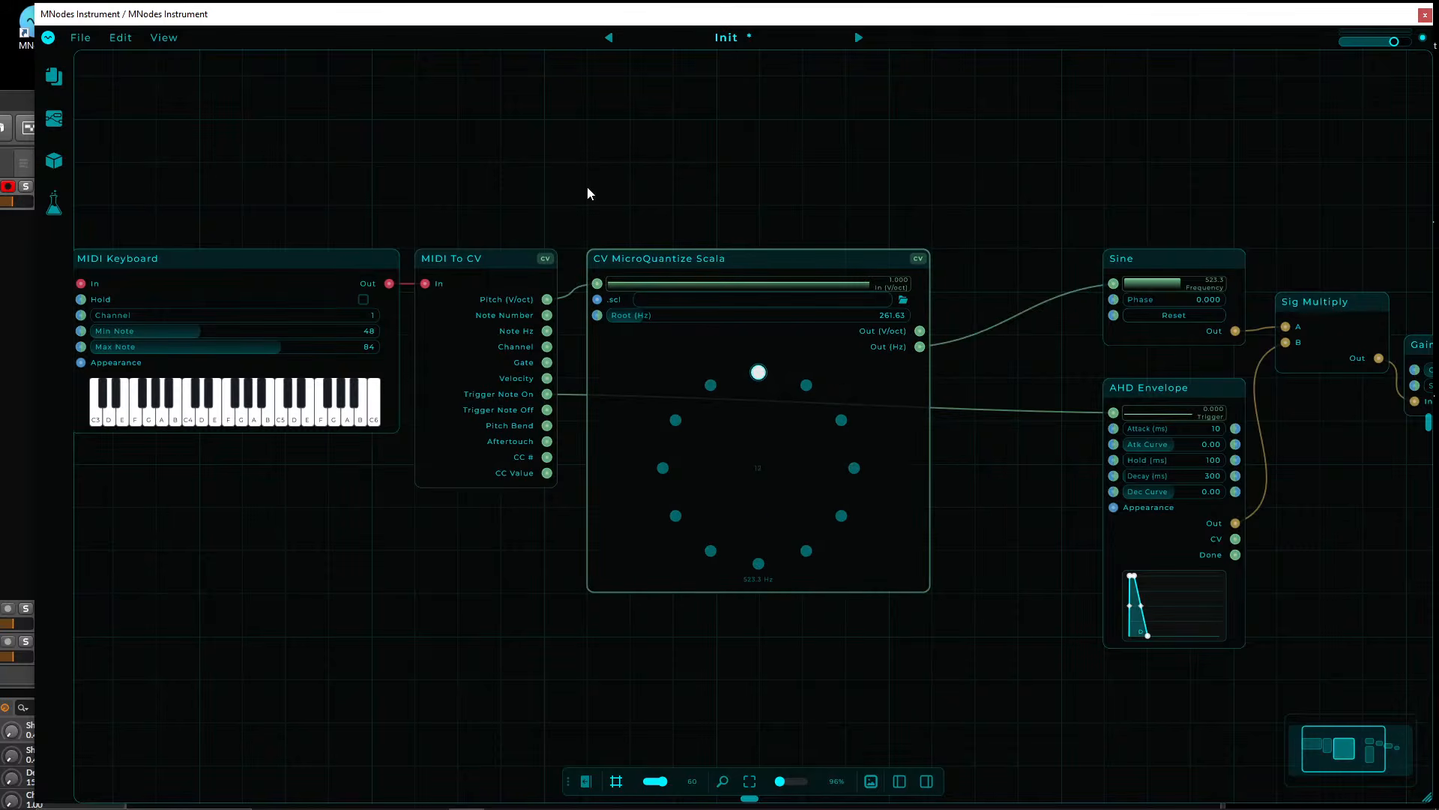
- Move the Sine, AHD Envelope, Sig Multiply and Gain nodes together closer to the CV MicroQuantize Scala node
{"action": "left_click_drag", "start_coordinate": [687, 173], "coordinate": [552, 168]}
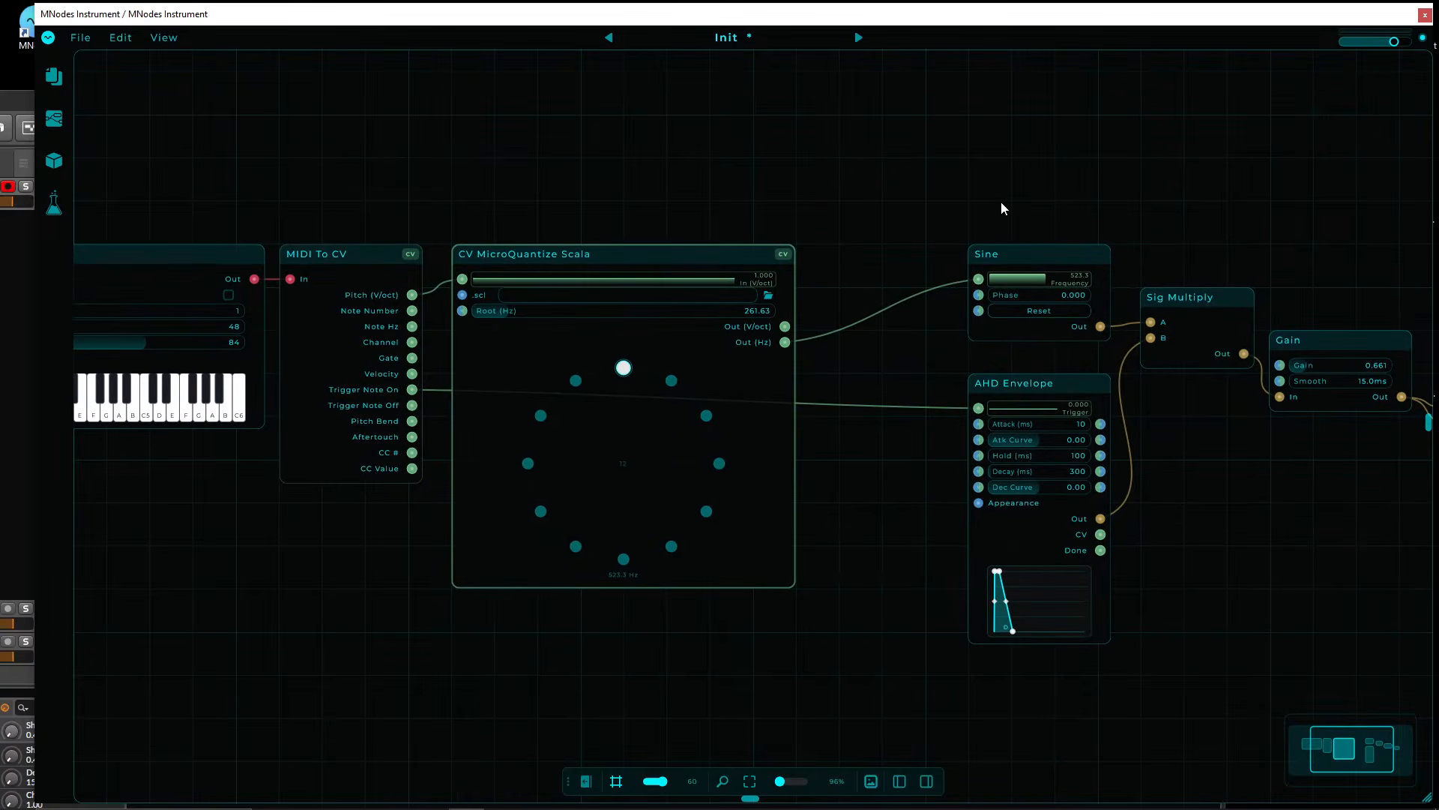
{"action": "left_click_drag", "start_coordinate": [911, 172], "coordinate": [1426, 514]}
{"action": "left_click_drag", "start_coordinate": [1021, 261], "coordinate": [900, 251]}
{"action": "scroll", "coordinate": [861, 199], "scroll_direction": "right", "scroll_amount": 5}
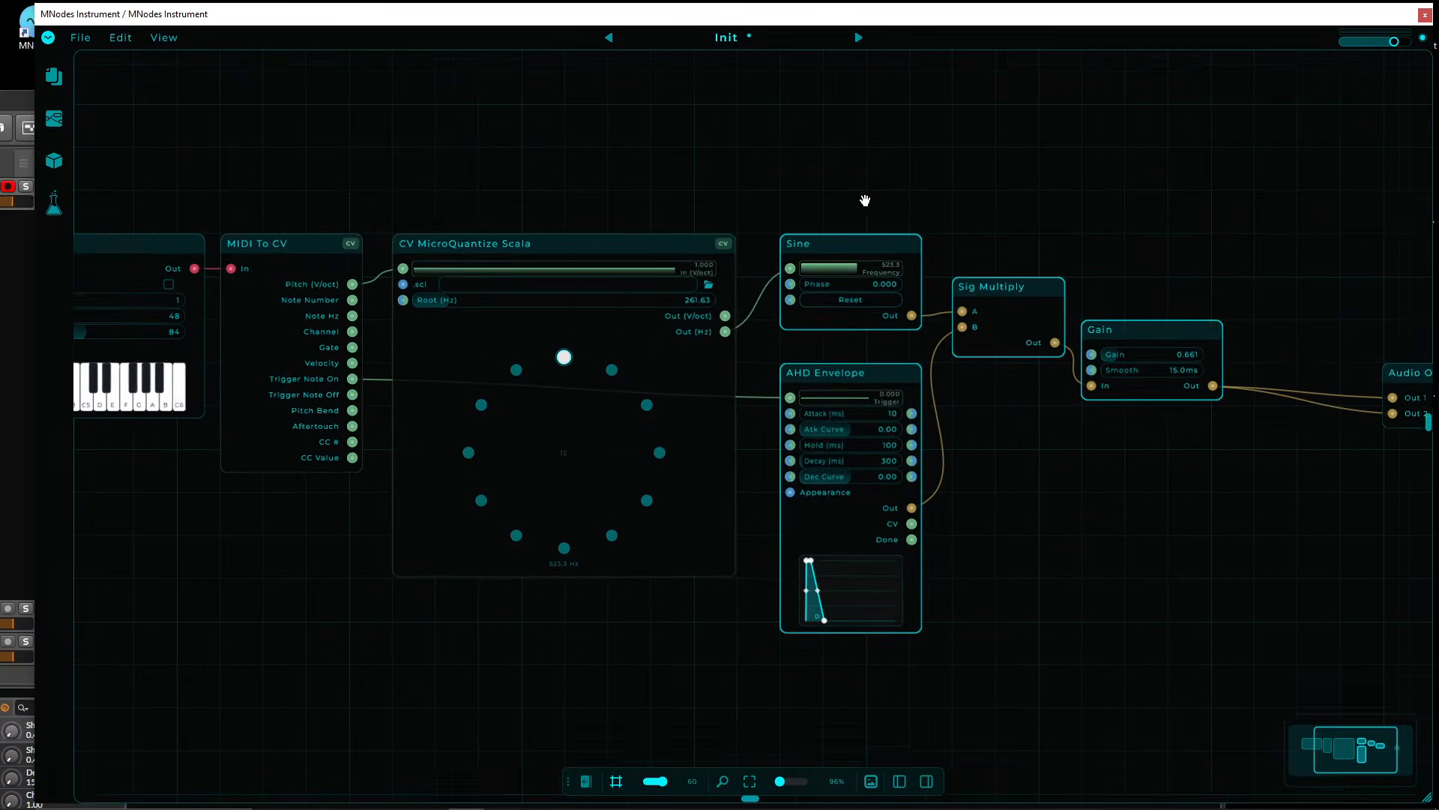
{"action": "left_click_drag", "start_coordinate": [911, 333], "coordinate": [954, 376]}
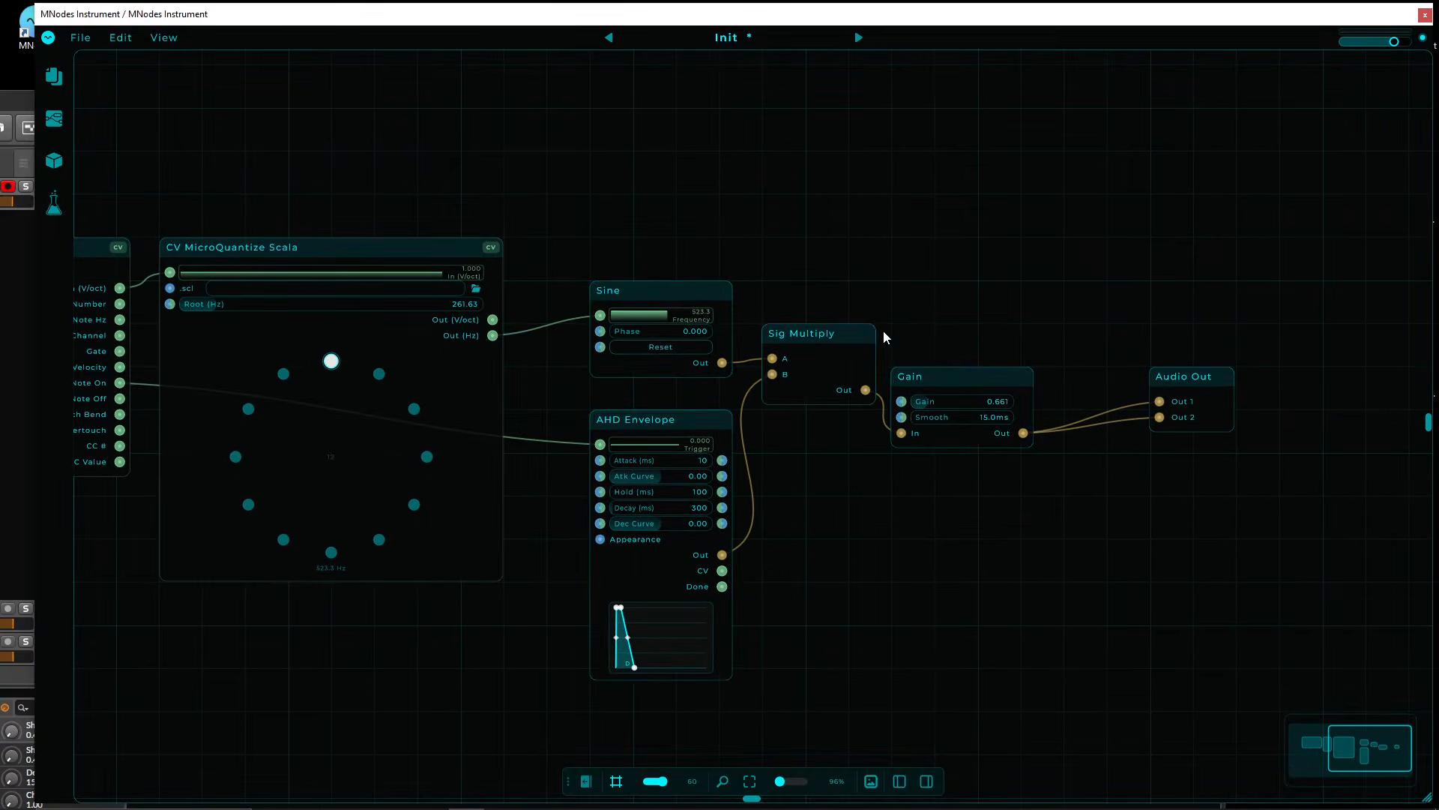
- Stack Sig Multiply above Gain with Audio Out beside them, and nudge the MIDI Keyboard and MIDI To CV nodes left
{"action": "left_click_drag", "start_coordinate": [815, 330], "coordinate": [815, 287]}
{"action": "left_click_drag", "start_coordinate": [967, 374], "coordinate": [838, 374]}
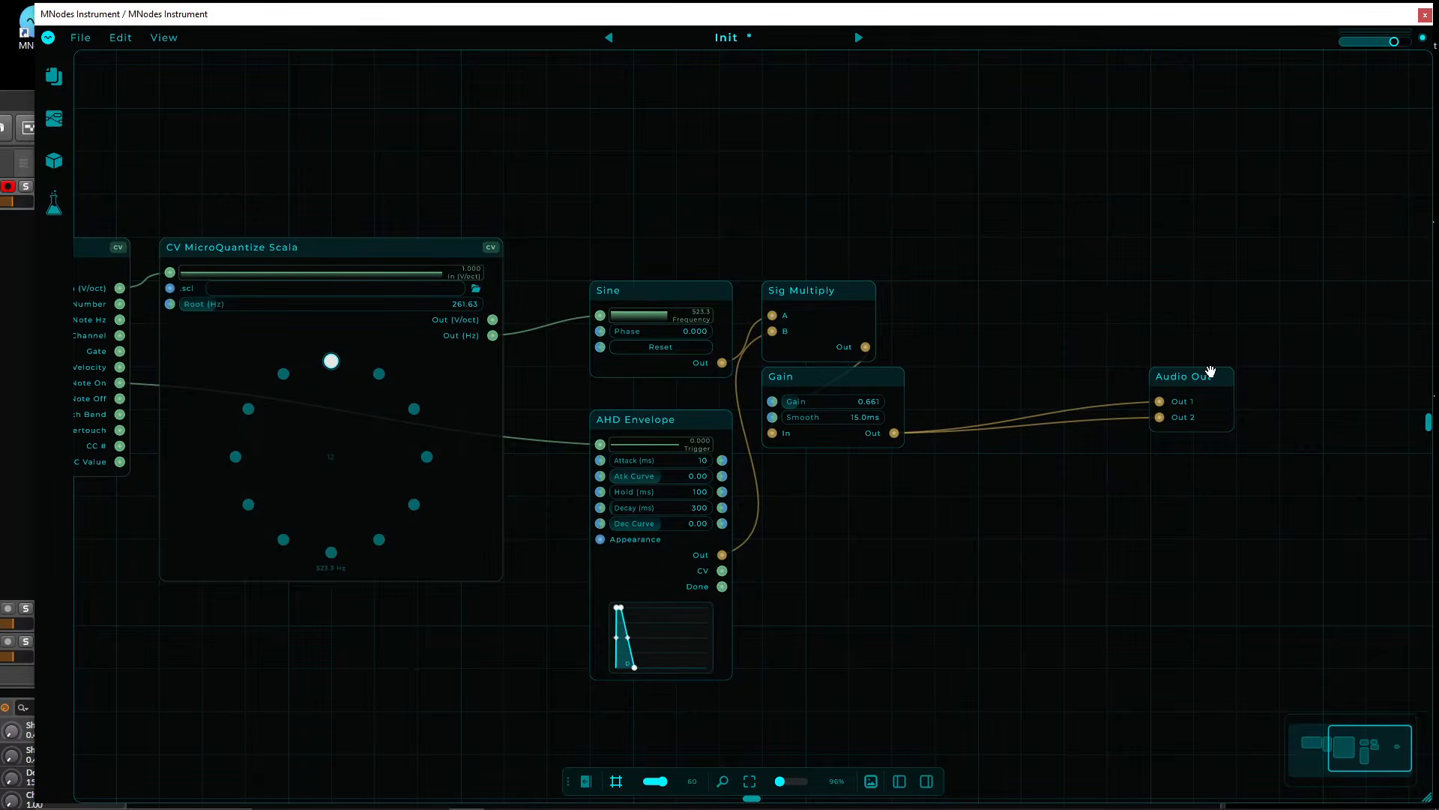
{"action": "left_click_drag", "start_coordinate": [1202, 373], "coordinate": [987, 372]}
{"action": "scroll", "coordinate": [988, 373], "scroll_direction": "left", "scroll_amount": 10}
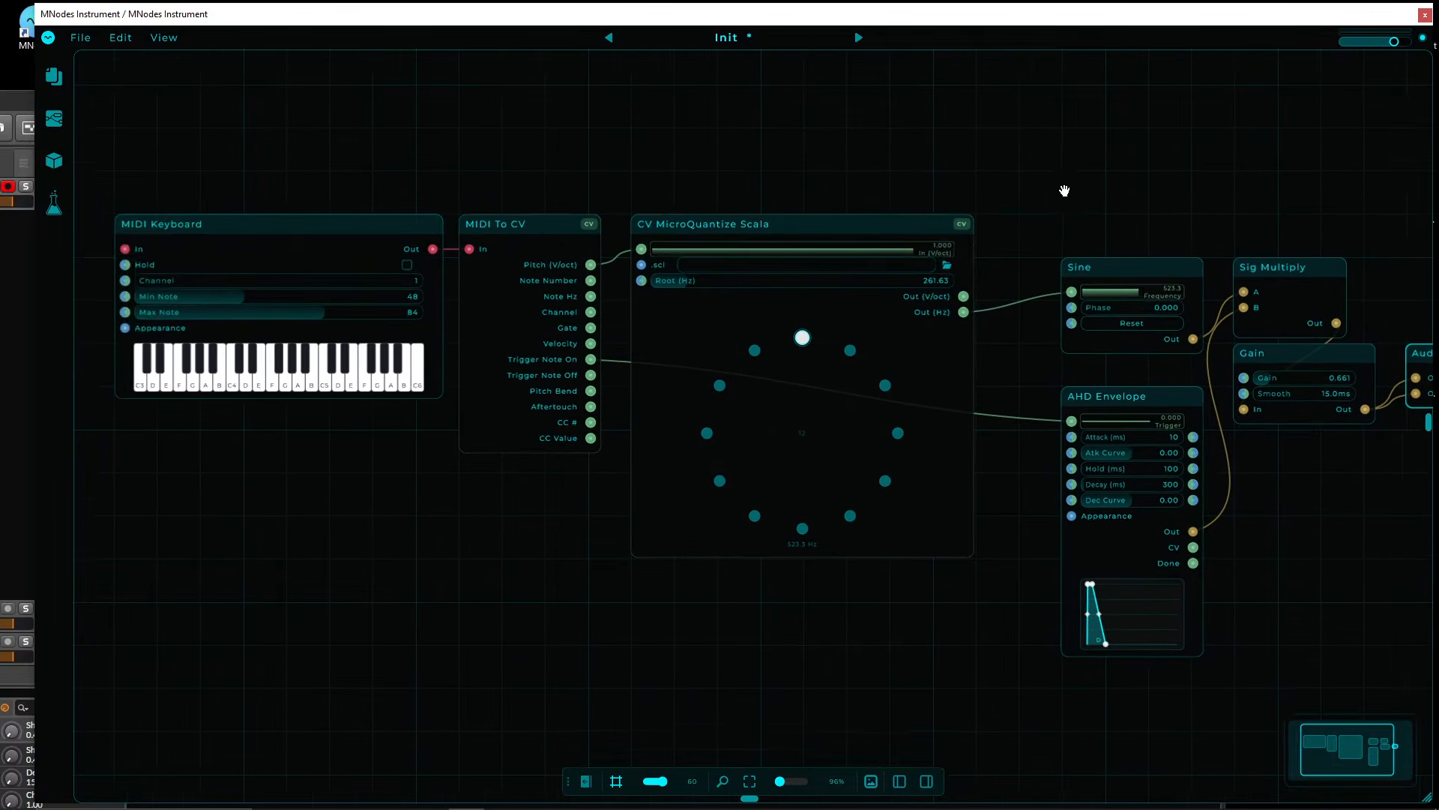
{"action": "left_click_drag", "start_coordinate": [287, 235], "coordinate": [244, 235]}
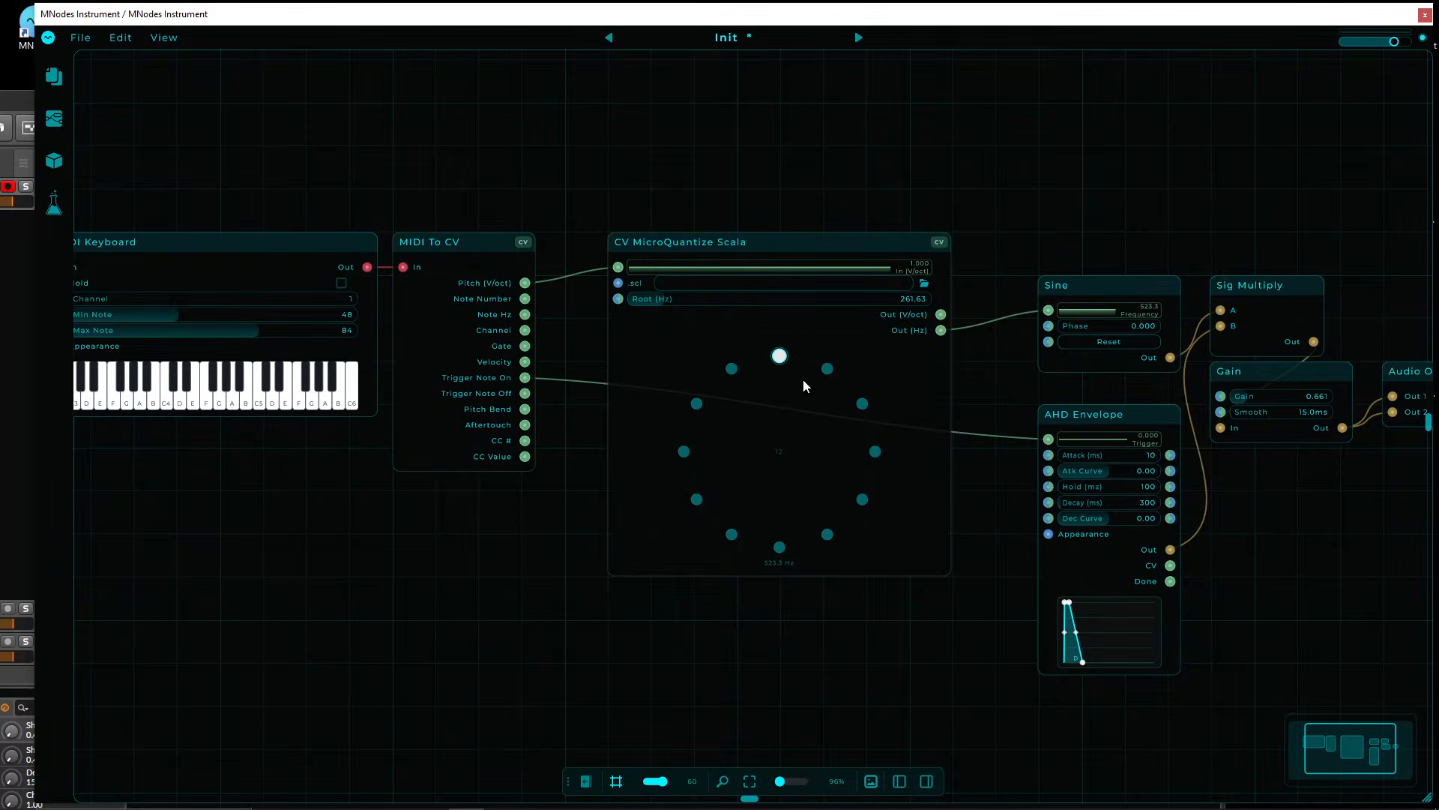
- Disable three of the twelve notes on the quantizer's ring and sweep the MIDI Keyboard from C4 up to B4
{"action": "left_click", "coordinate": [827, 368]}
{"action": "left_click", "coordinate": [687, 454]}
{"action": "left_click_drag", "start_coordinate": [698, 181], "coordinate": [882, 189]}
{"action": "left_click_drag", "start_coordinate": [354, 410], "coordinate": [429, 415]}
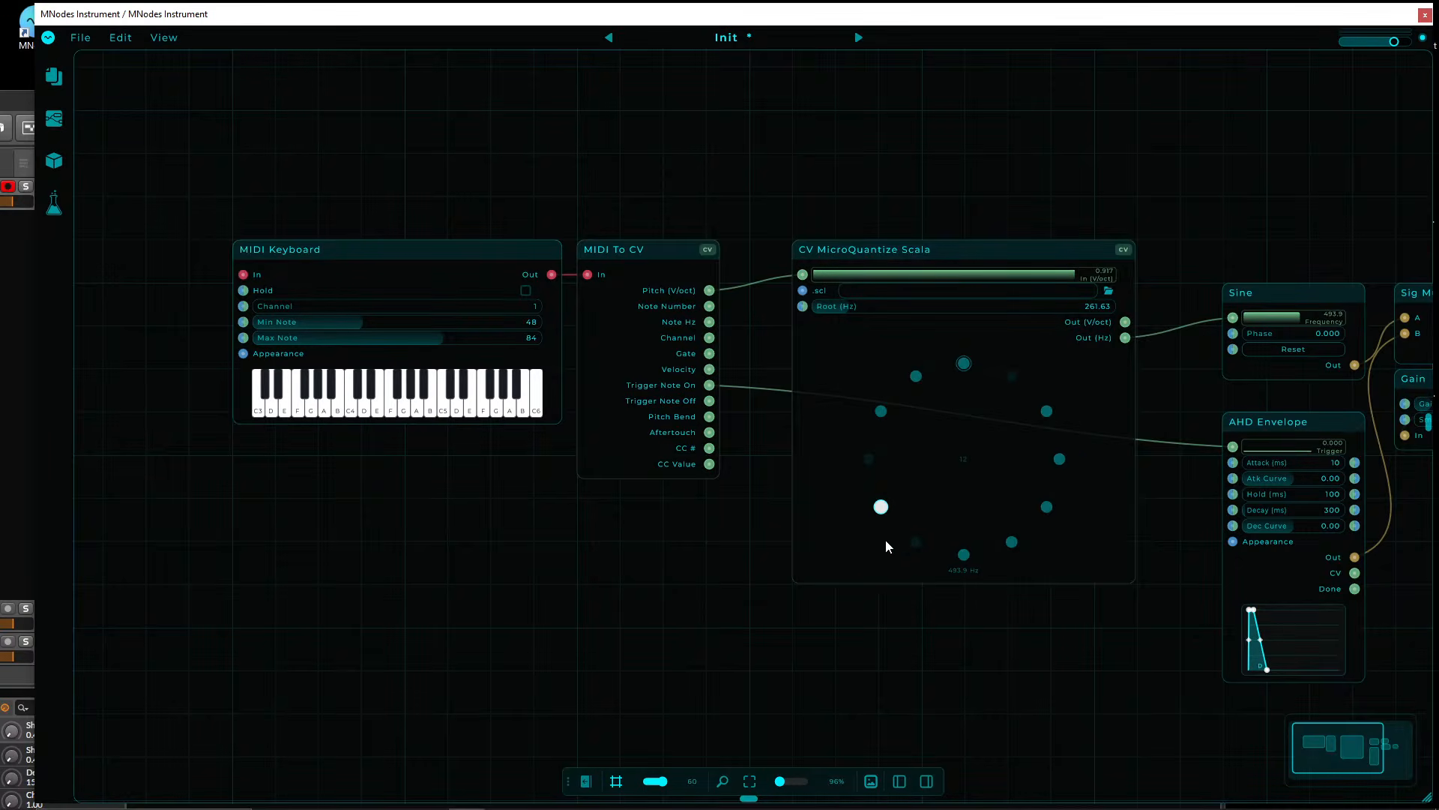
- Disable further notes on the quantizer's ring and play the MIDI Keyboard from E4 down to C4
{"action": "left_click", "coordinate": [916, 376]}
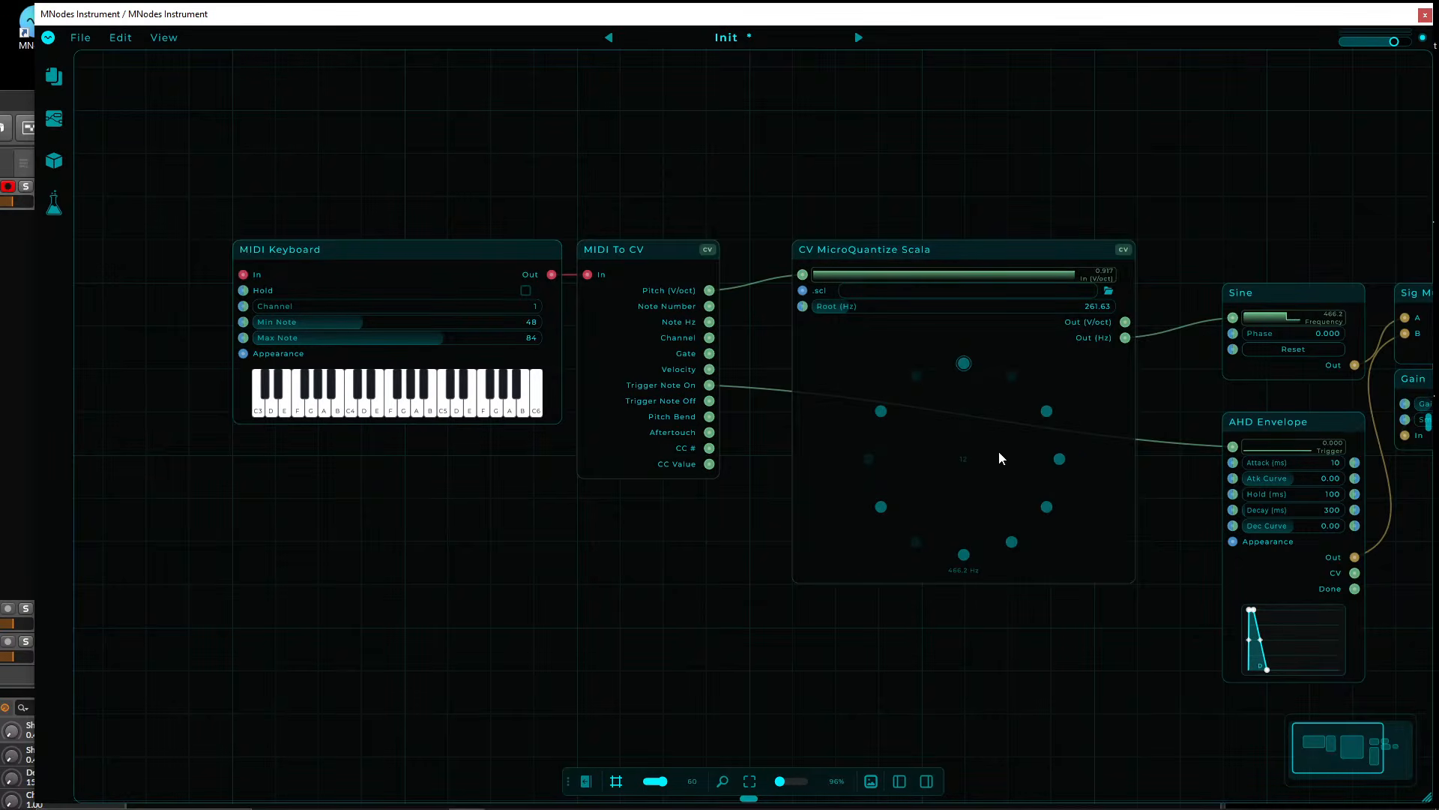
{"action": "left_click", "coordinate": [1047, 506]}
{"action": "left_click", "coordinate": [378, 413]}
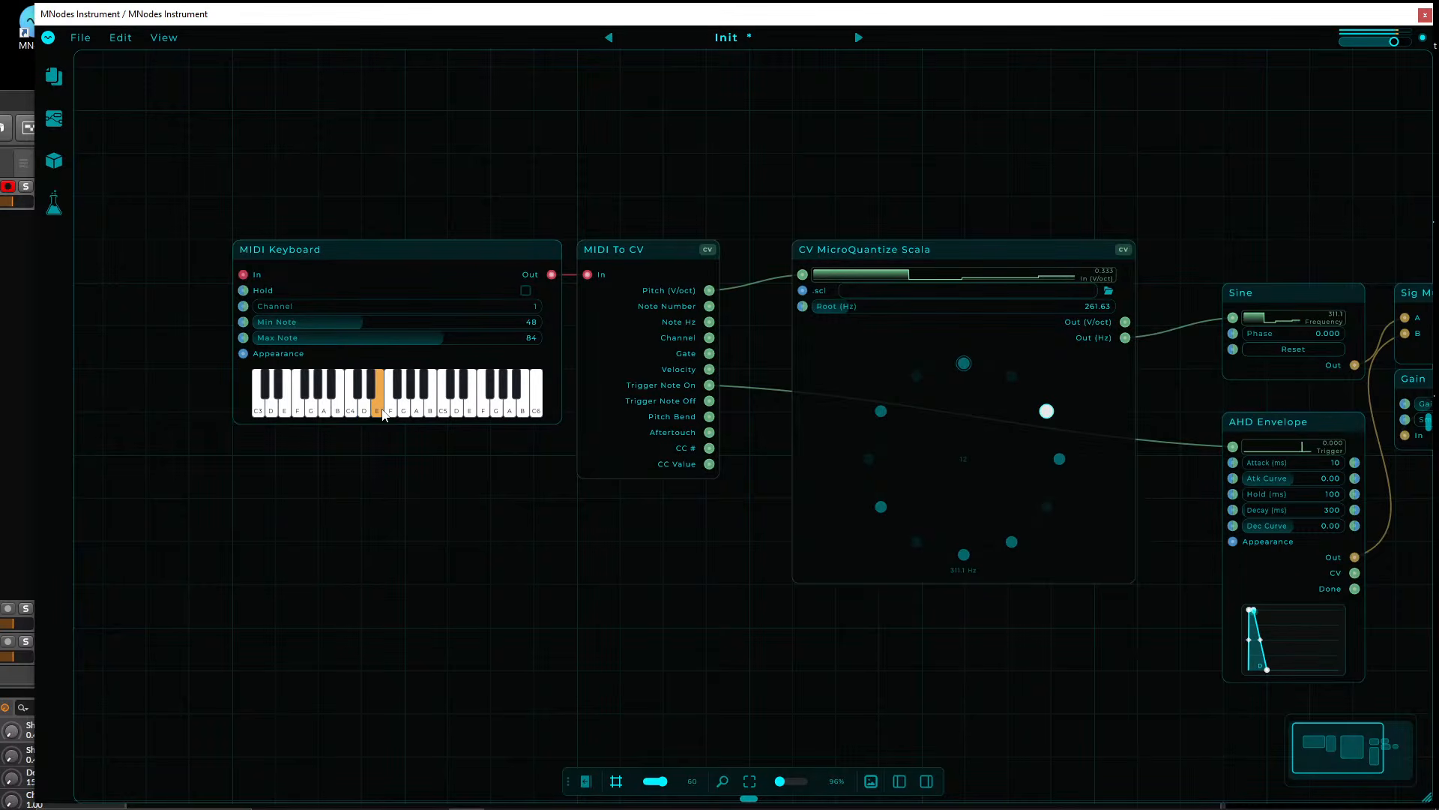
{"action": "left_click_drag", "start_coordinate": [382, 415], "coordinate": [353, 415]}
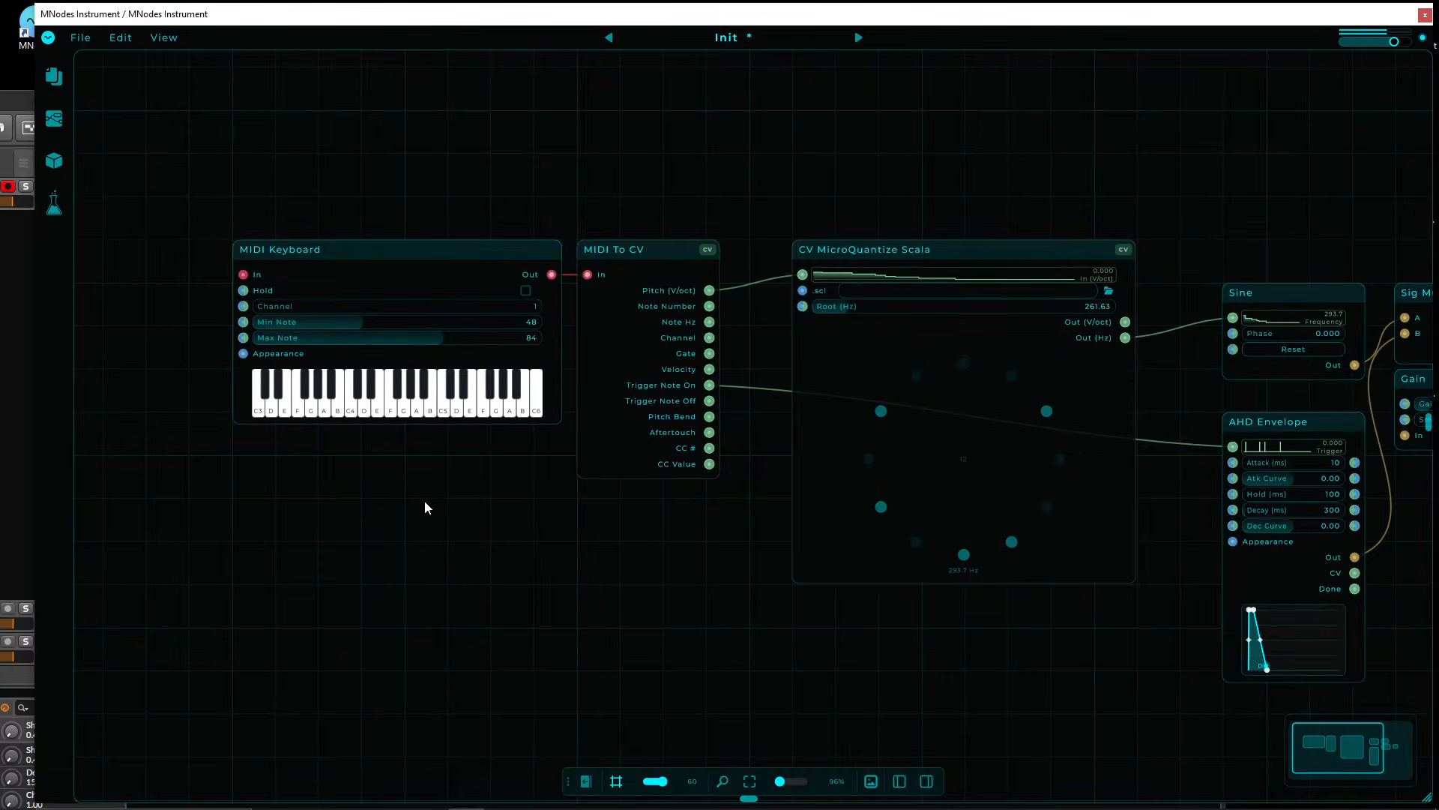
- Move the quantizer back beside MIDI To CV and align the synth nodes after it with its upper edge
{"action": "scroll", "coordinate": [390, 525], "scroll_direction": "right", "scroll_amount": 3}
{"action": "left_click_drag", "start_coordinate": [716, 255], "coordinate": [673, 255]}
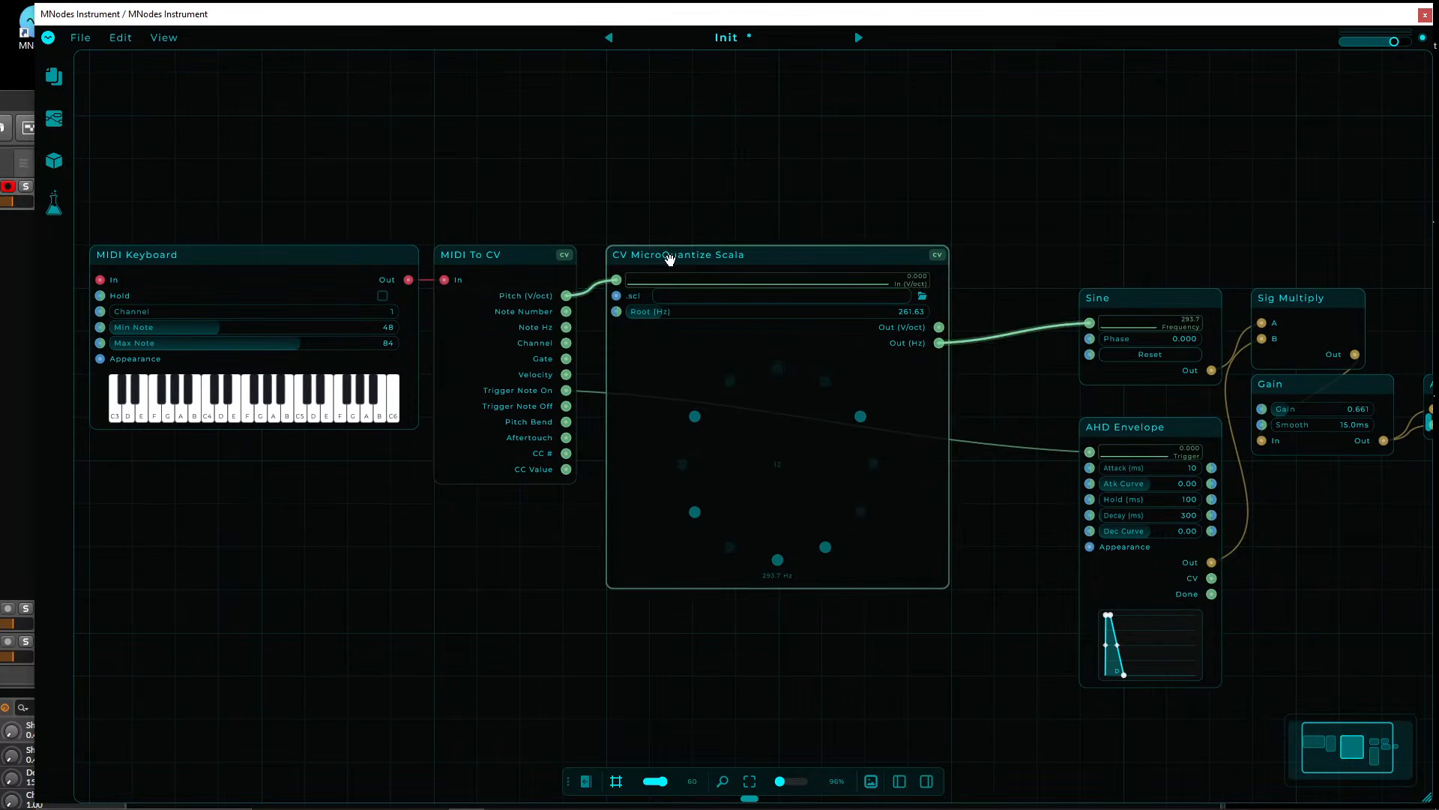
{"action": "left_click_drag", "start_coordinate": [1116, 213], "coordinate": [1428, 545]}
{"action": "left_click_drag", "start_coordinate": [1095, 128], "coordinate": [884, 180]}
{"action": "left_click_drag", "start_coordinate": [878, 241], "coordinate": [1259, 525]}
{"action": "left_click_drag", "start_coordinate": [892, 347], "coordinate": [893, 316]}
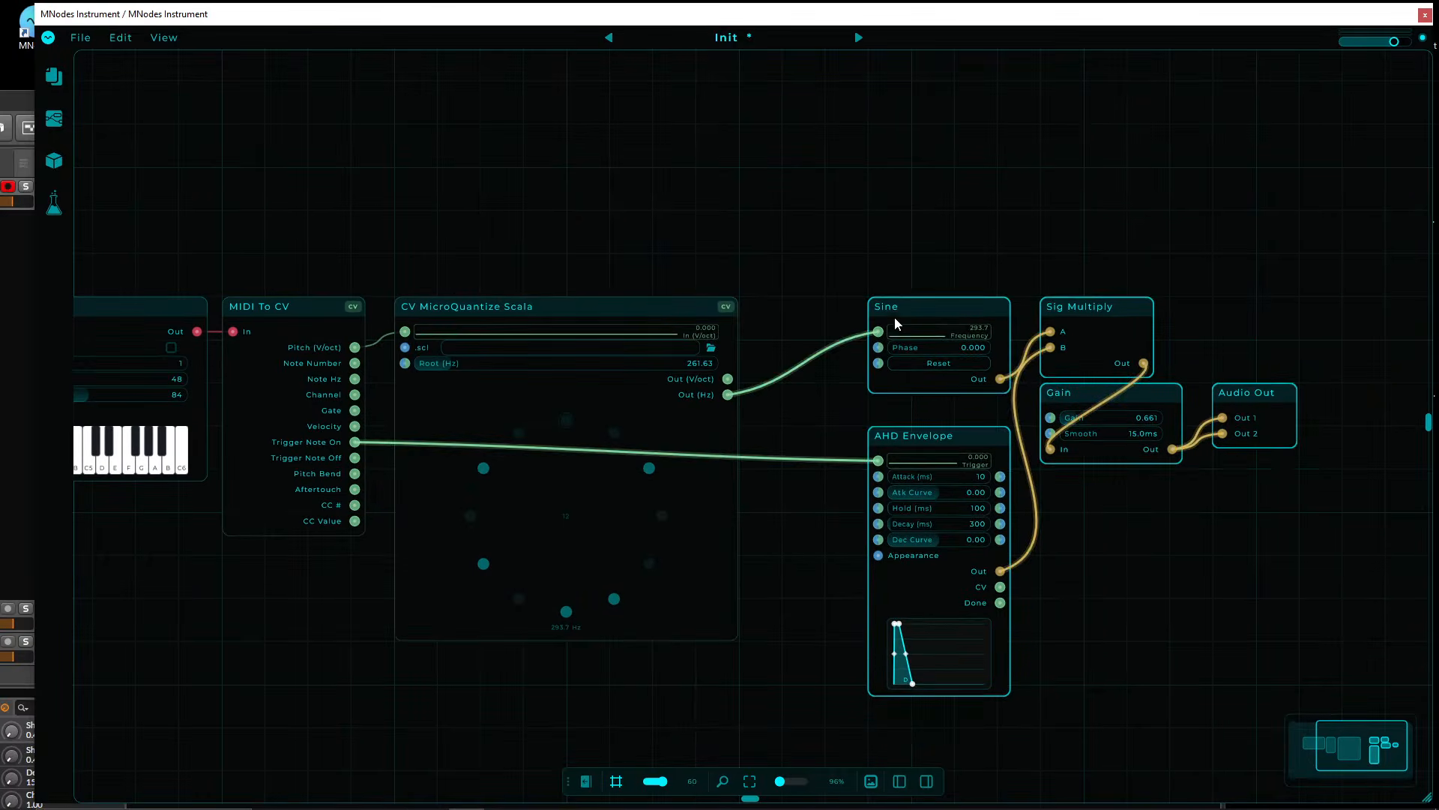
{"action": "left_click_drag", "start_coordinate": [778, 213], "coordinate": [994, 187]}
{"action": "left_click_drag", "start_coordinate": [561, 209], "coordinate": [614, 193]}
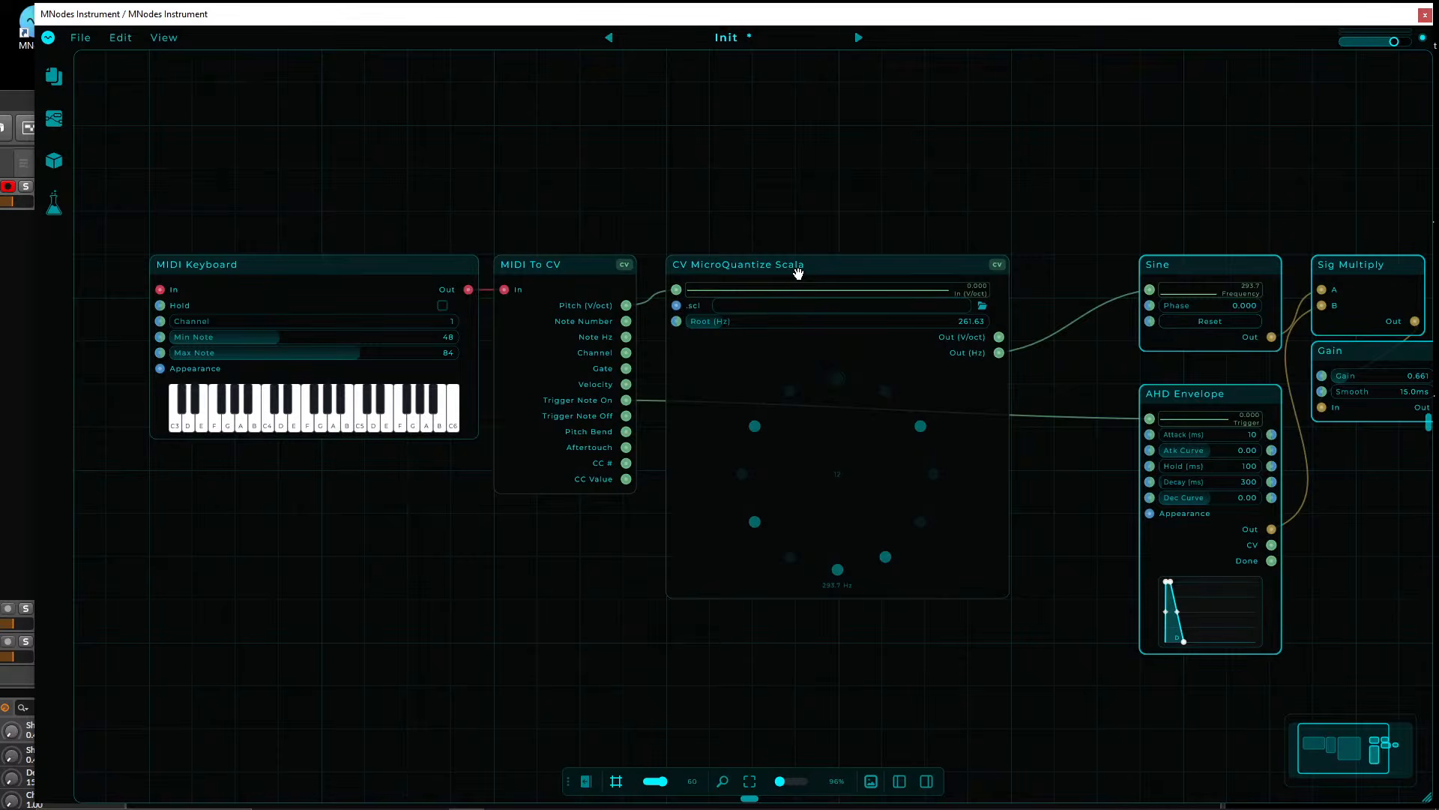
- Shift the plugin window left to uncover the desktop files and move the synth nodes closer to the quantizer
{"action": "left_click_drag", "start_coordinate": [729, 21], "coordinate": [680, 20]}
{"action": "left_click_drag", "start_coordinate": [577, 179], "coordinate": [587, 167]}
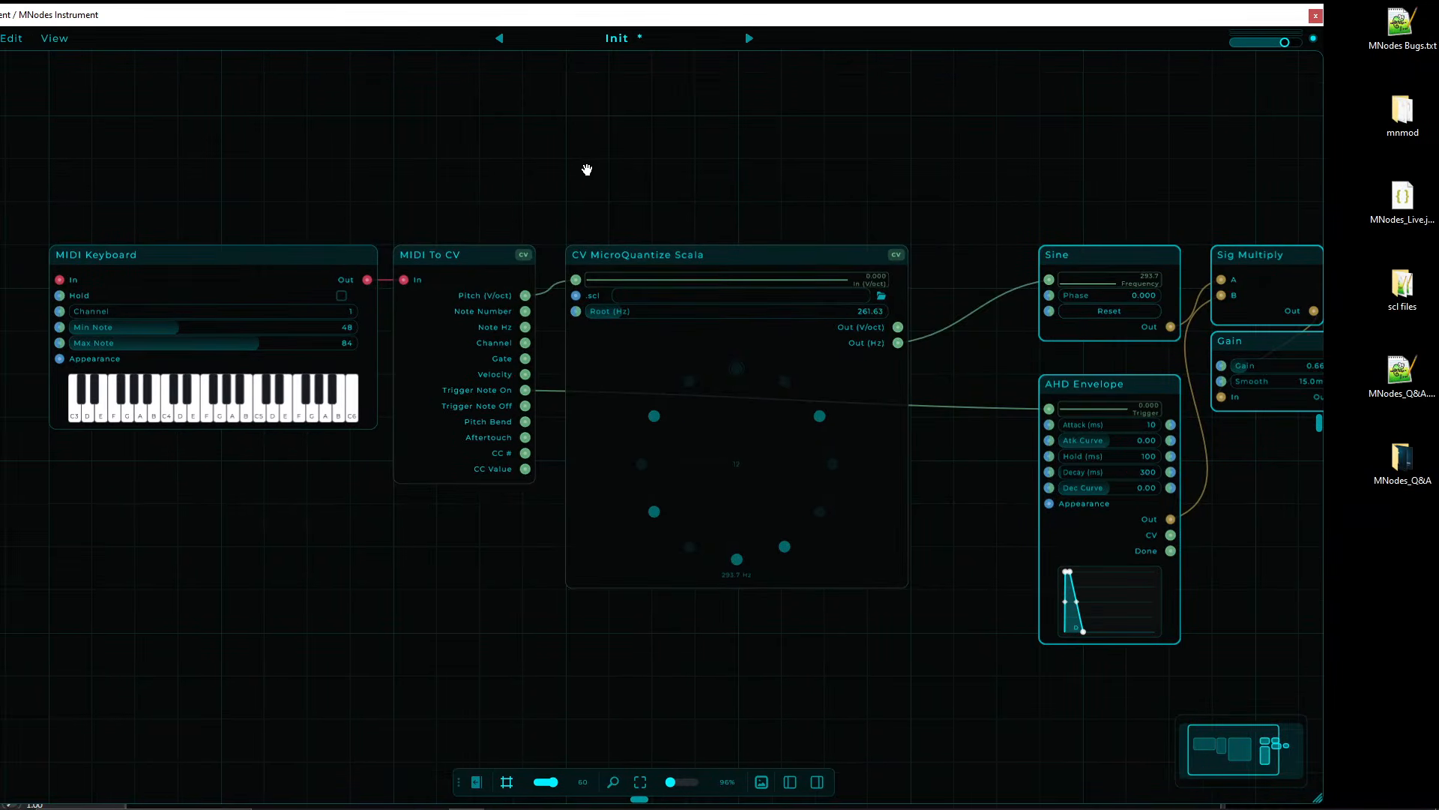
{"action": "left_click_drag", "start_coordinate": [1092, 257], "coordinate": [1049, 257]}
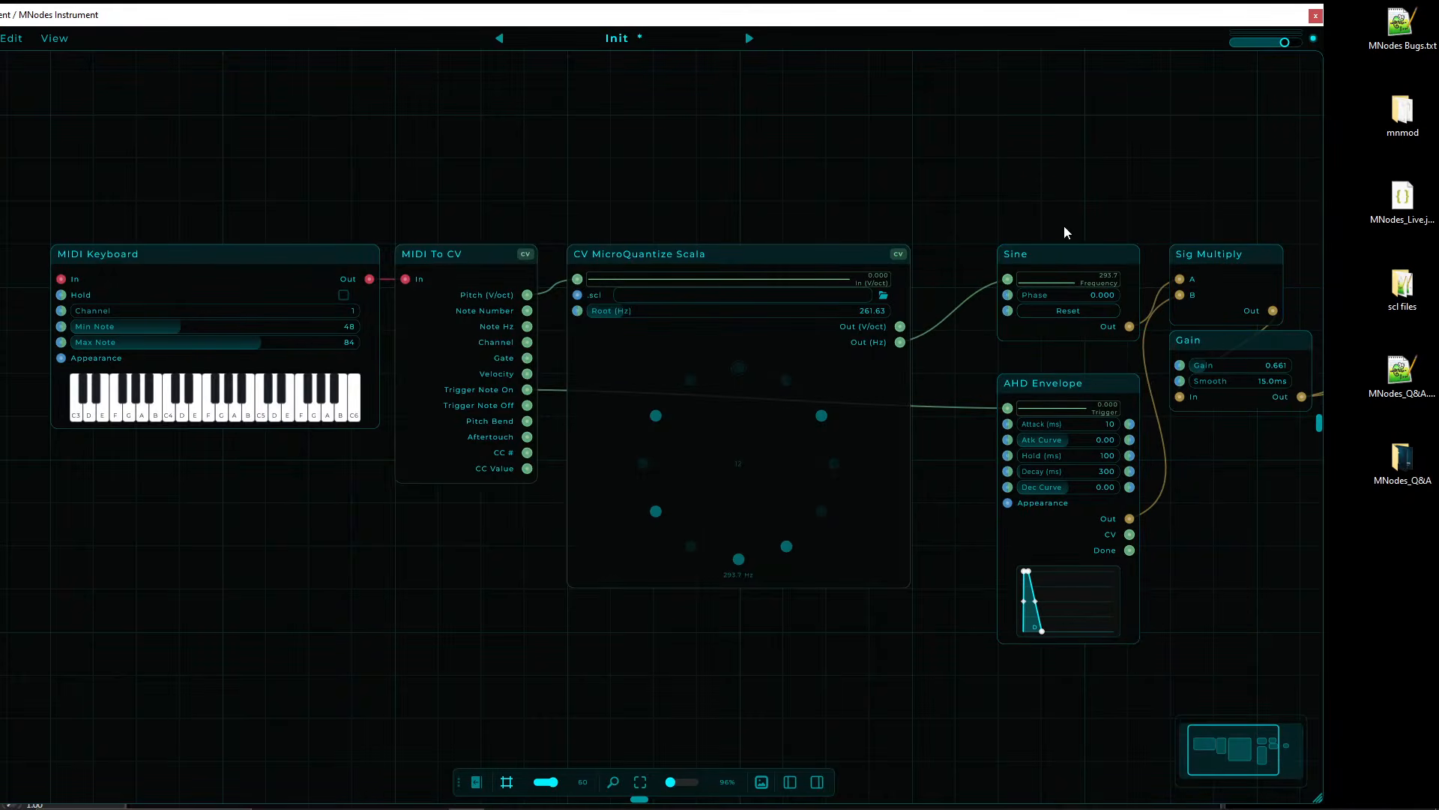
- Open the scl files folder on the desktop and load 24-EDO Quarter Tones.scl into the quantizer's .scl field
{"action": "left_click", "coordinate": [1399, 286]}
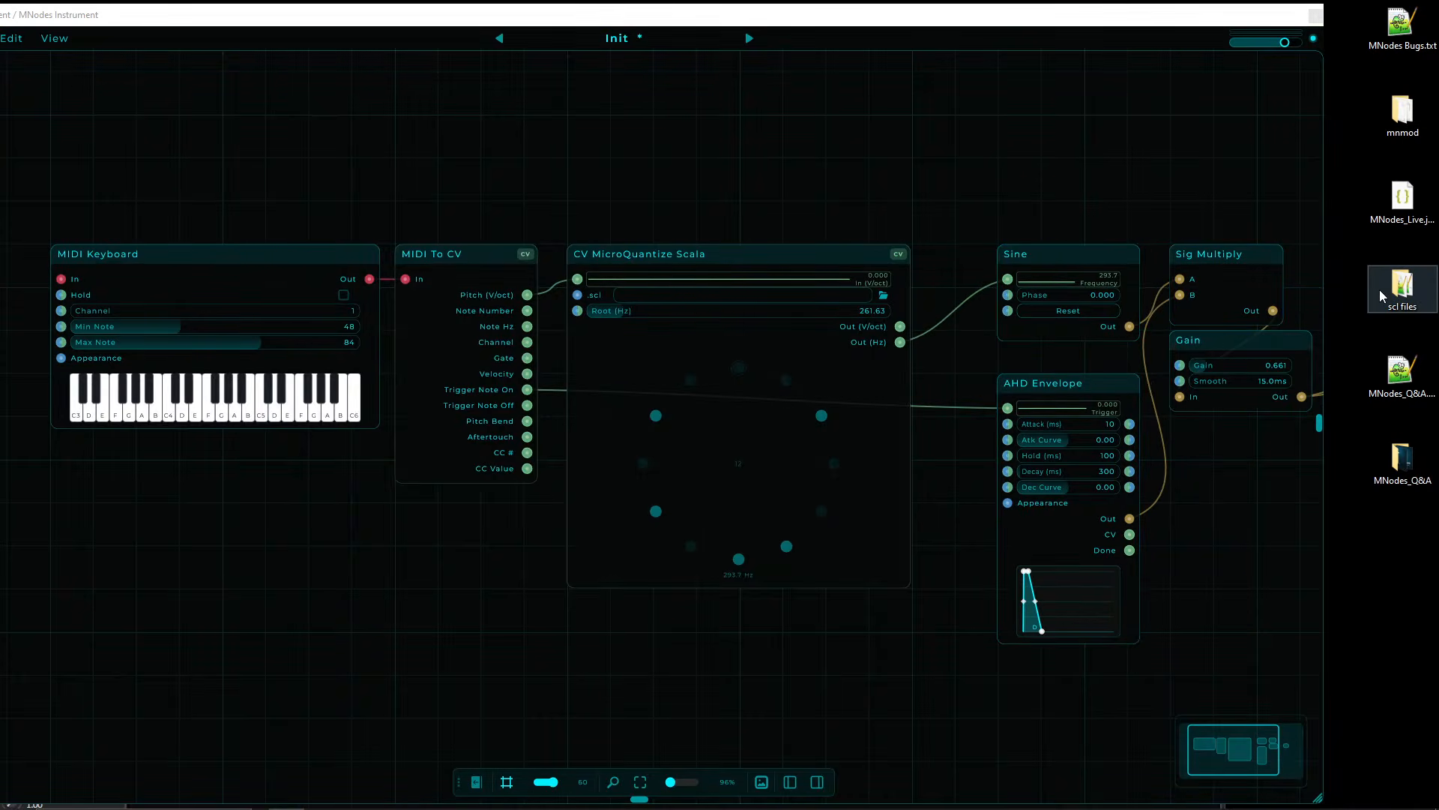
{"action": "double_click", "coordinate": [1399, 290]}
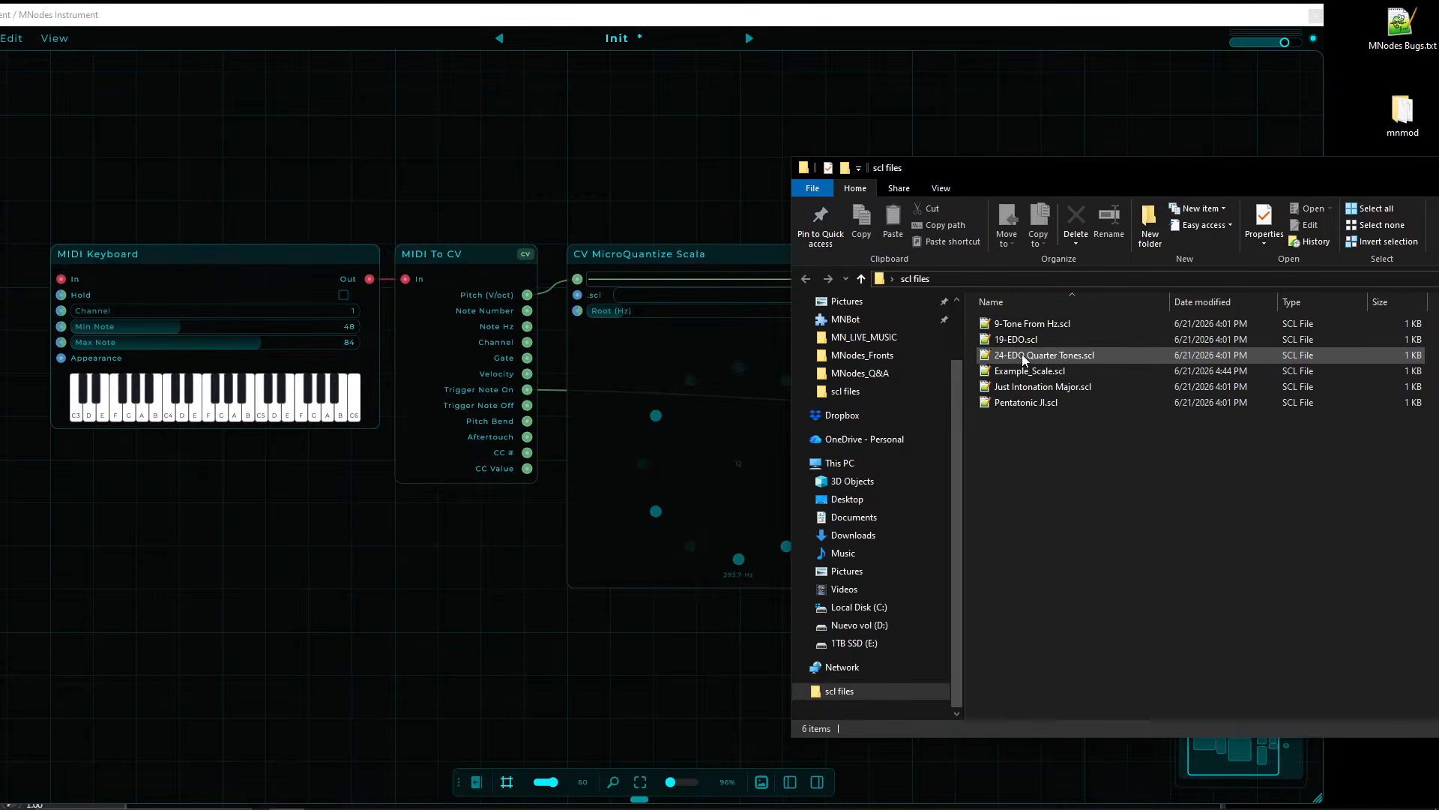
{"action": "left_click_drag", "start_coordinate": [1005, 171], "coordinate": [1171, 169]}
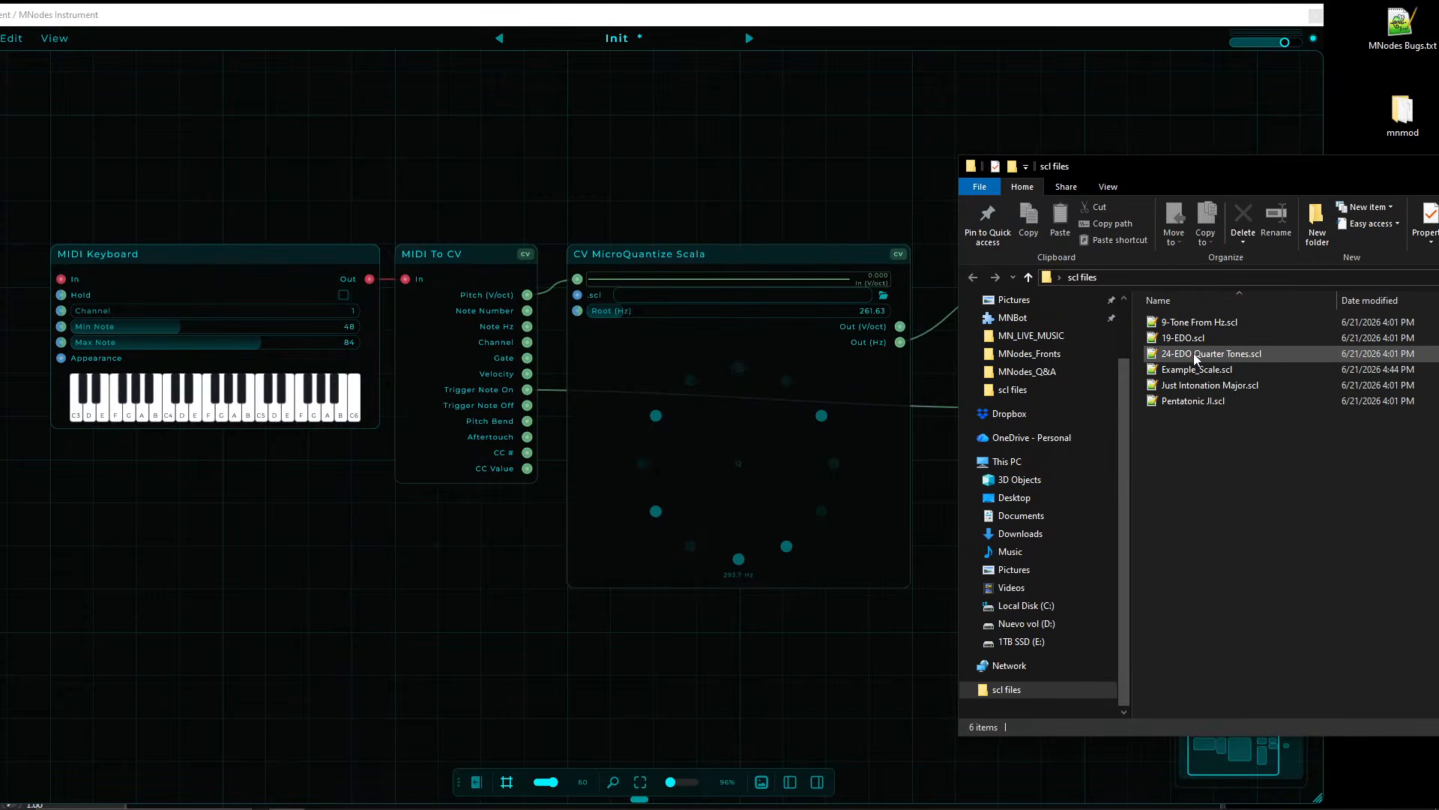
{"action": "left_click_drag", "start_coordinate": [1196, 358], "coordinate": [730, 289]}
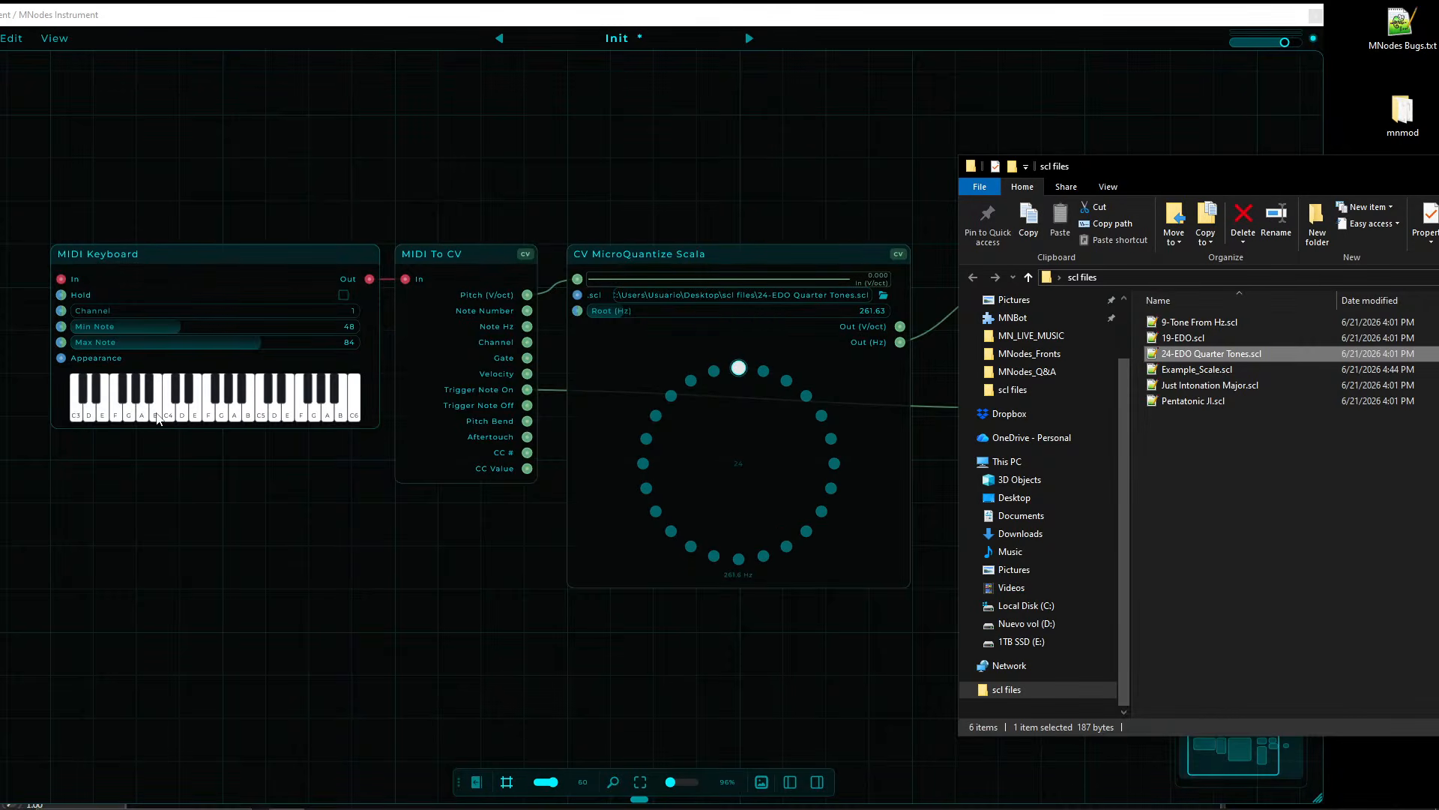
- Play notes up and down the MIDI Keyboard between C4 and the upper octave to hear the quarter-tone scale
{"action": "left_click_drag", "start_coordinate": [159, 420], "coordinate": [269, 395]}
{"action": "left_click", "coordinate": [199, 401]}
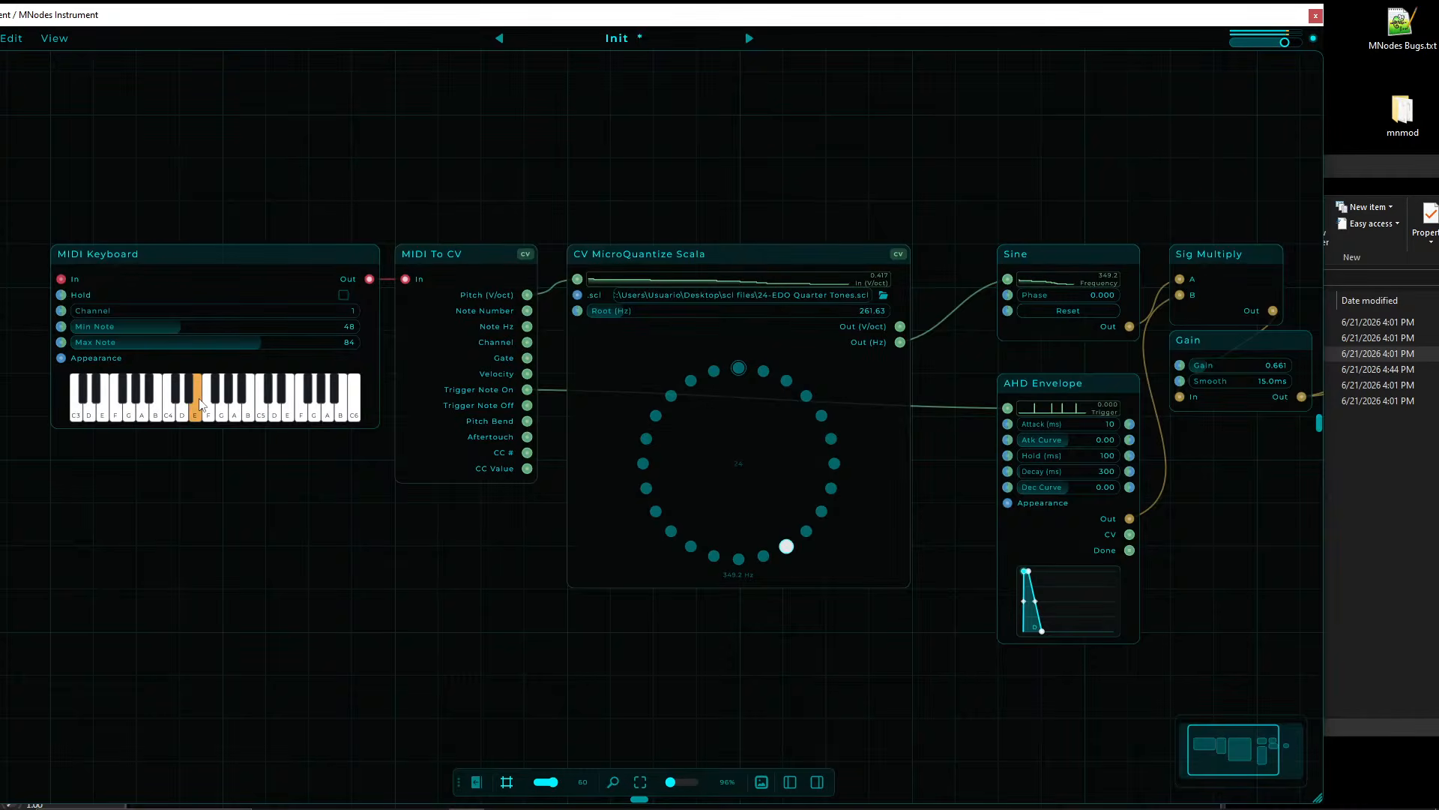
{"action": "left_click", "coordinate": [155, 404]}
{"action": "left_click", "coordinate": [168, 405]}
{"action": "left_click", "coordinate": [224, 375]}
{"action": "left_click", "coordinate": [249, 378]}
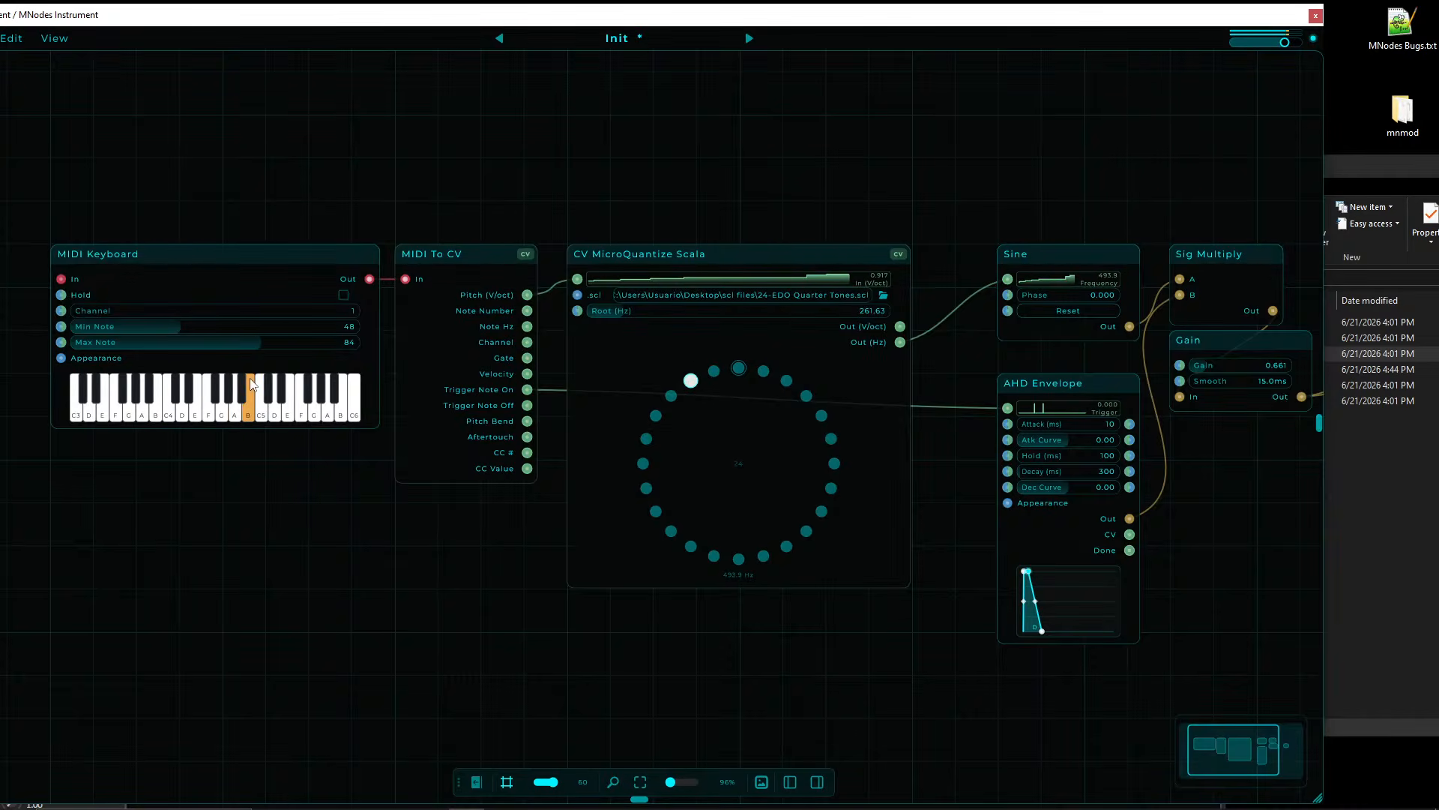
{"action": "left_click", "coordinate": [291, 383]}
{"action": "left_click", "coordinate": [334, 382]}
{"action": "left_click", "coordinate": [292, 381]}
{"action": "left_click", "coordinate": [236, 381]}
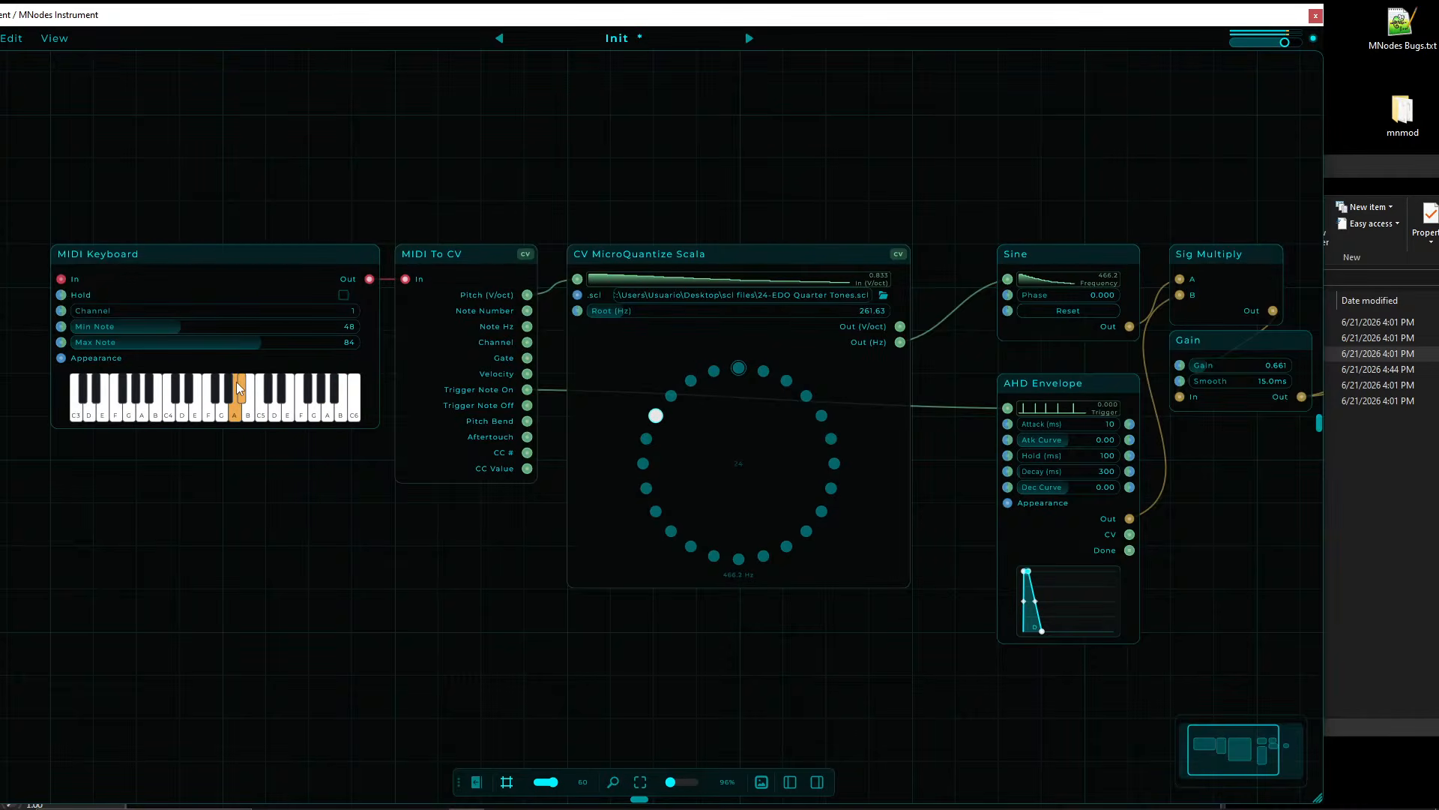
{"action": "left_click", "coordinate": [187, 380]}
{"action": "left_click", "coordinate": [192, 383]}
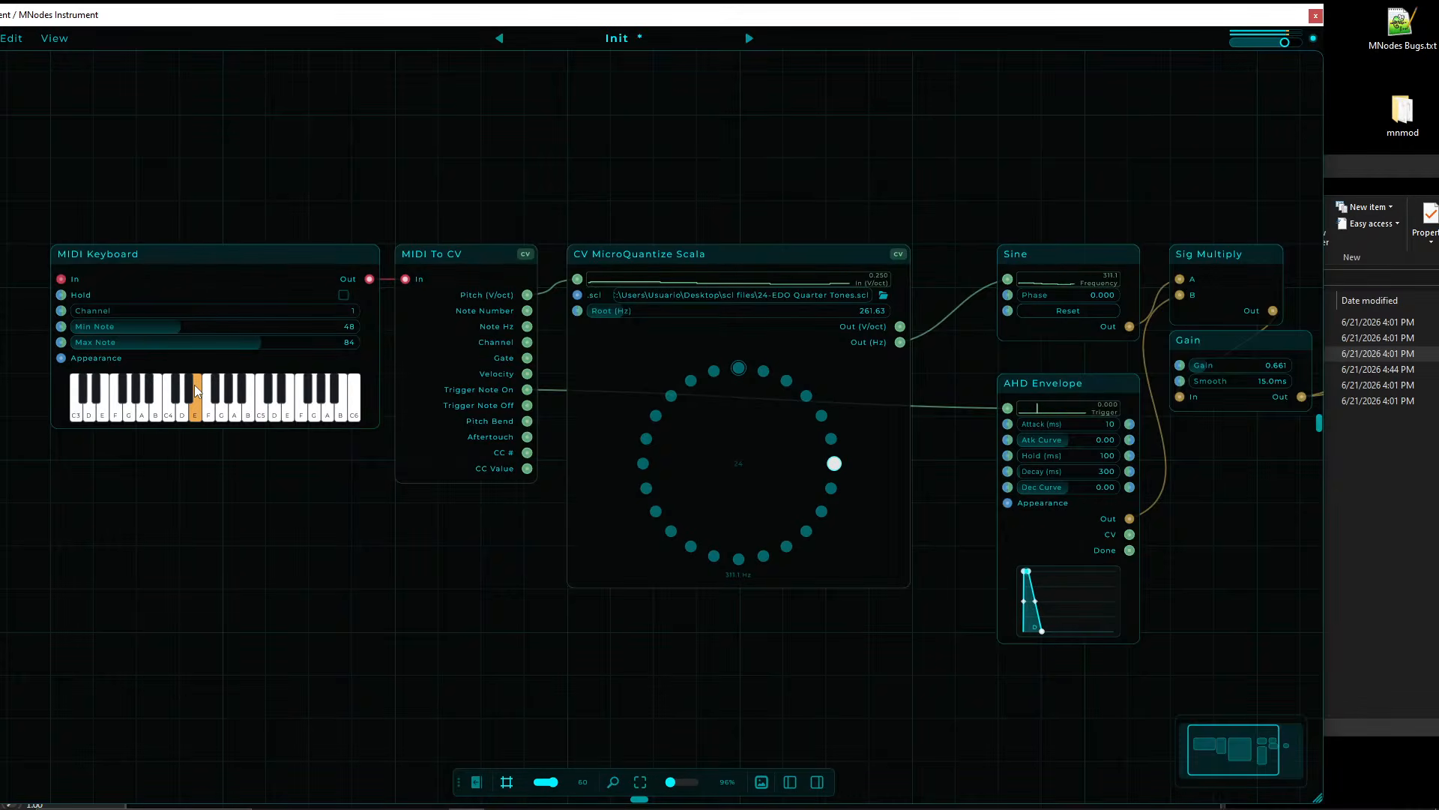
{"action": "left_click", "coordinate": [213, 387]}
{"action": "left_click", "coordinate": [225, 388]}
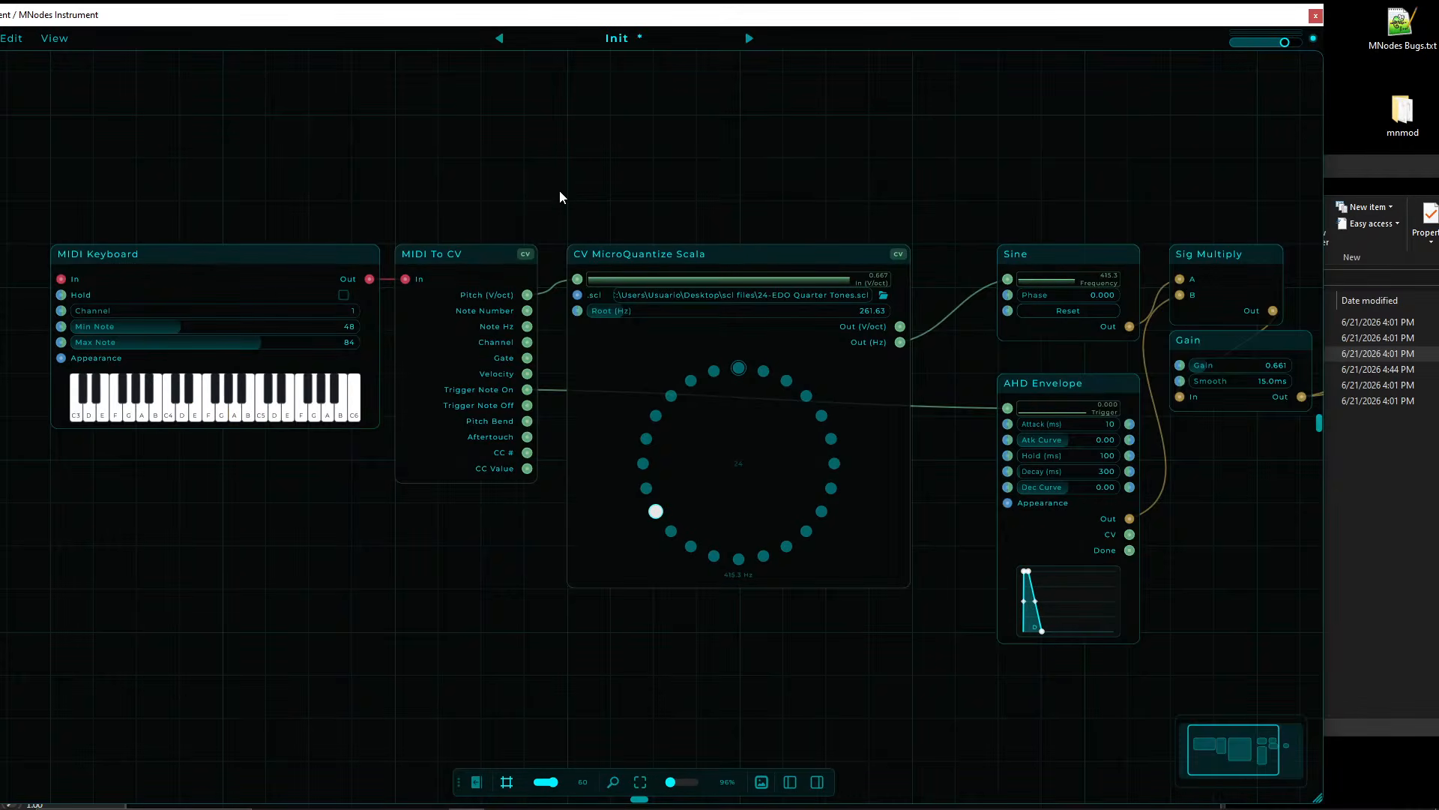
{"action": "left_click", "coordinate": [224, 390]}
{"action": "left_click", "coordinate": [297, 394]}
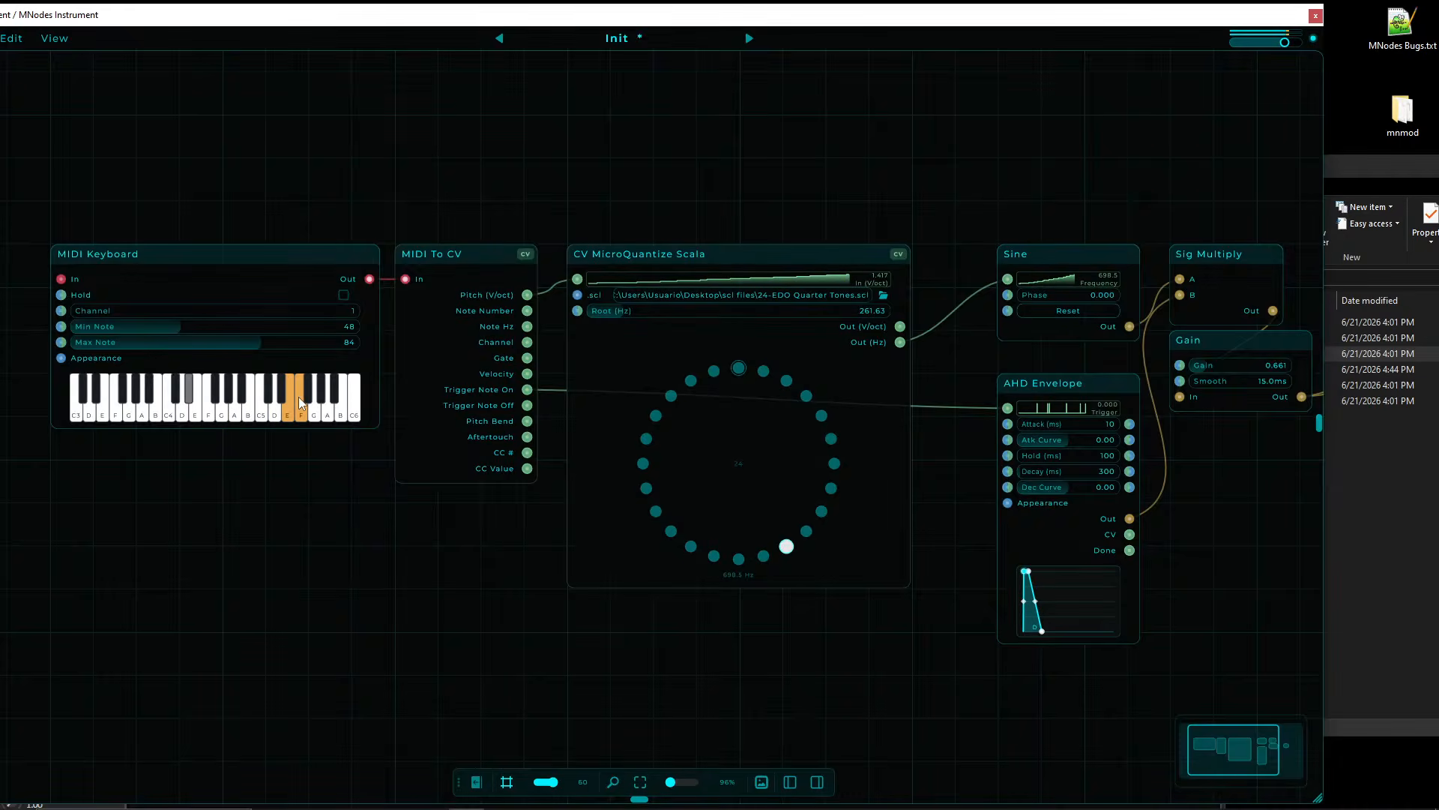
- Play a descending run on the MIDI Keyboard from the upper octave down to C4 through the quarter-tone quantizer
{"action": "left_click_drag", "start_coordinate": [360, 167], "coordinate": [411, 167]}
{"action": "left_click", "coordinate": [330, 398]}
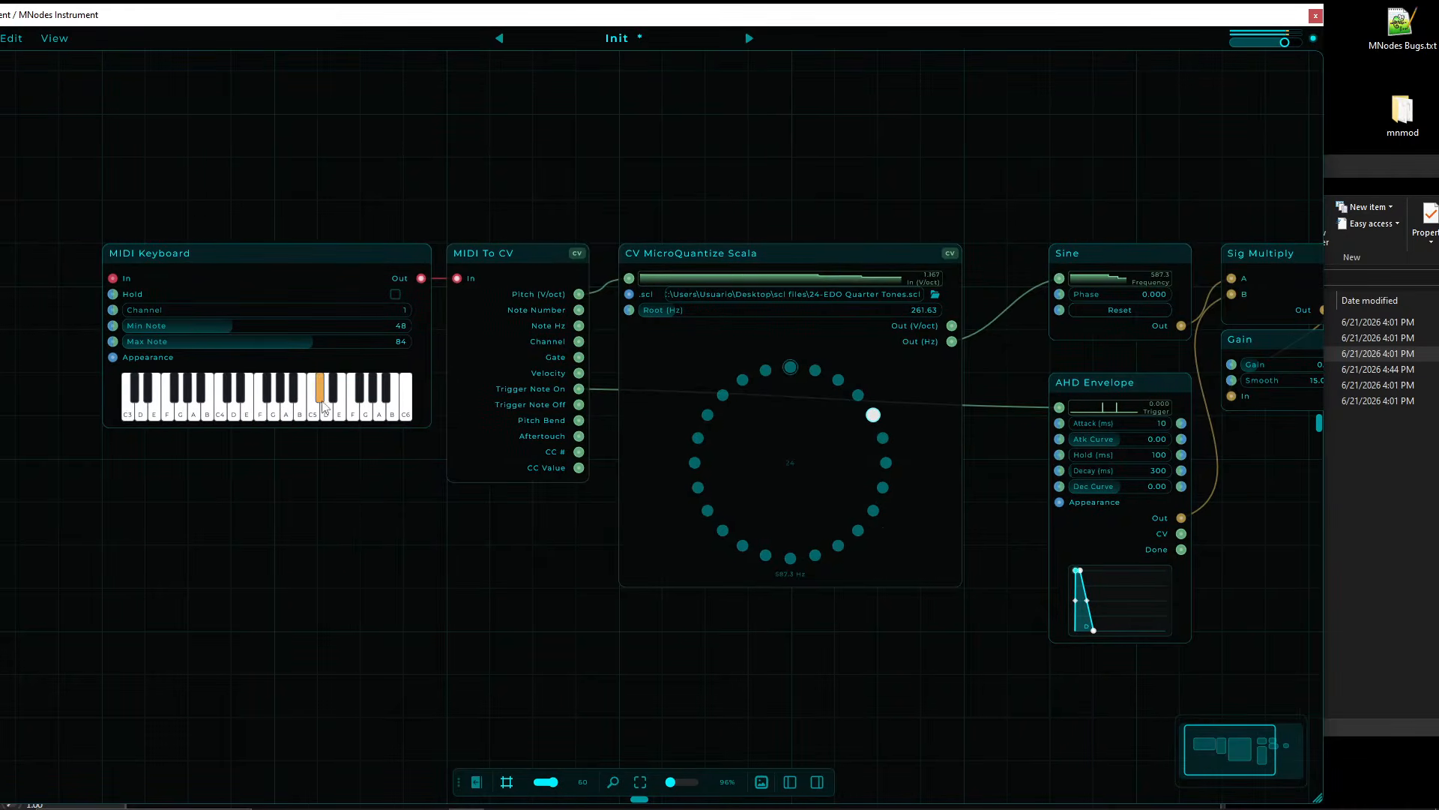
{"action": "left_click", "coordinate": [306, 402]}
{"action": "left_click", "coordinate": [286, 409]}
{"action": "left_click", "coordinate": [273, 412]}
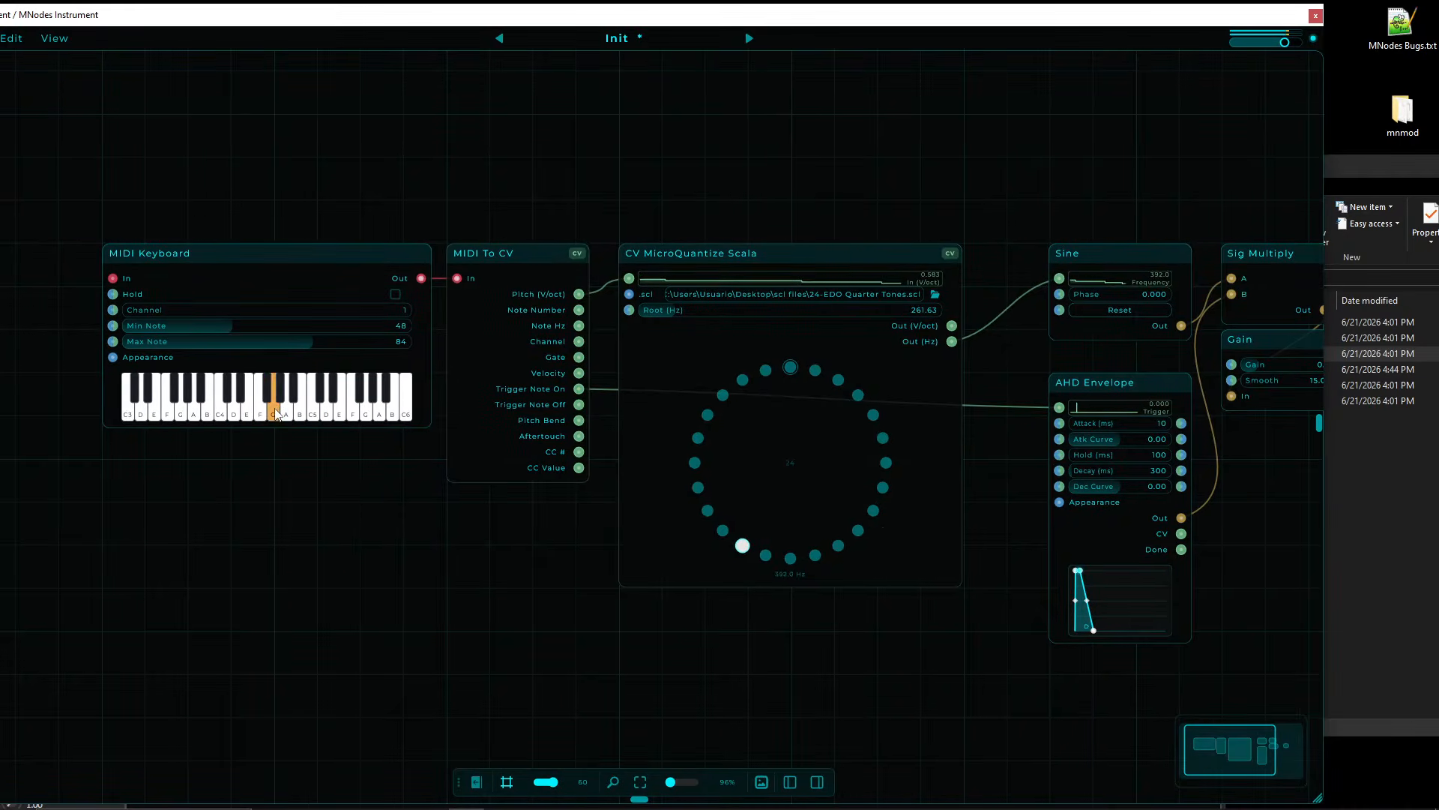
{"action": "left_click", "coordinate": [264, 416]}
{"action": "left_click", "coordinate": [249, 414]}
{"action": "left_click", "coordinate": [239, 393]}
{"action": "left_click", "coordinate": [233, 413]}
{"action": "left_click", "coordinate": [227, 394]}
{"action": "left_click", "coordinate": [221, 414]}
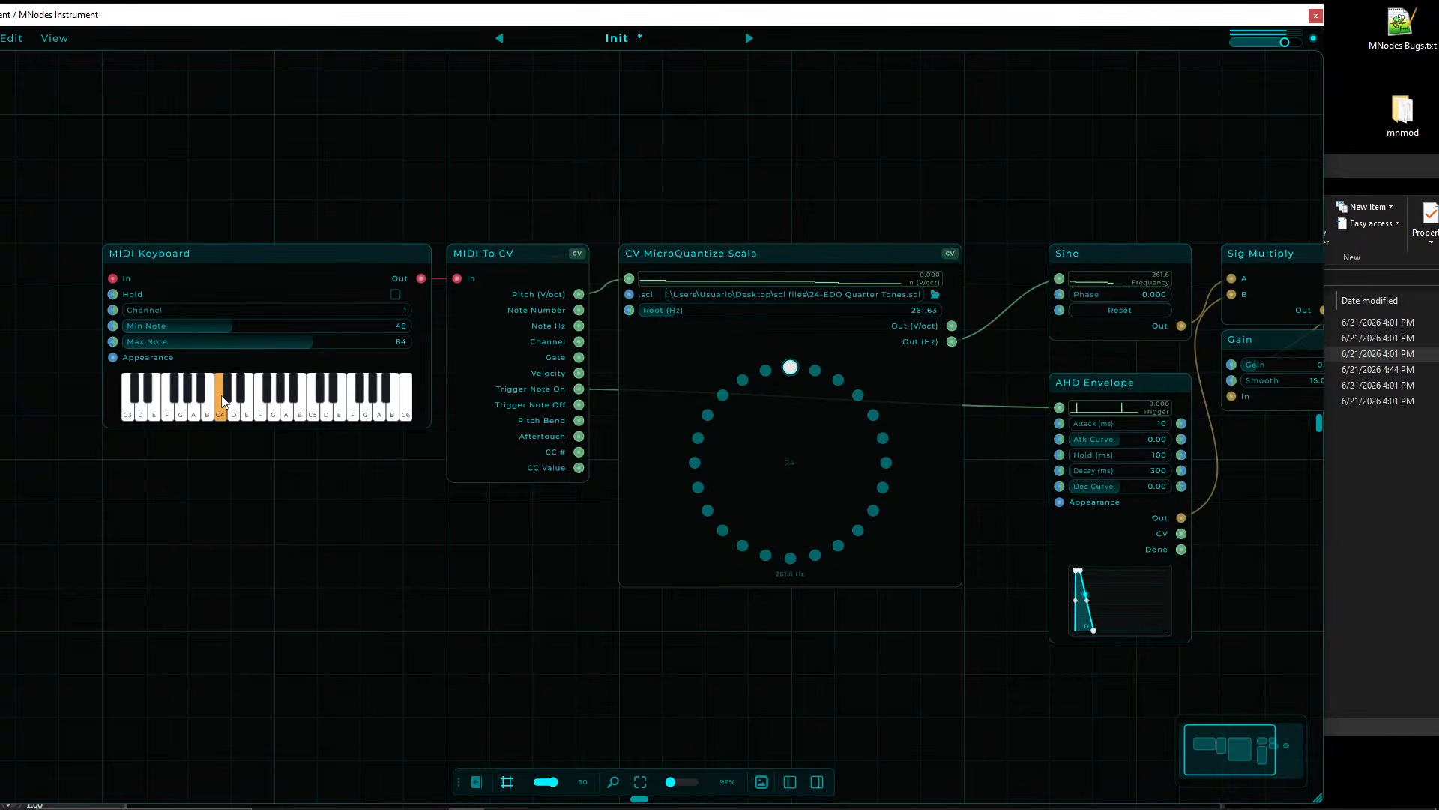
- Move the MIDI Keyboard node left, widening the gap before MIDI To CV
{"action": "left_click_drag", "start_coordinate": [352, 255], "coordinate": [266, 253]}
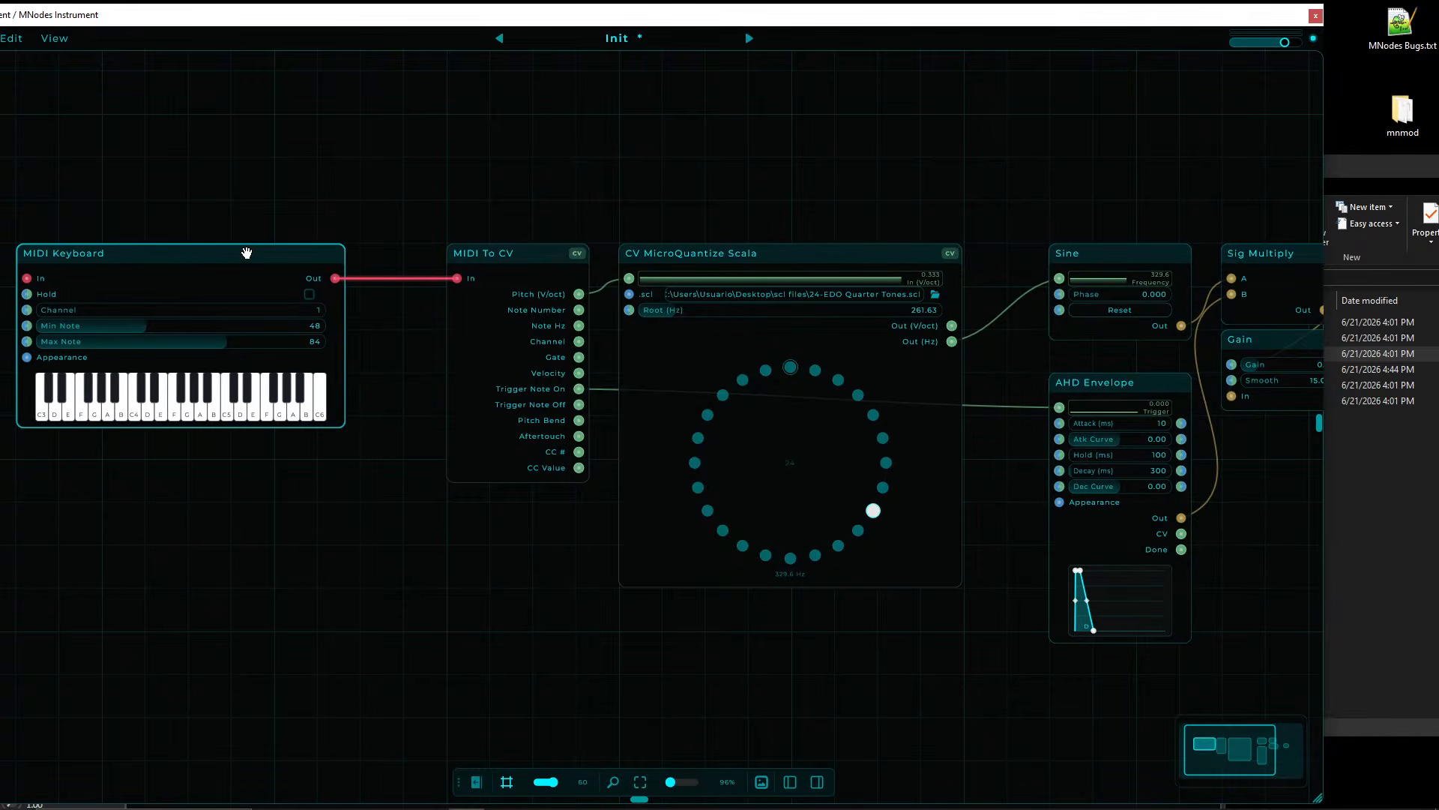
{"action": "left_click_drag", "start_coordinate": [238, 198], "coordinate": [401, 201]}
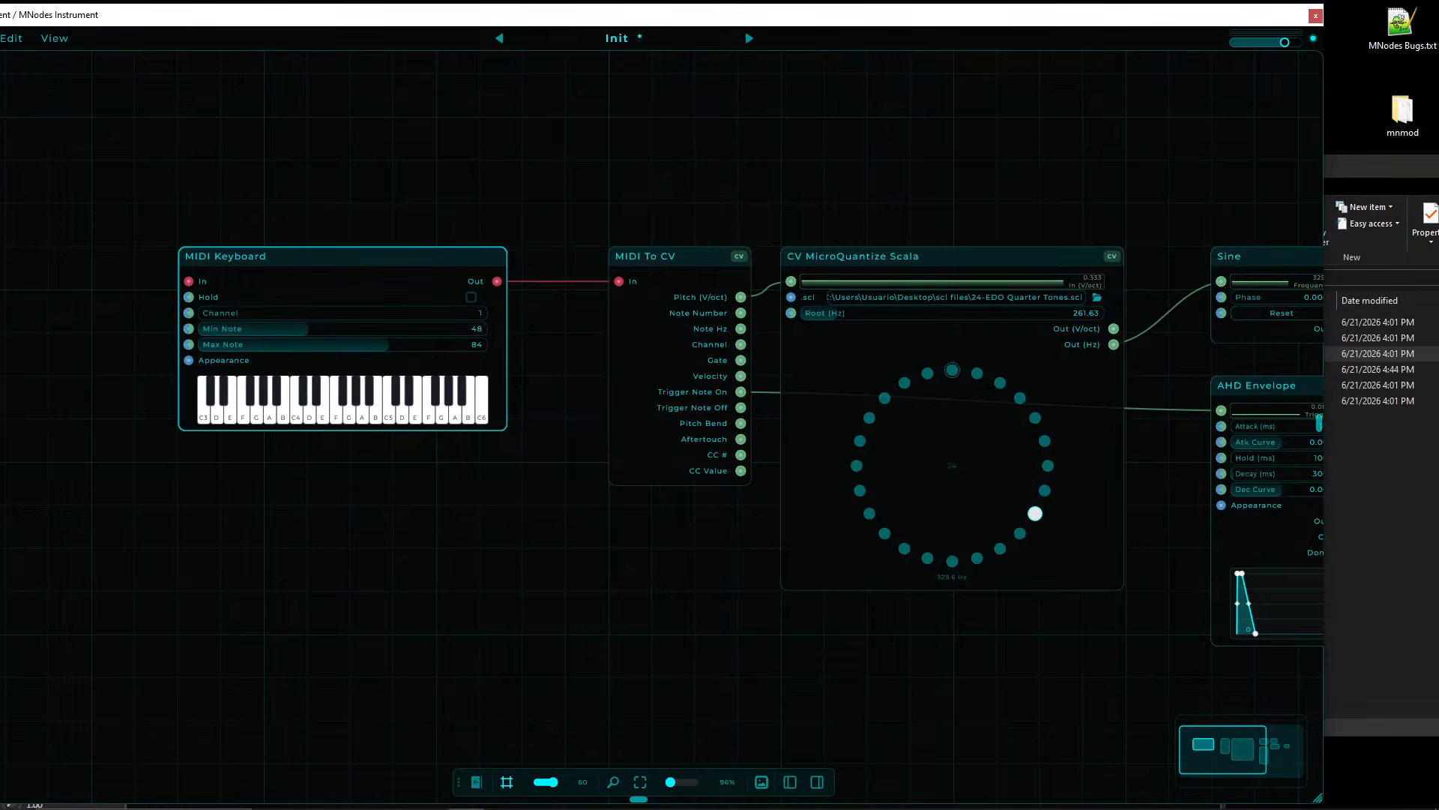
- Shrink the scl files folder window and move it off the patch
{"action": "left_click_drag", "start_coordinate": [1383, 165], "coordinate": [638, 167]}
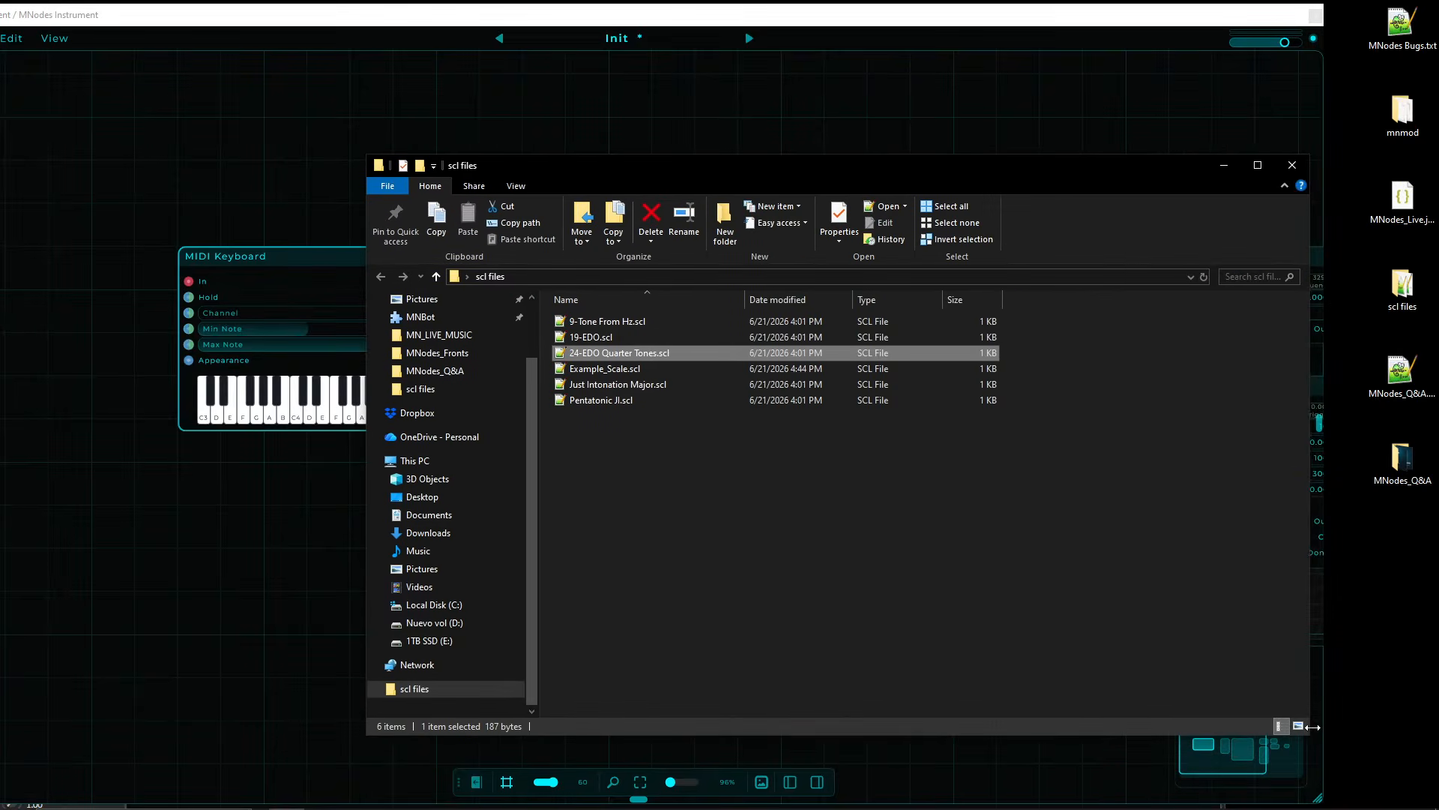
{"action": "left_click_drag", "start_coordinate": [1313, 727], "coordinate": [983, 672]}
{"action": "left_click_drag", "start_coordinate": [755, 164], "coordinate": [1438, 162]}
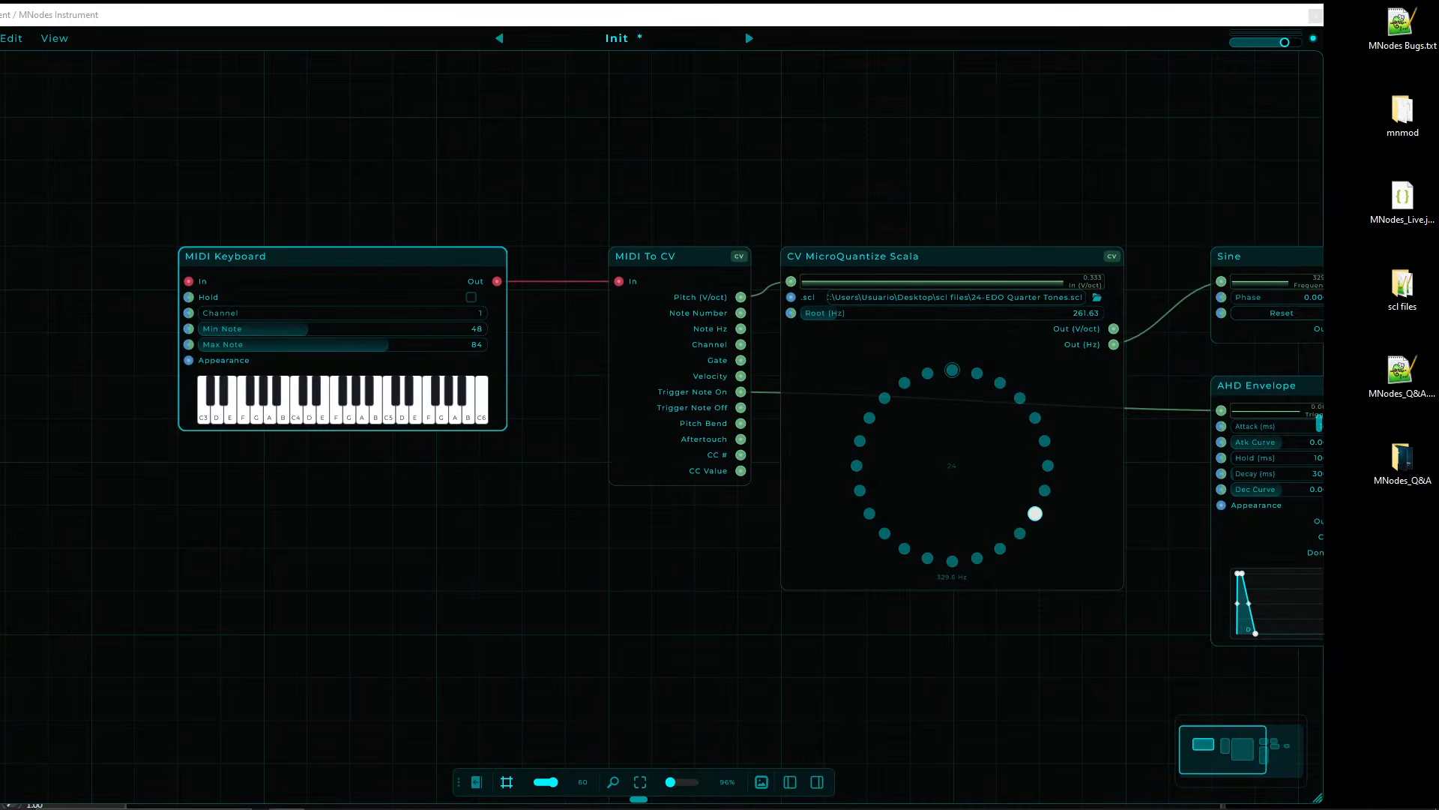
- Play C5 and B4 on the MIDI Keyboard to check the quantized pitches
{"action": "left_click_drag", "start_coordinate": [566, 160], "coordinate": [493, 147]}
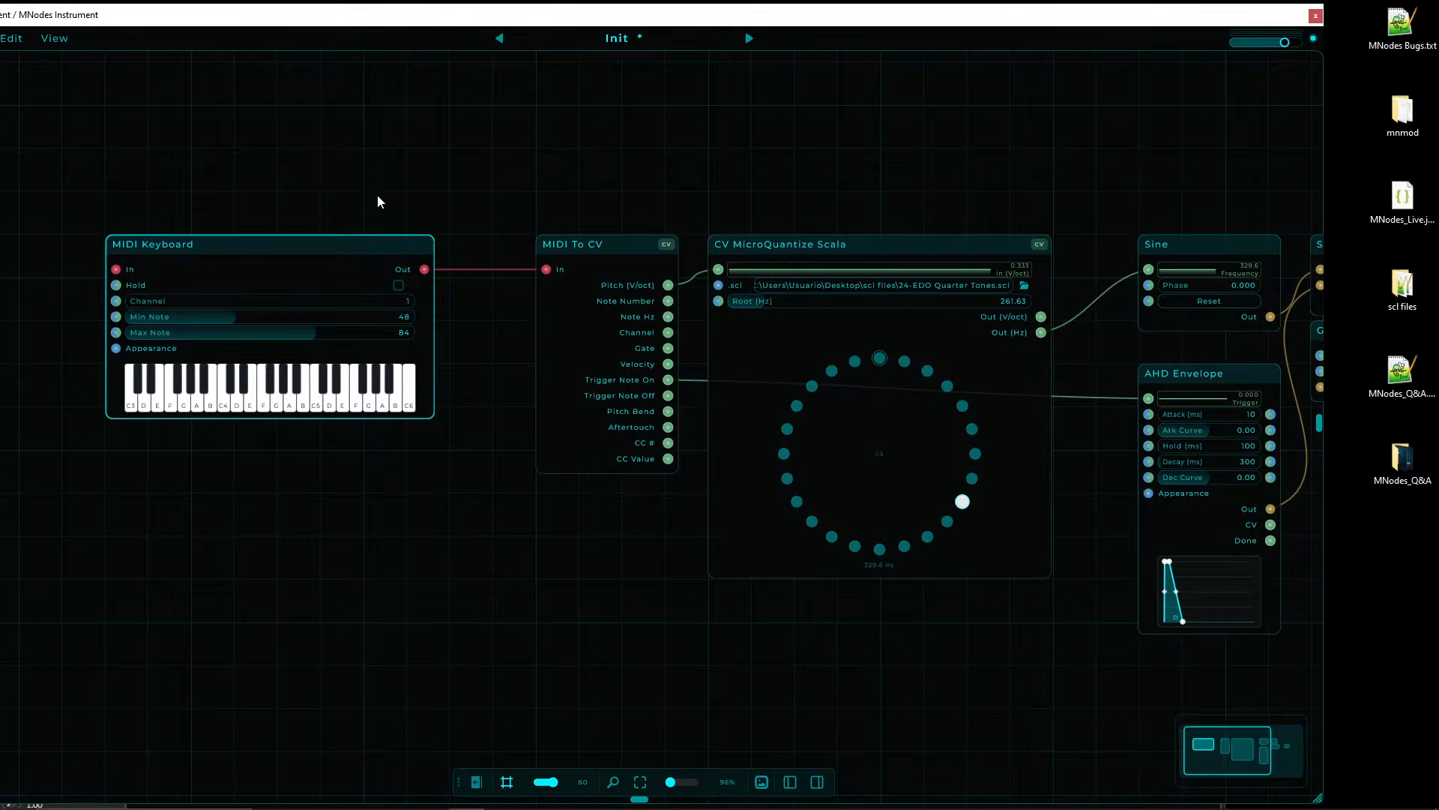
{"action": "mouse_move", "coordinate": [720, 176]}
{"action": "left_mouse_down"}
{"action": "mouse_move", "coordinate": [388, 142]}
{"action": "mouse_move", "coordinate": [721, 158]}
{"action": "left_mouse_up"}
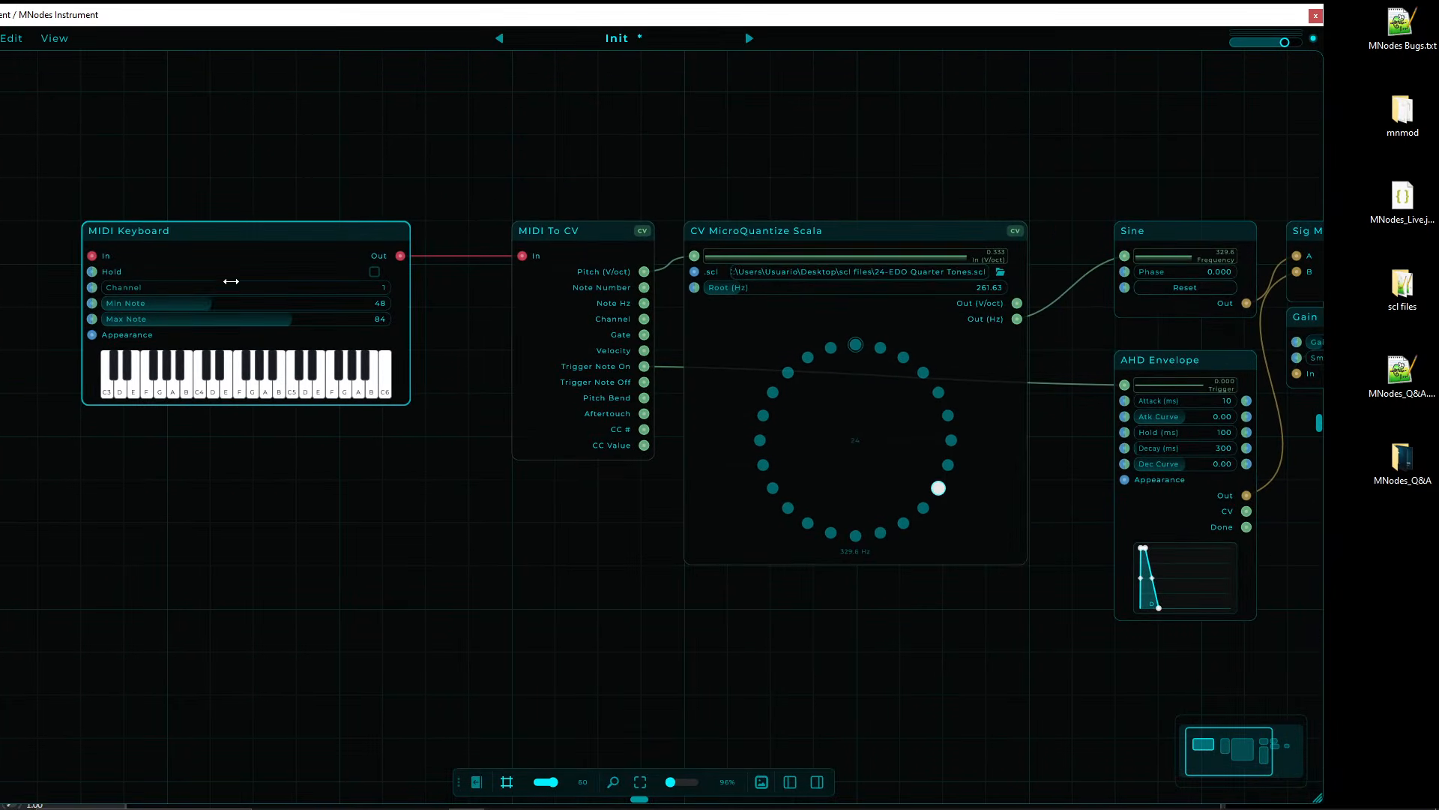
{"action": "left_click", "coordinate": [292, 383]}
{"action": "left_click", "coordinate": [280, 384]}
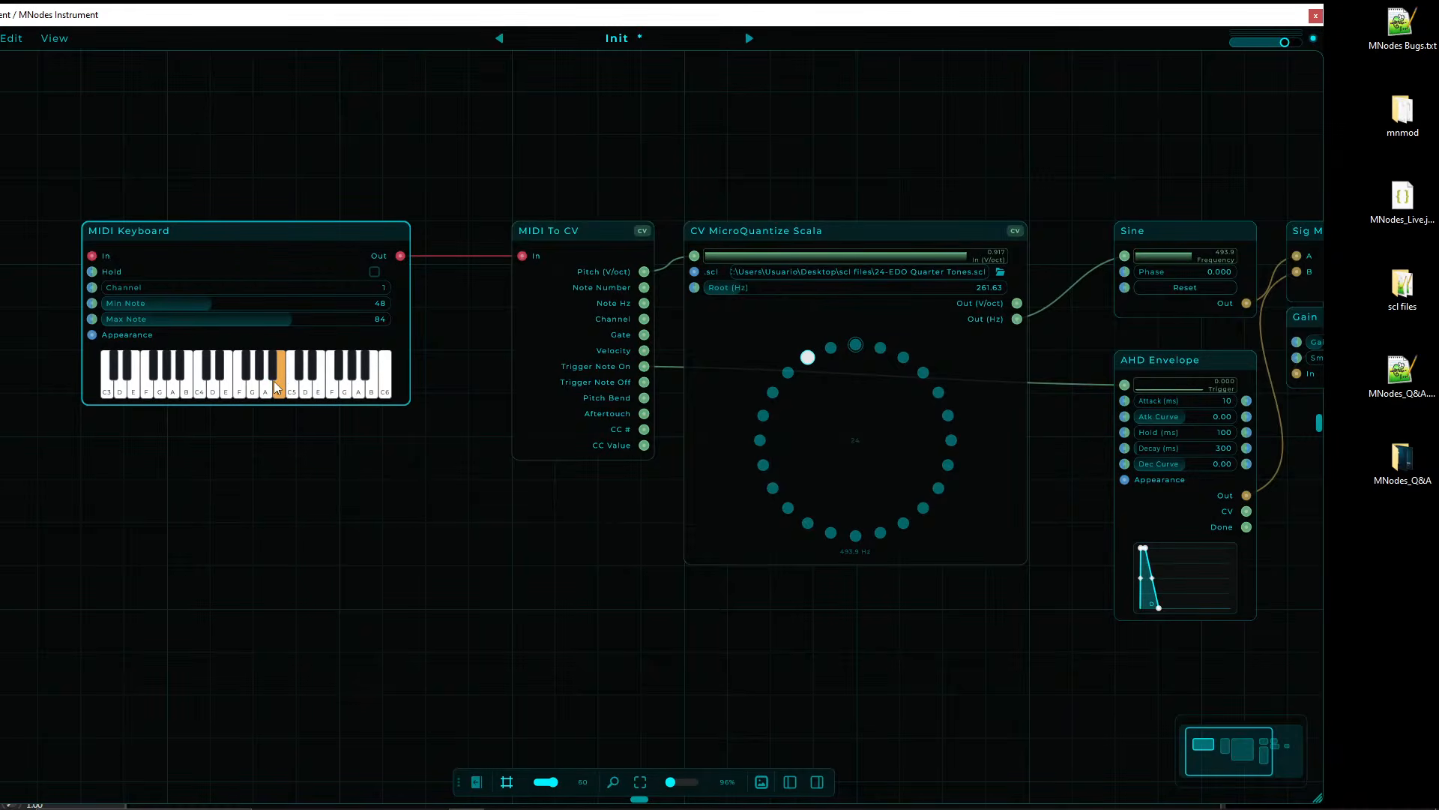
- Play a descending run from A4 to C4 on the MIDI Keyboard through the quarter-tone quantizer
{"action": "left_click", "coordinate": [266, 387]}
{"action": "left_click", "coordinate": [252, 386]}
{"action": "left_click", "coordinate": [239, 388]}
{"action": "left_click", "coordinate": [227, 391]}
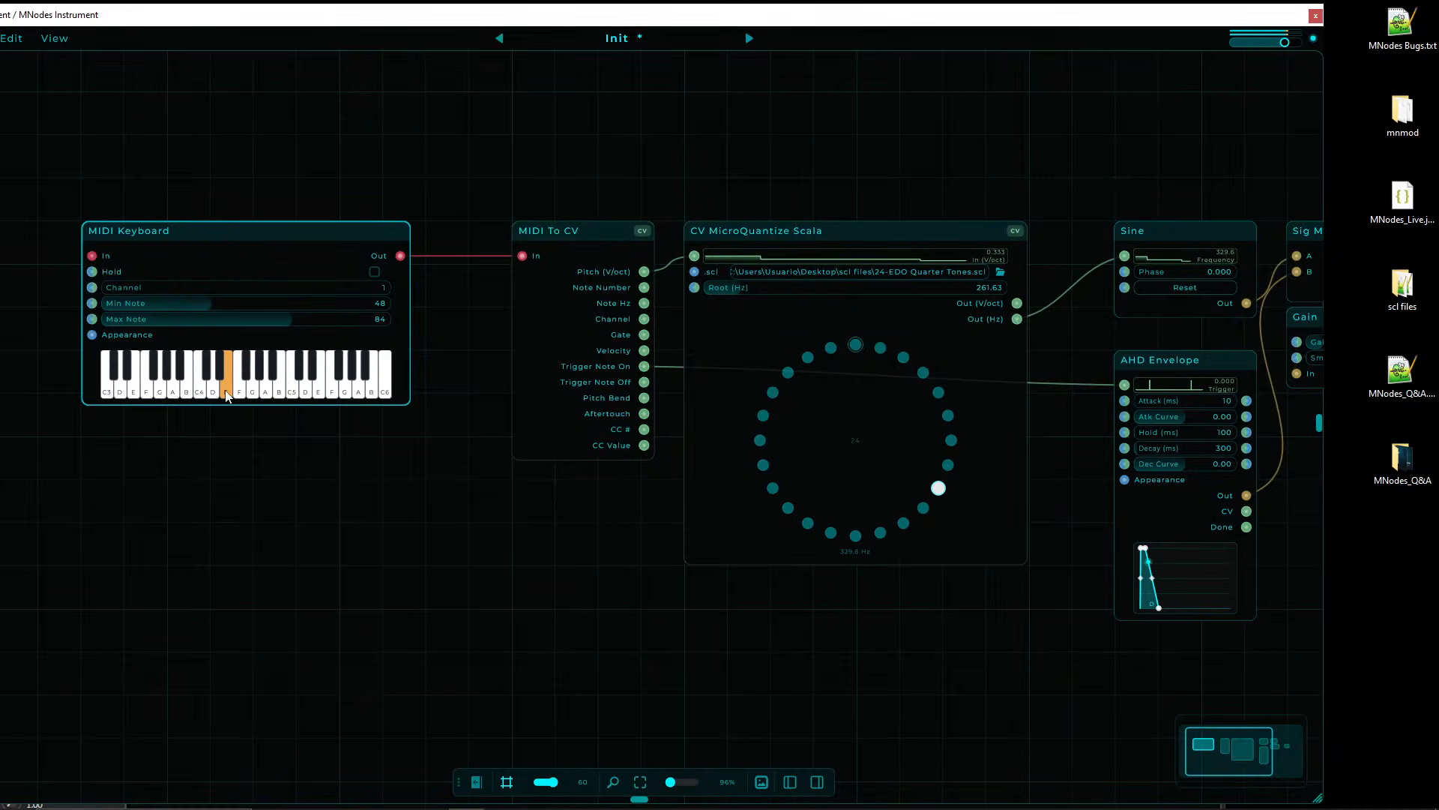
{"action": "left_click", "coordinate": [214, 395]}
{"action": "left_click", "coordinate": [200, 394]}
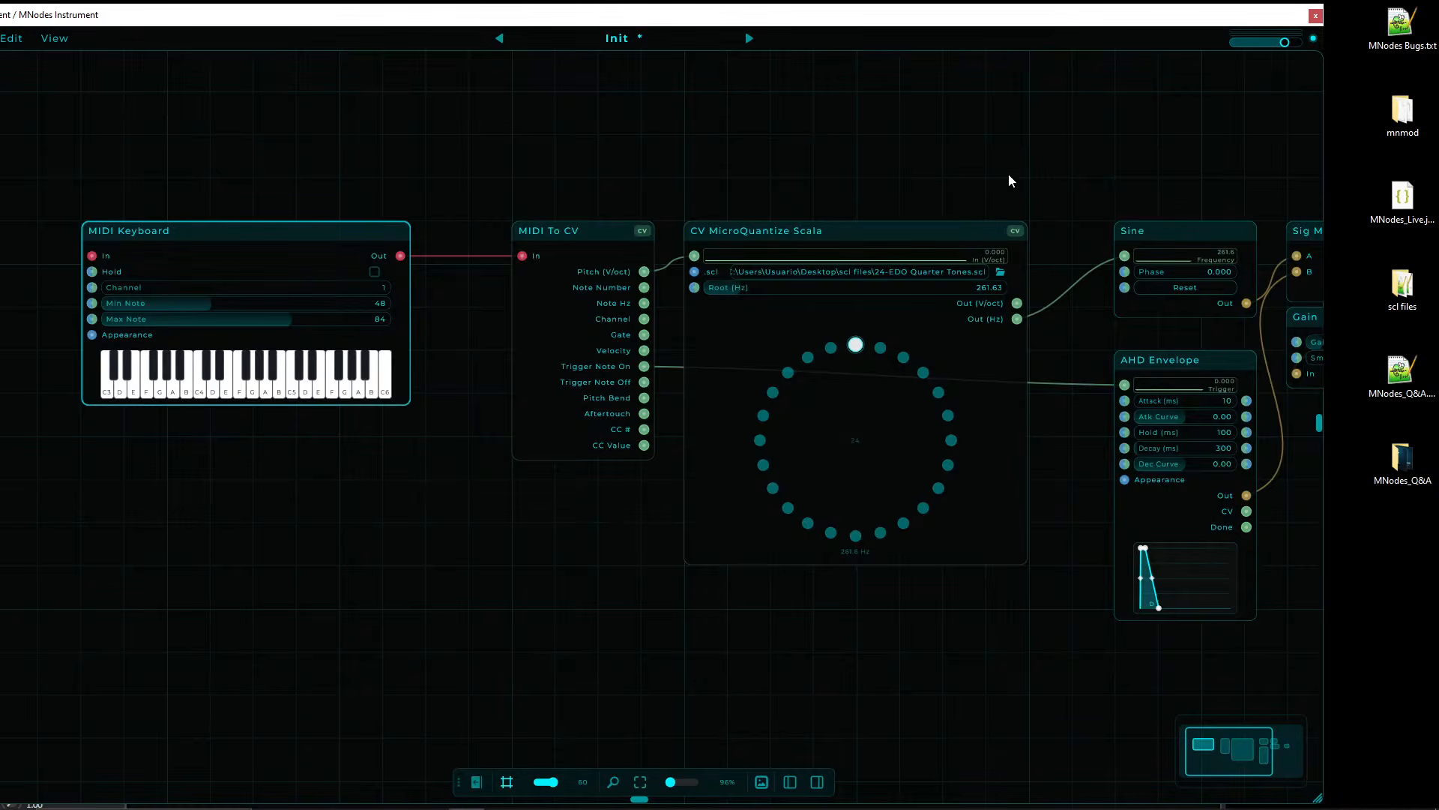
- Delete the MIDI Keyboard and MIDI To CV nodes from the patch
{"action": "left_click_drag", "start_coordinate": [351, 168], "coordinate": [431, 383]}
{"action": "key", "text": "Delete"}
{"action": "left_click_drag", "start_coordinate": [581, 144], "coordinate": [571, 365]}
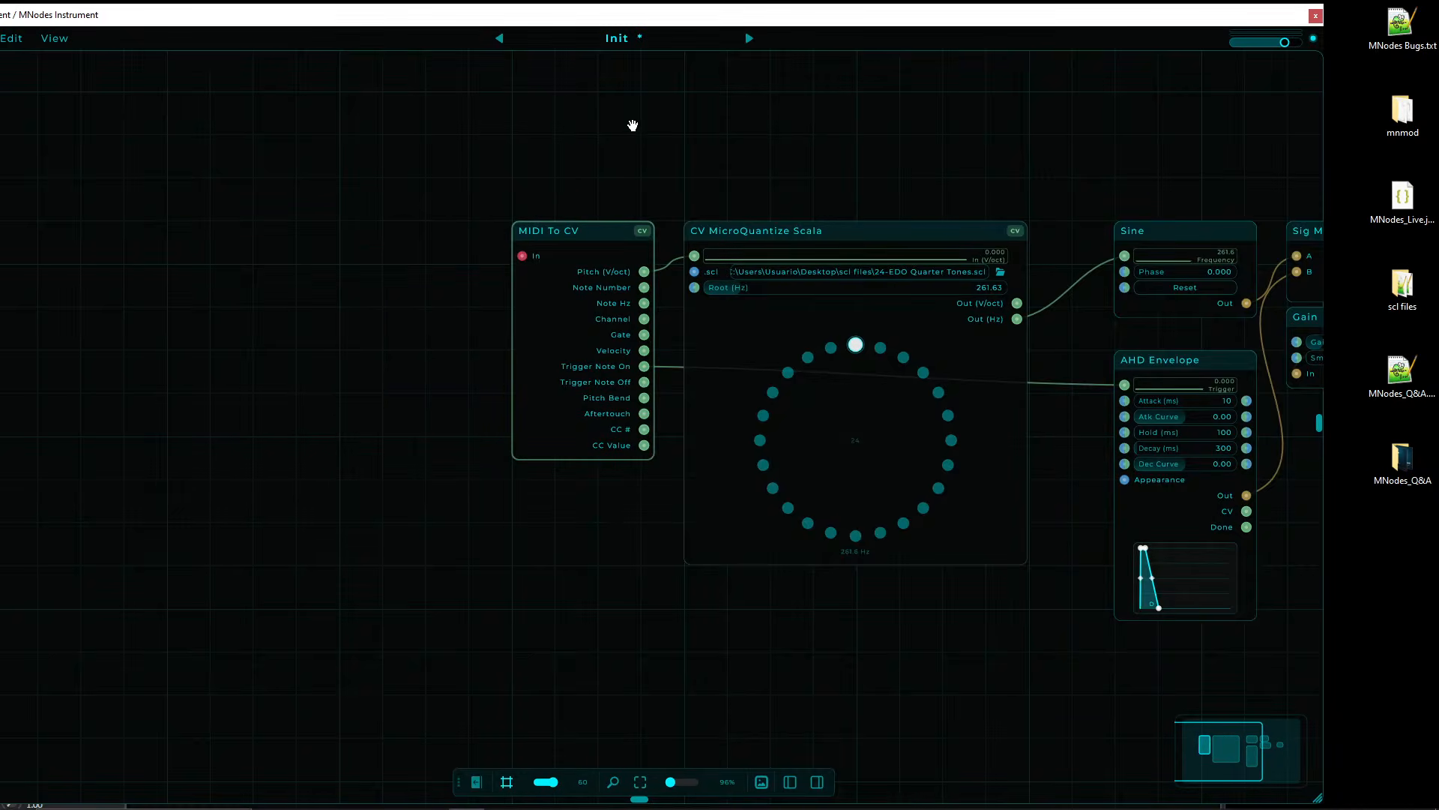
{"action": "left_click", "coordinate": [476, 140]}
{"action": "left_click_drag", "start_coordinate": [633, 126], "coordinate": [477, 289]}
{"action": "key", "text": "Delete"}
- Delete the AHD Envelope node below the Sine node
{"action": "left_click_drag", "start_coordinate": [611, 95], "coordinate": [249, 61]}
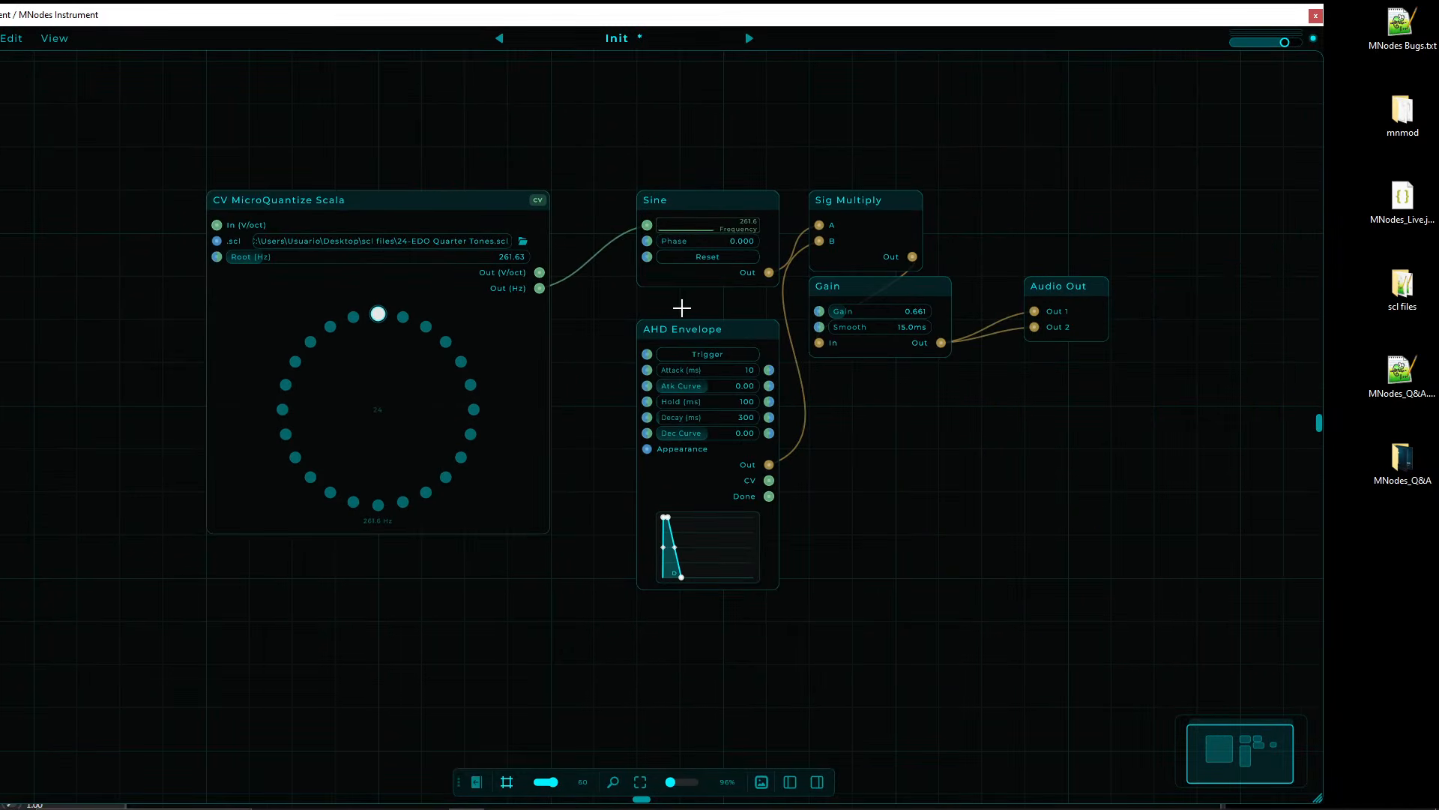
{"action": "left_click_drag", "start_coordinate": [681, 308], "coordinate": [712, 409]}
{"action": "key", "text": "Delete"}
- Try deleting Sig Multiply and Gain and wiring the Sine output straight to Audio Out, and undo it
{"action": "left_click_drag", "start_coordinate": [857, 458], "coordinate": [869, 255]}
{"action": "key", "text": "Delete"}
{"action": "left_click_drag", "start_coordinate": [768, 272], "coordinate": [1034, 311]}
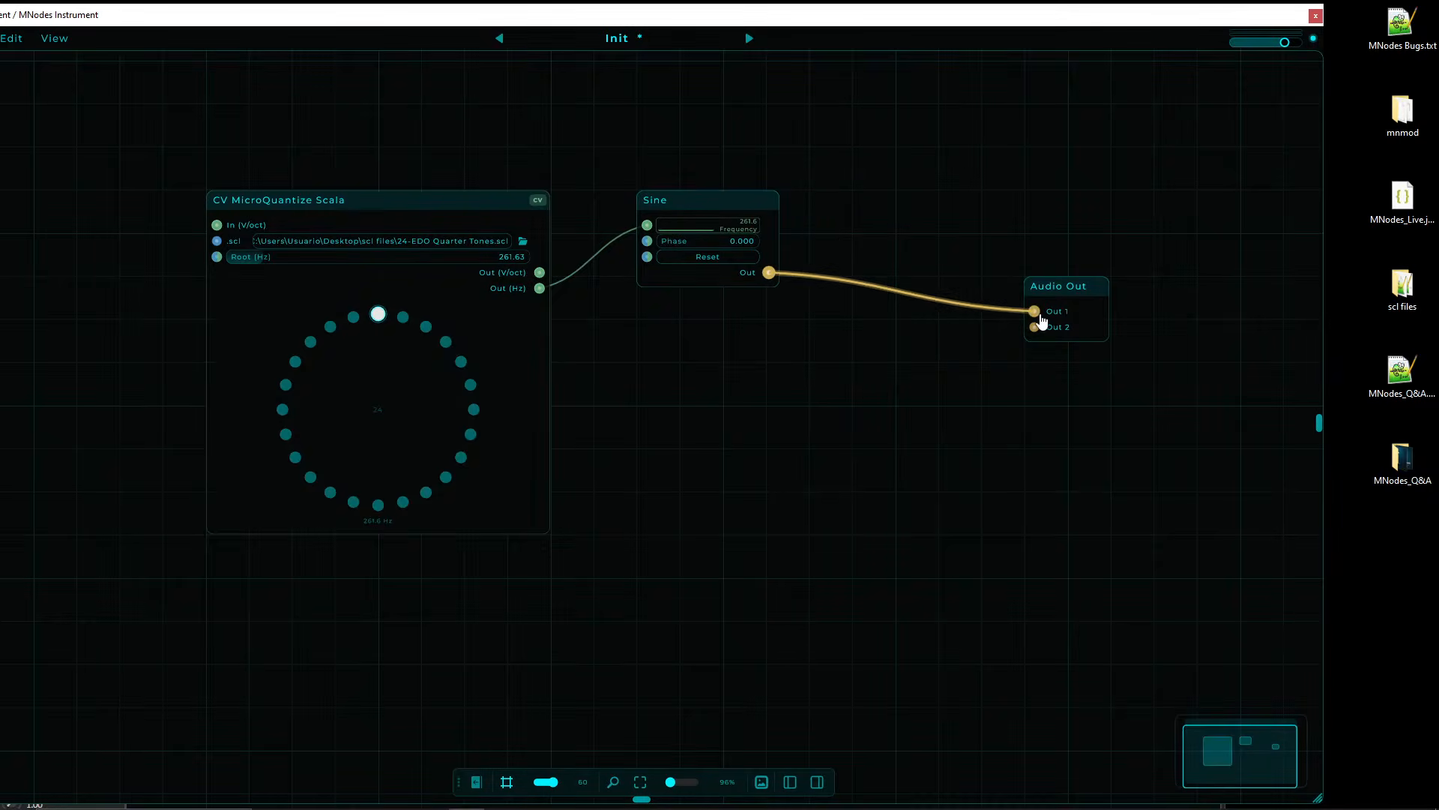
{"action": "key", "text": "ctrl+z"}
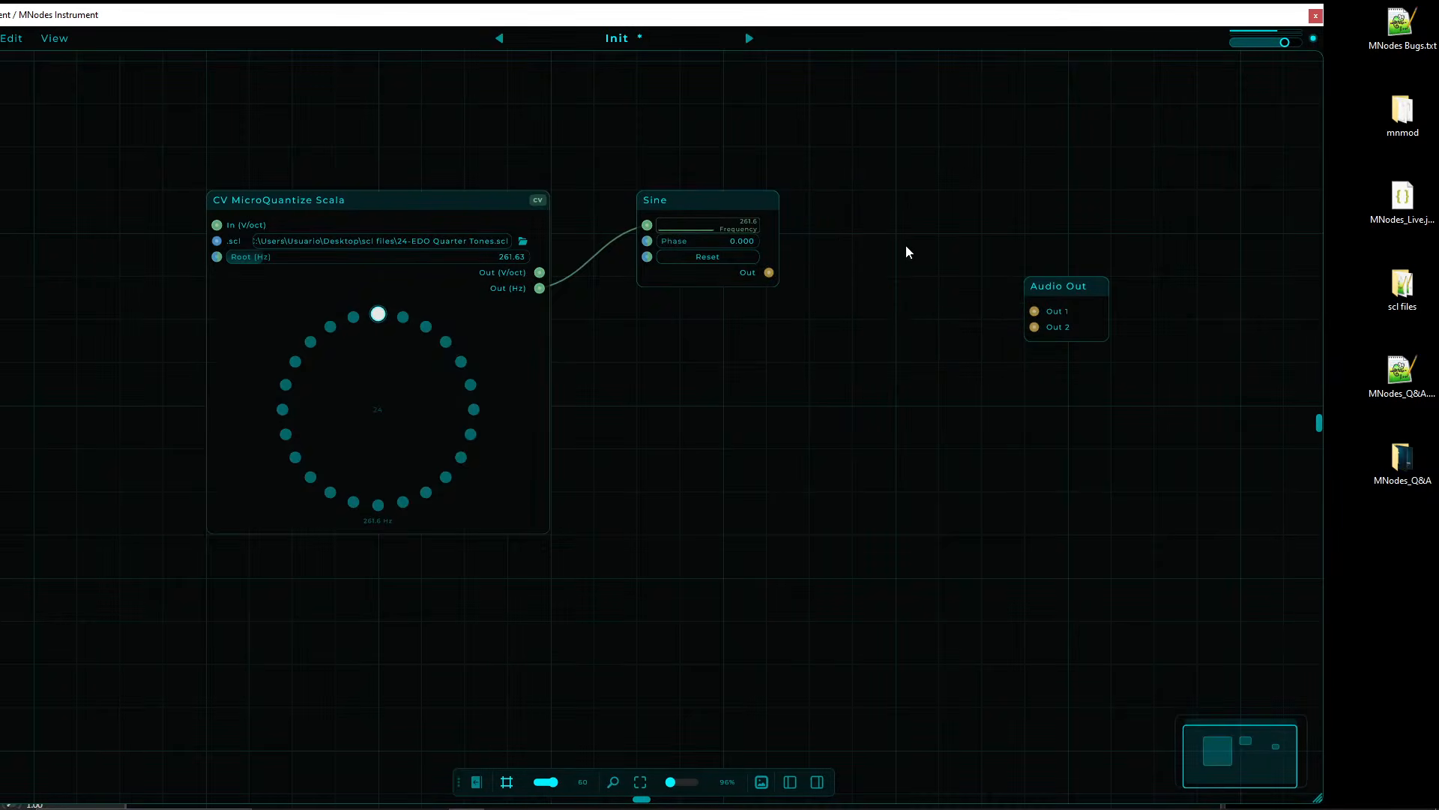
{"action": "key", "text": "ctrl+z"}
- Delete the Sig Multiply node and wire the Sine output into the Gain node's input
{"action": "left_click_drag", "start_coordinate": [783, 99], "coordinate": [838, 113]}
{"action": "left_click", "coordinate": [900, 215]}
{"action": "key", "text": "Delete"}
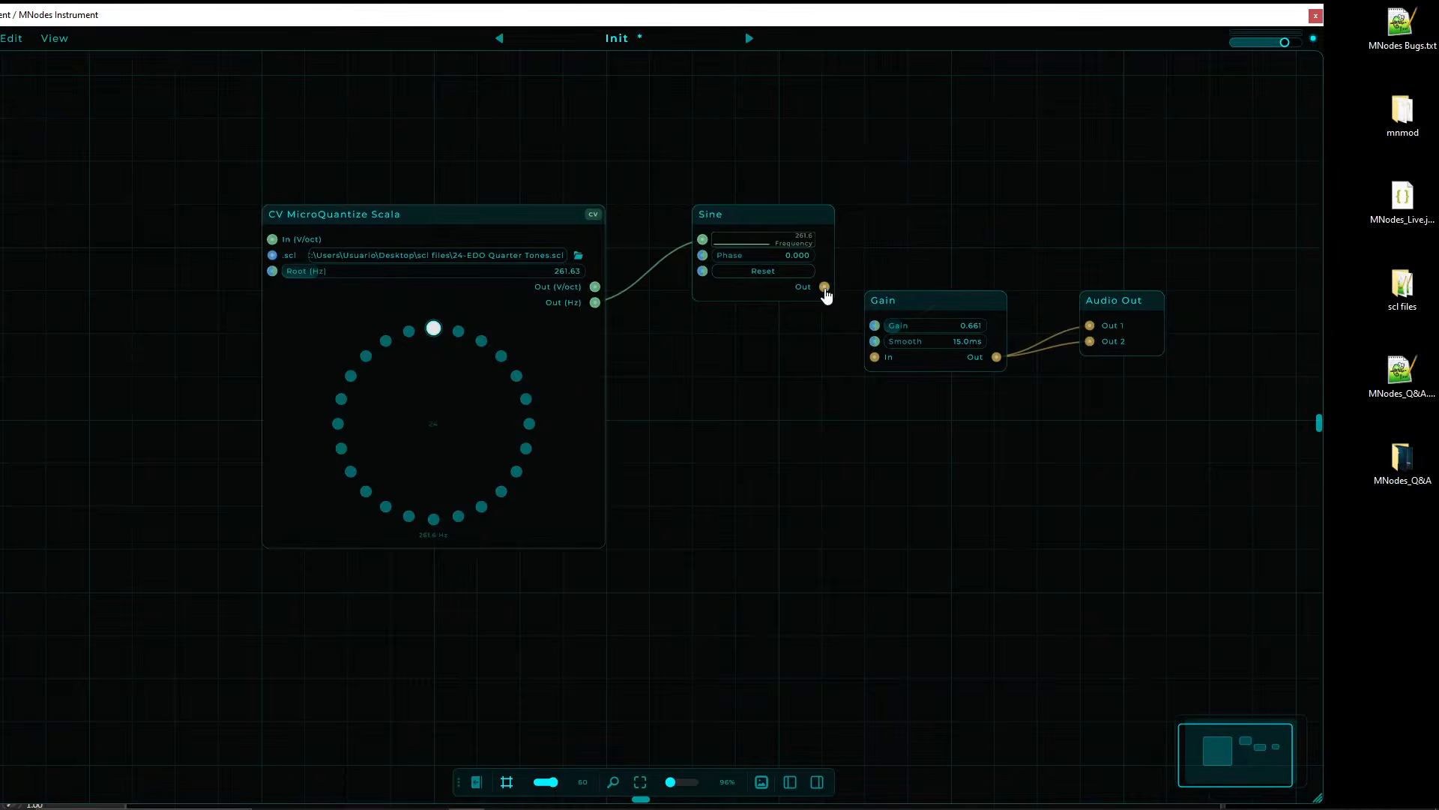
{"action": "left_click_drag", "start_coordinate": [824, 287], "coordinate": [874, 357]}
{"action": "left_click_drag", "start_coordinate": [849, 214], "coordinate": [936, 210]}
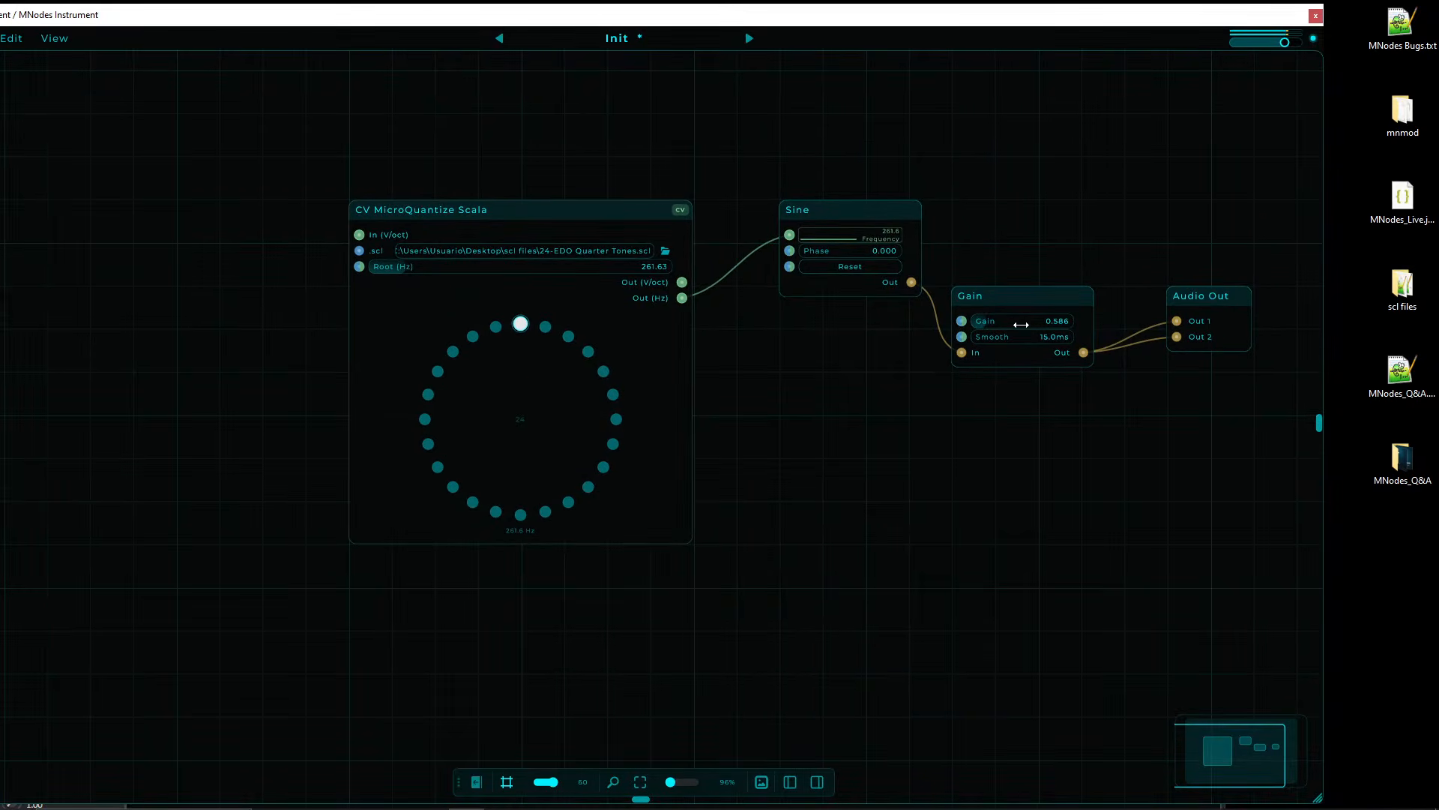
- Add a CV Value node feeding the quantizer's In (V/oct) and set its value to about 0.523
{"action": "left_click_drag", "start_coordinate": [172, 282], "coordinate": [345, 309]}
{"action": "right_click", "coordinate": [269, 333]}
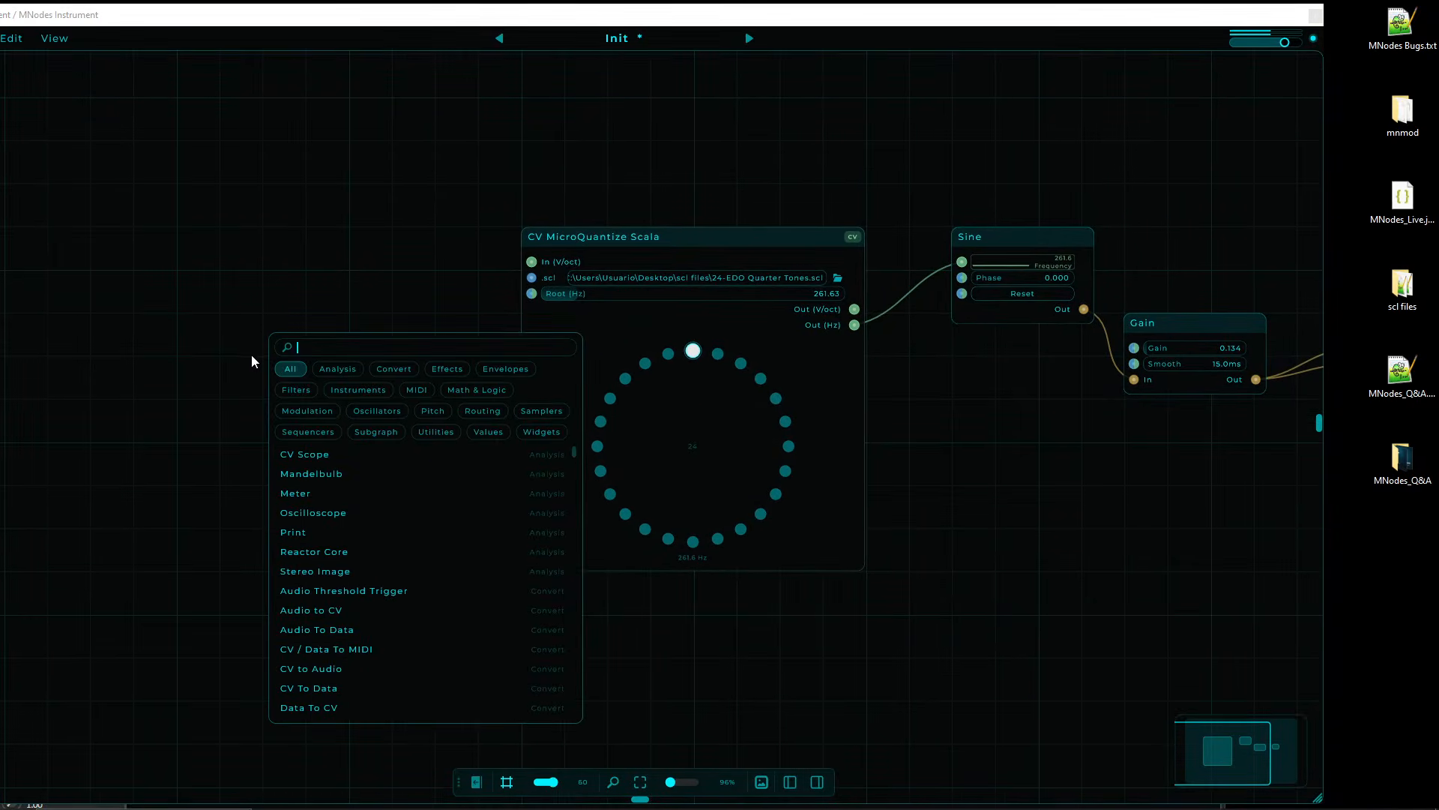
{"action": "type", "text": "sig"}
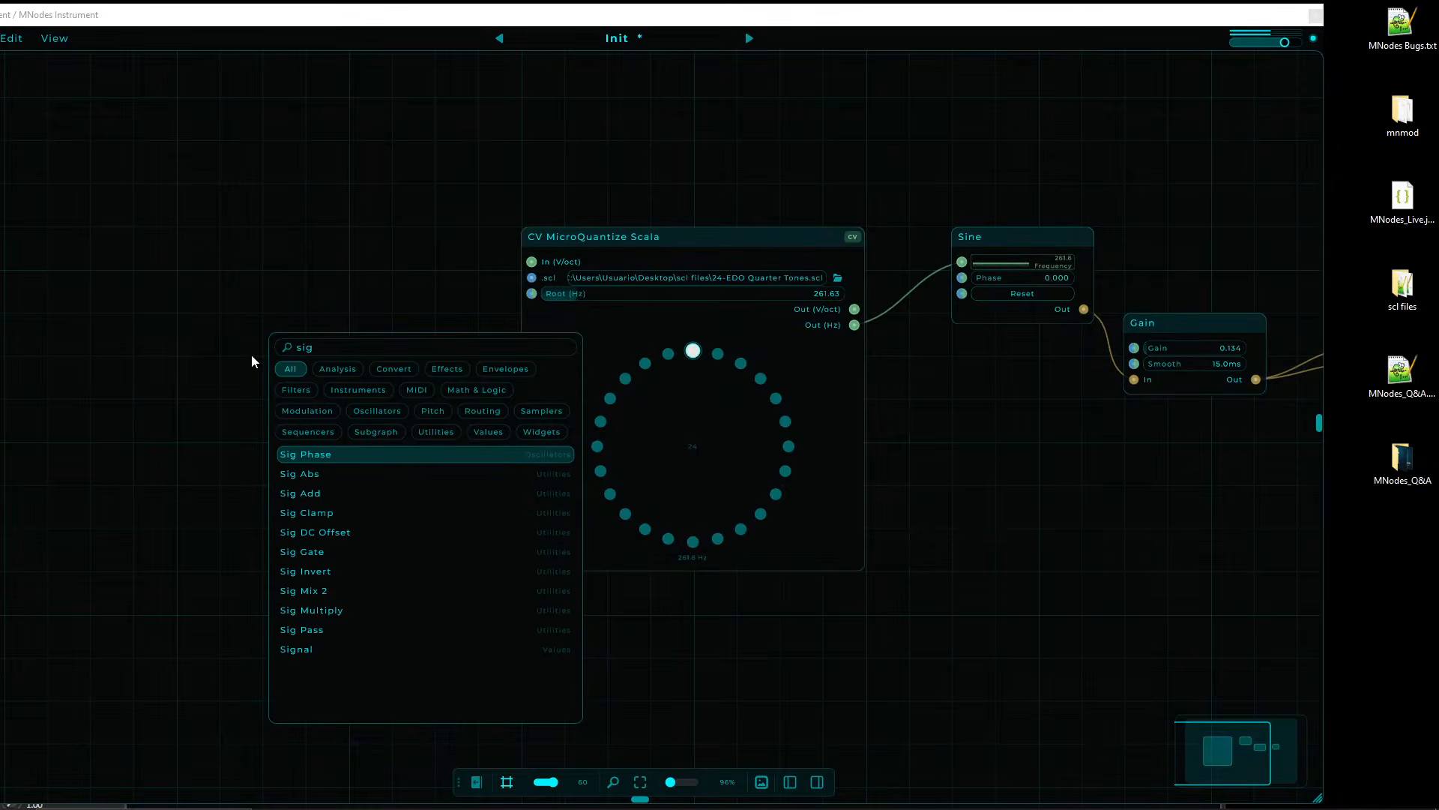
{"action": "key", "text": "BackSpace"}
{"action": "key", "text": "BackSpace"}
{"action": "key", "text": "BackSpace"}
{"action": "type", "text": "CV "}
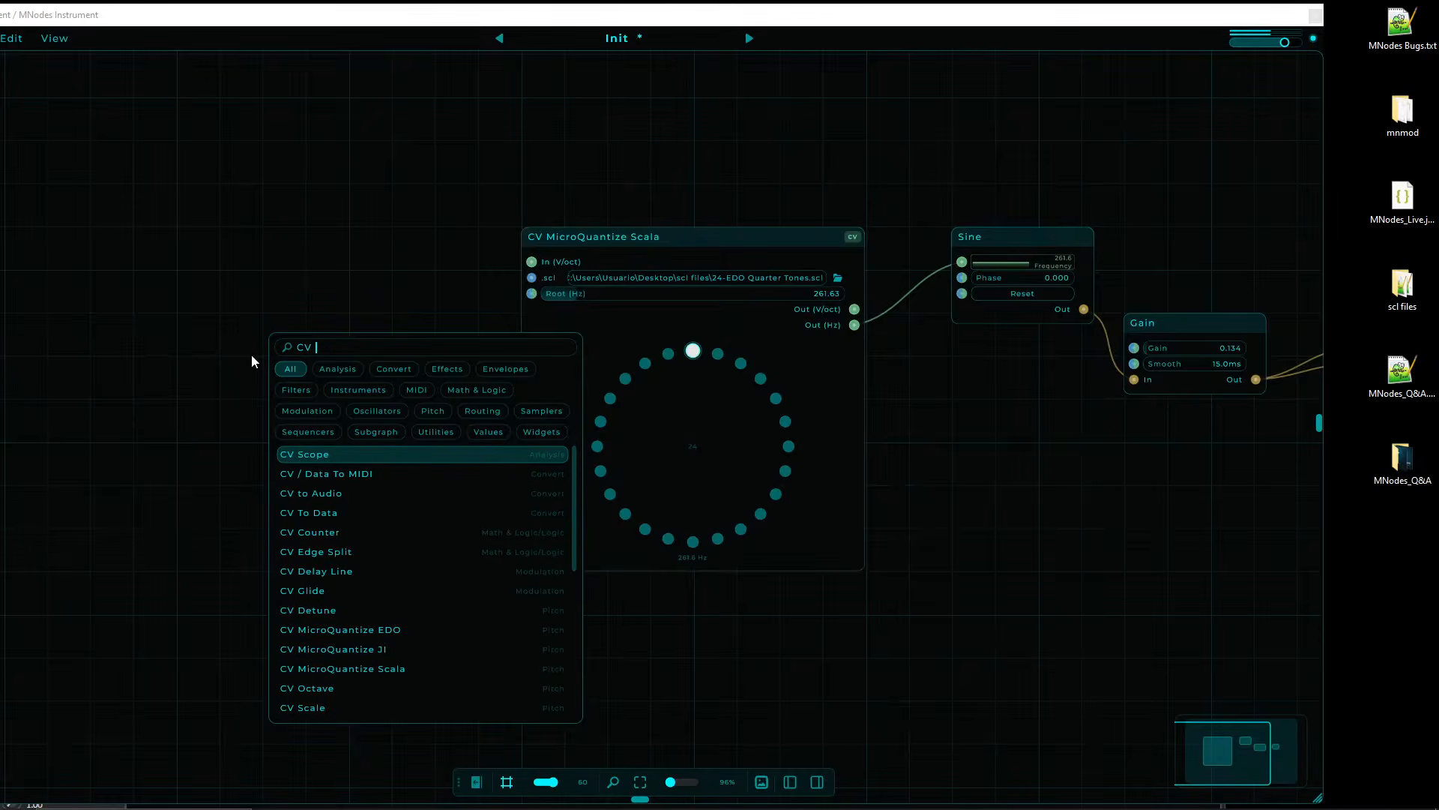
{"action": "type", "text": "Value"}
{"action": "key", "text": "Return"}
{"action": "left_click_drag", "start_coordinate": [309, 347], "coordinate": [532, 261]}
{"action": "left_click_drag", "start_coordinate": [247, 347], "coordinate": [252, 353]}
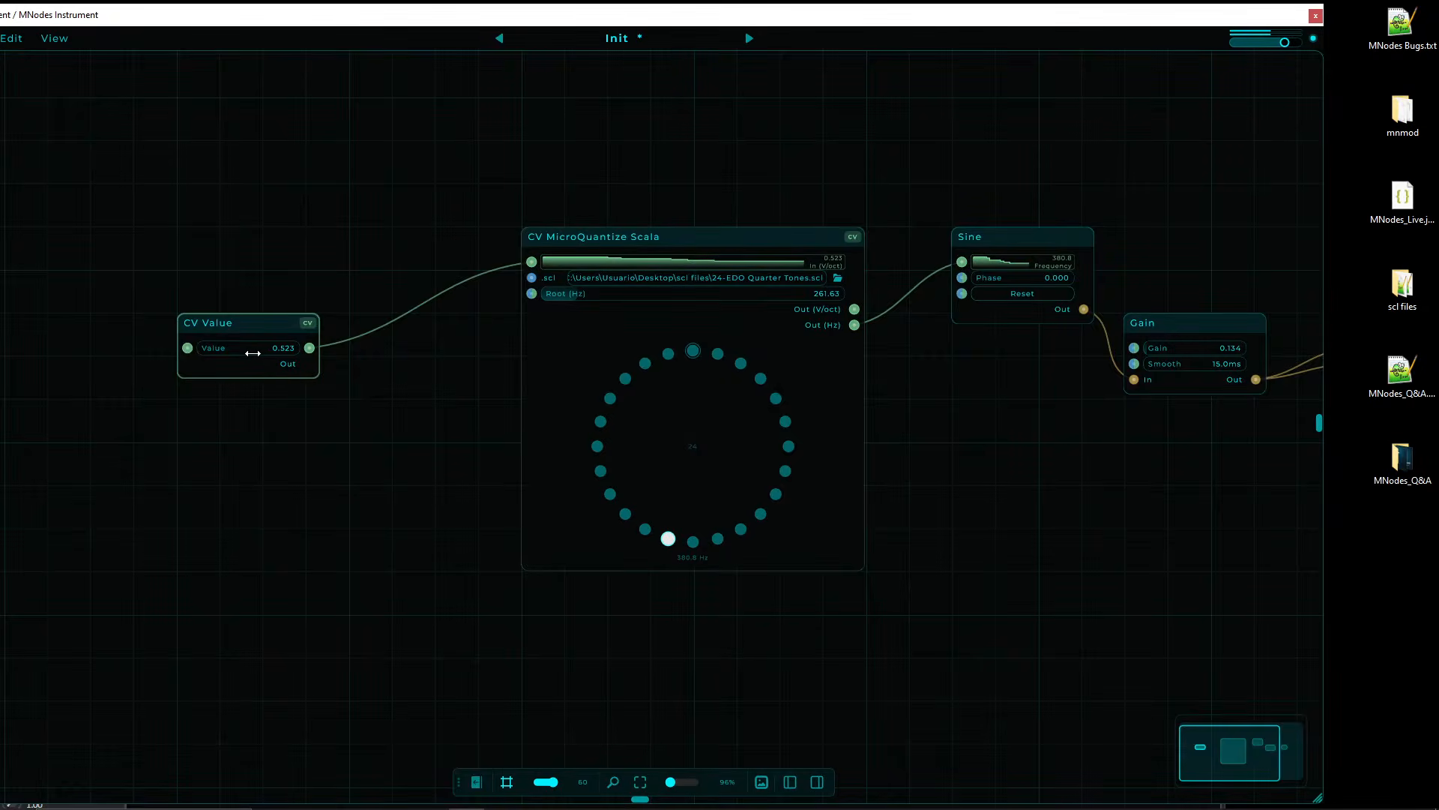
- Silence the patch by setting the Gain node's gain to 0
{"action": "left_click_drag", "start_coordinate": [826, 132], "coordinate": [287, 203]}
{"action": "left_click_drag", "start_coordinate": [694, 424], "coordinate": [669, 420]}
{"action": "left_click_drag", "start_coordinate": [336, 226], "coordinate": [814, 258]}
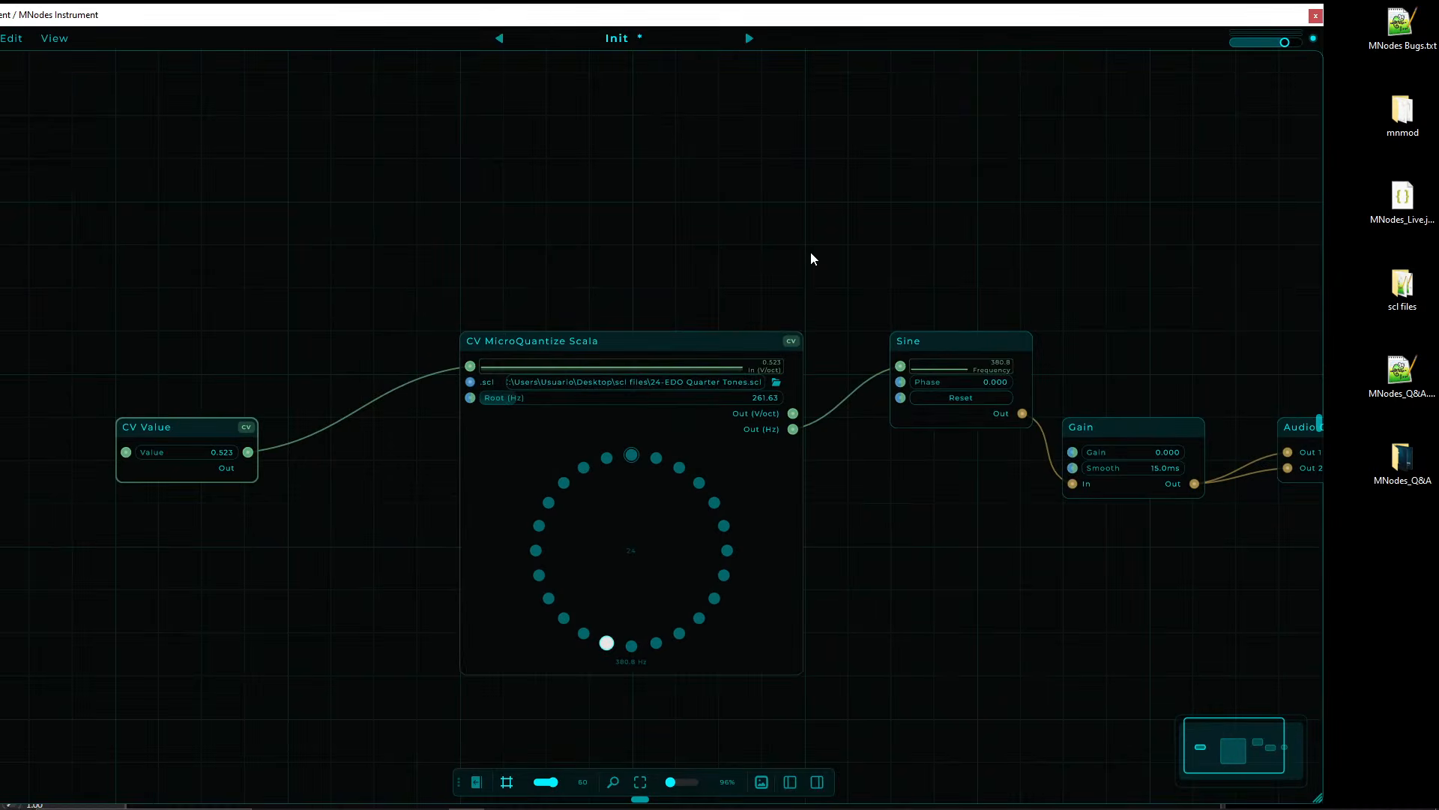
- Add a Transport node above the CV Value node
{"action": "right_click", "coordinate": [254, 267]}
{"action": "type", "text": "r"}
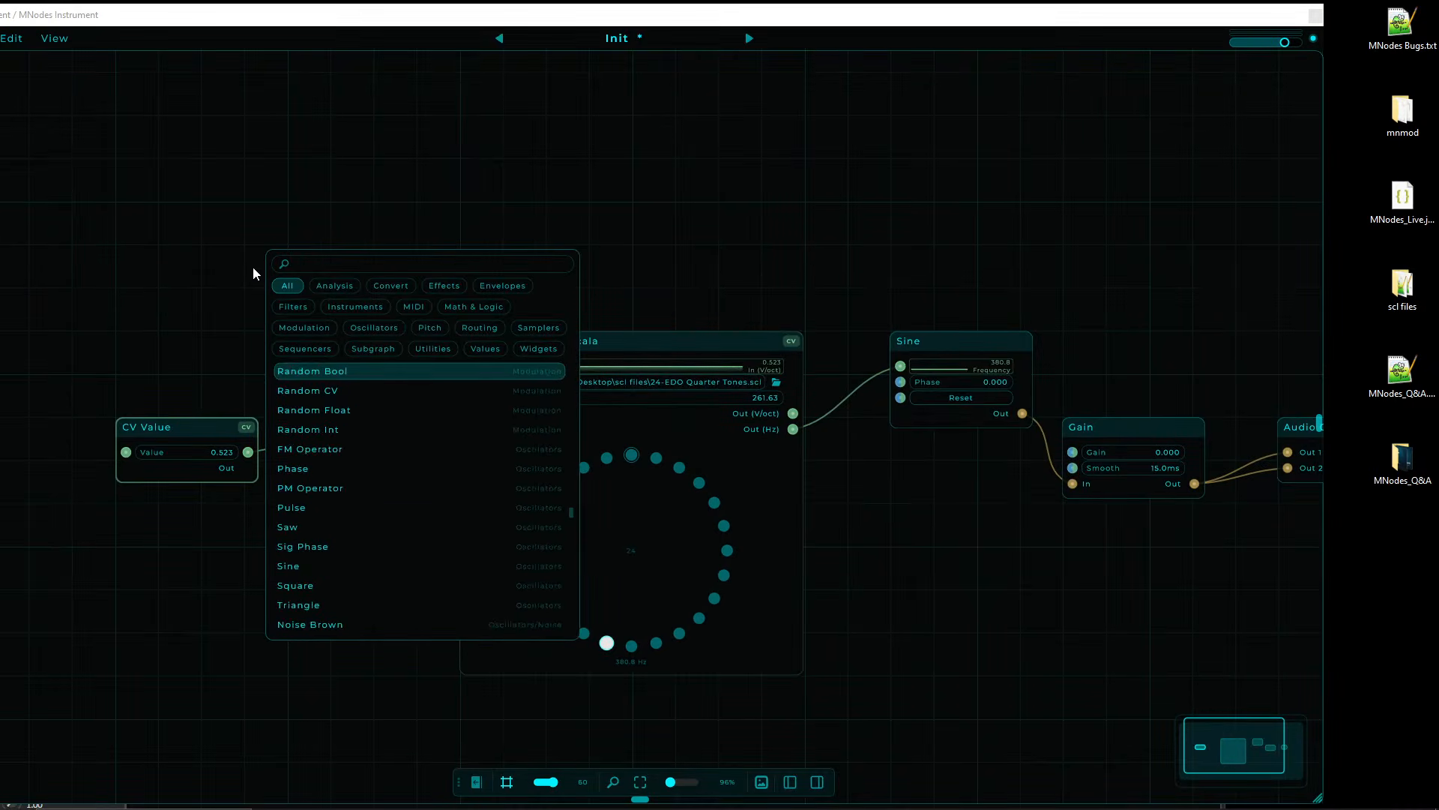
{"action": "type", "text": "tran"}
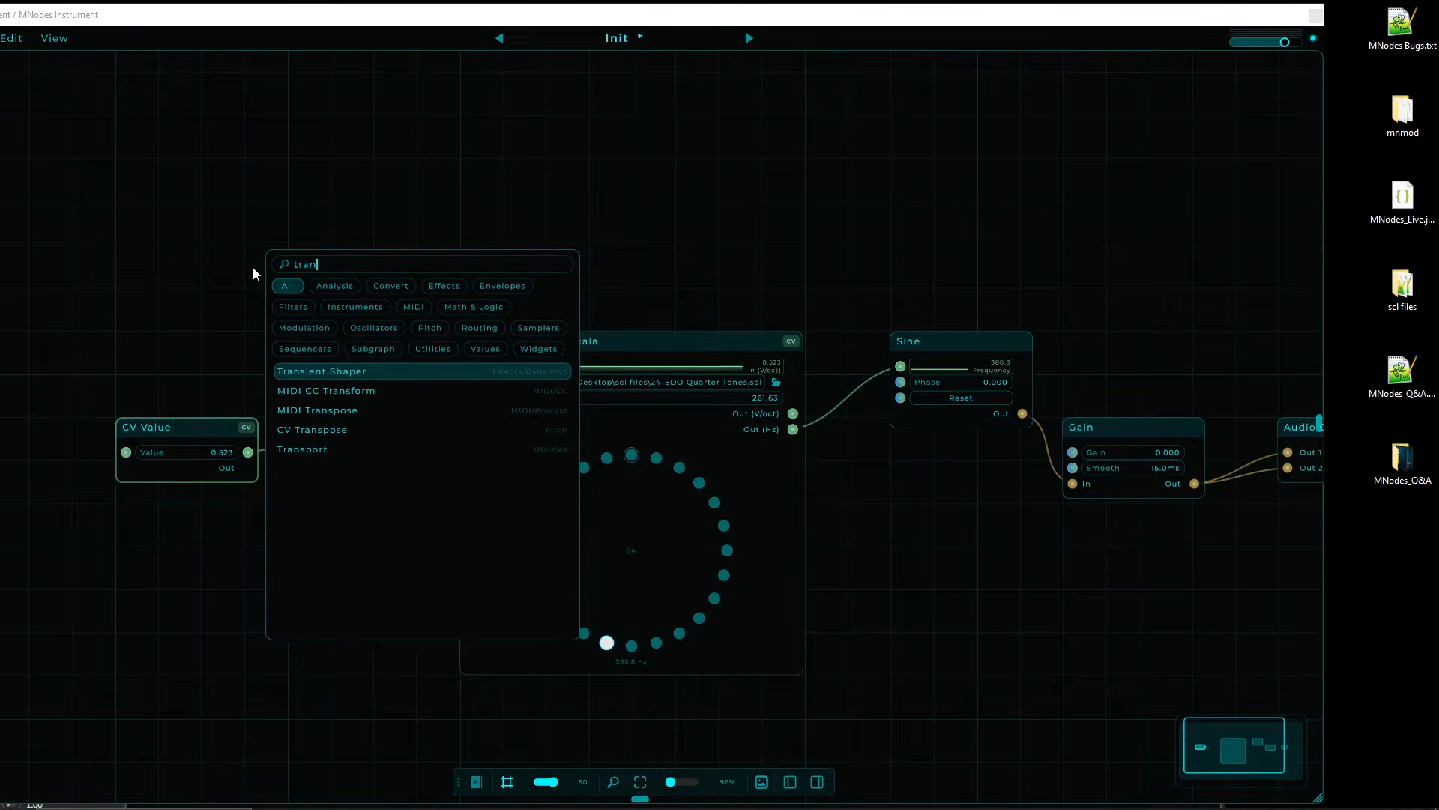
{"action": "key", "text": "Down"}
{"action": "key", "text": "Down"}
{"action": "key", "text": "Down"}
{"action": "key", "text": "Down"}
{"action": "key", "text": "Return"}
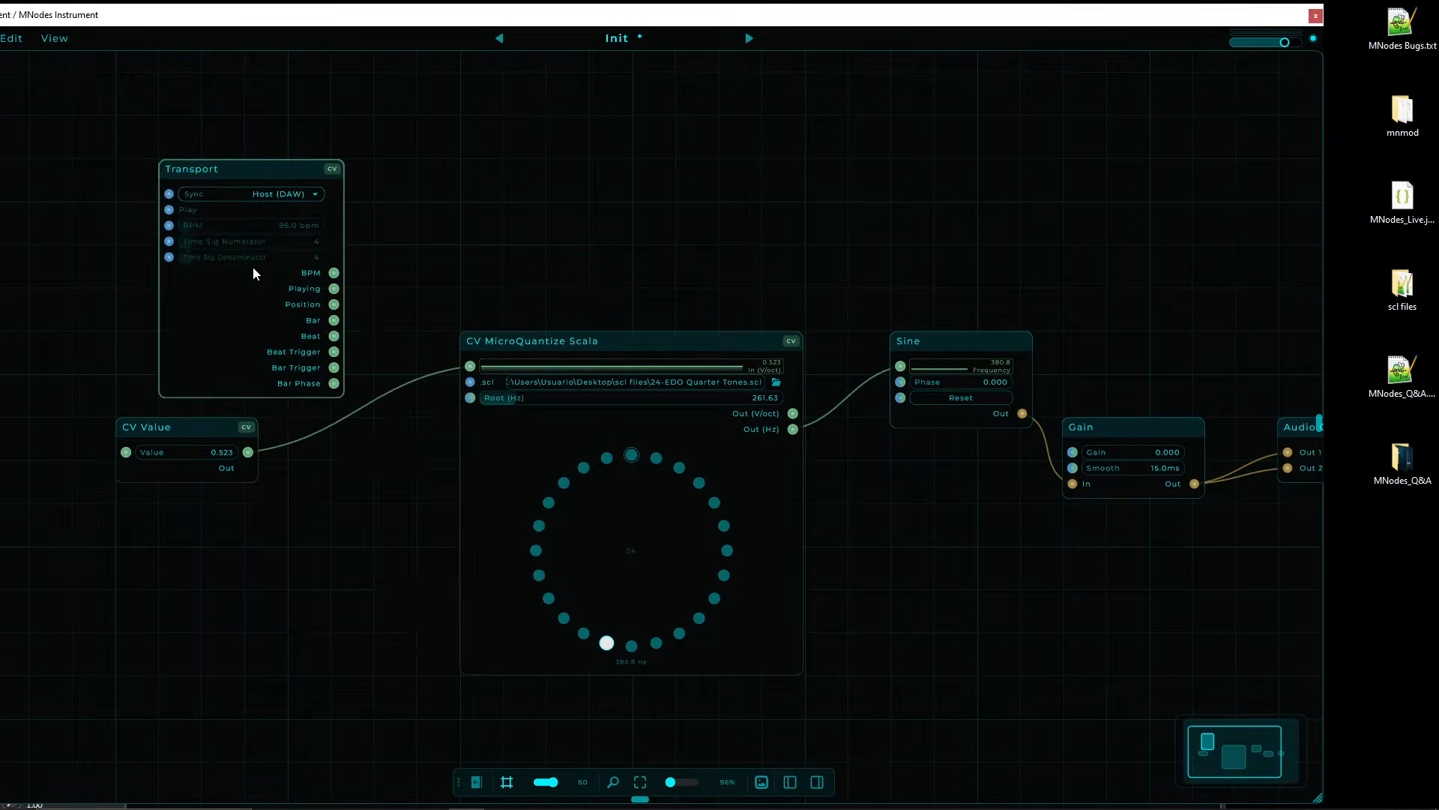
- Delete the CV Value node and move the Transport node down into the freed space
{"action": "left_click", "coordinate": [215, 465]}
{"action": "key", "text": "Delete"}
{"action": "left_click_drag", "start_coordinate": [290, 168], "coordinate": [202, 255]}
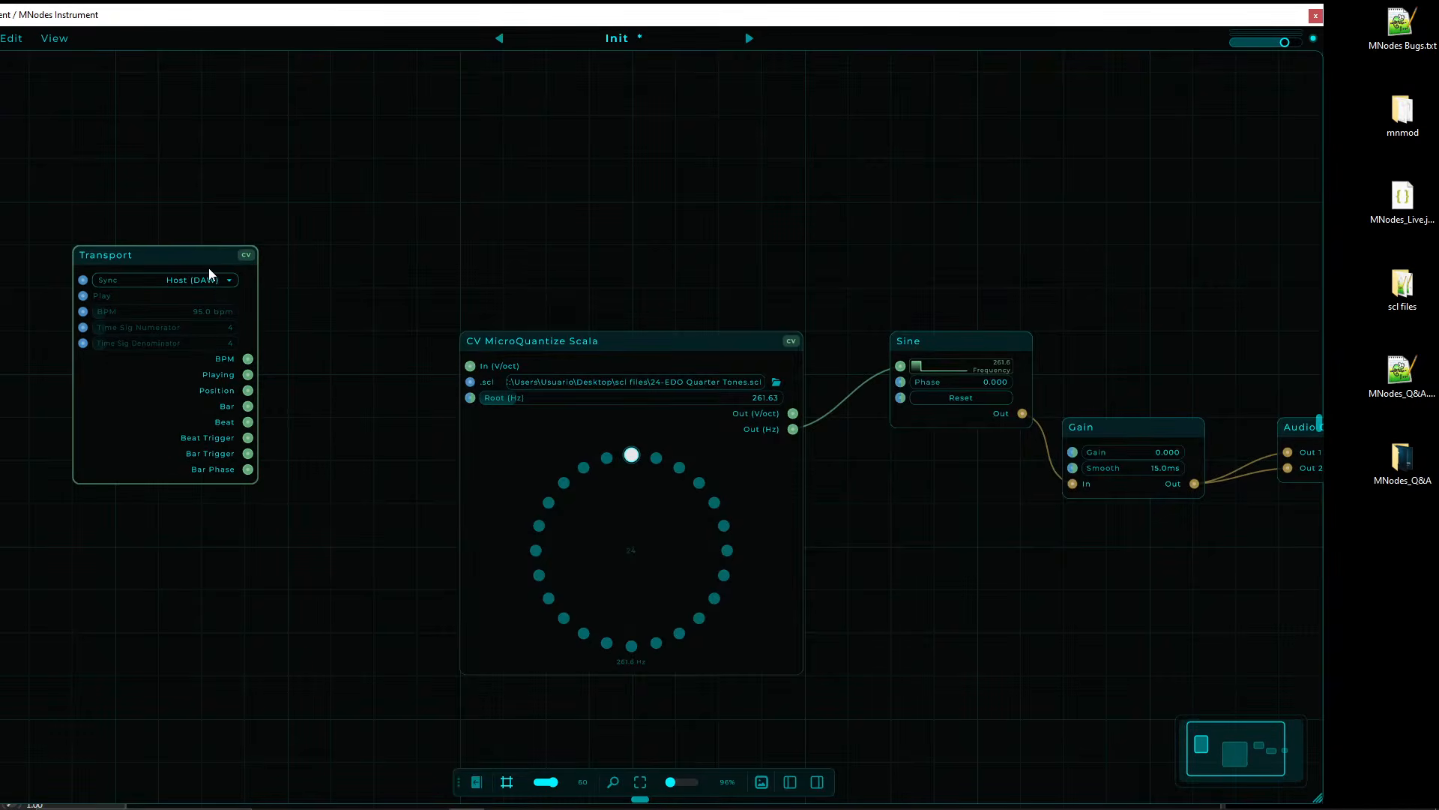
- Add a Phase To Step node between Transport and the quantizer
{"action": "double_click", "coordinate": [343, 466]}
{"action": "type", "text": "s"}
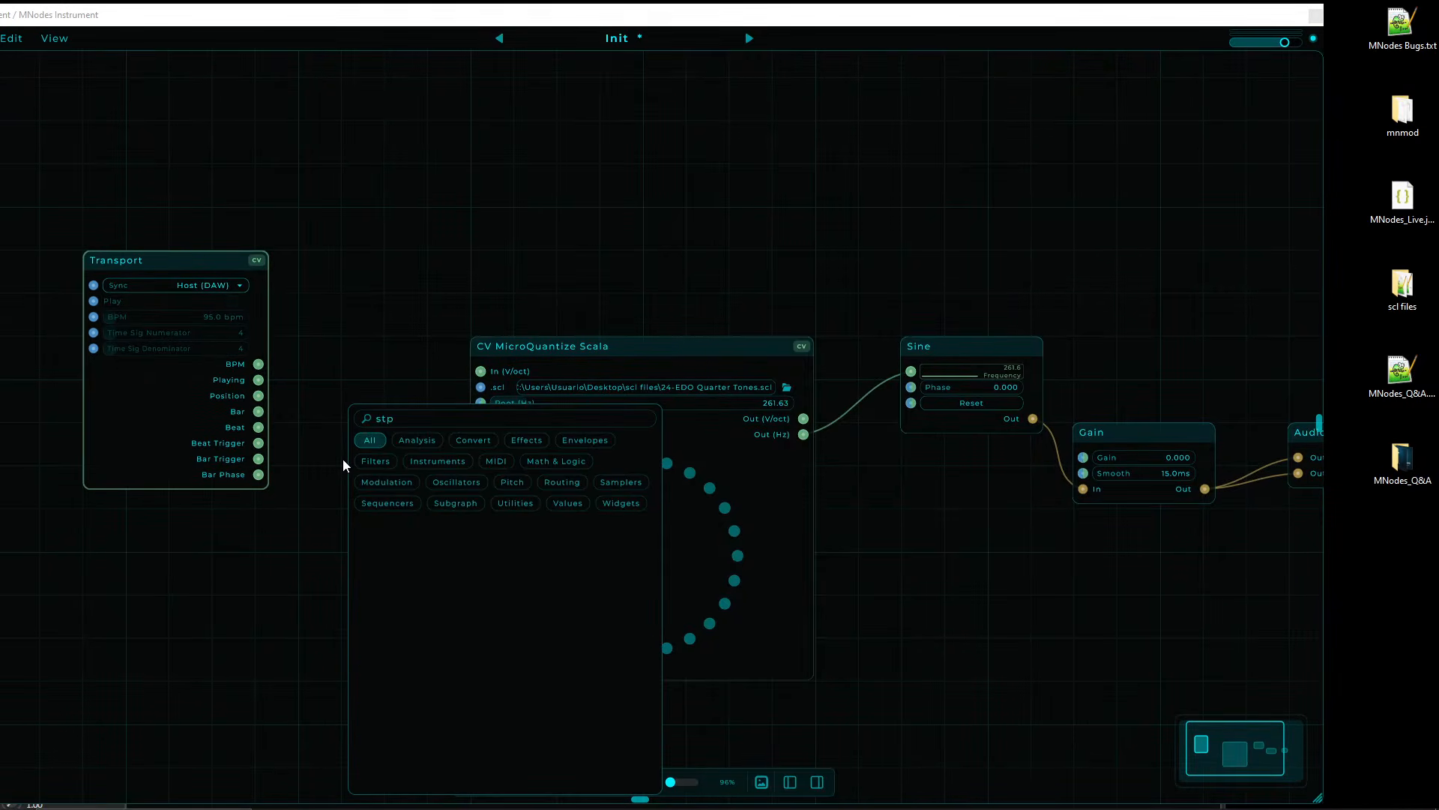
{"action": "type", "text": "tep"}
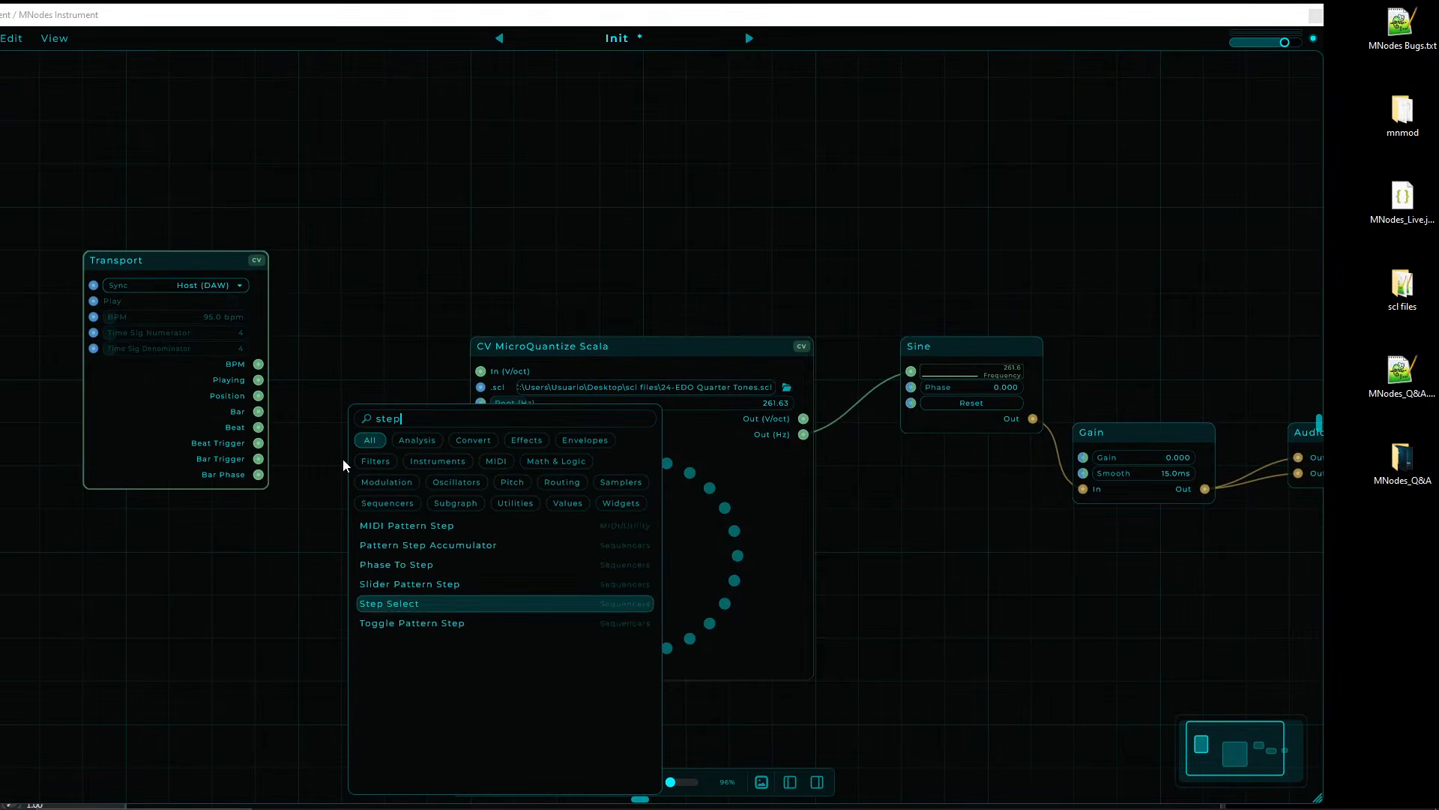
{"action": "key", "text": "Up"}
{"action": "key", "text": "Up"}
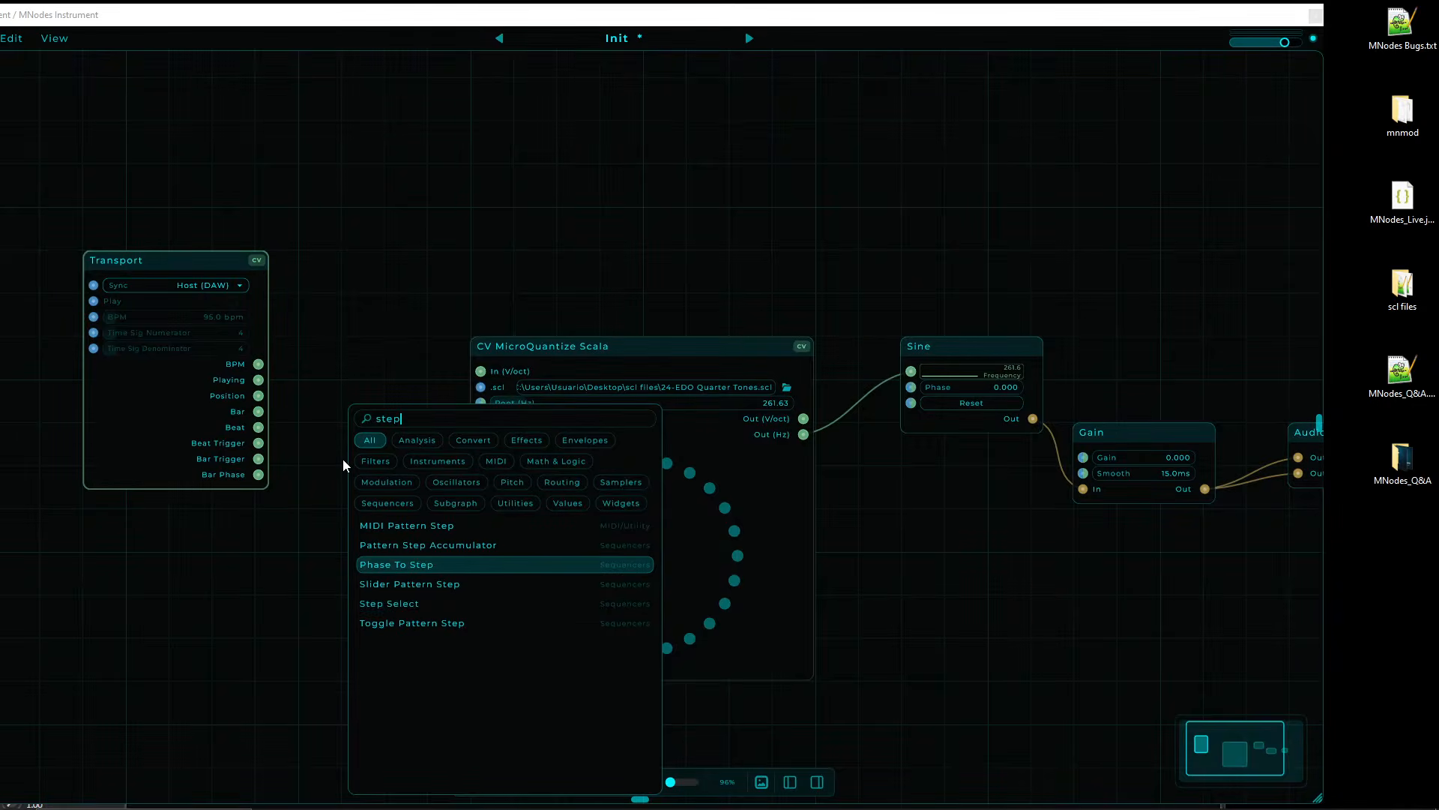
{"action": "key", "text": "Down"}
{"action": "key", "text": "Up"}
{"action": "key", "text": "Return"}
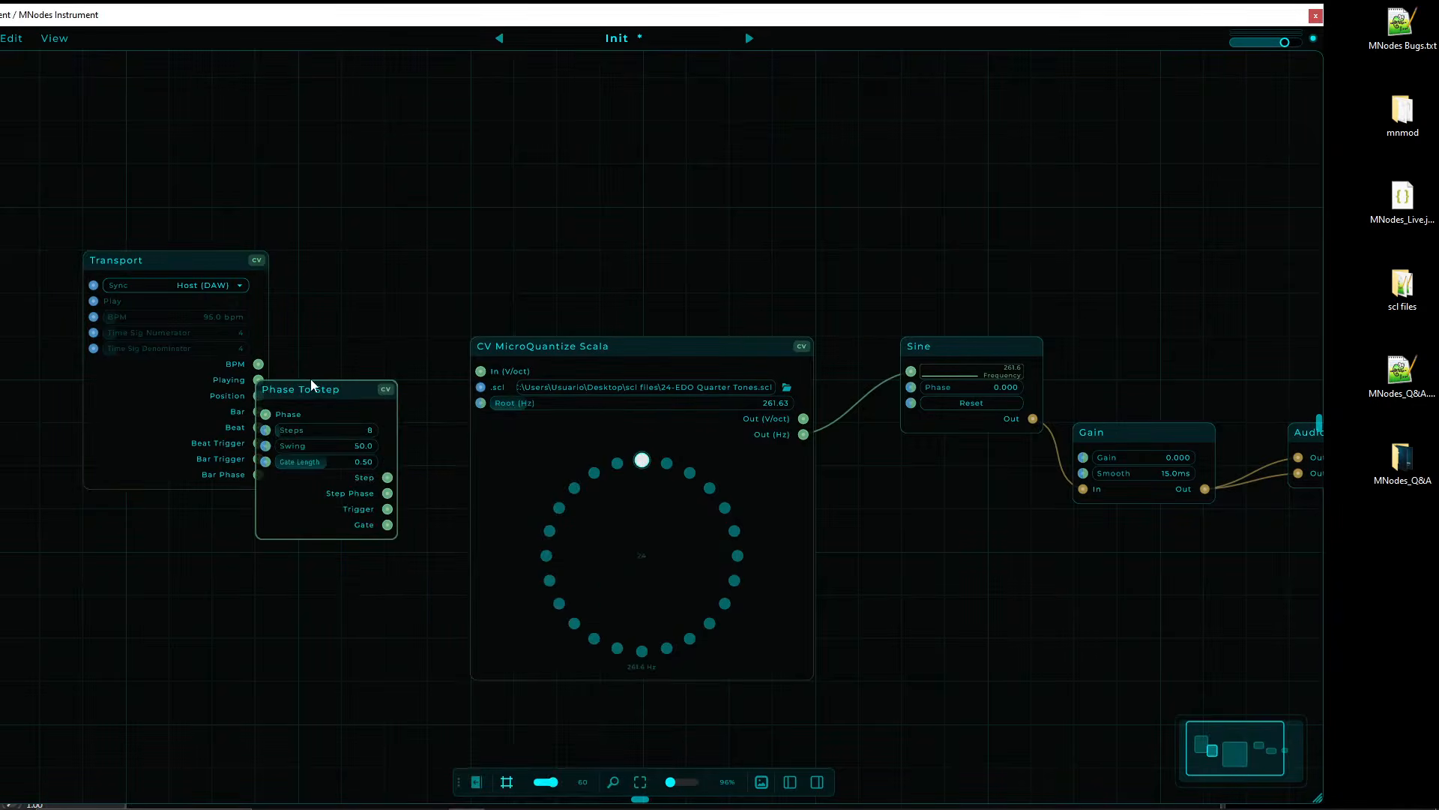
- Wire Transport's Bar Phase output into Phase To Step's Phase input and set Steps to 24
{"action": "left_click_drag", "start_coordinate": [224, 276], "coordinate": [183, 233]}
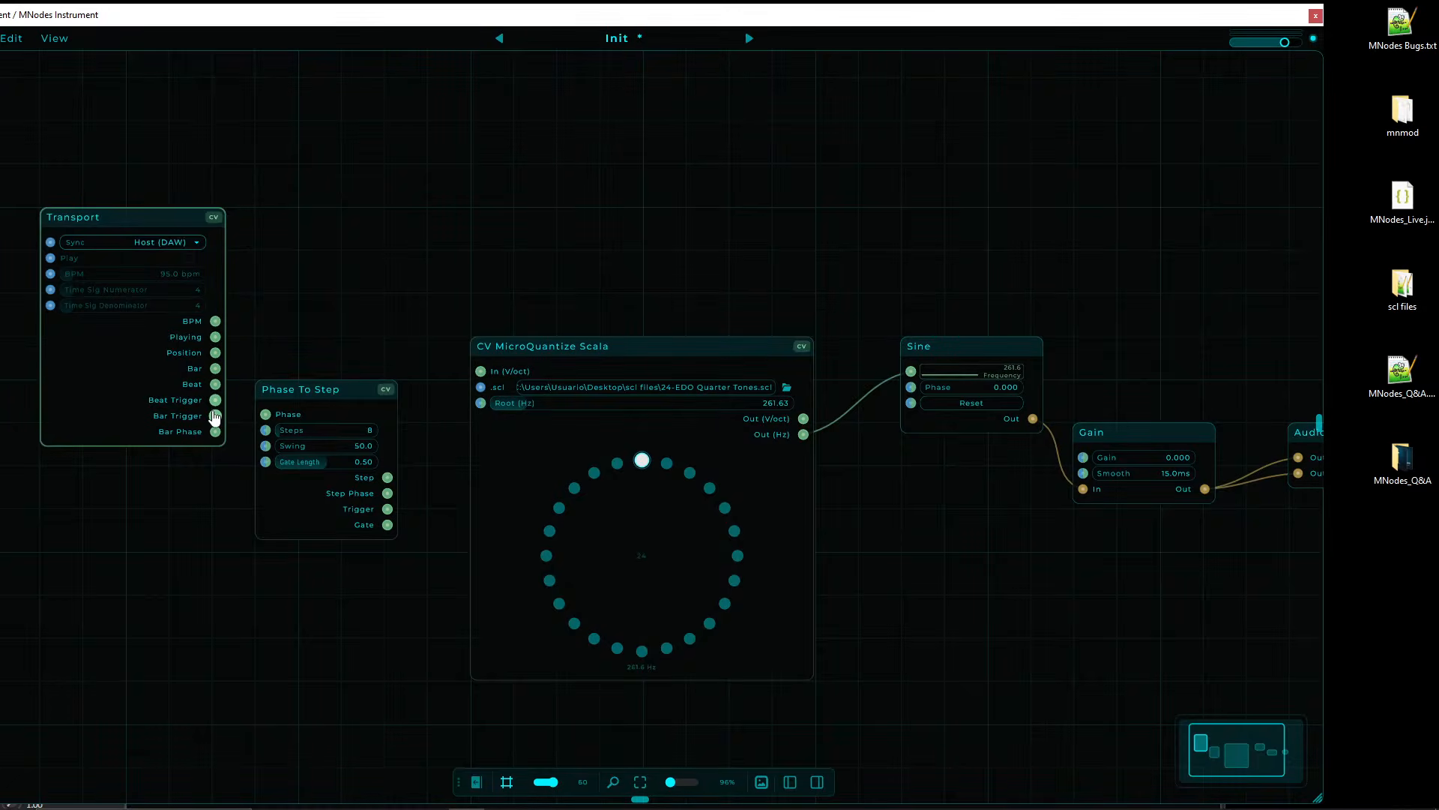
{"action": "left_click_drag", "start_coordinate": [215, 431], "coordinate": [276, 412]}
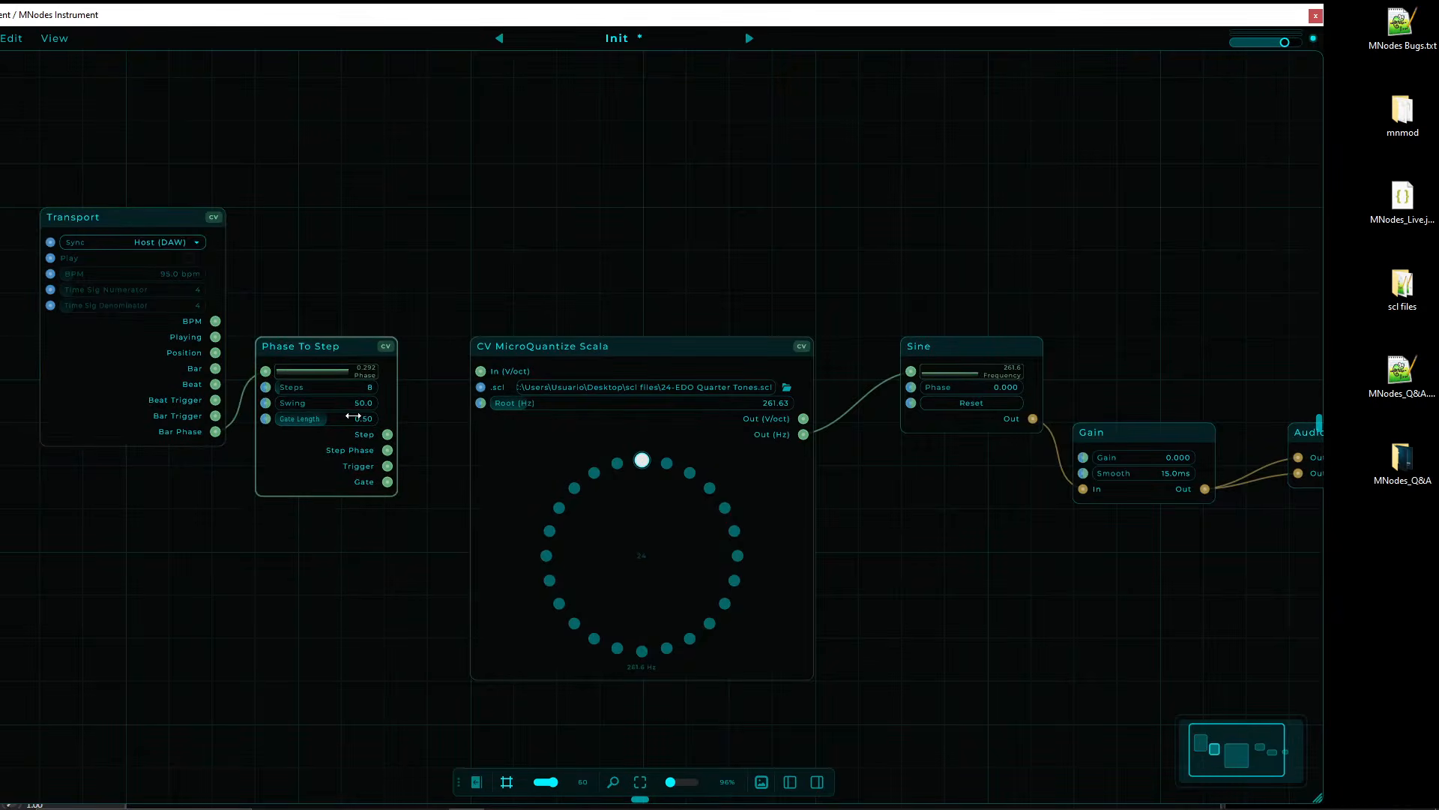
{"action": "left_click_drag", "start_coordinate": [351, 388], "coordinate": [444, 388]}
{"action": "left_click", "coordinate": [352, 389]}
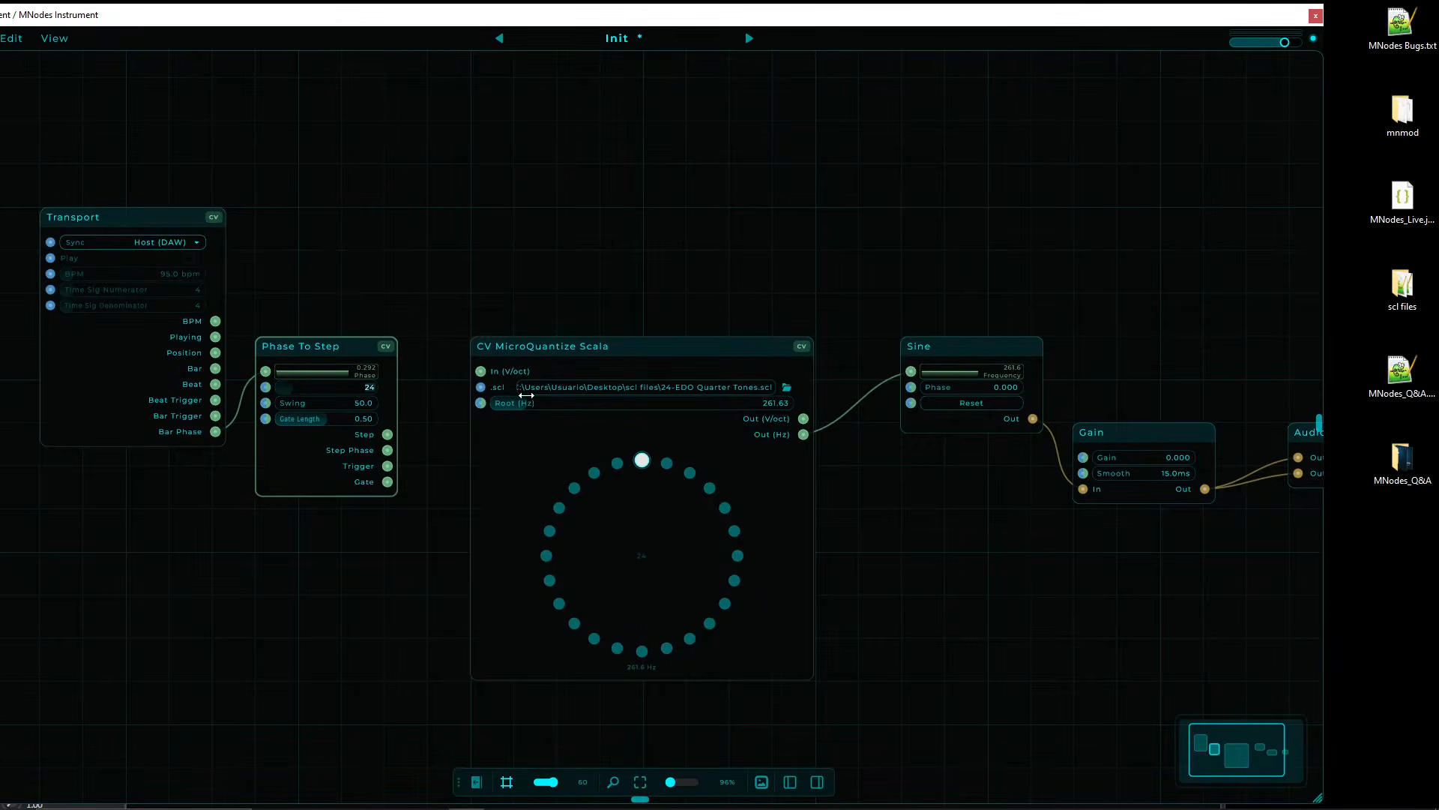
- Delete the Phase To Step and Transport nodes
{"action": "left_click_drag", "start_coordinate": [347, 263], "coordinate": [311, 517]}
{"action": "key", "text": "Delete"}
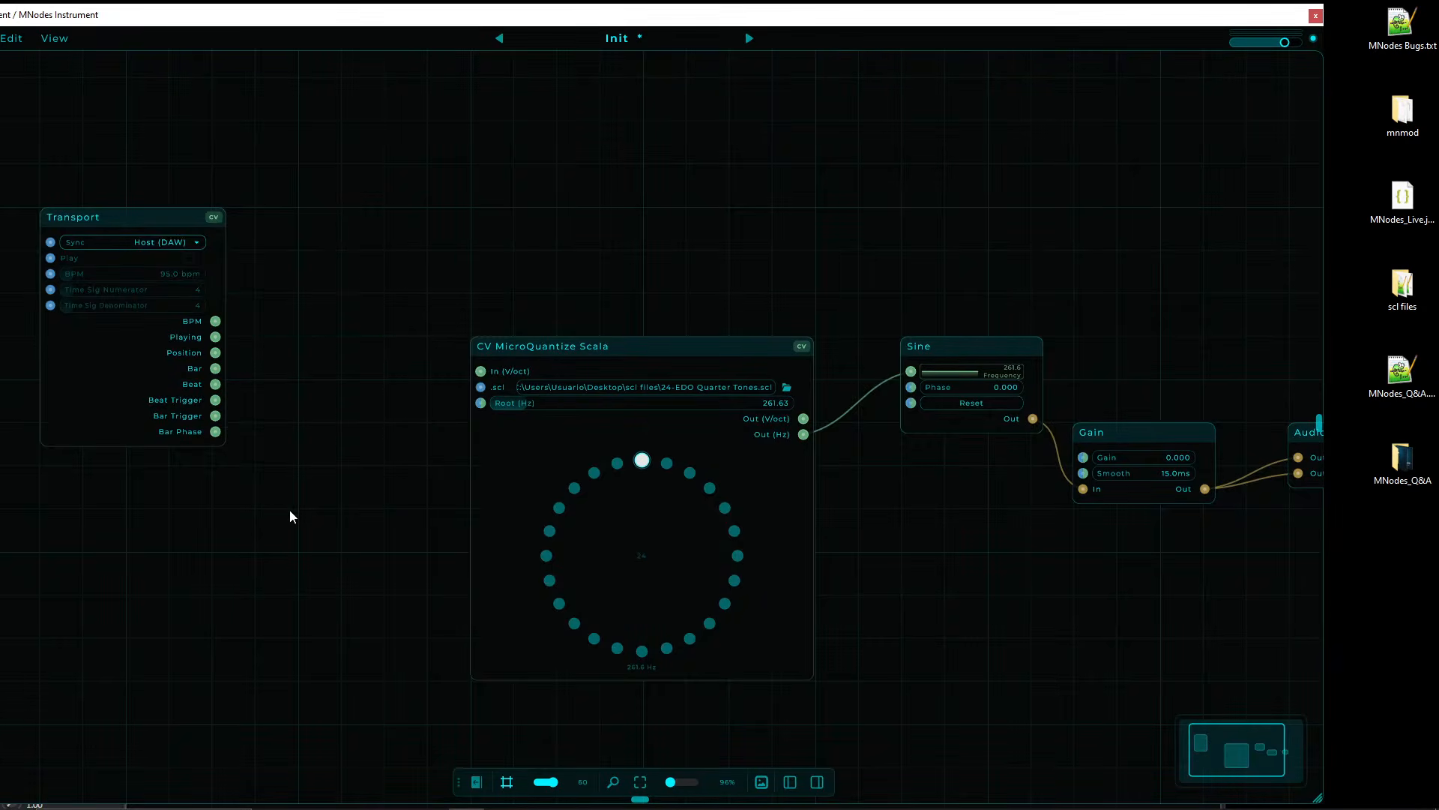
{"action": "left_click", "coordinate": [160, 372]}
{"action": "key", "text": "Delete"}
- Add a Random Int node and place it in front of the CV MicroQuantize Scala node
{"action": "double_click", "coordinate": [256, 399]}
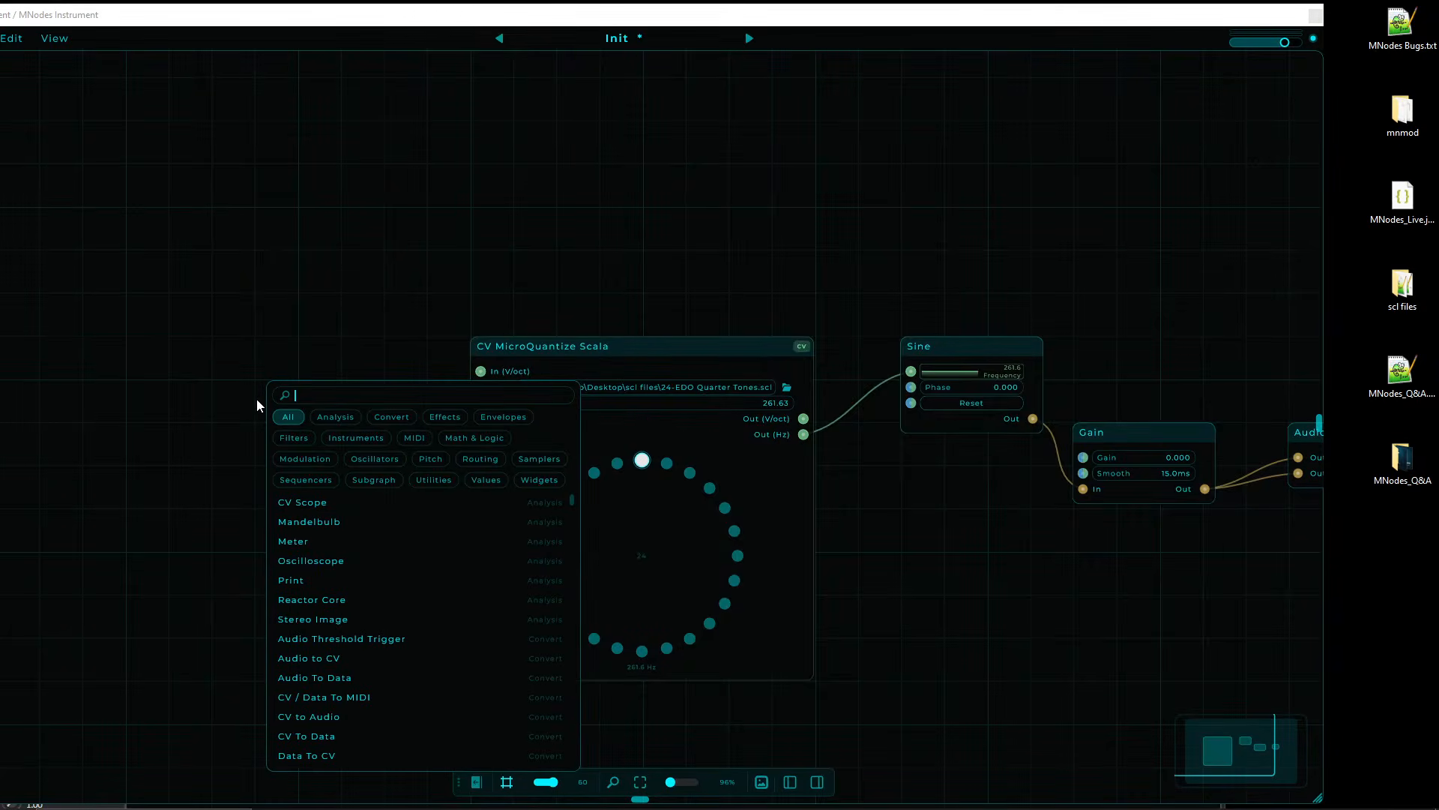
{"action": "type", "text": "rand"}
{"action": "key", "text": "Down"}
{"action": "key", "text": "Down"}
{"action": "key", "text": "Down"}
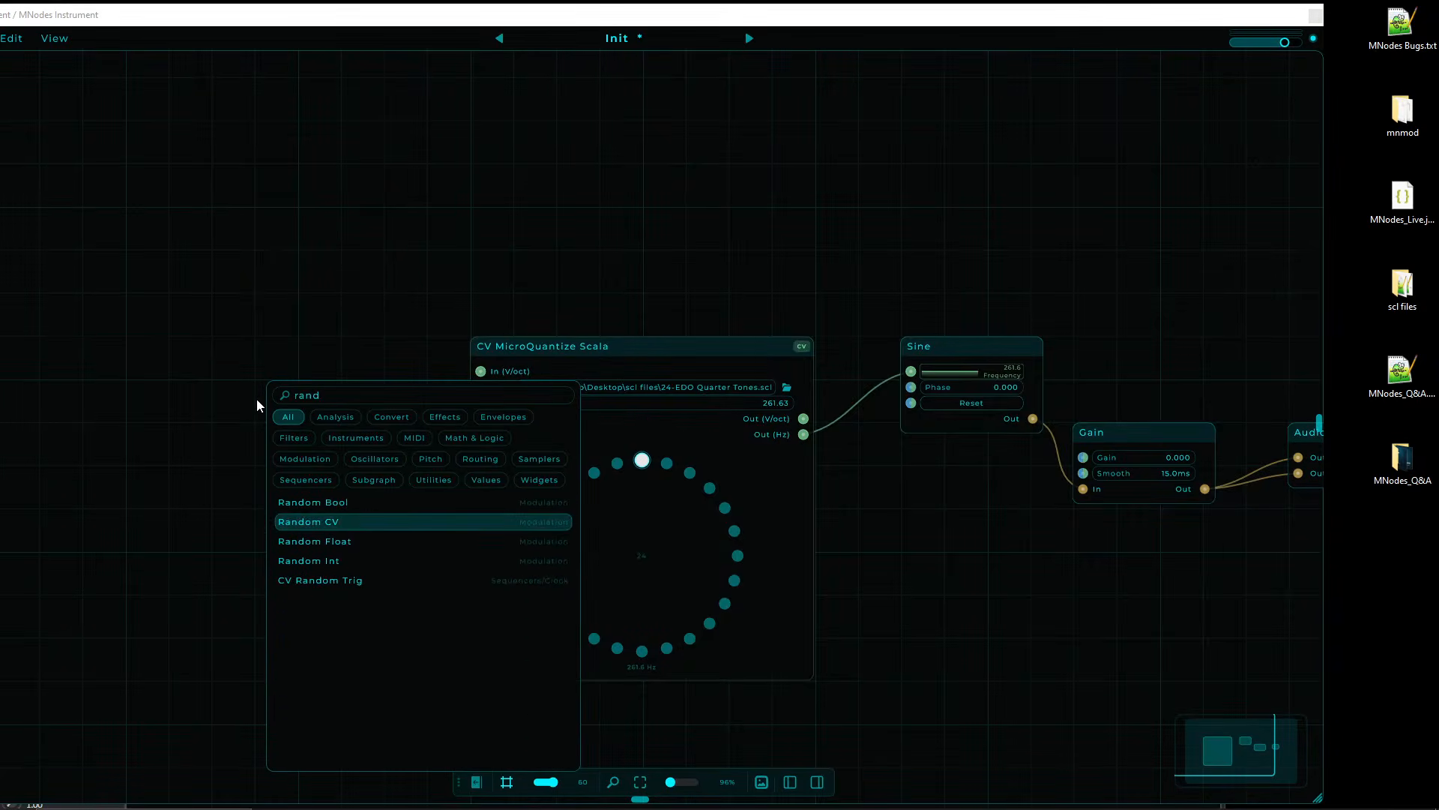
{"action": "key", "text": "Return"}
{"action": "left_click_drag", "start_coordinate": [658, 276], "coordinate": [592, 269]}
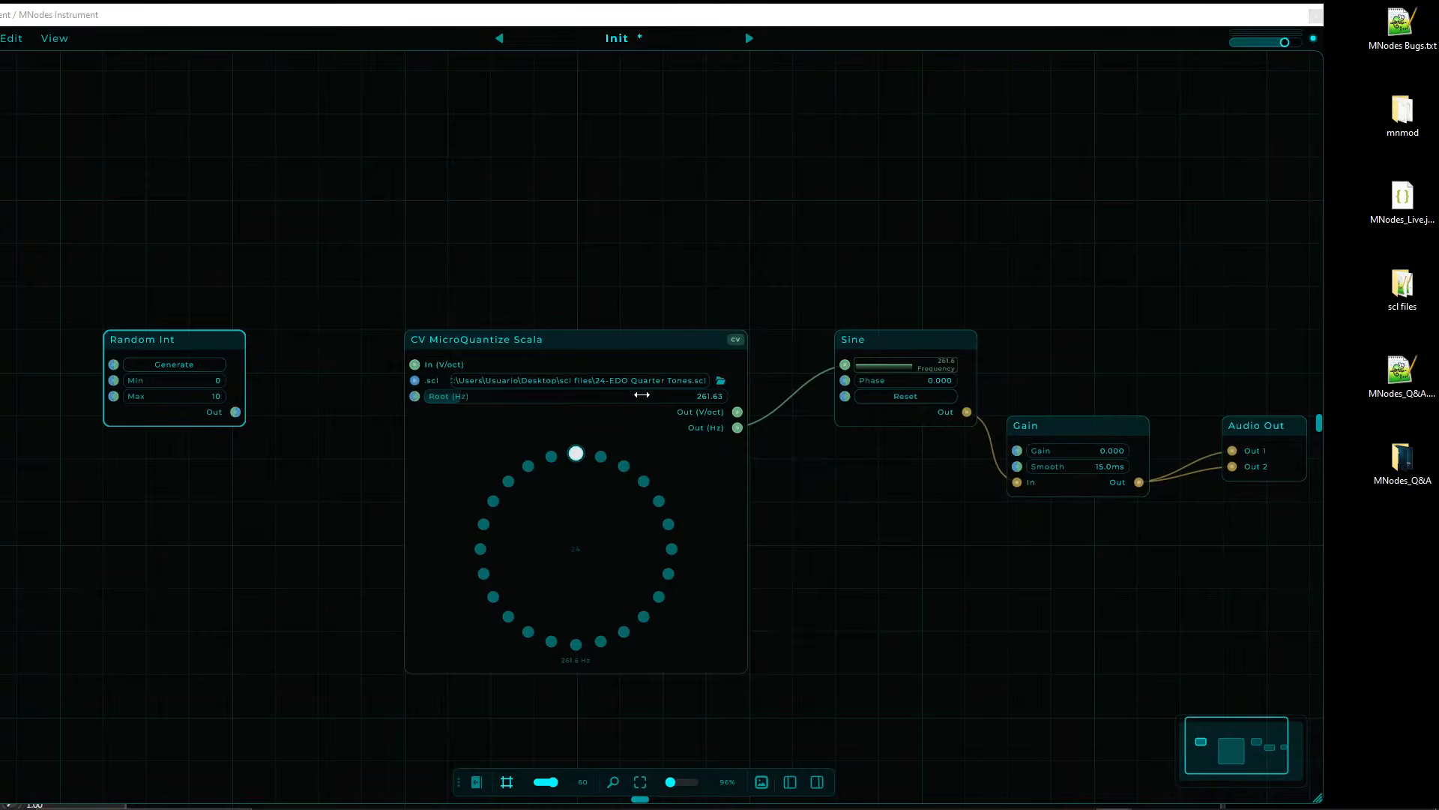
{"action": "left_click_drag", "start_coordinate": [150, 333], "coordinate": [192, 291]}
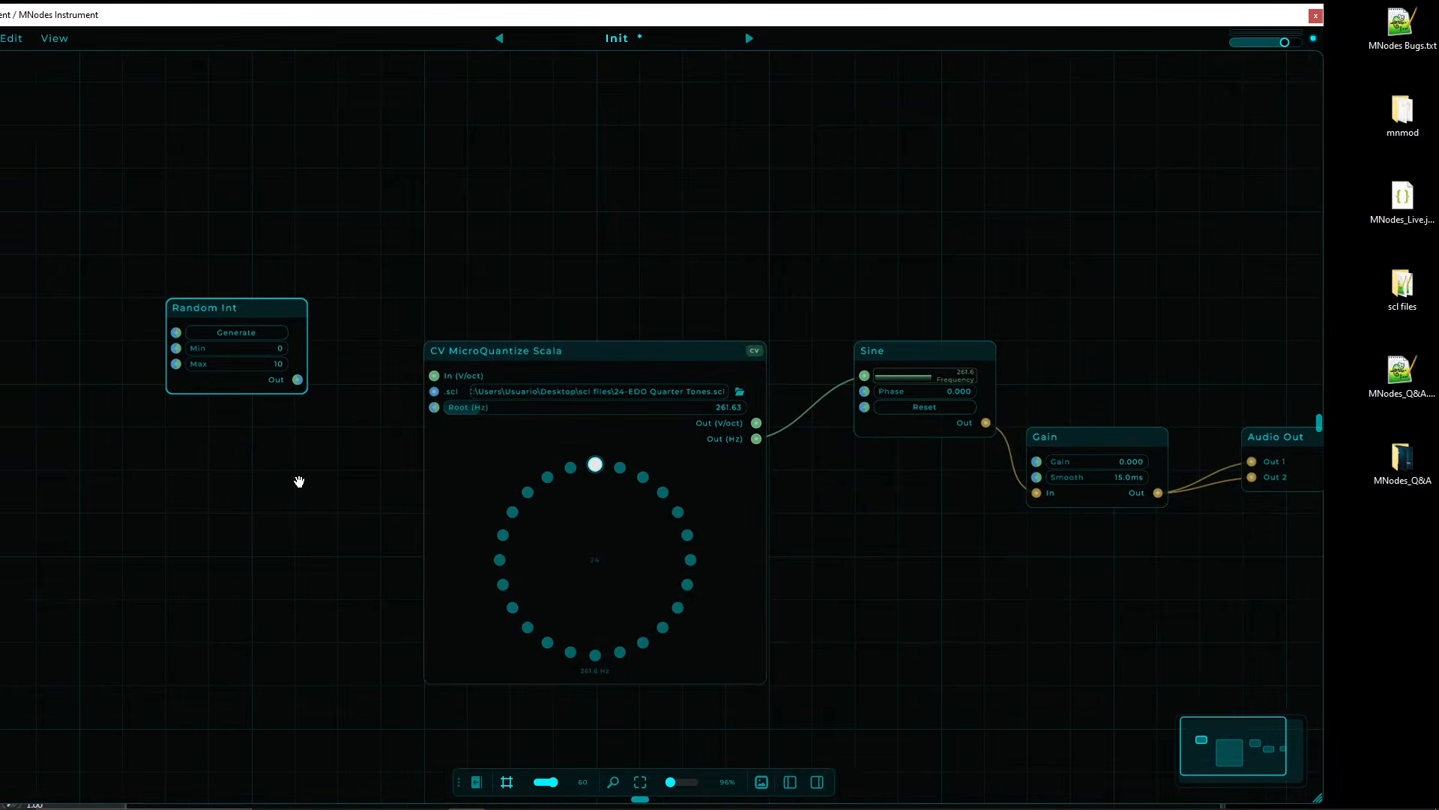
{"action": "left_click_drag", "start_coordinate": [288, 367], "coordinate": [236, 365]}
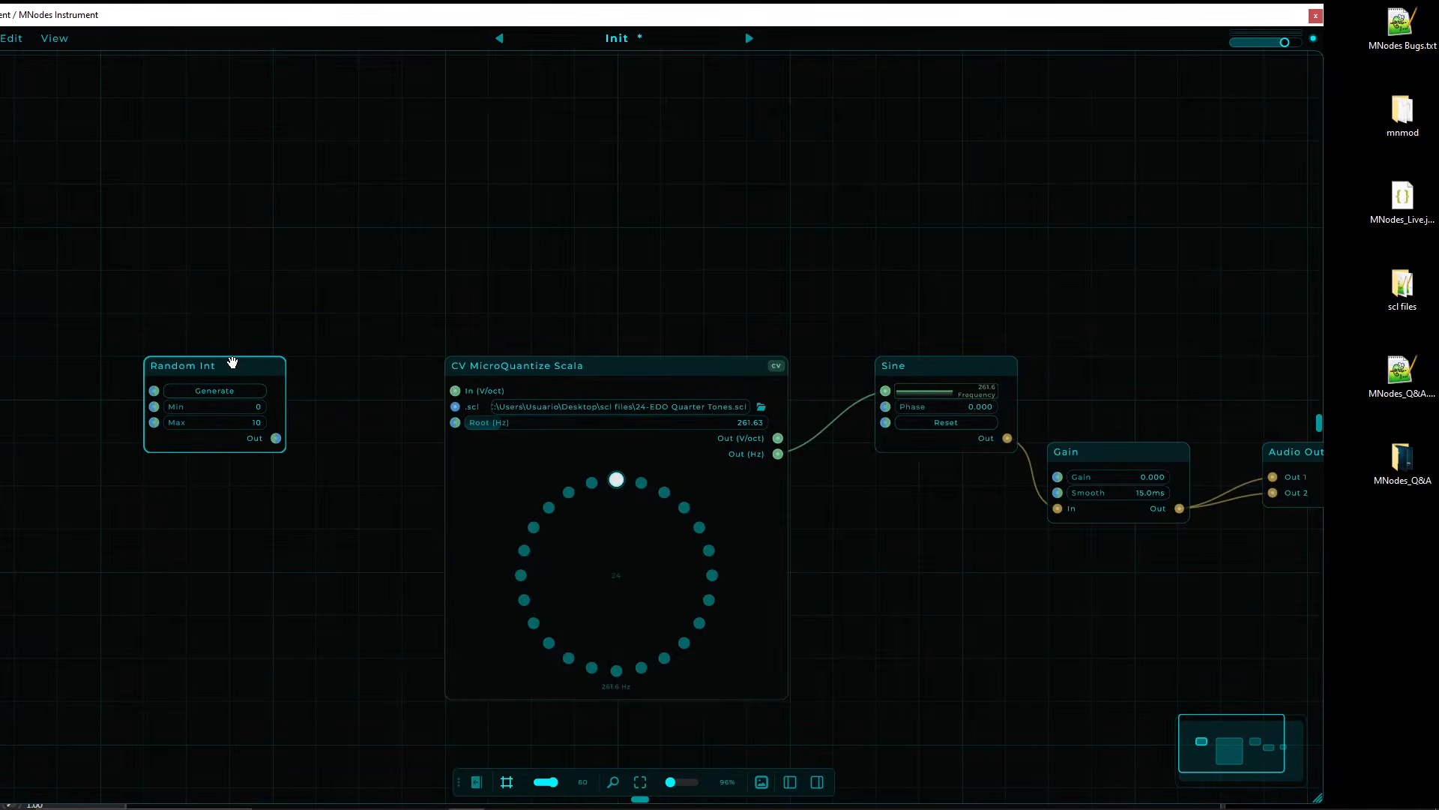
{"action": "left_click_drag", "start_coordinate": [386, 371], "coordinate": [344, 353]}
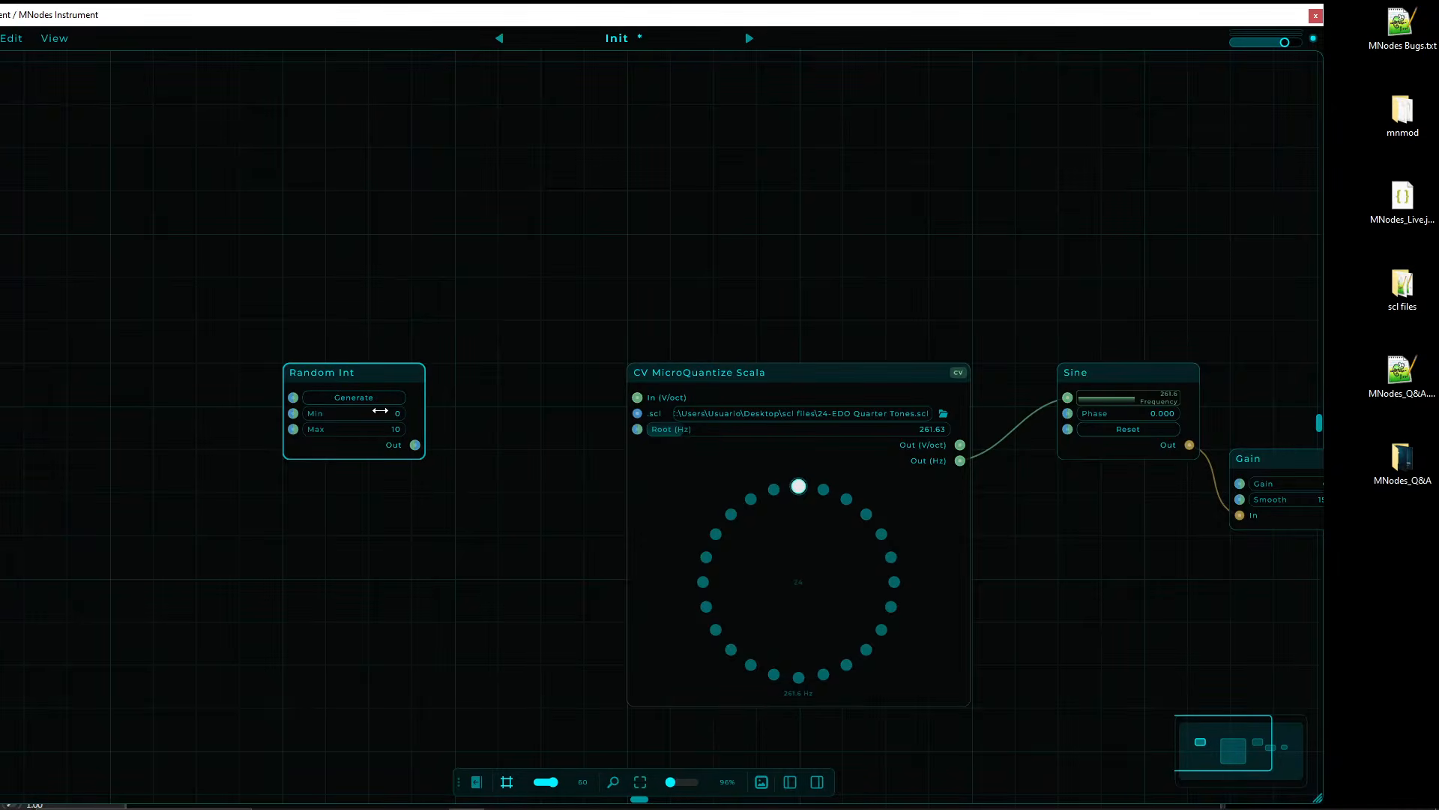
- Replace the Random Int node with a Random Float node
{"action": "key", "text": "Delete"}
{"action": "double_click", "coordinate": [402, 452]}
{"action": "type", "text": "random"}
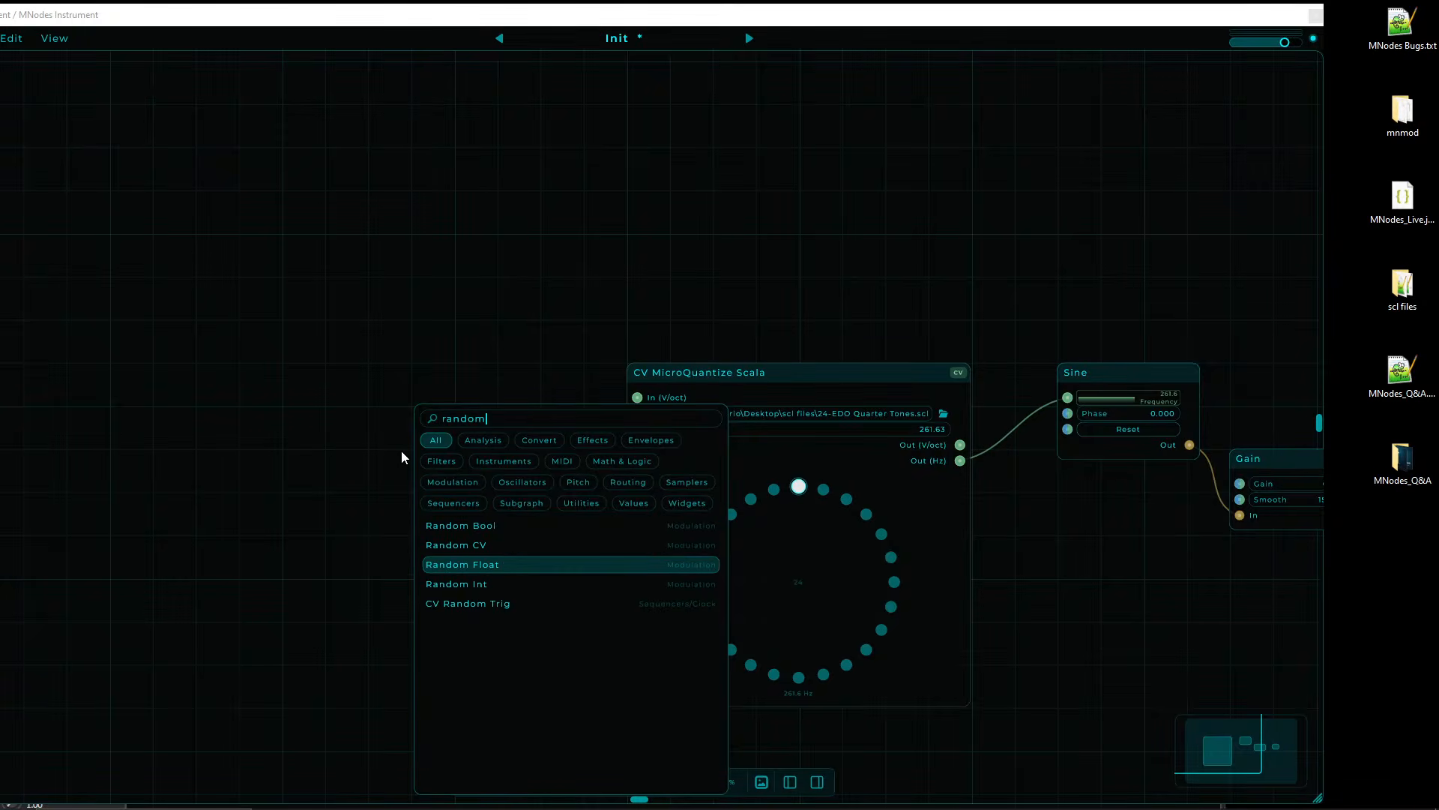
{"action": "key", "text": "Return"}
- Try to wire Random Float's output directly into the quantizer's In (V/oct) input
{"action": "left_click_drag", "start_coordinate": [458, 488], "coordinate": [638, 398]}
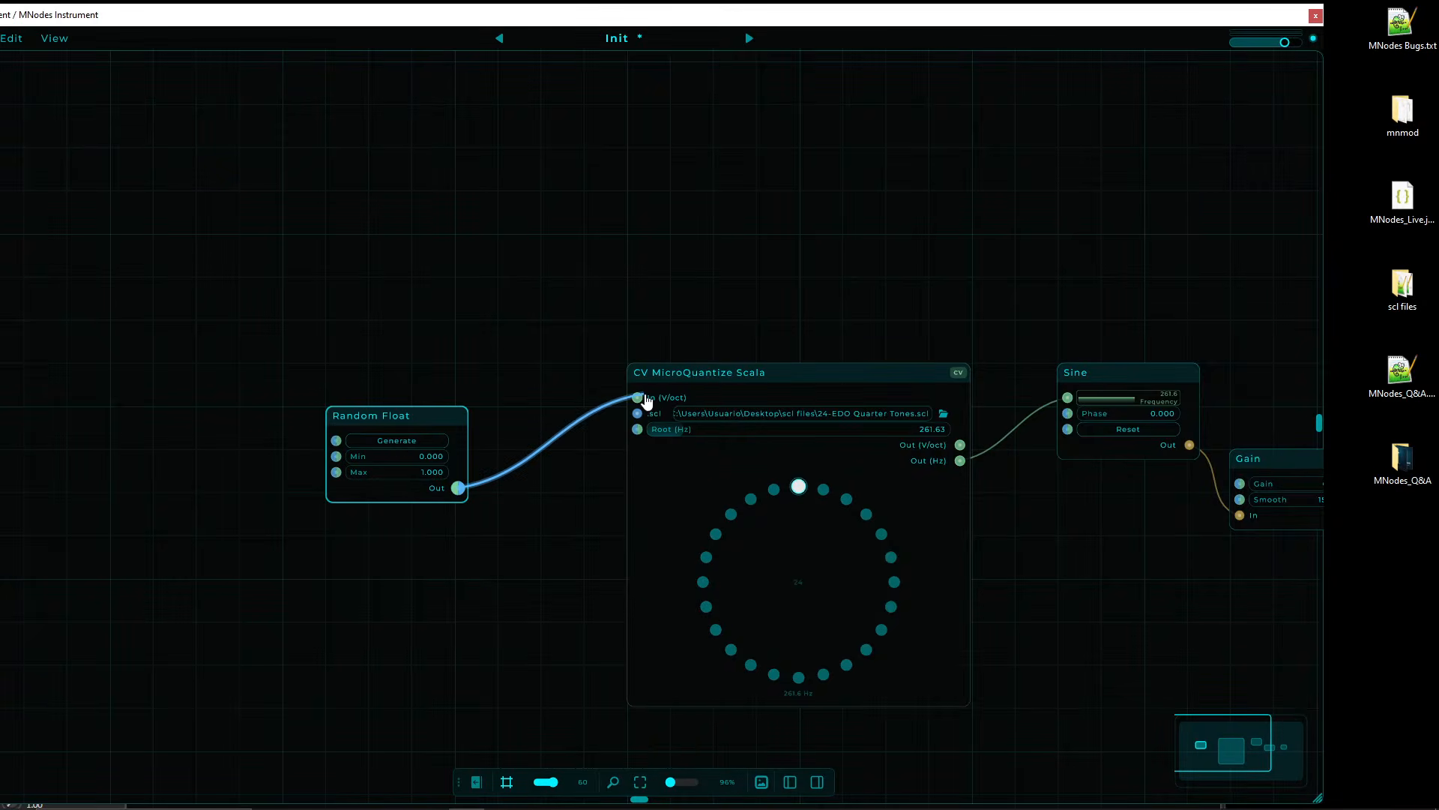
{"action": "left_click", "coordinate": [645, 399]}
{"action": "left_click_drag", "start_coordinate": [458, 488], "coordinate": [615, 416]}
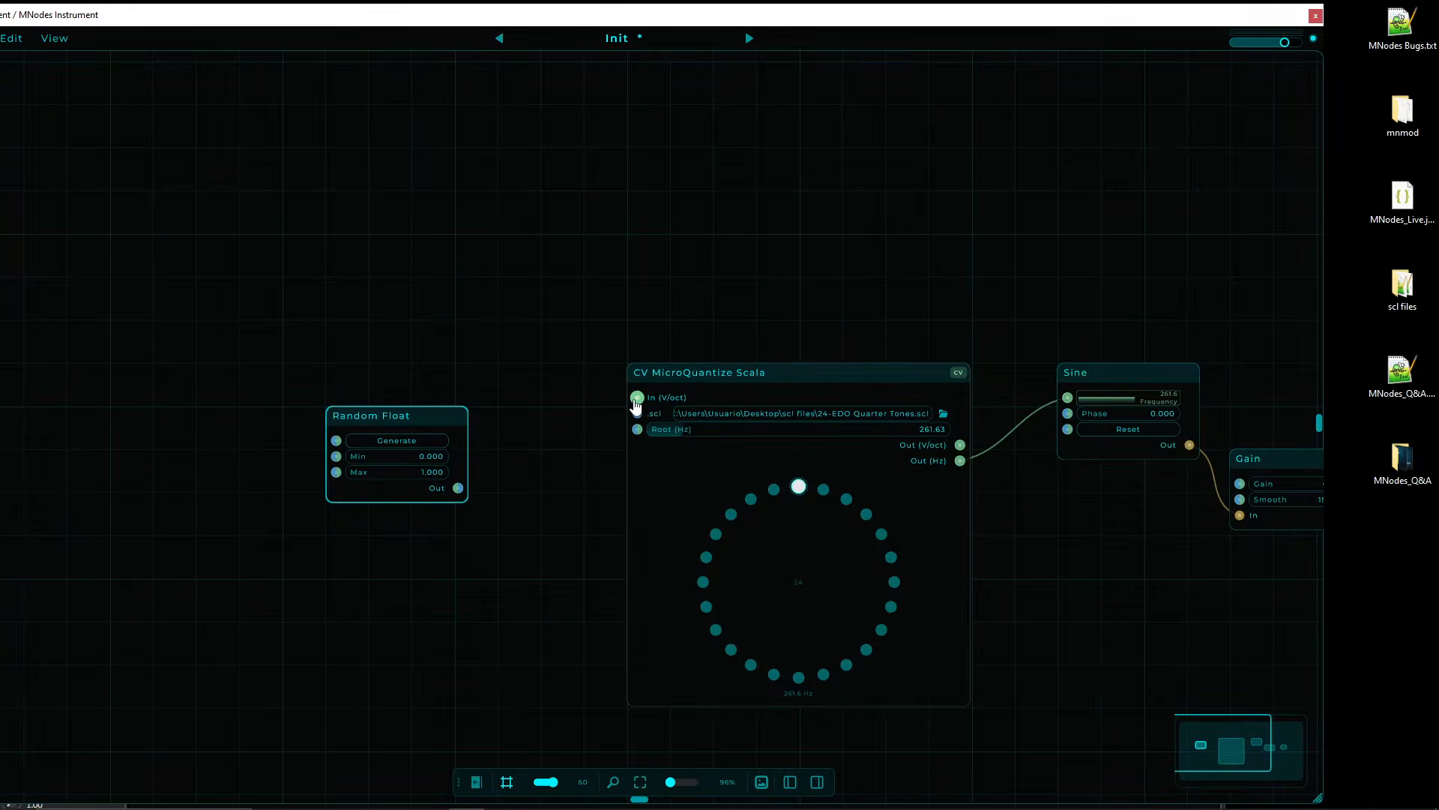
{"action": "left_click_drag", "start_coordinate": [458, 488], "coordinate": [633, 398]}
- Add a Data To CV node and connect Random Float's output through it to the quantizer's In (V/oct) input
{"action": "left_click_drag", "start_coordinate": [399, 432], "coordinate": [357, 346]}
{"action": "double_click", "coordinate": [480, 498]}
{"action": "type", "text": "d"}
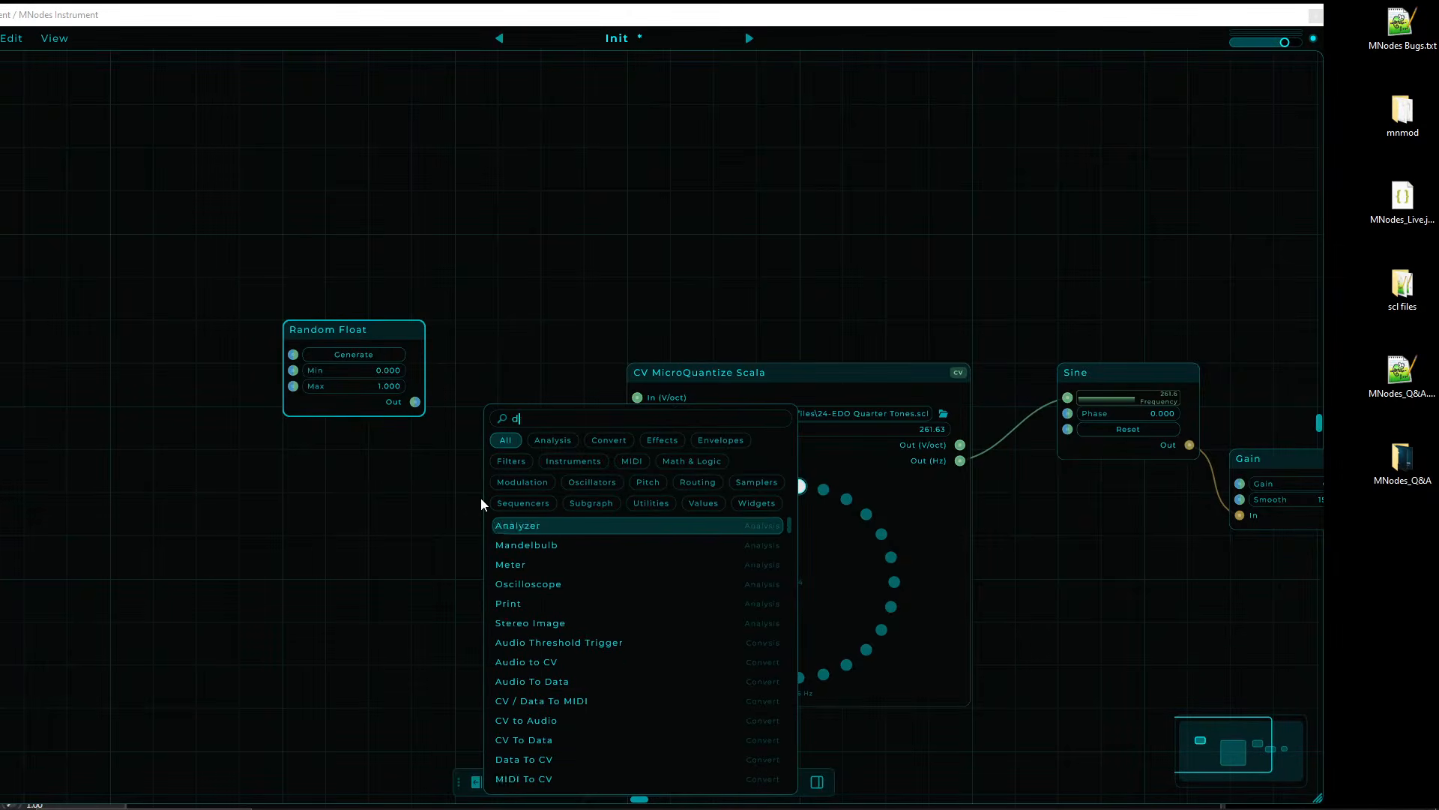
{"action": "type", "text": "ata to"}
{"action": "key", "text": "Return"}
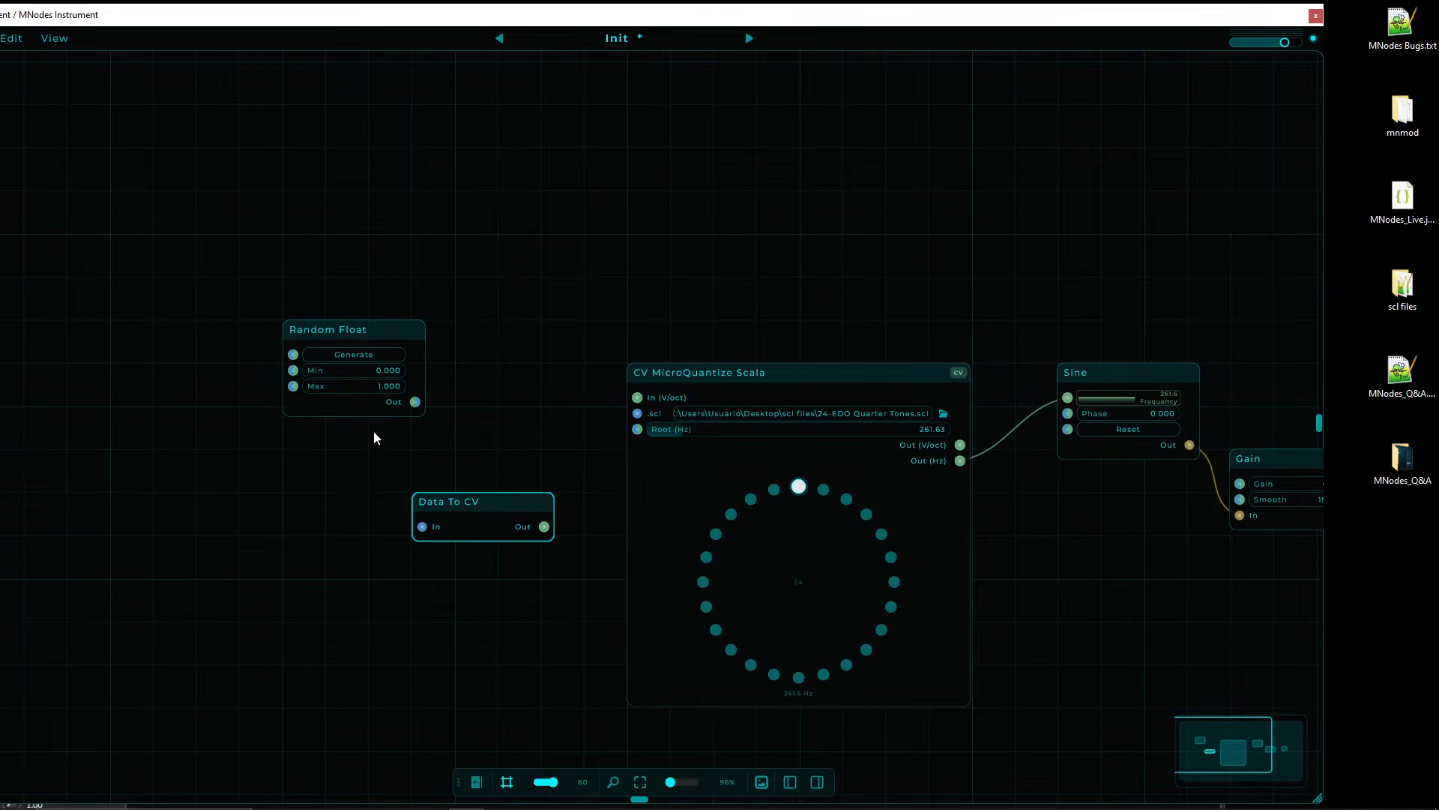
{"action": "left_click_drag", "start_coordinate": [415, 402], "coordinate": [422, 526]}
{"action": "left_click_drag", "start_coordinate": [545, 526], "coordinate": [637, 398]}
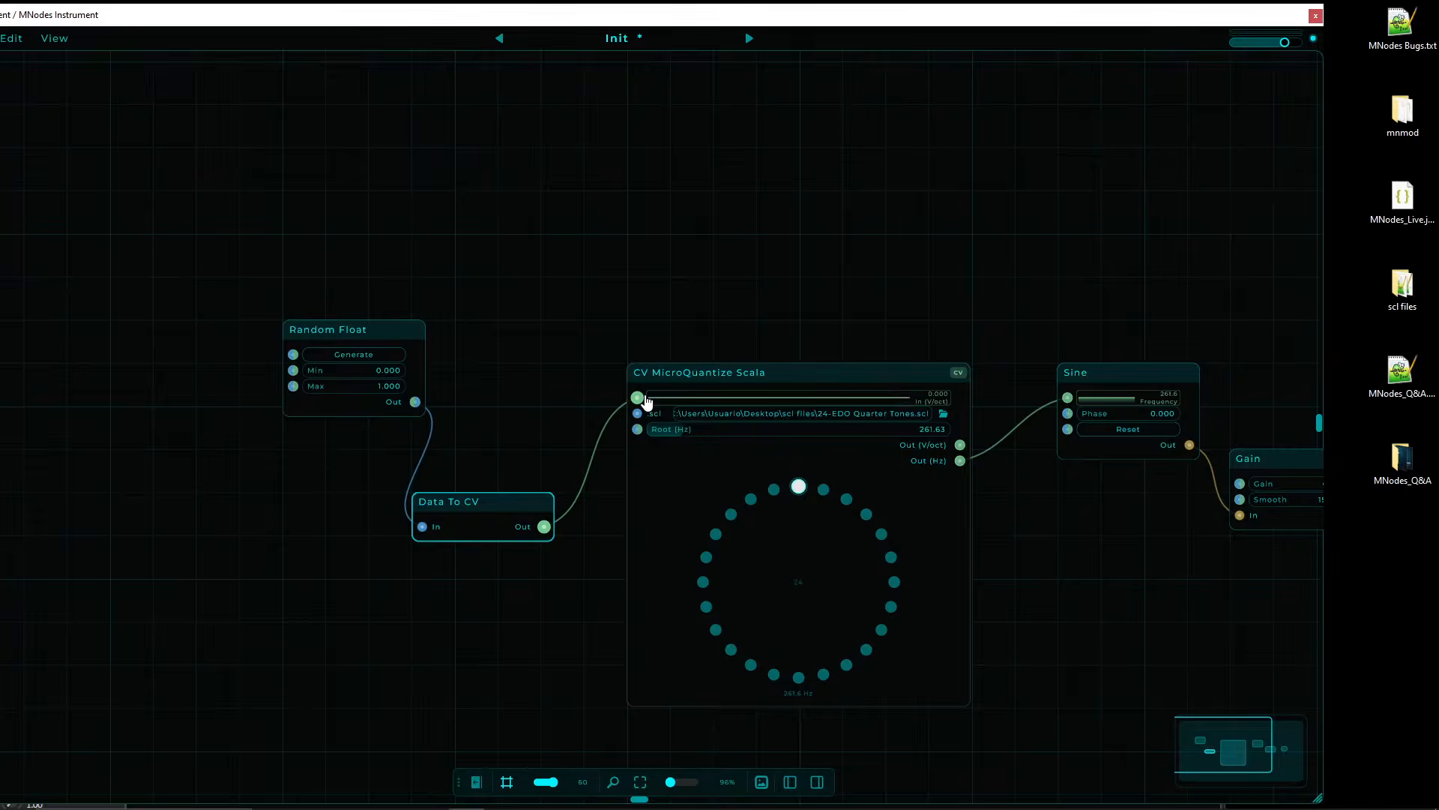
- Generate a random value with Random Float and raise the Gain node's gain to 0.038
{"action": "left_click", "coordinate": [353, 353]}
{"action": "left_click_drag", "start_coordinate": [736, 323], "coordinate": [453, 320]}
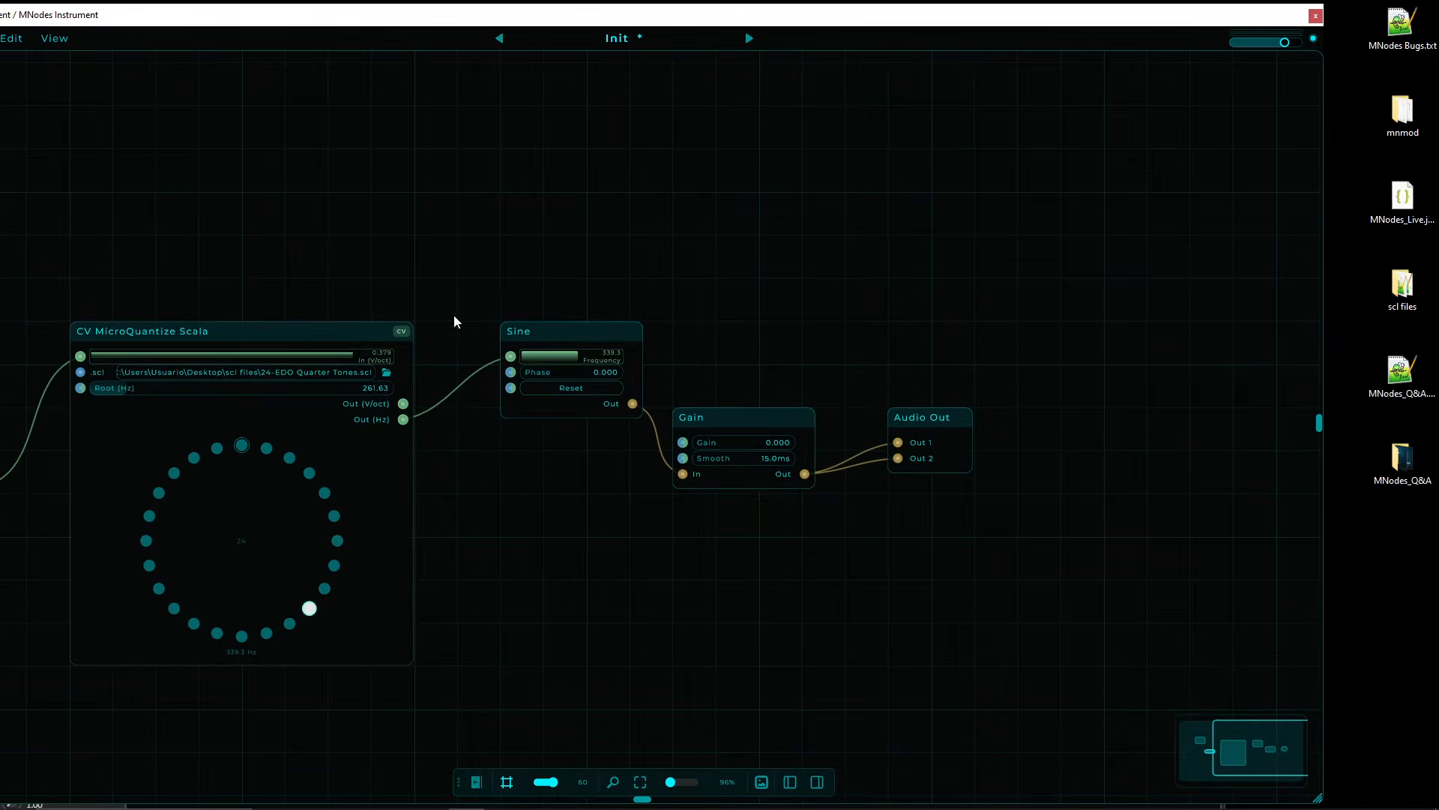
{"action": "left_click_drag", "start_coordinate": [750, 442], "coordinate": [754, 443]}
{"action": "left_click_drag", "start_coordinate": [547, 219], "coordinate": [1042, 255]}
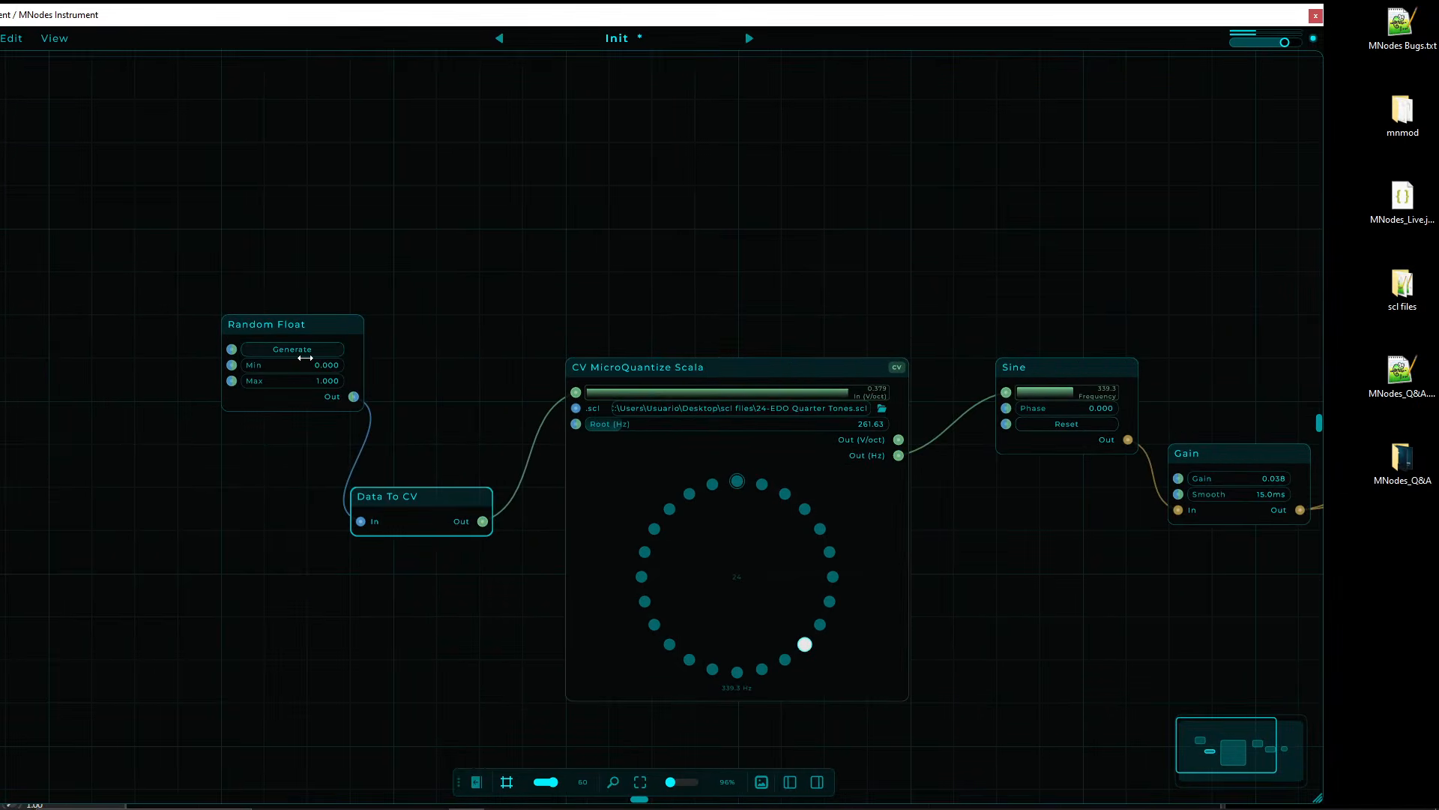
- Generate a series of random values with Random Float to audition the quantized scale, and return the gain to 0.000
{"action": "left_click", "coordinate": [293, 351]}
{"action": "left_click", "coordinate": [292, 350]}
{"action": "left_click", "coordinate": [292, 351]}
{"action": "left_click", "coordinate": [292, 351]}
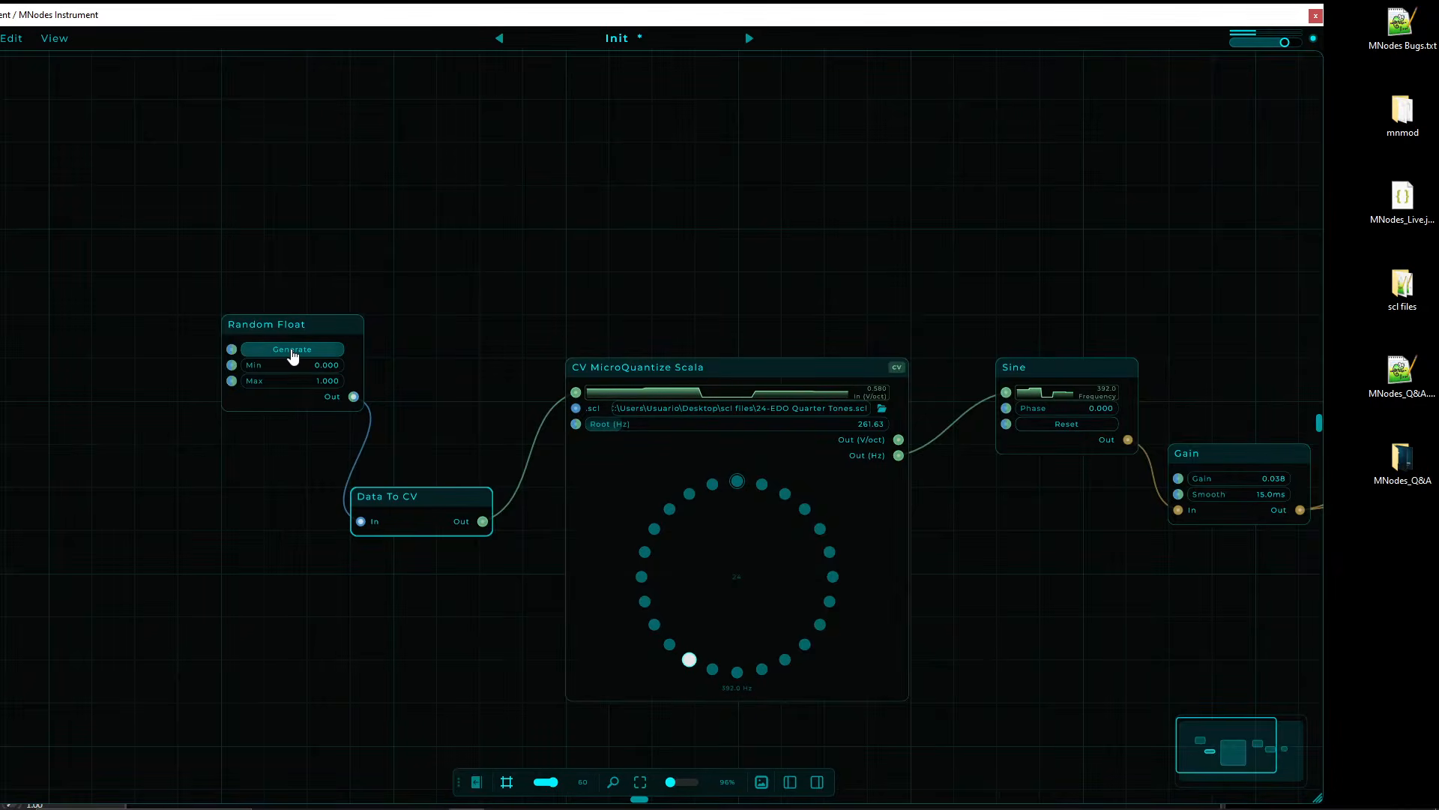
{"action": "left_click", "coordinate": [293, 354]}
{"action": "left_click", "coordinate": [298, 353]}
{"action": "left_click", "coordinate": [301, 355]}
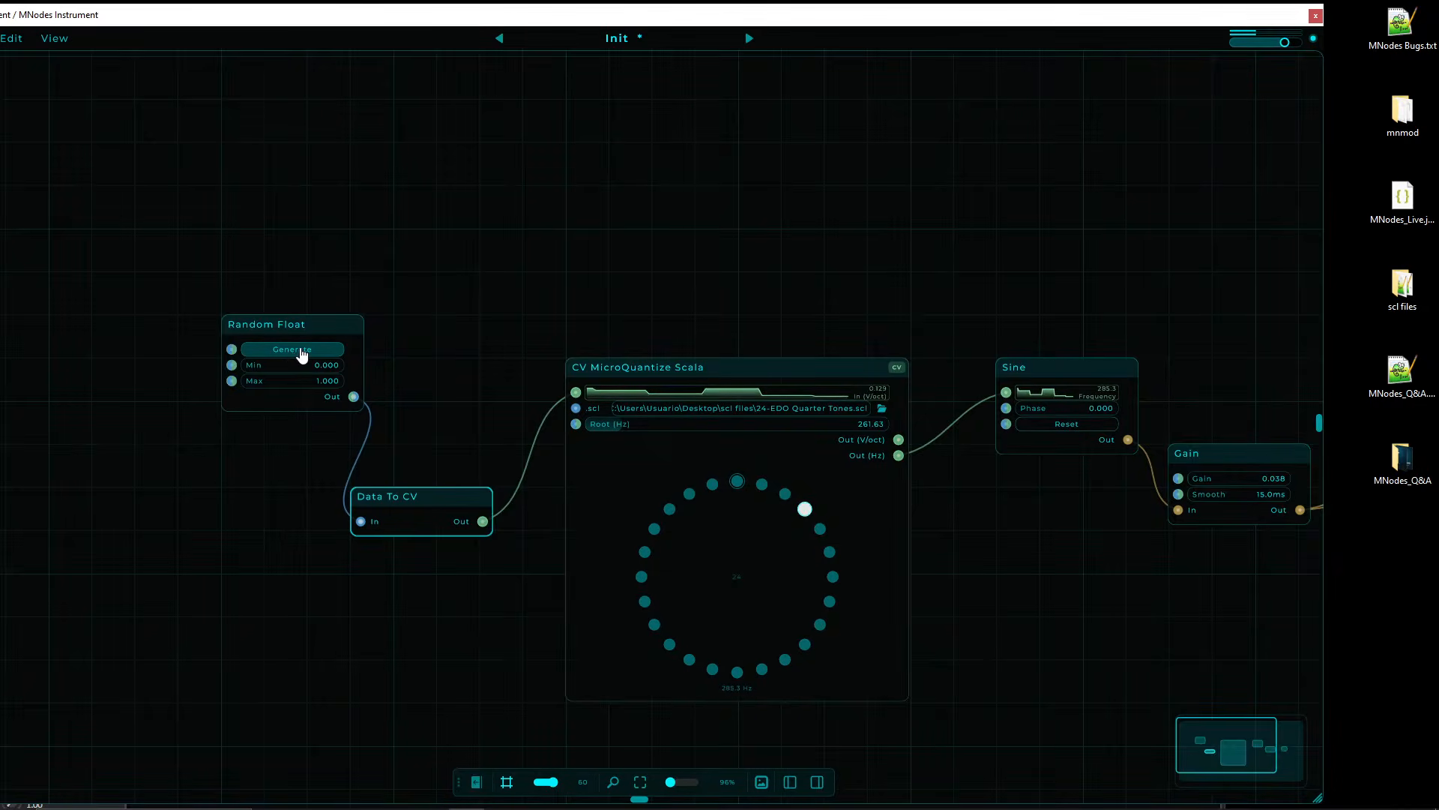
{"action": "left_click", "coordinate": [301, 354]}
{"action": "left_click", "coordinate": [301, 354]}
{"action": "left_click", "coordinate": [301, 354]}
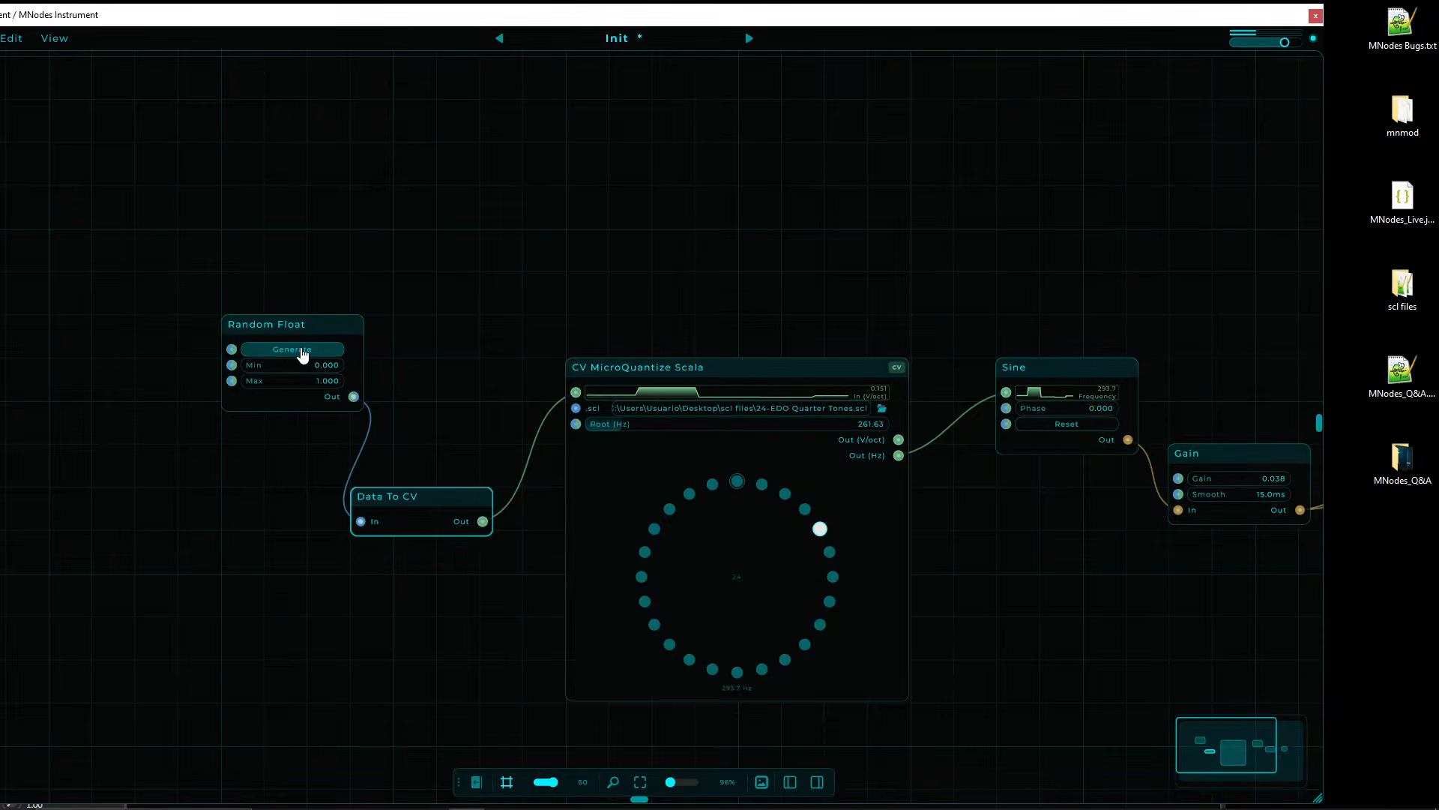
{"action": "left_click", "coordinate": [302, 355]}
{"action": "left_click", "coordinate": [302, 355]}
{"action": "left_click", "coordinate": [302, 355]}
{"action": "left_click", "coordinate": [302, 354]}
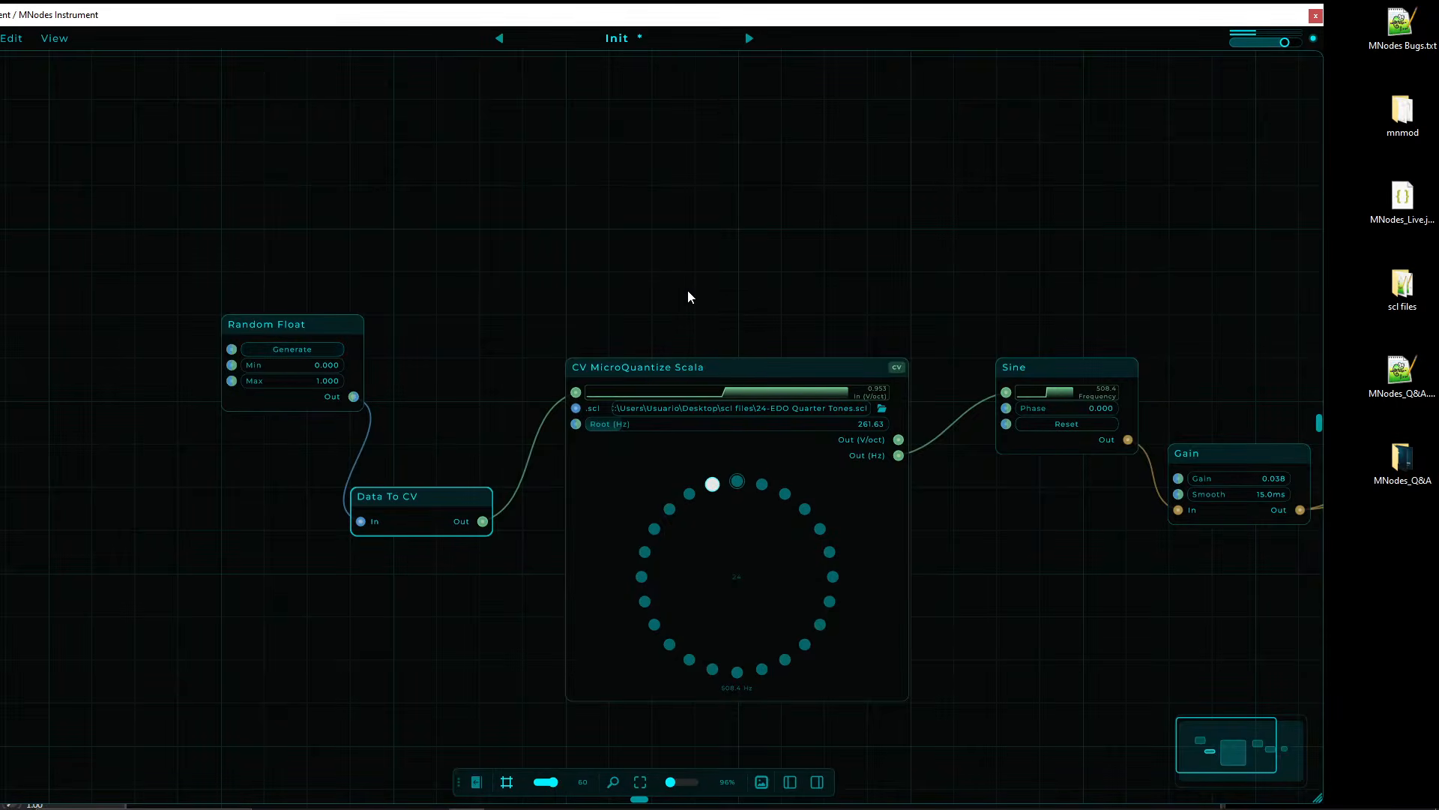
{"action": "left_click_drag", "start_coordinate": [689, 292], "coordinate": [578, 236]}
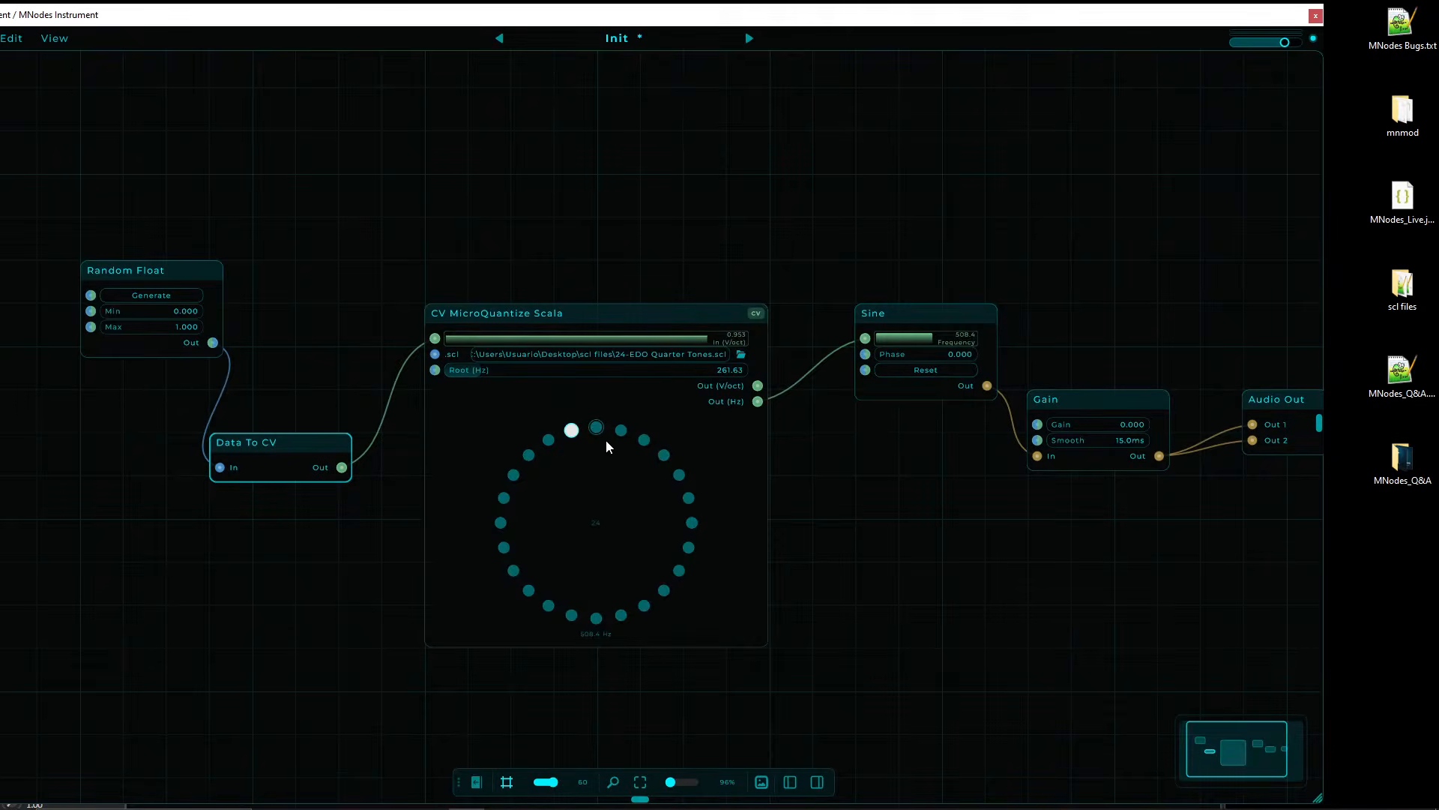
- Open Example_Scale.scl from the desktop's scl files folder in Notepad++, place its window beside the quantizer, and close the folder
{"action": "double_click", "coordinate": [1405, 289]}
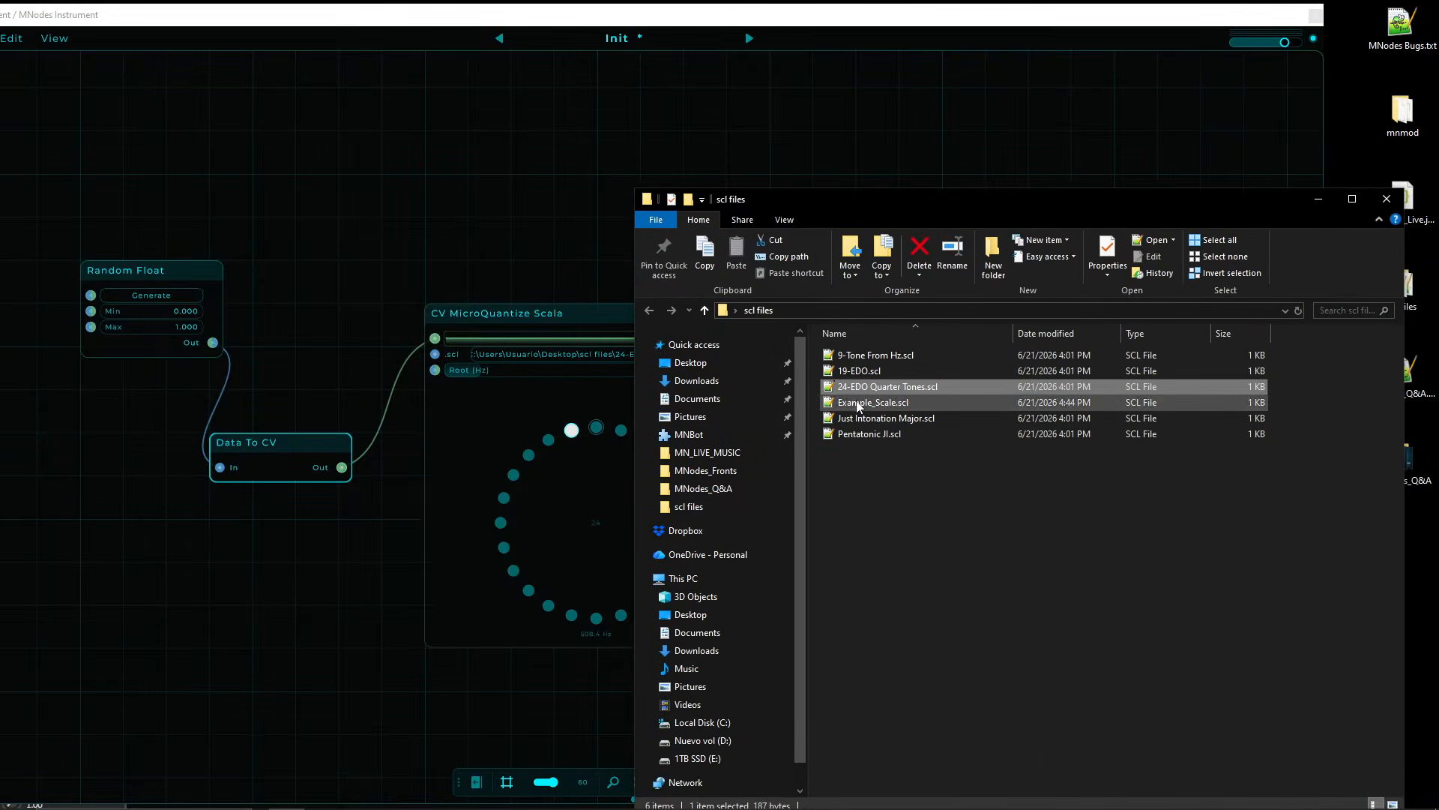
{"action": "double_click", "coordinate": [862, 403]}
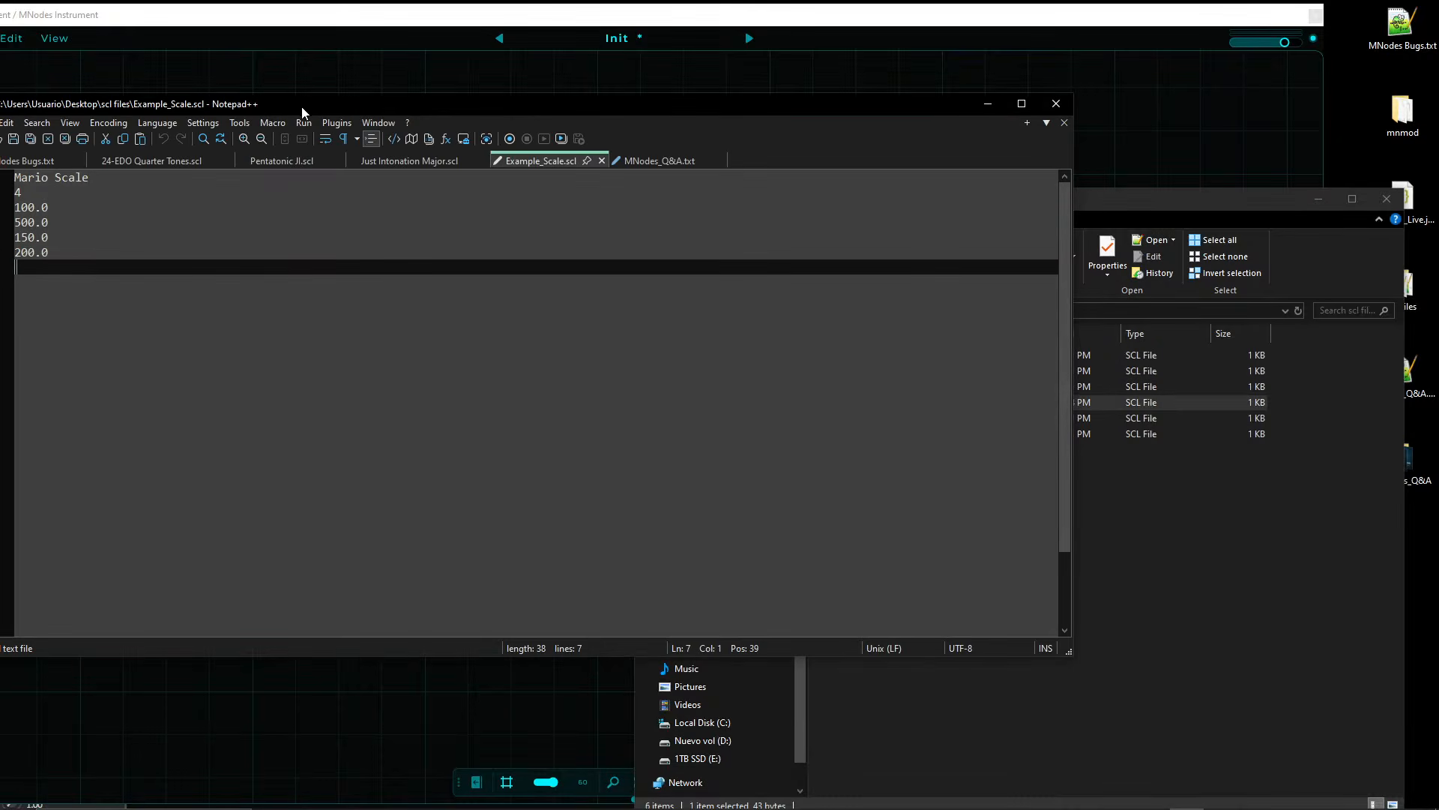
{"action": "left_click_drag", "start_coordinate": [301, 106], "coordinate": [1140, 215]}
{"action": "left_click", "coordinate": [1377, 343]}
{"action": "left_click", "coordinate": [1386, 199]}
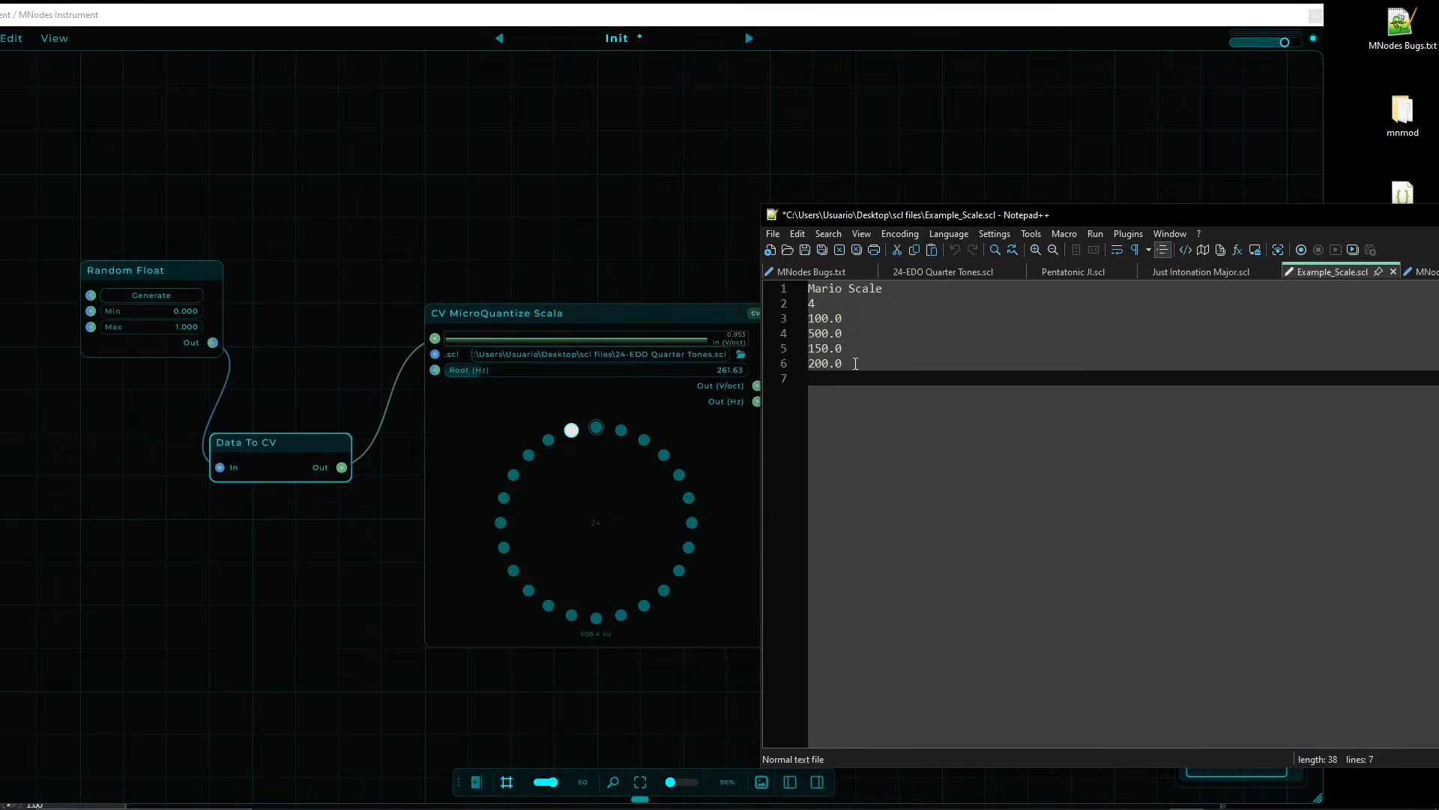
{"action": "left_click_drag", "start_coordinate": [856, 363], "coordinate": [781, 276]}
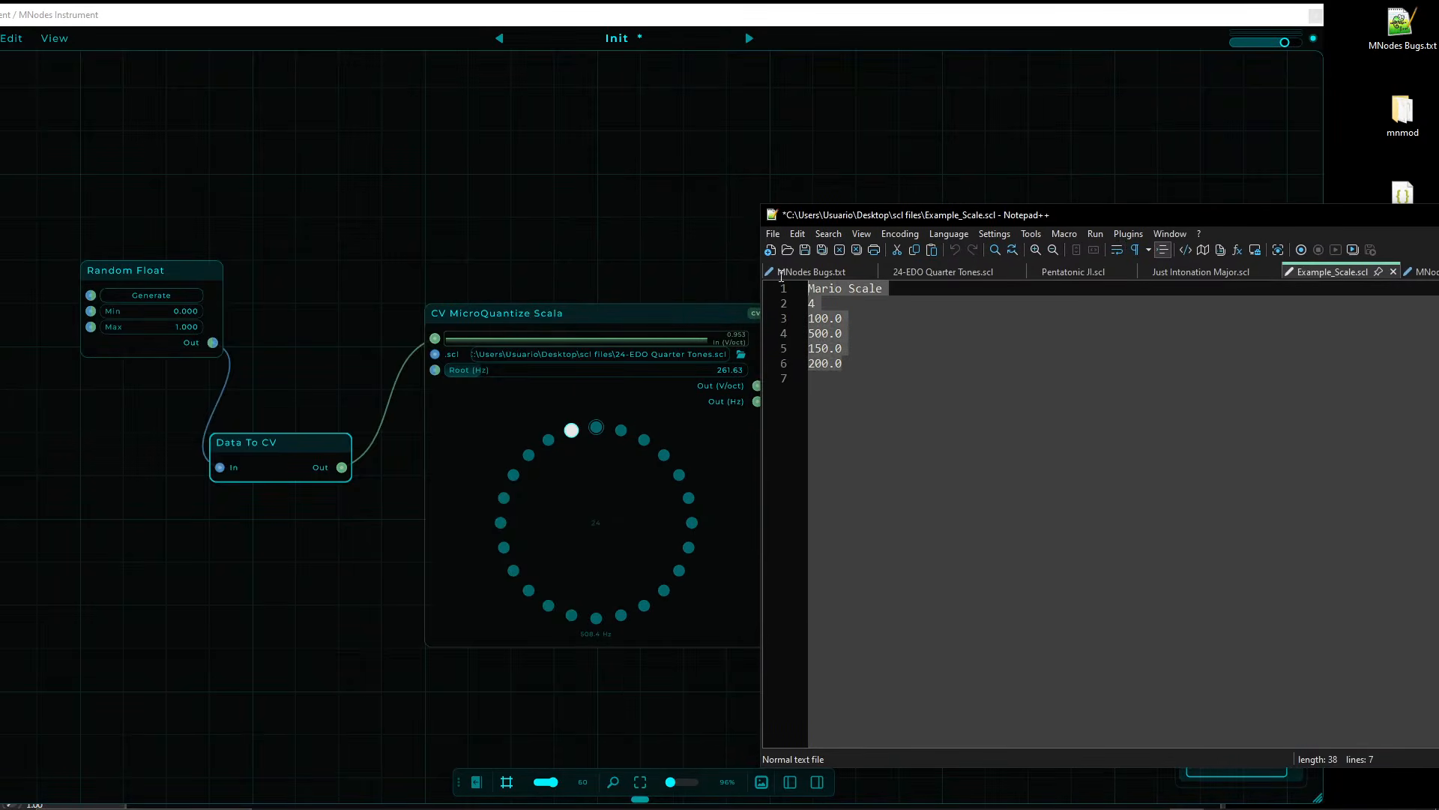
{"action": "left_click", "coordinate": [913, 380]}
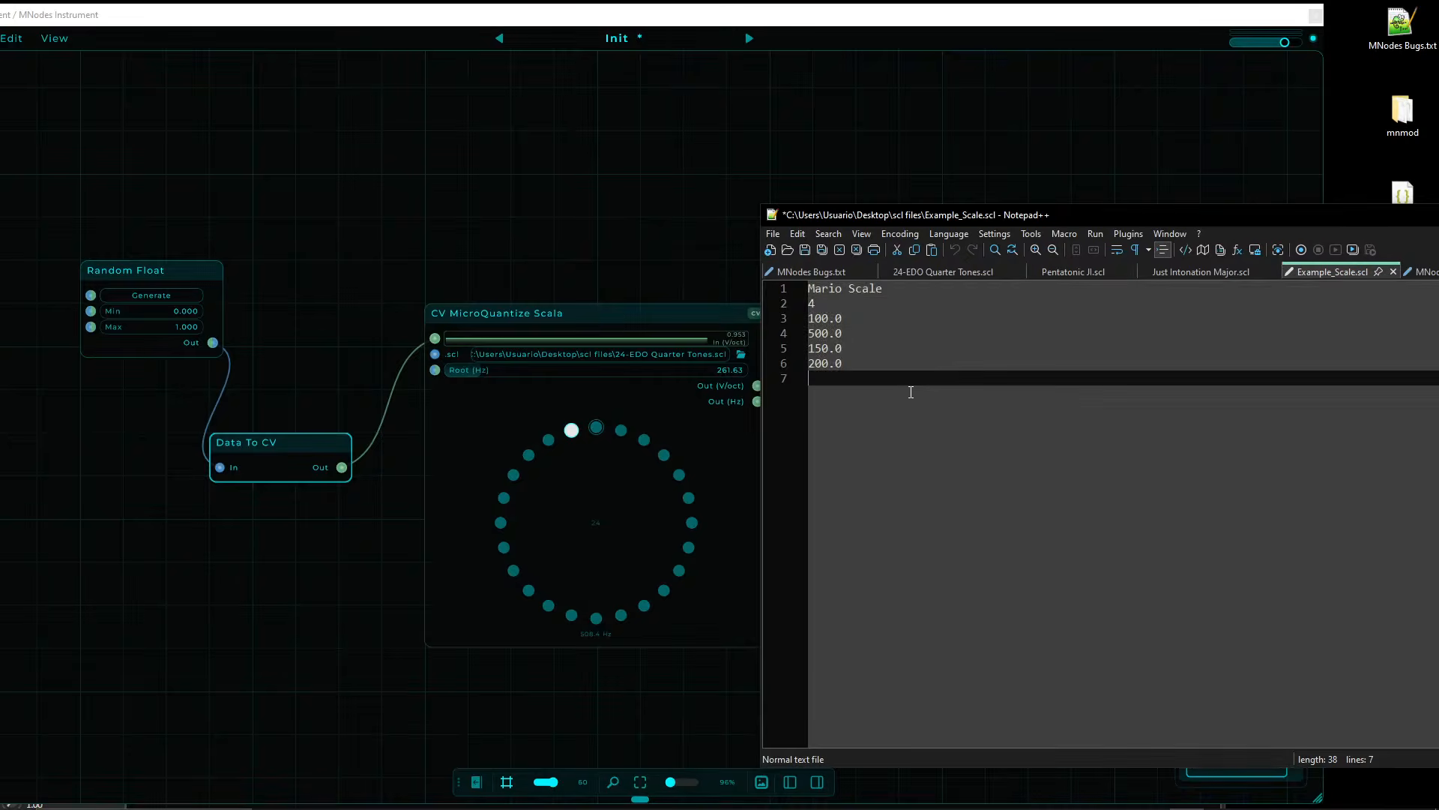
- Rewrite the pitch lines of Example_Scale.scl as 100.0, 200.0, 300.0 and 400.0, keeping the note count of 4
{"action": "left_click", "coordinate": [861, 354]}
{"action": "key", "text": "BackSpace"}
{"action": "key", "text": "BackSpace"}
{"action": "key", "text": "BackSpace"}
{"action": "key", "text": "BackSpace"}
{"action": "key", "text": "BackSpace"}
{"action": "key", "text": "BackSpace"}
{"action": "key", "text": "shift+Home"}
{"action": "key", "text": "BackSpace"}
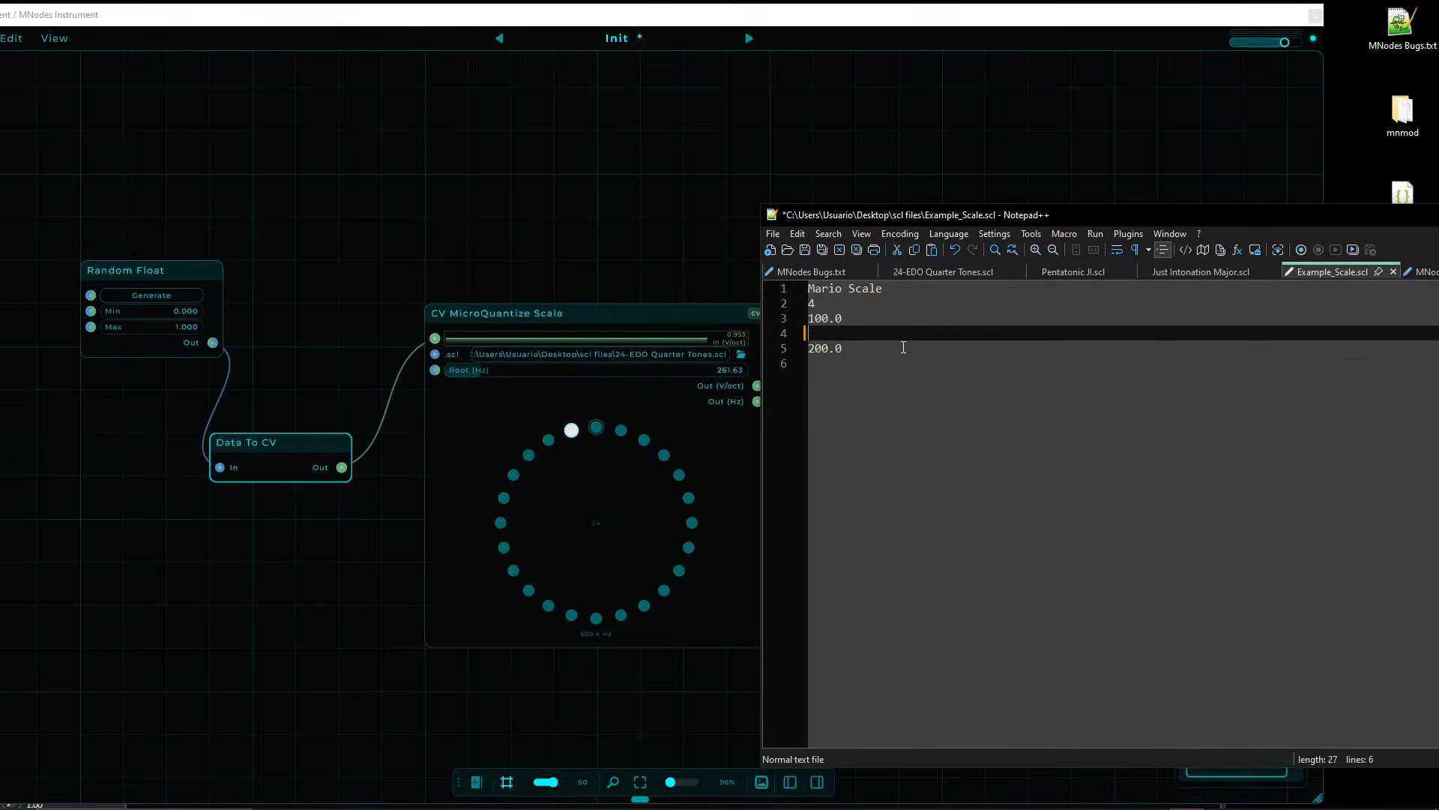
{"action": "key", "text": "ctrl+shift+Down"}
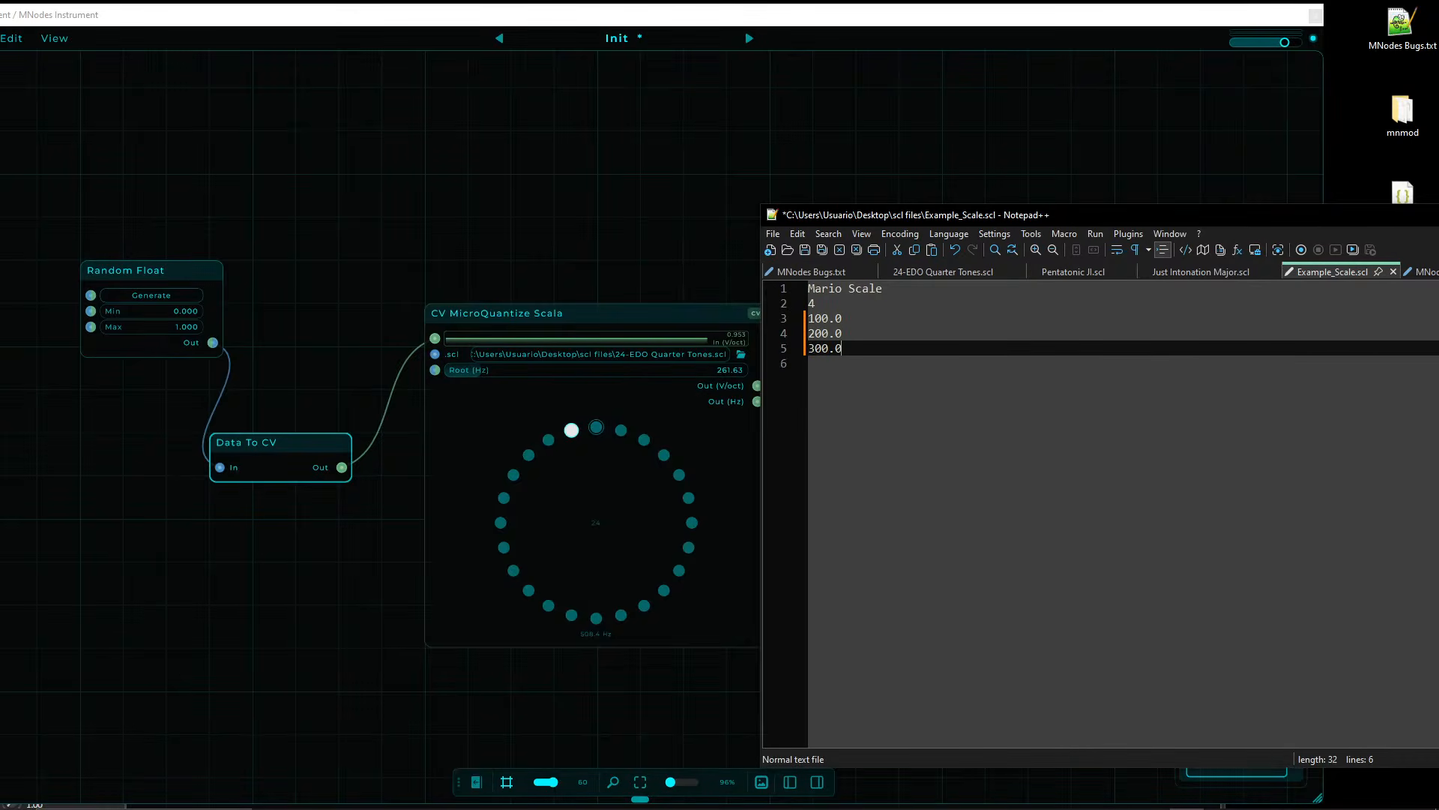
{"action": "key", "text": "Return"}
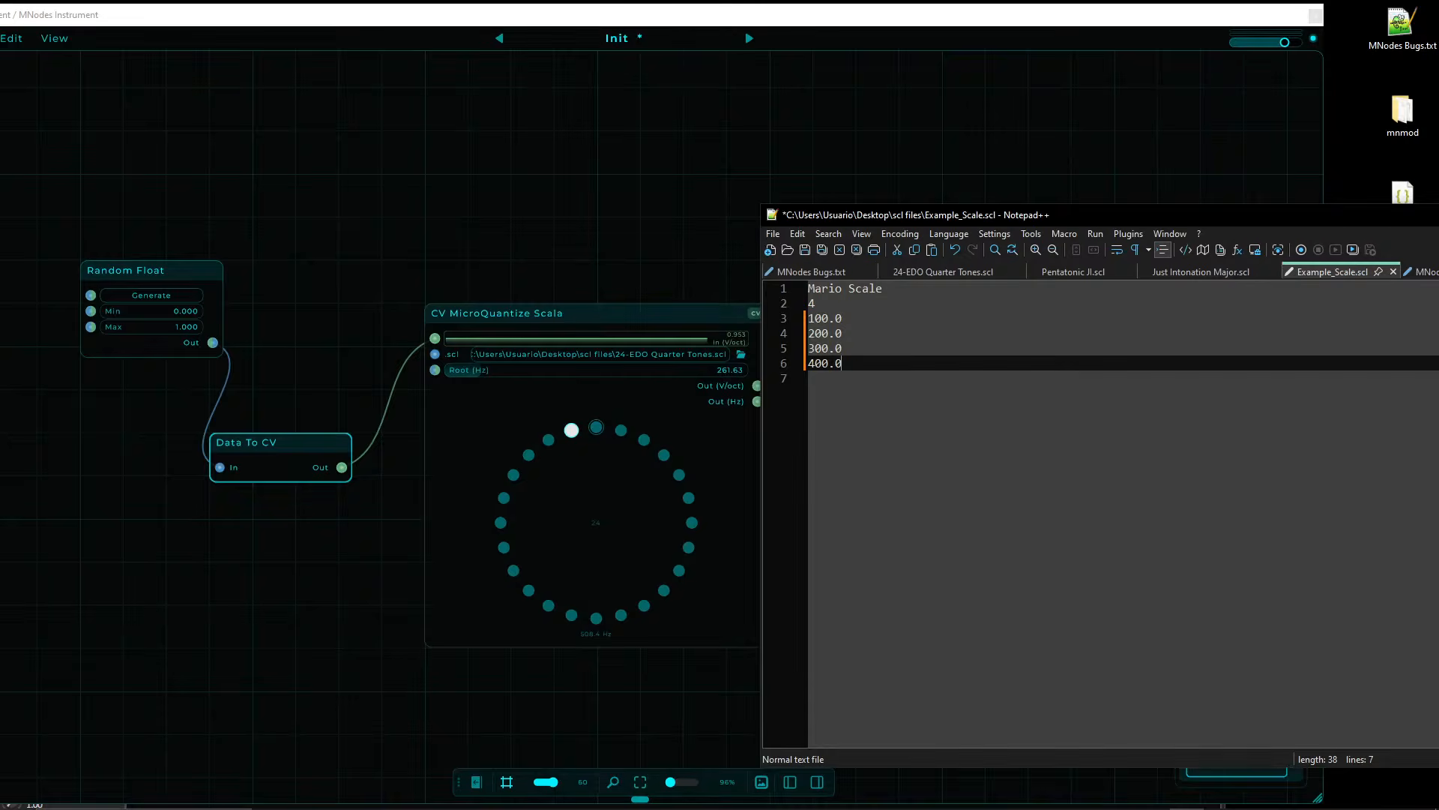
{"action": "left_click_drag", "start_coordinate": [856, 221], "coordinate": [865, 219]}
{"action": "left_click_drag", "start_coordinate": [851, 361], "coordinate": [791, 318]}
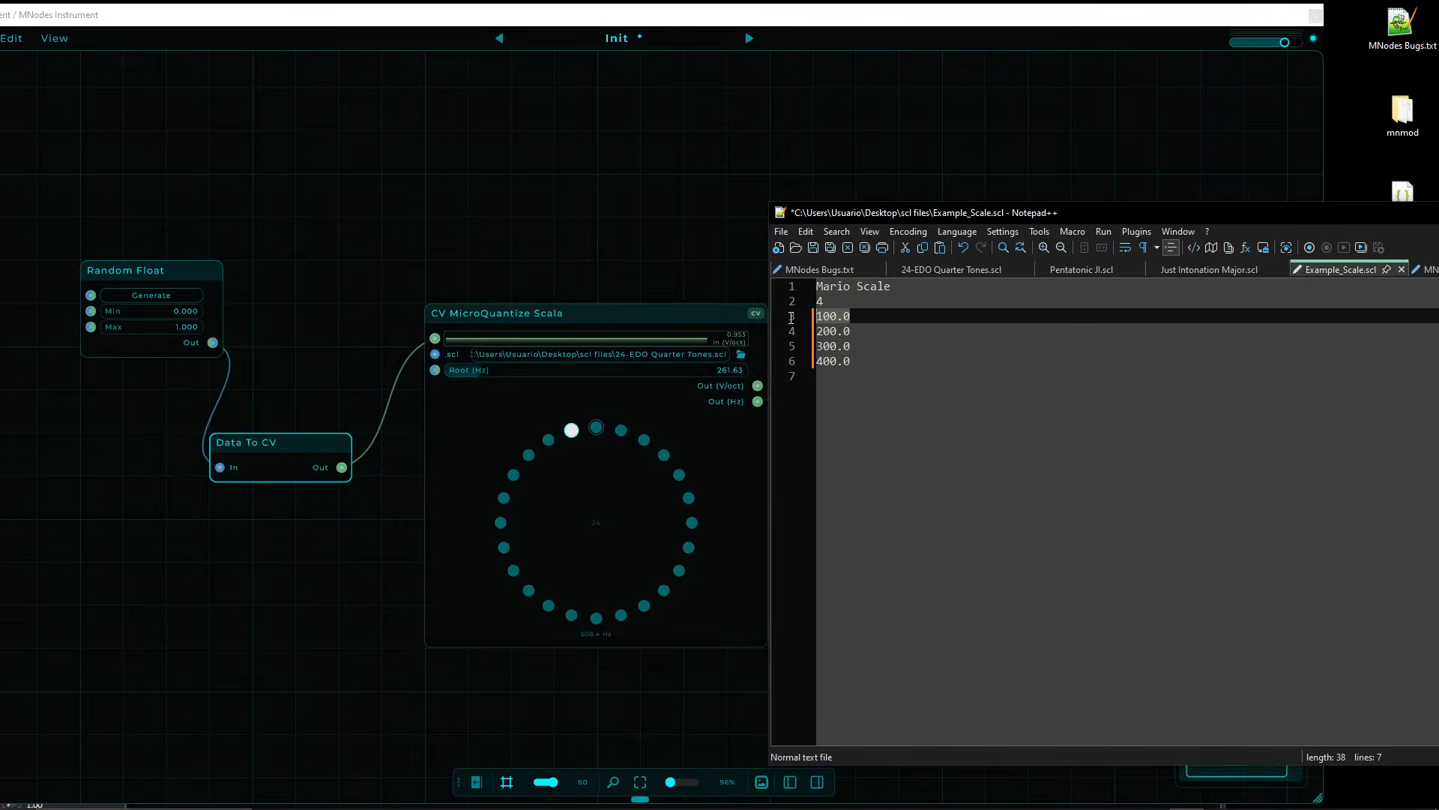
{"action": "left_click", "coordinate": [879, 303]}
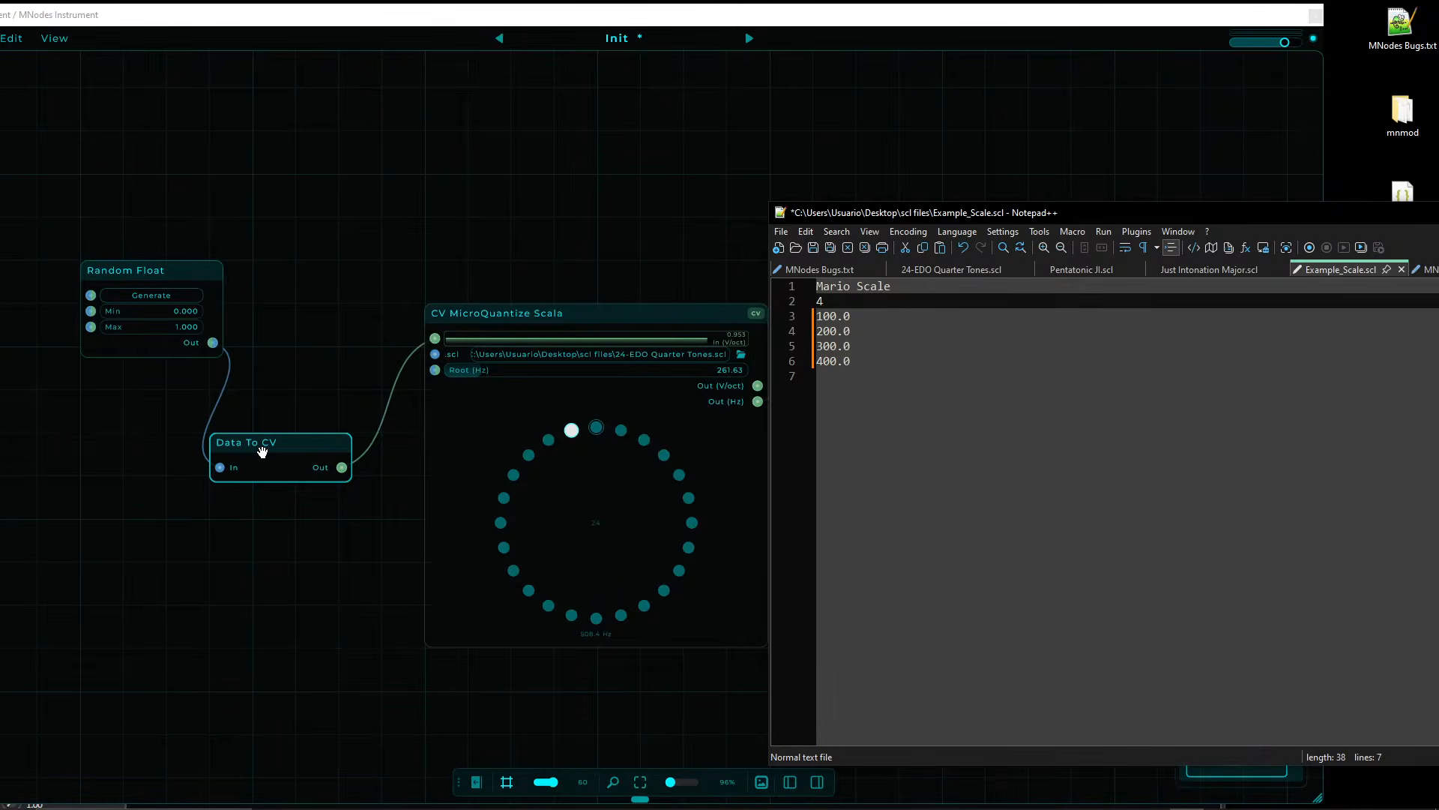
- Move the Data To CV node up beside Random Float, and save Example_Scale.scl
{"action": "left_click_drag", "start_coordinate": [259, 448], "coordinate": [302, 276]}
{"action": "left_click", "coordinate": [1377, 435]}
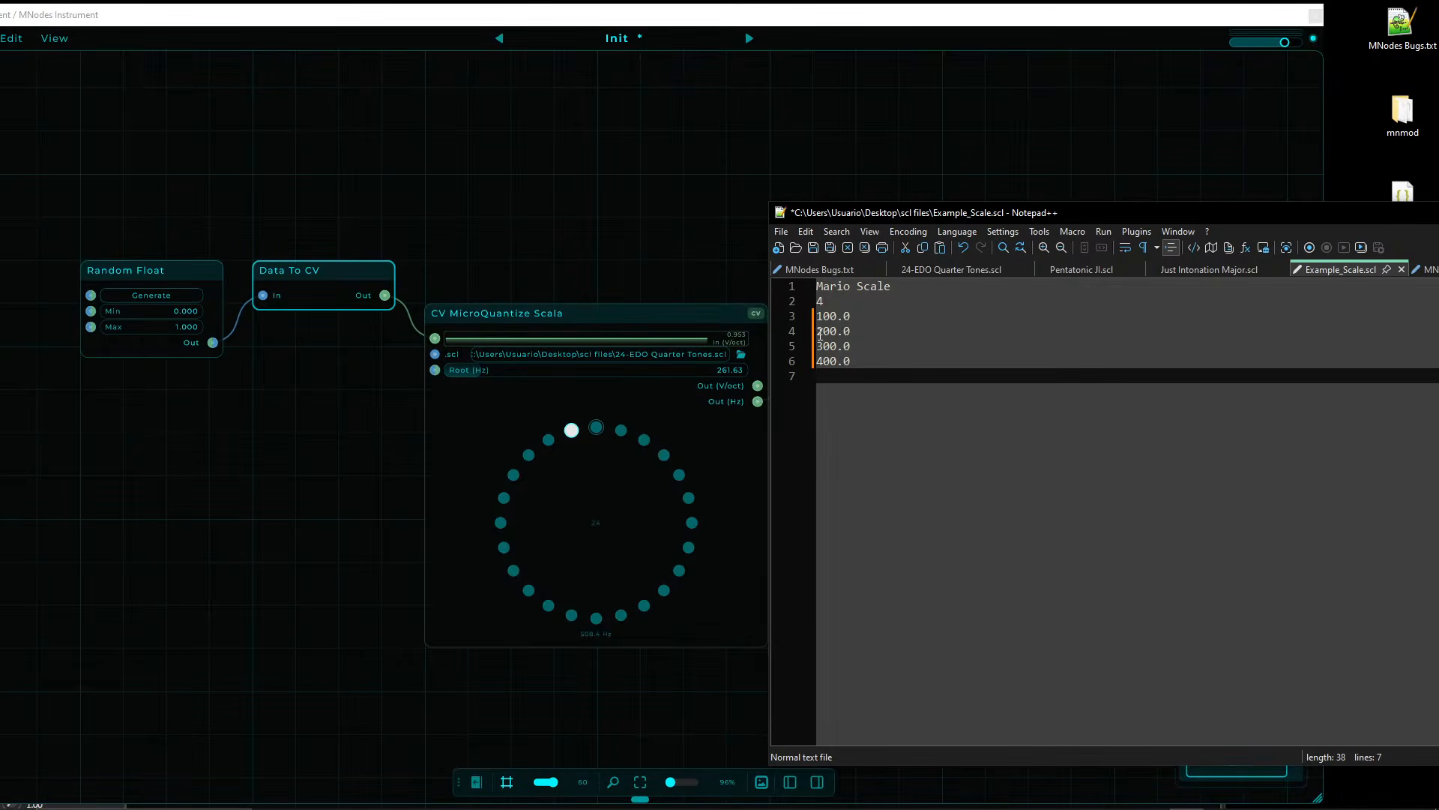
{"action": "key", "text": "ctrl+s"}
{"action": "left_click_drag", "start_coordinate": [967, 213], "coordinate": [1250, 237]}
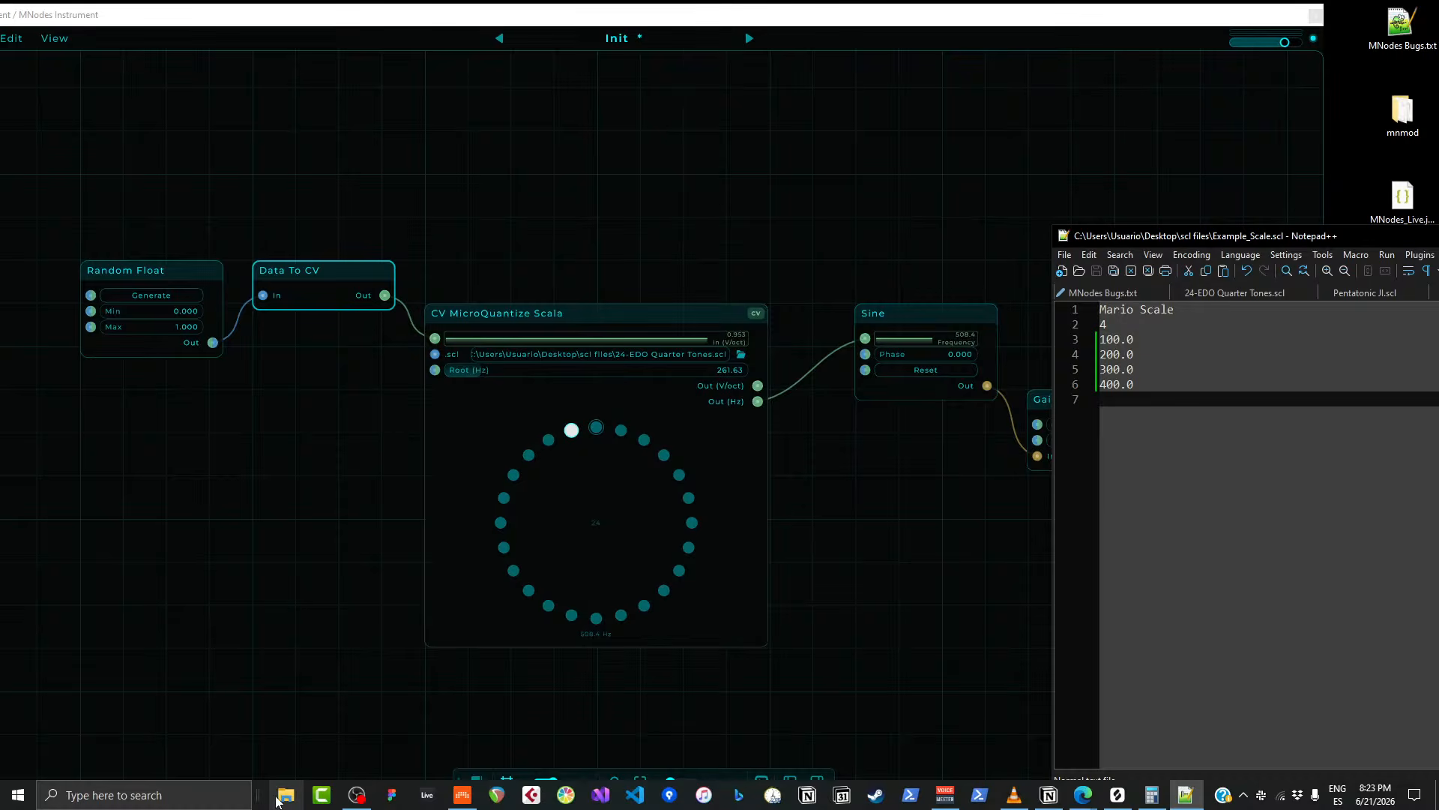
- Minimize the Notepad++ window to clear access to the desktop folders
{"action": "key", "text": "super+Tab"}
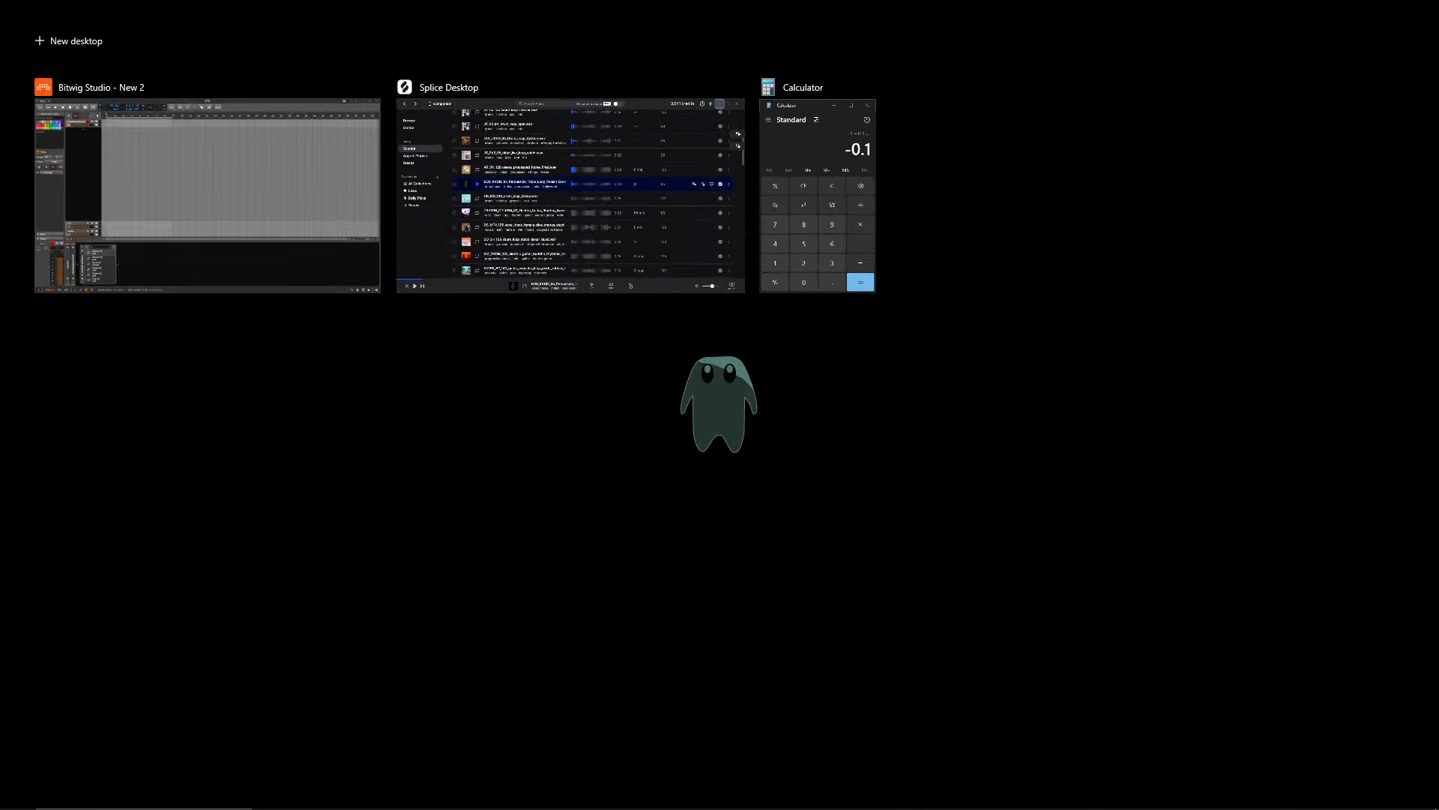
{"action": "left_click", "coordinate": [1346, 167]}
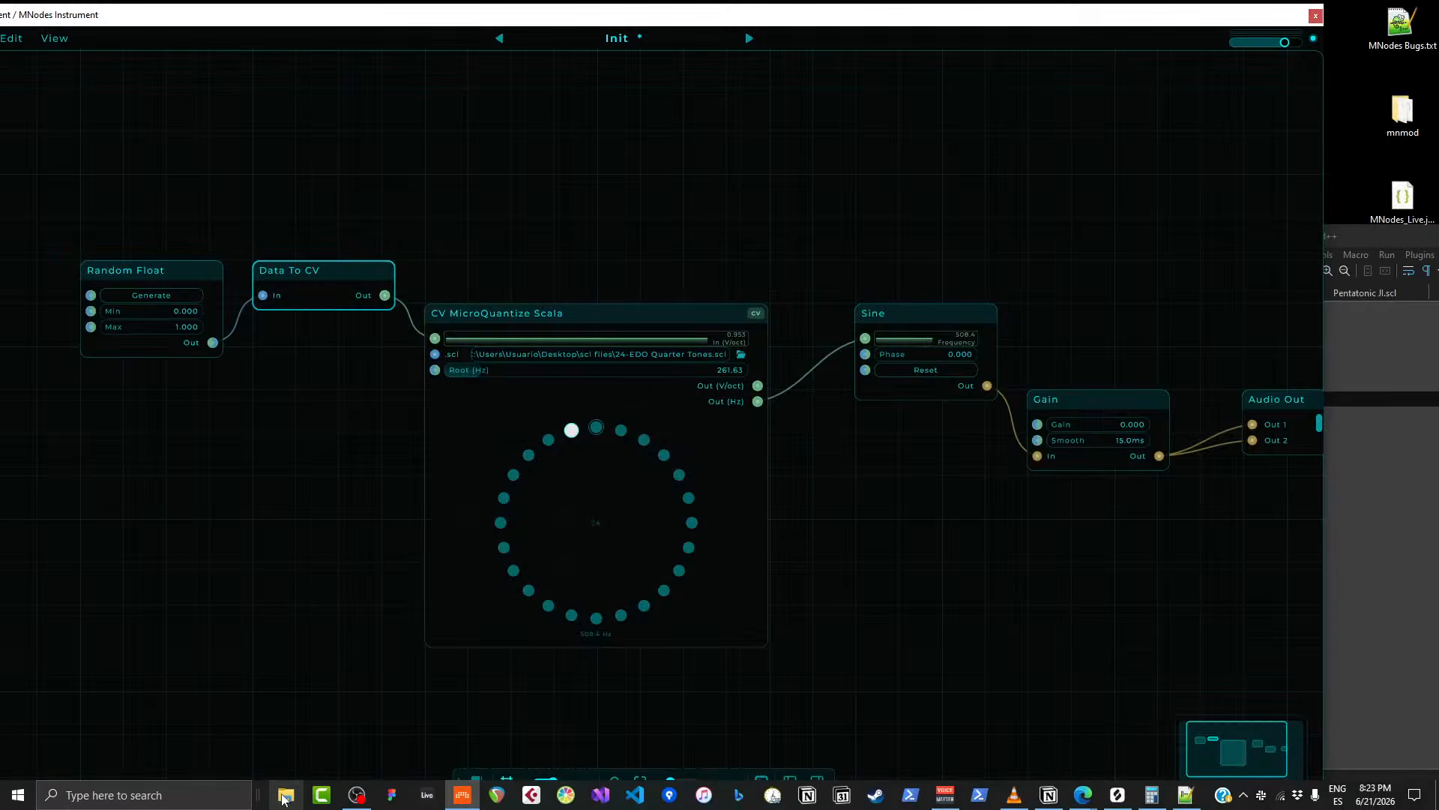
{"action": "left_click_drag", "start_coordinate": [1377, 235], "coordinate": [1438, 488]}
{"action": "left_click", "coordinate": [244, 228]}
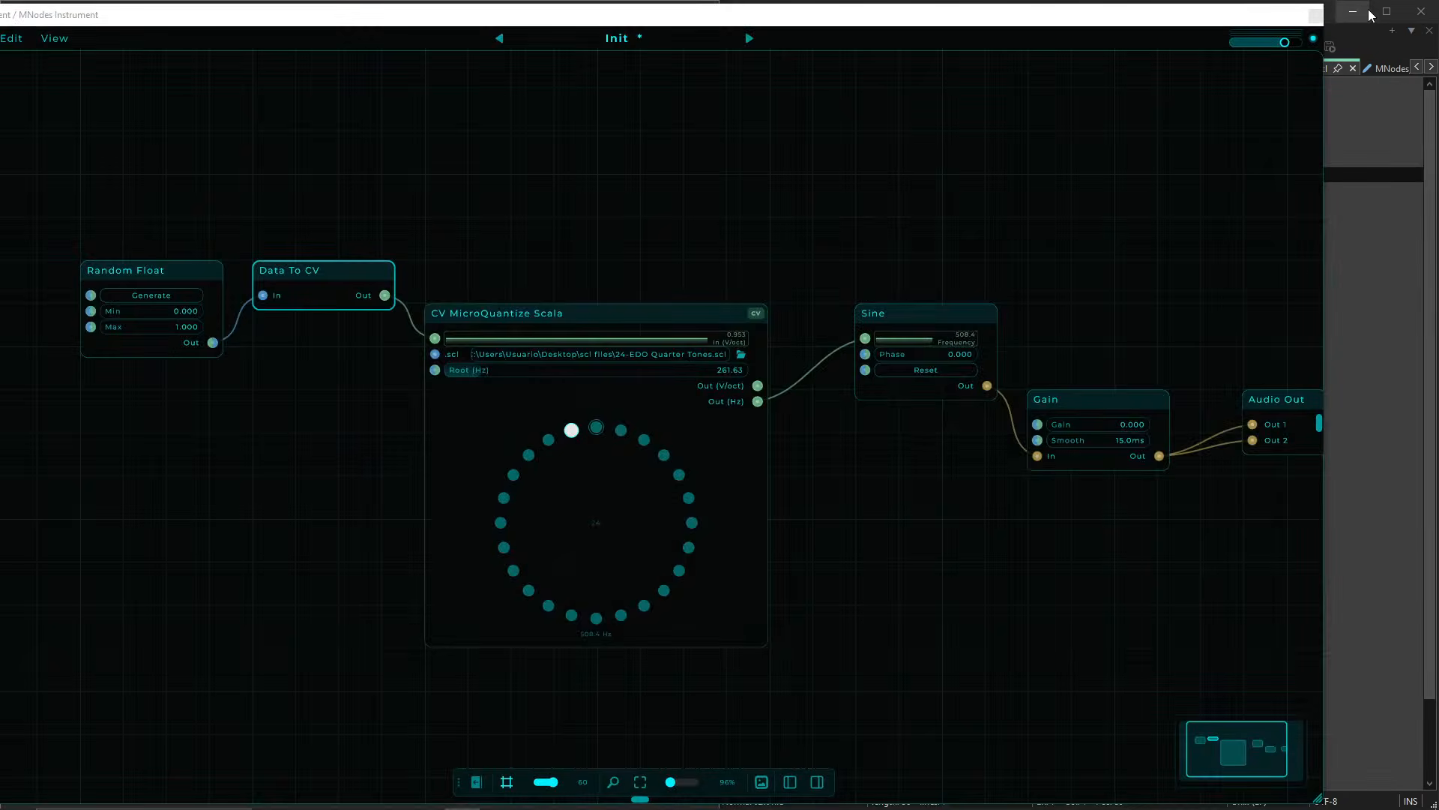
{"action": "left_click", "coordinate": [1415, 126]}
{"action": "left_click", "coordinate": [1352, 11]}
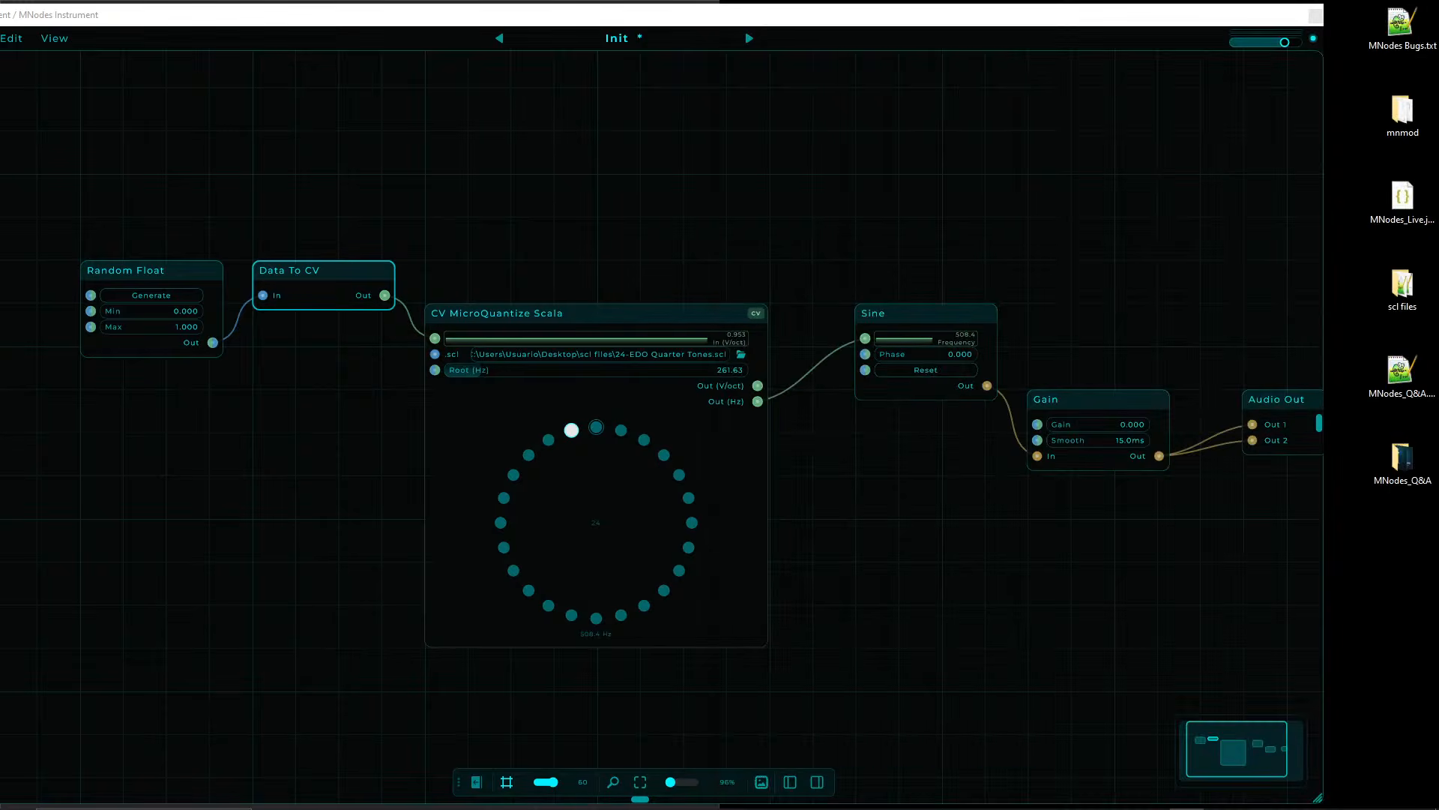
- Load Example_Scale.scl from the desktop's scl files folder into the CV MicroQuantize Scala node
{"action": "double_click", "coordinate": [1385, 283]}
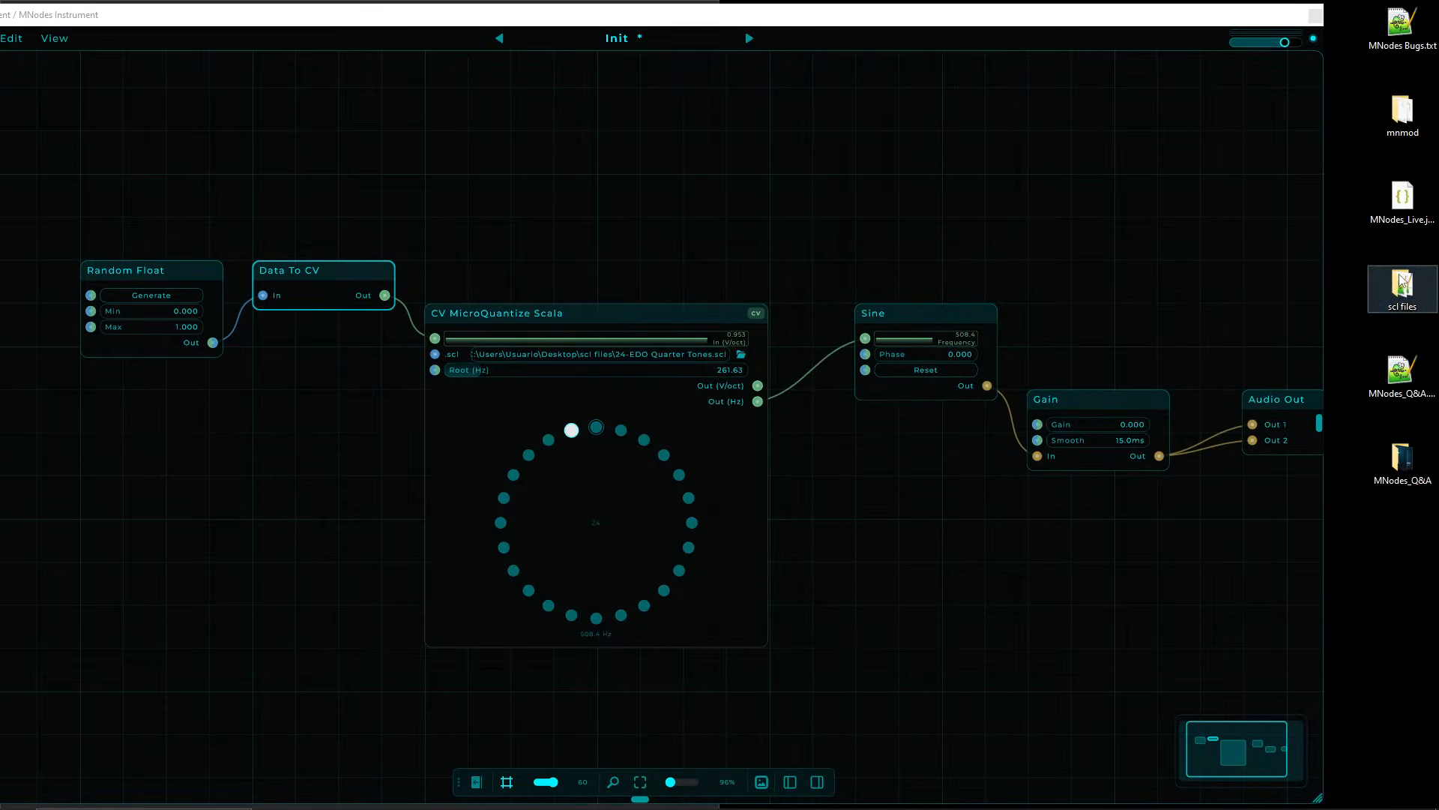
{"action": "left_click_drag", "start_coordinate": [854, 391], "coordinate": [558, 360]}
{"action": "left_click", "coordinate": [347, 473]}
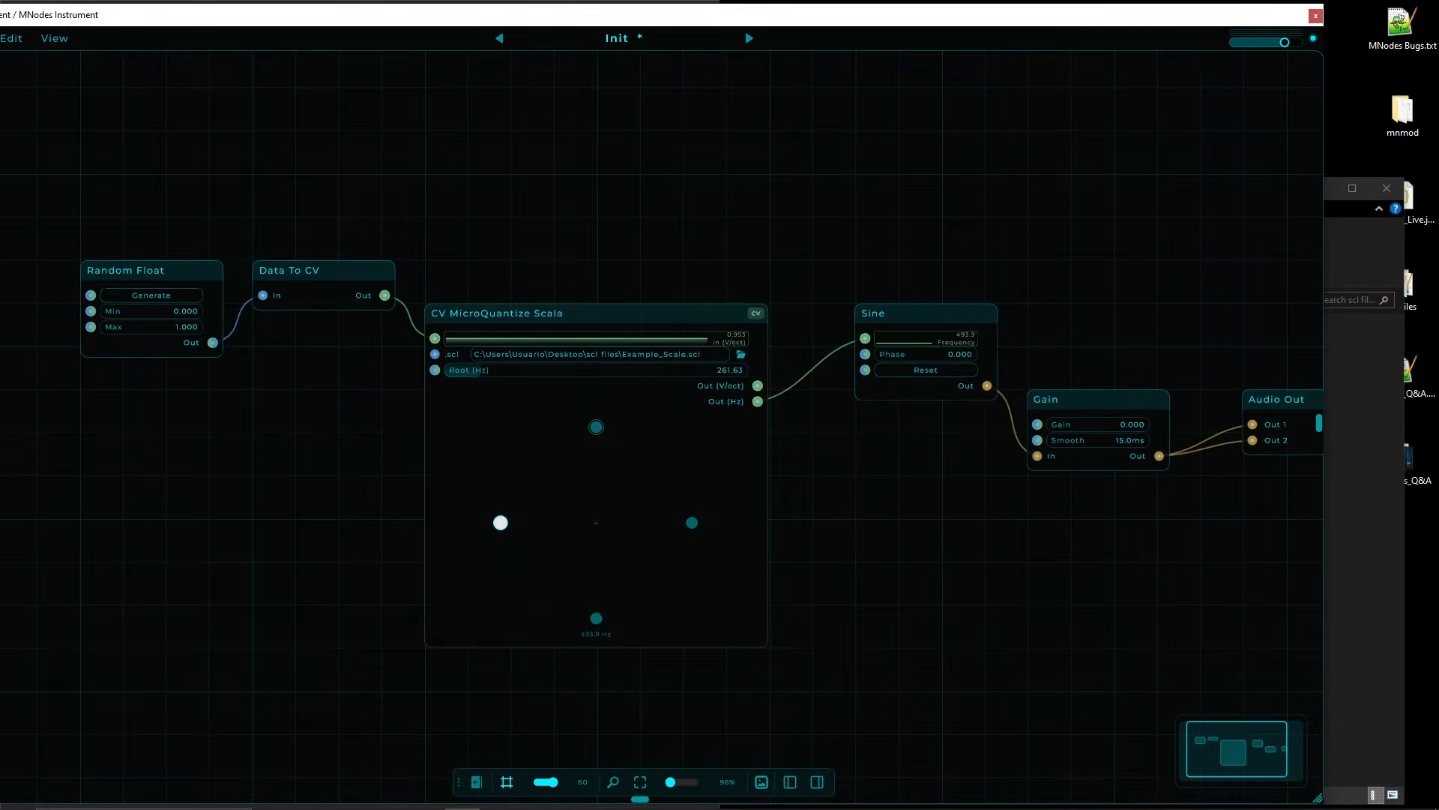
- Bring Example_Scale.scl back up in Notepad++ beside the patch and examine its pitch lines one by one against the quantizer's display
{"action": "key", "text": "alt+Tab"}
{"action": "left_click_drag", "start_coordinate": [829, 182], "coordinate": [1099, 158]}
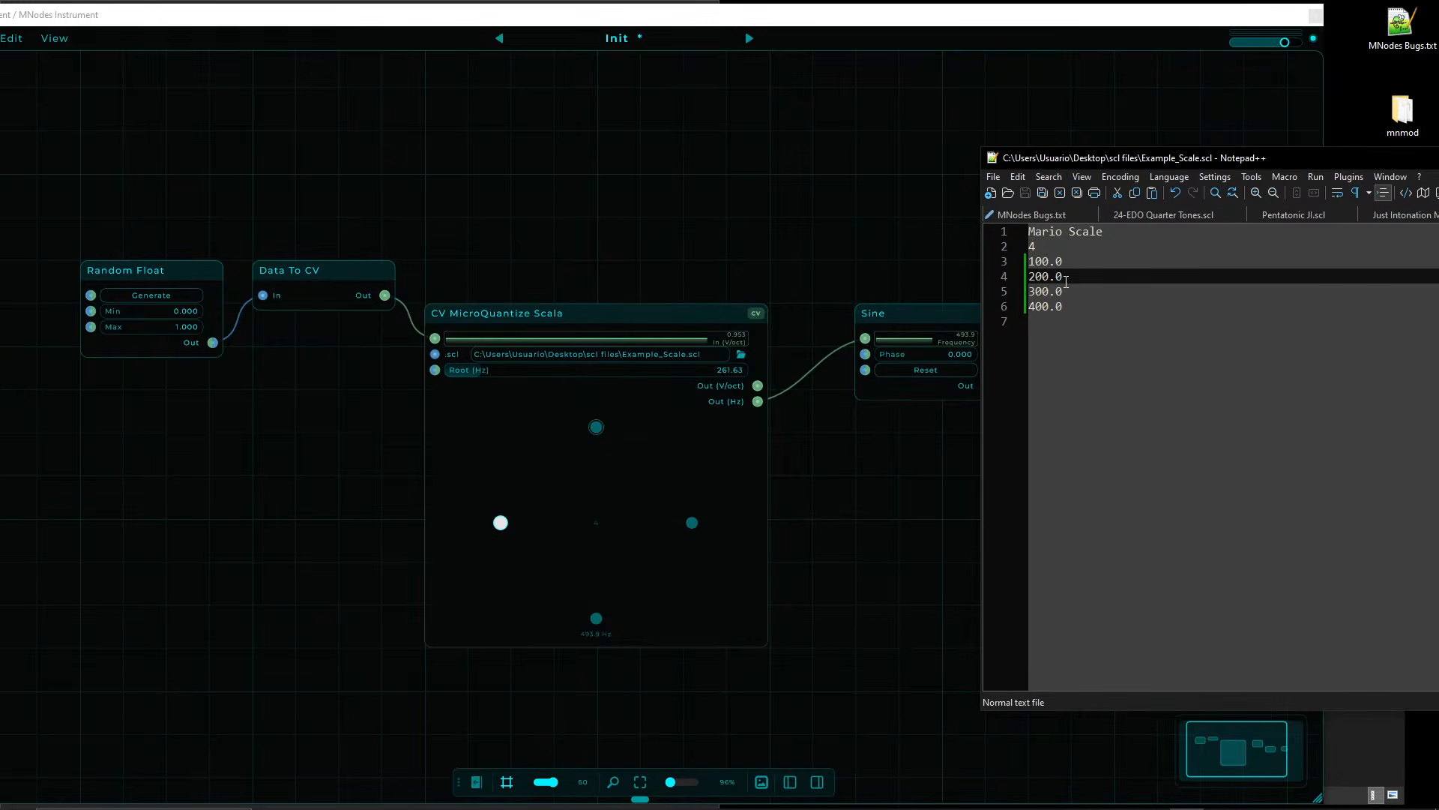
{"action": "left_click_drag", "start_coordinate": [1074, 281], "coordinate": [1007, 284]}
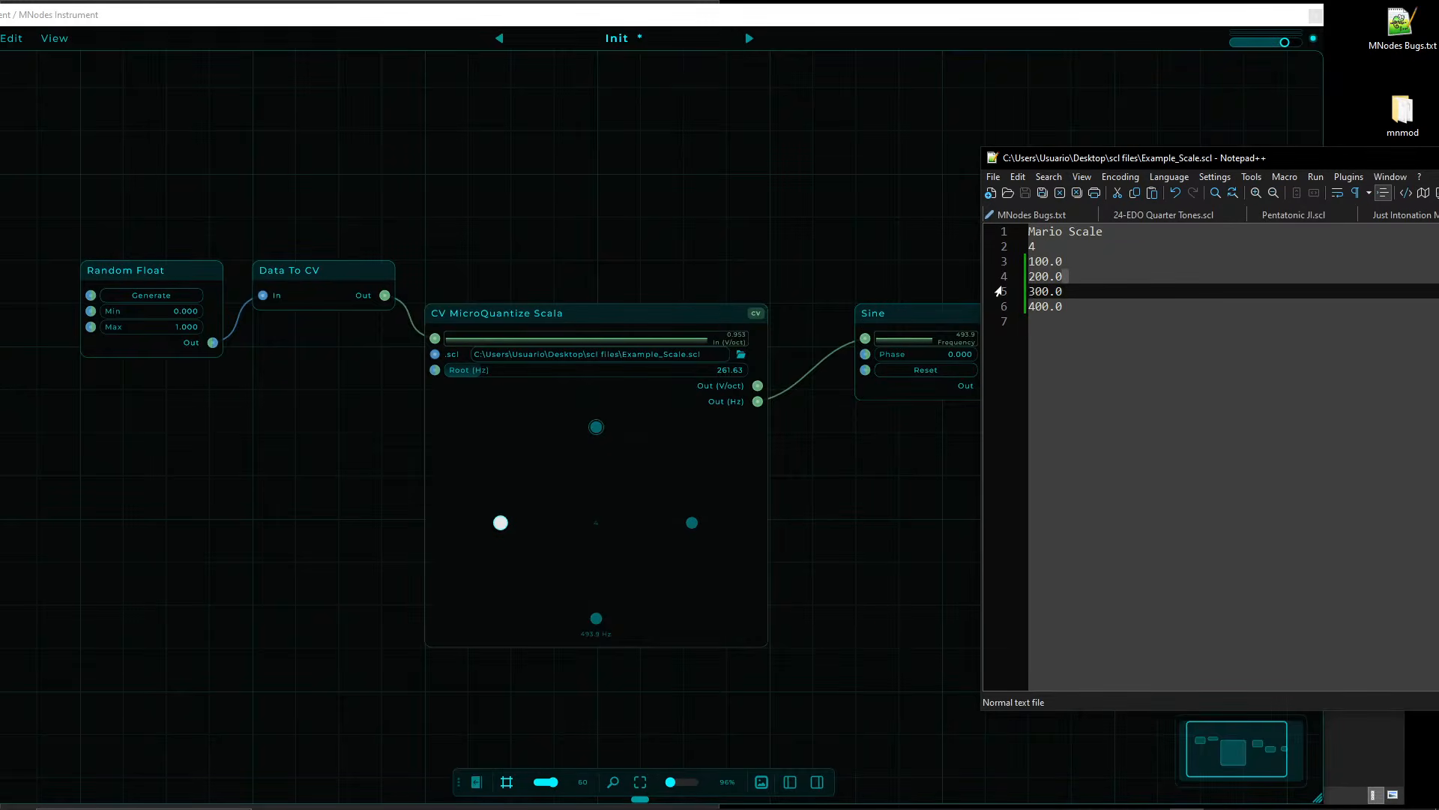
{"action": "left_click", "coordinate": [1130, 272]}
{"action": "double_click", "coordinate": [1123, 265]}
{"action": "left_click_drag", "start_coordinate": [1109, 261], "coordinate": [1026, 263]}
{"action": "key", "text": "ctrl+z"}
{"action": "left_click", "coordinate": [1102, 264]}
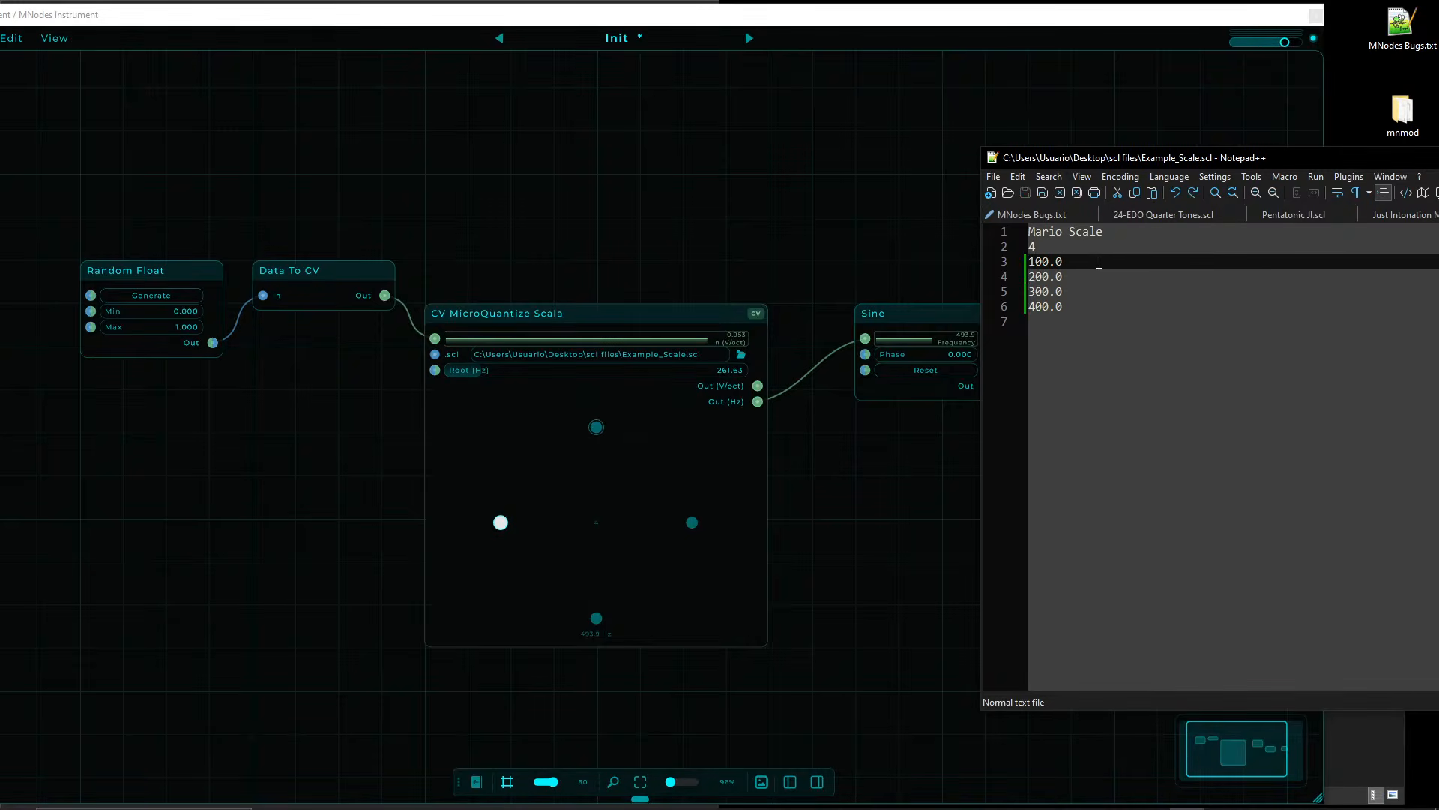
{"action": "left_click_drag", "start_coordinate": [1072, 261], "coordinate": [1005, 268]}
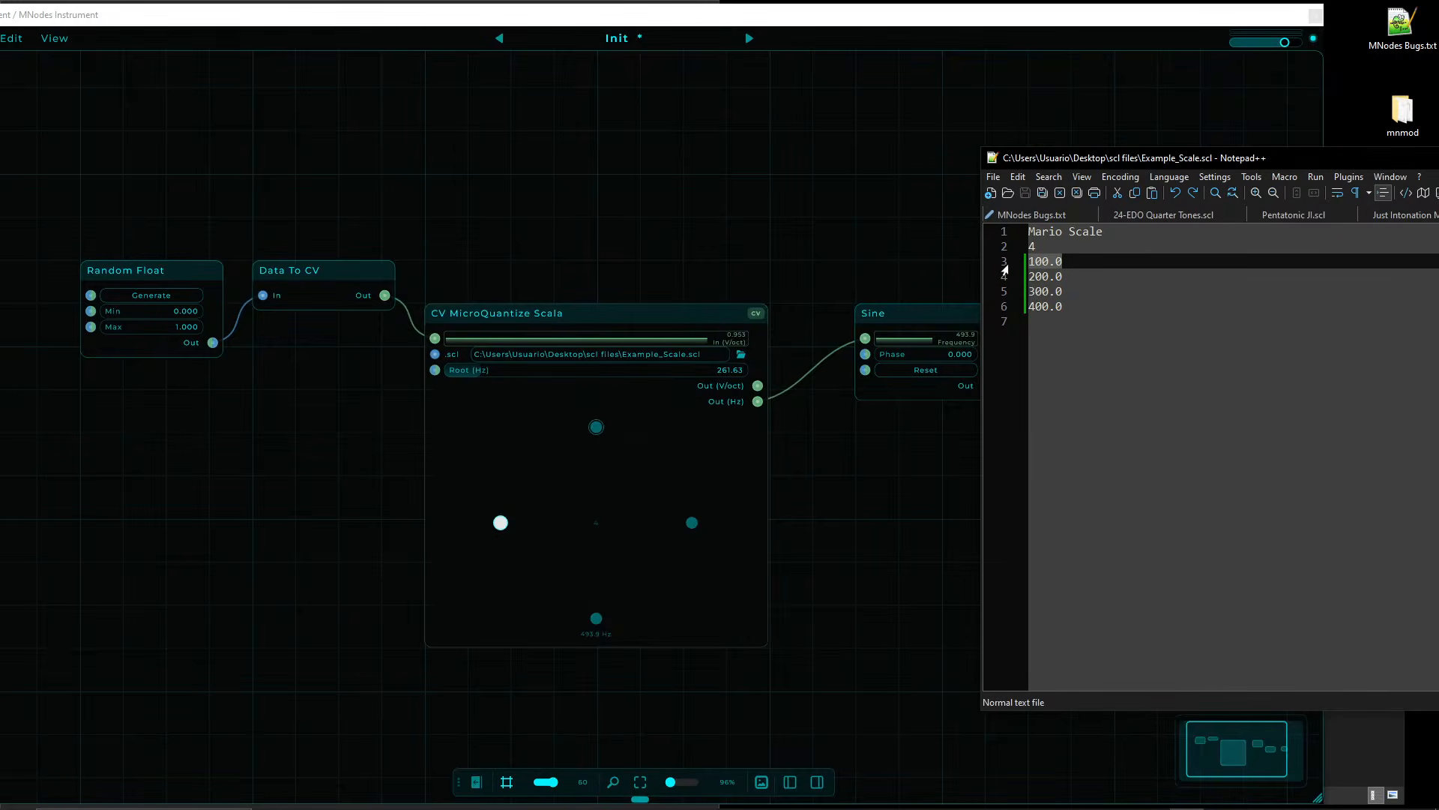
{"action": "left_click", "coordinate": [1089, 257]}
{"action": "left_click_drag", "start_coordinate": [1068, 276], "coordinate": [1027, 297]}
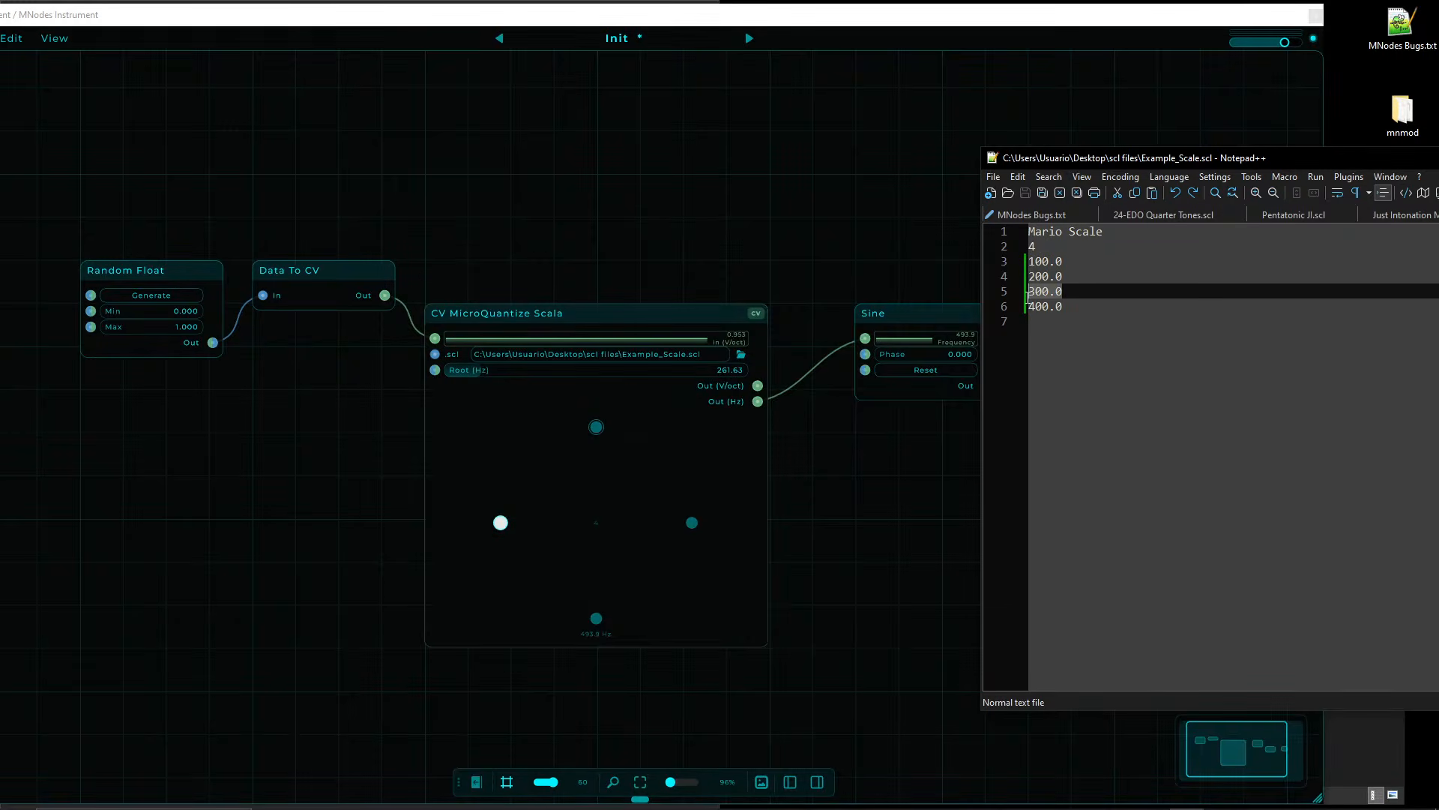
{"action": "left_click", "coordinate": [1083, 304]}
{"action": "left_click_drag", "start_coordinate": [1091, 307], "coordinate": [1027, 307]}
{"action": "left_click", "coordinate": [1080, 307]}
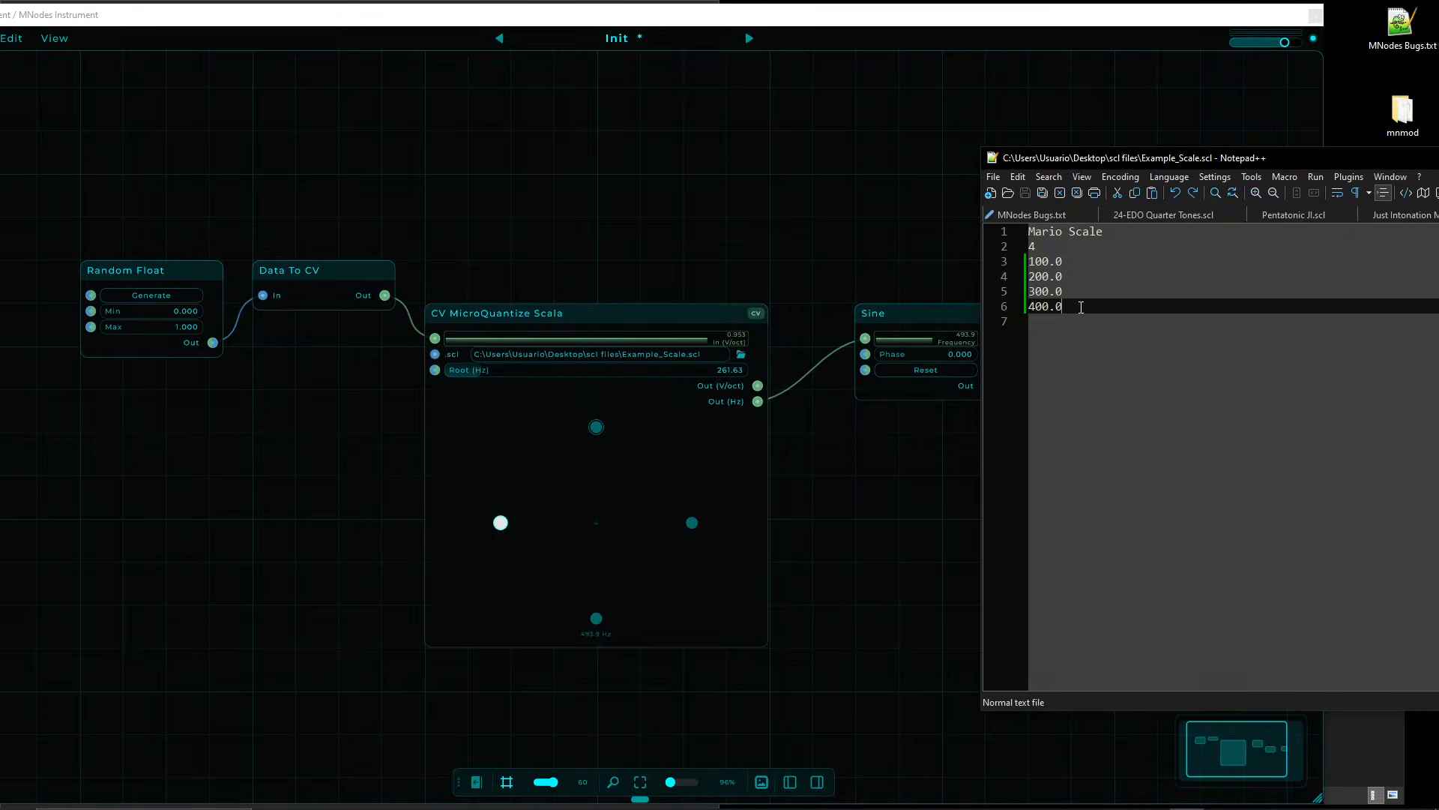
- Write the illustrative line "400 + root + 100" below the last pitch in the scale file, and erase it again
{"action": "key", "text": "Return"}
{"action": "key", "text": "Return"}
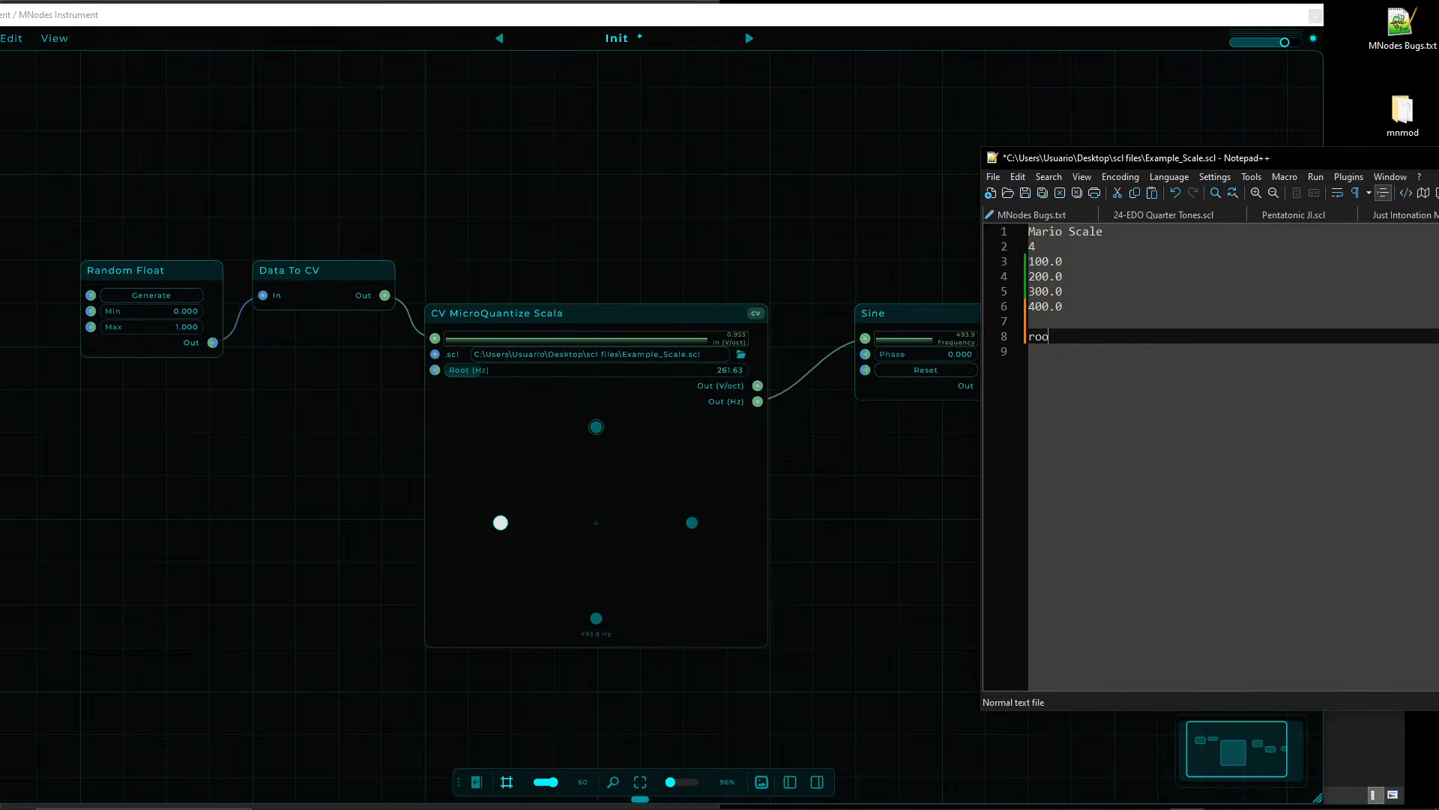
{"action": "key", "text": "BackSpace"}
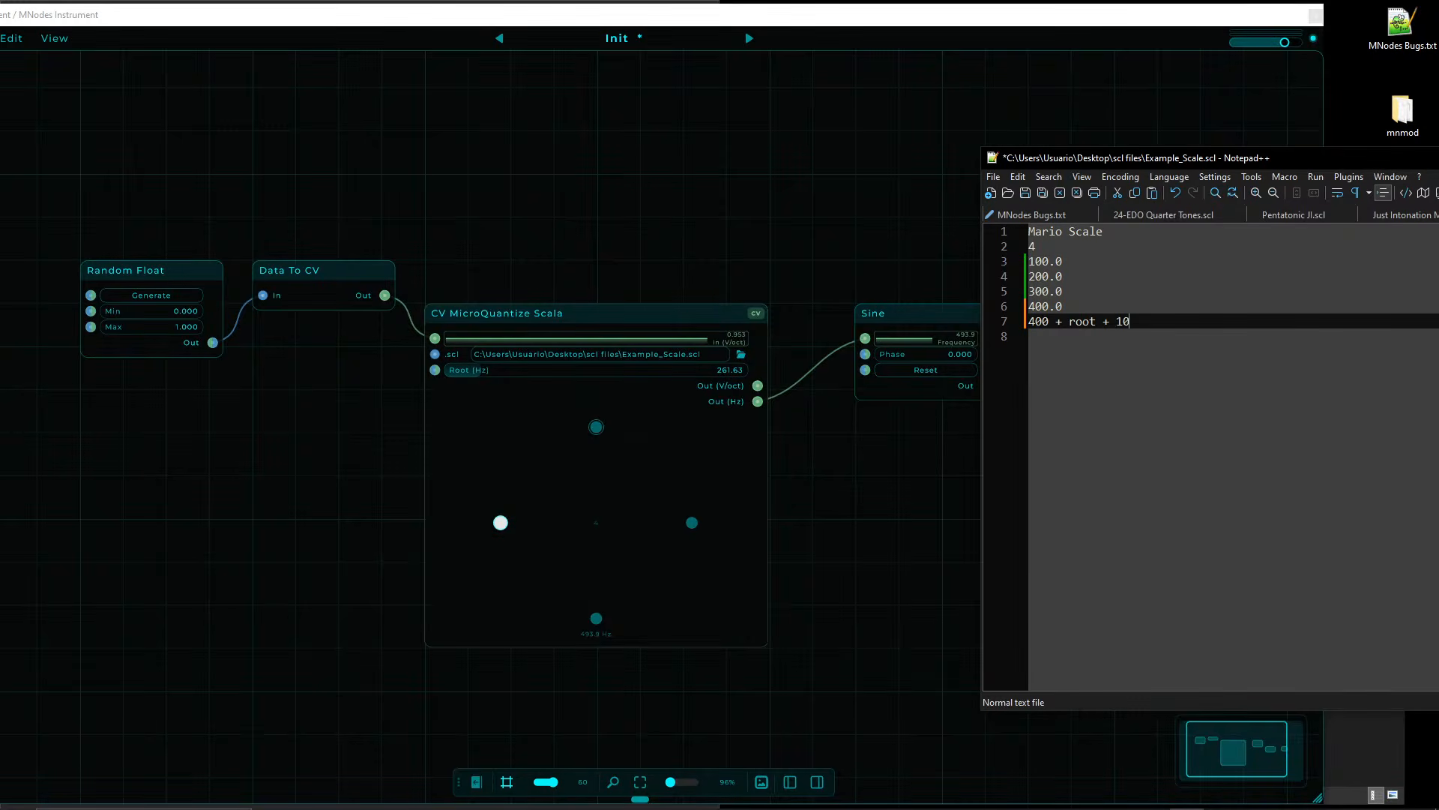
{"action": "key", "text": "shift+Home"}
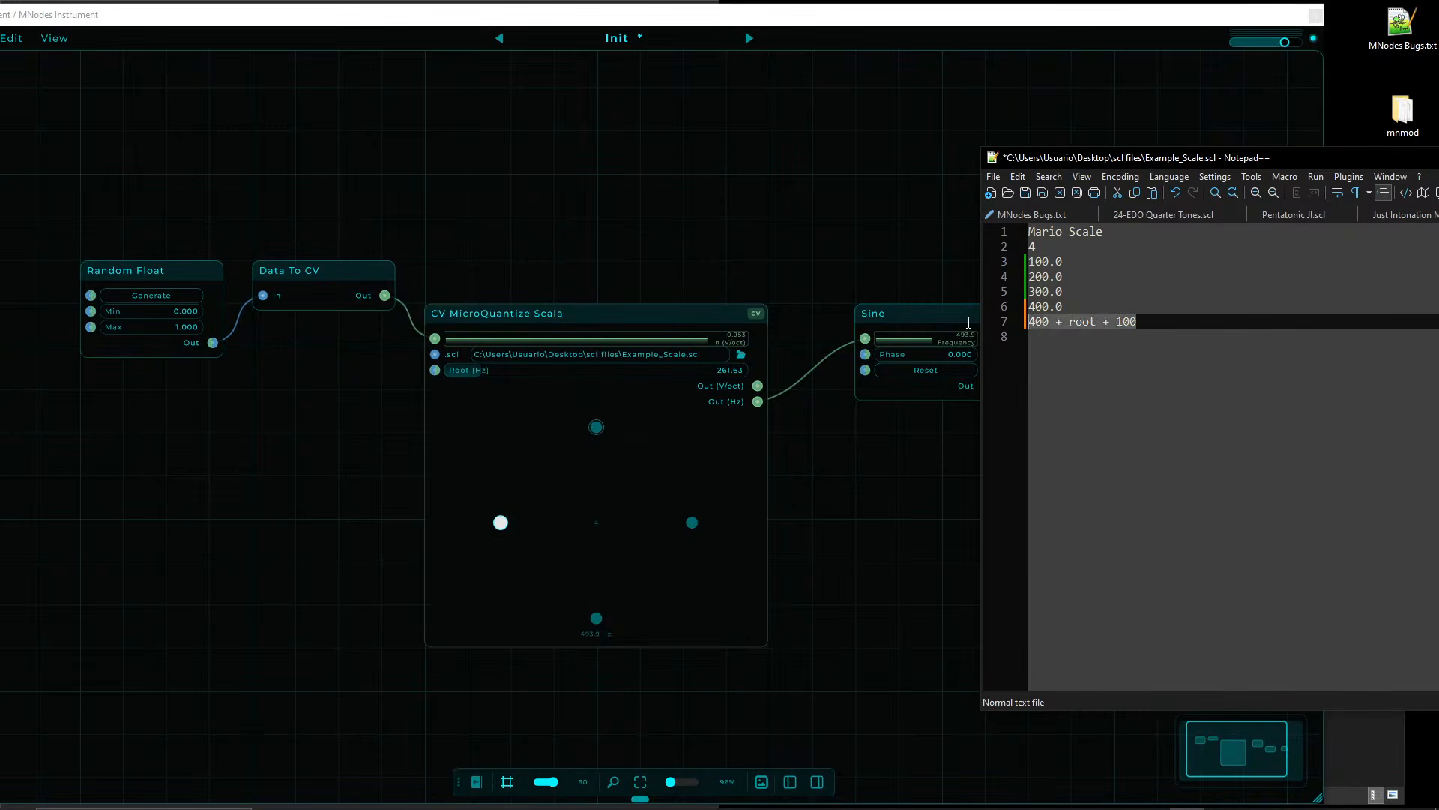
{"action": "key", "text": "BackSpace"}
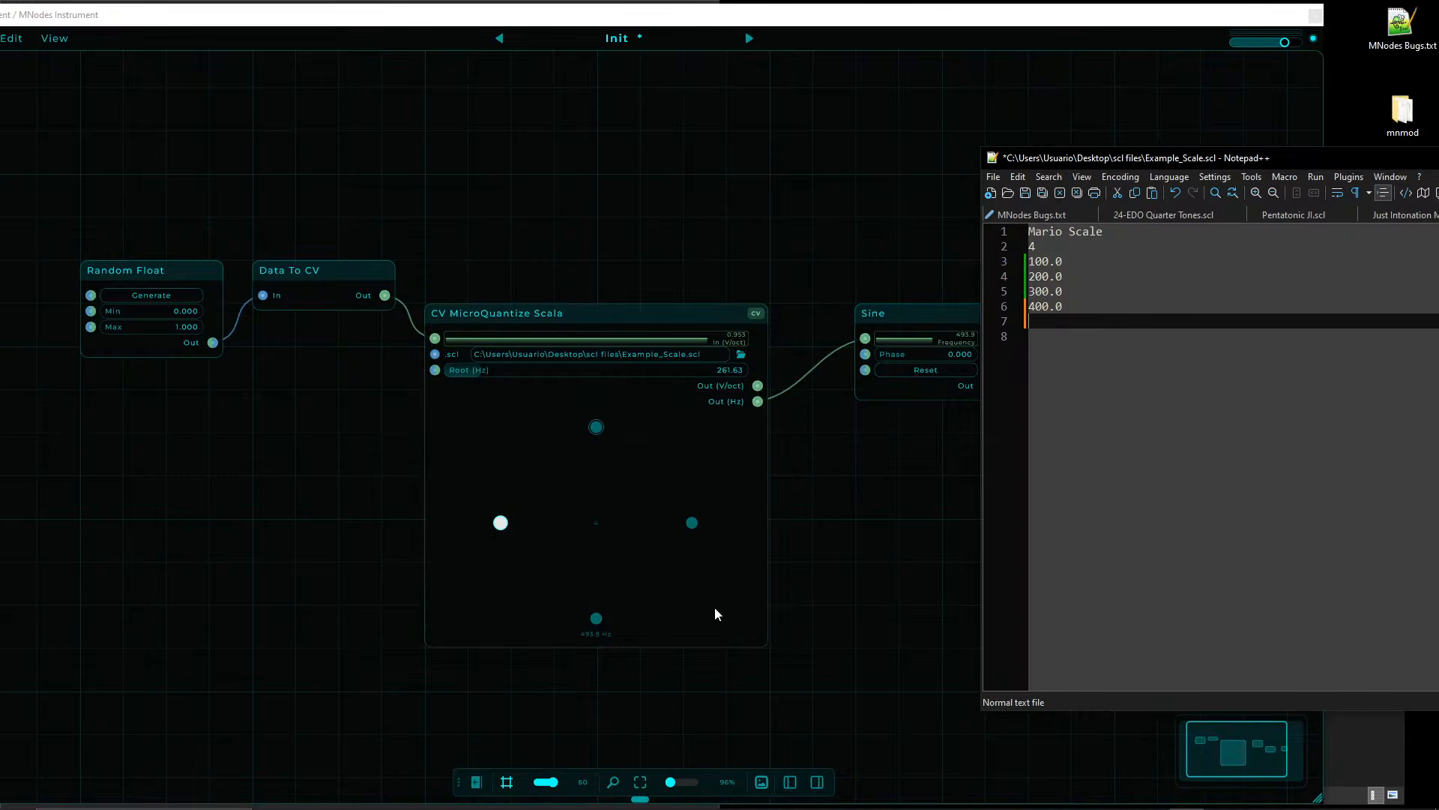
- Back in the MNodes patch, replace the Random Float and Data To CV nodes with a MIDI Keyboard node beside the quantizer
{"action": "left_click", "coordinate": [527, 487]}
{"action": "double_click", "coordinate": [262, 236]}
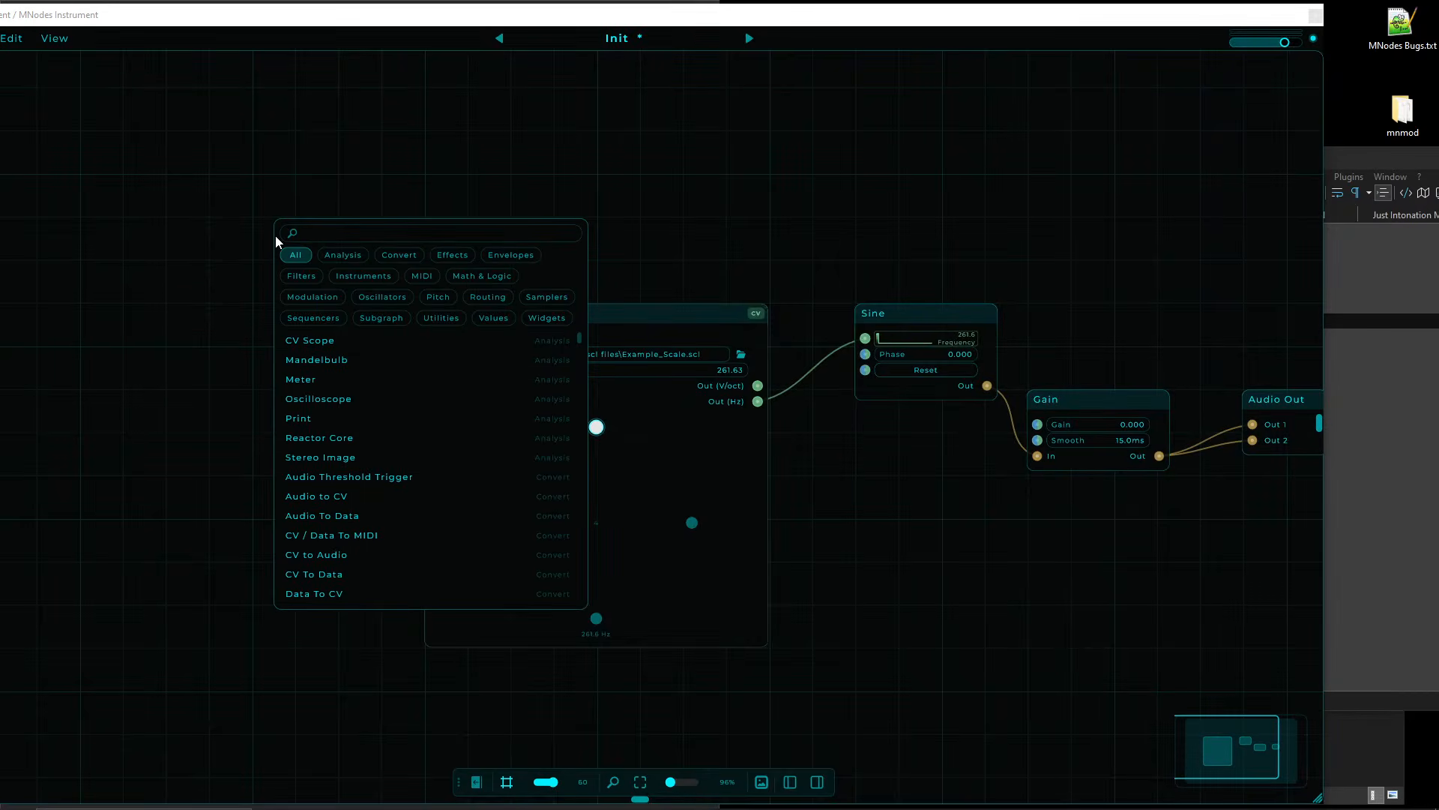
{"action": "type", "text": "midike"}
{"action": "key", "text": "Return"}
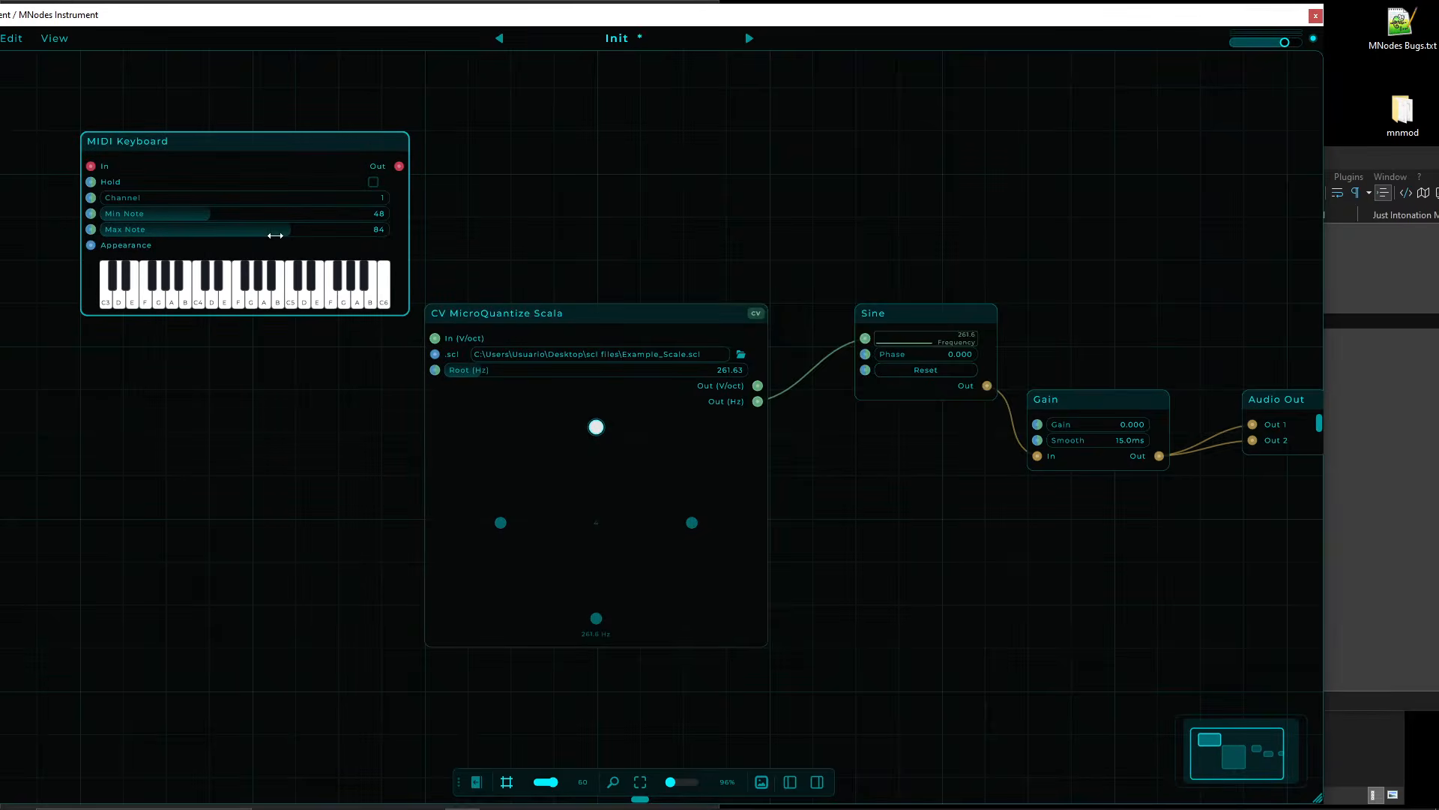
{"action": "left_click_drag", "start_coordinate": [305, 161], "coordinate": [208, 313]}
- Add a MIDI To CV node between the MIDI Keyboard and the CV MicroQuantize Scala node
{"action": "left_click_drag", "start_coordinate": [267, 267], "coordinate": [512, 273]}
{"action": "double_click", "coordinate": [520, 273]}
{"action": "type", "text": "CV to"}
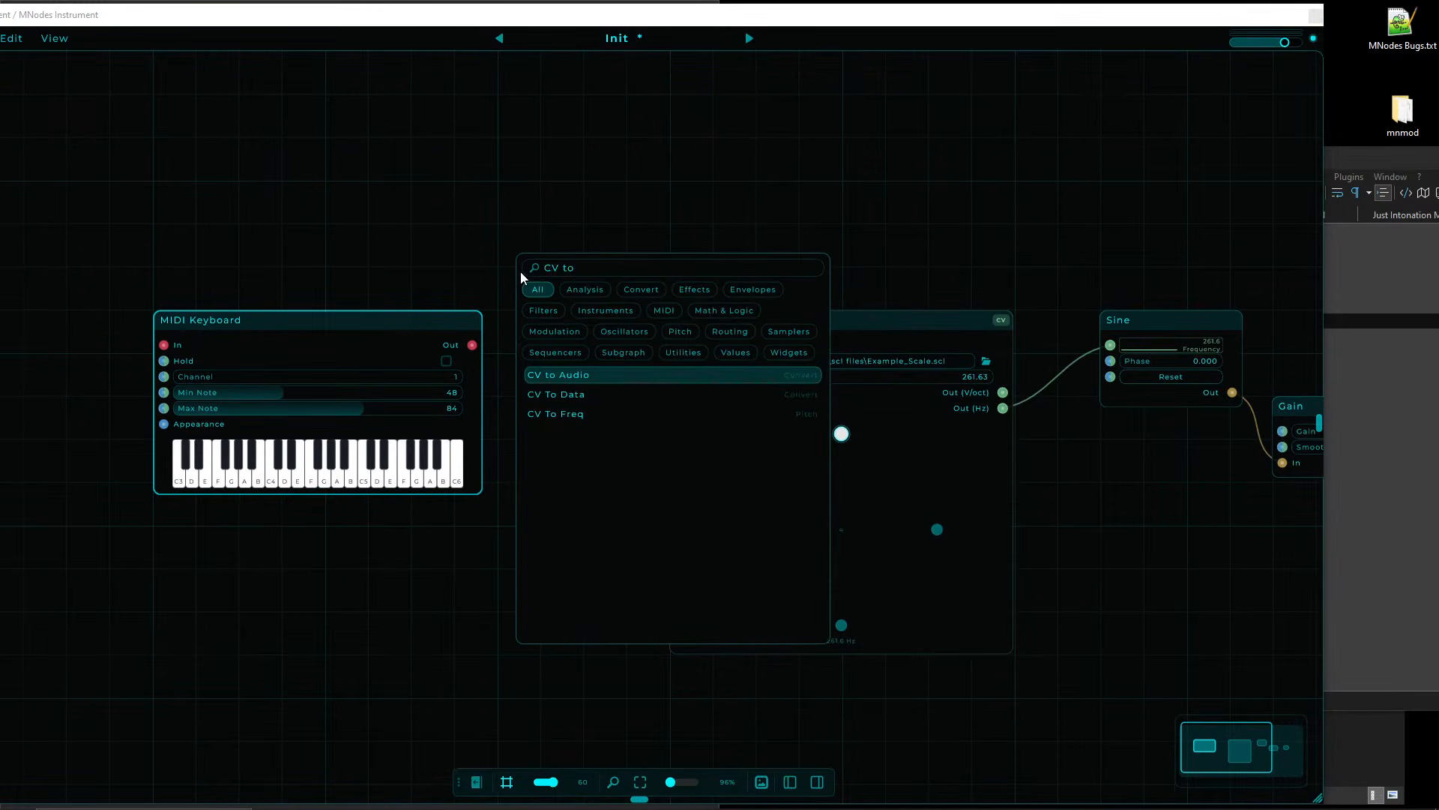
{"action": "key", "text": "Down"}
{"action": "key", "text": "Up"}
{"action": "key", "text": "BackSpace"}
{"action": "key", "text": "BackSpace"}
{"action": "key", "text": "BackSpace"}
{"action": "key", "text": "BackSpace"}
{"action": "key", "text": "BackSpace"}
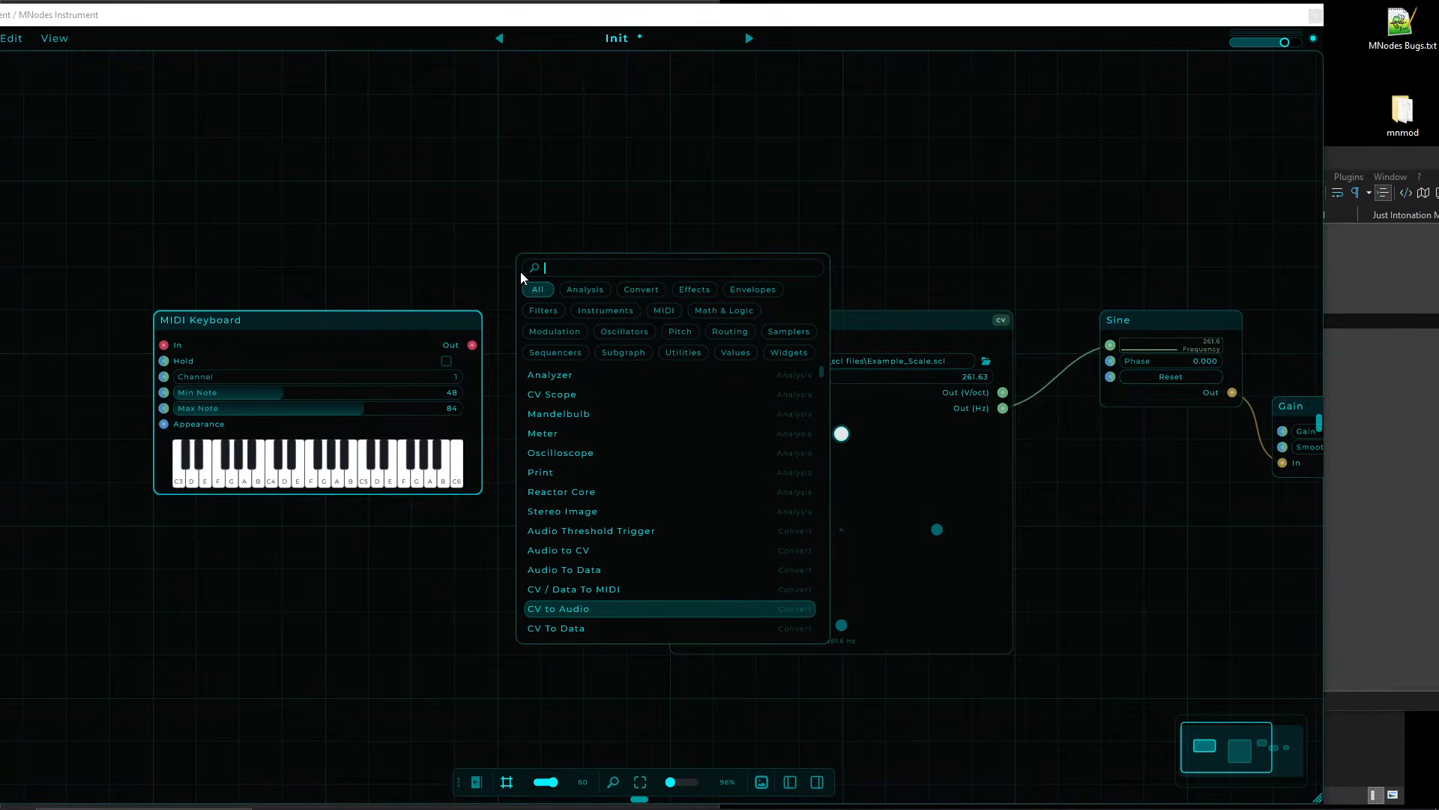
{"action": "type", "text": "midi to"}
{"action": "key", "text": "Return"}
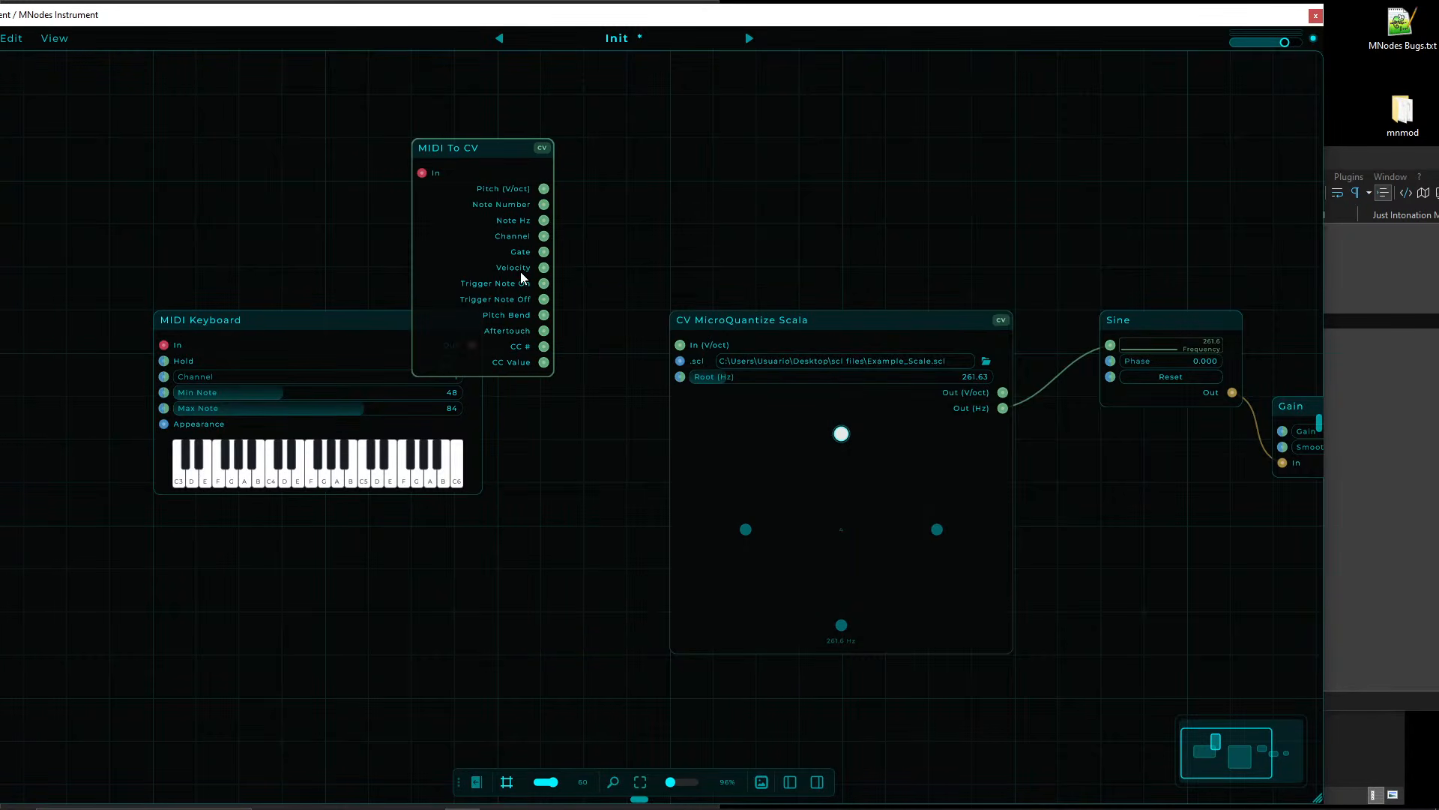
- Connect the MIDI Keyboard's output to MIDI To CV, and its Pitch (V/oct) output to the Scala quantizer's V/oct input
{"action": "left_click_drag", "start_coordinate": [324, 353], "coordinate": [238, 223]}
{"action": "left_click_drag", "start_coordinate": [386, 215], "coordinate": [422, 172]}
{"action": "left_click_drag", "start_coordinate": [544, 188], "coordinate": [680, 345]}
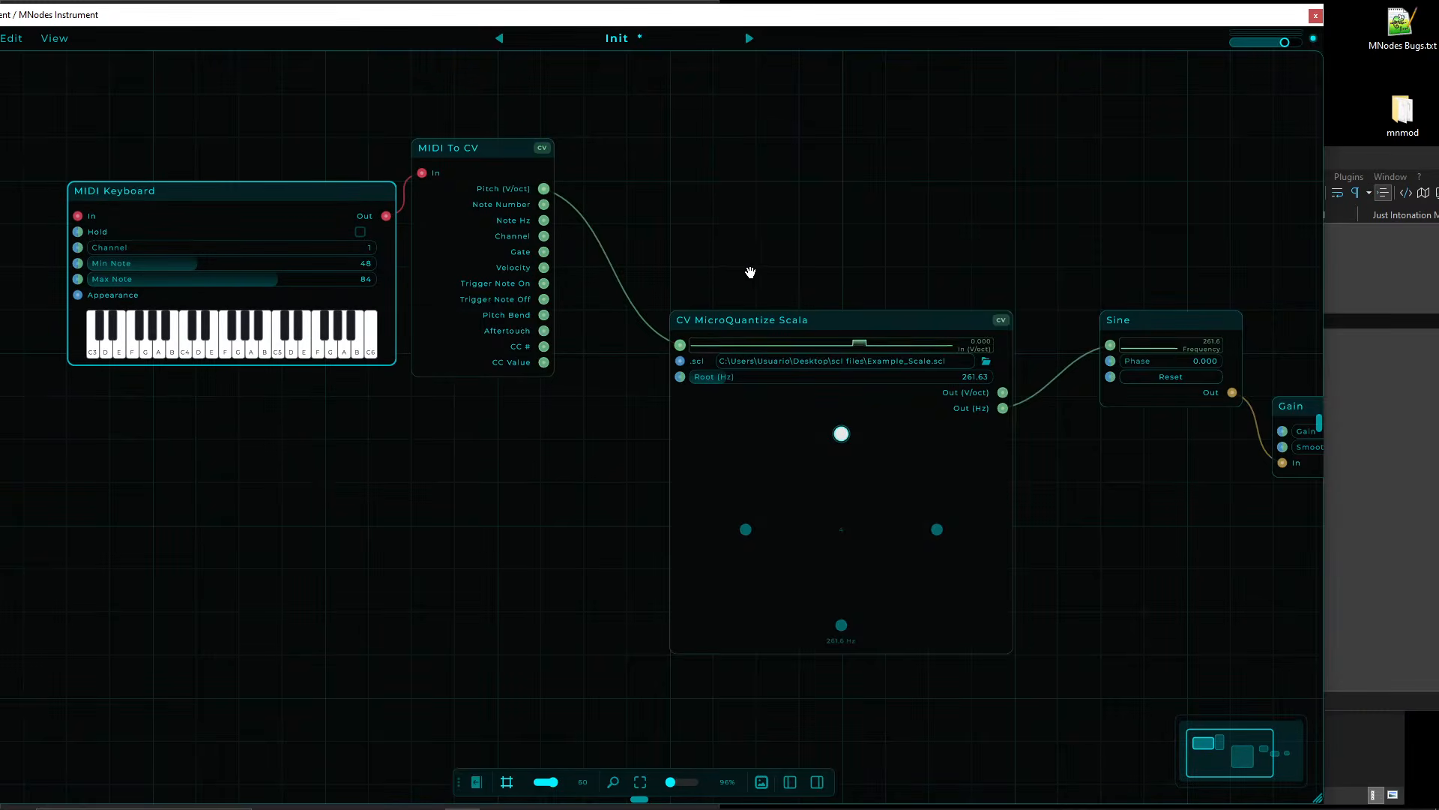
- Raise the Gain node to 0.132 and play notes on the MIDI Keyboard through the Scala quantizer
{"action": "scroll", "coordinate": [153, 357], "scroll_direction": "right", "scroll_amount": 2}
{"action": "left_click_drag", "start_coordinate": [161, 354], "coordinate": [193, 348]}
{"action": "left_click_drag", "start_coordinate": [855, 285], "coordinate": [517, 247]}
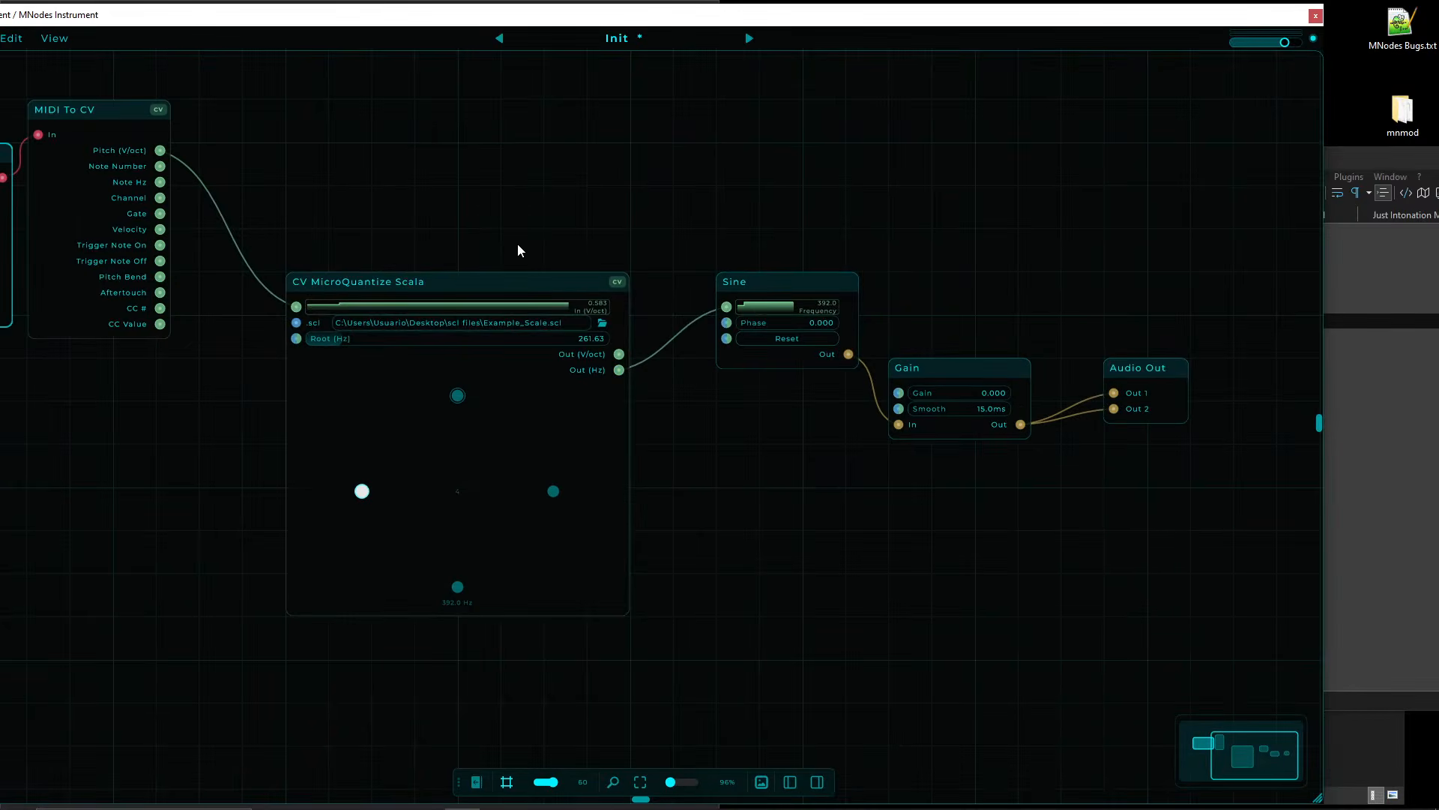
{"action": "left_click_drag", "start_coordinate": [943, 394], "coordinate": [954, 393]}
{"action": "left_click_drag", "start_coordinate": [342, 263], "coordinate": [637, 308]}
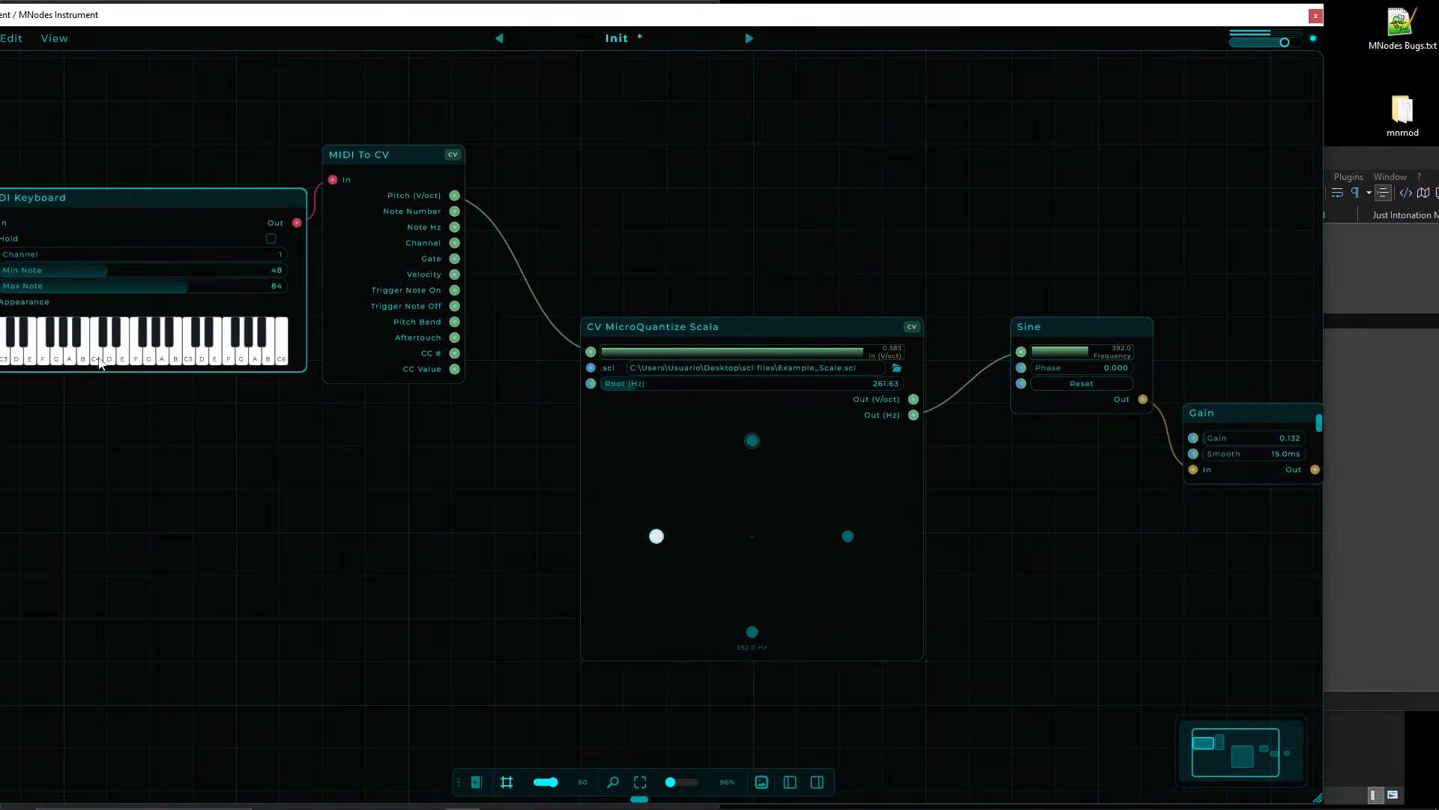
{"action": "mouse_move", "coordinate": [97, 363]}
{"action": "left_mouse_down"}
{"action": "mouse_move", "coordinate": [225, 363]}
{"action": "mouse_move", "coordinate": [84, 366]}
{"action": "mouse_move", "coordinate": [245, 369]}
{"action": "mouse_move", "coordinate": [88, 361]}
{"action": "mouse_move", "coordinate": [125, 366]}
{"action": "left_mouse_up"}
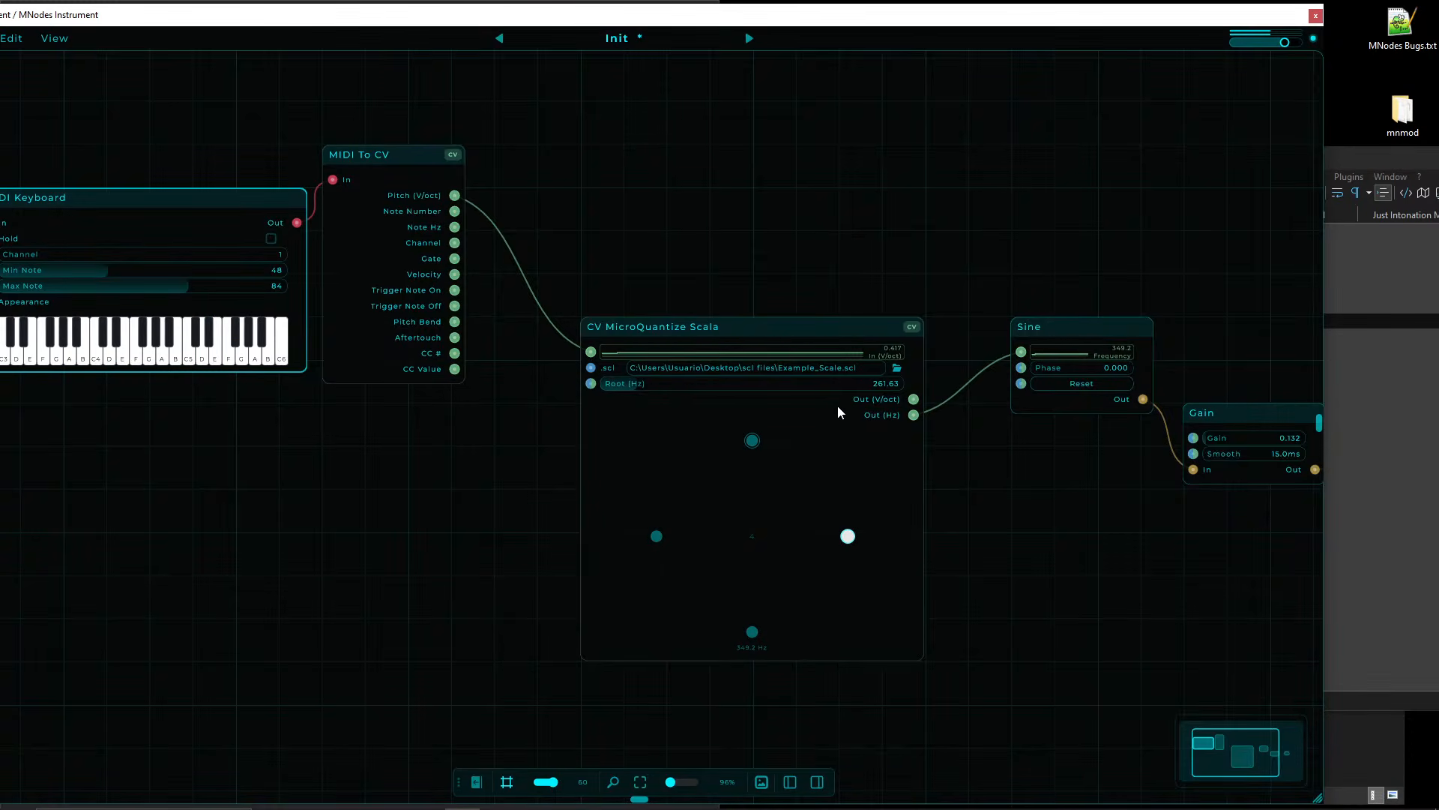
- Shift the MIDI To CV node closer to the Scala quantizer and align the Gain node level with Sine
{"action": "left_click_drag", "start_coordinate": [382, 154], "coordinate": [469, 154]}
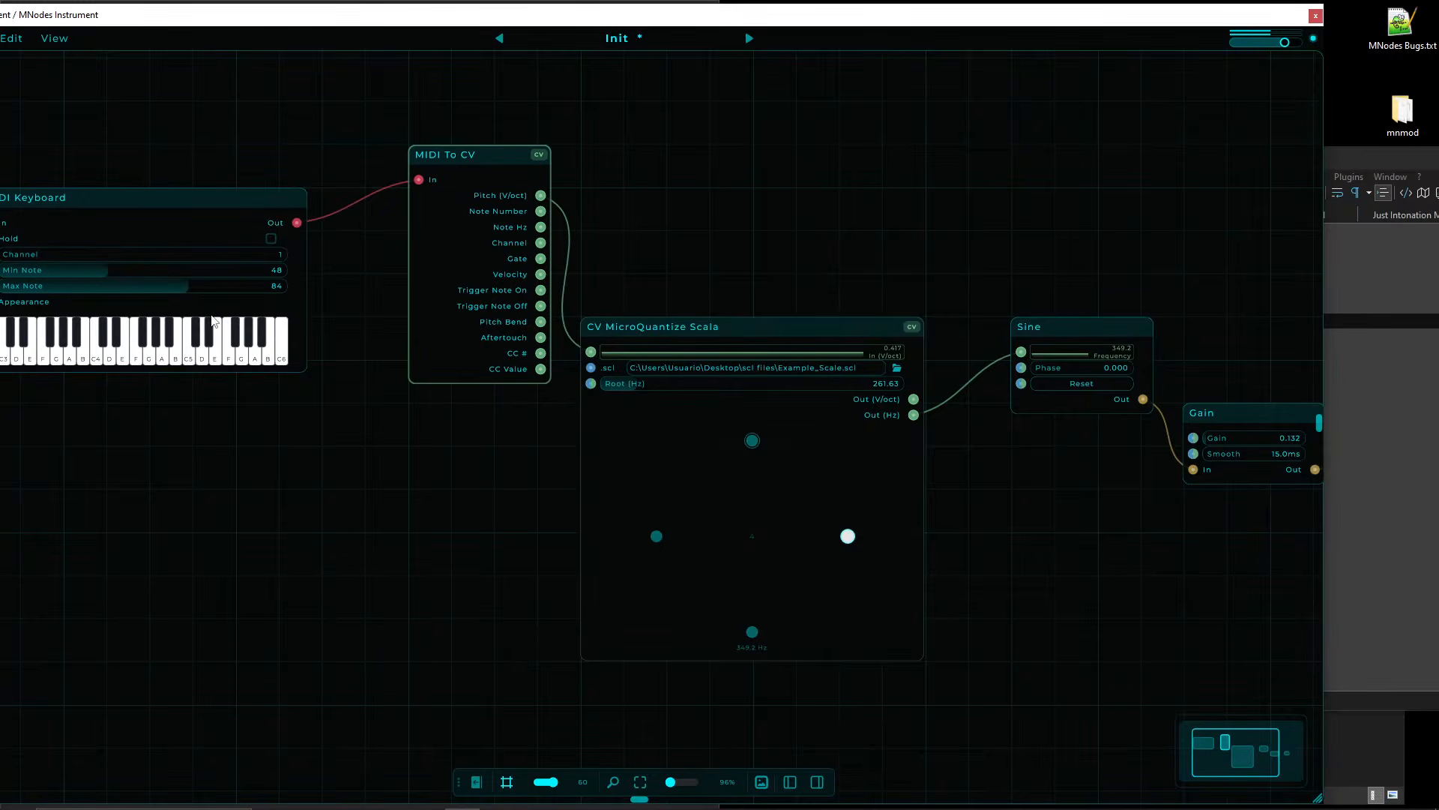
{"action": "left_click", "coordinate": [232, 366]}
{"action": "left_click_drag", "start_coordinate": [877, 299], "coordinate": [606, 308]}
{"action": "left_click_drag", "start_coordinate": [978, 425], "coordinate": [979, 341]}
{"action": "left_click_drag", "start_coordinate": [686, 270], "coordinate": [1093, 301]}
- Play neighbouring keys around C4 on the MIDI Keyboard and examine which scale degree the Scala quantizer selects
{"action": "left_click", "coordinate": [260, 405]}
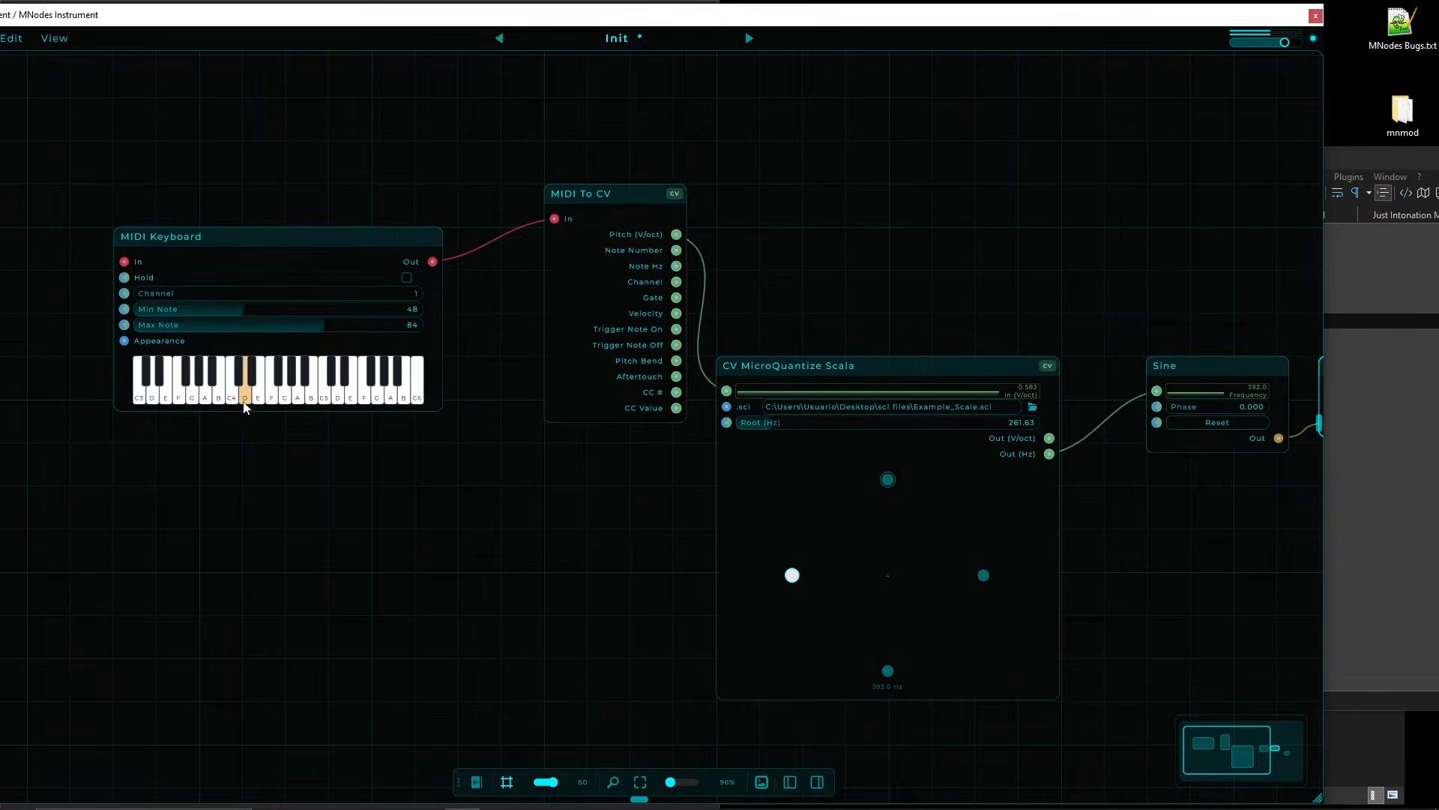
{"action": "left_click", "coordinate": [245, 403]}
{"action": "left_click", "coordinate": [233, 403]}
{"action": "left_click", "coordinate": [232, 403]}
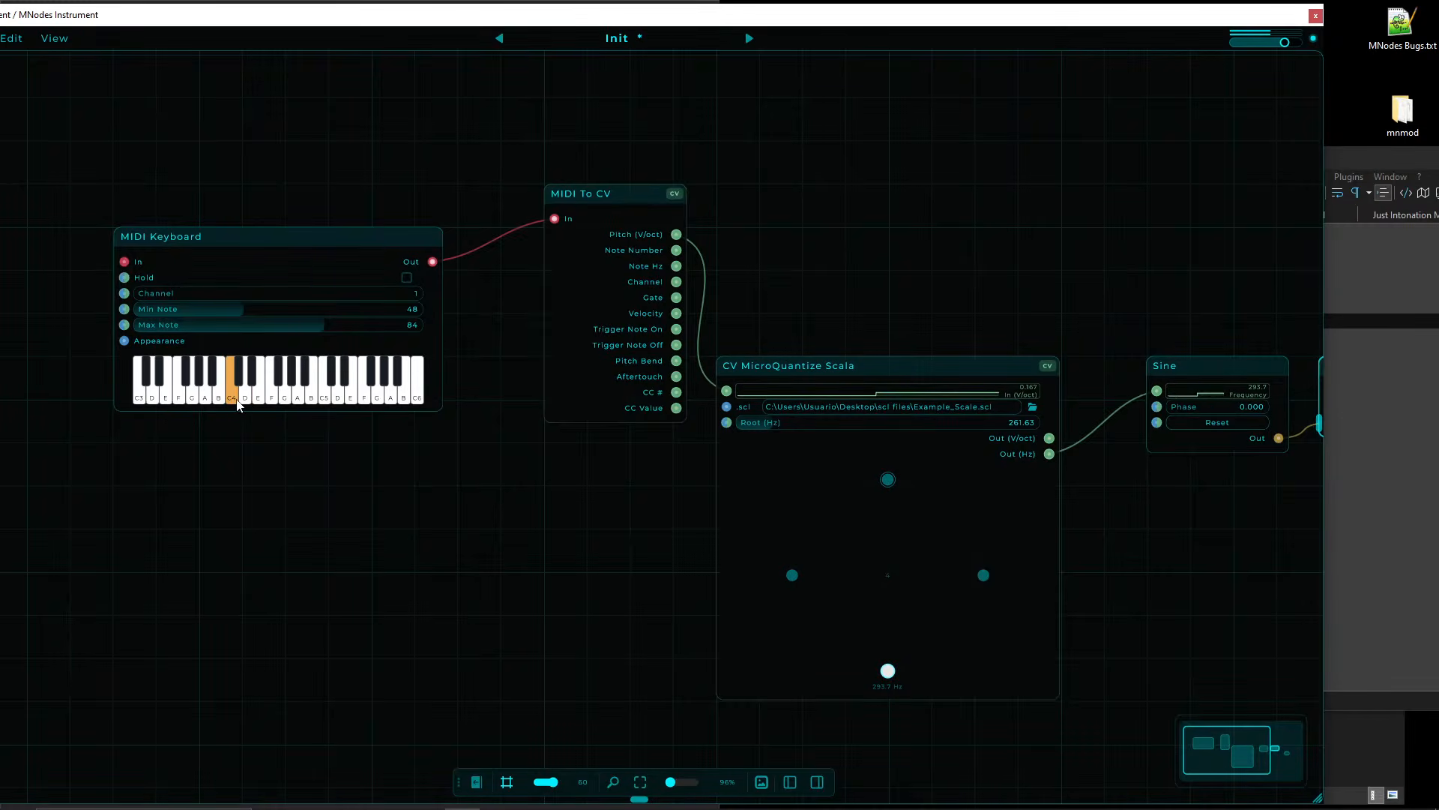
{"action": "left_click", "coordinate": [218, 407]}
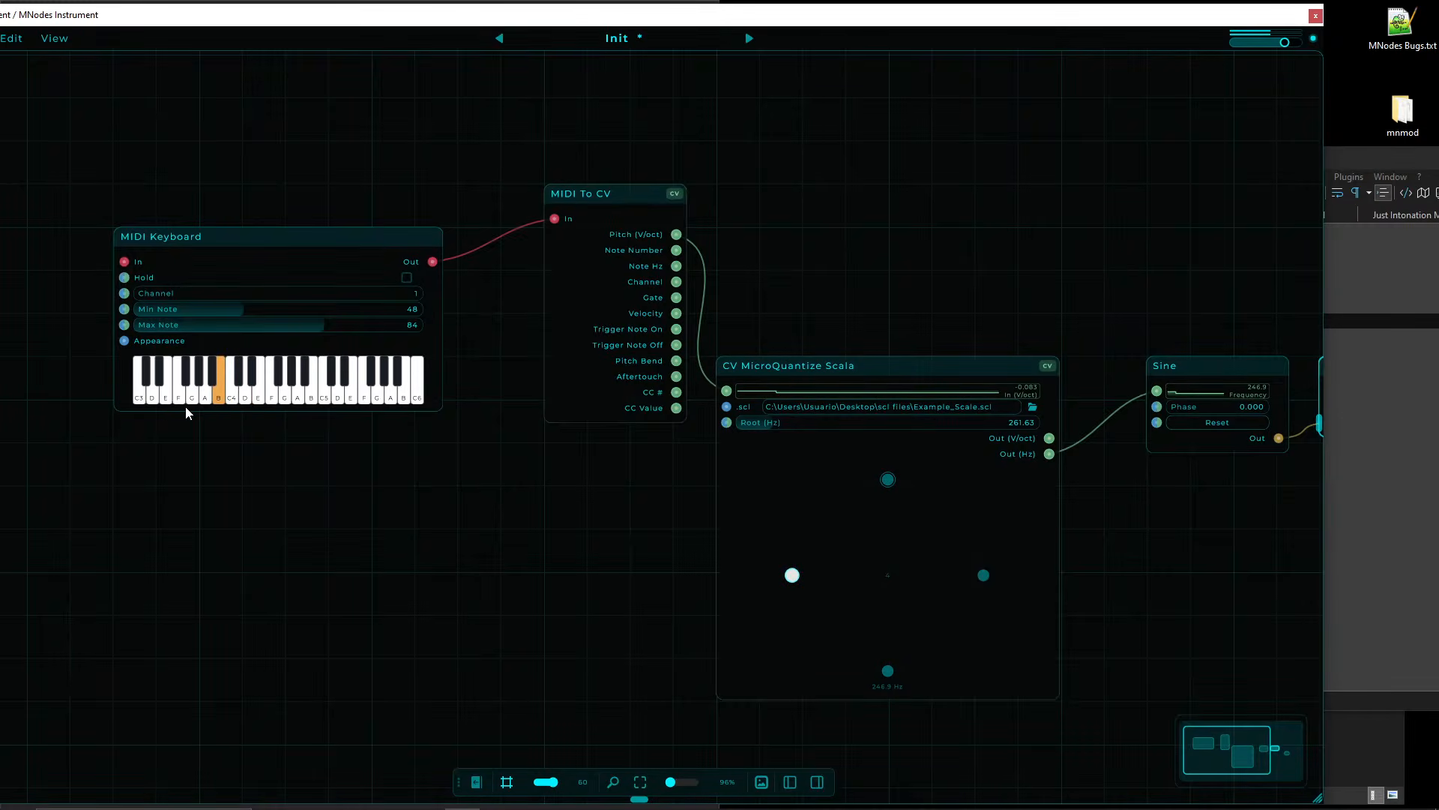
{"action": "left_click_drag", "start_coordinate": [179, 405], "coordinate": [254, 398]}
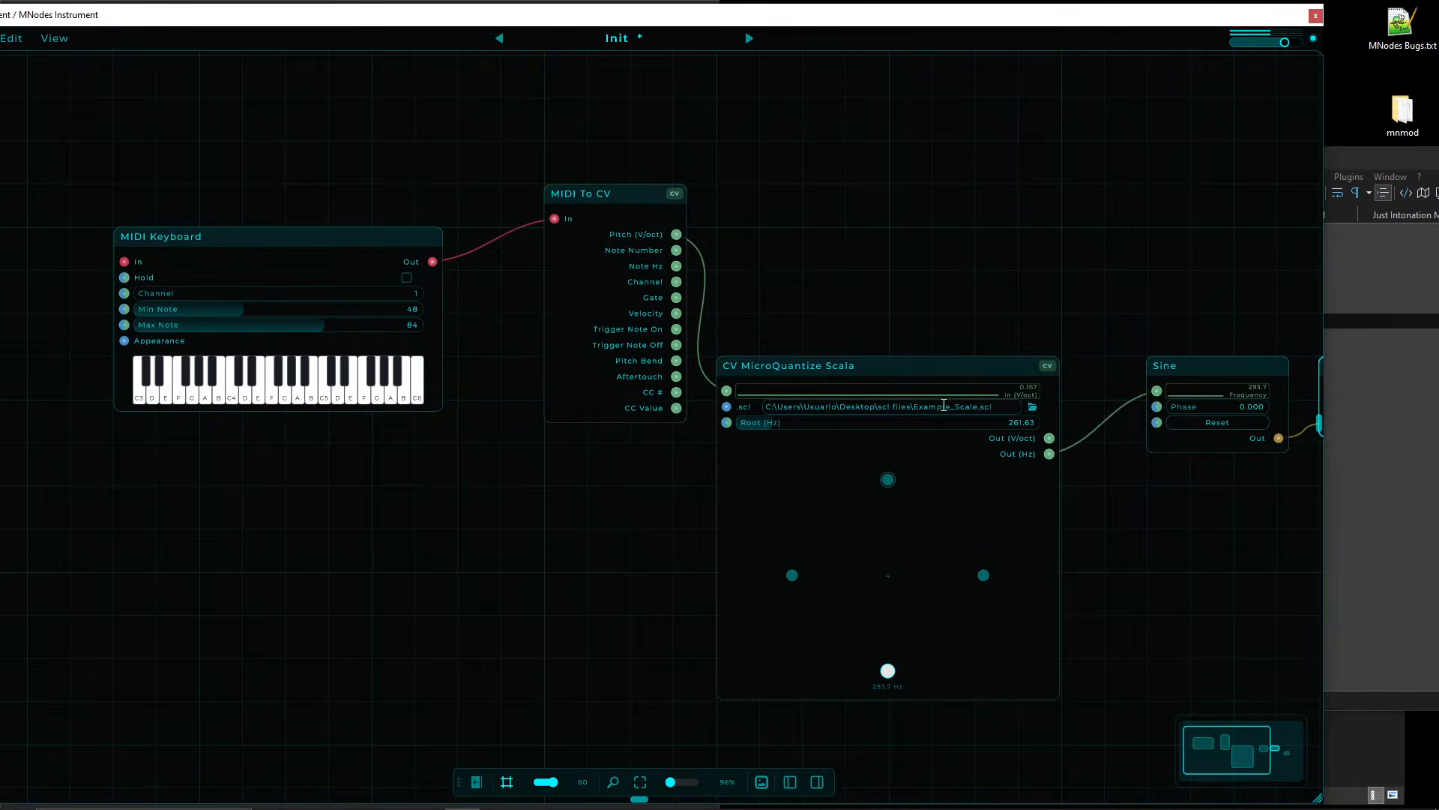
- Set the Gain back to 0.000 and delete the CV MicroQuantize Scala node from the patch
{"action": "left_click", "coordinate": [862, 244]}
{"action": "left_click", "coordinate": [848, 511]}
{"action": "left_click_drag", "start_coordinate": [962, 215], "coordinate": [772, 240]}
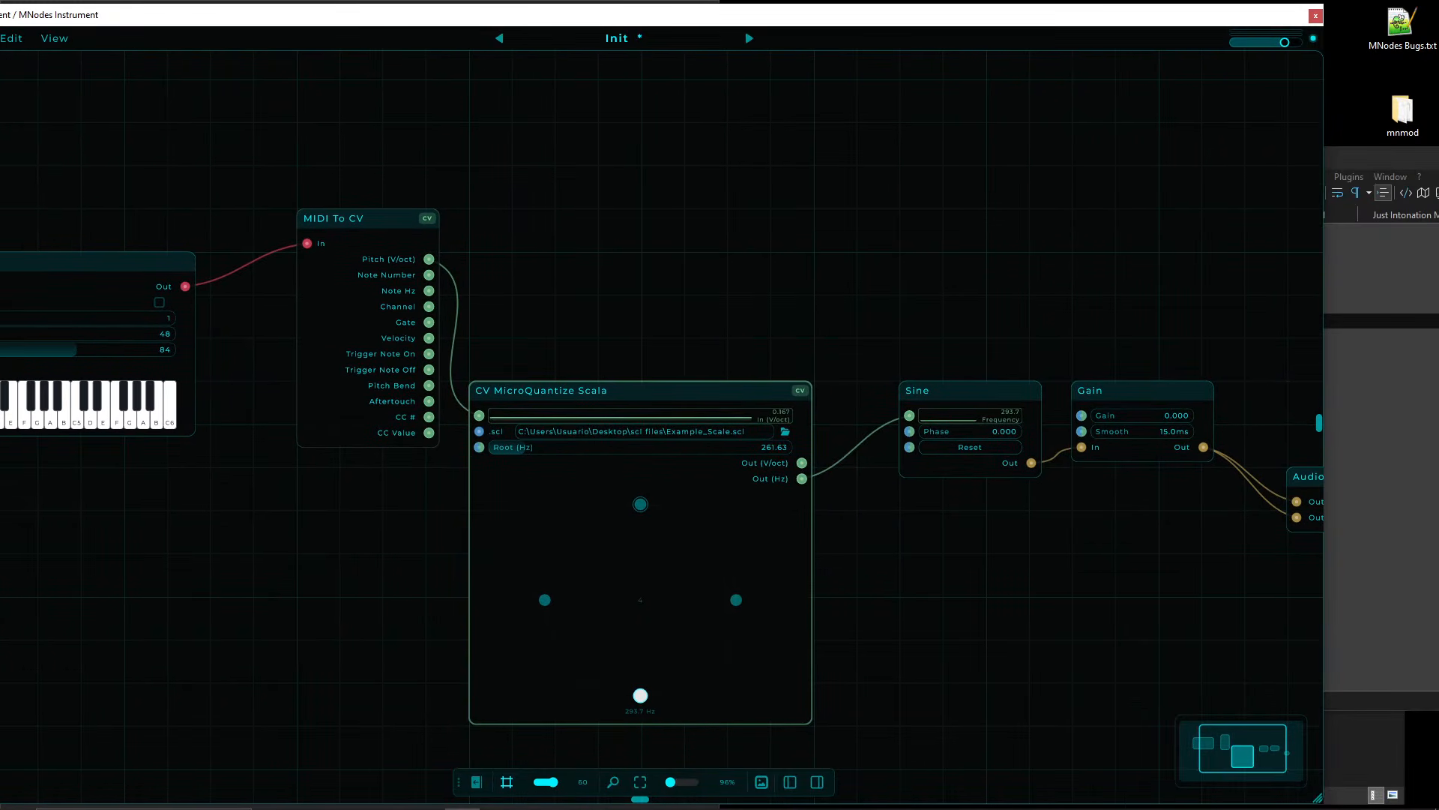
{"action": "key", "text": "alt+Tab"}
{"action": "key", "text": "alt+Tab"}
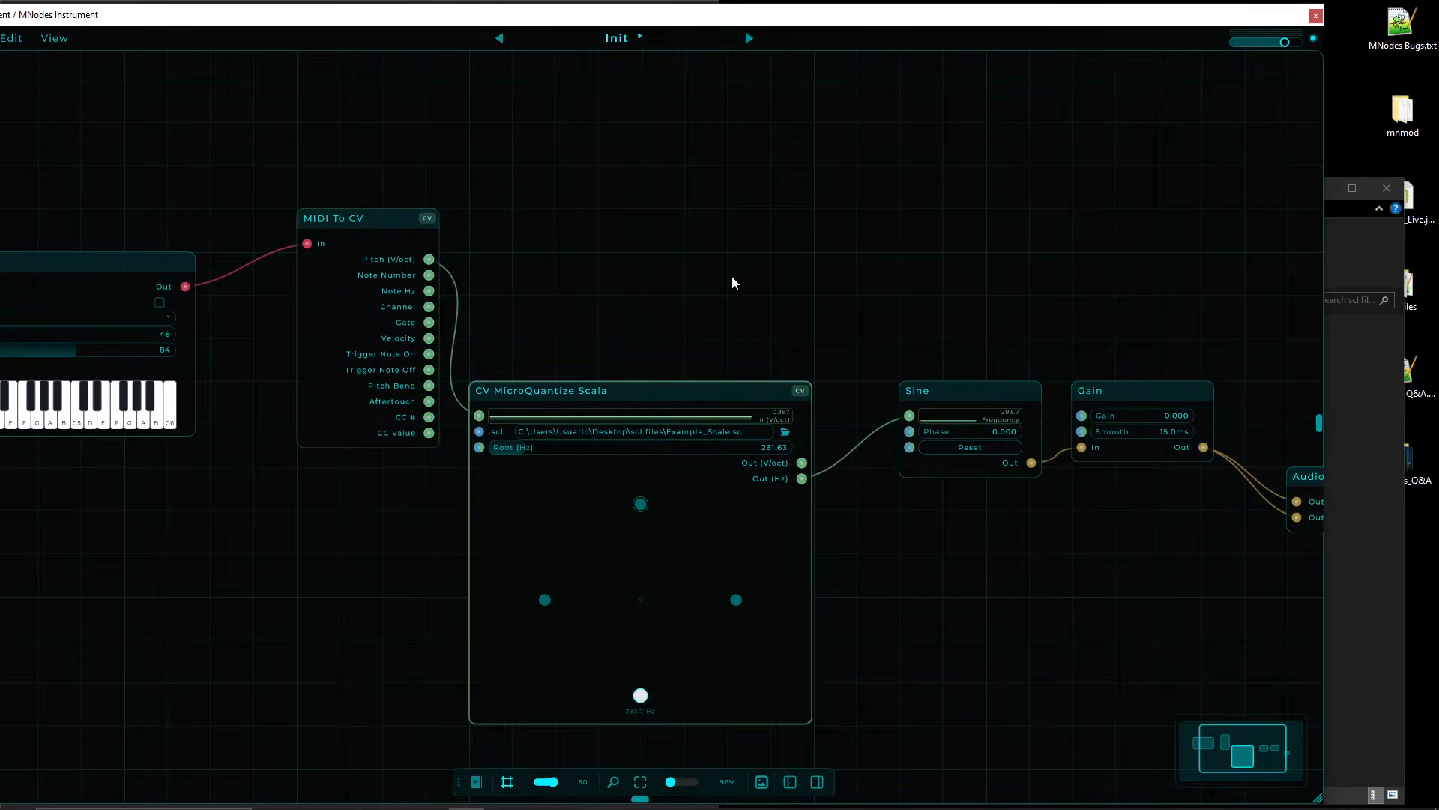
{"action": "key", "text": "Delete"}
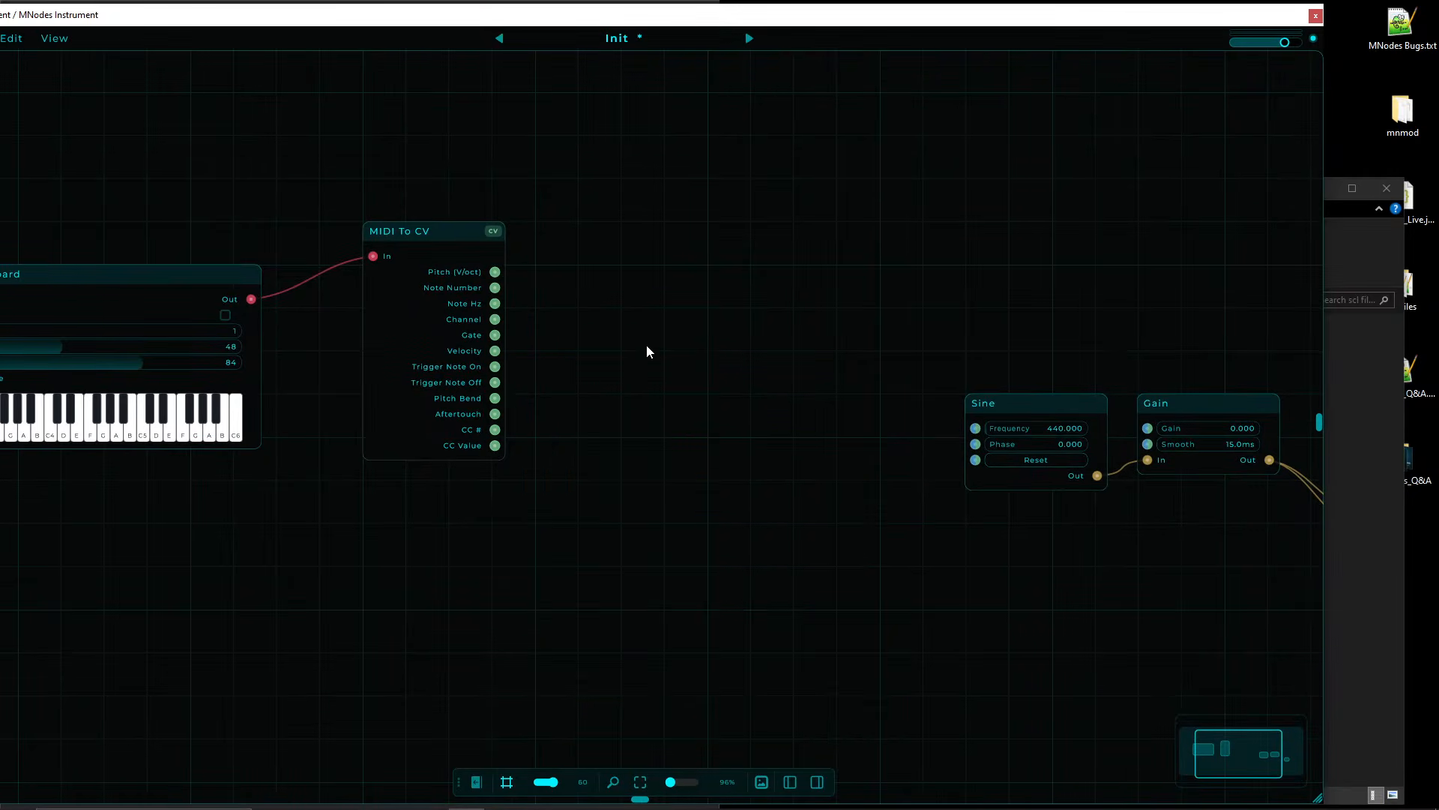
- Add a CV MicroQuantize EDO node, feeding it Pitch (V/oct) from MIDI To CV and connecting its Out (Hz) to Sine's Frequency
{"action": "right_click", "coordinate": [649, 344]}
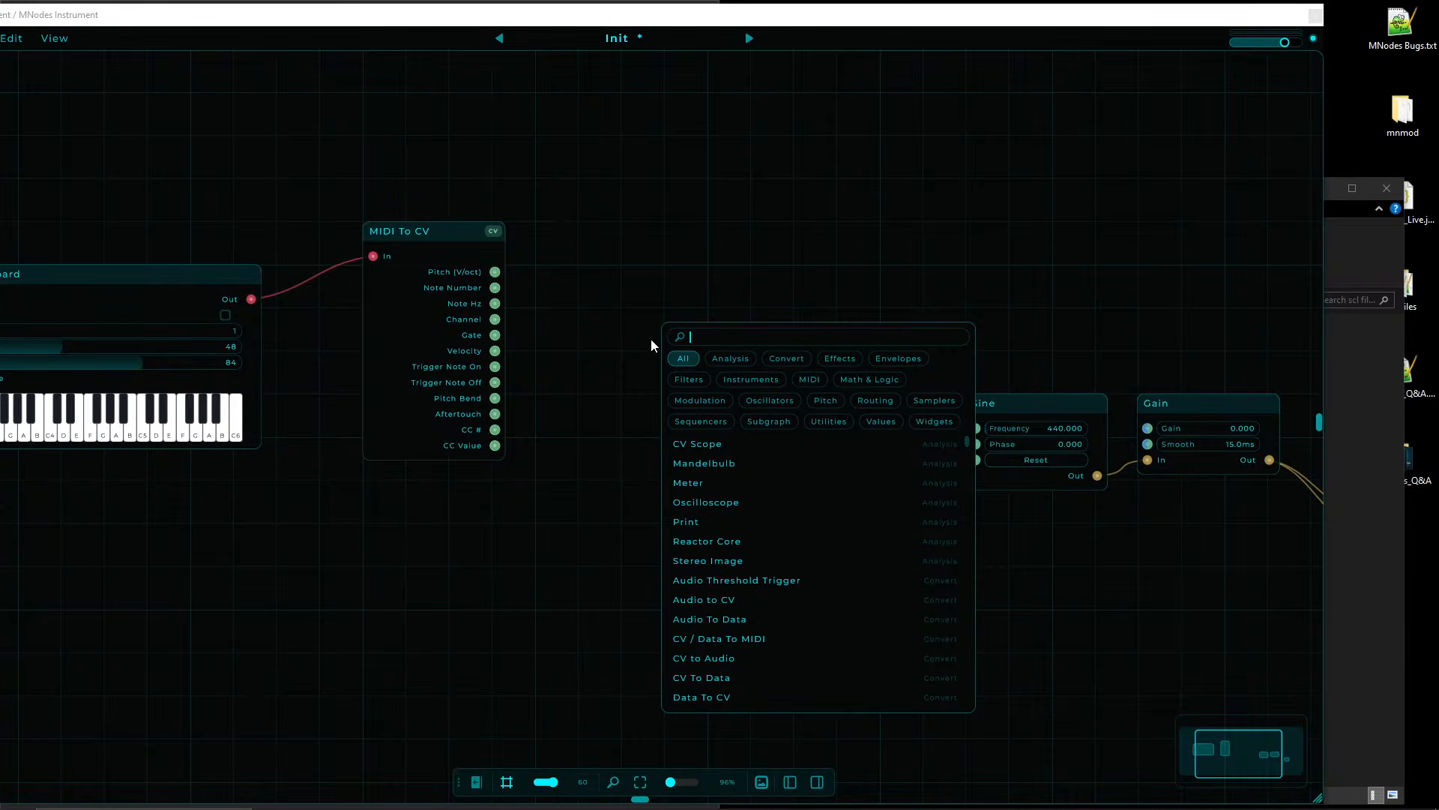
{"action": "type", "text": "mic"}
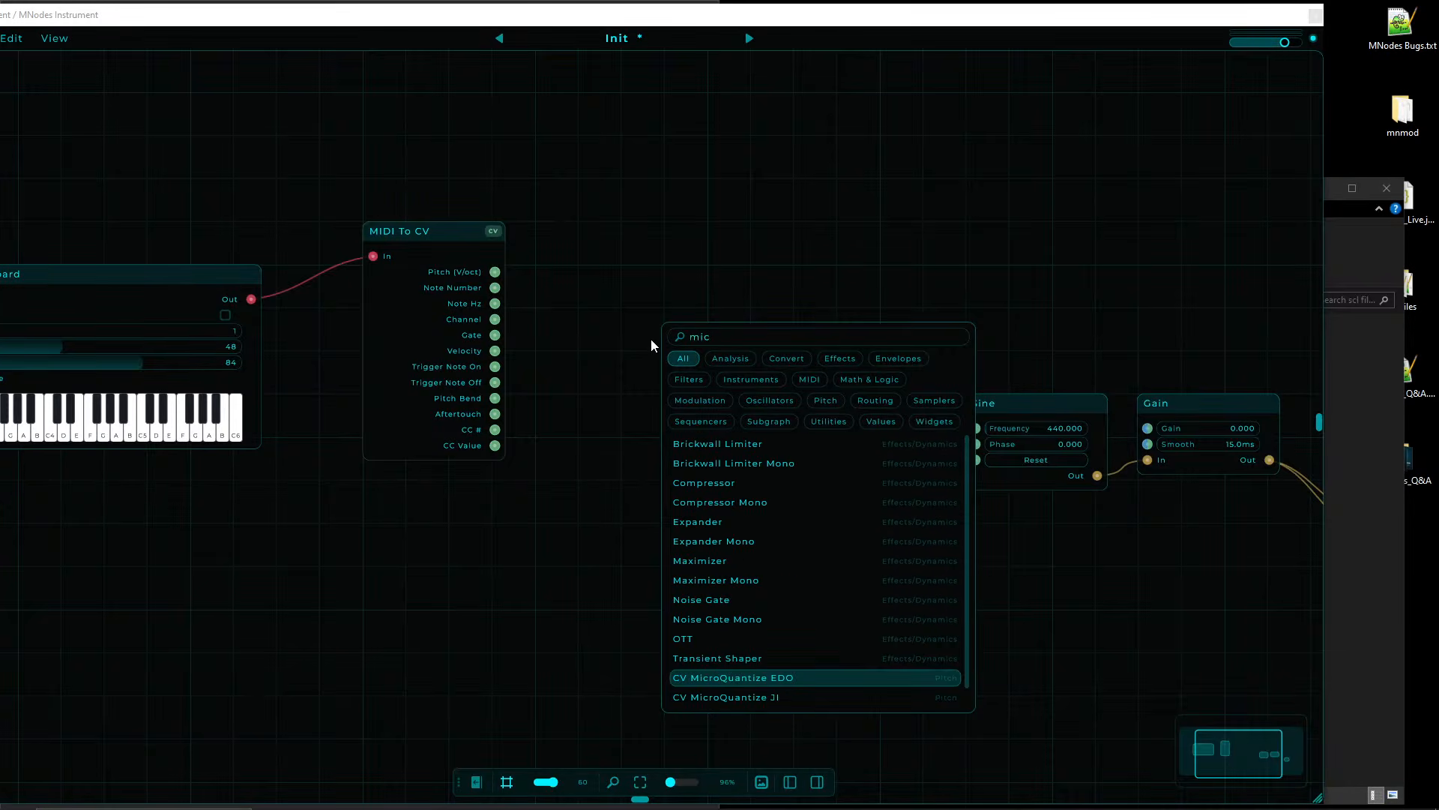
{"action": "key", "text": "Return"}
{"action": "left_click_drag", "start_coordinate": [494, 271], "coordinate": [545, 257]}
{"action": "left_click_drag", "start_coordinate": [709, 335], "coordinate": [976, 430]}
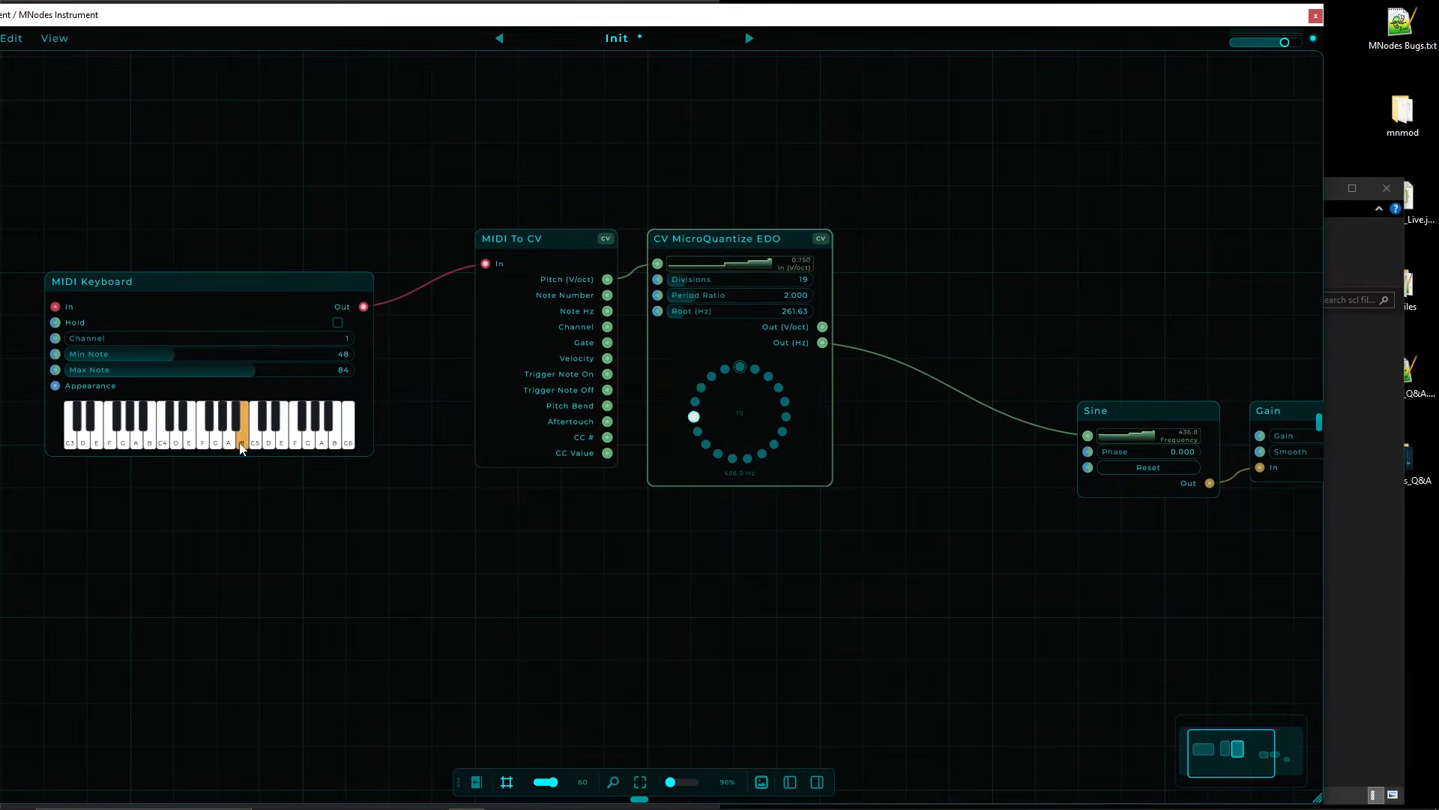
- Raise the Gain node to 0.150 so the EDO-quantized sine can be heard
{"action": "left_click_drag", "start_coordinate": [949, 288], "coordinate": [713, 288]}
{"action": "left_click_drag", "start_coordinate": [1057, 434], "coordinate": [1070, 435]}
{"action": "left_click_drag", "start_coordinate": [883, 324], "coordinate": [1160, 335]}
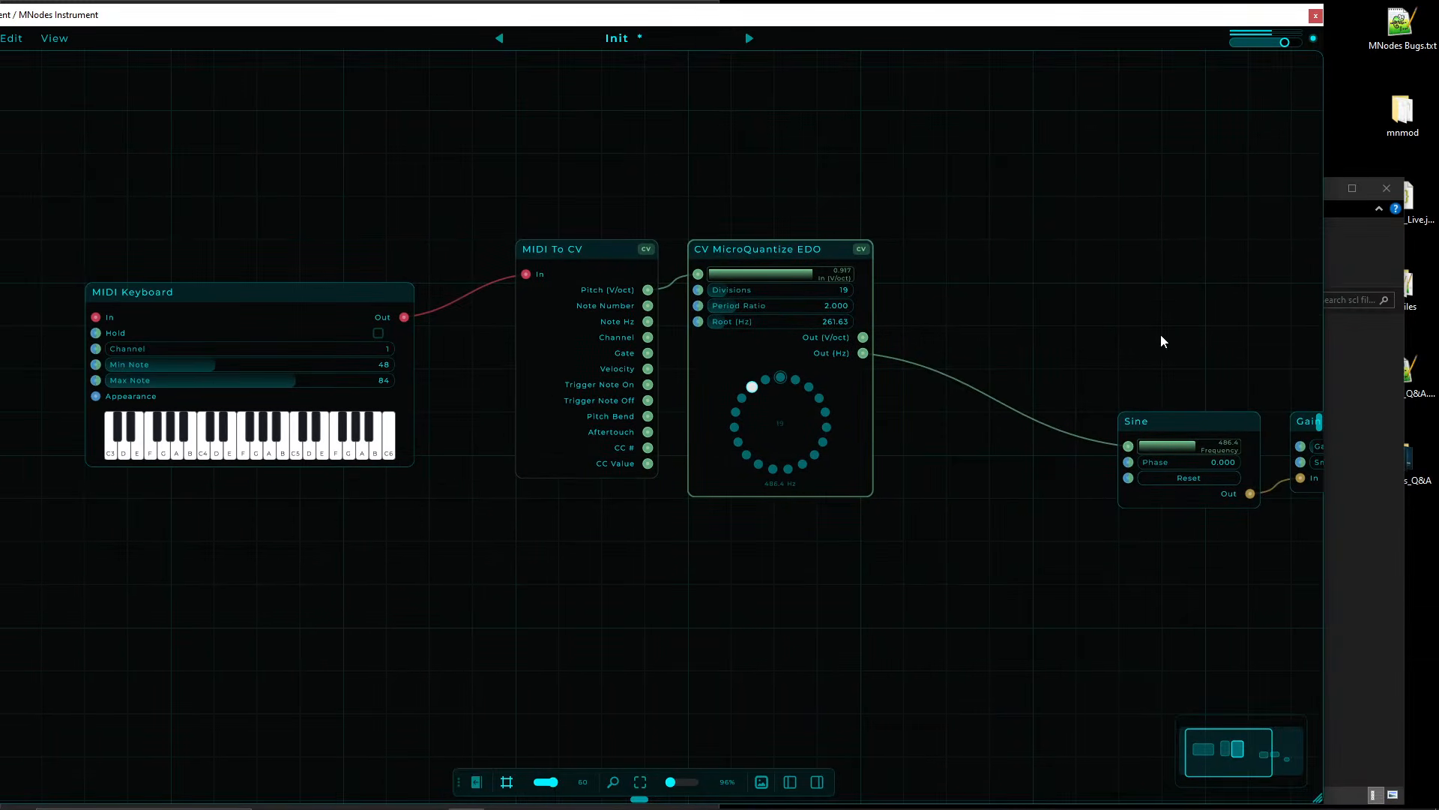
- Play a range of notes on the MIDI Keyboard and examine how the 19-division EDO quantizer responds
{"action": "left_click", "coordinate": [204, 451]}
{"action": "left_click", "coordinate": [243, 452]}
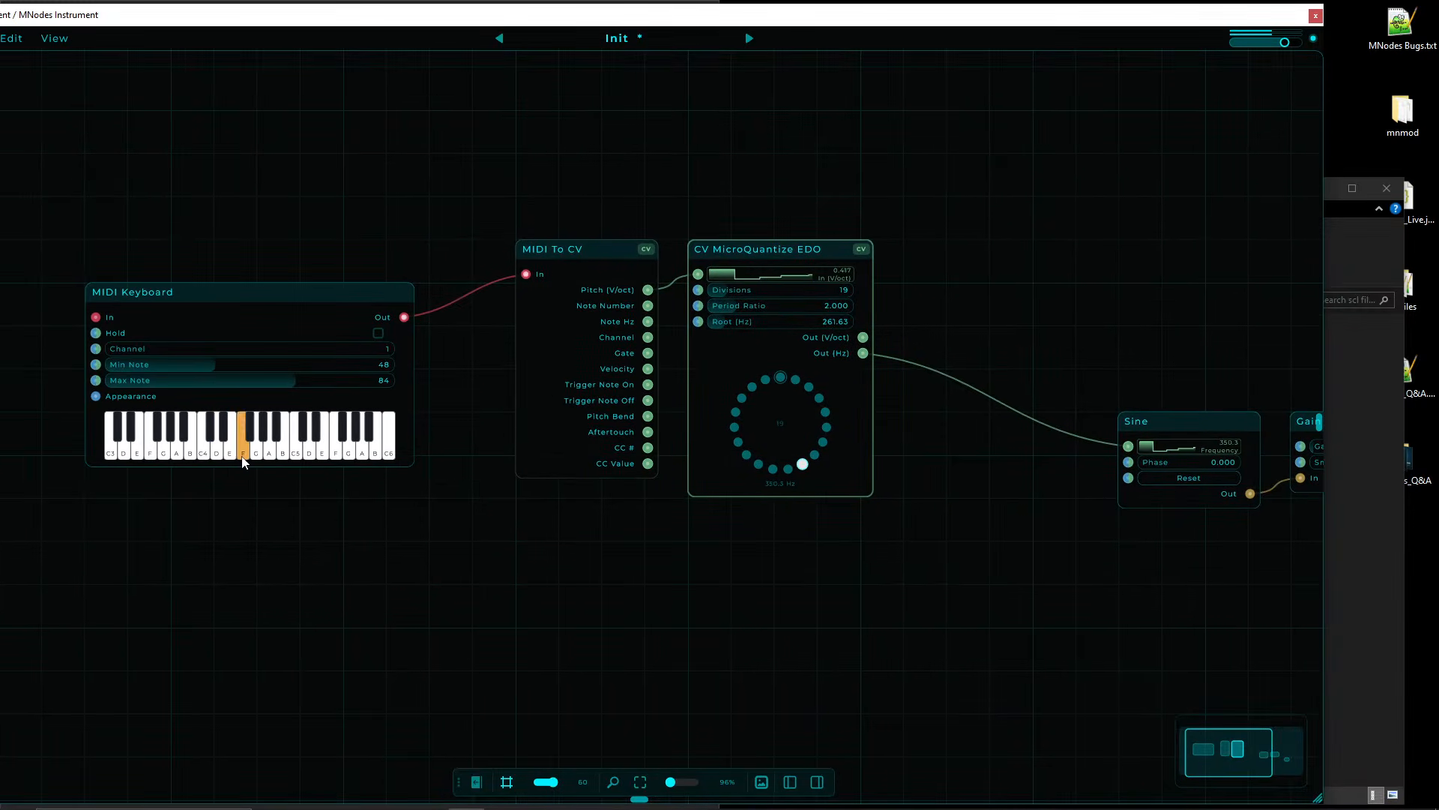
{"action": "left_click", "coordinate": [300, 454]}
{"action": "left_click", "coordinate": [272, 458]}
{"action": "left_click", "coordinate": [284, 457]}
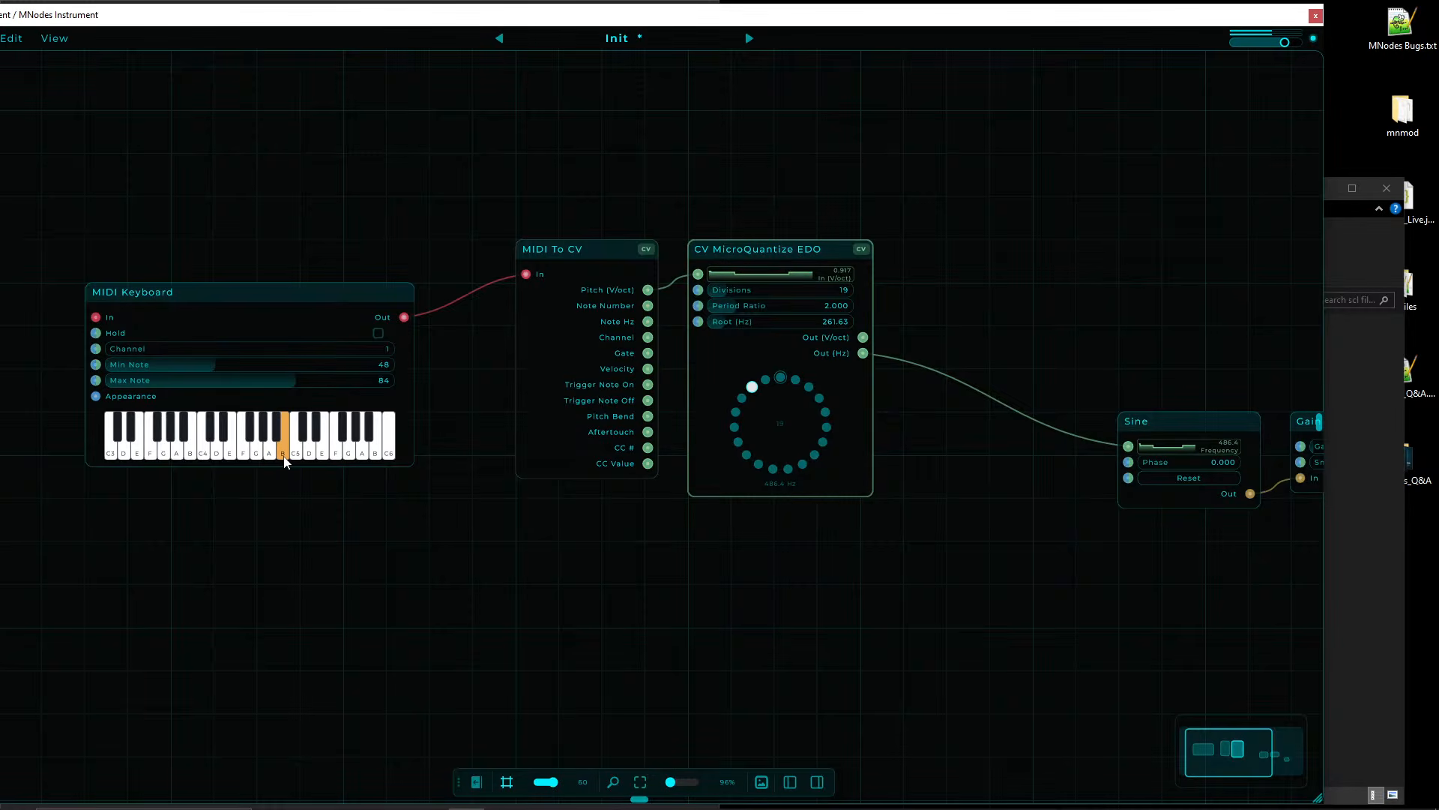
{"action": "left_click", "coordinate": [259, 459]}
{"action": "left_click", "coordinate": [283, 450]}
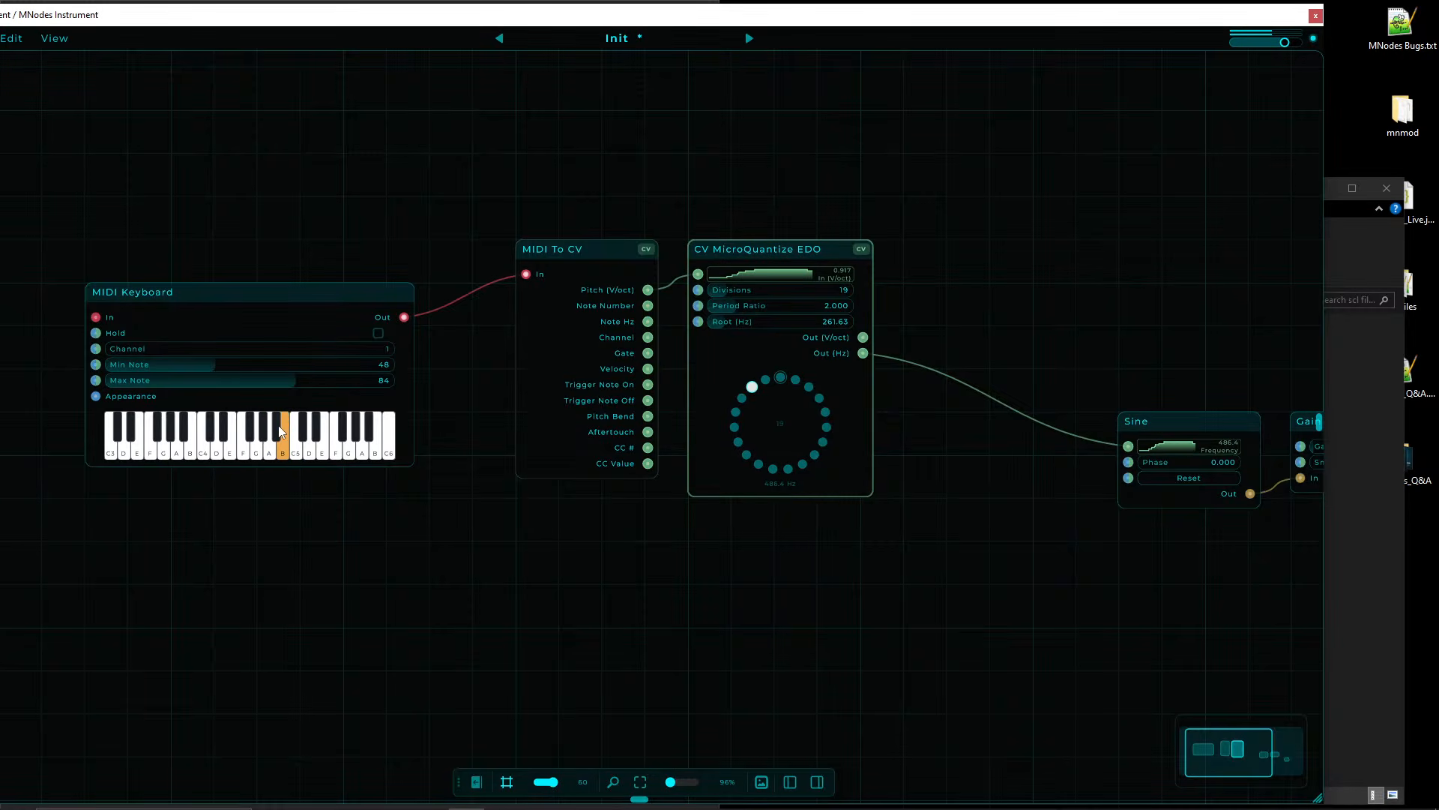
{"action": "left_click", "coordinate": [239, 439]}
{"action": "left_click", "coordinate": [284, 450]}
- Return the Gain to 0.000 and align the MIDI To CV and CV MicroQuantize EDO nodes level with the MIDI Keyboard
{"action": "left_click_drag", "start_coordinate": [1031, 281], "coordinate": [747, 364]}
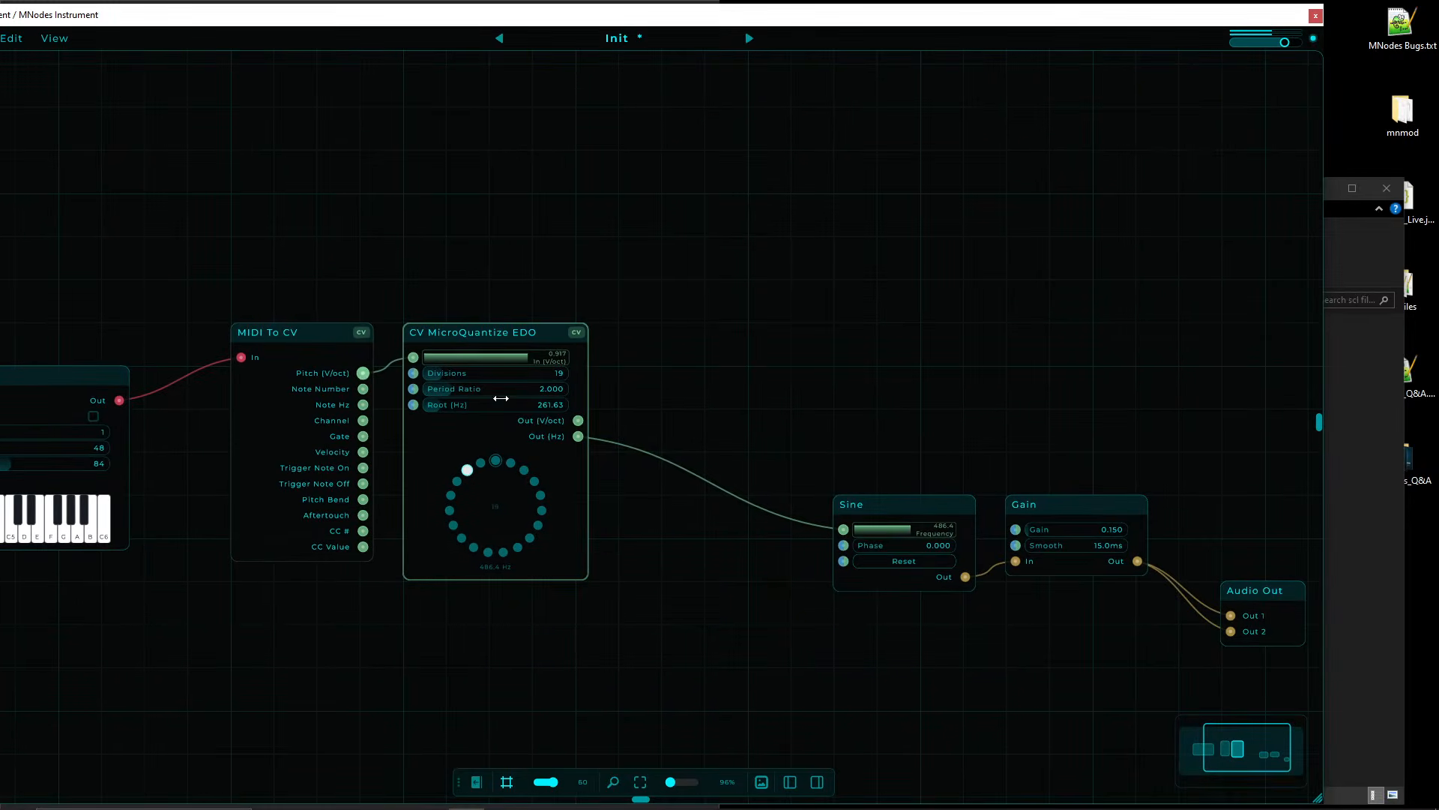
{"action": "left_click_drag", "start_coordinate": [605, 497], "coordinate": [813, 490]}
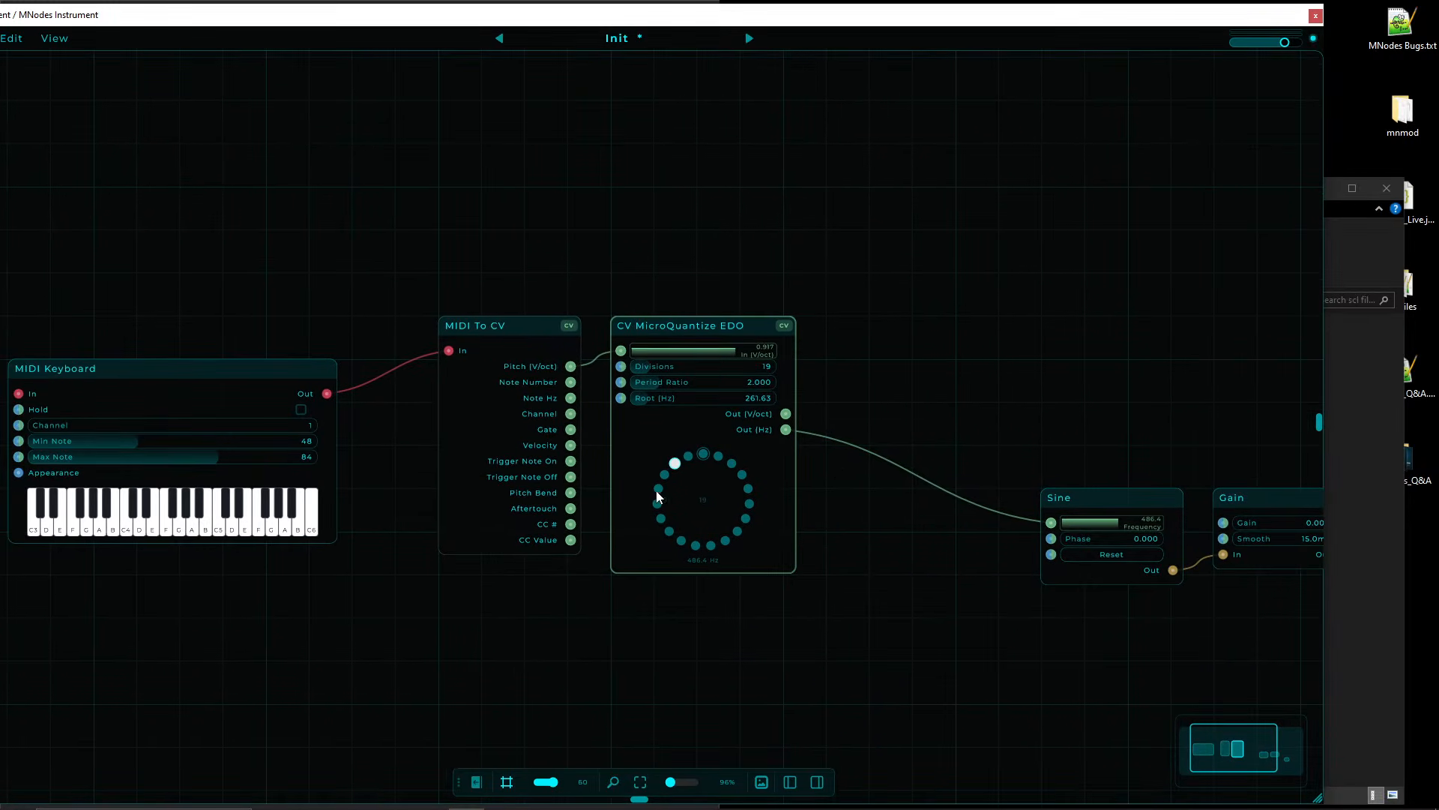
{"action": "left_click_drag", "start_coordinate": [491, 325], "coordinate": [448, 367]}
{"action": "left_click_drag", "start_coordinate": [605, 353], "coordinate": [620, 350]}
{"action": "left_click_drag", "start_coordinate": [675, 327], "coordinate": [632, 370]}
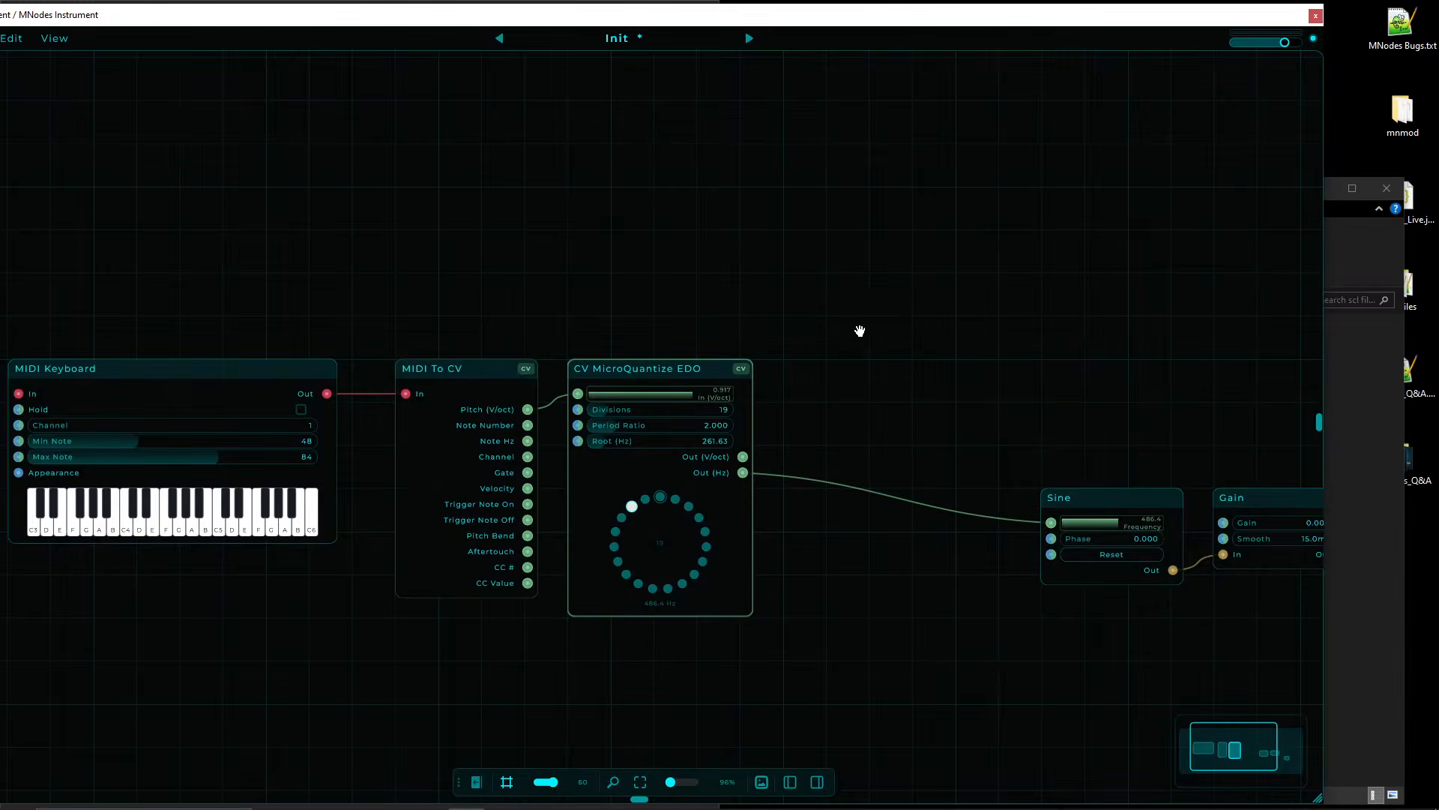
- Arrange Sine, Gain and Audio Out in a row right after the EDO quantizer, and move the MIDI Keyboard closer to MIDI To CV
{"action": "left_click_drag", "start_coordinate": [858, 328], "coordinate": [671, 323]}
{"action": "left_click_drag", "start_coordinate": [899, 491], "coordinate": [642, 363]}
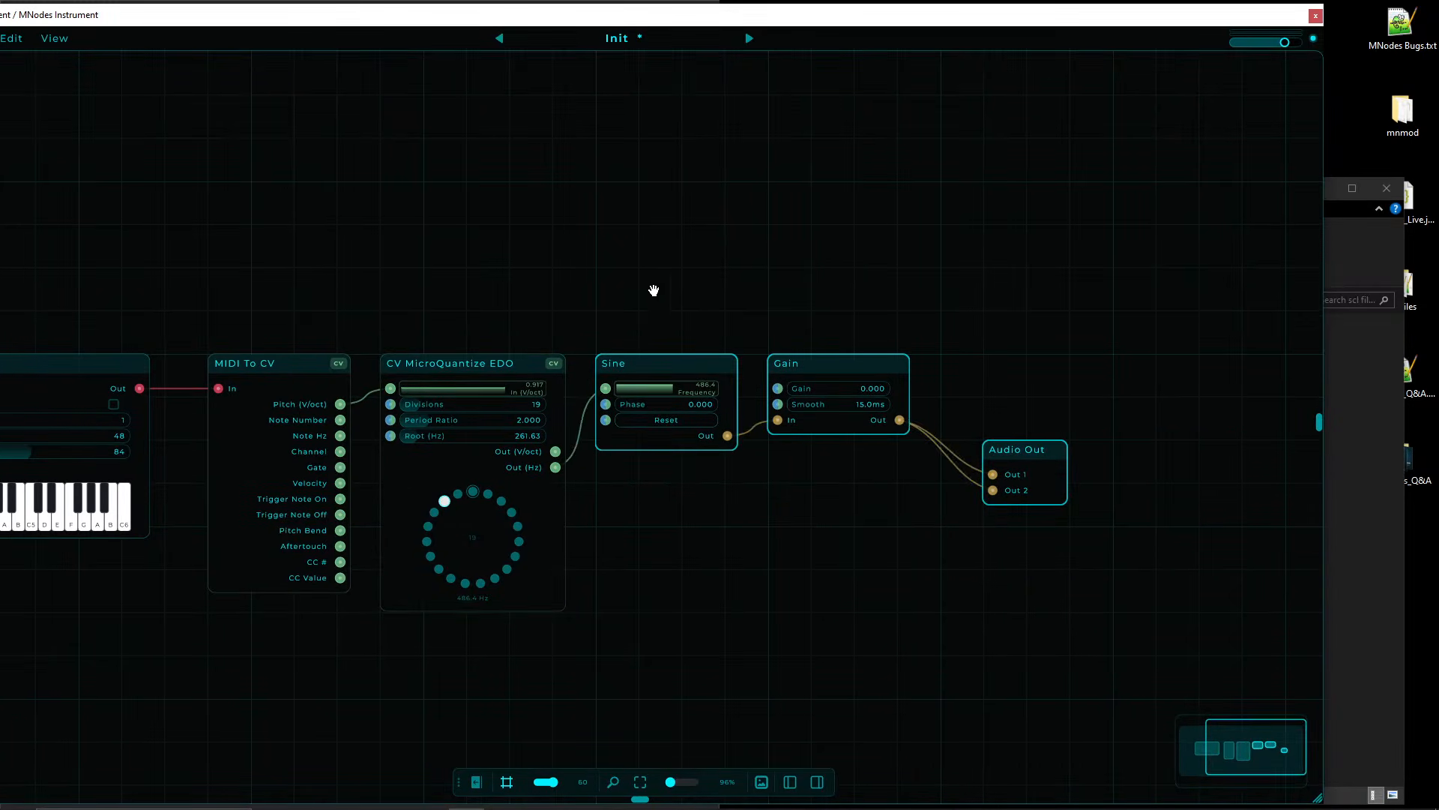
{"action": "left_click_drag", "start_coordinate": [436, 532], "coordinate": [629, 538]}
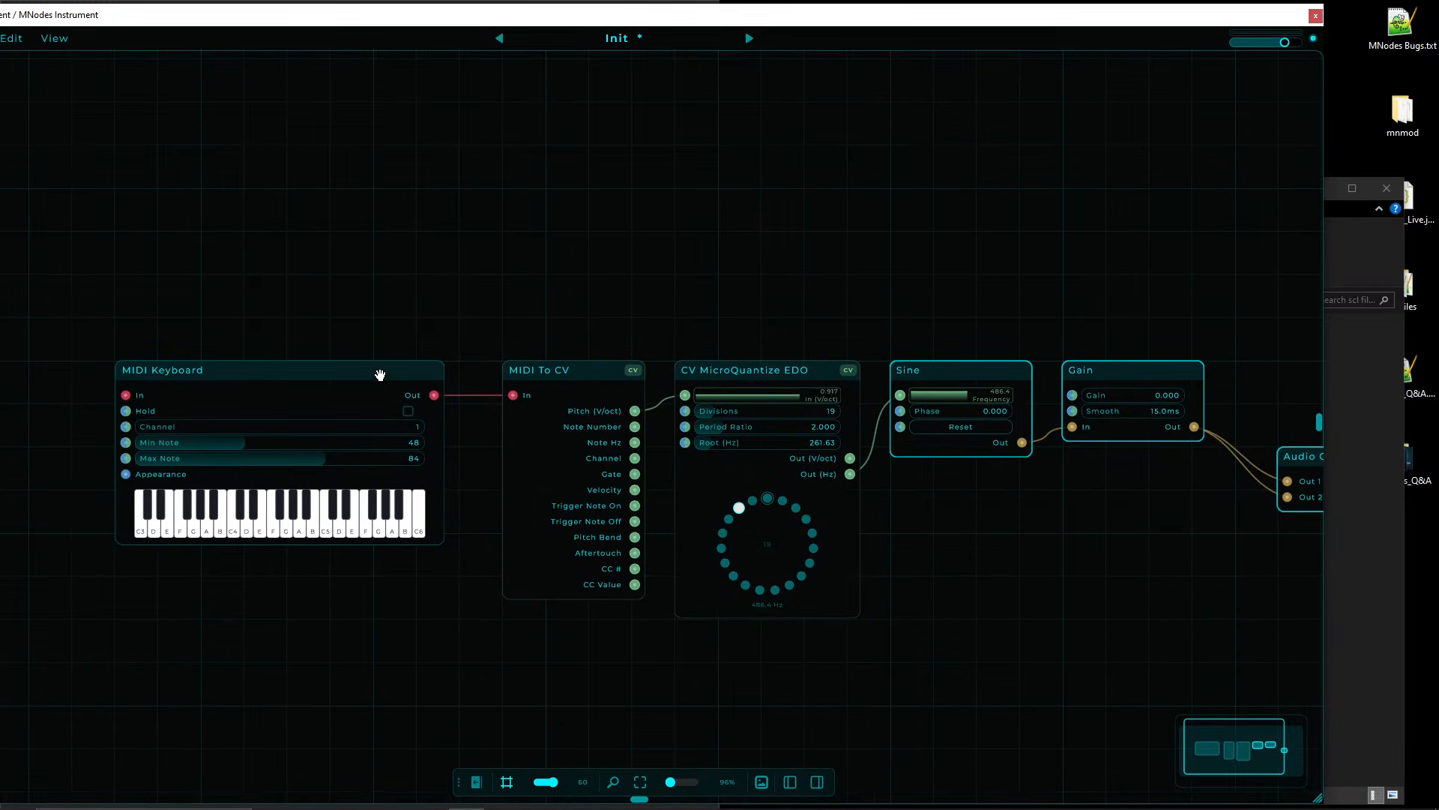
{"action": "left_click_drag", "start_coordinate": [379, 372], "coordinate": [405, 373]}
{"action": "left_click_drag", "start_coordinate": [1159, 426], "coordinate": [1112, 339]}
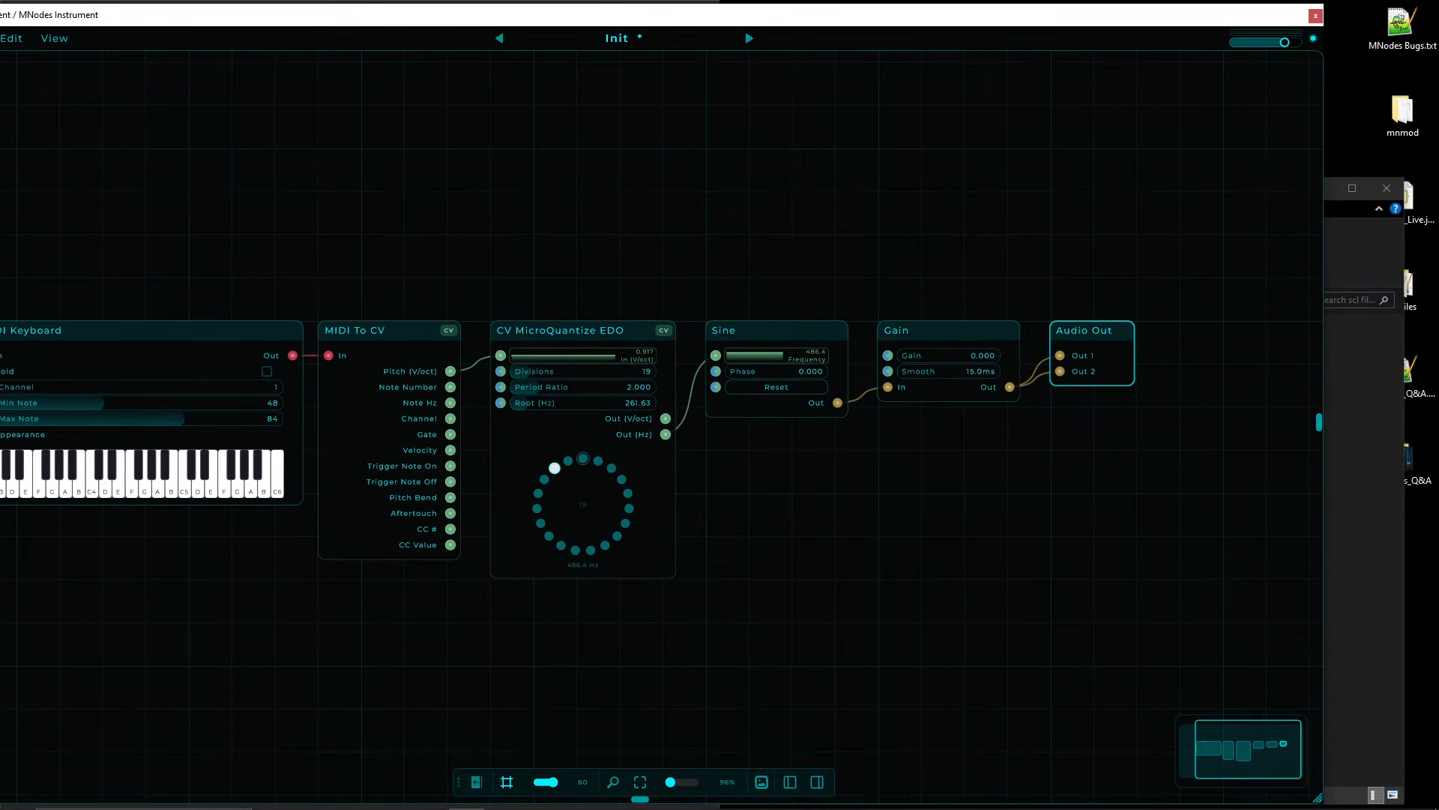
{"action": "mouse_move", "coordinate": [1038, 785]}
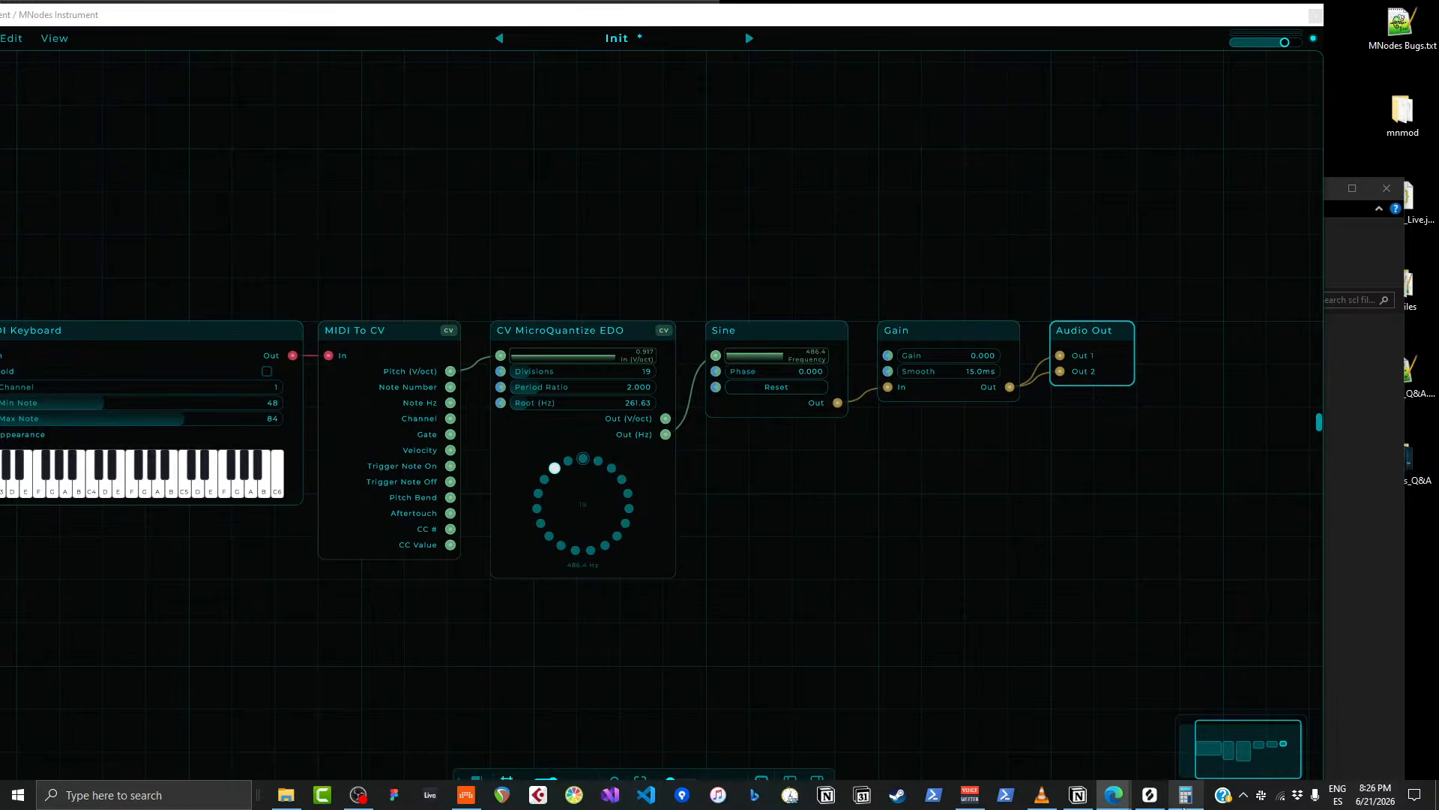
{"action": "left_click_drag", "start_coordinate": [183, 559], "coordinate": [361, 573]}
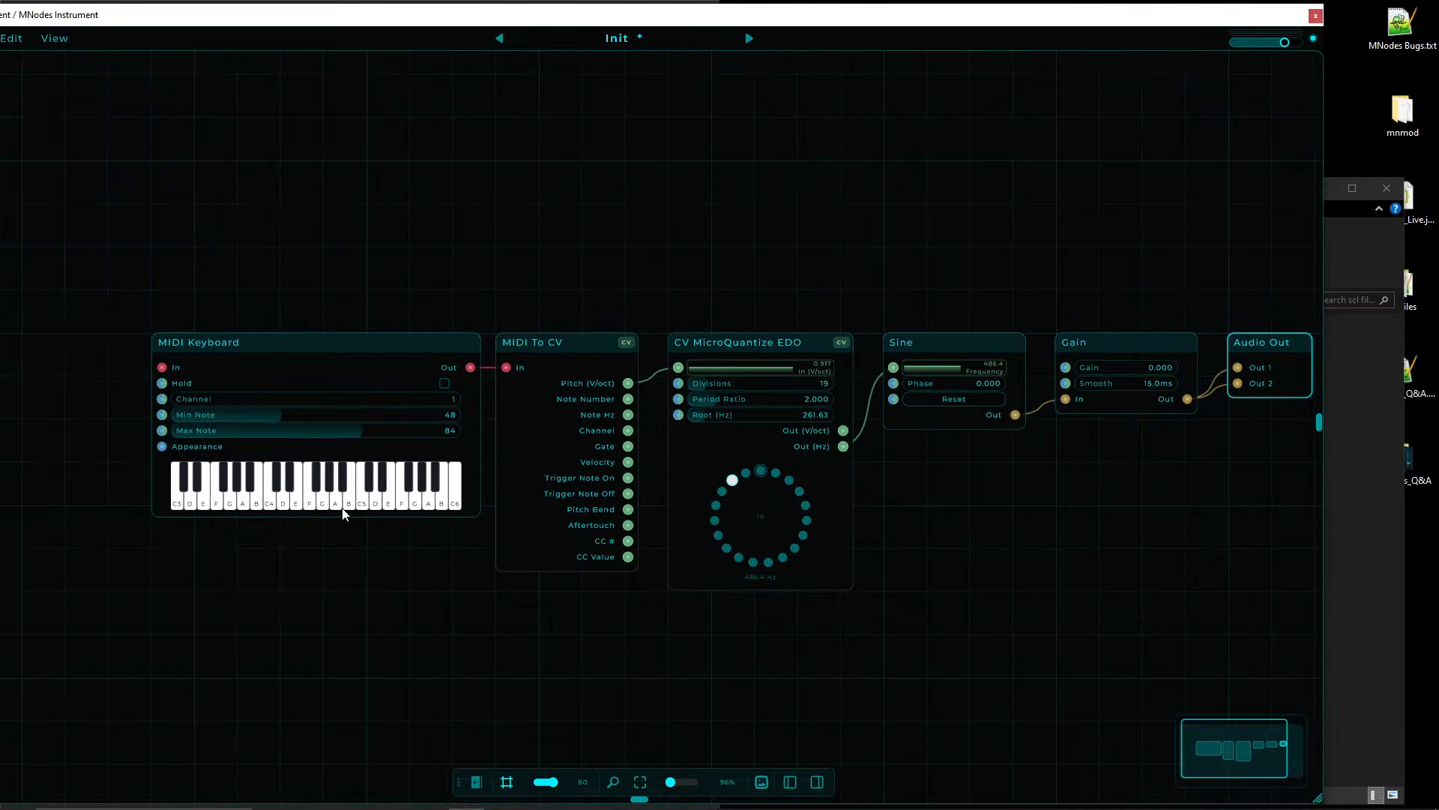
{"action": "mouse_move", "coordinate": [902, 804]}
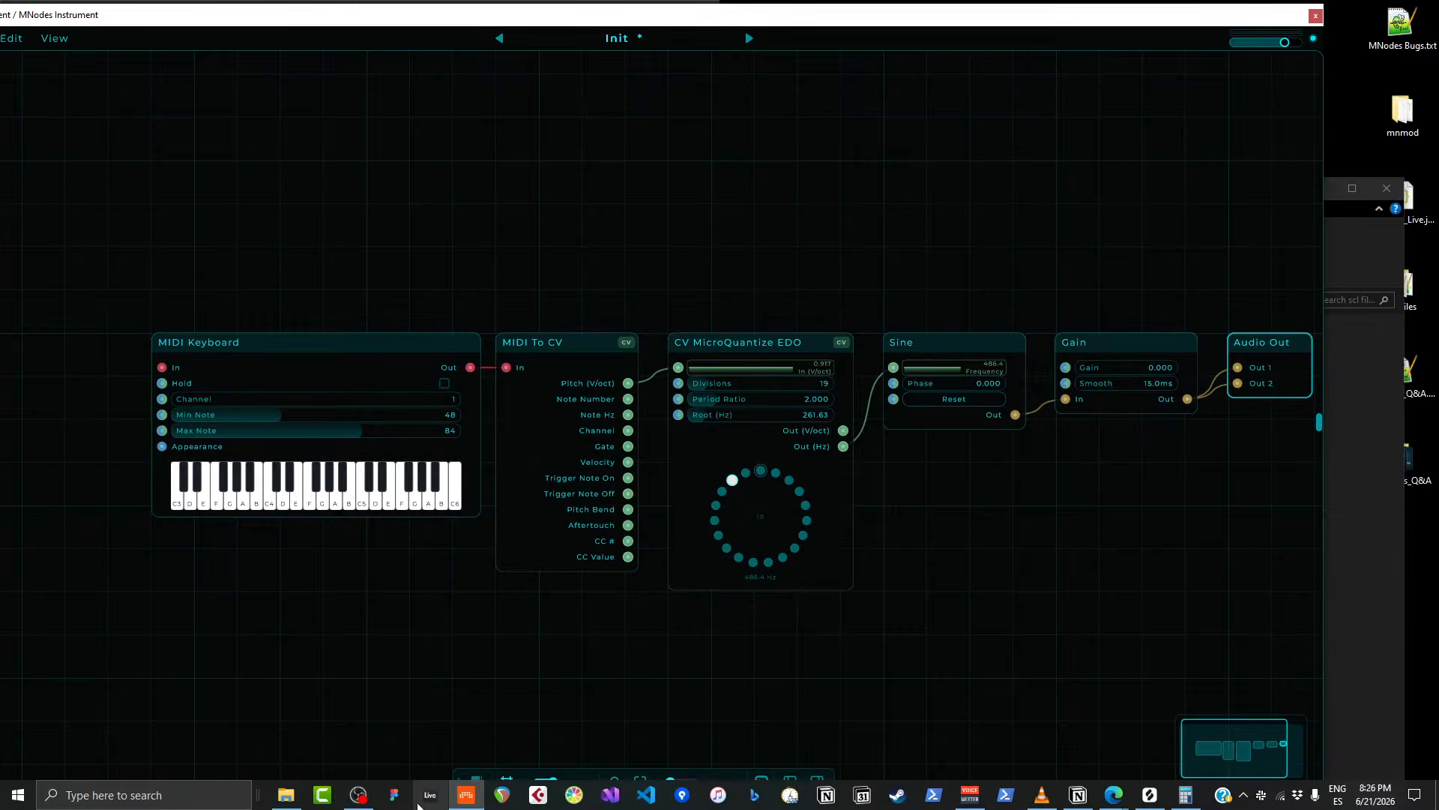
{"action": "left_click", "coordinate": [357, 797]}
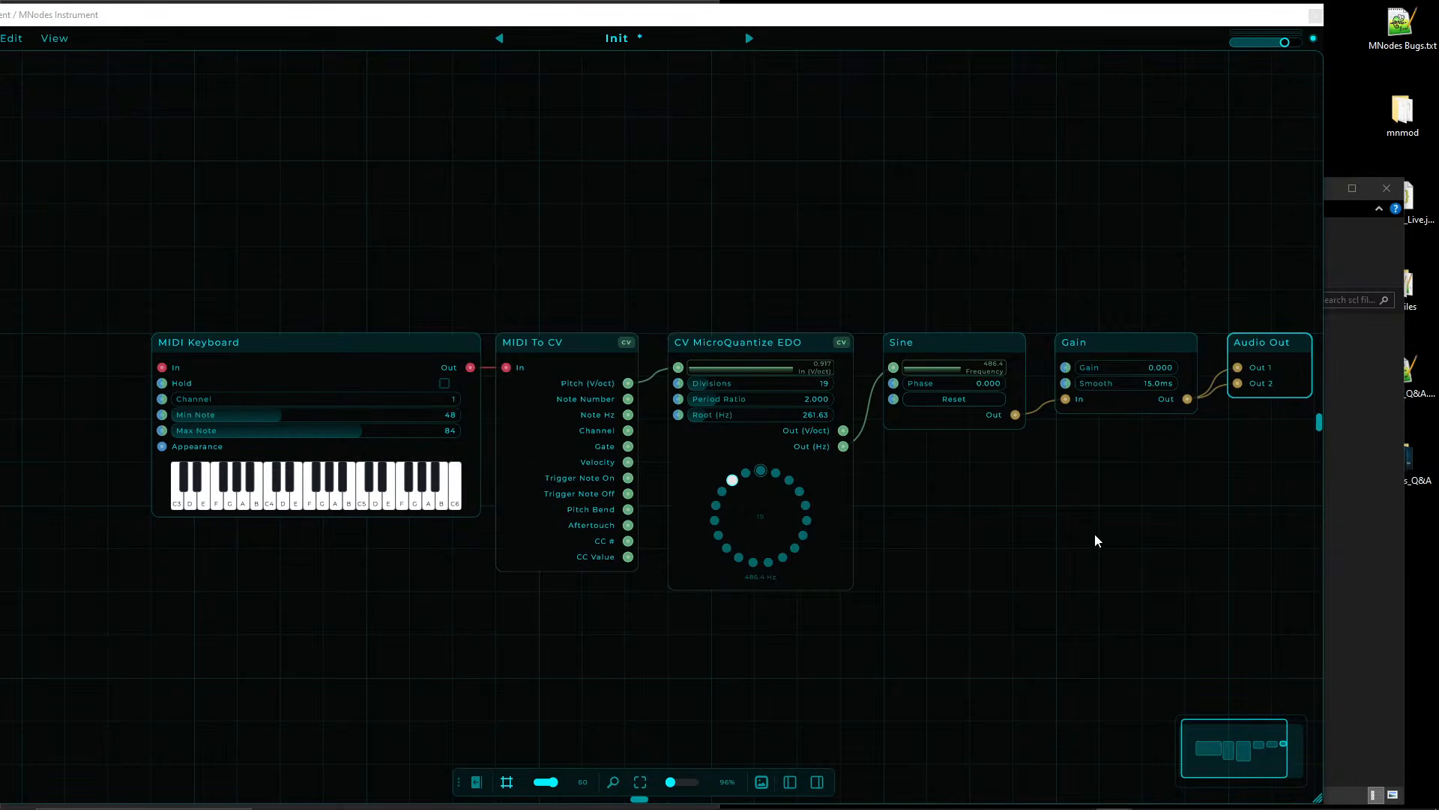
{"action": "left_click_drag", "start_coordinate": [1105, 524], "coordinate": [1013, 482]}
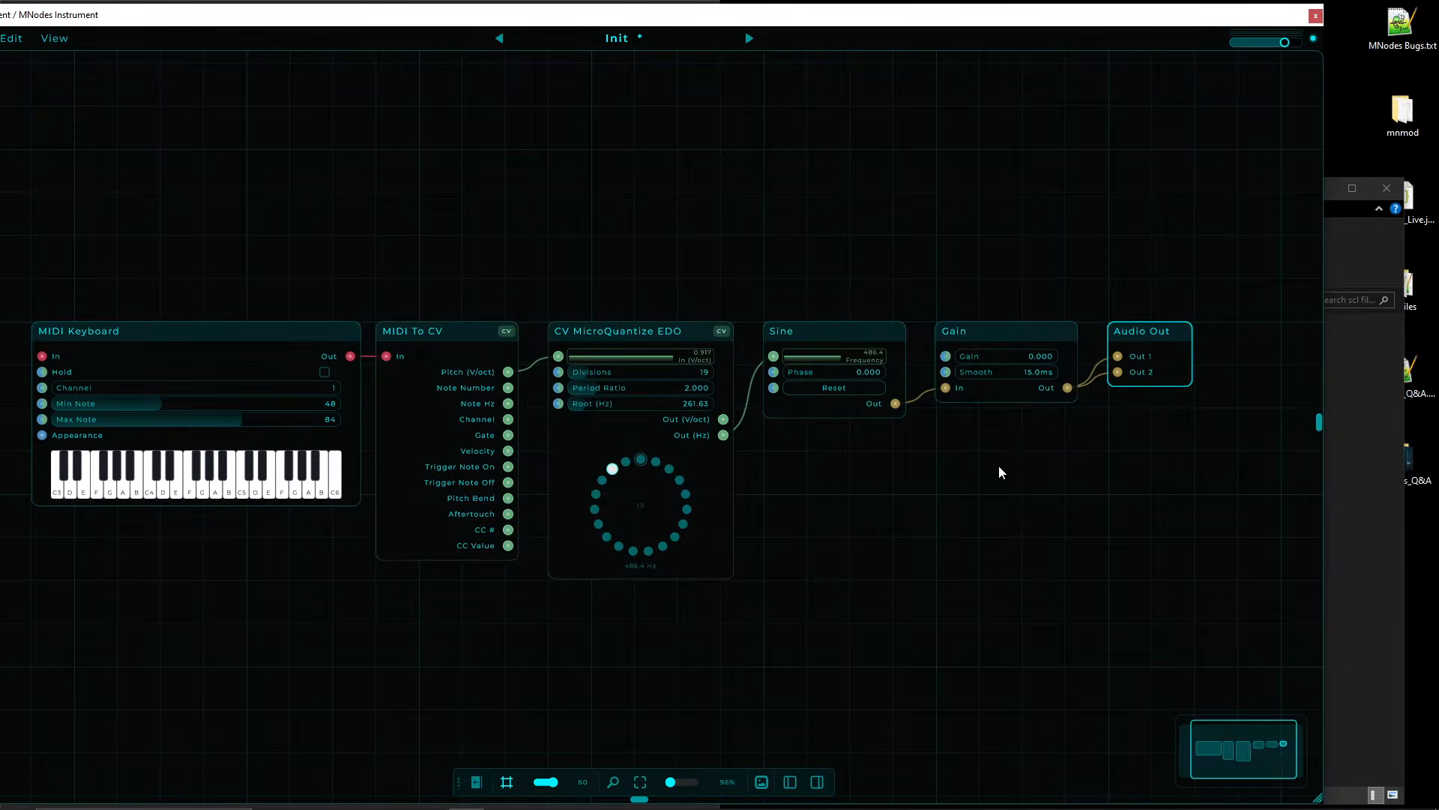
- Delete every node of the EDO quantizer patch, including Audio Out
{"action": "mouse_move", "coordinate": [272, 175]}
{"action": "left_mouse_down"}
{"action": "mouse_move", "coordinate": [870, 469]}
{"action": "mouse_move", "coordinate": [1213, 599]}
{"action": "left_mouse_up"}
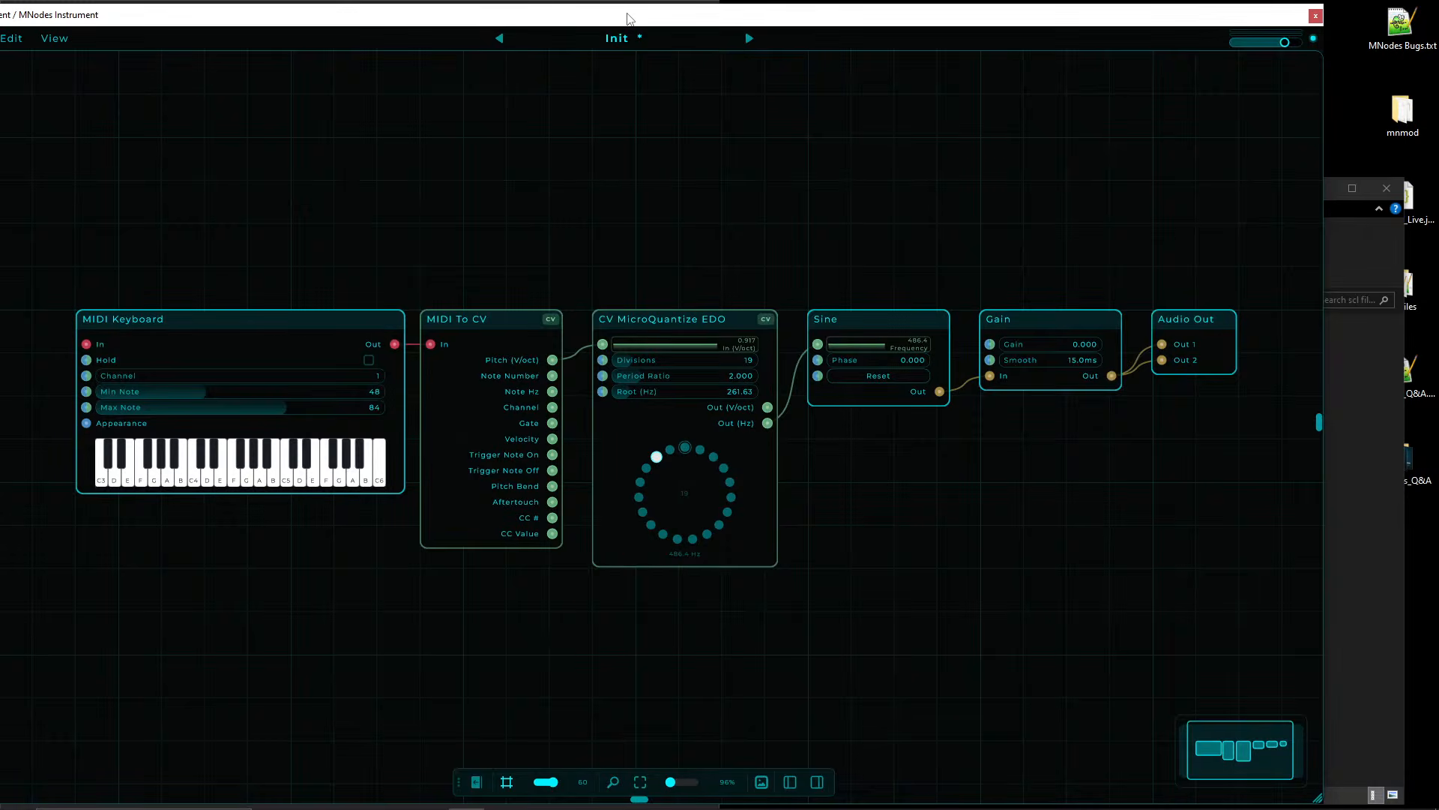
{"action": "left_click_drag", "start_coordinate": [288, 169], "coordinate": [1226, 585]}
{"action": "key", "text": "Delete"}
{"action": "left_click_drag", "start_coordinate": [1271, 511], "coordinate": [1193, 226]}
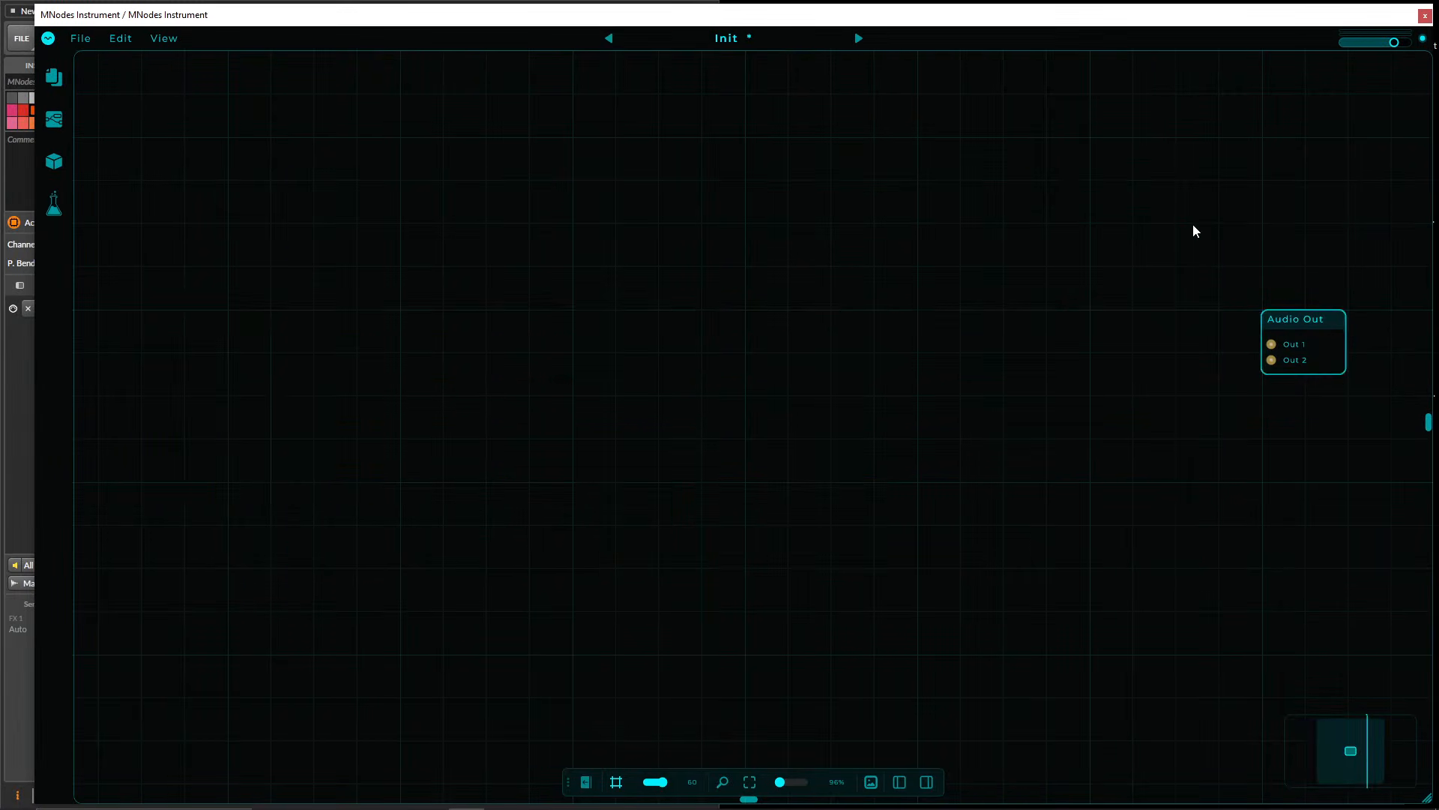
{"action": "key", "text": "Delete"}
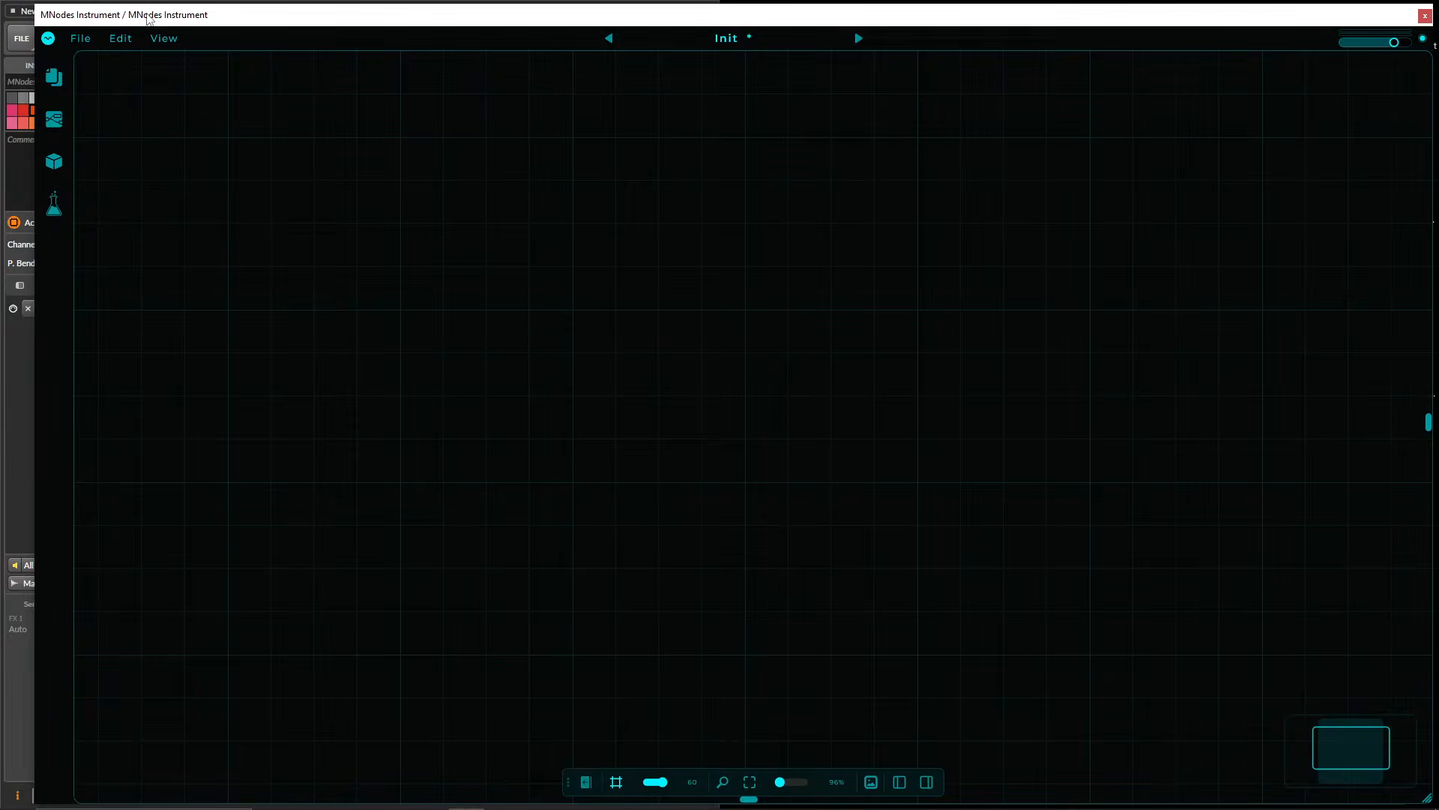
- Clear the Hub preset search, download the Motion Space FX preset and raise its Motion slider to 0.790
{"action": "left_click", "coordinate": [733, 39]}
{"action": "left_click", "coordinate": [472, 84]}
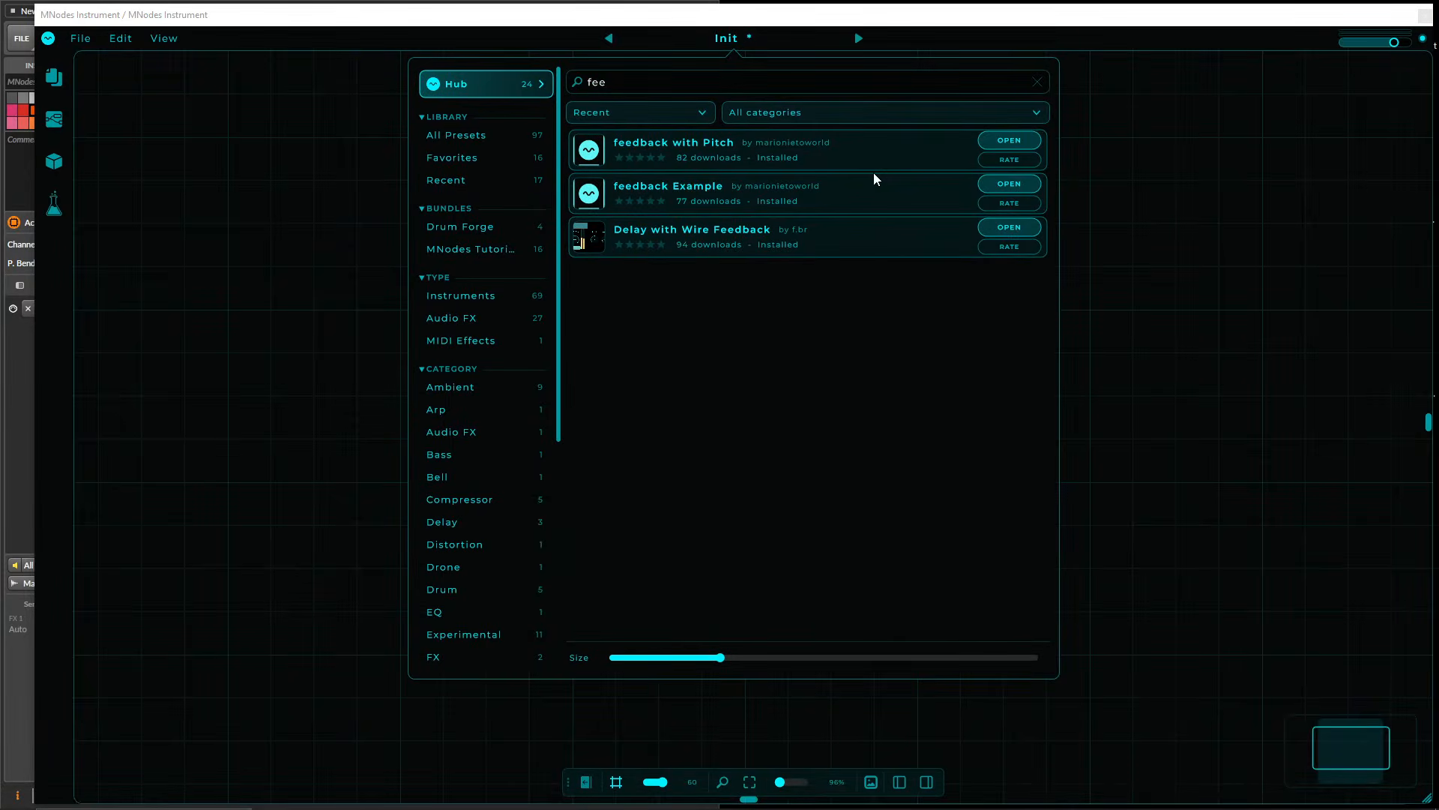
{"action": "double_click", "coordinate": [622, 82]}
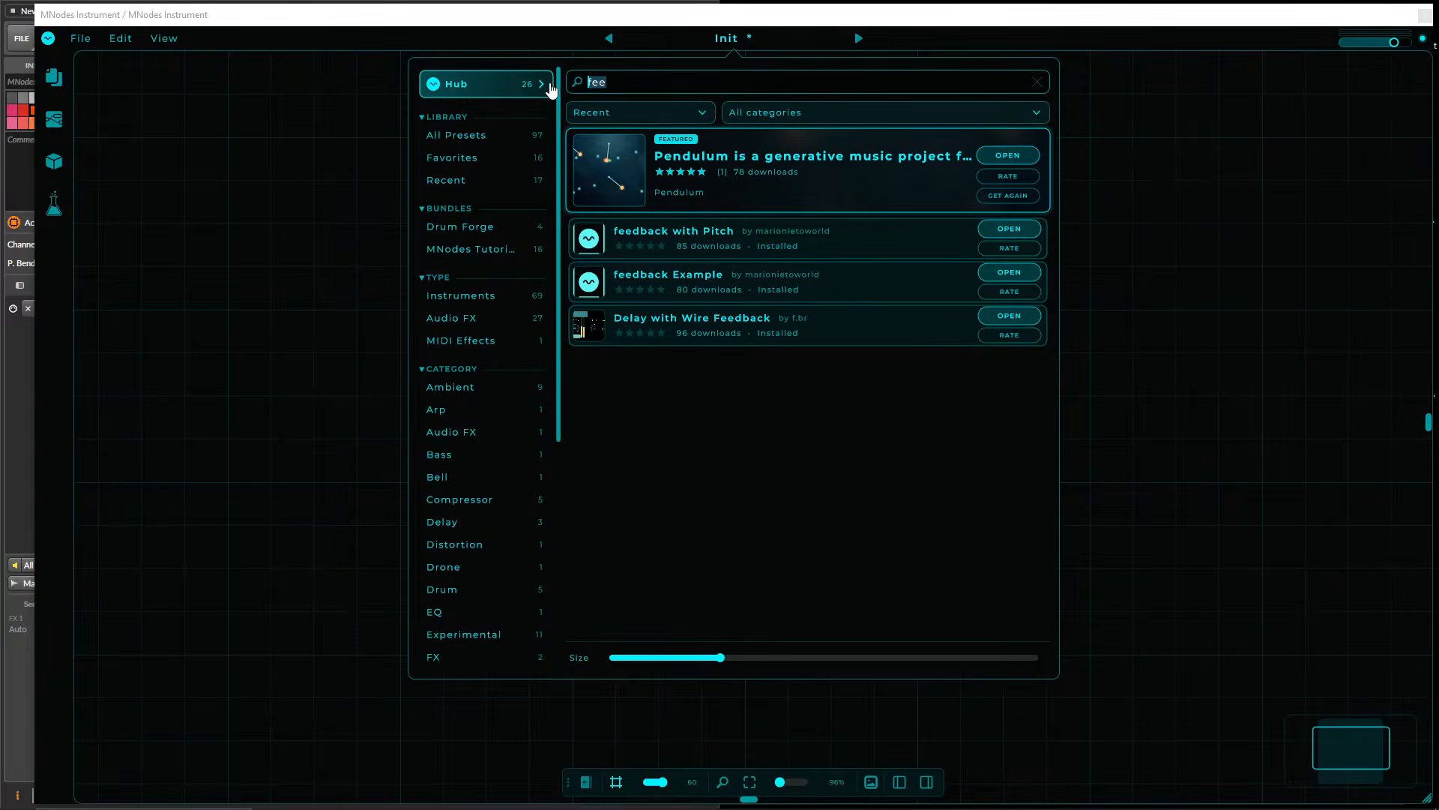
{"action": "key", "text": "BackSpace"}
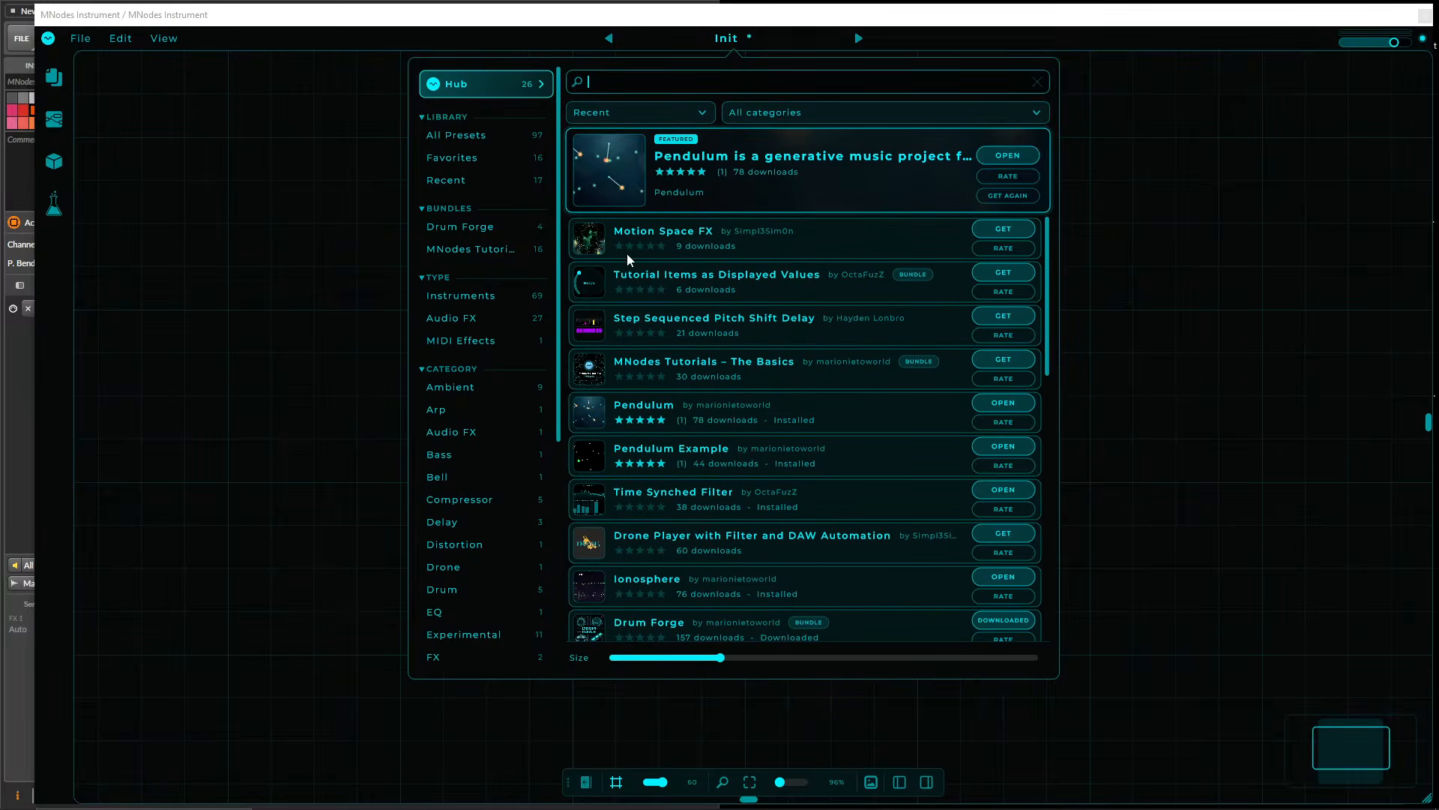
{"action": "left_click", "coordinate": [1001, 230]}
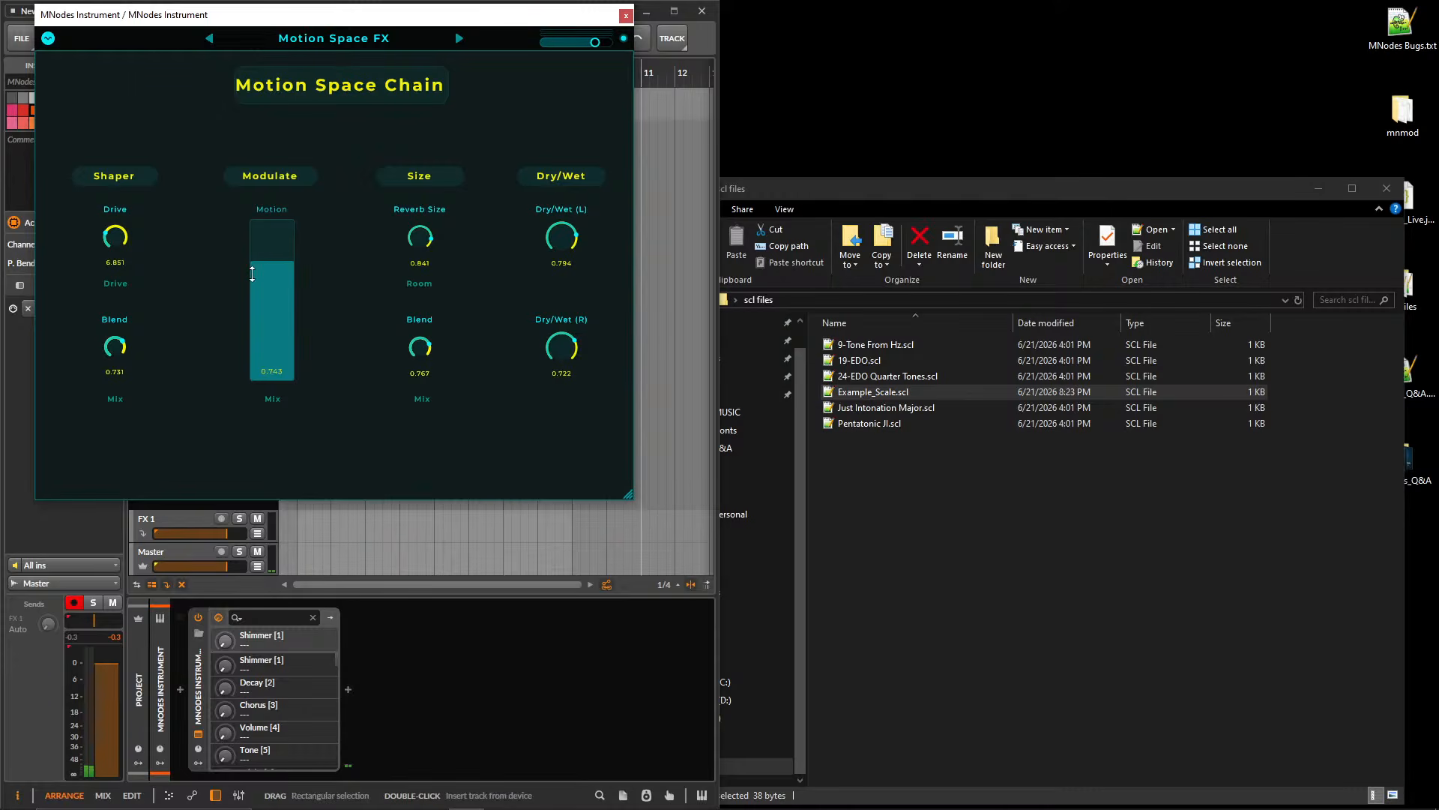
{"action": "left_click_drag", "start_coordinate": [281, 270], "coordinate": [327, 254]}
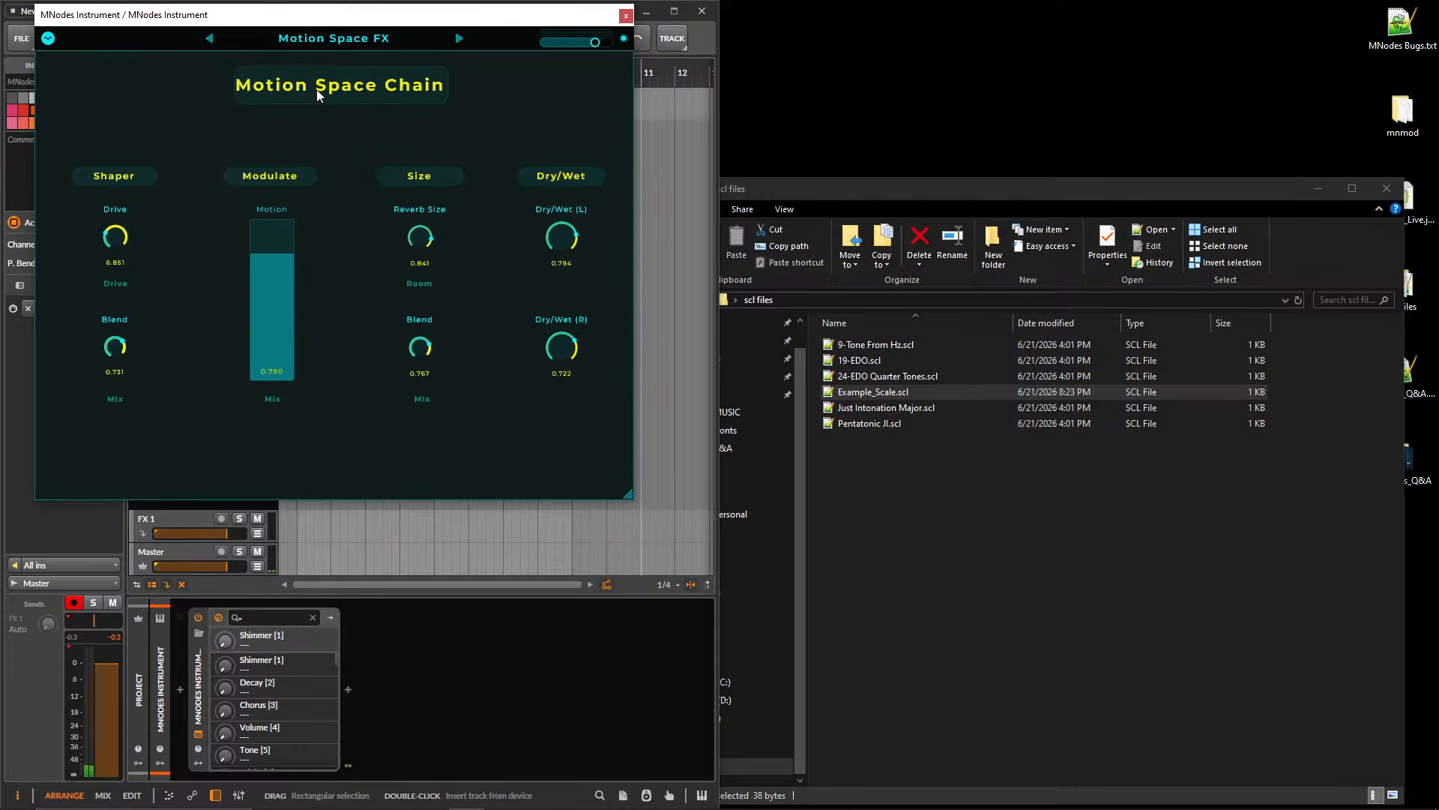
- Download the Tutorial Items as Displayed Values bundle from the Hub and dismiss the installation notice
{"action": "left_click", "coordinate": [304, 39]}
{"action": "left_click", "coordinate": [607, 273]}
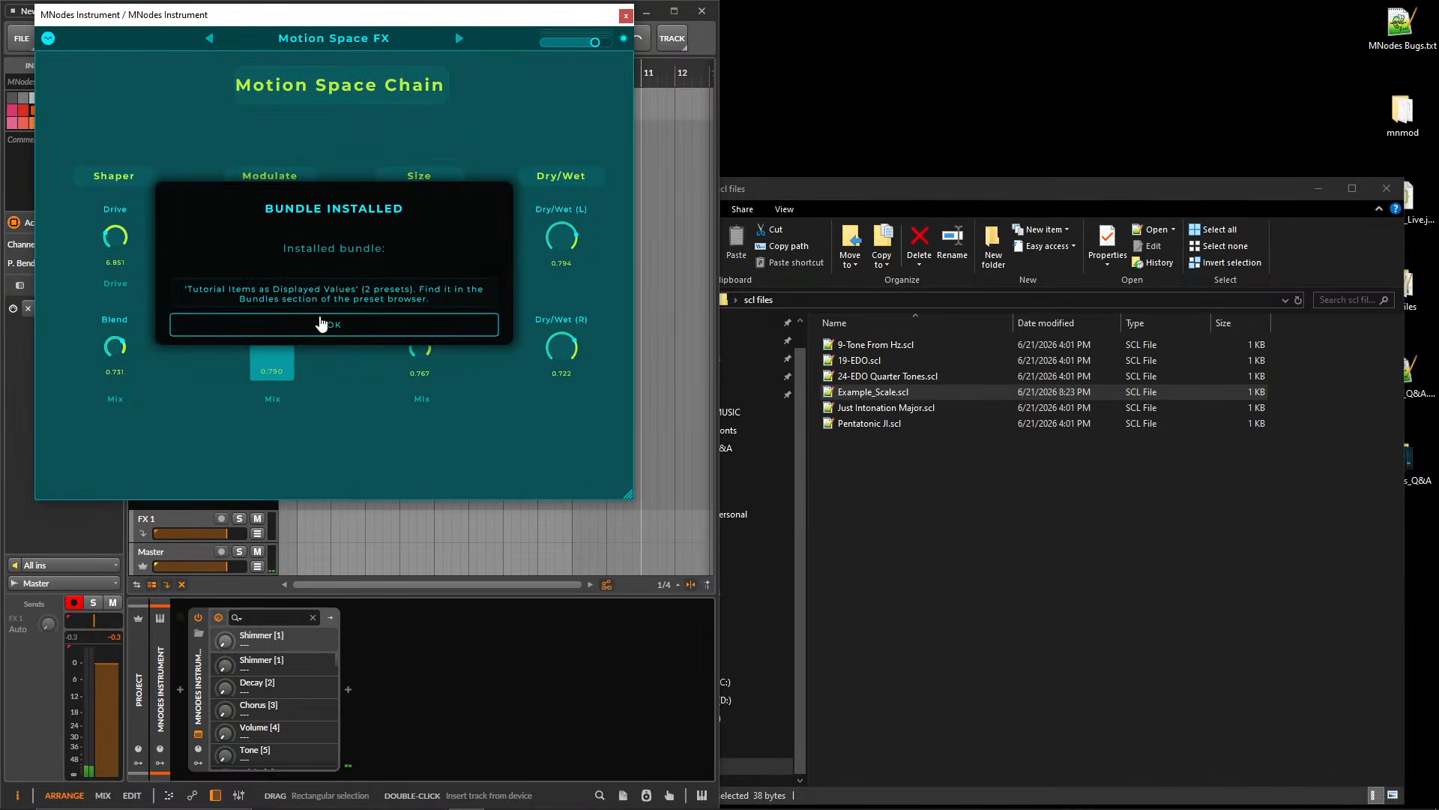
{"action": "left_click", "coordinate": [322, 323]}
{"action": "left_click", "coordinate": [48, 39]}
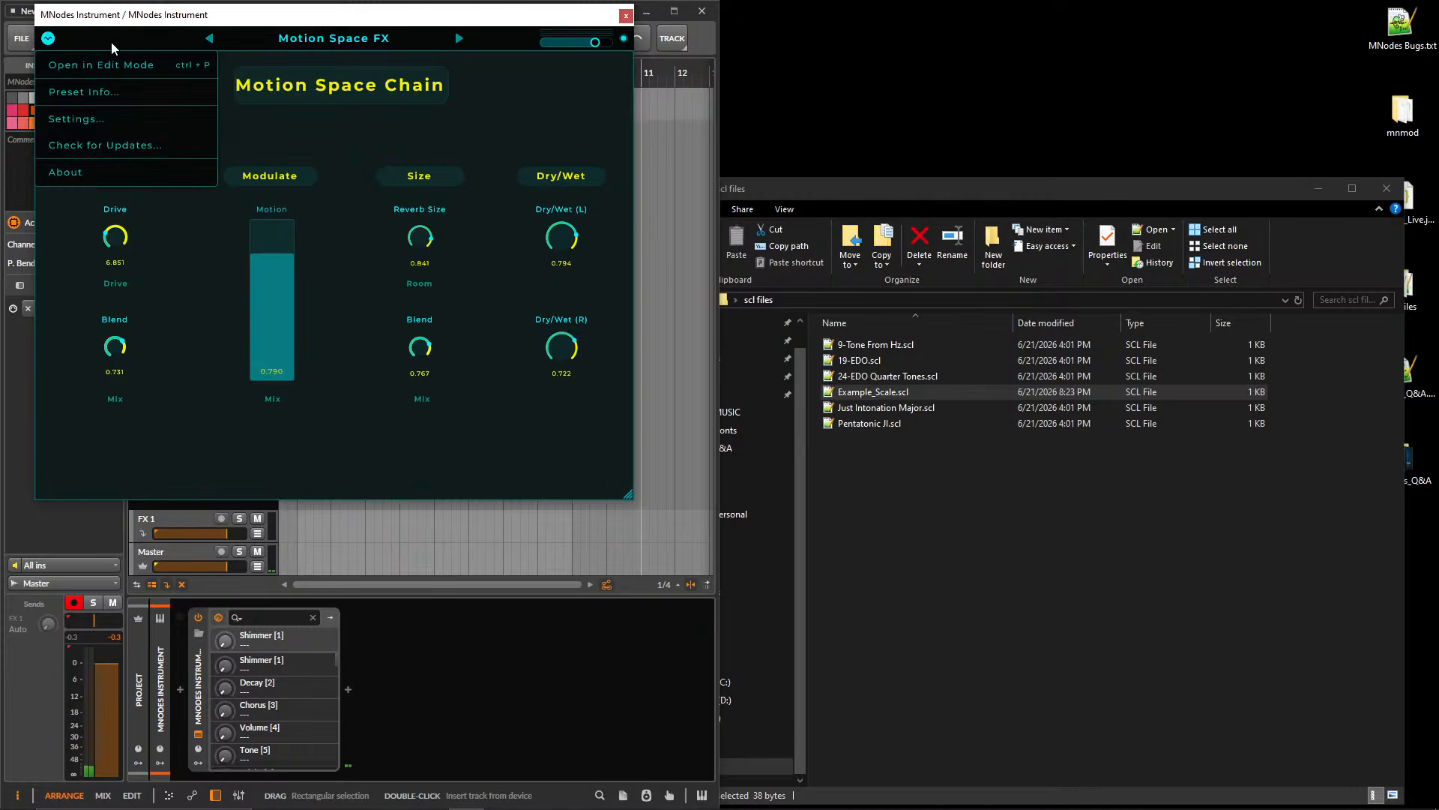
- Filter the preset library by the Tutorial category and load Tutorial - Combobox Items as Text on Knob
{"action": "left_click", "coordinate": [327, 48]}
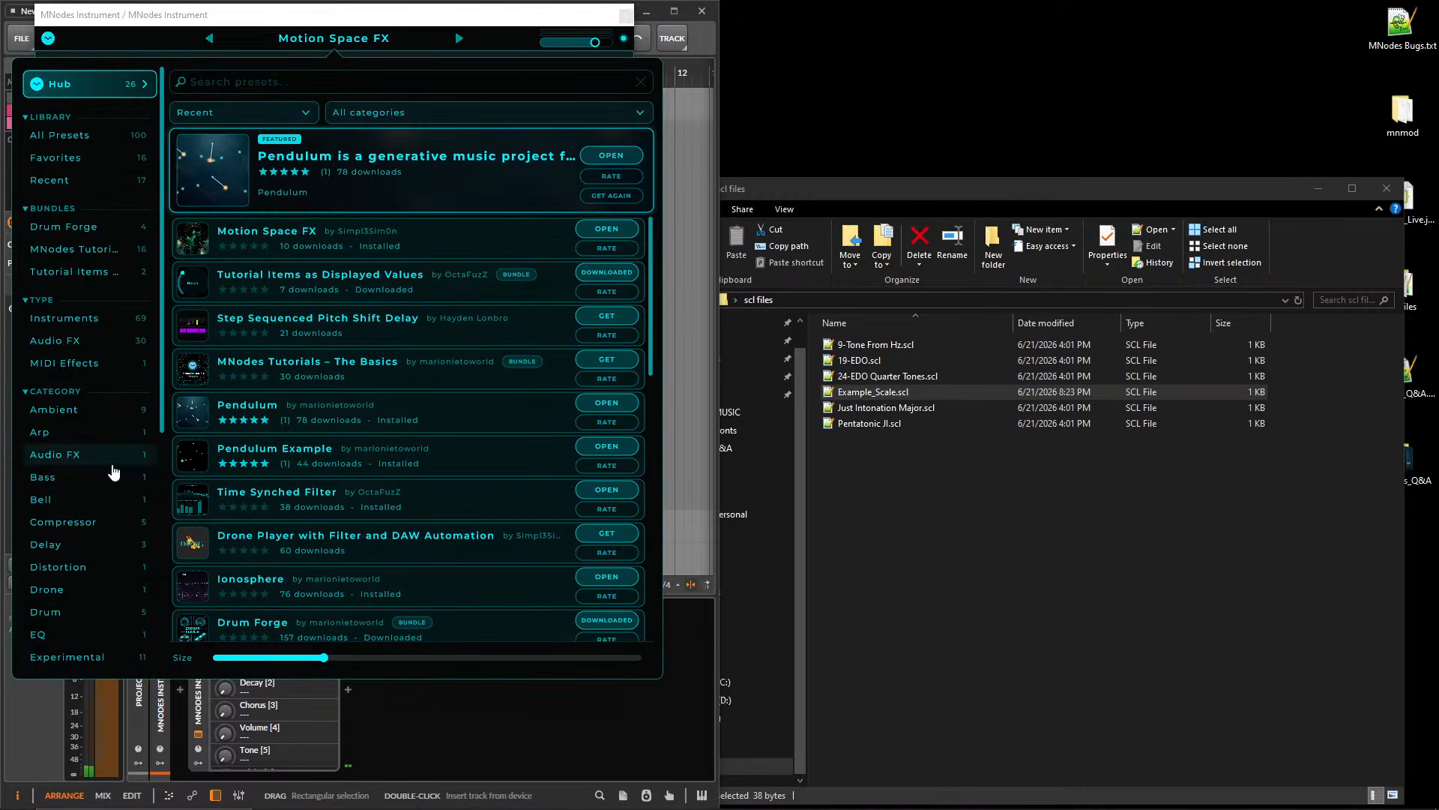
{"action": "scroll", "coordinate": [102, 414], "scroll_direction": "down", "scroll_amount": 5}
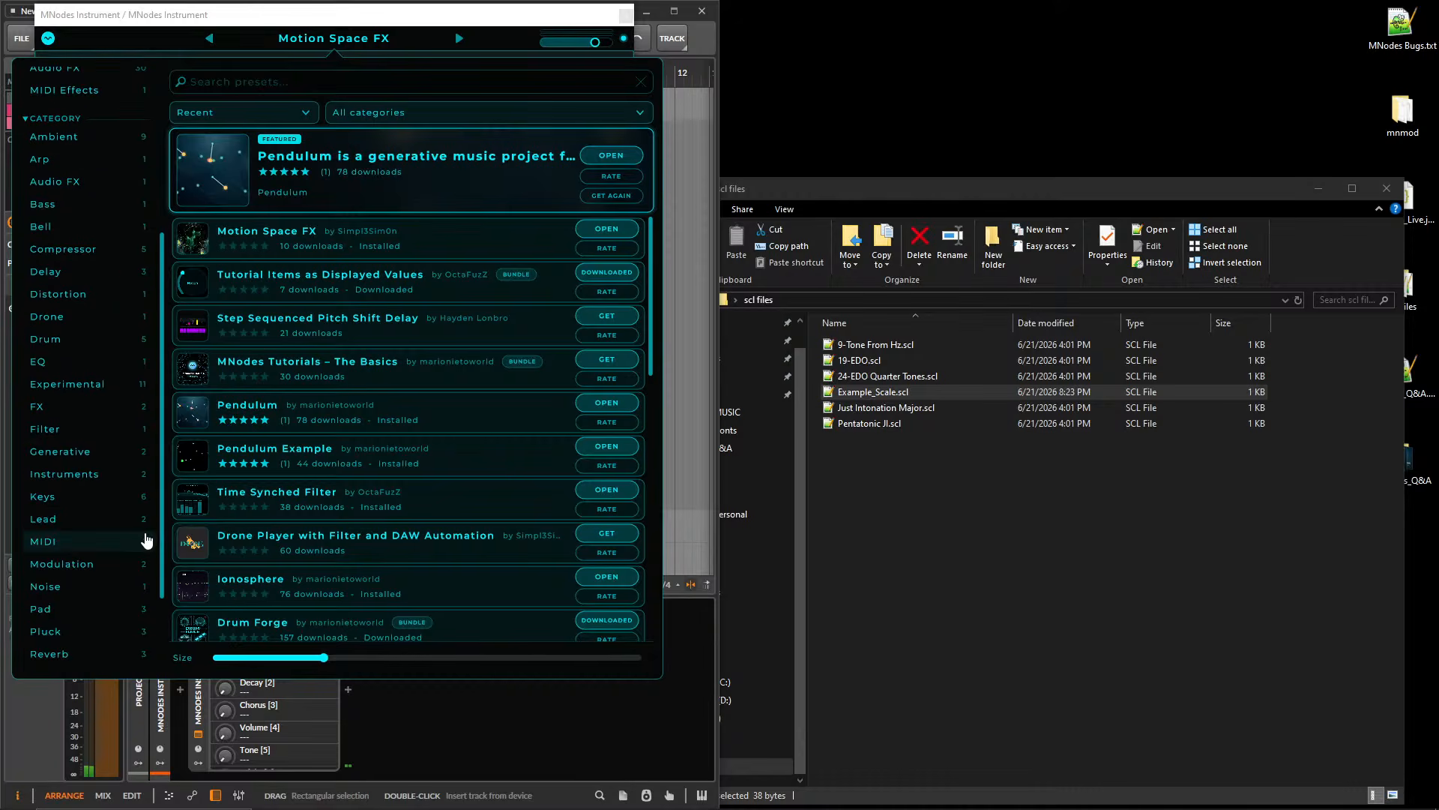
{"action": "left_click", "coordinate": [67, 604]}
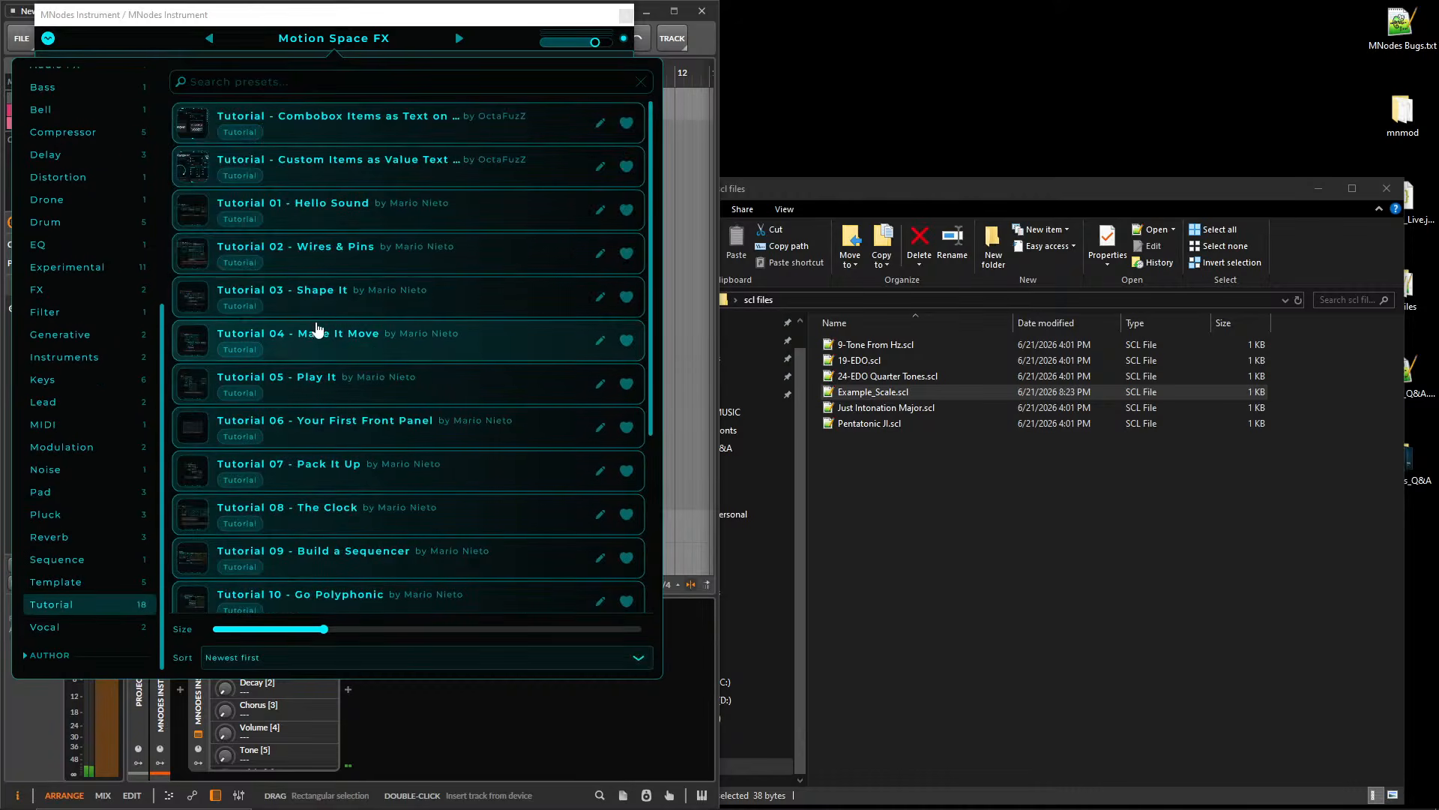
{"action": "left_click", "coordinate": [311, 133]}
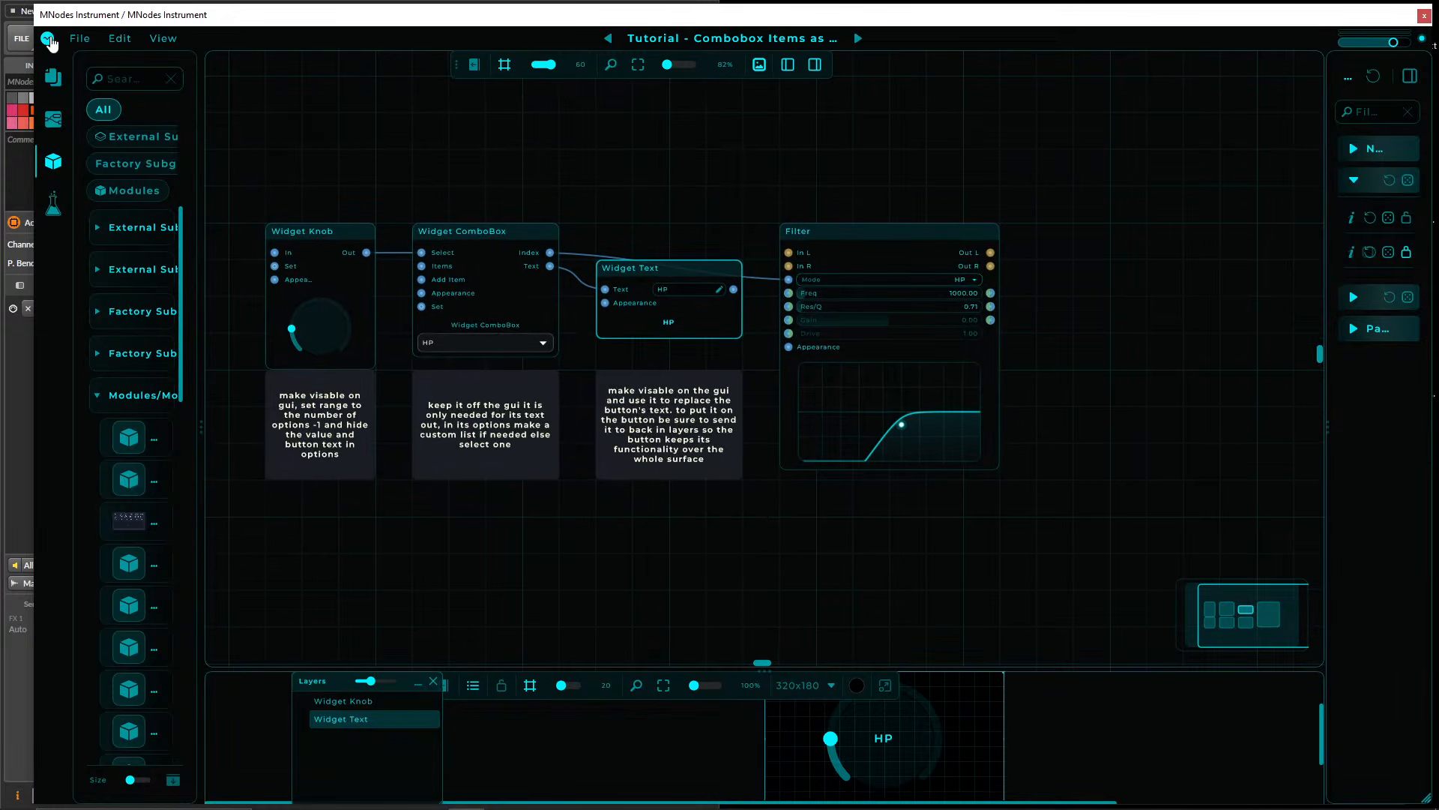
- Read the project info of the loaded combobox tutorial preset and close it
{"action": "left_click", "coordinate": [48, 38]}
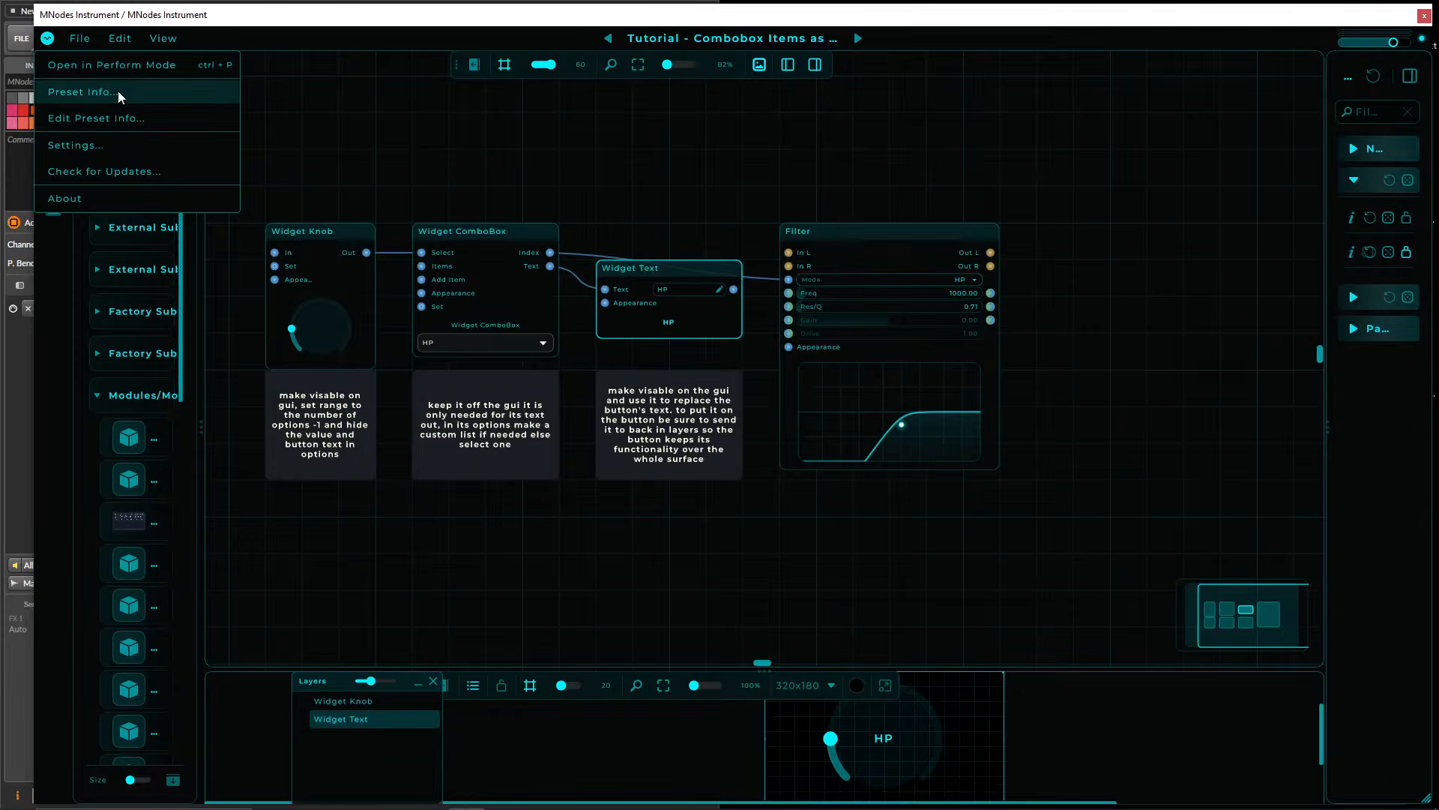
{"action": "left_click", "coordinate": [118, 92]}
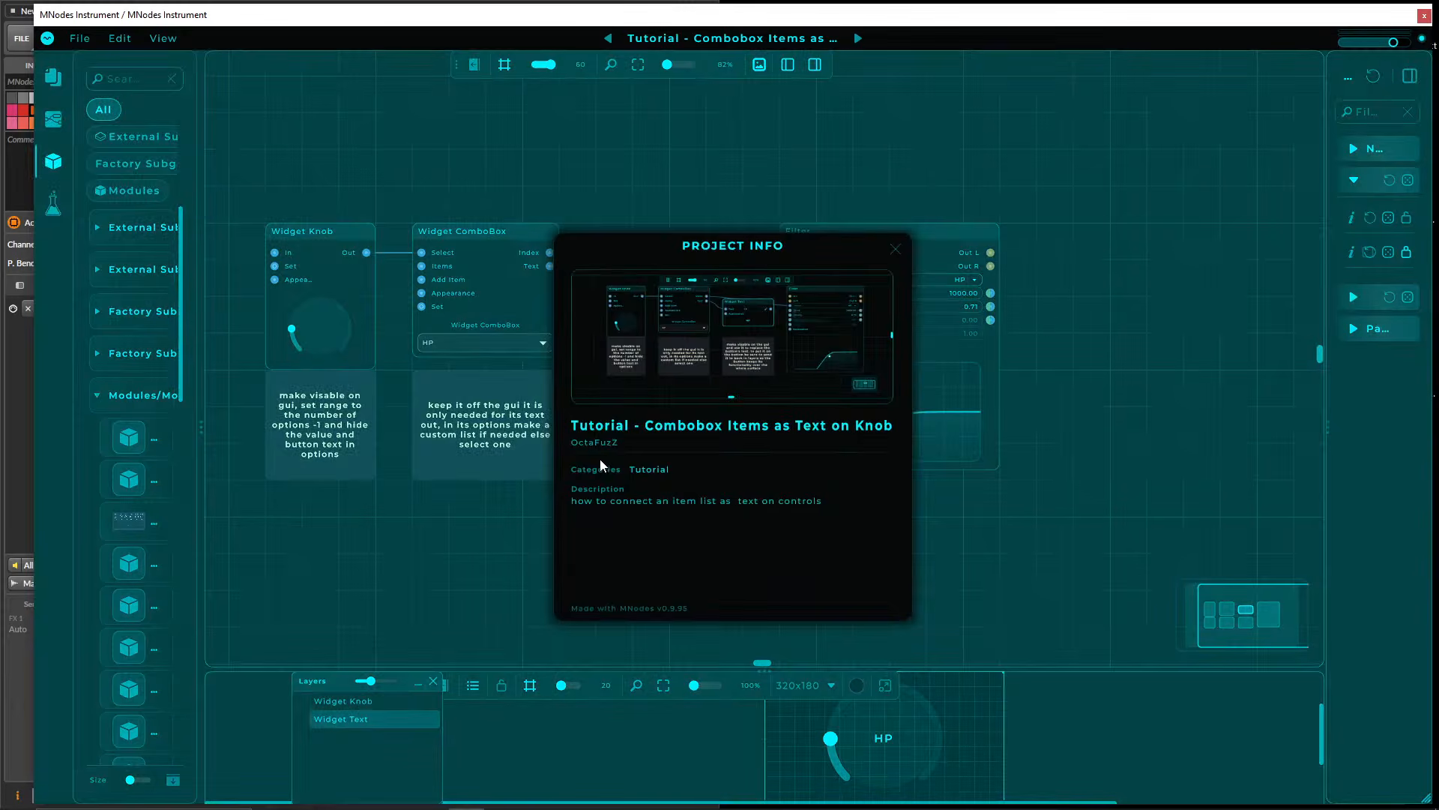
{"action": "left_click", "coordinate": [897, 248]}
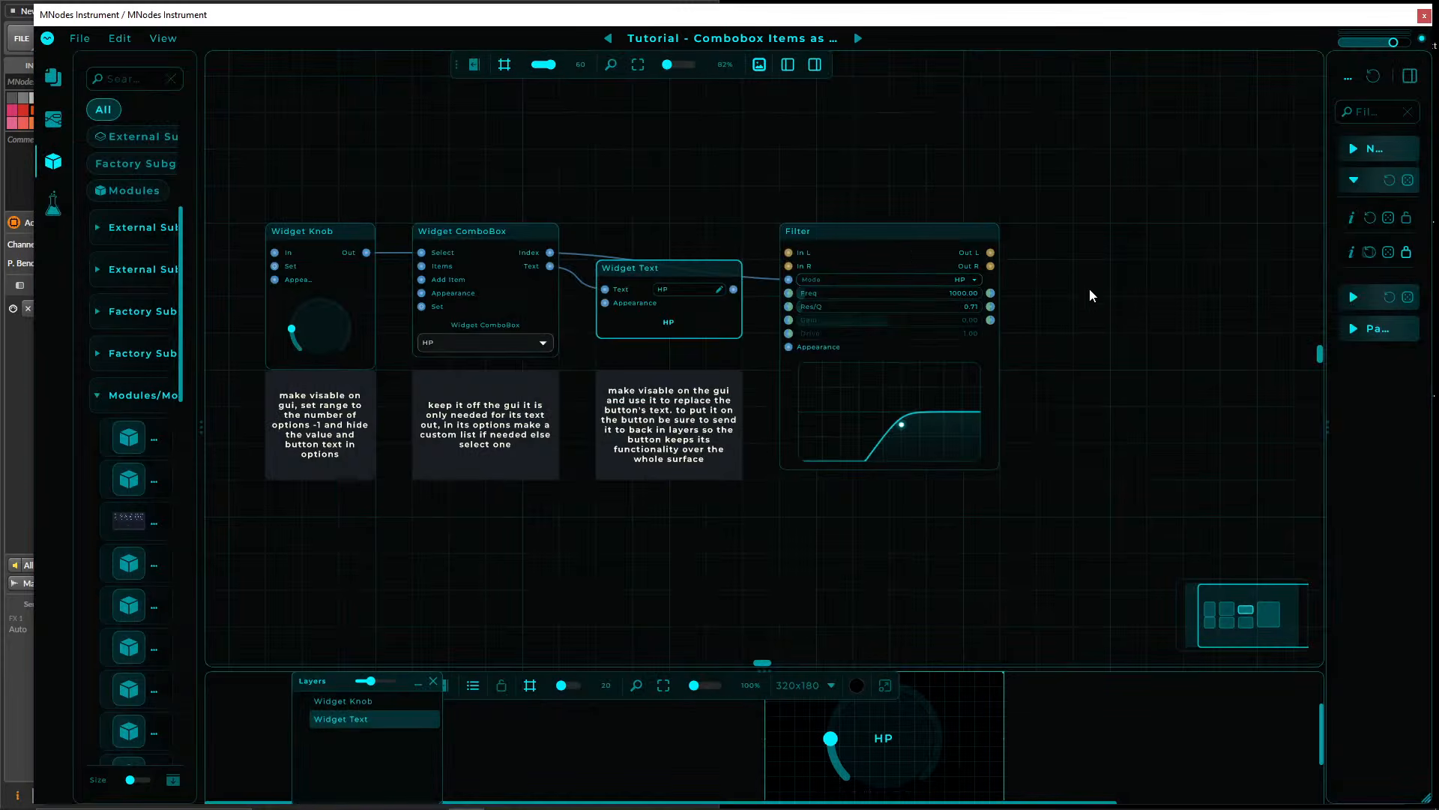
- Look through the All Presets list in the preset browser and close it
{"action": "left_click", "coordinate": [724, 58]}
{"action": "left_click", "coordinate": [465, 136]}
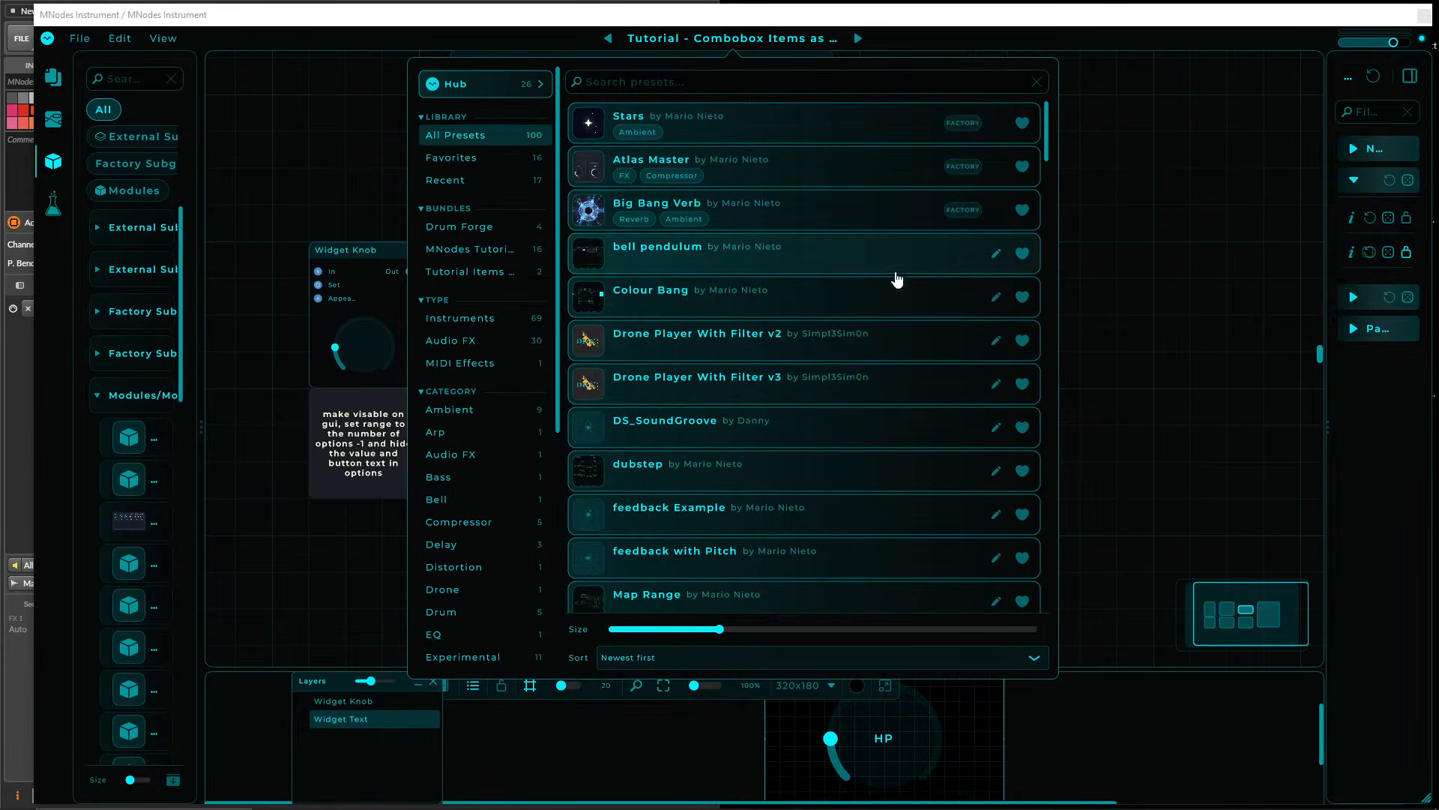
{"action": "left_click", "coordinate": [1114, 270]}
{"action": "left_click", "coordinate": [723, 41]}
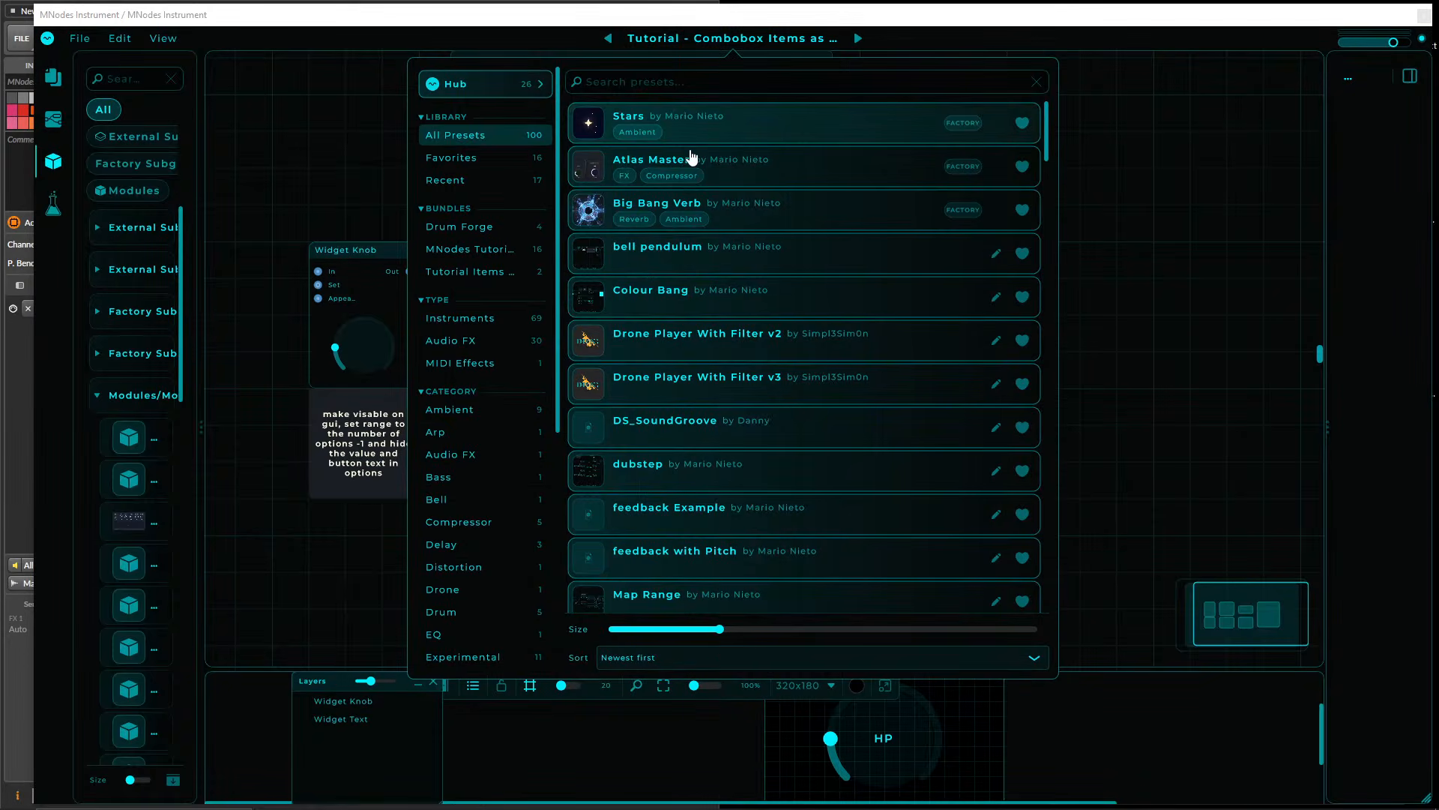
{"action": "left_click", "coordinate": [1105, 162]}
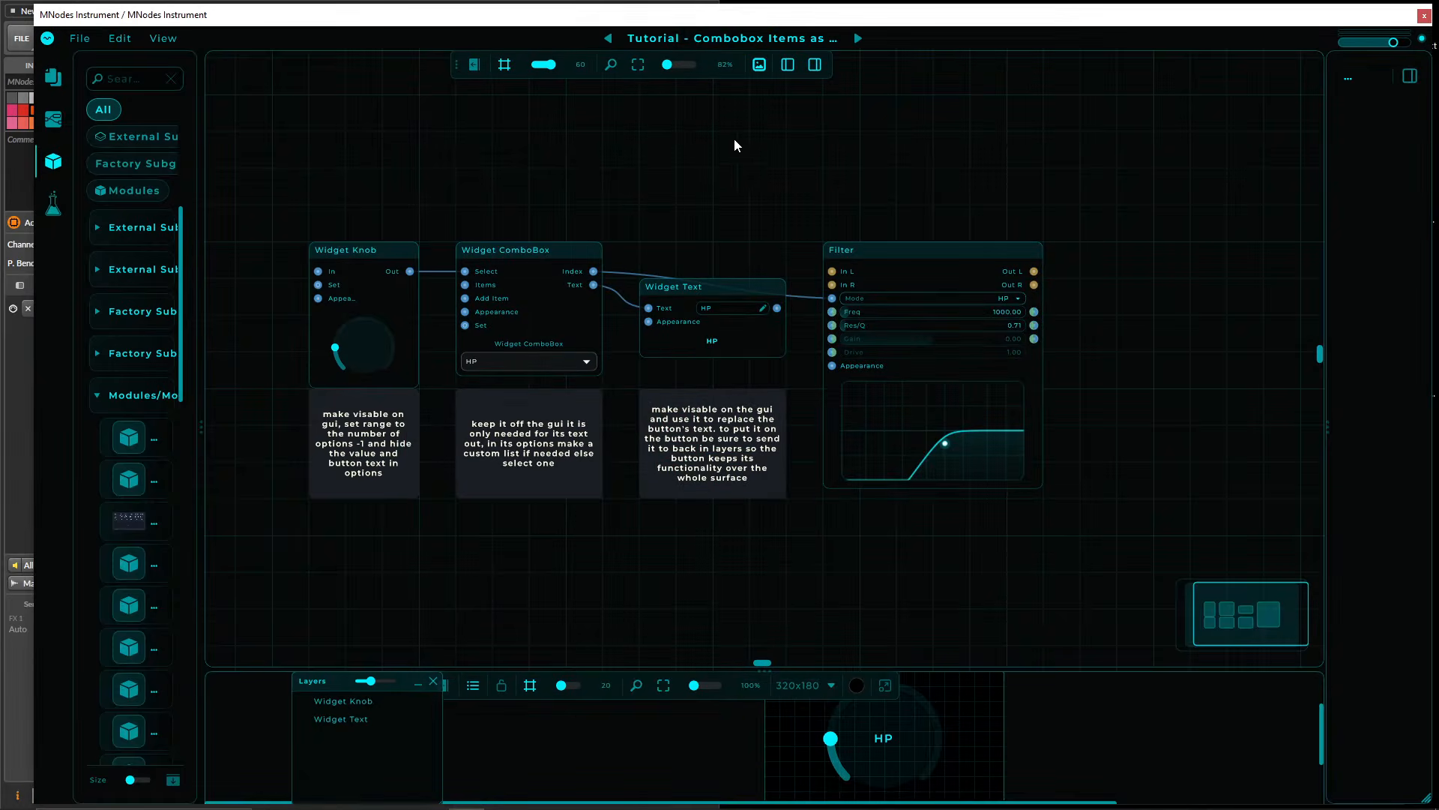
- Start a new Init project and delete its two Widget Text nodes and the Widget Knob
{"action": "left_click", "coordinate": [87, 39]}
{"action": "left_click", "coordinate": [113, 64]}
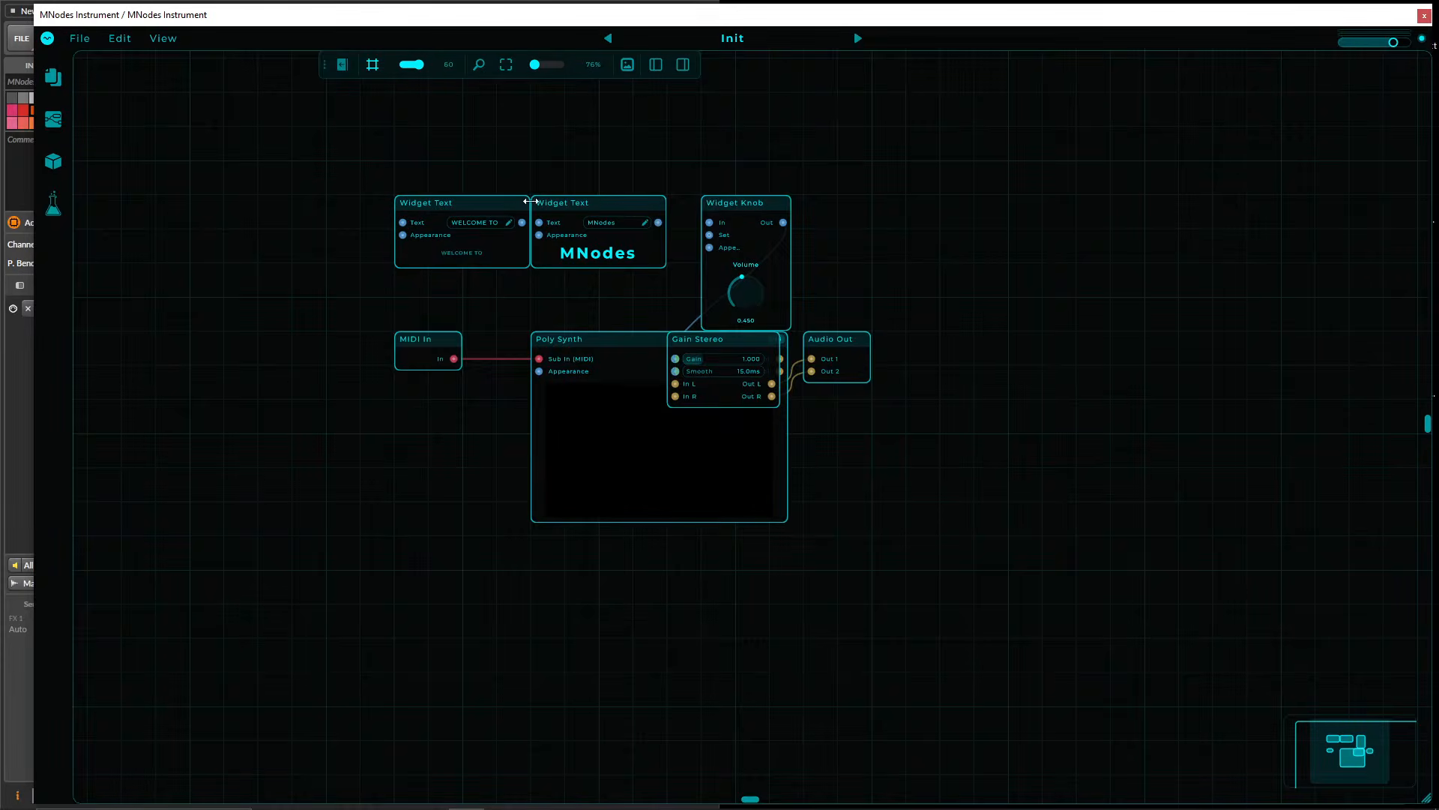
{"action": "left_click_drag", "start_coordinate": [417, 132], "coordinate": [909, 434]}
{"action": "left_click_drag", "start_coordinate": [909, 289], "coordinate": [285, 186]}
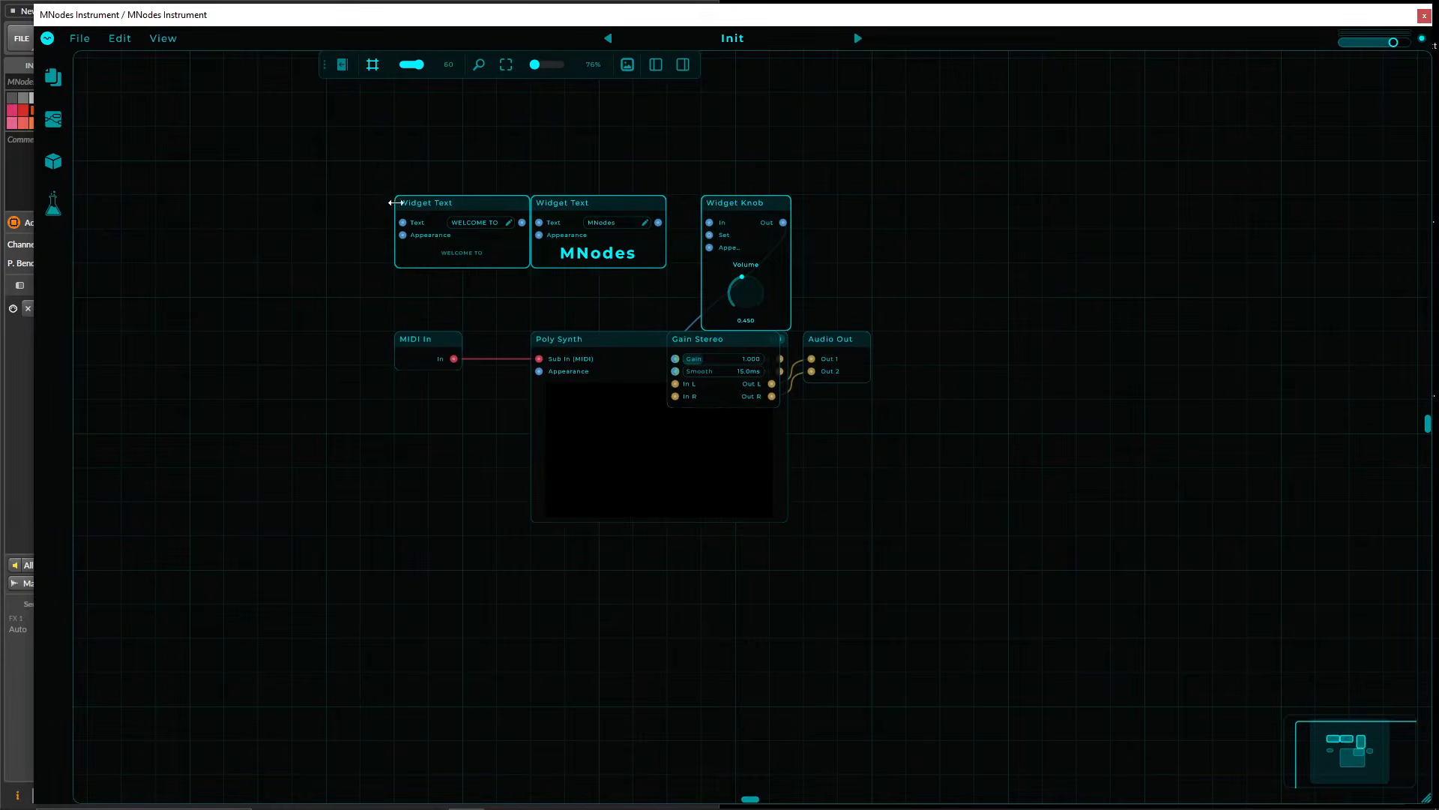
{"action": "key", "text": "Delete"}
- Arrange Gain Stereo and Audio Out in a row after the Poly Synth, level with it
{"action": "left_click_drag", "start_coordinate": [712, 339], "coordinate": [918, 376]}
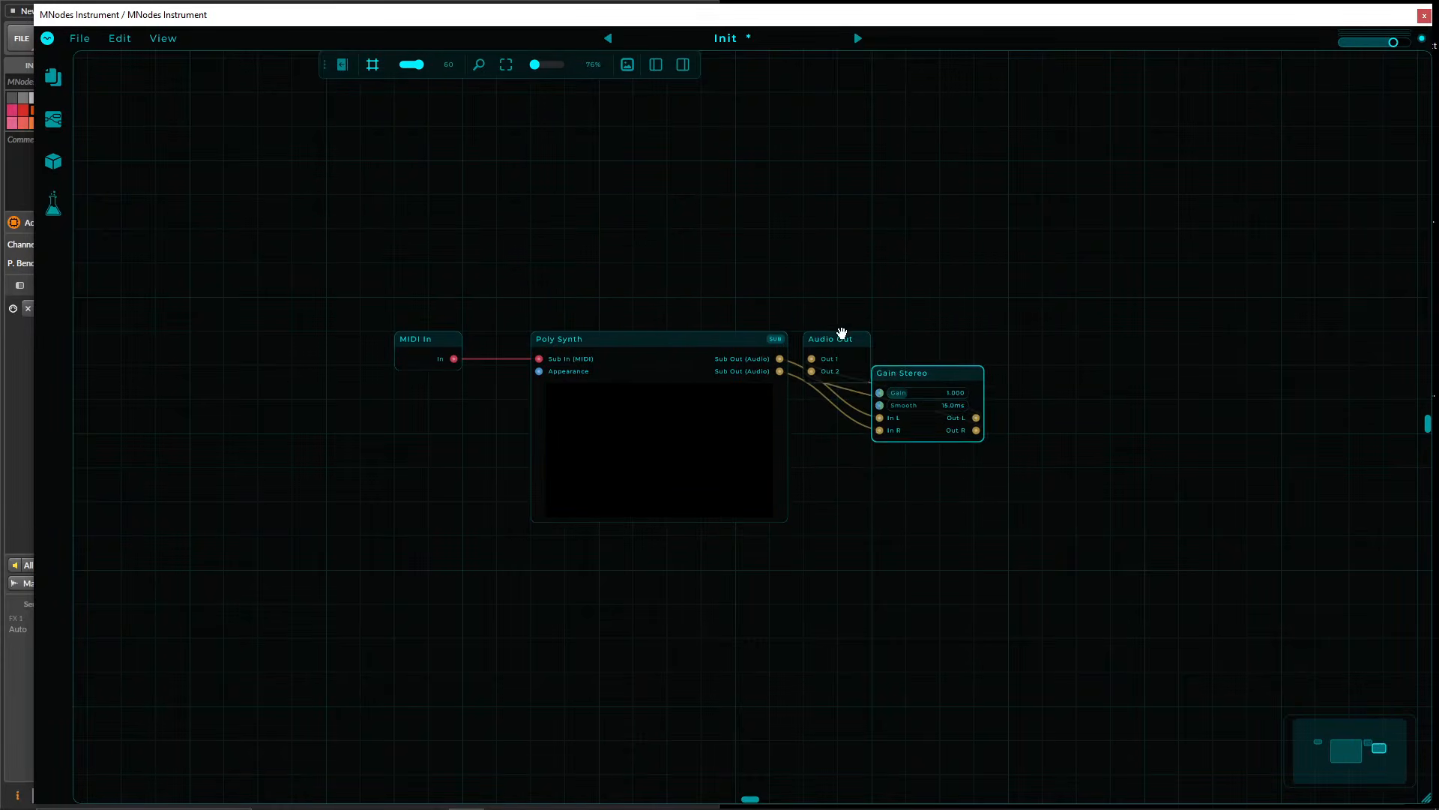
{"action": "left_click_drag", "start_coordinate": [842, 336], "coordinate": [1151, 335]}
{"action": "left_click_drag", "start_coordinate": [932, 373], "coordinate": [895, 339]}
{"action": "left_click_drag", "start_coordinate": [1147, 342], "coordinate": [1079, 342]}
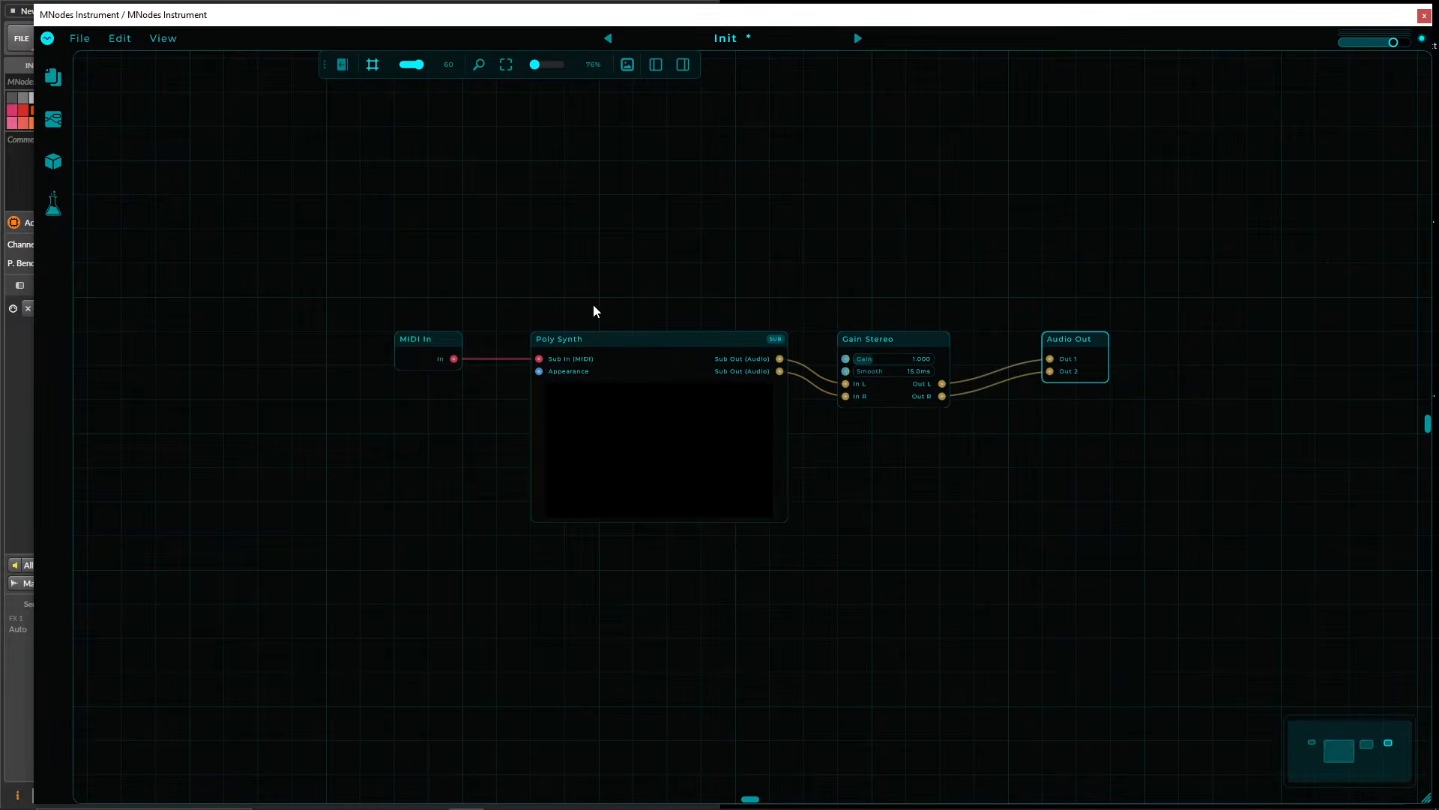
- Replace the Poly Synth with a new Poly Module placed between MIDI In and Gain Stereo
{"action": "left_click_drag", "start_coordinate": [595, 312], "coordinate": [541, 325]}
{"action": "key", "text": "Delete"}
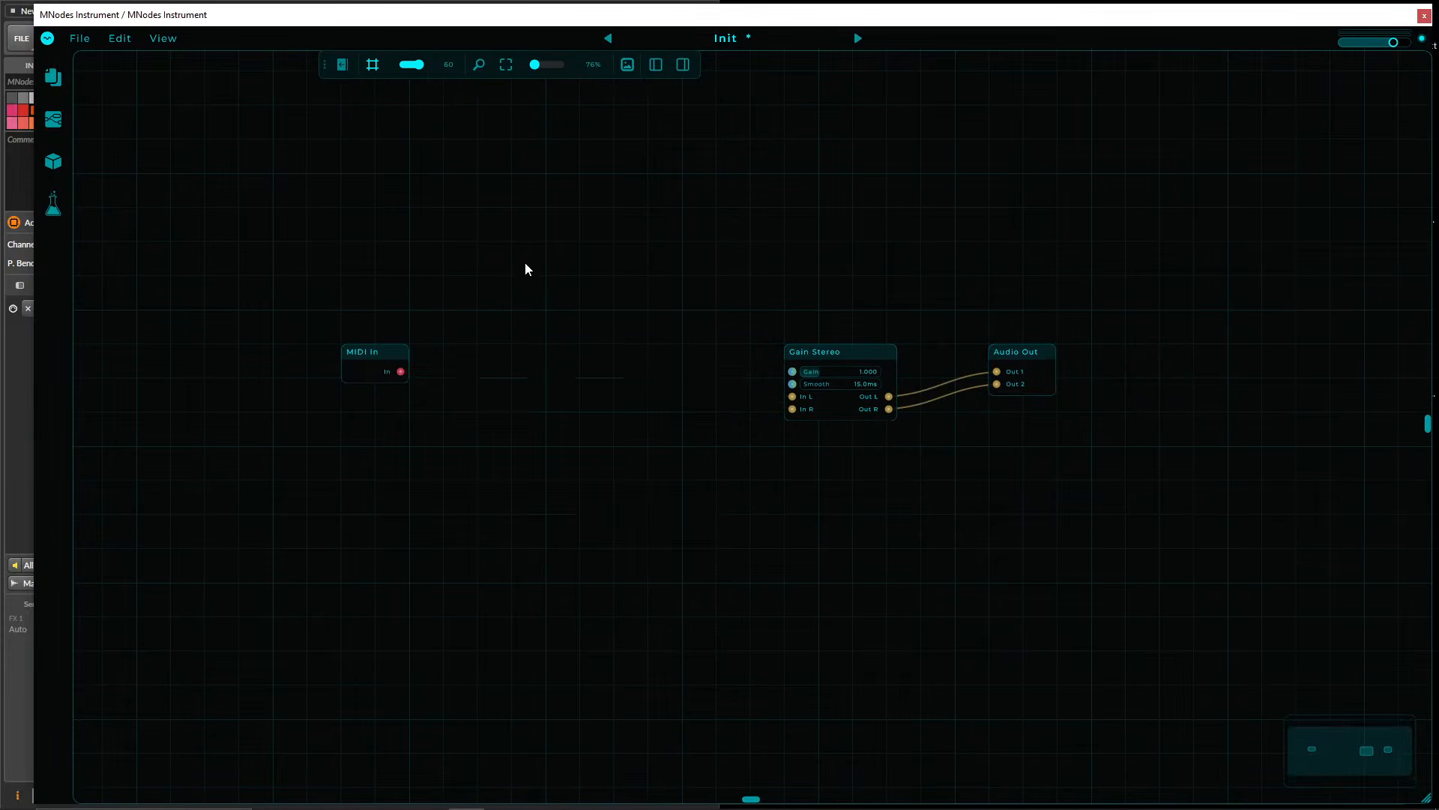
{"action": "double_click", "coordinate": [526, 259]}
{"action": "type", "text": "poly"}
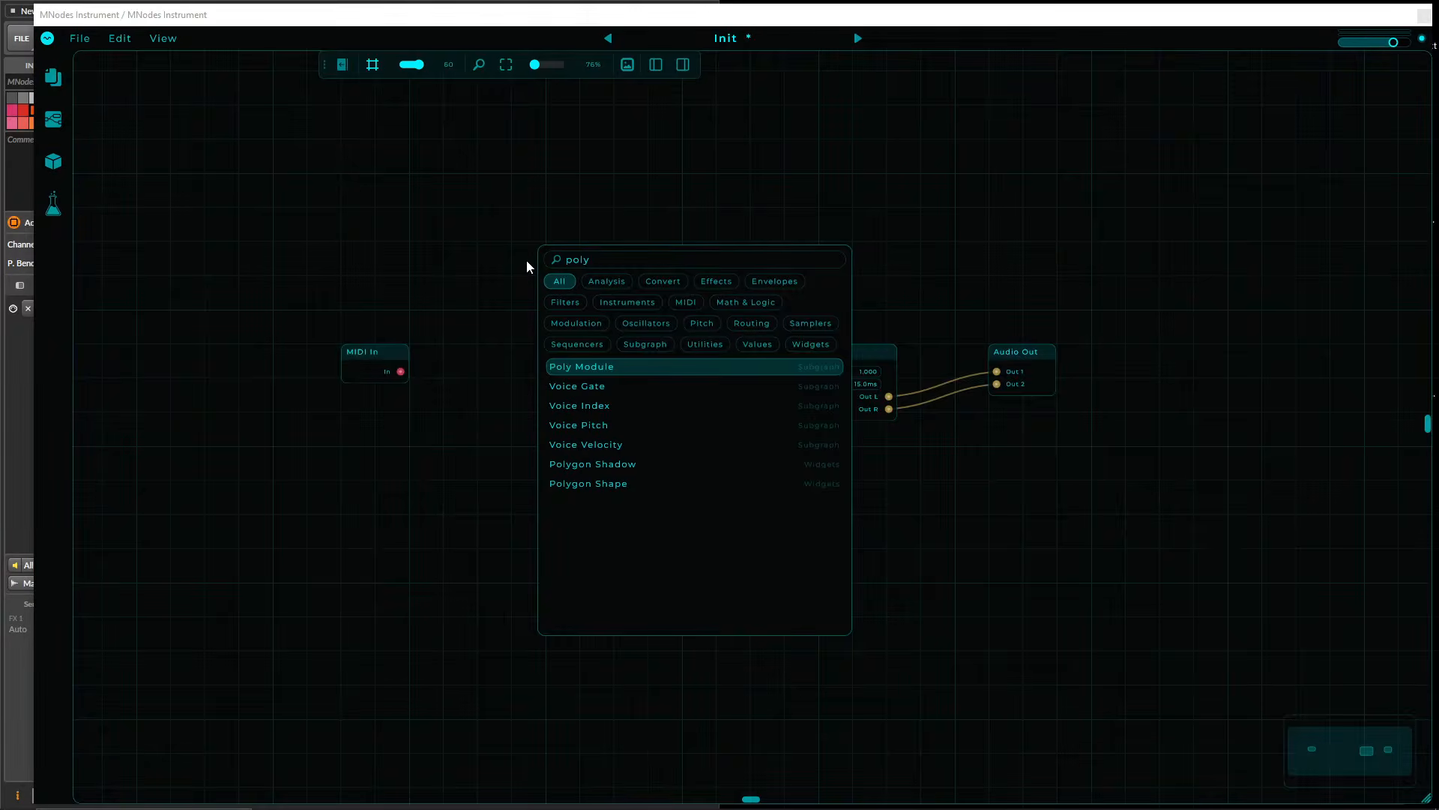
{"action": "key", "text": "Return"}
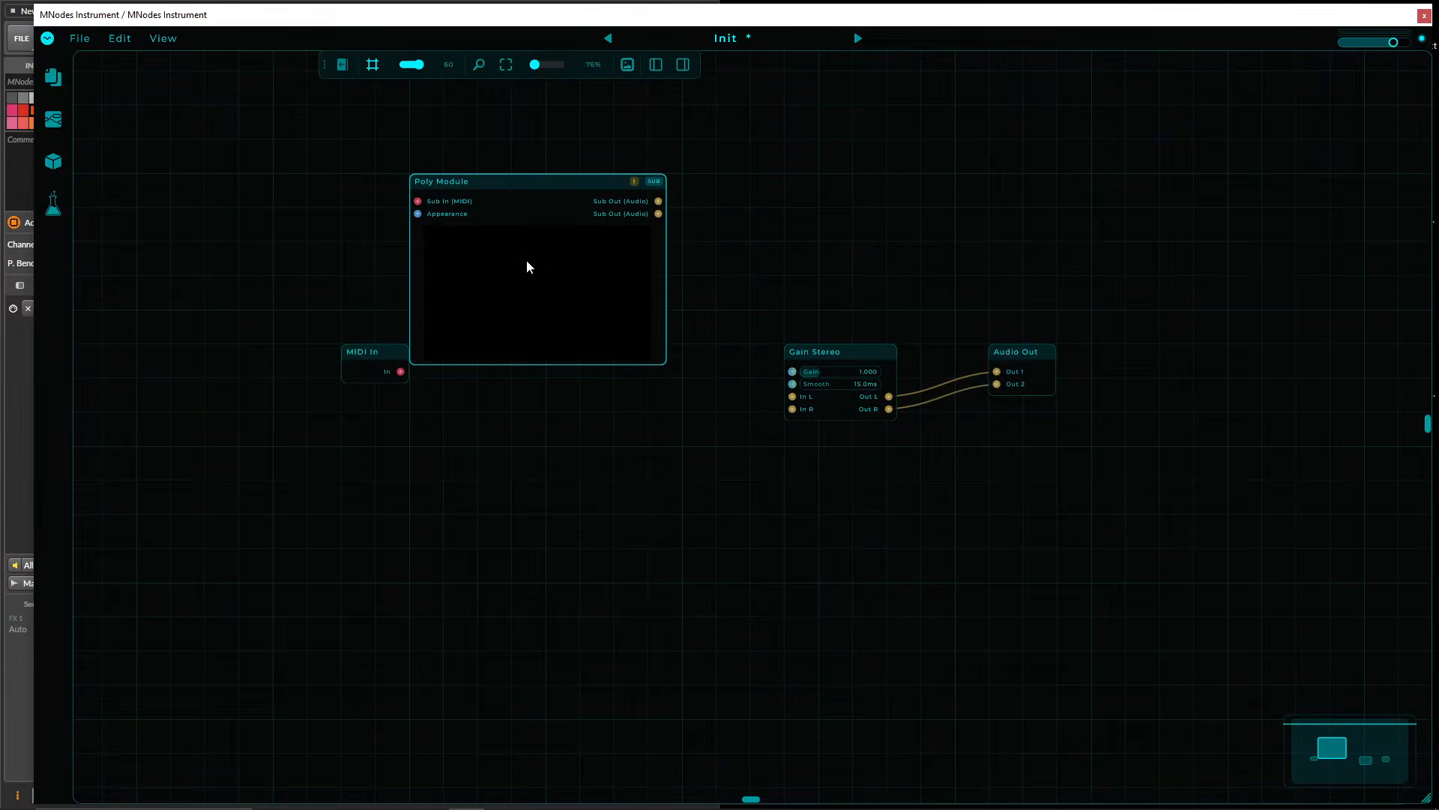
{"action": "left_click_drag", "start_coordinate": [538, 180], "coordinate": [577, 347]}
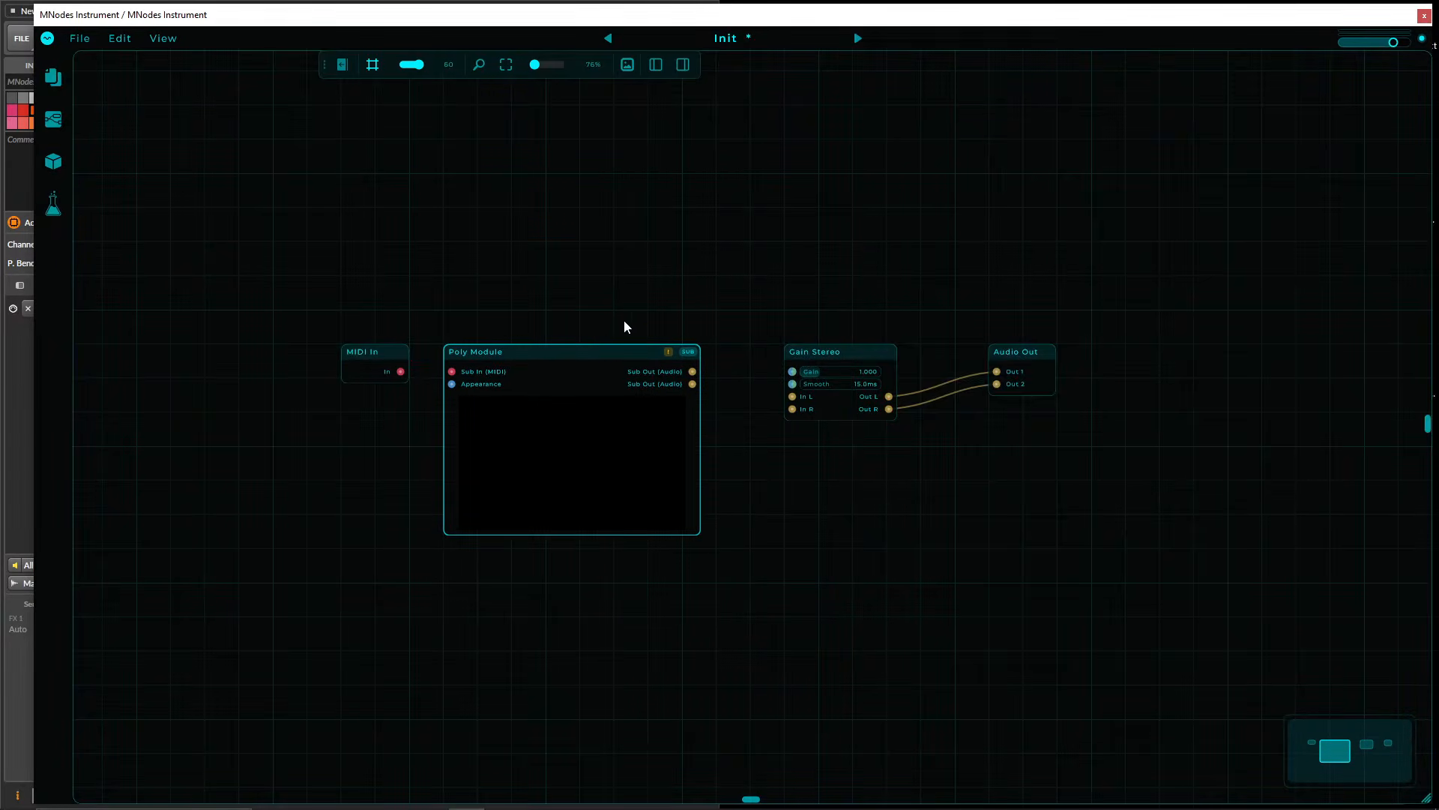
- Move Gain Stereo right next to the Poly Module and Audio Out right next to Gain Stereo
{"action": "scroll", "coordinate": [617, 348], "scroll_direction": "up", "scroll_amount": 3}
{"action": "left_click_drag", "start_coordinate": [932, 360], "coordinate": [840, 359]}
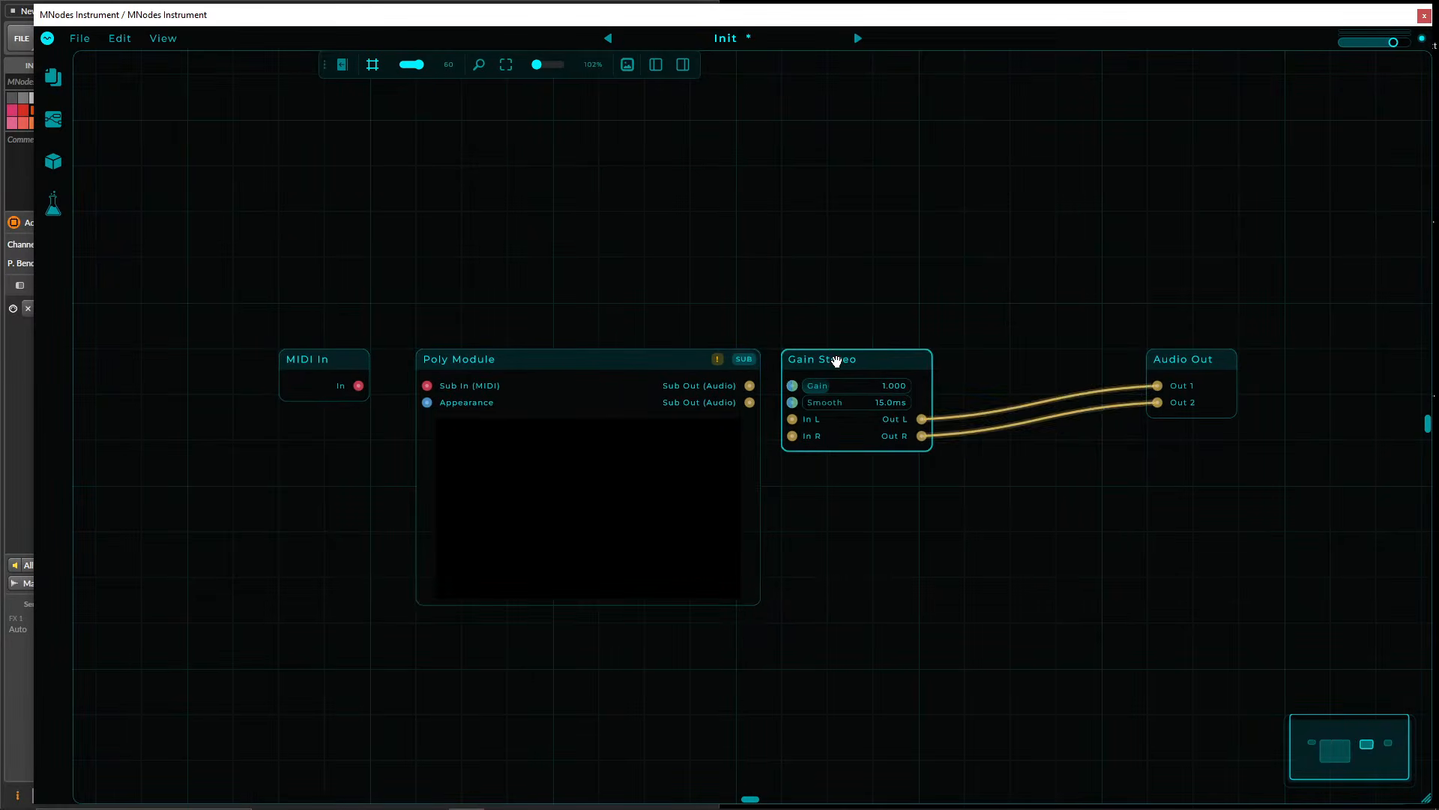
{"action": "left_click_drag", "start_coordinate": [1195, 358], "coordinate": [1013, 358]}
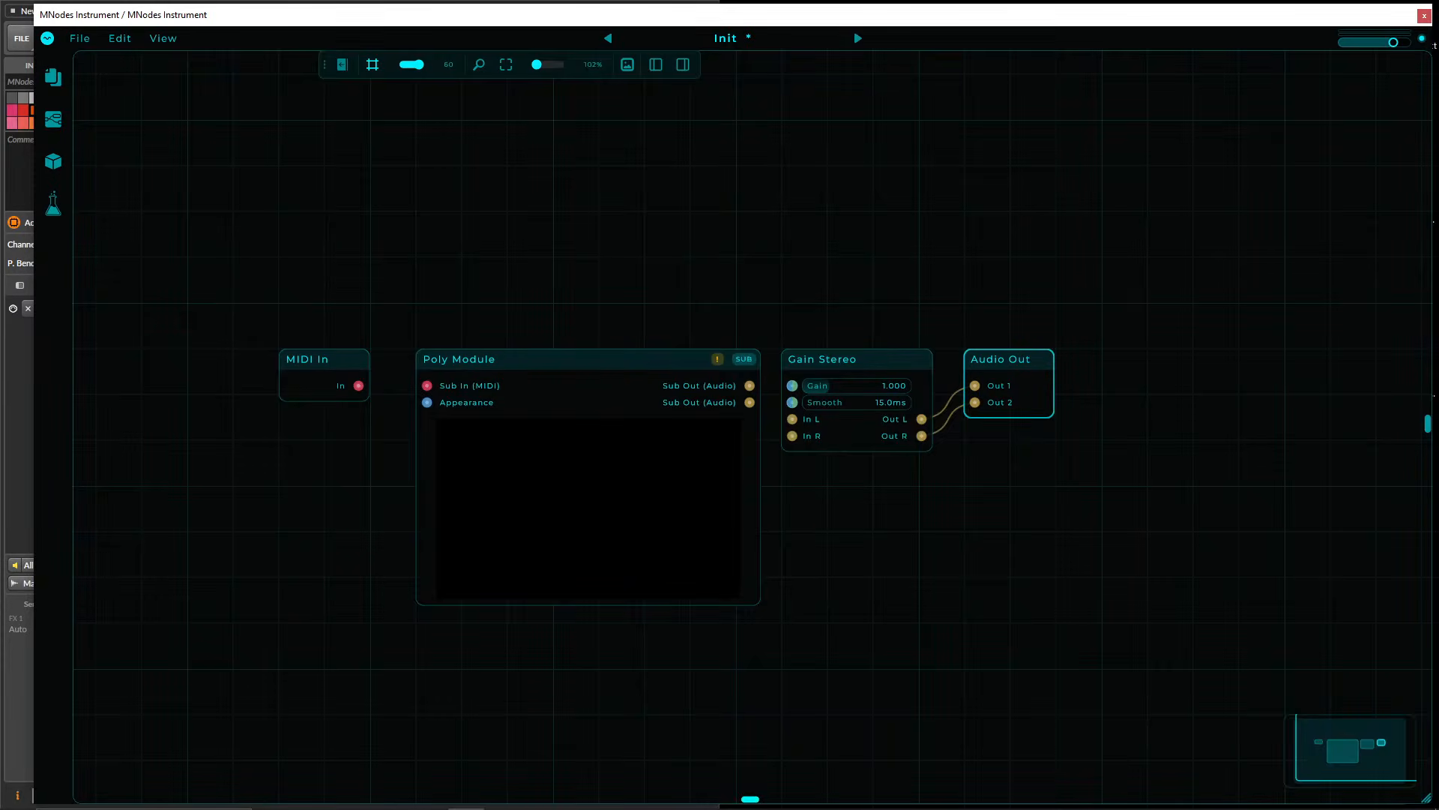
{"action": "key", "text": "super"}
{"action": "key", "text": "Escape"}
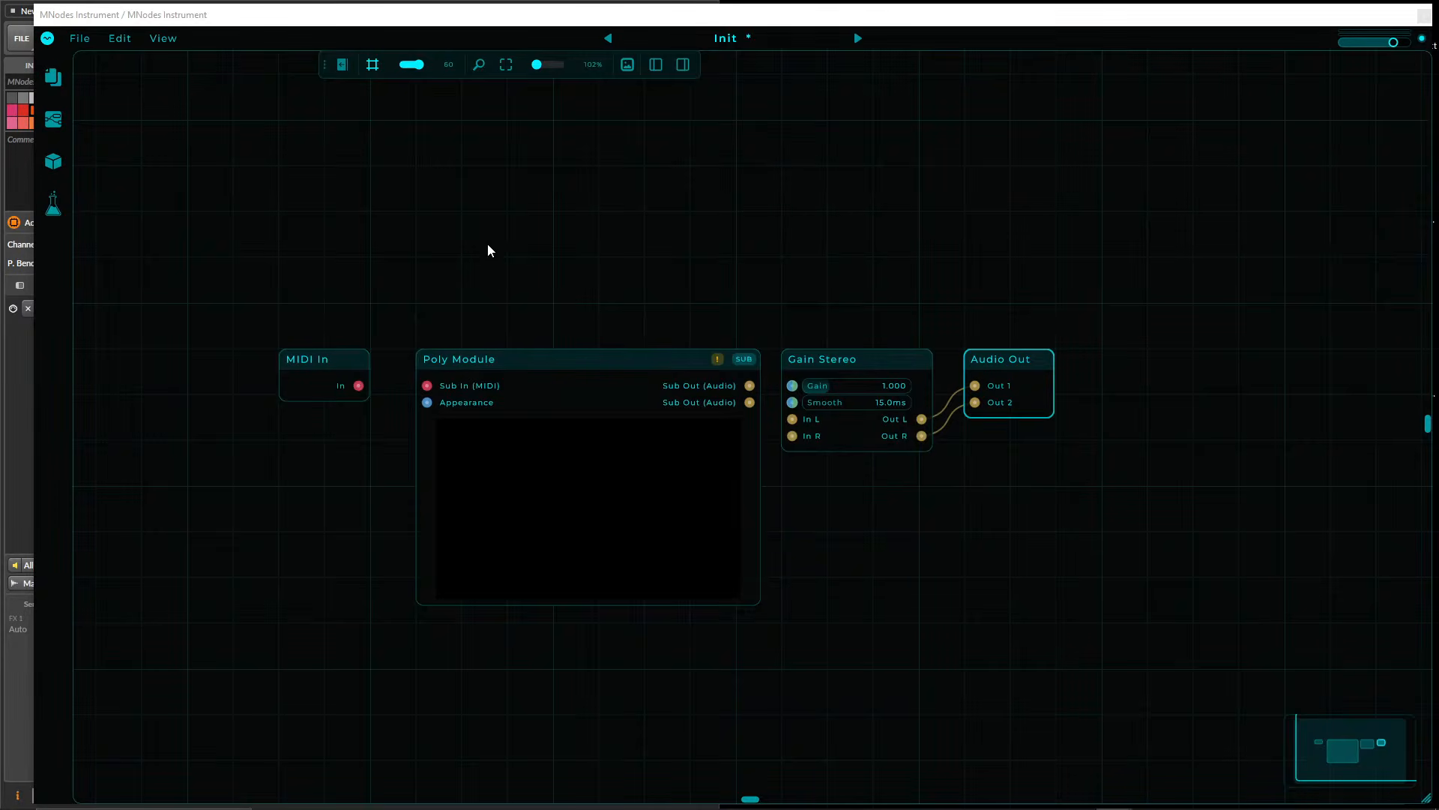
- Centre the whole row of nodes on the canvas and move the floating toolbar below it
{"action": "left_click_drag", "start_coordinate": [315, 235], "coordinate": [1089, 484]}
{"action": "left_click_drag", "start_coordinate": [598, 358], "coordinate": [552, 358]}
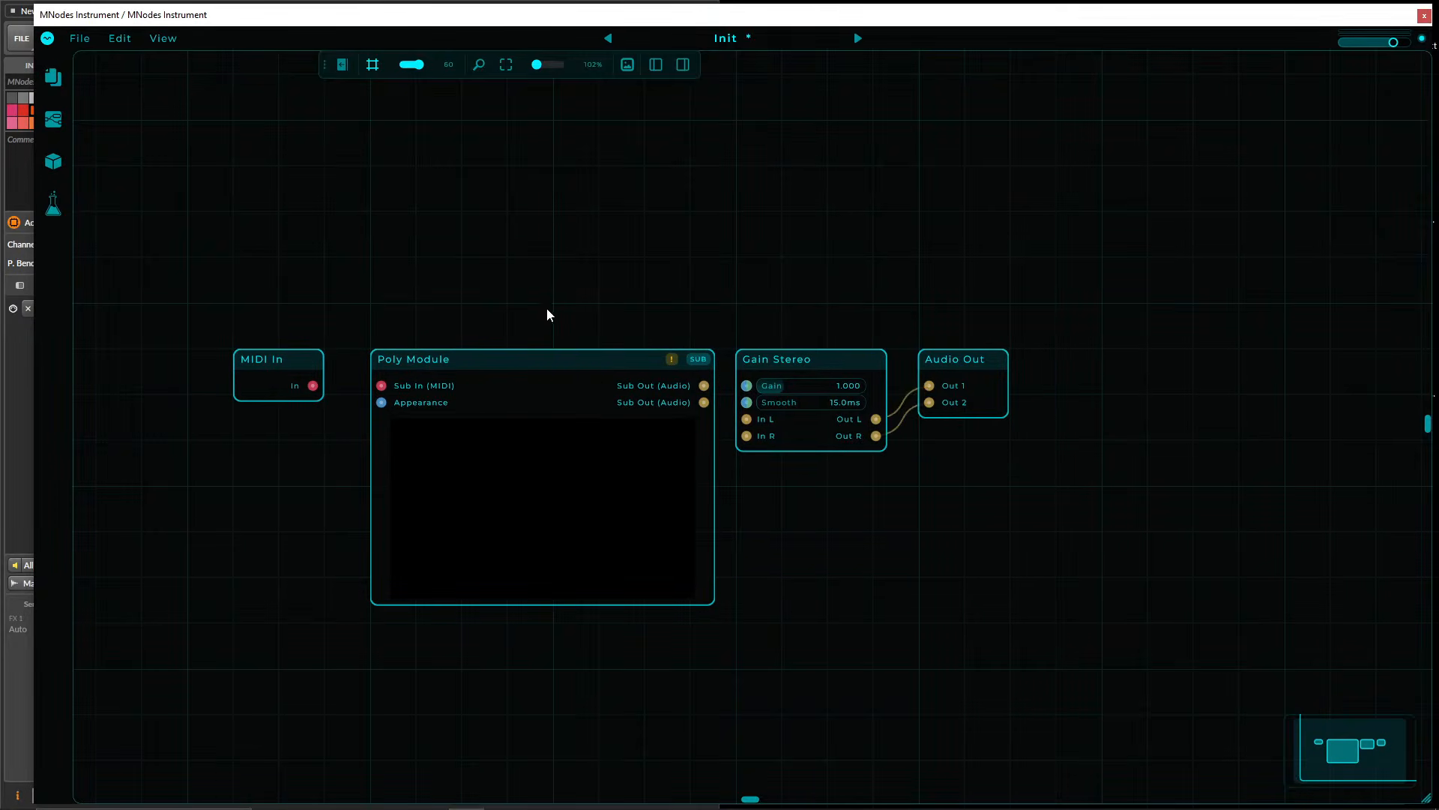
{"action": "left_click", "coordinate": [547, 311]}
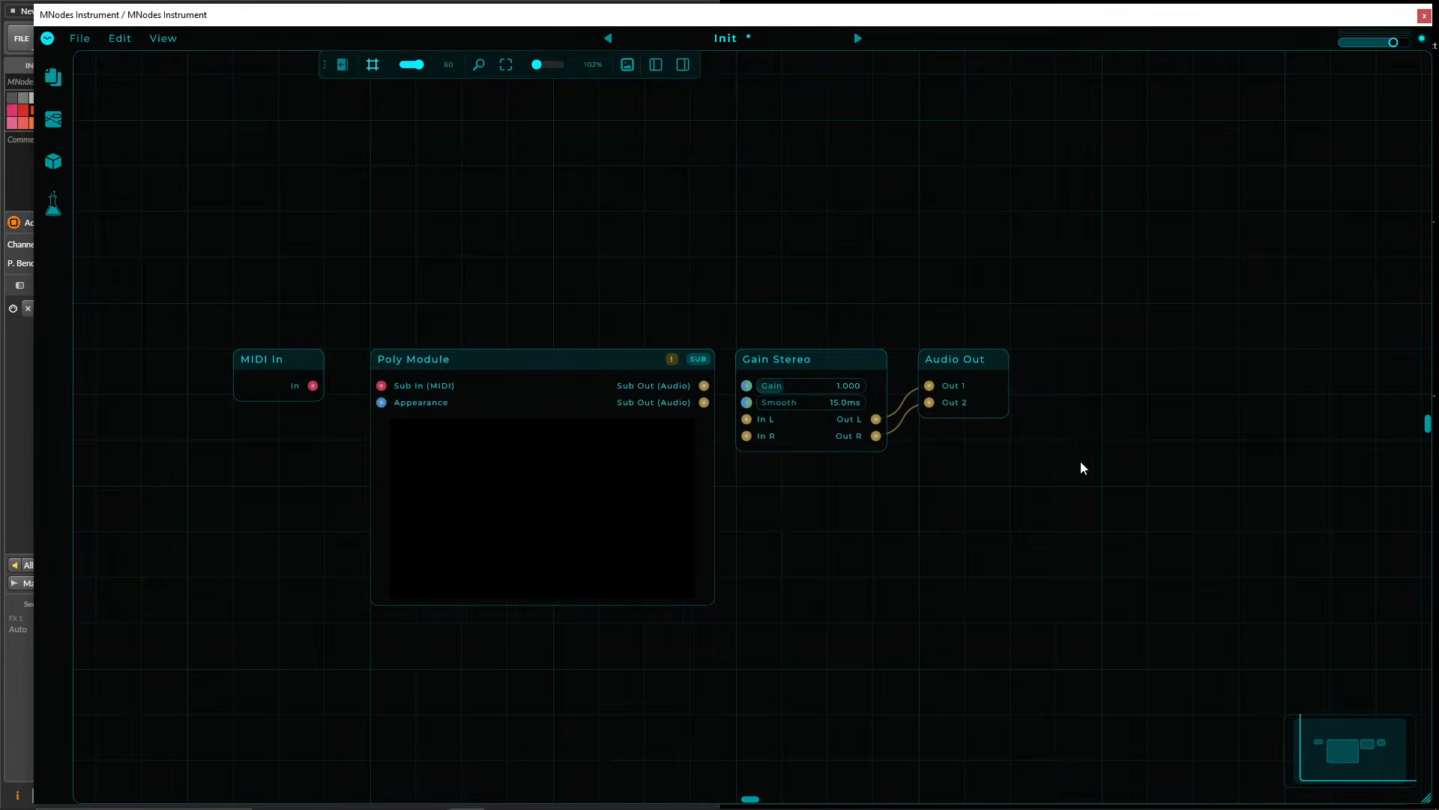
{"action": "left_click_drag", "start_coordinate": [1121, 653], "coordinate": [206, 287]}
{"action": "left_click_drag", "start_coordinate": [328, 65], "coordinate": [469, 175]}
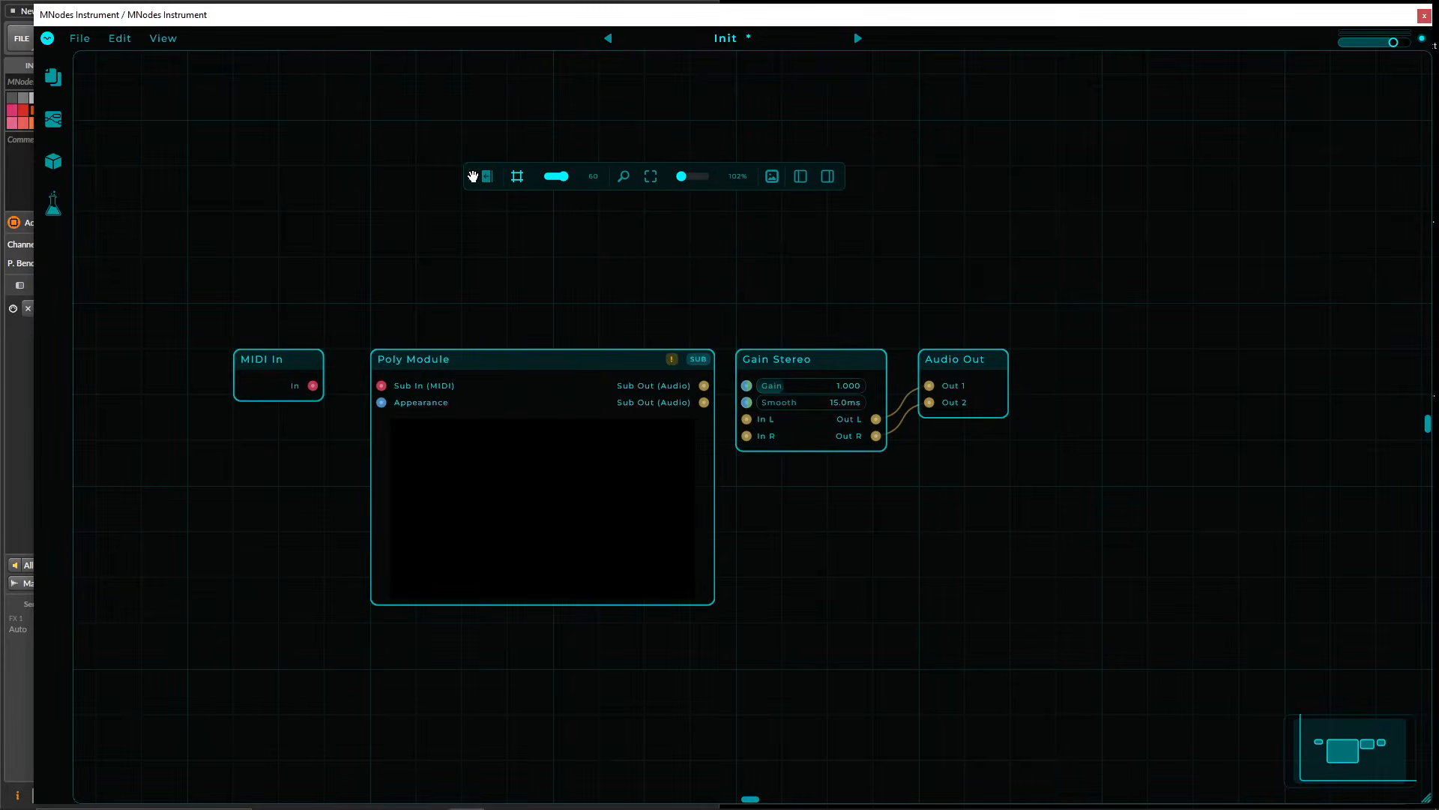
{"action": "left_click_drag", "start_coordinate": [177, 273], "coordinate": [979, 593]}
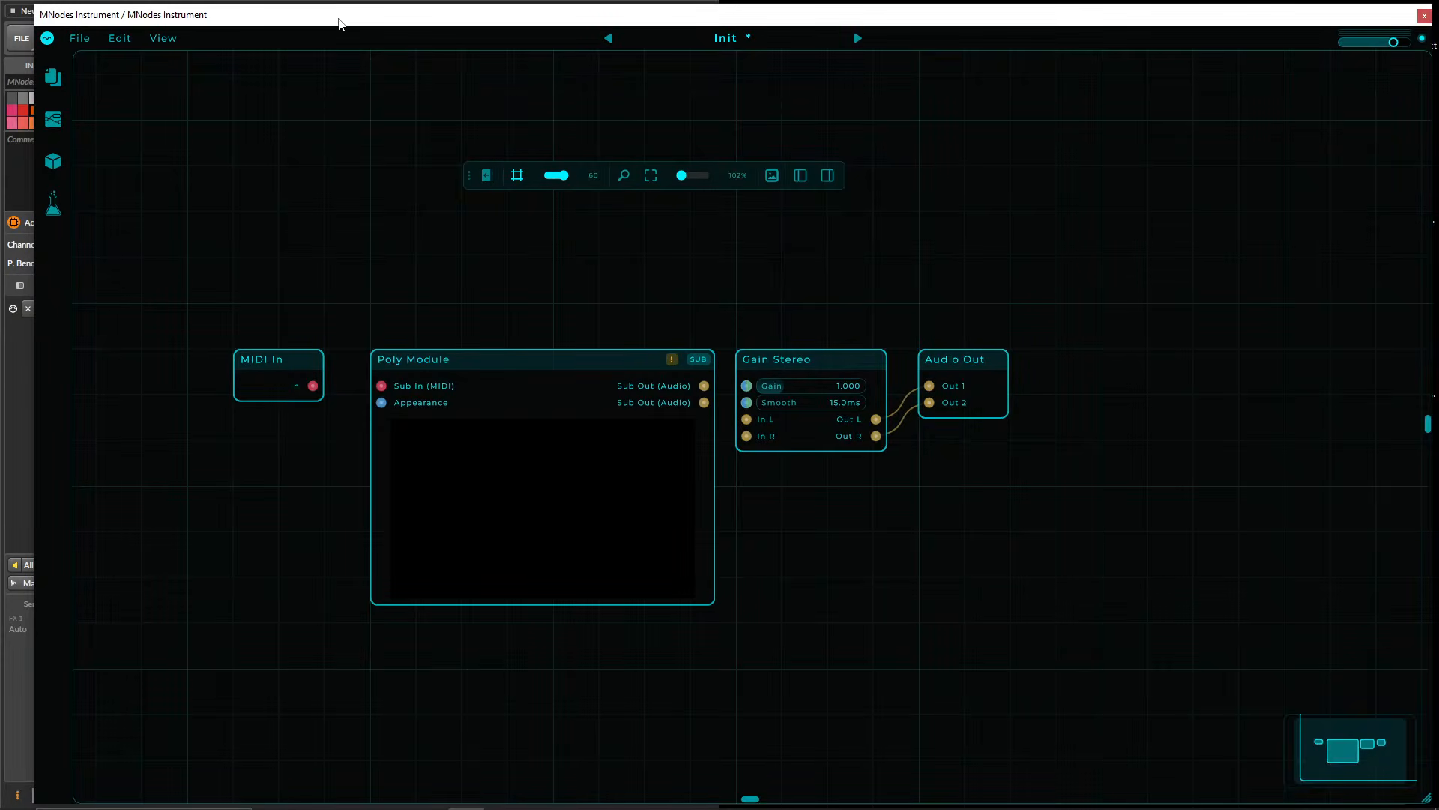
{"action": "left_click_drag", "start_coordinate": [342, 24], "coordinate": [314, 25]}
{"action": "left_click_drag", "start_coordinate": [213, 304], "coordinate": [1072, 558]}
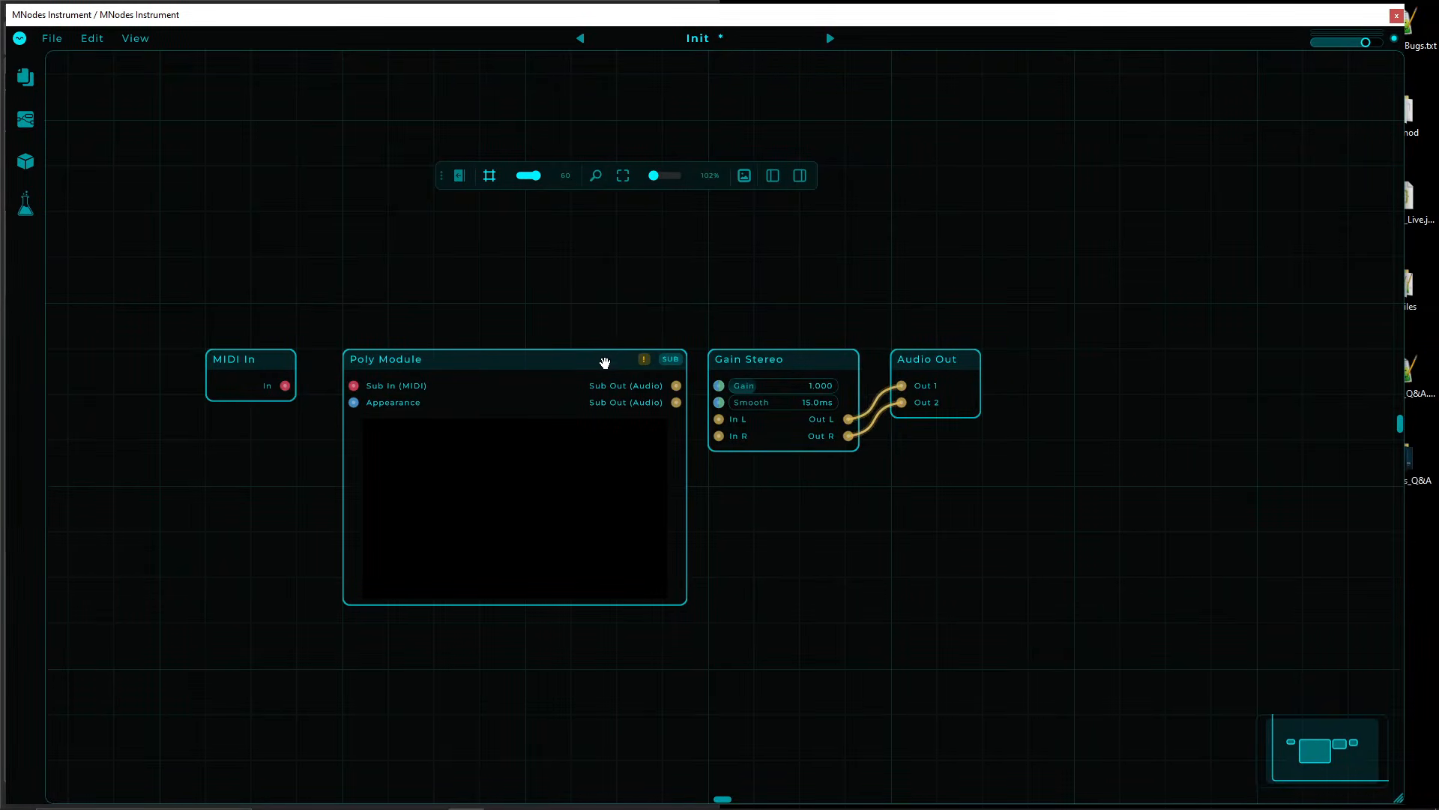
{"action": "left_click_drag", "start_coordinate": [590, 357], "coordinate": [744, 298]}
{"action": "left_click", "coordinate": [1023, 554]}
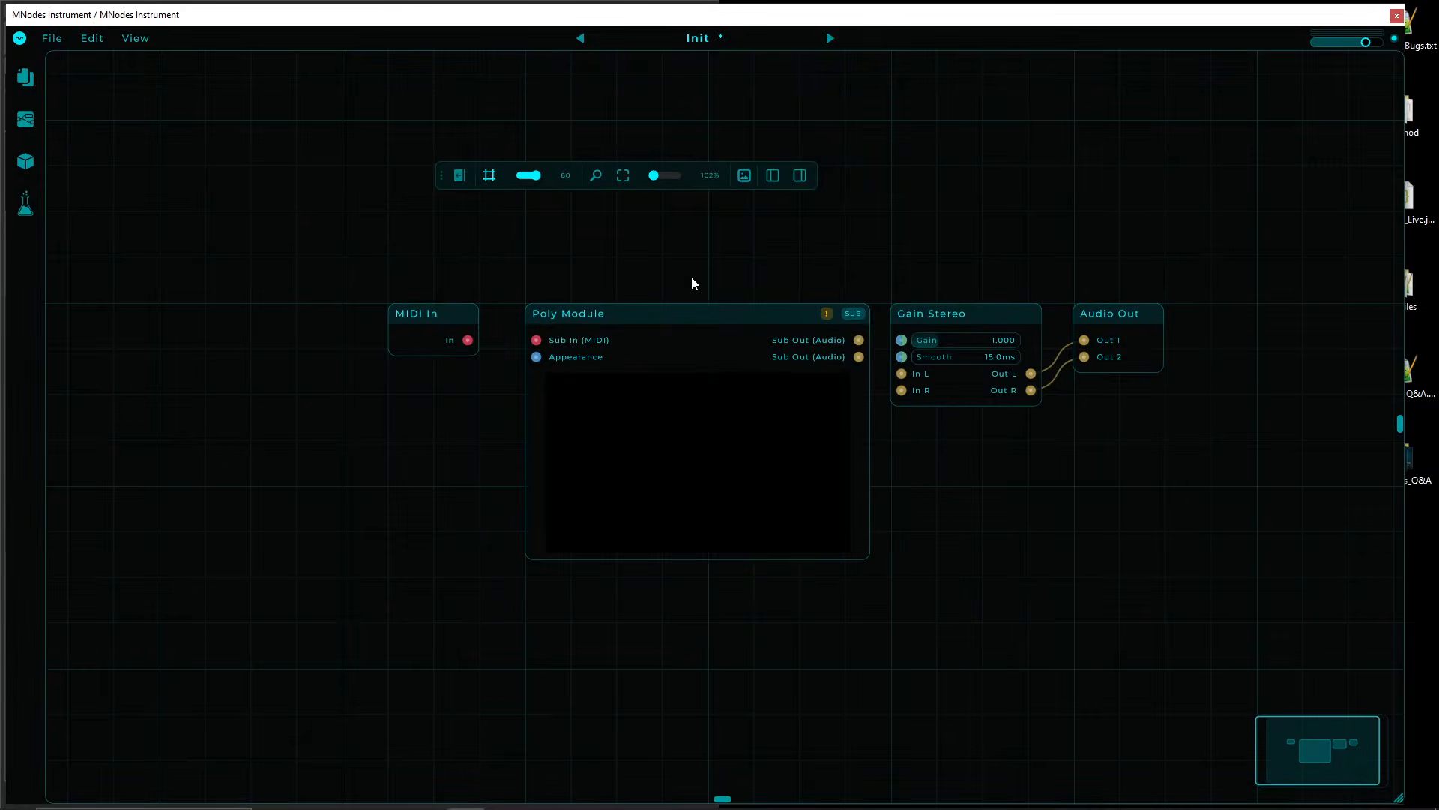
{"action": "left_click_drag", "start_coordinate": [439, 176], "coordinate": [553, 733]}
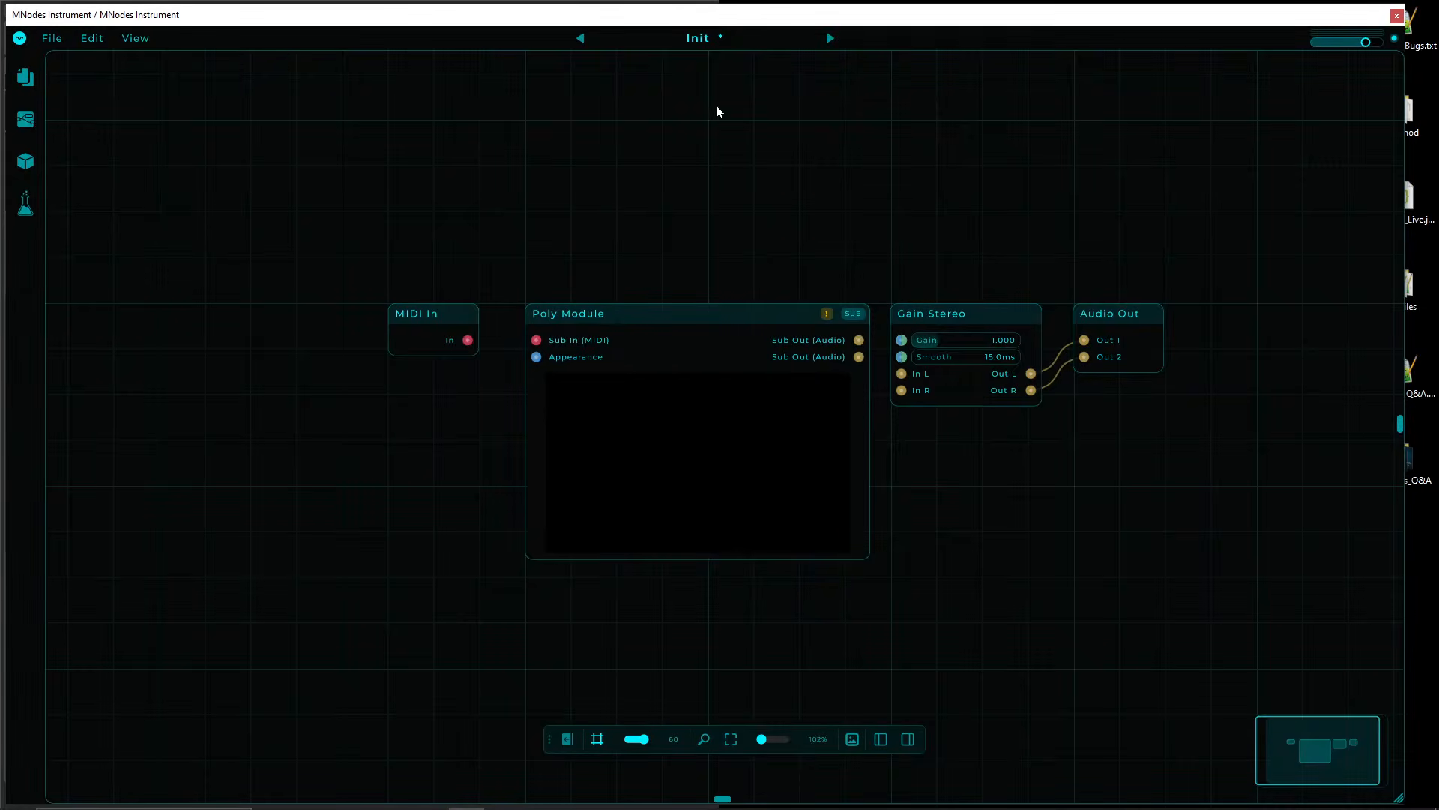
- Load the preset "Tutorial - Custom Items as Value Text on Knob" from the Tutorial category
{"action": "left_click", "coordinate": [693, 42]}
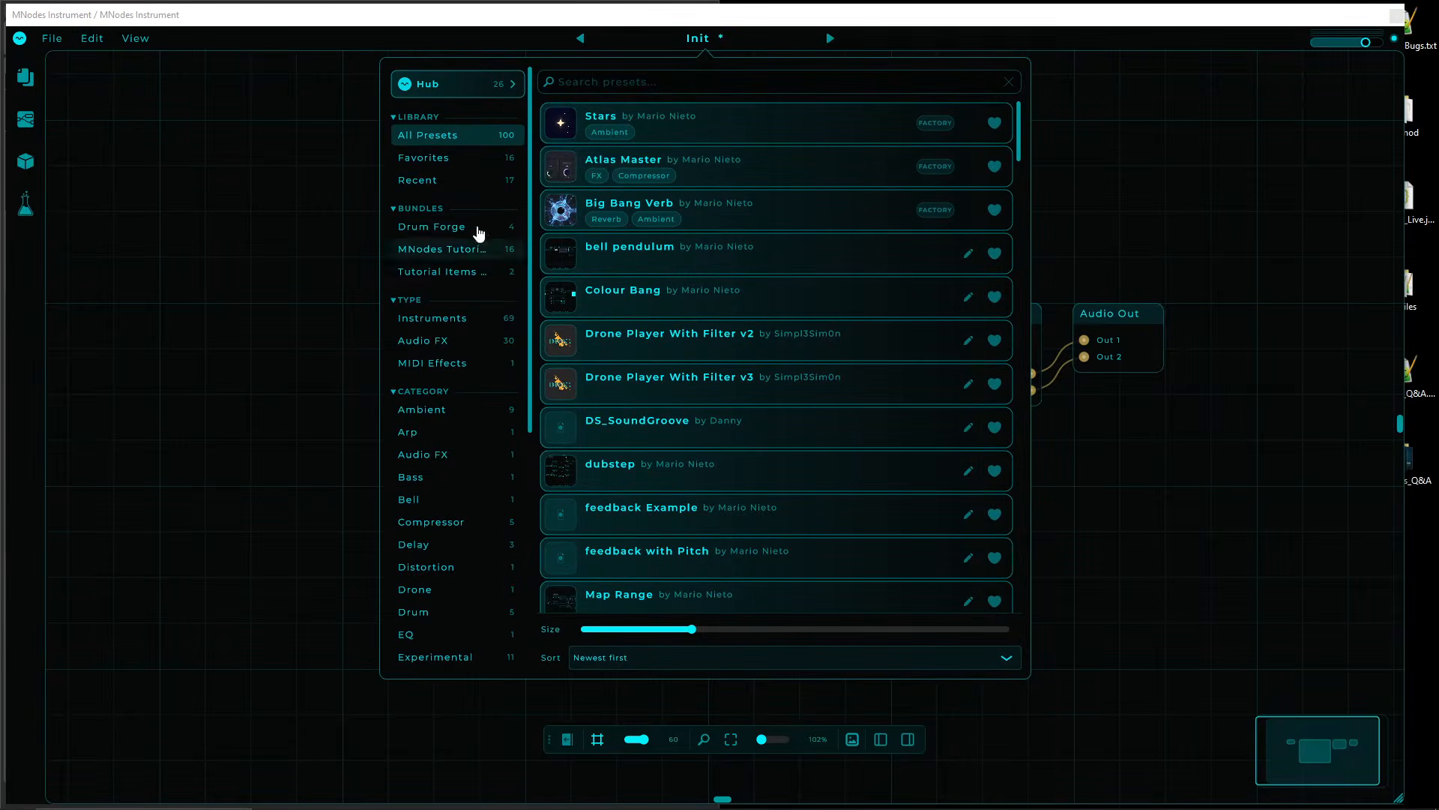
{"action": "scroll", "coordinate": [448, 443], "scroll_direction": "down", "scroll_amount": 1}
{"action": "scroll", "coordinate": [448, 451], "scroll_direction": "down", "scroll_amount": 1}
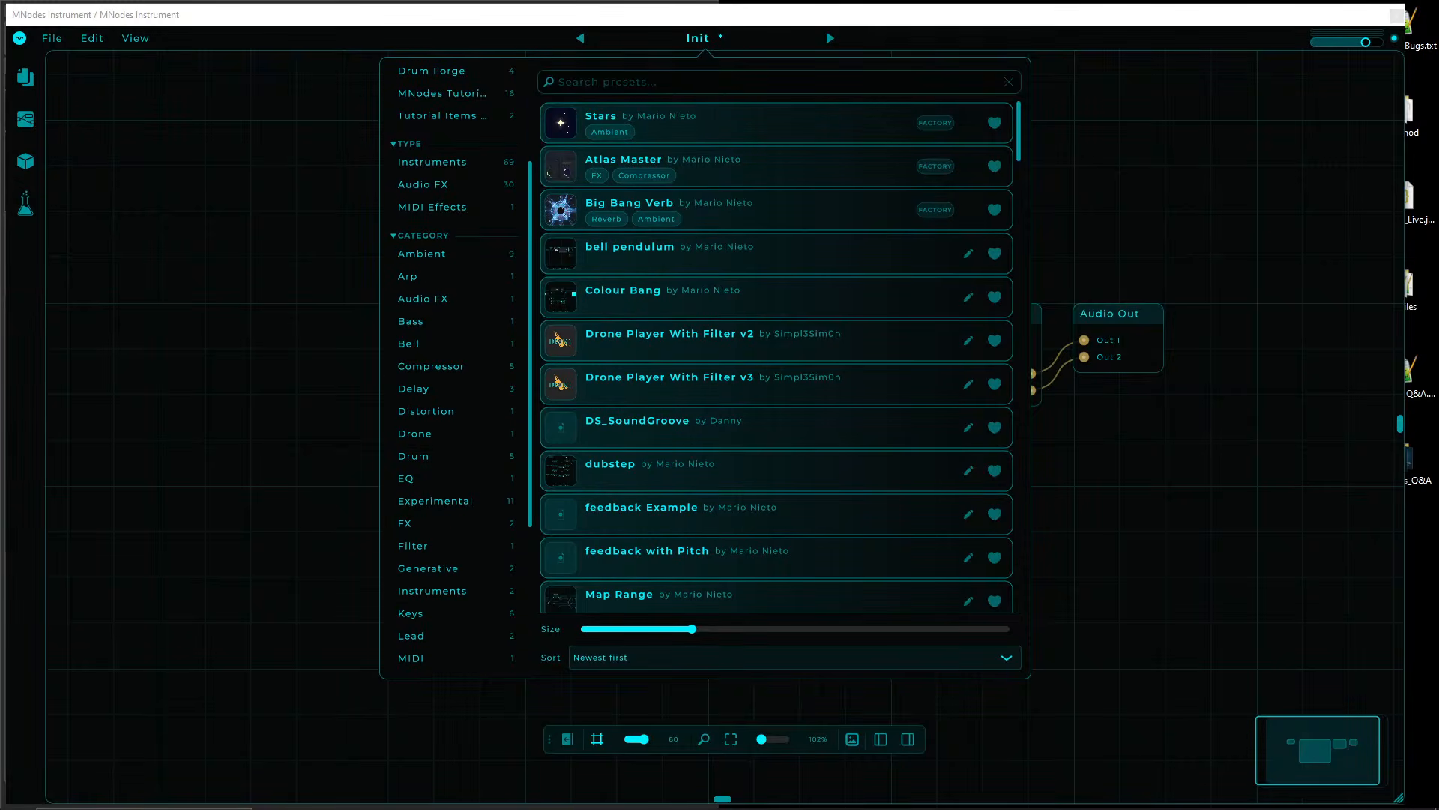
{"action": "scroll", "coordinate": [459, 570], "scroll_direction": "down", "scroll_amount": 3}
{"action": "left_click", "coordinate": [443, 606]}
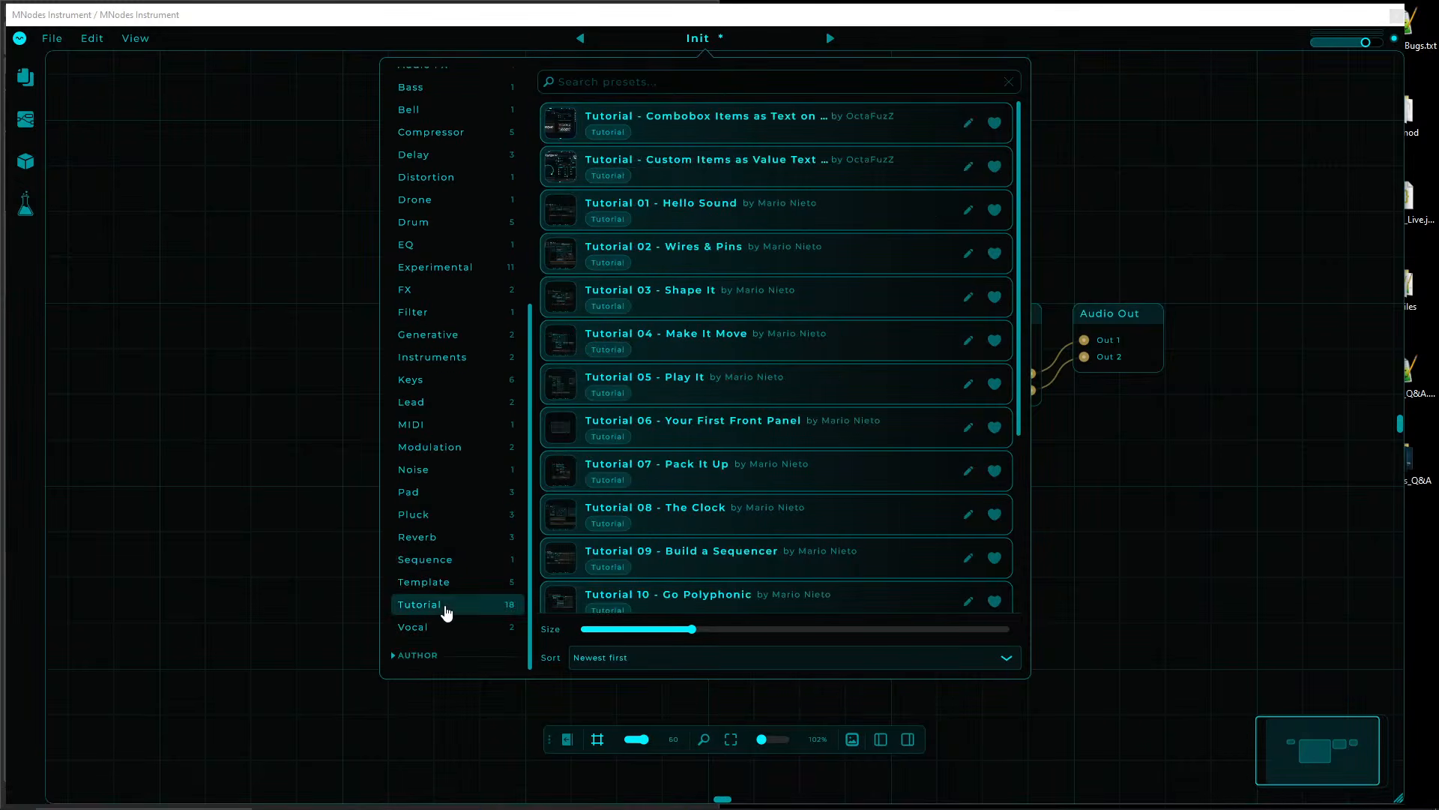
{"action": "left_click", "coordinate": [694, 135]}
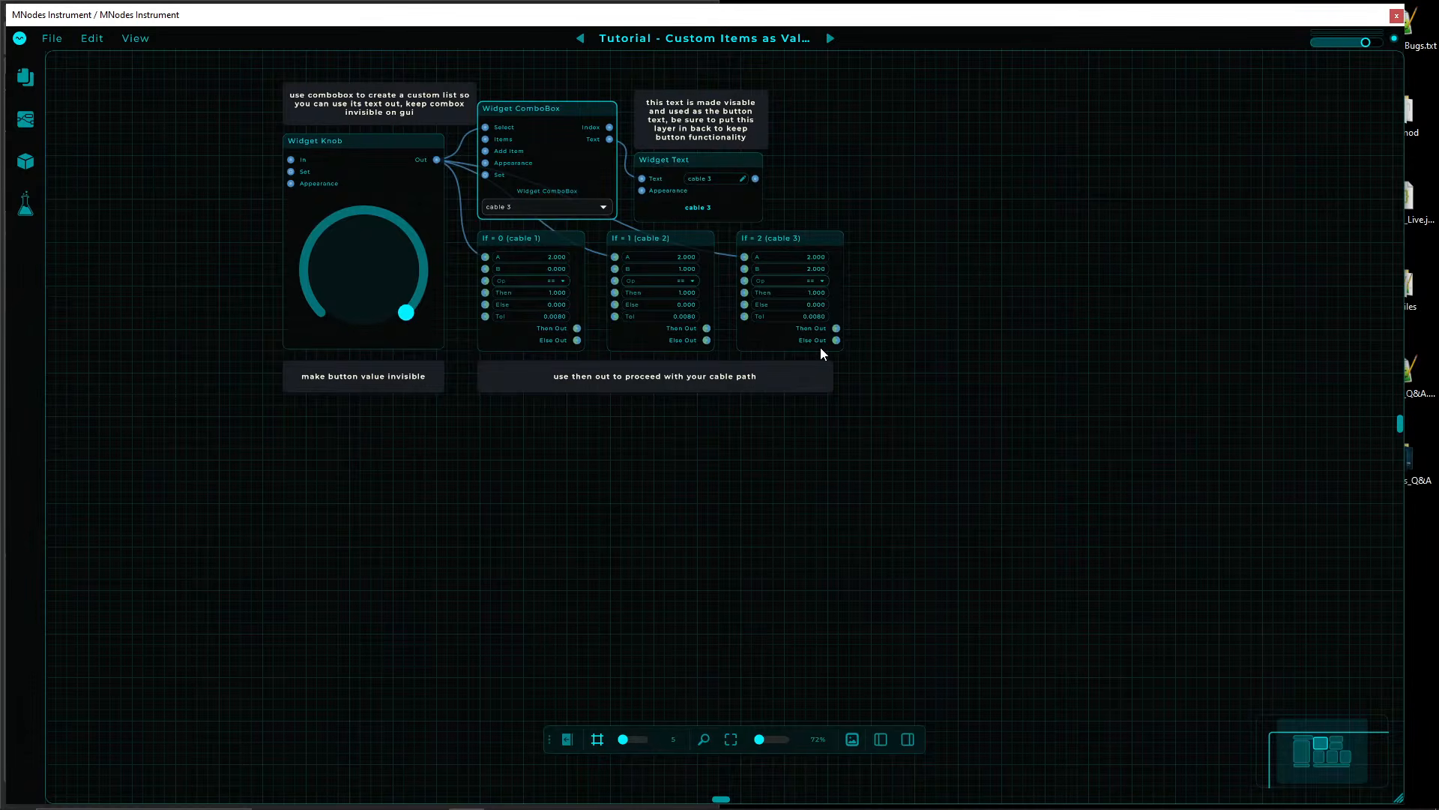
- Examine the tutorial patch's nodes up close and view its project info
{"action": "left_click_drag", "start_coordinate": [935, 481], "coordinate": [240, 58]}
{"action": "left_click_drag", "start_coordinate": [200, 248], "coordinate": [221, 336]}
{"action": "scroll", "coordinate": [240, 330], "scroll_direction": "up", "scroll_amount": 4}
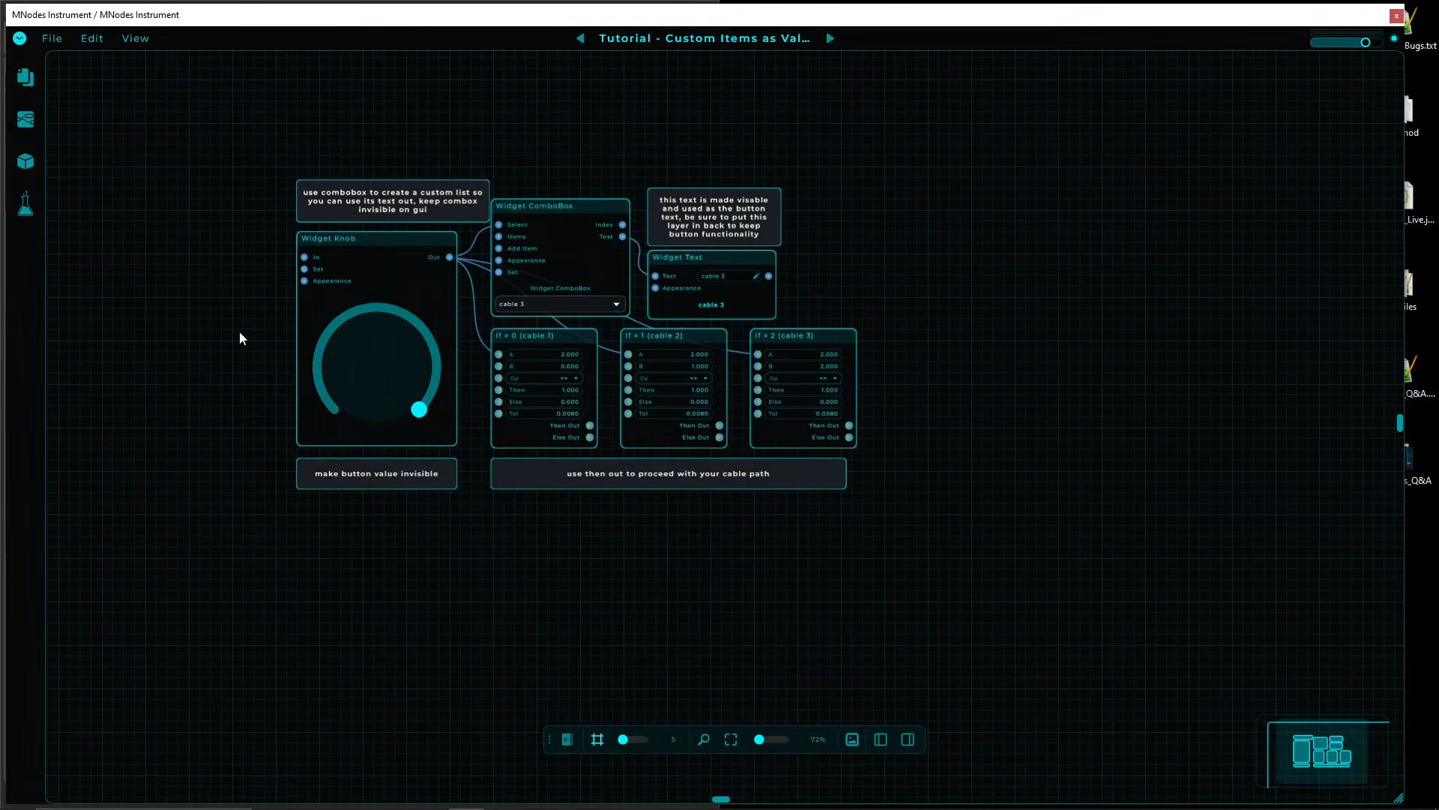
{"action": "left_click_drag", "start_coordinate": [219, 262], "coordinate": [129, 344]}
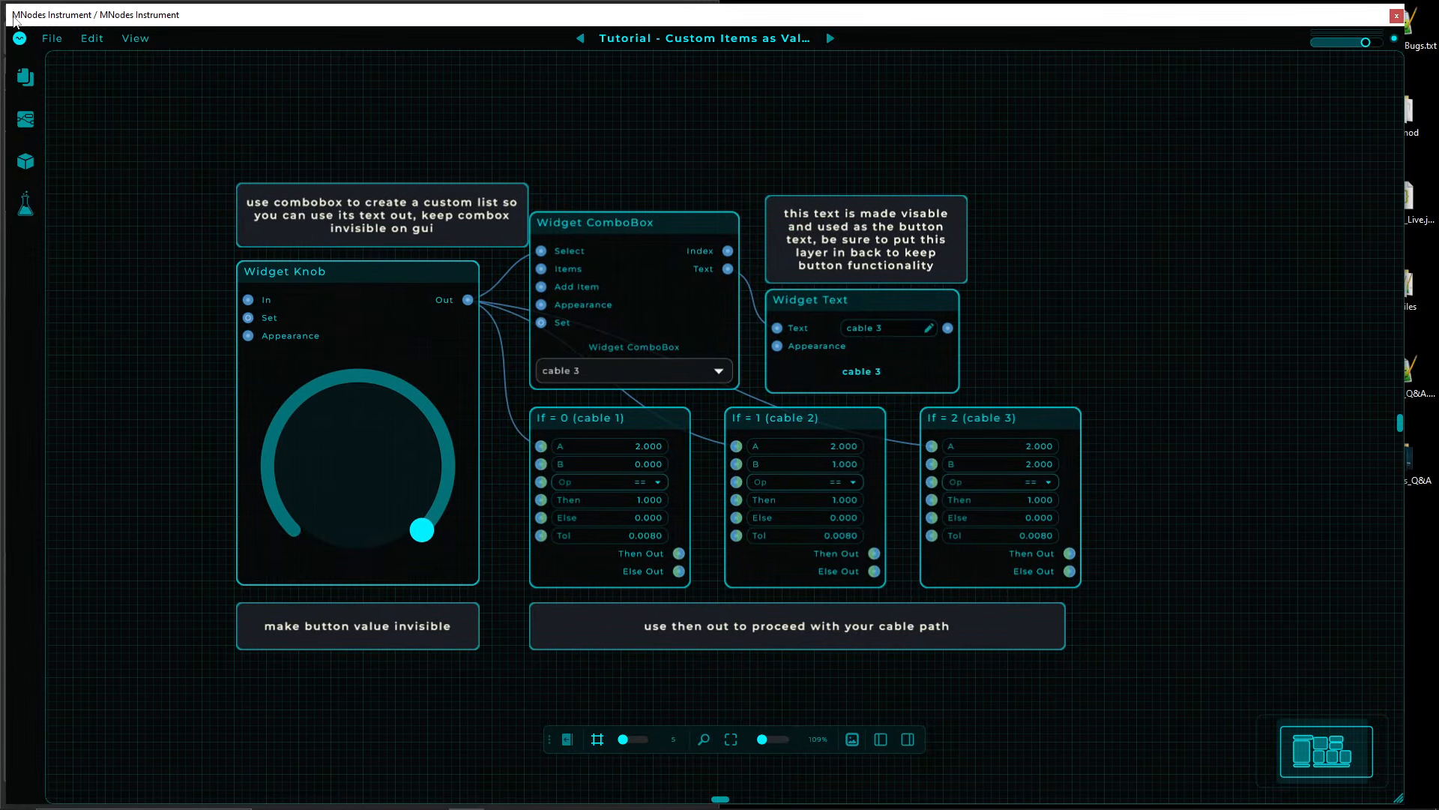
{"action": "left_click", "coordinate": [20, 37]}
{"action": "left_click", "coordinate": [86, 95]}
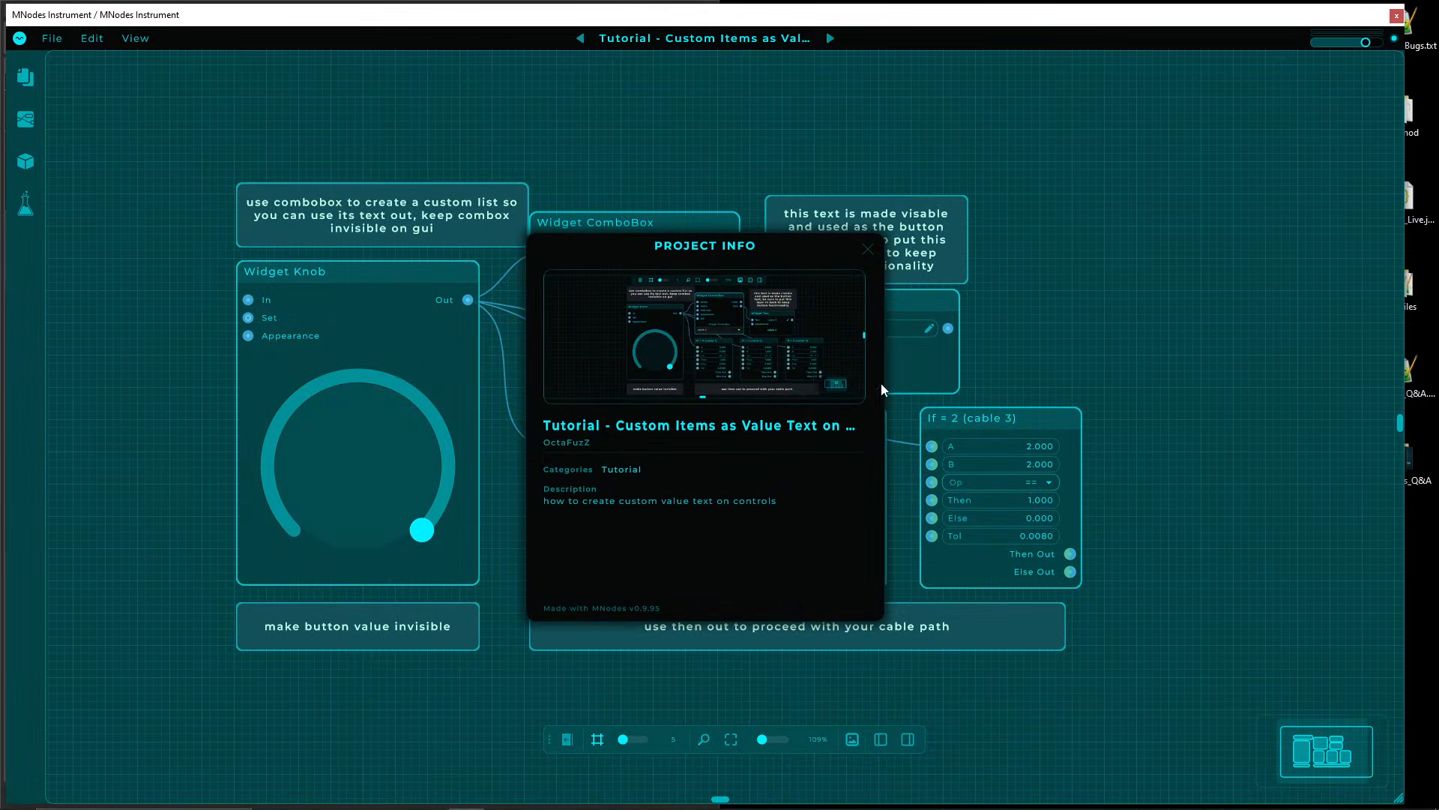
{"action": "left_click", "coordinate": [867, 249]}
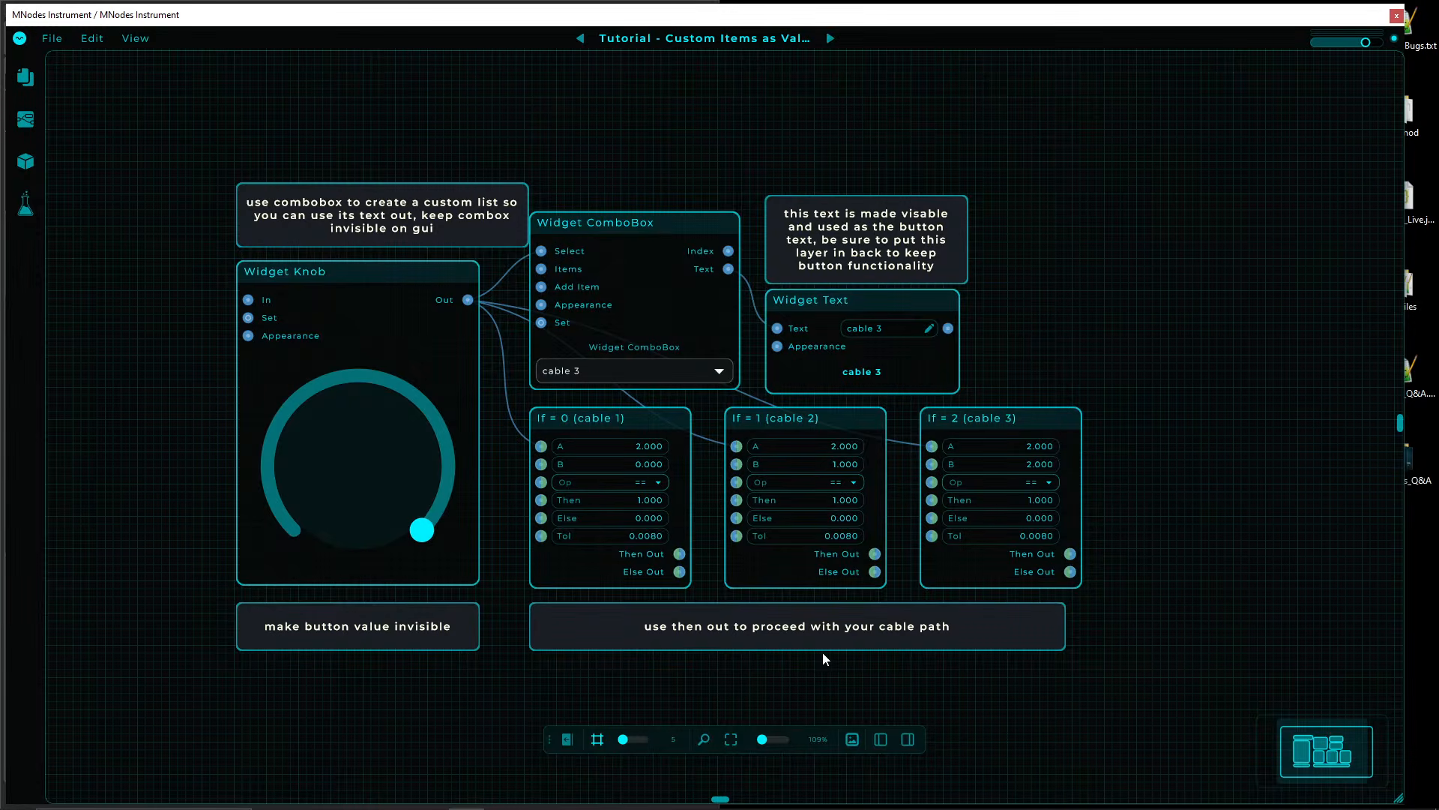
{"action": "left_click_drag", "start_coordinate": [1070, 303], "coordinate": [1078, 326]}
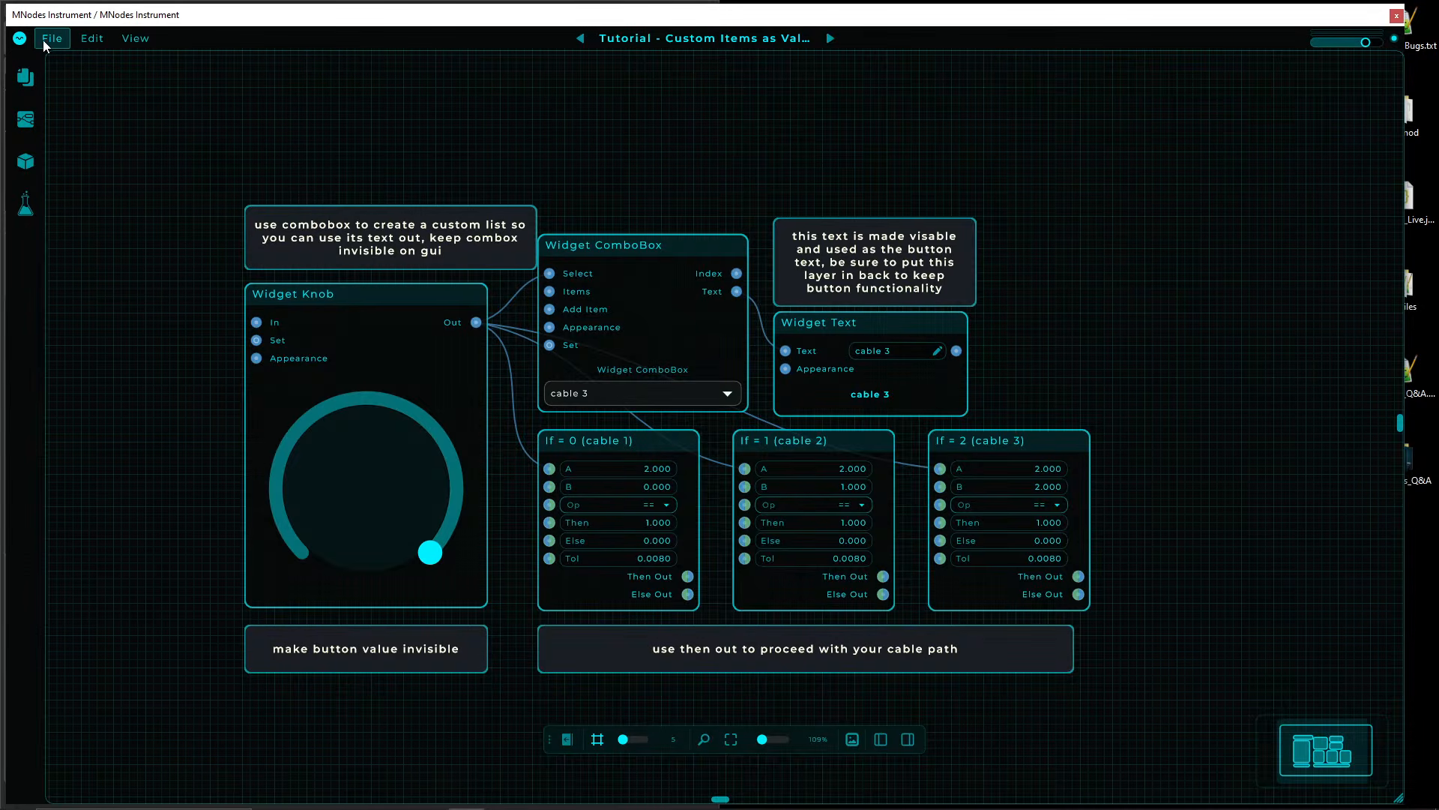
- Browse the Hub, the full preset list and the recent presets in the preset browser
{"action": "left_click", "coordinate": [684, 45]}
{"action": "left_click", "coordinate": [454, 84]}
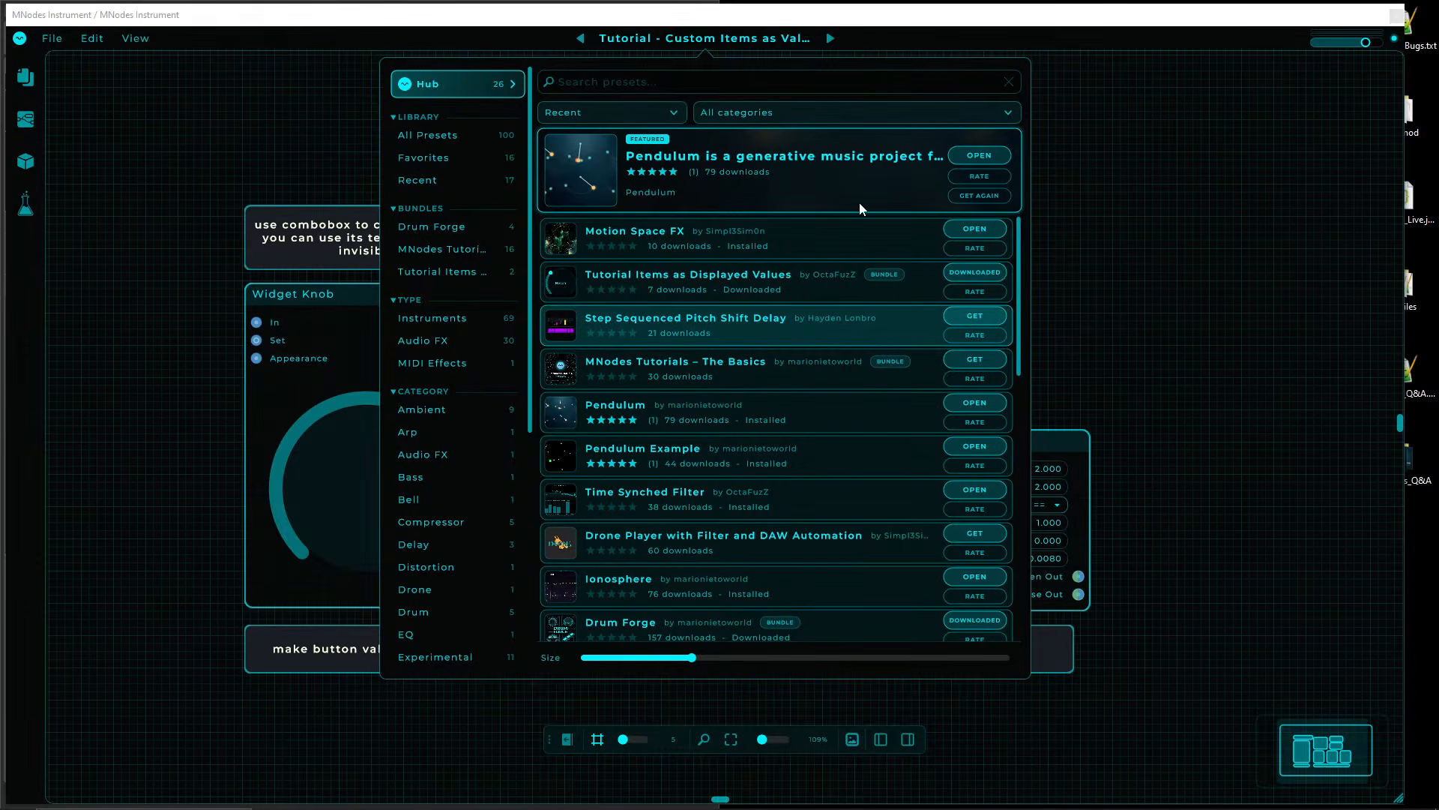
{"action": "left_click", "coordinate": [436, 136]}
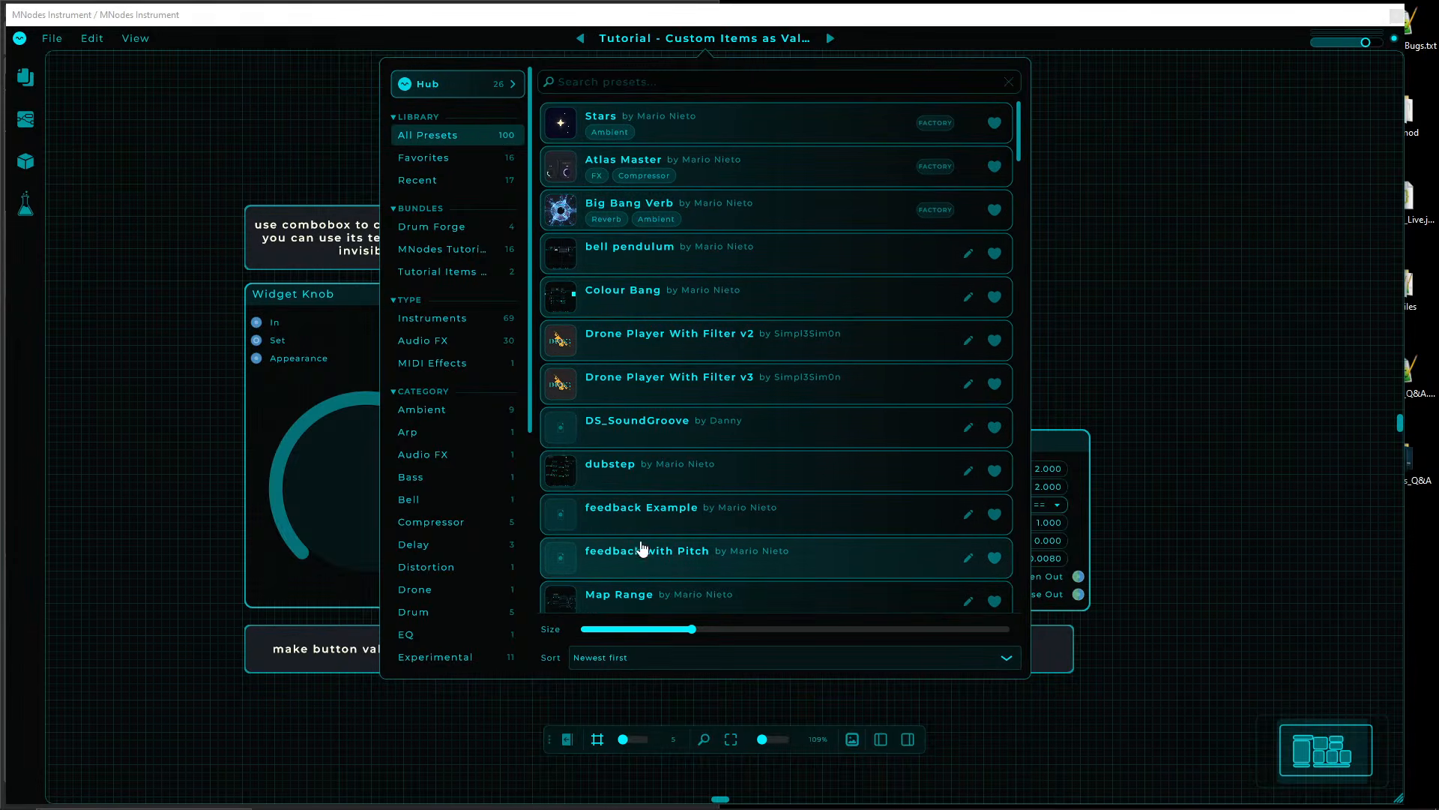
{"action": "left_click", "coordinate": [420, 180]}
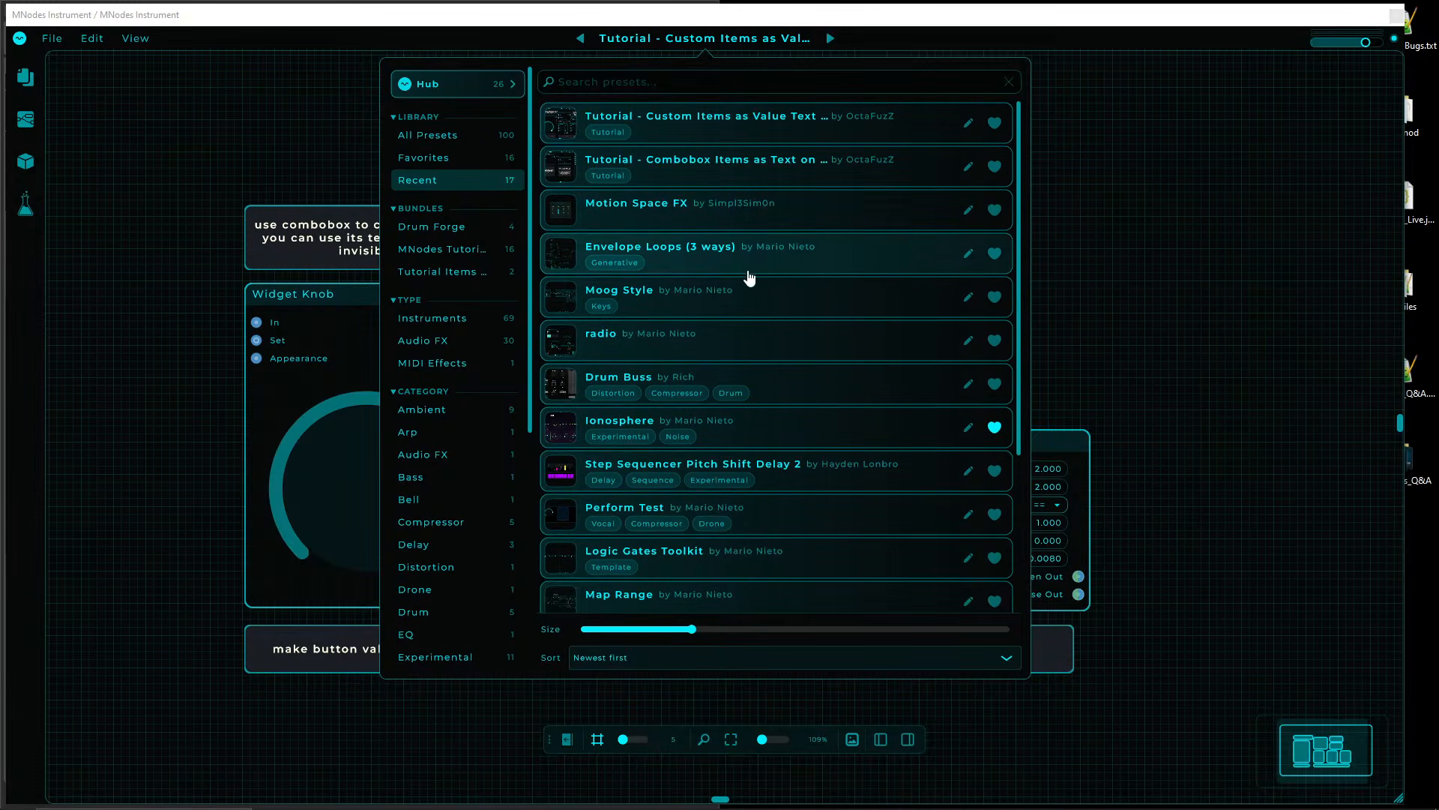
{"action": "scroll", "coordinate": [764, 486], "scroll_direction": "down", "scroll_amount": 2}
{"action": "scroll", "coordinate": [766, 482], "scroll_direction": "down", "scroll_amount": 2}
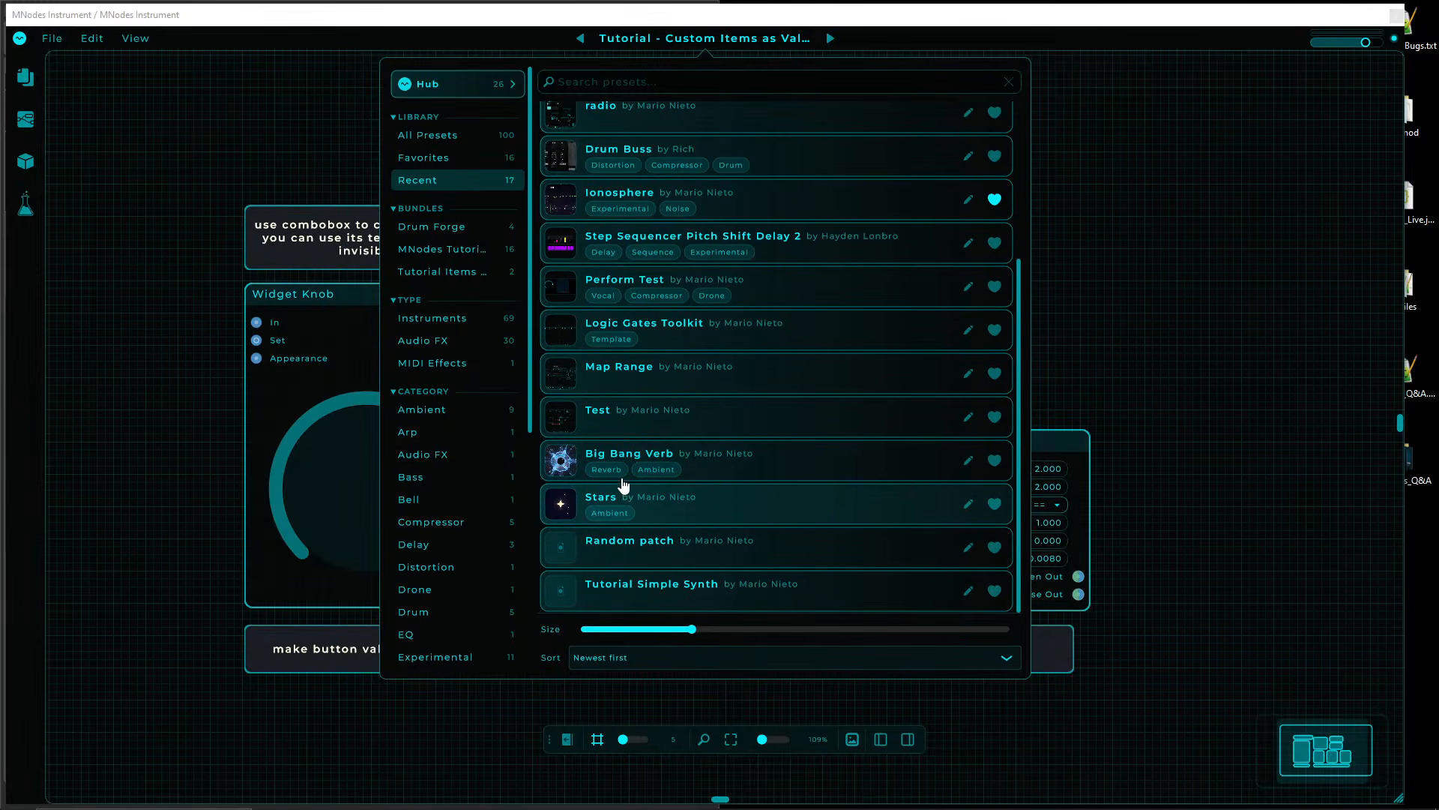
{"action": "scroll", "coordinate": [825, 375], "scroll_direction": "up", "scroll_amount": 5}
{"action": "left_click", "coordinate": [1101, 218]}
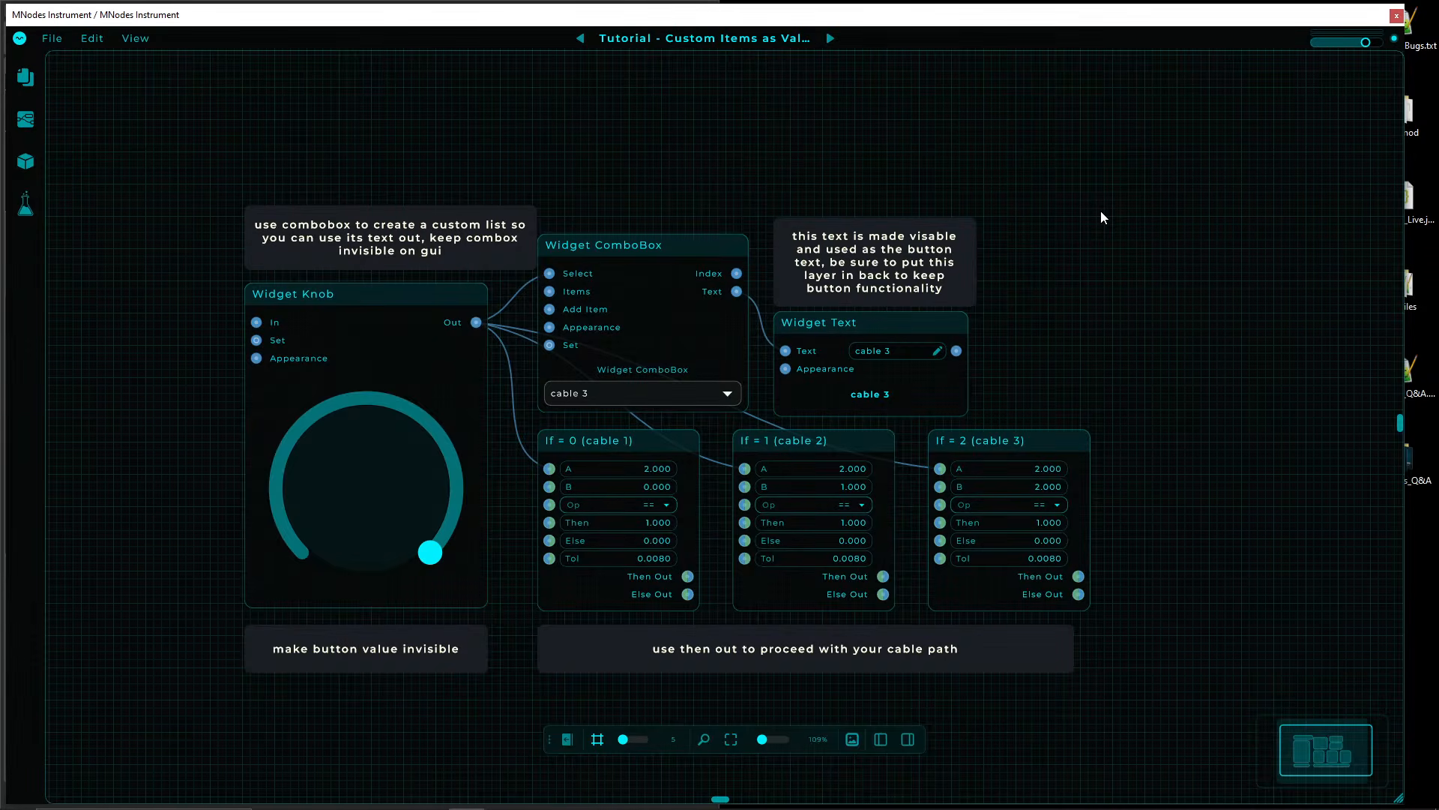
- Start a new Init project and delete its two Widget Text nodes, the Widget Knob and the Poly Synth
{"action": "mouse_move", "coordinate": [286, 14]}
{"action": "left_mouse_down"}
{"action": "mouse_move", "coordinate": [354, 29]}
{"action": "mouse_move", "coordinate": [295, 11]}
{"action": "left_mouse_up"}
{"action": "left_click", "coordinate": [63, 36]}
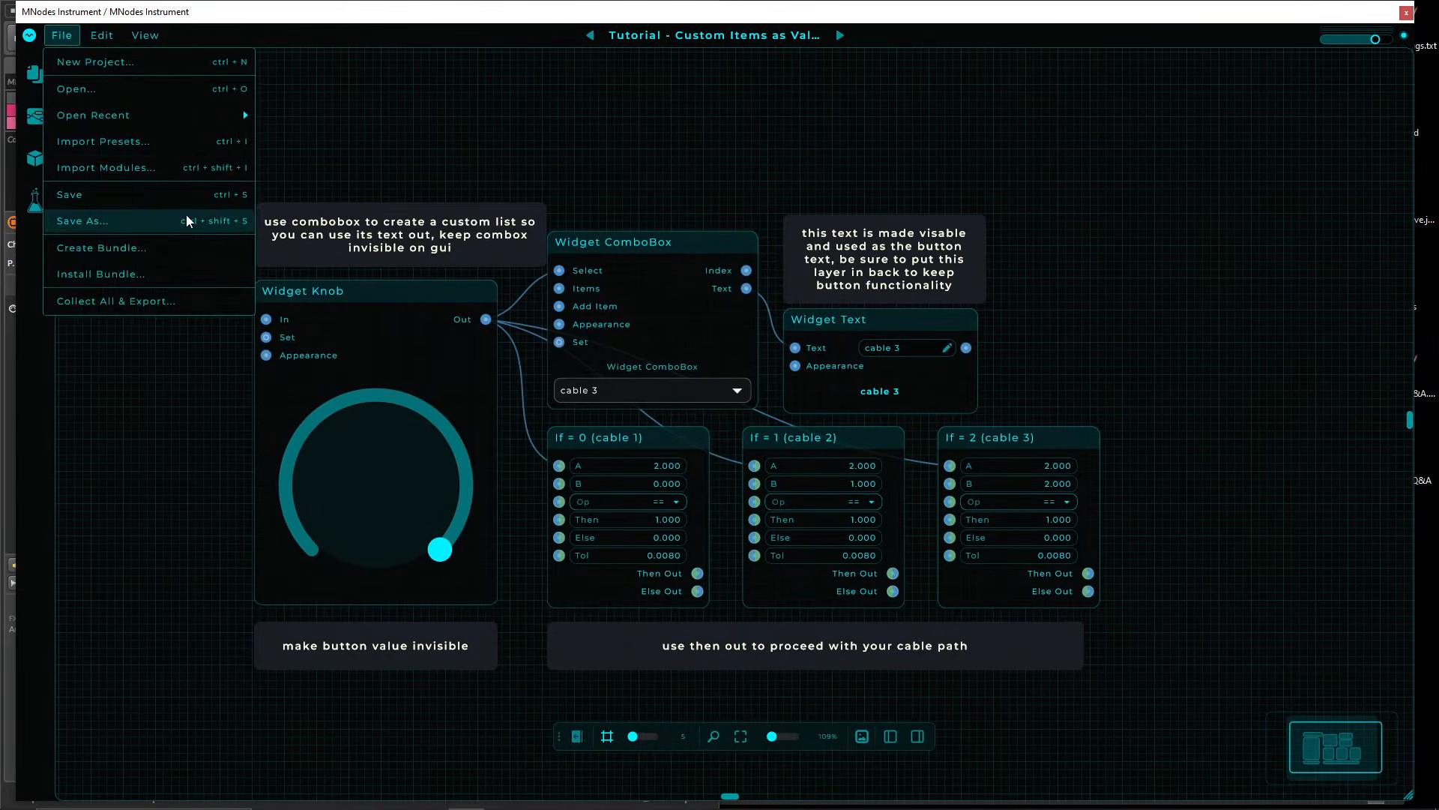
{"action": "left_click", "coordinate": [57, 30]}
{"action": "left_click", "coordinate": [57, 29]}
{"action": "left_click", "coordinate": [78, 62]}
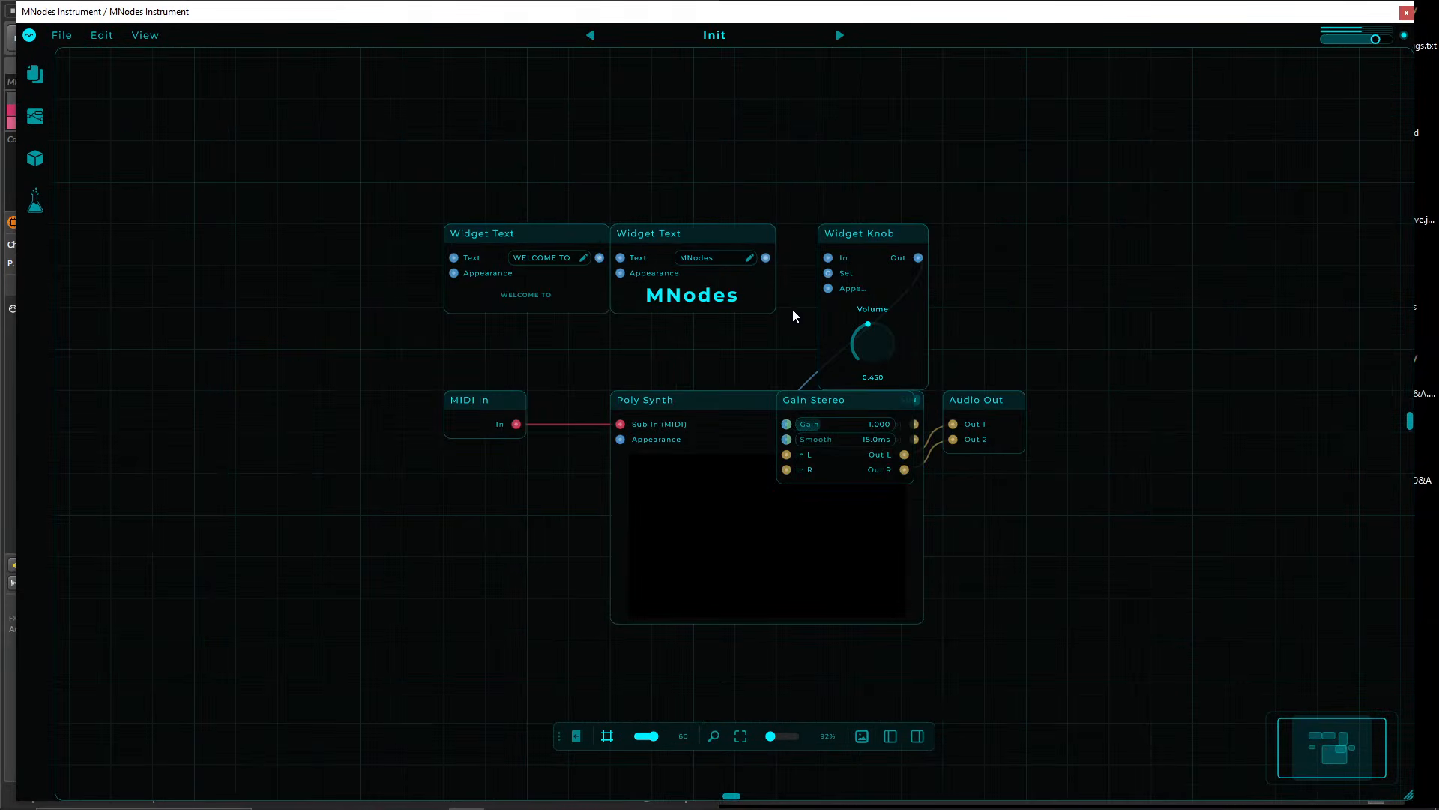
{"action": "left_click", "coordinate": [675, 393]}
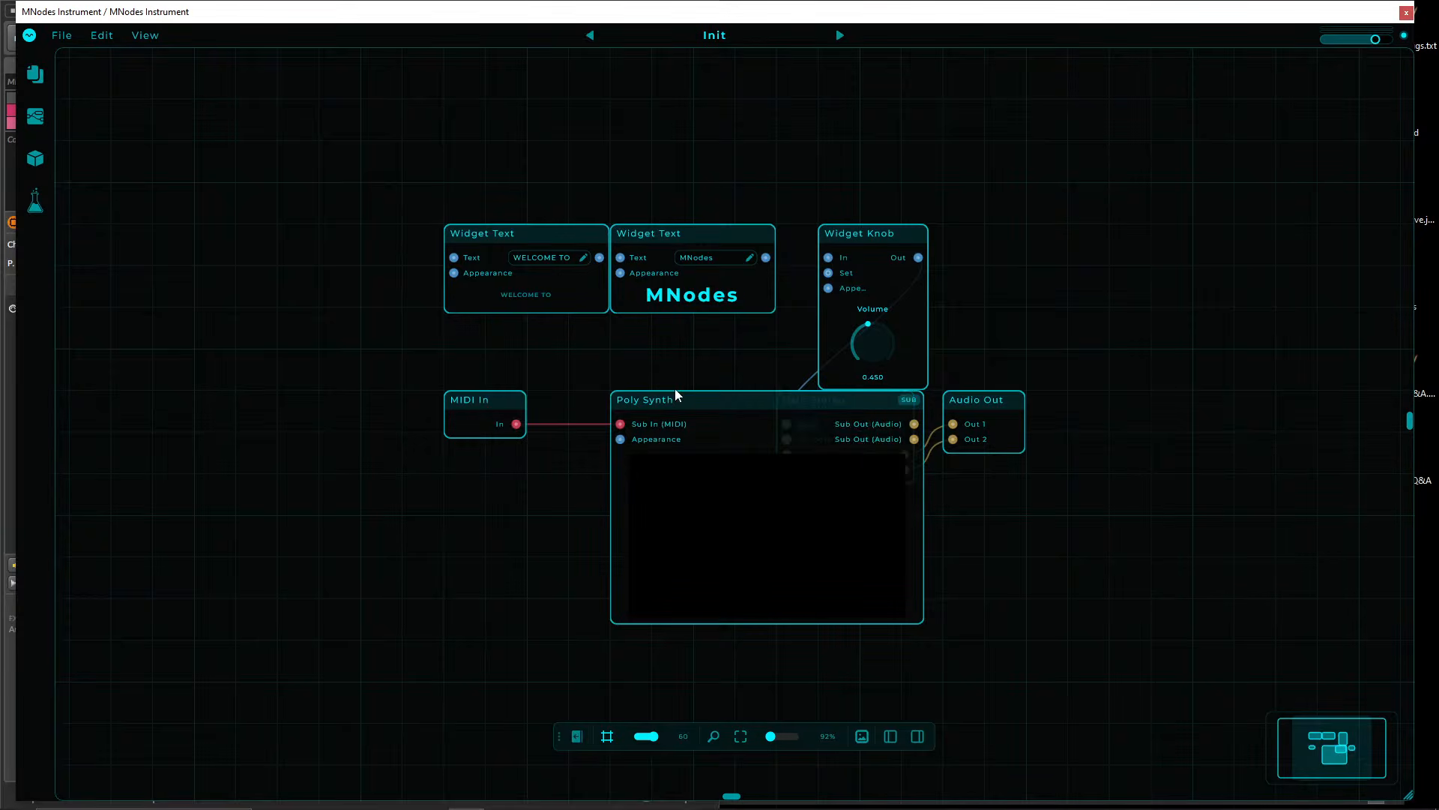
{"action": "key", "text": "Delete"}
{"action": "key", "text": "Delete"}
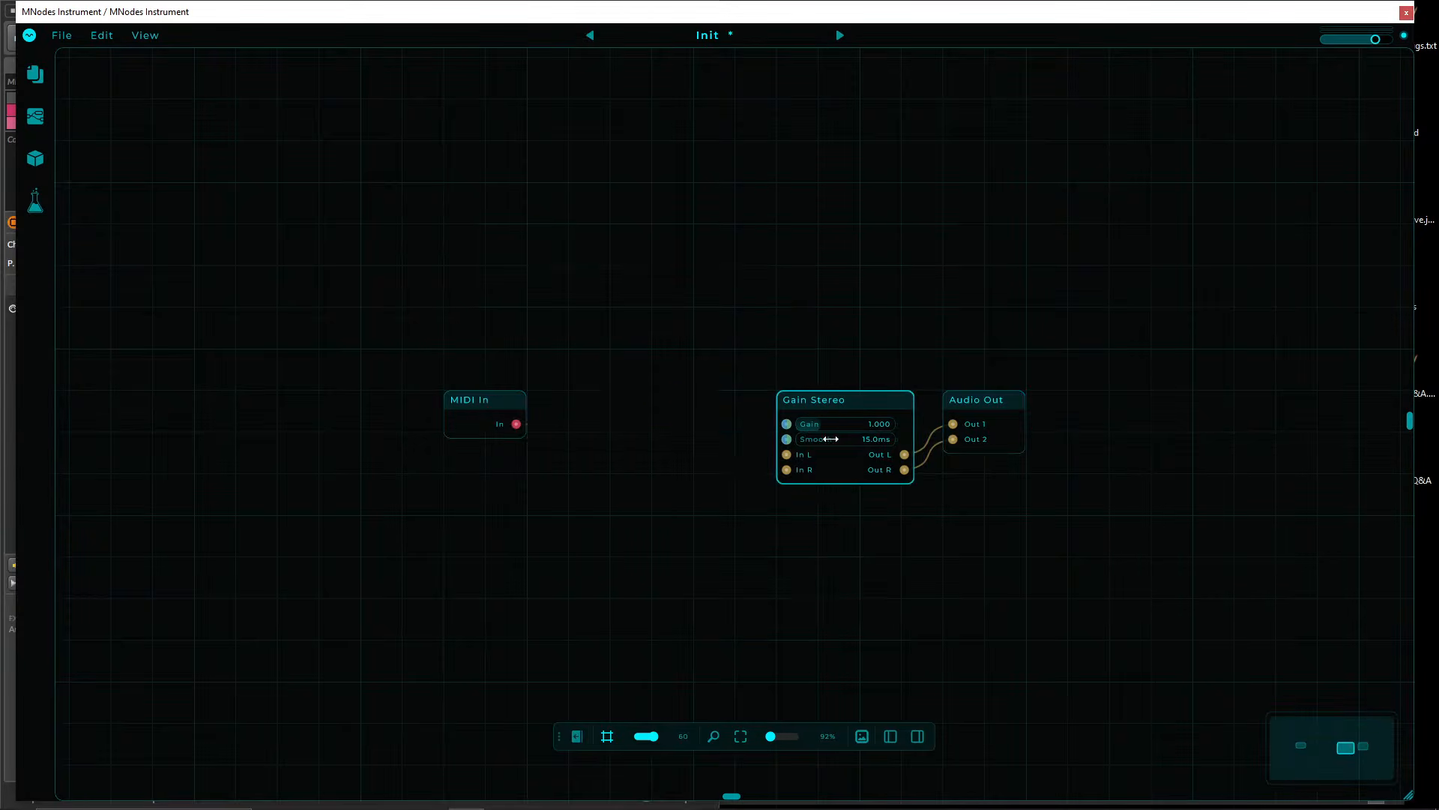
- Make room beside MIDI In for a new Poly Module before Gain Stereo, and look inside the module
{"action": "left_click_drag", "start_coordinate": [499, 392], "coordinate": [290, 392]}
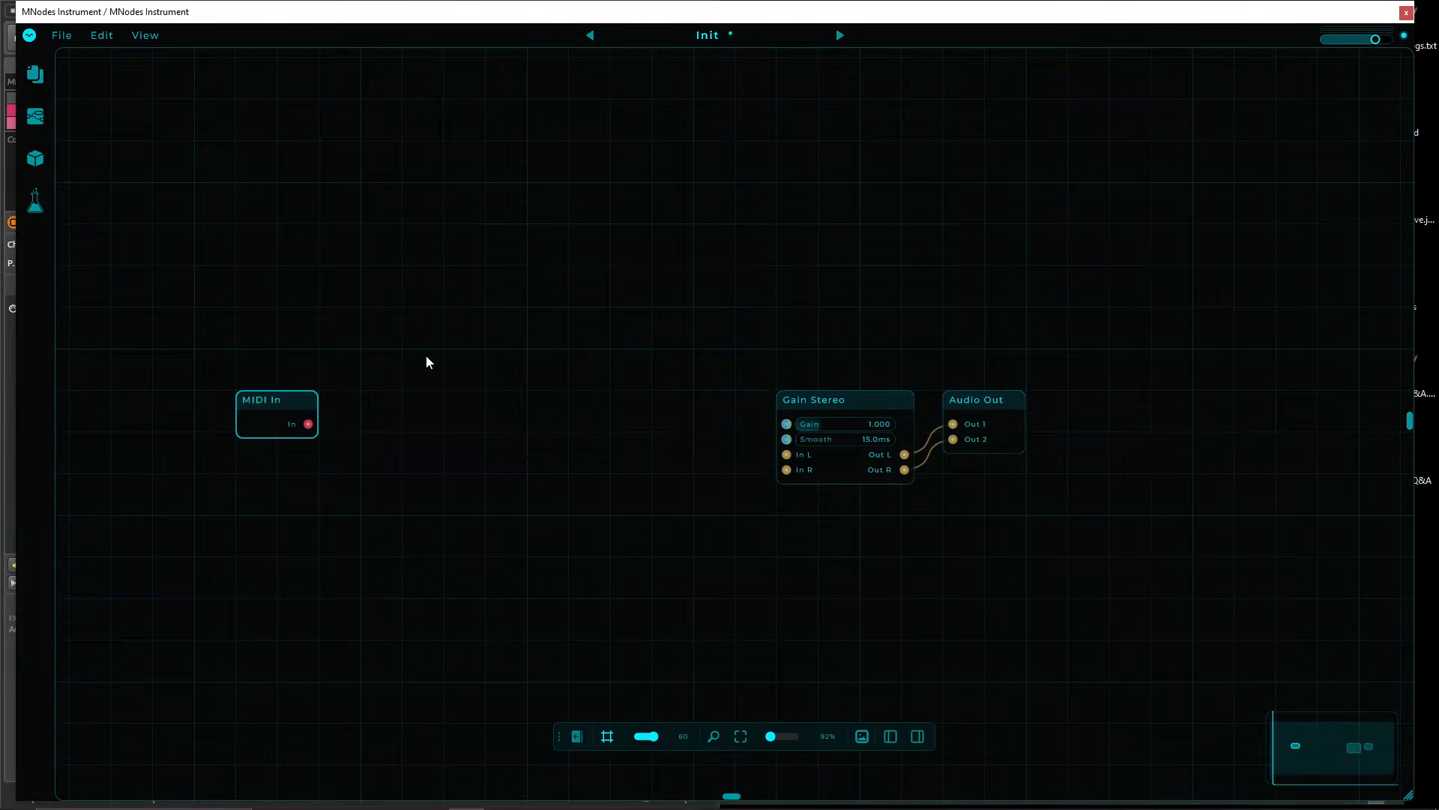
{"action": "double_click", "coordinate": [436, 361]}
{"action": "type", "text": "poly m"}
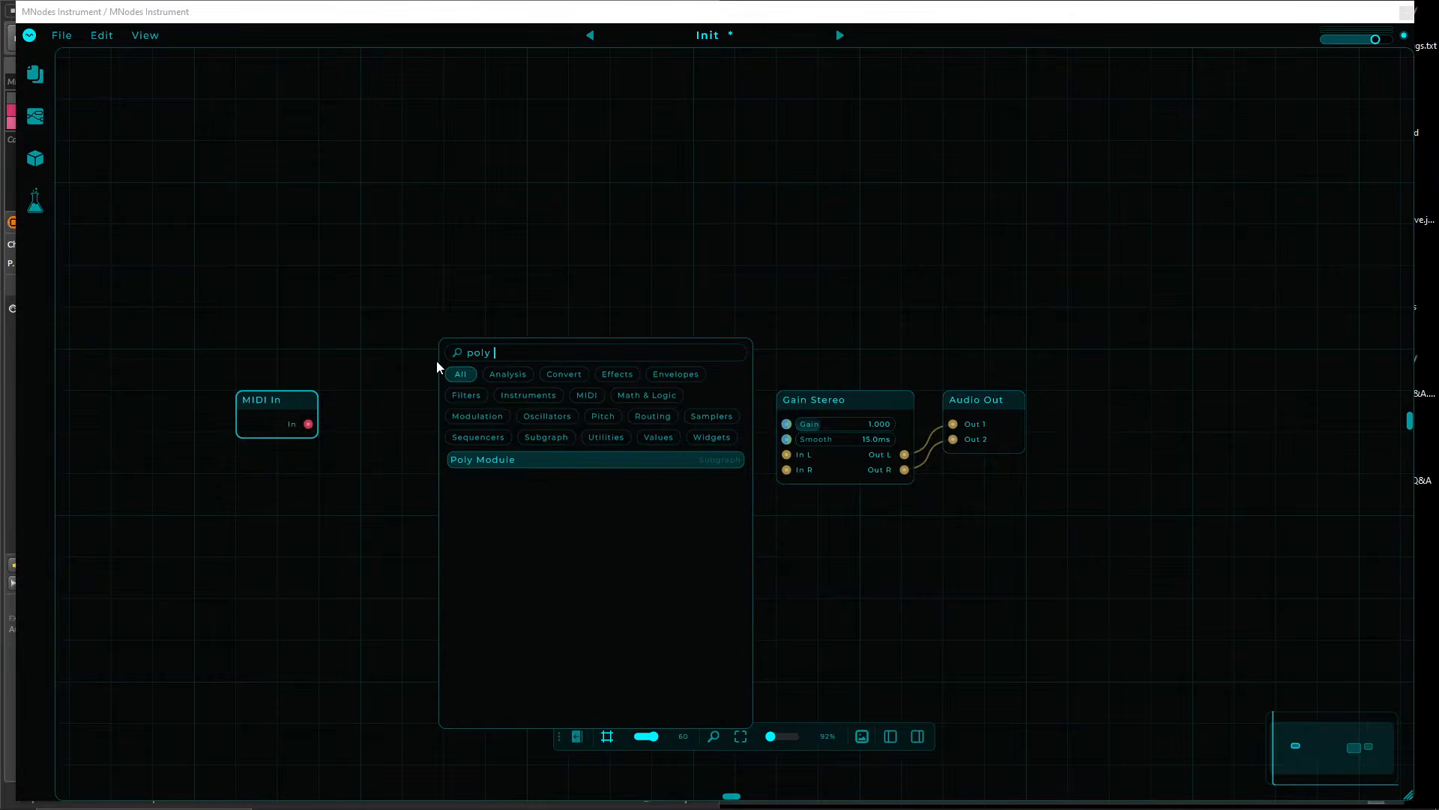
{"action": "key", "text": "Return"}
{"action": "left_click_drag", "start_coordinate": [469, 241], "coordinate": [573, 388]}
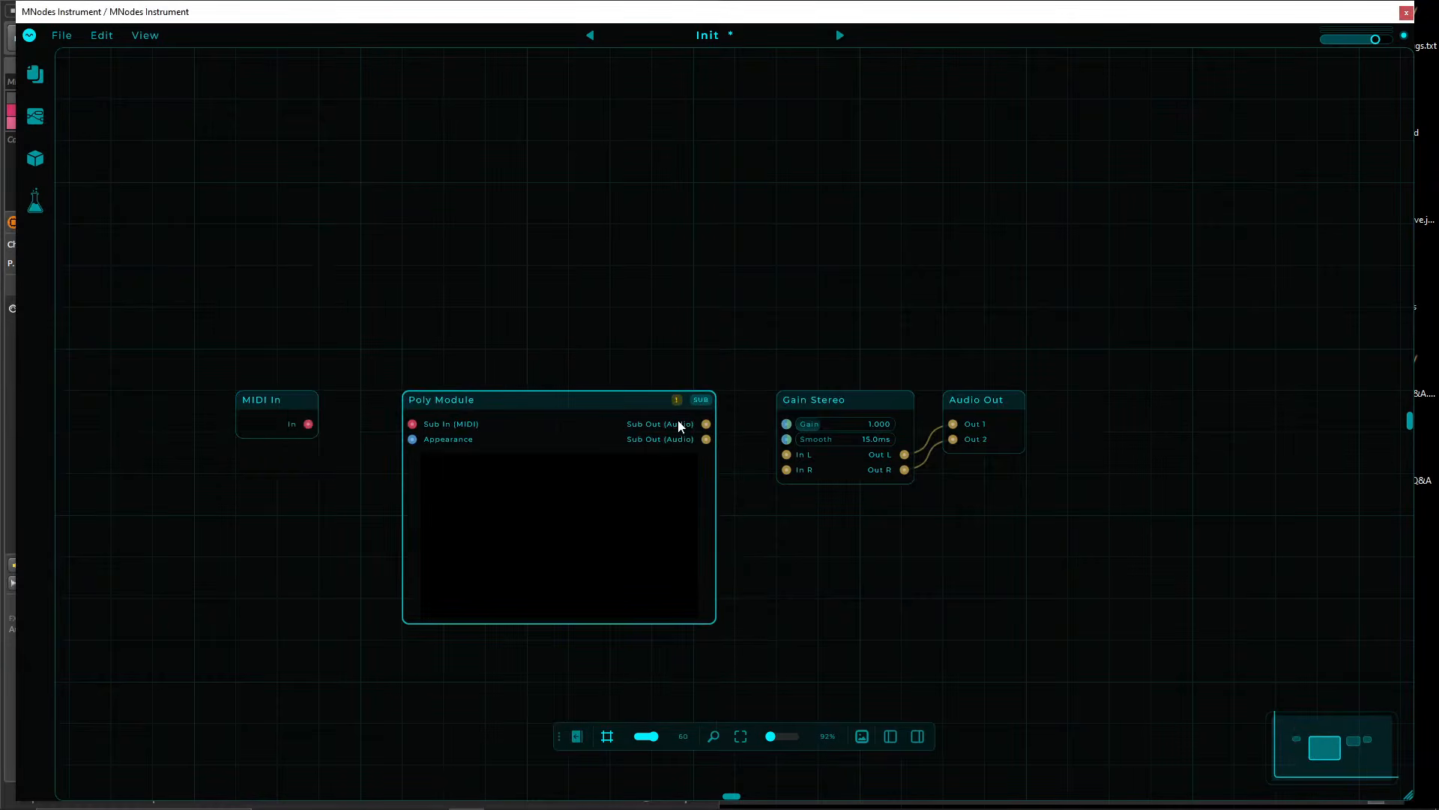
{"action": "double_click", "coordinate": [492, 398]}
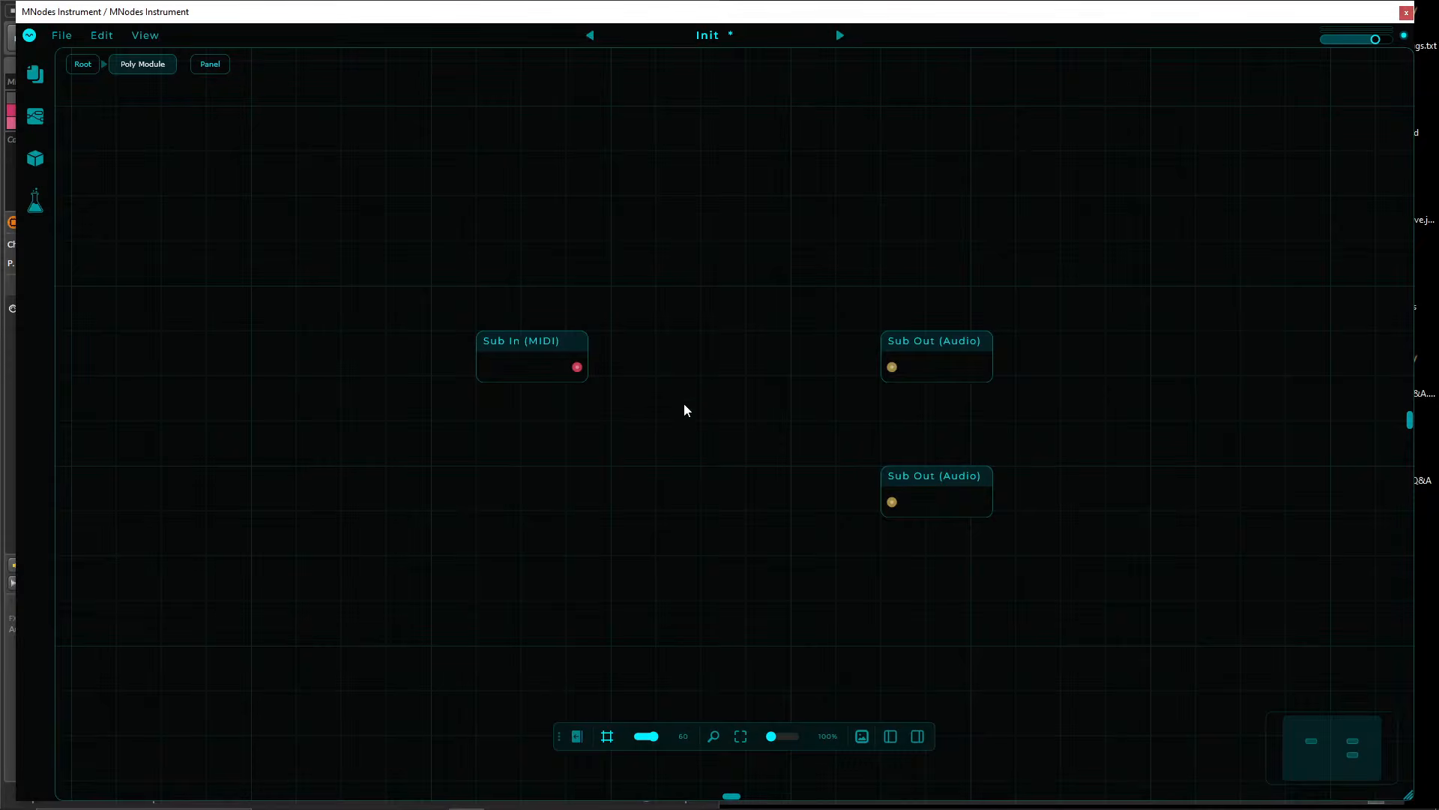
{"action": "left_click", "coordinate": [84, 64]}
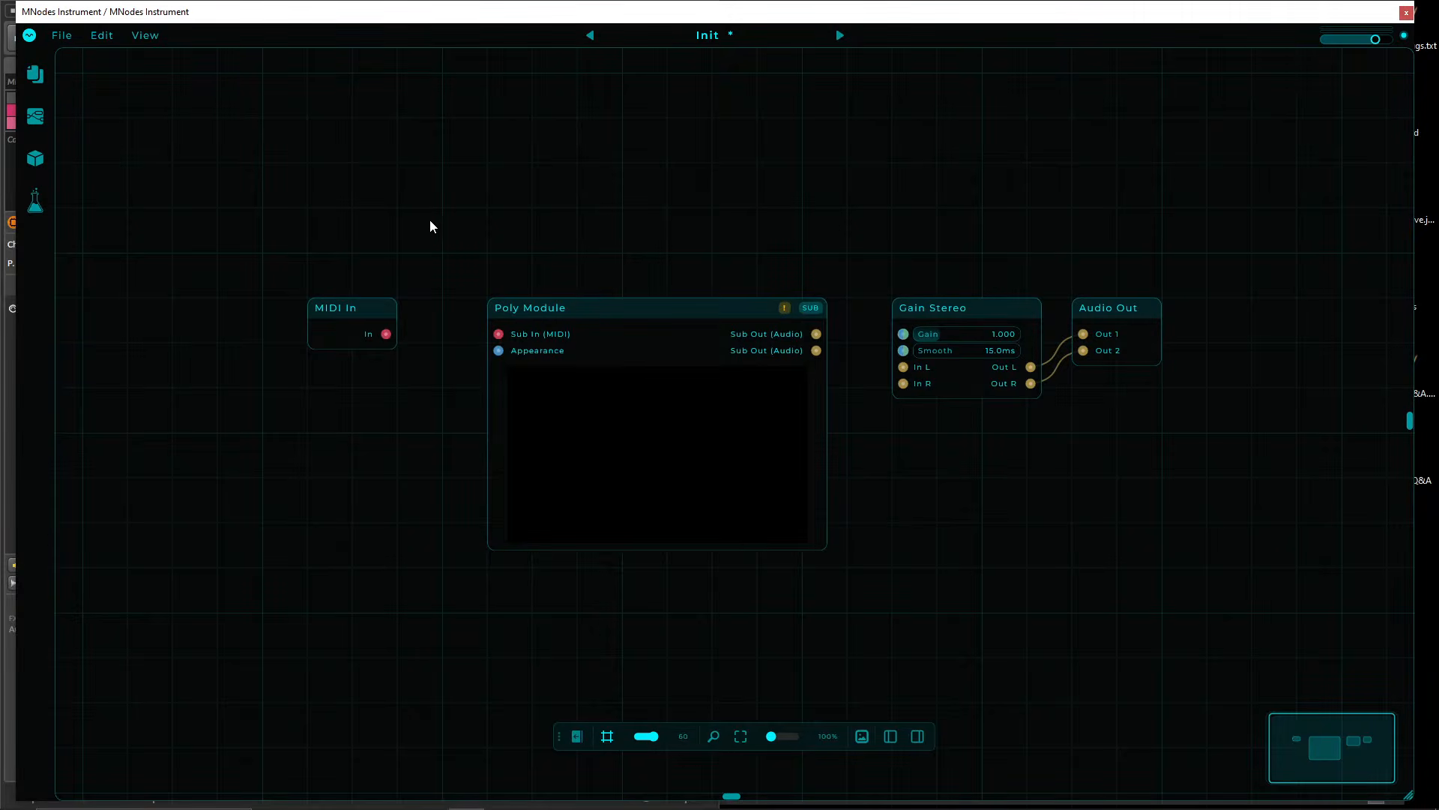
- Delete all nodes from the Init patch and glance at the recent presets list
{"action": "left_click_drag", "start_coordinate": [341, 229], "coordinate": [1207, 445]}
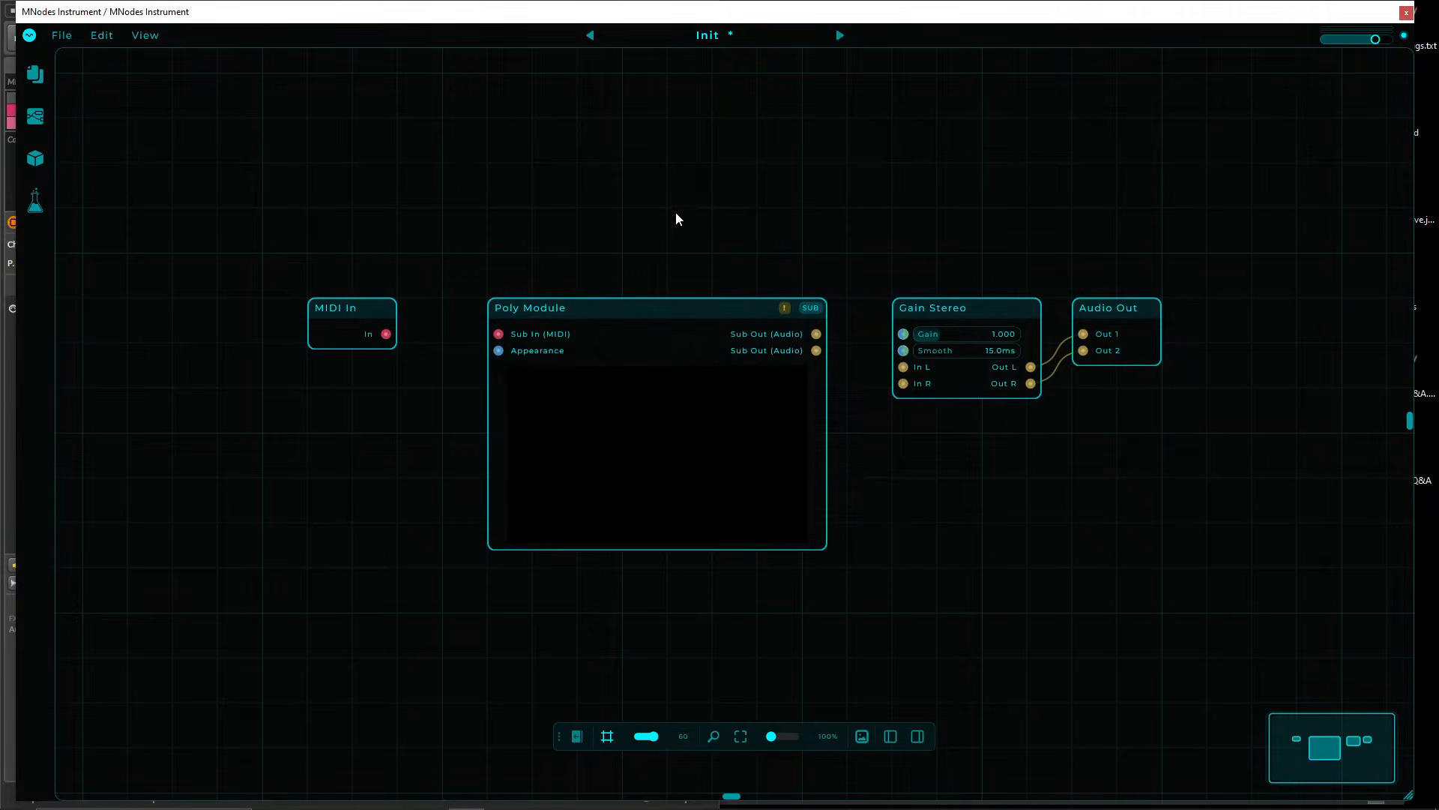
{"action": "key", "text": "Delete"}
{"action": "left_click", "coordinate": [690, 46]}
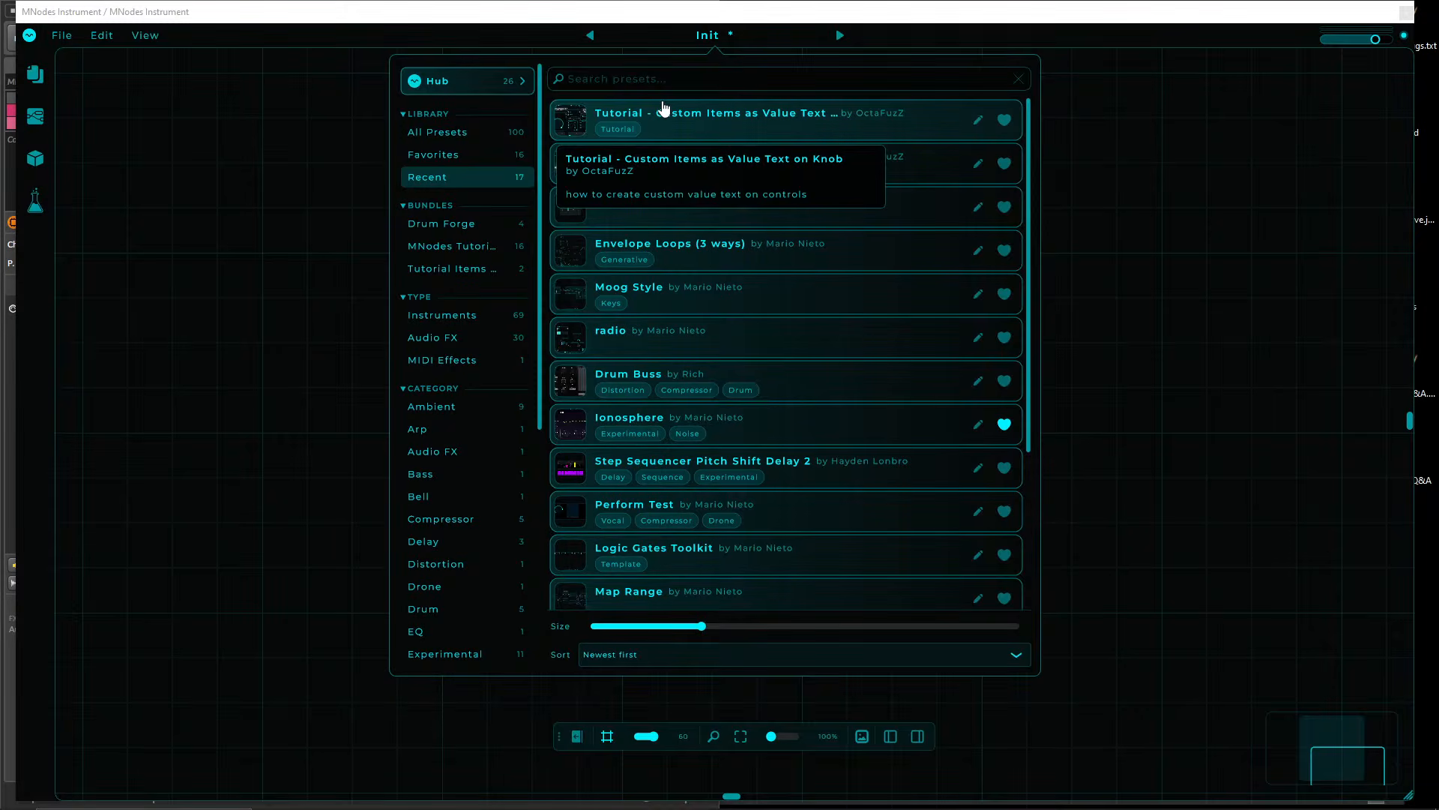
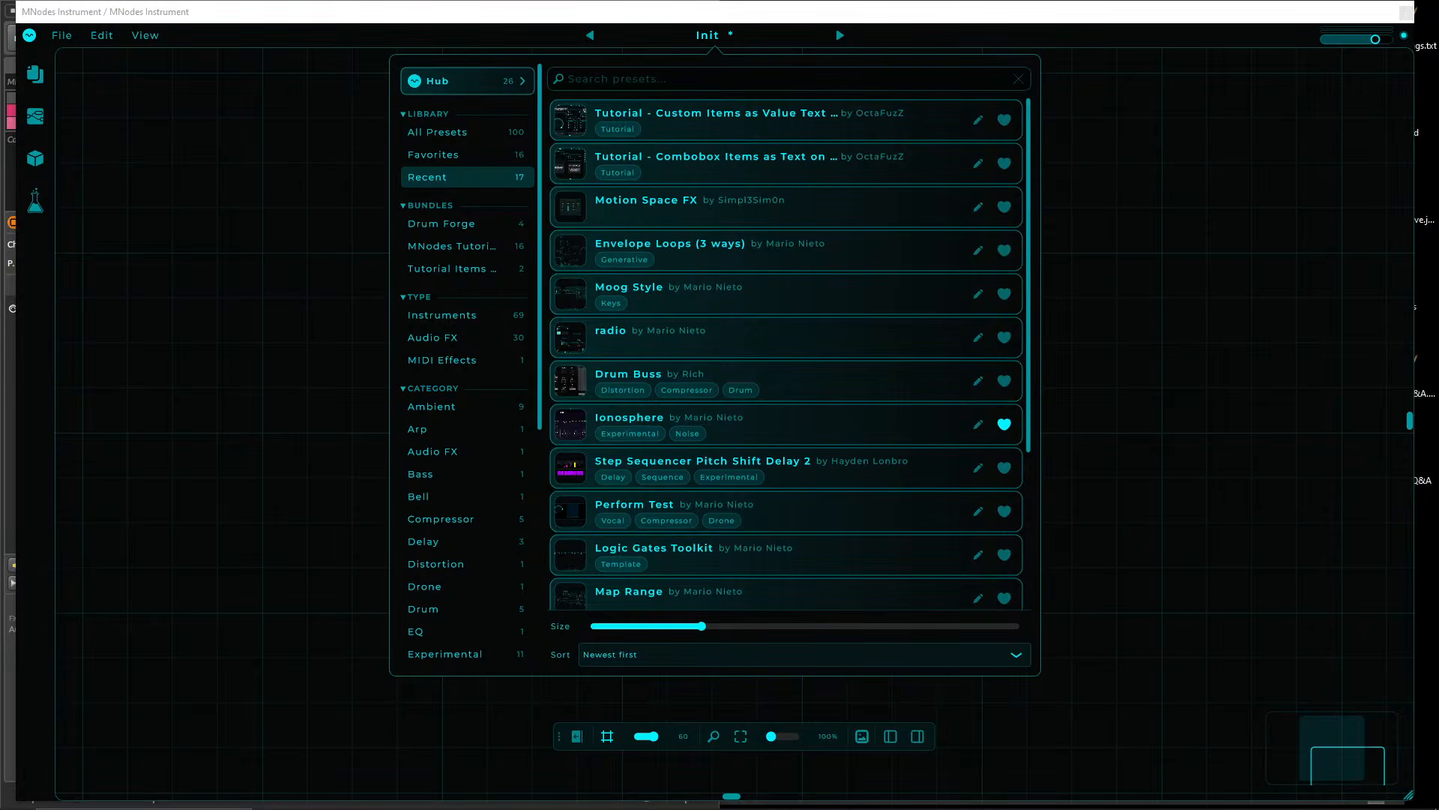
{"action": "left_click", "coordinate": [173, 169]}
- Add a Float node to the empty canvas
{"action": "double_click", "coordinate": [410, 309]}
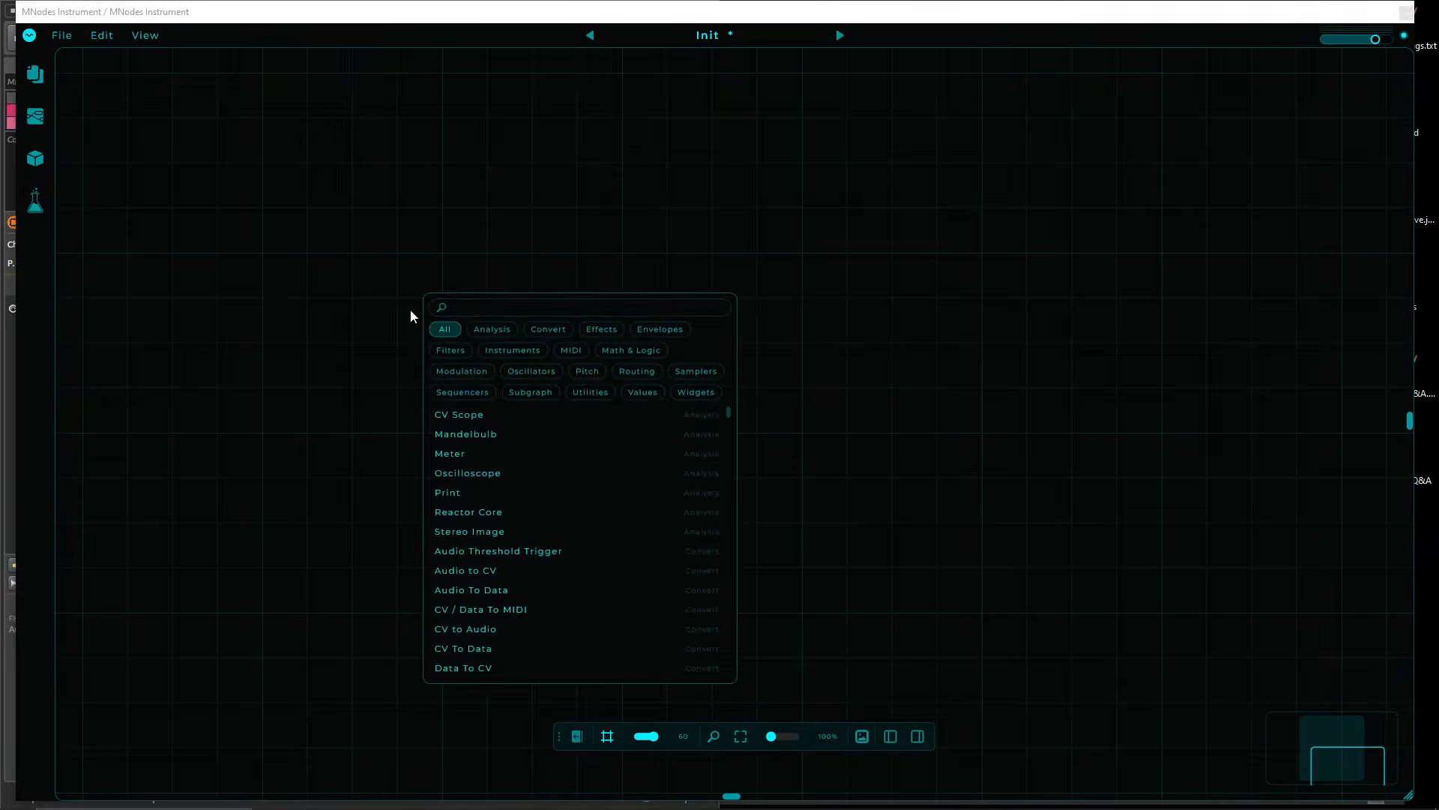
{"action": "type", "text": "float"}
{"action": "key", "text": "Return"}
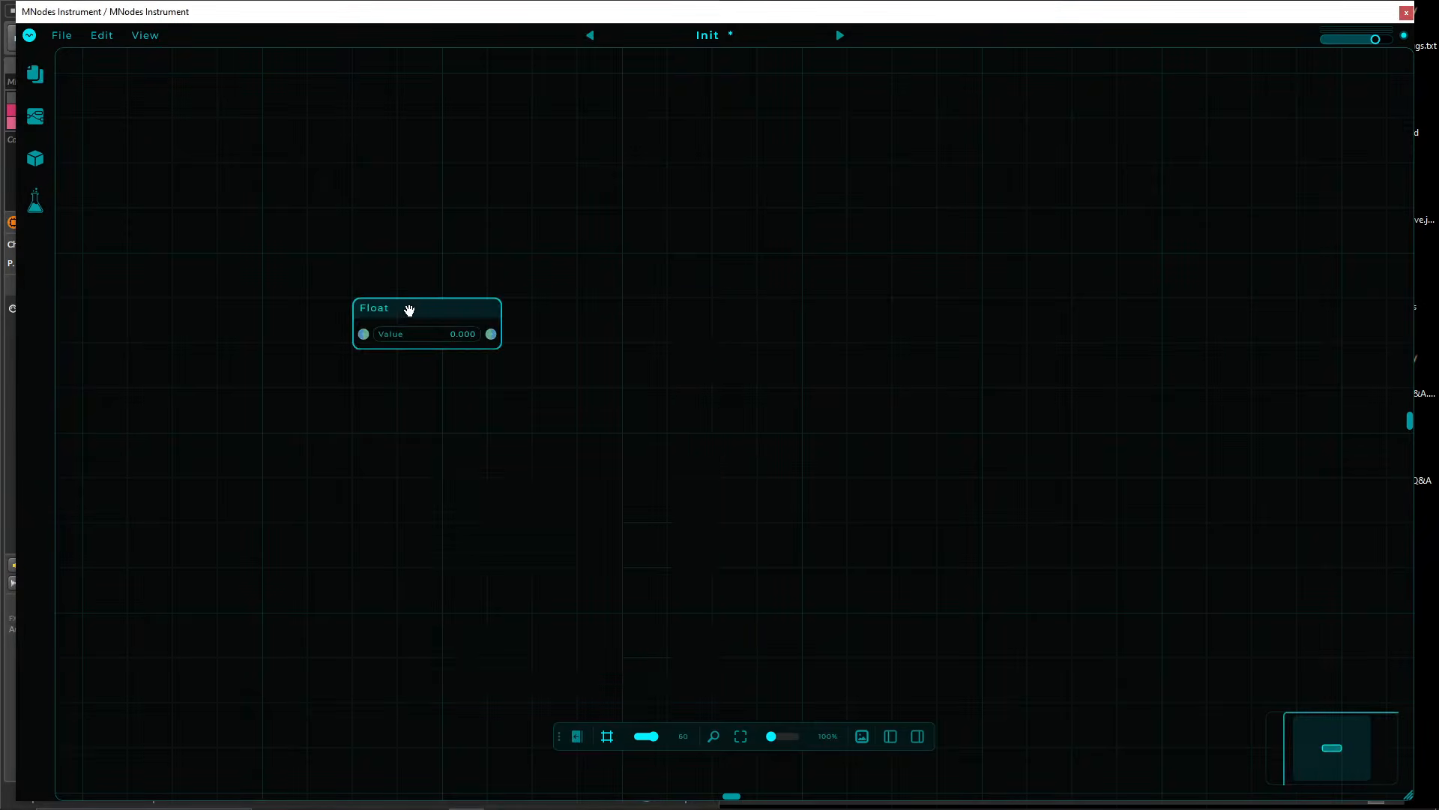
- Duplicate the Float node into a two-by-two grid of four and group them all into a subgraph
{"action": "key", "text": "ctrl+d"}
{"action": "left_click_drag", "start_coordinate": [420, 327], "coordinate": [420, 396]}
{"action": "key", "text": "ctrl+a"}
{"action": "key", "text": "ctrl+d"}
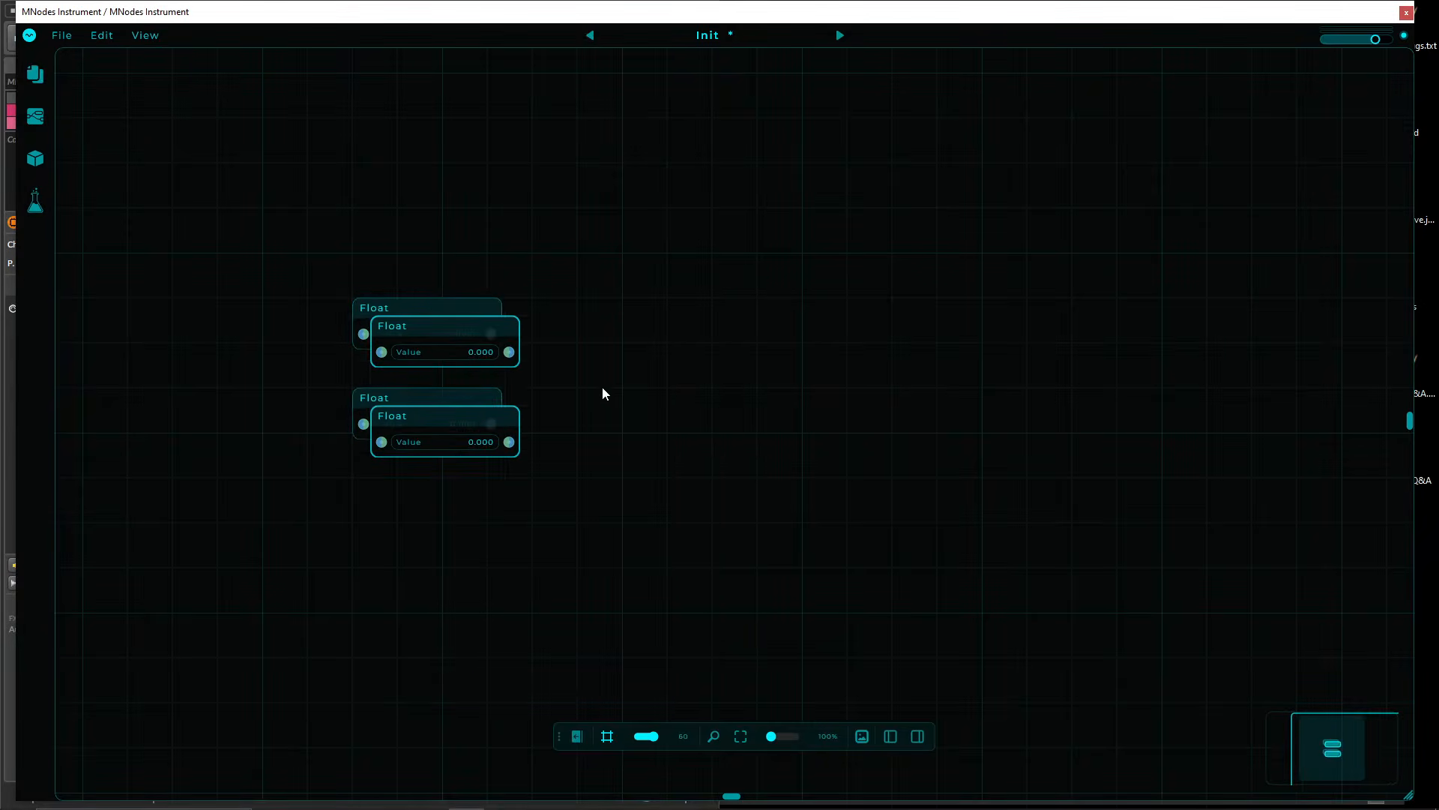
{"action": "left_click_drag", "start_coordinate": [429, 324], "coordinate": [588, 305]}
{"action": "left_click_drag", "start_coordinate": [684, 495], "coordinate": [347, 228]}
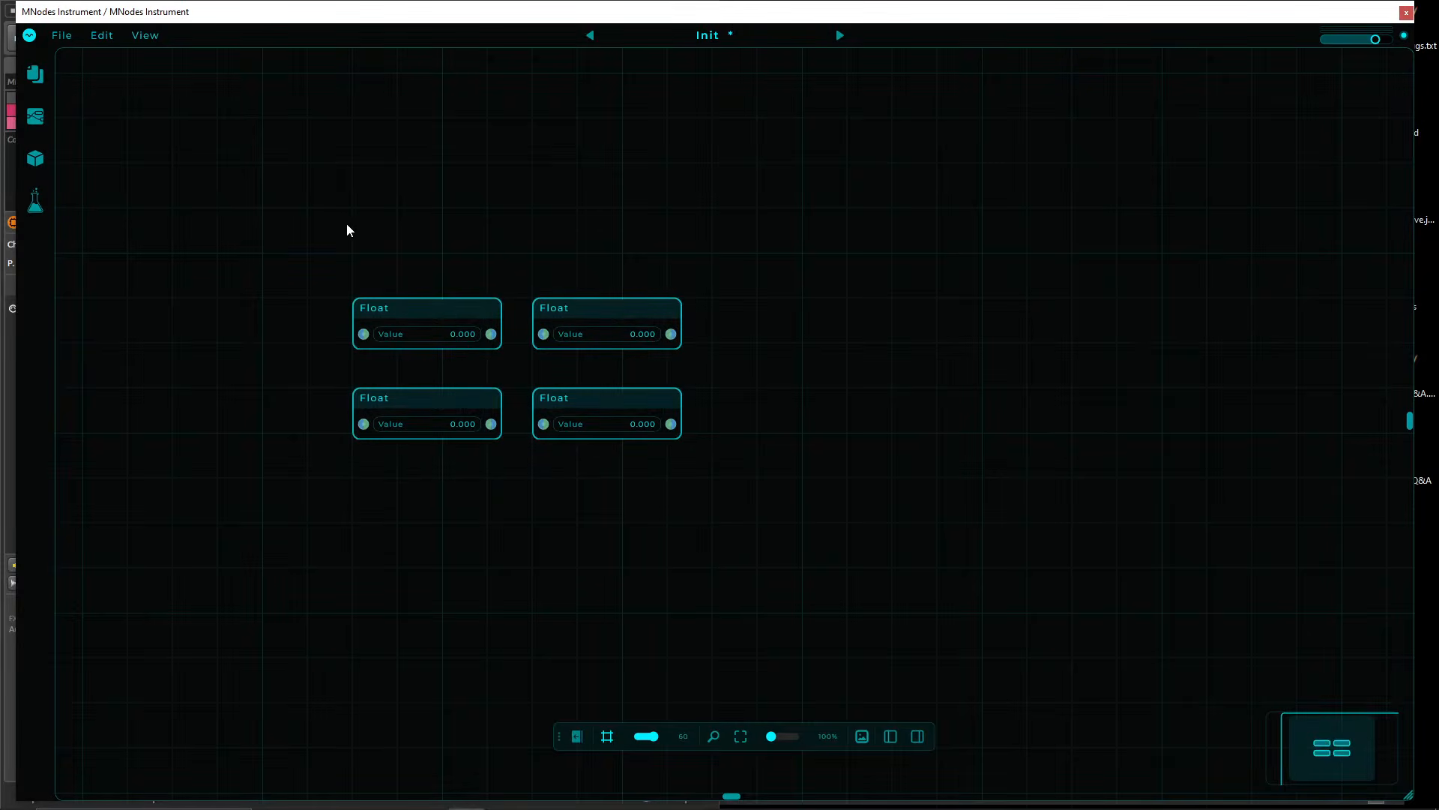
{"action": "key", "text": "ctrl+g"}
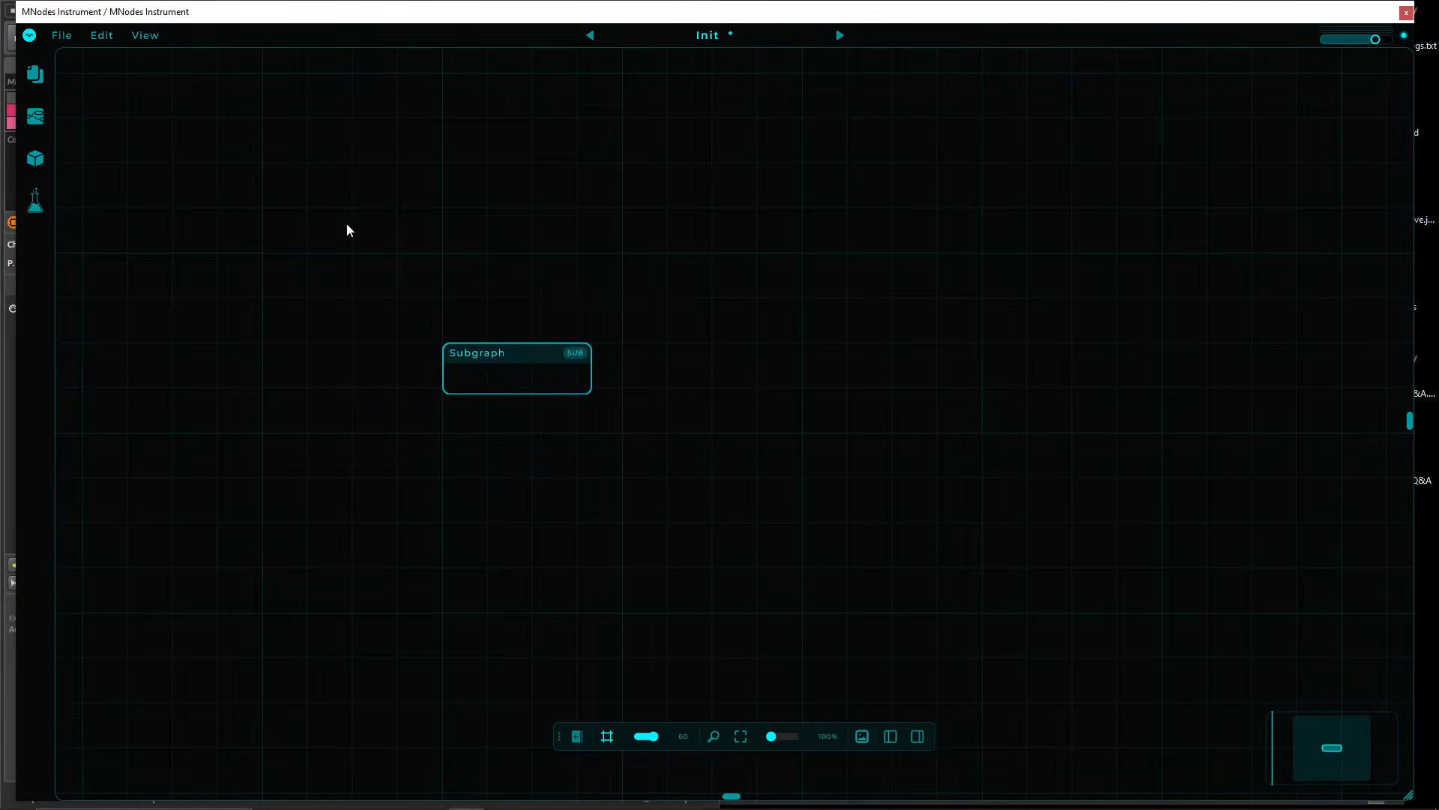
- Look up the grouping commands, view the inside of the new subgraph, and delete it from the main patch
{"action": "left_click", "coordinate": [106, 36]}
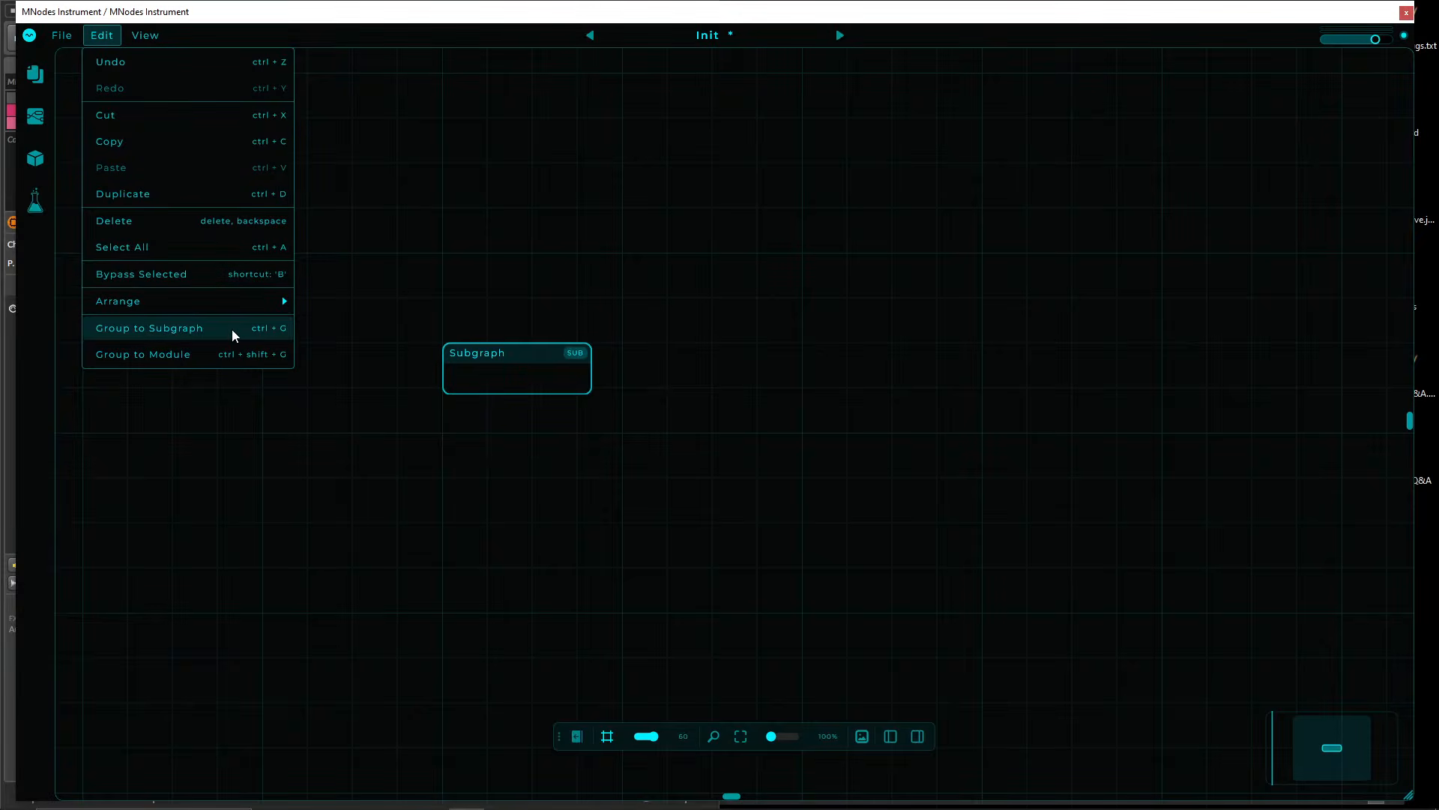
{"action": "left_click", "coordinate": [501, 247]}
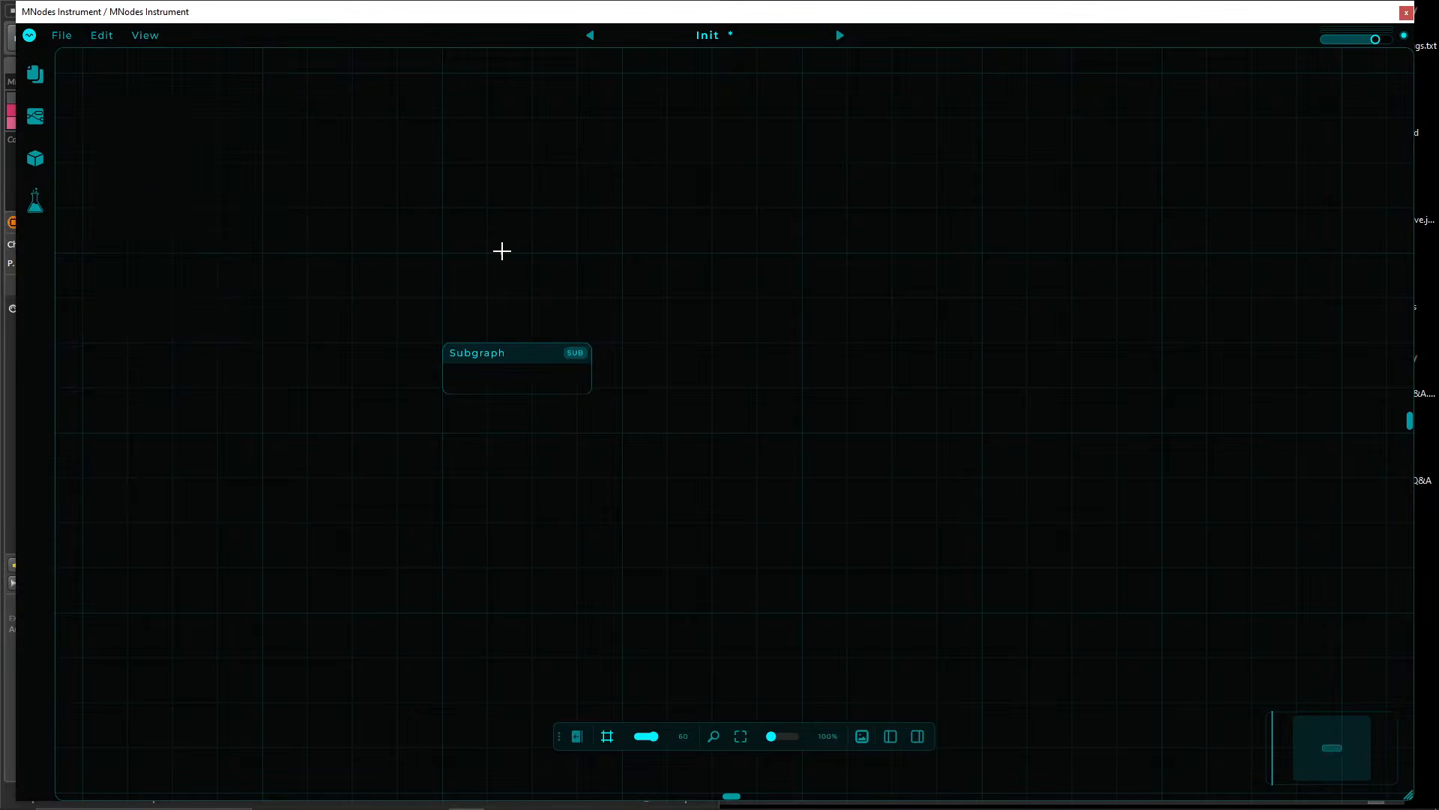
{"action": "double_click", "coordinate": [504, 357]}
{"action": "left_click", "coordinate": [82, 64]}
{"action": "left_click", "coordinate": [465, 359]}
{"action": "key", "text": "Delete"}
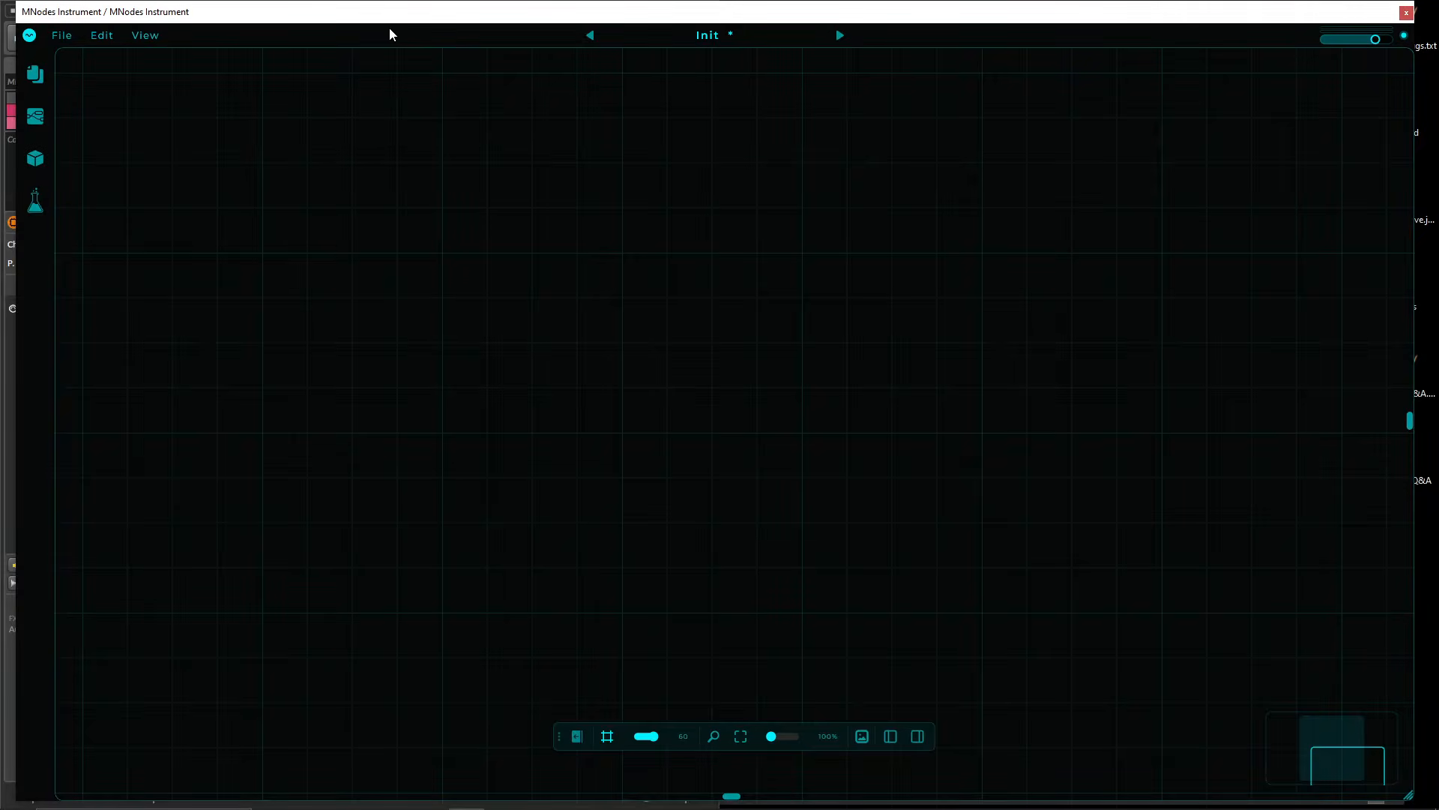
- Look through the recent presets with their categories, the list of available nodes and the file explorer
{"action": "left_click", "coordinate": [708, 35]}
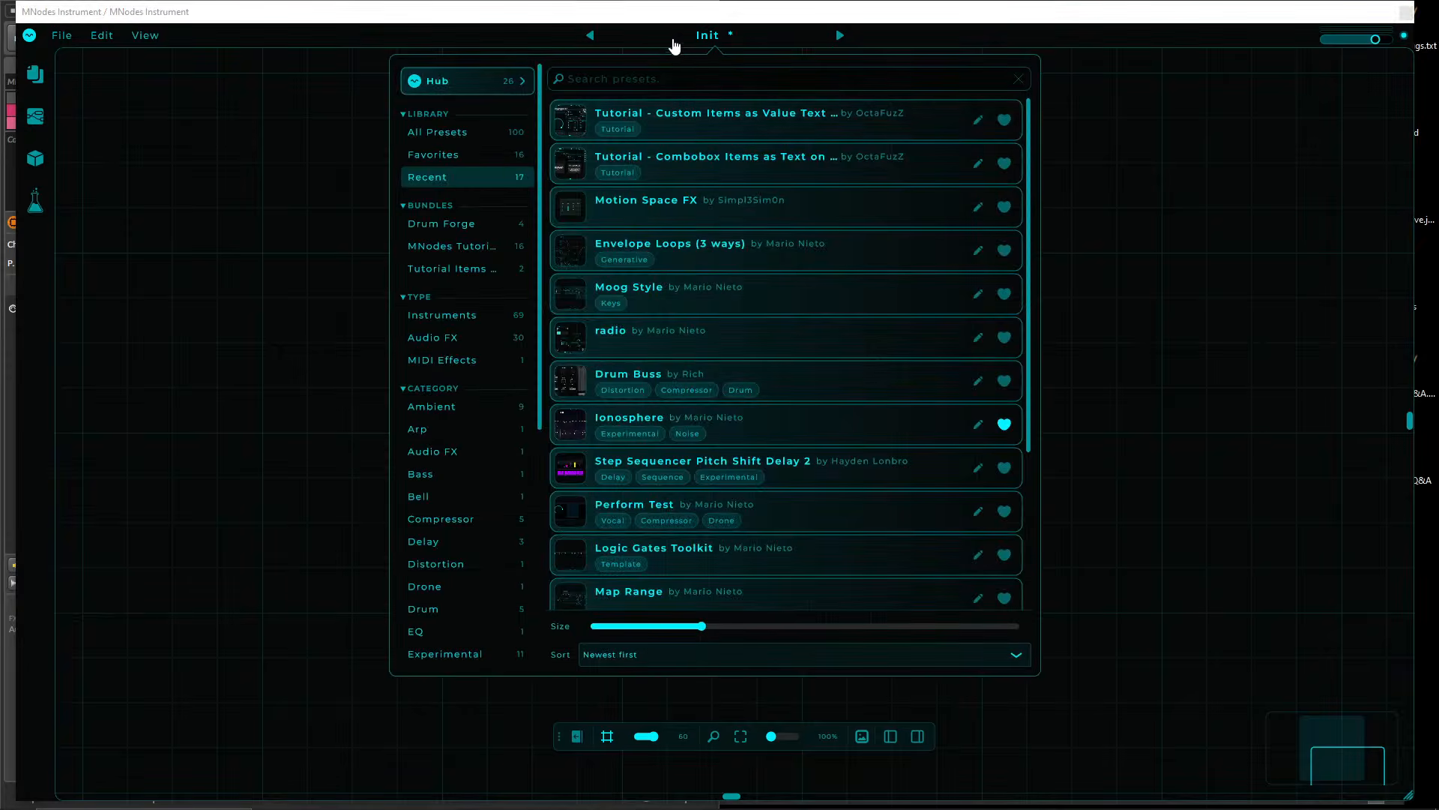
{"action": "mouse_move", "coordinate": [558, 381]}
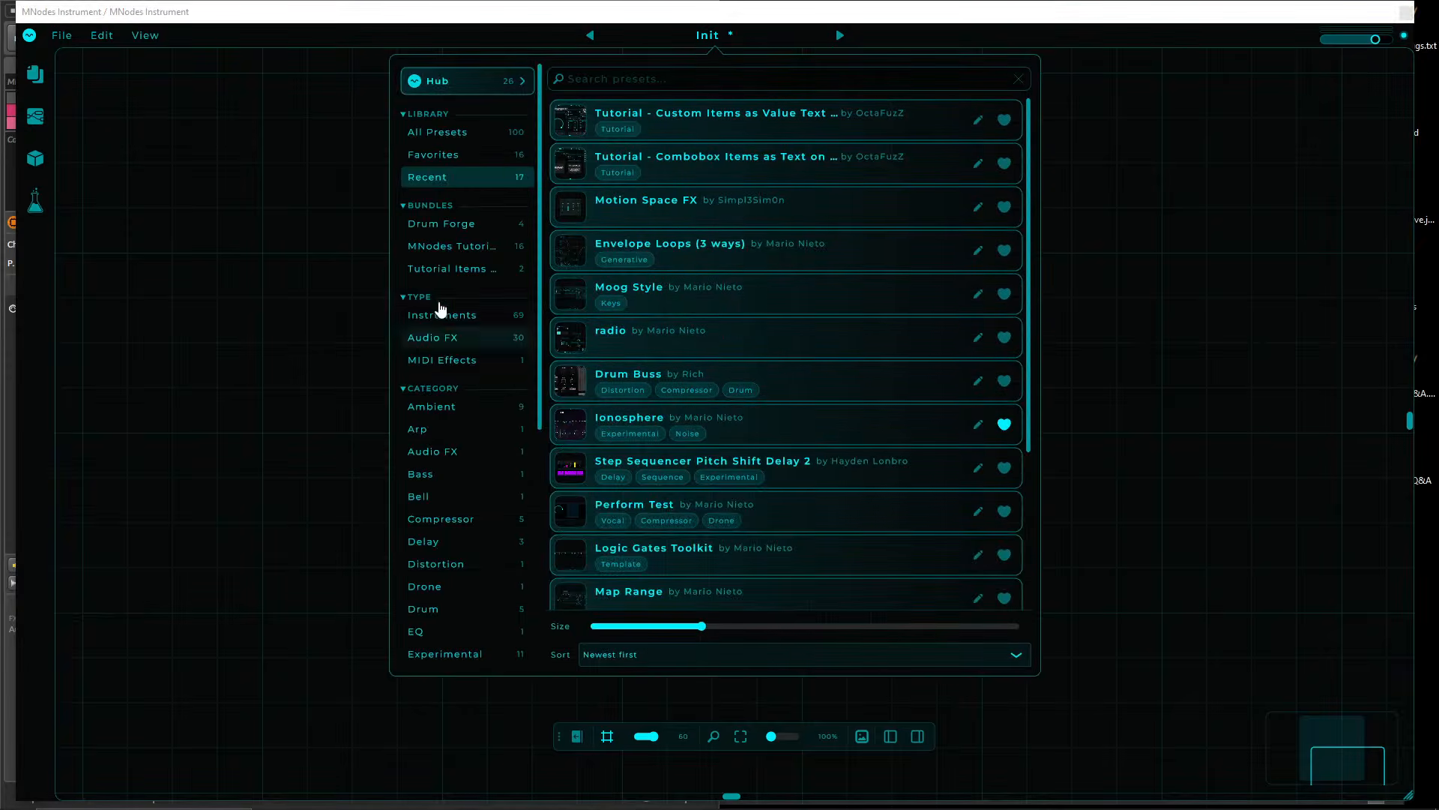
{"action": "scroll", "coordinate": [508, 420], "scroll_direction": "down", "scroll_amount": 8}
{"action": "scroll", "coordinate": [503, 409], "scroll_direction": "up", "scroll_amount": 8}
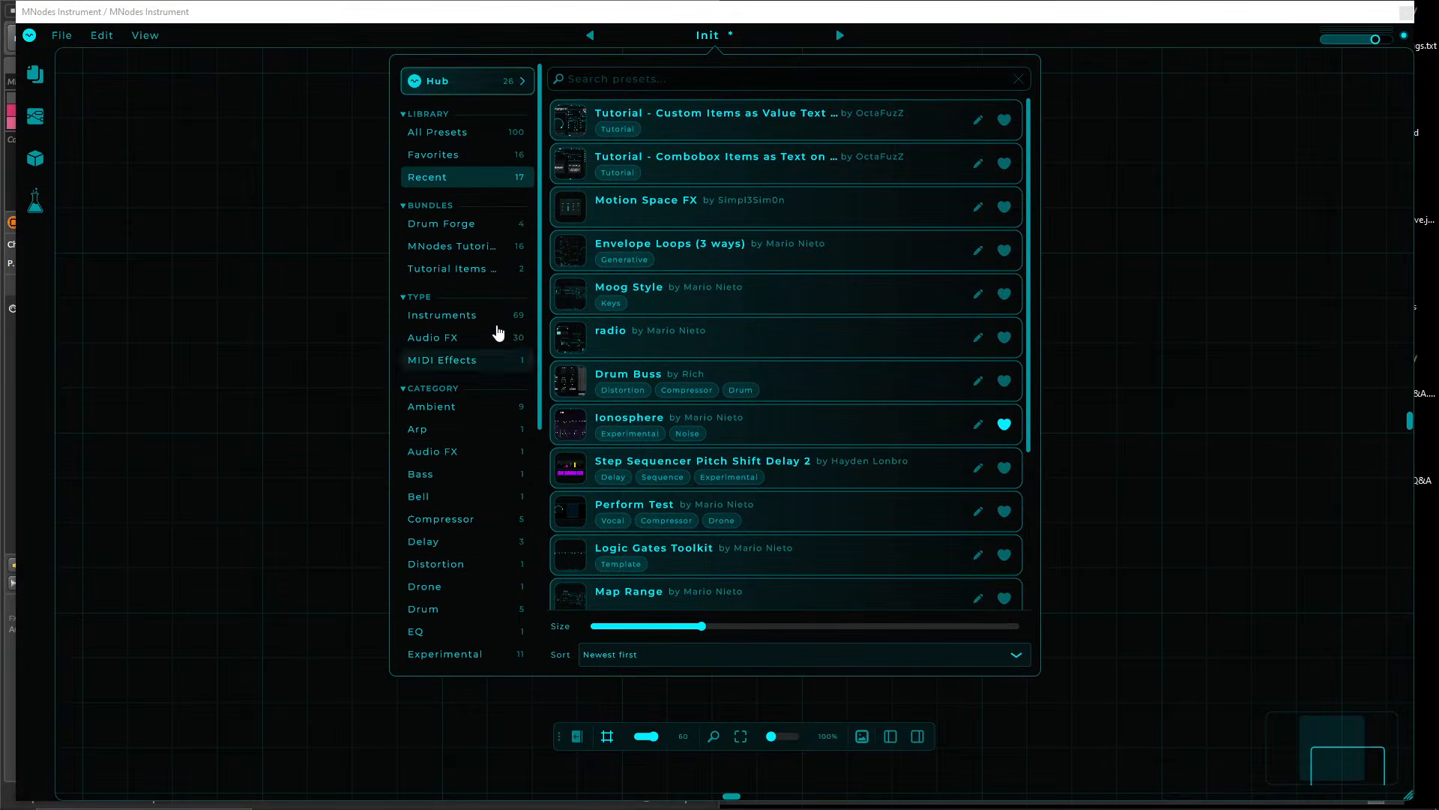
{"action": "left_click", "coordinate": [138, 325]}
{"action": "double_click", "coordinate": [442, 236]}
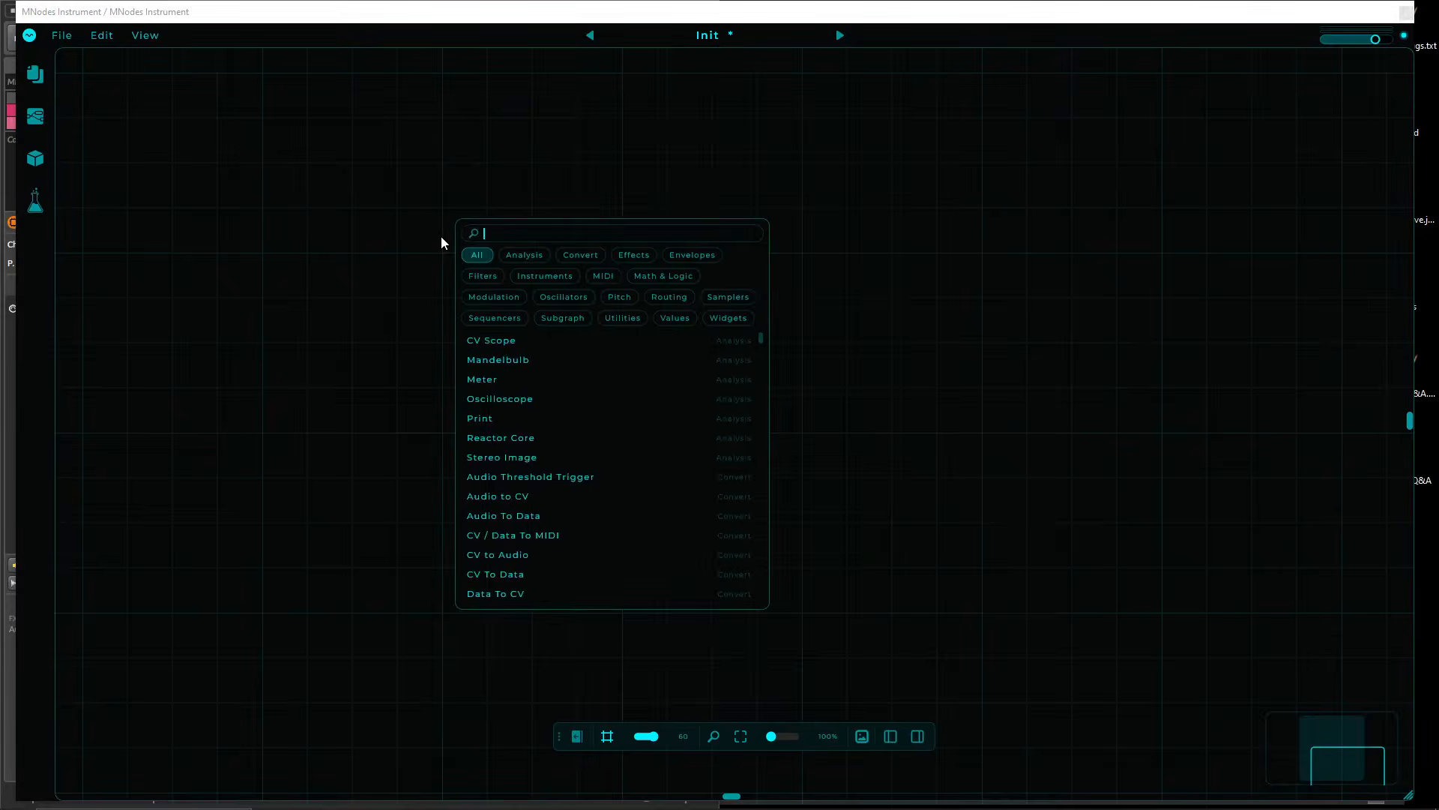
{"action": "left_click", "coordinate": [36, 74]}
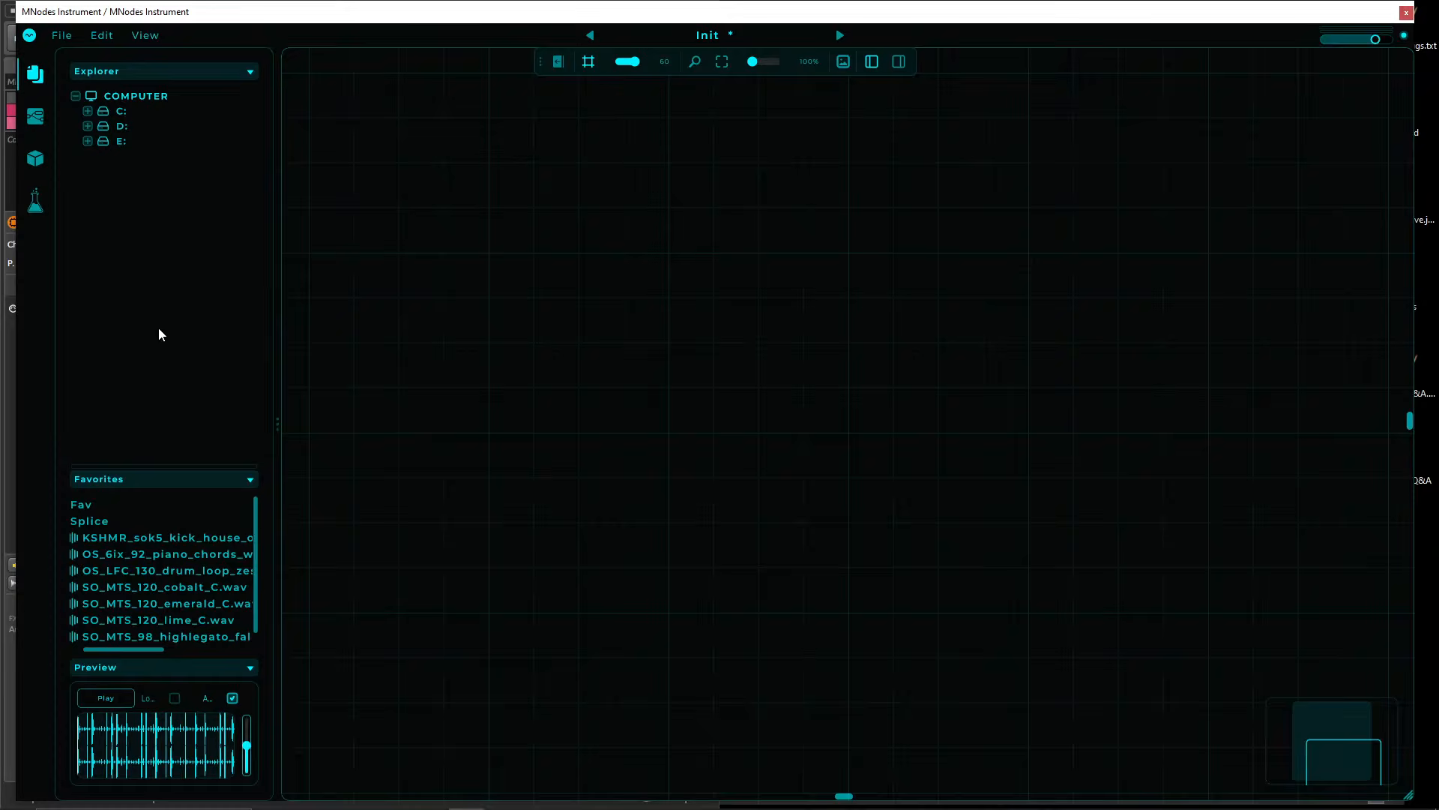
- Add the Bell Keys module from the module library and reposition it on the canvas
{"action": "left_click", "coordinate": [30, 156]}
{"action": "double_click", "coordinate": [147, 517]}
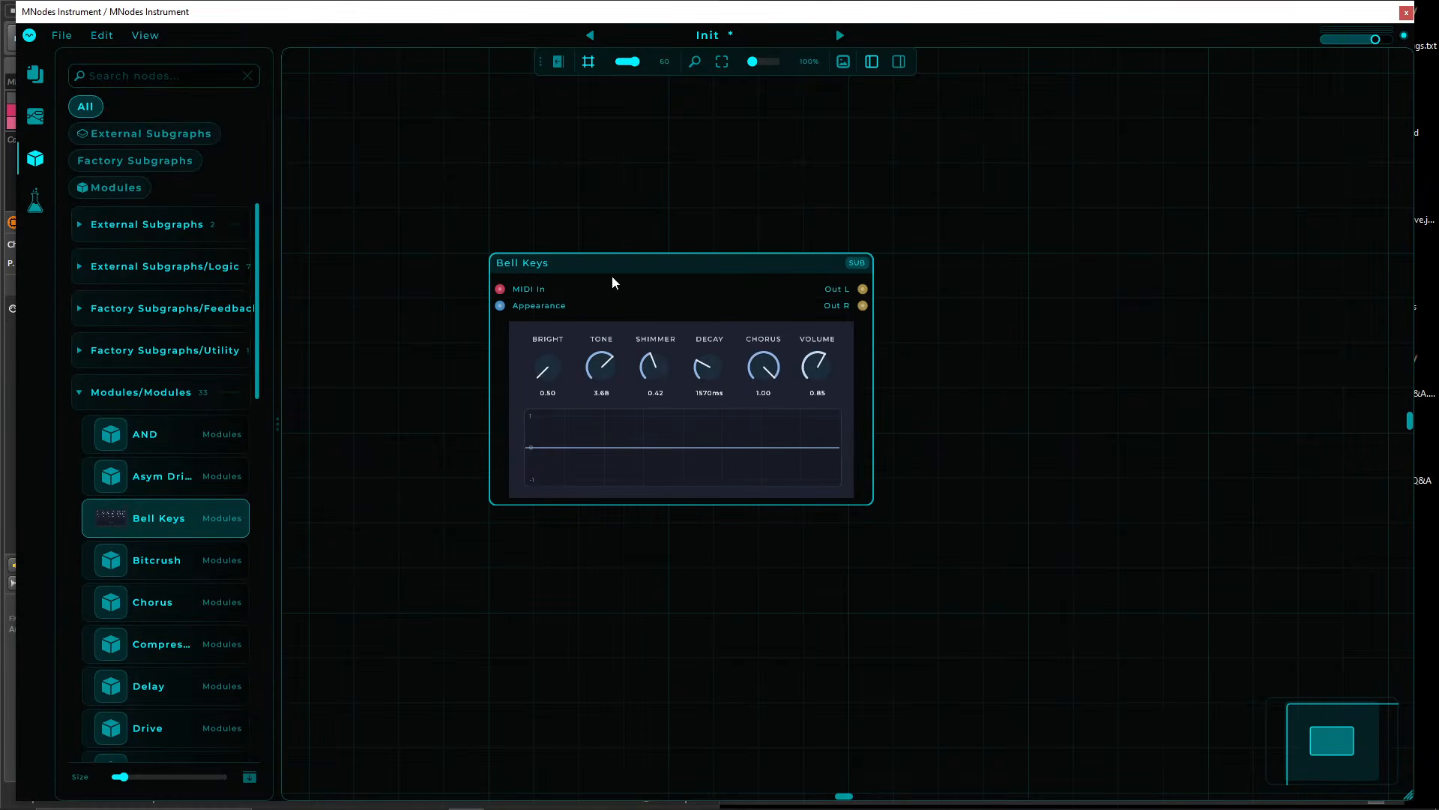
{"action": "left_click_drag", "start_coordinate": [623, 261], "coordinate": [600, 217]}
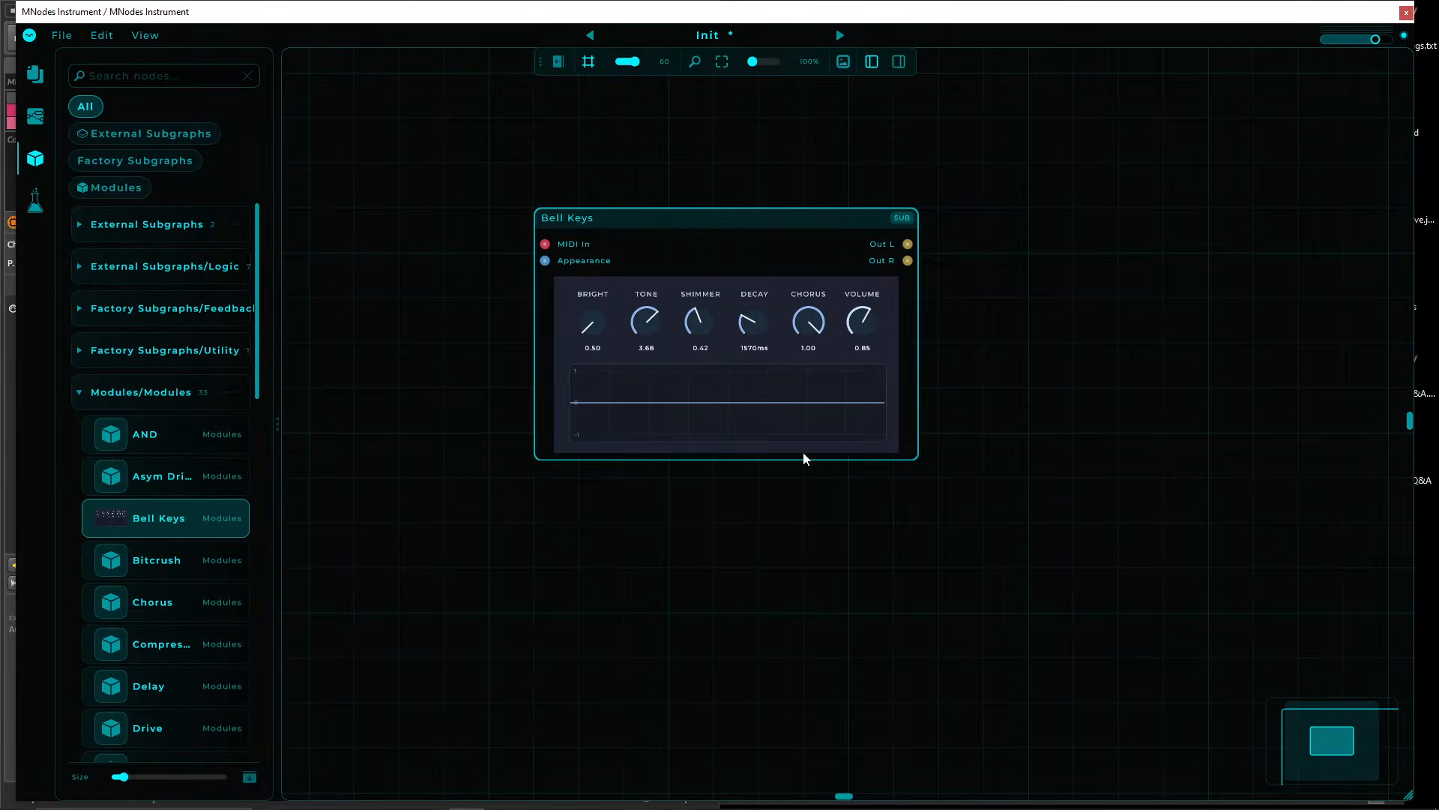
{"action": "left_click_drag", "start_coordinate": [588, 216], "coordinate": [543, 170]}
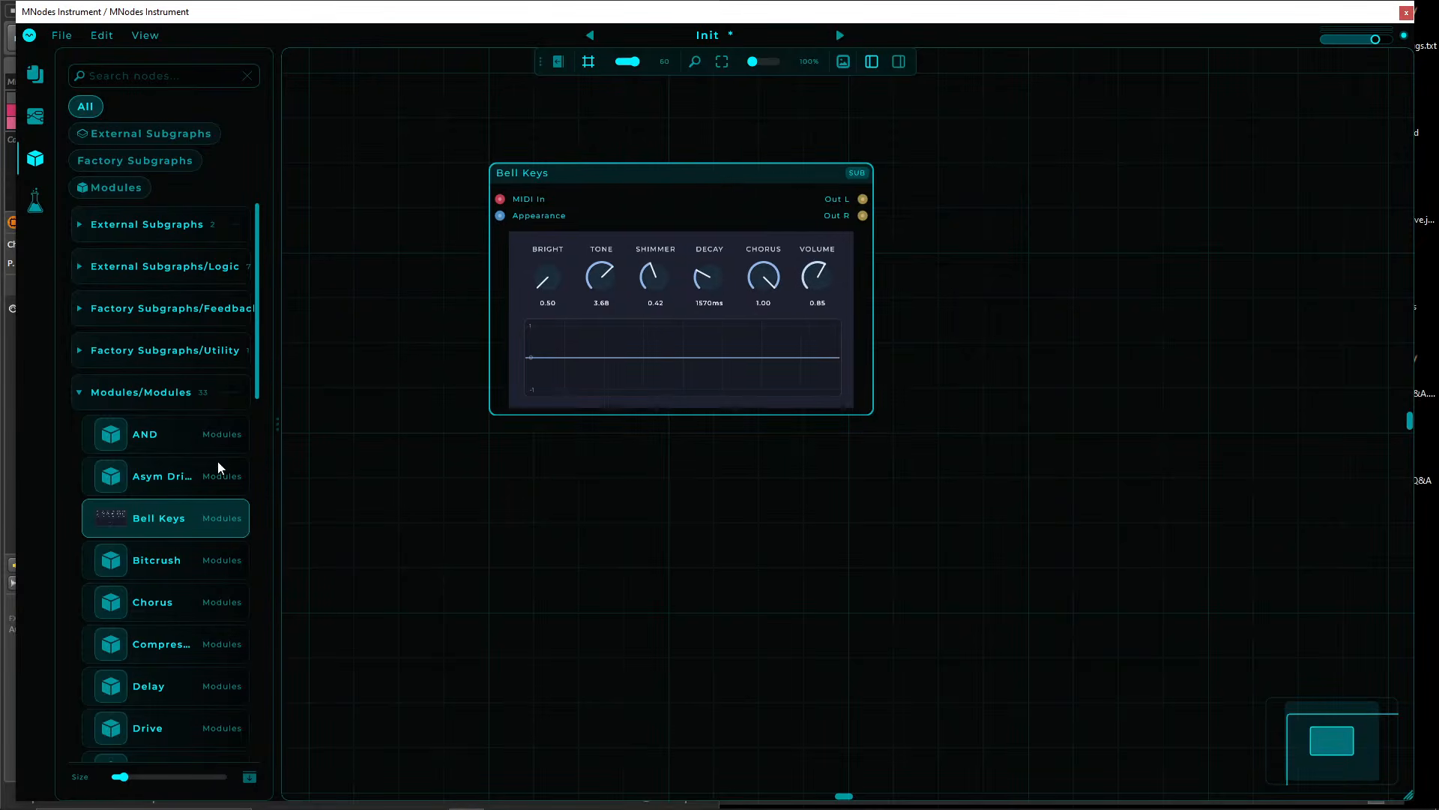
- Expand the Factory Subgraphs and External Subgraphs groups in the module library, and delete the Bell Keys module from the canvas
{"action": "left_click", "coordinate": [129, 350]}
{"action": "left_click", "coordinate": [157, 308]}
{"action": "left_click", "coordinate": [154, 266]}
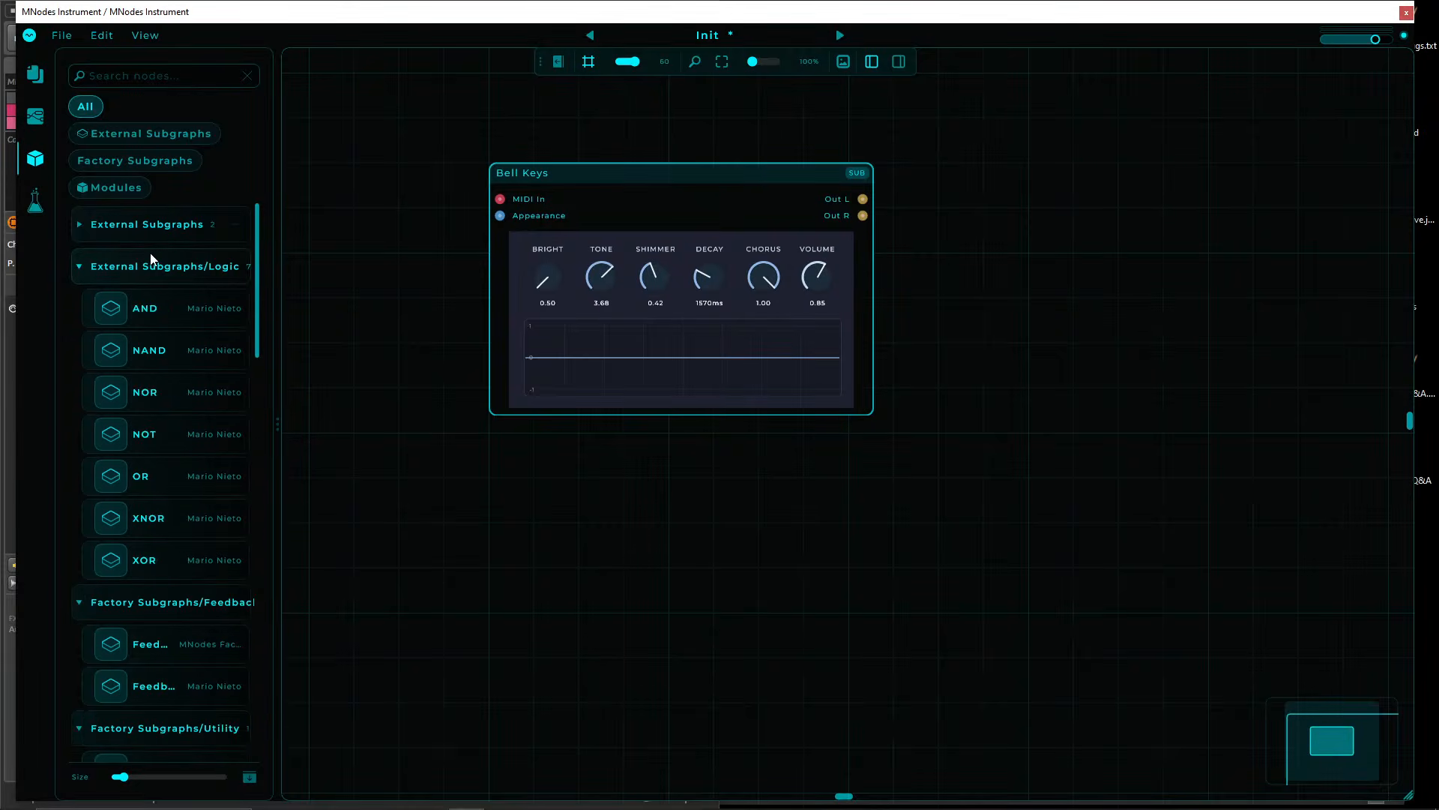
{"action": "left_click", "coordinate": [154, 225]}
{"action": "left_click_drag", "start_coordinate": [629, 115], "coordinate": [659, 345]}
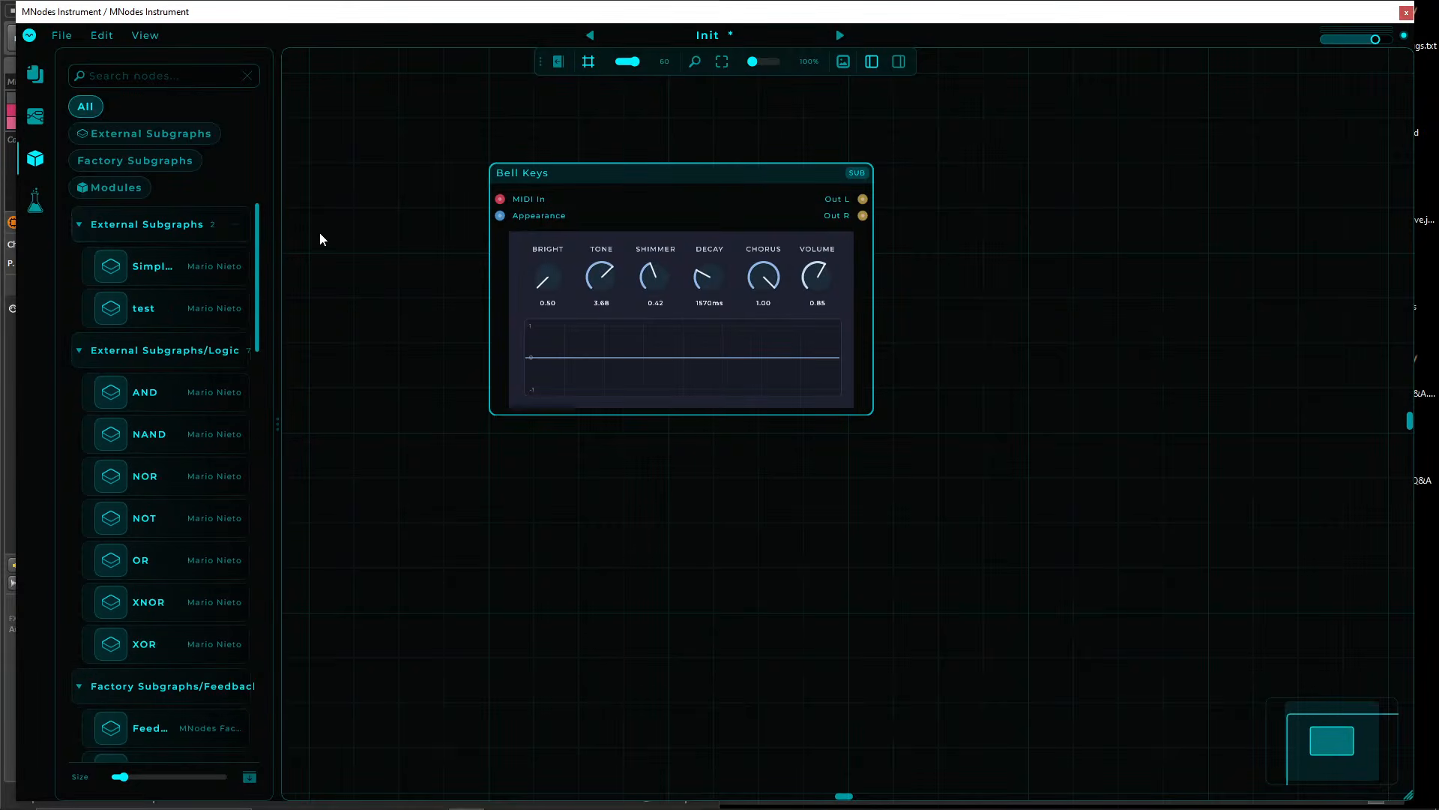
{"action": "key", "text": "Delete"}
- Add a Mandelbulb node to the empty canvas and enlarge it for a bigger, roughly square fractal preview
{"action": "double_click", "coordinate": [536, 312]}
{"action": "type", "text": "mad"}
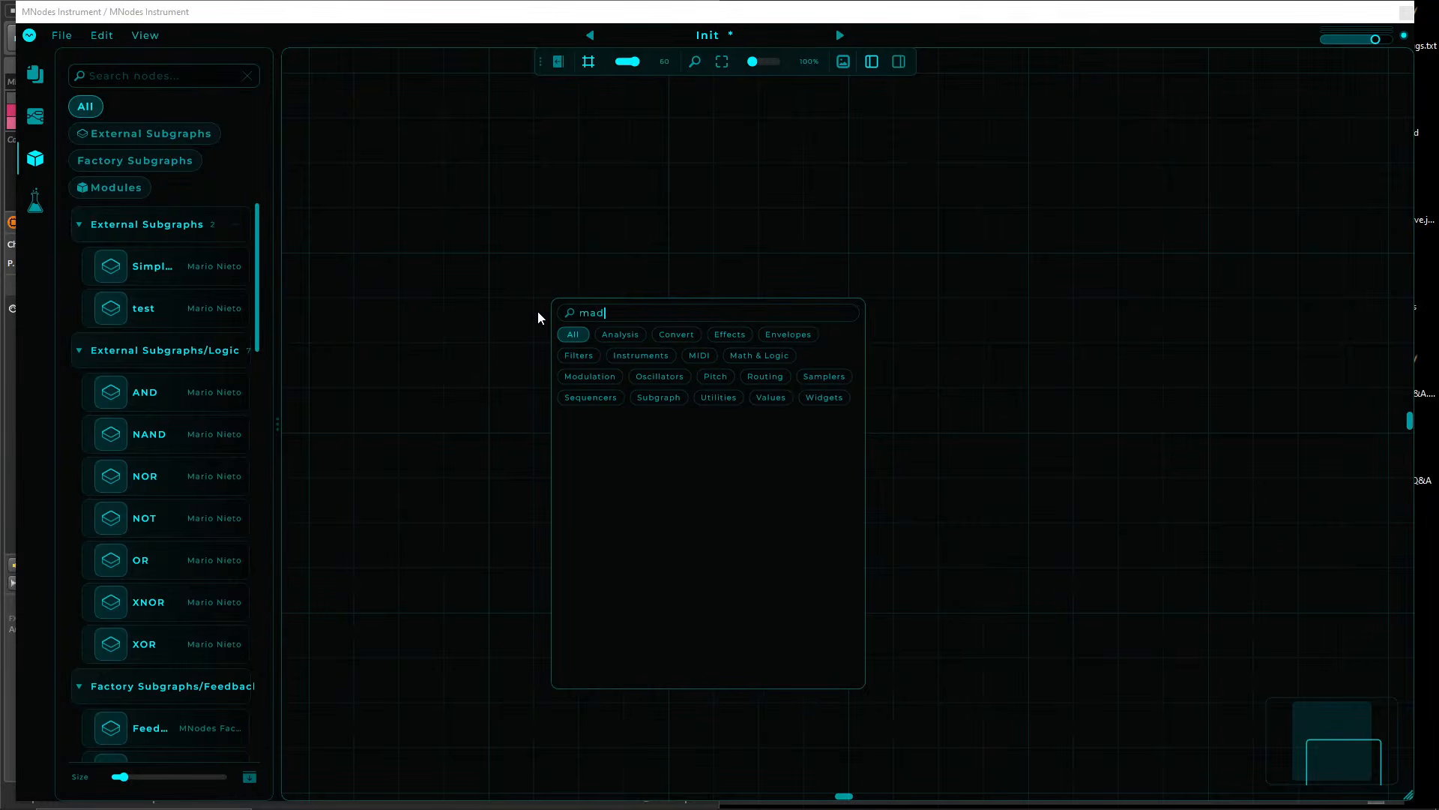
{"action": "key", "text": "BackSpace"}
{"action": "key", "text": "Return"}
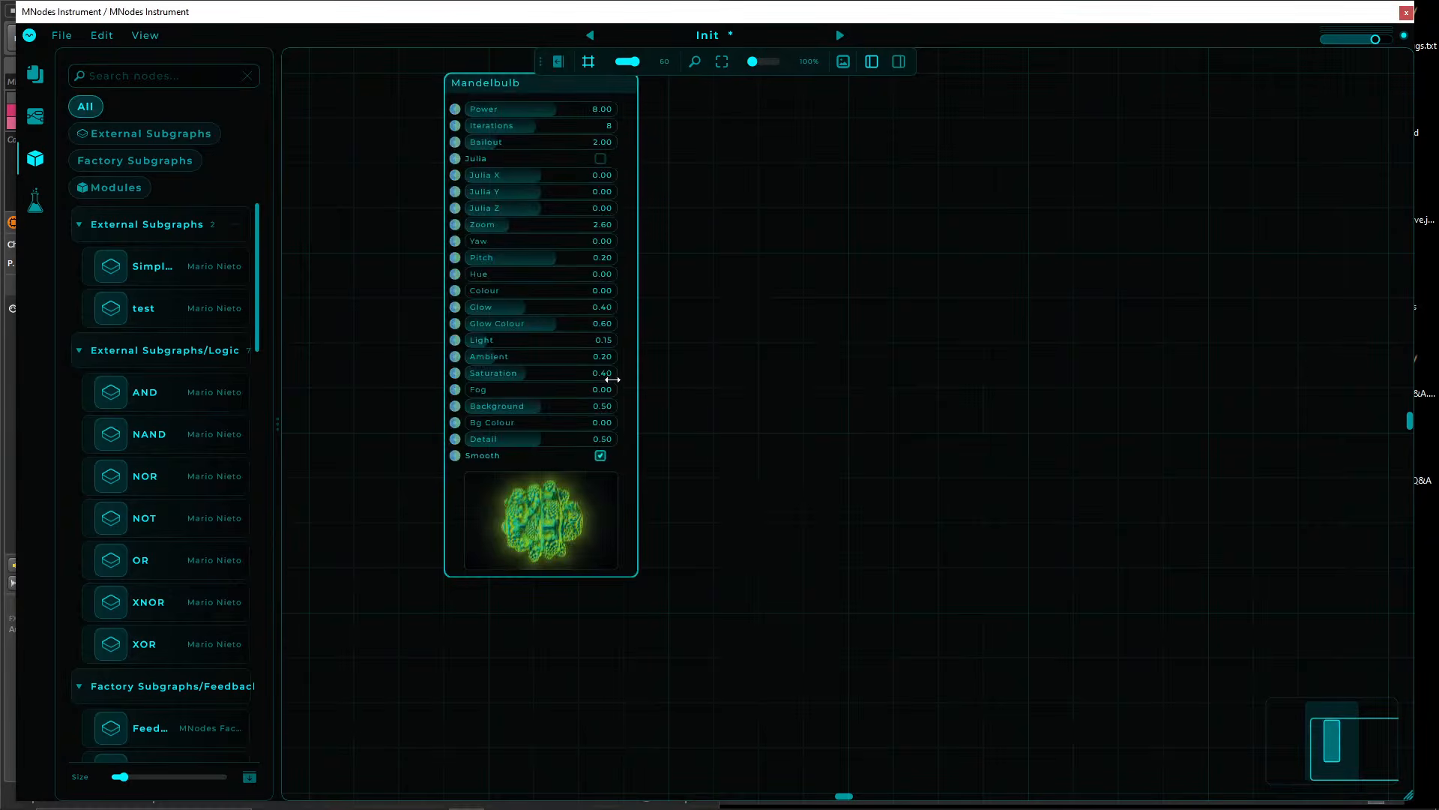
{"action": "scroll", "coordinate": [609, 378], "scroll_direction": "up", "scroll_amount": 3}
{"action": "left_click_drag", "start_coordinate": [546, 288], "coordinate": [768, 182]}
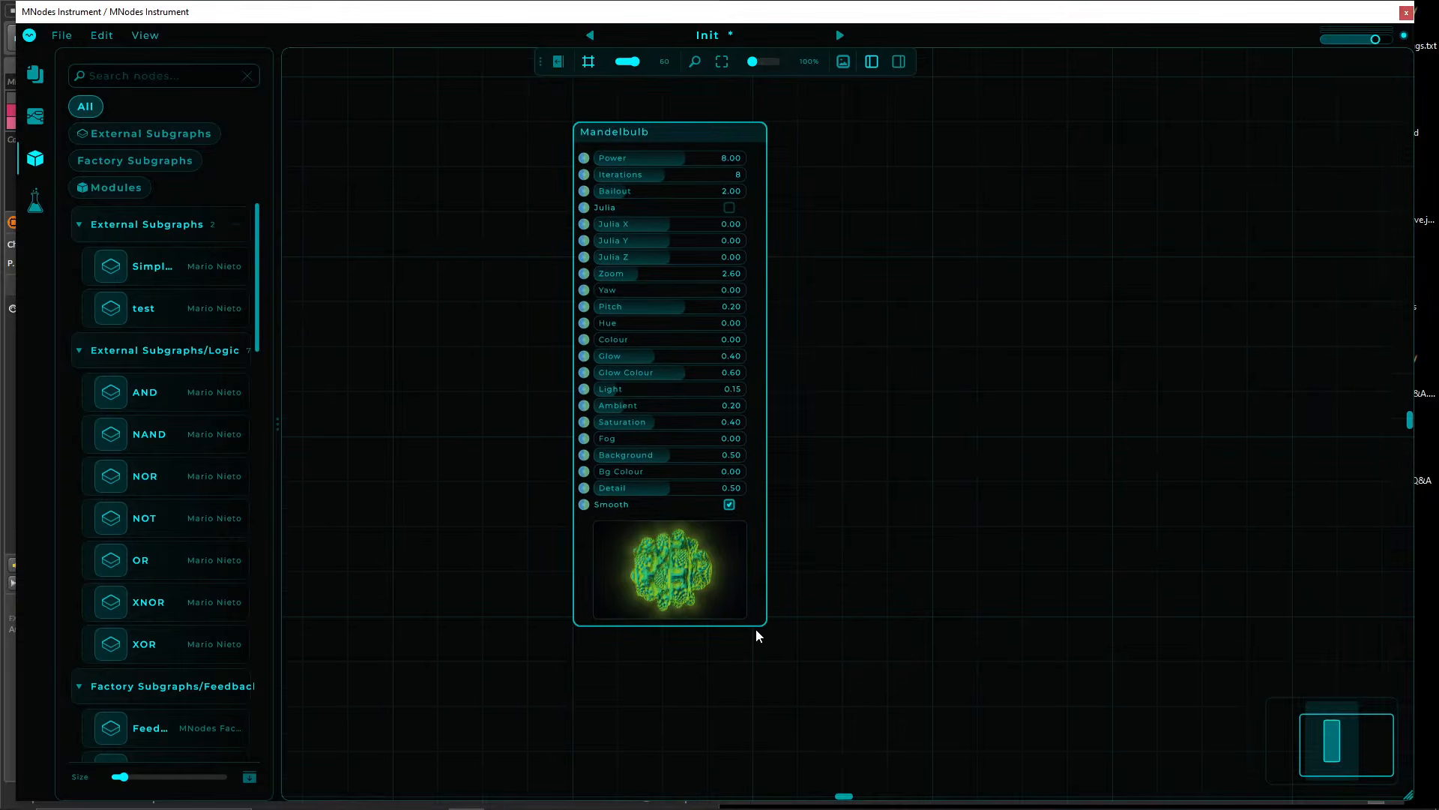
{"action": "left_click_drag", "start_coordinate": [763, 626], "coordinate": [1023, 772]}
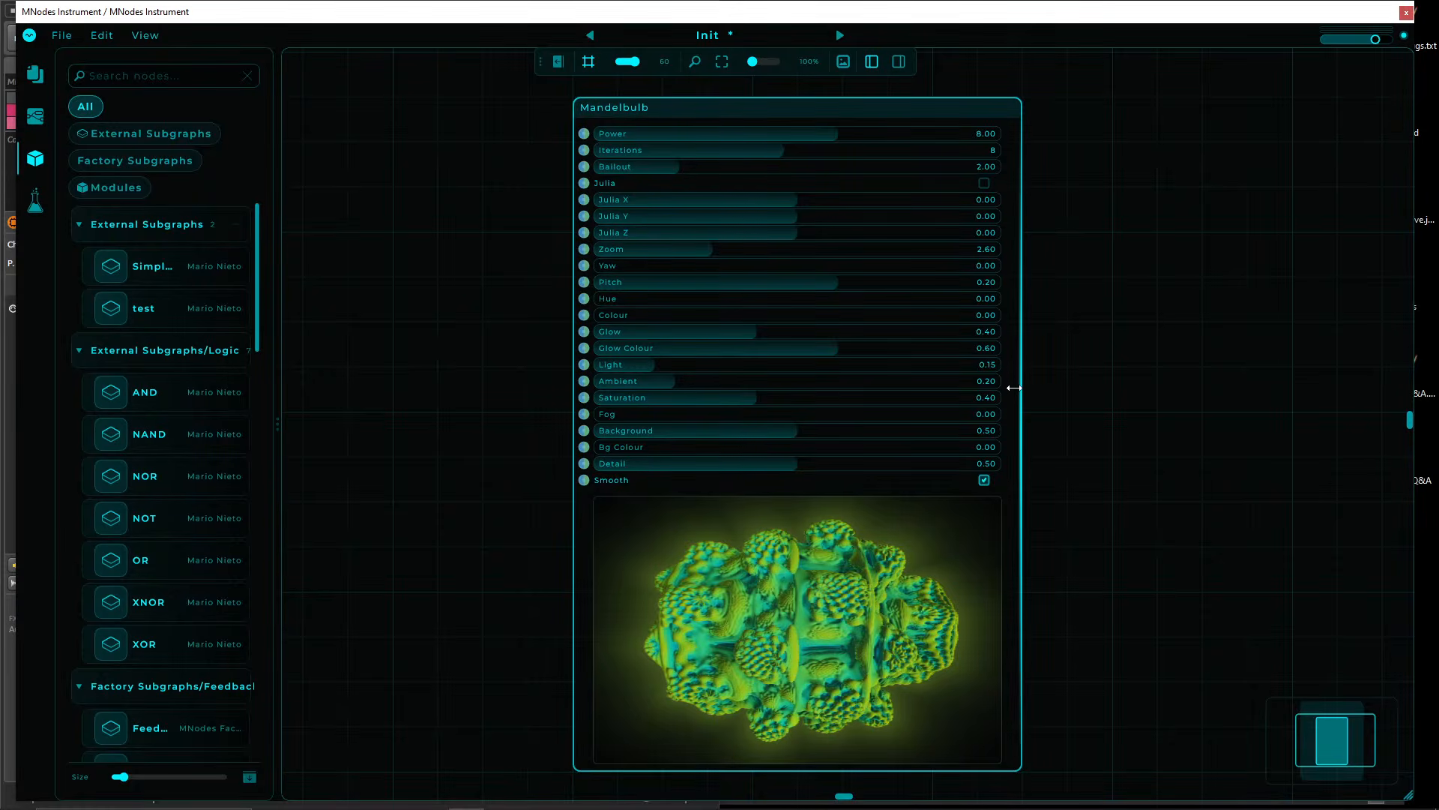
{"action": "left_click_drag", "start_coordinate": [1020, 385], "coordinate": [886, 384]}
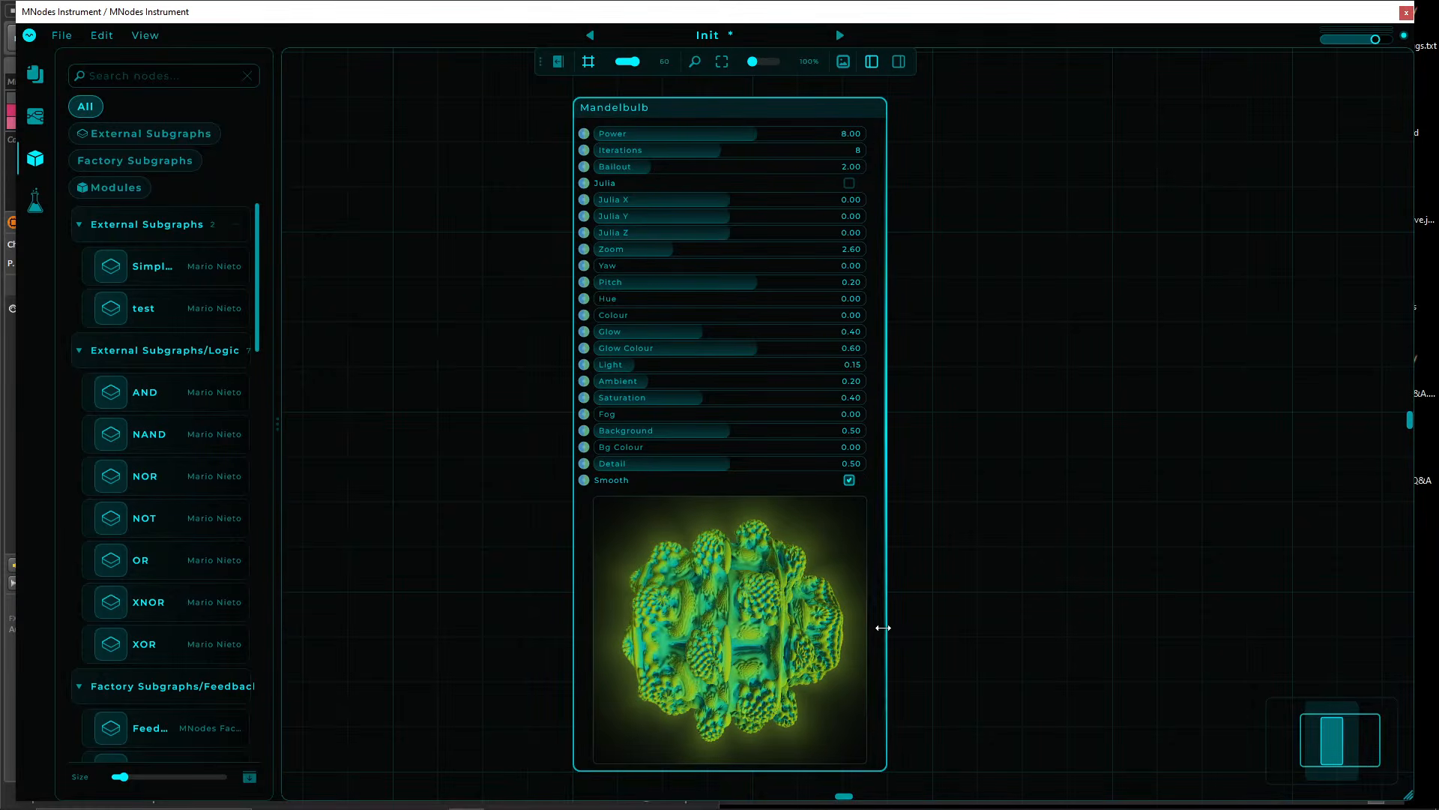
- Set the Mandelbulb's Power to 7.64, Iterations to 10, Bailout to 3.44, Zoom to 2.69, Yaw to 0.36 and Colour to 0.32
{"action": "left_click_drag", "start_coordinate": [1027, 295], "coordinate": [967, 321]}
{"action": "mouse_move", "coordinate": [612, 182]}
{"action": "left_mouse_down"}
{"action": "mouse_move", "coordinate": [675, 187]}
{"action": "mouse_move", "coordinate": [632, 191]}
{"action": "left_mouse_up"}
{"action": "left_click_drag", "start_coordinate": [572, 198], "coordinate": [688, 195]}
{"action": "mouse_move", "coordinate": [686, 161]}
{"action": "left_mouse_down"}
{"action": "mouse_move", "coordinate": [722, 159]}
{"action": "mouse_move", "coordinate": [686, 162]}
{"action": "left_mouse_up"}
{"action": "mouse_move", "coordinate": [596, 293]}
{"action": "left_mouse_down"}
{"action": "mouse_move", "coordinate": [668, 292]}
{"action": "mouse_move", "coordinate": [610, 280]}
{"action": "left_mouse_up"}
{"action": "left_click_drag", "start_coordinate": [616, 342], "coordinate": [659, 341]}
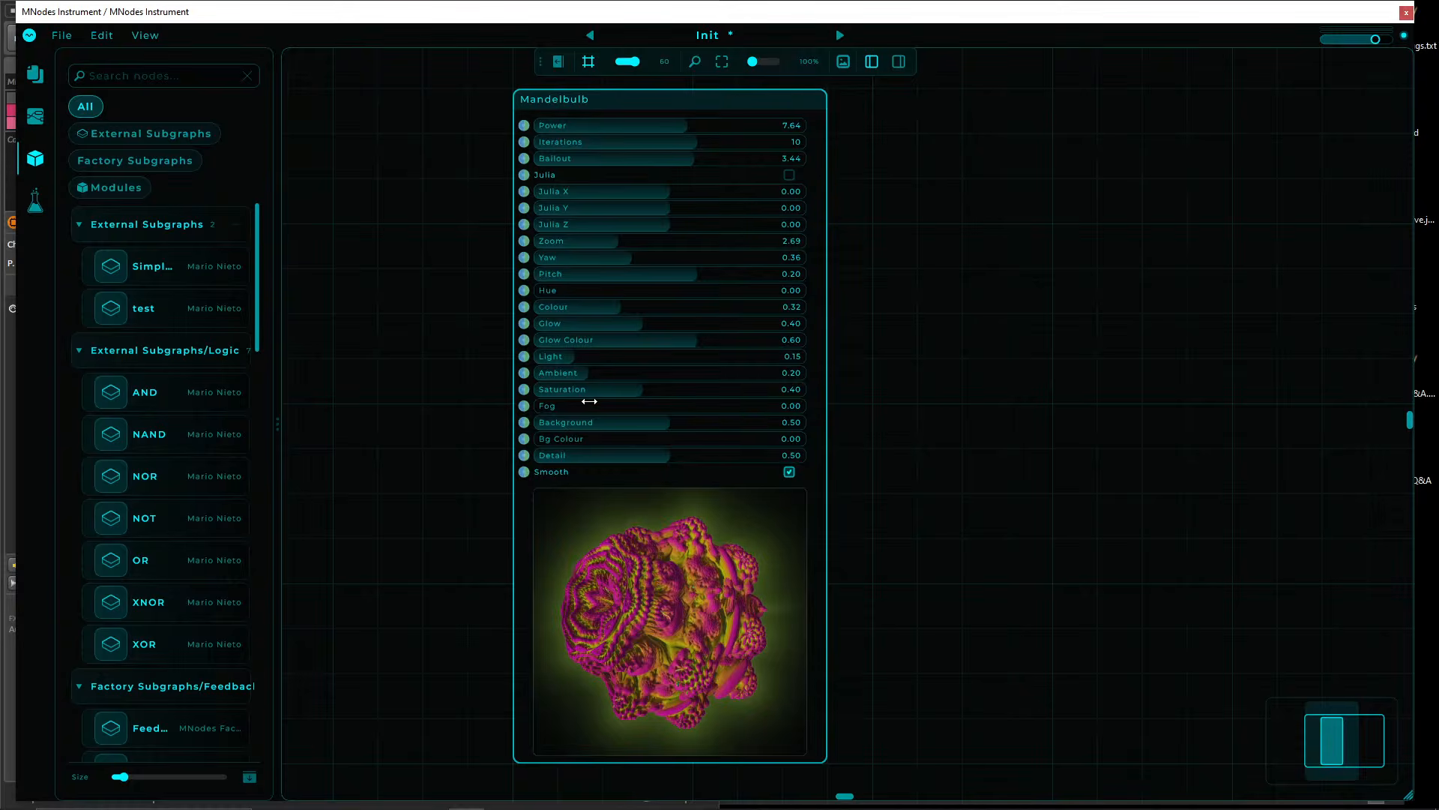
- Set Saturation to 0.50, Light to 0.42 and Ambient to 0.21, and enable Julia with Julia X 0.79 and Julia Z 1.42
{"action": "mouse_move", "coordinate": [595, 393]}
{"action": "left_mouse_down"}
{"action": "mouse_move", "coordinate": [660, 390]}
{"action": "mouse_move", "coordinate": [593, 383]}
{"action": "mouse_move", "coordinate": [670, 372]}
{"action": "mouse_move", "coordinate": [553, 363]}
{"action": "mouse_move", "coordinate": [620, 372]}
{"action": "mouse_move", "coordinate": [583, 362]}
{"action": "mouse_move", "coordinate": [674, 355]}
{"action": "mouse_move", "coordinate": [578, 355]}
{"action": "mouse_move", "coordinate": [648, 357]}
{"action": "left_mouse_up"}
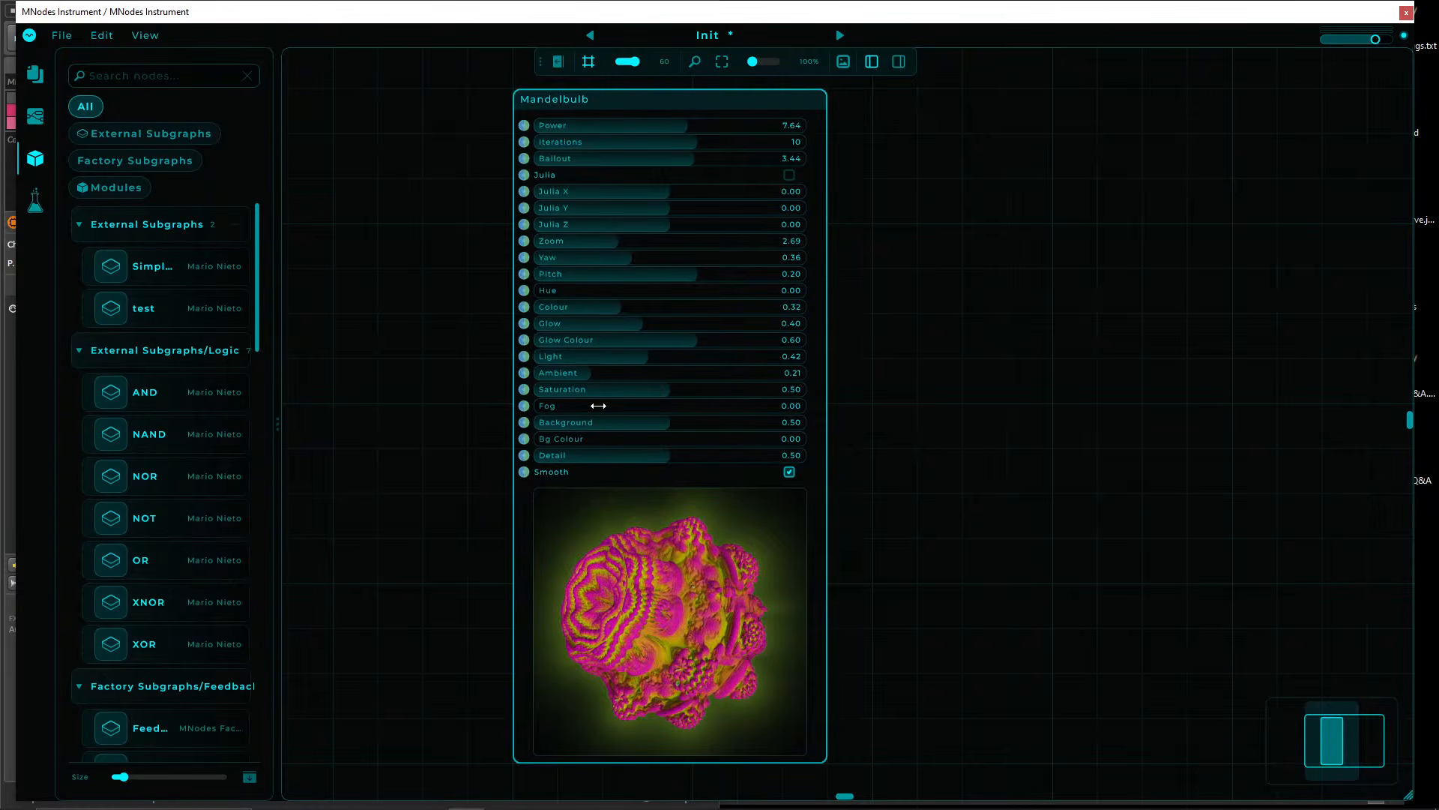
{"action": "left_click", "coordinate": [801, 177]}
{"action": "left_click_drag", "start_coordinate": [620, 192], "coordinate": [765, 225]}
{"action": "double_click", "coordinate": [865, 272]}
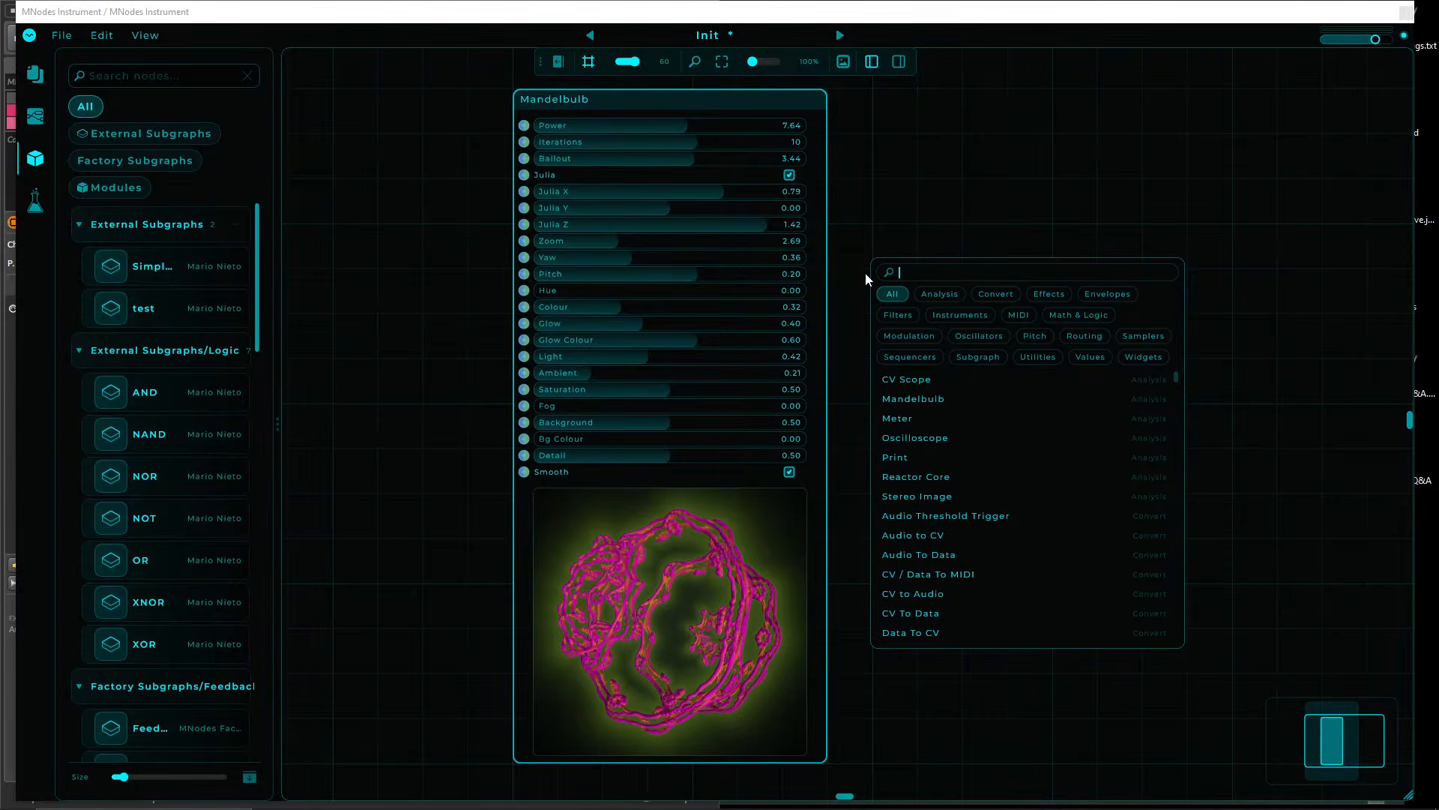
{"action": "type", "text": "fa"}
{"action": "key", "text": "BackSpace"}
{"action": "key", "text": "BackSpace"}
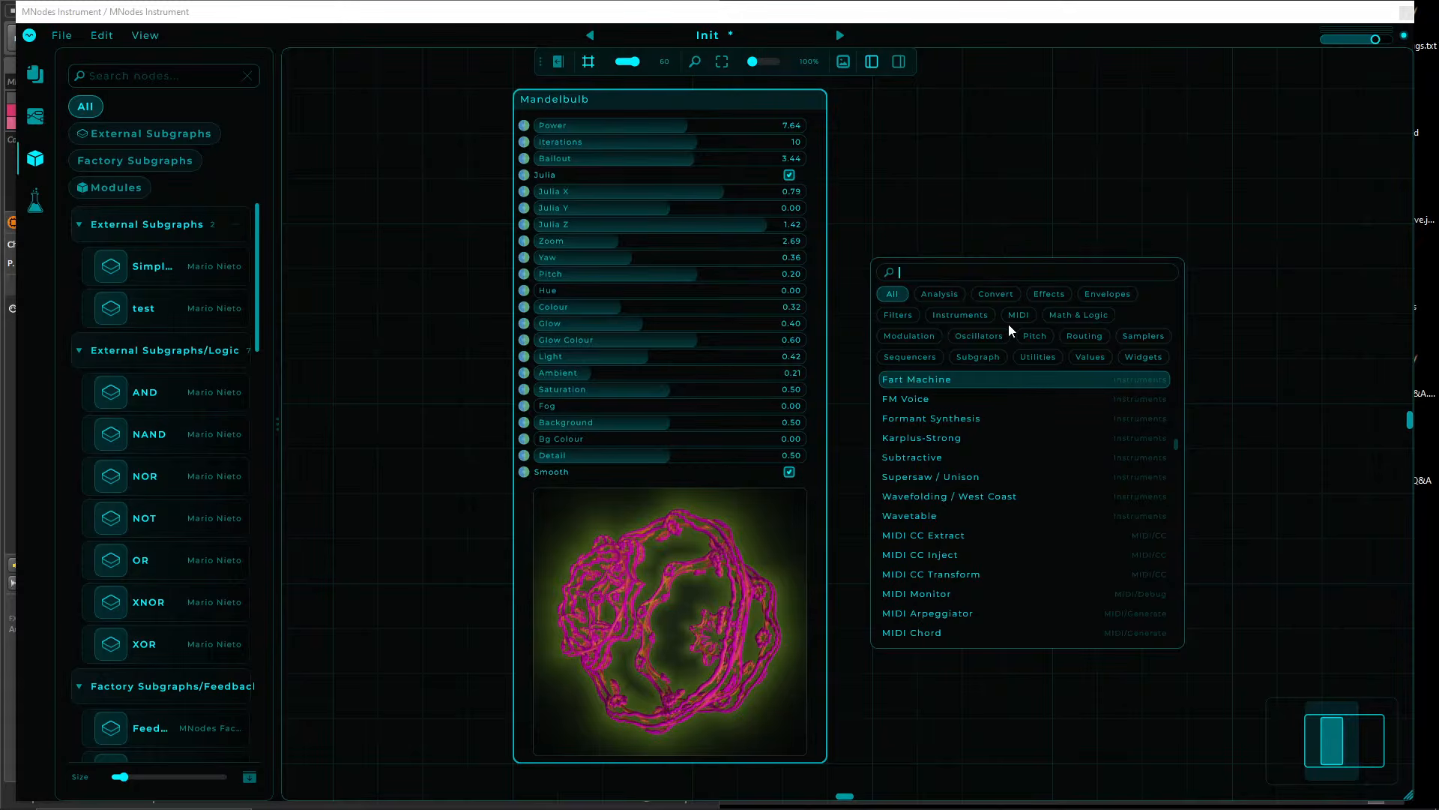
{"action": "left_click", "coordinate": [918, 180]}
- Shift the Mandelbulb node to the right and set Background to 0.34, Fog to 0.44, Saturation to 0.06 and Ambient to 0.80
{"action": "left_click_drag", "start_coordinate": [641, 105], "coordinate": [731, 105]}
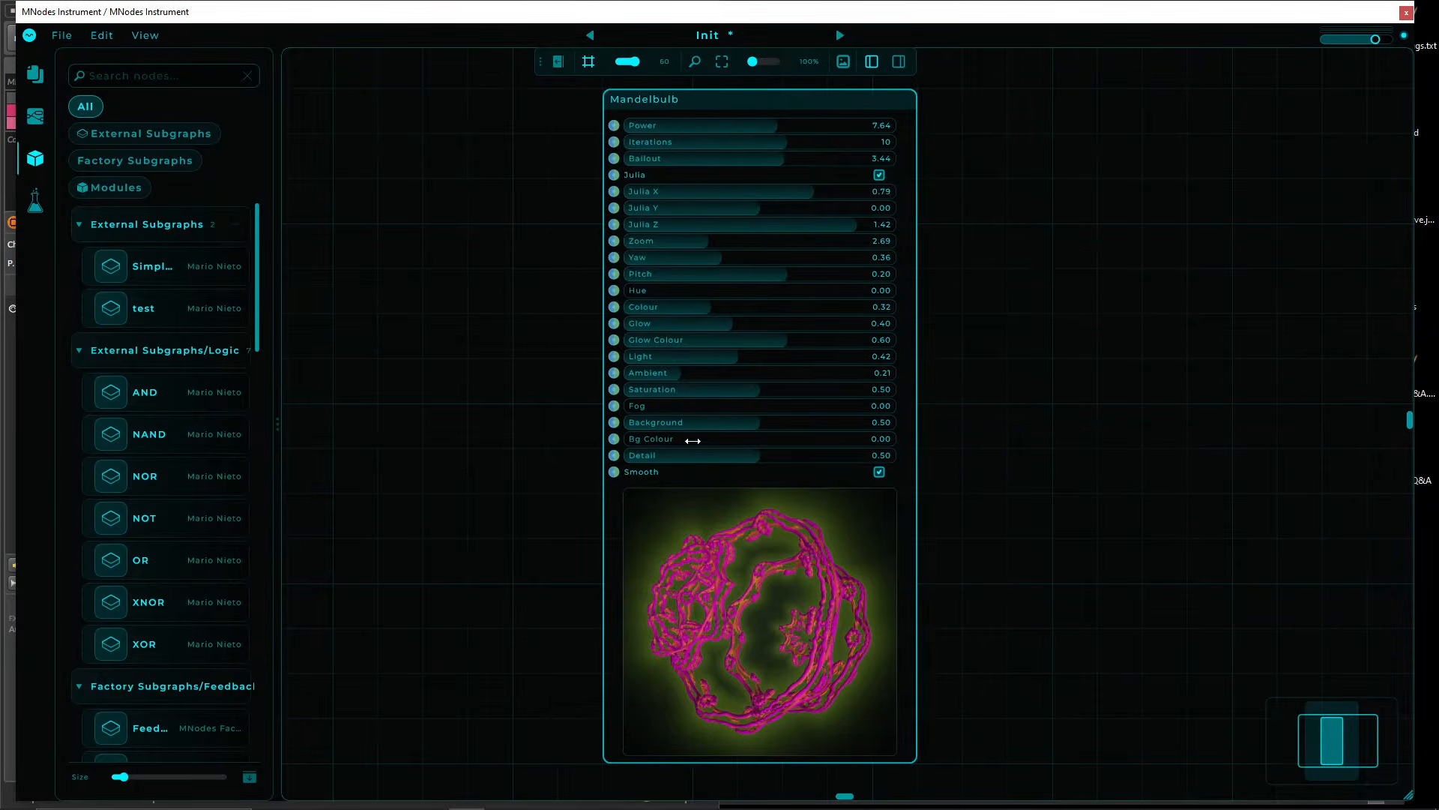
{"action": "left_click_drag", "start_coordinate": [810, 436], "coordinate": [664, 439]}
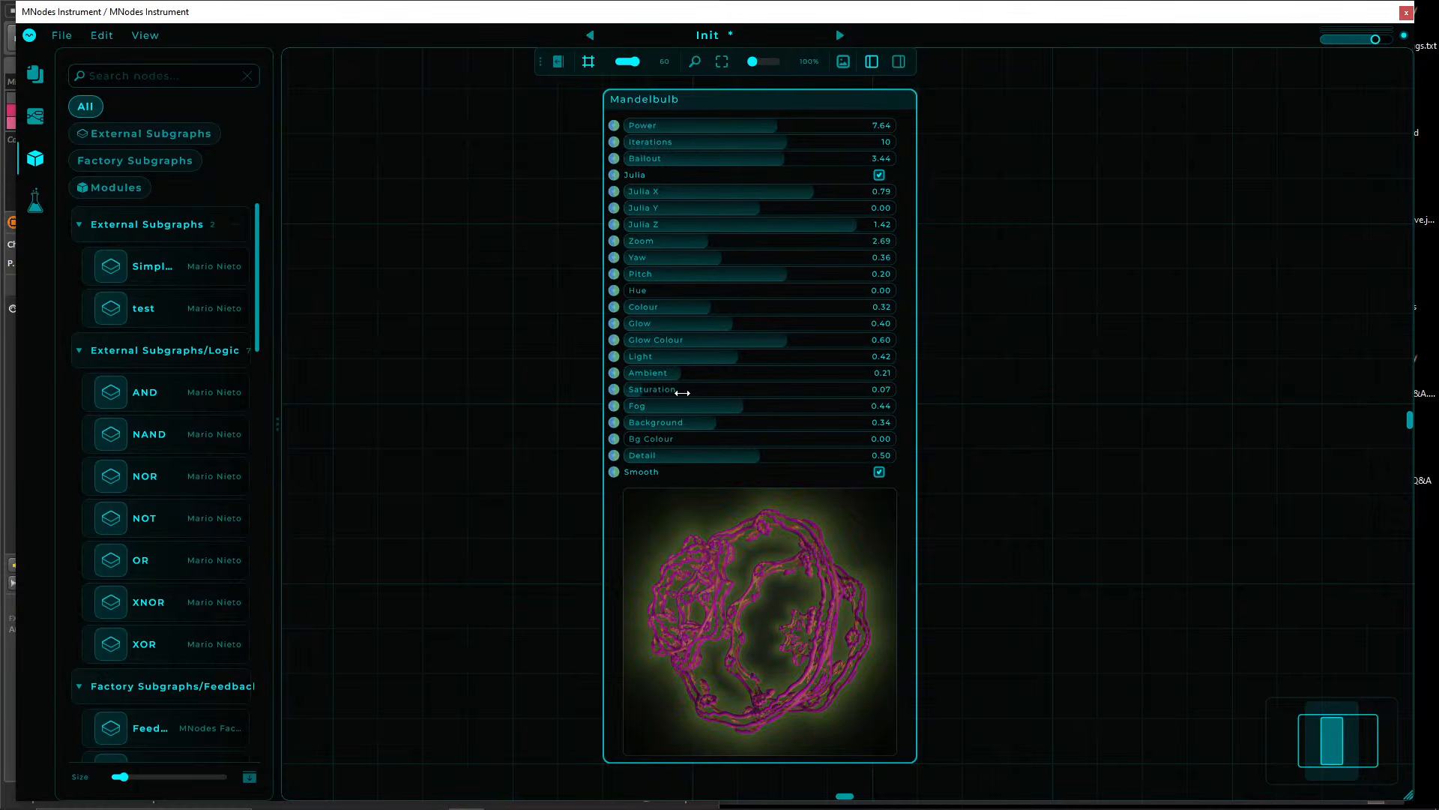
{"action": "left_click_drag", "start_coordinate": [691, 371], "coordinate": [793, 368]}
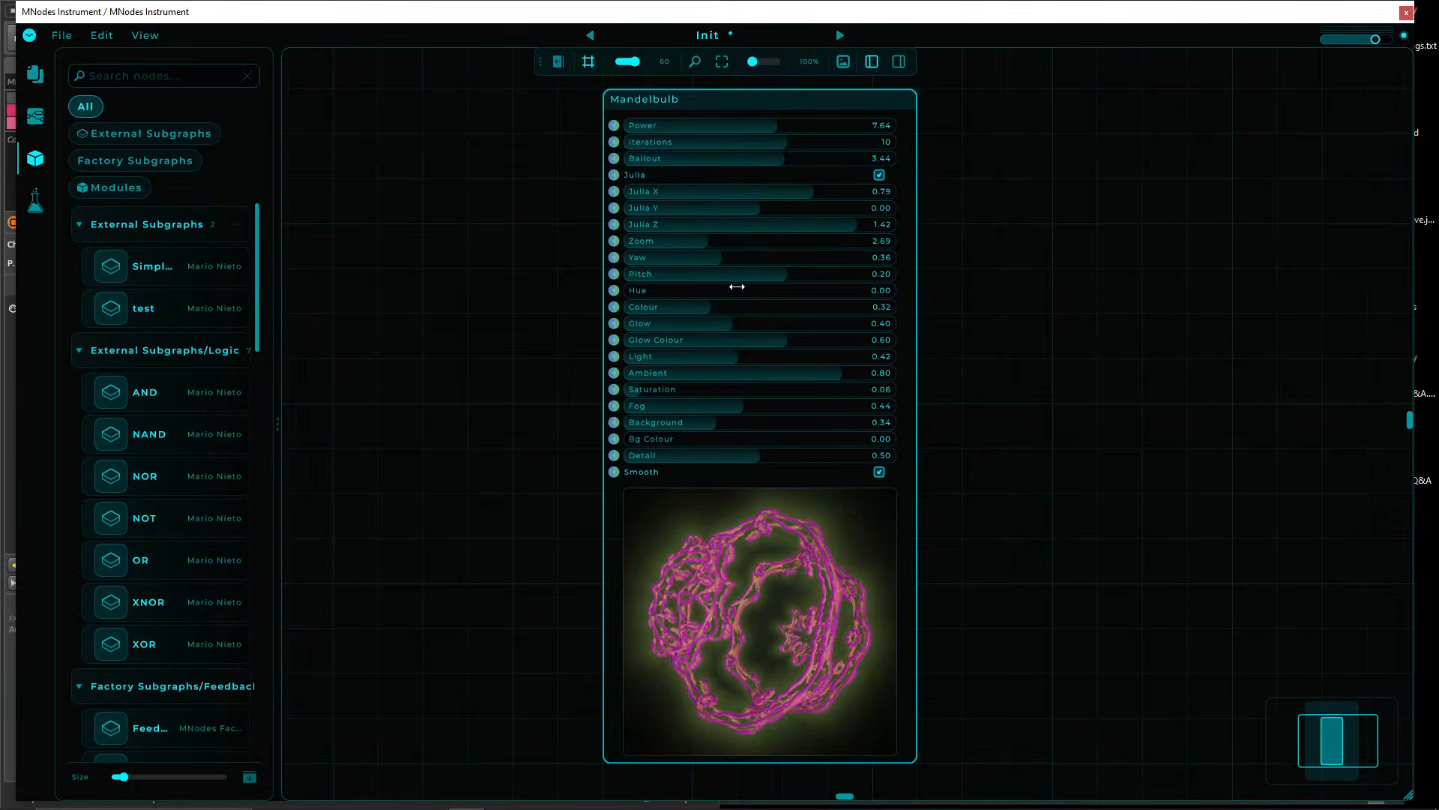
- Set the Mandelbulb's Hue to 0.57, Iterations to 6, Bailout to 2.24, Power to 3.27, Julia X to 0.56 and Julia Y to -0.49
{"action": "left_click_drag", "start_coordinate": [662, 293], "coordinate": [779, 293]}
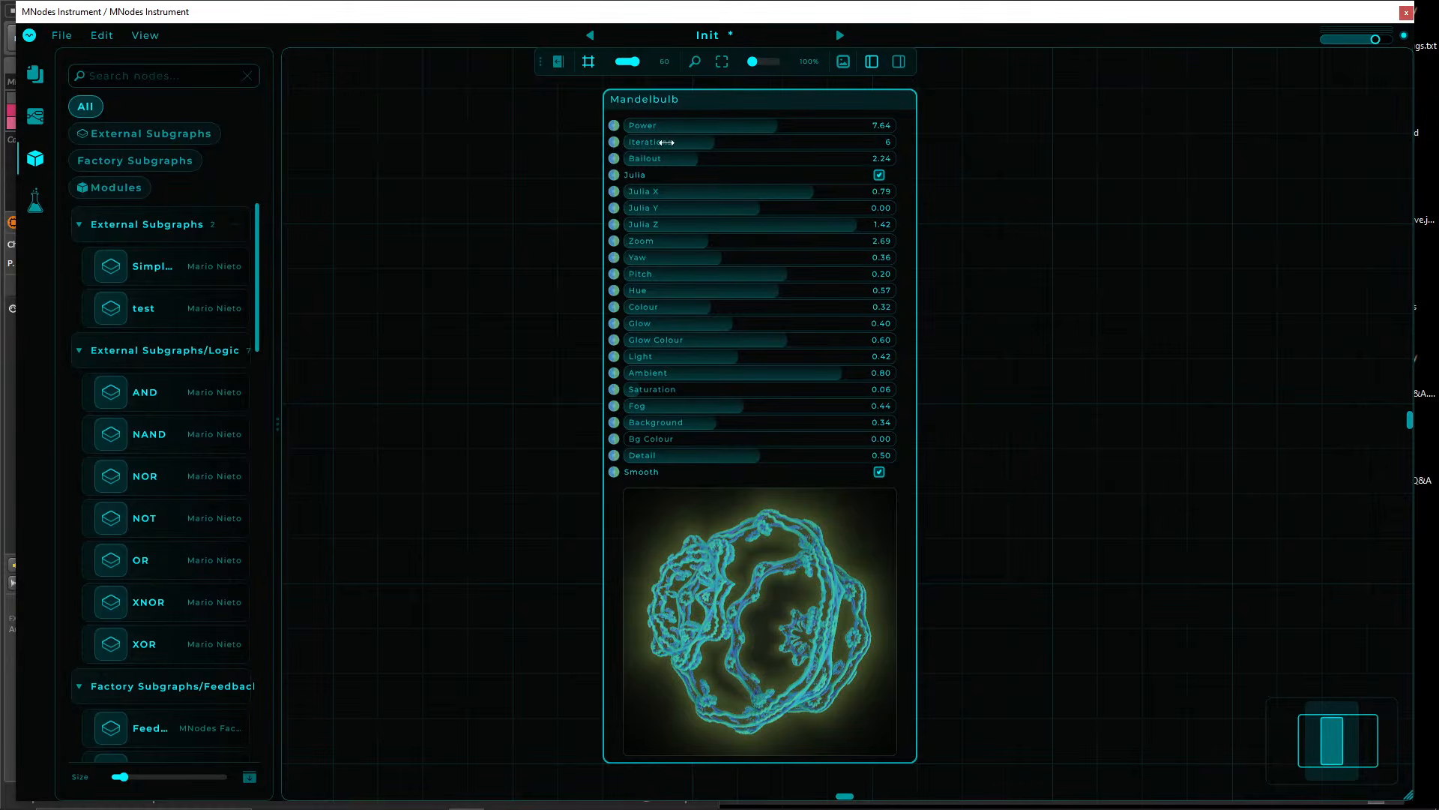
{"action": "left_click_drag", "start_coordinate": [707, 125], "coordinate": [684, 199]}
{"action": "mouse_move", "coordinate": [697, 209]}
{"action": "left_mouse_down"}
{"action": "mouse_move", "coordinate": [758, 210]}
{"action": "mouse_move", "coordinate": [690, 212]}
{"action": "left_mouse_up"}
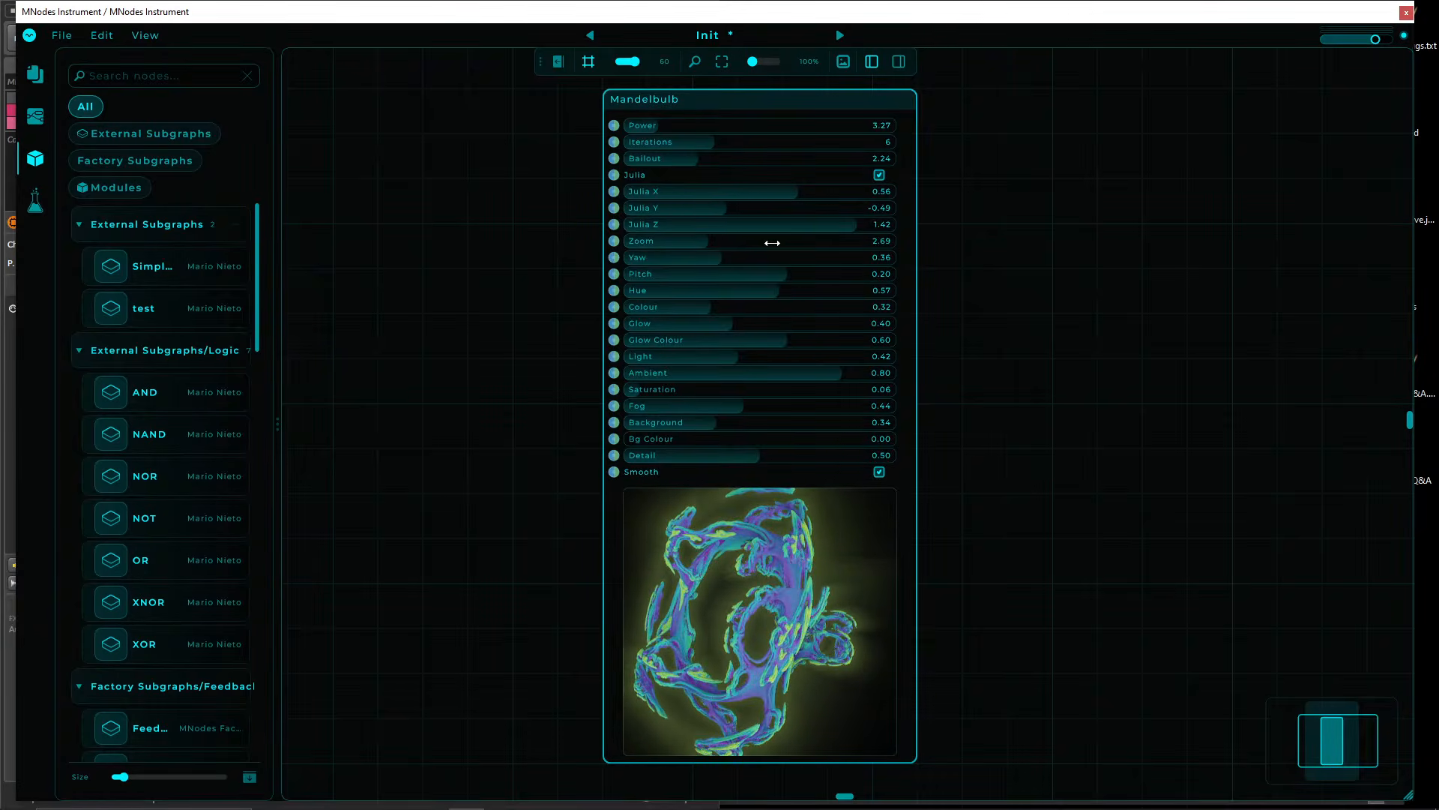
- Search all presets for "dub" and load the dubstep preset
{"action": "scroll", "coordinate": [937, 268], "scroll_direction": "up", "scroll_amount": 3}
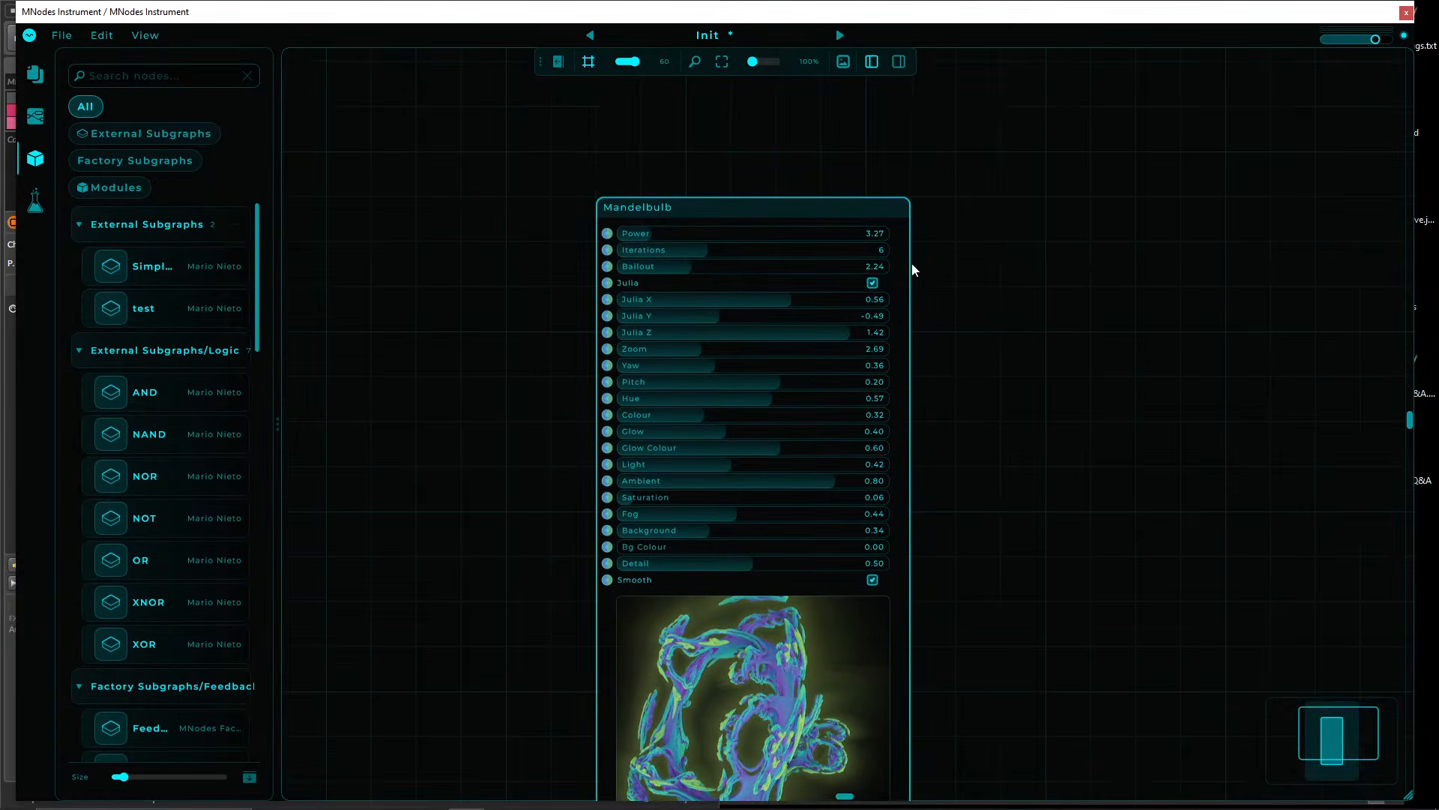
{"action": "left_click", "coordinate": [708, 35]}
{"action": "left_click", "coordinate": [641, 81]}
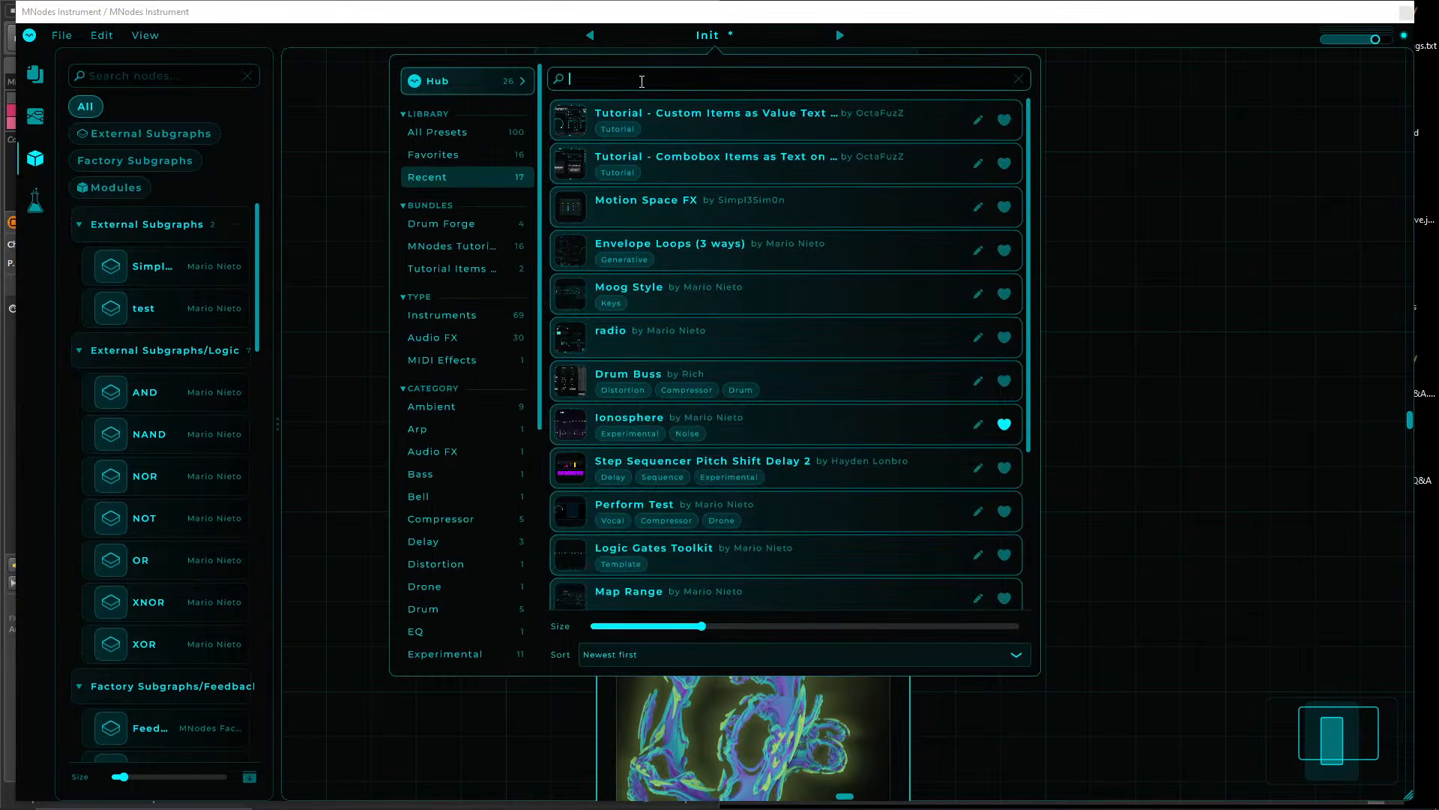
{"action": "type", "text": "dub"}
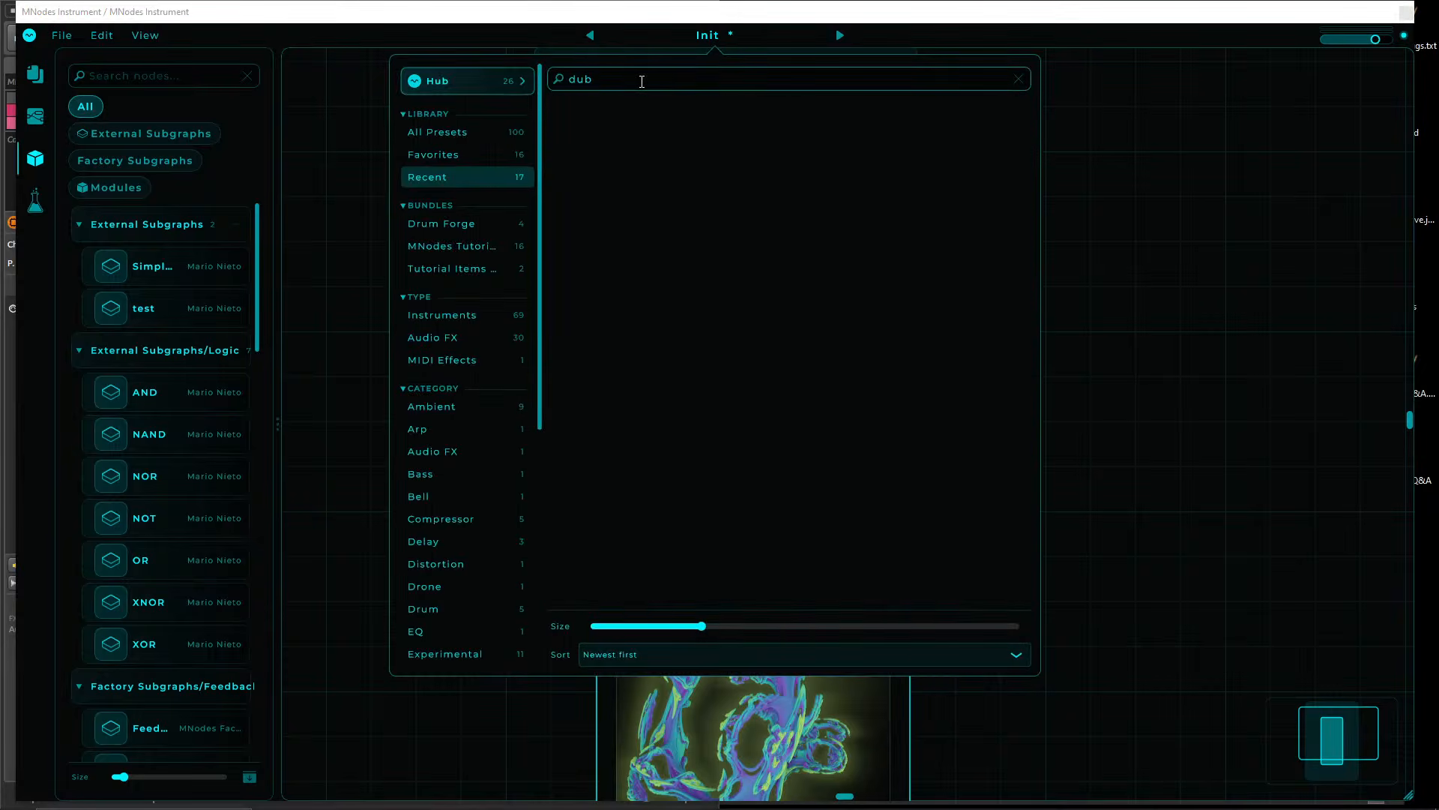
{"action": "left_click", "coordinate": [459, 133]}
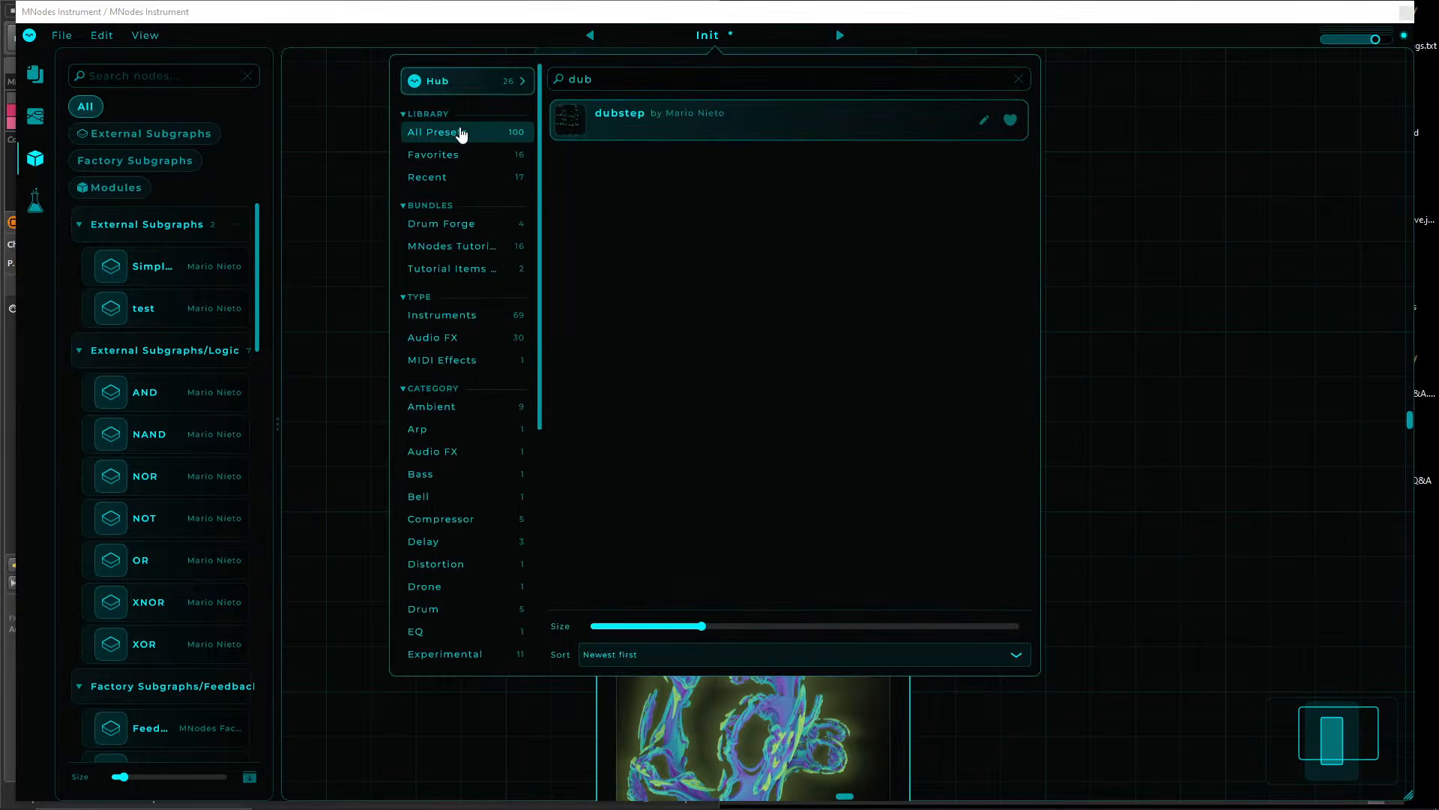
{"action": "left_click", "coordinate": [636, 120]}
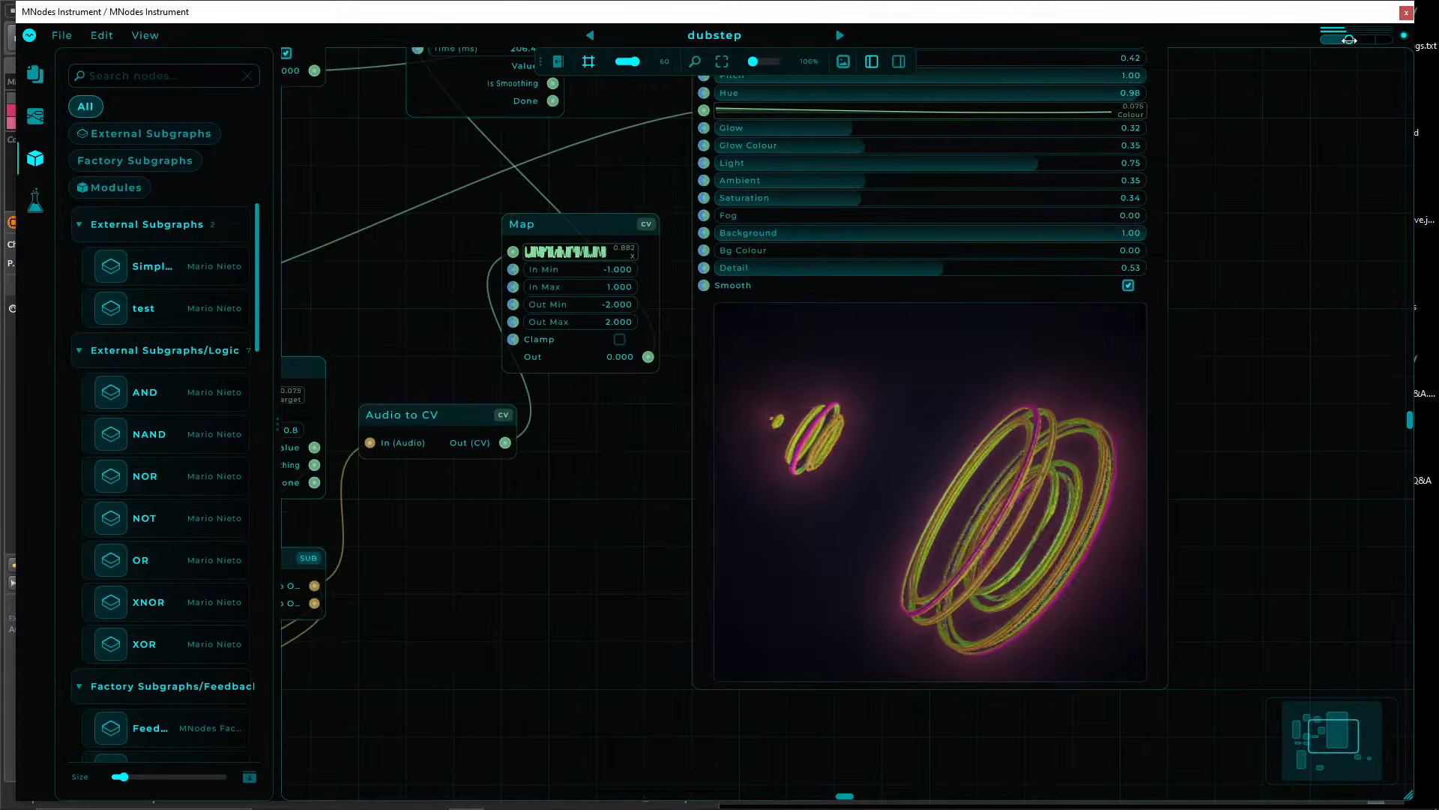
- Set the Mandelbulb's Saturation to 0.01, Ambient to 0.45 and Glow to 0.09
{"action": "left_click_drag", "start_coordinate": [1230, 199], "coordinate": [1322, 170]}
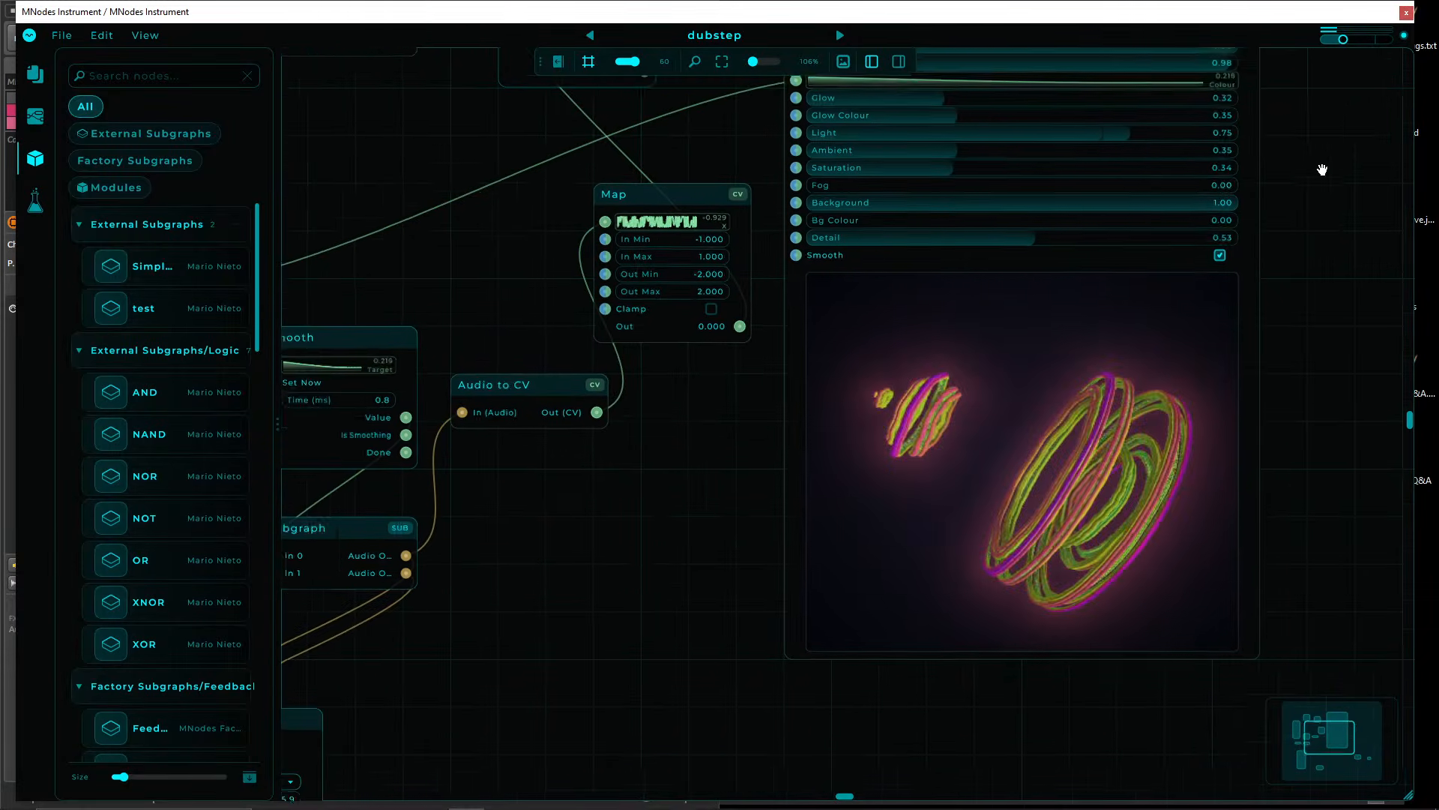
{"action": "scroll", "coordinate": [761, 483], "scroll_direction": "down", "scroll_amount": 5}
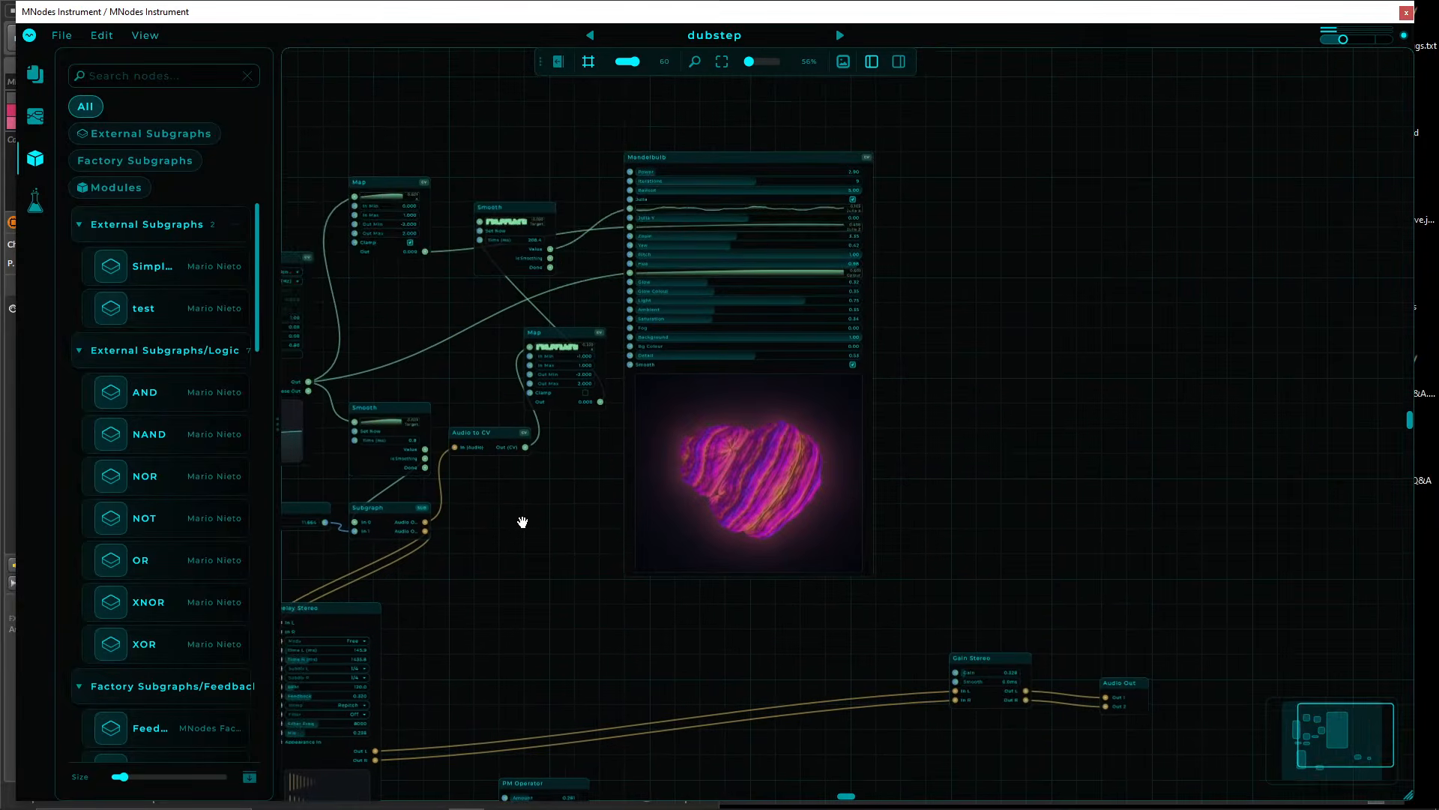
{"action": "scroll", "coordinate": [1024, 390], "scroll_direction": "up", "scroll_amount": 4}
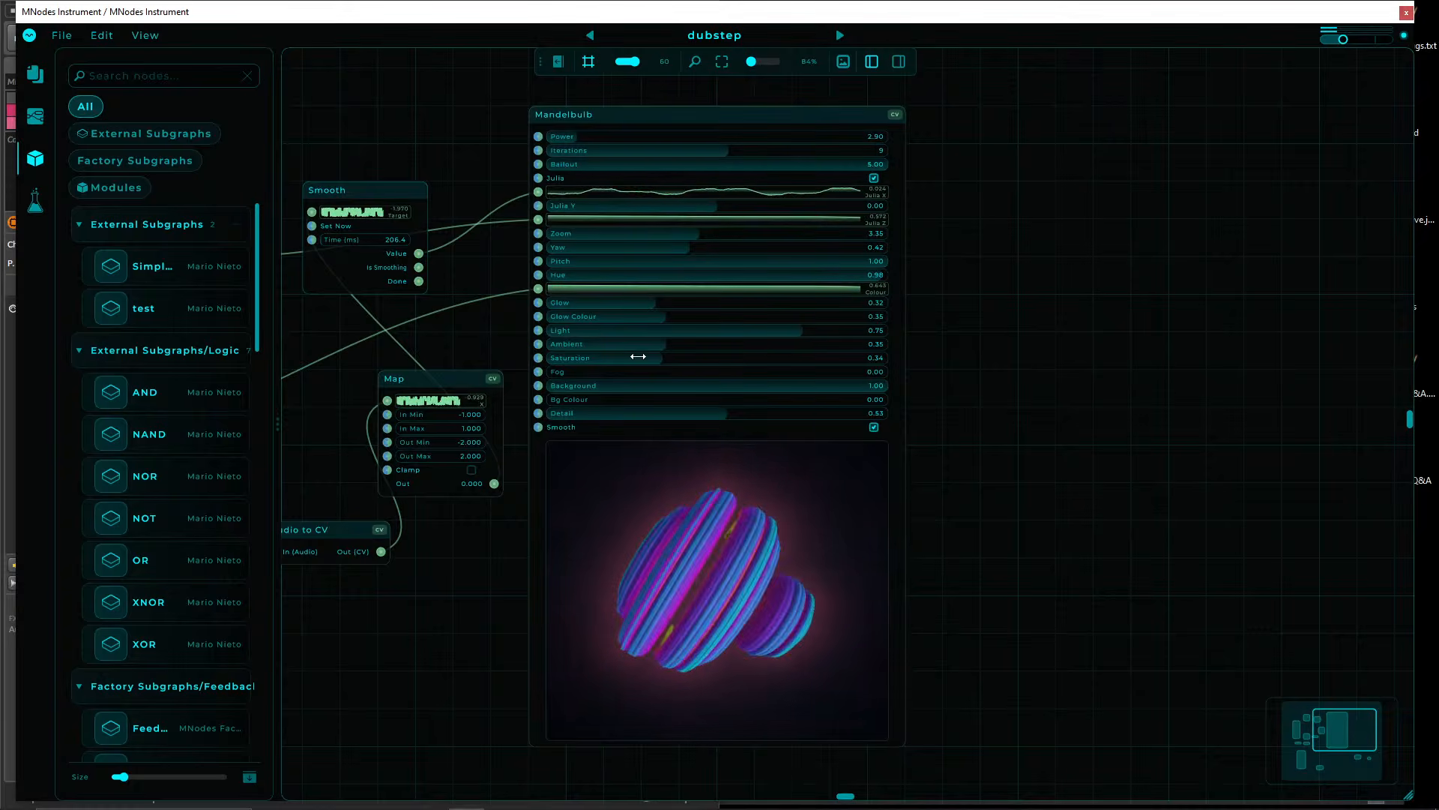
{"action": "left_click_drag", "start_coordinate": [637, 356], "coordinate": [592, 300]}
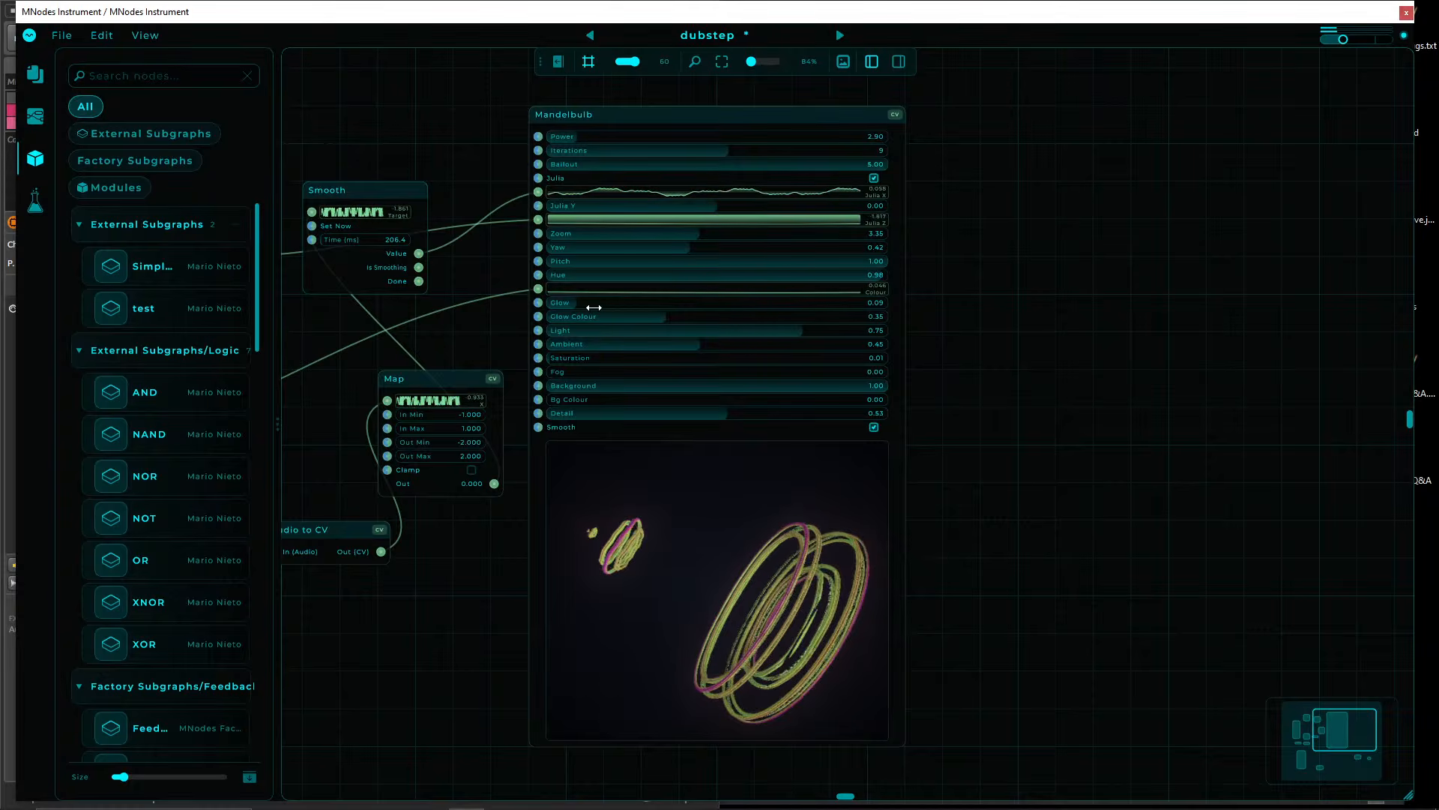
- Set the Mandelbulb's Zoom to 2.09, Yaw to 0.63 and Pitch to 0.04
{"action": "left_click_drag", "start_coordinate": [659, 261], "coordinate": [546, 262]}
{"action": "left_click_drag", "start_coordinate": [632, 246], "coordinate": [570, 251]}
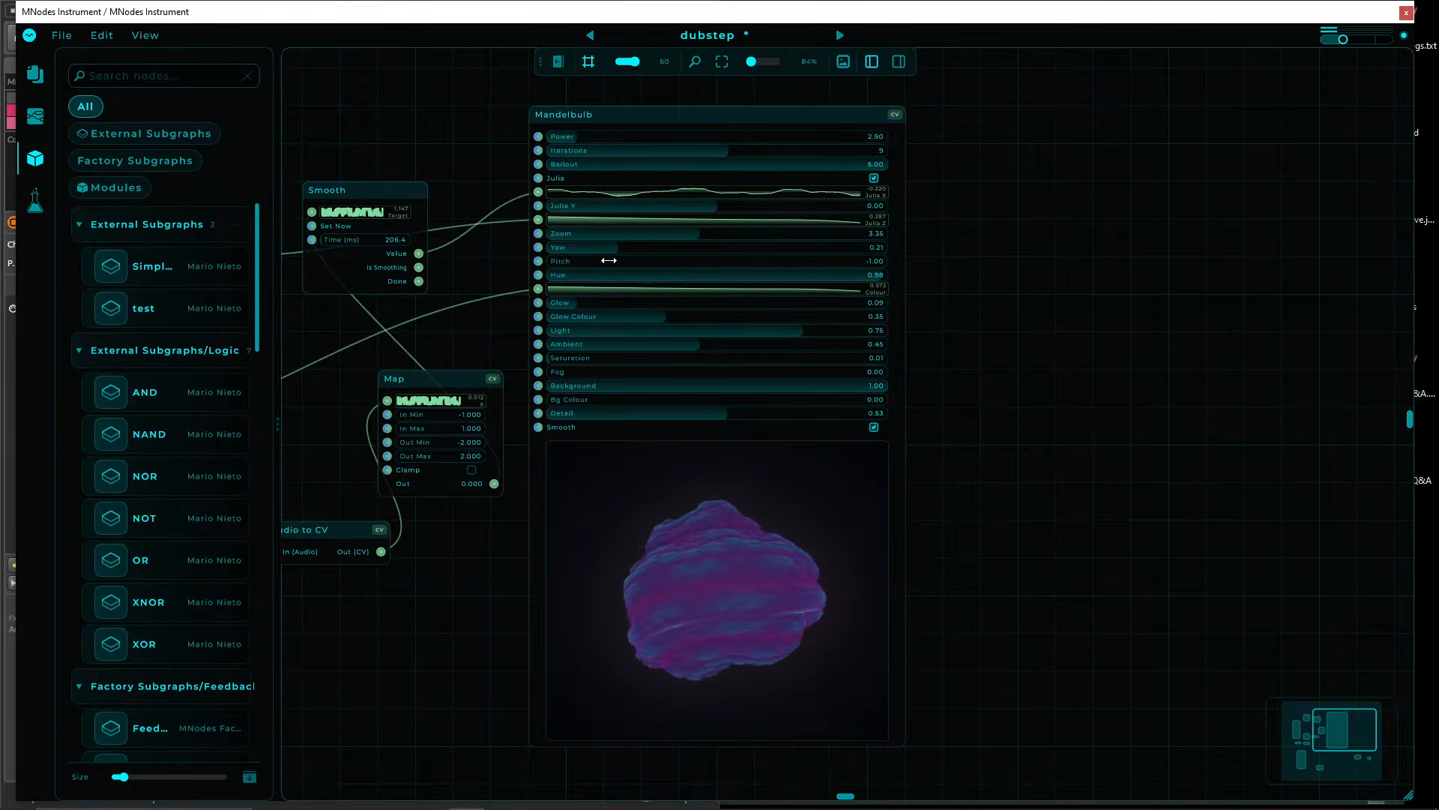
{"action": "mouse_move", "coordinate": [667, 259]}
{"action": "left_mouse_down"}
{"action": "mouse_move", "coordinate": [687, 229]}
{"action": "mouse_move", "coordinate": [530, 235]}
{"action": "mouse_move", "coordinate": [648, 268]}
{"action": "left_mouse_up"}
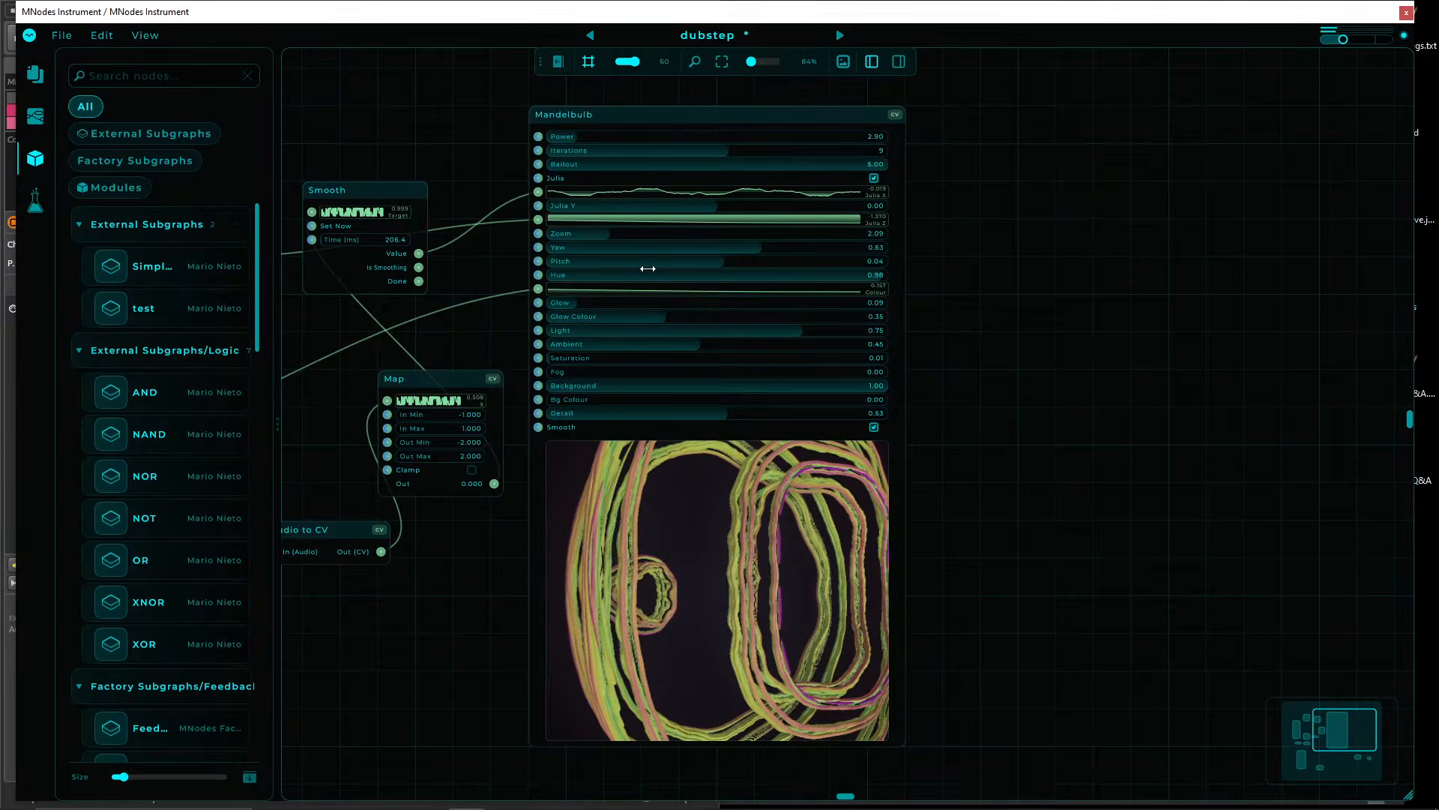
- Add the Mandelbulb display to the preset's custom interface, then show the interface canvas and enlarge it
{"action": "right_click", "coordinate": [723, 113]}
{"action": "left_click", "coordinate": [1026, 390]}
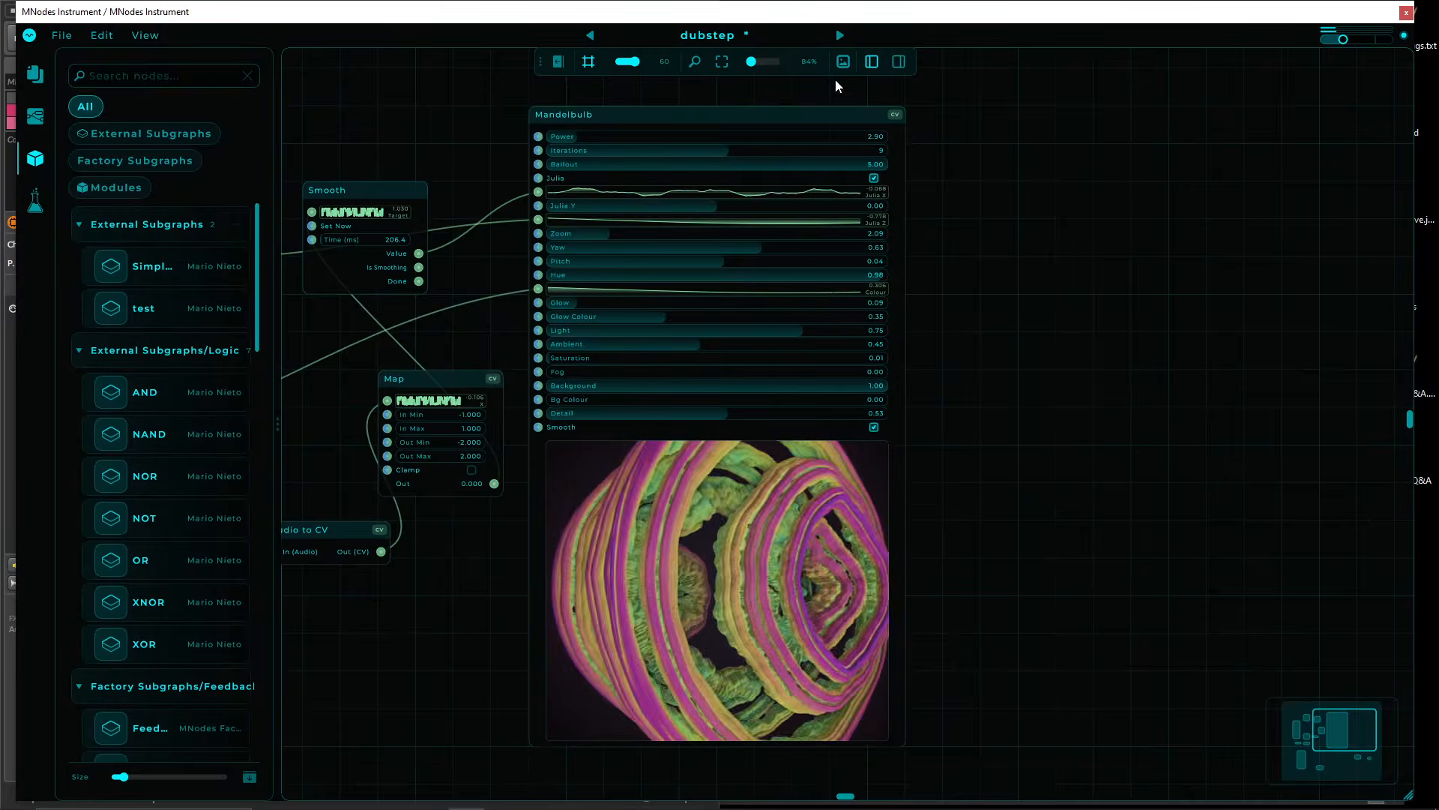
{"action": "left_click", "coordinate": [843, 62]}
{"action": "left_click_drag", "start_coordinate": [938, 574], "coordinate": [890, 119]}
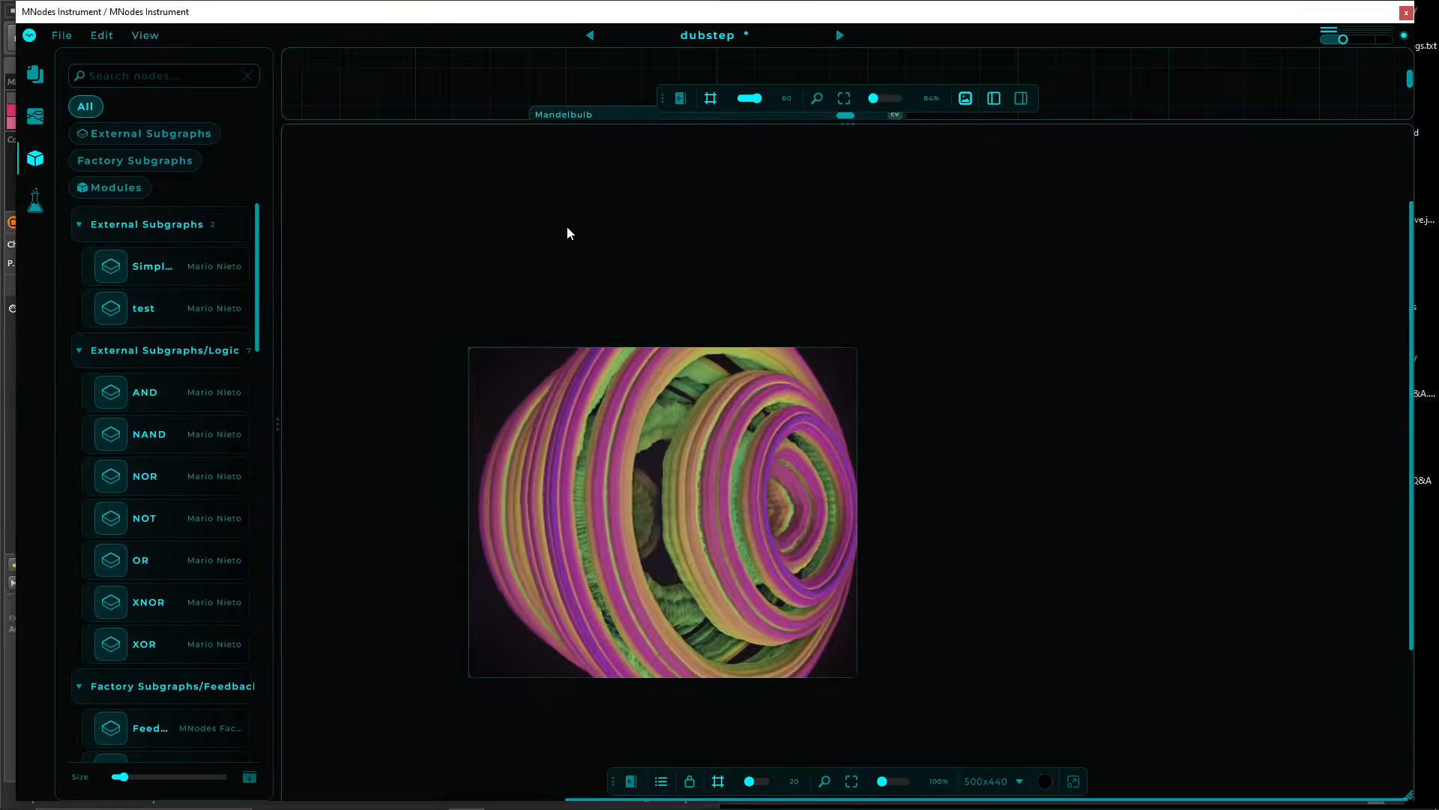
- Preview the Mandelbulb interface on its own in an enlarged plugin window, then return to the full editor
{"action": "left_click", "coordinate": [30, 37]}
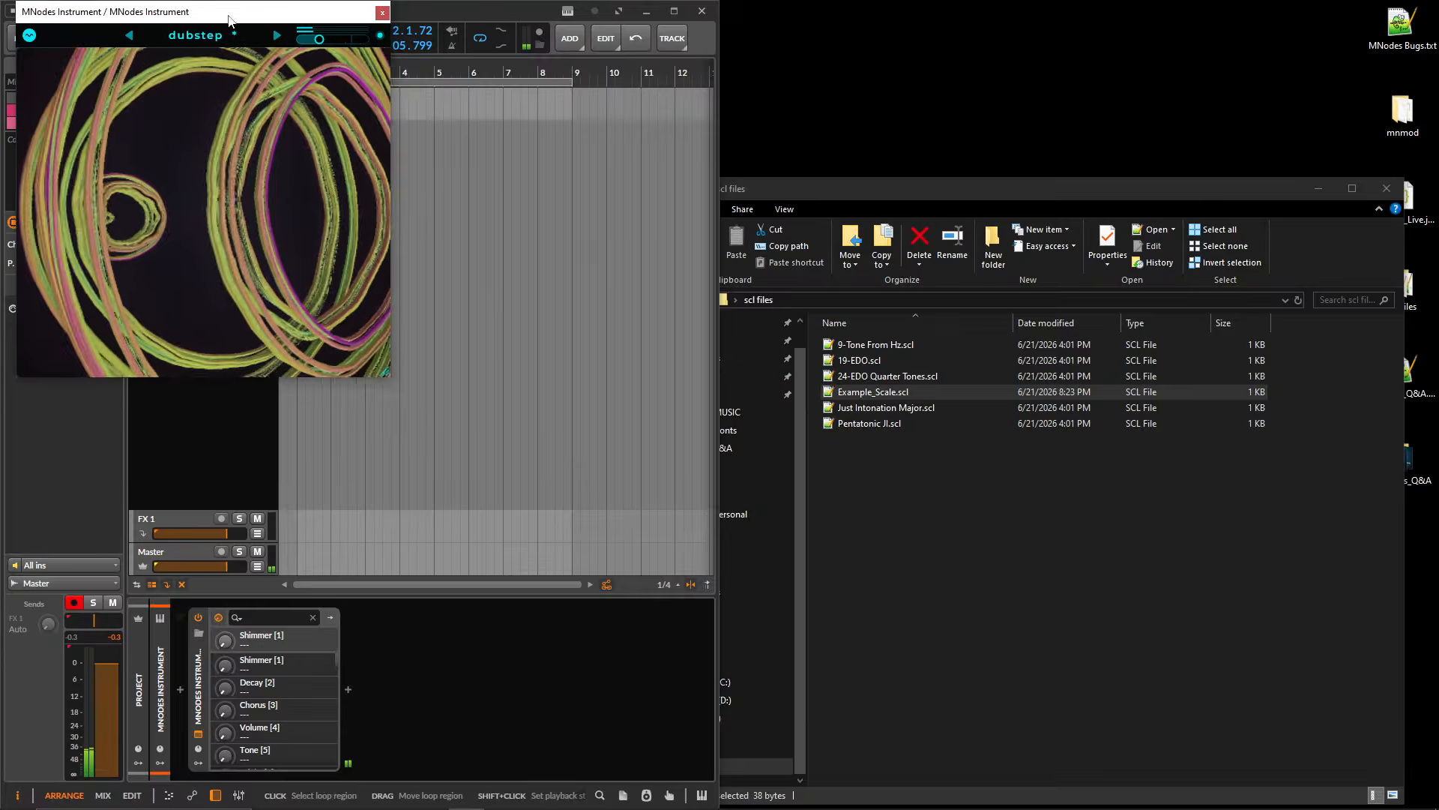
{"action": "left_click_drag", "start_coordinate": [803, 523], "coordinate": [1196, 793]}
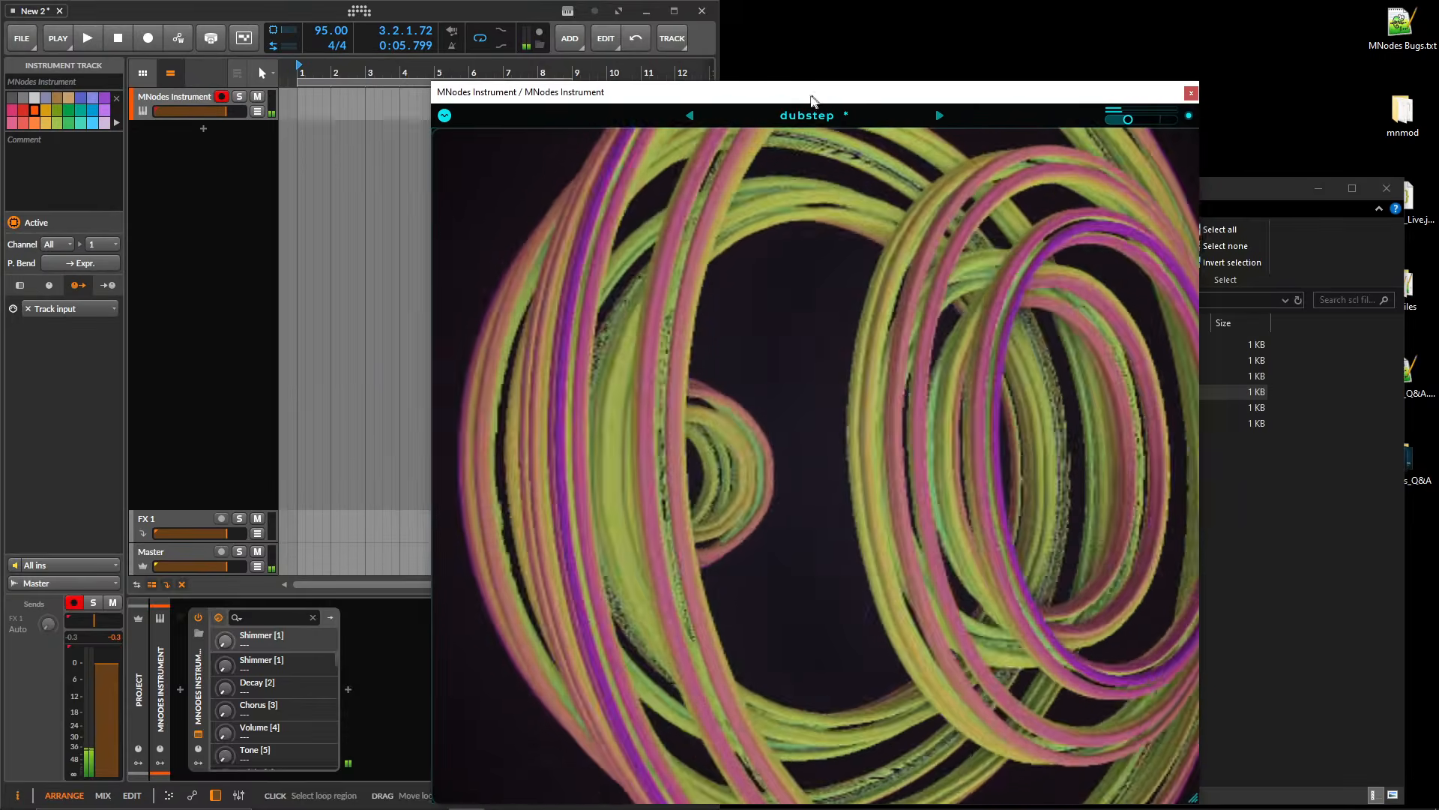
{"action": "left_click_drag", "start_coordinate": [812, 101], "coordinate": [728, 67]}
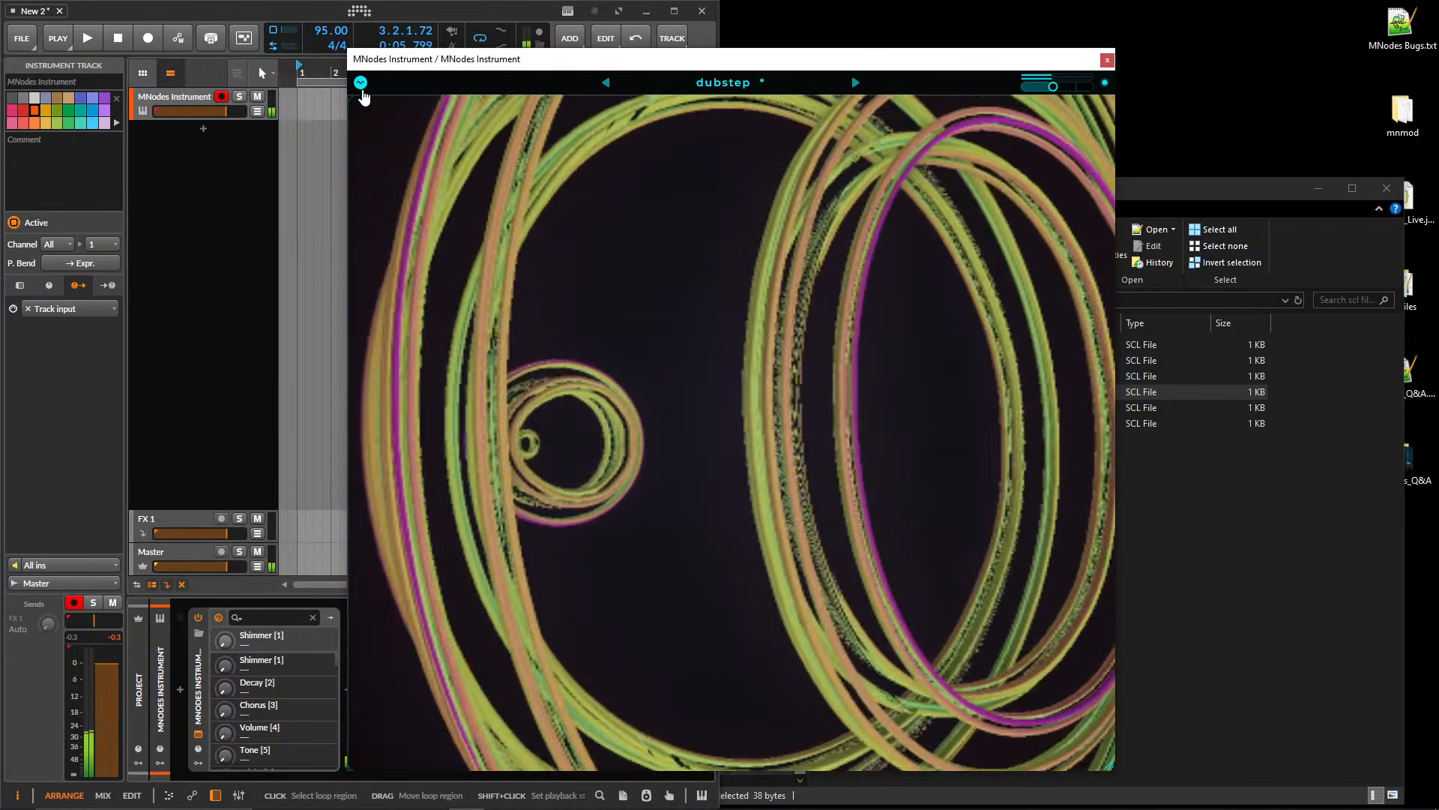
{"action": "left_click", "coordinate": [362, 84]}
{"action": "left_click", "coordinate": [367, 109]}
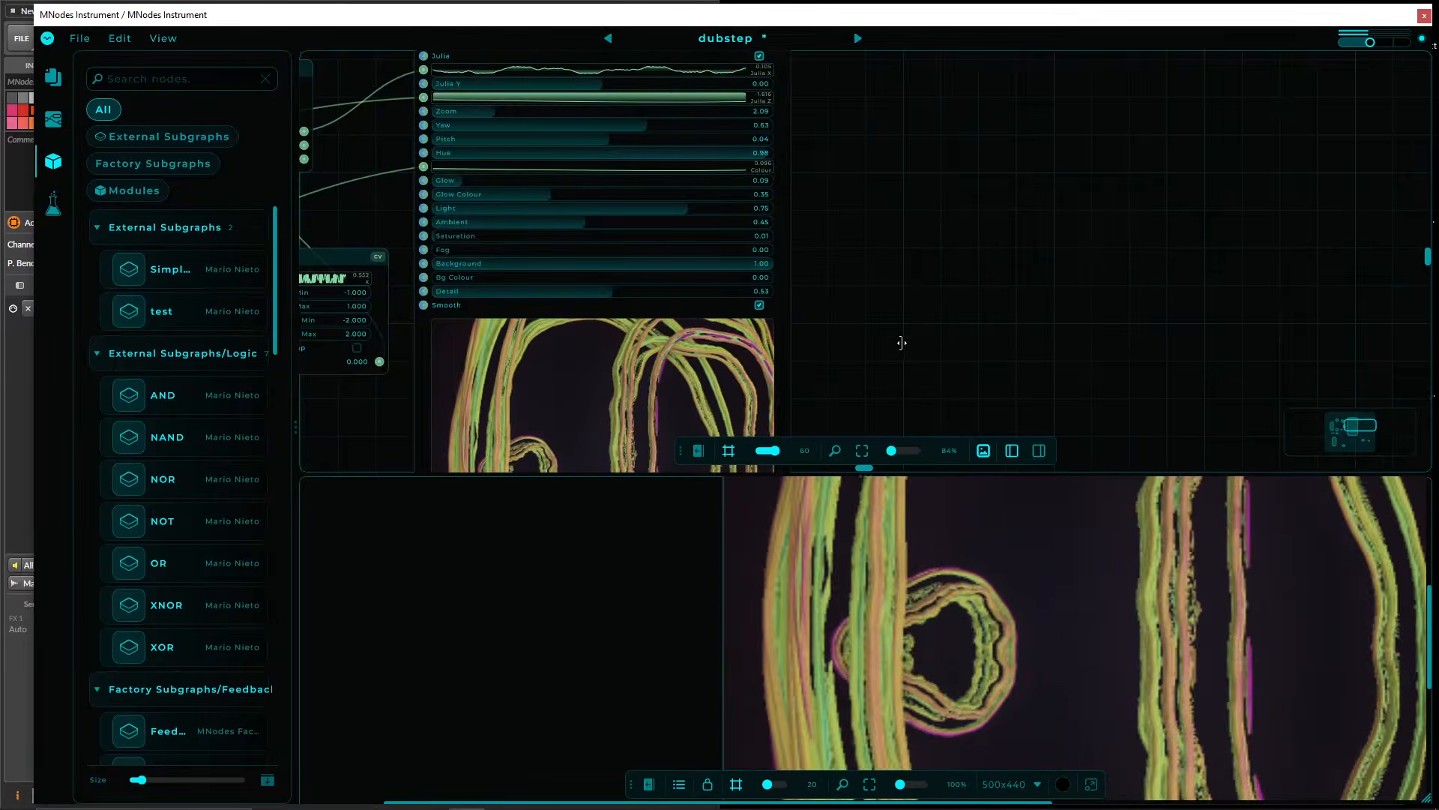
- Lower the master volume while the dubstep patch is playing
{"action": "scroll", "coordinate": [898, 573], "scroll_direction": "down", "scroll_amount": 5}
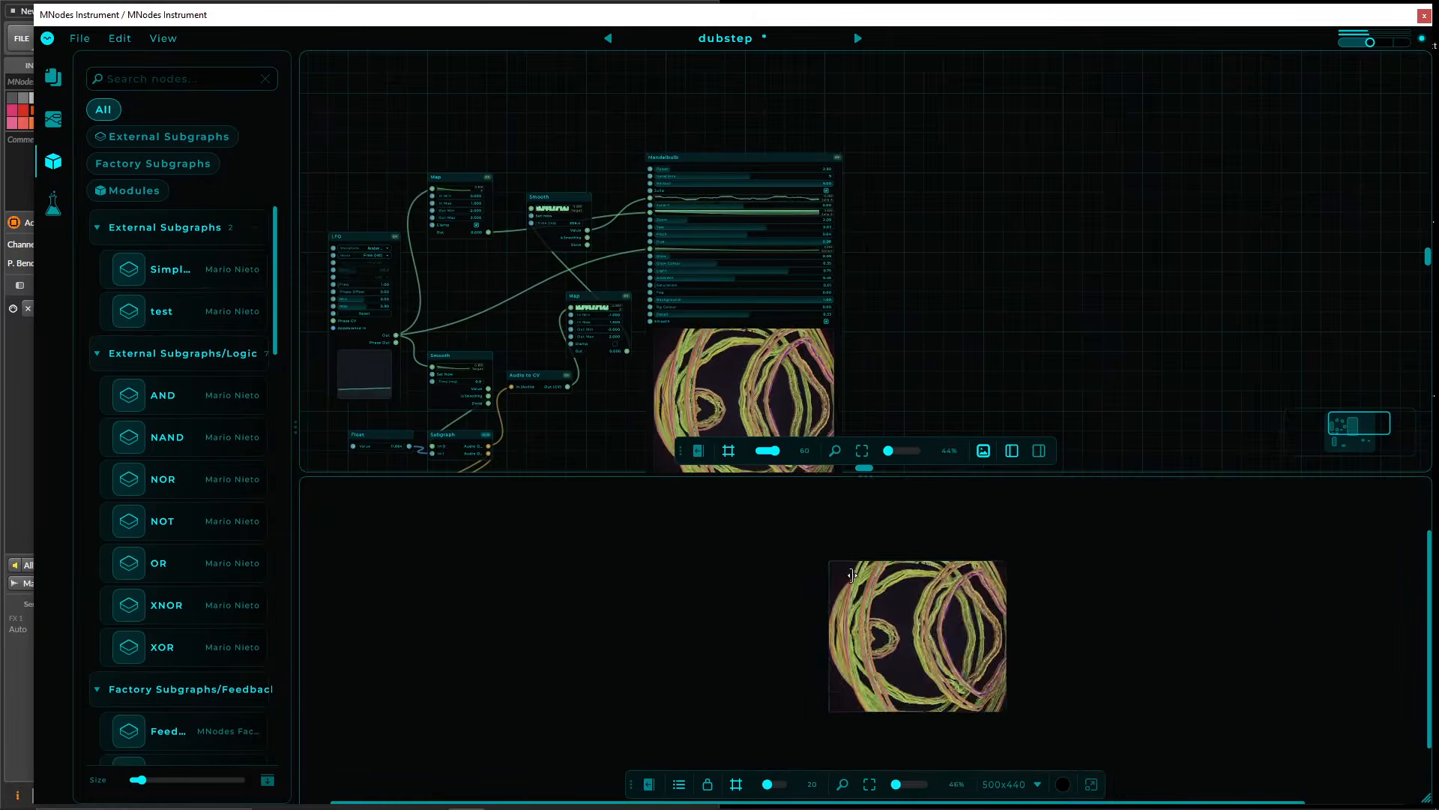
{"action": "left_click_drag", "start_coordinate": [955, 293], "coordinate": [1050, 178]}
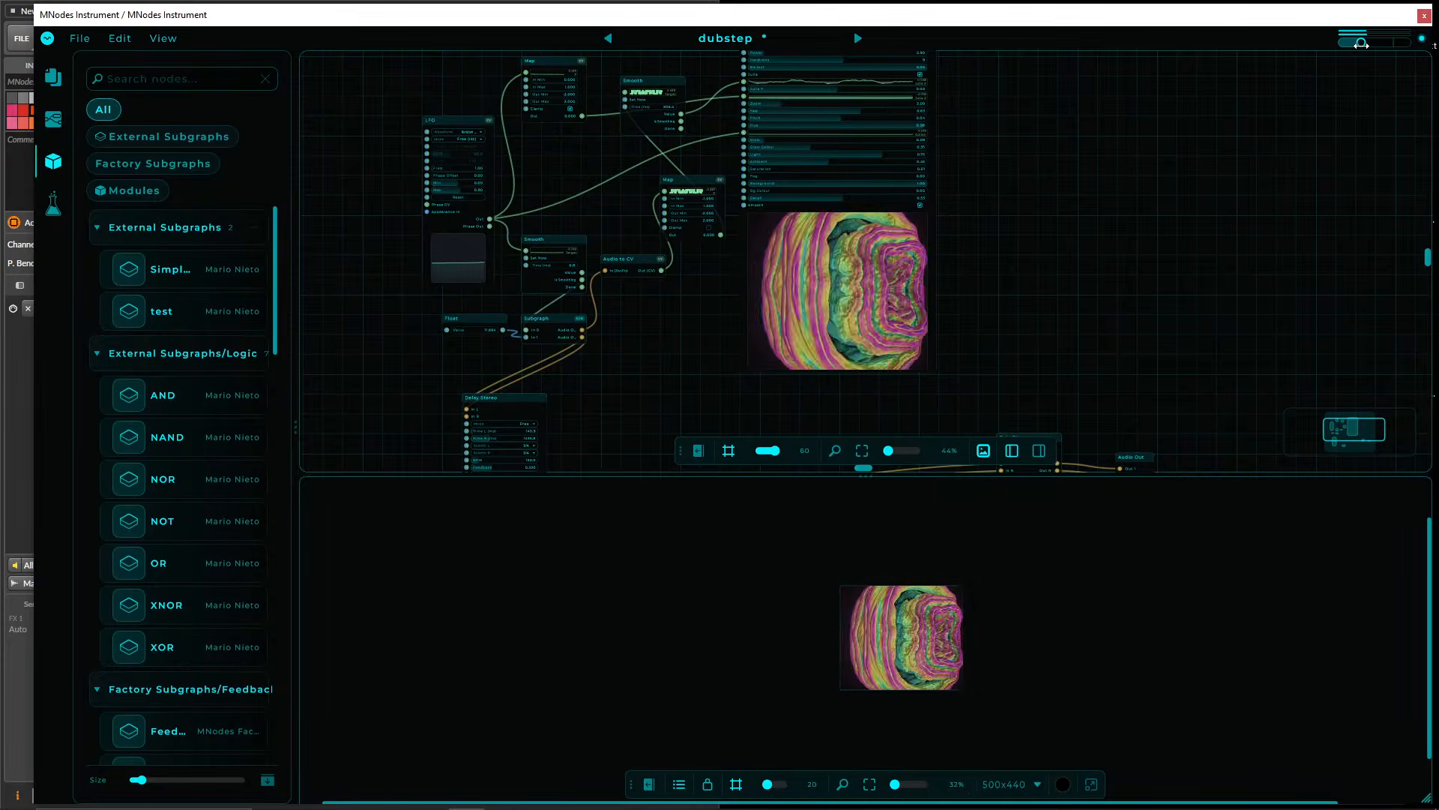
{"action": "left_click_drag", "start_coordinate": [1371, 42], "coordinate": [1353, 46]}
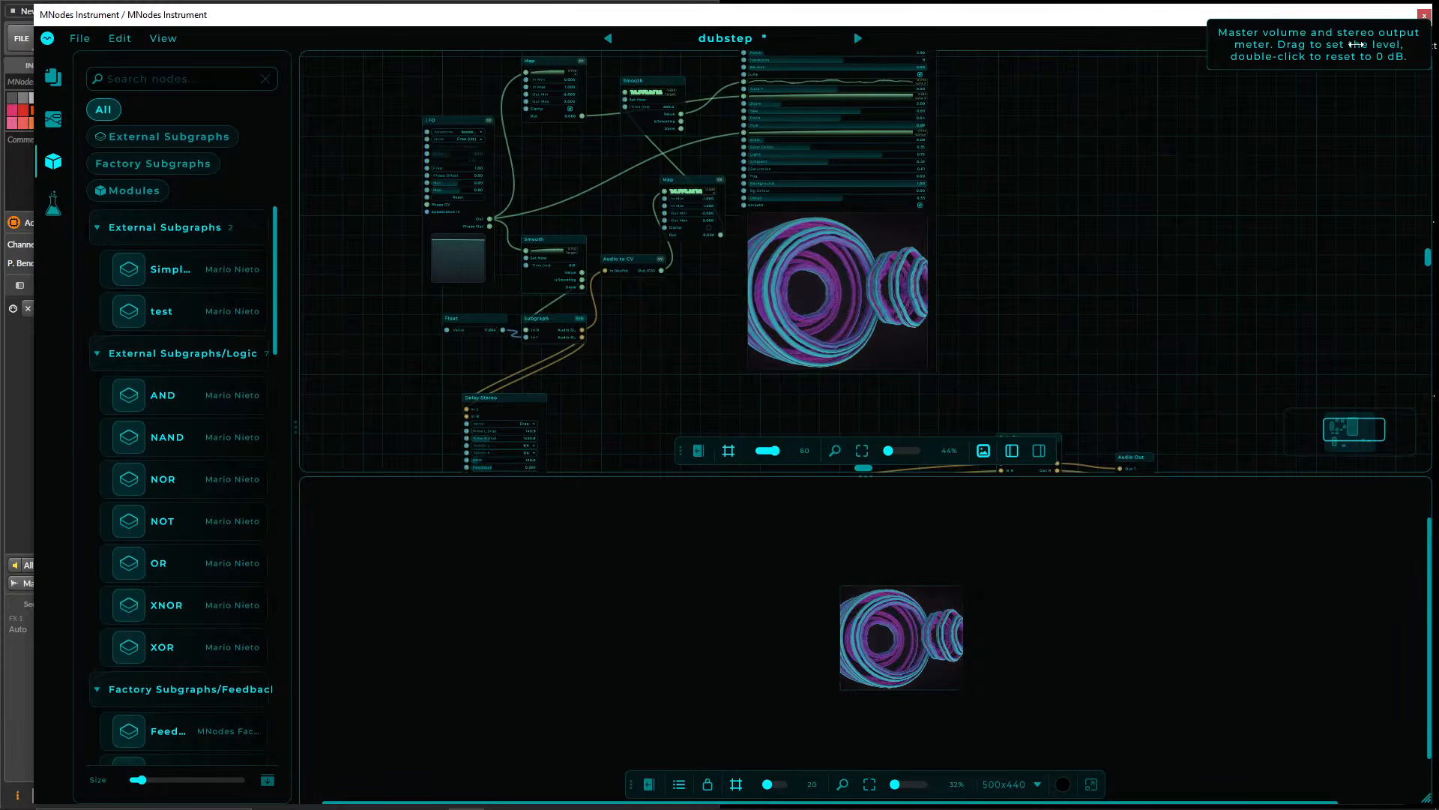
{"action": "scroll", "coordinate": [1019, 230], "scroll_direction": "up", "scroll_amount": 5}
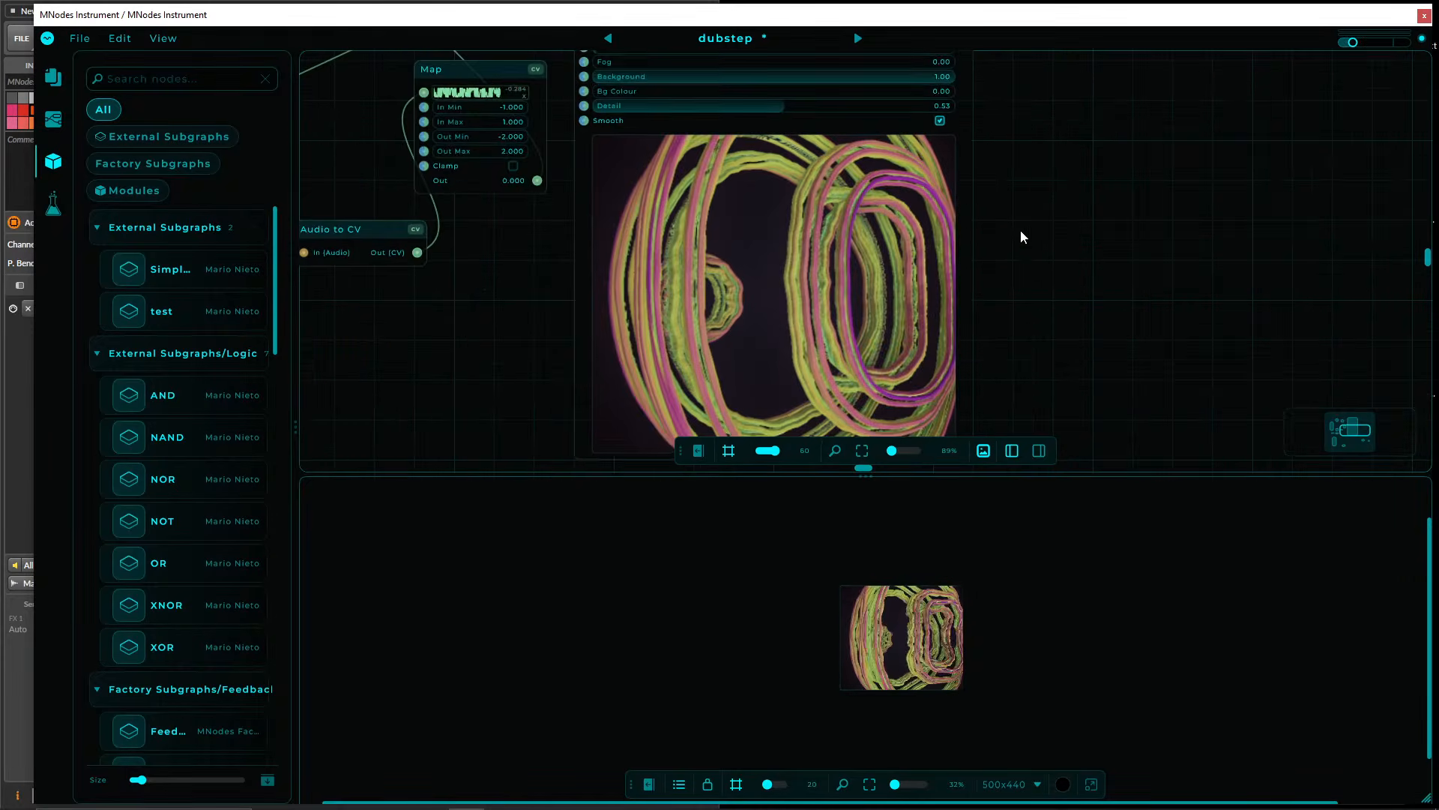
{"action": "scroll", "coordinate": [1052, 290], "scroll_direction": "down", "scroll_amount": 3}
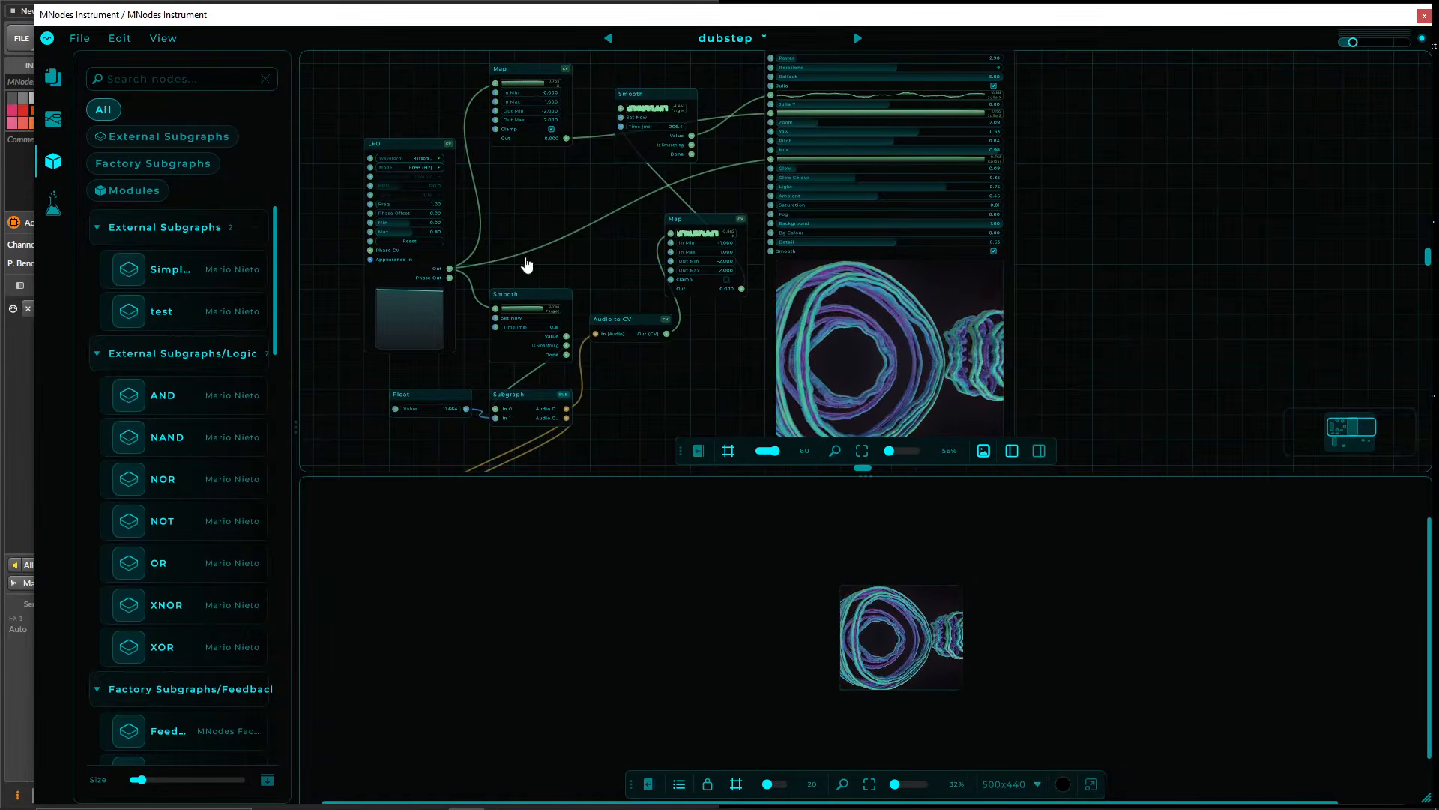
- Hide the module library and reposition the plugin window
{"action": "left_click", "coordinate": [54, 161]}
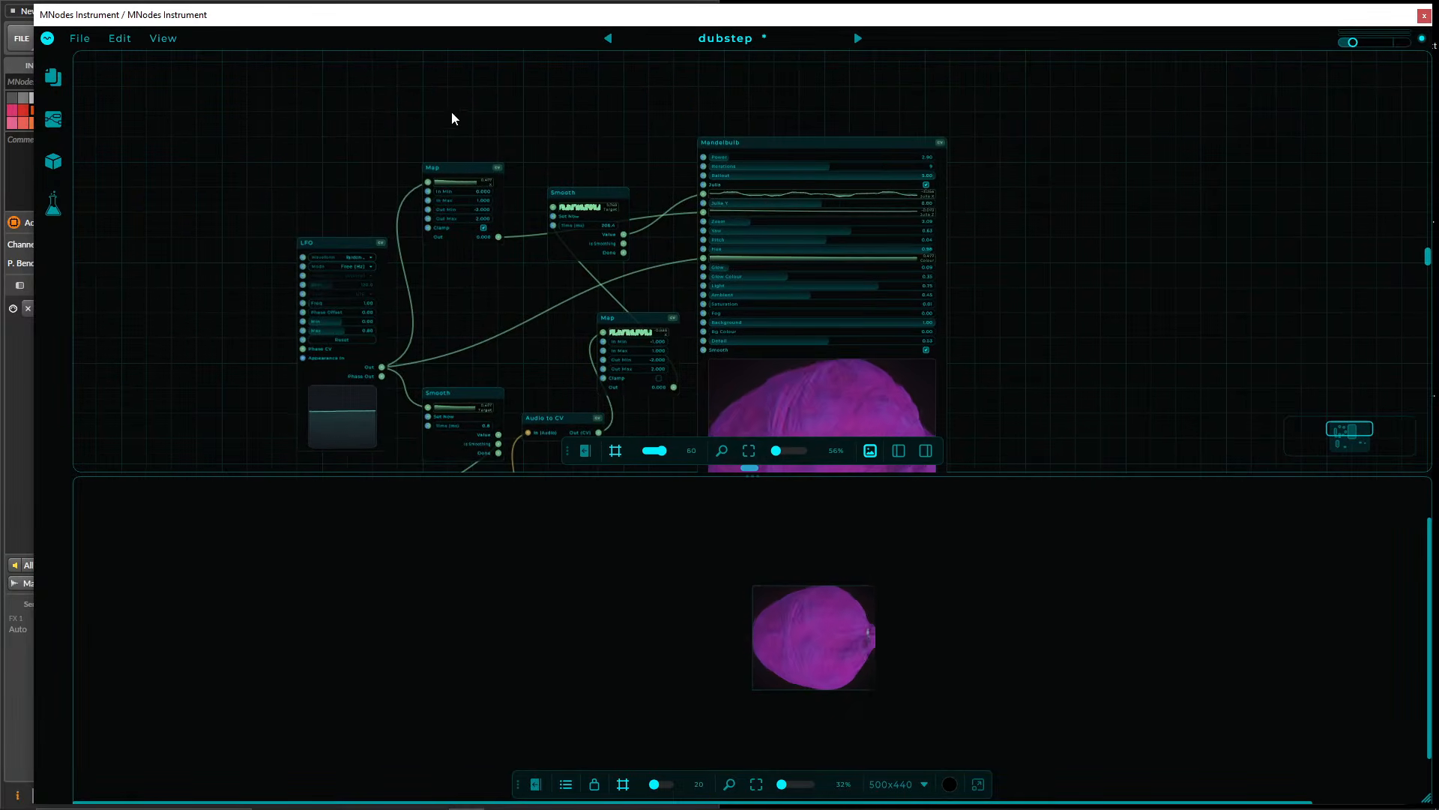
{"action": "left_click_drag", "start_coordinate": [453, 118], "coordinate": [329, 105]}
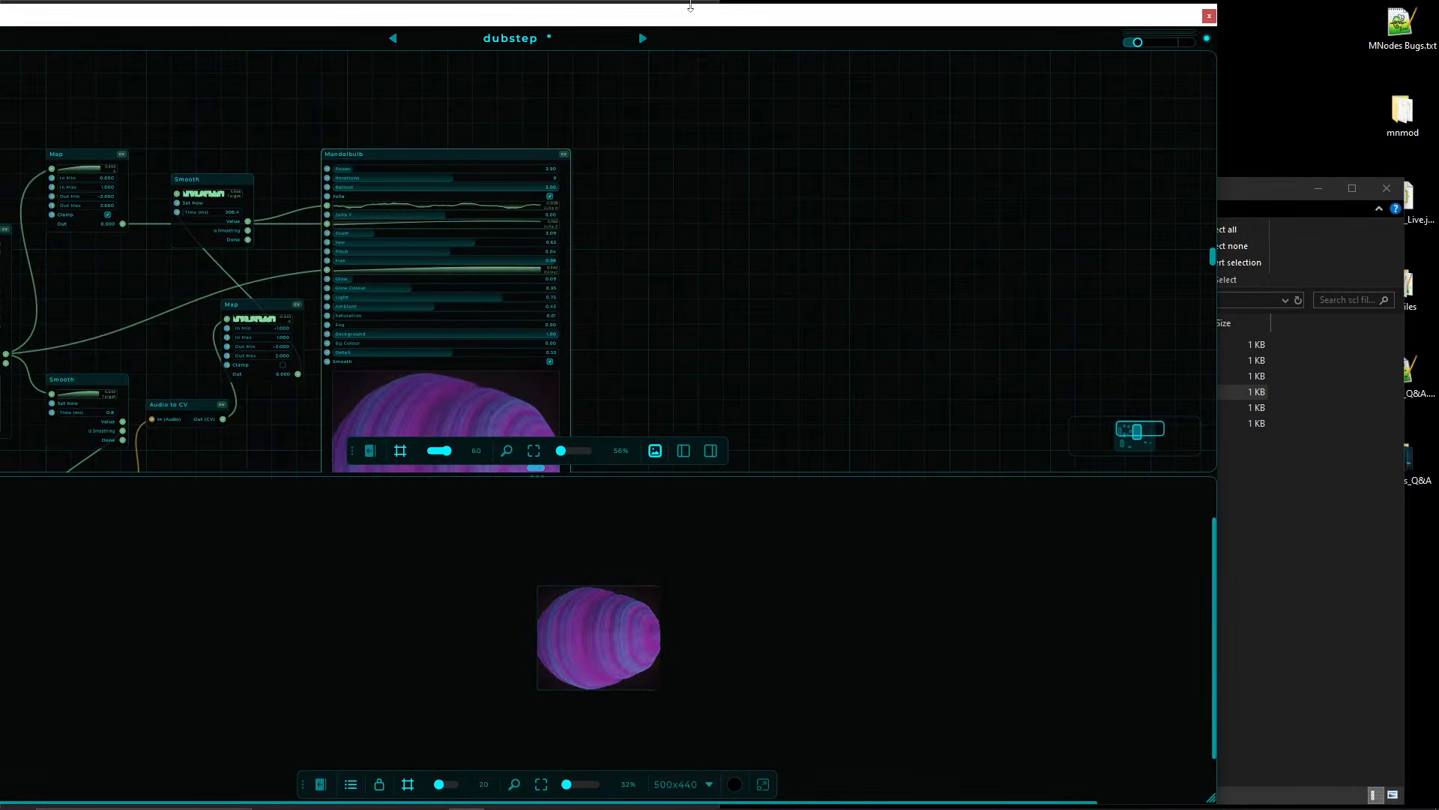
{"action": "left_click_drag", "start_coordinate": [690, 6], "coordinate": [1051, 6]}
- Search the nodes for "slider" and add a Widget Slider Horizontal Thumb above the patch
{"action": "double_click", "coordinate": [560, 106]}
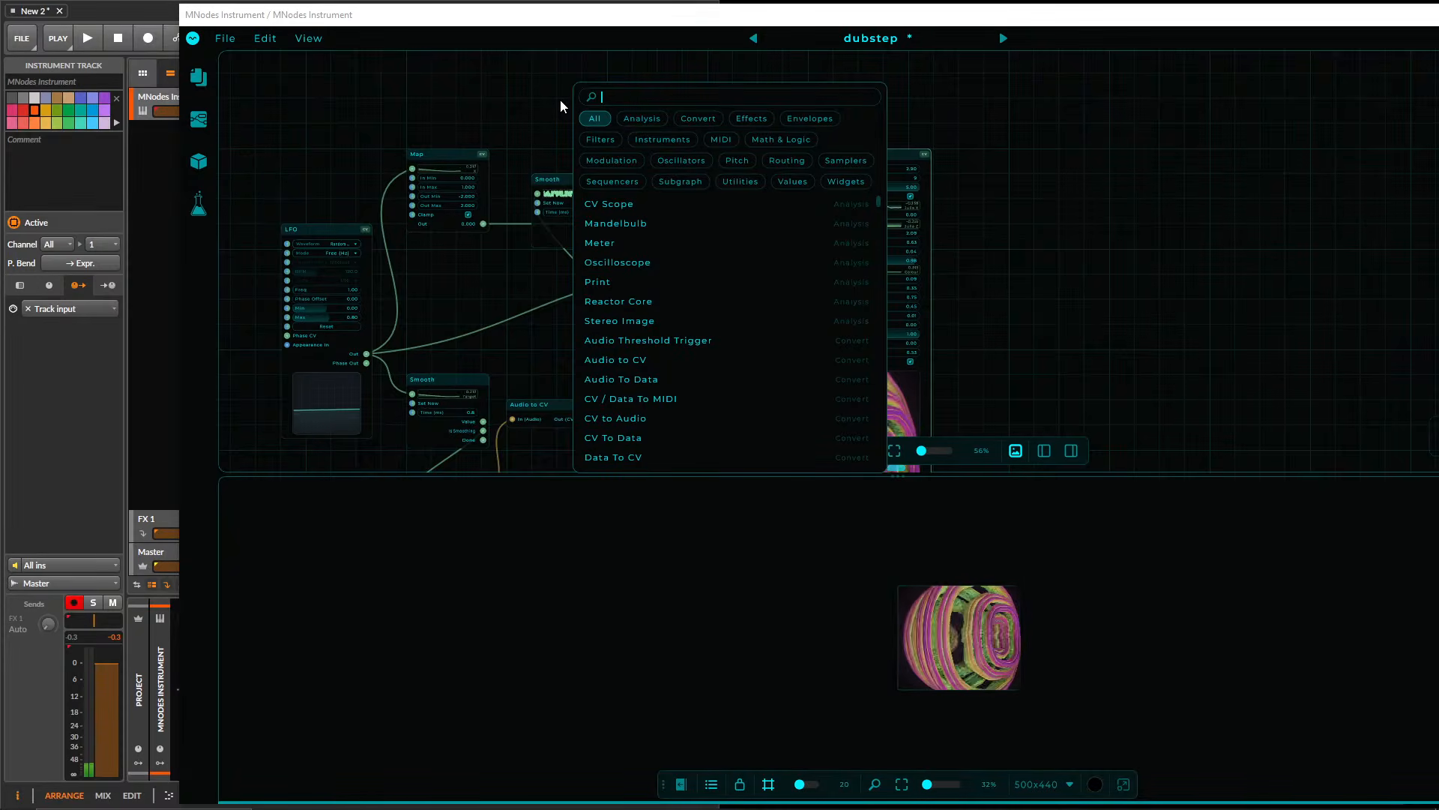
{"action": "type", "text": "slider"}
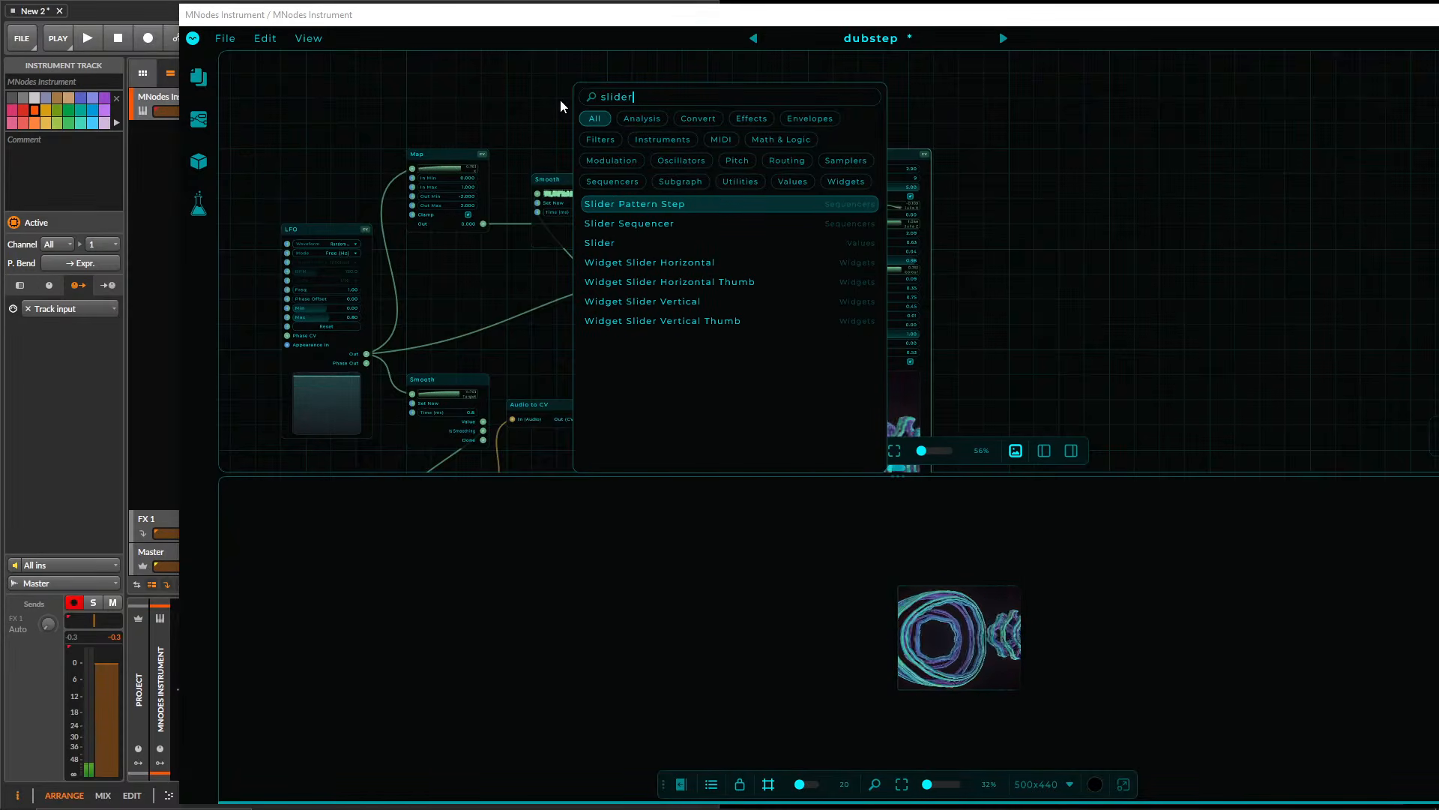
{"action": "key", "text": "Down"}
{"action": "key", "text": "Down"}
{"action": "key", "text": "Down"}
{"action": "key", "text": "Down"}
{"action": "key", "text": "Return"}
{"action": "scroll", "coordinate": [649, 307], "scroll_direction": "up", "scroll_amount": 3}
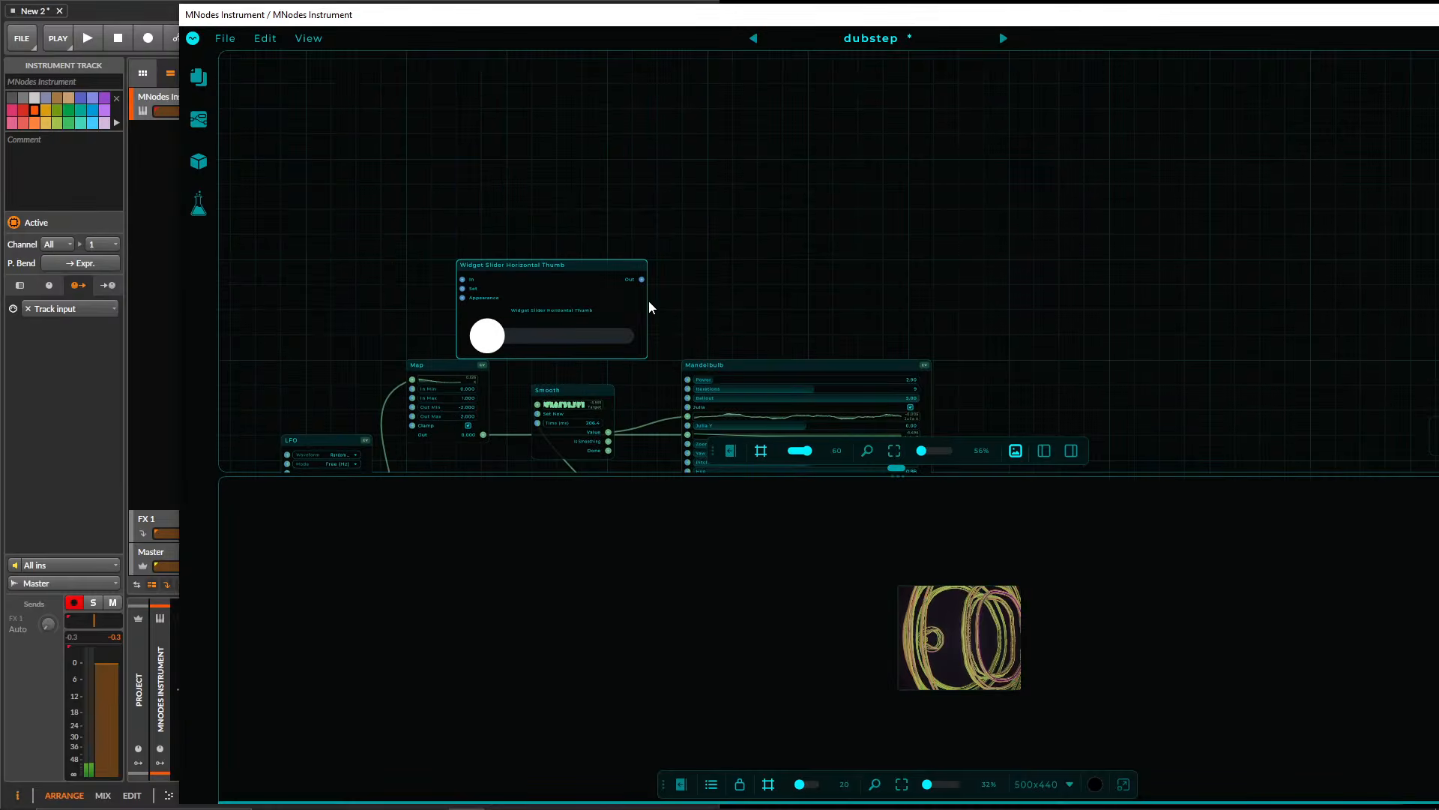
- Move the thumb of the horizontal slider widget to its maximum
{"action": "scroll", "coordinate": [649, 307], "scroll_direction": "up", "scroll_amount": 5}
{"action": "scroll", "coordinate": [547, 328], "scroll_direction": "down", "scroll_amount": 3}
{"action": "left_click_drag", "start_coordinate": [431, 299], "coordinate": [787, 317]}
{"action": "scroll", "coordinate": [929, 310], "scroll_direction": "down", "scroll_amount": 2}
{"action": "left_click_drag", "start_coordinate": [929, 311], "coordinate": [680, 284]}
- Add a Text Input node beside the slider widget, make it taller and enter "sdf" in its text field
{"action": "double_click", "coordinate": [681, 283]}
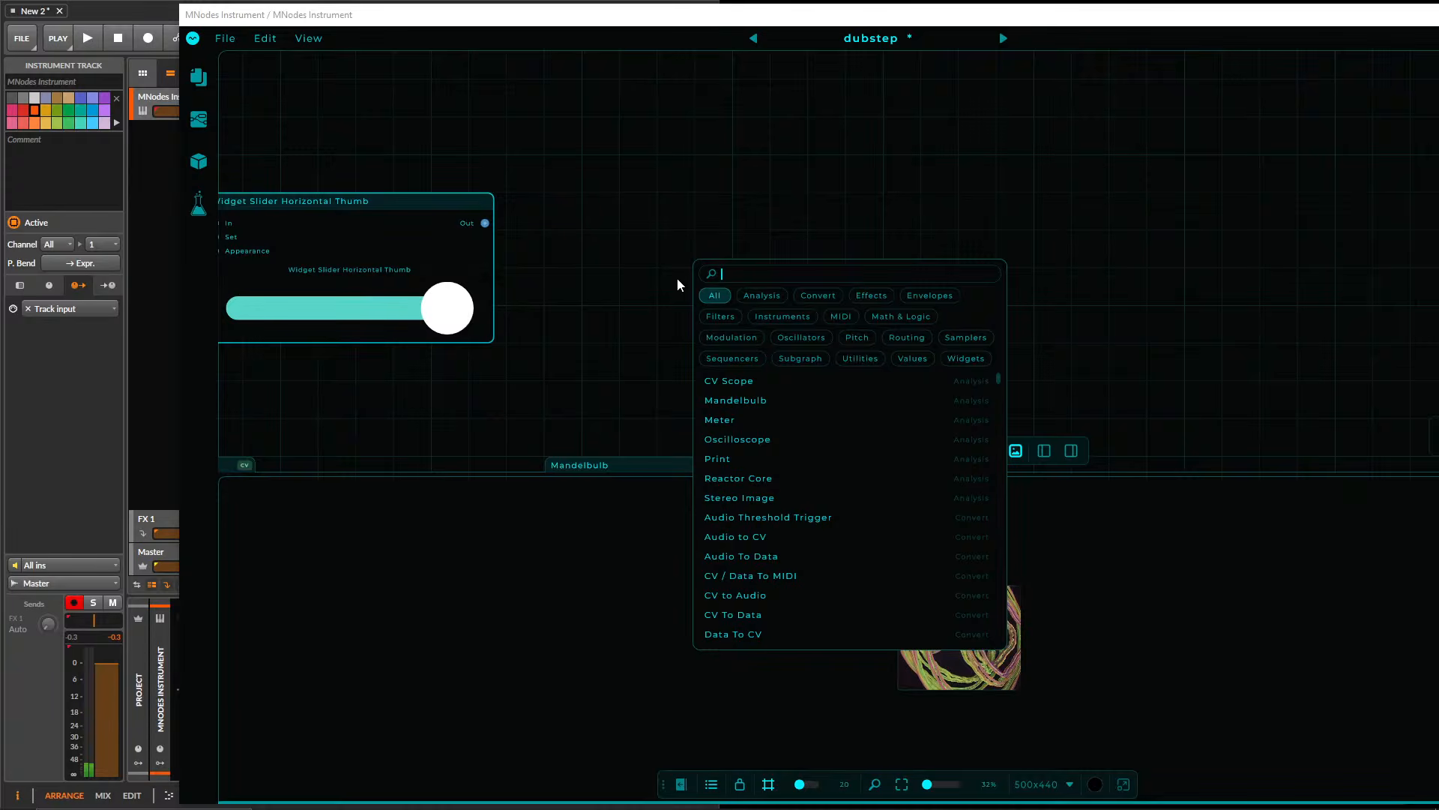
{"action": "type", "text": "text"}
{"action": "key", "text": "Down"}
{"action": "key", "text": "Return"}
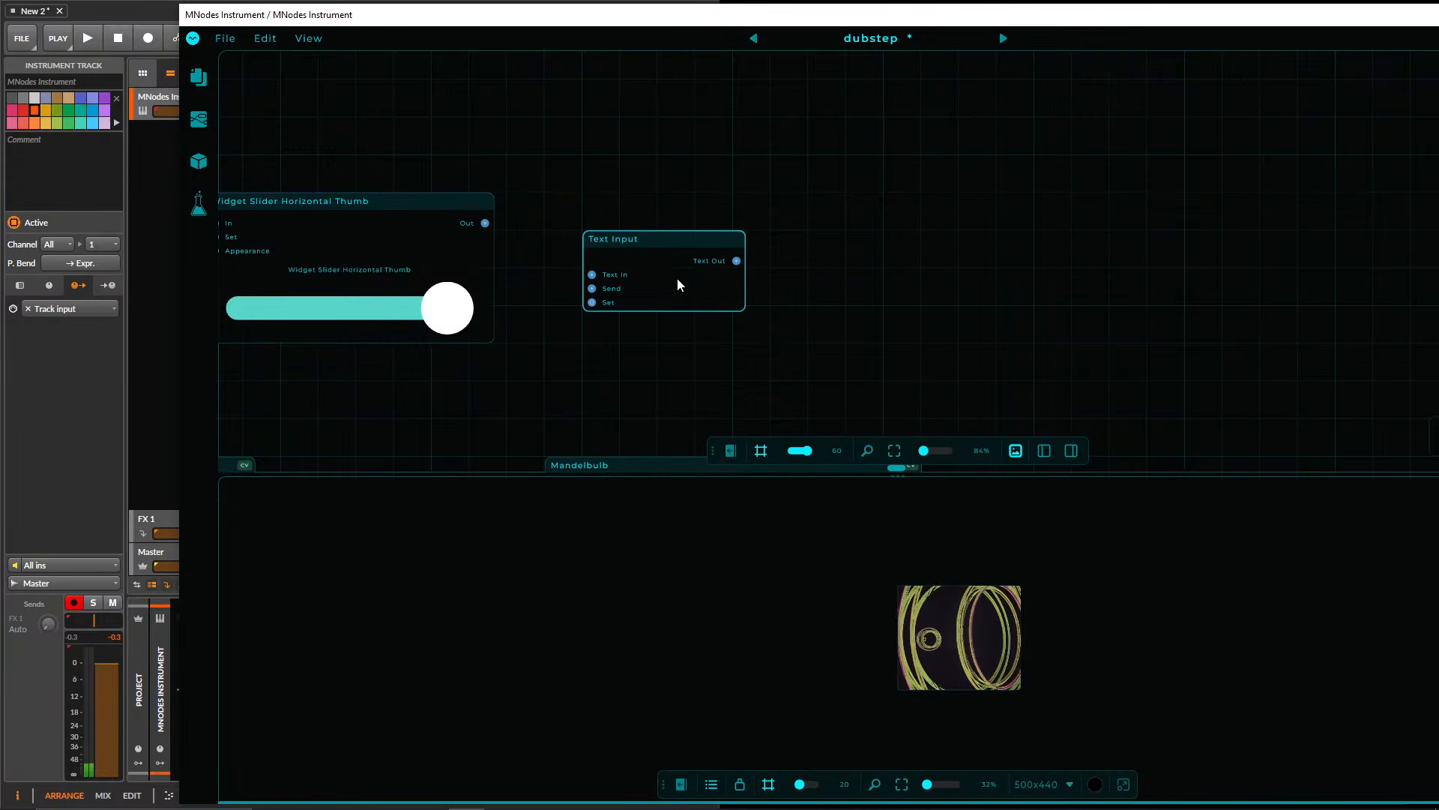
{"action": "left_click_drag", "start_coordinate": [630, 308], "coordinate": [628, 393]}
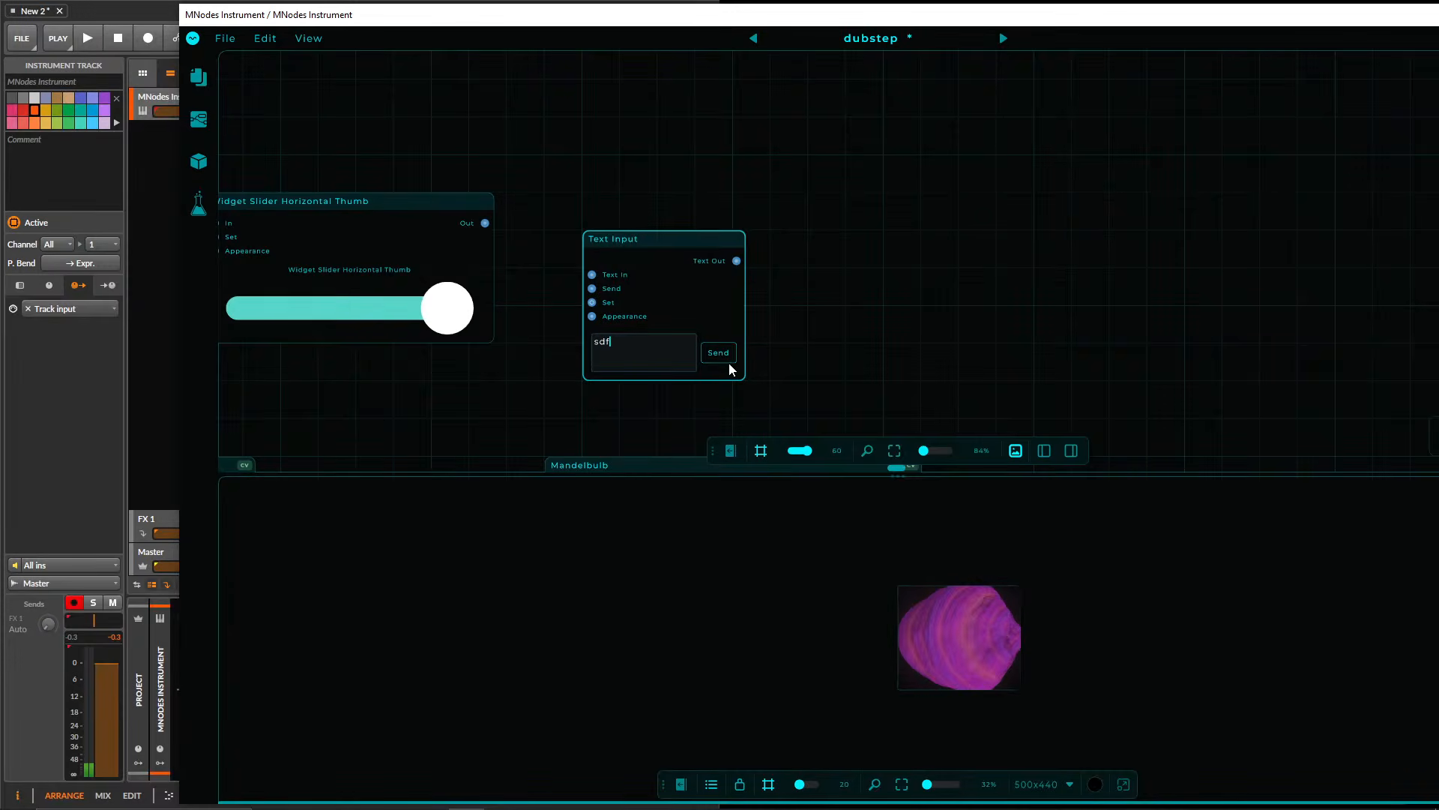
{"action": "mouse_move", "coordinate": [718, 380]}
{"action": "left_mouse_down"}
{"action": "mouse_move", "coordinate": [713, 353]}
{"action": "mouse_move", "coordinate": [719, 380]}
{"action": "left_mouse_up"}
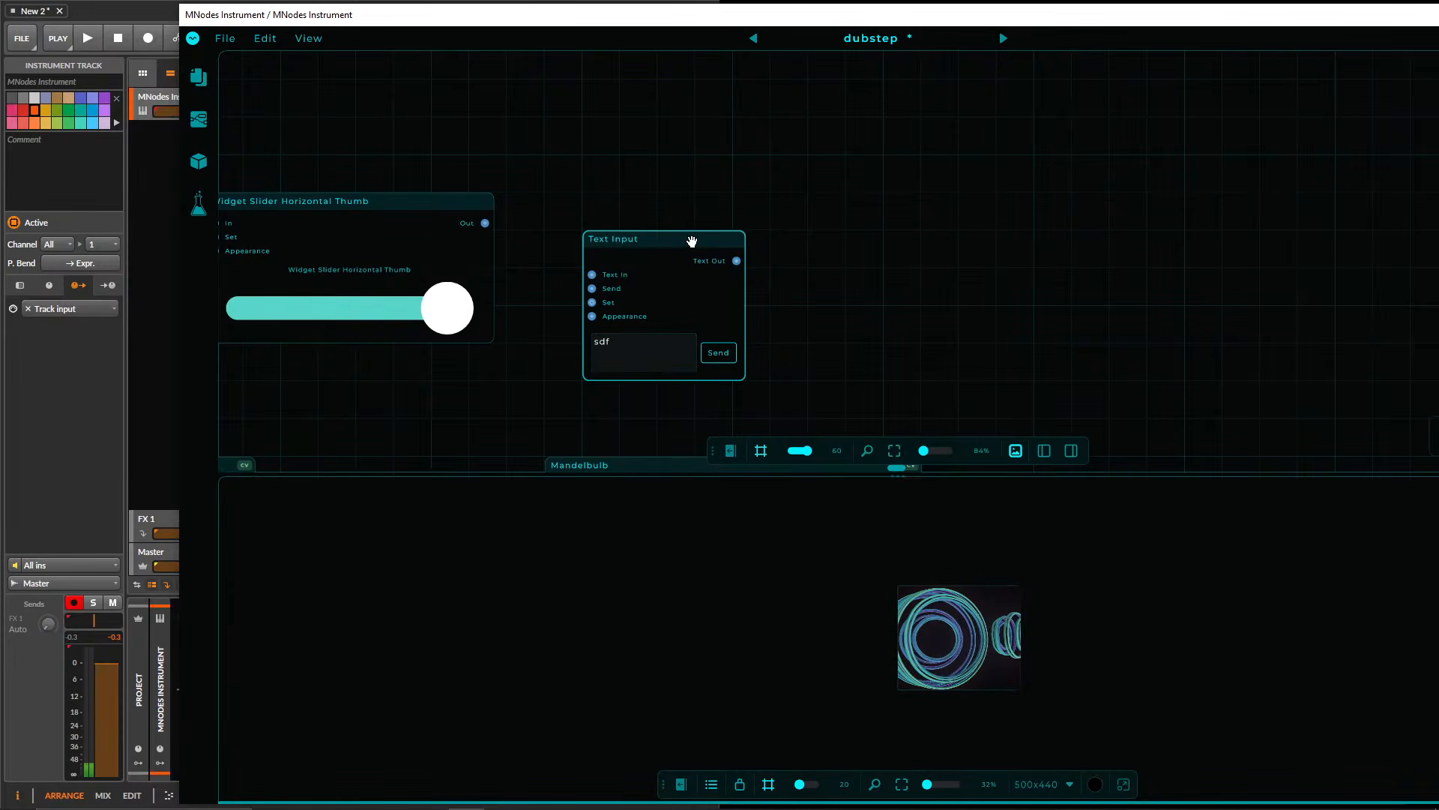
- Move the Text Input node so it lines up with the slider widget
{"action": "right_click", "coordinate": [692, 241]}
{"action": "left_click", "coordinate": [930, 302]}
{"action": "left_click_drag", "start_coordinate": [601, 239], "coordinate": [563, 201]}
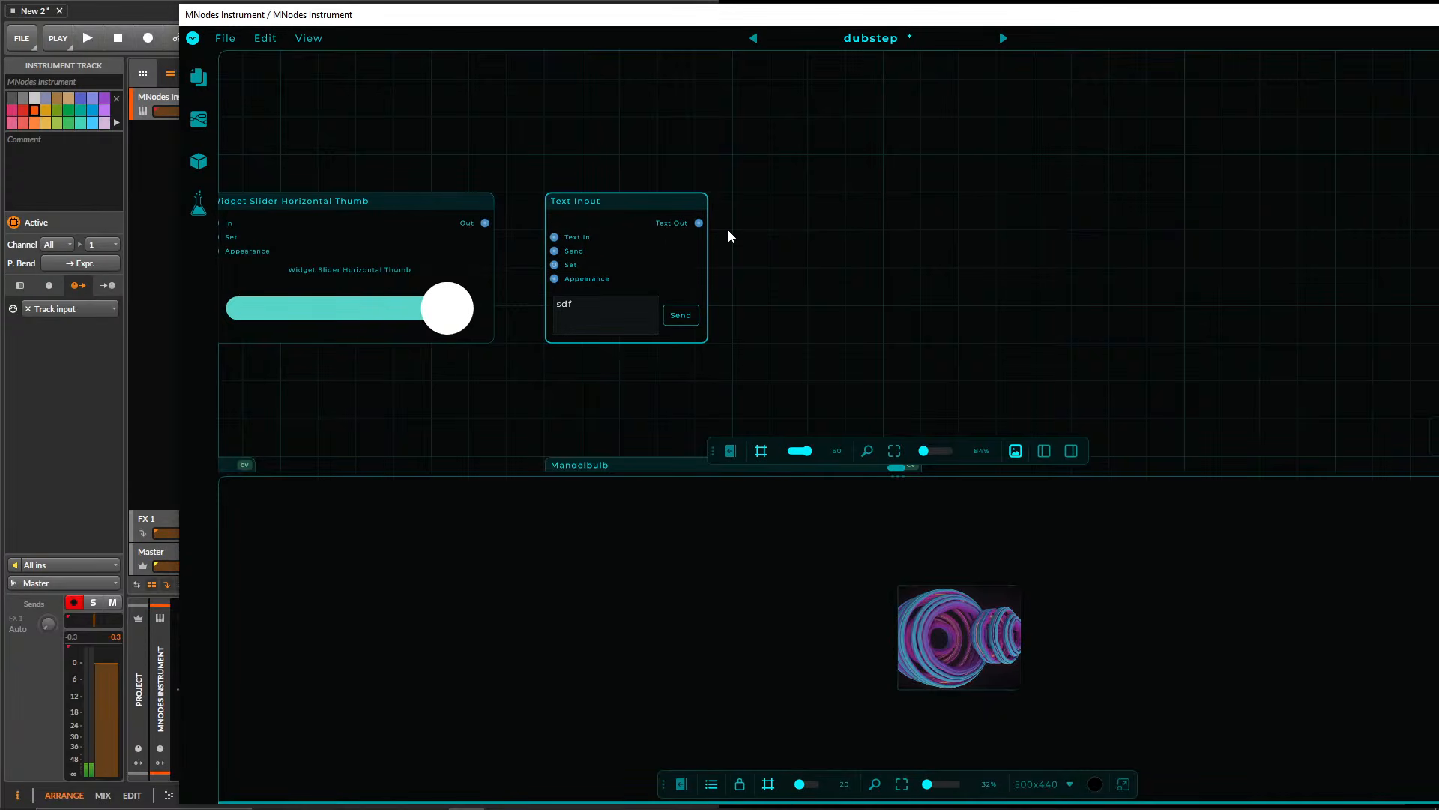
- Replace the Text Input node's text with "dfsdf"
{"action": "scroll", "coordinate": [712, 347], "scroll_direction": "up", "scroll_amount": 2}
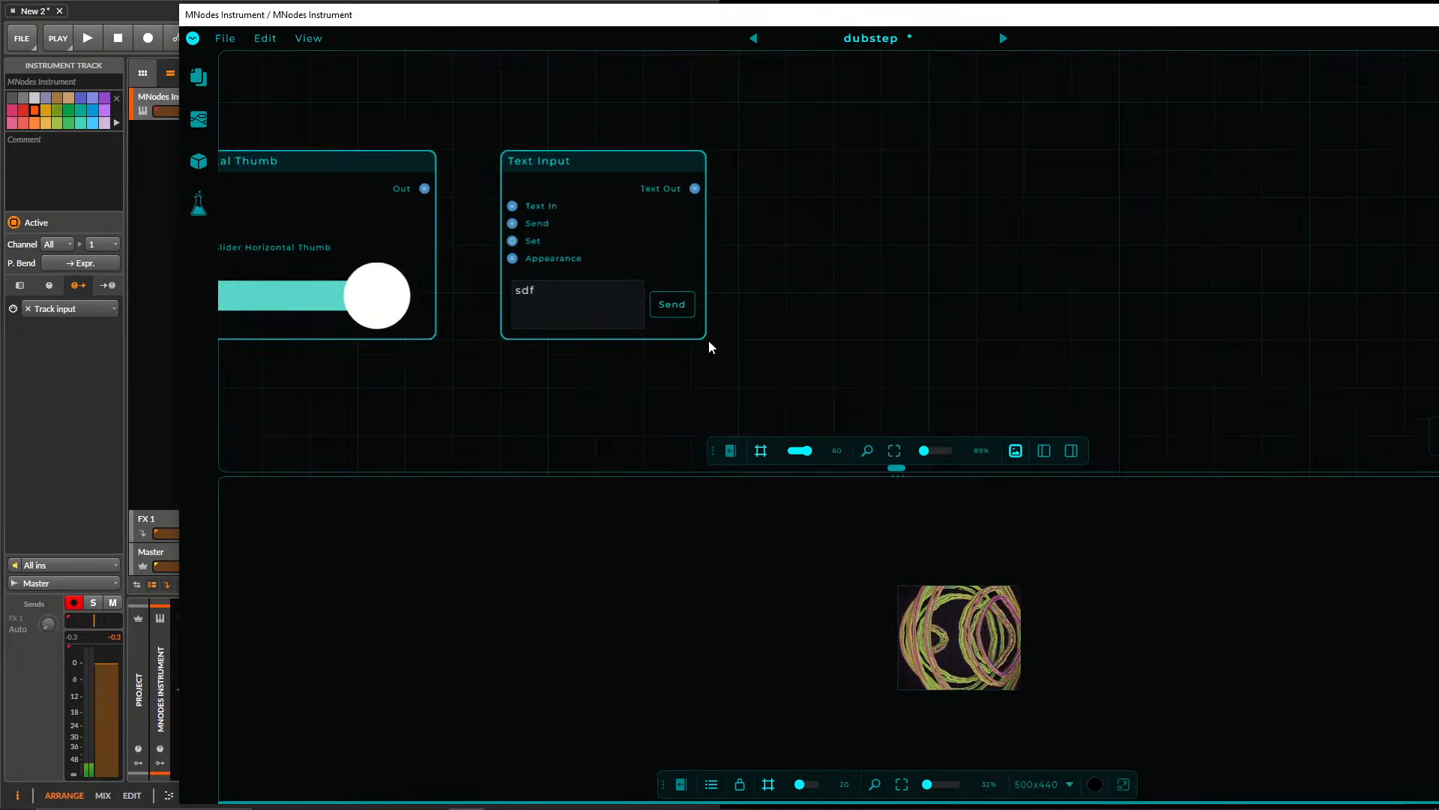
{"action": "right_click", "coordinate": [837, 233]}
{"action": "left_click", "coordinate": [683, 297]}
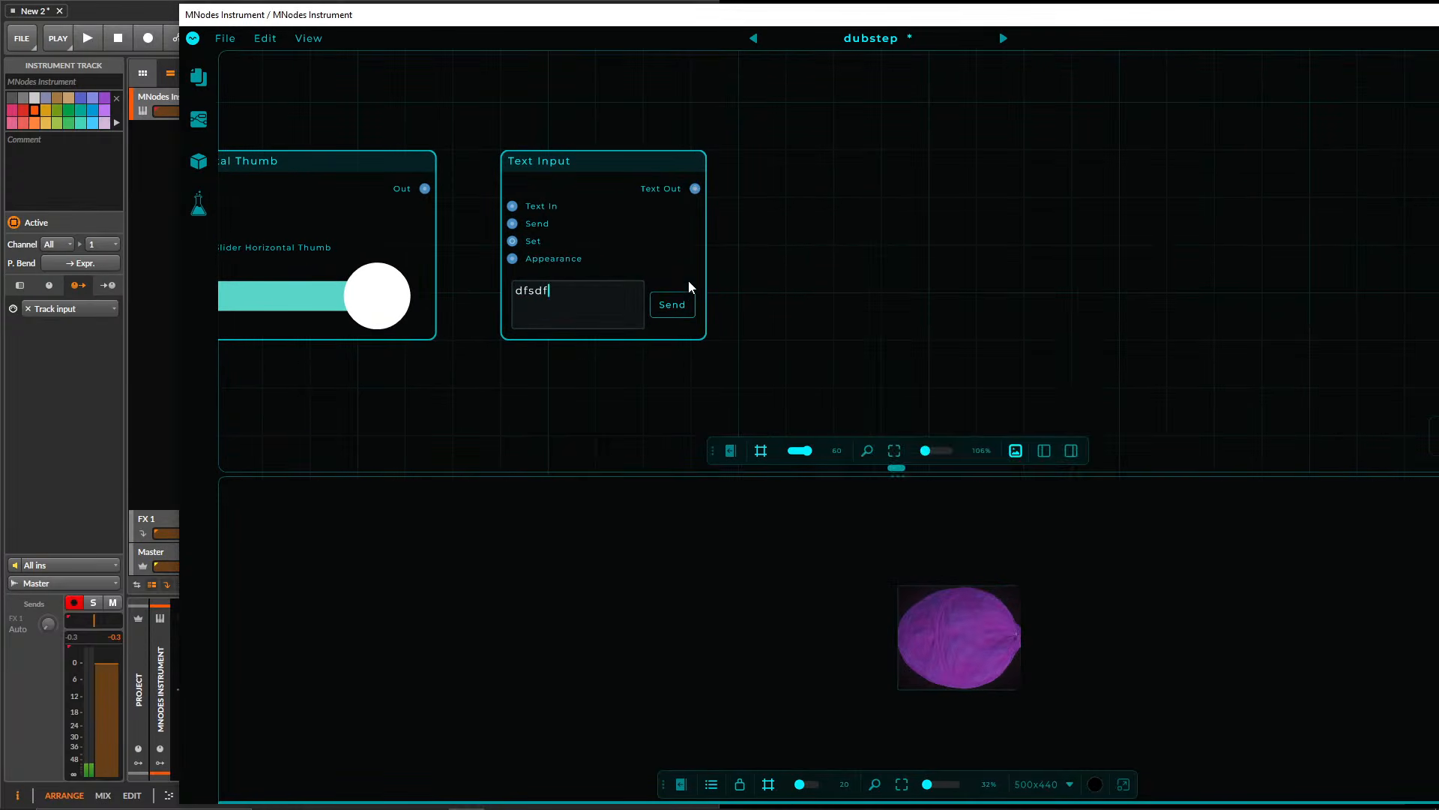
{"action": "left_click_drag", "start_coordinate": [801, 335], "coordinate": [980, 372]}
- Look through the preset browser's MIDI Effects and All Presets lists, then close the browser
{"action": "left_click", "coordinate": [873, 39]}
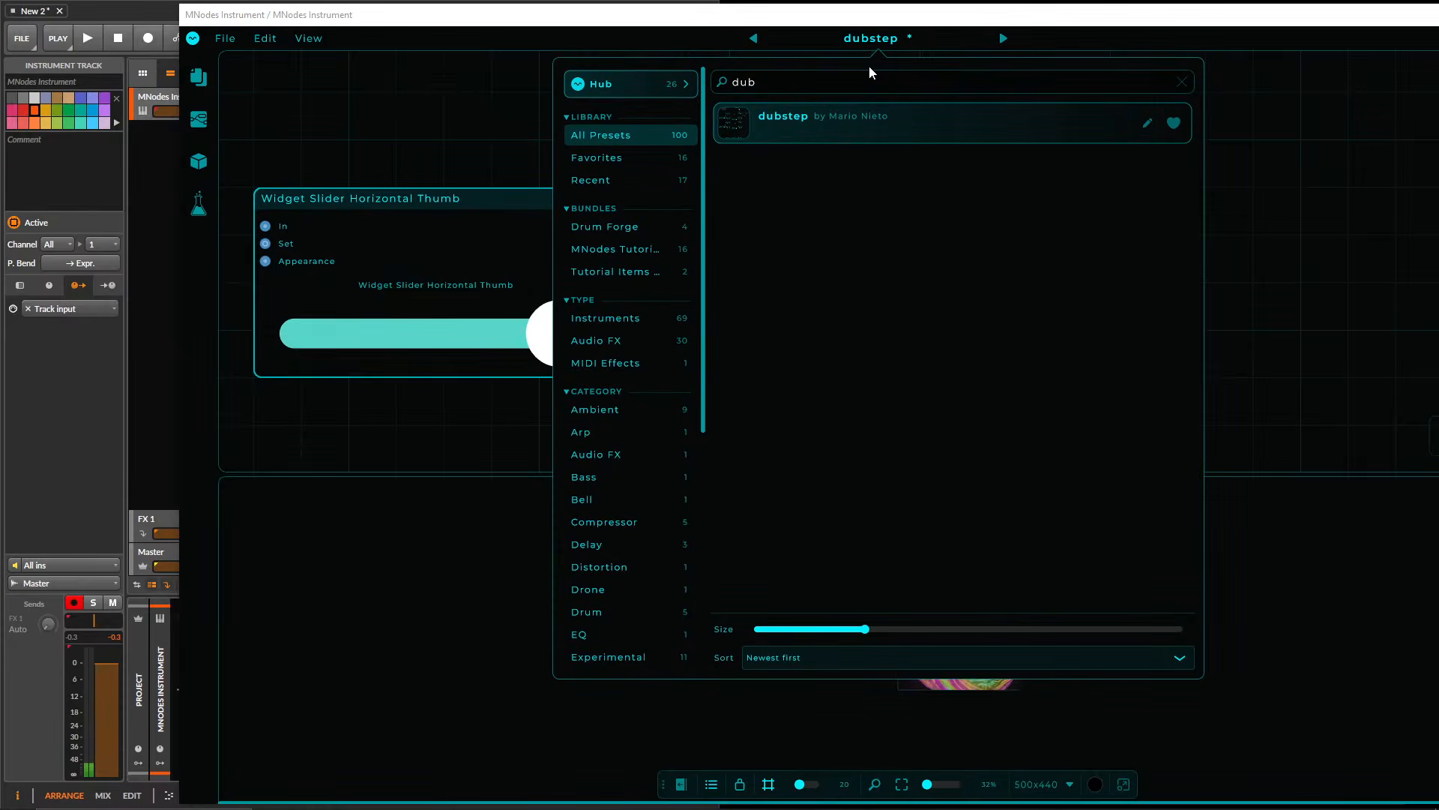
{"action": "left_click", "coordinate": [634, 365]}
{"action": "left_click", "coordinate": [635, 140]}
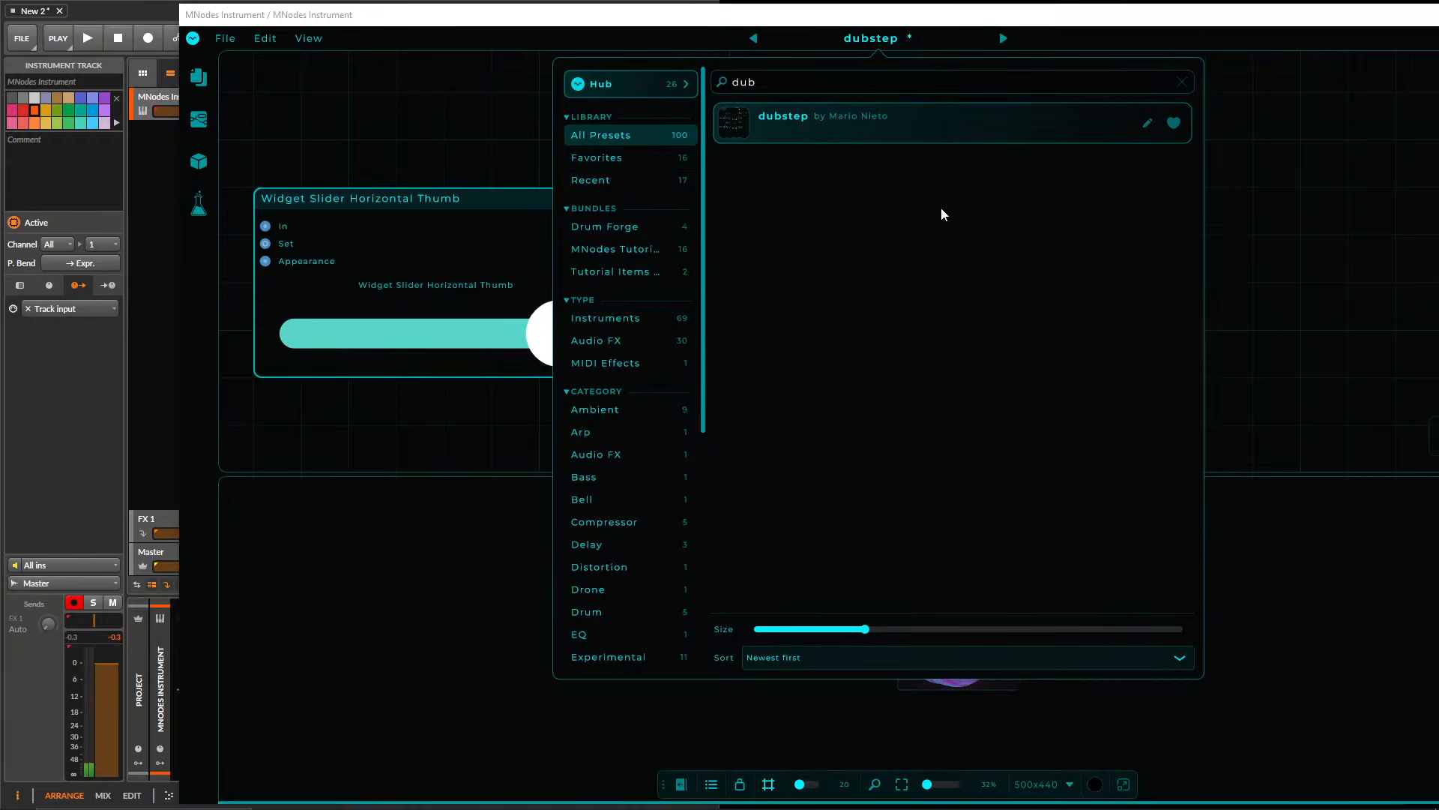
{"action": "left_click", "coordinate": [399, 114]}
- Reposition the plugin window so the whole editor is on screen and bring the new widgets and patch into view
{"action": "left_click_drag", "start_coordinate": [417, 141], "coordinate": [540, 163]}
{"action": "right_click", "coordinate": [485, 132]}
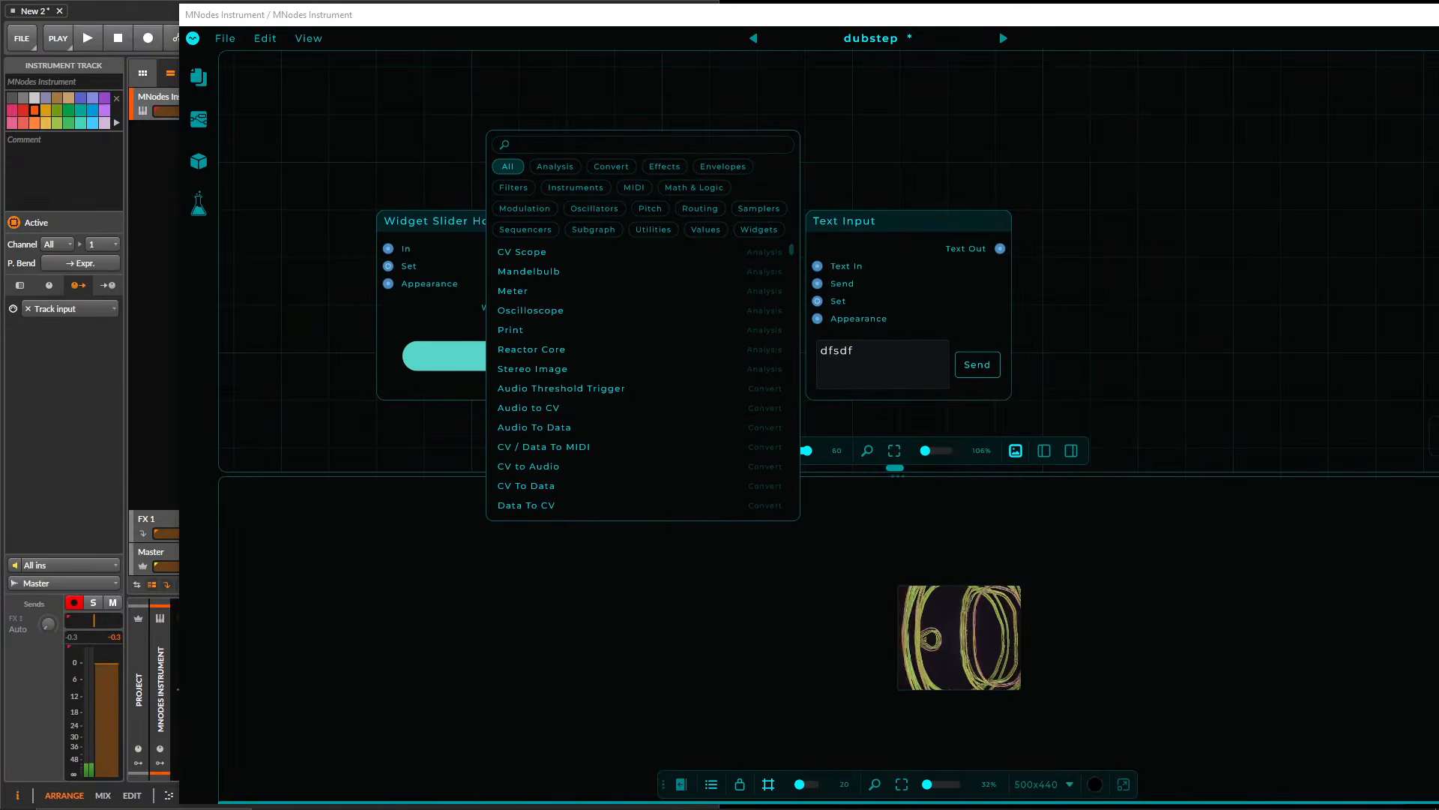
{"action": "left_click_drag", "start_coordinate": [1132, 21], "coordinate": [956, 24]}
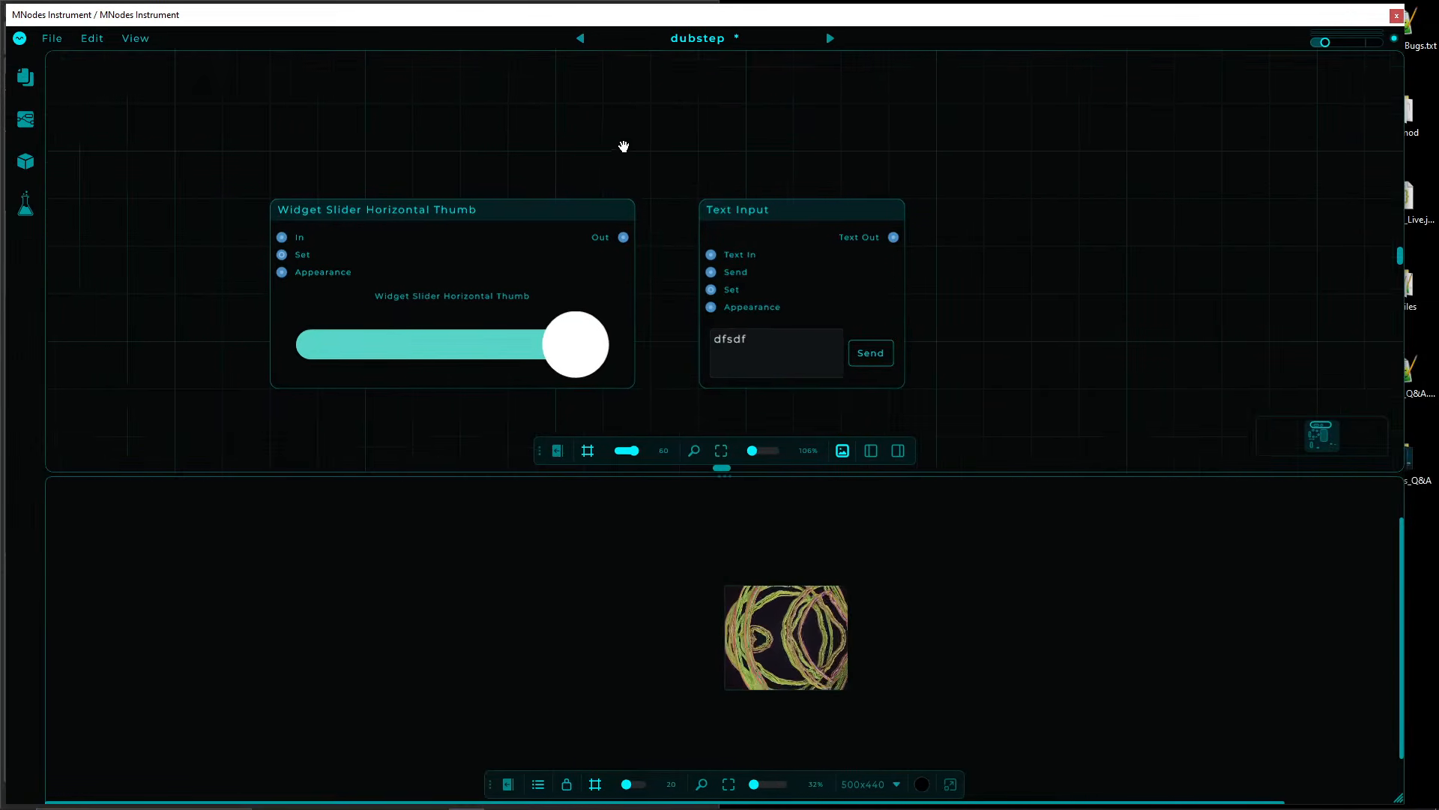
{"action": "scroll", "coordinate": [492, 199], "scroll_direction": "down", "scroll_amount": 6}
{"action": "left_click_drag", "start_coordinate": [811, 280], "coordinate": [835, 287]}
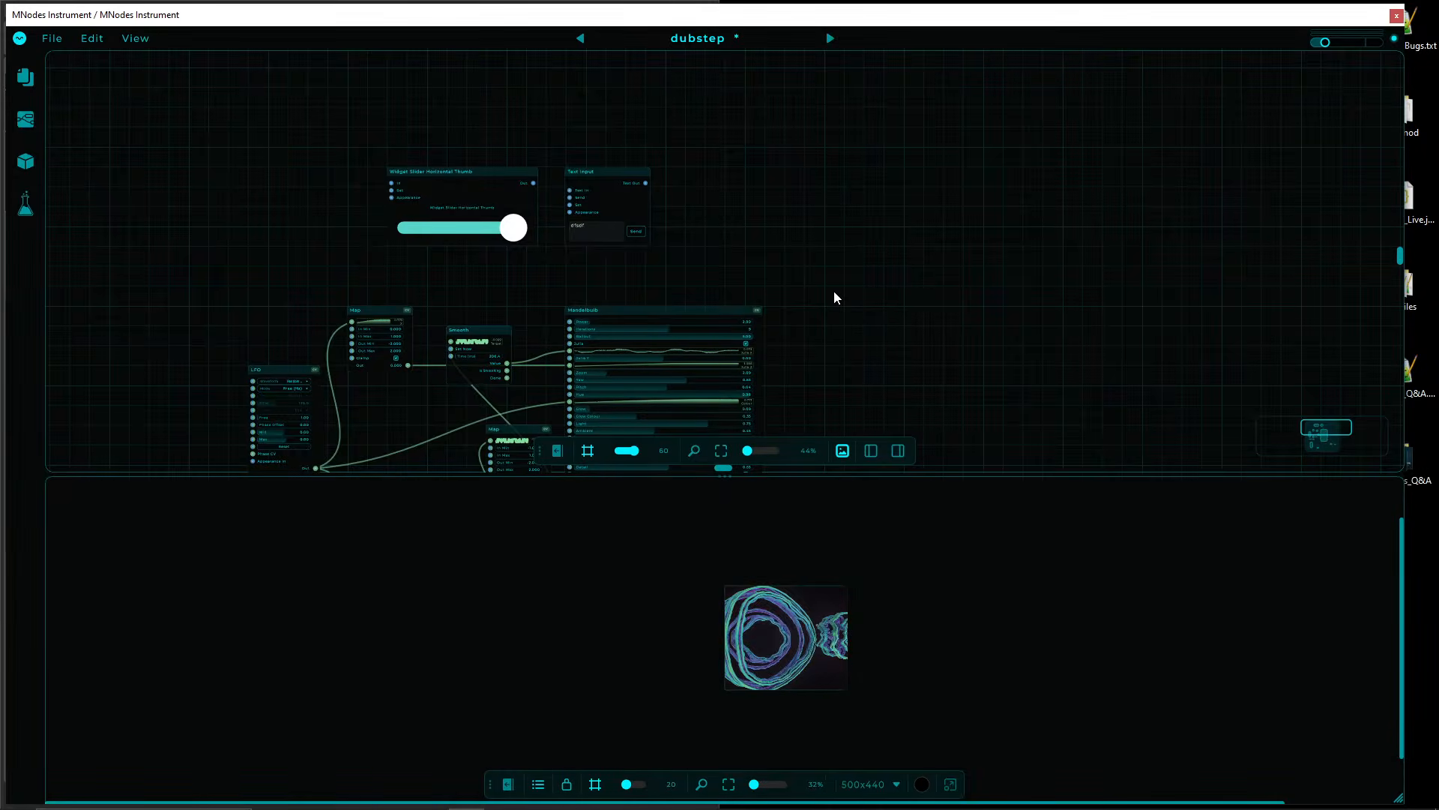
{"action": "left_click", "coordinate": [25, 161]}
{"action": "left_click", "coordinate": [25, 161]}
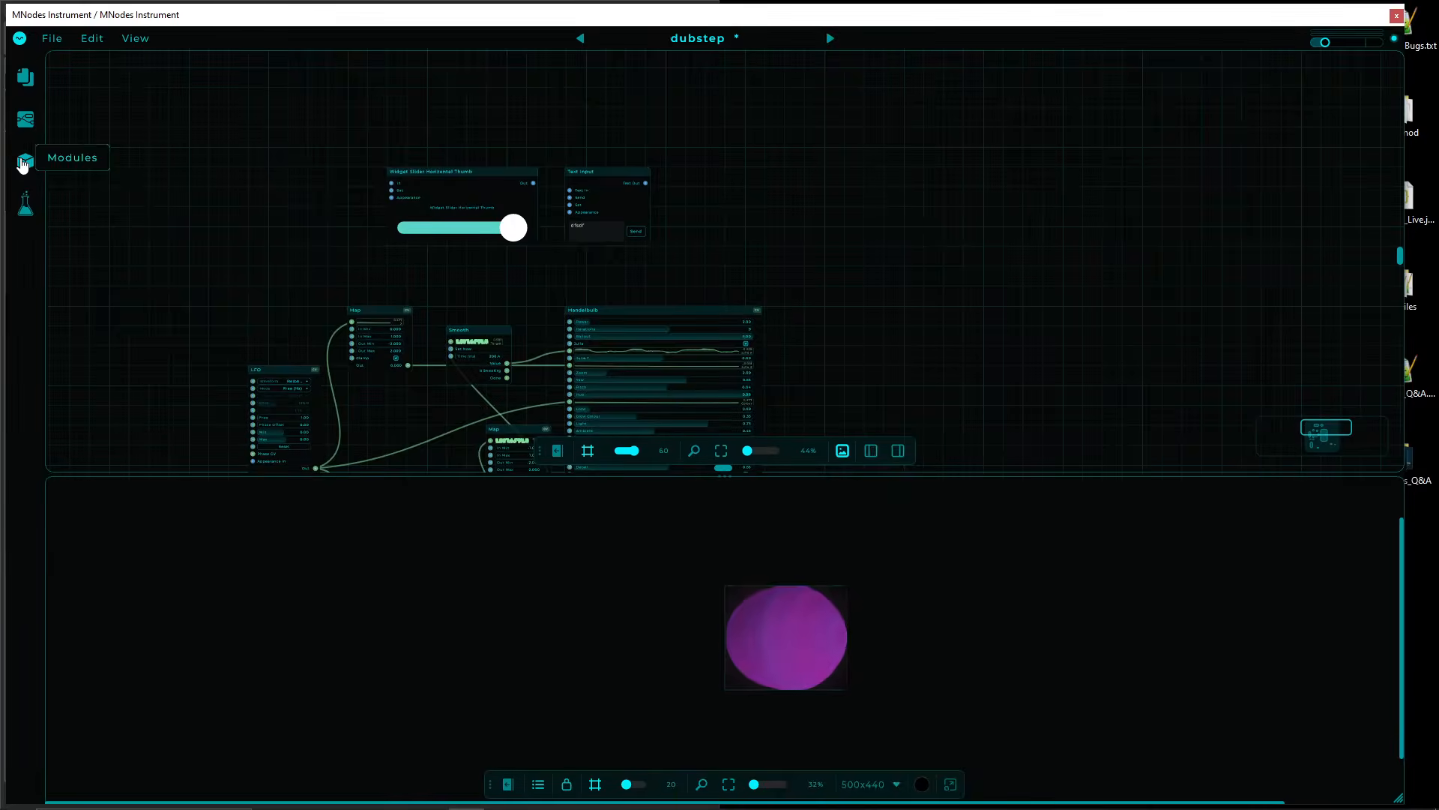
- Show the modules library and add the NAND and AND logic subgraphs to the patch, beside the slider widget
{"action": "left_click", "coordinate": [27, 201]}
{"action": "left_click", "coordinate": [33, 171]}
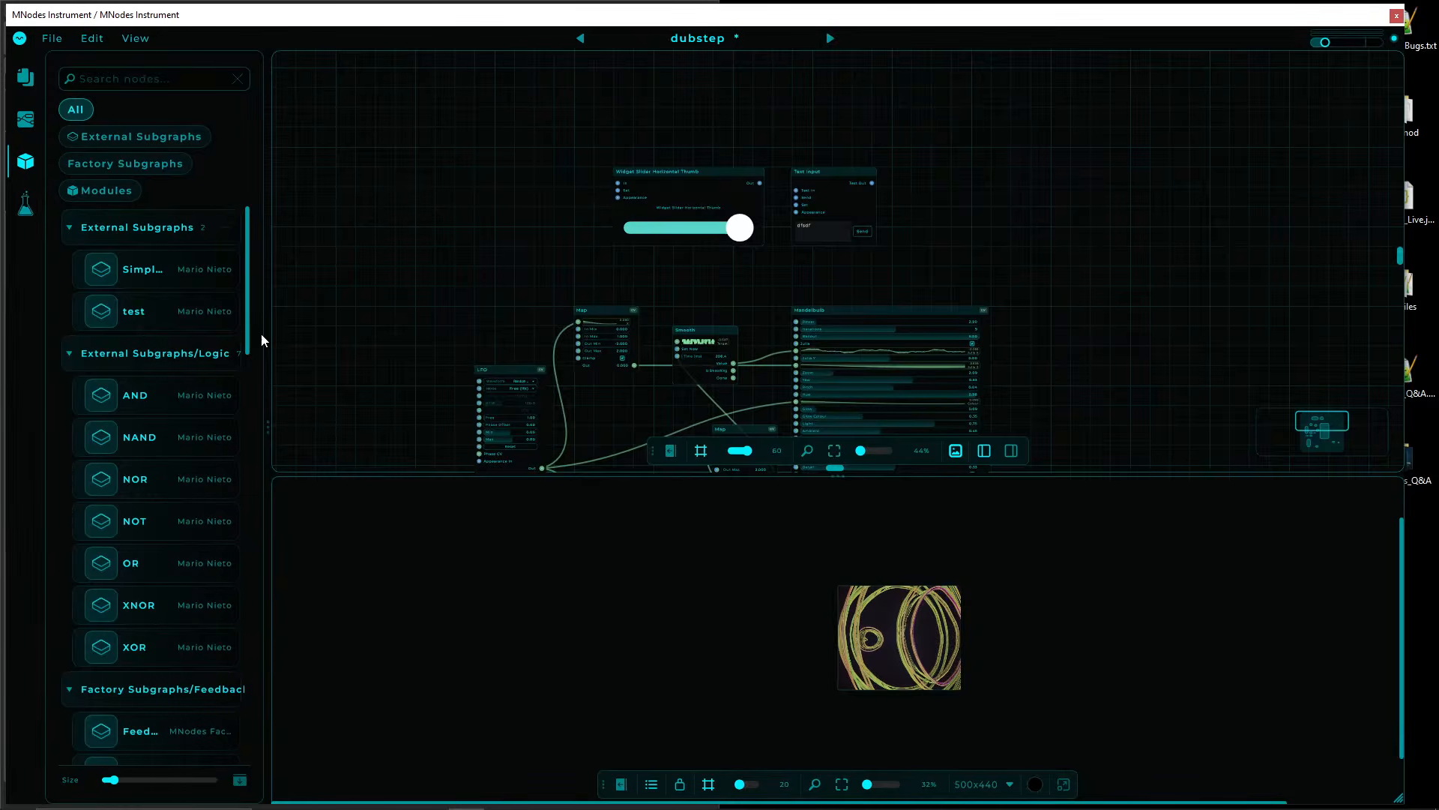
{"action": "left_click_drag", "start_coordinate": [172, 437], "coordinate": [303, 373]}
{"action": "left_click_drag", "start_coordinate": [167, 396], "coordinate": [402, 248]}
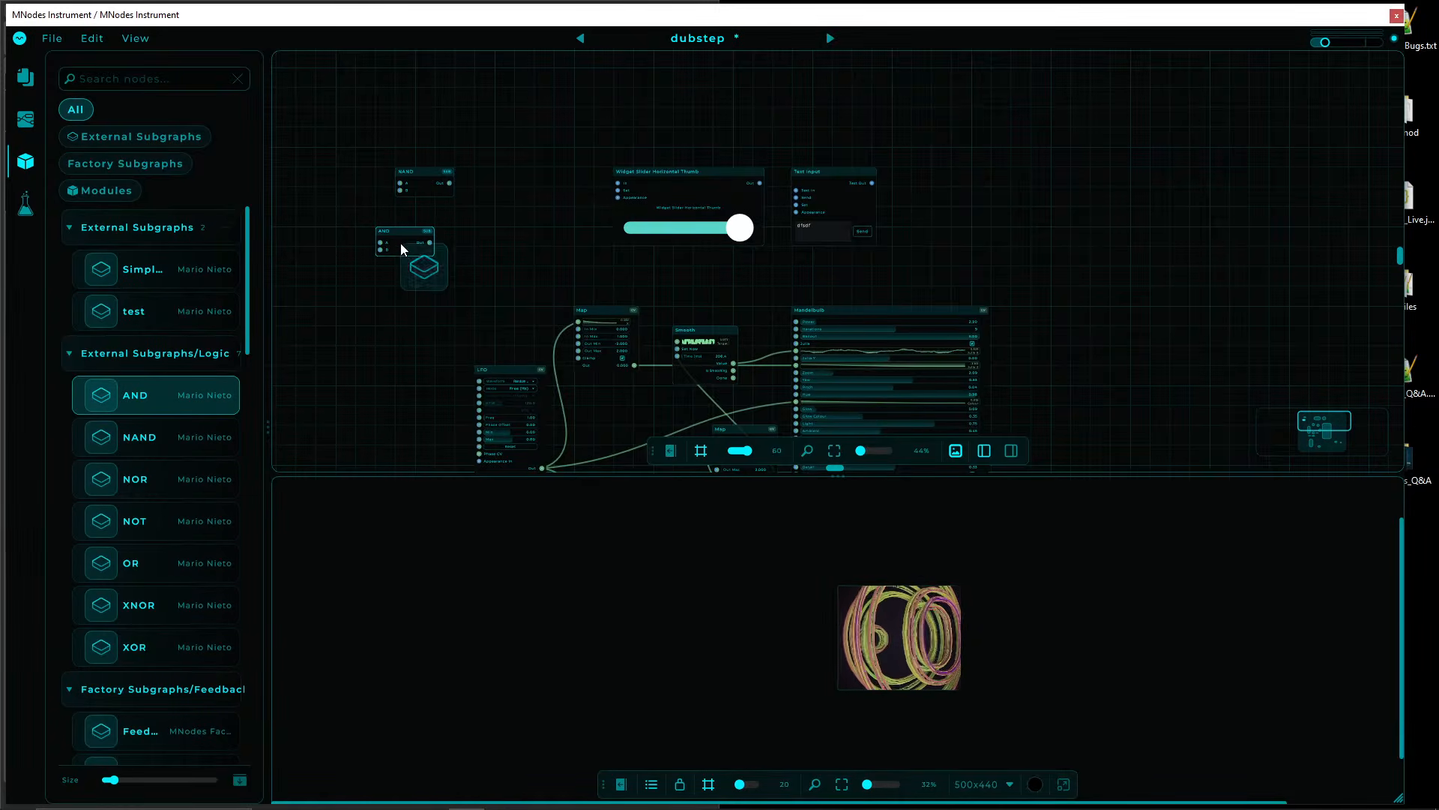
{"action": "scroll", "coordinate": [416, 326], "scroll_direction": "up", "scroll_amount": 5}
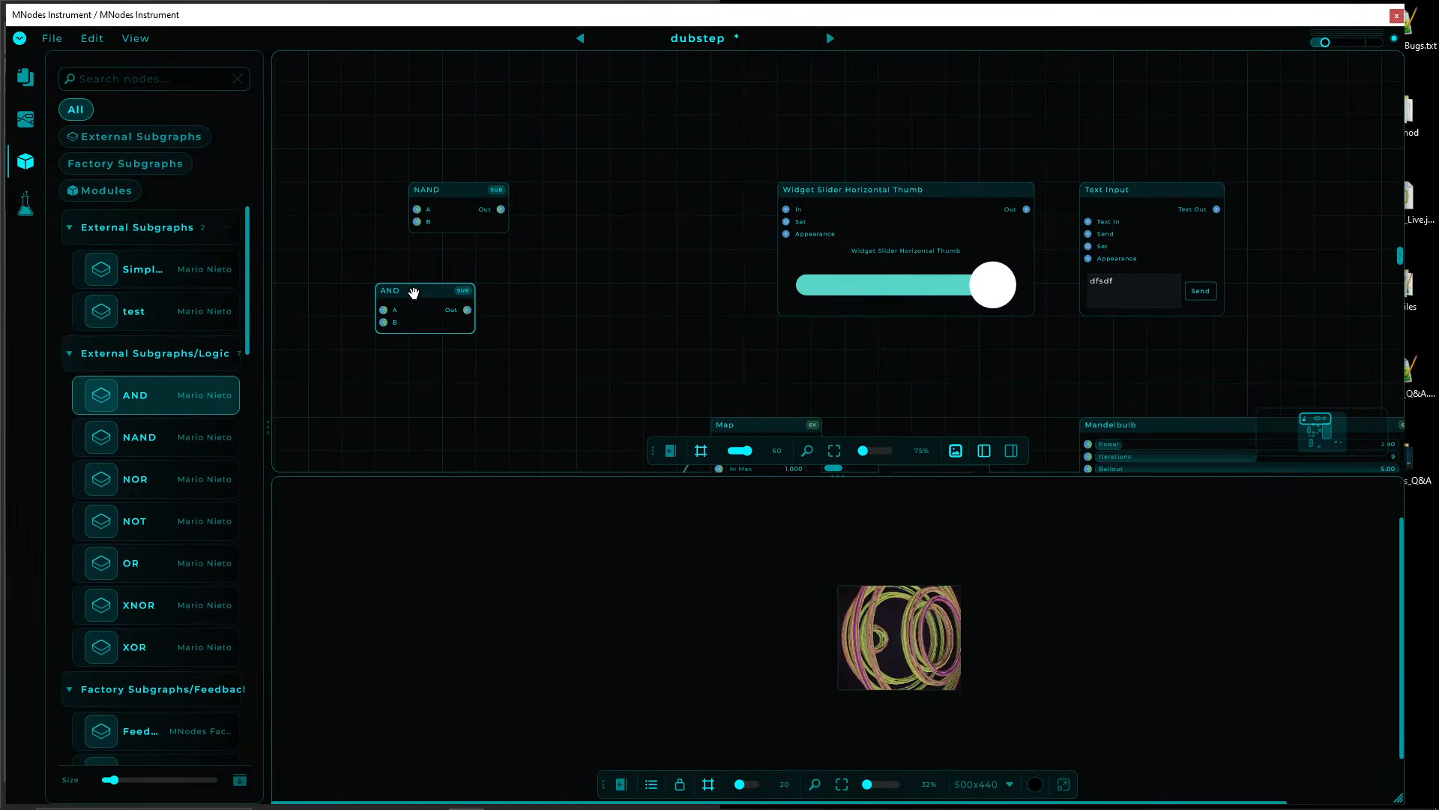
- Add the NOR logic subgraph below AND, look at its internal nodes, and return to the root patch
{"action": "left_click_drag", "start_coordinate": [202, 481], "coordinate": [208, 487]}
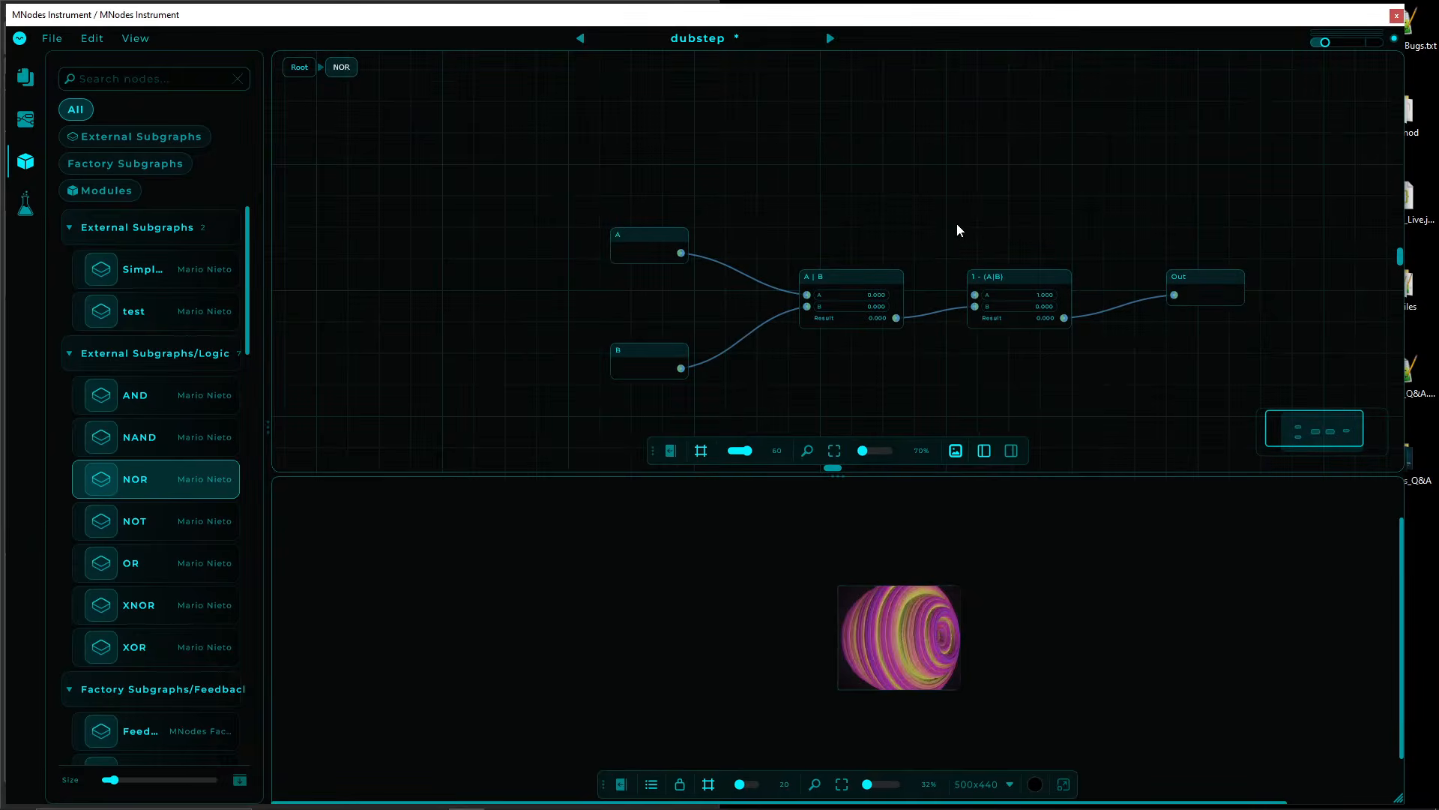
{"action": "left_click_drag", "start_coordinate": [956, 223], "coordinate": [797, 244]}
{"action": "left_click", "coordinate": [299, 66]}
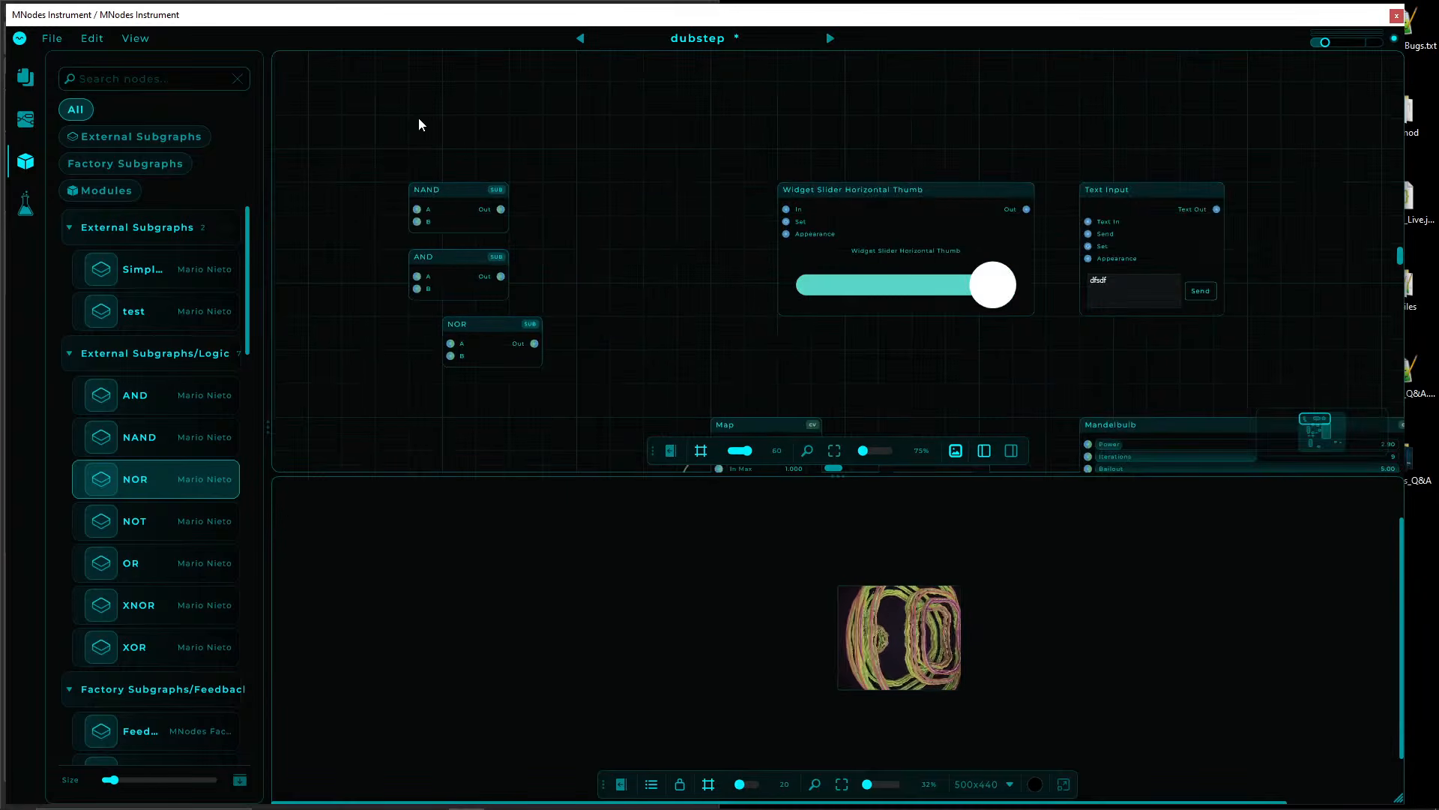
- Enlarge the node editor by shrinking the preview area so that the main patch fits on screen
{"action": "scroll", "coordinate": [465, 138], "scroll_direction": "down", "scroll_amount": 3}
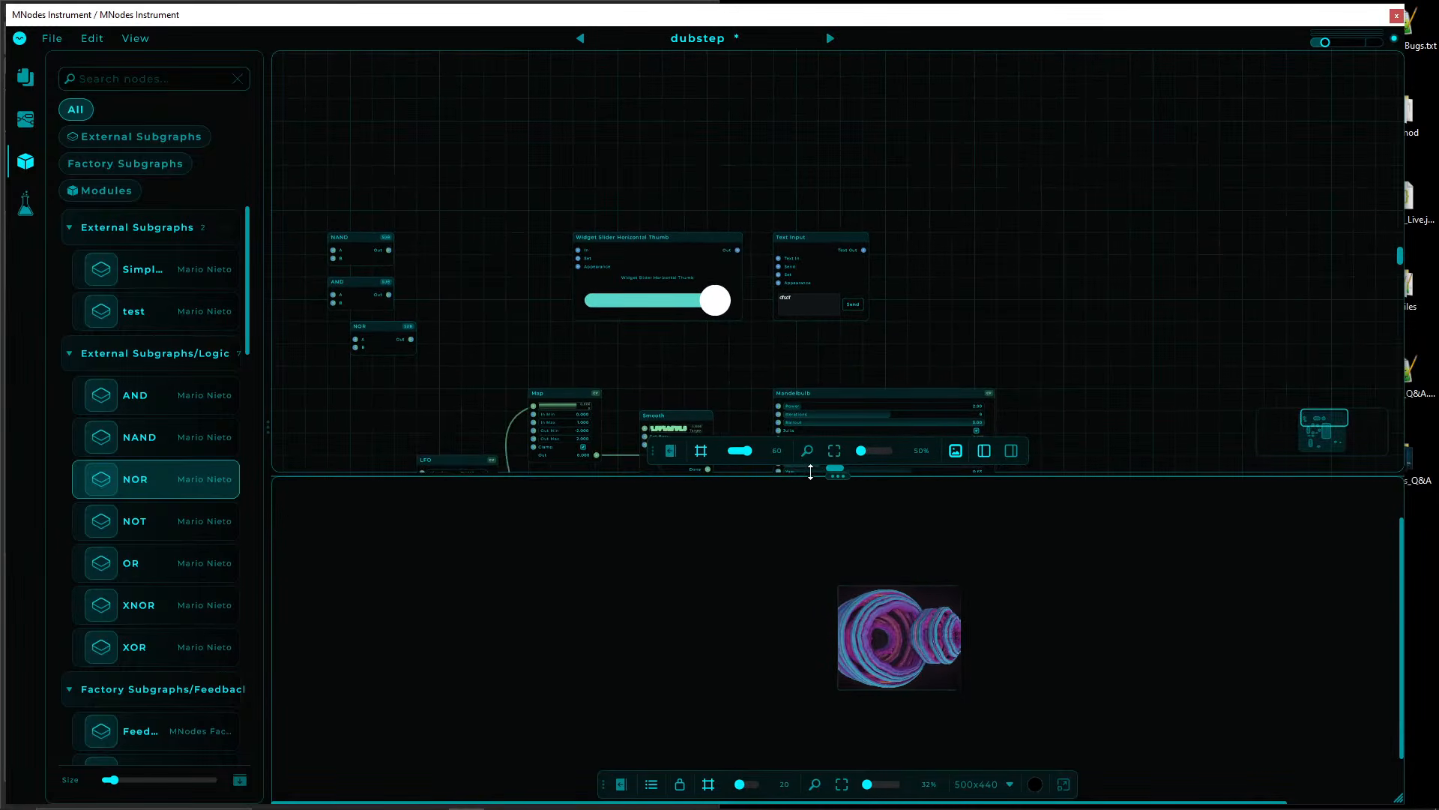
{"action": "left_click_drag", "start_coordinate": [810, 471], "coordinate": [811, 714]}
{"action": "left_click_drag", "start_coordinate": [958, 440], "coordinate": [897, 222]}
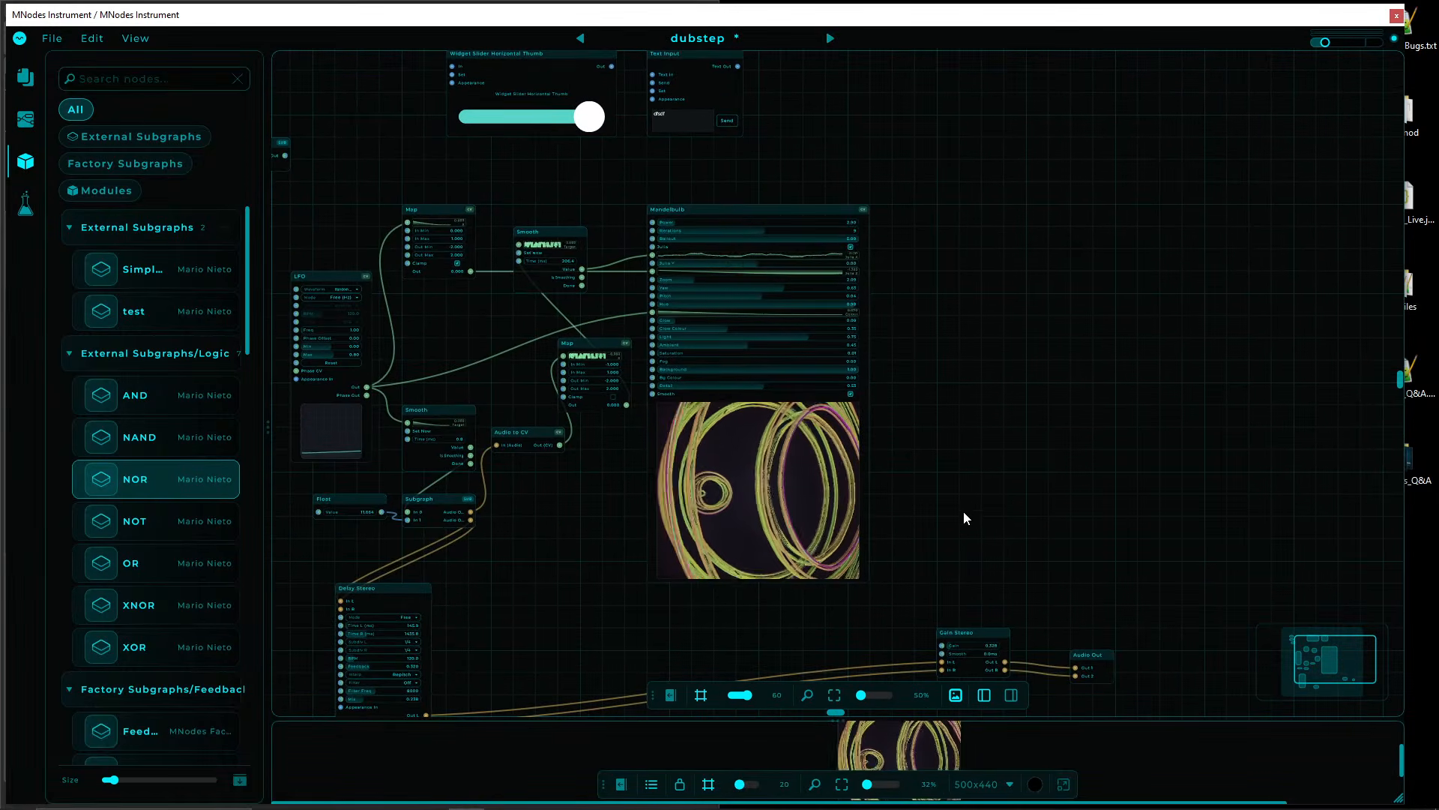
- Move the Mandelbulb node farther from the LFO, with its Smooth node directly before it and the second Map beside Audio to CV
{"action": "left_click_drag", "start_coordinate": [957, 515], "coordinate": [600, 171]}
{"action": "left_click_drag", "start_coordinate": [607, 344], "coordinate": [674, 345]}
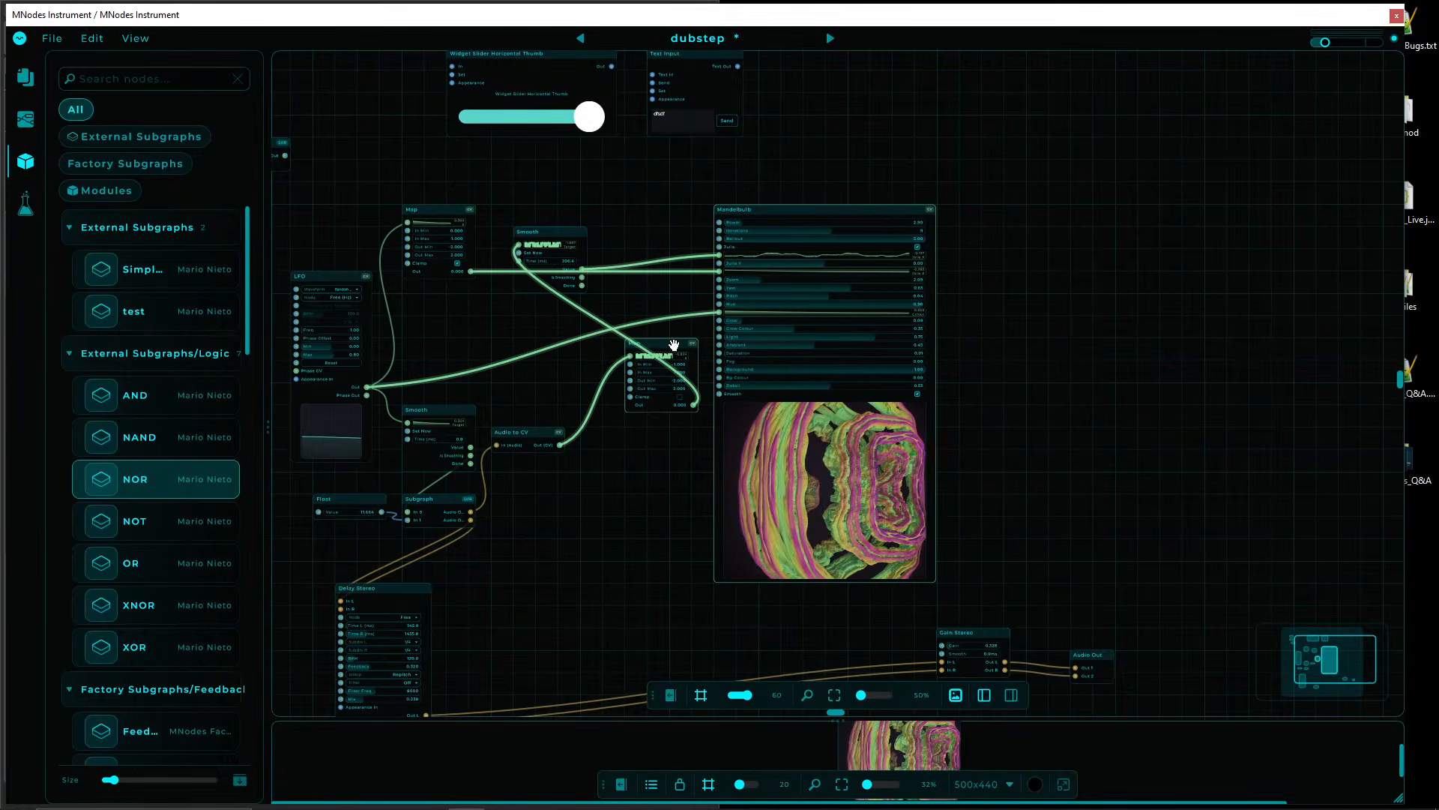
{"action": "left_click_drag", "start_coordinate": [541, 229], "coordinate": [862, 241]}
{"action": "left_click_drag", "start_coordinate": [752, 215], "coordinate": [870, 212]}
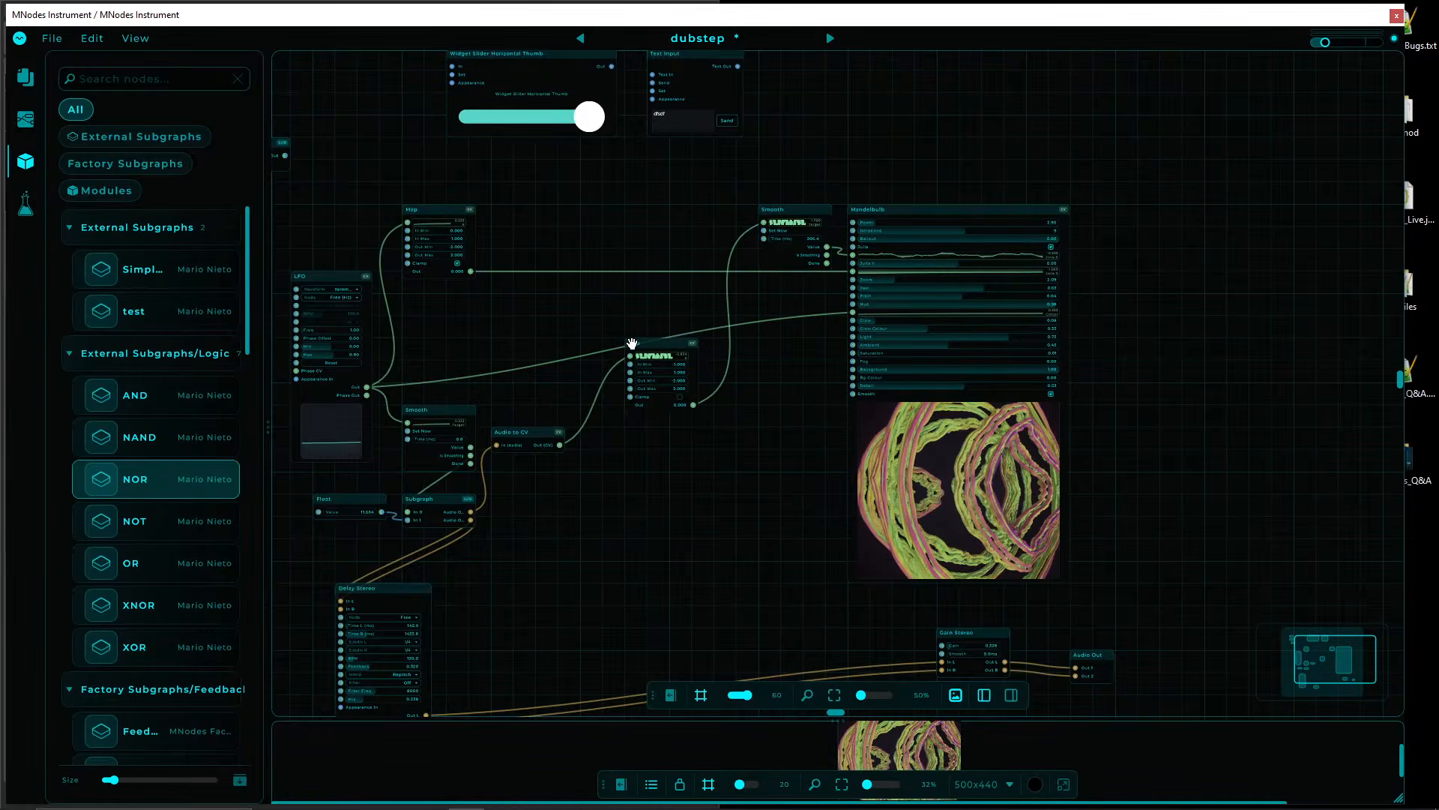
{"action": "left_click_drag", "start_coordinate": [632, 343], "coordinate": [586, 433]}
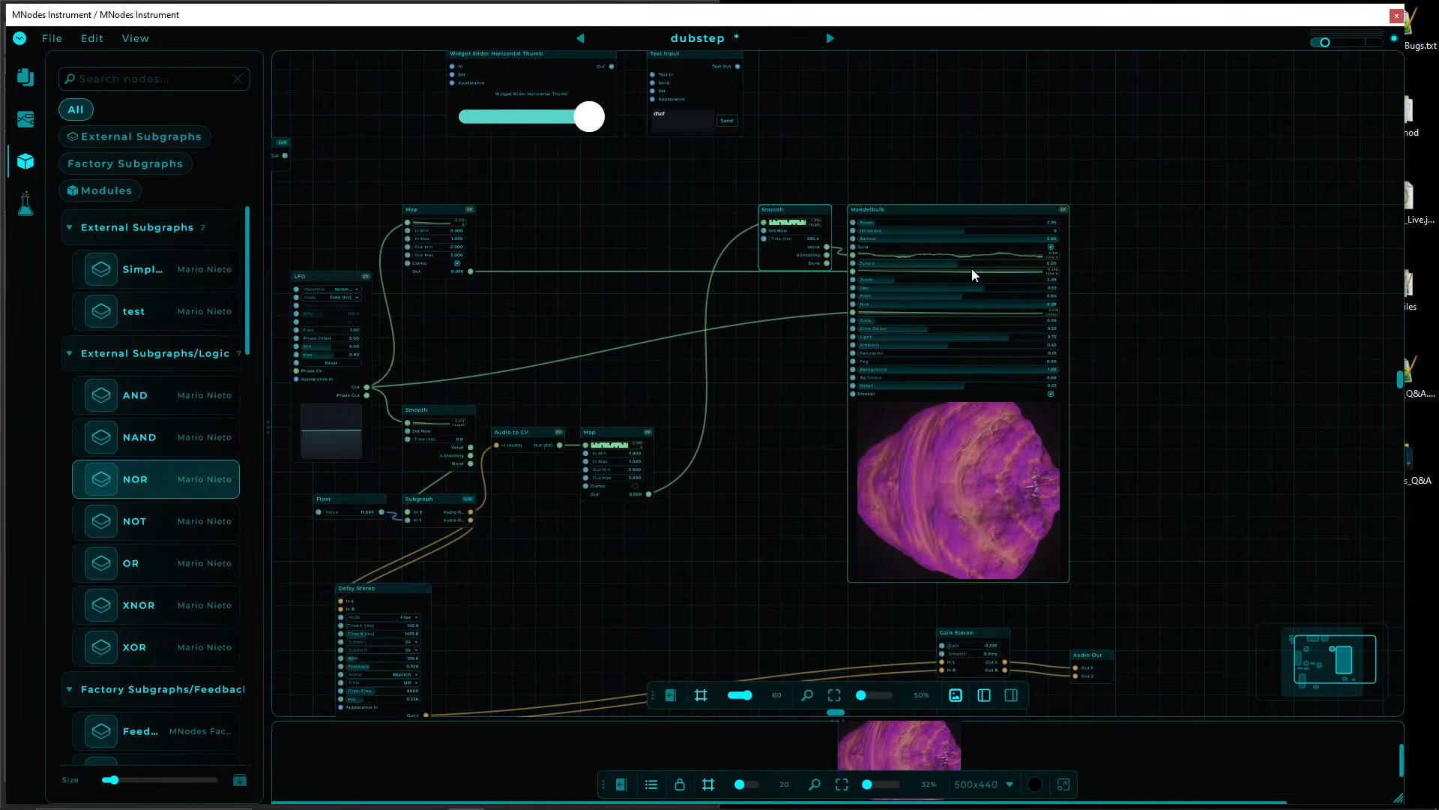
- Switch to the forum in the browser, open its latest topics list, and minimize the browser
{"action": "mouse_move", "coordinate": [1107, 795]}
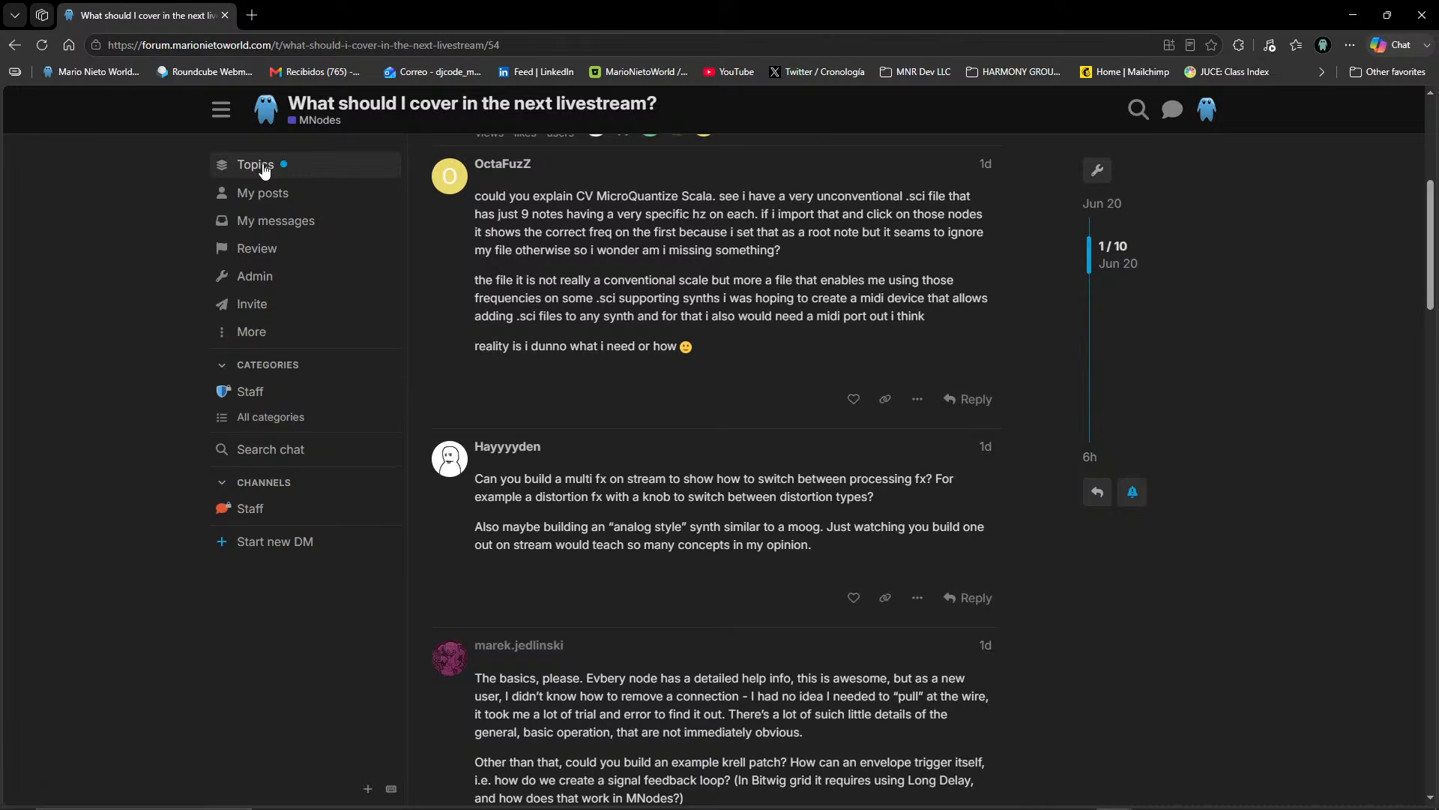
{"action": "left_click", "coordinate": [263, 167]}
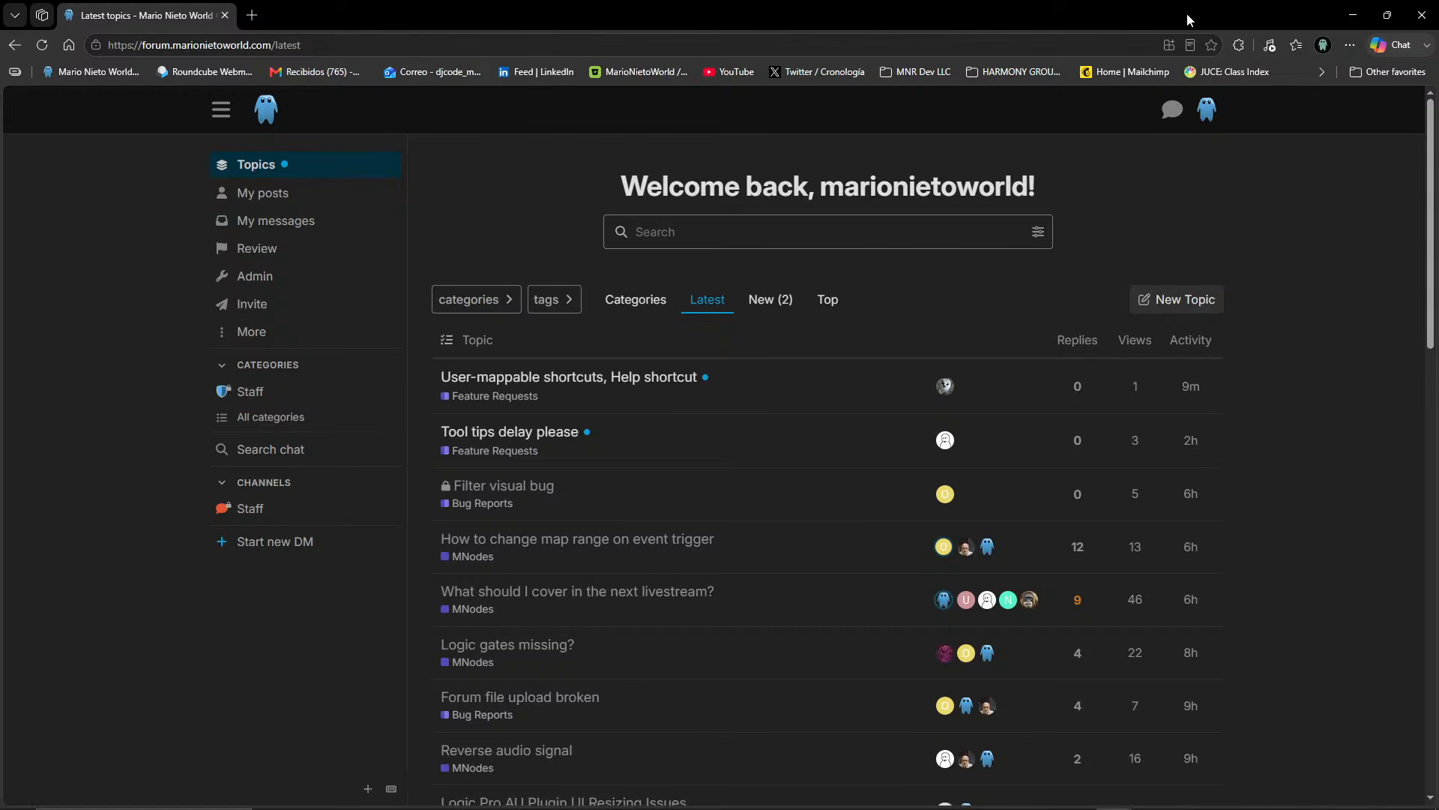
{"action": "left_click", "coordinate": [1353, 10]}
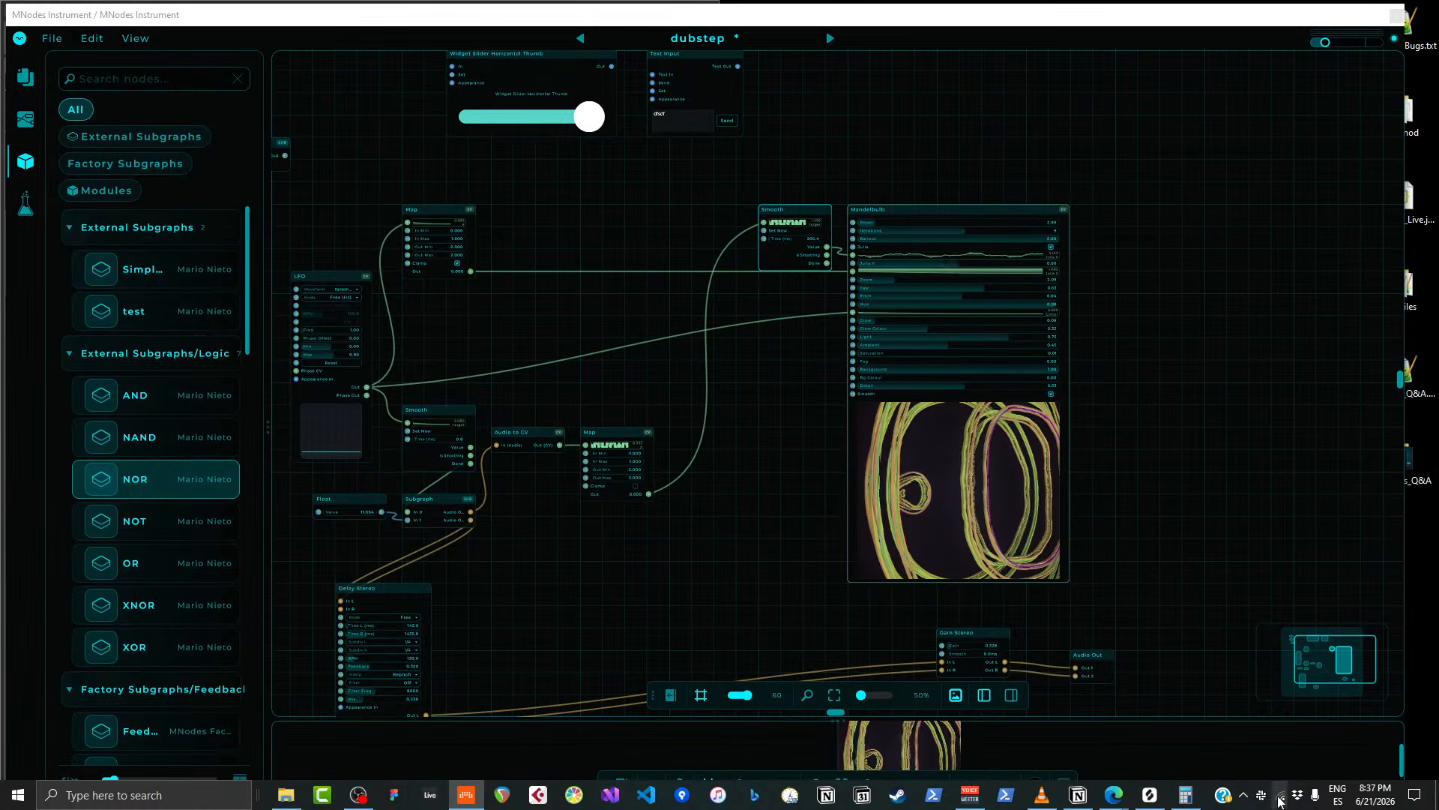
- Switch to Discord, look at the introduce-yourself and invite-link channels, and close its window
{"action": "left_click", "coordinate": [1243, 796]}
{"action": "left_click", "coordinate": [1244, 735]}
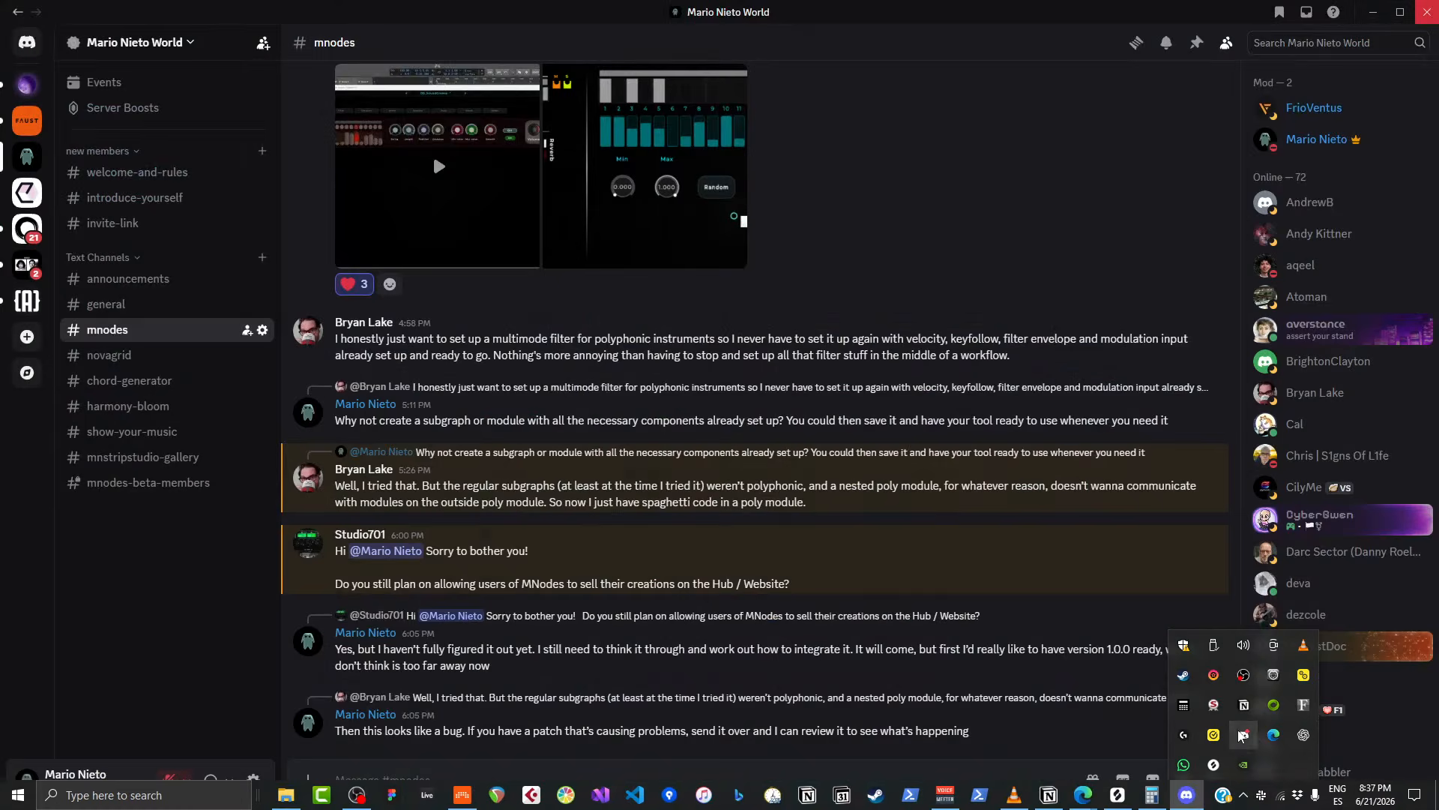
{"action": "left_click", "coordinate": [118, 197]}
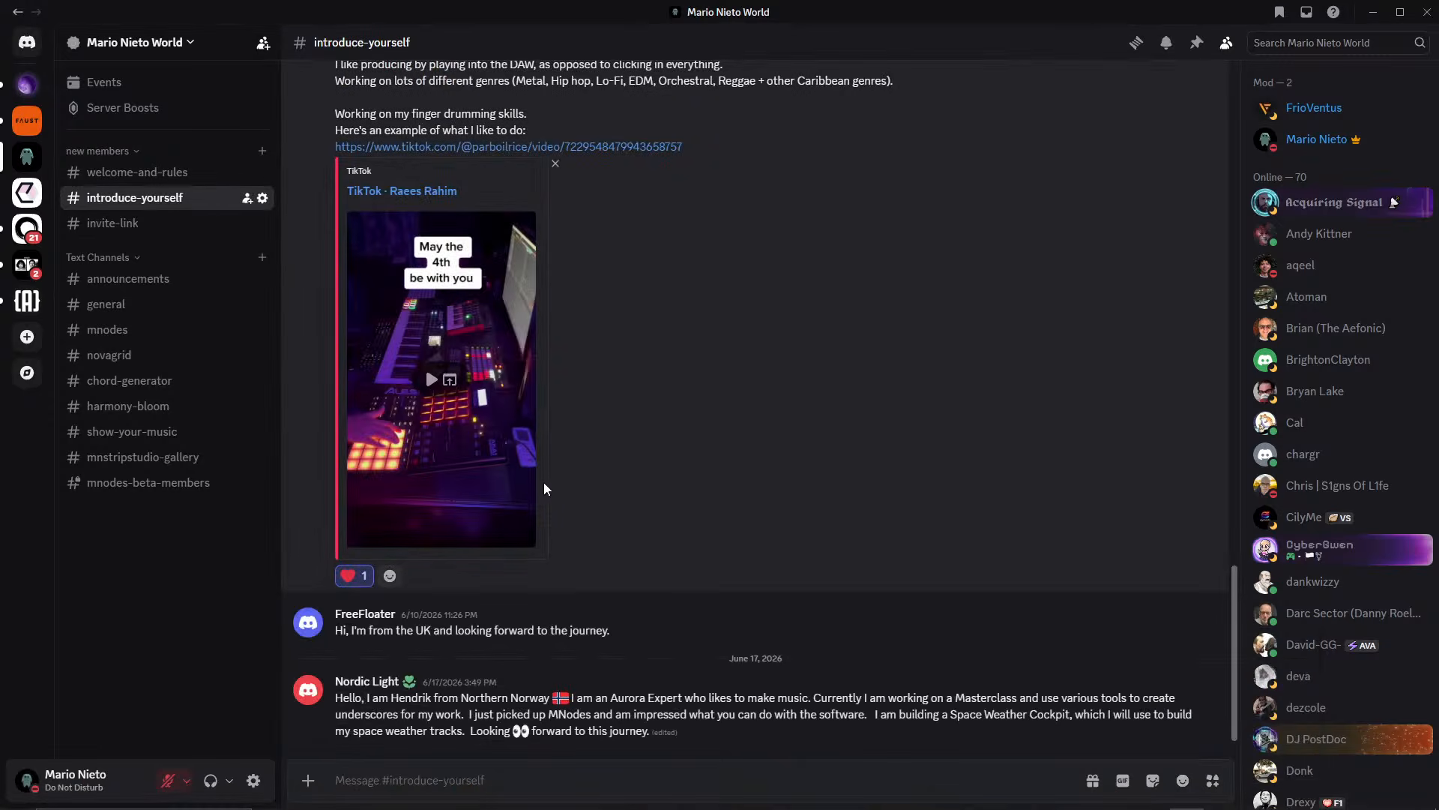
{"action": "left_click", "coordinate": [112, 222]}
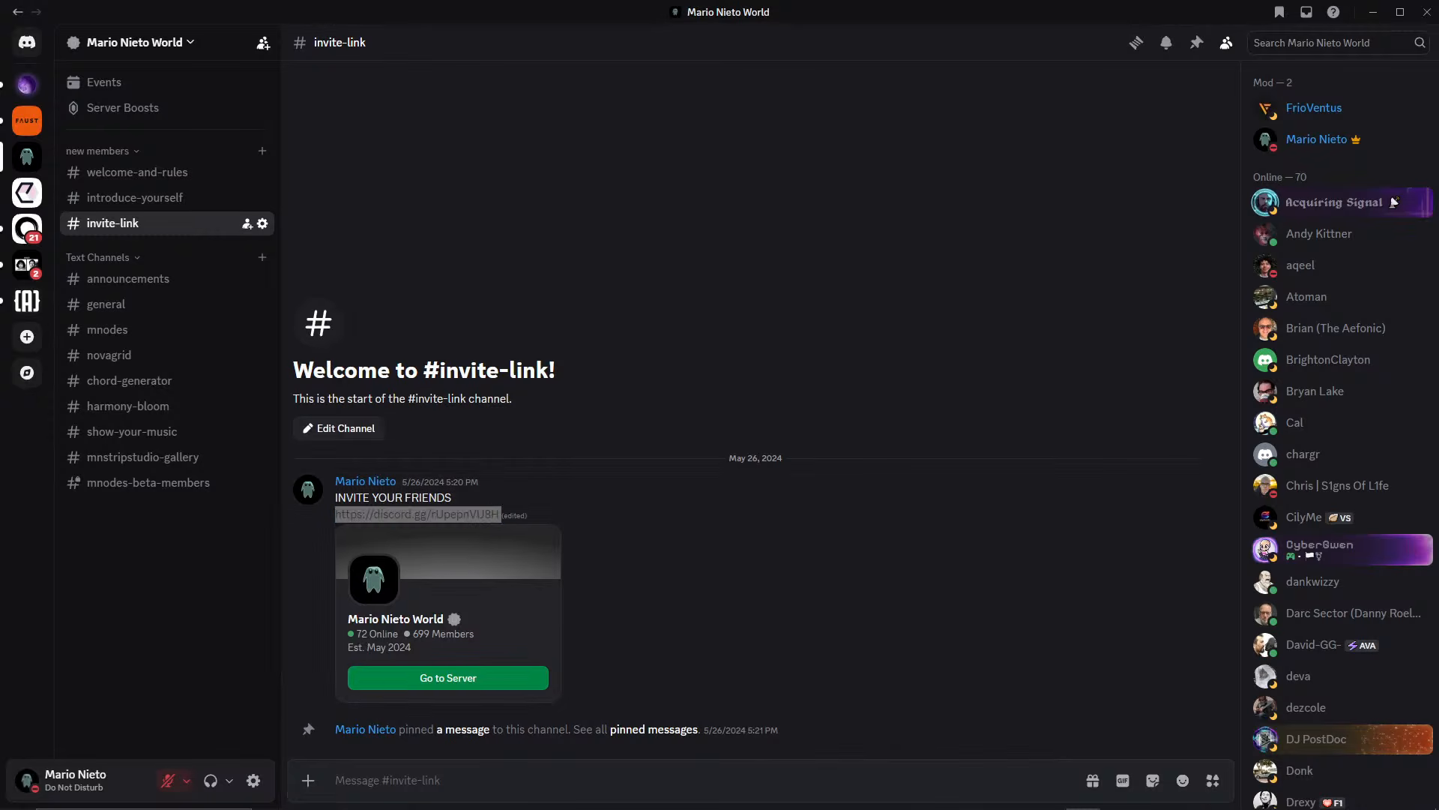
{"action": "left_click", "coordinate": [1427, 12]}
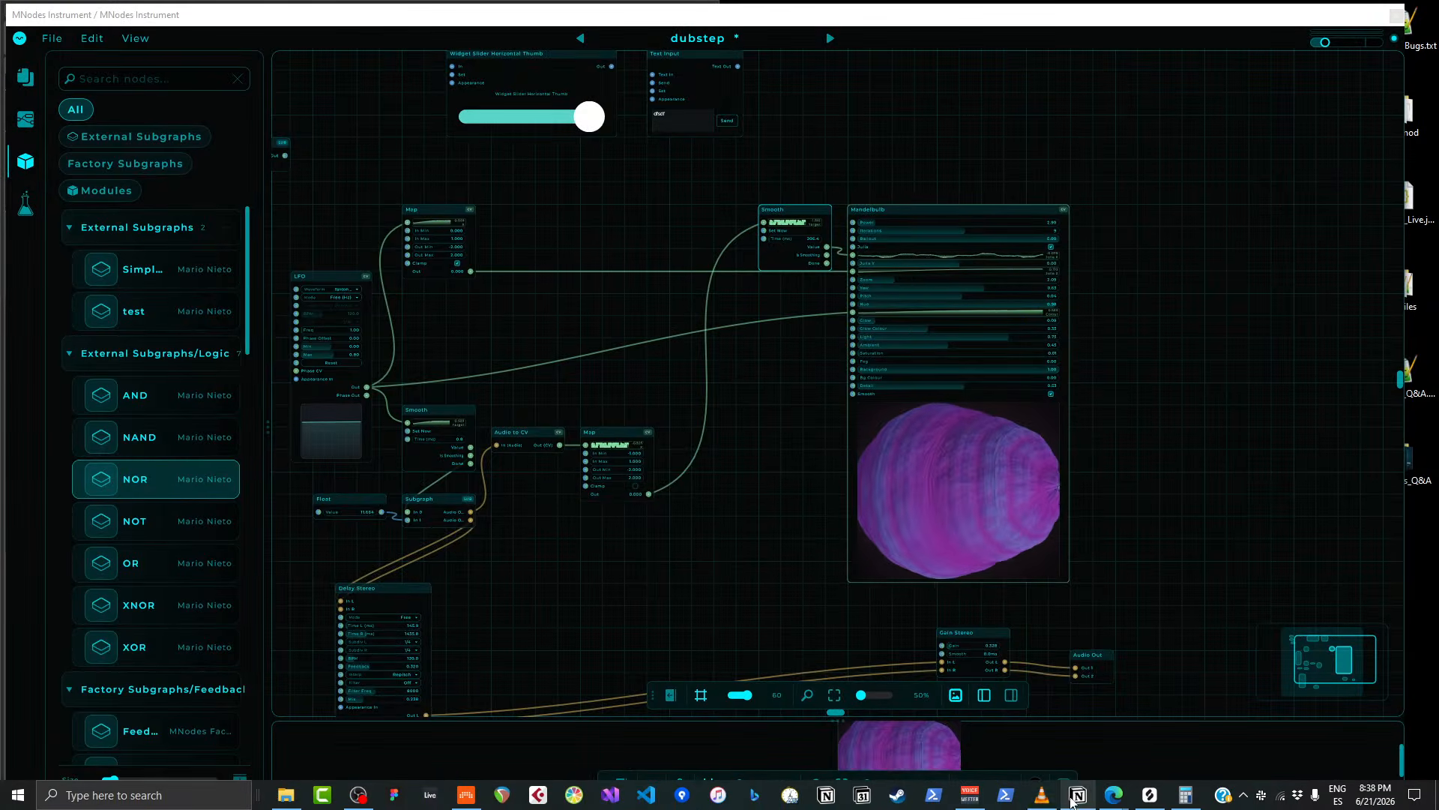
- Add another NOR subgraph beside the first Map node to inspect its internal logic, and remove it from the patch
{"action": "mouse_move", "coordinate": [1117, 798]}
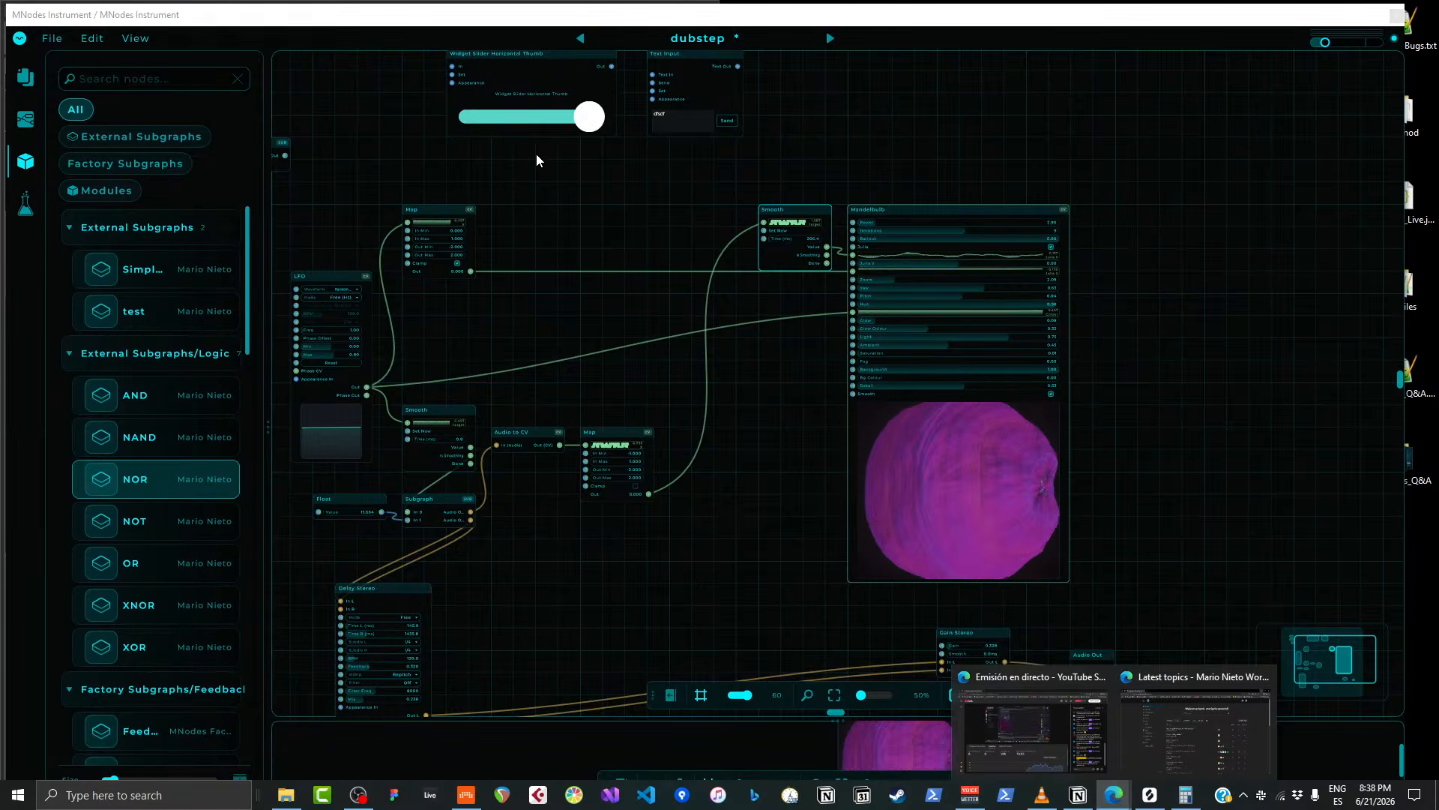
{"action": "left_click_drag", "start_coordinate": [162, 487], "coordinate": [534, 293]}
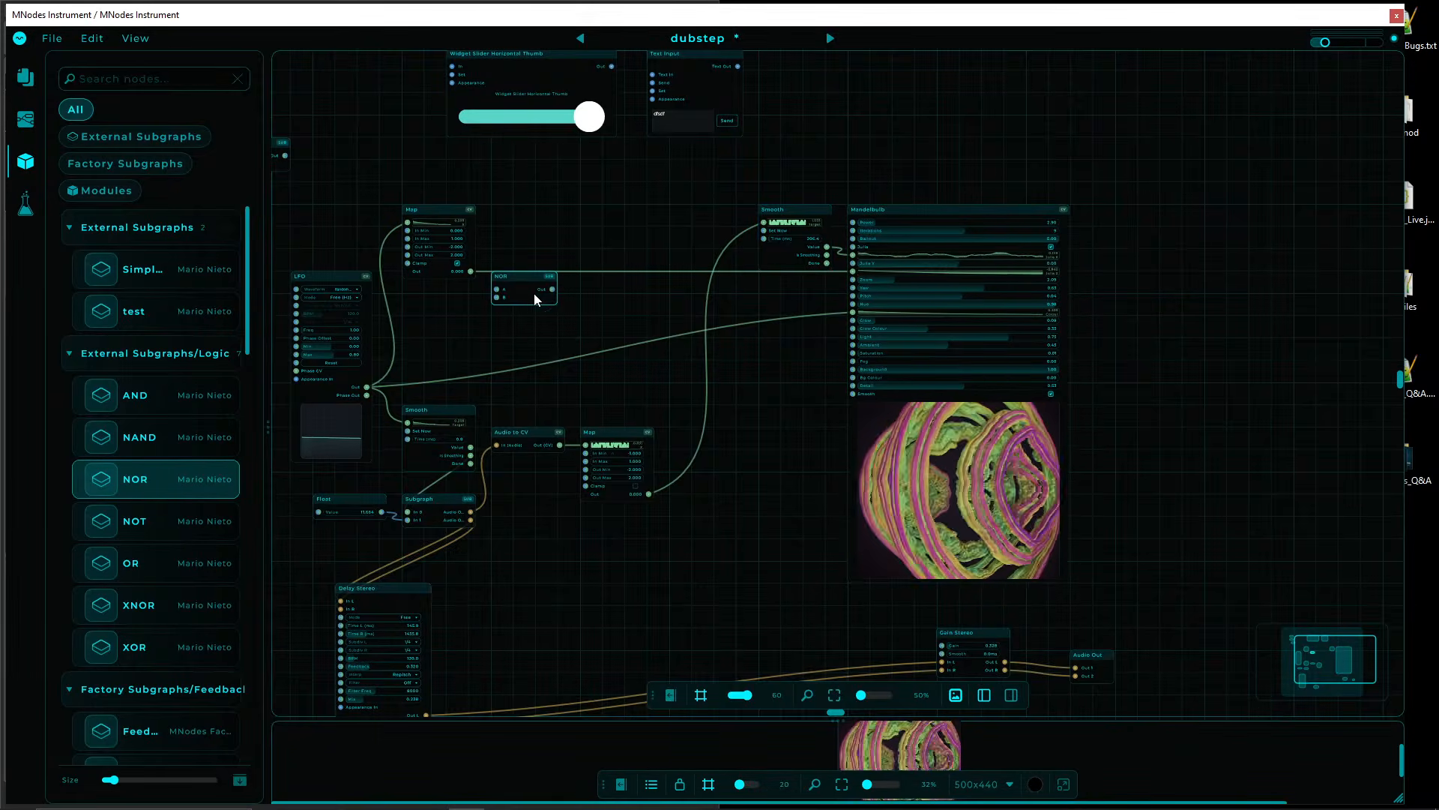
{"action": "scroll", "coordinate": [567, 259], "scroll_direction": "up", "scroll_amount": 5}
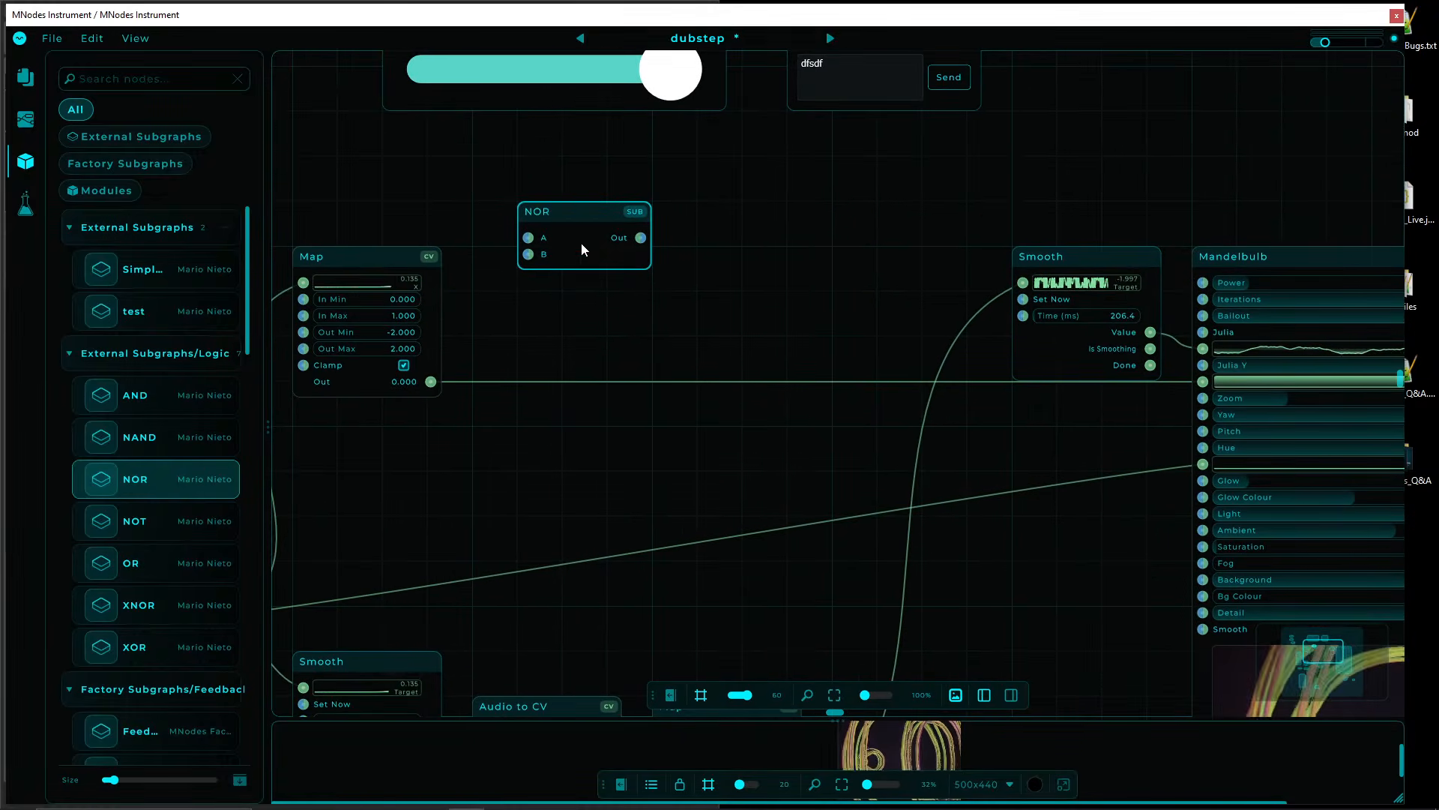
{"action": "double_click", "coordinate": [561, 259]}
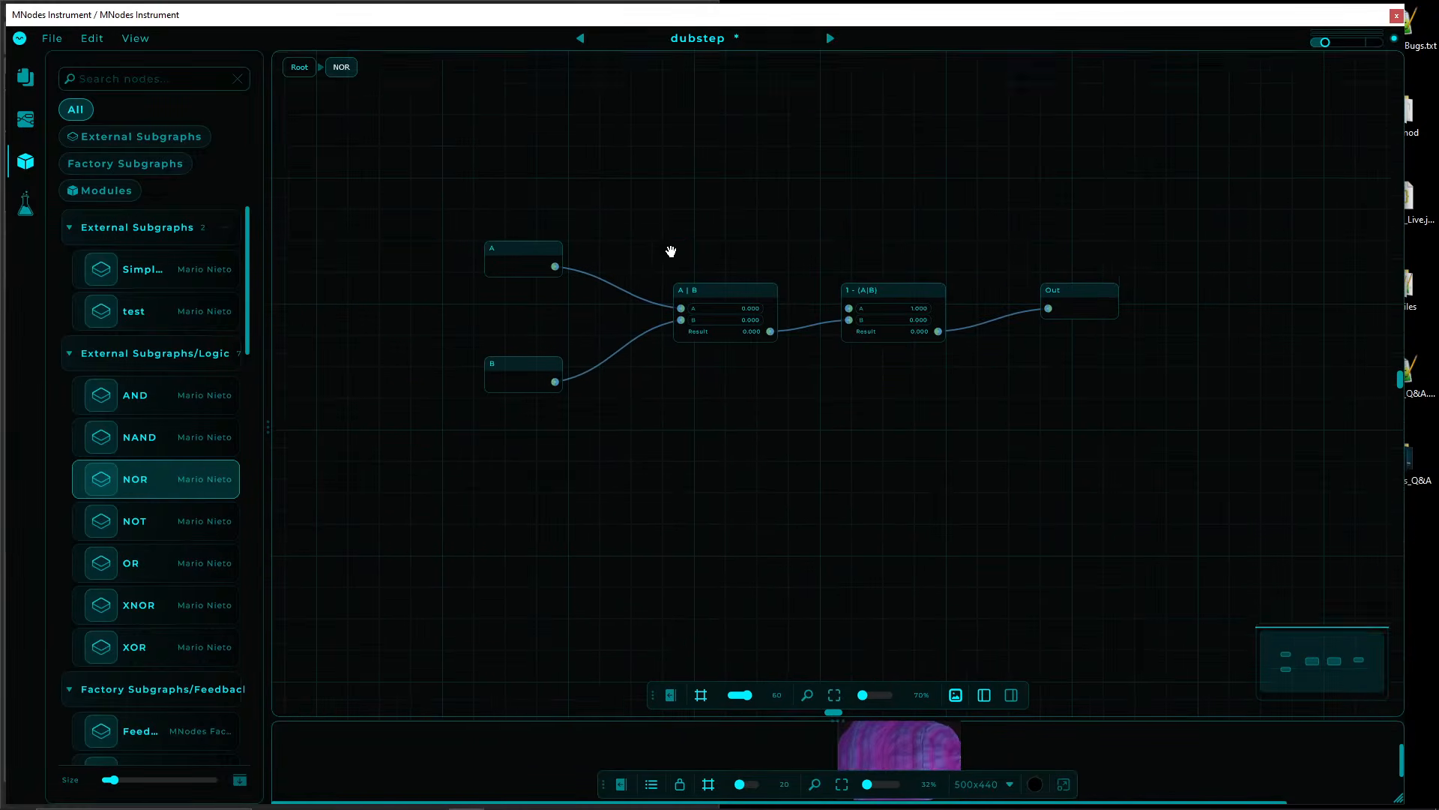
{"action": "left_click", "coordinate": [298, 68]}
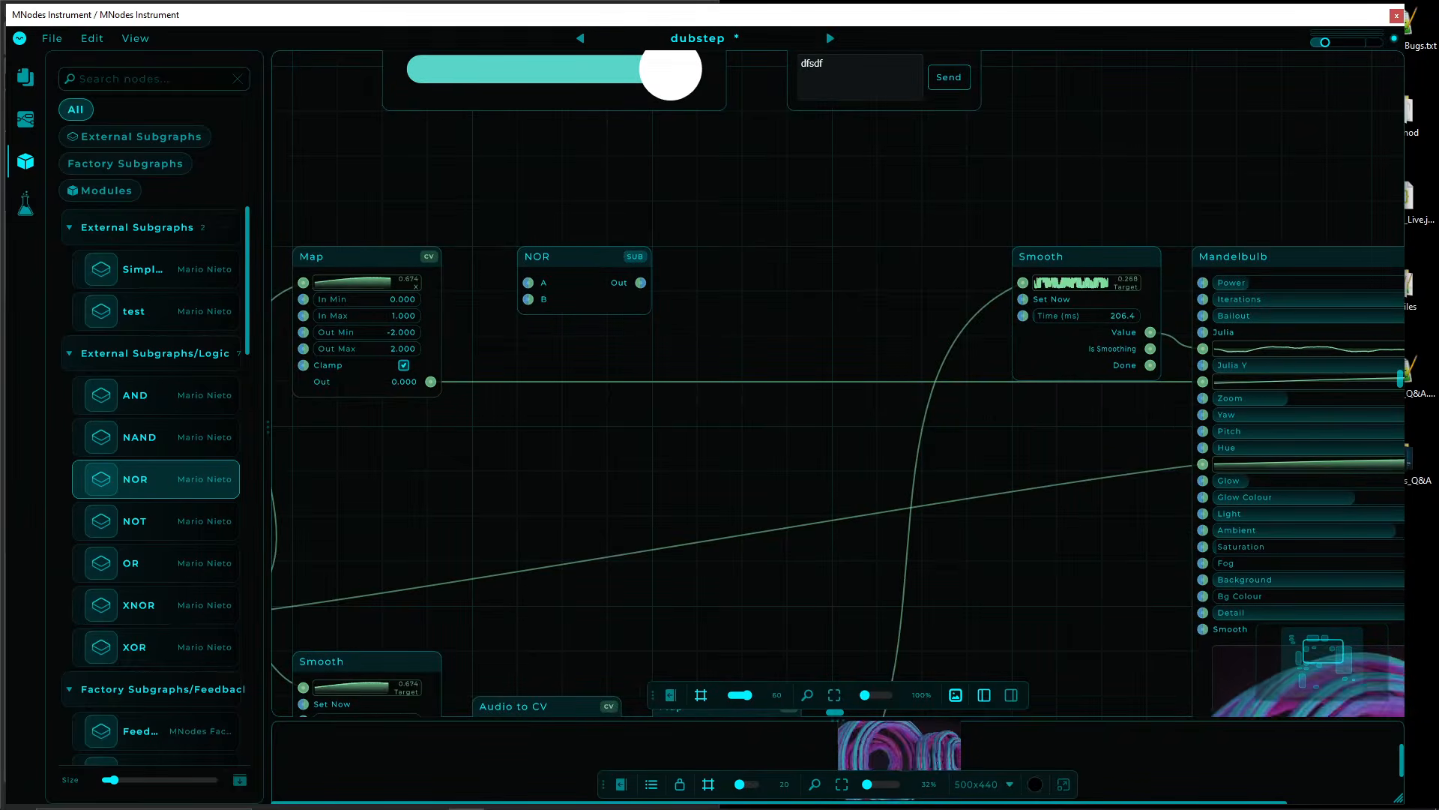
{"action": "left_click", "coordinate": [572, 250]}
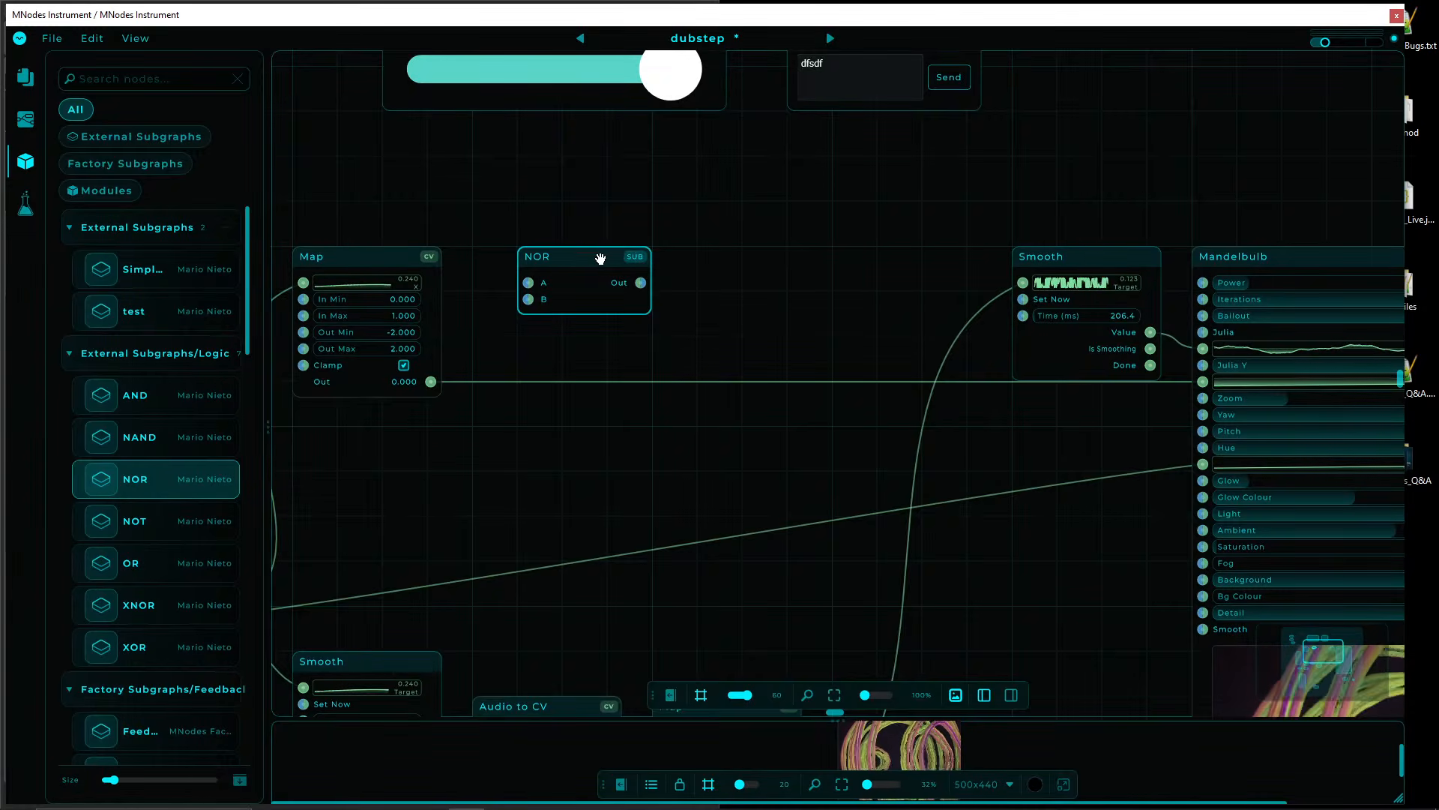
{"action": "key", "text": "Delete"}
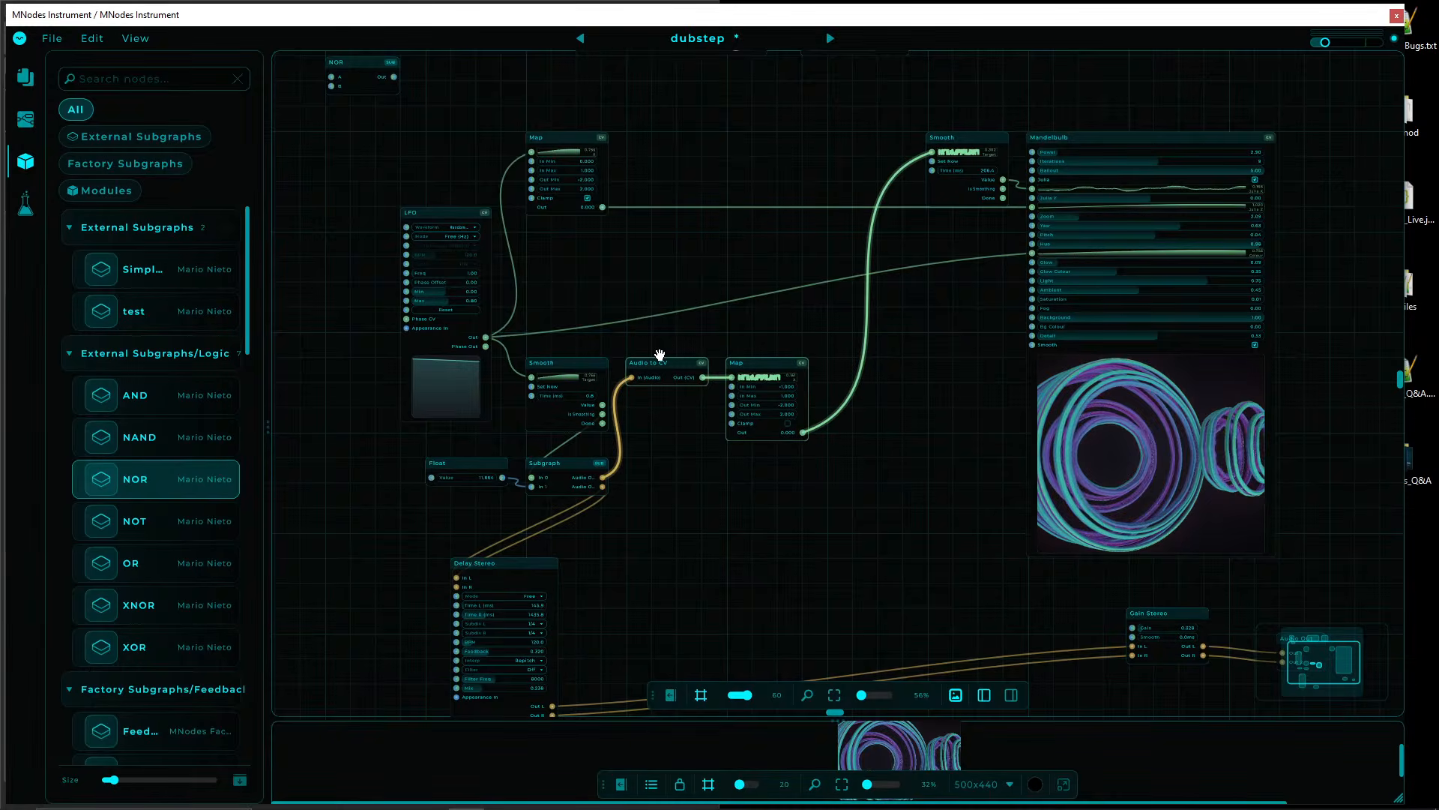
- Move the LFO node farther from the Map and Smooth nodes to space out the patch
{"action": "mouse_move", "coordinate": [484, 461]}
{"action": "left_mouse_down"}
{"action": "mouse_move", "coordinate": [488, 486]}
{"action": "mouse_move", "coordinate": [484, 465]}
{"action": "left_mouse_up"}
{"action": "left_click_drag", "start_coordinate": [862, 524], "coordinate": [558, 360]}
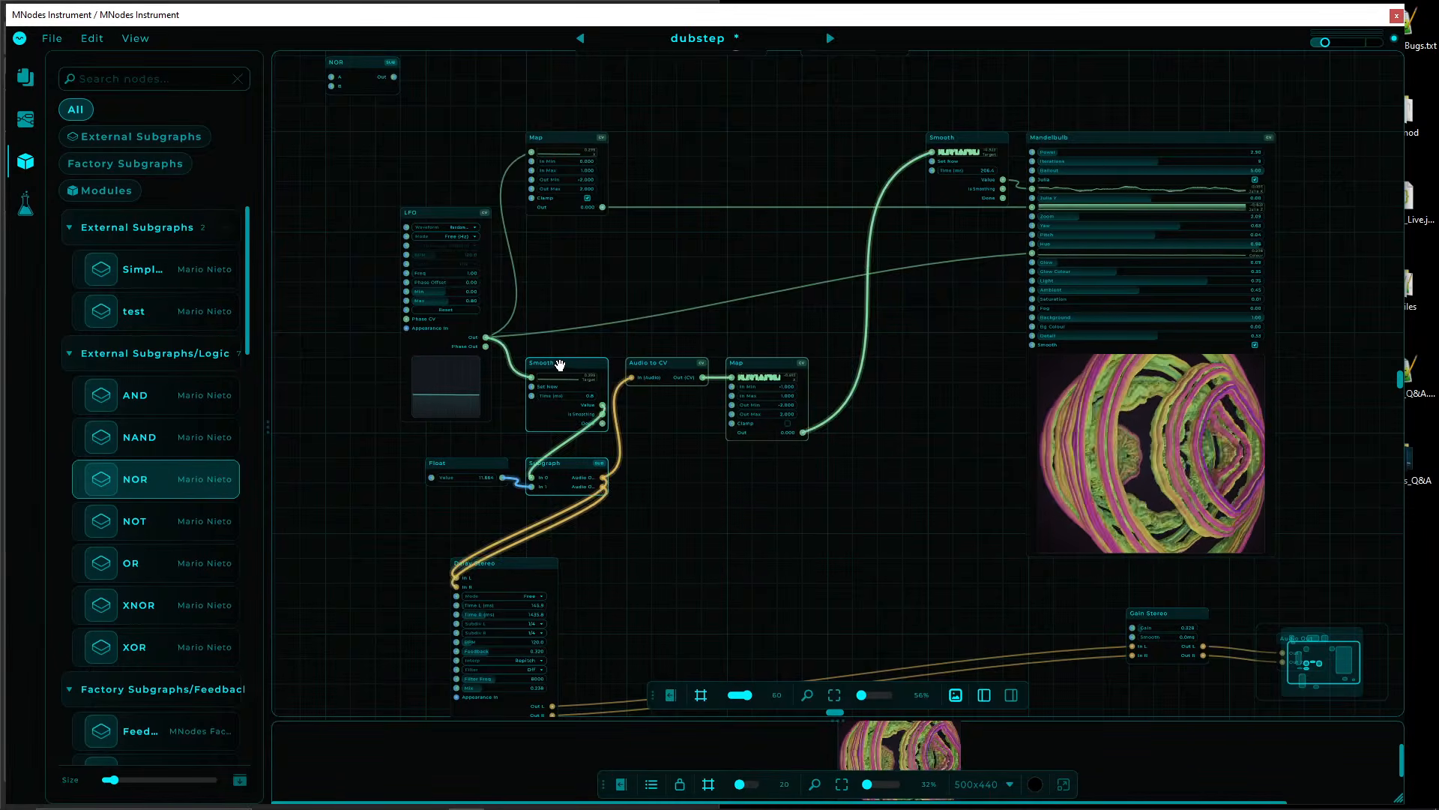
{"action": "left_click", "coordinate": [601, 232]}
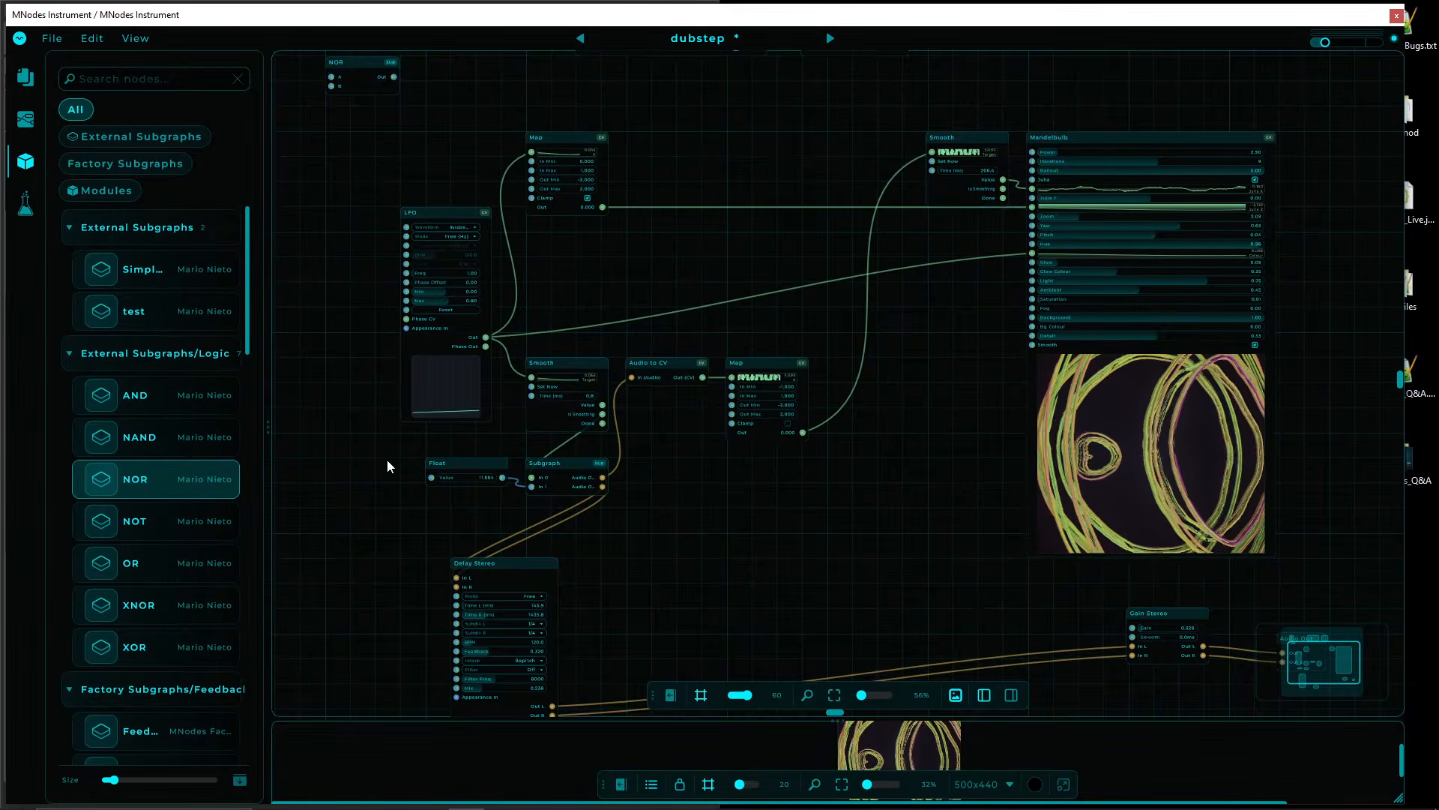
{"action": "left_click_drag", "start_coordinate": [431, 212], "coordinate": [380, 212]}
- Add a NAND subgraph below the first Map node, look at its internal nodes, and return to the root patch
{"action": "left_click_drag", "start_coordinate": [142, 437], "coordinate": [641, 242]}
{"action": "double_click", "coordinate": [618, 237]}
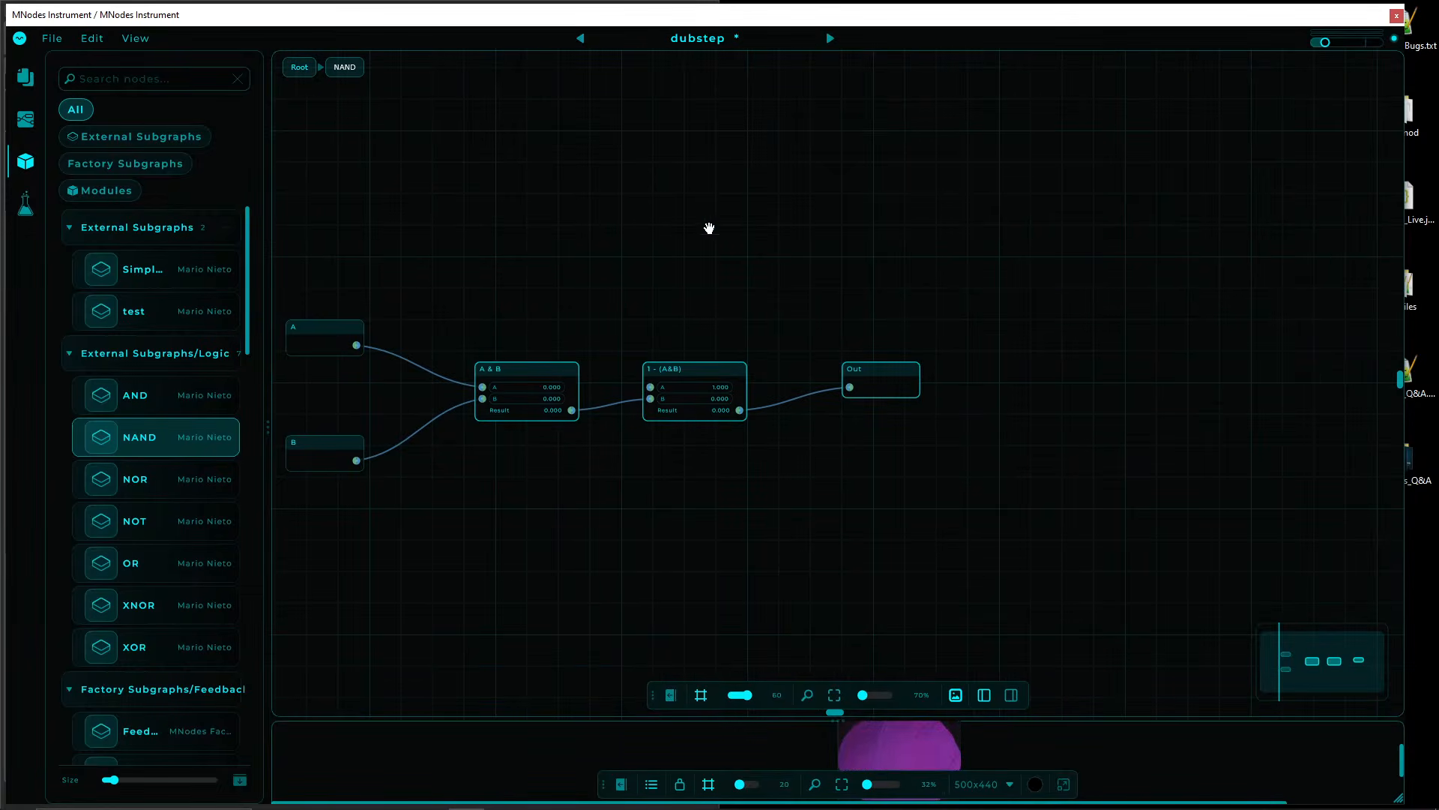
{"action": "left_click", "coordinate": [299, 67]}
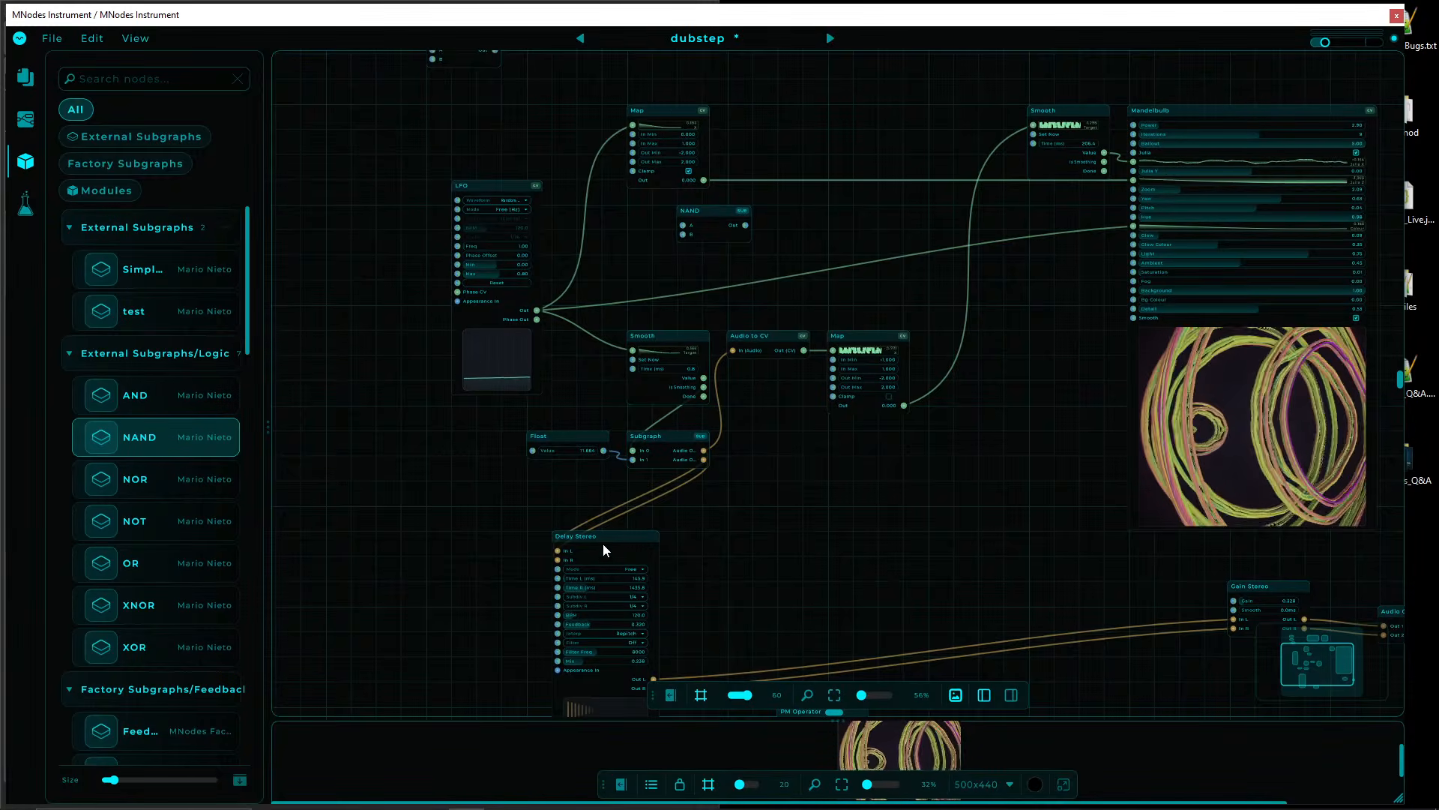
- Place the Delay Stereo node directly under the Subgraph node and bring Gain Stereo and Audio Out close beside it
{"action": "left_click_drag", "start_coordinate": [603, 550], "coordinate": [678, 500]}
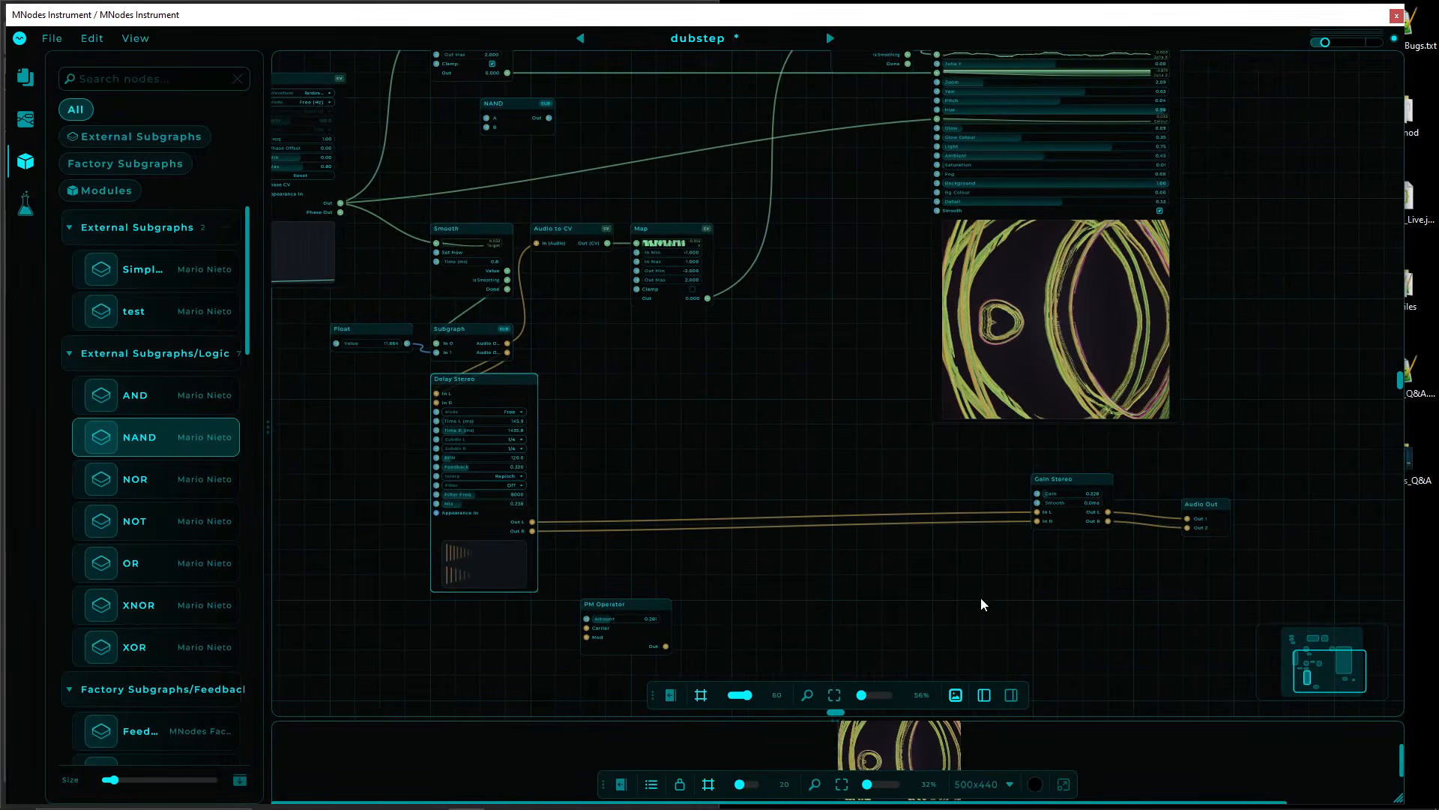
{"action": "left_click_drag", "start_coordinate": [980, 604], "coordinate": [1248, 467]}
{"action": "left_click_drag", "start_coordinate": [1049, 481], "coordinate": [571, 507]}
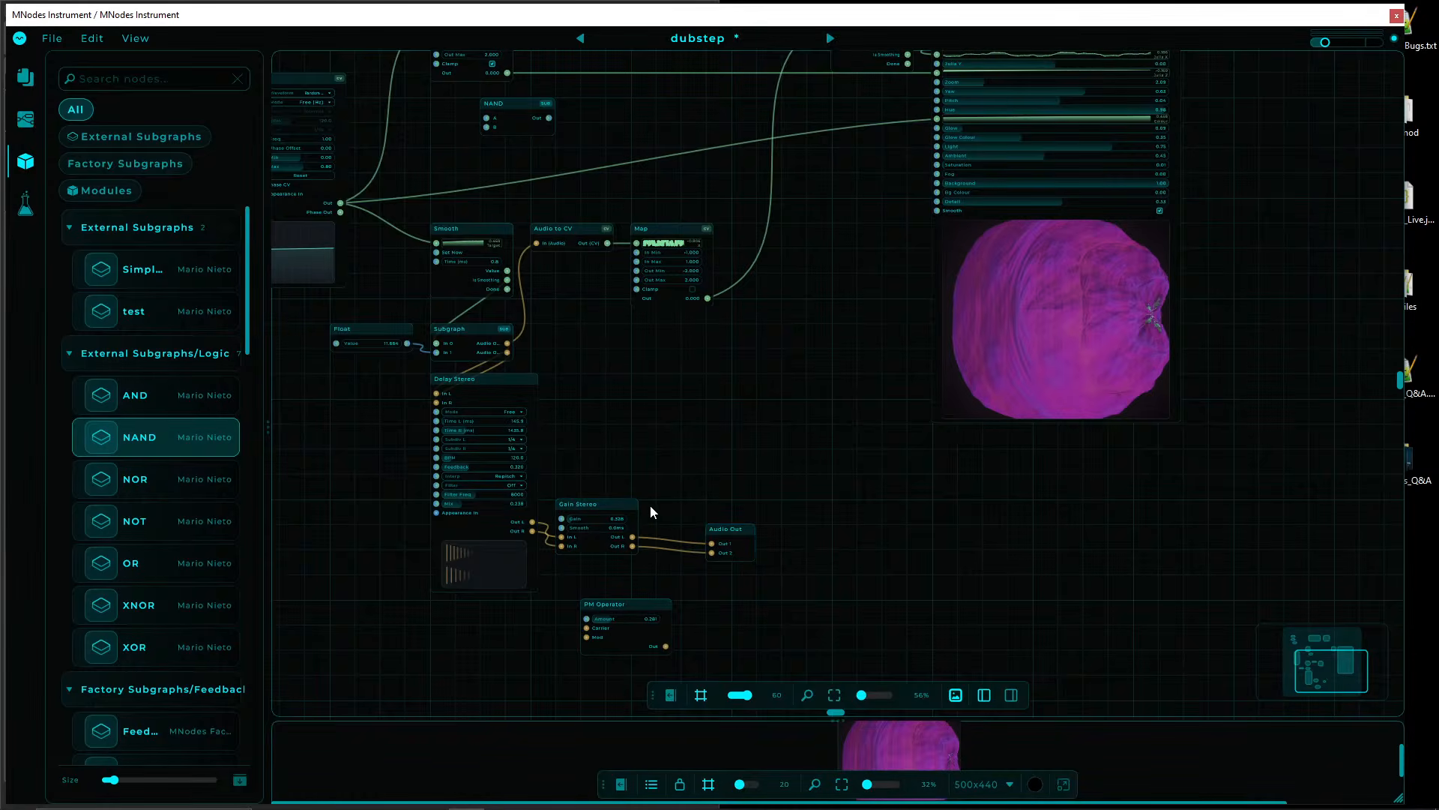
- Delete the PM Operator node and line up Gain Stereo and Audio Out with the Delay Stereo outputs
{"action": "left_click_drag", "start_coordinate": [607, 604], "coordinate": [583, 405]}
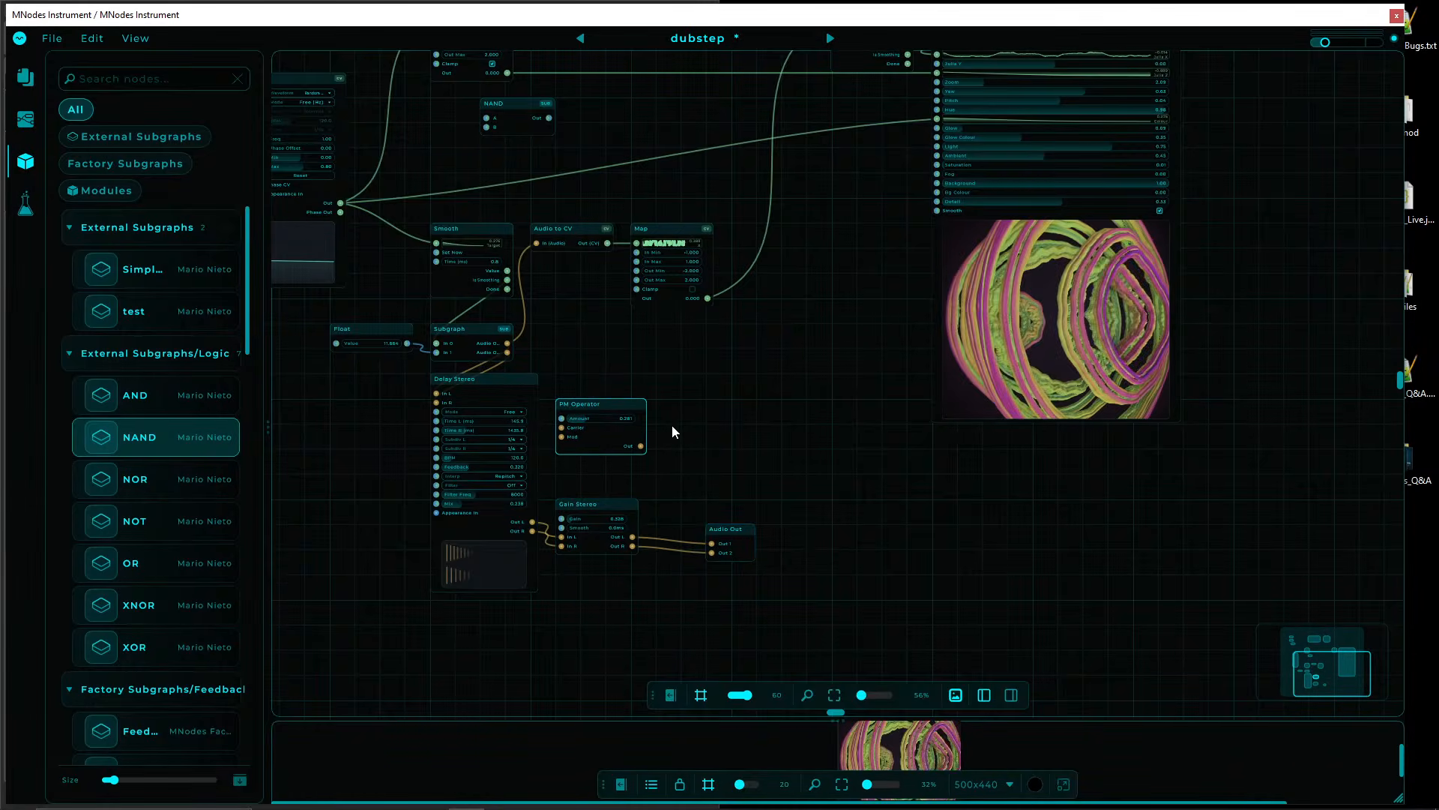
{"action": "key", "text": "Delete"}
{"action": "left_click_drag", "start_coordinate": [731, 528], "coordinate": [594, 479]}
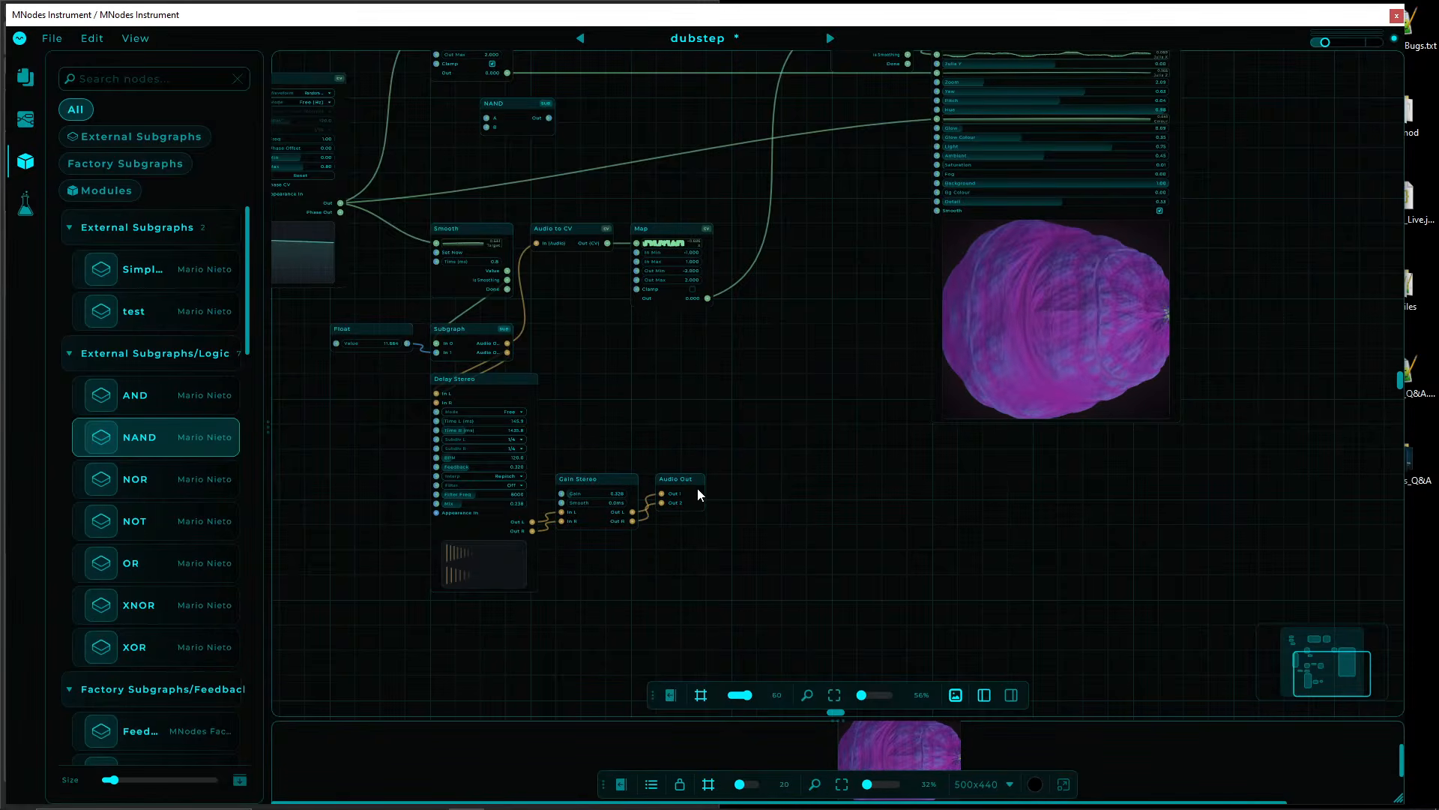
{"action": "left_click_drag", "start_coordinate": [698, 488], "coordinate": [697, 514]}
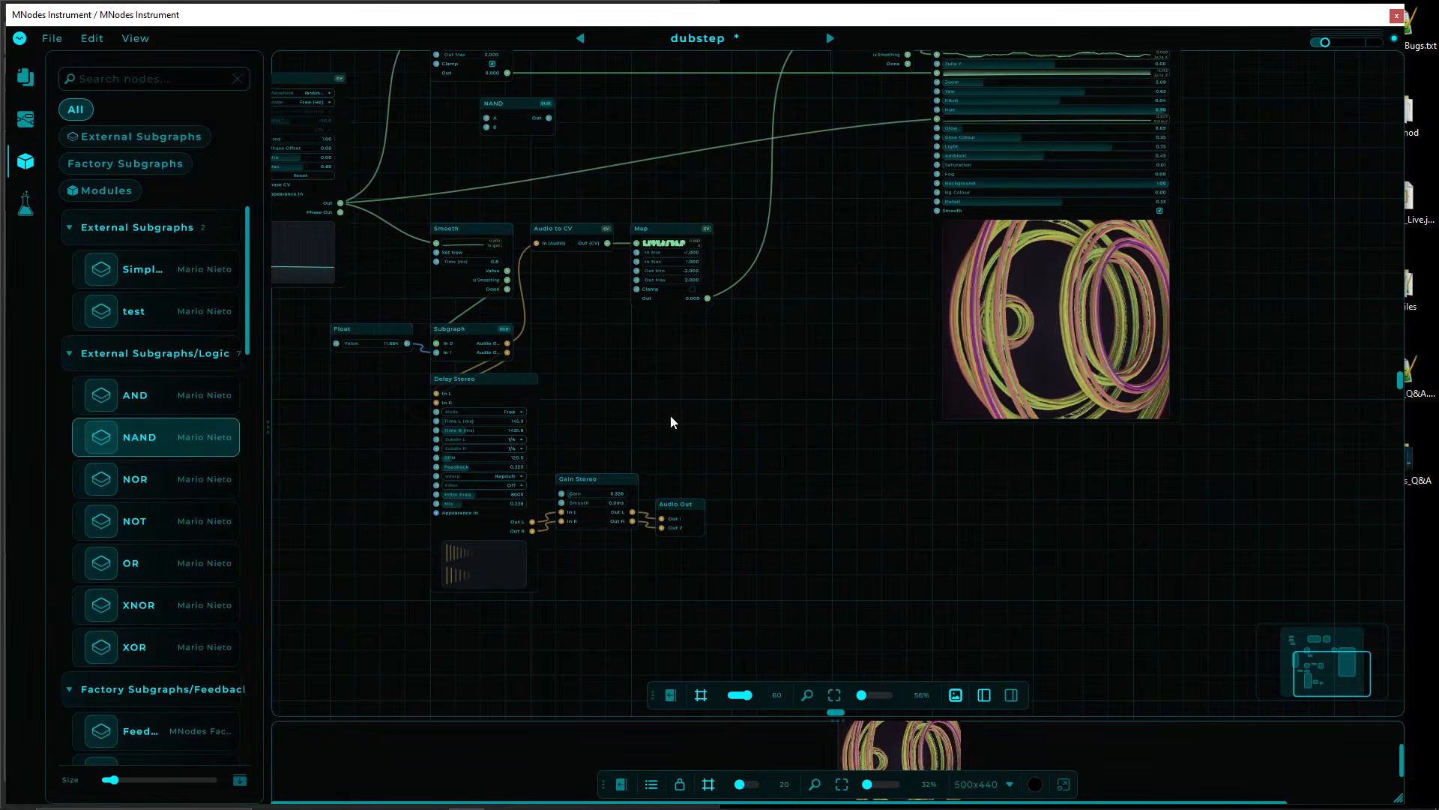
- Move the Mandelbulb node and its Smooth node together slightly closer to the rest of the patch
{"action": "left_click_drag", "start_coordinate": [670, 415], "coordinate": [712, 634]}
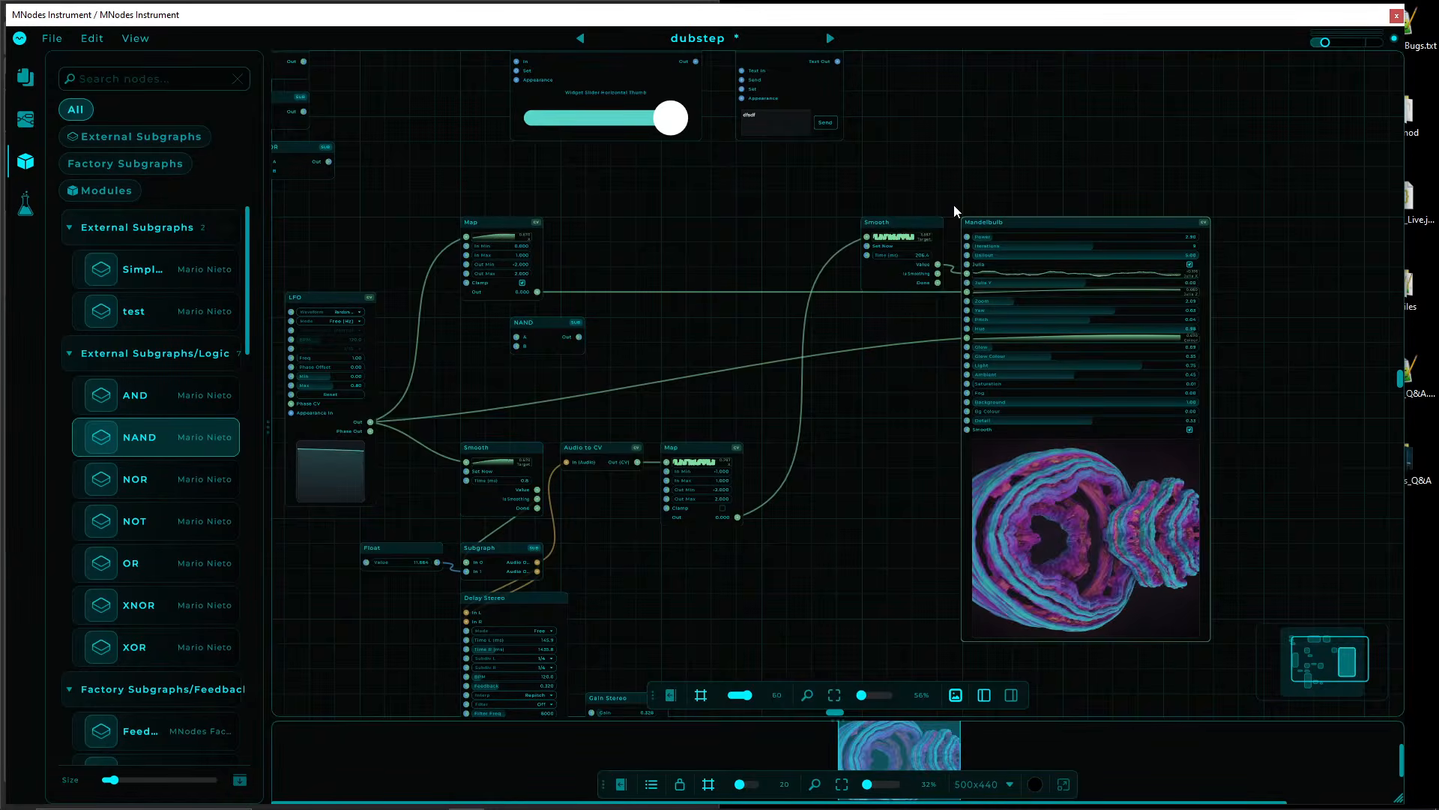
{"action": "left_click_drag", "start_coordinate": [993, 218], "coordinate": [968, 218]}
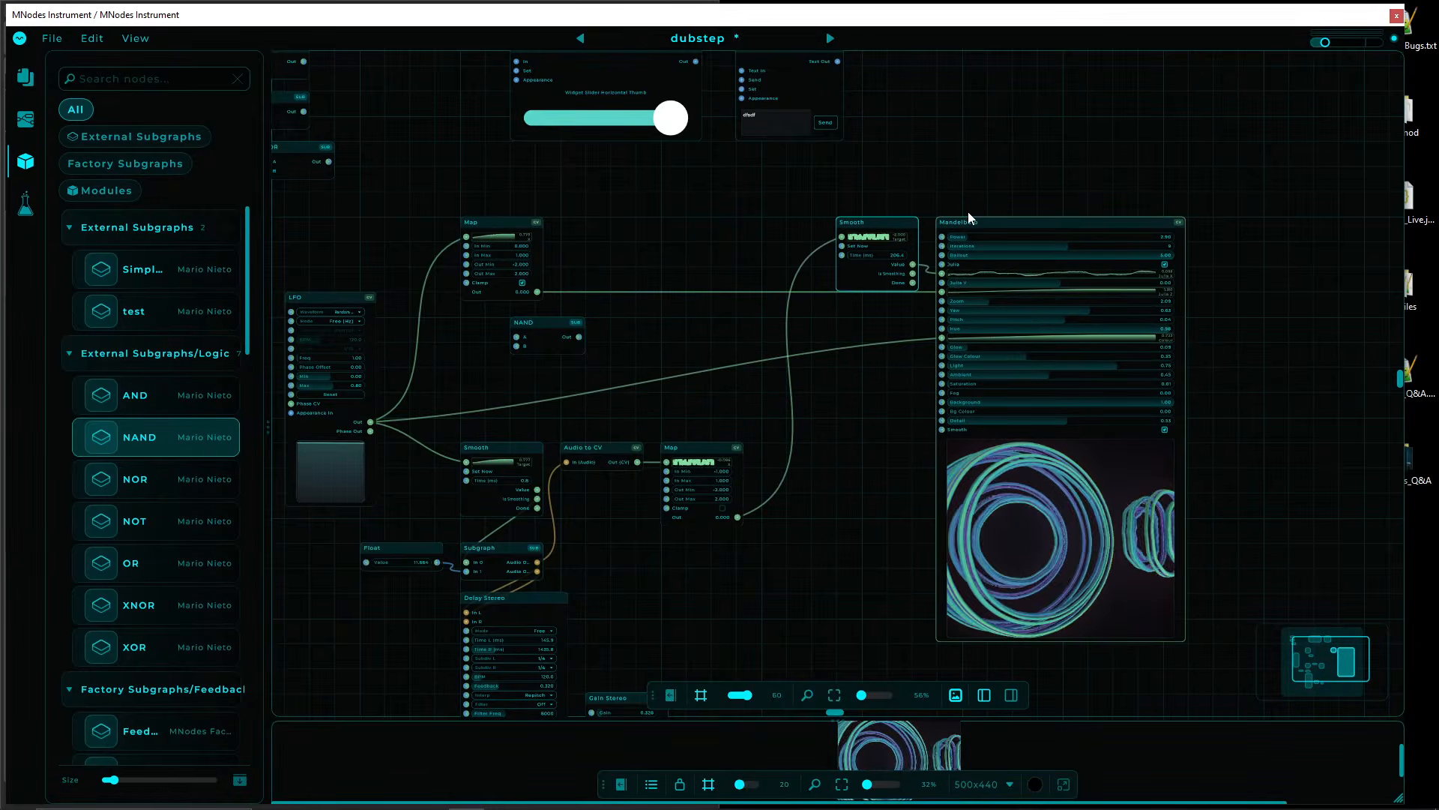
{"action": "left_click_drag", "start_coordinate": [638, 223], "coordinate": [718, 297]}
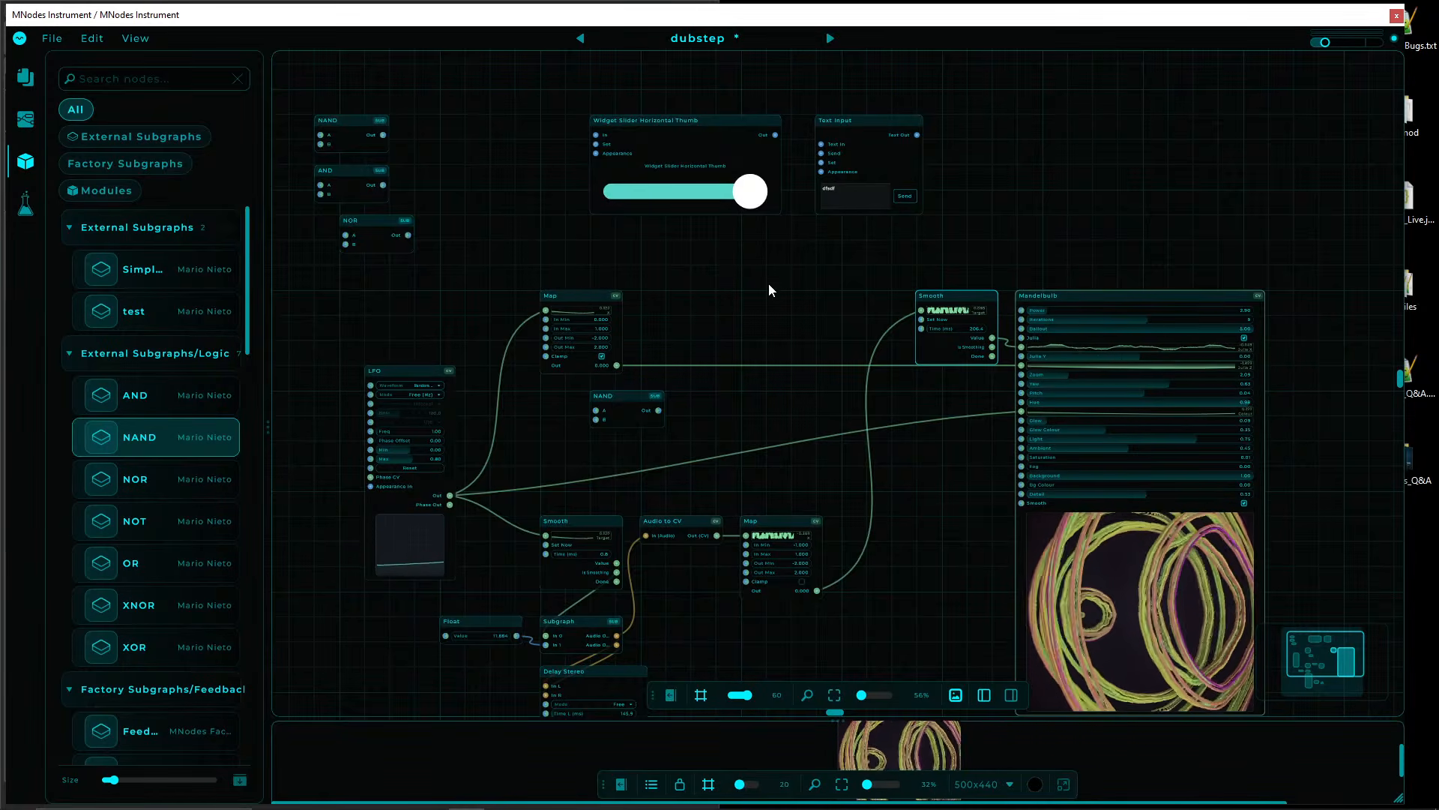
{"action": "double_click", "coordinate": [451, 285]}
{"action": "double_click", "coordinate": [411, 253]}
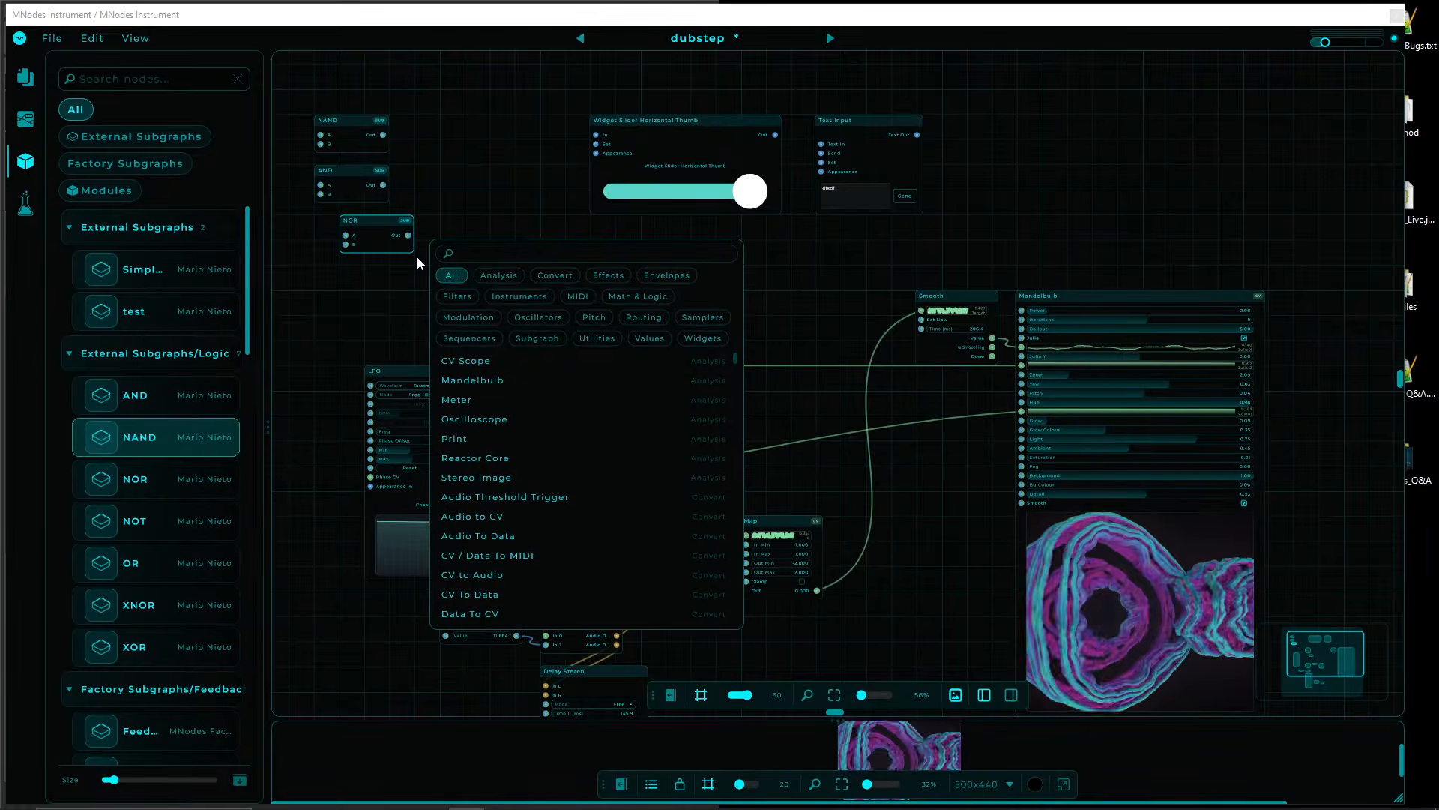
{"action": "left_click", "coordinate": [386, 301]}
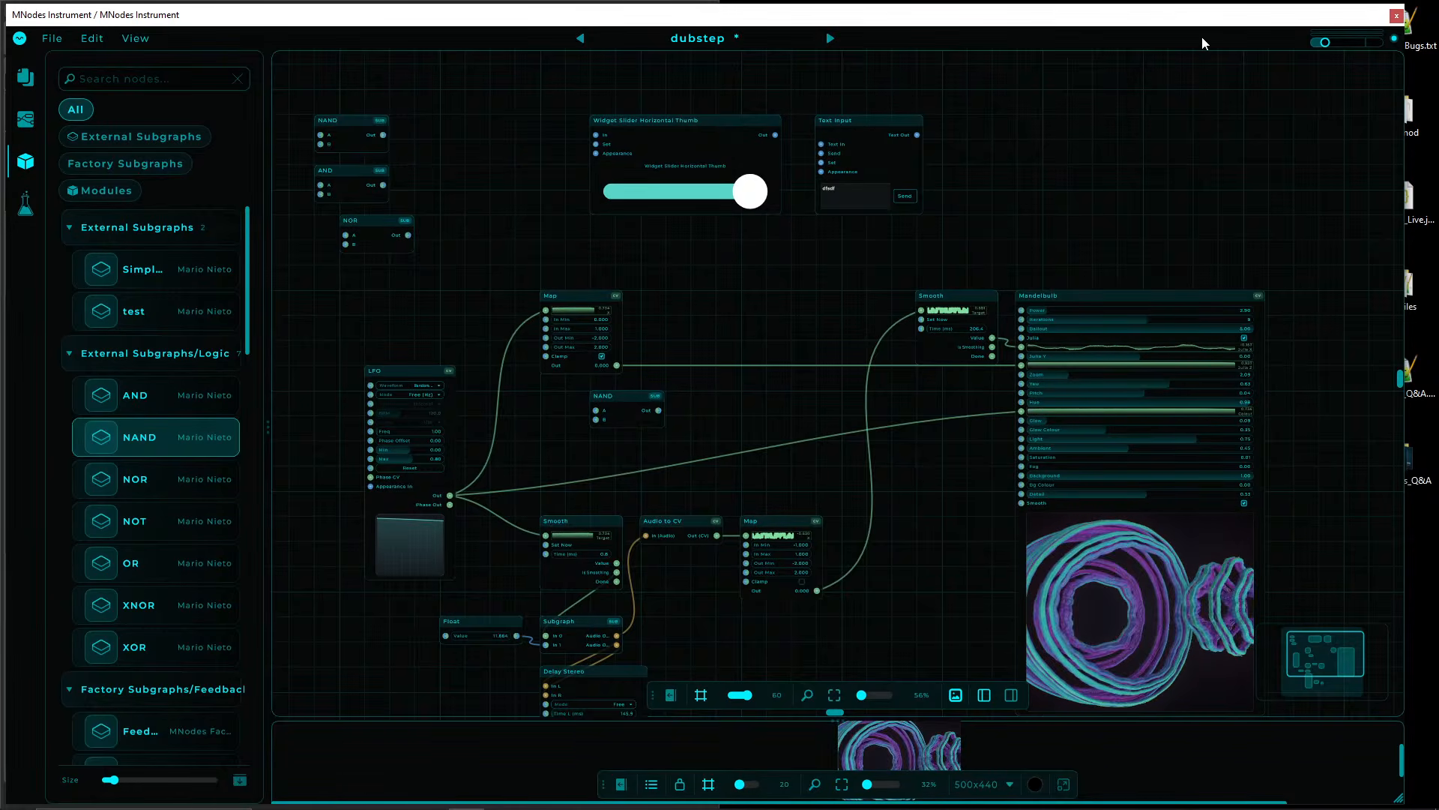
{"action": "mouse_move", "coordinate": [1140, 793]}
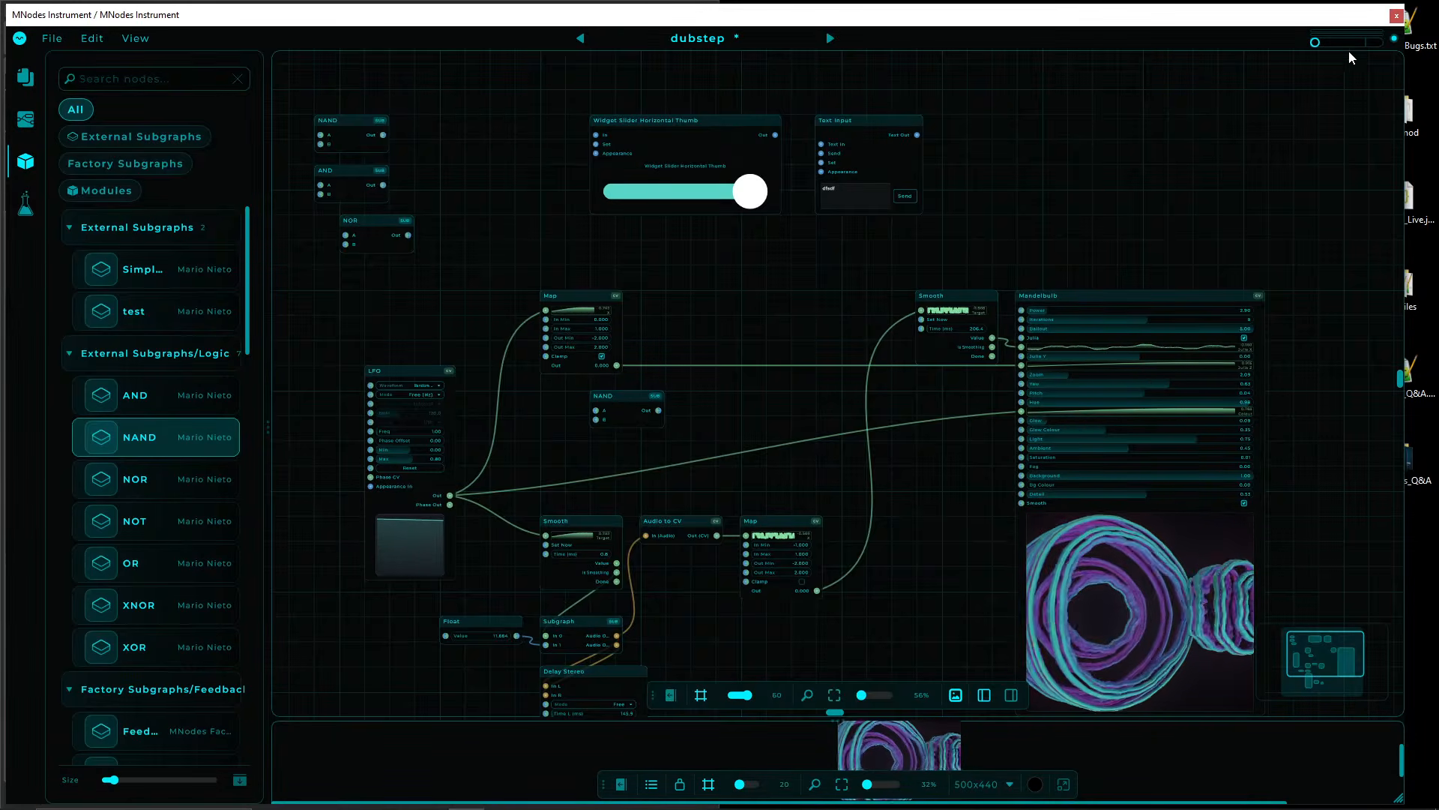
{"action": "key", "text": "alt+Tab"}
{"action": "key", "text": "alt+Tab"}
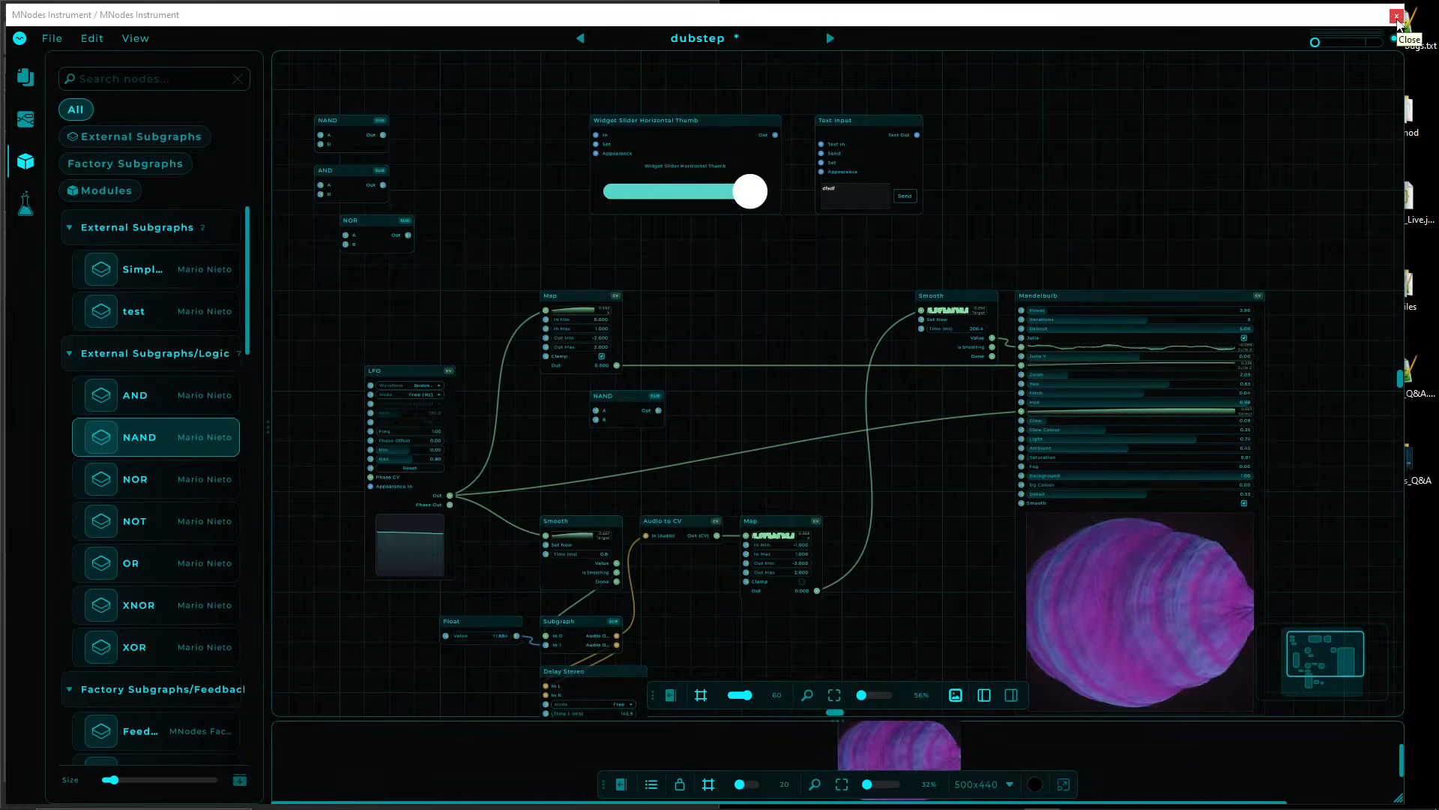
- Shrink the MNodes Instrument window and place it over the DAW so that the desktop shows around it
{"action": "double_click", "coordinate": [611, 21]}
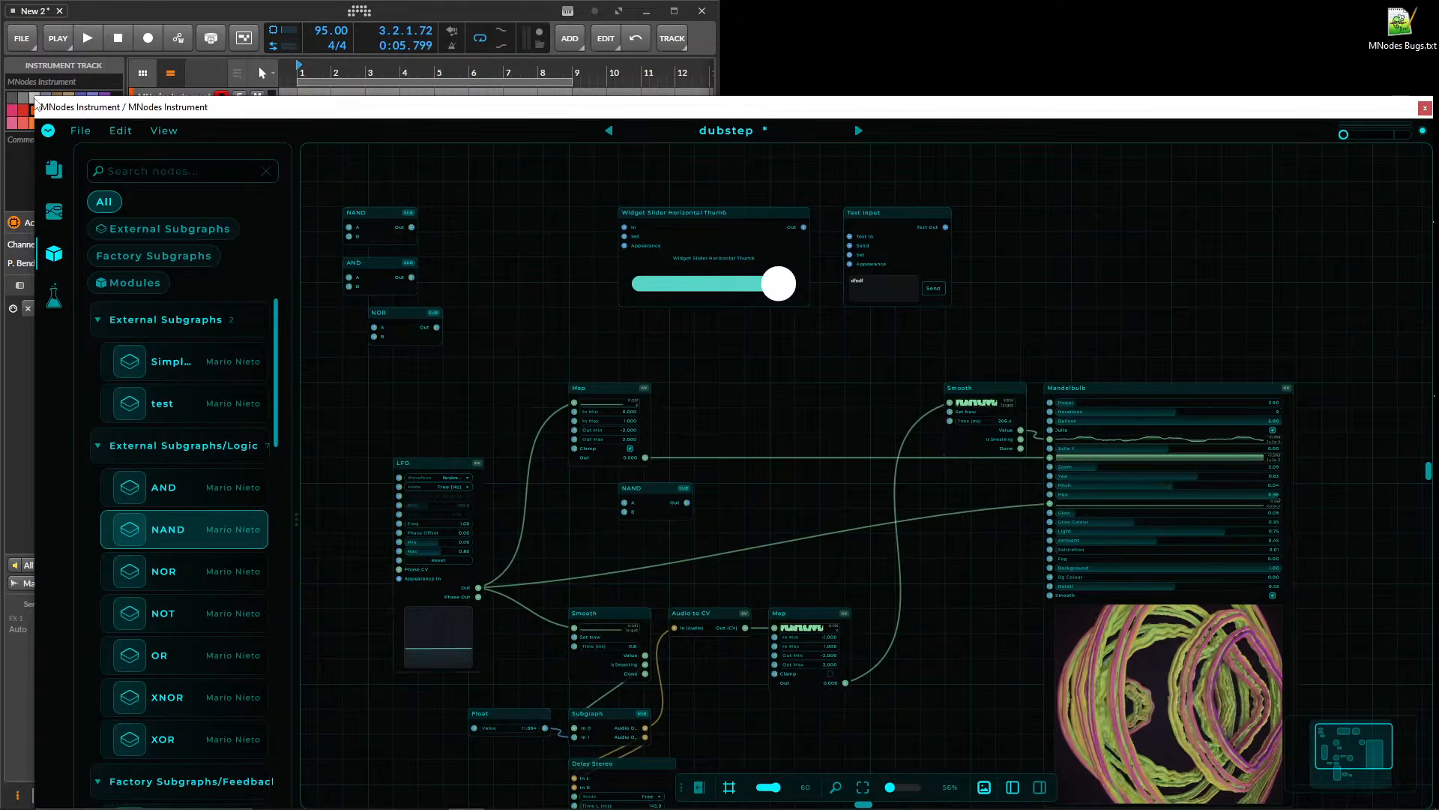
{"action": "left_click_drag", "start_coordinate": [287, 107], "coordinate": [356, 166]}
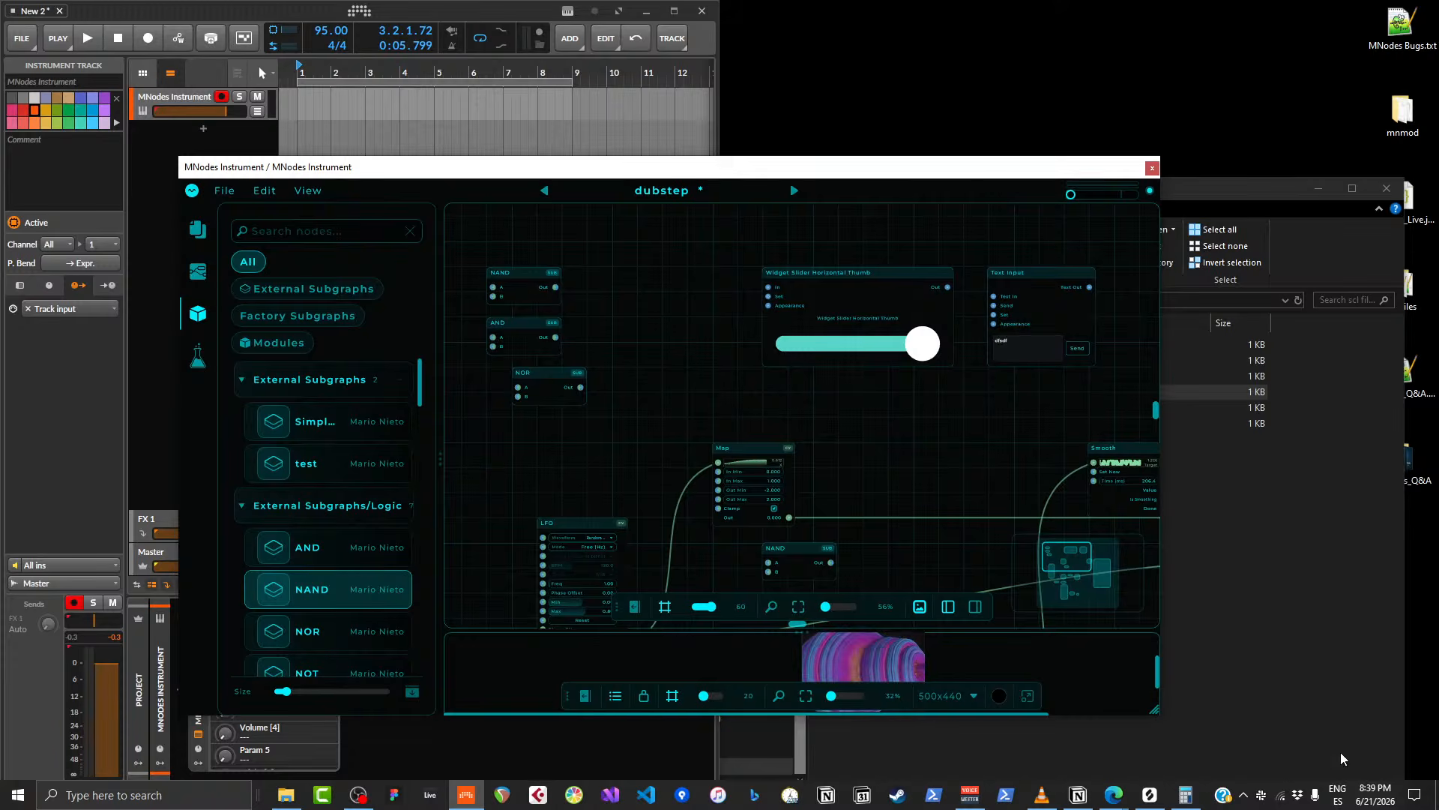
{"action": "left_click", "coordinate": [983, 795]}
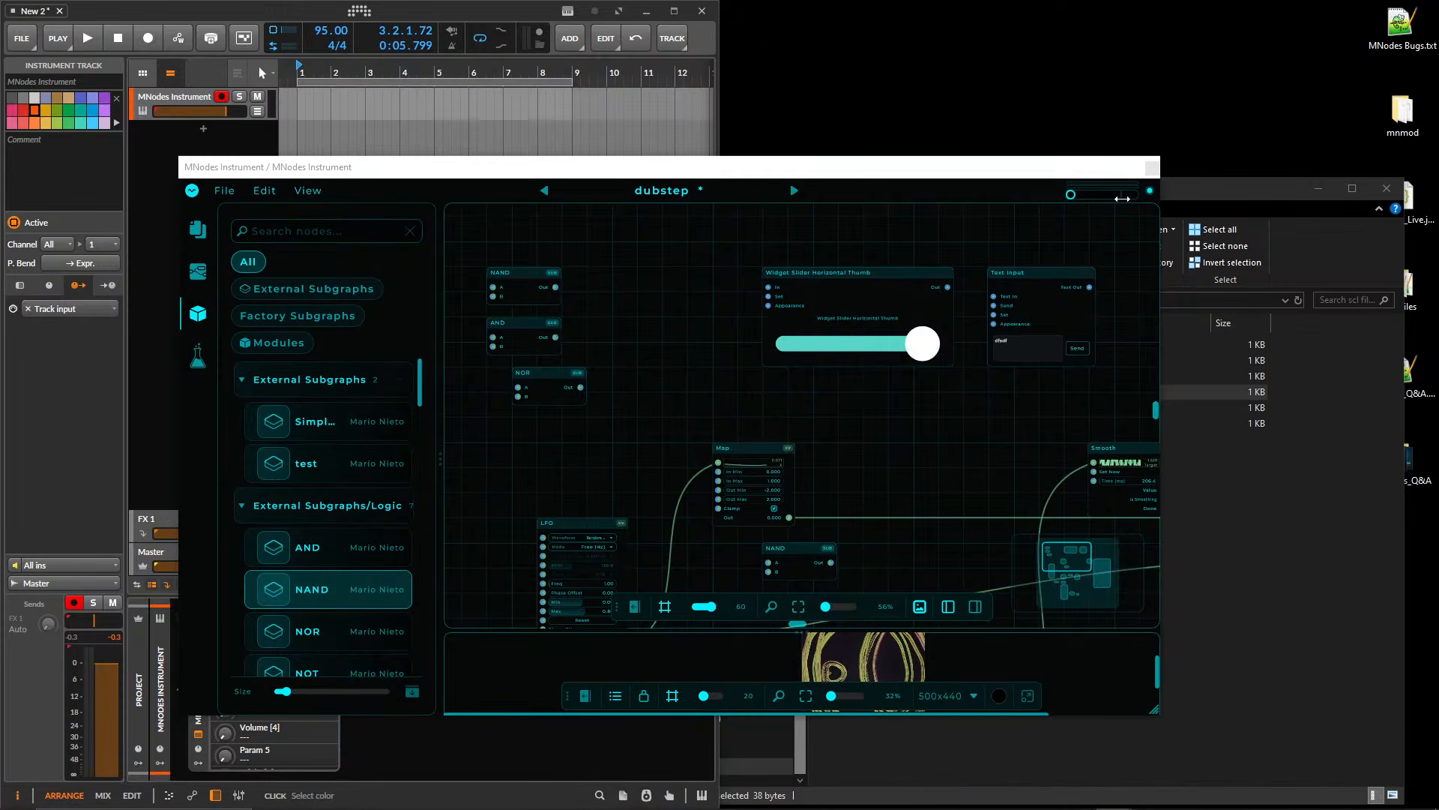
- Close the MNodes Instrument and scl files windows, and reopen the MNodes Instrument interface from its device on the track
{"action": "left_click", "coordinate": [1152, 170]}
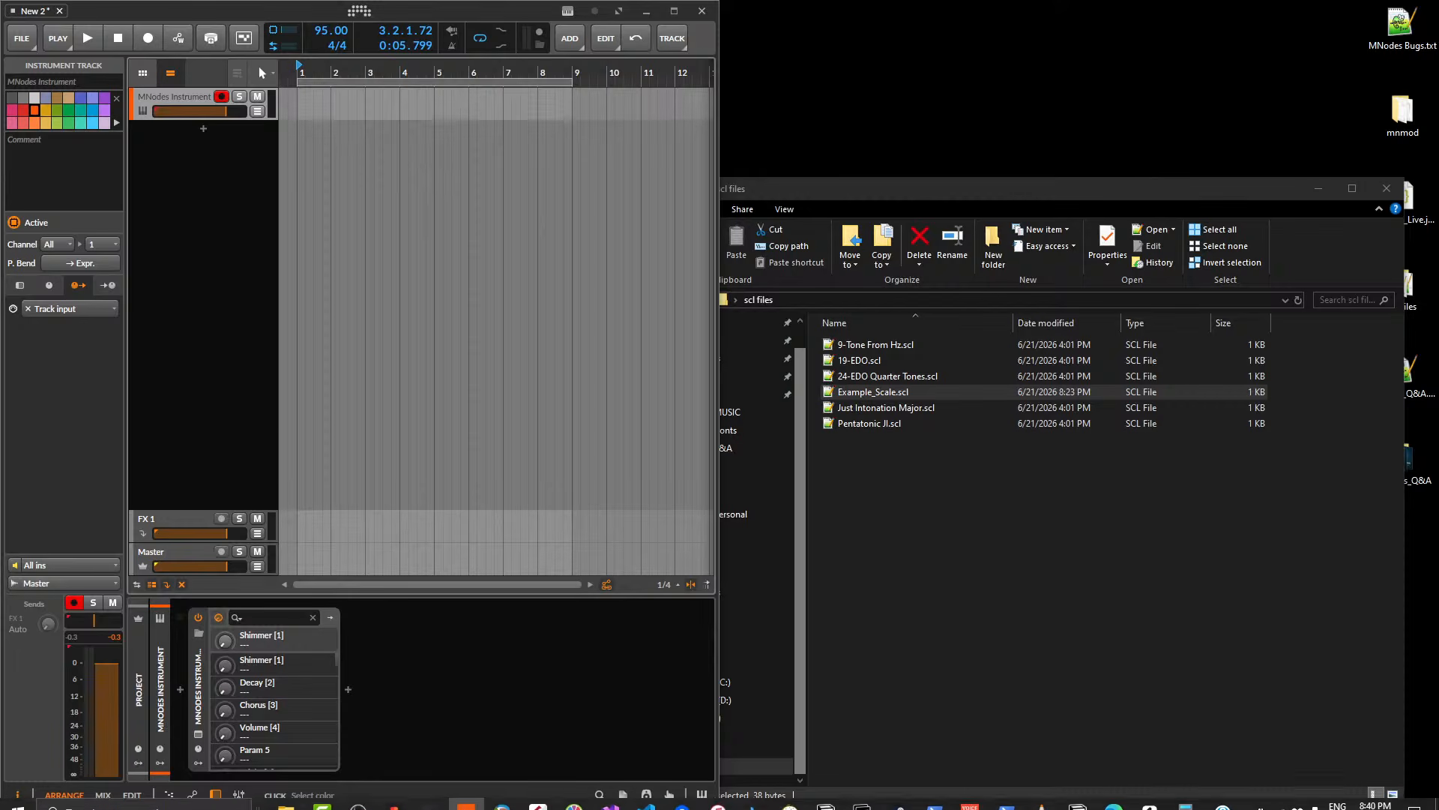
{"action": "left_click", "coordinate": [1386, 188]}
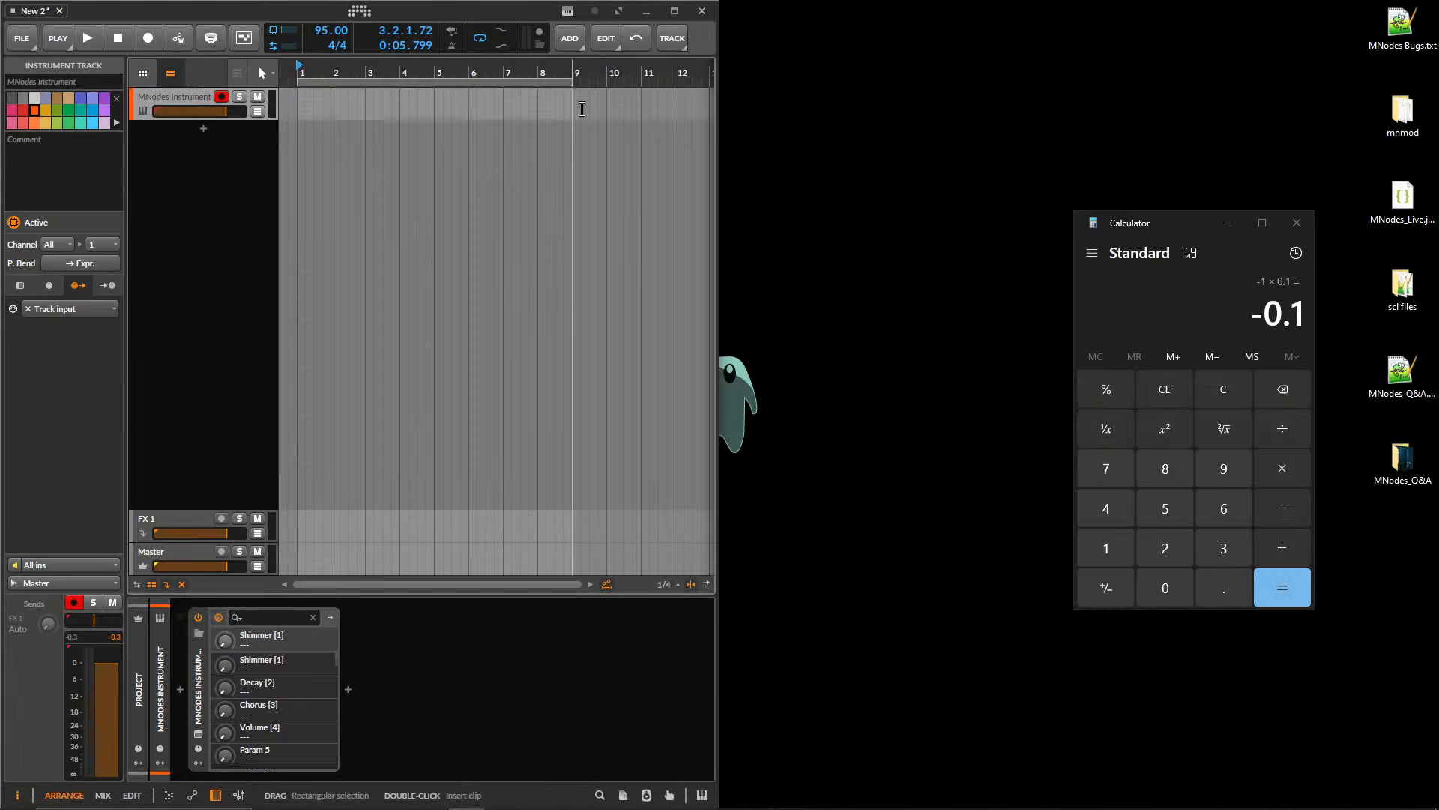
{"action": "left_click", "coordinate": [200, 733]}
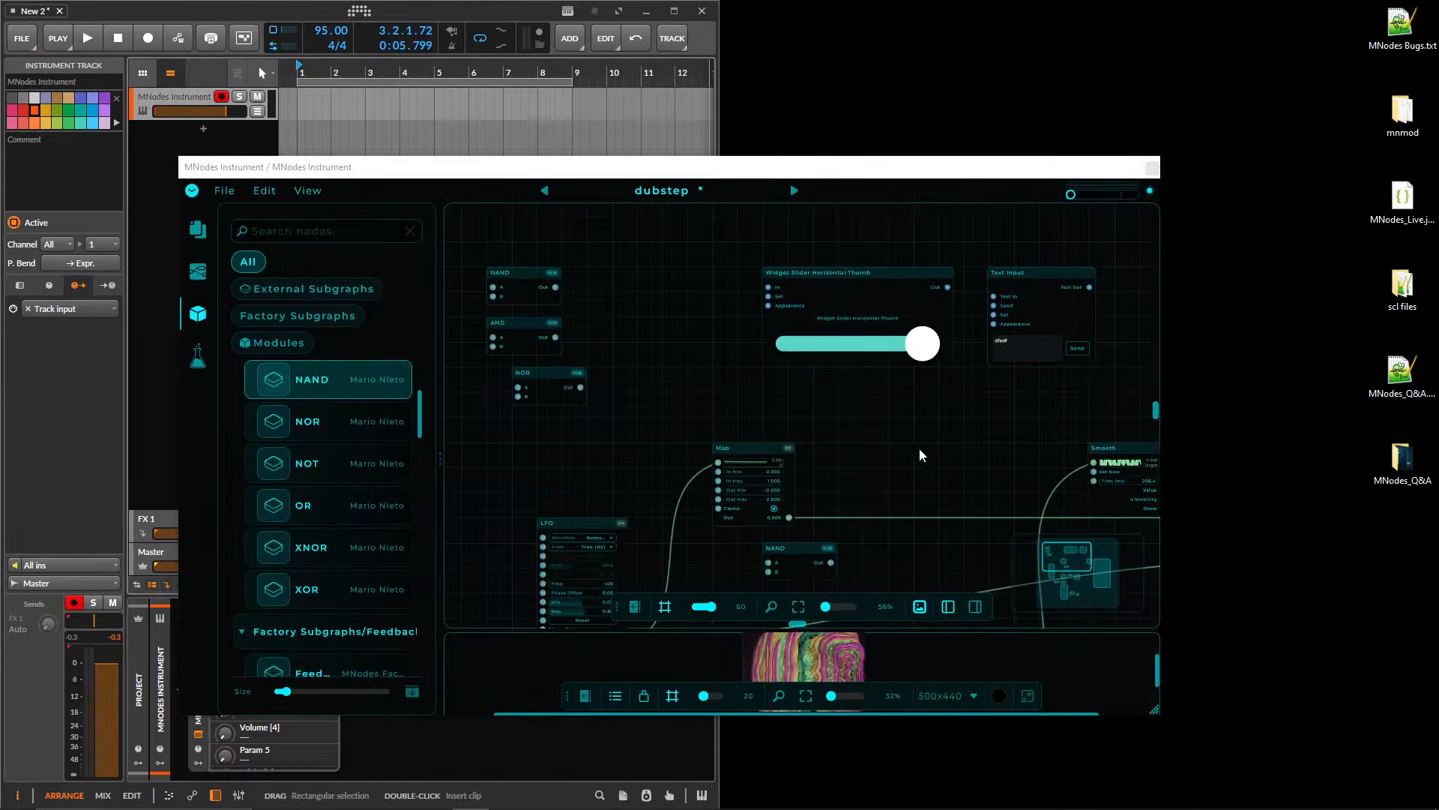
- Enlarge the pane with the Mandelbulb display and switch the plugin to its display-only view without the node editor
{"action": "left_click", "coordinate": [920, 606]}
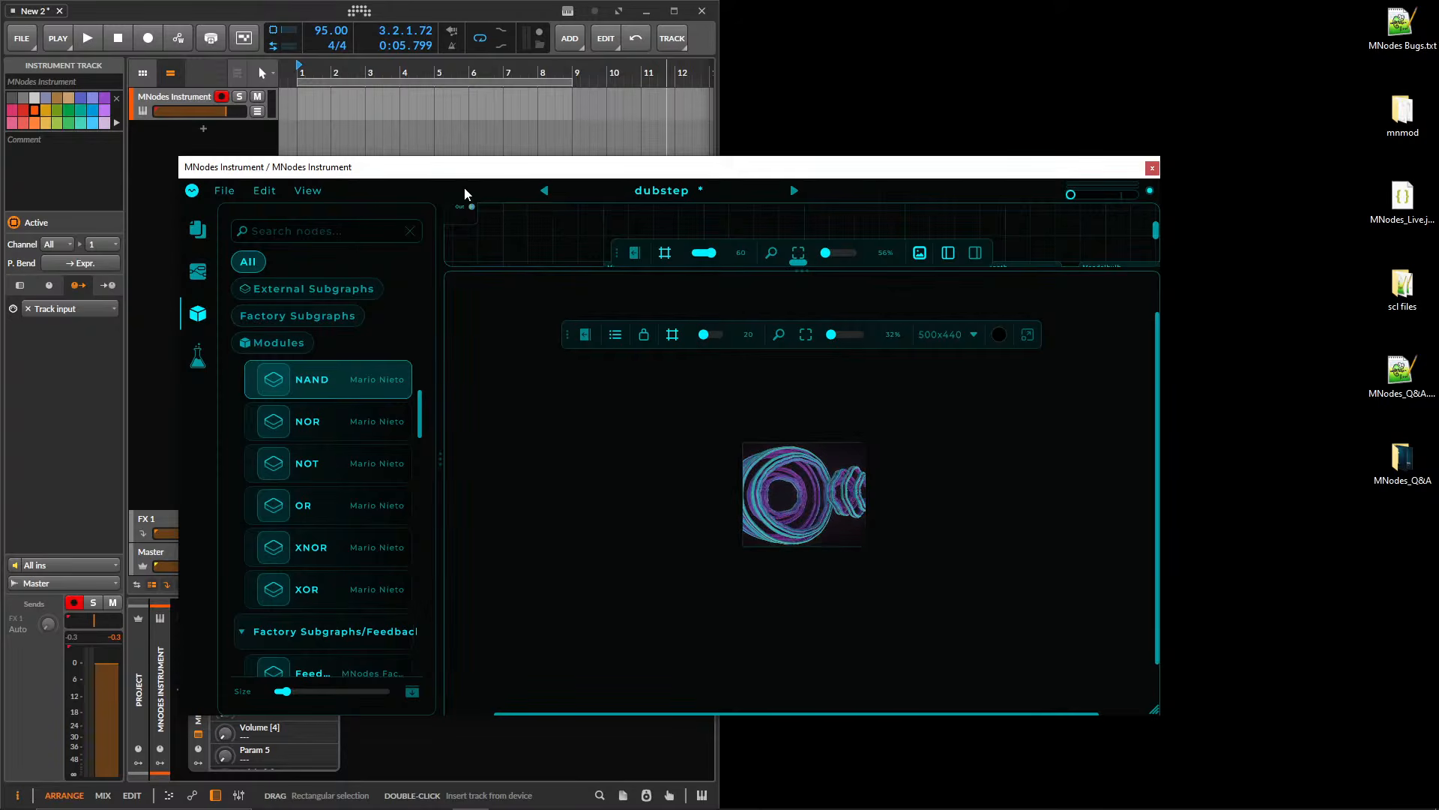
{"action": "left_click_drag", "start_coordinate": [465, 193], "coordinate": [498, 174]}
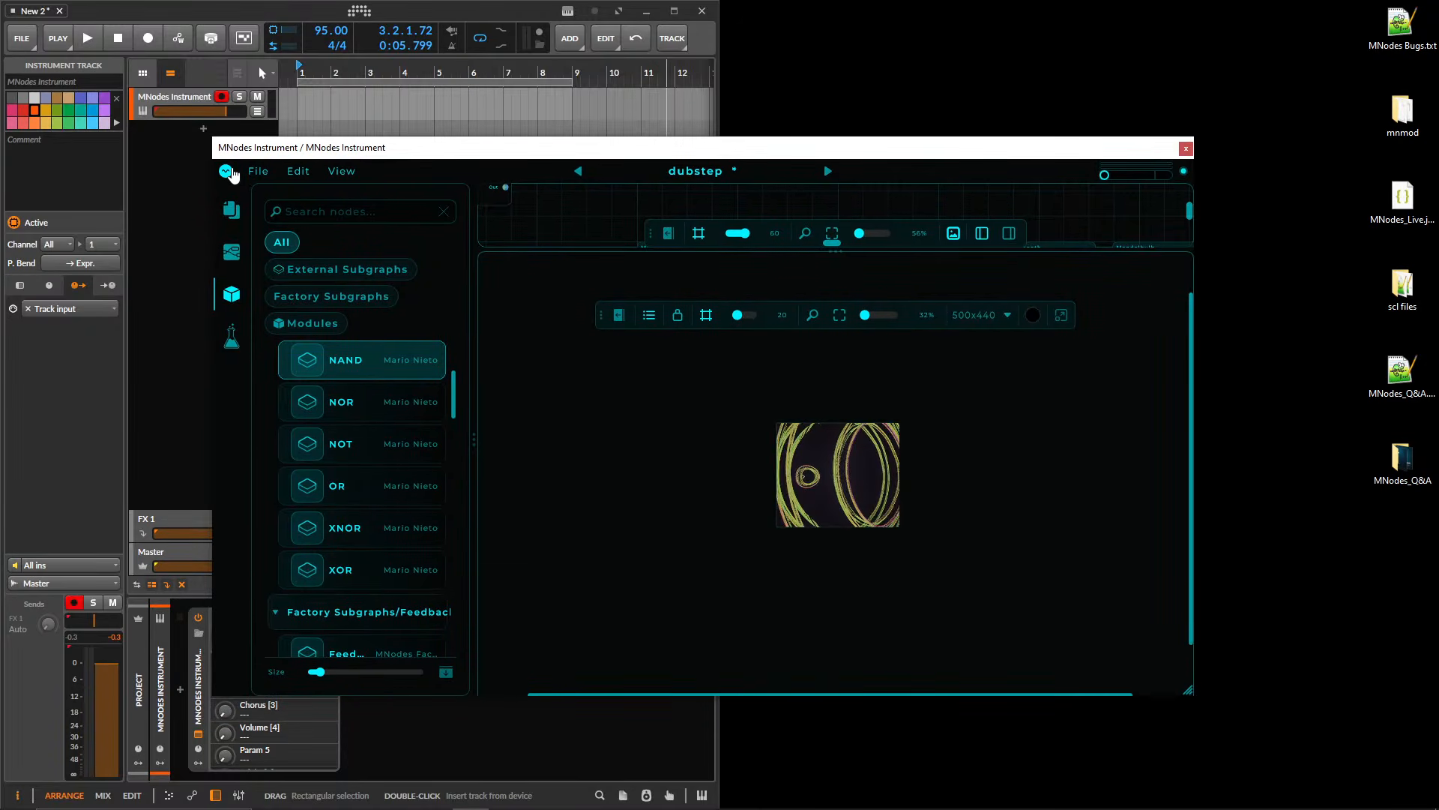
{"action": "left_click", "coordinate": [230, 173]}
{"action": "left_click", "coordinate": [251, 198]}
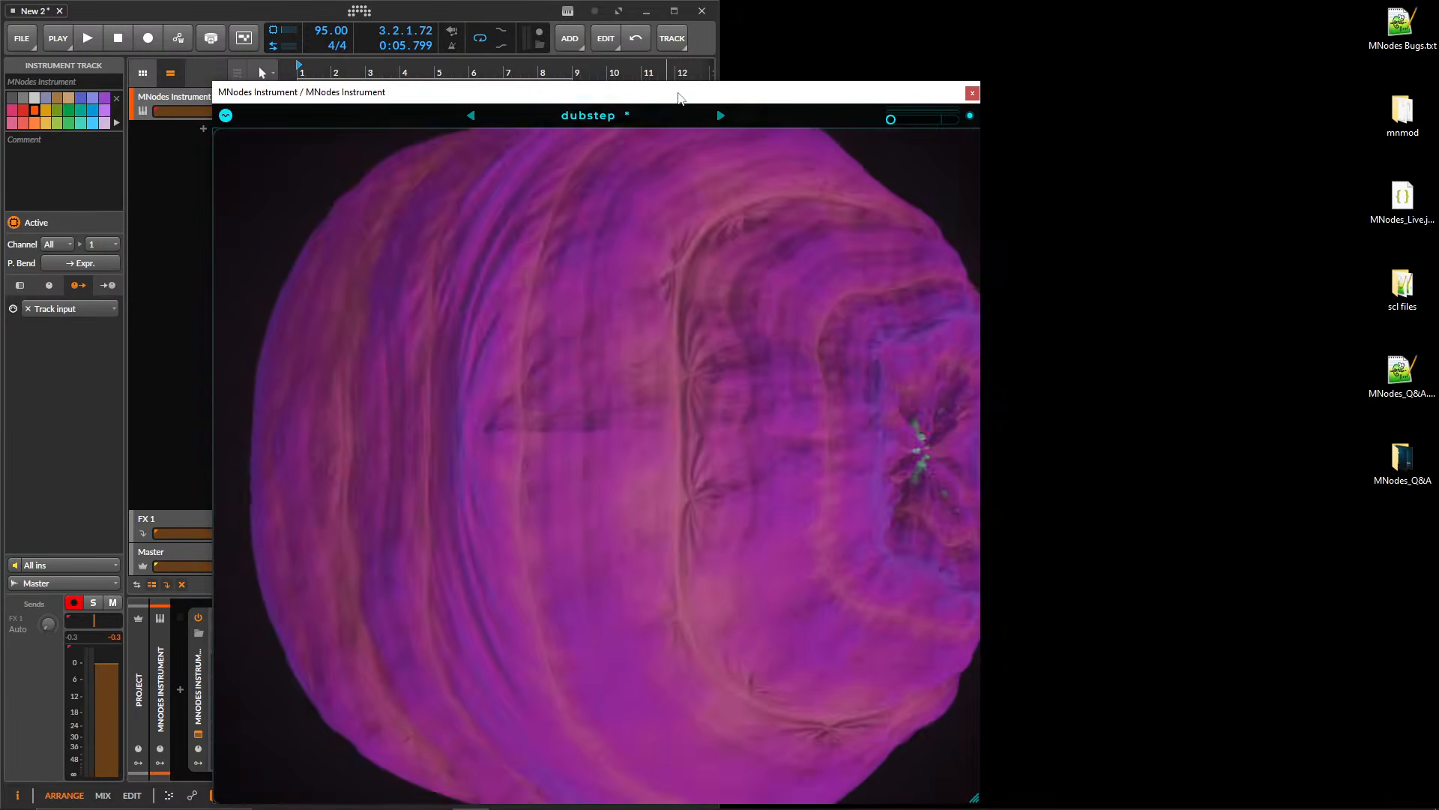
- Reduce the size of the Mandelbulb display window, maximize the DAW window and place the display over the middle of the arrangement
{"action": "left_click_drag", "start_coordinate": [679, 97], "coordinate": [788, 17]}
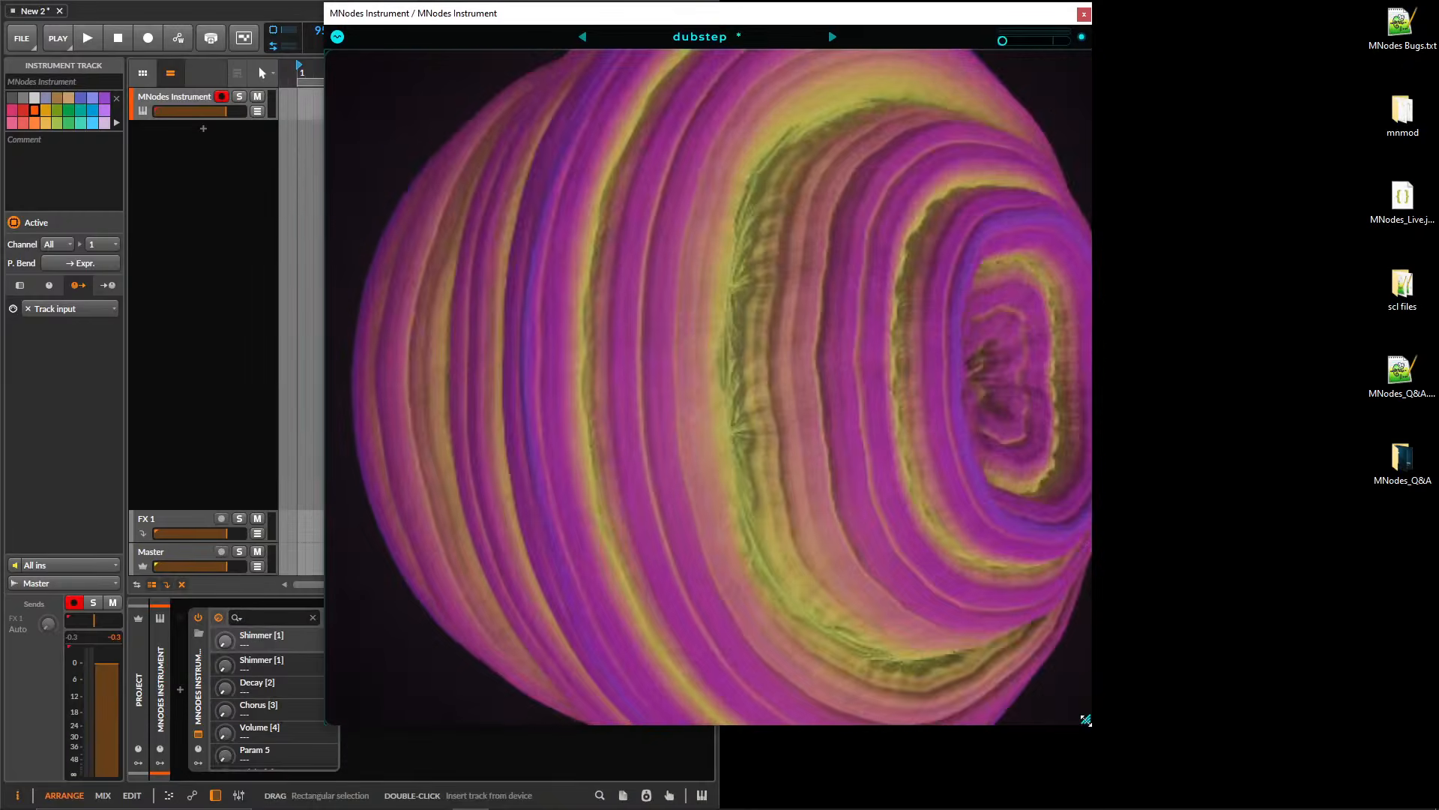
{"action": "left_click_drag", "start_coordinate": [1092, 722], "coordinate": [787, 363]}
{"action": "left_click_drag", "start_coordinate": [668, 20], "coordinate": [874, 146]}
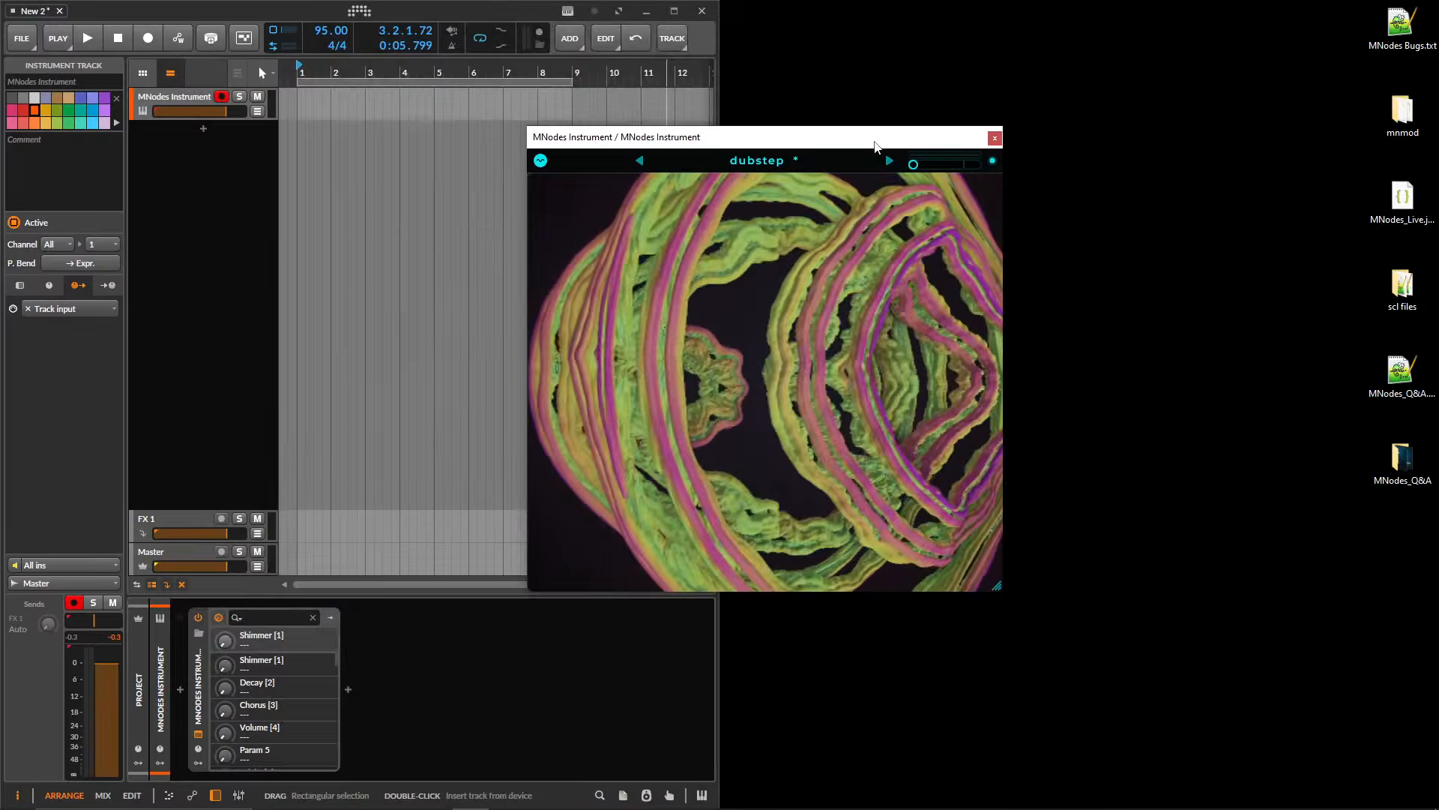
{"action": "left_click", "coordinate": [674, 11]}
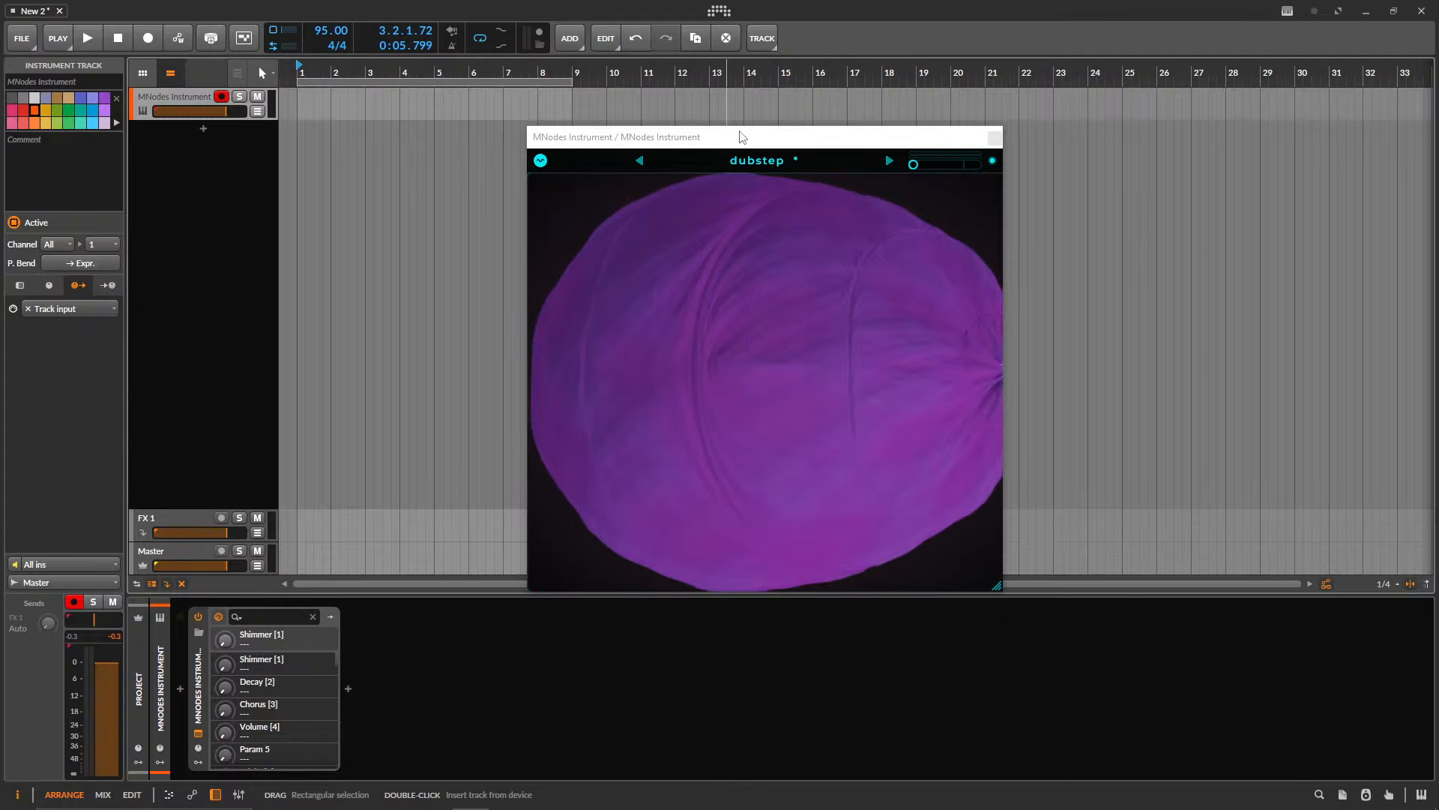
{"action": "left_click_drag", "start_coordinate": [742, 137], "coordinate": [663, 120]}
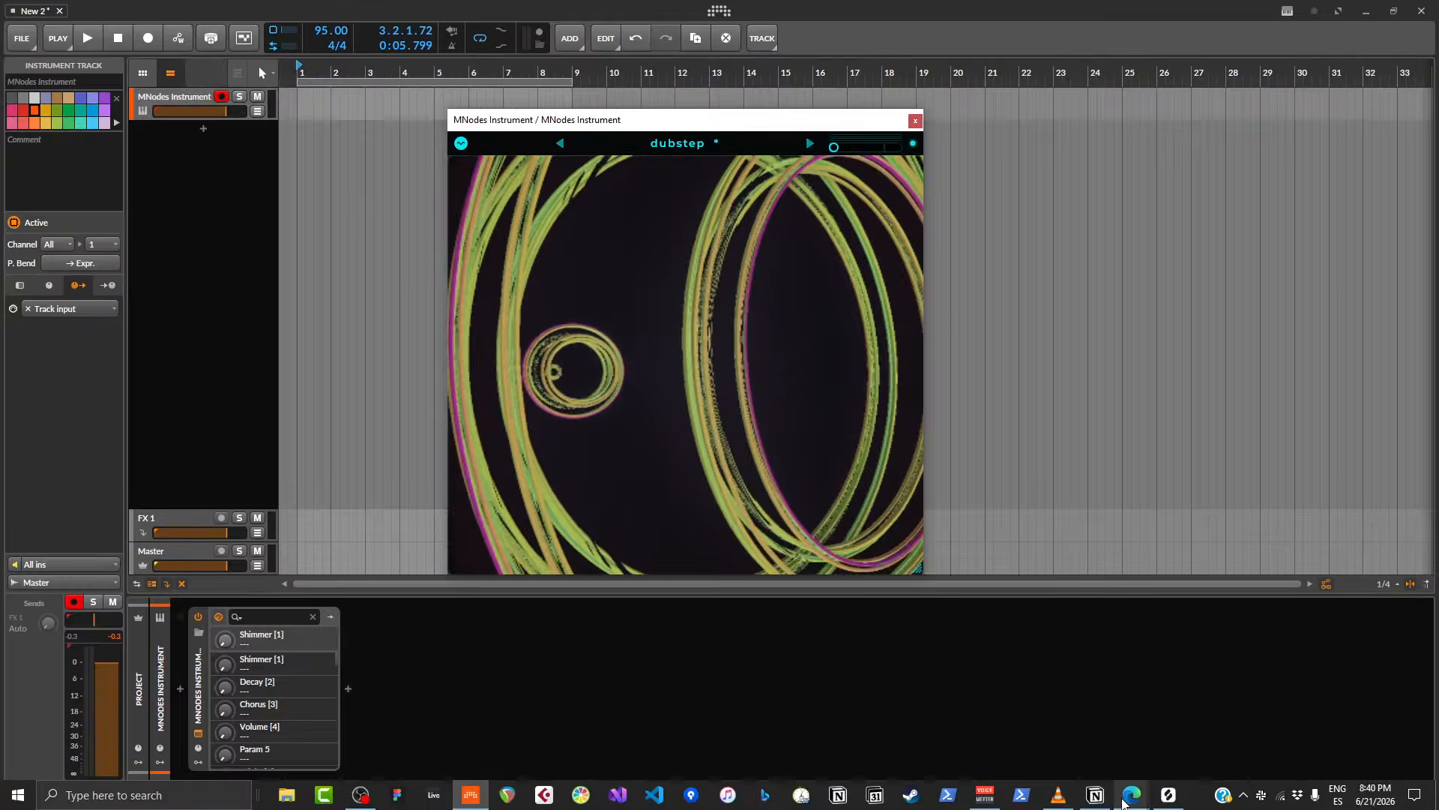
- Switch to VLC media player
{"action": "mouse_move", "coordinate": [1124, 802]}
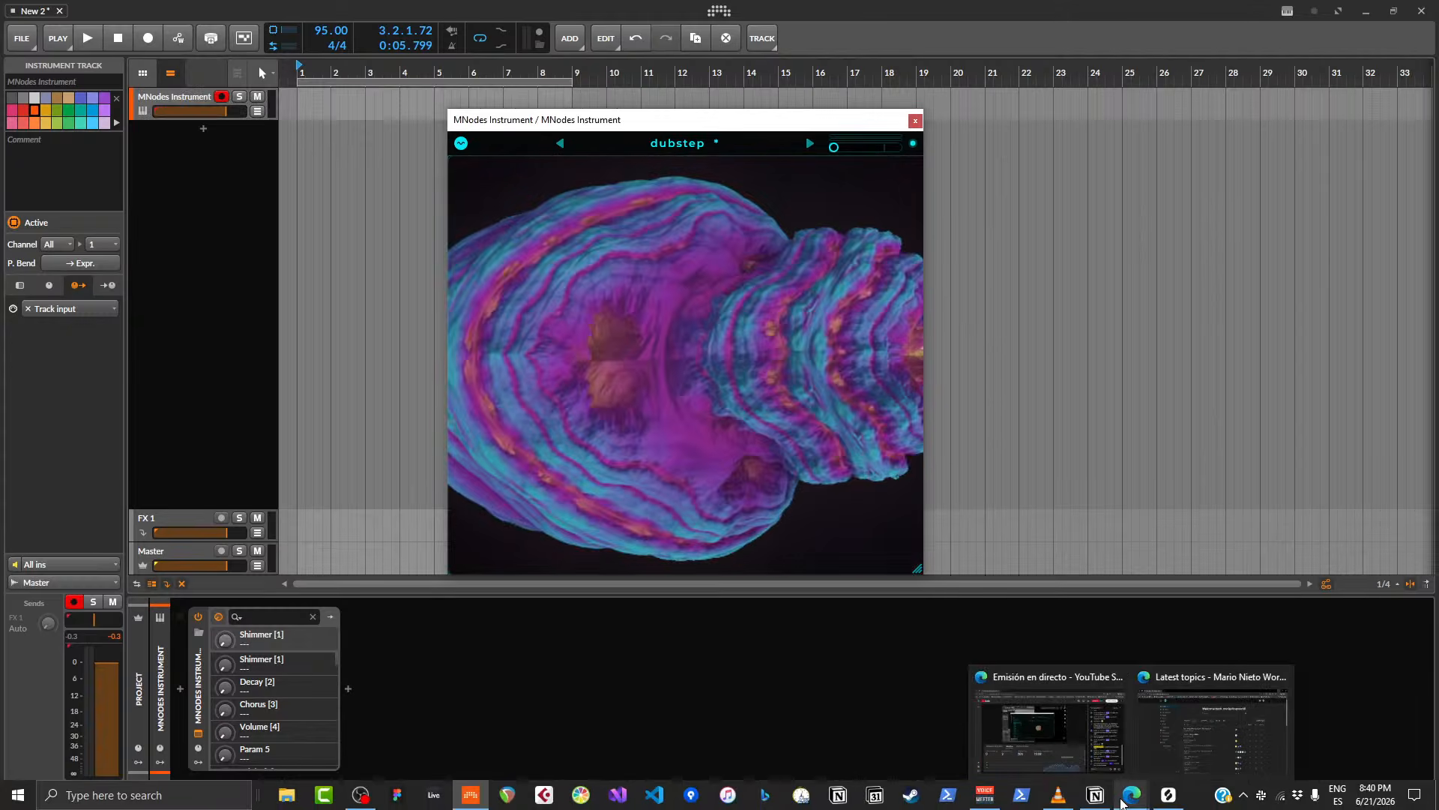
{"action": "left_click", "coordinate": [1061, 802]}
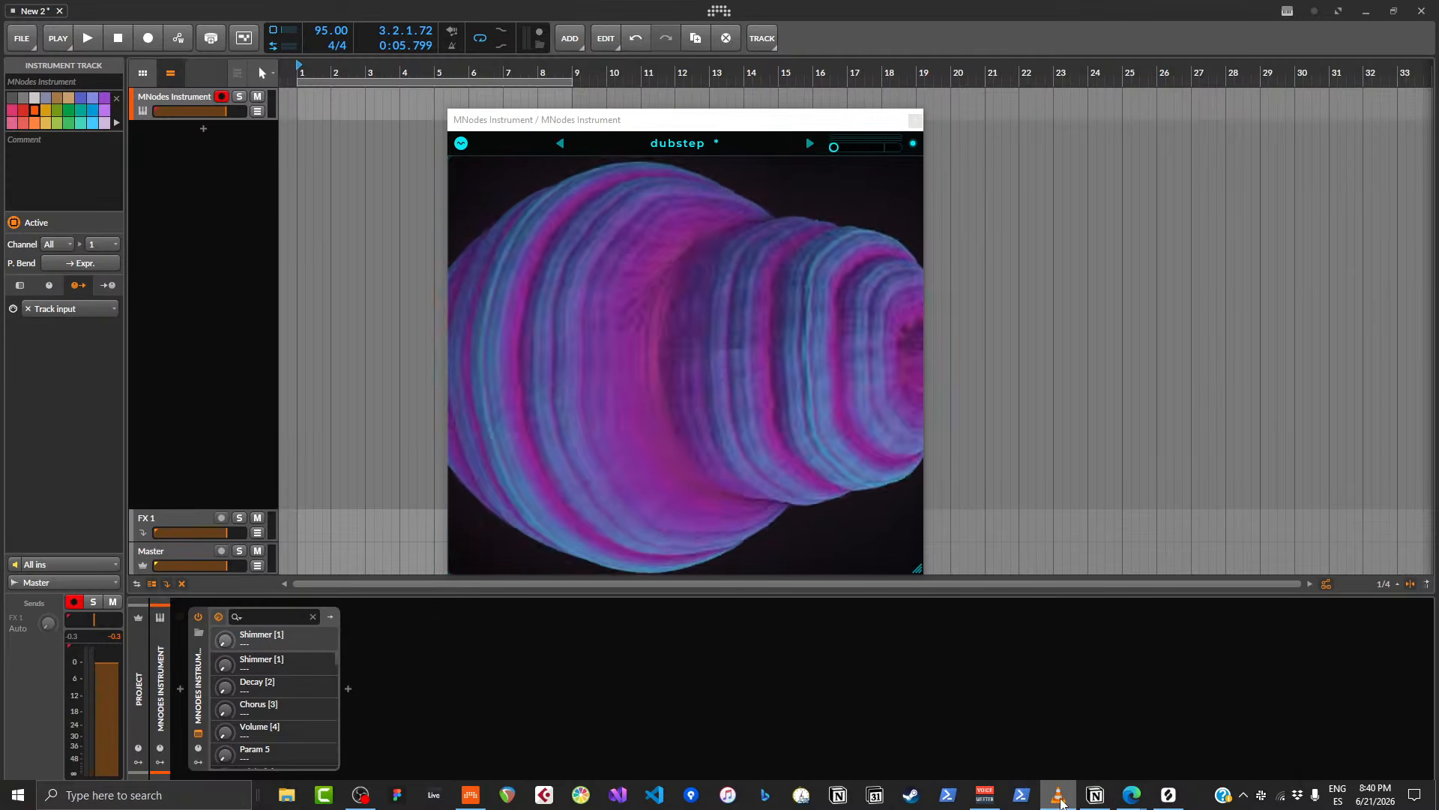